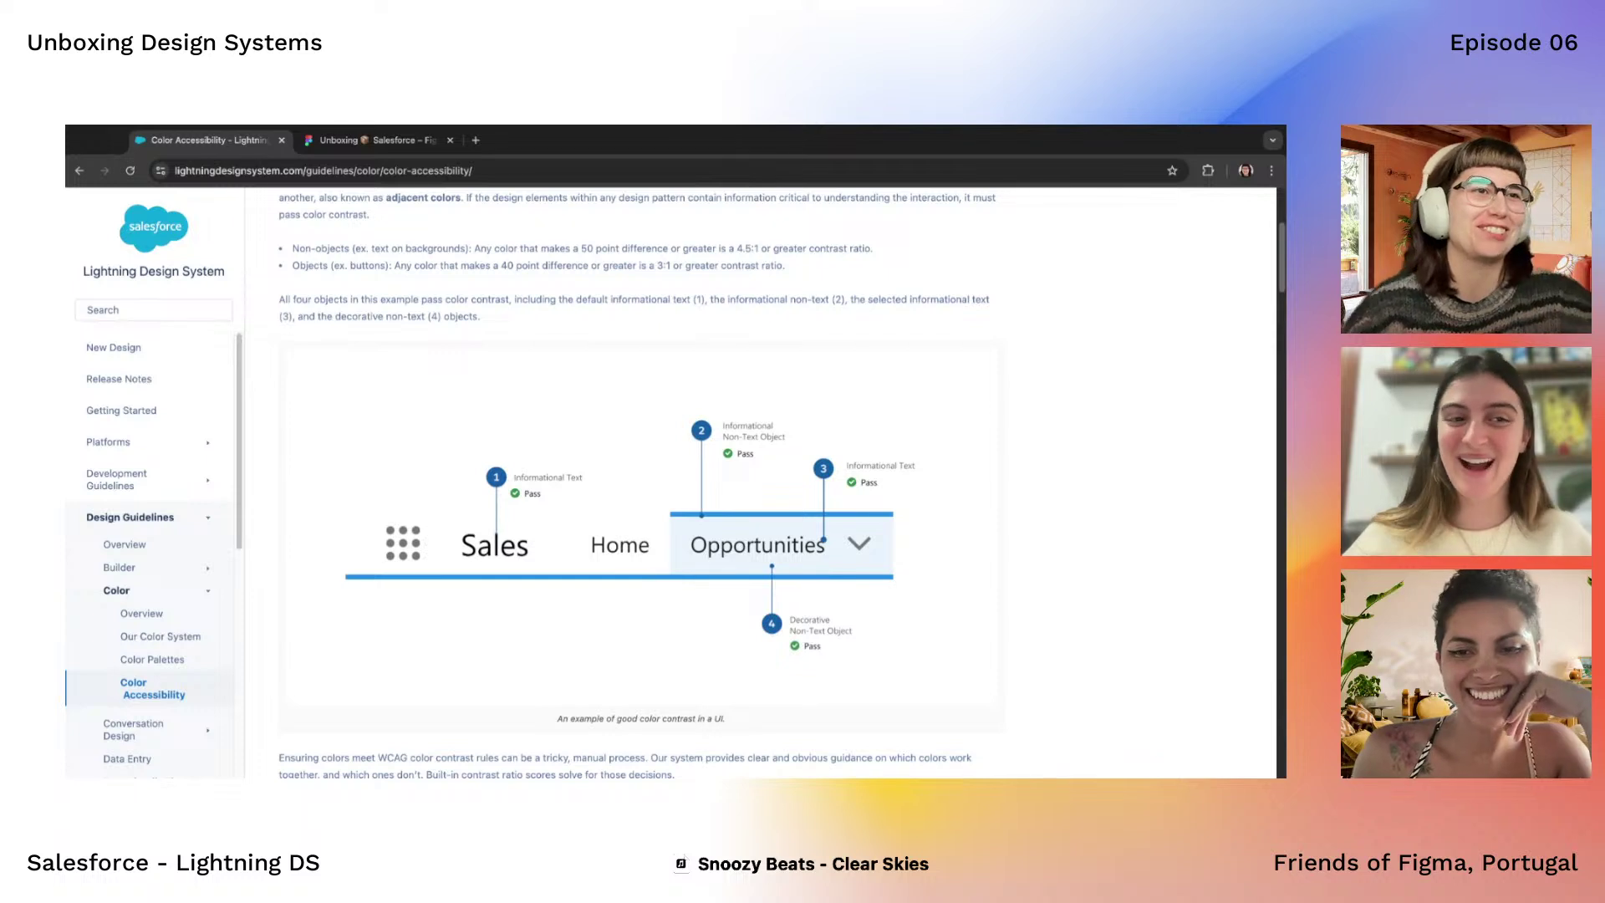
# Examine the Color Contrast Ratios guidance and its annotated navigation bar example, continuing through the badge example to the UI Design Cheat Sheet
pyautogui.scroll(3, 619, 539)
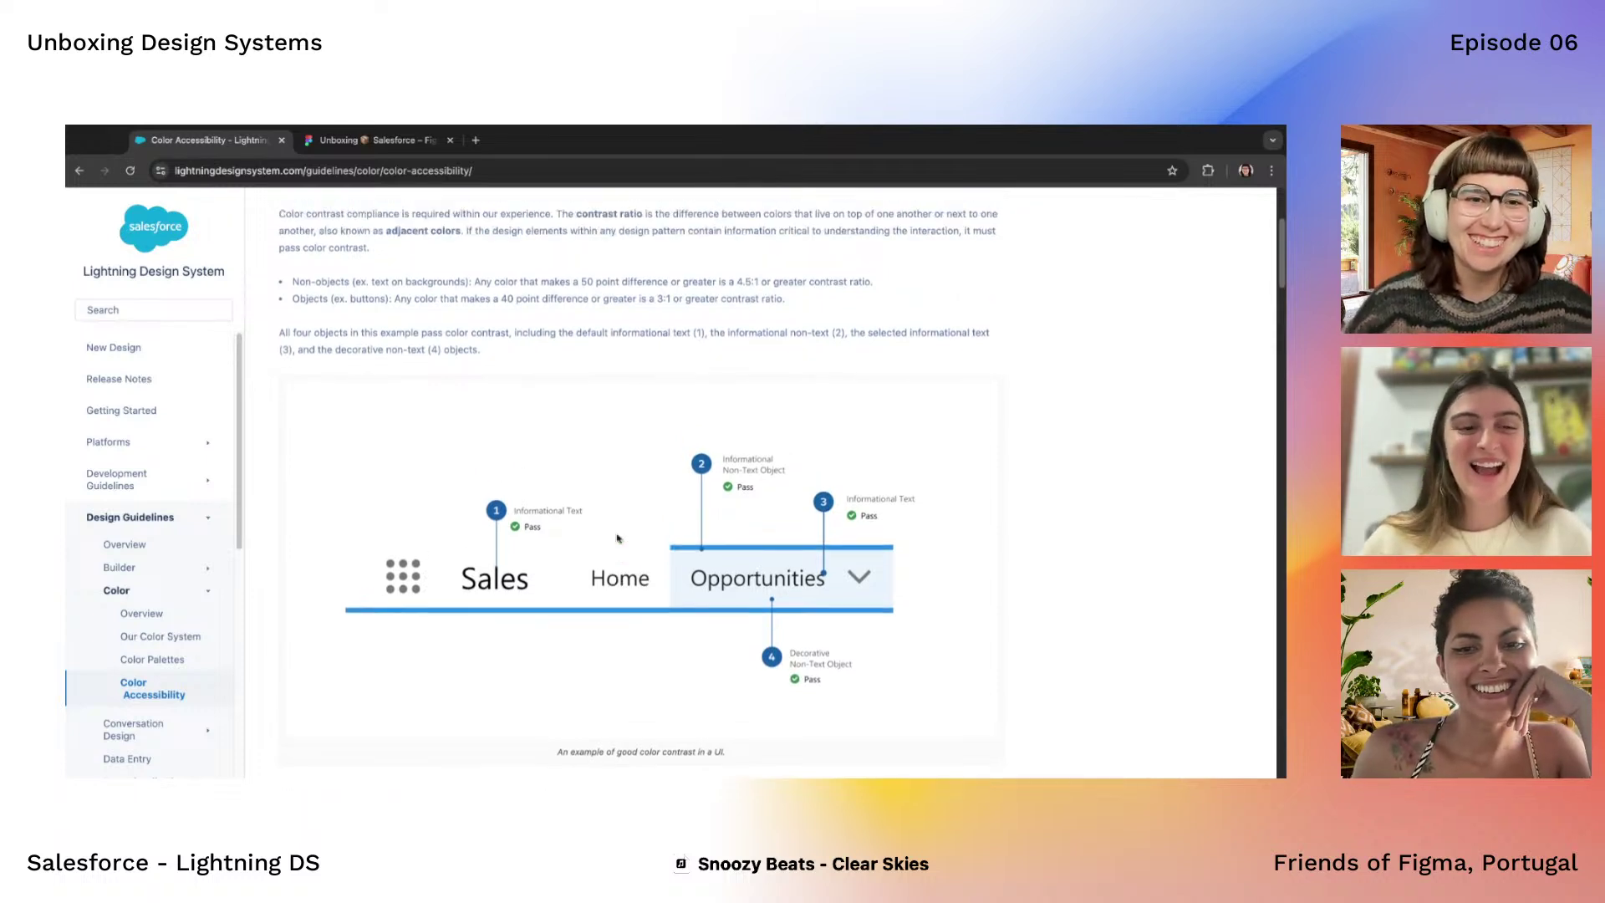
pyautogui.scroll(-1, 619, 539)
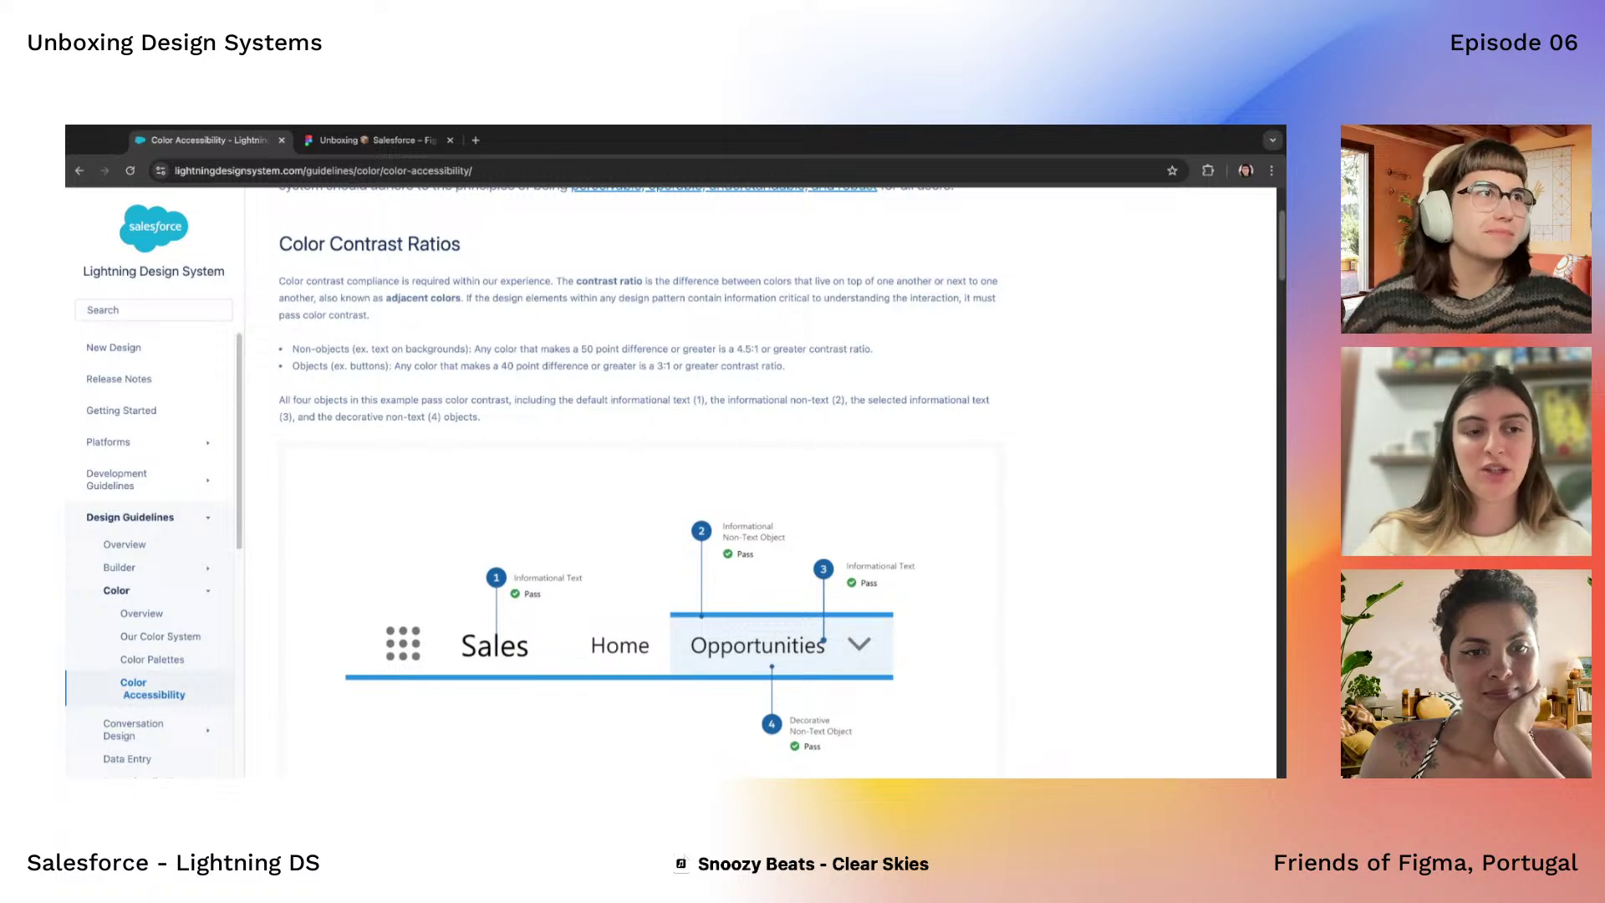
pyautogui.scroll(-1, 637, 469)
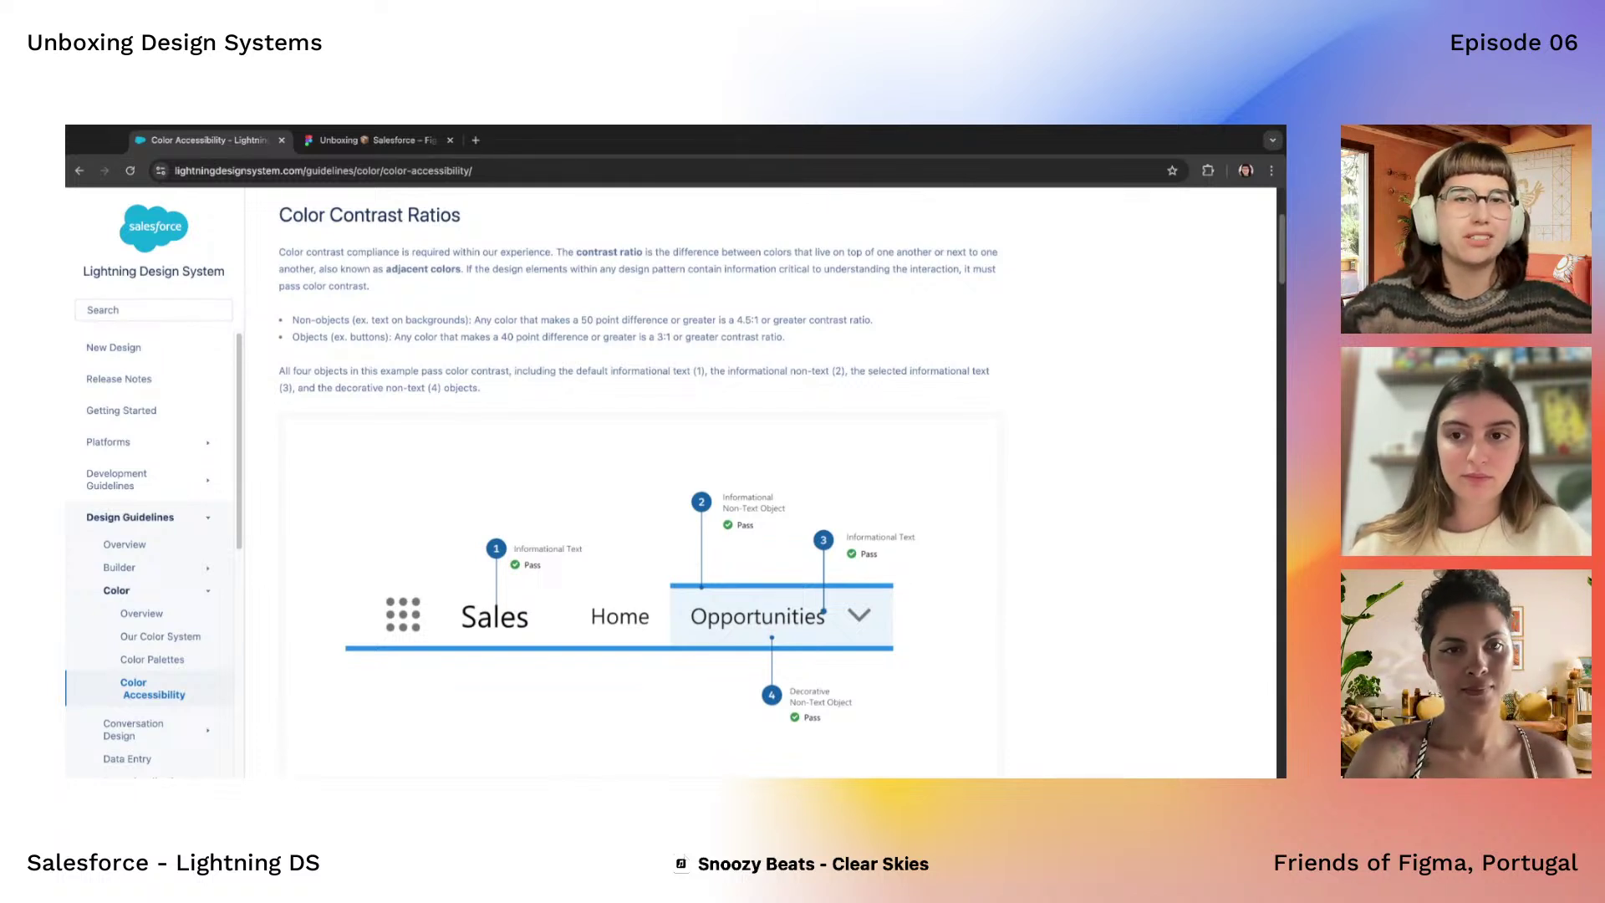
pyautogui.scroll(-2, 746, 412)
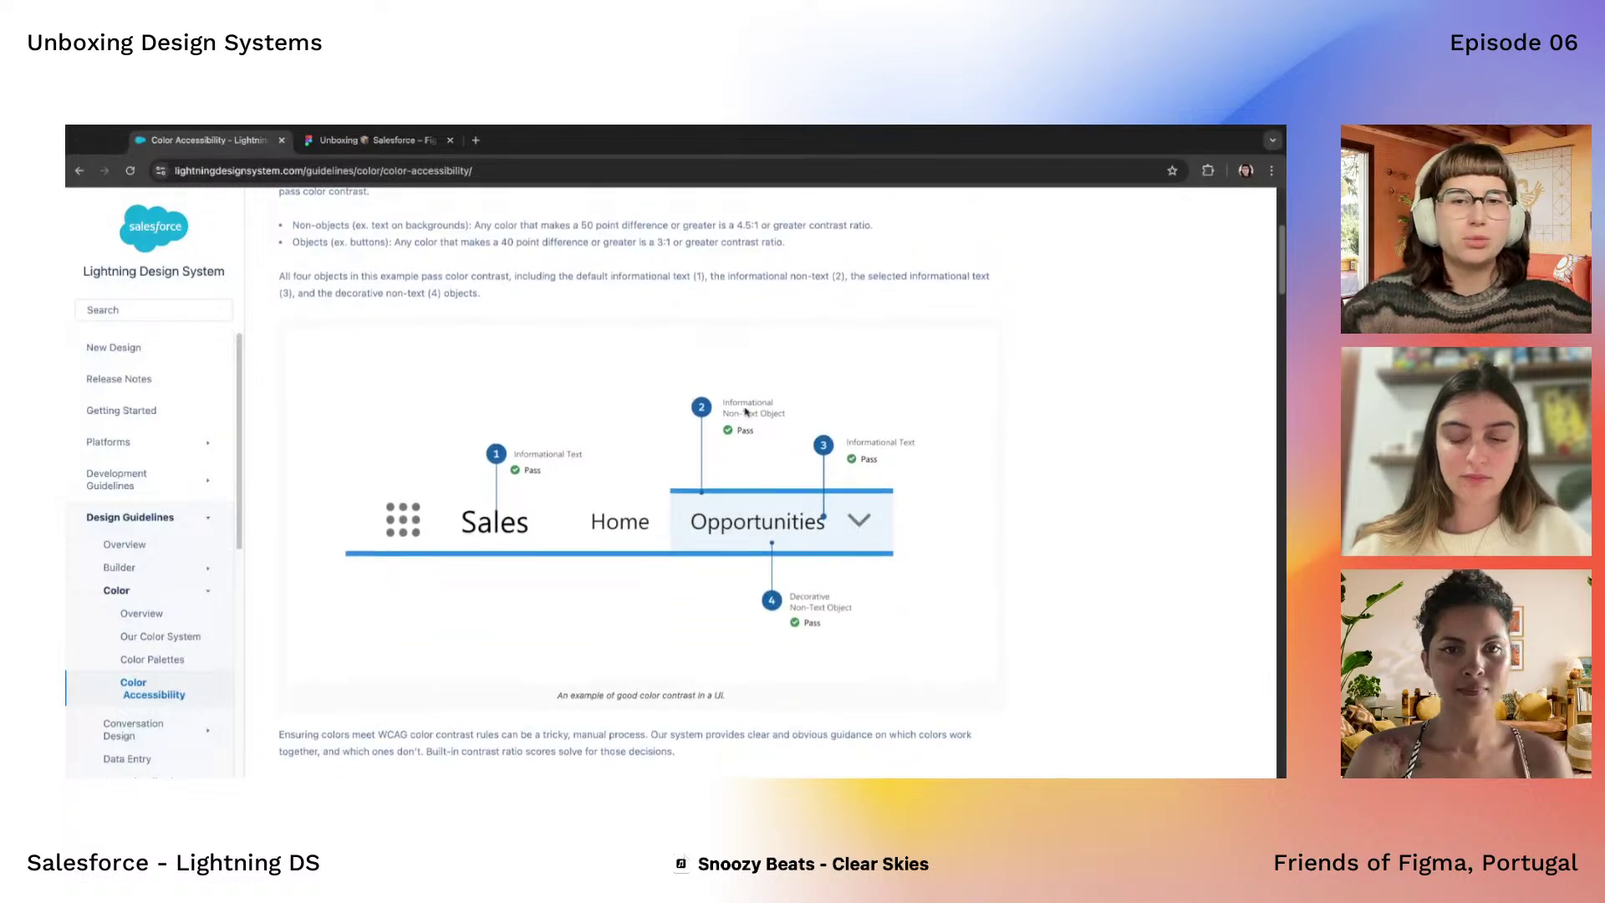
pyautogui.scroll(2, 611, 543)
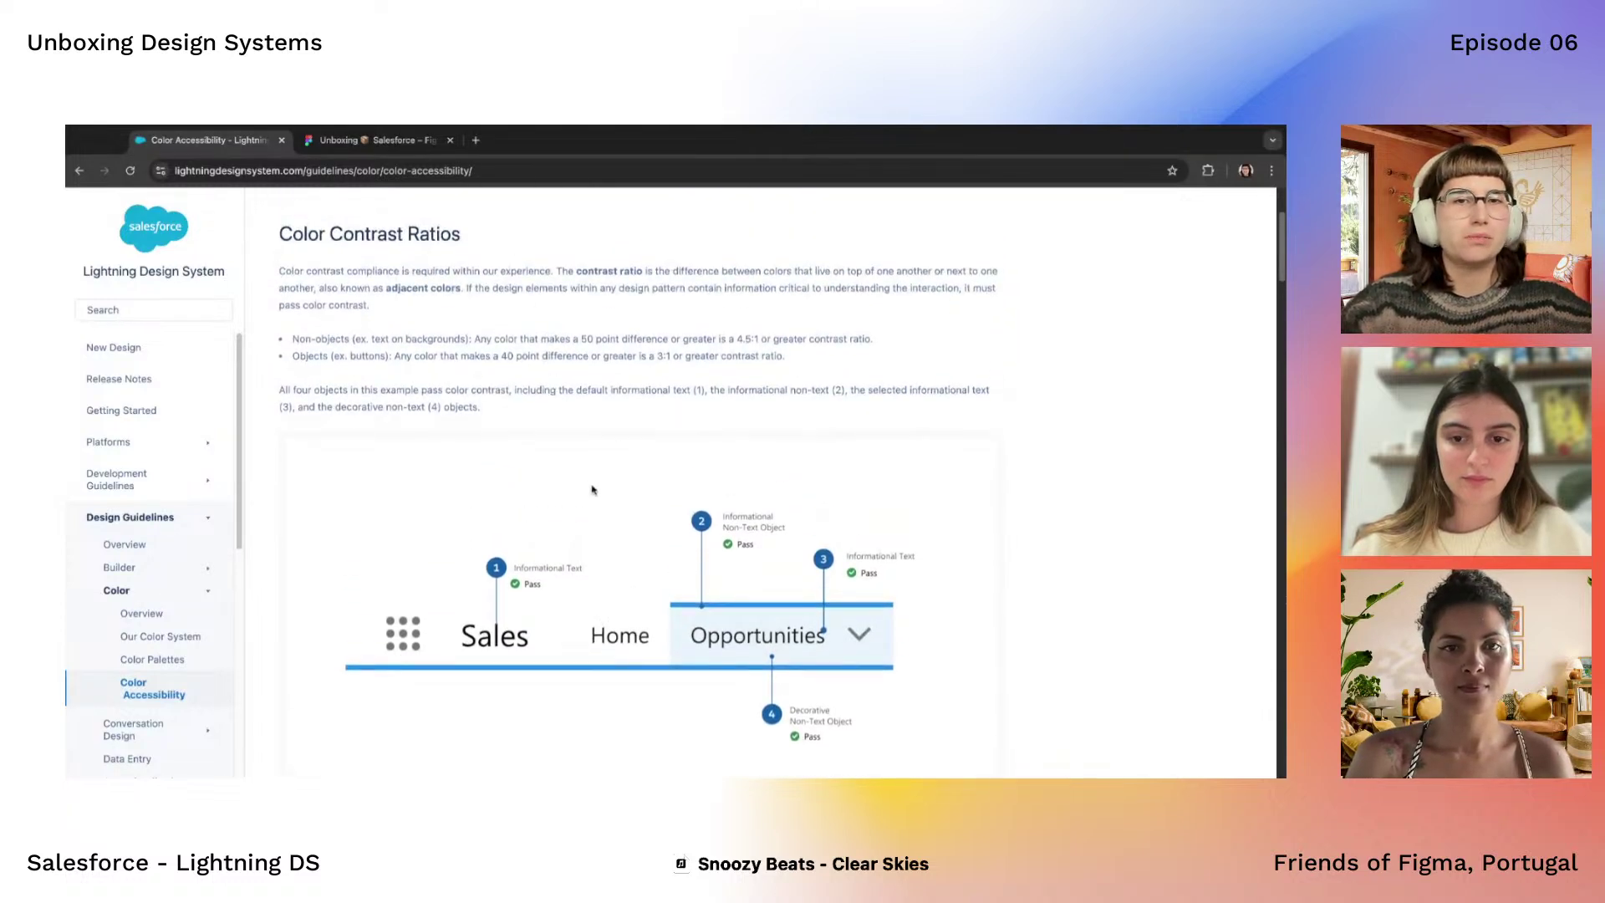
pyautogui.scroll(4, 592, 489)
pyautogui.scroll(-6, 619, 485)
pyautogui.scroll(2, 672, 477)
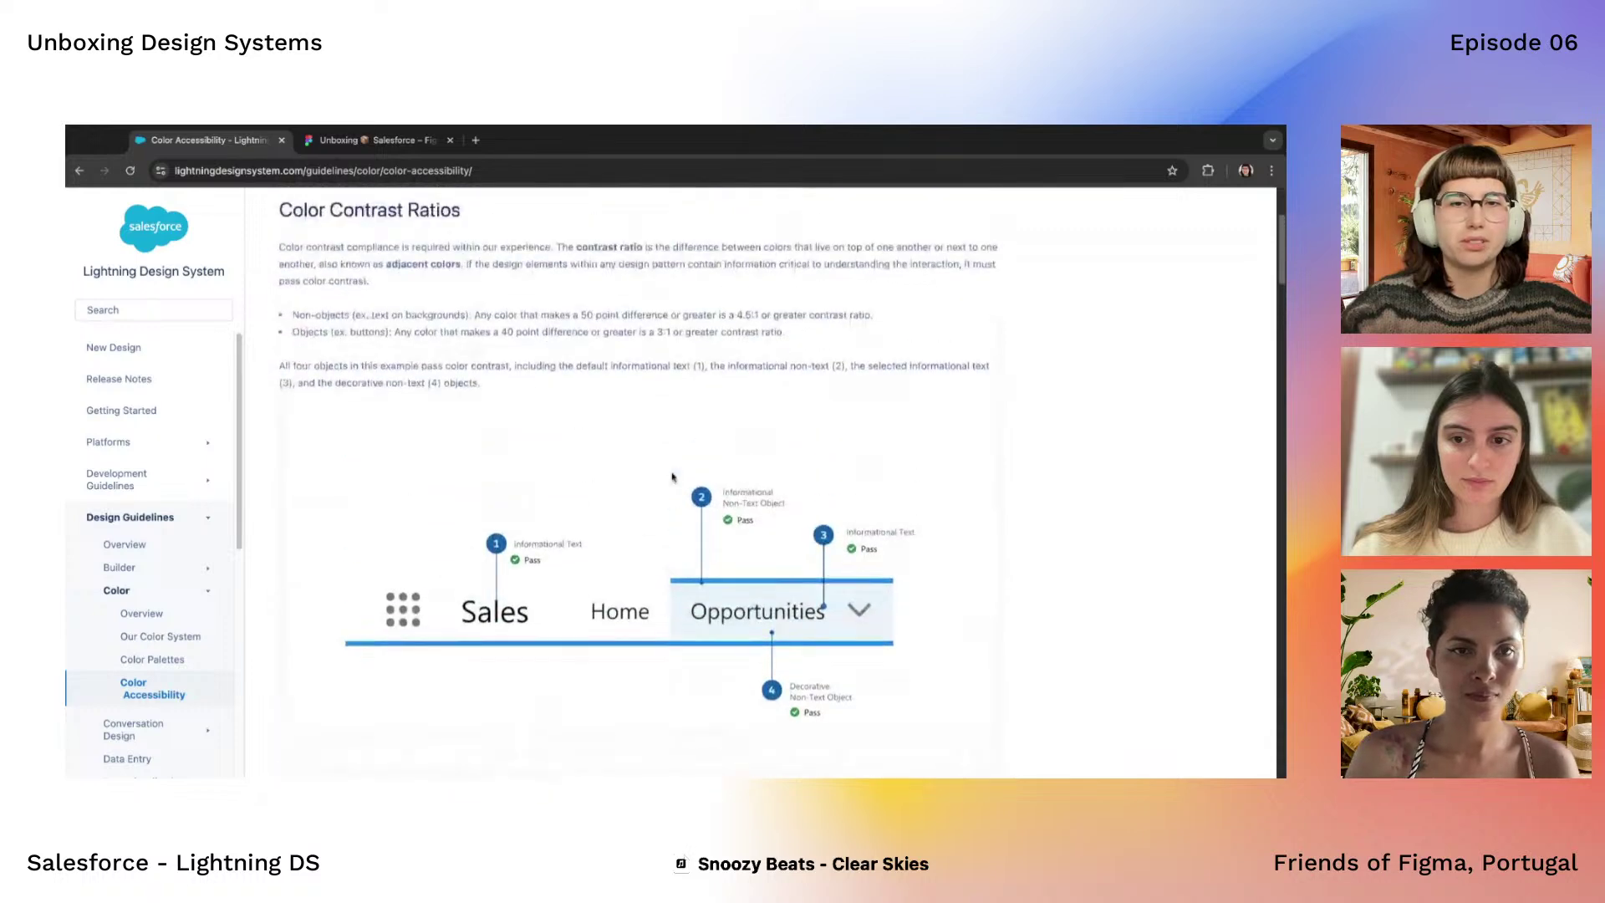
pyautogui.scroll(3, 672, 477)
pyautogui.scroll(-4, 732, 515)
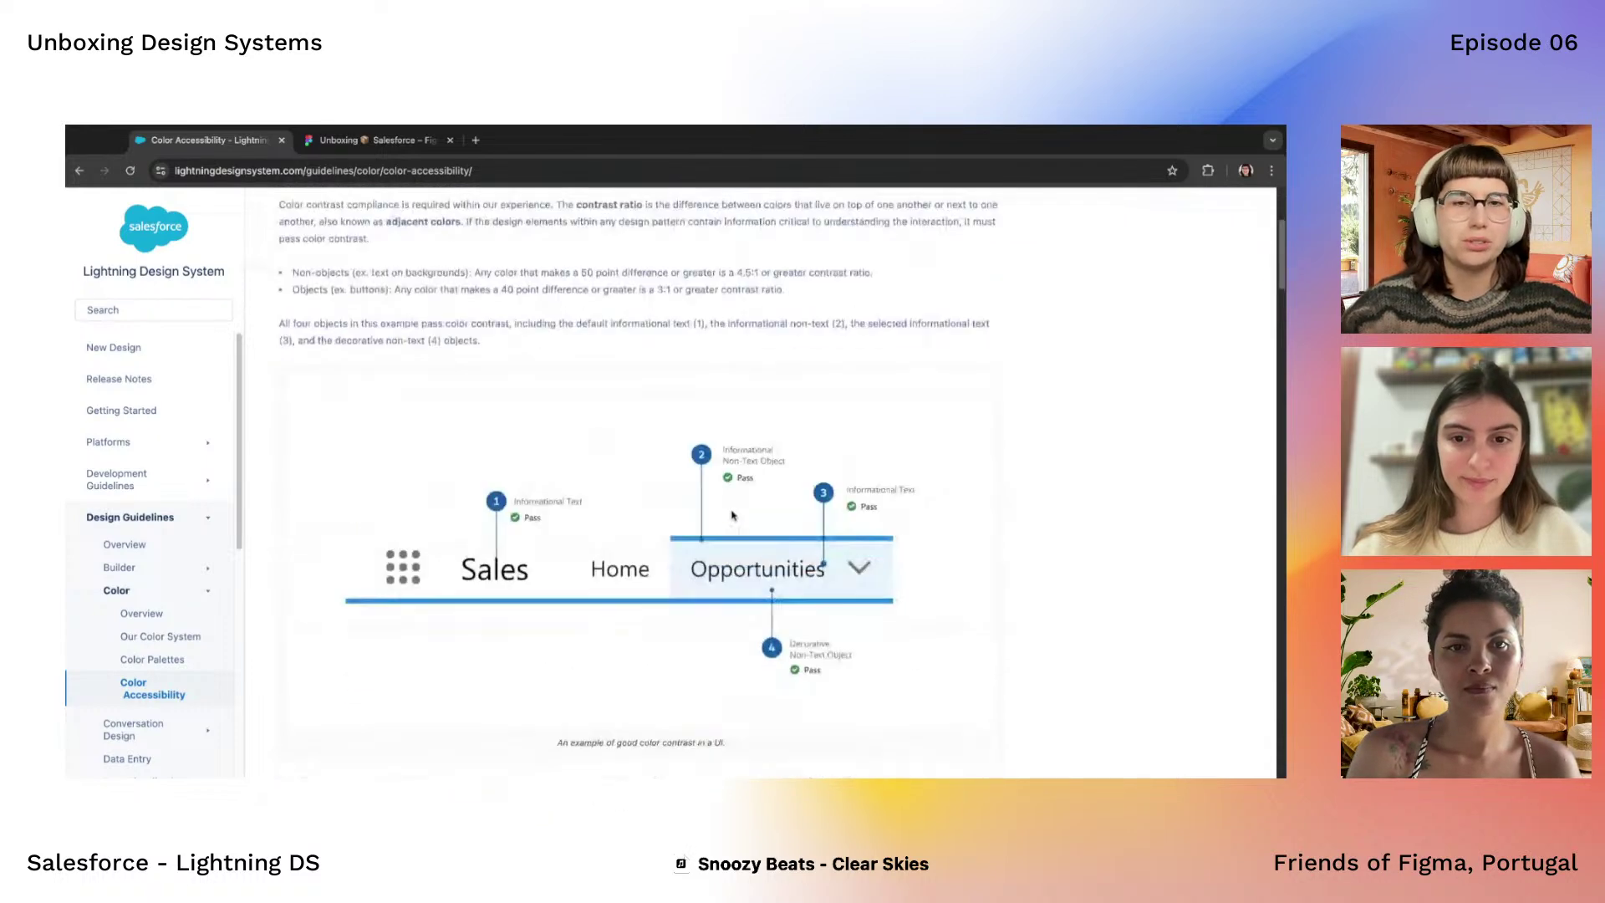
pyautogui.scroll(-1, 732, 515)
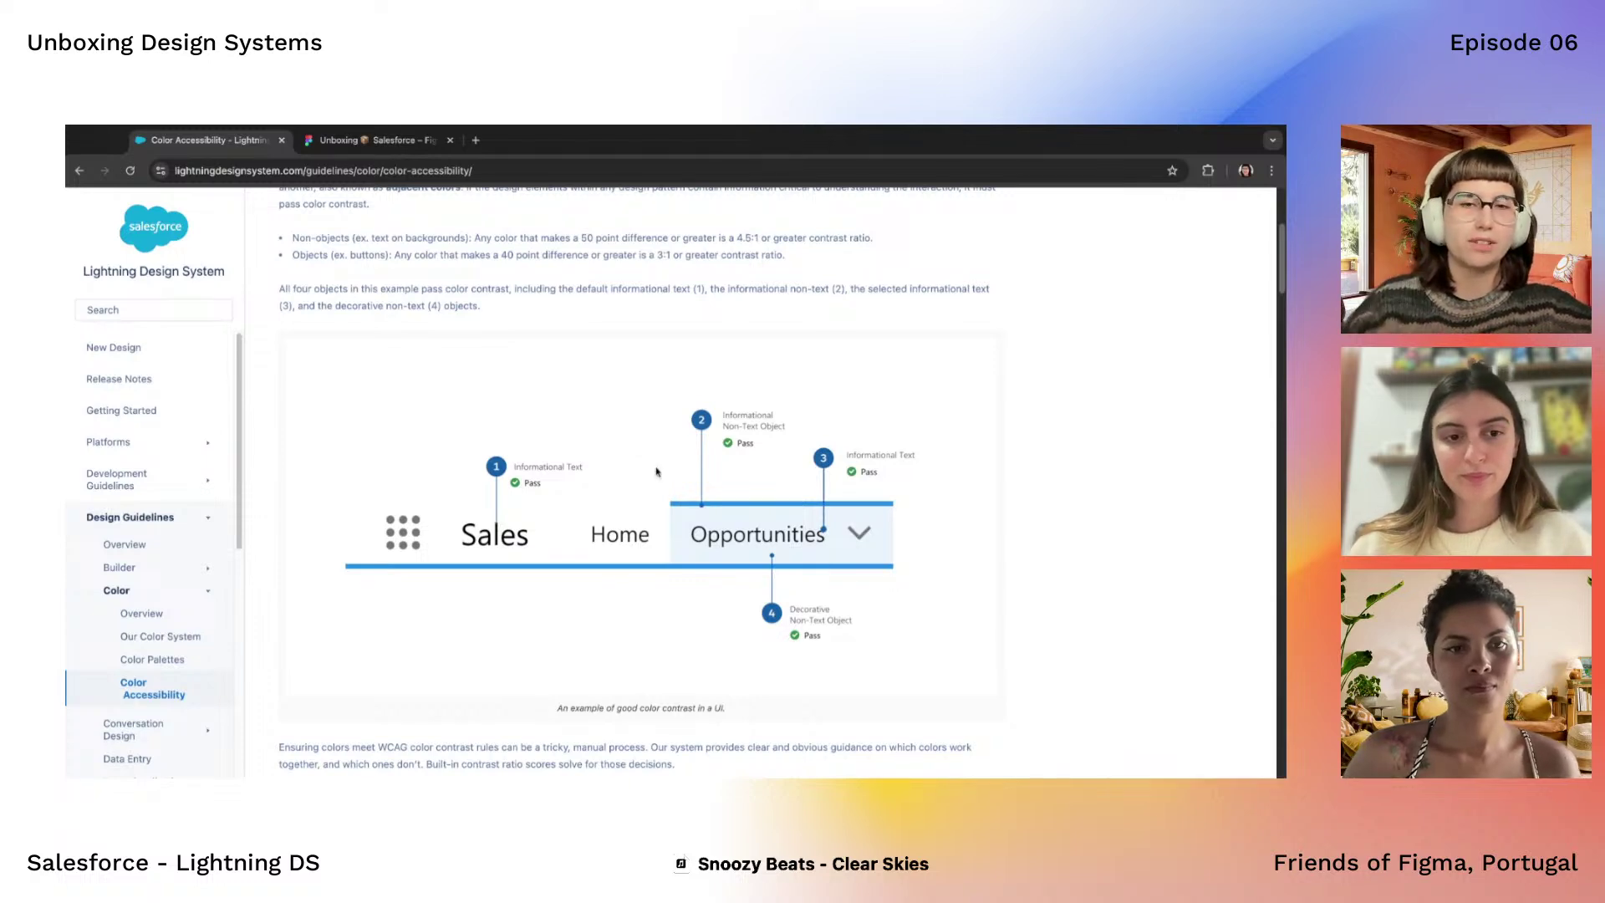
pyautogui.scroll(-1, 766, 468)
pyautogui.scroll(-15, 766, 478)
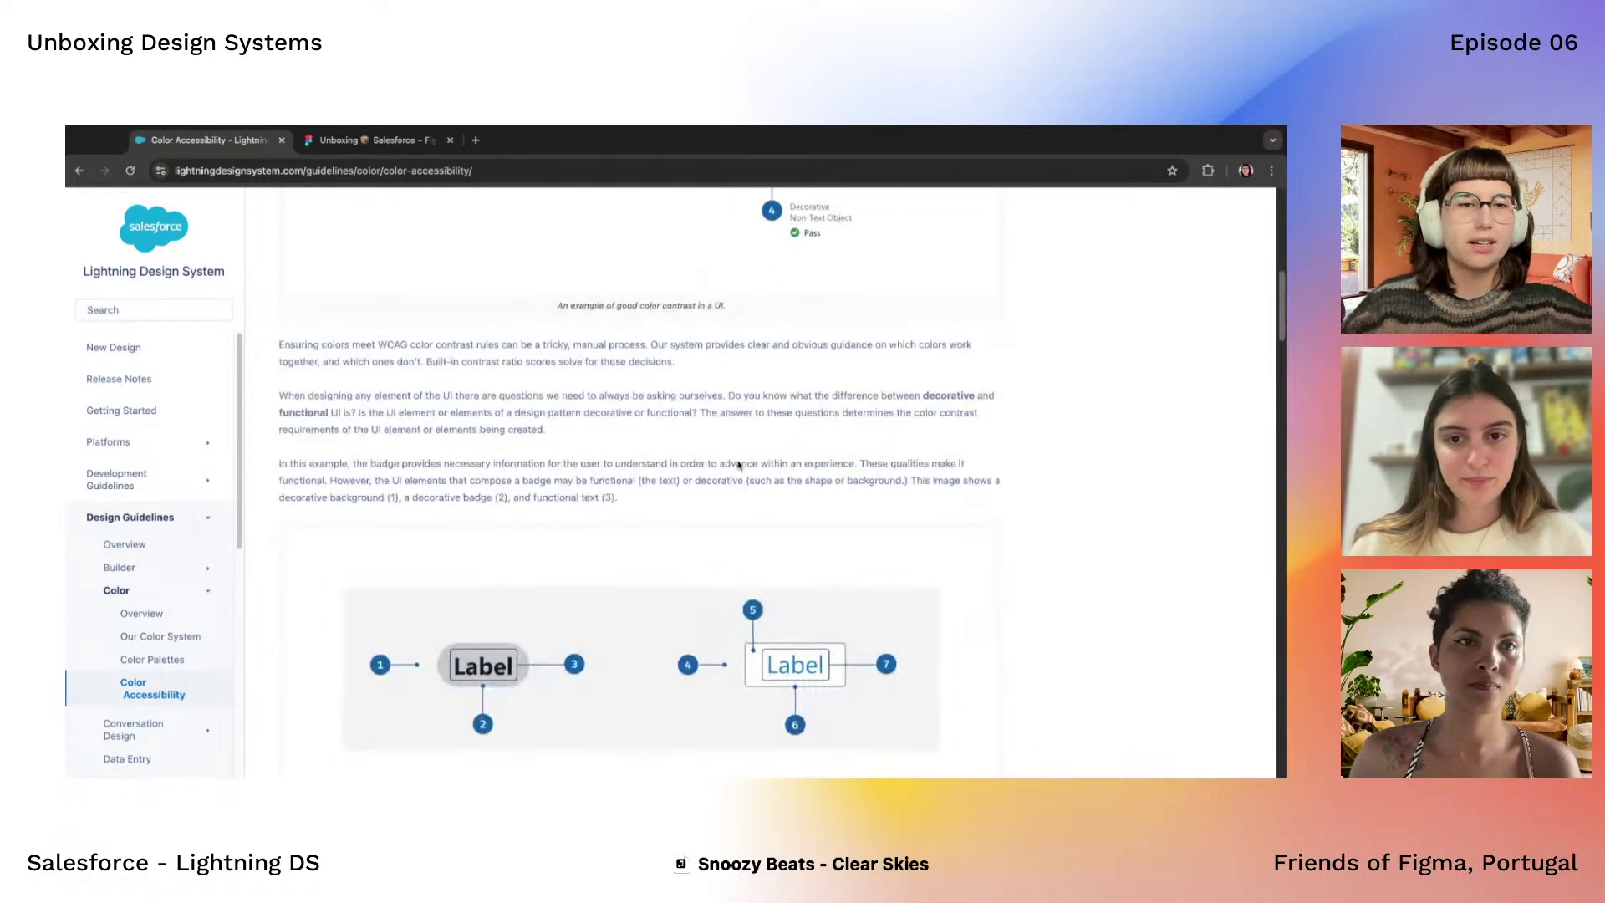
pyautogui.scroll(-3, 621, 585)
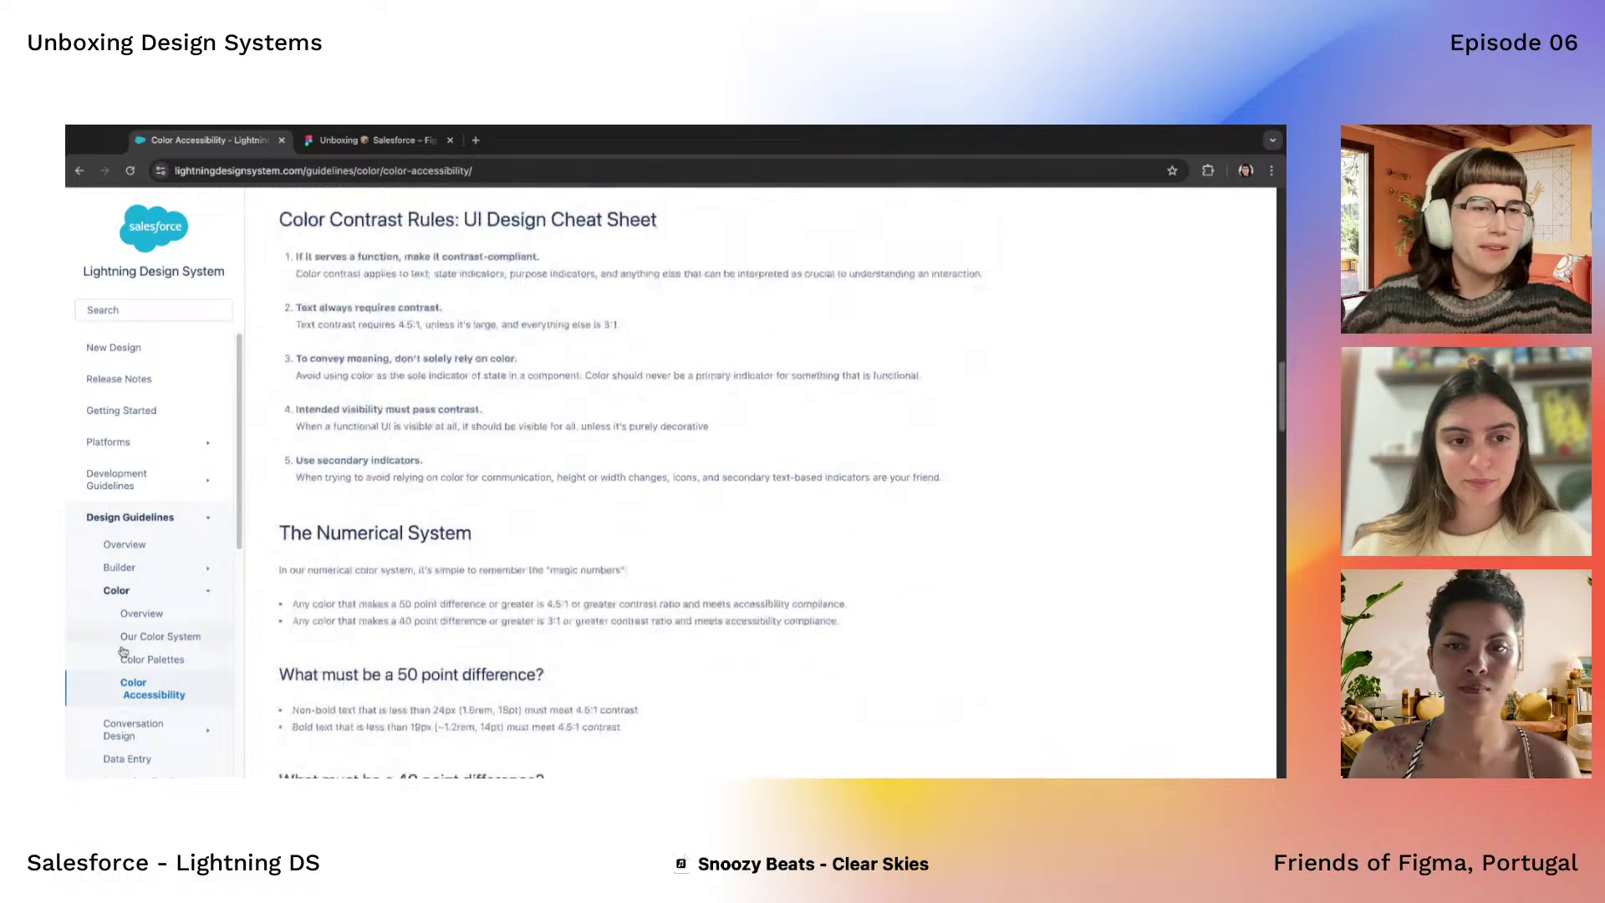
# Open the Conversation Design overview in the design guidelines and review its introduction on what conversation design is
pyautogui.scroll(-3, 146, 635)
pyautogui.click(146, 612)
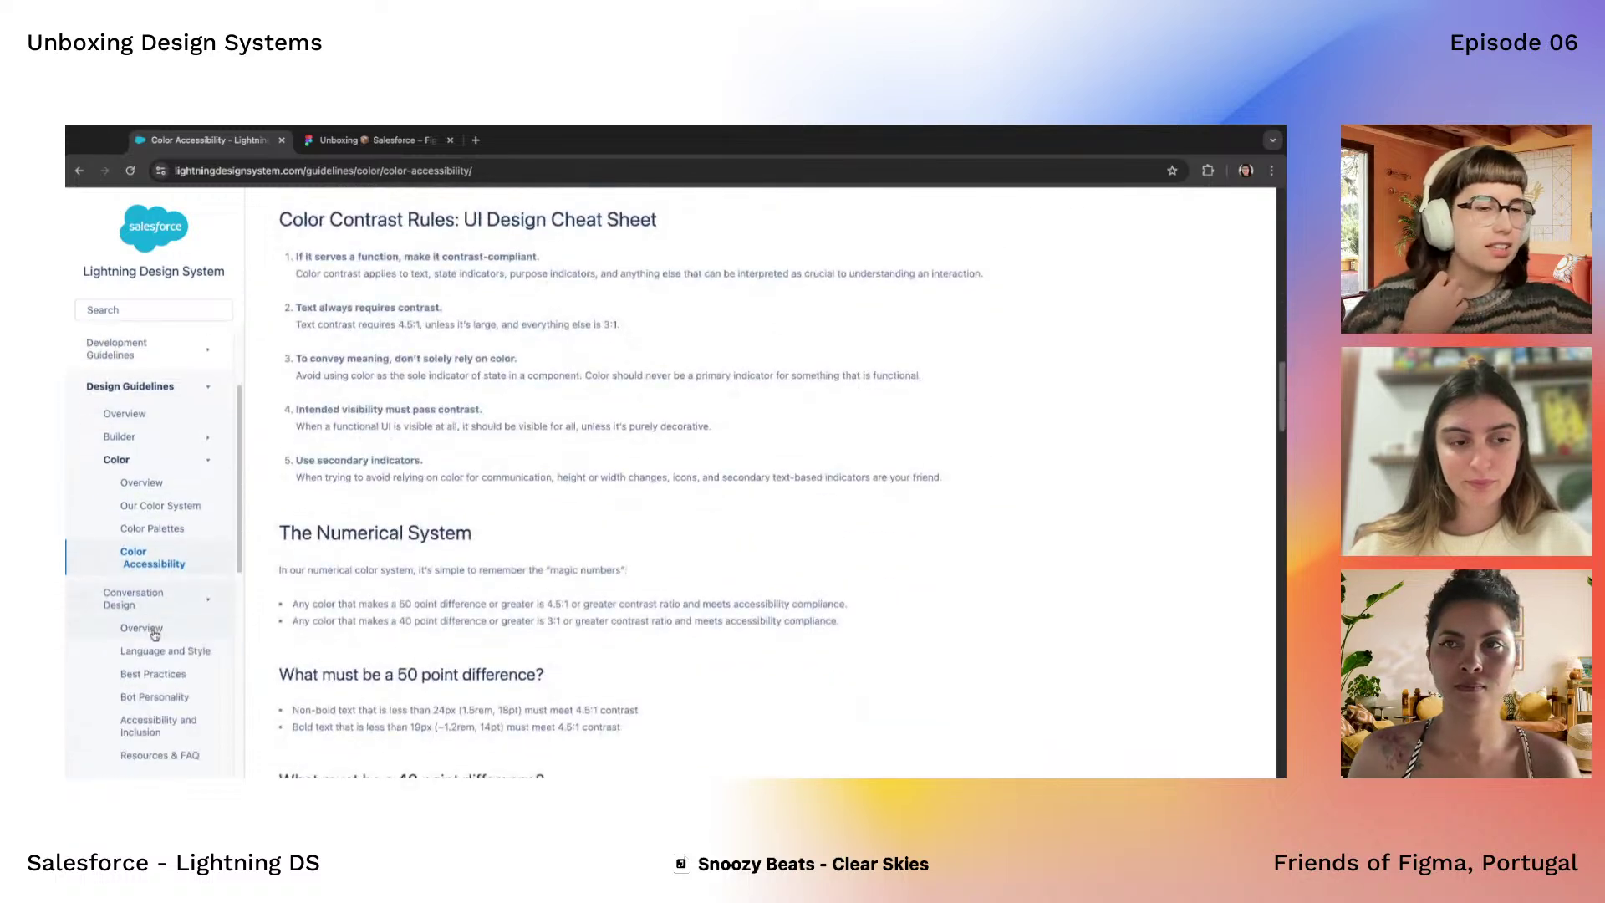
pyautogui.click(149, 629)
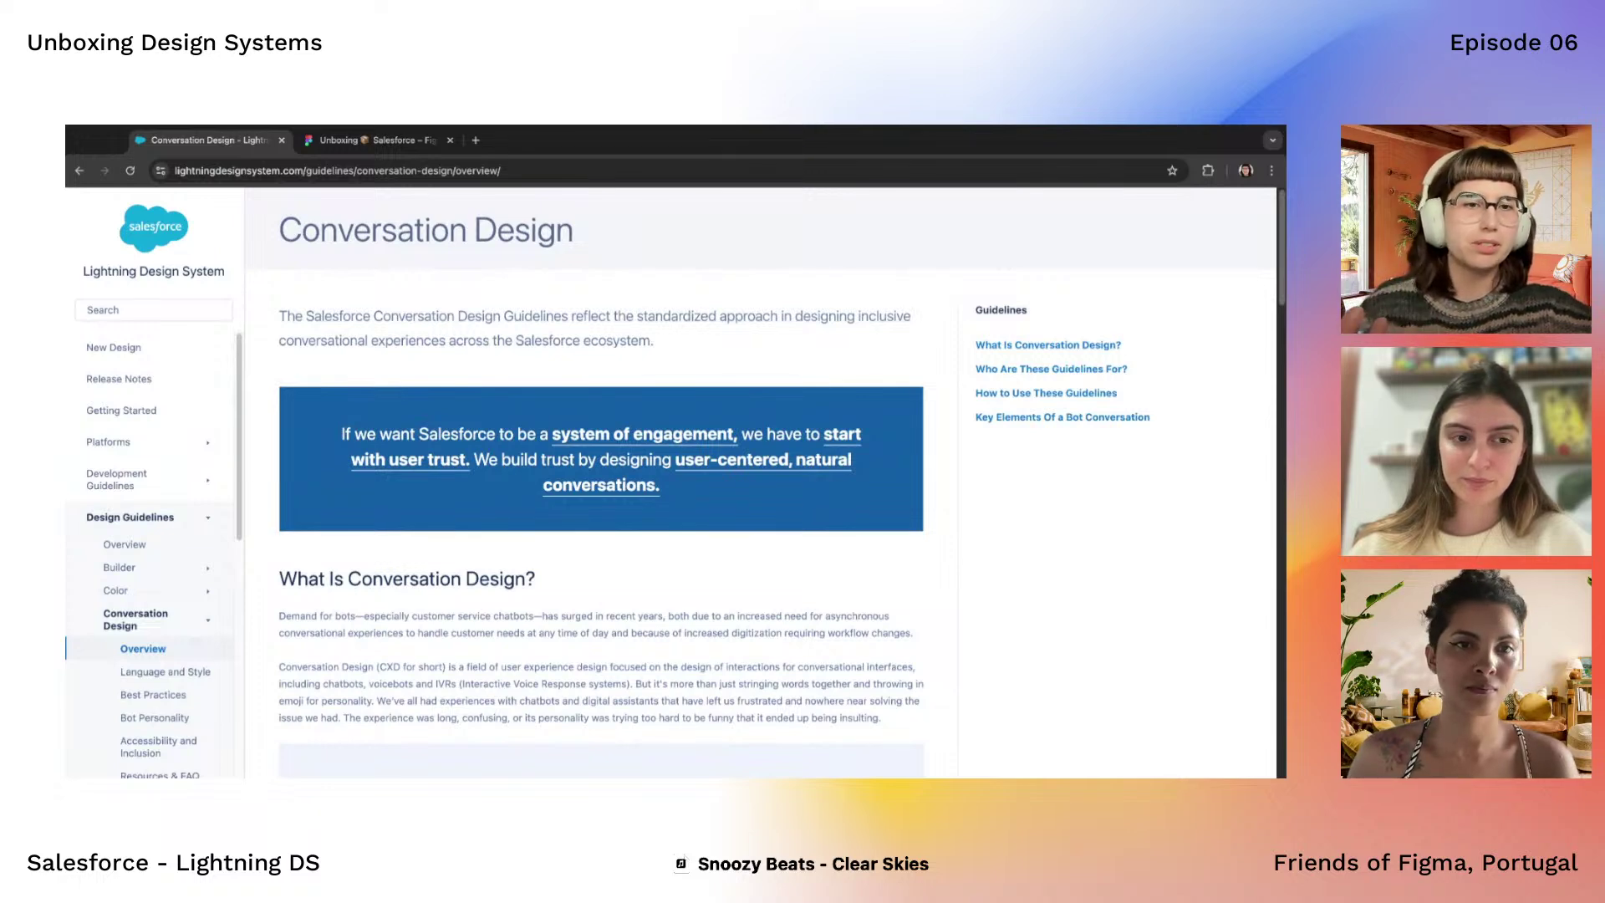
pyautogui.scroll(-3, 573, 455)
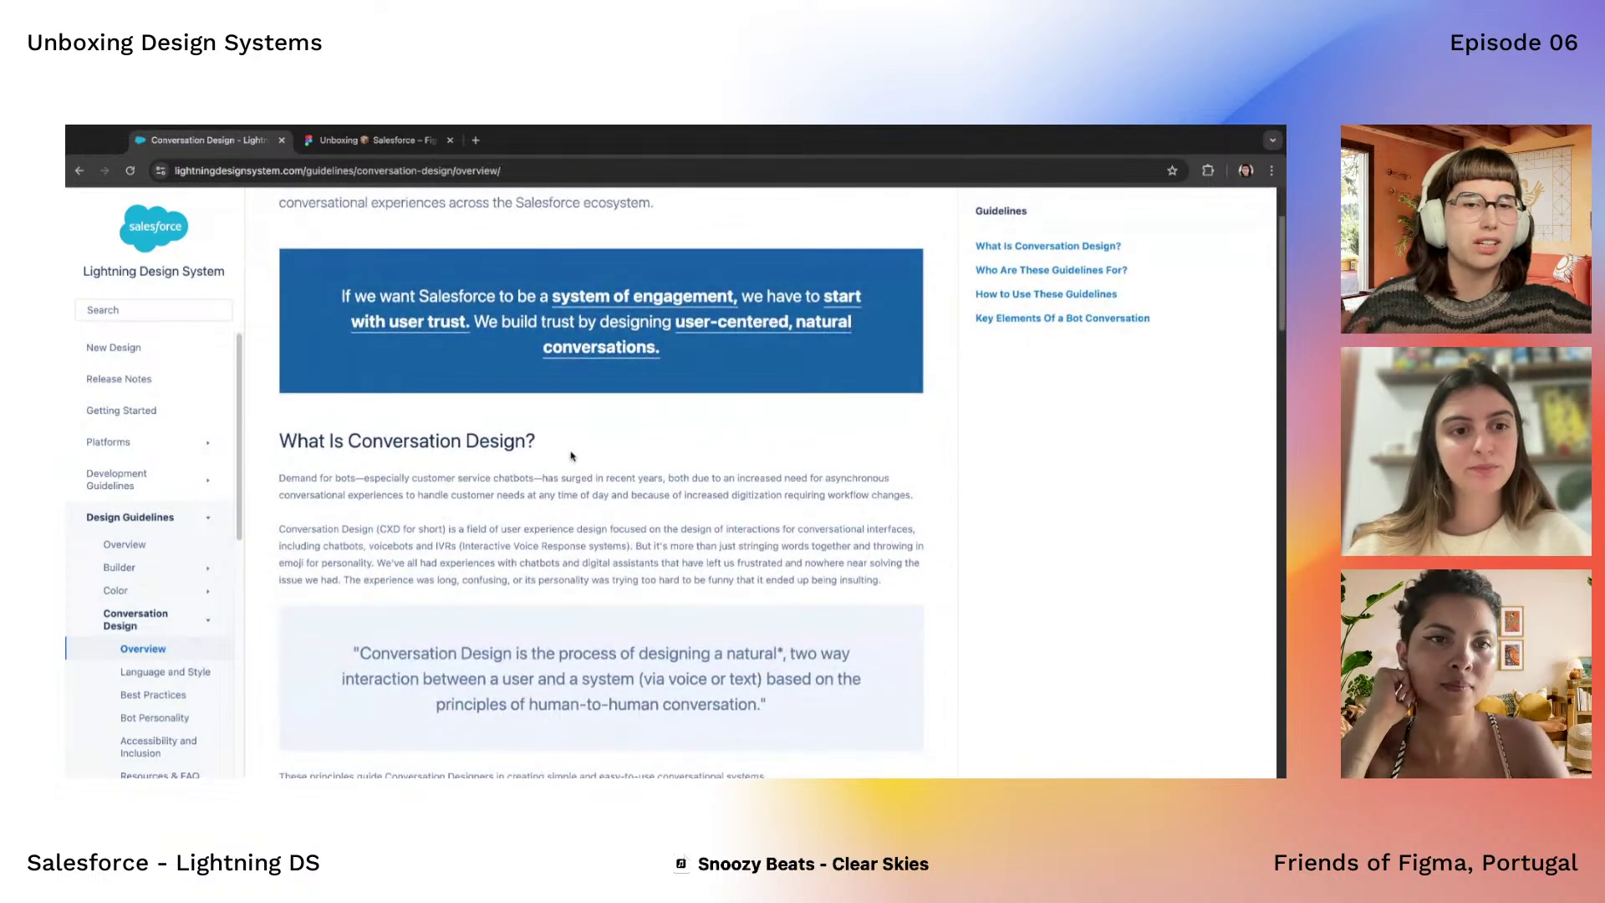
pyautogui.scroll(-8, 573, 456)
pyautogui.scroll(12, 573, 455)
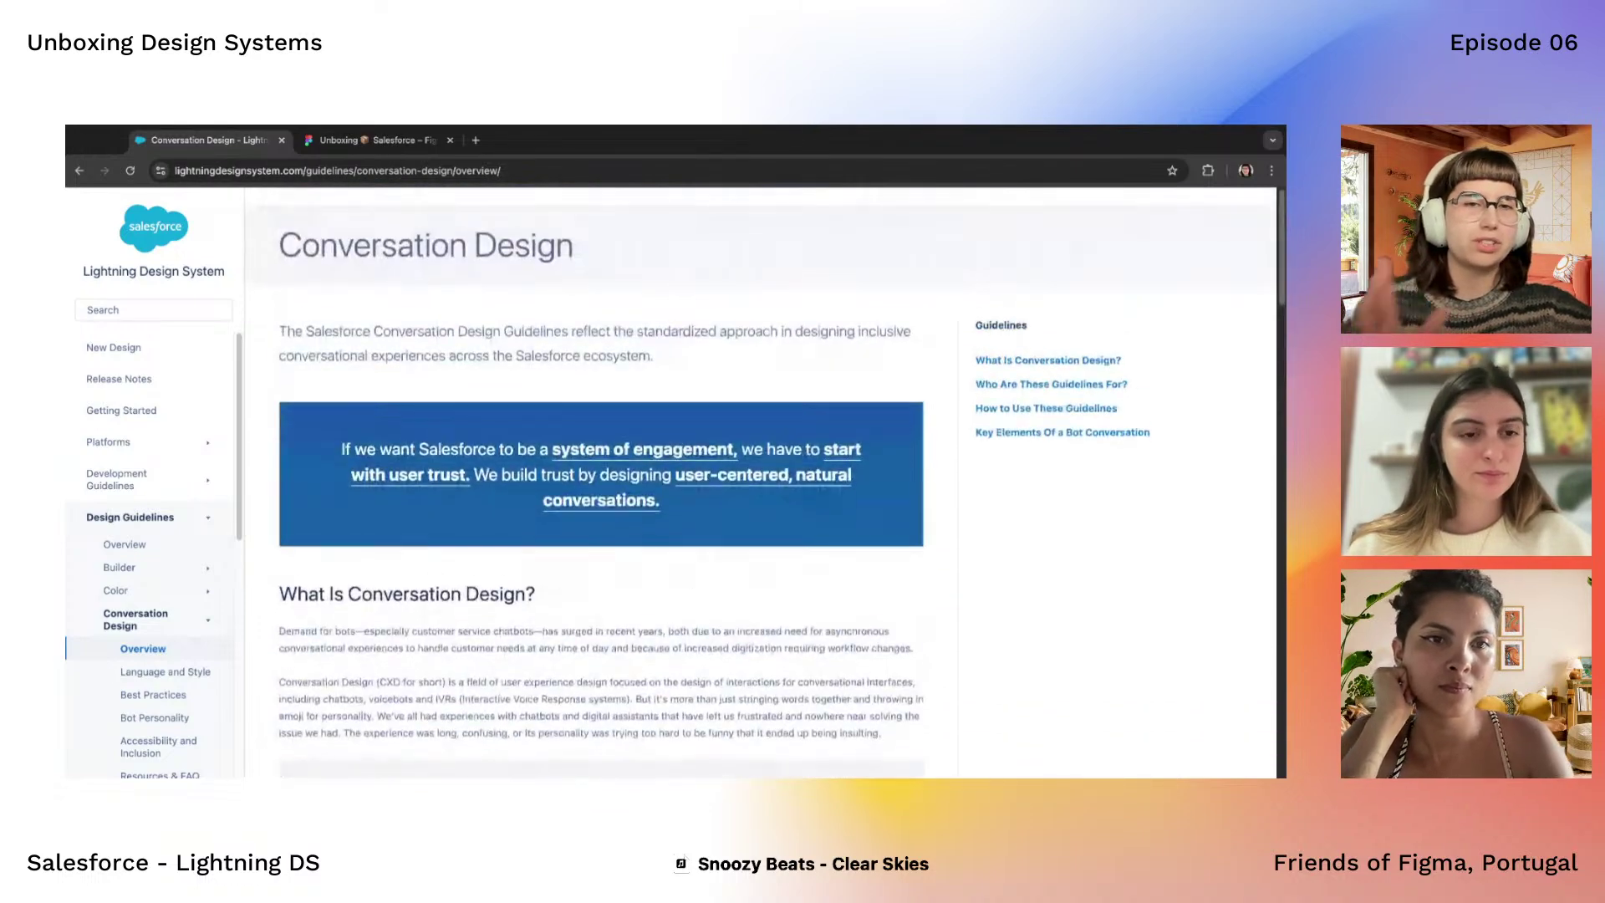
pyautogui.scroll(-1, 573, 456)
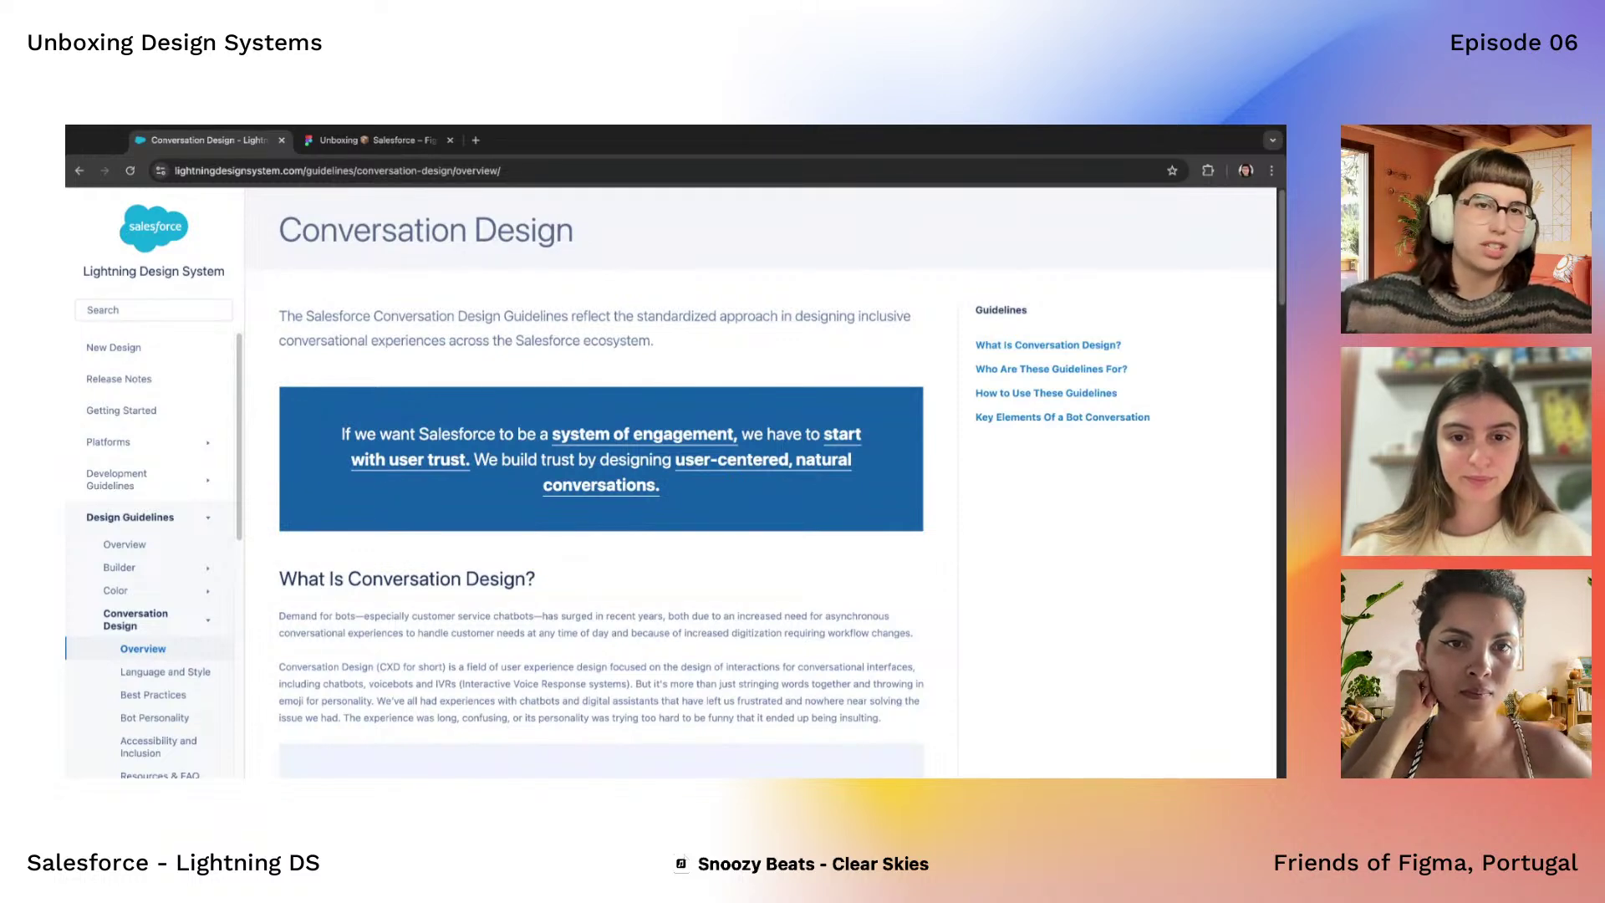
# Examine the Key Elements of a Bot Conversation section, including the annotated Generic Bot example and the component definitions table
pyautogui.scroll(-15, 761, 480)
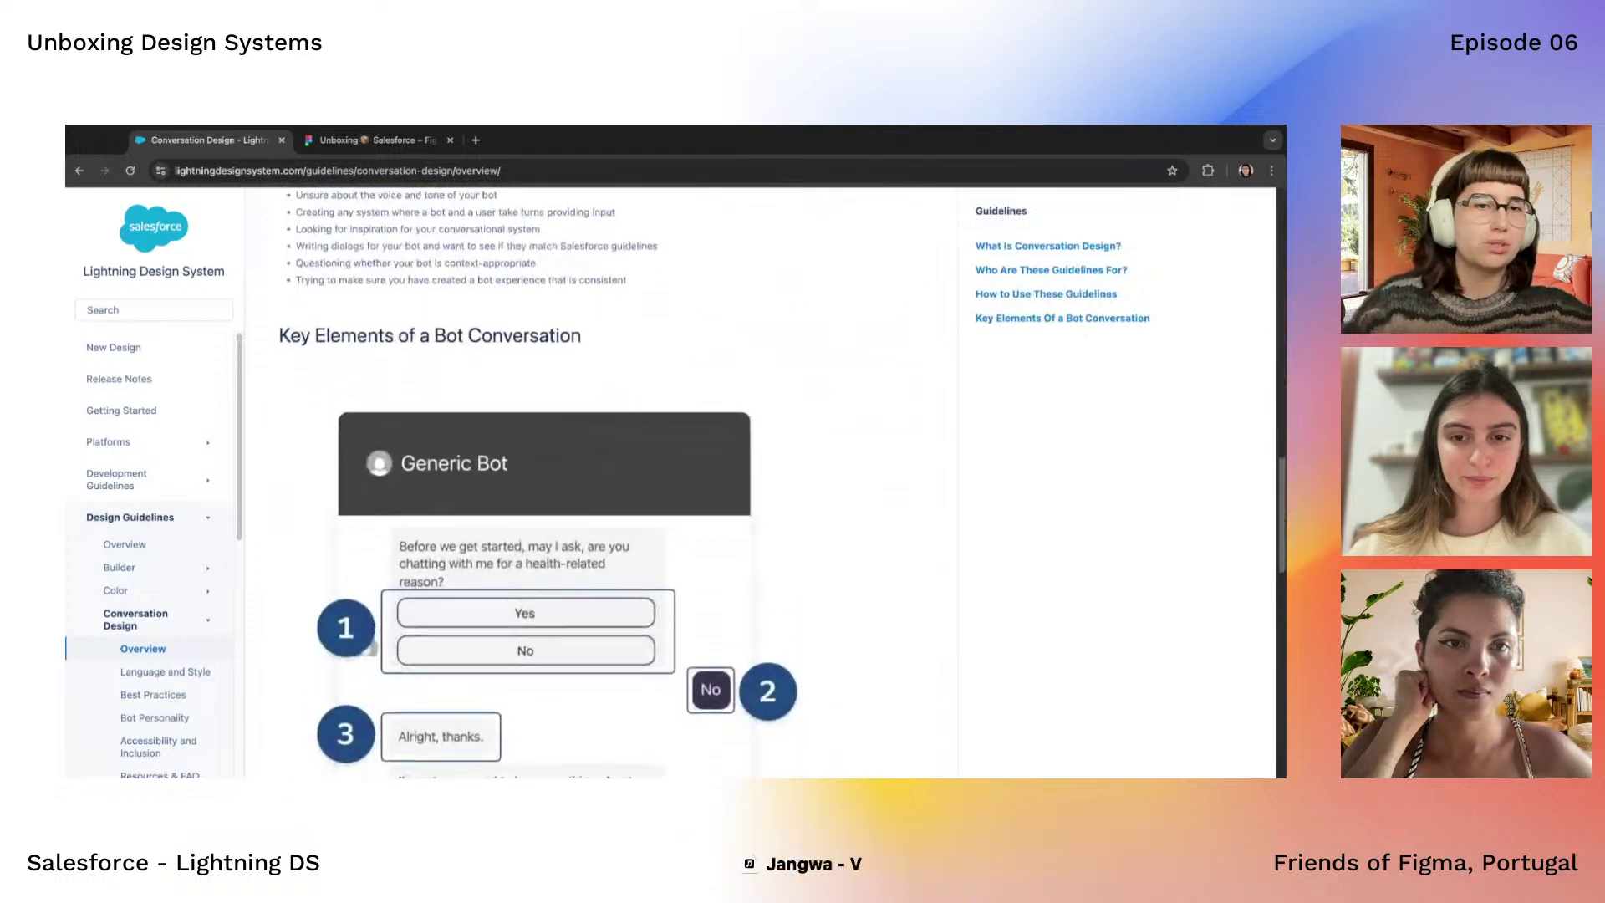
pyautogui.scroll(-2, 669, 480)
pyautogui.scroll(-2, 543, 481)
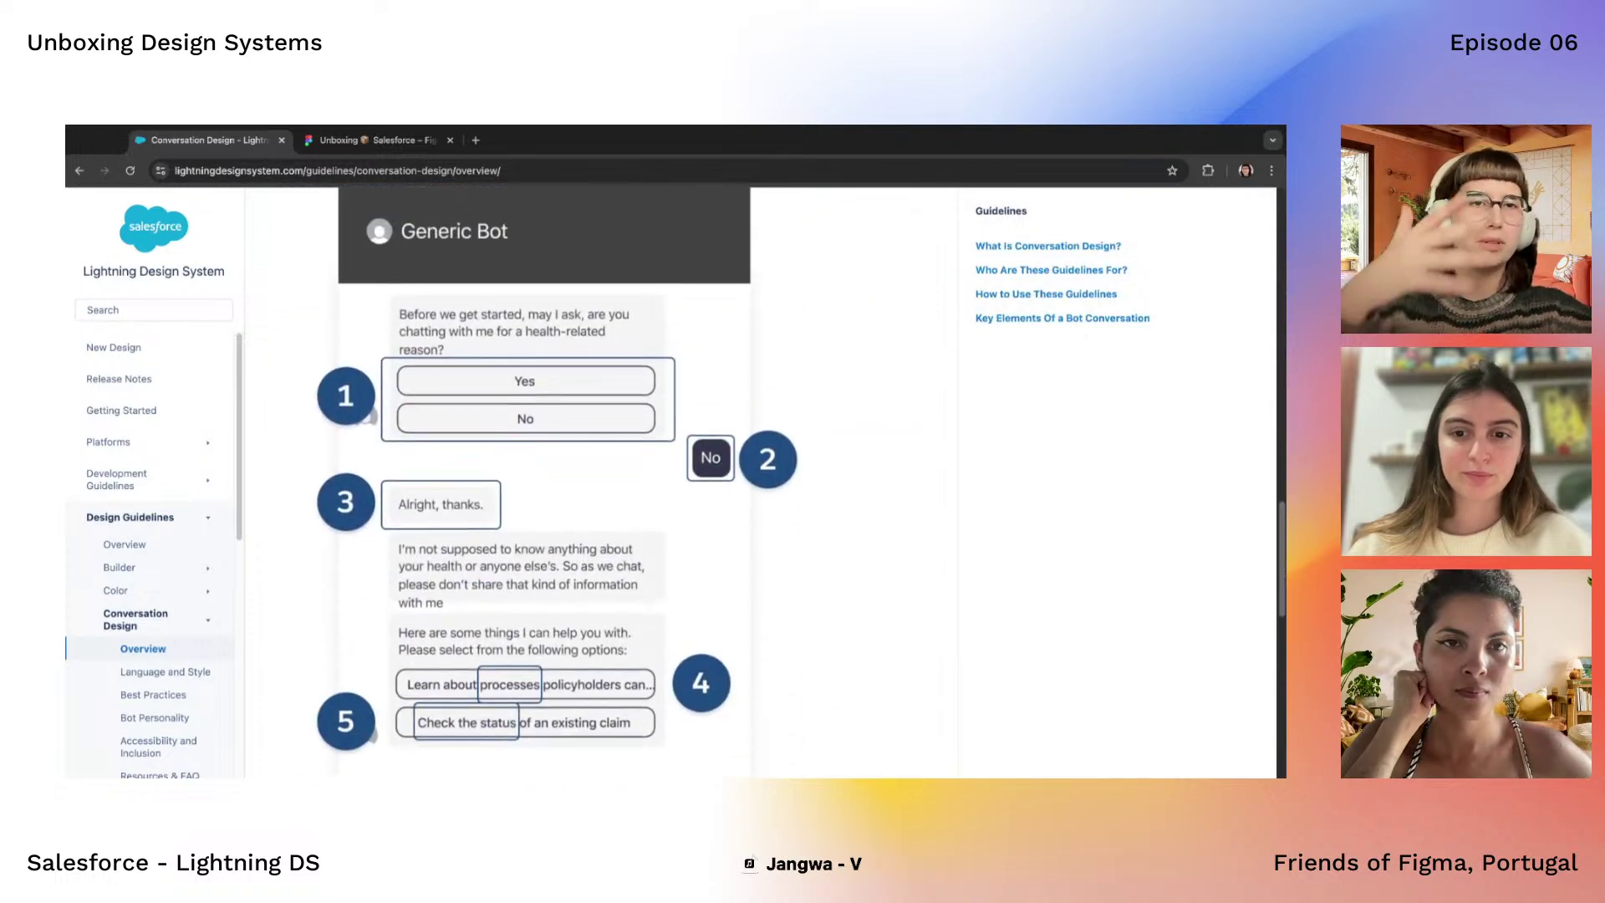
pyautogui.scroll(1, 543, 481)
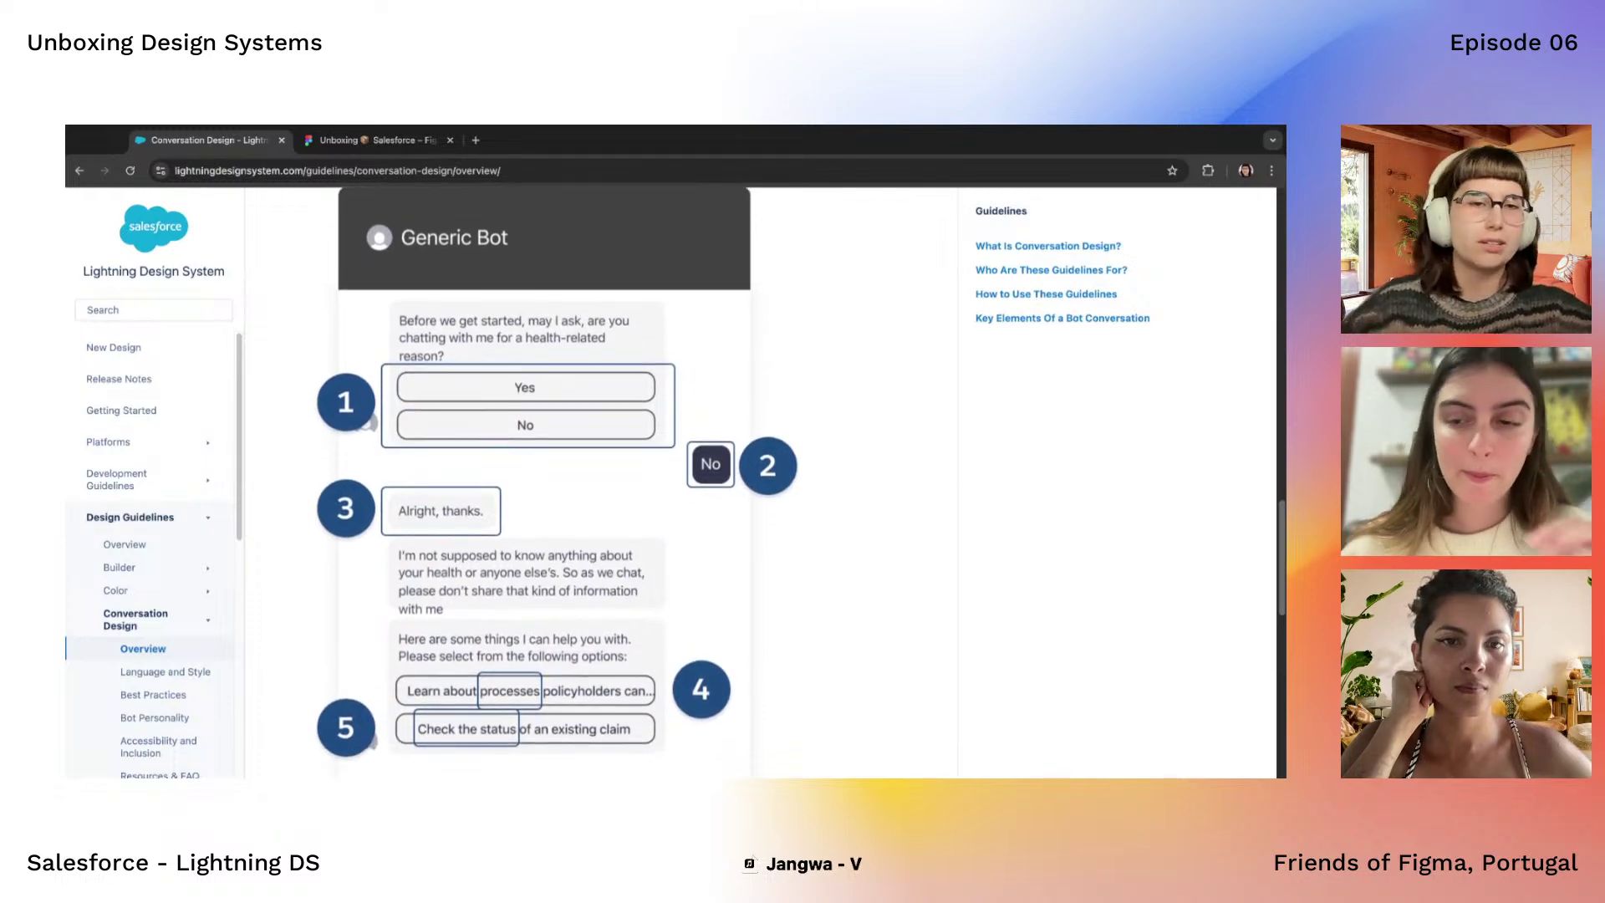
pyautogui.scroll(-1, 425, 629)
pyautogui.scroll(-15, 425, 628)
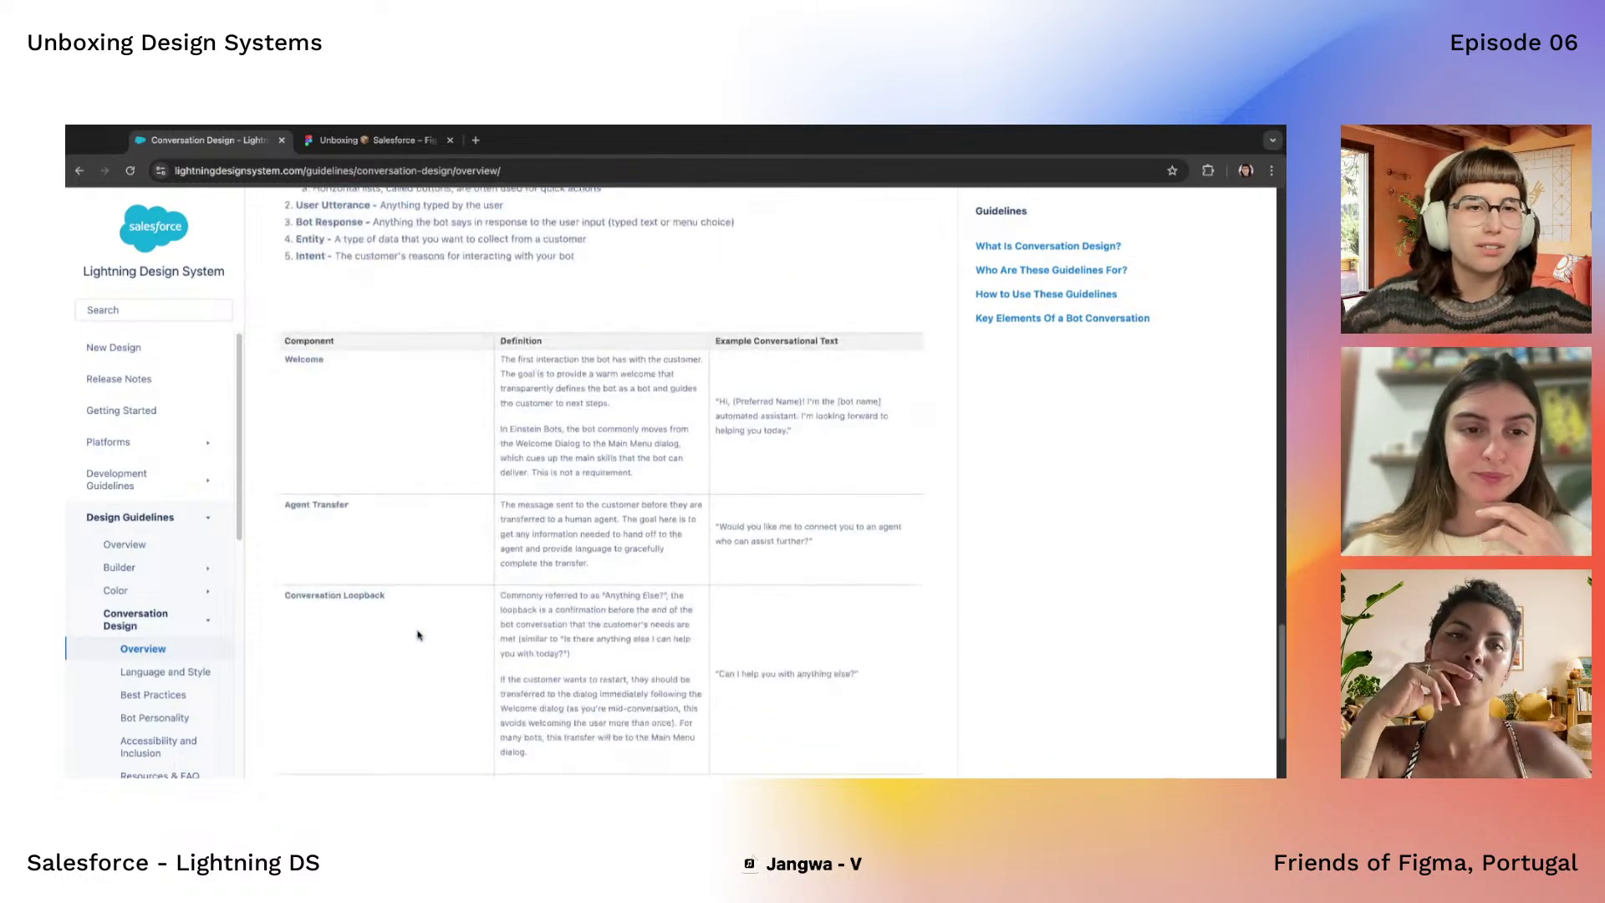
# Open the Language and Style guidelines and skim from the 5 Must Knows through Conciseness to the discourse markers example
pyautogui.click(152, 673)
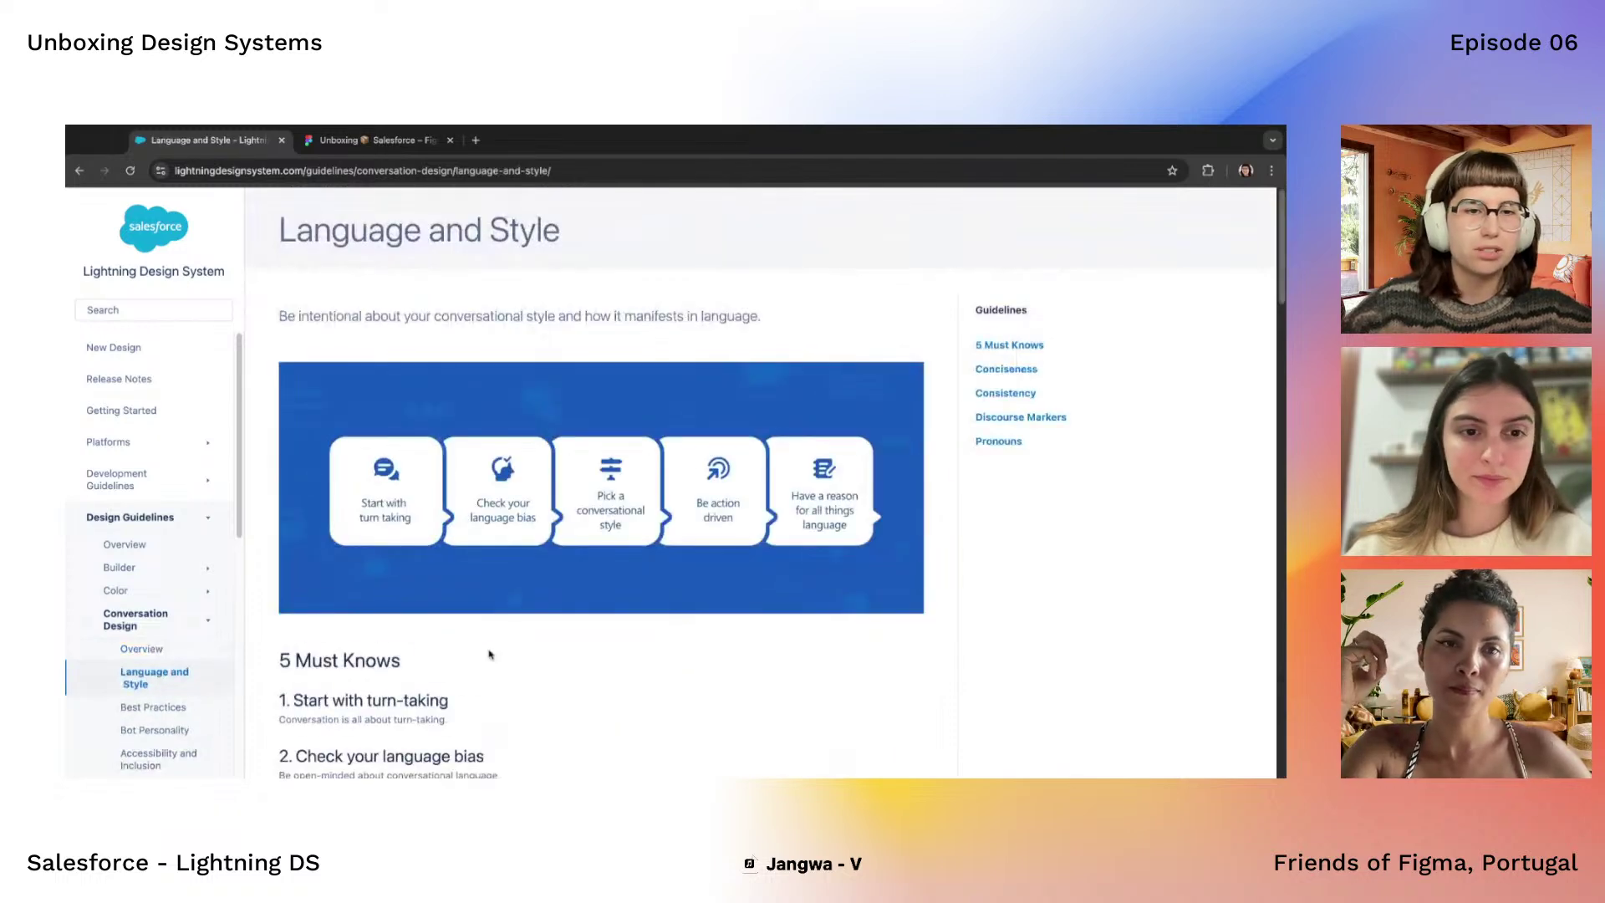
pyautogui.scroll(-7, 492, 654)
pyautogui.scroll(-15, 491, 654)
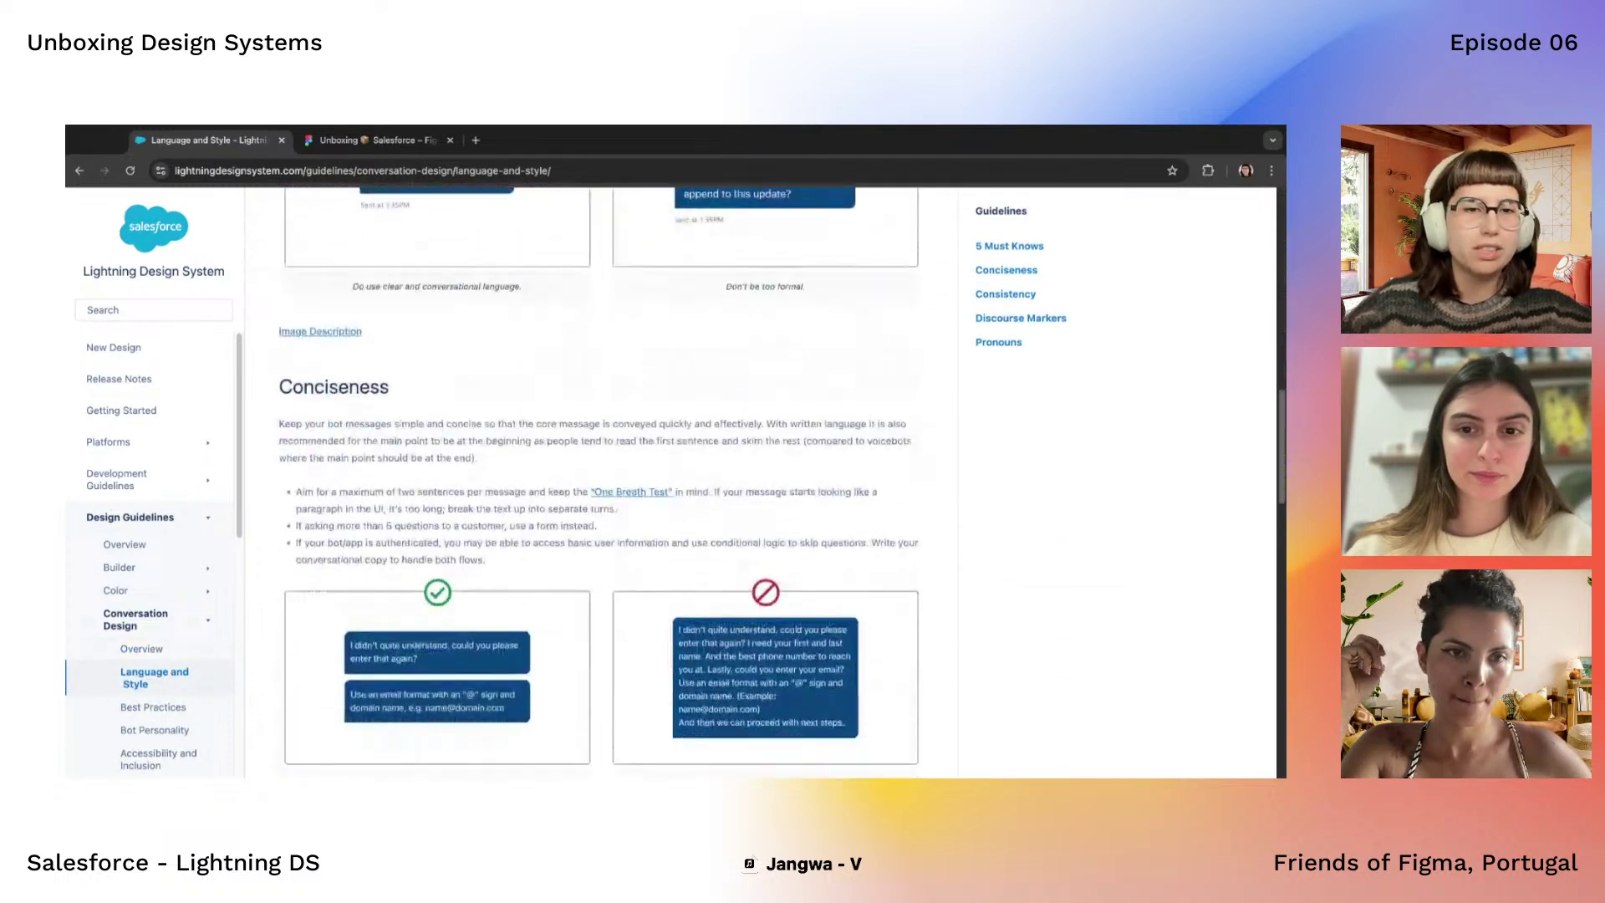
pyautogui.scroll(-12, 593, 480)
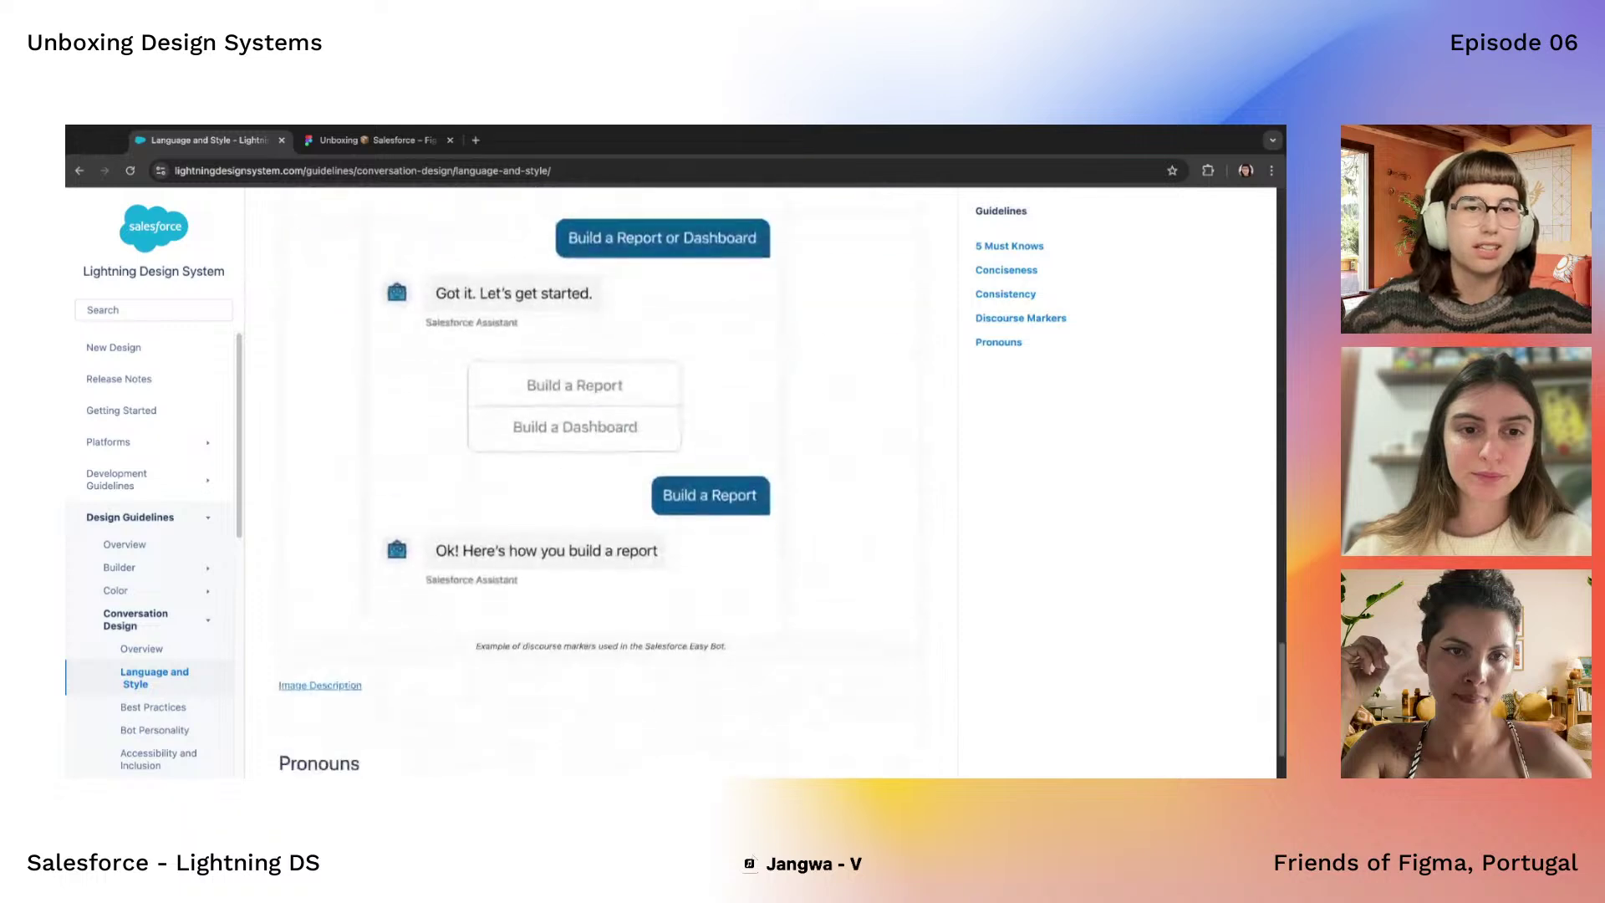
# Open the conversation design Best Practices page and skim from Bot Introduction through Apologies to Bot Response Delays
pyautogui.click(153, 706)
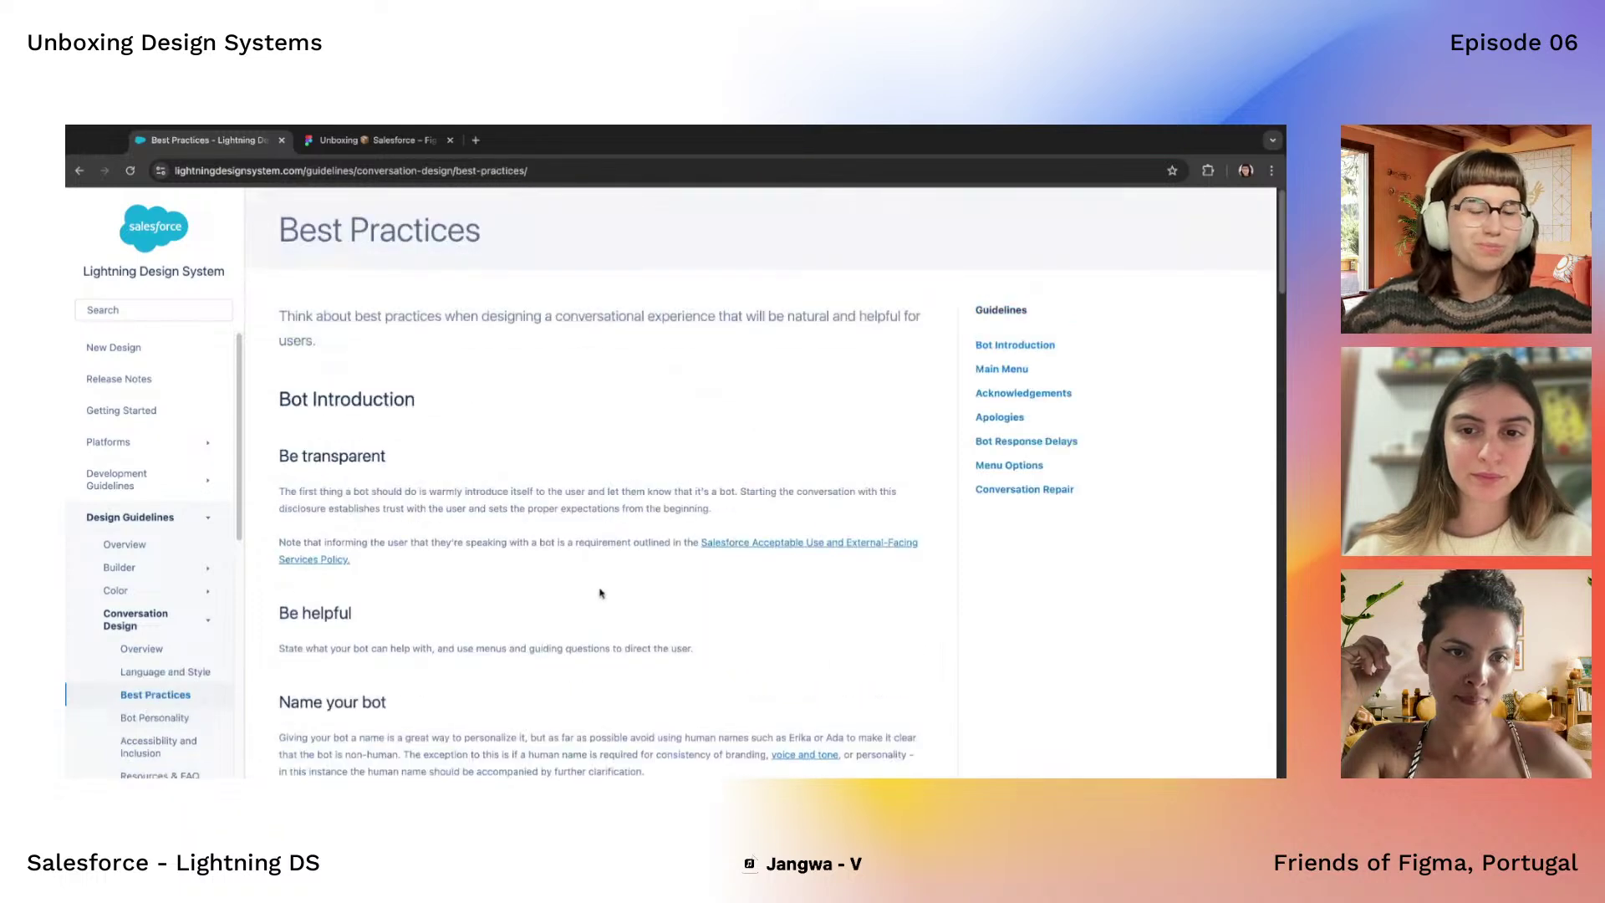
pyautogui.scroll(-7, 601, 593)
pyautogui.scroll(-12, 601, 594)
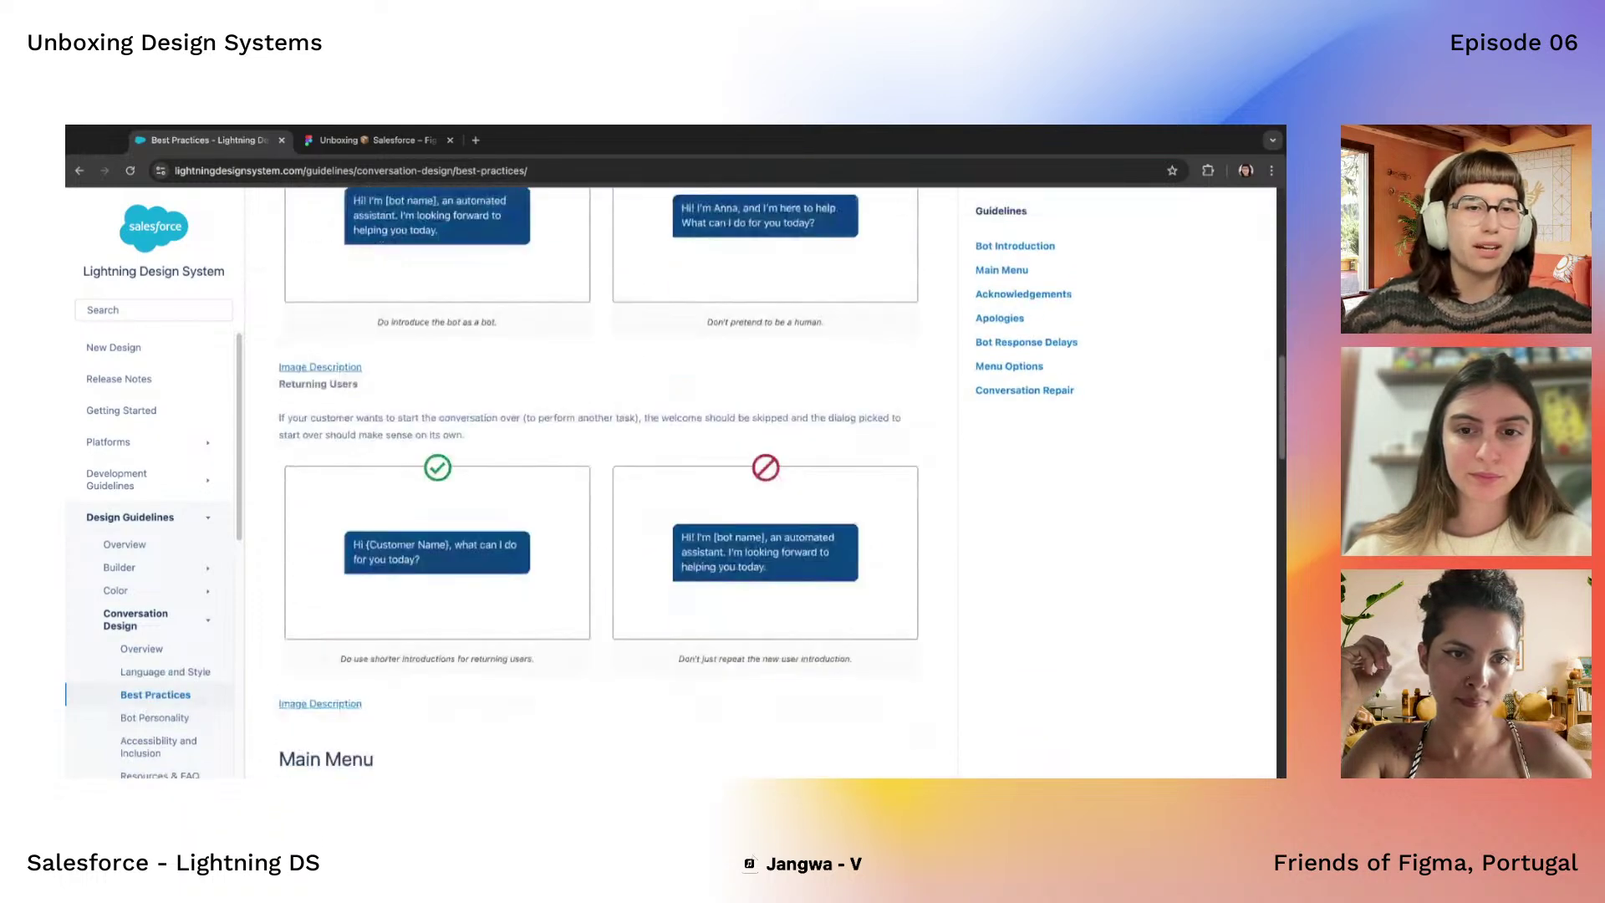
pyautogui.scroll(-4, 600, 593)
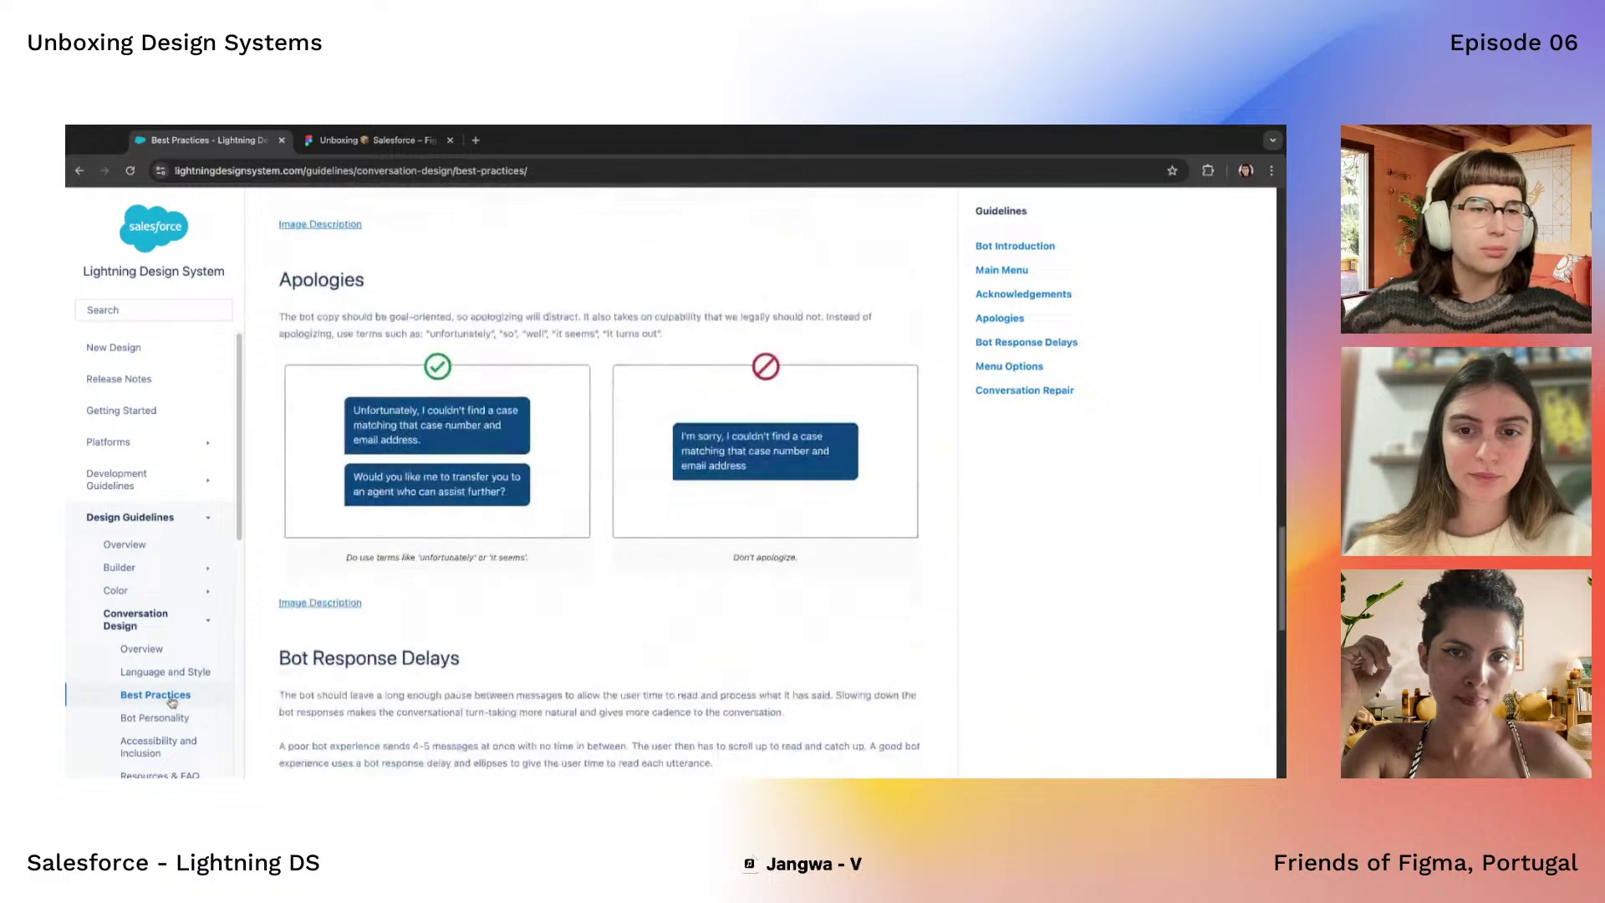
# Open the Bot Personality guidelines and examine the apology examples and the Target Audience section with its do and don't dialogs
pyautogui.click(155, 717)
pyautogui.scroll(-1, 453, 634)
pyautogui.scroll(-8, 453, 635)
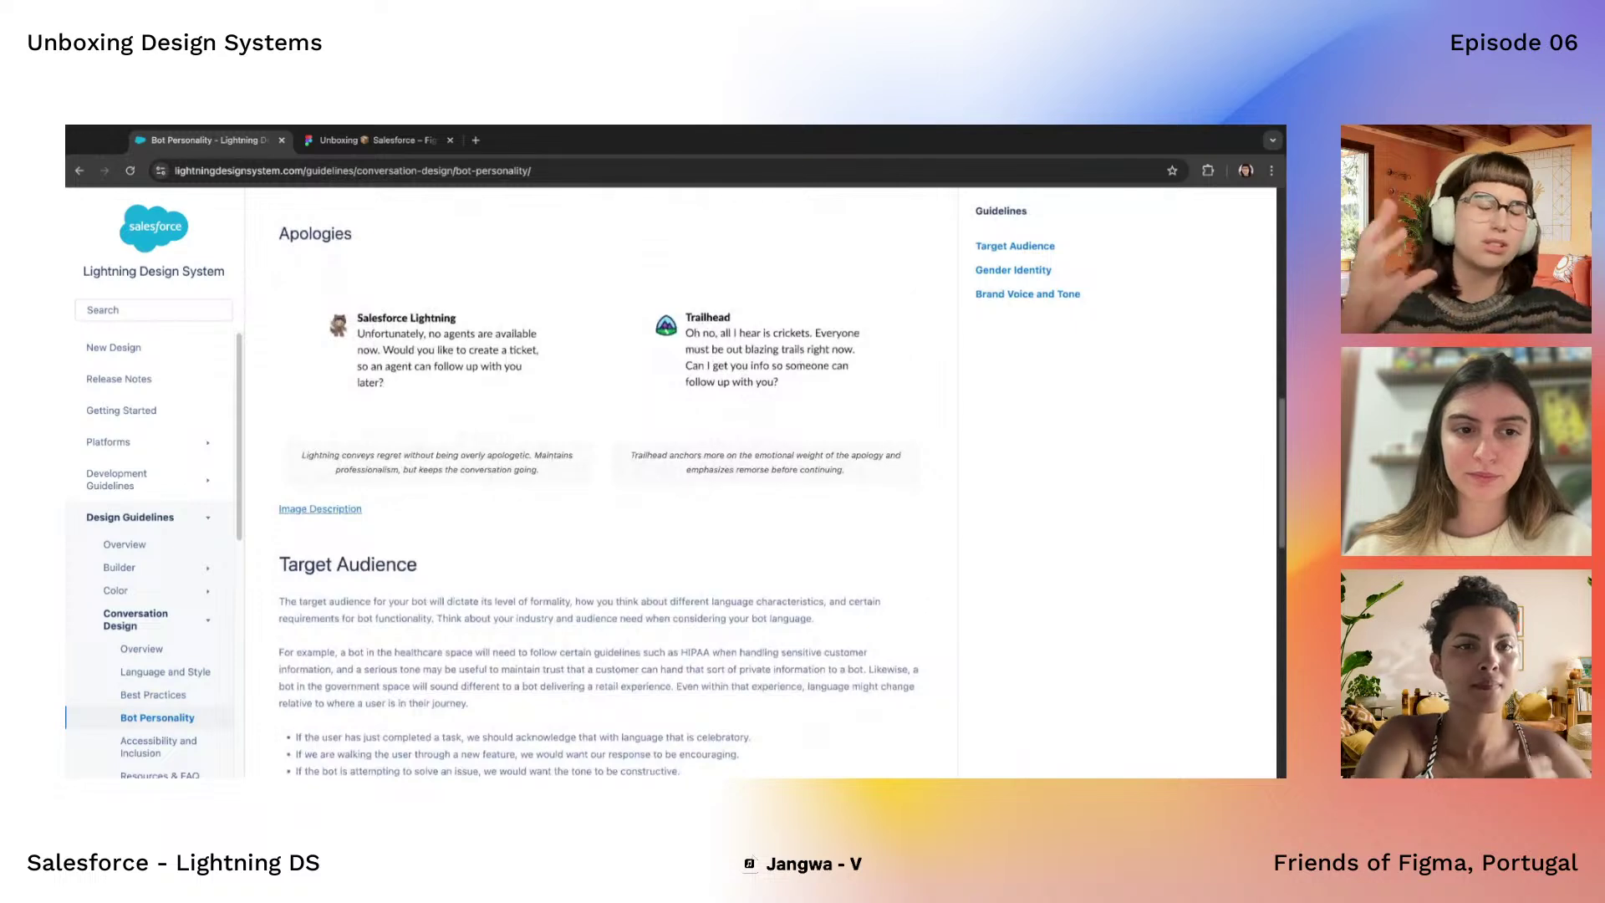
pyautogui.scroll(-6, 600, 484)
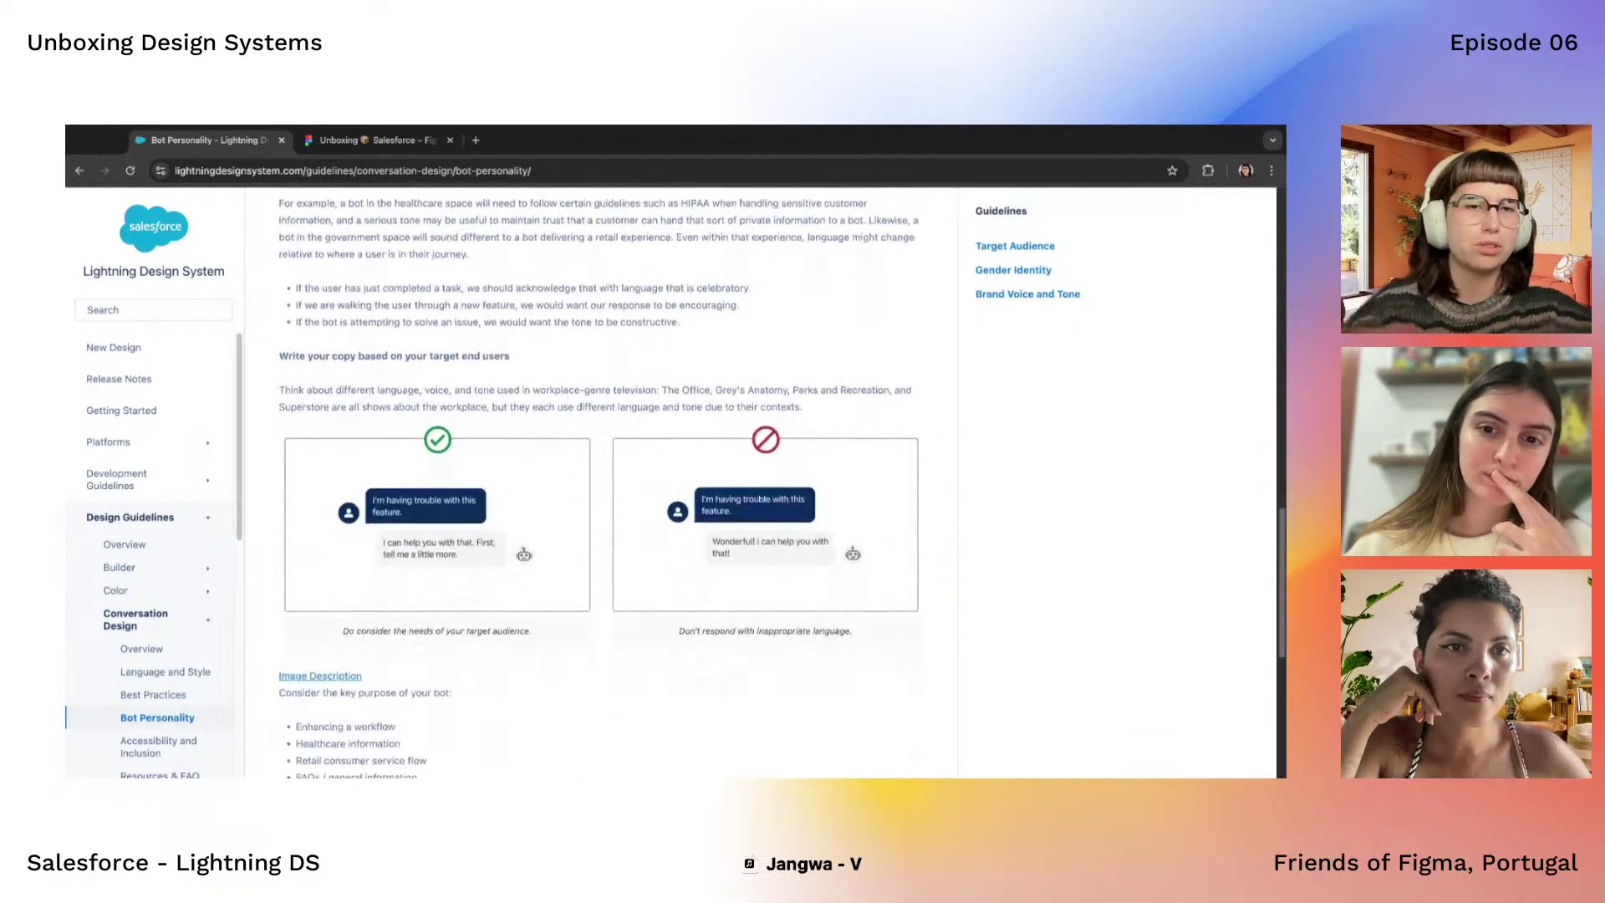
pyautogui.scroll(-3, 581, 604)
pyautogui.scroll(5, 581, 603)
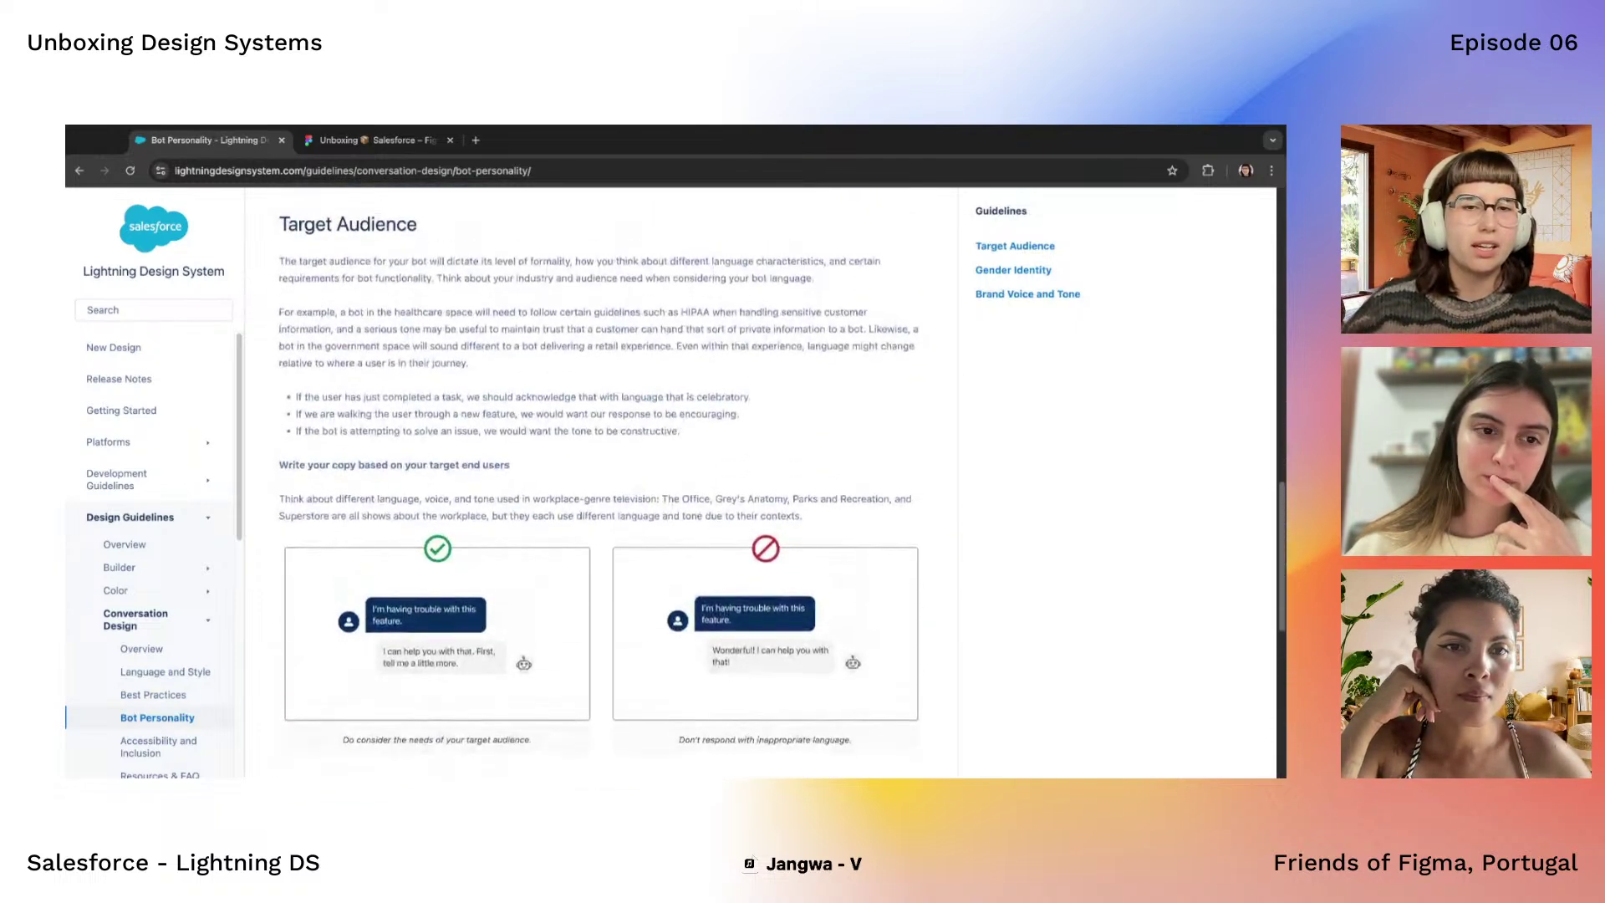
pyautogui.scroll(3, 581, 604)
pyautogui.scroll(-8, 581, 604)
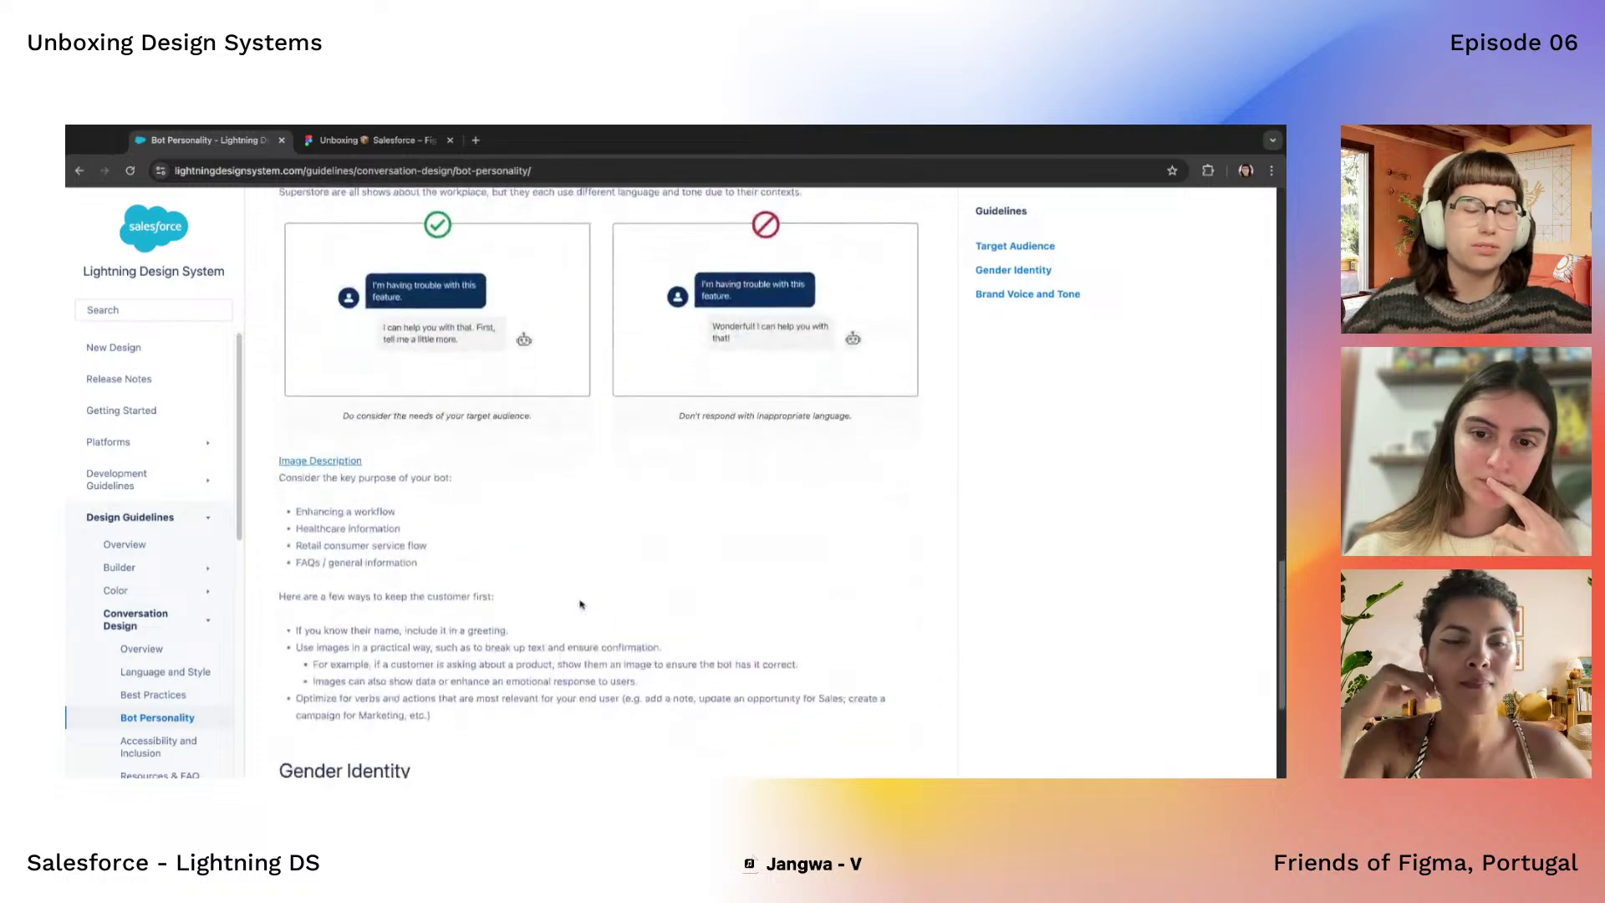
pyautogui.scroll(6, 581, 604)
pyautogui.scroll(-4, 581, 603)
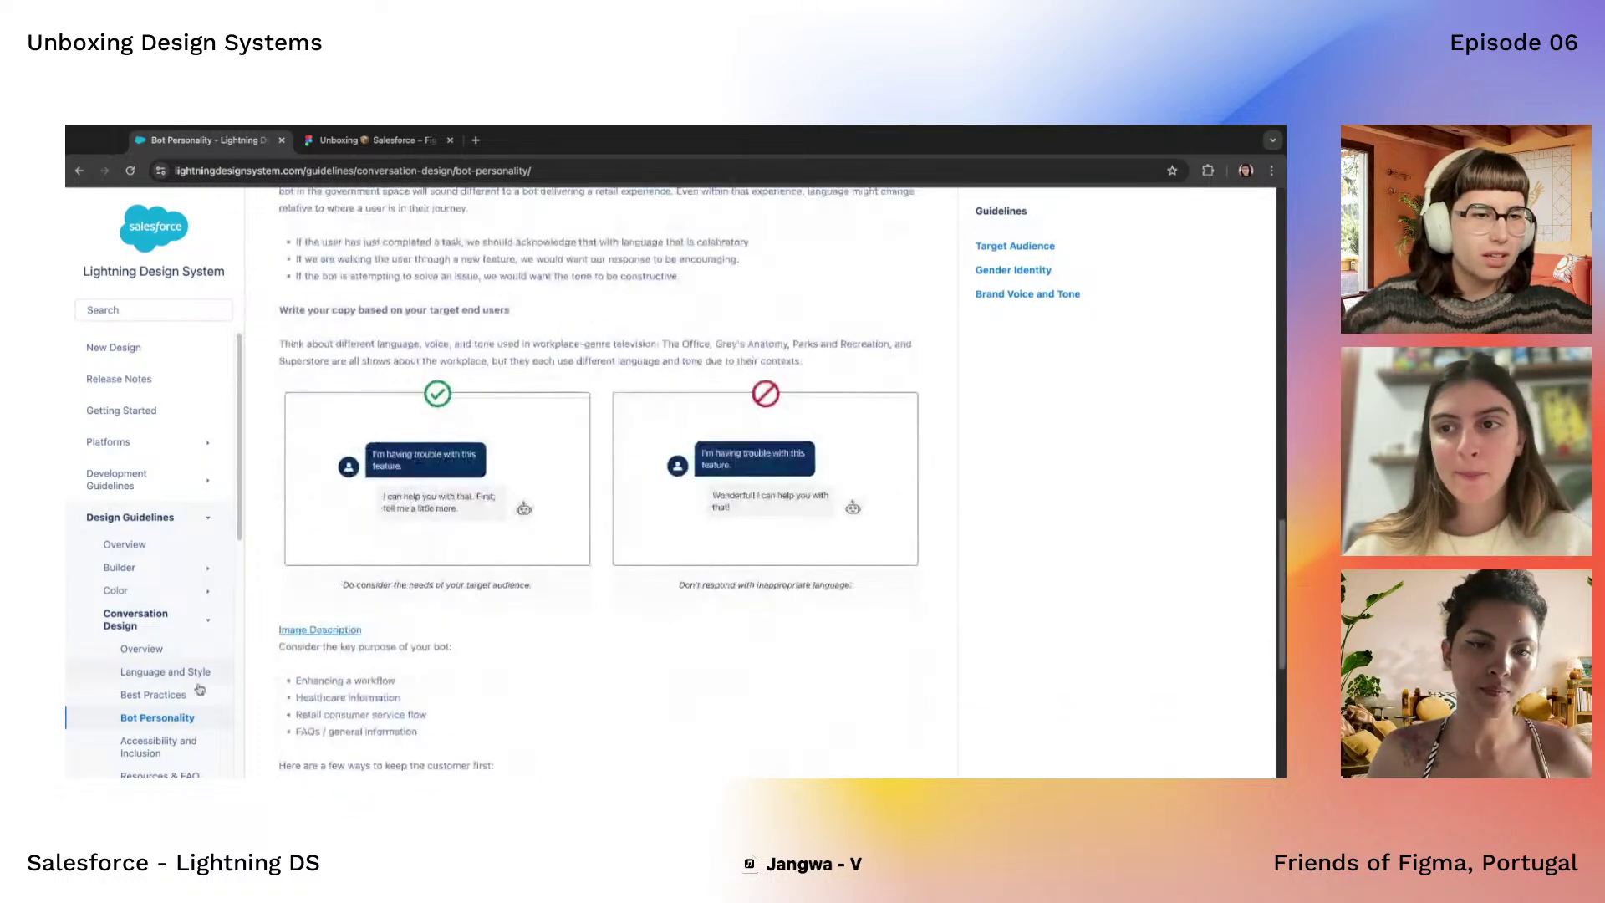
# Open the Accessibility and Inclusion guidelines and review the emoji recommendations, slang examples and Languages Other Than English section
pyautogui.scroll(-2, 176, 710)
pyautogui.click(159, 627)
pyautogui.scroll(-8, 504, 612)
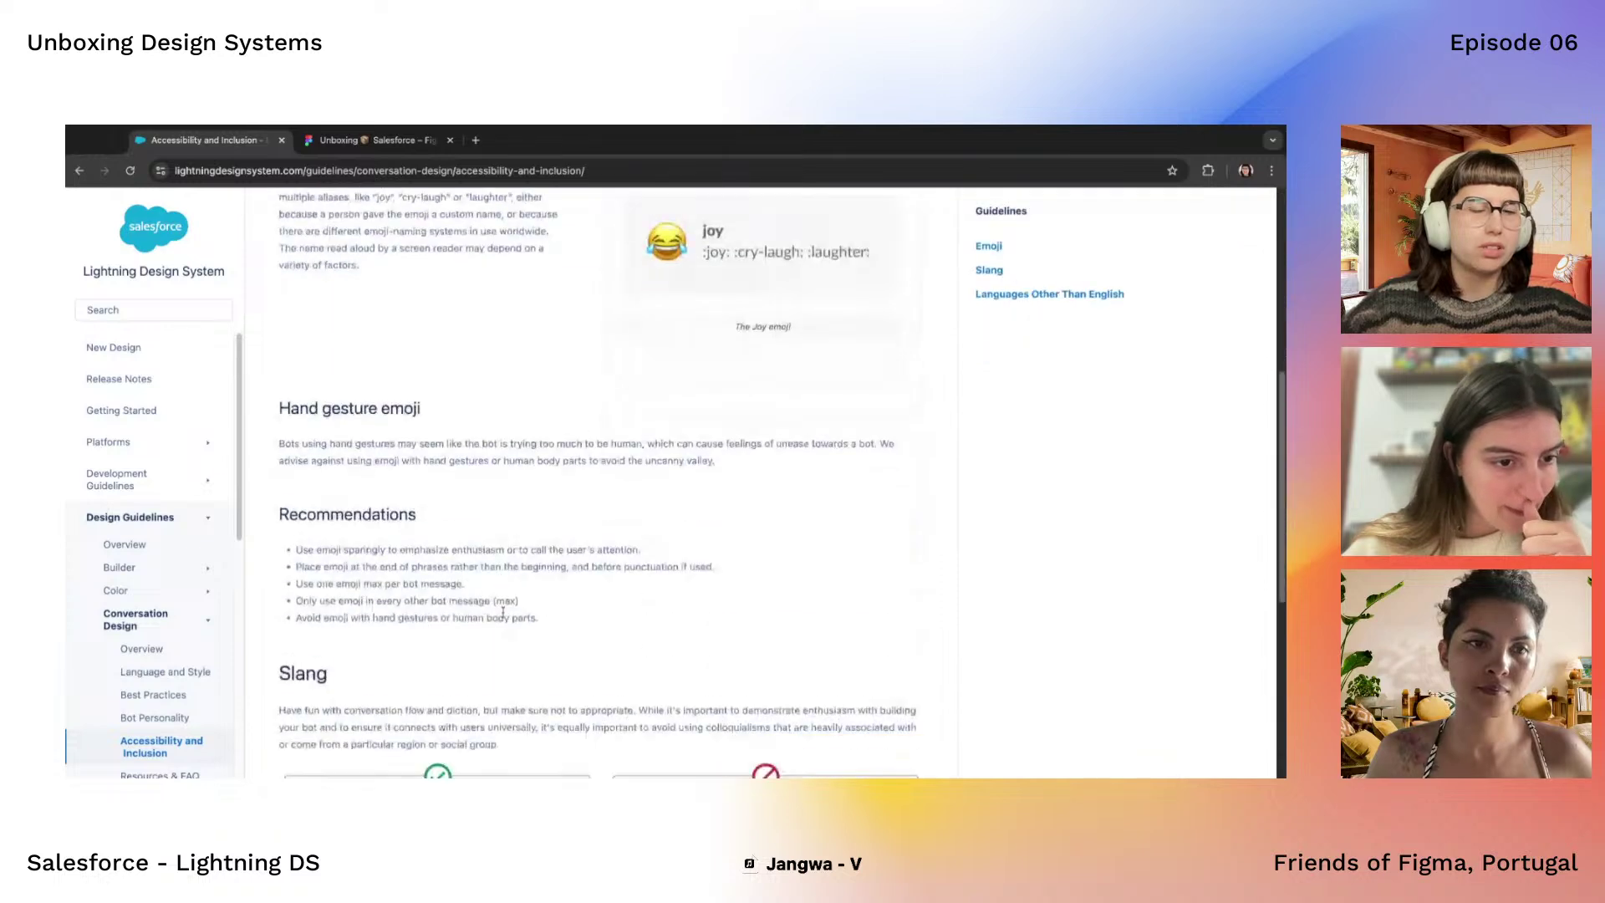
pyautogui.scroll(-7, 503, 613)
# Open the conversation design Resources & FAQ page and look over the SPEAKING Framework table and the start of the Glossary
pyautogui.scroll(-3, 165, 570)
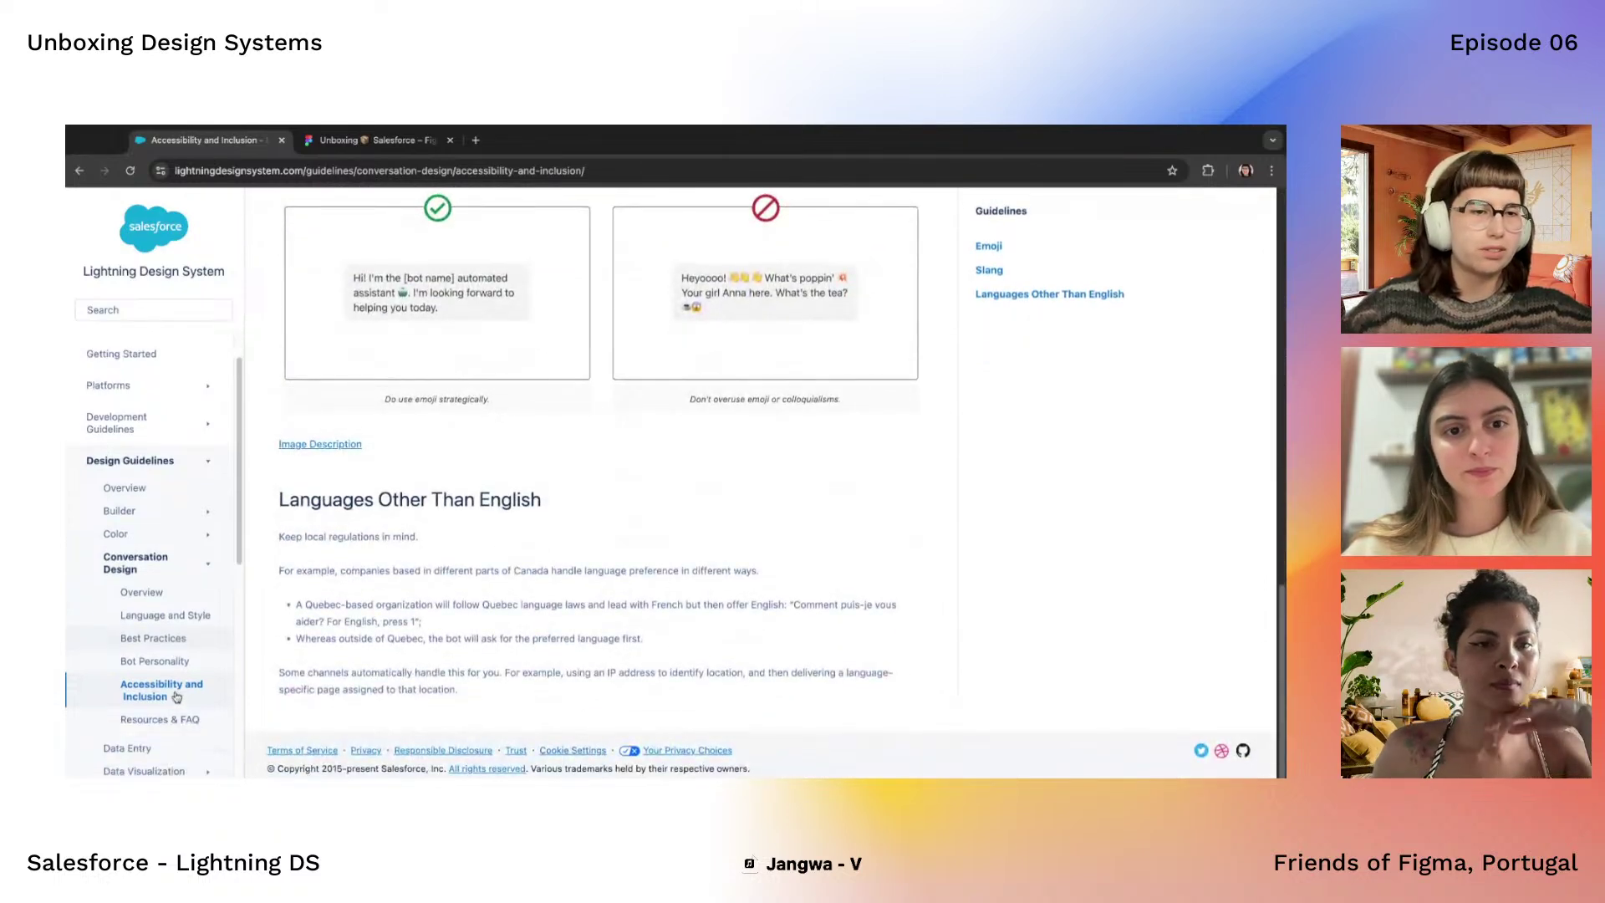
pyautogui.click(165, 582)
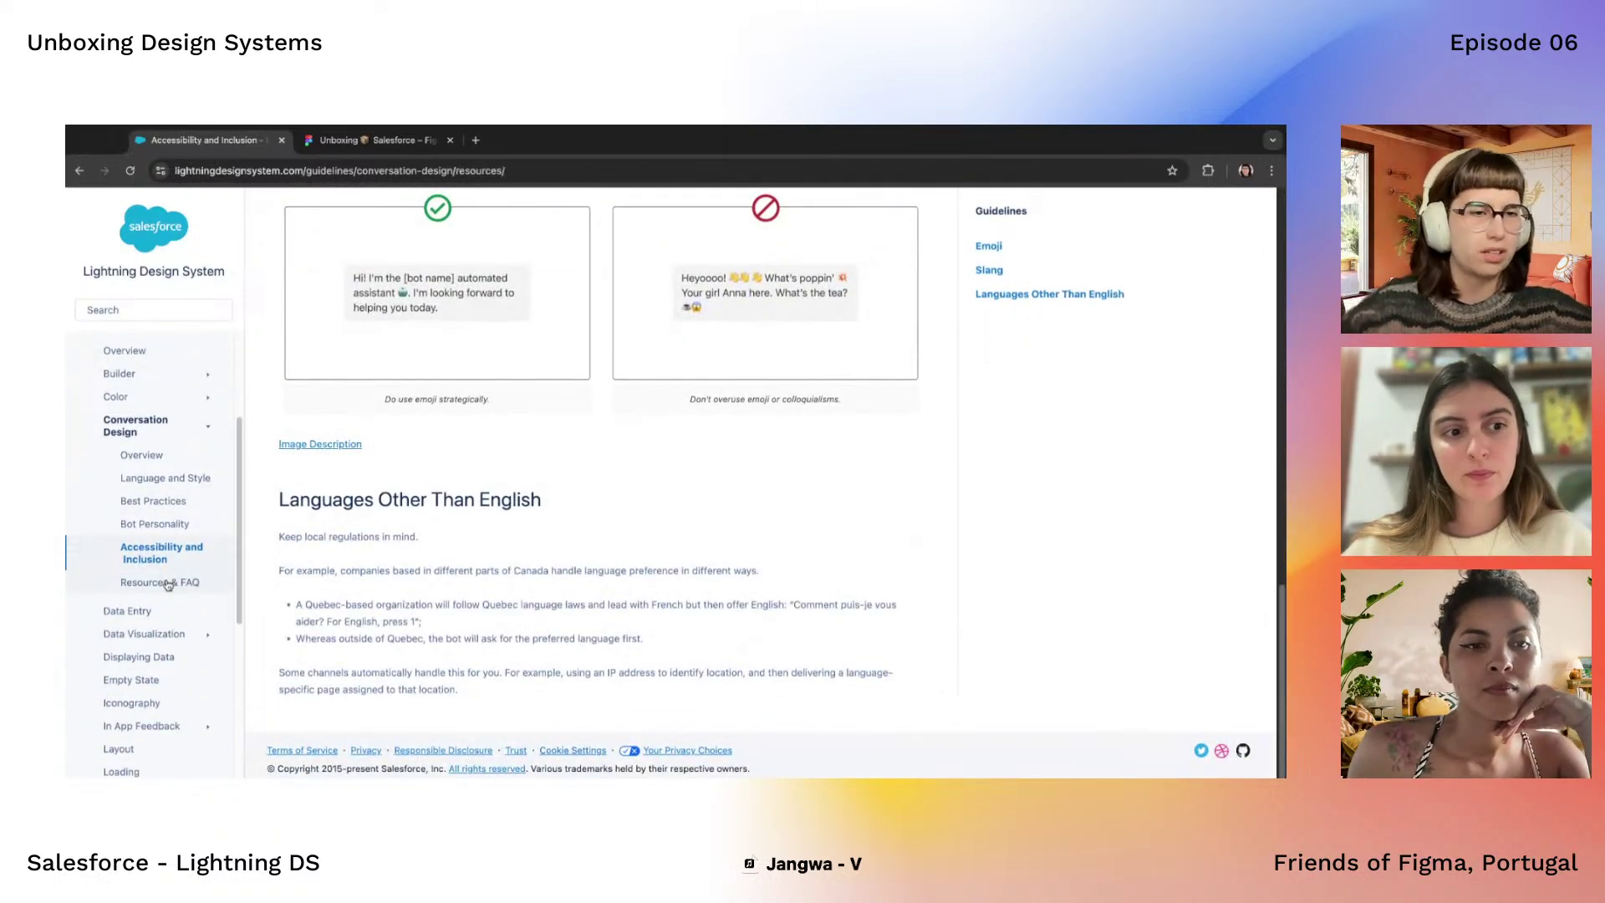
pyautogui.scroll(-8, 424, 604)
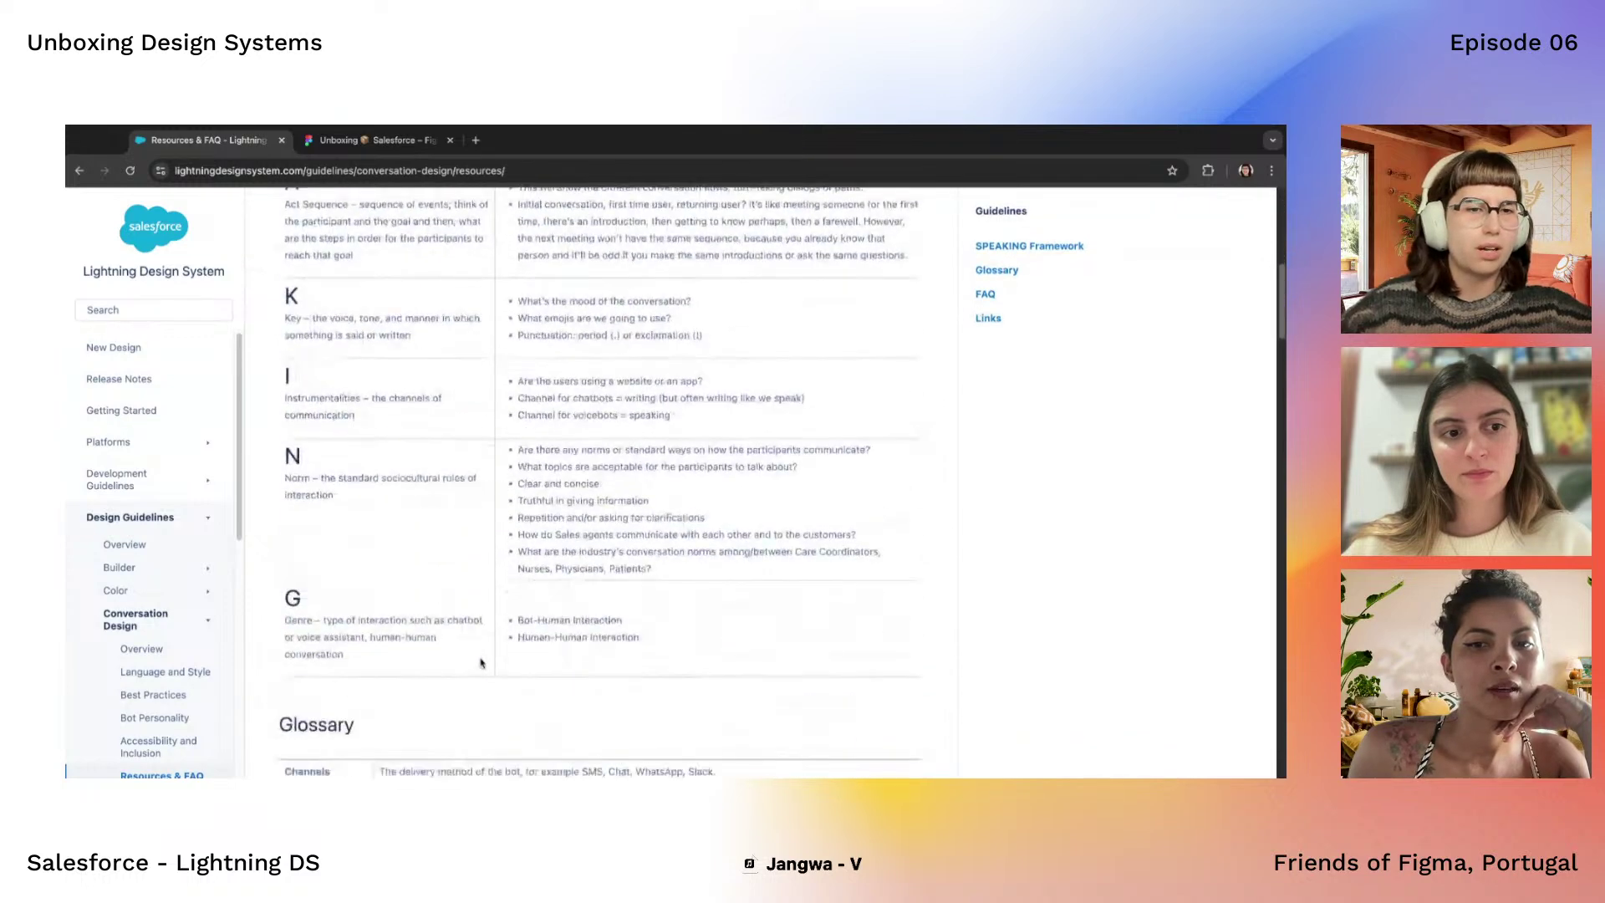
pyautogui.scroll(-4, 128, 709)
pyautogui.scroll(4, 127, 710)
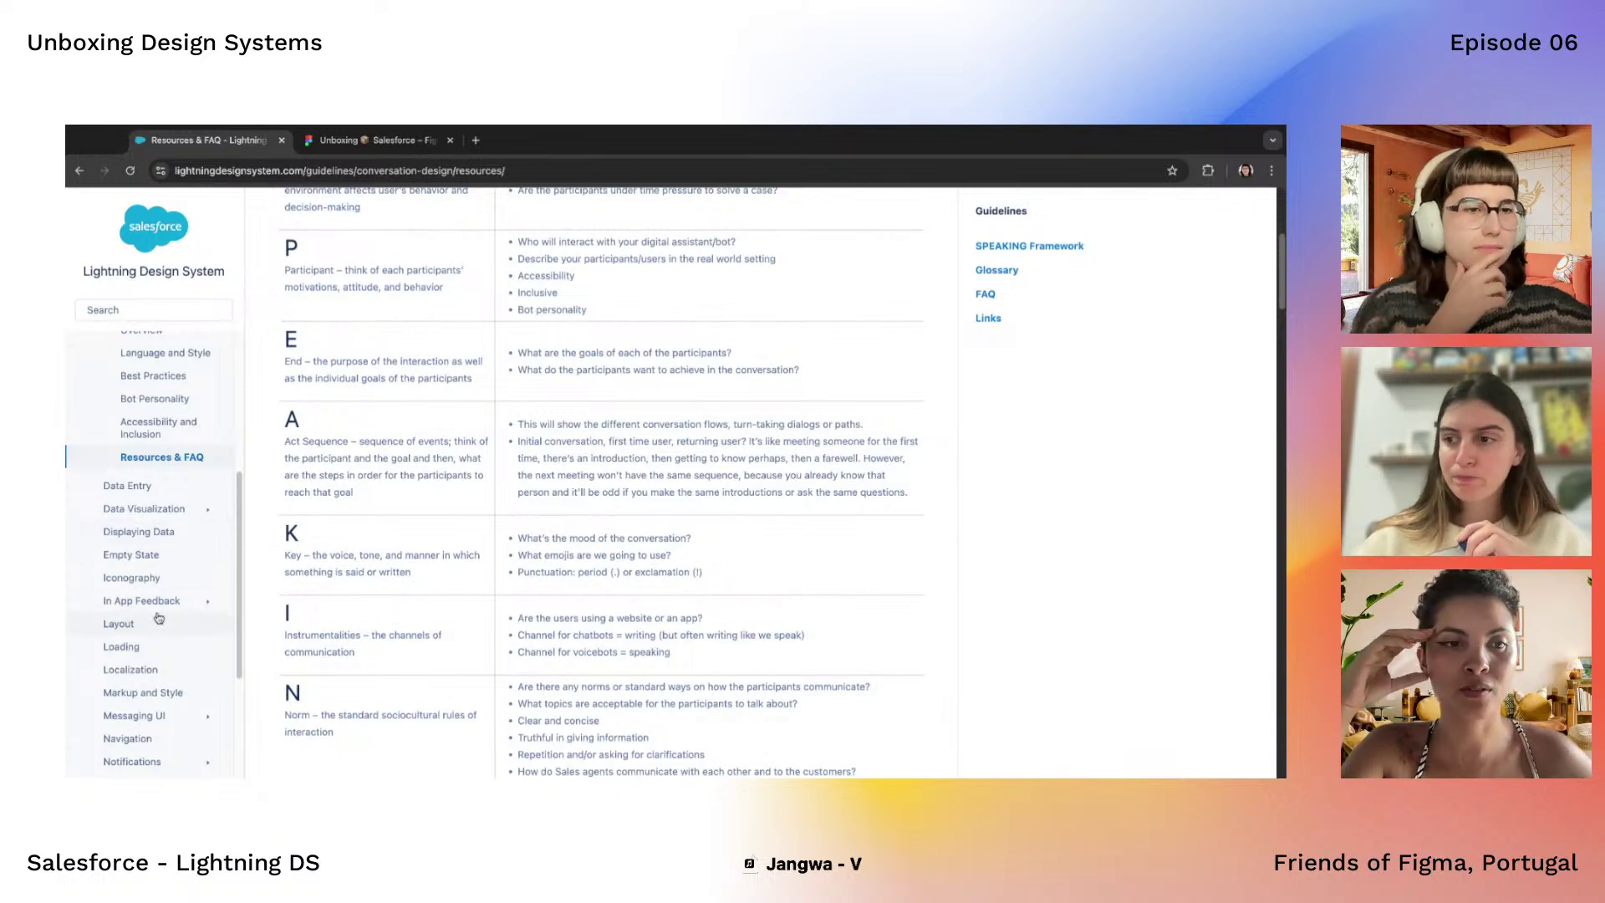
# Open the In App Feedback Overview guidelines and look over Why Collect In App Feedback with its Benefits and Drawbacks table
pyautogui.scroll(-2, 142, 554)
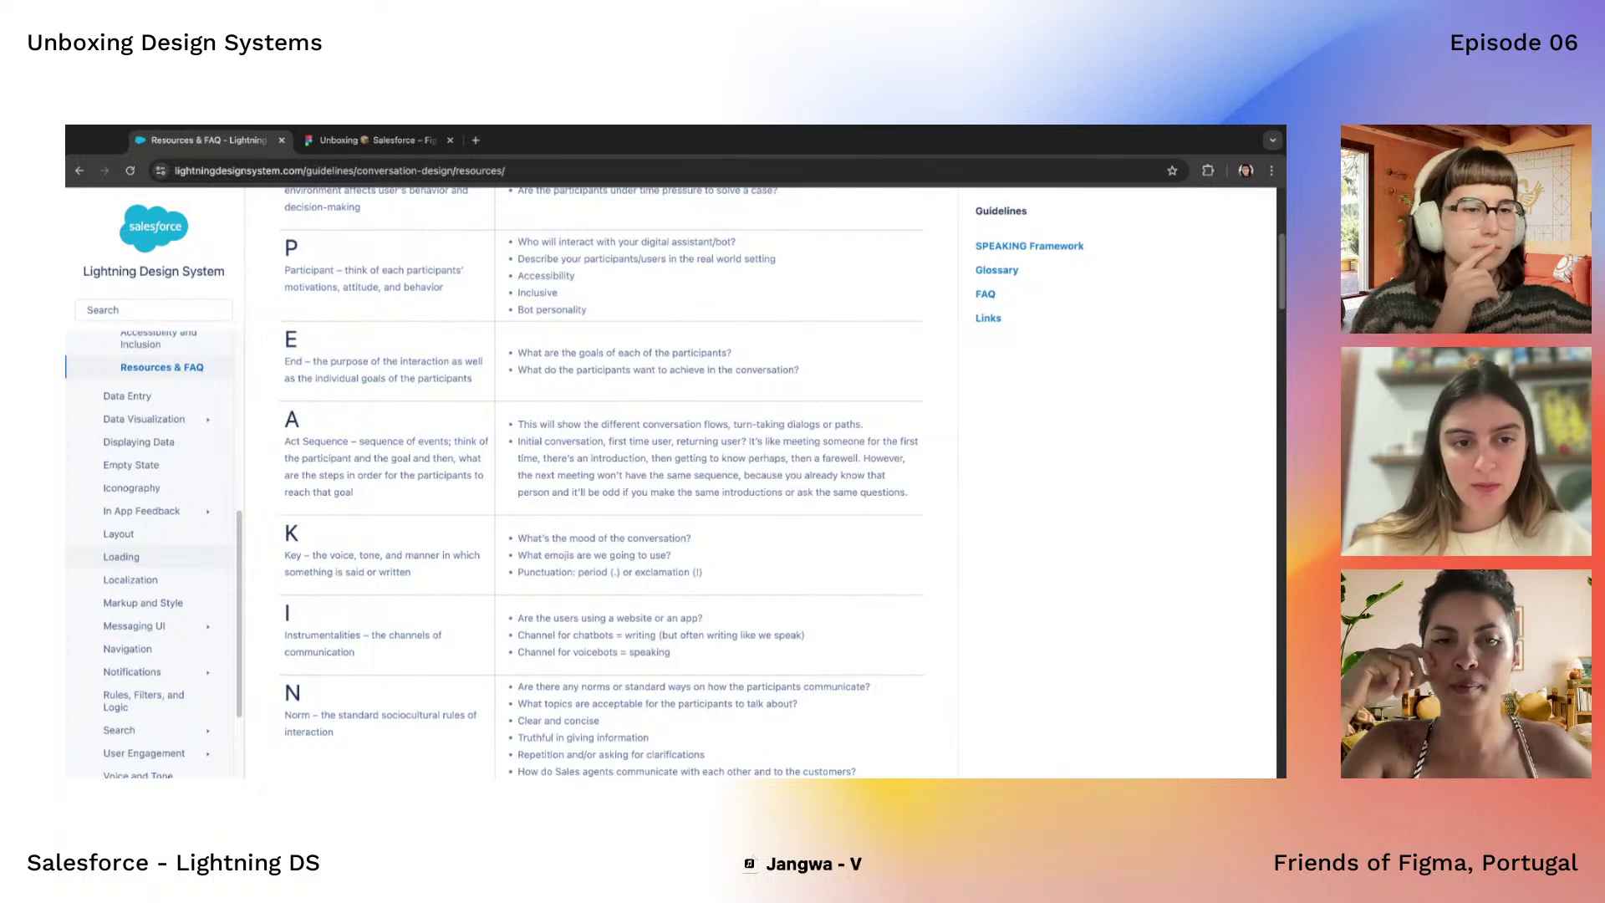
pyautogui.scroll(-3, 151, 598)
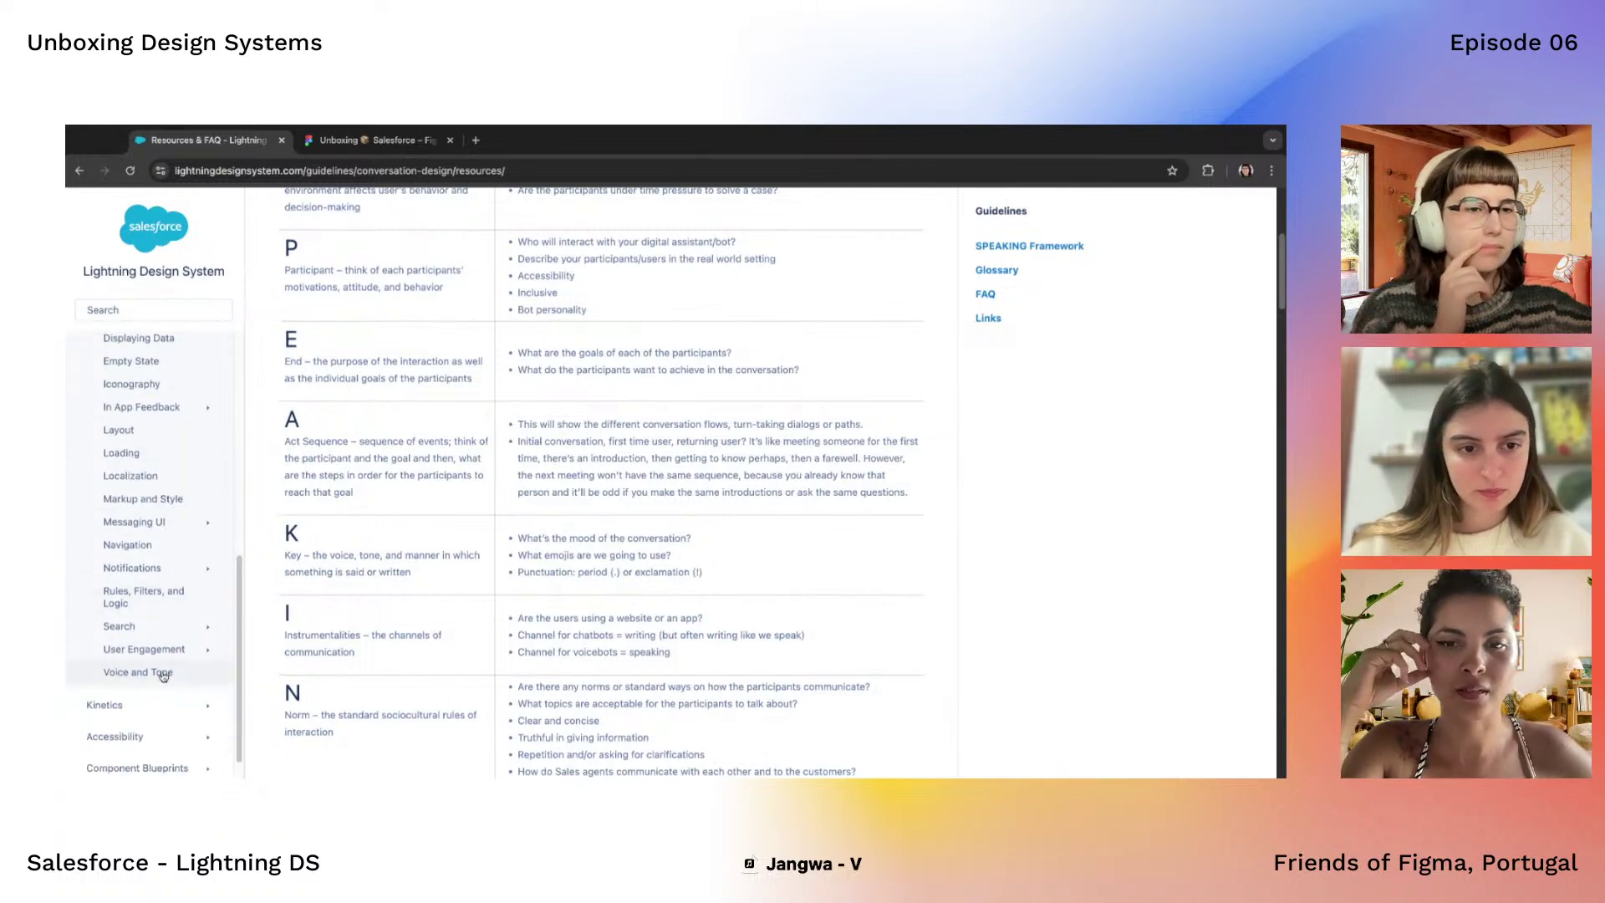
pyautogui.scroll(3, 159, 586)
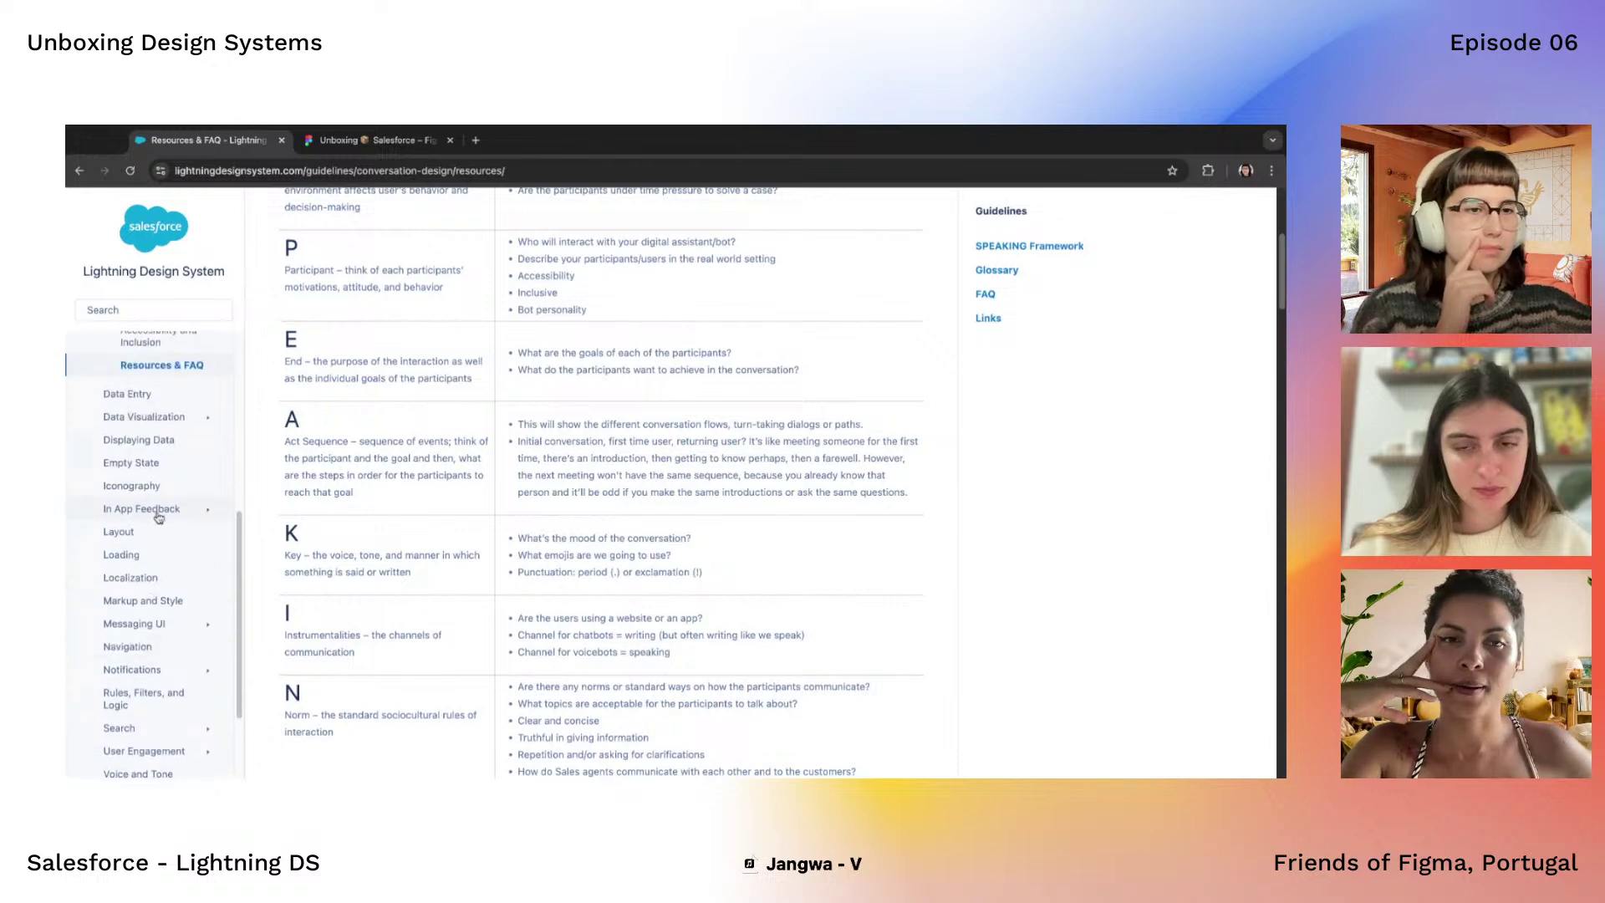
pyautogui.click(160, 513)
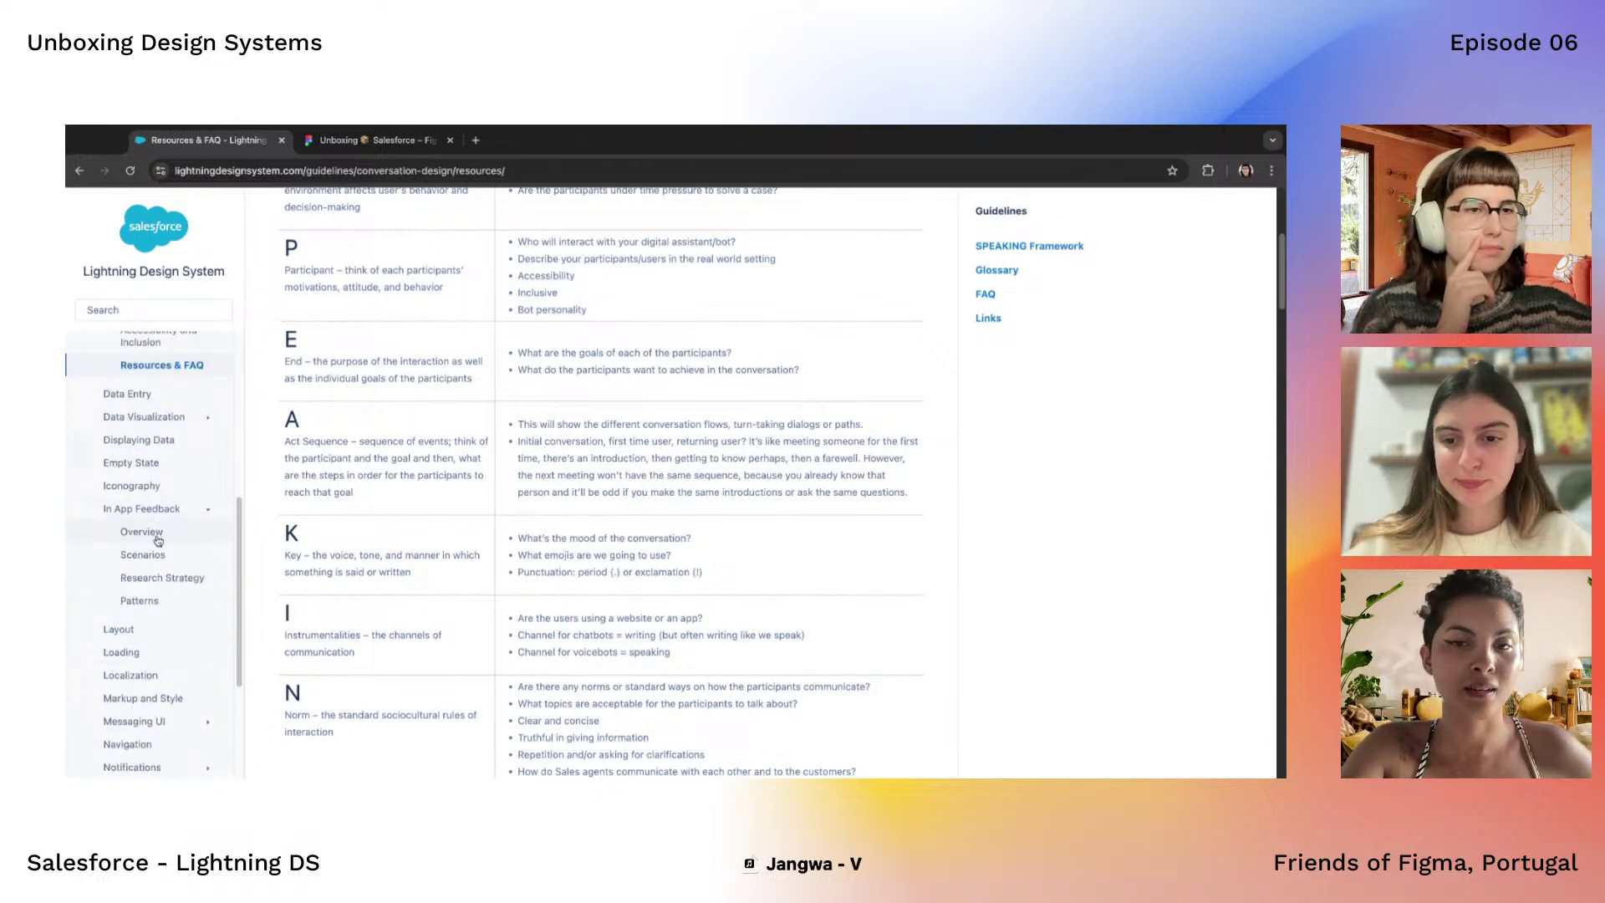
pyautogui.click(158, 540)
pyautogui.scroll(-8, 351, 687)
pyautogui.scroll(5, 351, 687)
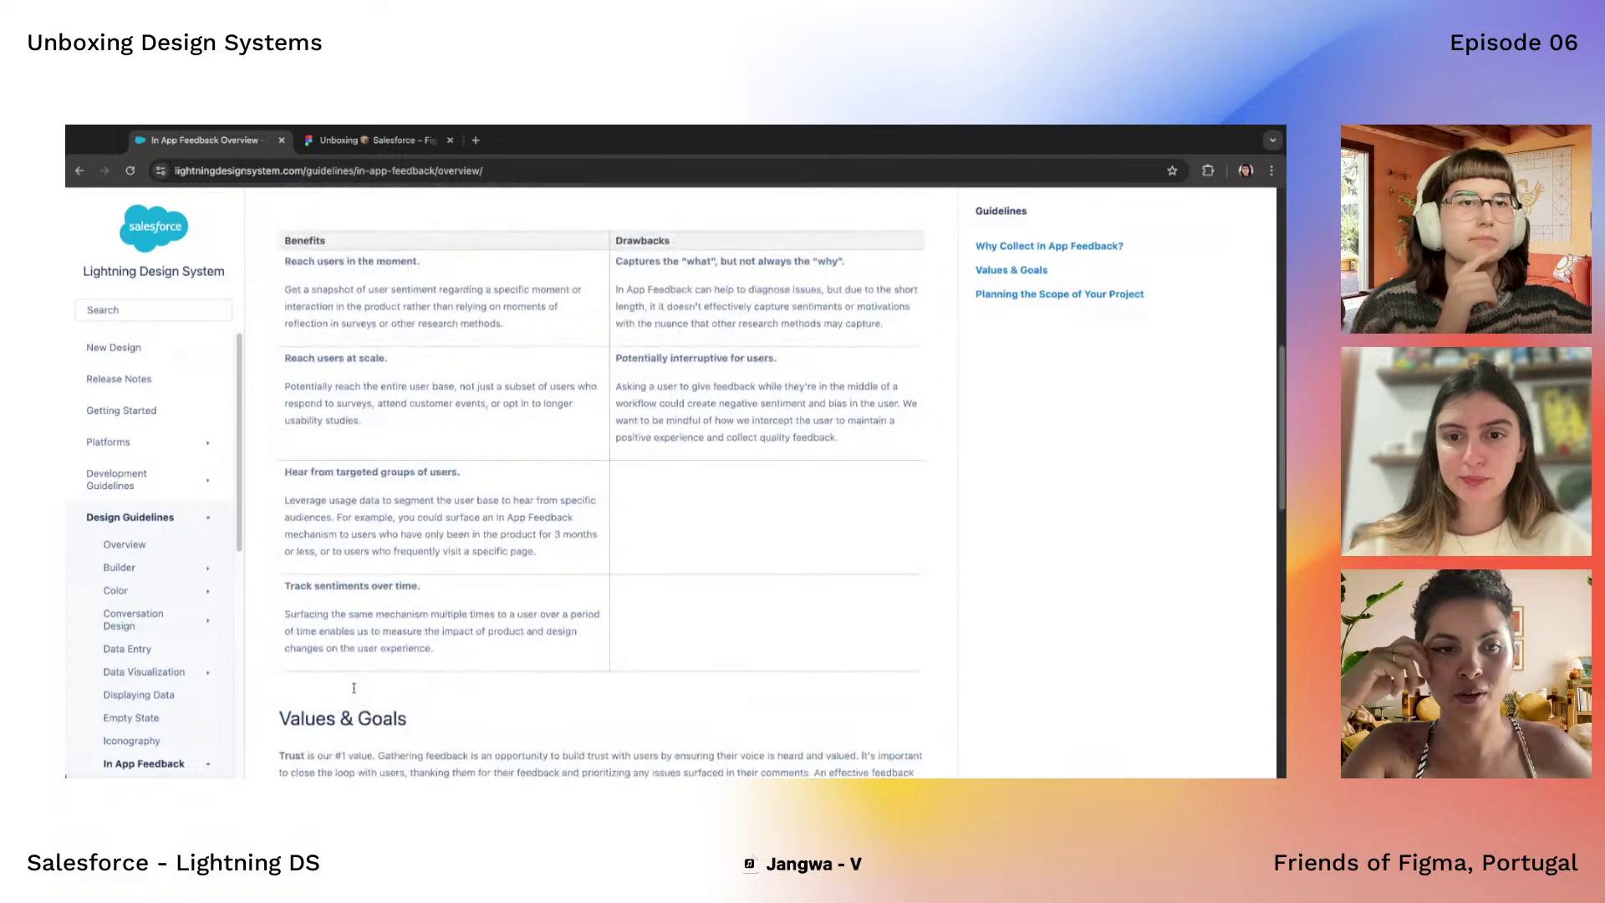
pyautogui.scroll(1, 585, 484)
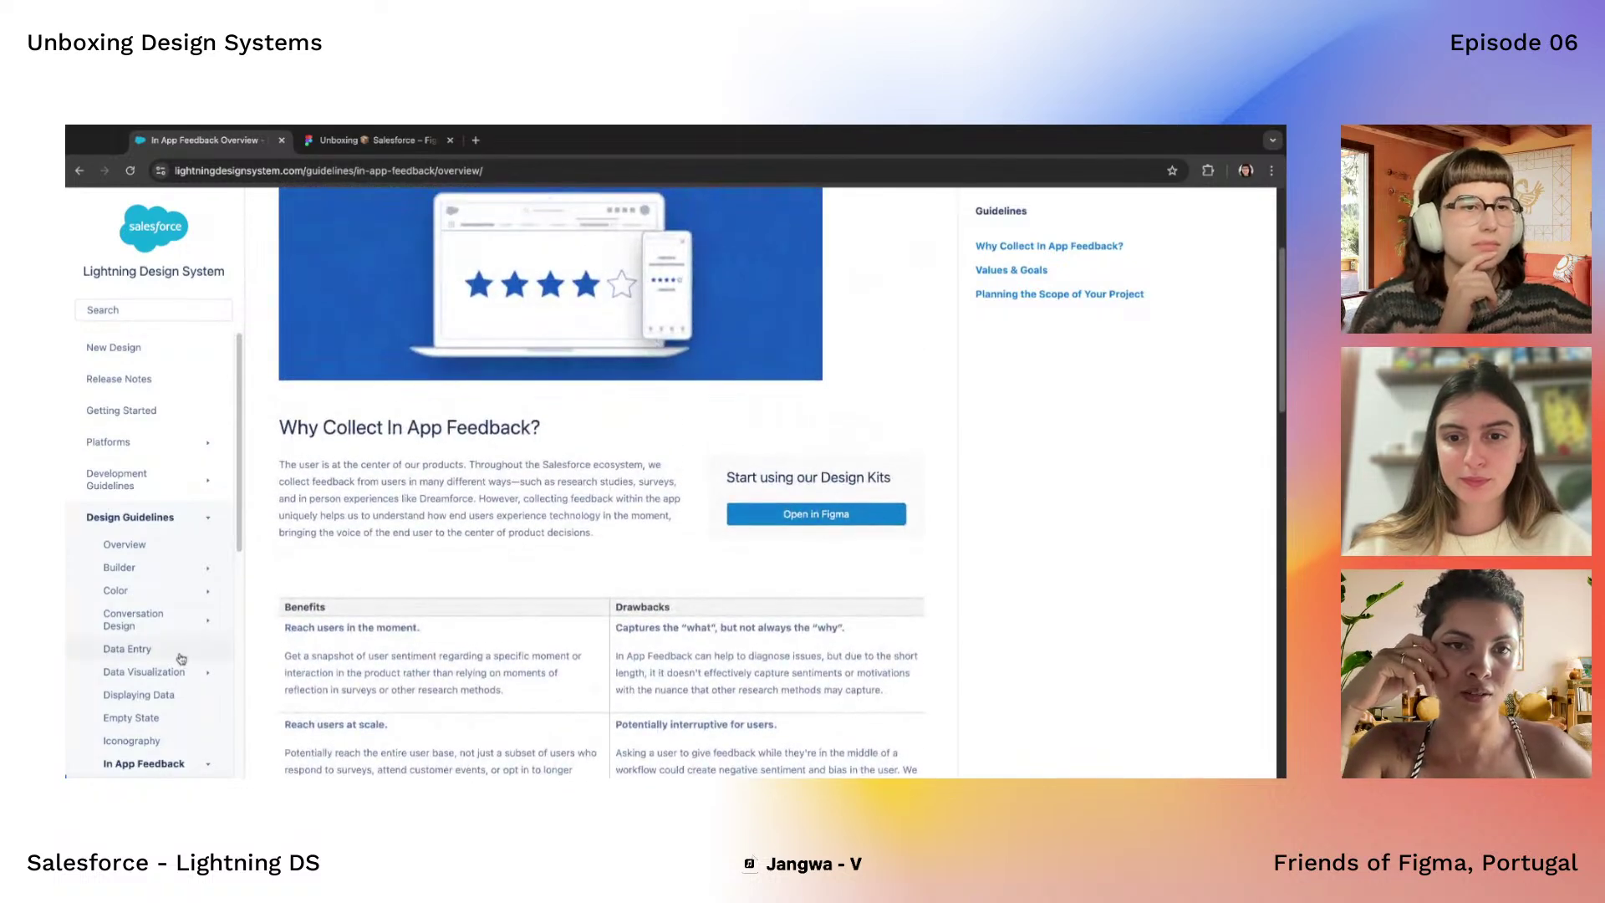
# Examine the Values & Goals diagram and the Planning the Scope of Your Project flowchart, returning to the benefits table
pyautogui.scroll(-2, 180, 659)
pyautogui.scroll(-6, 364, 663)
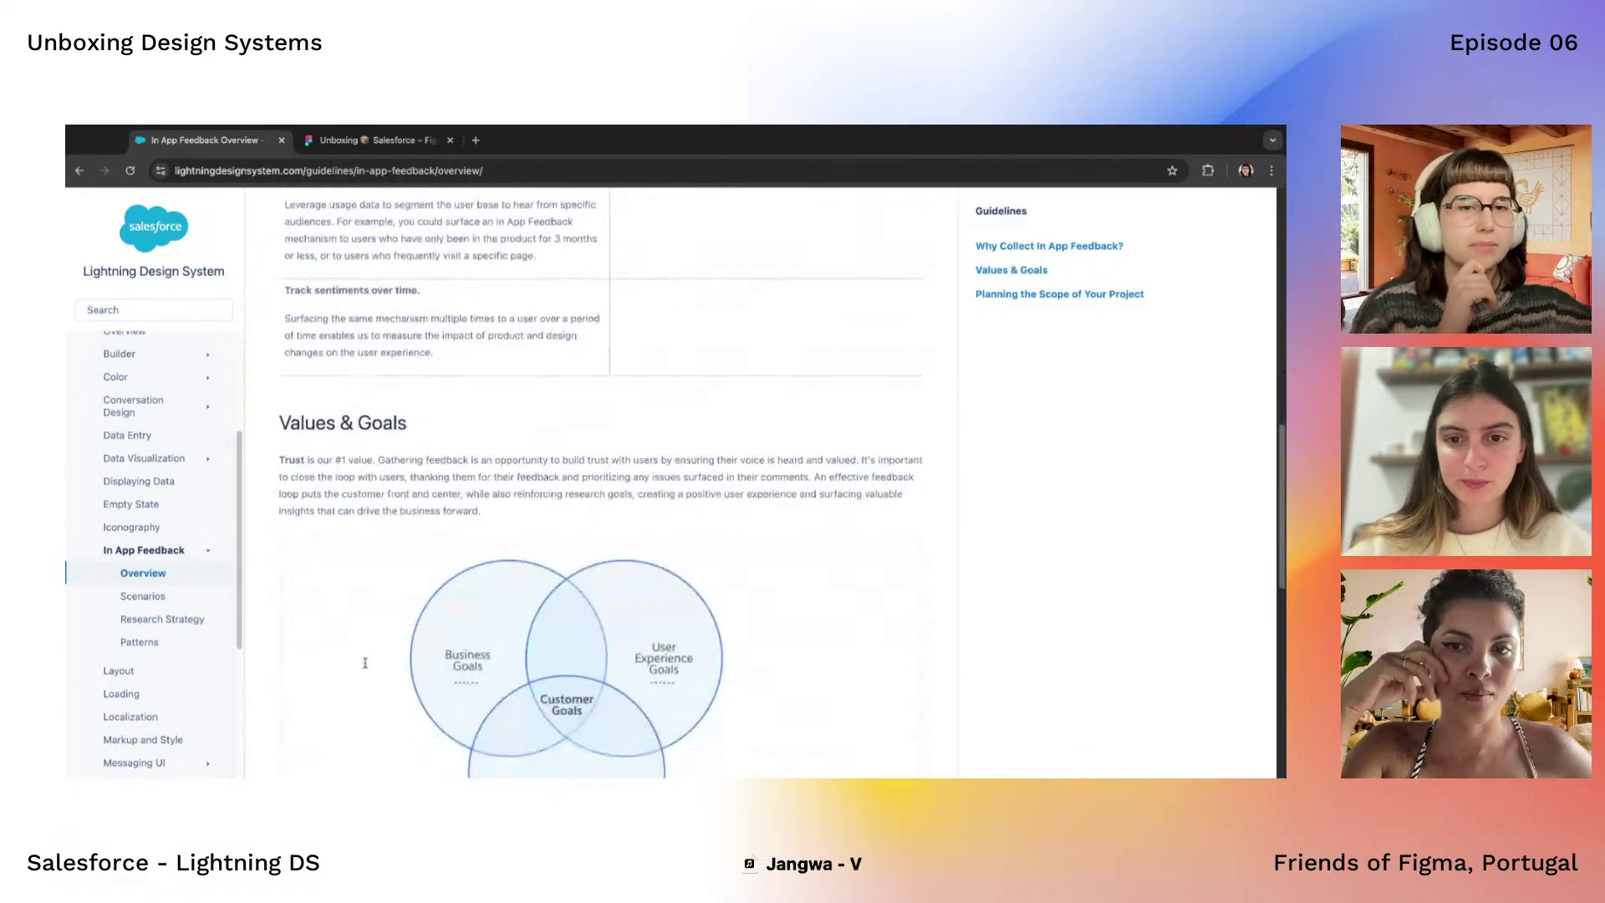
pyautogui.scroll(-4, 364, 663)
pyautogui.scroll(1, 365, 663)
pyautogui.scroll(-3, 364, 663)
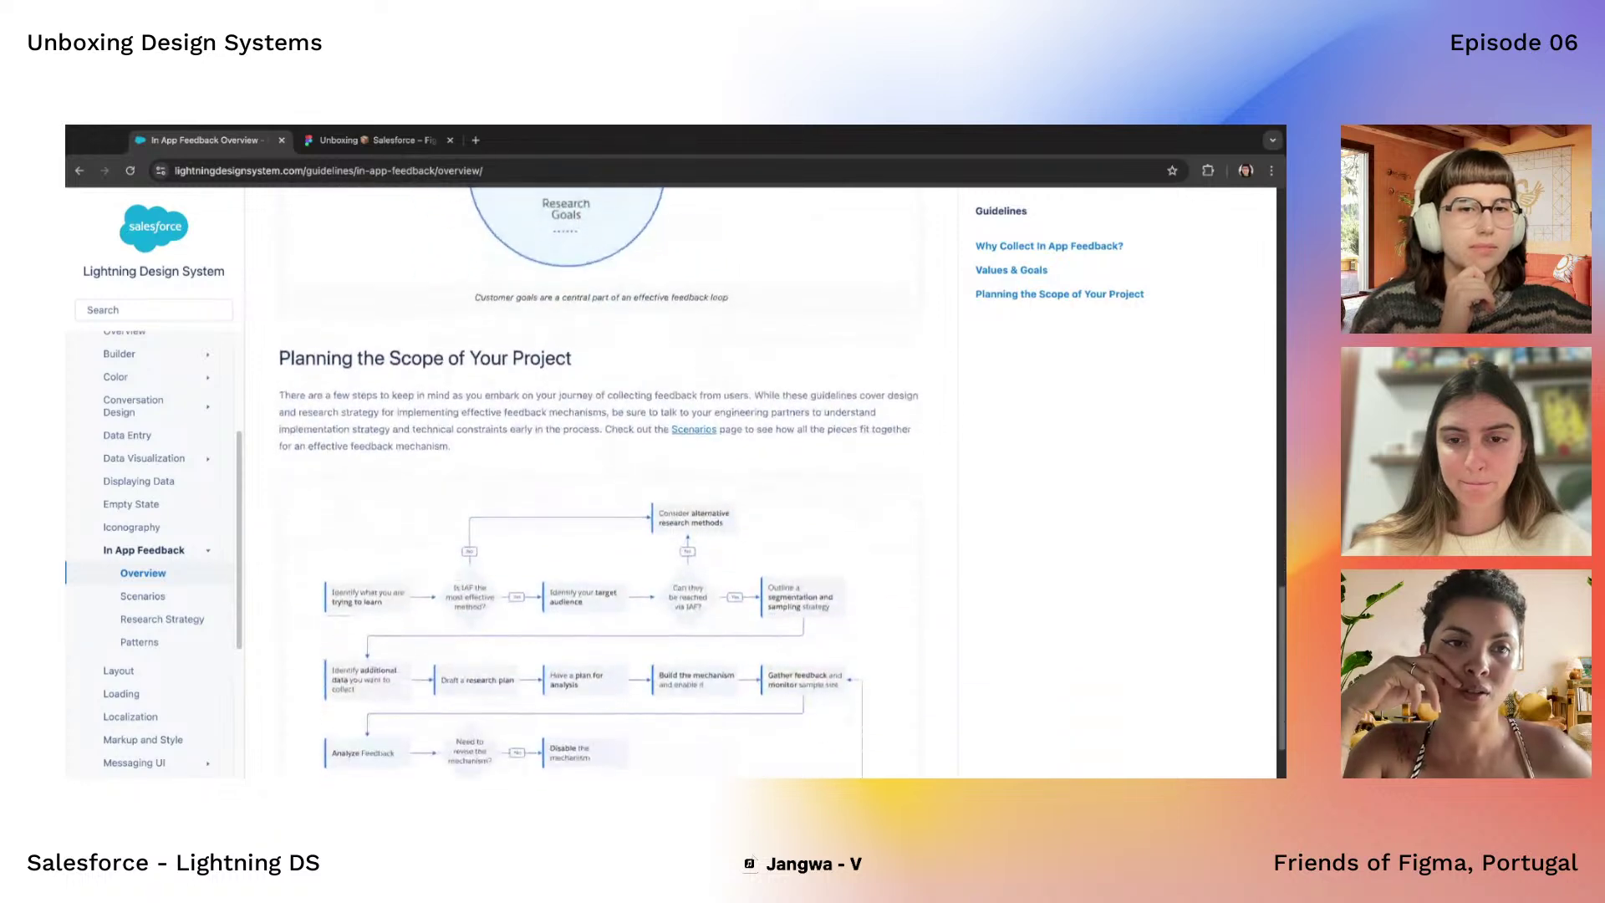
pyautogui.scroll(-4, 598, 482)
pyautogui.scroll(12, 598, 483)
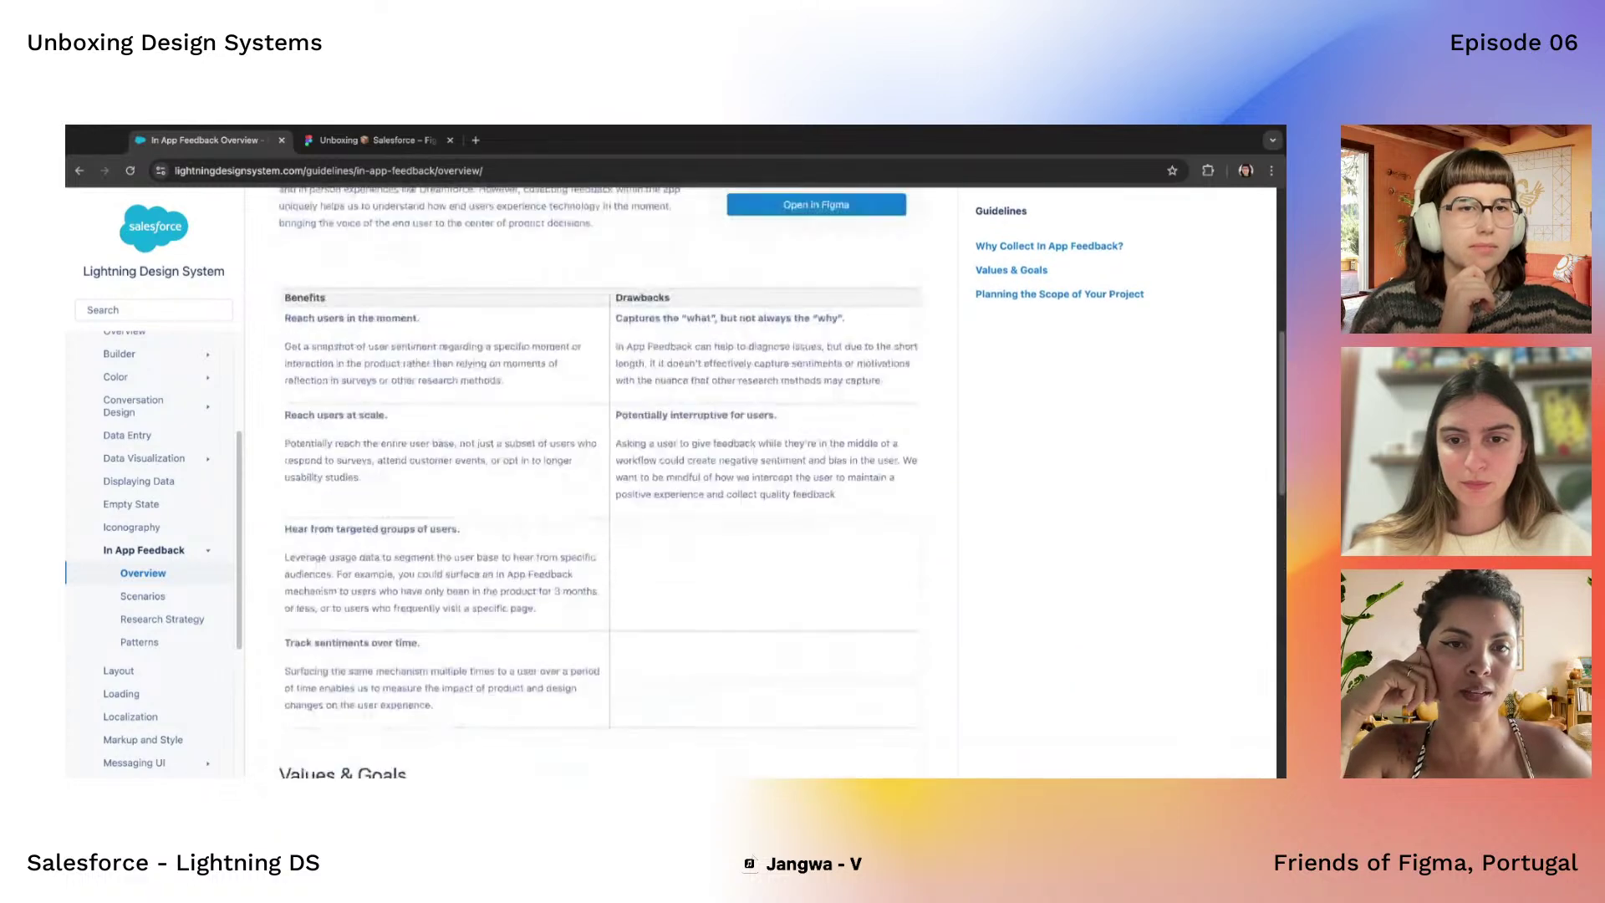
pyautogui.scroll(5, 598, 482)
pyautogui.scroll(-4, 598, 483)
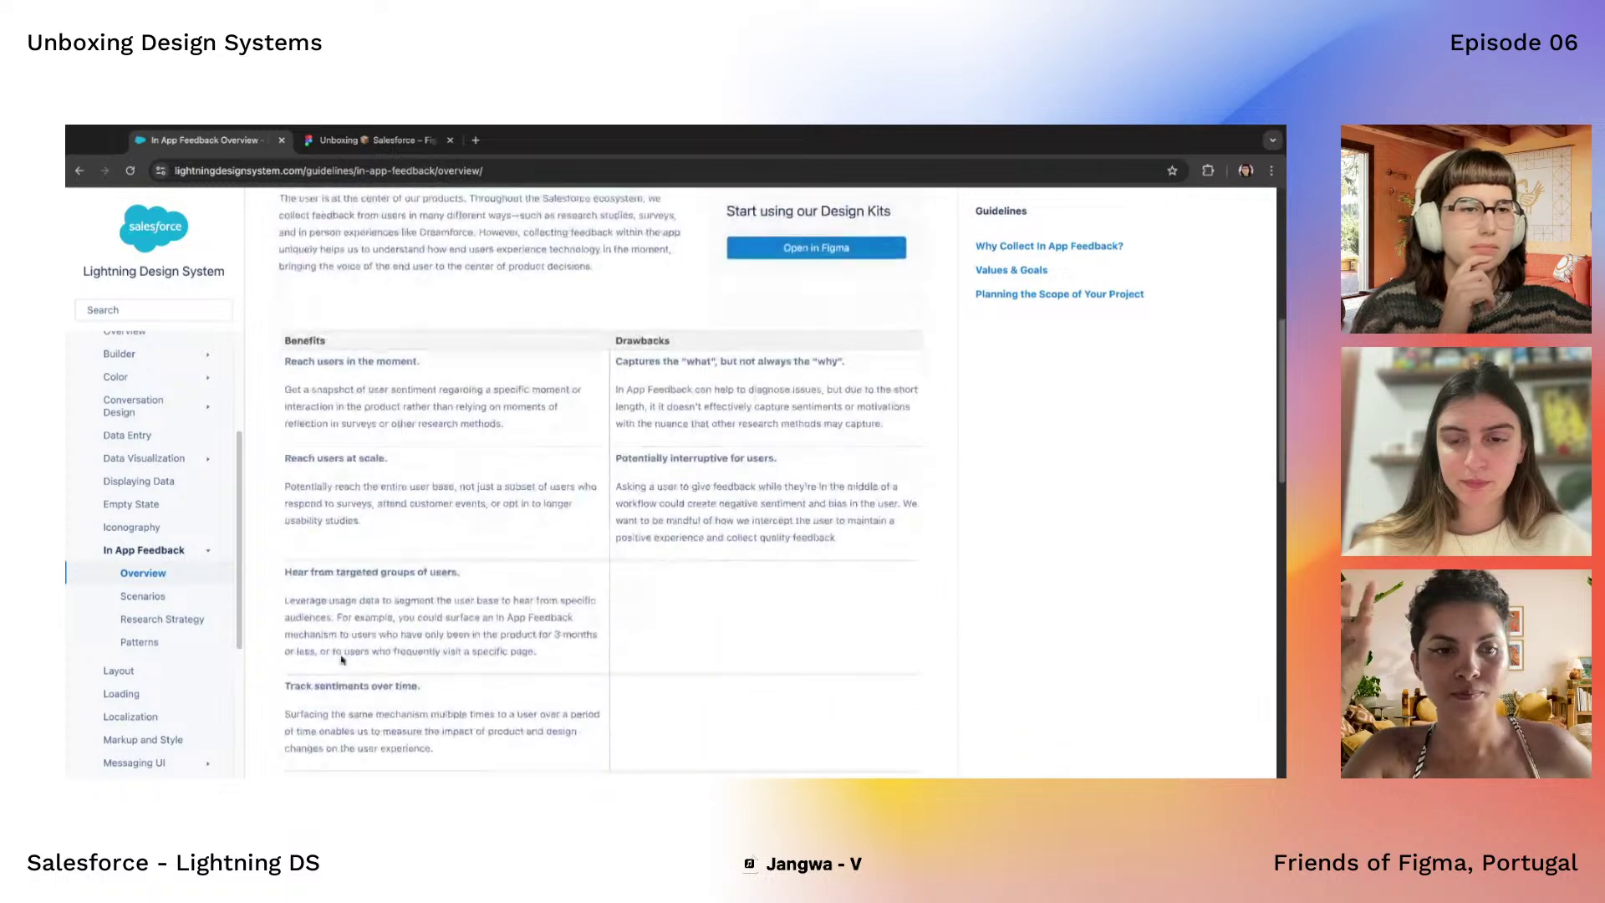
# Open the Layout guidelines and skim the workspace, reference, list, table, board and master-detail layouts down to the page end
pyautogui.scroll(-2, 146, 626)
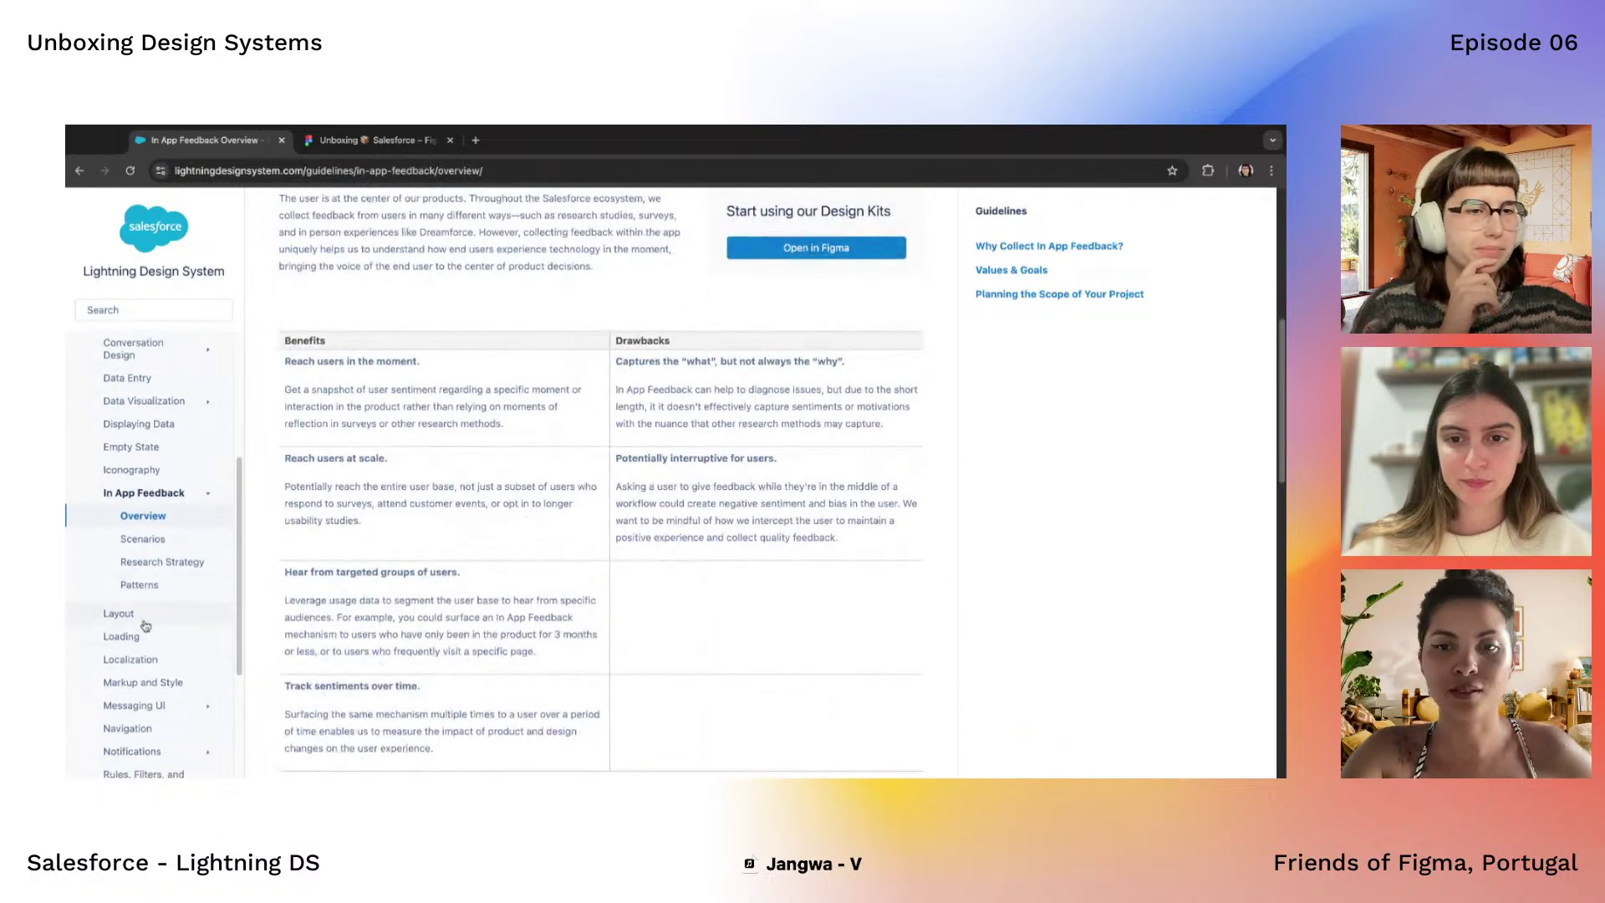
pyautogui.click(142, 621)
pyautogui.scroll(-6, 317, 544)
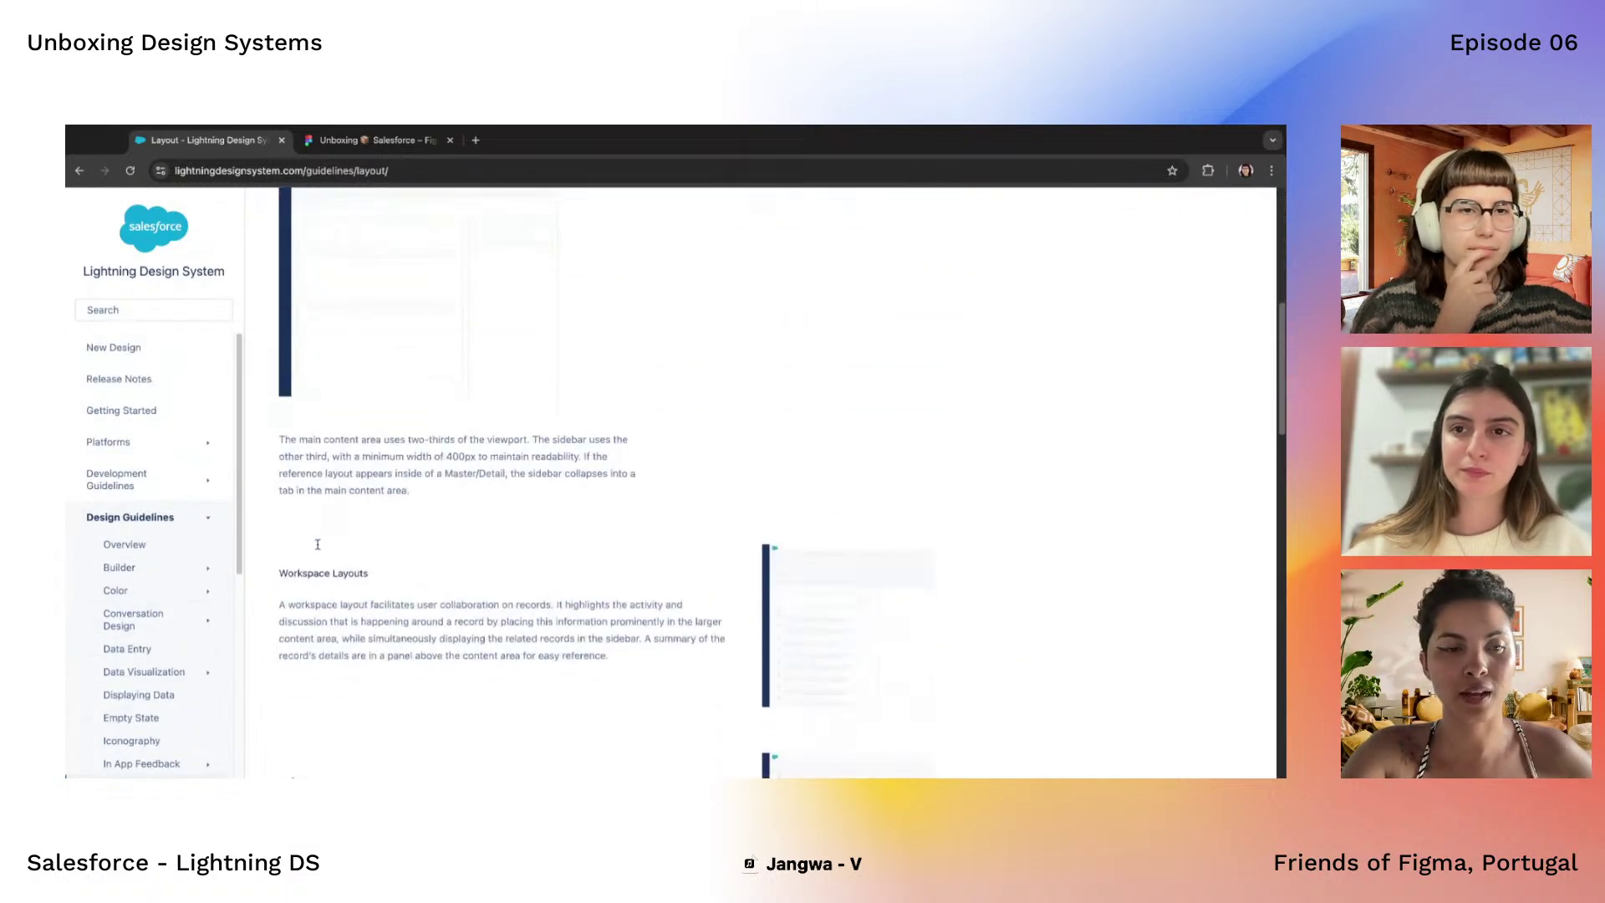
pyautogui.scroll(-5, 318, 544)
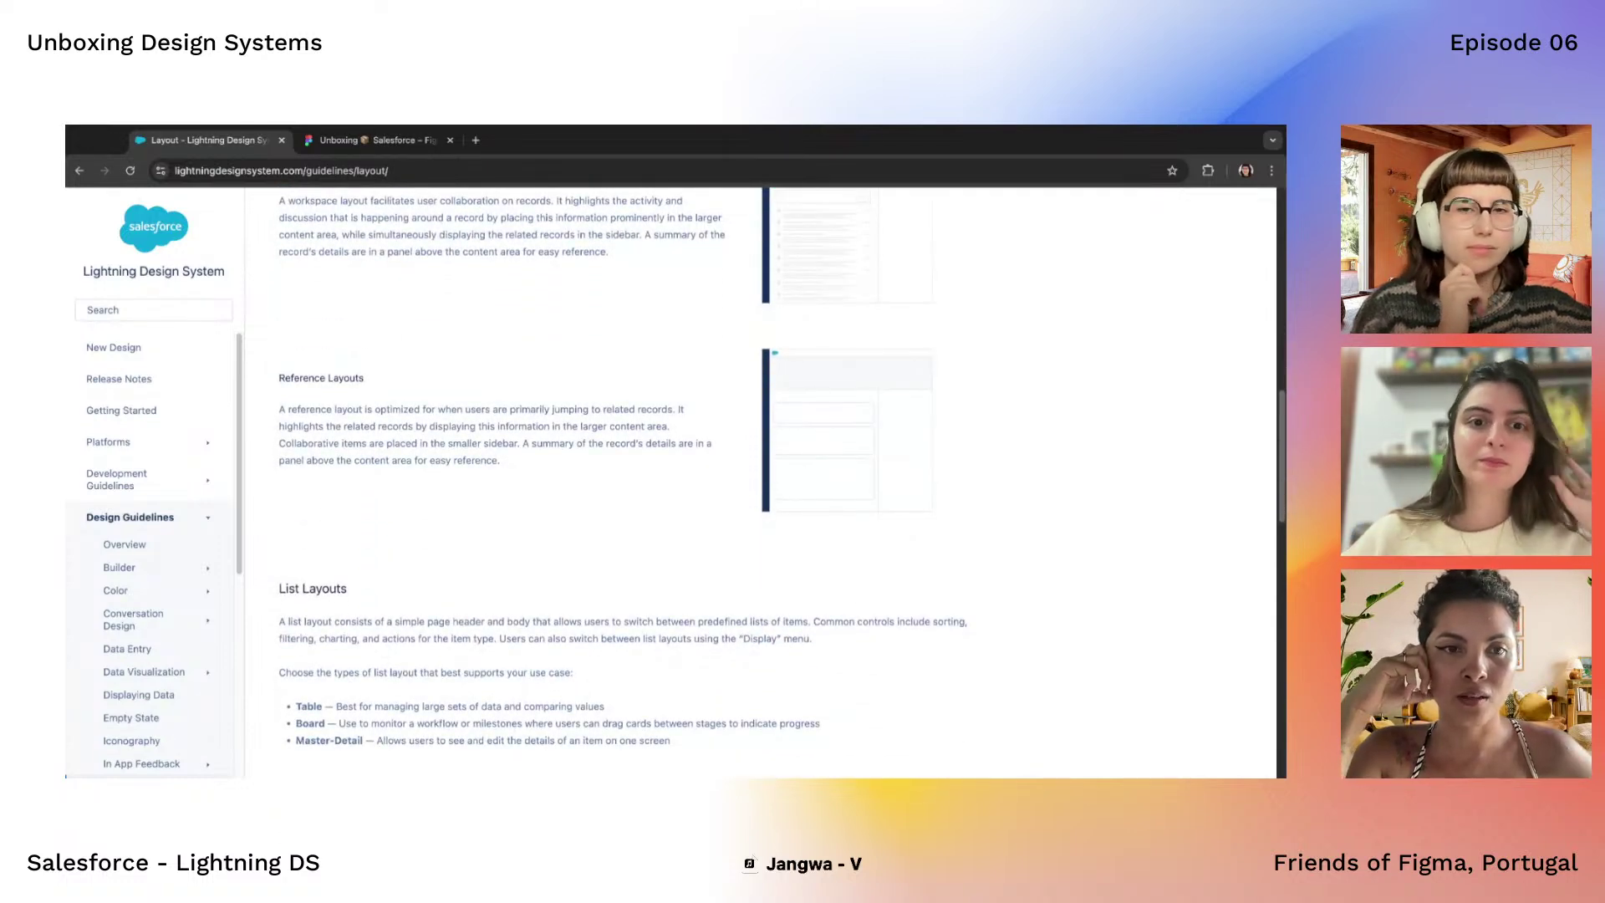
pyautogui.scroll(-5, 760, 482)
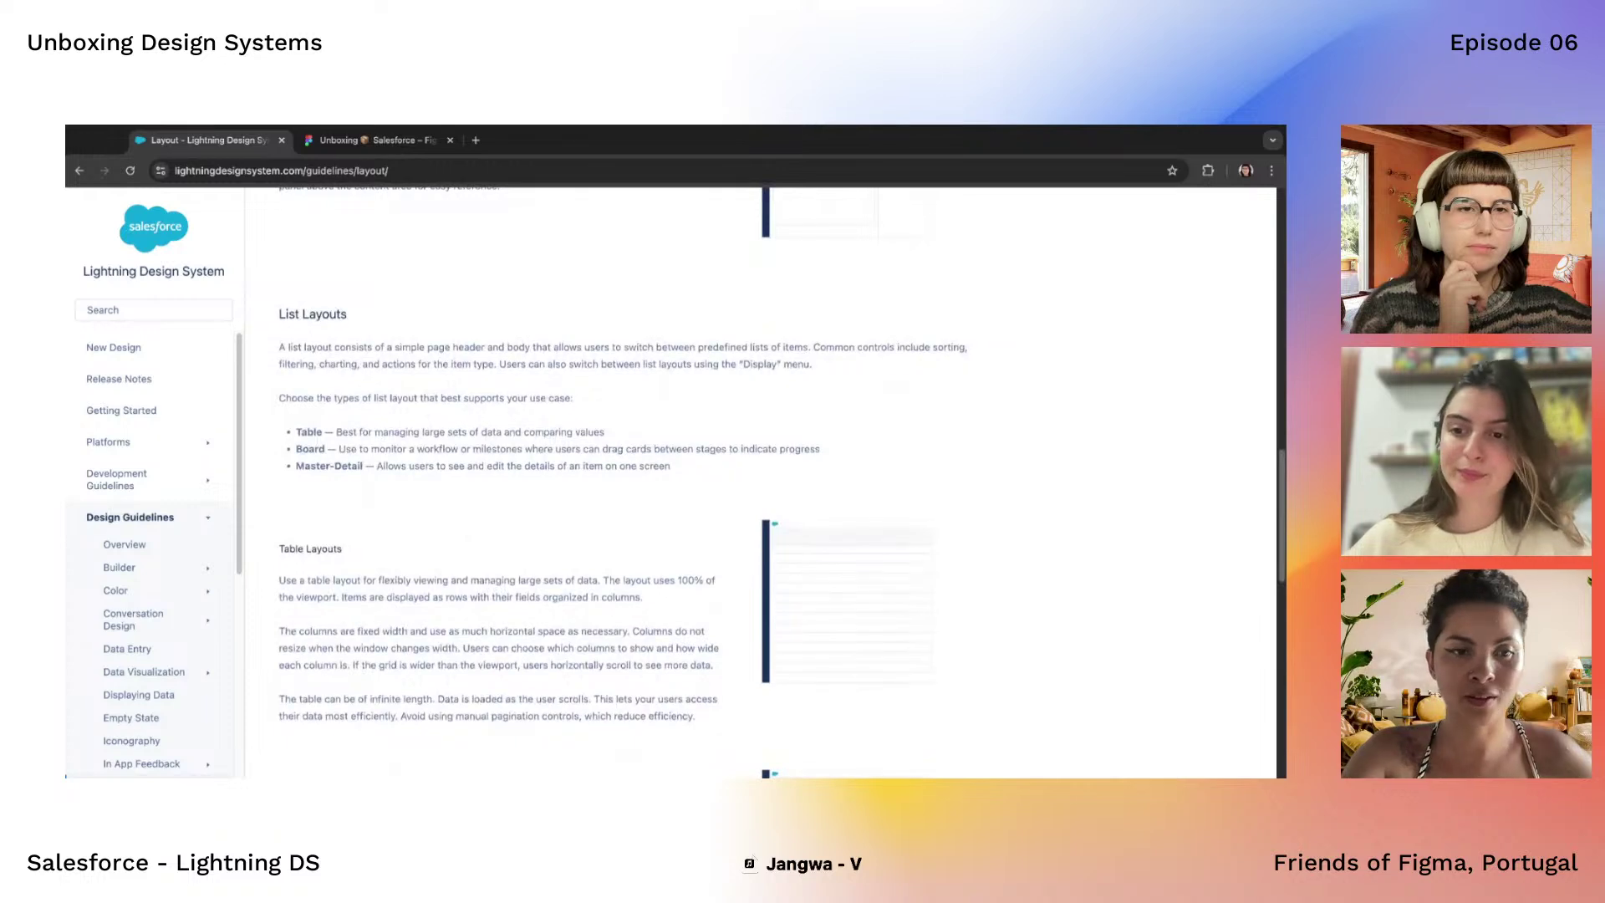
pyautogui.scroll(-8, 761, 482)
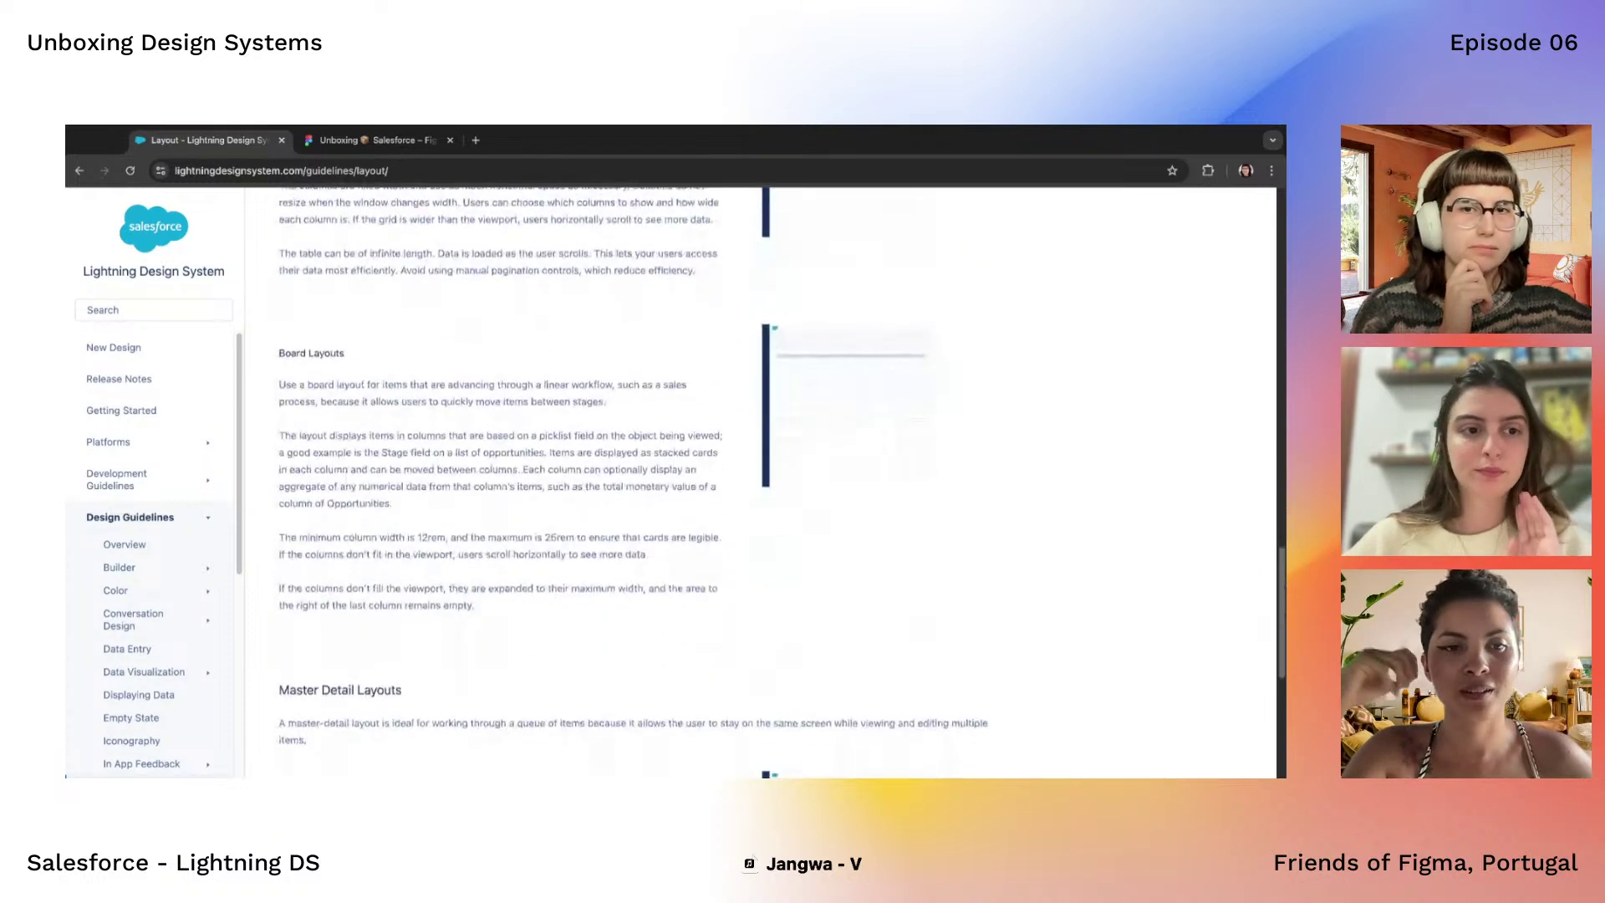
pyautogui.scroll(-8, 760, 482)
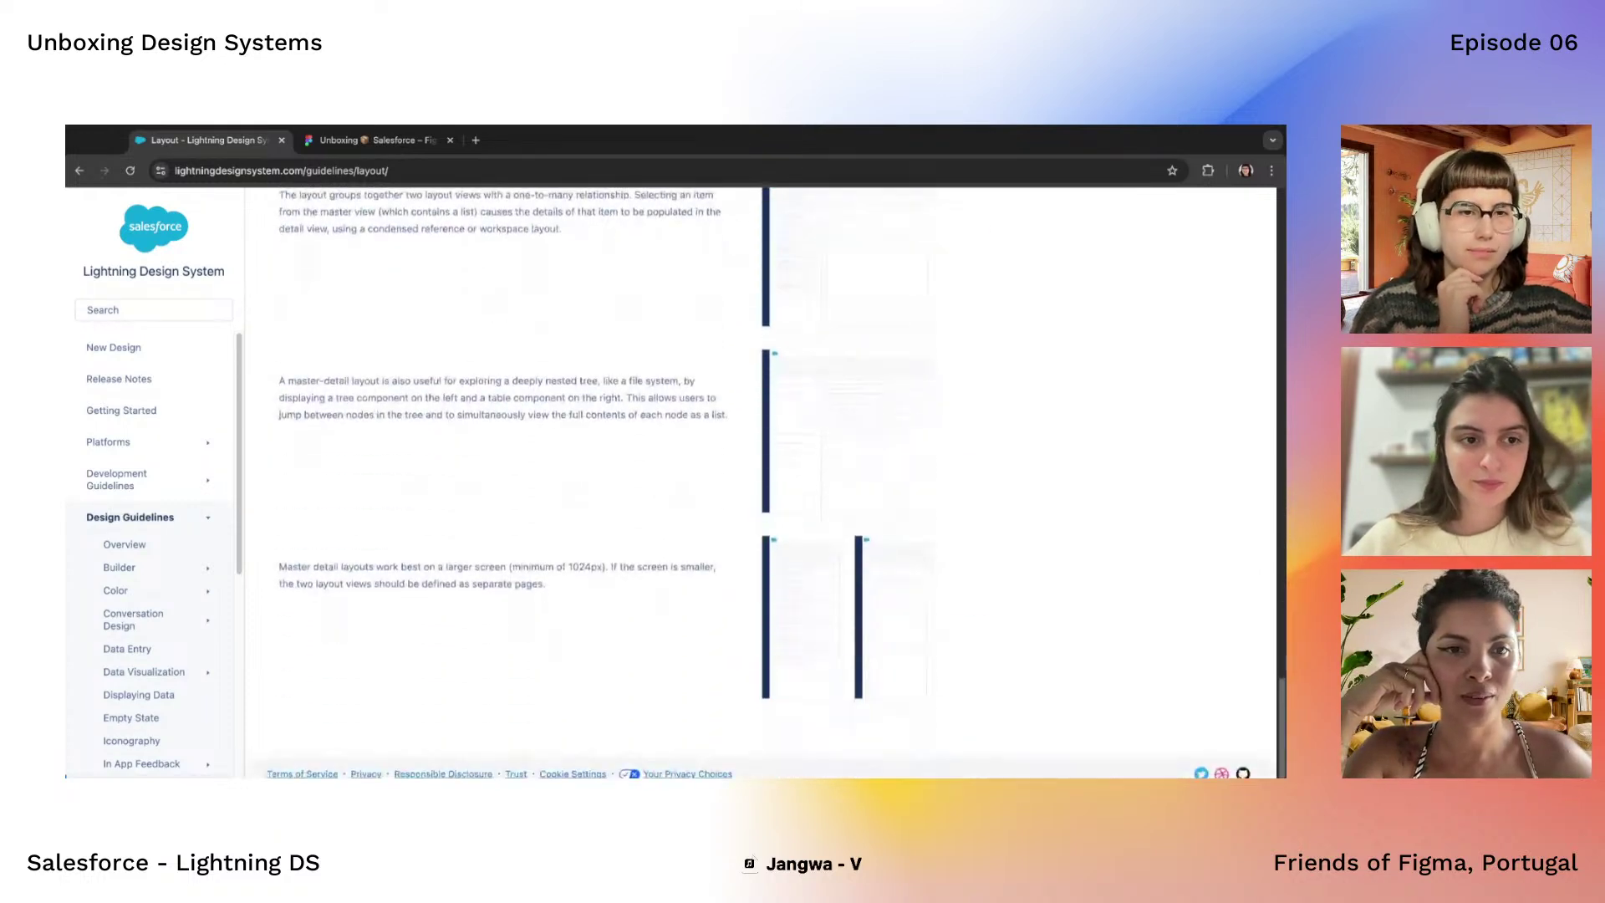
pyautogui.scroll(-3, 152, 630)
# Open the Localization guidelines and review the advice on global users, text expansion and inline forms
pyautogui.scroll(-2, 152, 629)
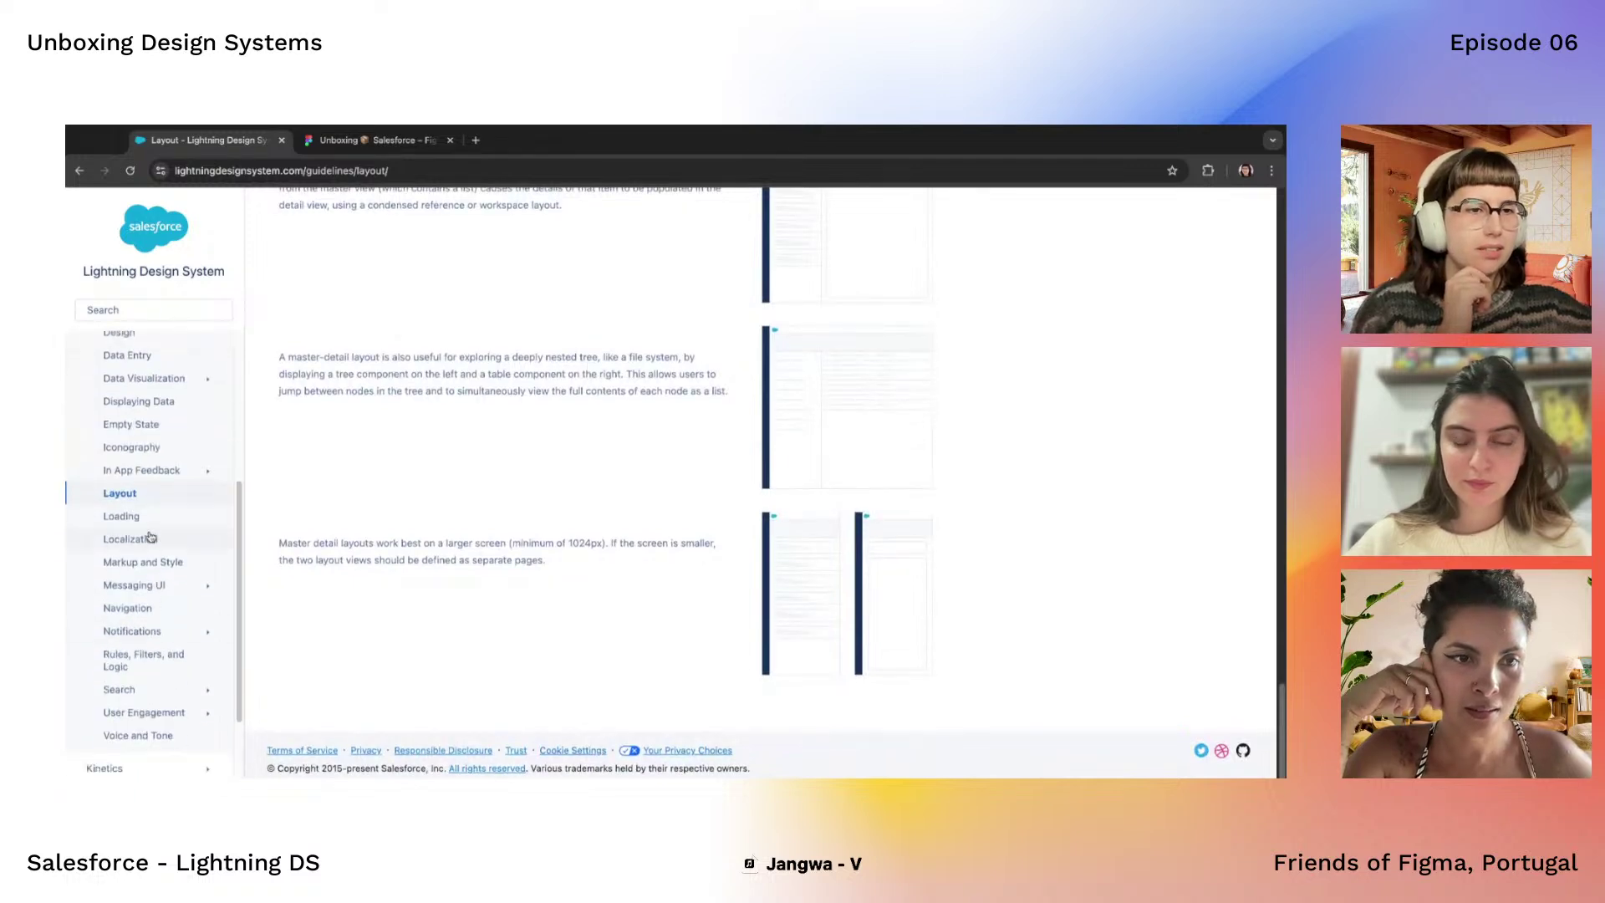
pyautogui.click(151, 537)
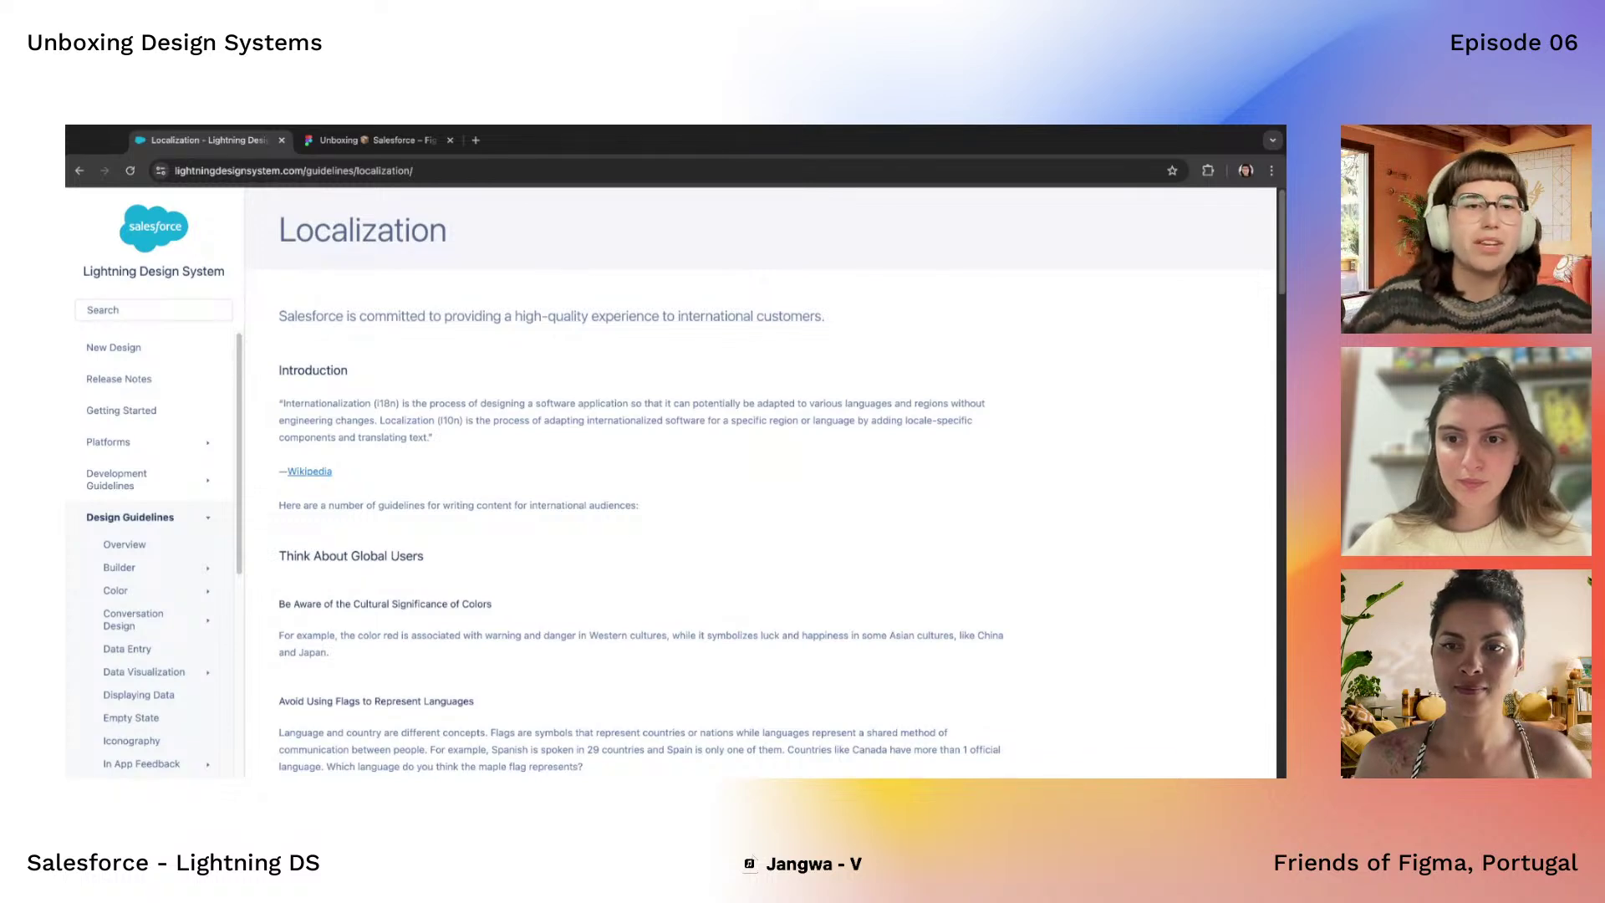
pyautogui.scroll(-7, 296, 416)
pyautogui.scroll(3, 296, 415)
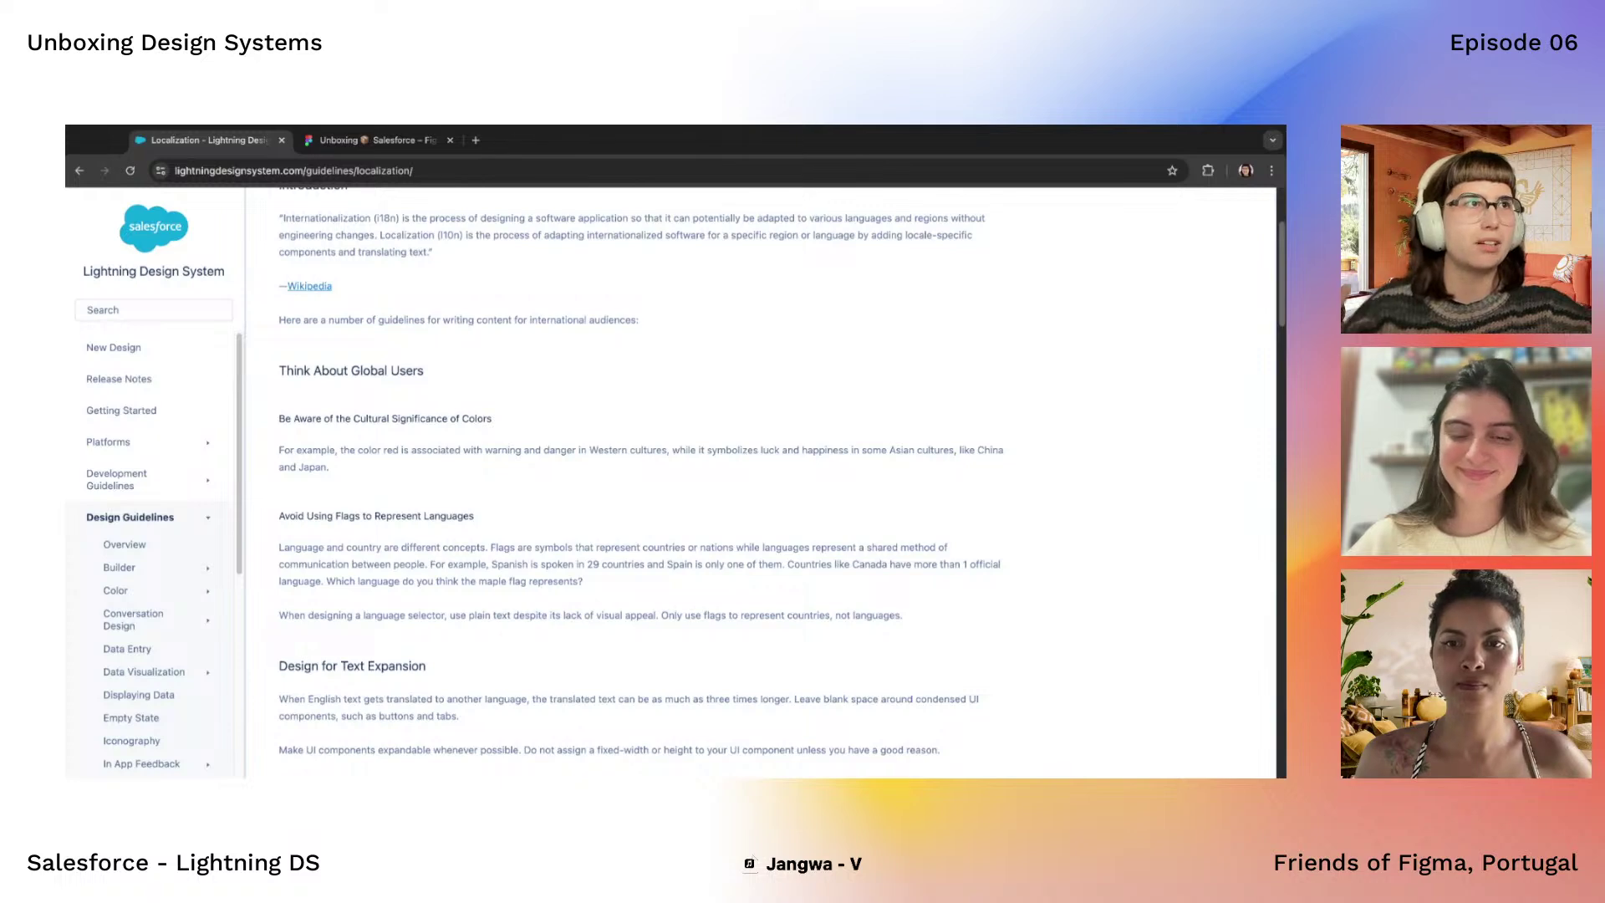
pyautogui.scroll(-1, 761, 481)
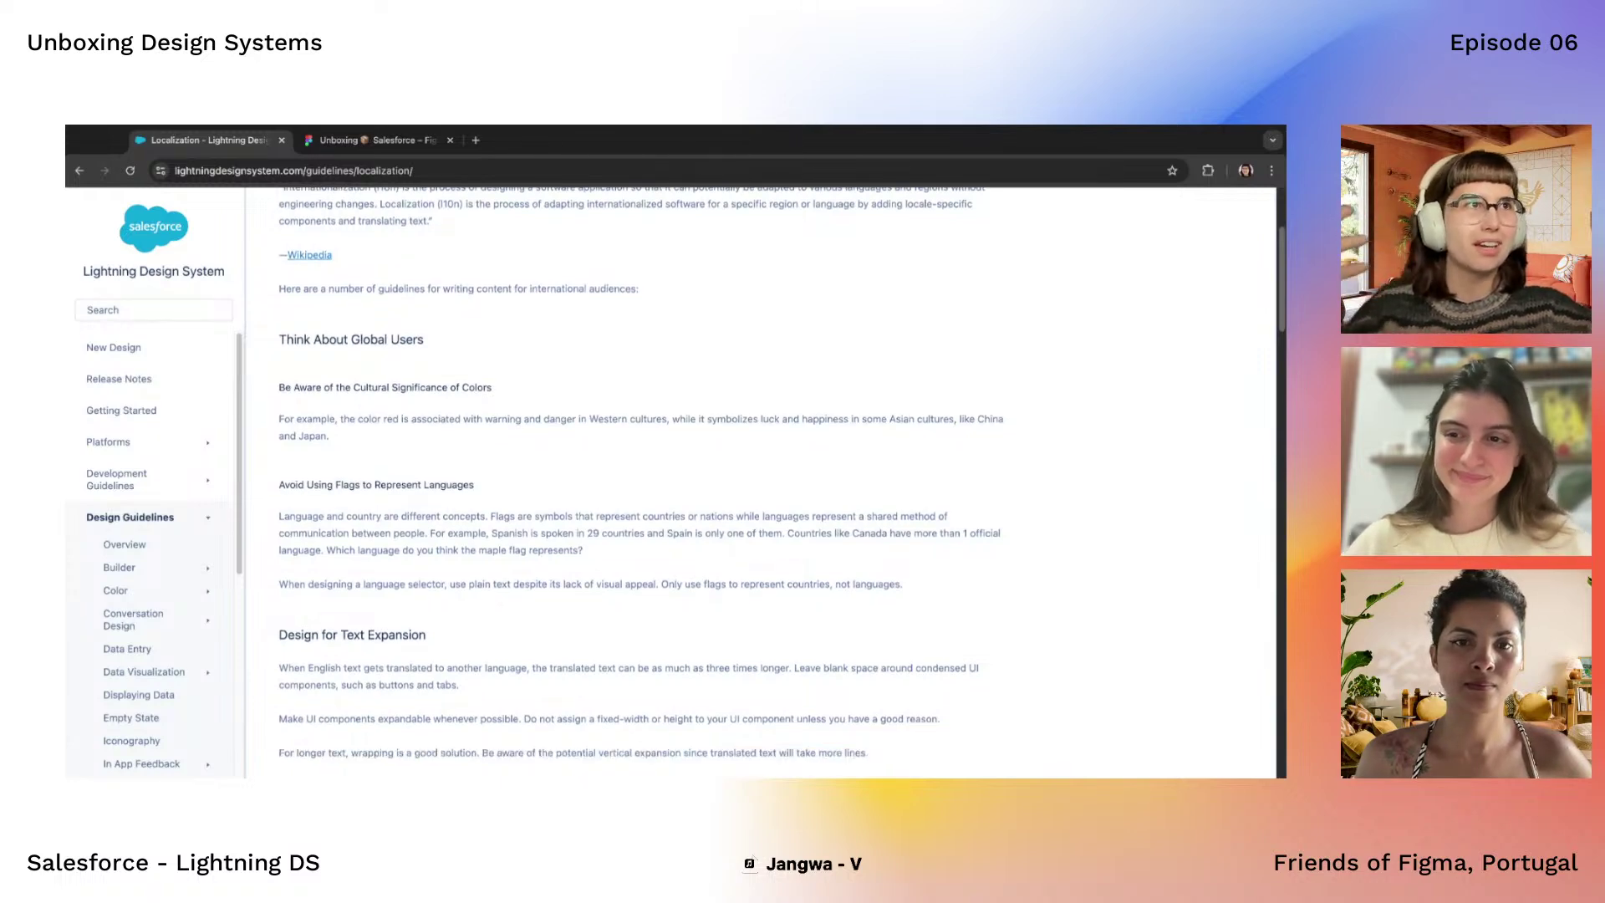
pyautogui.scroll(-5, 760, 481)
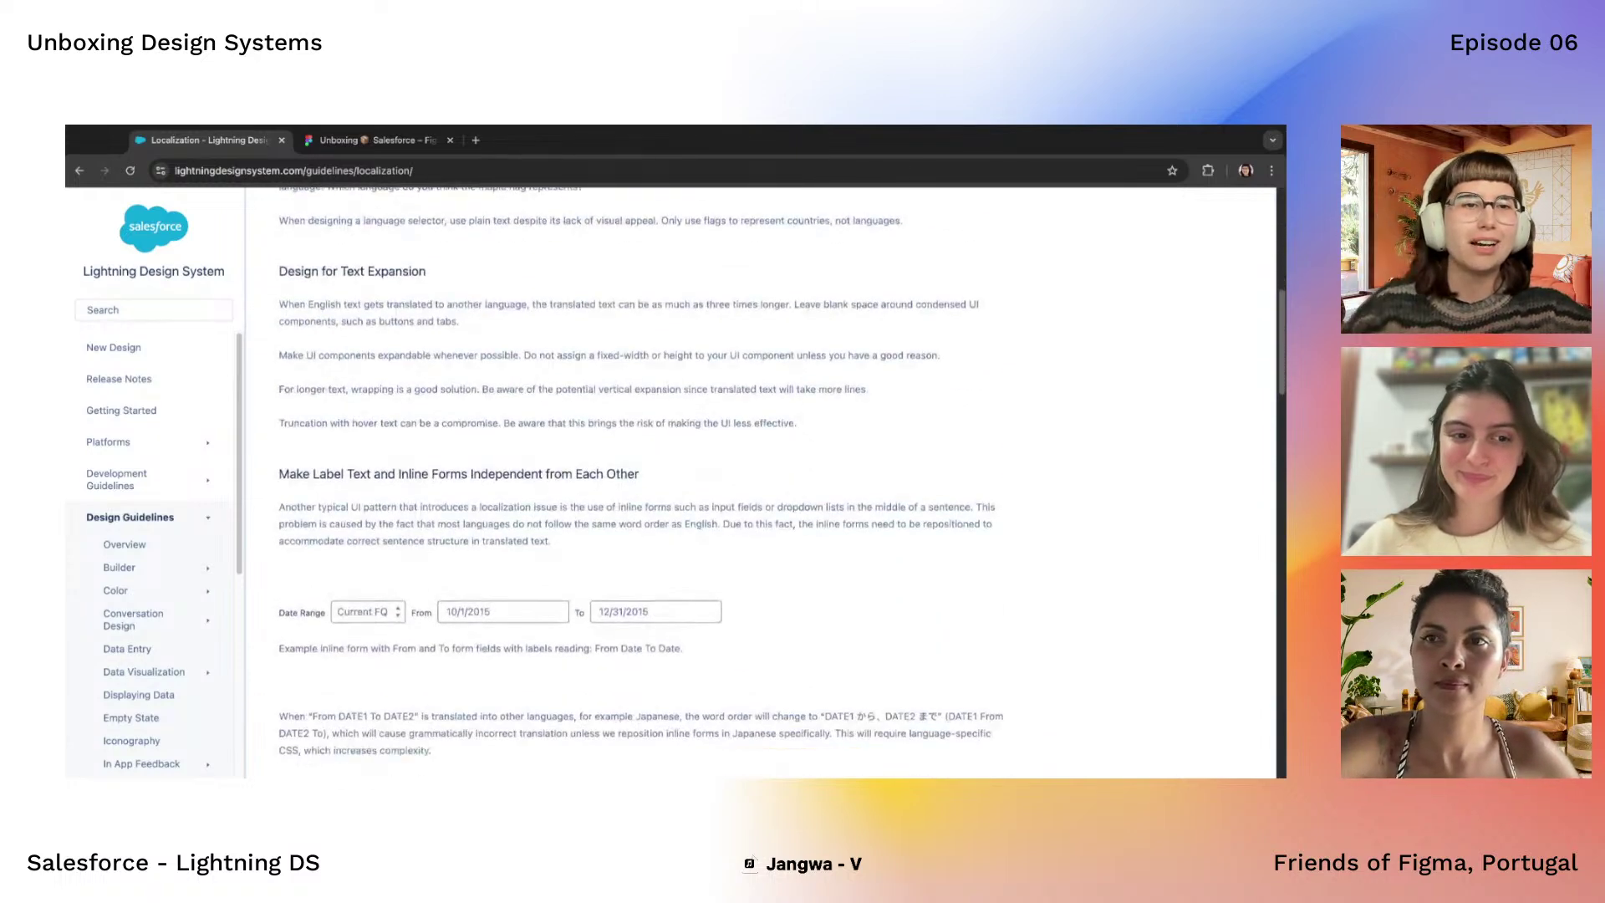
pyautogui.scroll(-3, 761, 481)
pyautogui.scroll(8, 713, 358)
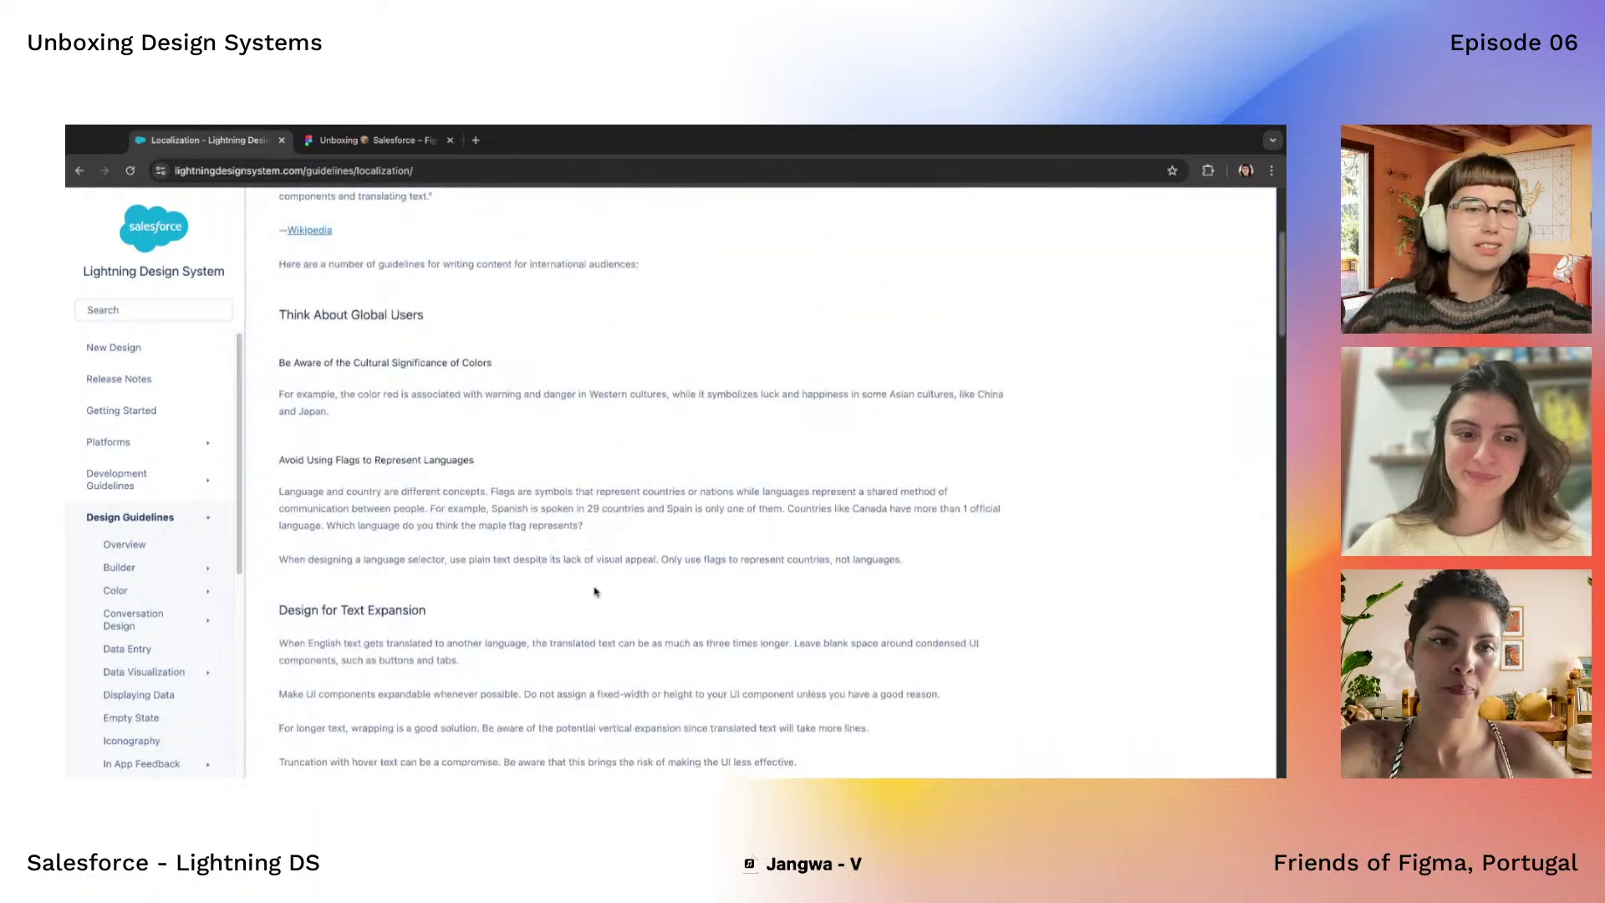
# Examine the localization-friendly CSS examples on capitalization and text alignment, continuing through the text length considerations to the page end
pyautogui.scroll(-15, 594, 592)
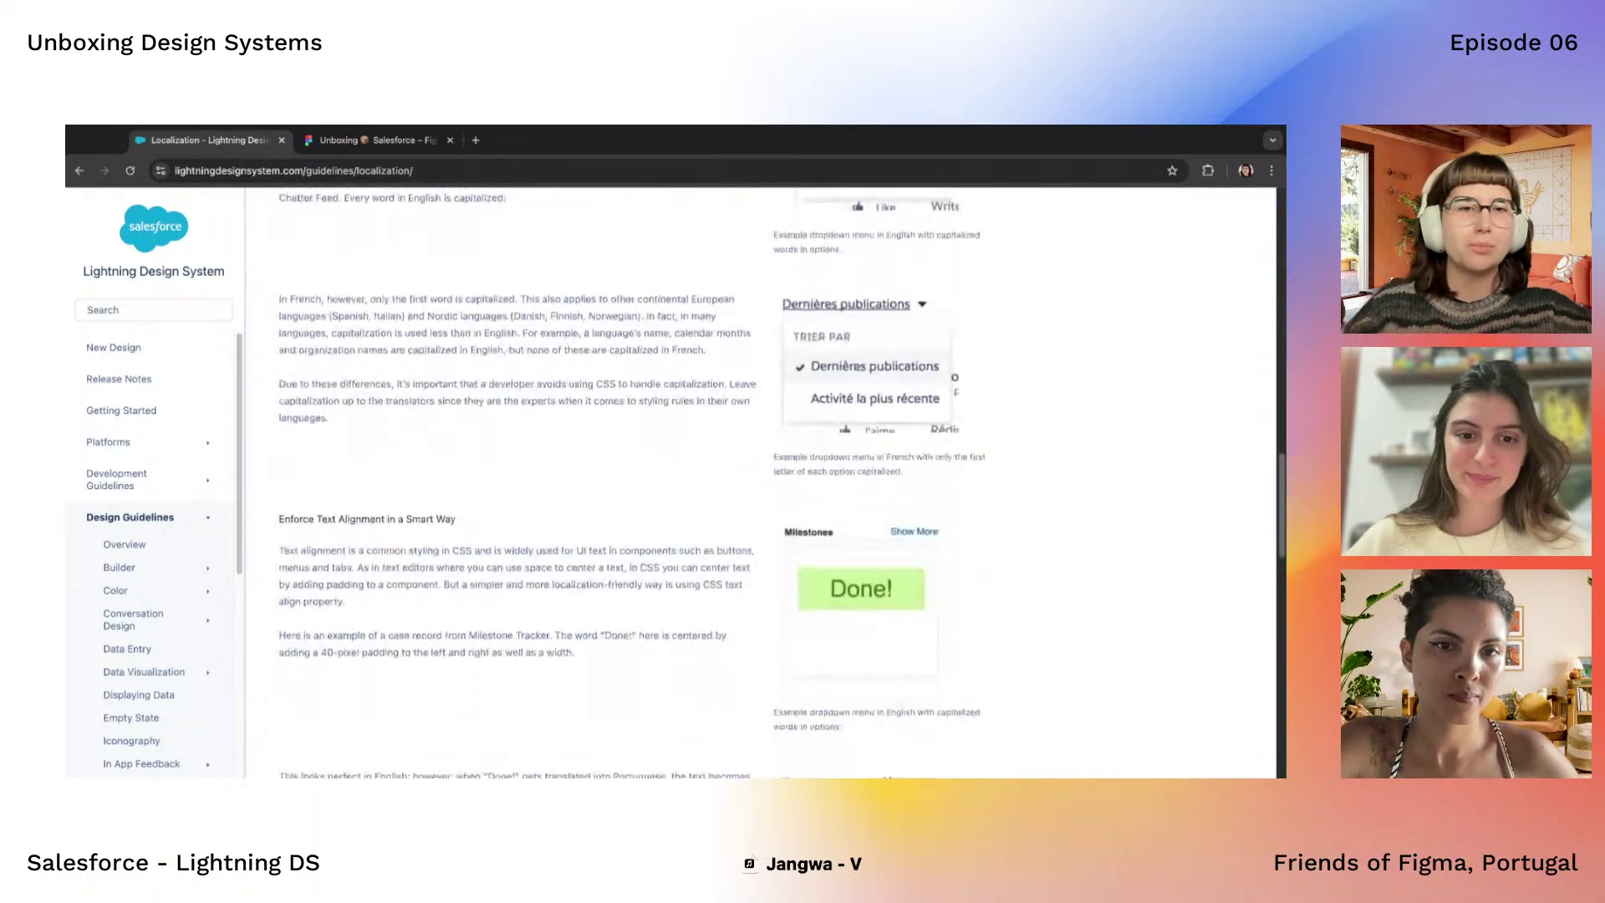
pyautogui.scroll(-4, 761, 481)
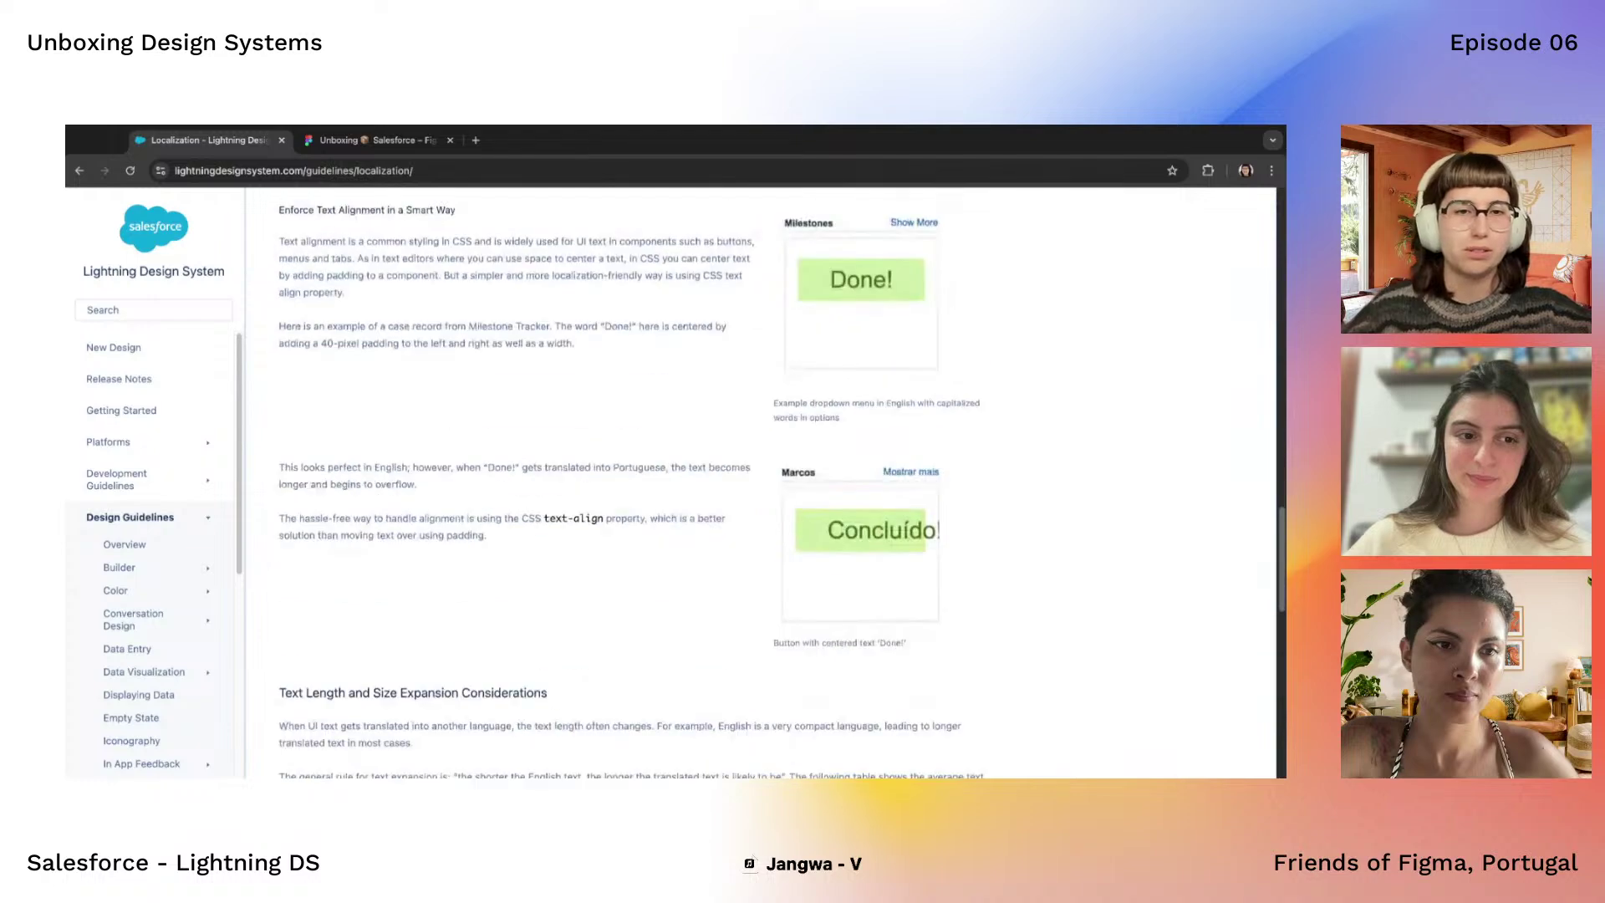
pyautogui.scroll(-4, 761, 480)
pyautogui.scroll(8, 761, 480)
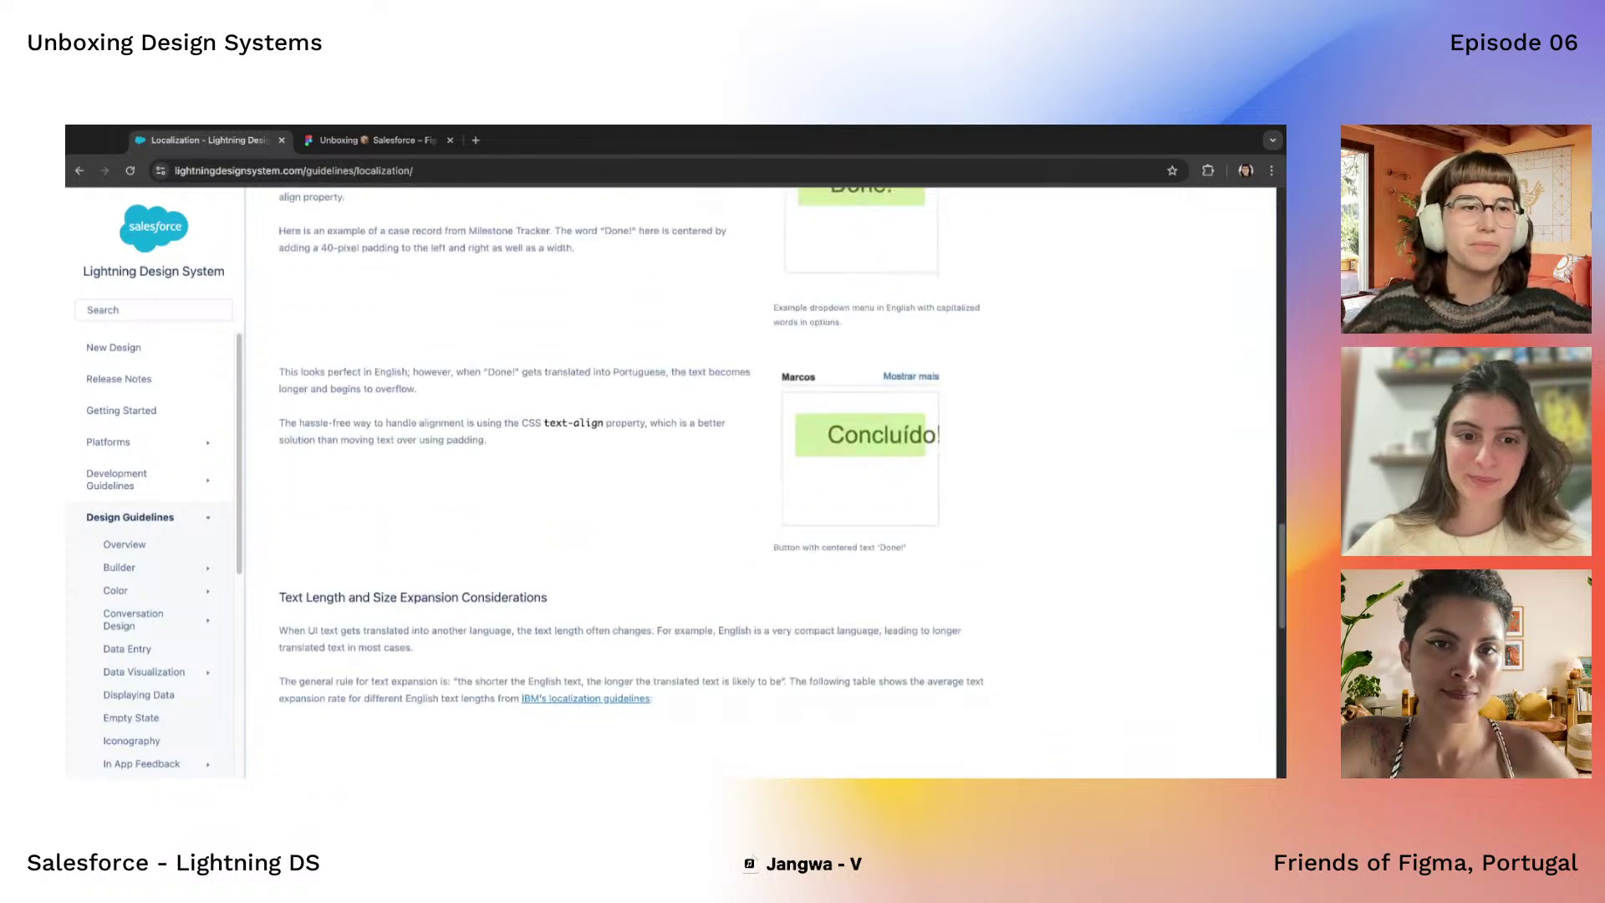
pyautogui.scroll(15, 761, 480)
pyautogui.scroll(-15, 761, 481)
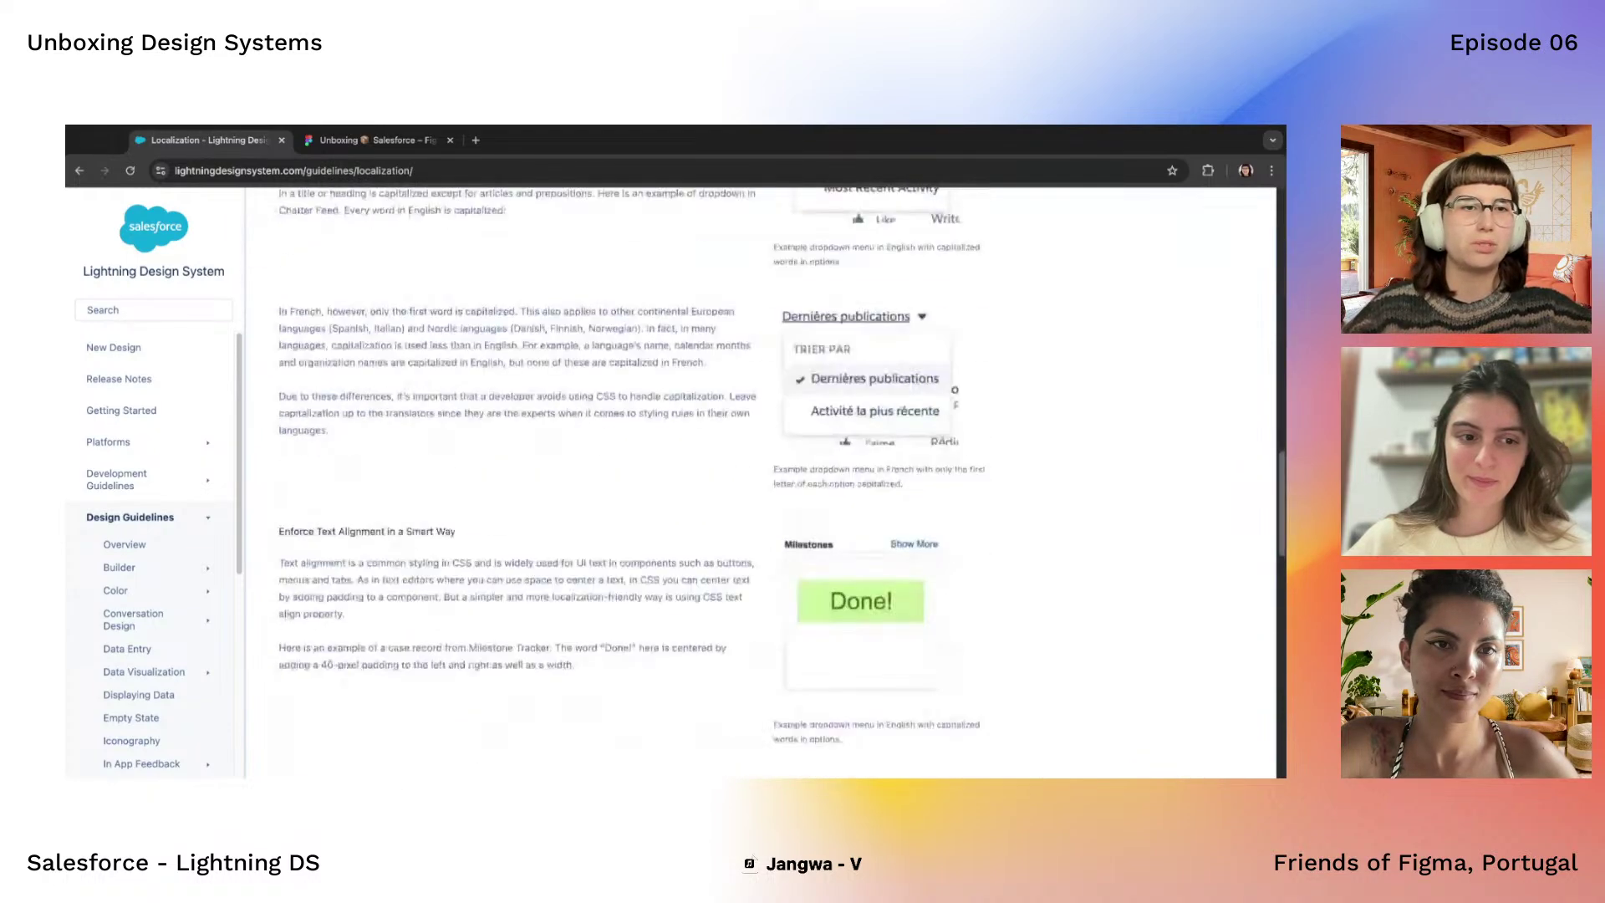
pyautogui.scroll(-8, 761, 480)
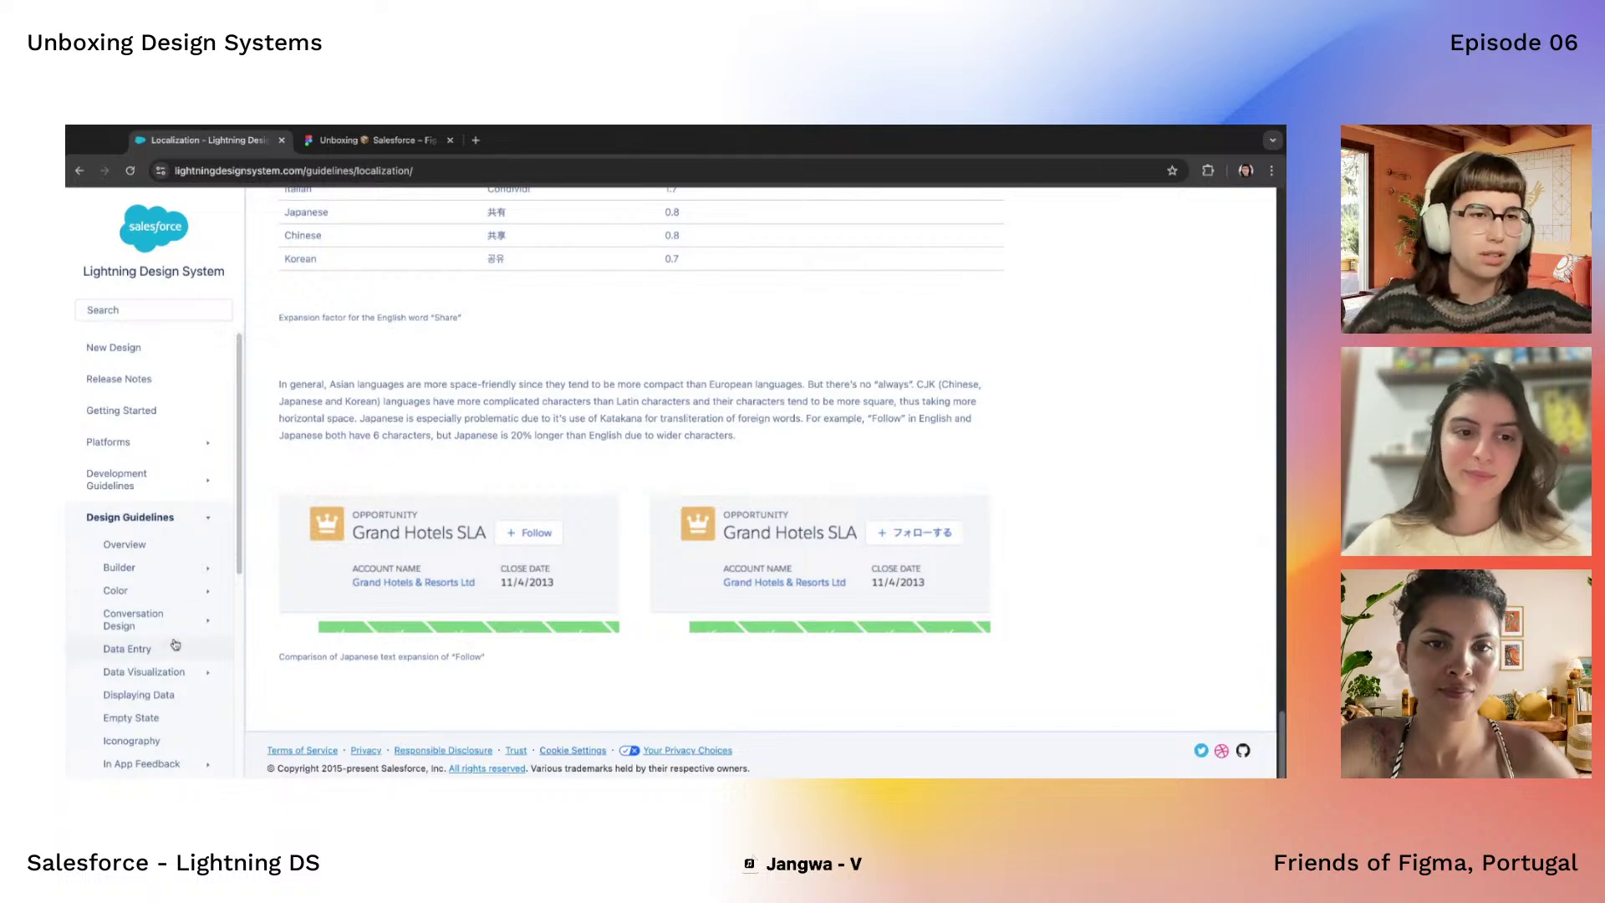
# Review the English text length expansion table and the expansion factors for "Share" in various languages
pyautogui.scroll(-5, 125, 643)
pyautogui.scroll(6, 394, 508)
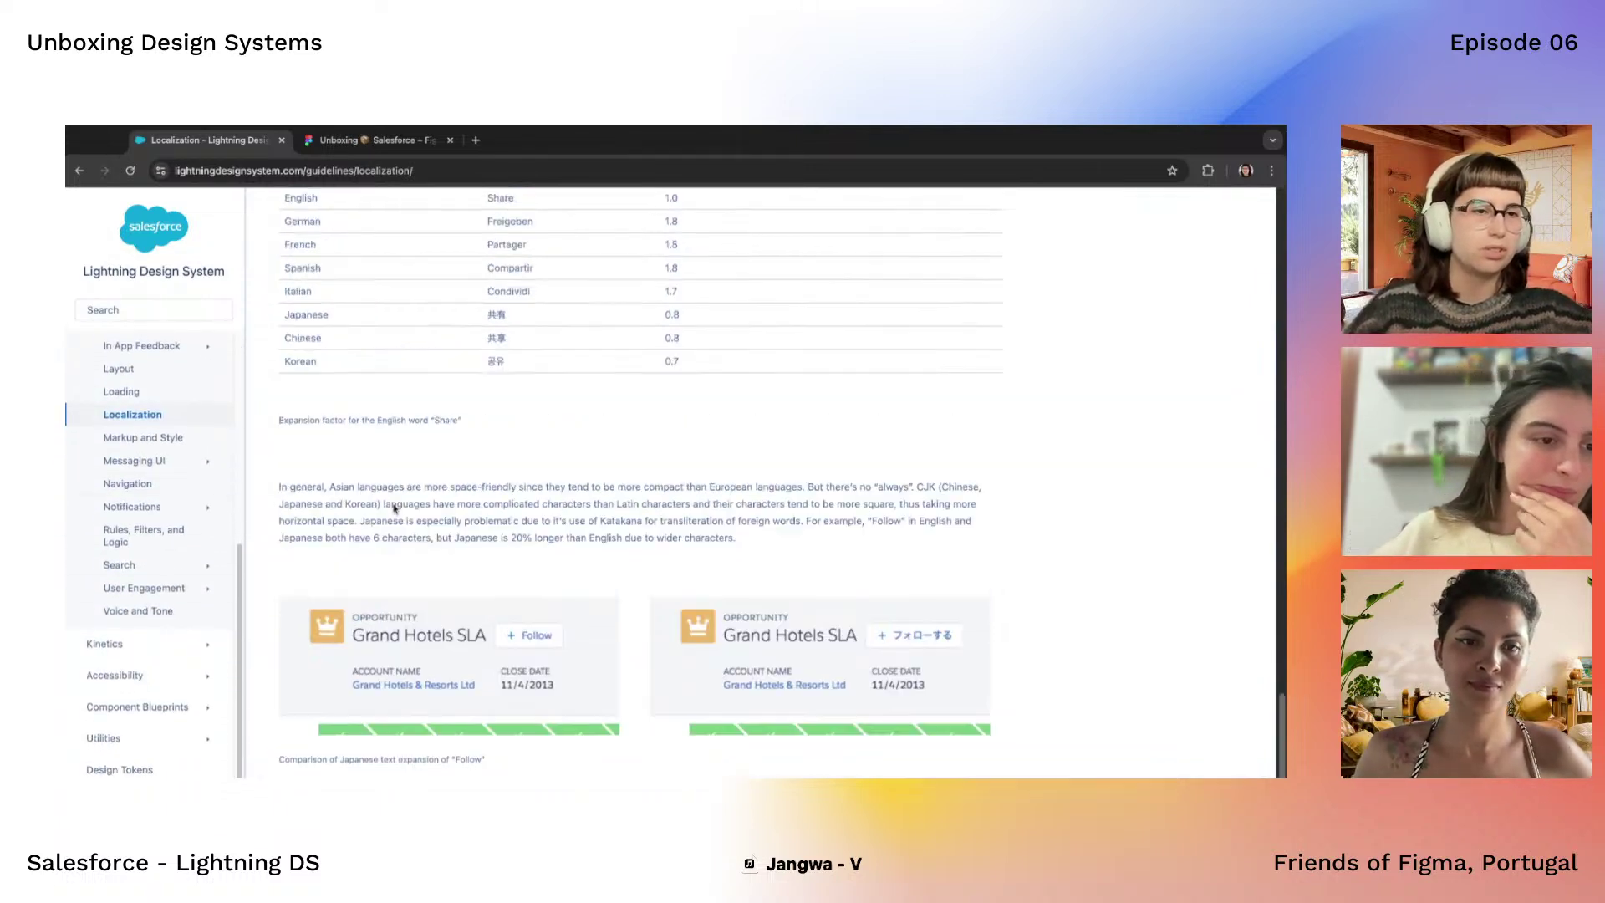
pyautogui.scroll(1, 394, 508)
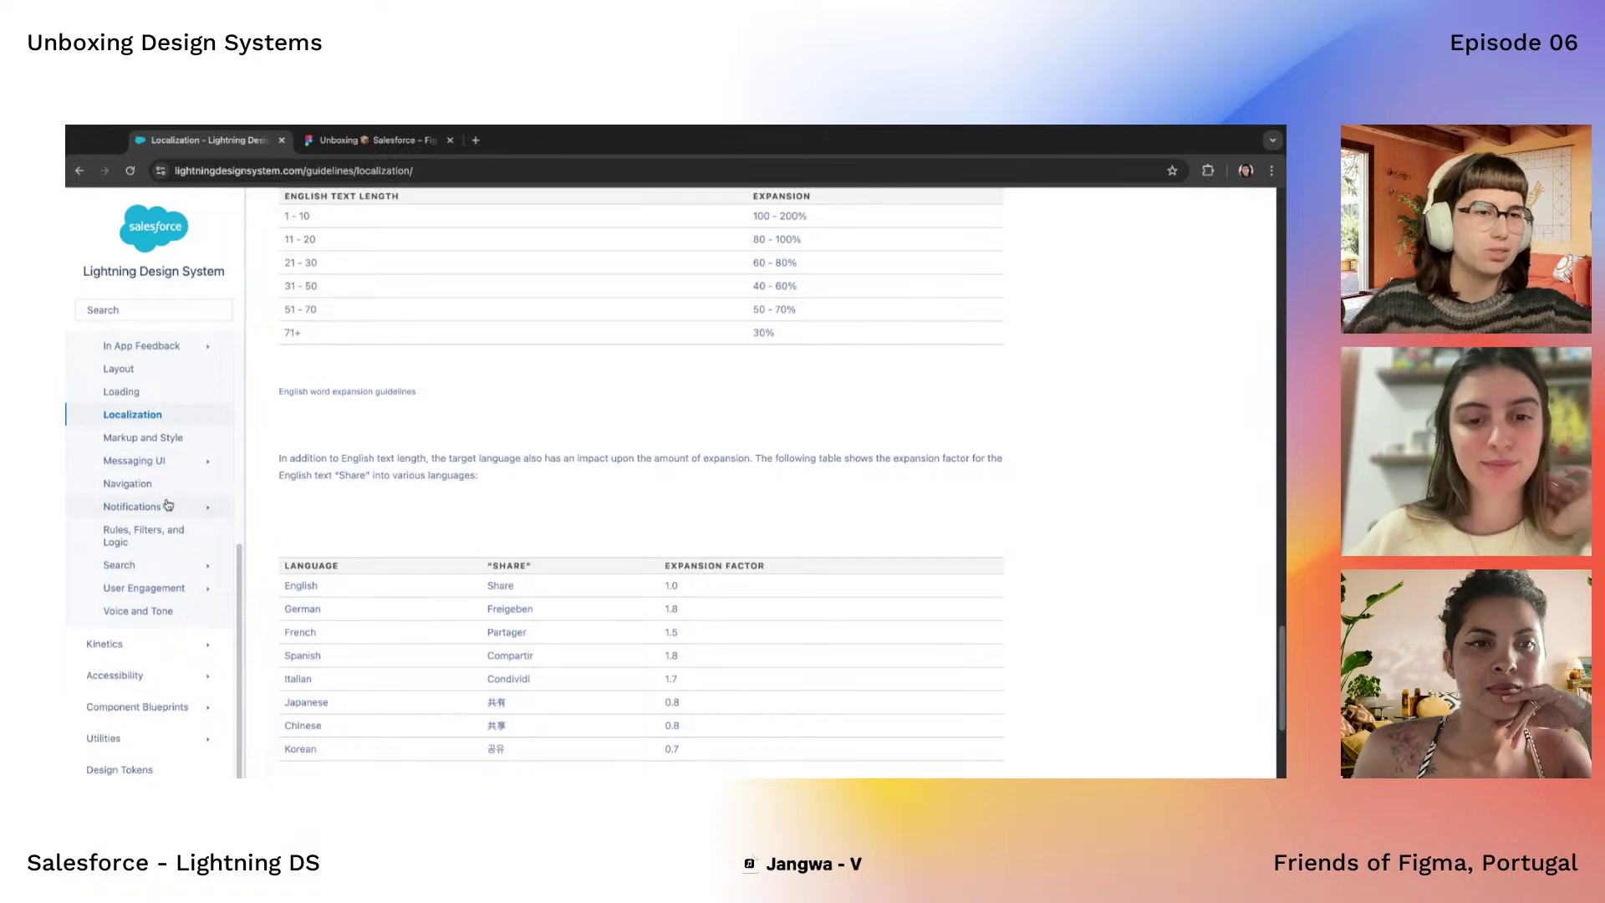
pyautogui.scroll(-1, 167, 540)
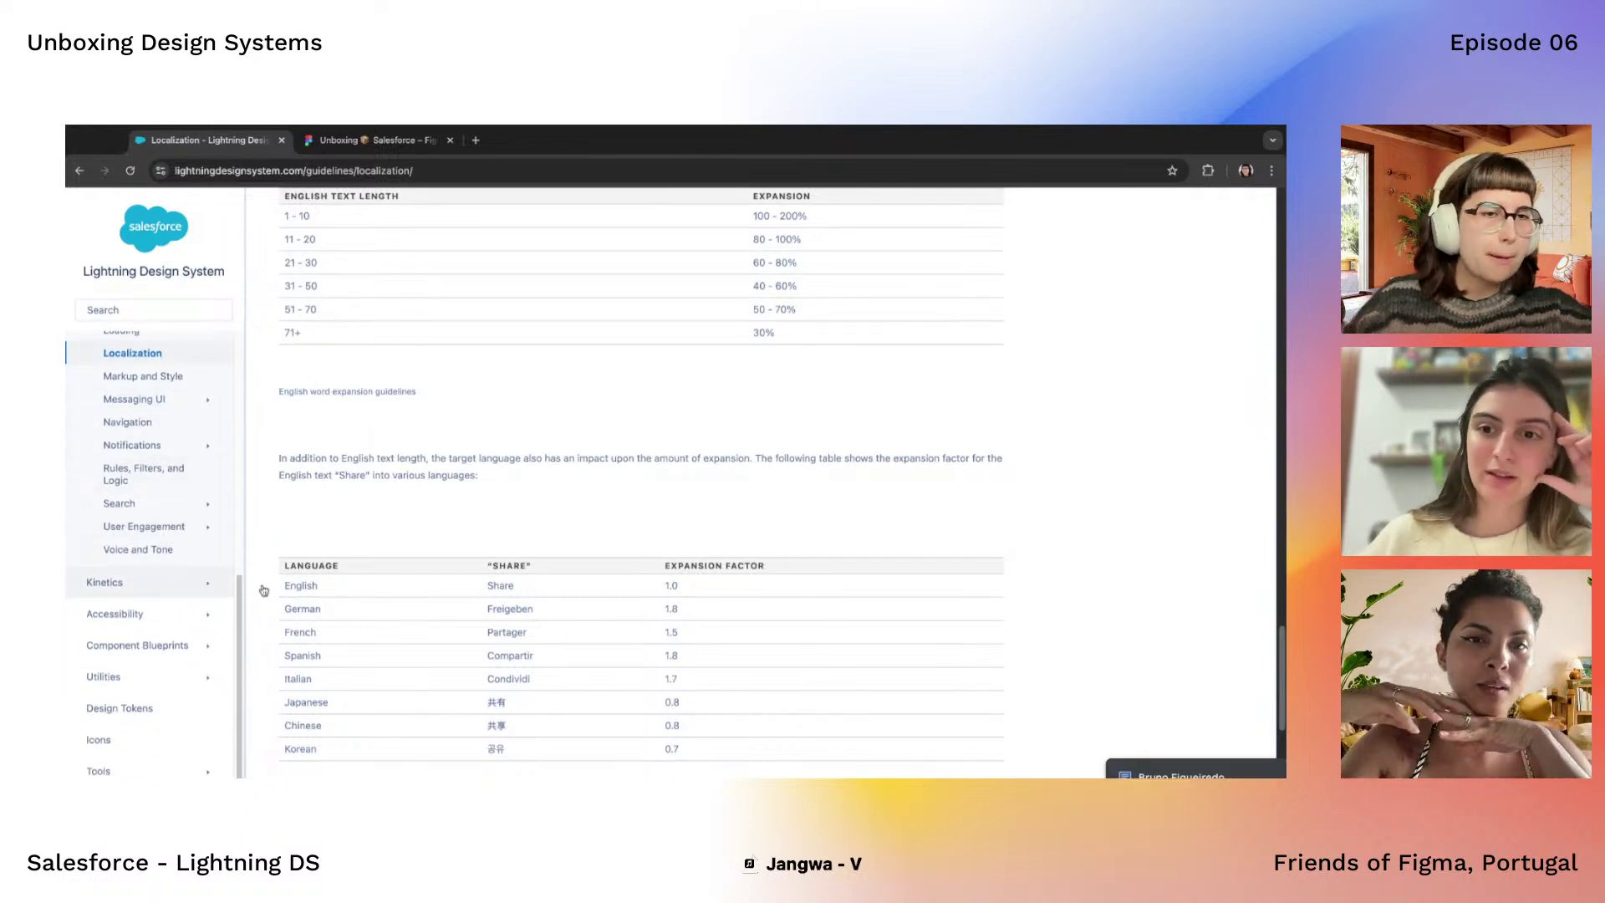
# Go over the Localization page again from its introduction to the Make Your CSS Localization-Friendly dropdown examples
pyautogui.scroll(15, 263, 590)
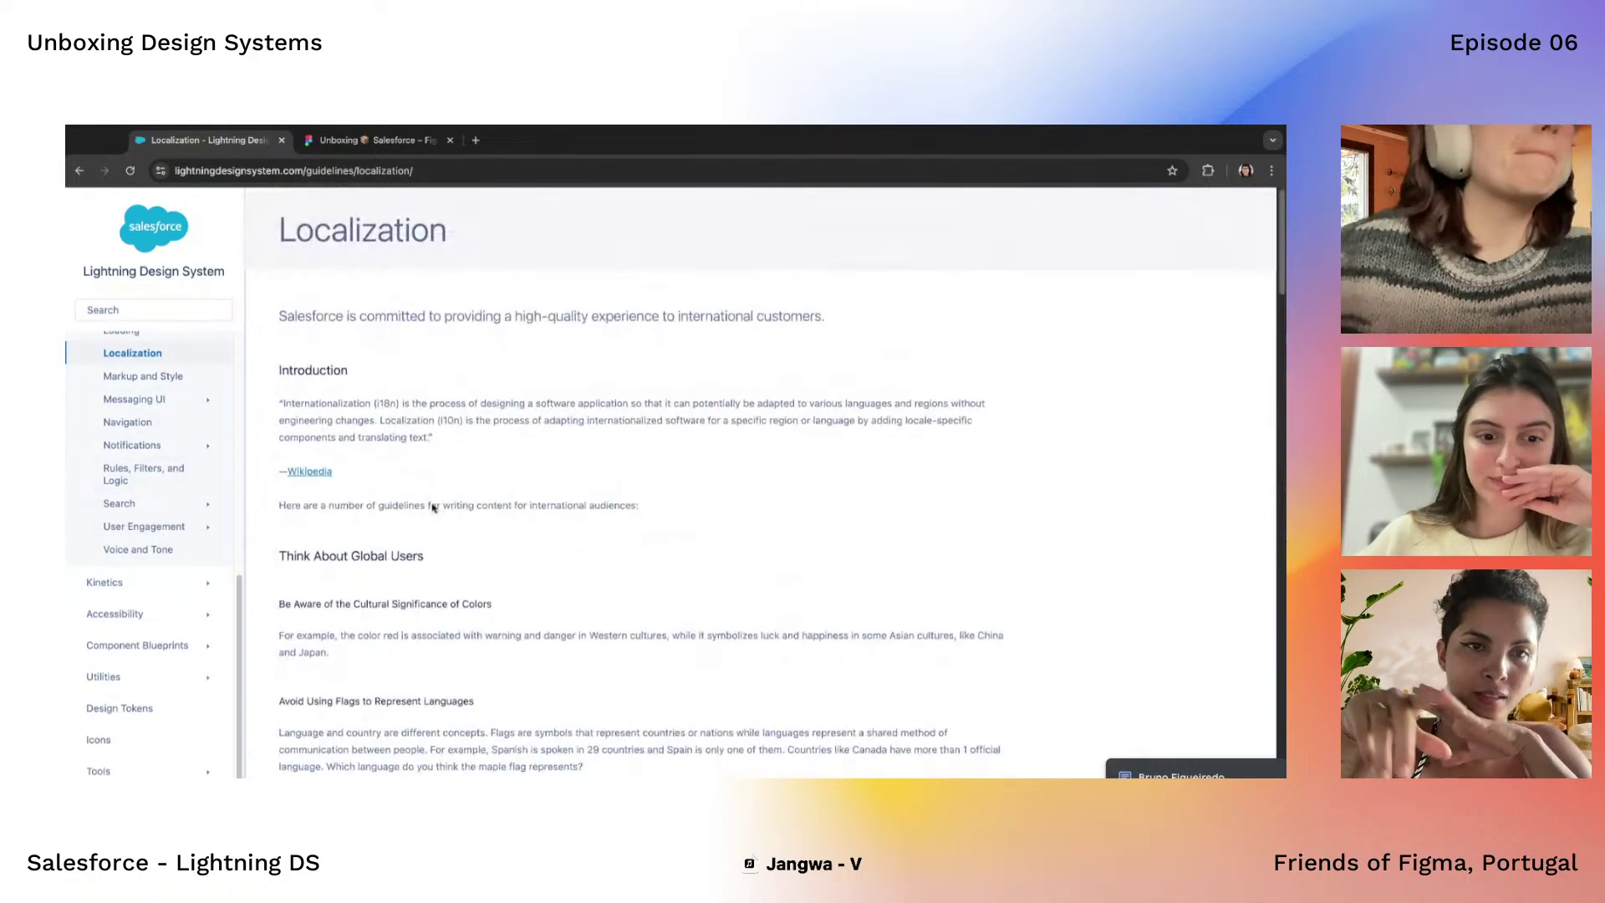
pyautogui.scroll(-12, 761, 481)
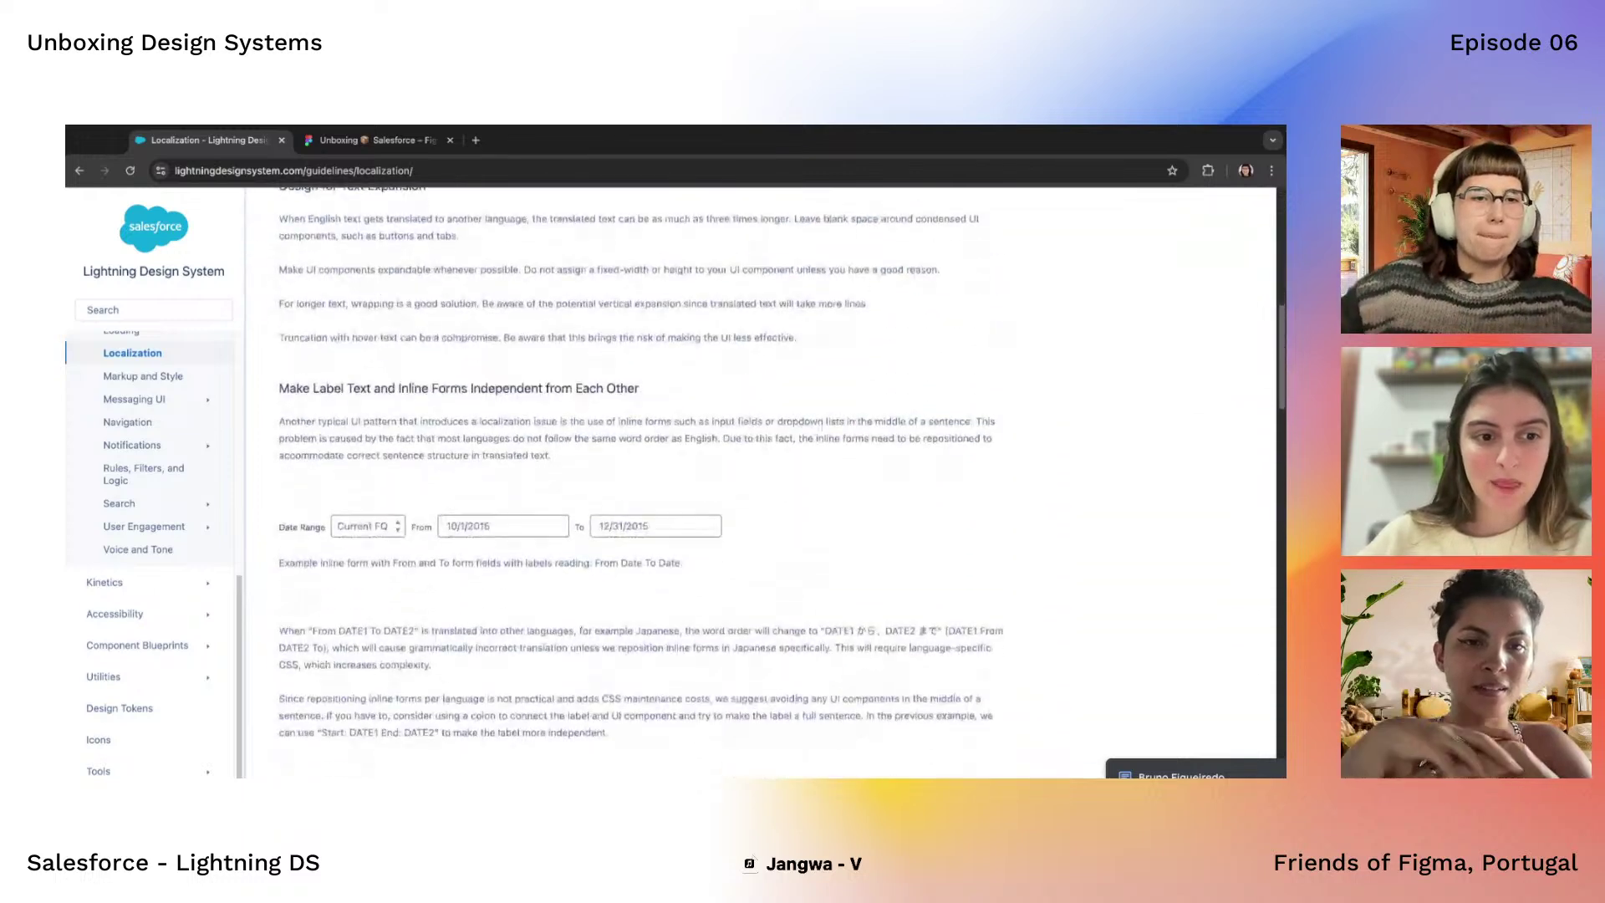
pyautogui.scroll(12, 640, 487)
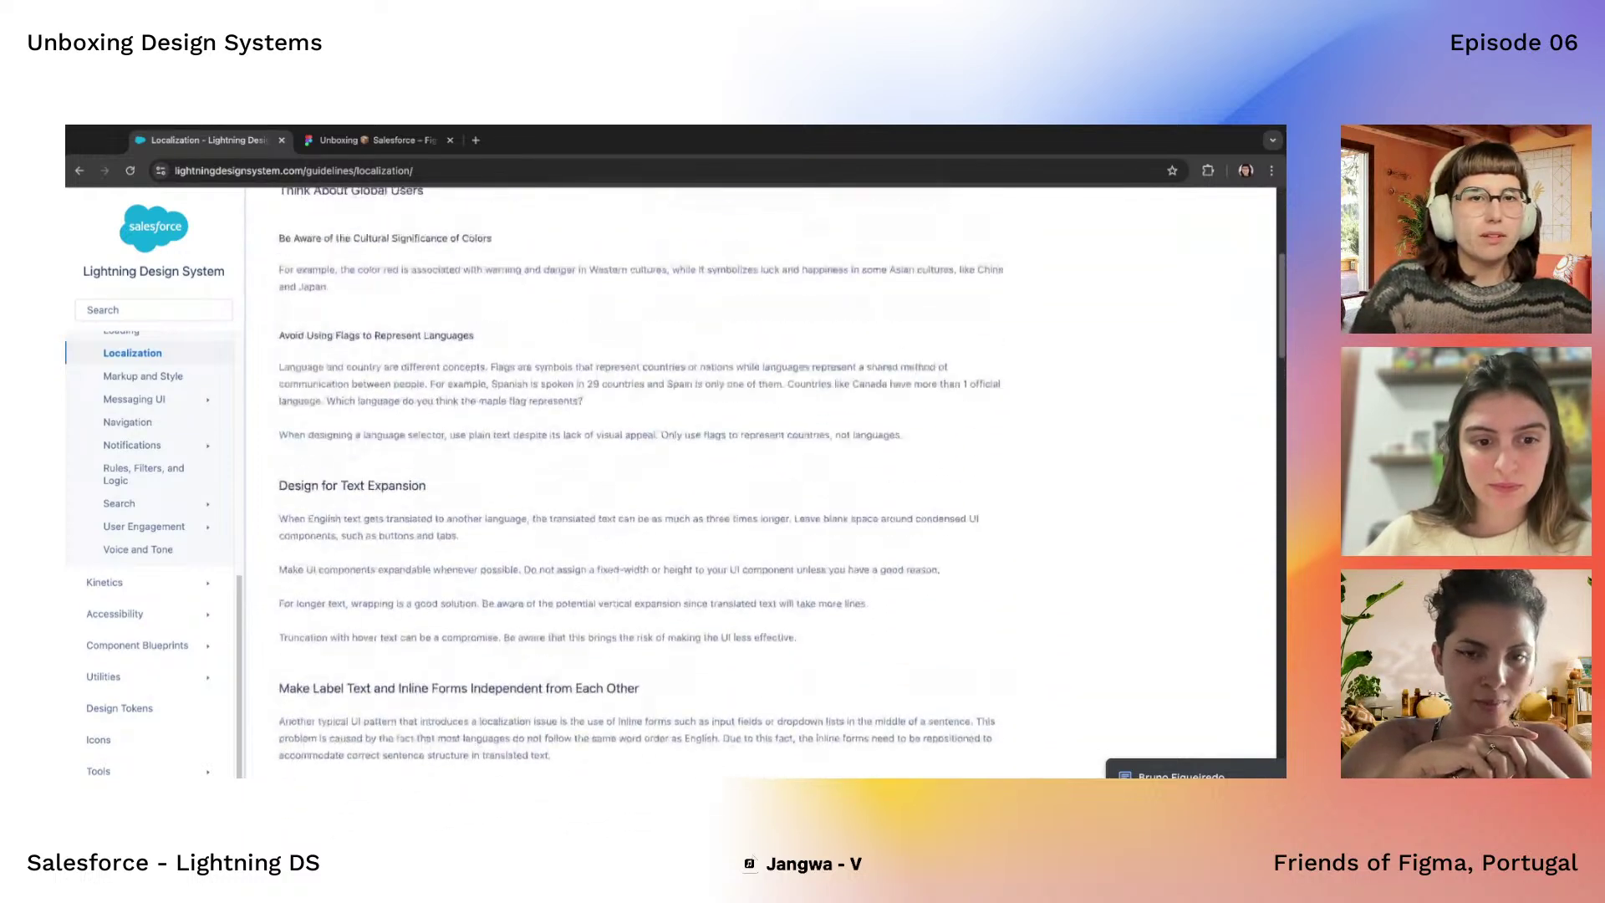
pyautogui.scroll(-15, 761, 483)
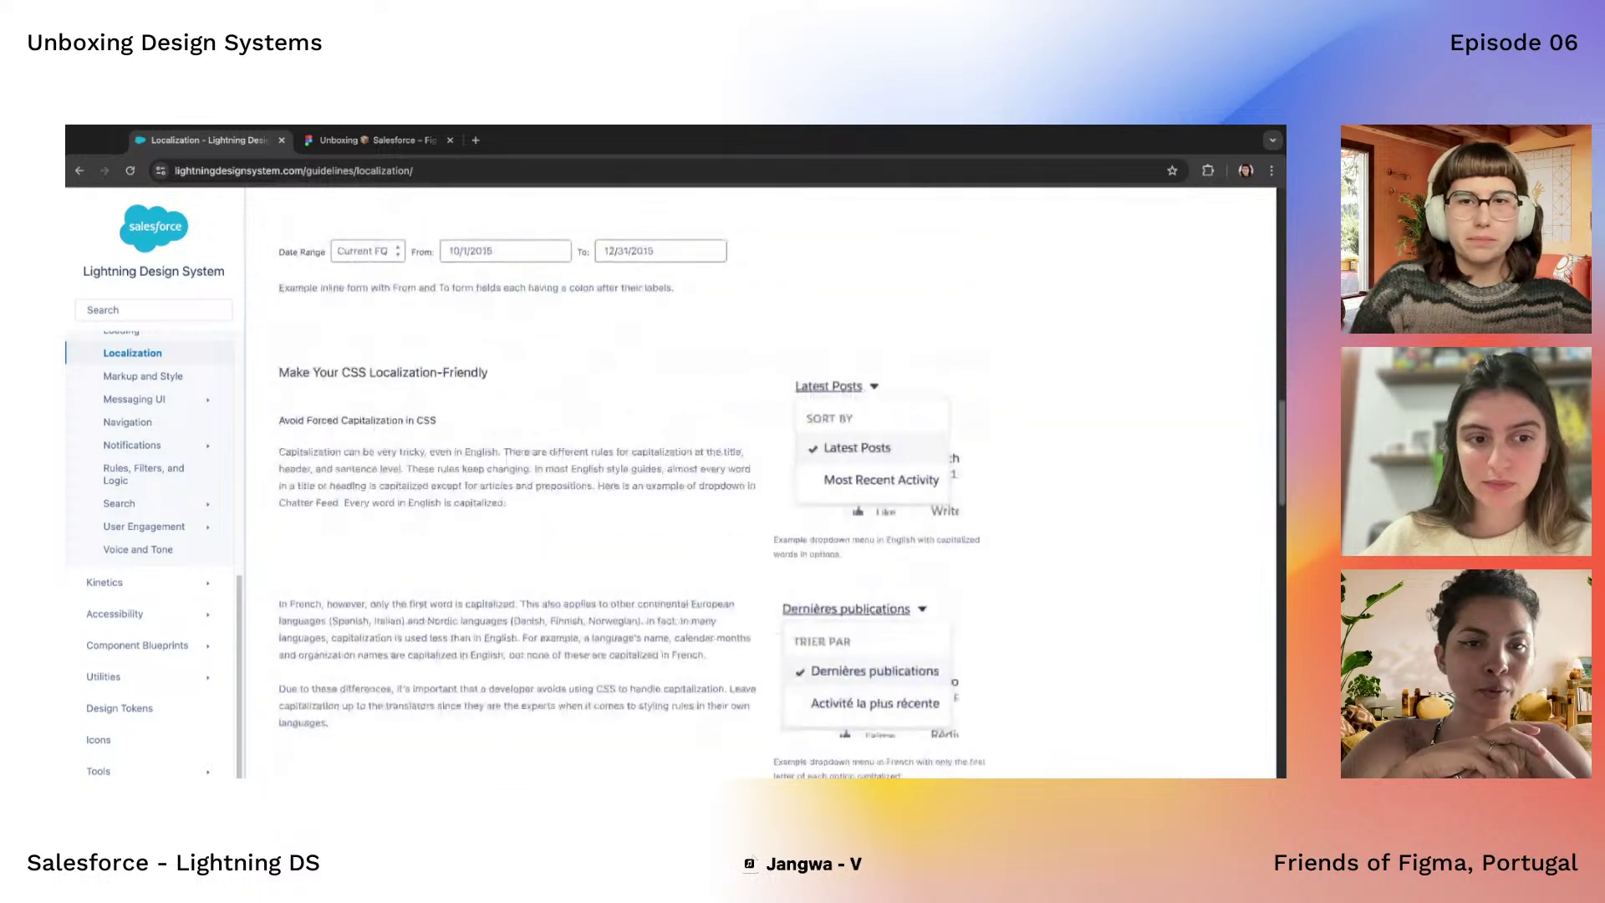
pyautogui.scroll(1, 632, 492)
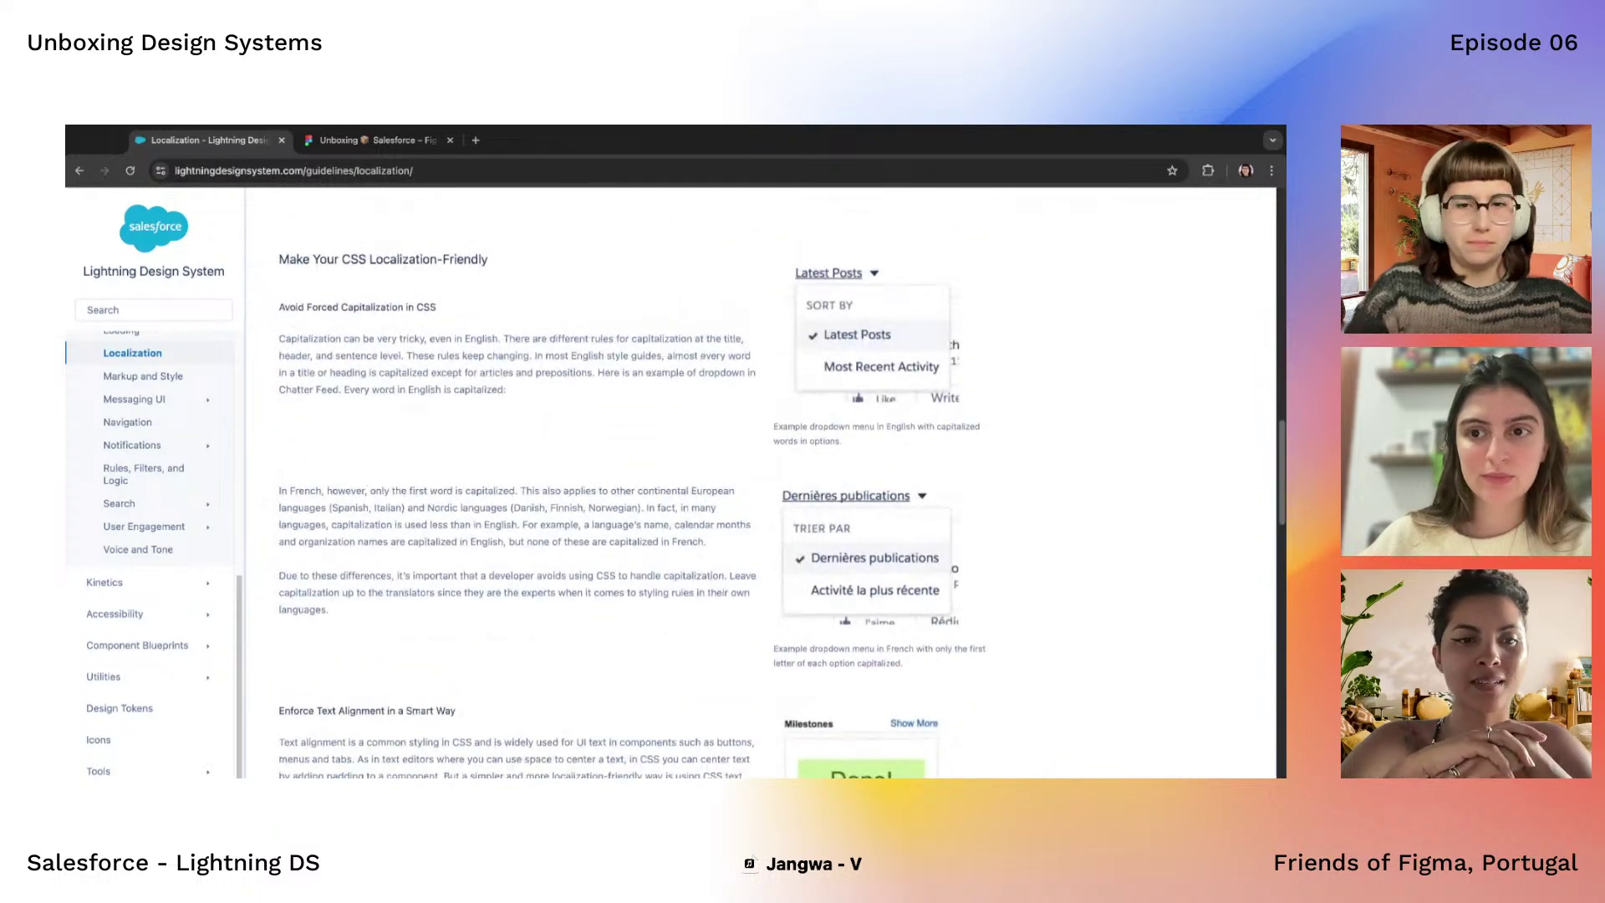
# Review the Localization page's capitalization and text alignment examples, comparing the English "Done!" label with its Portuguese translation
pyautogui.scroll(-1, 669, 485)
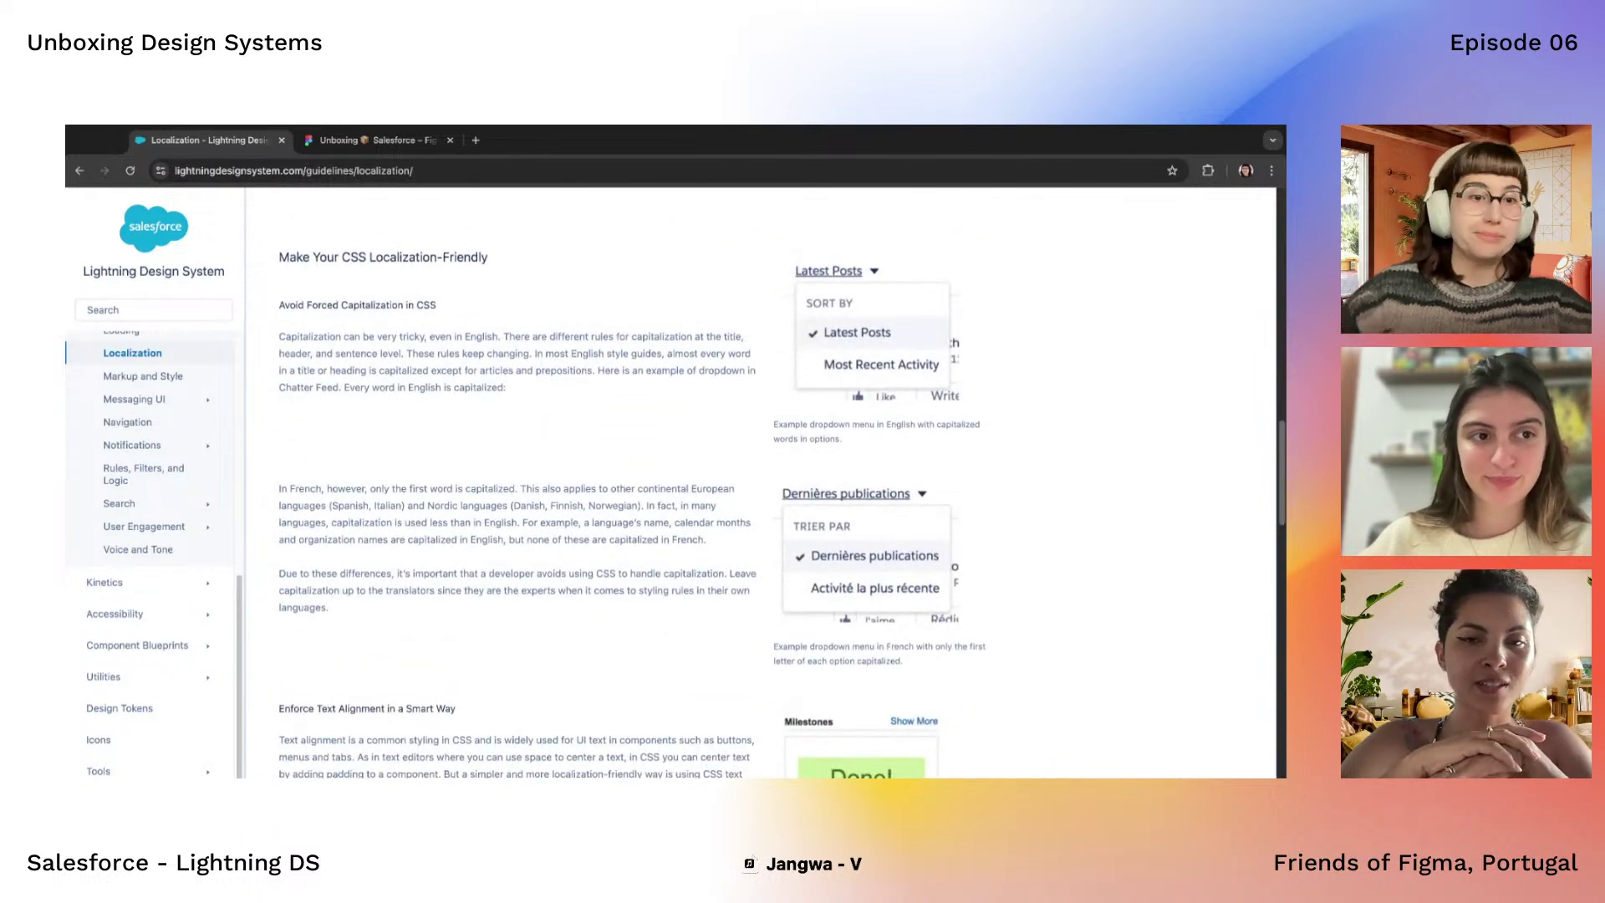
pyautogui.scroll(-10, 778, 484)
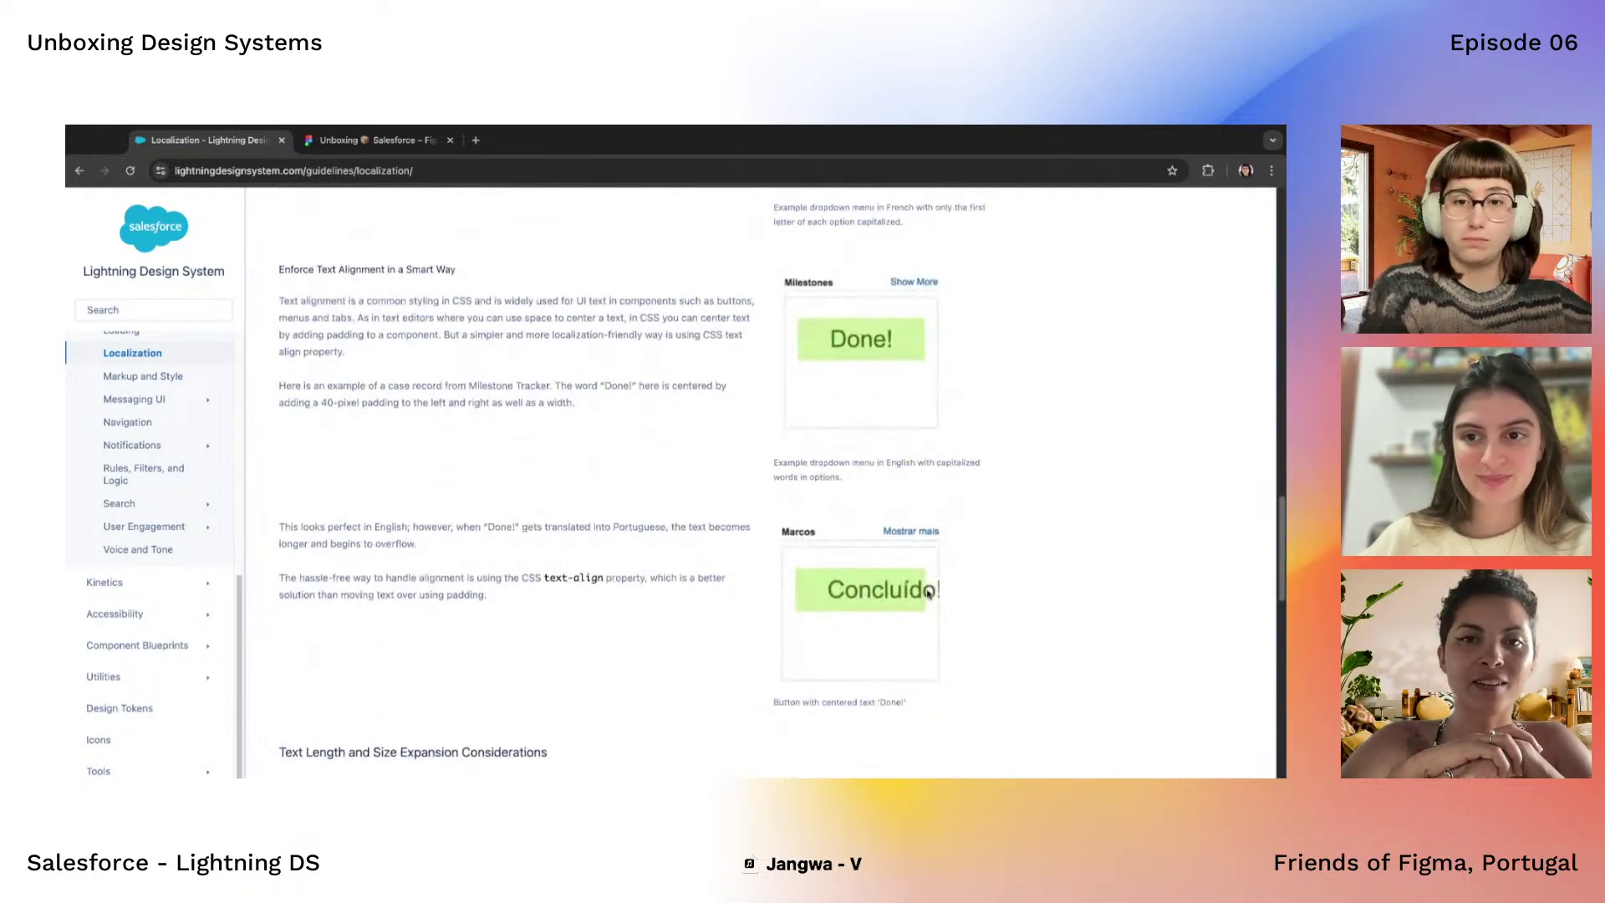
pyautogui.scroll(-6, 774, 581)
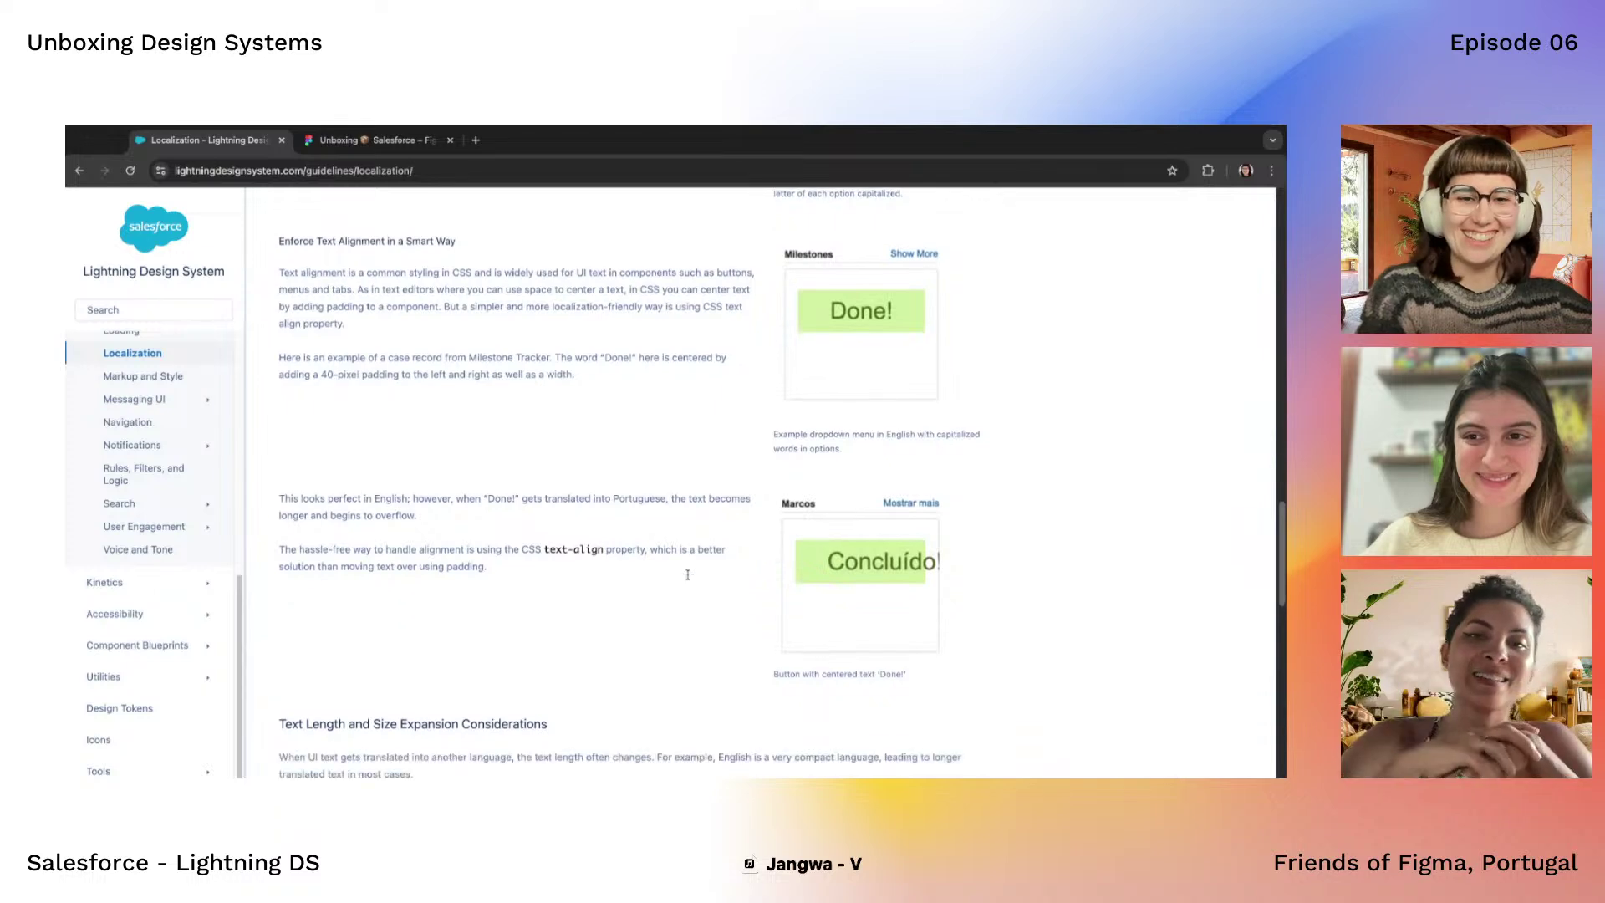
pyautogui.scroll(5, 736, 577)
pyautogui.scroll(-7, 687, 574)
pyautogui.scroll(-12, 687, 575)
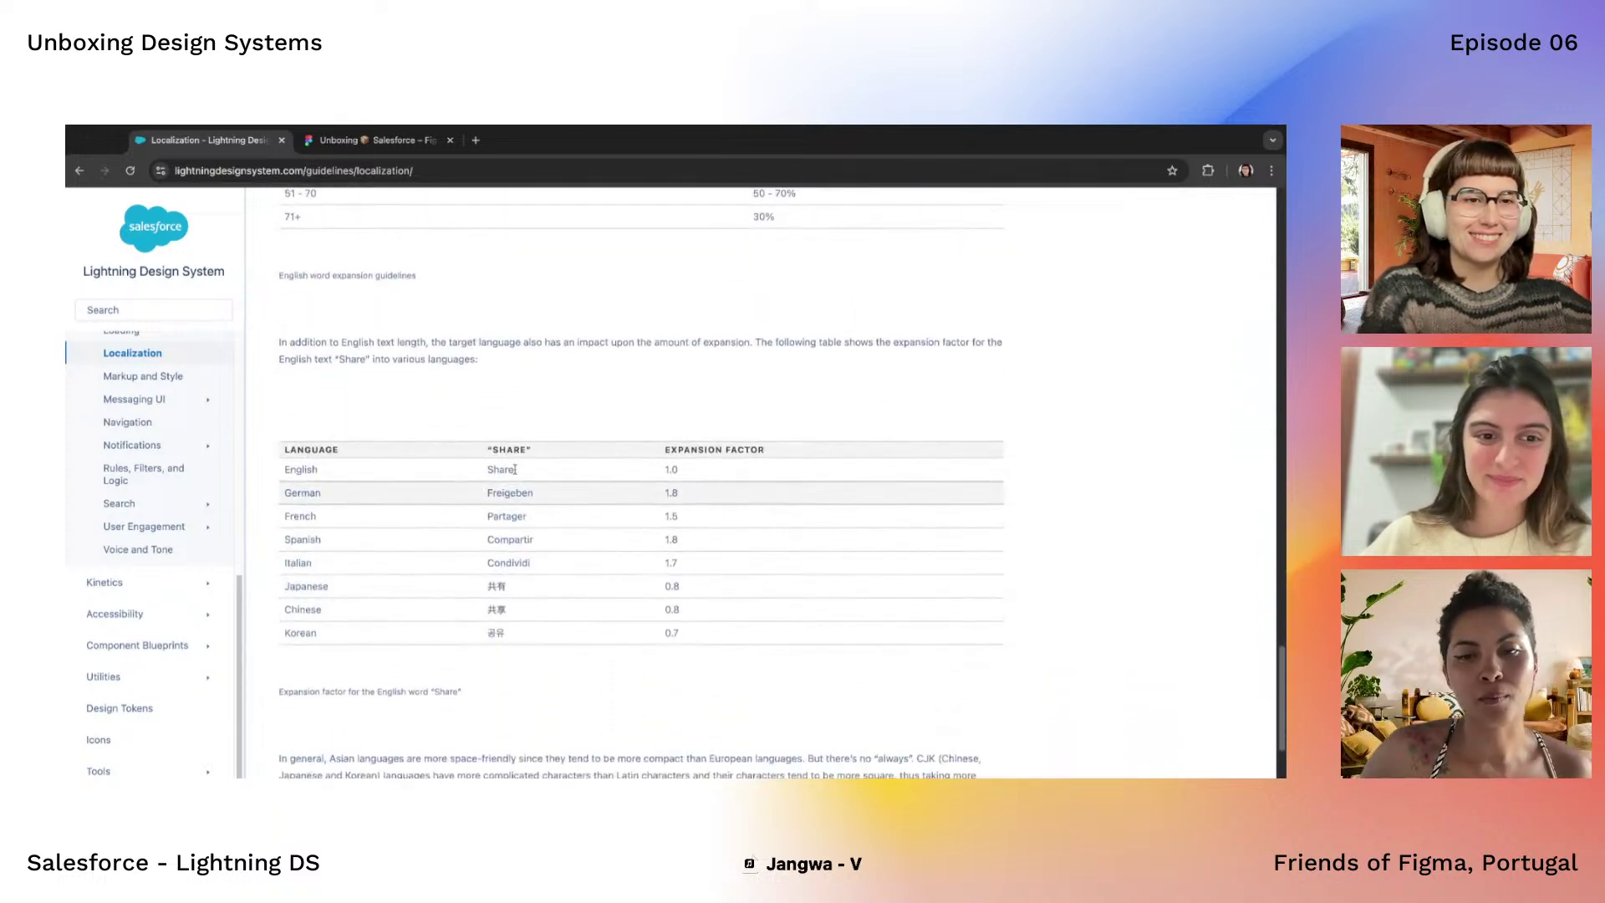
# Examine the expansion factor table for "Share" across languages up close, then return to the start of the Localization page
pyautogui.scroll(-1, 347, 635)
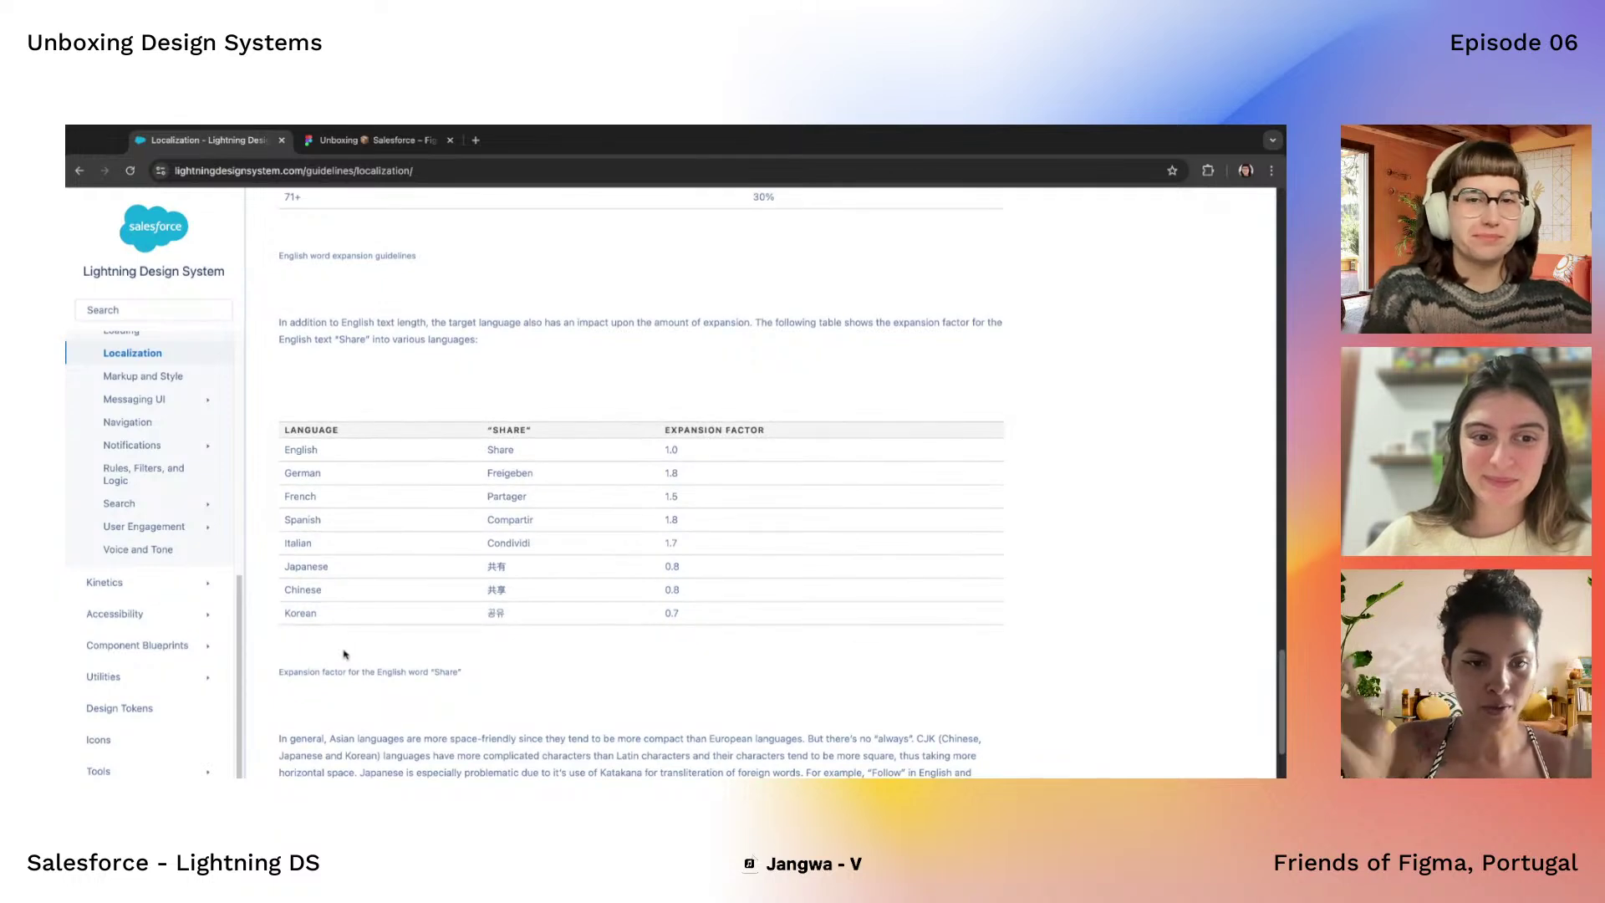
pyautogui.scroll(5, 348, 645)
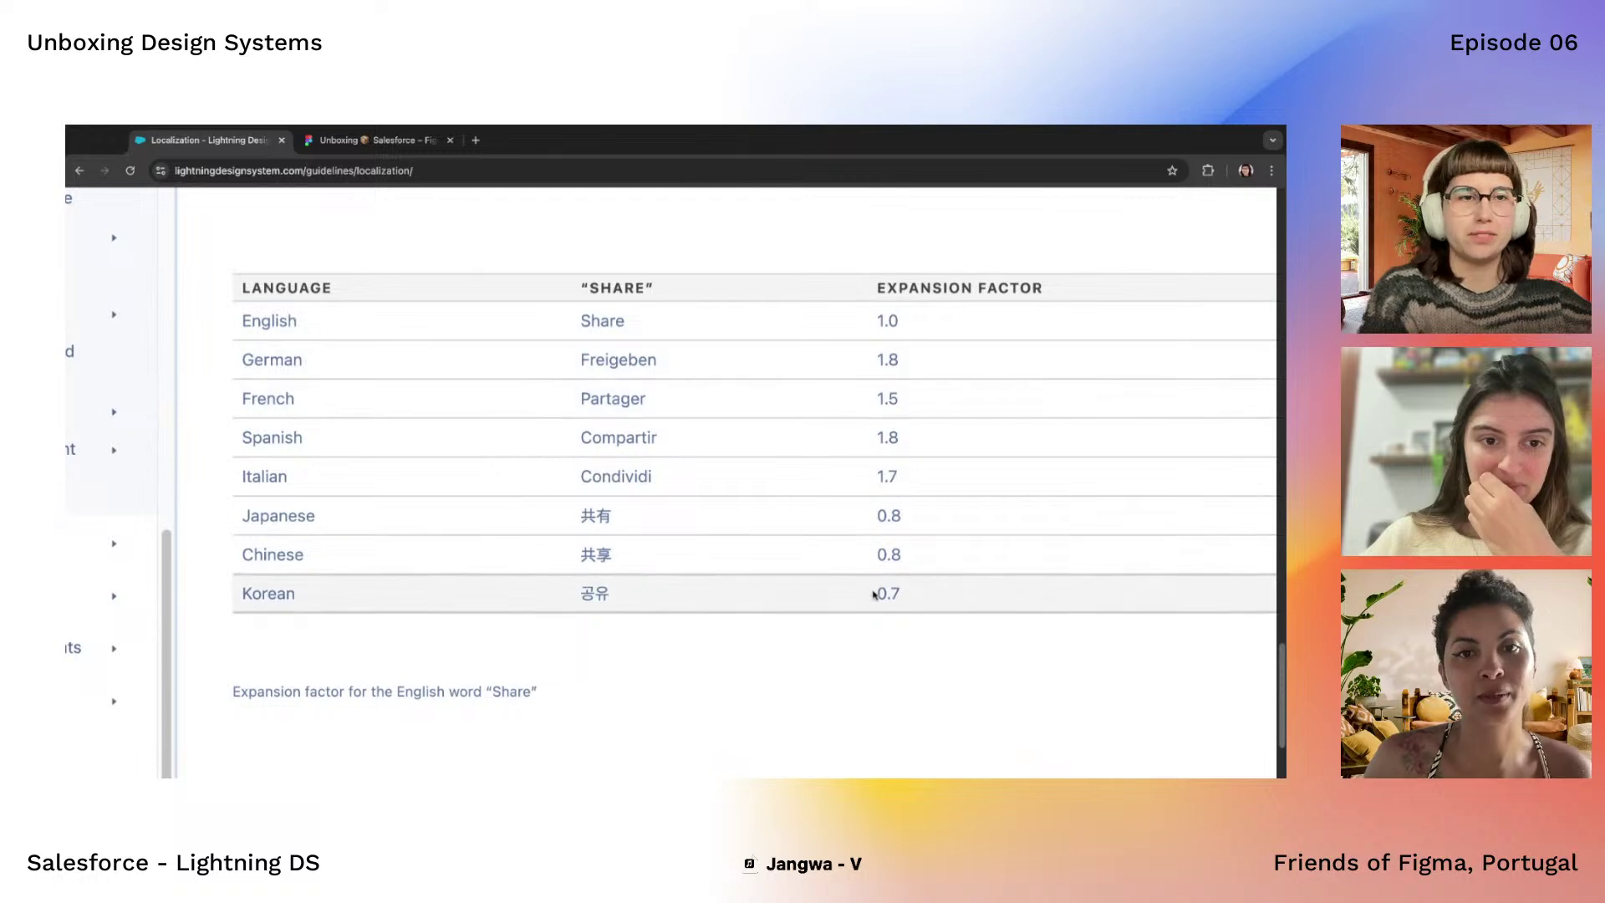
pyautogui.hscroll(1, 729, 652)
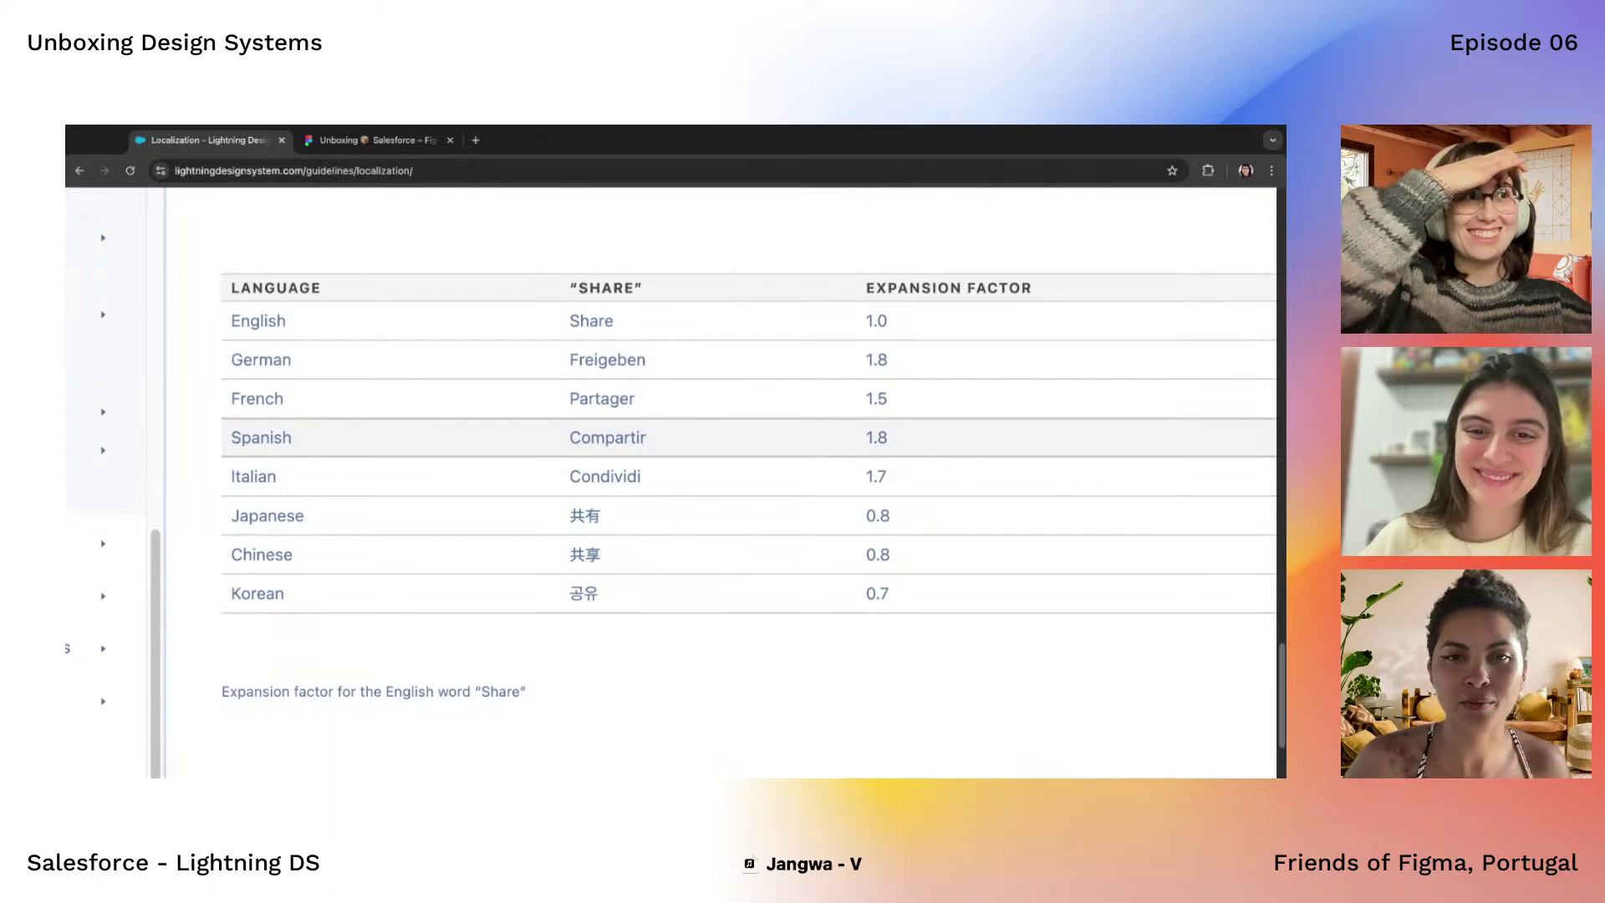
pyautogui.scroll(-5, 709, 620)
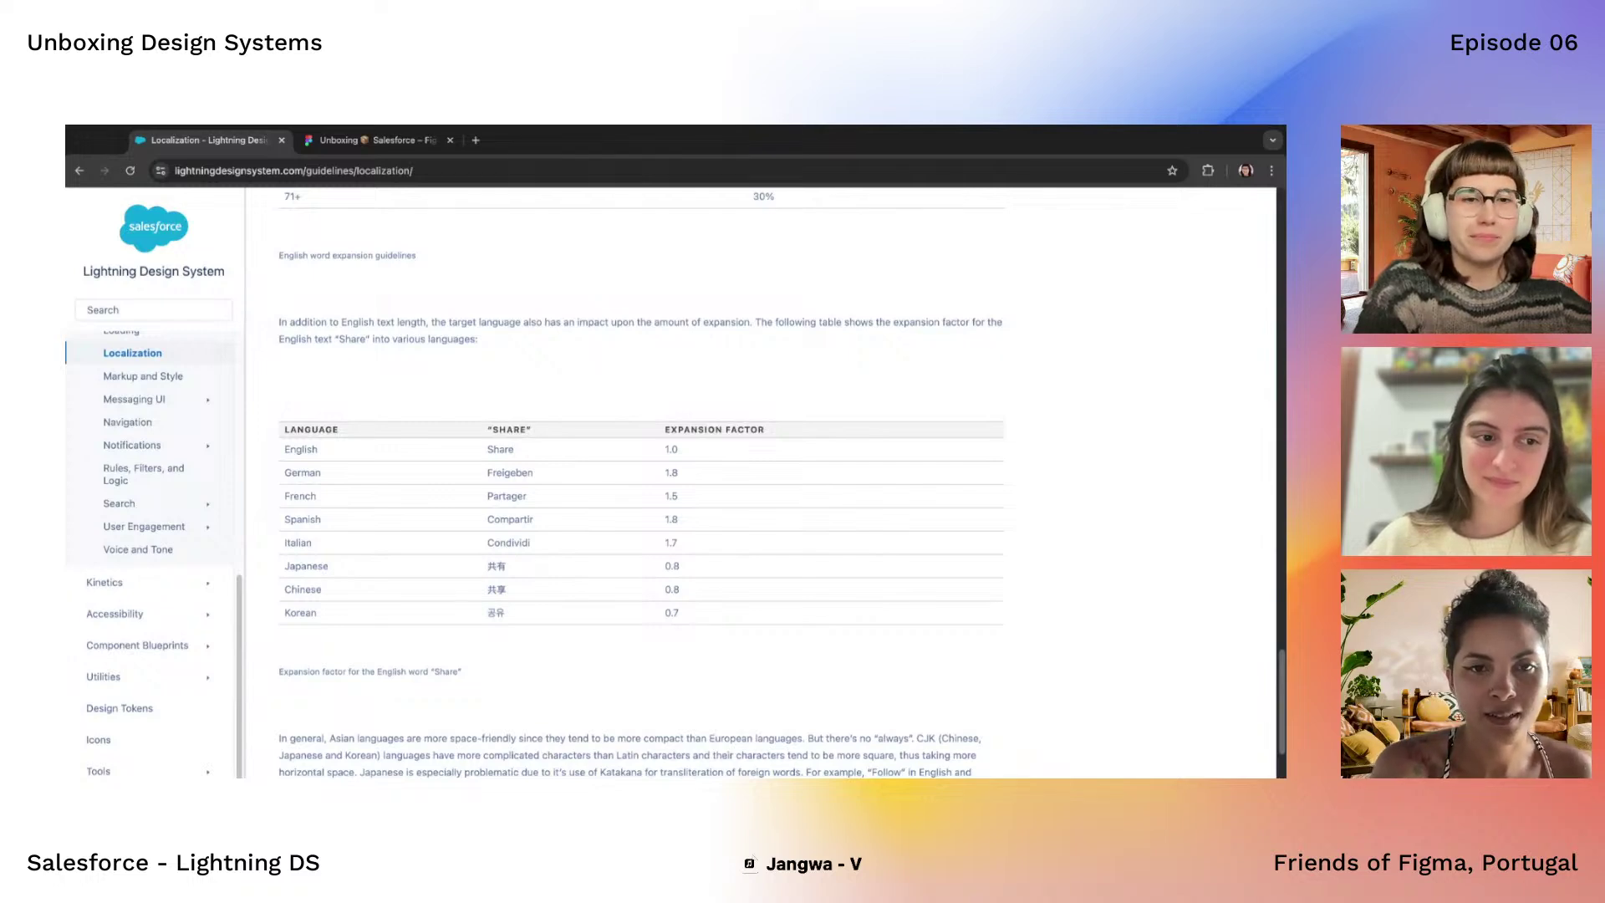
pyautogui.scroll(-4, 640, 484)
pyautogui.scroll(3, 641, 485)
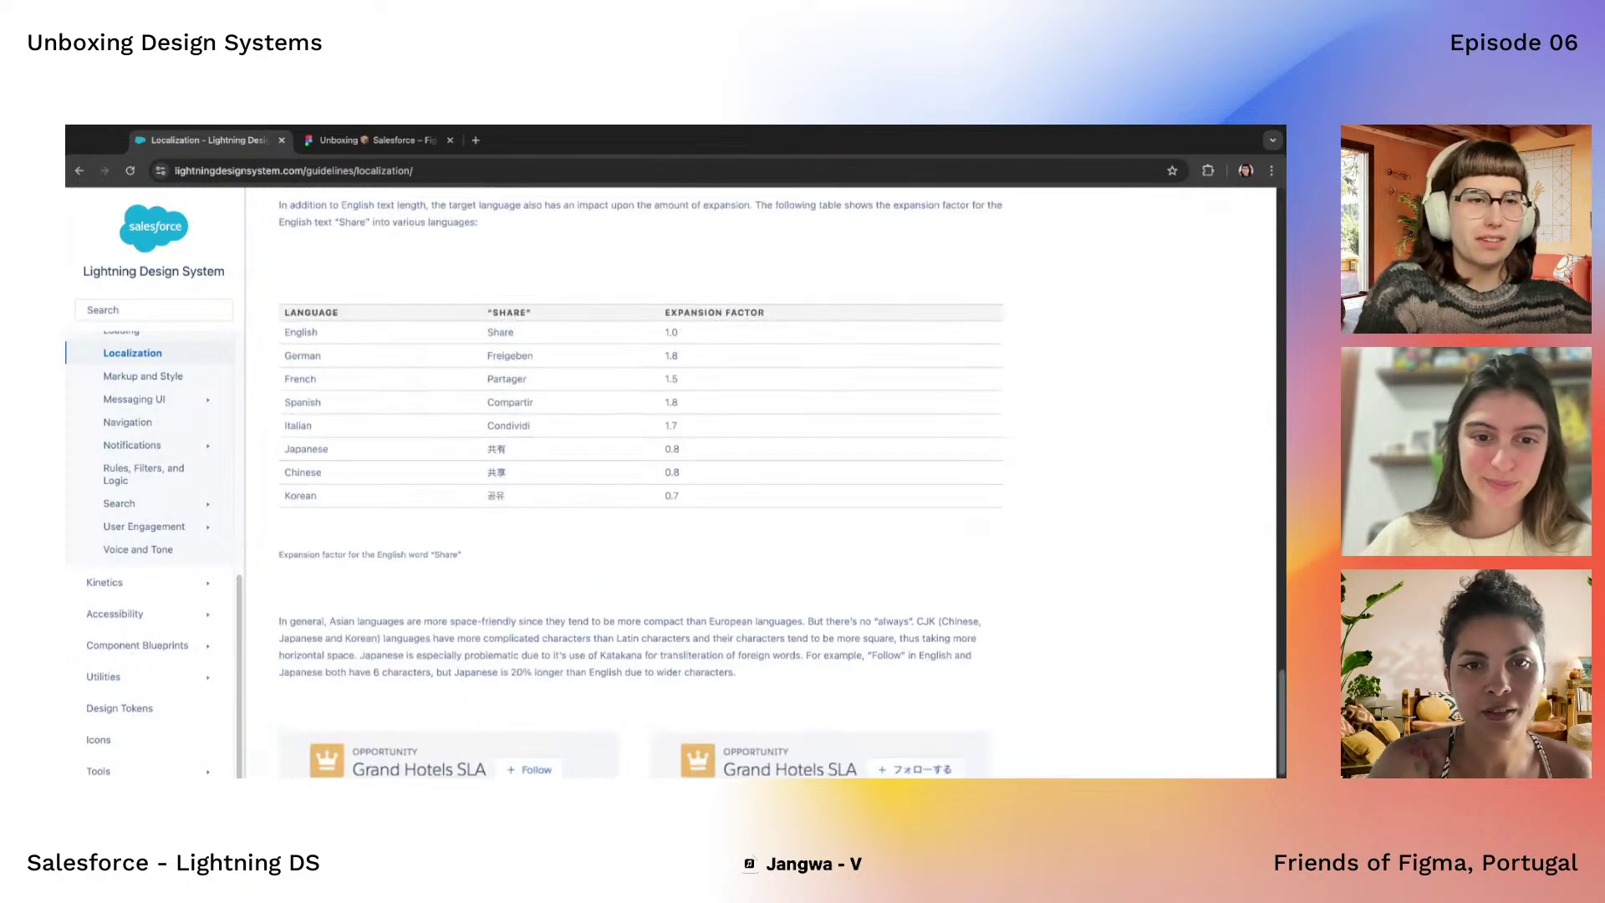
pyautogui.scroll(15, 640, 485)
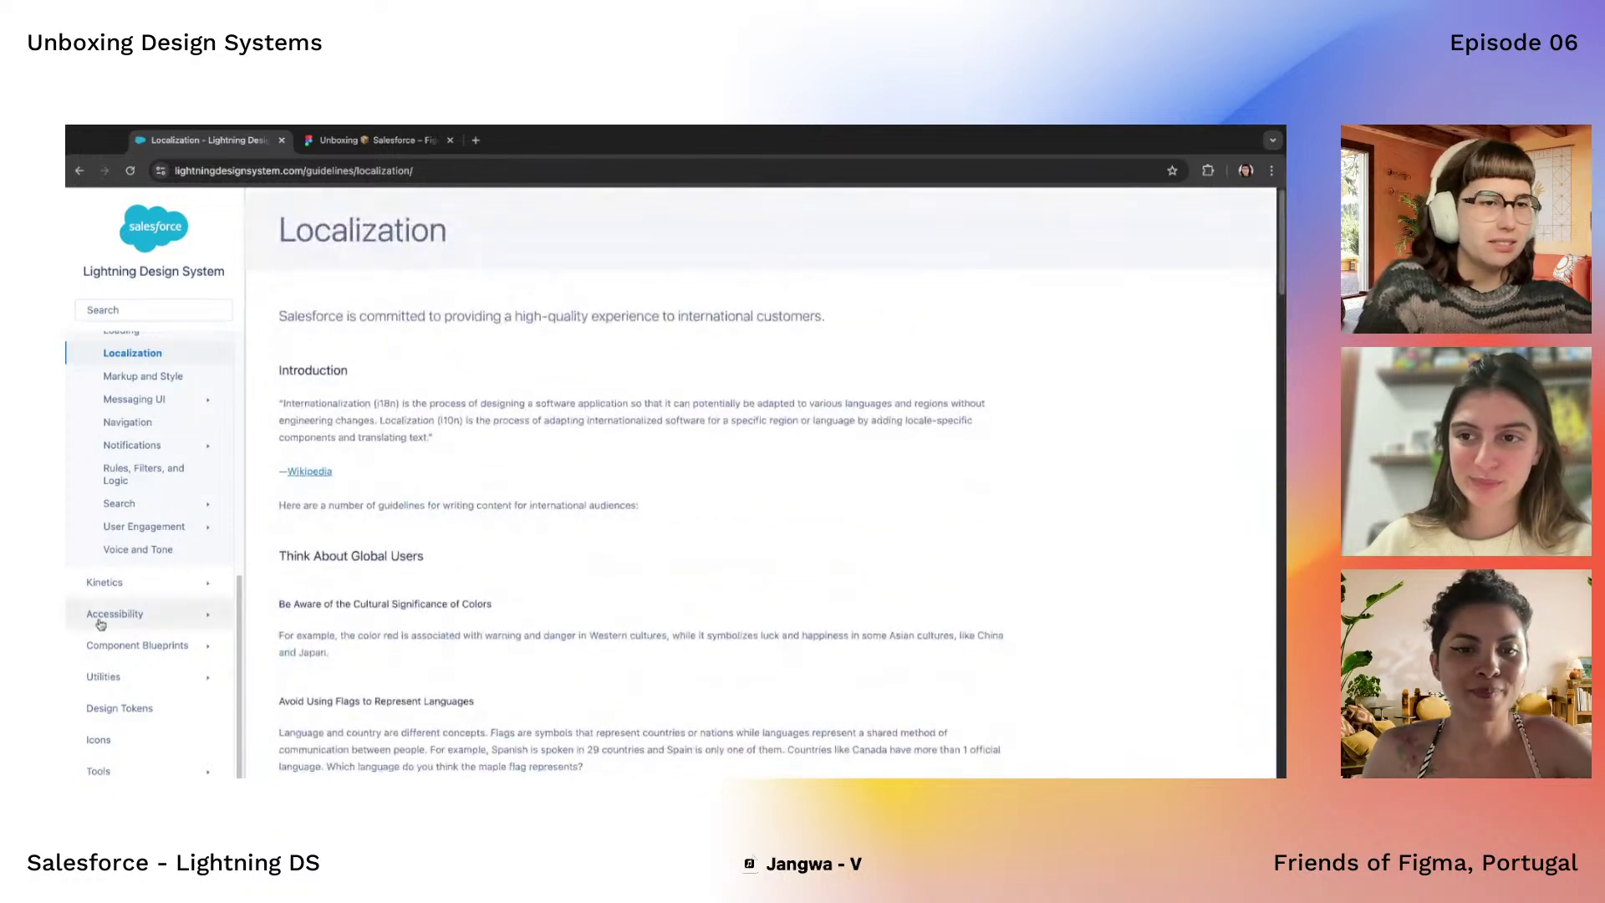
# Open the Kinetics overview and read the "What is Kinetics?" introduction, highlighting the opening words of its definition
pyautogui.click(105, 581)
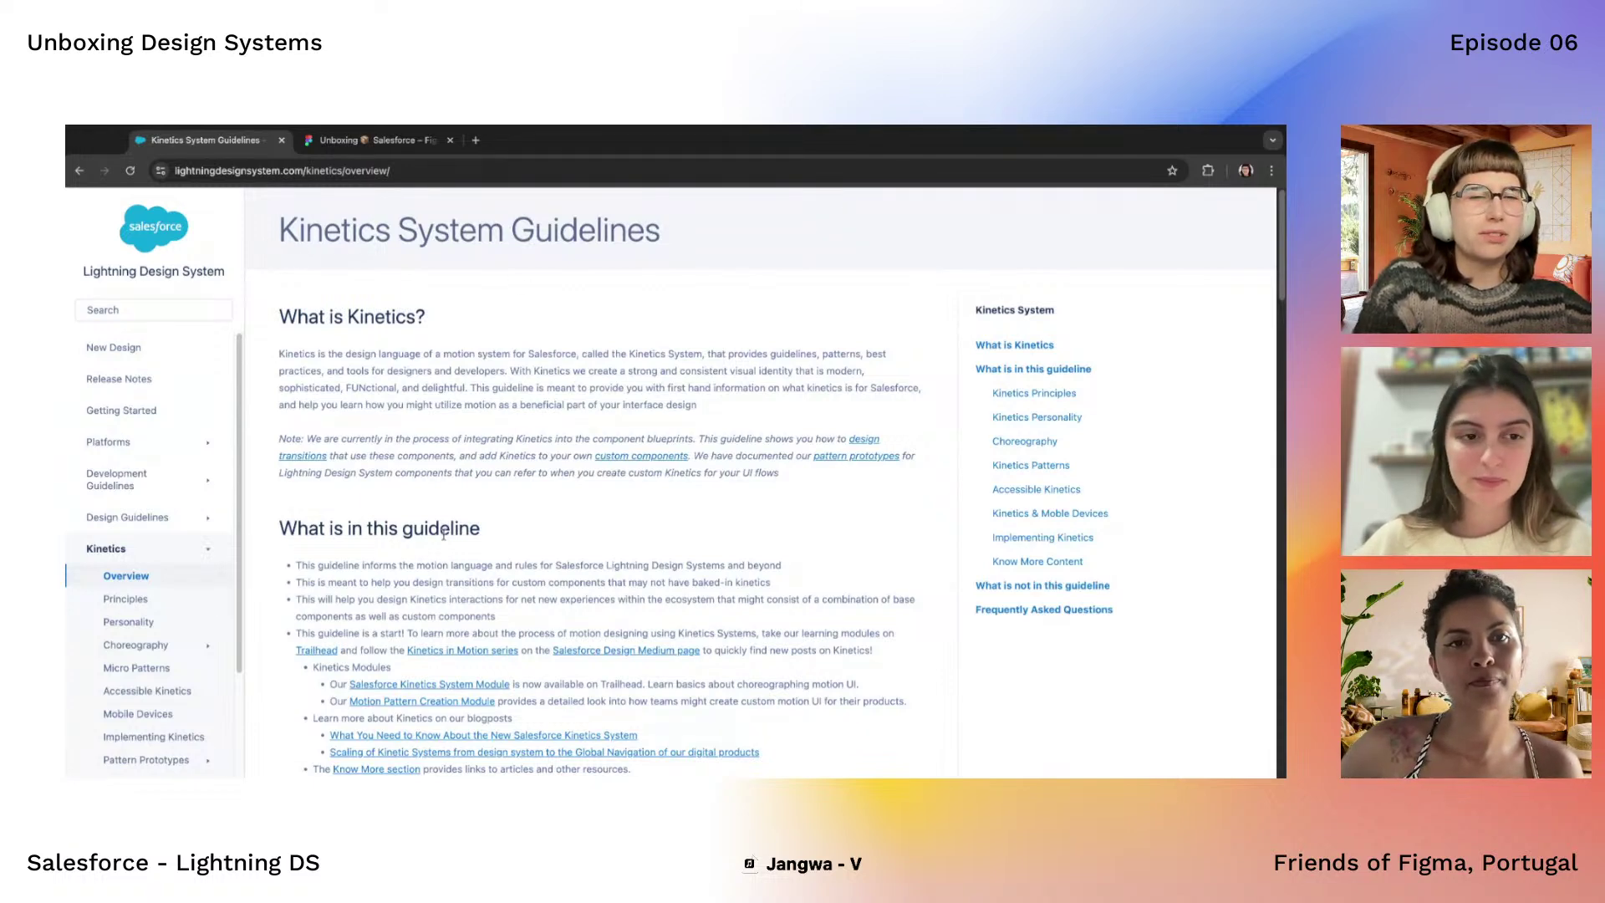
pyautogui.scroll(-2, 443, 535)
pyautogui.scroll(2, 443, 535)
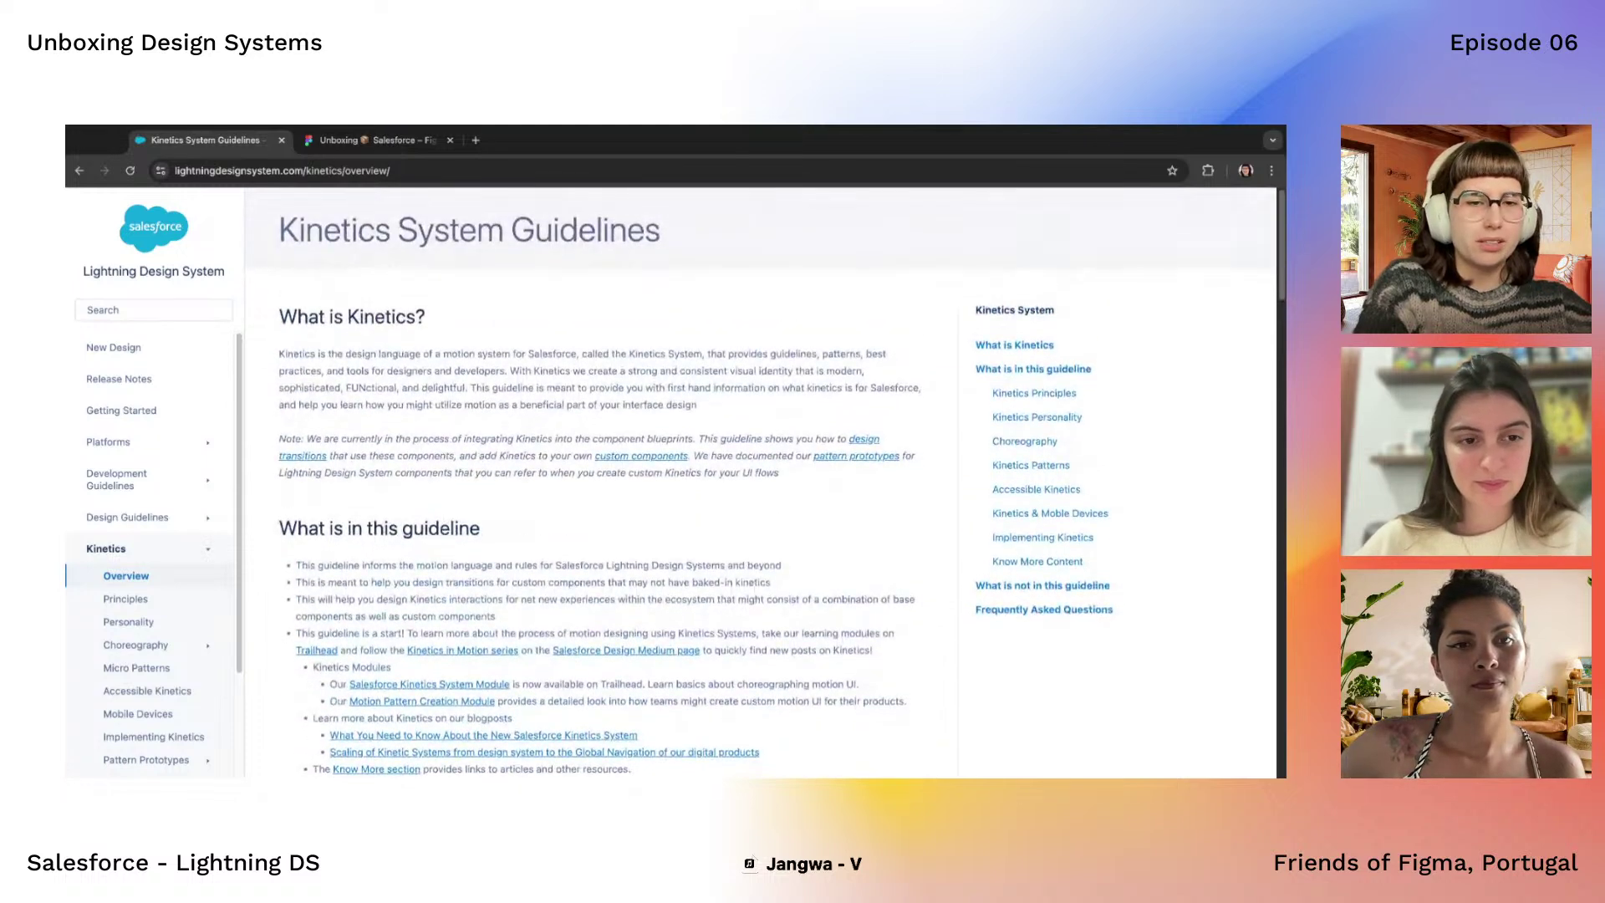
pyautogui.scroll(-2, 752, 501)
pyautogui.scroll(2, 752, 502)
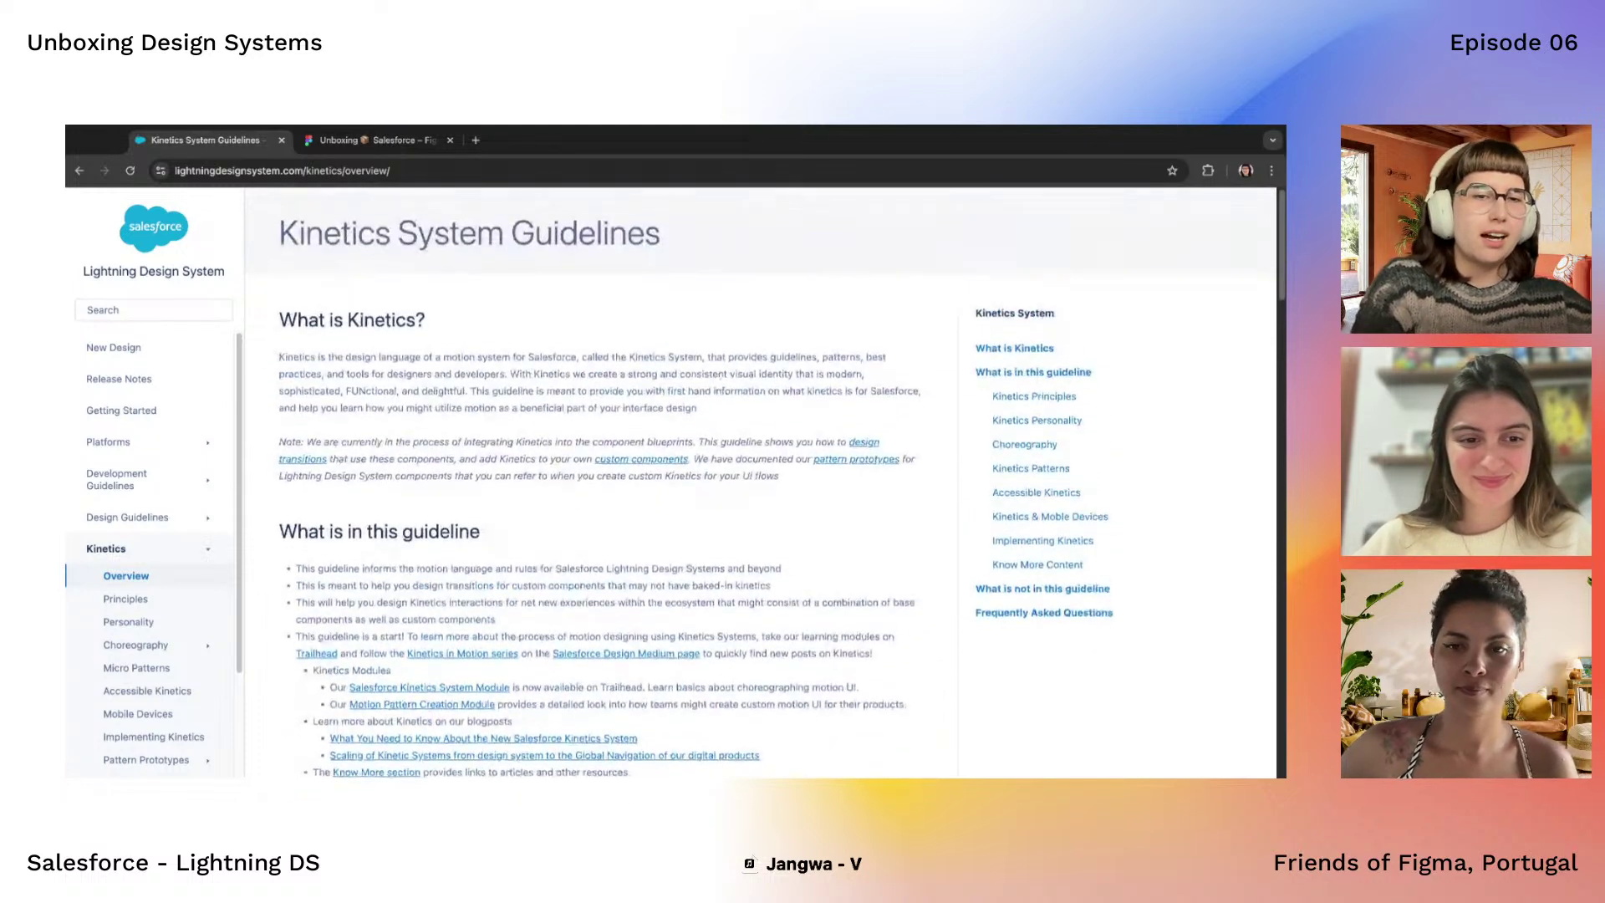
pyautogui.scroll(-1, 752, 501)
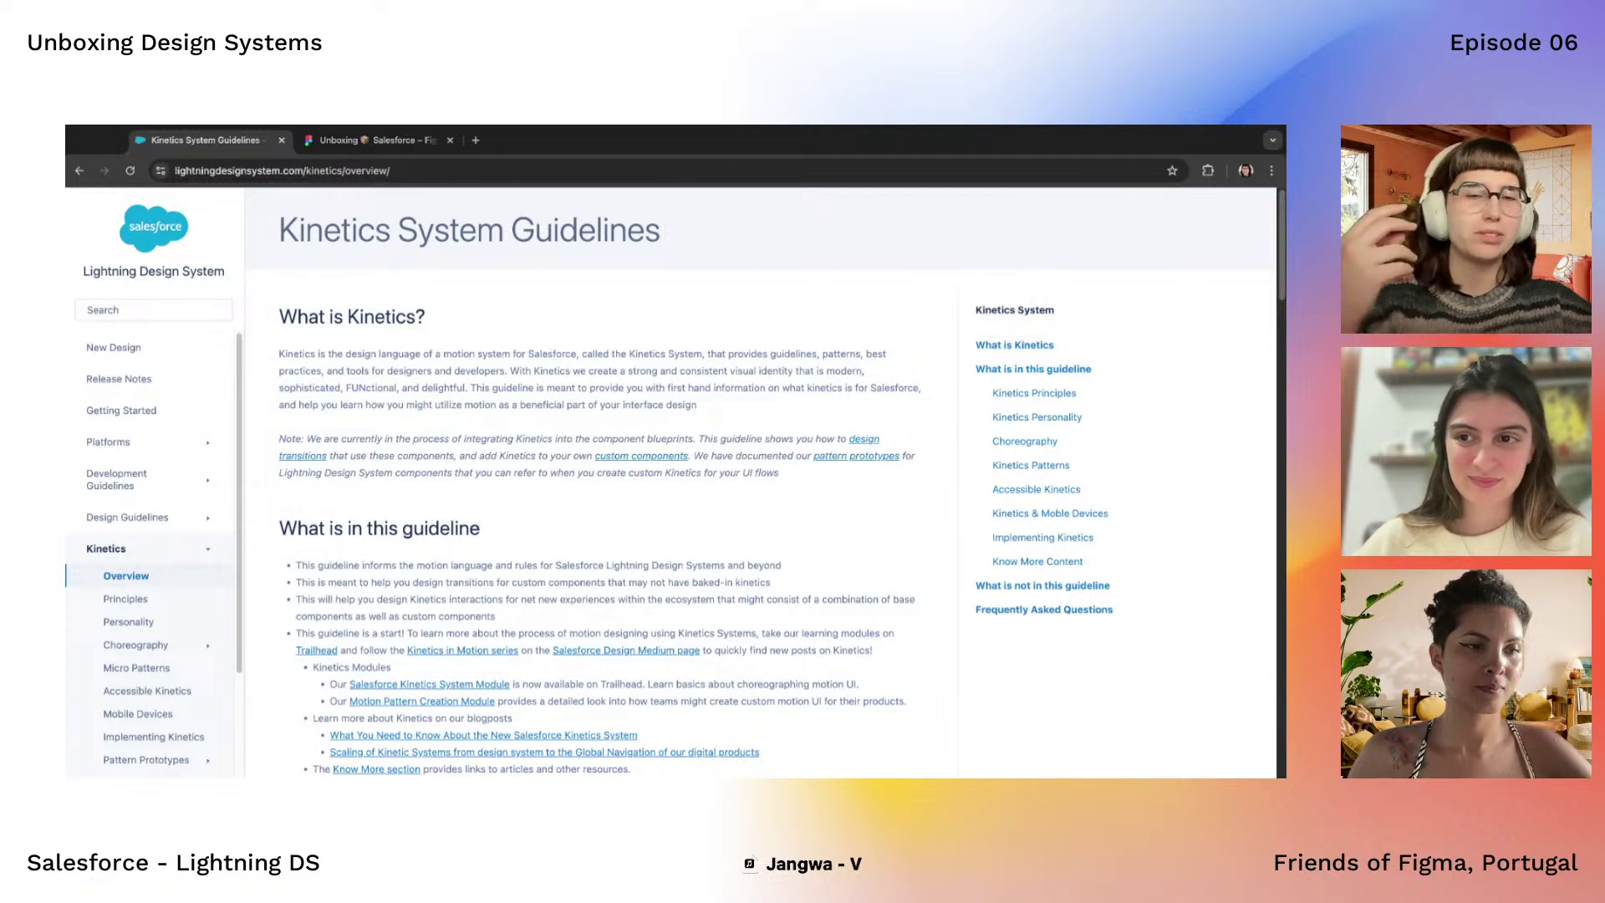
pyautogui.moveTo(282, 355); pyautogui.dragTo(516, 354)
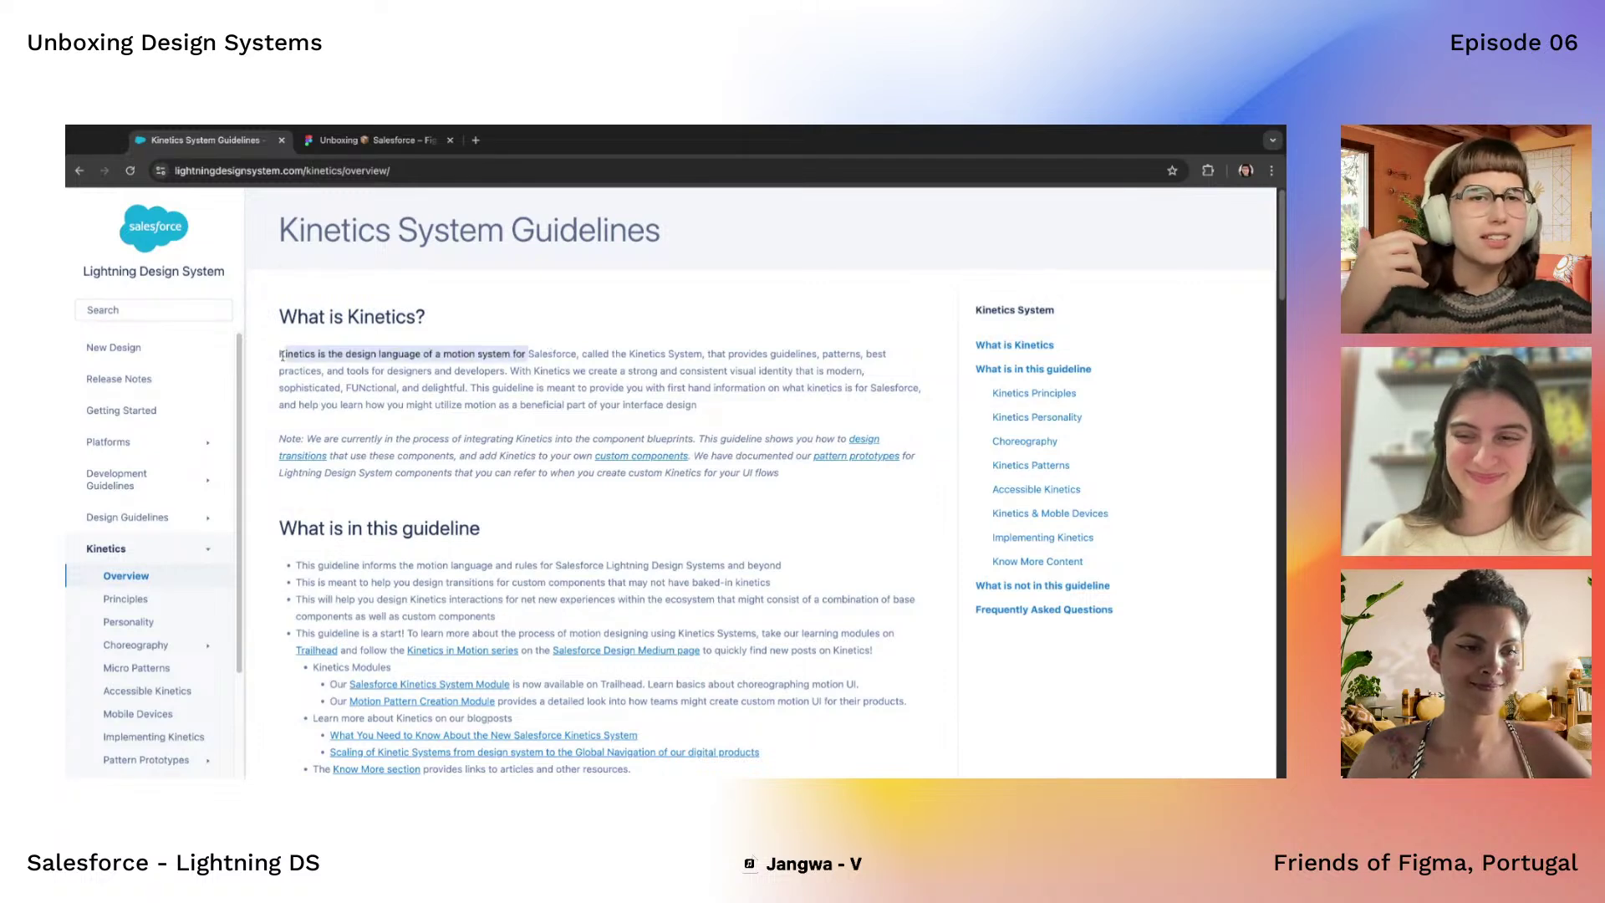
pyautogui.click(282, 356)
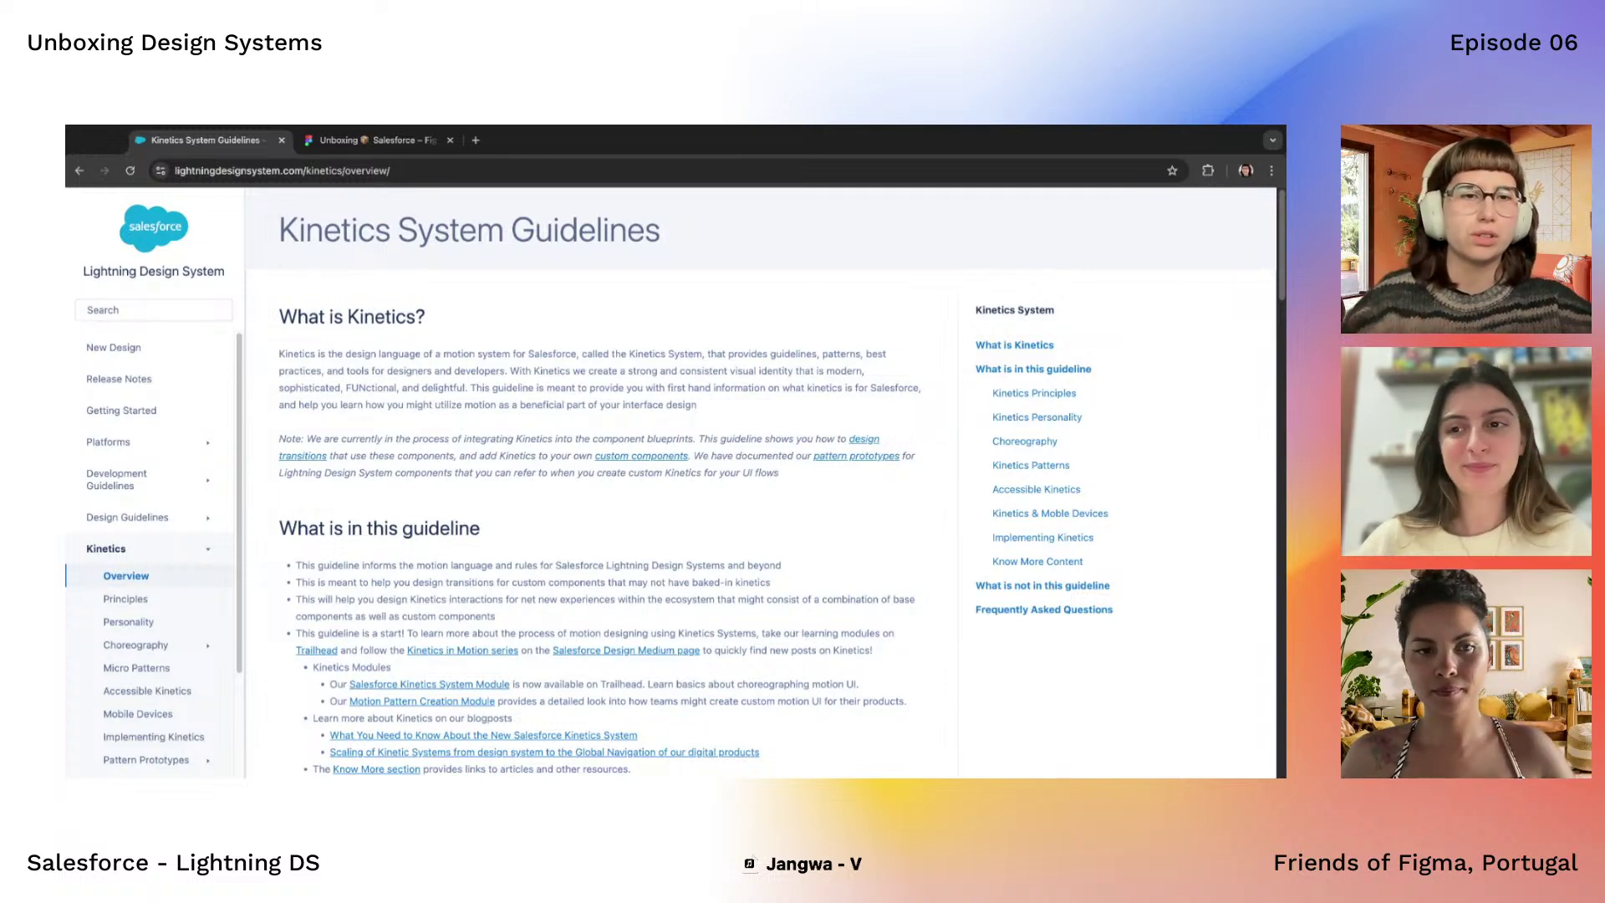
# Skim the Kinetics overview's summaries of principles and personality and survey the section's list of subtopics
pyautogui.scroll(-5, 594, 481)
pyautogui.scroll(-3, 186, 617)
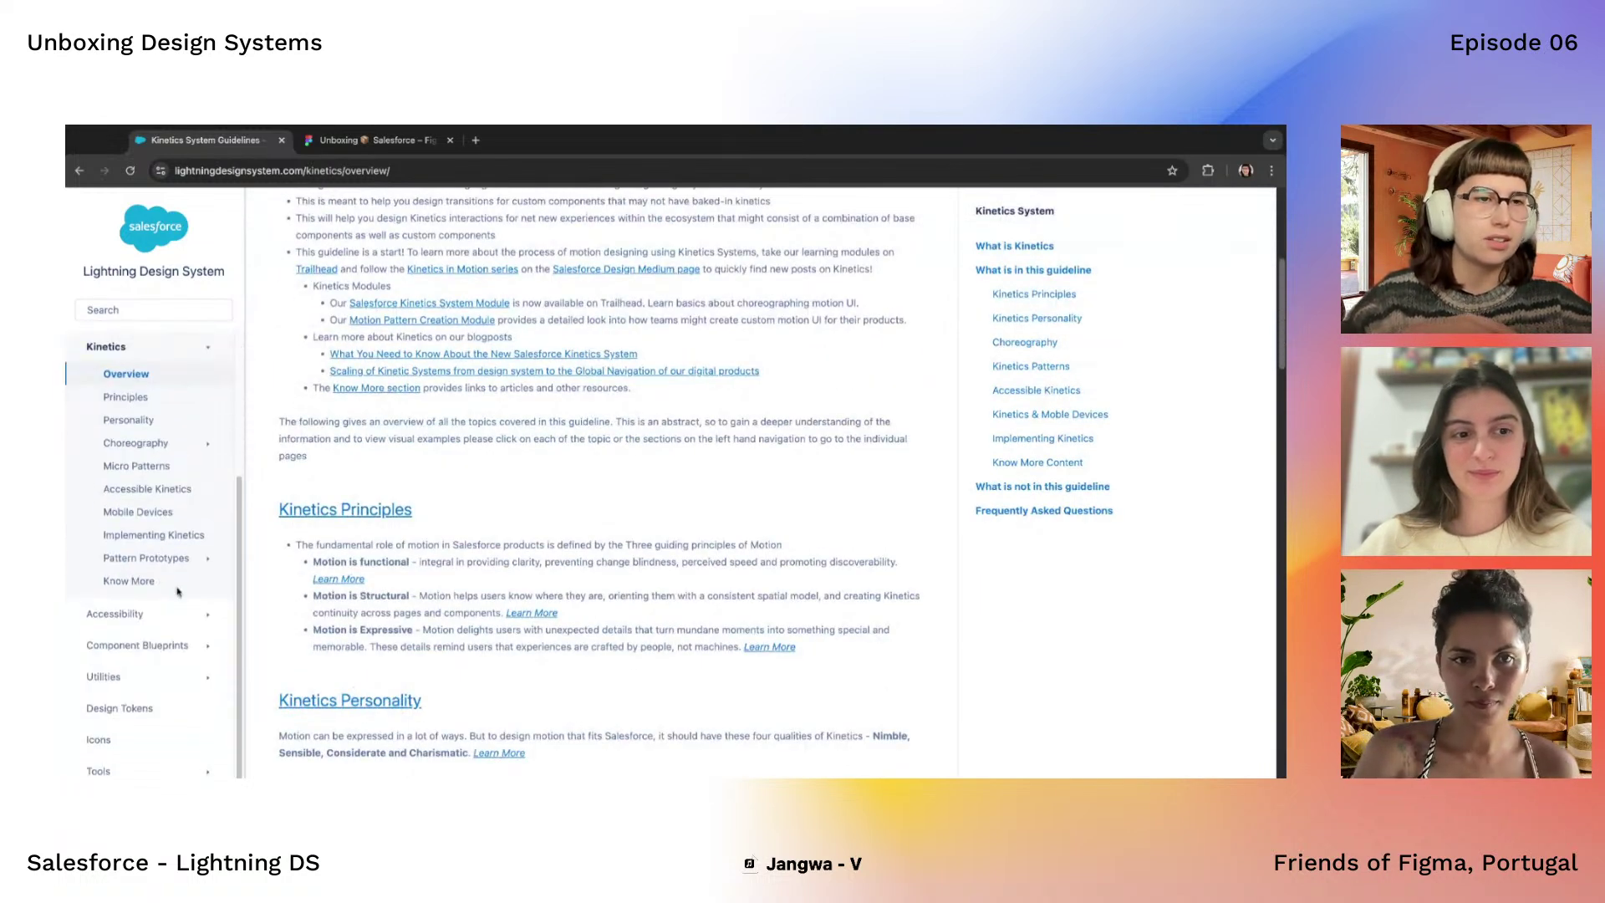
pyautogui.scroll(-4, 547, 590)
pyautogui.scroll(6, 548, 590)
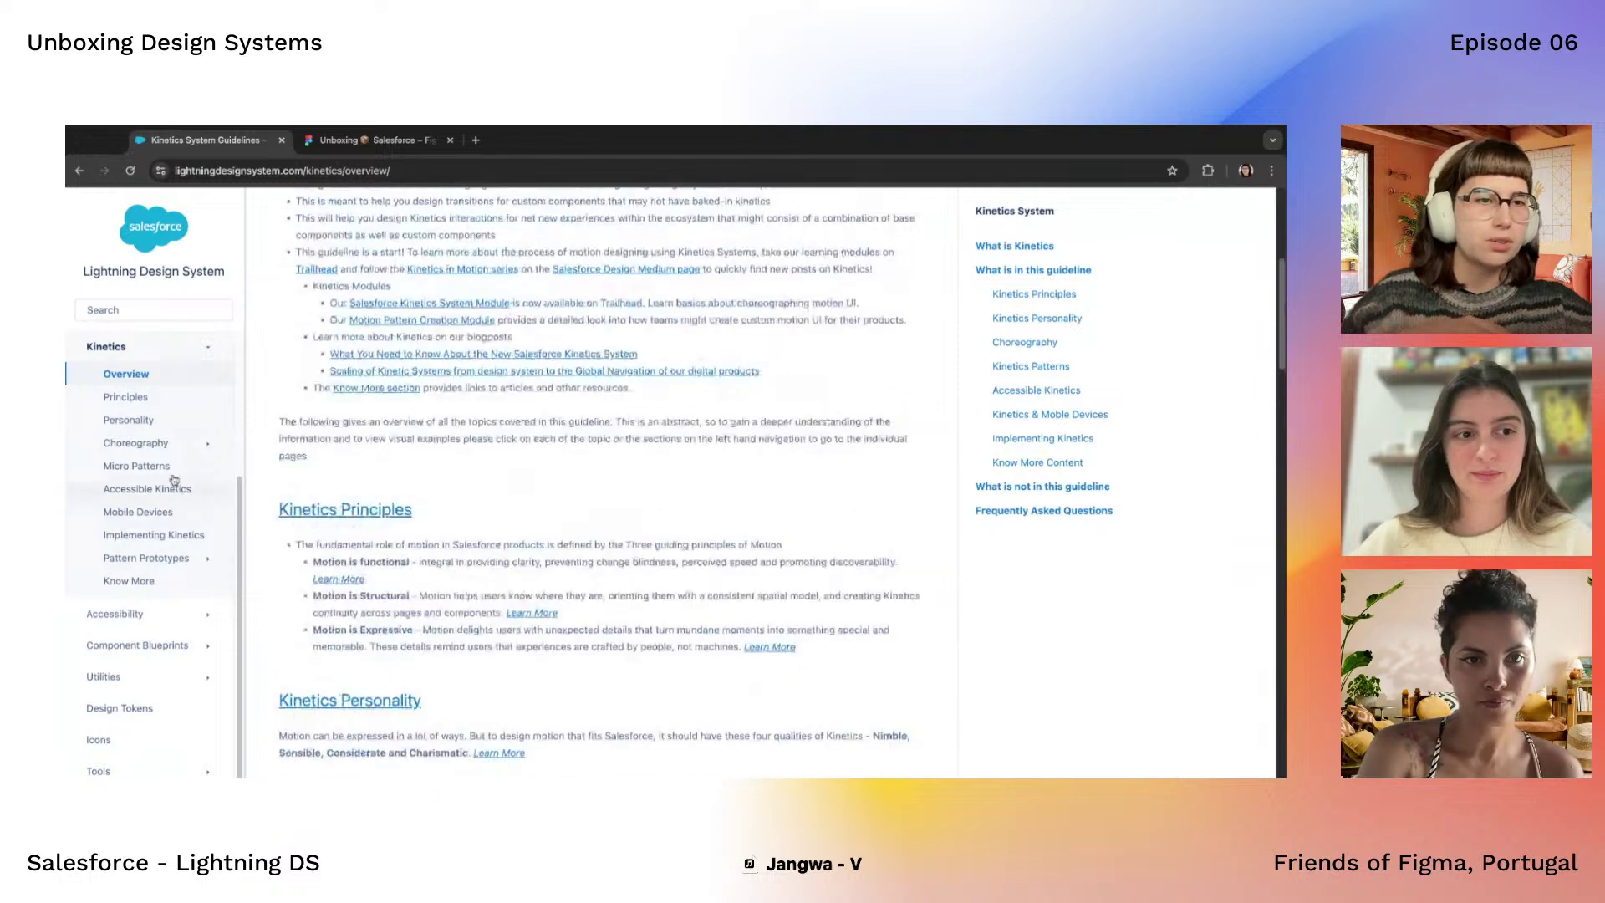
# Open the Kinetics Principles page and view its motion examples as far as Motion is Structural
pyautogui.click(132, 399)
pyautogui.scroll(-6, 594, 428)
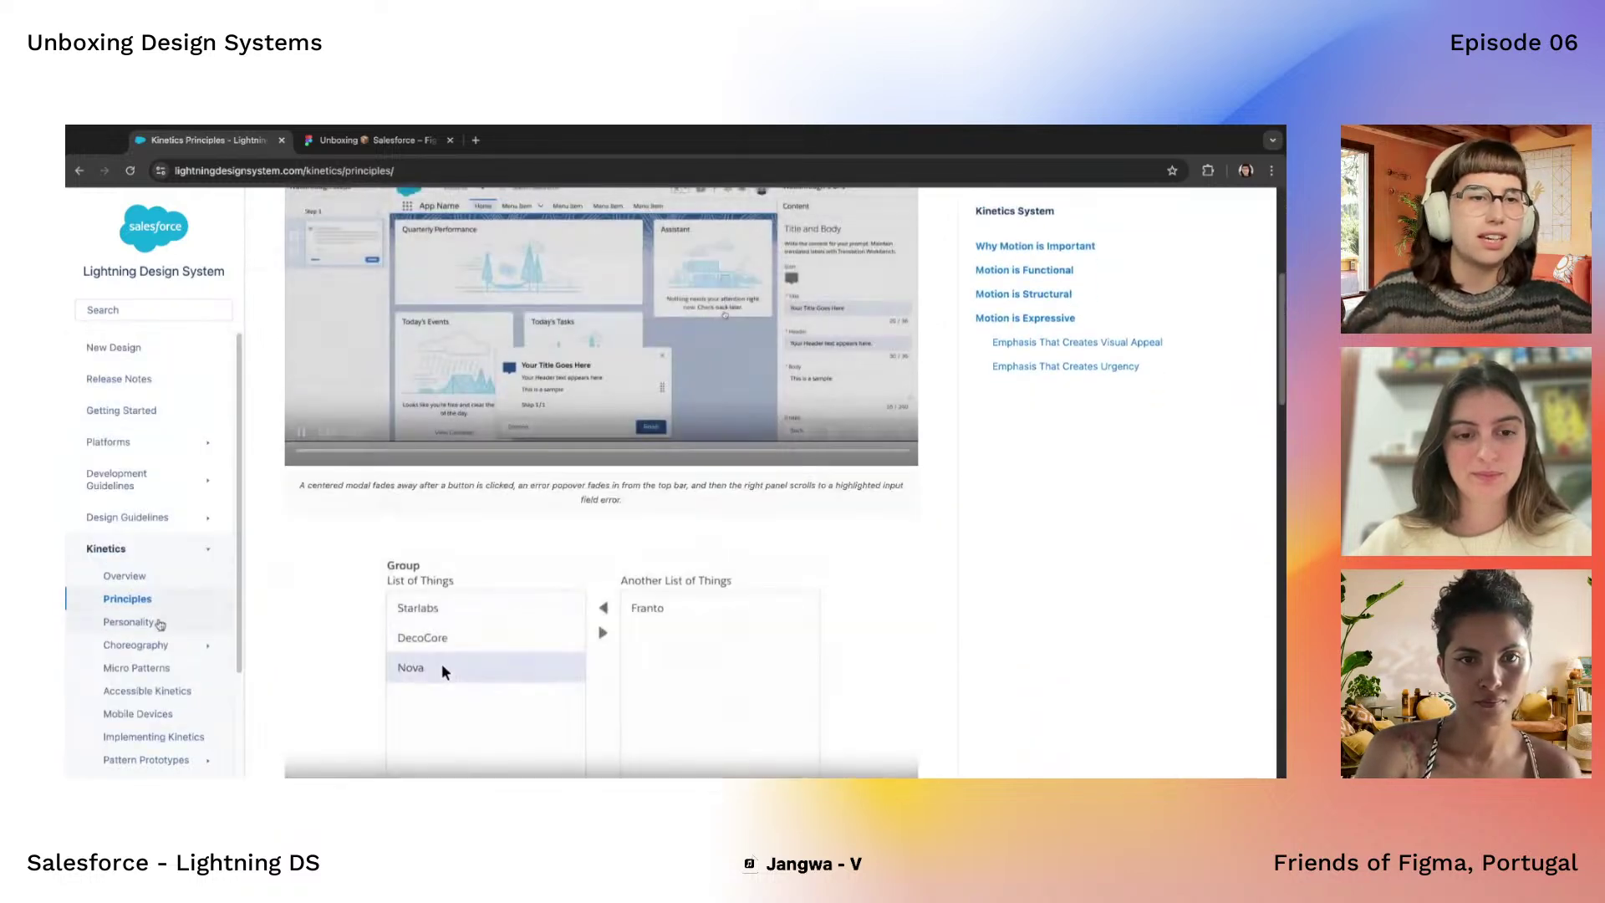
pyautogui.scroll(-2, 594, 428)
pyautogui.scroll(-3, 594, 428)
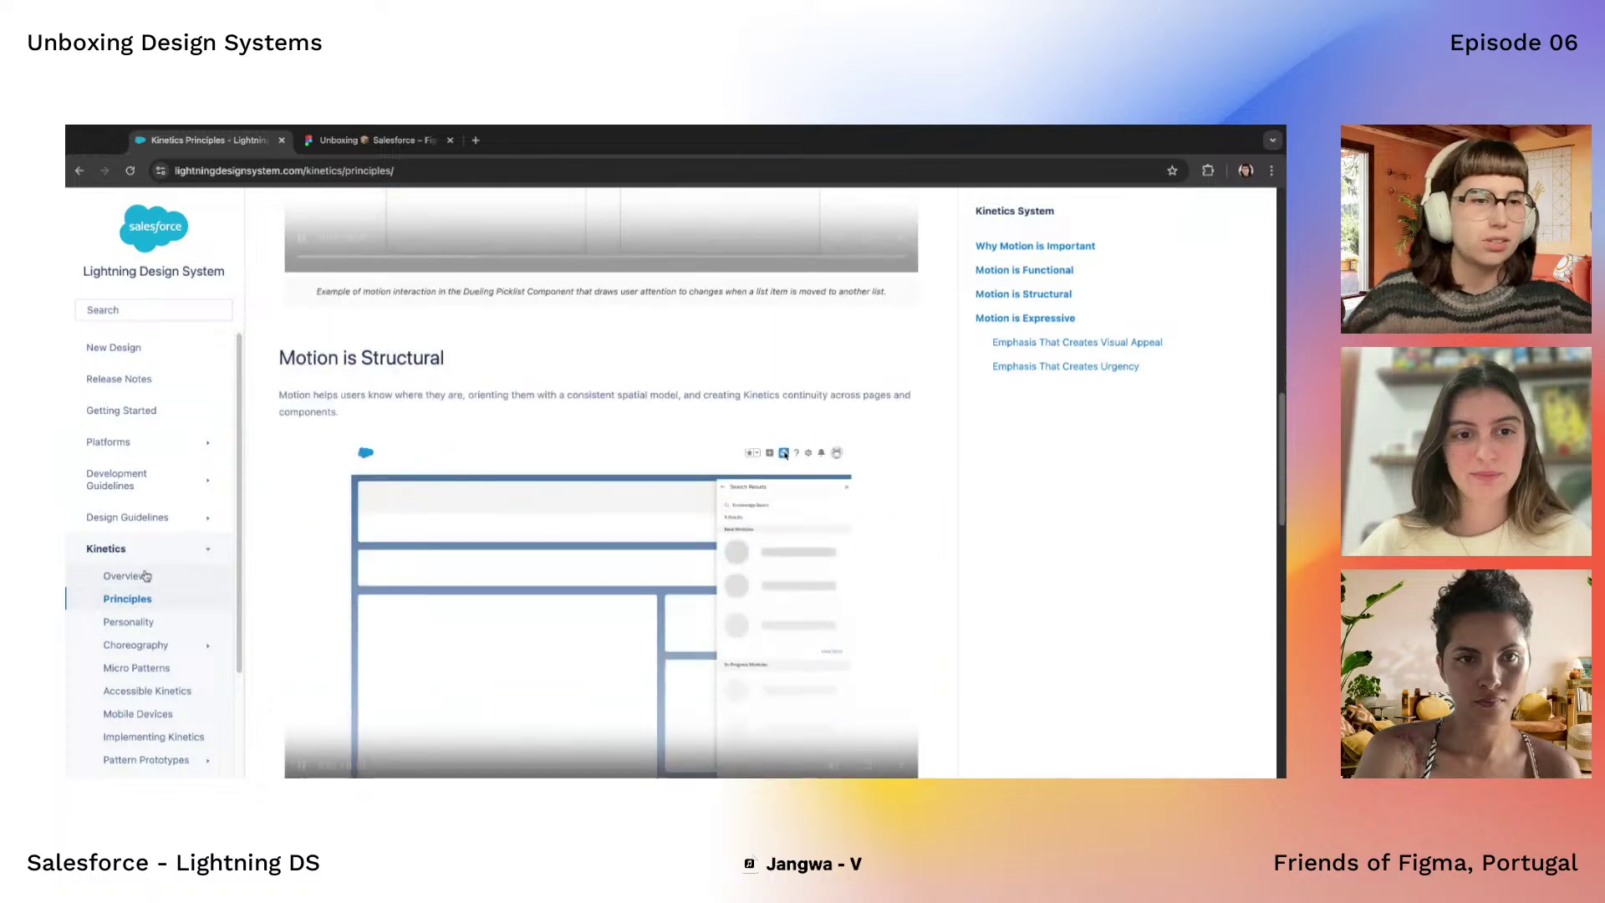
# Open the Kinetics Personality page and view the animated examples from Nimble through Considerate to Charismatic
pyautogui.click(131, 622)
pyautogui.scroll(-2, 468, 555)
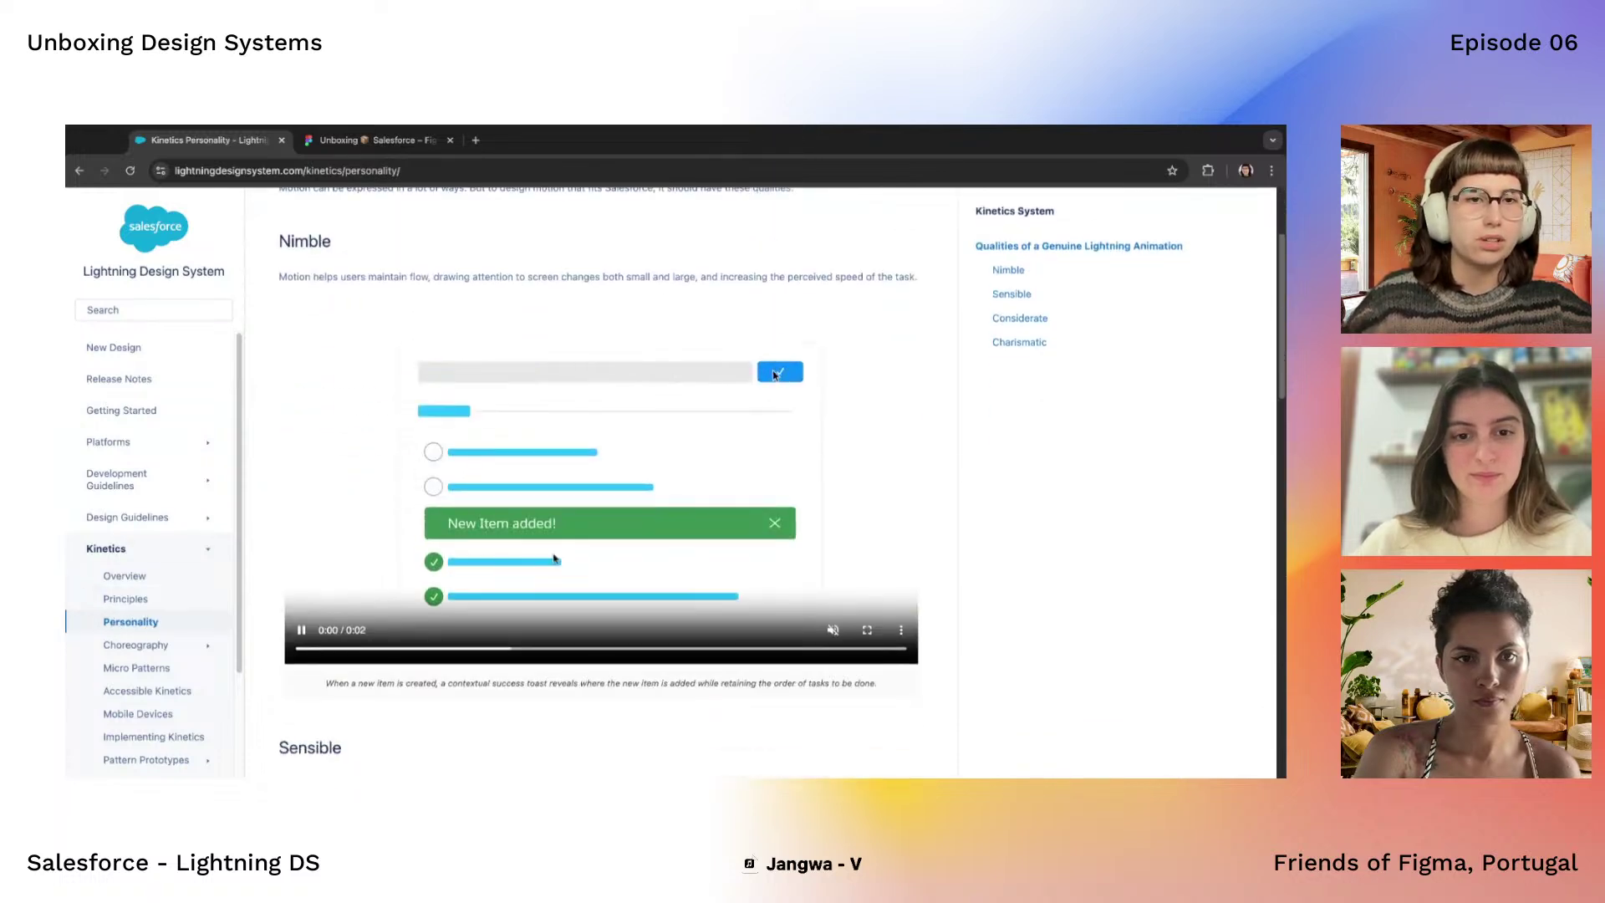
pyautogui.scroll(-6, 555, 555)
pyautogui.scroll(-5, 502, 535)
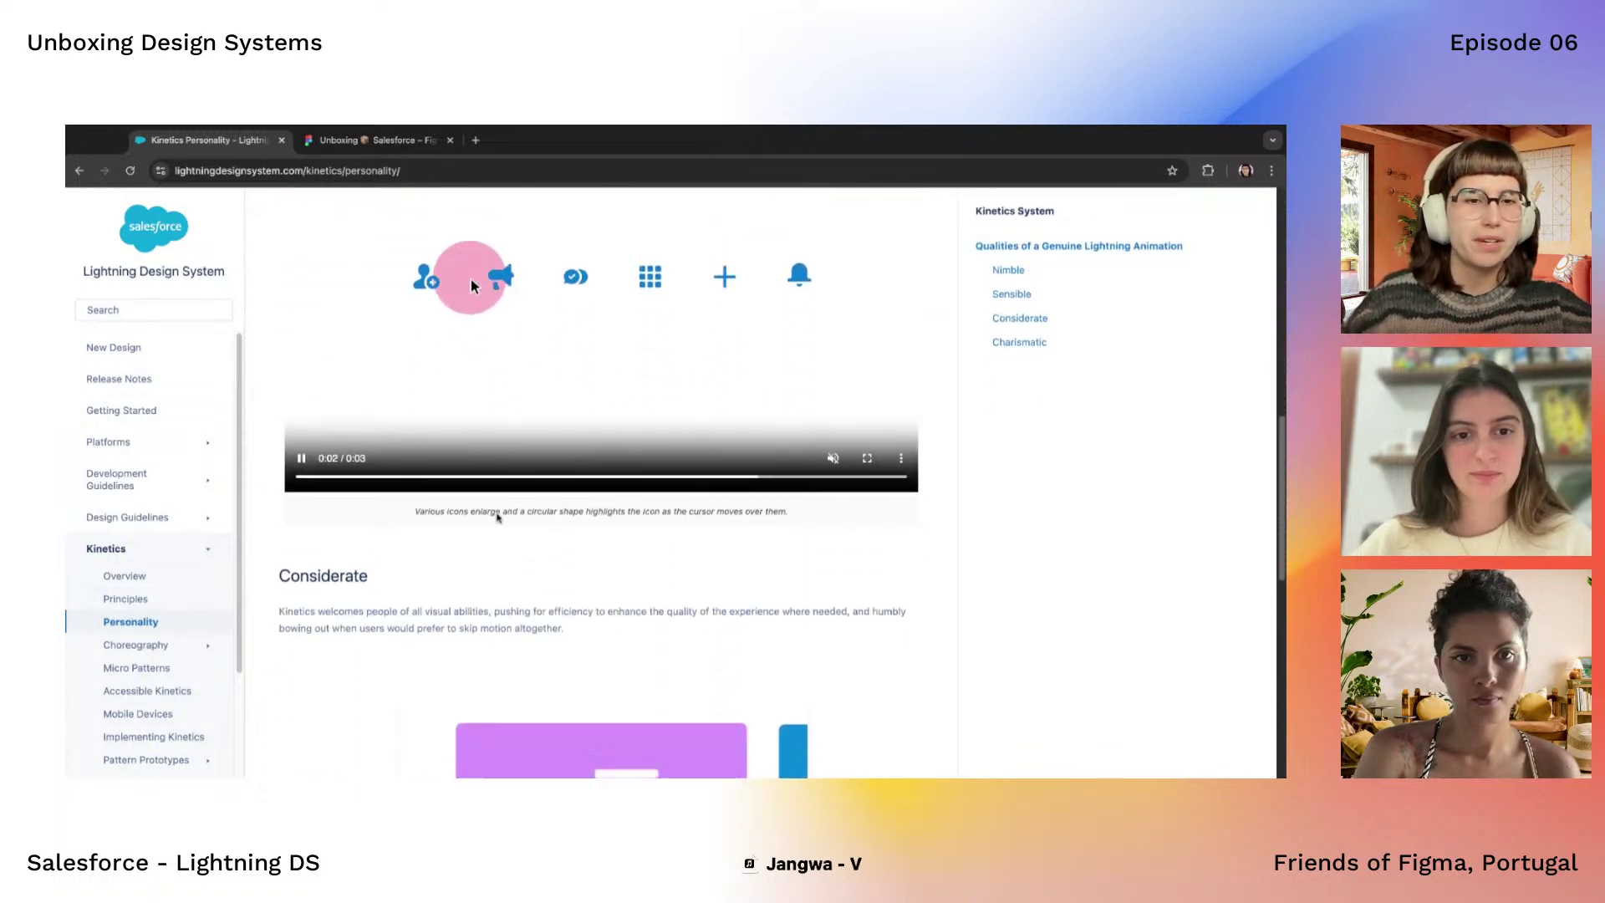
pyautogui.scroll(-2, 532, 575)
# Open the Making Things Move page under Choreography and review its Light and Direction motion guidance
pyautogui.click(146, 645)
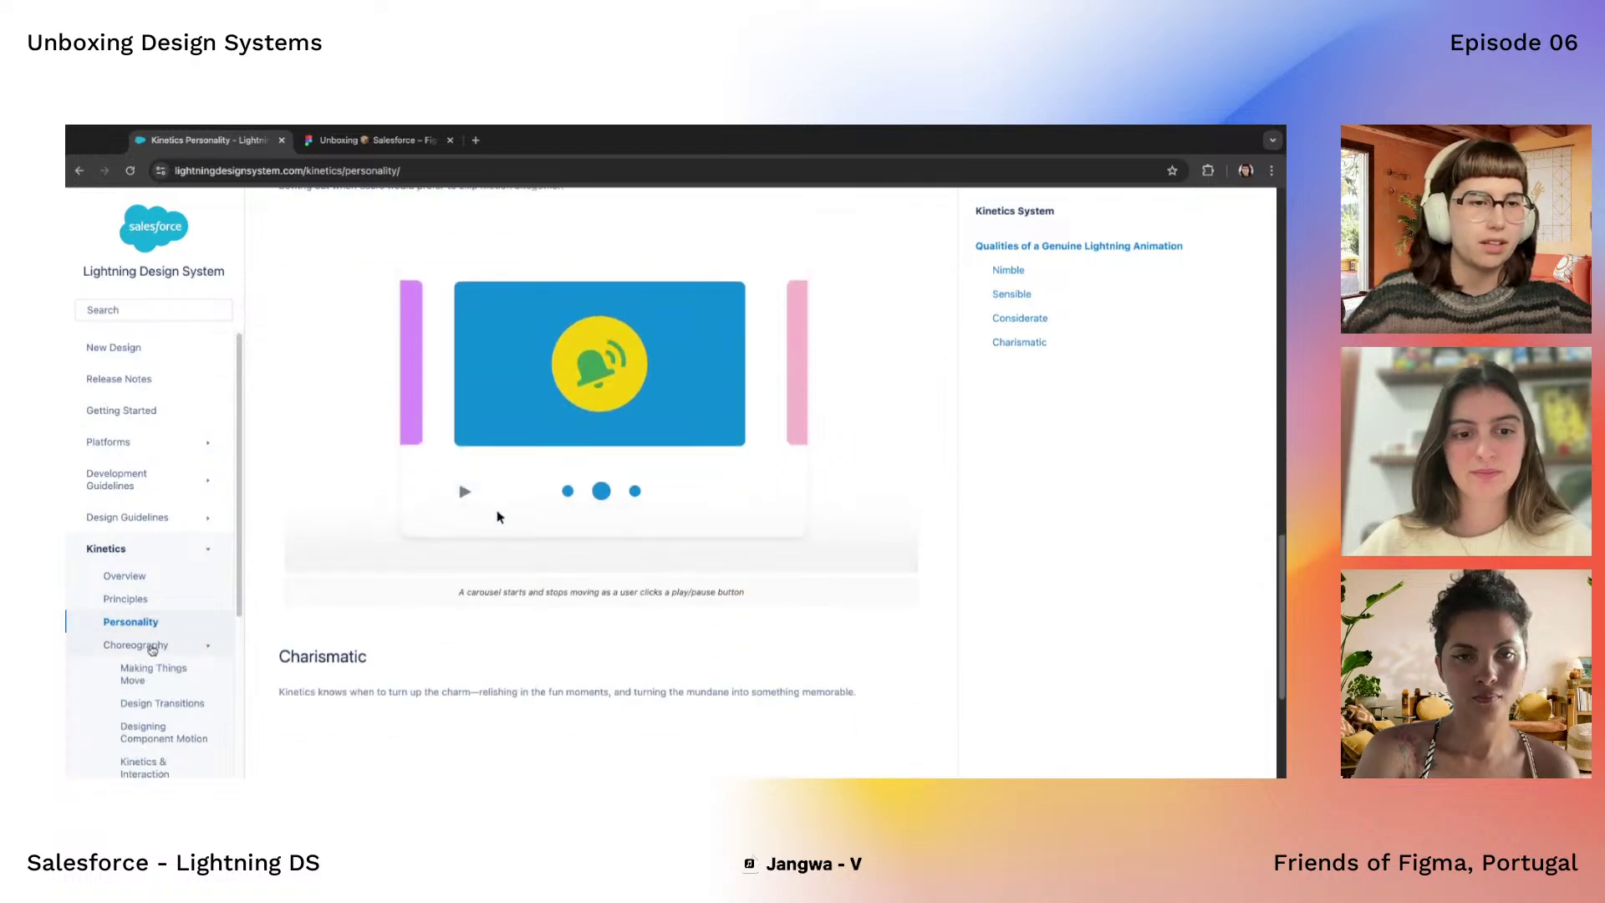
pyautogui.click(156, 672)
pyautogui.scroll(-7, 443, 568)
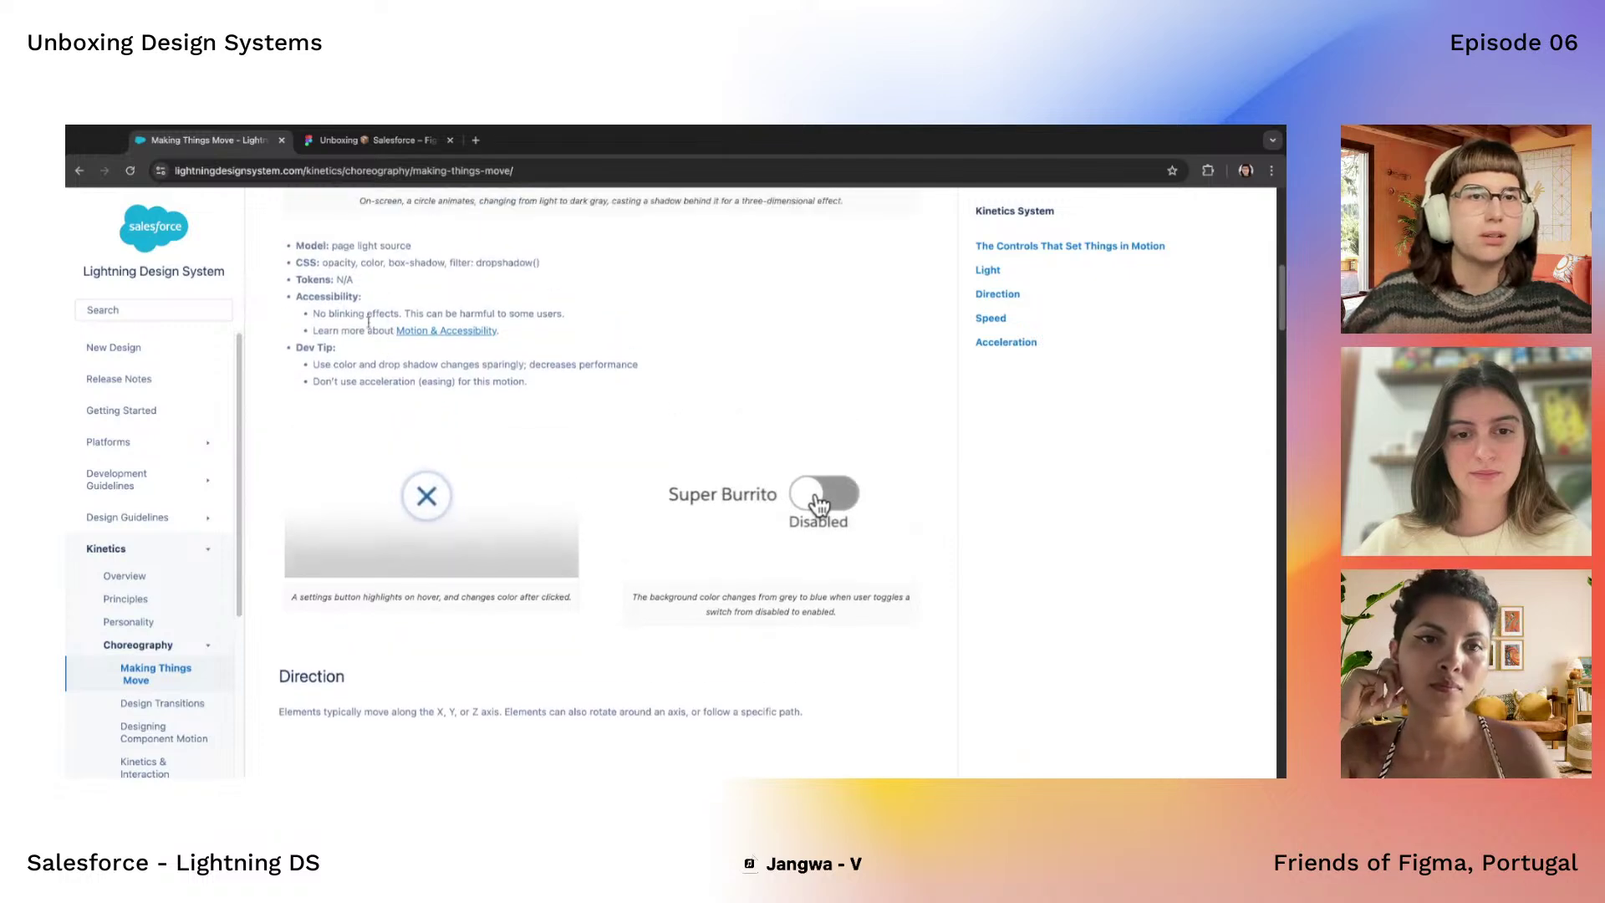
pyautogui.scroll(-4, 449, 496)
pyautogui.scroll(-3, 449, 497)
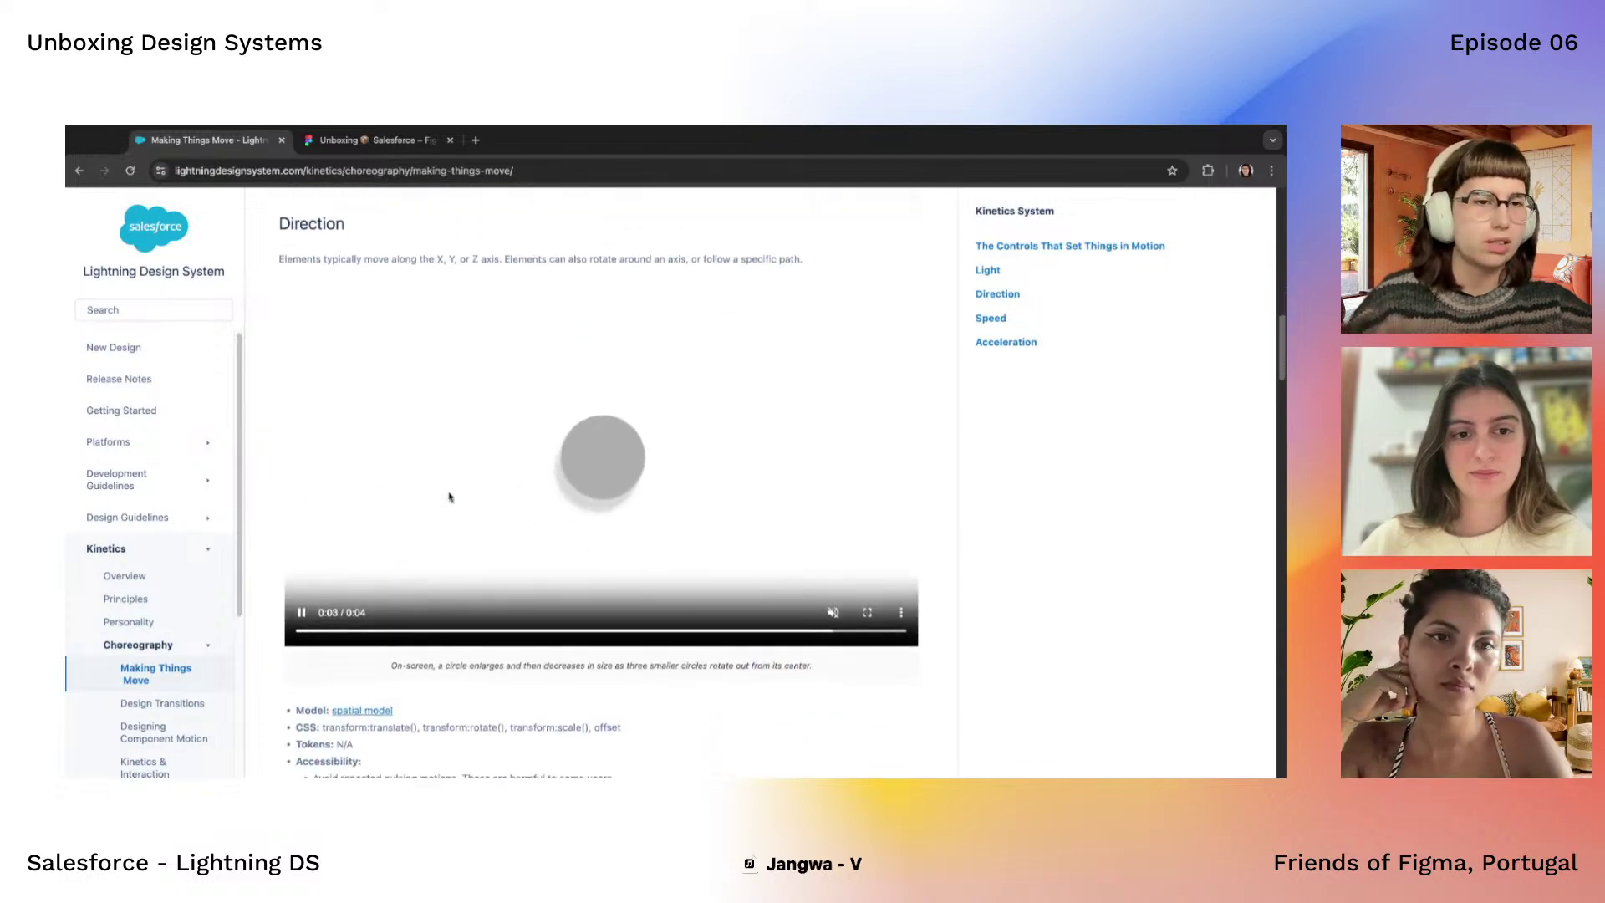
pyautogui.scroll(-1, 203, 697)
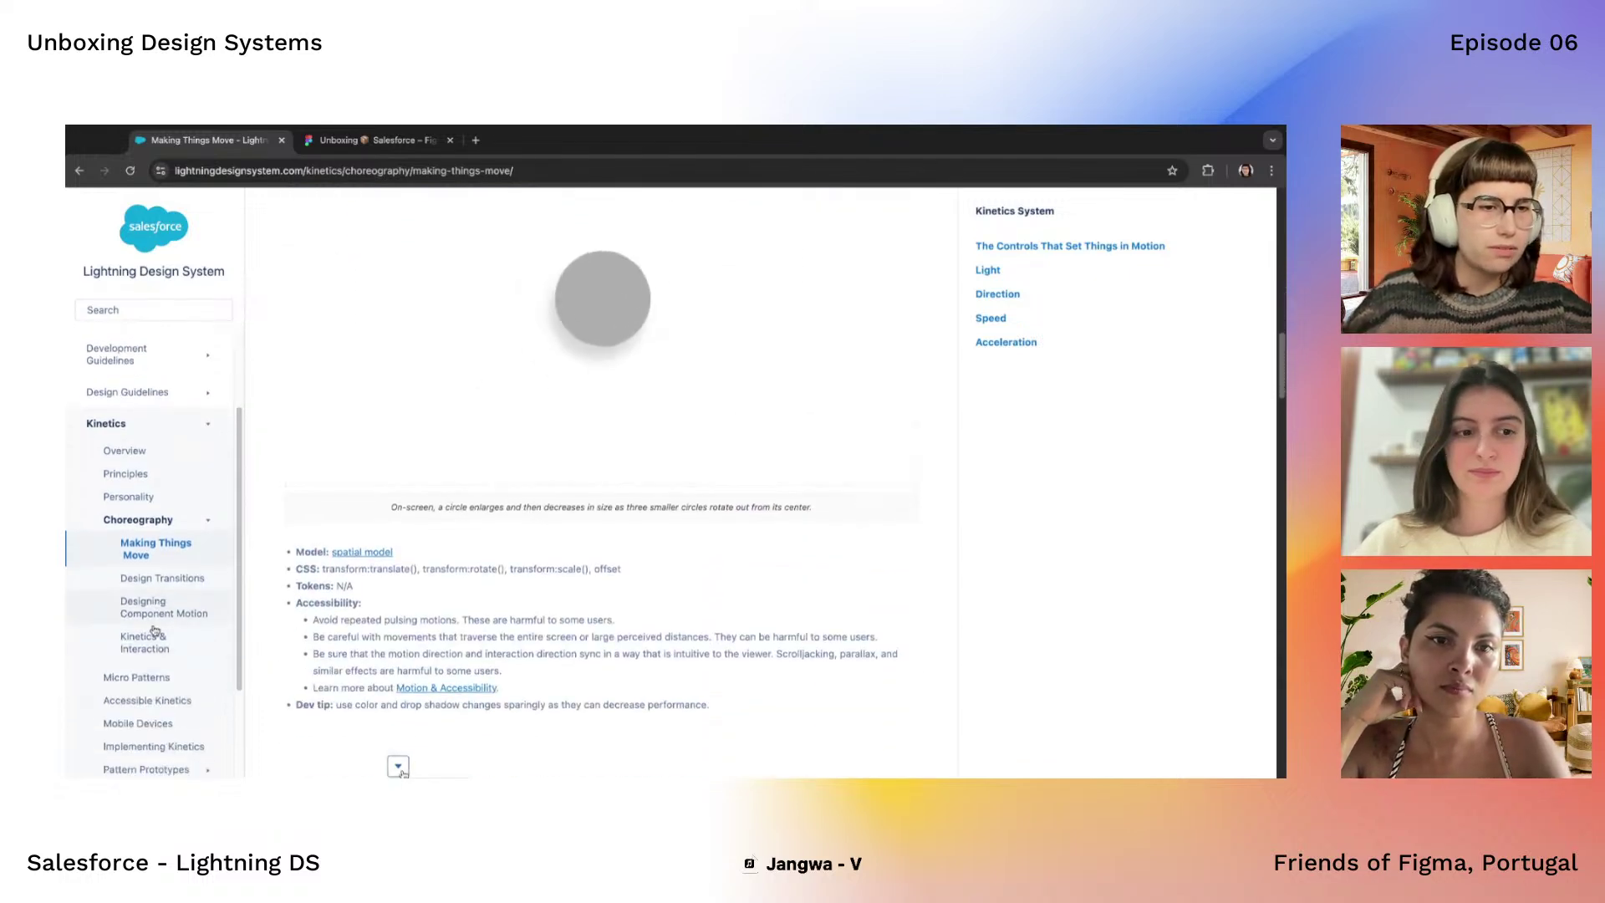
# Open the Design Transitions page and review the transition considerations and the Level 1 spatial model animation
pyautogui.click(157, 599)
pyautogui.scroll(-1, 305, 566)
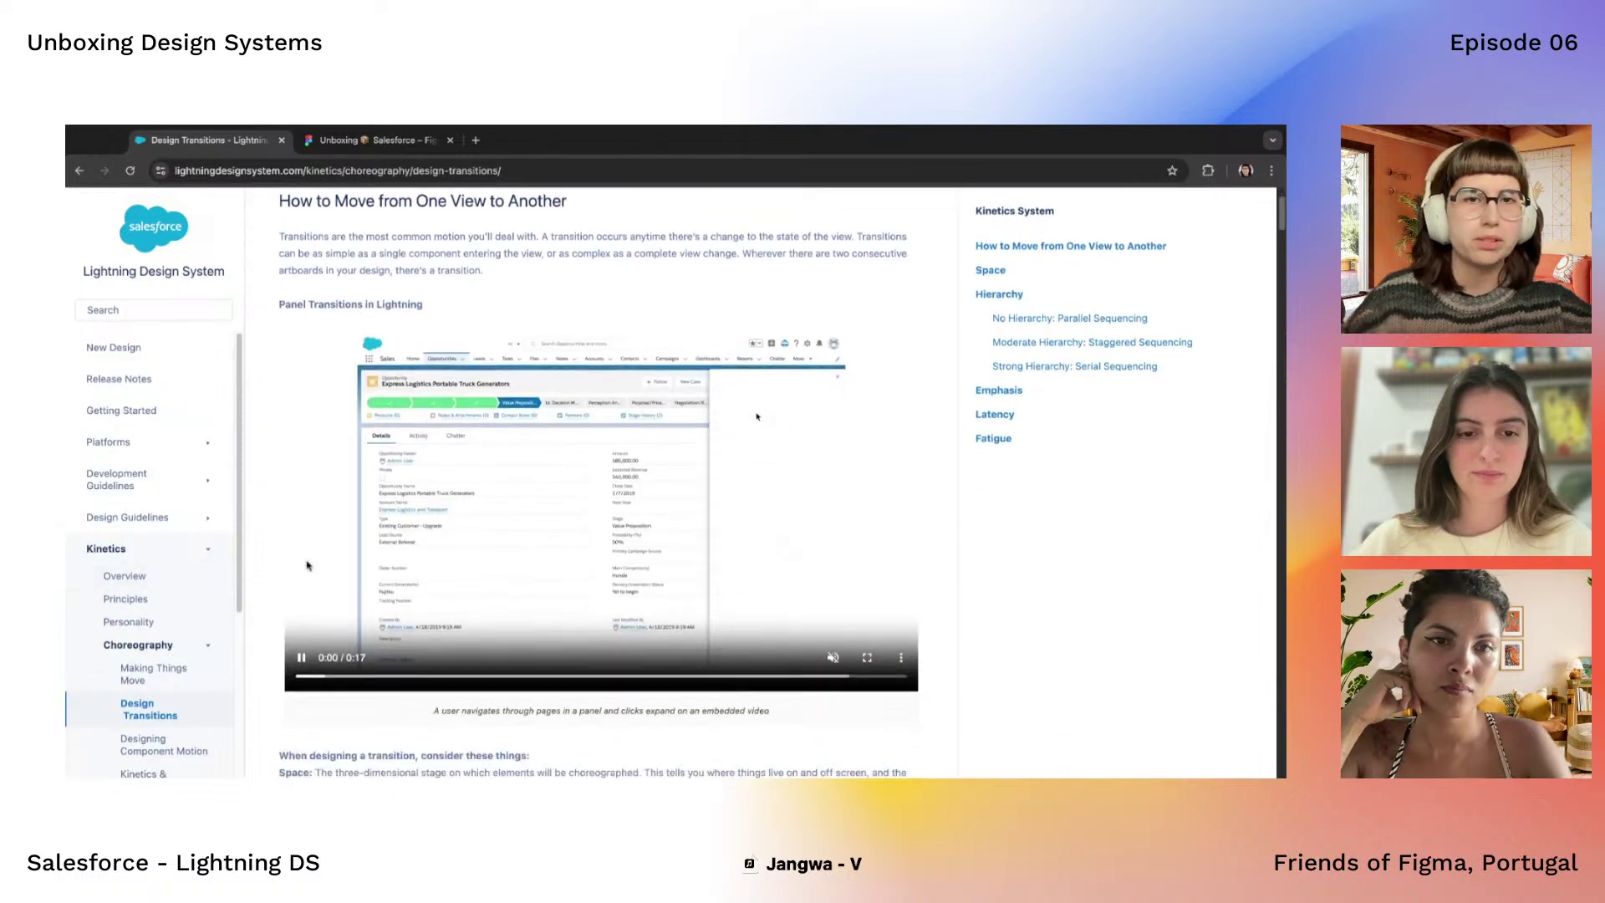
pyautogui.scroll(-10, 594, 502)
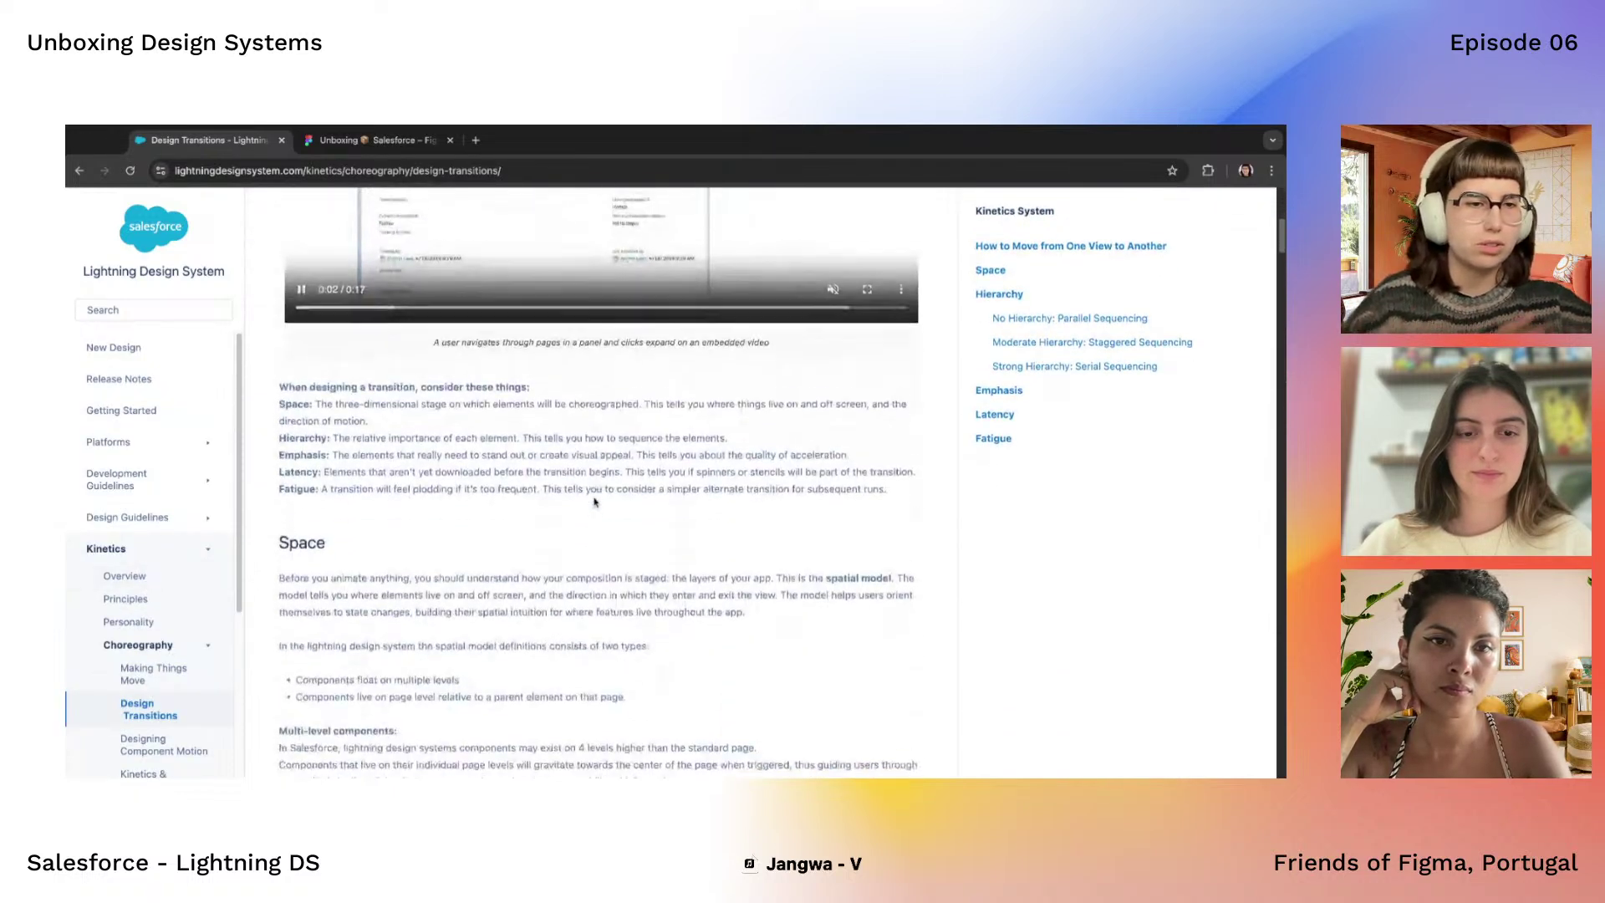
pyautogui.scroll(-2, 478, 540)
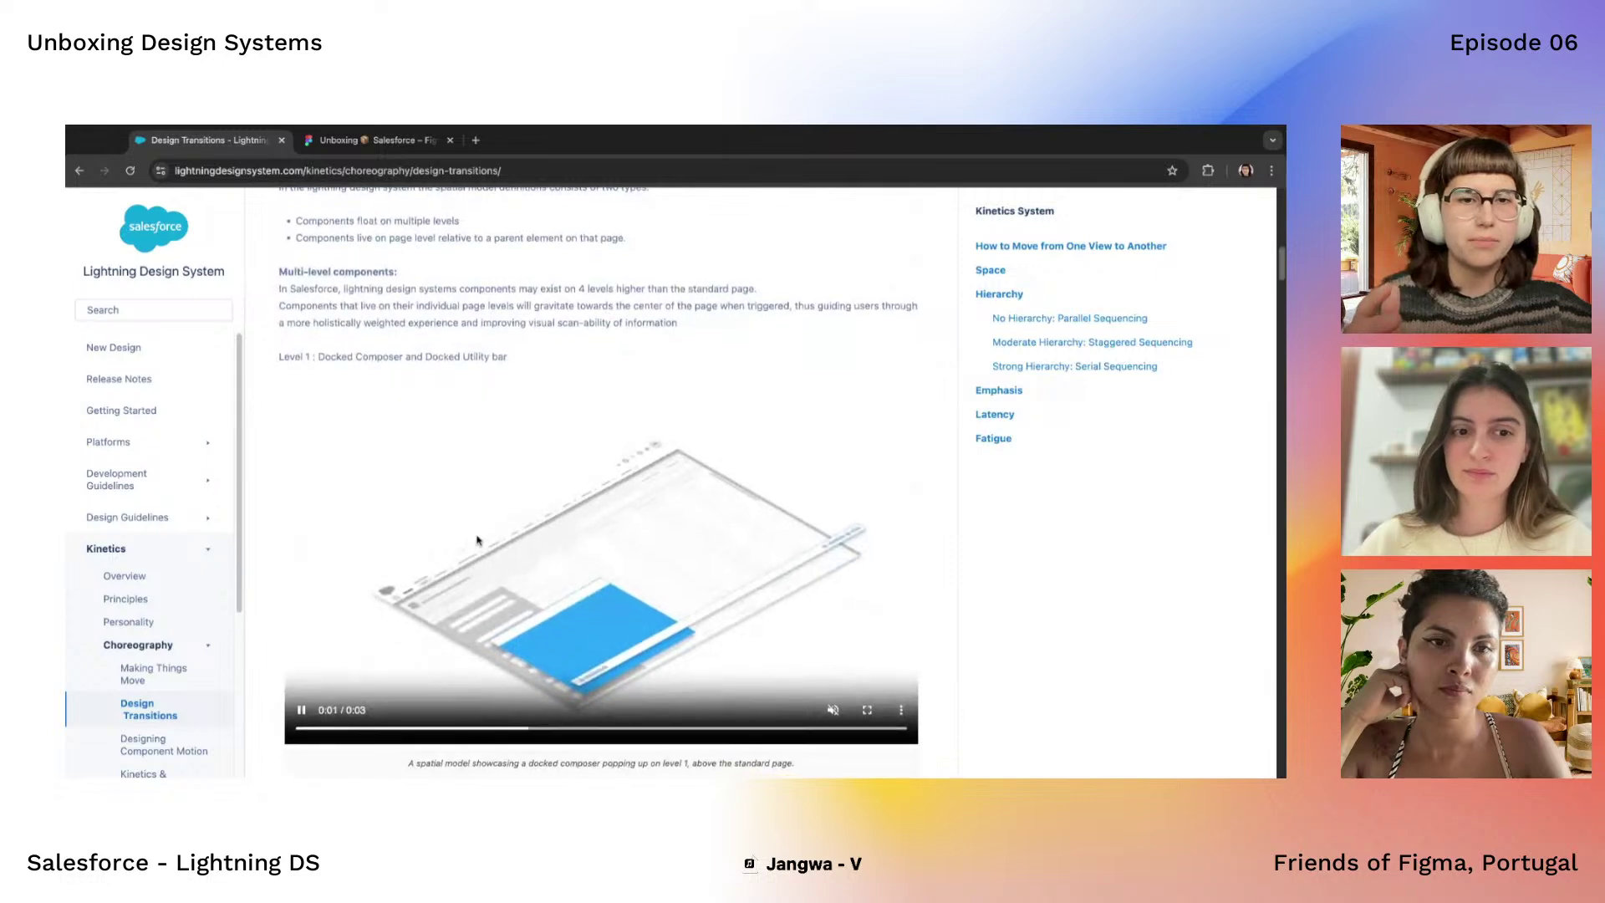
pyautogui.scroll(-2, 164, 683)
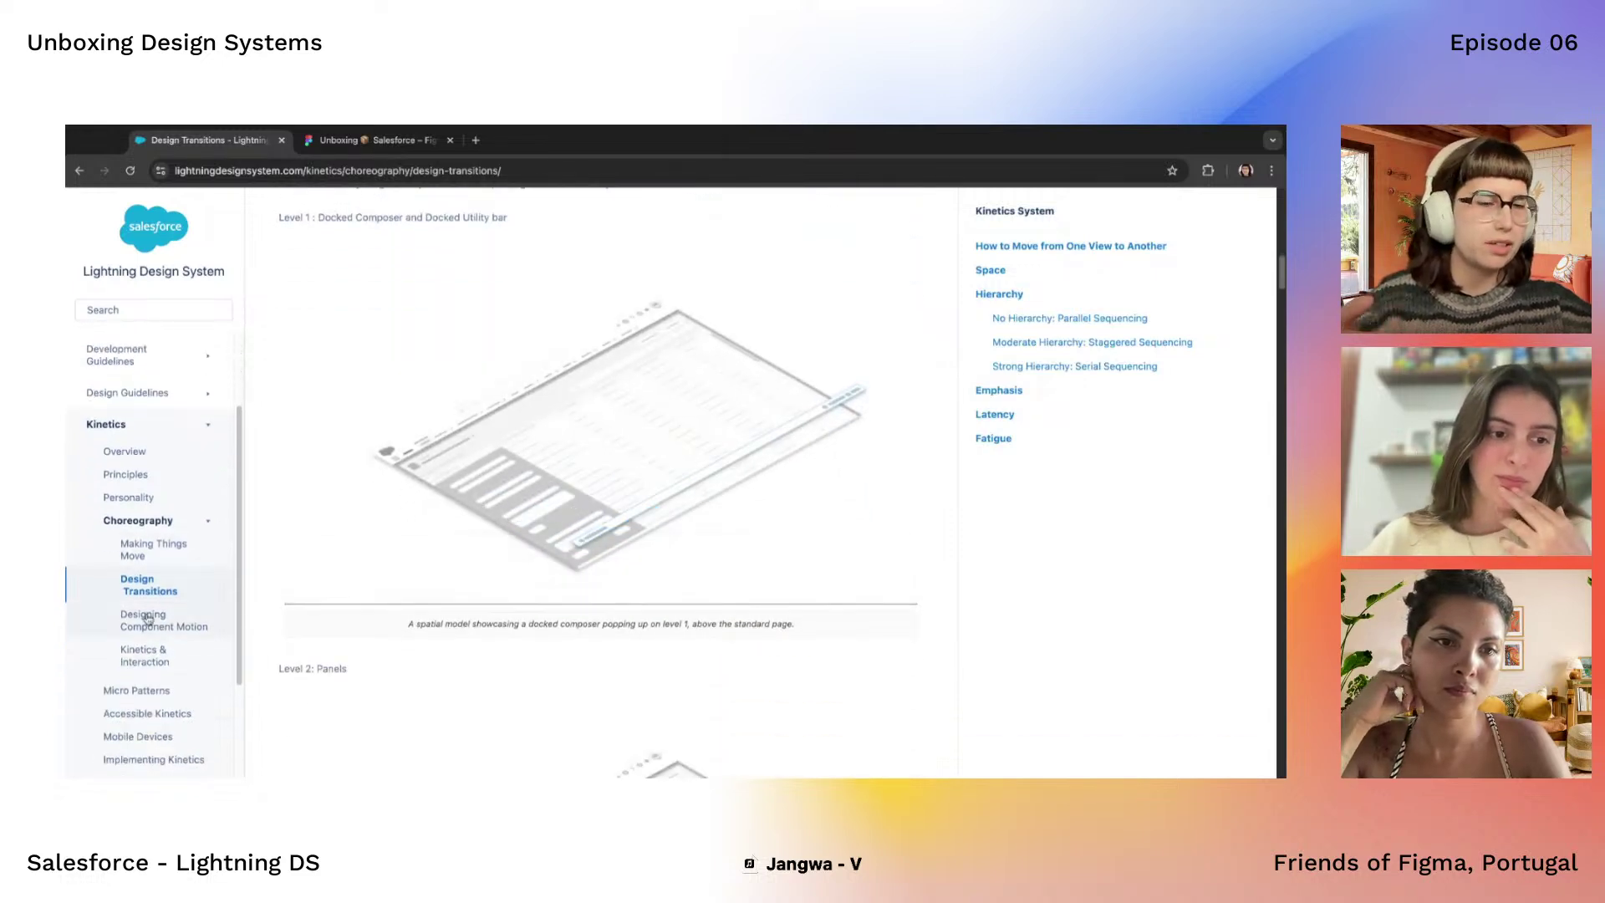
pyautogui.scroll(-2, 154, 619)
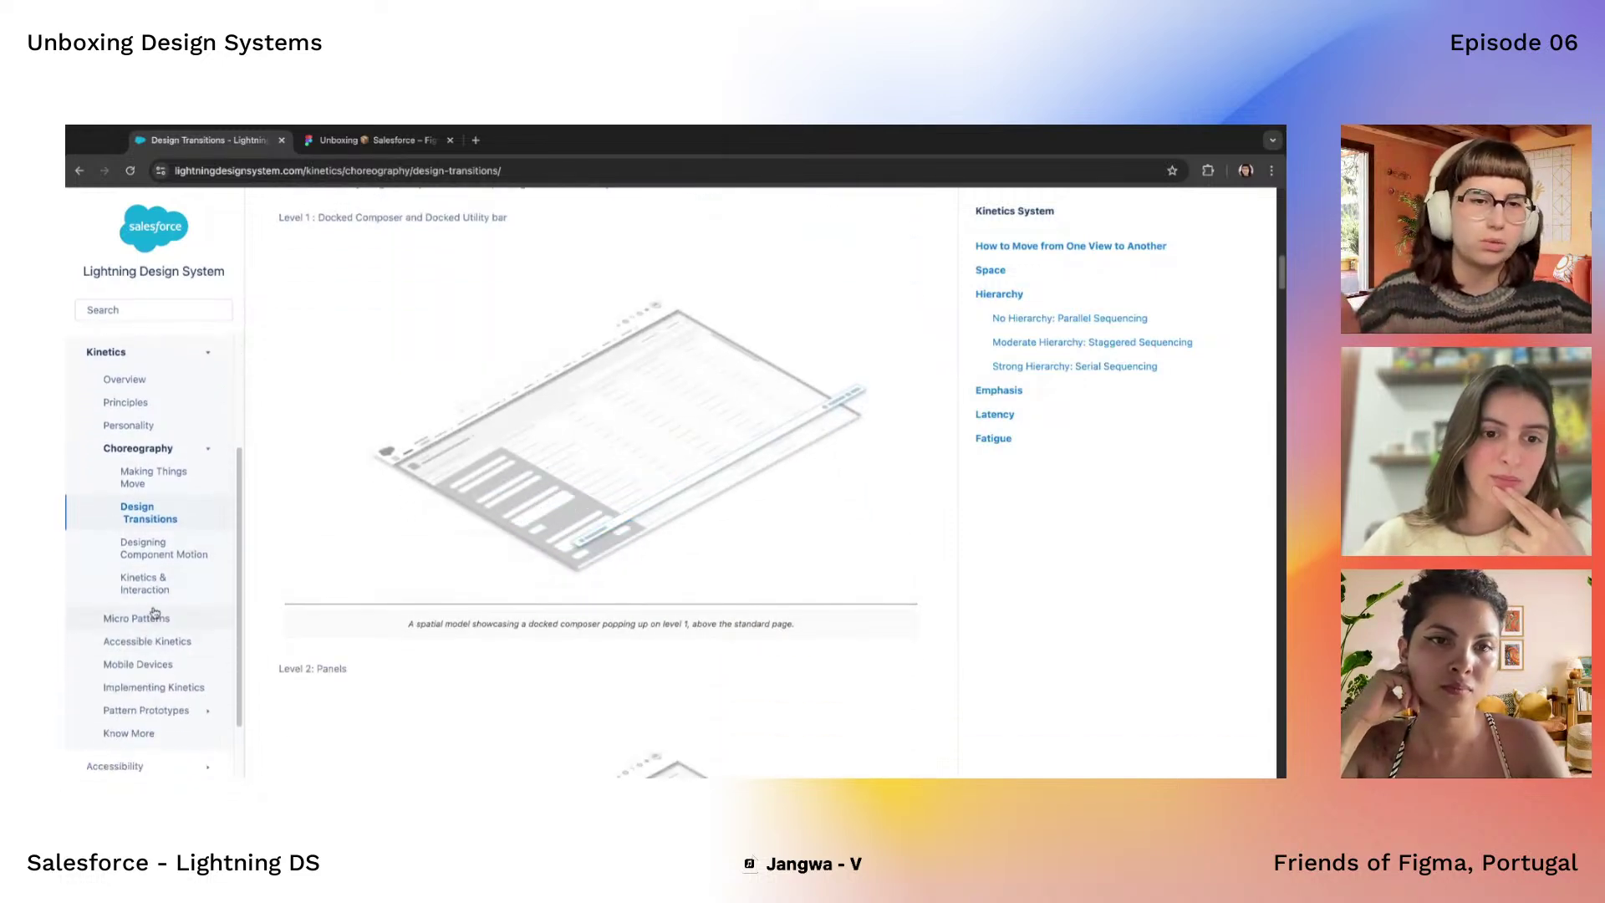
pyautogui.moveTo(468, 422)
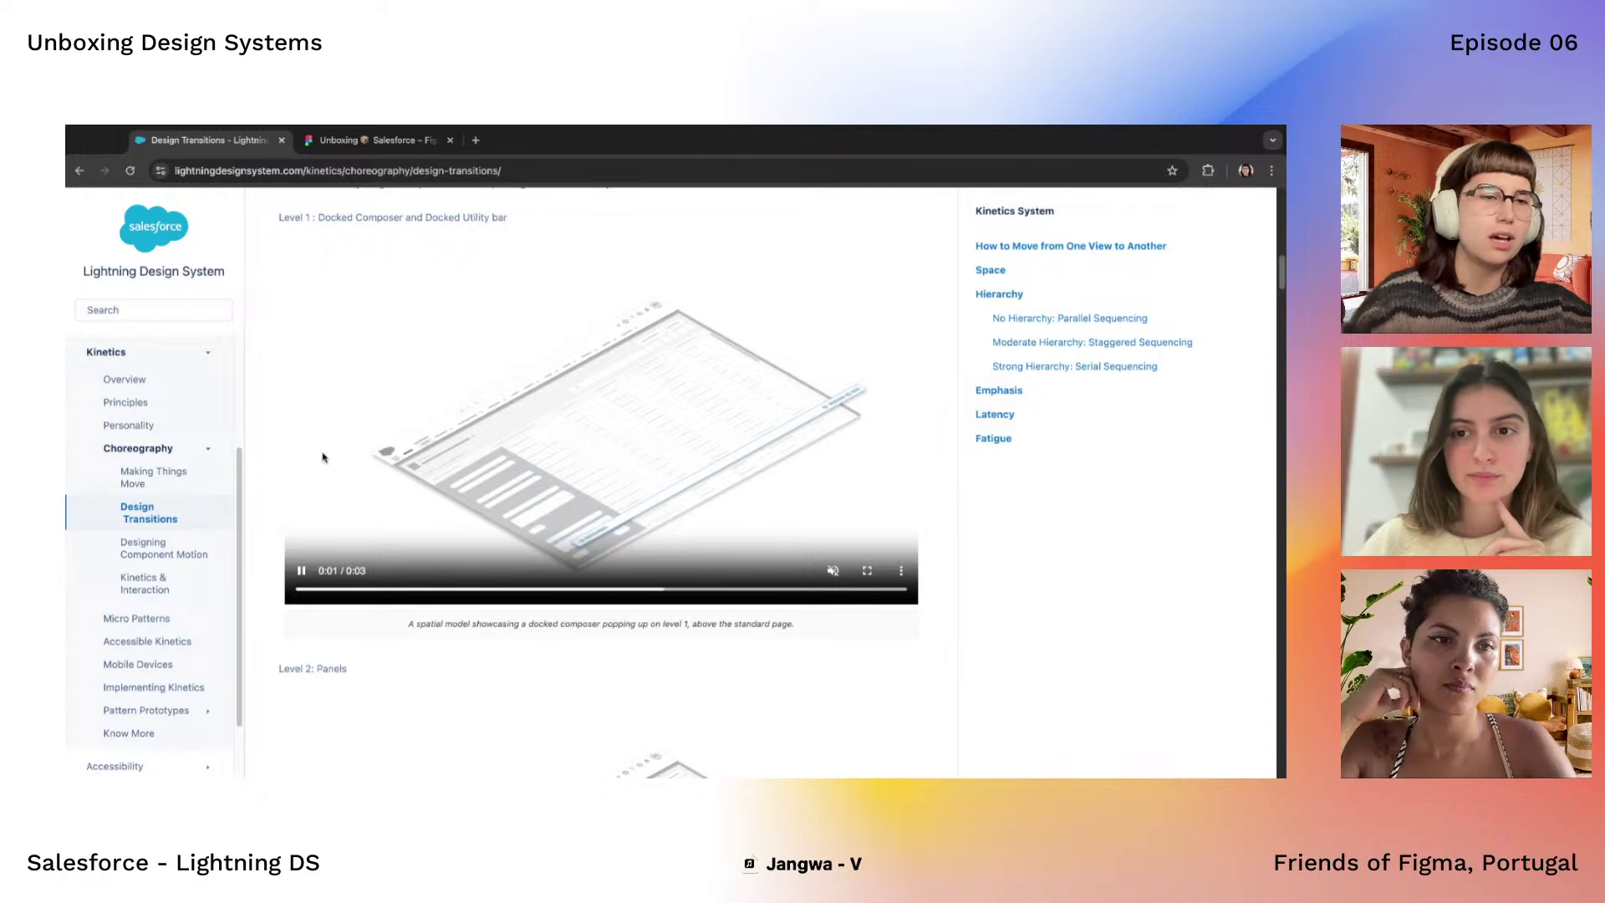
# Expand the Accessibility section's subtopics and go back to the Space explanation on the Design Transitions page
pyautogui.scroll(-2, 129, 642)
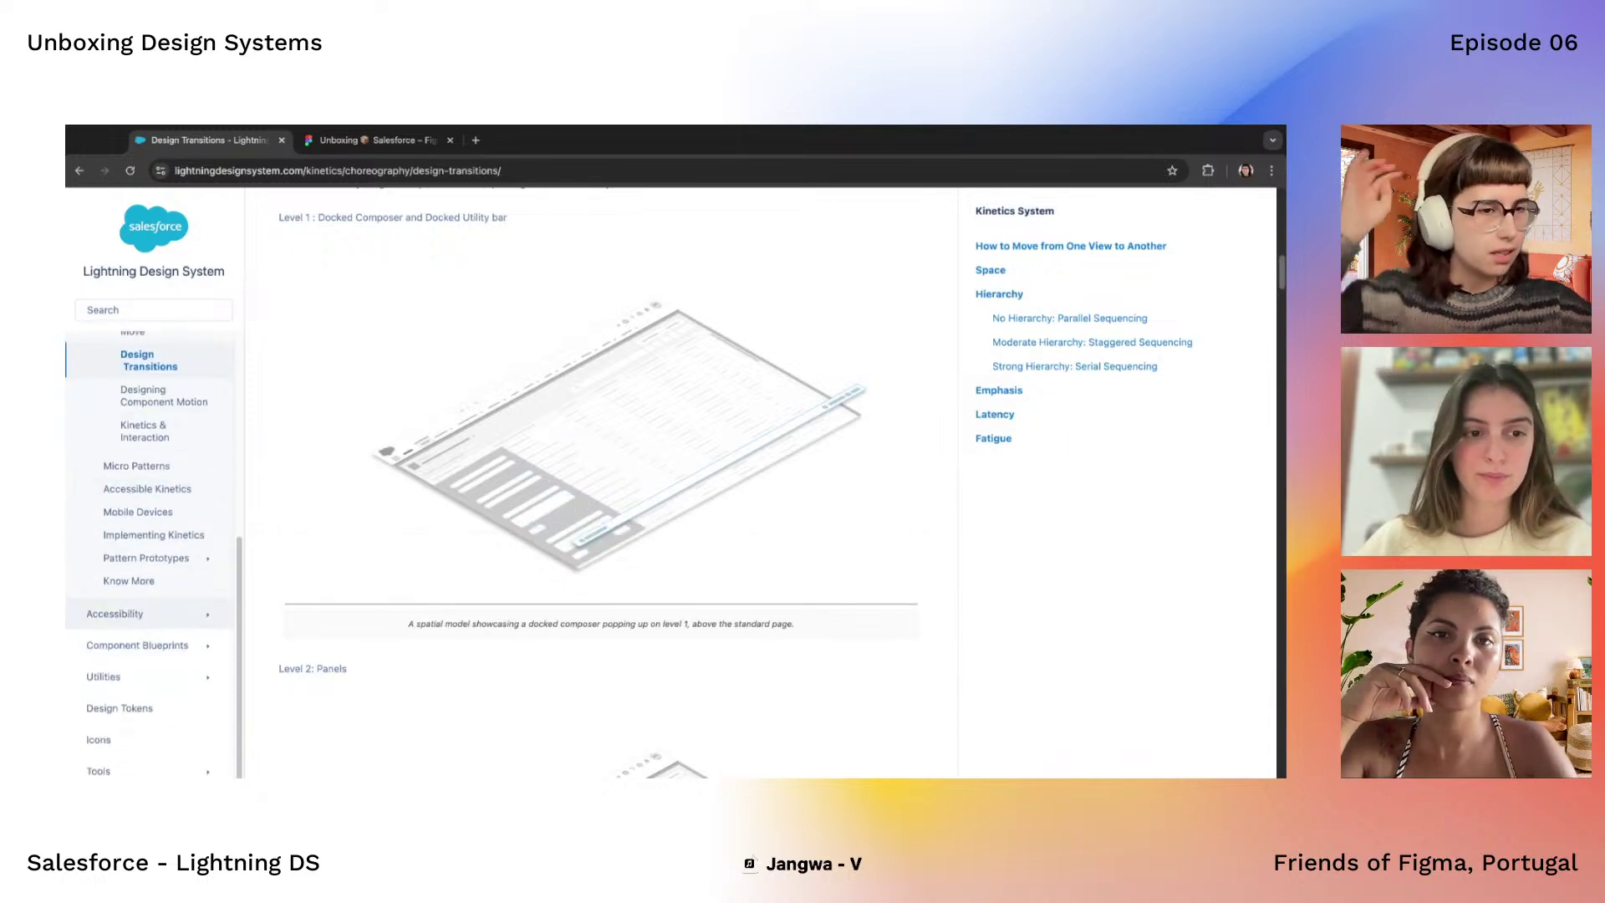
pyautogui.click(132, 616)
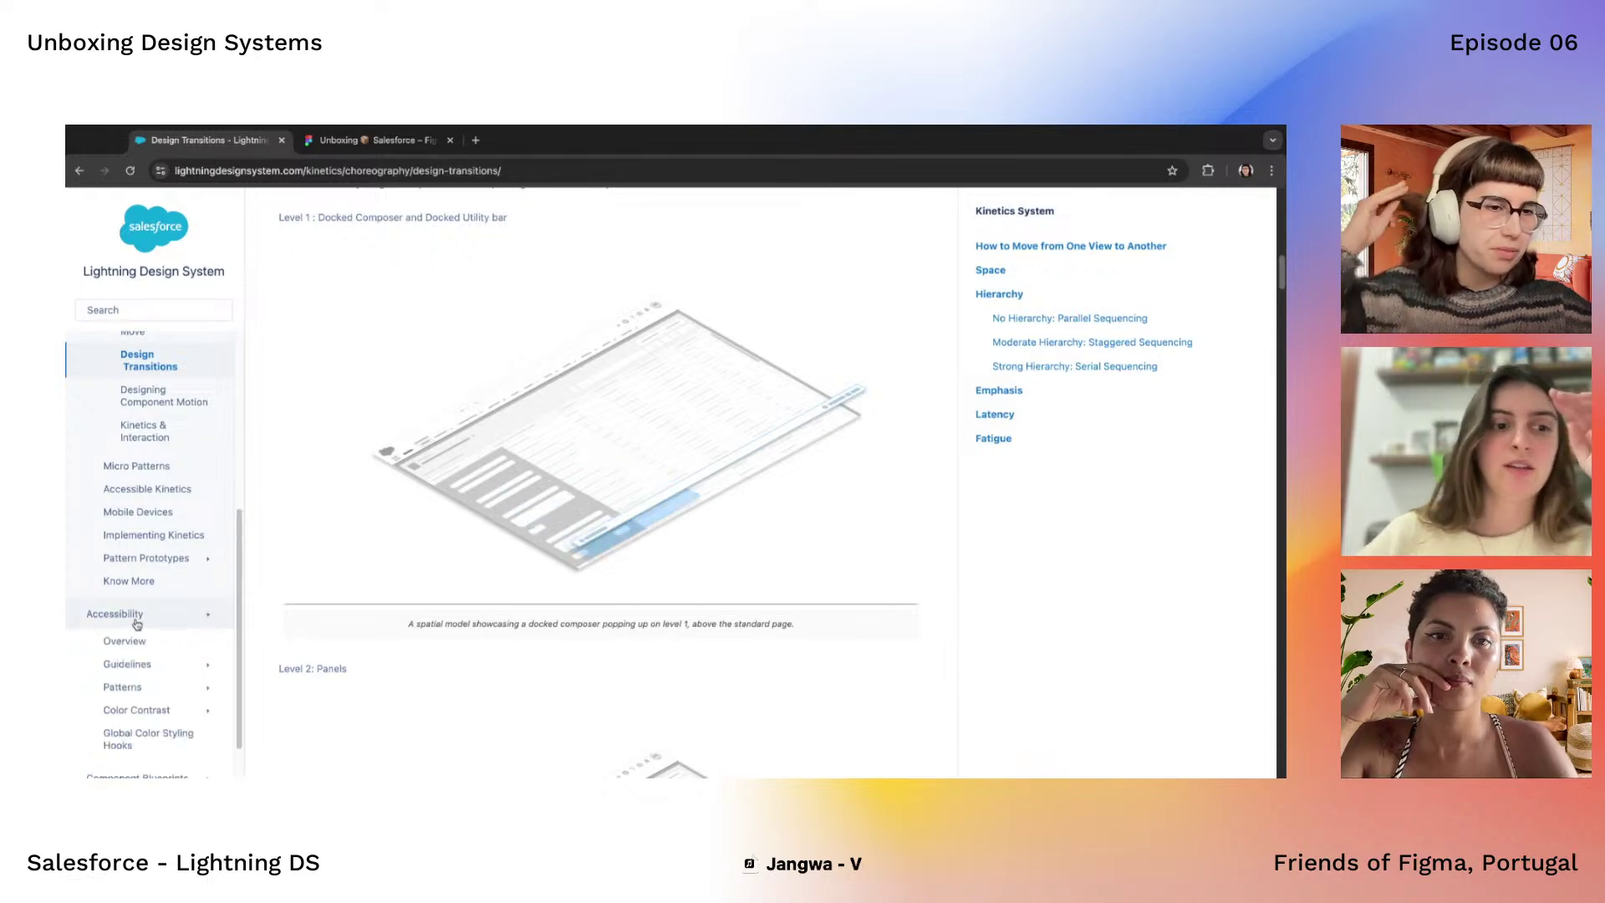
pyautogui.scroll(4, 142, 602)
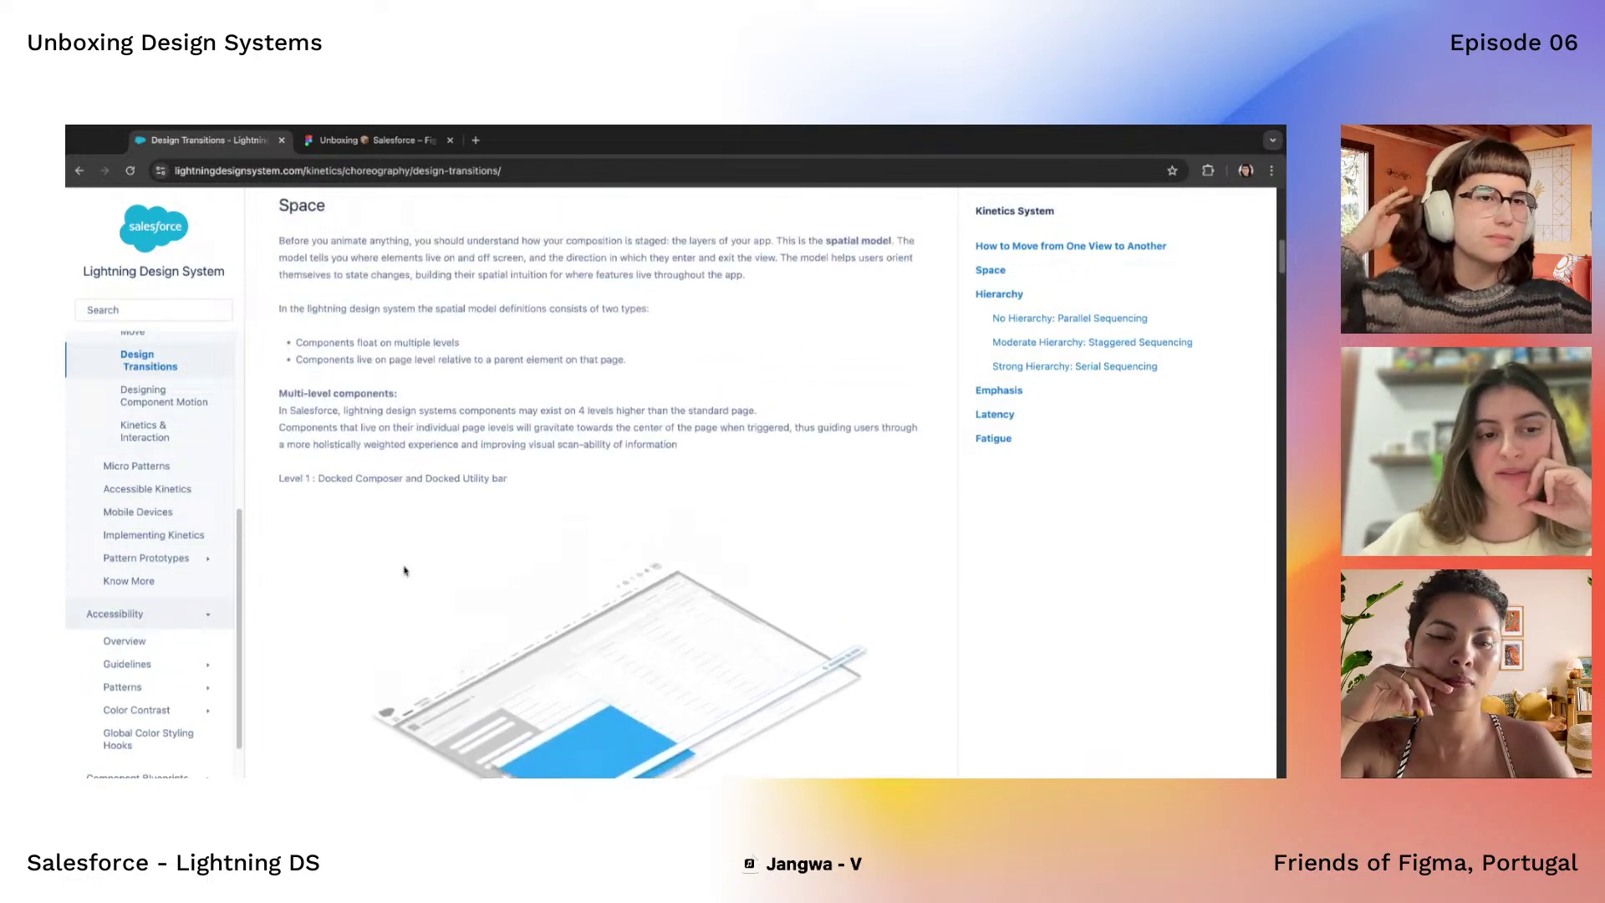
# Look over the Accessibility subtopics and the Level 1 docked composer spatial model on the Design Transitions page
pyautogui.scroll(2, 162, 537)
pyautogui.scroll(-5, 162, 538)
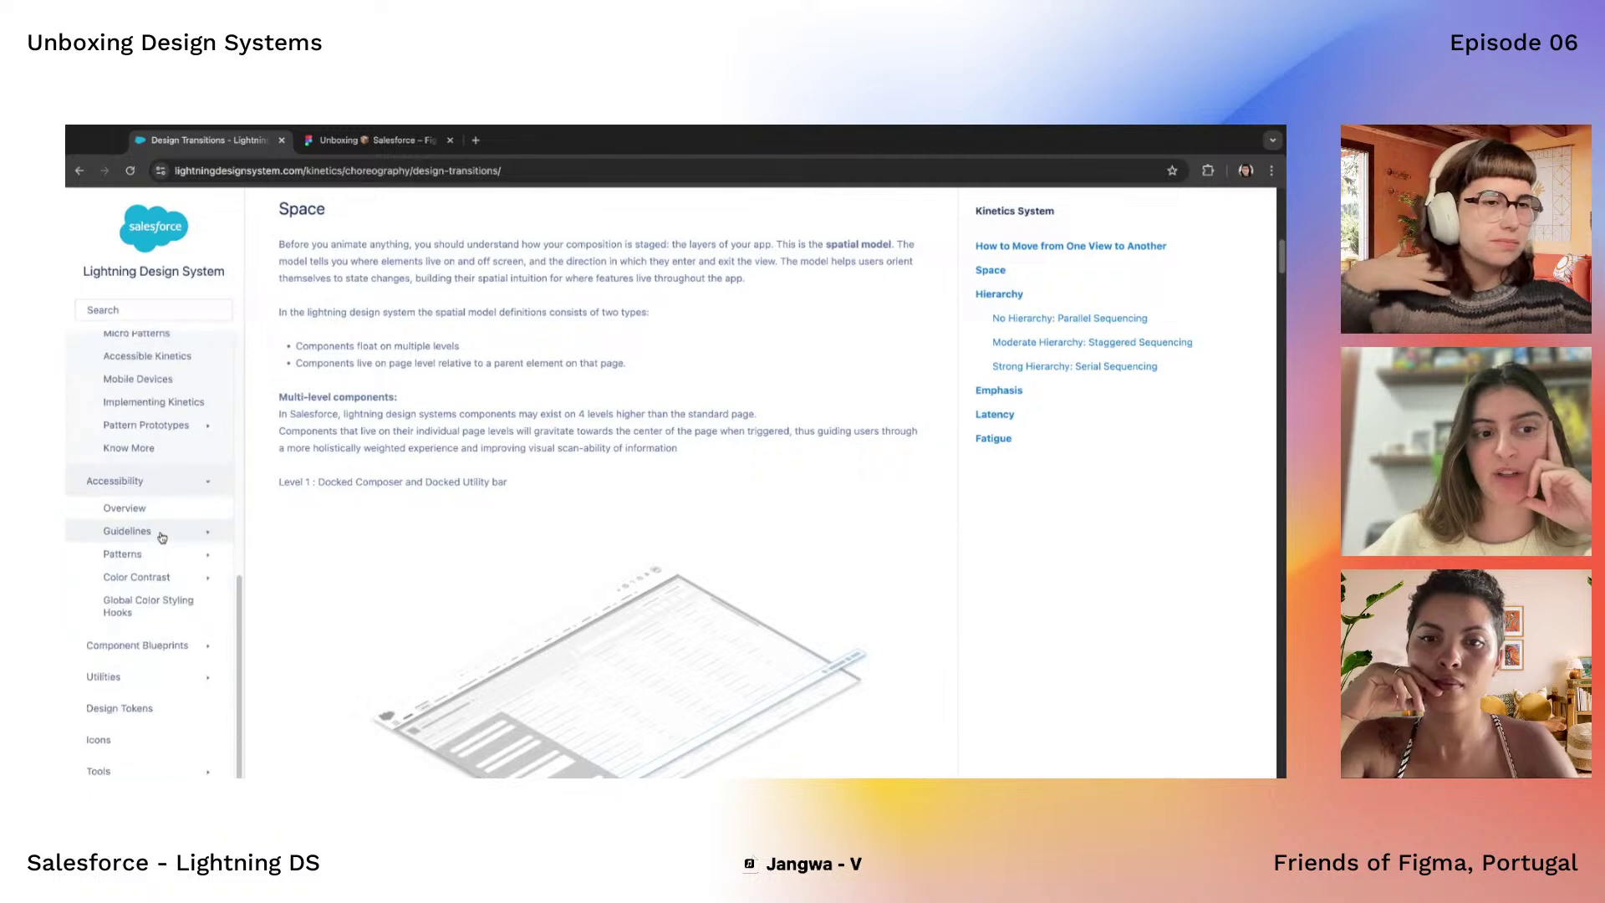
pyautogui.scroll(-3, 202, 742)
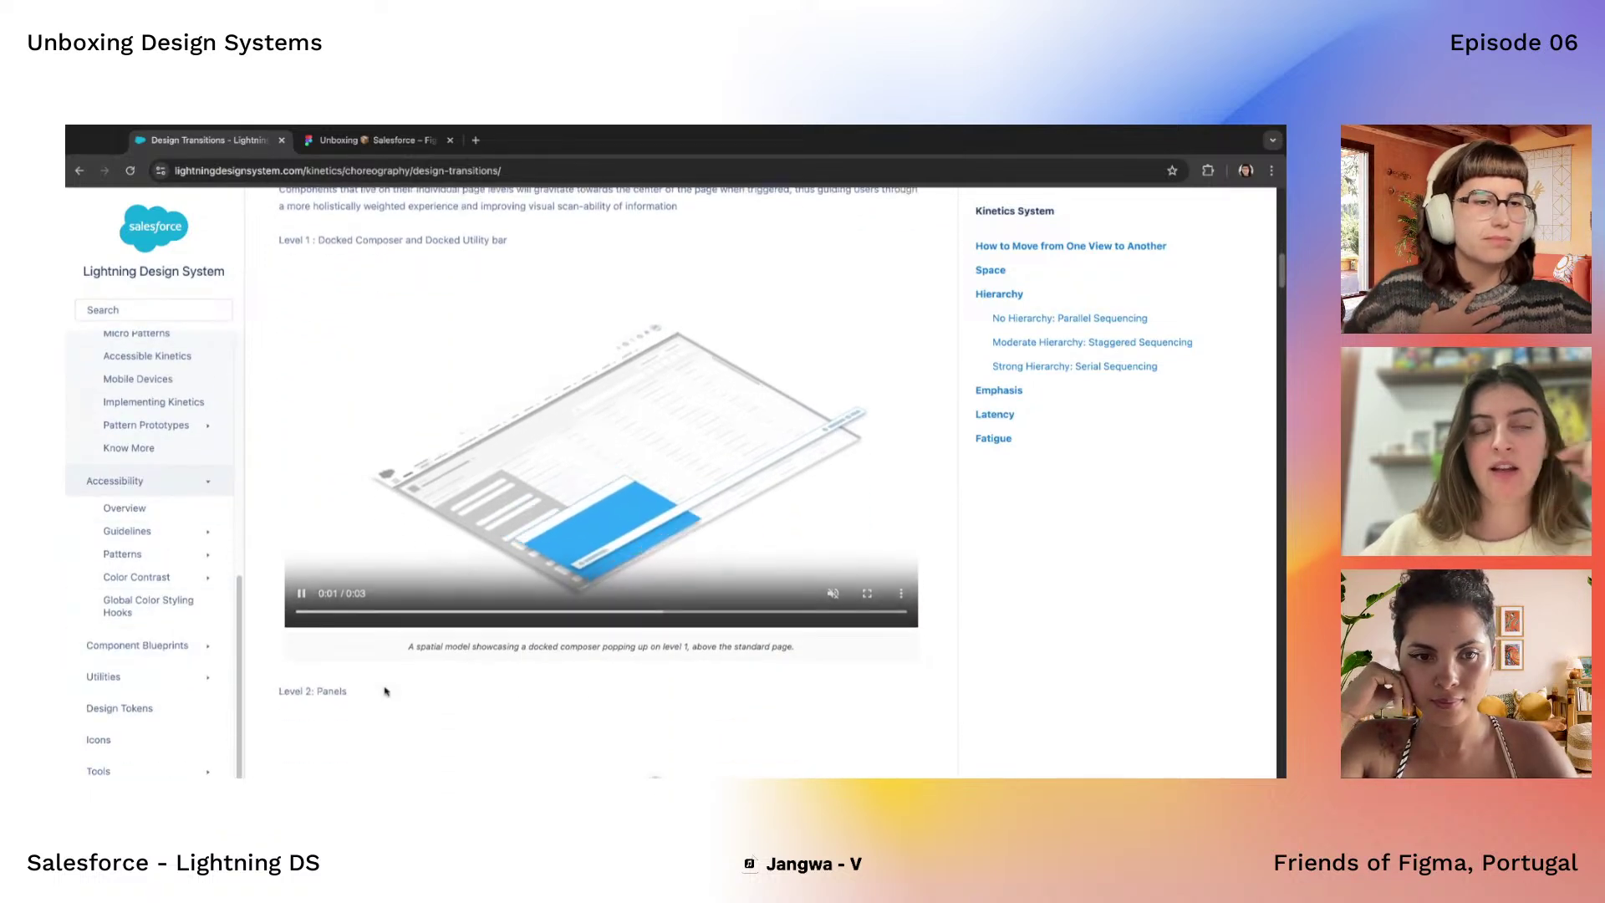
pyautogui.scroll(-1, 203, 742)
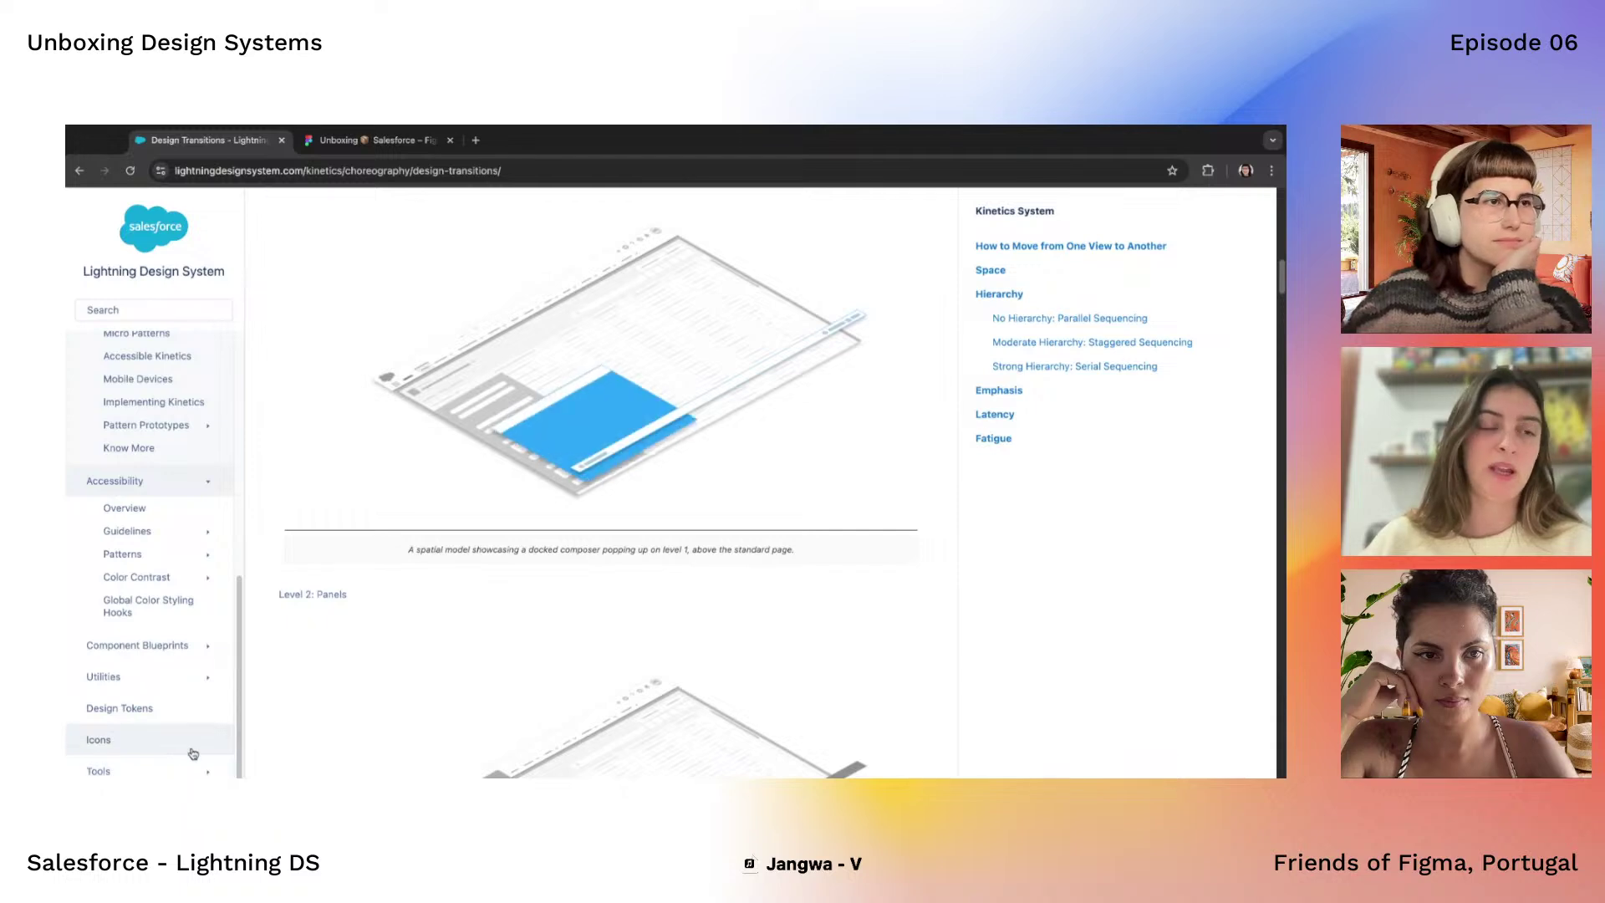
pyautogui.scroll(-1, 180, 727)
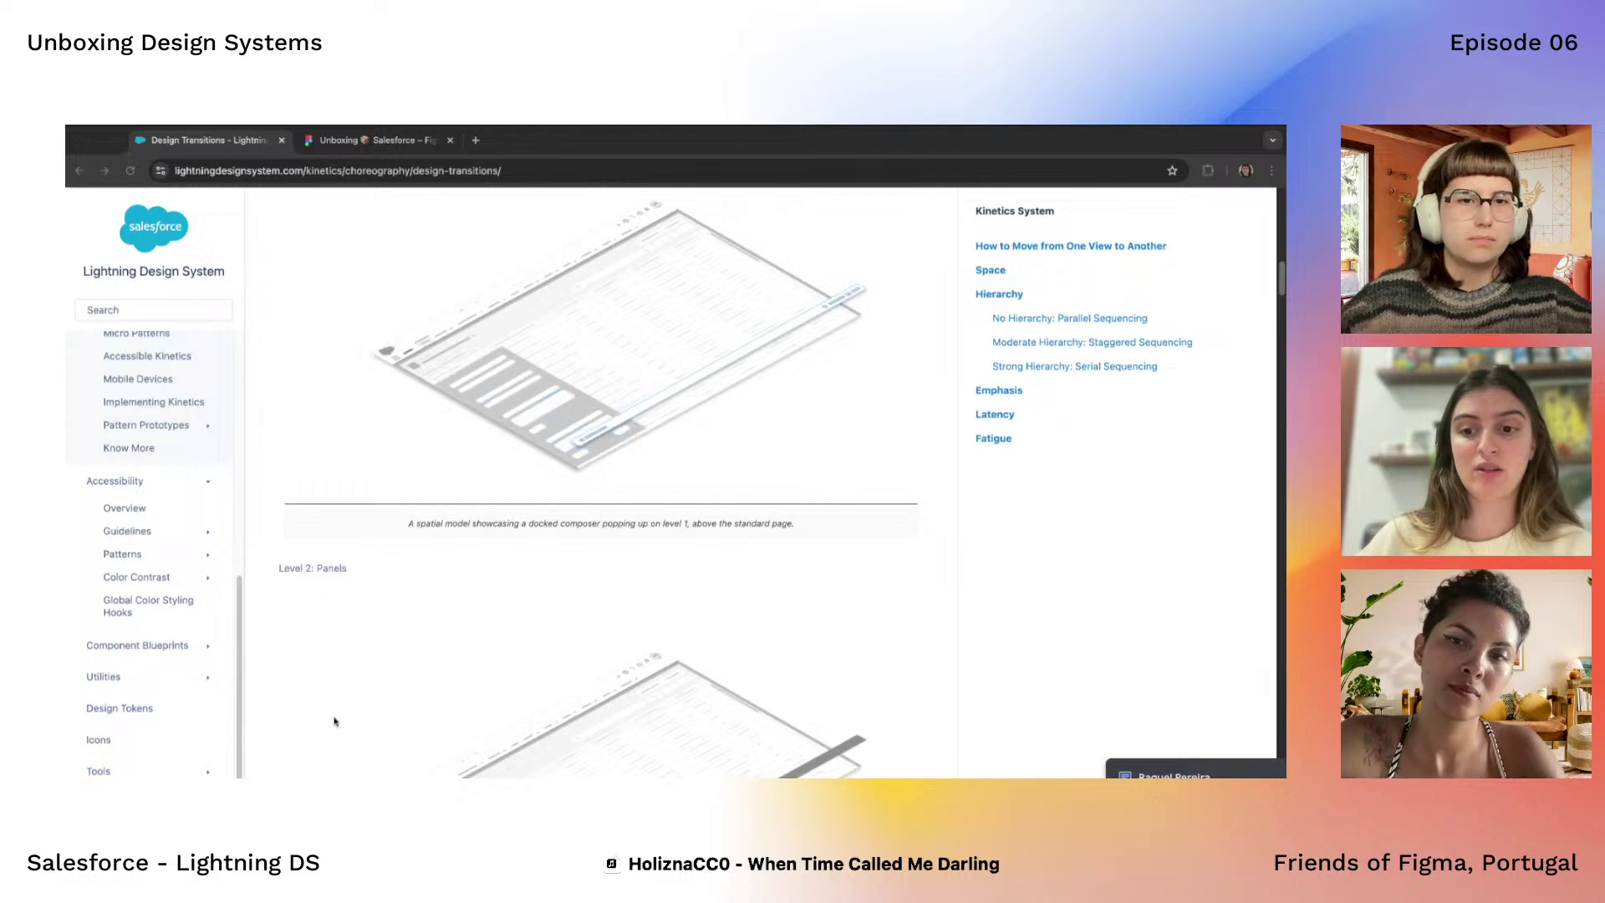
# Review the Design Transitions page from the Panel Transitions video through the Level 4 Modals model to the Relative components explanation
pyautogui.scroll(15, 402, 576)
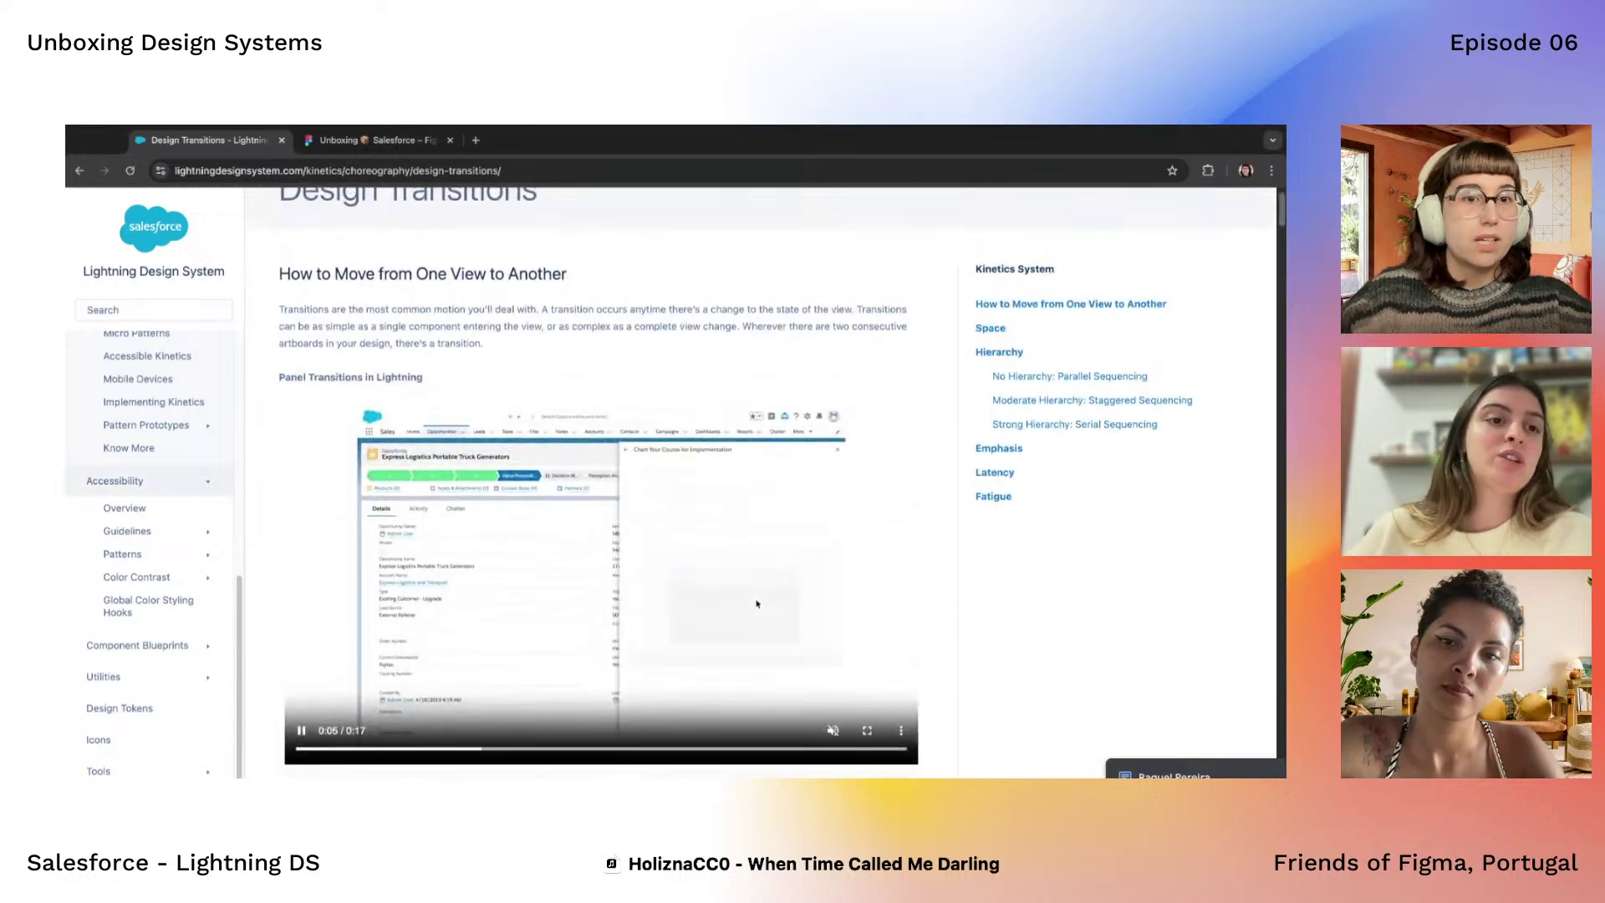
pyautogui.scroll(-3, 758, 600)
pyautogui.scroll(-10, 798, 474)
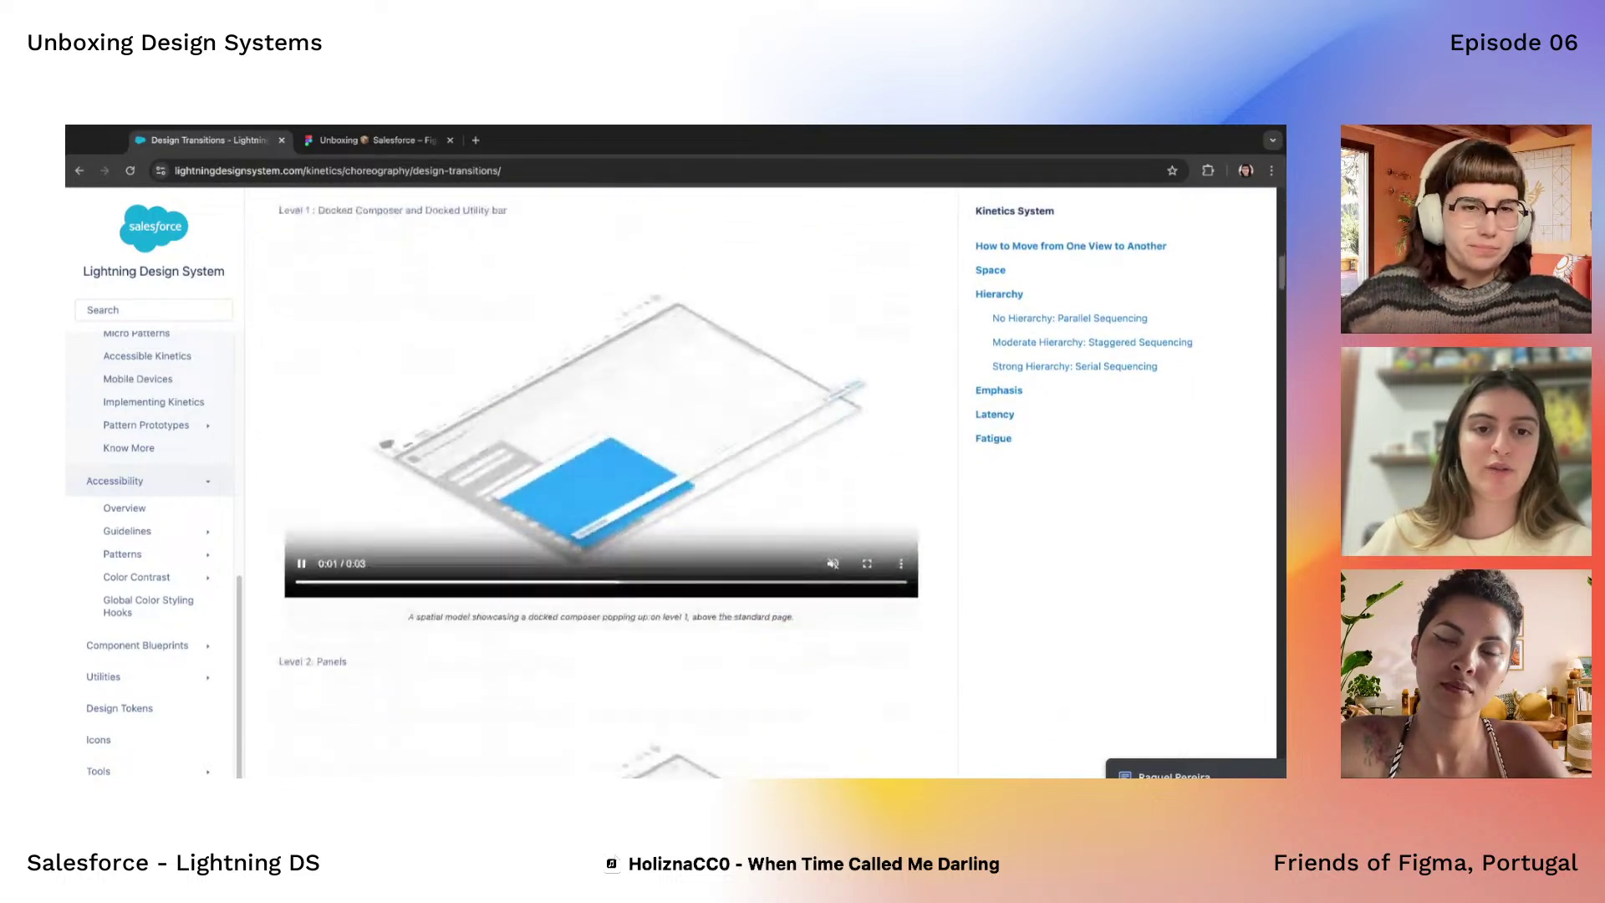
pyautogui.scroll(-8, 602, 480)
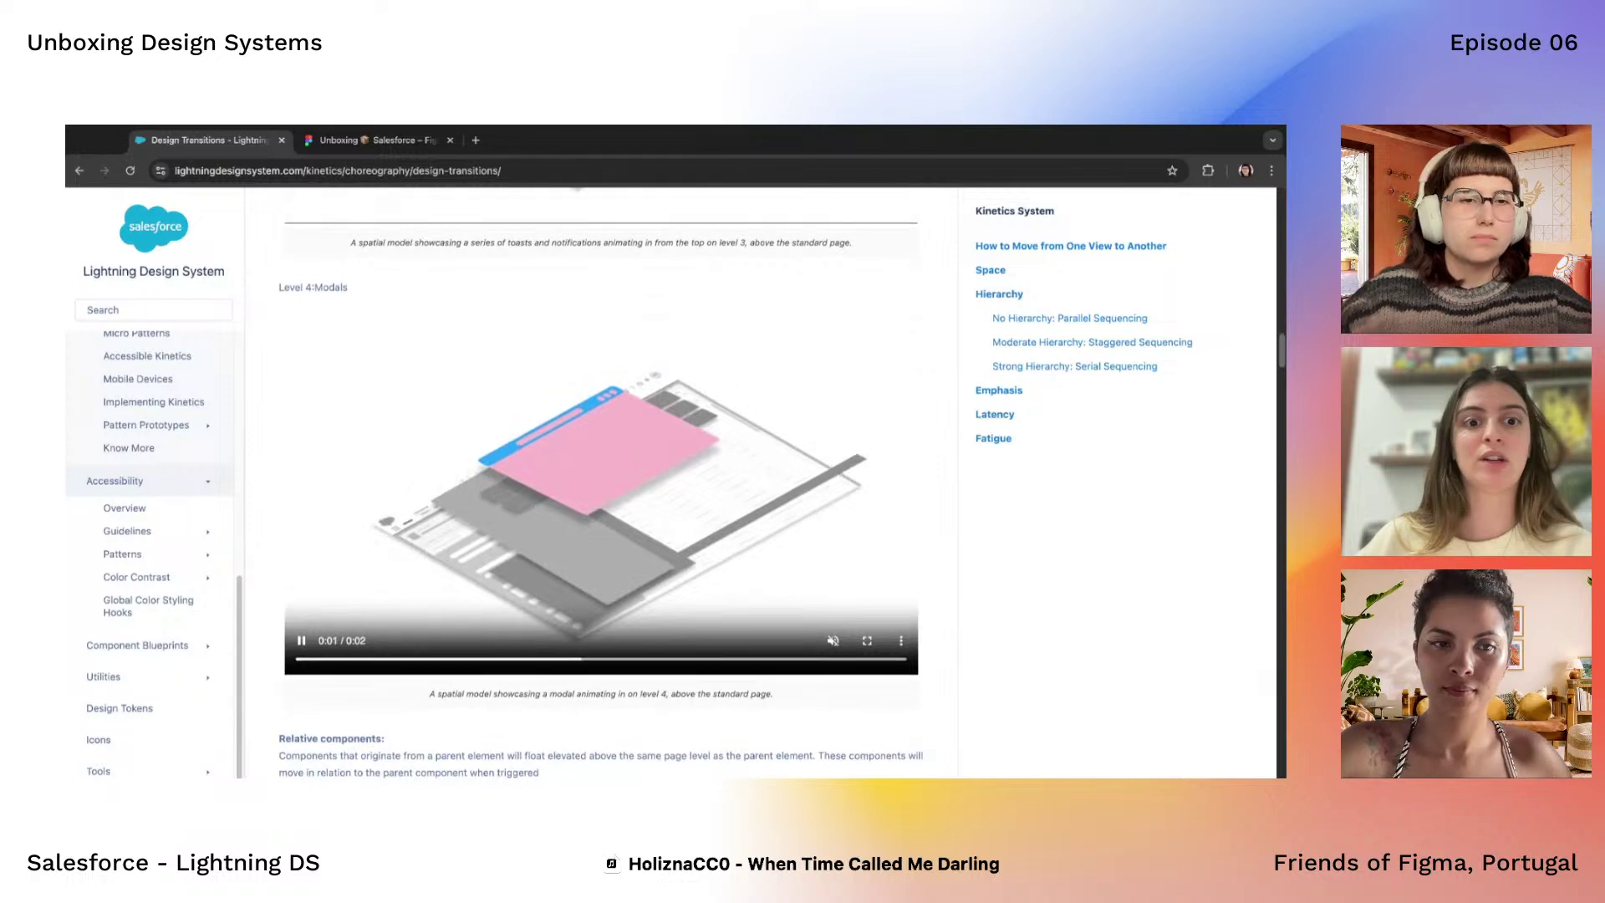
pyautogui.scroll(-3, 602, 485)
pyautogui.scroll(-3, 601, 485)
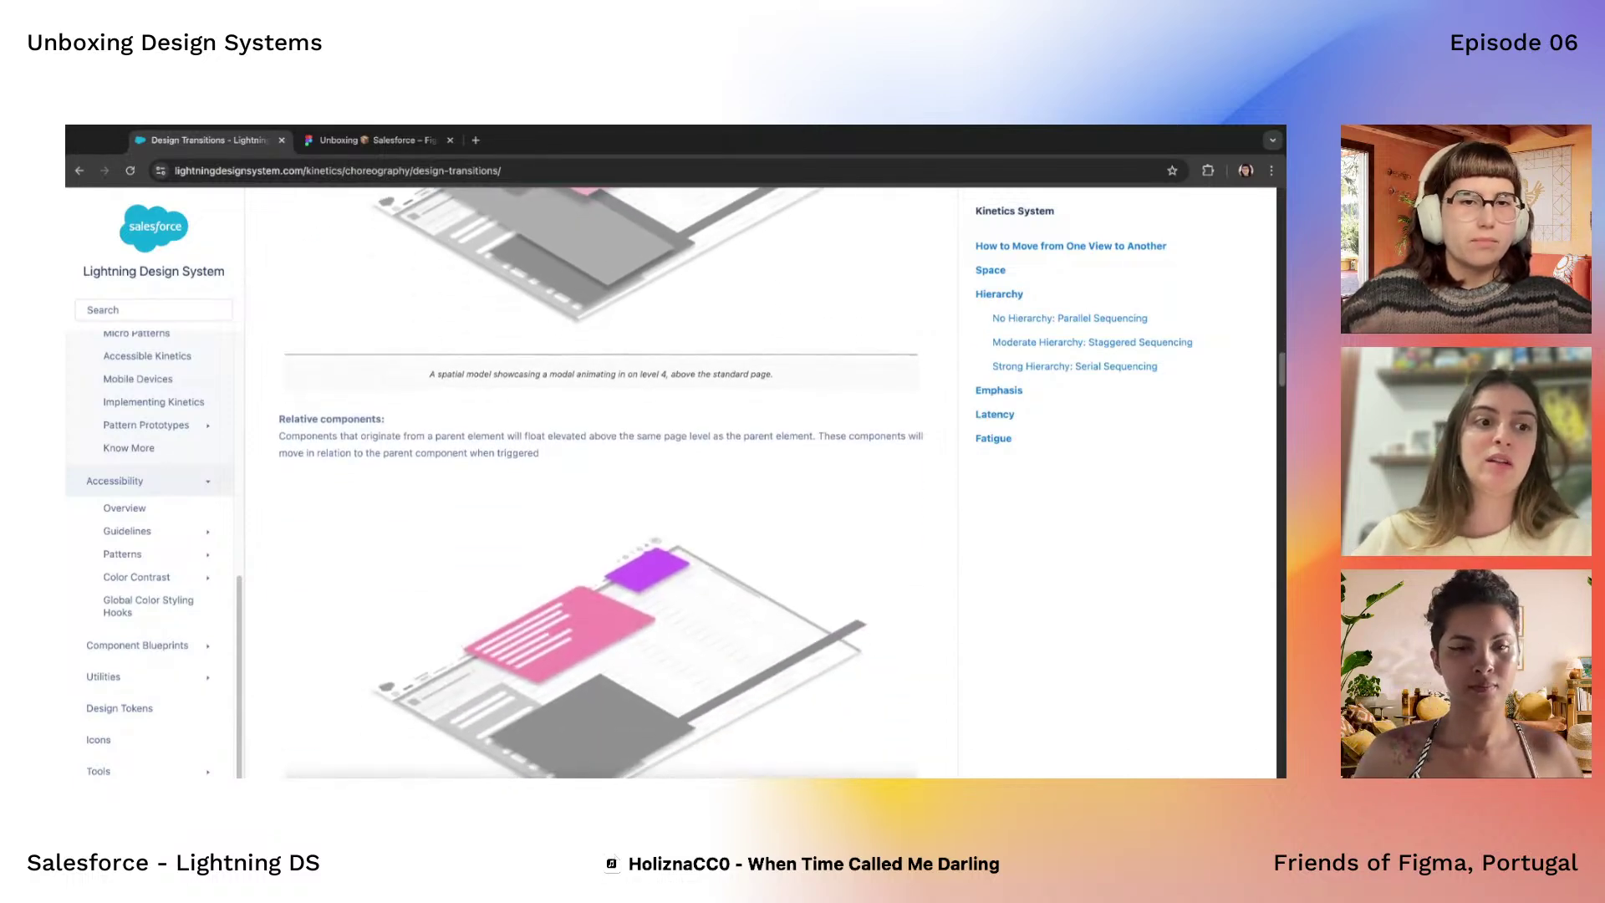
# Open the Kinetics Micro Patterns page and review the Border Swirl guidance and its animated checkbox, menu button and radio button examples
pyautogui.scroll(1, 164, 499)
pyautogui.scroll(2, 165, 499)
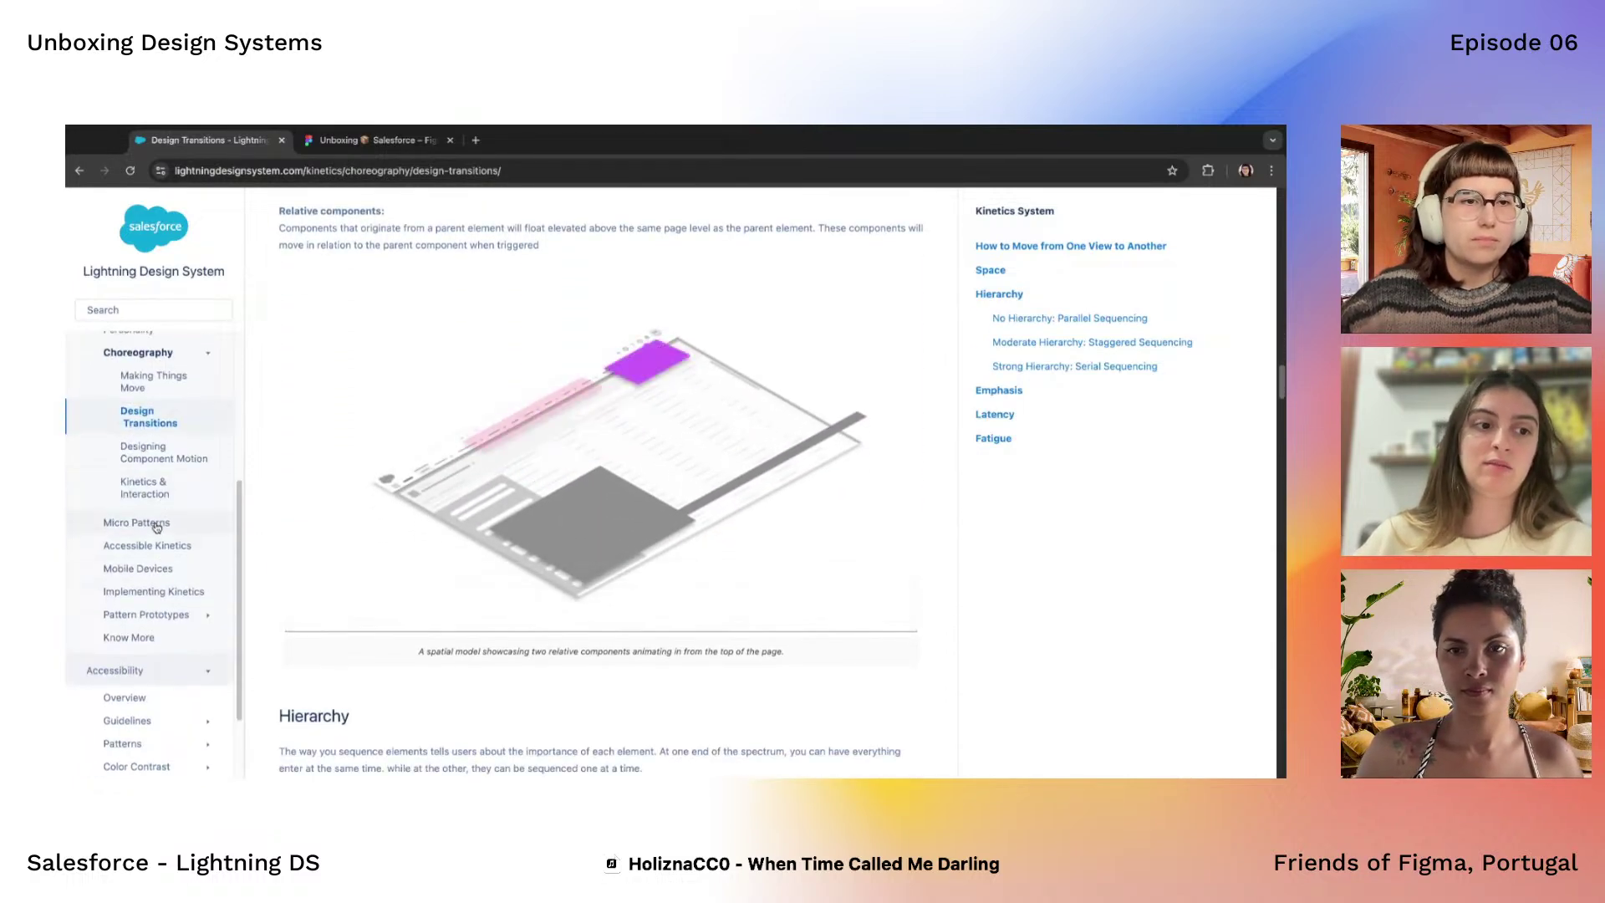
pyautogui.click(150, 523)
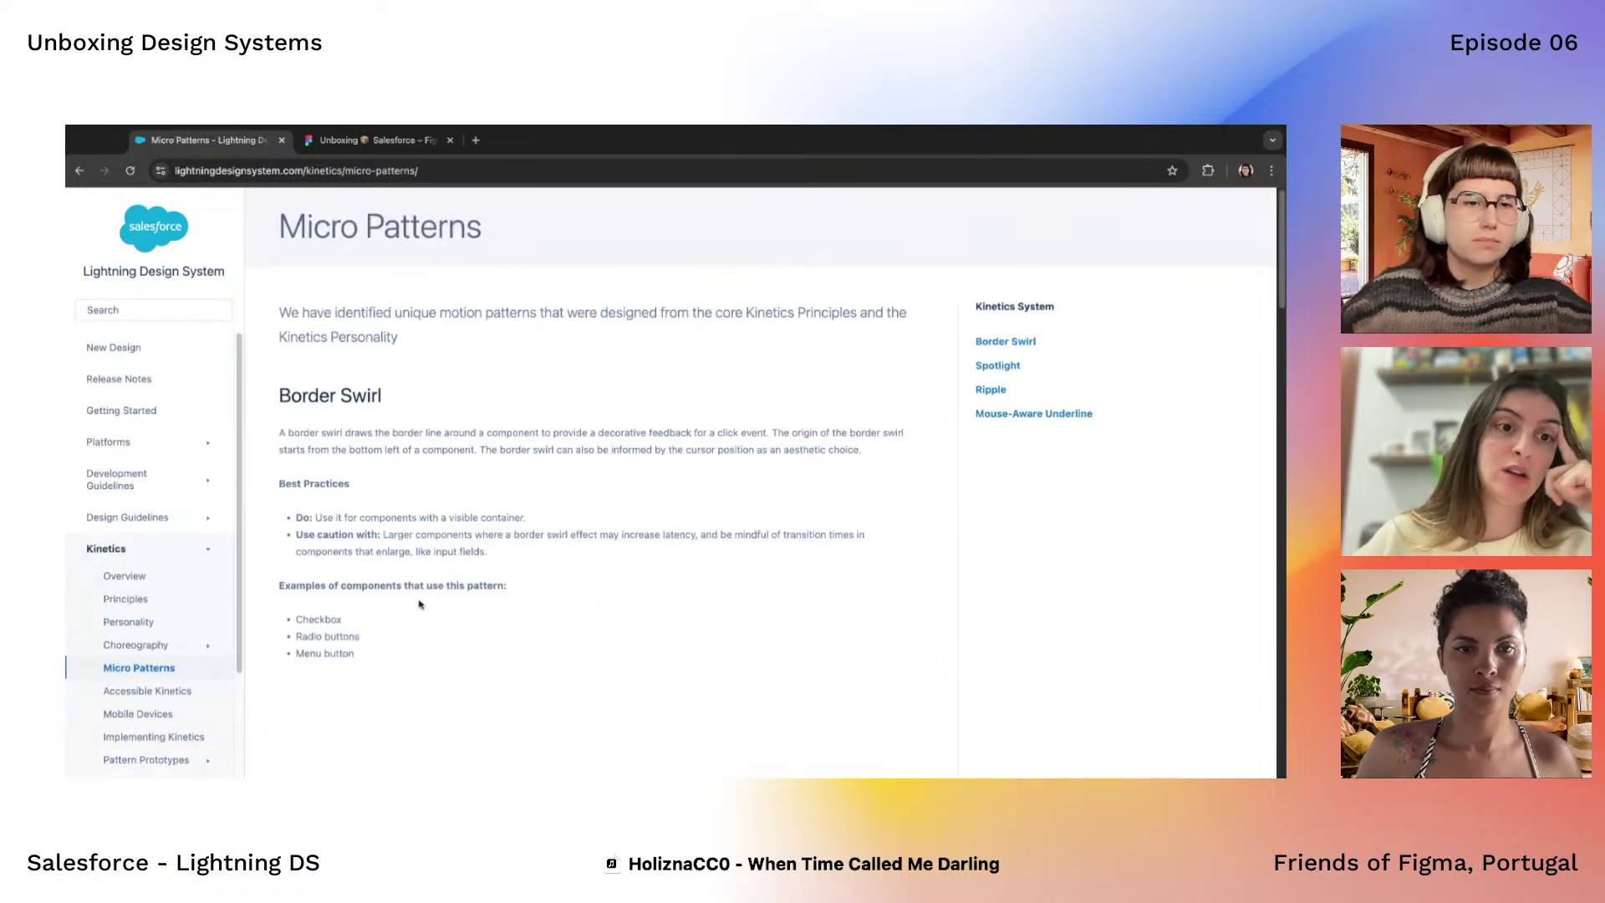
pyautogui.scroll(-4, 419, 603)
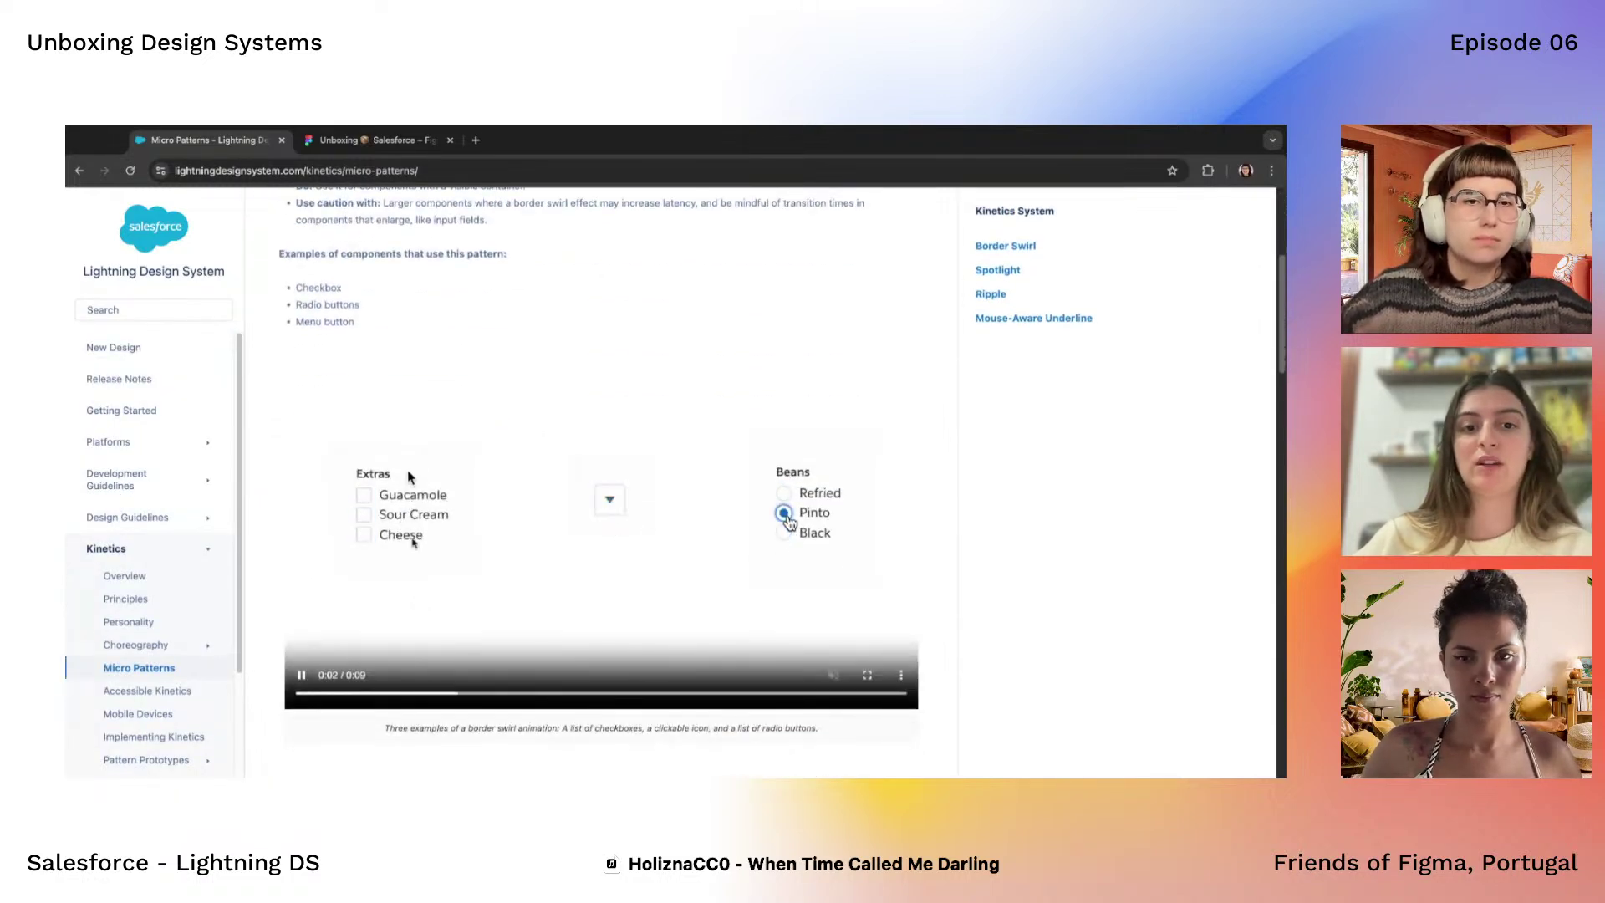
pyautogui.scroll(1, 599, 468)
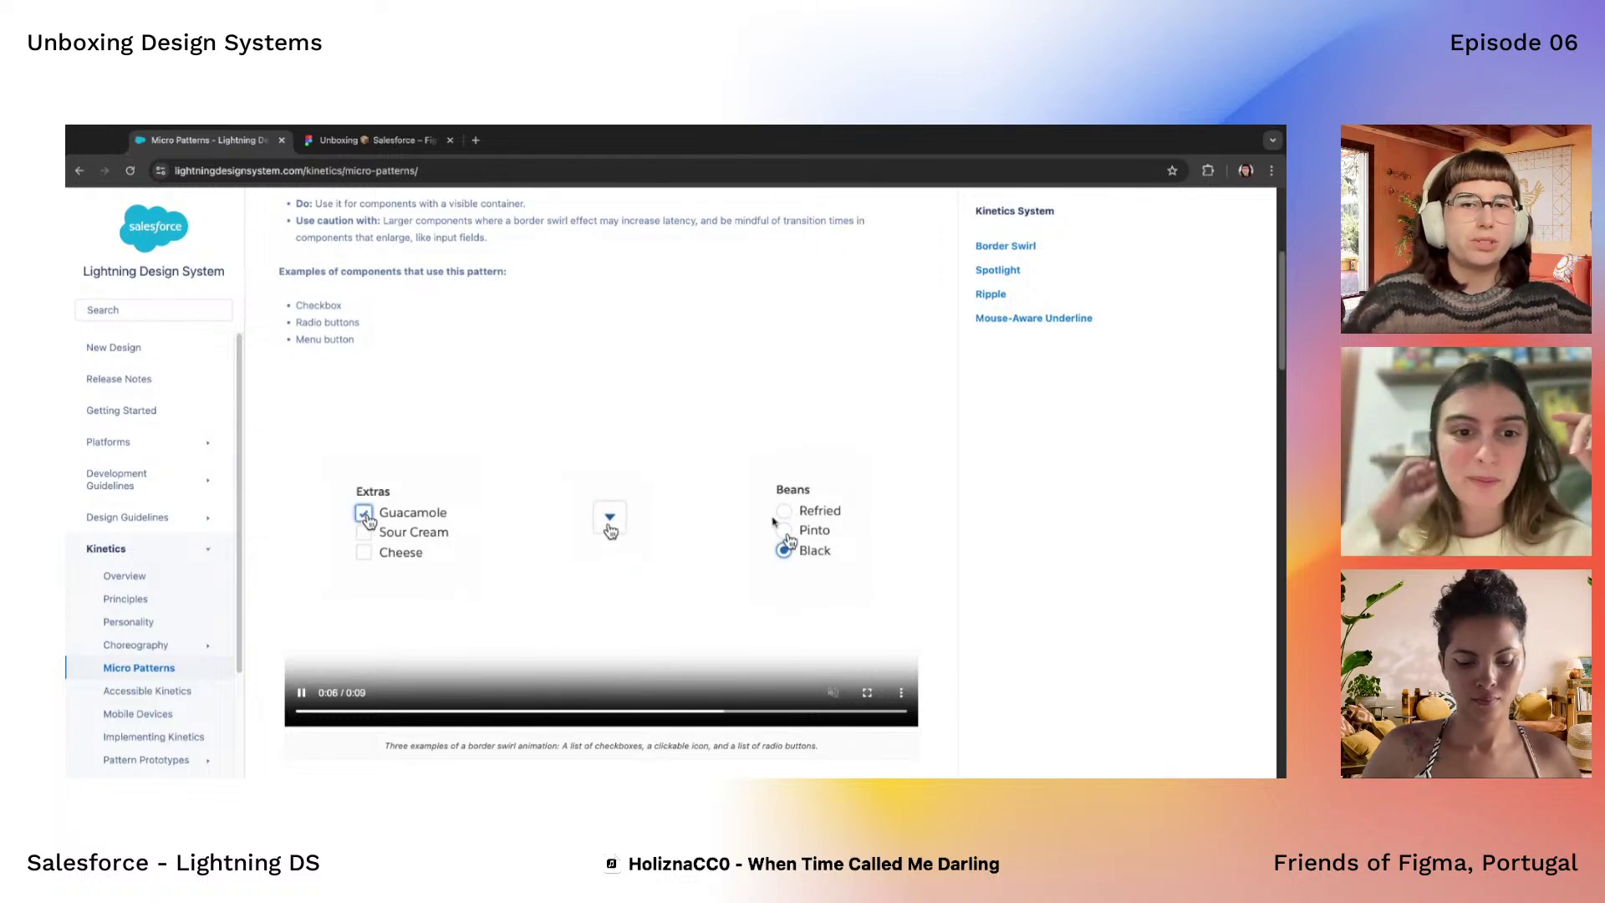
pyautogui.scroll(-3, 458, 531)
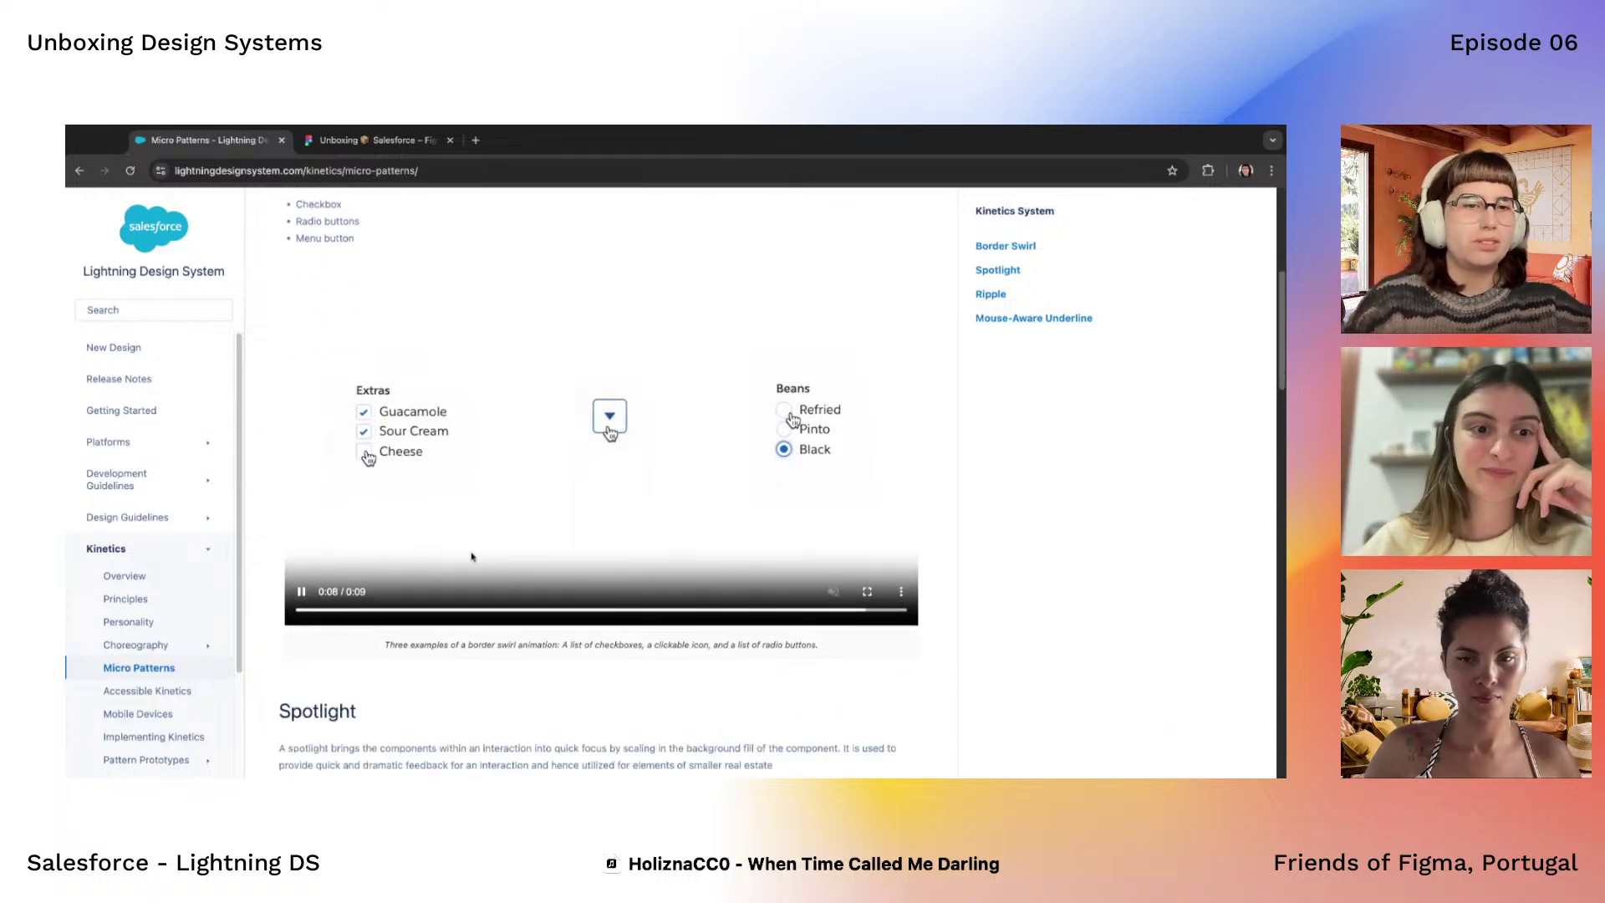
pyautogui.scroll(2, 471, 556)
# Expand Component Blueprints and open its Overview page to examine the list of blueprints and their supported features
pyautogui.scroll(-3, 165, 664)
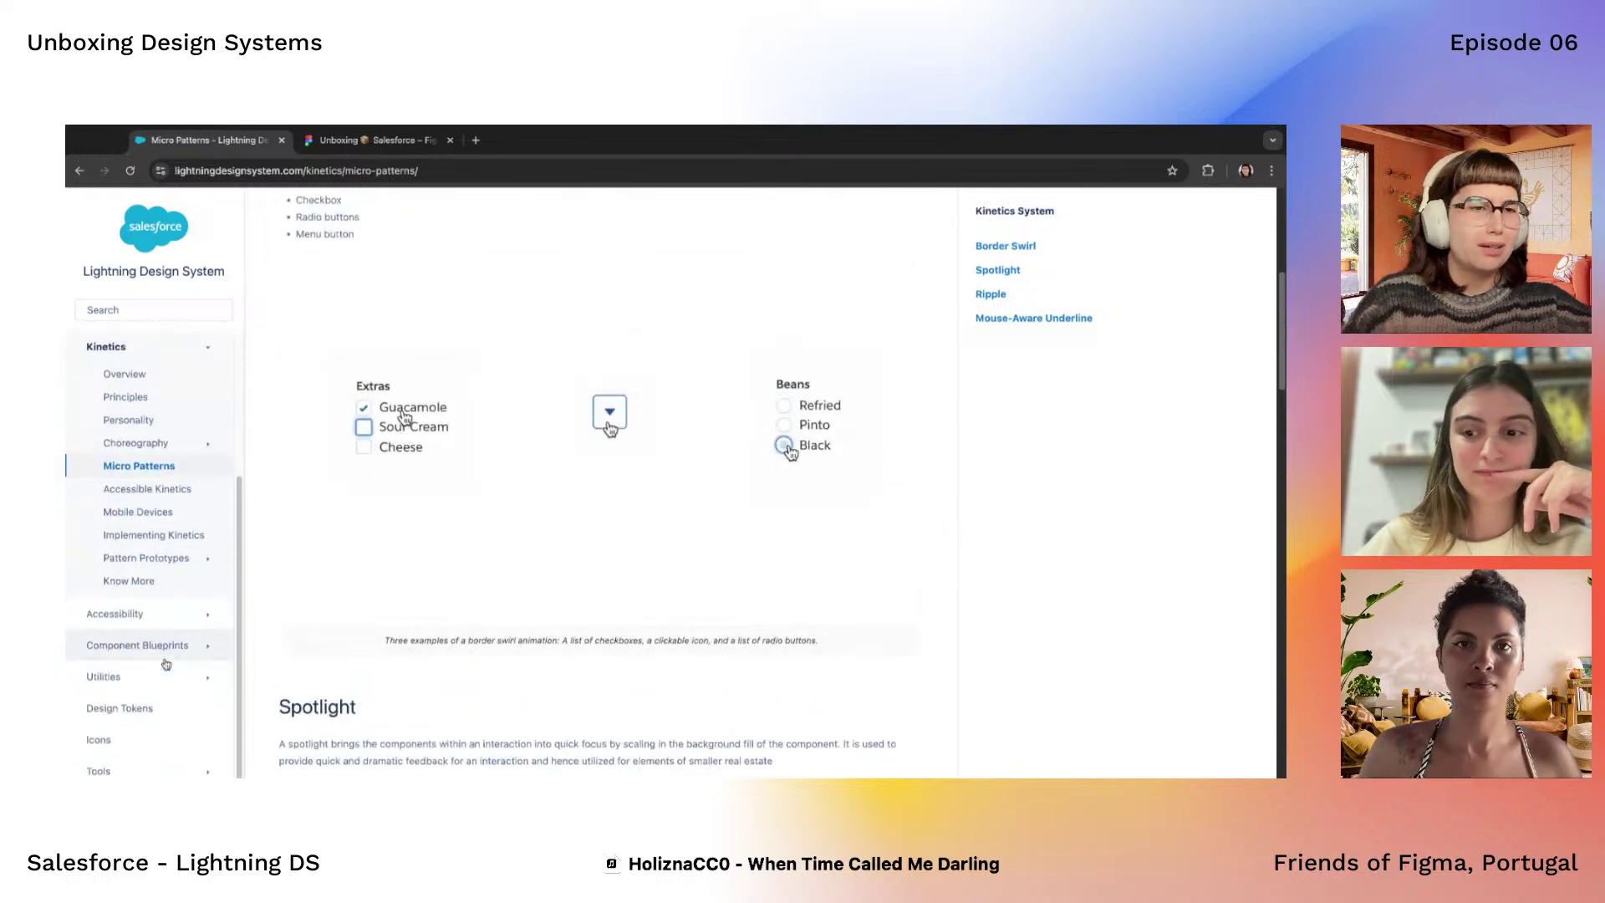
pyautogui.click(159, 650)
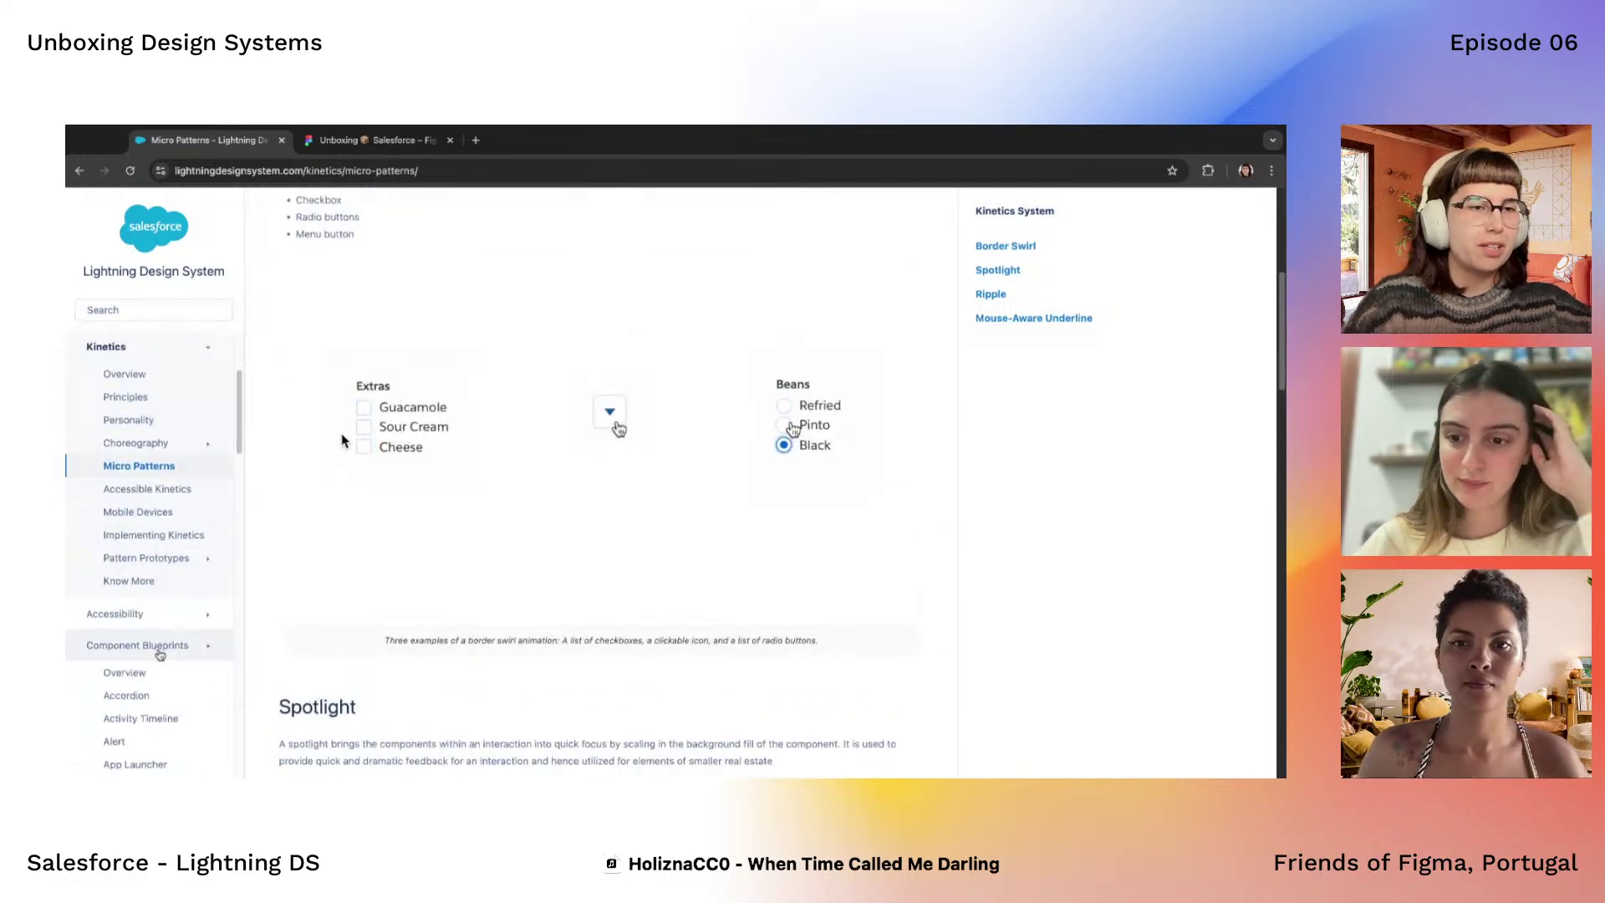
pyautogui.click(154, 674)
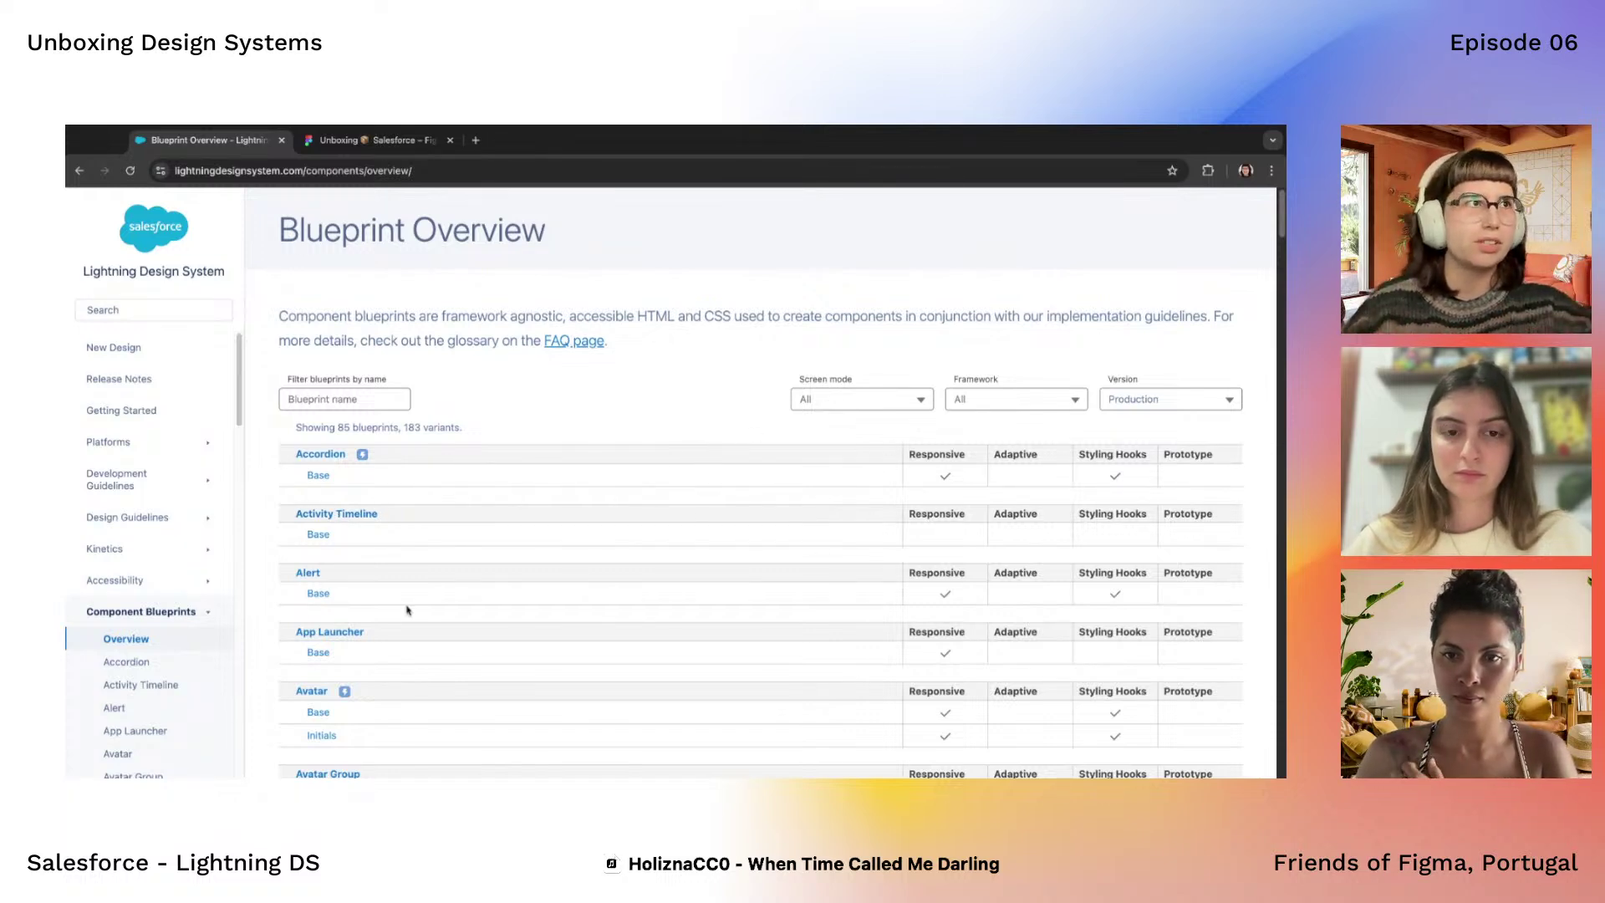
pyautogui.scroll(-2, 725, 562)
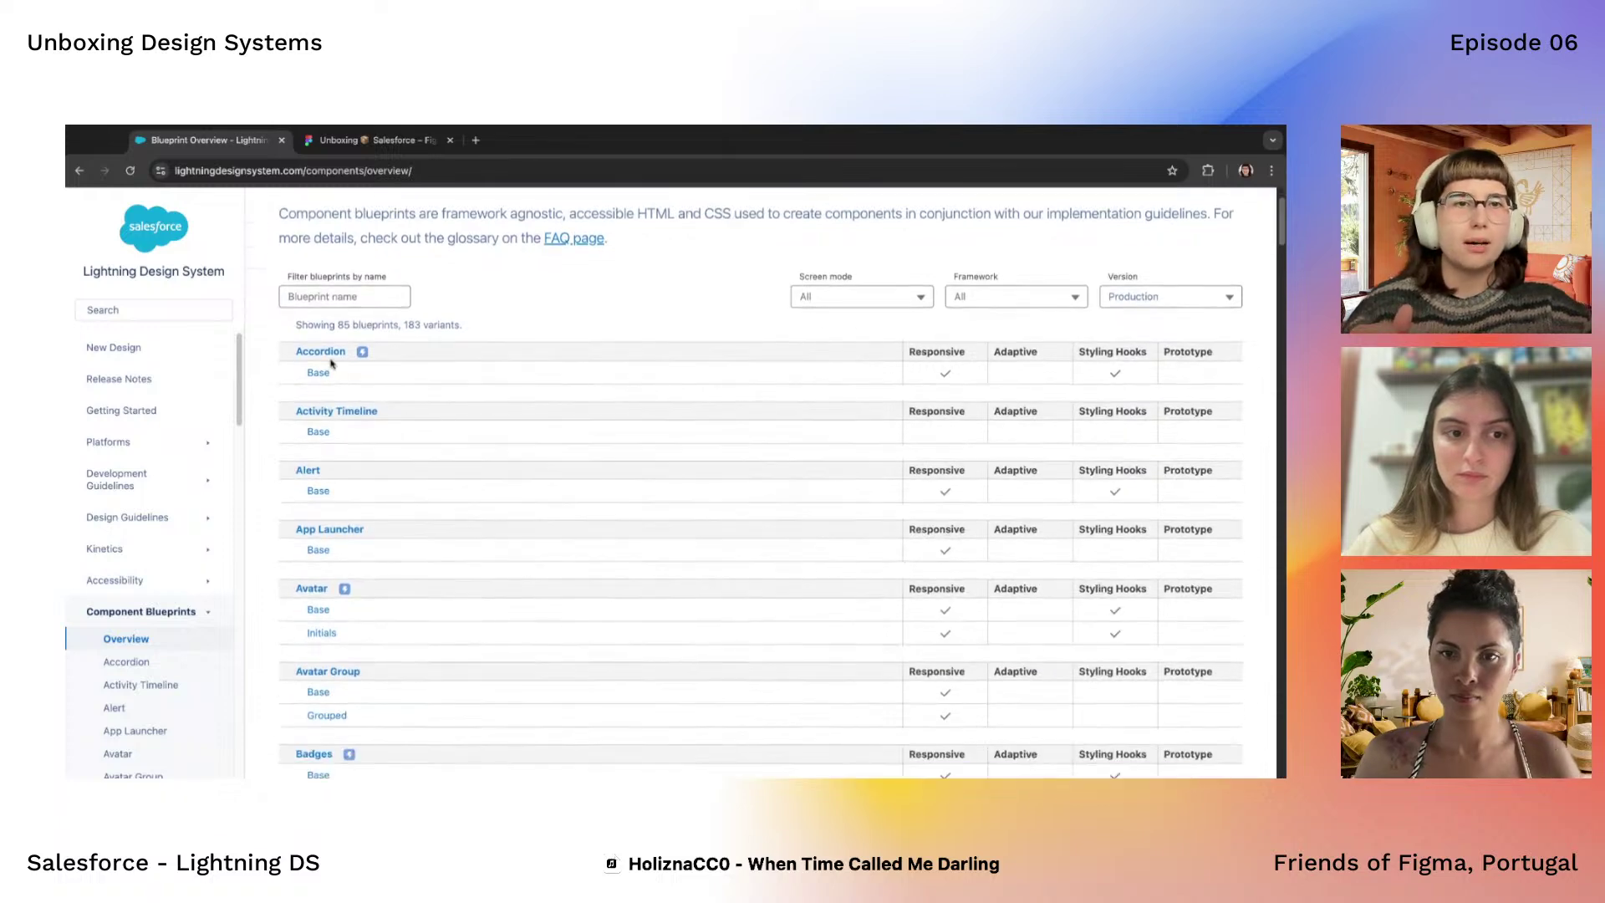
pyautogui.scroll(2, 332, 363)
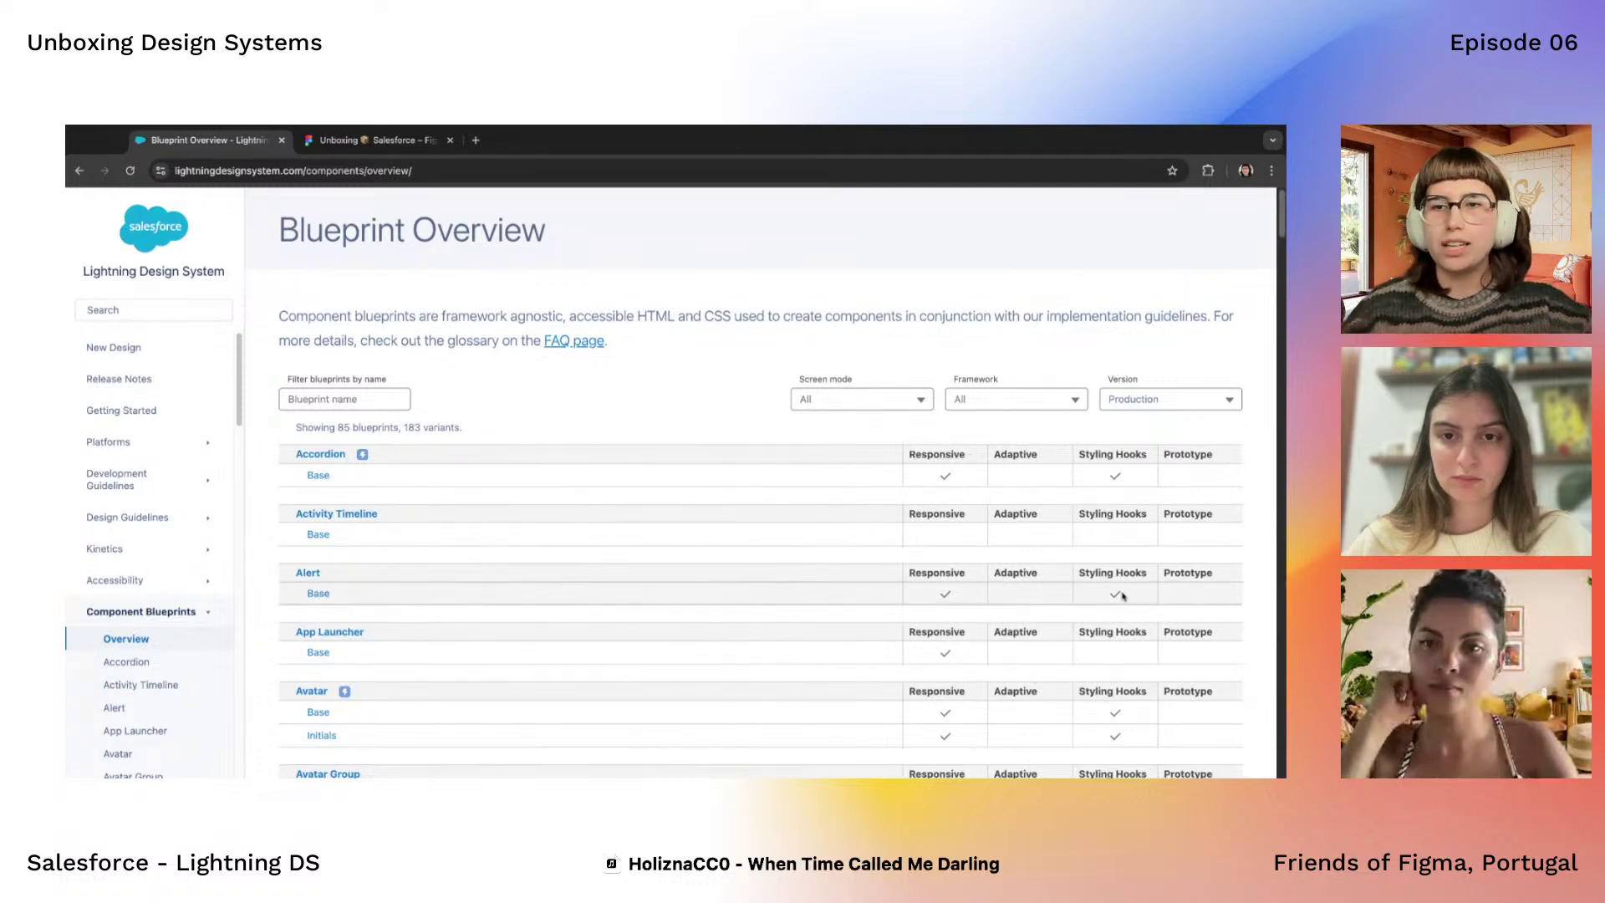
# Open the Styling Hooks page under the Lightning platform and skim its introduction and General Audience section
pyautogui.click(151, 444)
pyautogui.click(125, 469)
pyautogui.click(147, 518)
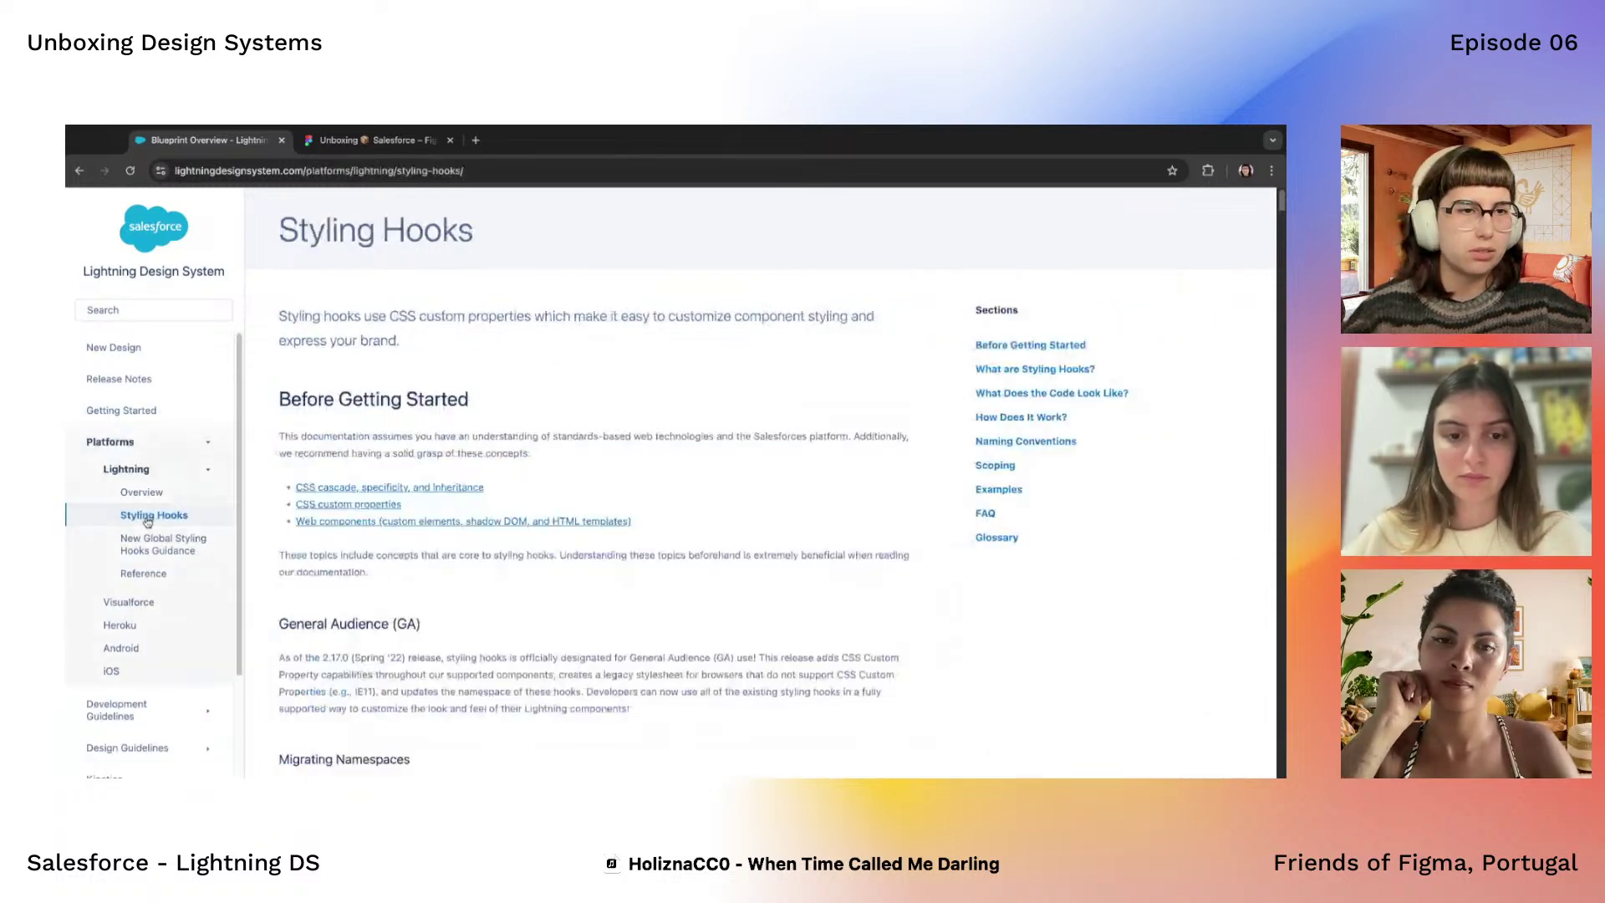
pyautogui.scroll(-5, 326, 472)
# Return to the Component Blueprints Overview and check the feature columns from Accordion down to Buttons
pyautogui.scroll(-3, 159, 719)
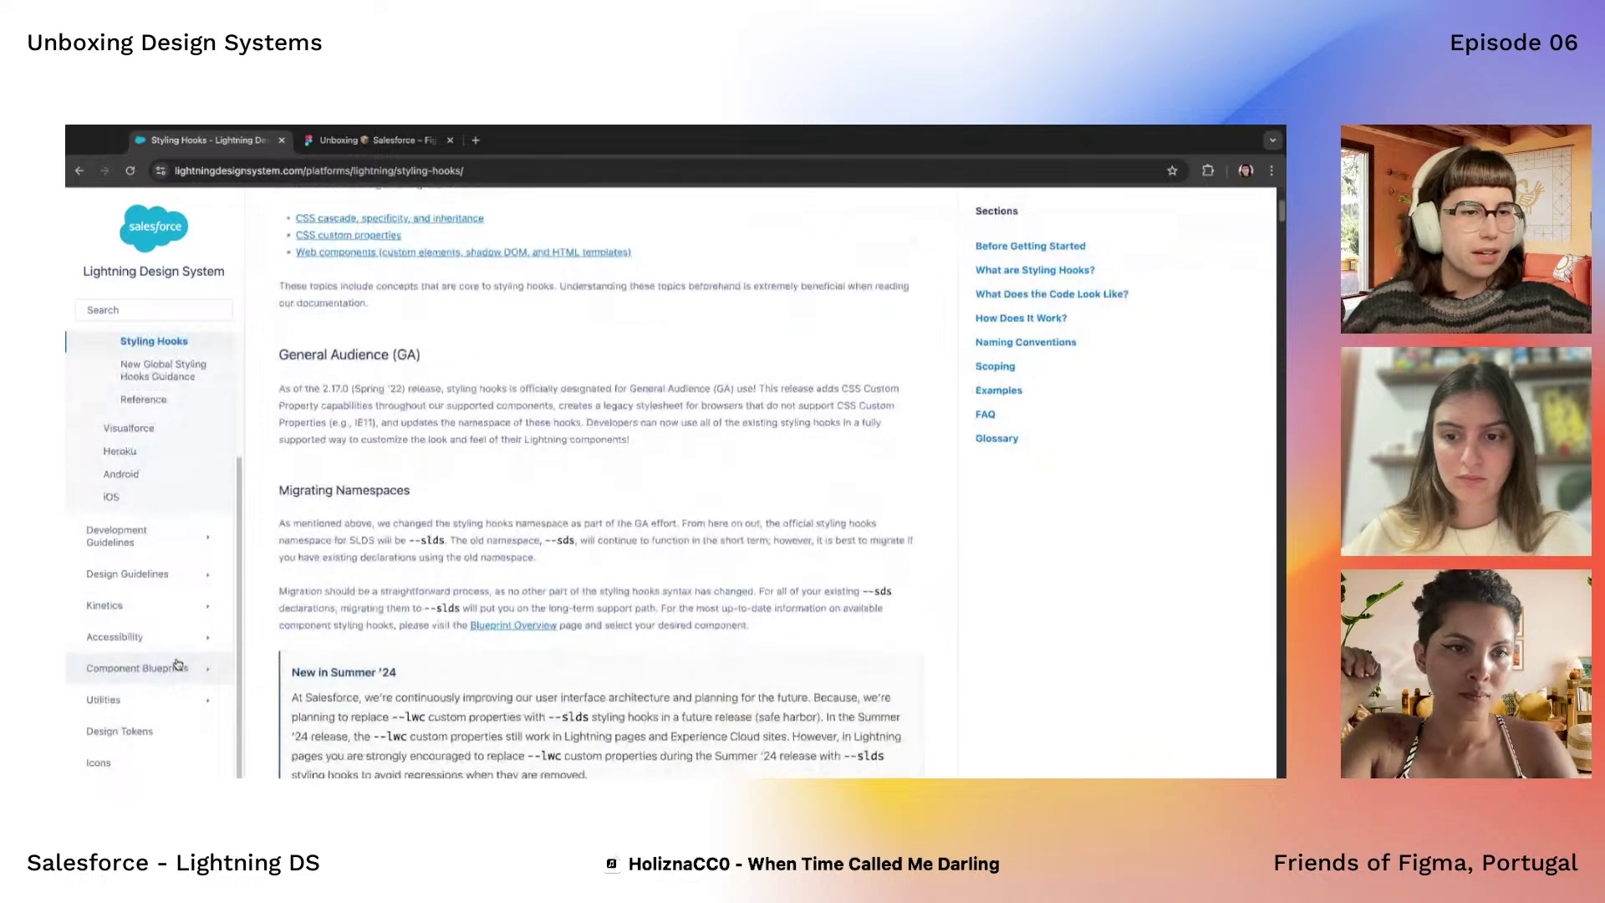
pyautogui.click(136, 695)
pyautogui.scroll(-3, 1041, 566)
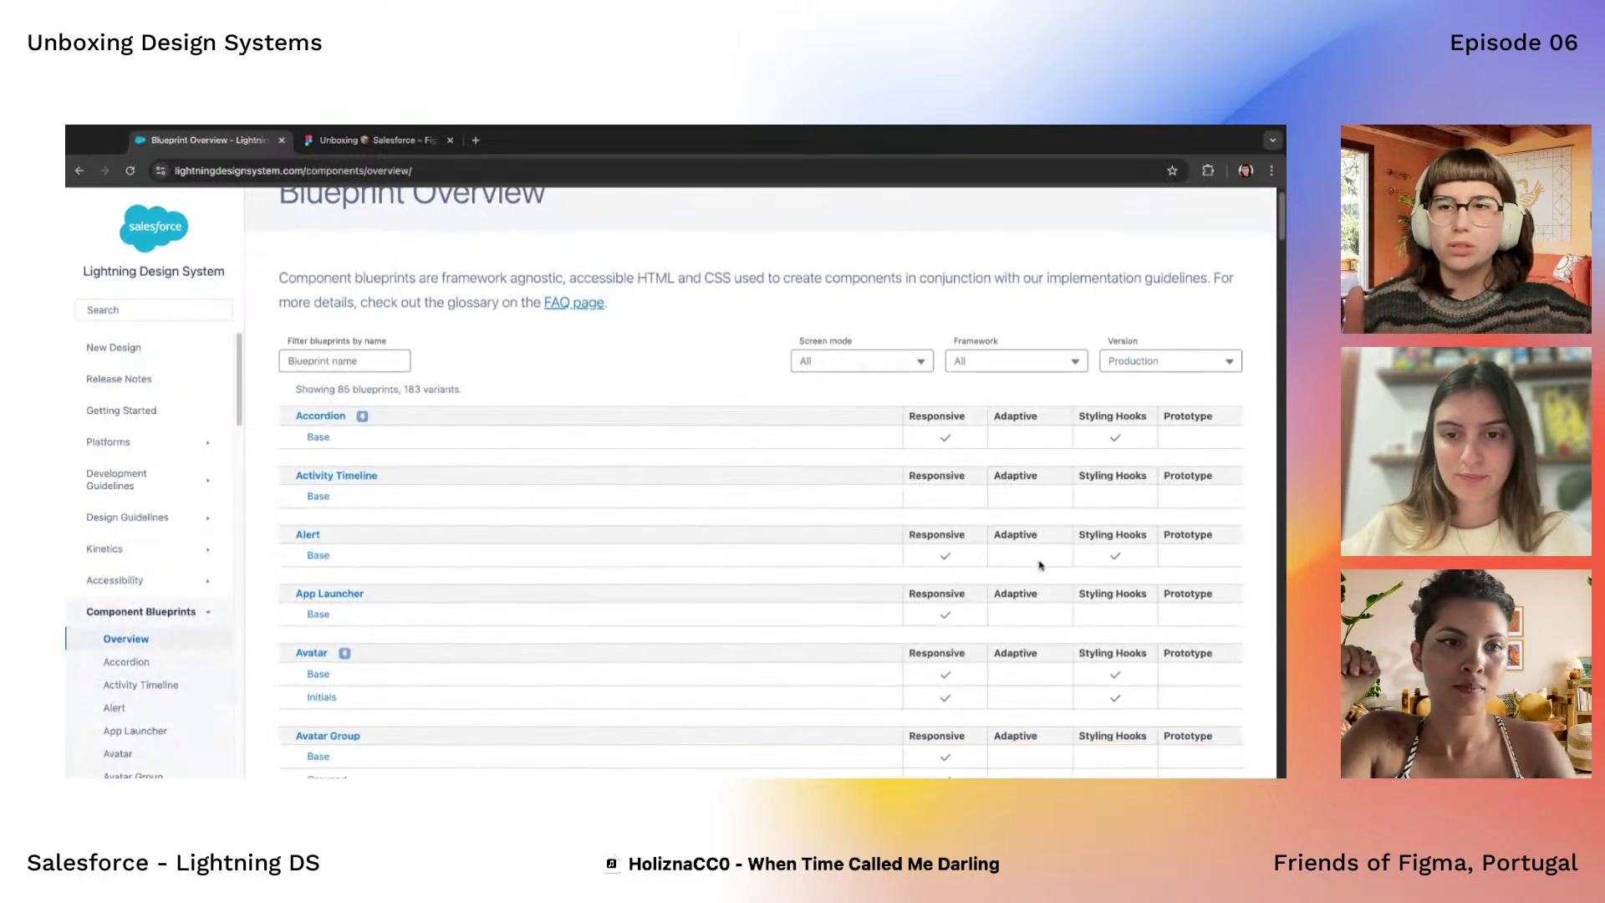
pyautogui.scroll(-10, 1041, 565)
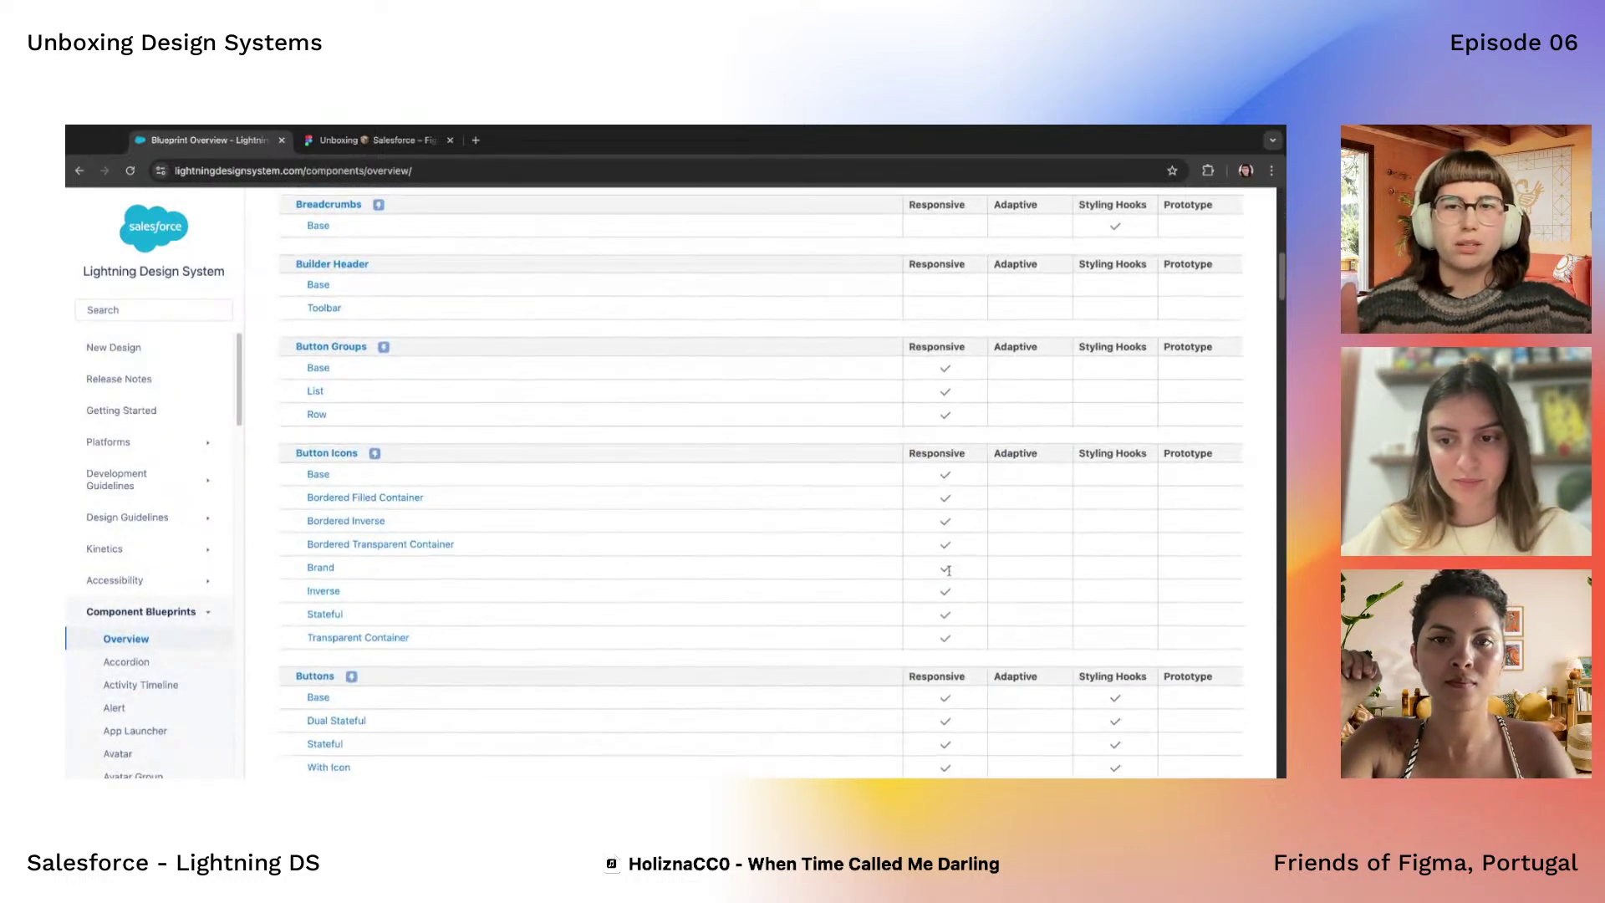
pyautogui.scroll(15, 744, 424)
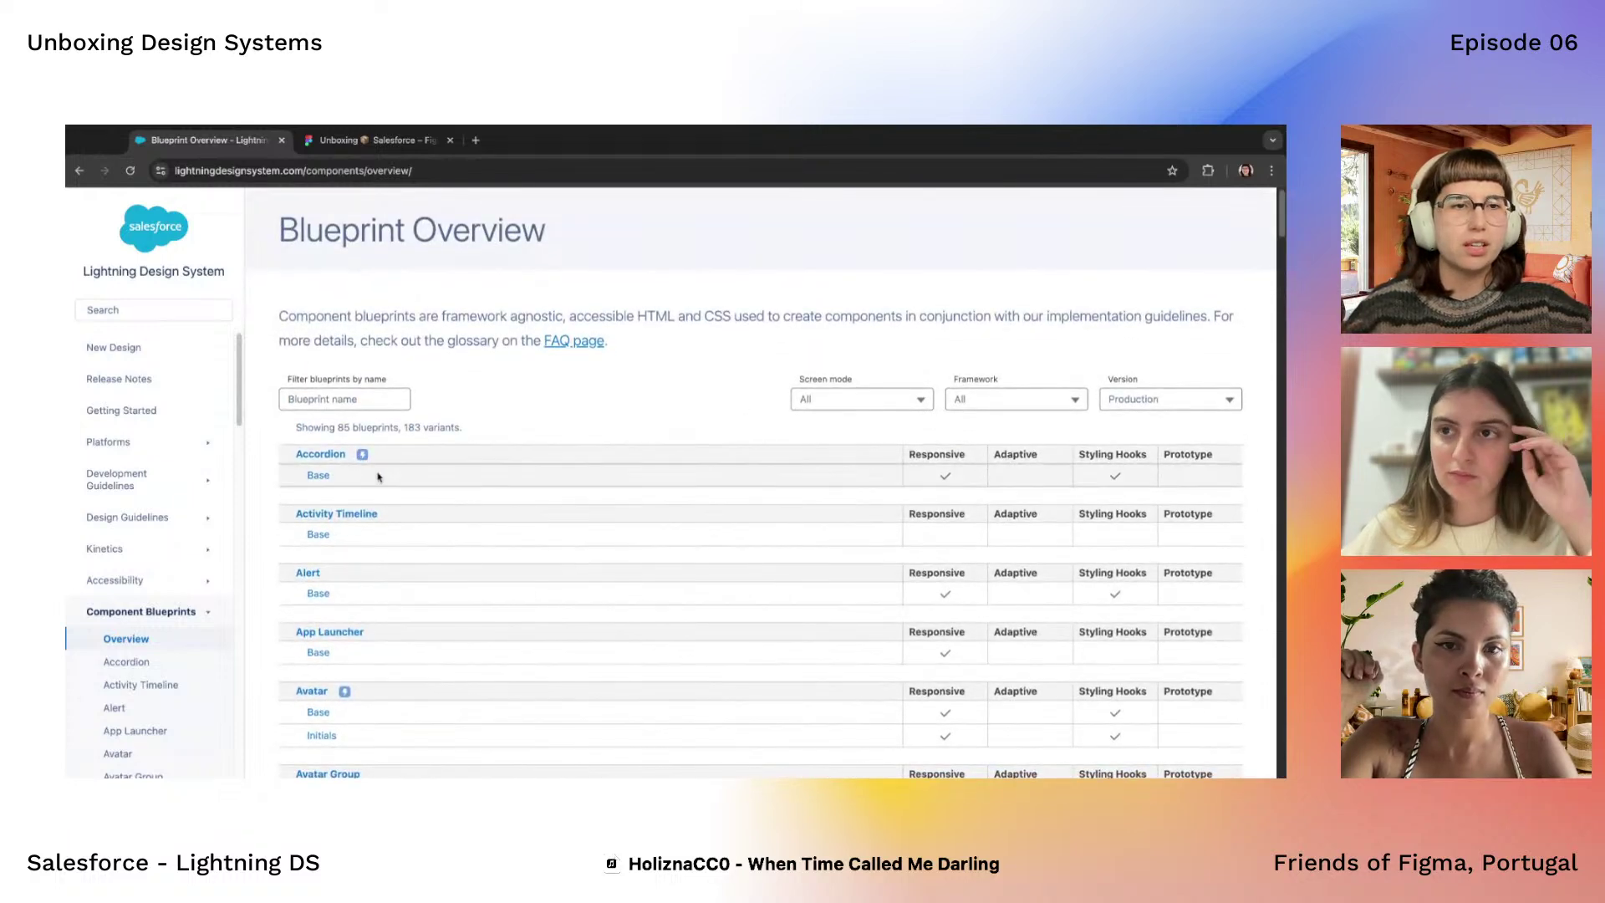
# Open the Accordion's Base blueprint and review its accessibility notes and examples through the Nested variant
pyautogui.click(319, 476)
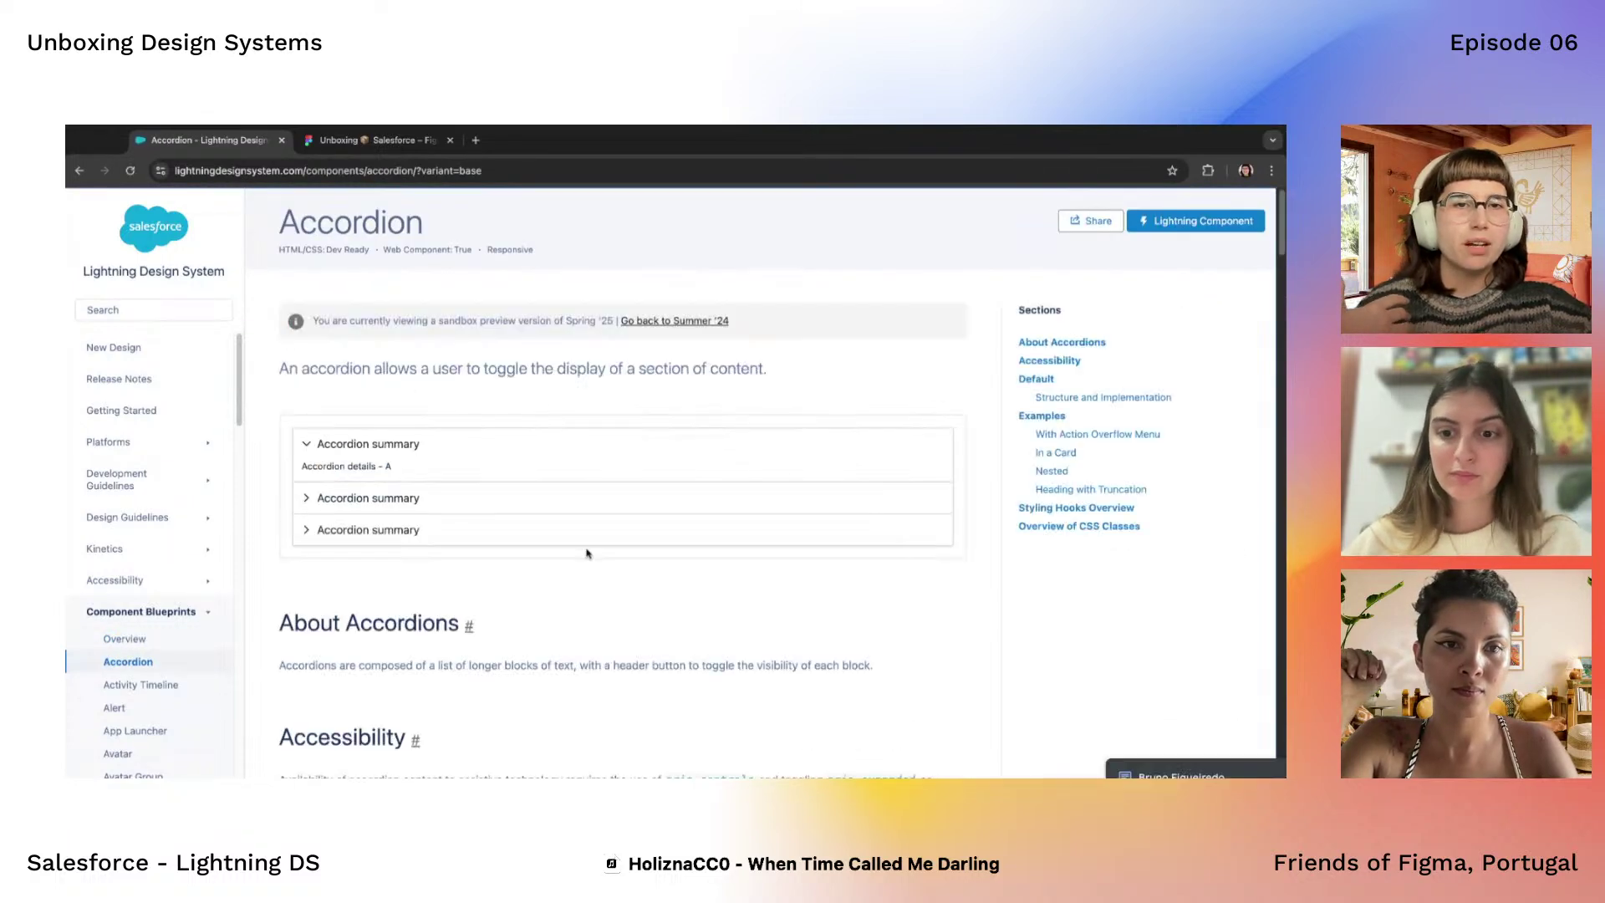
pyautogui.scroll(-10, 587, 553)
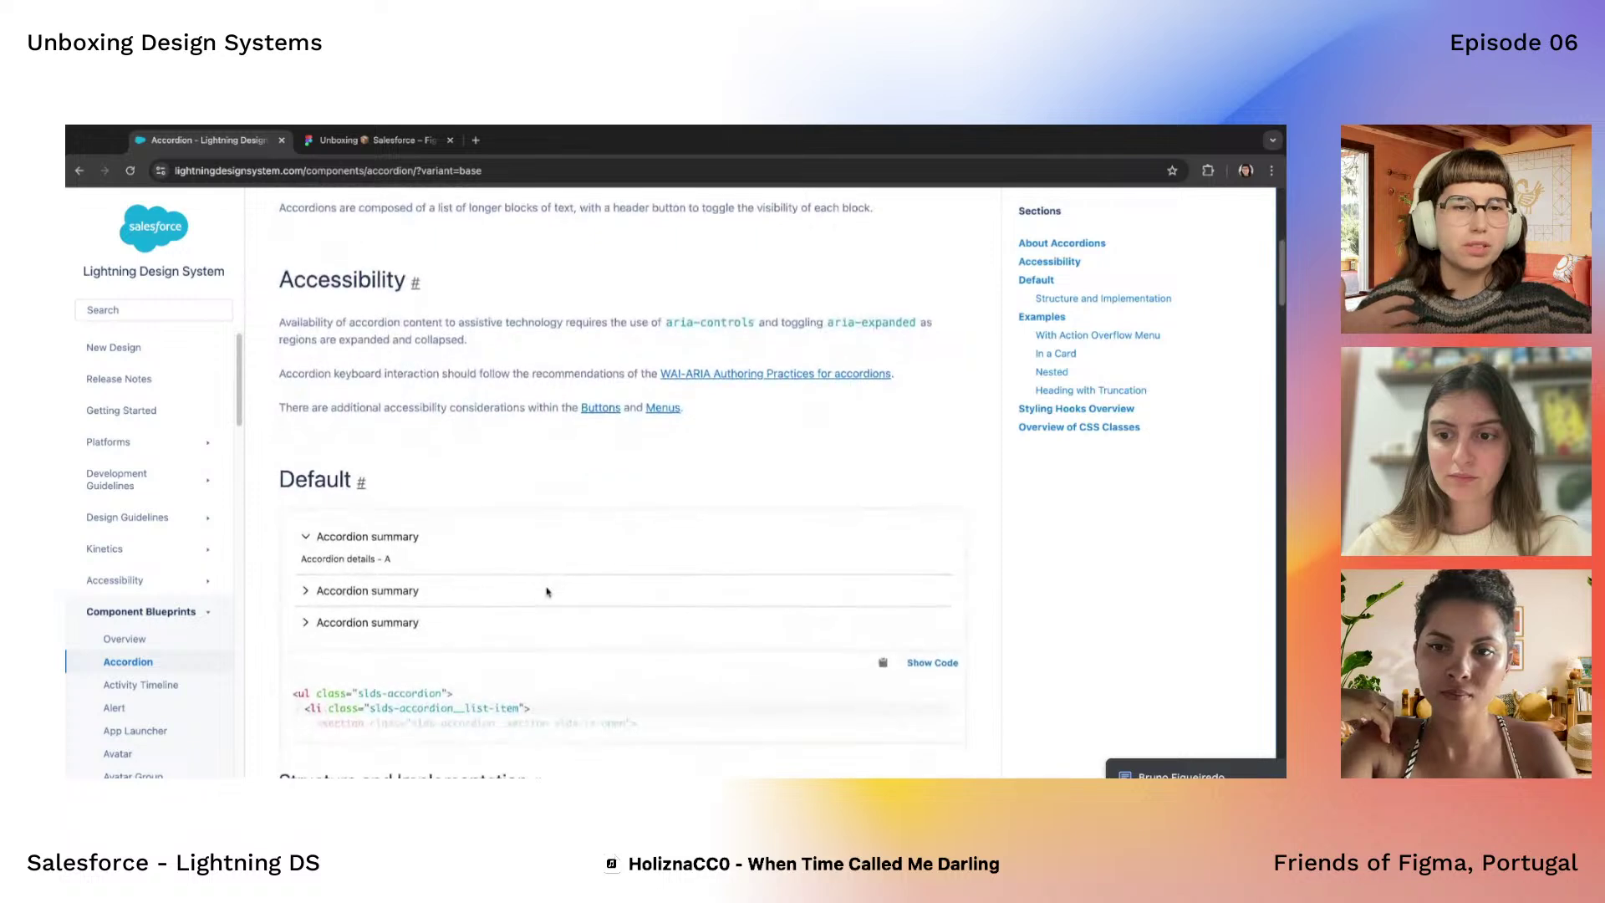
pyautogui.scroll(-10, 546, 592)
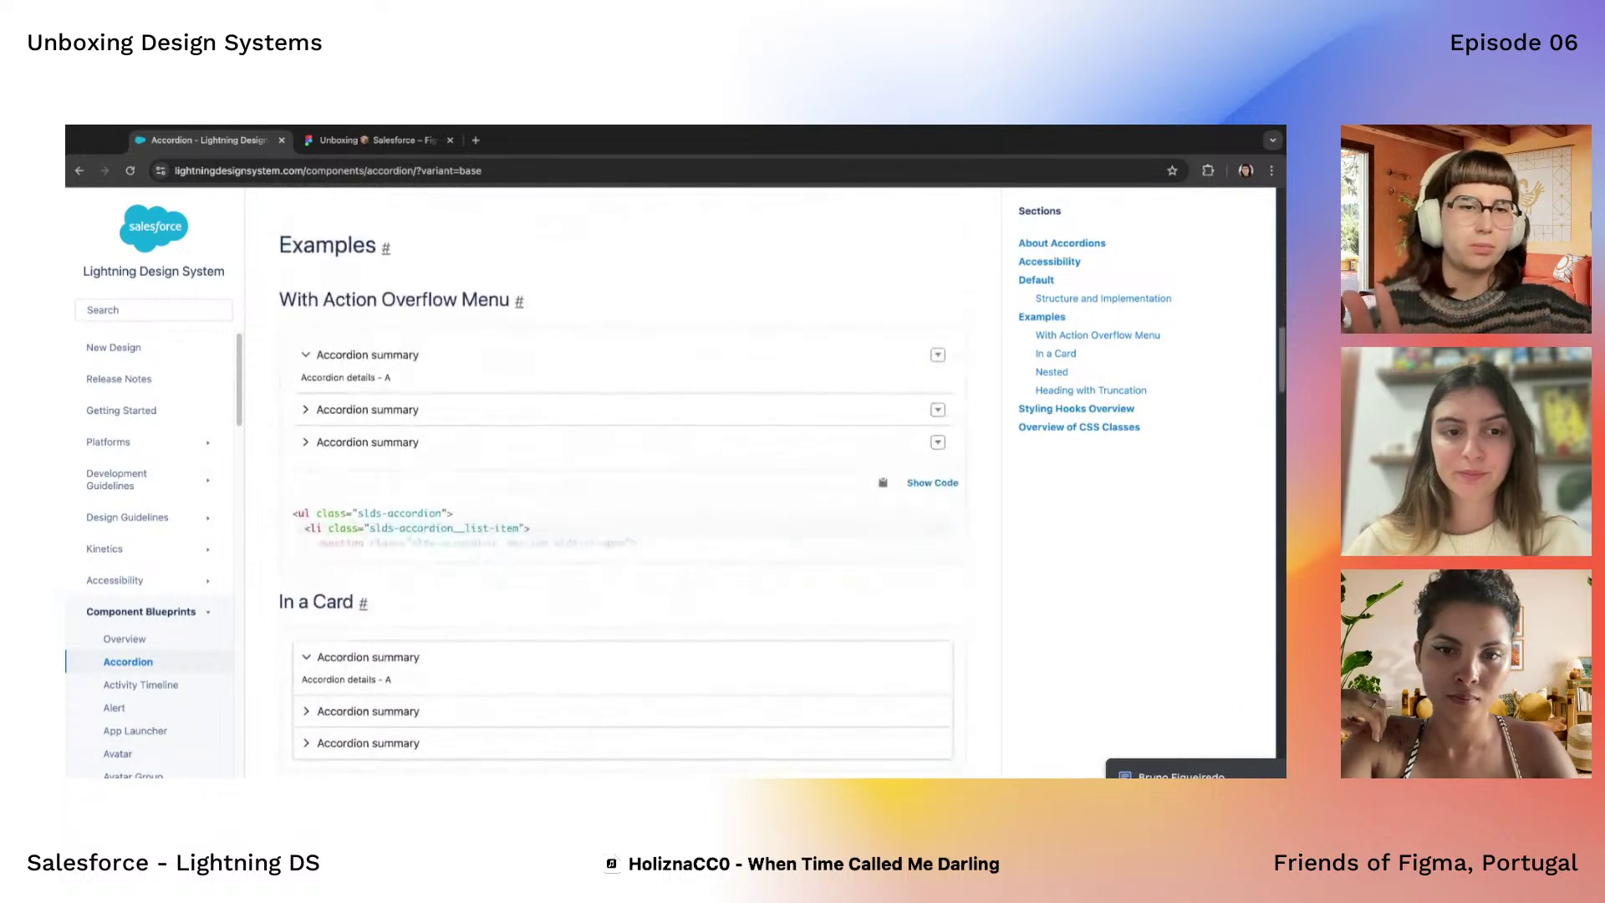
pyautogui.scroll(-3, 622, 483)
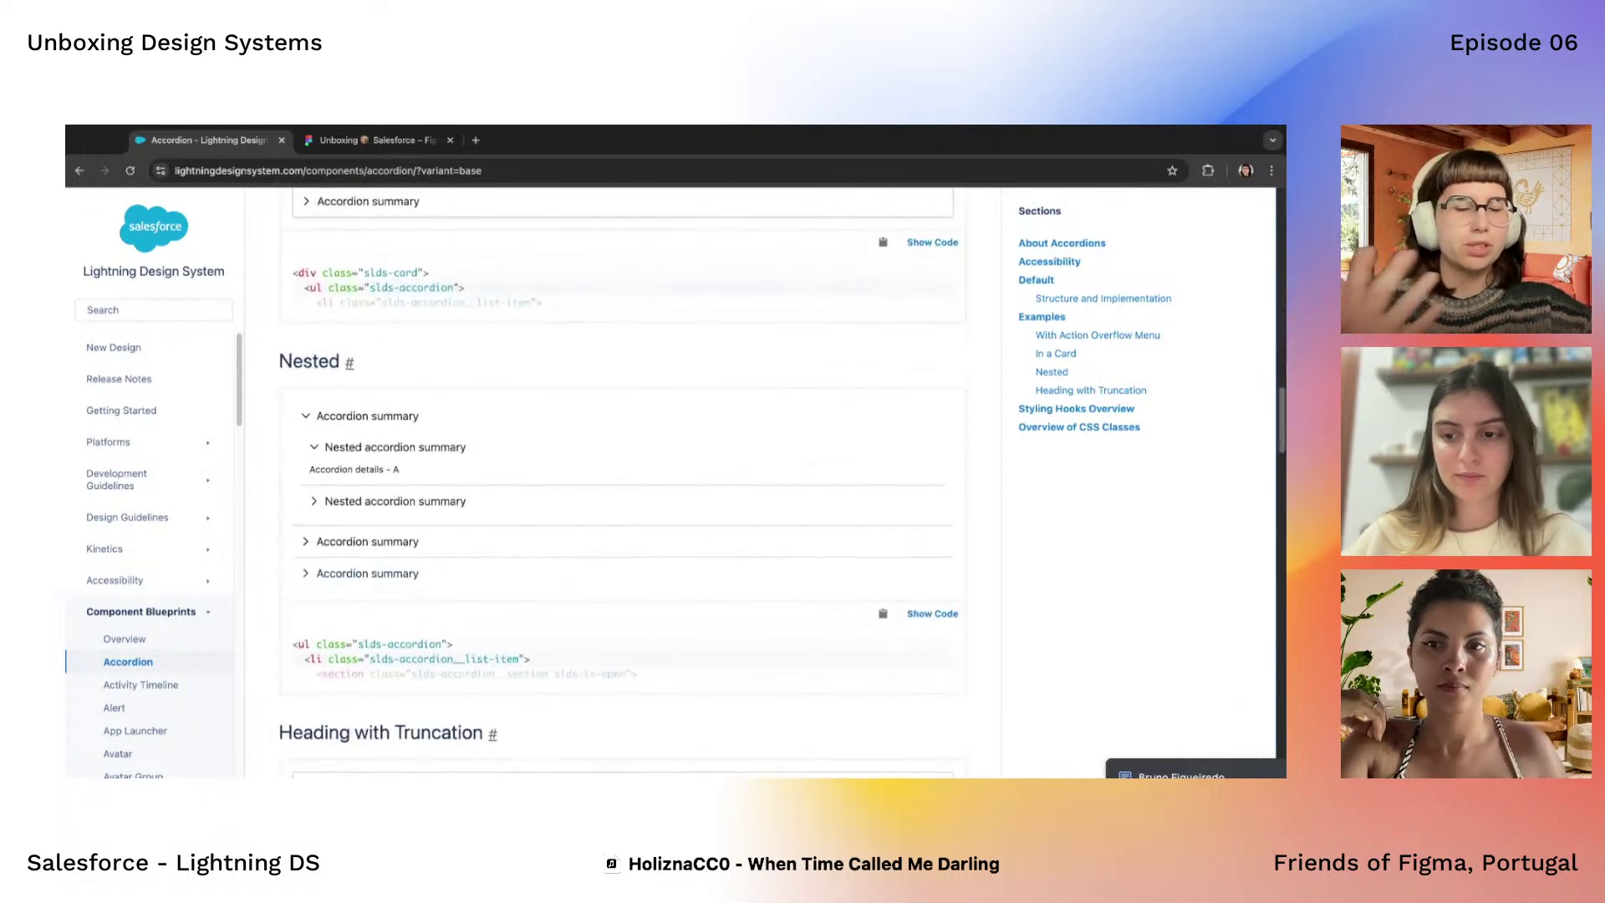
# Go back to the Accordion page's introduction and try toggling the first section of the sample accordion
pyautogui.scroll(20, 623, 483)
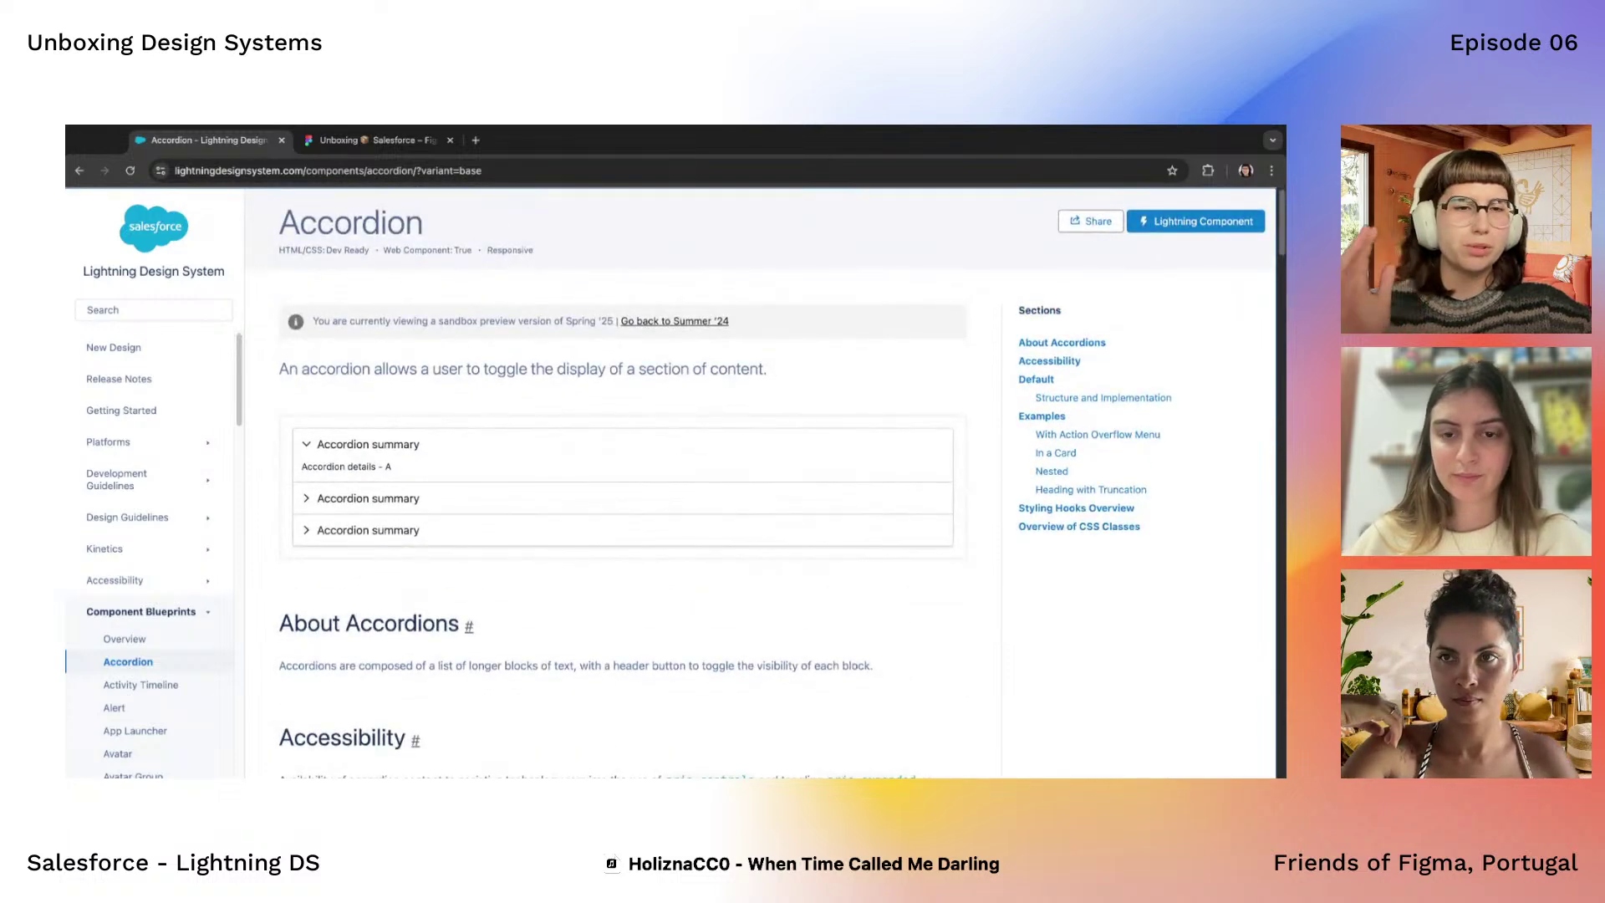
pyautogui.scroll(-10, 623, 483)
pyautogui.scroll(8, 622, 483)
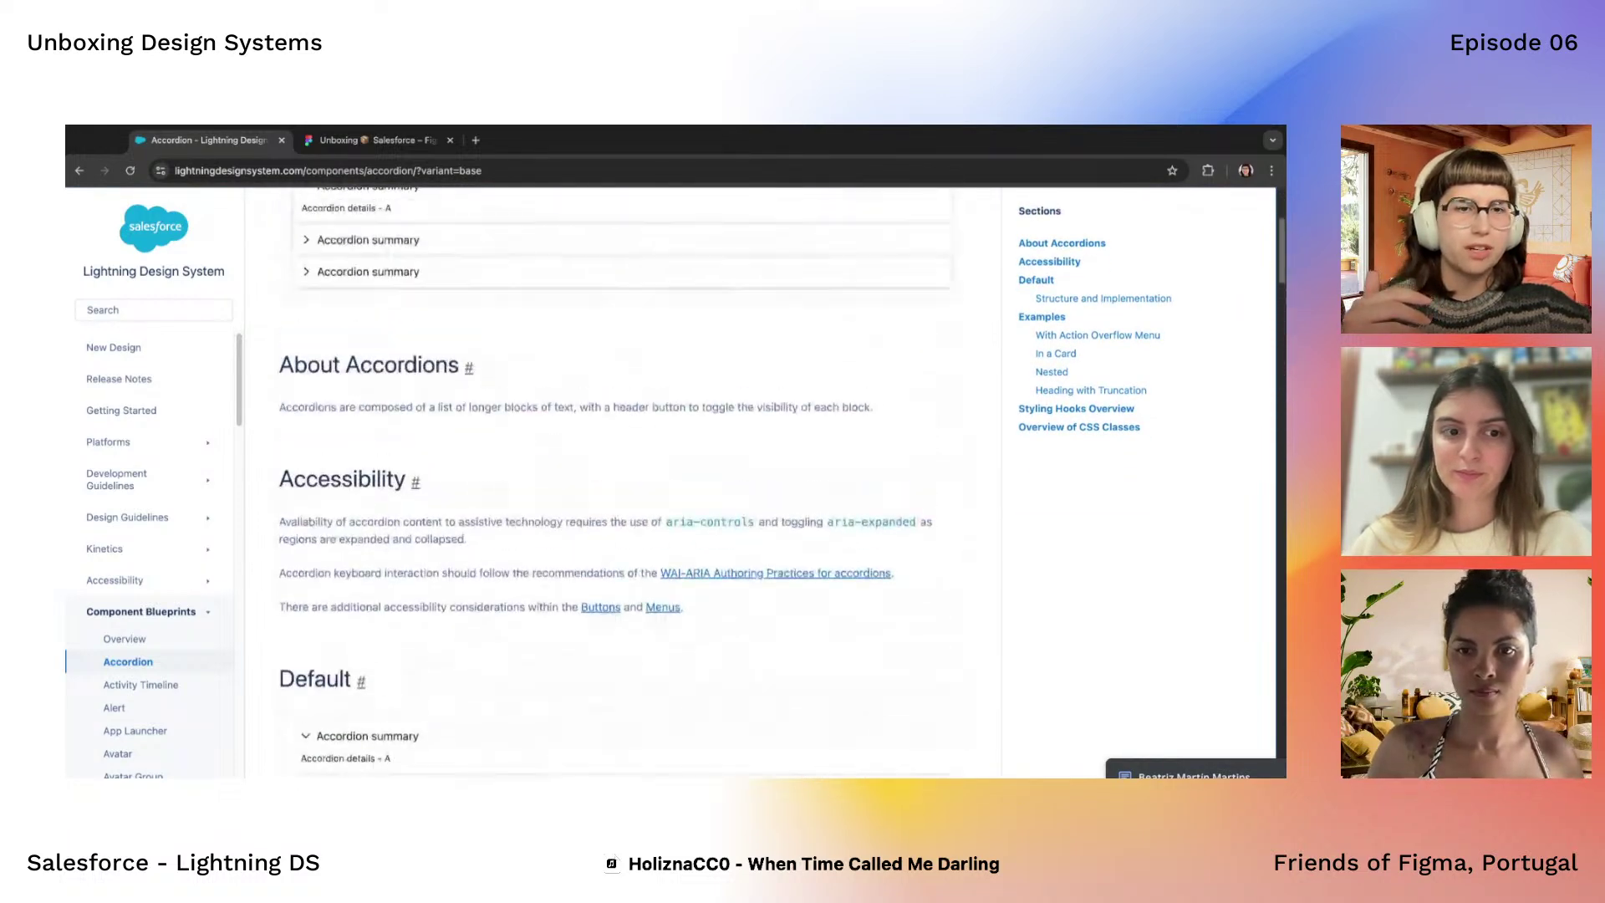
pyautogui.scroll(4, 623, 483)
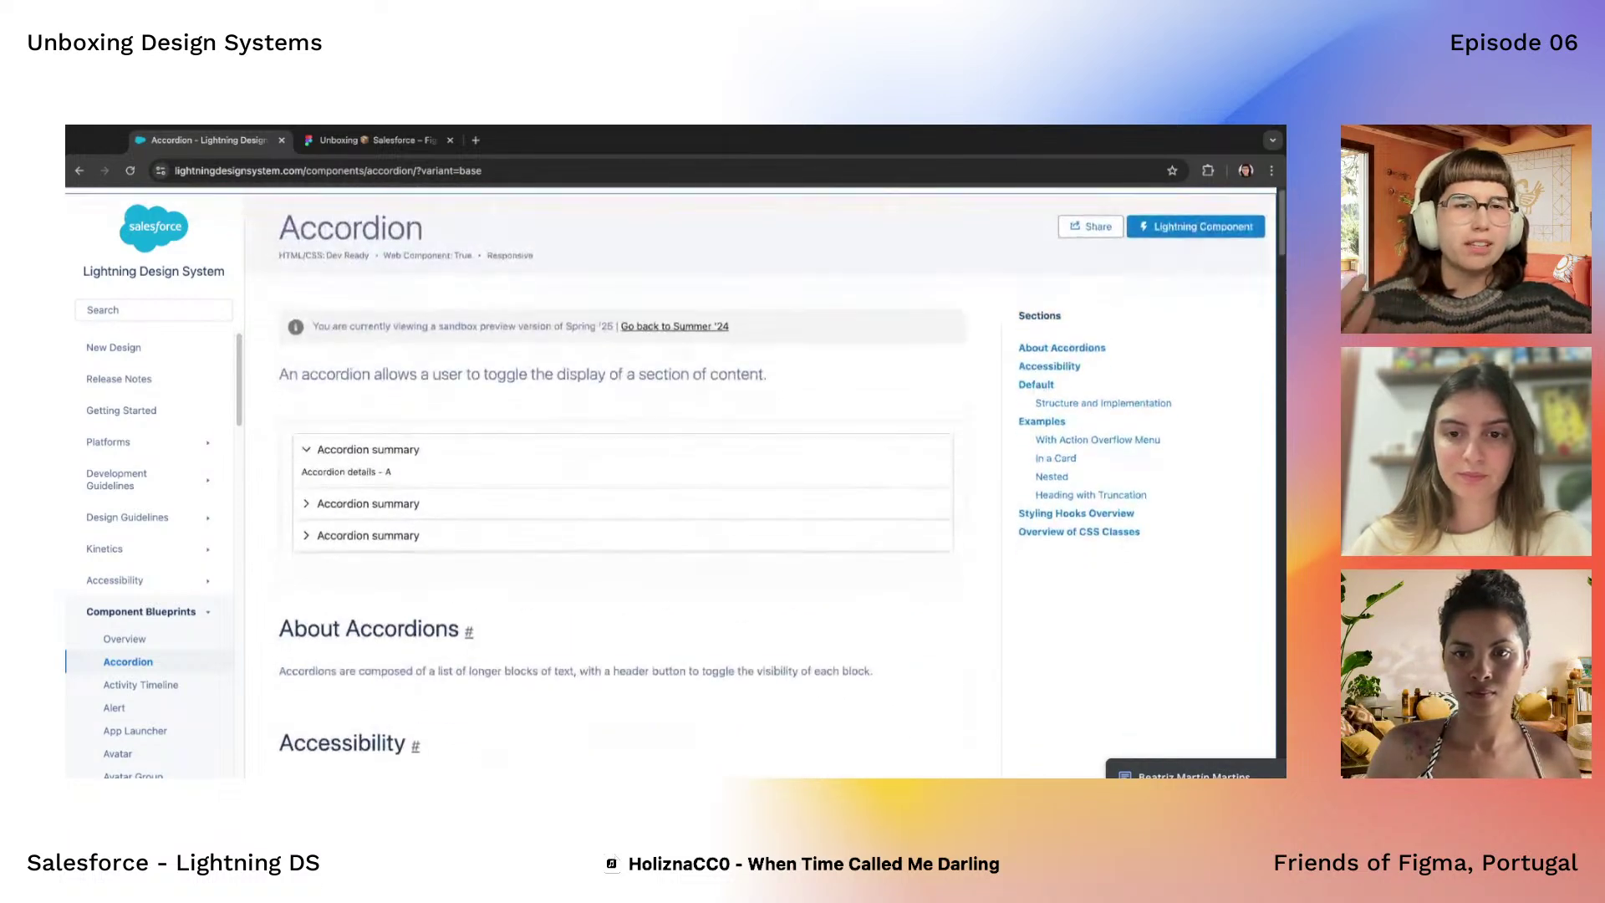
pyautogui.click(307, 446)
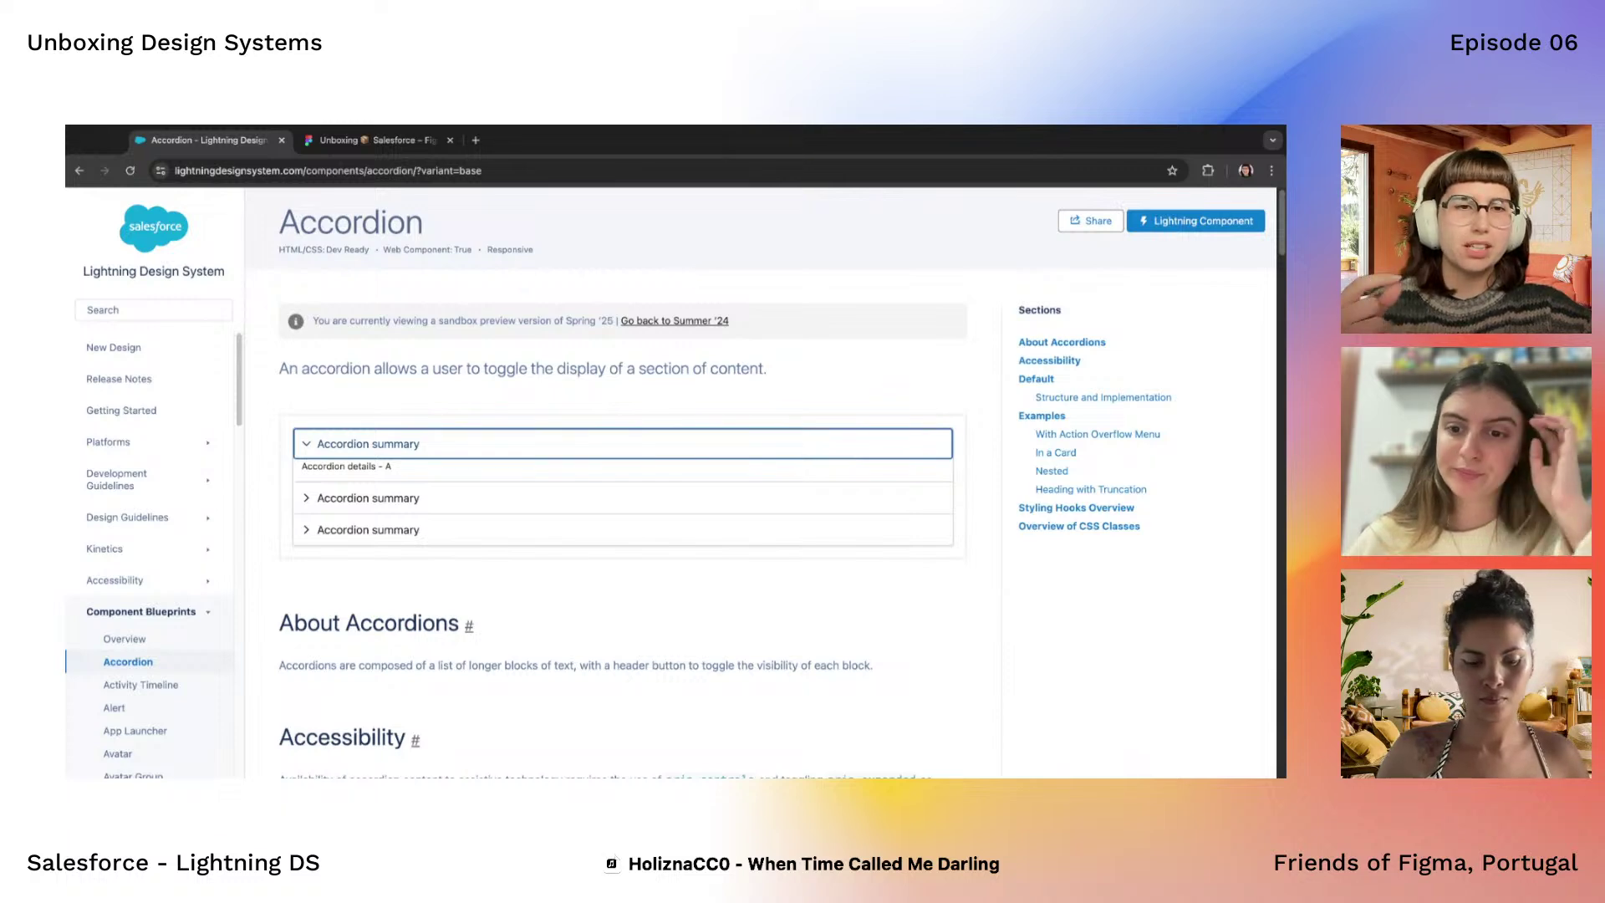
# Review the rest of the Accordion page, from Structure and Implementation through Styling Hooks and CSS classes to the version history
pyautogui.scroll(-10, 520, 602)
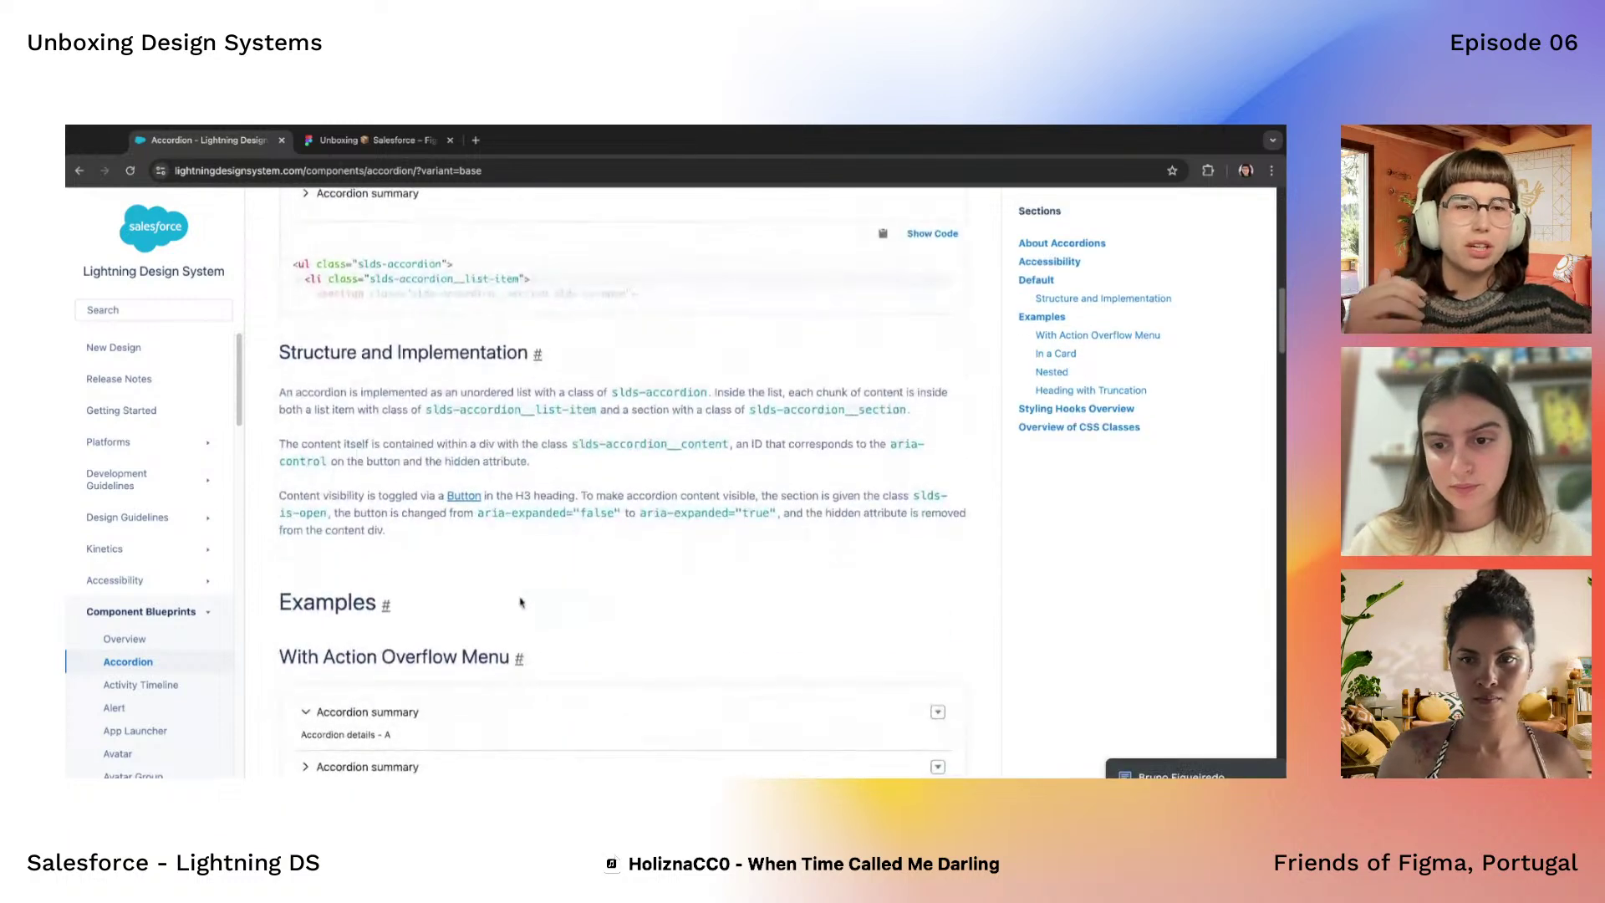
pyautogui.scroll(-15, 520, 601)
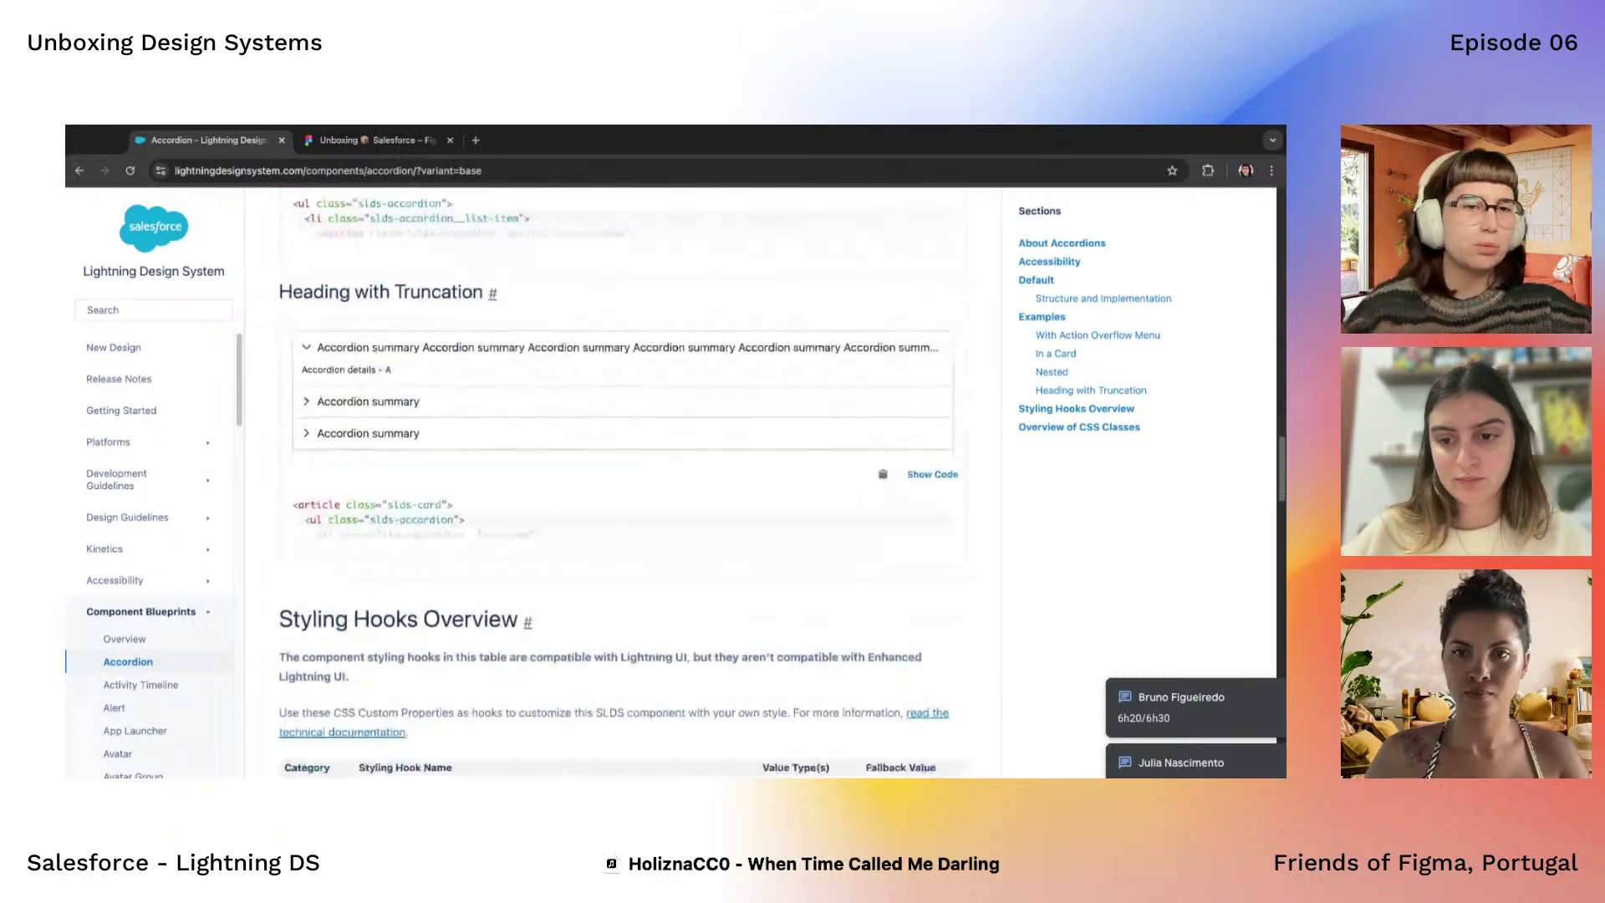
pyautogui.scroll(-20, 619, 484)
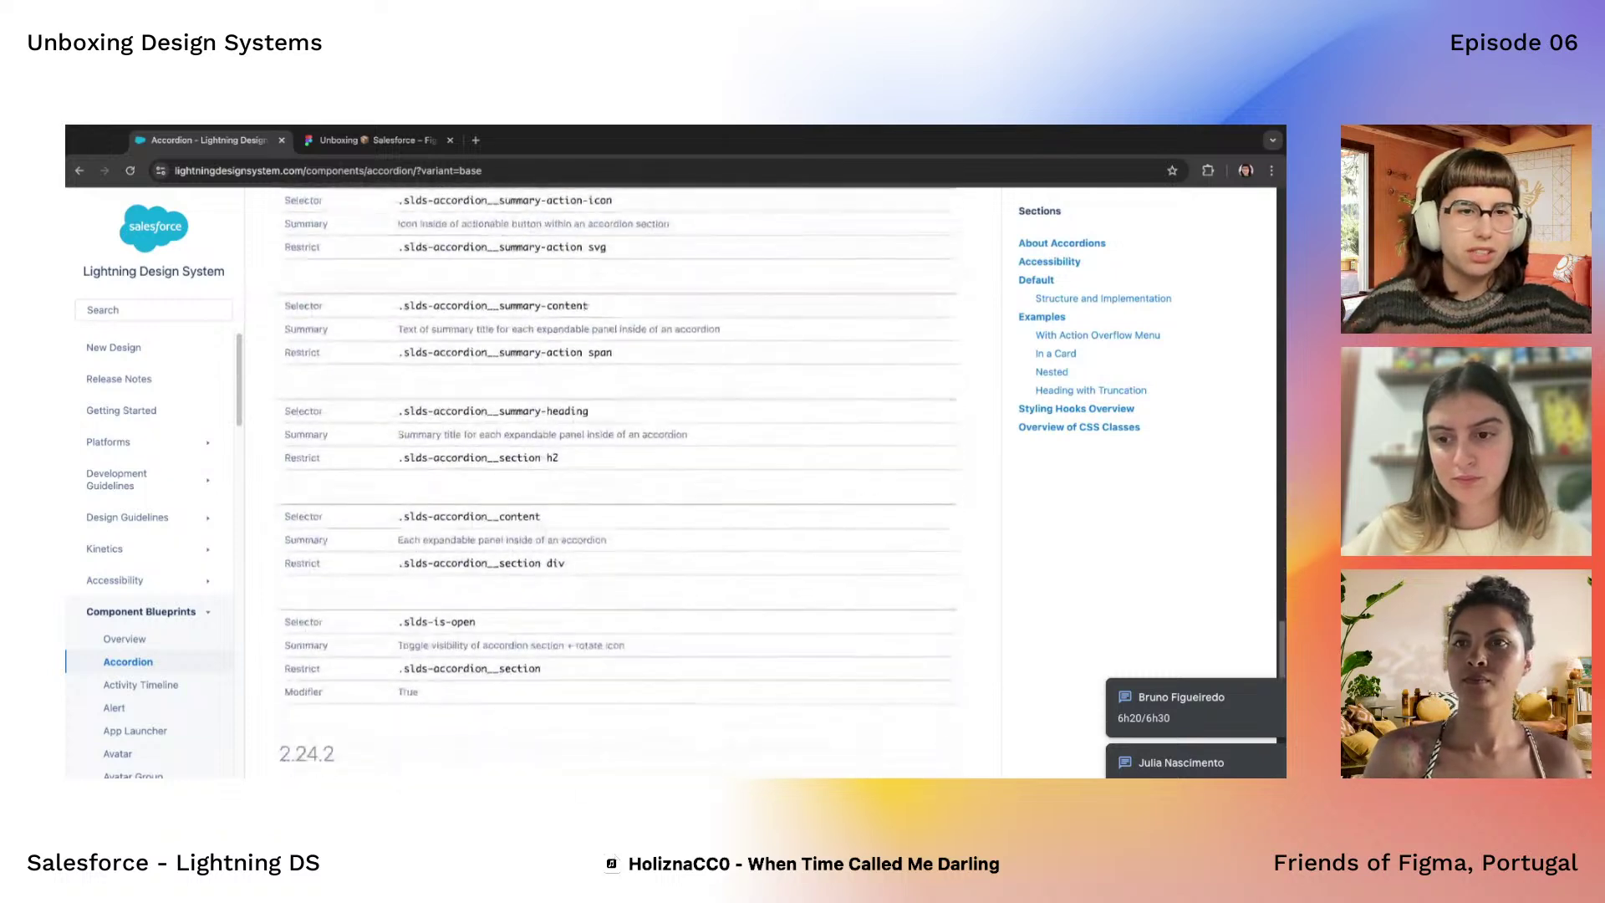
pyautogui.scroll(-20, 619, 484)
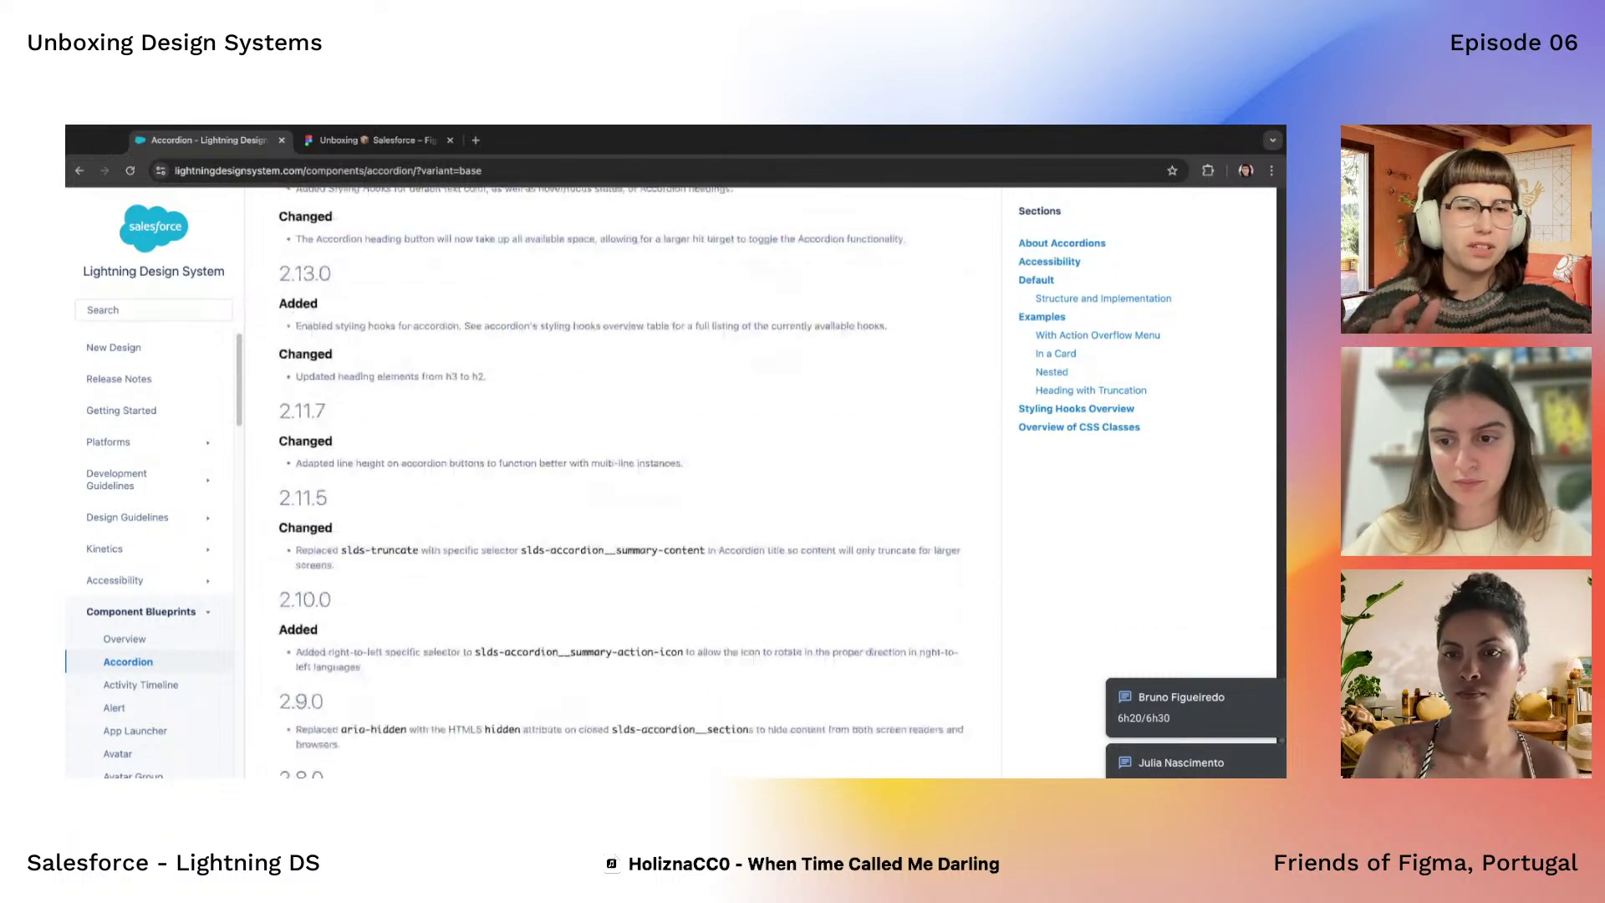
# Finish the Accordion version history and go back over the CSS classes overview to the Styling Hooks Overview table
pyautogui.scroll(-2, 620, 484)
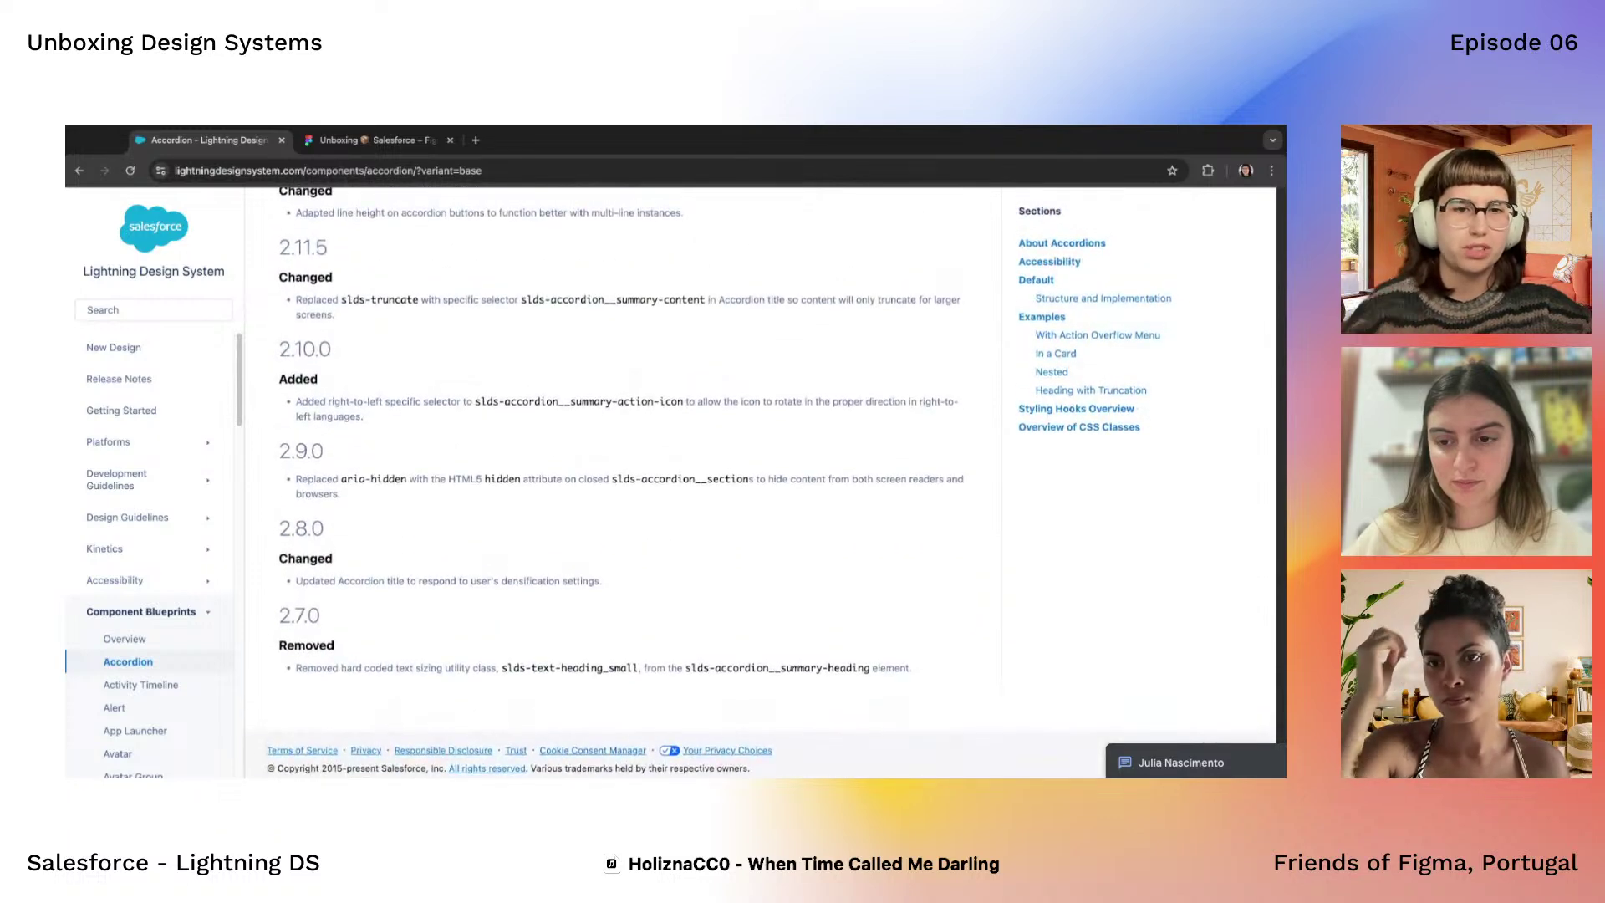
pyautogui.scroll(15, 619, 484)
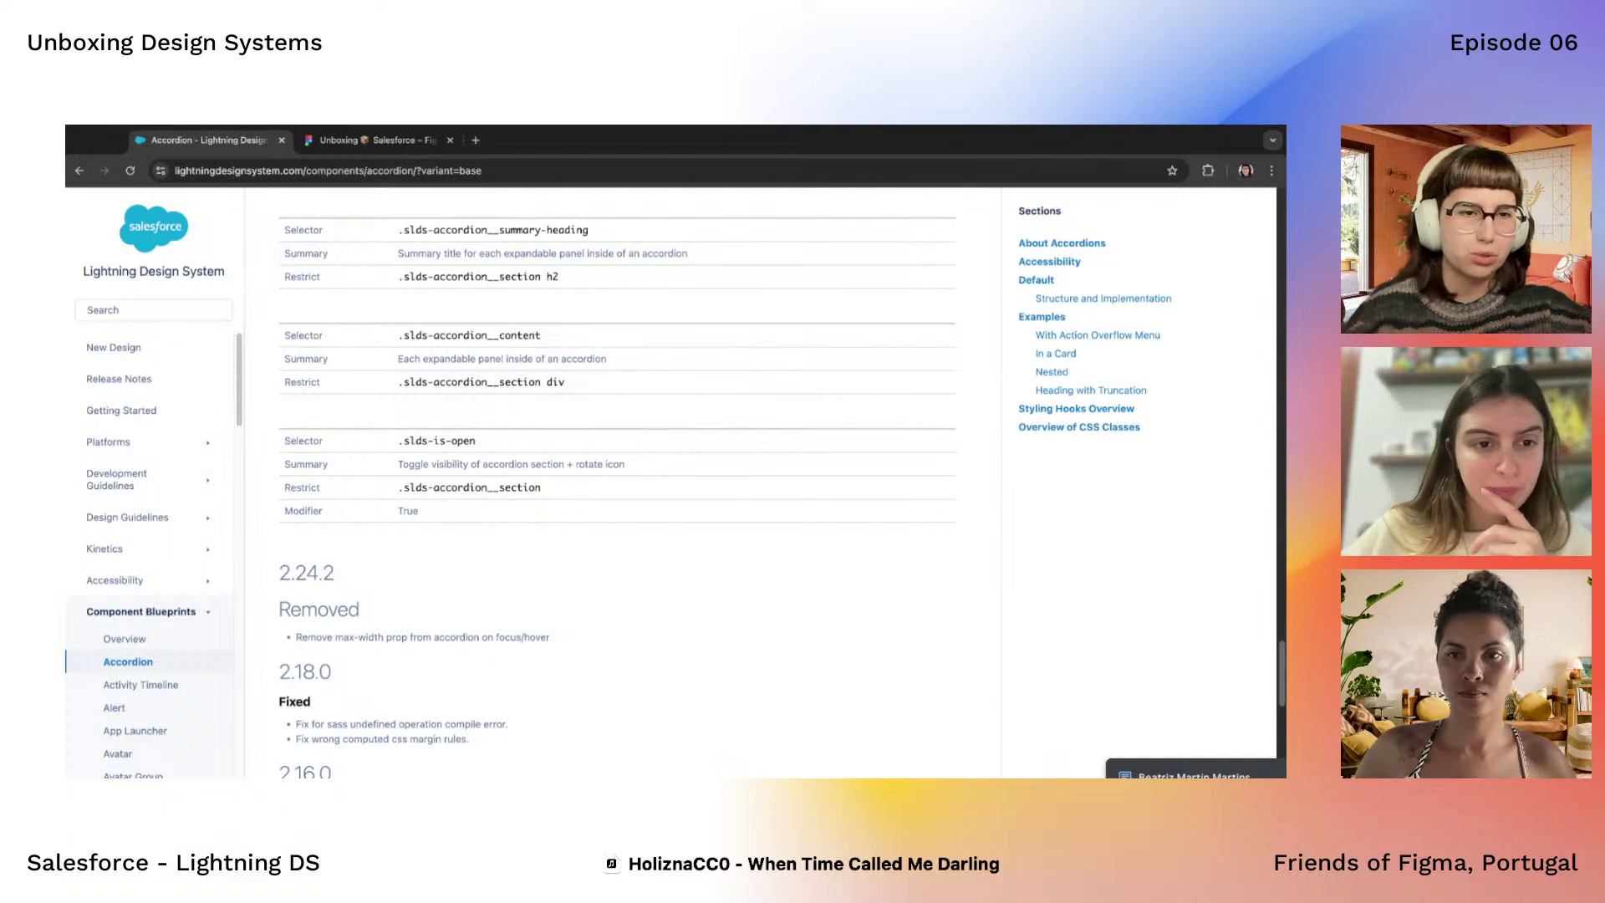
pyautogui.scroll(-4, 620, 484)
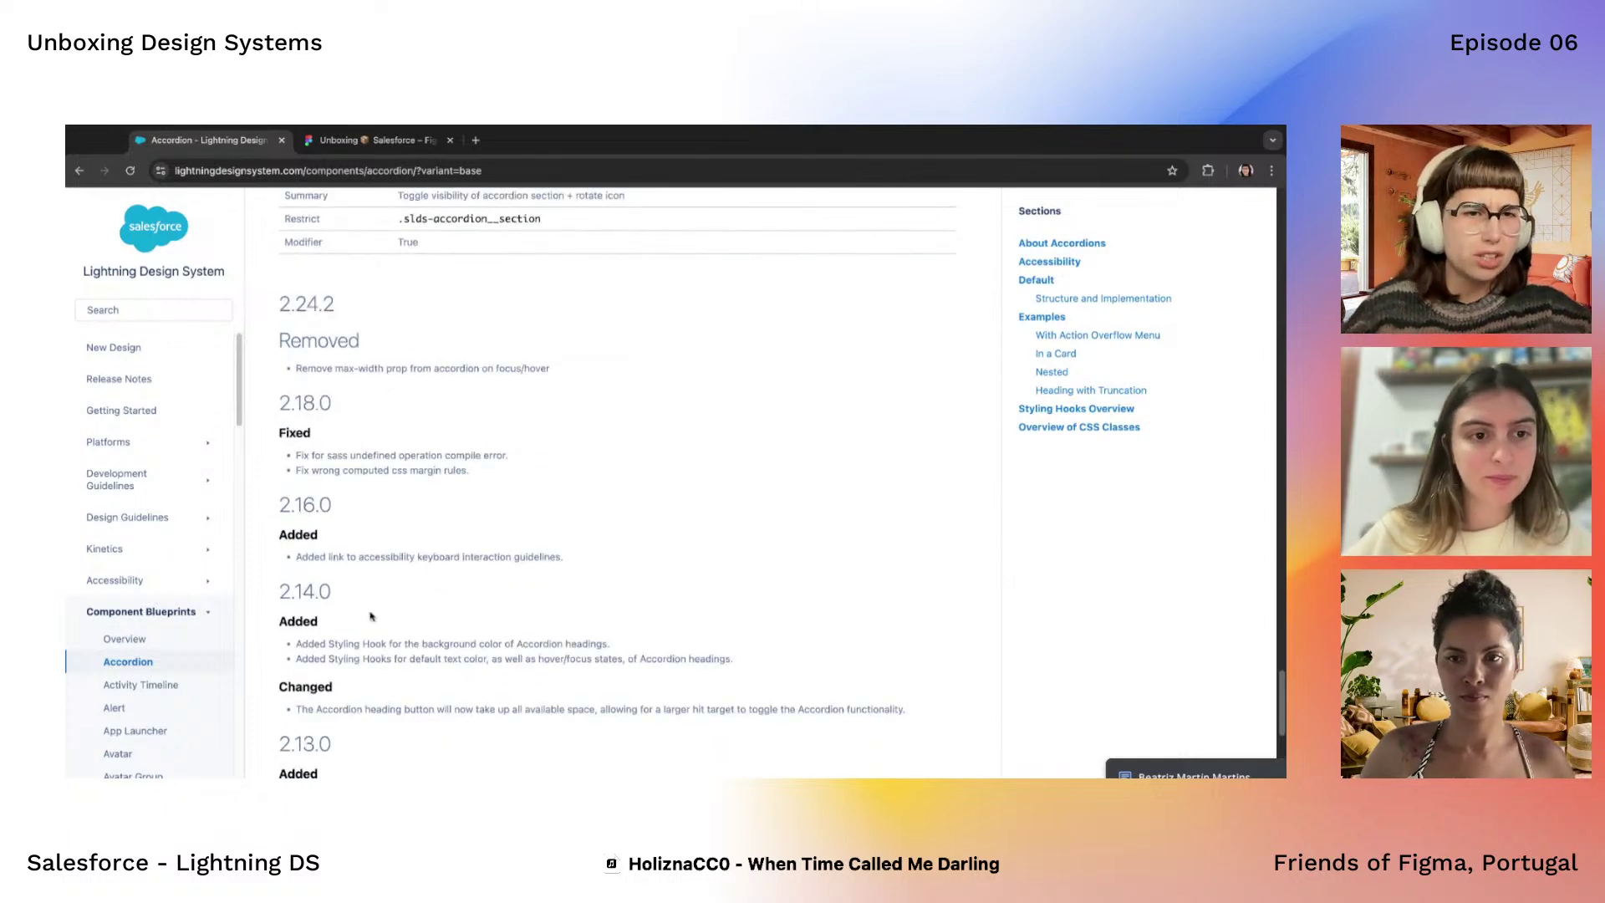
pyautogui.scroll(3, 415, 487)
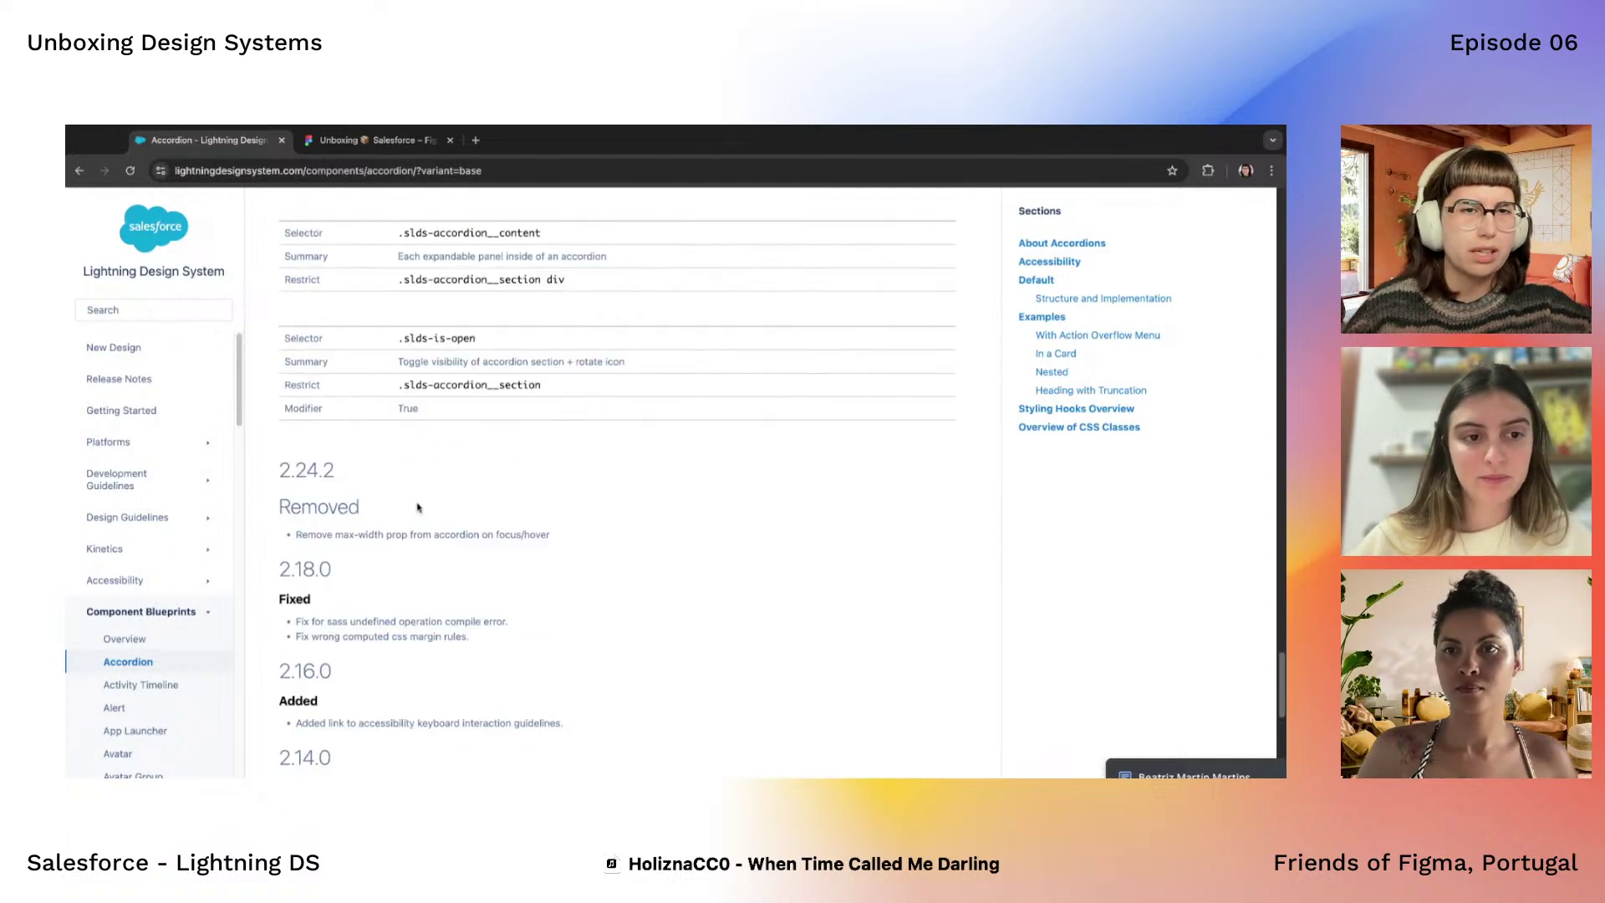
pyautogui.scroll(12, 459, 493)
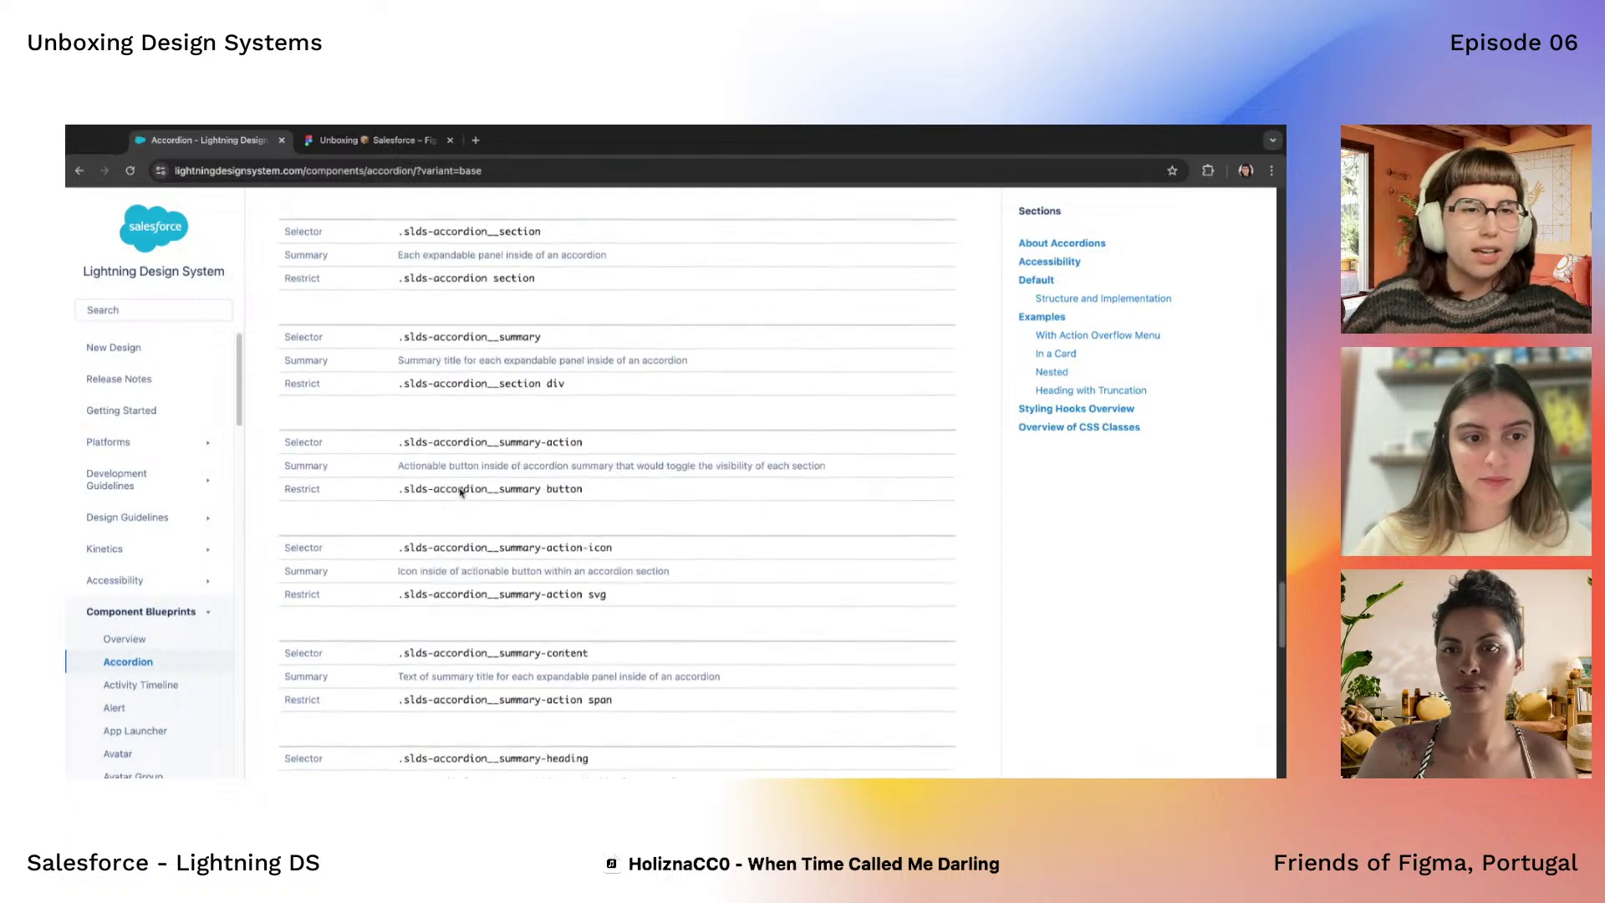
pyautogui.scroll(2, 375, 480)
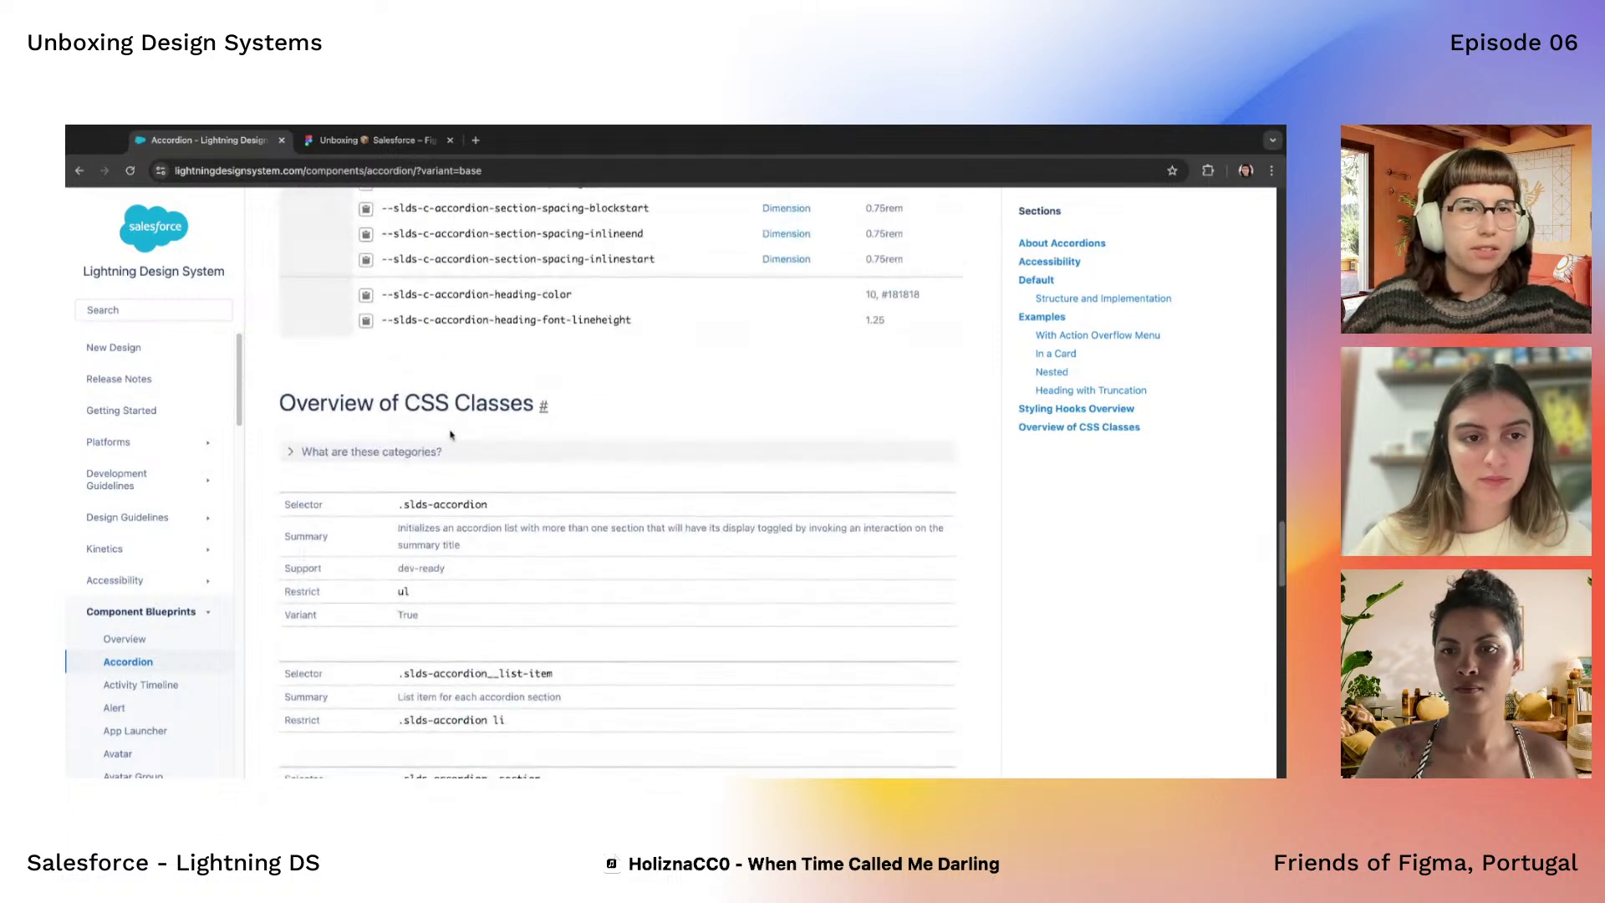
pyautogui.scroll(11, 459, 629)
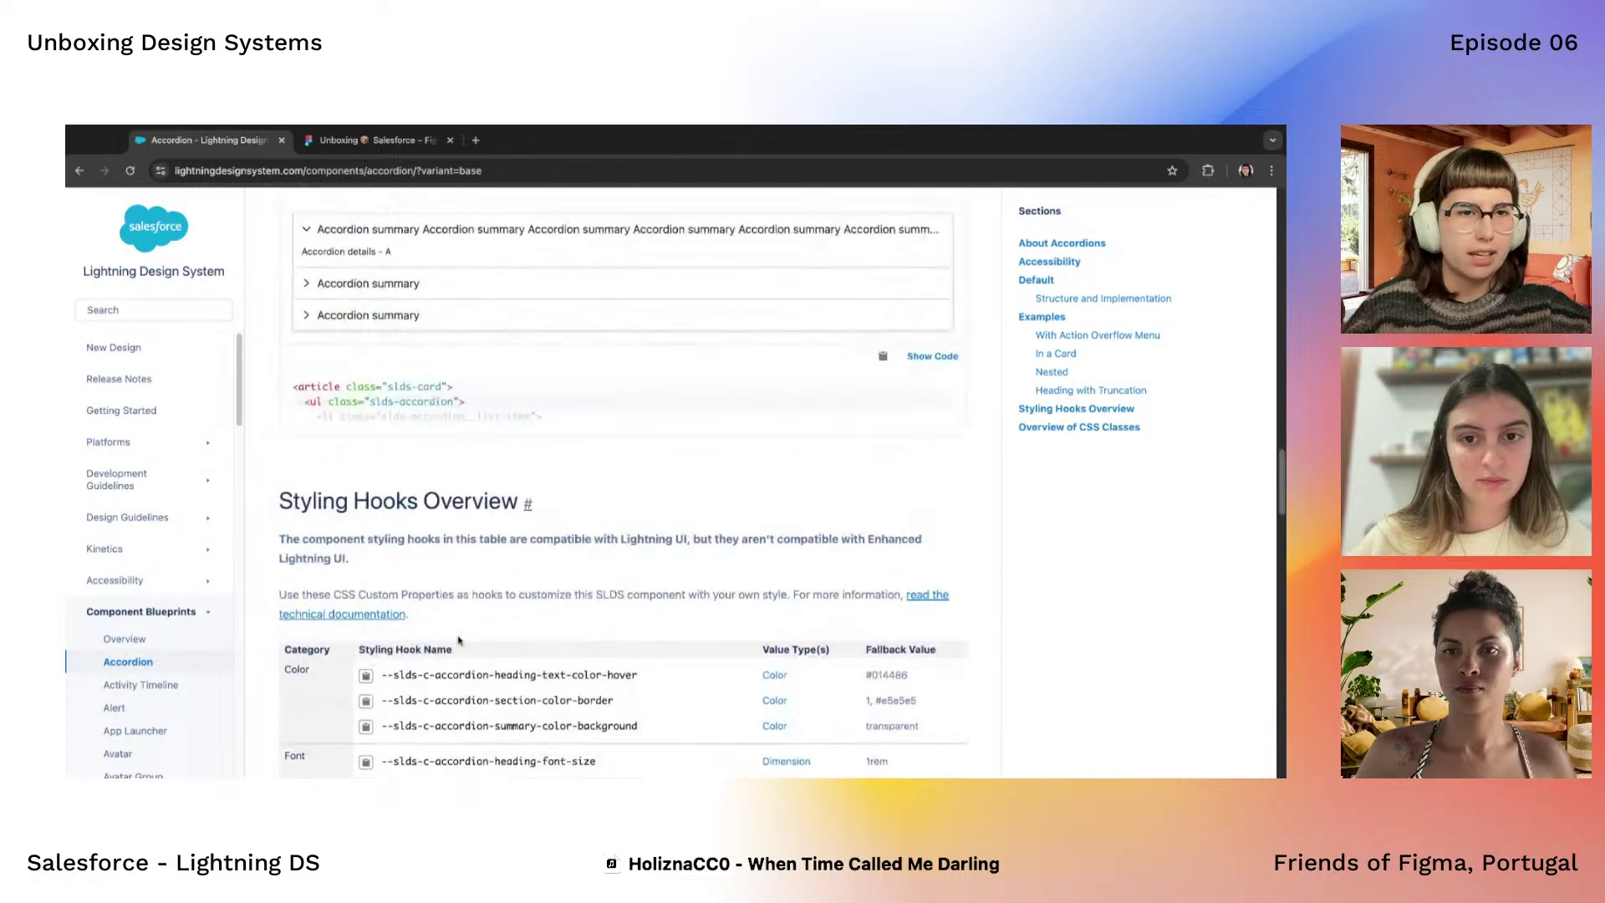
pyautogui.scroll(-4, 482, 623)
pyautogui.scroll(-2, 482, 623)
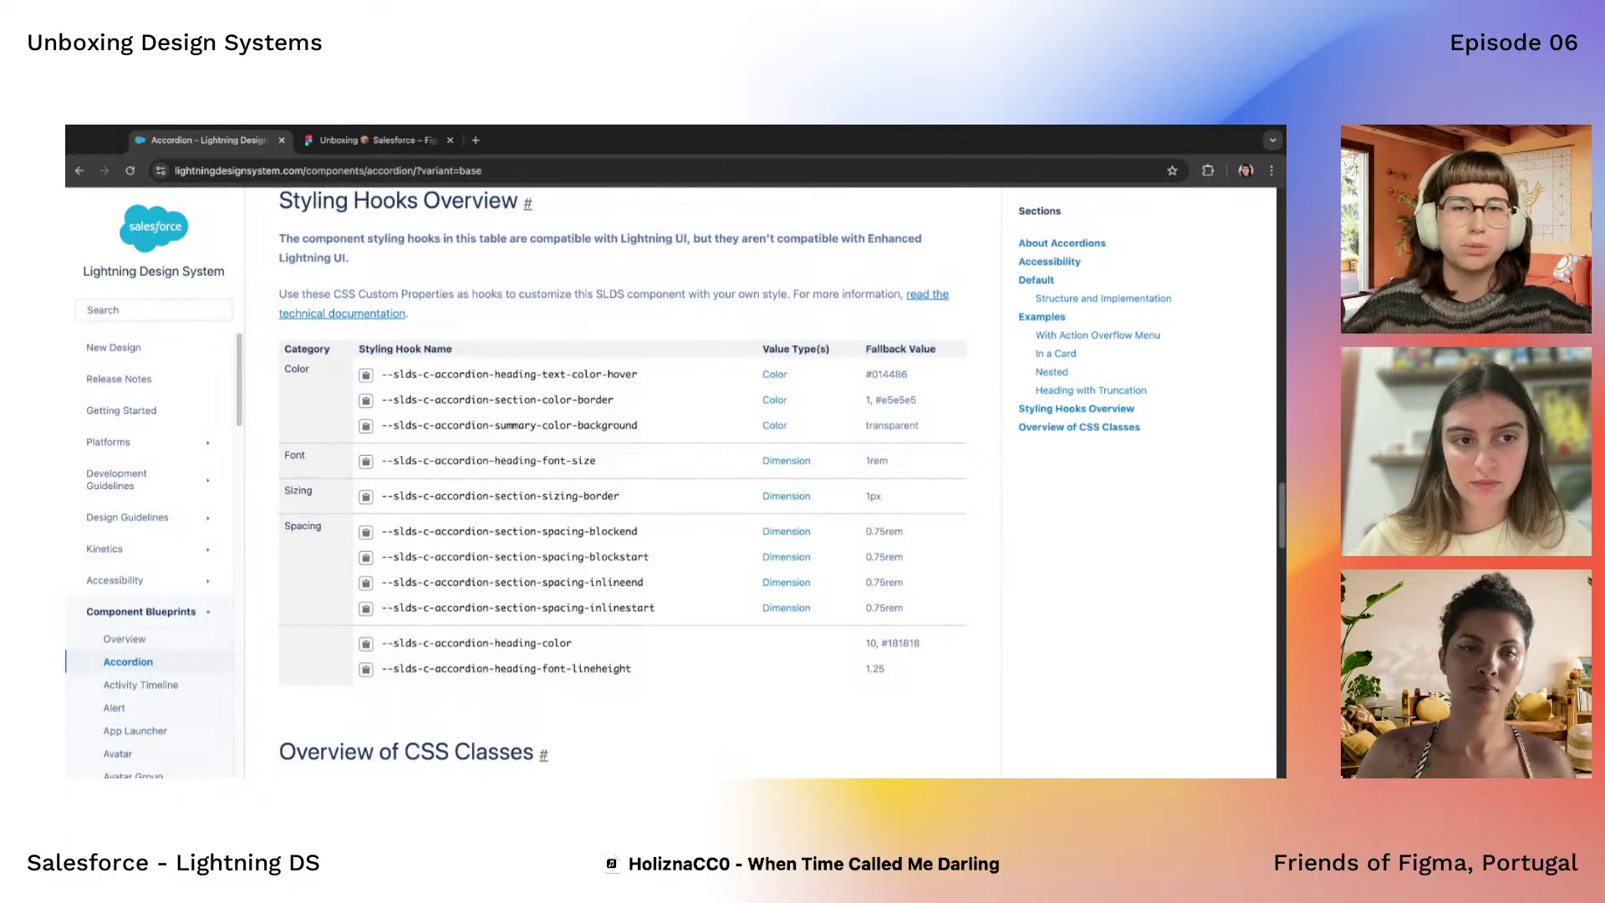
# Review the Accordion examples from Heading with Truncation back to With Action Overflow Menu, and toggle the first section of that example
pyautogui.scroll(5, 623, 485)
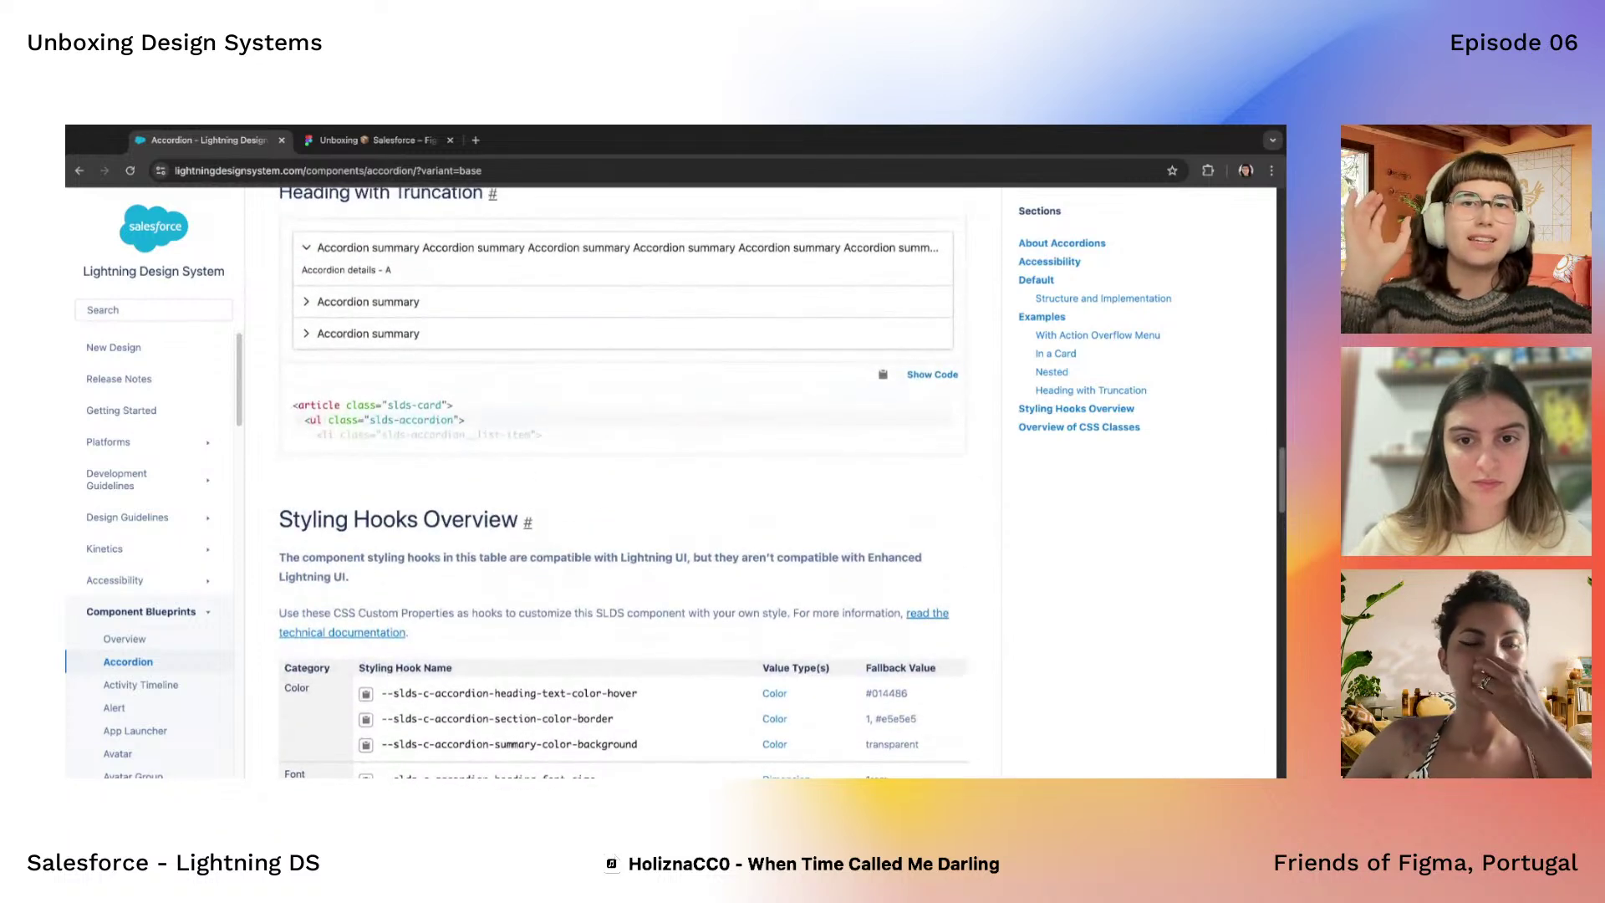
pyautogui.scroll(5, 623, 483)
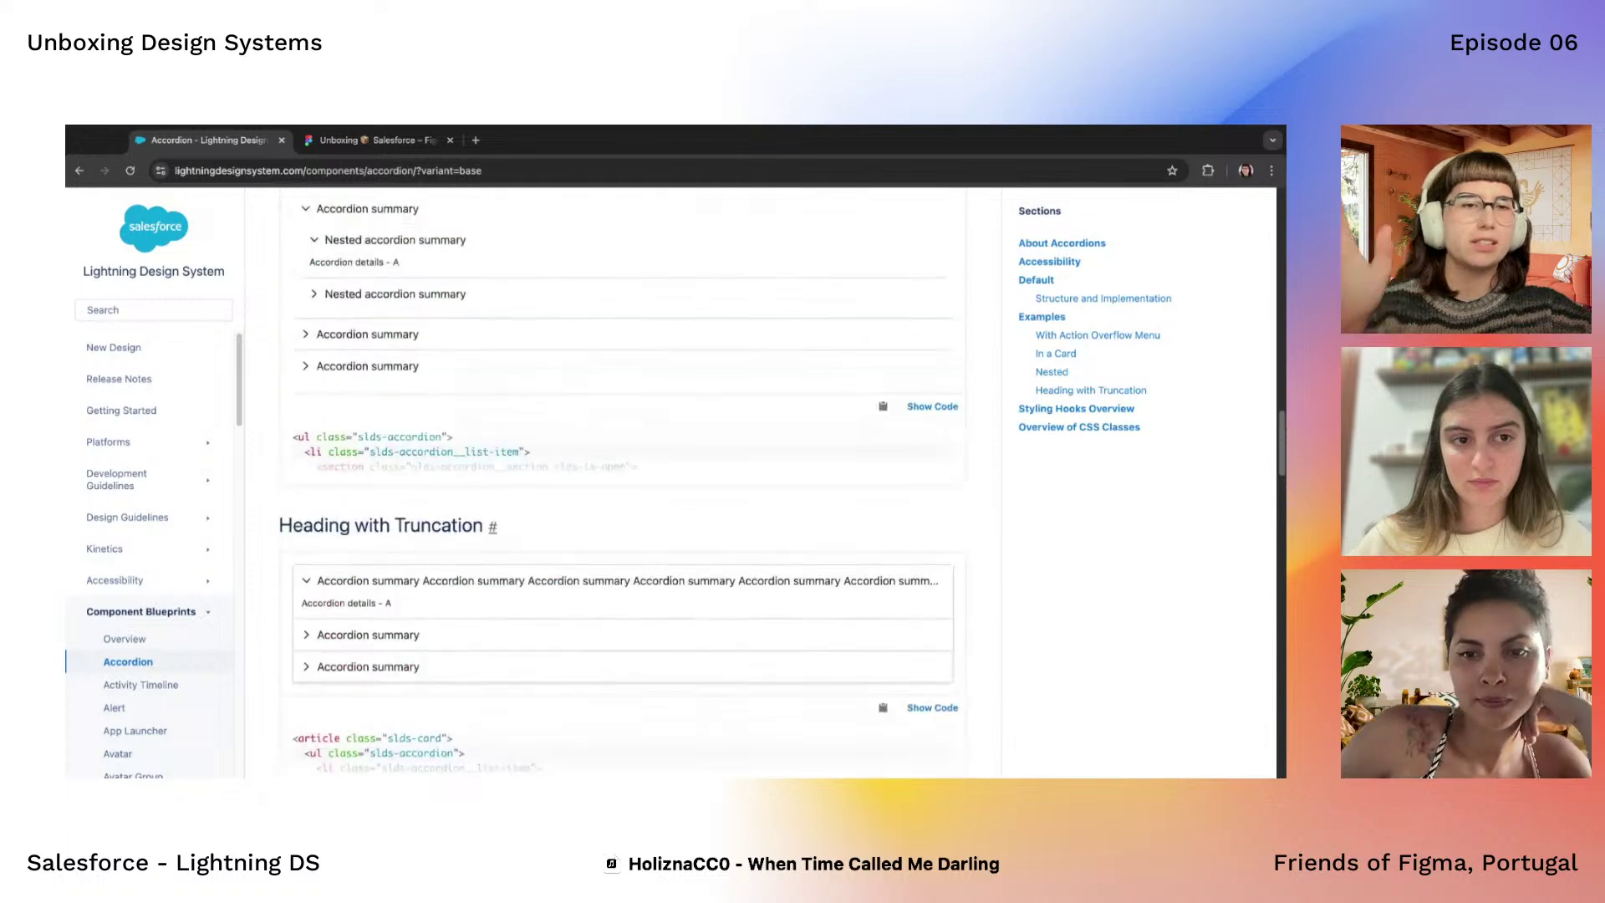
pyautogui.scroll(4, 623, 485)
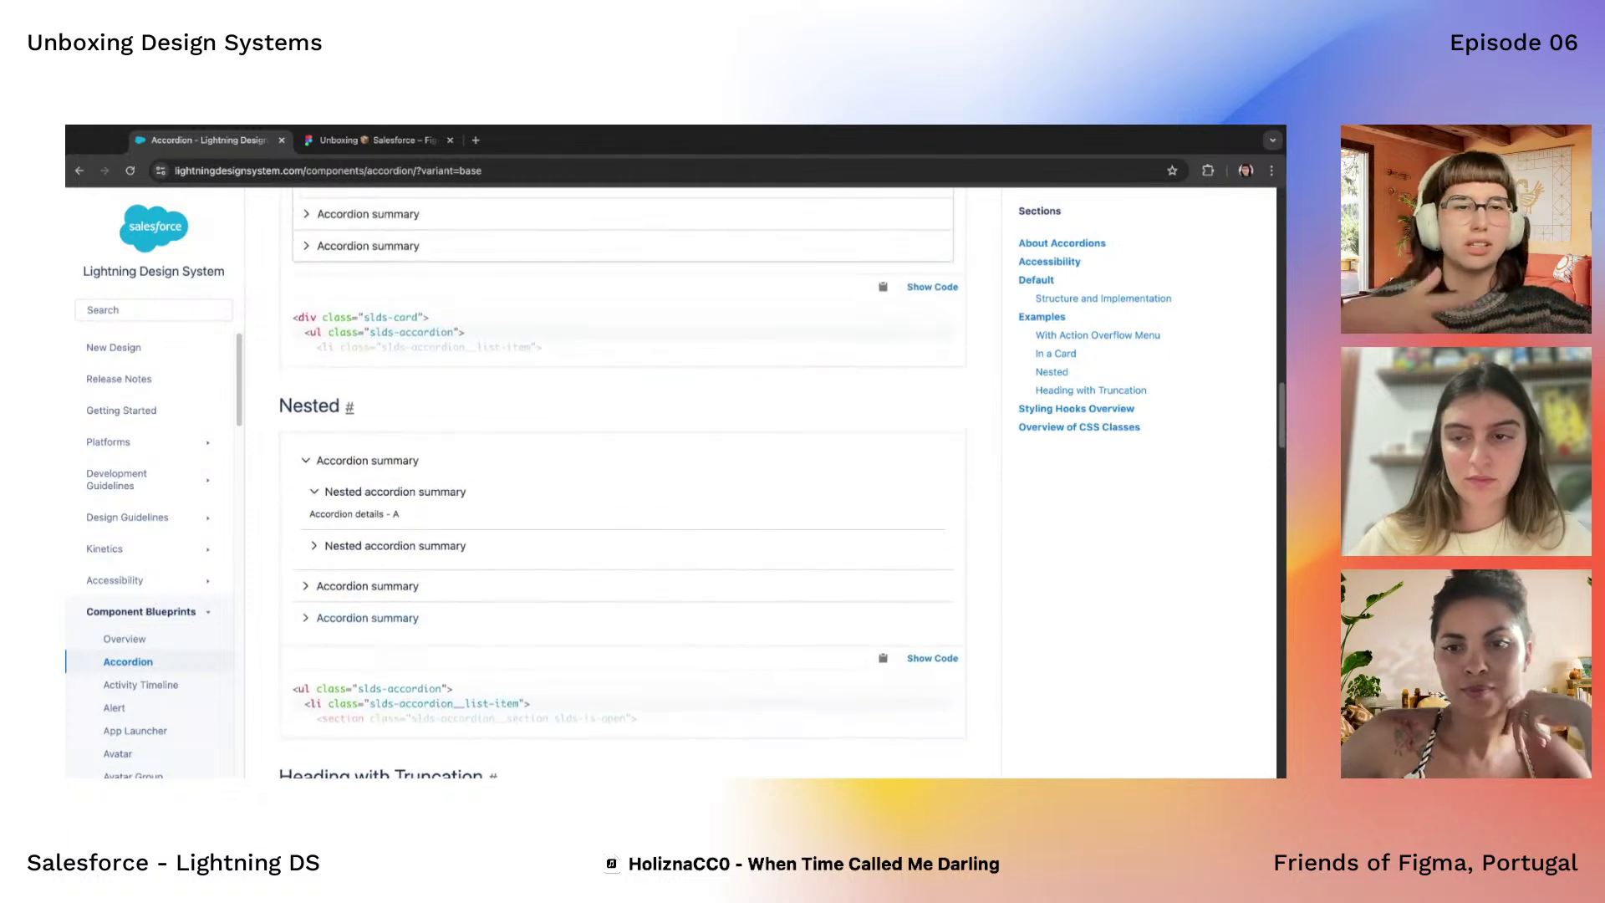
pyautogui.scroll(10, 623, 482)
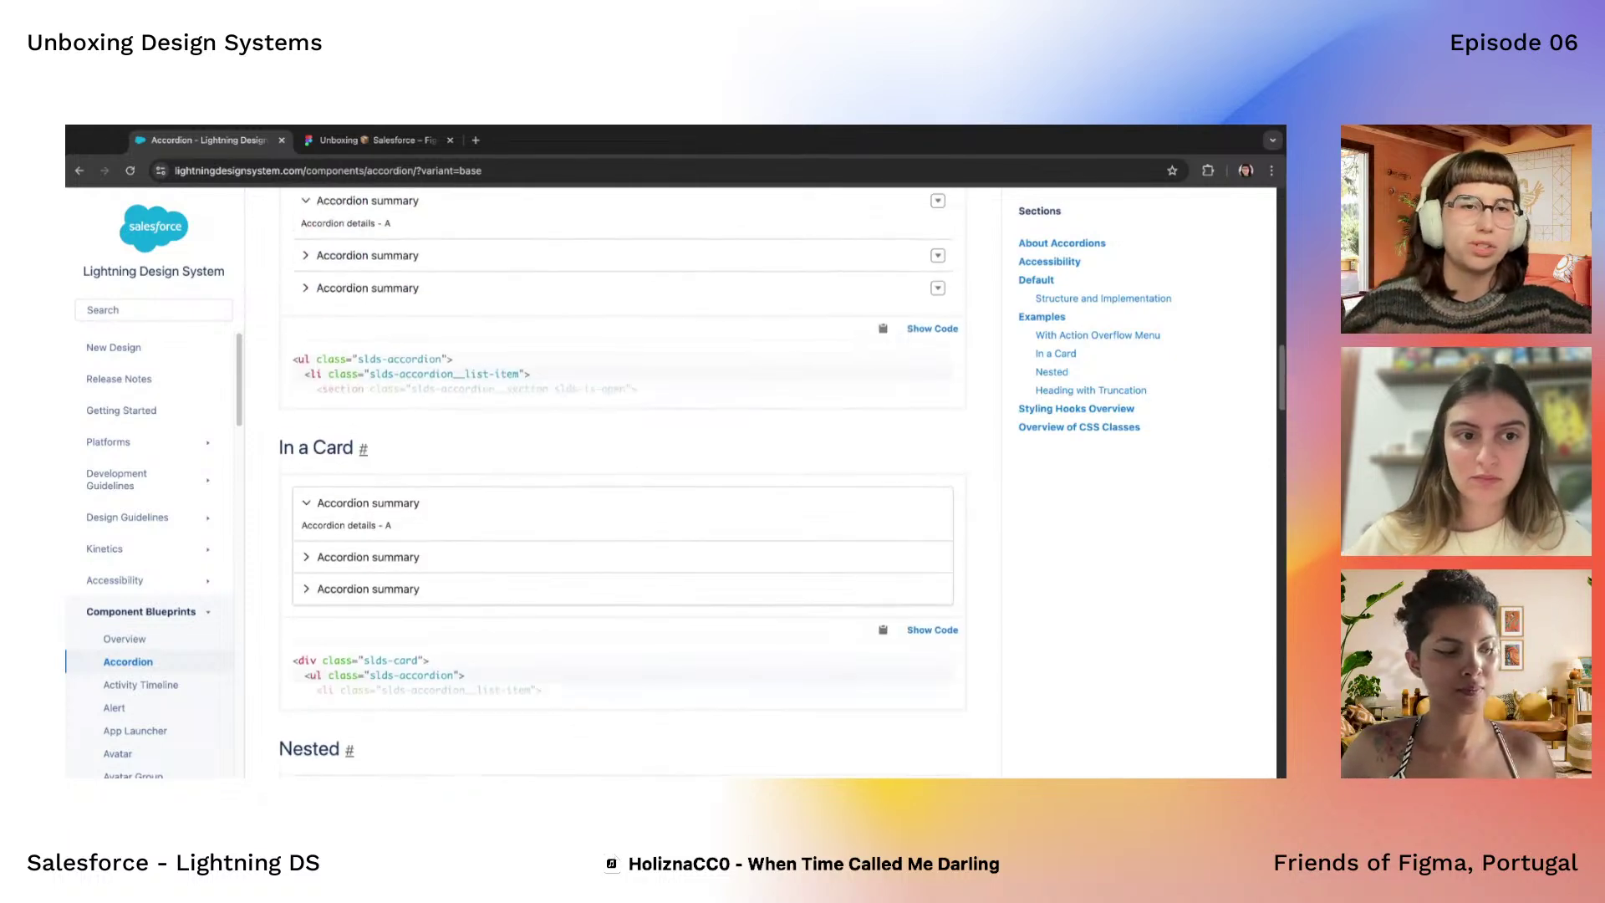
pyautogui.scroll(-2, 710, 505)
pyautogui.click(711, 505)
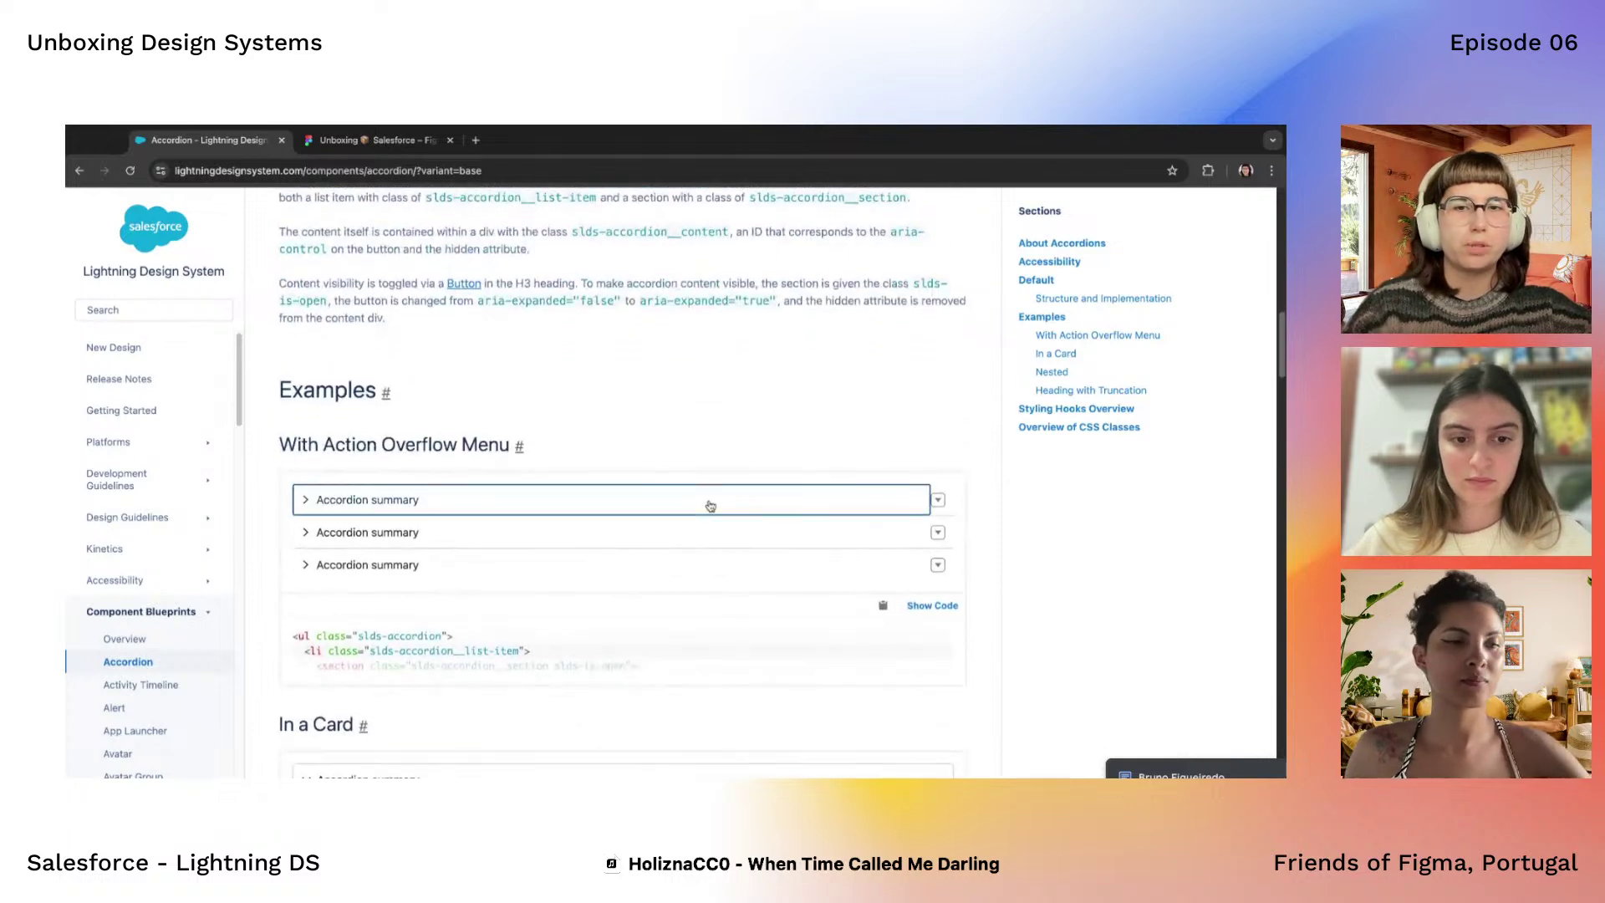
pyautogui.click(711, 505)
# Return to the Accordion page's introduction and collapse the first section of the sample accordion
pyautogui.scroll(8, 710, 506)
pyautogui.scroll(2, 710, 505)
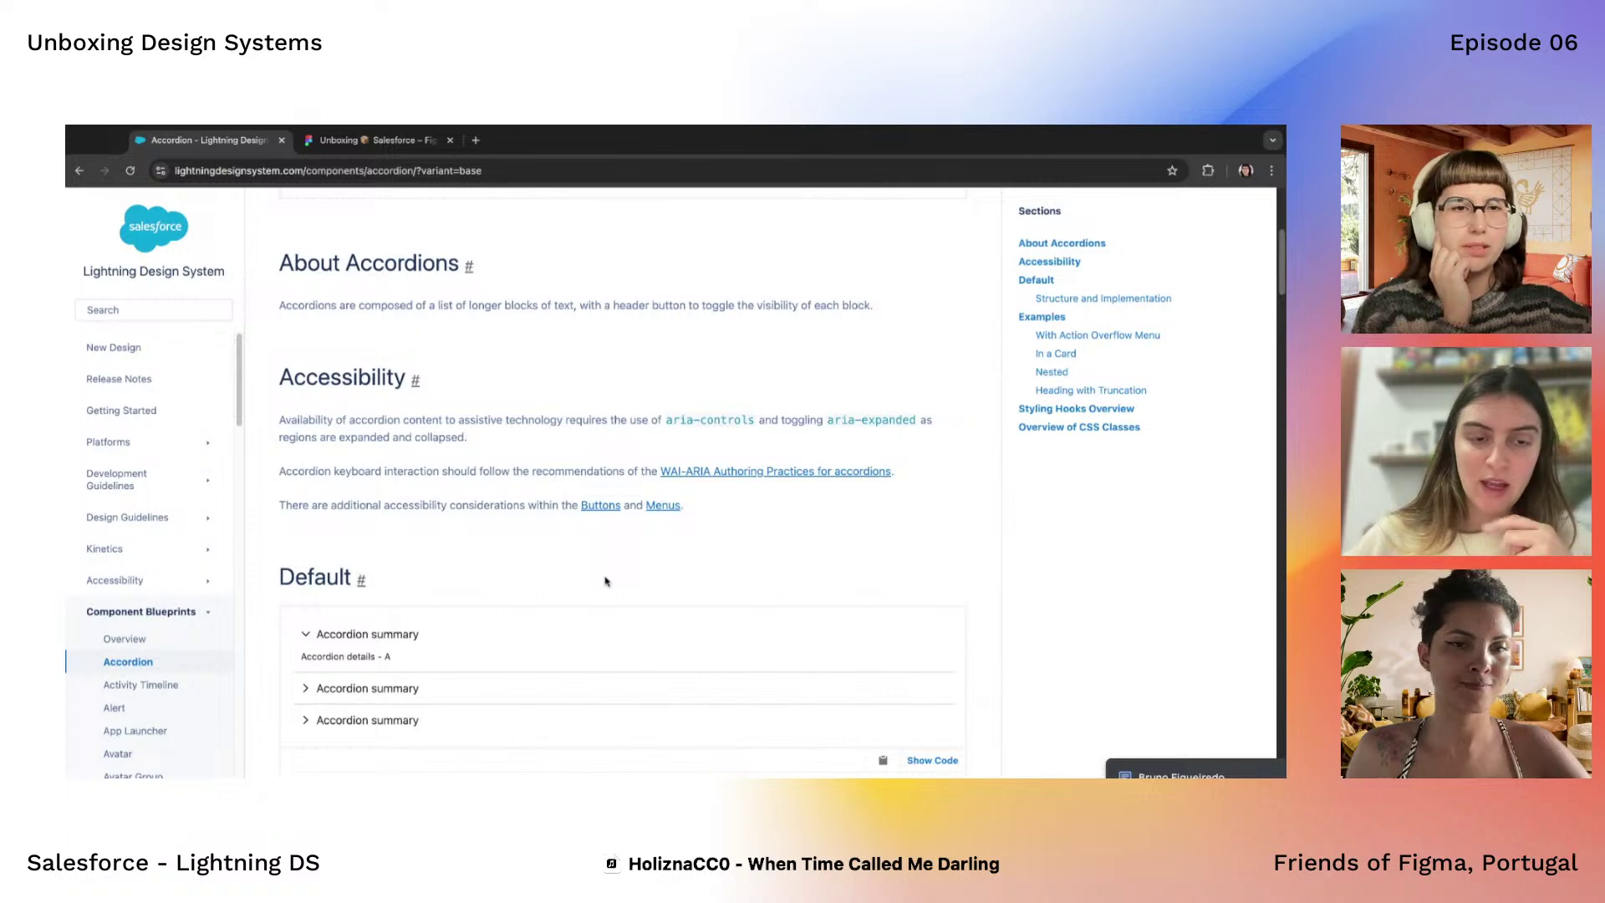
pyautogui.scroll(5, 606, 581)
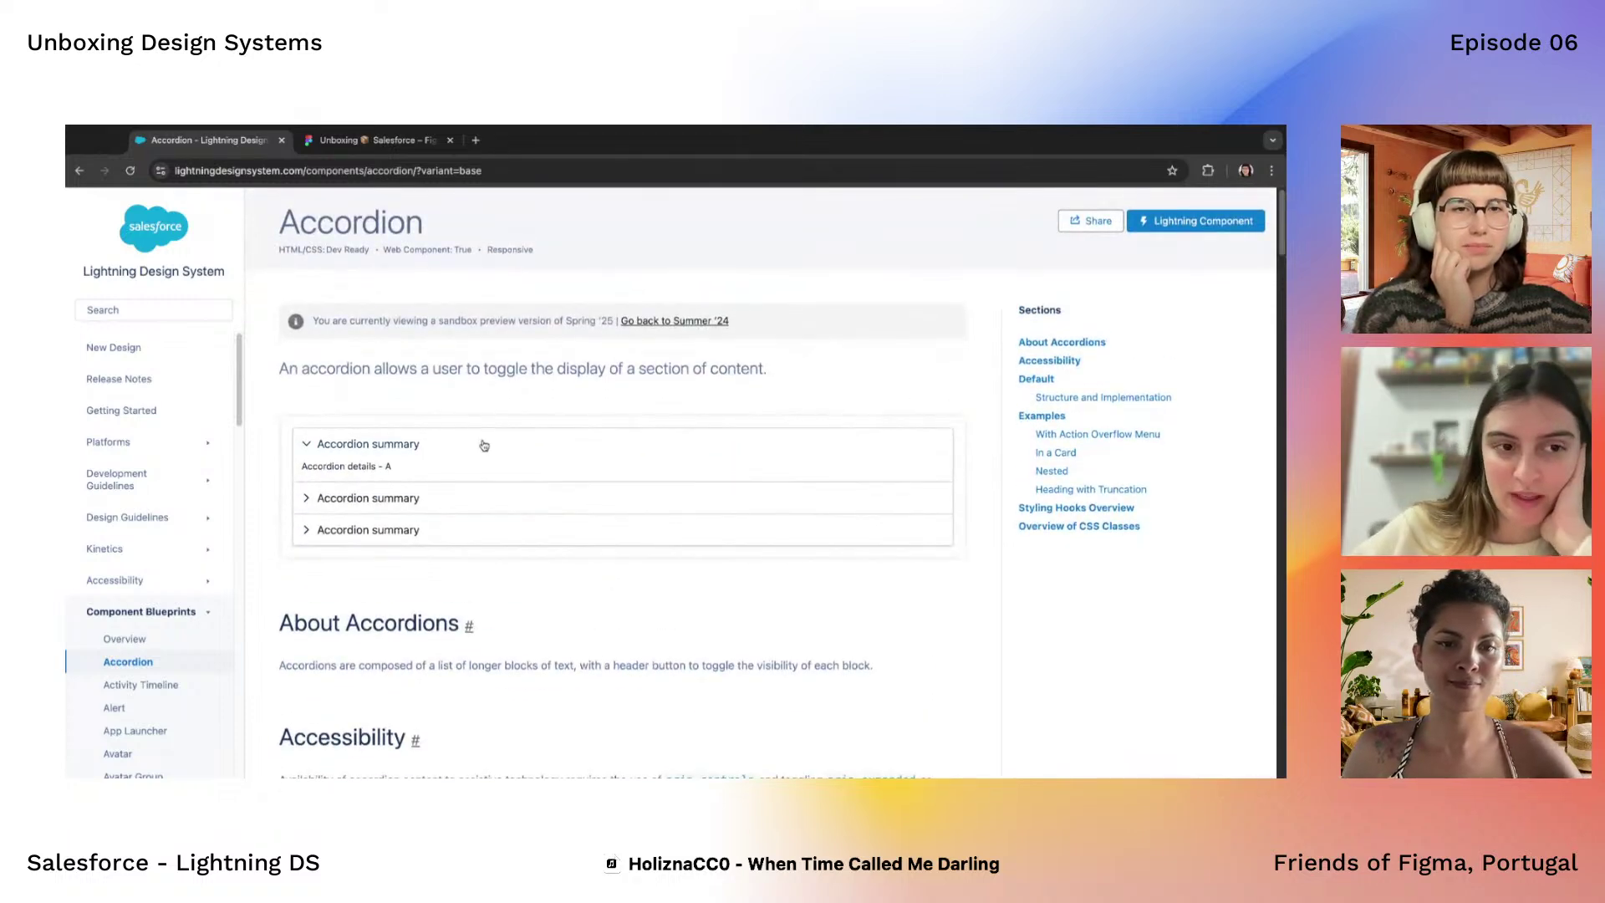
pyautogui.click(483, 444)
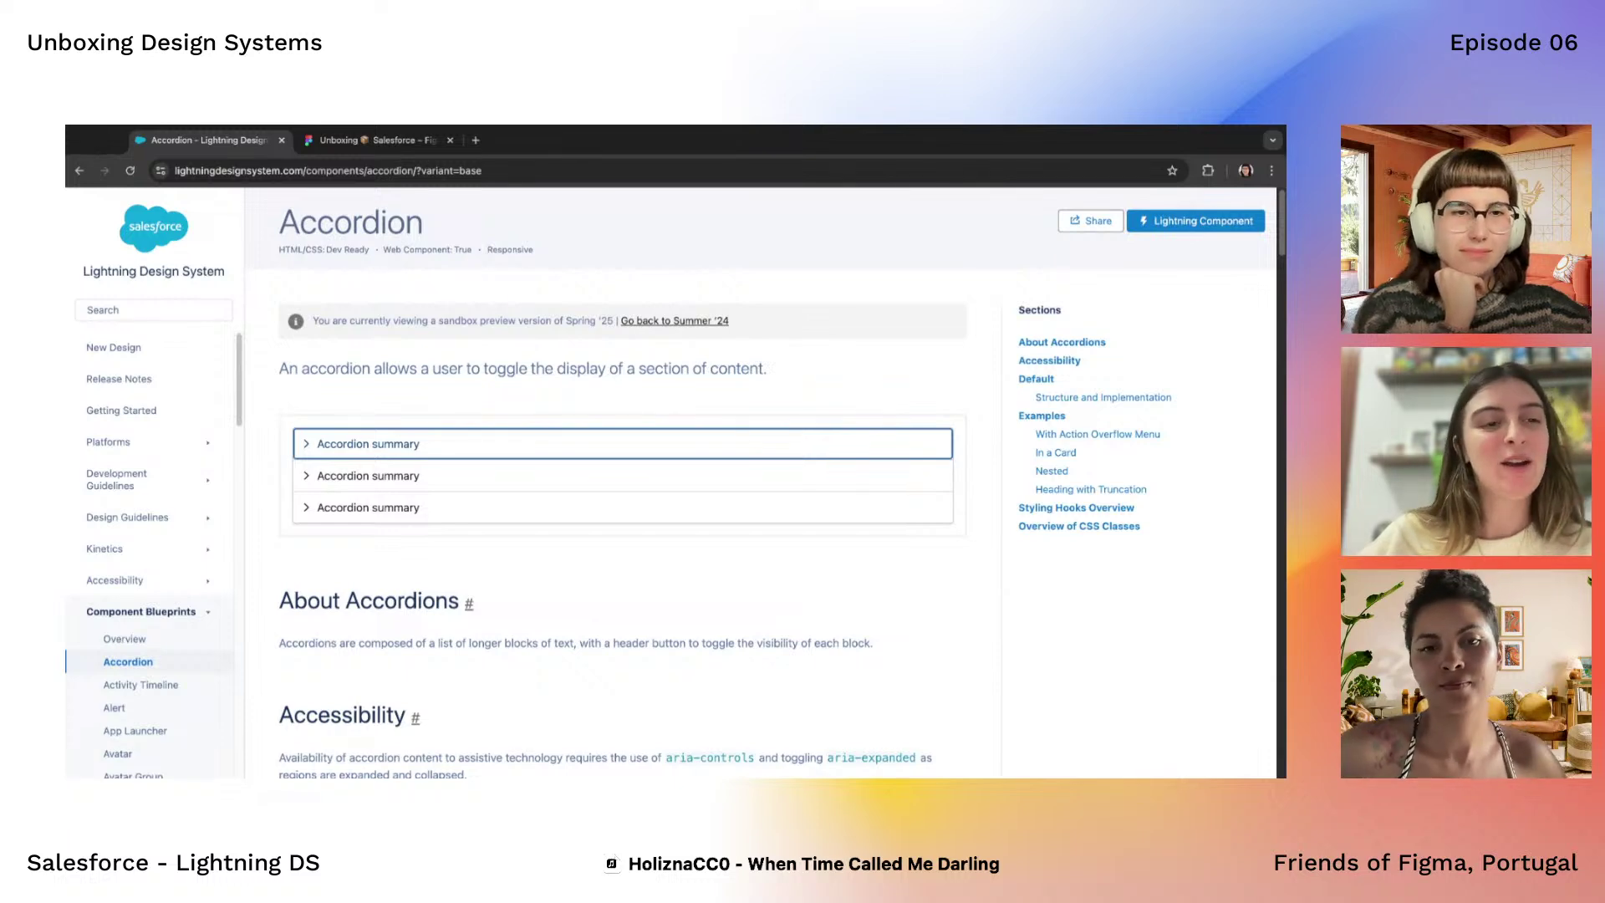
# Open the Alert blueprint and review it from accessibility and the Base variant through Styling Hooks to the version history
pyautogui.click(114, 708)
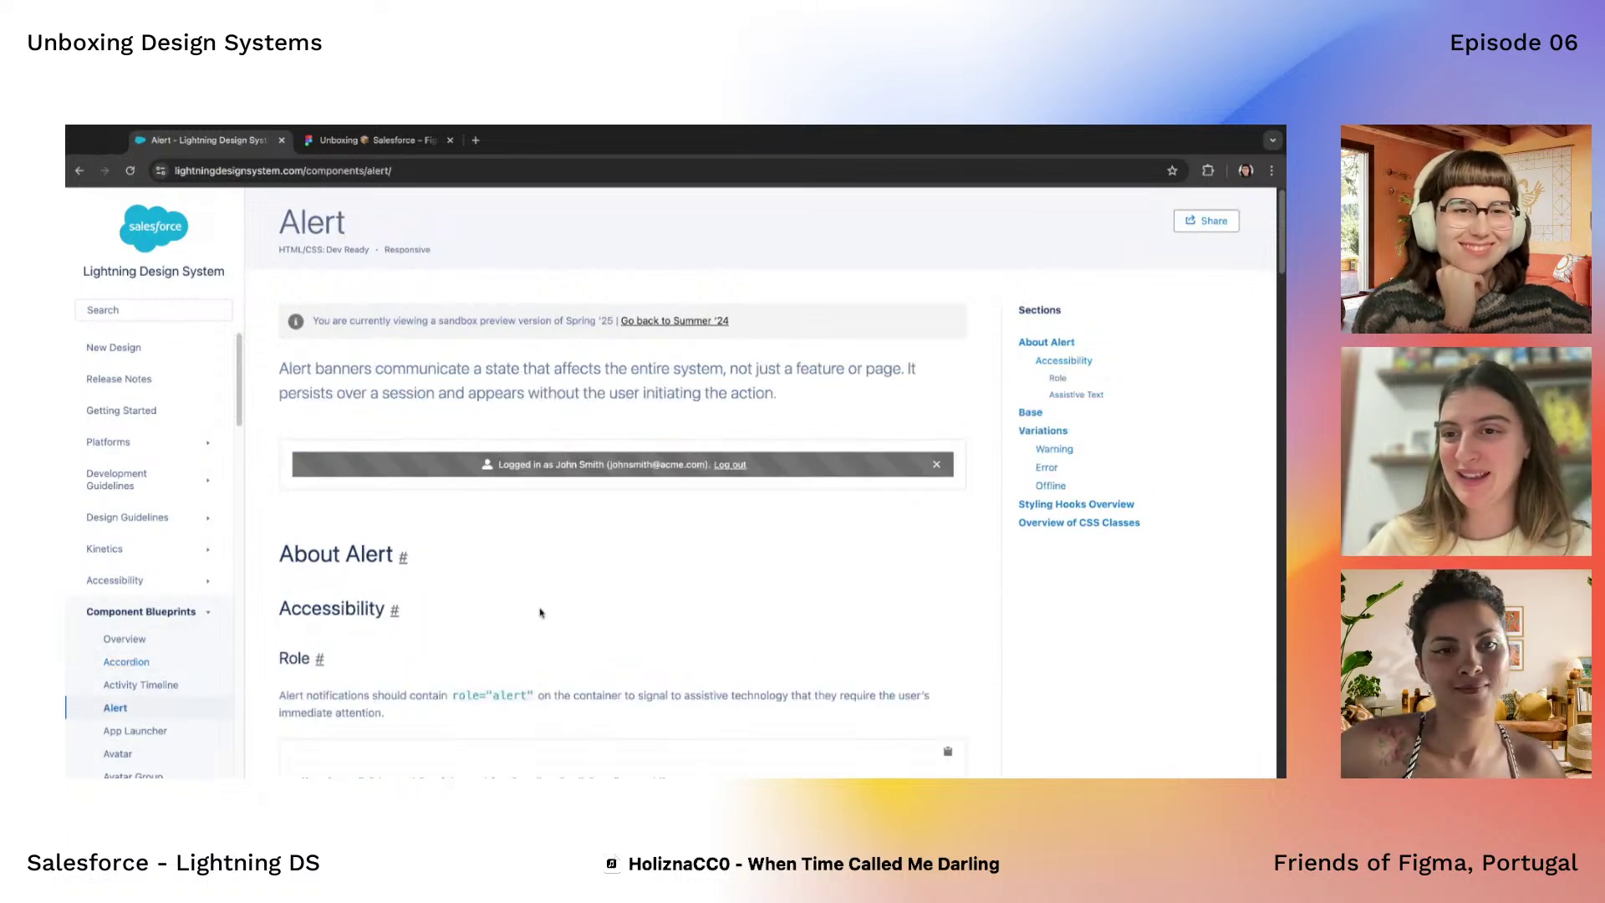
pyautogui.scroll(-2, 554, 607)
pyautogui.scroll(-10, 554, 607)
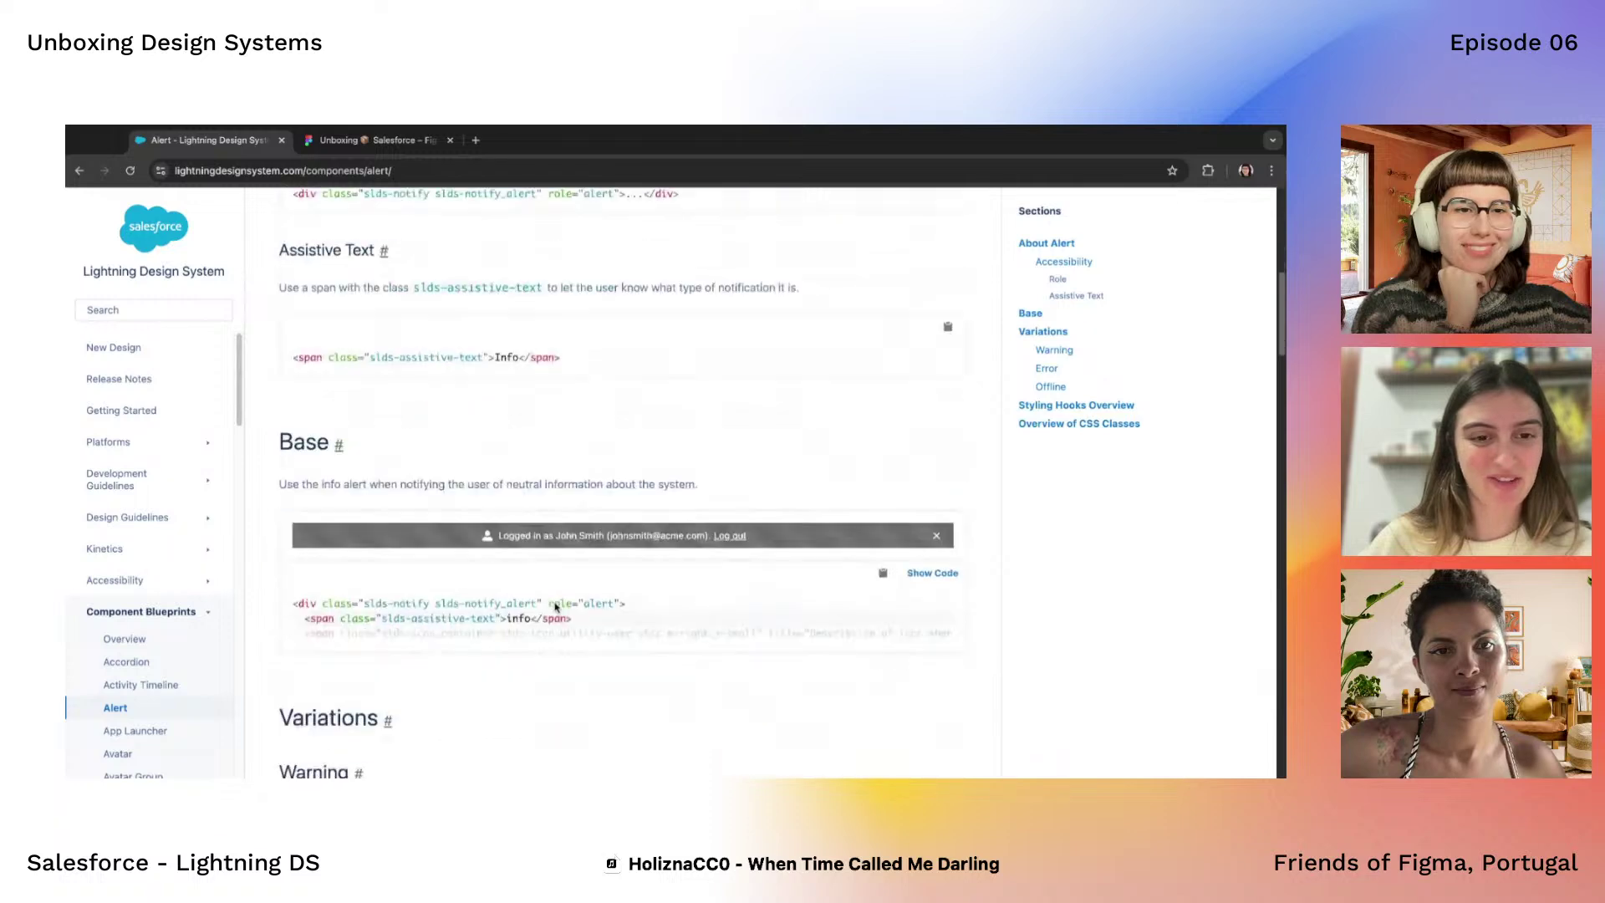
pyautogui.scroll(-15, 622, 482)
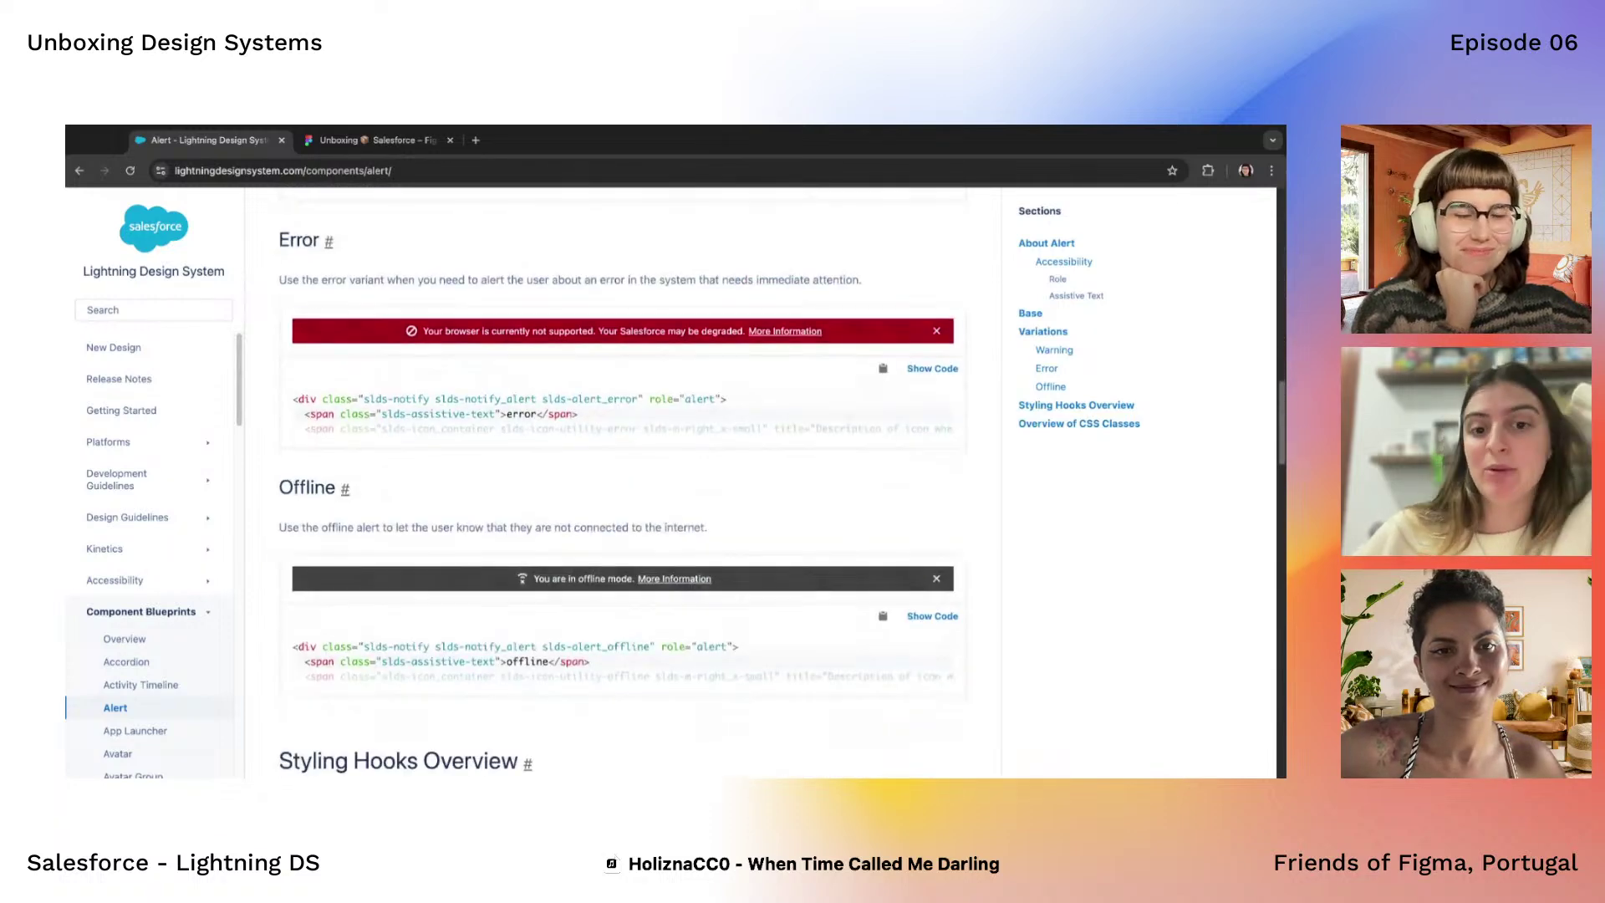
pyautogui.scroll(-10, 623, 482)
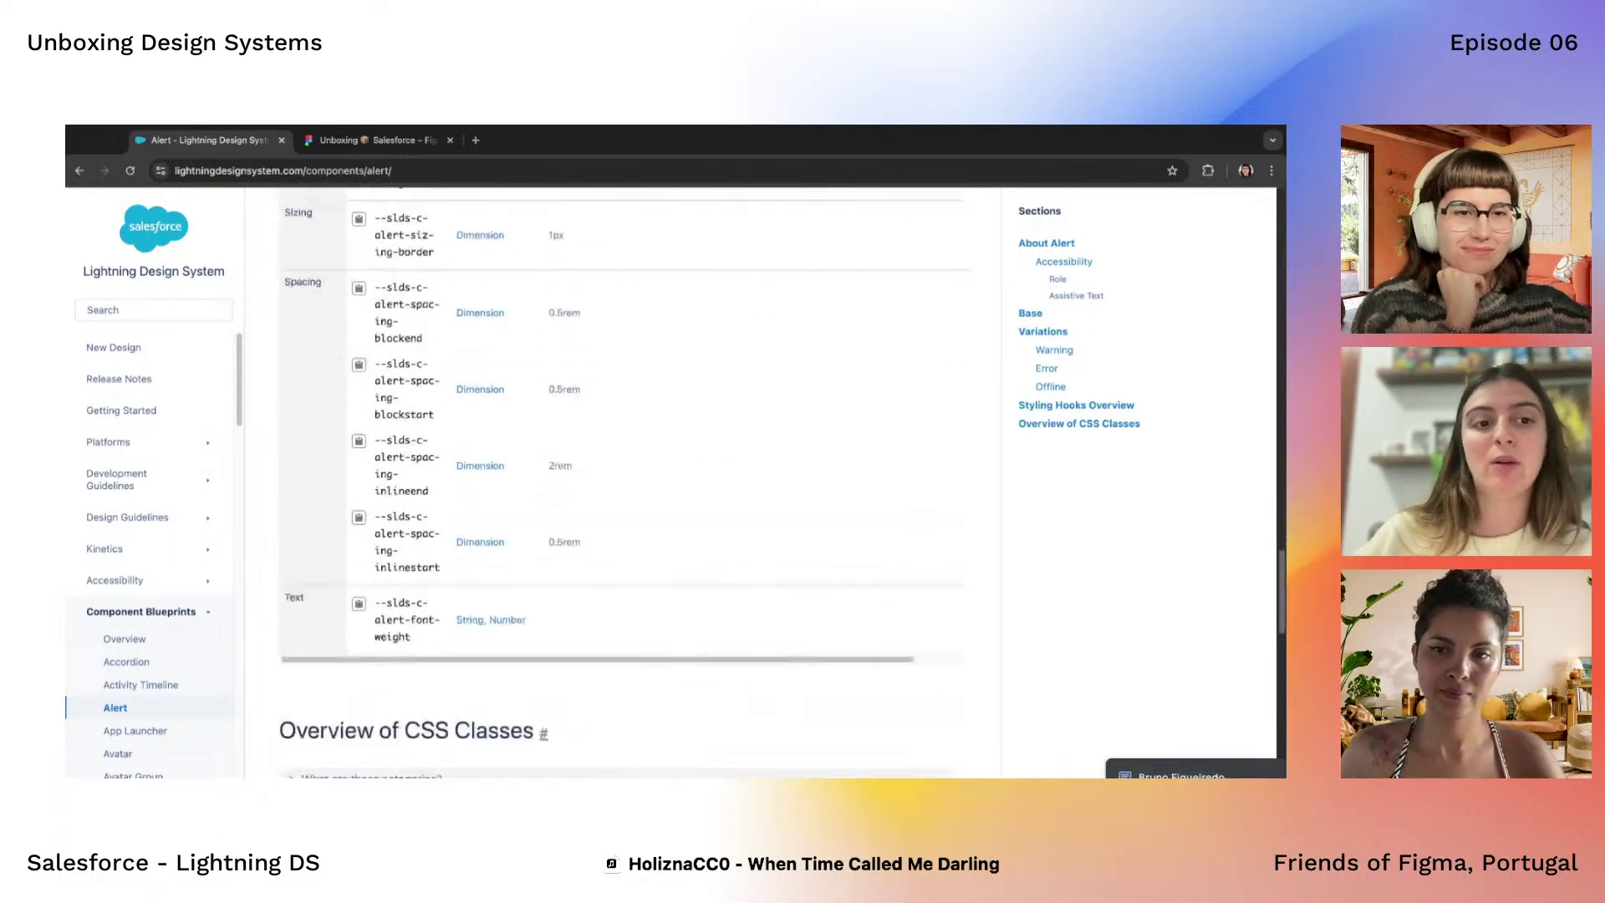
pyautogui.scroll(-20, 623, 482)
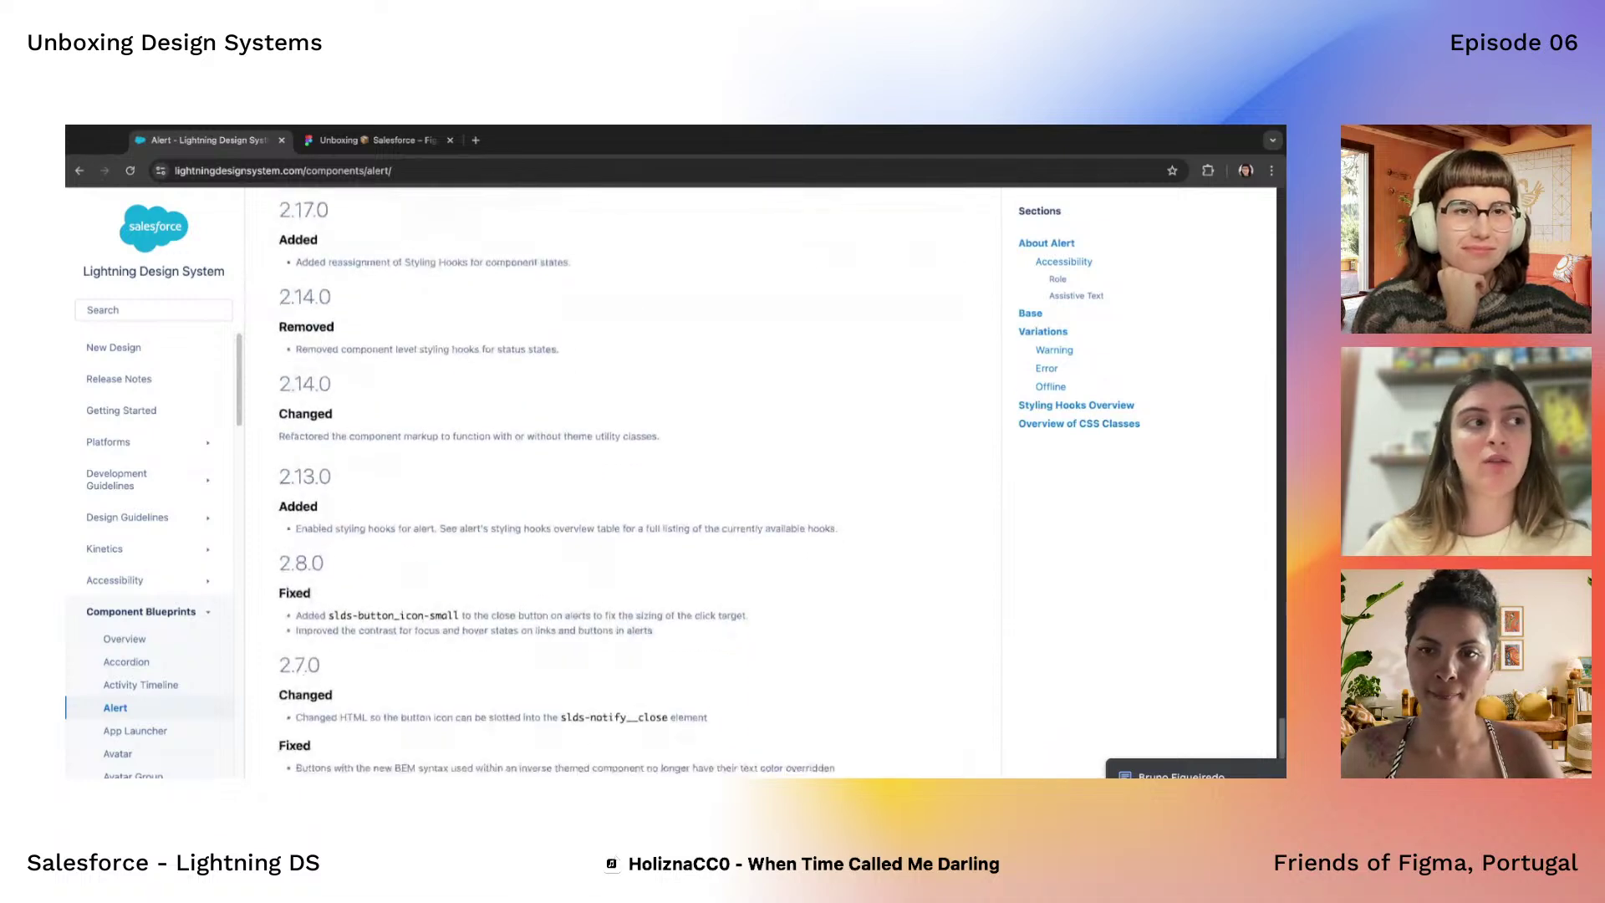
# Go back over the Alert page's styling hooks to its Warning and Error variations
pyautogui.scroll(20, 623, 482)
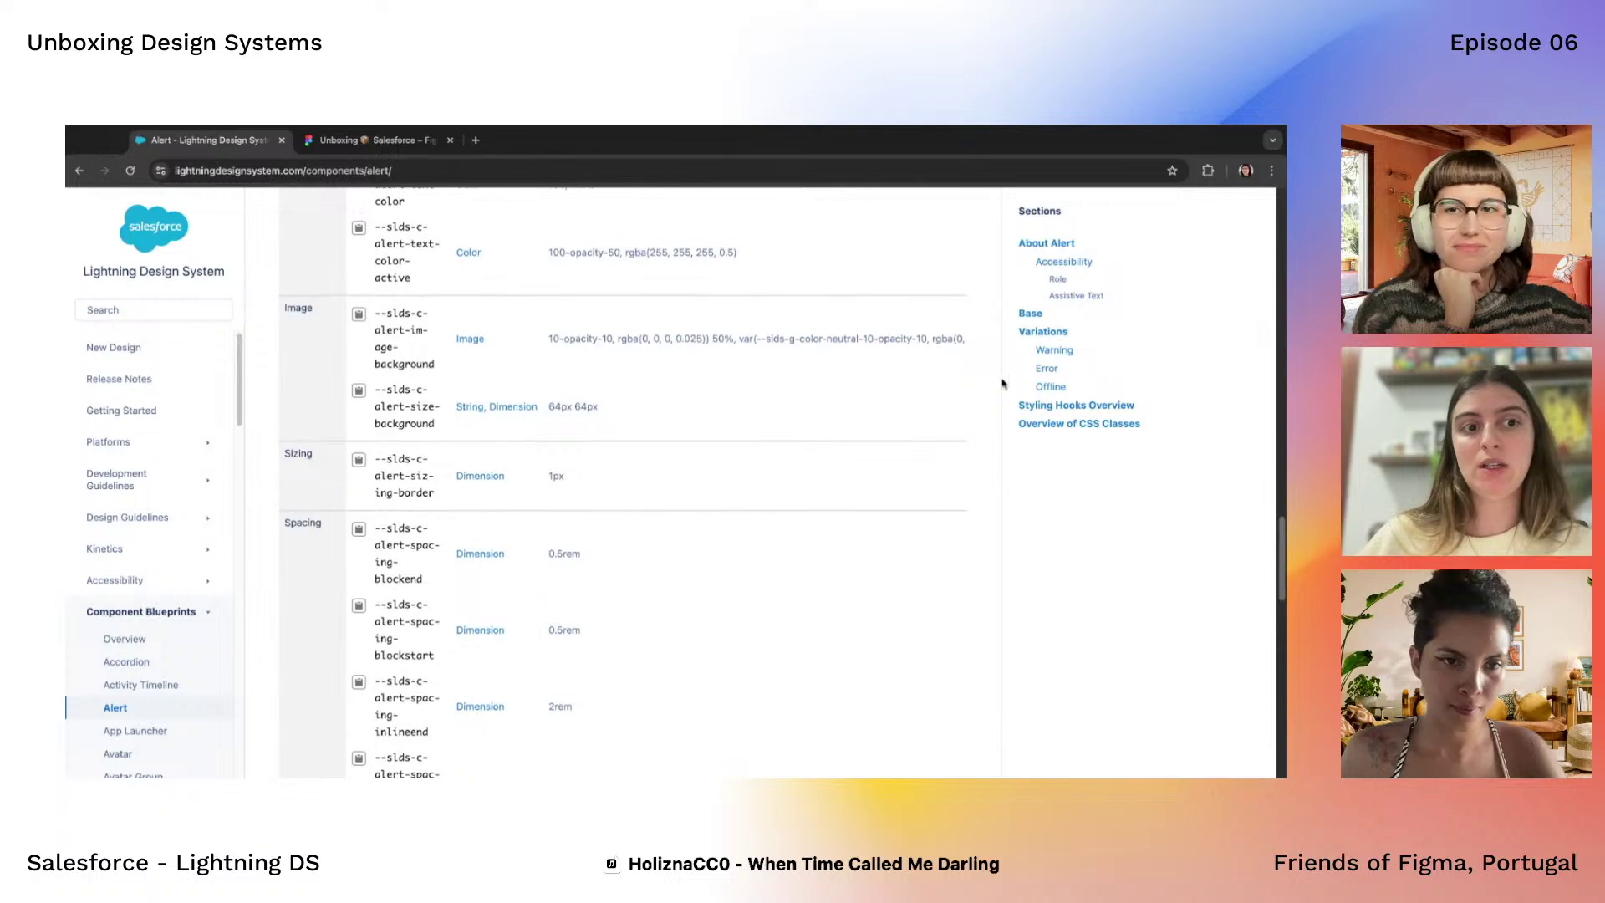
pyautogui.scroll(15, 697, 434)
pyautogui.scroll(3, 697, 434)
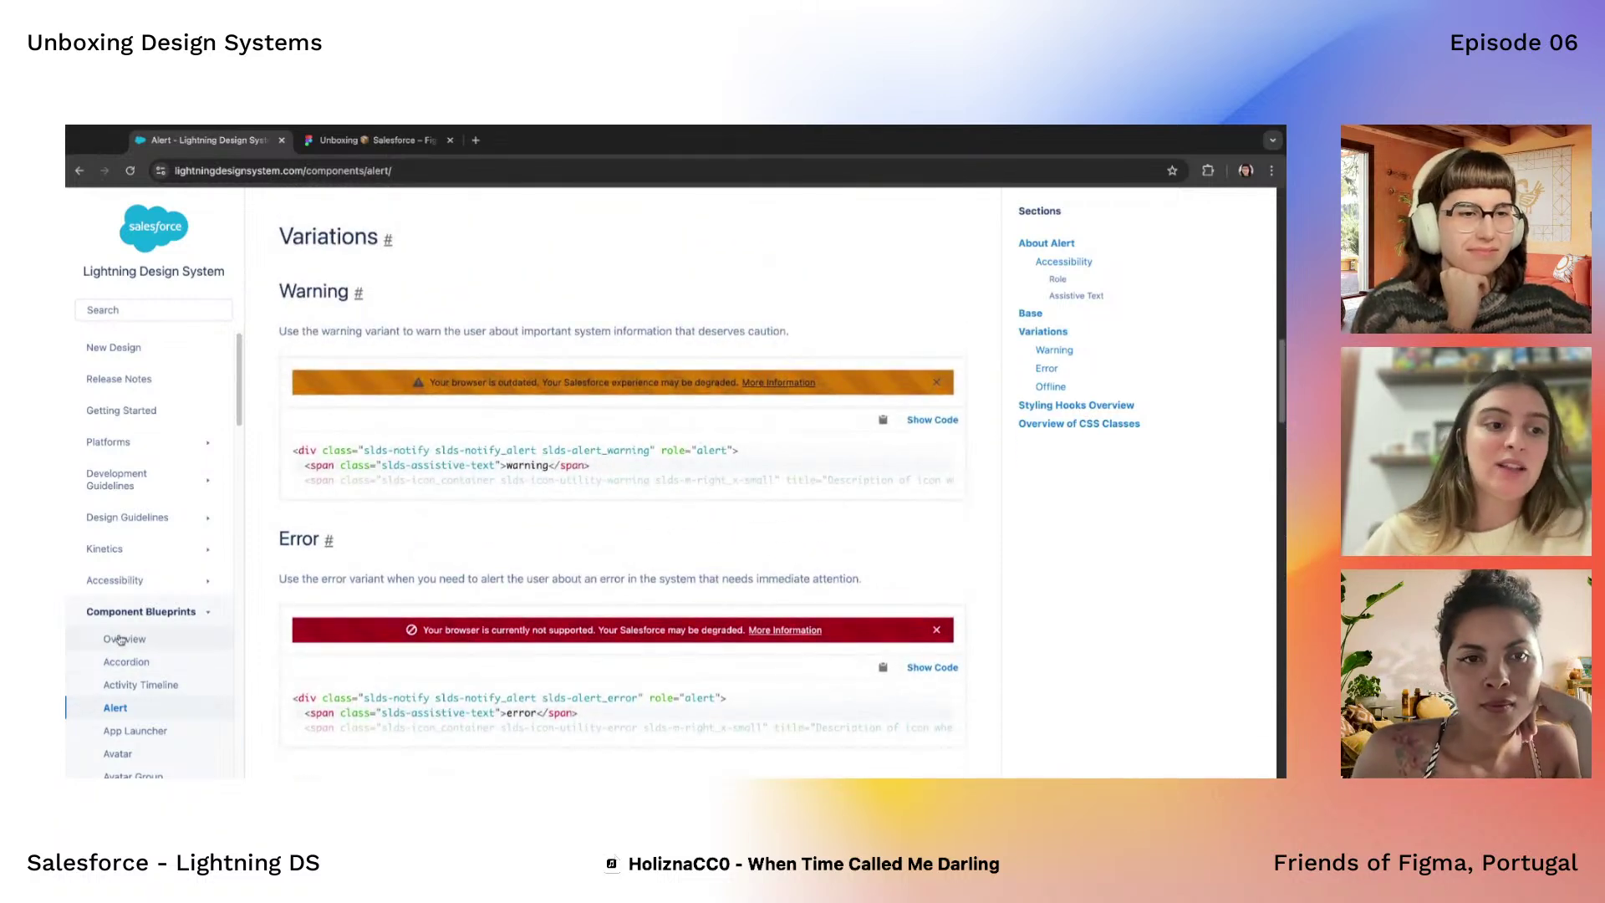
# Open the Badges blueprint and examine its Colors table and Base example
pyautogui.scroll(-3, 117, 640)
pyautogui.click(134, 550)
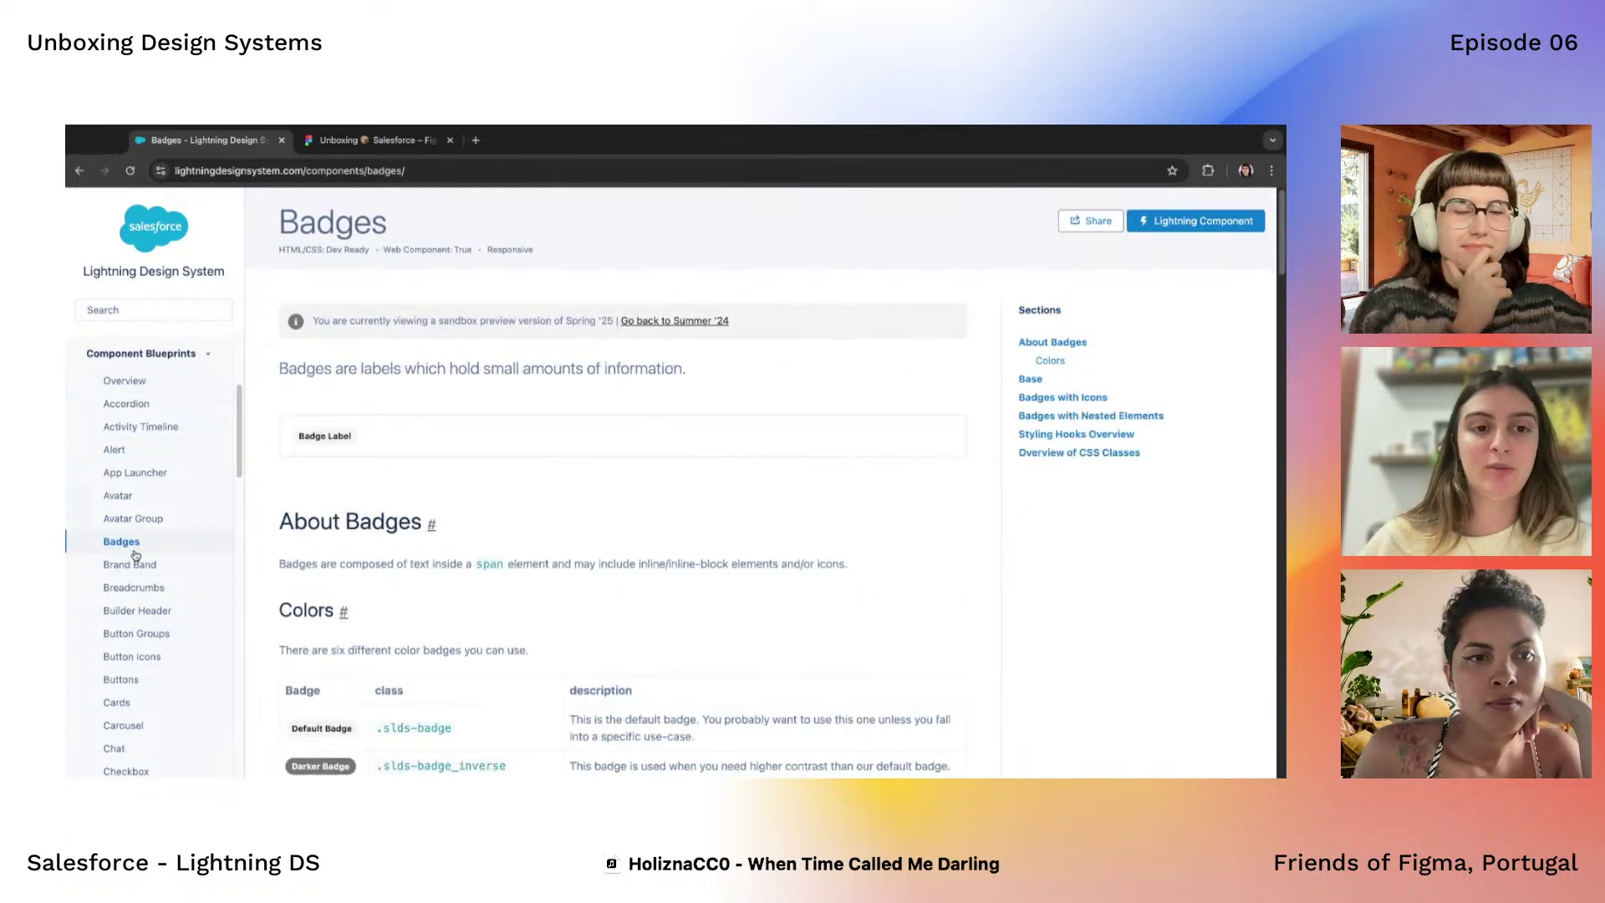
pyautogui.scroll(-3, 407, 589)
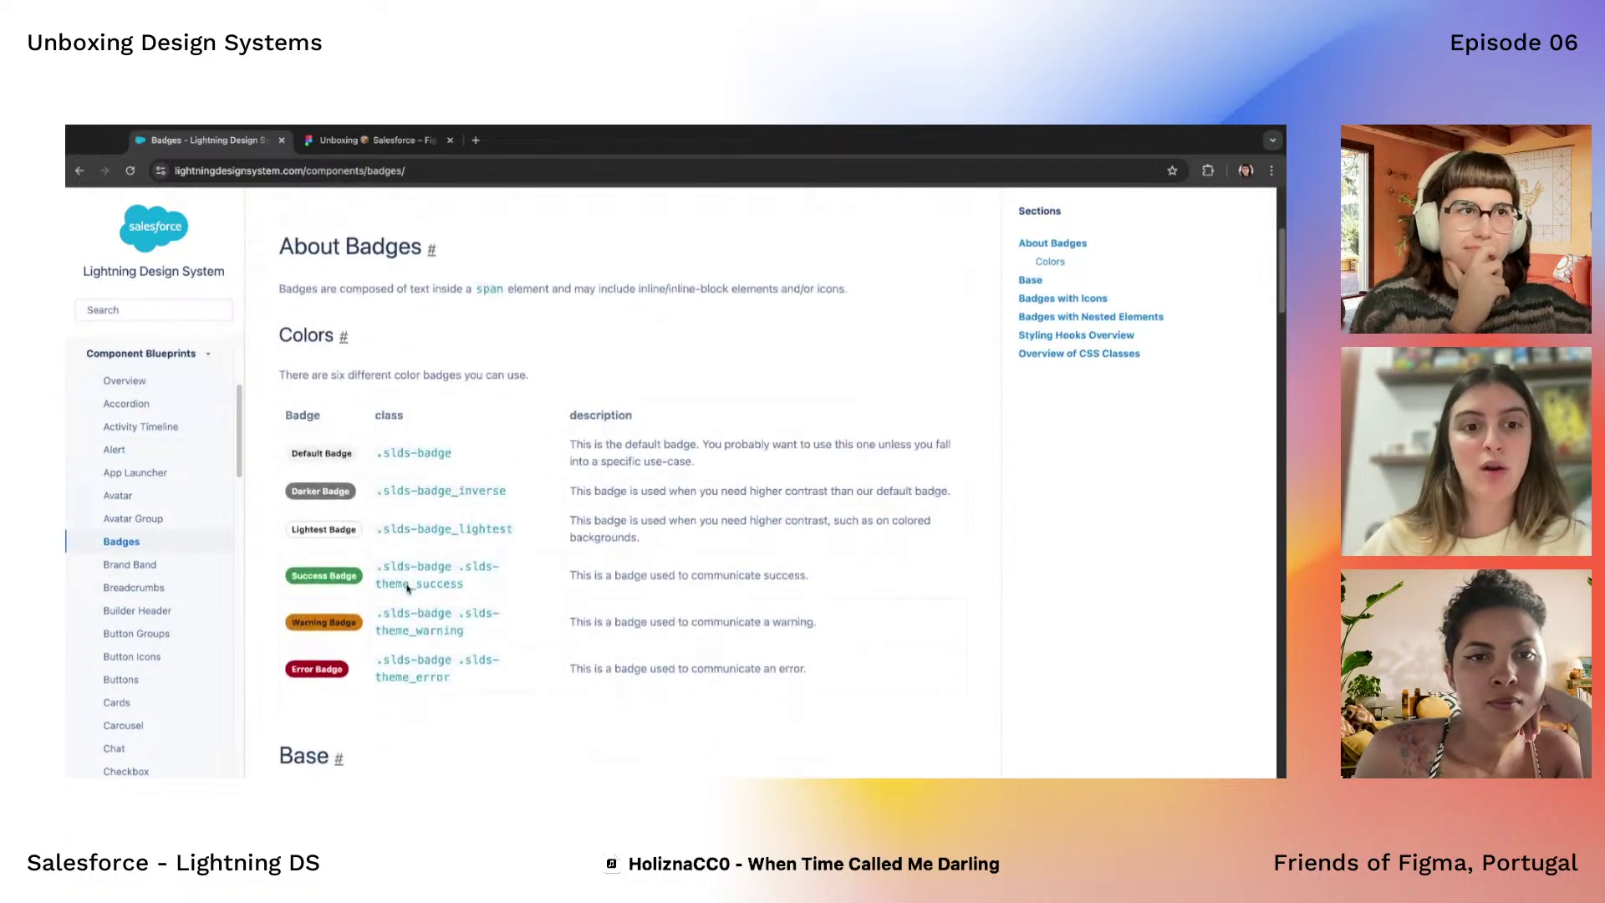
pyautogui.scroll(-5, 622, 480)
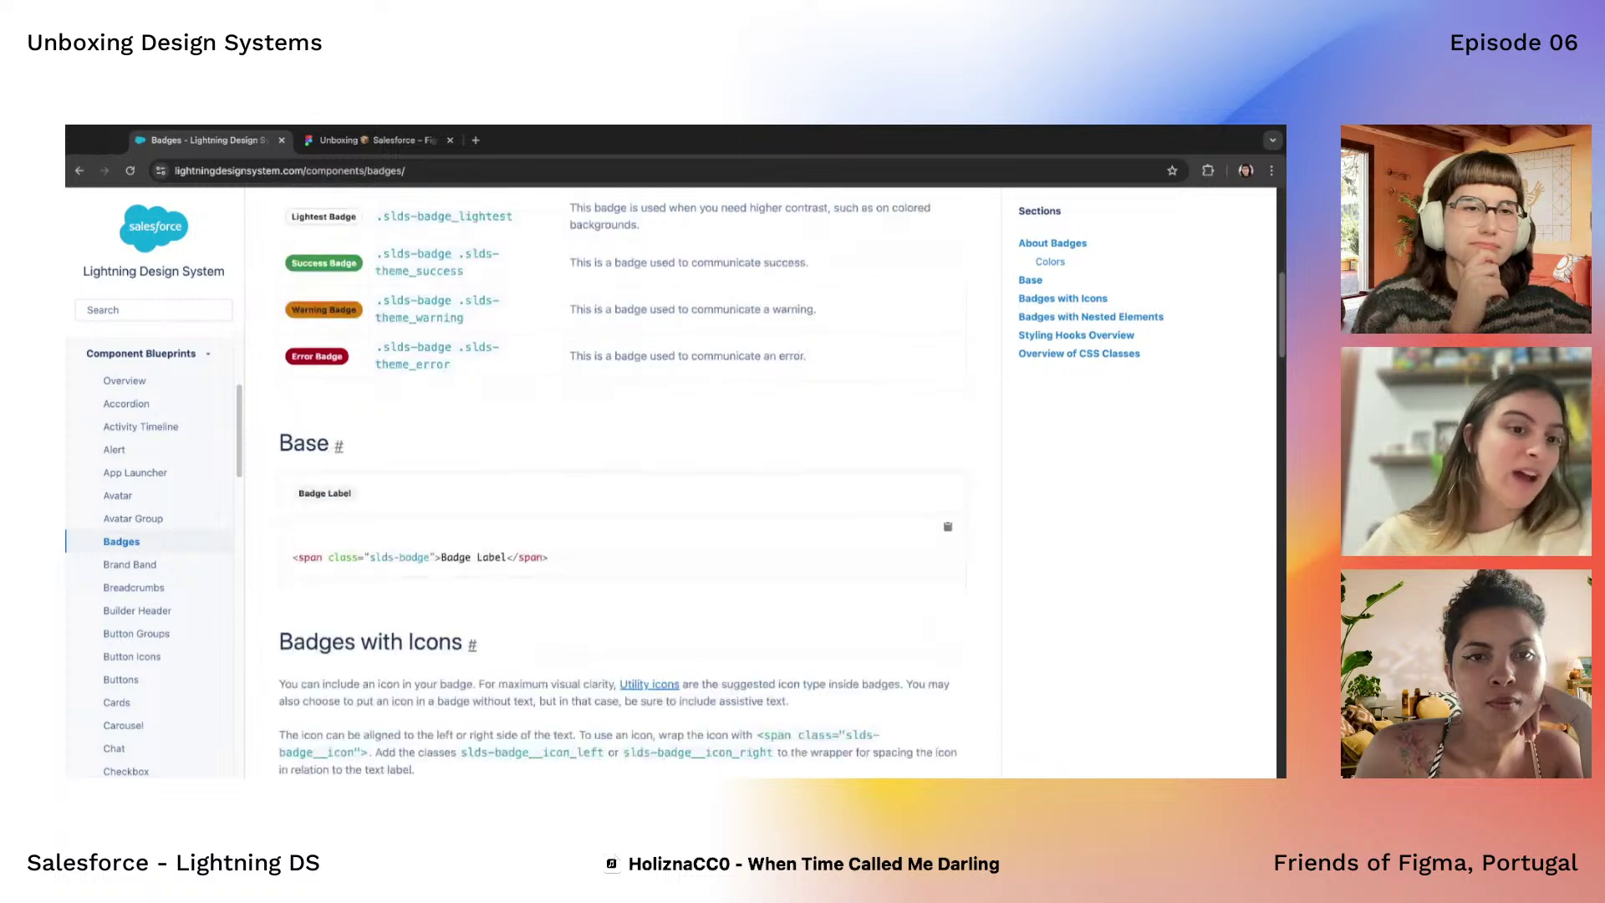
pyautogui.scroll(5, 622, 481)
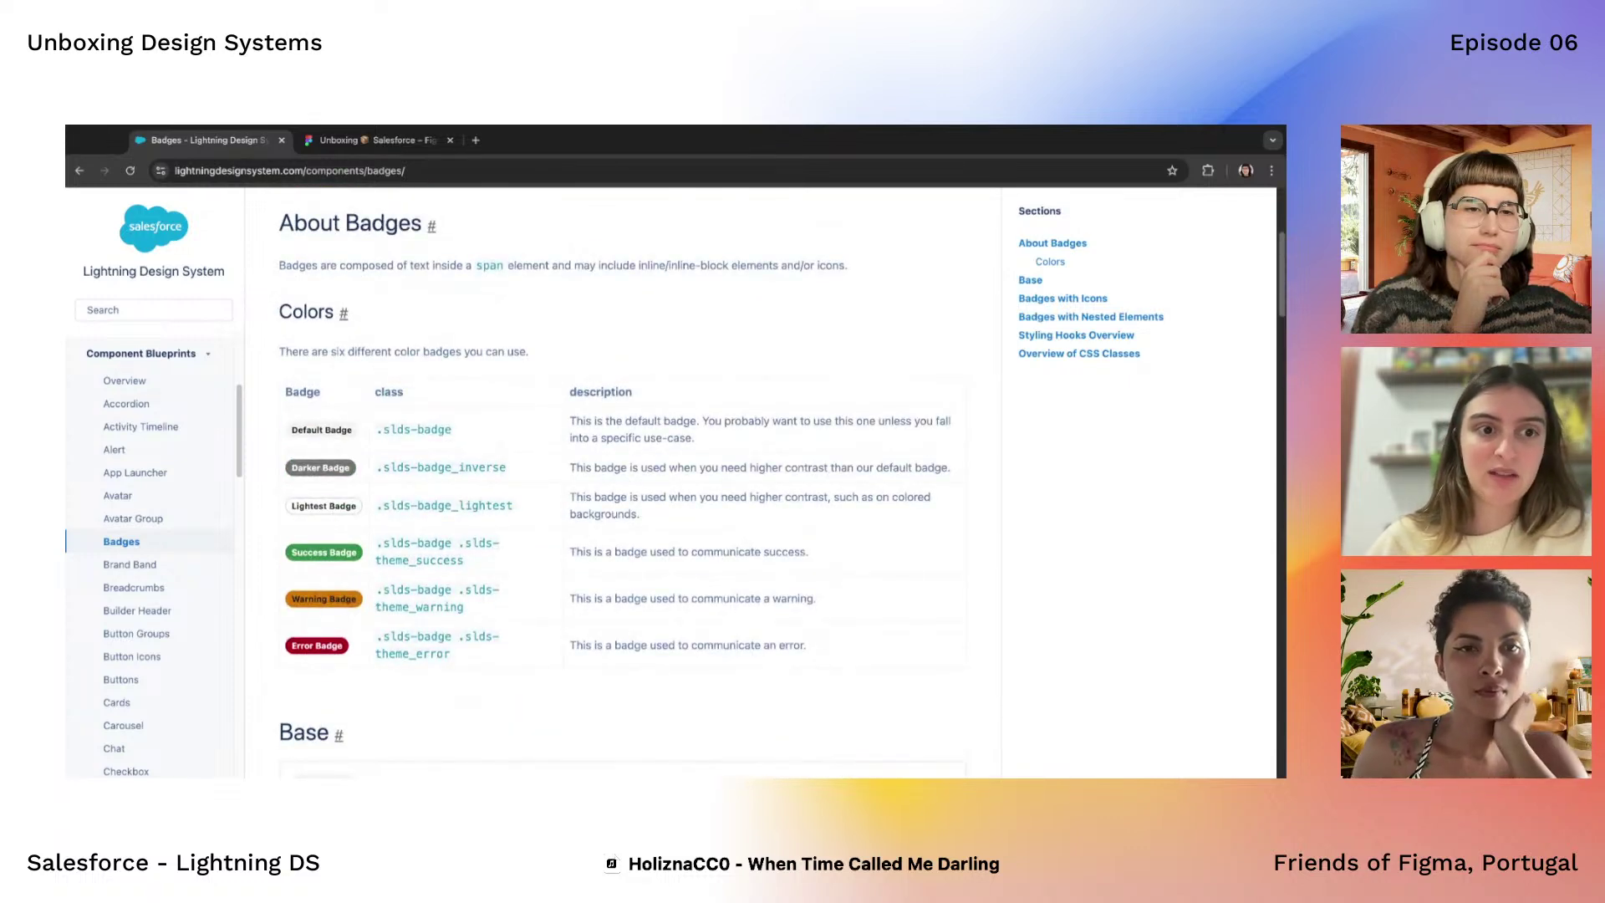
pyautogui.scroll(-5, 622, 481)
pyautogui.scroll(4, 622, 480)
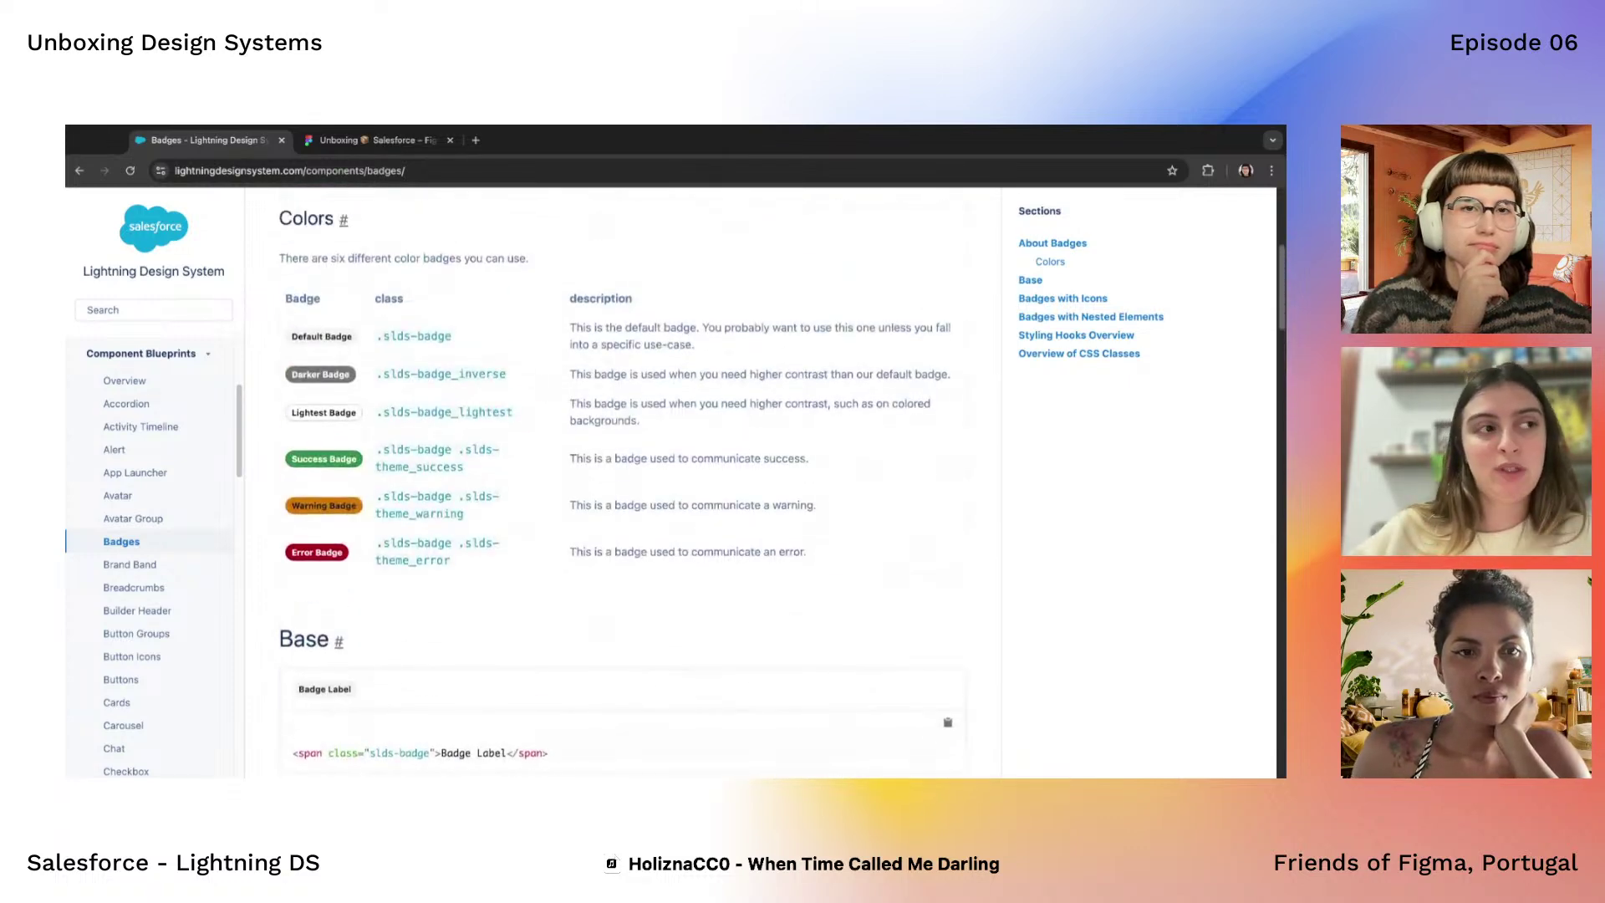
pyautogui.scroll(2, 623, 480)
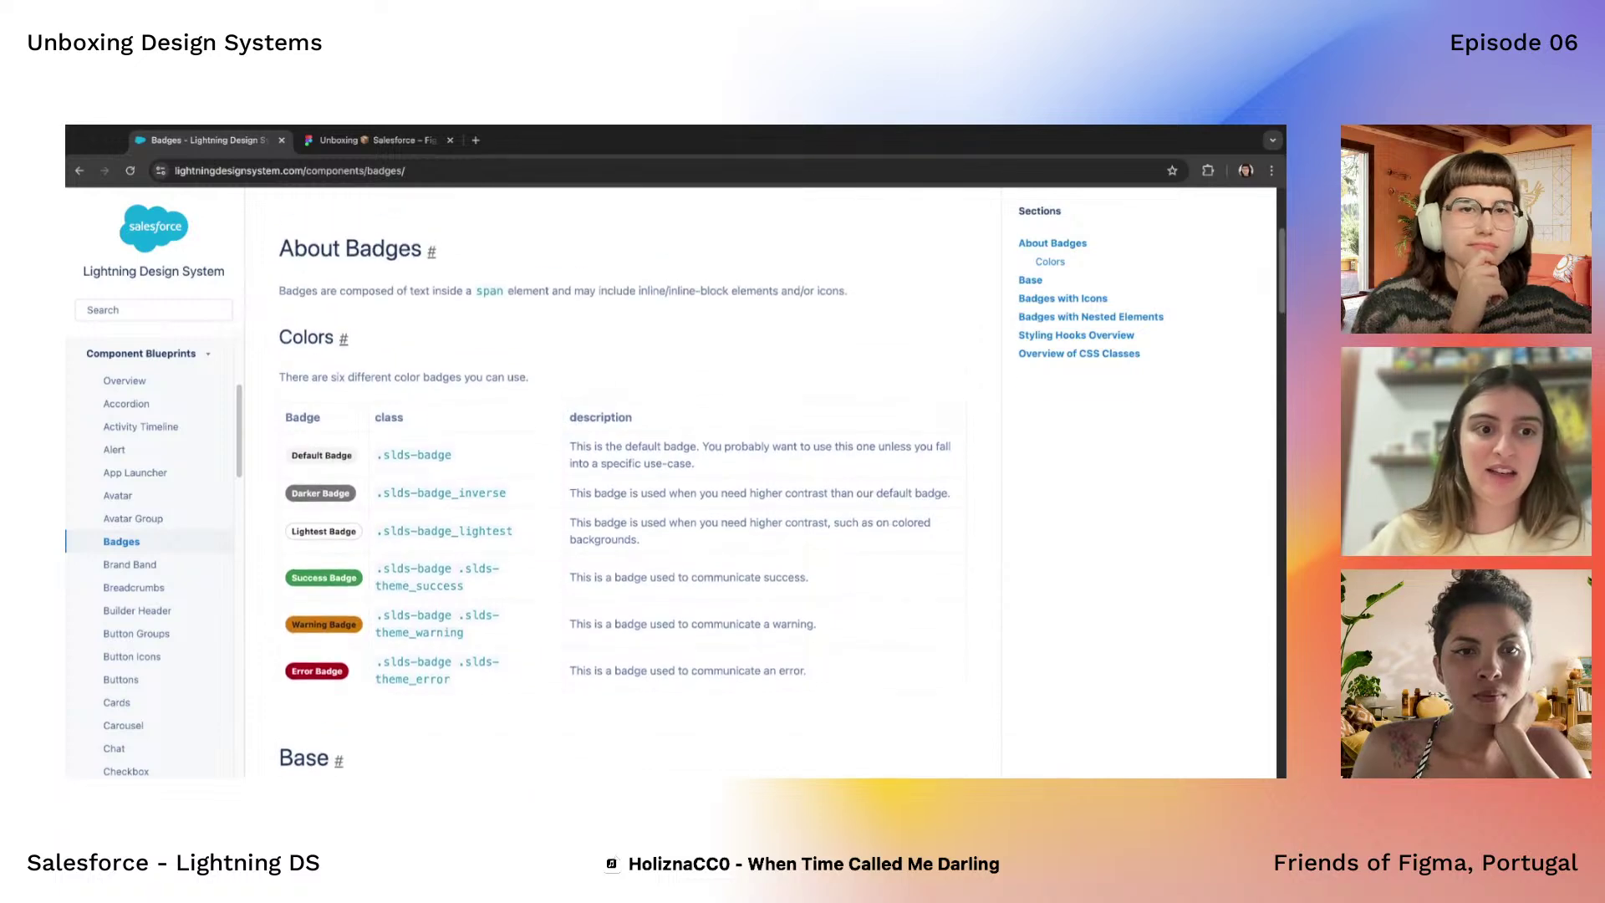
# Skim the Badges page from Badges with Icons to the Styling Hooks Overview and return to the Colors table
pyautogui.scroll(-15, 623, 481)
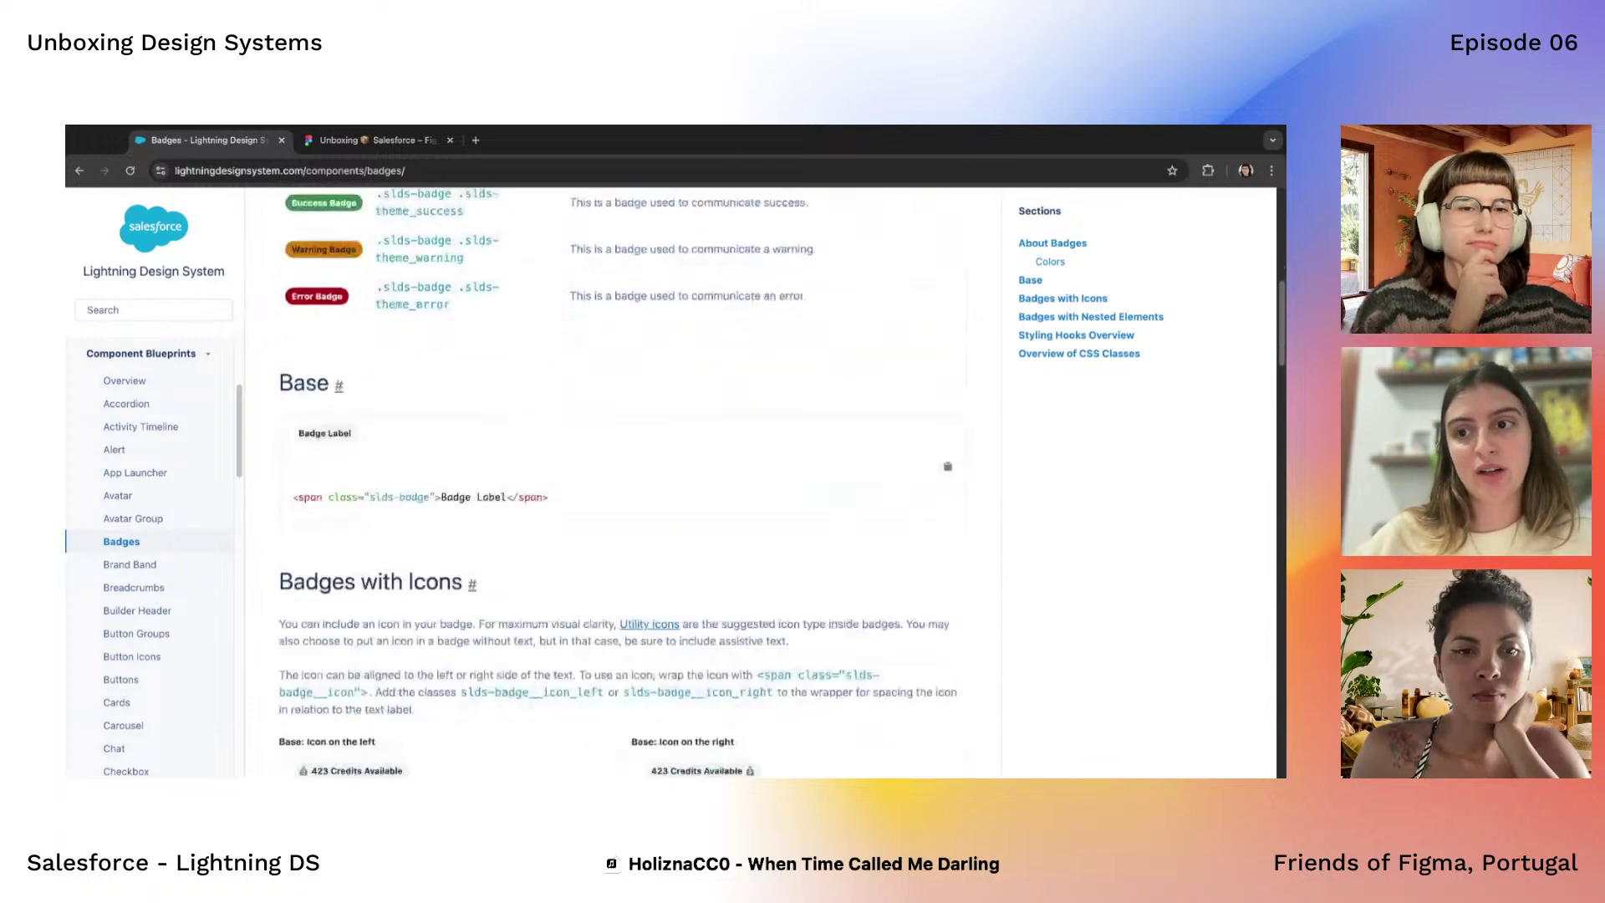
pyautogui.scroll(-10, 623, 481)
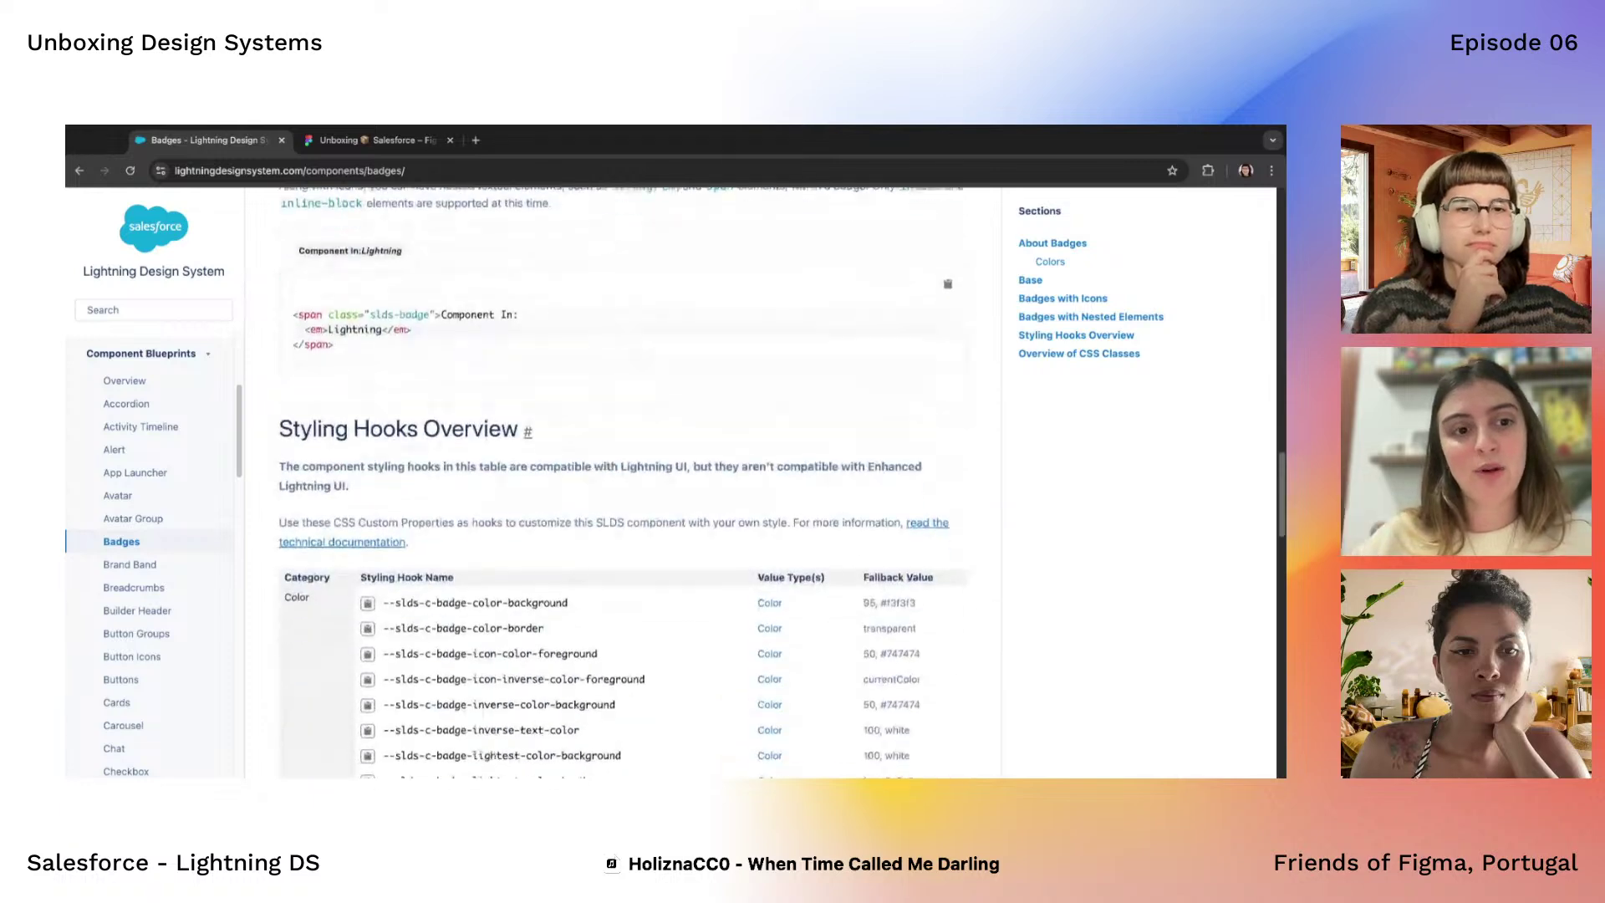
pyautogui.scroll(20, 623, 481)
pyautogui.scroll(2, 623, 481)
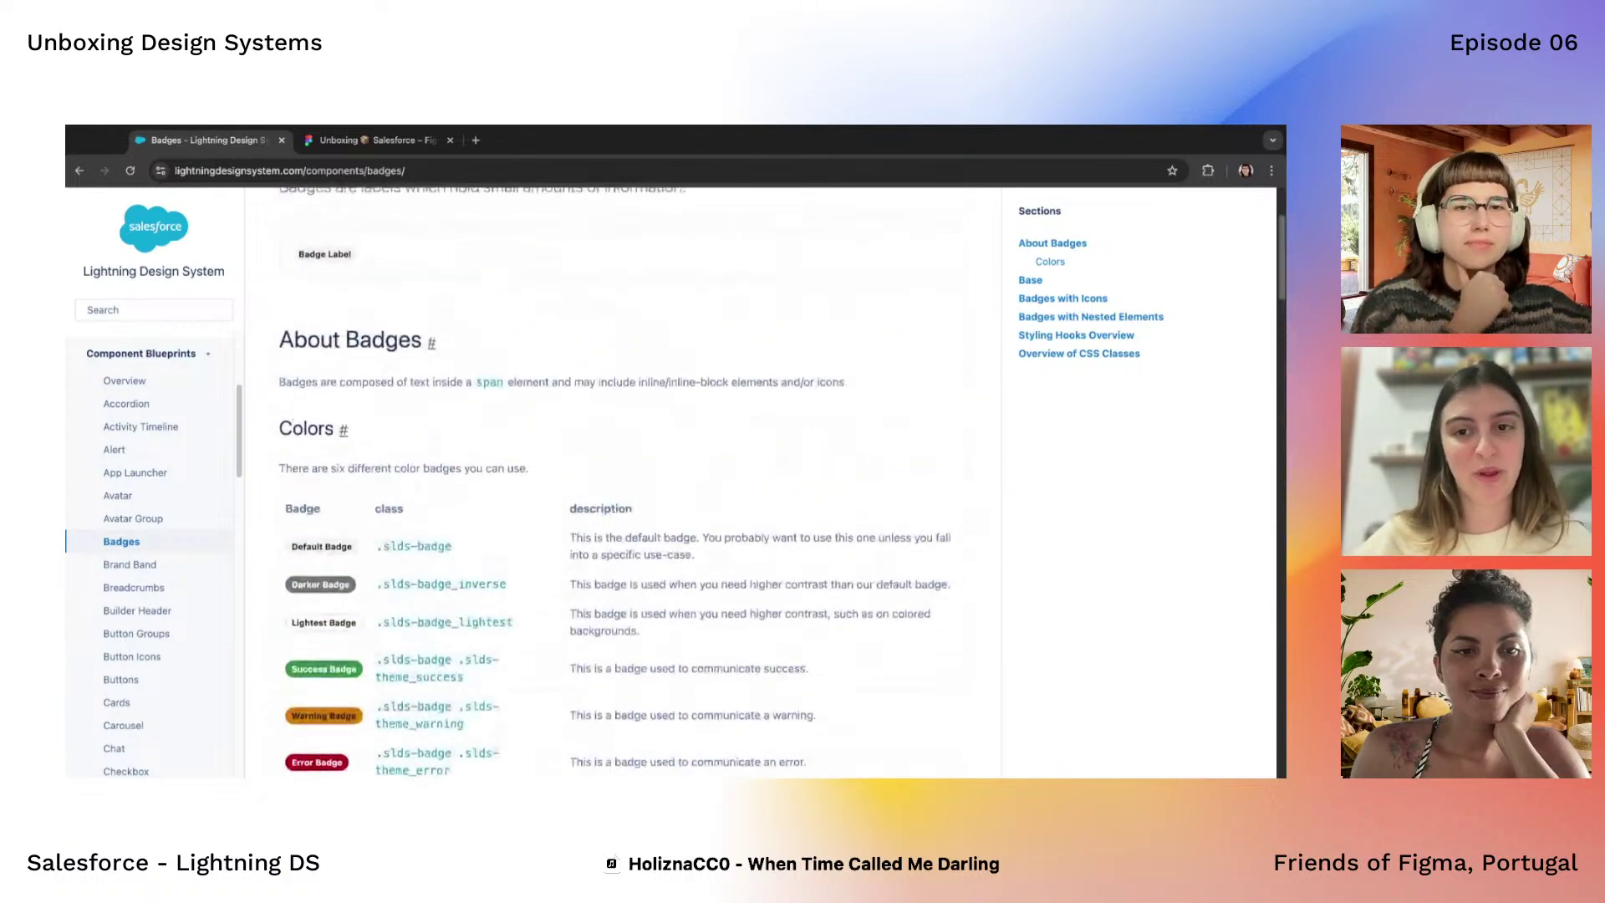
pyautogui.scroll(-1, 719, 585)
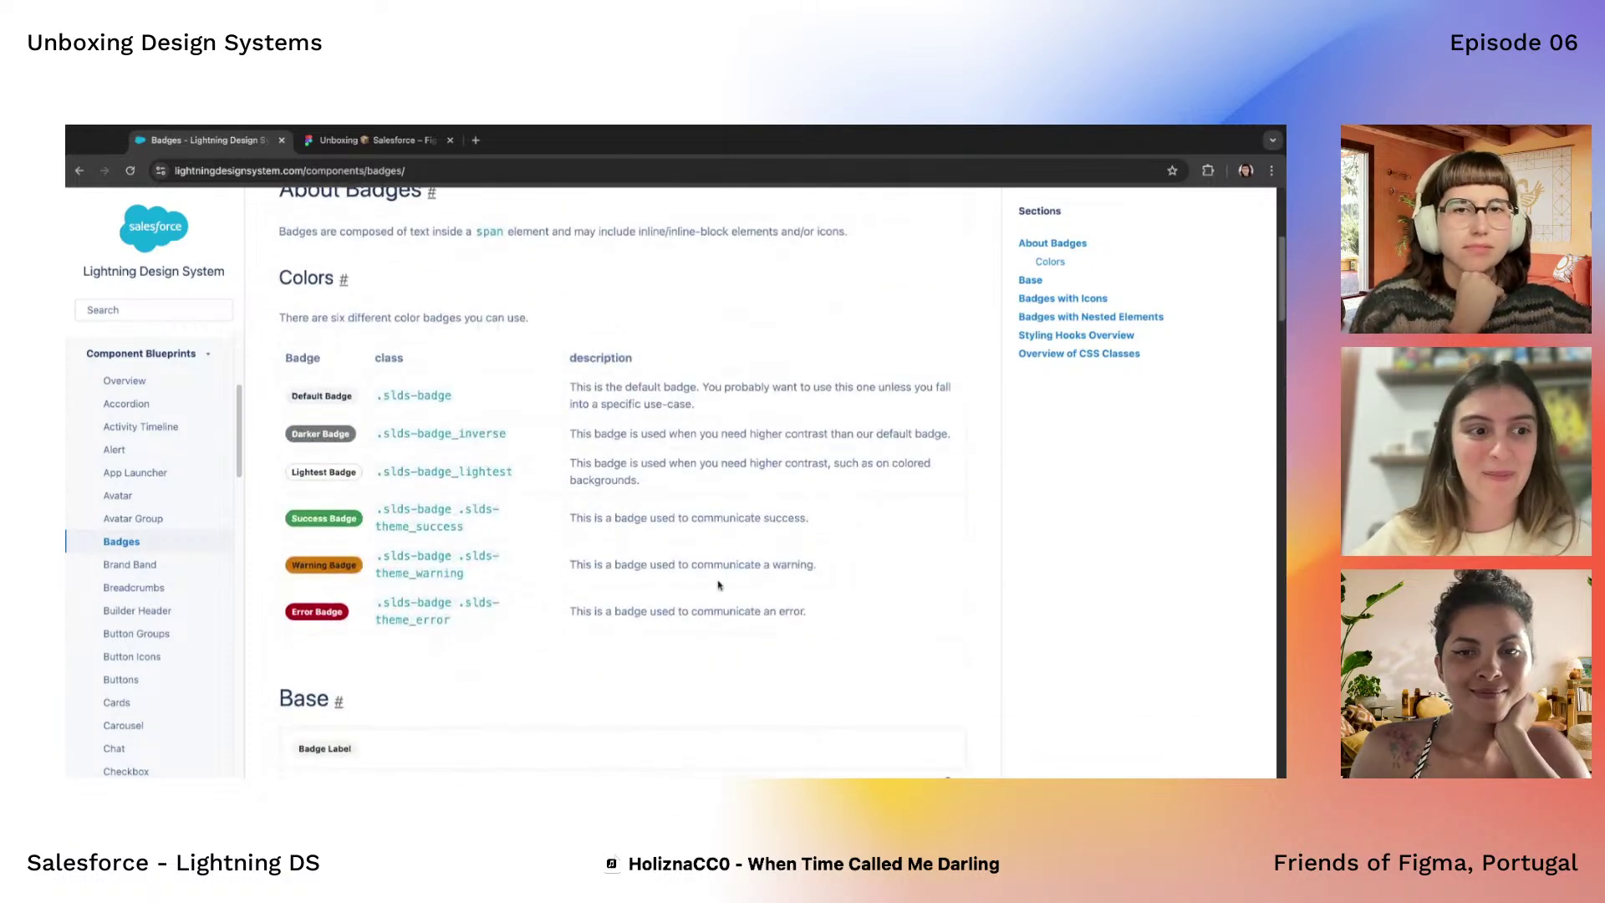
# Highlight part of the Default Badge's description in the Colors table while reading it, and clear the selection
pyautogui.moveTo(754, 387); pyautogui.dragTo(808, 406)
pyautogui.click(634, 399)
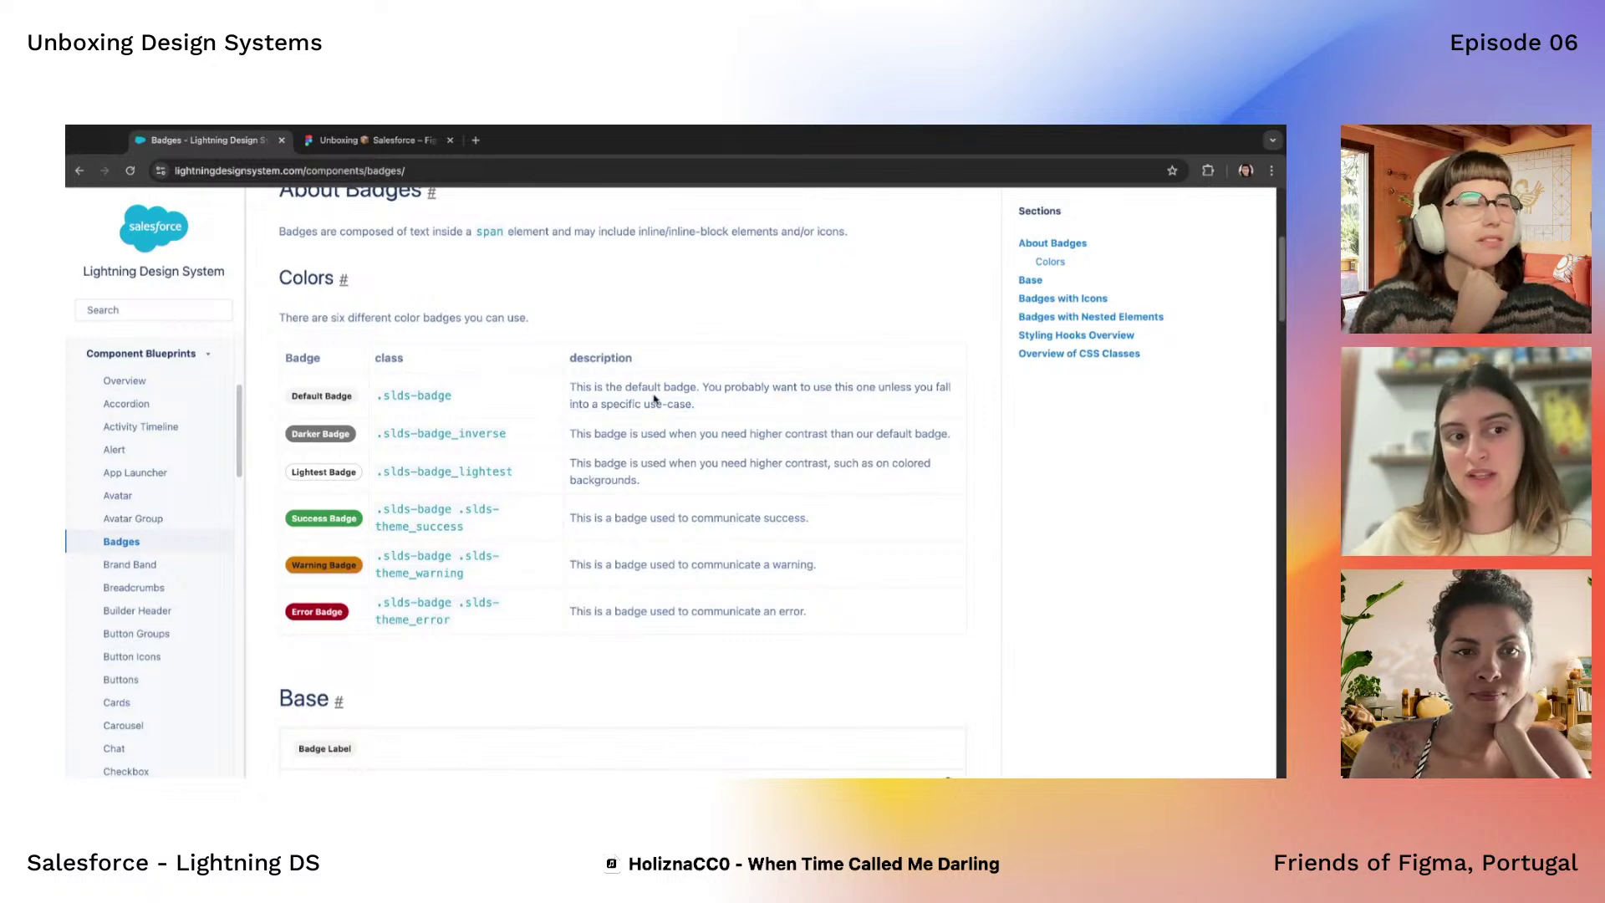
pyautogui.scroll(1, 687, 402)
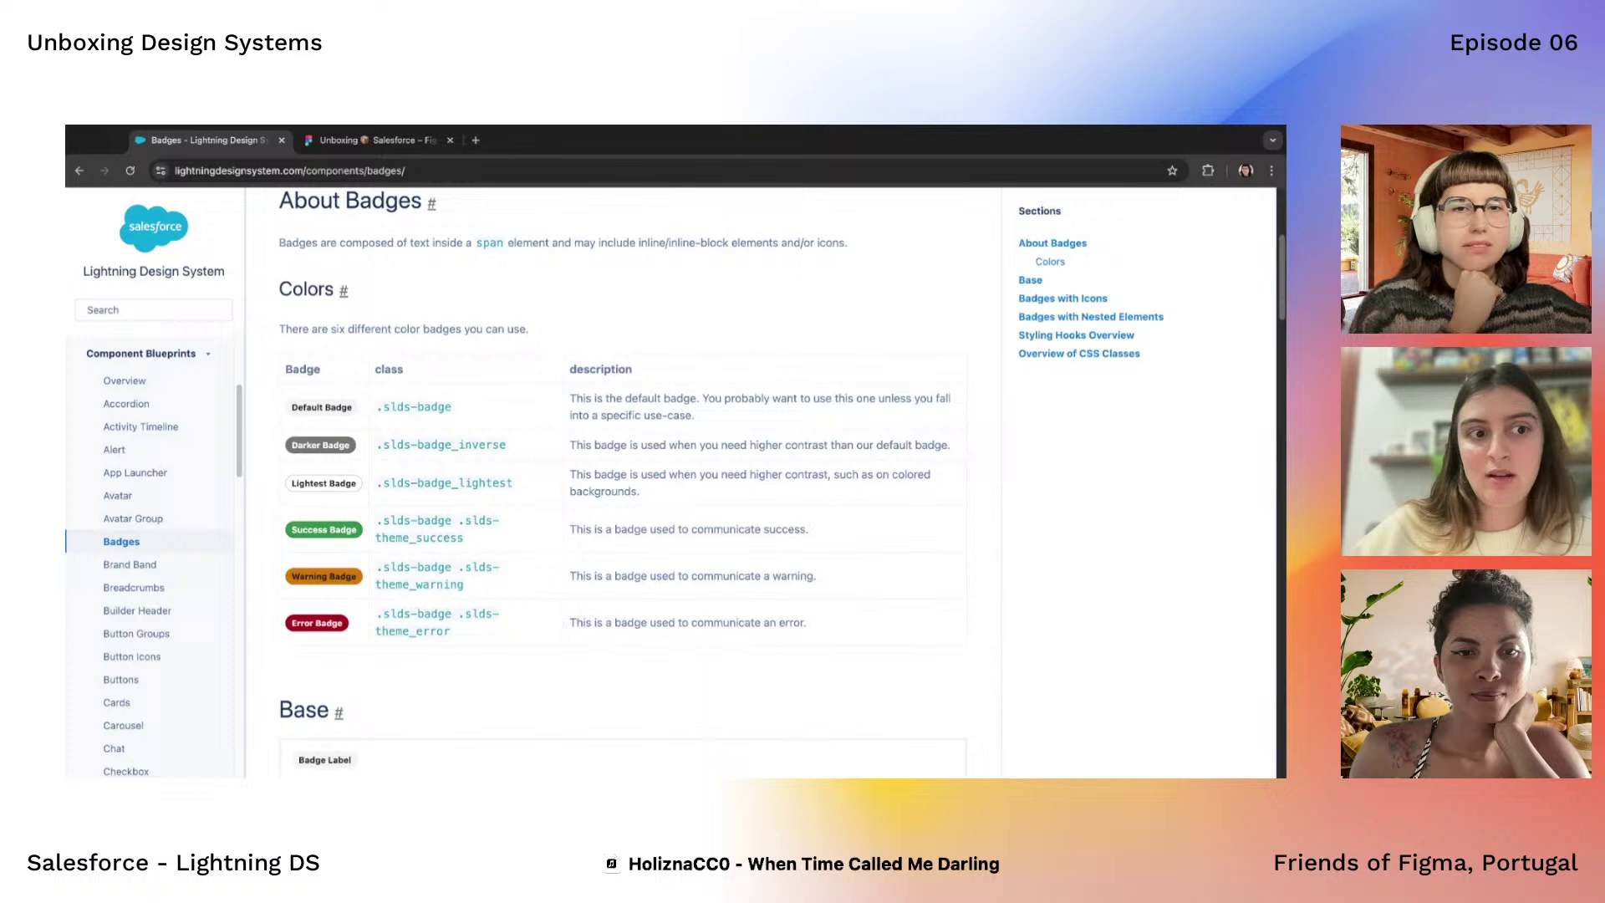
# Reread the badge descriptions in the Badges page's Colors table, highlighting short bits of text and clearing the selection
pyautogui.moveTo(702, 401); pyautogui.dragTo(695, 418)
pyautogui.click(702, 400)
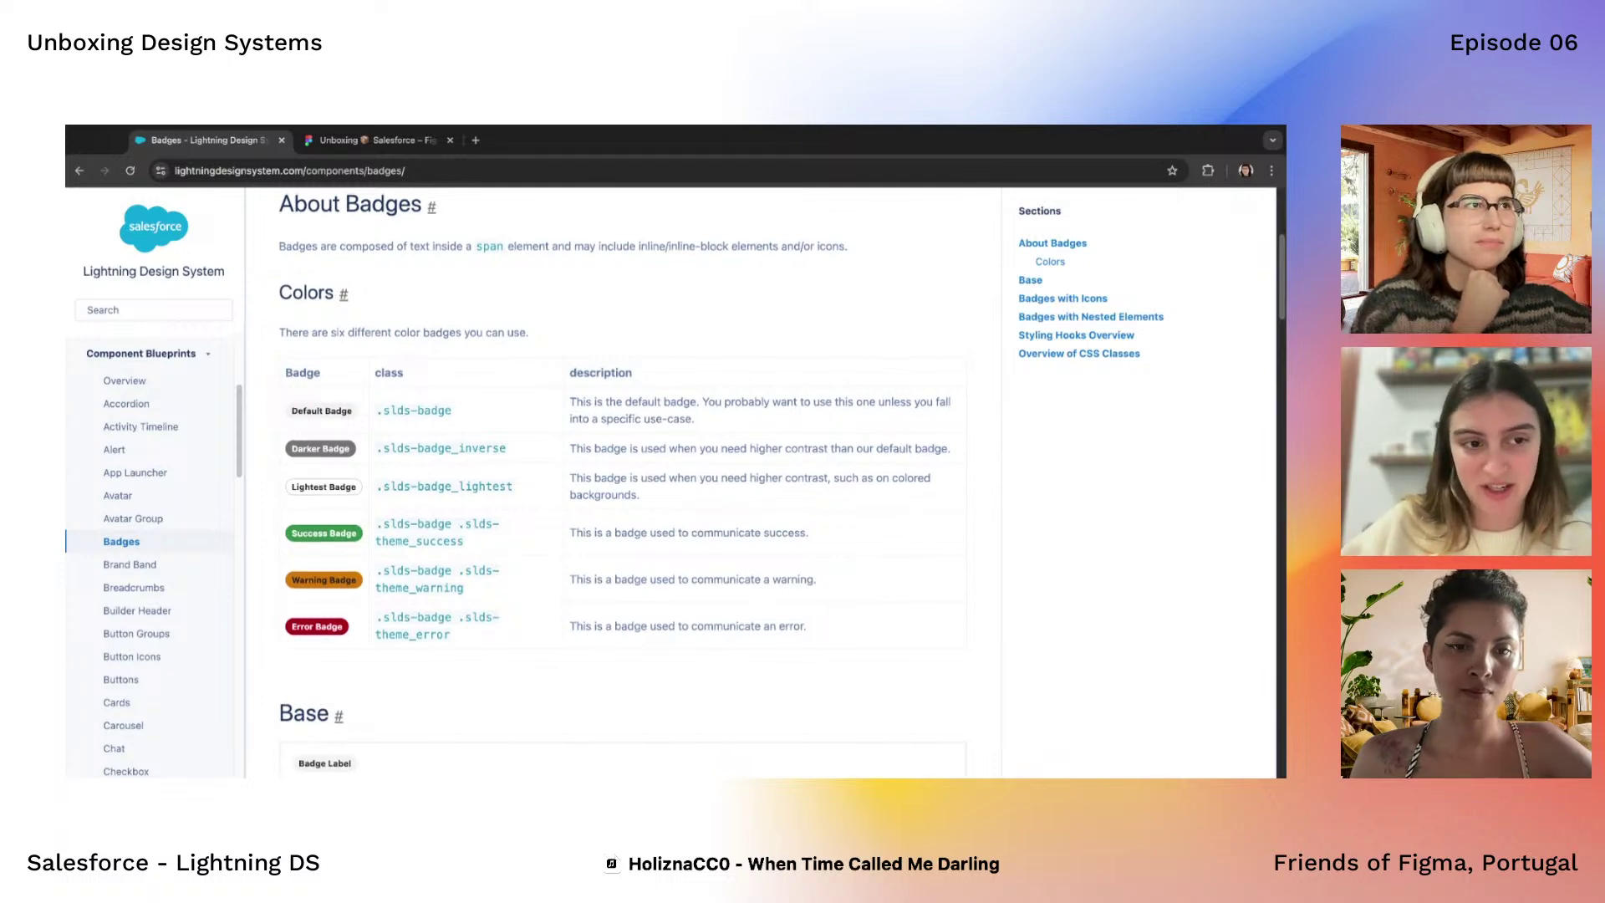
pyautogui.scroll(1, 614, 486)
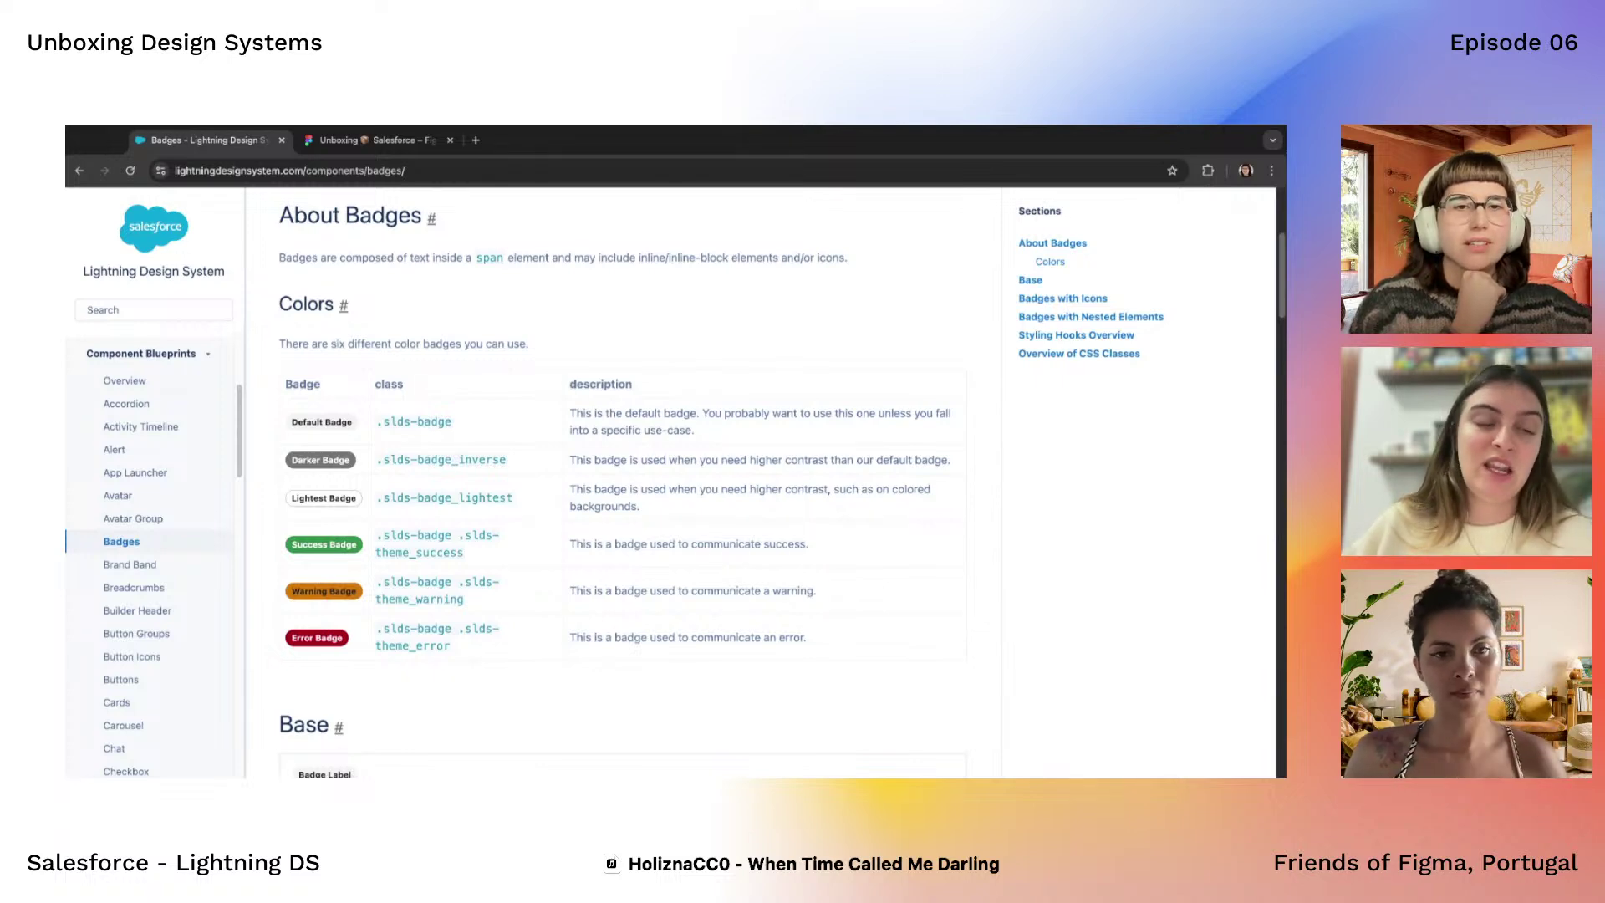
pyautogui.scroll(1, 628, 411)
pyautogui.moveTo(660, 415)
pyautogui.mouseDown()
pyautogui.moveTo(765, 415)
pyautogui.moveTo(670, 414)
pyautogui.mouseUp()
pyautogui.click(785, 420)
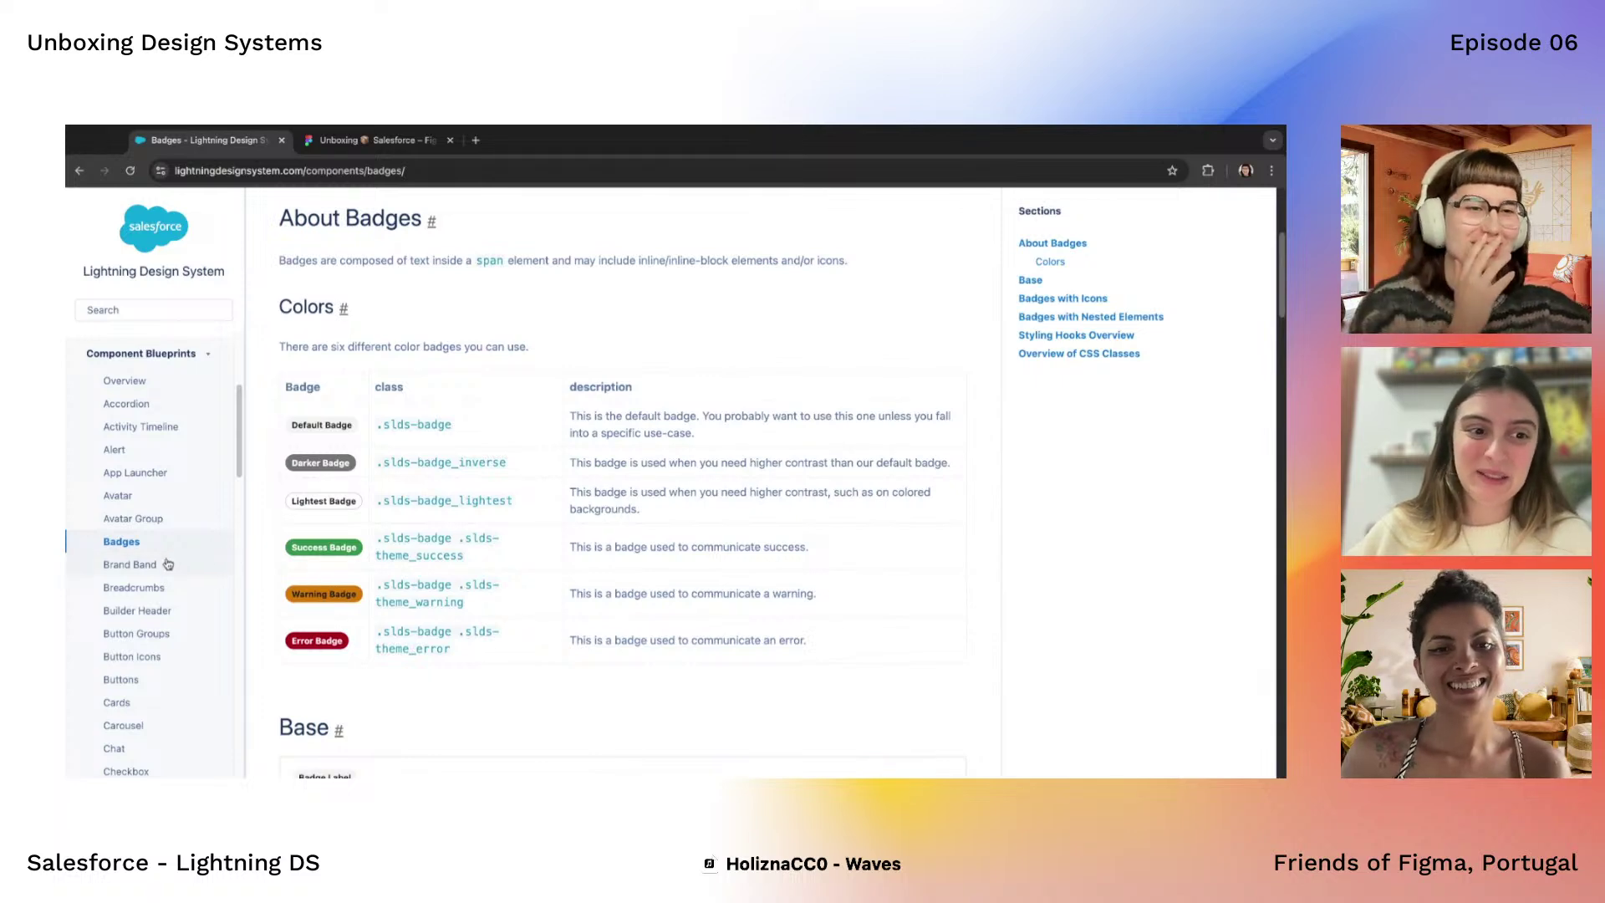
# Open the Breadcrumbs blueprint and skim it from the About section through the With Overflow variation to the Overview of CSS Classes
pyautogui.click(164, 586)
pyautogui.scroll(-2, 591, 455)
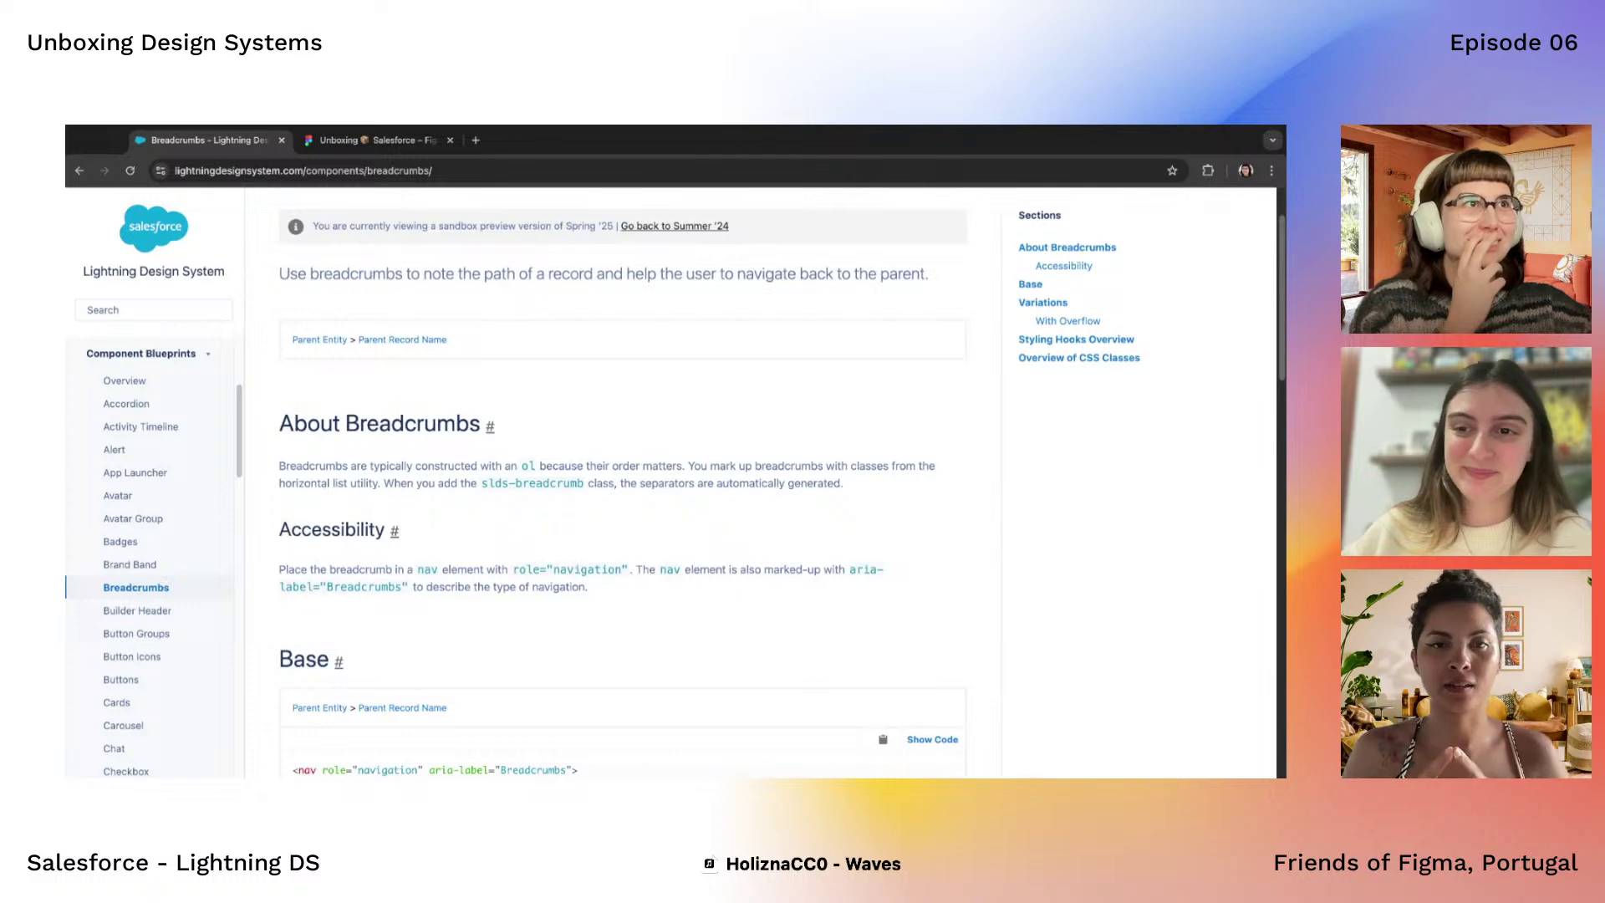
pyautogui.scroll(-10, 622, 483)
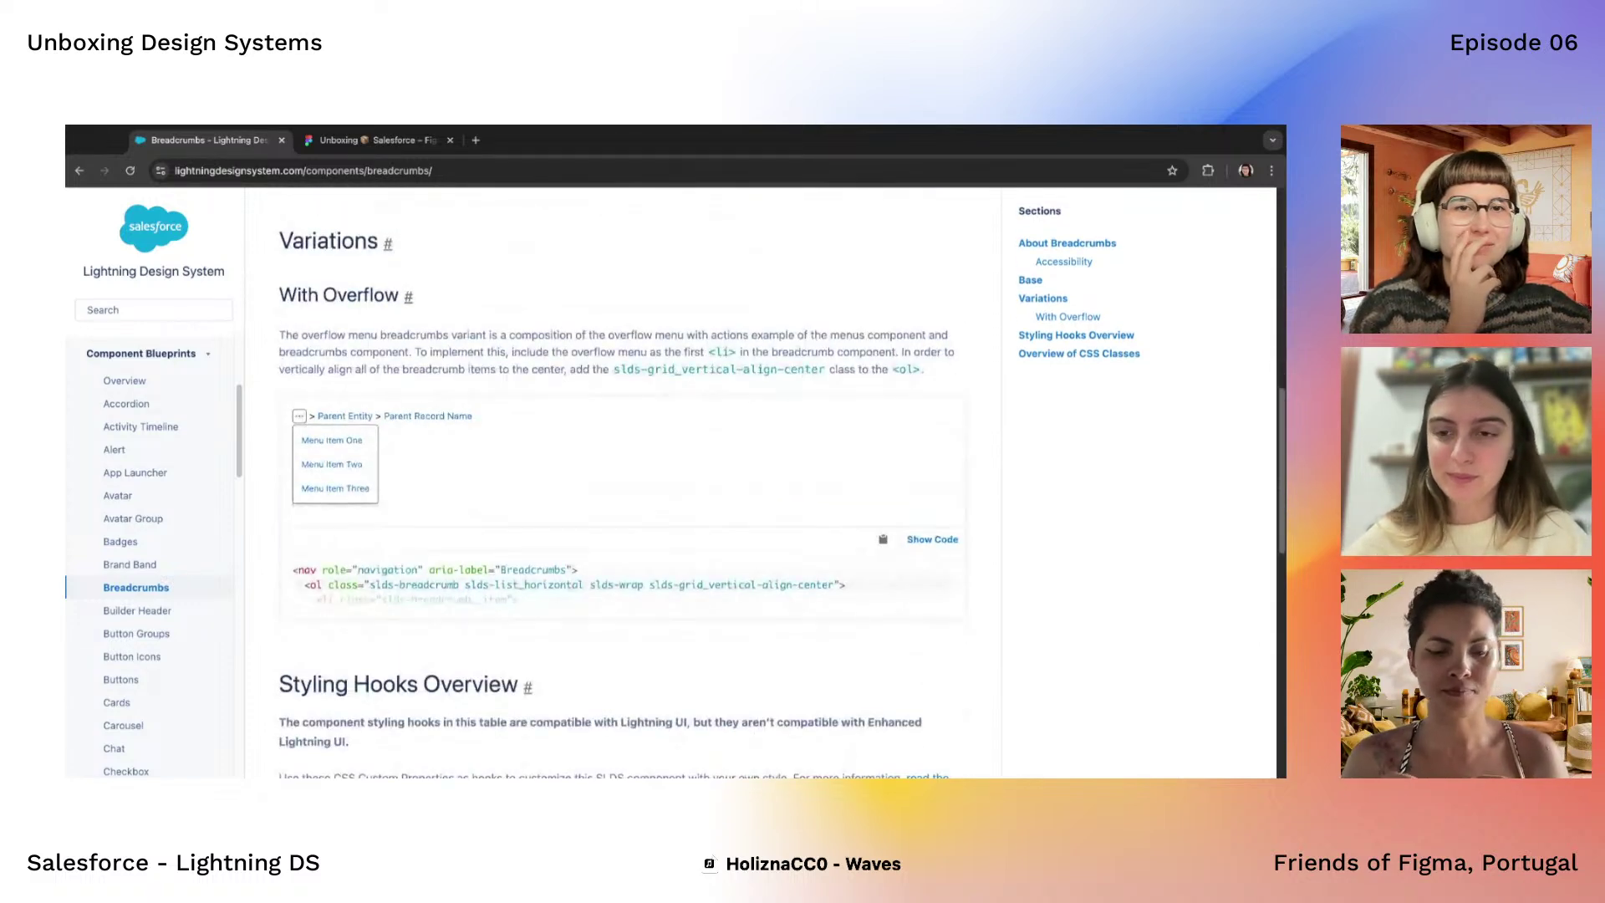
pyautogui.scroll(1, 546, 365)
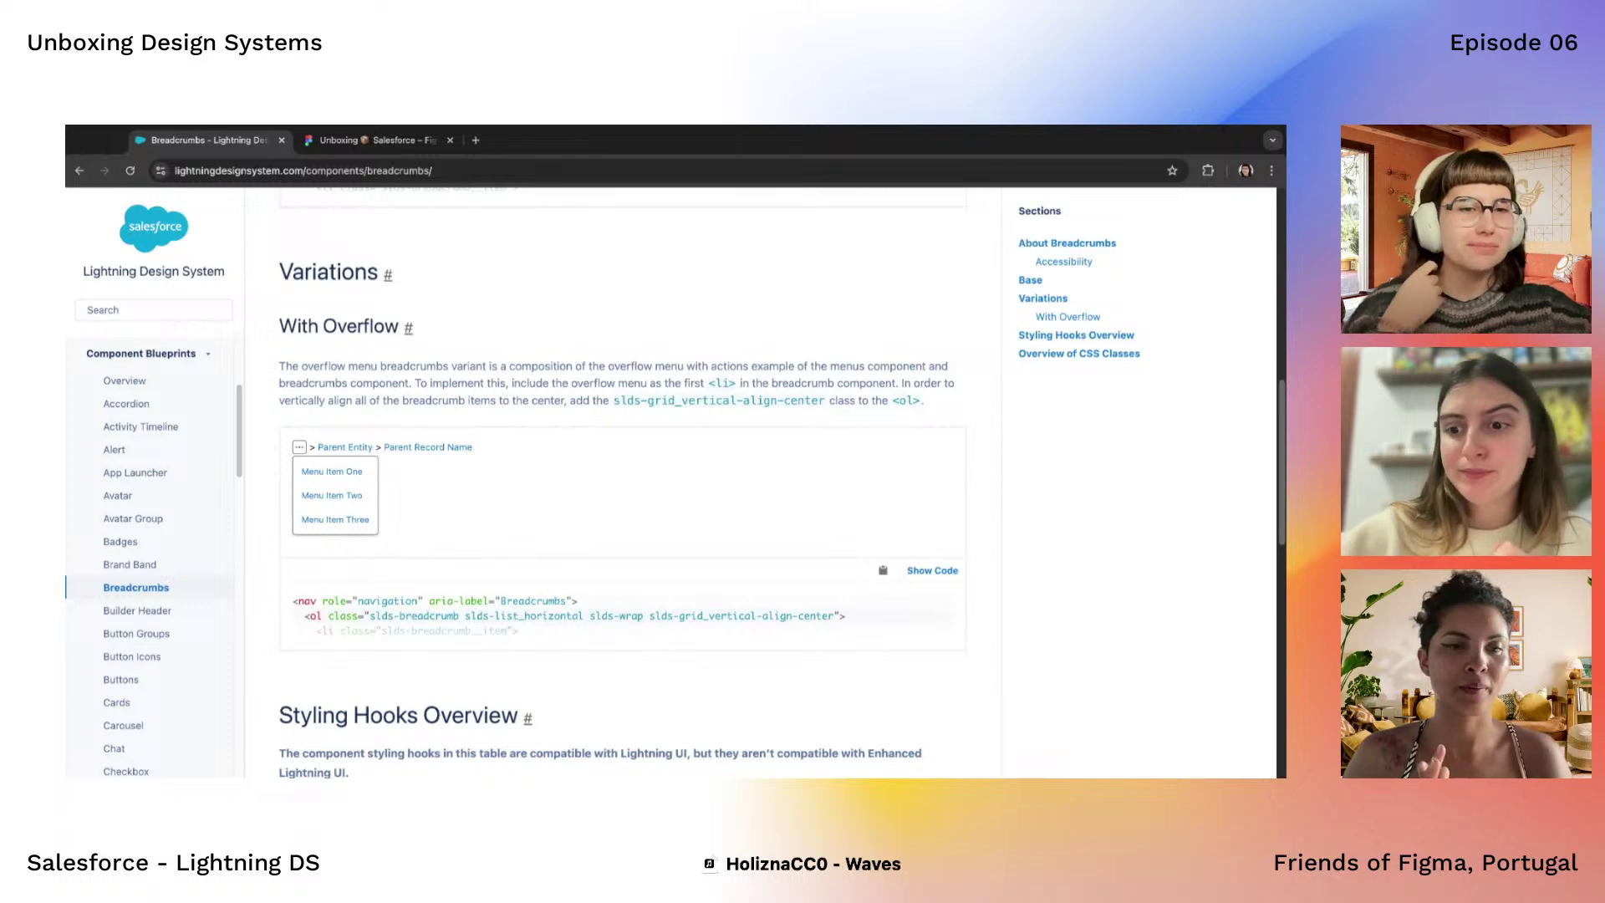
pyautogui.scroll(-5, 622, 482)
pyautogui.scroll(-5, 622, 482)
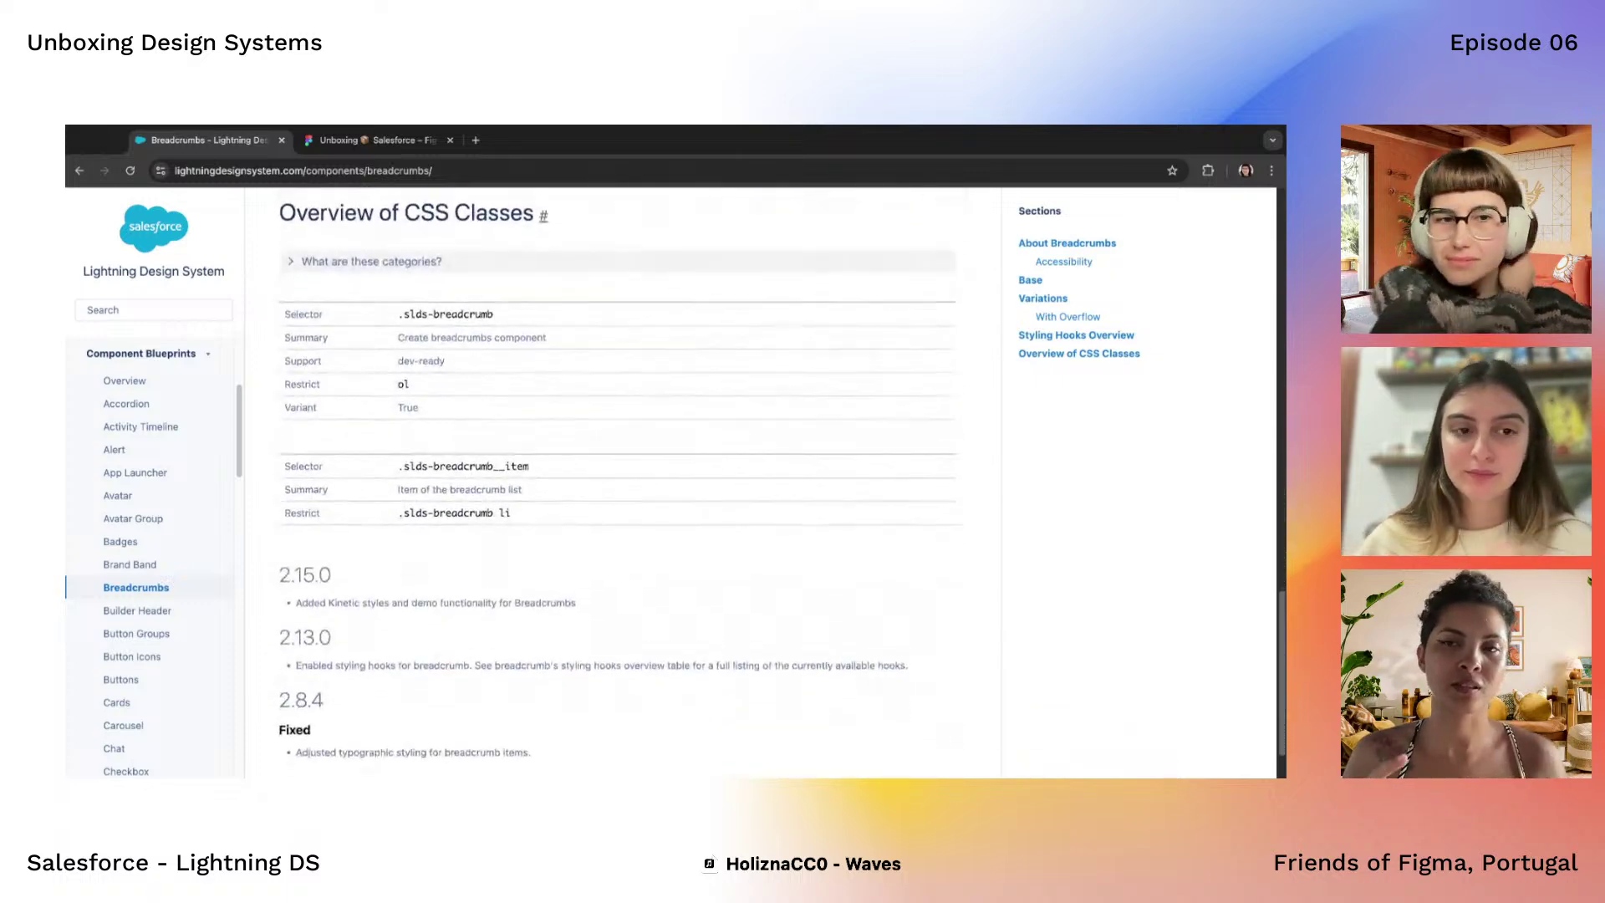
# Open the Button Groups blueprint and skim its overflow menu states and inverse examples down to the Button Icon Group
pyautogui.click(173, 634)
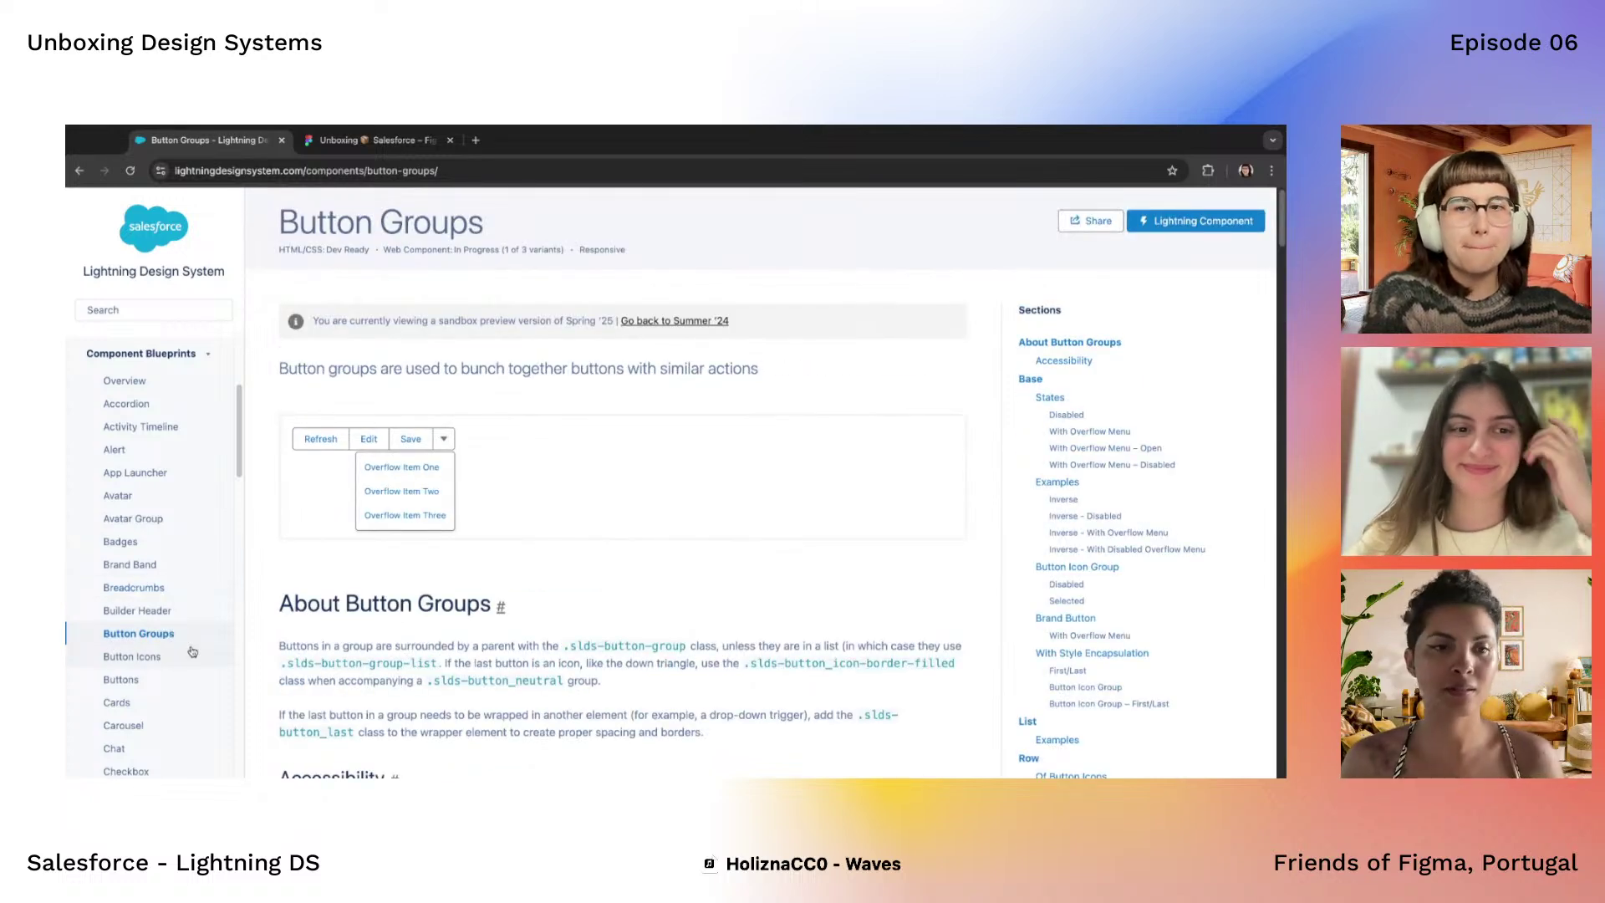
pyautogui.scroll(-6, 532, 597)
pyautogui.scroll(-6, 532, 597)
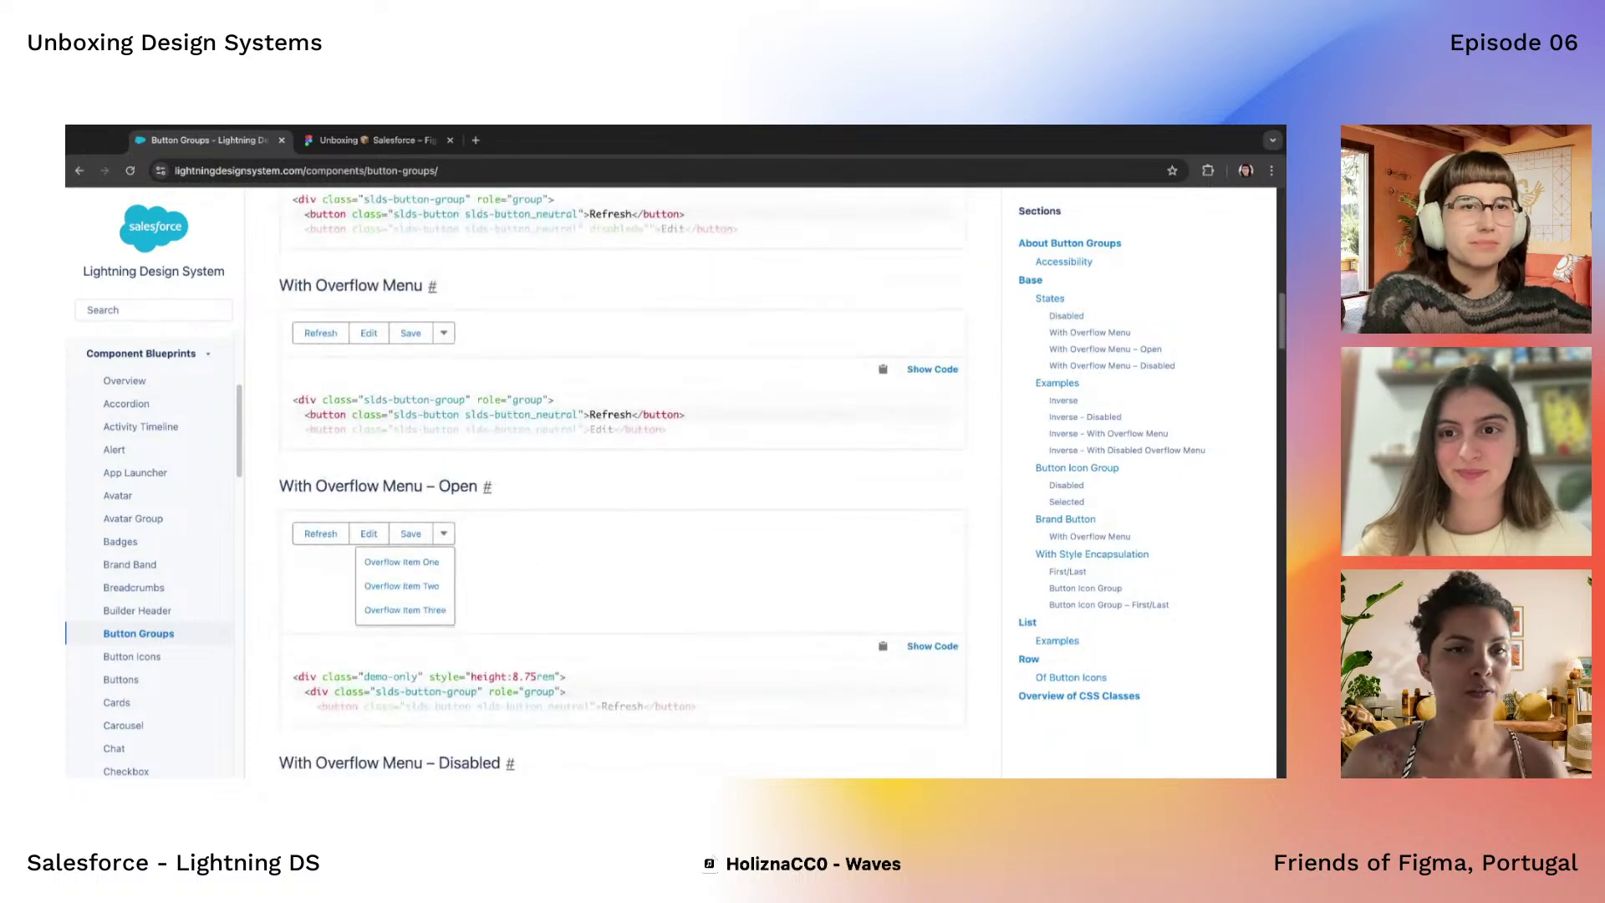
pyautogui.scroll(-10, 619, 485)
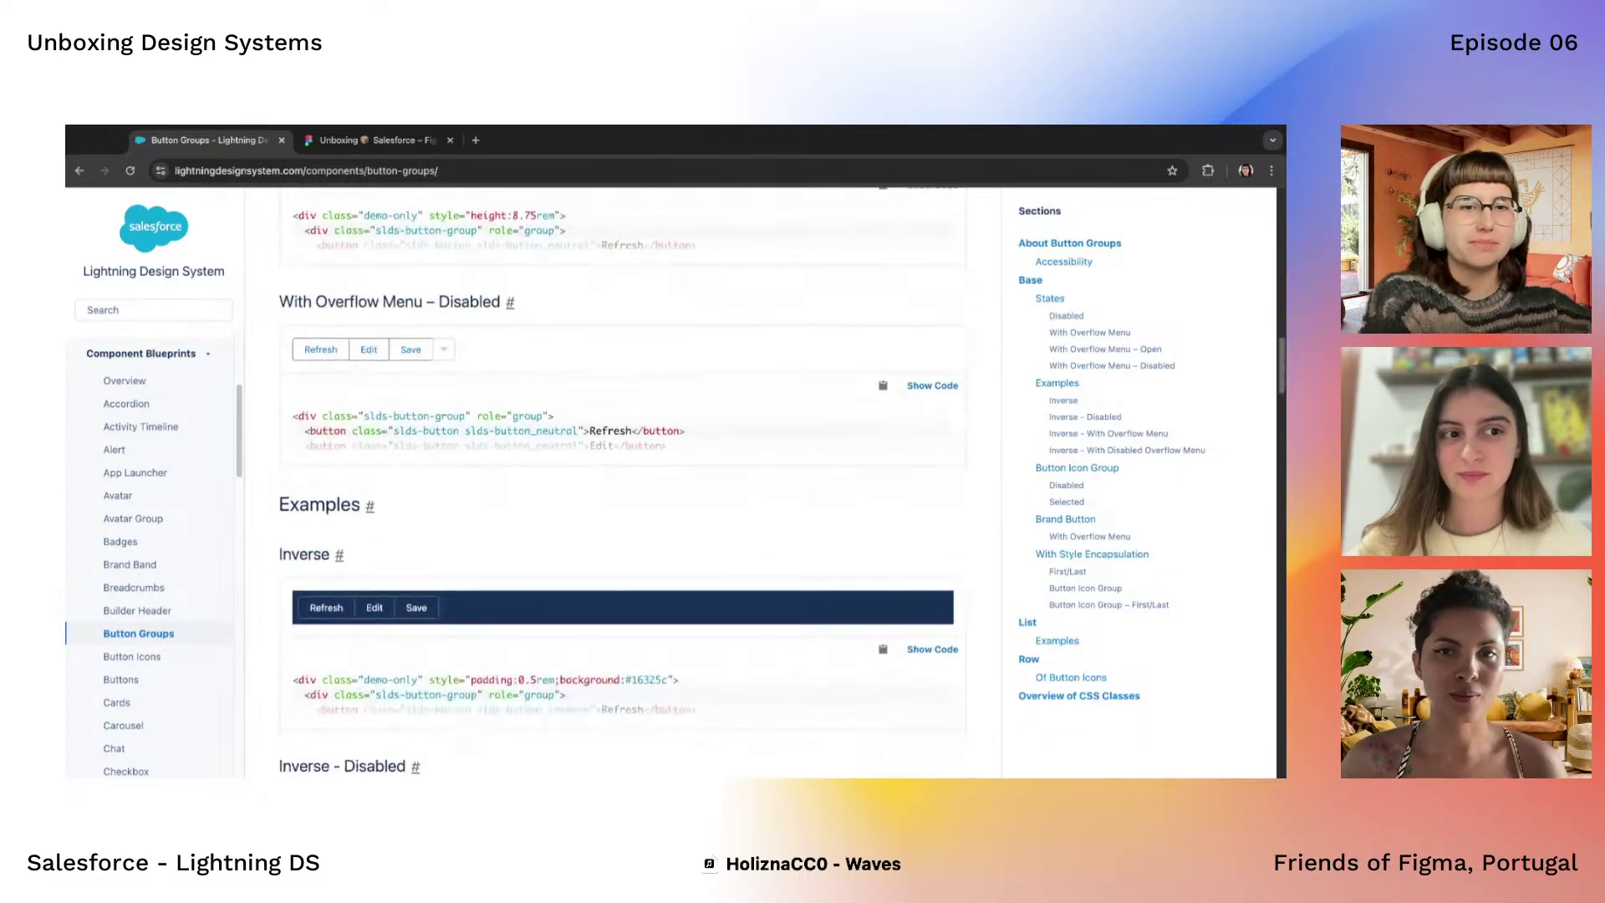
pyautogui.scroll(-6, 618, 485)
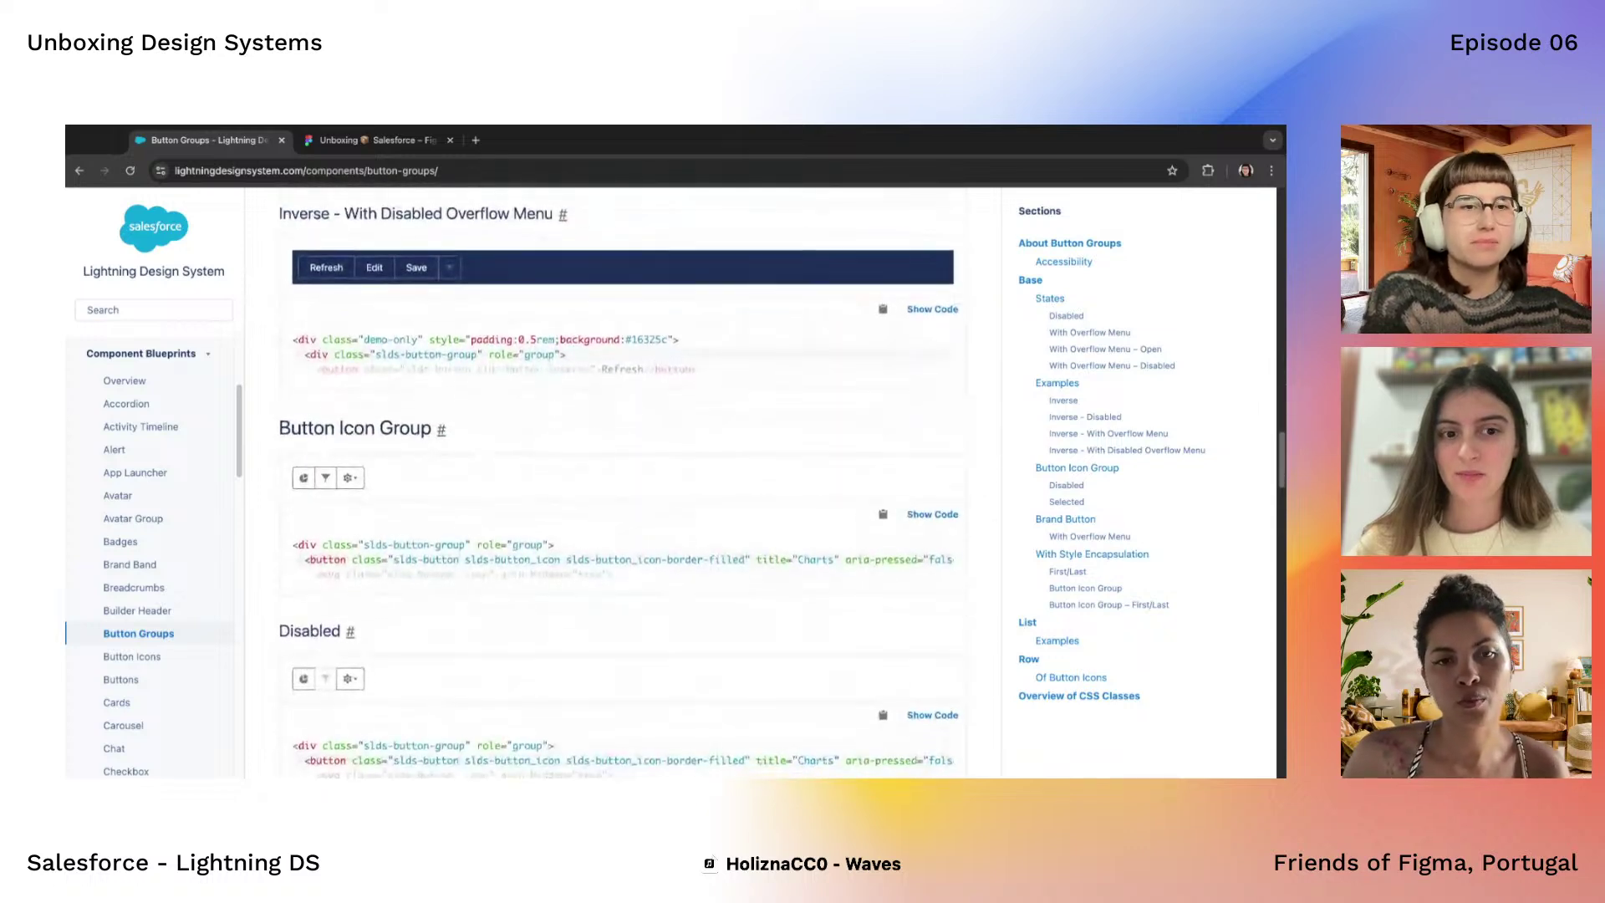
# Open the Button Icons blueprint briefly and switch to the Dueling Picklist blueprint
pyautogui.click(155, 664)
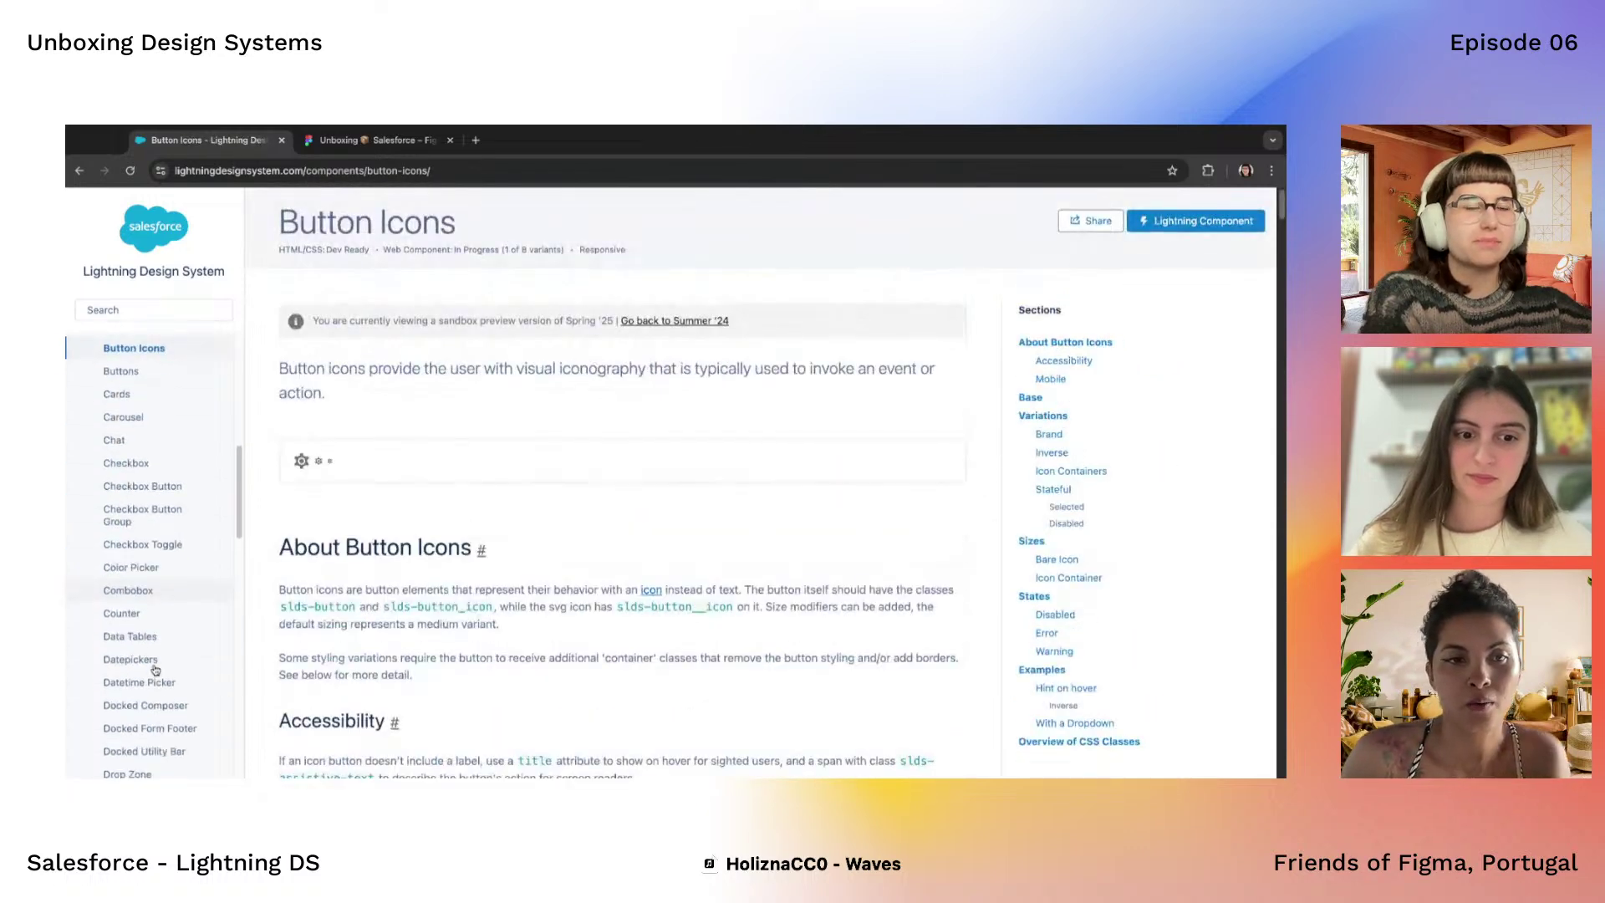
pyautogui.scroll(-3, 155, 669)
pyautogui.click(155, 634)
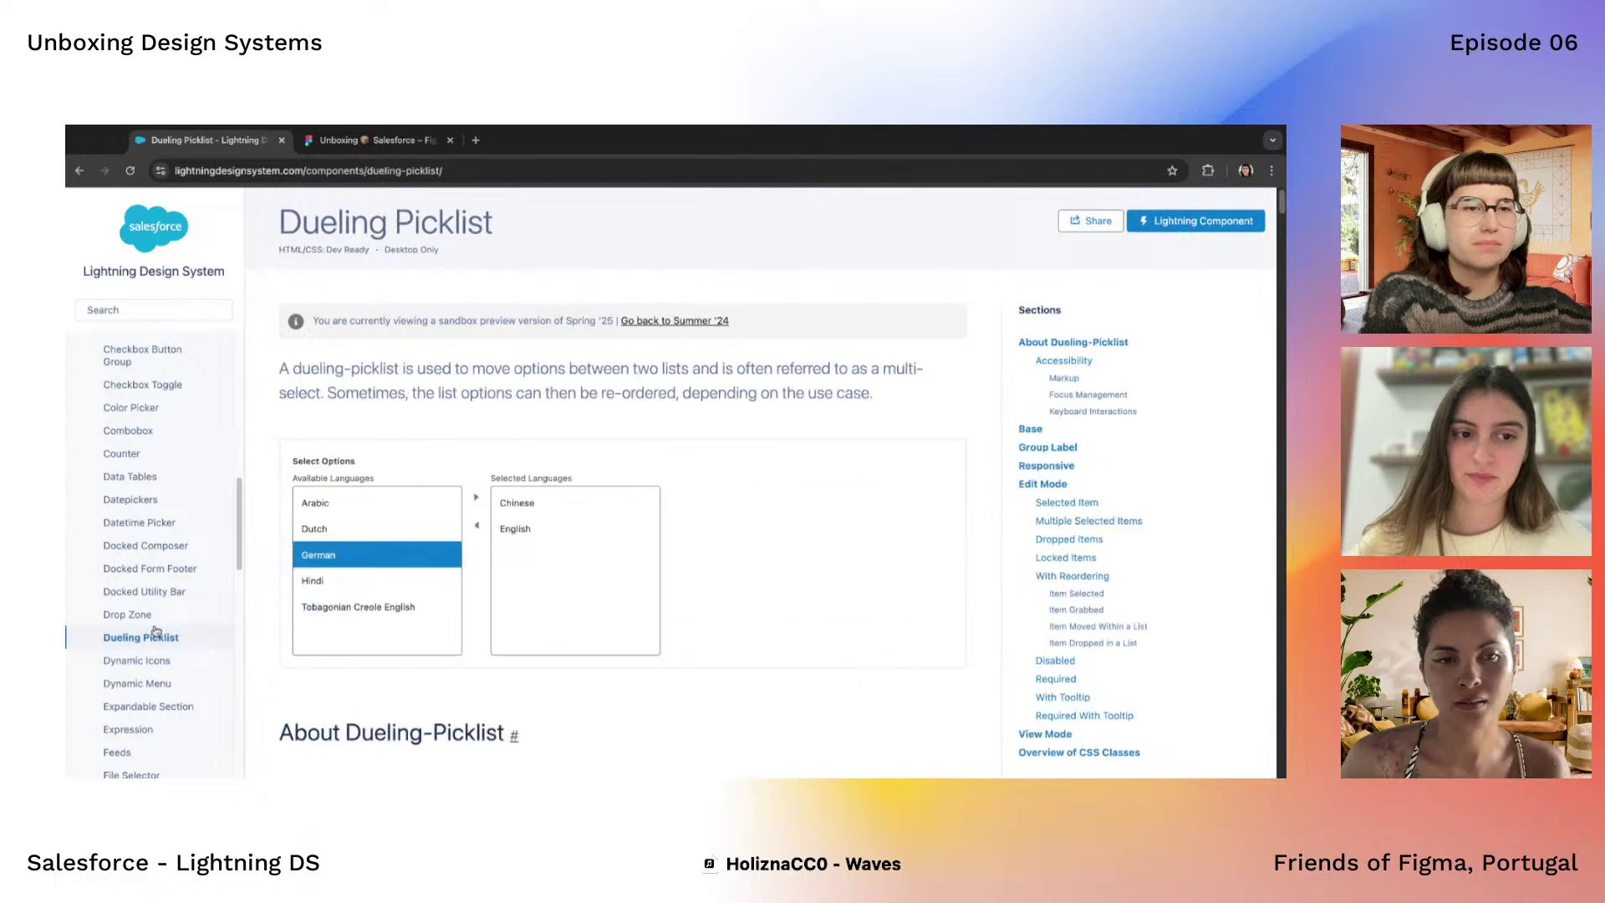
# Skim the Dueling Picklist page's Base and Group Label sections and return to its introduction
pyautogui.scroll(-15, 478, 697)
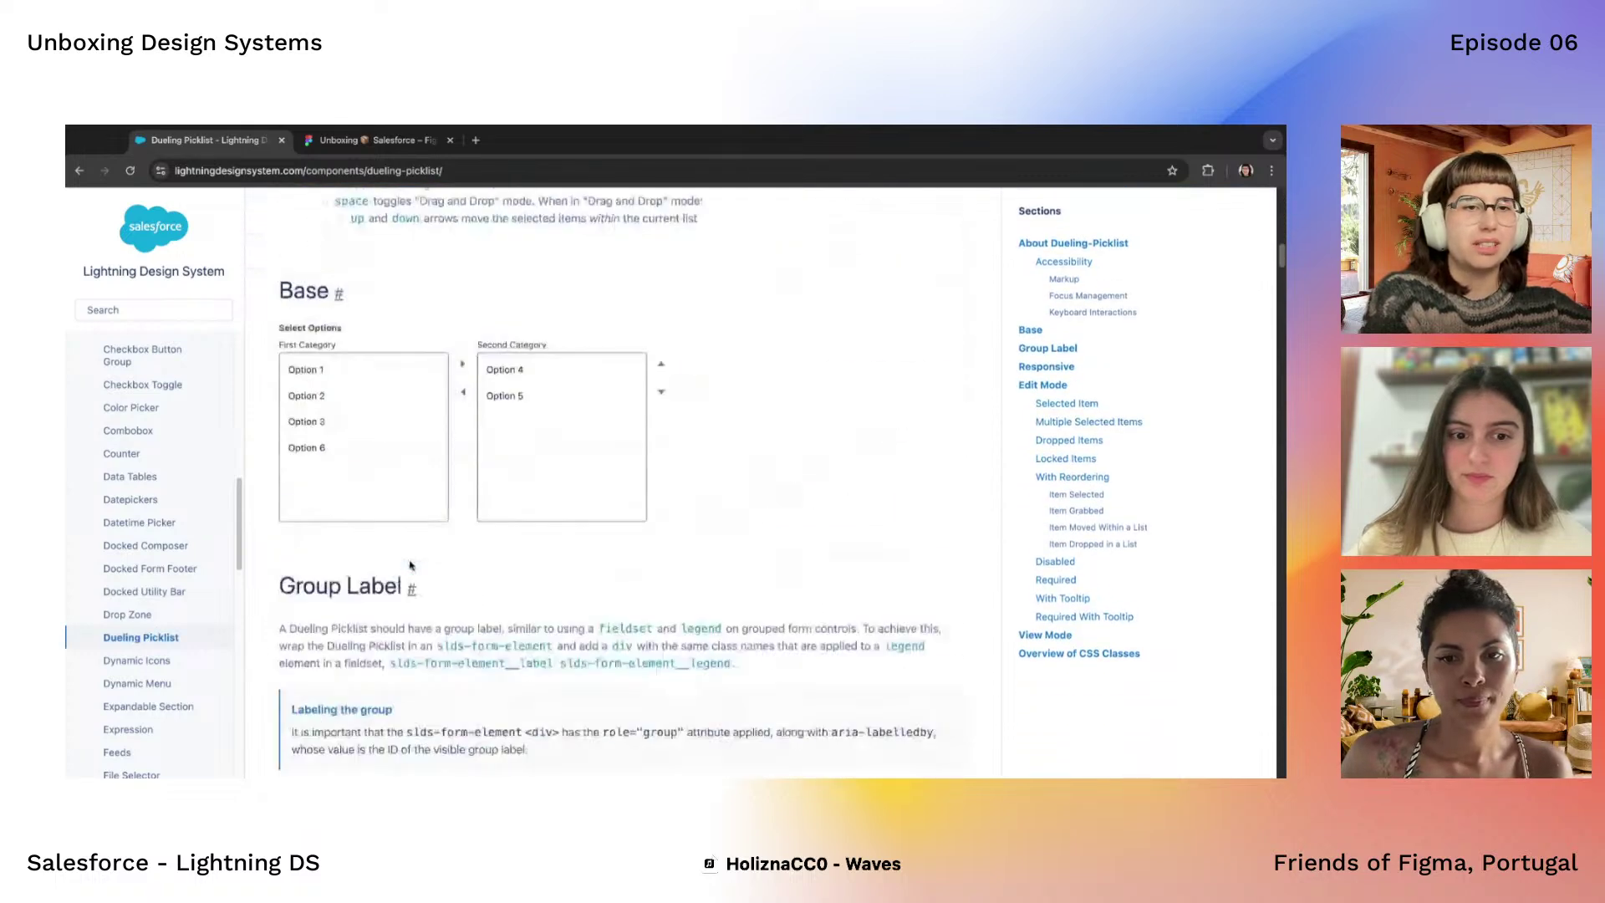
pyautogui.scroll(-15, 190, 639)
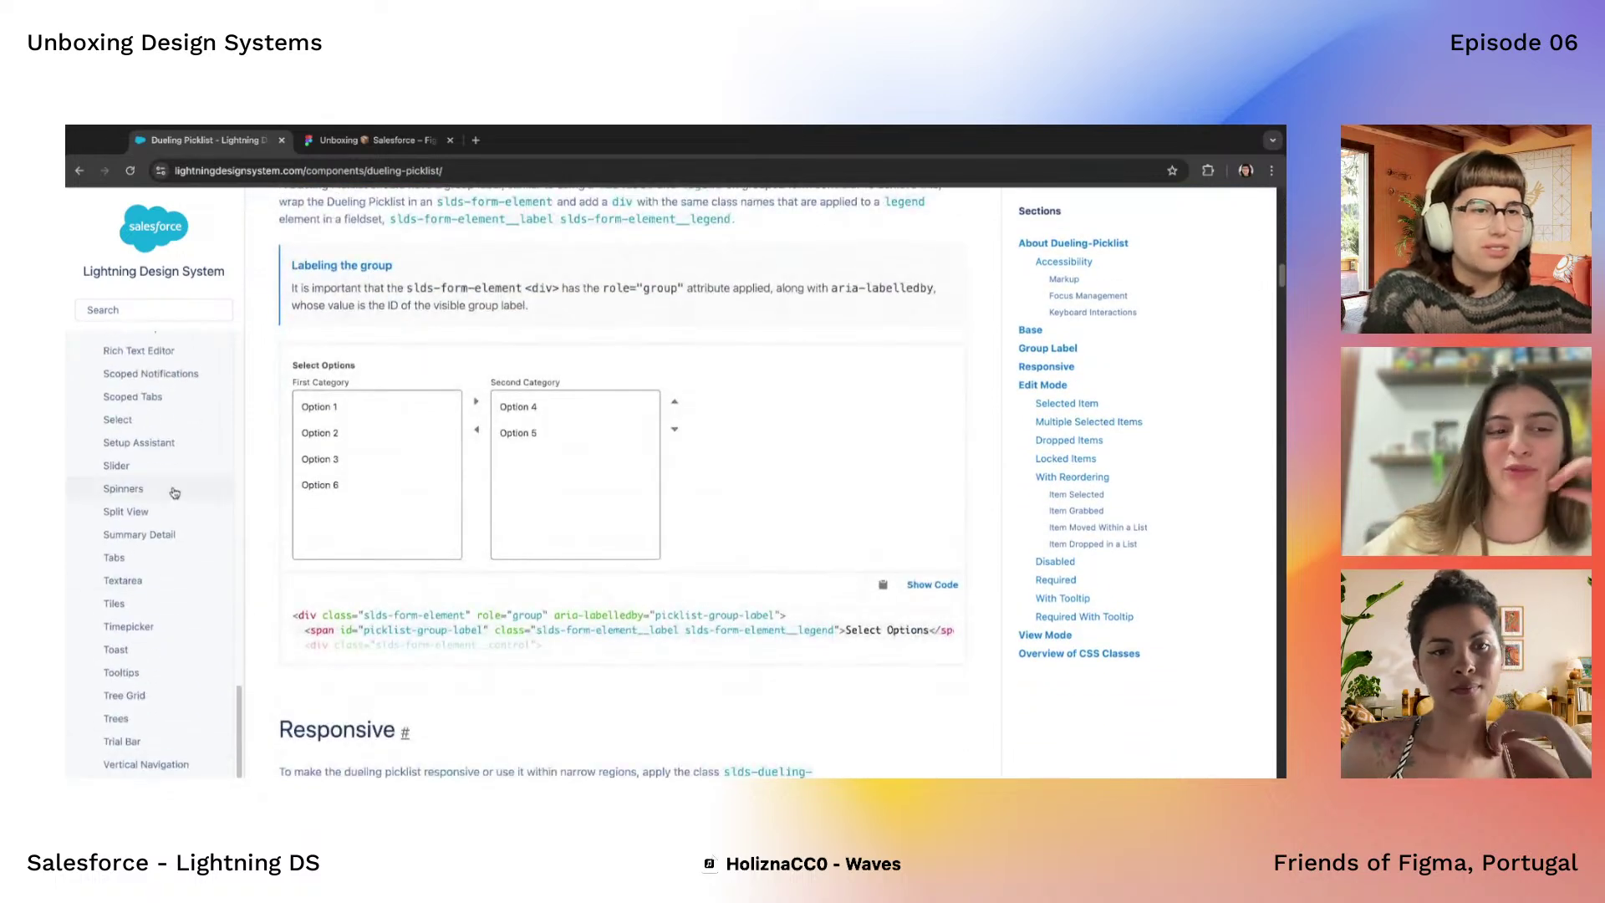
pyautogui.scroll(10, 428, 523)
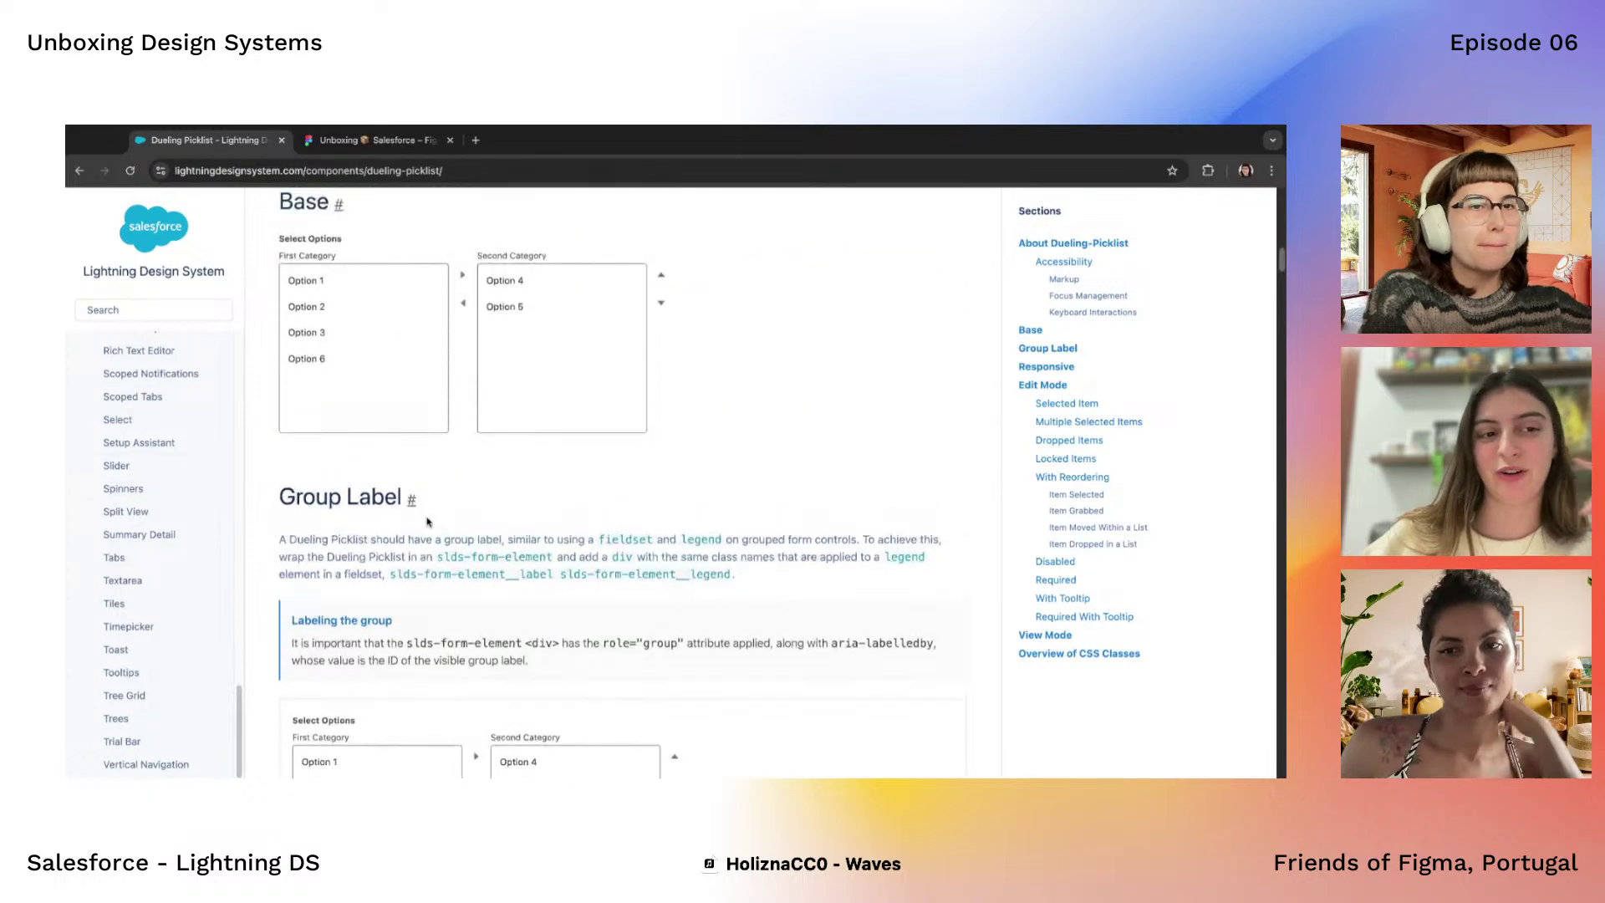
pyautogui.scroll(10, 619, 482)
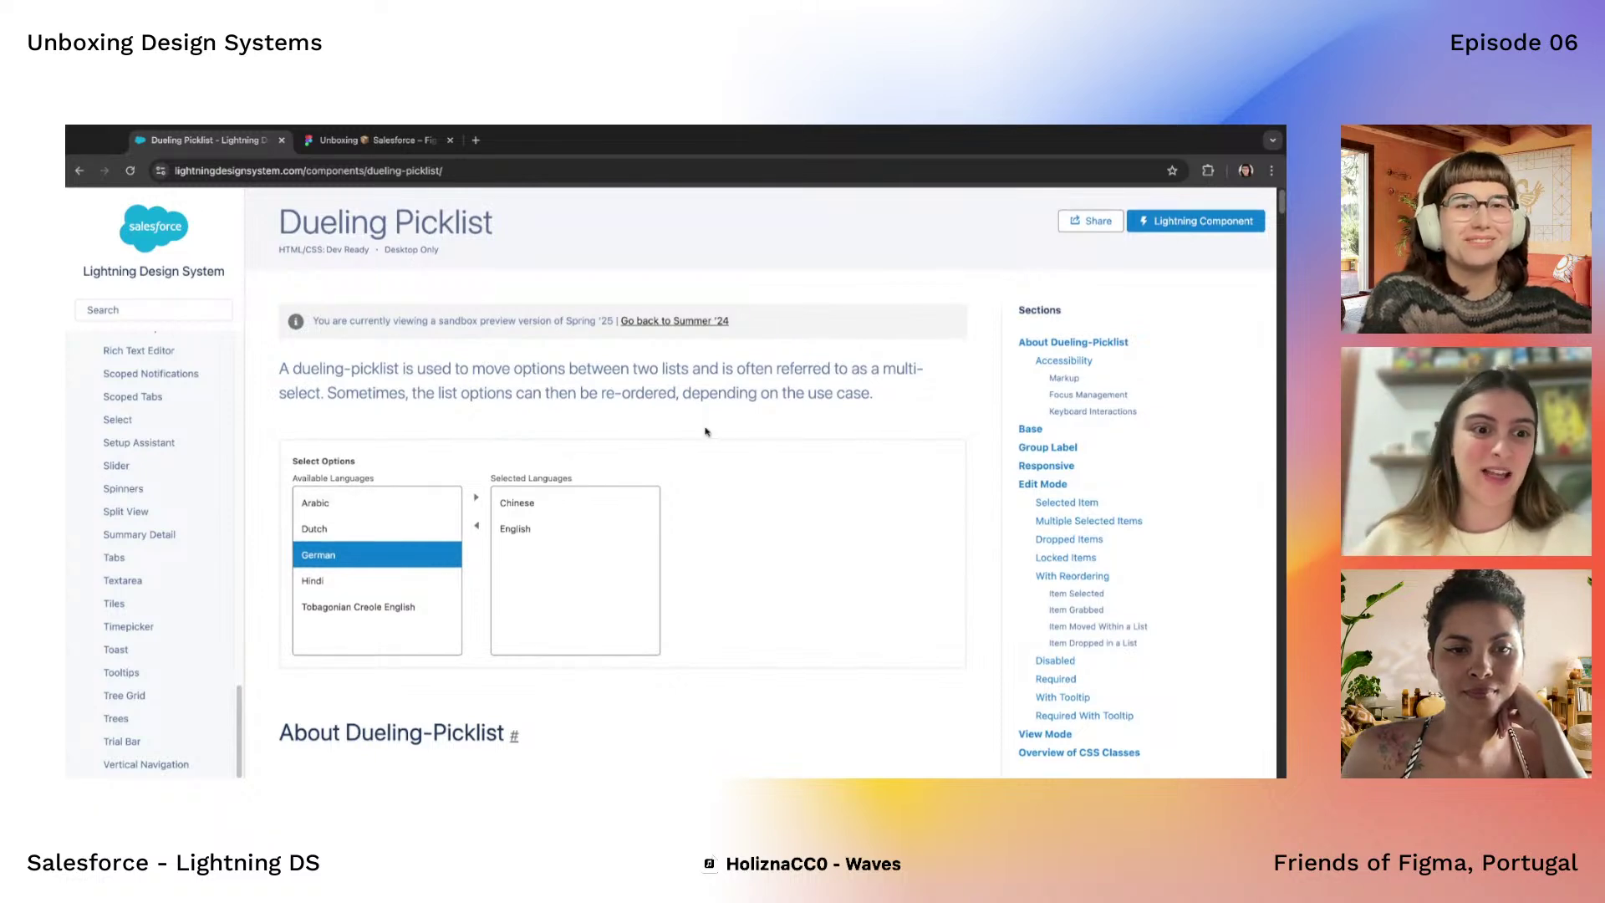
# Examine the Dueling Picklist page from its Accessibility notes through Responsive and Edit Mode to the Dropped Items example
pyautogui.scroll(-10, 705, 432)
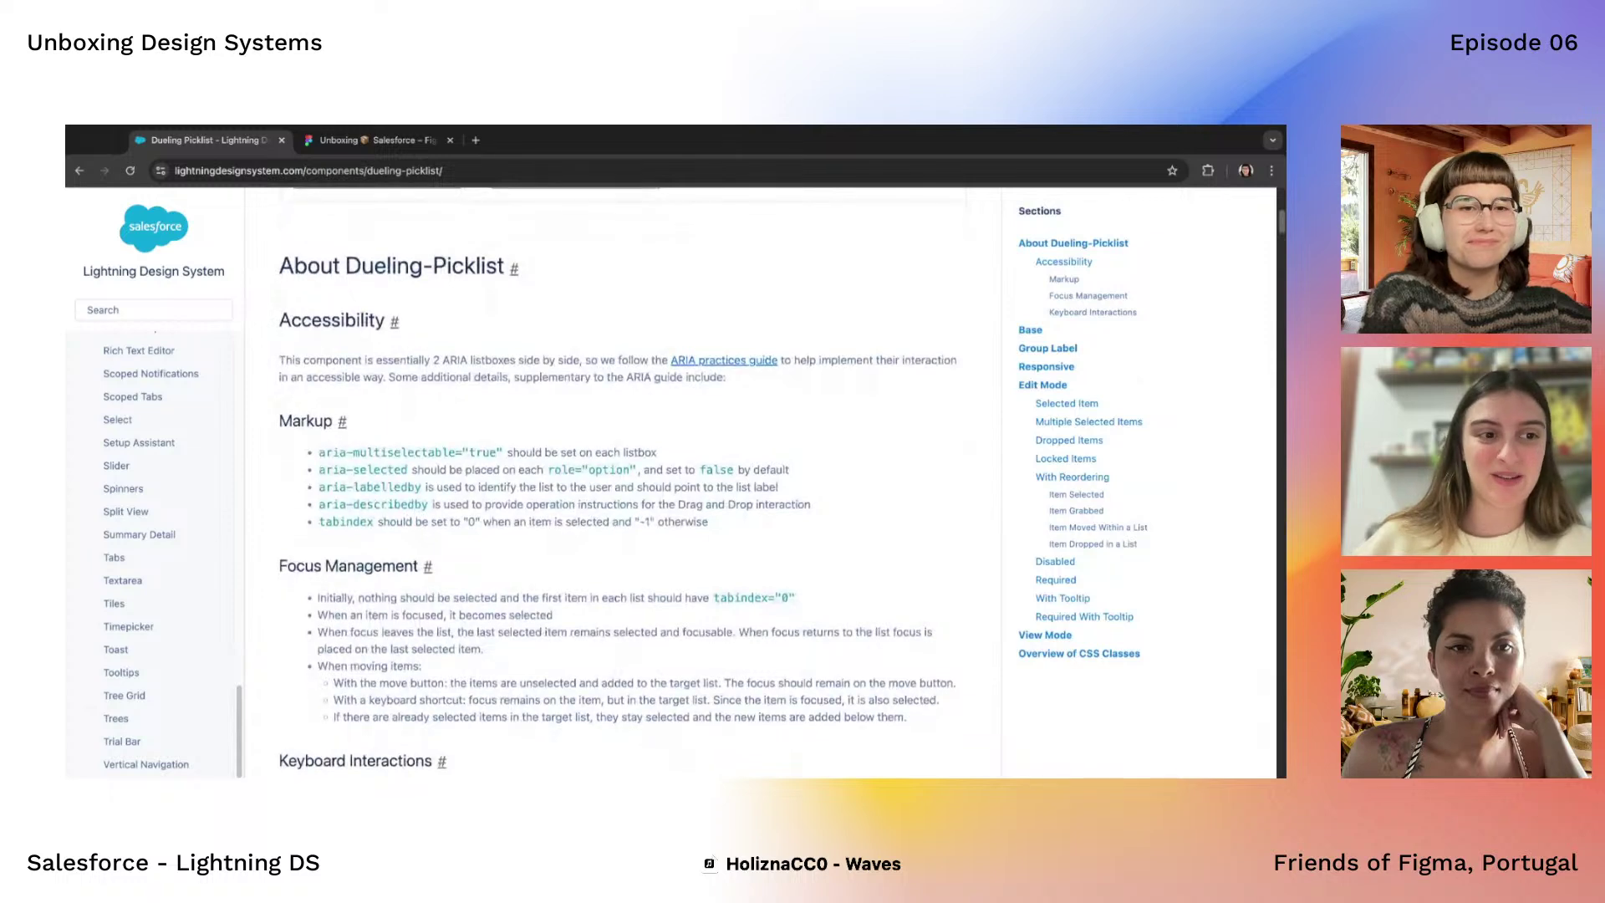
pyautogui.scroll(-10, 483, 498)
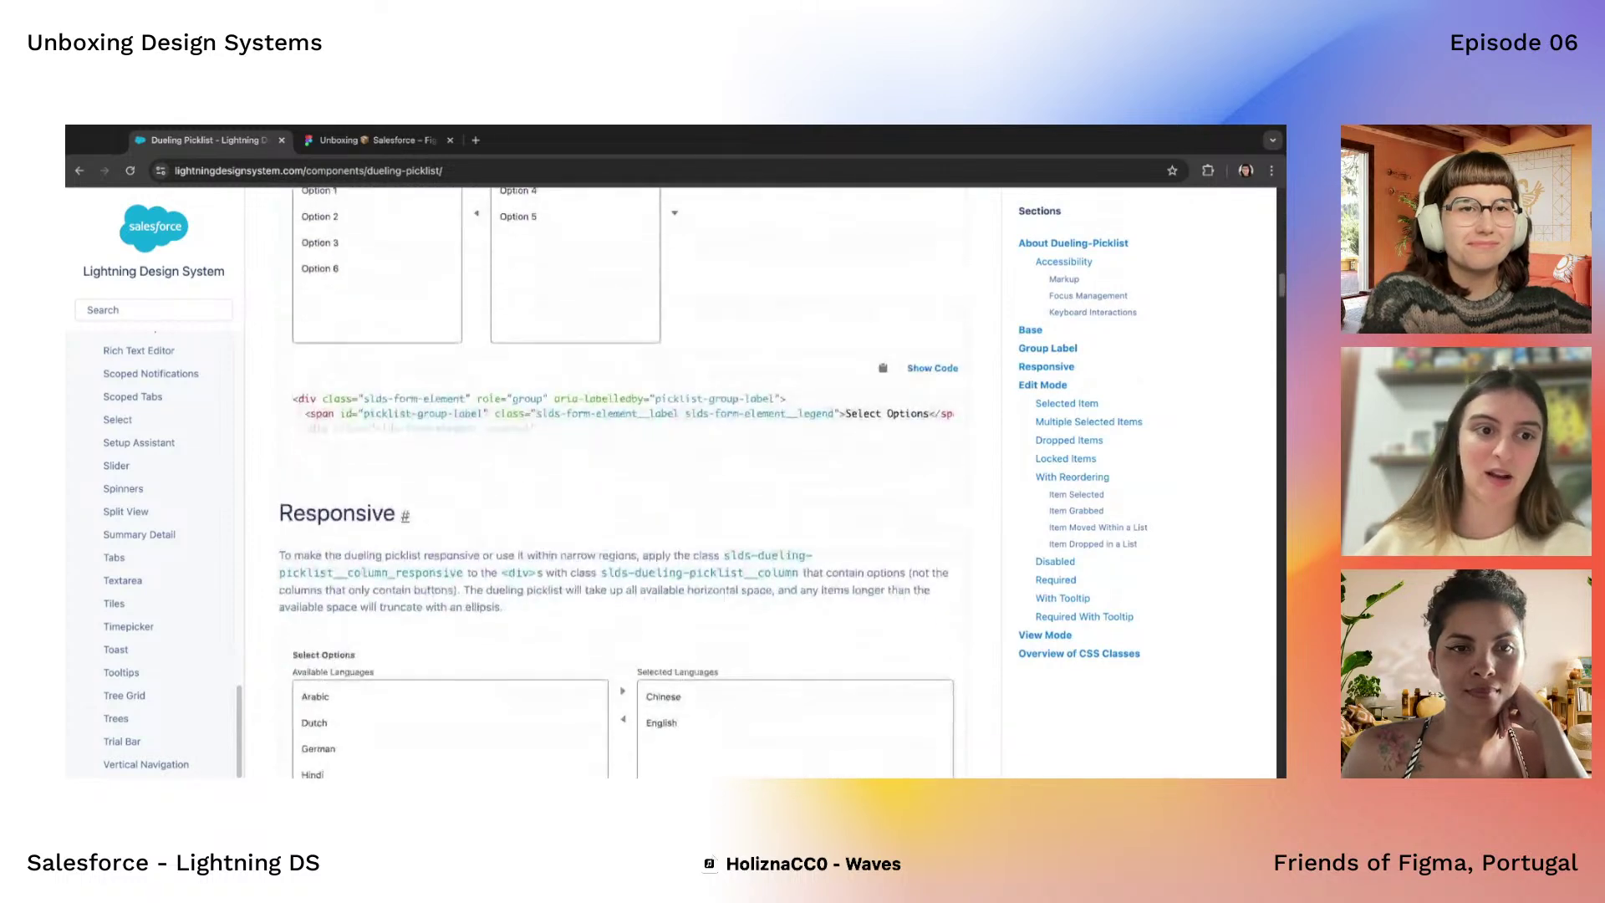
pyautogui.scroll(-6, 619, 484)
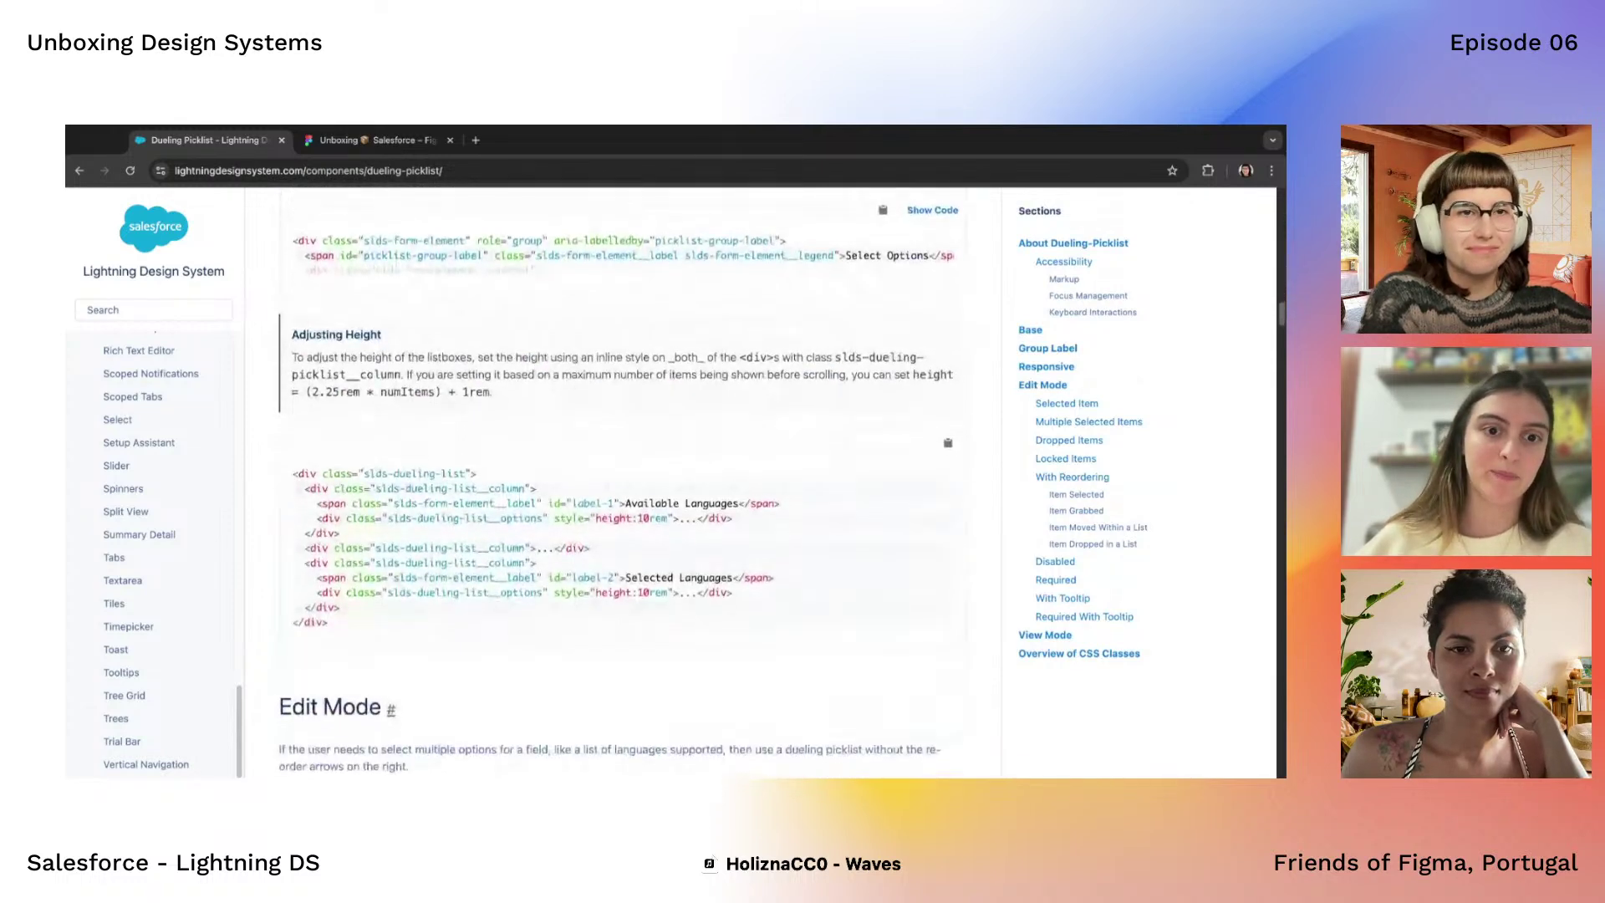
pyautogui.scroll(-10, 620, 483)
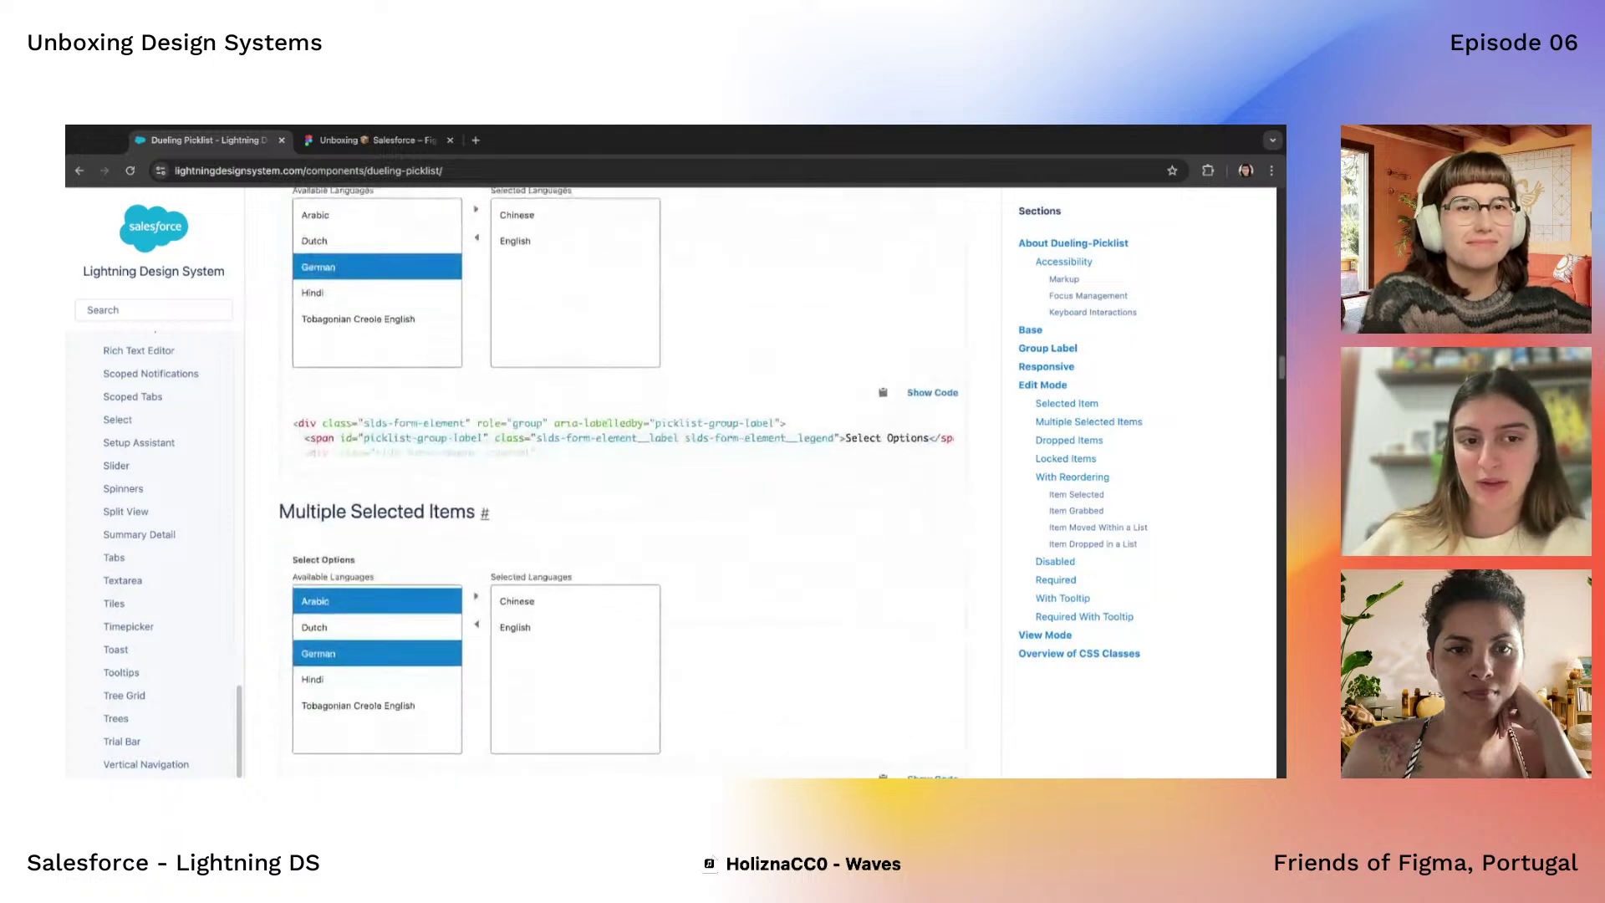
pyautogui.scroll(-10, 619, 483)
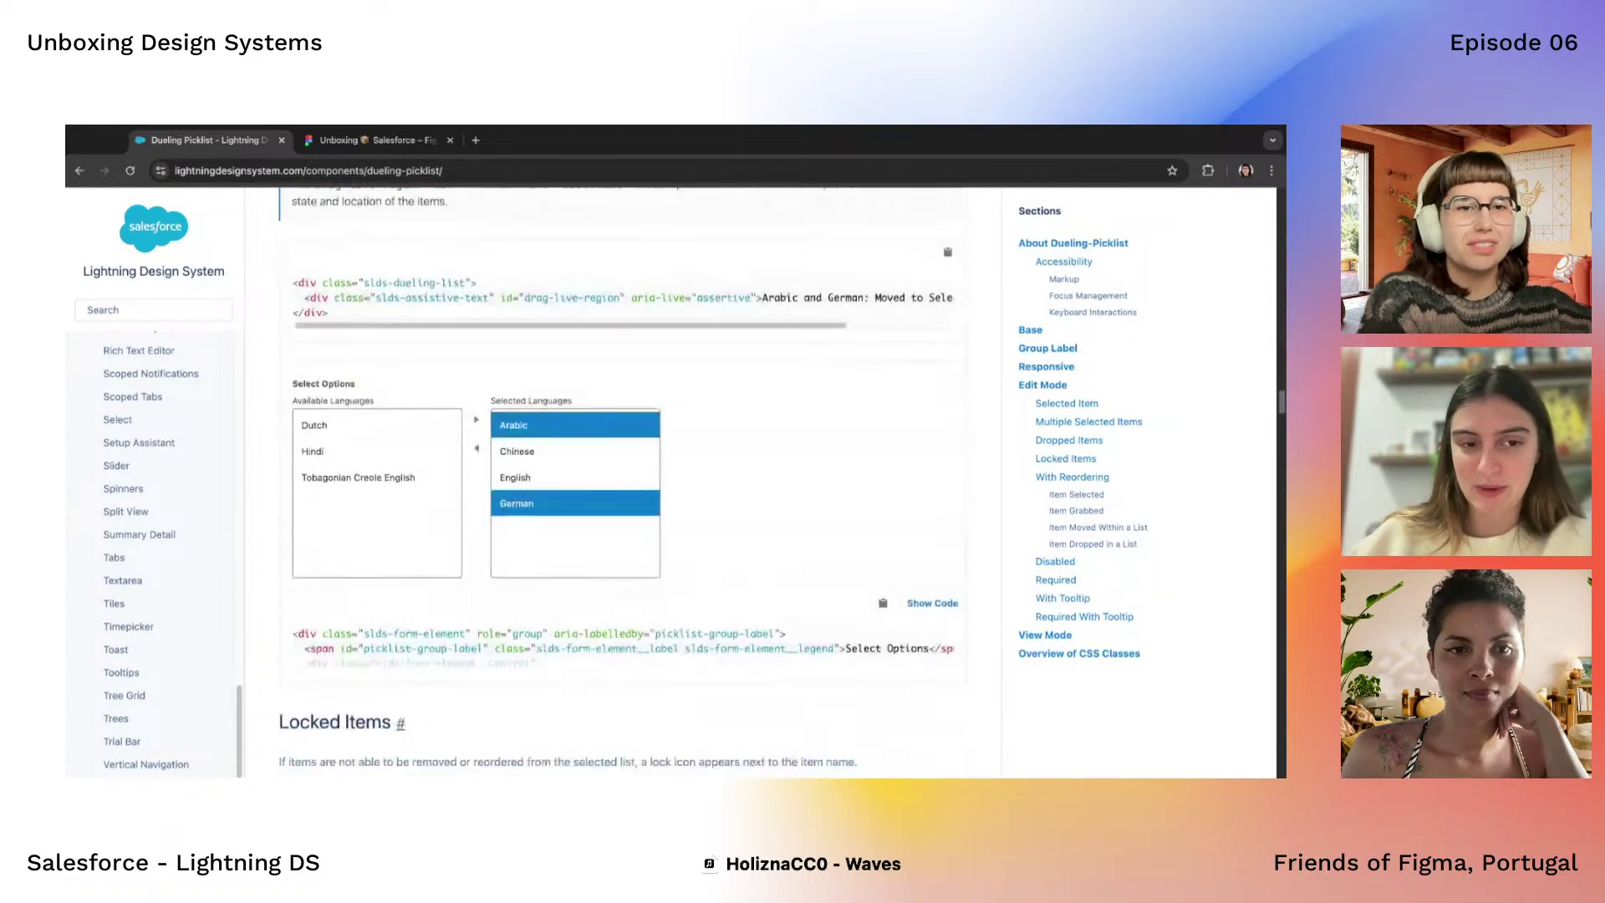
# Examine the Dueling Picklist's With Reordering and Item Selected examples, comparing them with the earlier Selected Item and Multiple Selected Items examples
pyautogui.scroll(4, 620, 483)
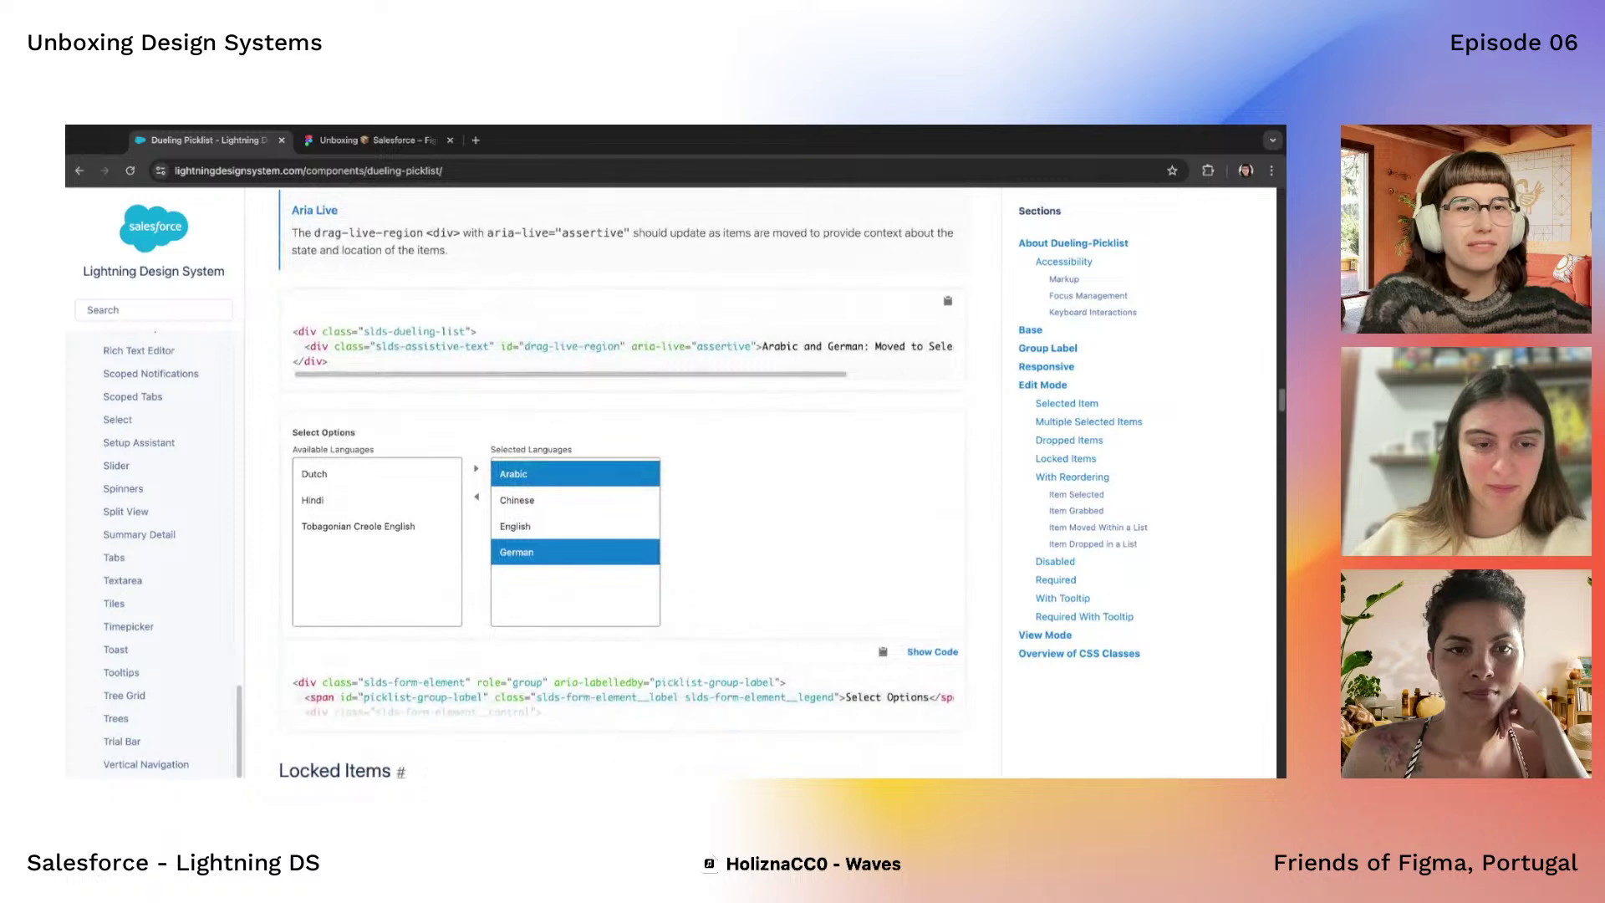
pyautogui.scroll(-5, 619, 483)
pyautogui.scroll(-8, 620, 483)
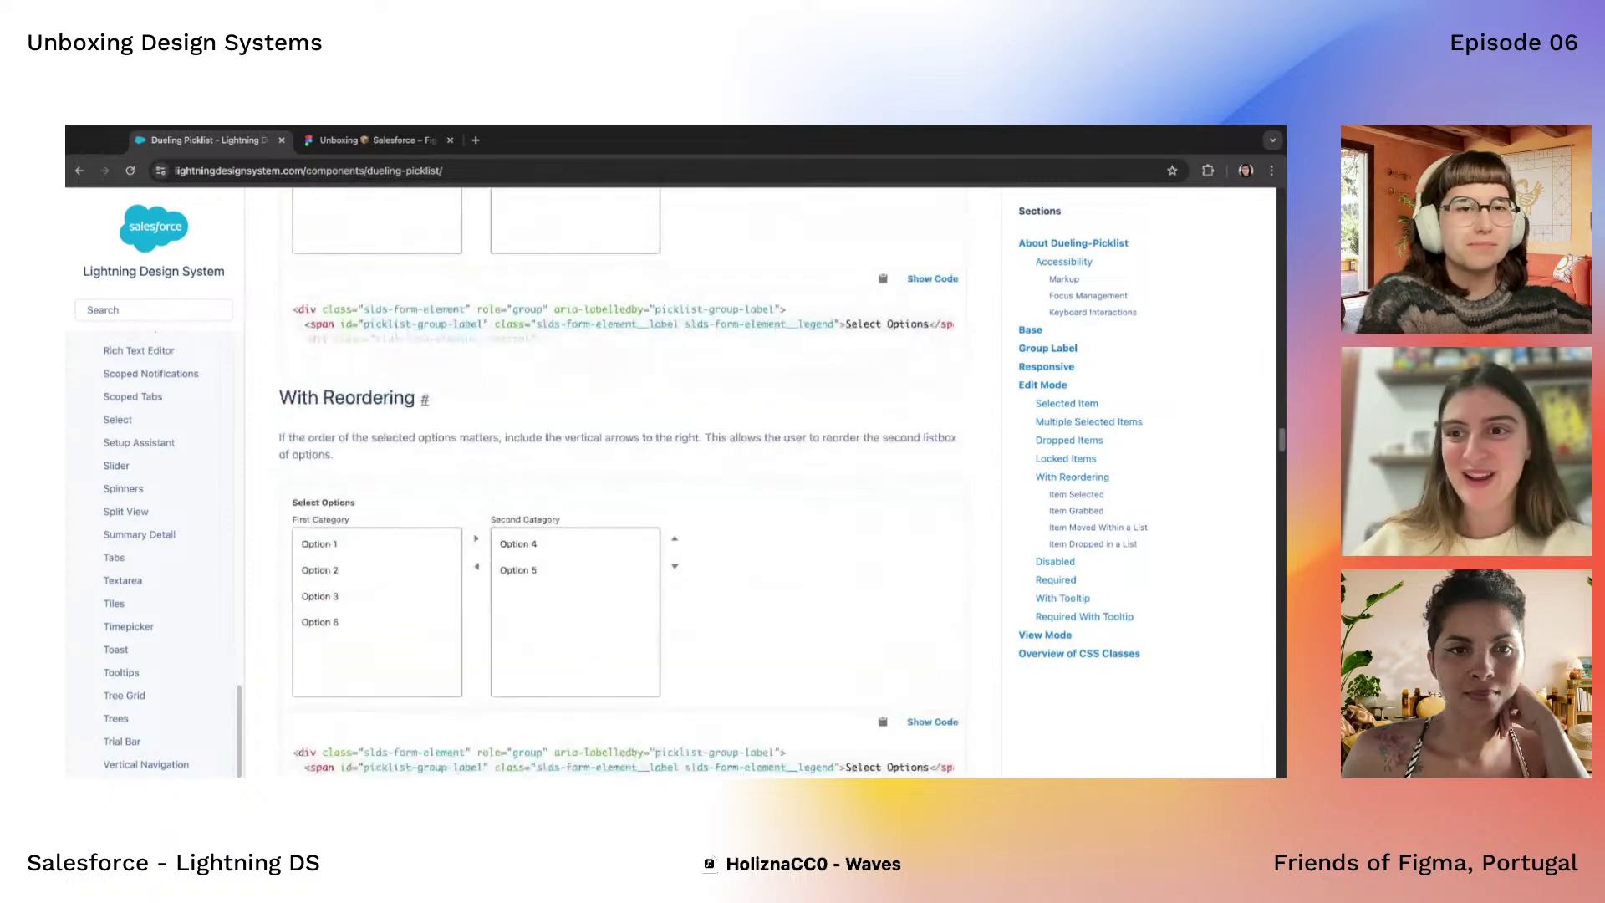
pyautogui.scroll(-1, 619, 483)
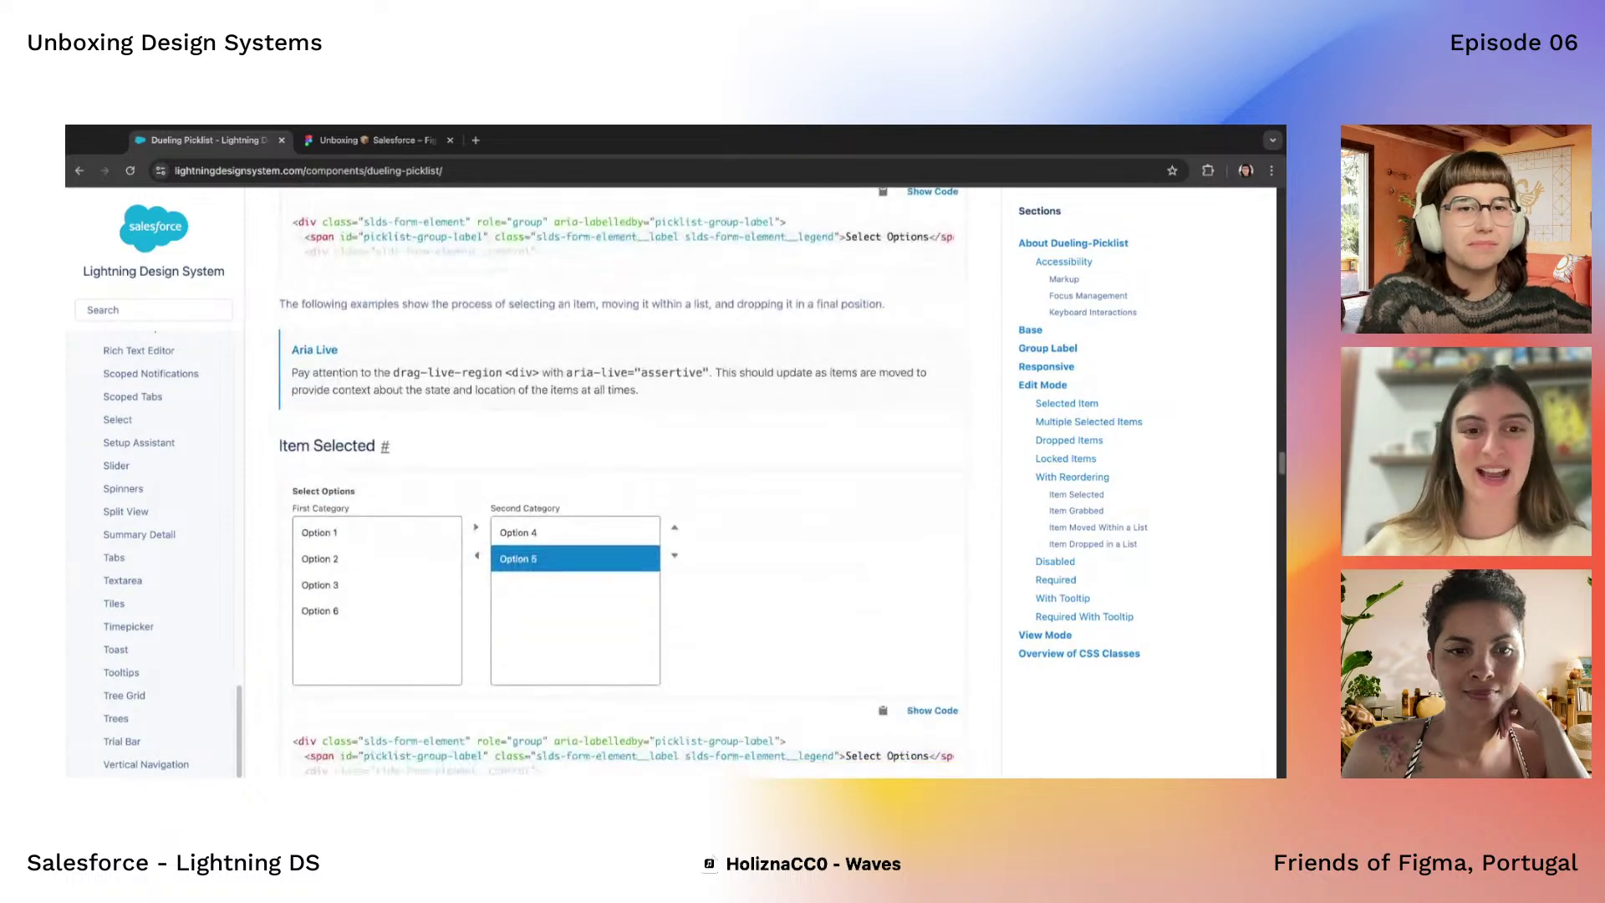
pyautogui.scroll(-3, 620, 483)
pyautogui.scroll(15, 619, 483)
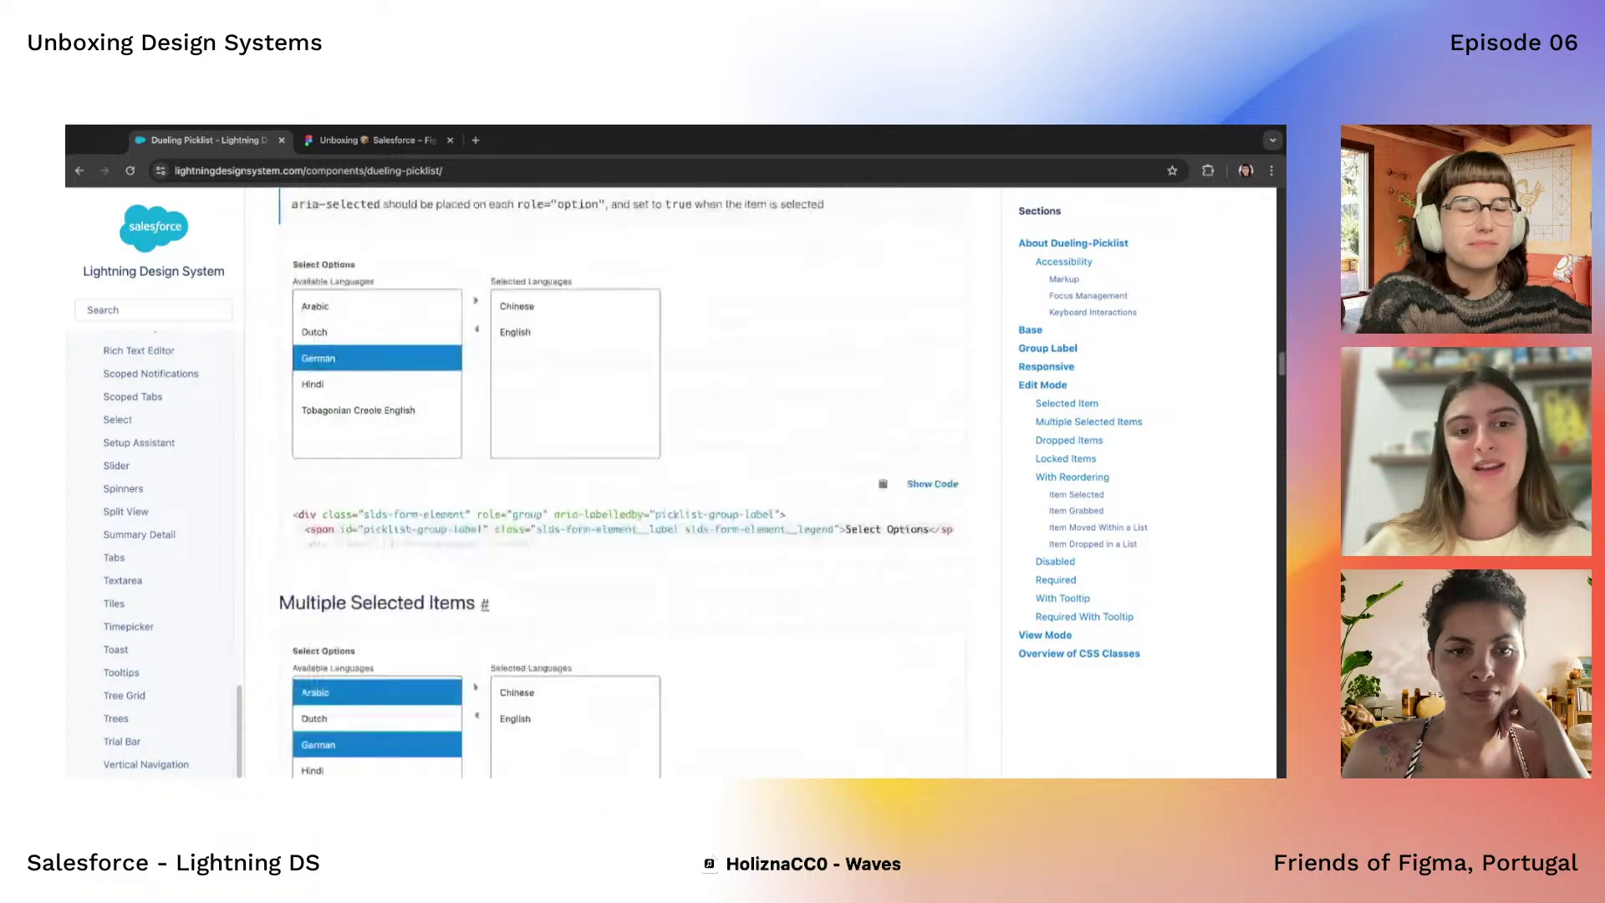
pyautogui.scroll(-5, 619, 483)
pyautogui.scroll(-7, 620, 483)
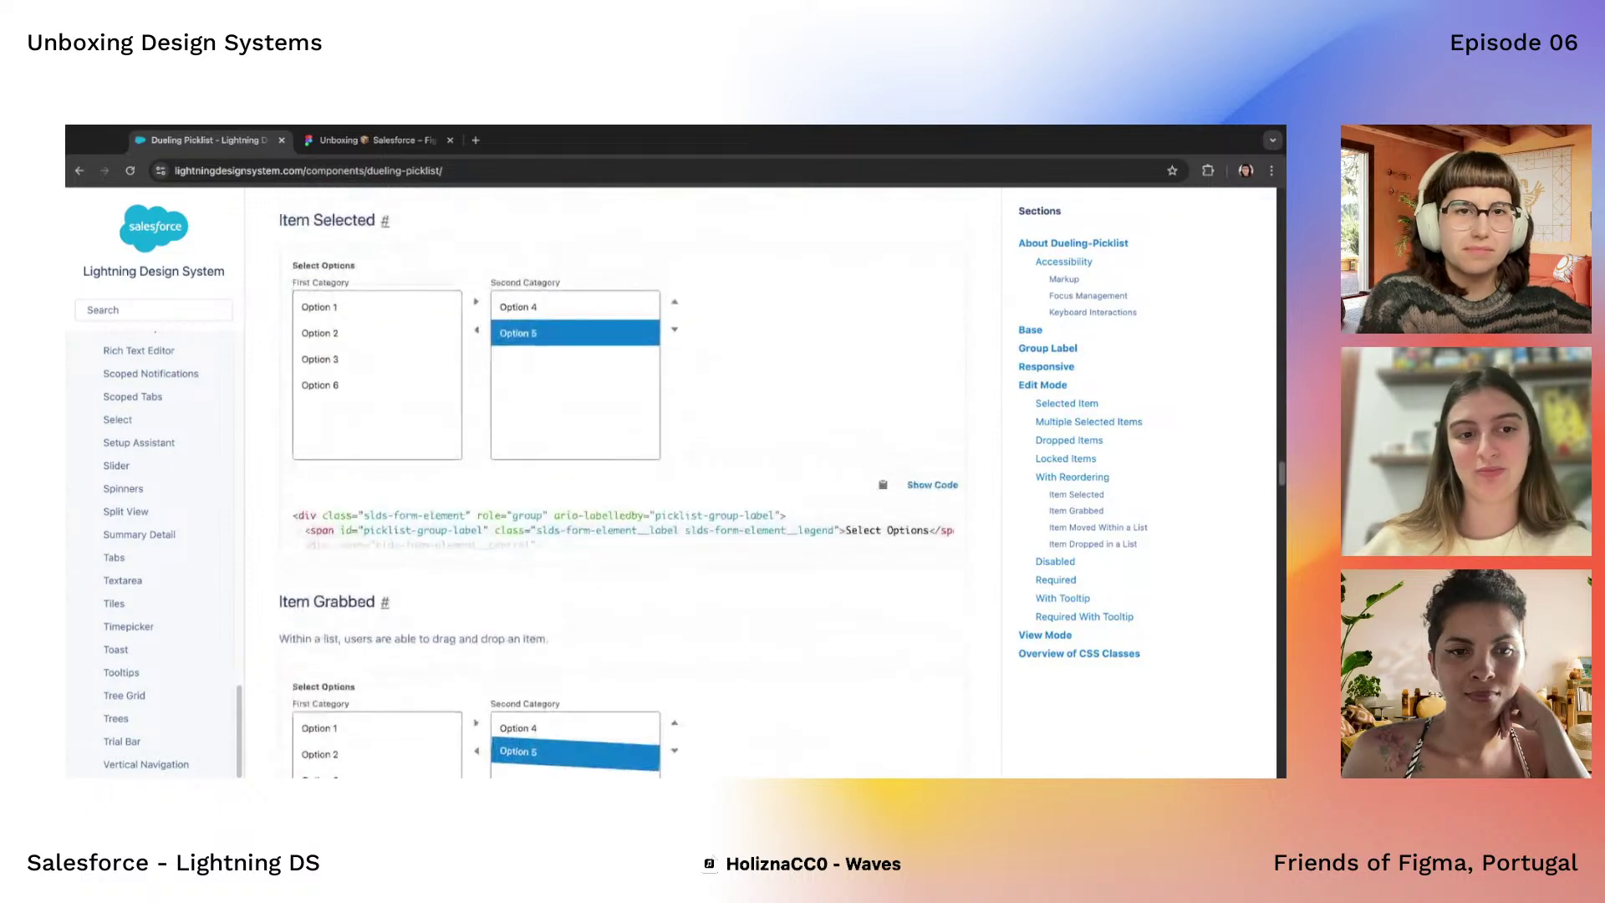
# Examine the tilted dragged option in the Dueling Picklist's Item Grabbed and Item Moved Within a List examples
pyautogui.scroll(-5, 620, 484)
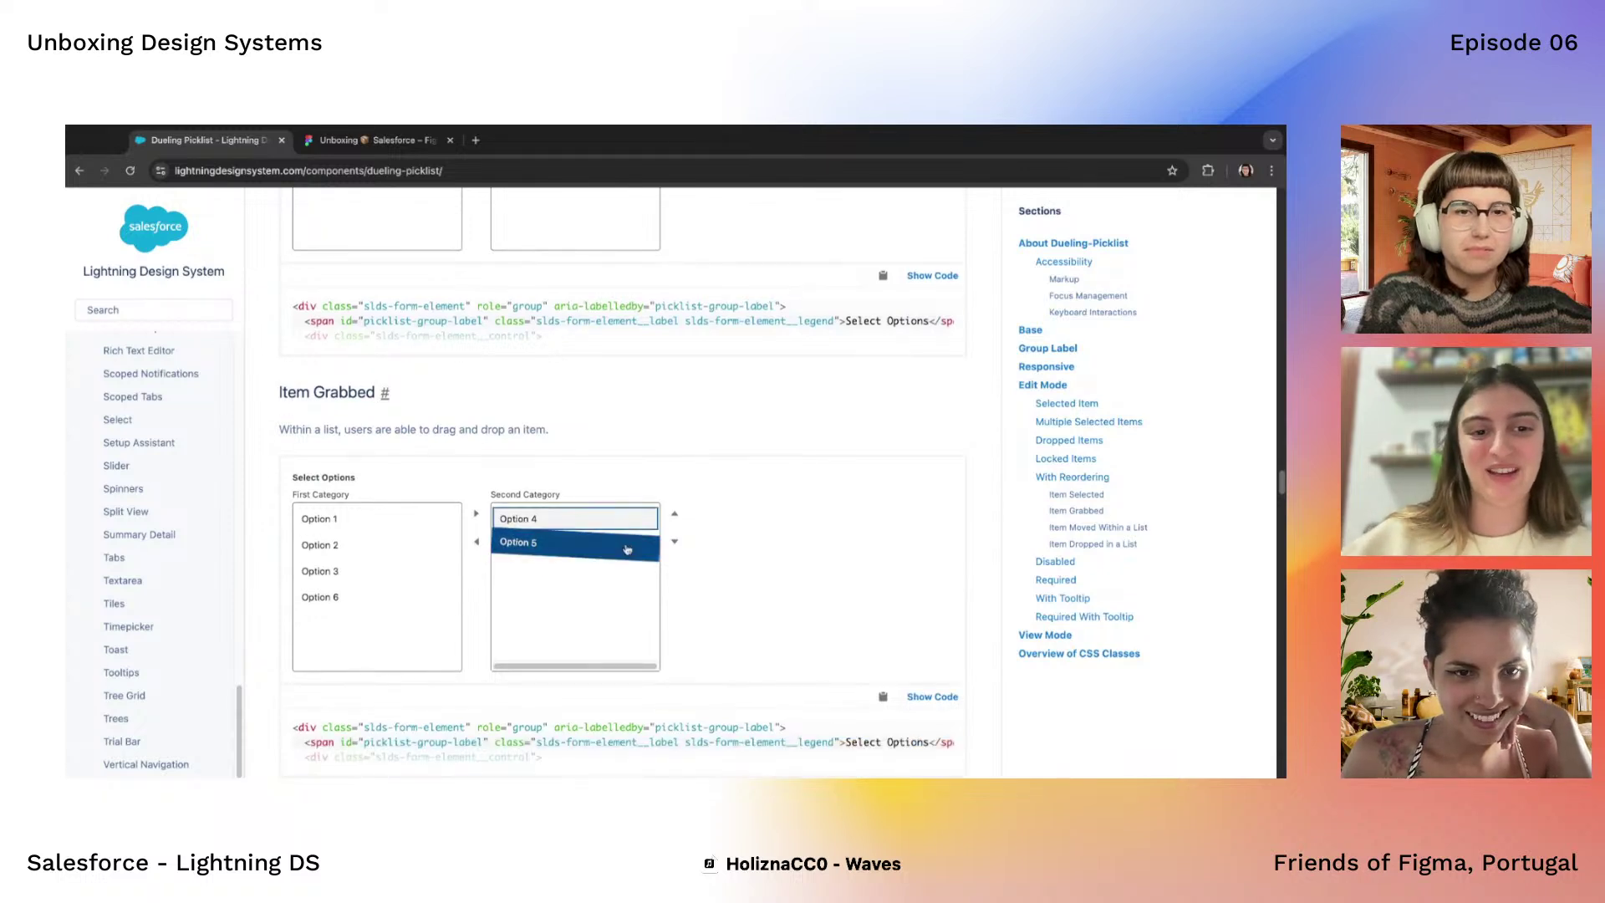
pyautogui.scroll(-1, 611, 528)
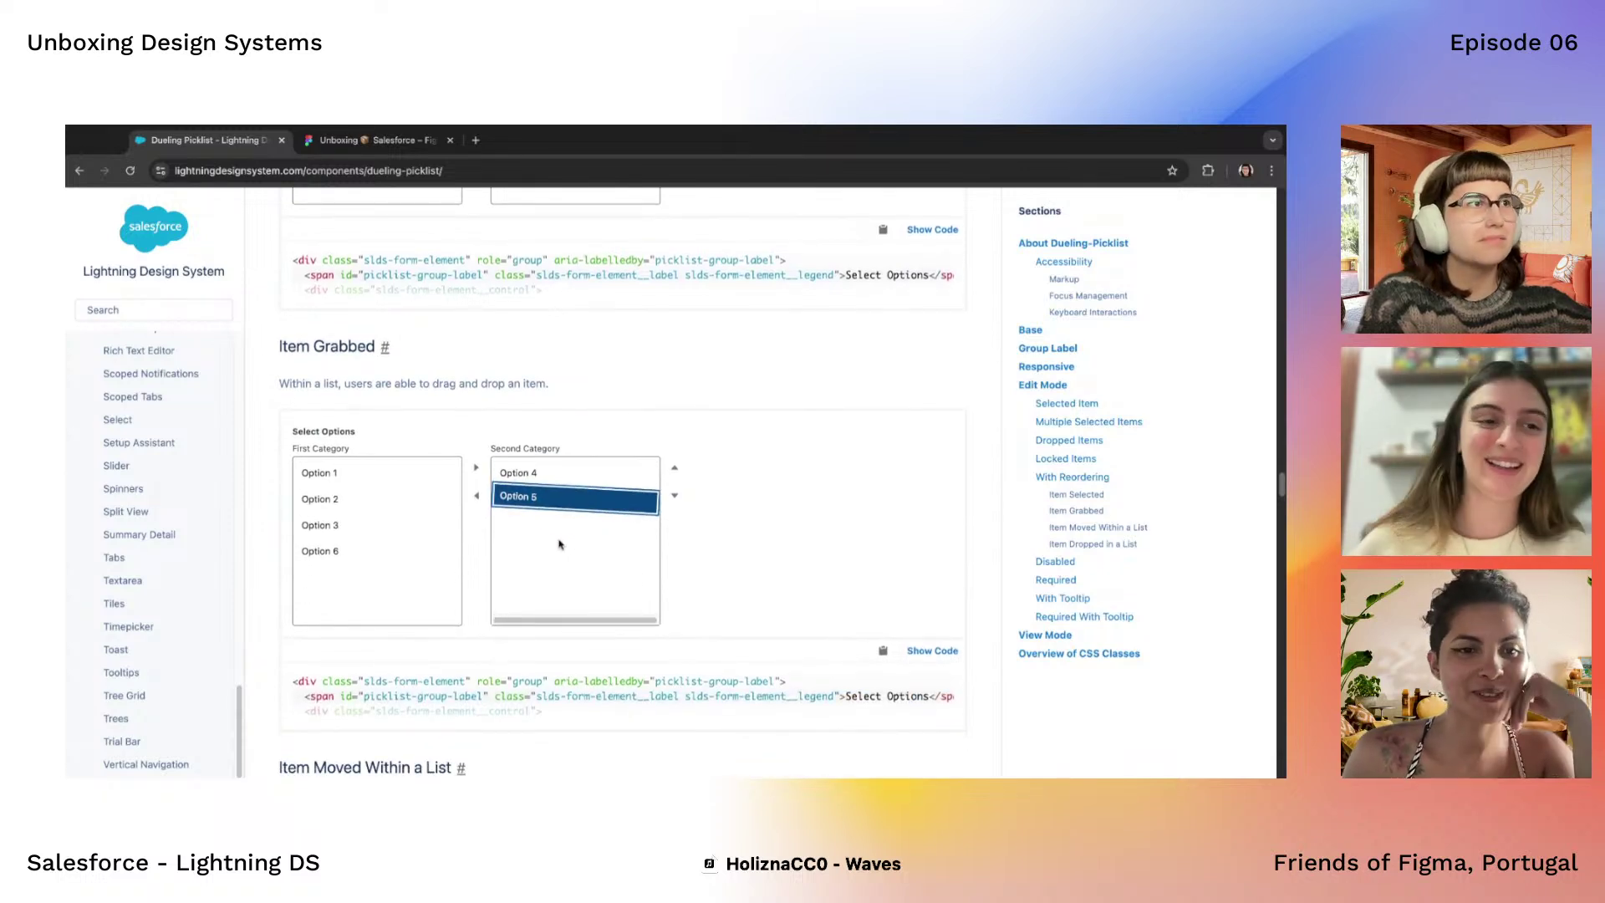
pyautogui.scroll(-2, 559, 545)
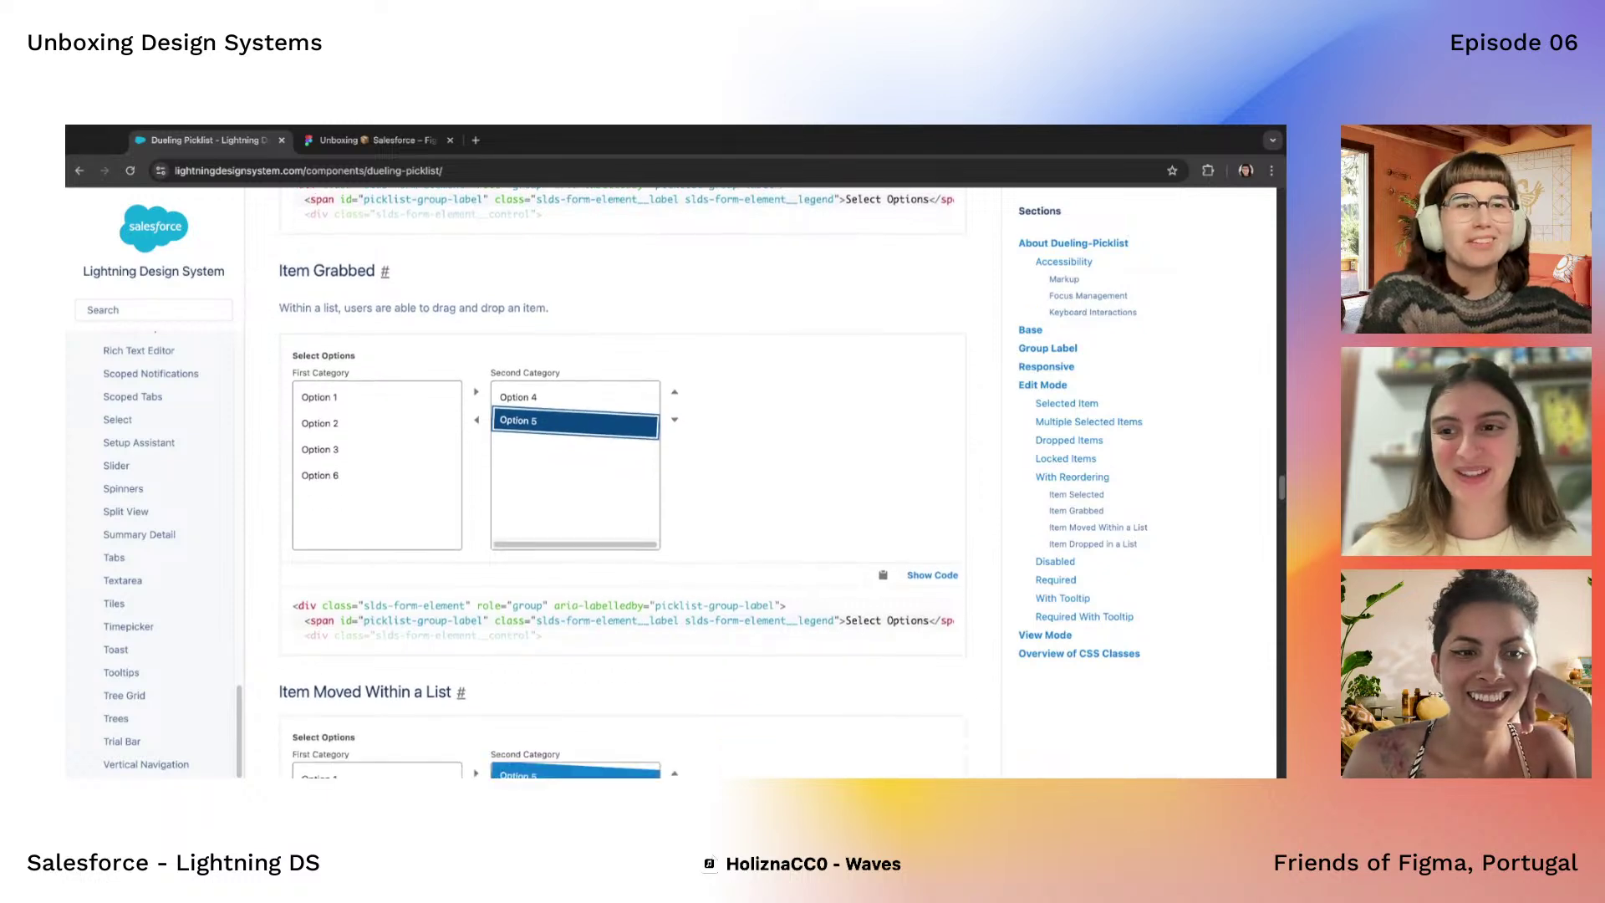
pyautogui.scroll(-5, 581, 602)
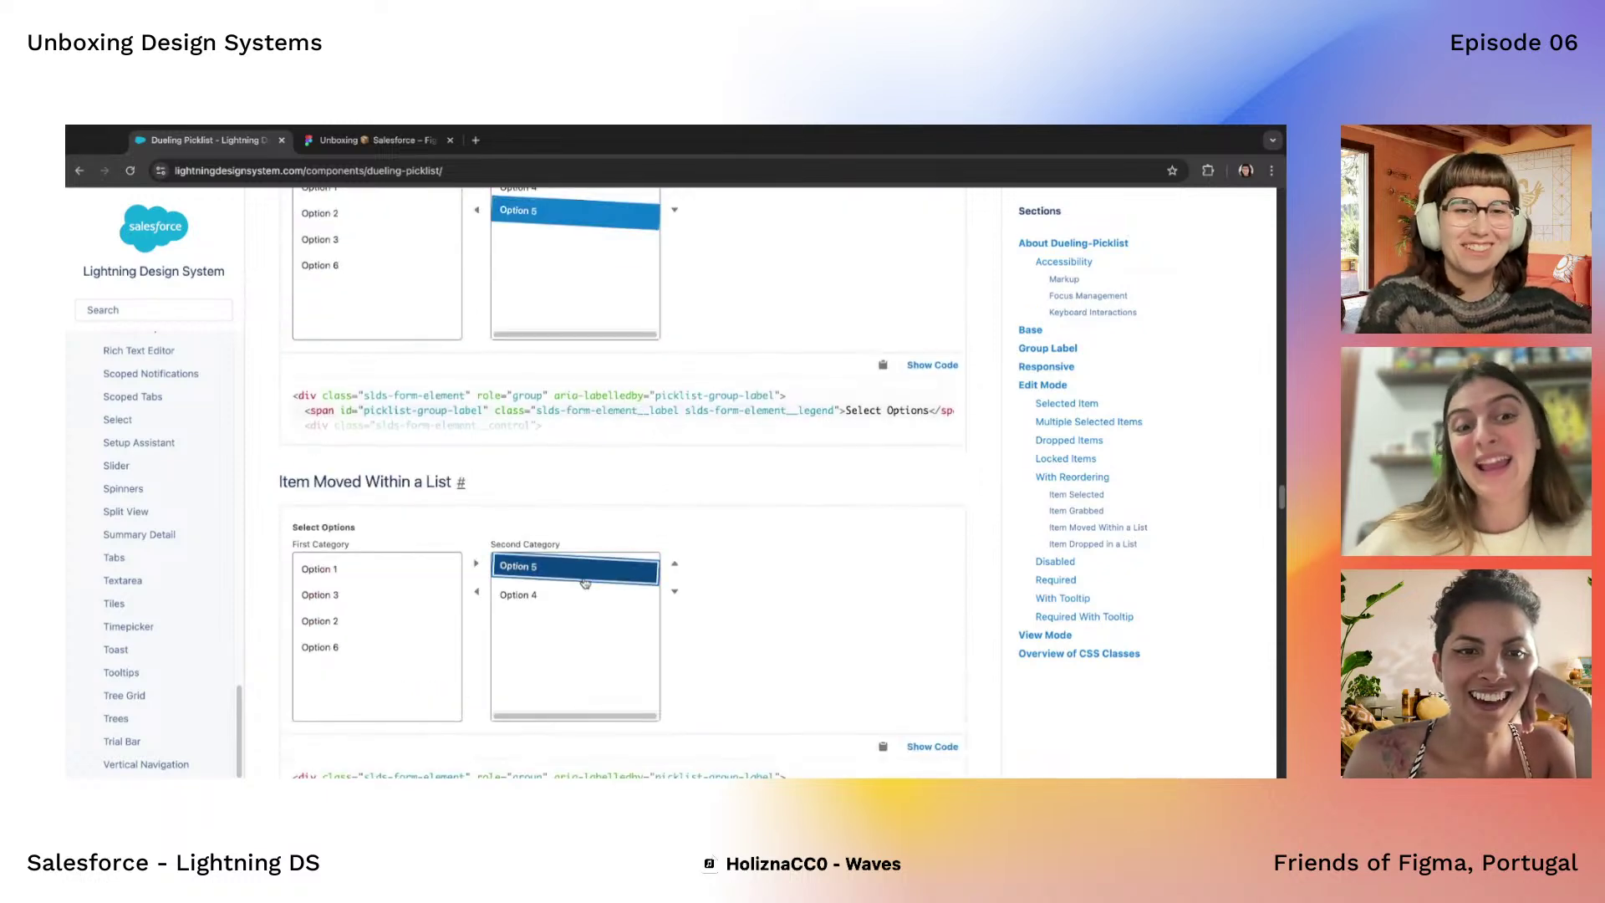
pyautogui.scroll(3, 583, 326)
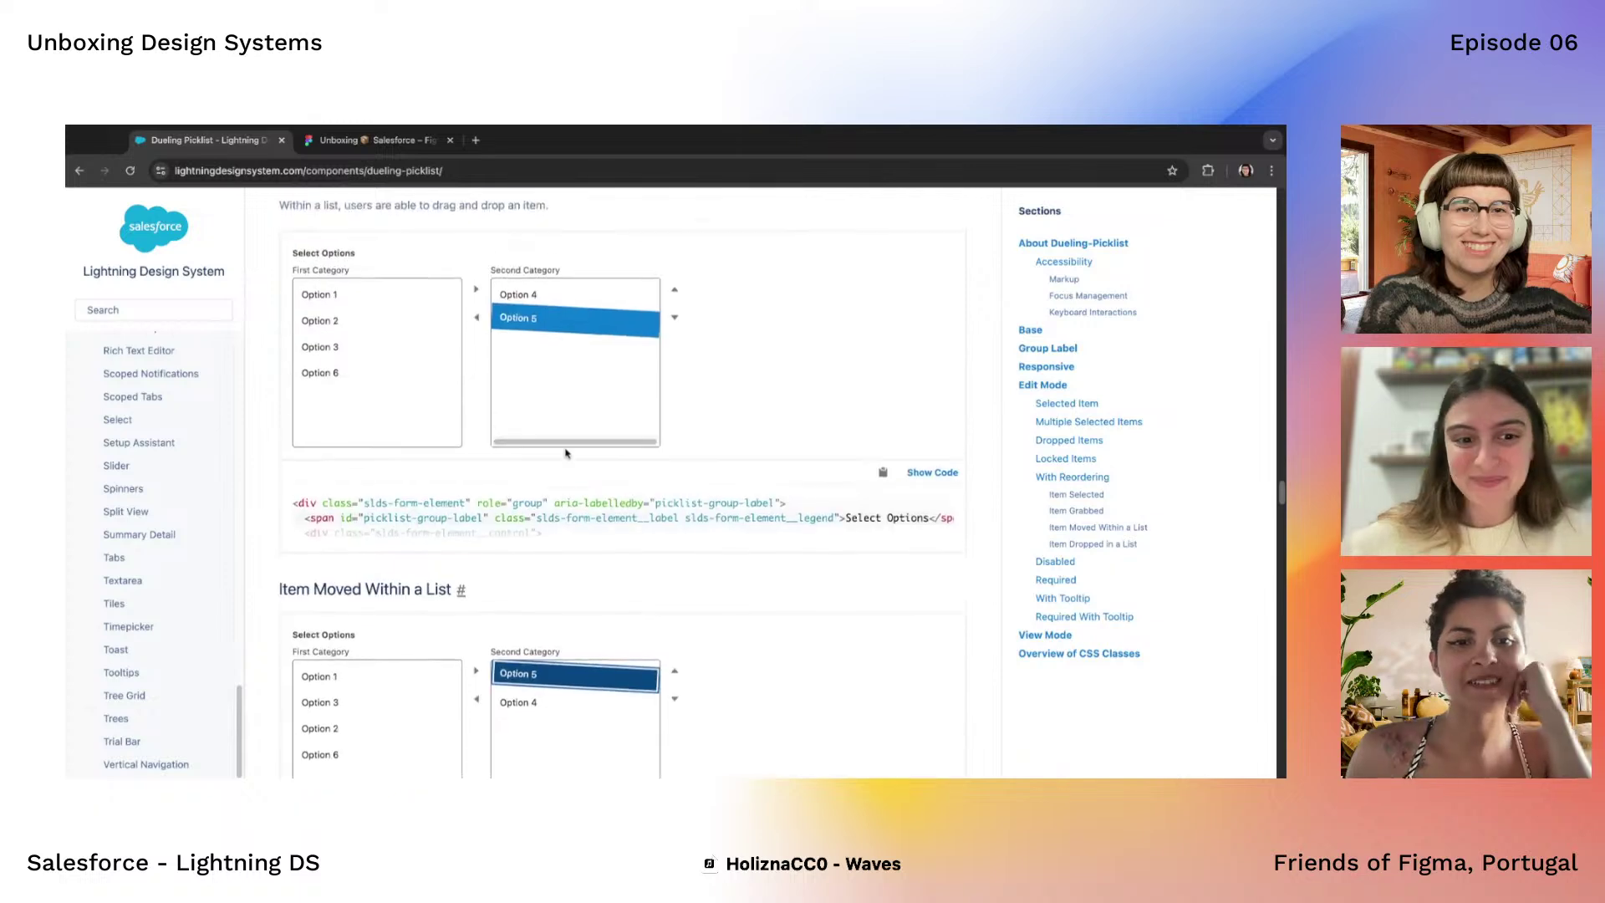
pyautogui.scroll(3, 582, 326)
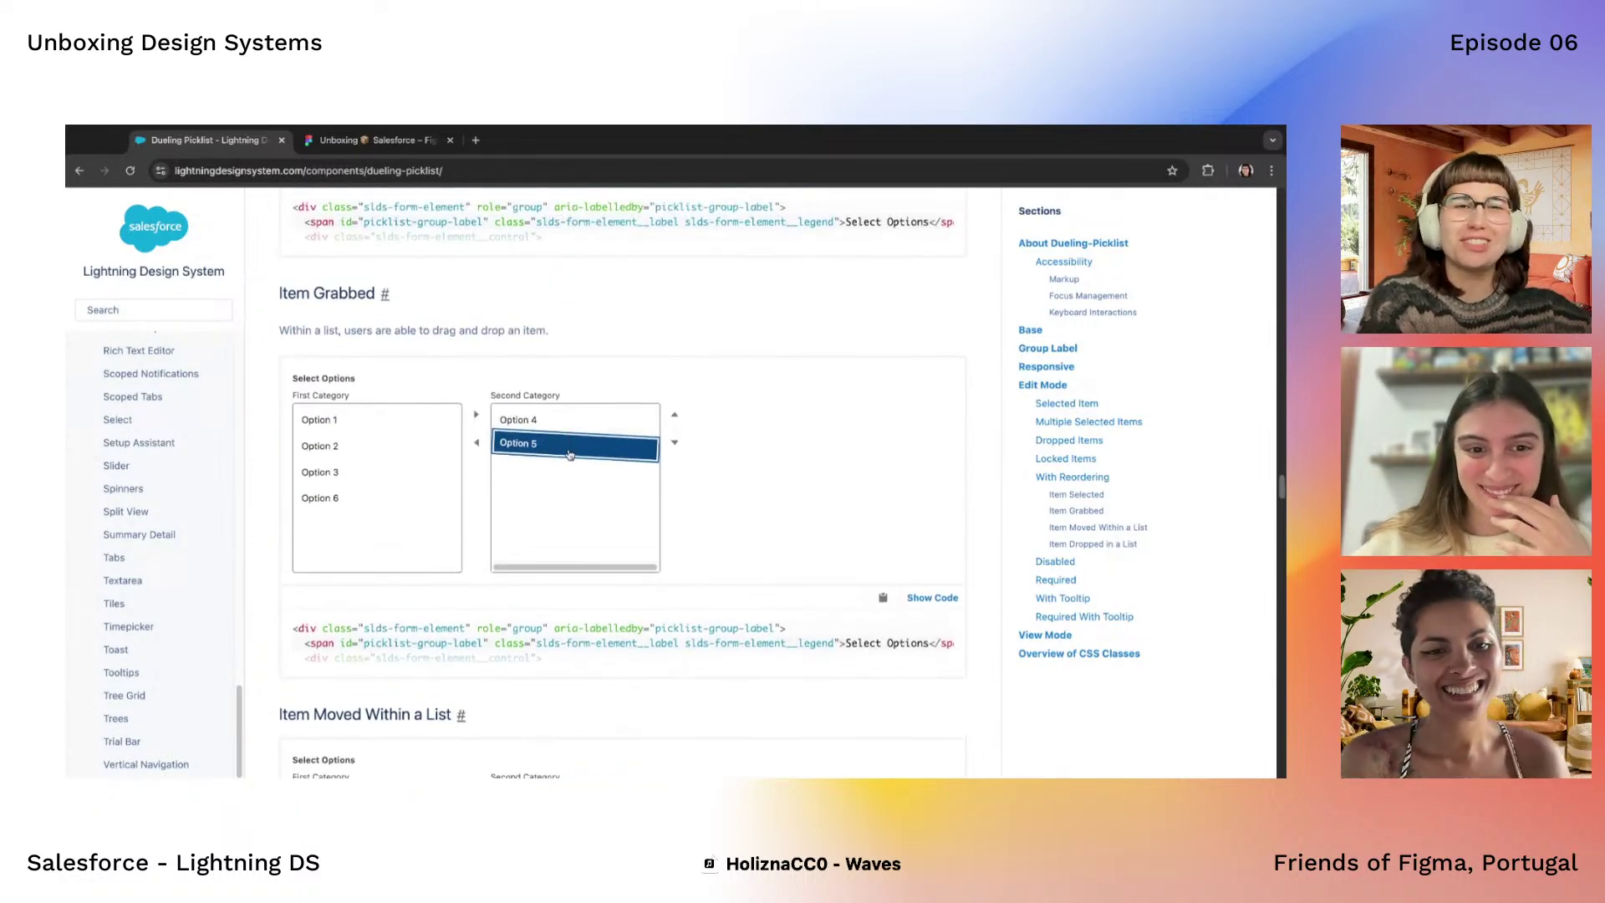
pyautogui.scroll(2, 577, 470)
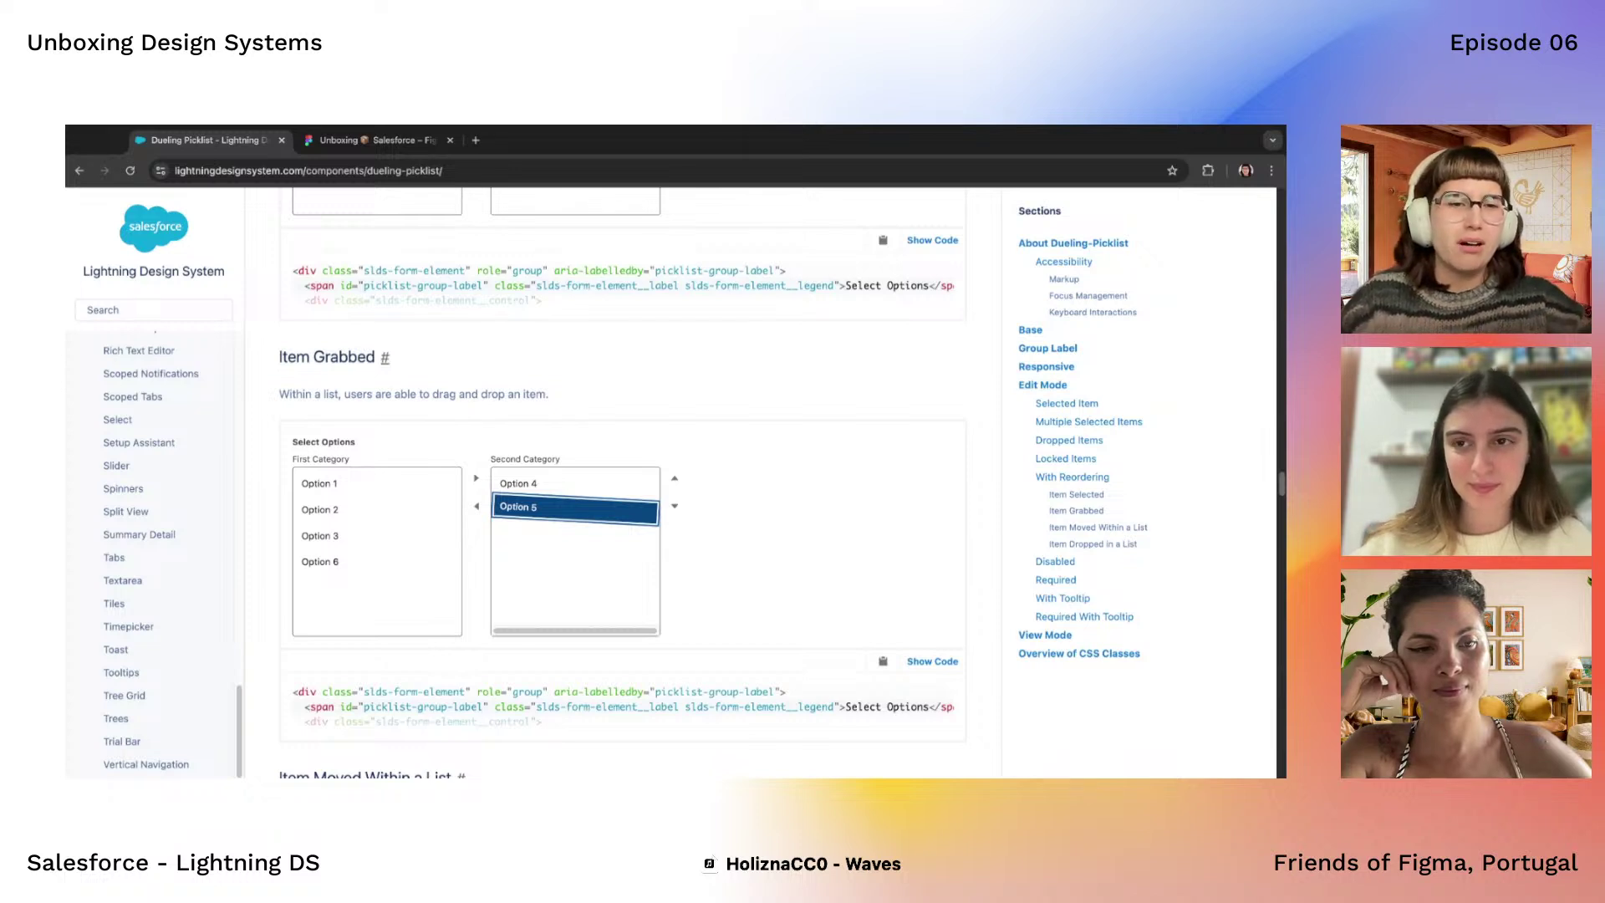
pyautogui.scroll(-5, 588, 569)
pyautogui.scroll(1, 588, 570)
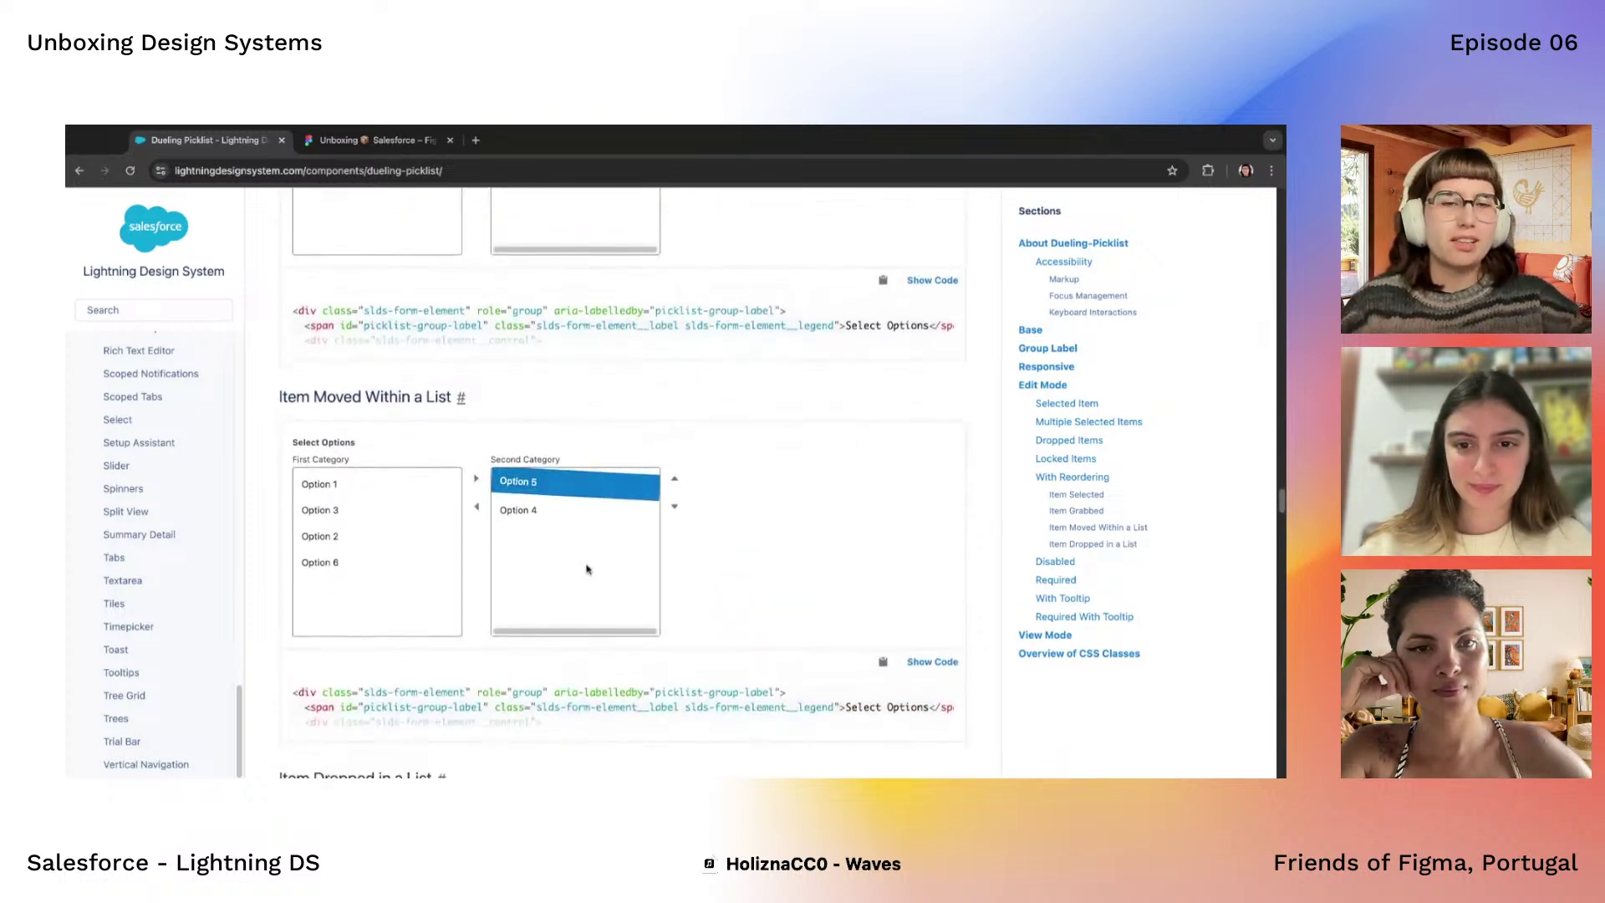
# Examine the Dueling Picklist's Item Dropped in a List and Disabled examples, comparing them with the Item Moved Within a List example
pyautogui.scroll(-4, 588, 569)
pyautogui.scroll(-8, 588, 569)
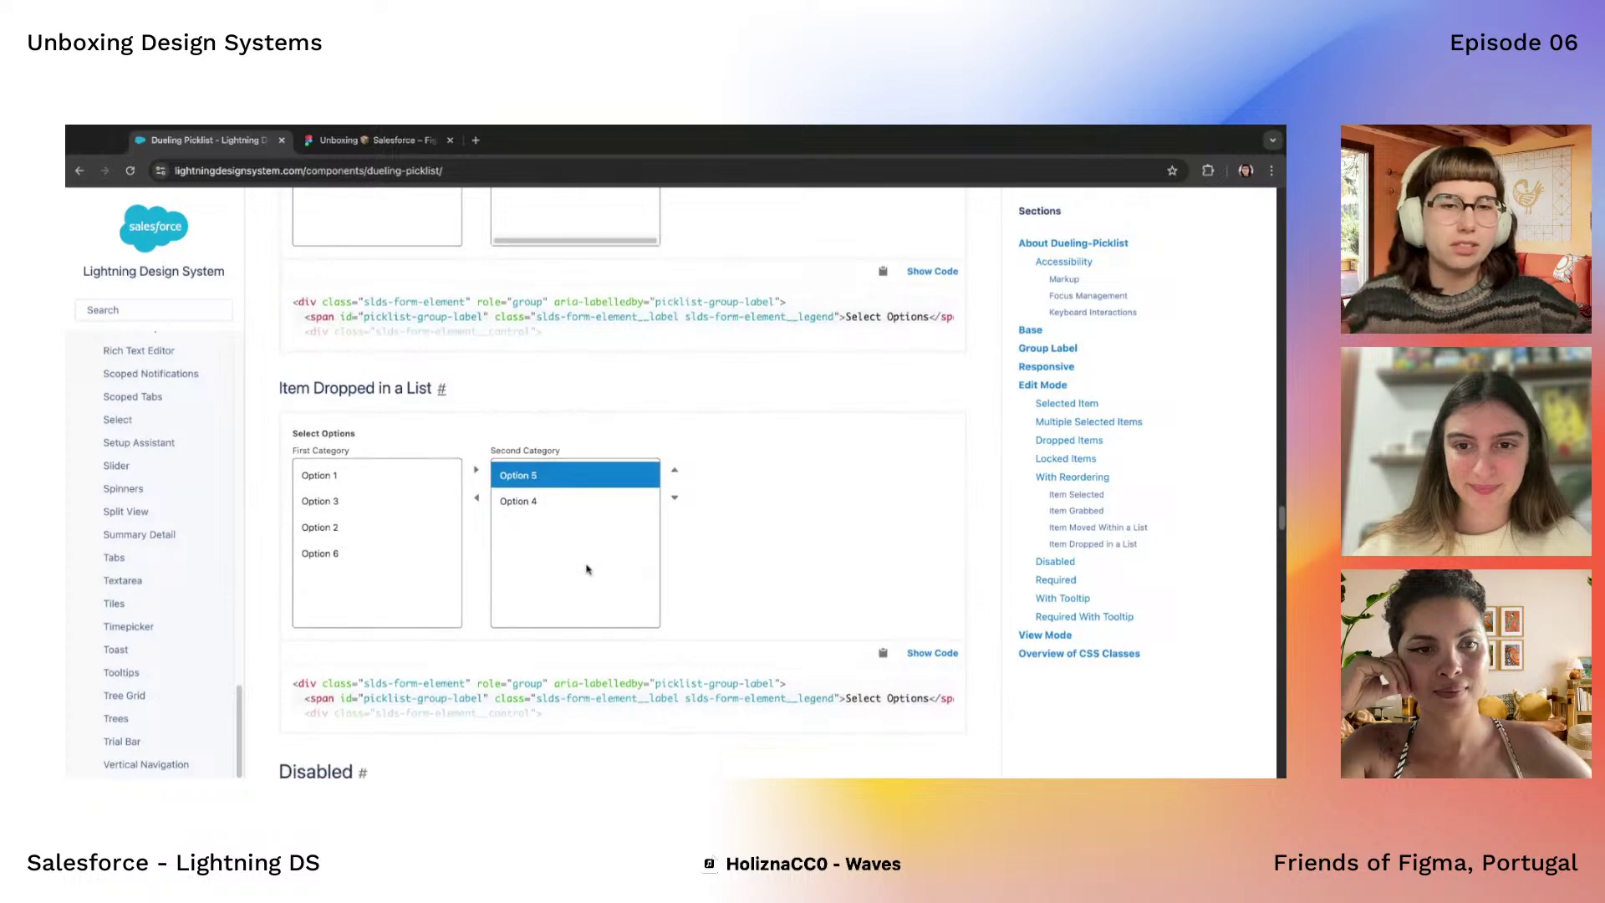
pyautogui.scroll(-1, 588, 569)
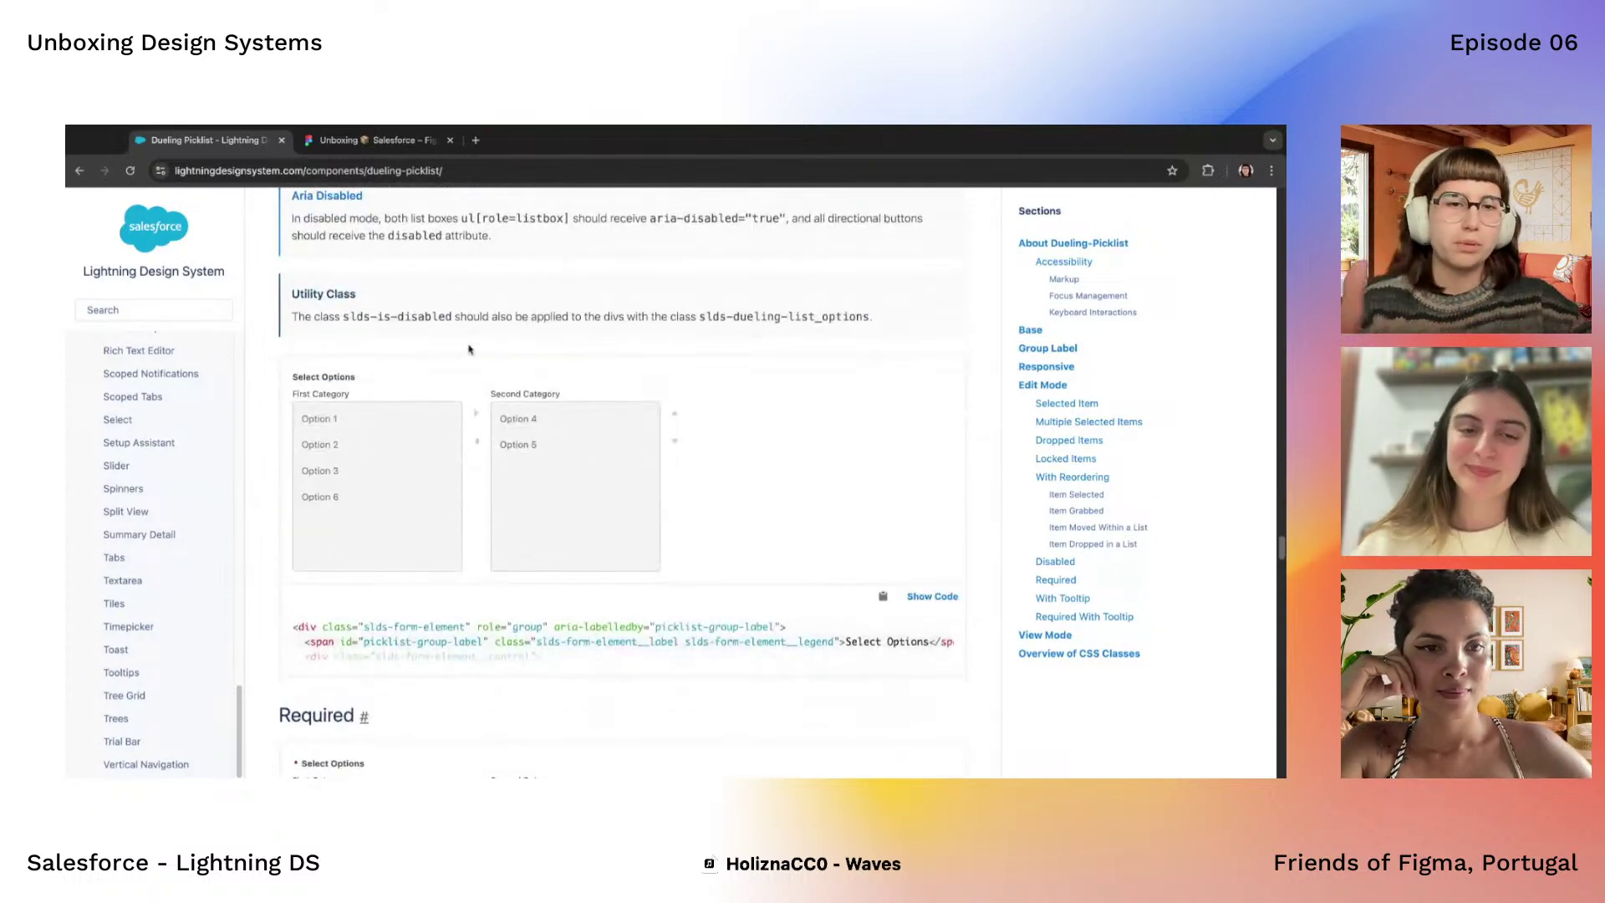
pyautogui.scroll(2, 544, 456)
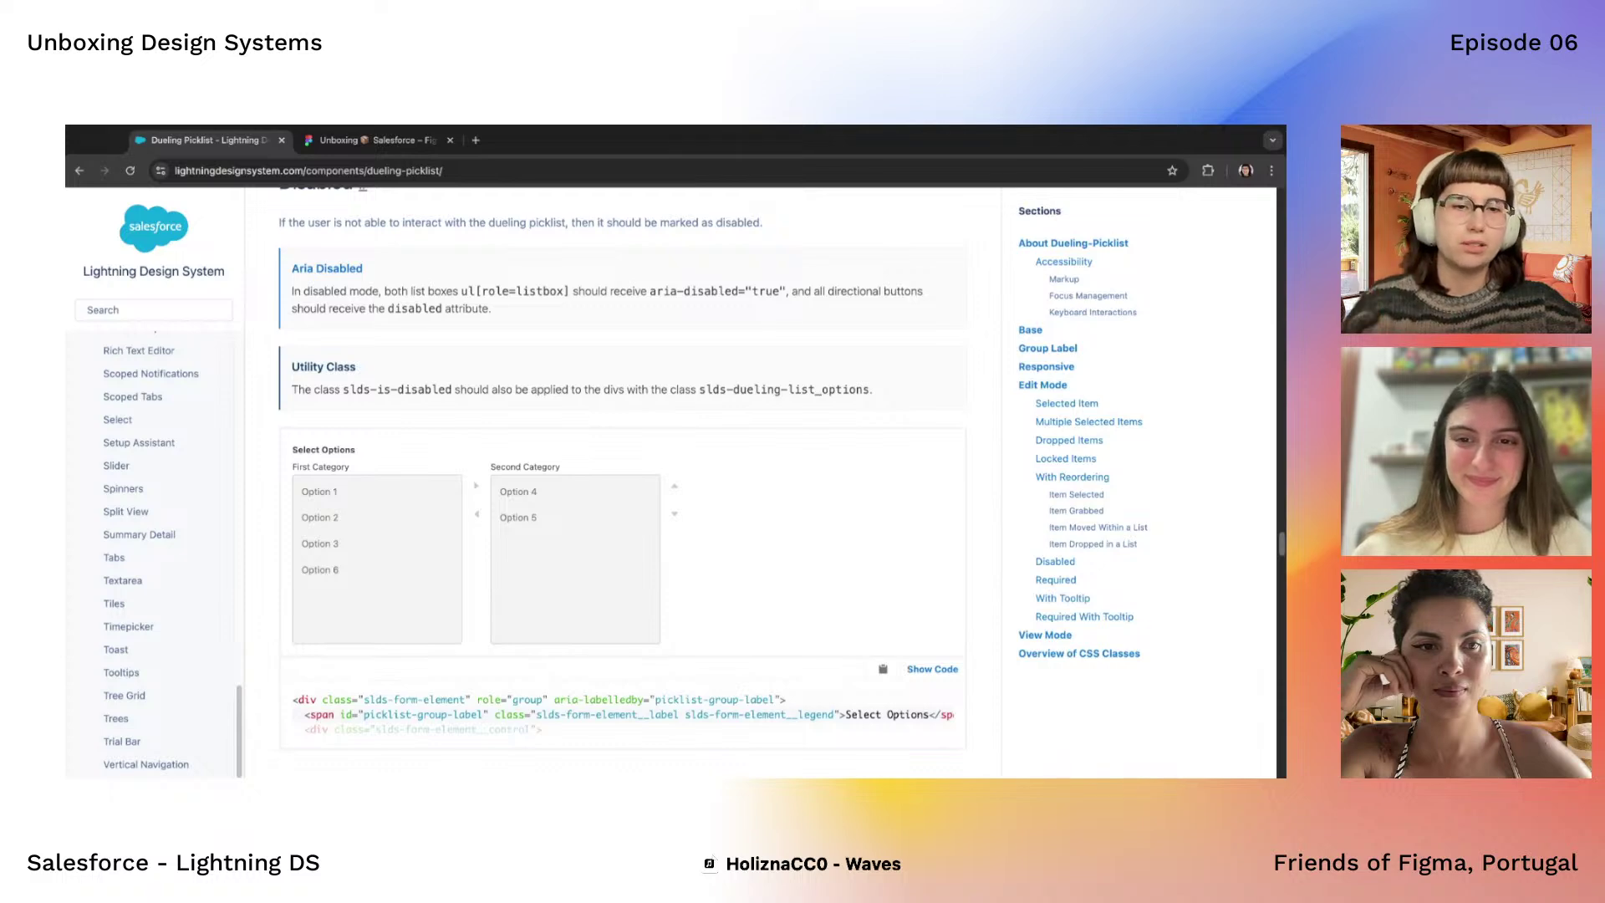
pyautogui.scroll(8, 489, 532)
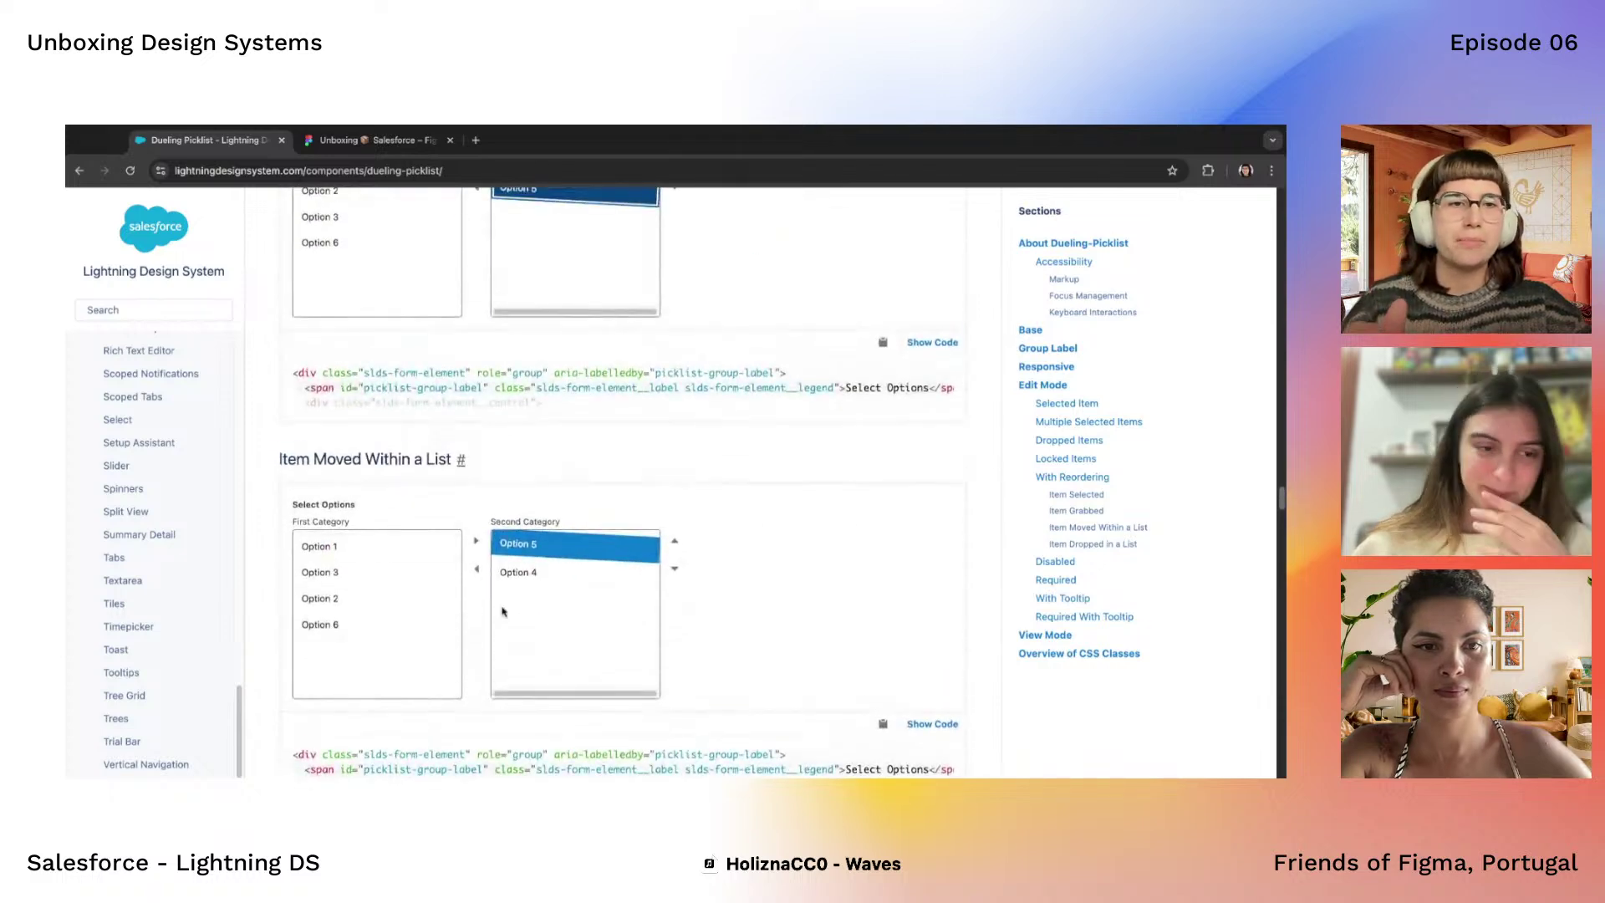
pyautogui.scroll(-1, 373, 633)
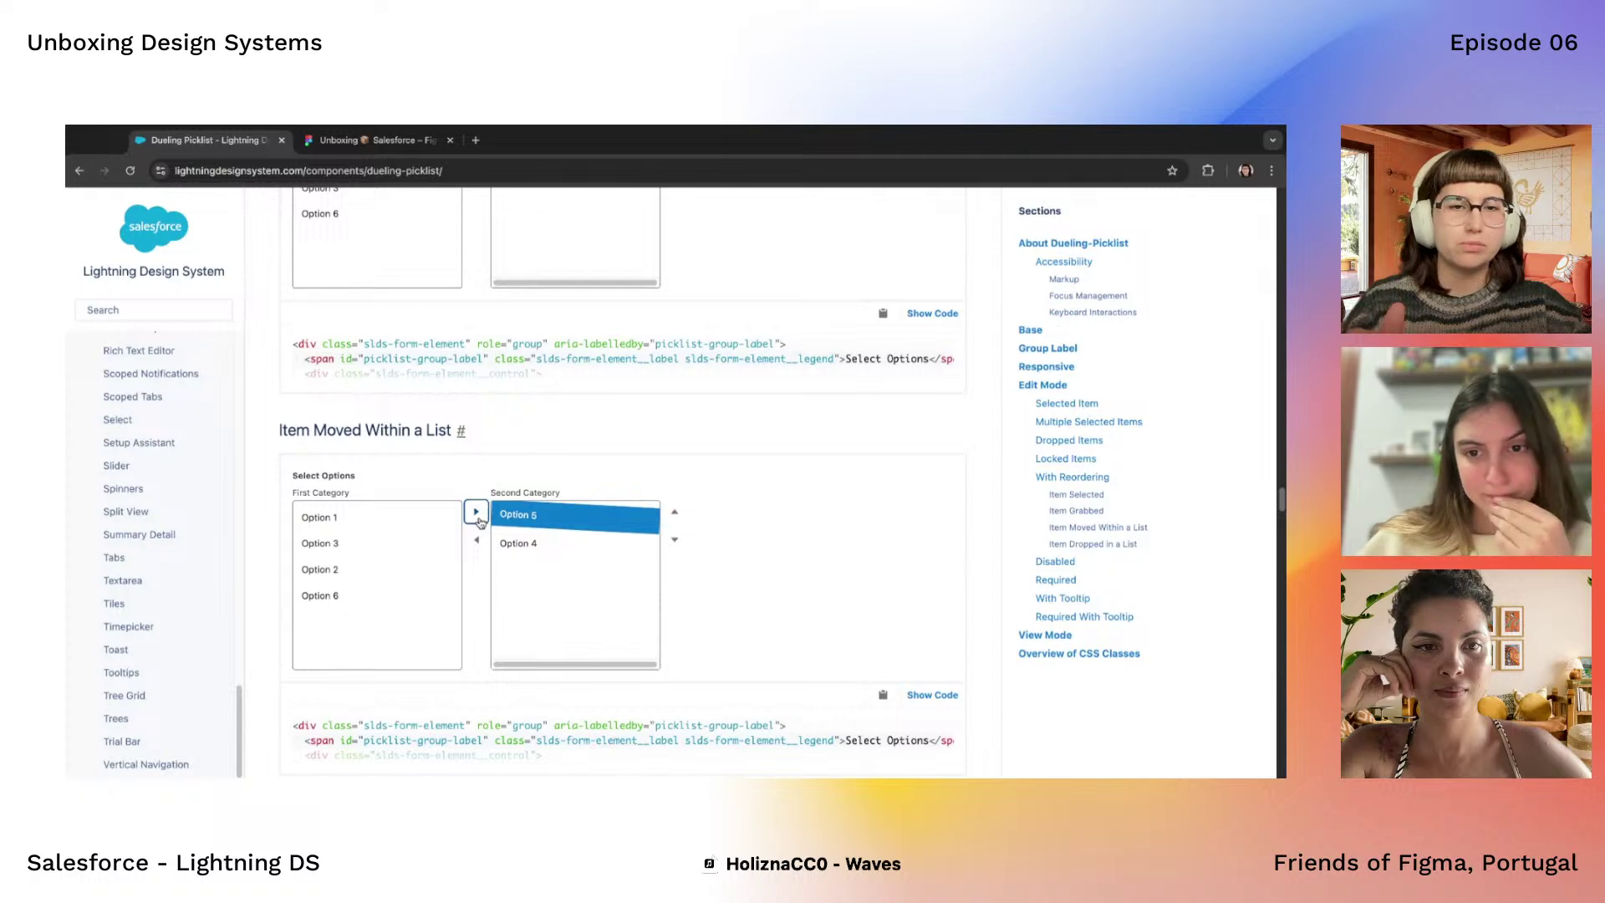
pyautogui.click(546, 524)
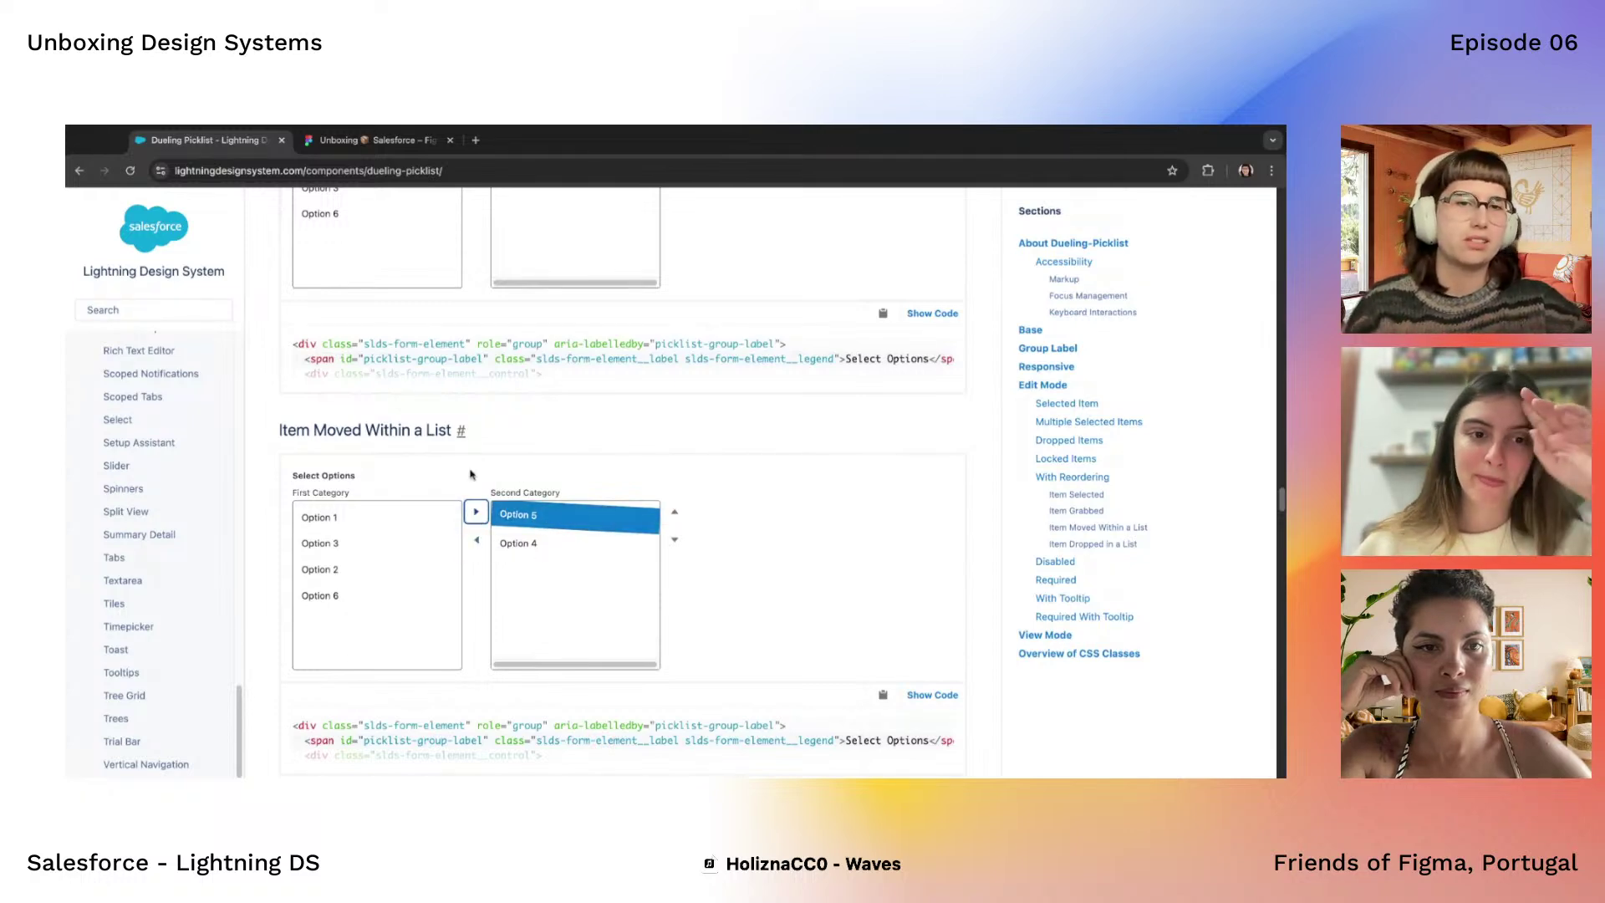
# Review the Dueling Picklist page in reverse, from Item Selected through Locked Items, Dropped Items and Edit Mode to Responsive
pyautogui.scroll(3, 470, 475)
pyautogui.scroll(10, 471, 475)
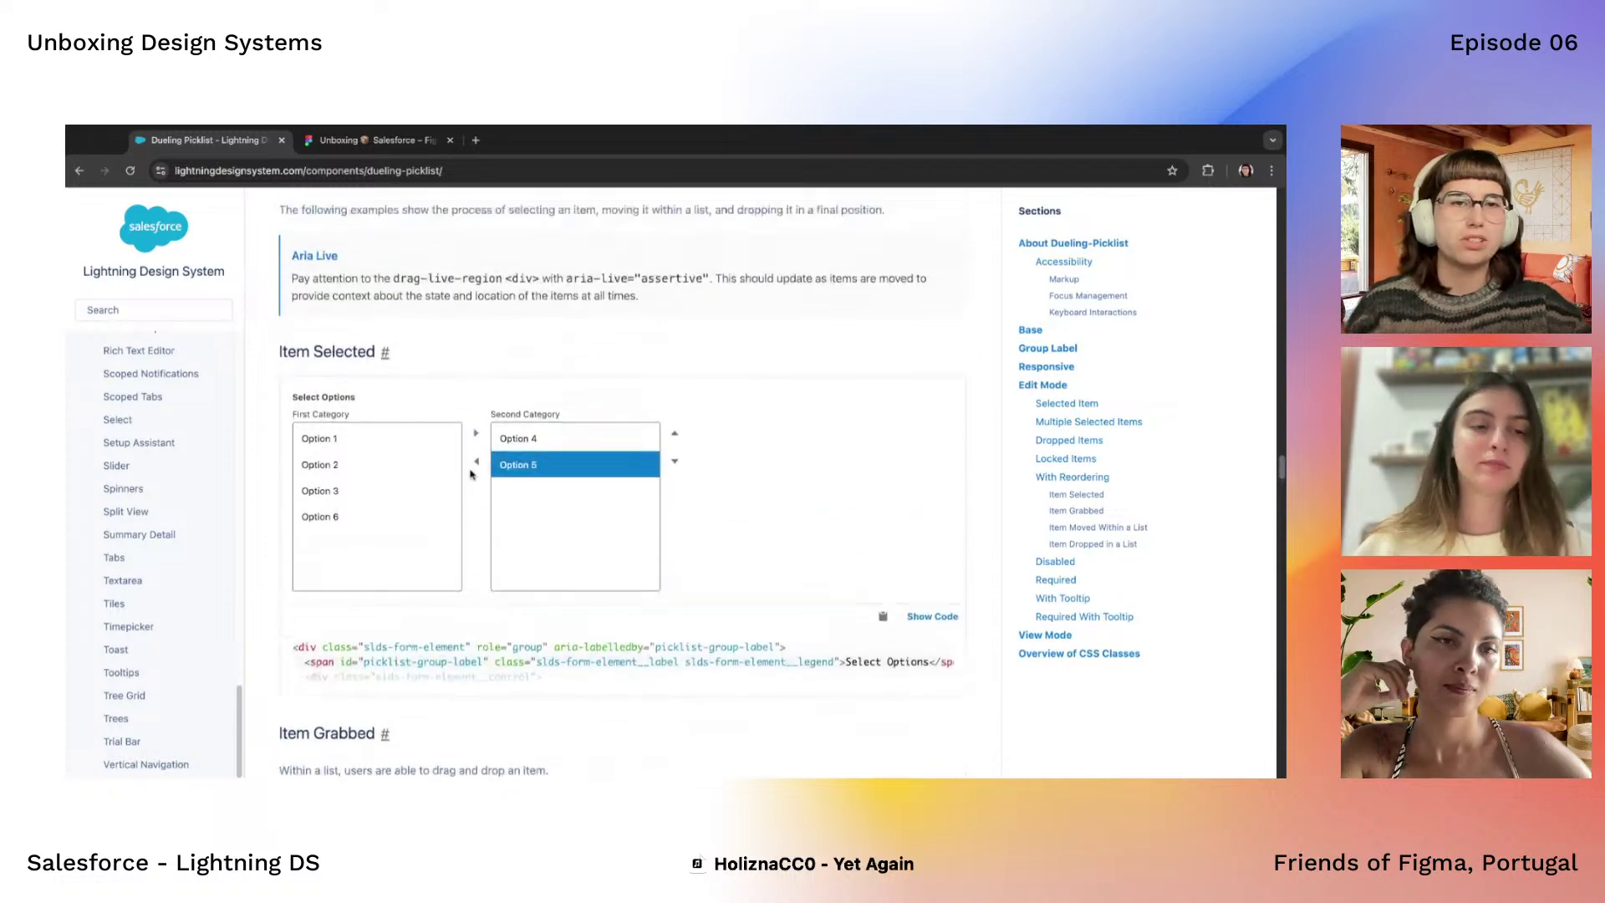
pyautogui.scroll(10, 619, 482)
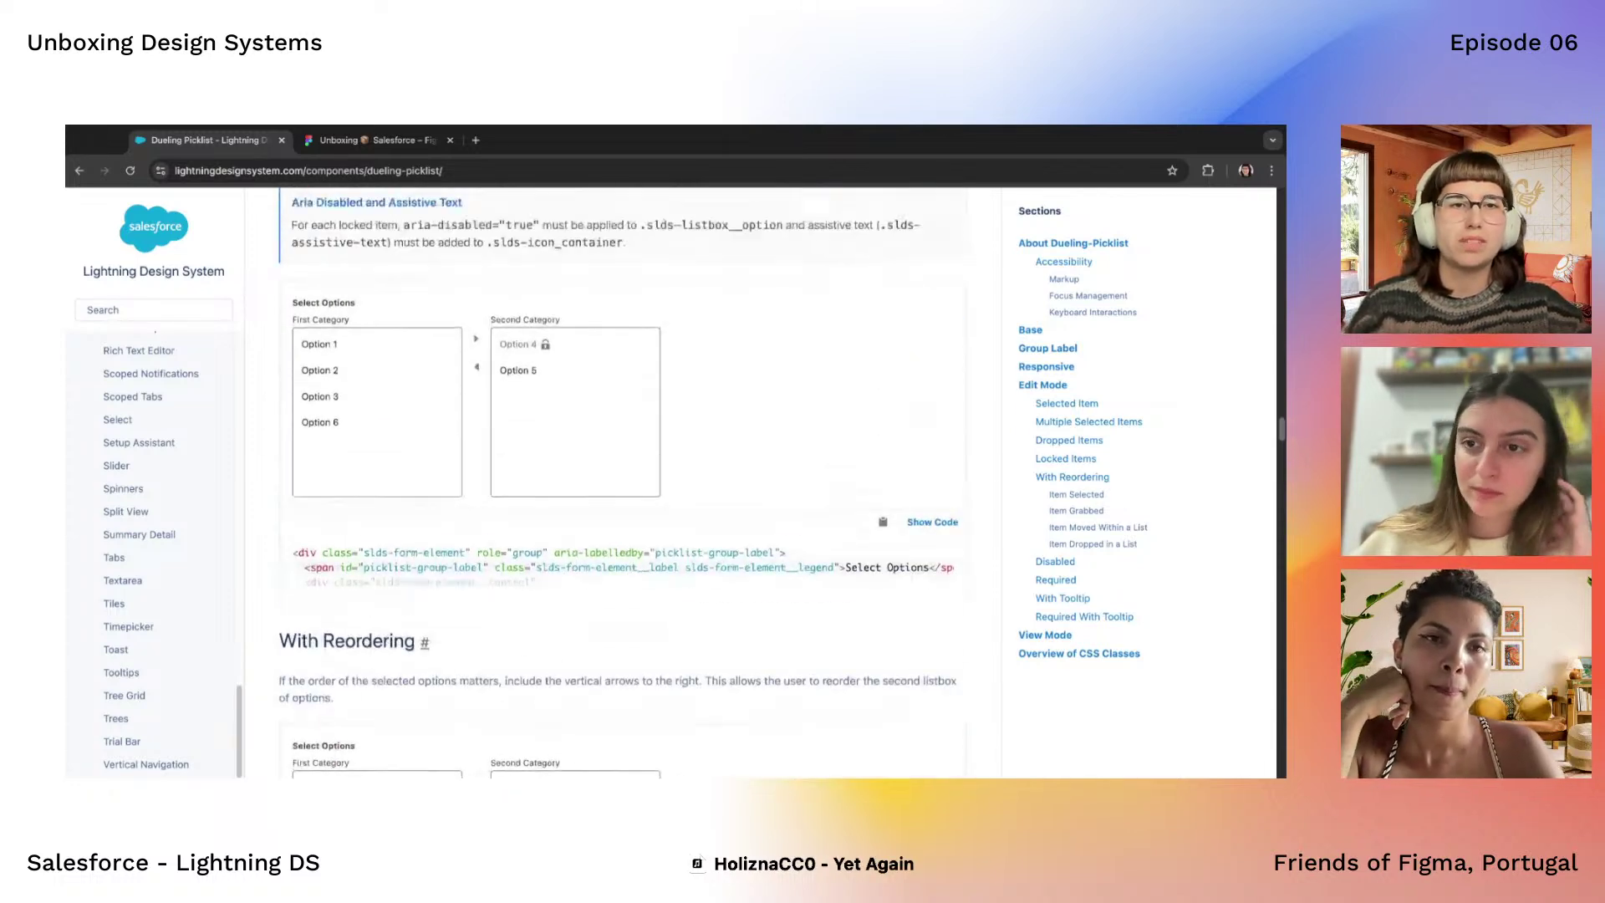
pyautogui.scroll(10, 620, 483)
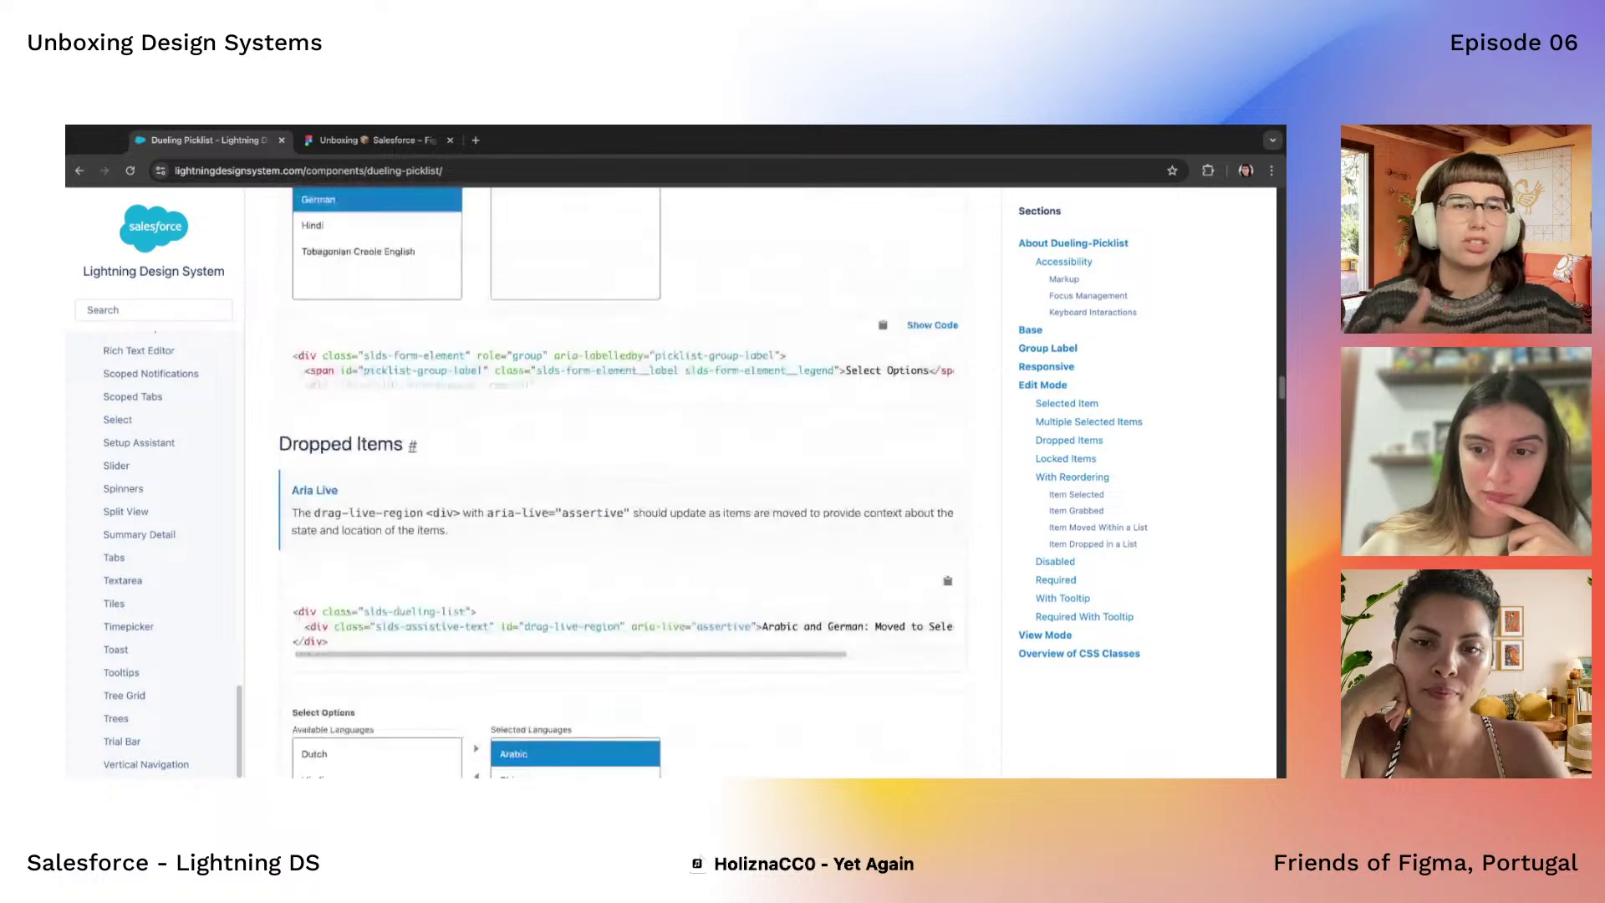
pyautogui.scroll(5, 620, 482)
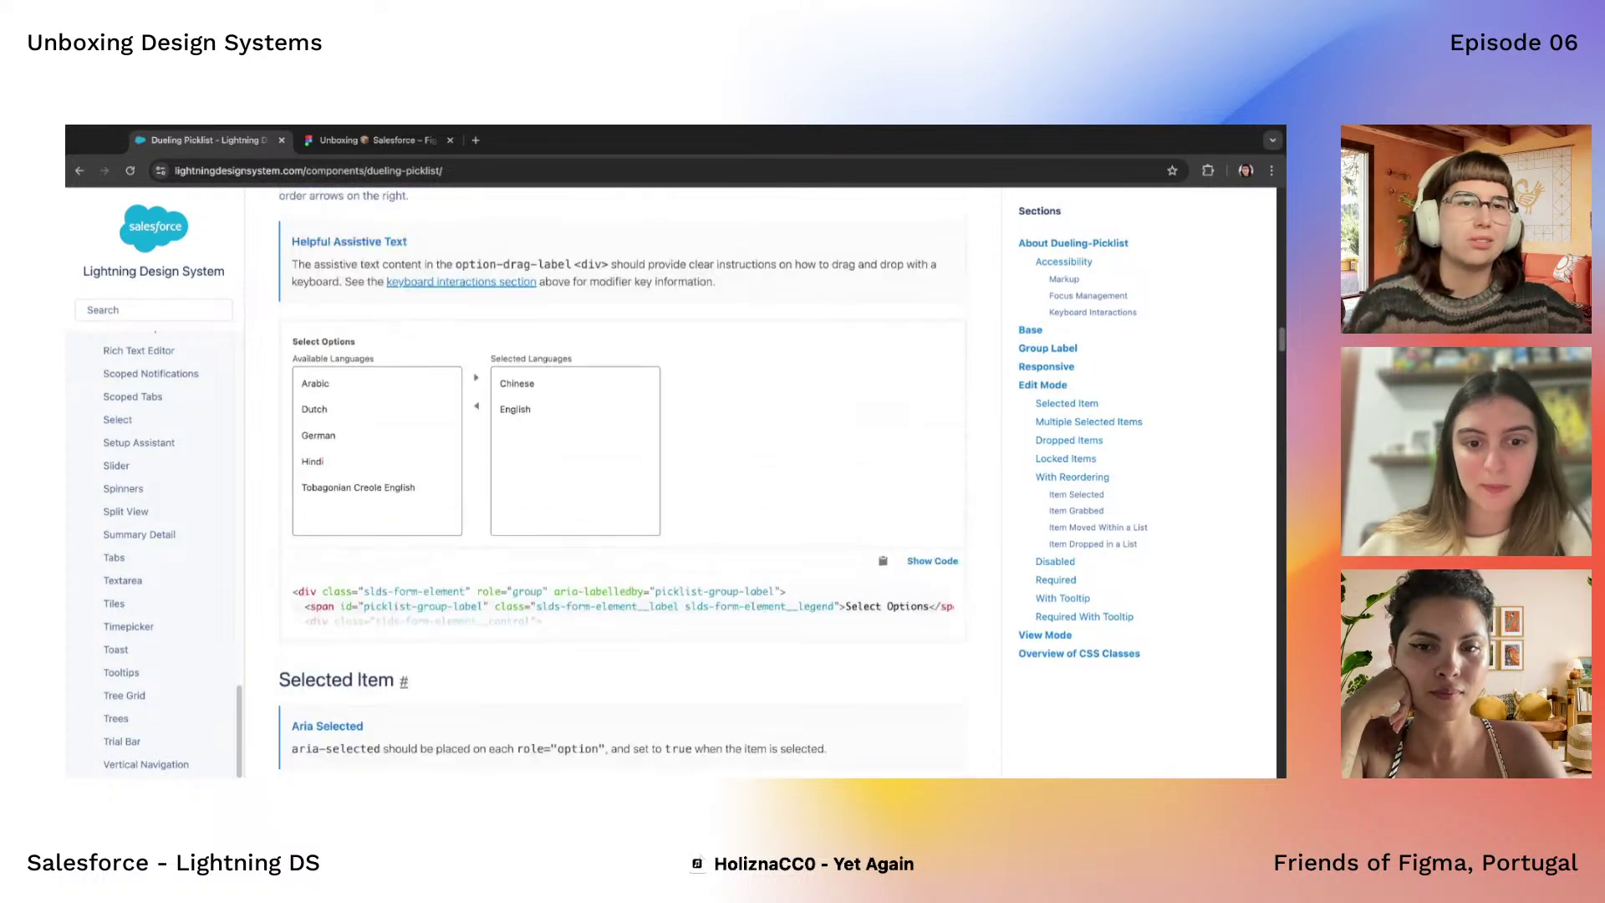
pyautogui.scroll(10, 413, 308)
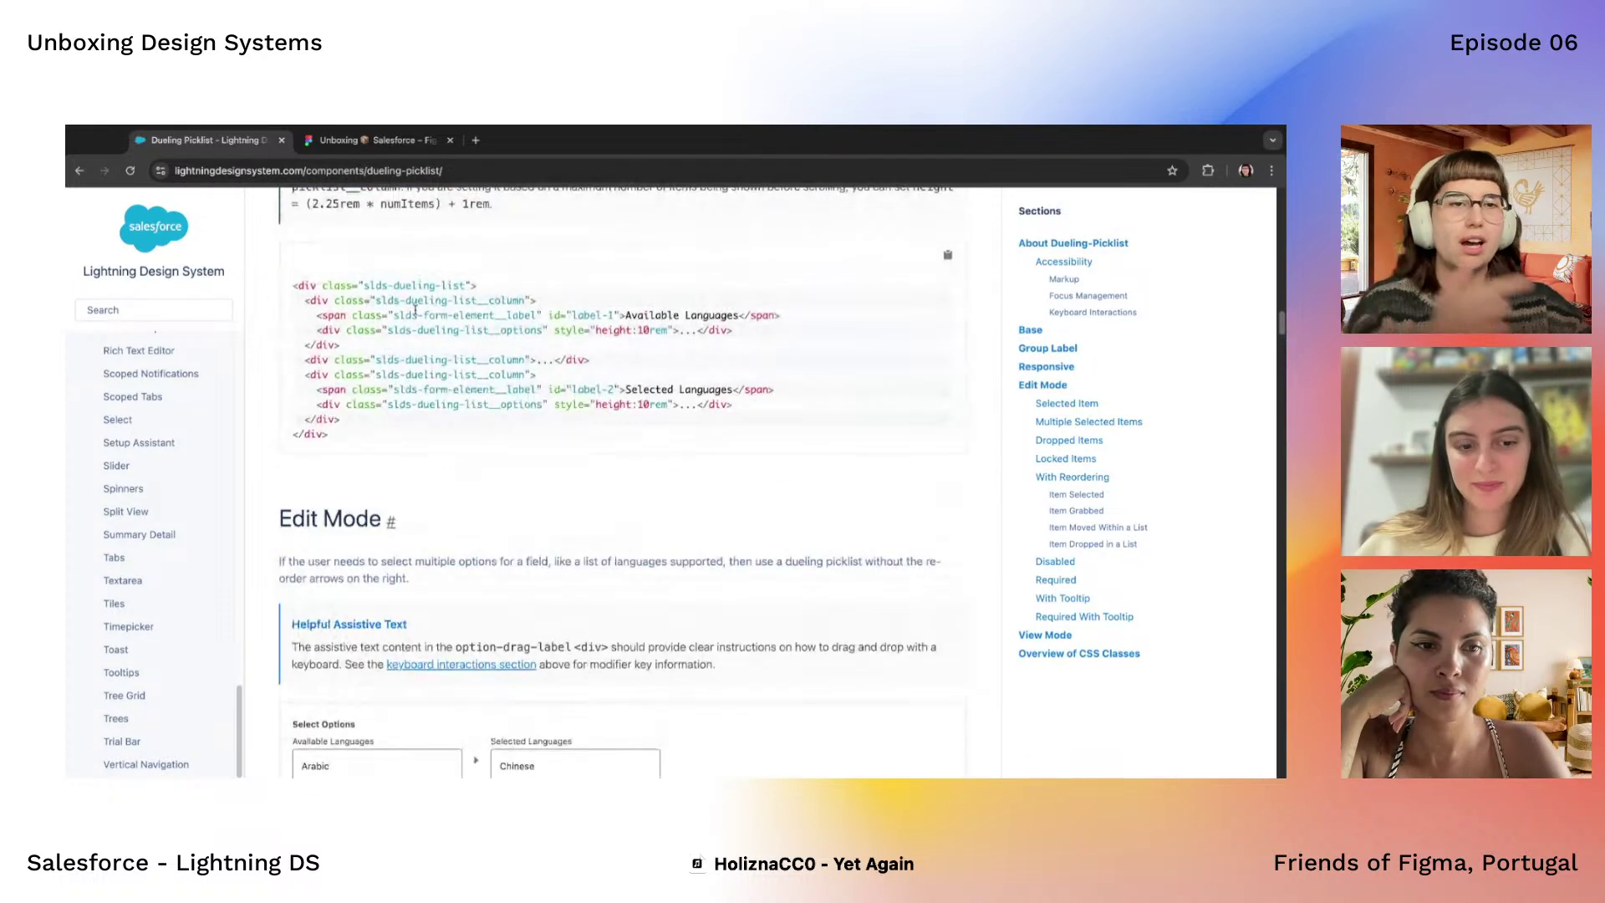
pyautogui.scroll(2, 413, 307)
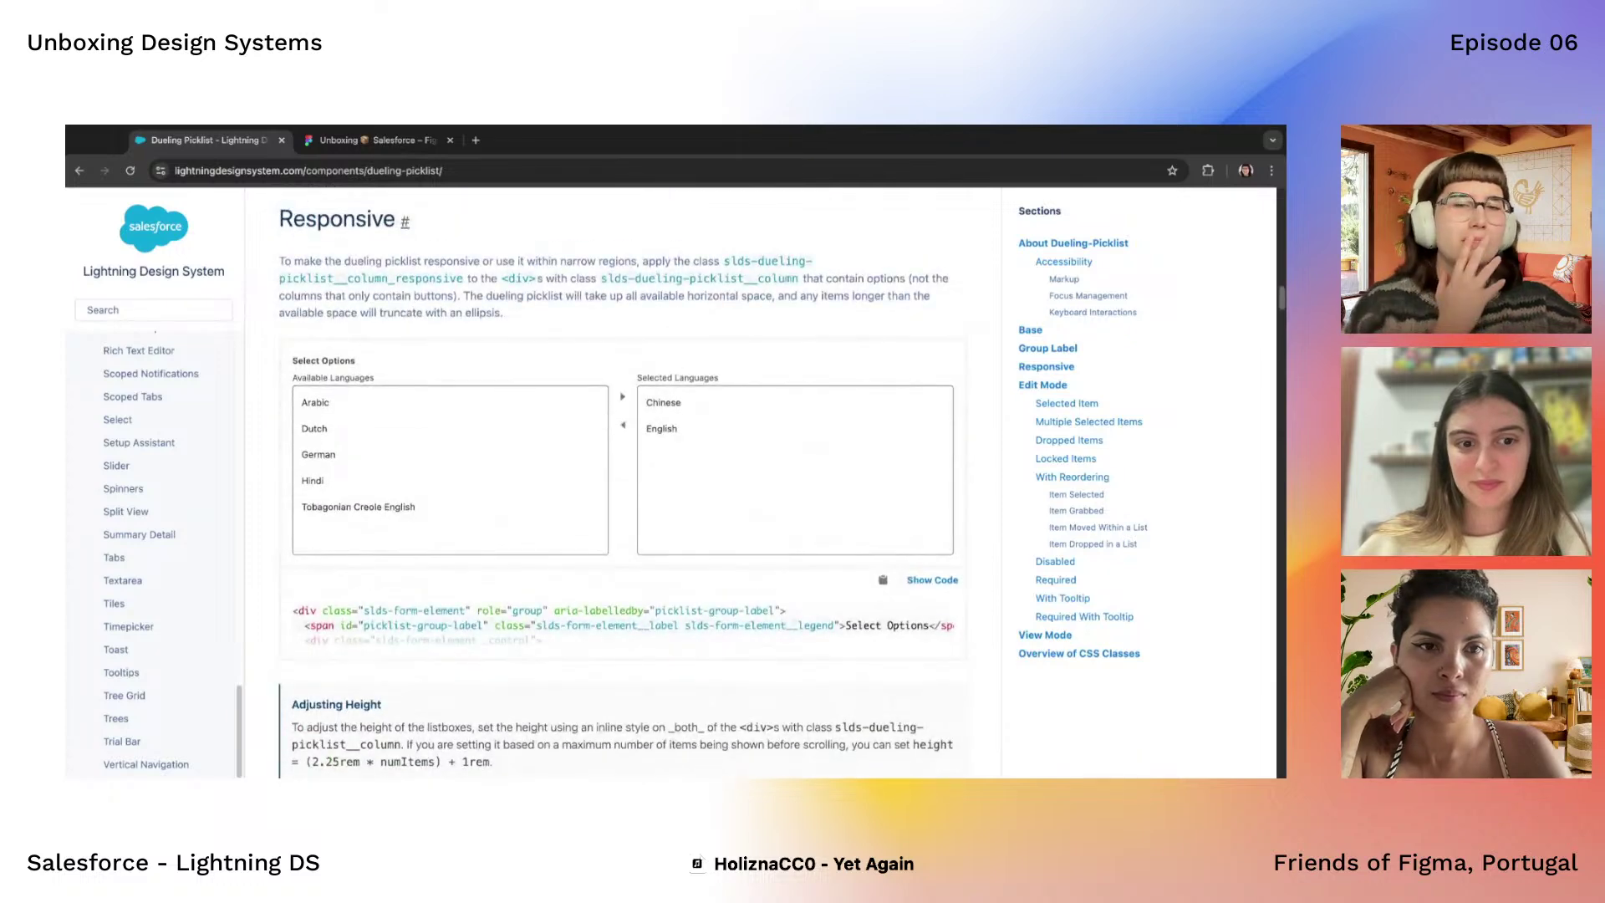
# View the Slider and Textarea component pages briefly, returning to Slider to examine its Implementation, Mobile and Base sections
pyautogui.scroll(-3, 197, 530)
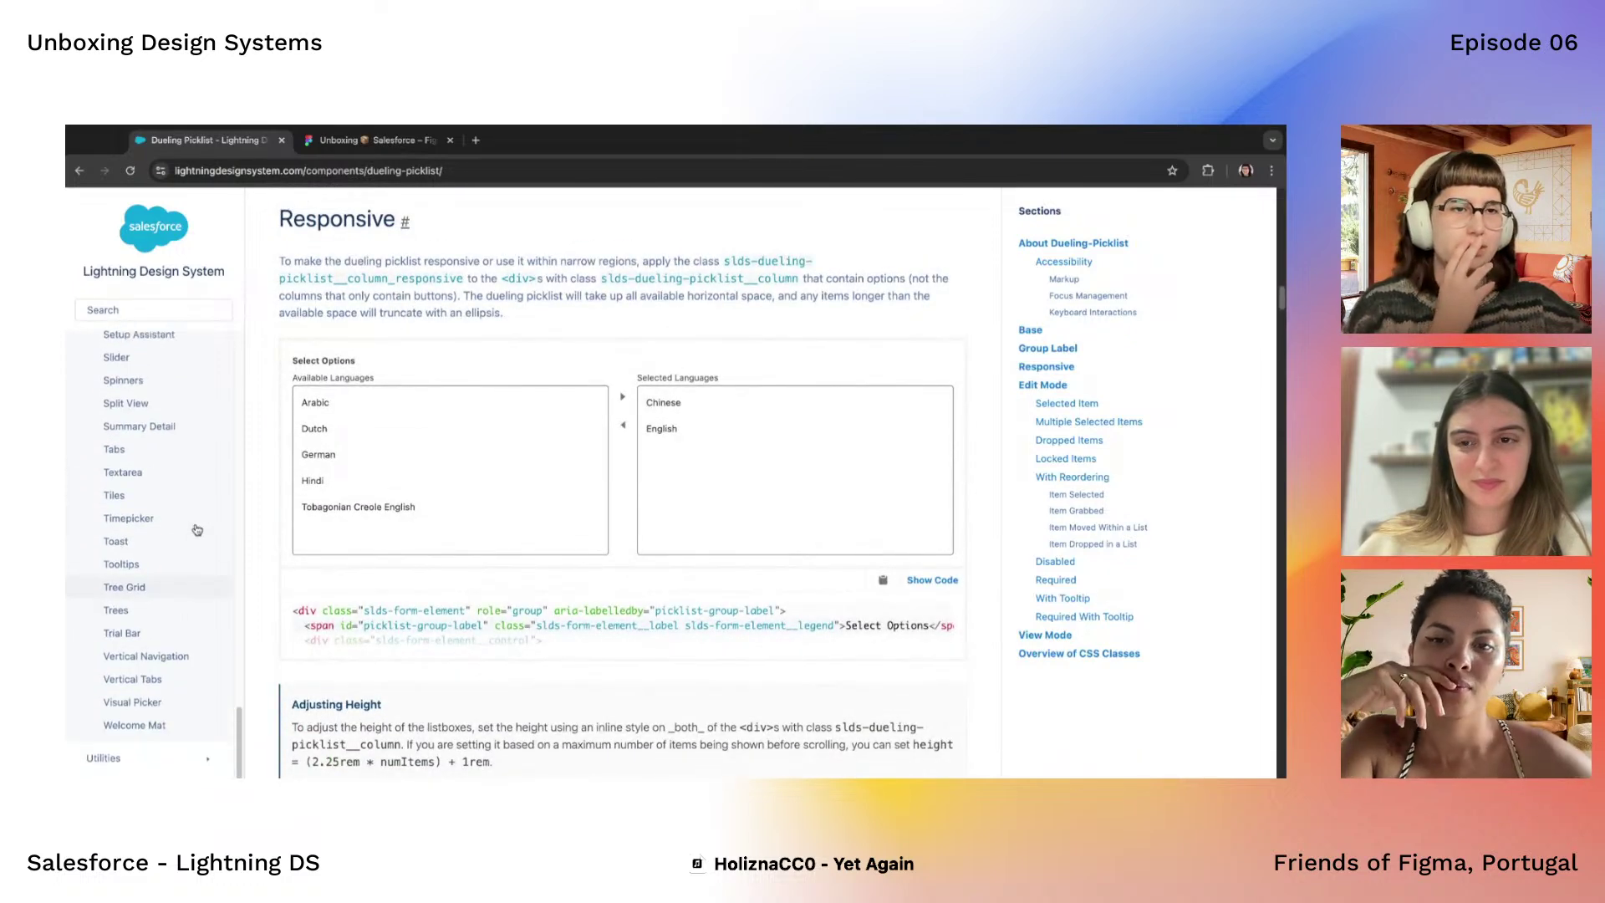
pyautogui.click(116, 360)
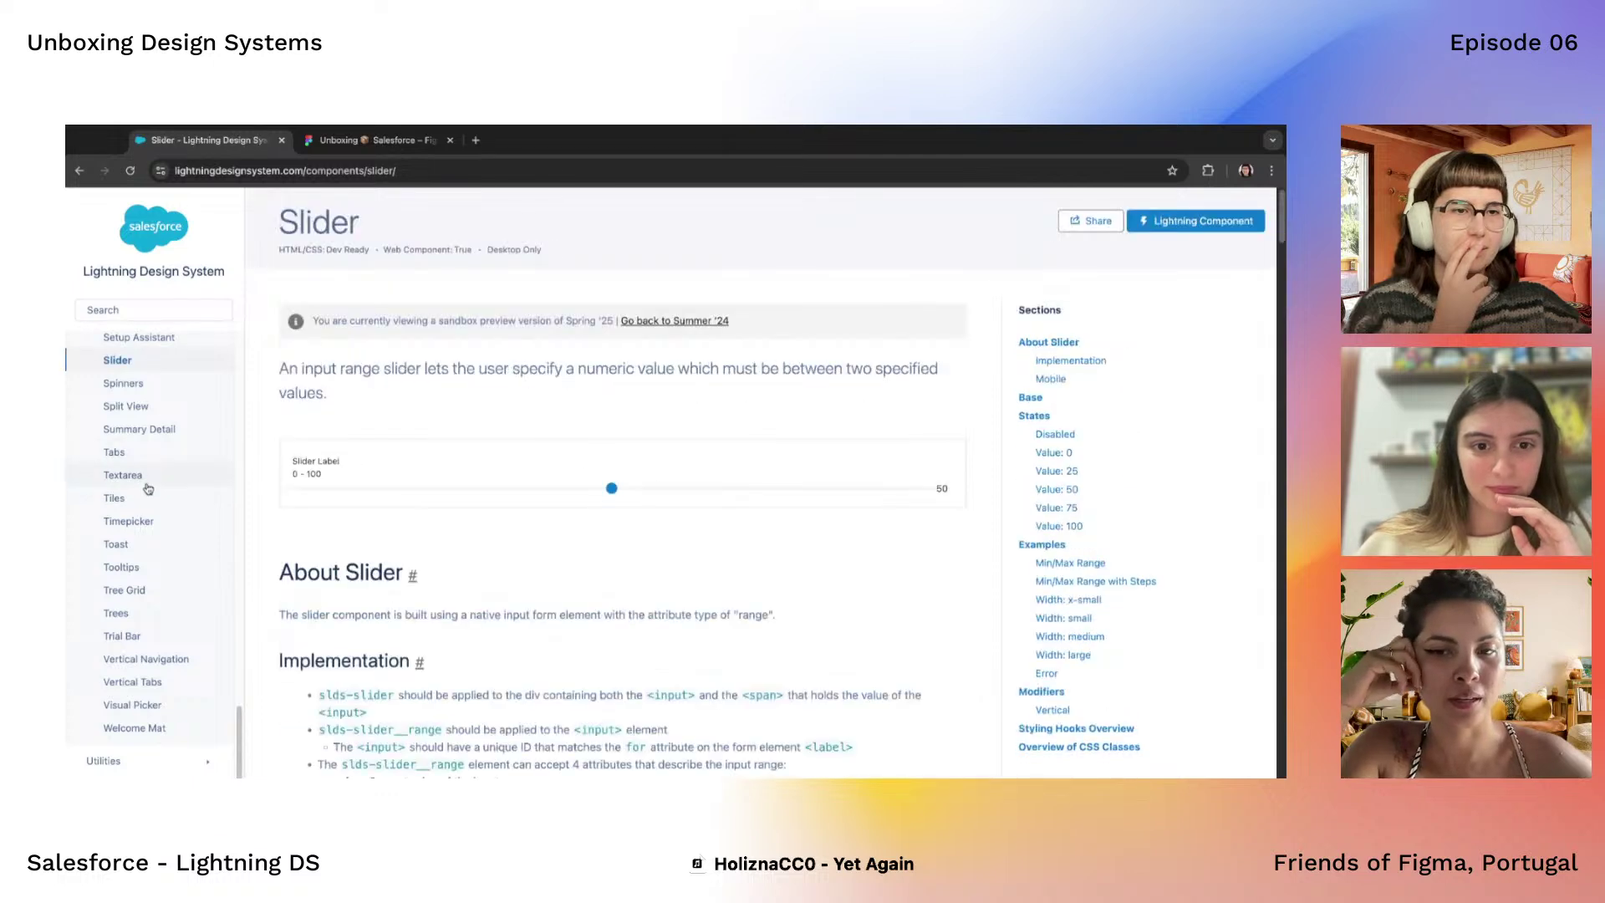
pyautogui.click(147, 483)
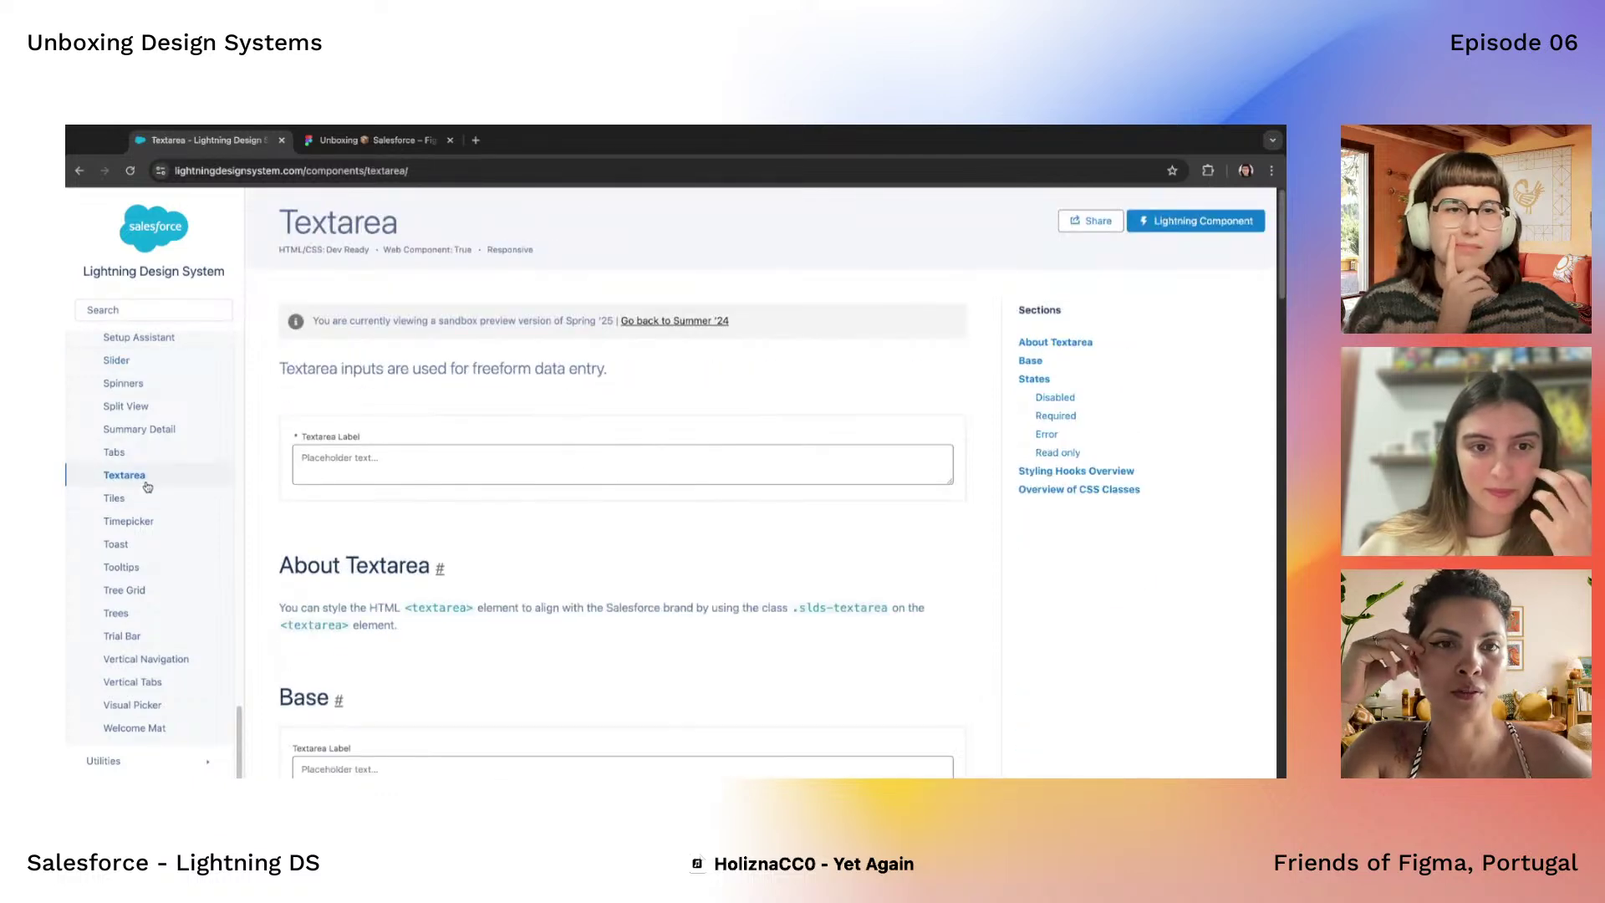
pyautogui.click(144, 371)
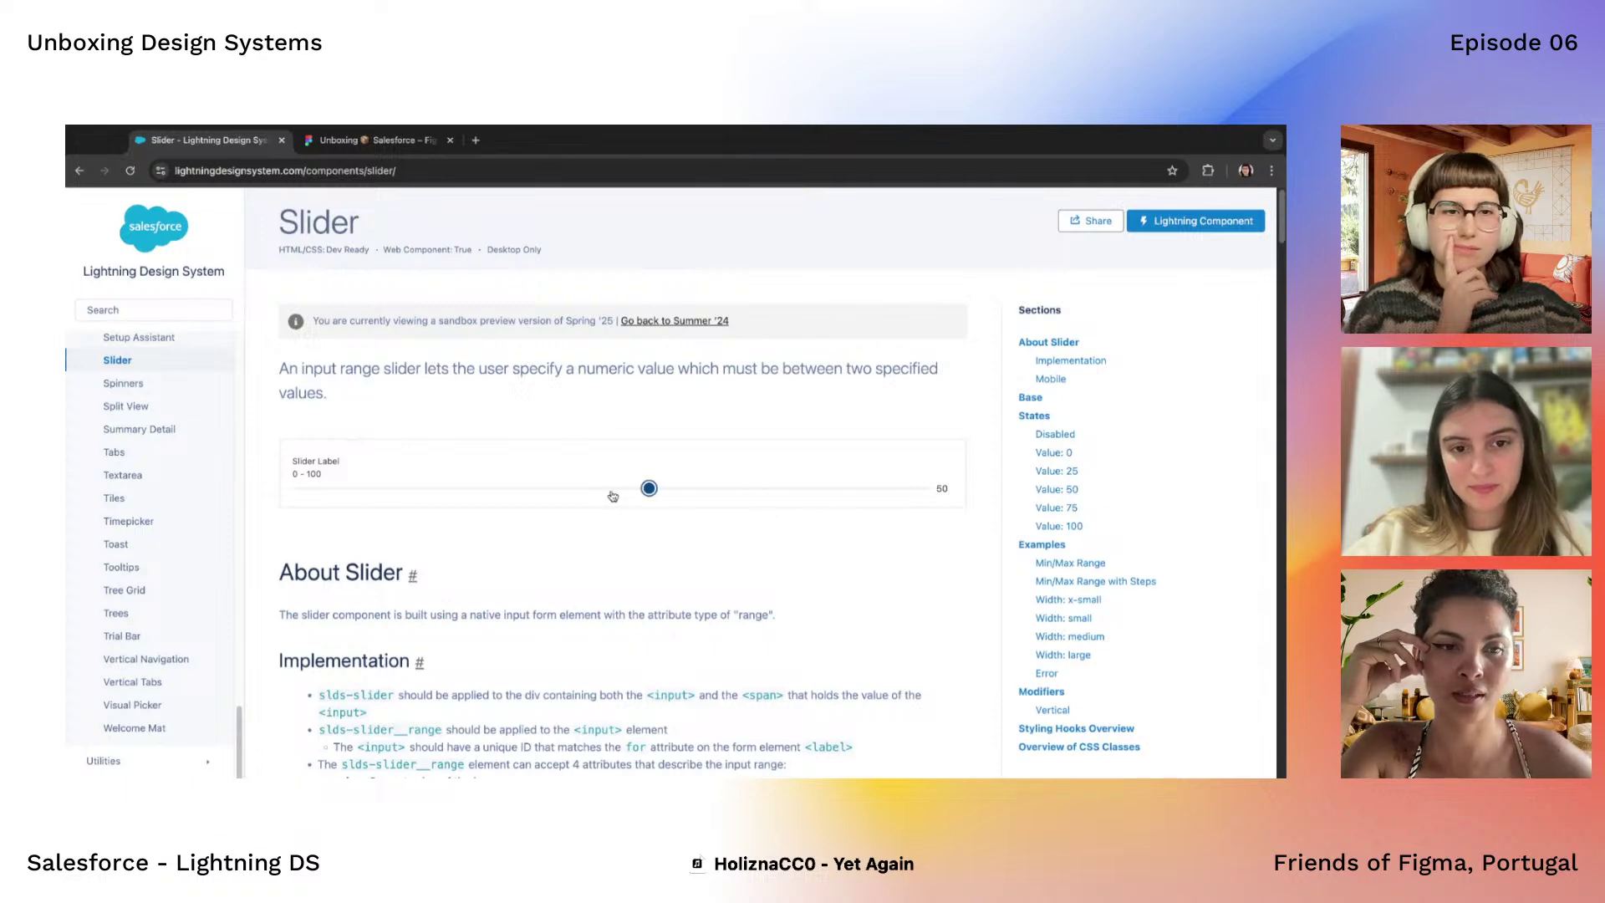
pyautogui.scroll(-10, 518, 609)
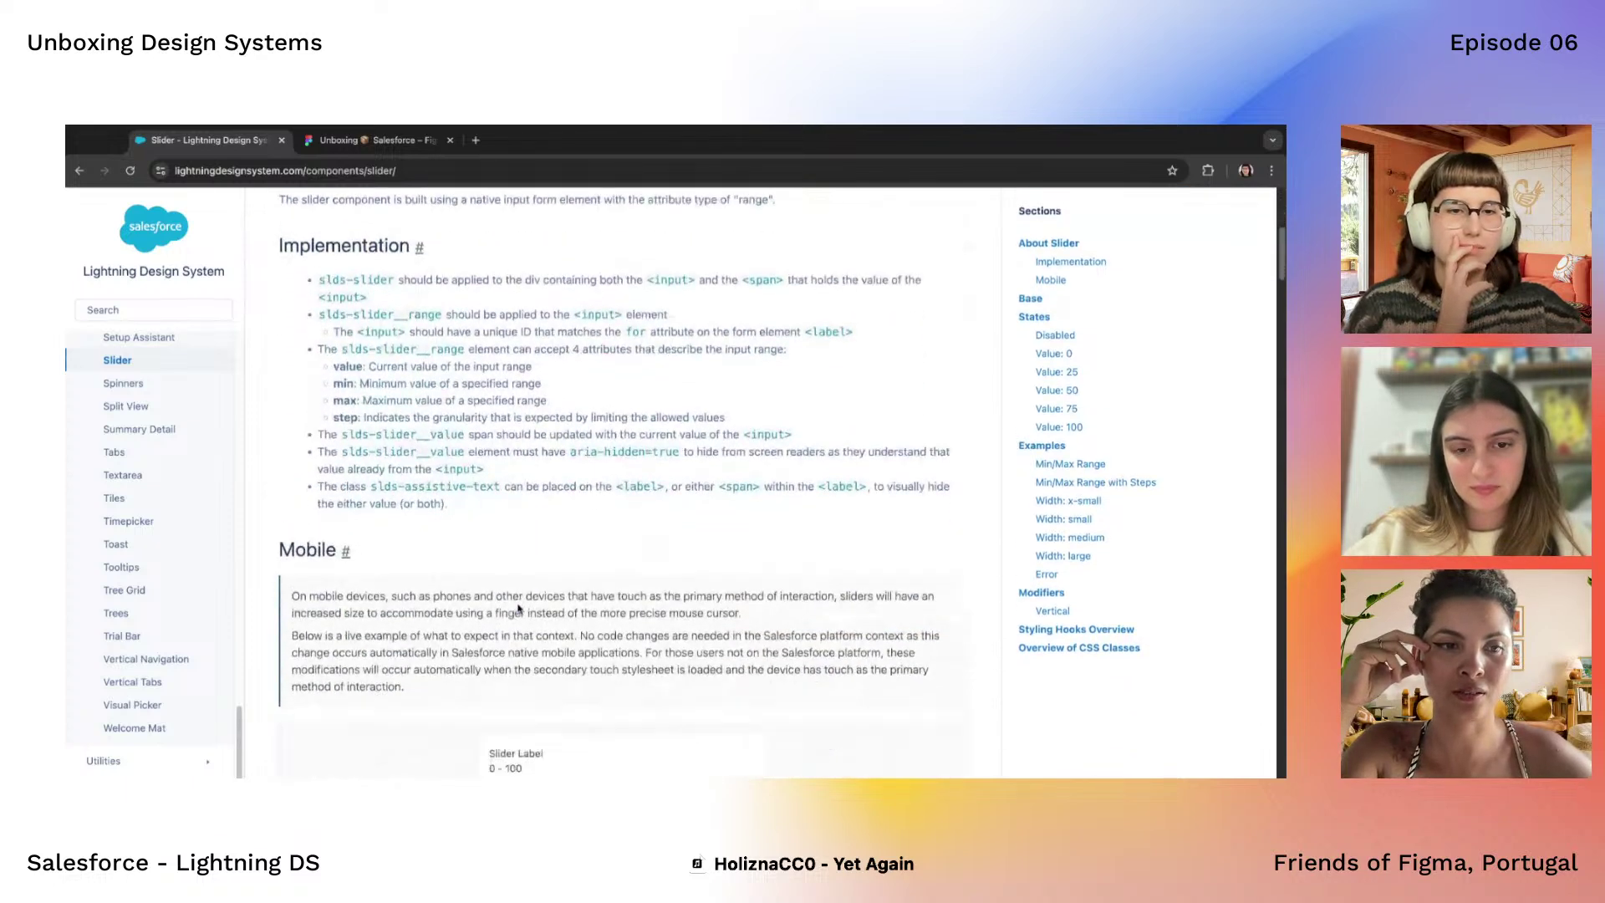
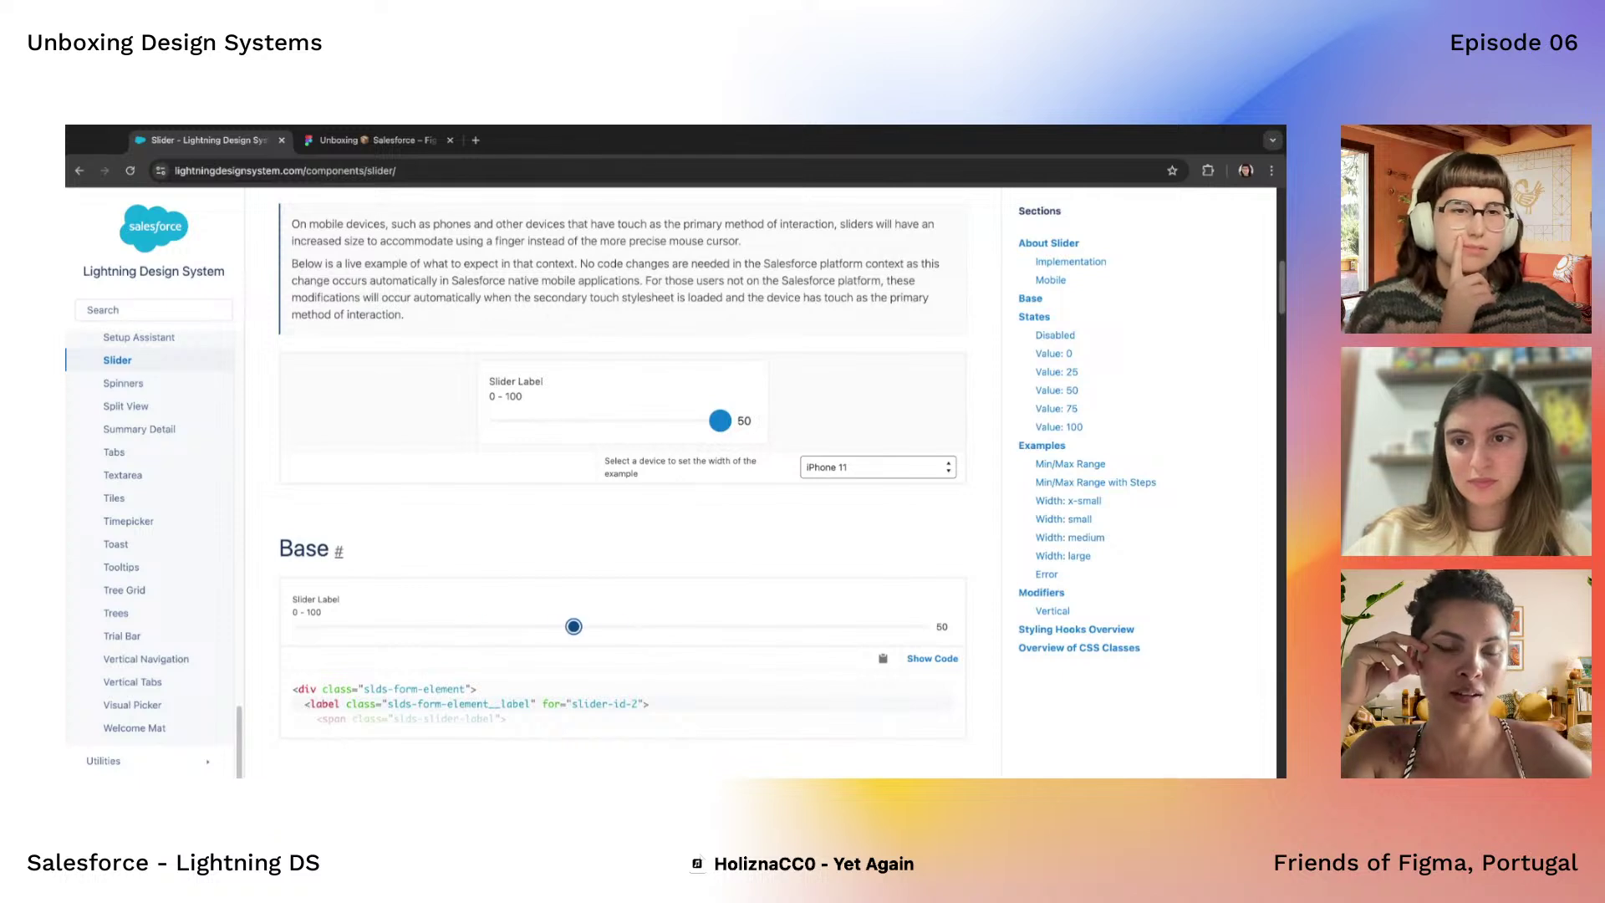
pyautogui.scroll(-2, 154, 601)
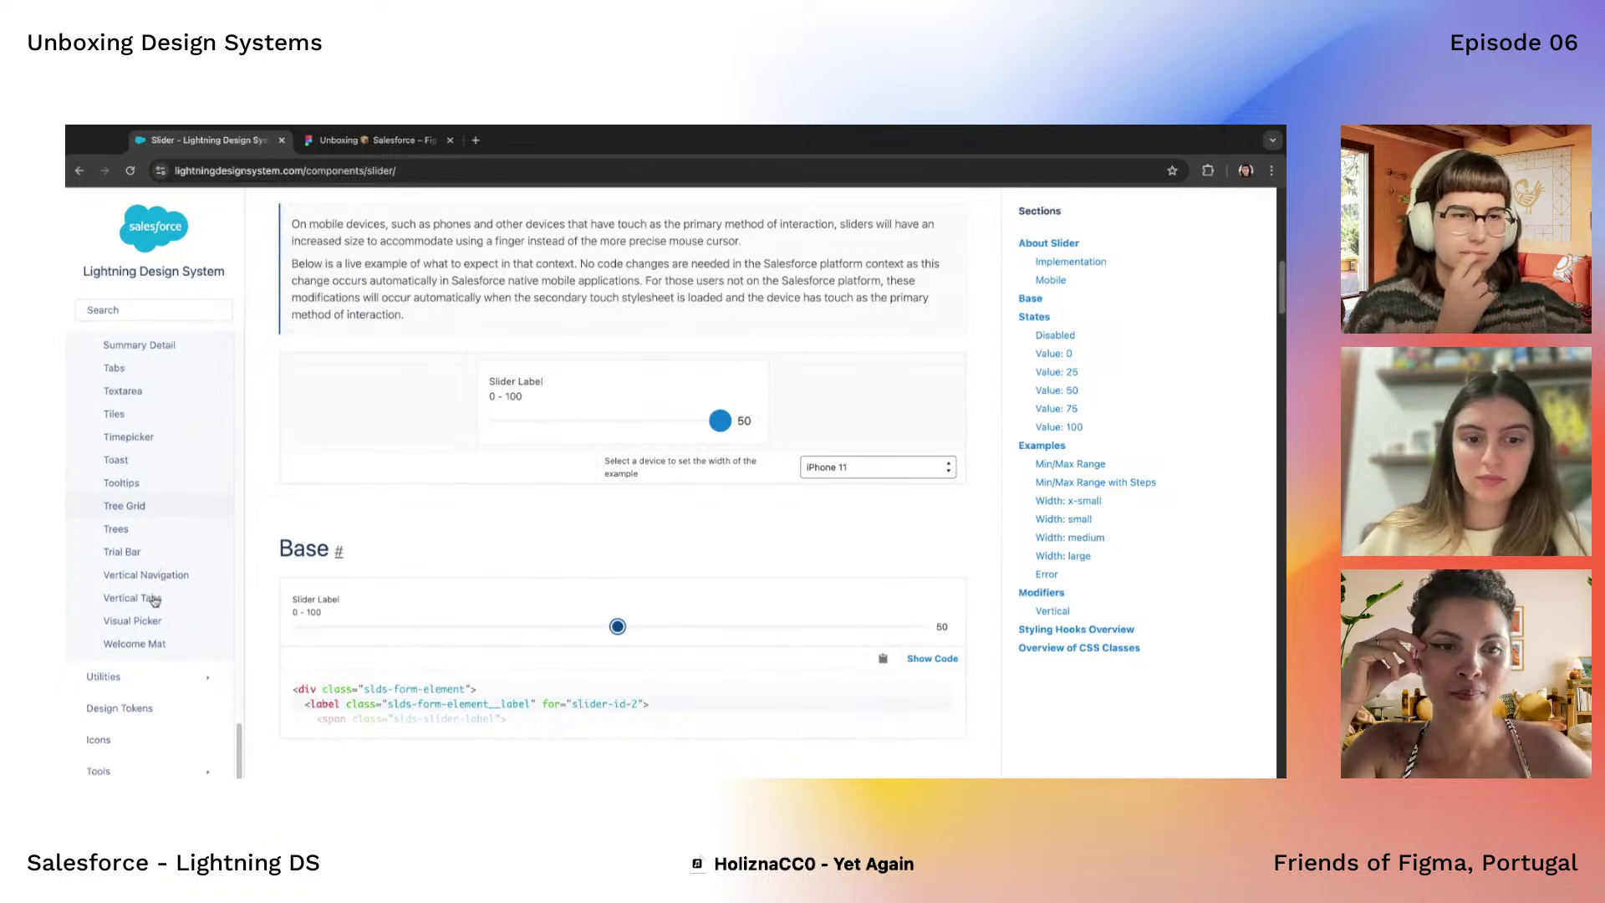
pyautogui.scroll(-2, 151, 549)
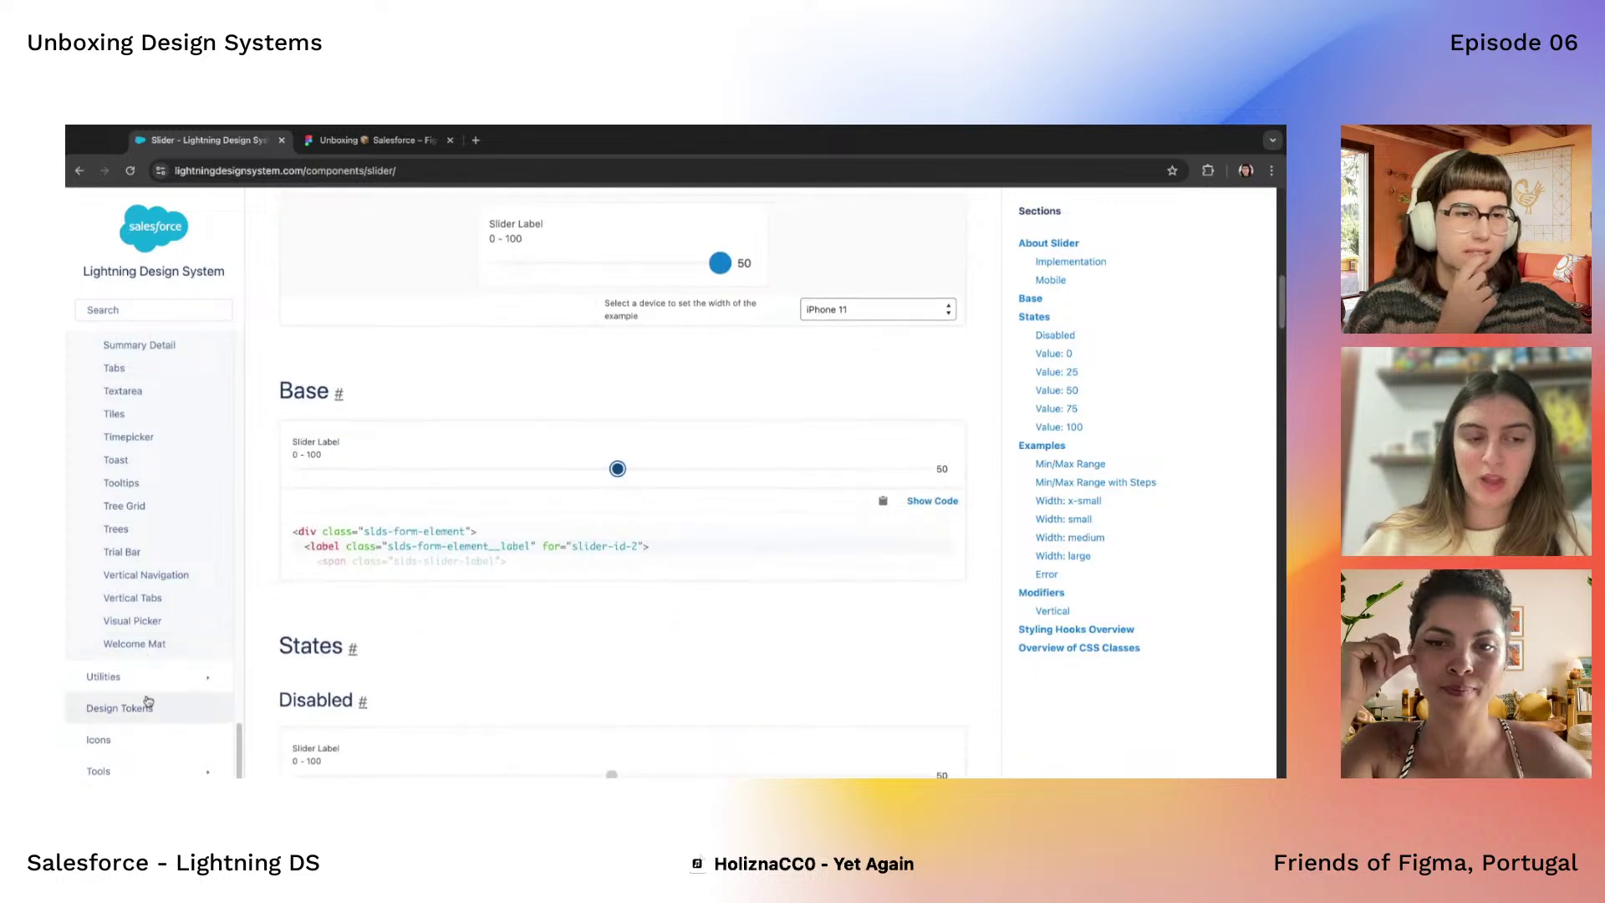
# Expand the Utilities section of the documentation navigation and look through its entries
pyautogui.click(149, 674)
pyautogui.scroll(-1, 158, 705)
pyautogui.scroll(-2, 159, 705)
pyautogui.scroll(3, 159, 705)
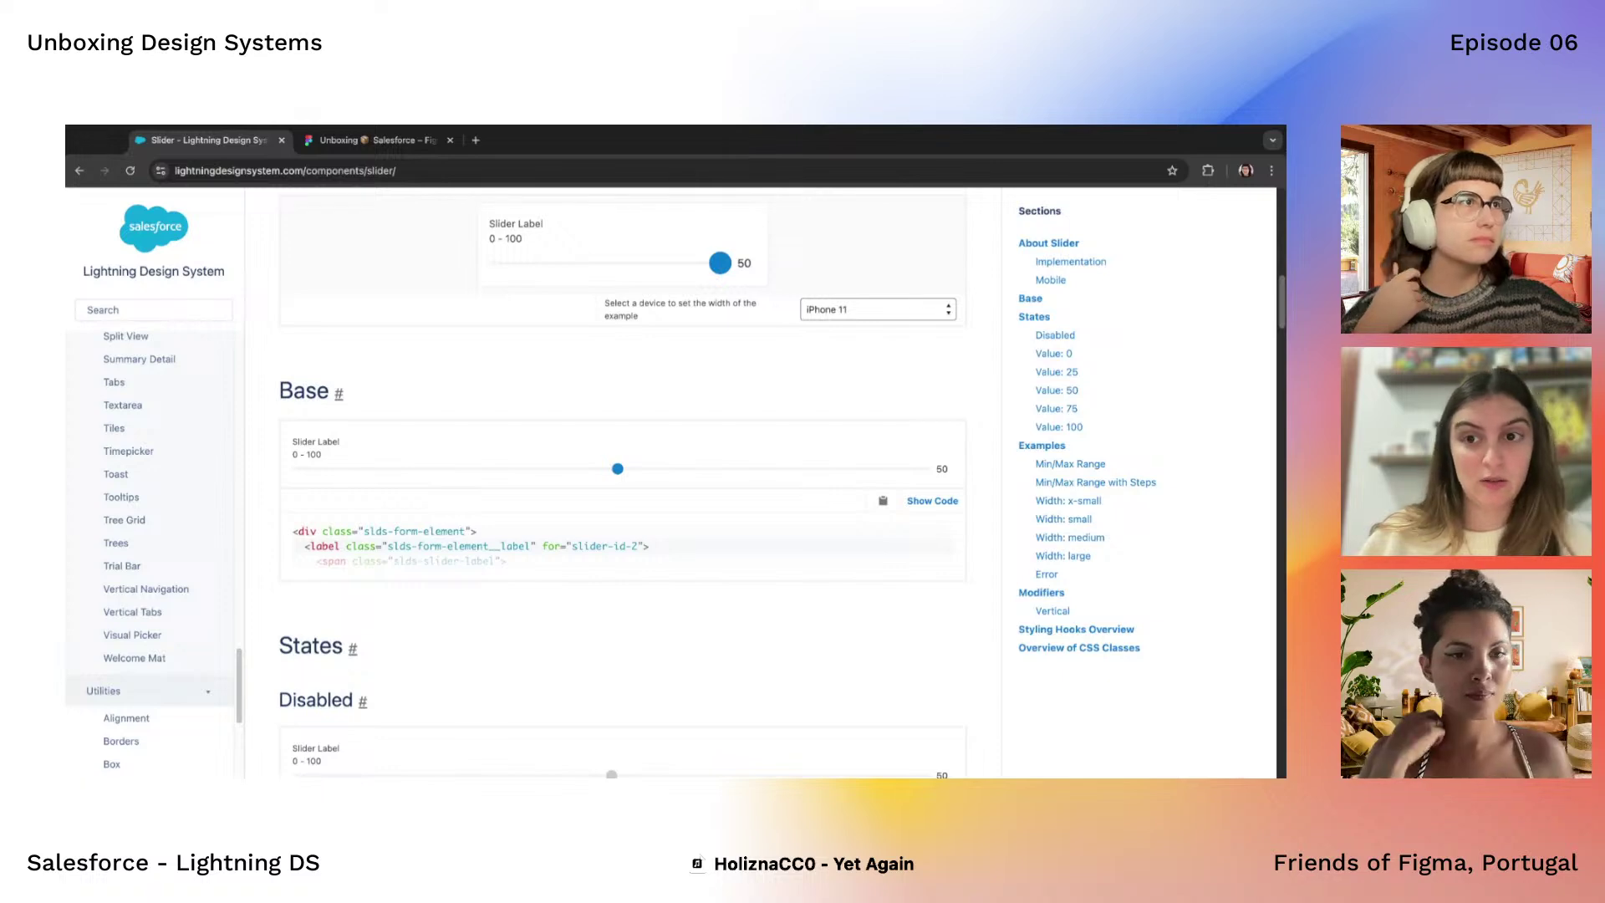
pyautogui.scroll(-5, 138, 535)
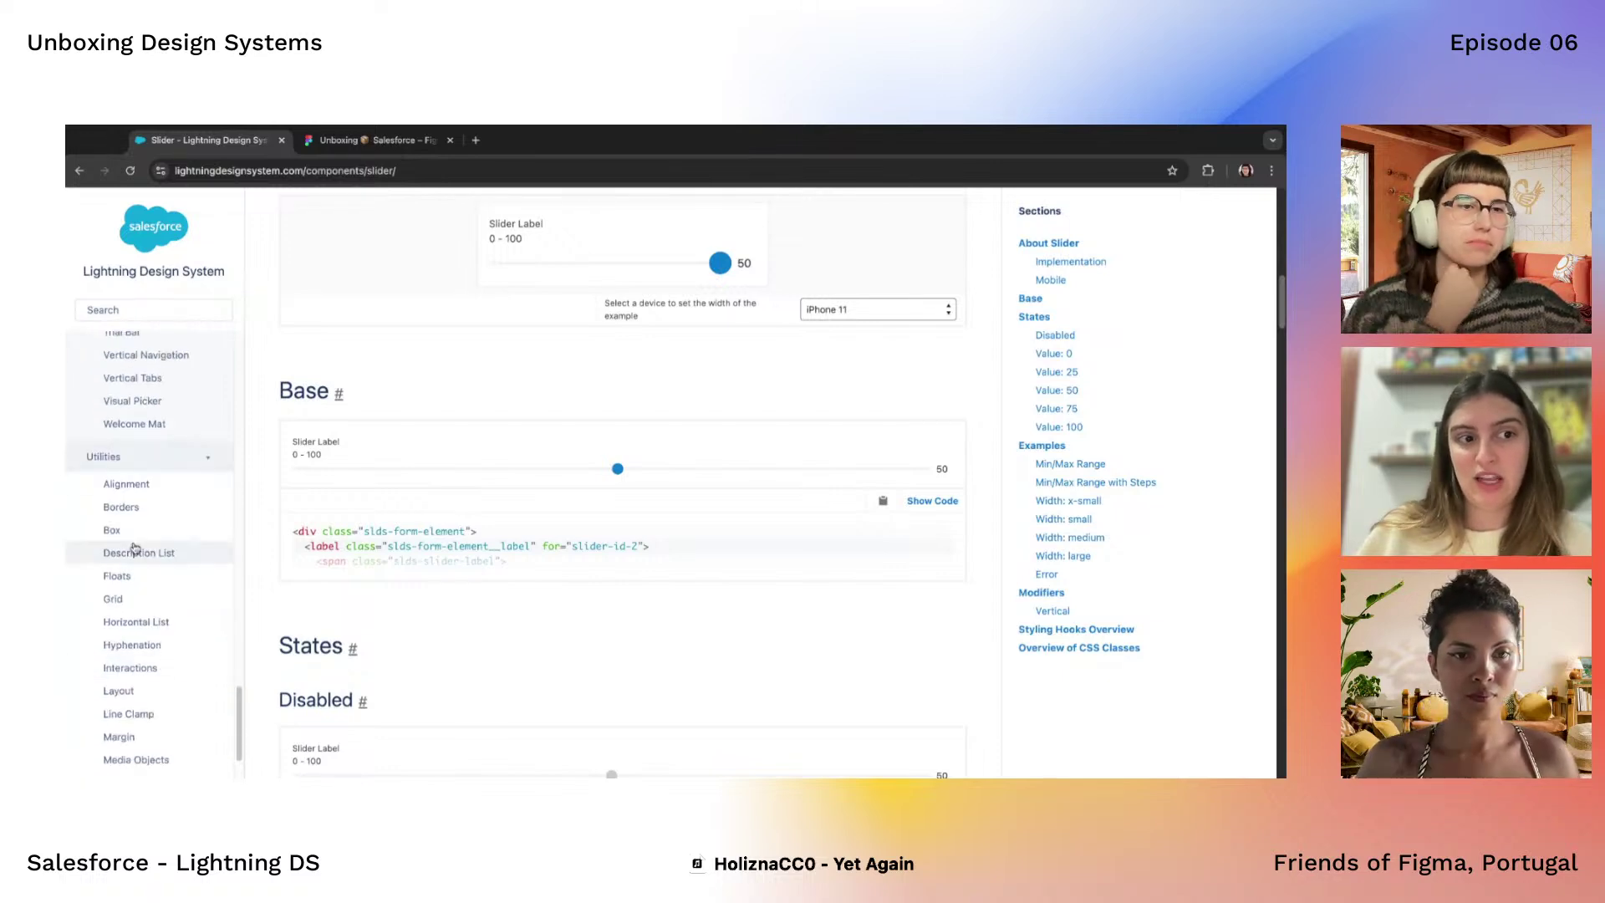
# Open the Alignment utility page and examine its Absolute Center example and Overview of CSS Classes
pyautogui.click(141, 493)
pyautogui.scroll(-10, 142, 493)
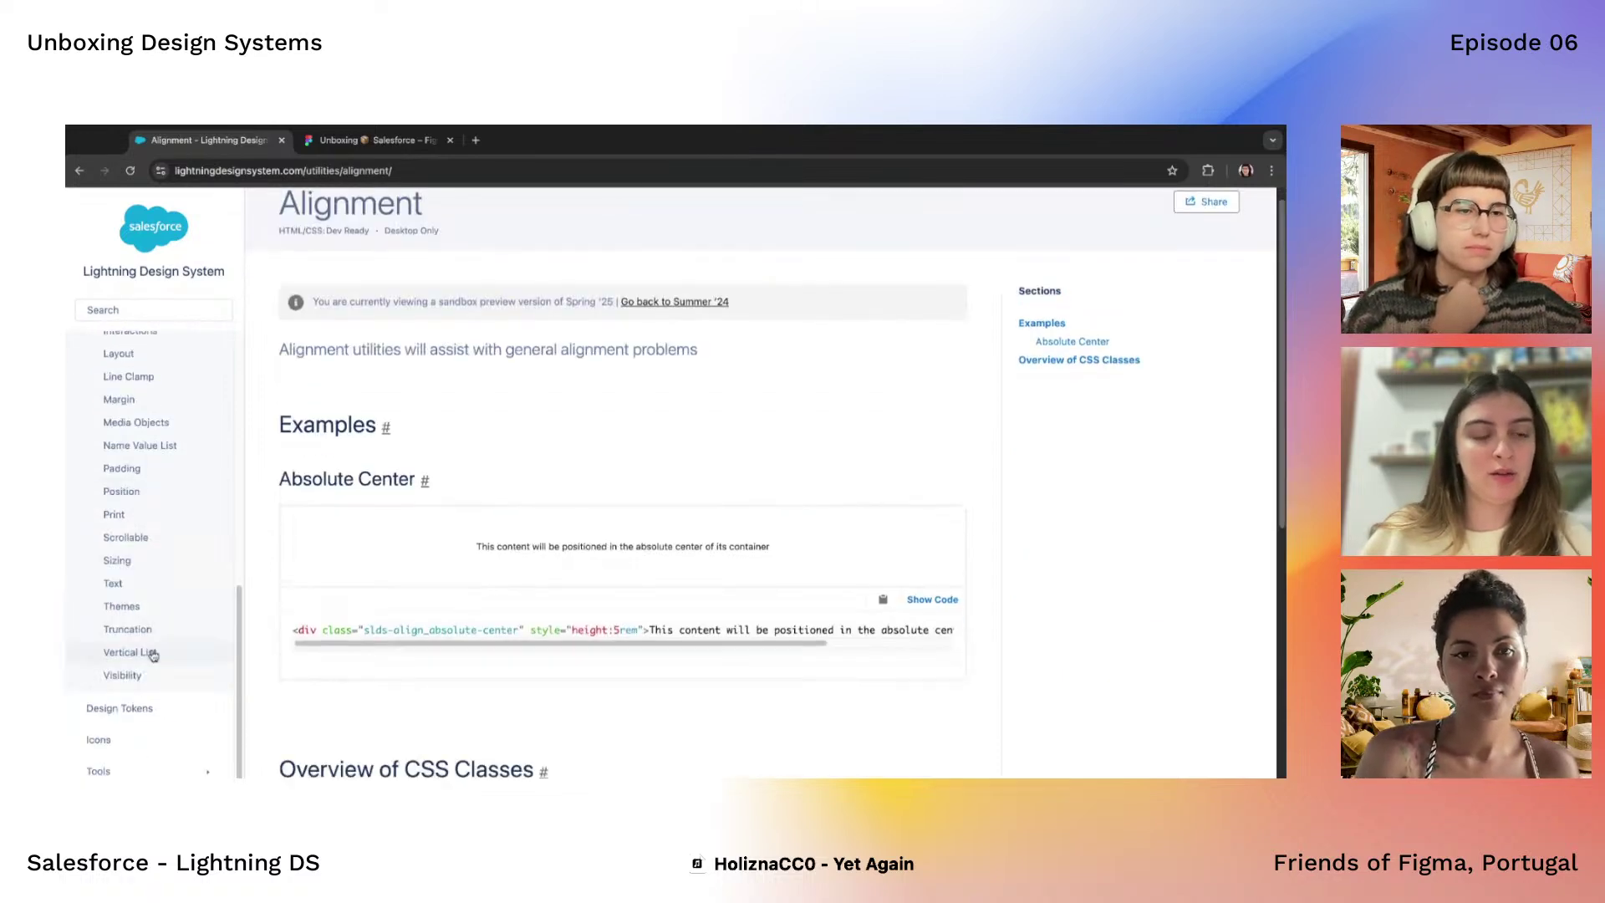
pyautogui.scroll(5, 158, 408)
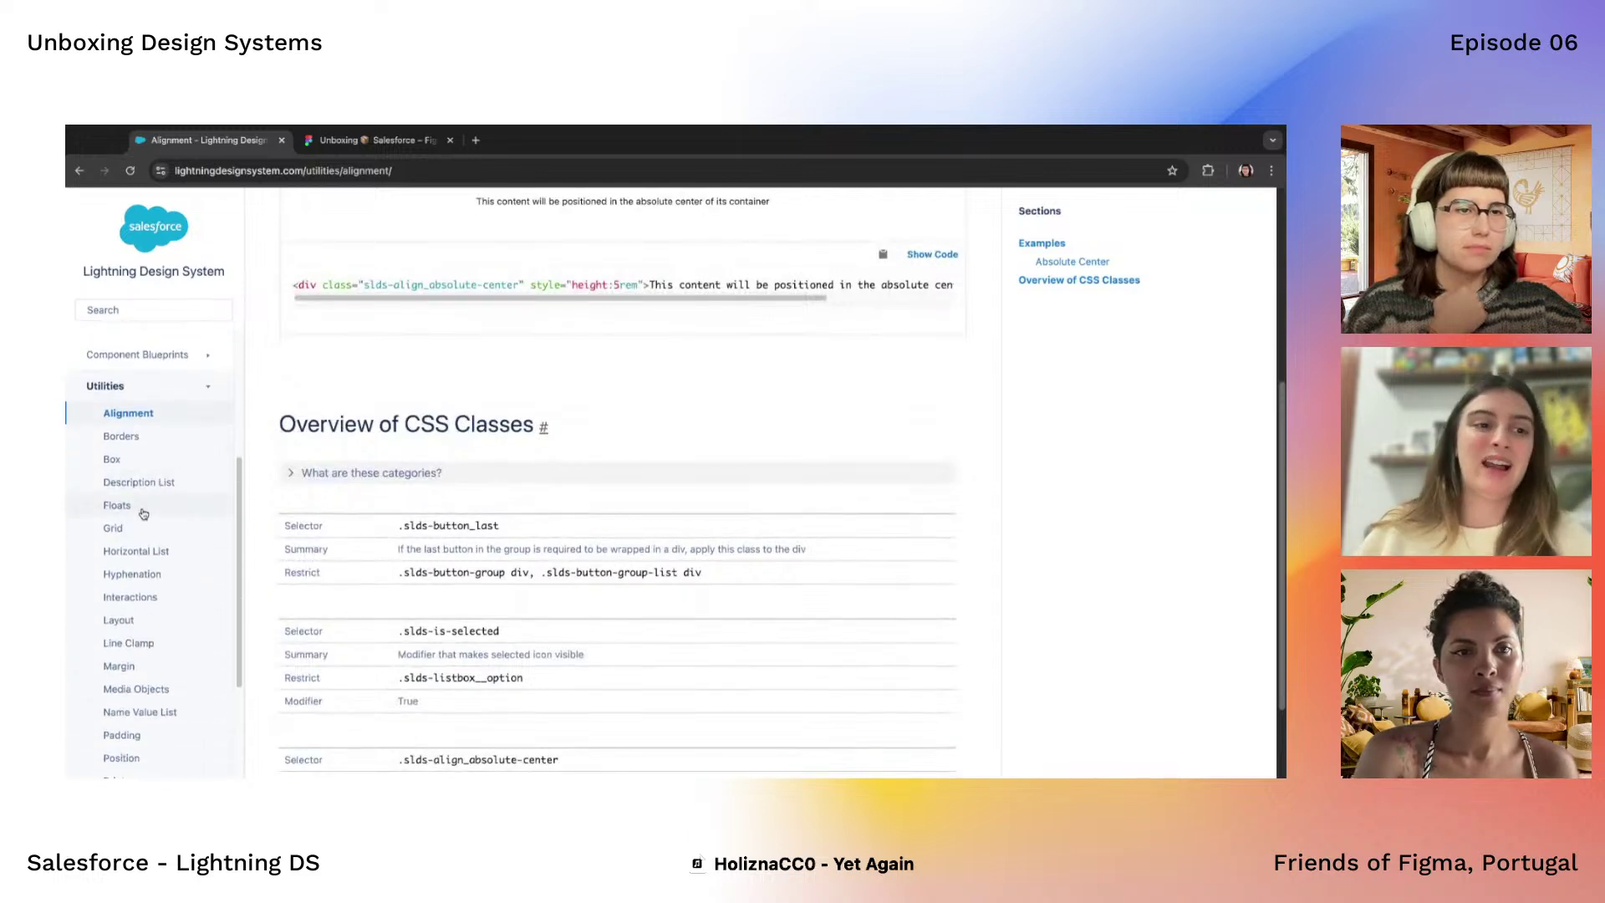
# View the Grid utility page and skim its introduction and the About Grids column examples
pyautogui.scroll(-3, 377, 652)
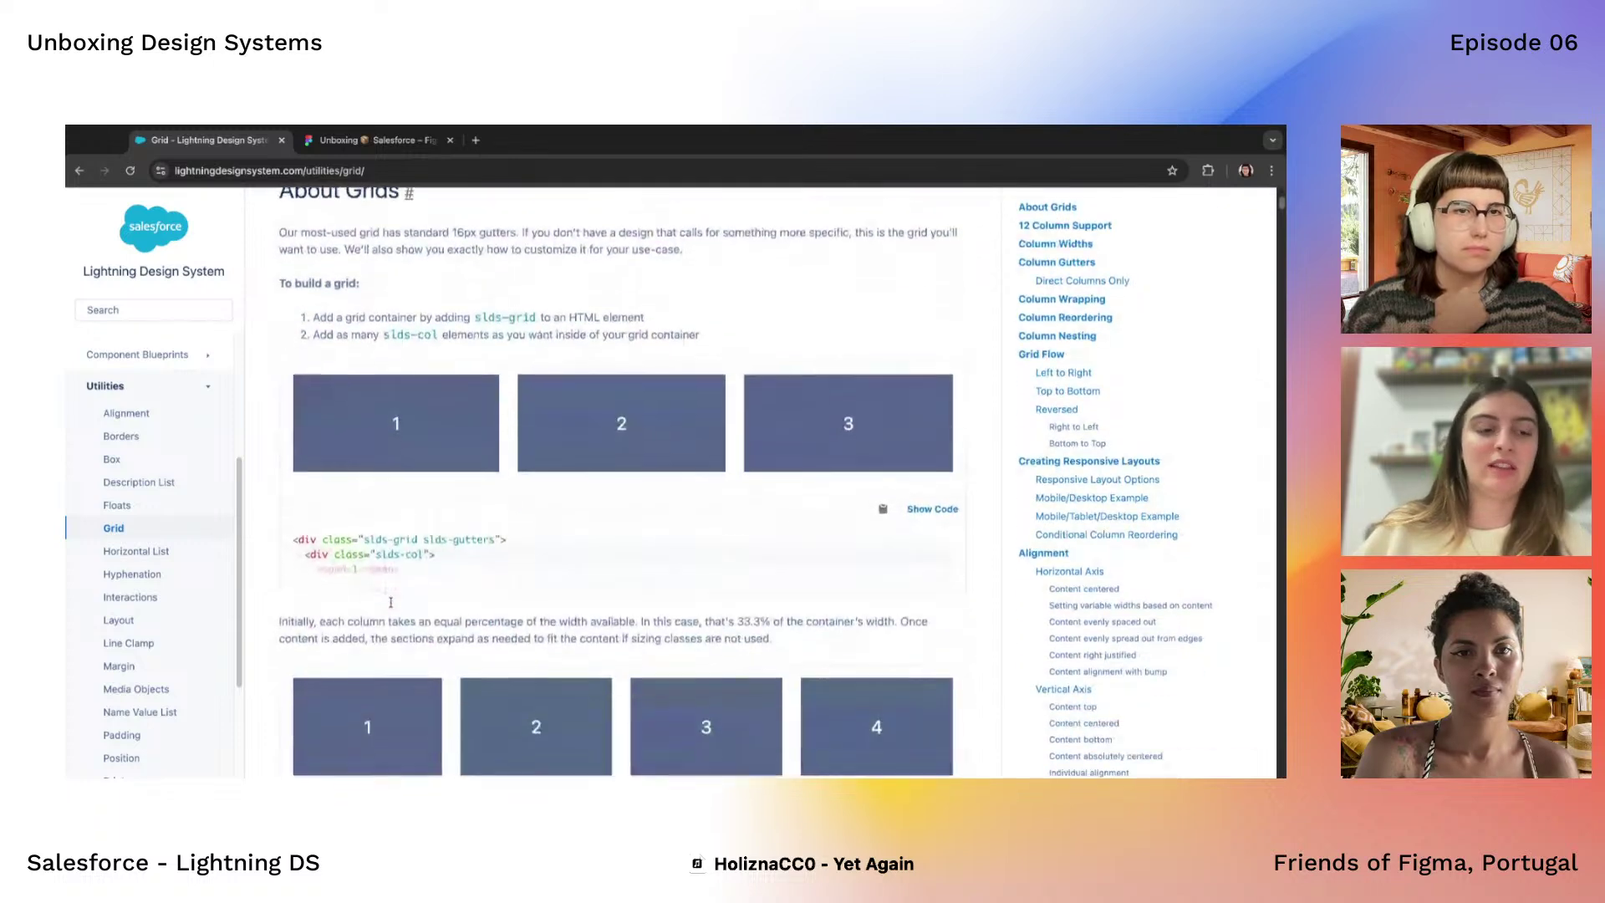
pyautogui.scroll(3, 391, 602)
pyautogui.scroll(1, 390, 602)
pyautogui.scroll(-5, 179, 638)
pyautogui.scroll(6, 186, 639)
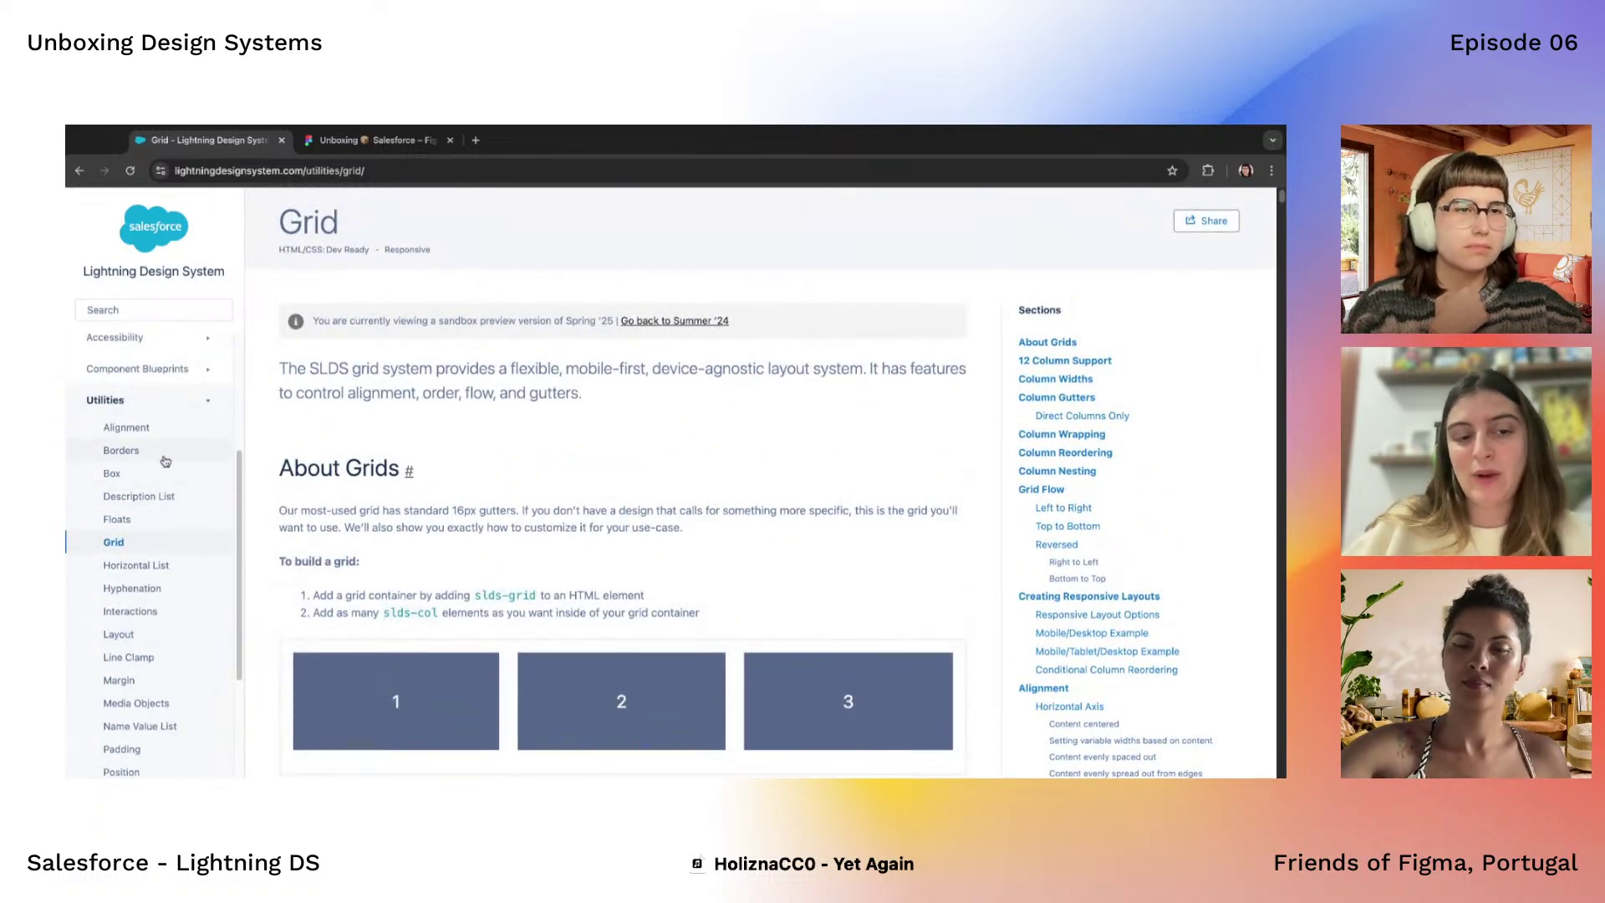
# Open the Borders utility page and examine its top, right, bottom and left border examples and CSS class overview
pyautogui.click(121, 450)
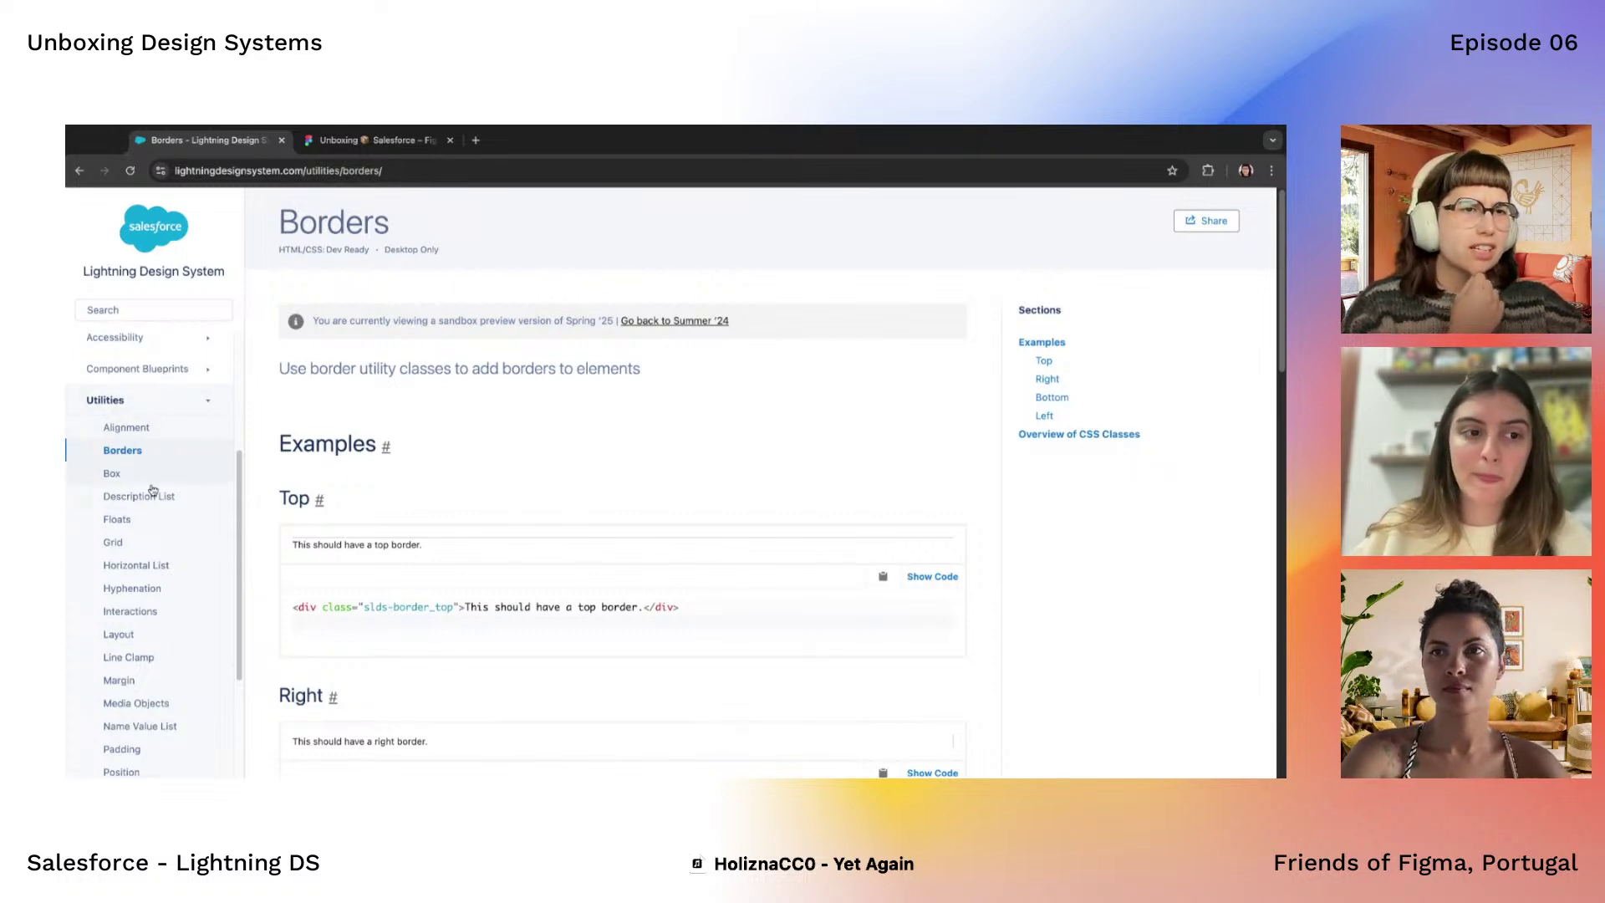
pyautogui.scroll(-5, 389, 588)
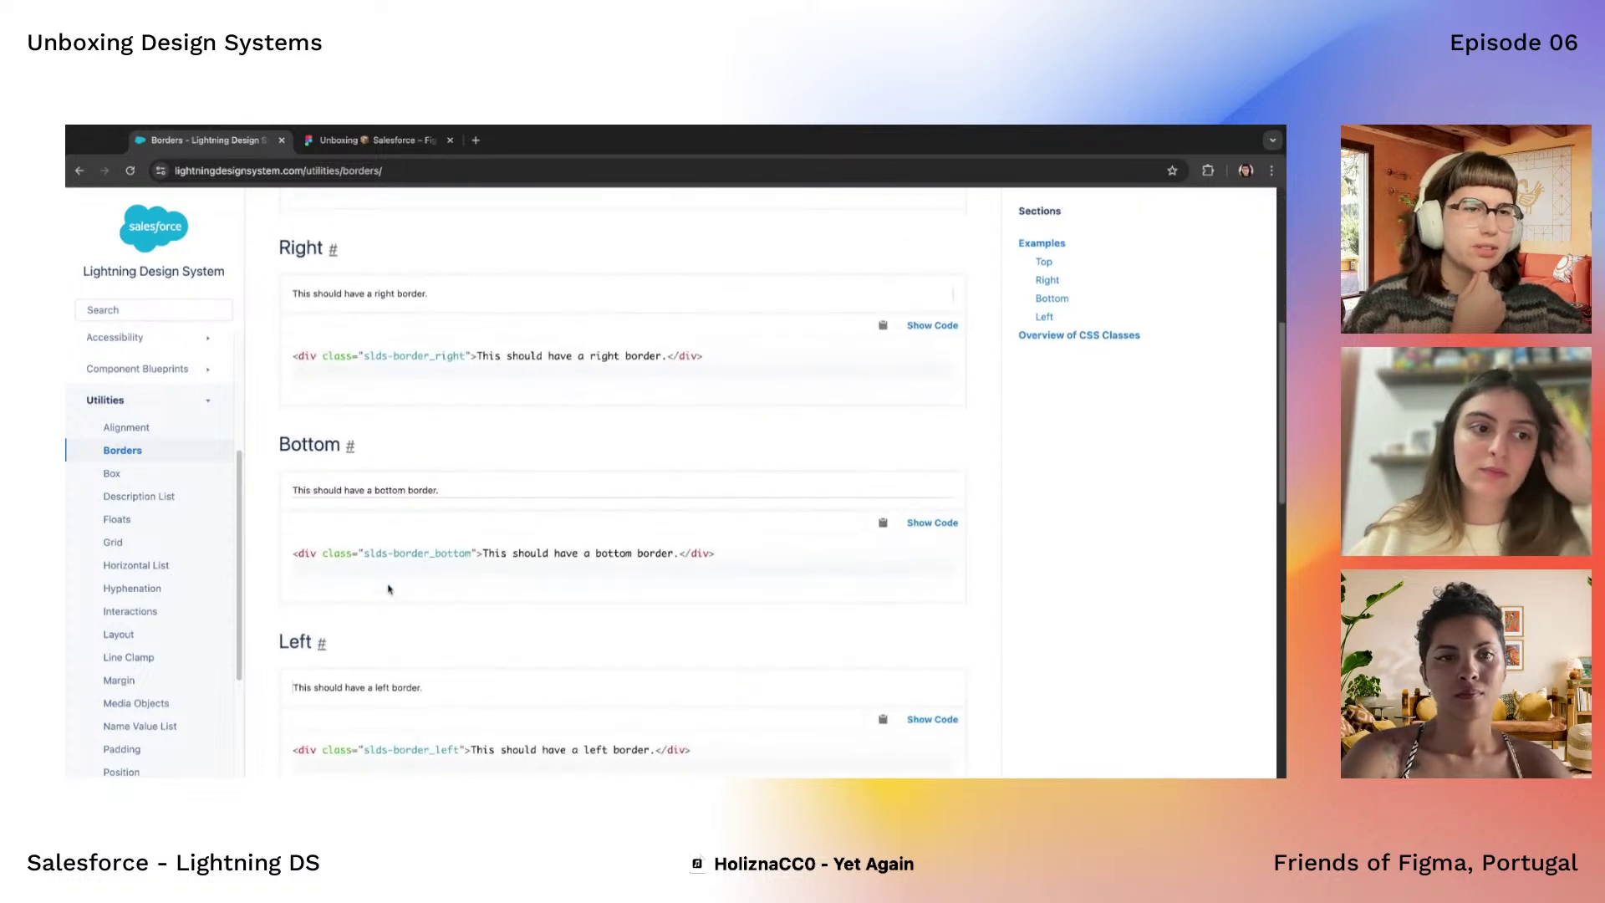
pyautogui.scroll(4, 168, 534)
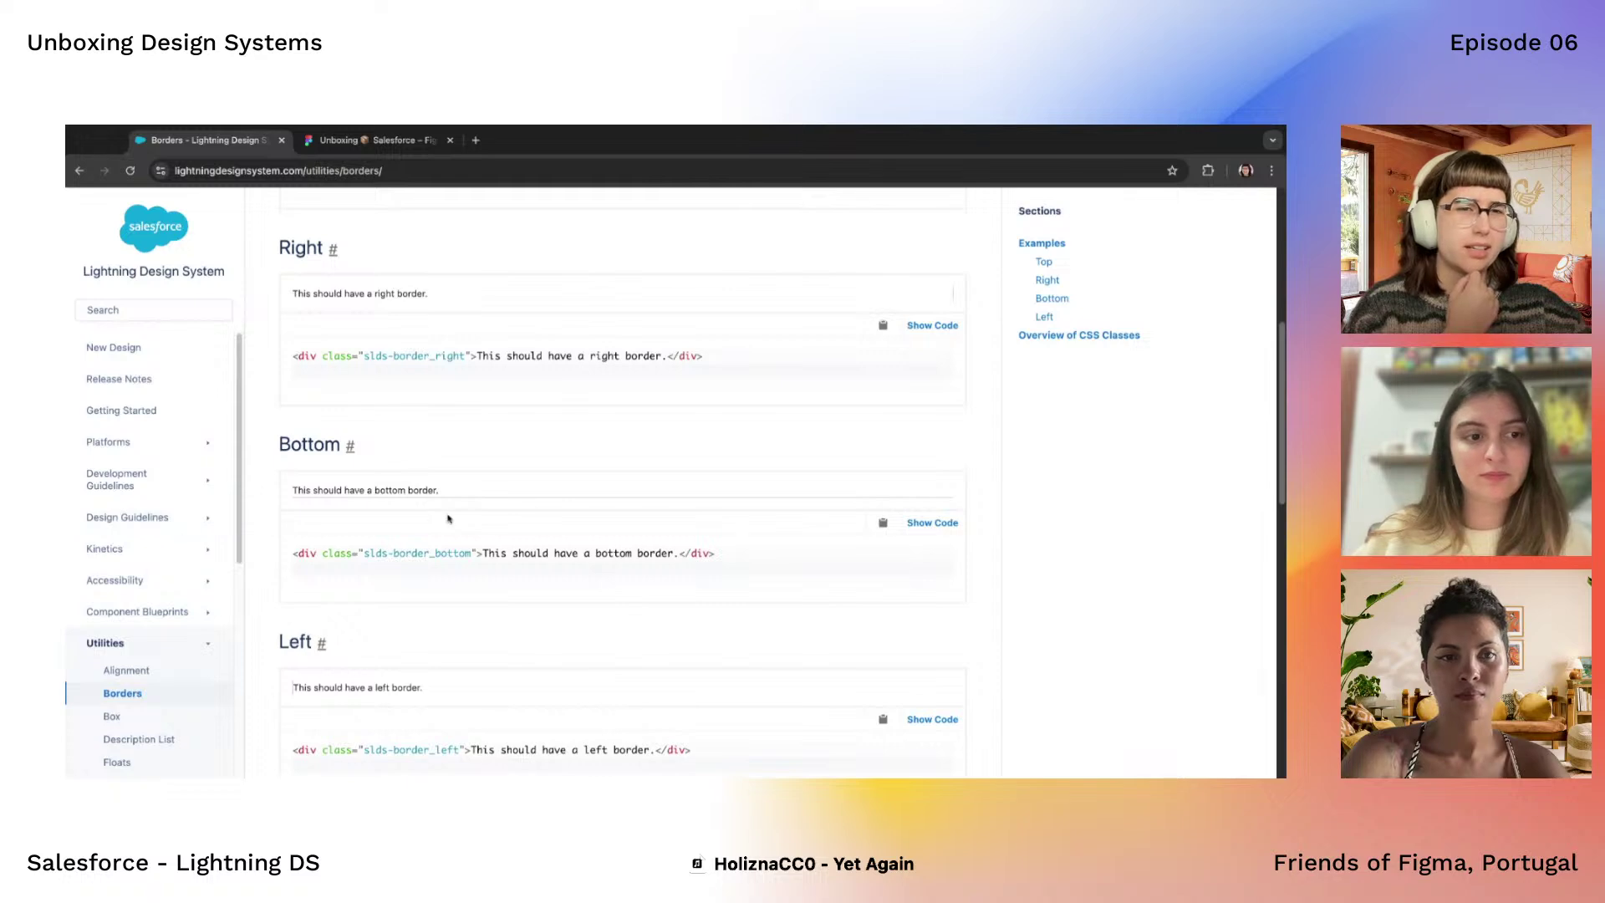
pyautogui.scroll(-6, 450, 523)
pyautogui.scroll(-5, 379, 656)
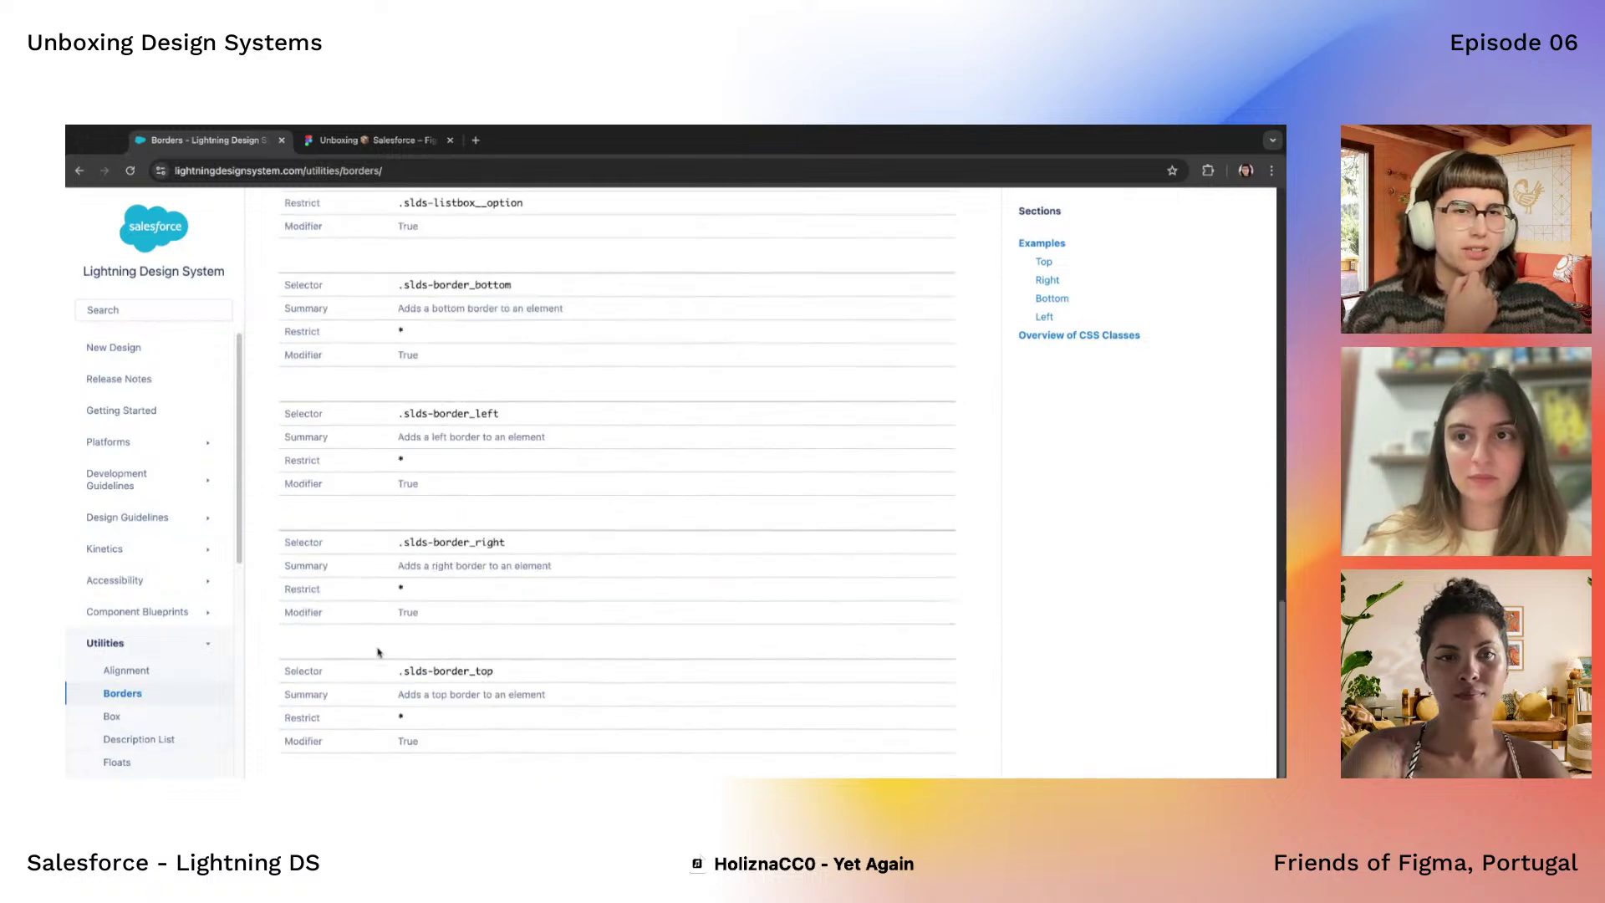
# Open the Box utility page and examine its Base and Small box examples
pyautogui.click(127, 719)
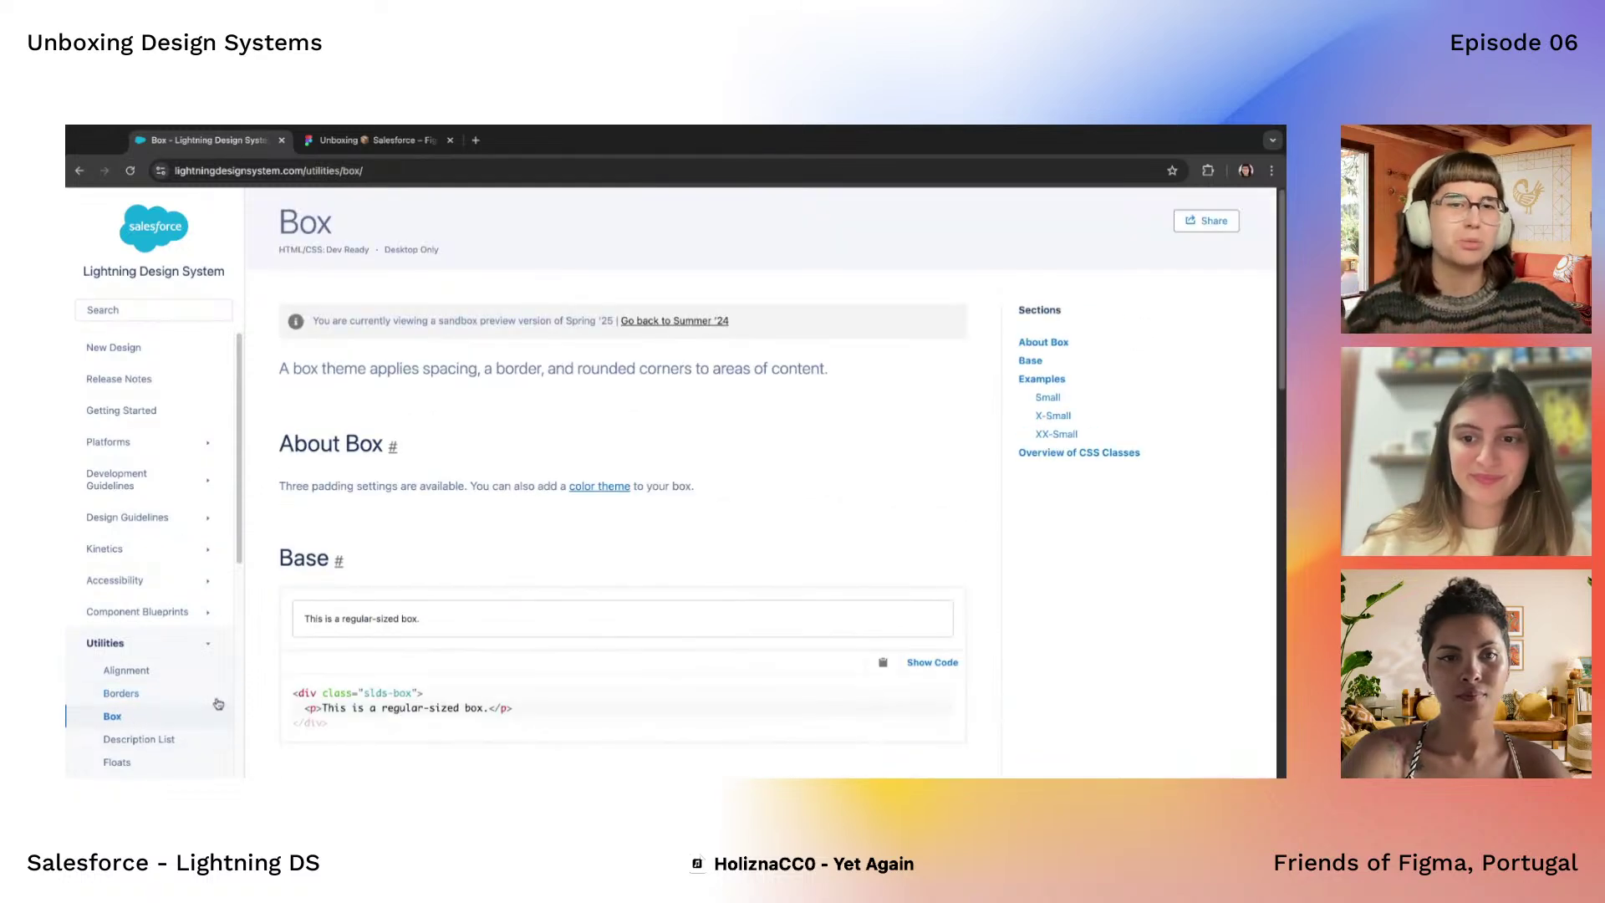
pyautogui.scroll(-4, 367, 624)
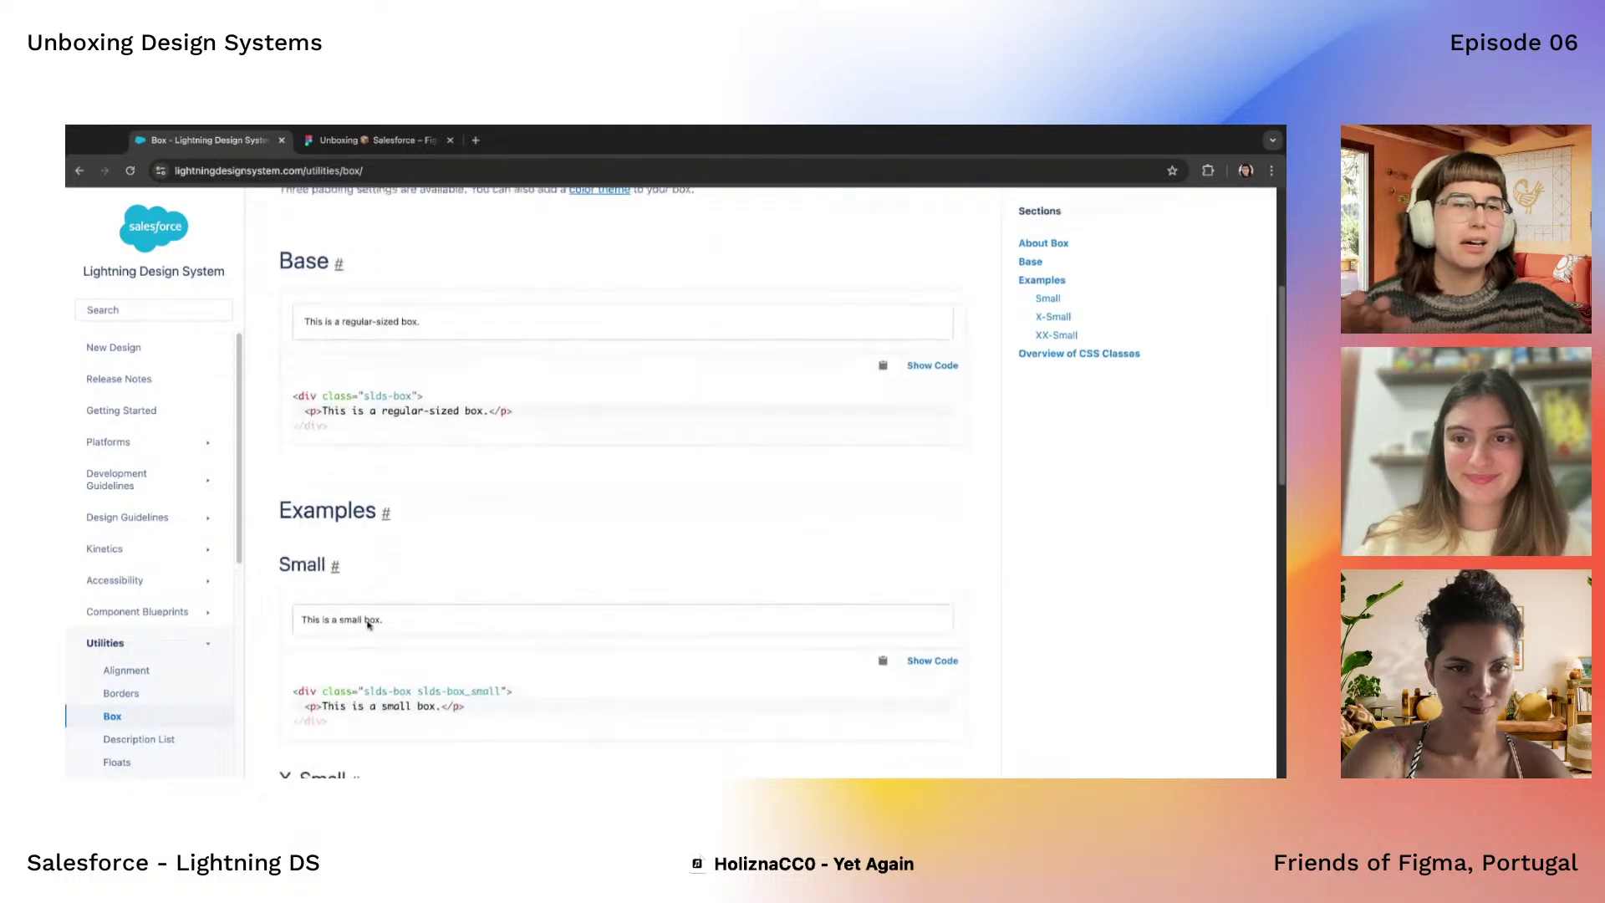
pyautogui.scroll(-1, 183, 692)
# View the introductions of the Description List and Floats utility pages
pyautogui.click(152, 666)
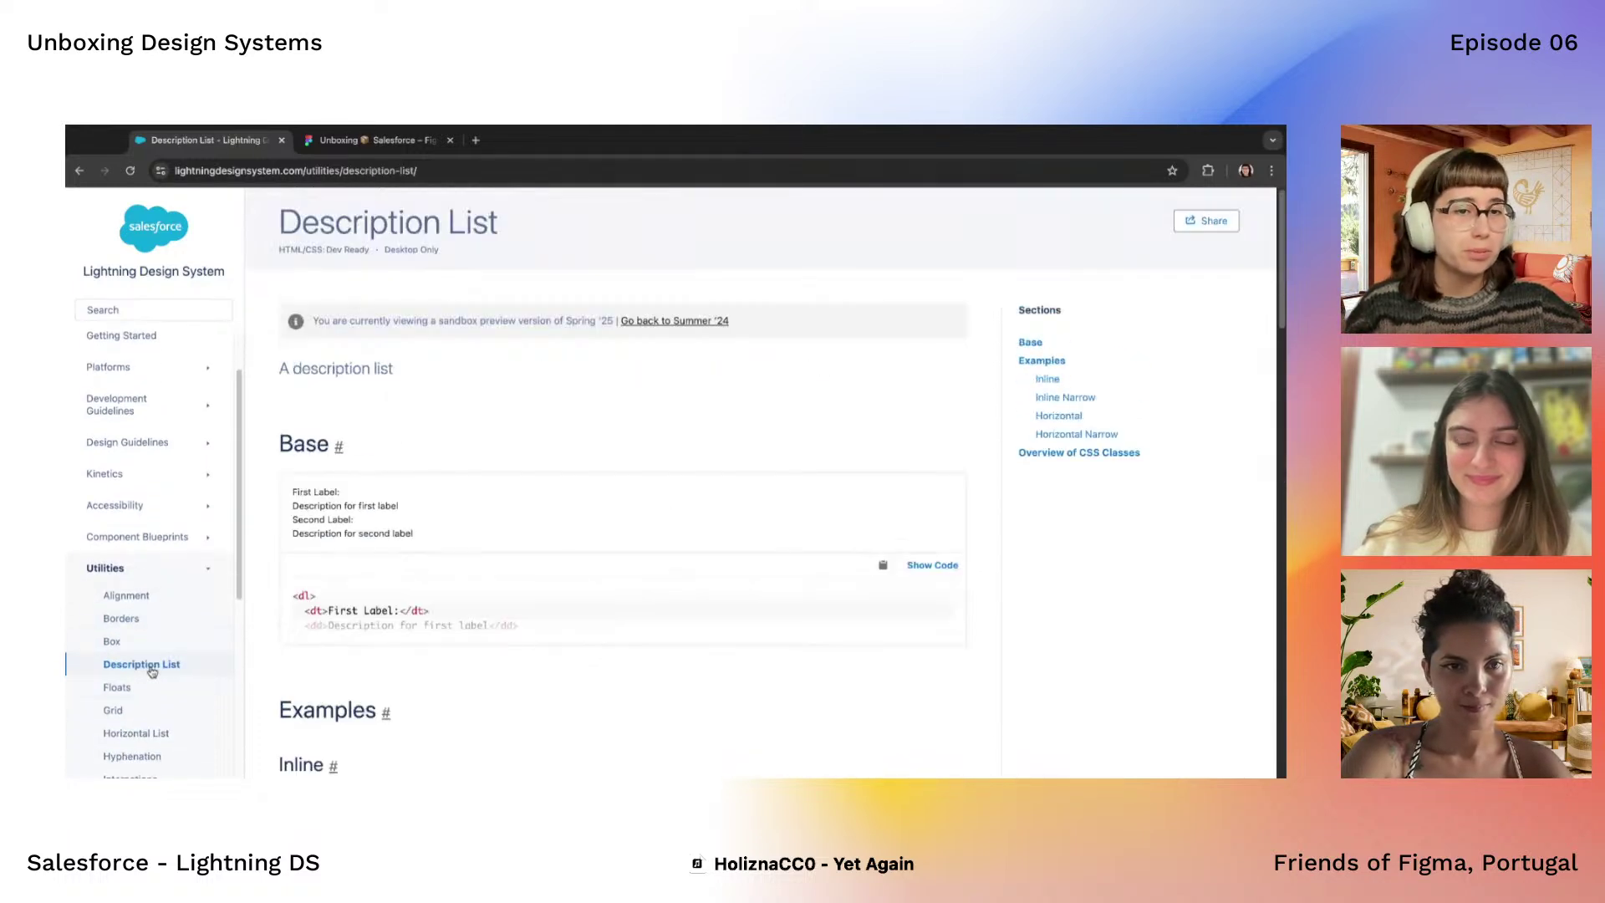
pyautogui.click(148, 684)
pyautogui.scroll(-1, 148, 685)
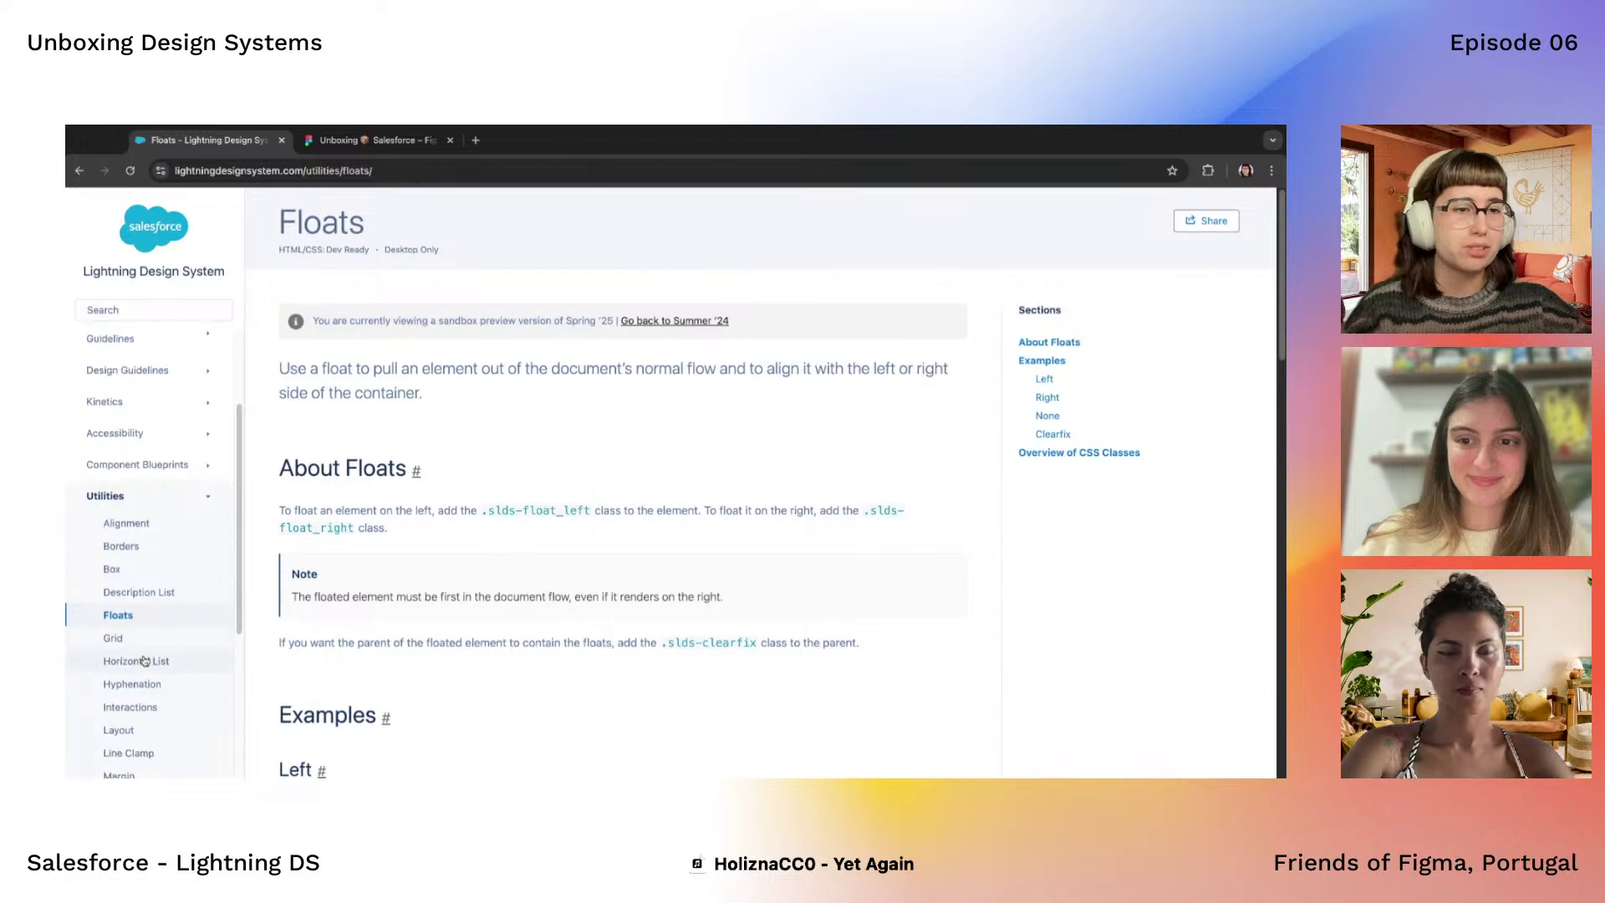
# Return to the Grid utility page and examine the three-column and four-column examples under About Grids
pyautogui.click(114, 637)
pyautogui.scroll(-3, 690, 553)
pyautogui.scroll(-5, 690, 553)
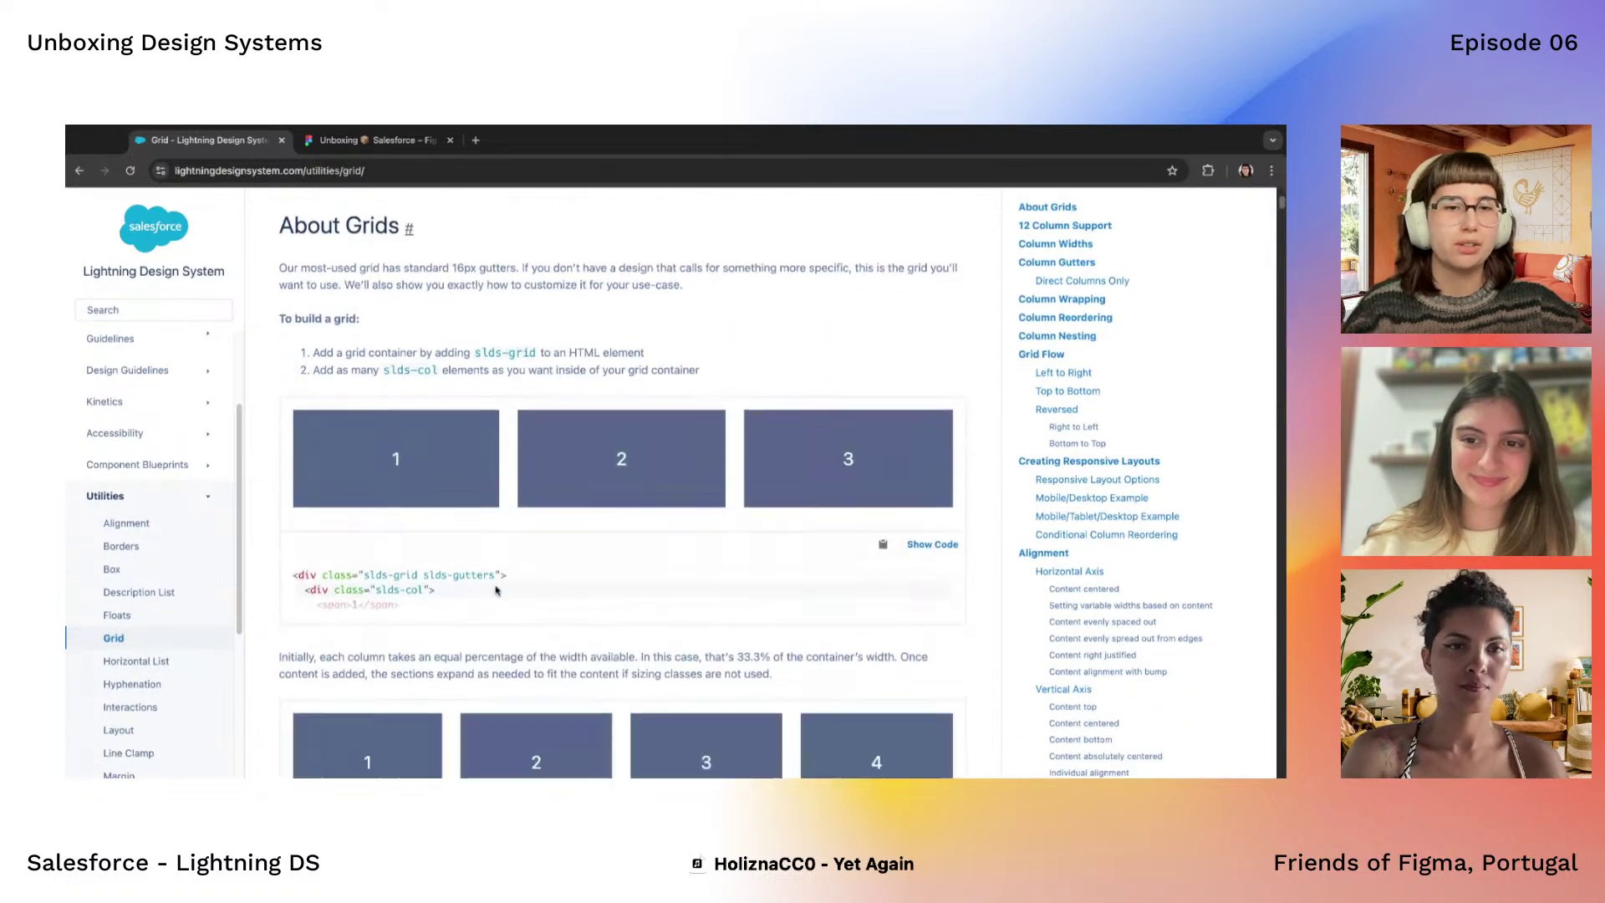
# Examine the 12 Column Support and Column Widths sections of the Grid page, including the 12-column width class overview
pyautogui.scroll(-9, 574, 636)
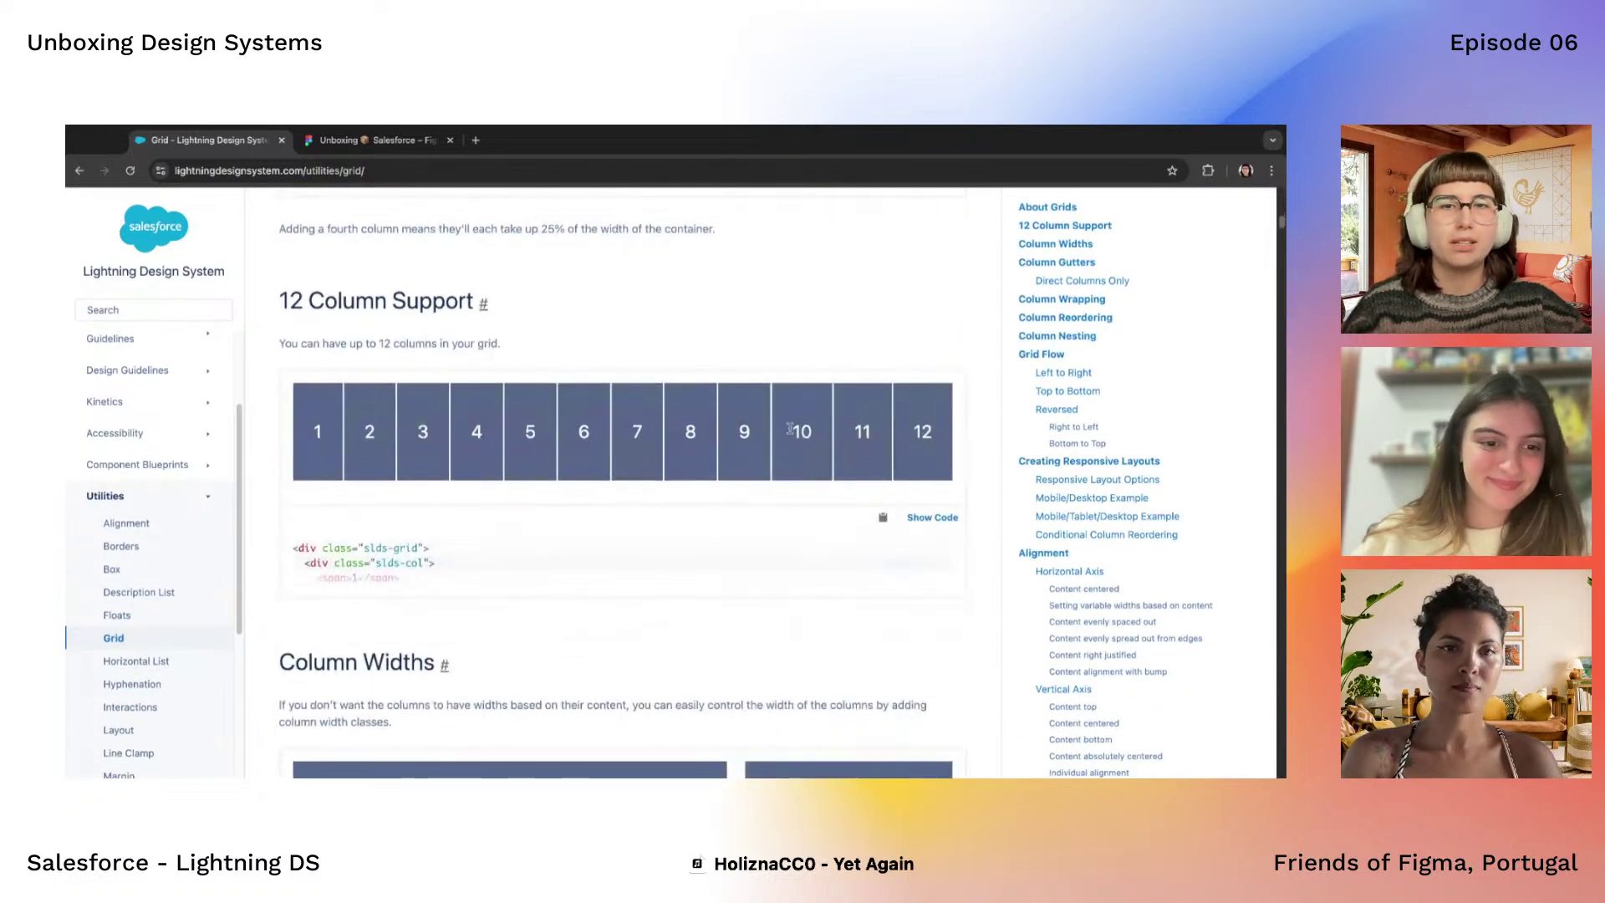
pyautogui.scroll(3, 809, 445)
pyautogui.scroll(1, 670, 531)
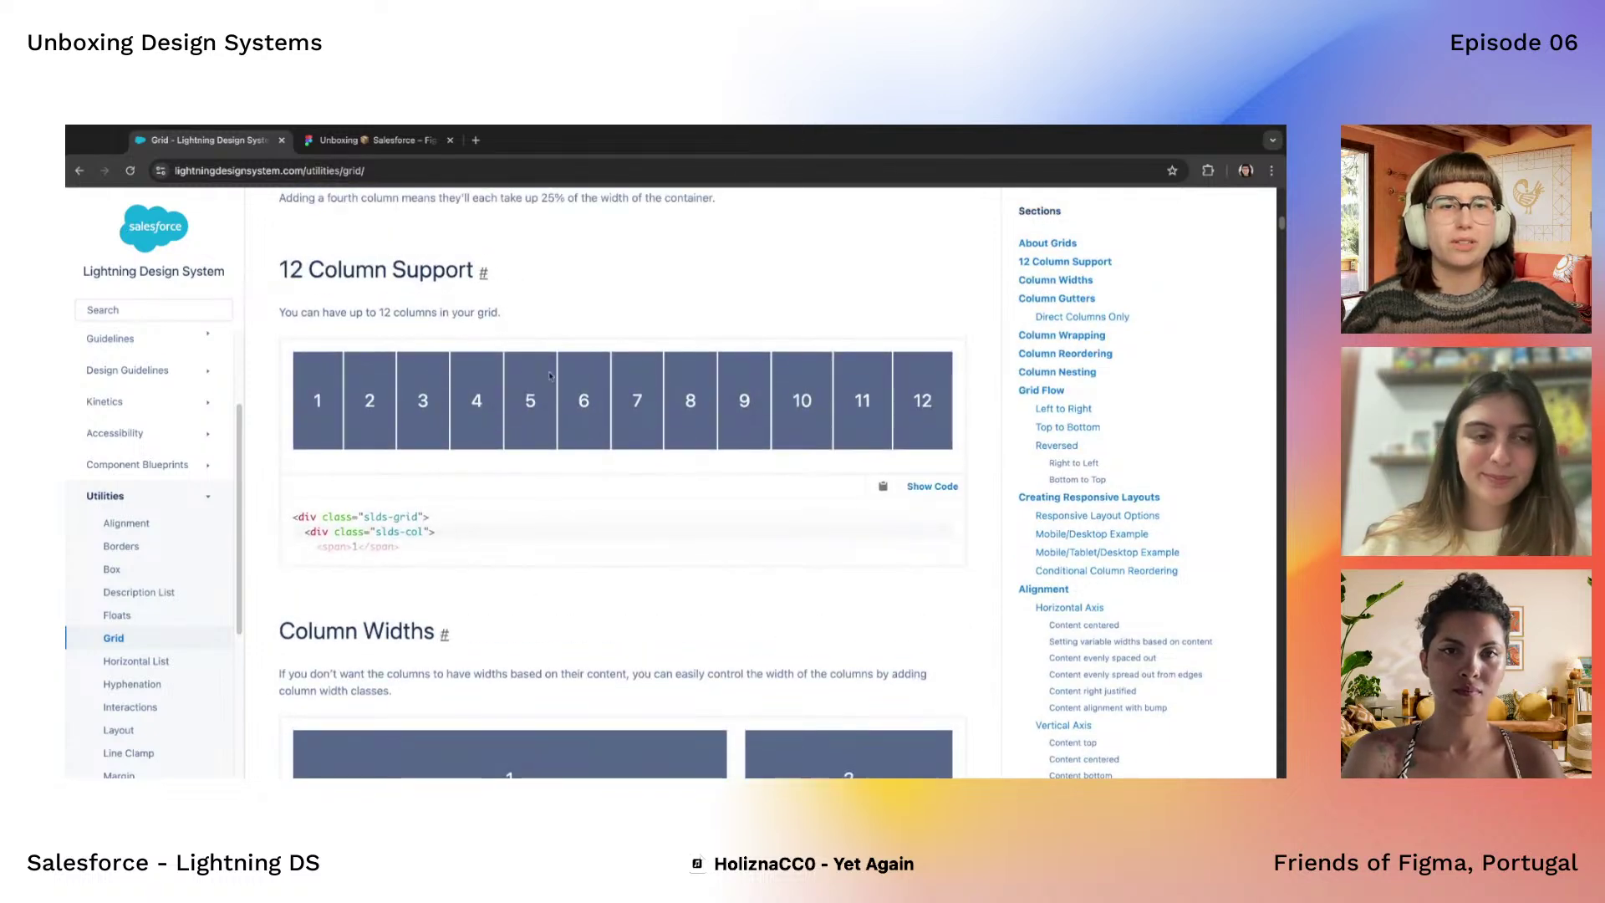
pyautogui.scroll(-5, 536, 601)
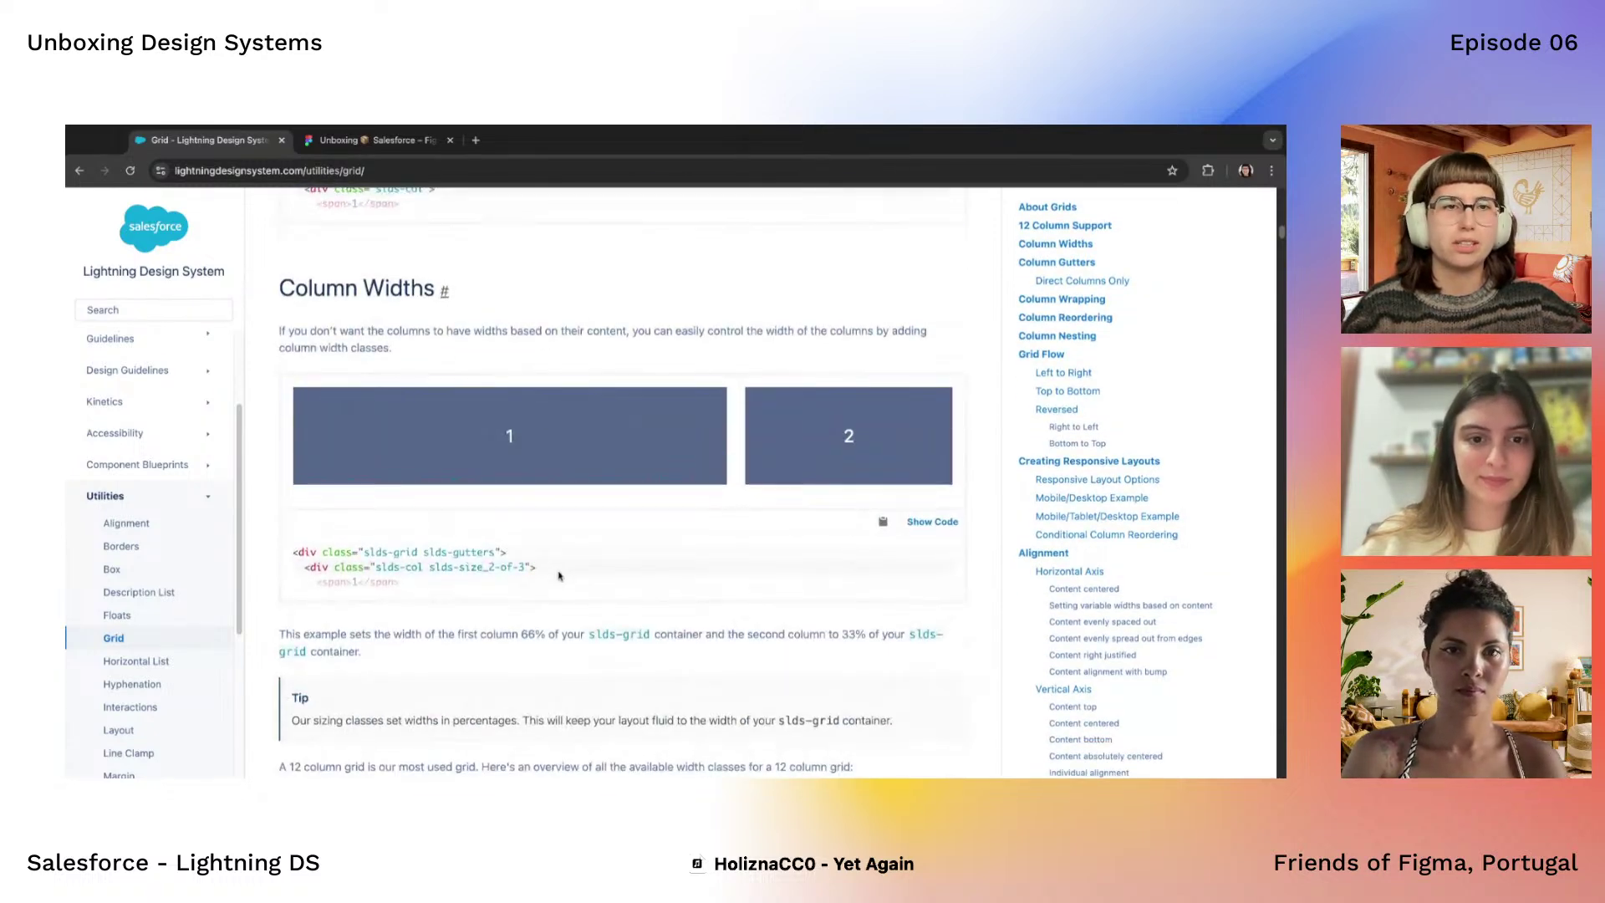
pyautogui.scroll(6, 590, 491)
pyautogui.scroll(-10, 584, 351)
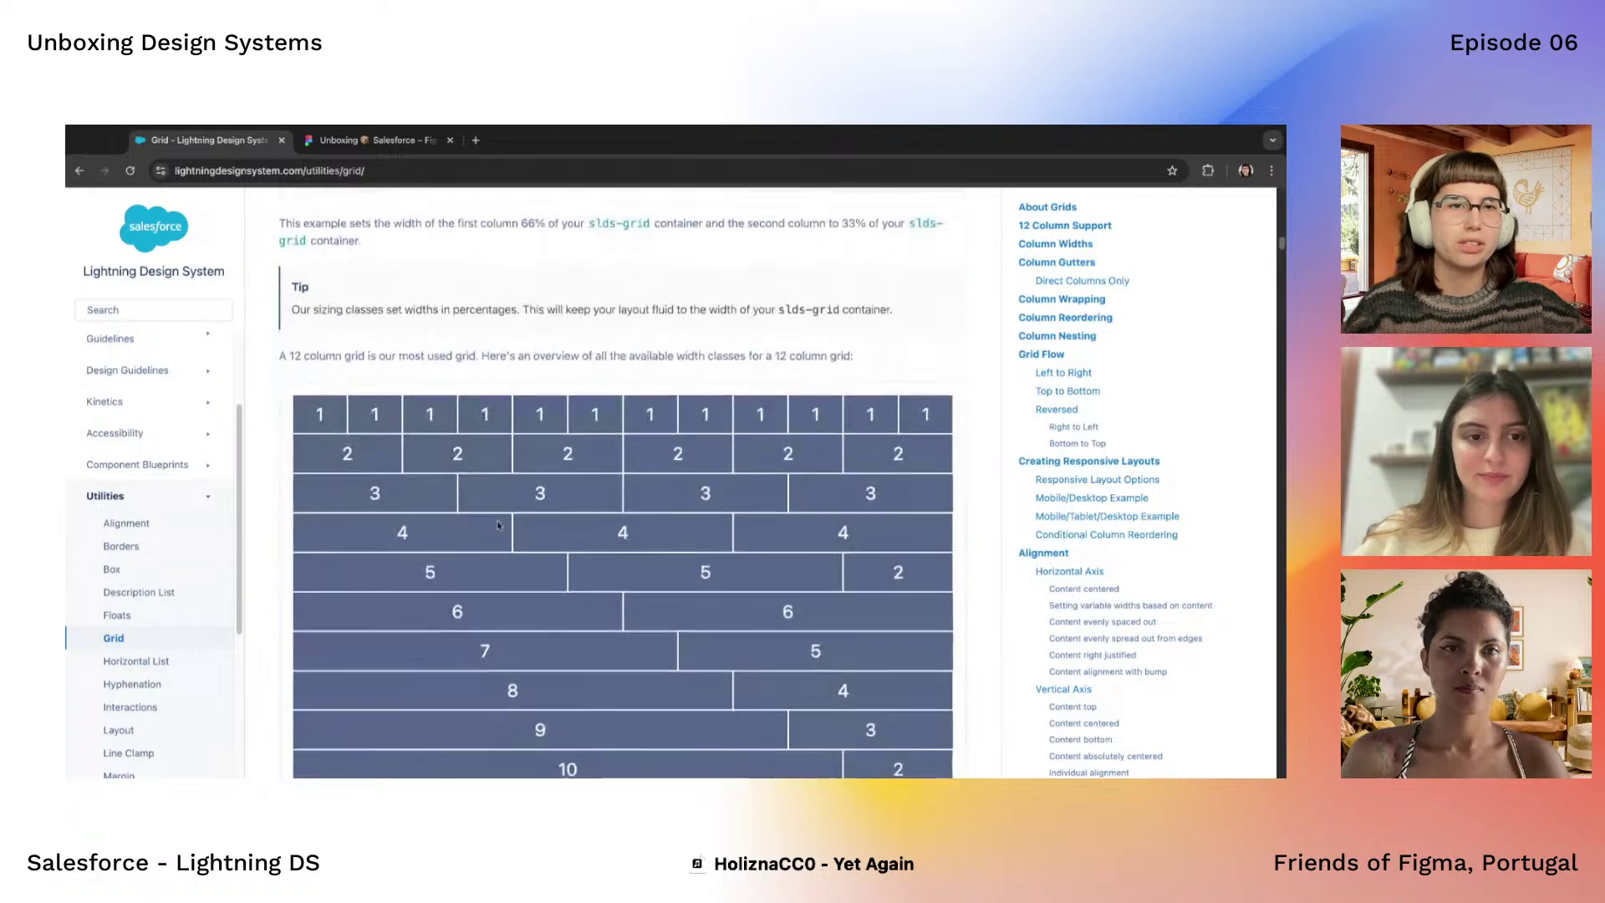
pyautogui.scroll(2, 545, 372)
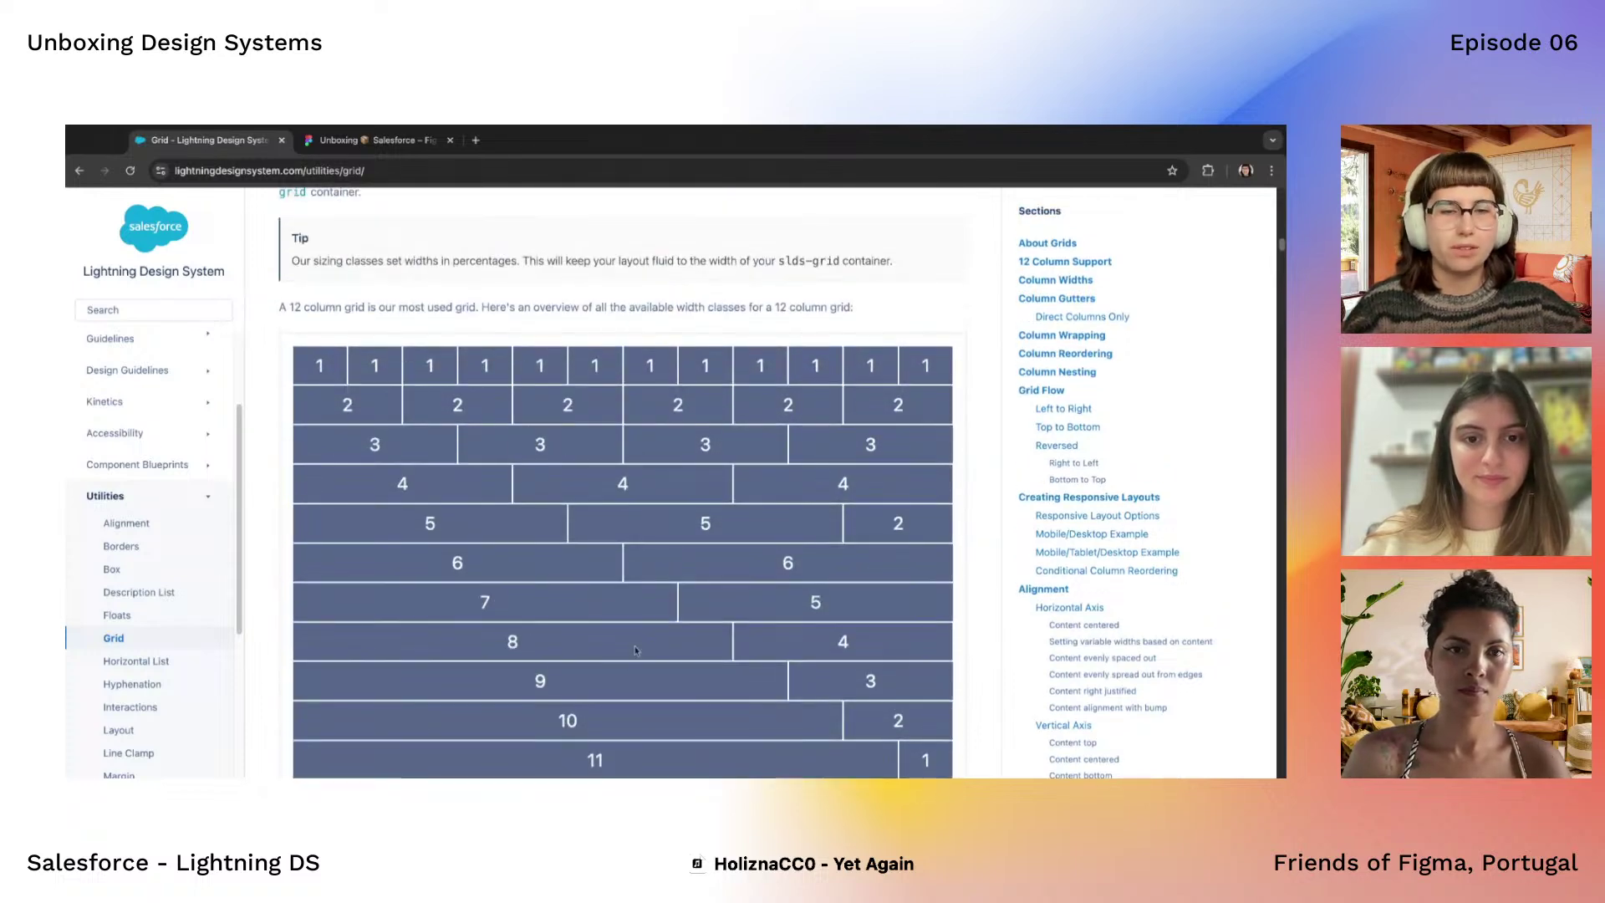
pyautogui.scroll(-3, 635, 651)
# Open the Layout utility page and examine its before and after Magnets examples
pyautogui.scroll(-2, 146, 677)
pyautogui.click(144, 631)
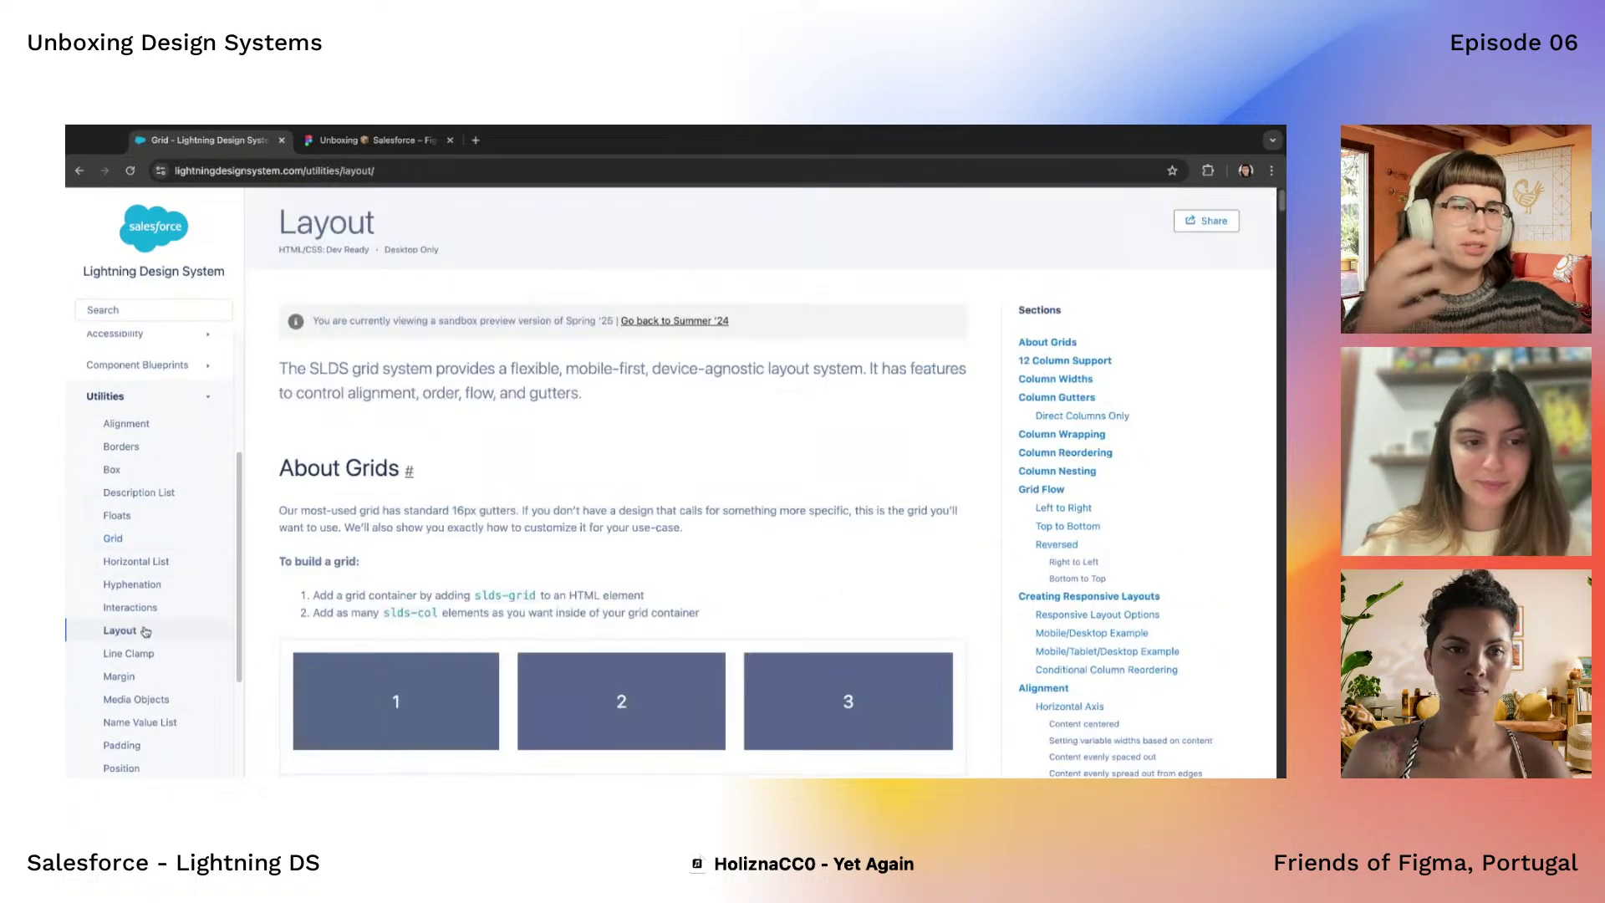
pyautogui.scroll(-5, 555, 721)
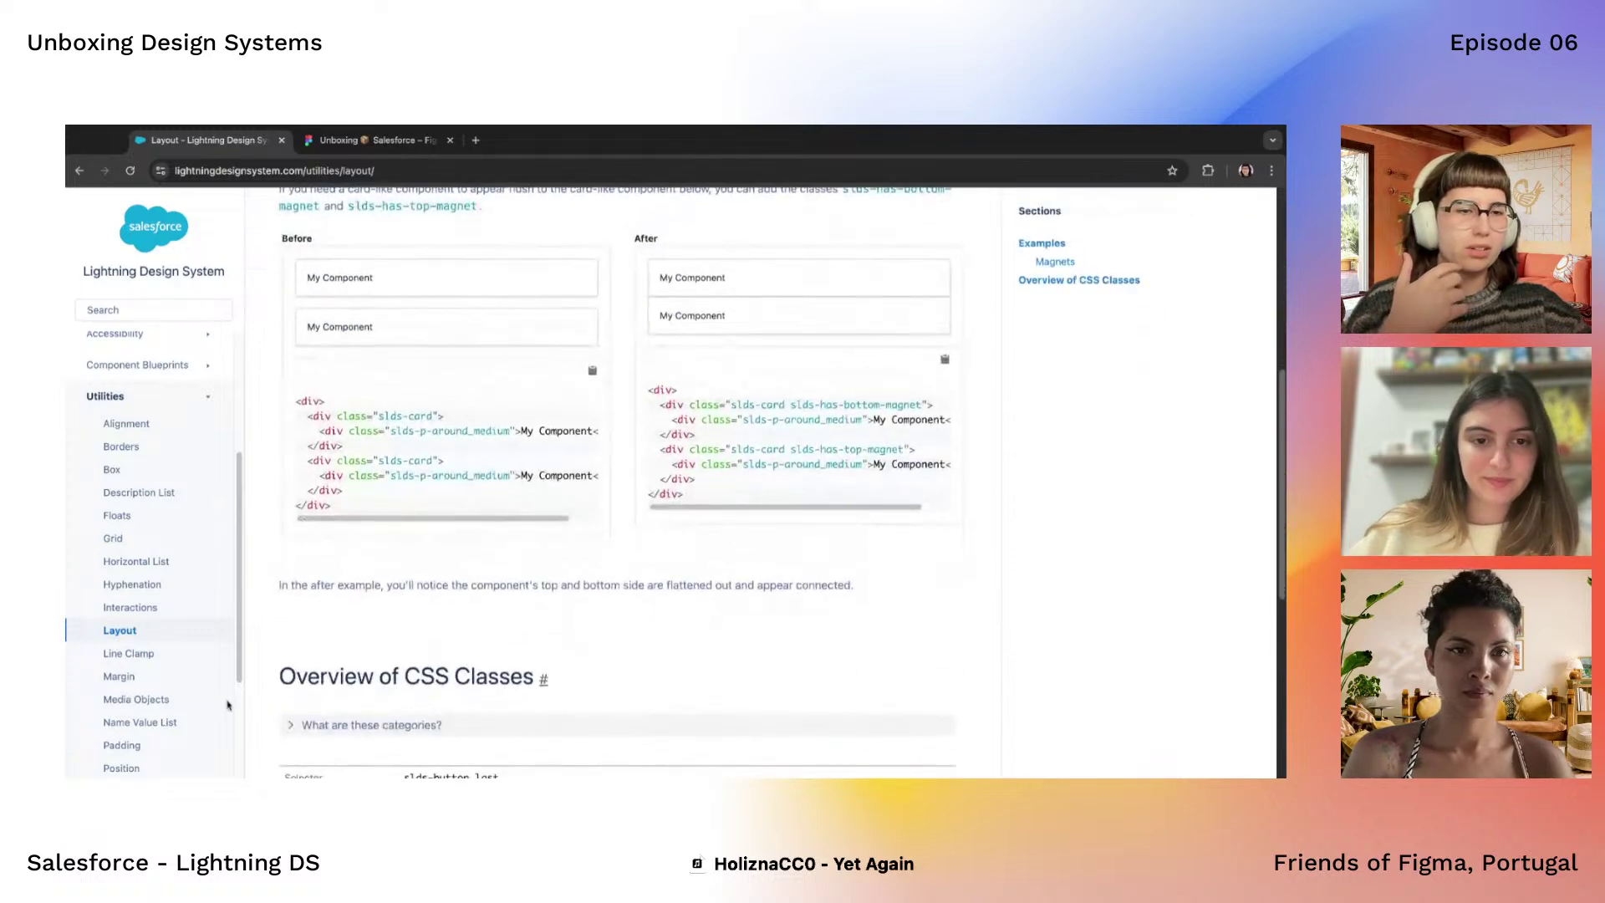
# Open the Padding utility page and examine its Location - Top and Location - Left examples
pyautogui.scroll(-4, 192, 652)
pyautogui.scroll(2, 162, 502)
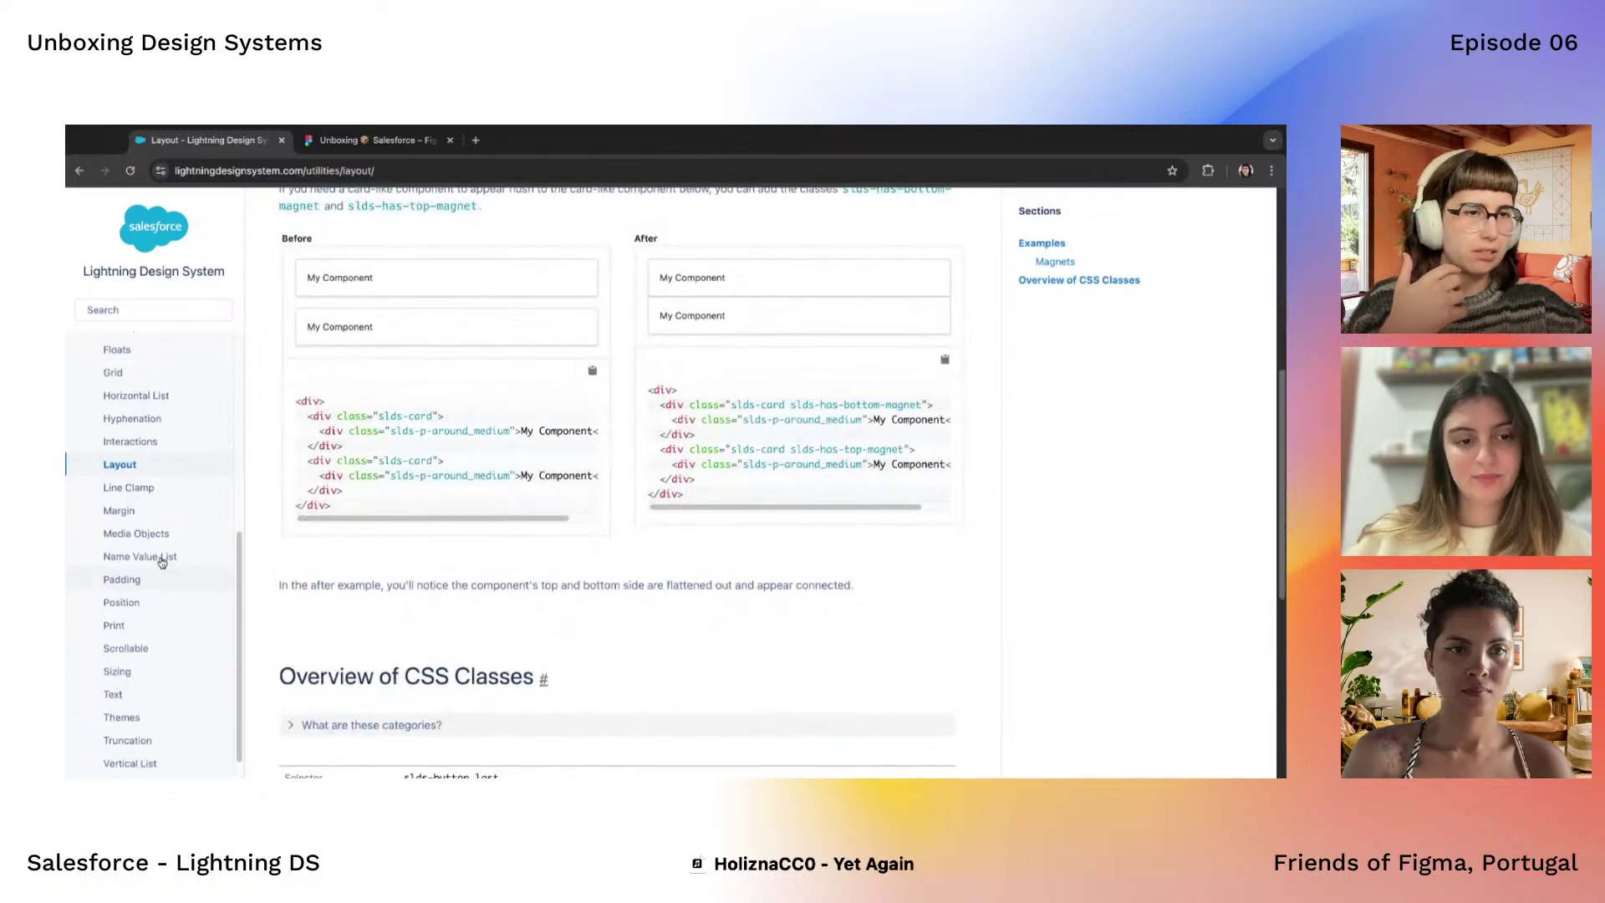
pyautogui.scroll(-2, 161, 561)
pyautogui.click(144, 568)
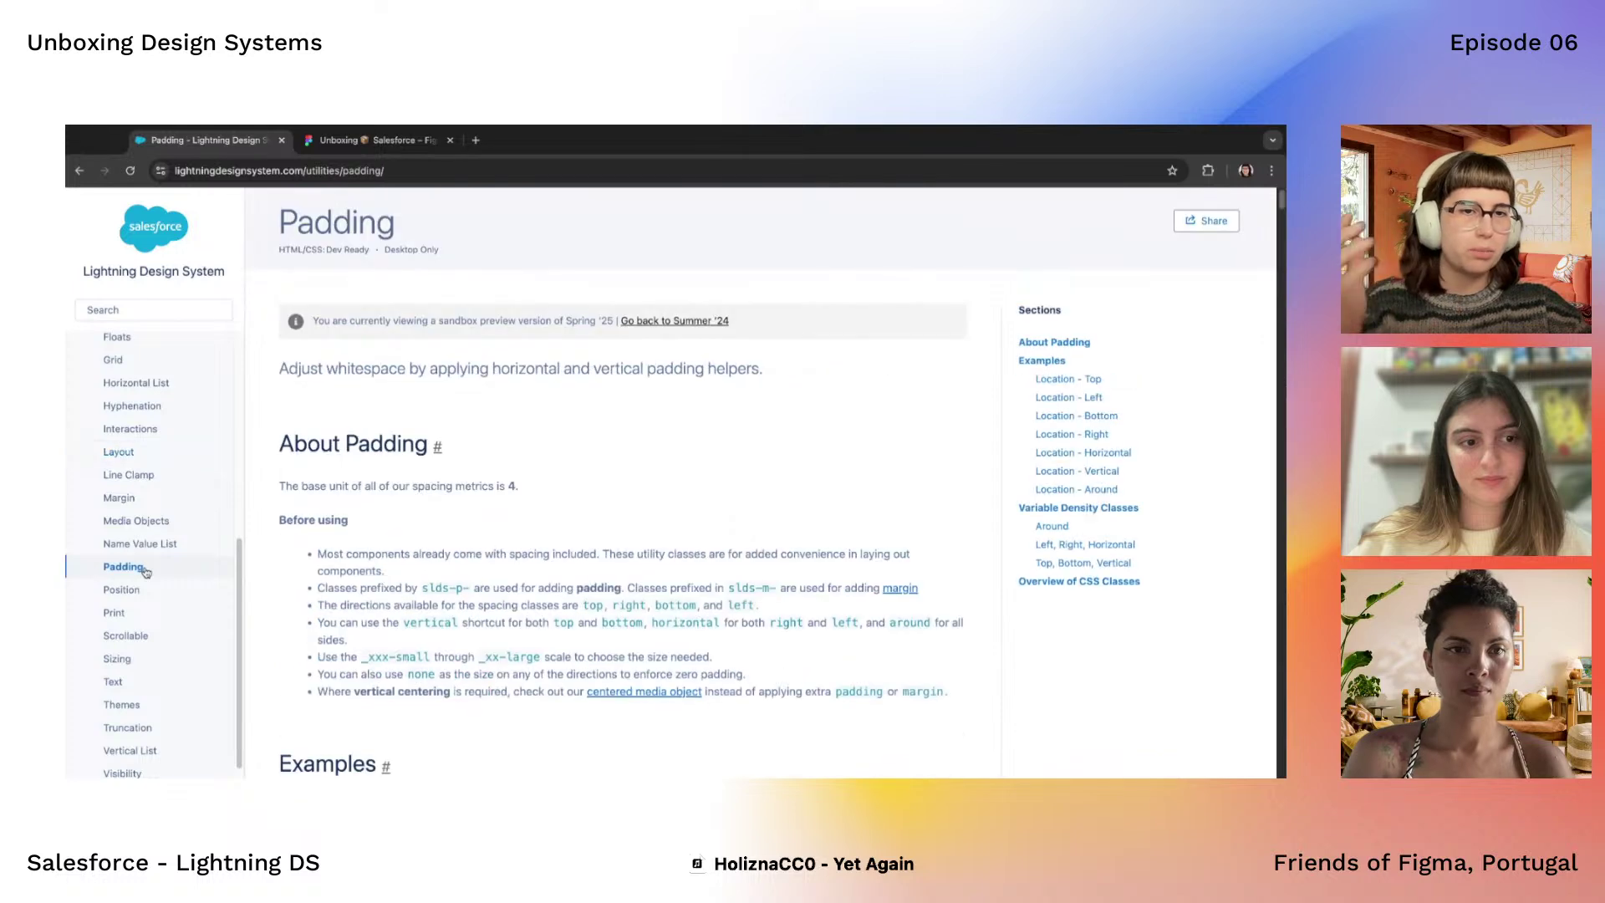
pyautogui.scroll(-10, 305, 631)
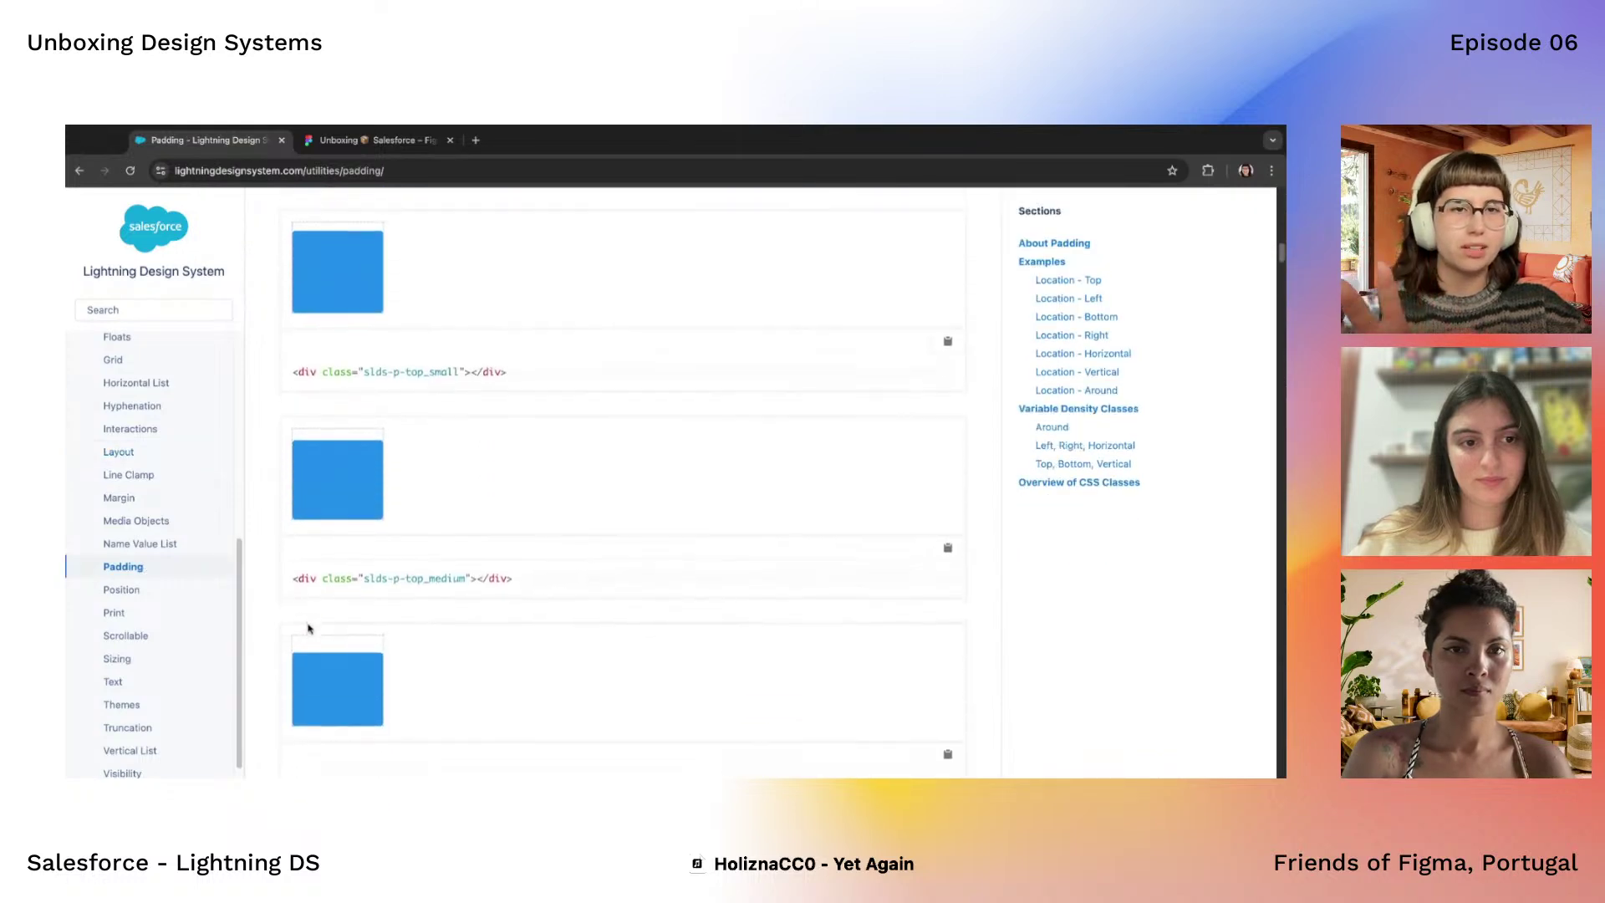
pyautogui.scroll(-6, 308, 628)
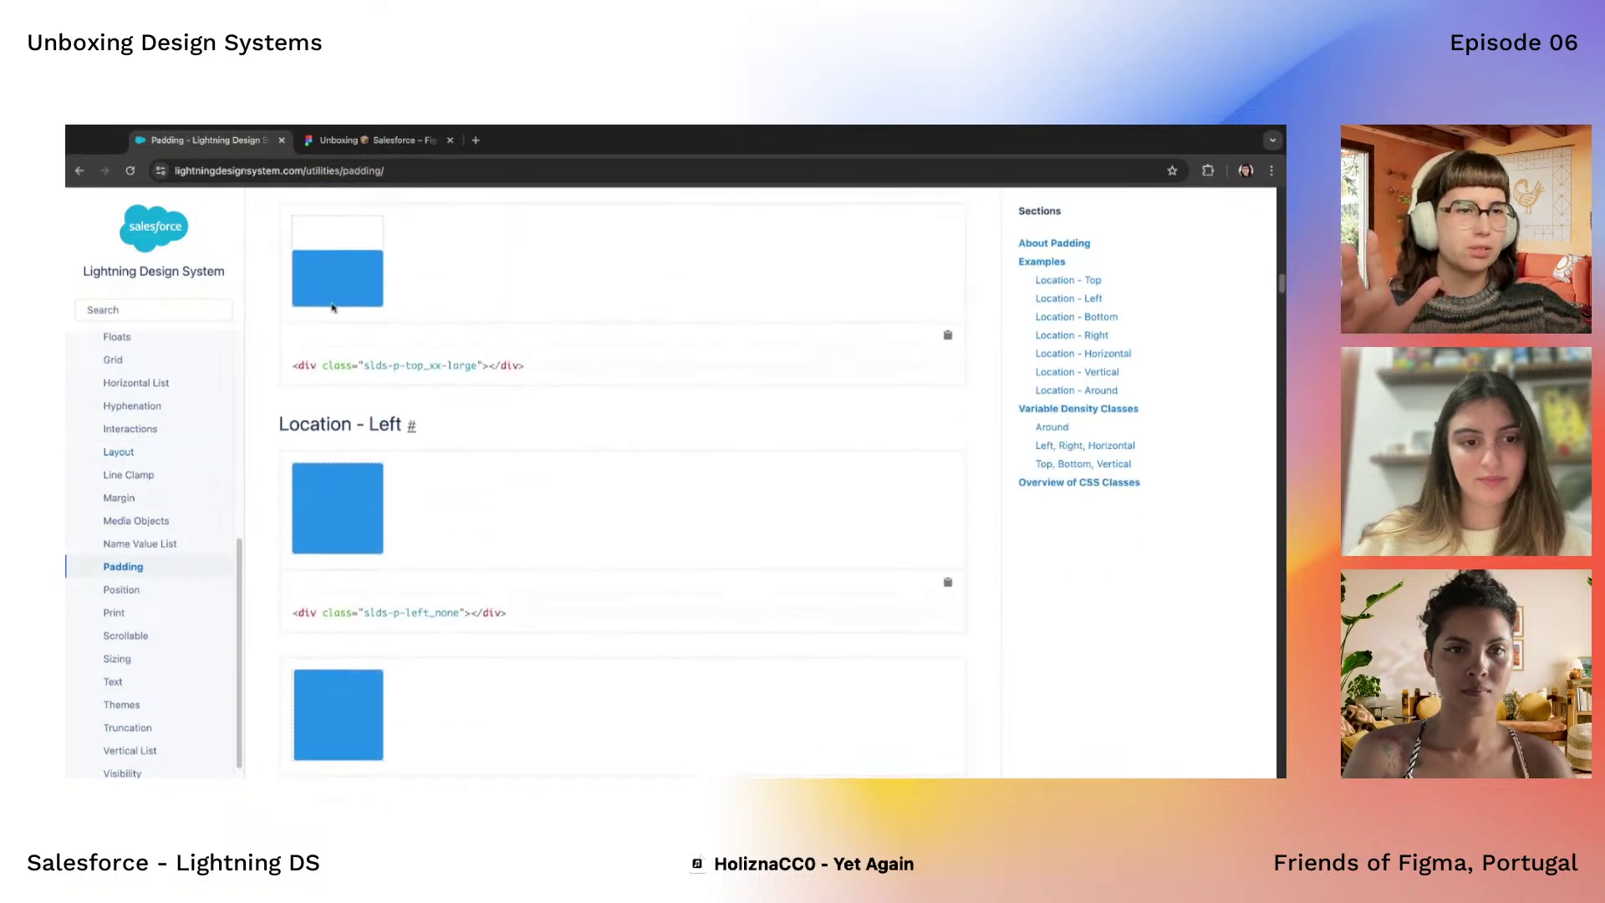
pyautogui.scroll(-3, 333, 308)
# Open the Design Tokens page and examine its introduction and the brand, gray and blue palette color tokens
pyautogui.scroll(-6, 215, 515)
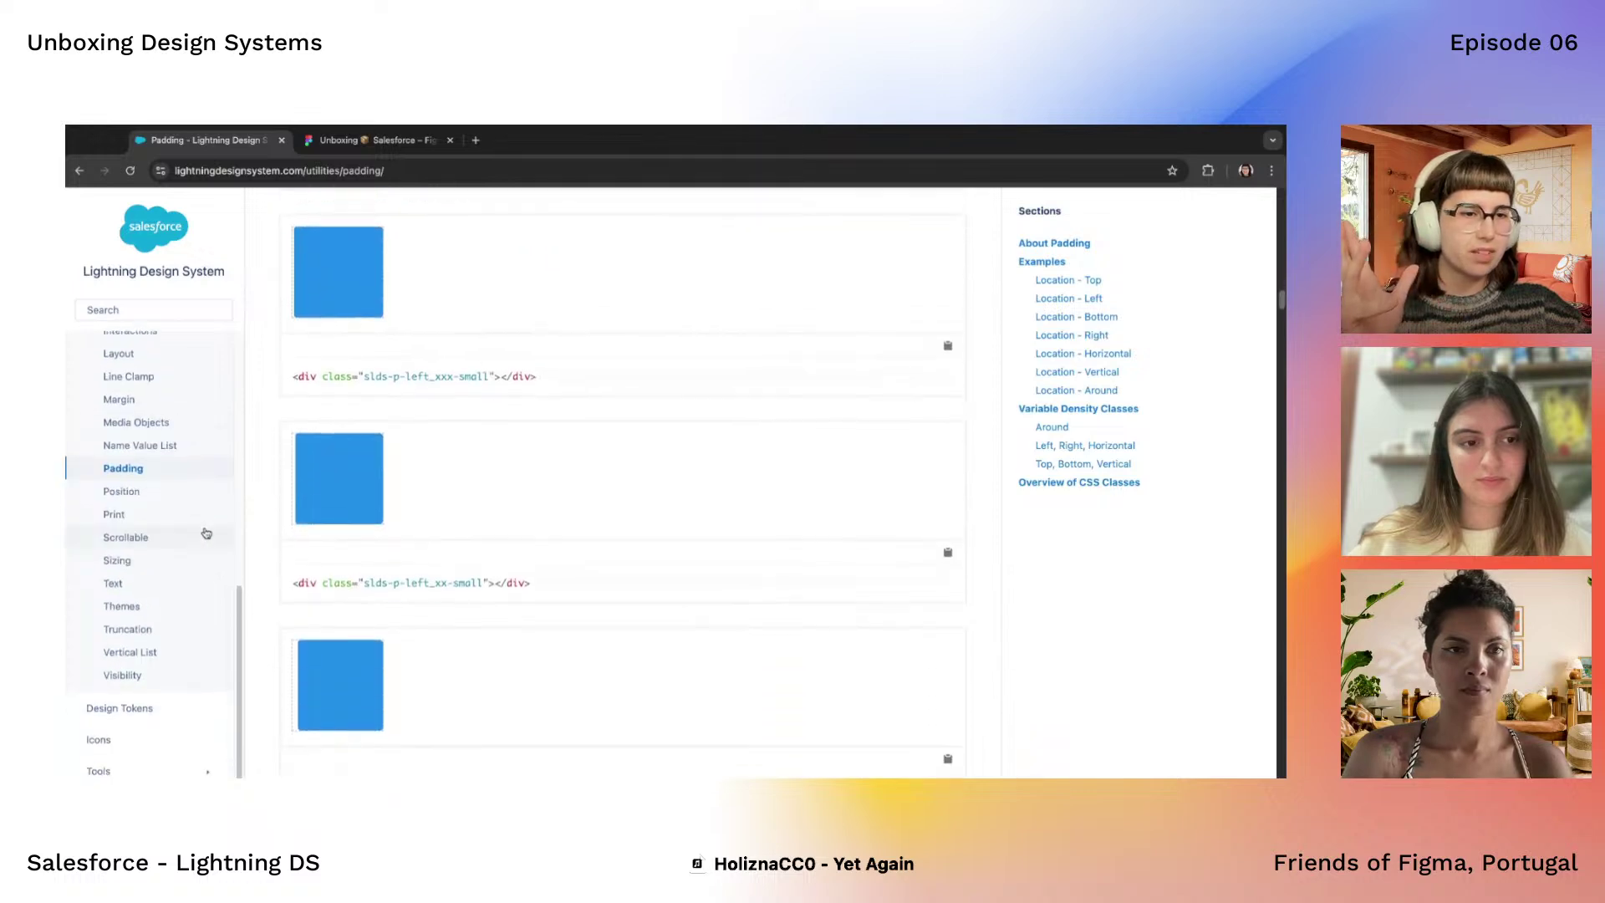
pyautogui.click(83, 713)
pyautogui.scroll(-5, 504, 593)
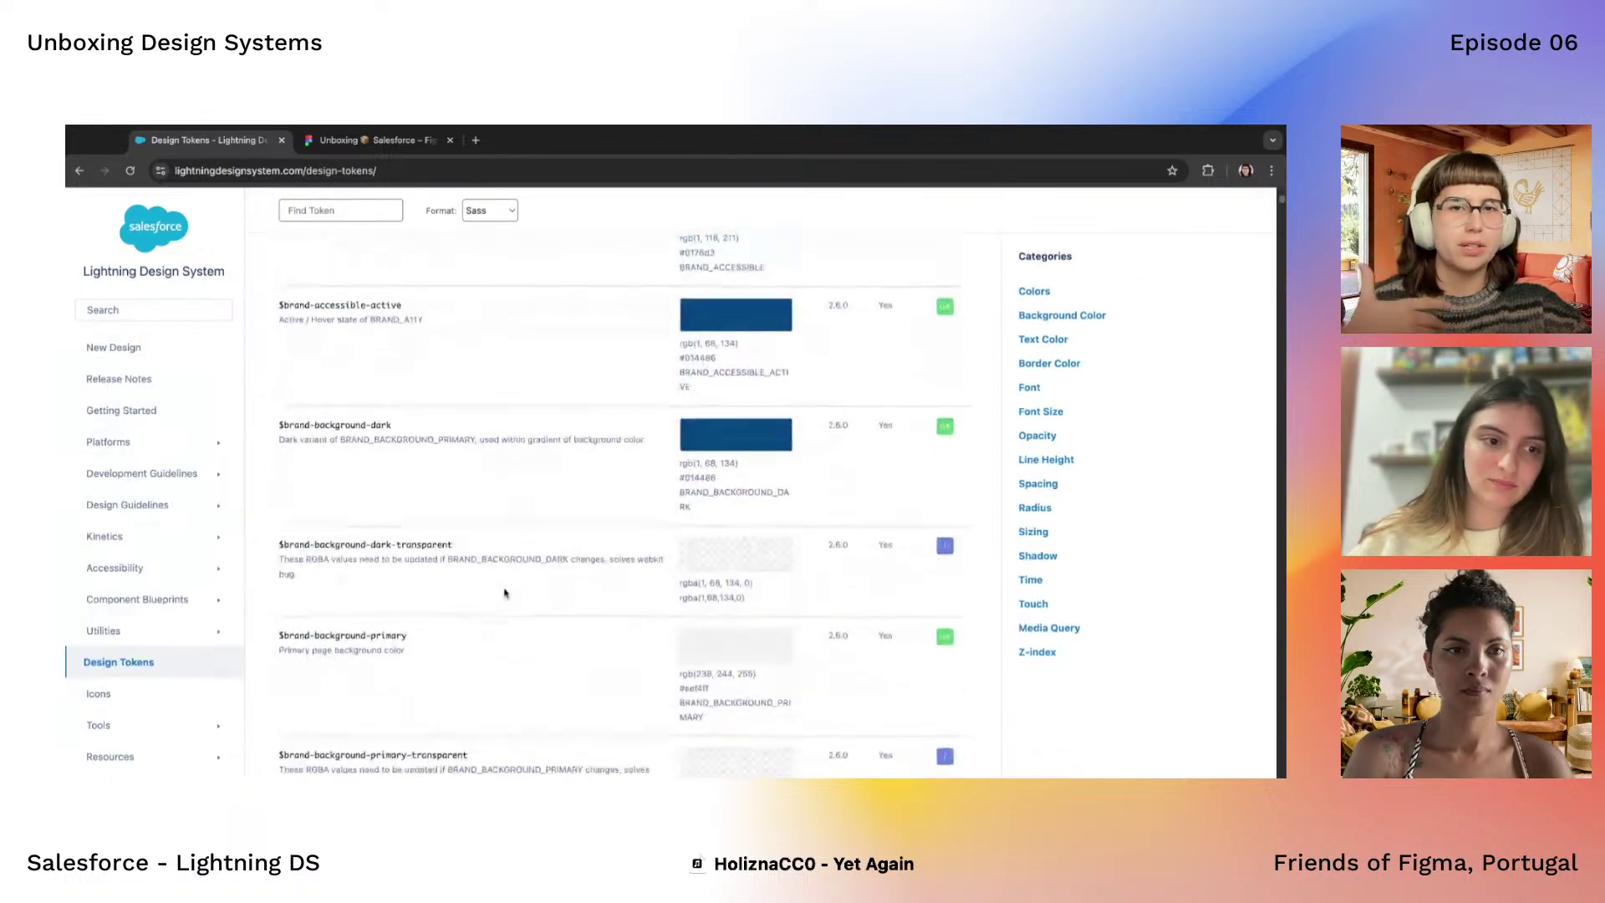
pyautogui.scroll(-10, 504, 593)
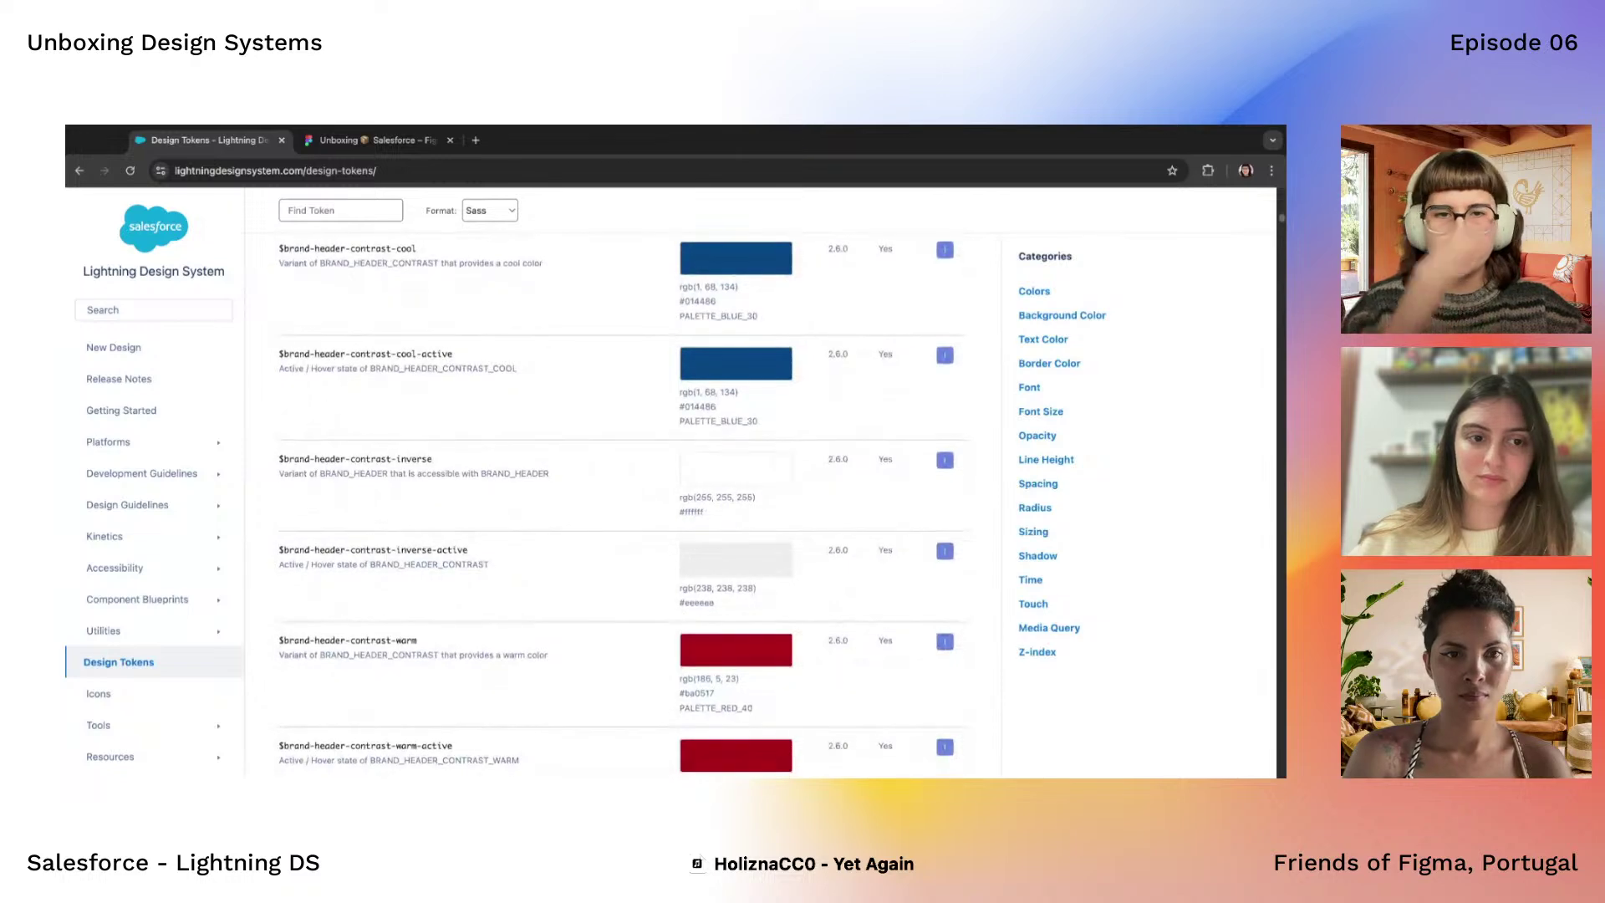
pyautogui.scroll(-10, 610, 502)
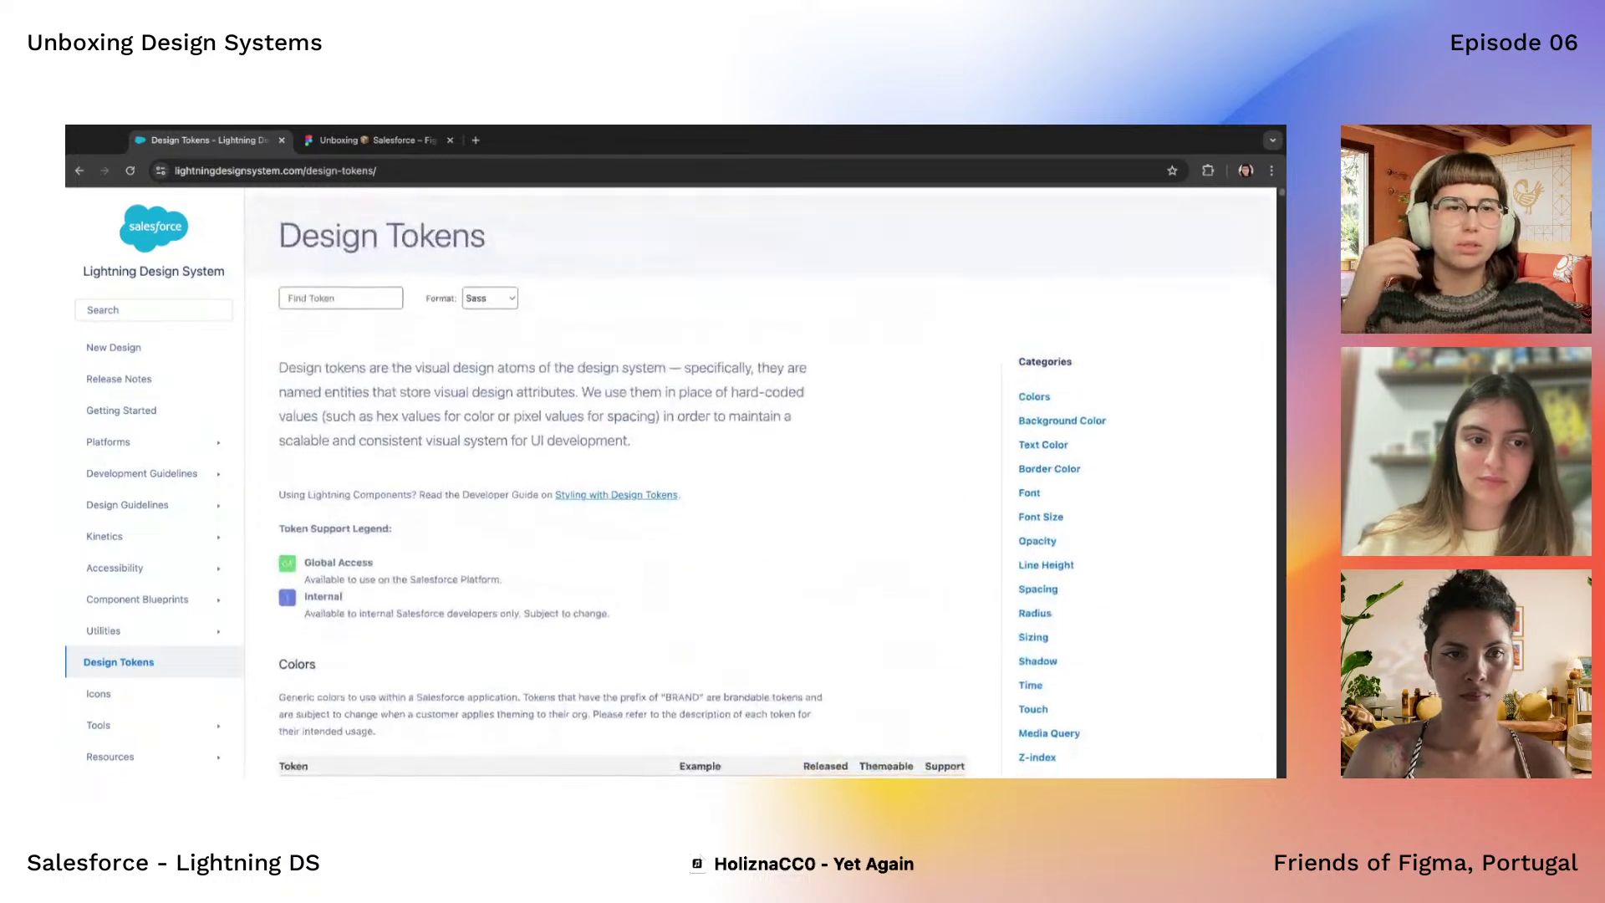
pyautogui.scroll(-15, 610, 501)
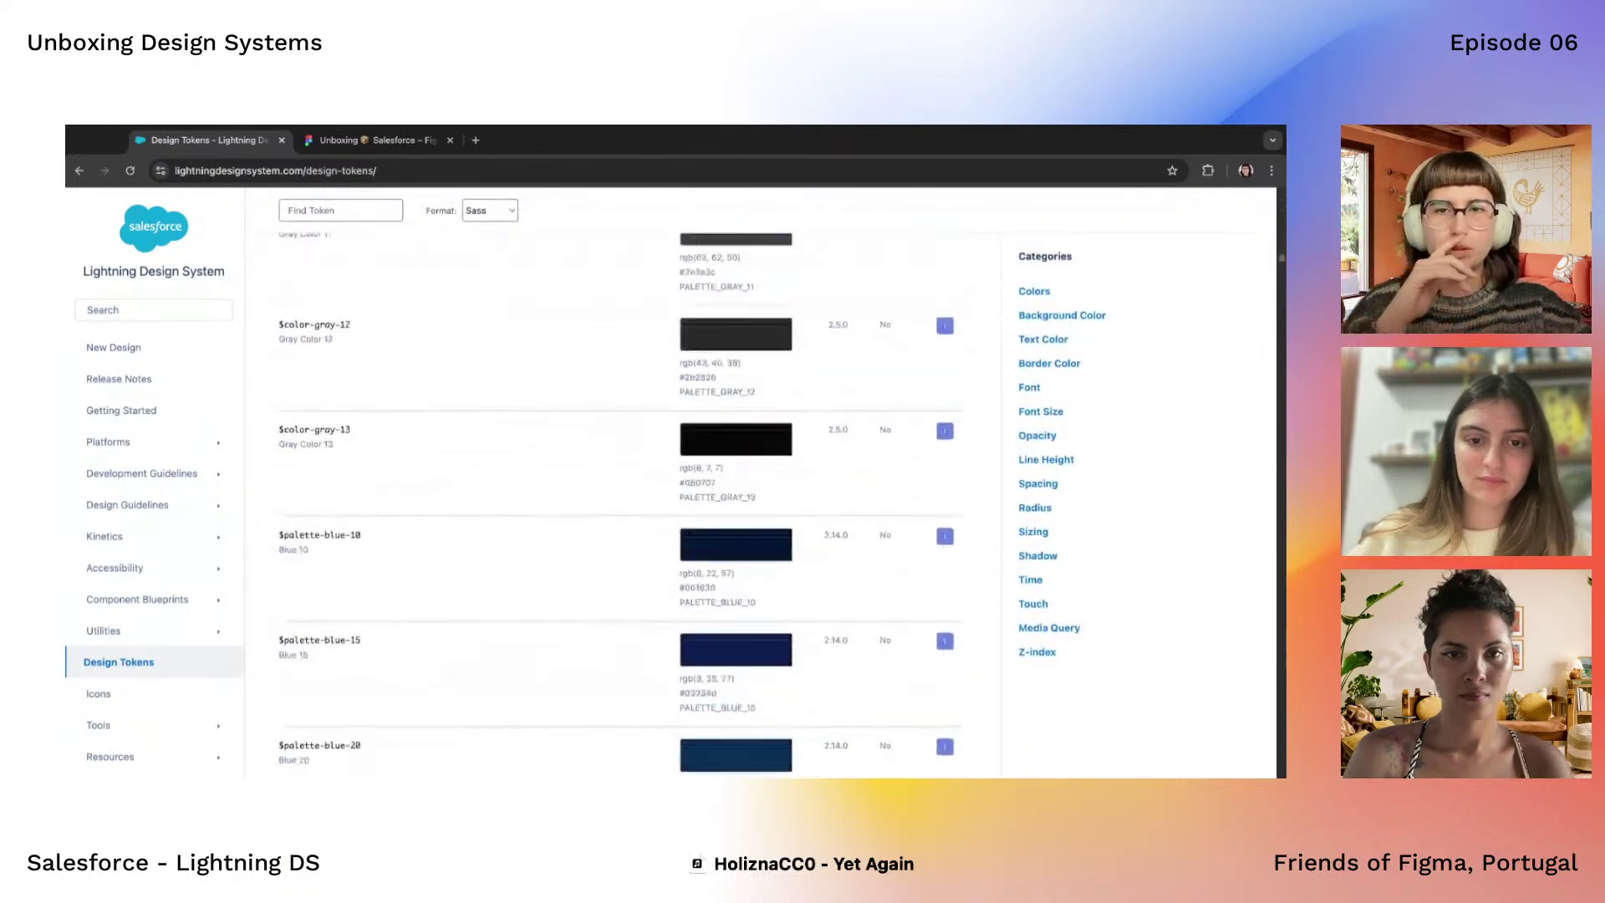
pyautogui.scroll(20, 610, 501)
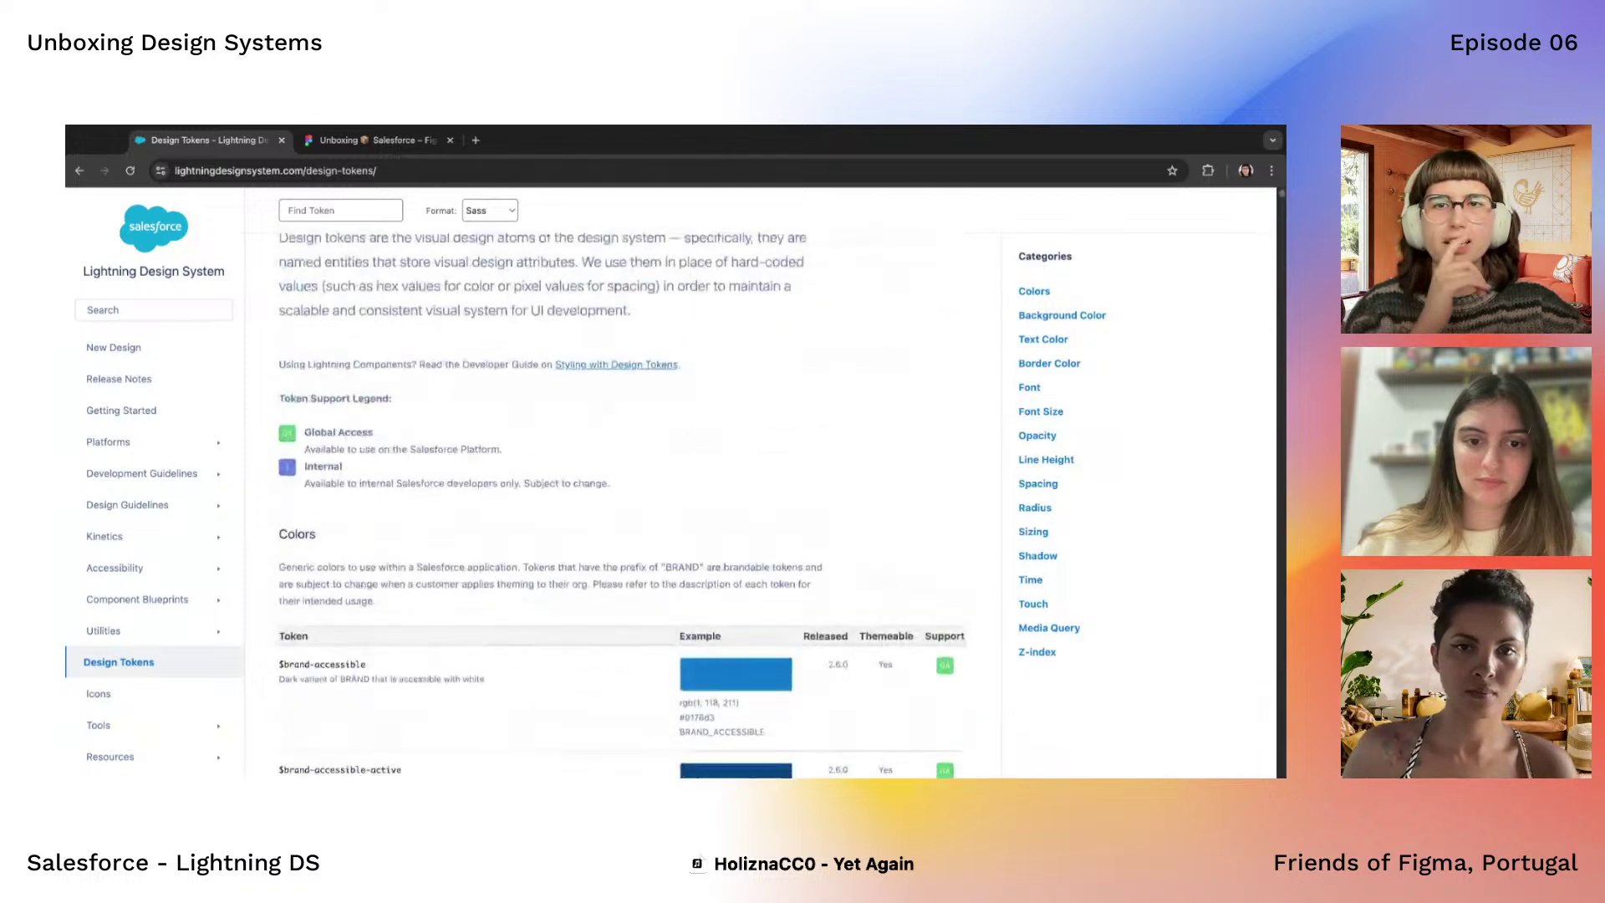
pyautogui.scroll(4, 380, 320)
# Activate the Find Token search and browse the color tokens down to the green palette, returning to the page's introduction
pyautogui.click(376, 295)
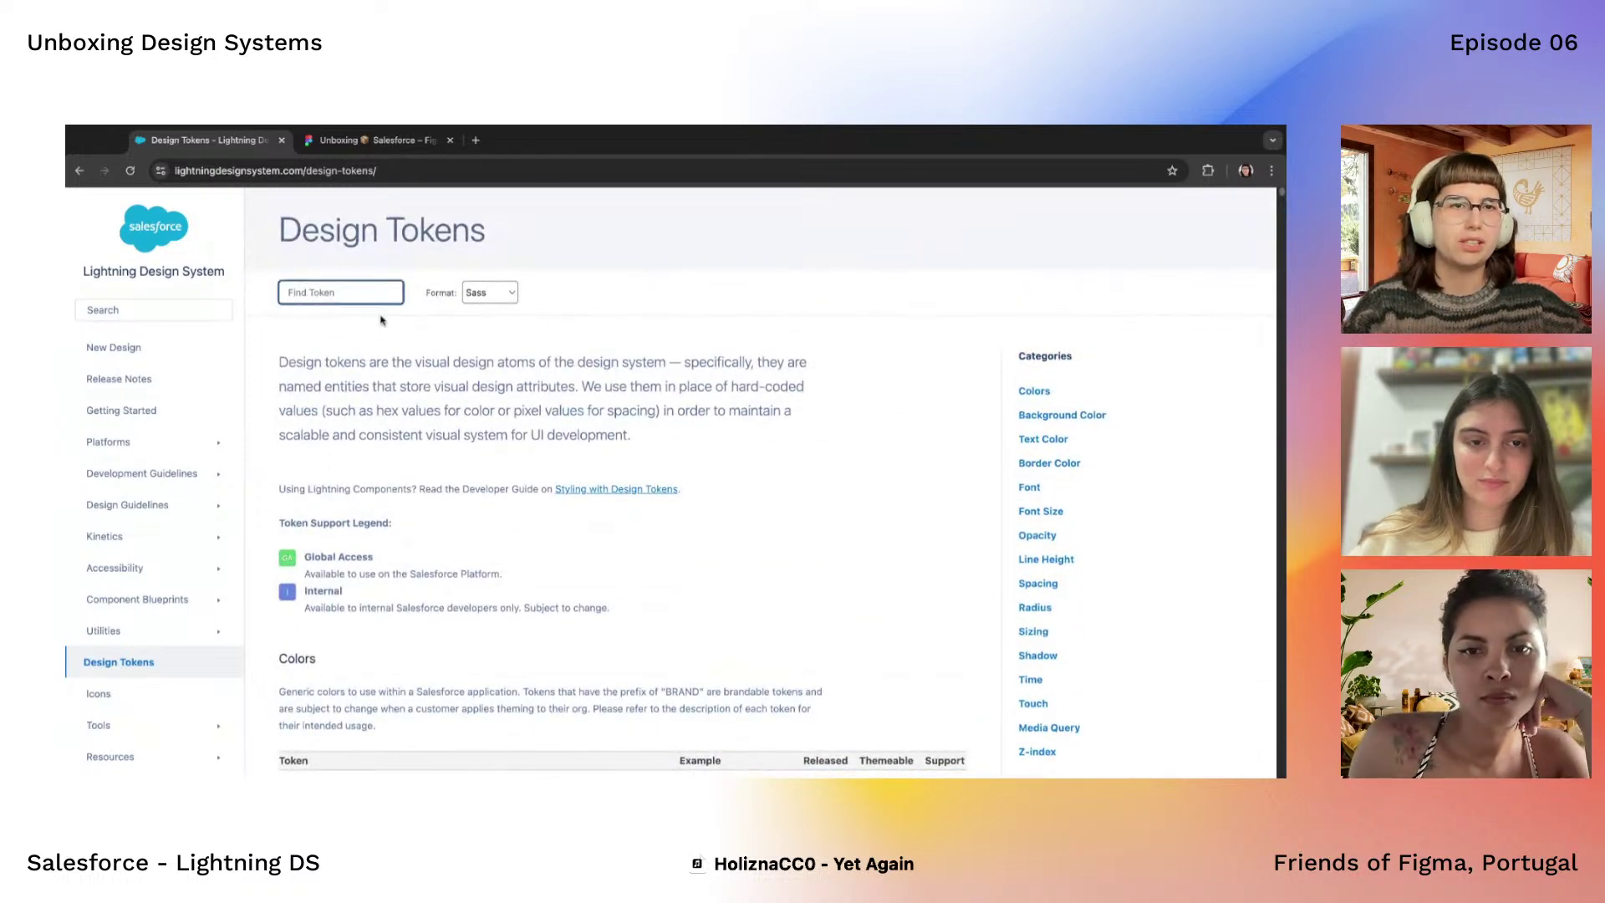
pyautogui.scroll(-2, 380, 320)
pyautogui.scroll(2, 376, 319)
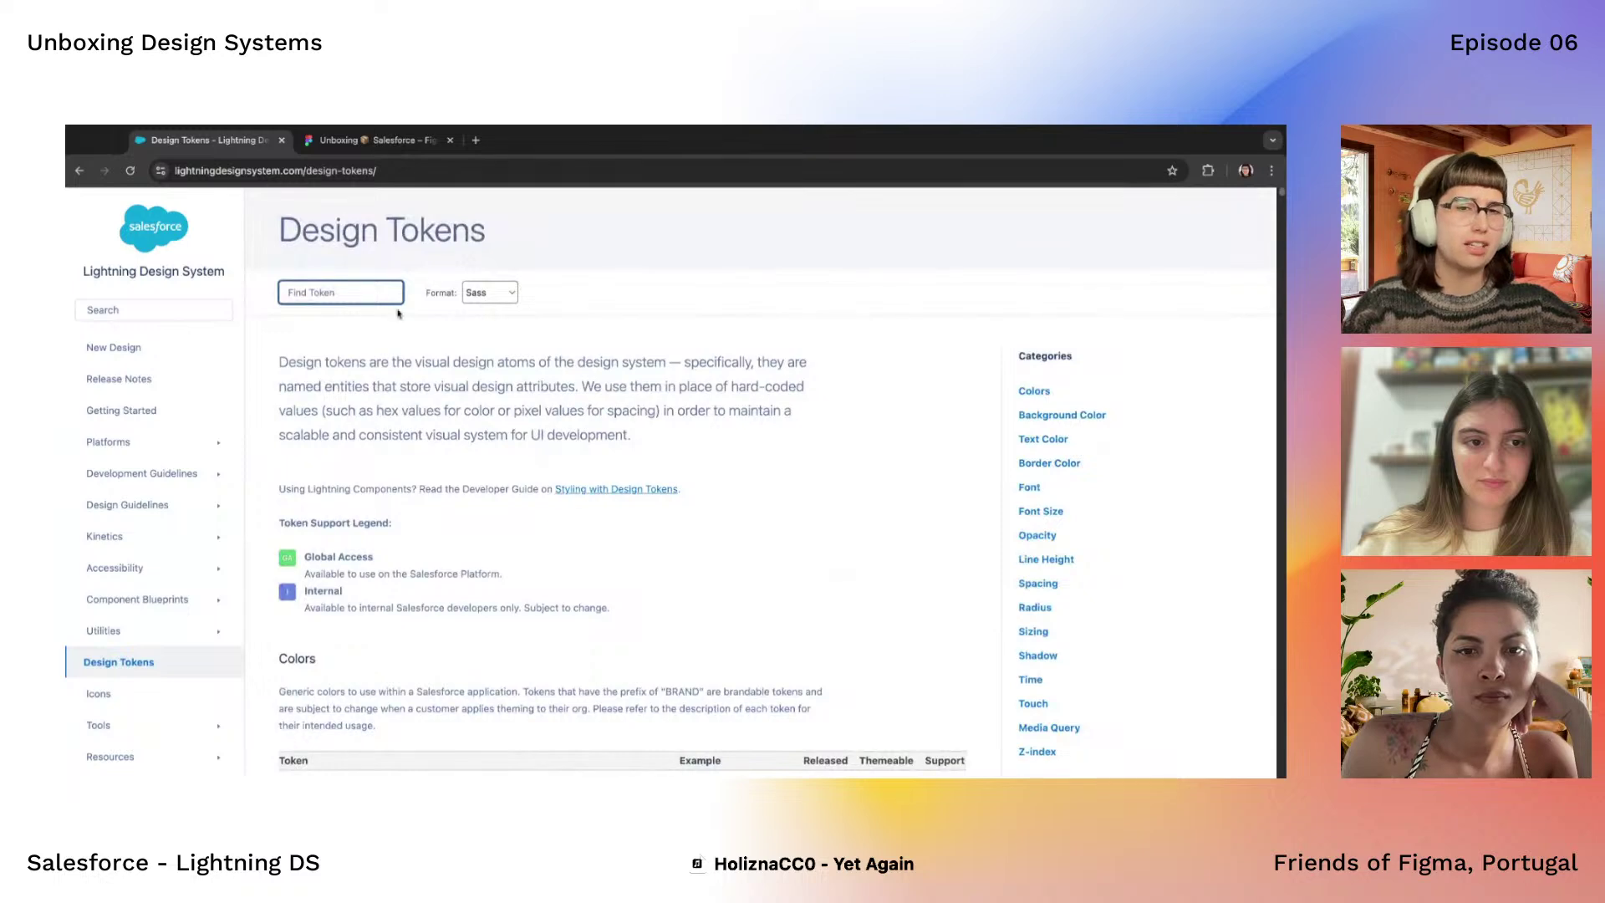
pyautogui.scroll(-20, 517, 535)
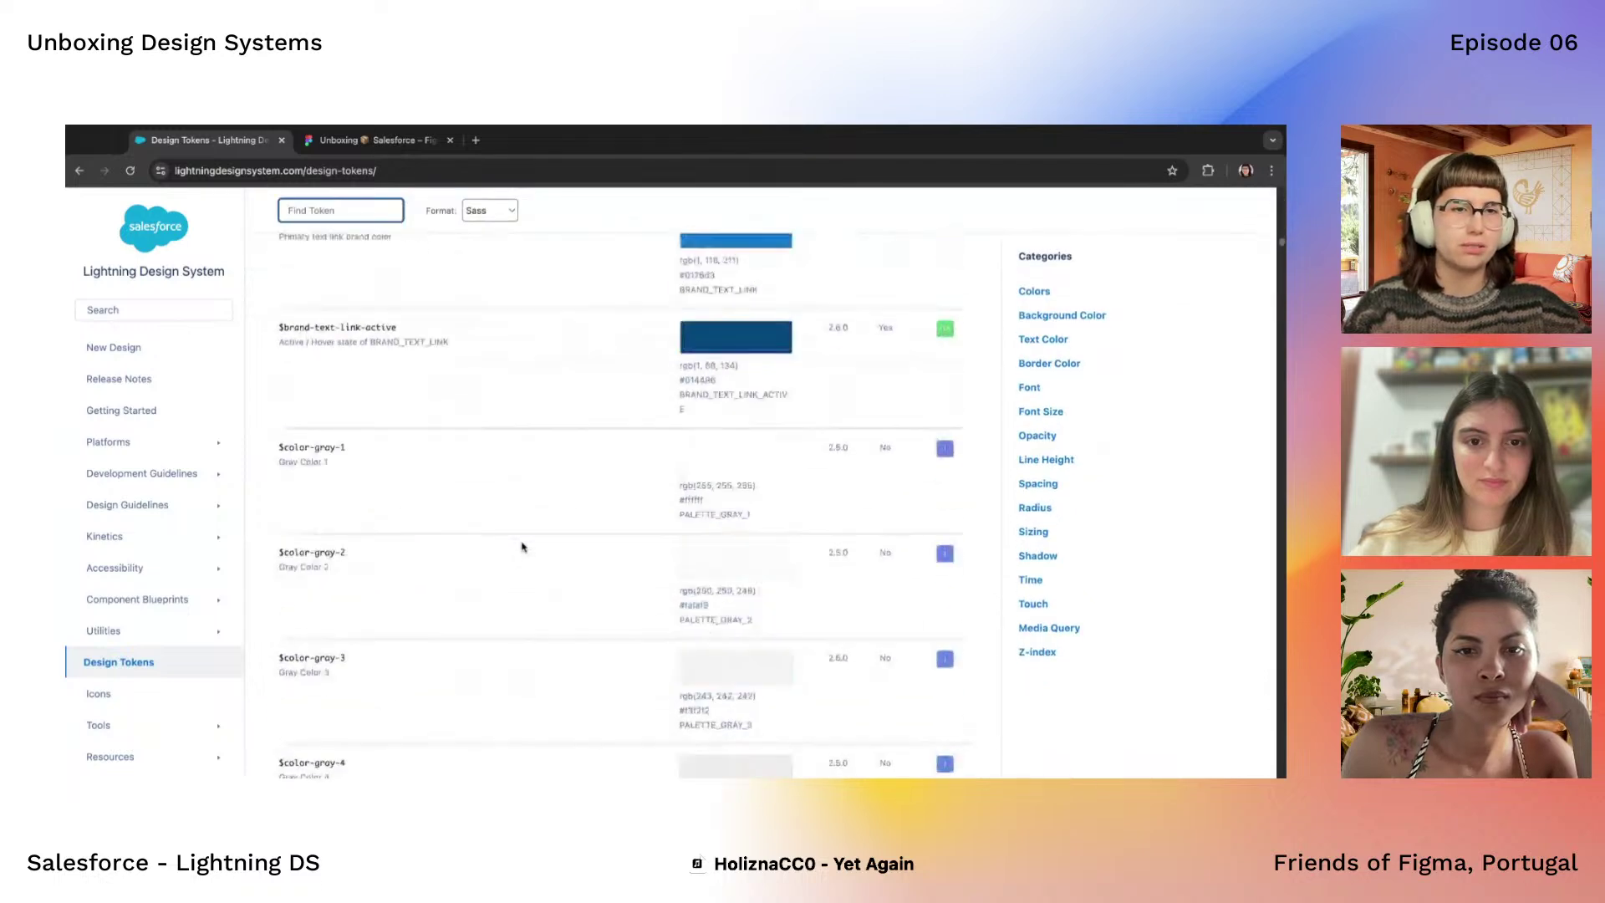
pyautogui.scroll(-20, 619, 502)
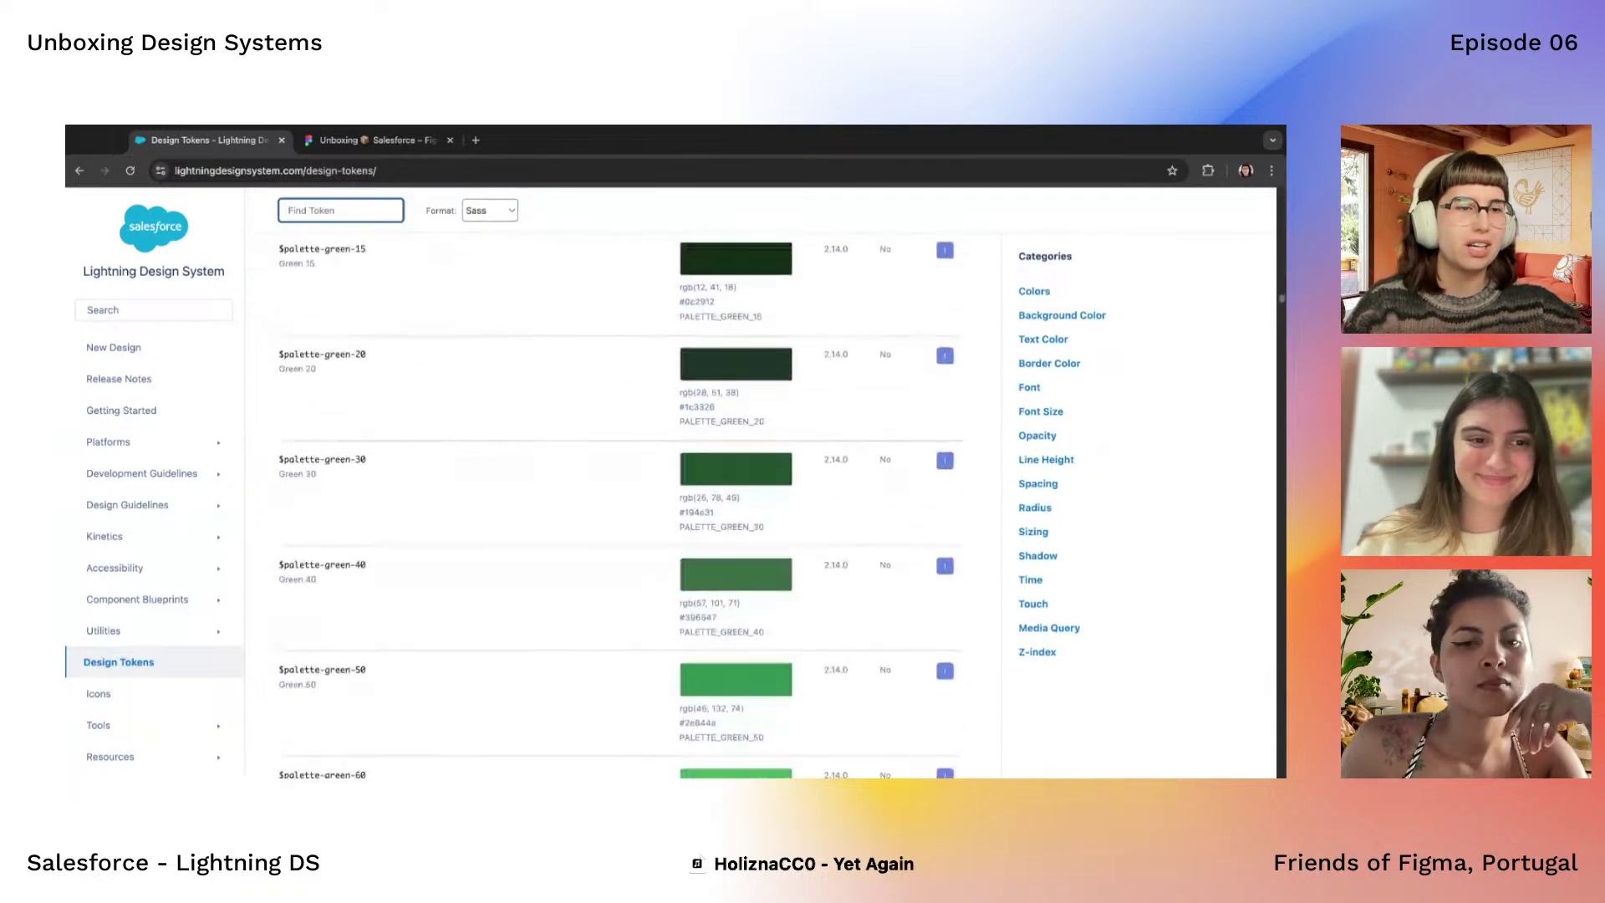
pyautogui.scroll(20, 618, 502)
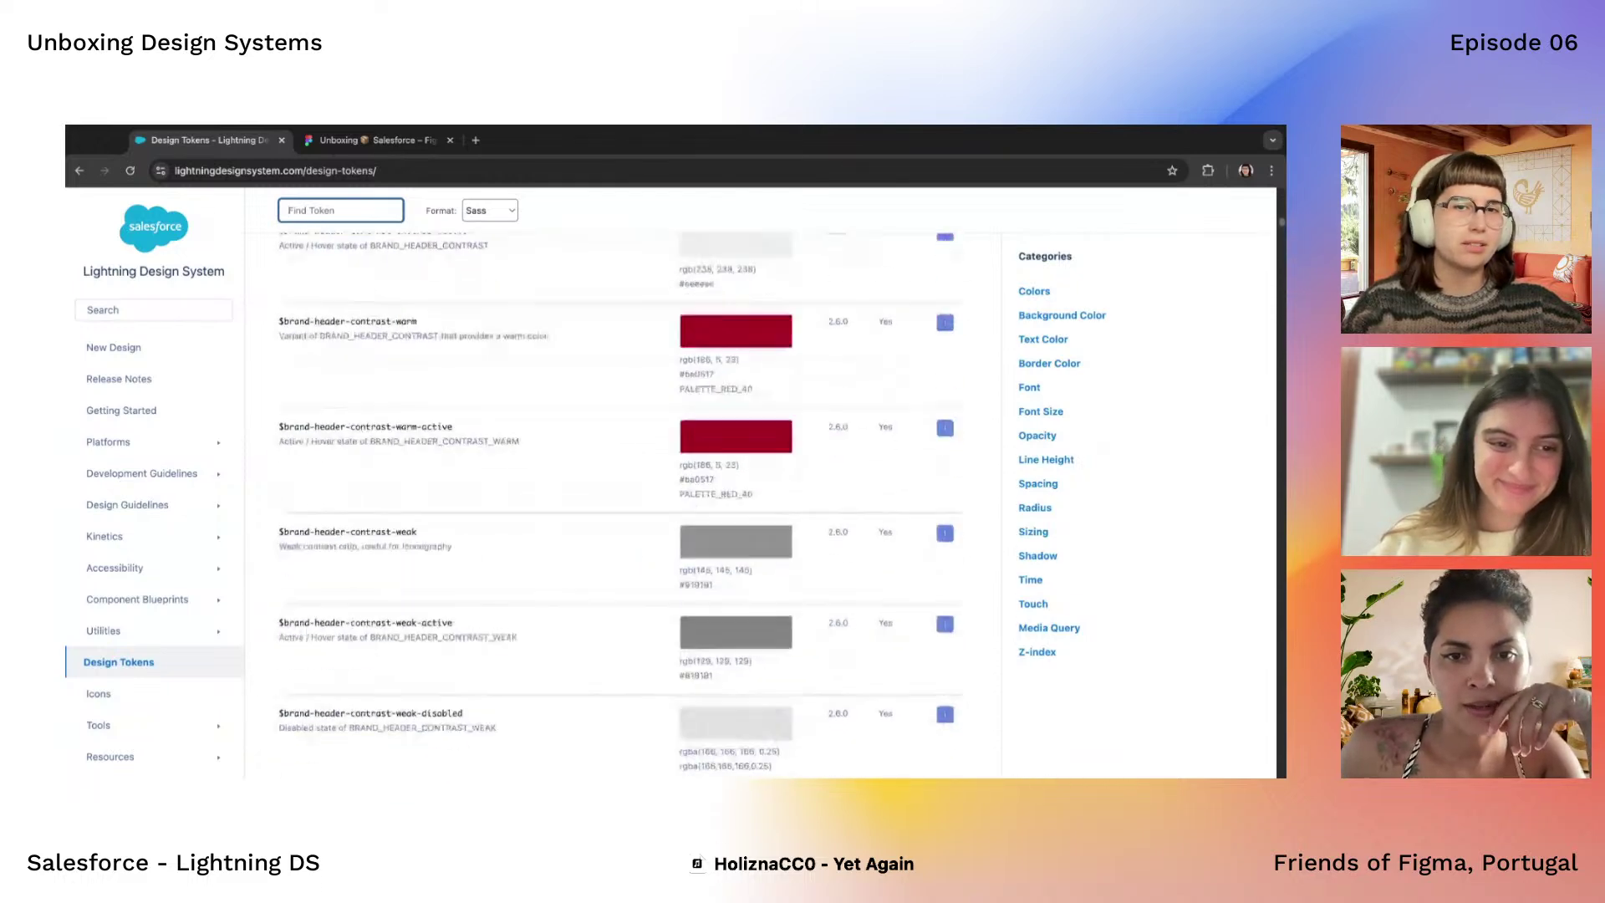
pyautogui.scroll(10, 619, 501)
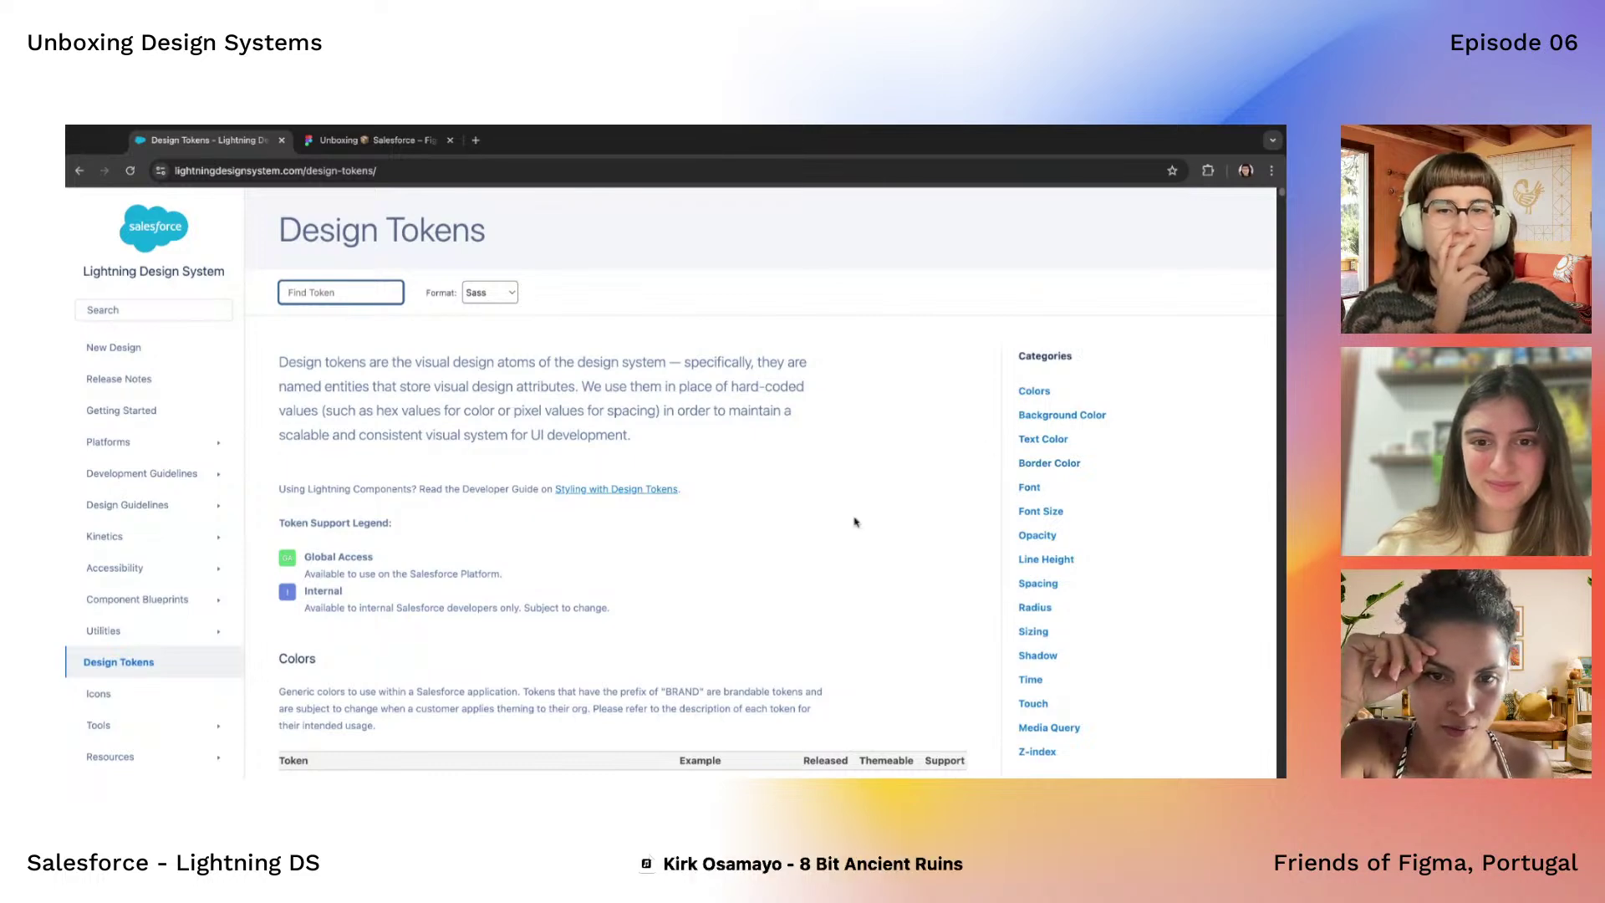
# Examine the Themeable and Support values of the brand tokens in the Colors table
pyautogui.scroll(-3, 854, 522)
pyautogui.scroll(-1, 880, 652)
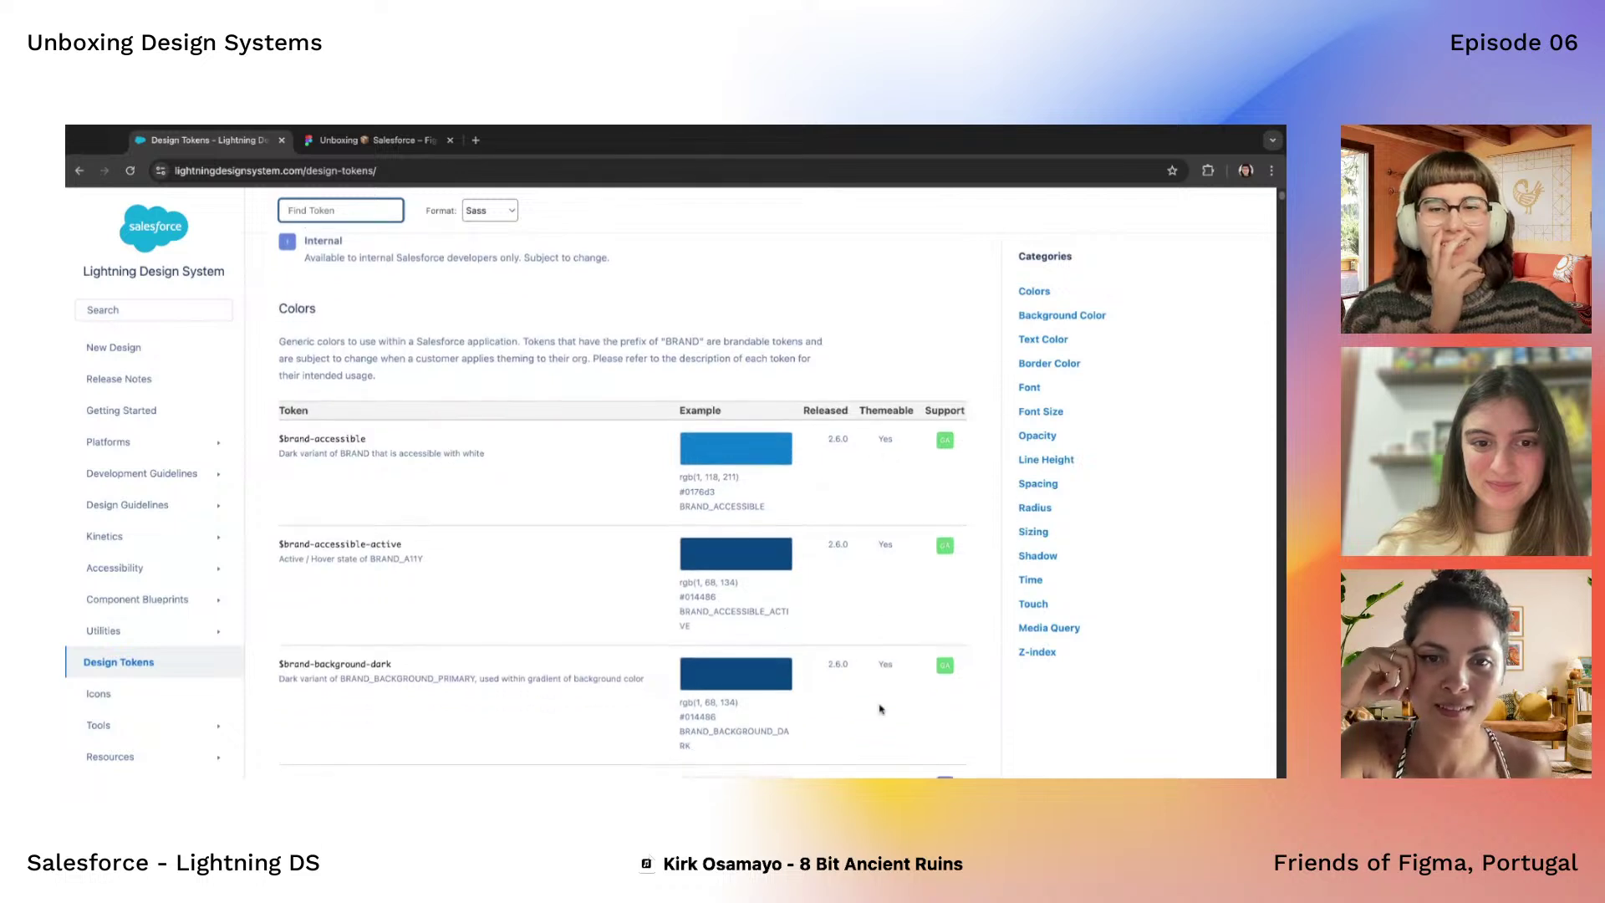
pyautogui.scroll(-2, 882, 728)
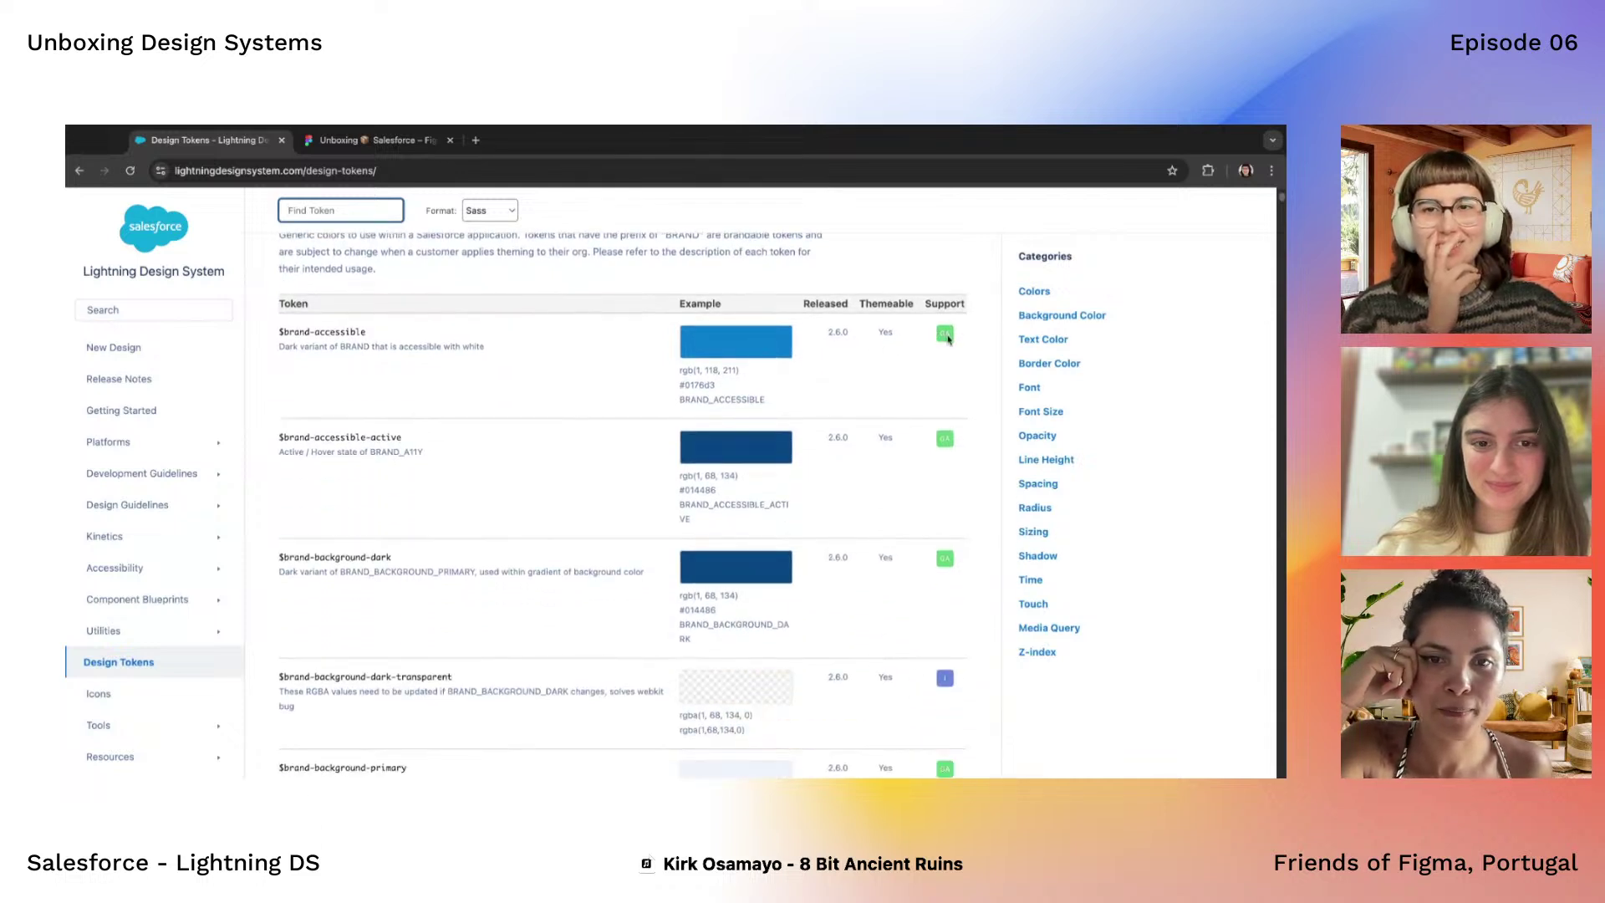
pyautogui.scroll(-15, 888, 716)
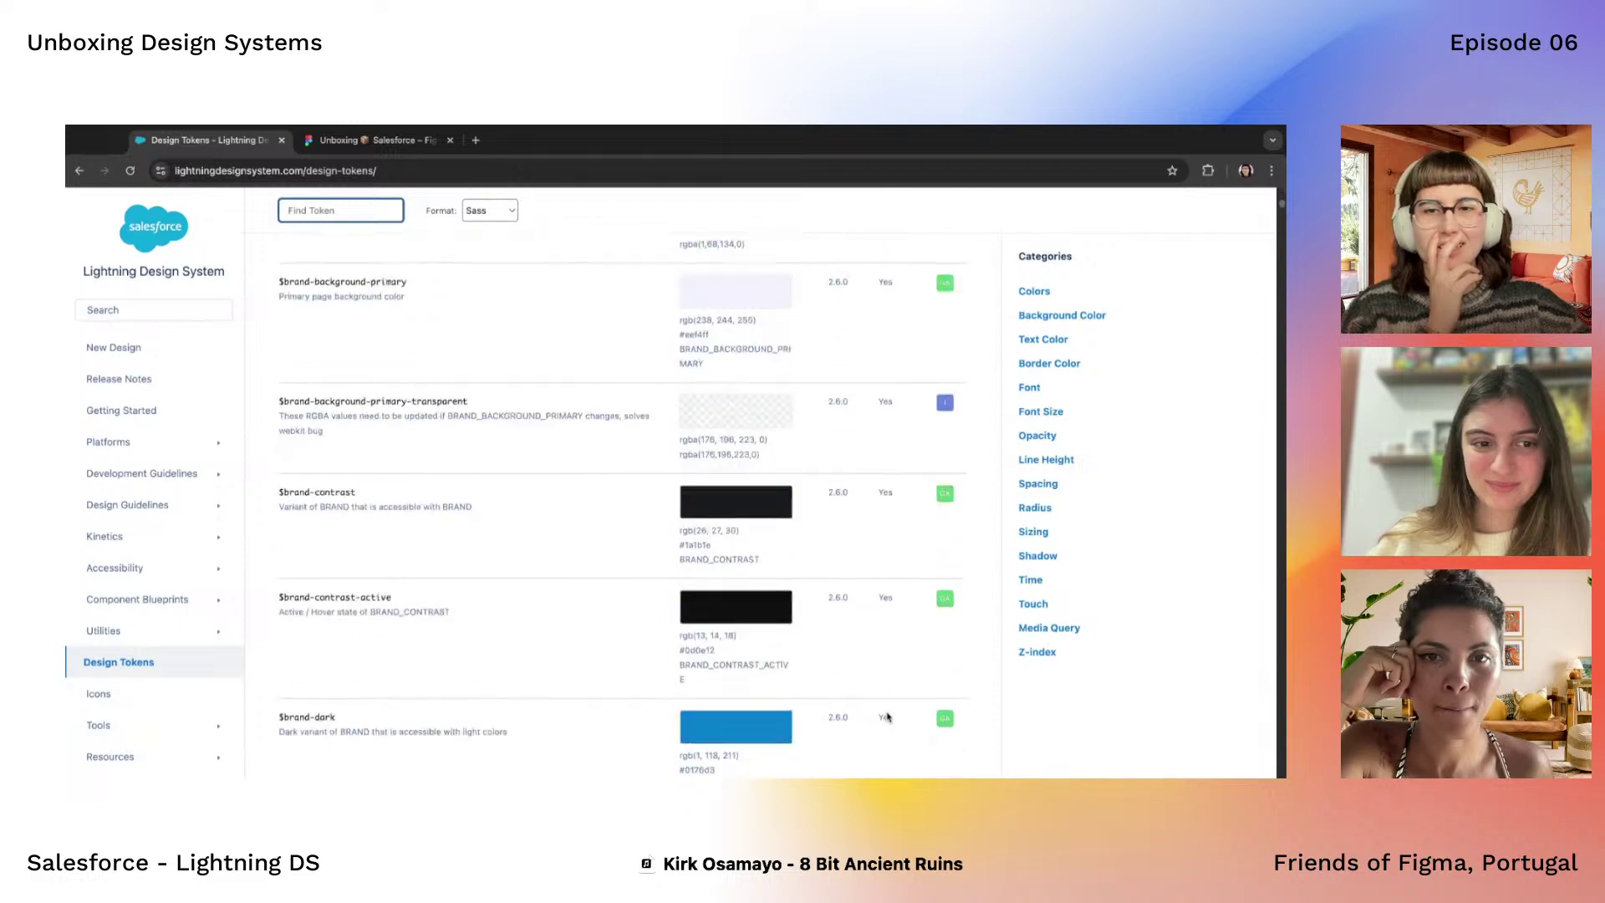
pyautogui.scroll(15, 950, 569)
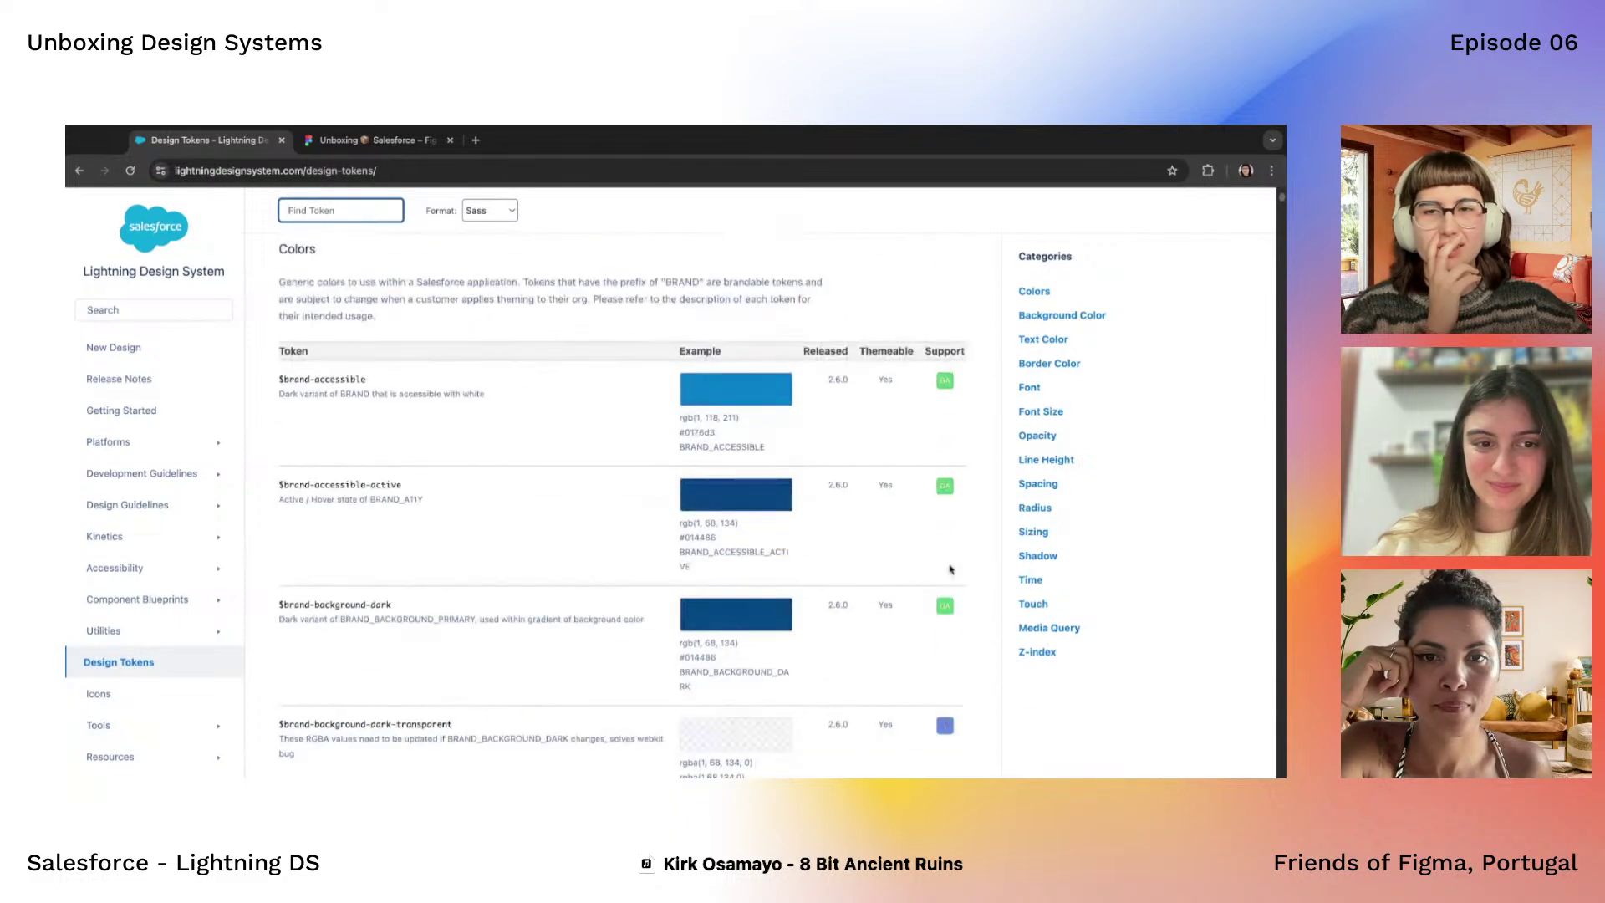
# Go through the Spacing, Radius, Sizing and Shadow token categories and examine the shadow tokens
pyautogui.click(1039, 485)
pyautogui.click(1035, 508)
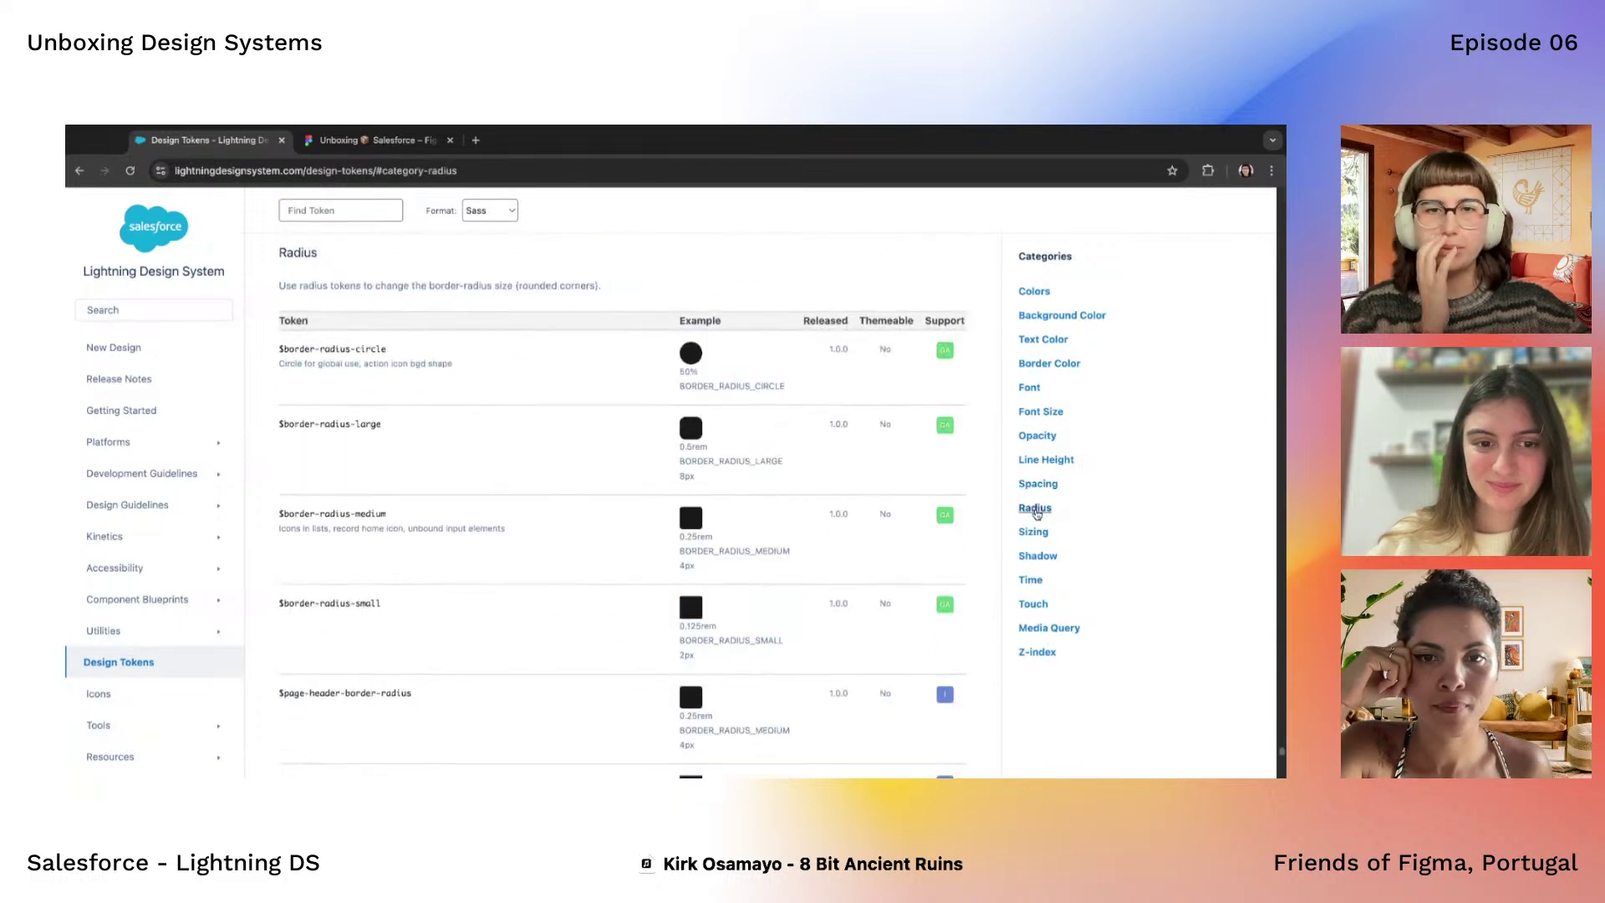
pyautogui.click(1034, 531)
pyautogui.click(1038, 556)
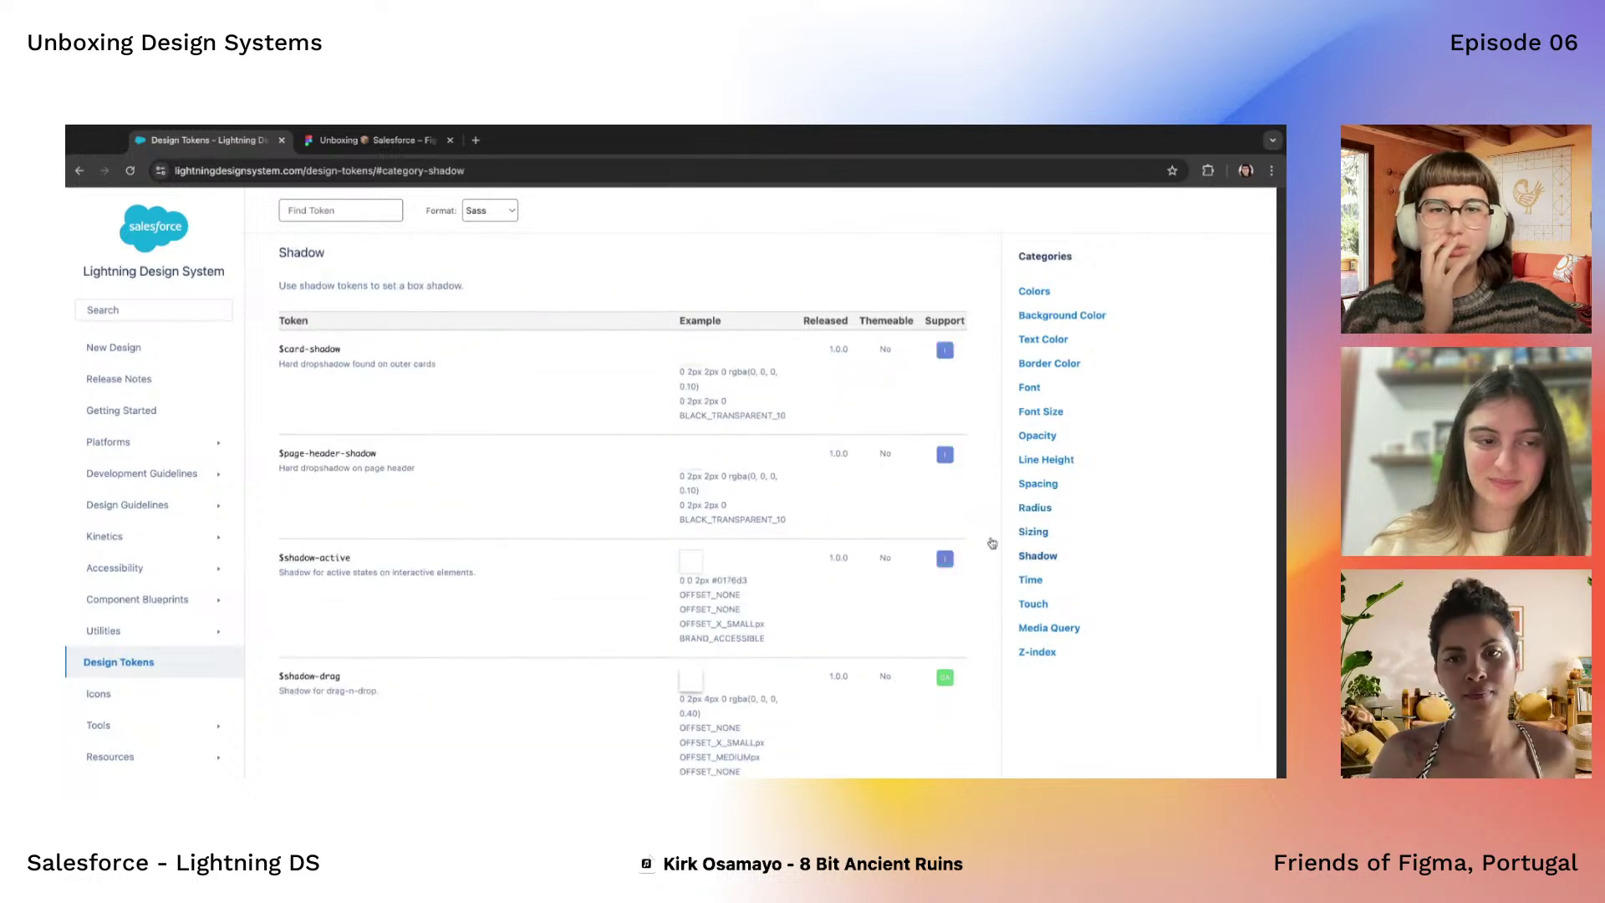
pyautogui.scroll(-3, 595, 554)
pyautogui.scroll(-2, 595, 554)
# Open the Icons page and view its icon types and utility icon set
pyautogui.click(98, 693)
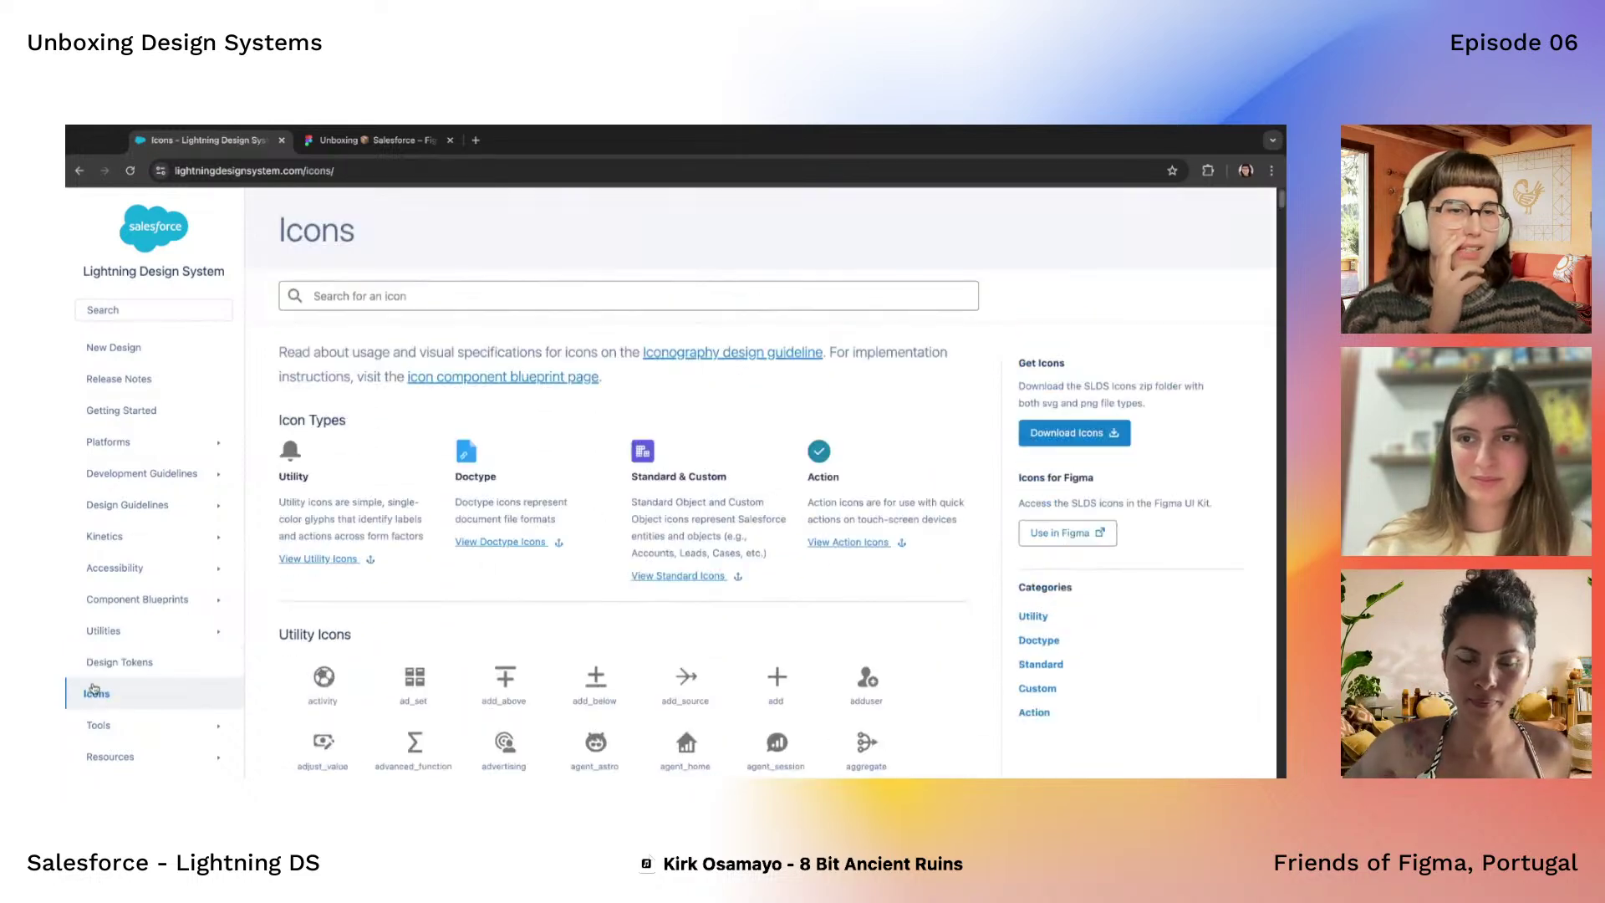
pyautogui.scroll(-5, 400, 600)
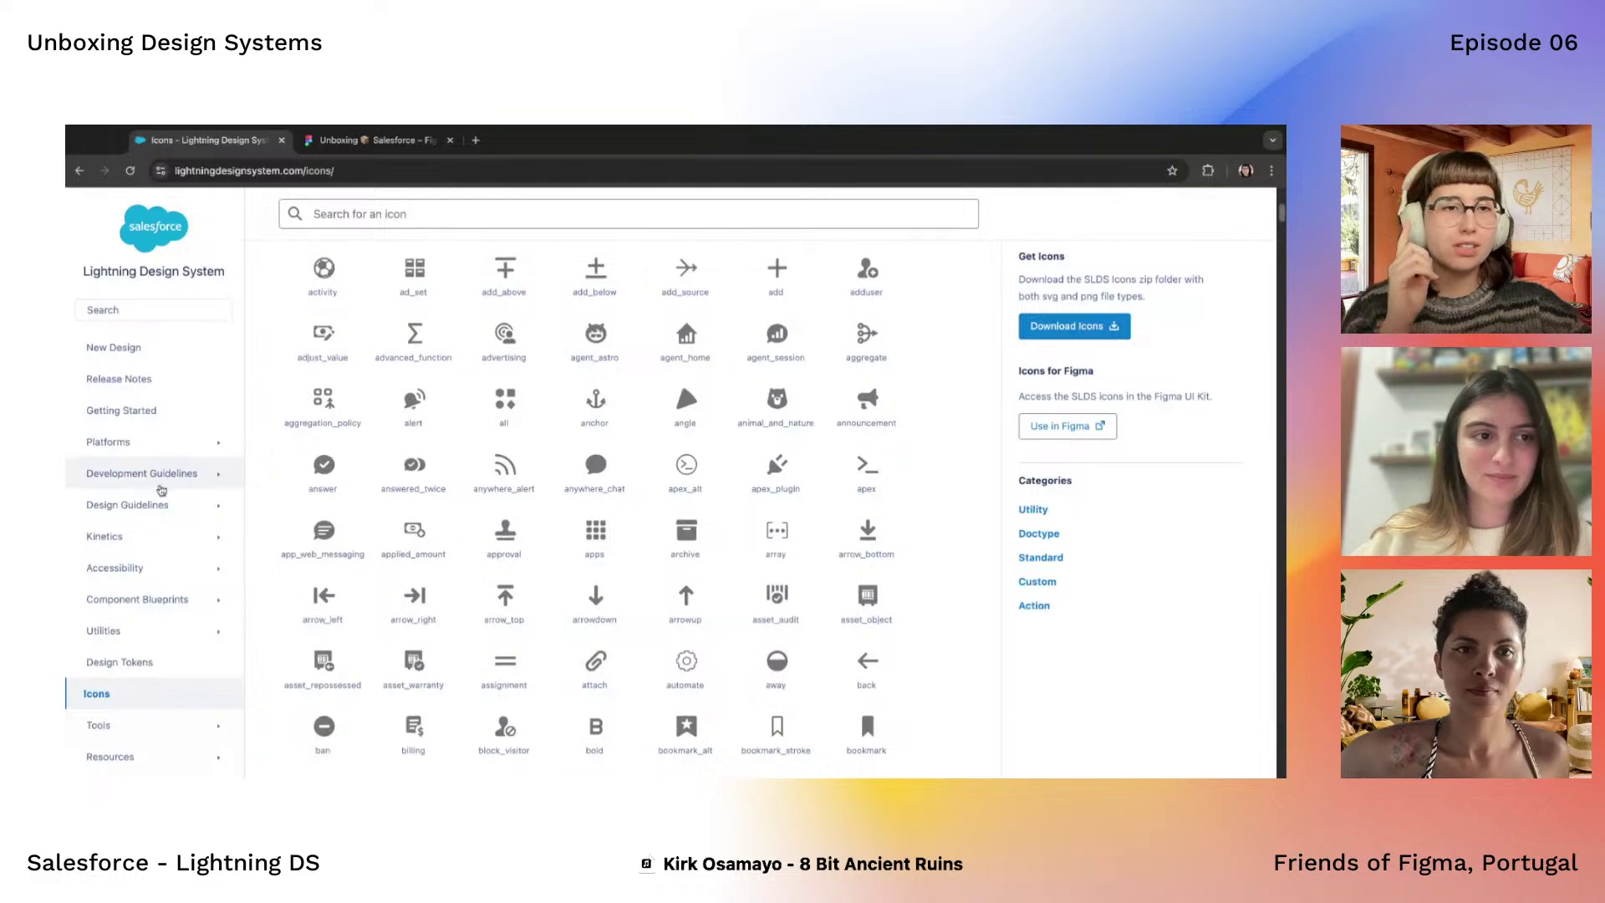
pyautogui.scroll(5, 142, 491)
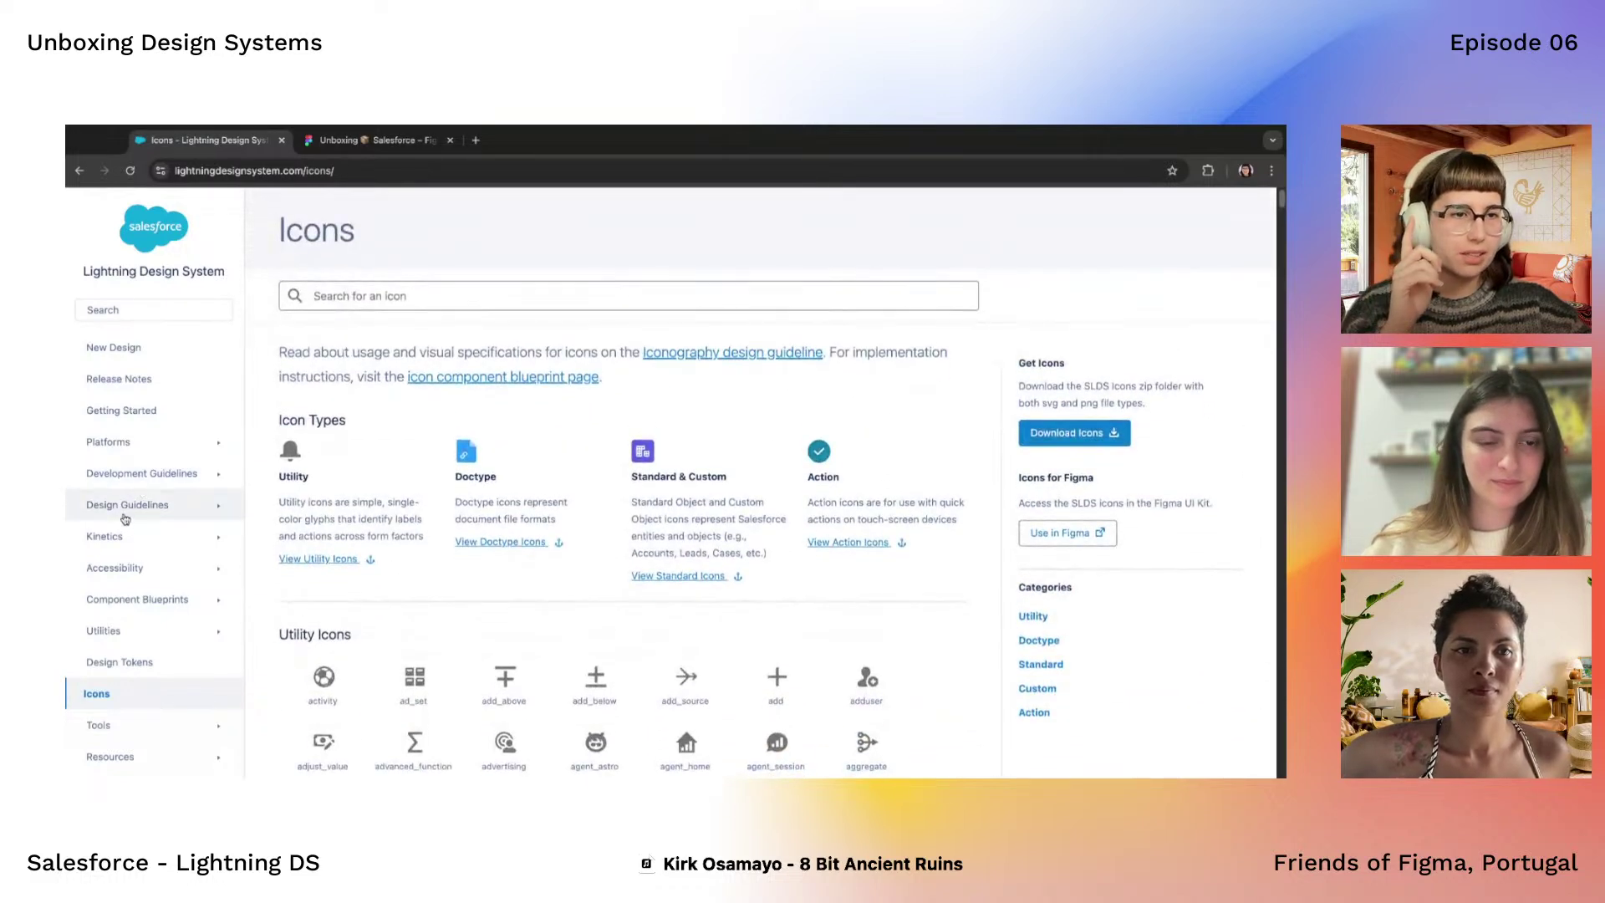
# Expand the Design Guidelines section and look through its topics from Overview to Voice and Tone
pyautogui.click(127, 506)
pyautogui.scroll(-5, 130, 577)
pyautogui.scroll(-4, 134, 628)
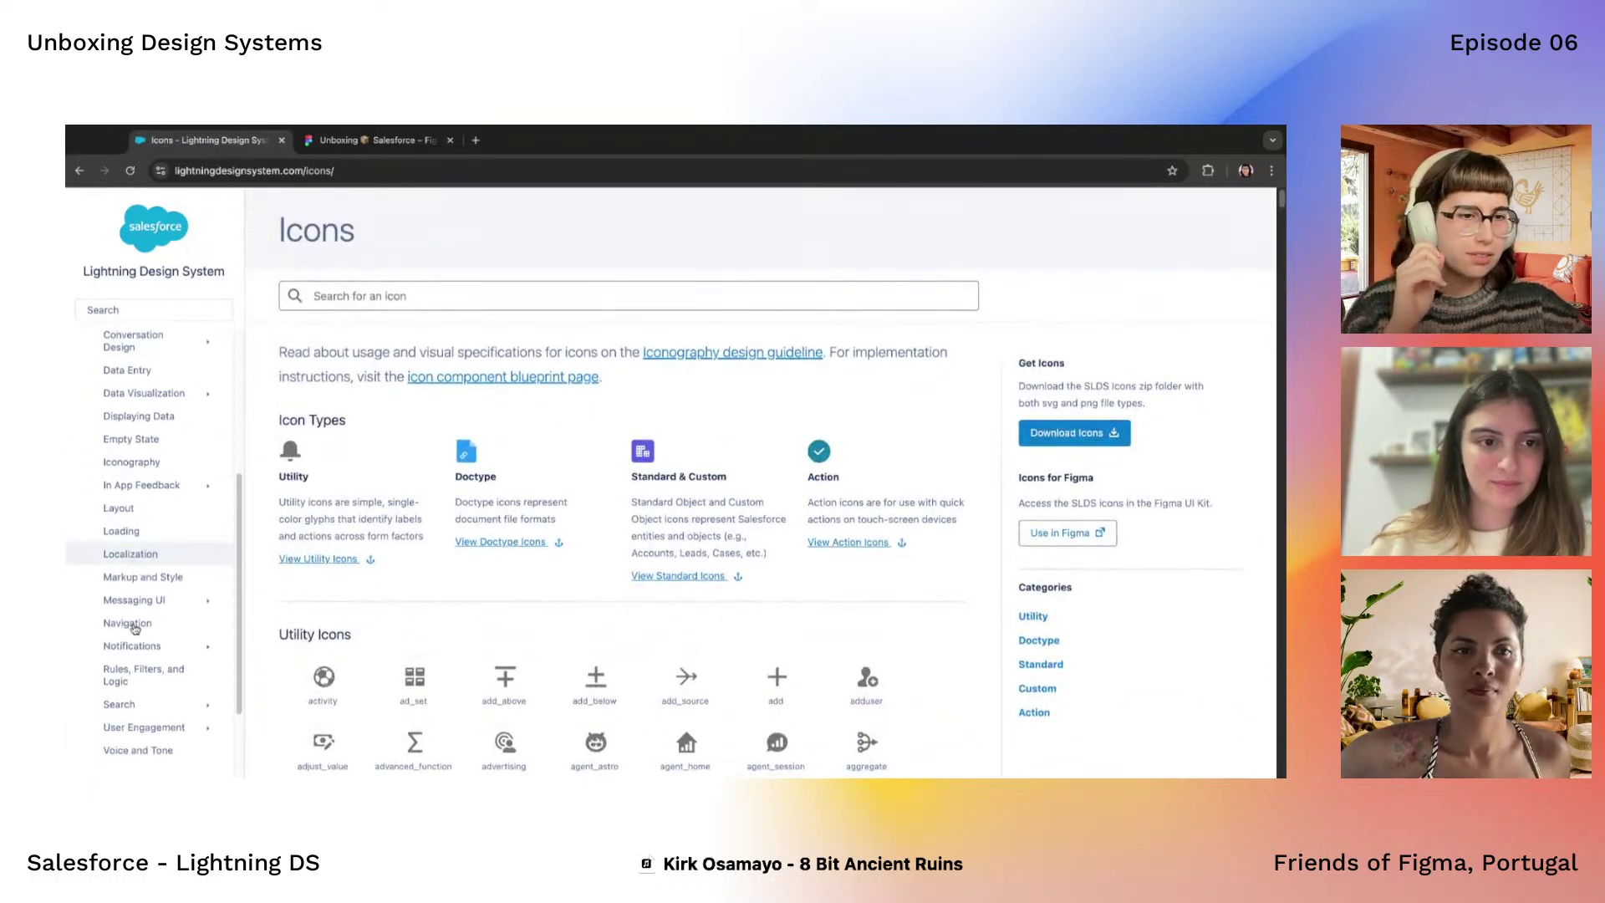
pyautogui.scroll(6, 134, 629)
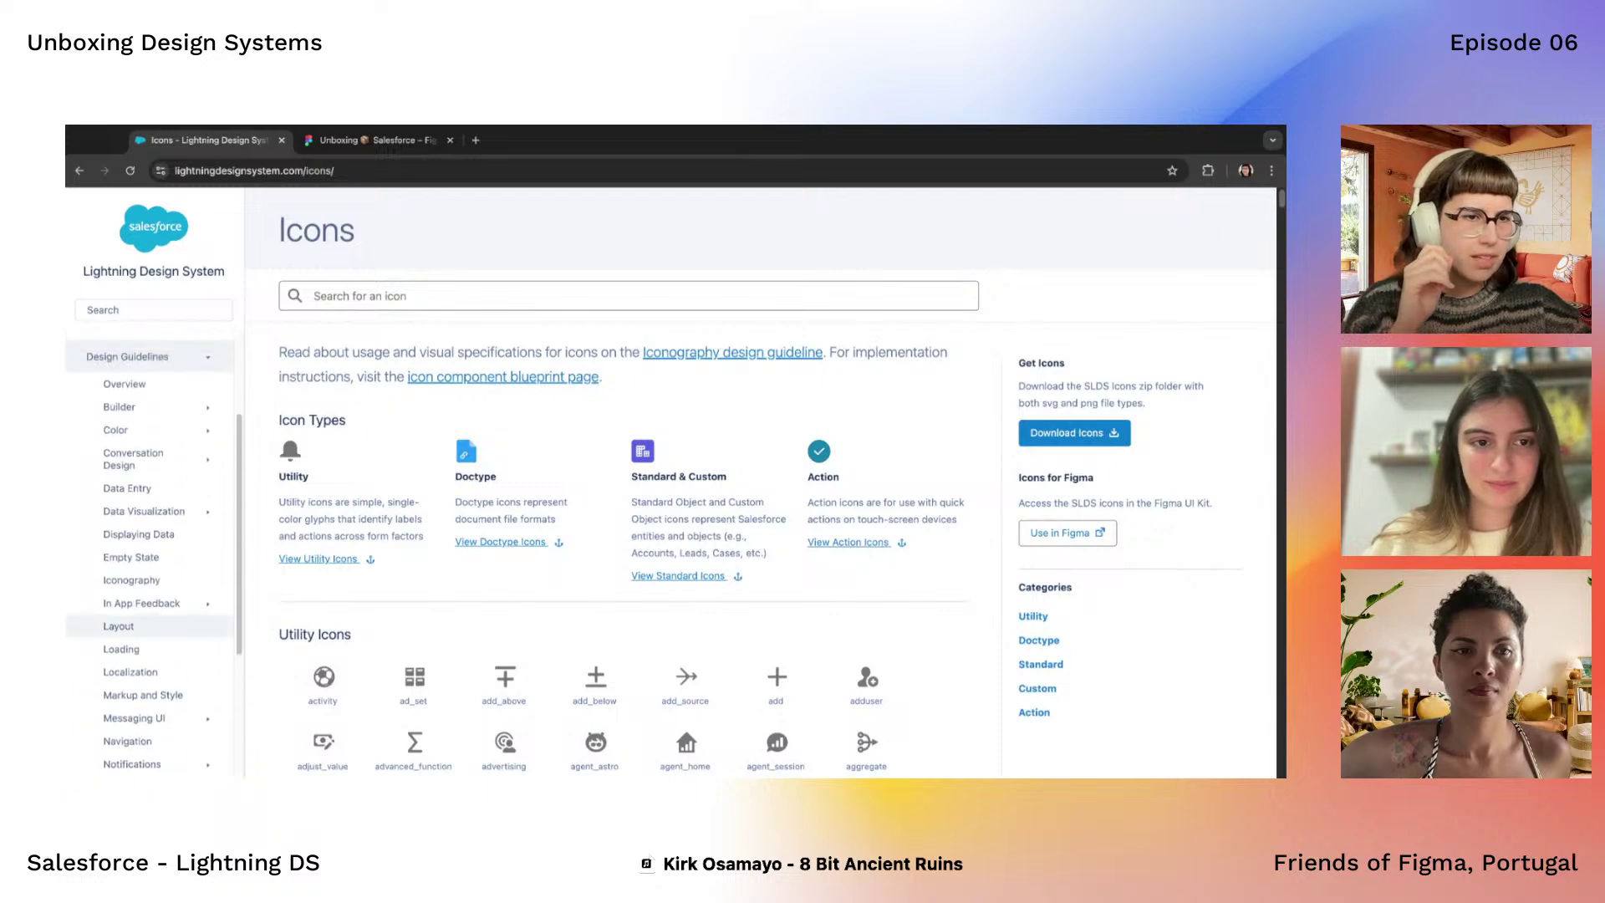
pyautogui.scroll(2, 142, 559)
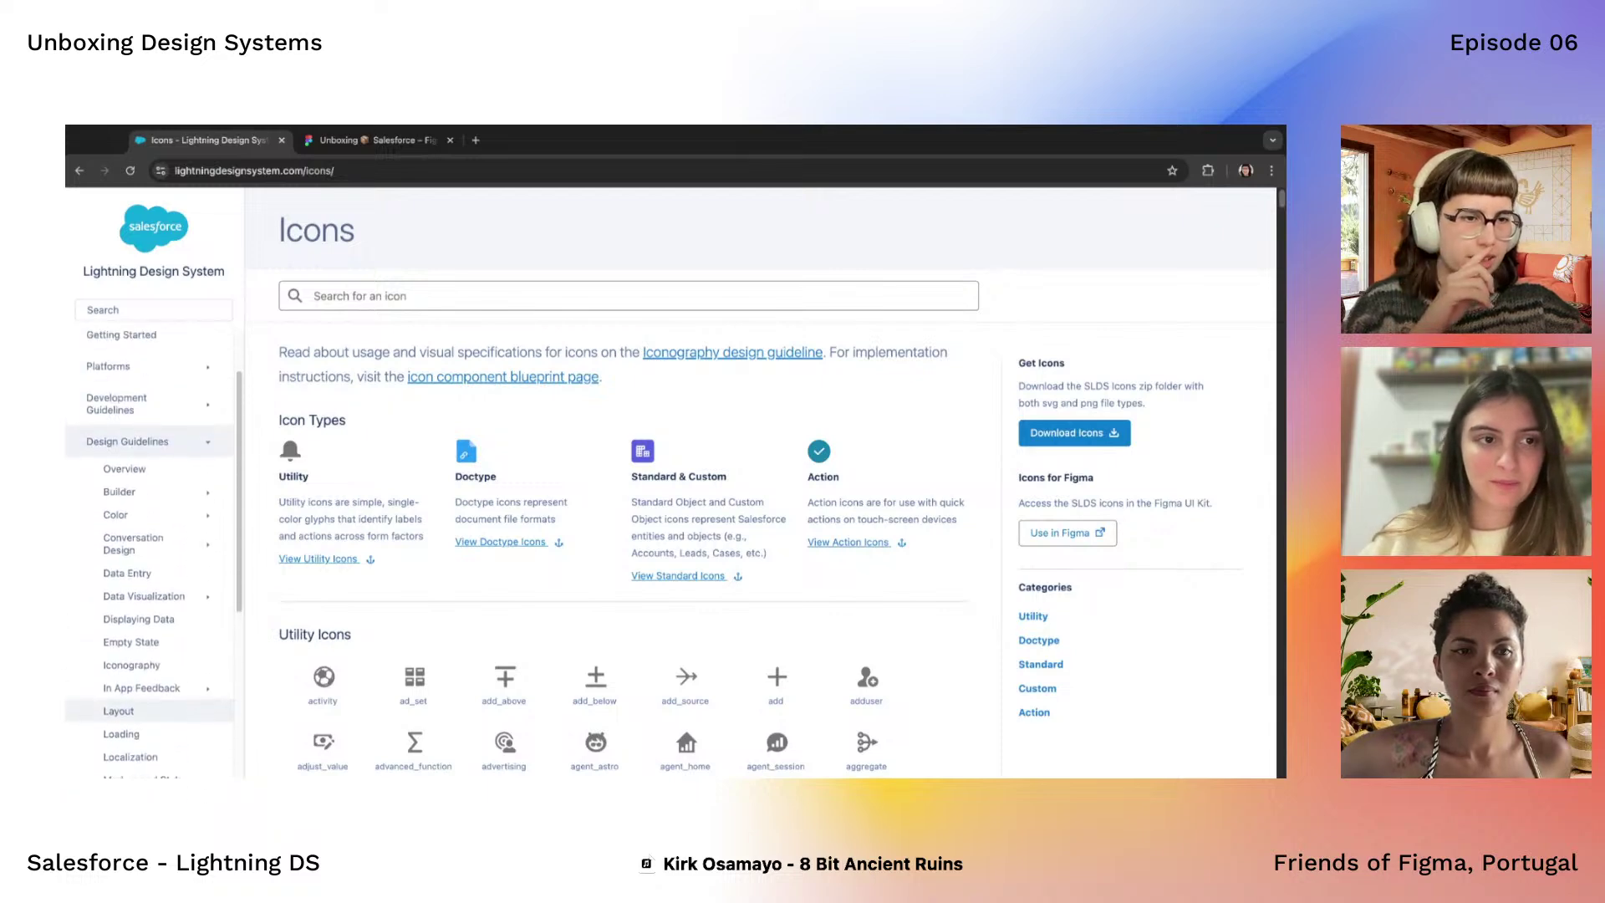
pyautogui.scroll(-5, 142, 558)
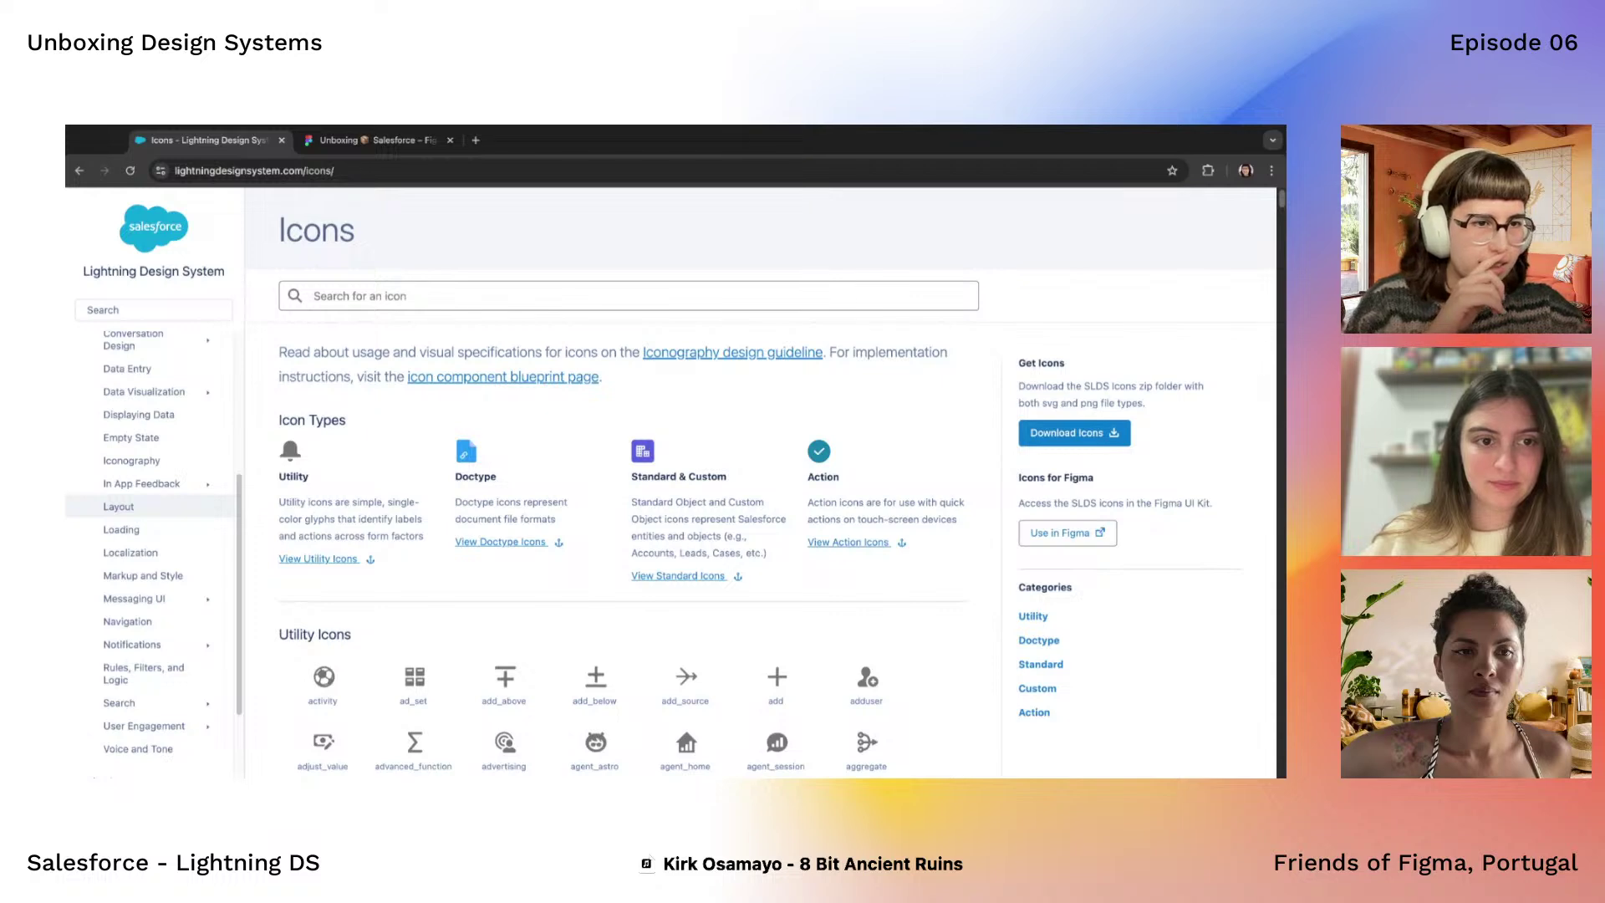
pyautogui.scroll(6, 132, 517)
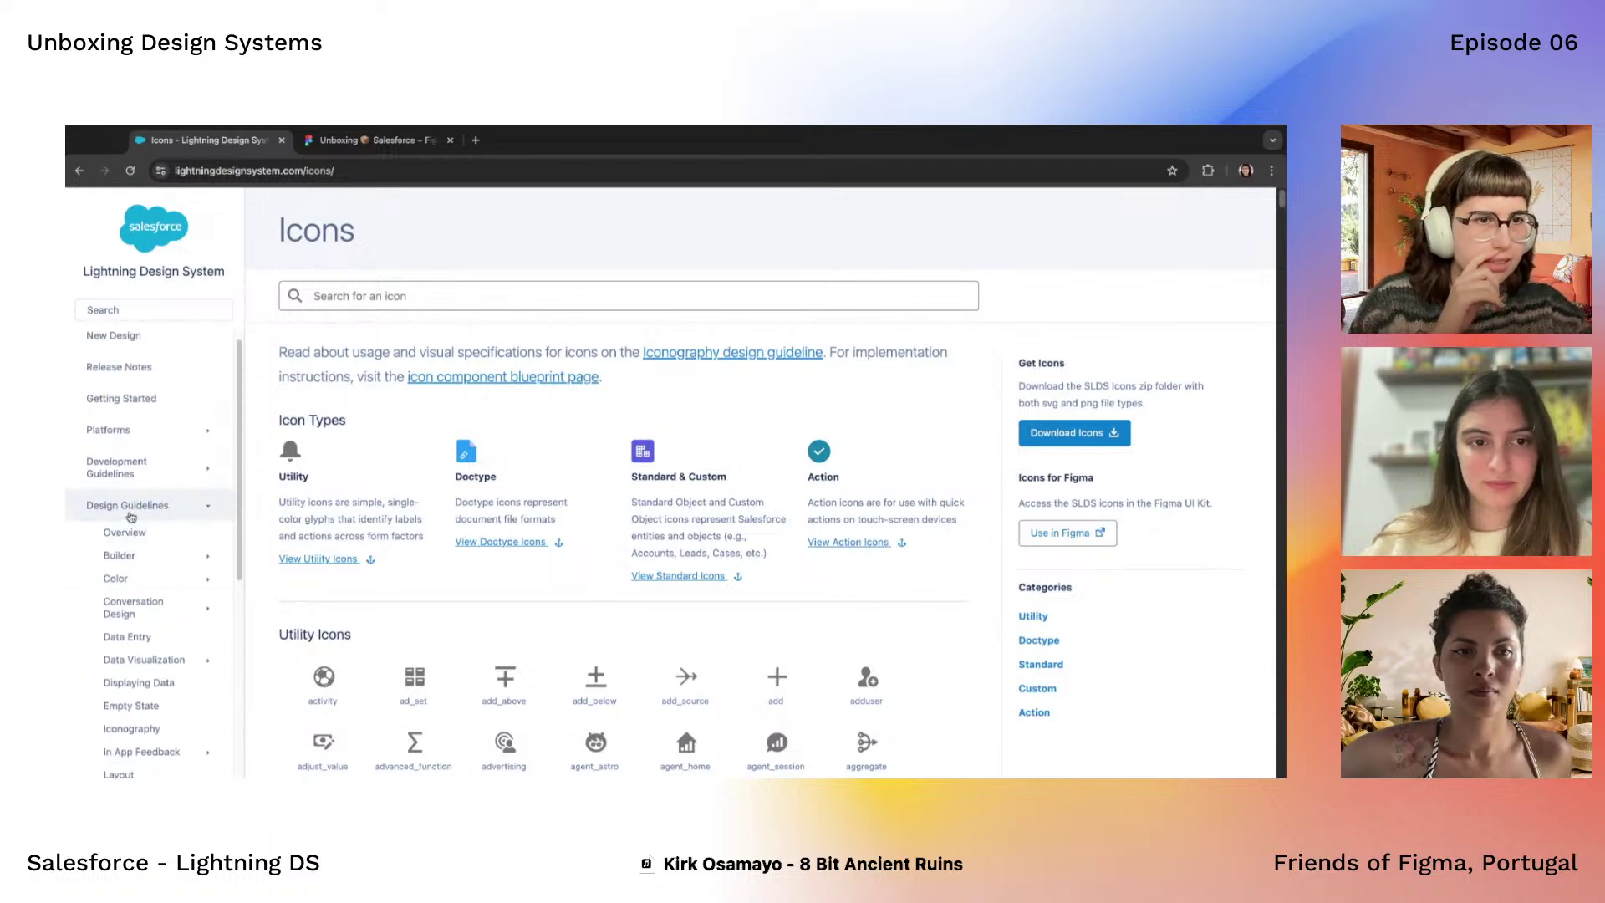
pyautogui.scroll(-8, 133, 597)
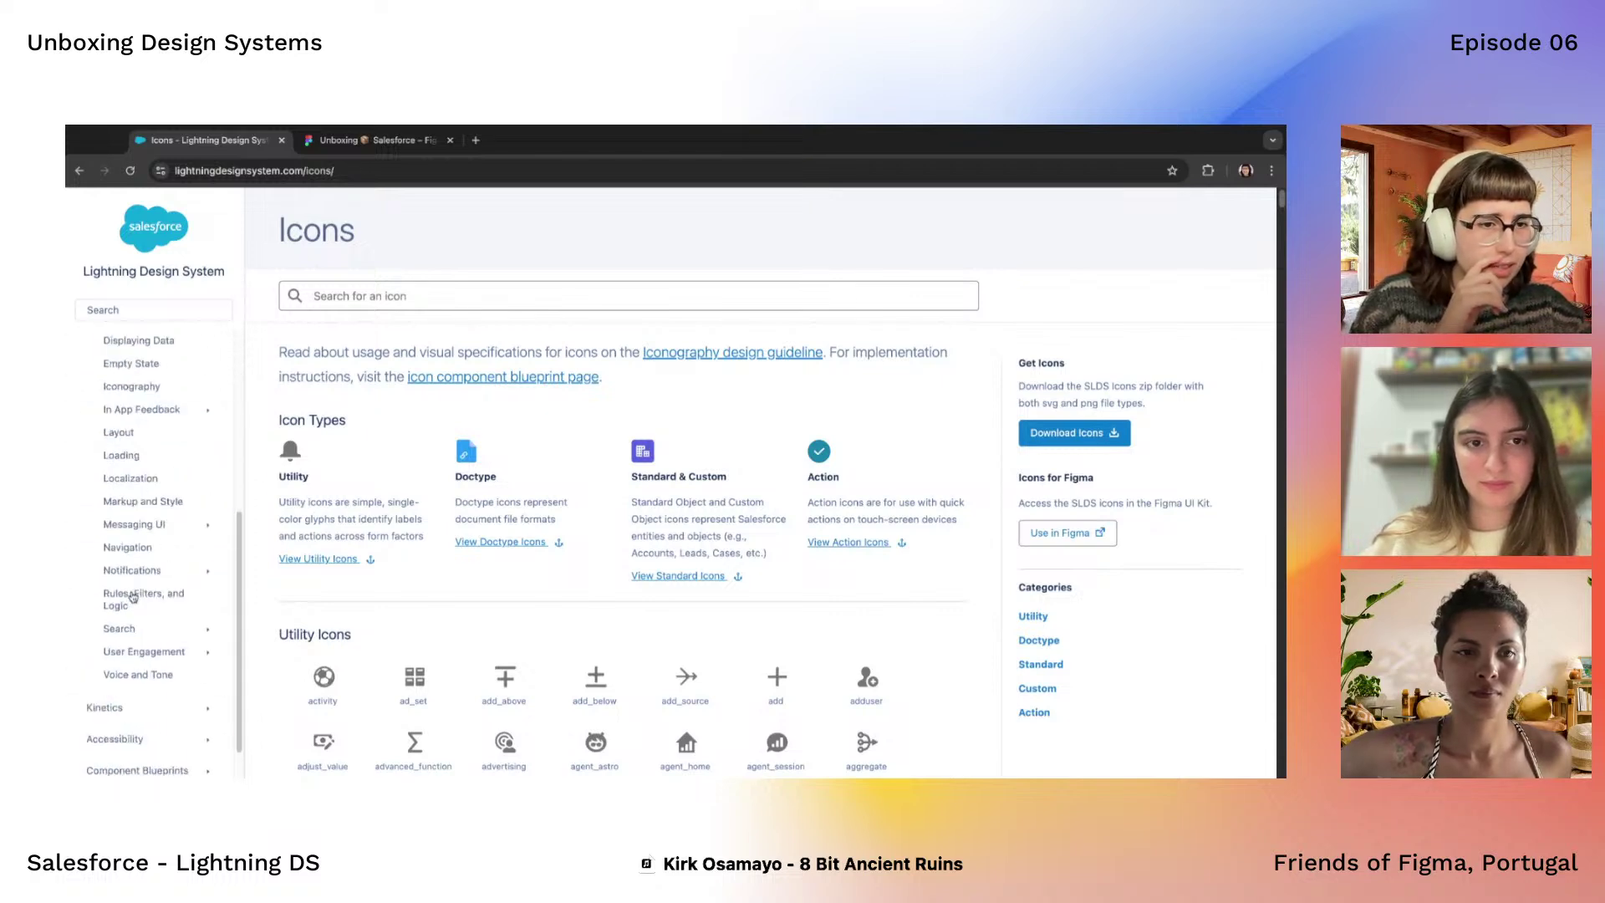
pyautogui.scroll(-1, 130, 722)
pyautogui.scroll(9, 129, 721)
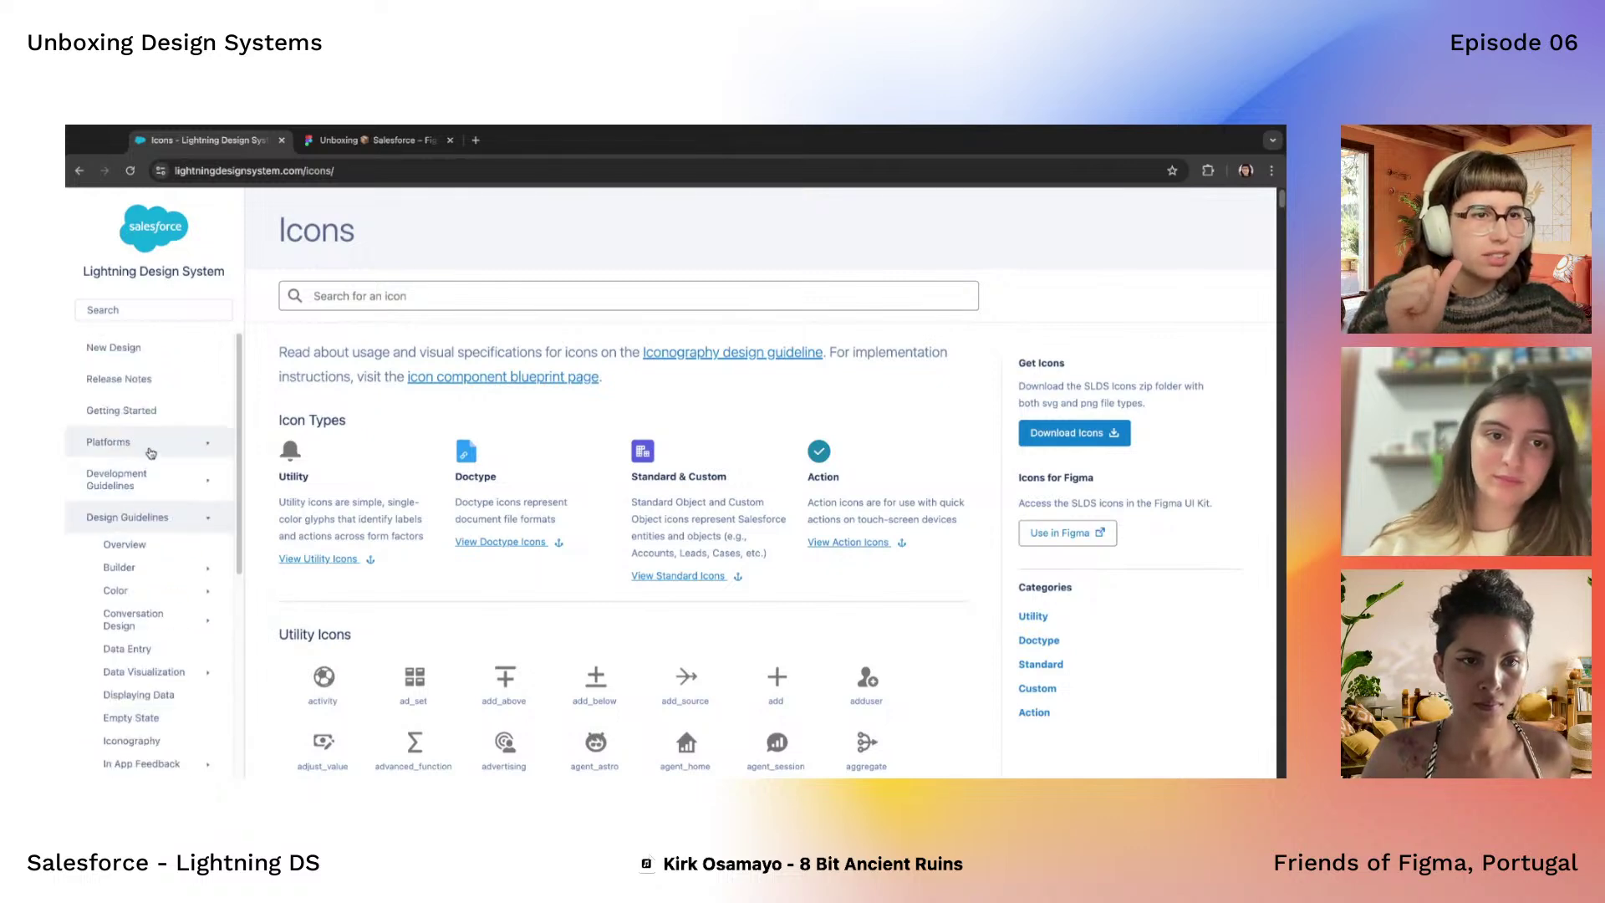
pyautogui.scroll(-3, 153, 538)
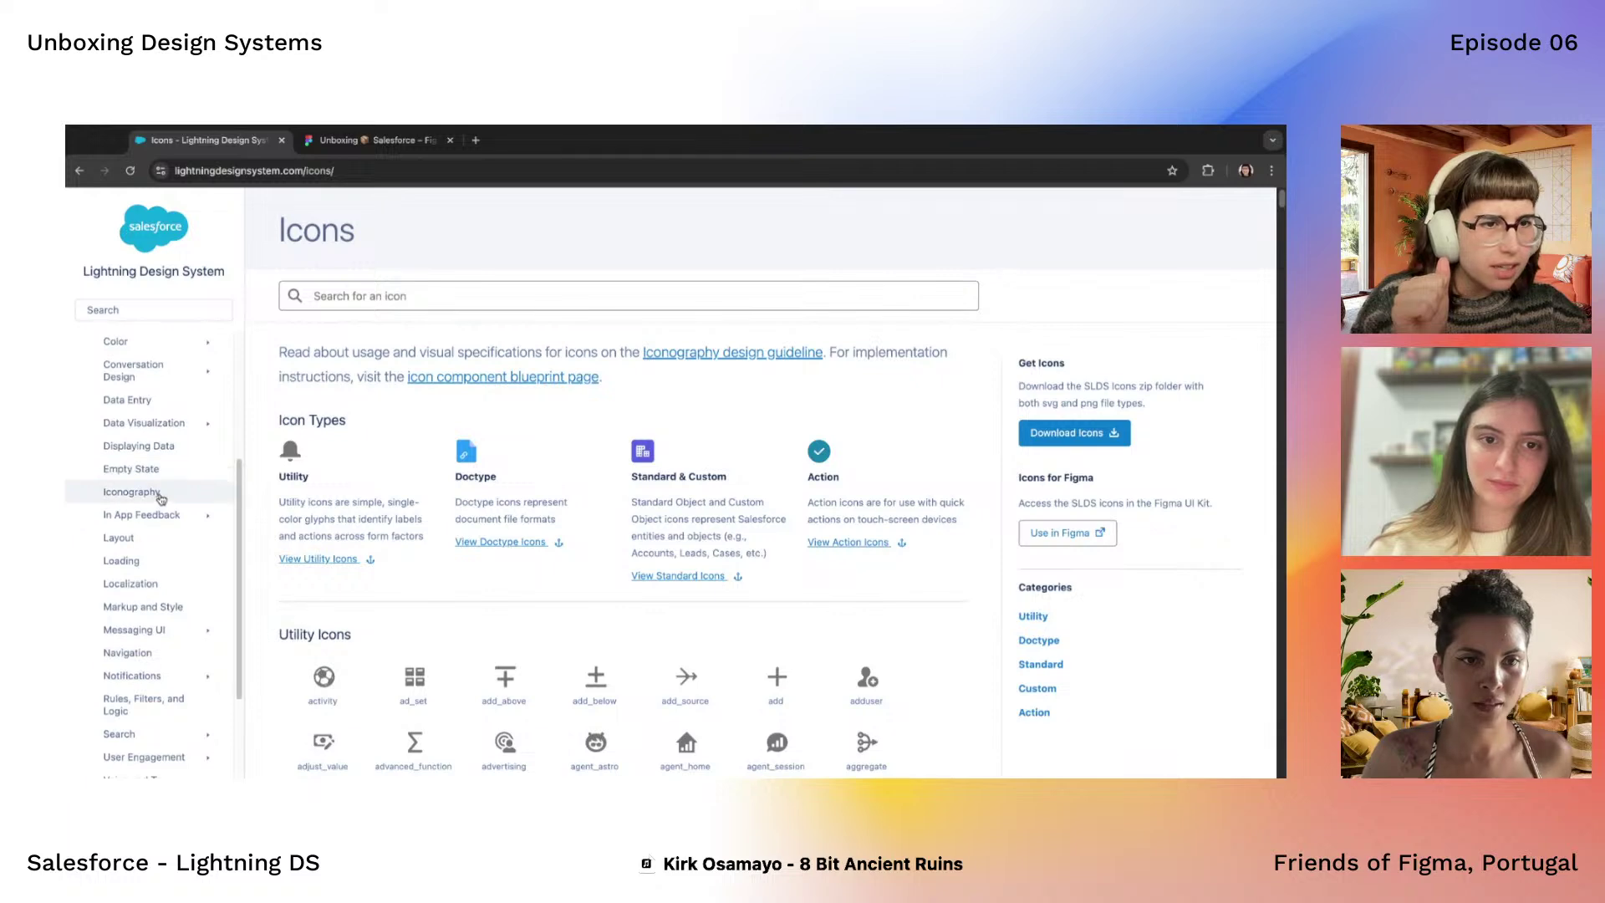
# Open the Iconography guideline and read its Design Principles, Accessibility, Grid System and Mobile Tap Targeting sections
pyautogui.click(134, 527)
pyautogui.scroll(-10, 619, 536)
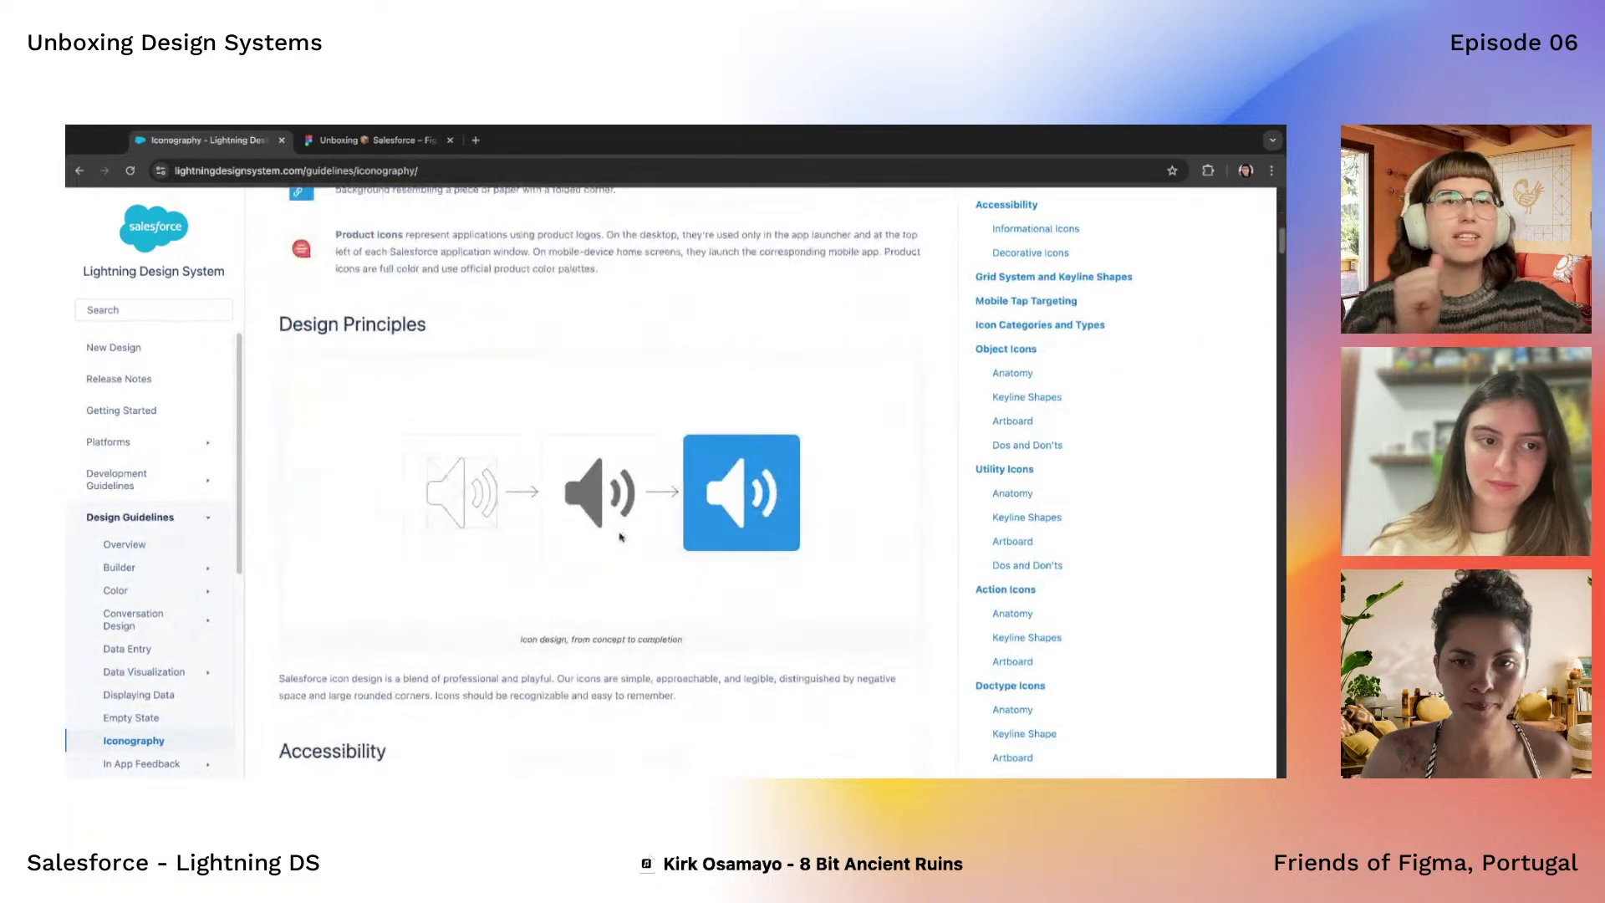
pyautogui.scroll(-10, 595, 644)
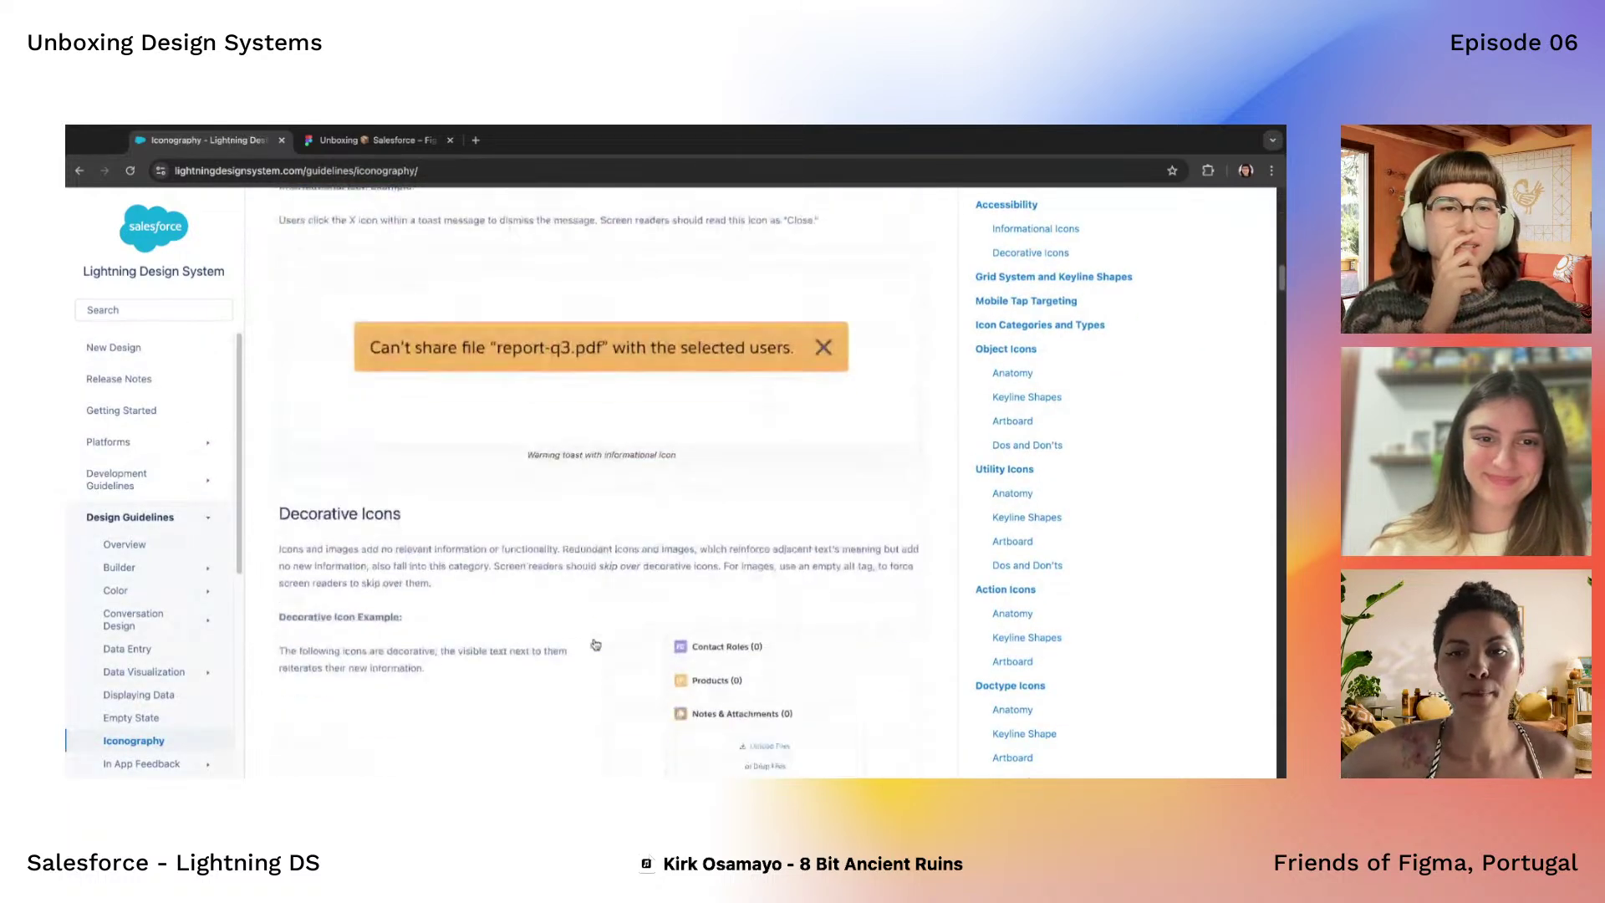
pyautogui.scroll(-2, 596, 643)
pyautogui.scroll(-10, 710, 648)
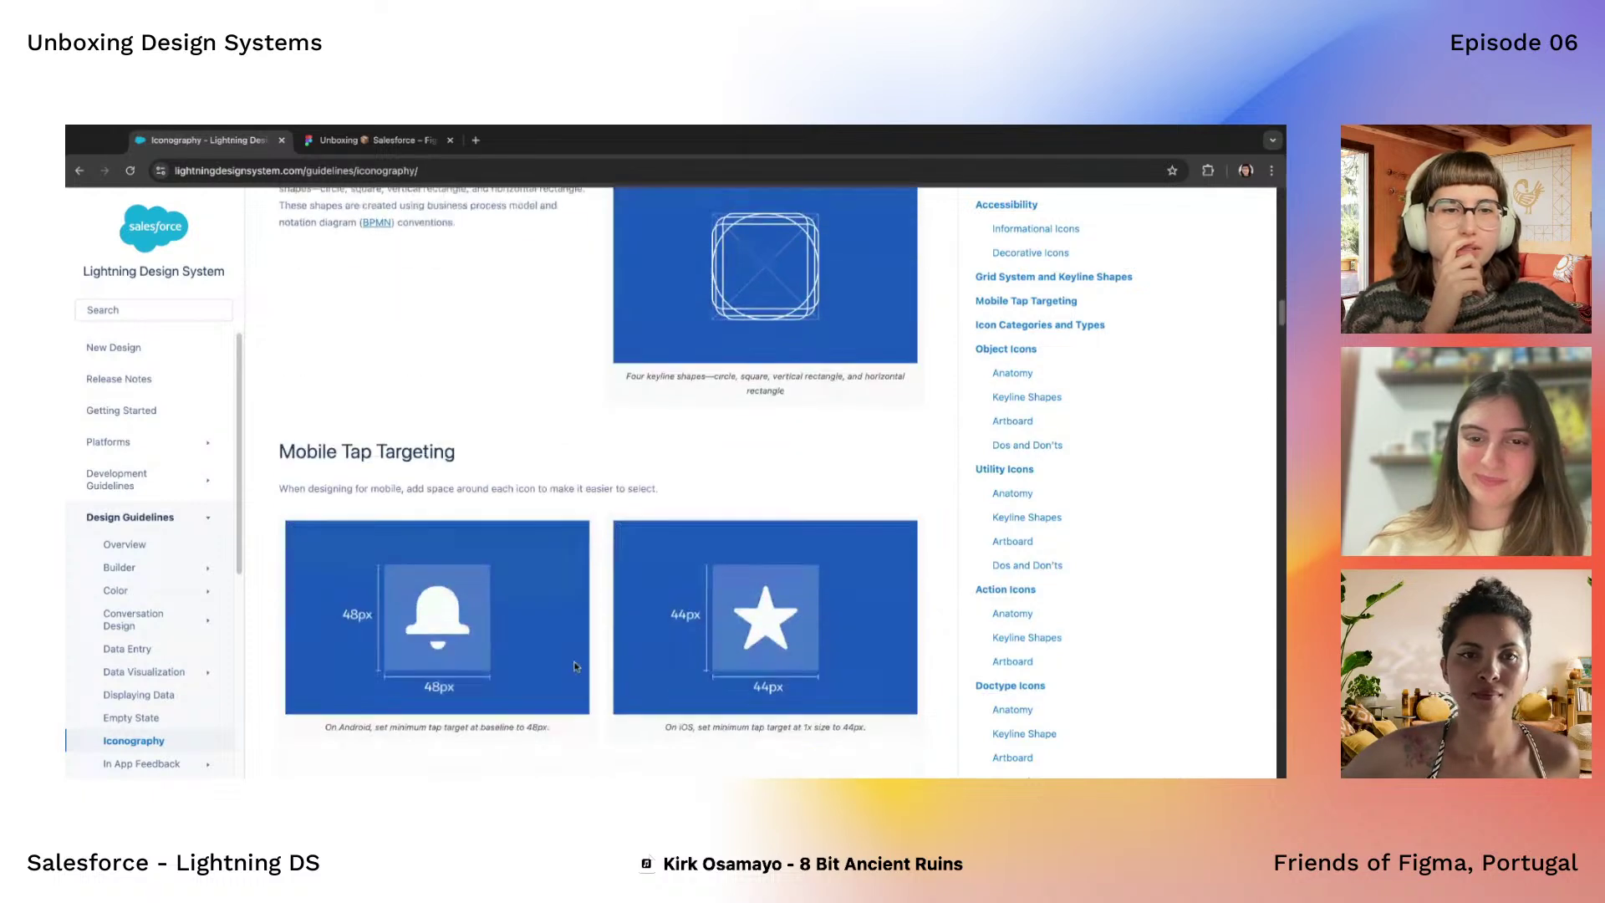
# Examine the Object Icons guidance, covering anatomy, keyline shapes, artboard, and dos and don'ts
pyautogui.scroll(-6, 652, 576)
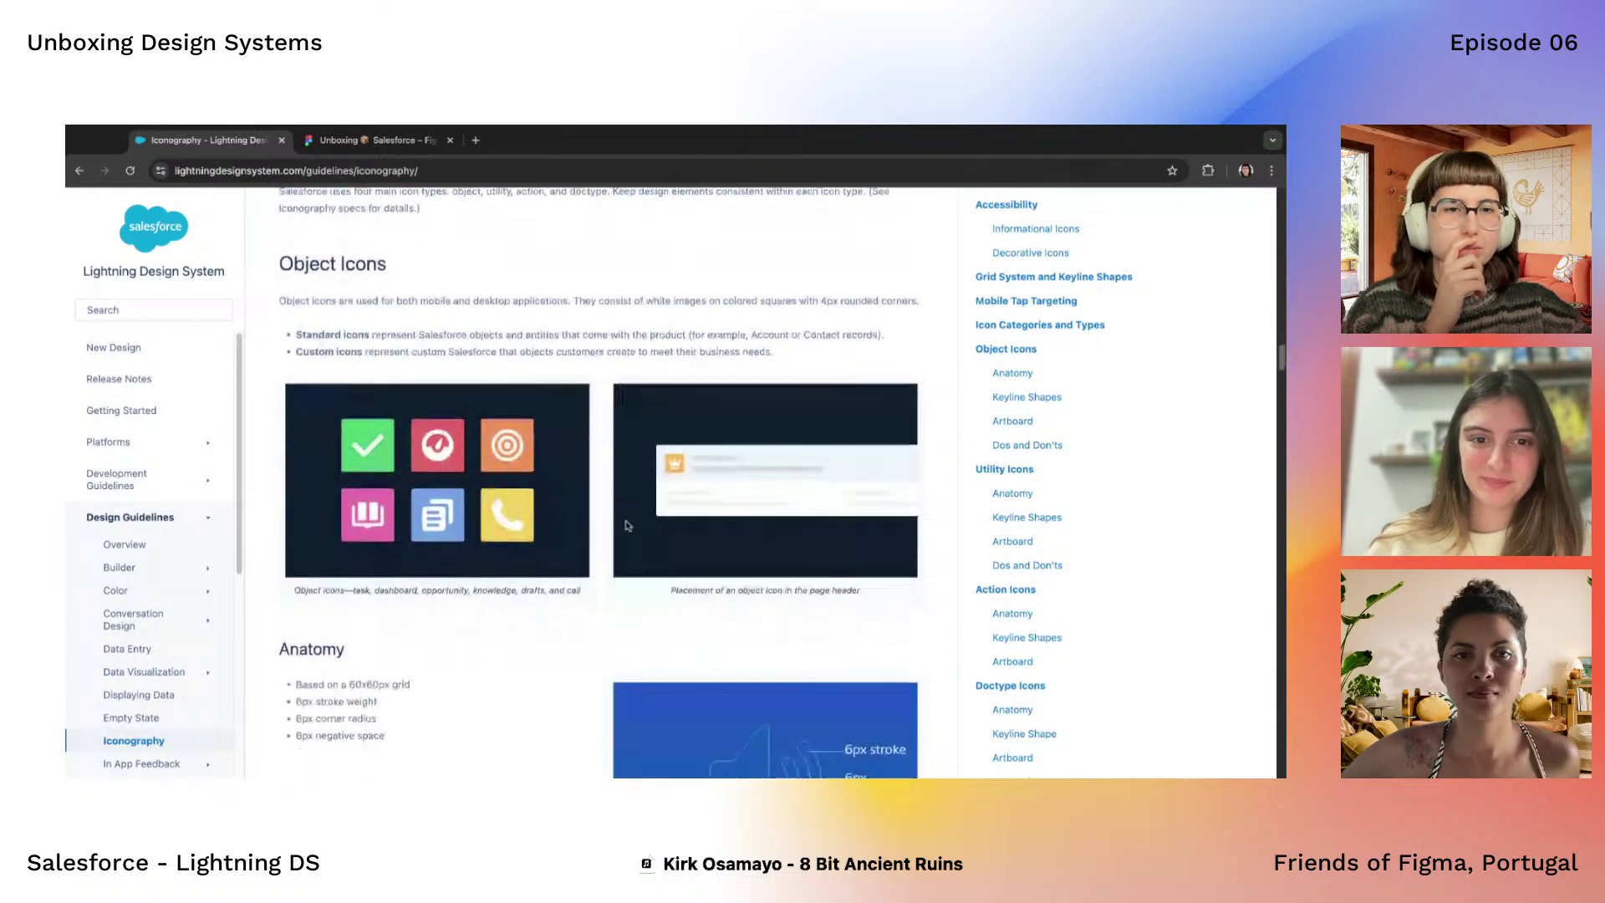
pyautogui.scroll(-2, 569, 514)
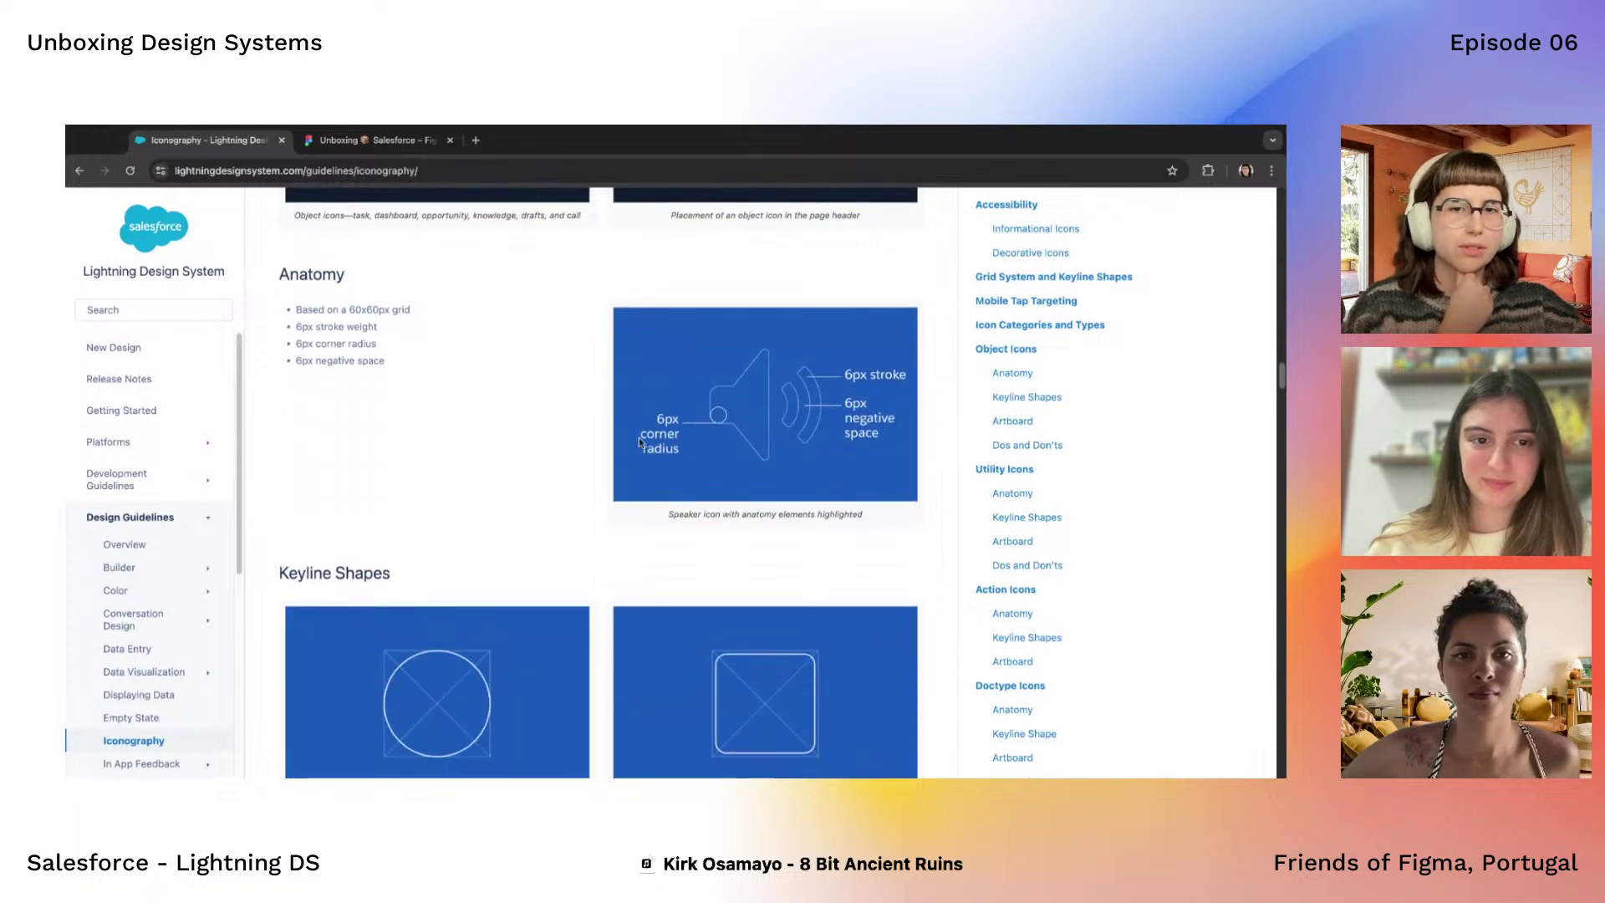
pyautogui.scroll(-5, 654, 560)
pyautogui.scroll(-7, 690, 602)
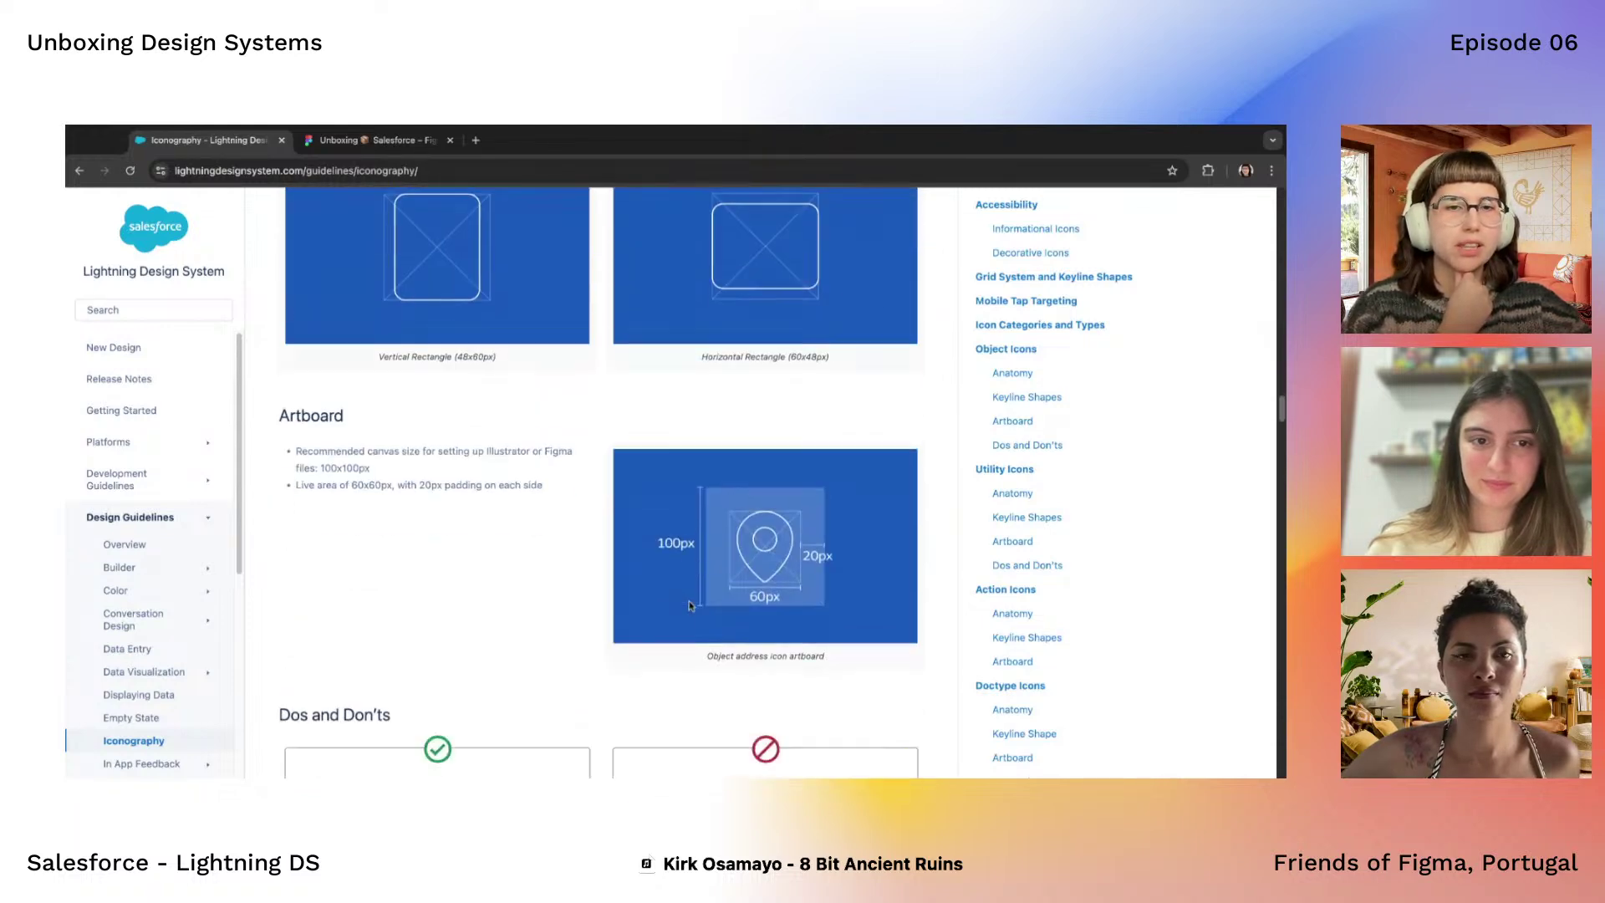
pyautogui.scroll(-14, 648, 558)
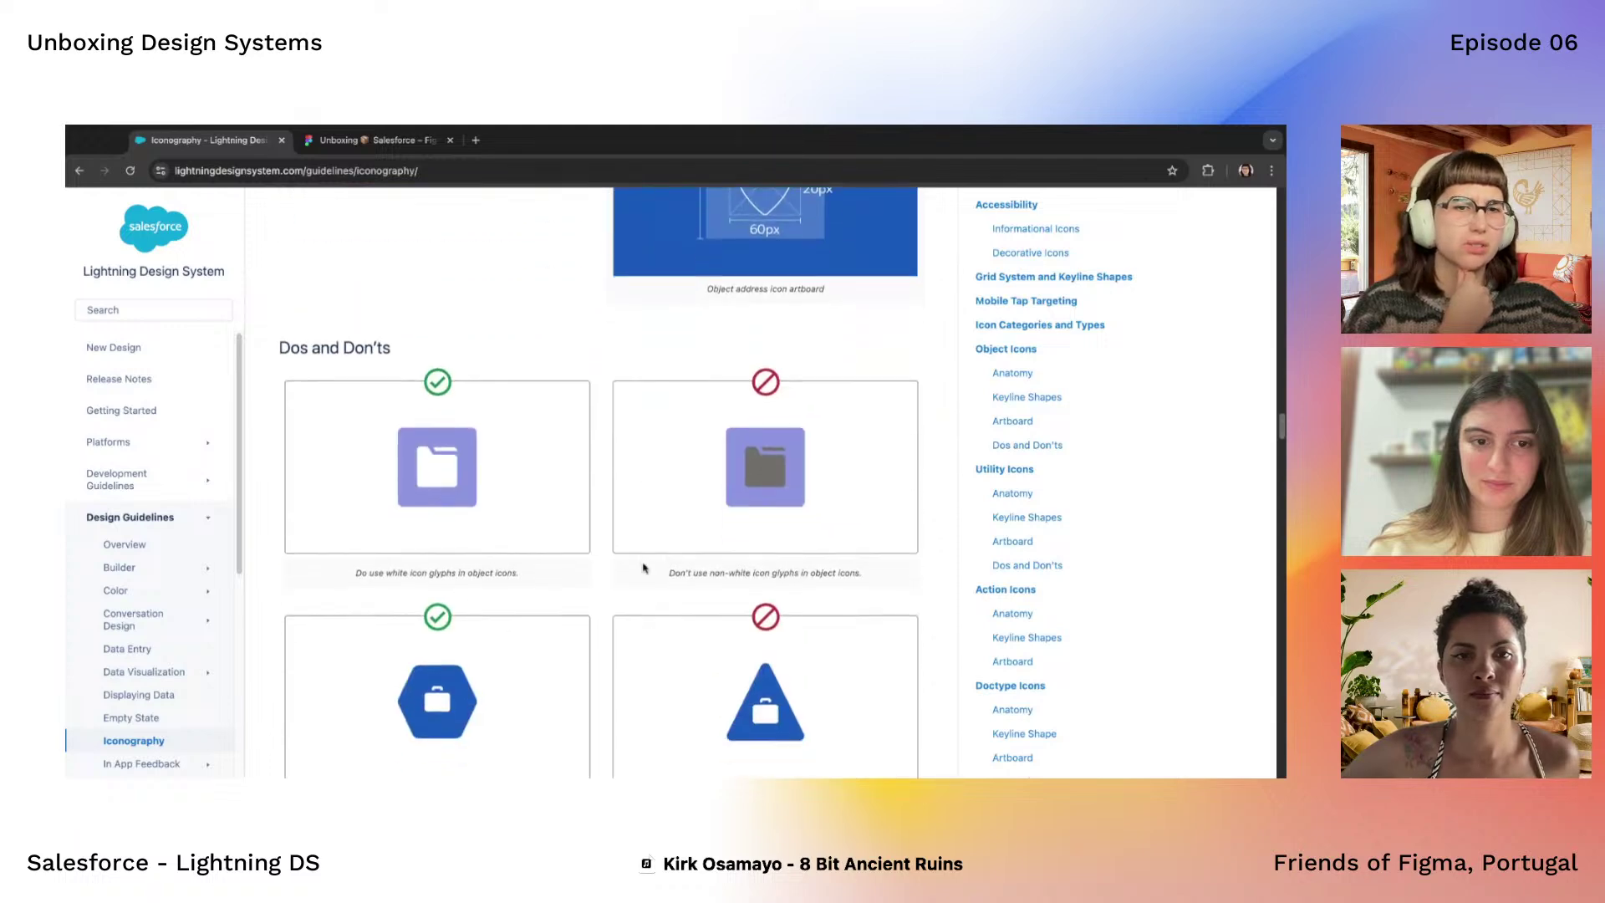
# Compare the Utility Icons and Action Icons guidance on anatomy, keyline shapes, artboards and recommended usage
pyautogui.scroll(-10, 700, 707)
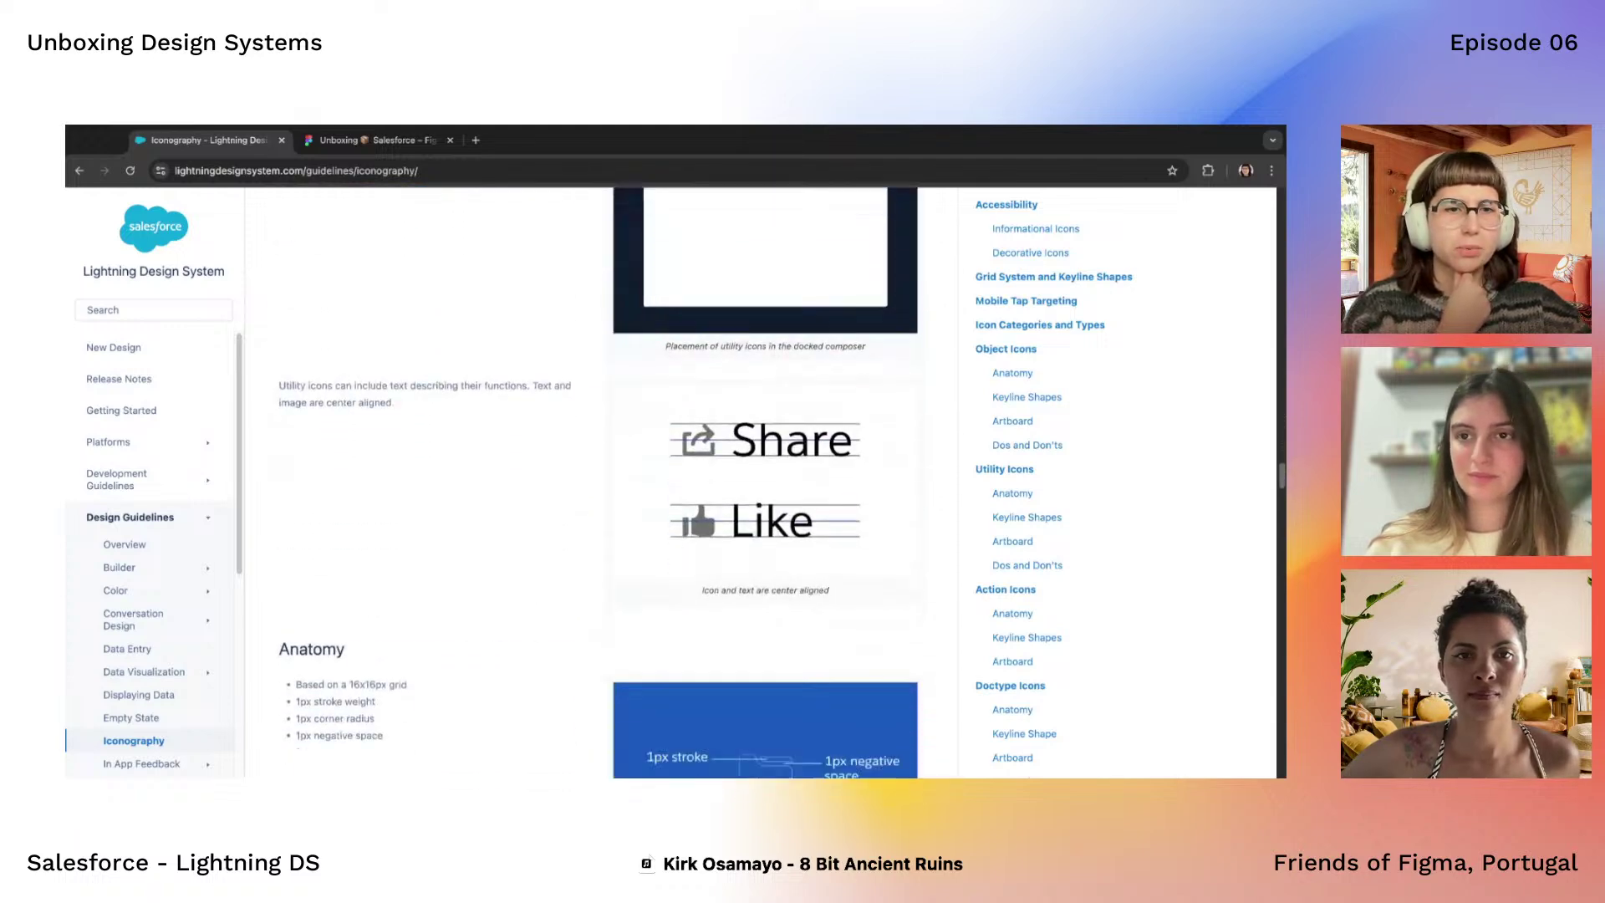
pyautogui.scroll(-15, 673, 585)
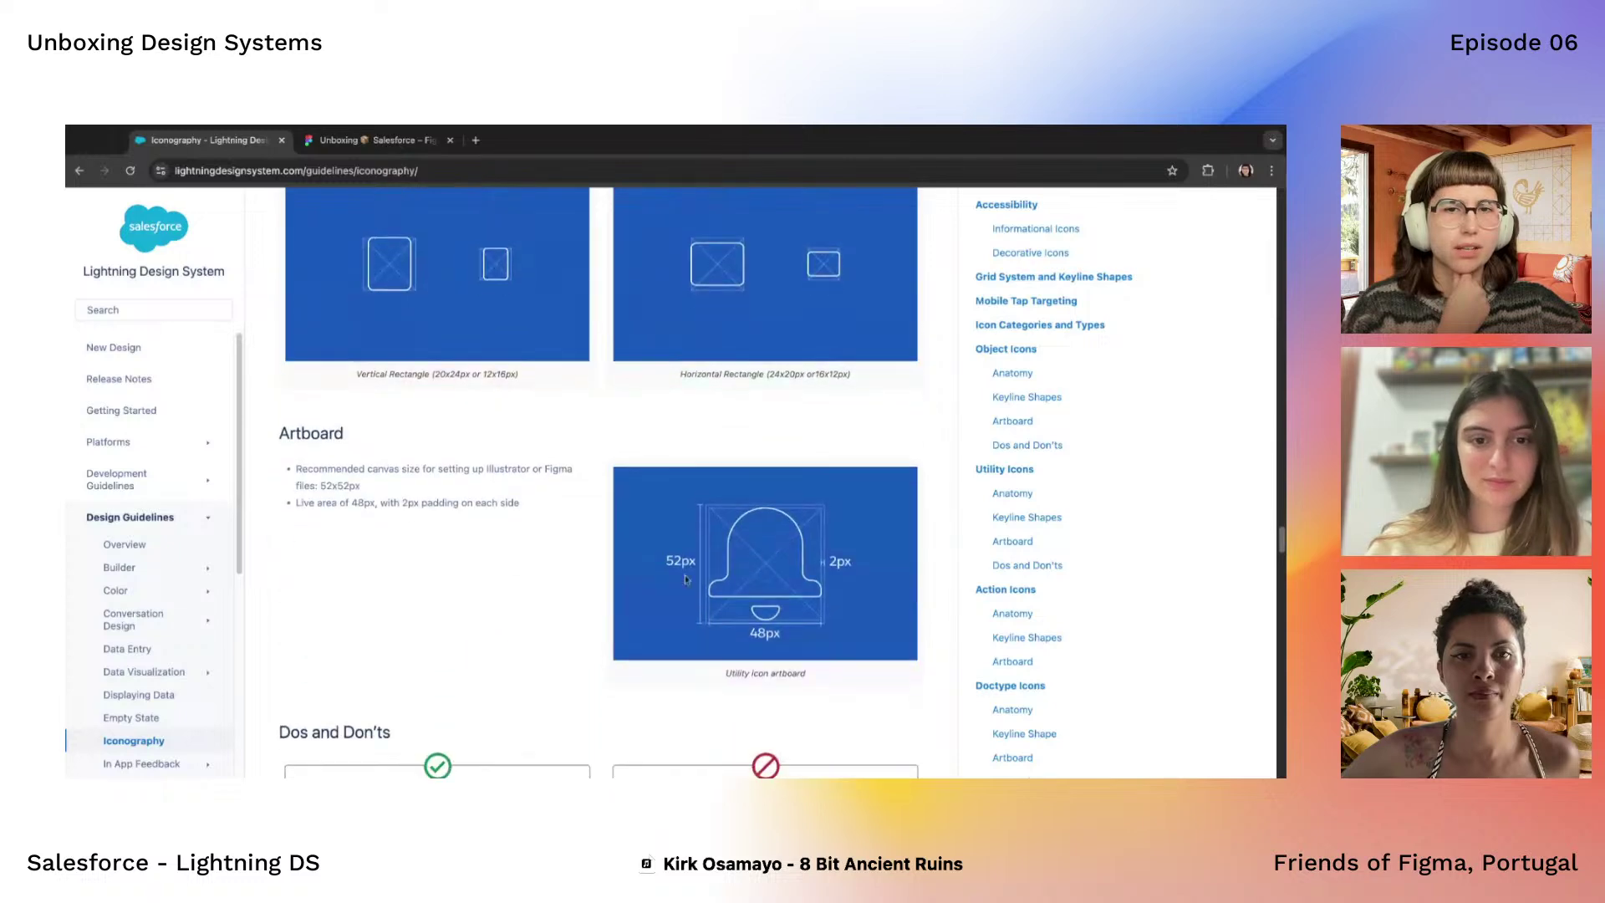
pyautogui.scroll(-15, 660, 664)
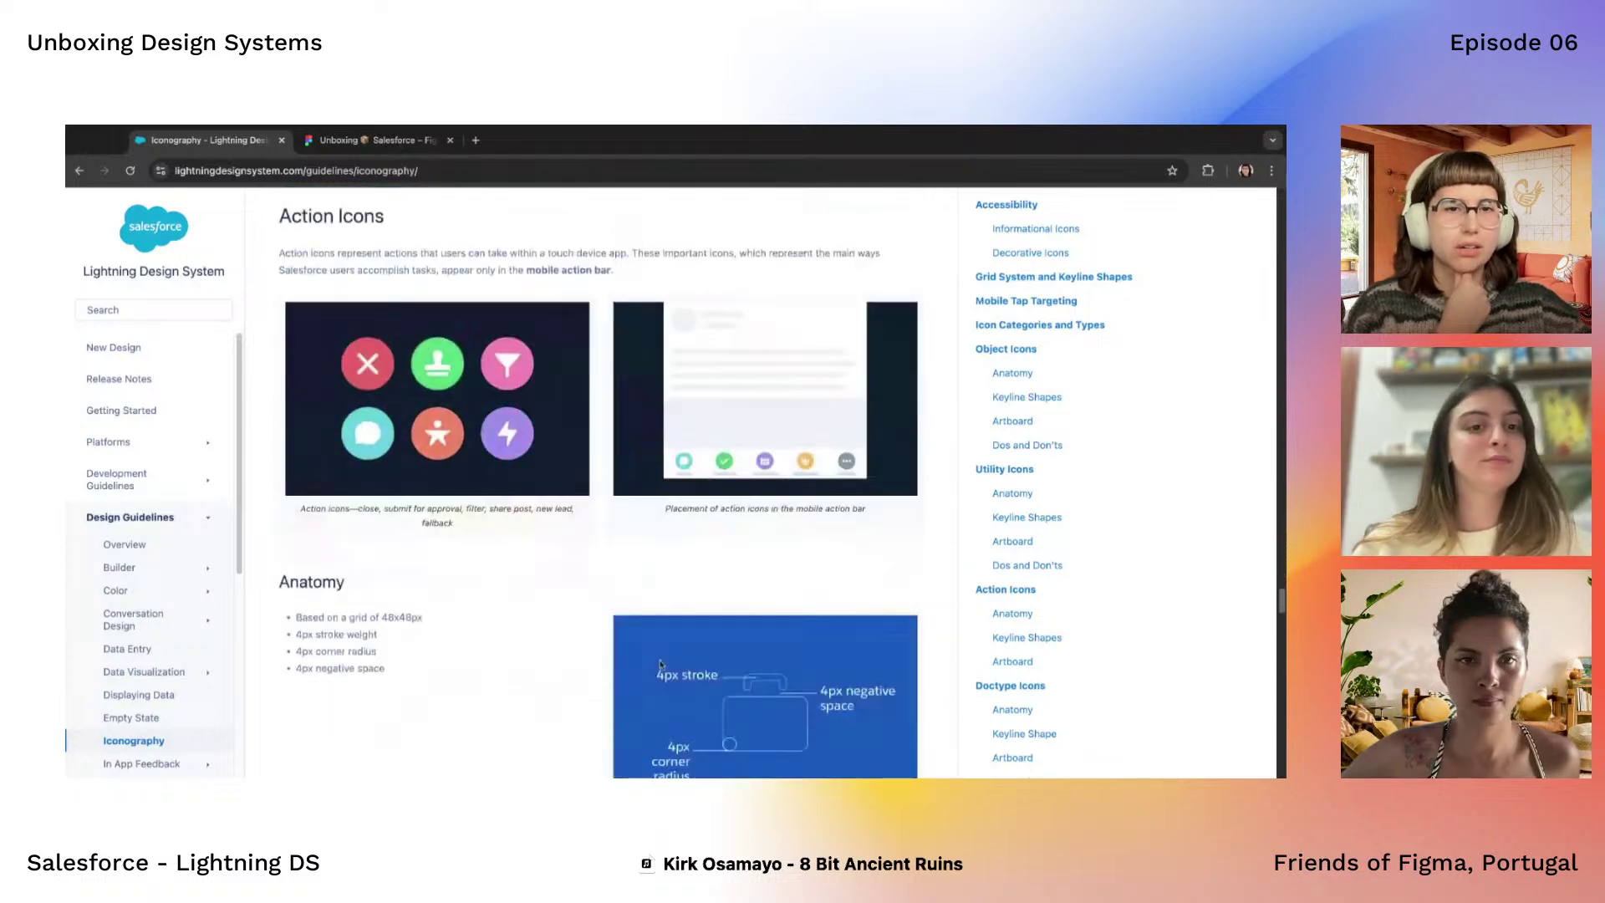
pyautogui.scroll(-1, 597, 485)
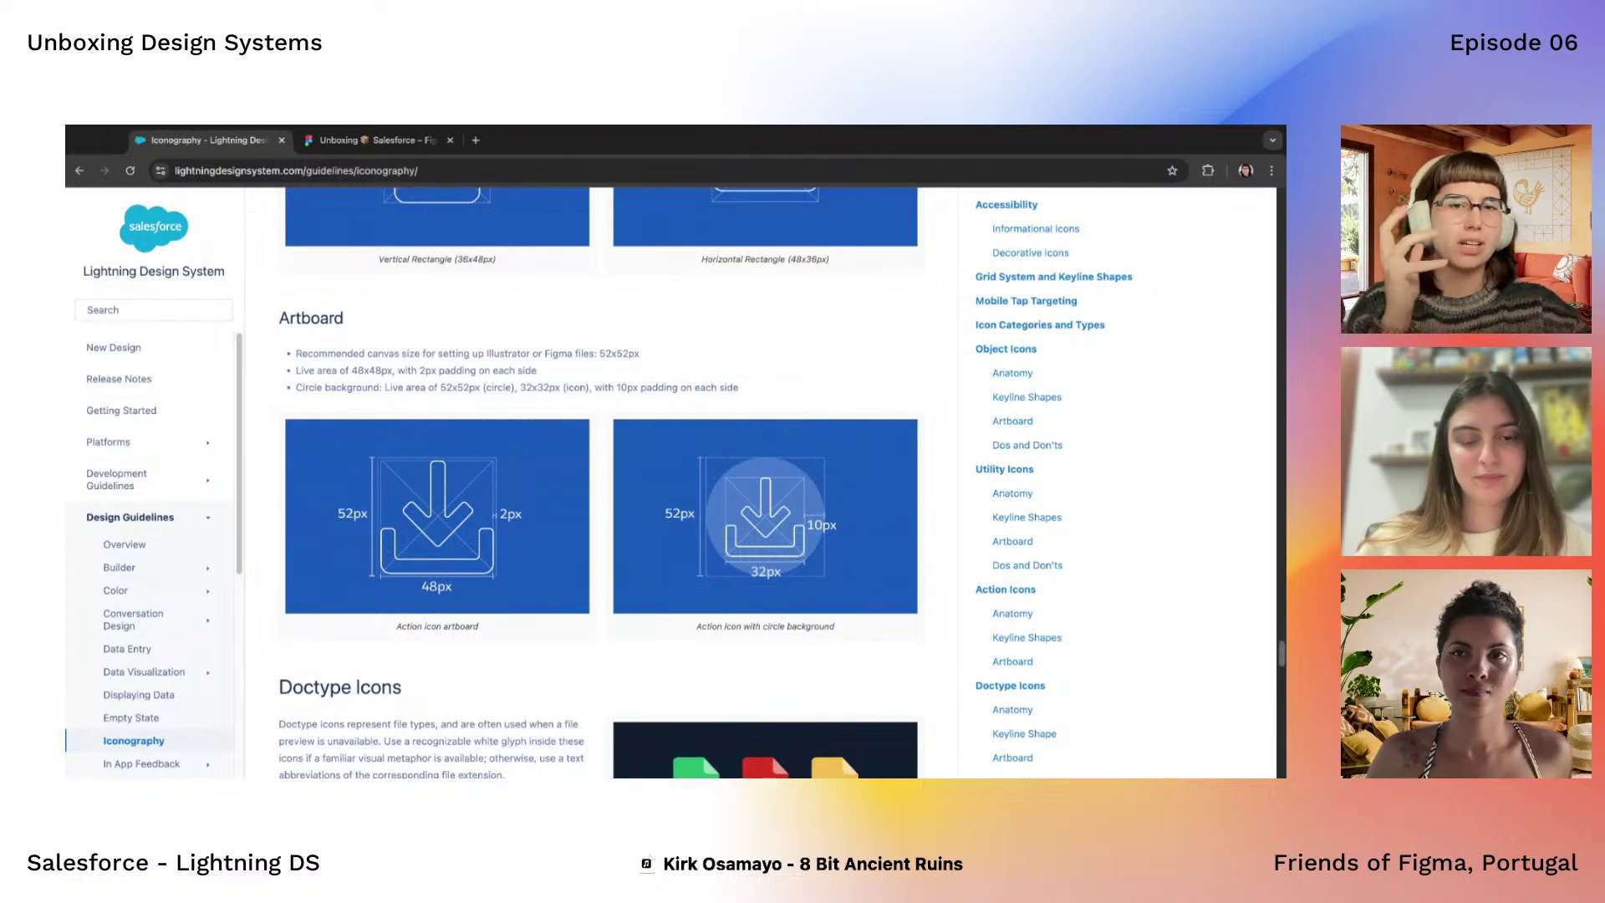
pyautogui.scroll(-4, 598, 484)
pyautogui.scroll(15, 598, 485)
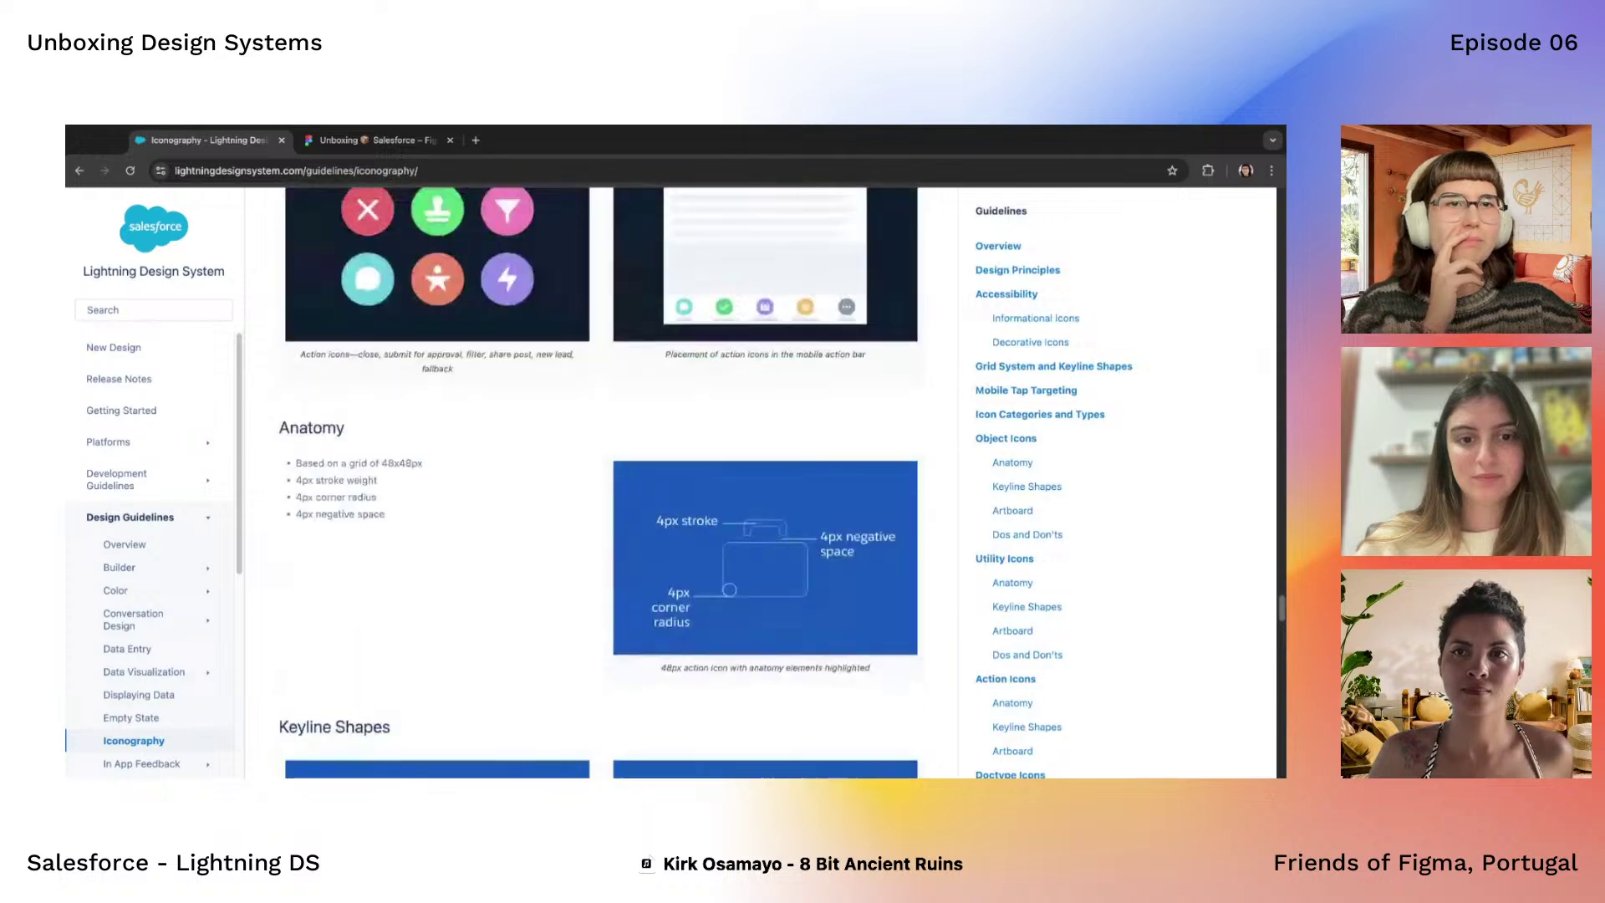
pyautogui.scroll(6, 651, 646)
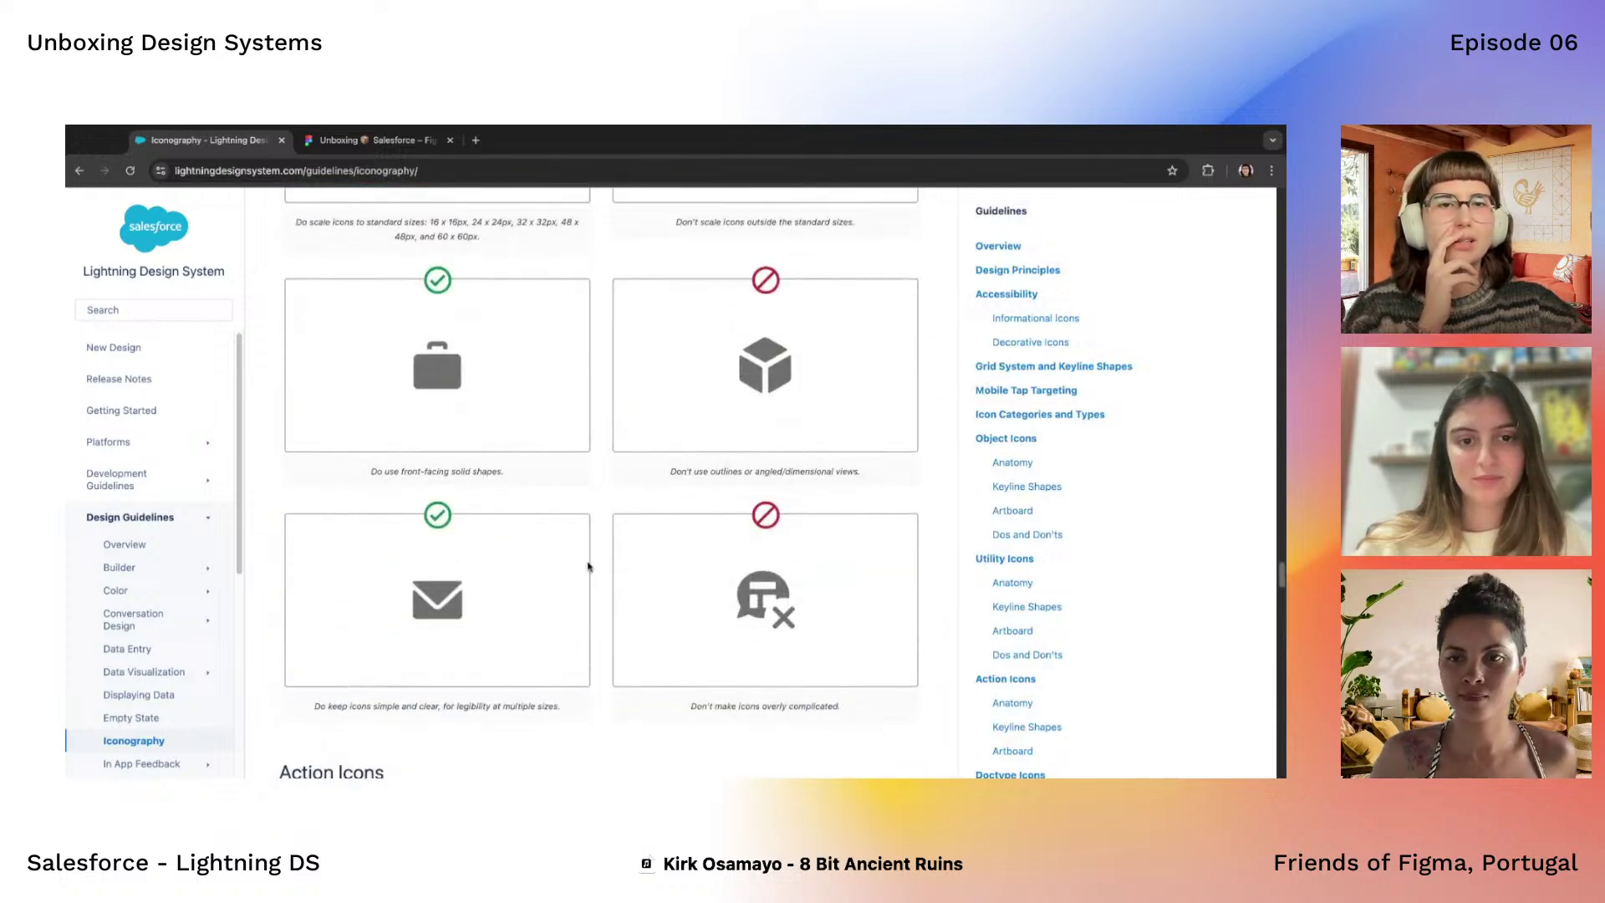
pyautogui.scroll(-10, 588, 567)
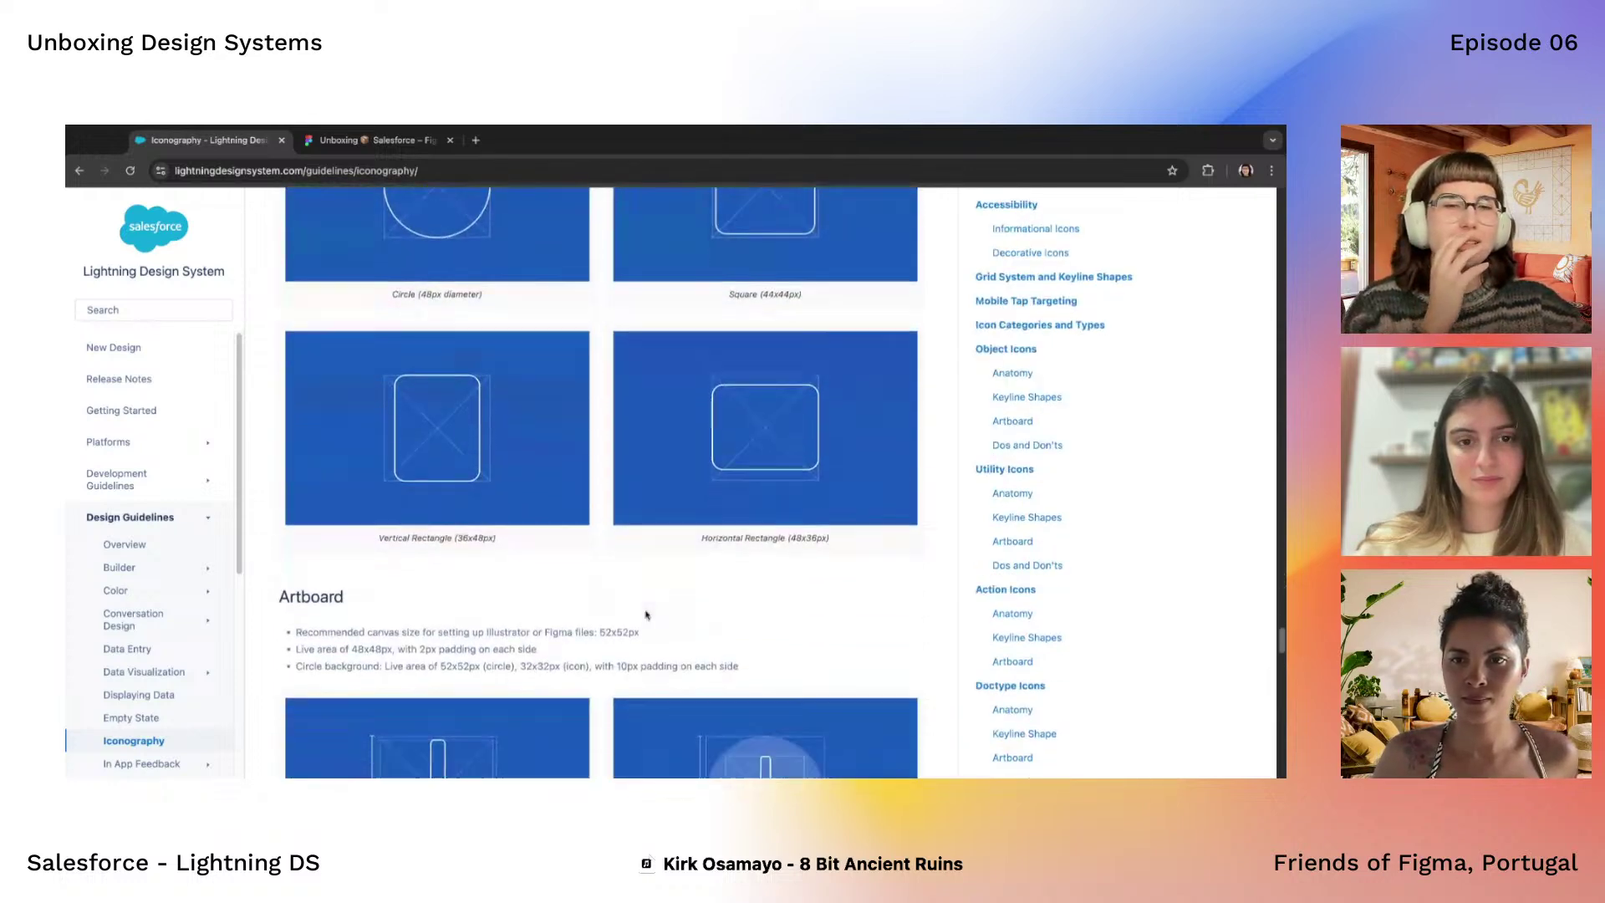
# Examine the Doctype Icons anatomy, keyline shape, artboard, and dos and don'ts, continuing to the Product Icons section
pyautogui.scroll(-12, 646, 615)
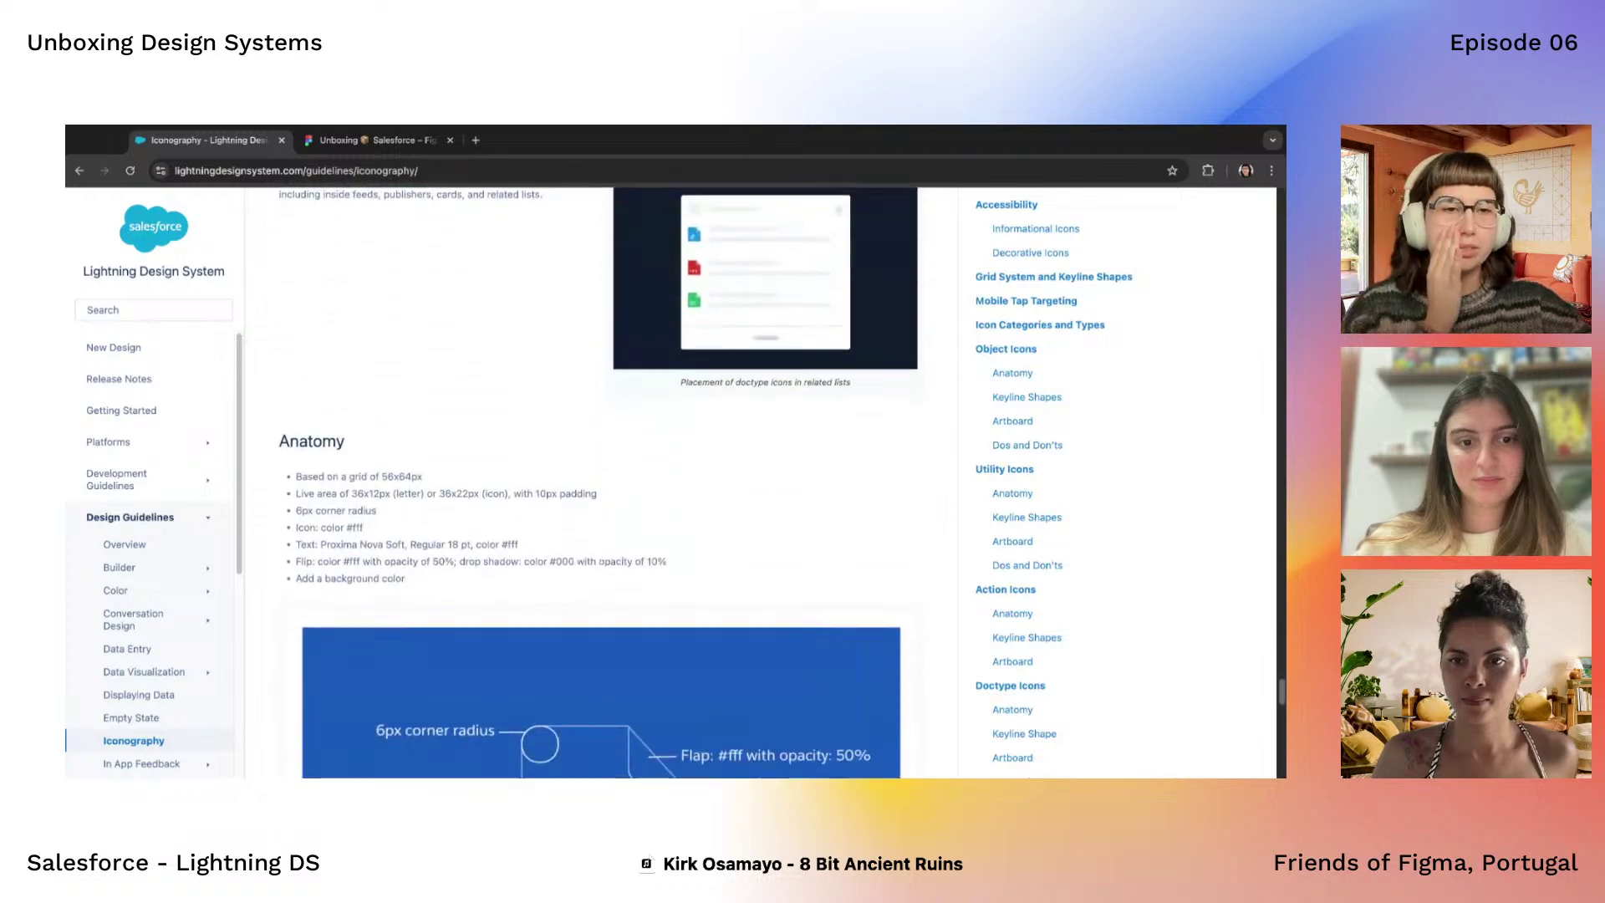
pyautogui.scroll(-10, 600, 482)
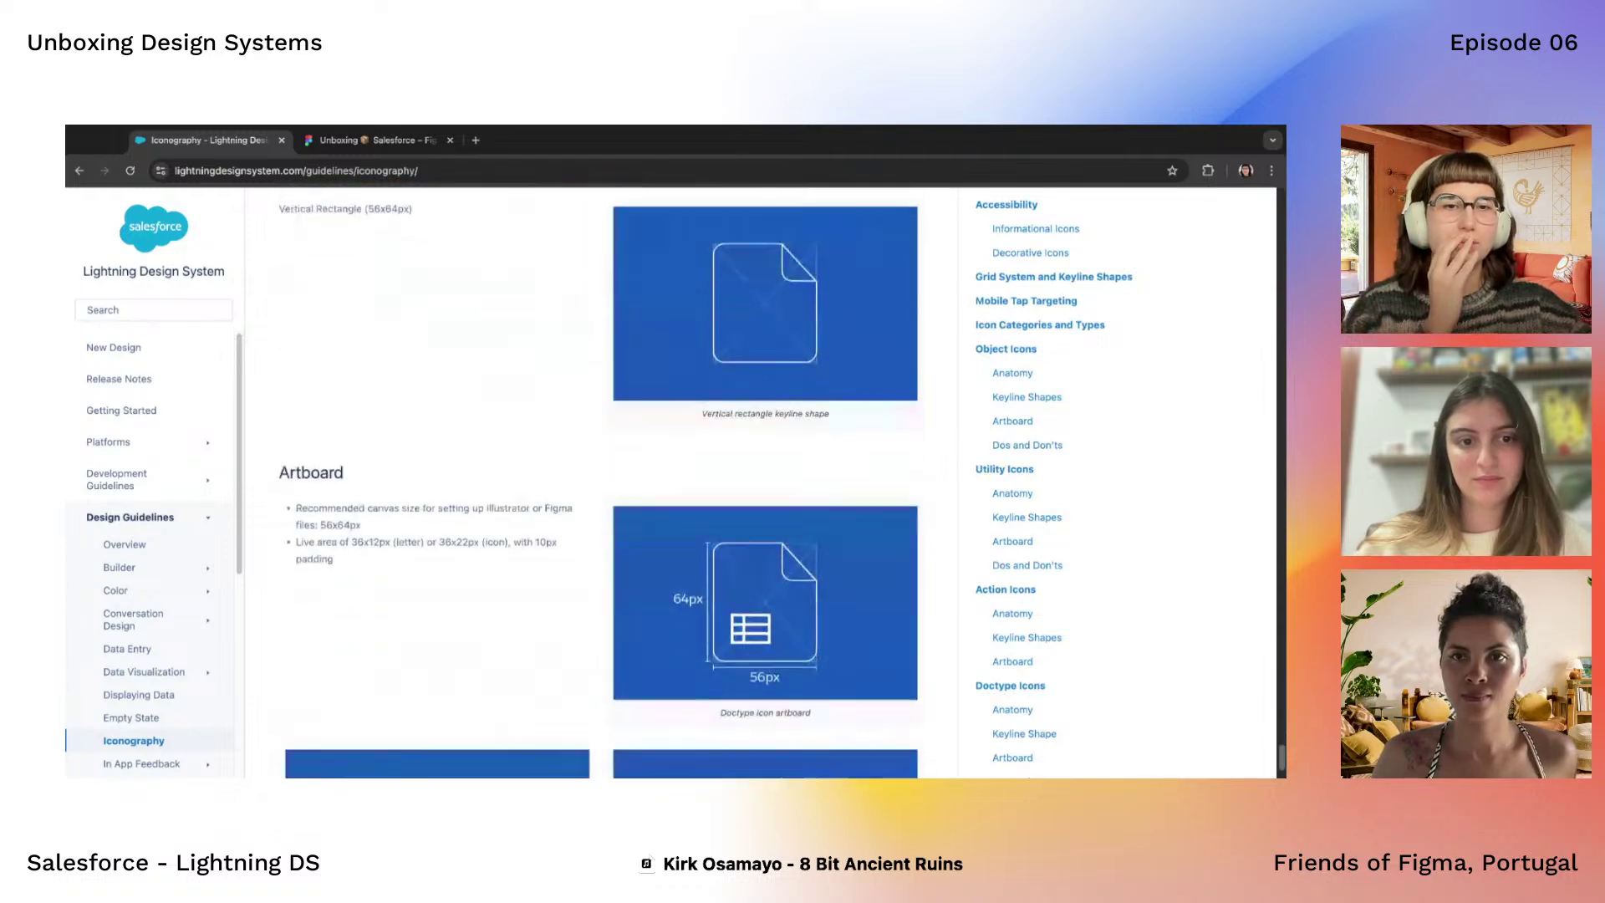
pyautogui.scroll(-10, 599, 482)
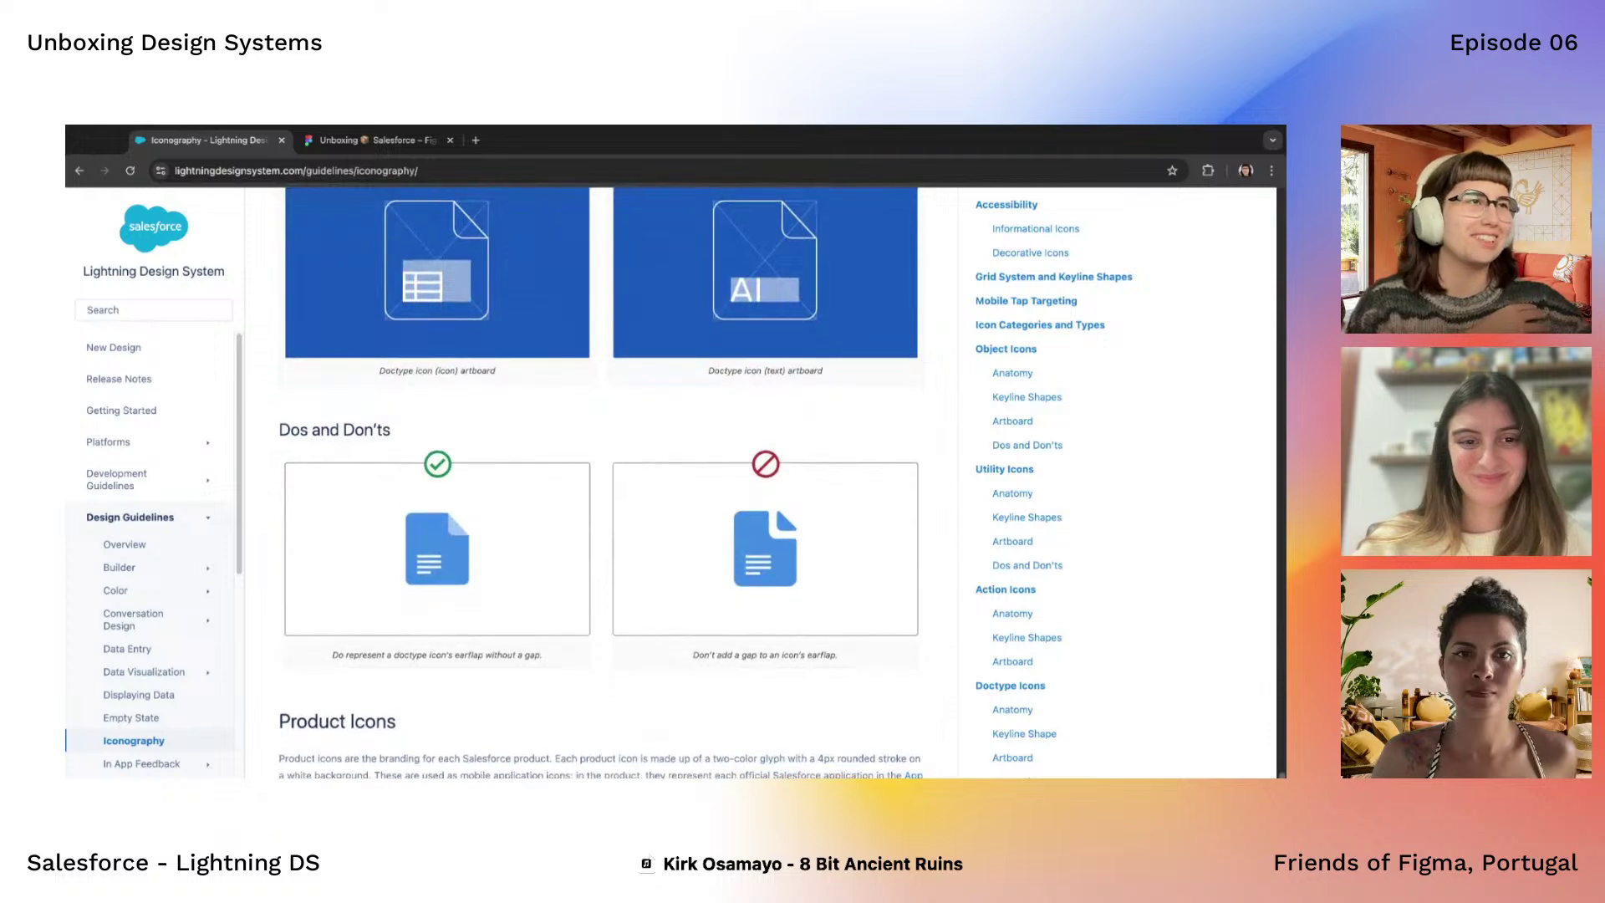
pyautogui.scroll(-5, 509, 616)
pyautogui.scroll(15, 509, 617)
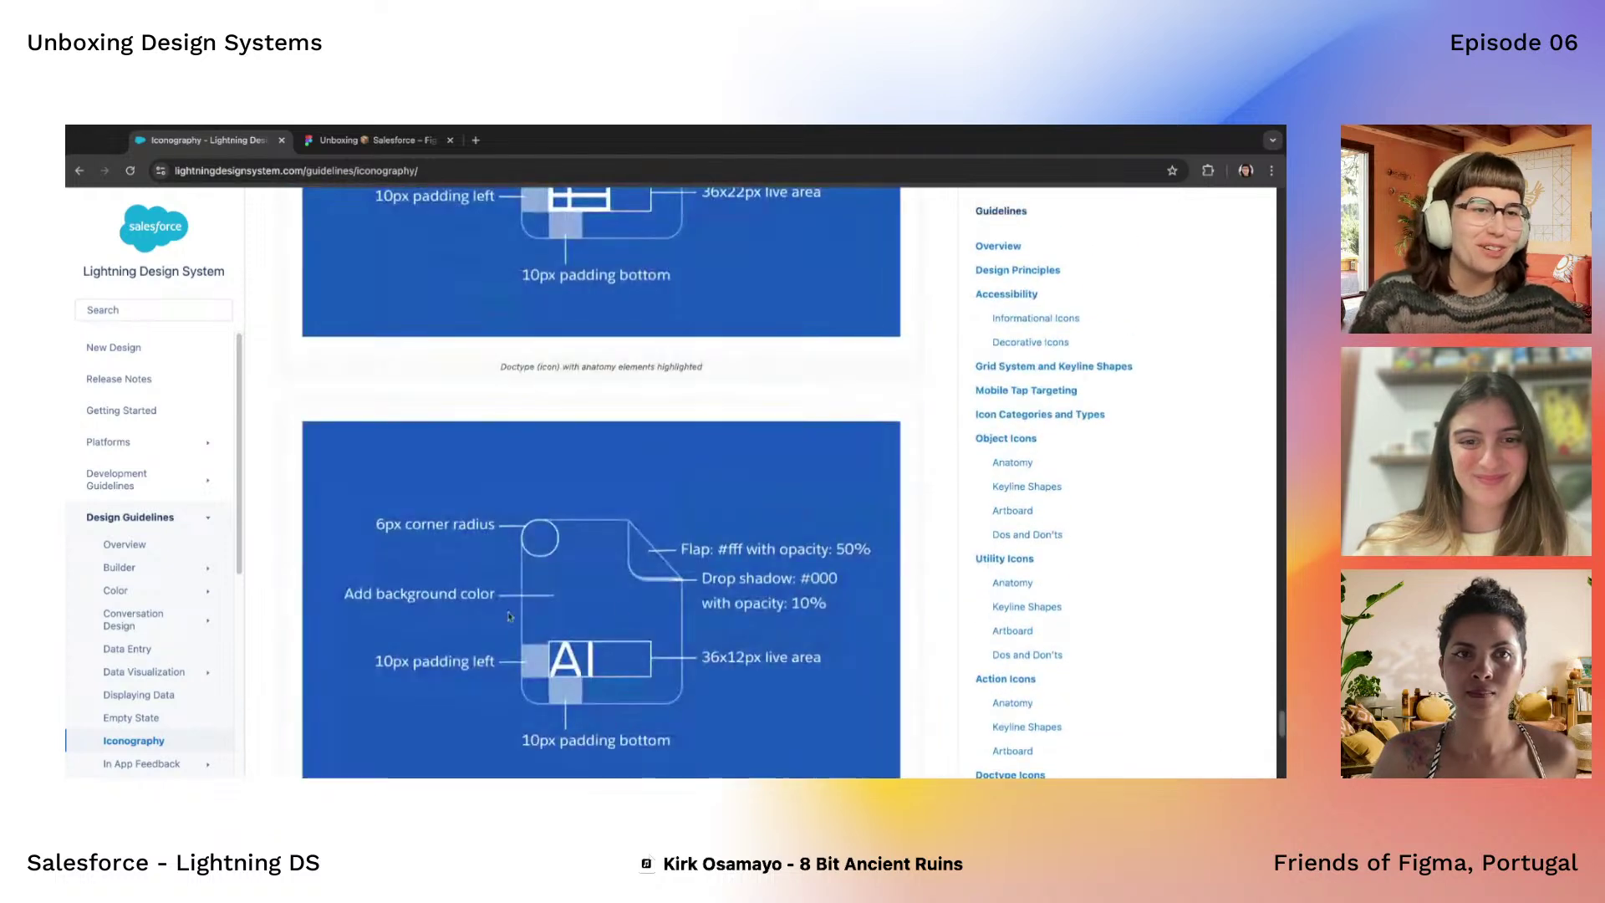
pyautogui.scroll(-8, 167, 643)
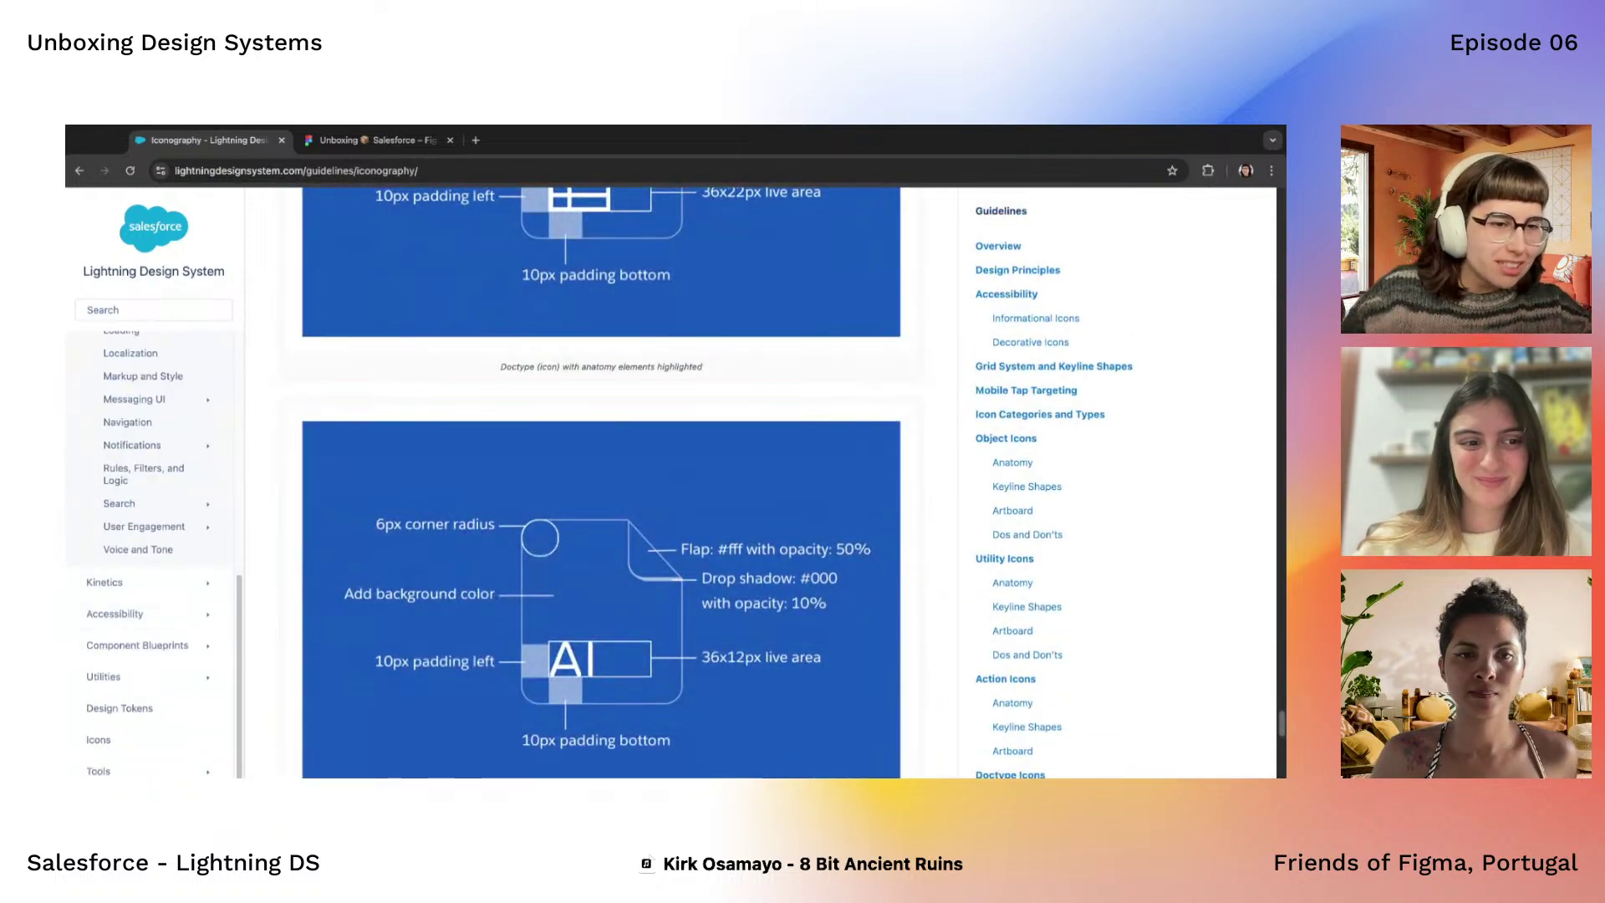
# Glance at the Unboxing Salesforce cover in Figma, and view Design System Fundamentals on the Lightning Design System home page
pyautogui.click(380, 143)
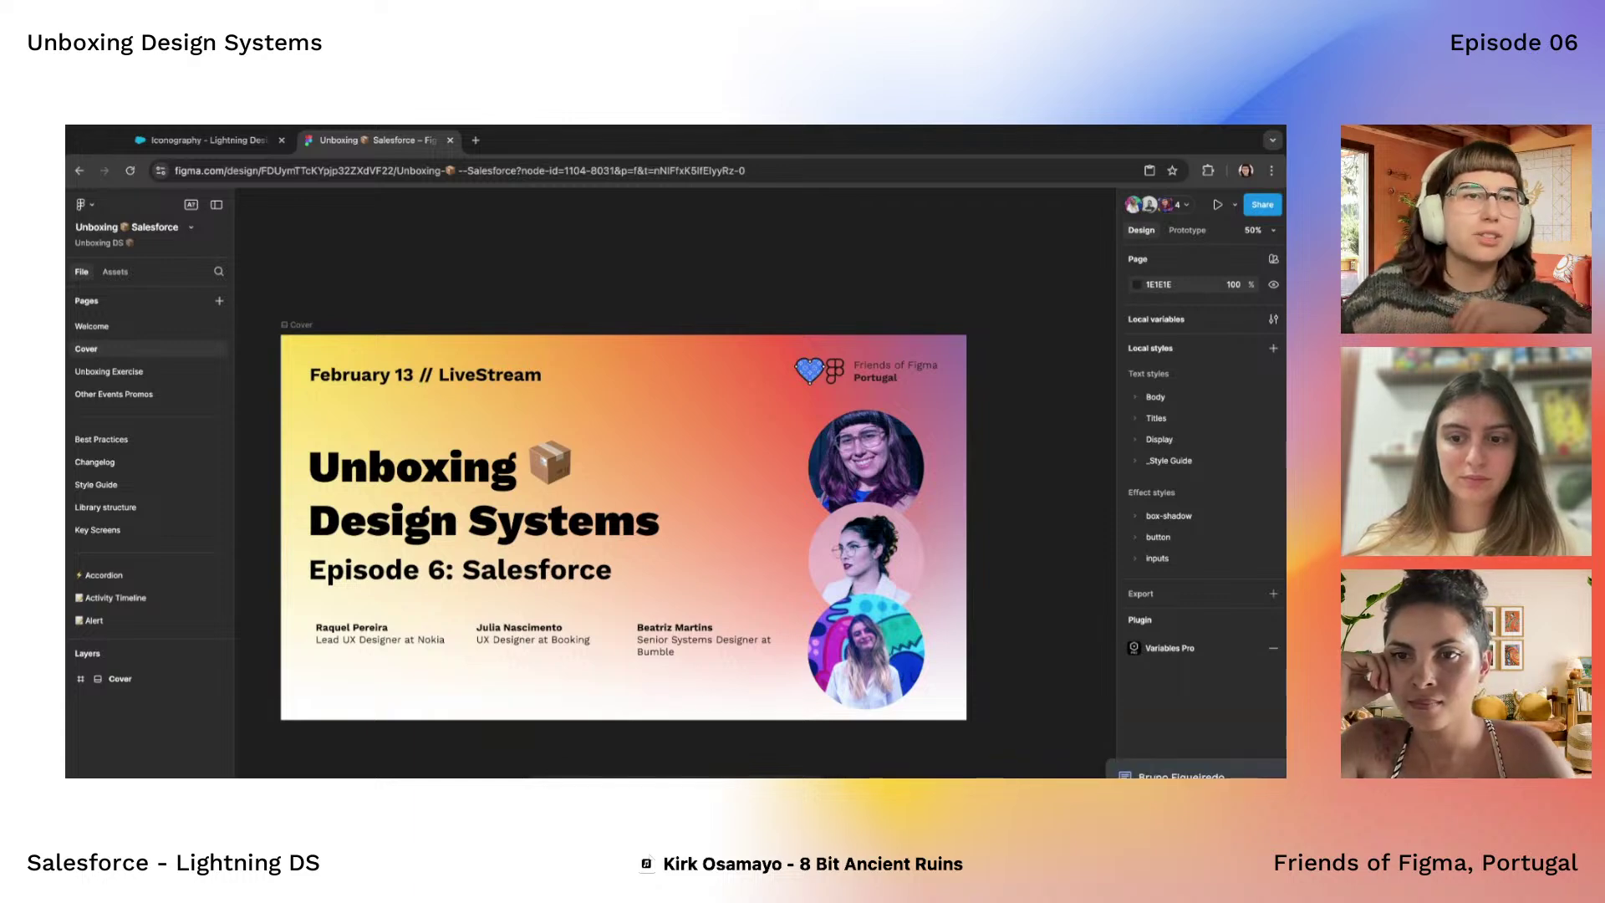
pyautogui.click(201, 139)
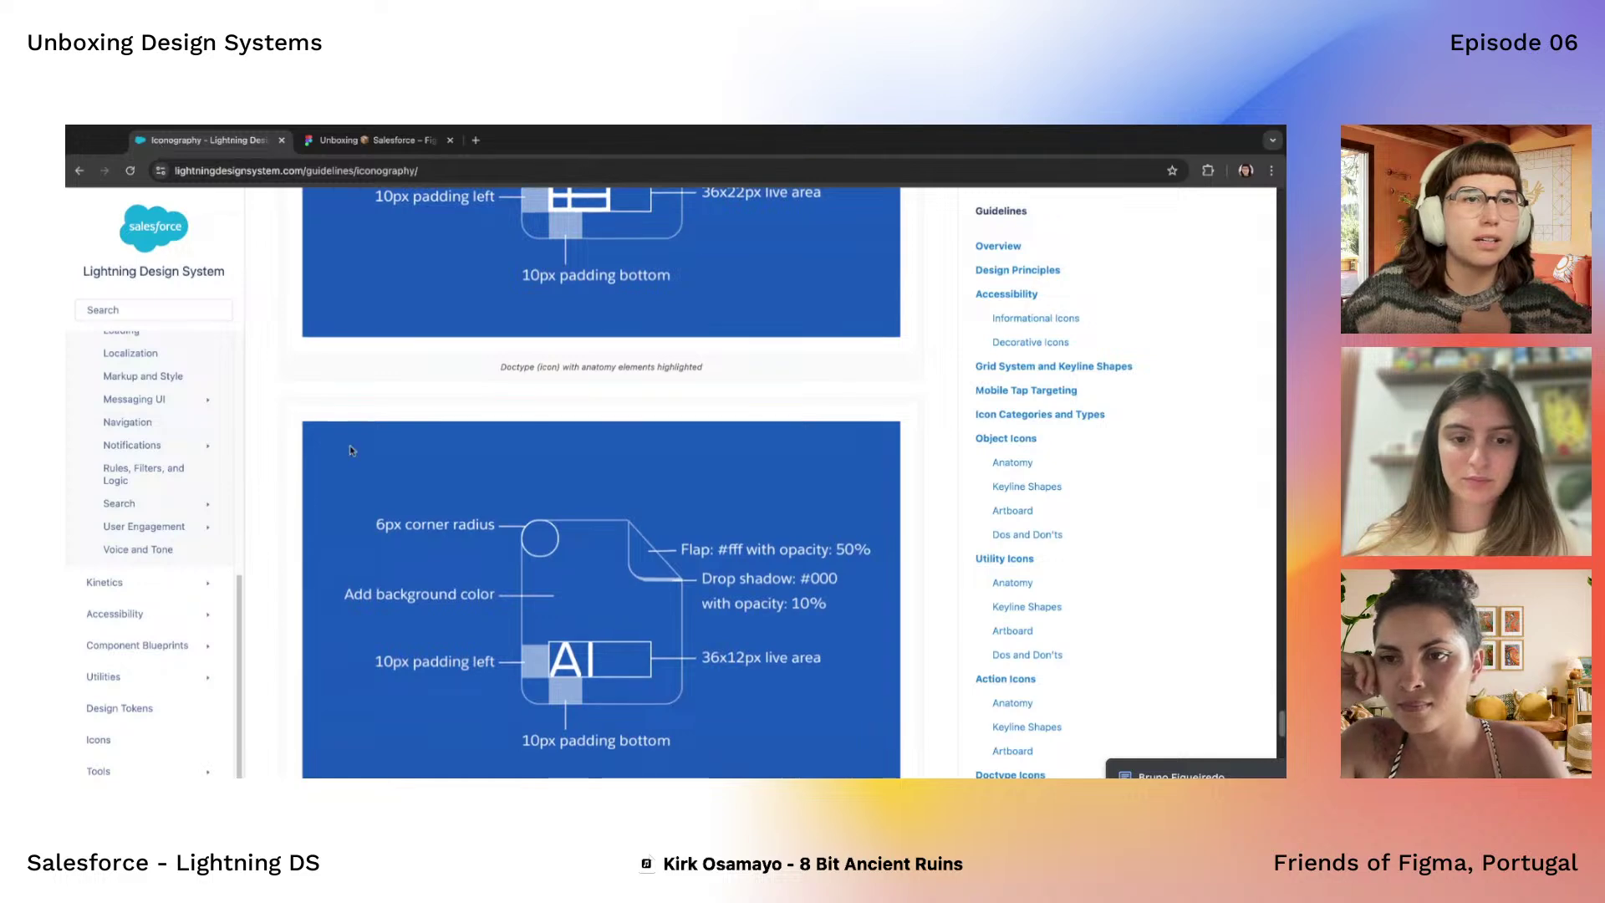
pyautogui.scroll(5, 349, 449)
pyautogui.click(153, 227)
pyautogui.scroll(-4, 682, 616)
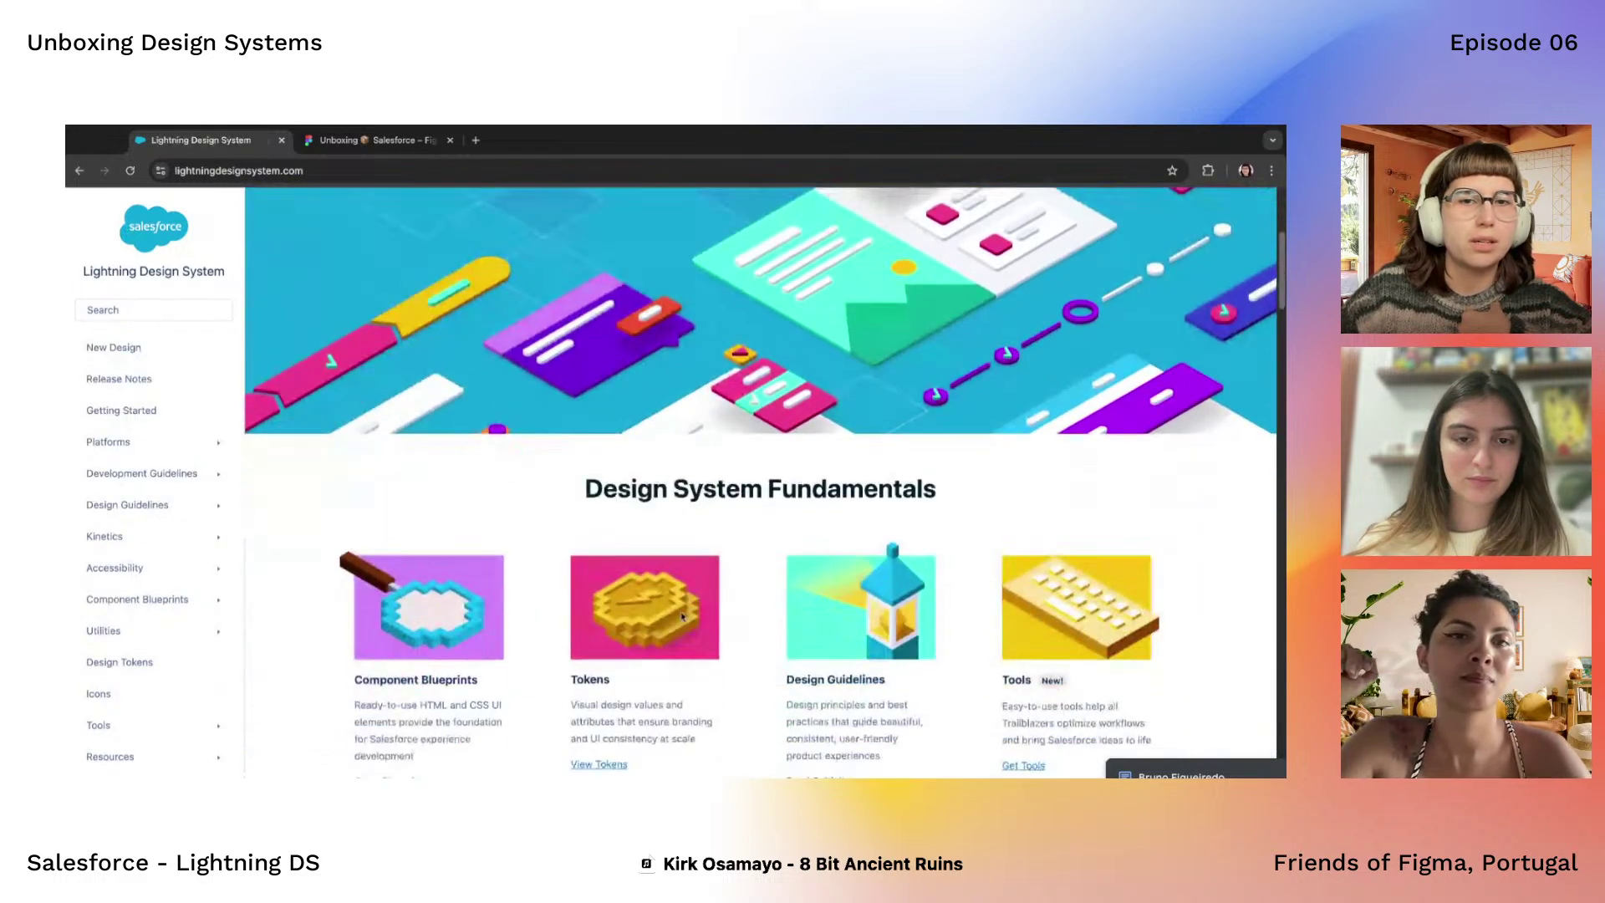
pyautogui.scroll(-2, 682, 616)
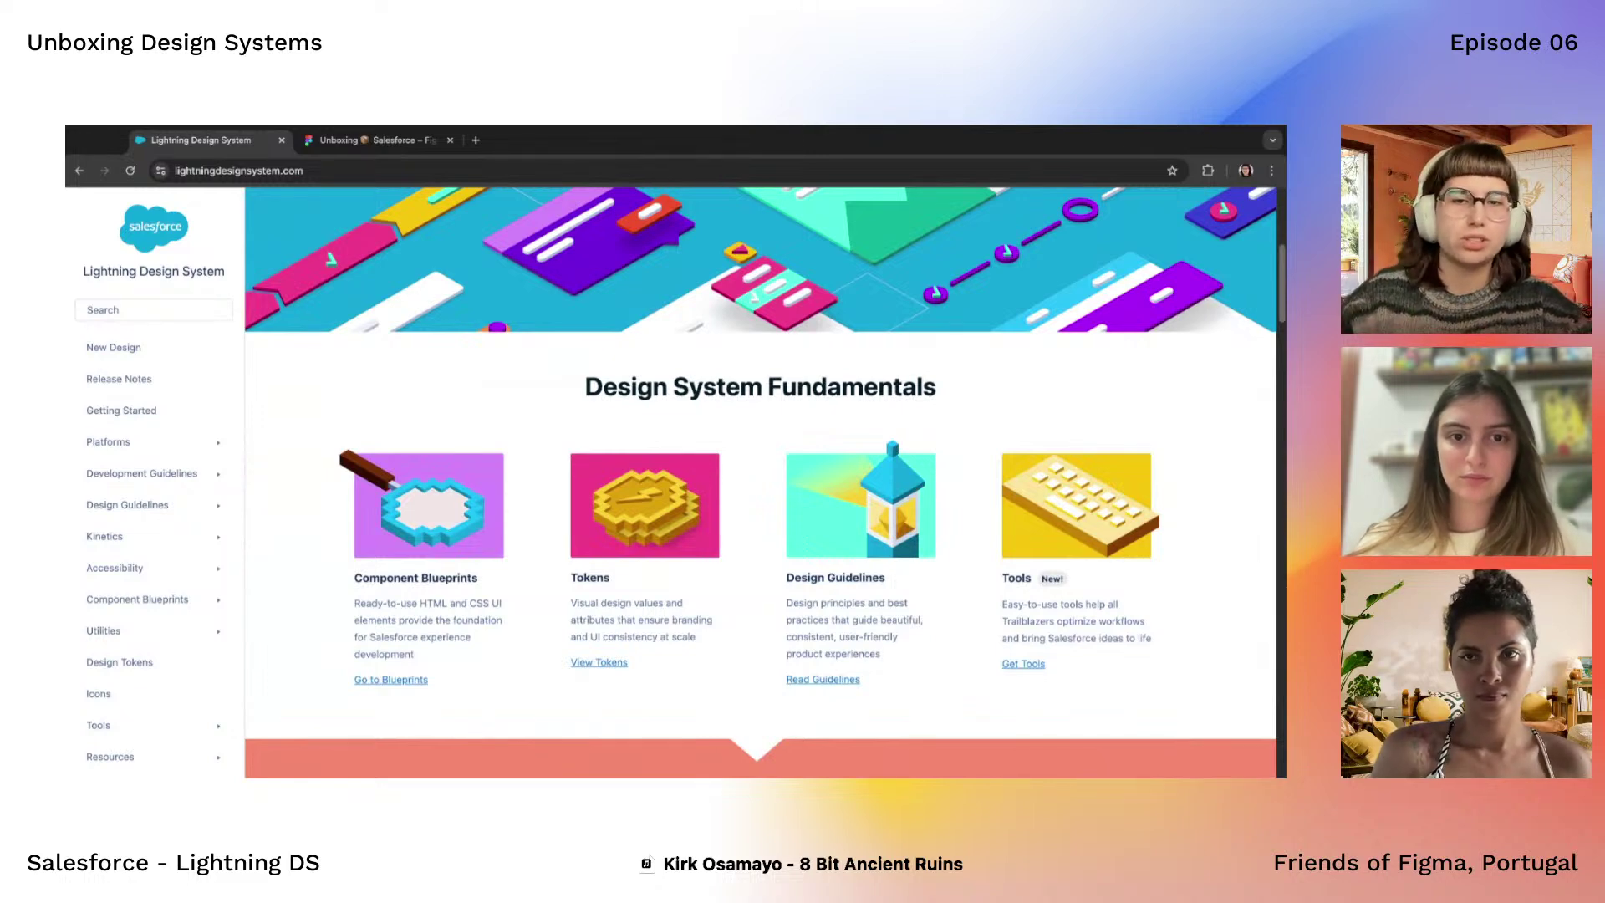
# Look over the Lightning Design System homepage, from the hero banner to the Design System Fundamentals and Flexible sections
pyautogui.scroll(6, 760, 482)
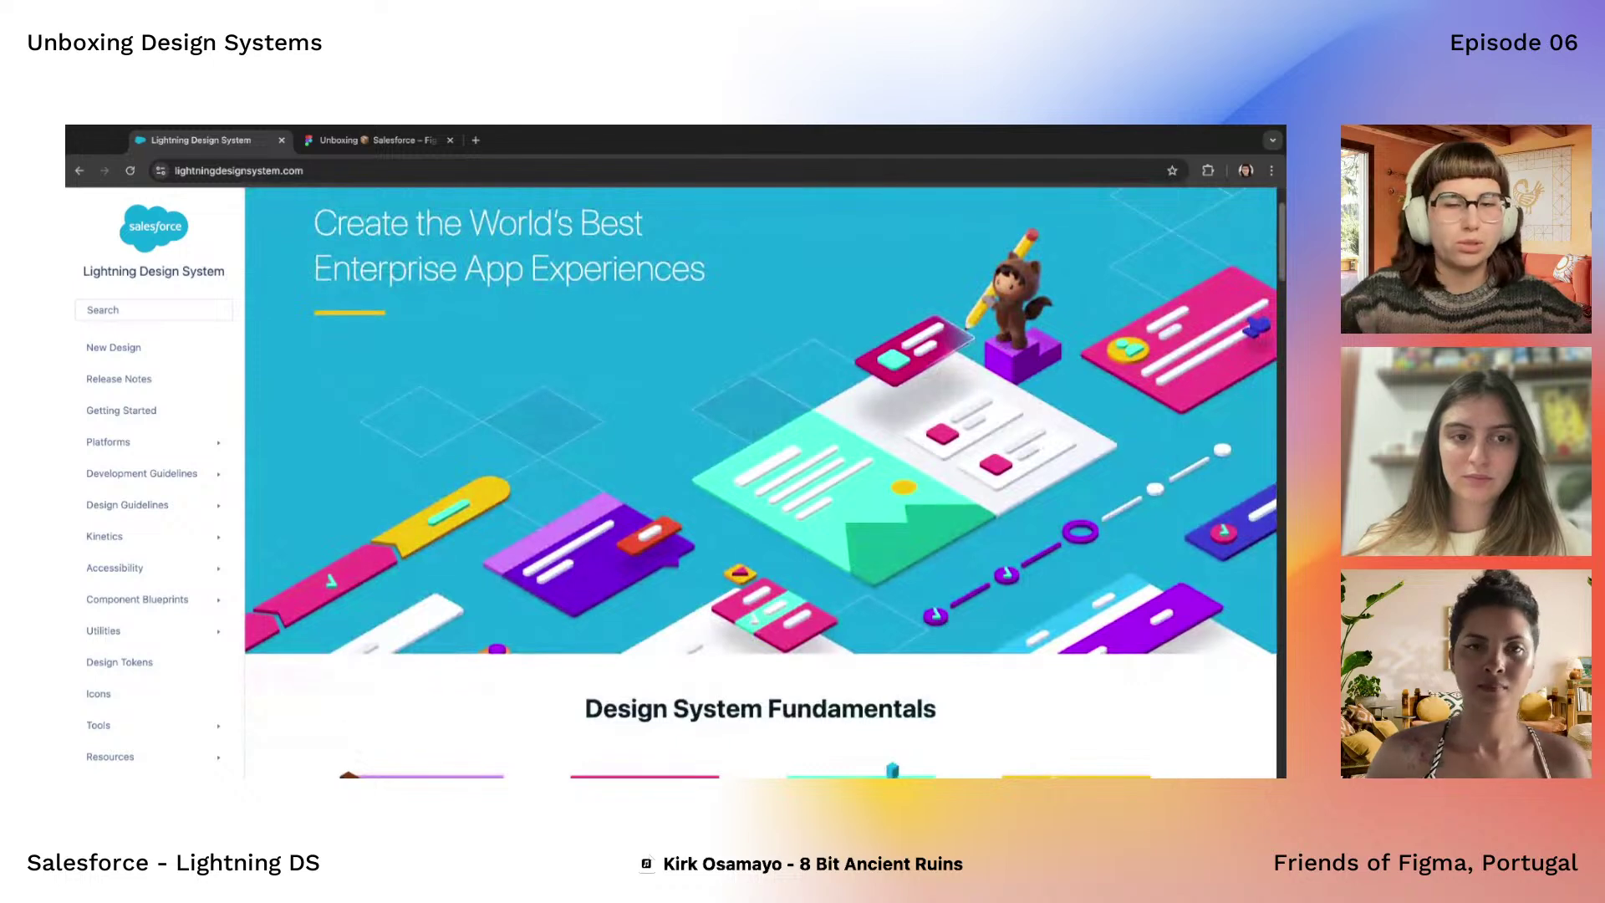
pyautogui.scroll(-15, 760, 483)
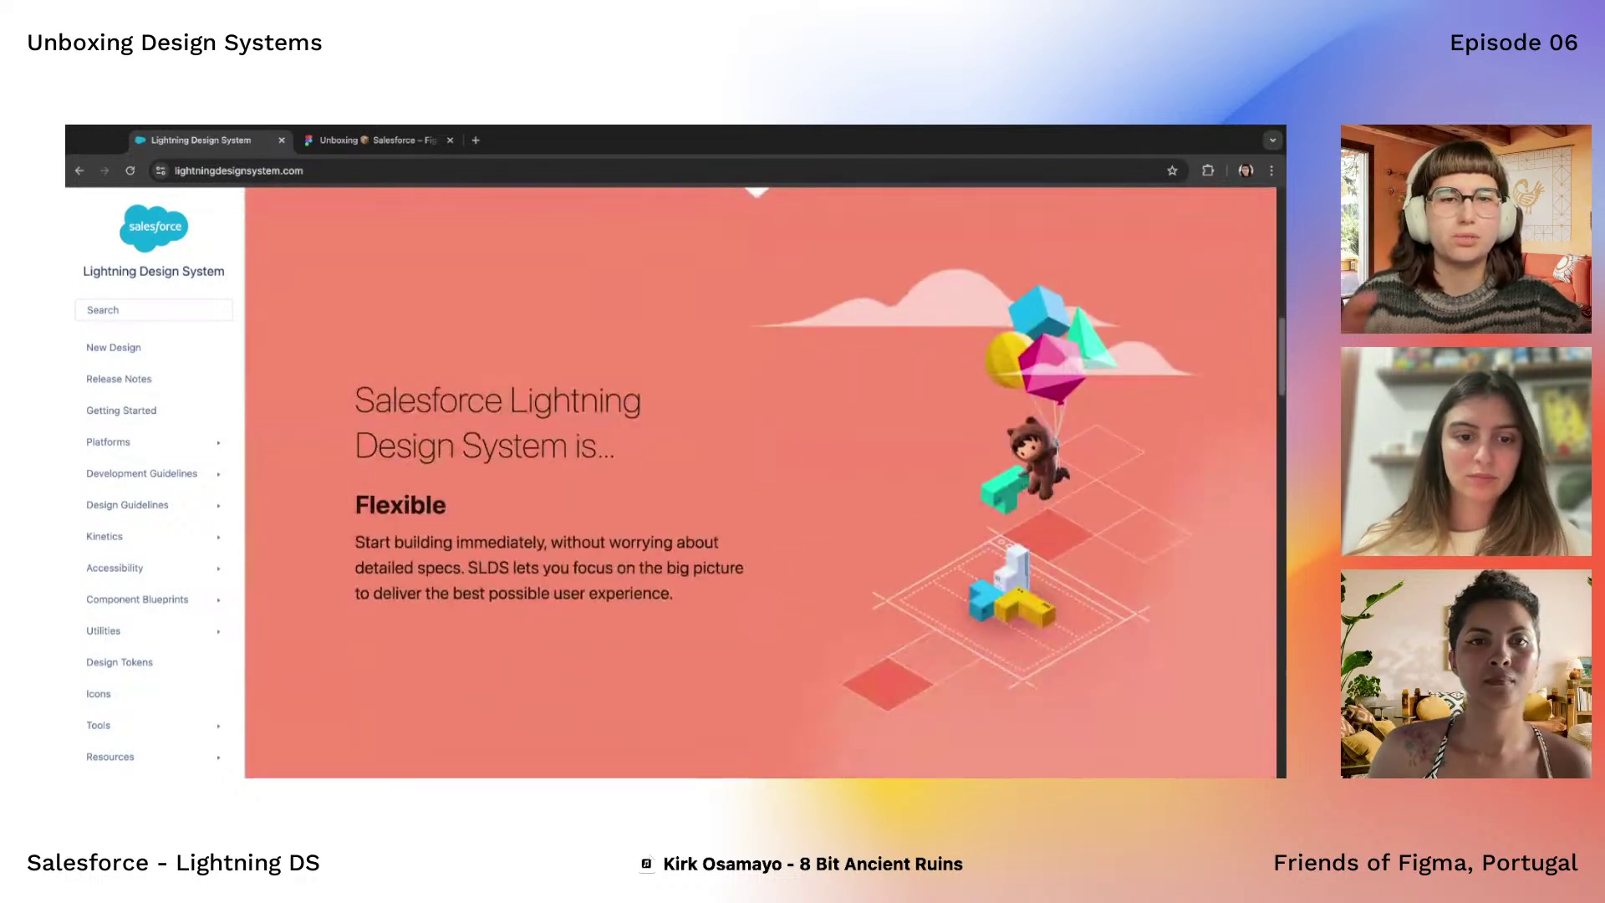
pyautogui.scroll(15, 760, 483)
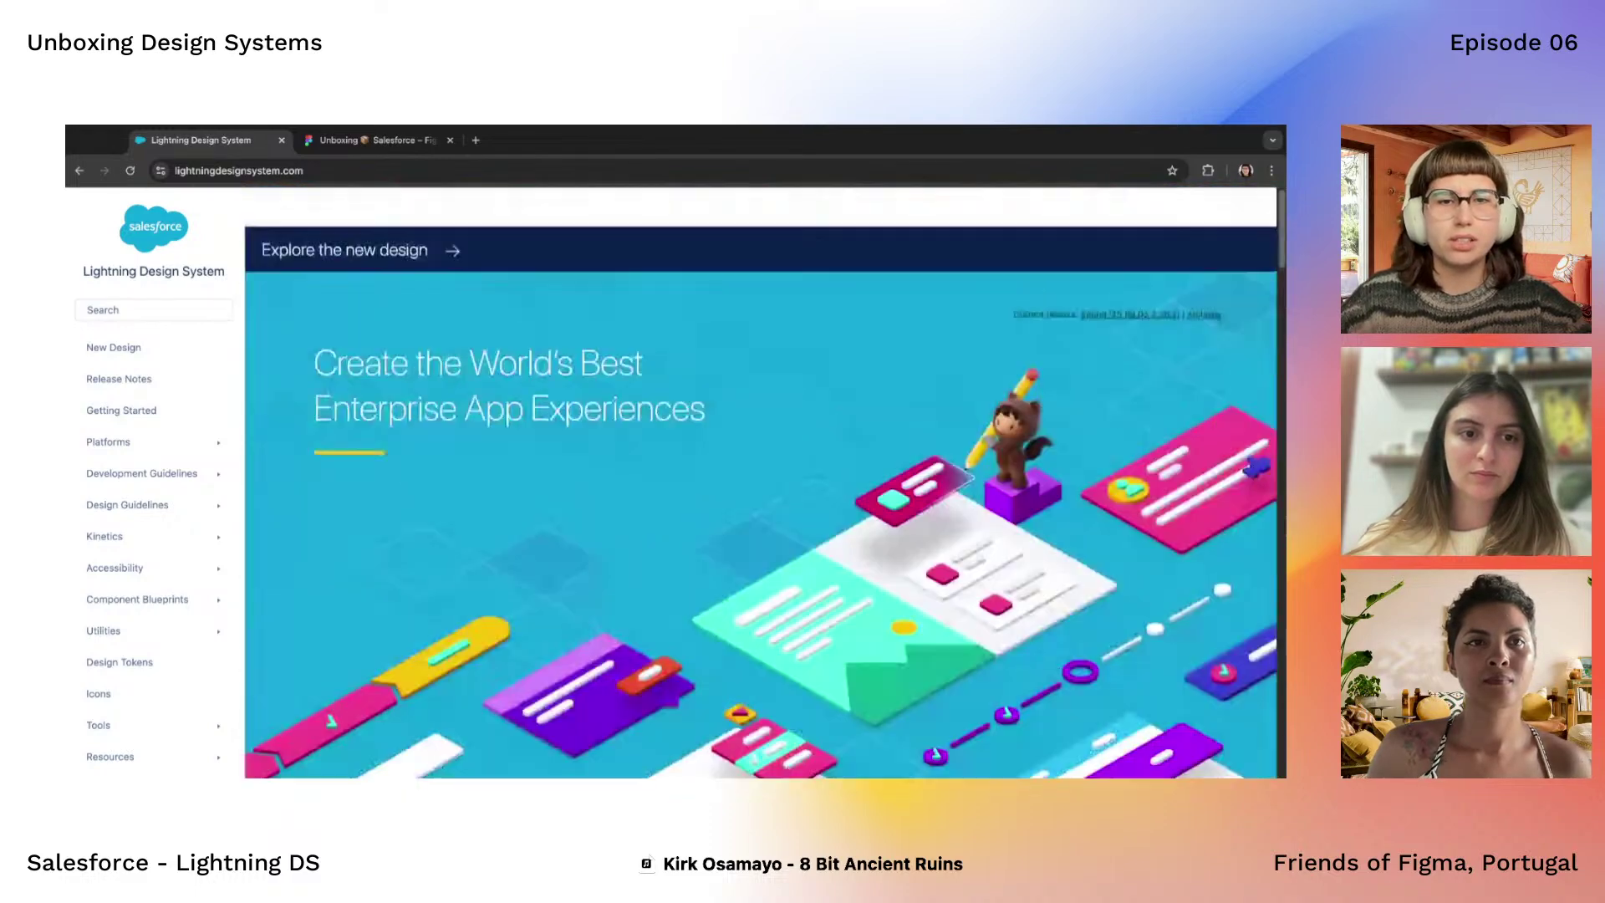
pyautogui.scroll(-2, 760, 483)
pyautogui.scroll(-3, 700, 528)
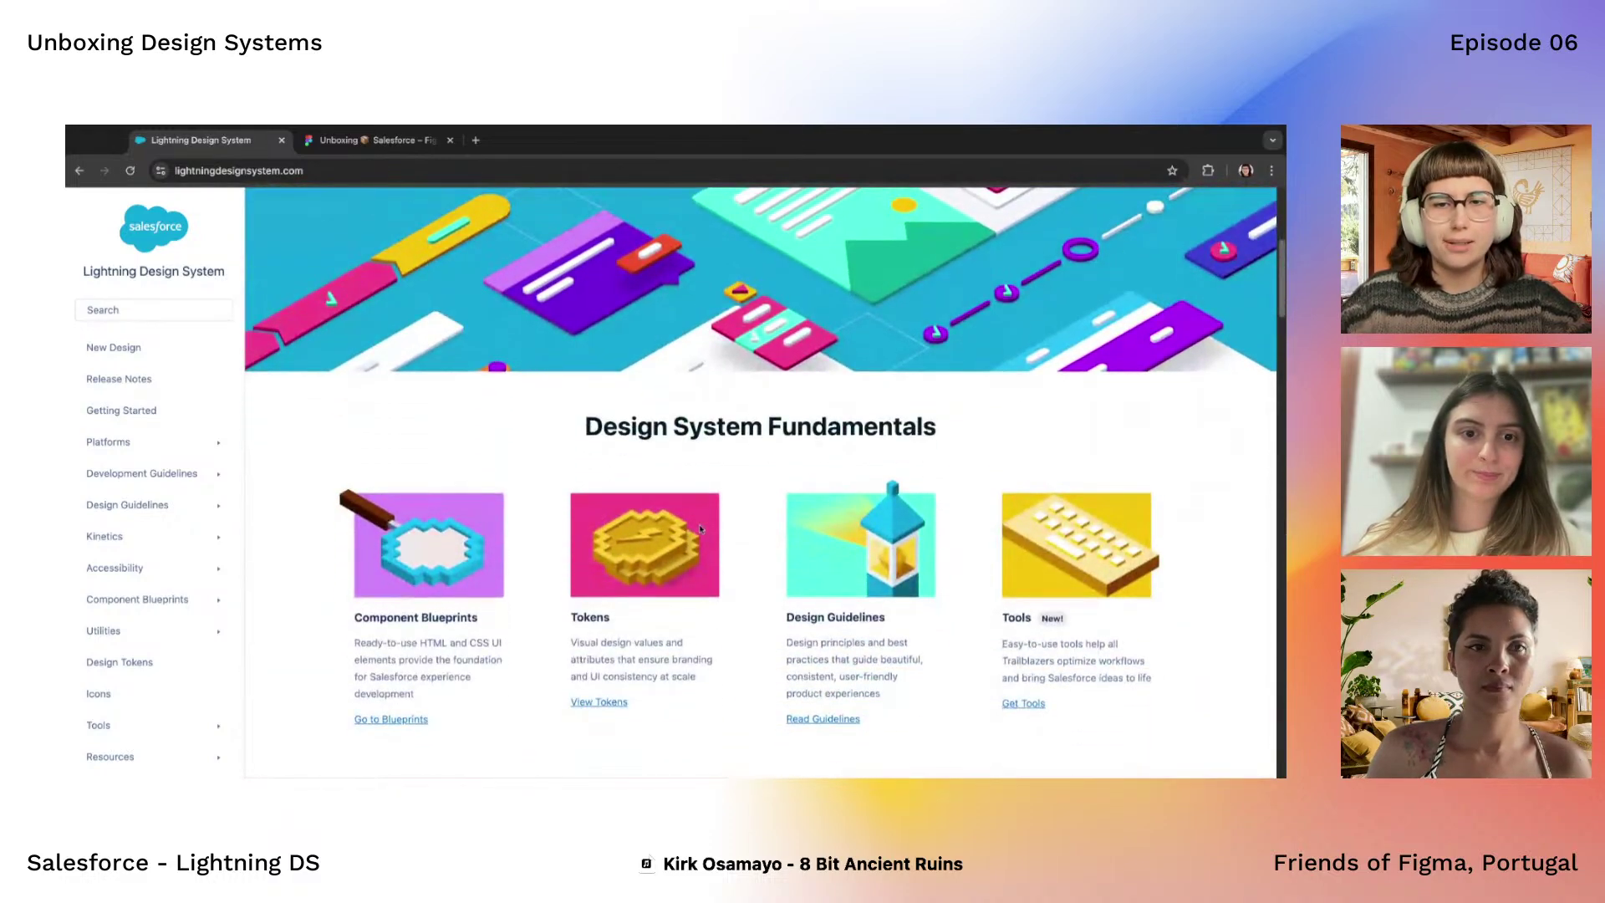
pyautogui.scroll(5, 701, 528)
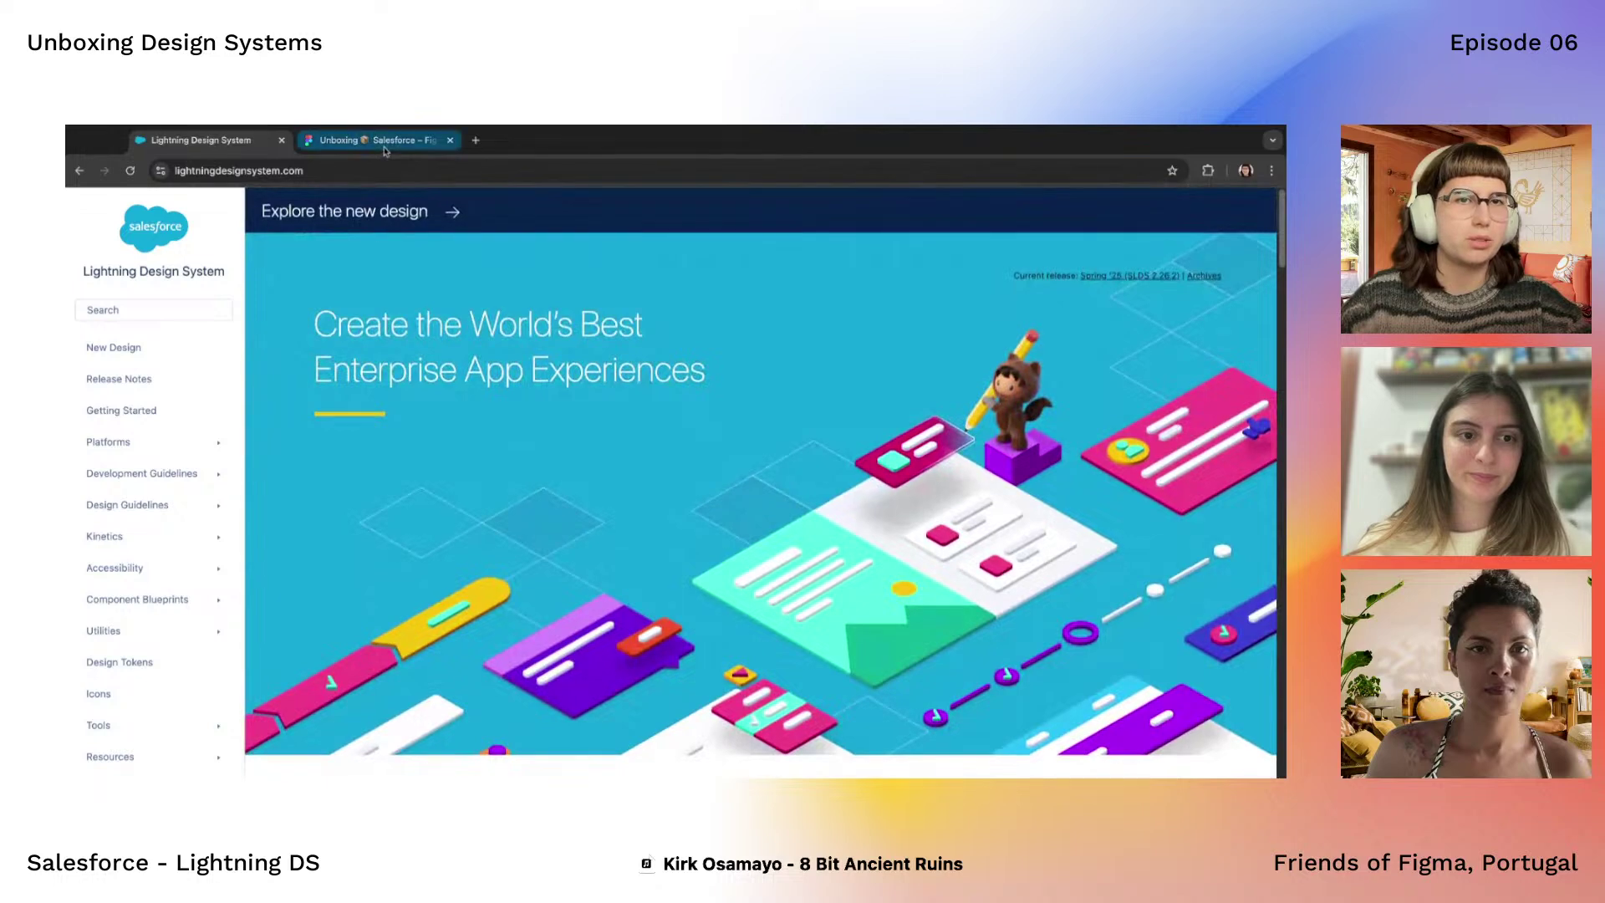
# Switch to the Unboxing Salesforce file in Figma and view its Cover page
pyautogui.click(374, 140)
pyautogui.hscroll(-2, 493, 468)
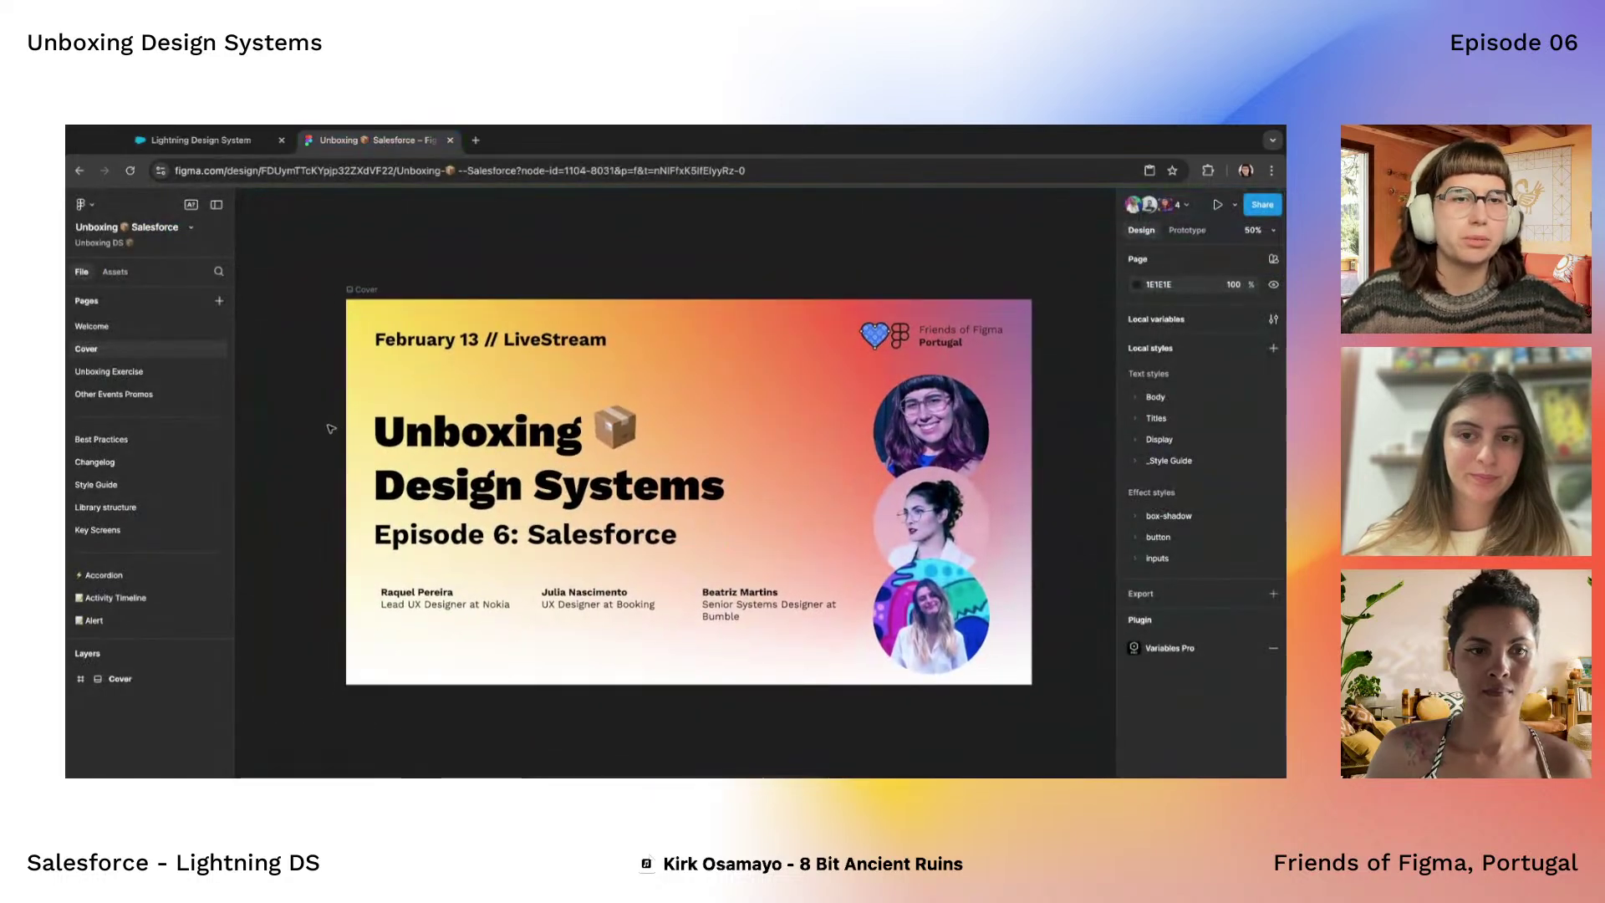
pyautogui.hscroll(2, 331, 428)
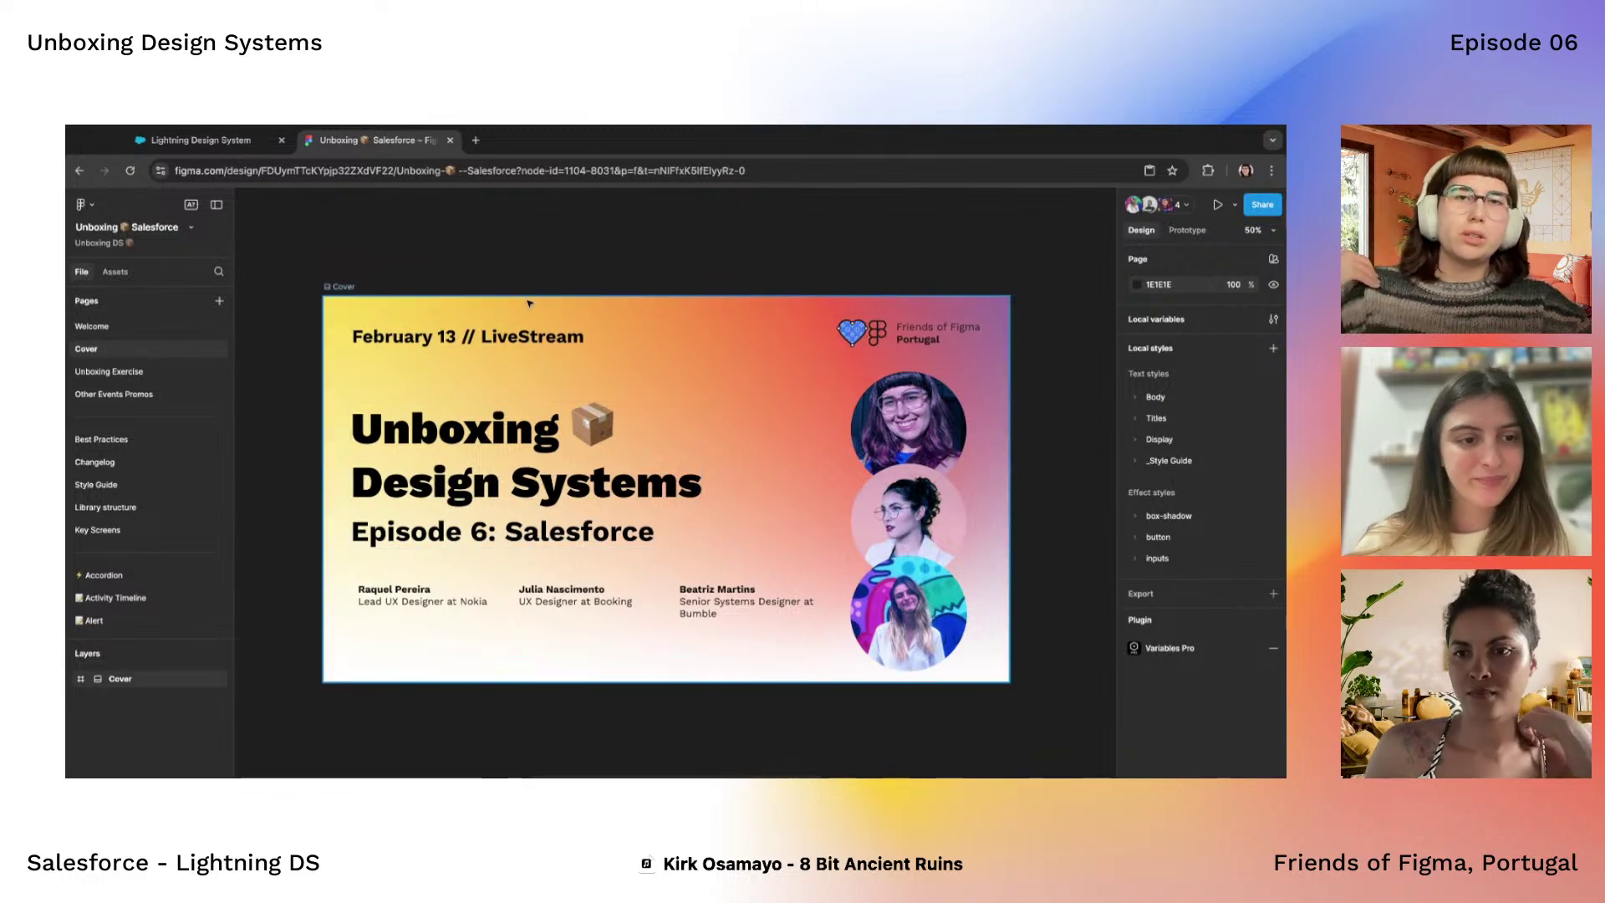
pyautogui.click(475, 140)
pyautogui.write('figma')
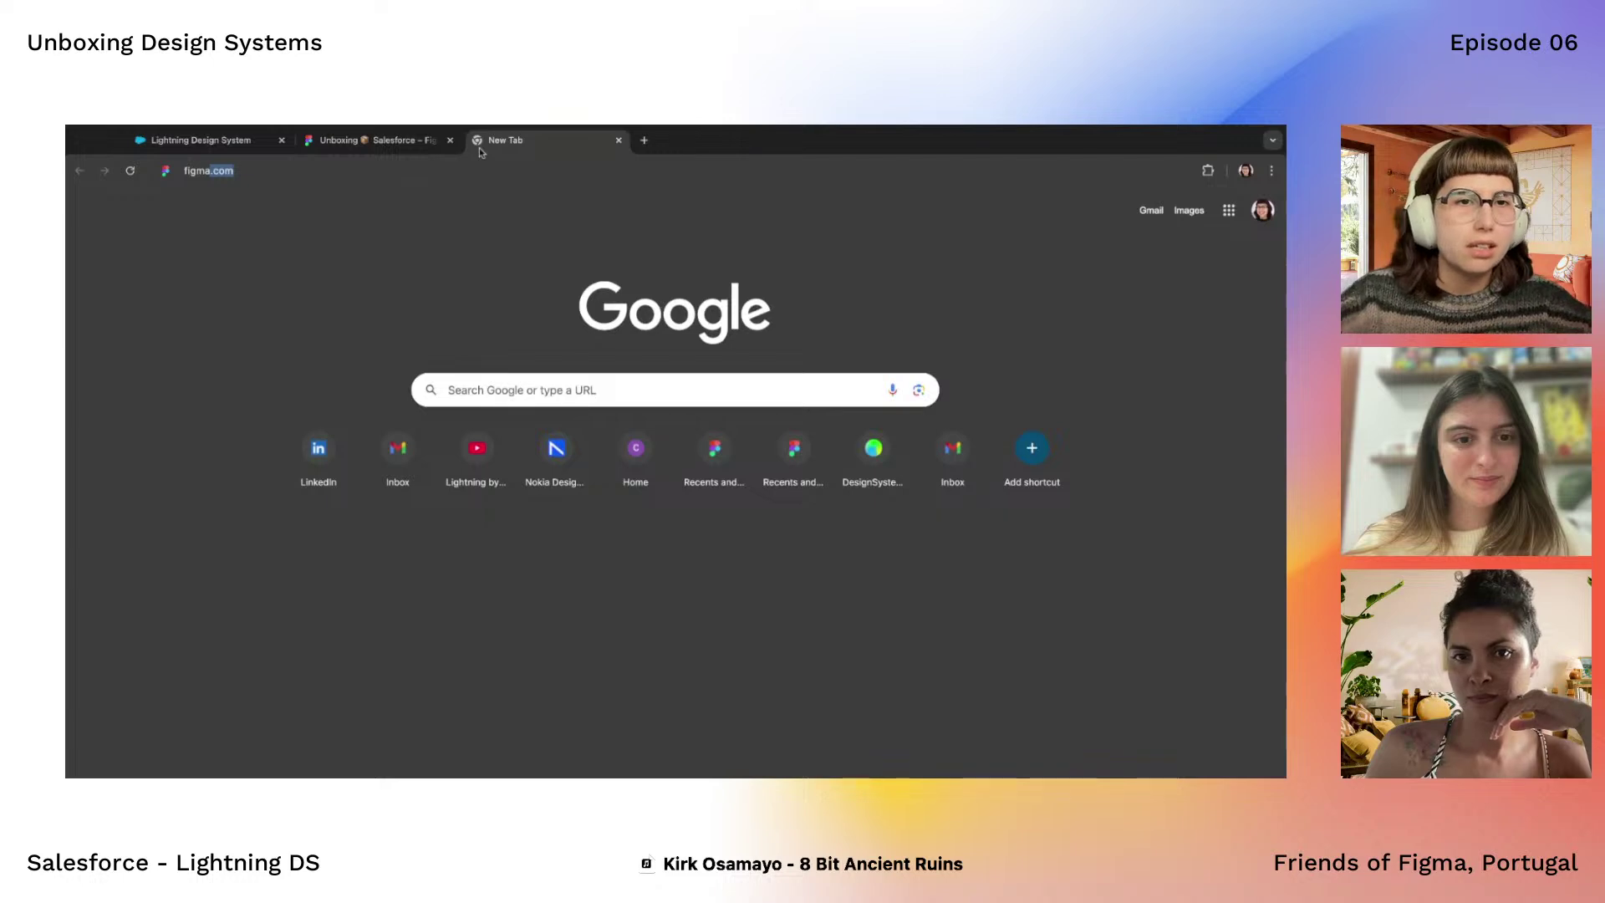
pyautogui.press('Return')
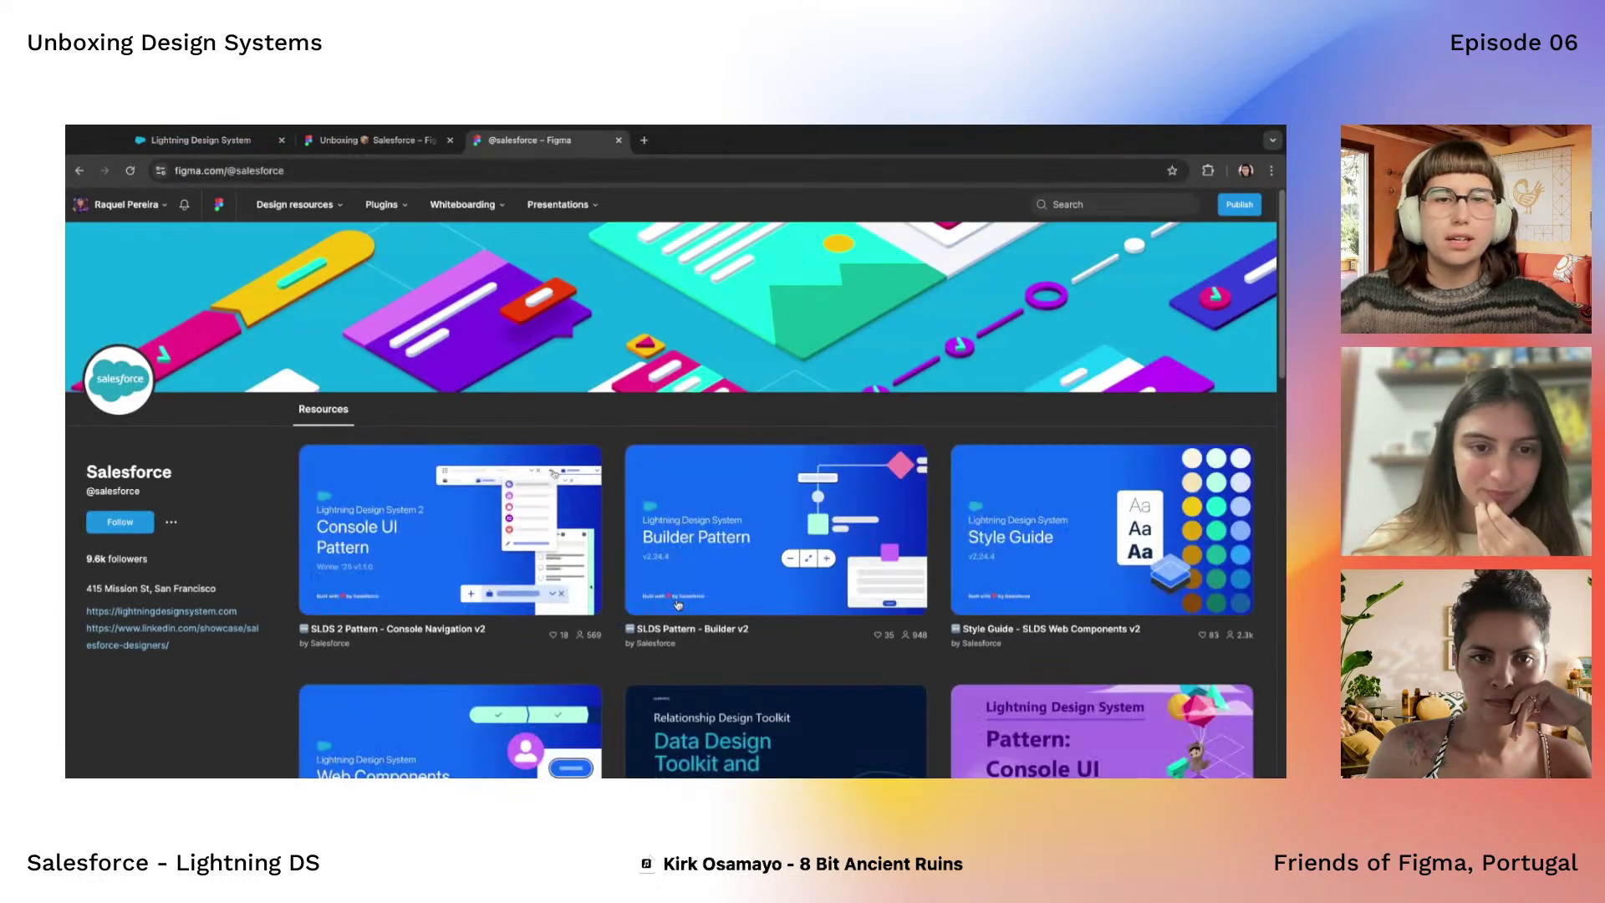
# Browse Salesforce's published Figma resources, including the SLDS patterns, Style Guide, Web Components and Relationship Design toolkits
pyautogui.scroll(-6, 677, 604)
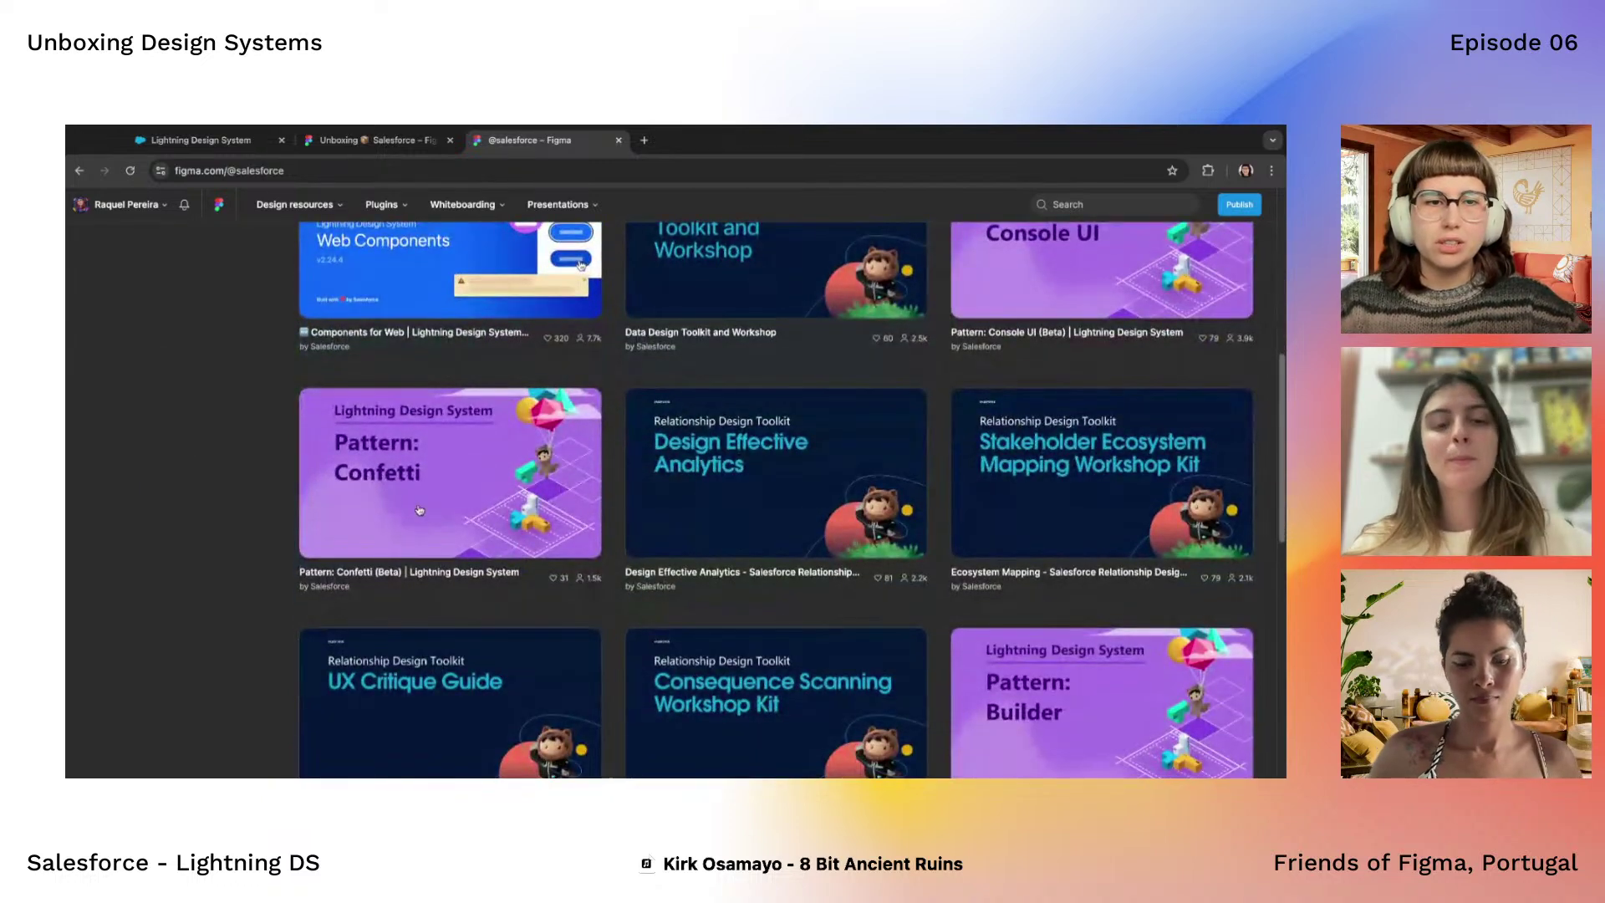
pyautogui.scroll(1, 806, 635)
pyautogui.scroll(1, 807, 636)
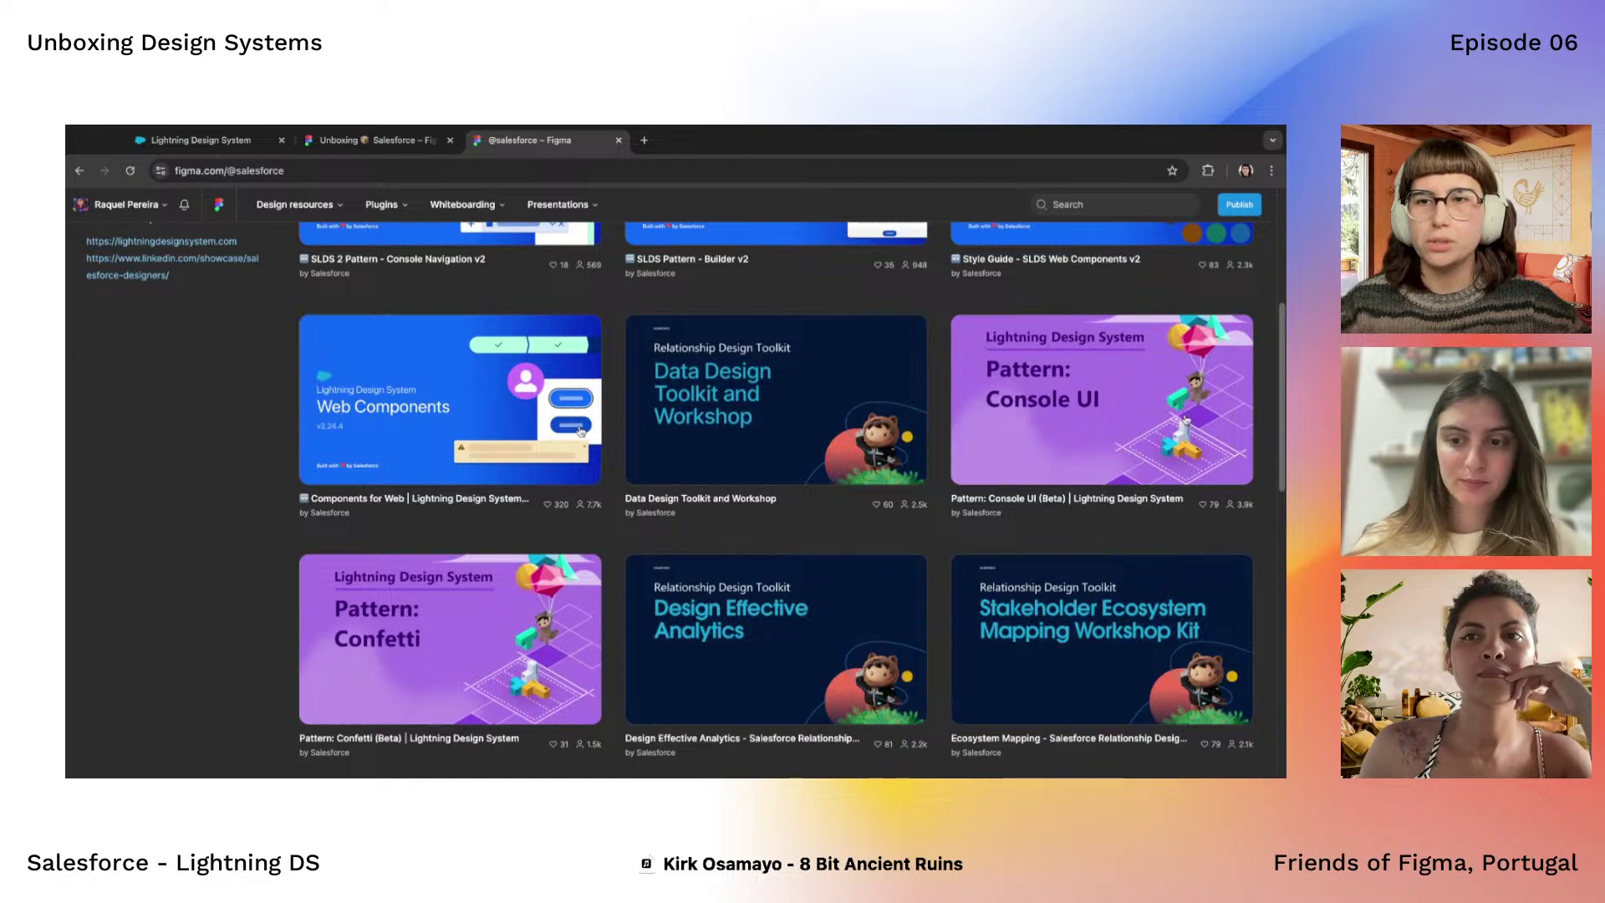
pyautogui.scroll(-2, 1087, 409)
pyautogui.scroll(3, 1170, 316)
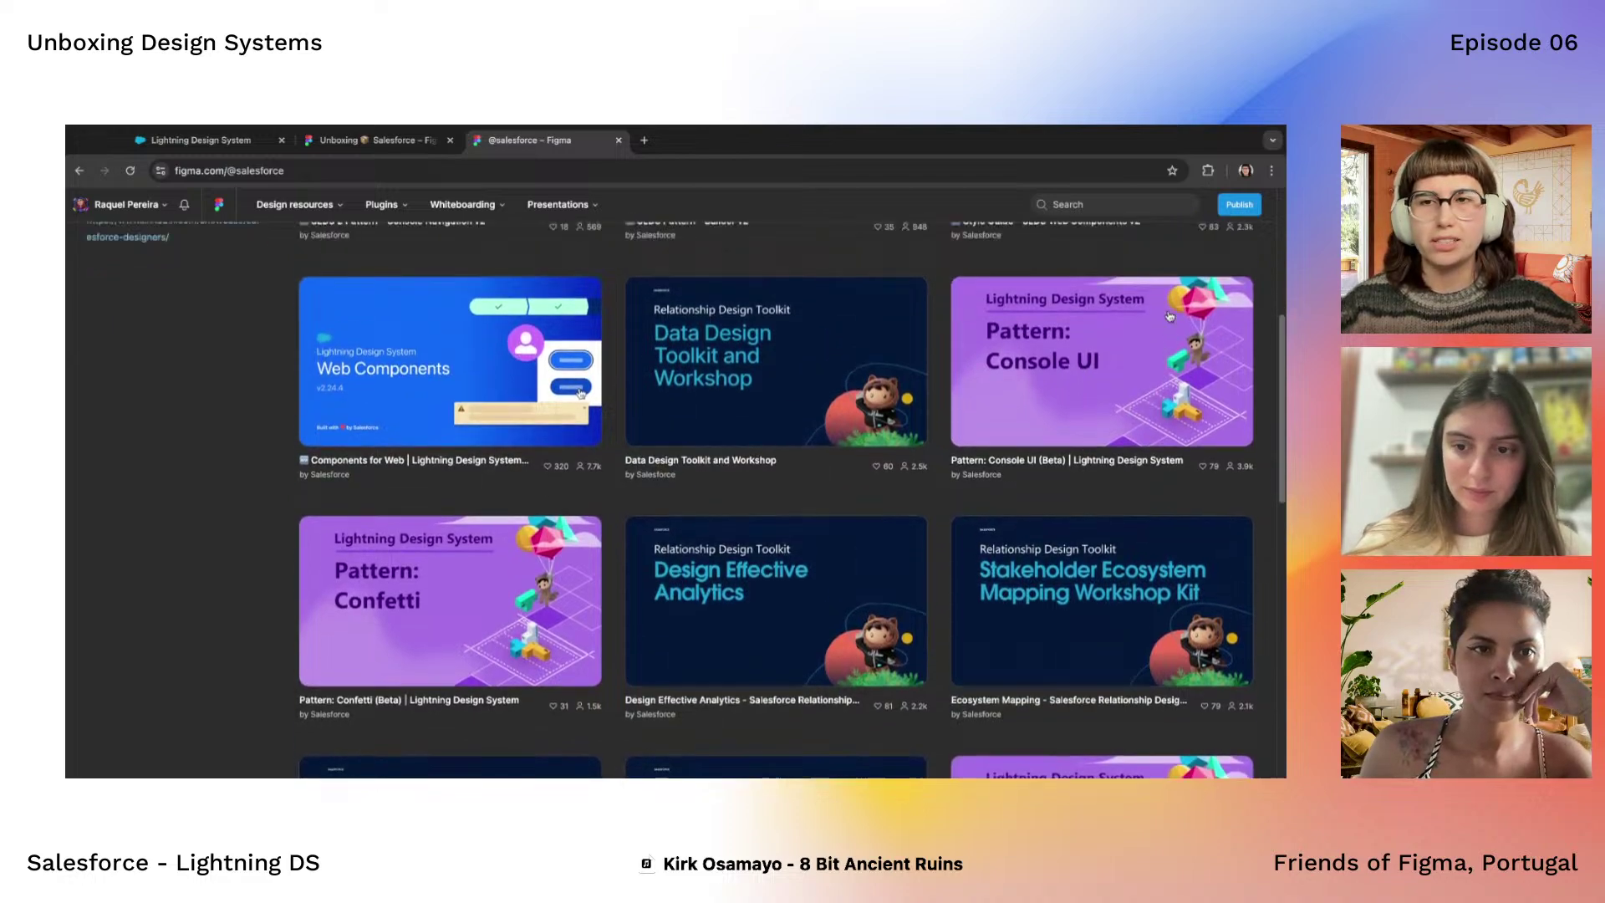
pyautogui.scroll(4, 1170, 316)
pyautogui.scroll(-2, 450, 513)
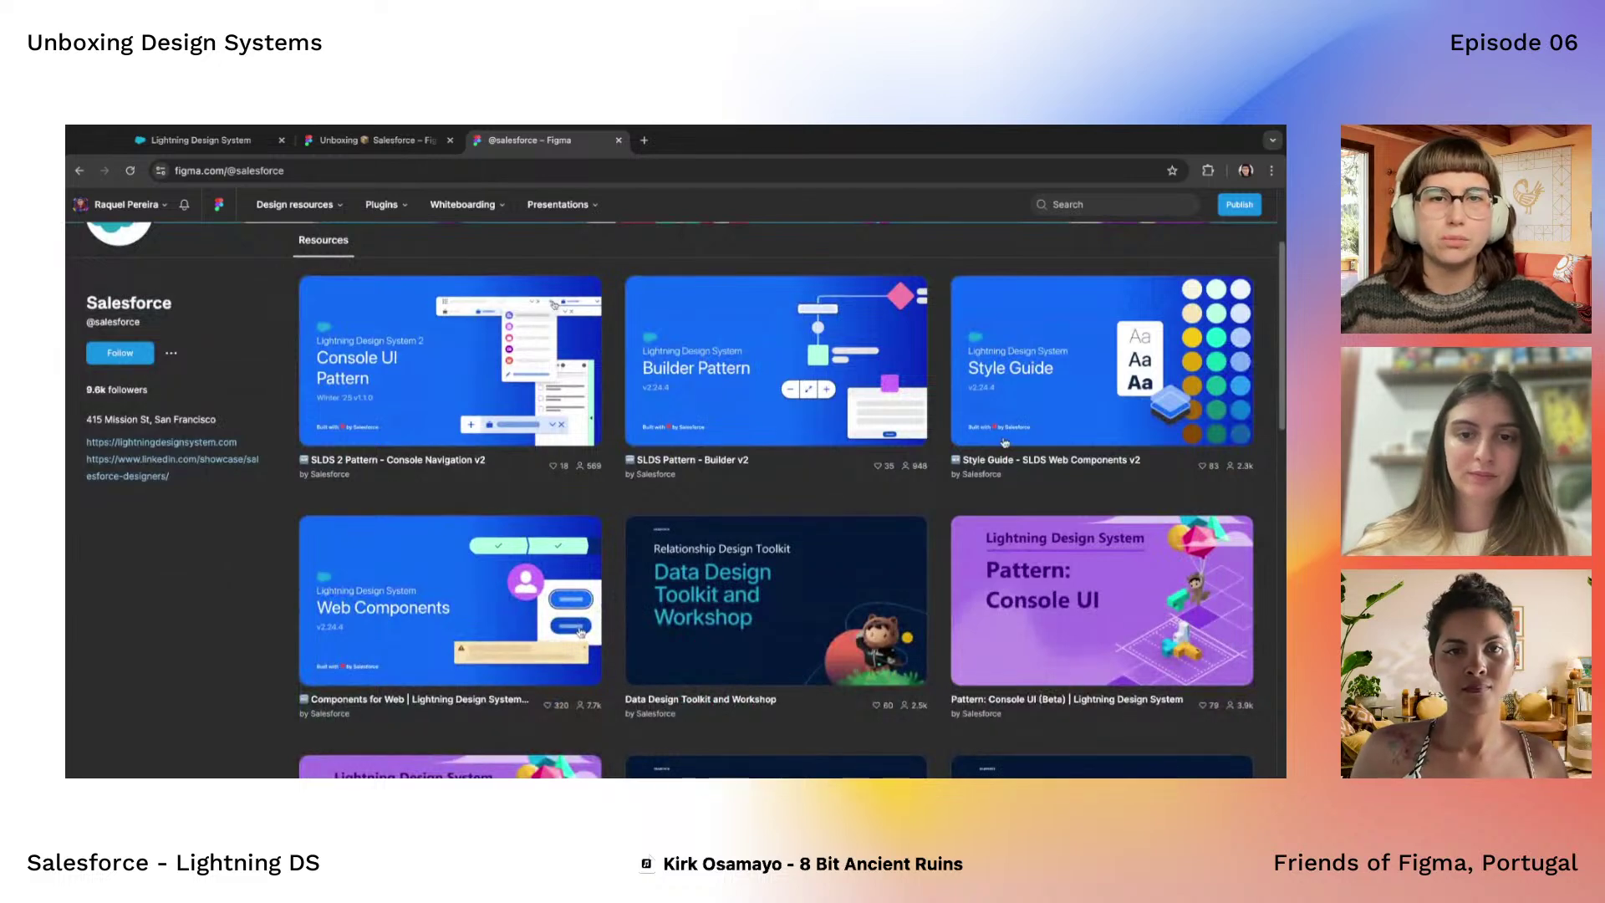
pyautogui.scroll(2, 614, 439)
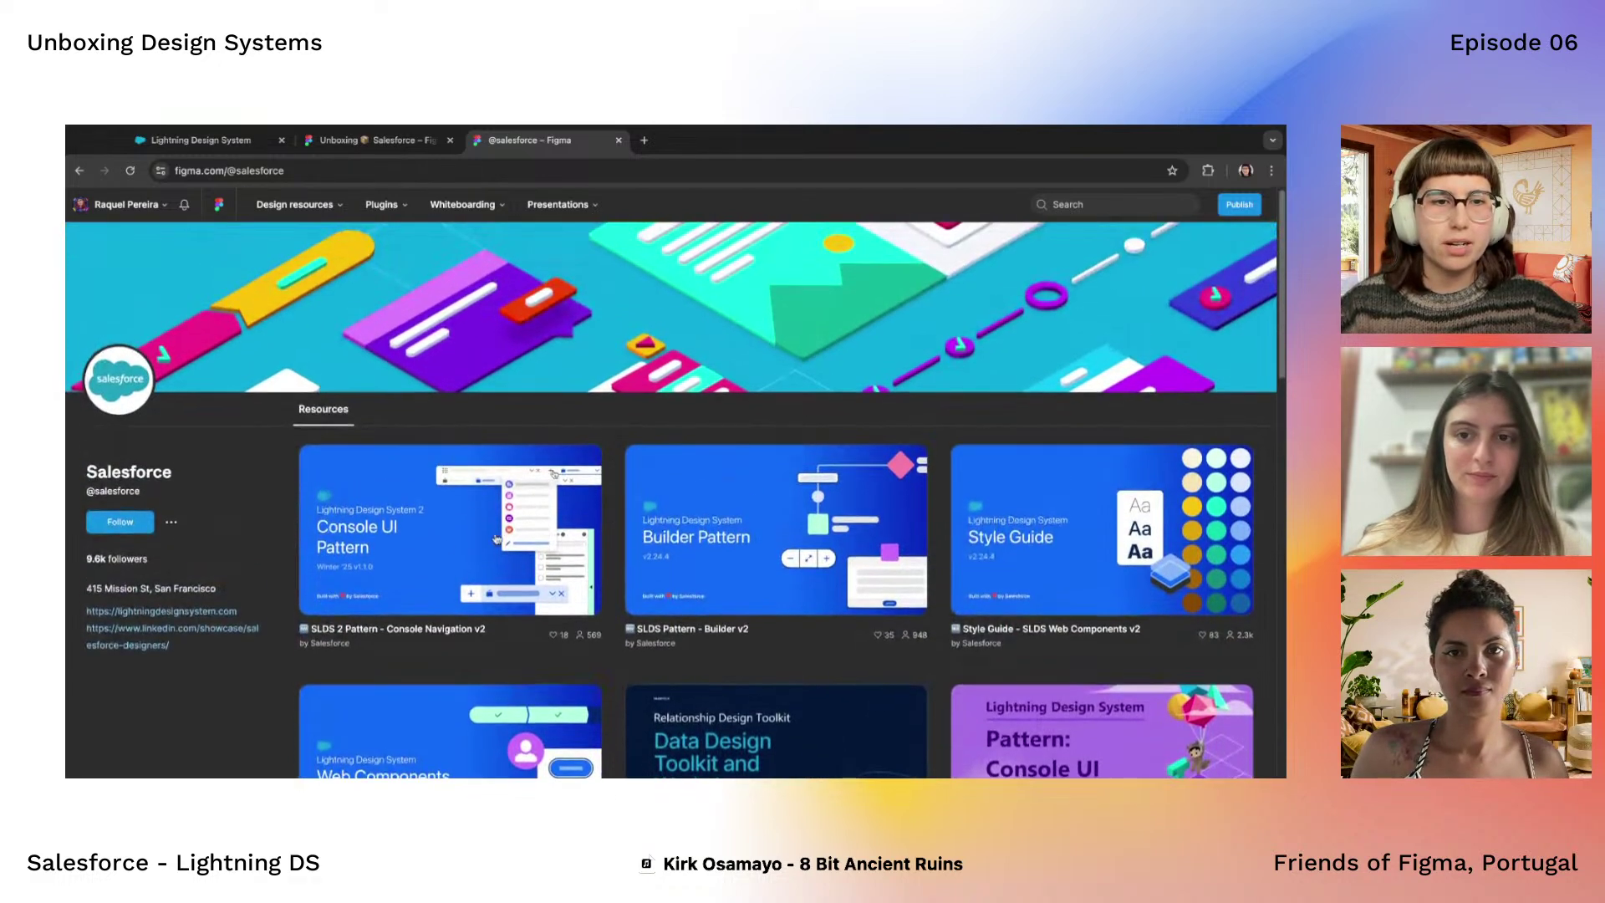
pyautogui.scroll(-3, 401, 568)
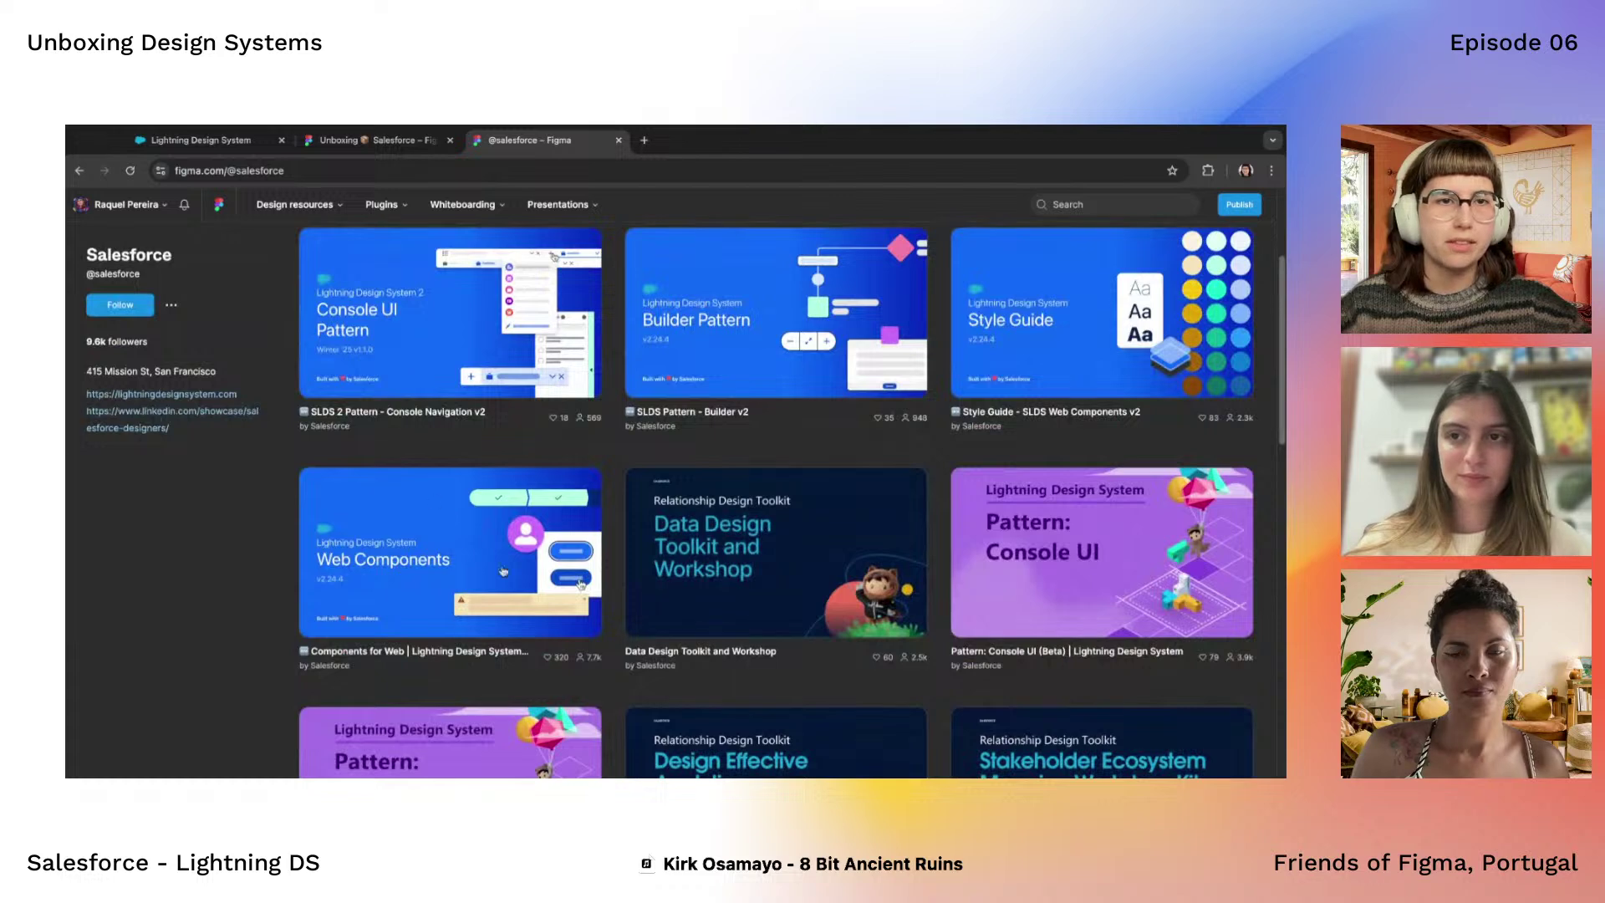
# Return to the Unboxing Salesforce file and examine the account screen image and Example frame on the Unboxing Exercise page
pyautogui.click(372, 140)
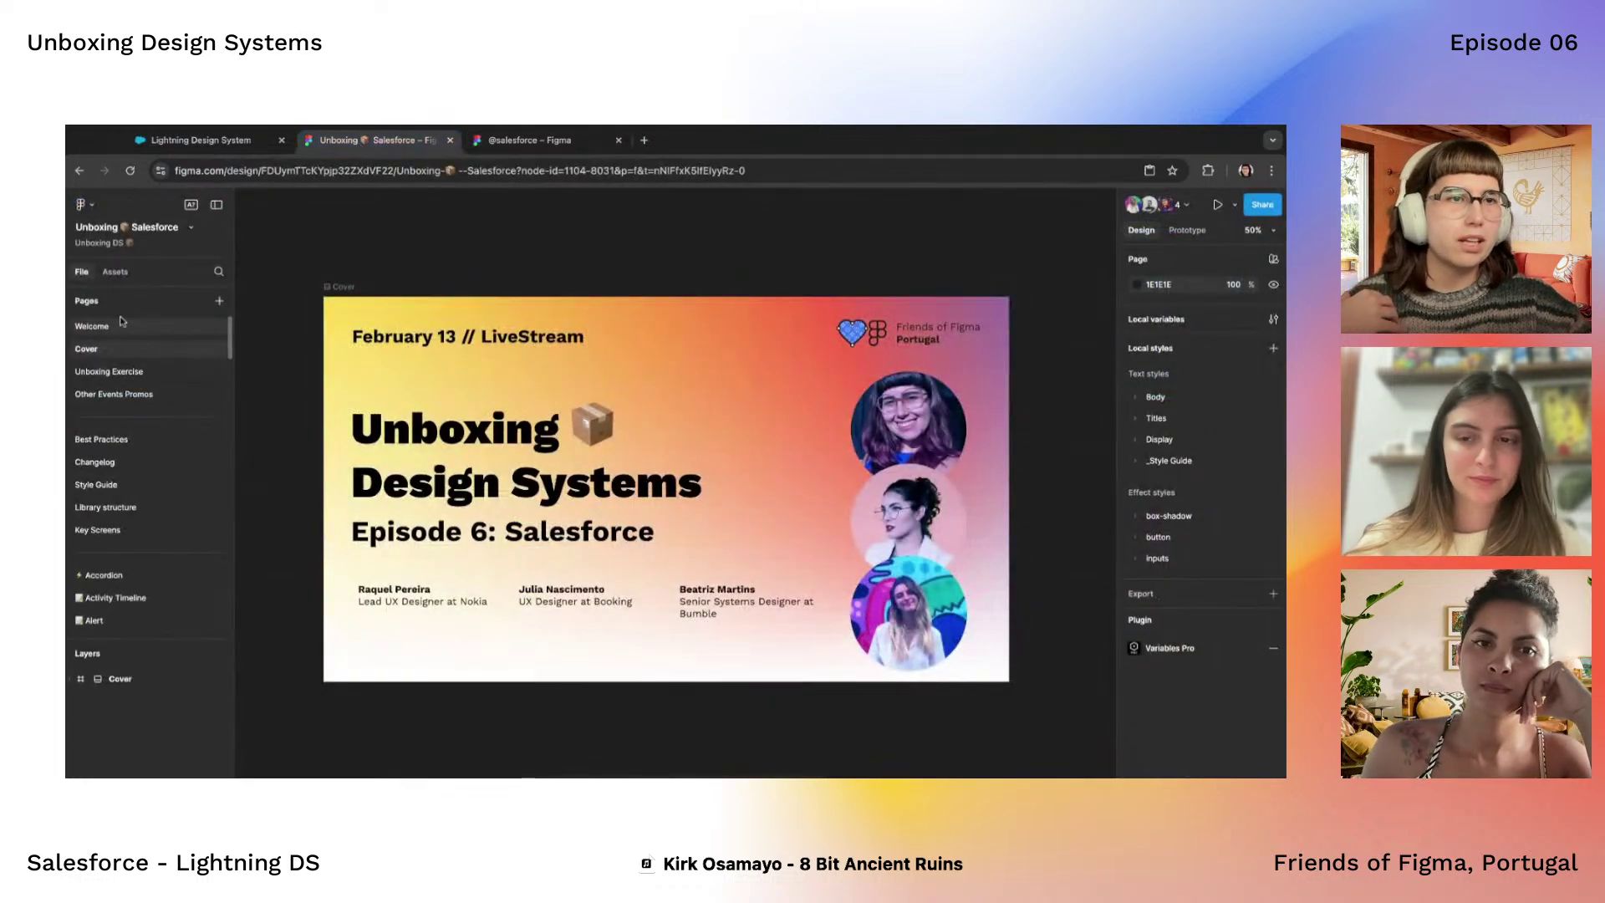
pyautogui.click(119, 371)
pyautogui.scroll(3, 459, 399)
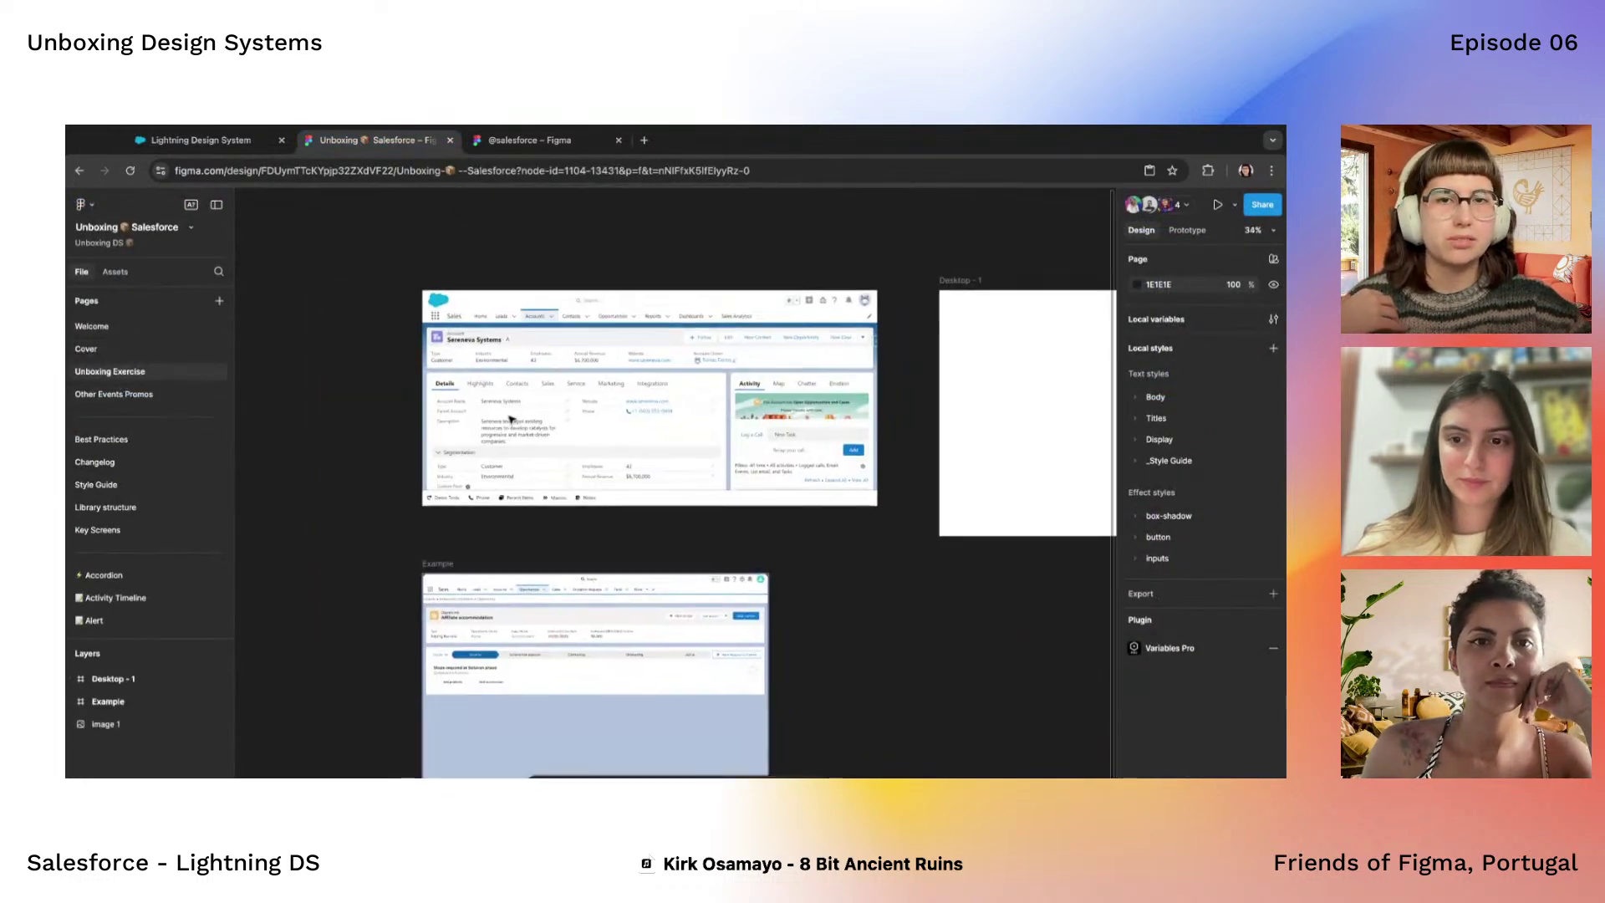
pyautogui.scroll(5, 459, 399)
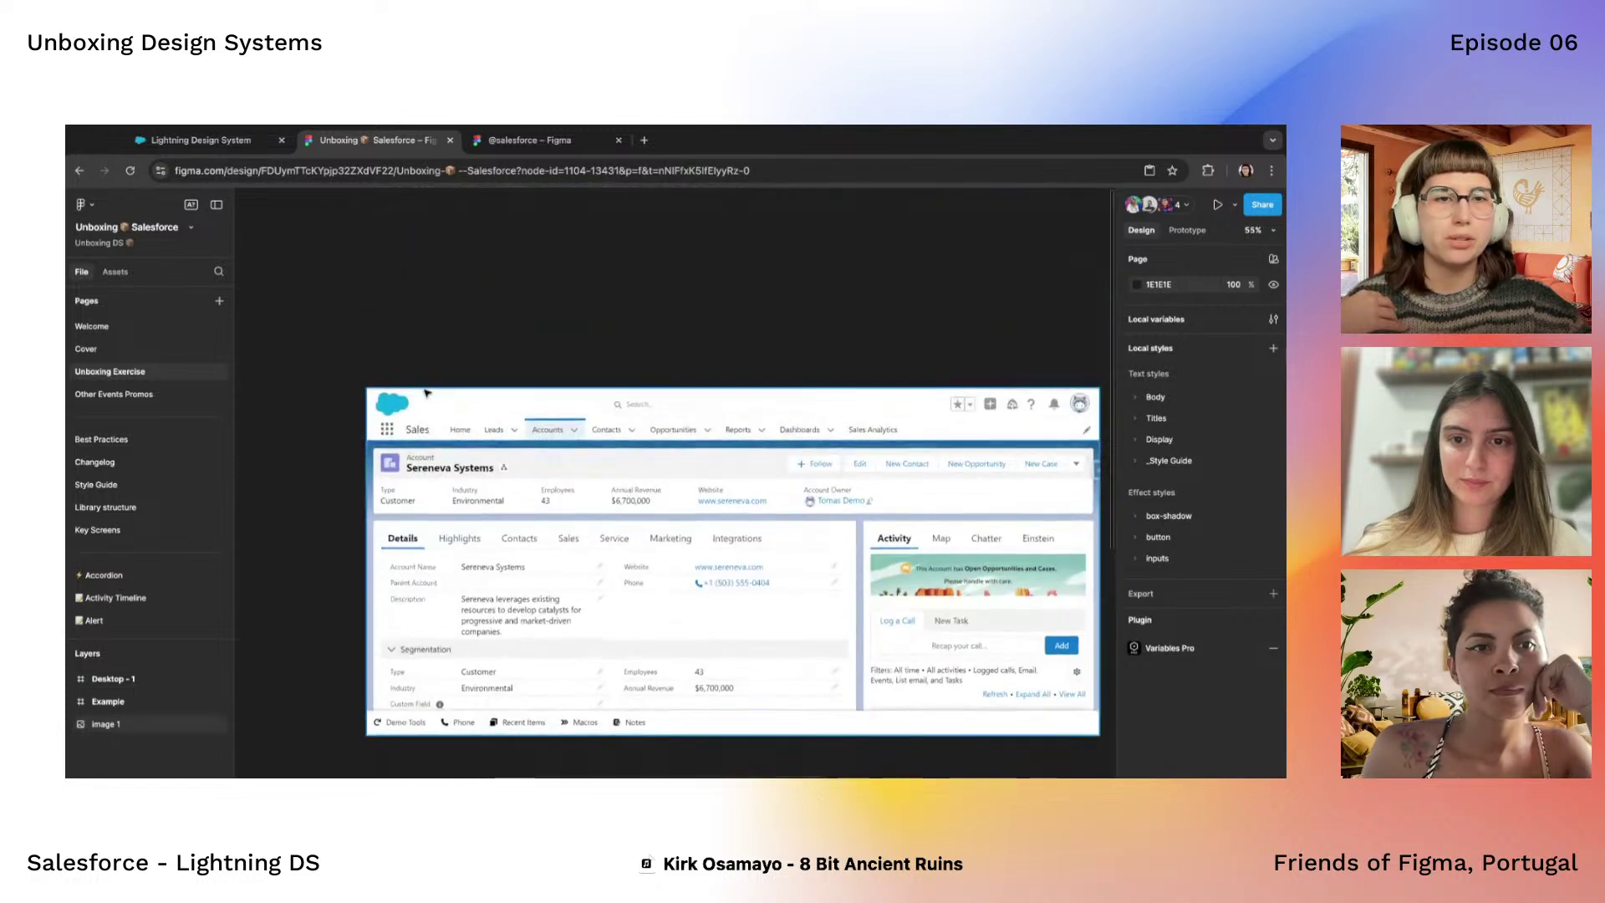
pyautogui.scroll(-4, 427, 393)
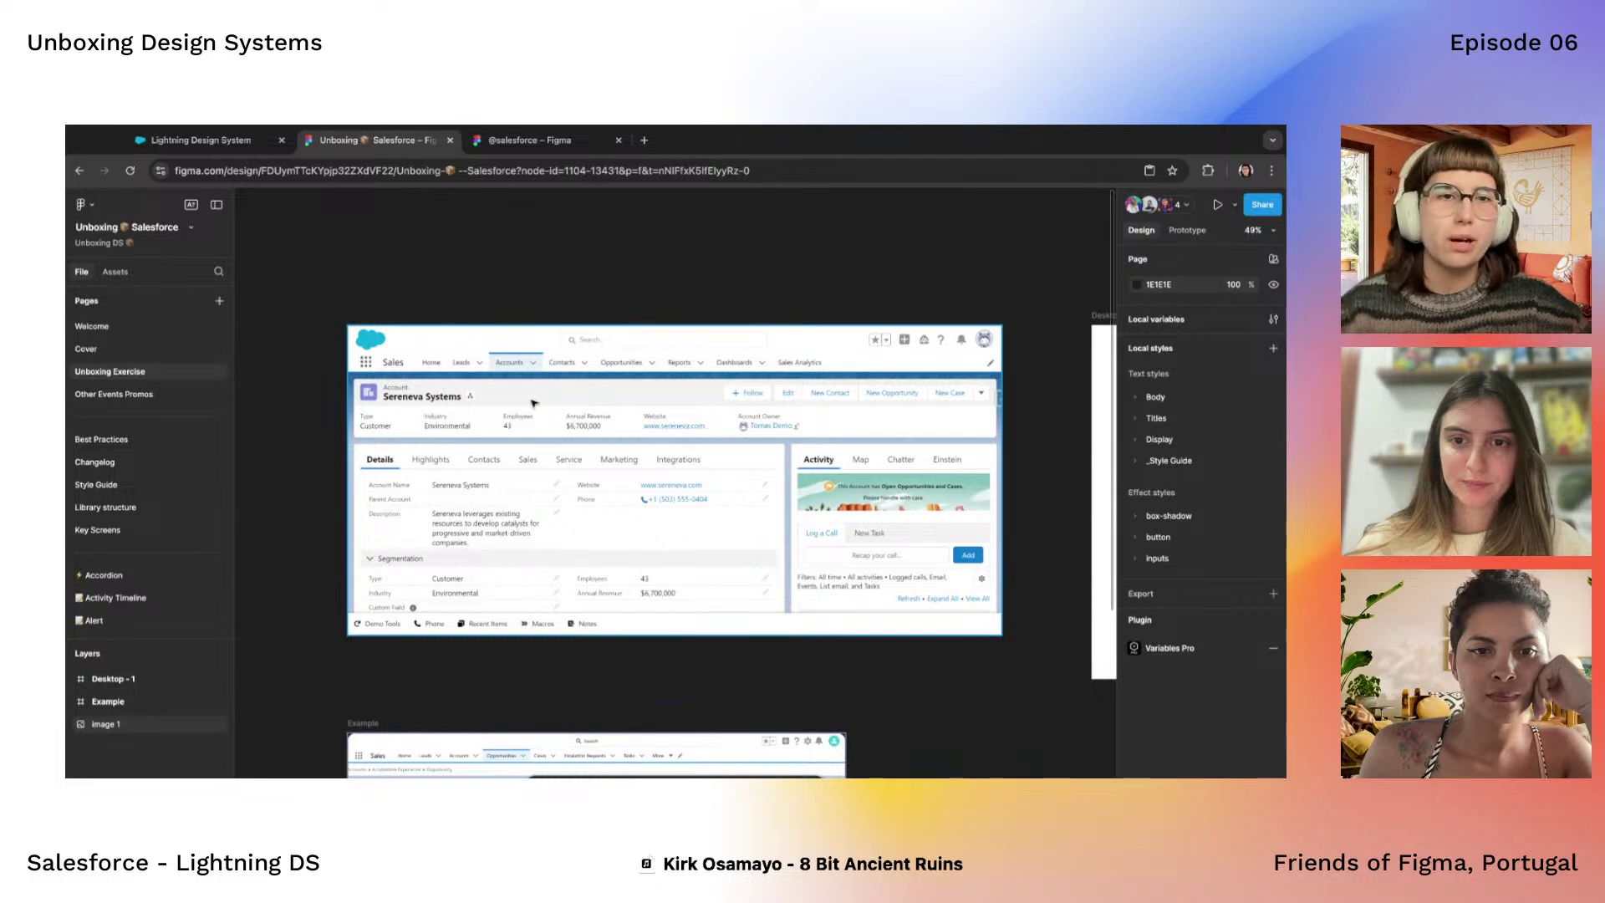
pyautogui.scroll(3, 554, 410)
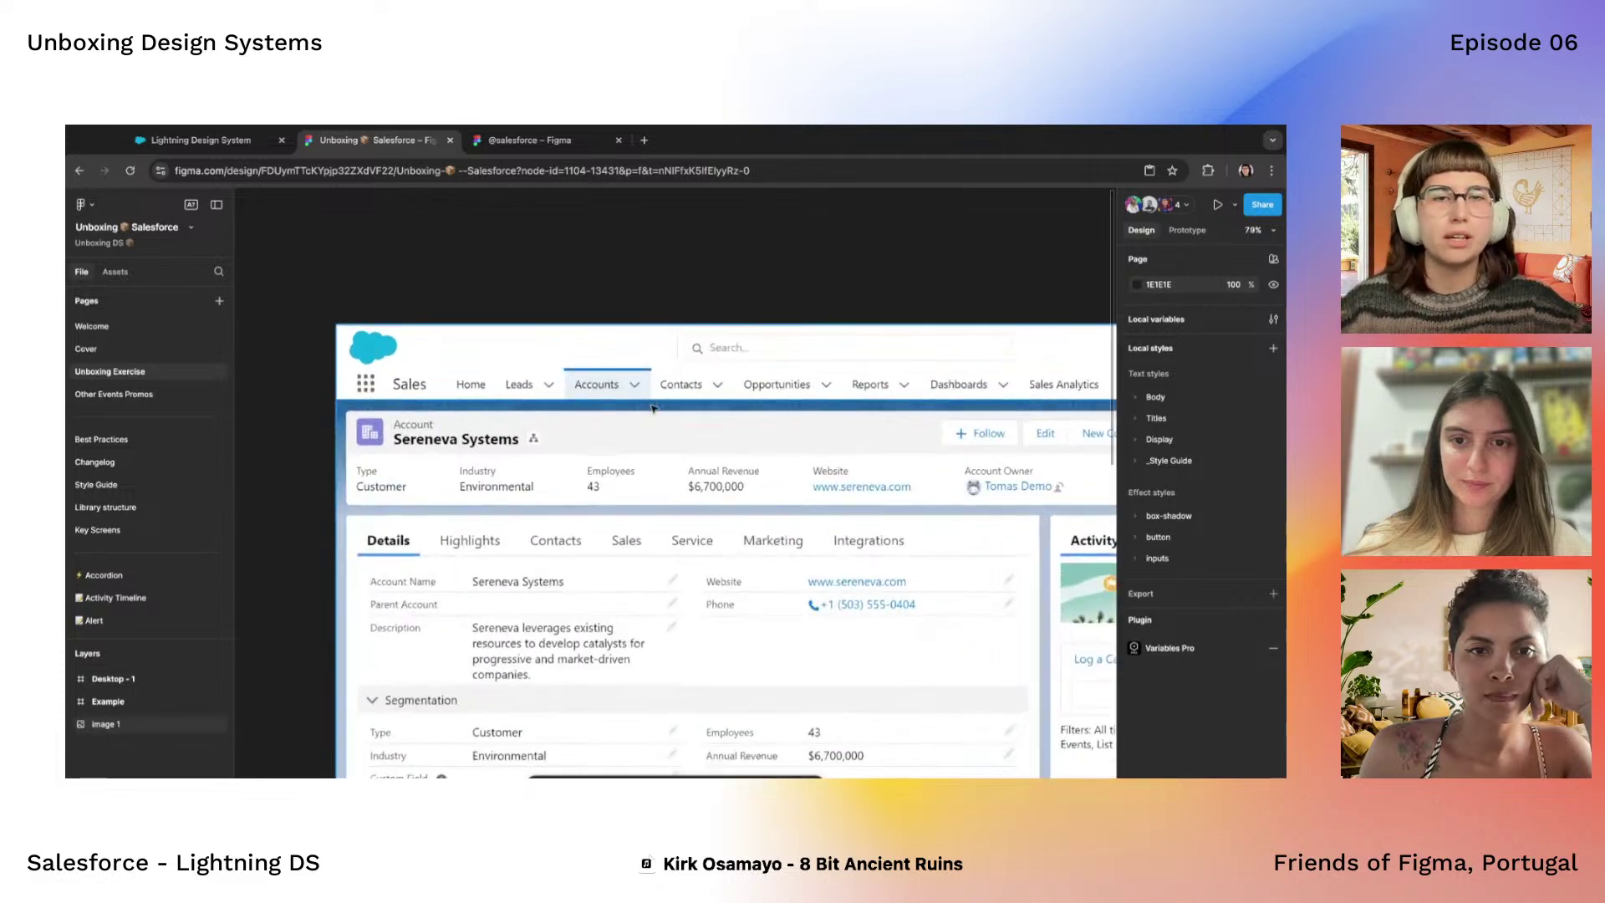
pyautogui.scroll(-3, 146, 468)
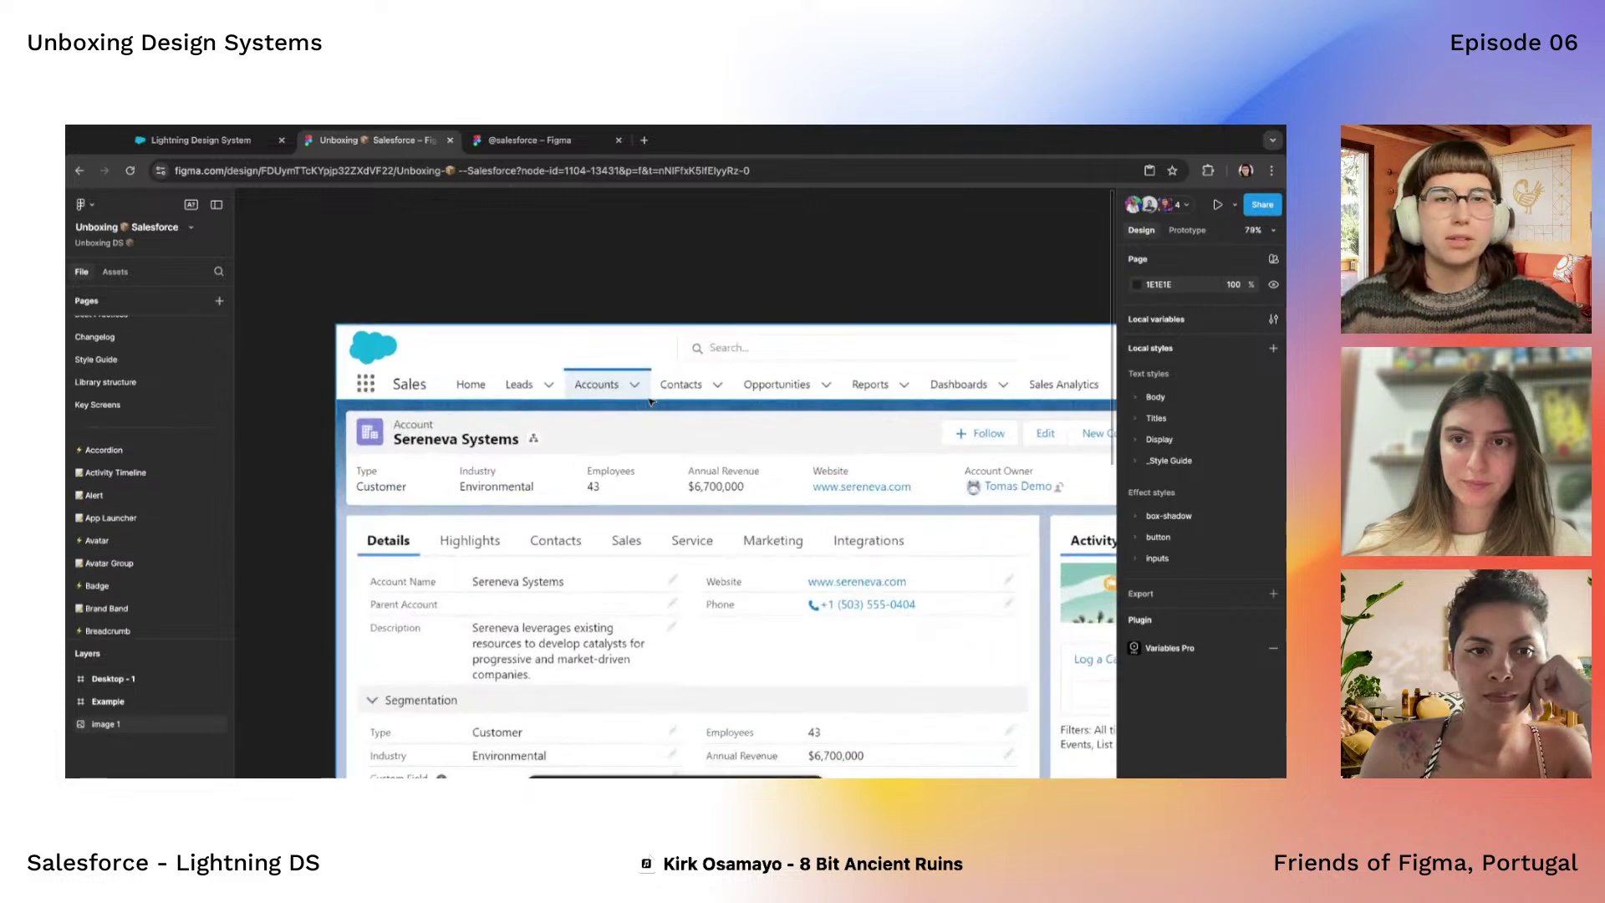
pyautogui.scroll(-3, 444, 425)
pyautogui.hscroll(3, 444, 426)
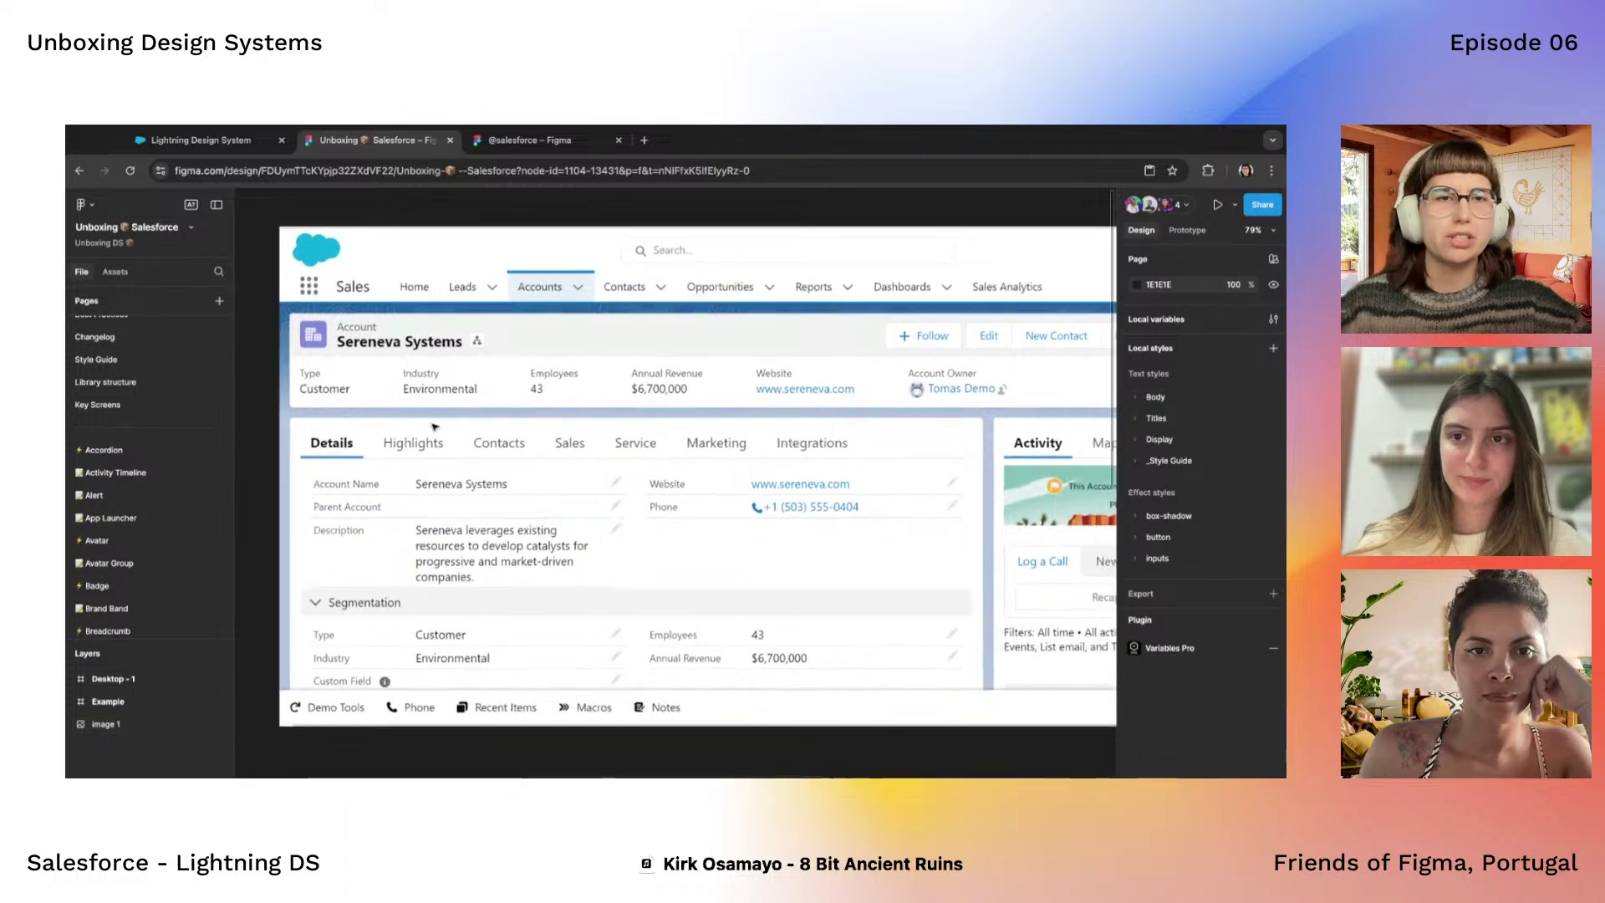
pyautogui.hscroll(5, 479, 500)
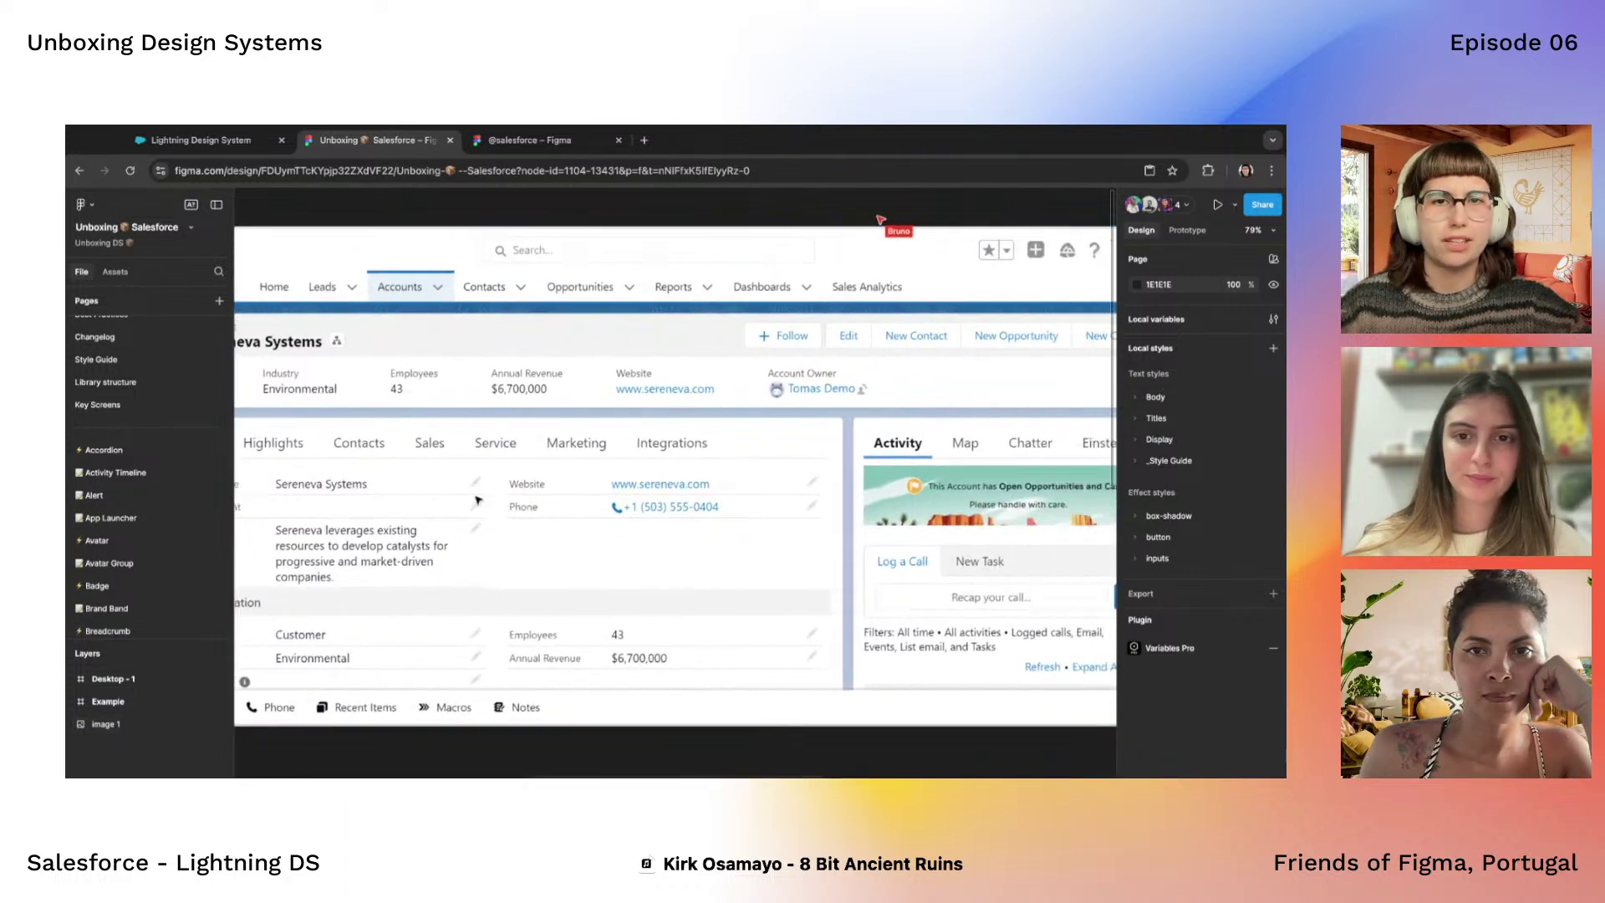
pyautogui.scroll(-3, 451, 539)
pyautogui.scroll(-1, 452, 539)
pyautogui.hscroll(2, 451, 539)
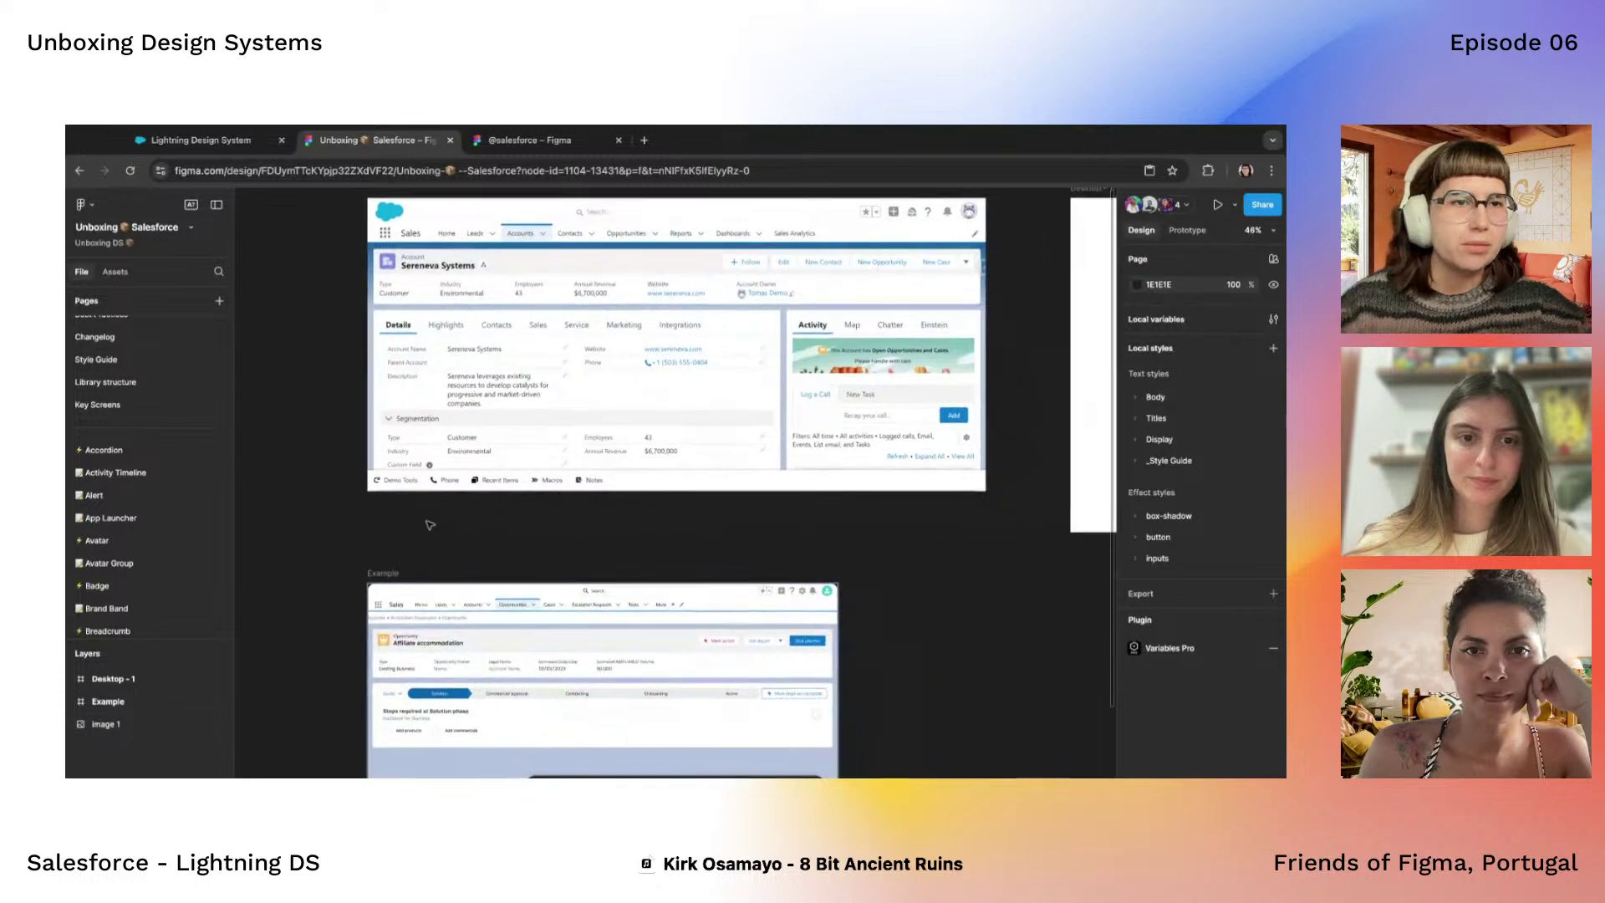
# Glance through the Other Events Promos, Cover and Welcome pages, ending on the Unboxing Exercise page
pyautogui.scroll(3, 144, 401)
pyautogui.click(144, 395)
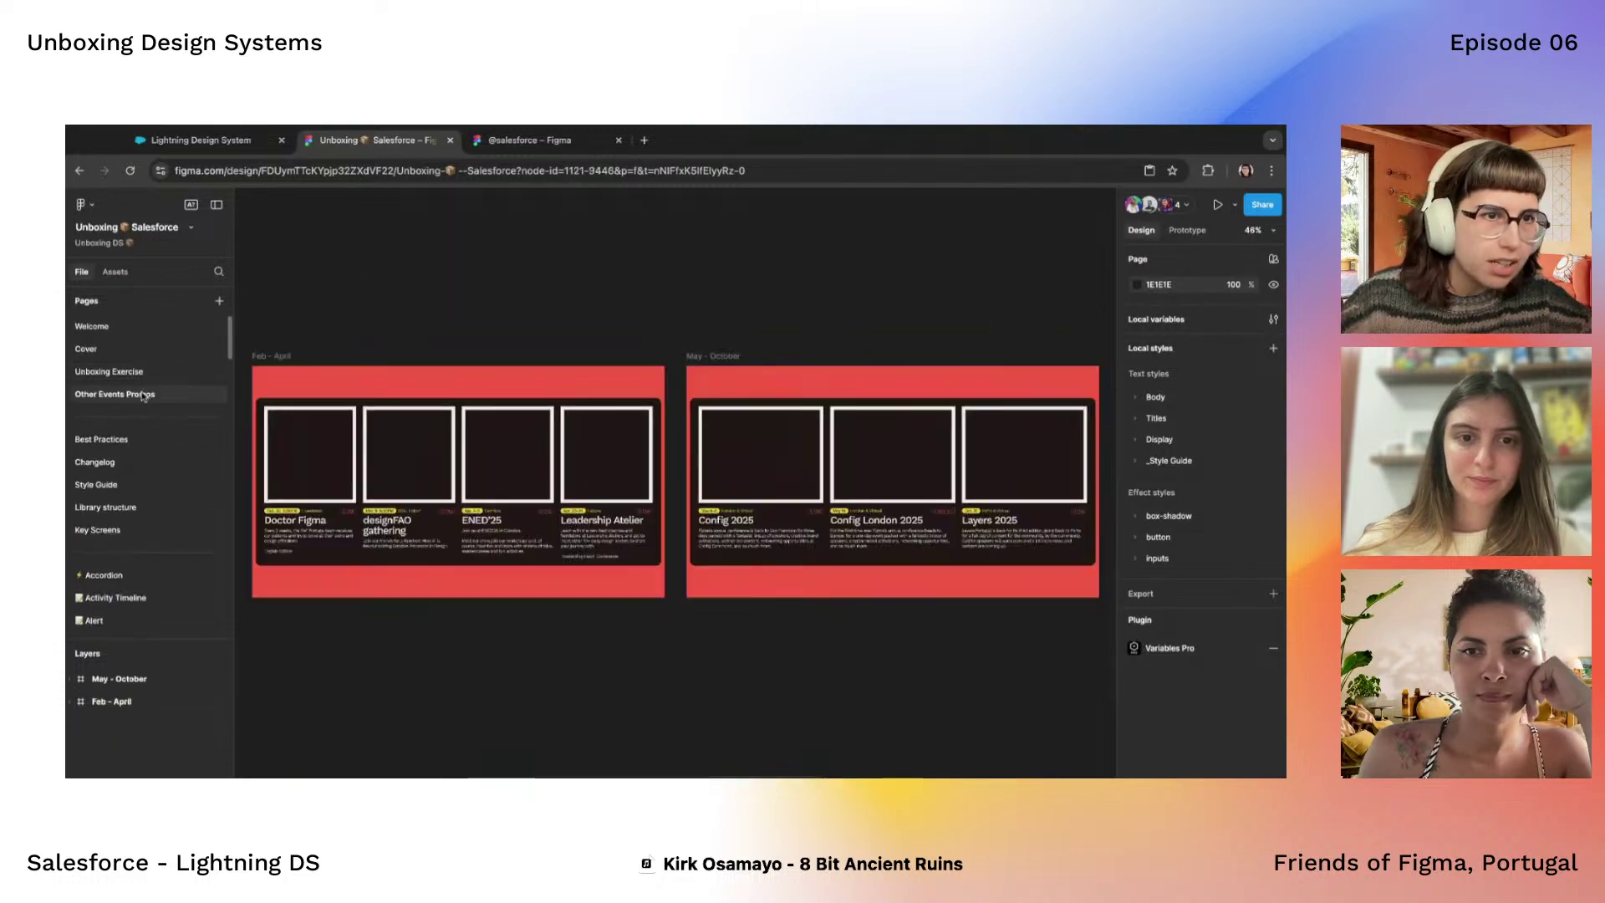
pyautogui.click(121, 372)
pyautogui.click(116, 351)
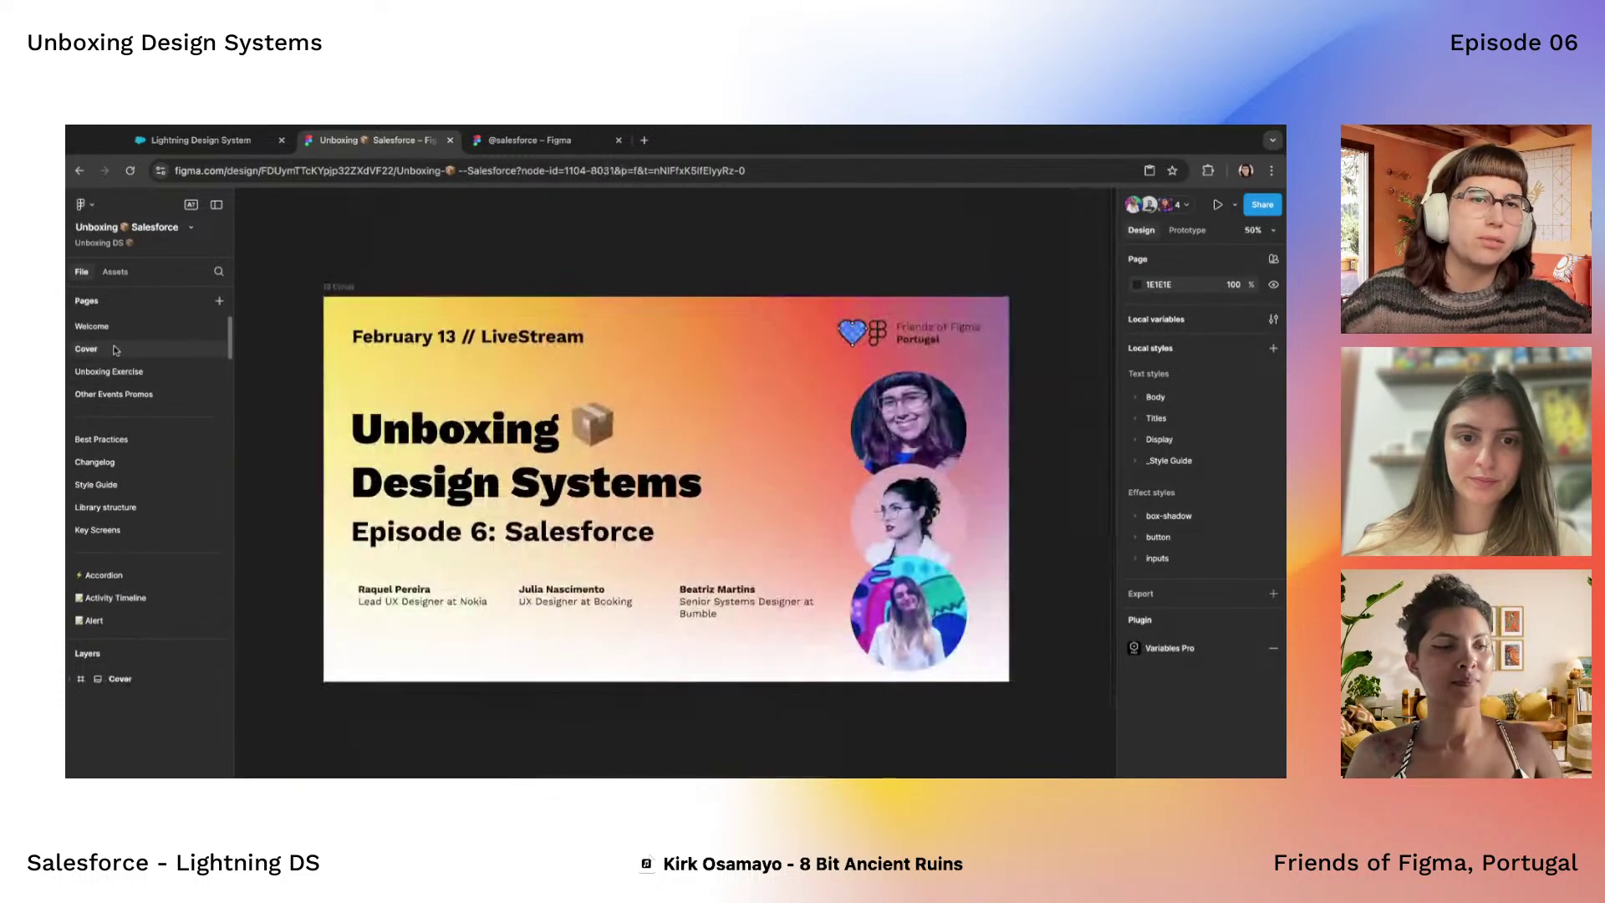
pyautogui.click(113, 327)
pyautogui.click(116, 373)
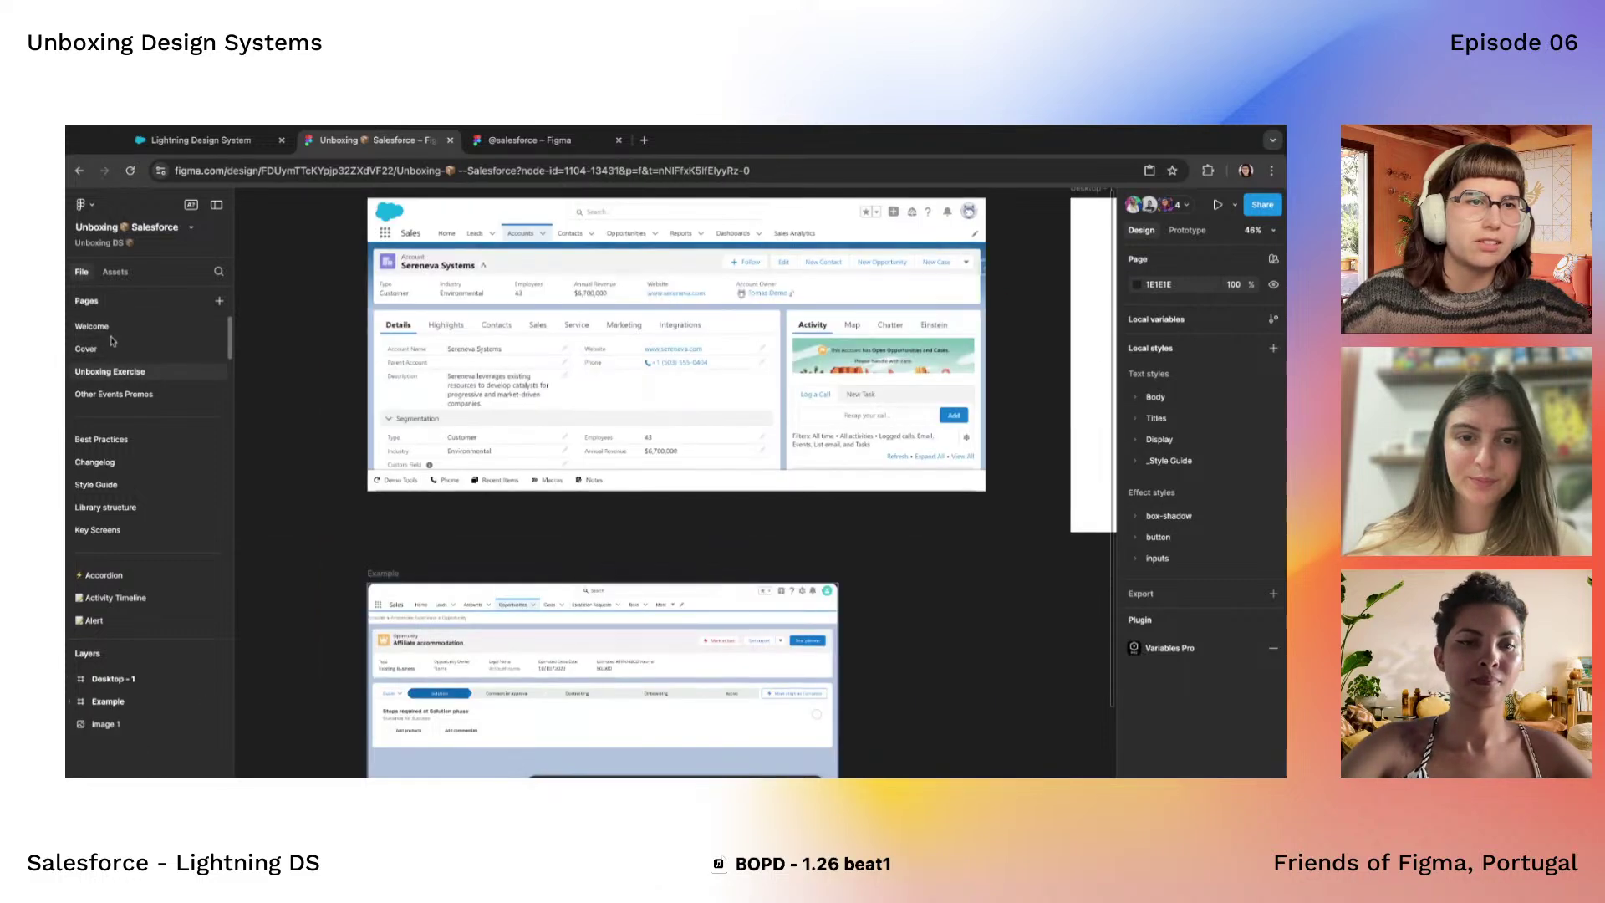
# Open the Welcome page and review its slides from Overview and Principles to About the Design System Figma Library
pyautogui.click(93, 326)
pyautogui.scroll(5, 480, 519)
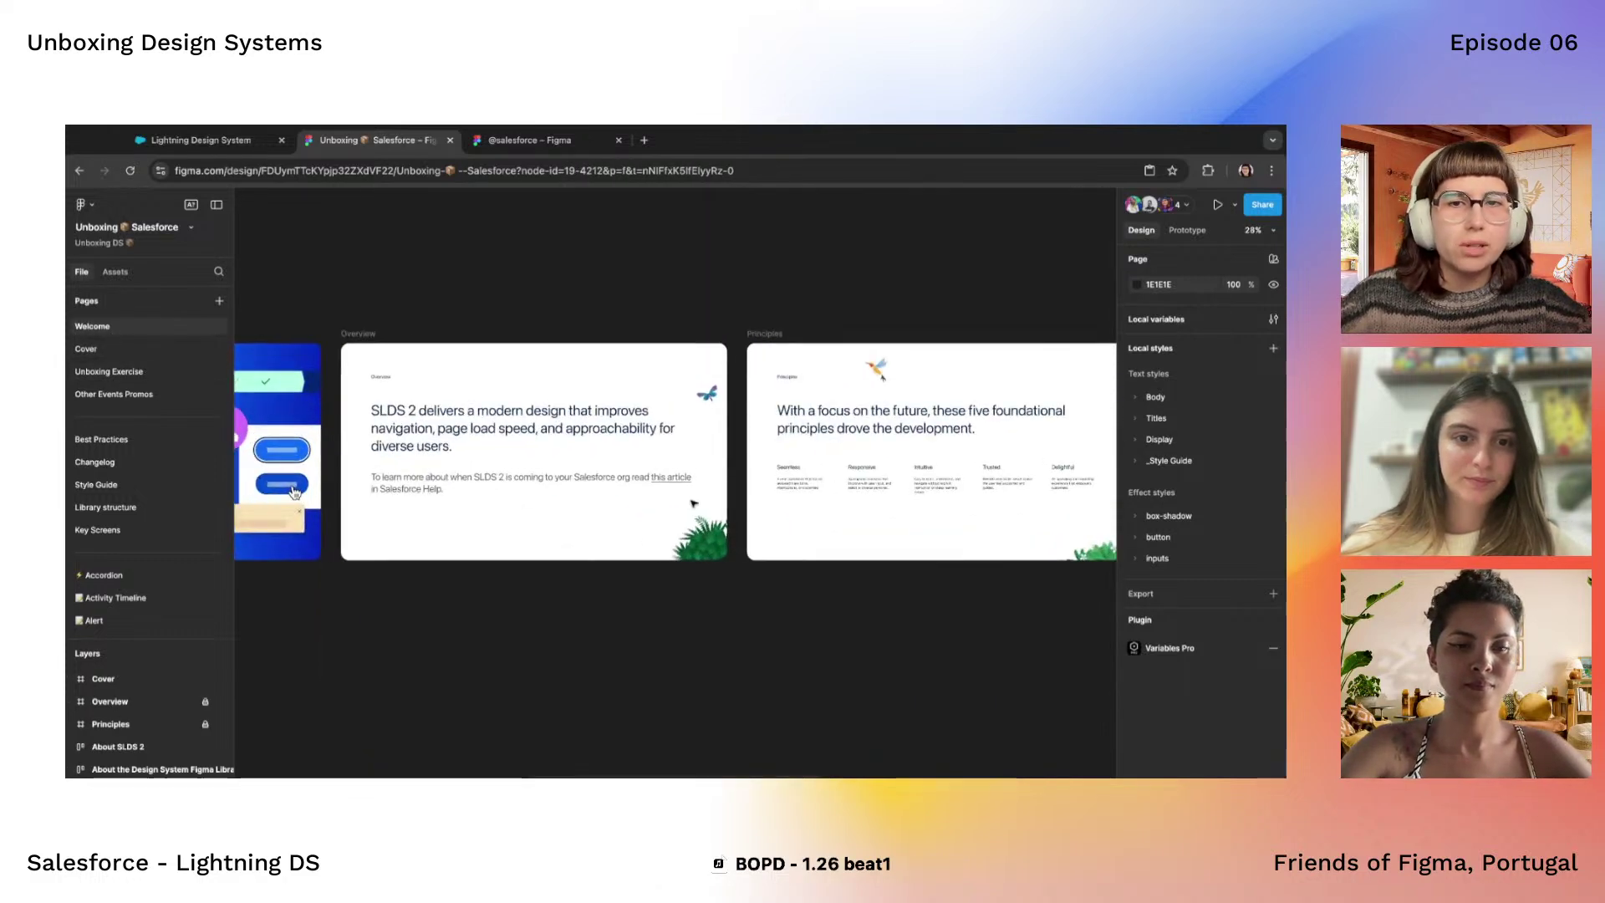
pyautogui.hscroll(5, 669, 501)
pyautogui.hscroll(10, 836, 502)
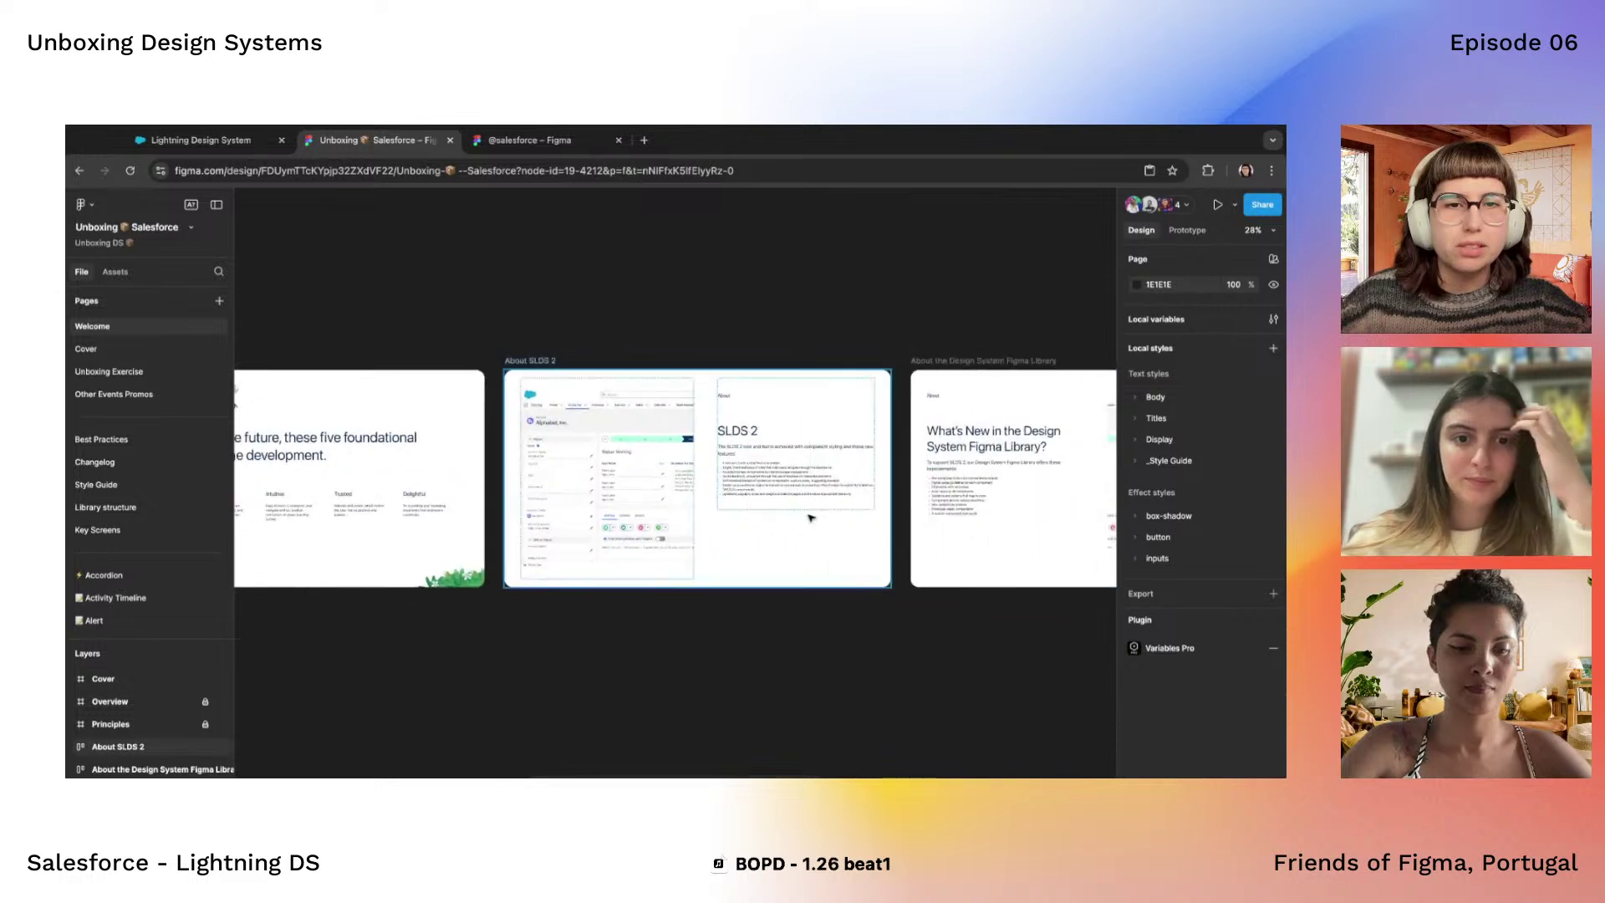
pyautogui.scroll(2, 834, 511)
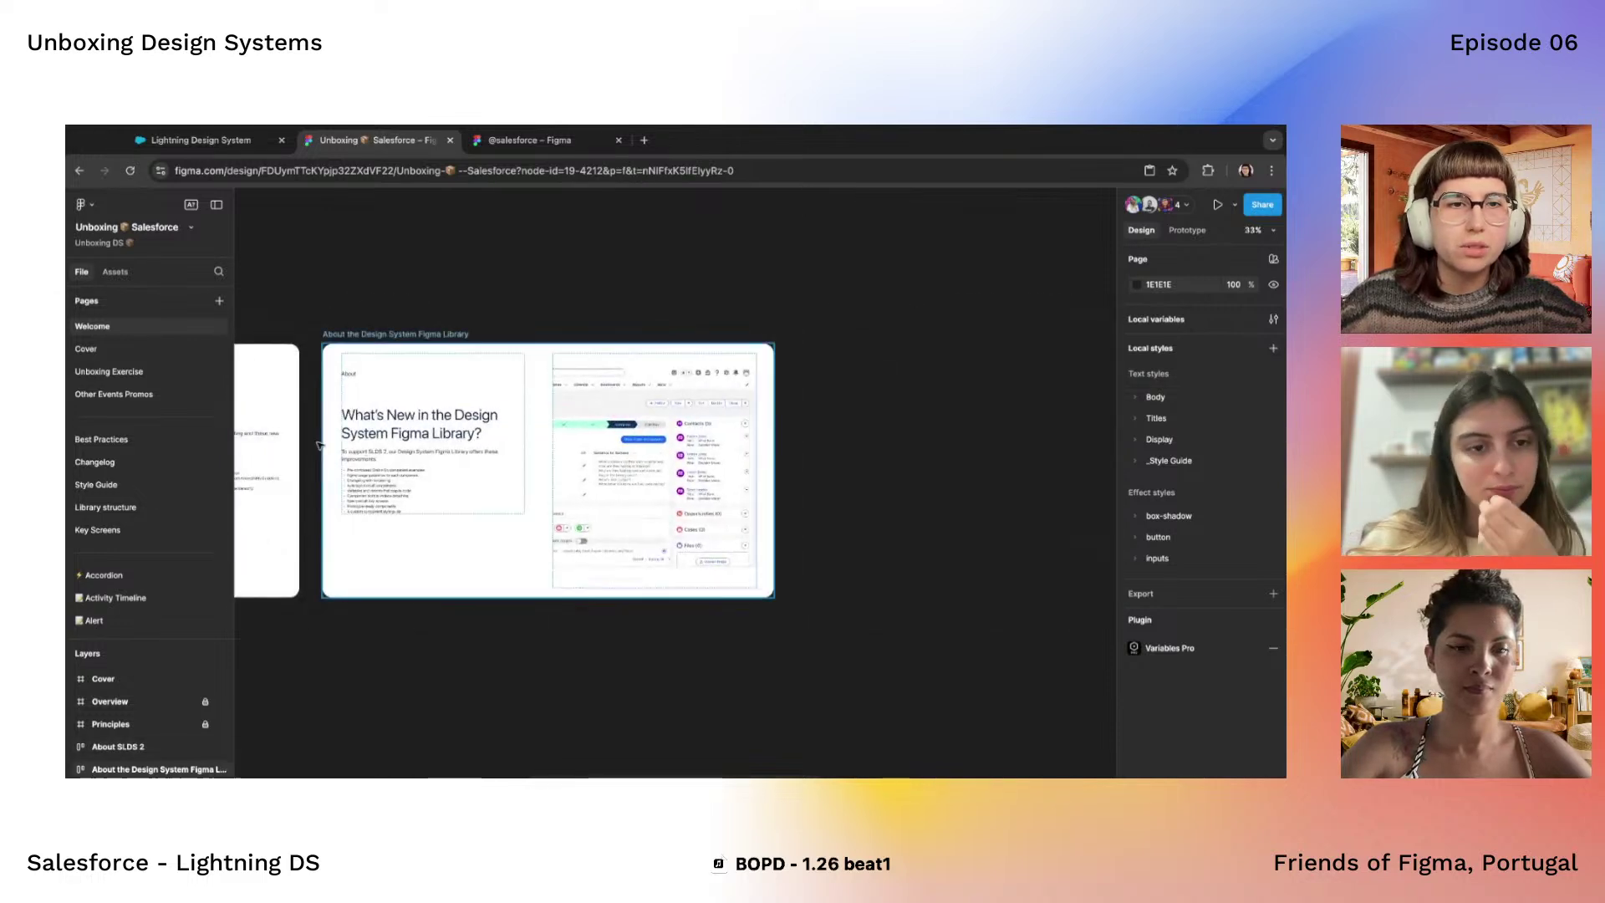
pyautogui.scroll(1, 586, 468)
pyautogui.hscroll(-2, 509, 420)
pyautogui.hscroll(-3, 509, 420)
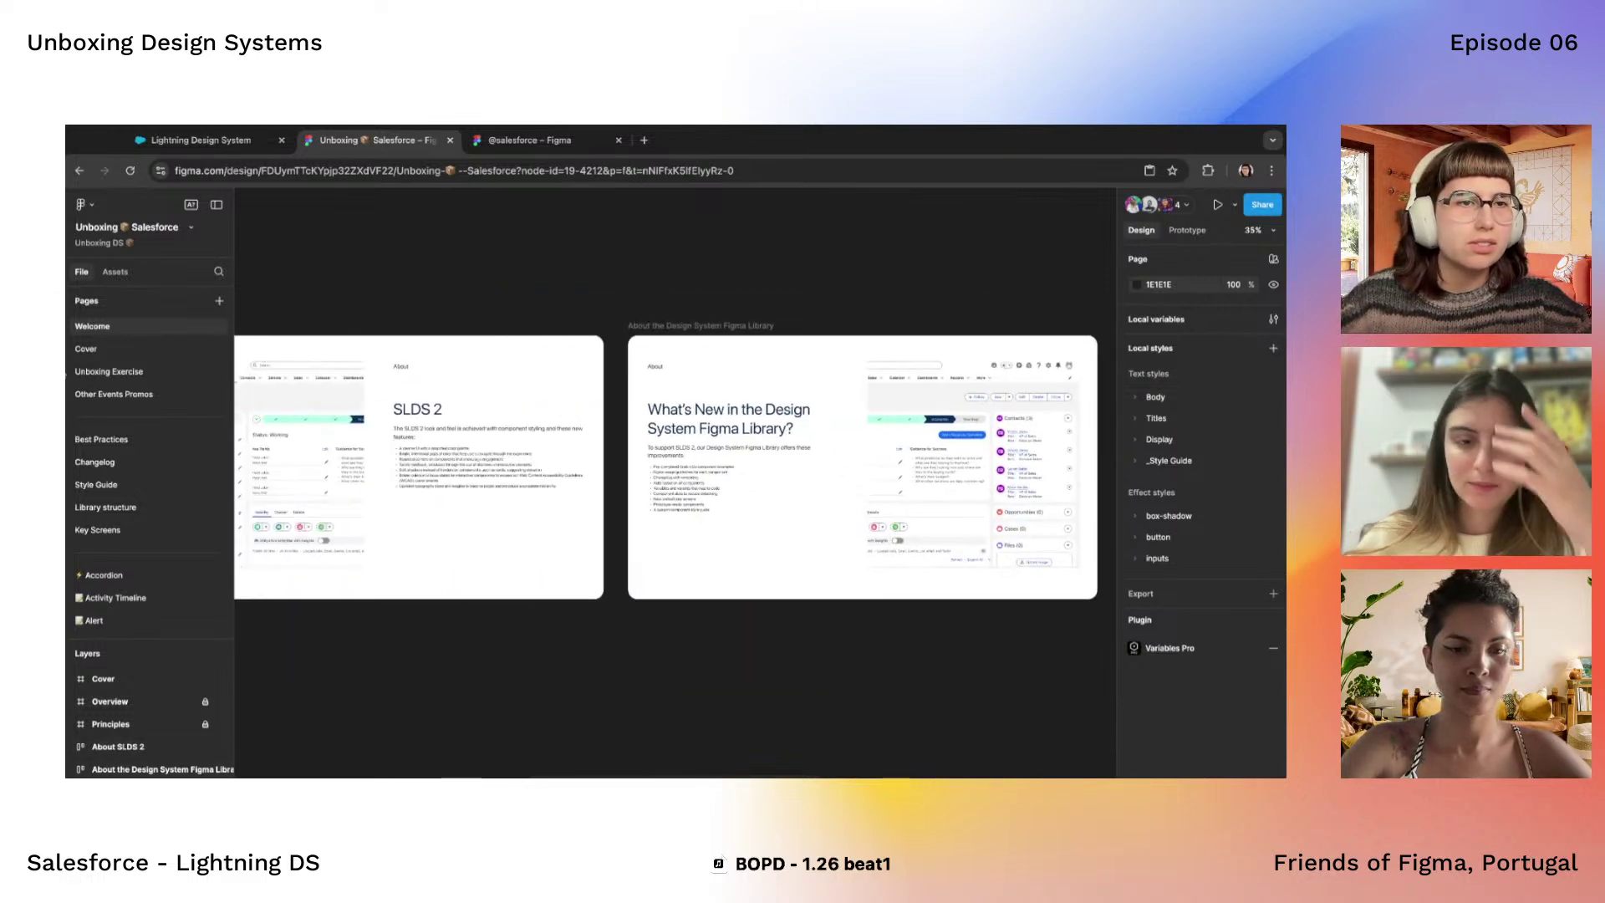
# Open the Best Practices page and read the Explore the UI Kit and Avoid Detaching Components slides
pyautogui.click(115, 394)
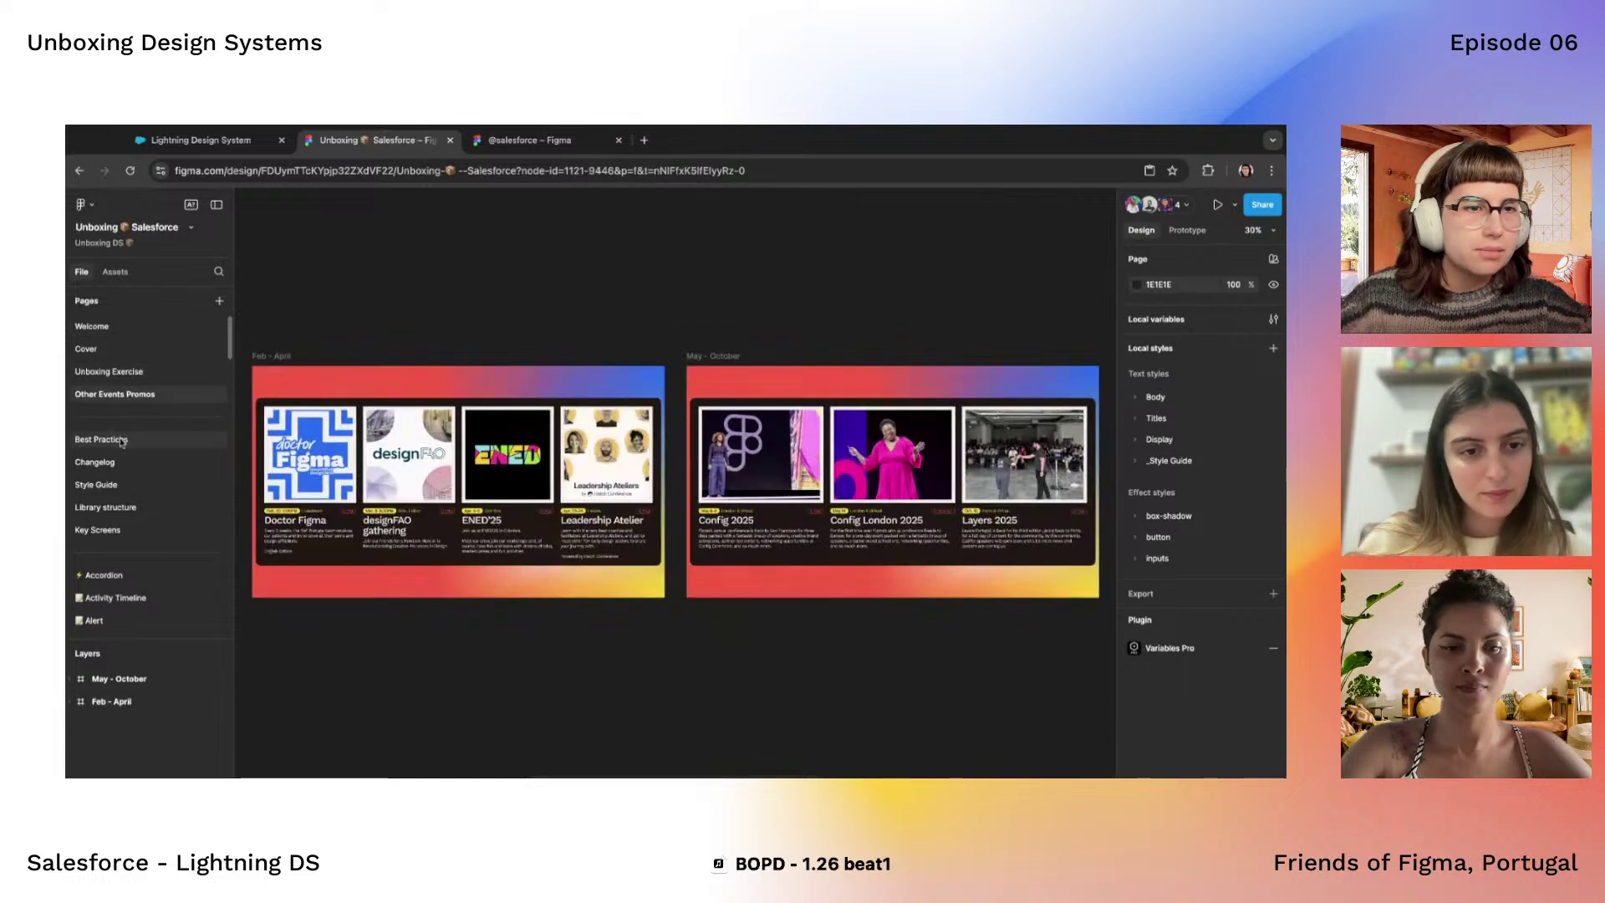
pyautogui.click(101, 439)
pyautogui.scroll(5, 424, 511)
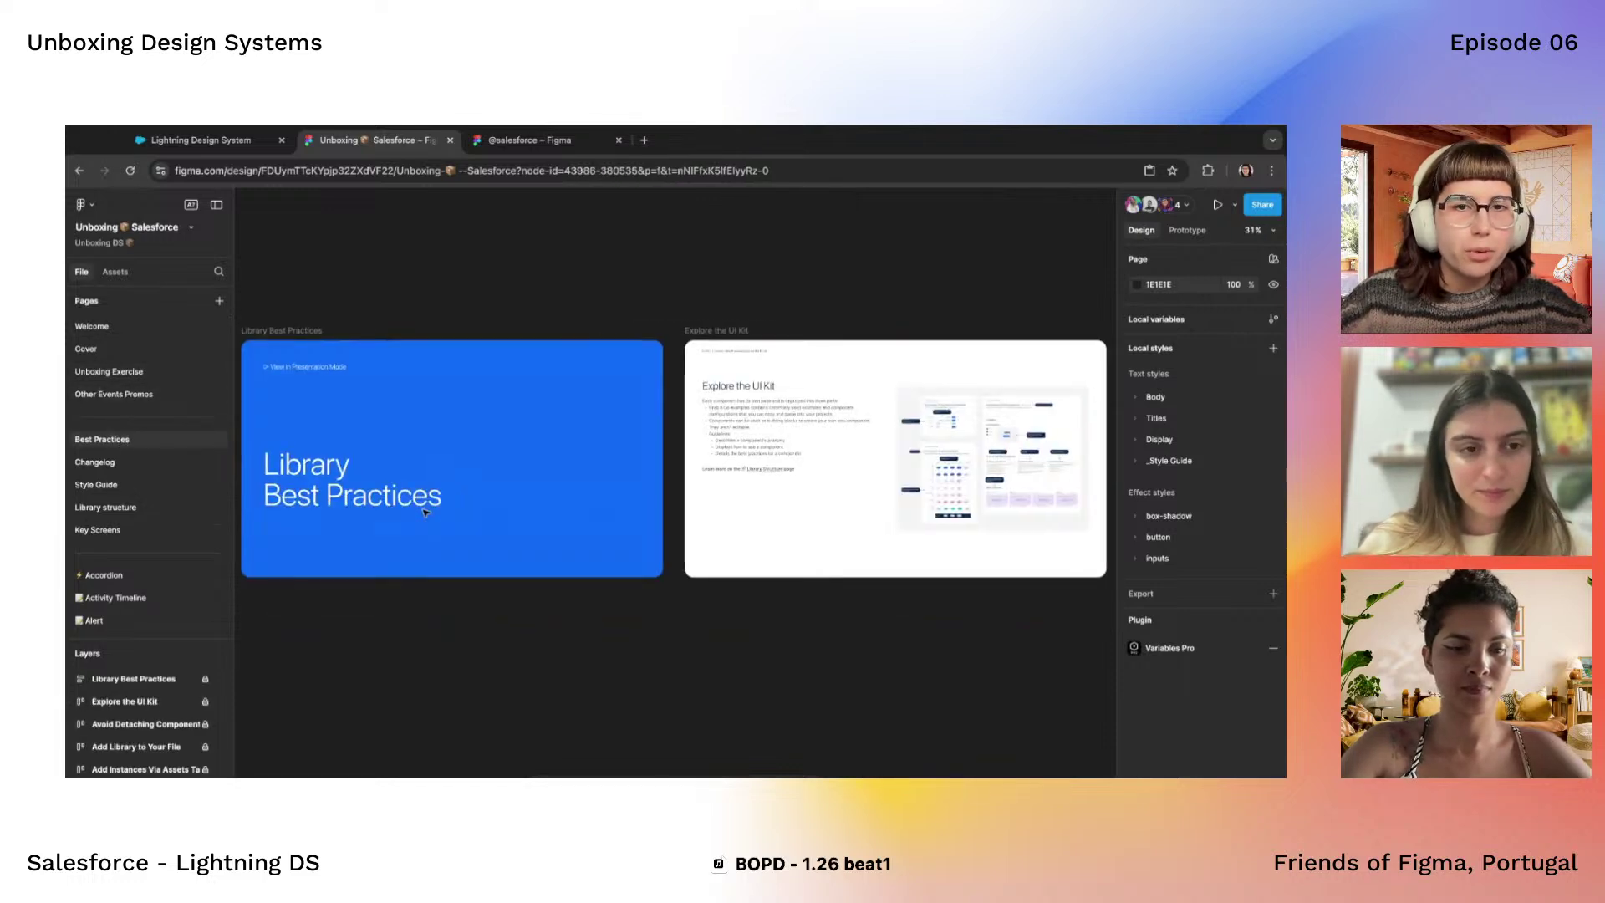
pyautogui.hscroll(3, 425, 512)
pyautogui.scroll(3, 438, 402)
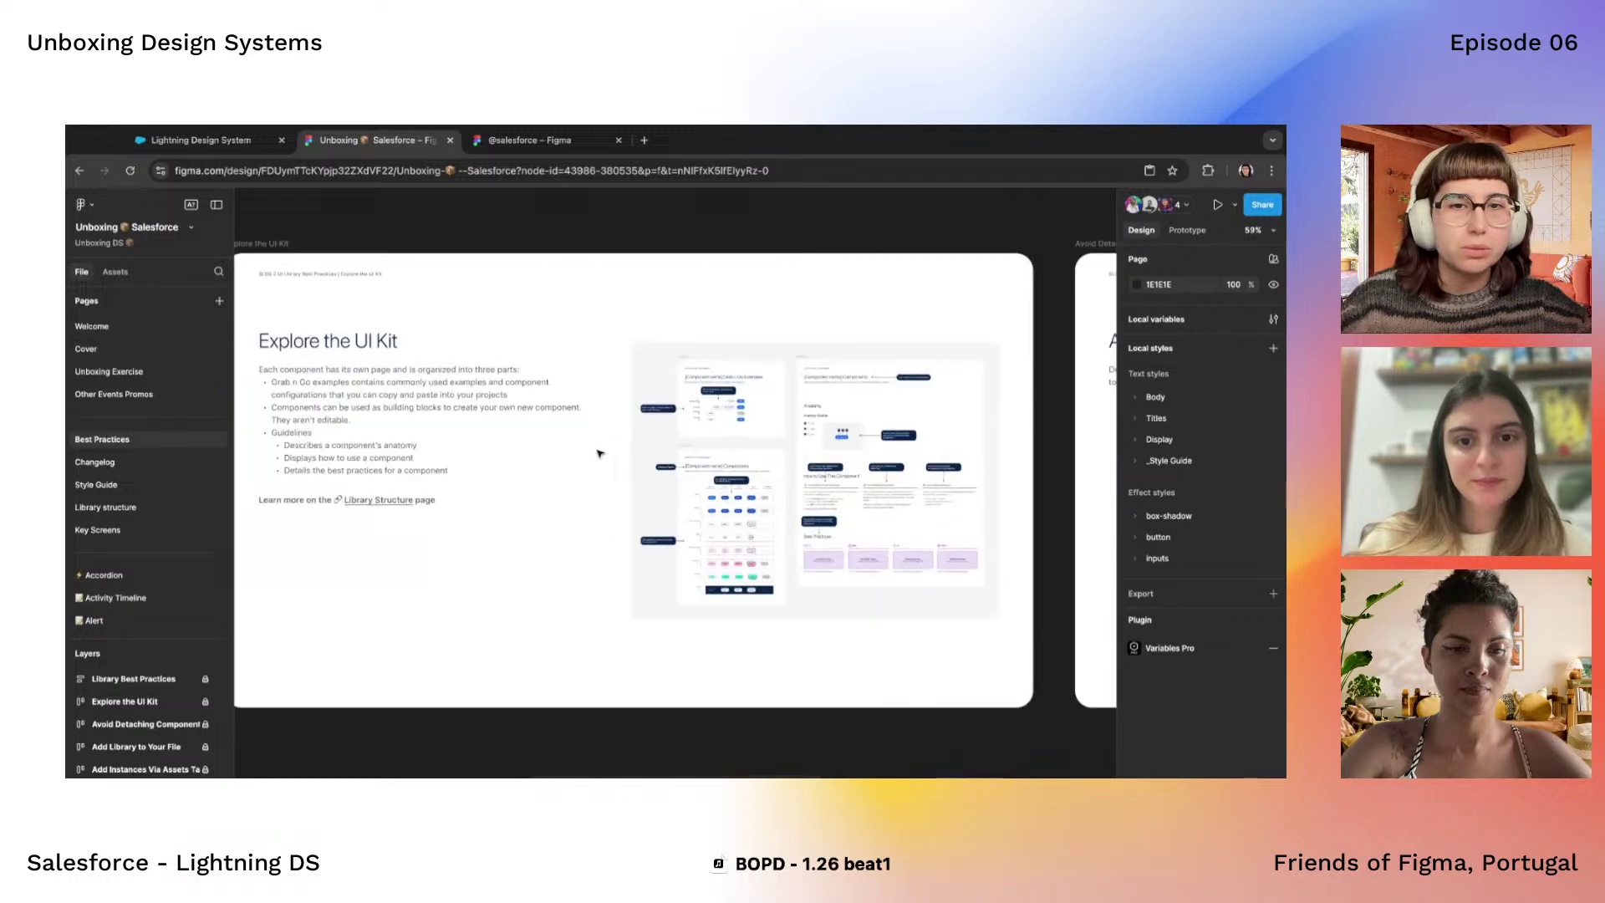
pyautogui.hscroll(5, 502, 435)
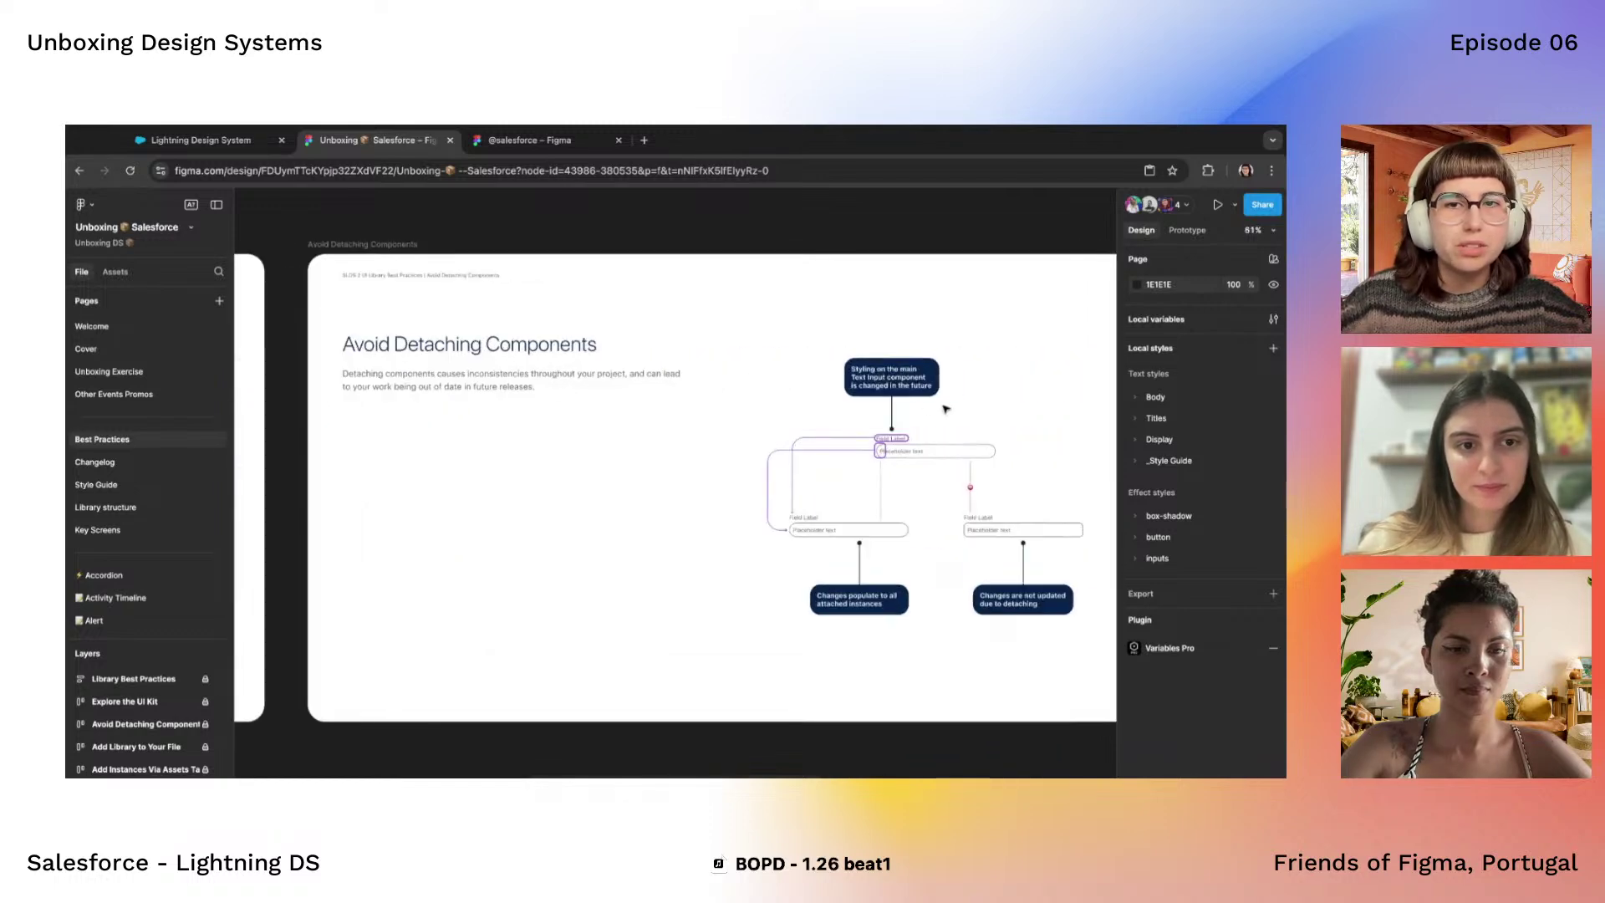
# Read the Add Library to Your File and Add Instances Via the Assets Tab slides on the Best Practices page
pyautogui.scroll(2, 597, 479)
pyautogui.scroll(-3, 476, 403)
pyautogui.hscroll(3, 586, 418)
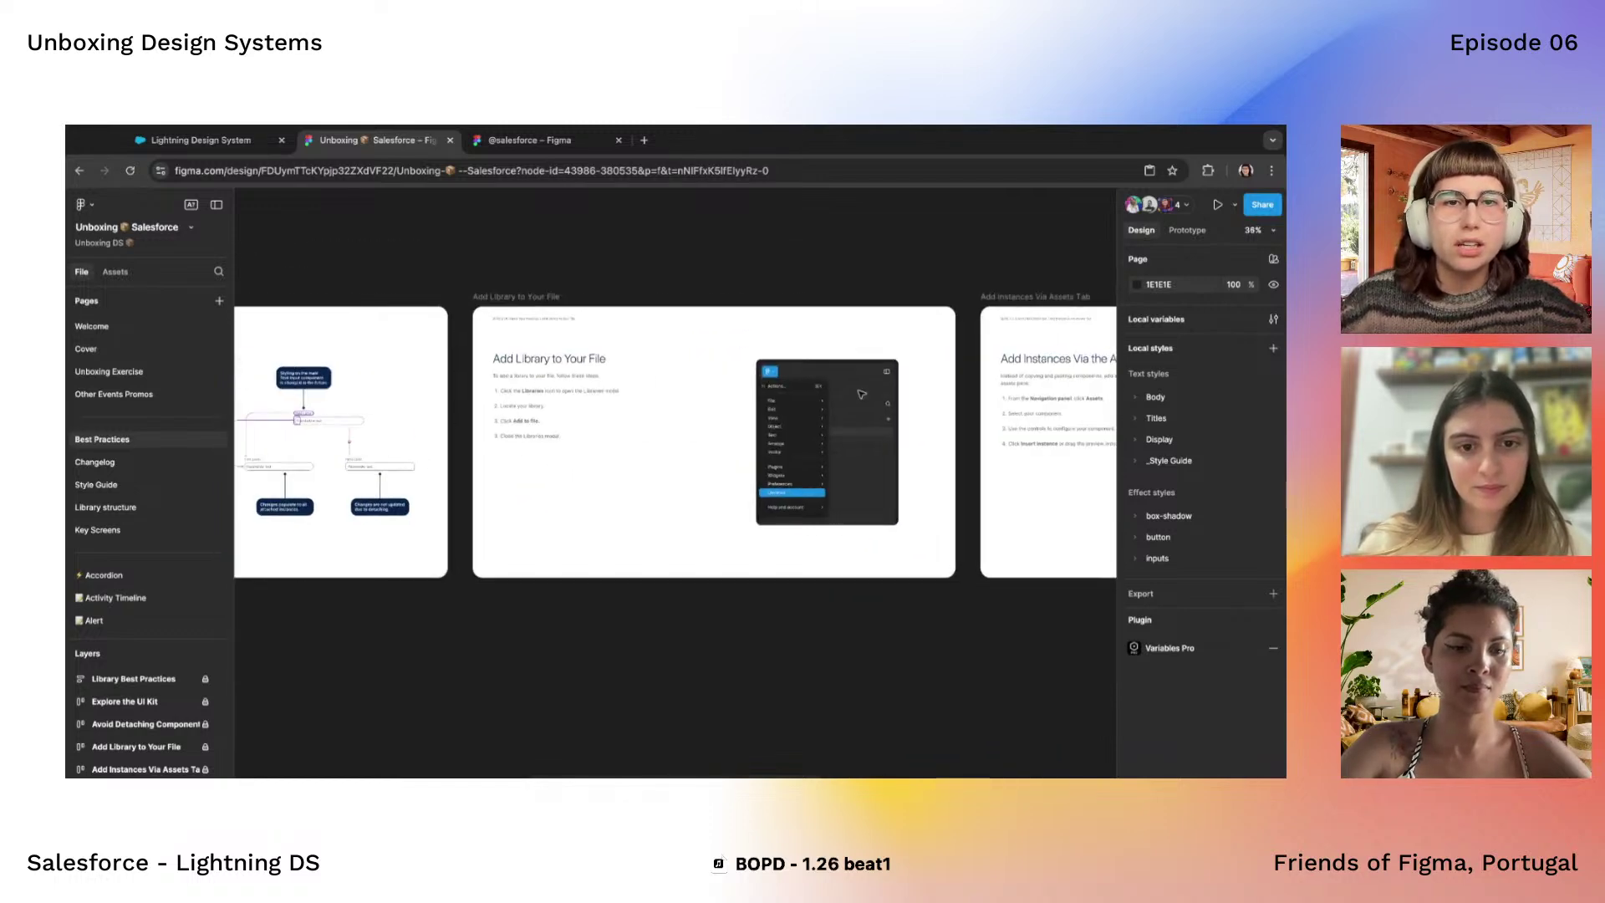
pyautogui.scroll(3, 663, 416)
pyautogui.hscroll(5, 741, 441)
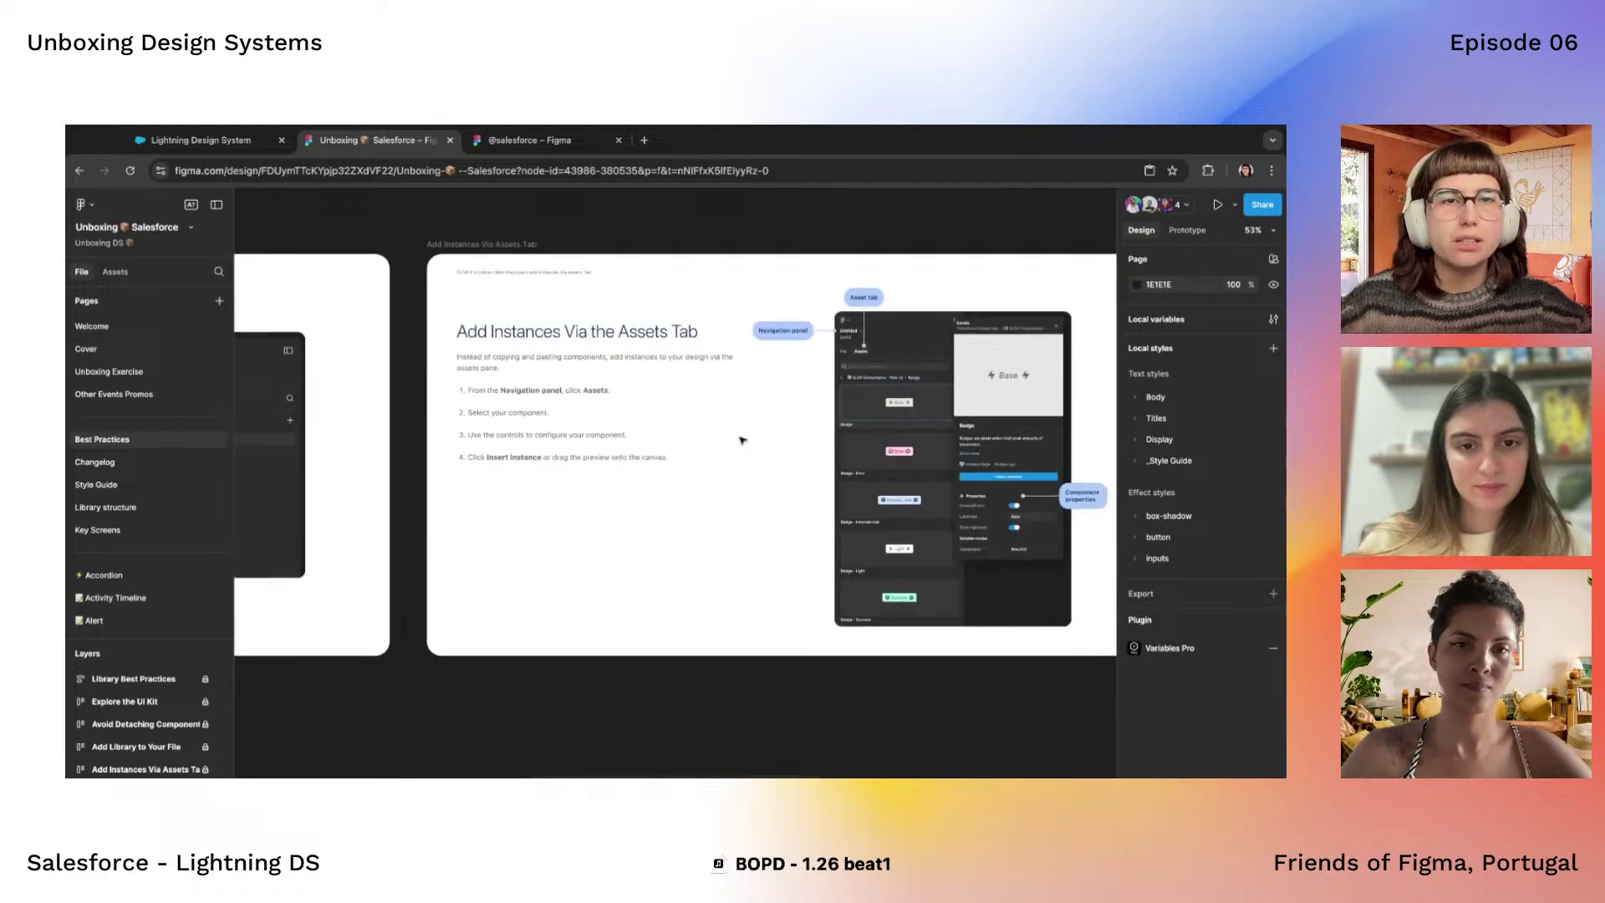
pyautogui.hscroll(-4, 539, 490)
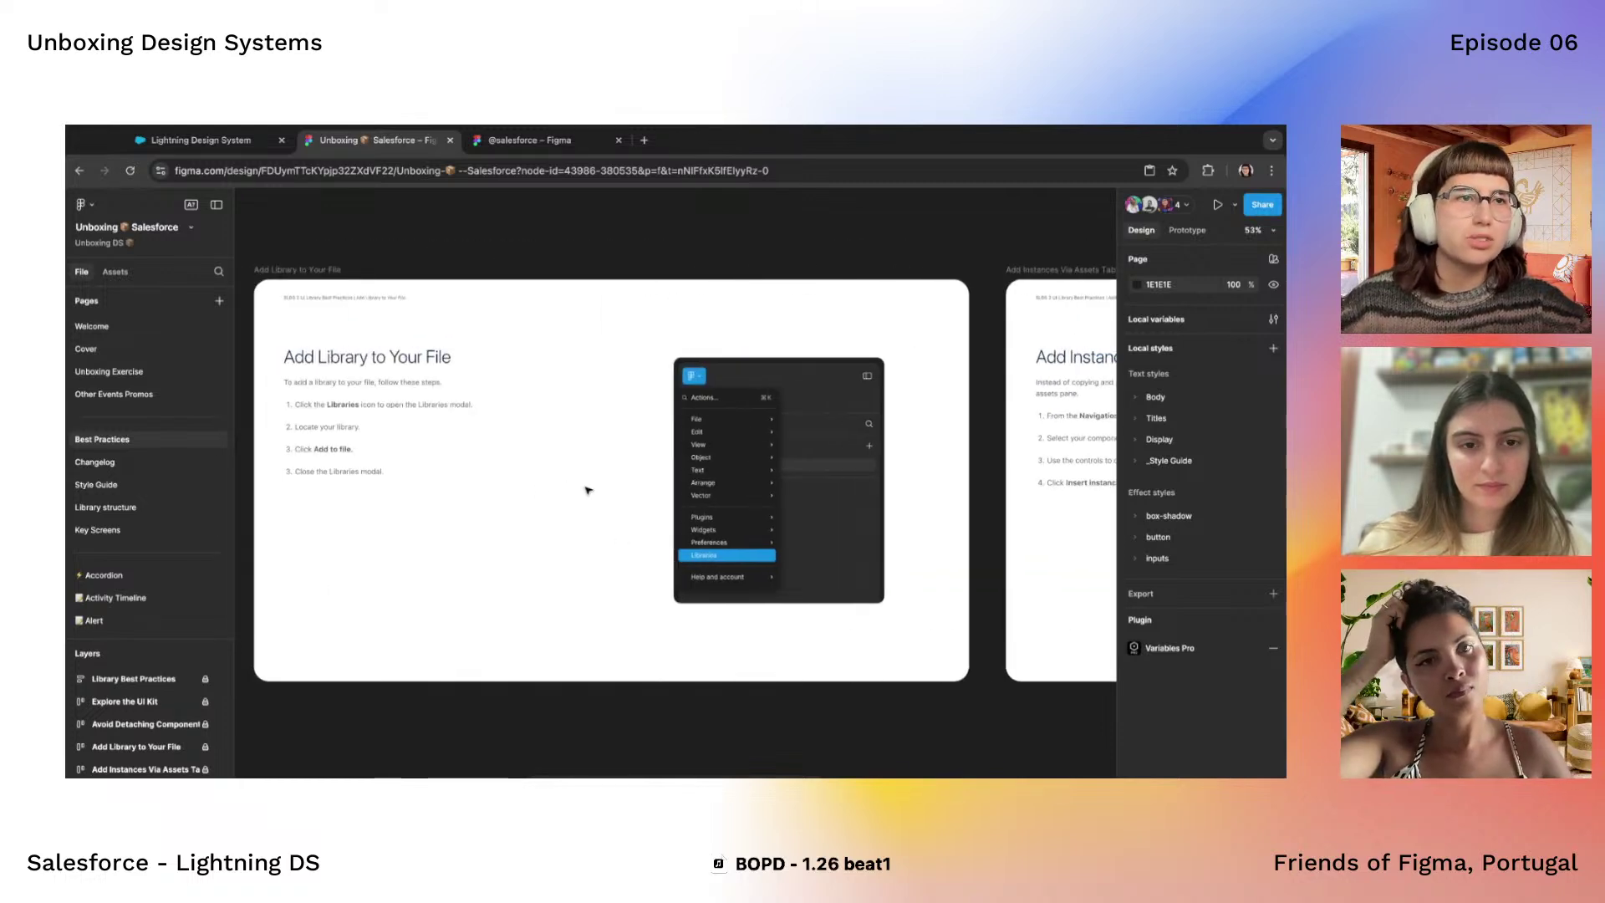
pyautogui.hscroll(5, 587, 490)
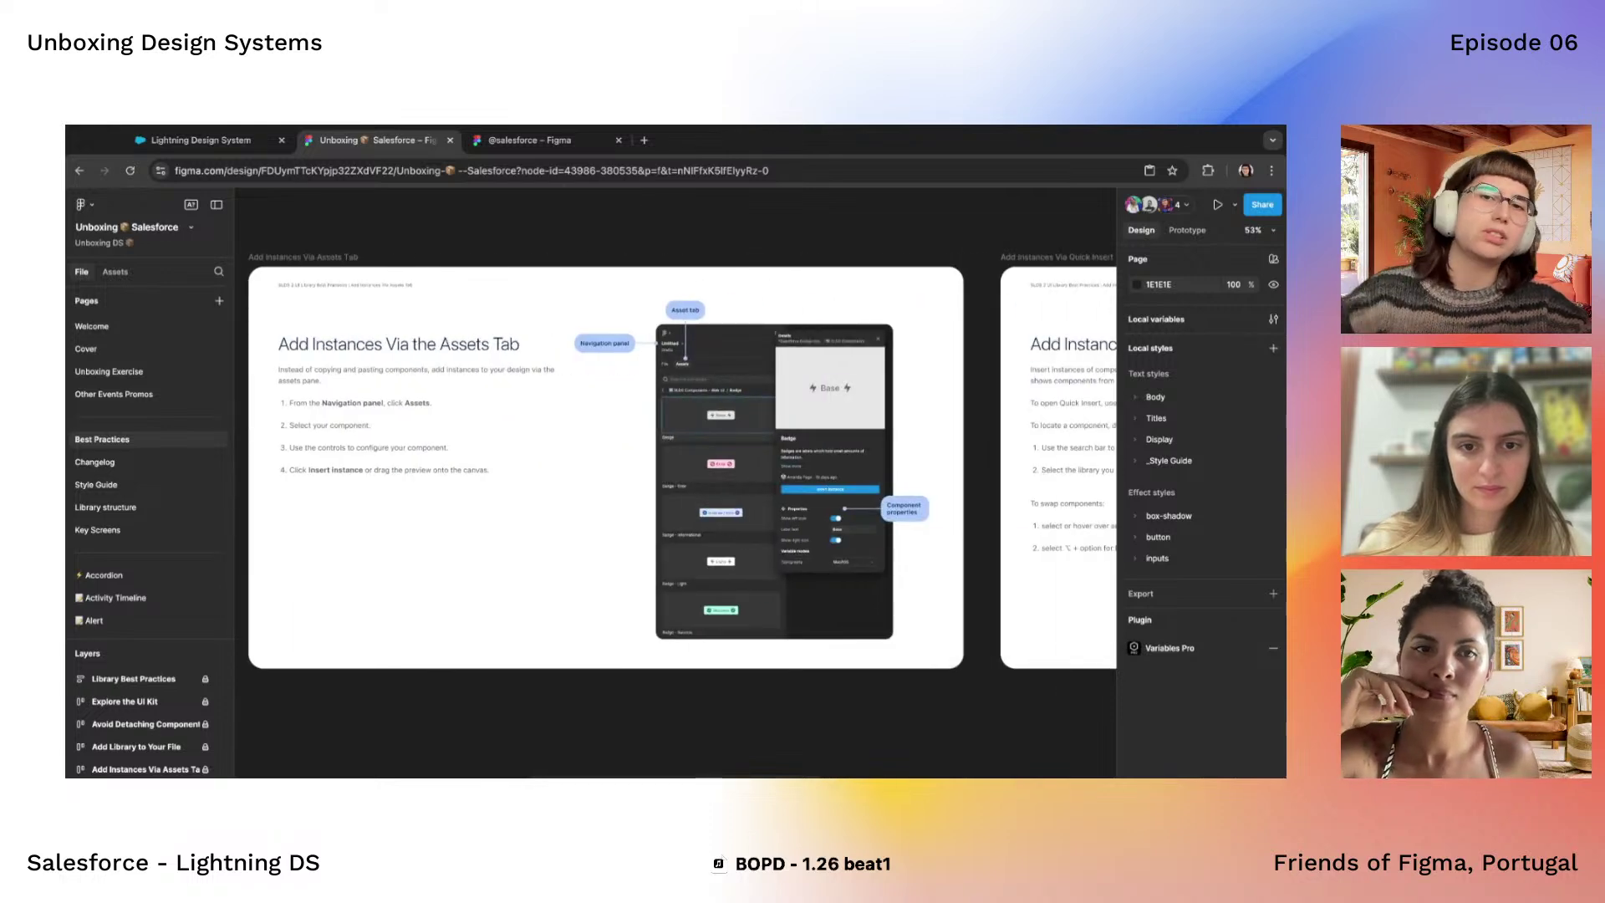
pyautogui.hscroll(-1, 683, 461)
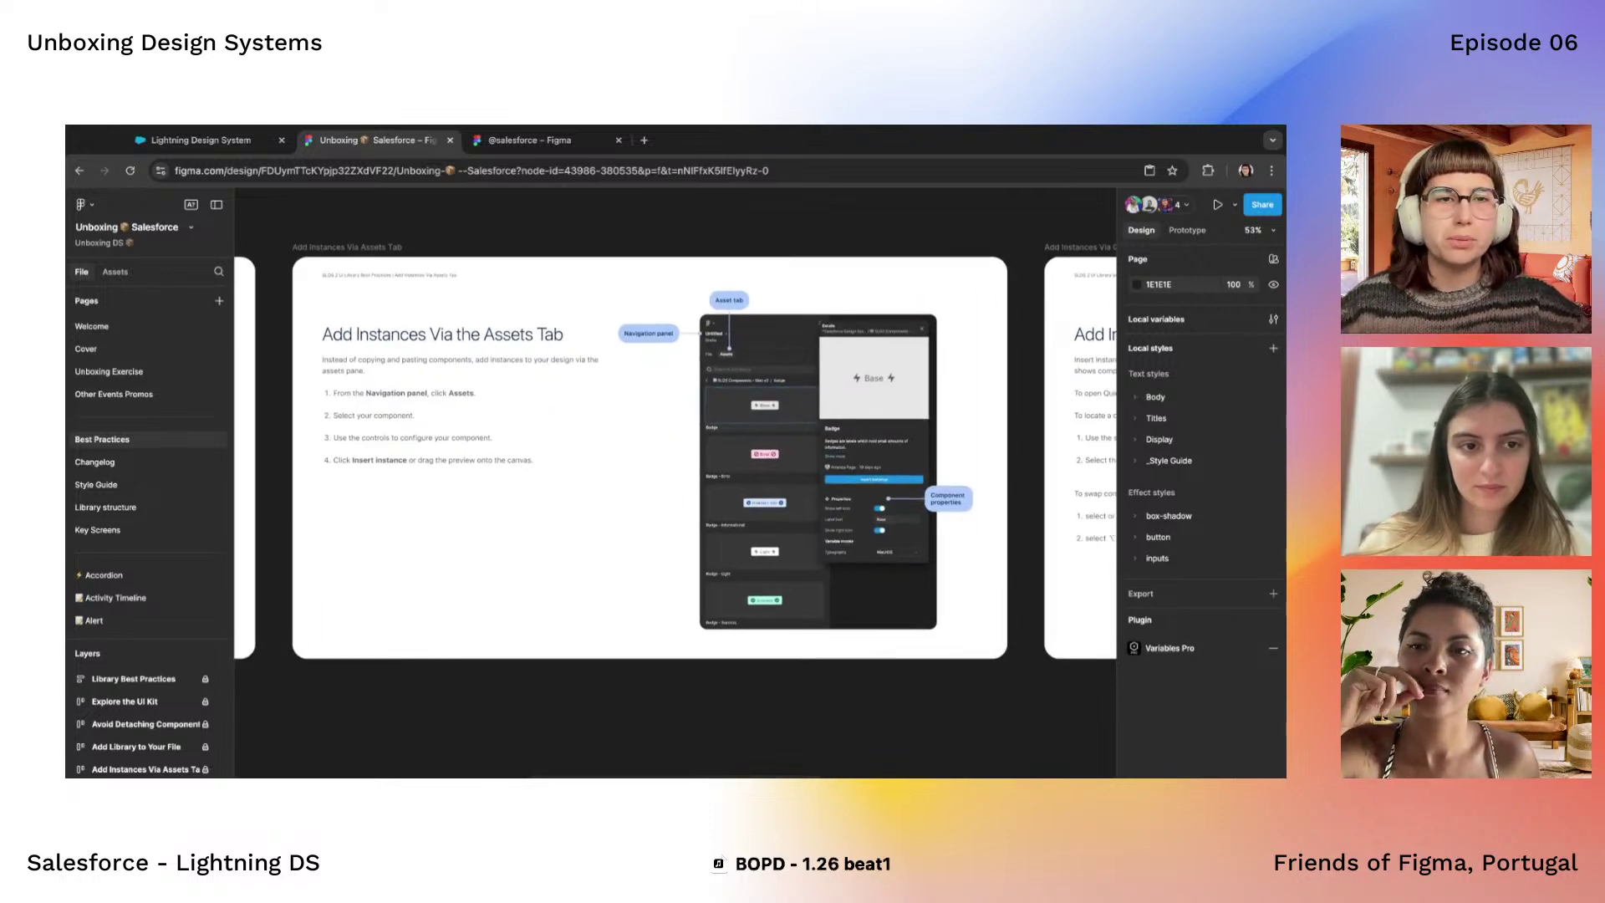
pyautogui.scroll(-1, 649, 458)
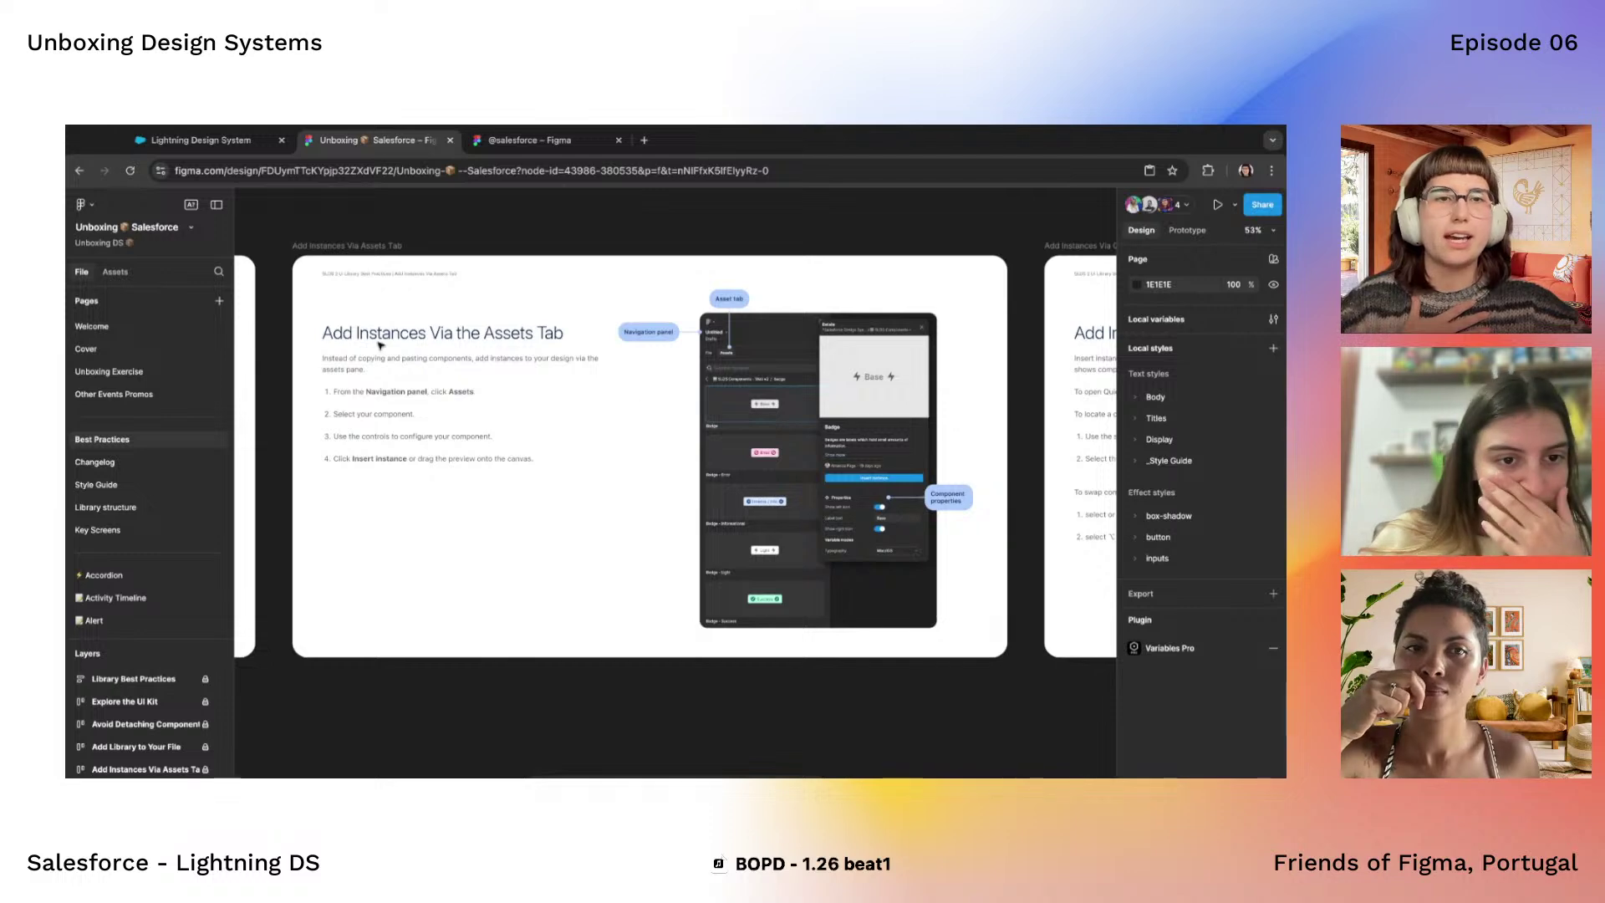
# Review the Best Practices slides from Add Instances Via Quick Insert through Use the Component Properties Panel to Grab n Go Examples
pyautogui.hscroll(10, 580, 454)
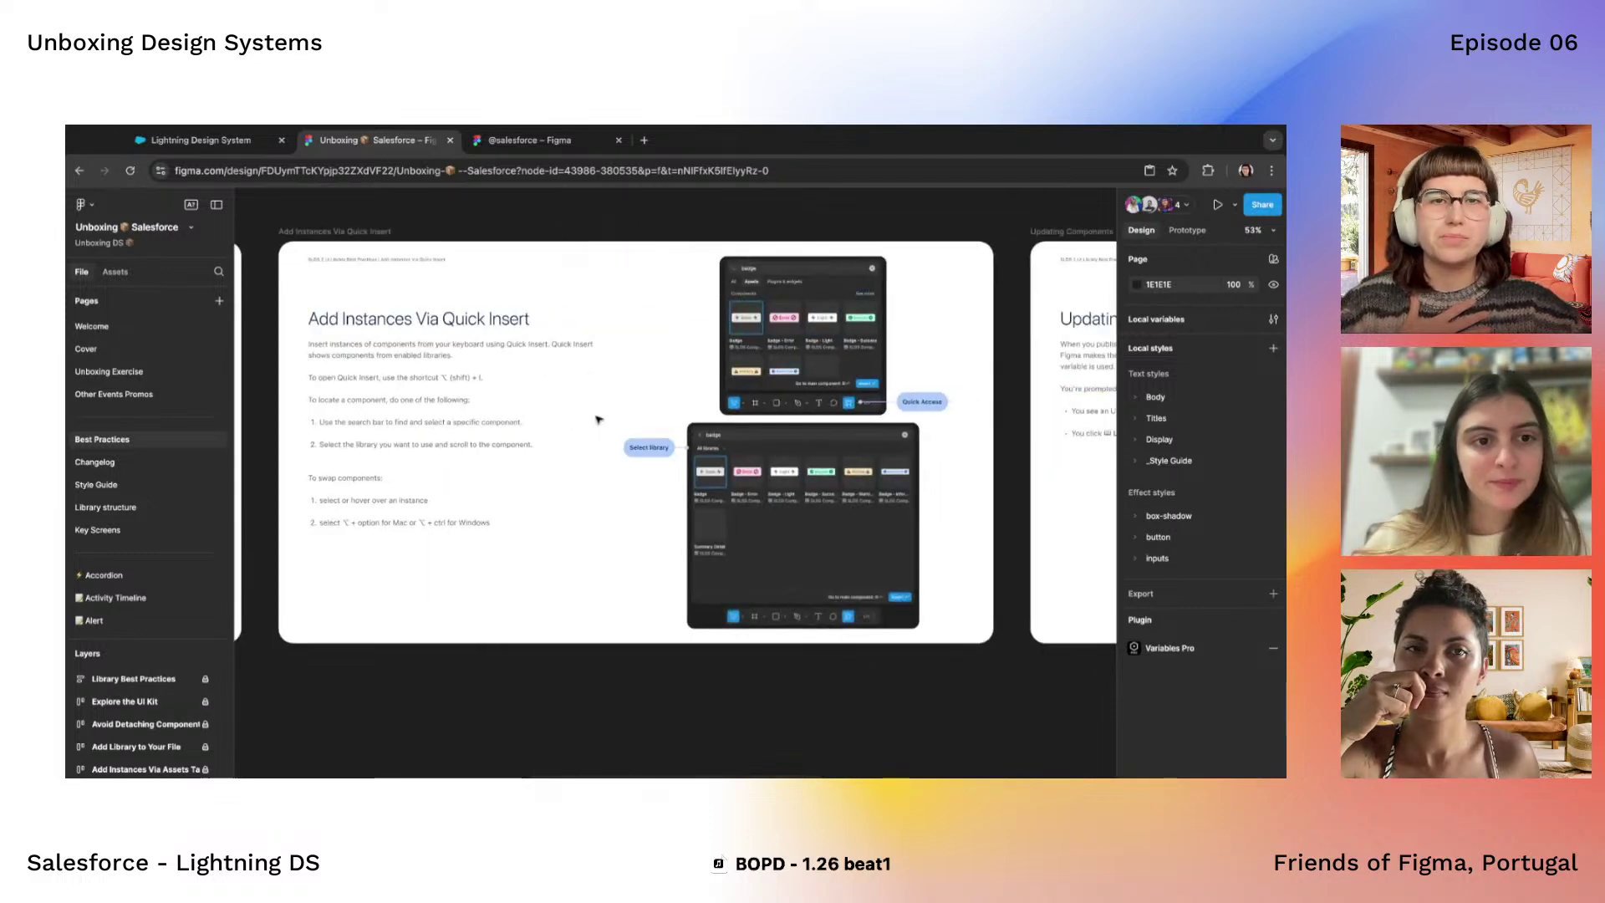
pyautogui.hscroll(10, 598, 420)
pyautogui.hscroll(10, 599, 420)
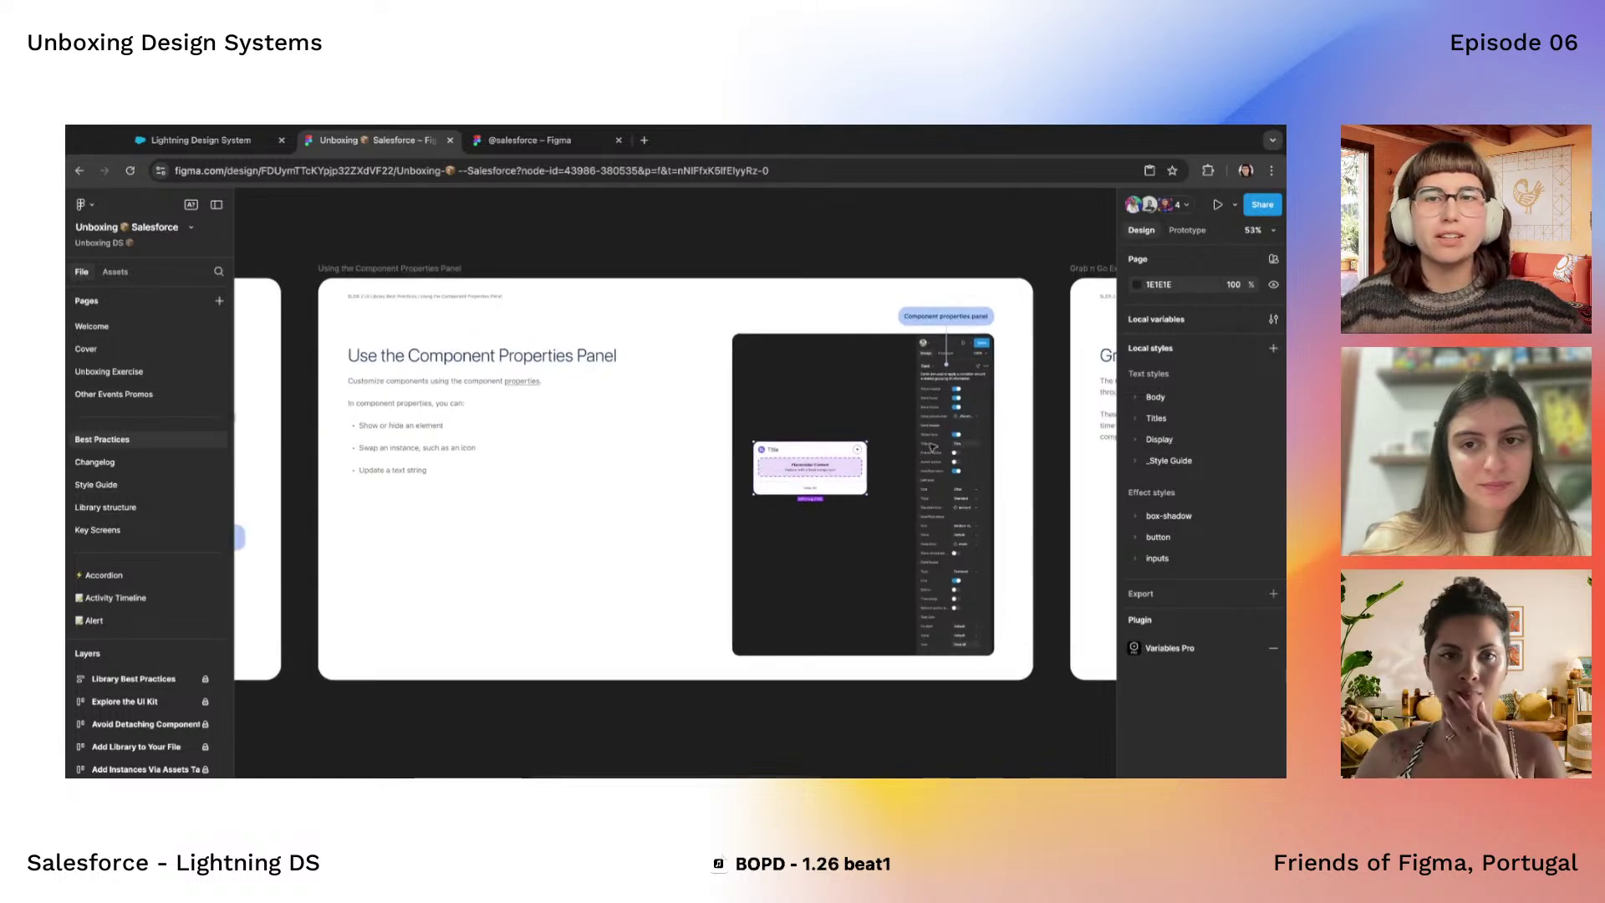
pyautogui.hscroll(3, 932, 447)
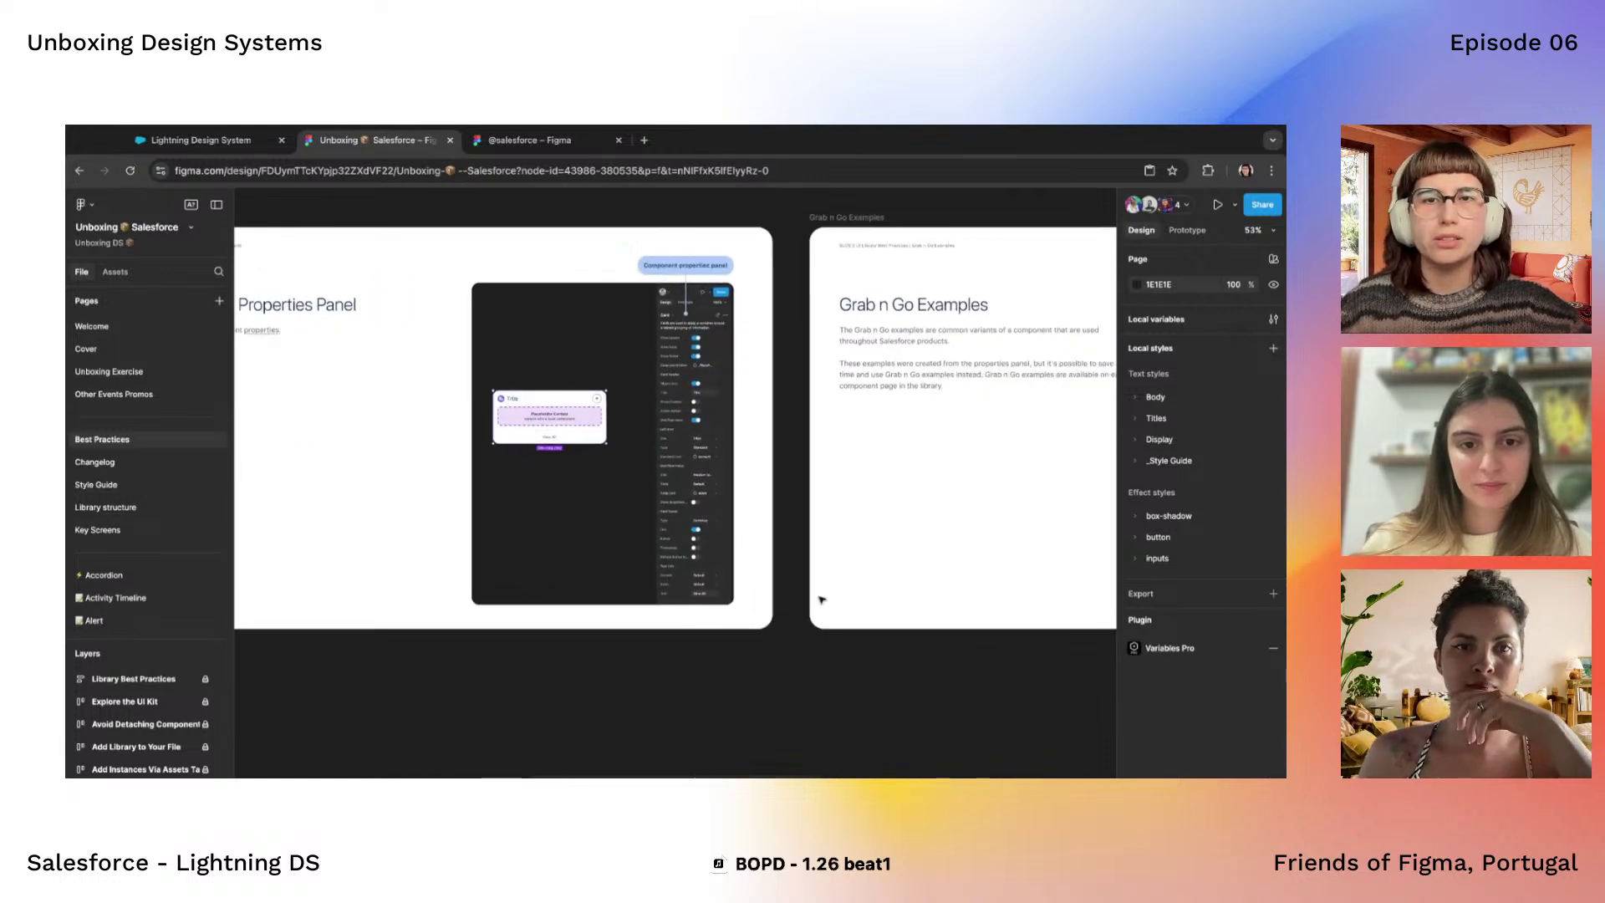
pyautogui.hscroll(8, 752, 599)
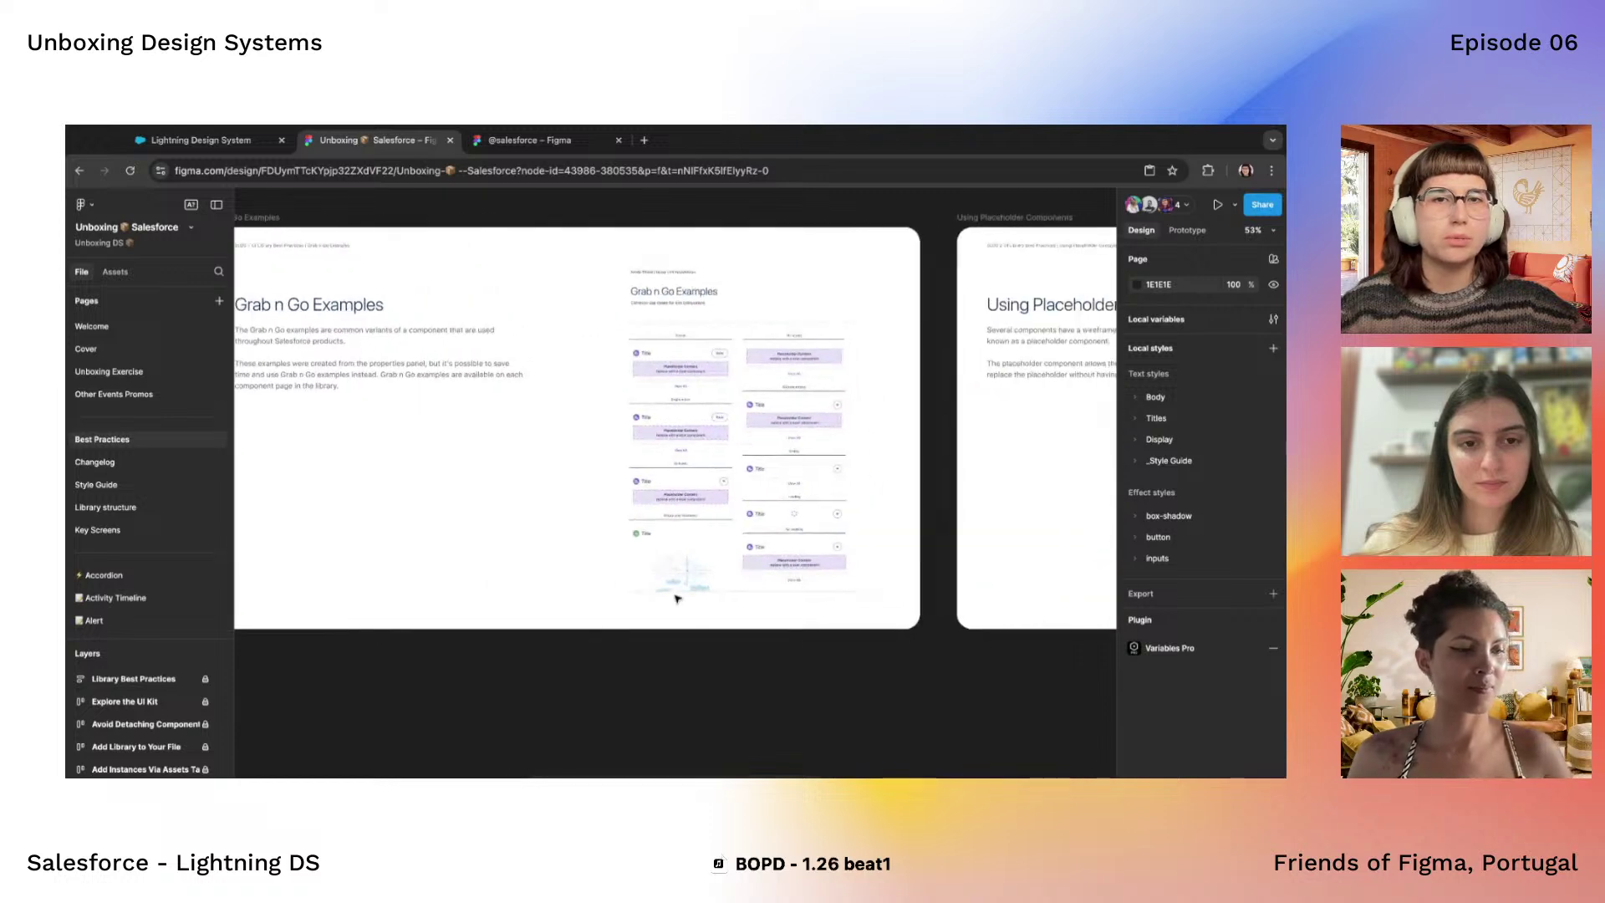
pyautogui.hscroll(-2, 677, 599)
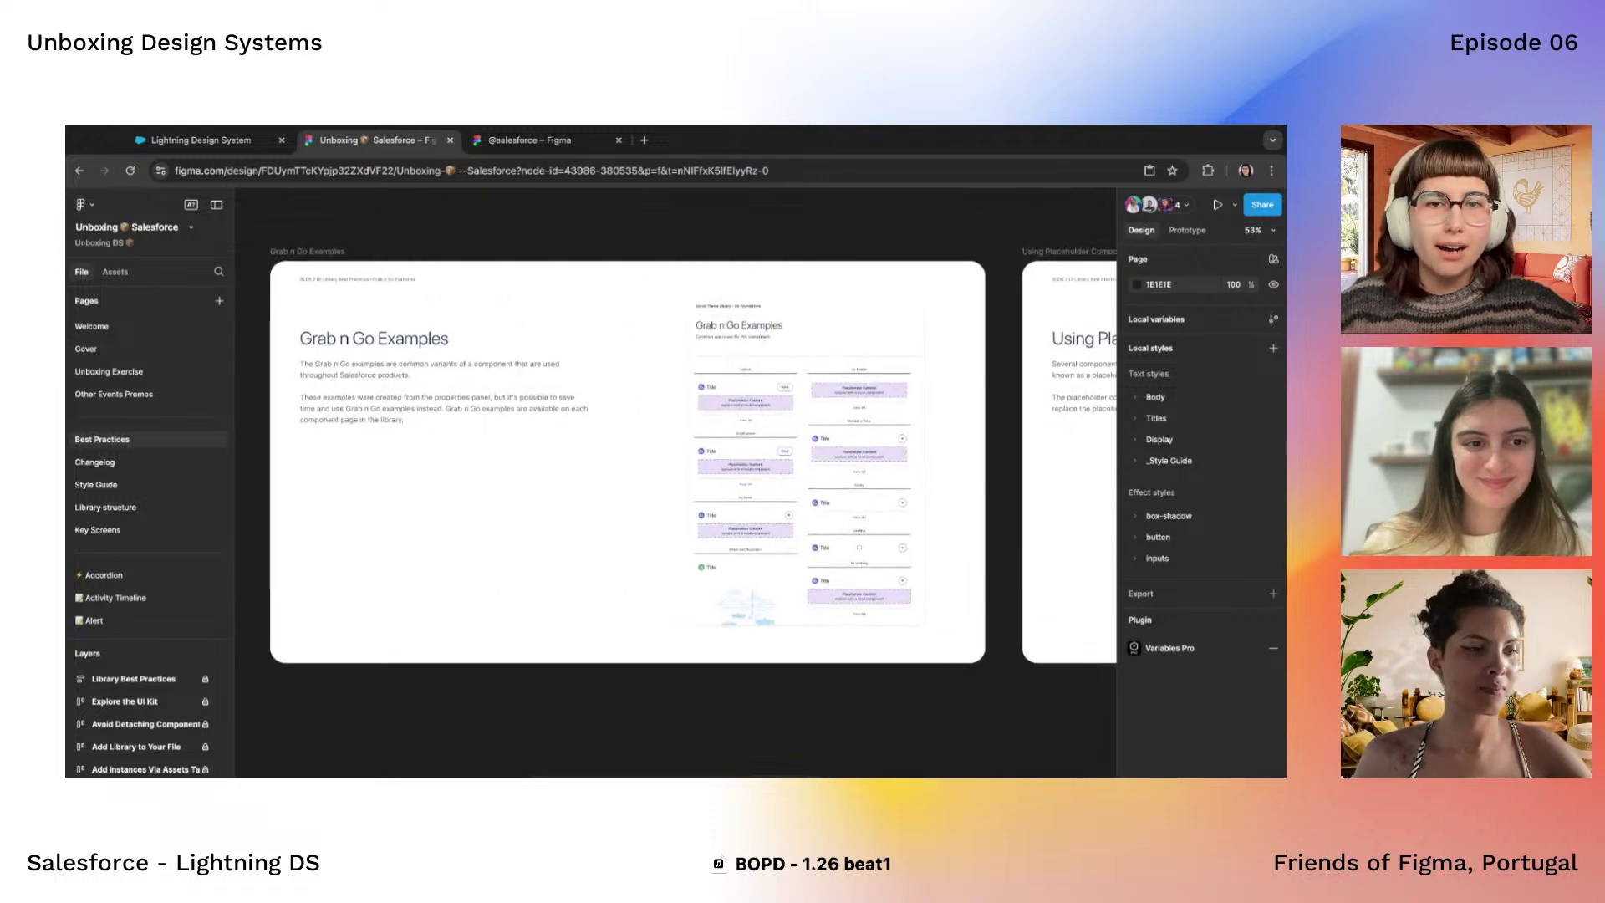
# Review the remaining Best Practices slides from Using Placeholder Components to Finish with a Scalable Component
pyautogui.hscroll(10, 675, 447)
pyautogui.hscroll(-5, 675, 447)
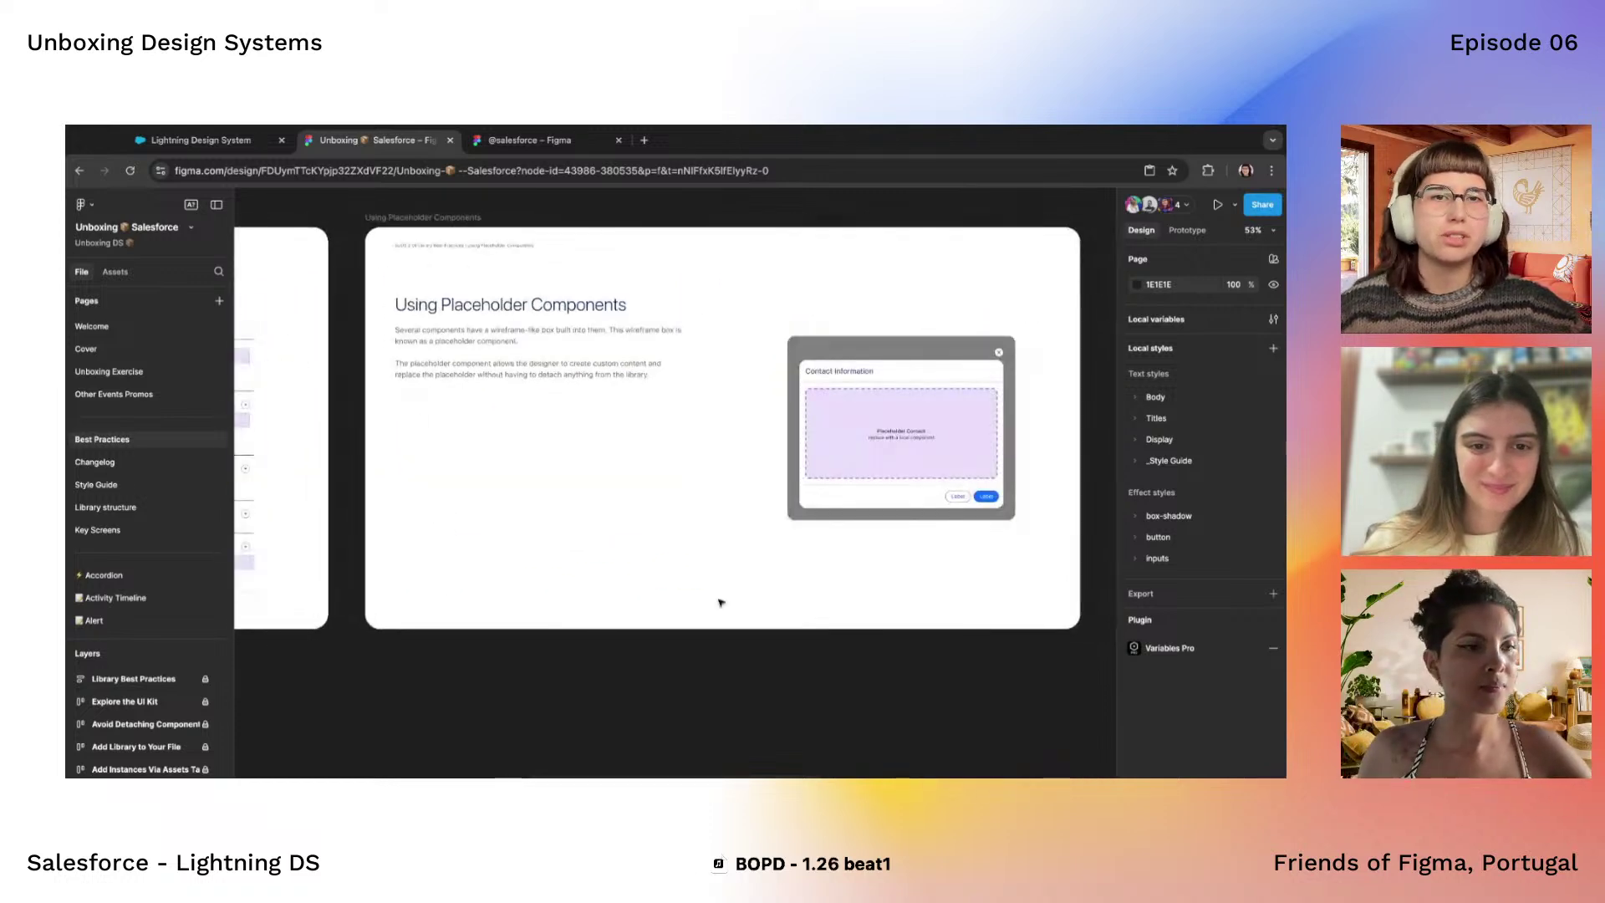
pyautogui.hscroll(6, 830, 452)
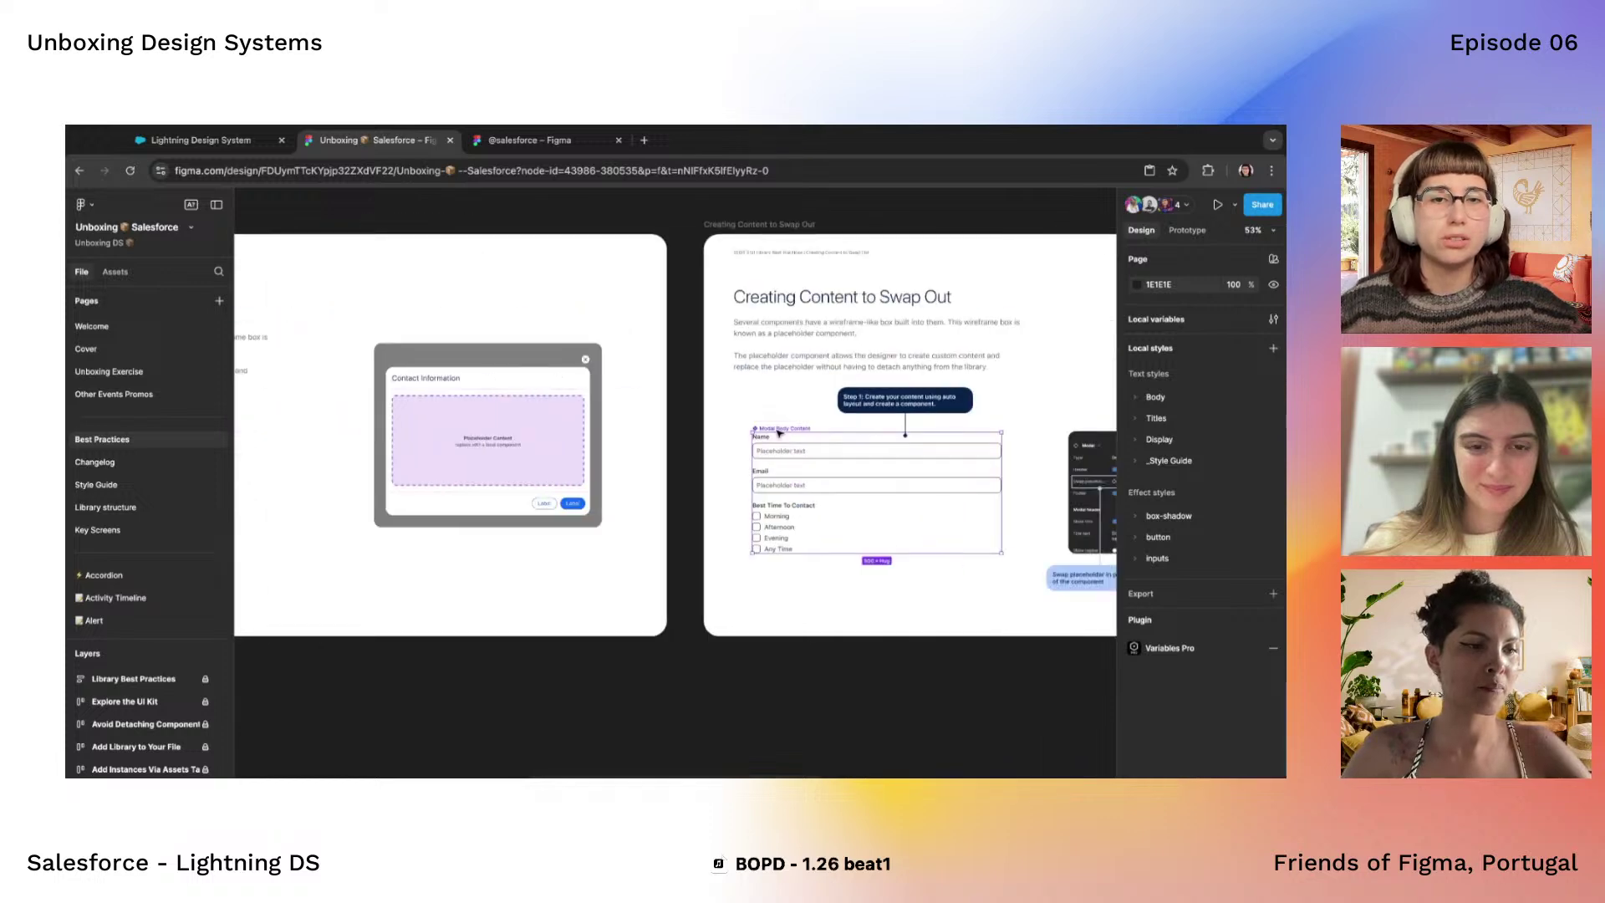
pyautogui.scroll(-3, 638, 559)
pyautogui.hscroll(6, 638, 559)
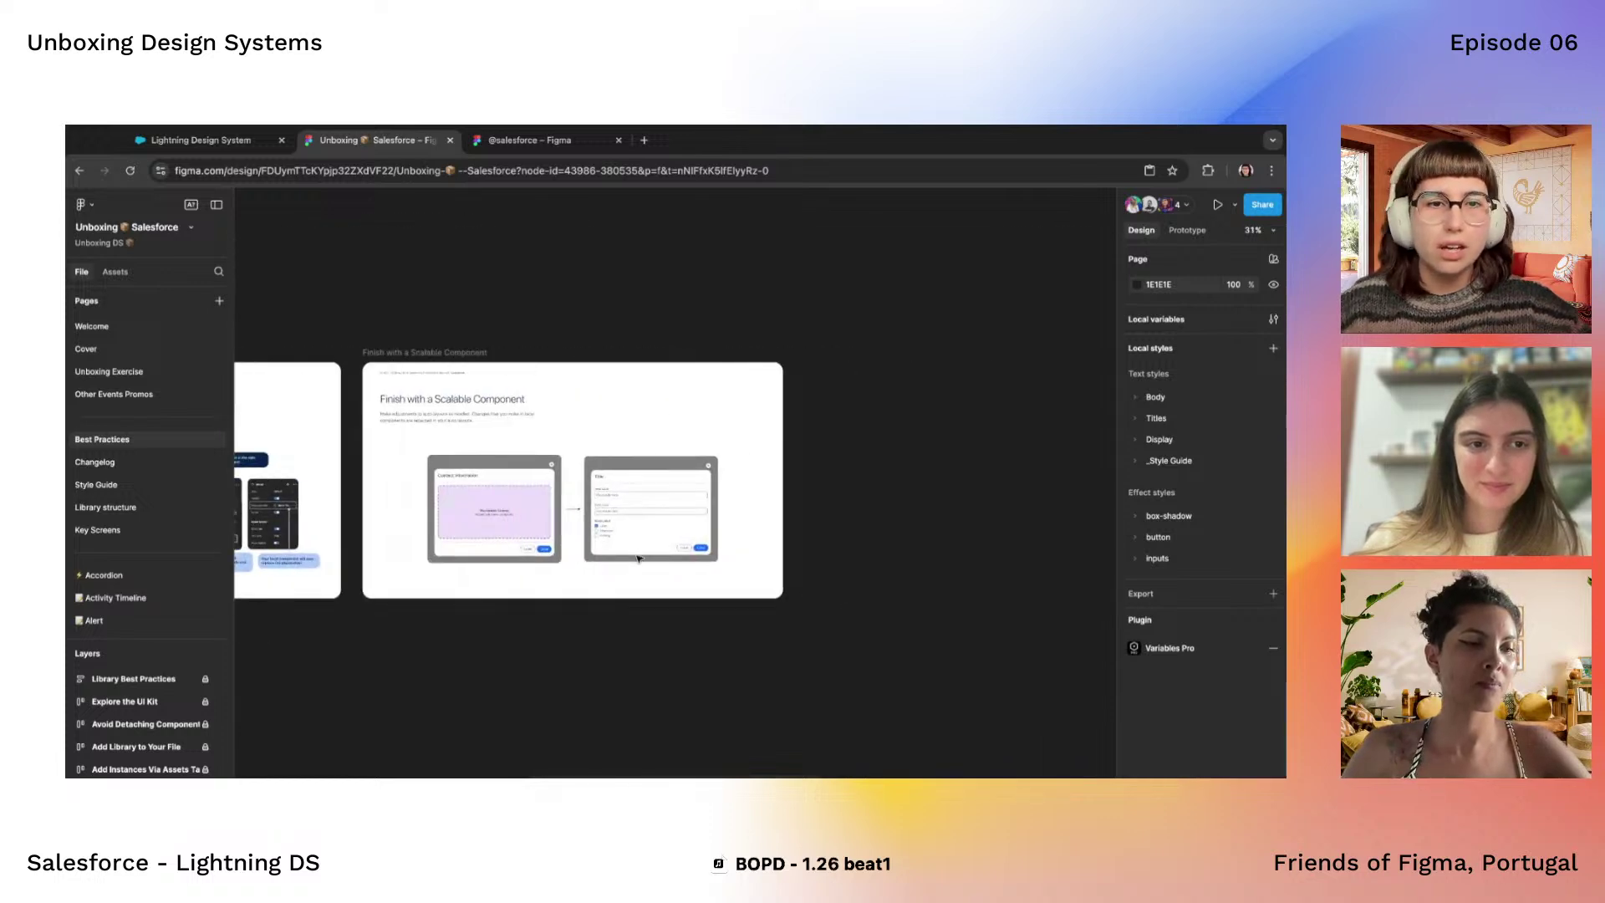
pyautogui.hscroll(-6, 638, 559)
# Glance through the Changelog and Style Guide pages and examine the annotated component templates on the Library structure page
pyautogui.click(147, 463)
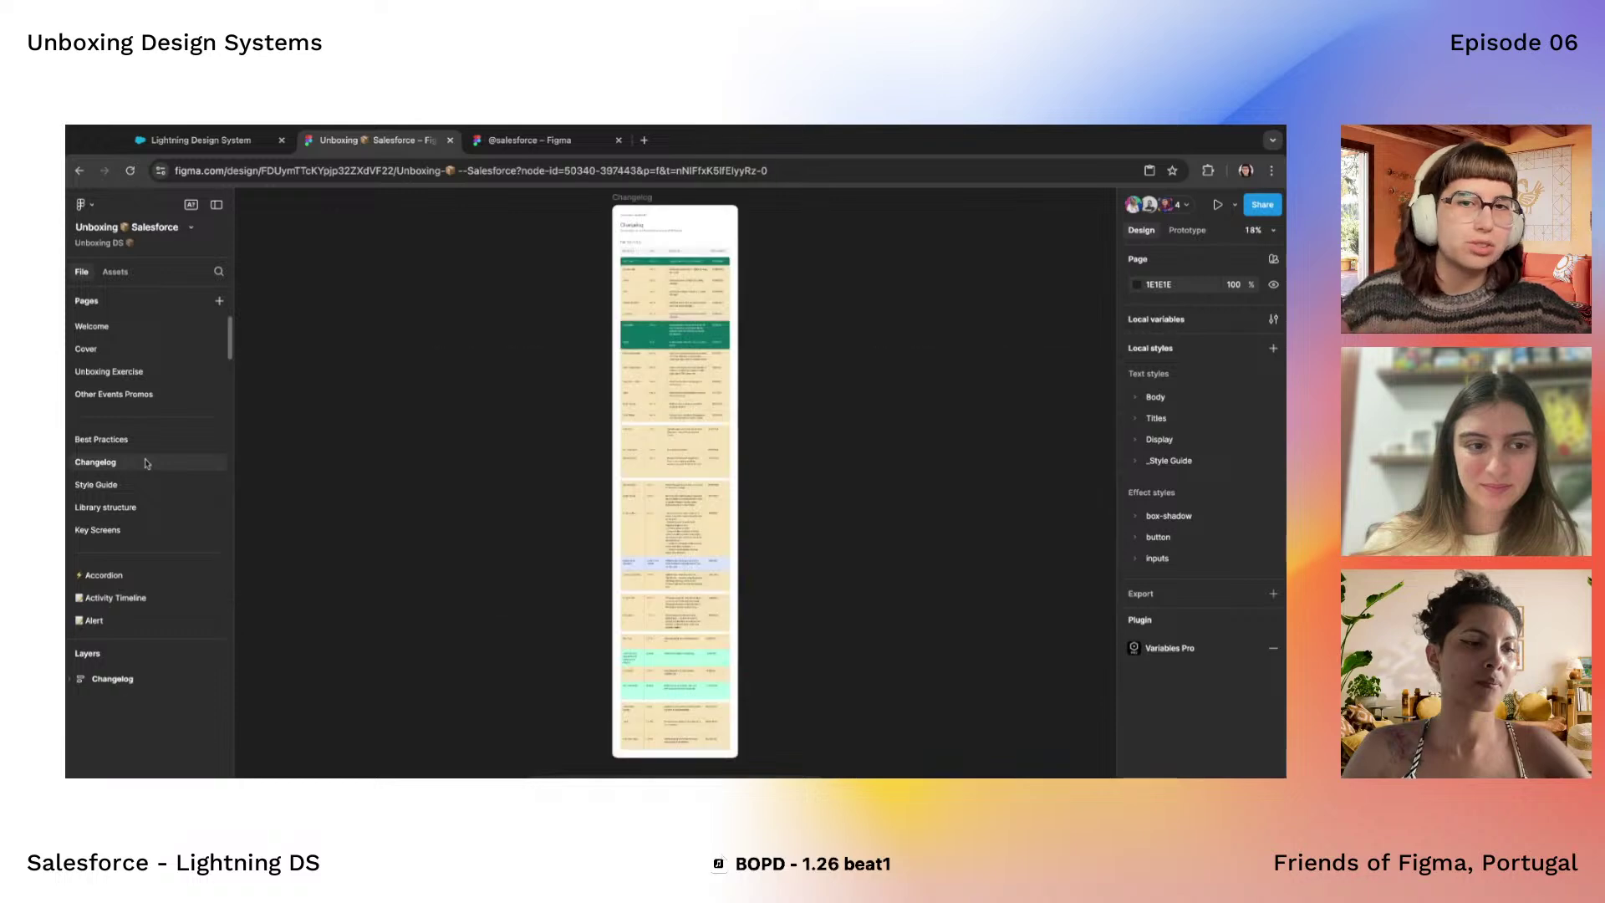
pyautogui.click(135, 485)
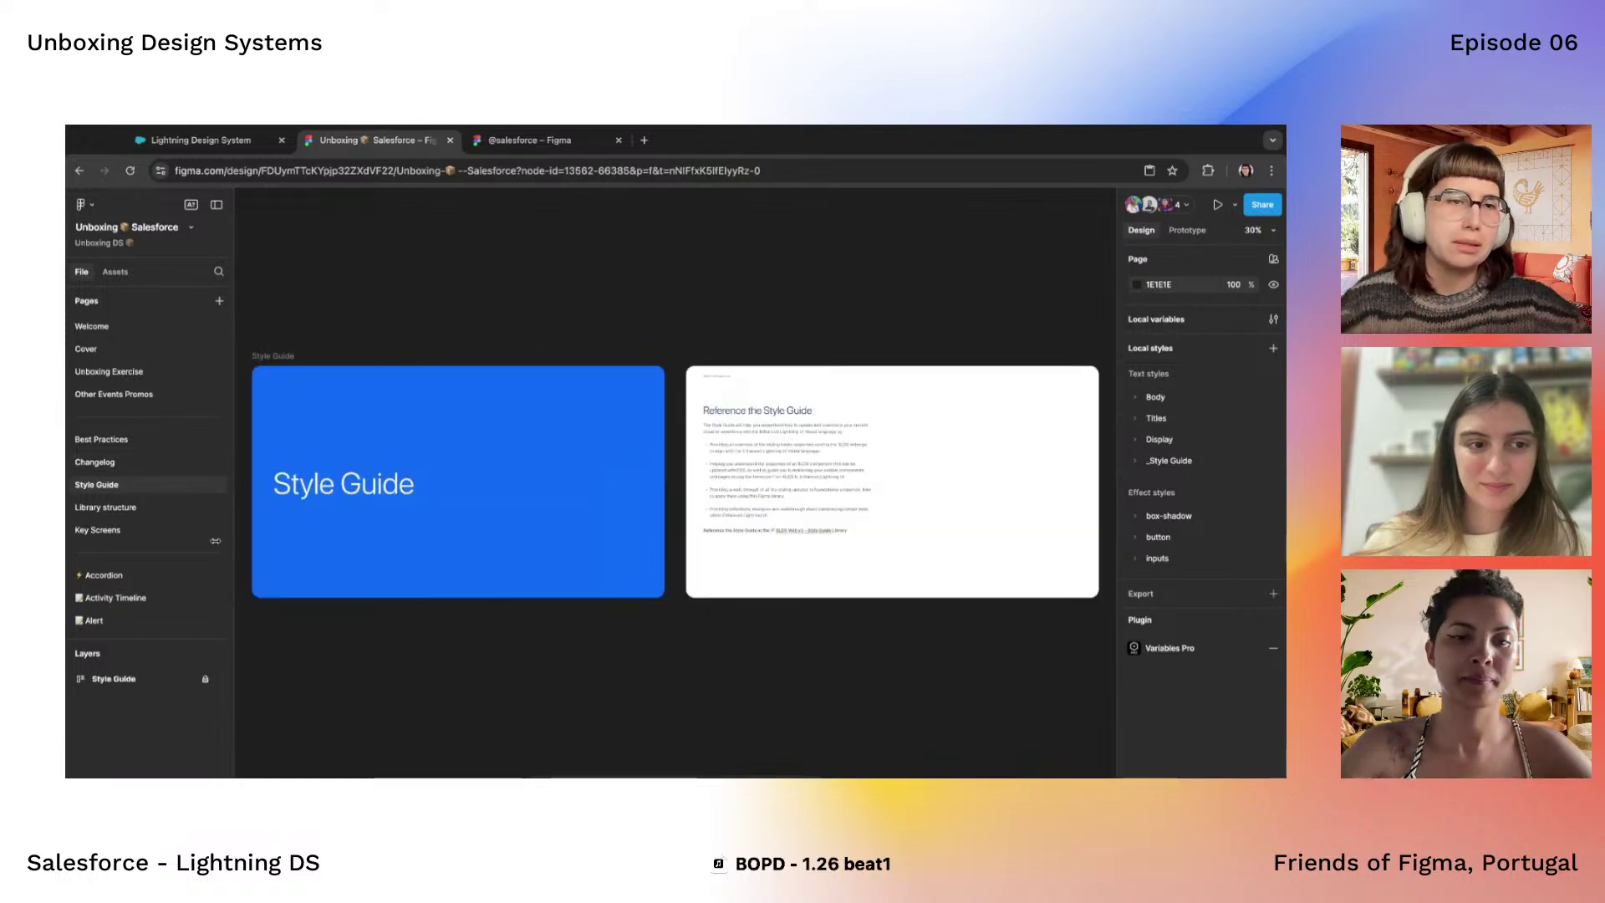
pyautogui.click(161, 507)
pyautogui.scroll(-5, 580, 597)
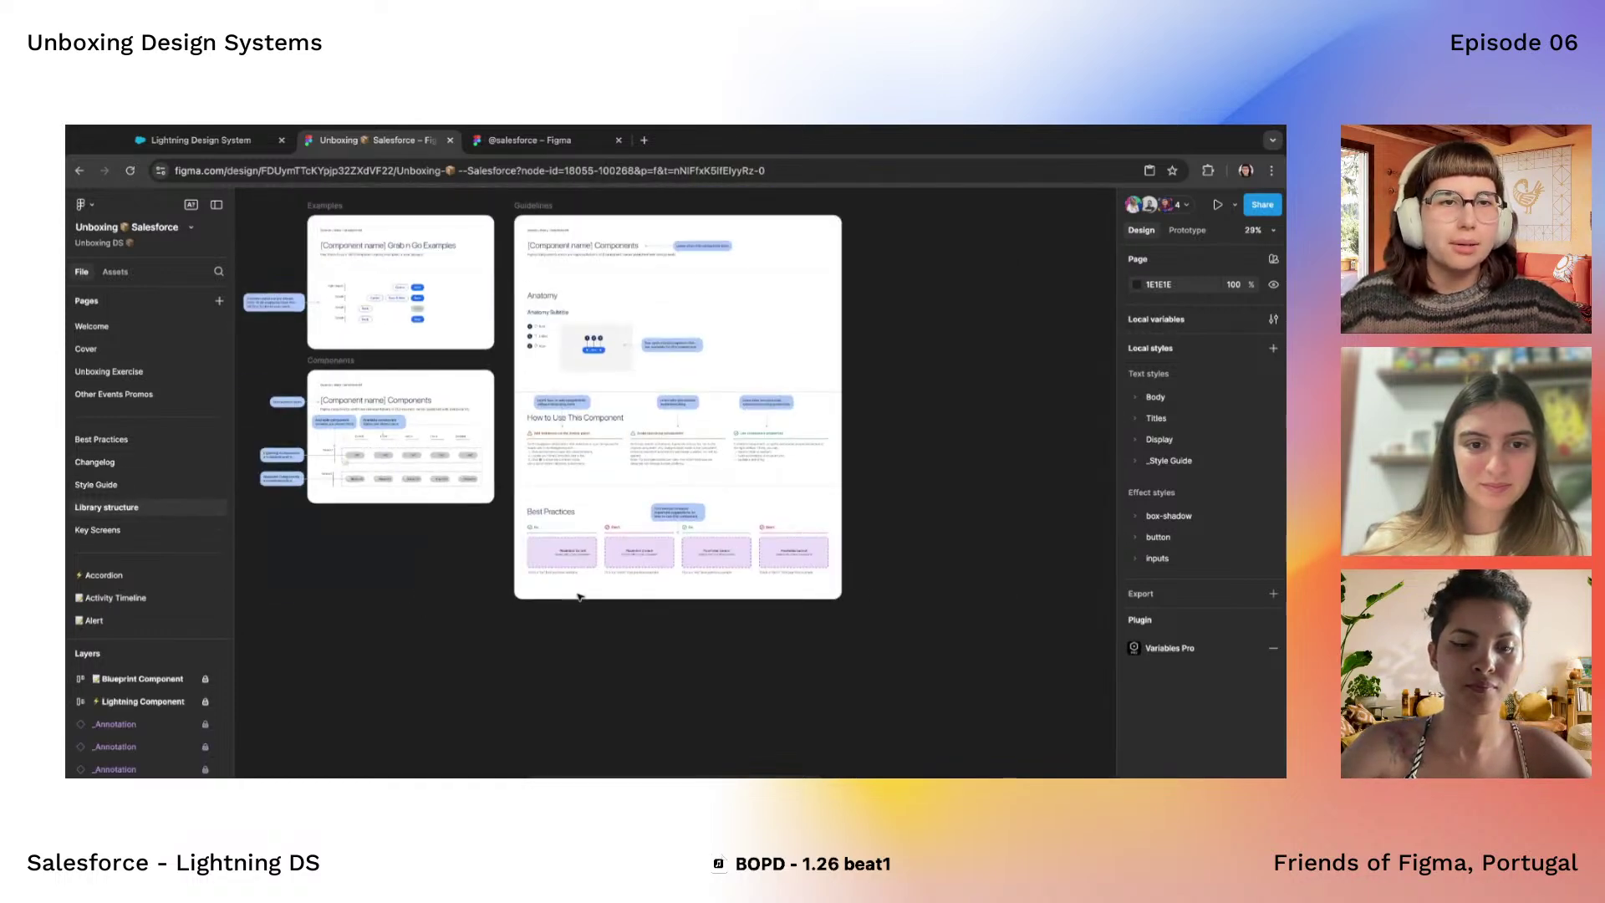
pyautogui.scroll(3, 412, 300)
pyautogui.hscroll(-2, 412, 301)
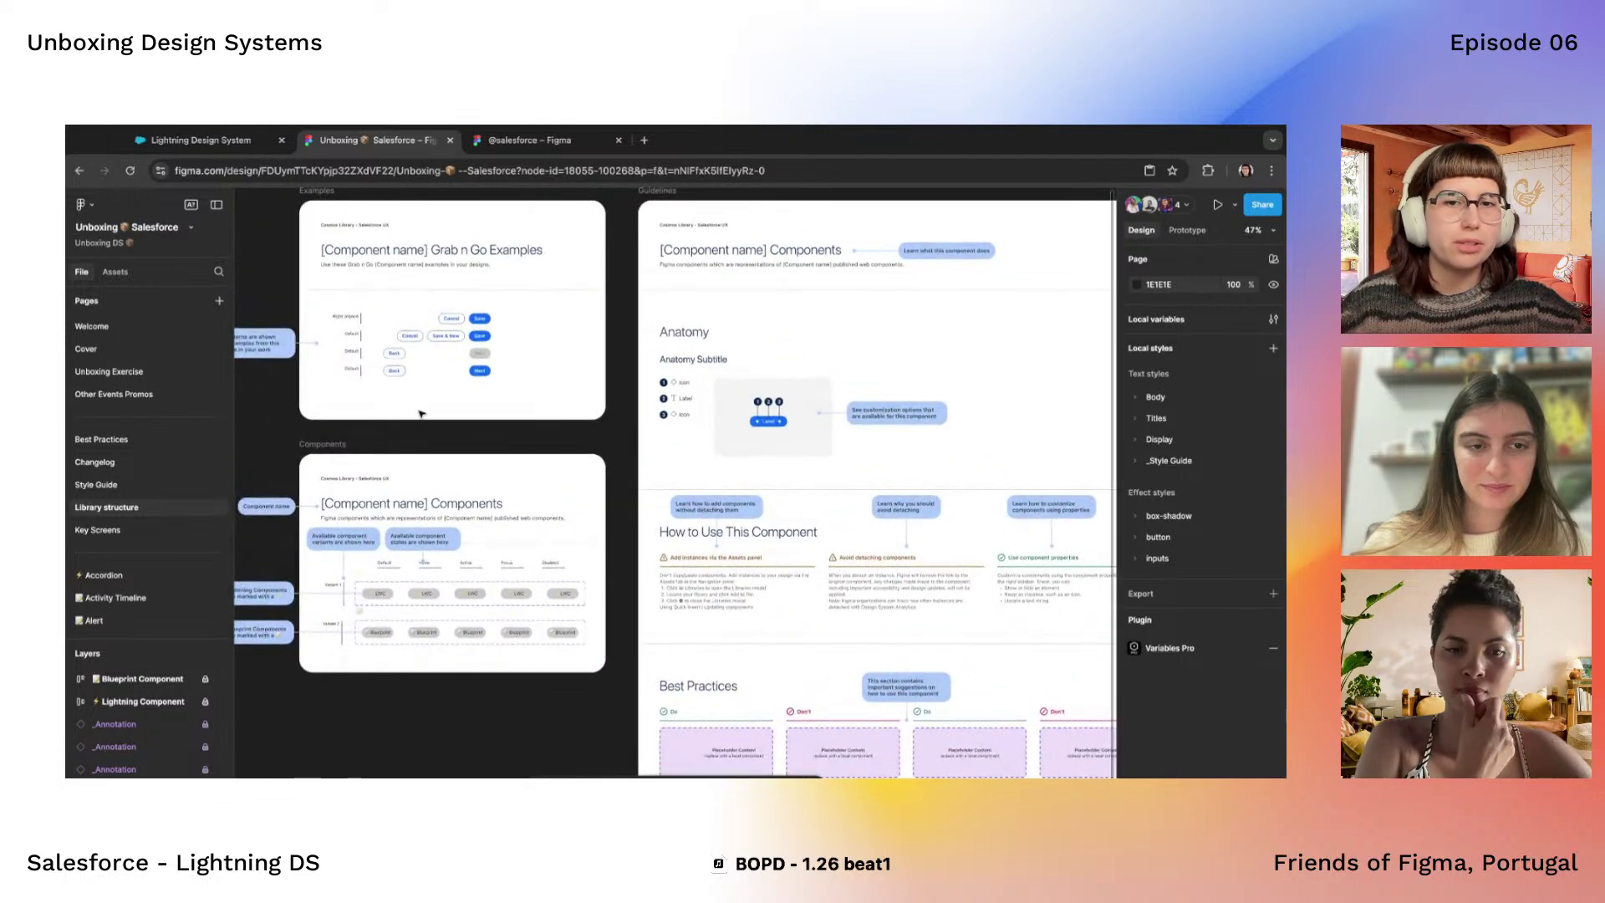
pyautogui.scroll(-1, 422, 414)
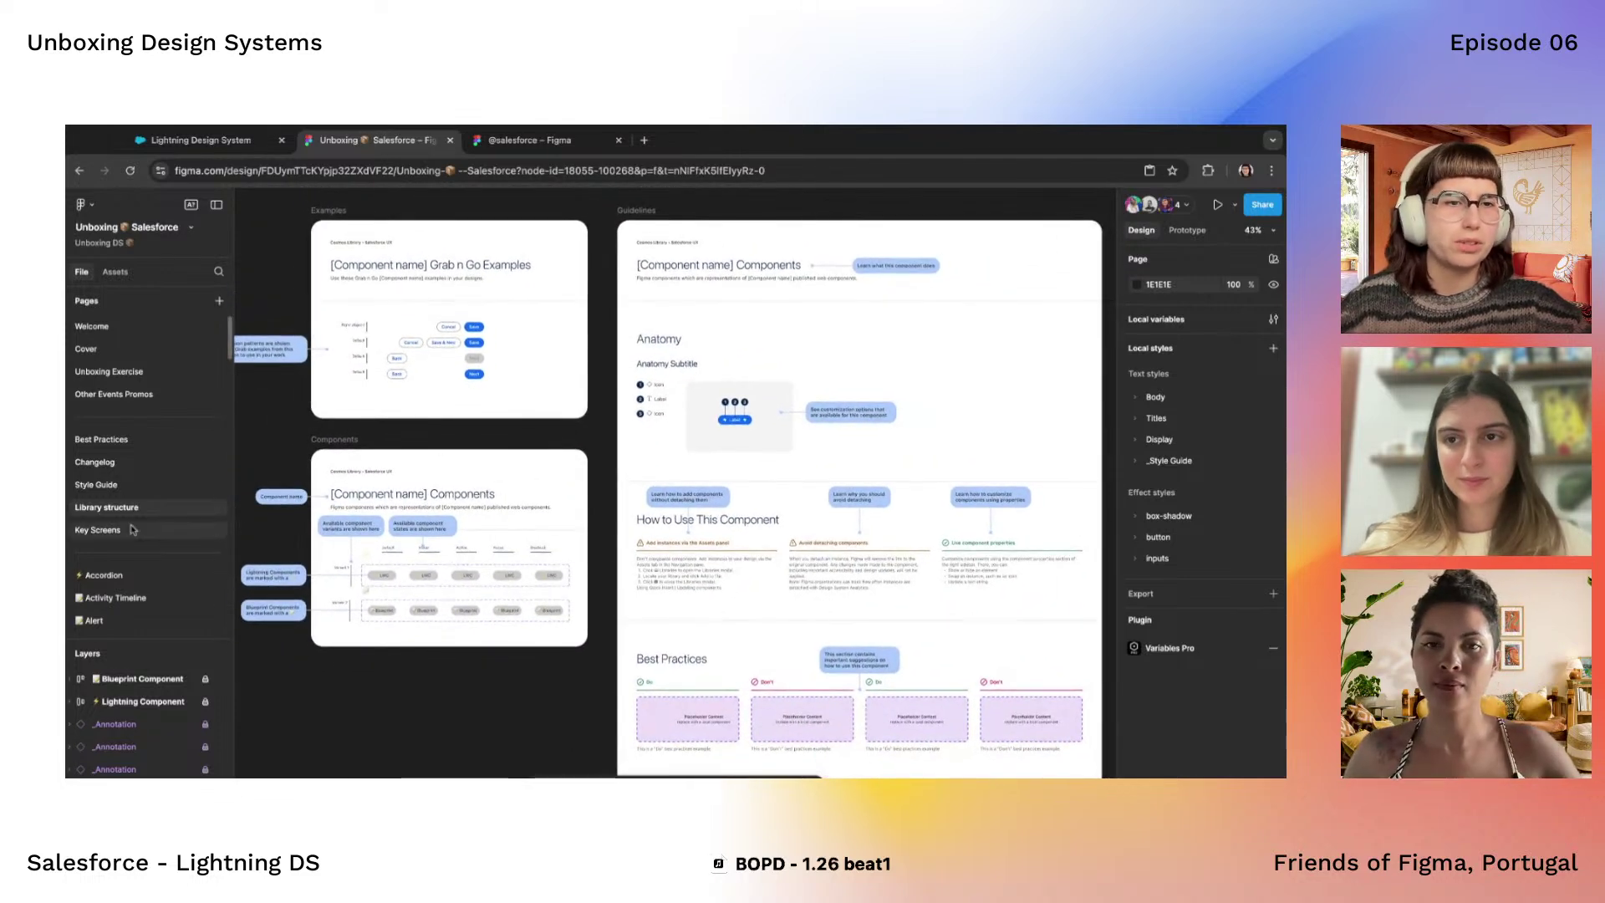
# Open the Key Screens page, examine the Record screen up close and select it
pyautogui.scroll(-2, 131, 529)
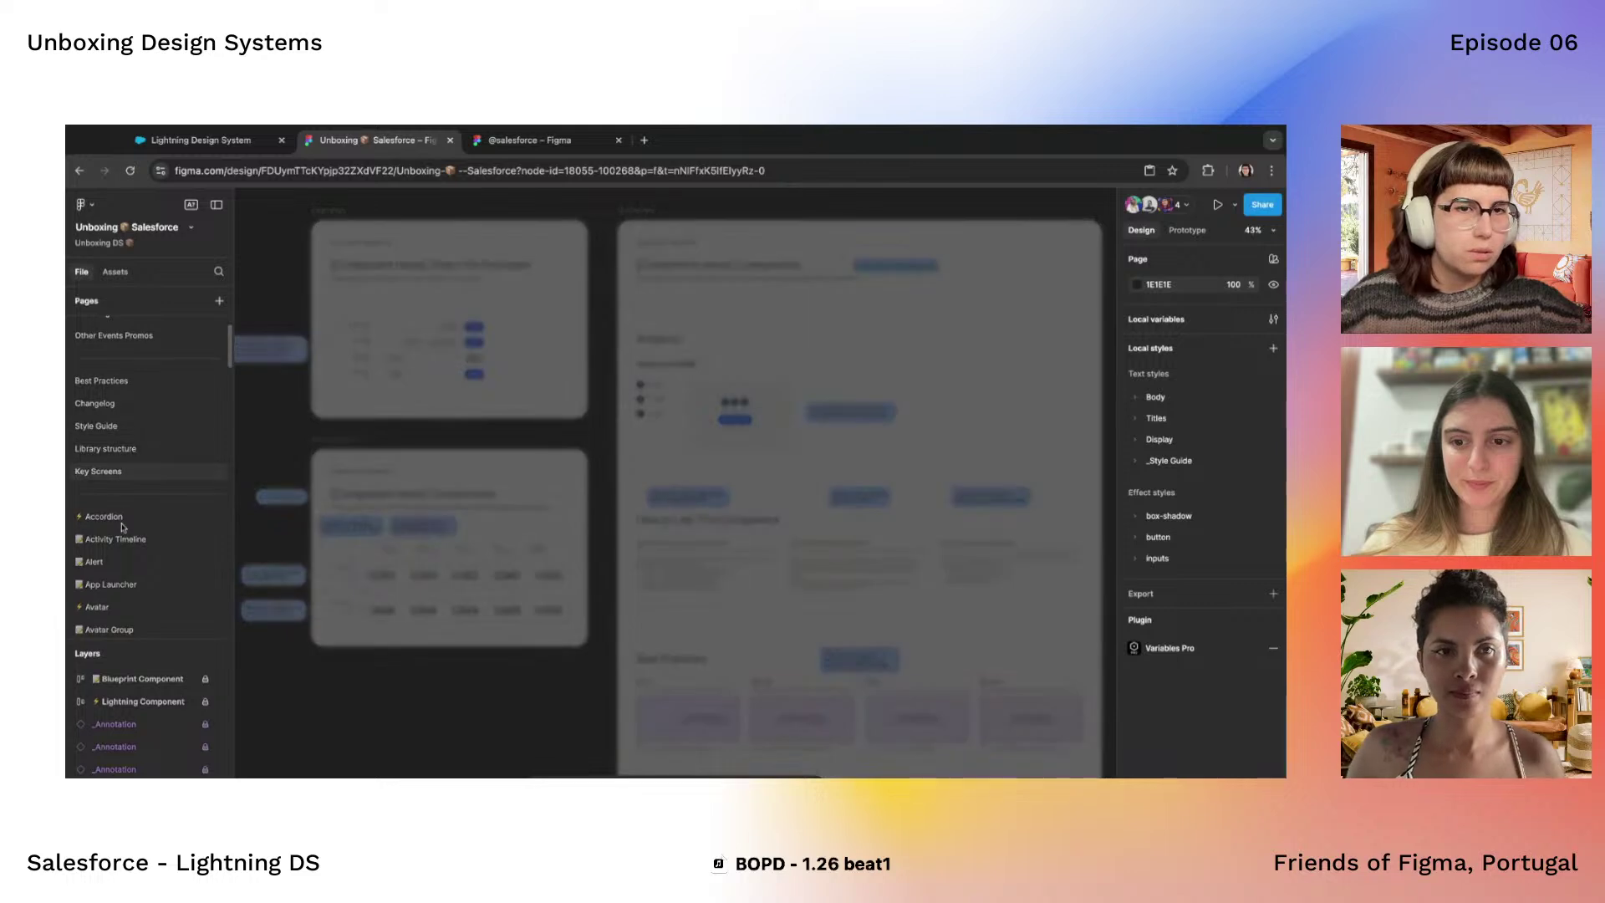
pyautogui.scroll(5, 329, 499)
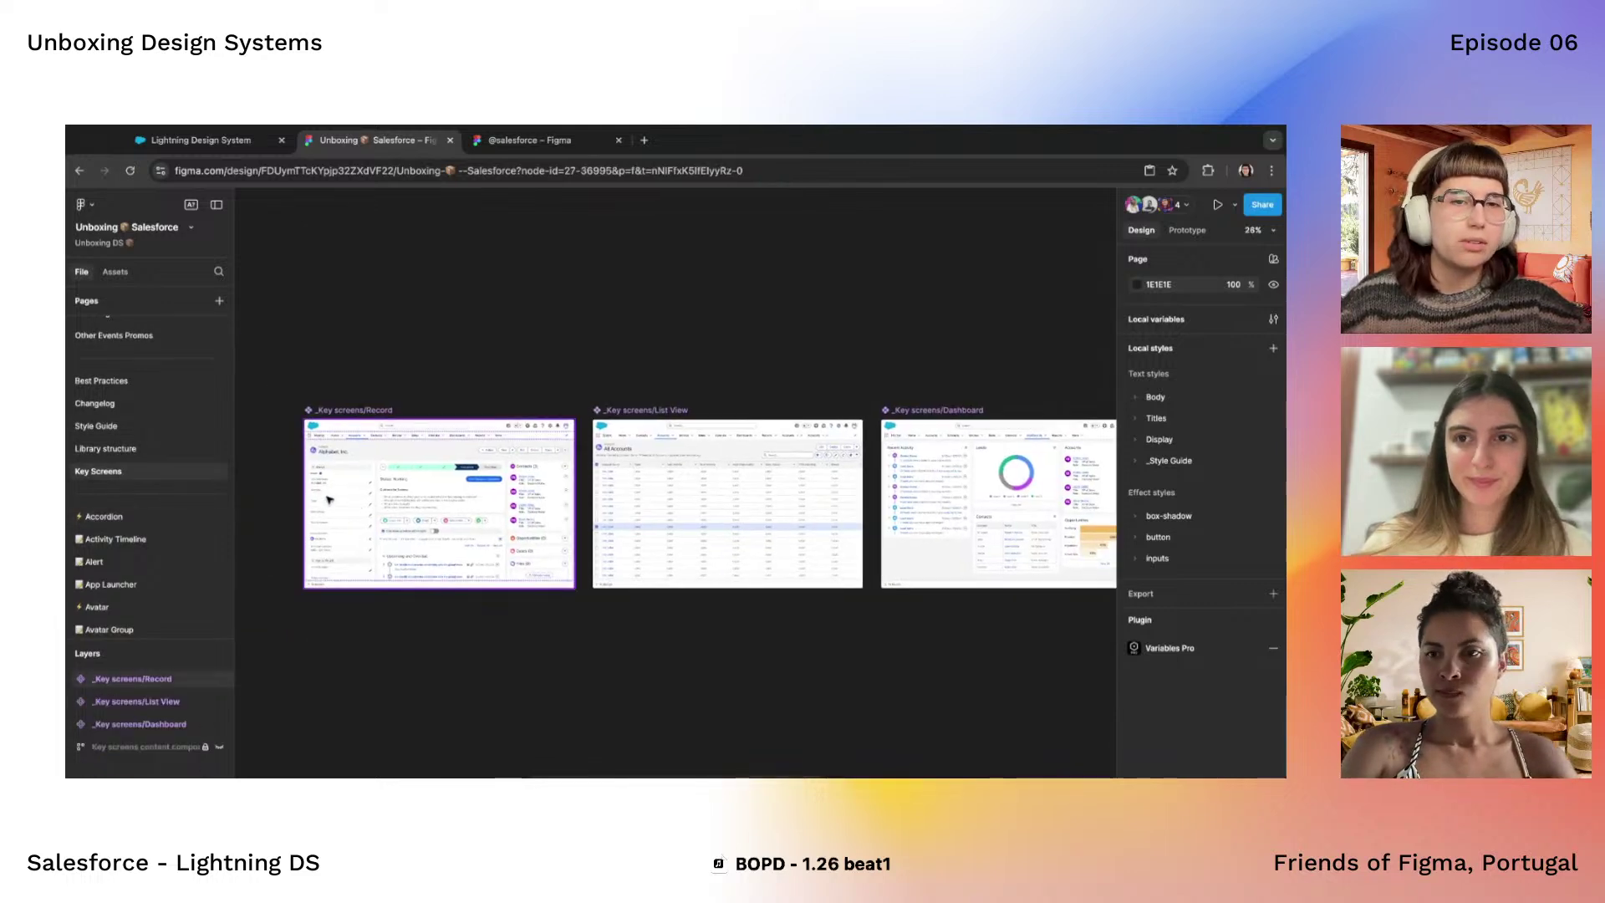
pyautogui.scroll(-3, 329, 499)
pyautogui.scroll(-2, 448, 456)
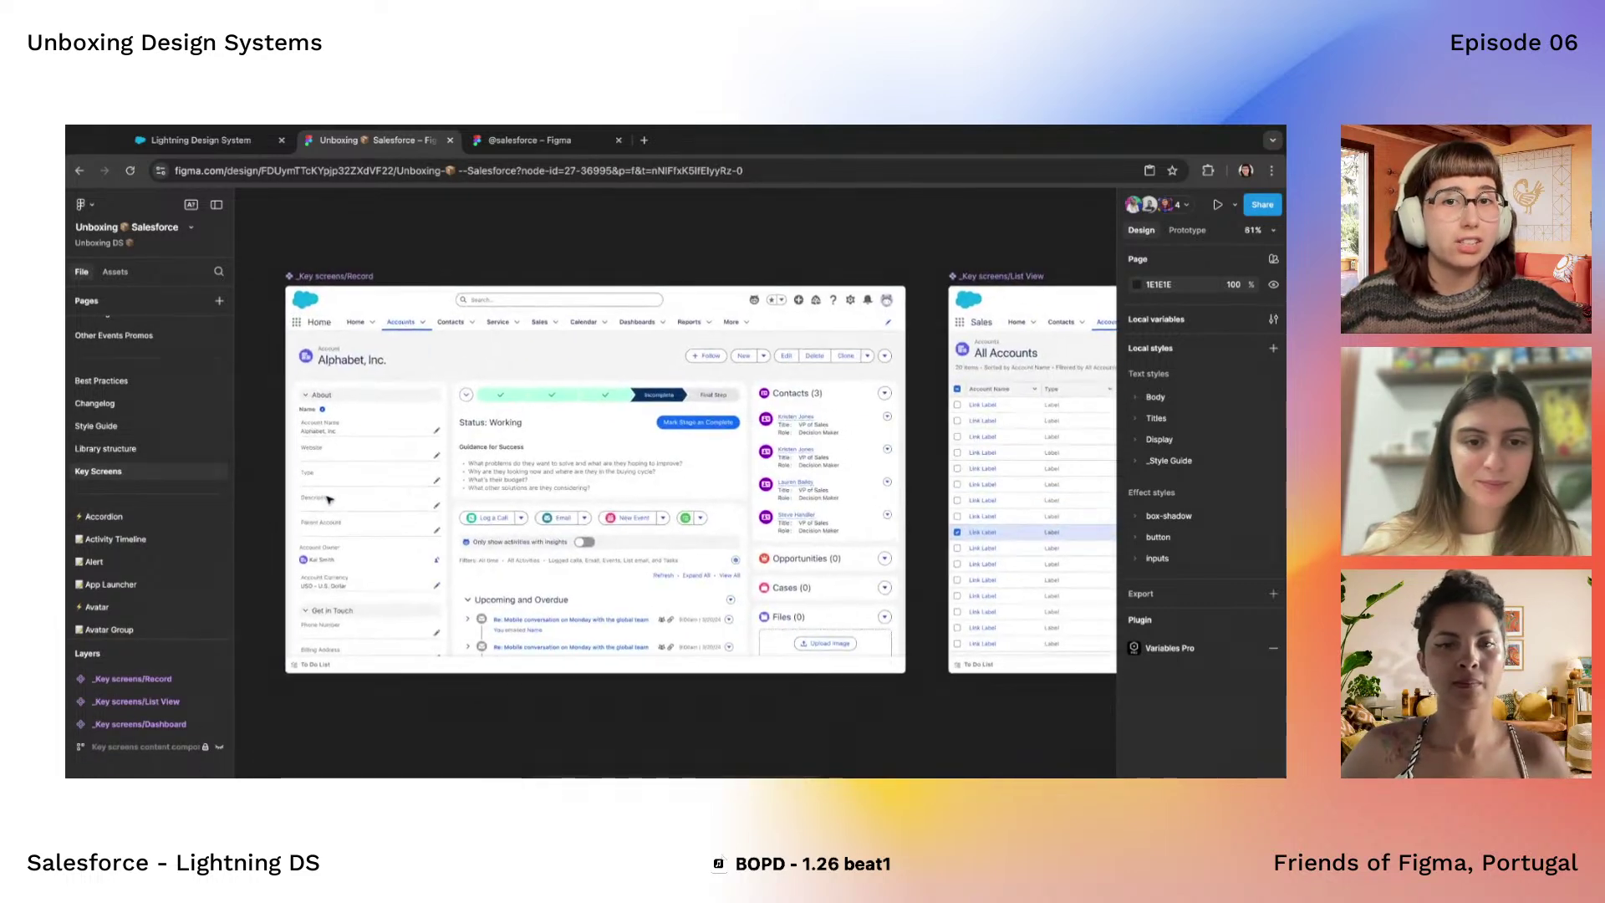
pyautogui.click(447, 456)
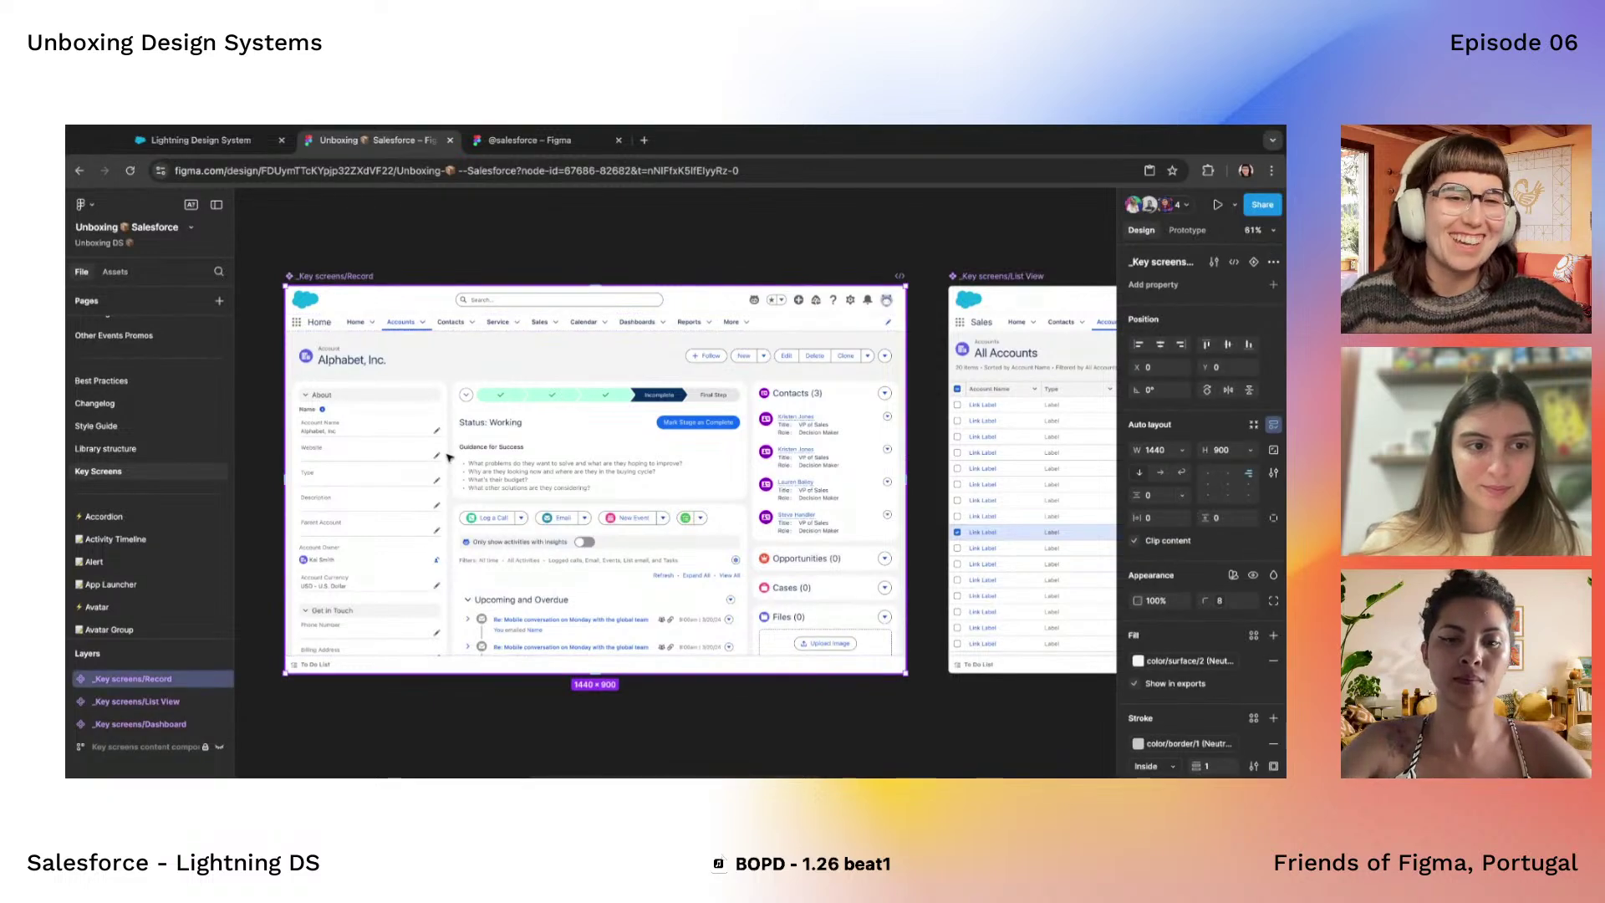
# Look over the List View and Dashboard key screens and return to the Record screen
pyautogui.scroll(-2, 447, 457)
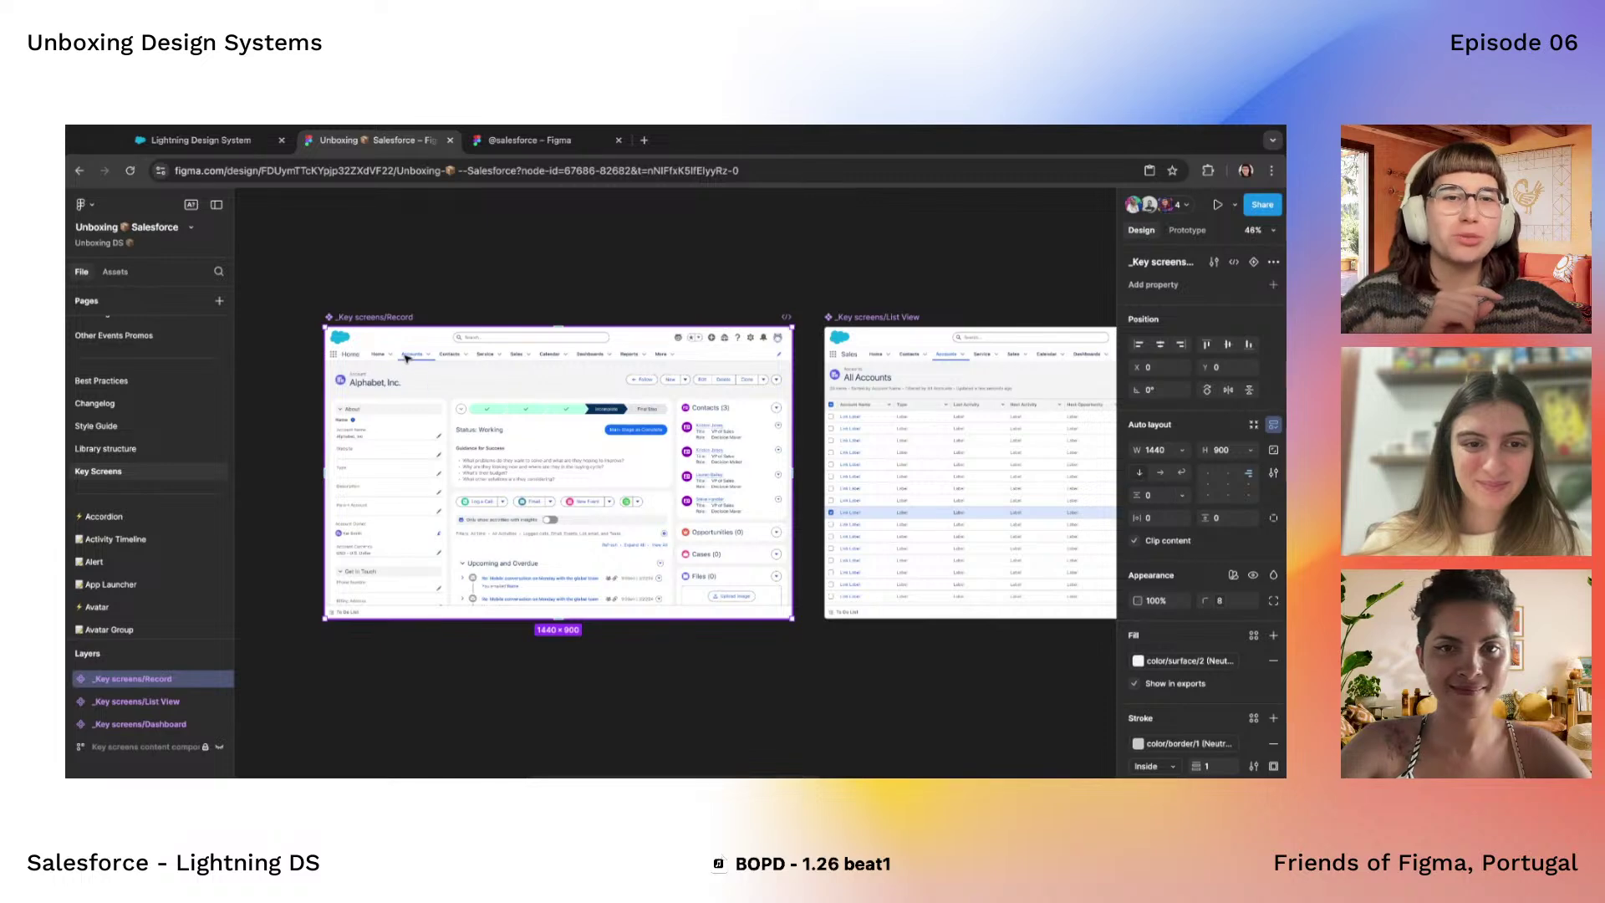
pyautogui.scroll(-2, 462, 430)
pyautogui.hscroll(3, 459, 433)
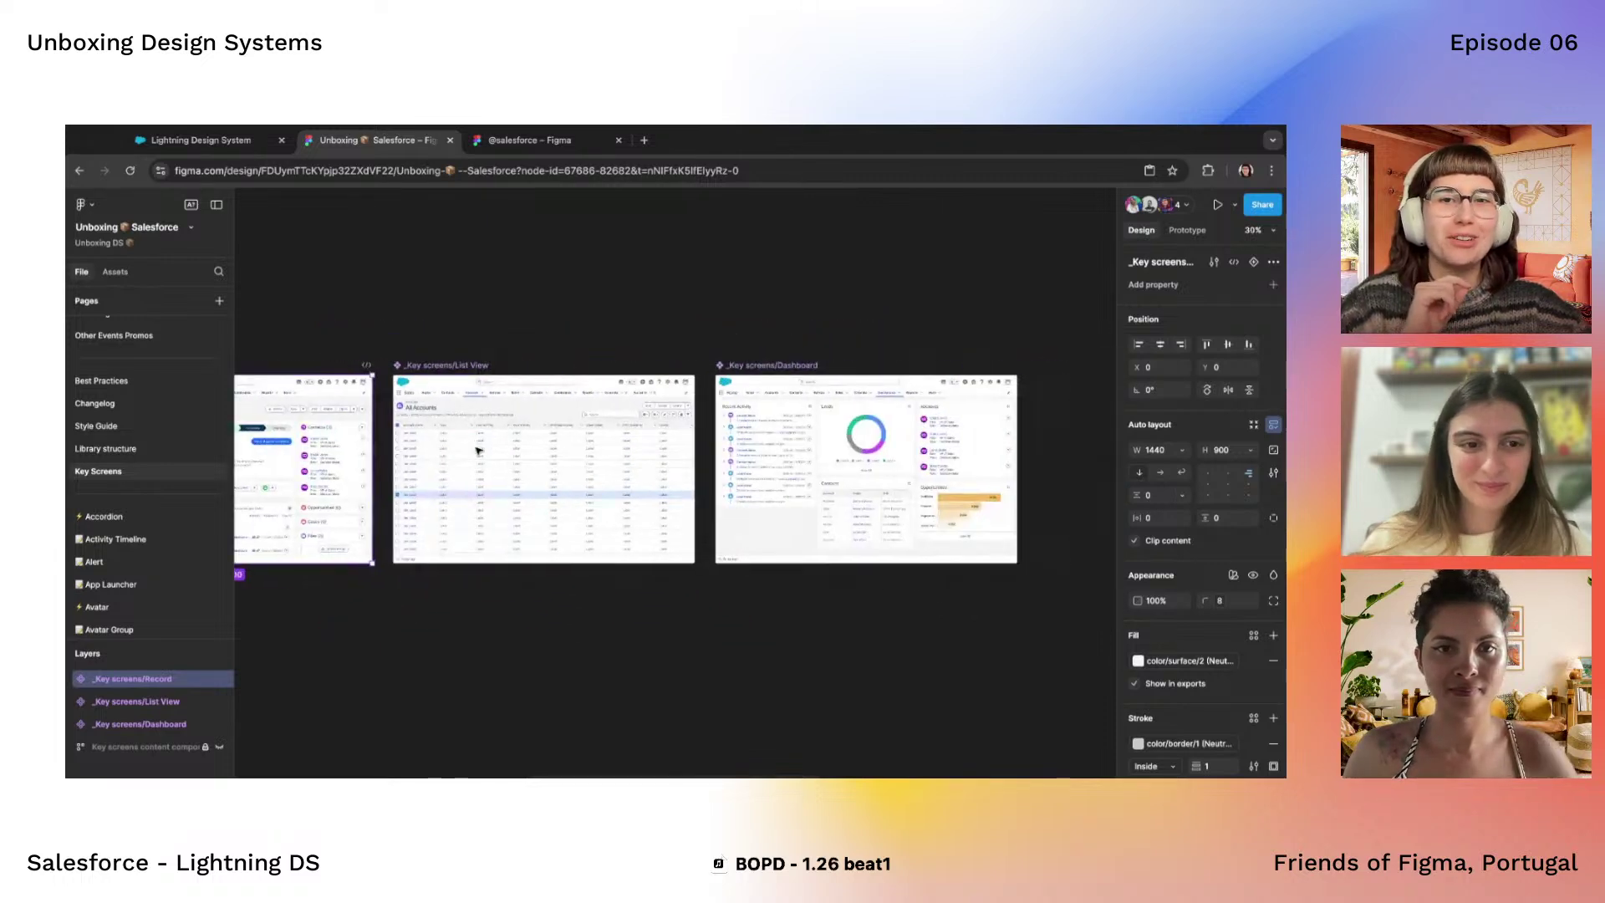
pyautogui.hscroll(-3, 460, 433)
pyautogui.scroll(4, 452, 436)
pyautogui.scroll(-3, 443, 441)
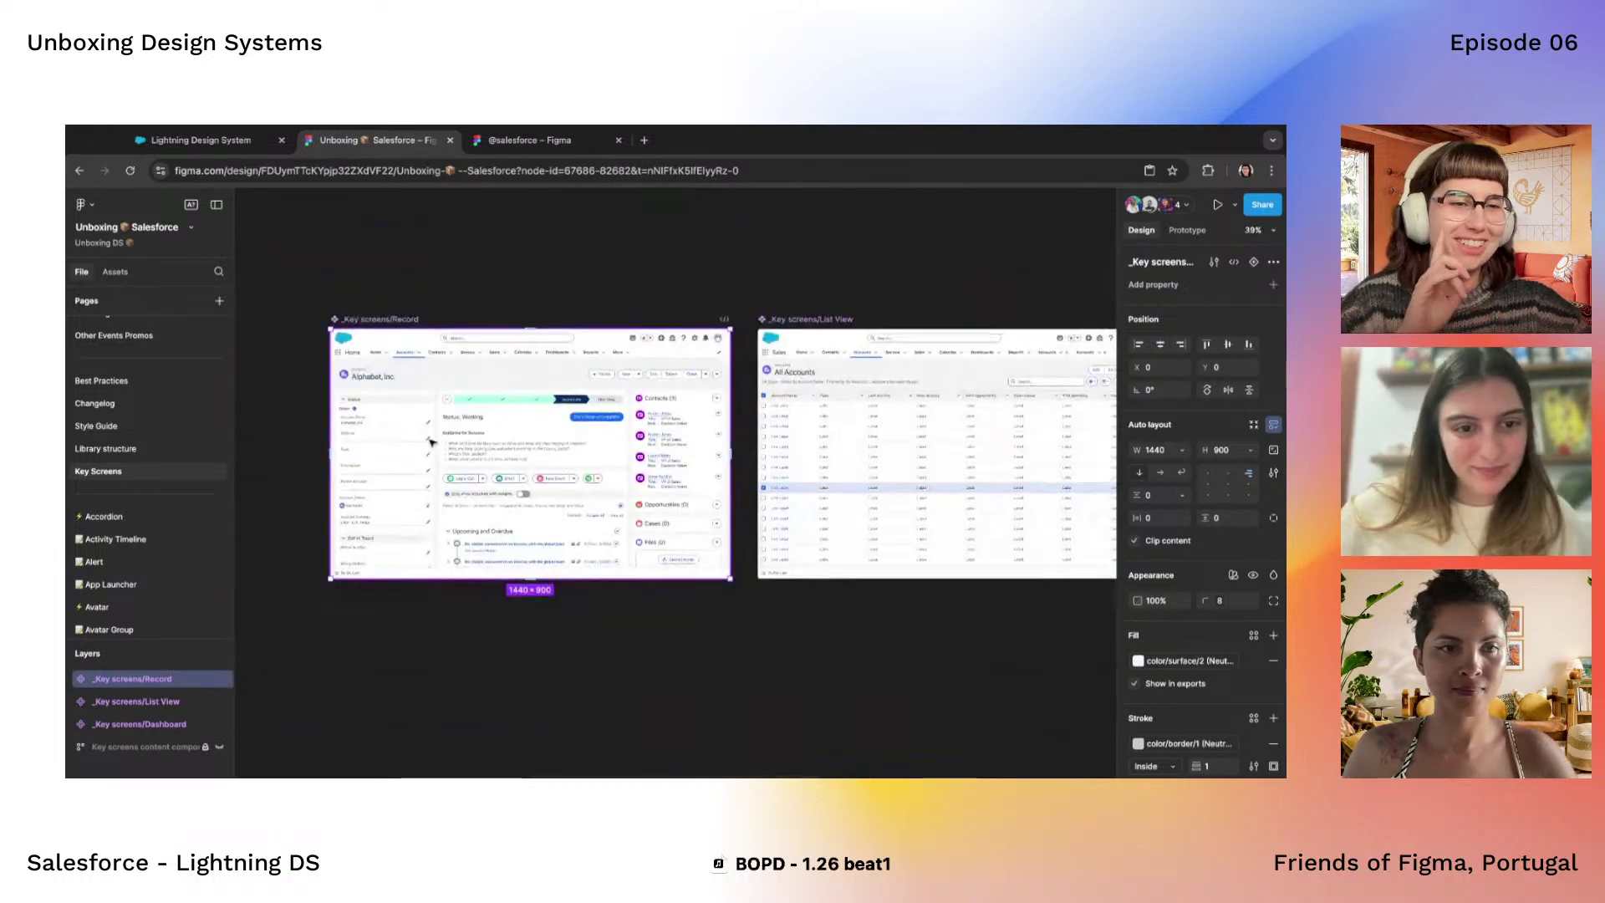
# Open the Accordion page and read its Best Practices section with the Do and Don't chevron examples
pyautogui.scroll(-1, 142, 499)
pyautogui.click(142, 501)
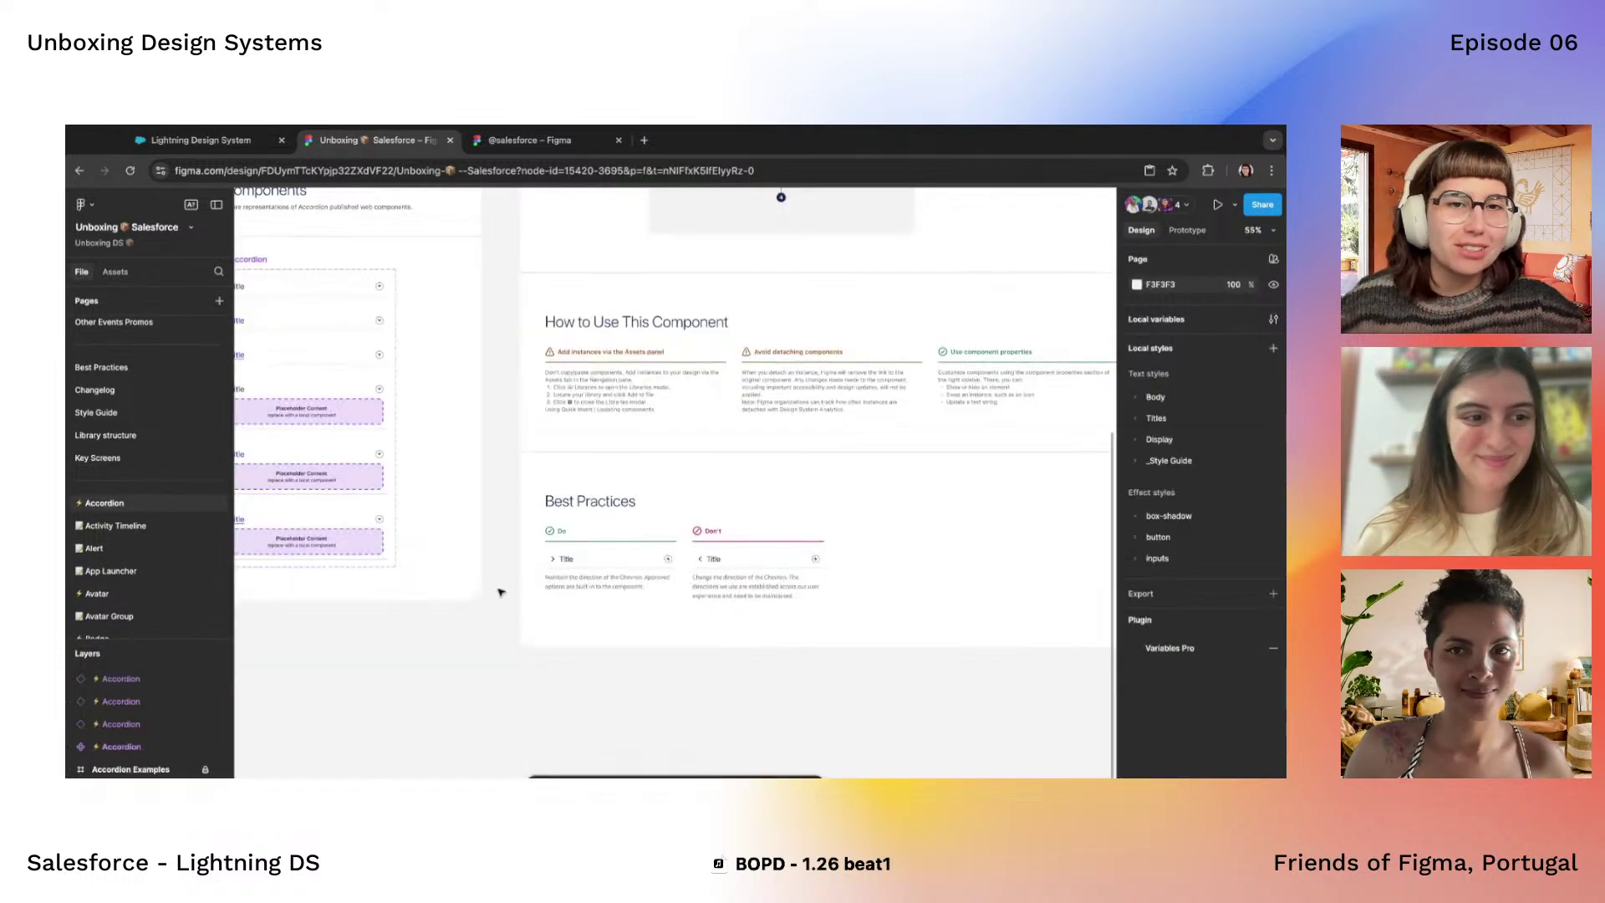
pyautogui.scroll(-3, 499, 592)
pyautogui.scroll(10, 499, 592)
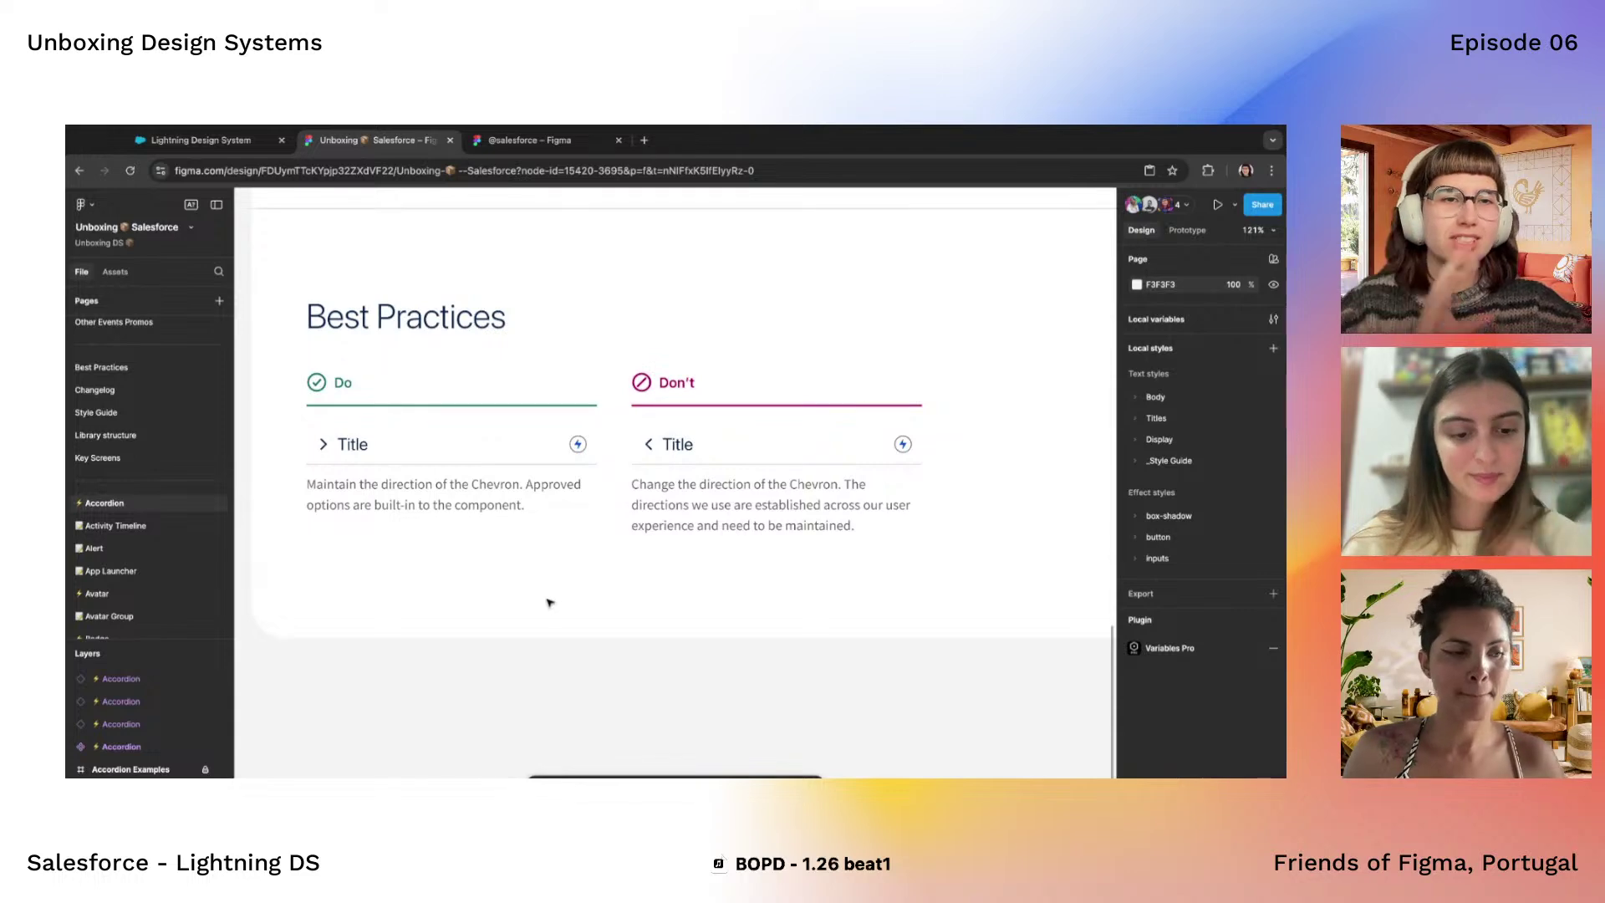
pyautogui.scroll(1, 675, 427)
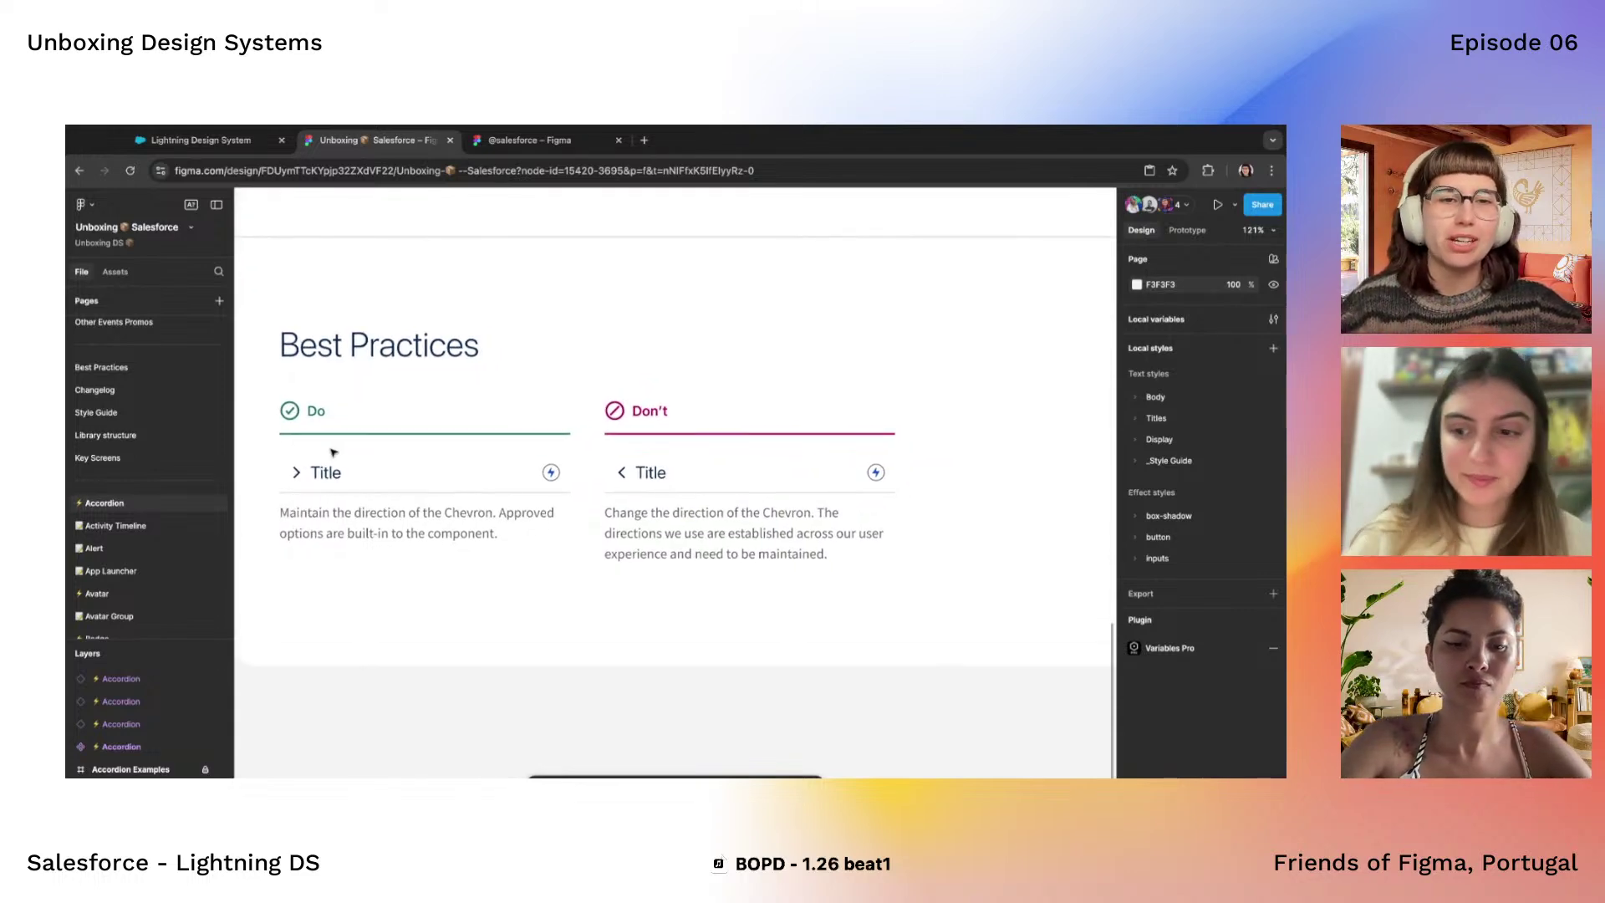
pyautogui.scroll(-4, 723, 527)
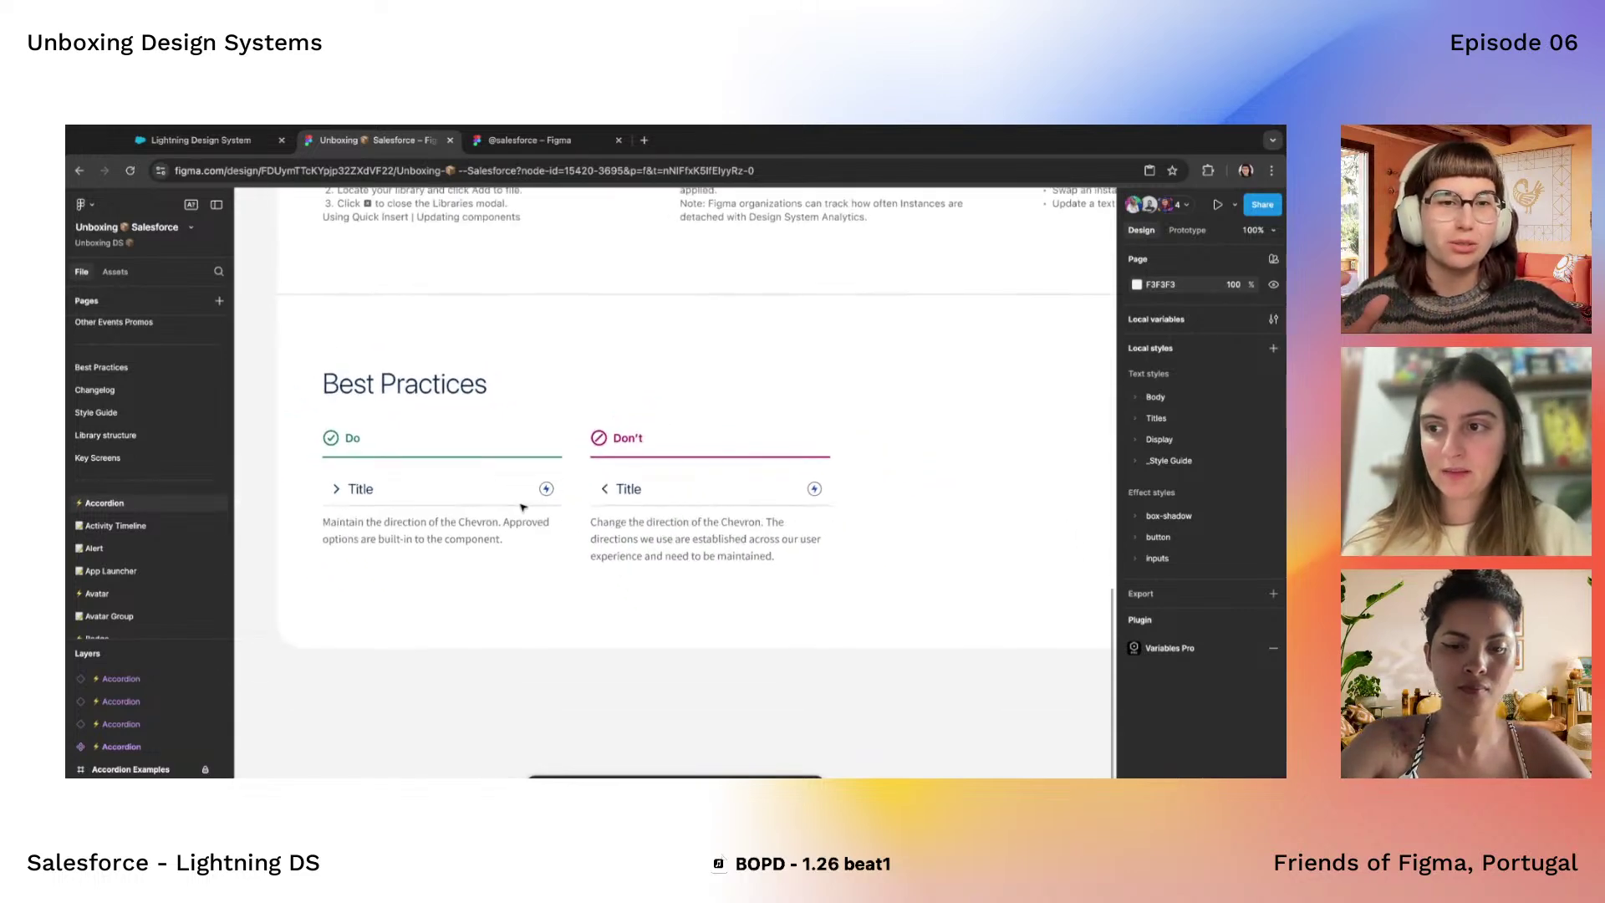
pyautogui.scroll(4, 489, 551)
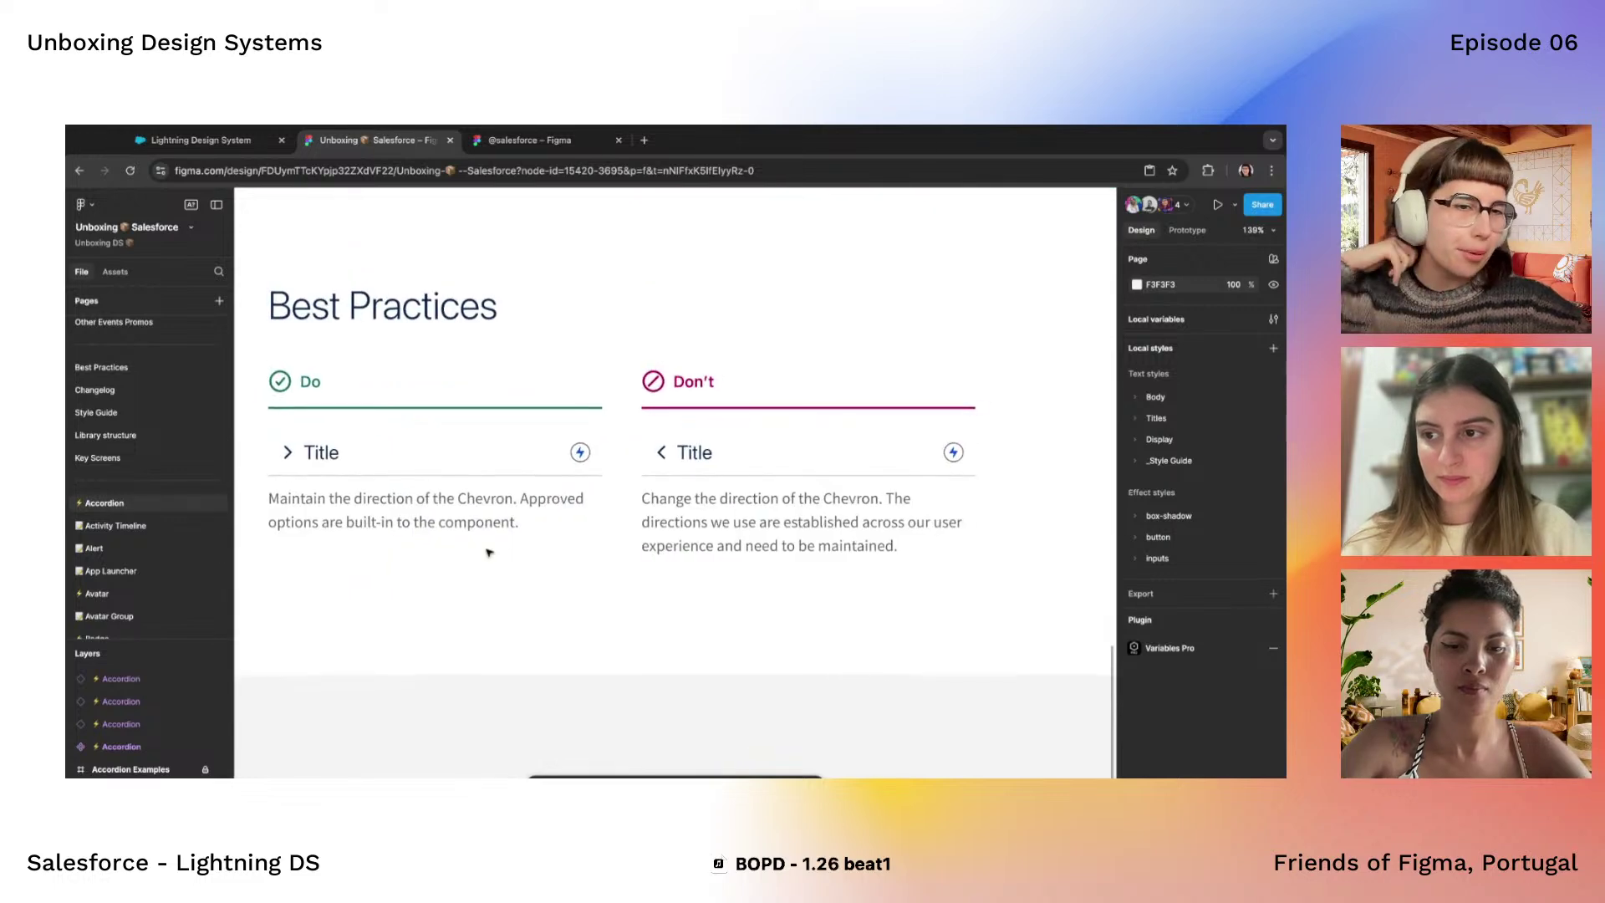
pyautogui.scroll(-5, 677, 530)
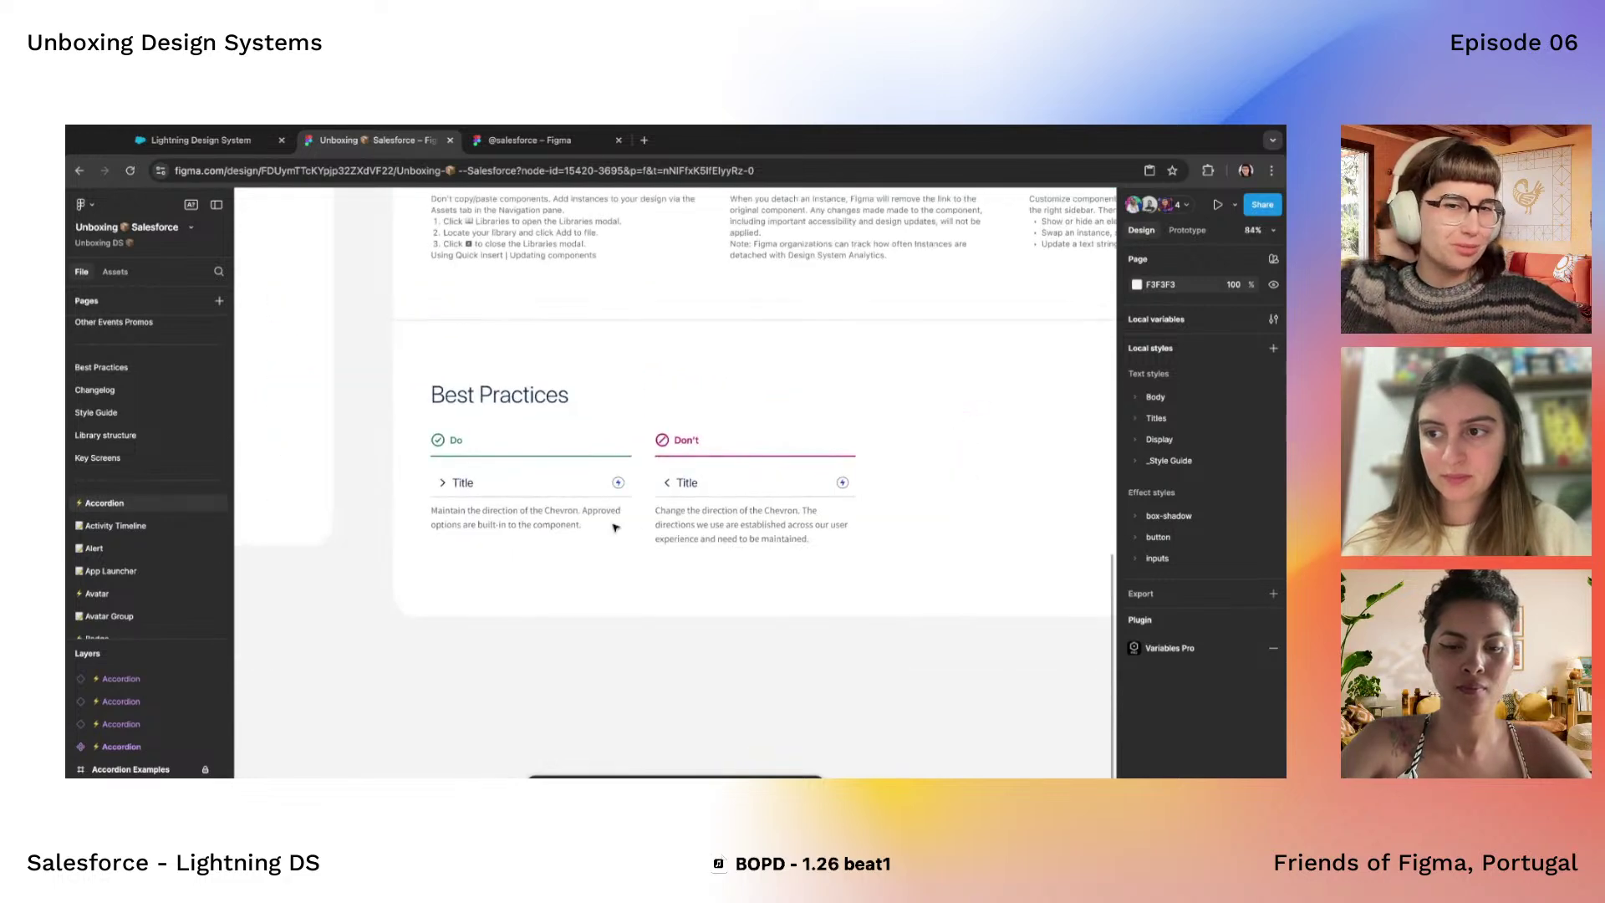
pyautogui.scroll(-3, 427, 474)
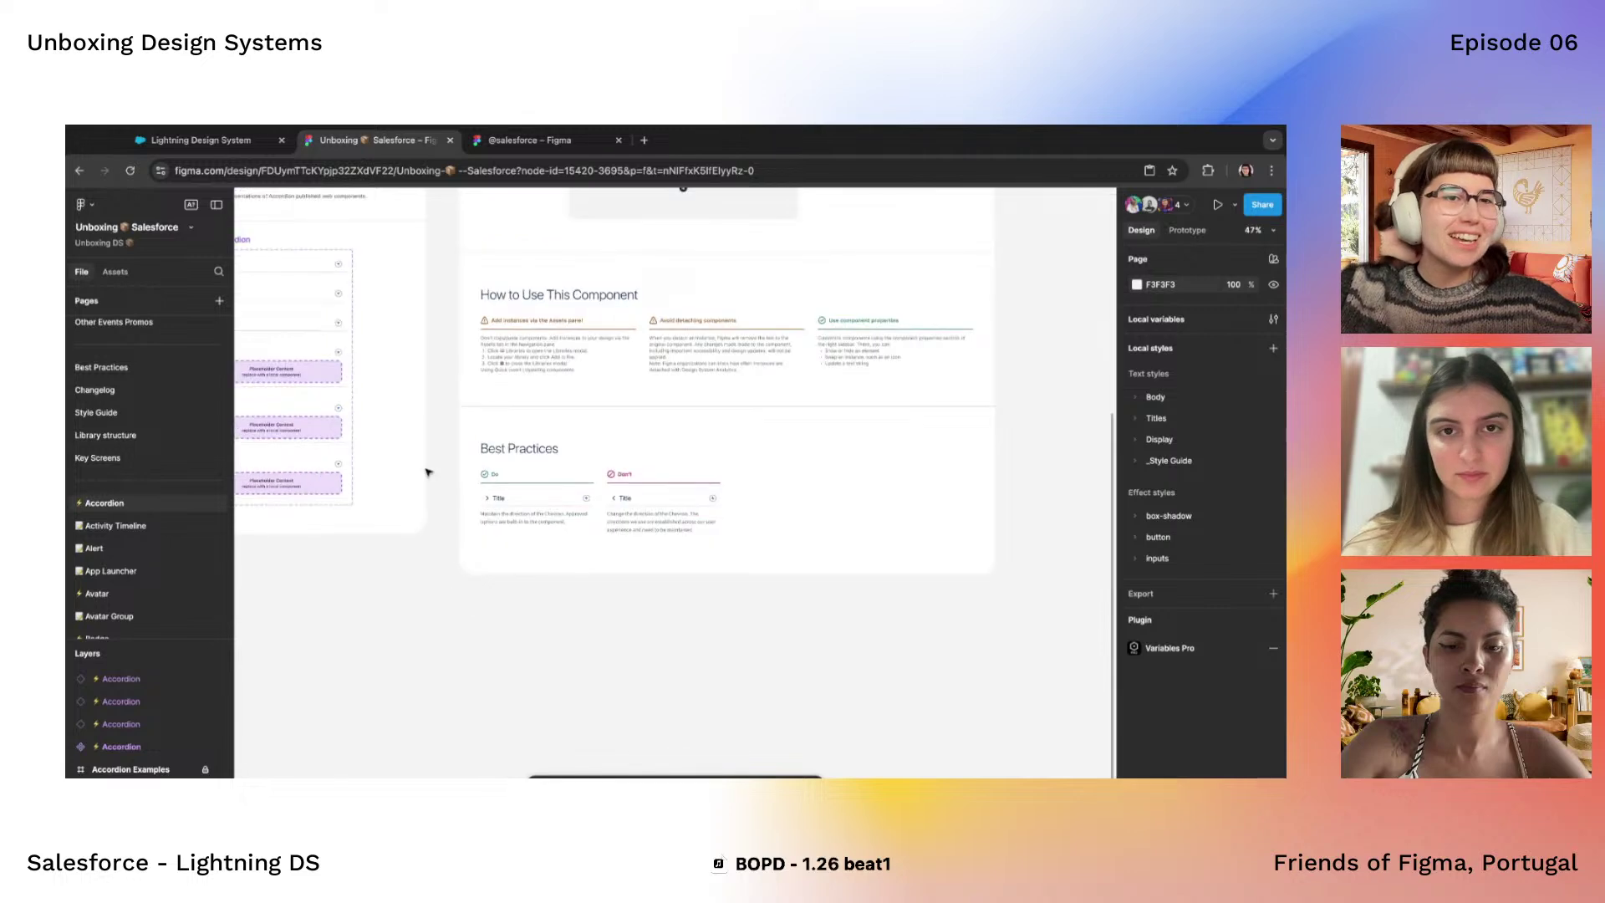
# Open the Alert page and examine its Grab n Go examples, components and guidelines
pyautogui.click(92, 548)
pyautogui.scroll(-2, 517, 571)
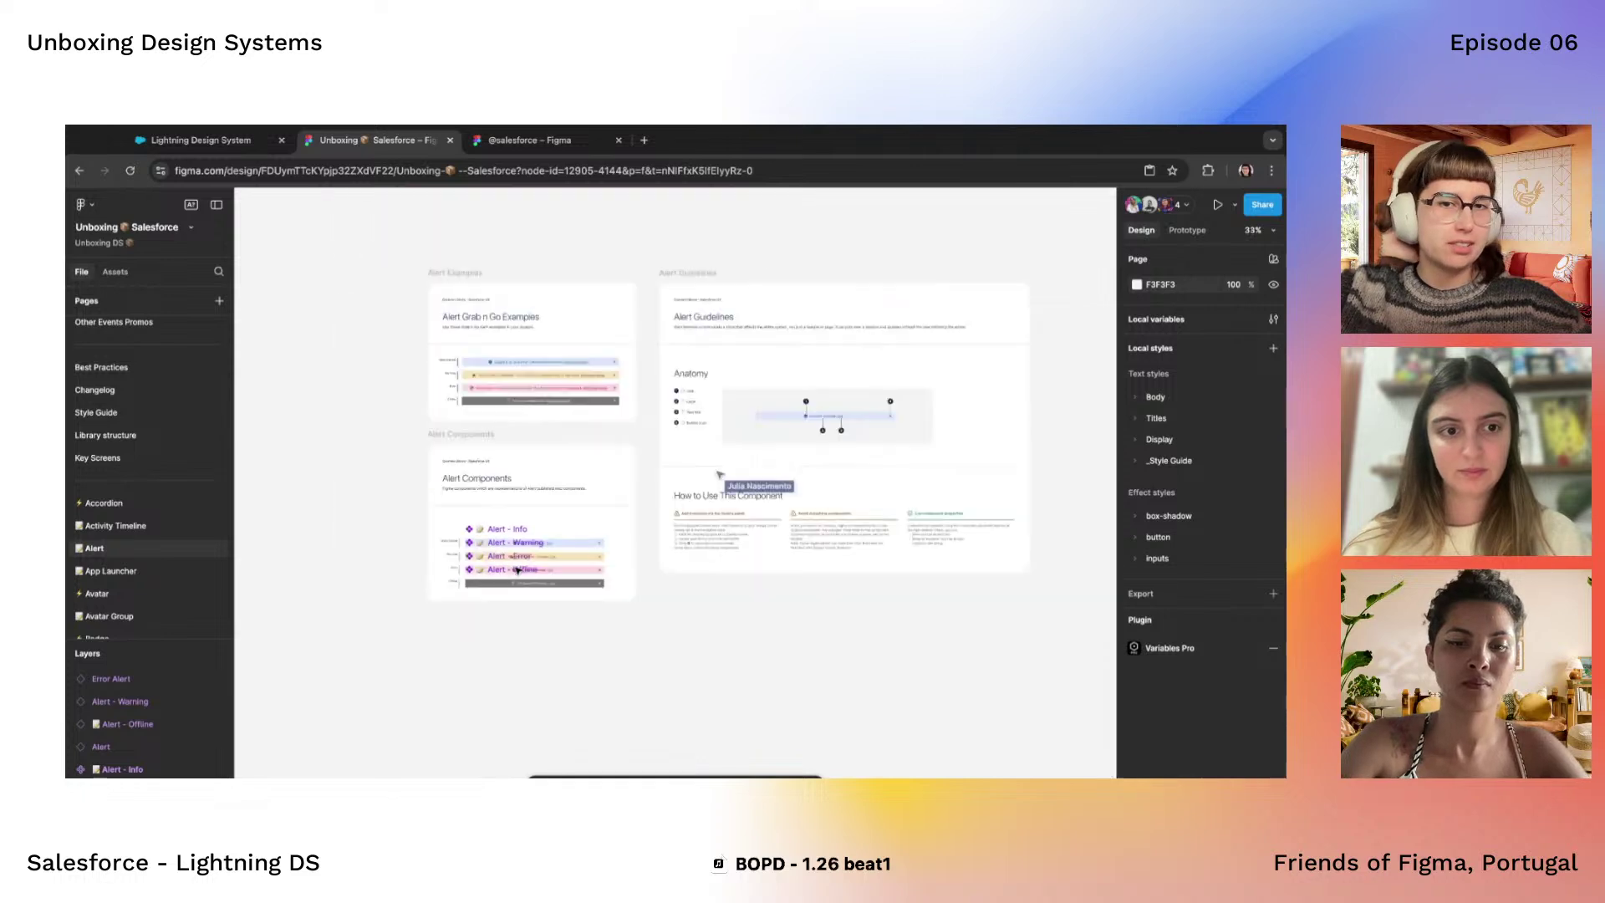
pyautogui.scroll(5, 517, 571)
pyautogui.scroll(-4, 434, 461)
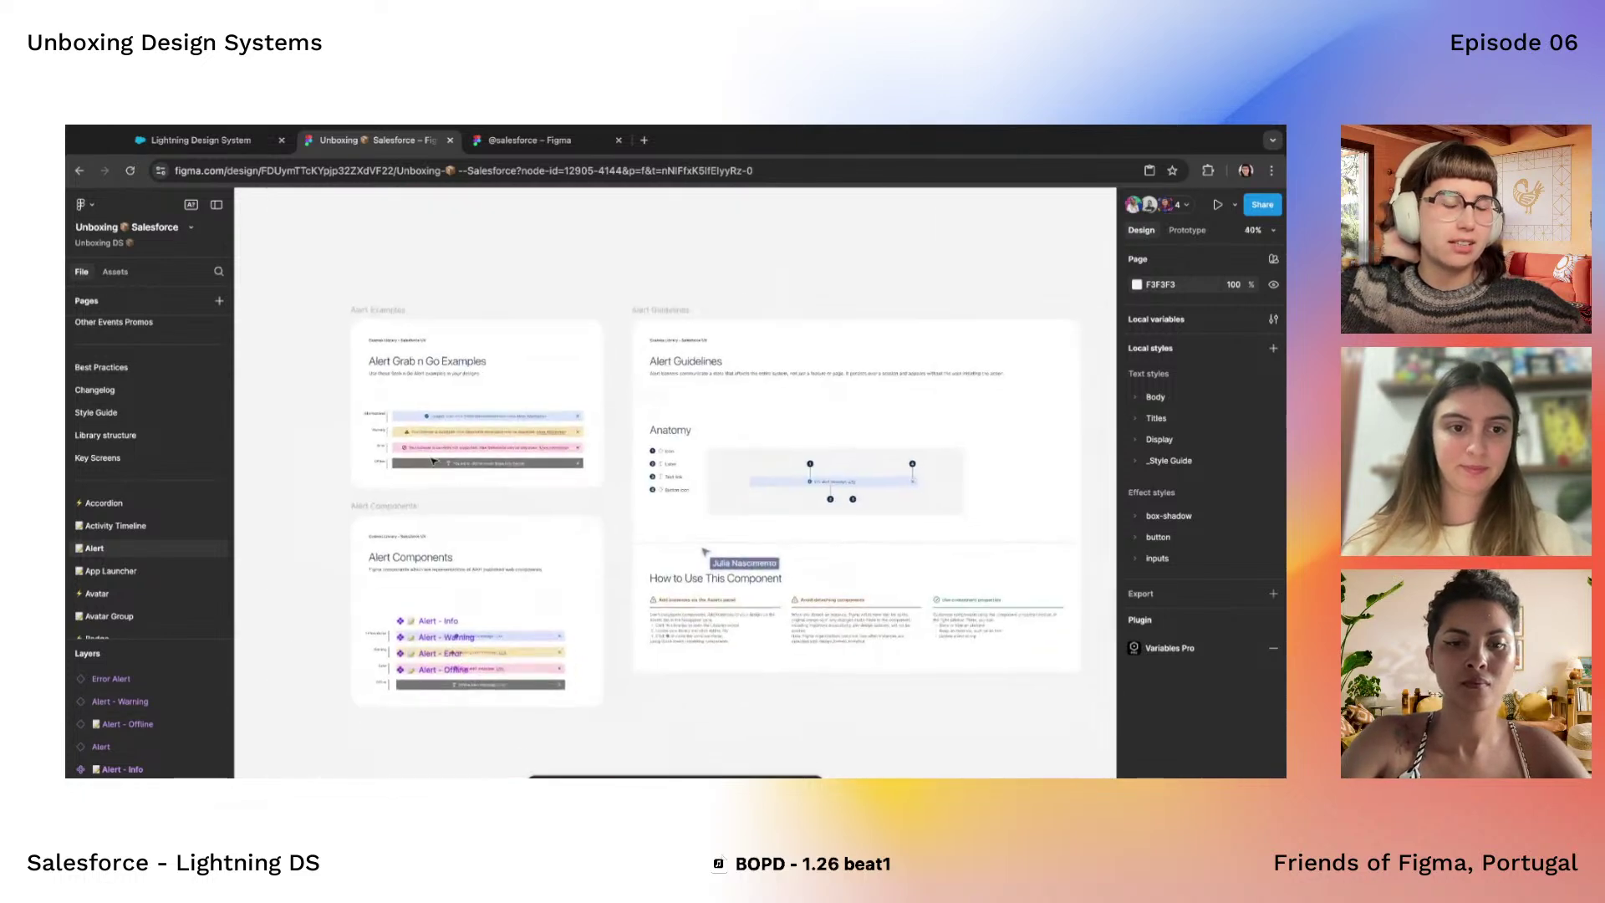
# Examine the Info, Warning, Error and Offline variants in the Alert Components frame up close
pyautogui.scroll(6, 456, 604)
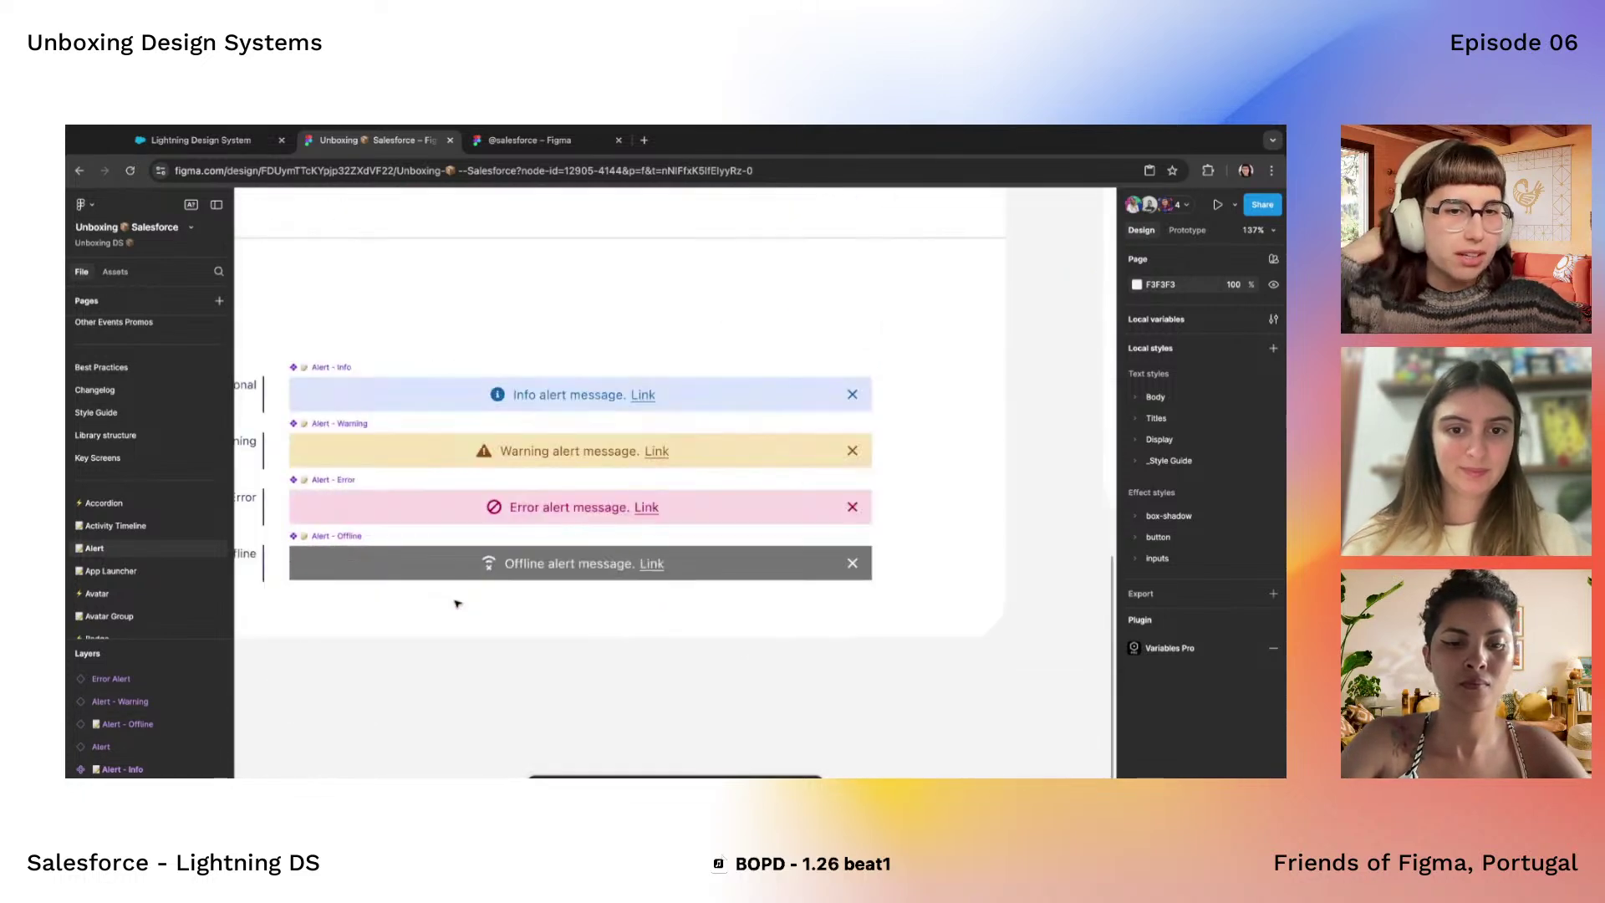
pyautogui.scroll(-2, 457, 603)
pyautogui.scroll(-2, 108, 585)
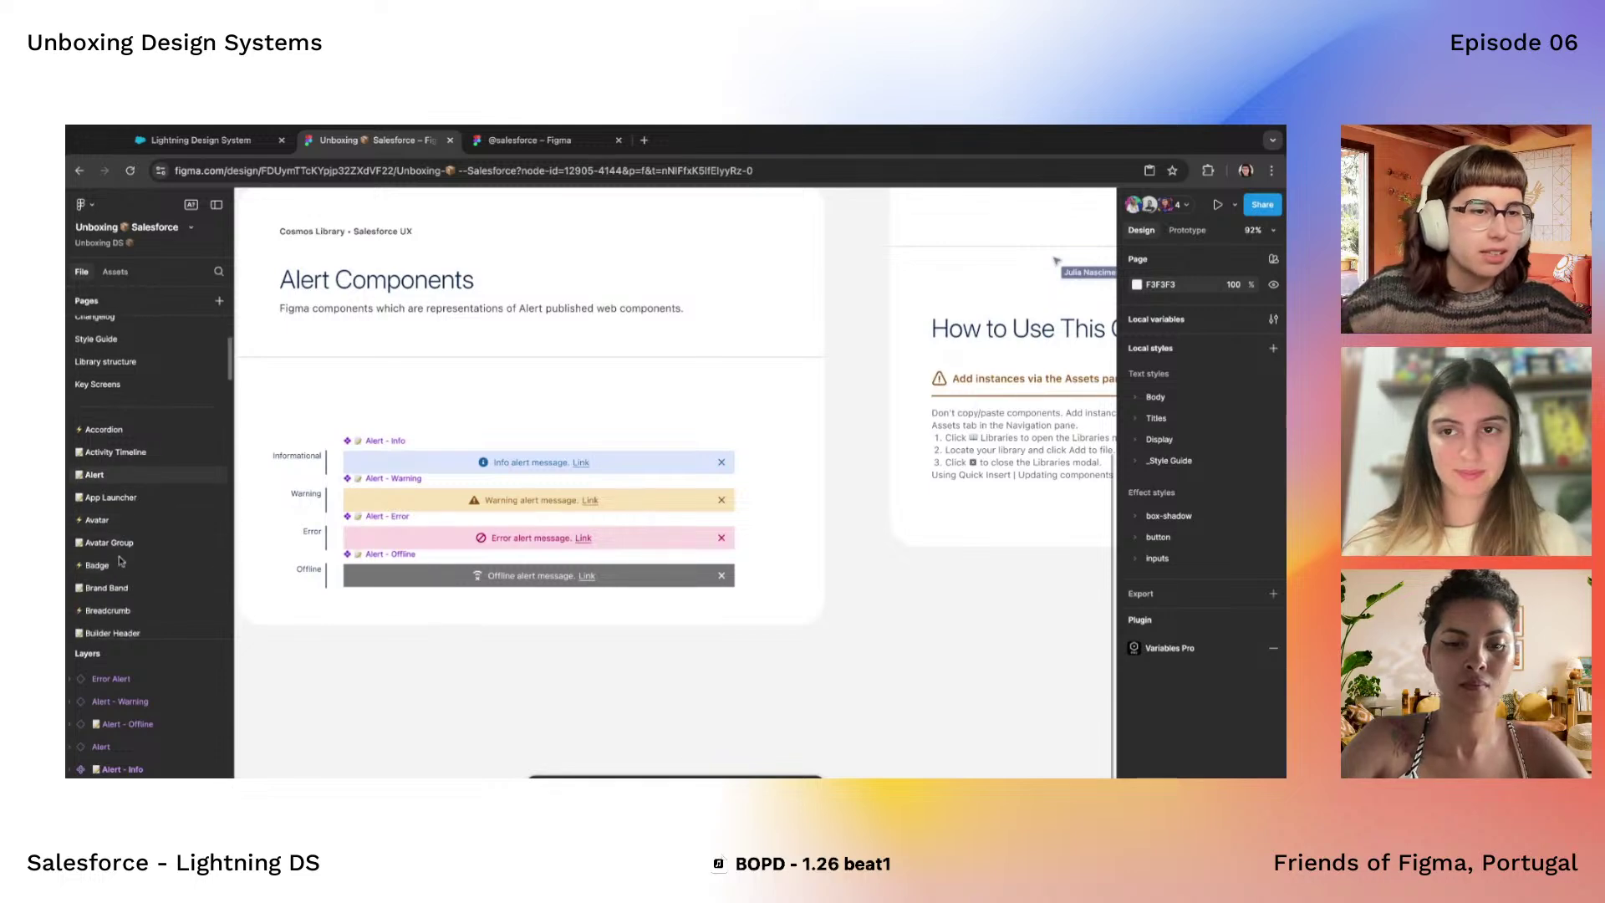
# Open the Badge page and select the Light badge in the Badge Grab n Go Examples
pyautogui.click(121, 561)
pyautogui.scroll(-1, 462, 595)
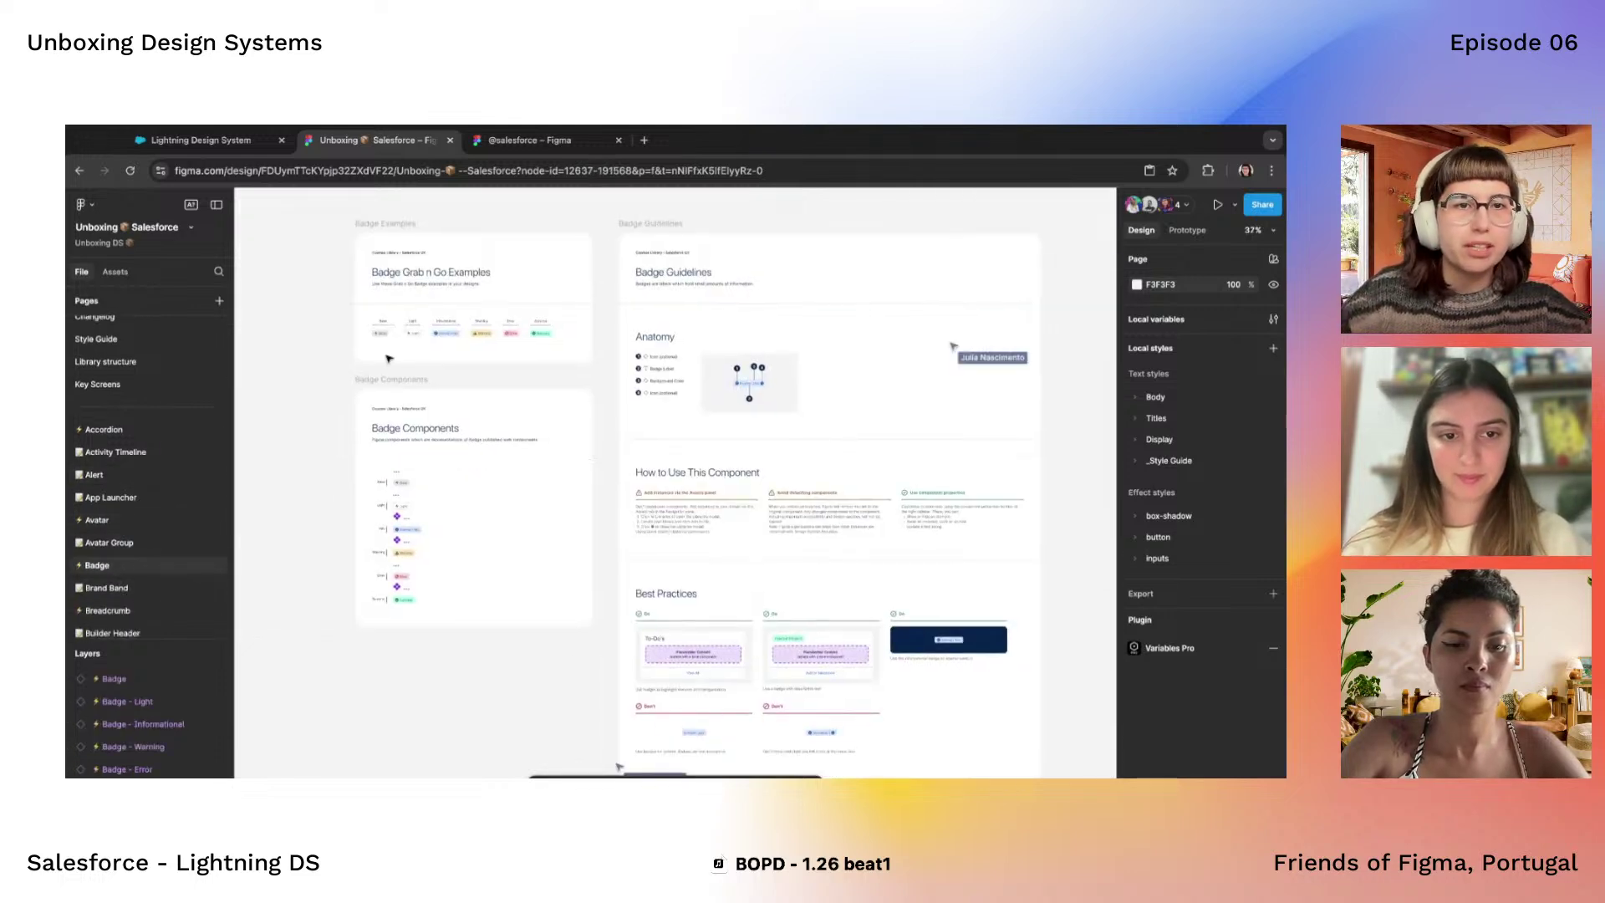
pyautogui.scroll(5, 322, 285)
pyautogui.click(568, 410)
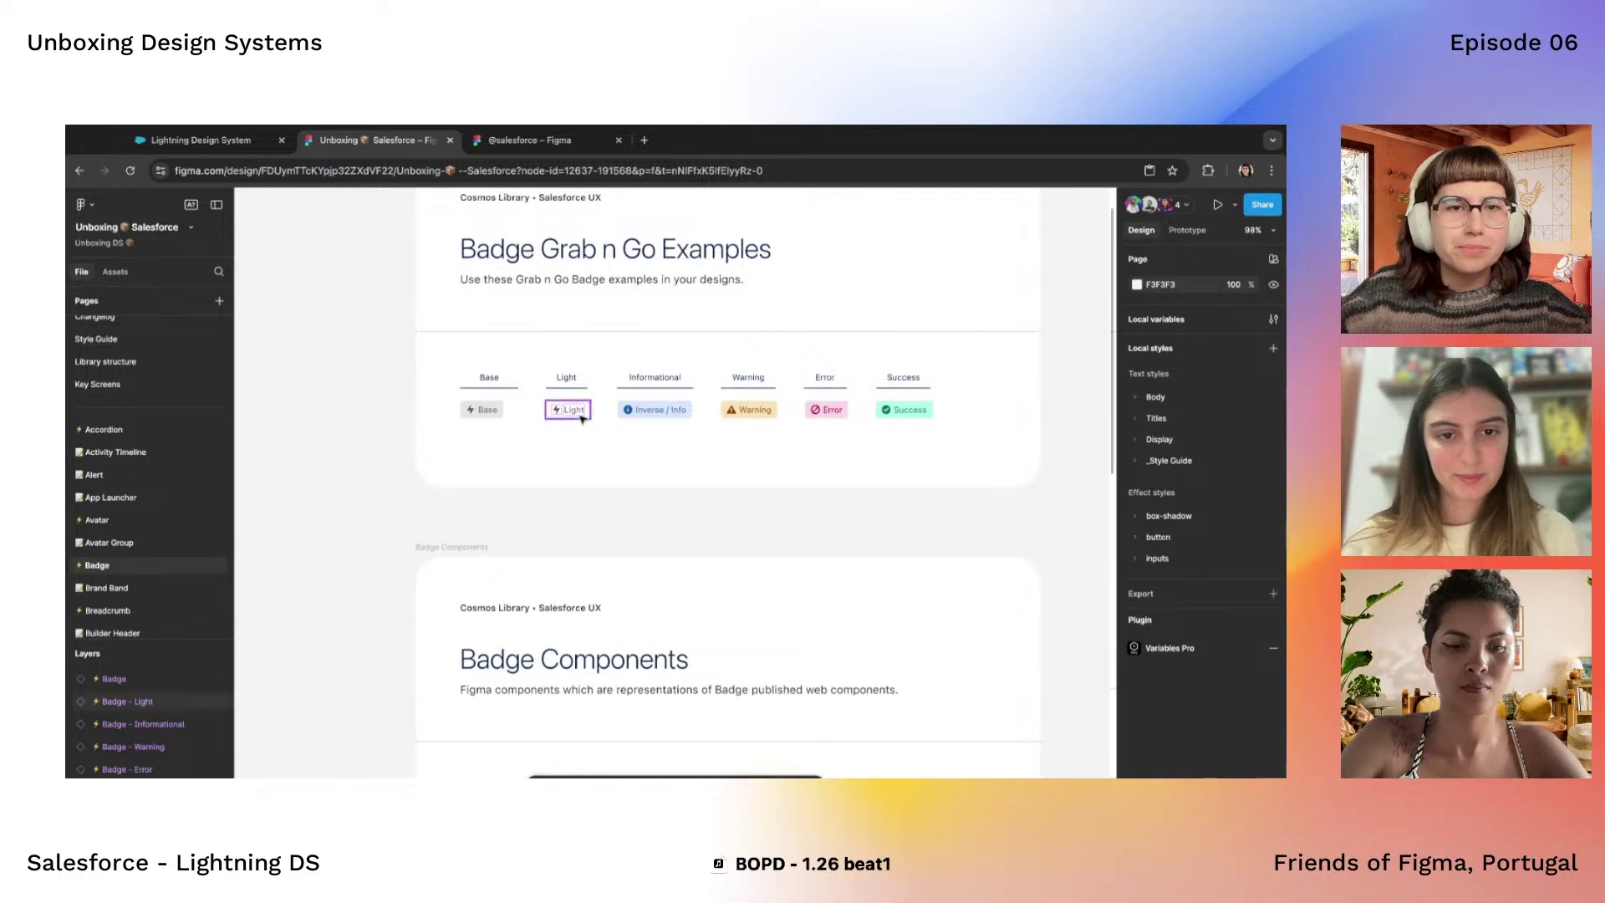
# Look through the Carousel and Chat component pages and open the Checkbox page
pyautogui.scroll(-5, 150, 502)
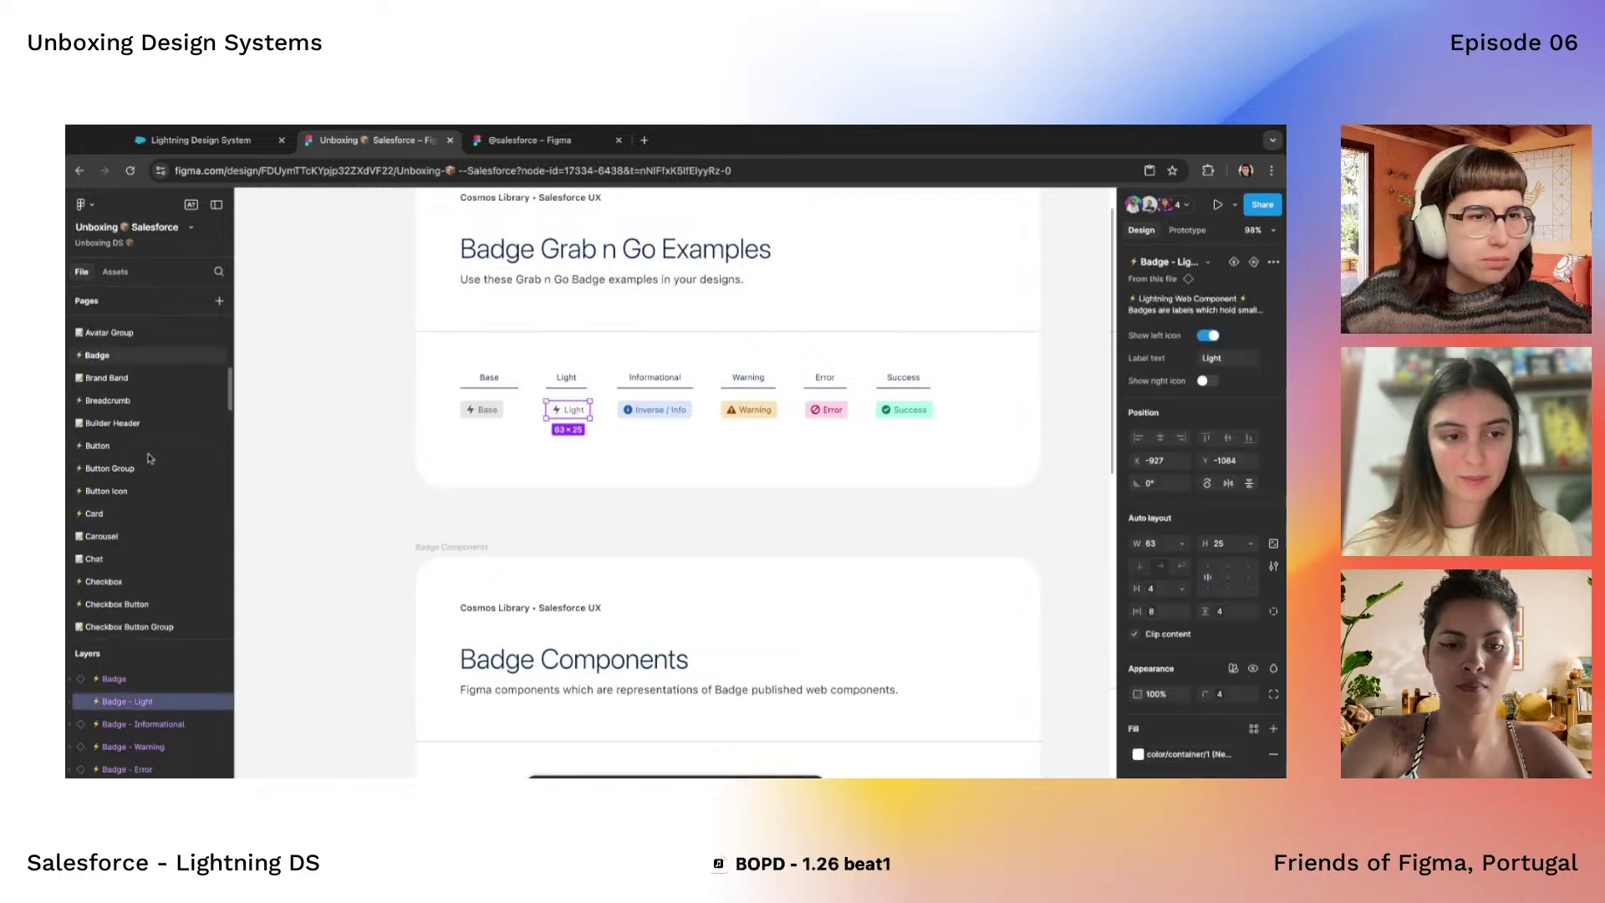
pyautogui.click(150, 455)
pyautogui.scroll(-1, 133, 502)
pyautogui.click(130, 517)
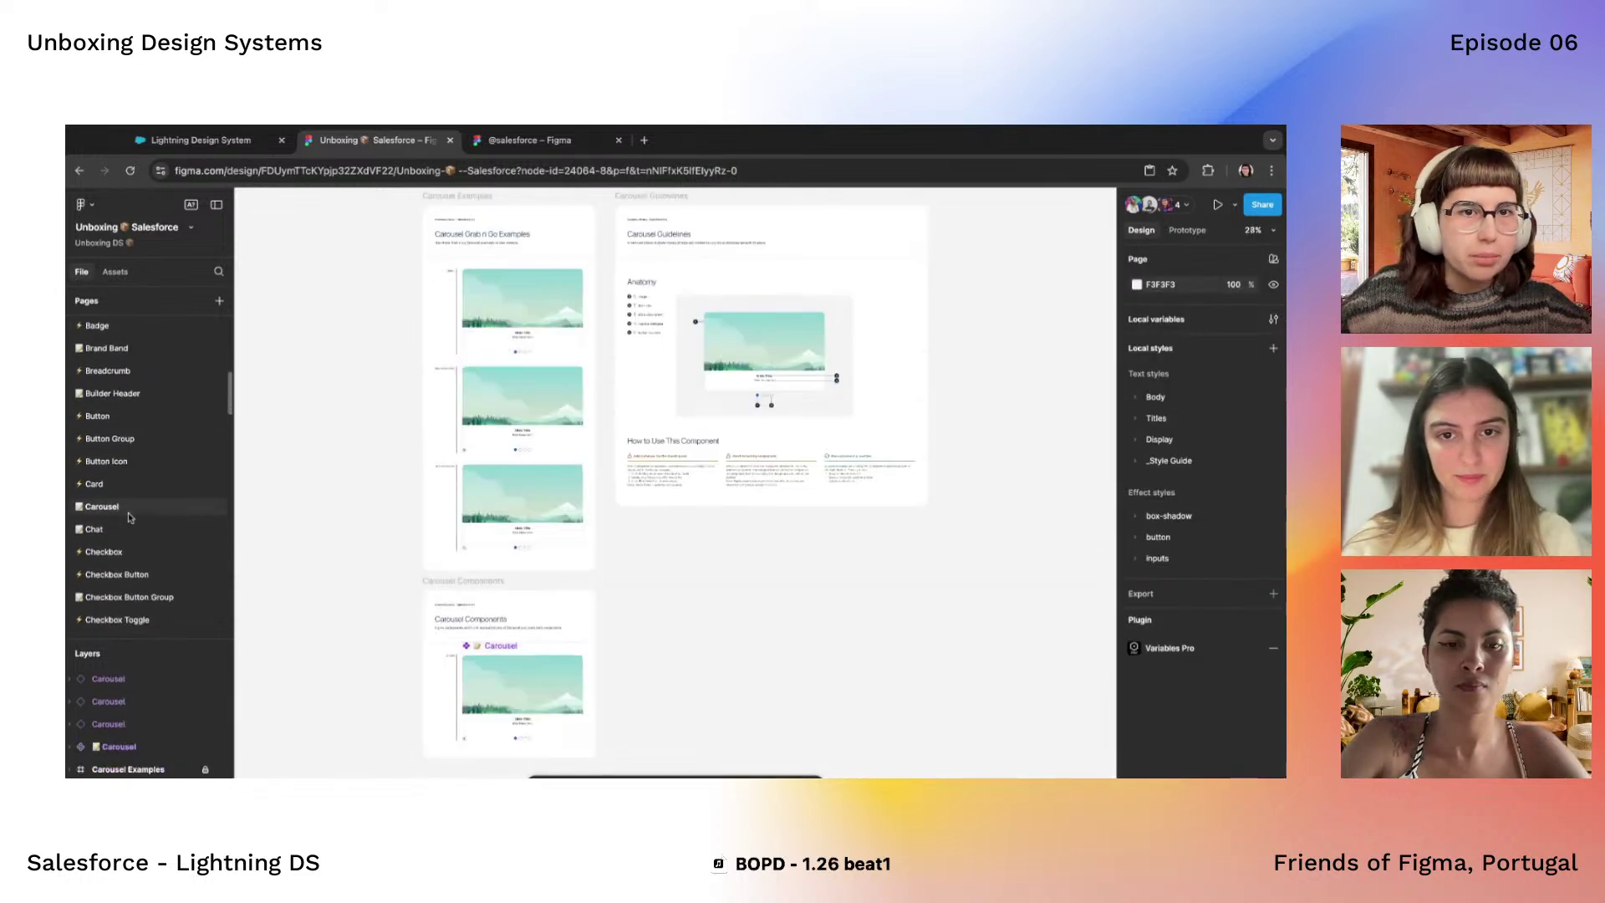
pyautogui.click(117, 552)
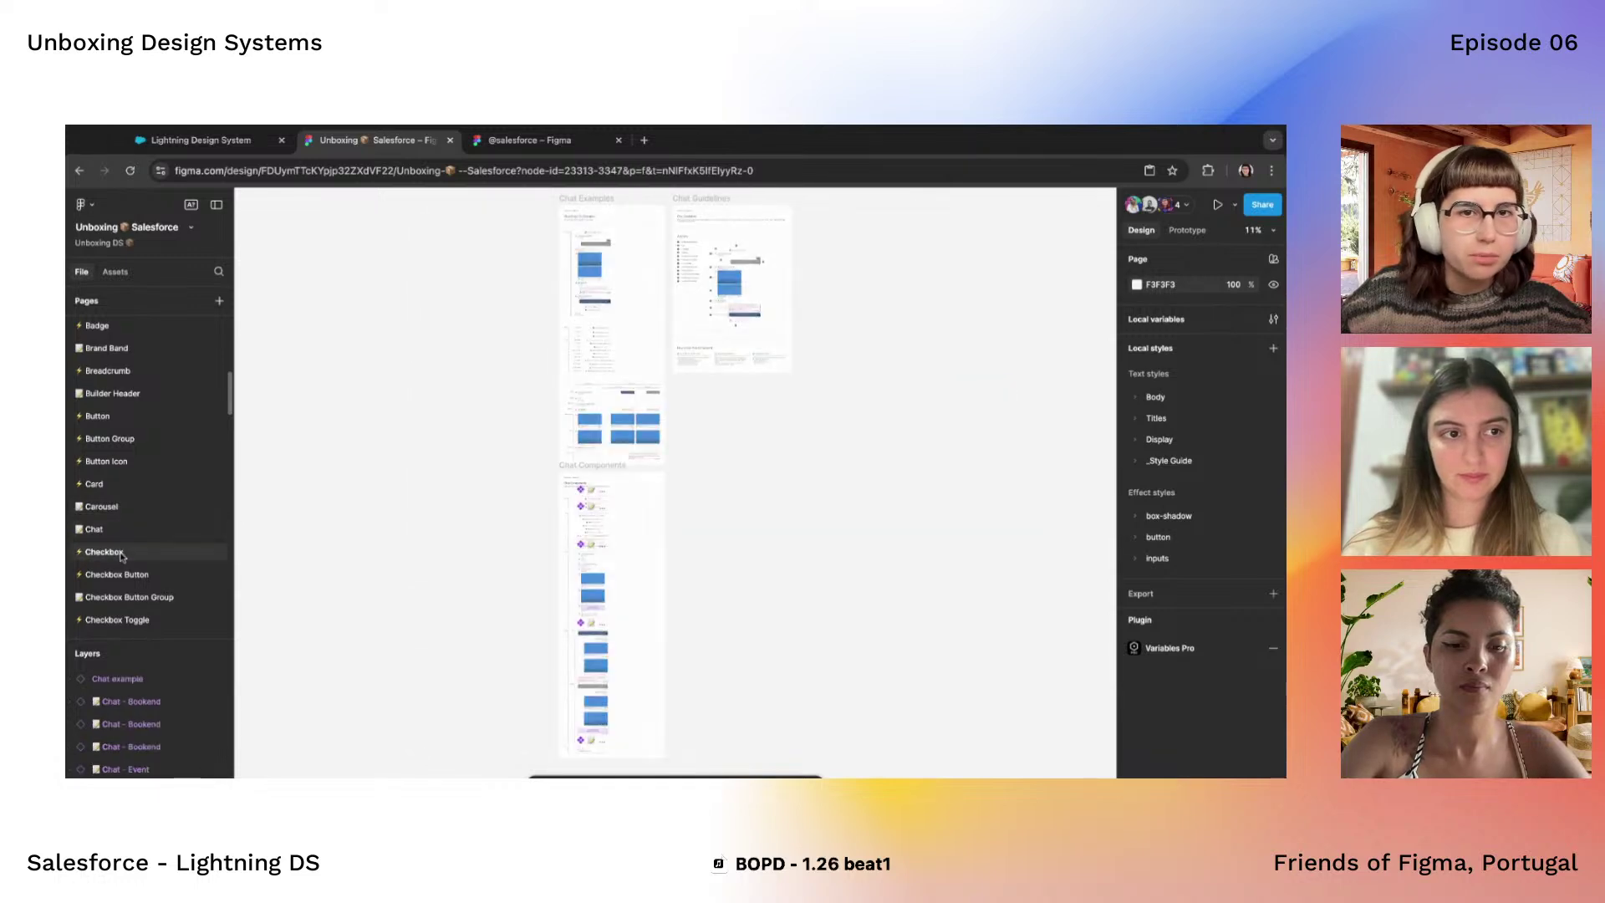
# Duplicate the Default checkbox group example onto the empty canvas beside the examples frame
pyautogui.scroll(6, 498, 357)
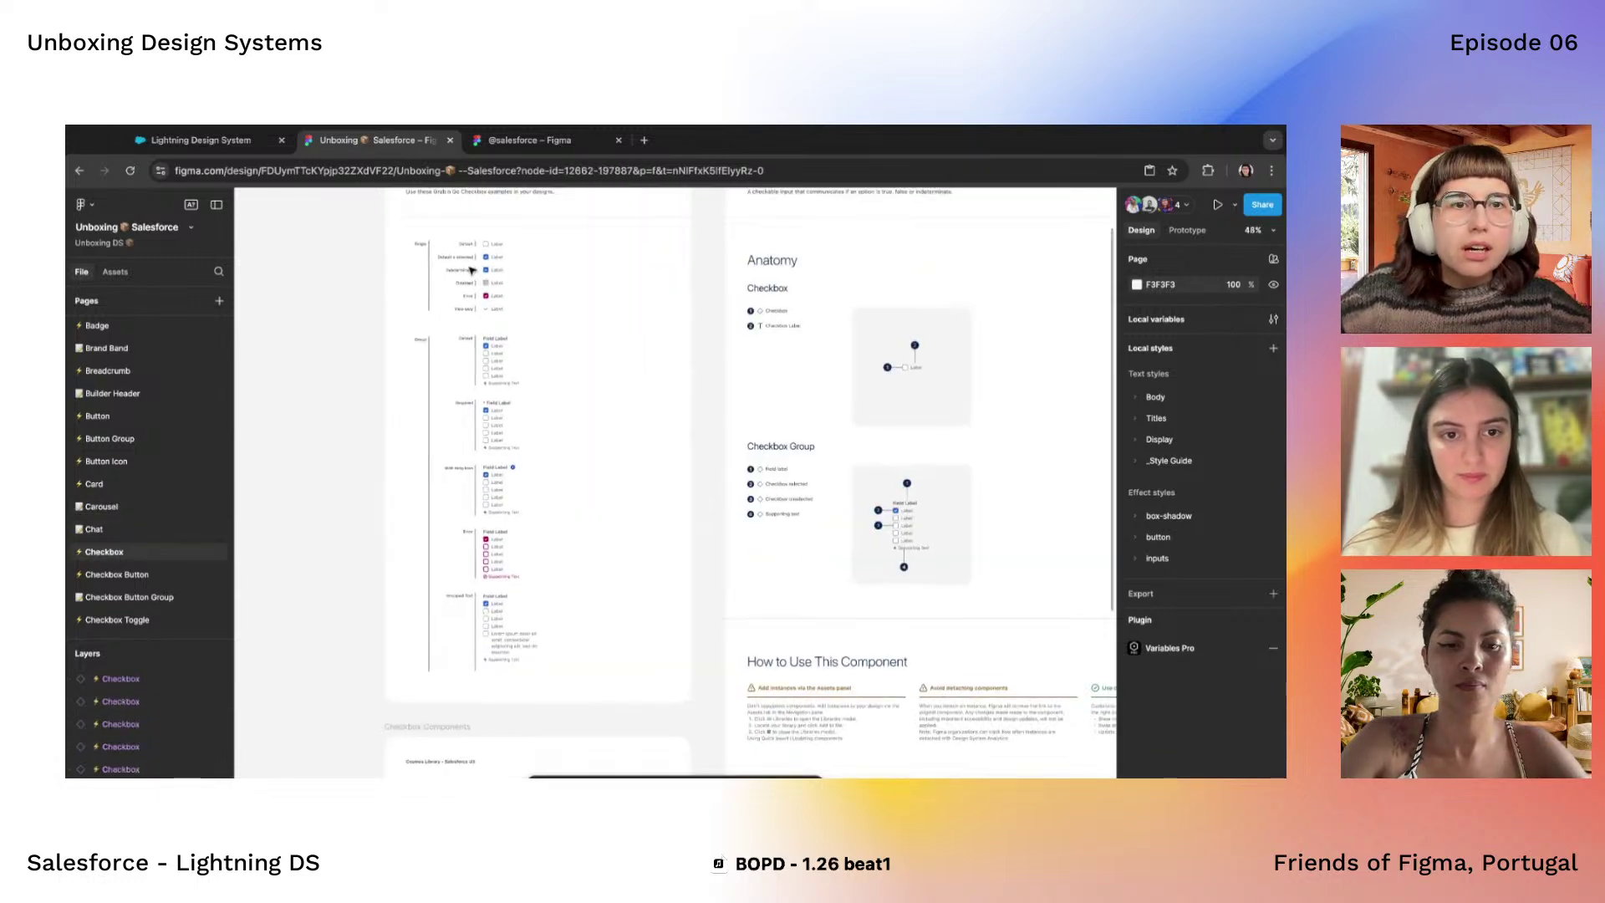
pyautogui.click(498, 357)
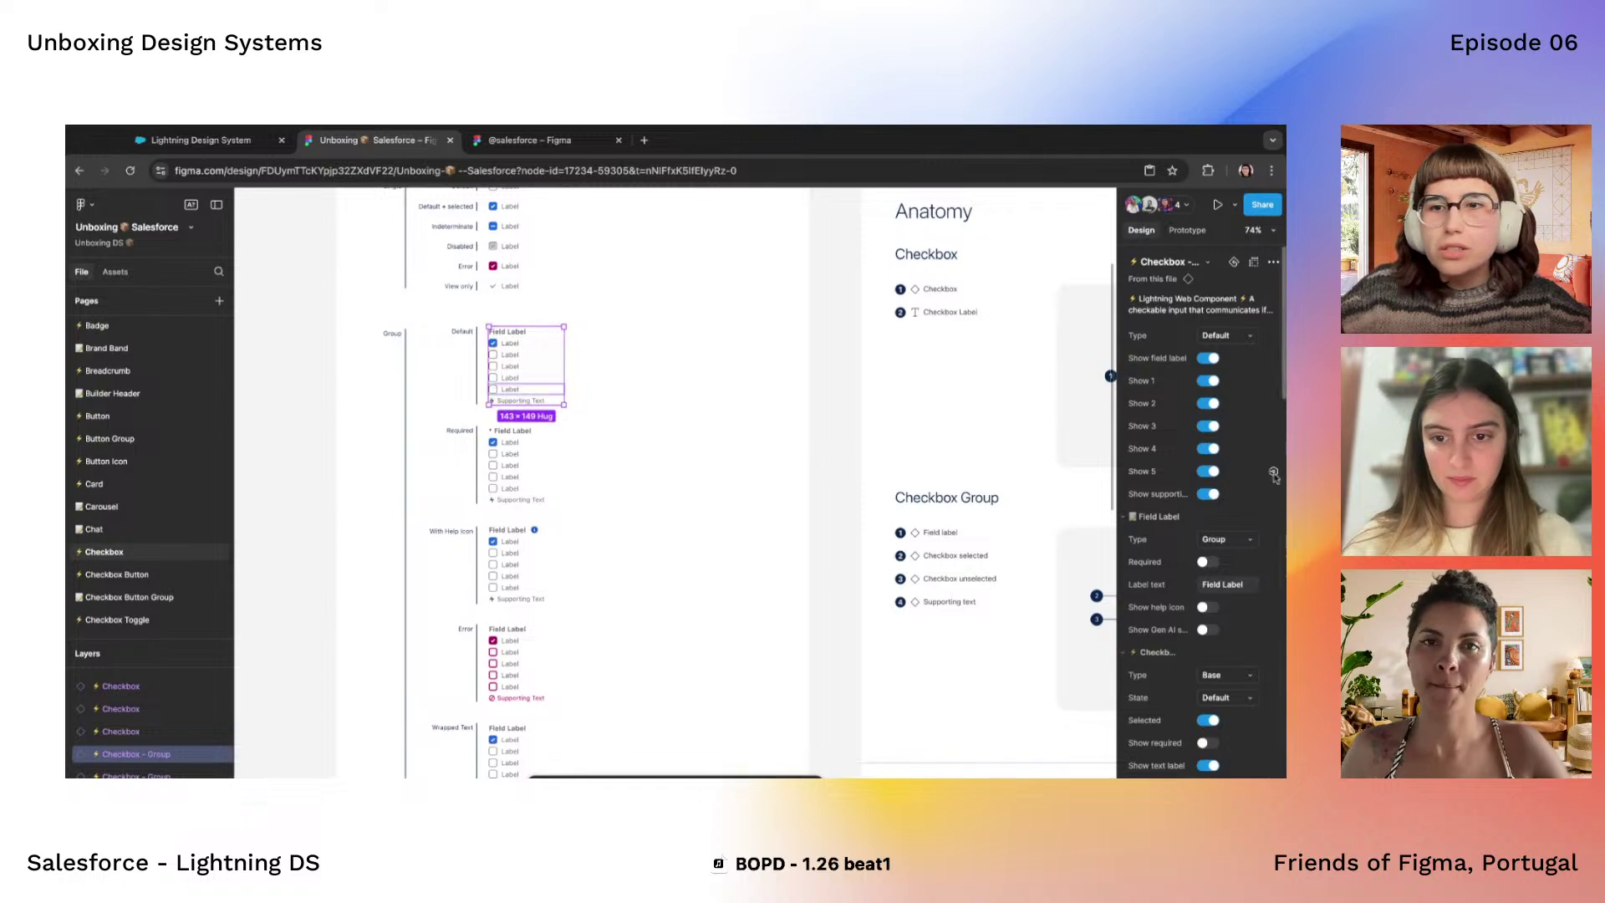
pyautogui.moveTo(547, 366); pyautogui.dragTo(347, 410)
pyautogui.hscroll(-5, 699, 509)
pyautogui.hscroll(-3, 844, 492)
# Try the Error type on the copied checkbox group and set it back to Default
pyautogui.click(1227, 335)
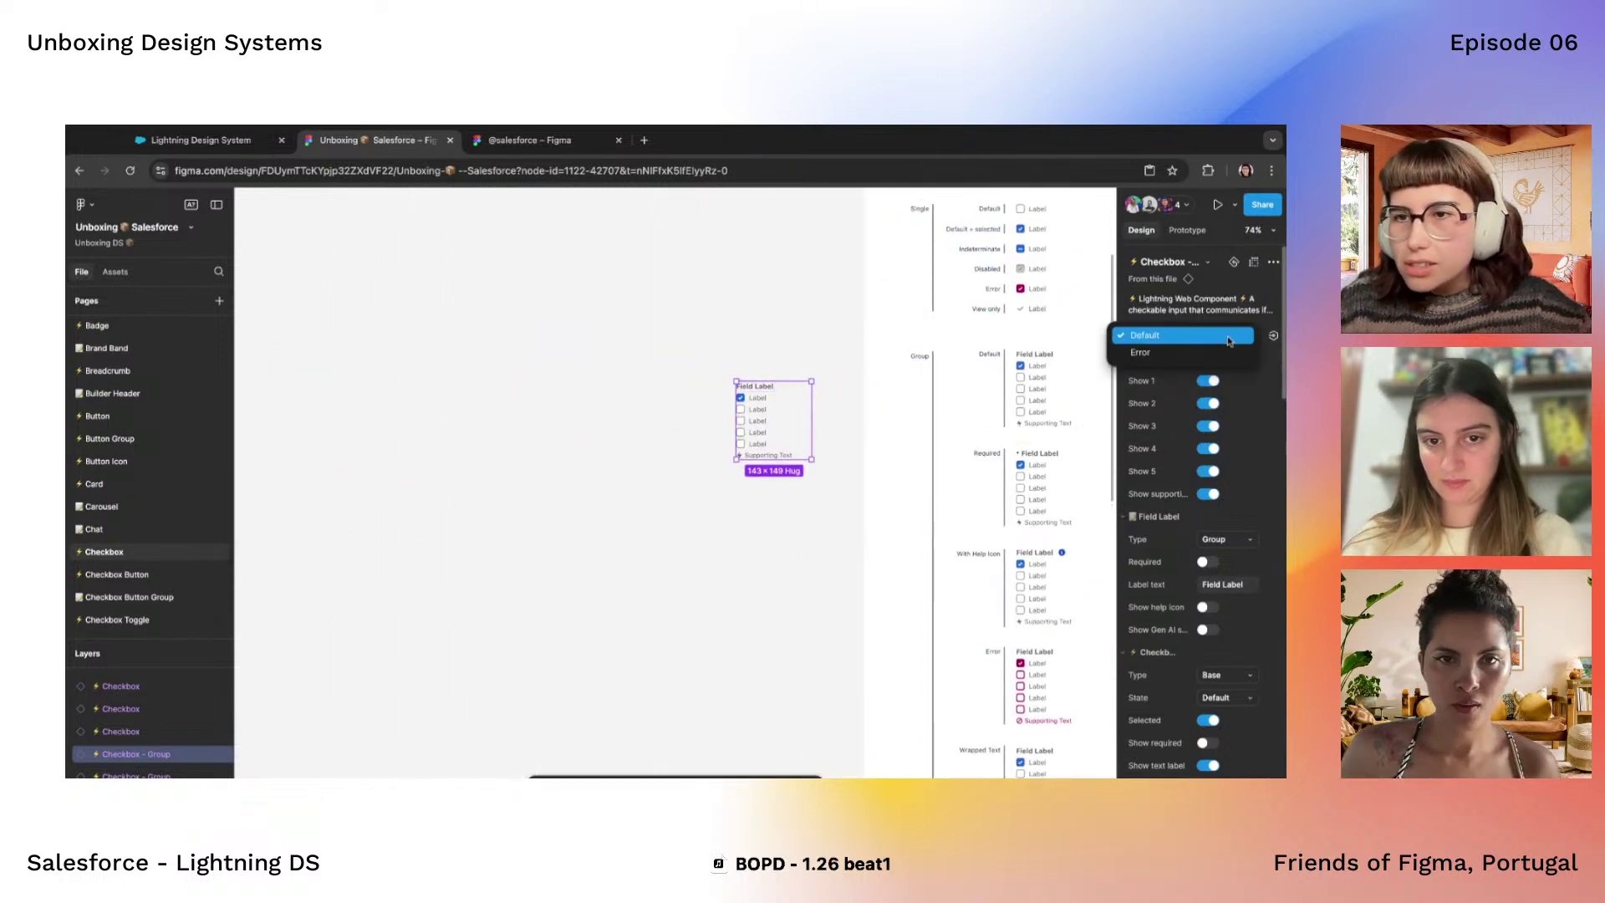
pyautogui.click(1229, 352)
pyautogui.scroll(5, 779, 425)
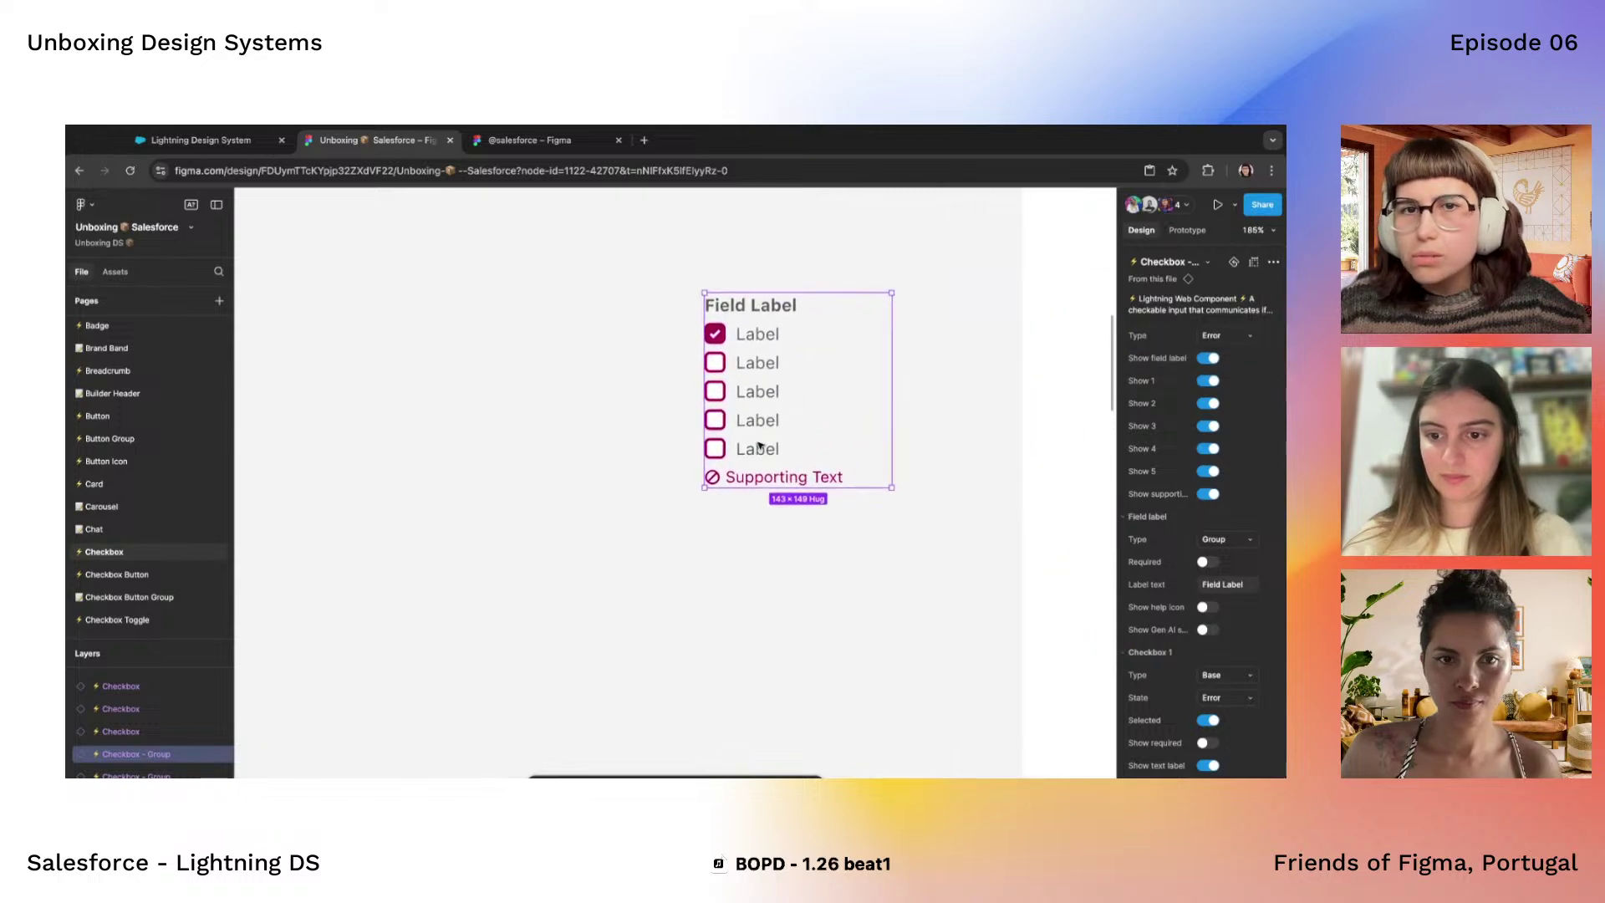
pyautogui.click(1227, 335)
pyautogui.click(1221, 318)
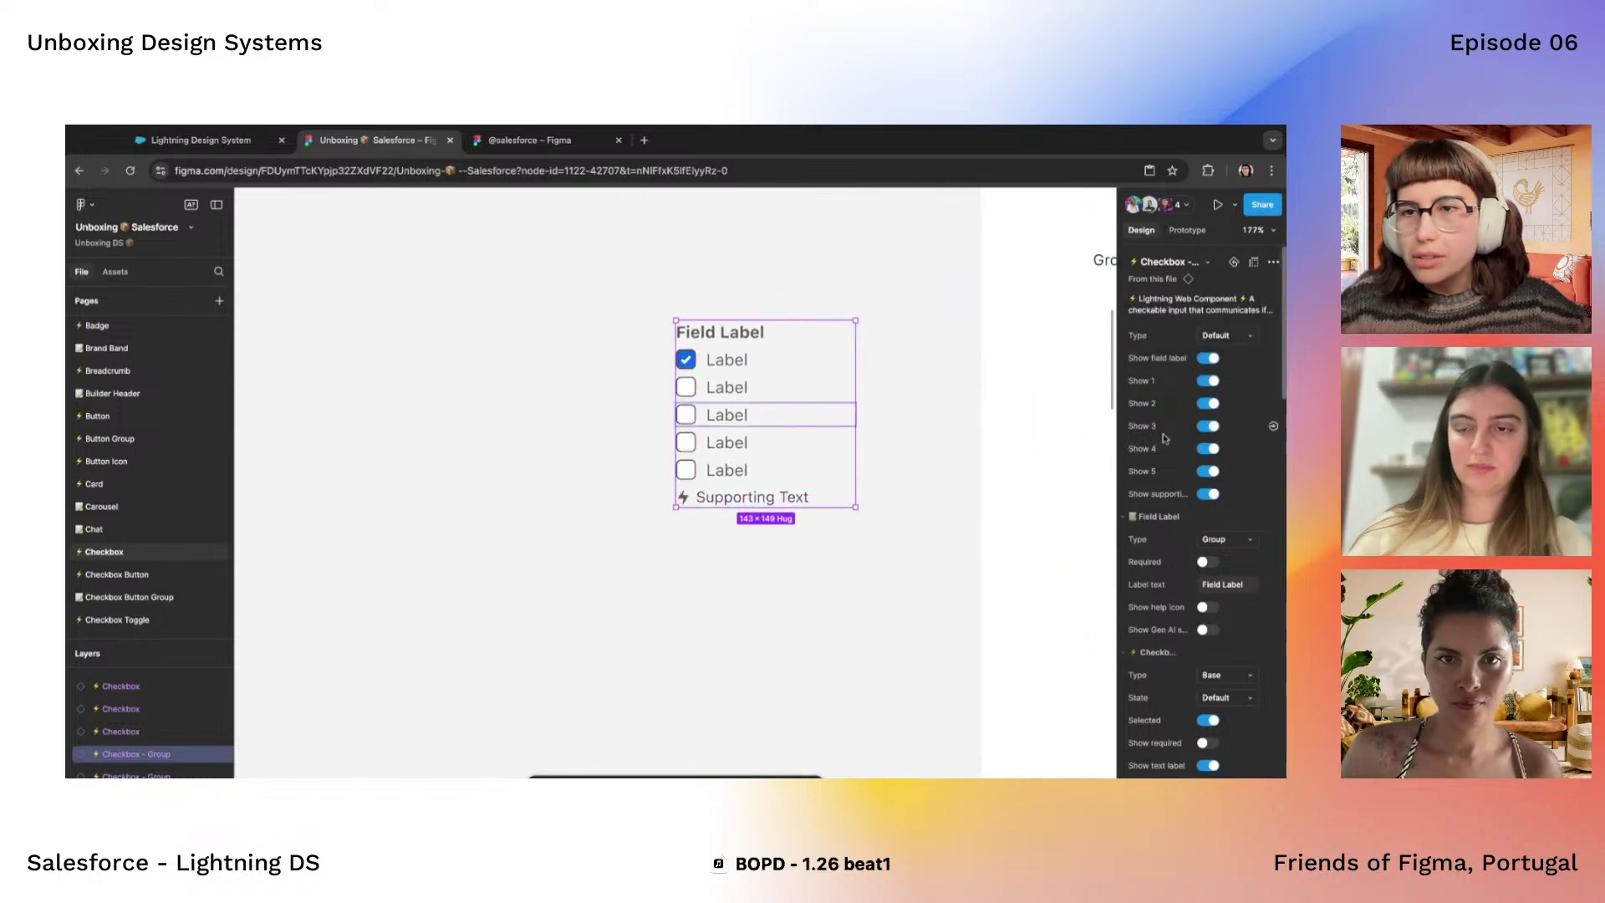
# Hide the first checkbox of the copied group through its Show 1 property and show it again
pyautogui.click(1206, 381)
pyautogui.click(1206, 382)
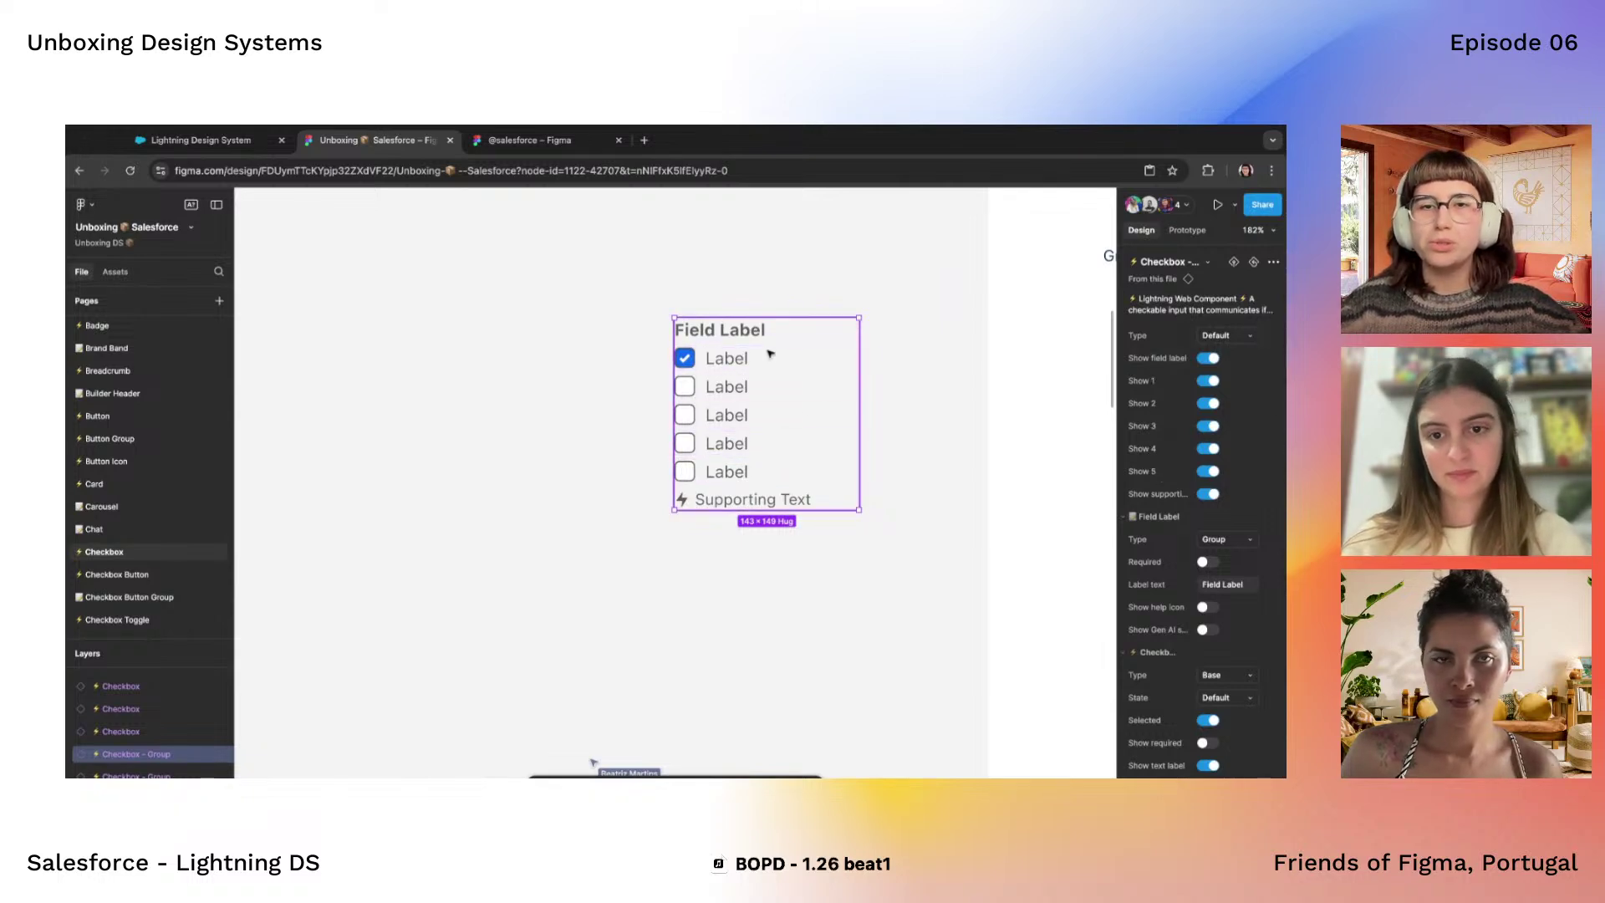
pyautogui.scroll(3, 760, 415)
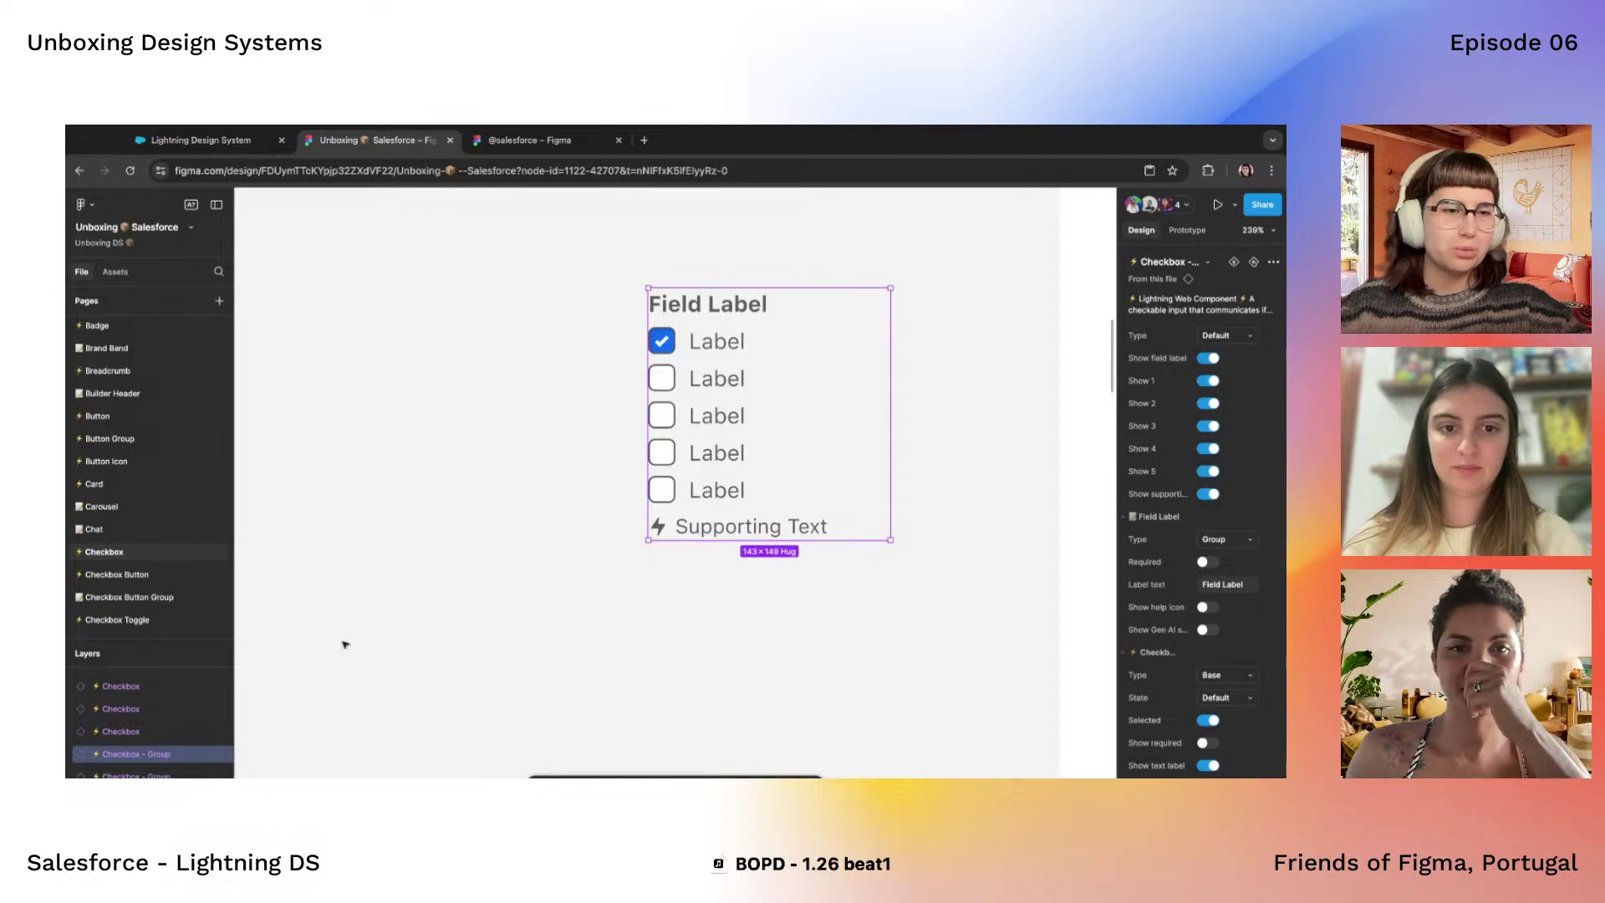
# Expand the copied Checkbox - Group layer and examine its nested field label and checkbox layers
pyautogui.click(70, 754)
pyautogui.scroll(-2, 100, 753)
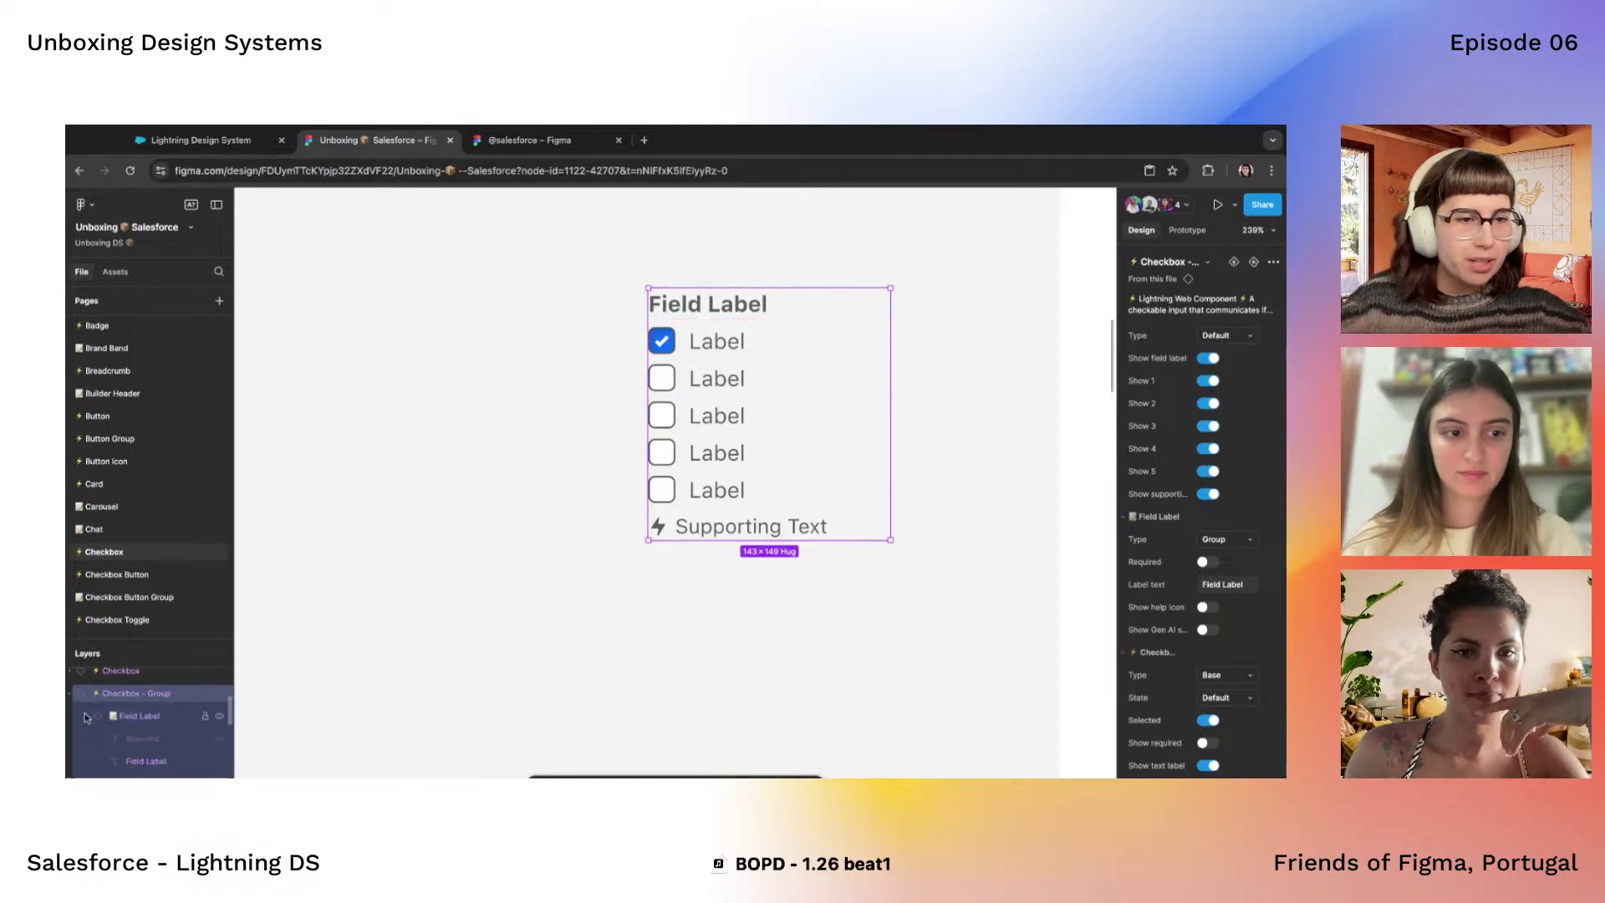
pyautogui.scroll(-1, 88, 711)
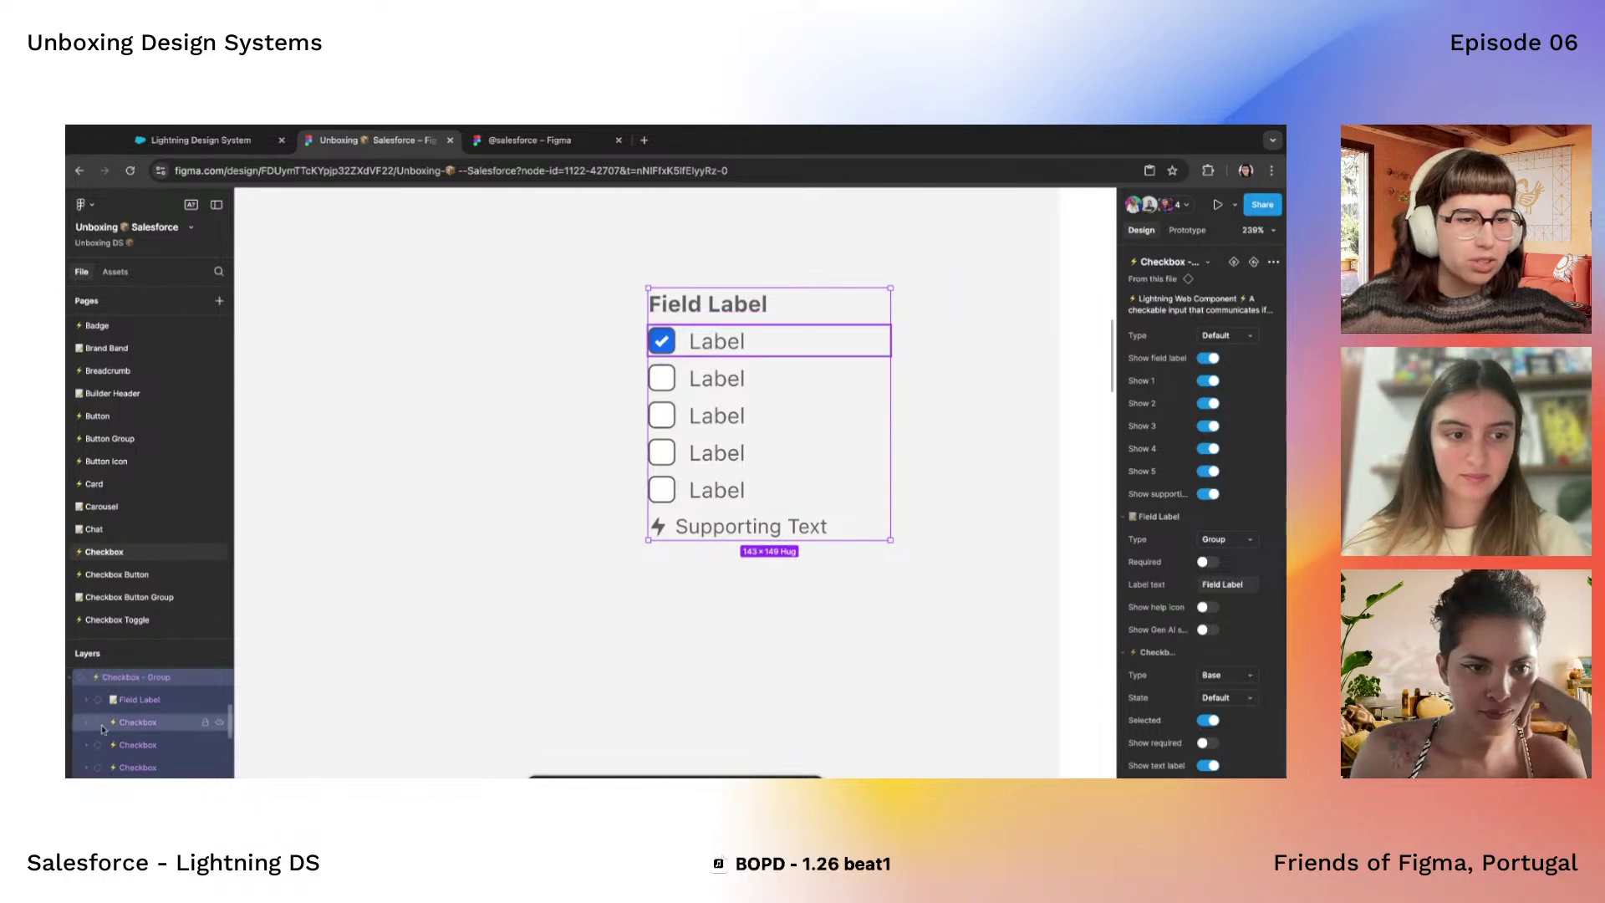
pyautogui.scroll(-1, 117, 727)
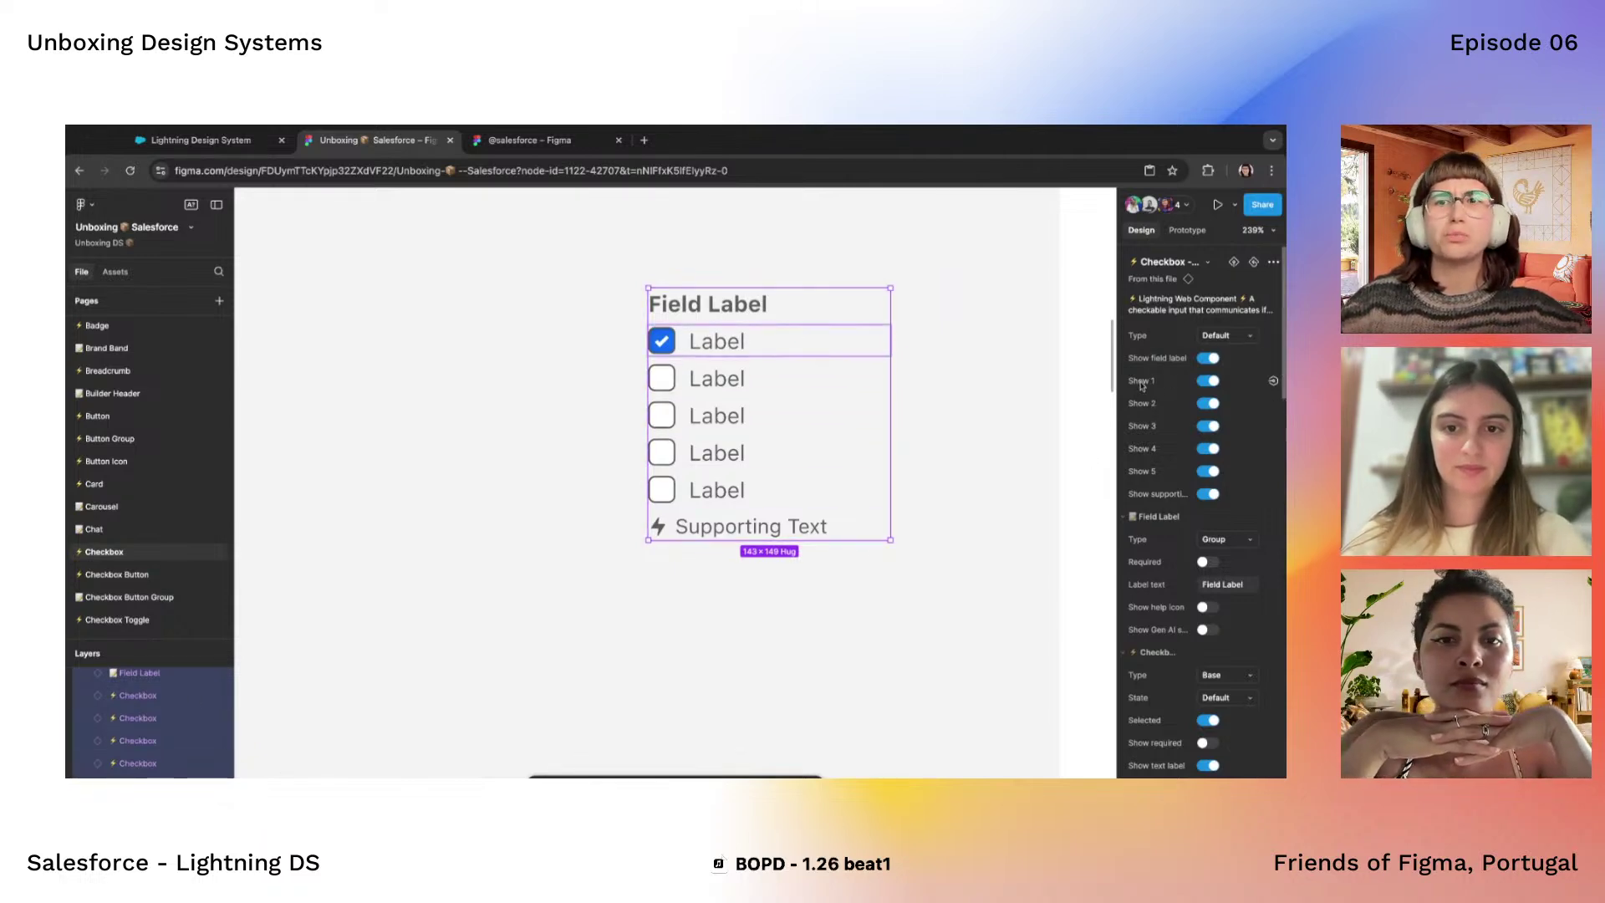
# Toggle the group's Show 3 property off and on, and try the Default type on its field label before undoing it
pyautogui.click(1207, 427)
pyautogui.click(1207, 427)
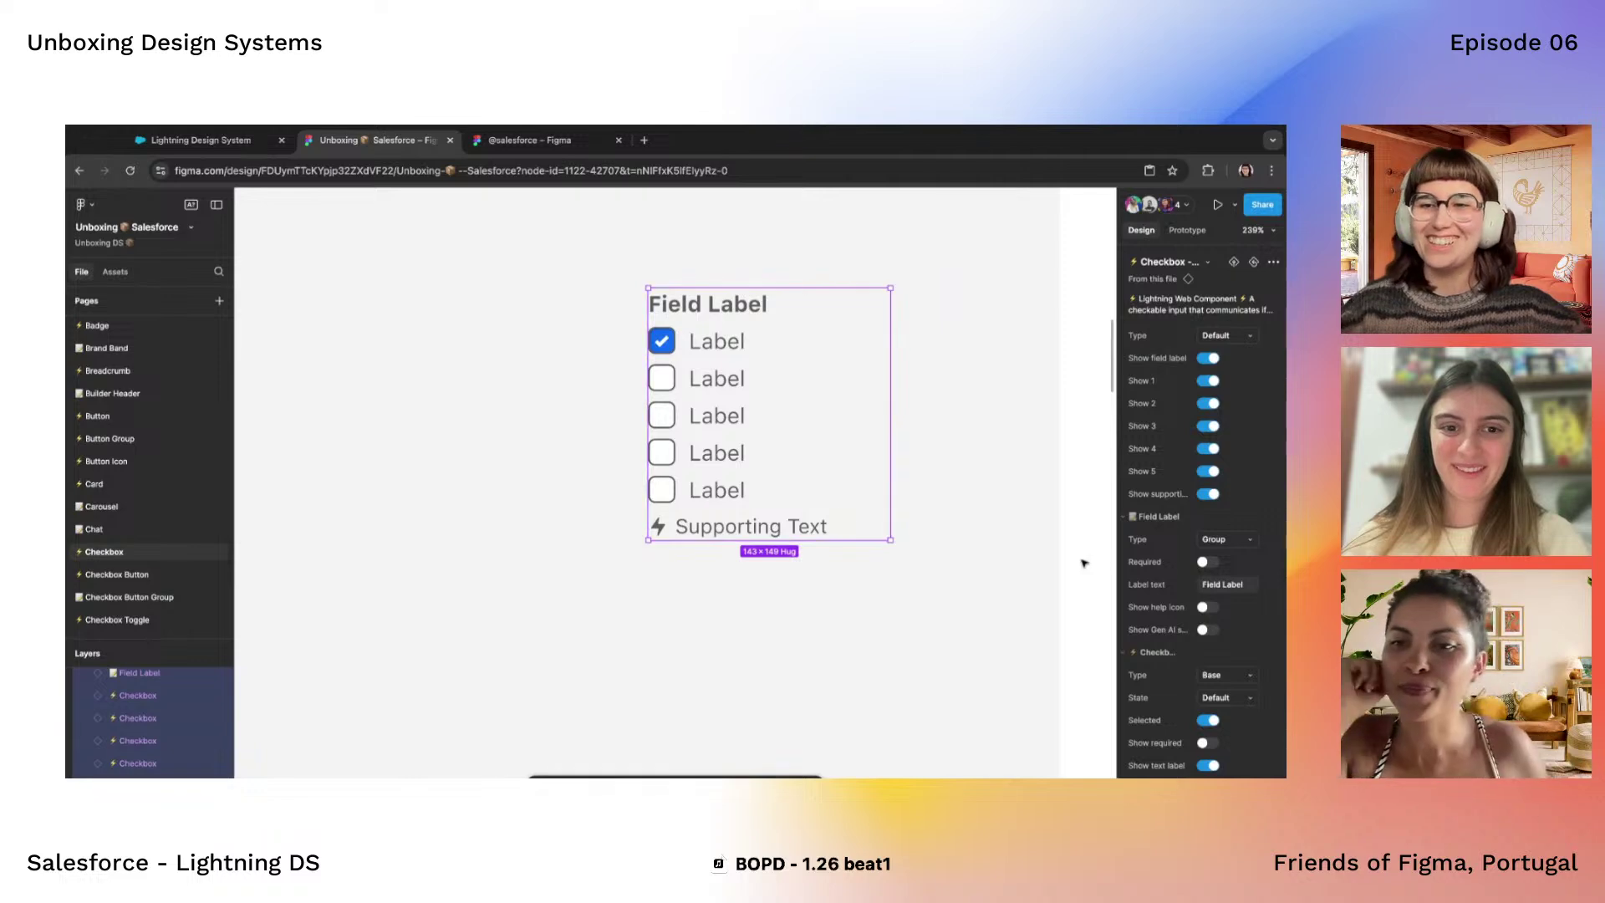
pyautogui.scroll(-3, 1170, 486)
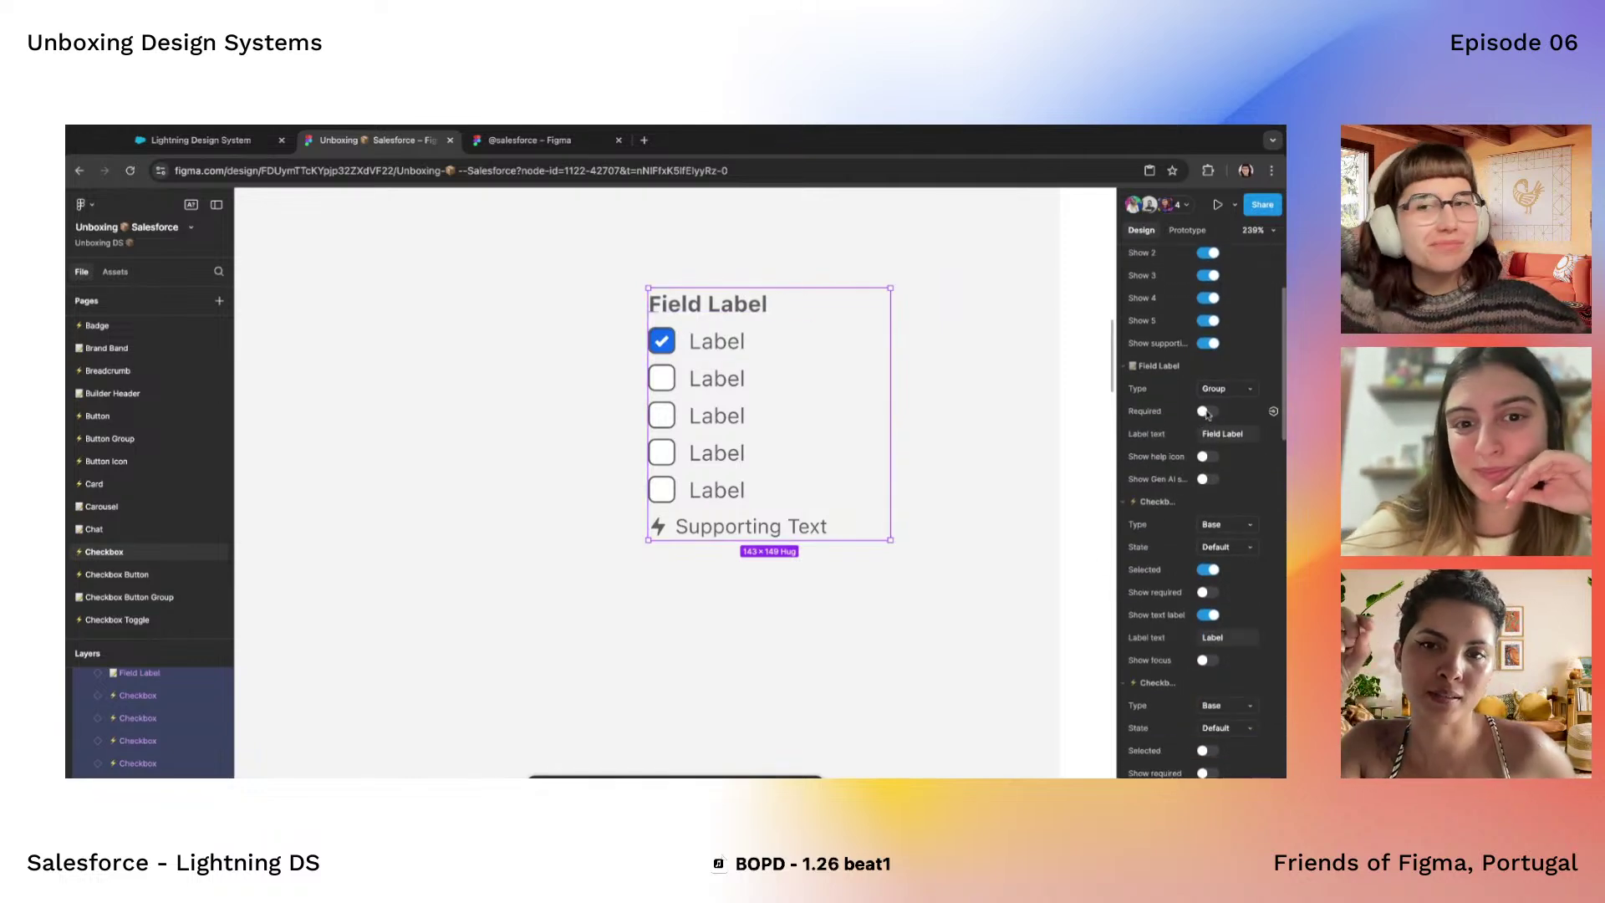
pyautogui.click(1223, 390)
pyautogui.click(1219, 376)
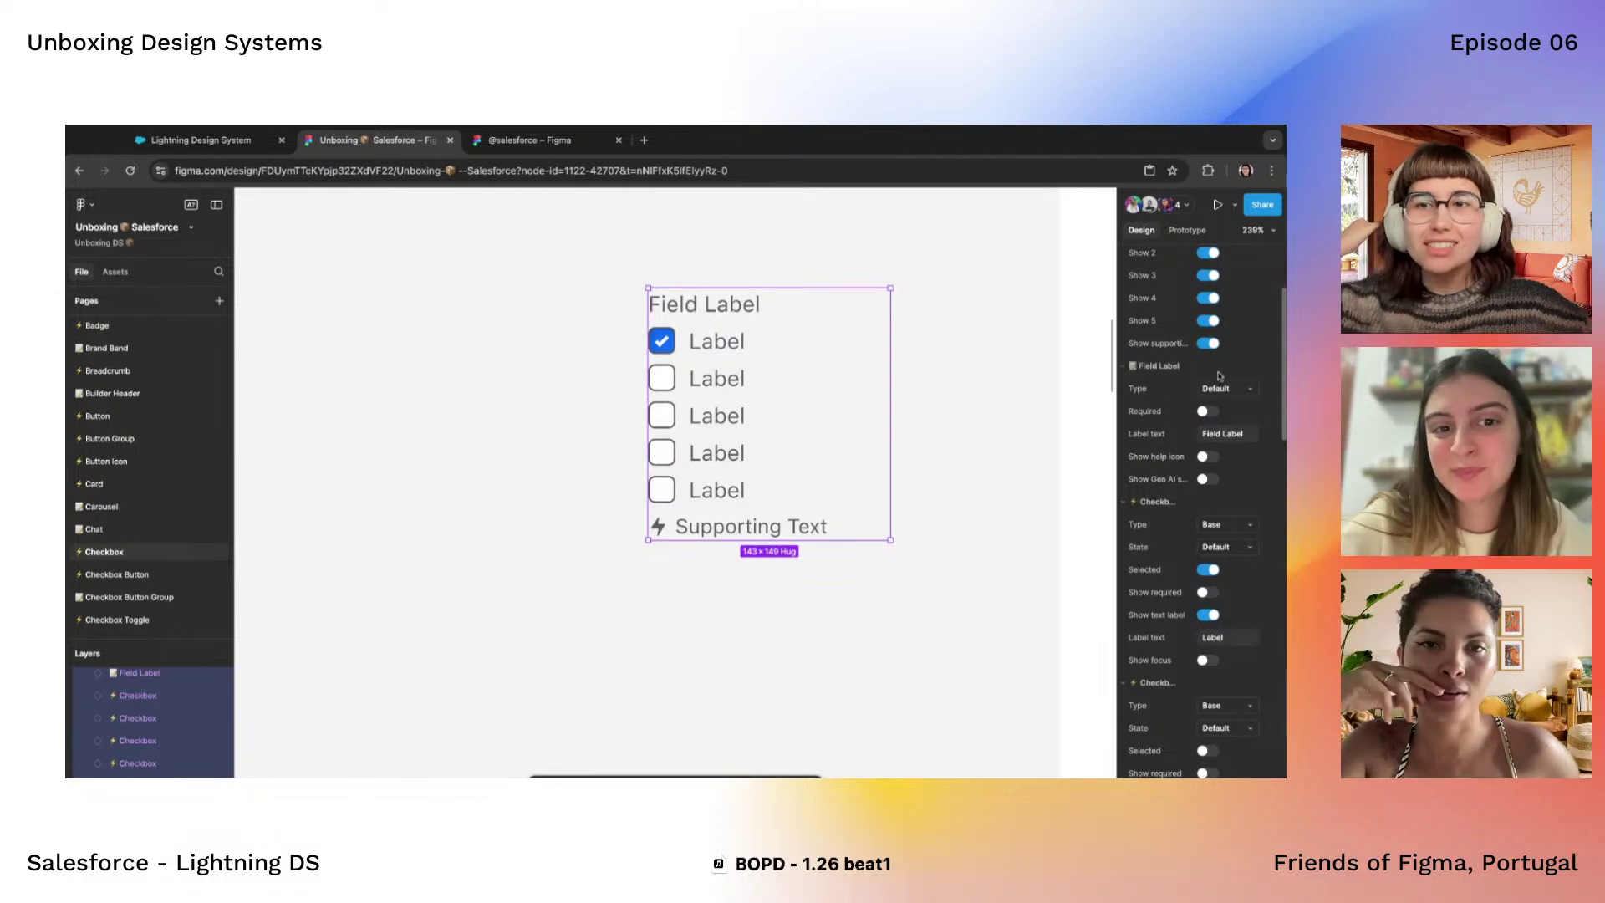
pyautogui.press('super+z')
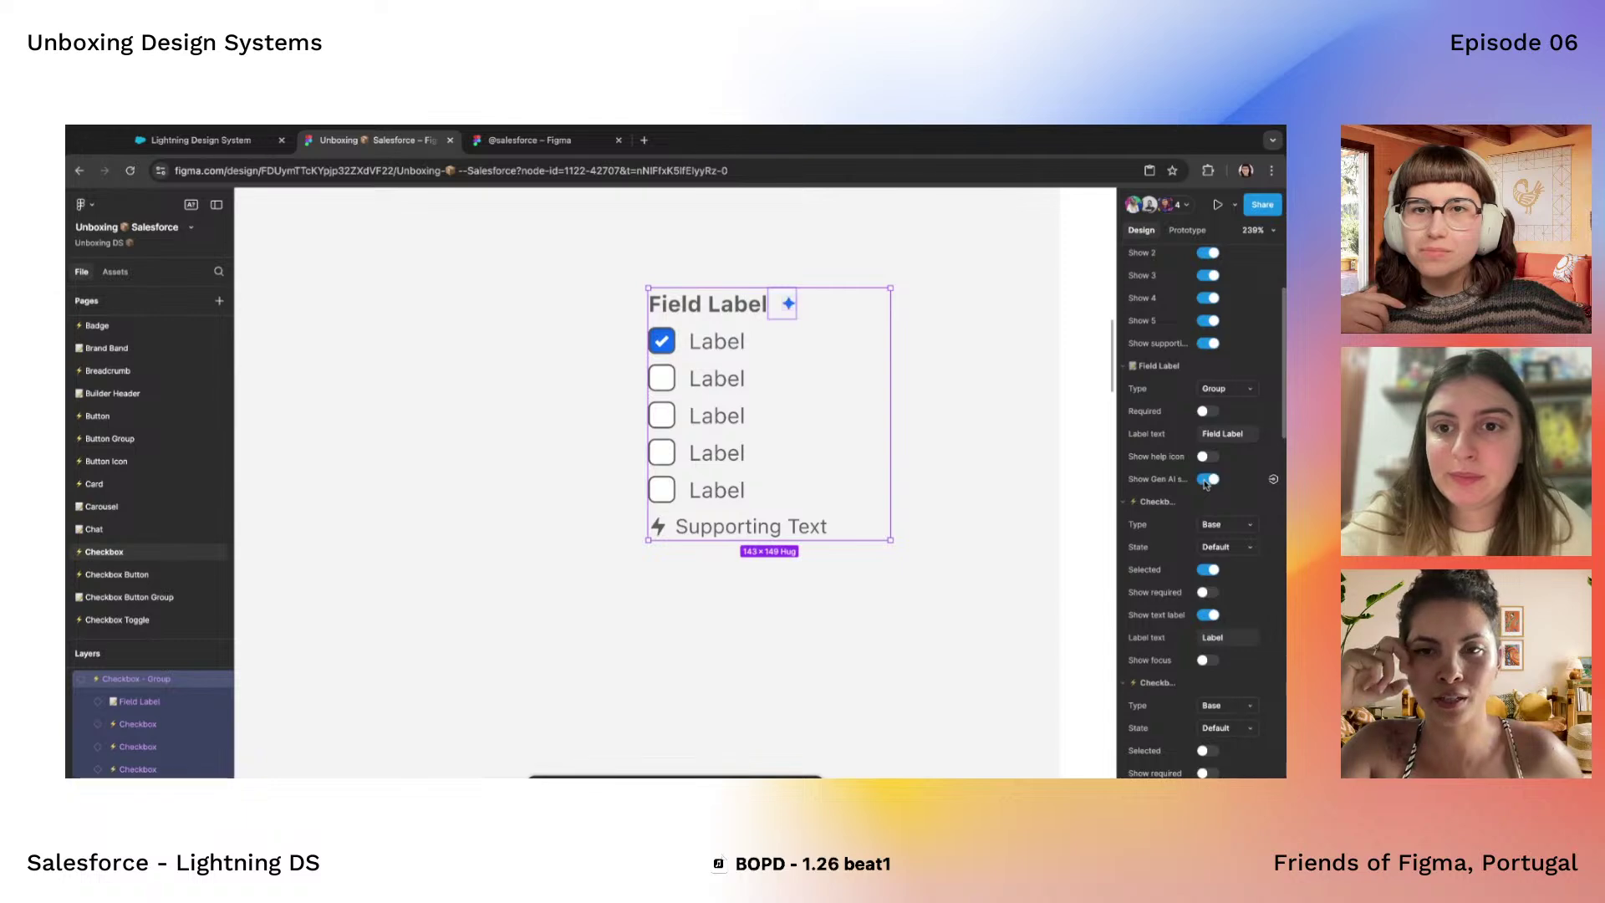
# Try the Indeterminate type on the group's first checkbox and return it to Base
pyautogui.click(1217, 524)
pyautogui.click(1201, 542)
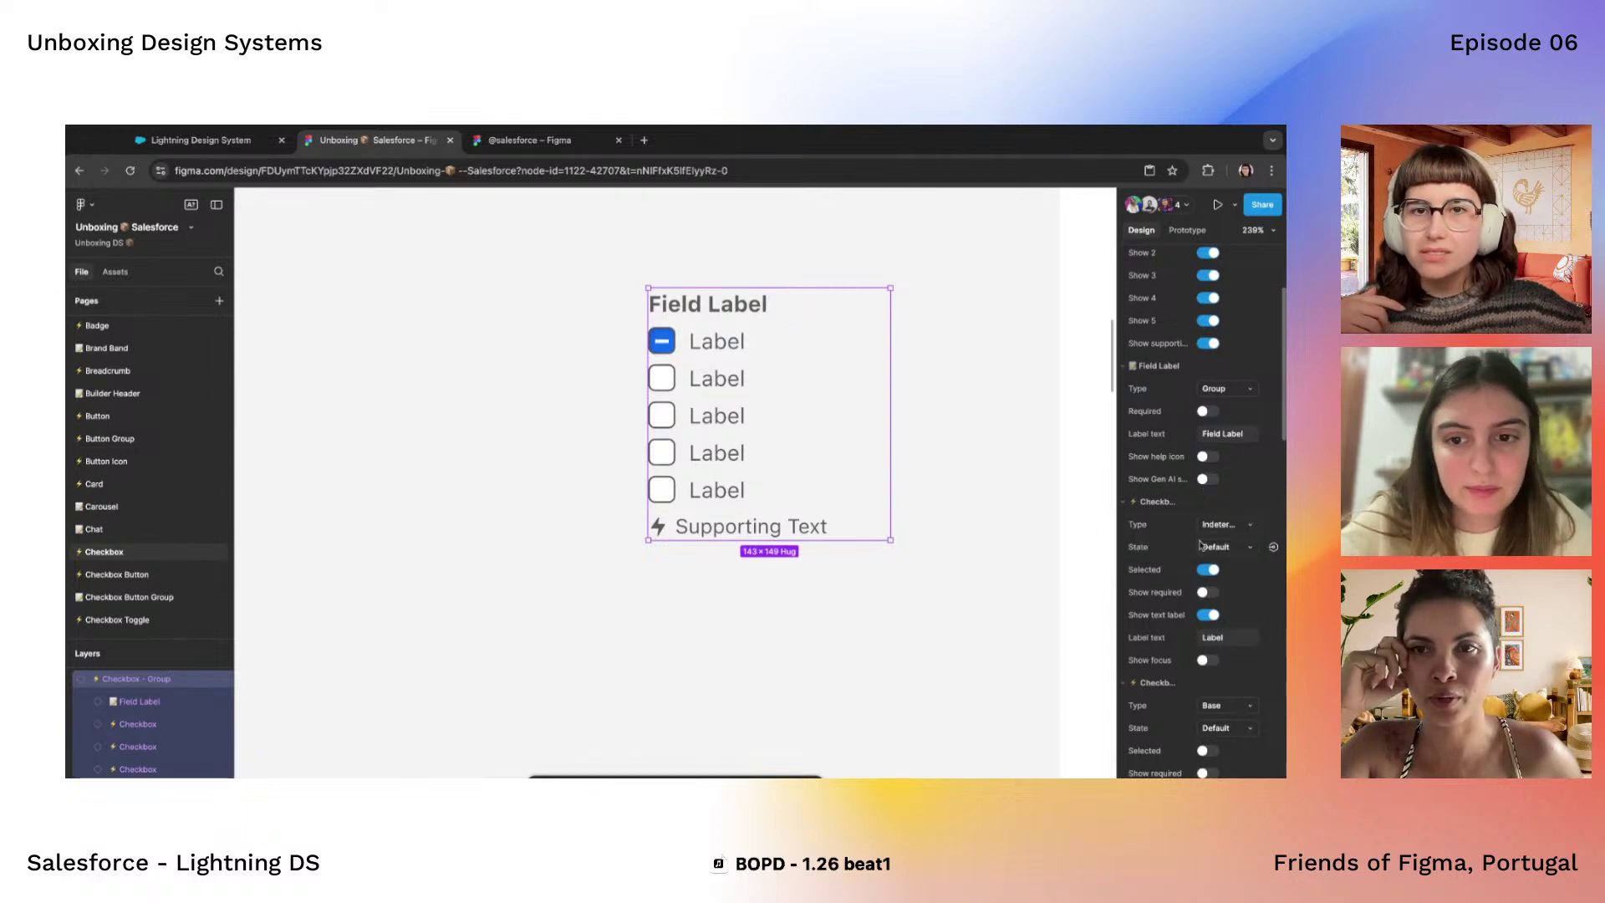
pyautogui.click(1220, 524)
pyautogui.click(1214, 510)
pyautogui.scroll(-3, 1207, 415)
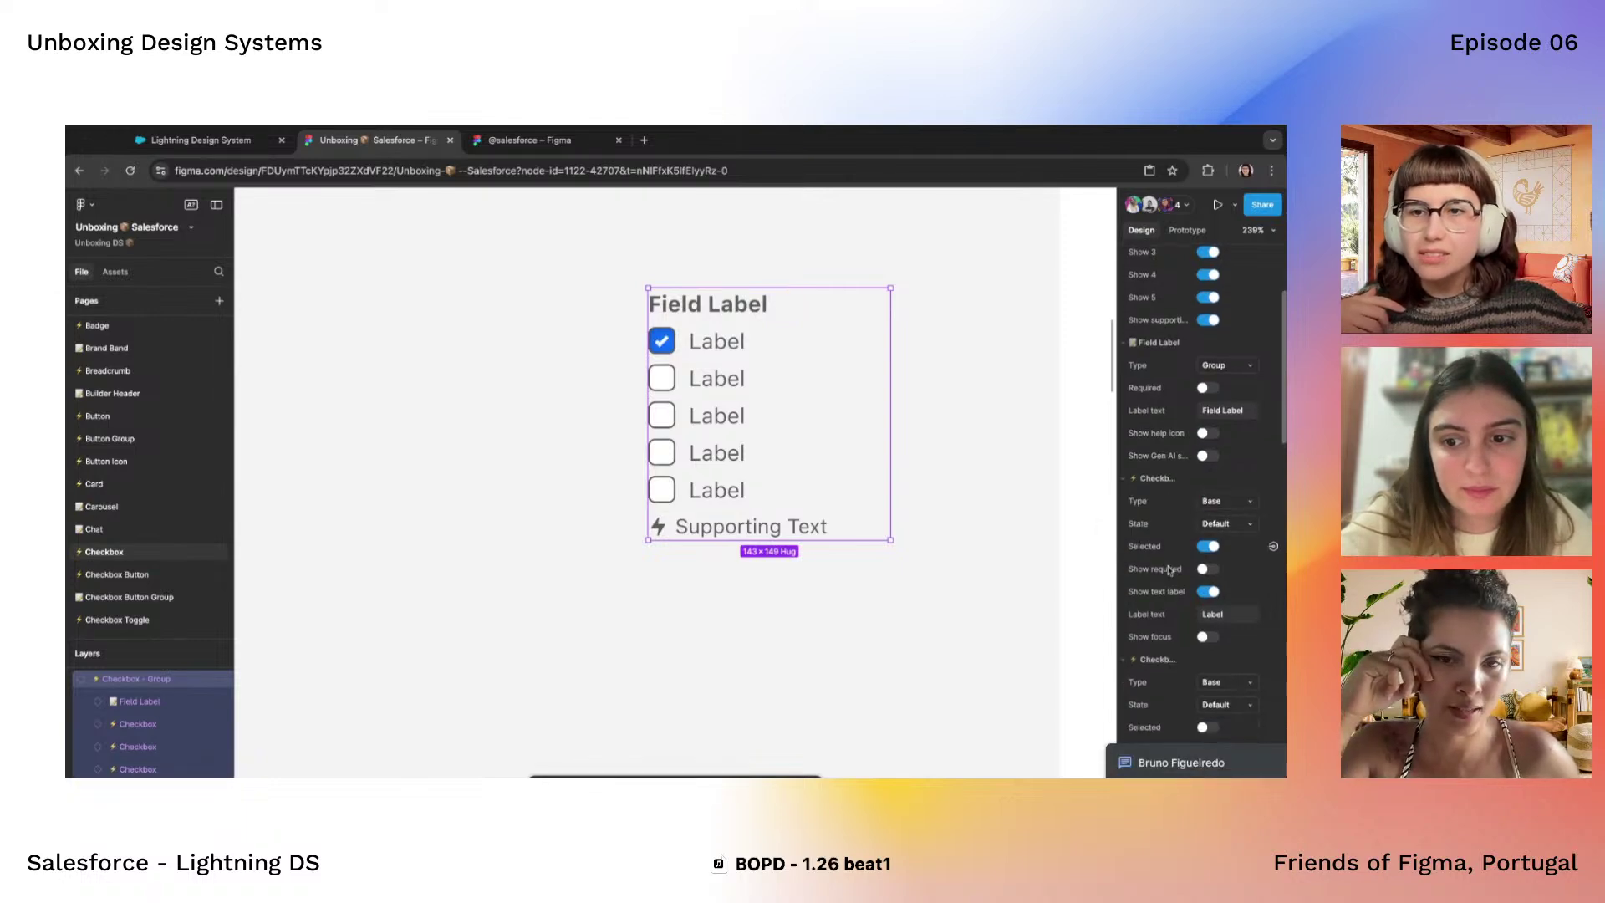
# Try the Disabled state on the first checkbox, undo it, and toggle its required marker on and off
pyautogui.click(1225, 388)
pyautogui.click(1238, 403)
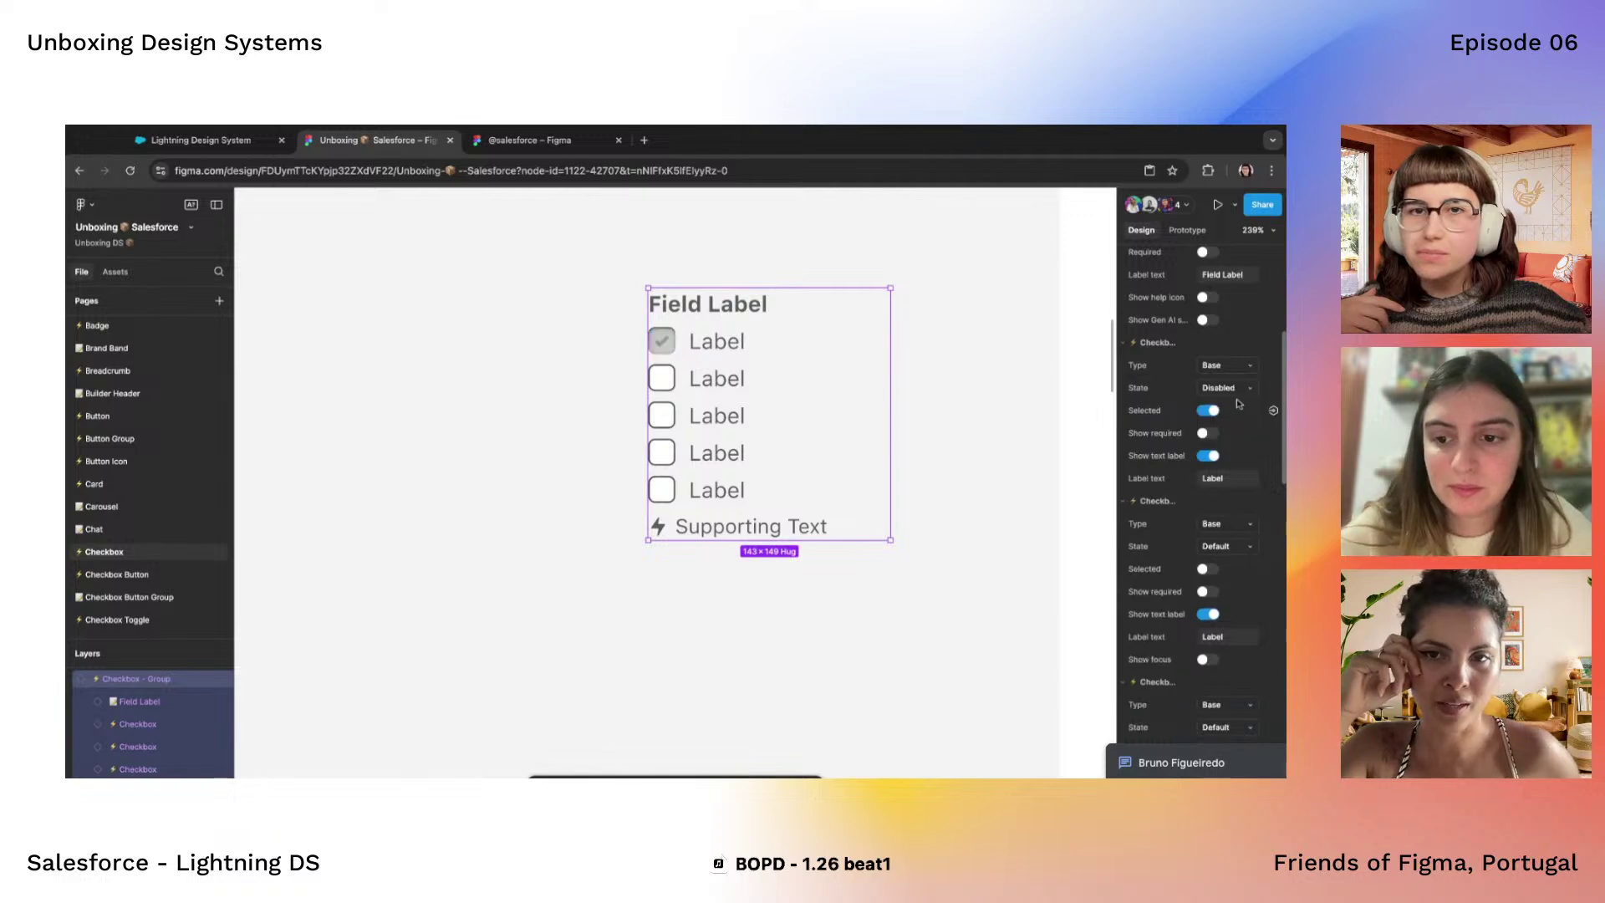
pyautogui.hotkey('ctrl', 'z')
pyautogui.click(1204, 433)
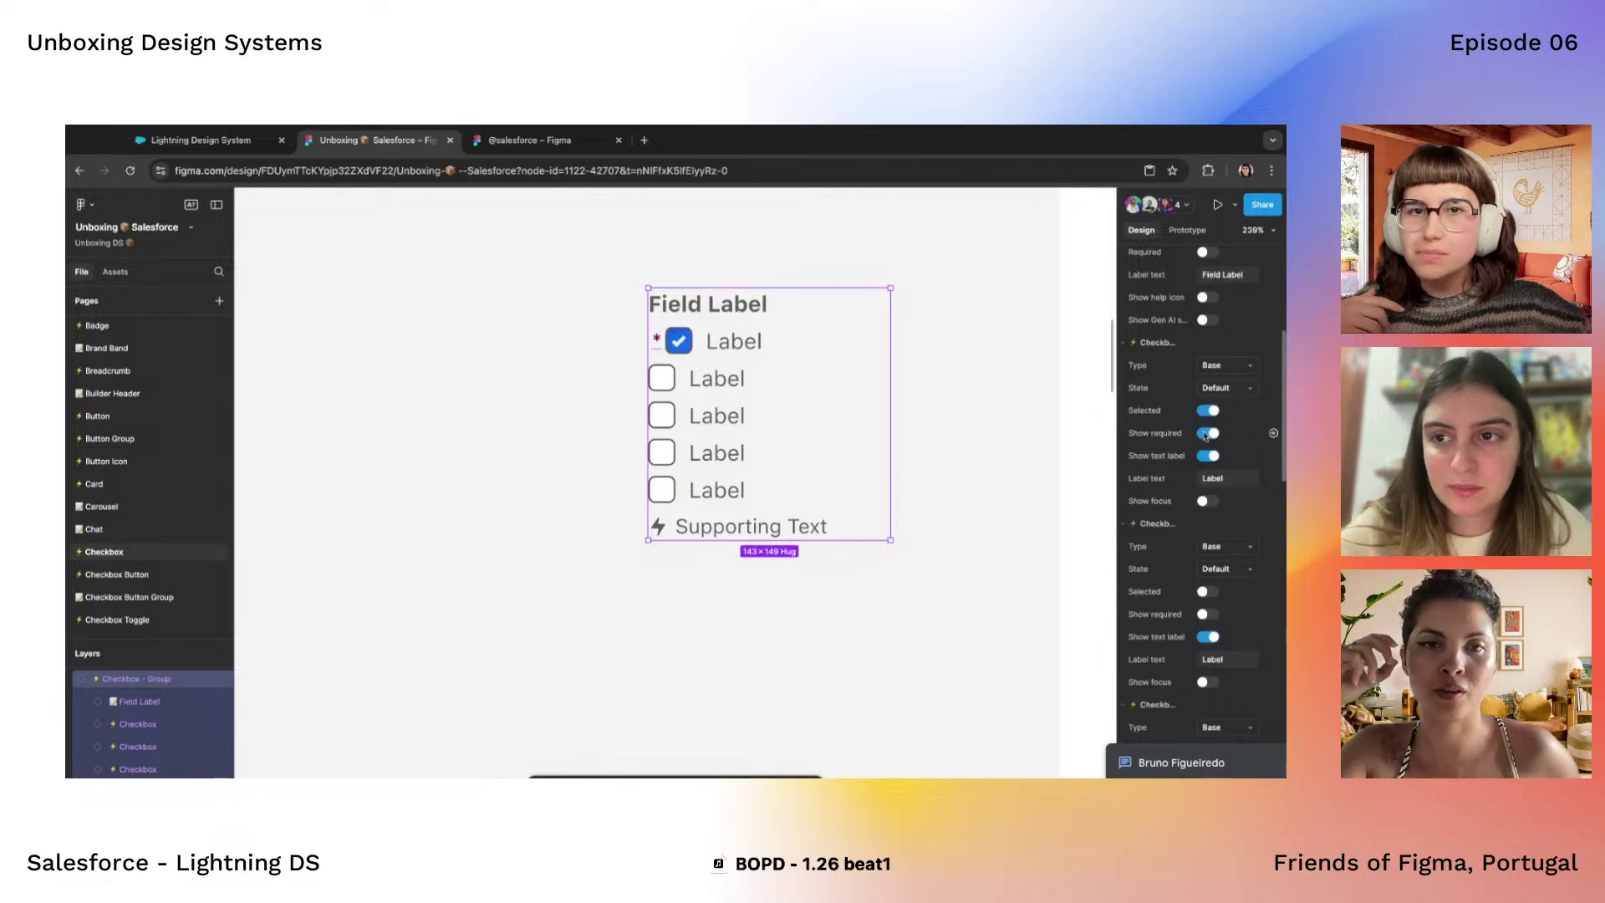
pyautogui.click(1204, 433)
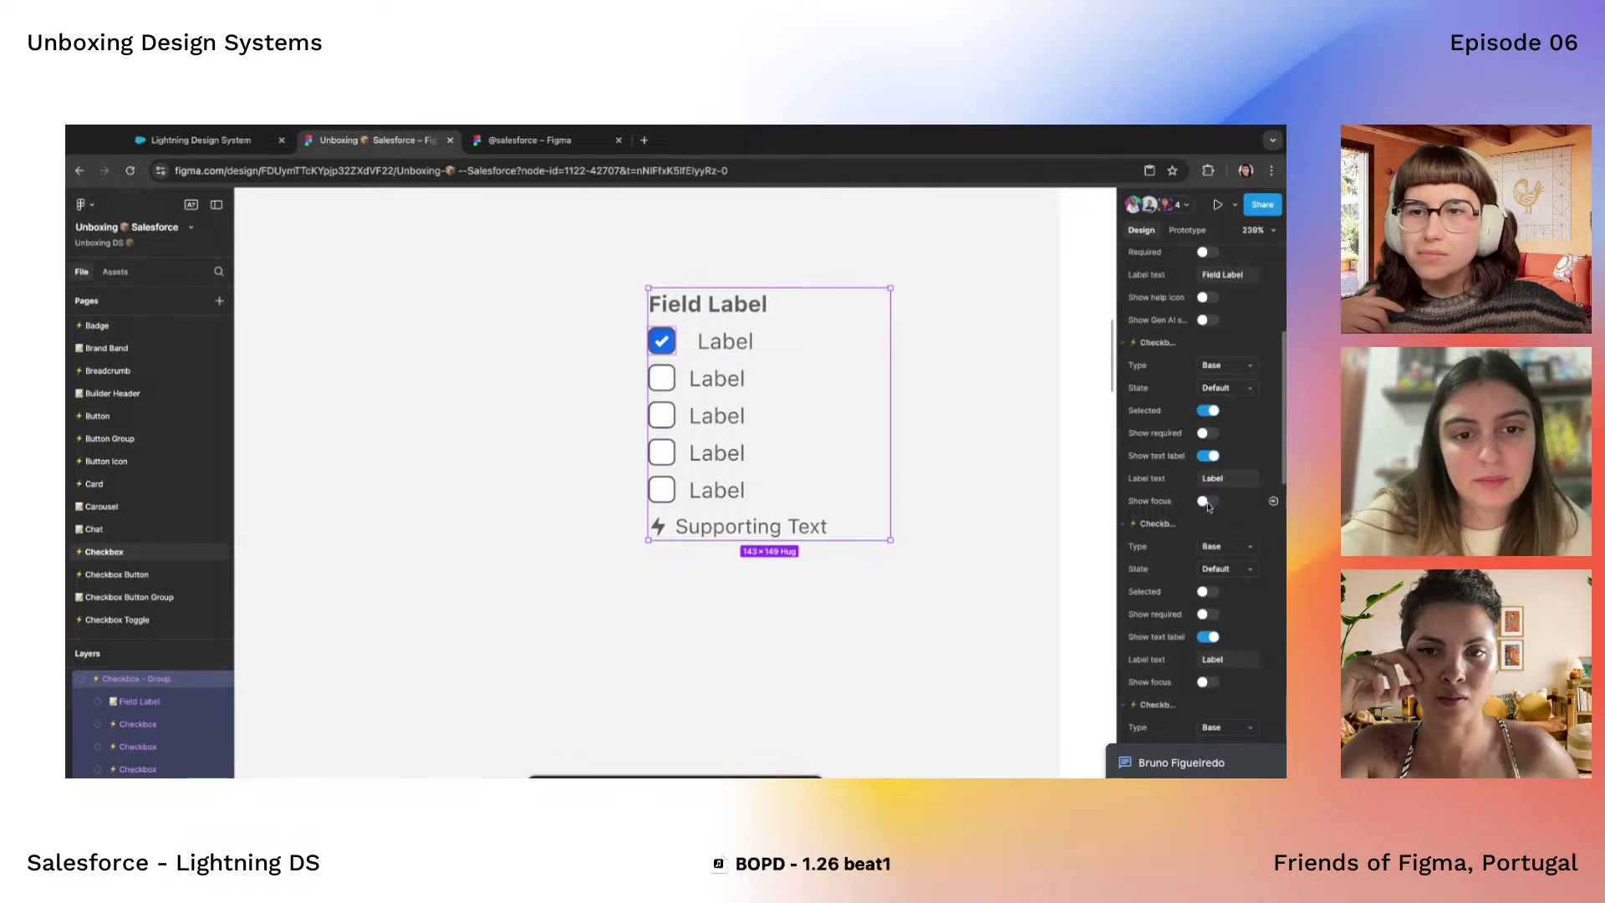
# Review the second checkbox's type options and the properties of the remaining nested checkboxes
pyautogui.scroll(-3, 1206, 506)
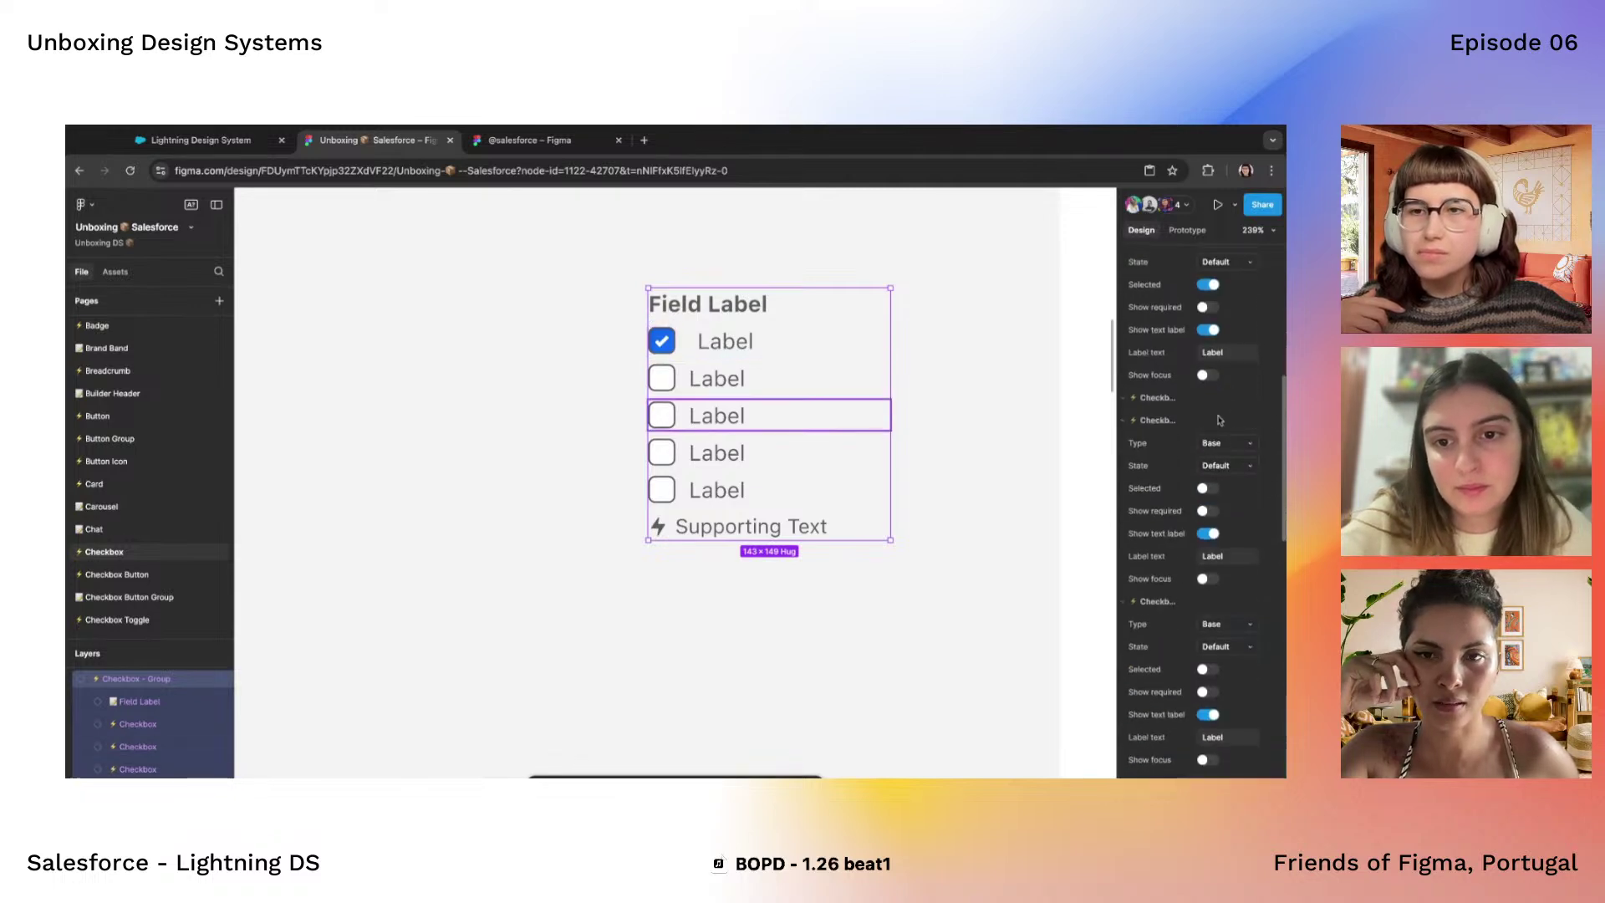
pyautogui.click(1222, 421)
pyautogui.click(1217, 435)
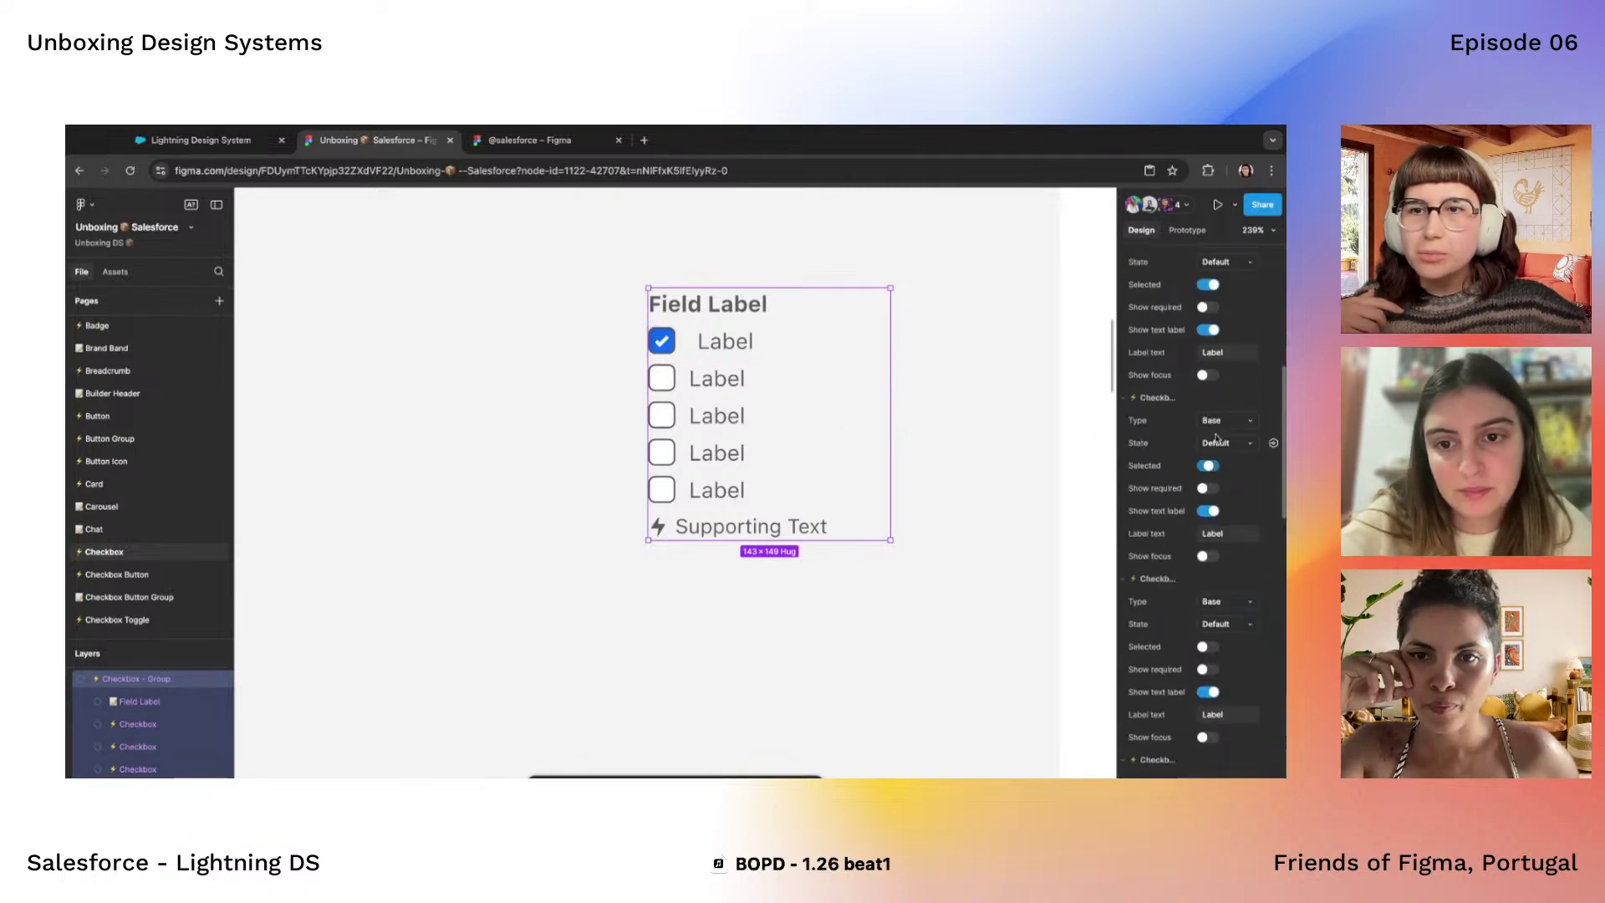
pyautogui.scroll(-2, 1187, 410)
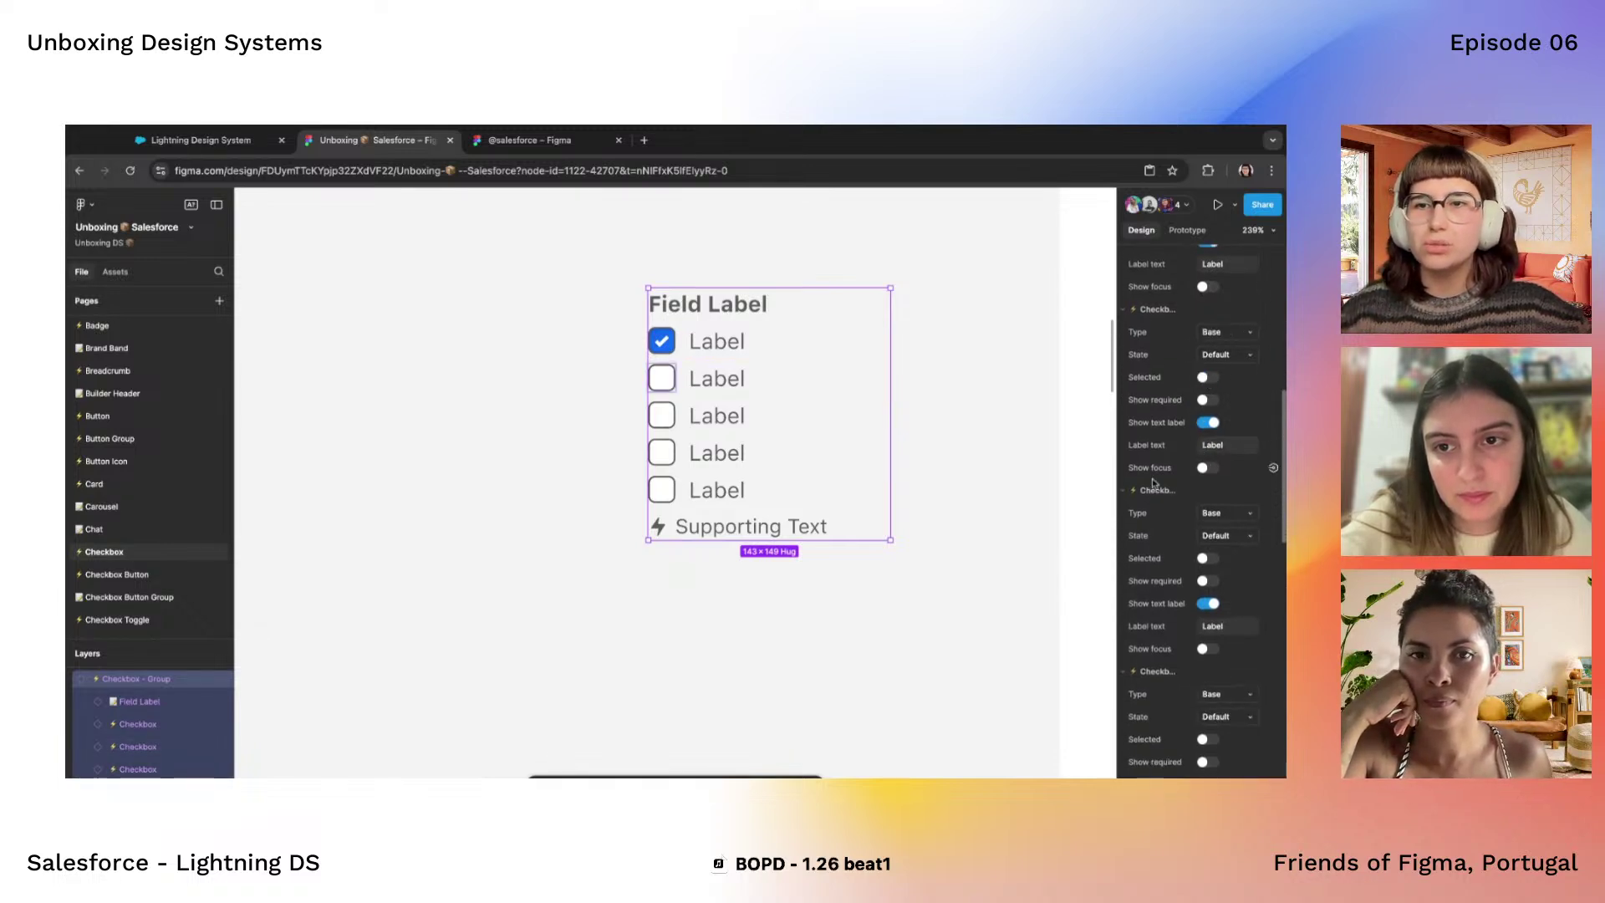
# Collapse the nested property sections of the Field Label, the five checkboxes and the Supporting Text
pyautogui.scroll(6, 1153, 483)
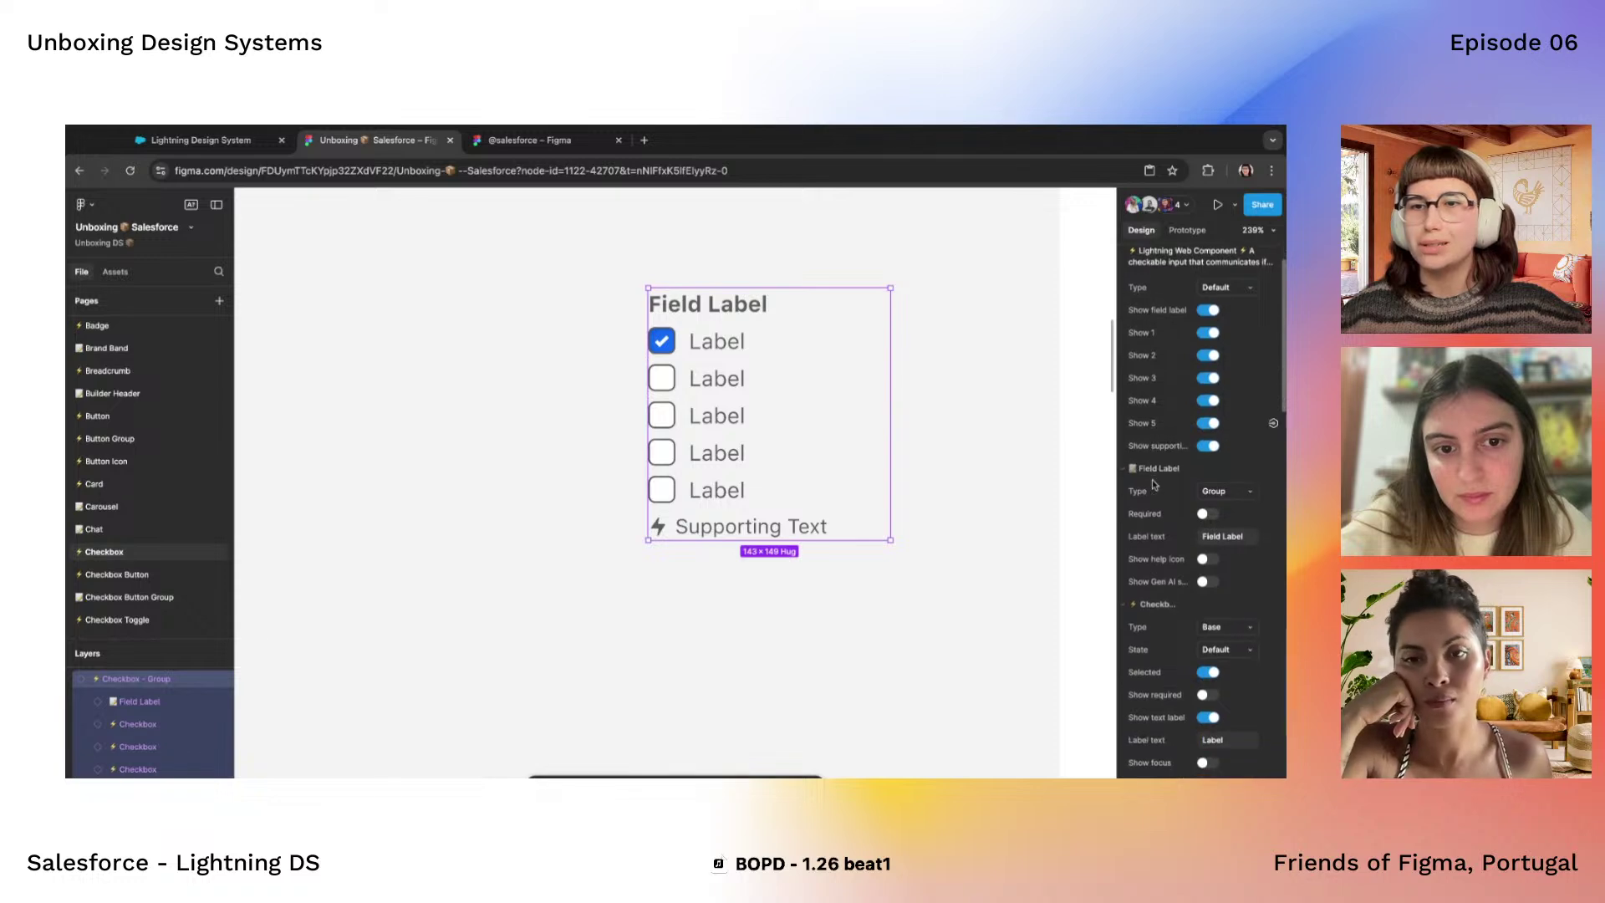
pyautogui.click(1124, 468)
pyautogui.click(1124, 490)
pyautogui.click(1122, 513)
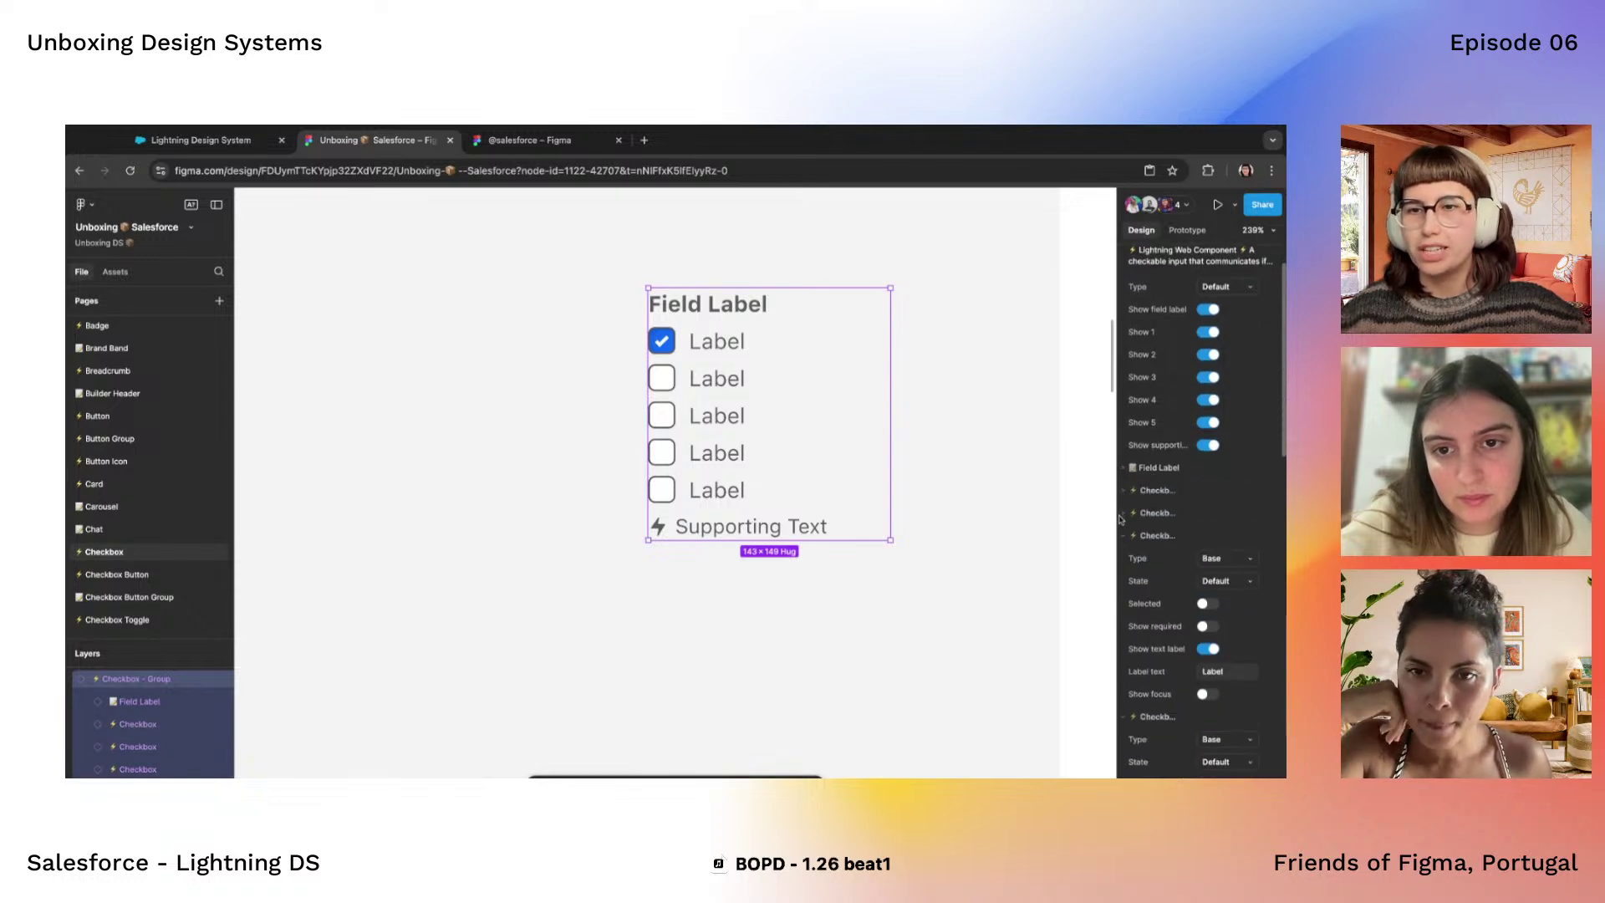
pyautogui.click(1122, 535)
pyautogui.click(1122, 558)
pyautogui.click(1122, 581)
pyautogui.click(1123, 602)
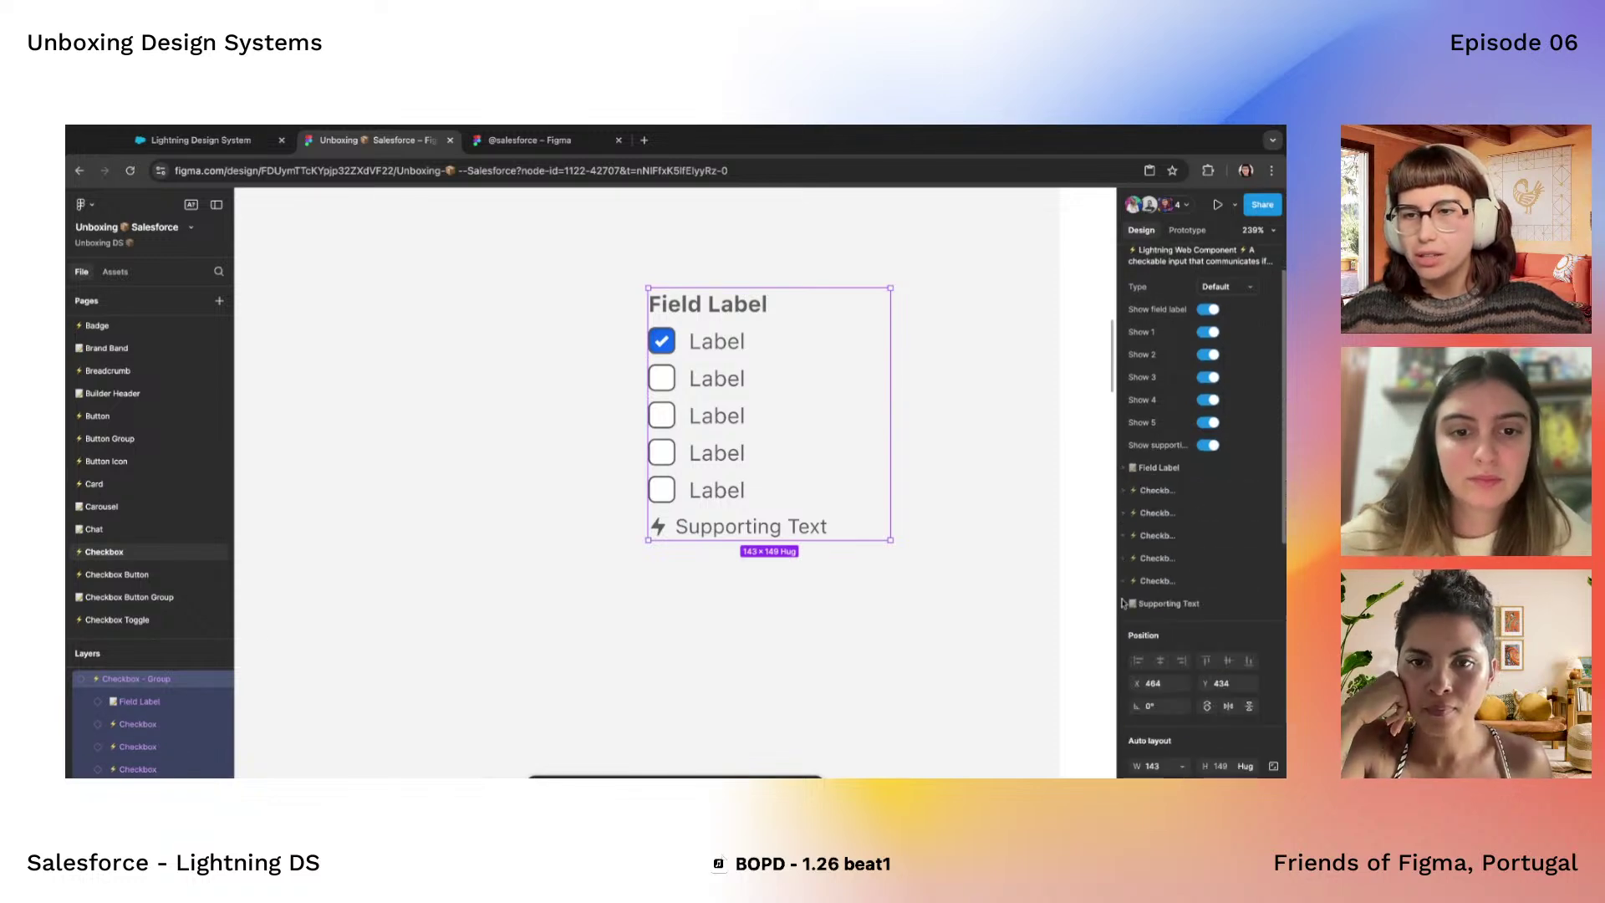
# Expand the Supporting Text properties, toggle its icon off and back on, and collapse the section again
pyautogui.click(1123, 603)
pyautogui.click(1204, 648)
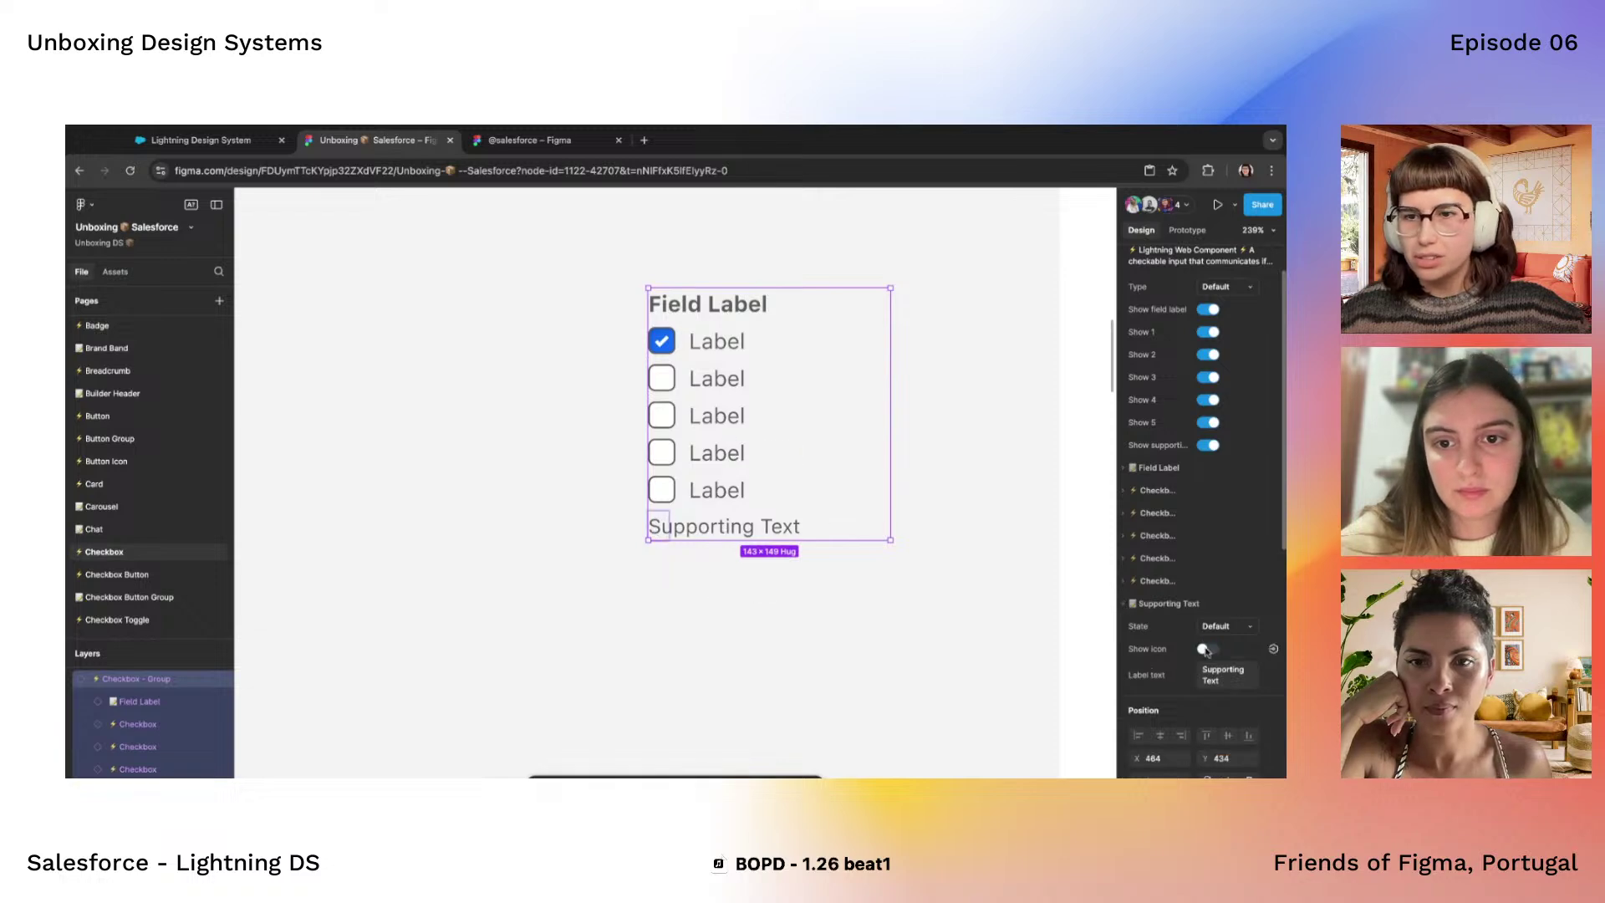
pyautogui.click(1205, 649)
pyautogui.scroll(-1, 1180, 614)
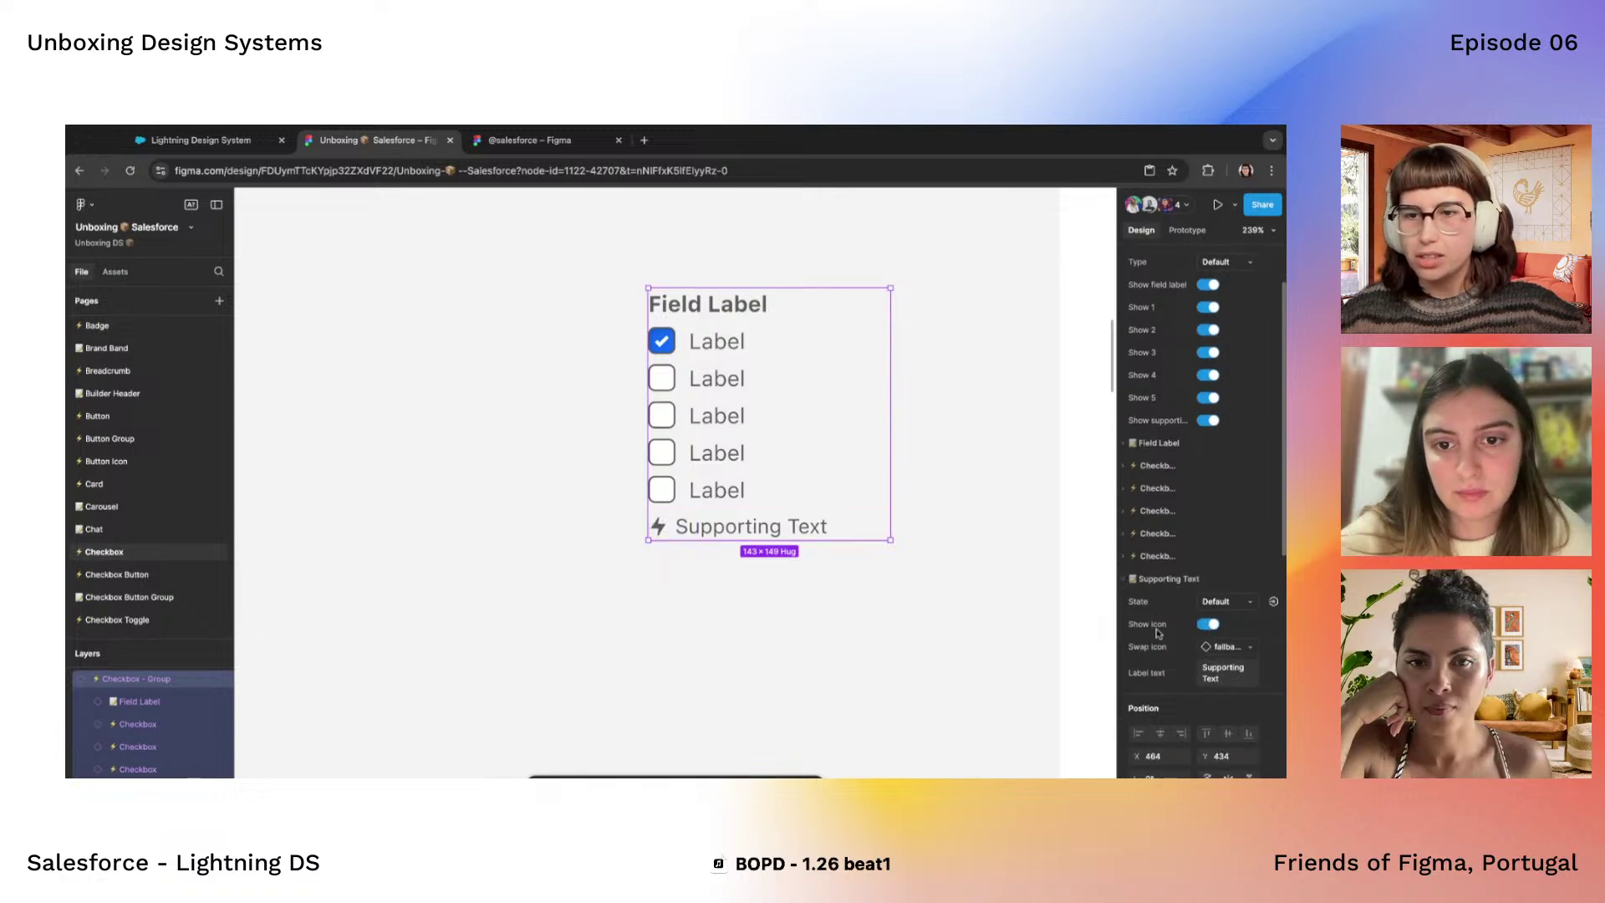
pyautogui.click(1124, 579)
pyautogui.scroll(3, 1196, 376)
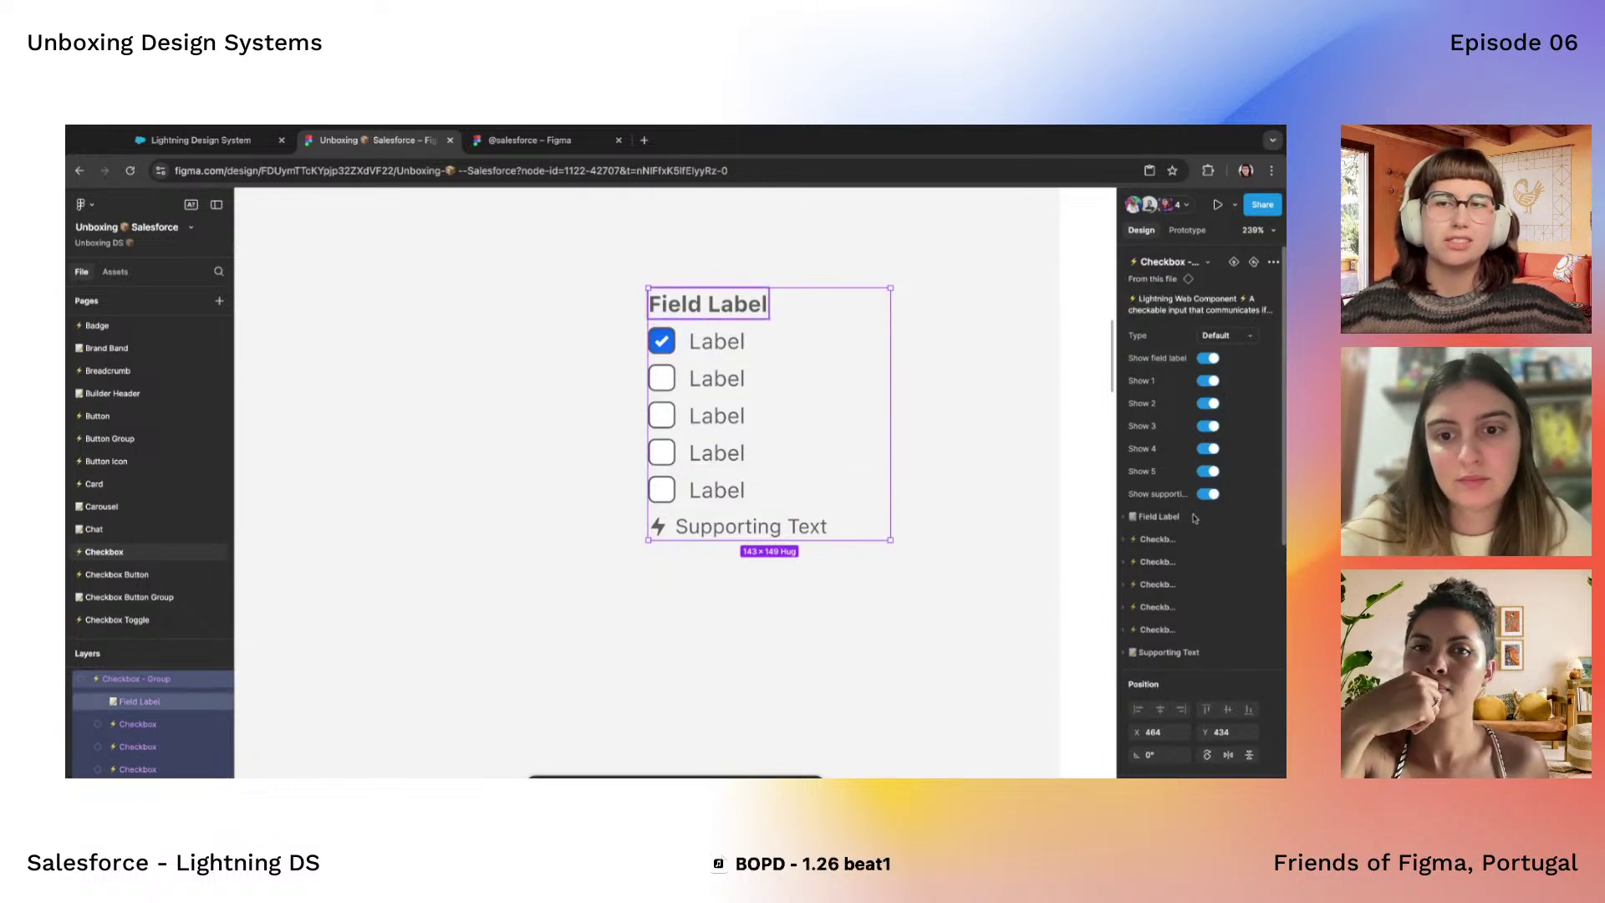
# Deselect the checkbox group and open the Checkbox Button Group page
pyautogui.scroll(-3, 669, 506)
pyautogui.hscroll(2, 476, 495)
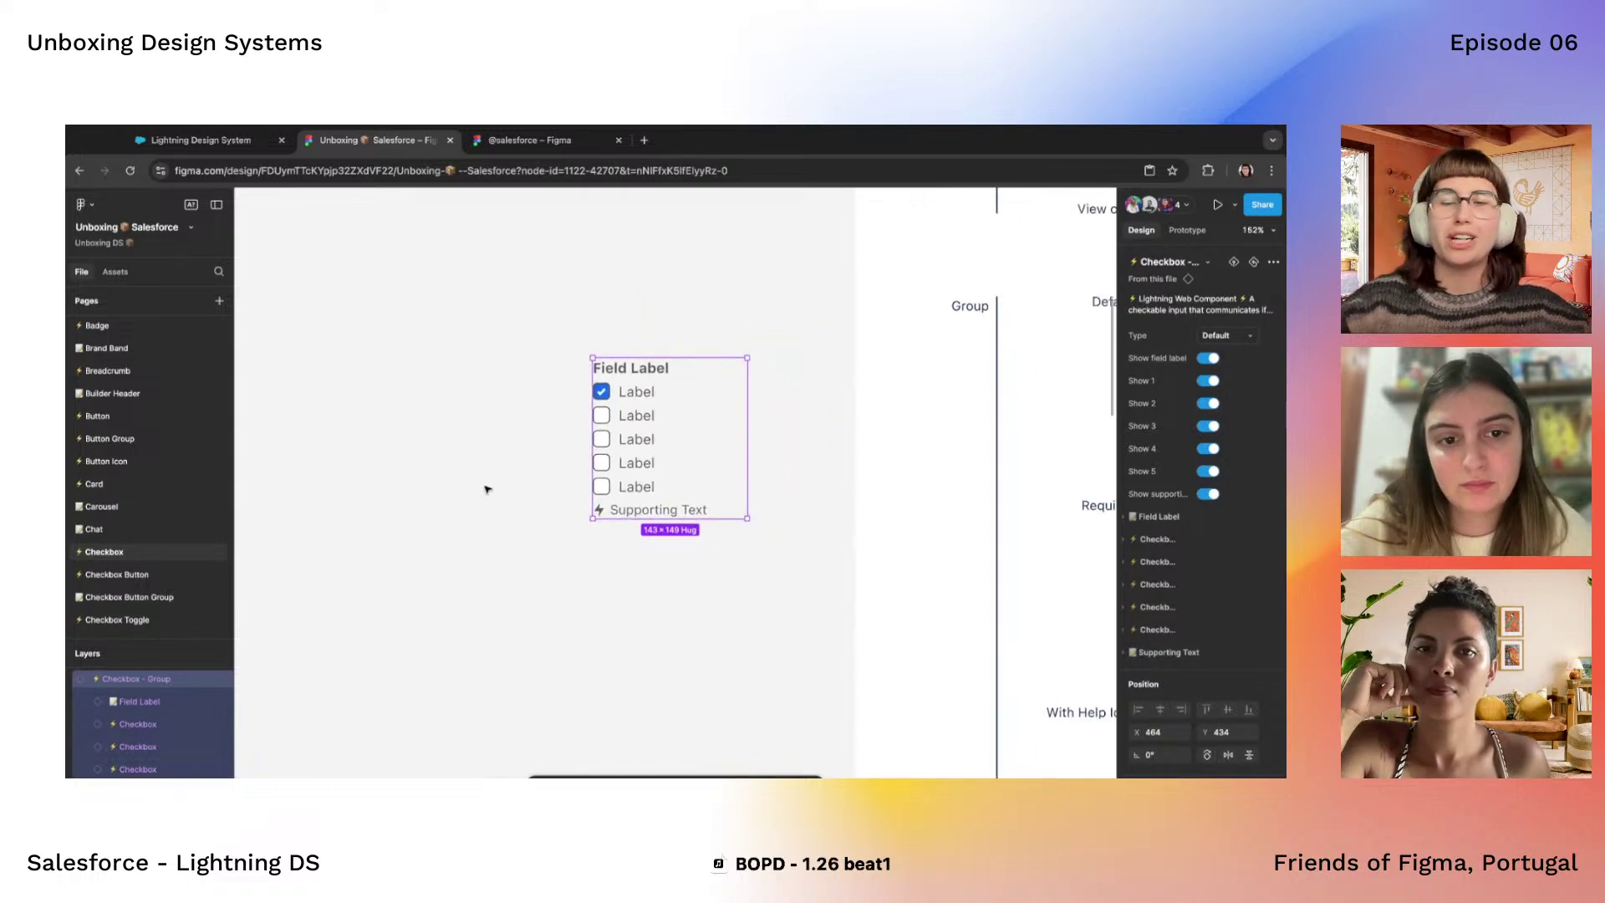
pyautogui.click(488, 490)
pyautogui.scroll(-3, 487, 490)
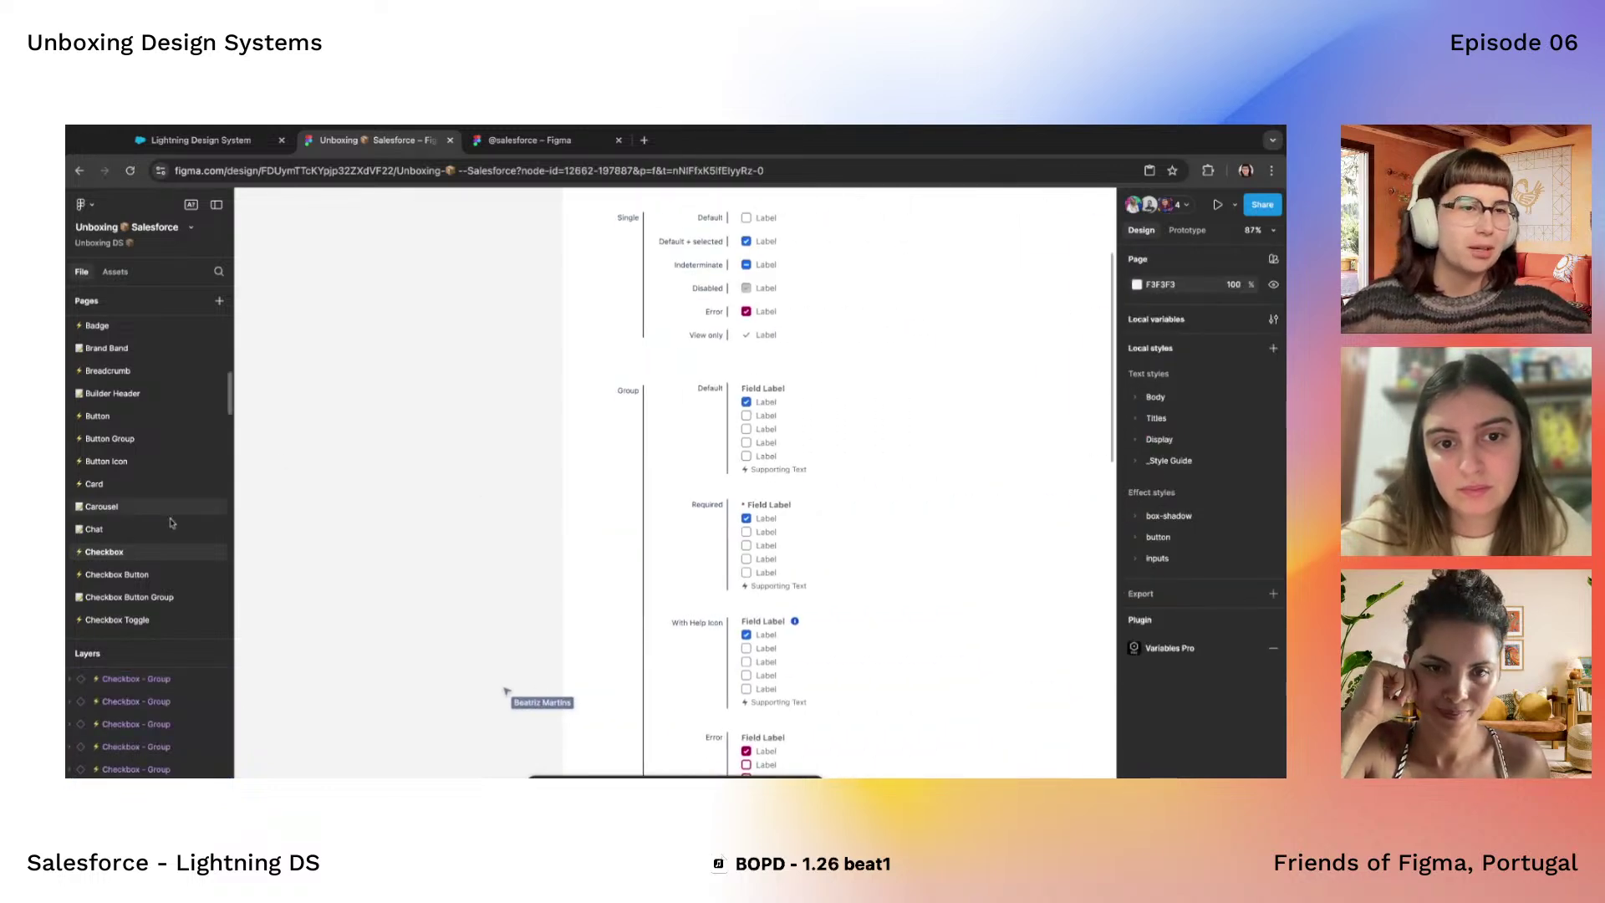
pyautogui.scroll(-1, 159, 543)
pyautogui.click(134, 562)
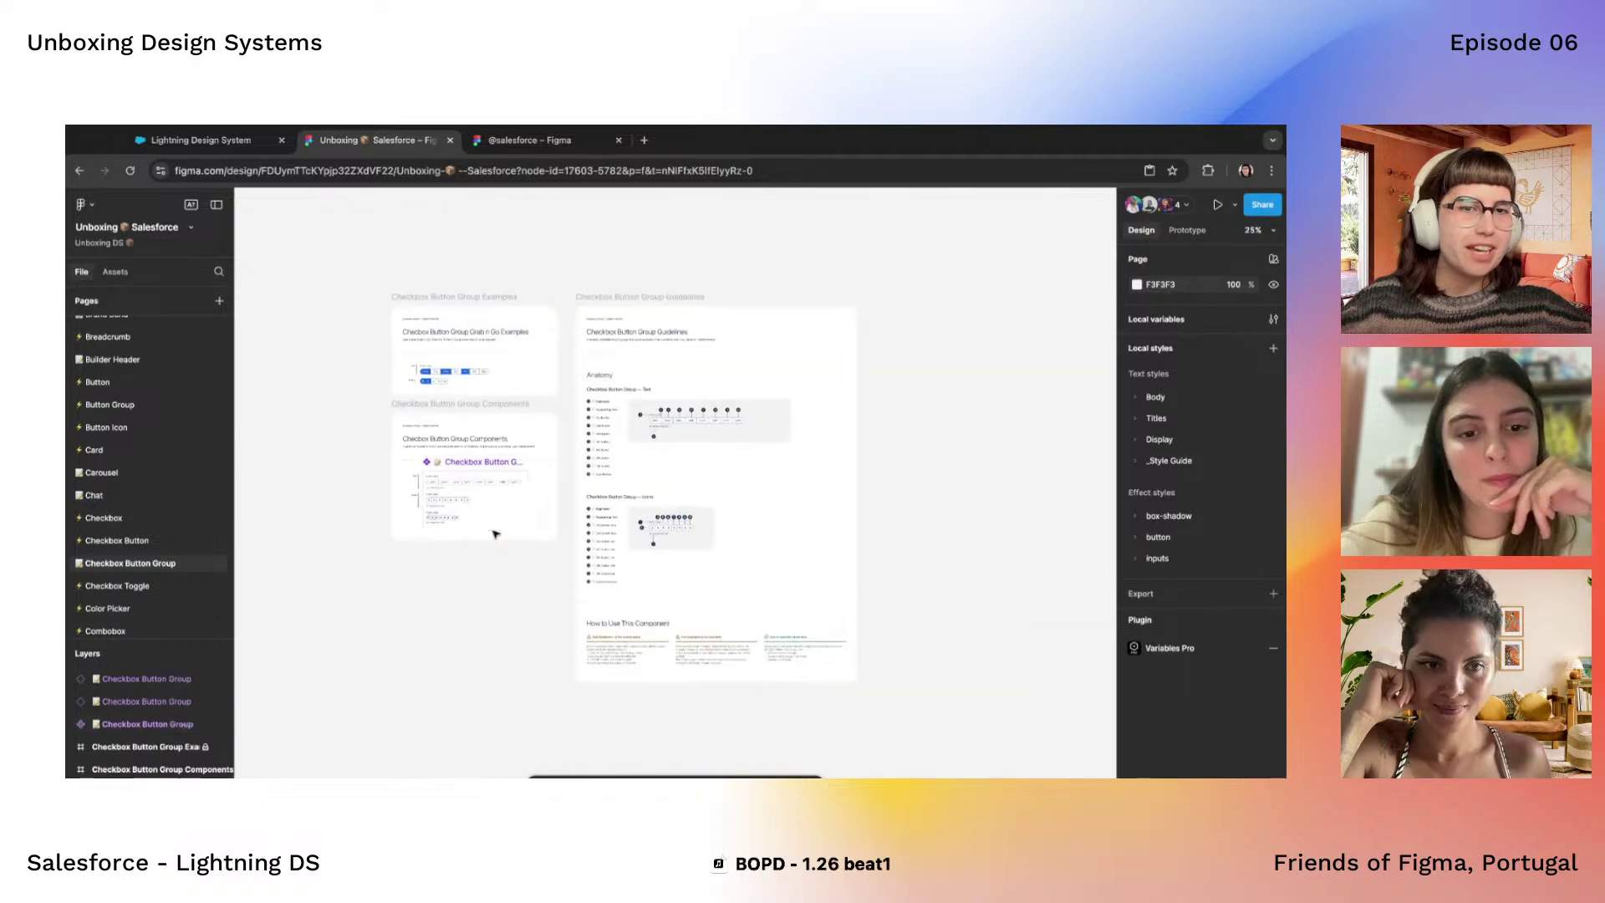
# Open the Unboxing Exercise page and select the empty Desktop - 1 frame
pyautogui.scroll(5, 124, 403)
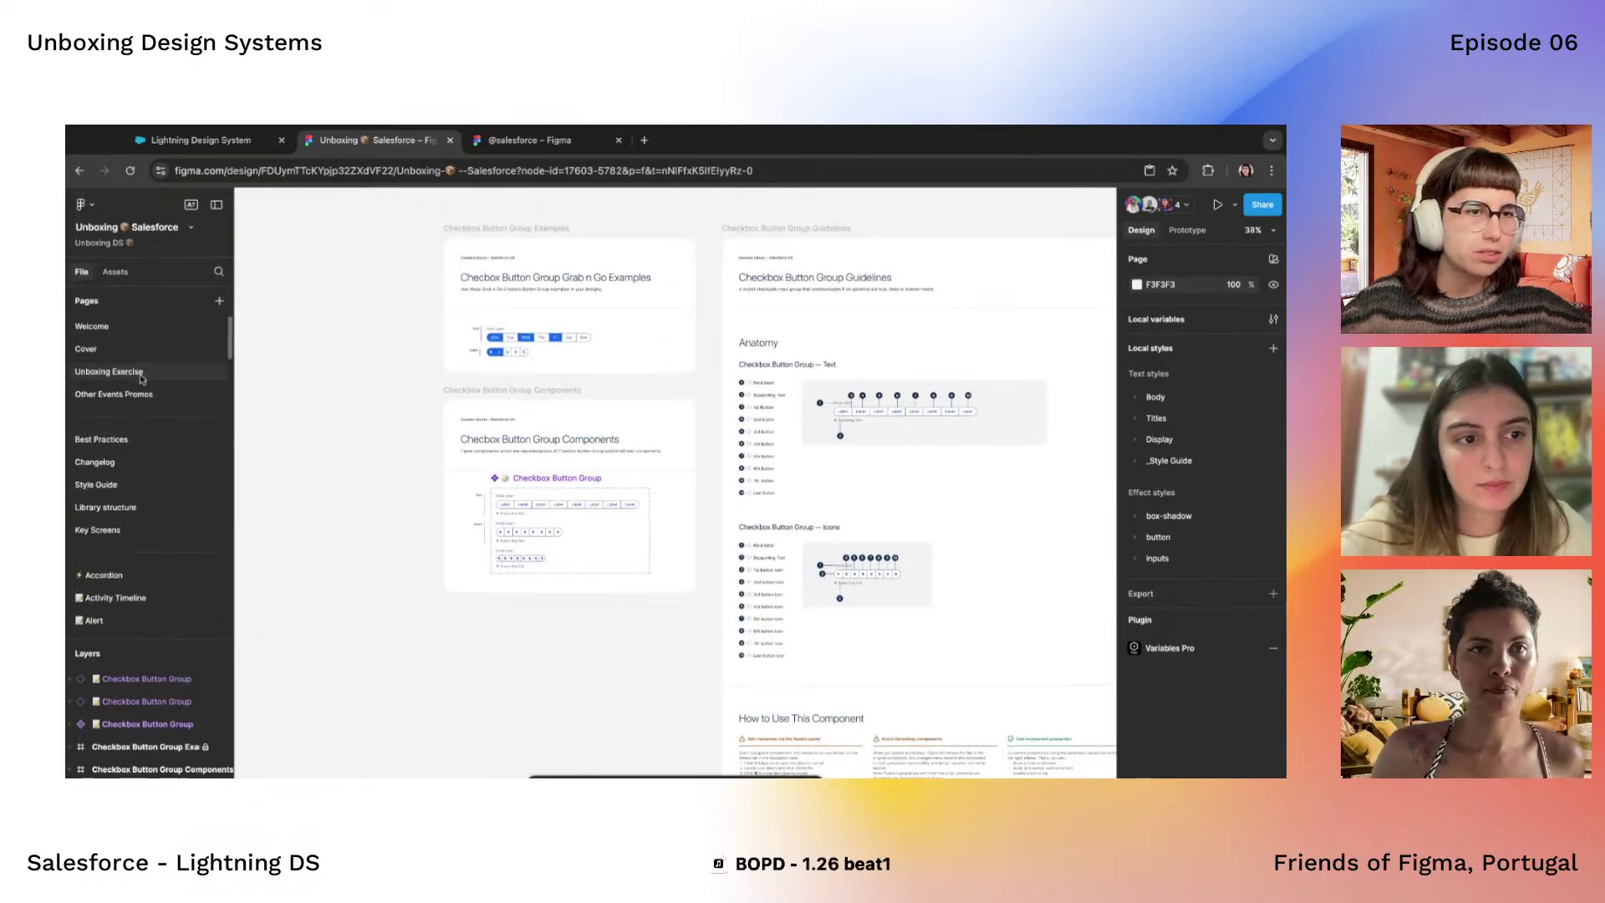
pyautogui.click(126, 371)
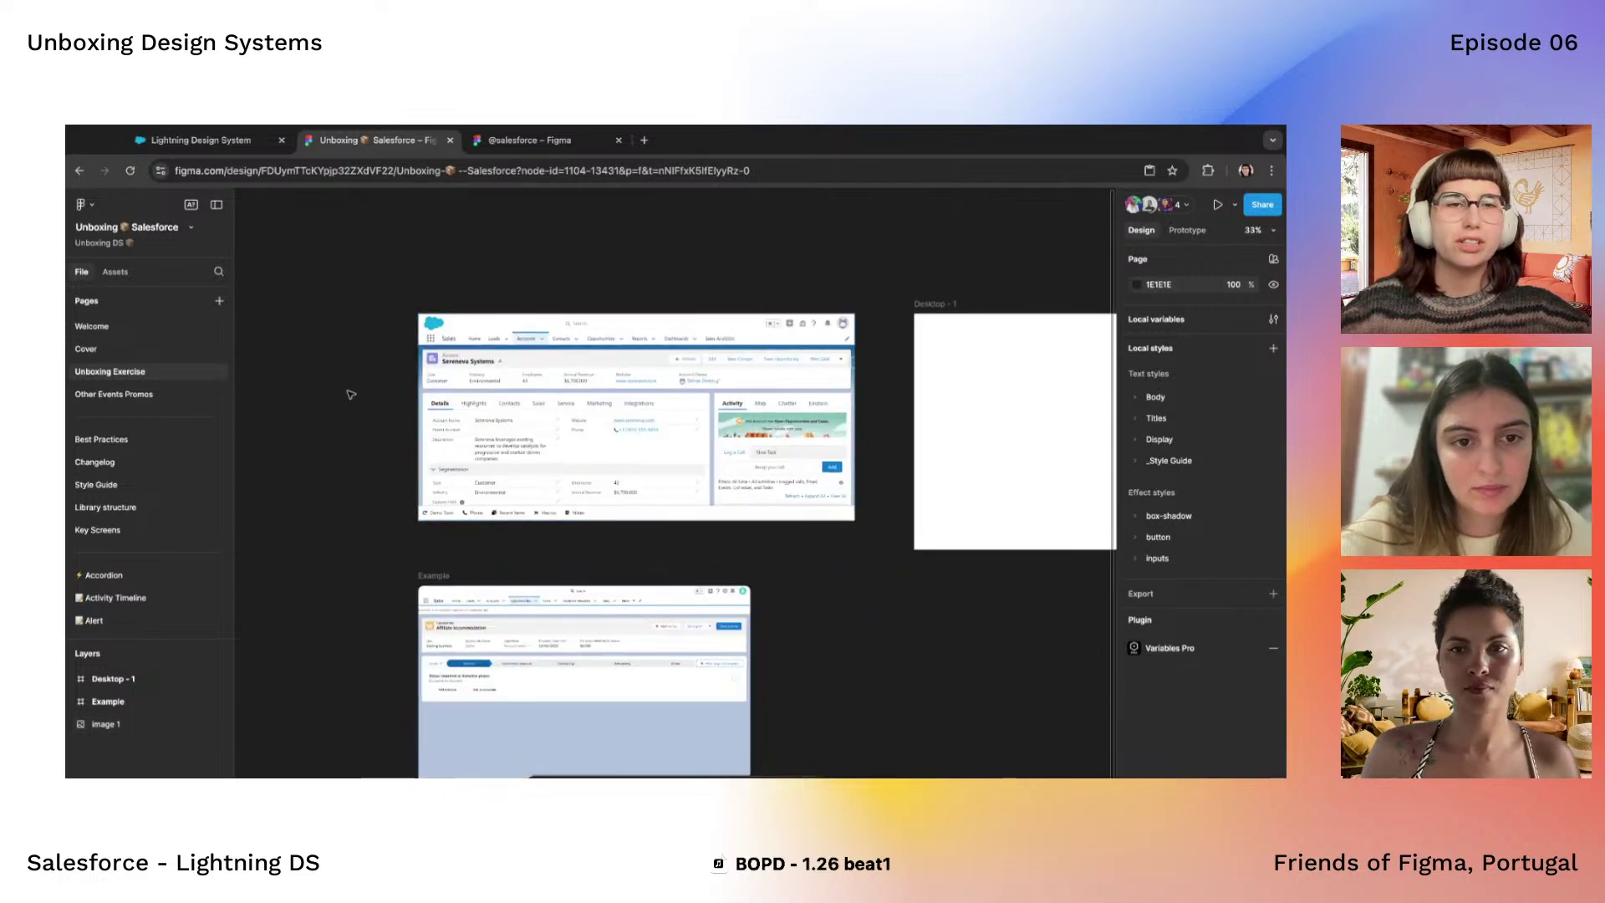
pyautogui.scroll(2, 571, 458)
pyautogui.scroll(-2, 571, 458)
pyautogui.hscroll(3, 929, 416)
pyautogui.click(929, 416)
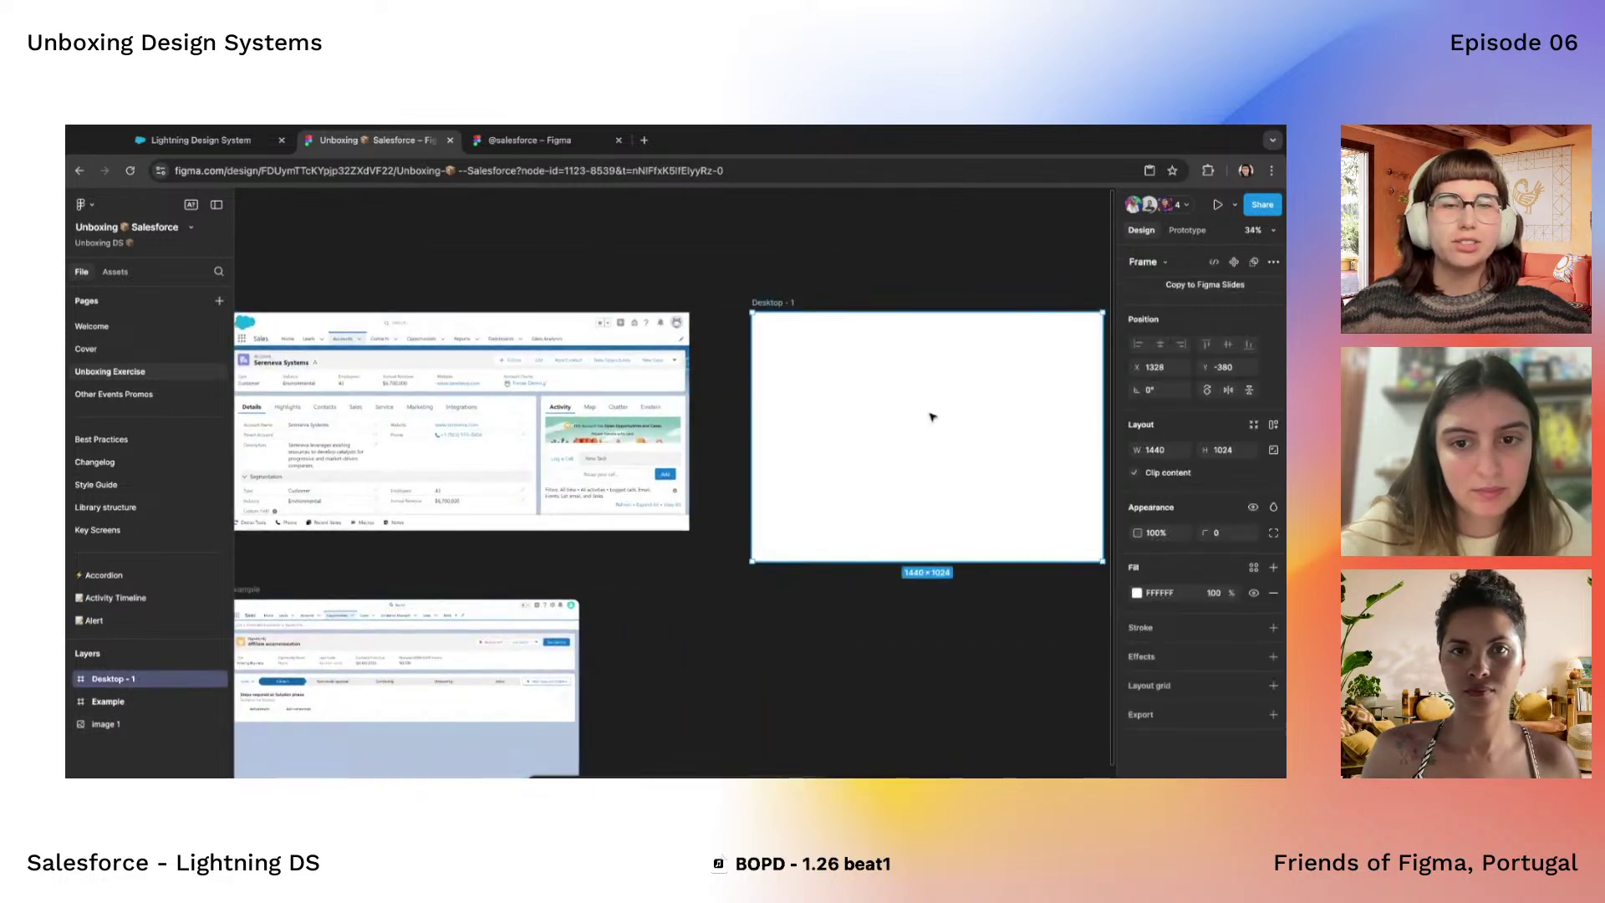
# Search the file's assets for "menu" to match the main menu in the Sereneva Systems account screenshot
pyautogui.hscroll(-3, 585, 401)
pyautogui.scroll(3, 512, 396)
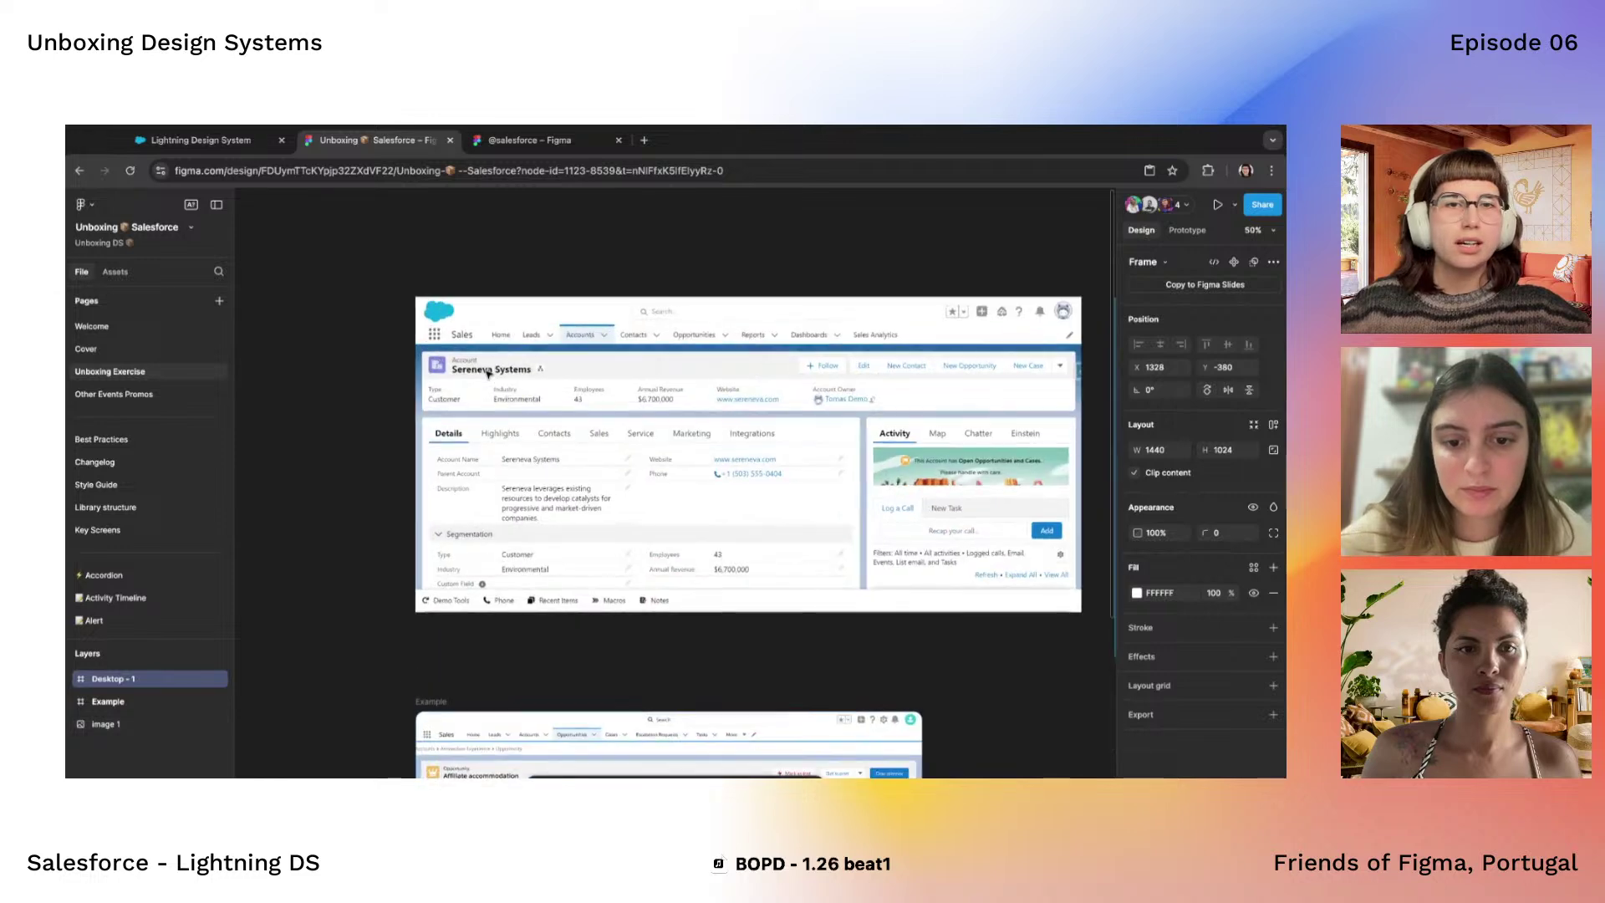
pyautogui.scroll(-4, 598, 407)
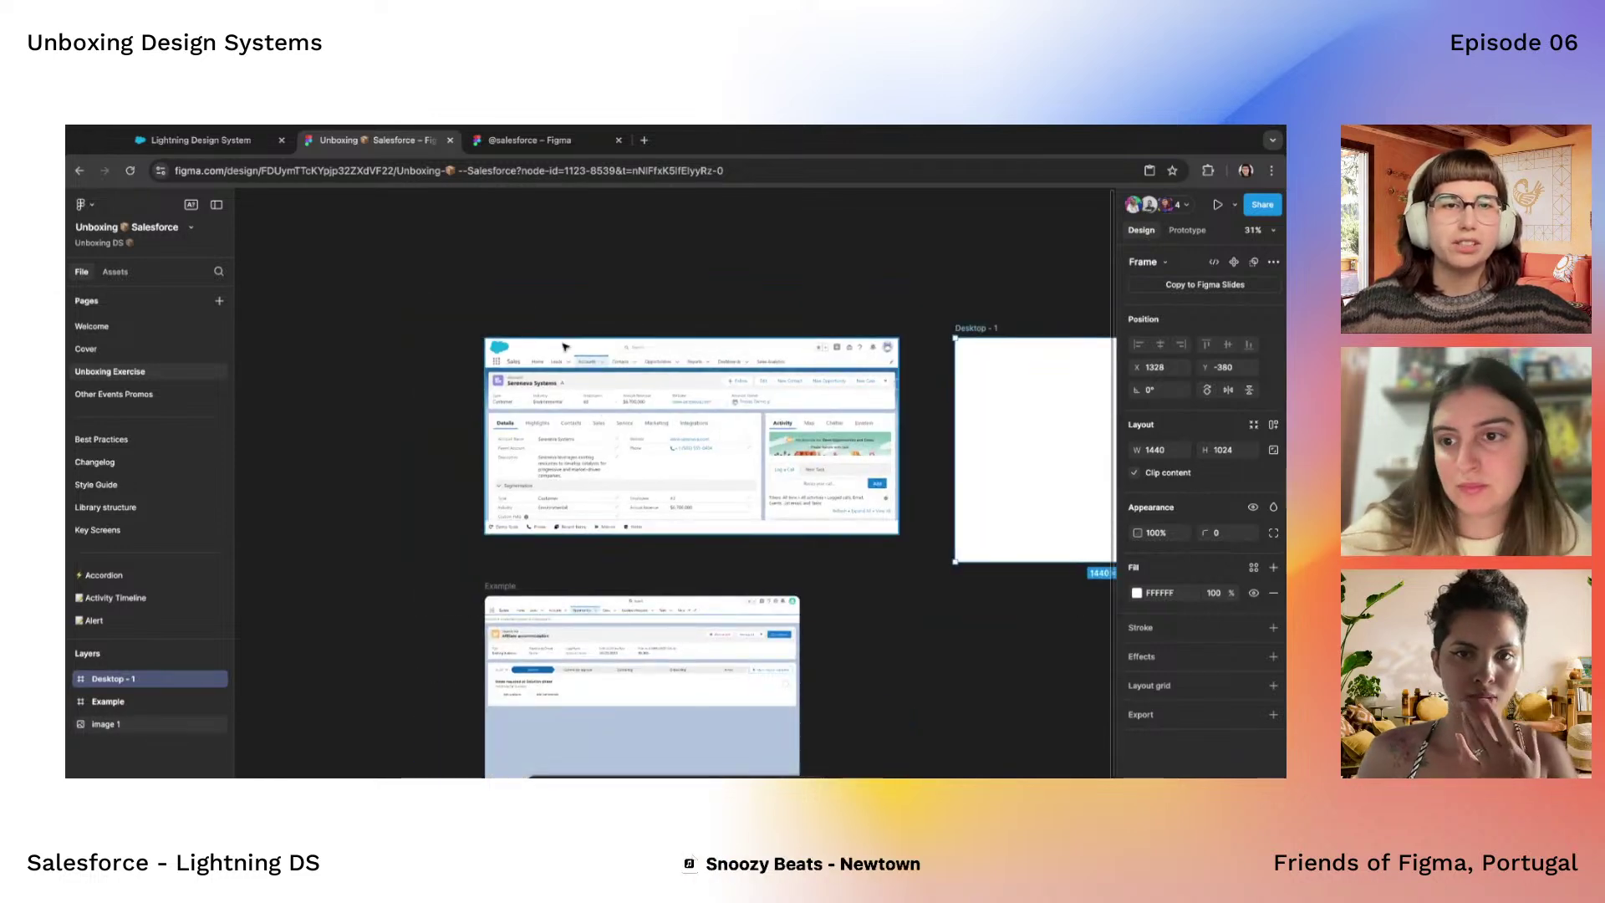
pyautogui.scroll(5, 537, 322)
pyautogui.scroll(3, 469, 397)
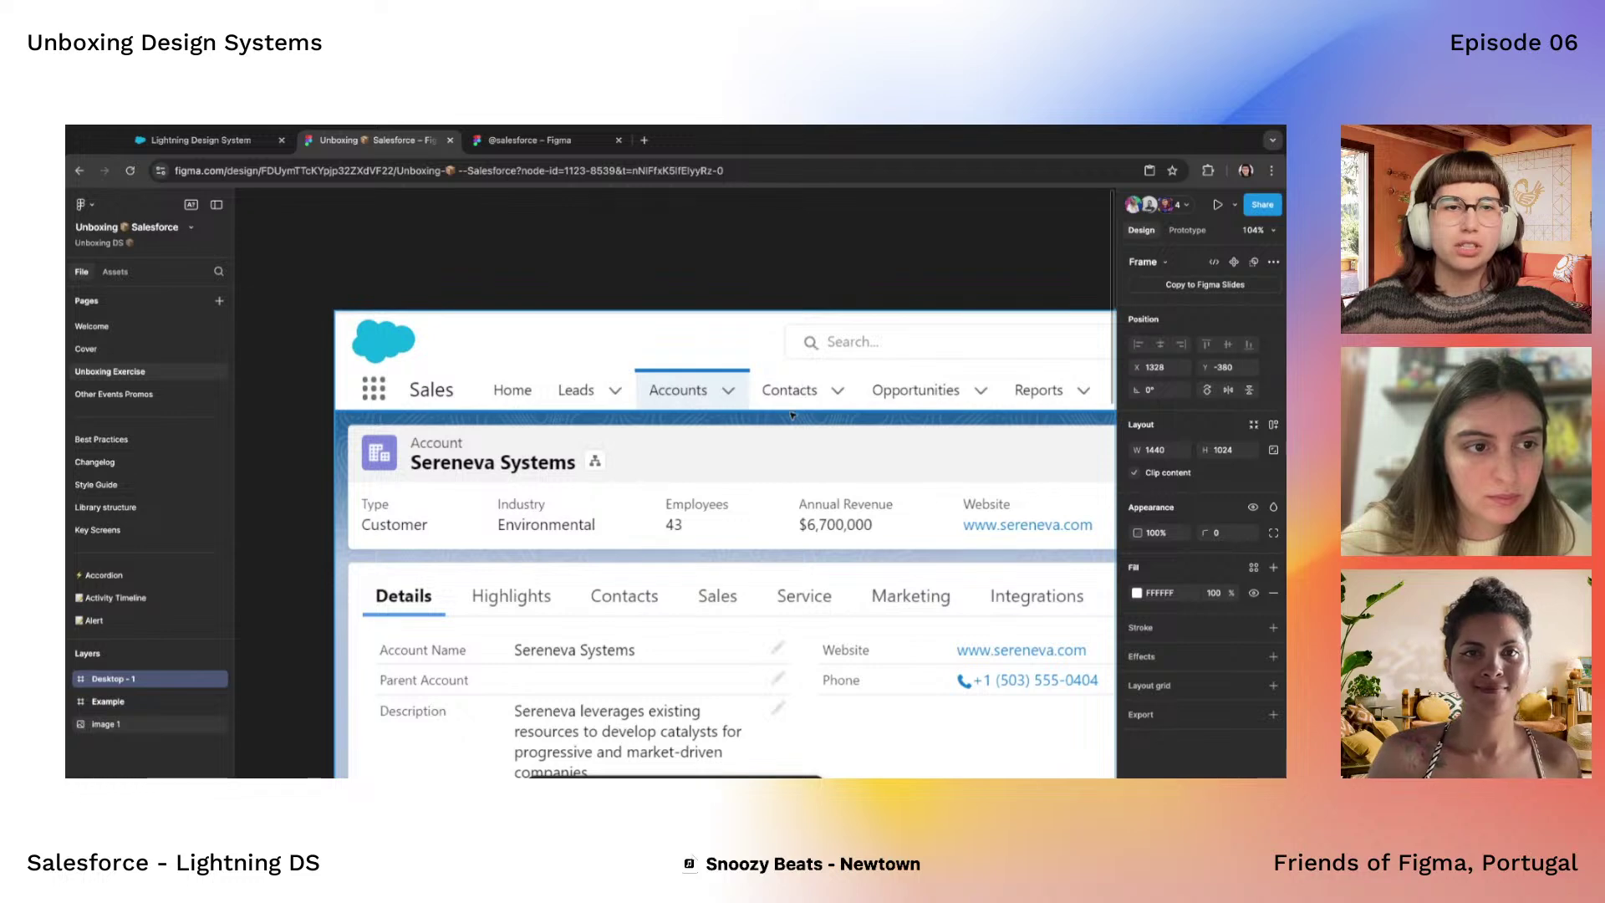
pyautogui.click(115, 271)
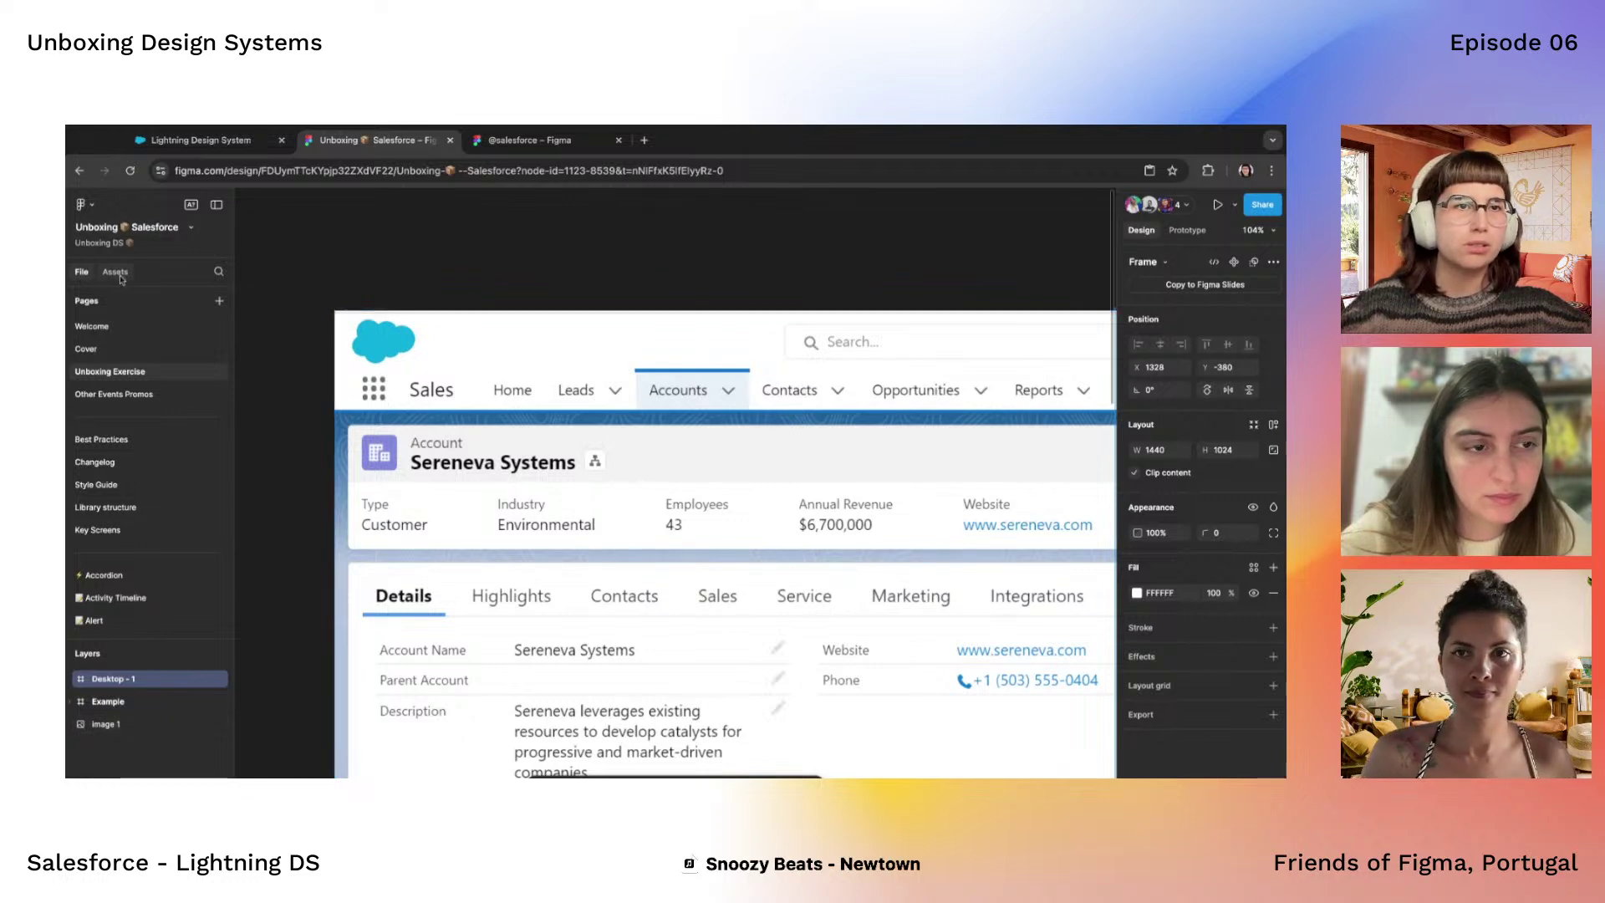
pyautogui.write('menu')
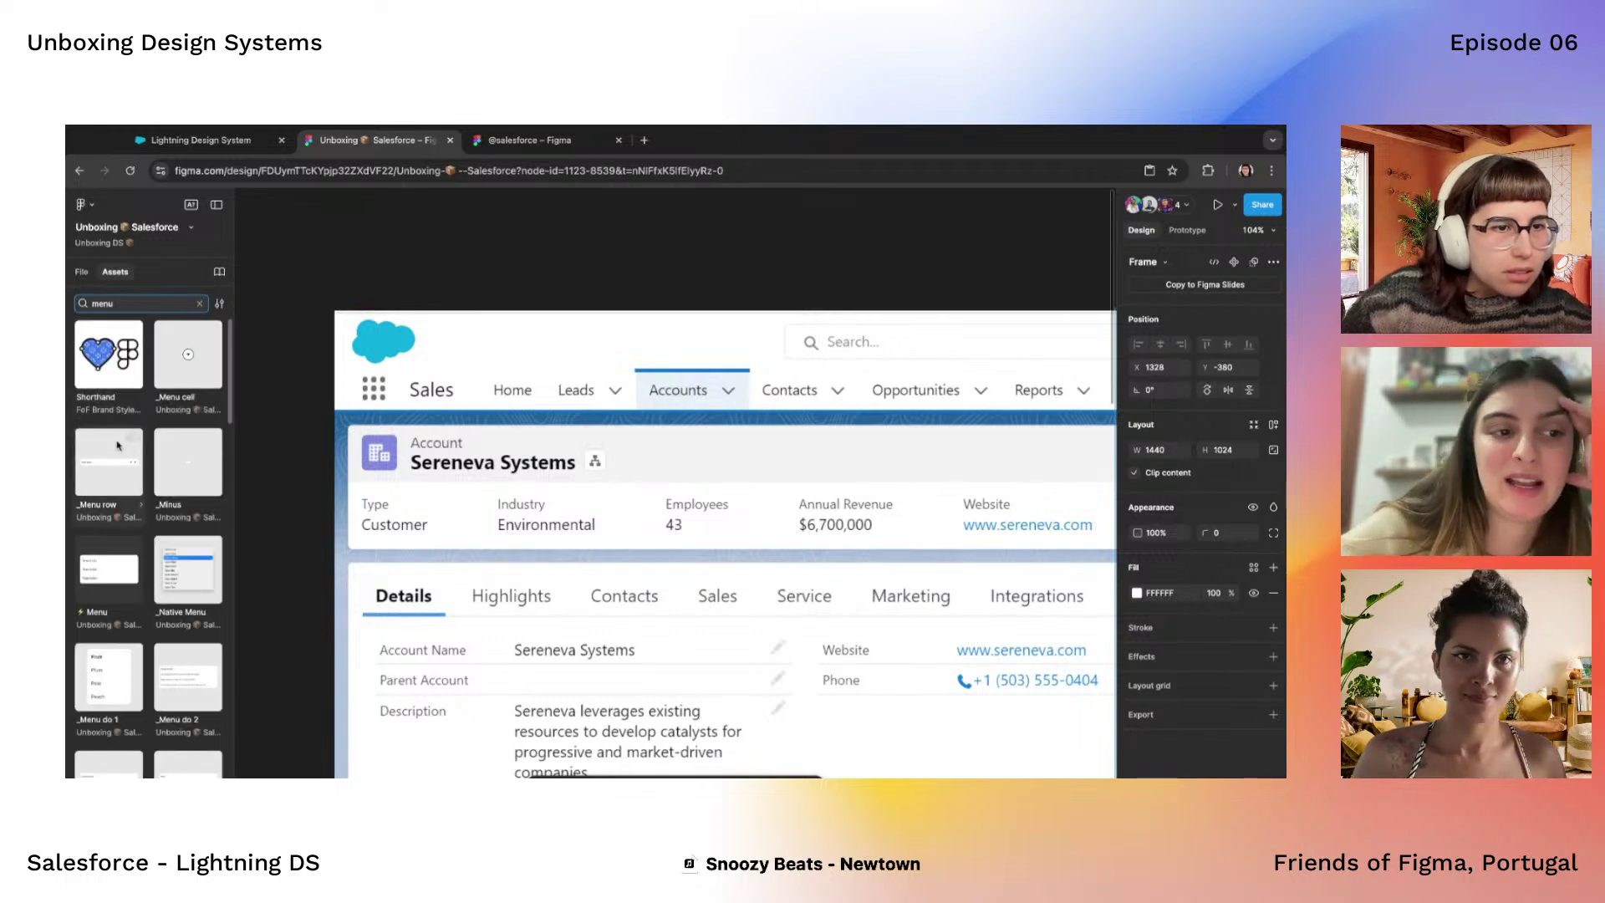
# Replace the asset search with "main navigation" and shorten it to "navigation"
pyautogui.press('BackSpace')
pyautogui.press('BackSpace')
pyautogui.press('BackSpace')
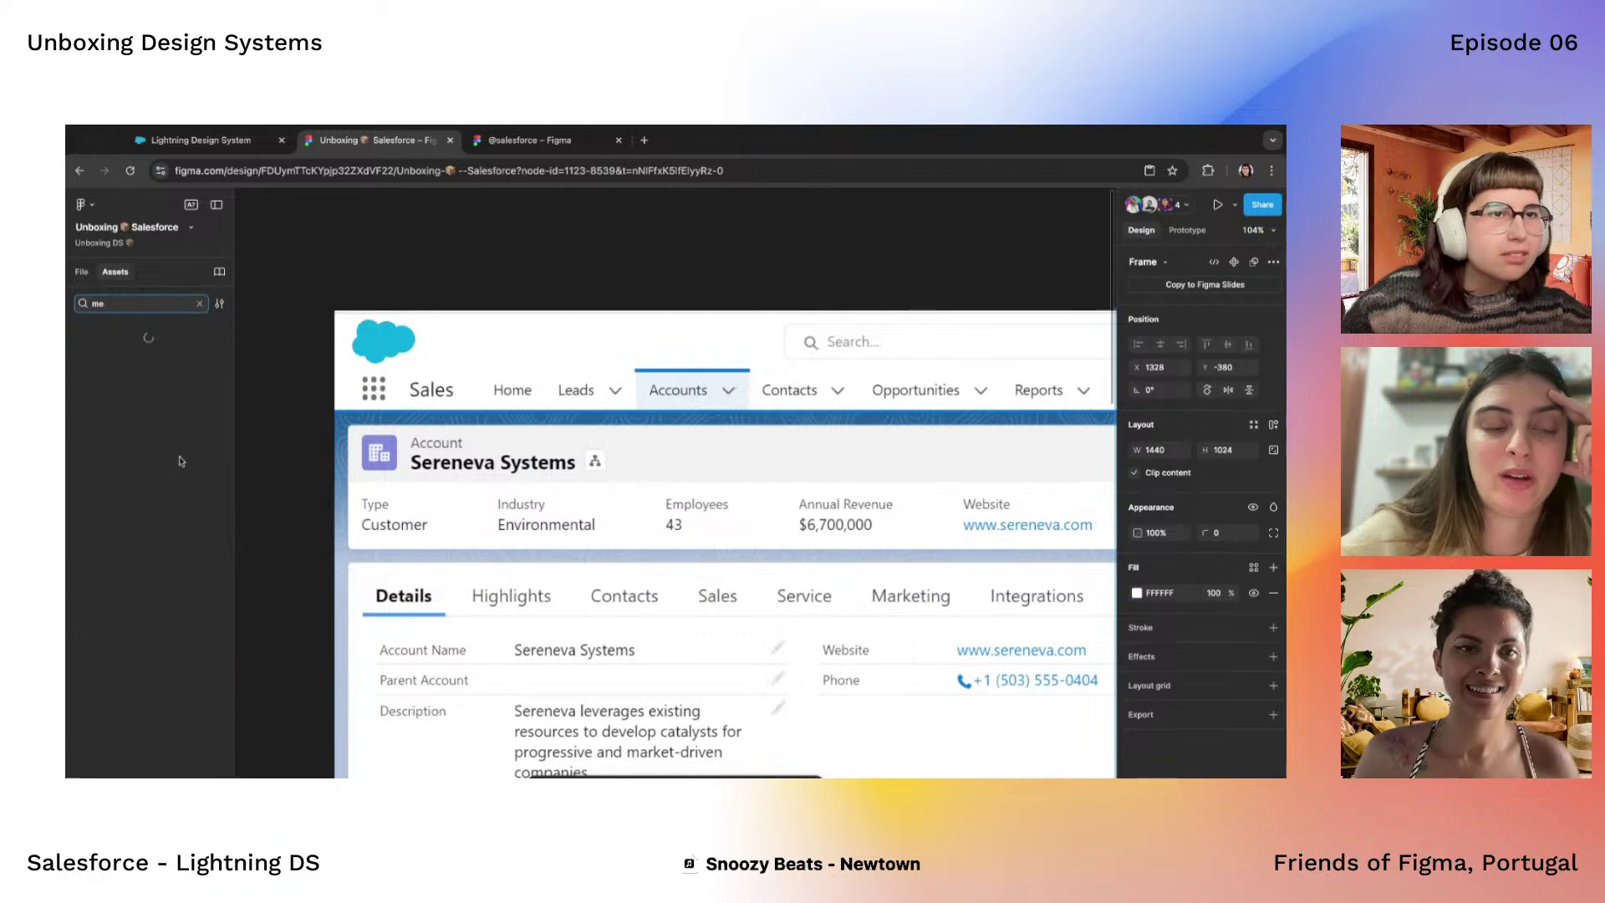
pyautogui.write('ain')
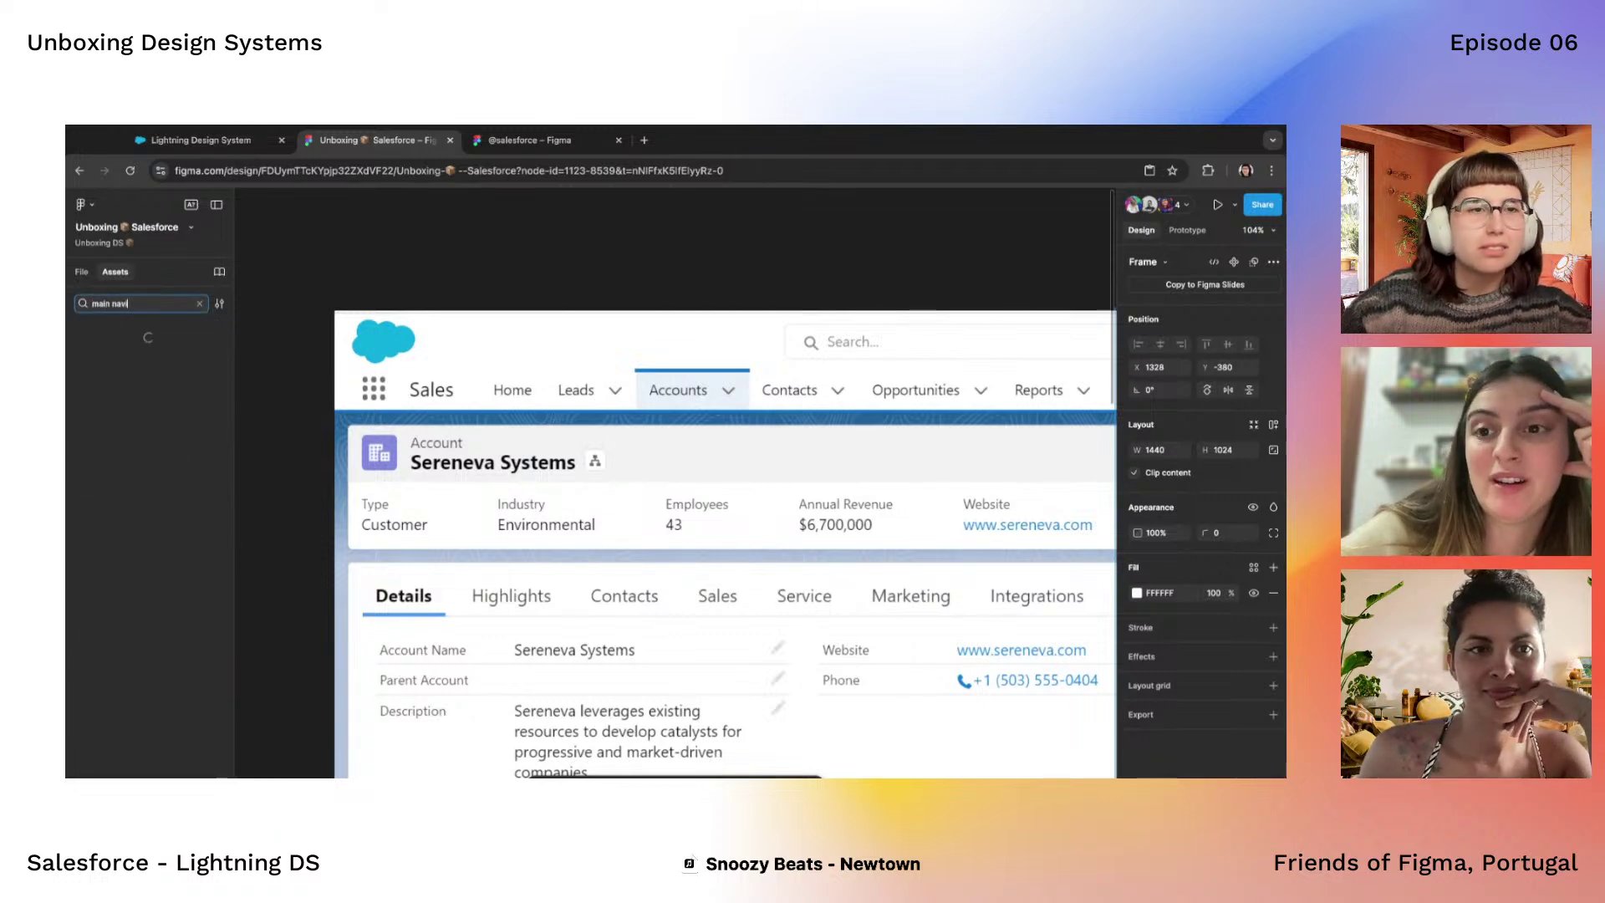
pyautogui.write(' navigation')
pyautogui.doubleClick(107, 306)
pyautogui.press('BackSpace')
pyautogui.press('Delete')
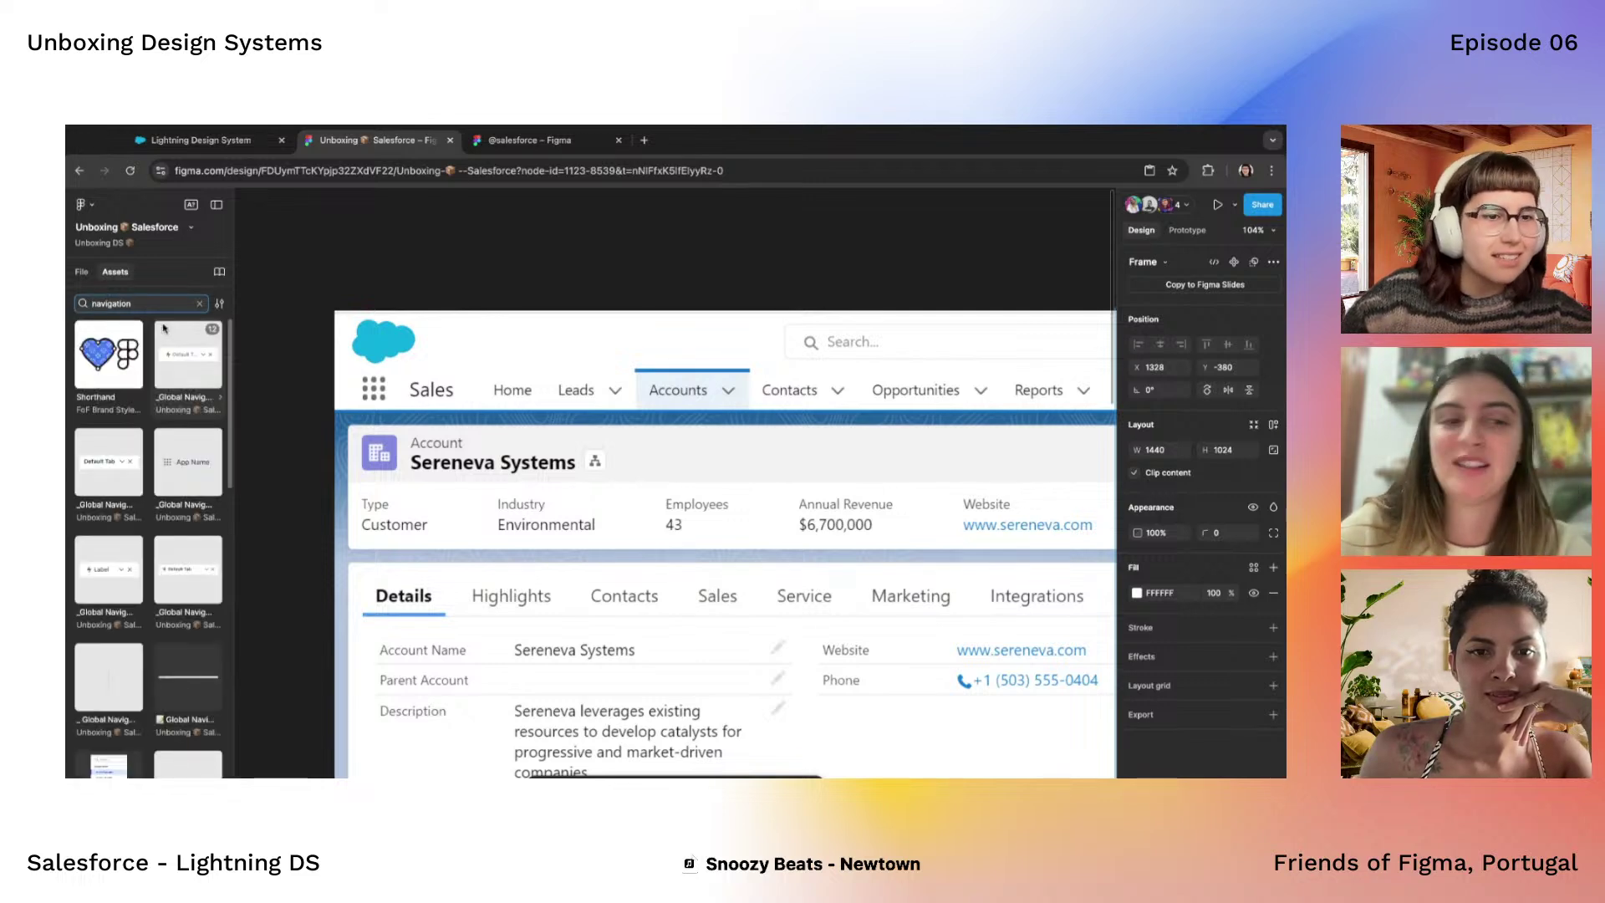
# Insert the Global Navigation component just above the Sereneva Systems account screenshot
pyautogui.scroll(-1, 153, 513)
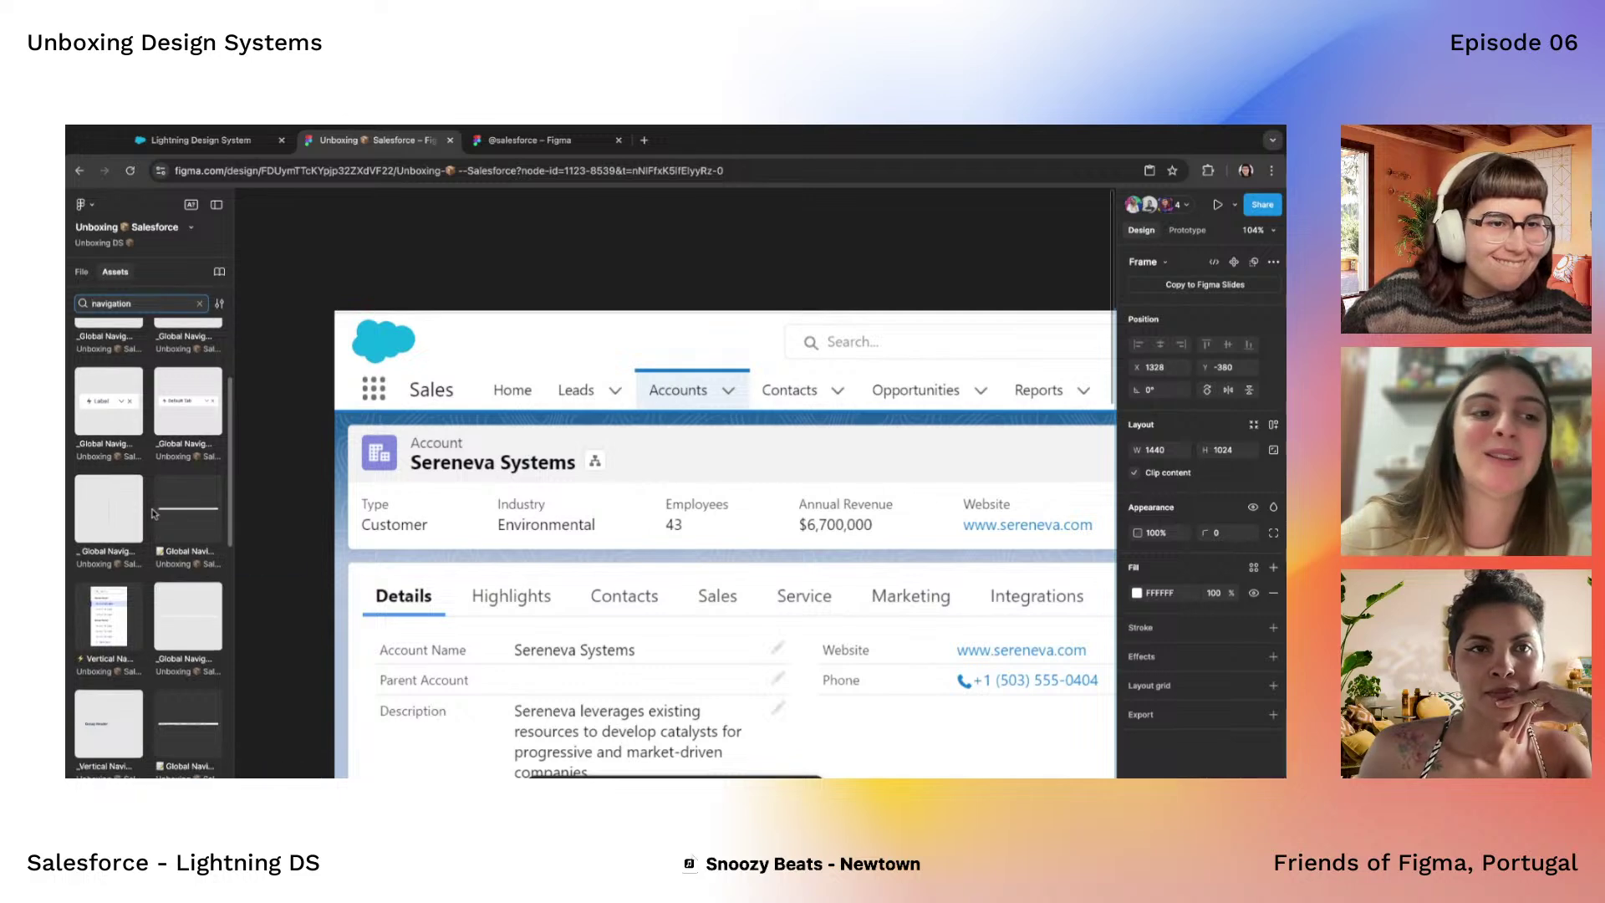
pyautogui.scroll(5, 153, 513)
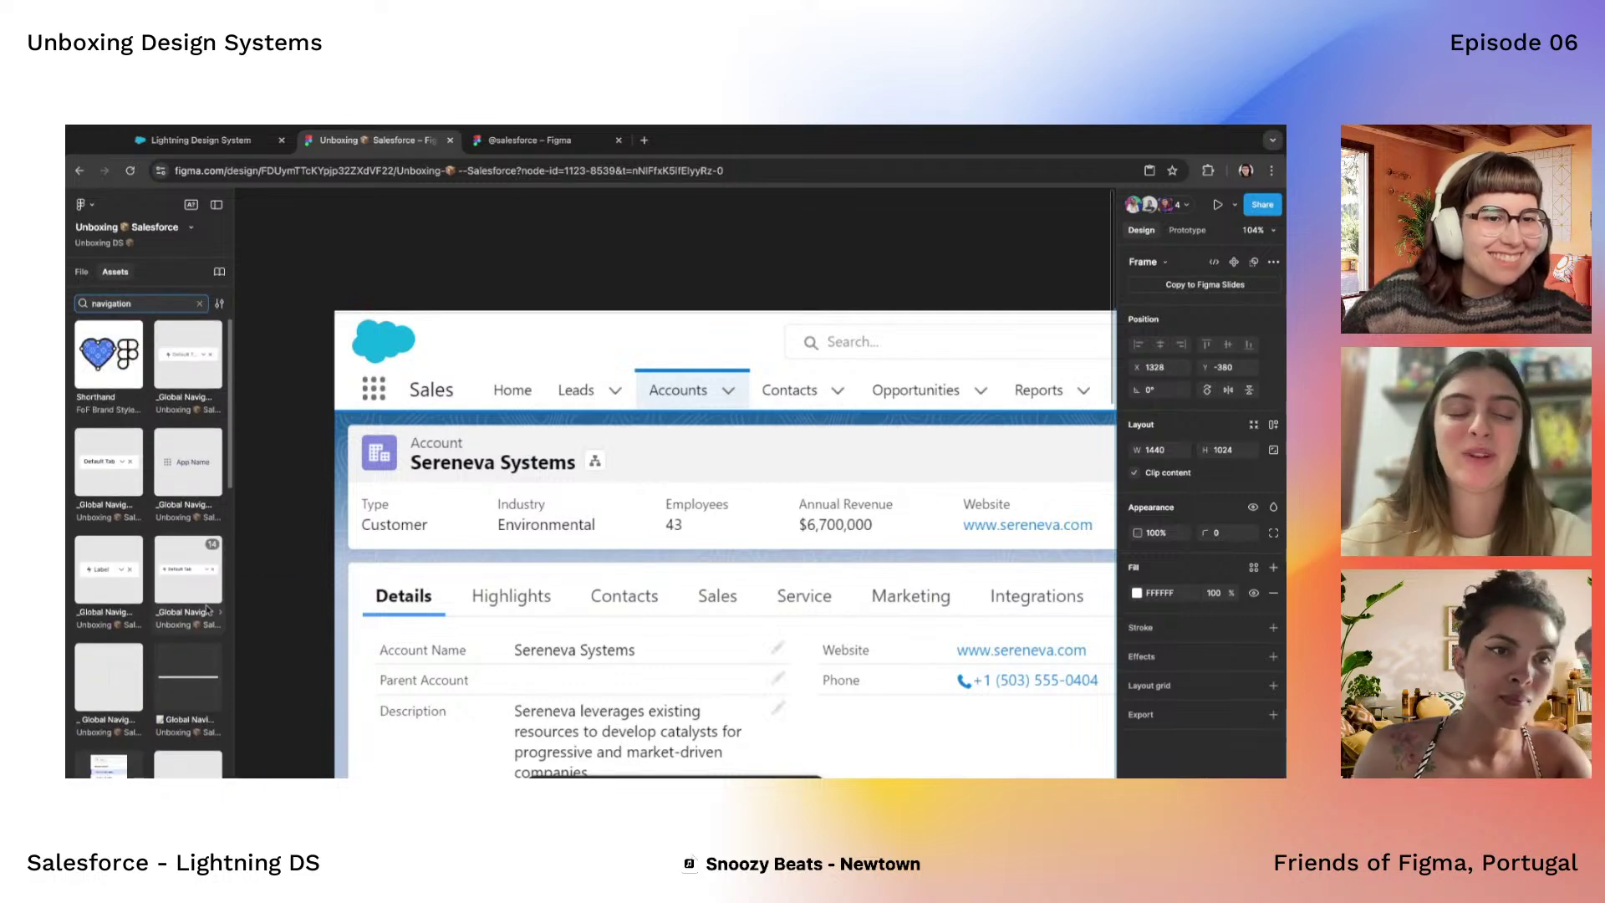
pyautogui.click(179, 668)
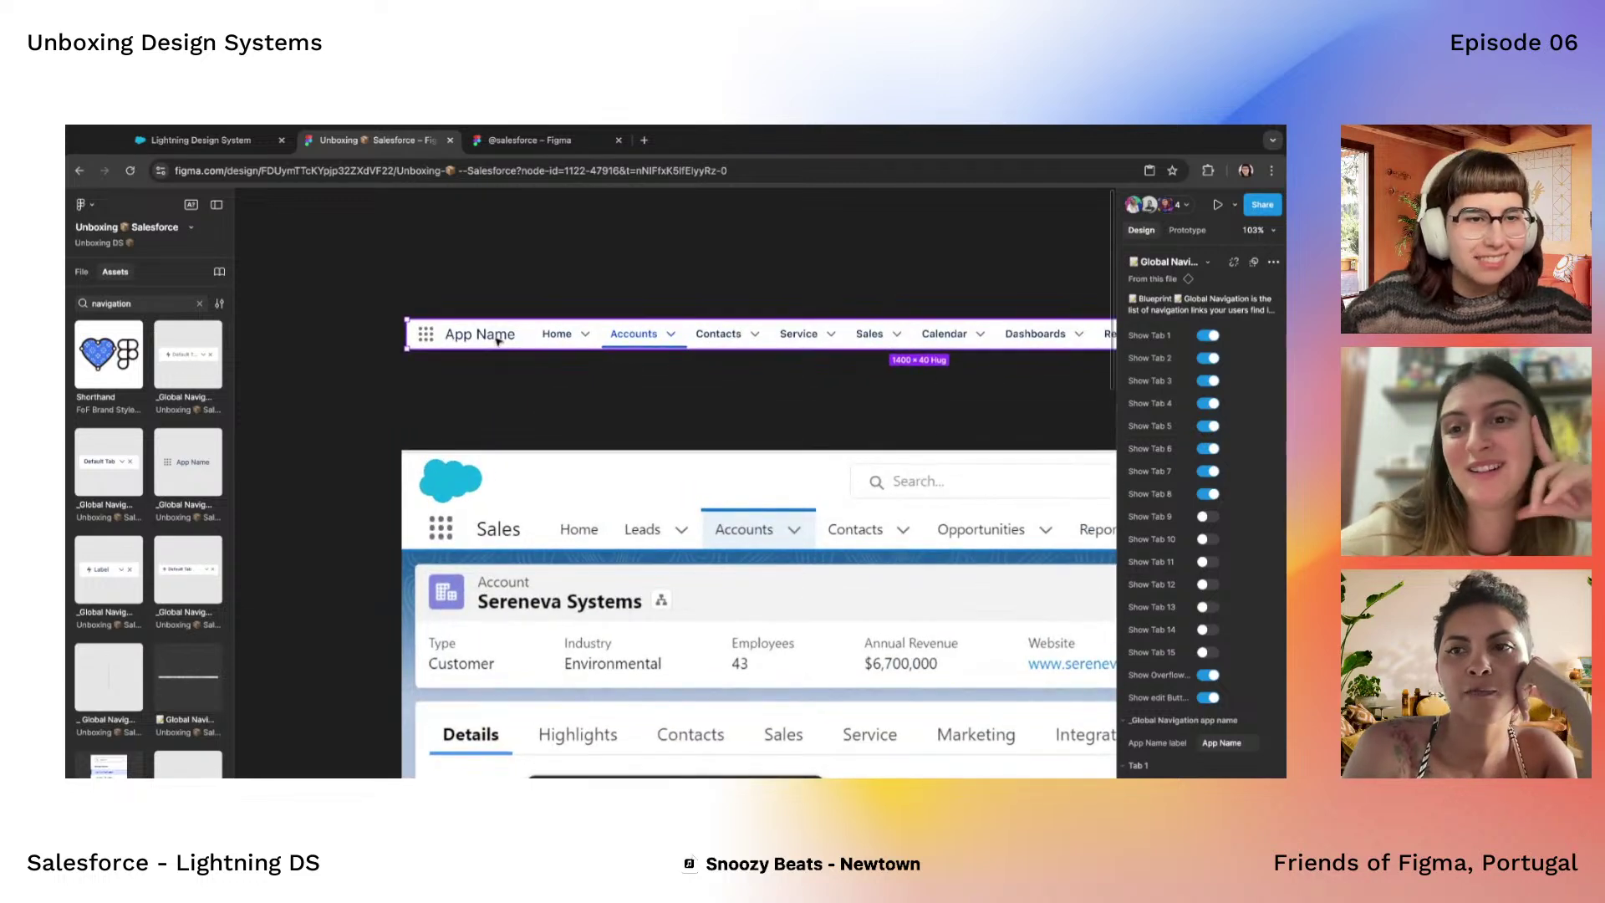
pyautogui.scroll(2, 497, 340)
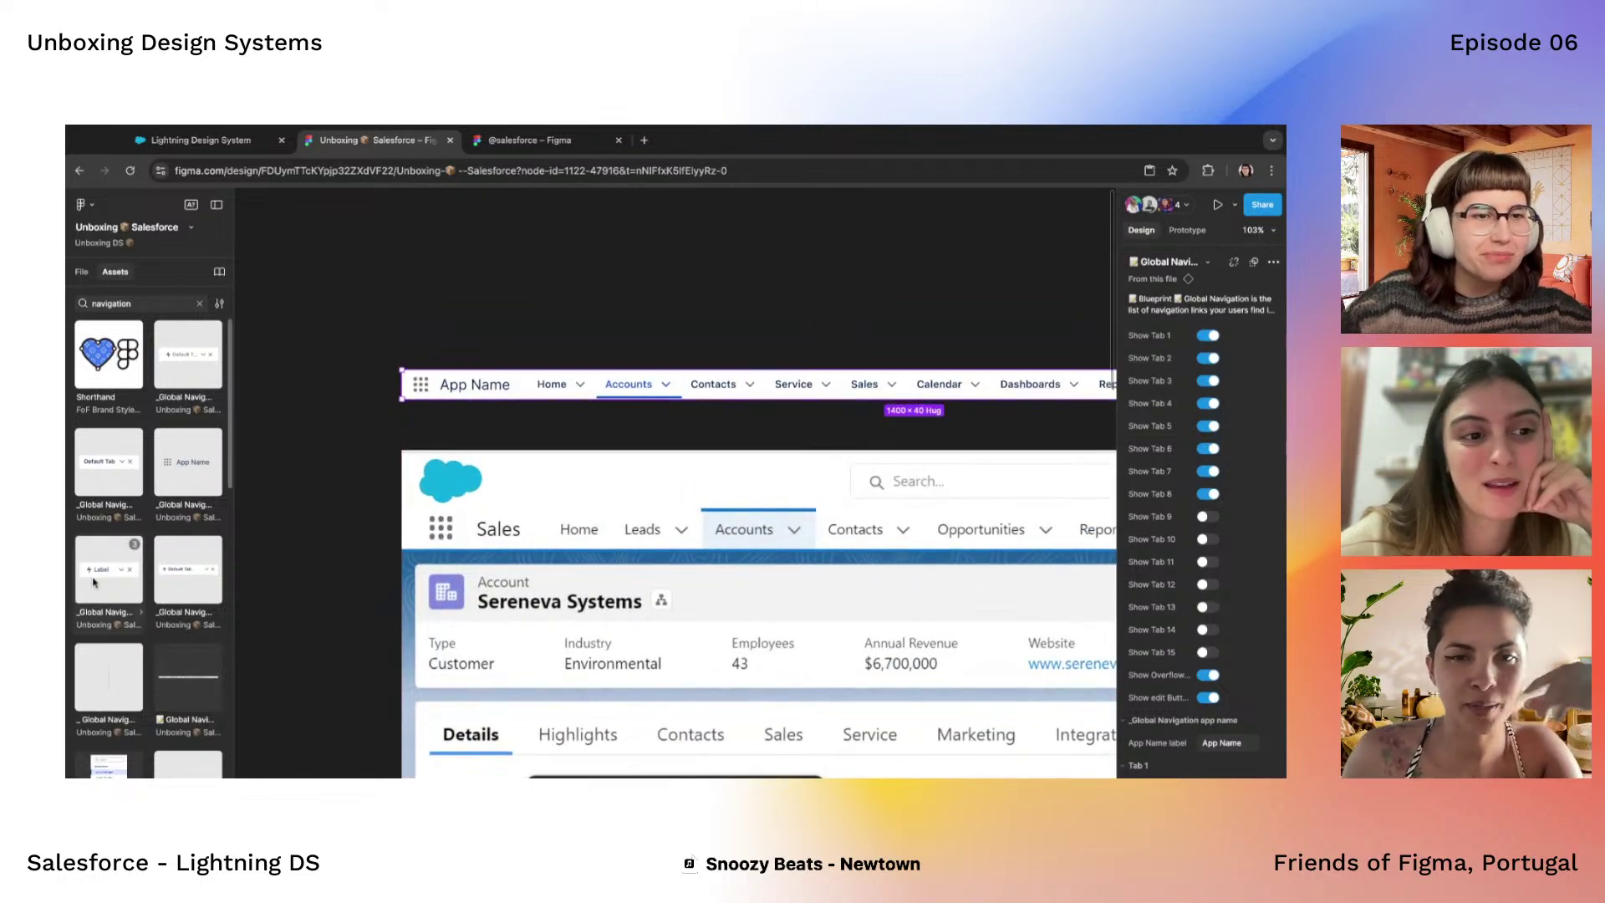
# Compare the inserted Global Navigation bar with the navigation bar in the account screenshot
pyautogui.scroll(-5, 435, 473)
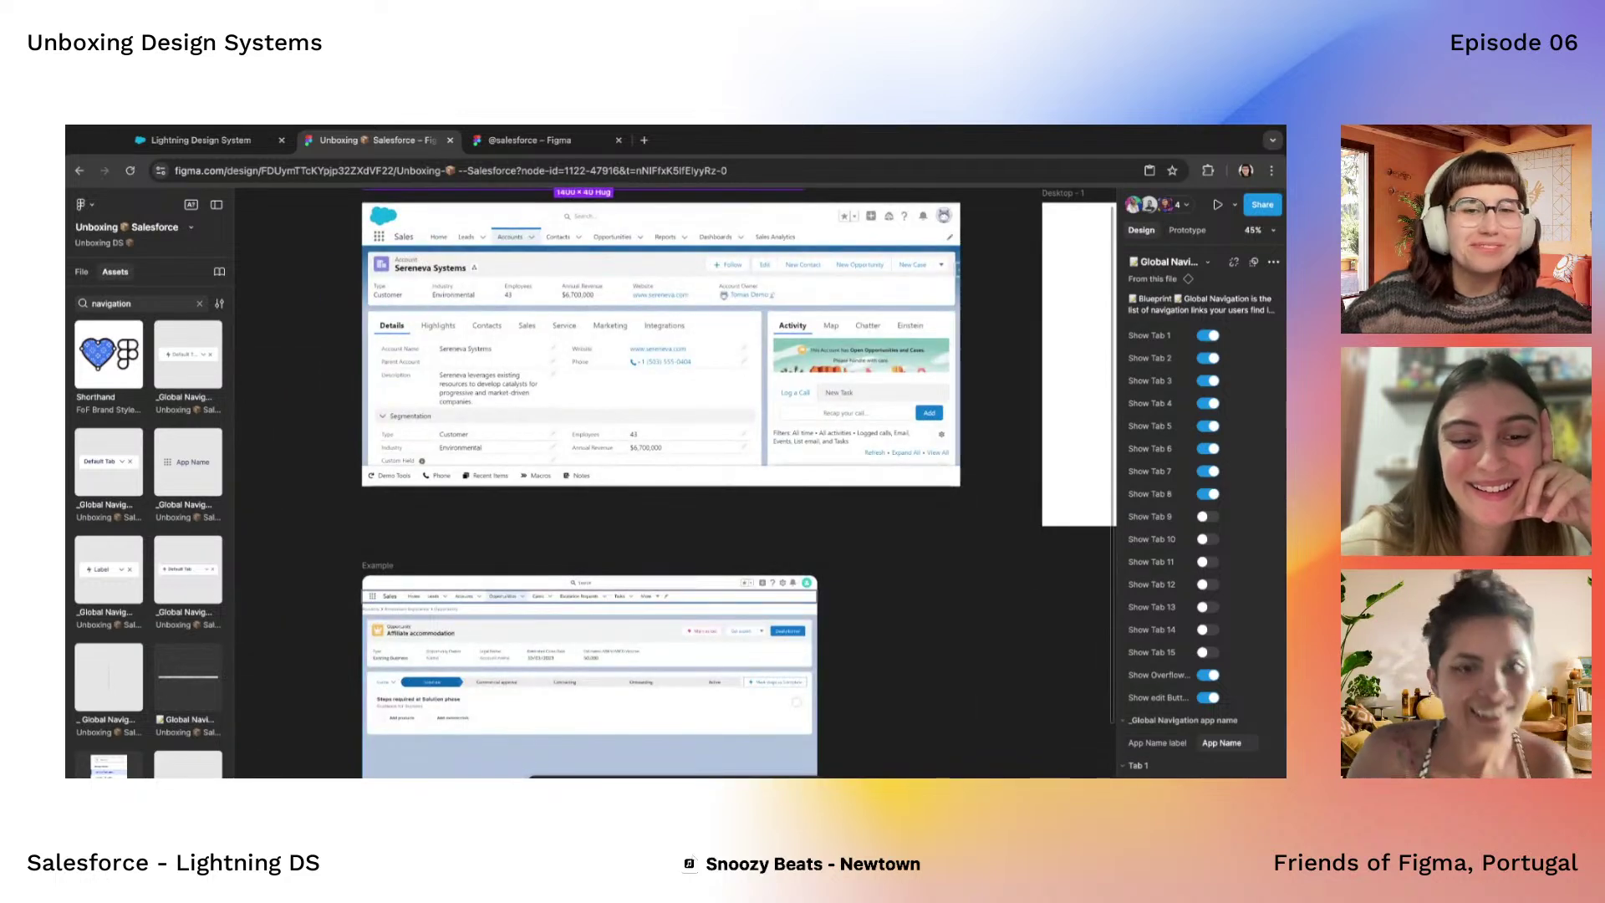
pyautogui.scroll(3, 452, 345)
pyautogui.scroll(2, 452, 346)
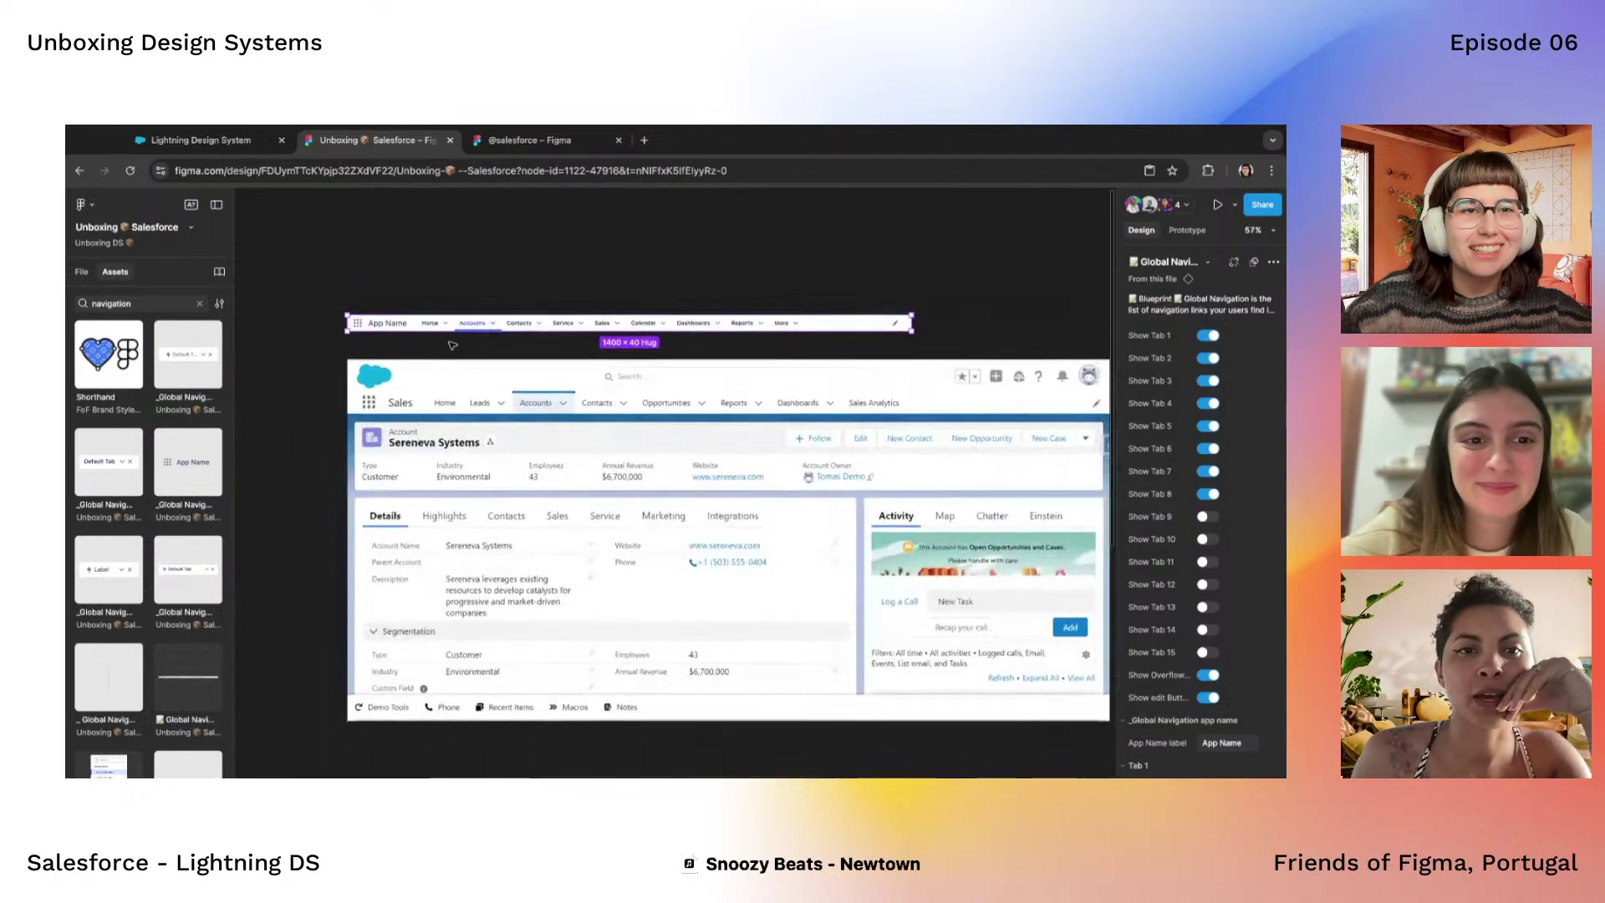
pyautogui.hscroll(-2, 619, 342)
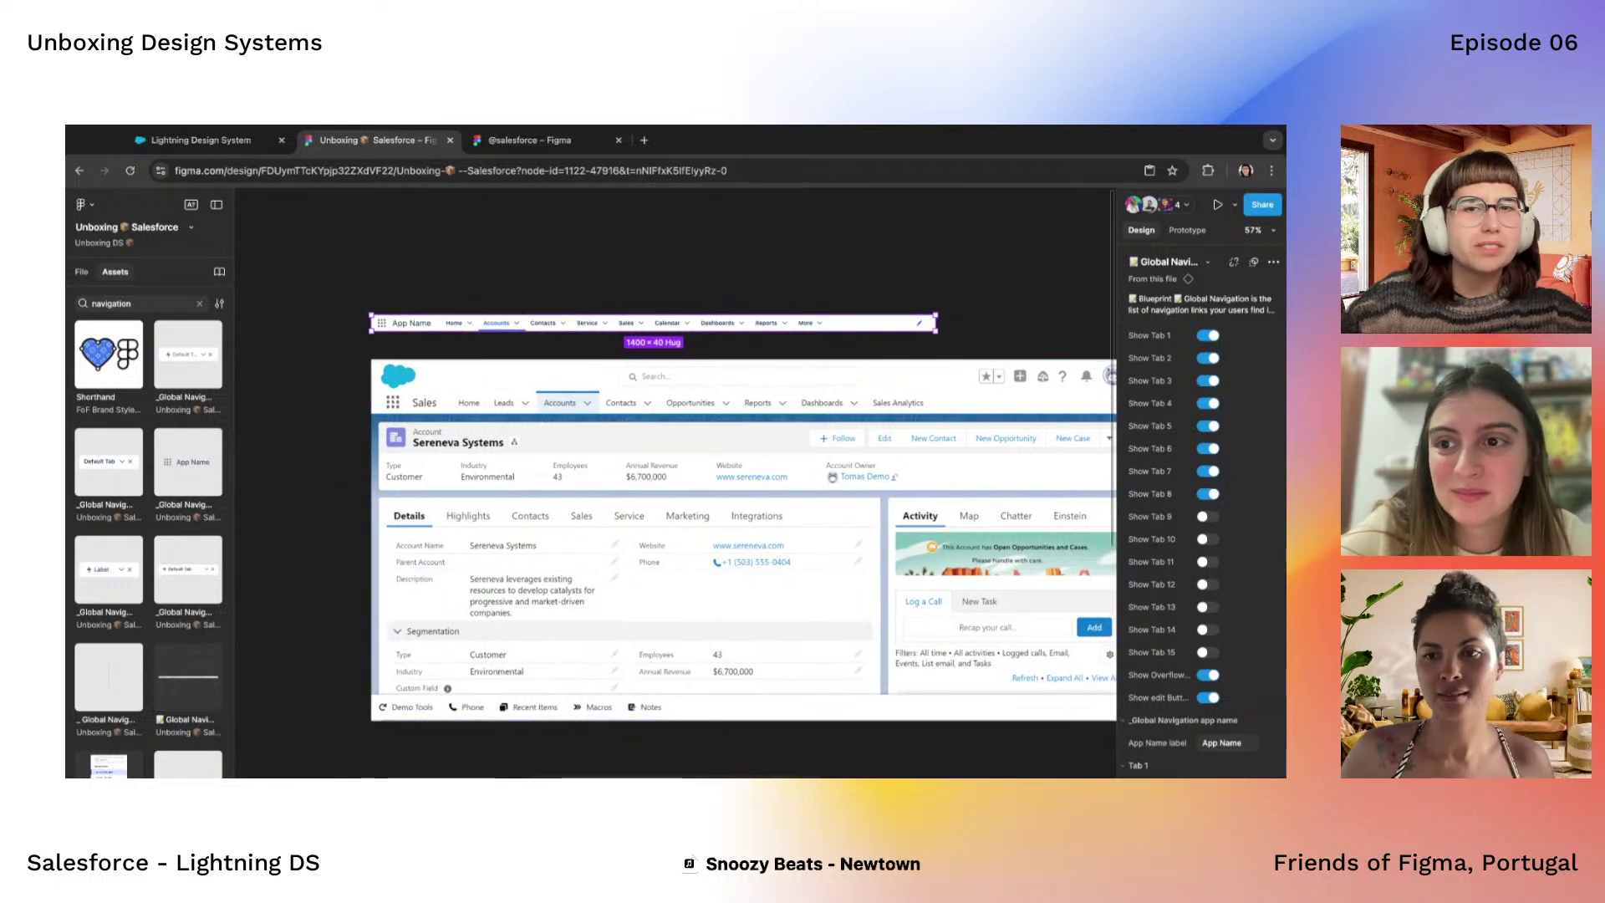
pyautogui.scroll(5, 417, 339)
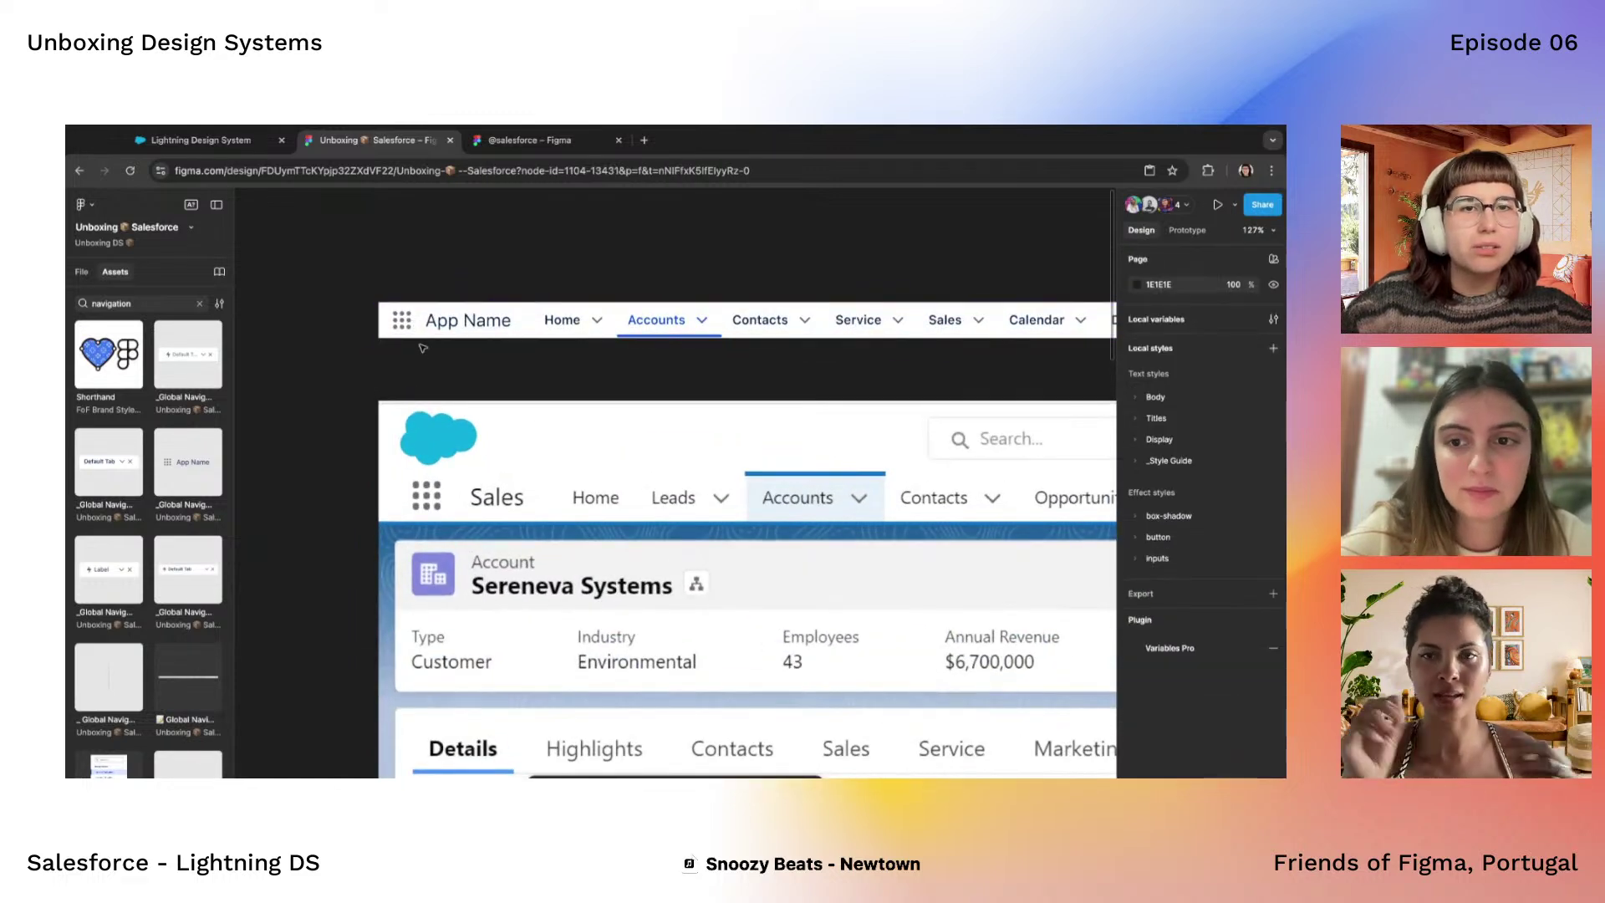
pyautogui.scroll(-4, 426, 364)
pyautogui.click(473, 343)
pyautogui.scroll(-4, 472, 342)
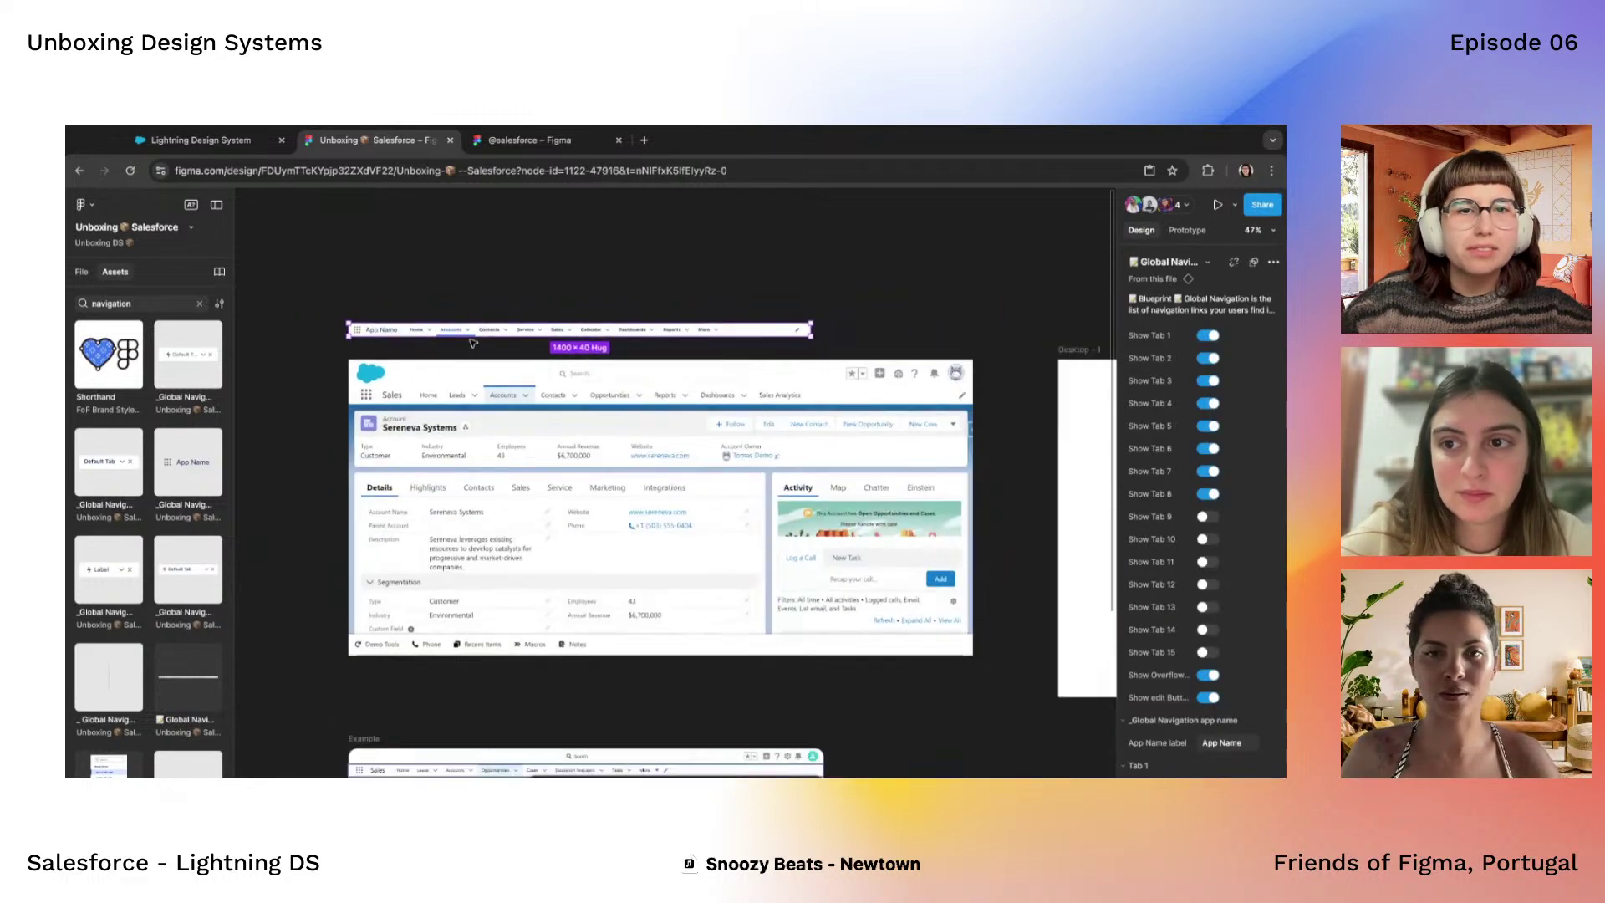
pyautogui.scroll(4, 434, 307)
pyautogui.scroll(4, 434, 307)
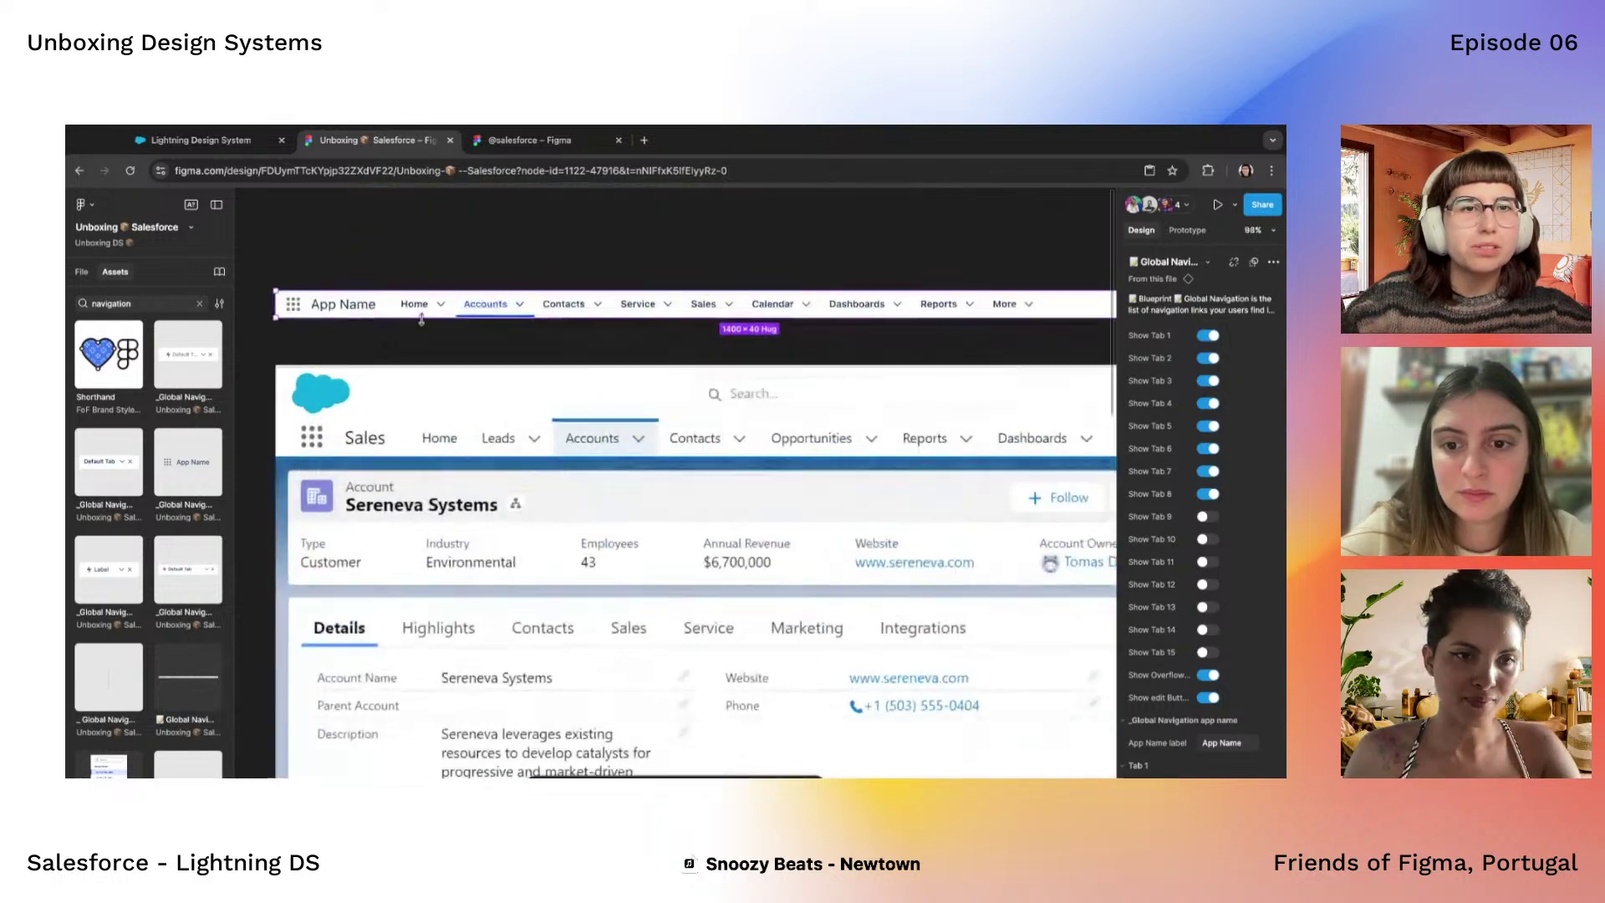
# Move the Global Navigation bar into the Desktop - 1 frame near its upper edge
pyautogui.scroll(-4, 434, 307)
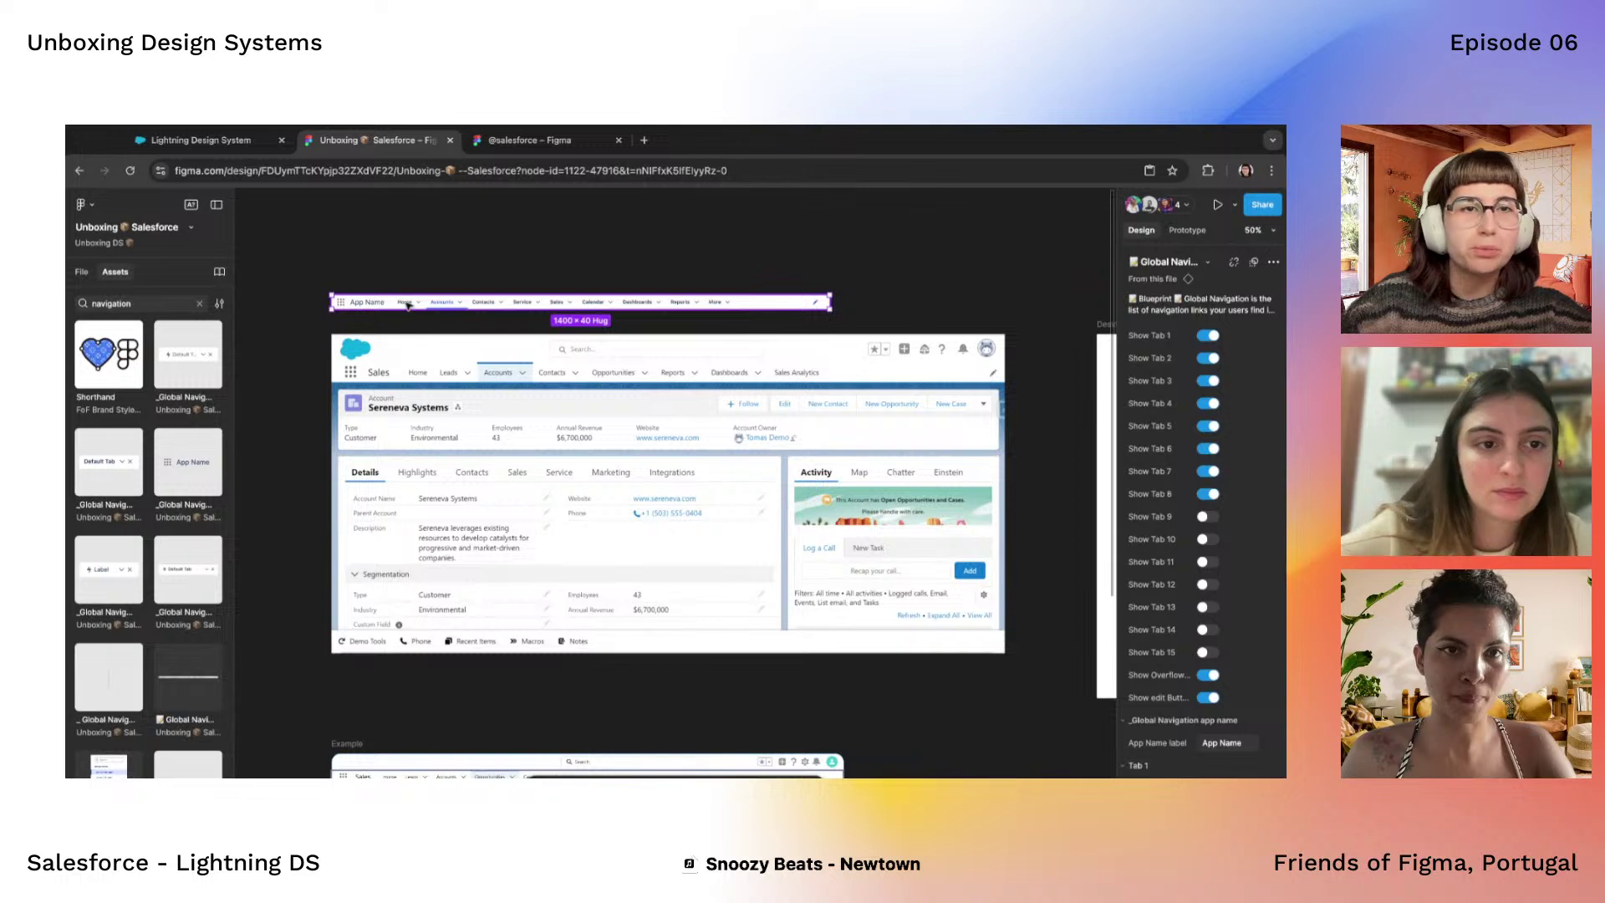
pyautogui.moveTo(407, 305); pyautogui.dragTo(996, 380)
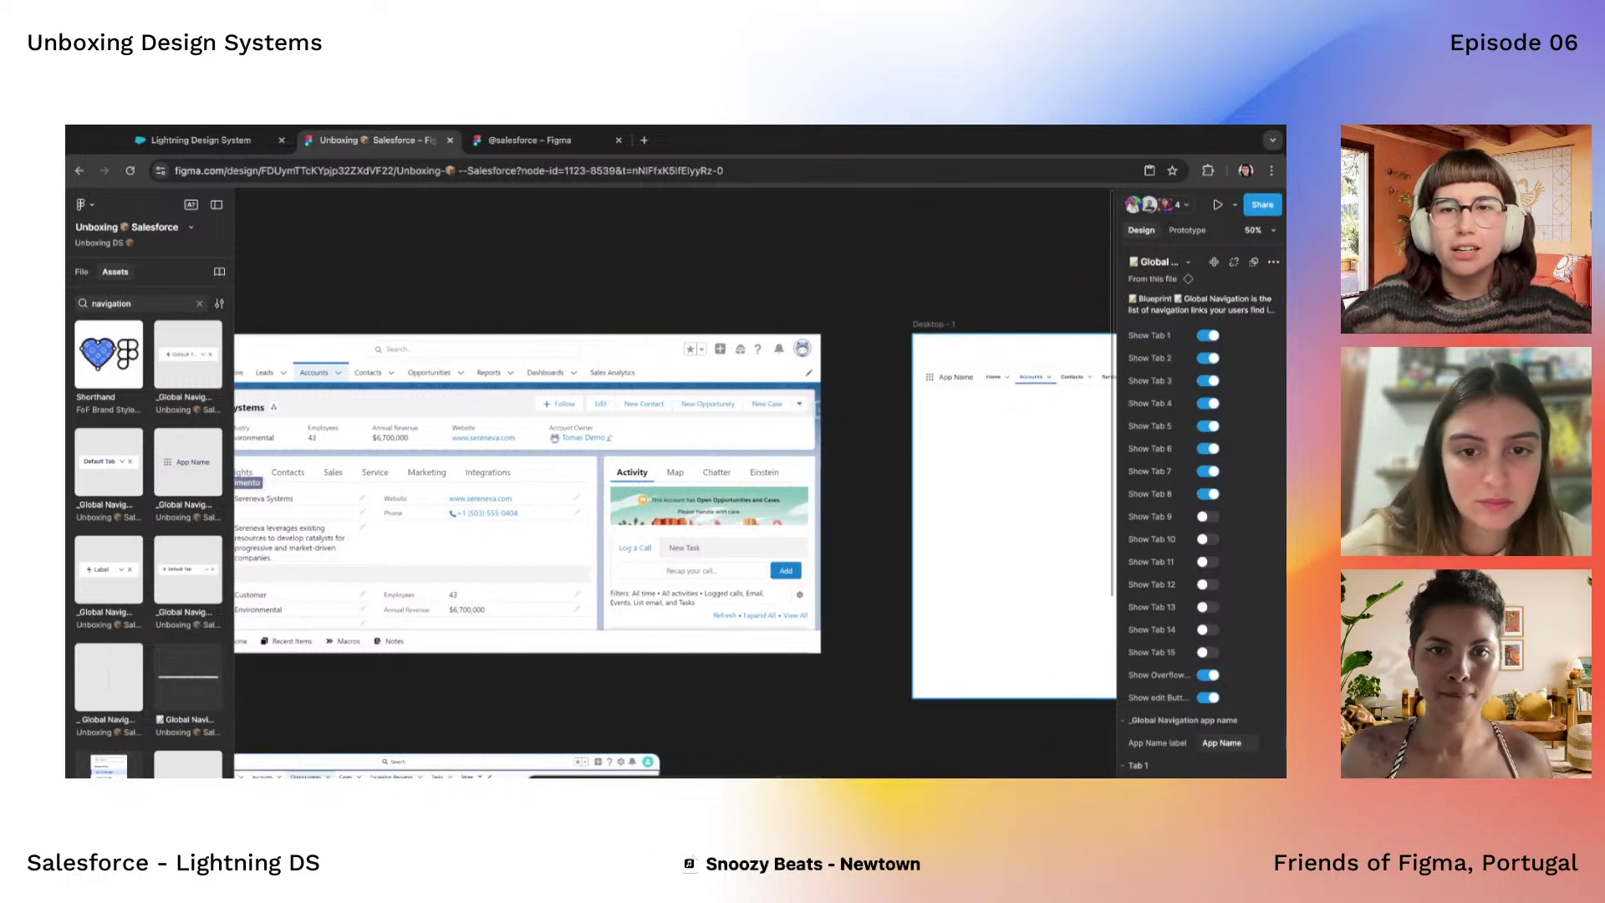
pyautogui.scroll(-2, 1038, 380)
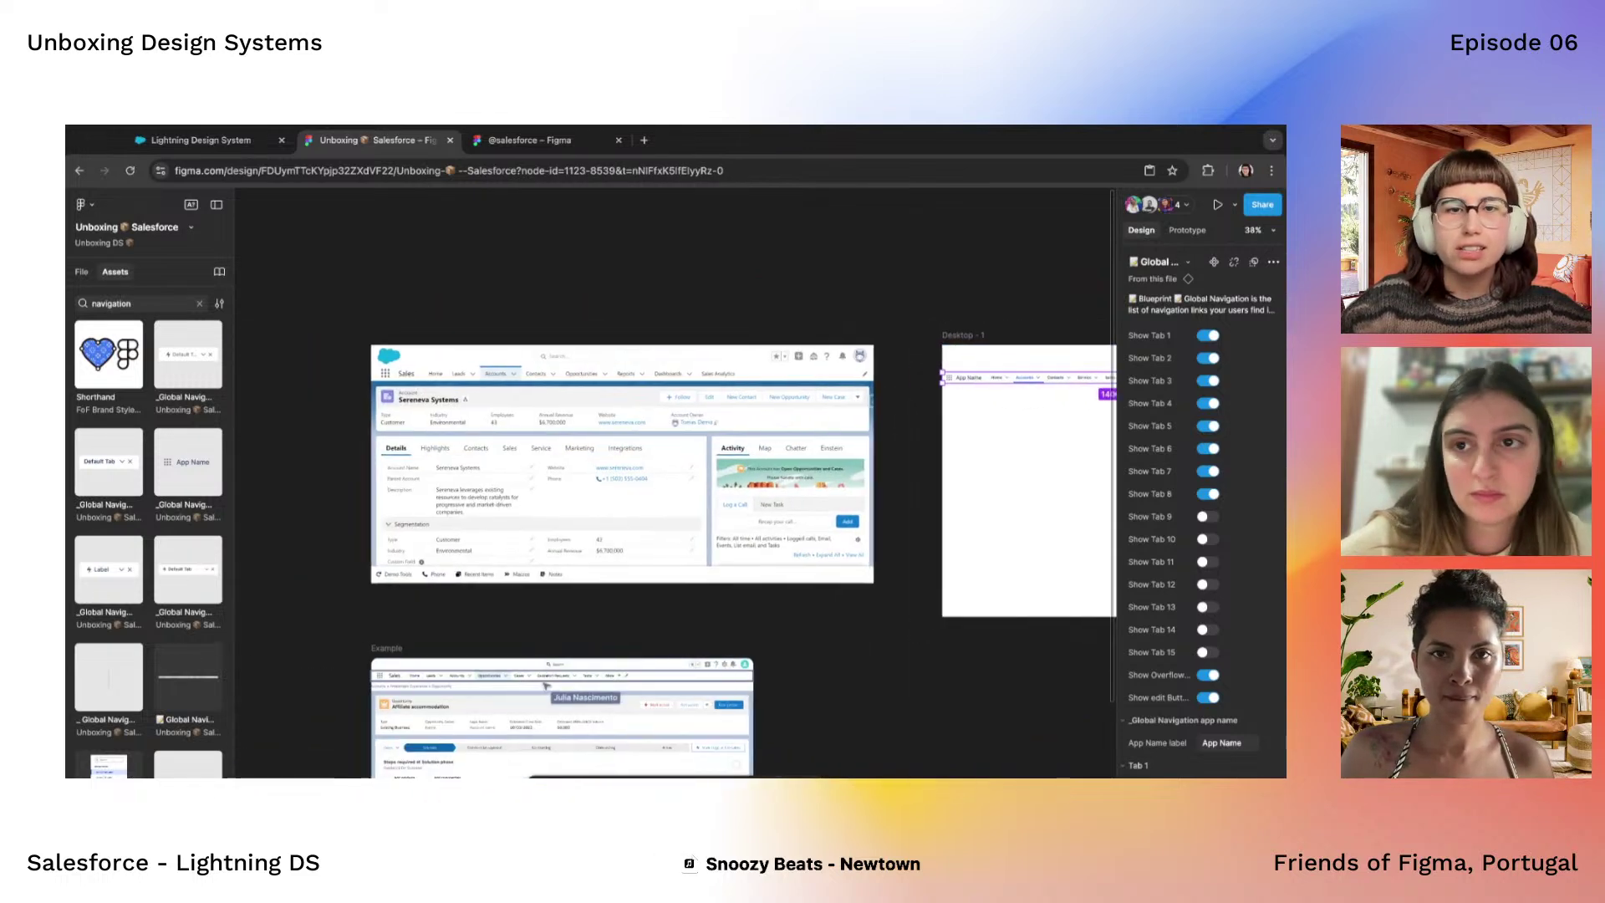
# Examine the account screenshot's header and search the assets for "header"
pyautogui.scroll(2, 461, 381)
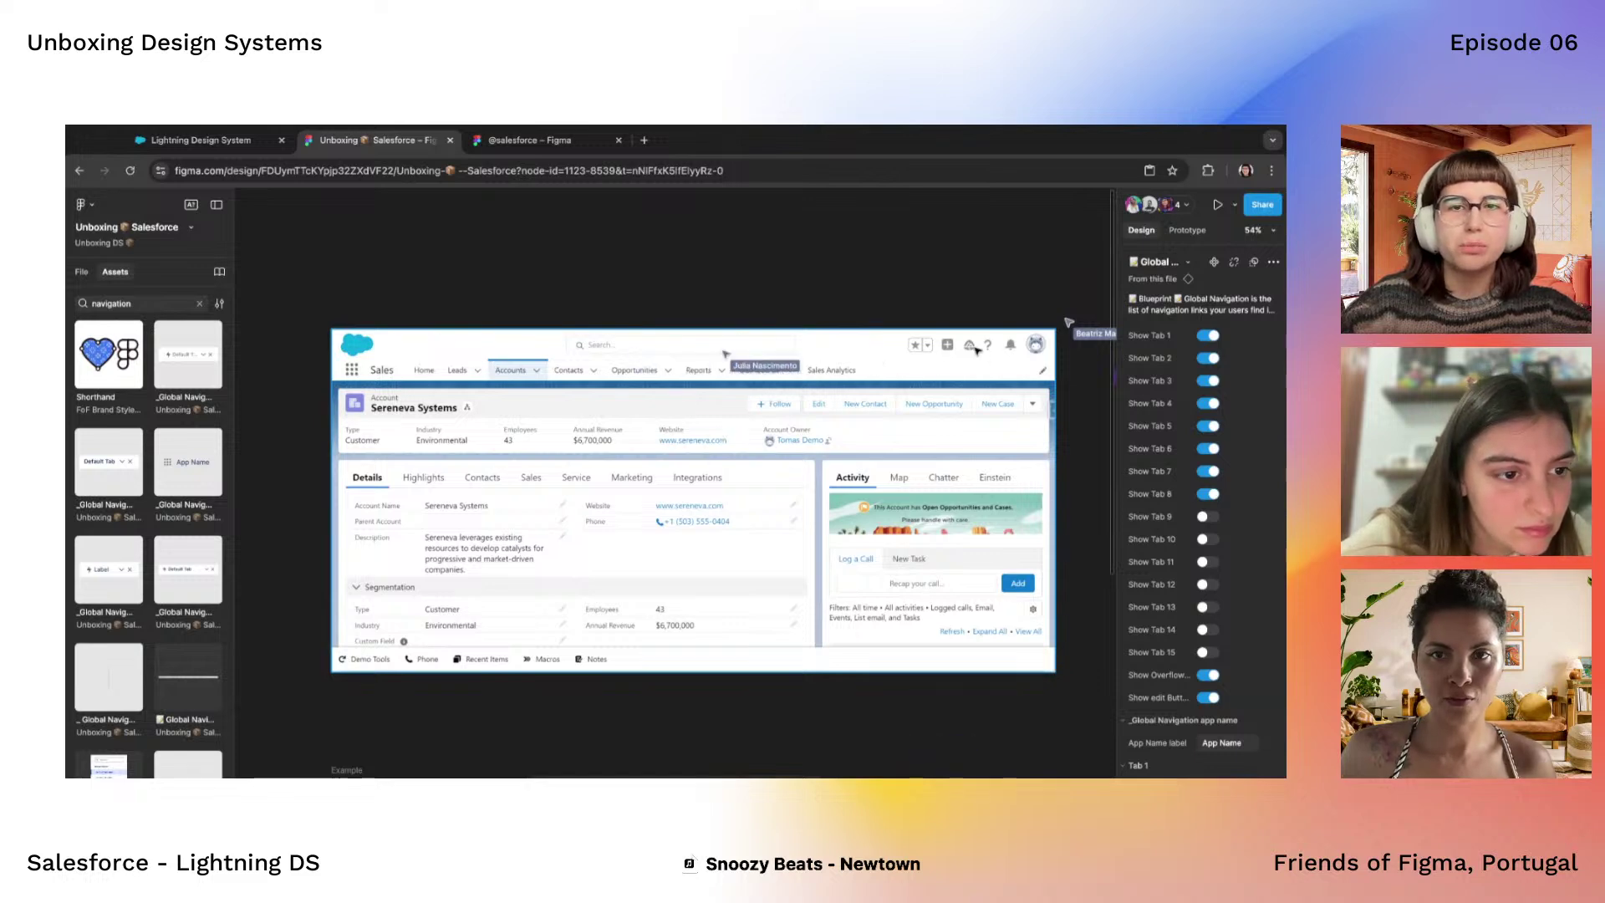
pyautogui.doubleClick(108, 304)
pyautogui.write('N')
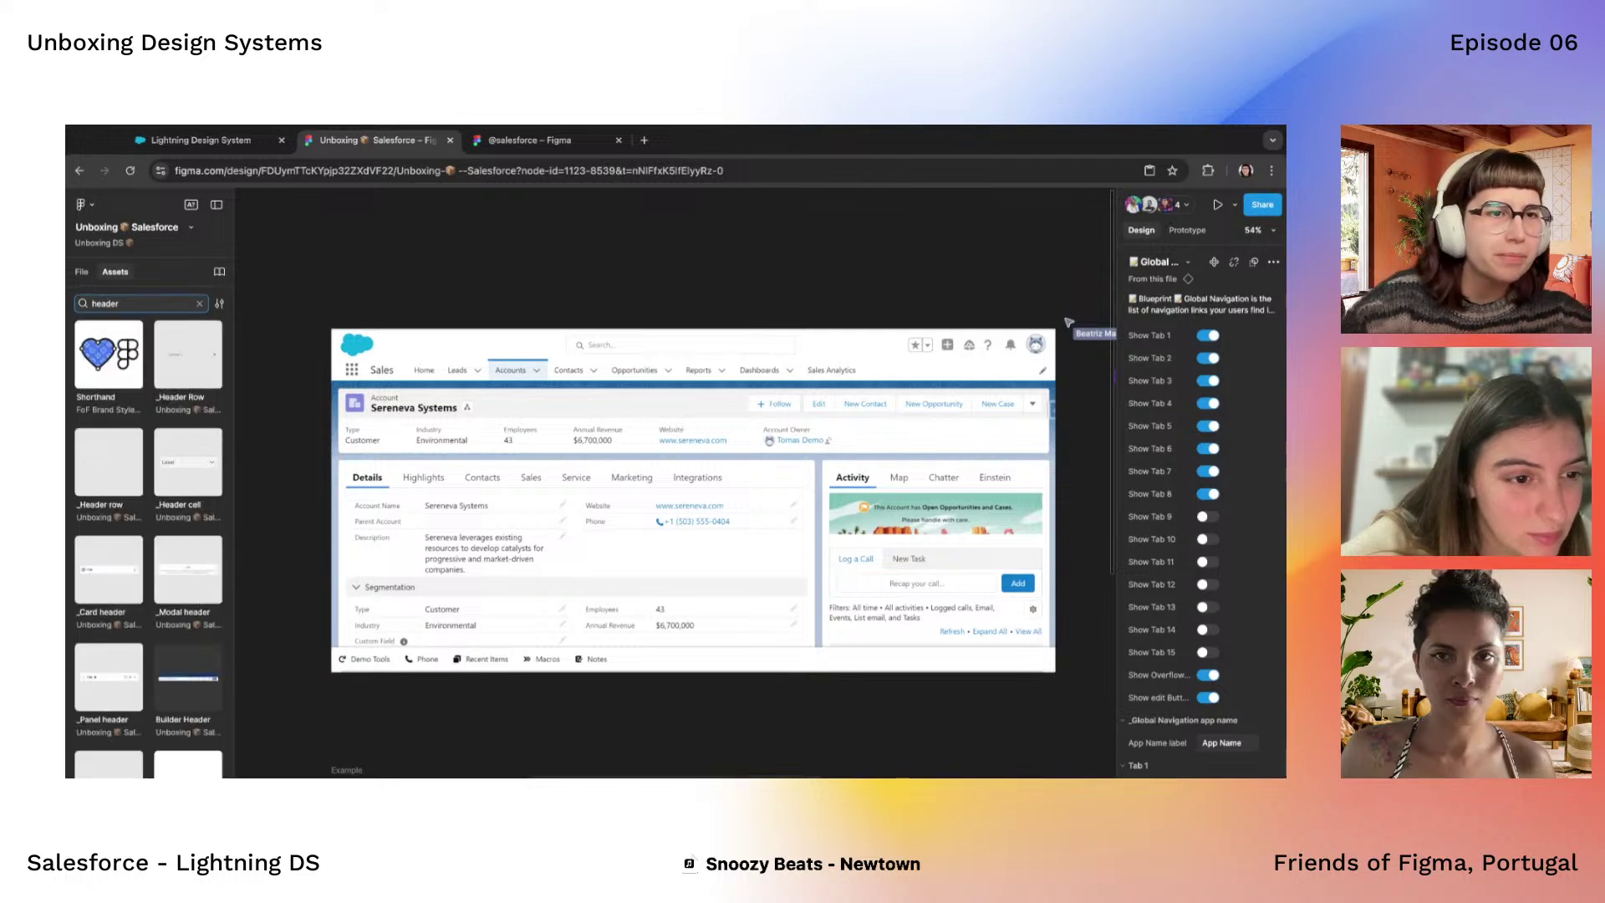
# Try the Builder Header component above the account screenshot and delete it
pyautogui.scroll(-1, 182, 526)
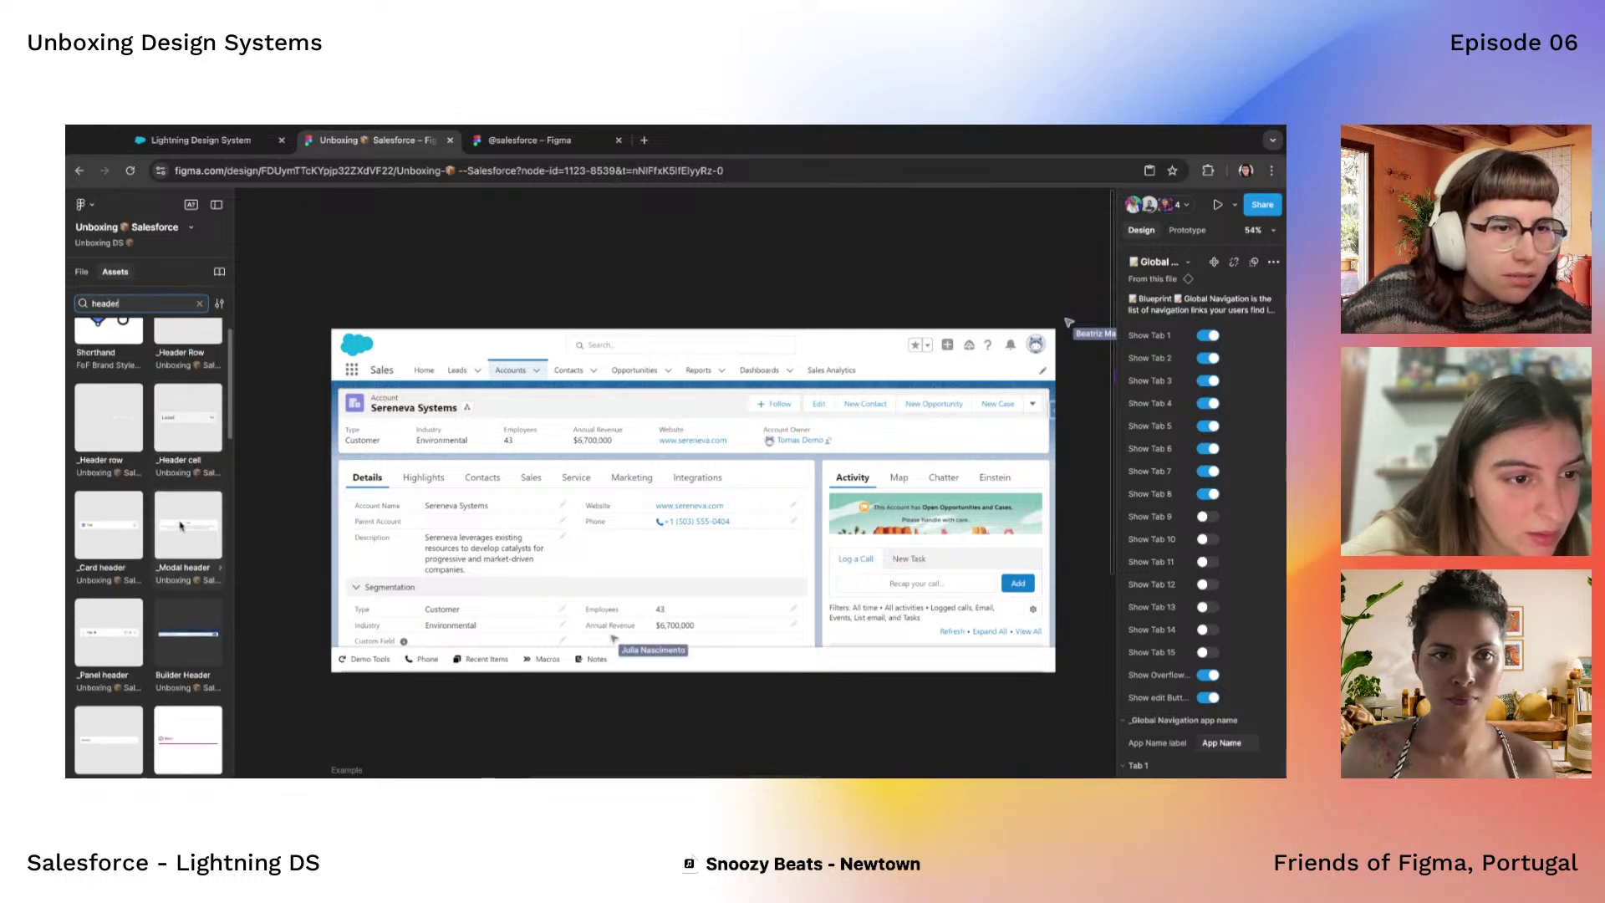
pyautogui.scroll(-2, 181, 526)
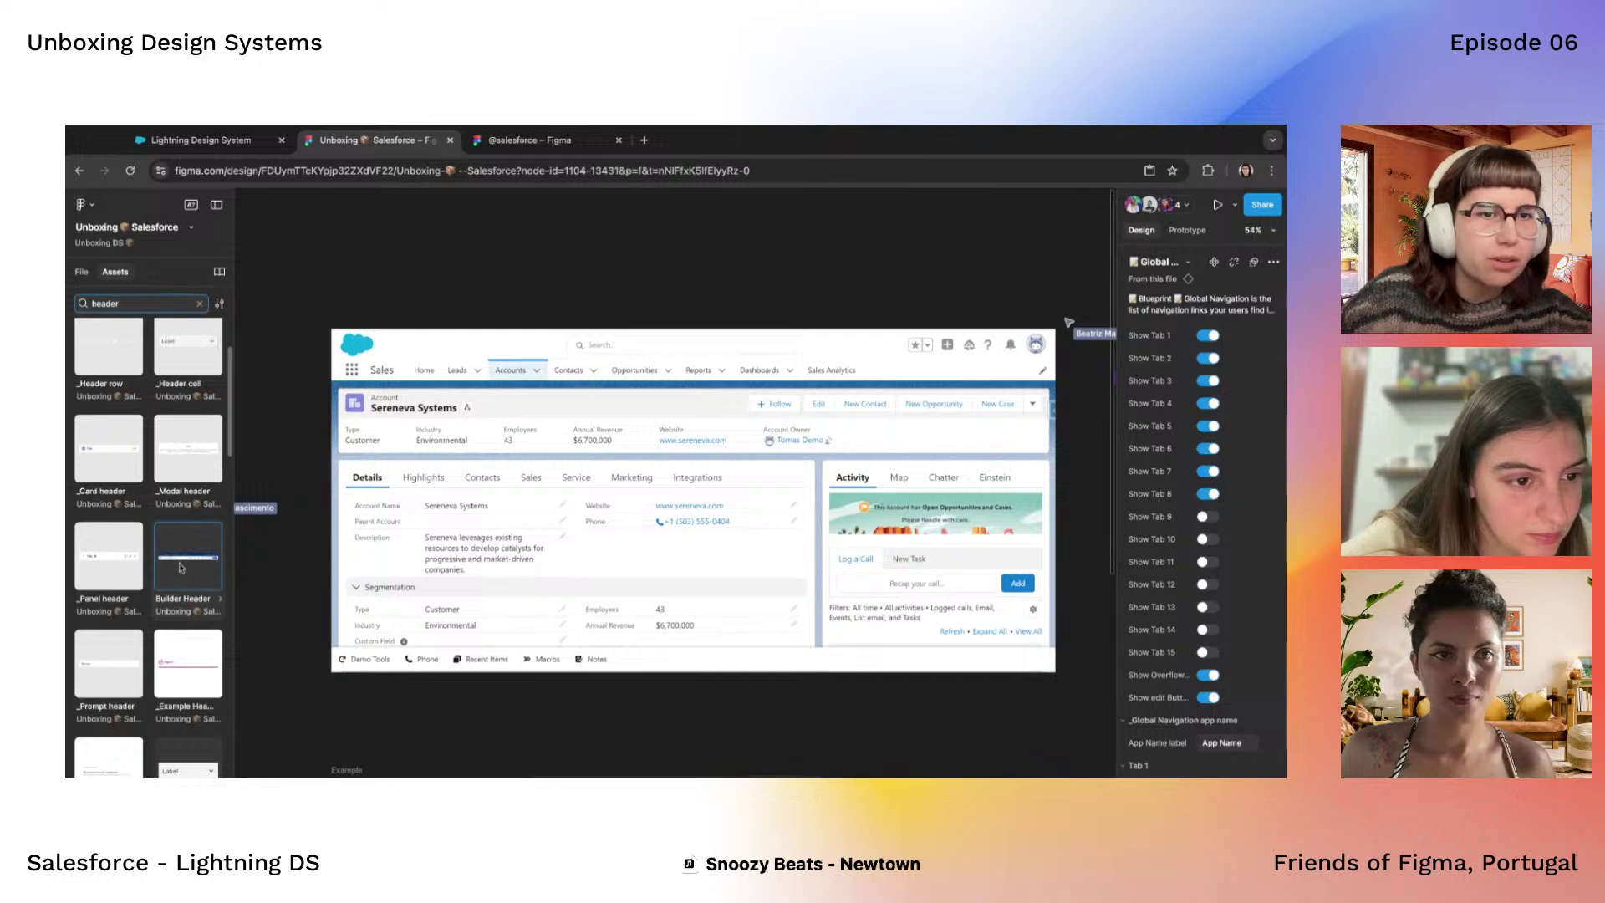
pyautogui.moveTo(179, 568); pyautogui.dragTo(520, 288)
pyautogui.press('Delete')
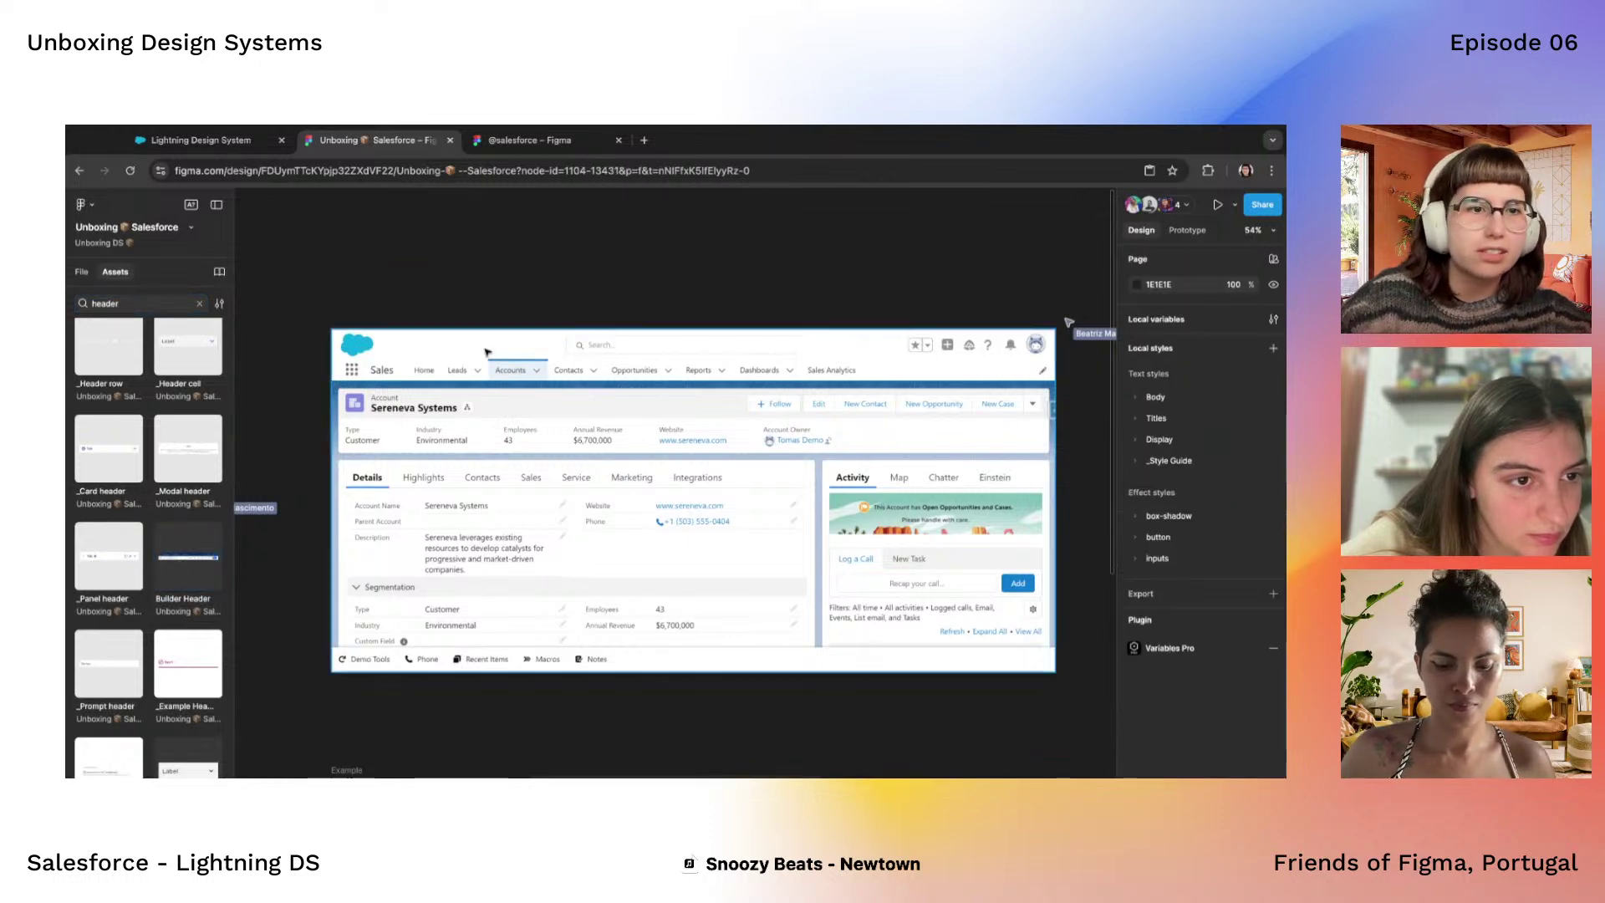
# Browse the header components in the assets for one matching the account screenshot's header
pyautogui.scroll(-6, 142, 633)
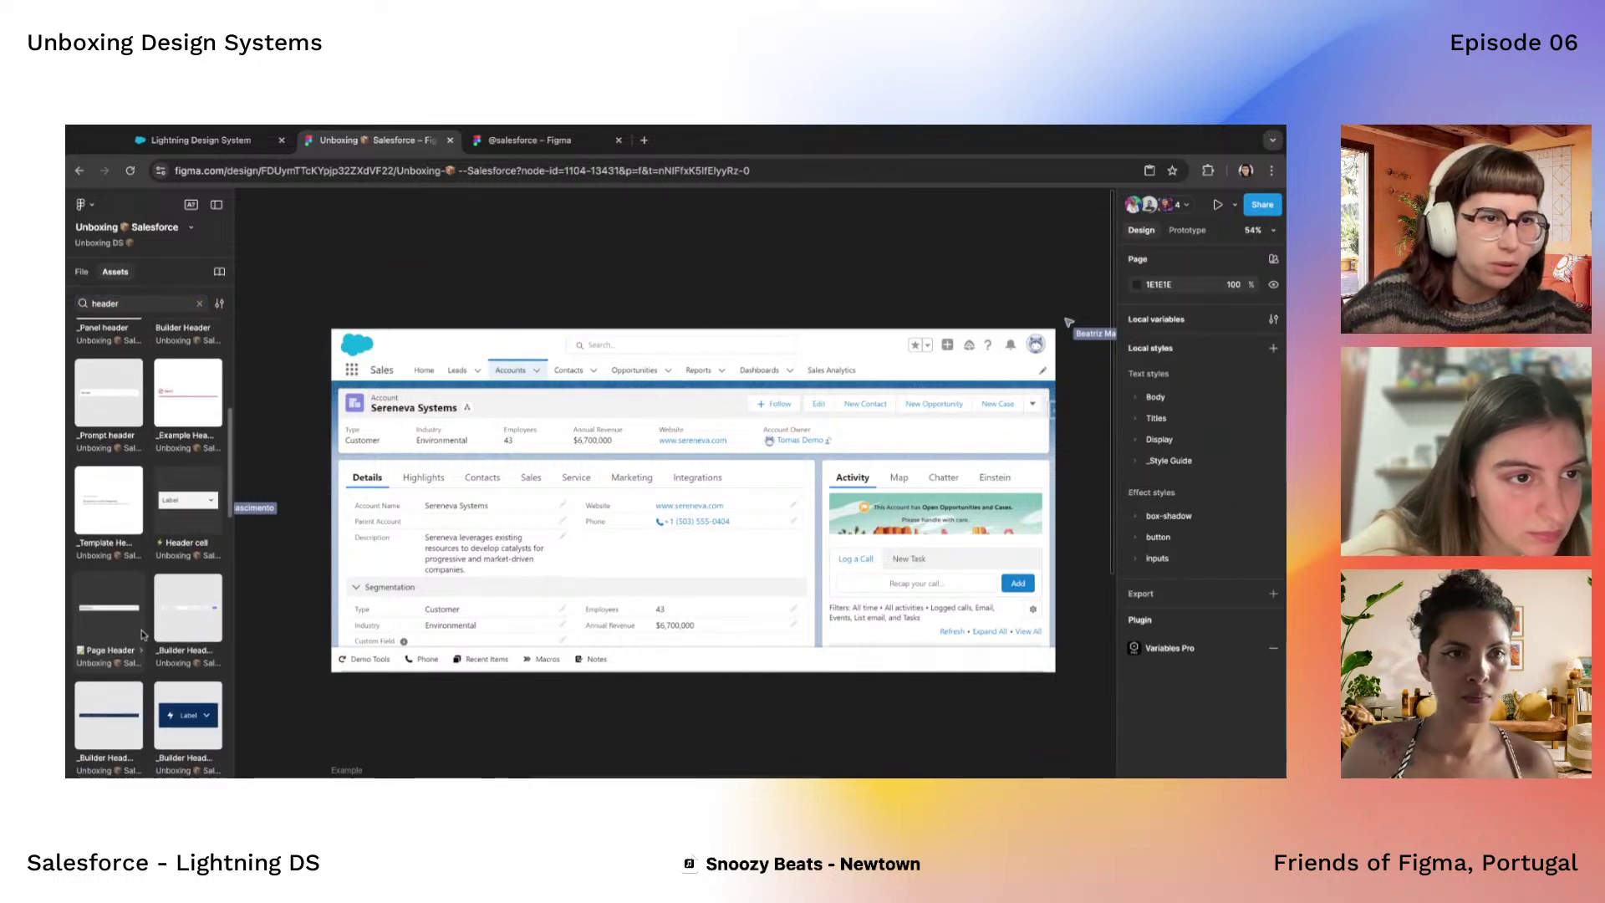
pyautogui.scroll(-5, 169, 601)
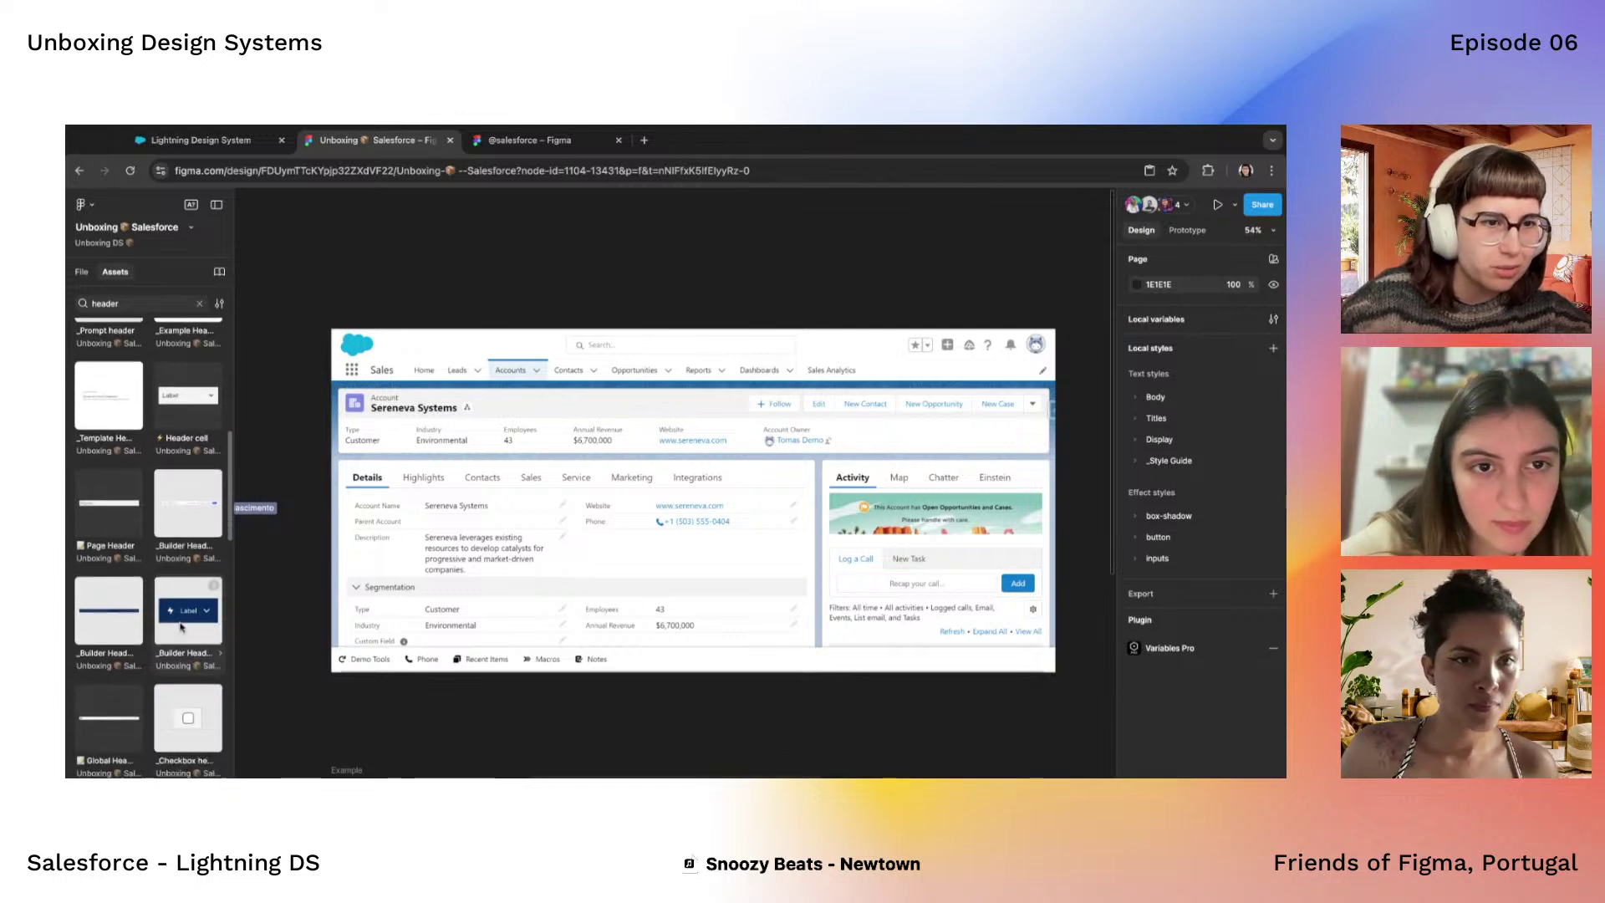
pyautogui.scroll(-5, 180, 627)
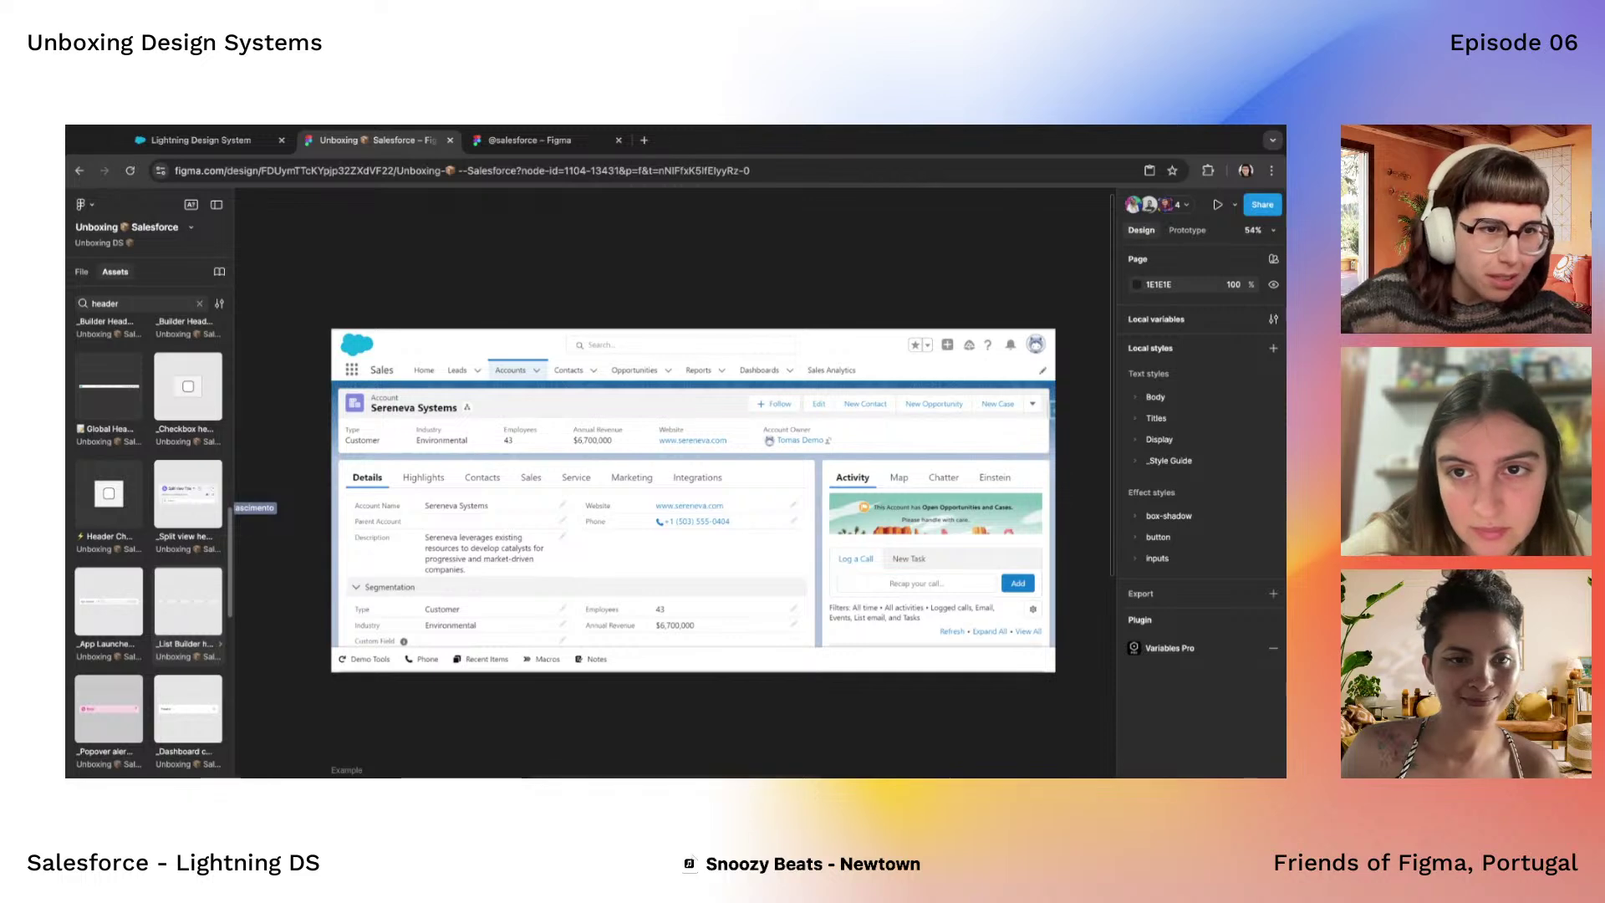
pyautogui.scroll(-6, 150, 548)
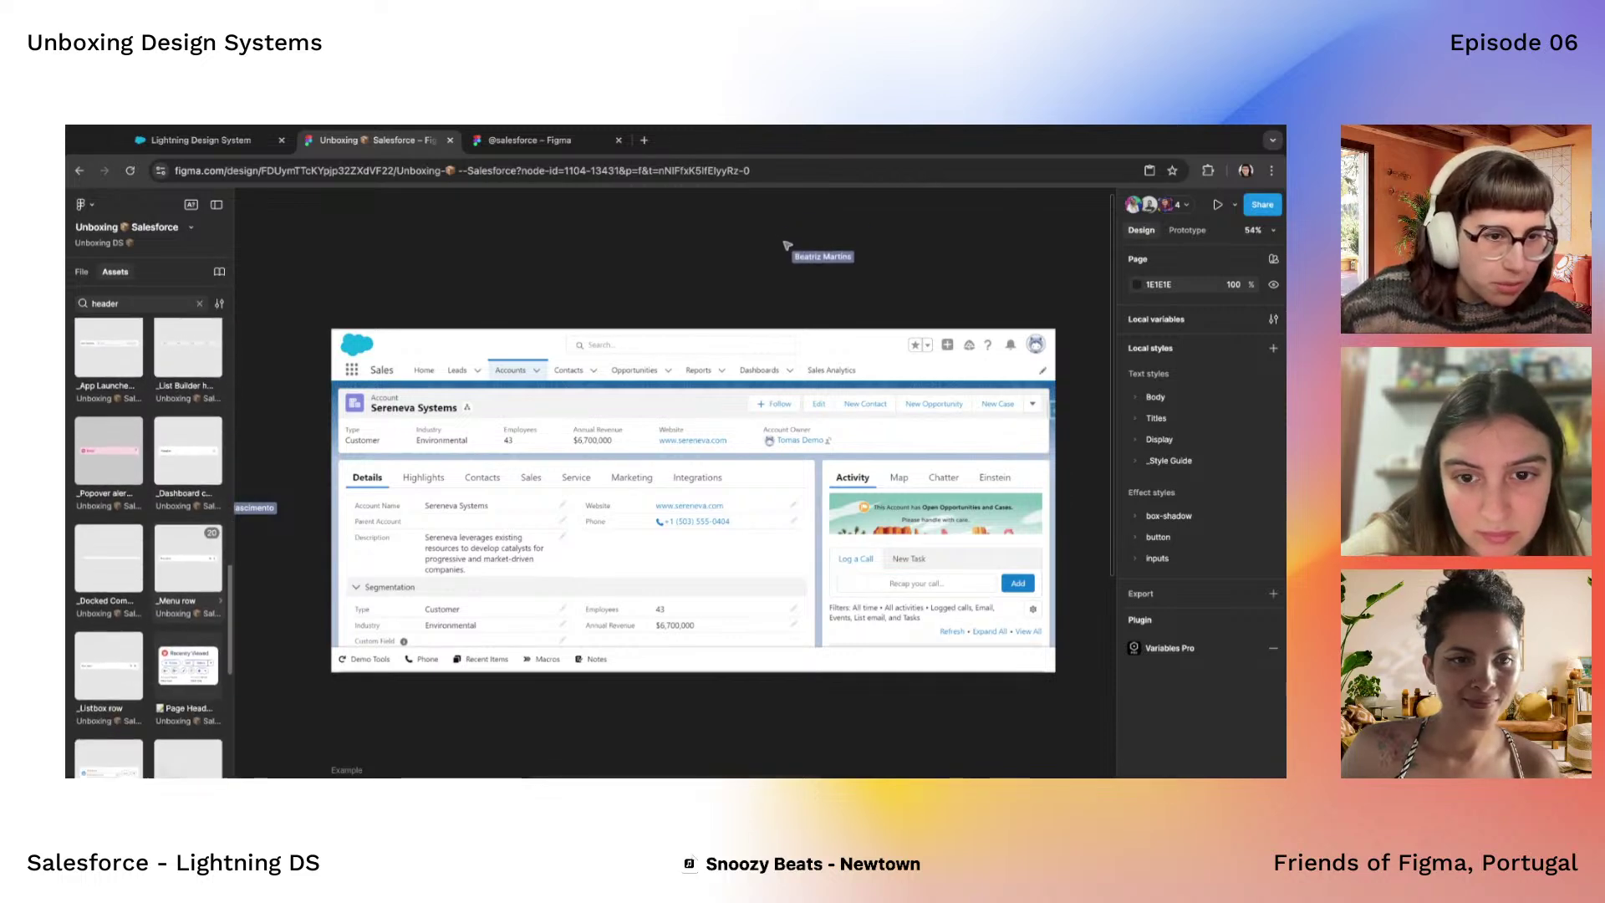
pyautogui.scroll(-3, 153, 548)
pyautogui.scroll(-2, 423, 394)
pyautogui.scroll(4, 423, 394)
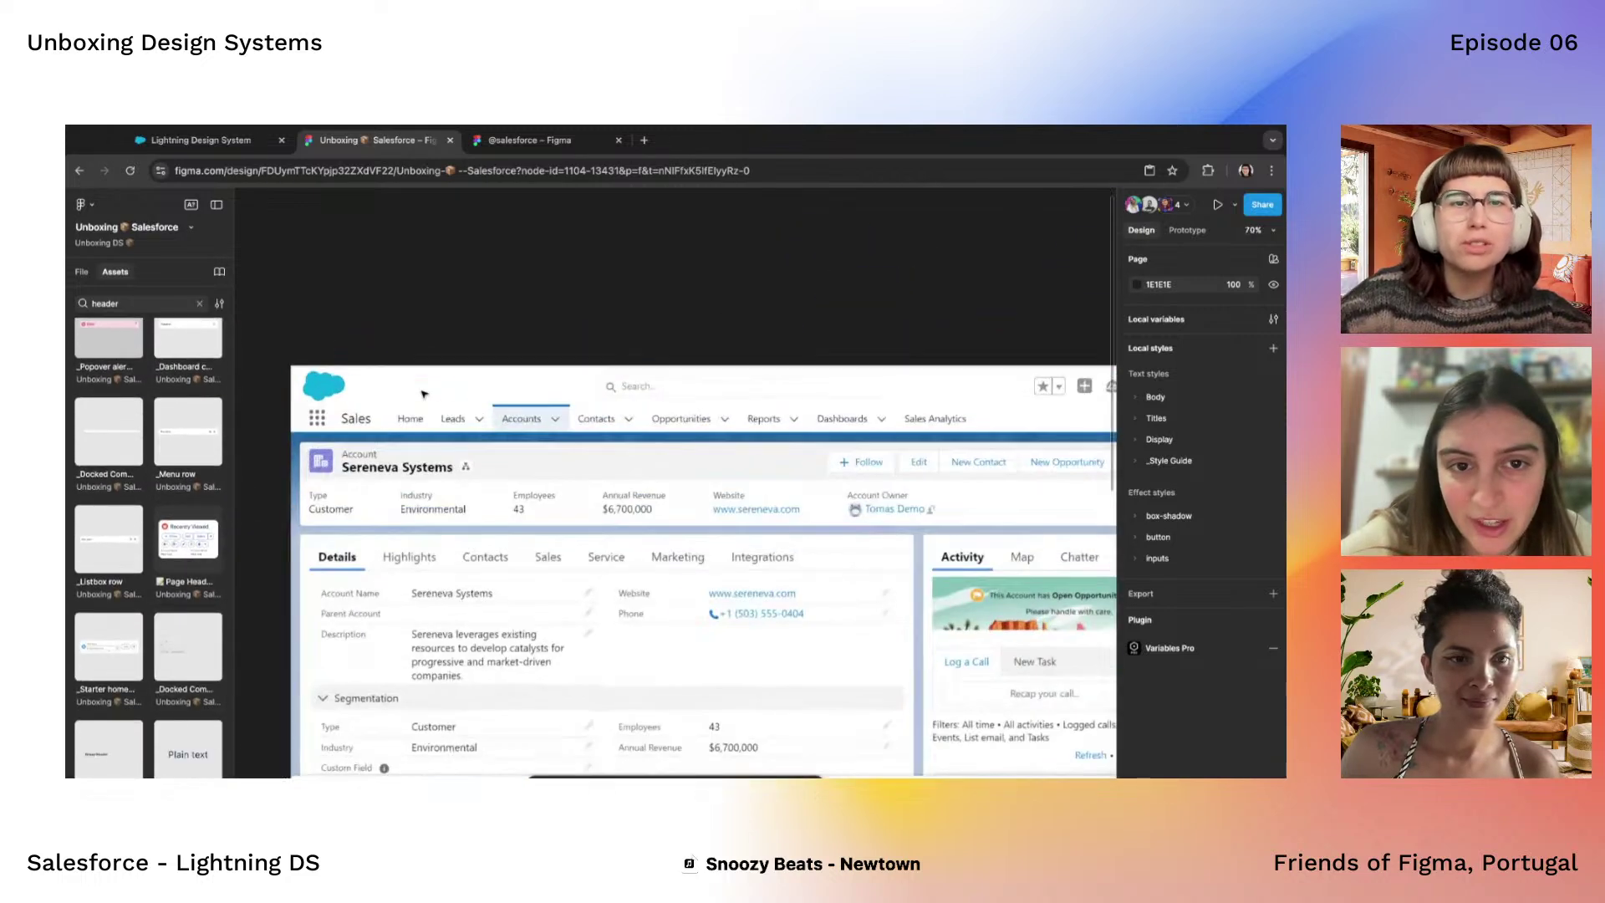
# Compare the account screenshot's top bar with the Example screen and the Desktop - 1 frame
pyautogui.scroll(-5, 560, 402)
pyautogui.scroll(-1, 585, 385)
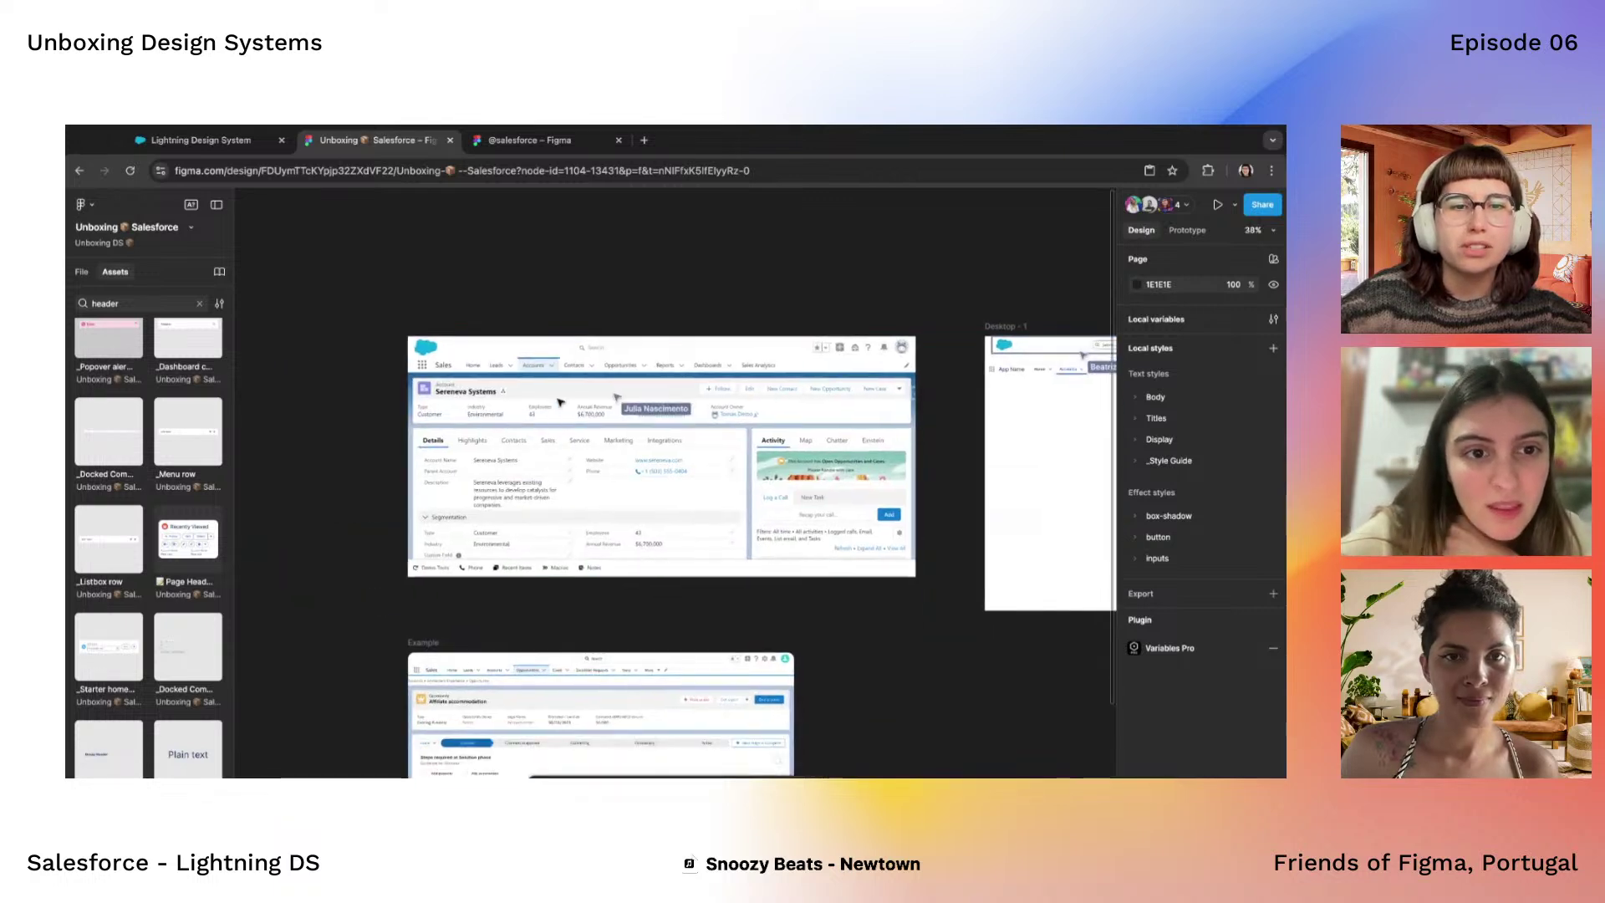
pyautogui.scroll(-2, 602, 367)
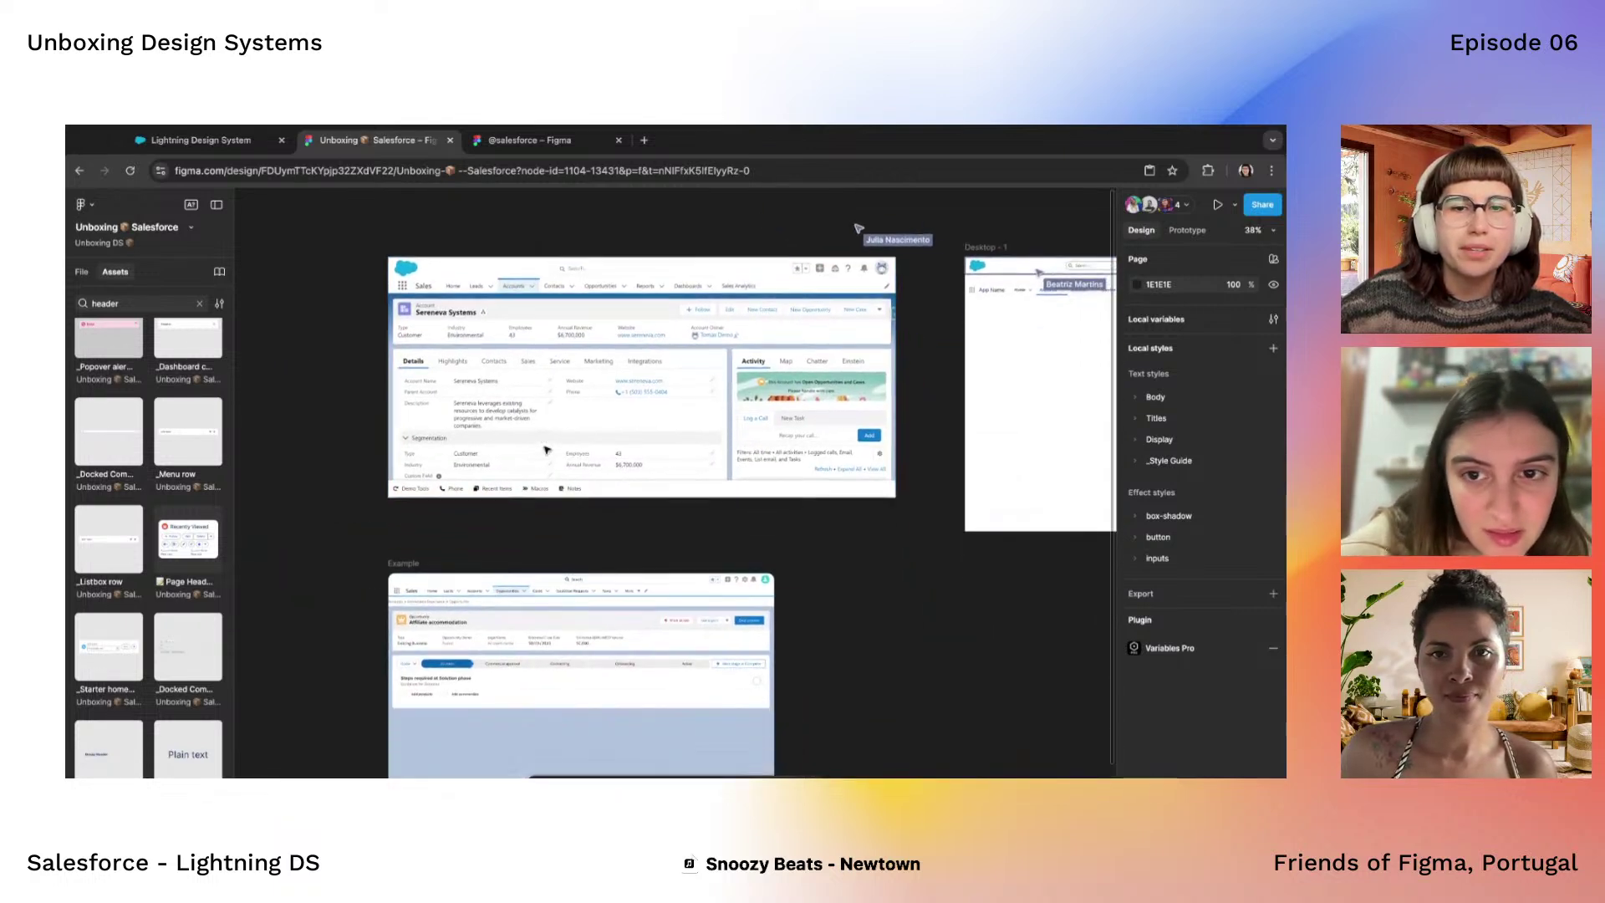
pyautogui.scroll(2, 585, 372)
pyautogui.hscroll(2, 543, 380)
pyautogui.scroll(3, 531, 383)
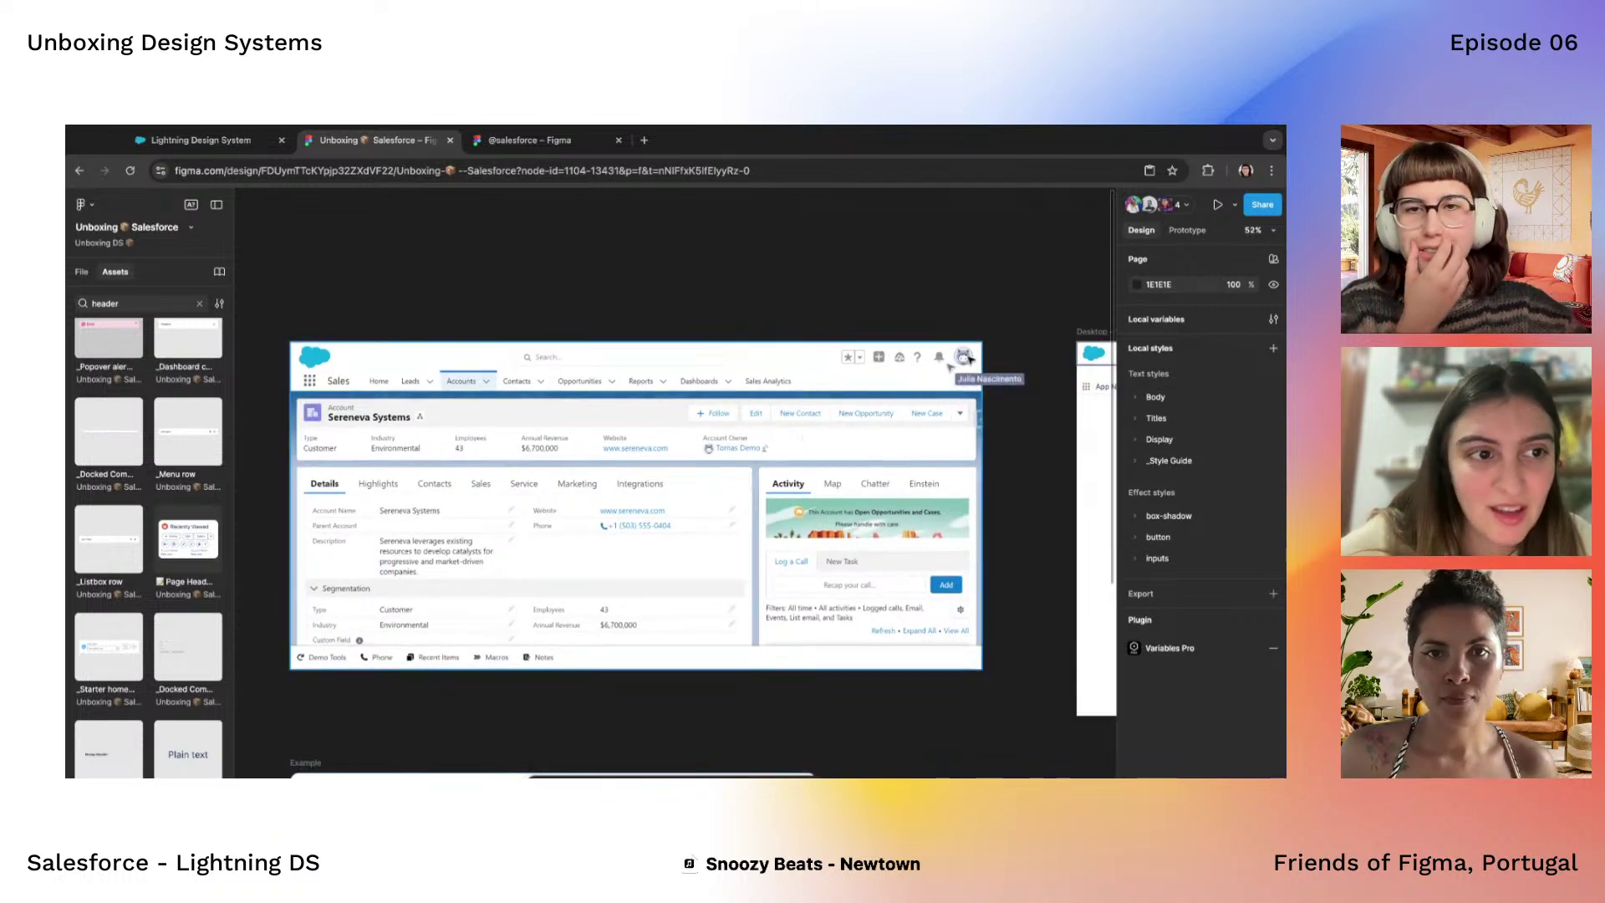
pyautogui.hscroll(-2, 764, 379)
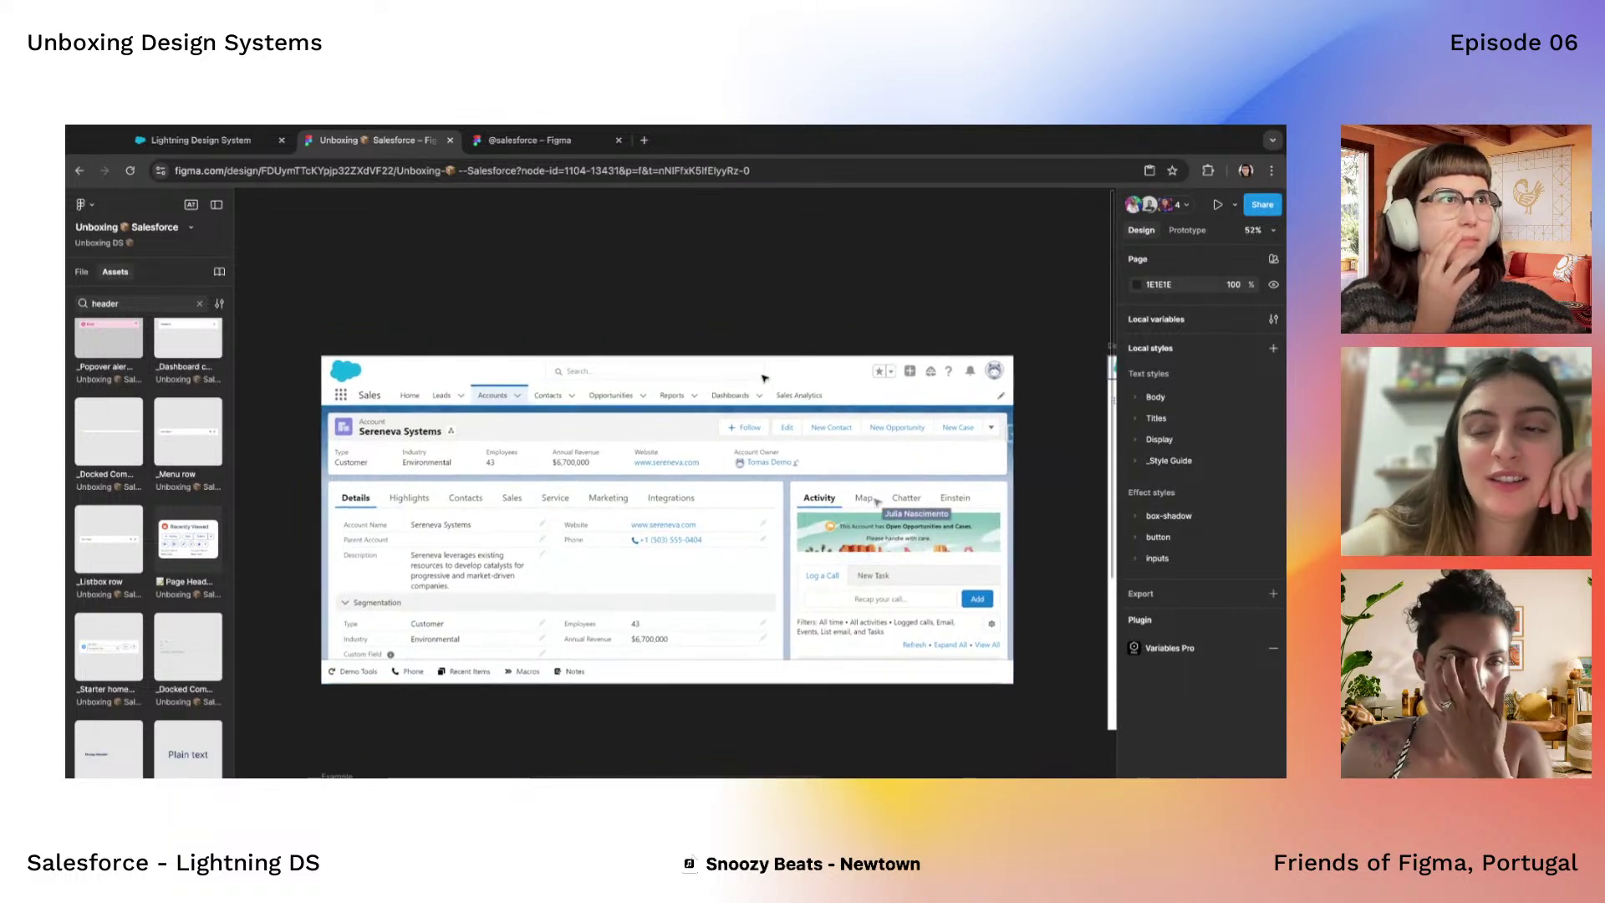
pyautogui.scroll(-2, 763, 378)
pyautogui.hscroll(-2, 763, 379)
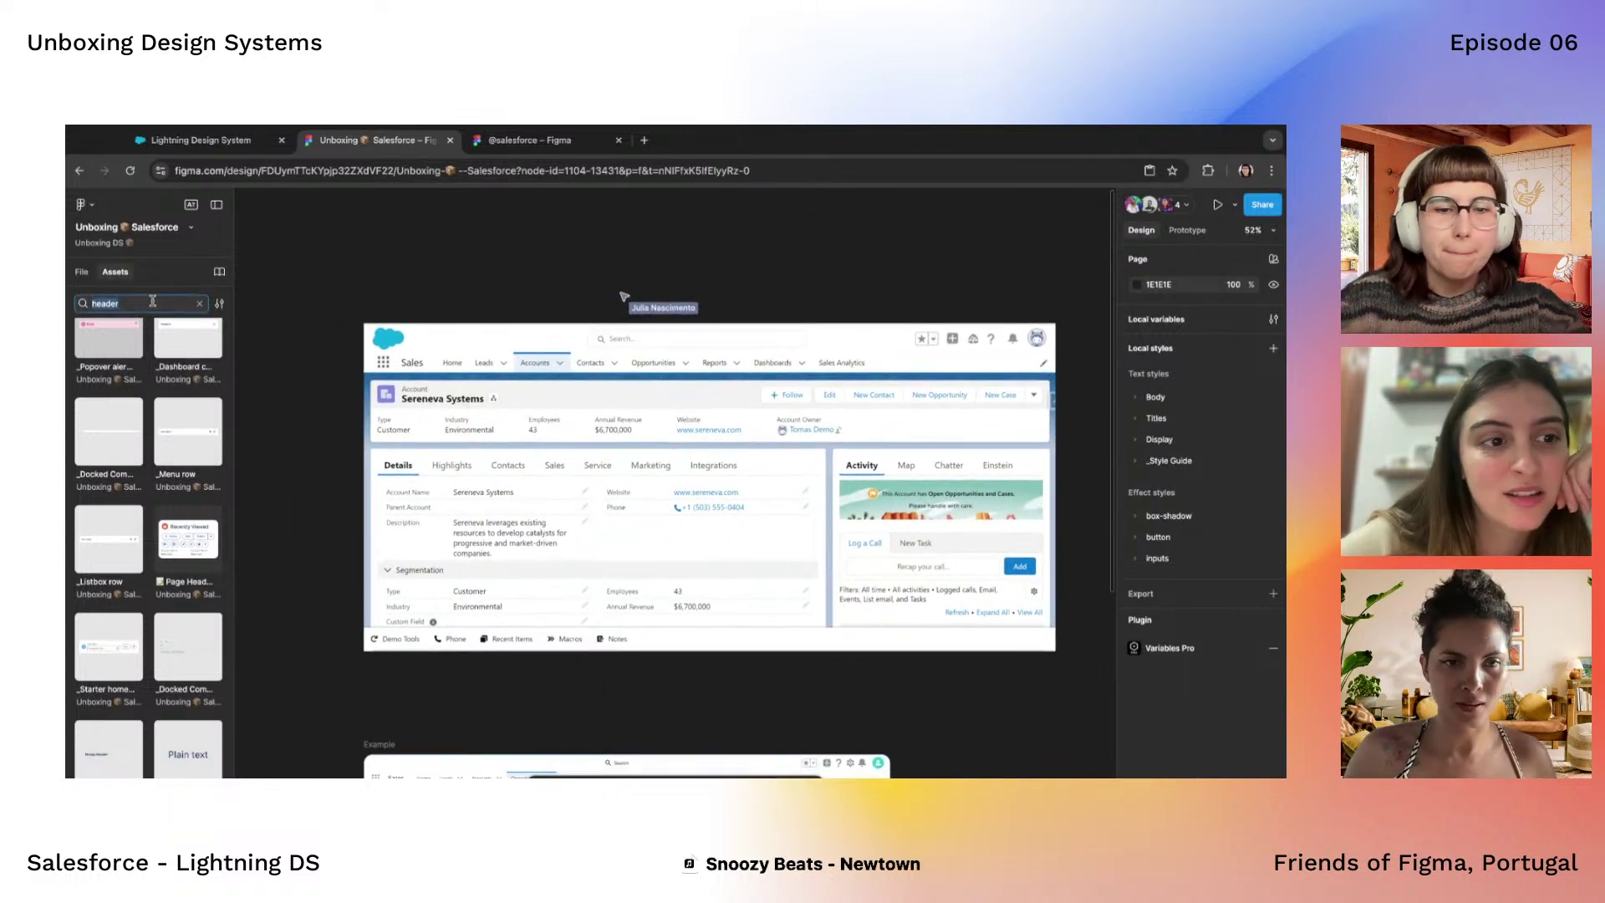
# Search the assets for "global" and try placing a Global Header component just above the Desktop - 1 frame
pyautogui.write('global')
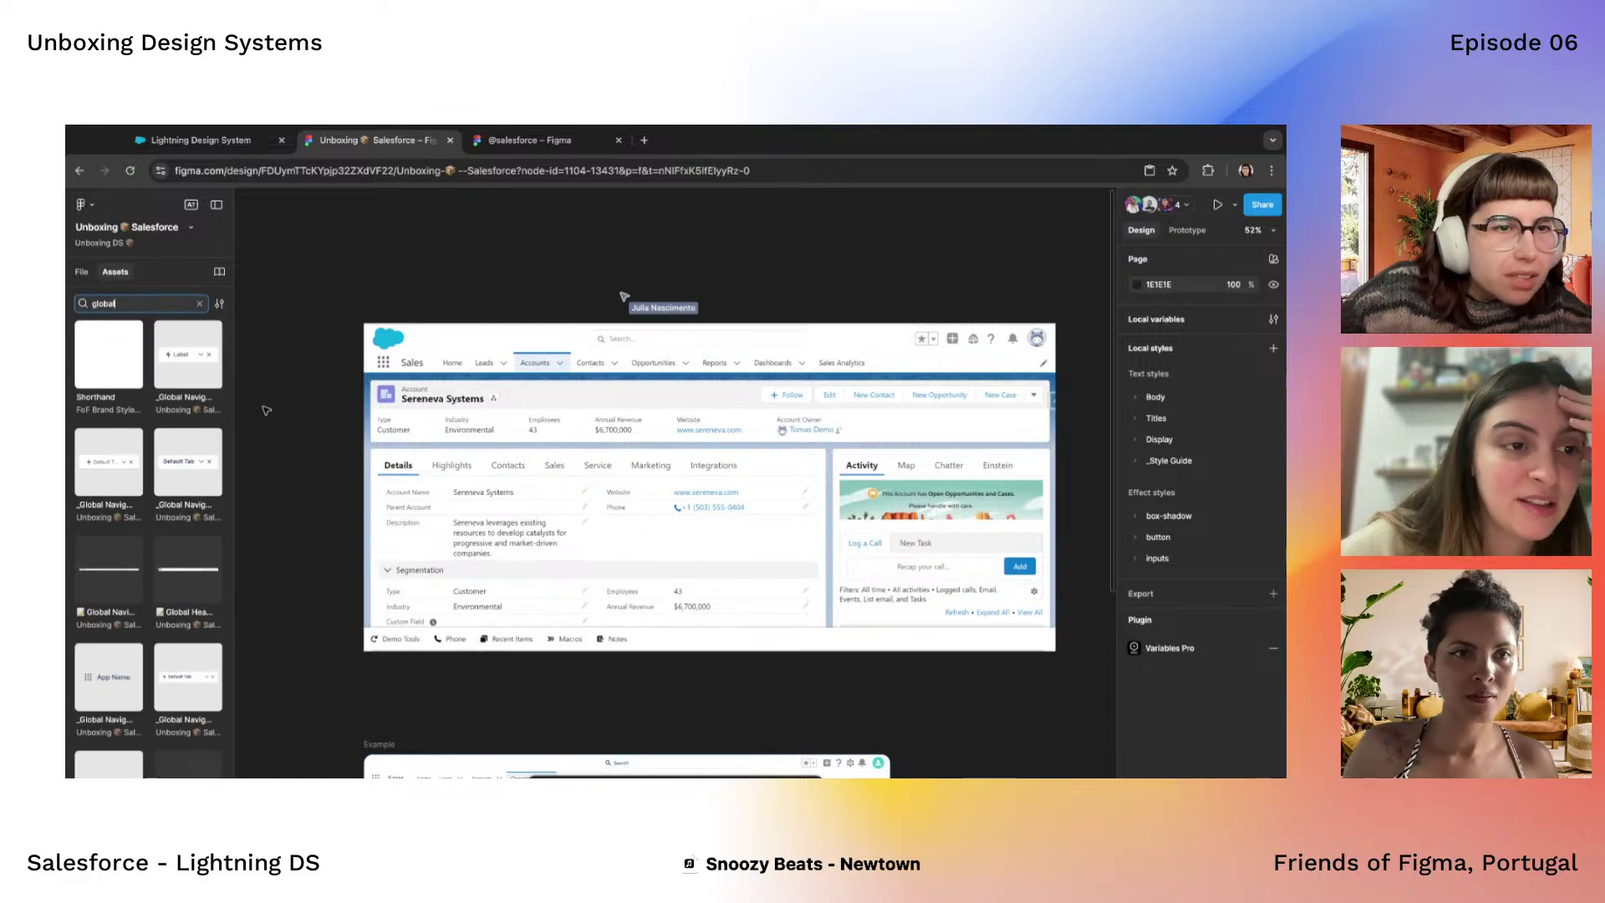
pyautogui.scroll(-3, 265, 409)
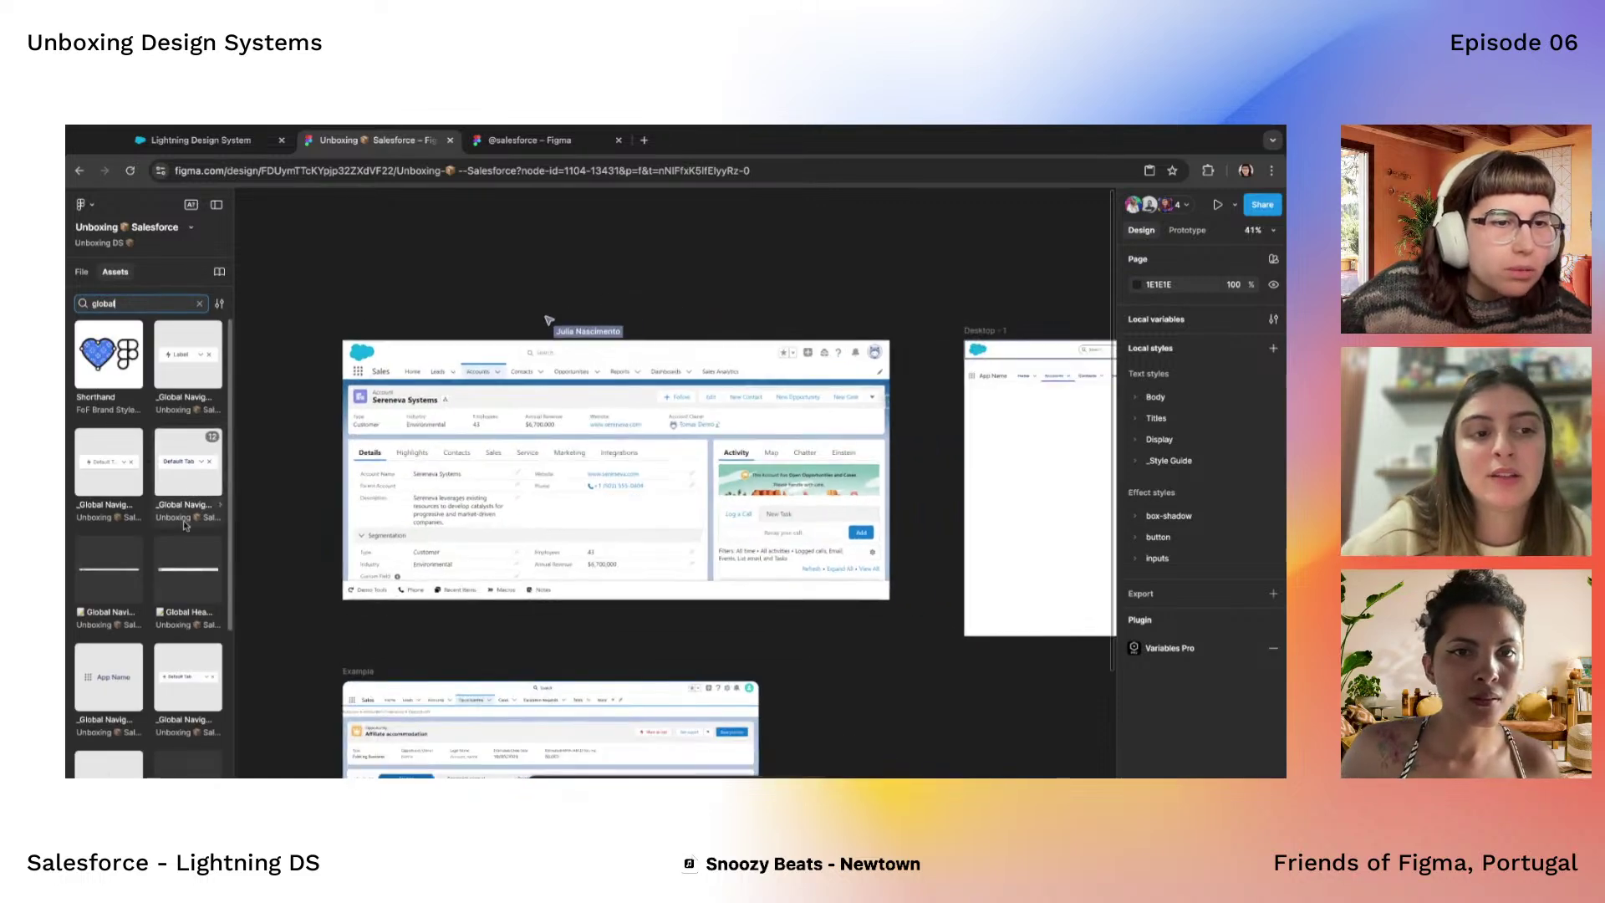
pyautogui.moveTo(189, 568); pyautogui.dragTo(903, 335)
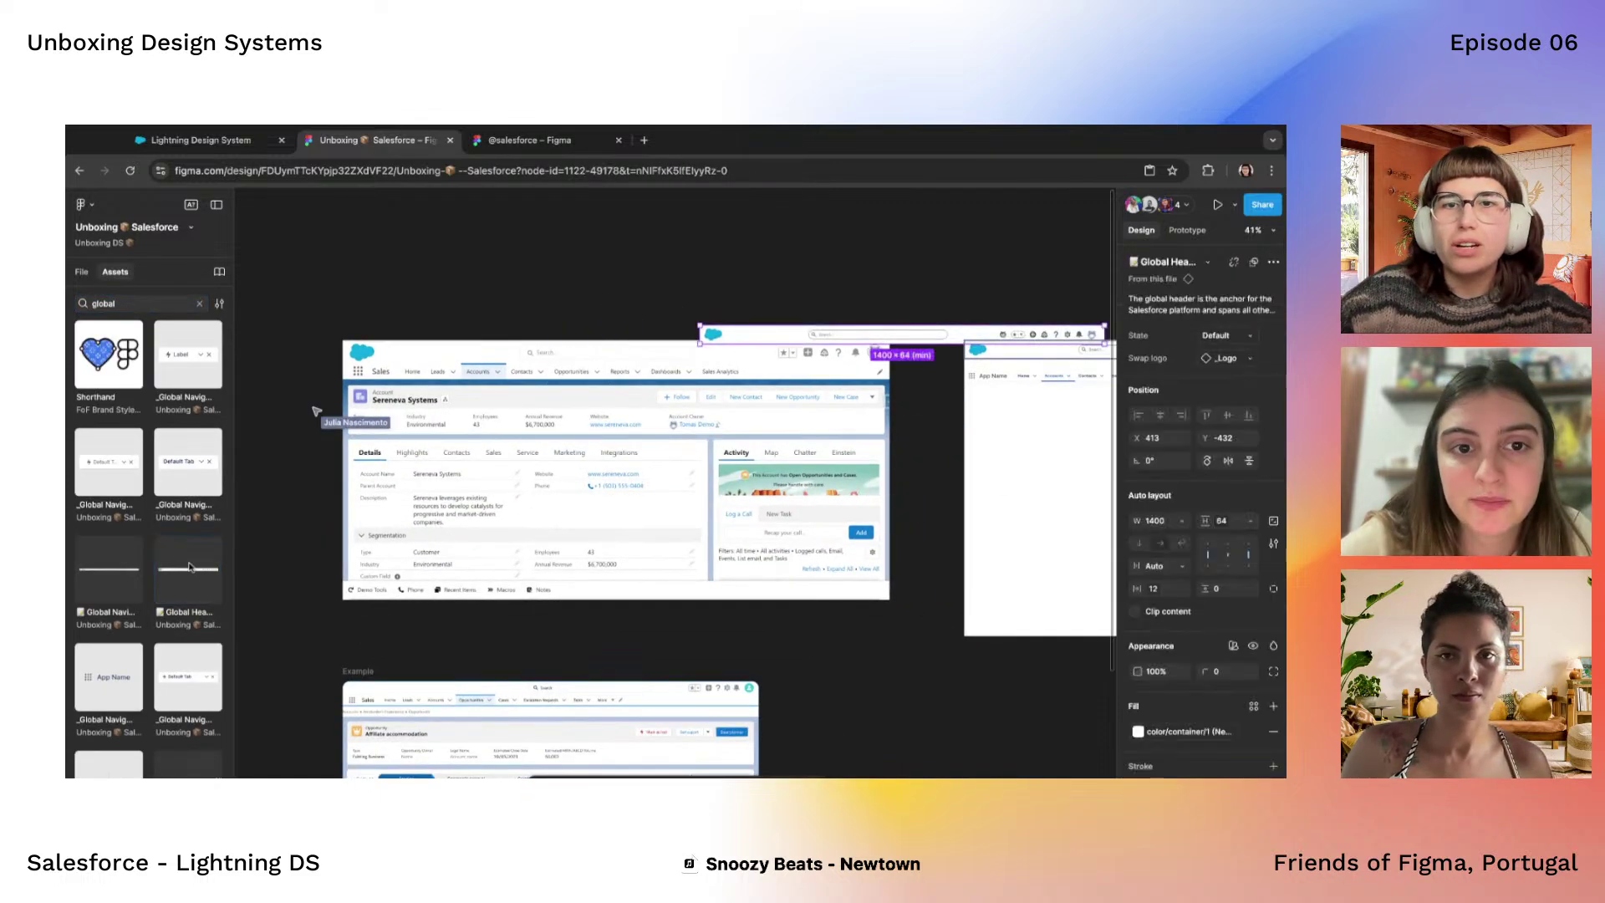
pyautogui.hscroll(6, 902, 334)
pyautogui.press('Escape')
pyautogui.hscroll(-8, 641, 411)
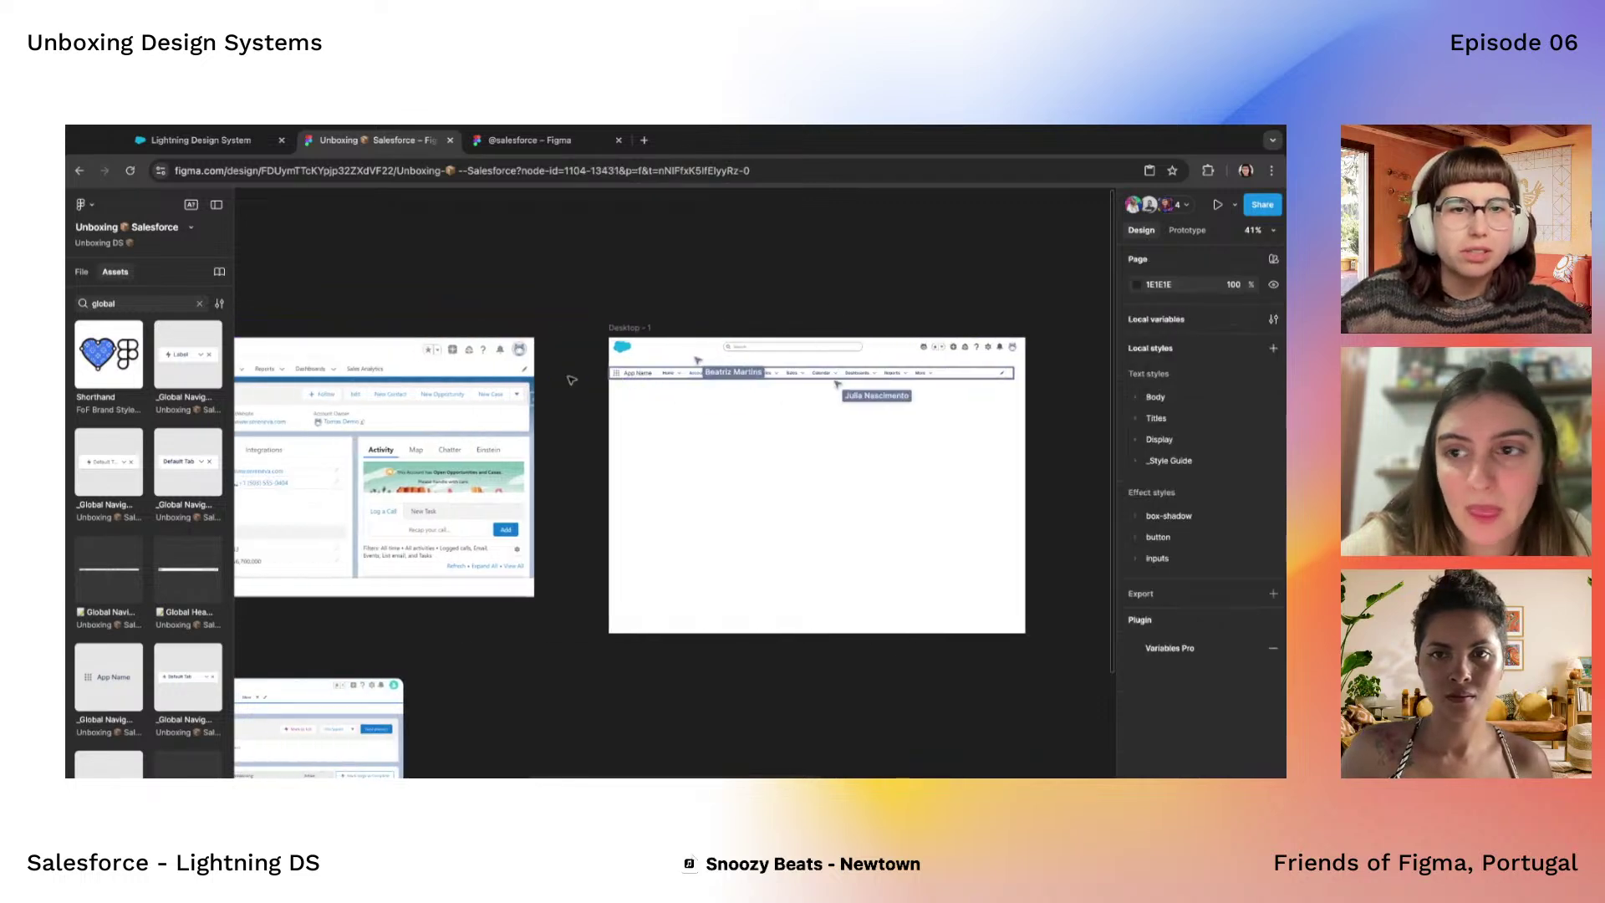
# Compare the record header in the account screenshot with the one in the Example screen beneath it
pyautogui.scroll(5, 640, 410)
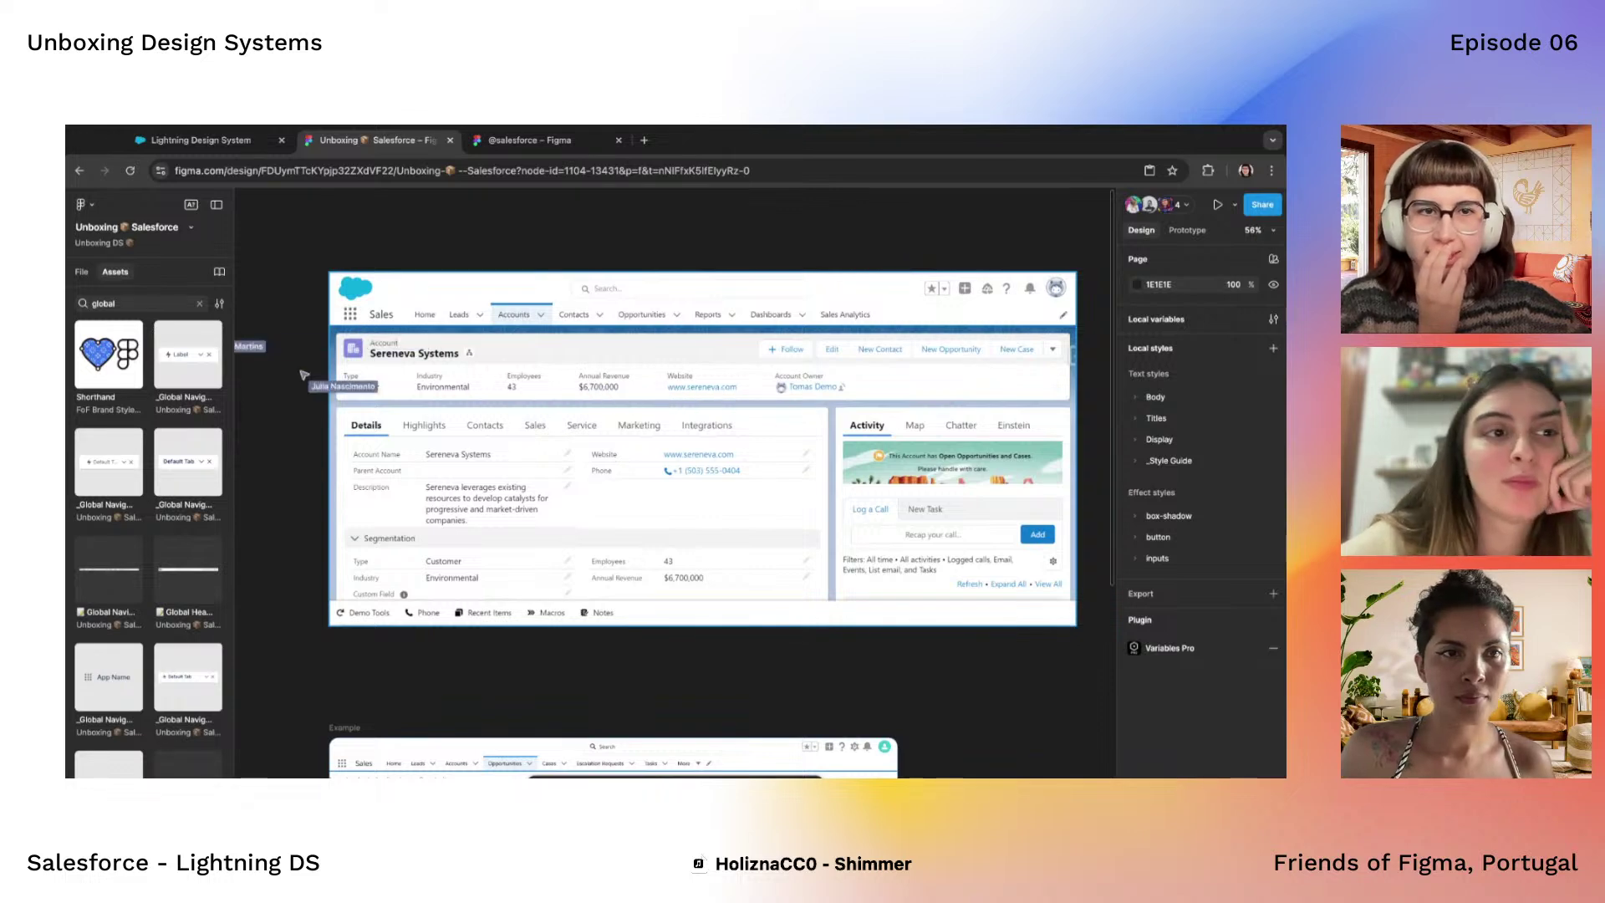
pyautogui.scroll(-1, 660, 395)
pyautogui.scroll(-3, 661, 395)
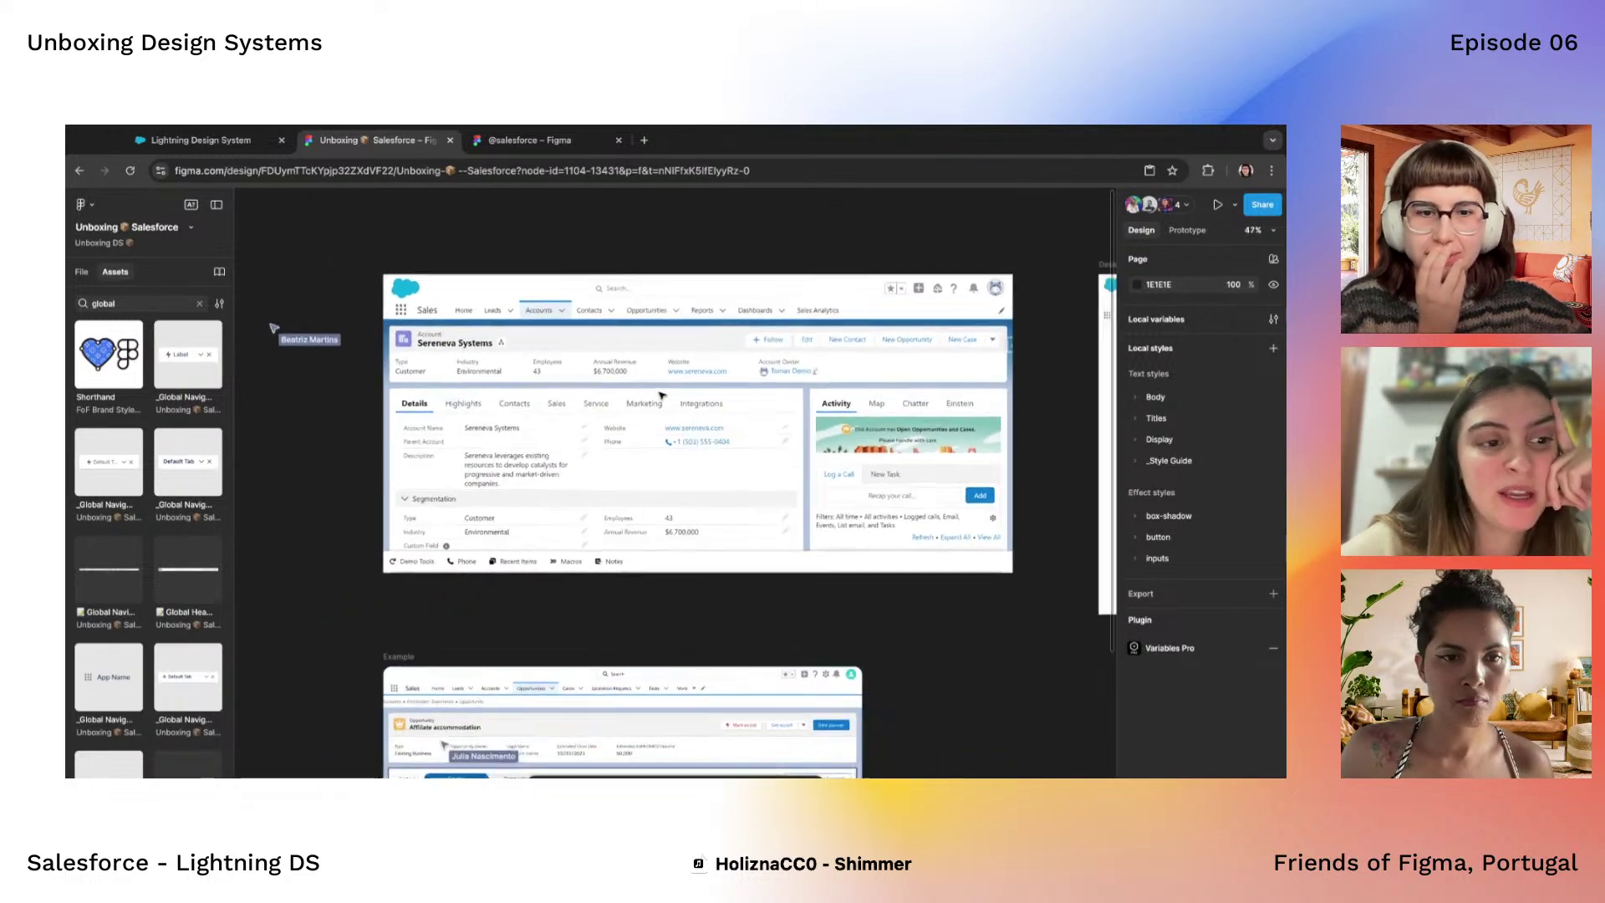
pyautogui.scroll(-3, 653, 418)
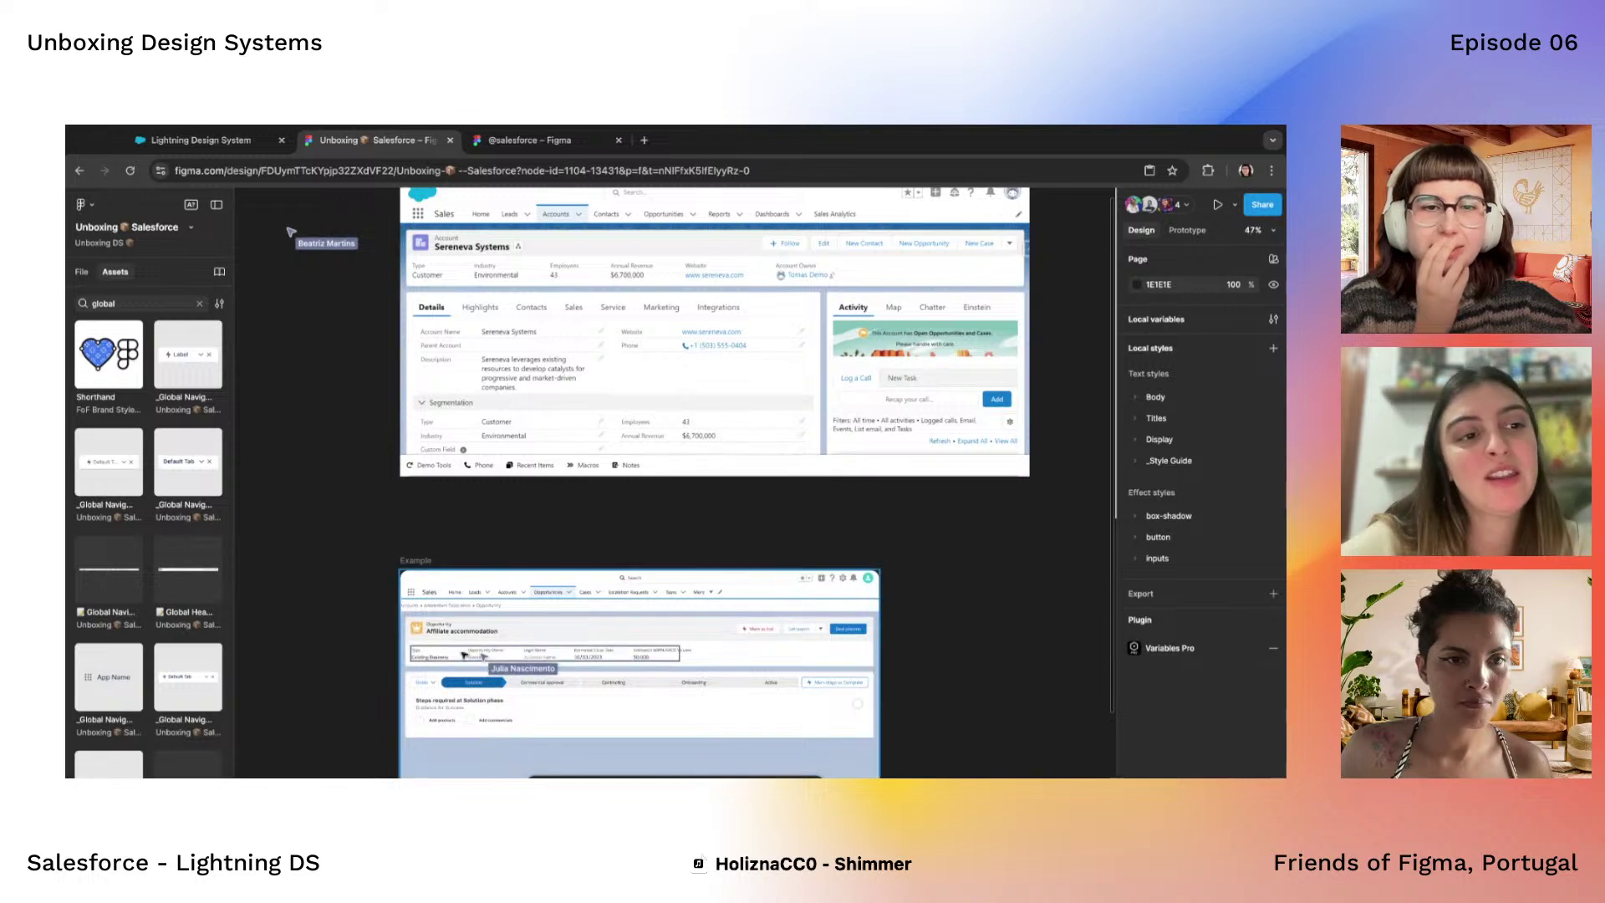
pyautogui.scroll(3, 446, 605)
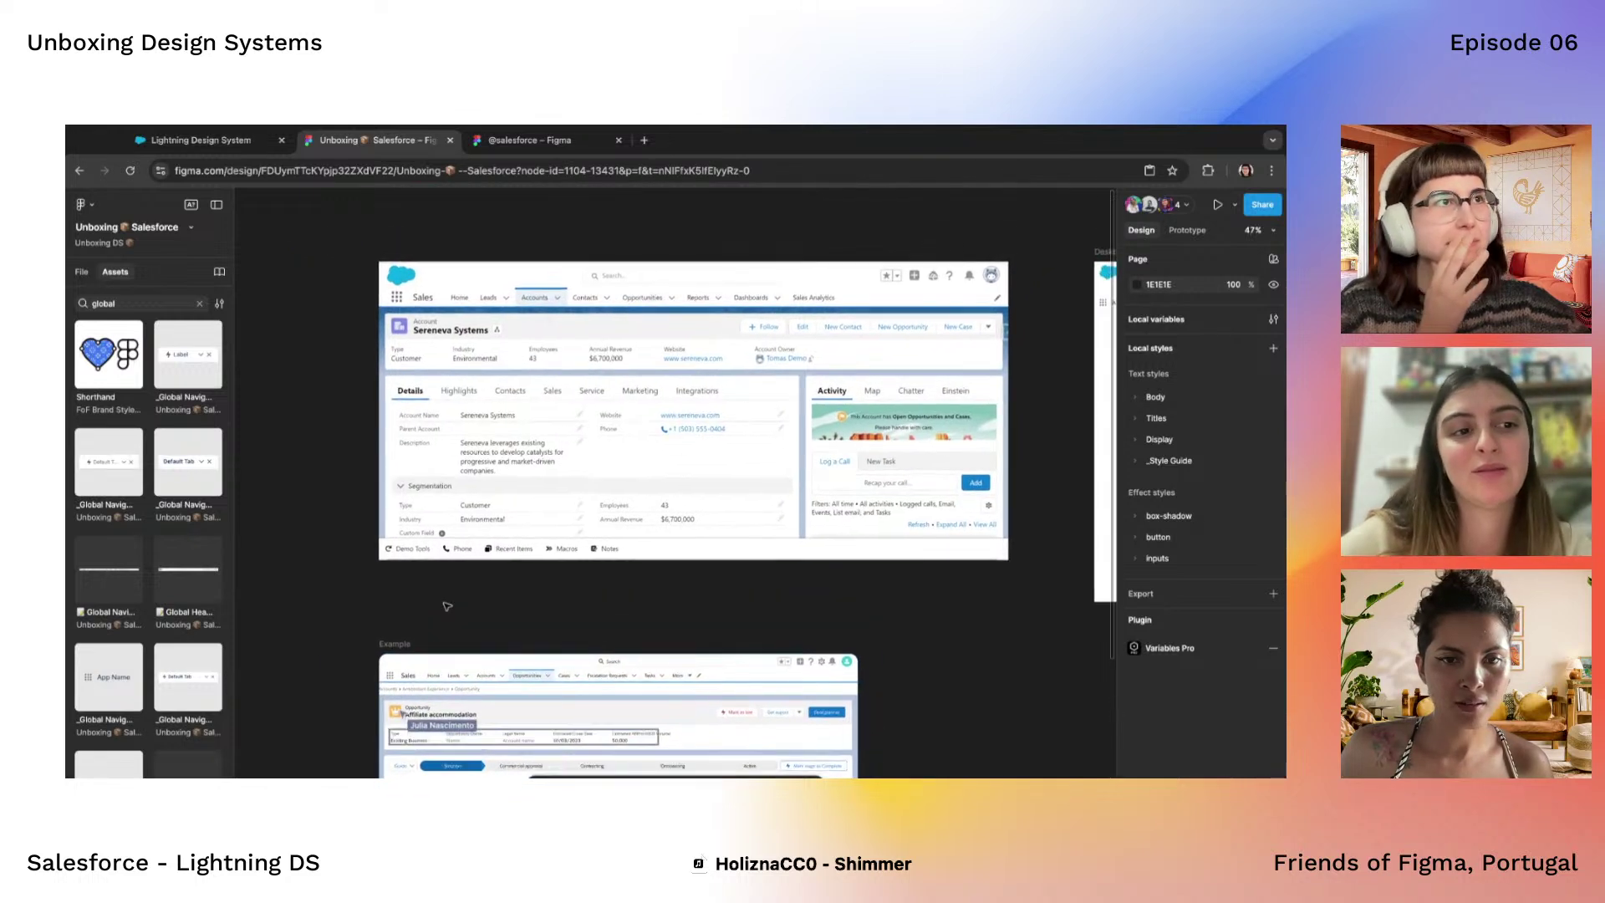
pyautogui.scroll(2, 387, 425)
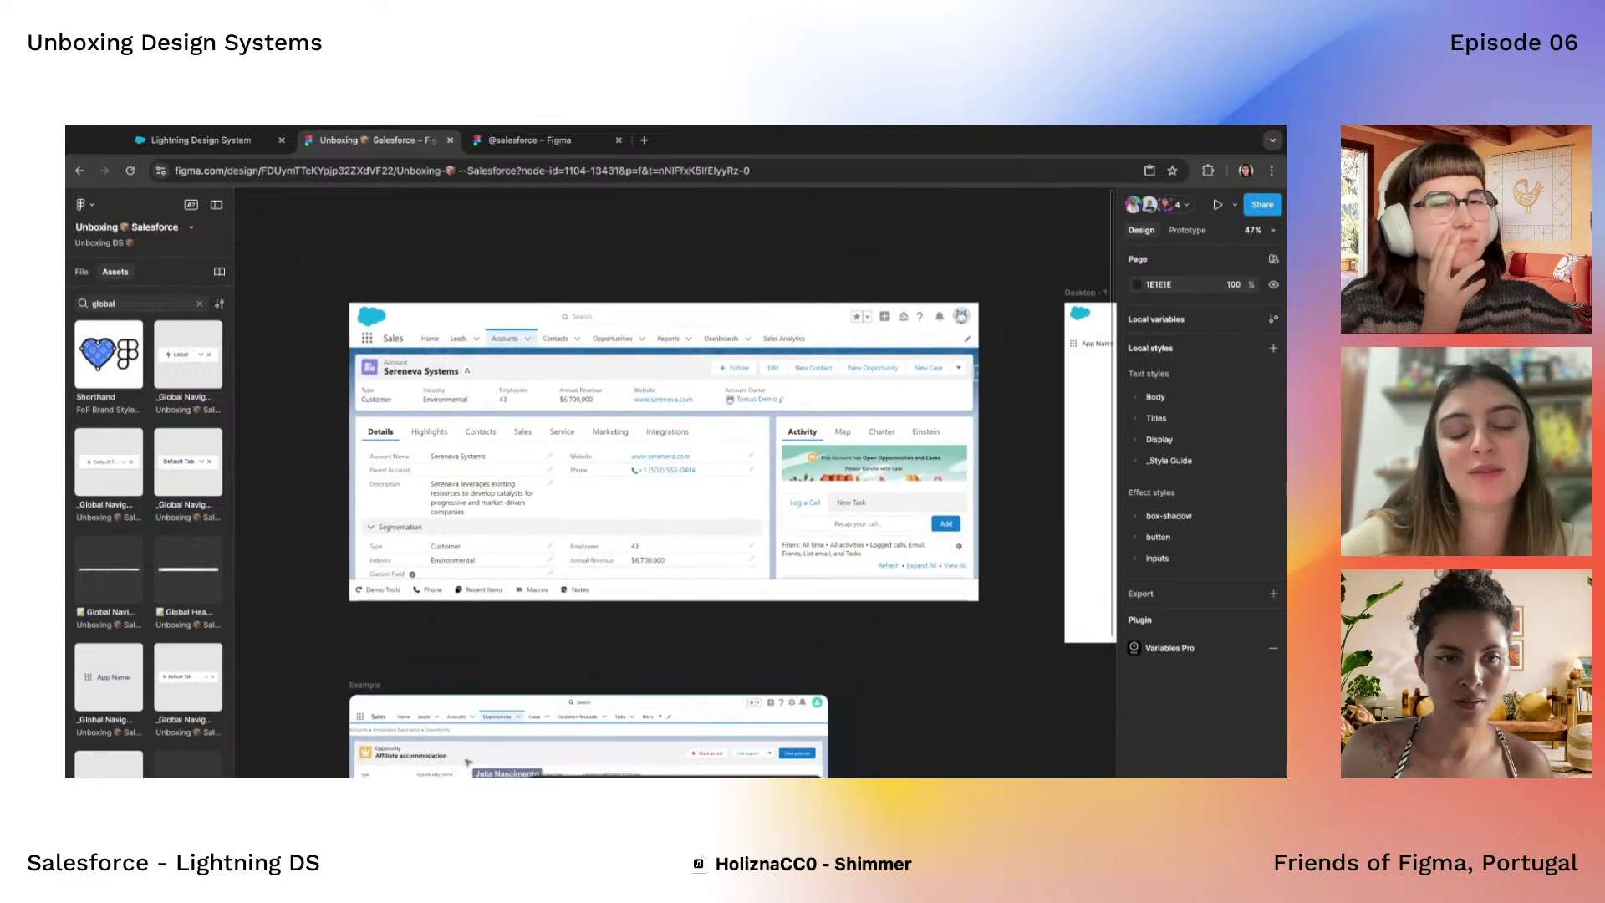
pyautogui.scroll(3, 387, 425)
# Clear the asset search and examine the Sereneva Systems record header in the account screenshot
pyautogui.click(198, 305)
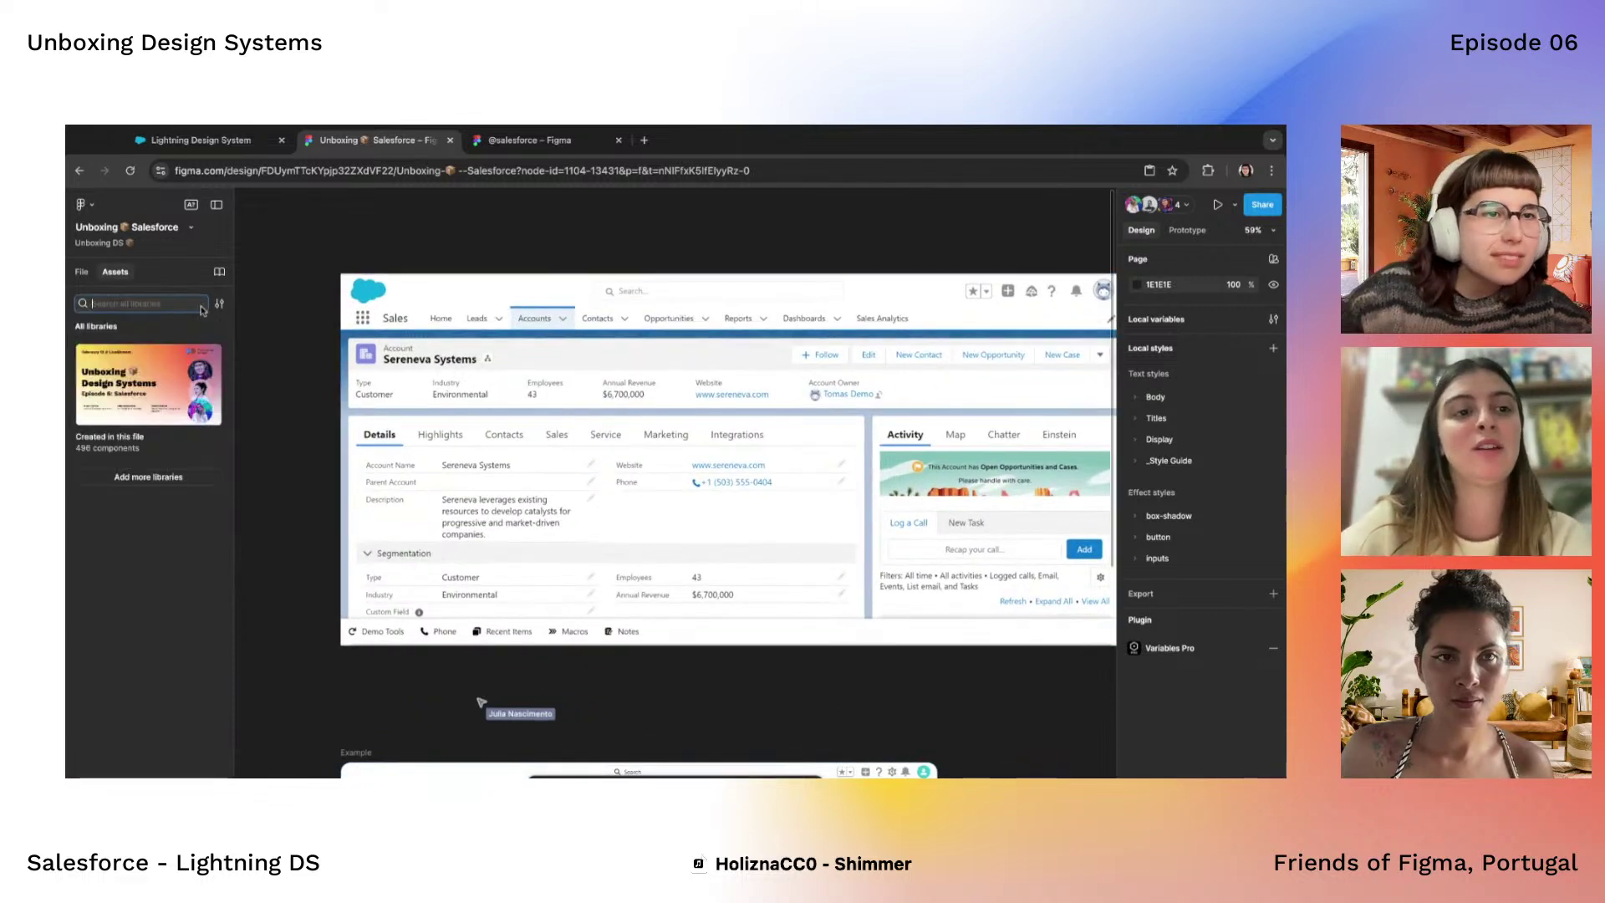
pyautogui.click(81, 272)
pyautogui.click(115, 272)
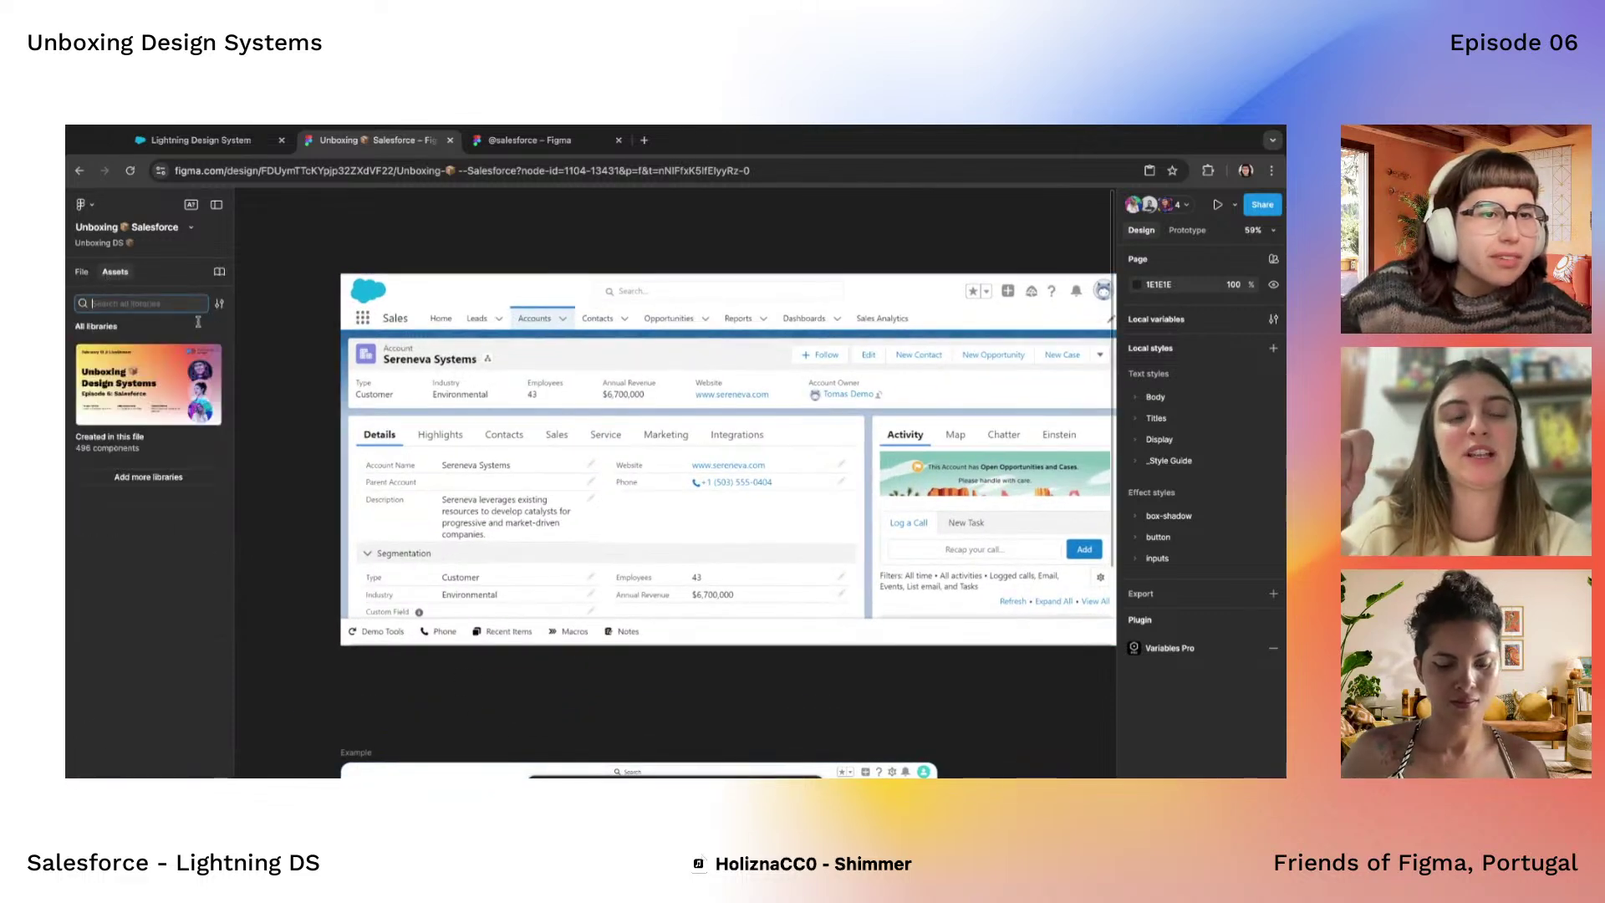
pyautogui.scroll(2, 408, 401)
pyautogui.hscroll(1, 409, 401)
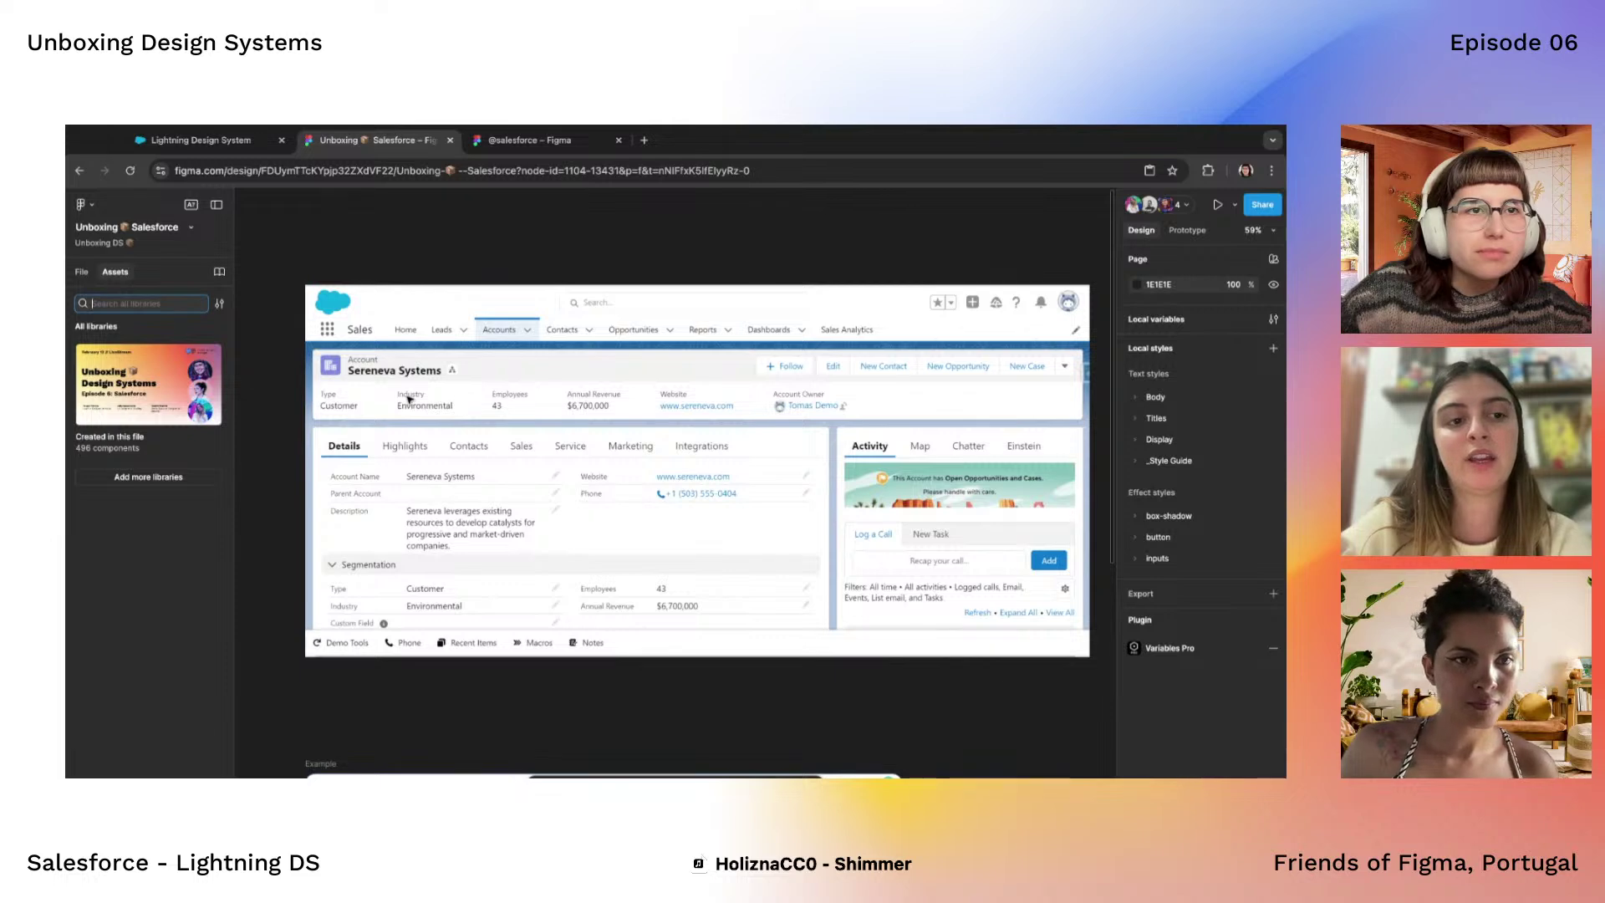
pyautogui.scroll(-1, 402, 434)
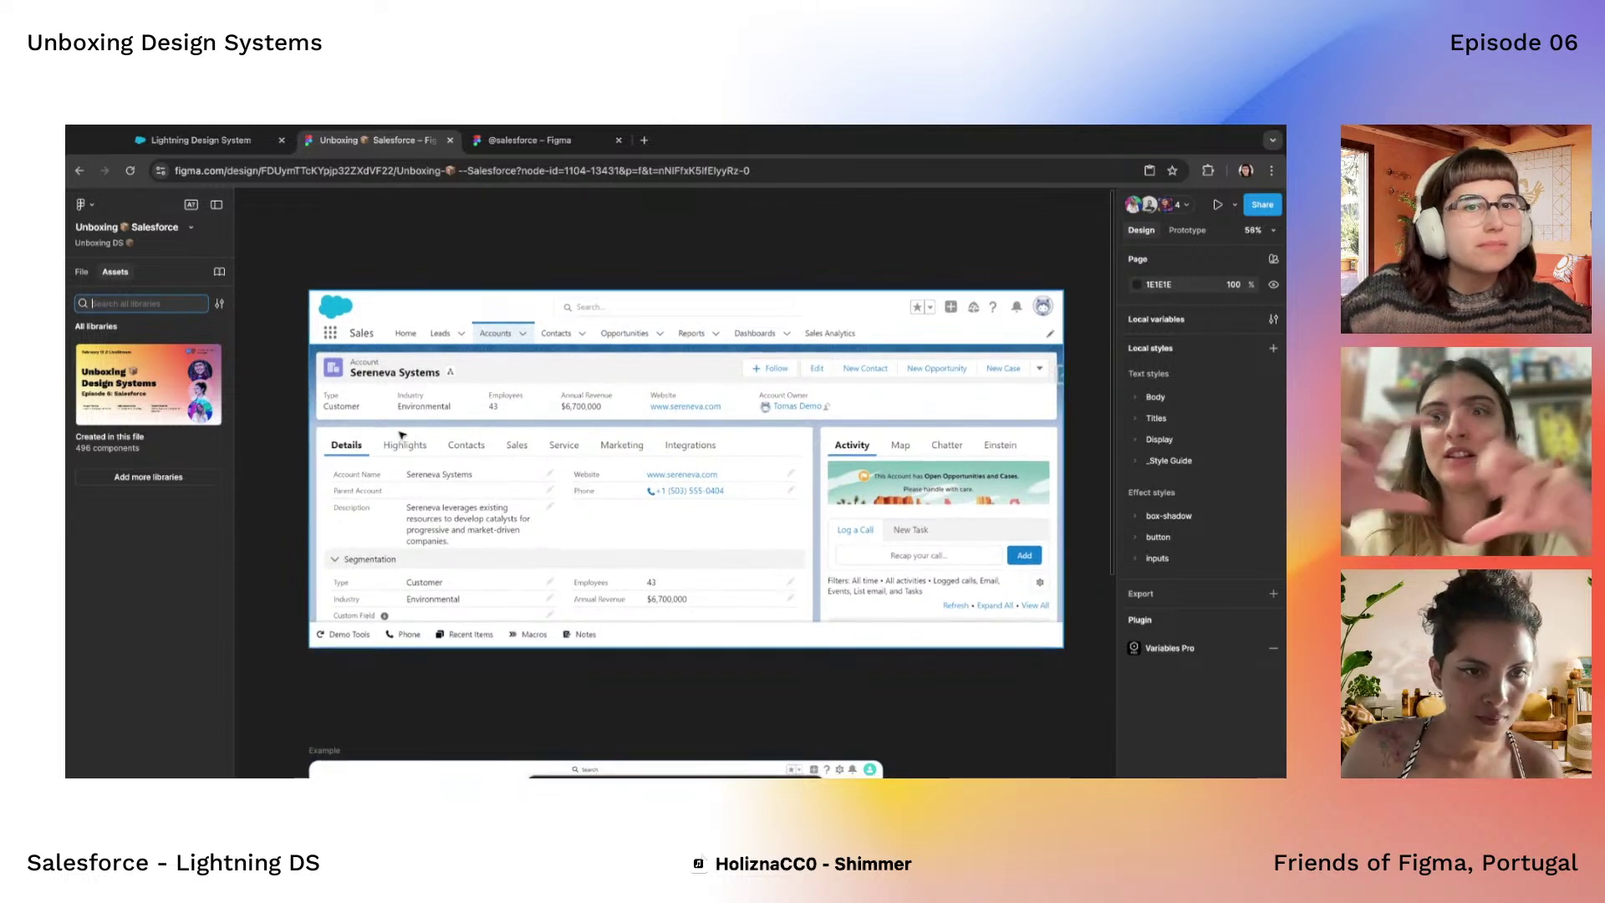
# Show the file's pages and layers and review the account screenshot alongside the Example and Desktop - 1 frames
pyautogui.click(83, 271)
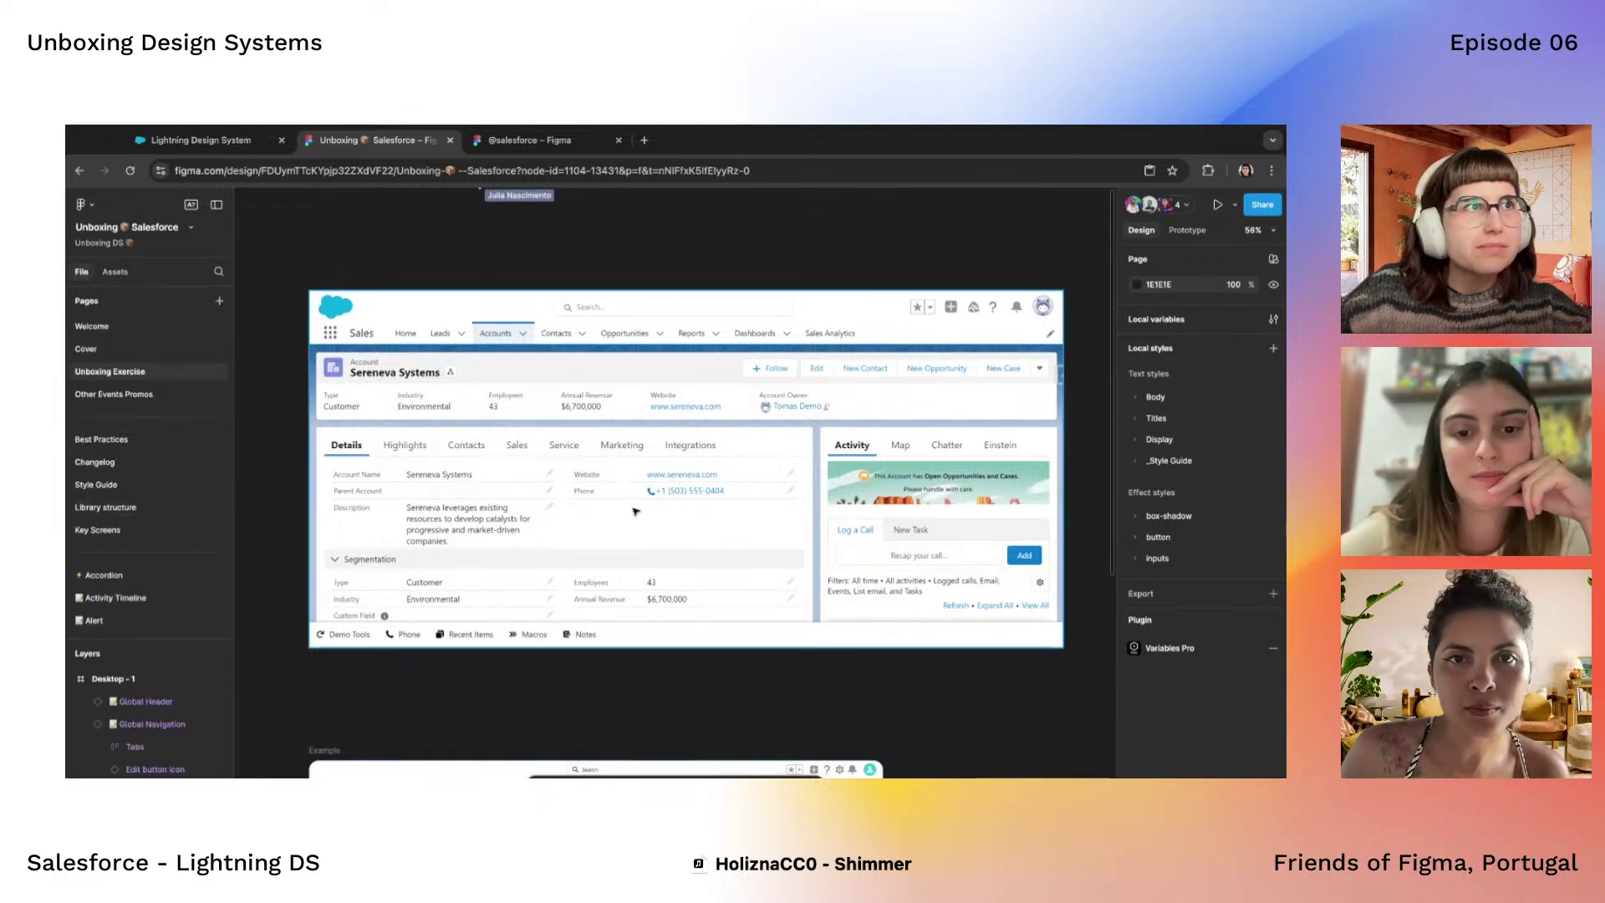
pyautogui.scroll(-2, 328, 376)
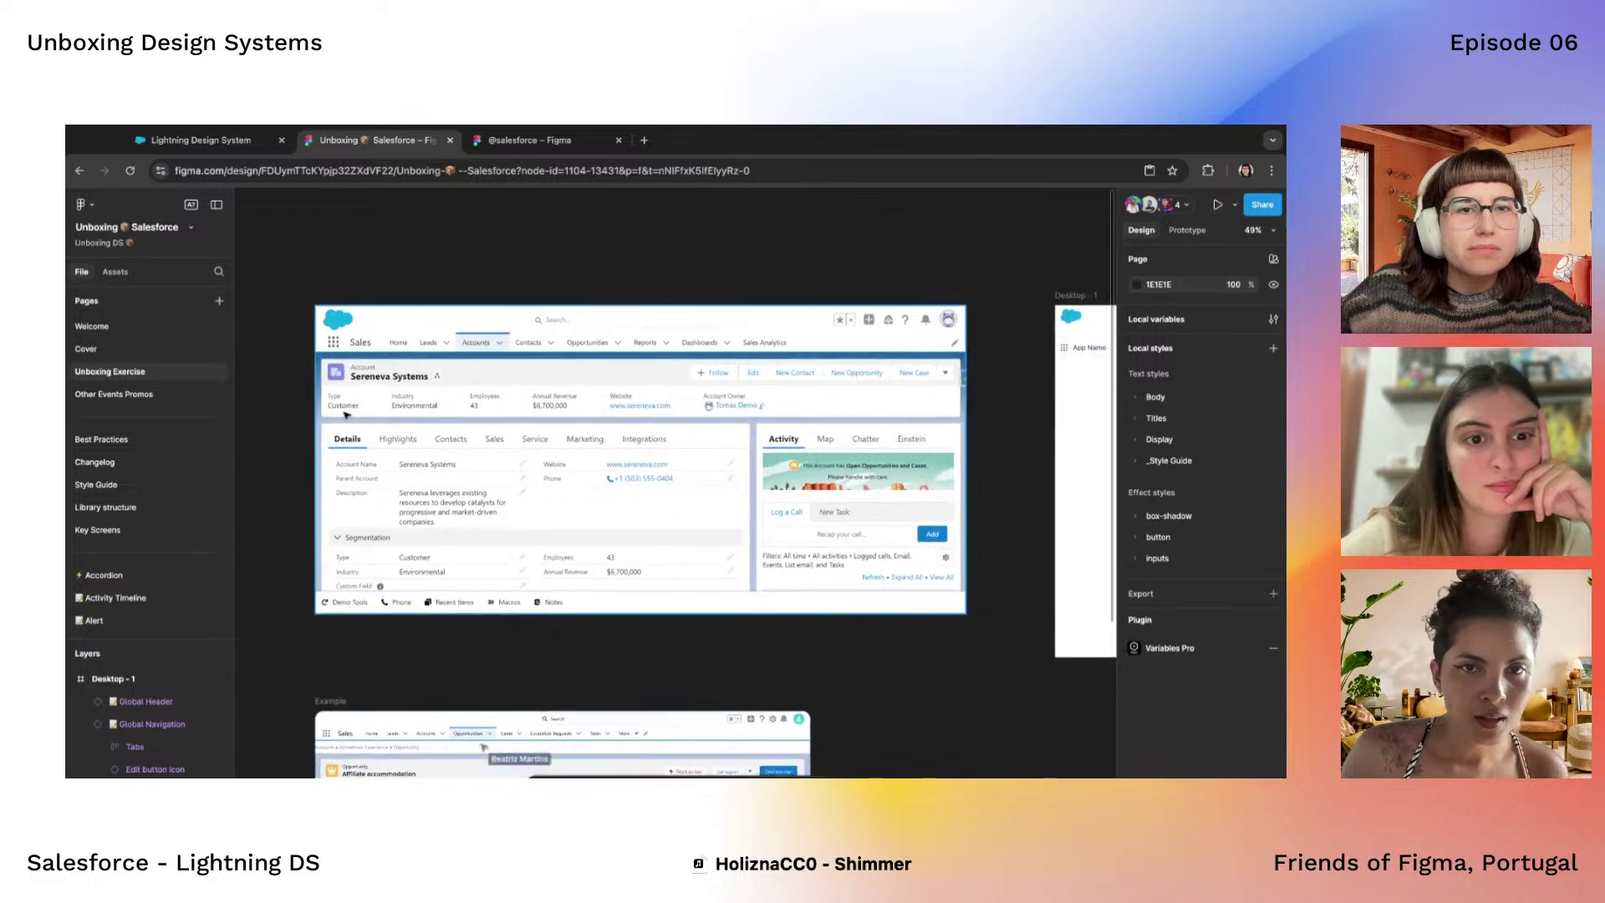
pyautogui.scroll(-2, 376, 414)
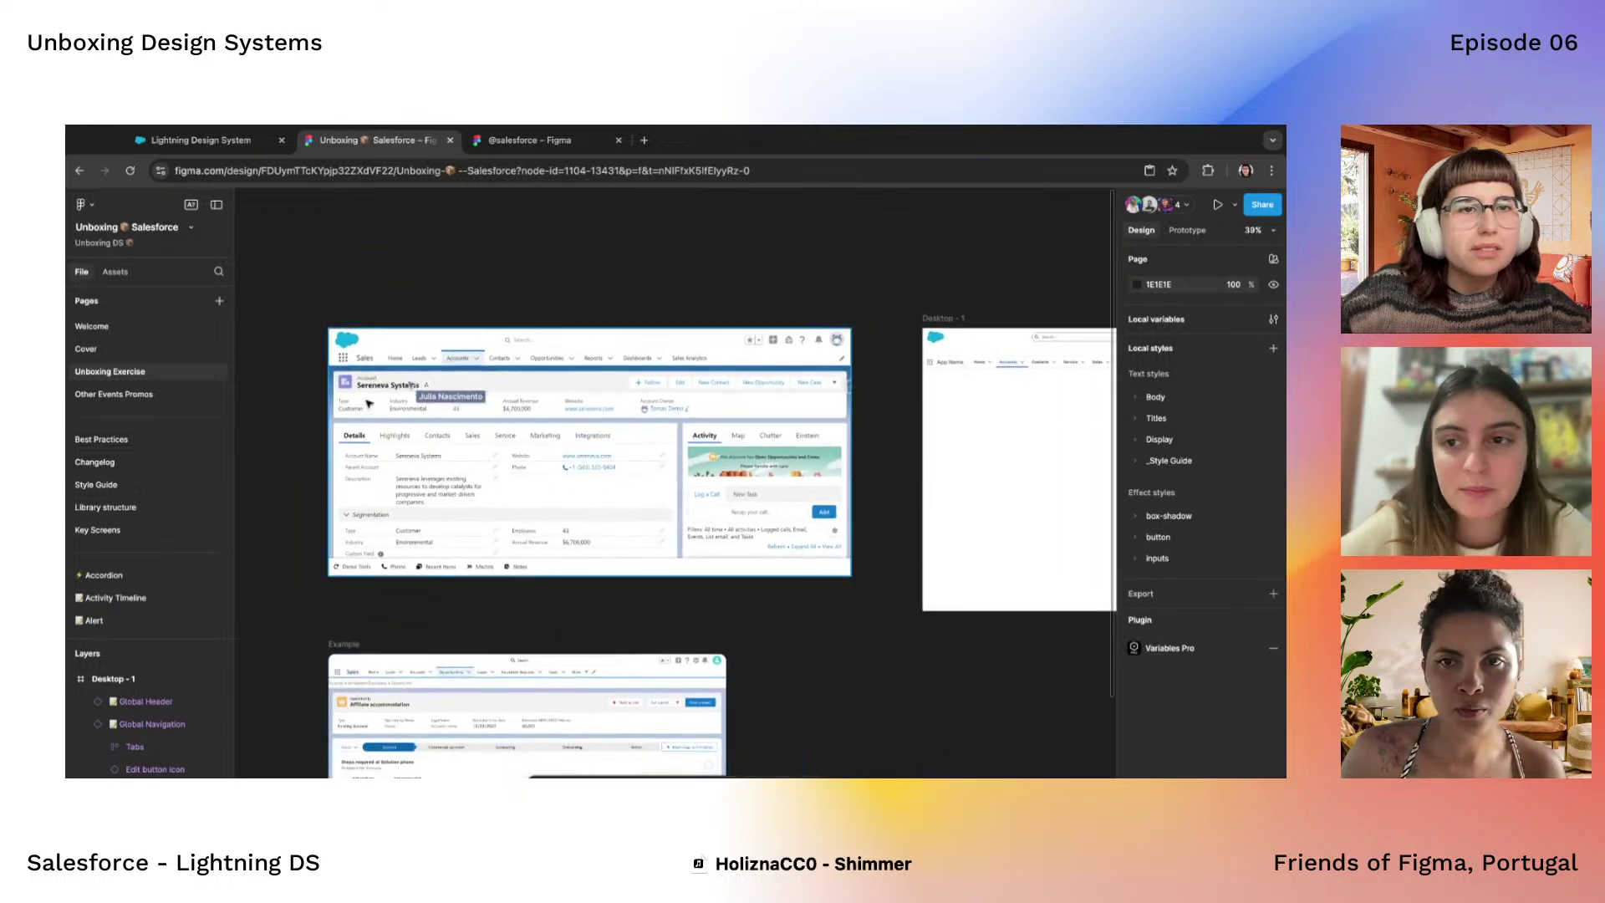
pyautogui.scroll(3, 369, 403)
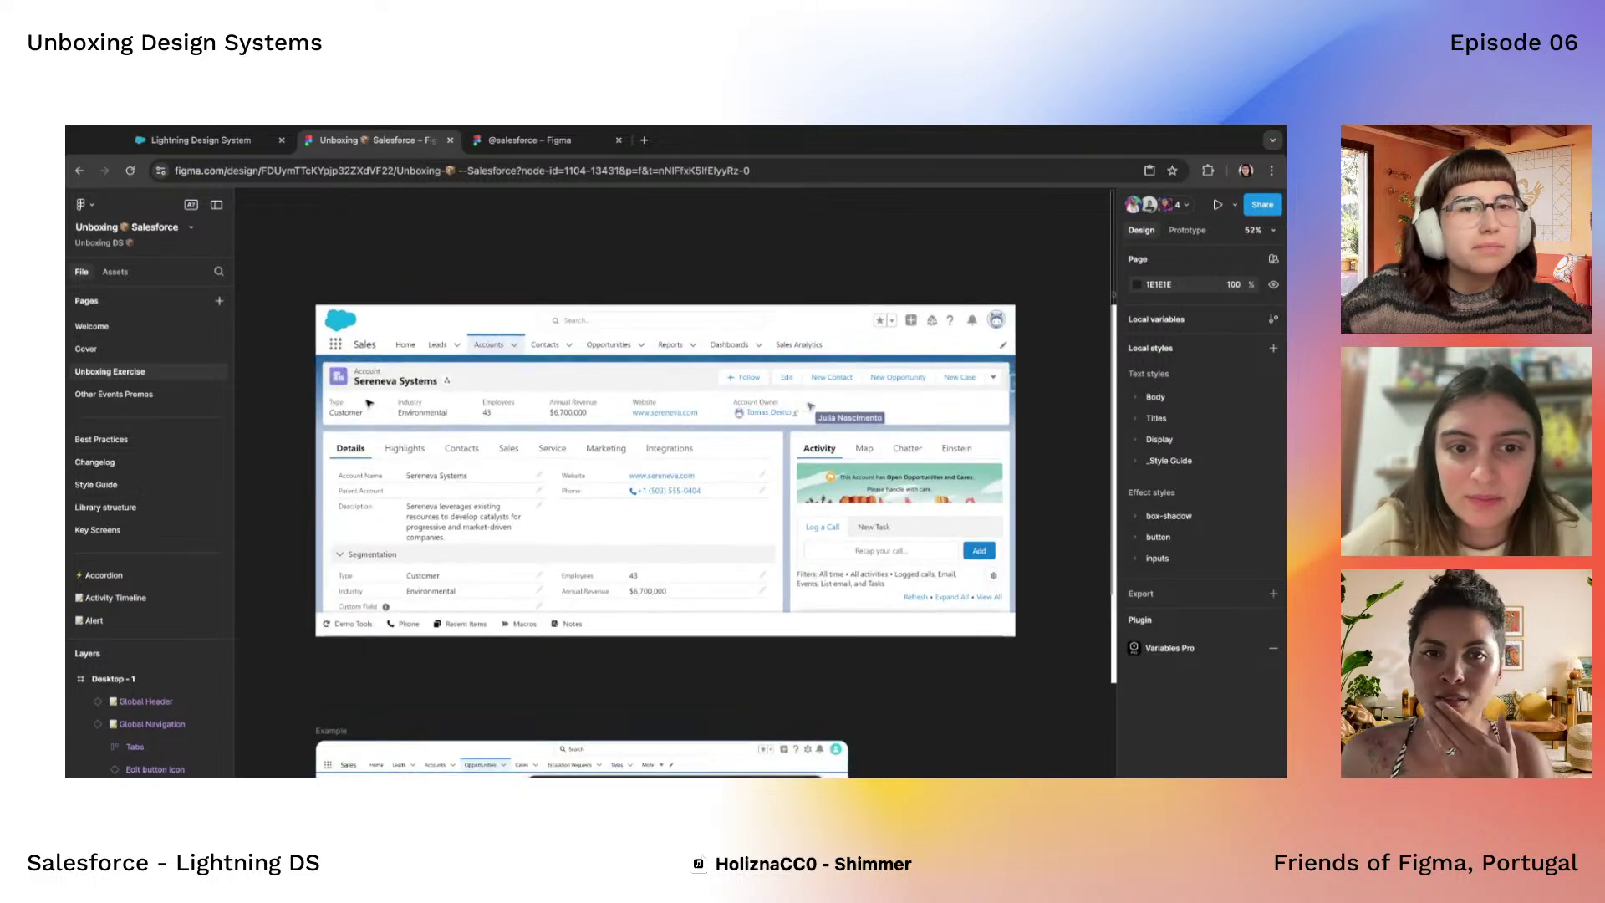
# Search the assets for "header" and look through the components for a match to the record header
pyautogui.click(116, 272)
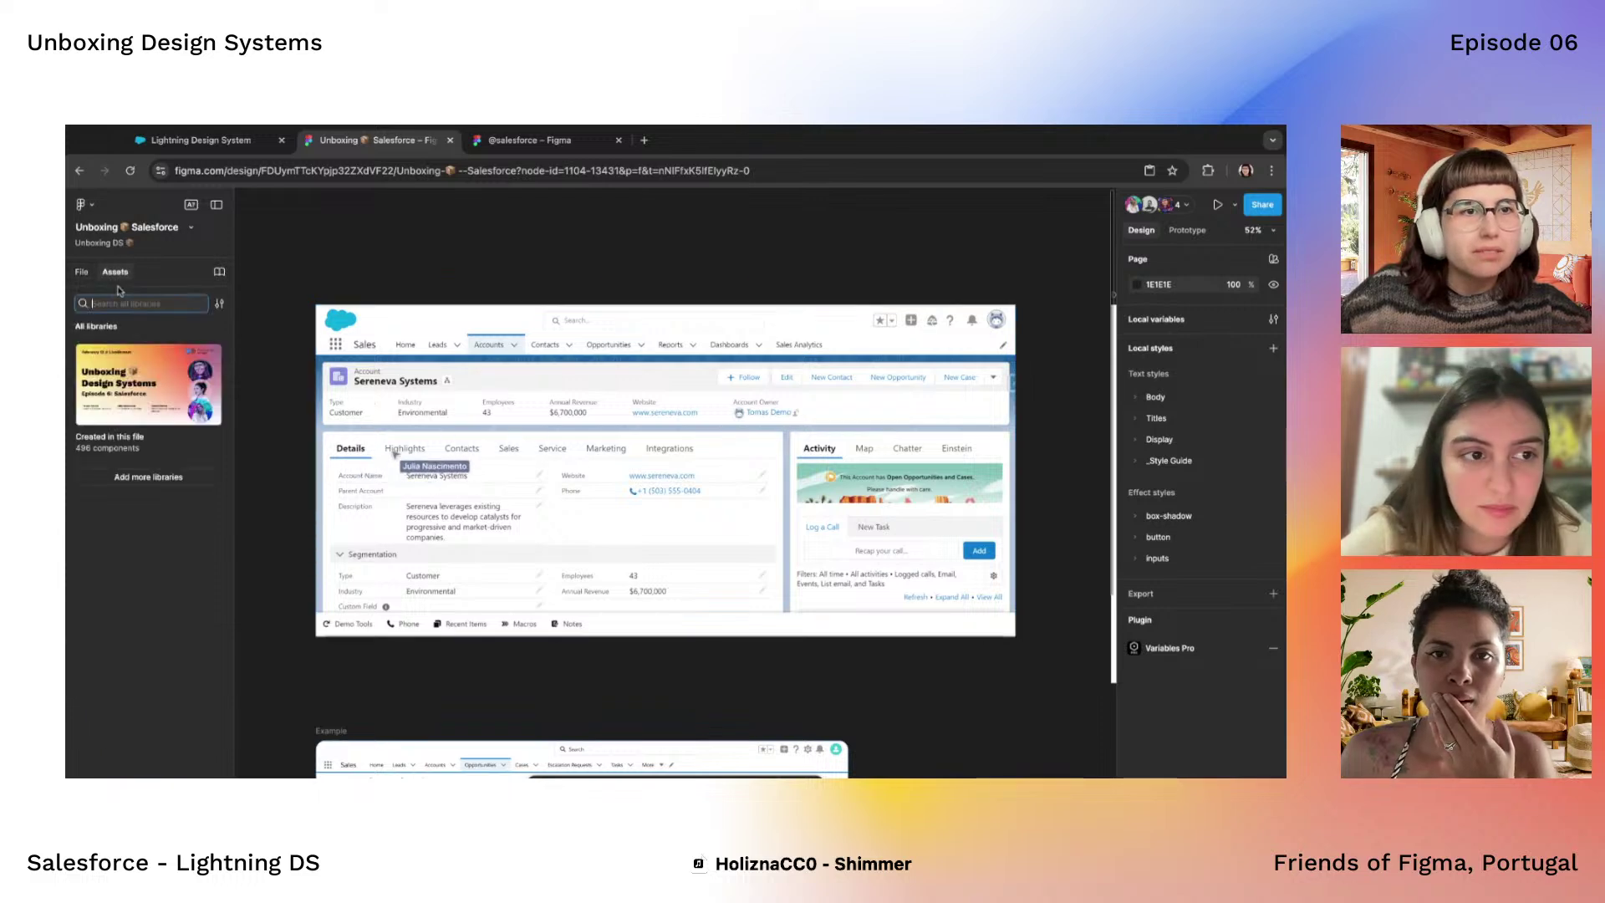
pyautogui.write('header')
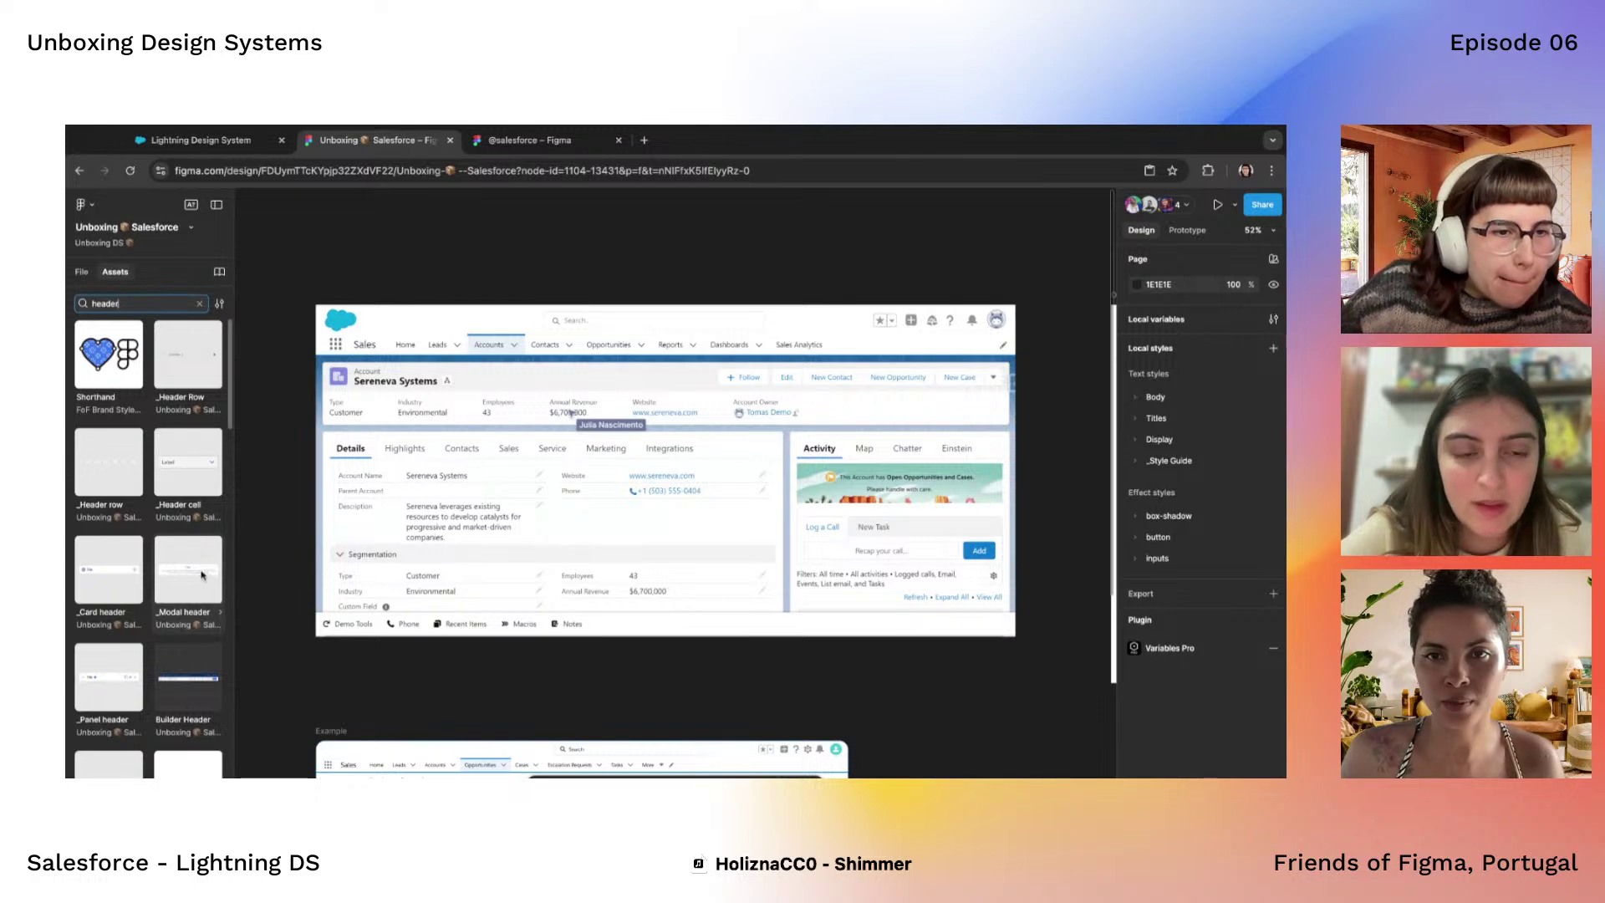
pyautogui.scroll(-1, 201, 575)
pyautogui.scroll(-3, 202, 583)
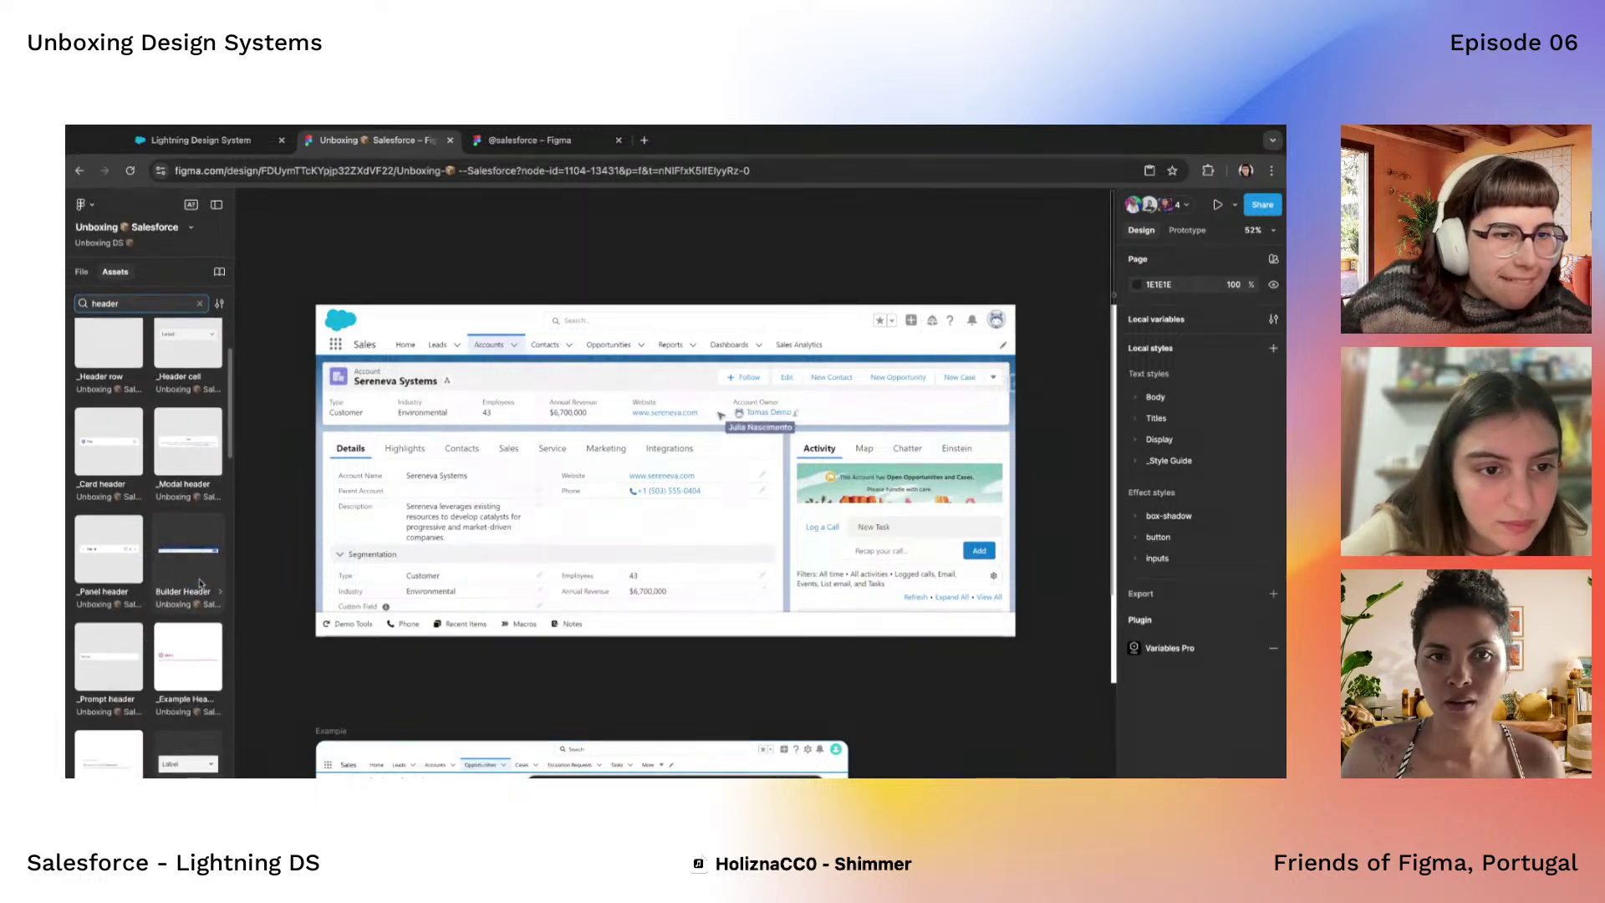
pyautogui.scroll(-3, 108, 512)
pyautogui.scroll(-2, 195, 525)
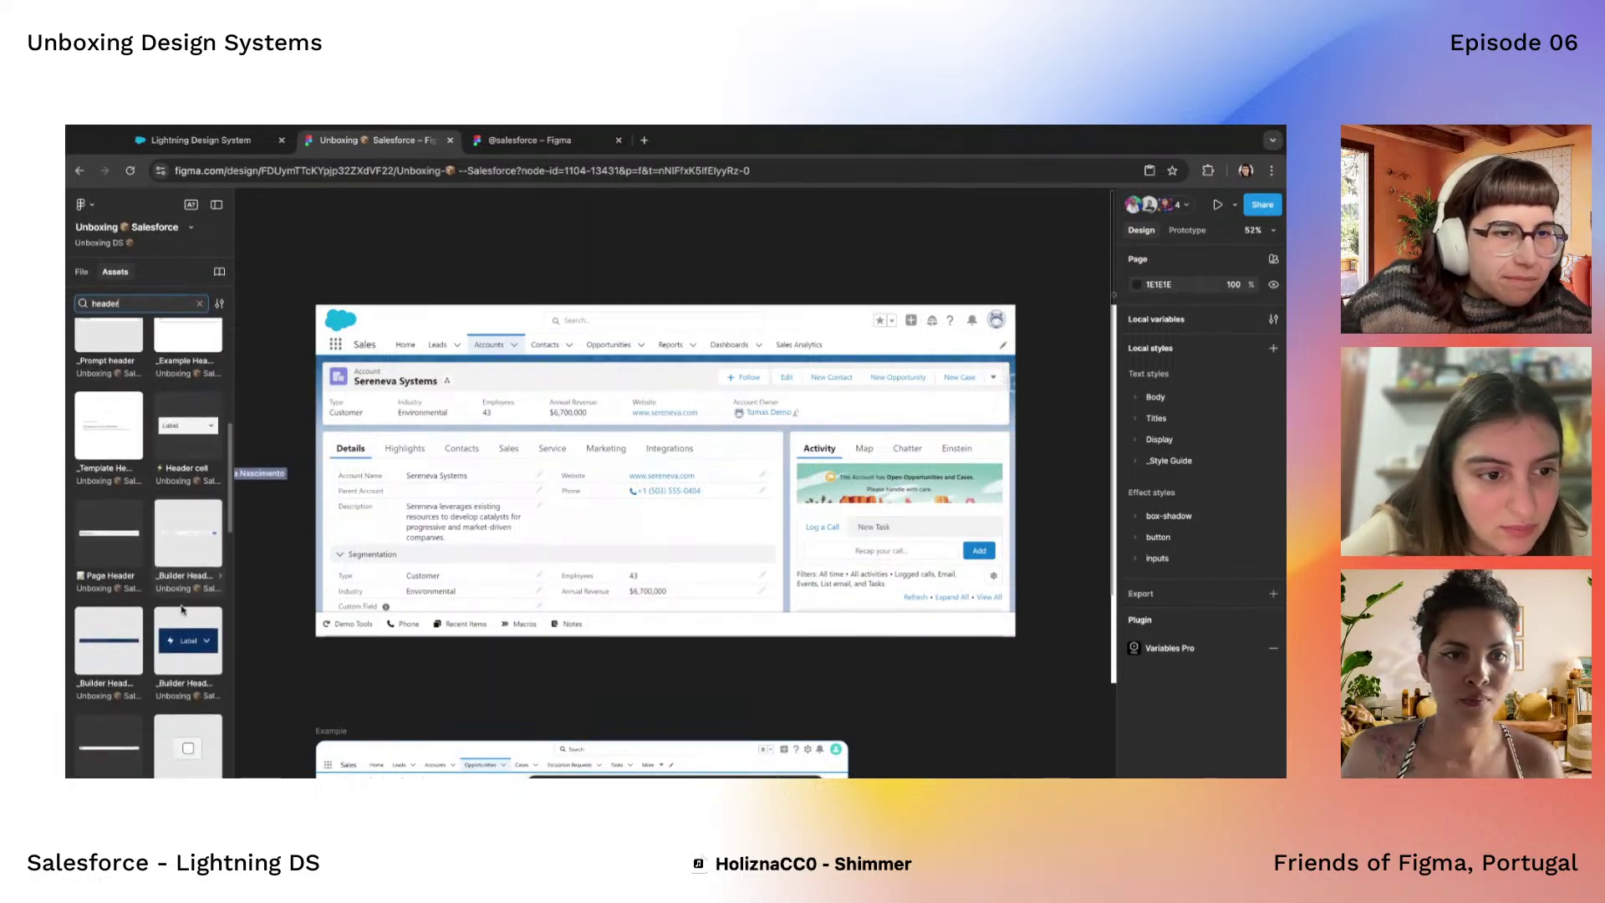
# Try a Builder Header subcomponent above the account screenshot, undo its placement, and check the remaining header components
pyautogui.moveTo(194, 525); pyautogui.dragTo(317, 276)
pyautogui.hotkey('ctrl', 'z')
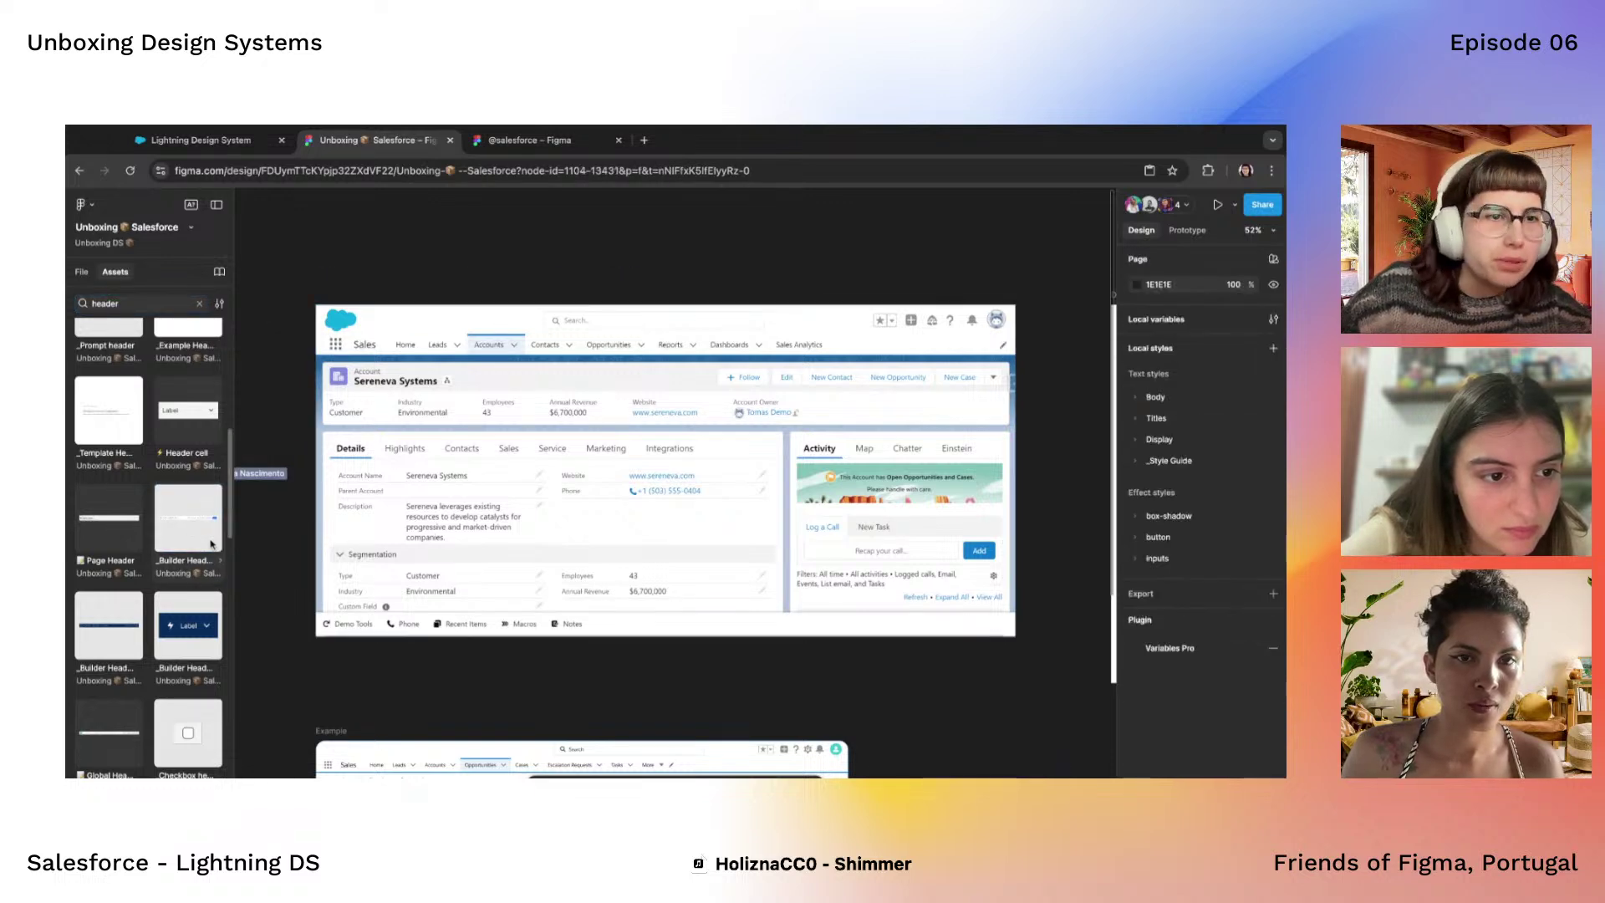
pyautogui.scroll(-1, 176, 619)
pyautogui.scroll(-4, 177, 620)
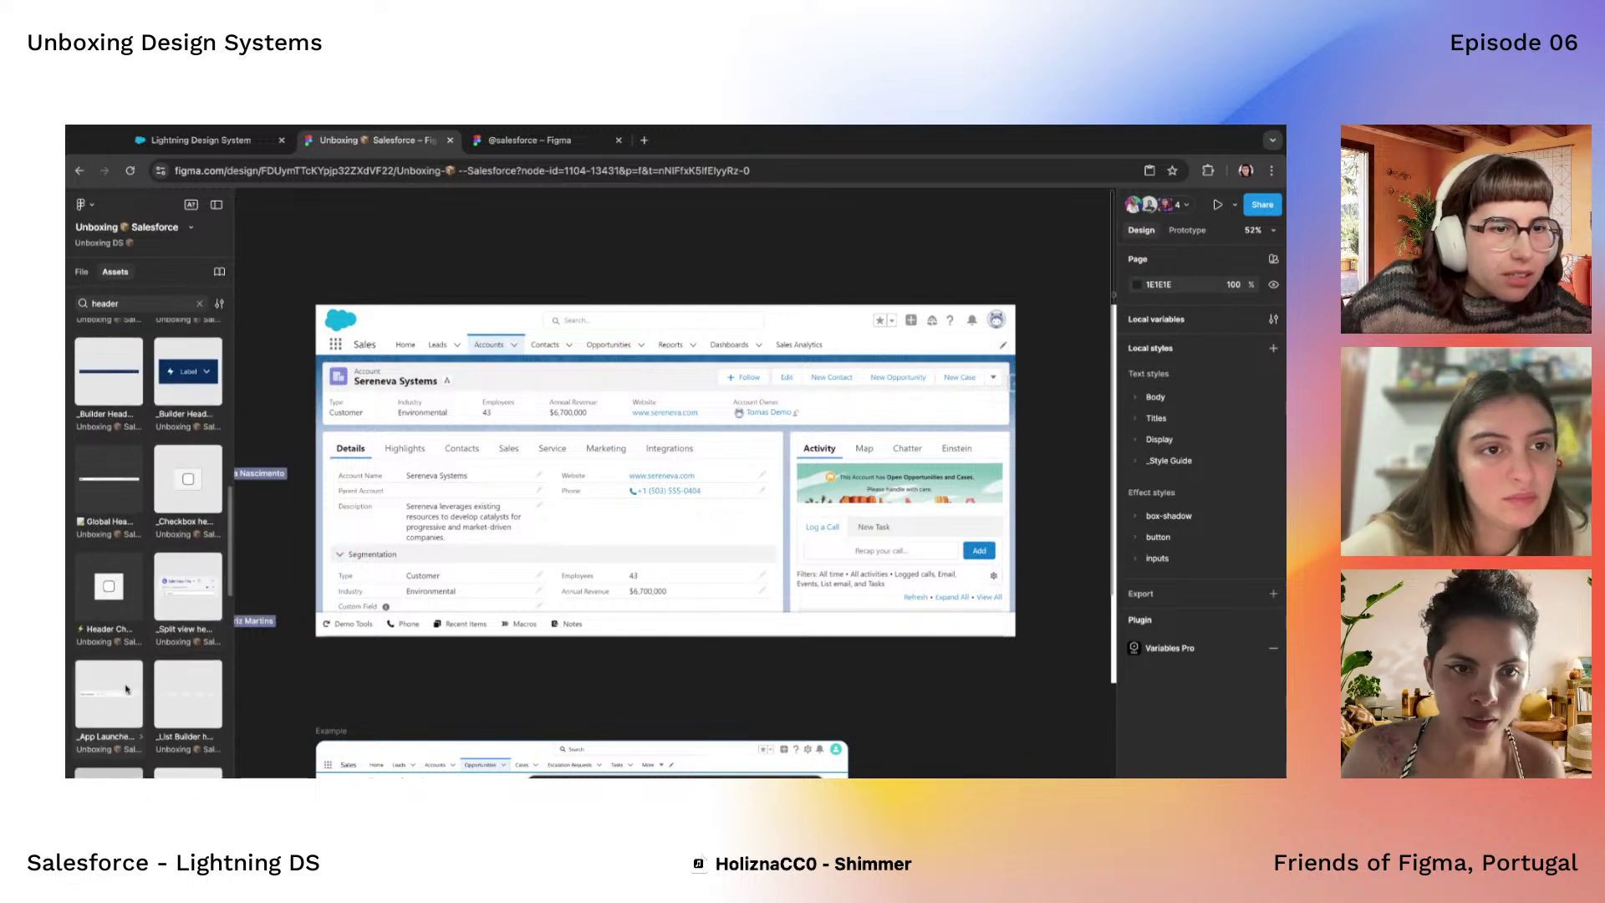
pyautogui.scroll(-2, 127, 689)
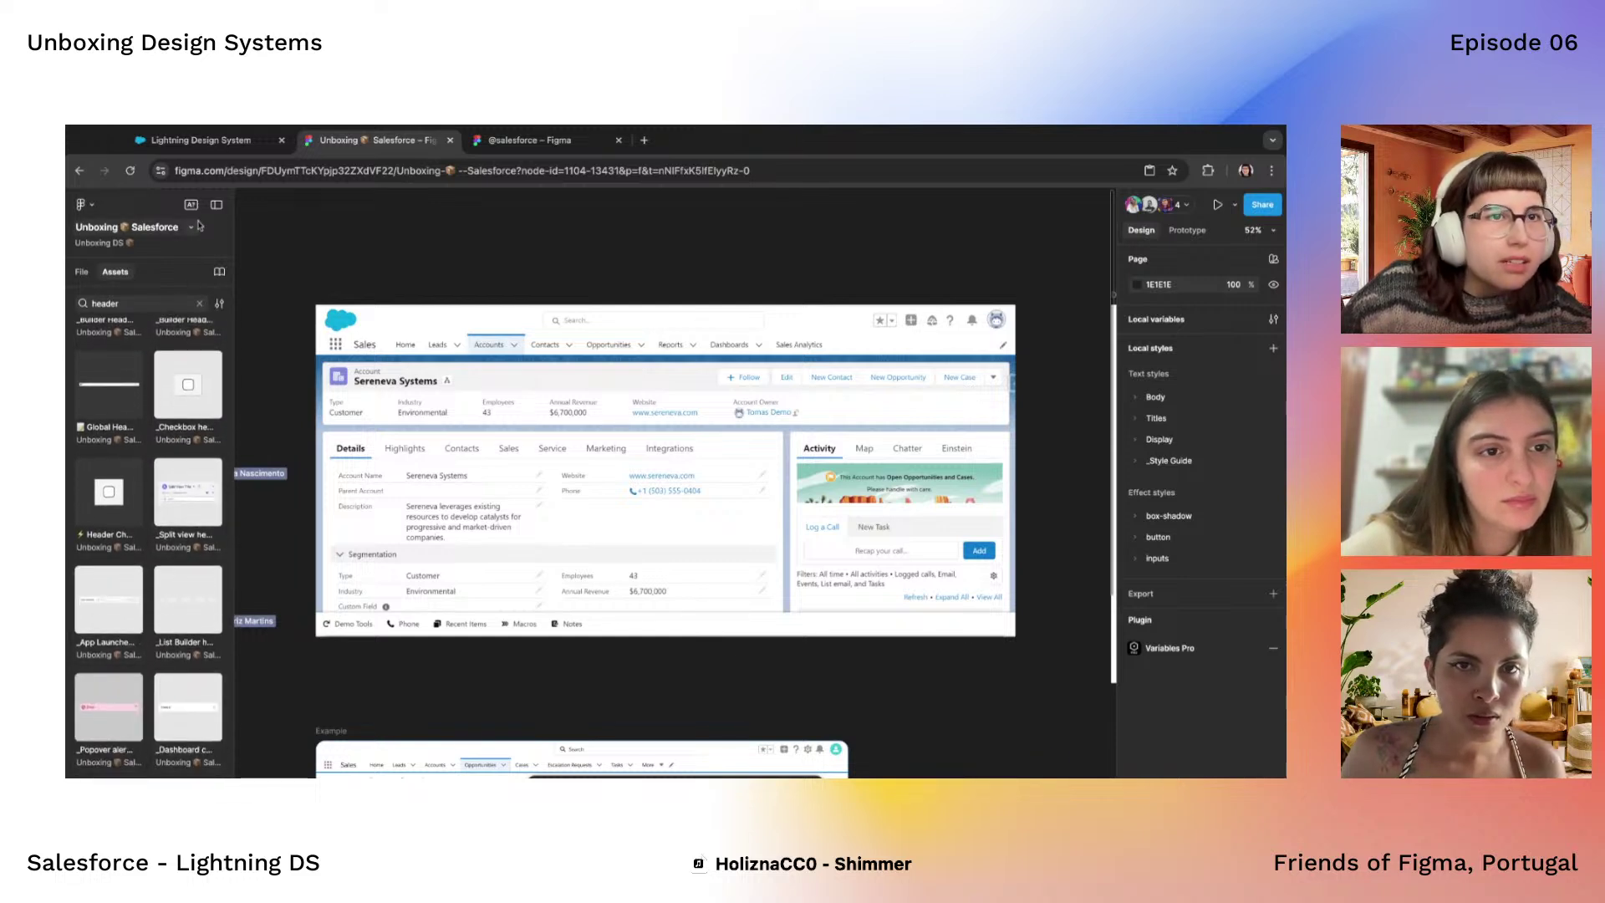
# Switch to the Lightning Design System website and read its Layout design guidelines on record, workspace, reference and list layouts
pyautogui.click(201, 140)
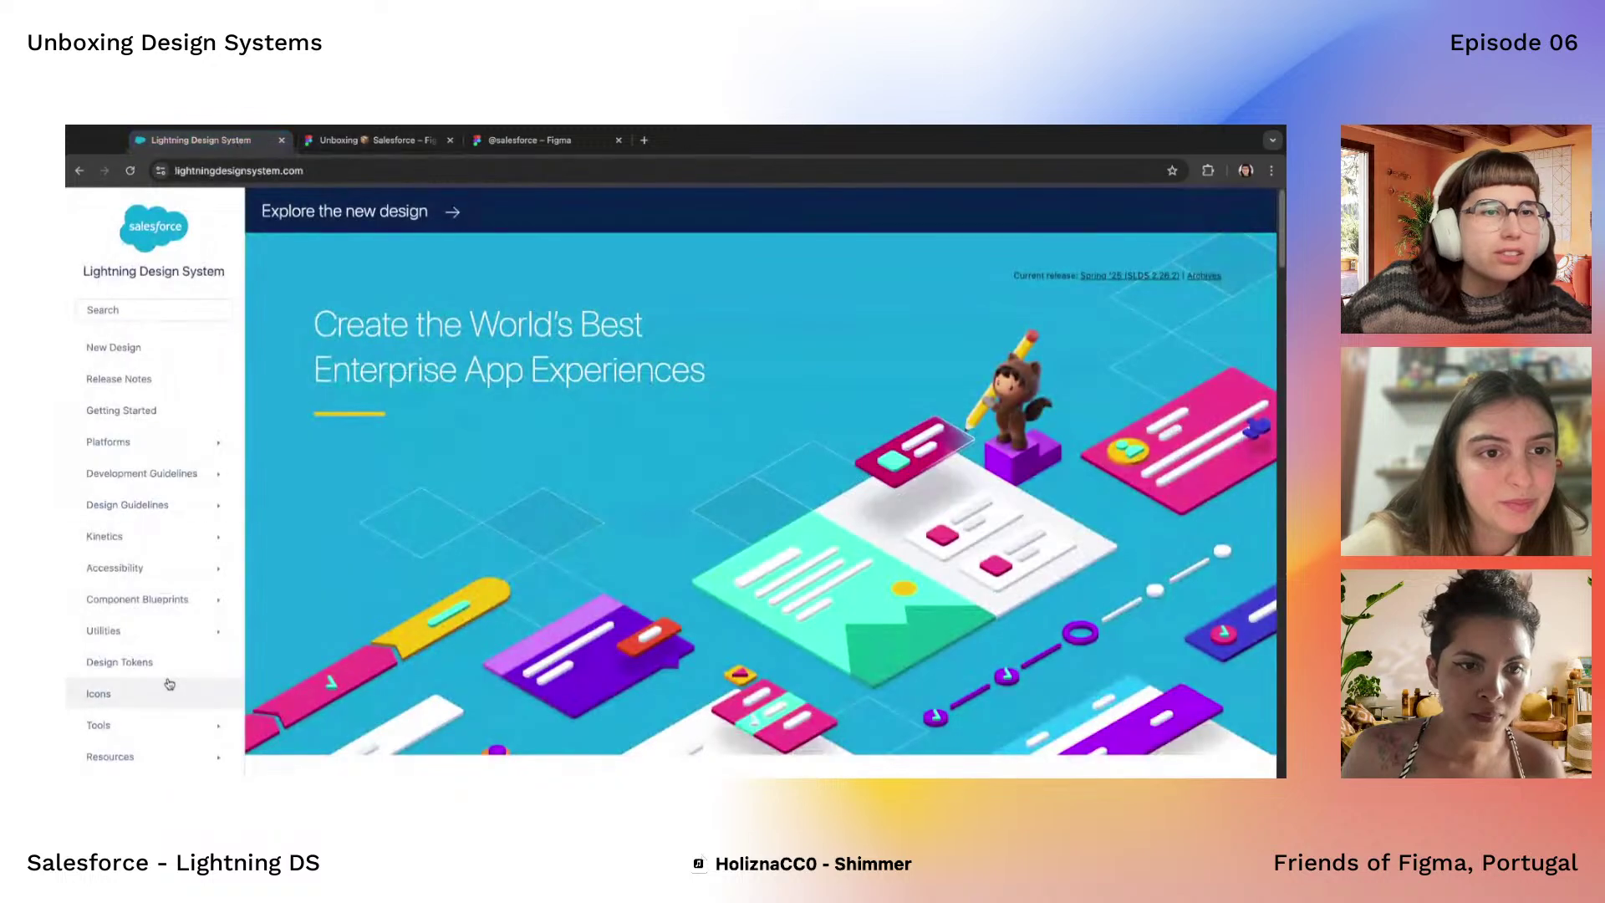
pyautogui.click(147, 448)
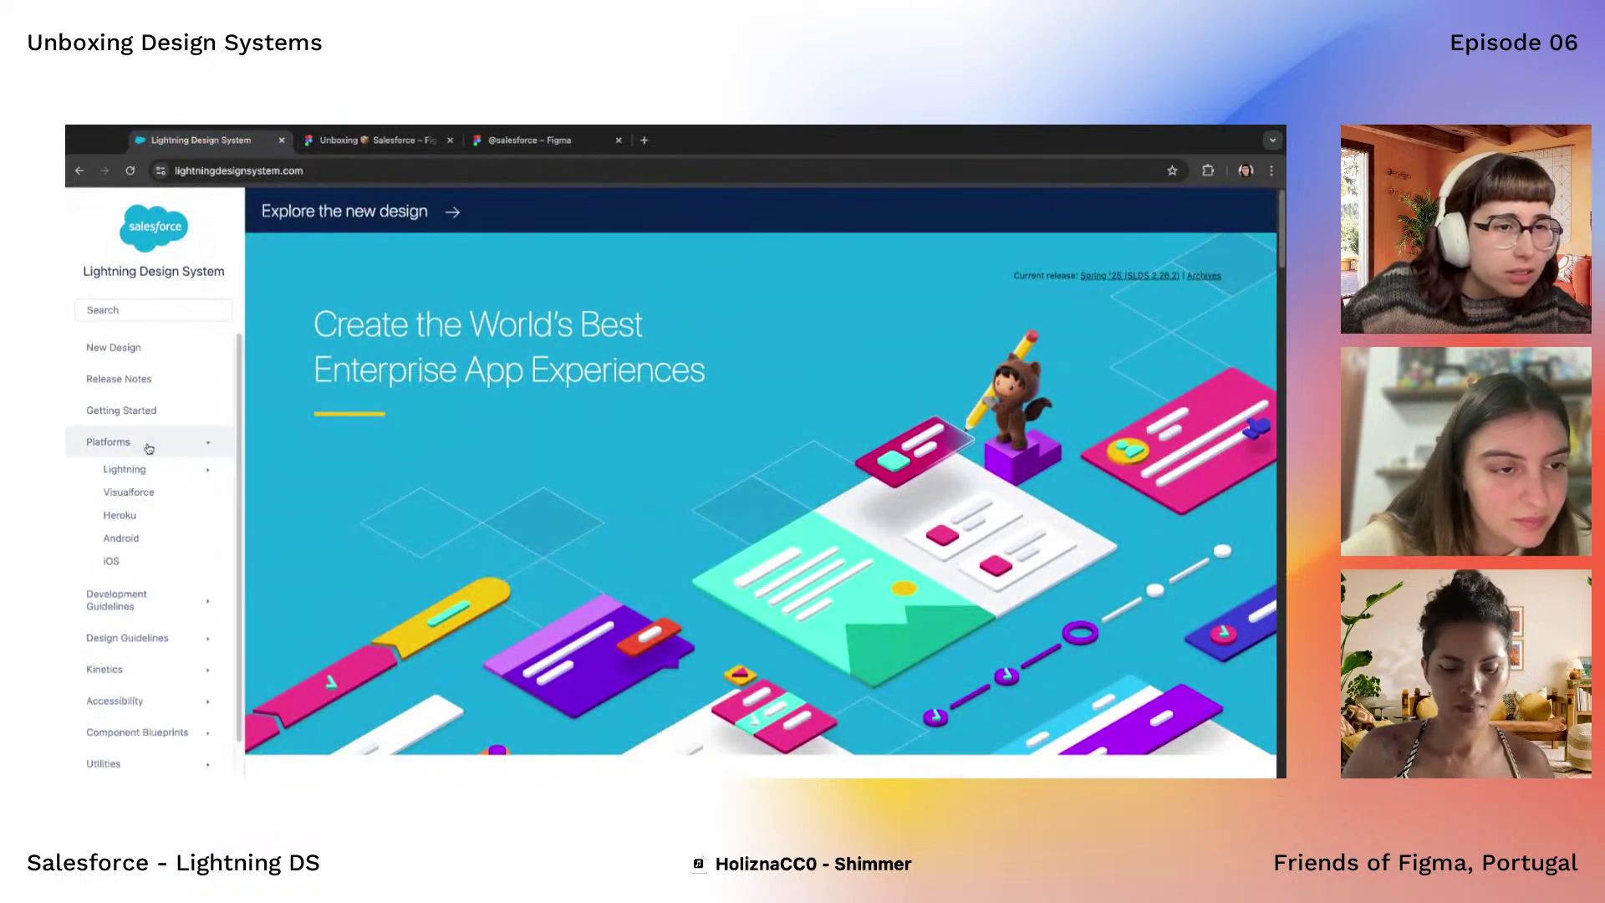
pyautogui.click(148, 449)
pyautogui.click(150, 514)
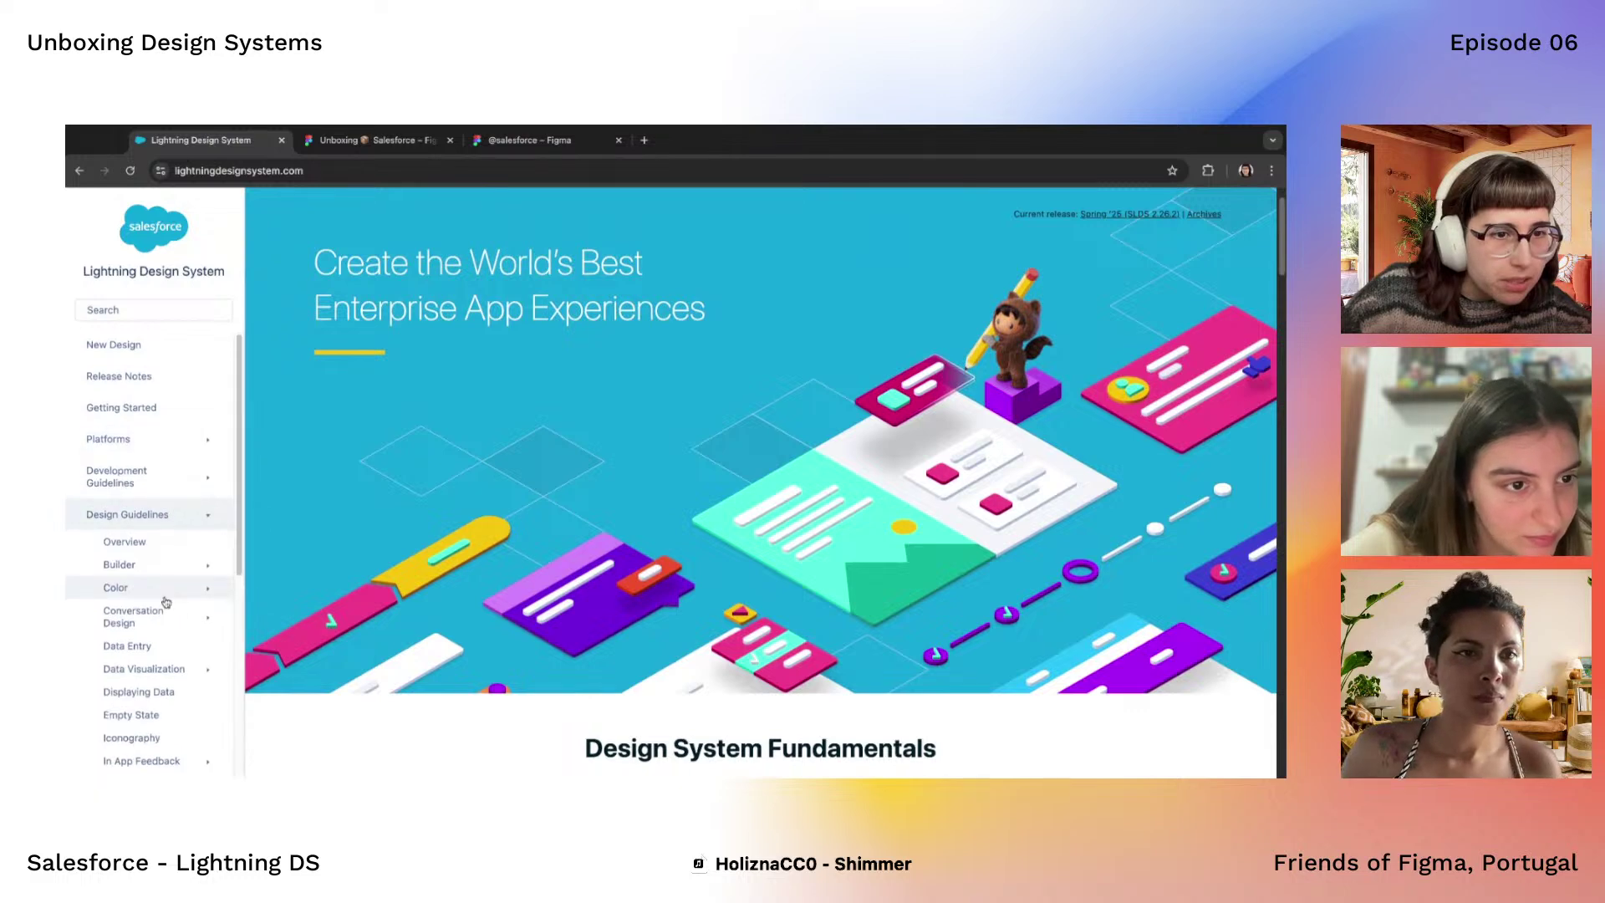
pyautogui.scroll(-5, 165, 602)
pyautogui.click(161, 541)
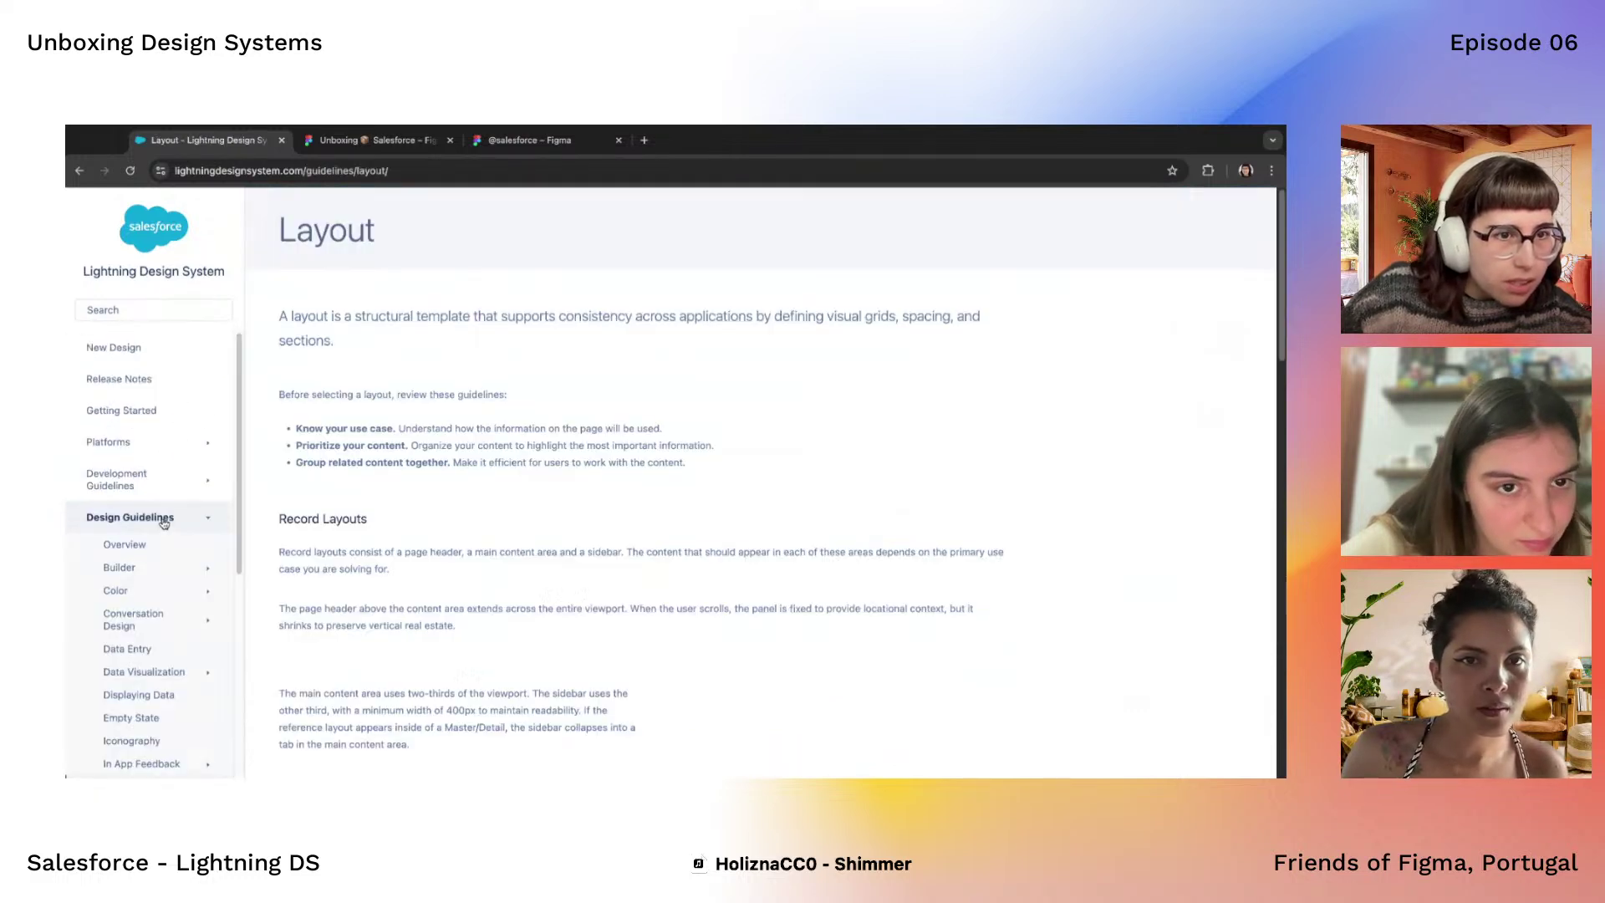
pyautogui.scroll(-5, 669, 510)
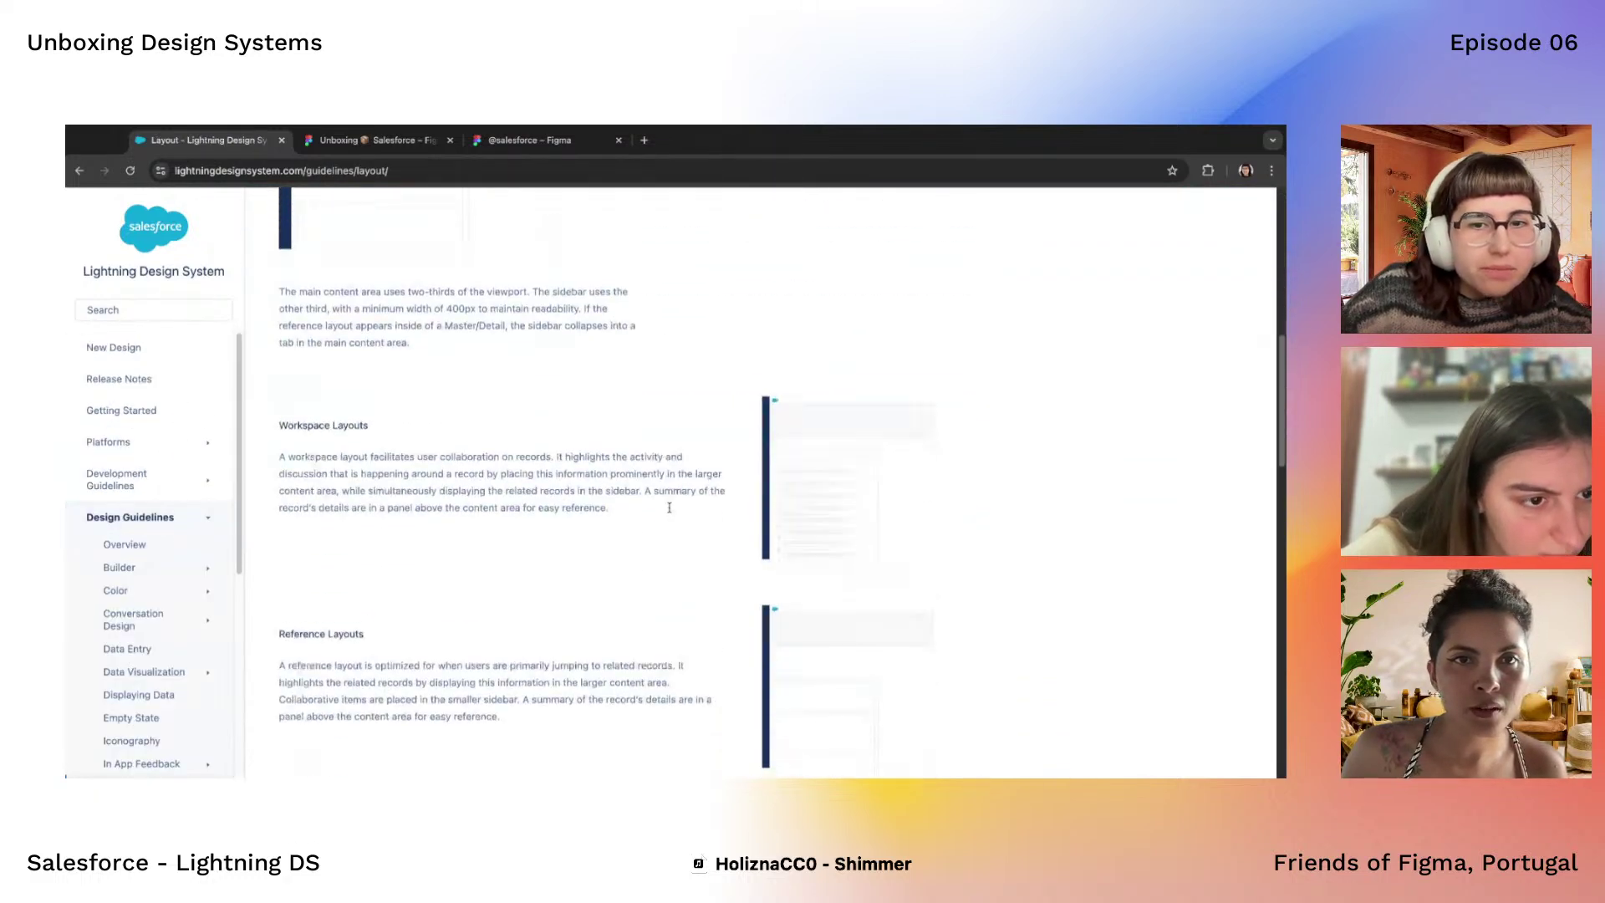
pyautogui.scroll(-5, 668, 507)
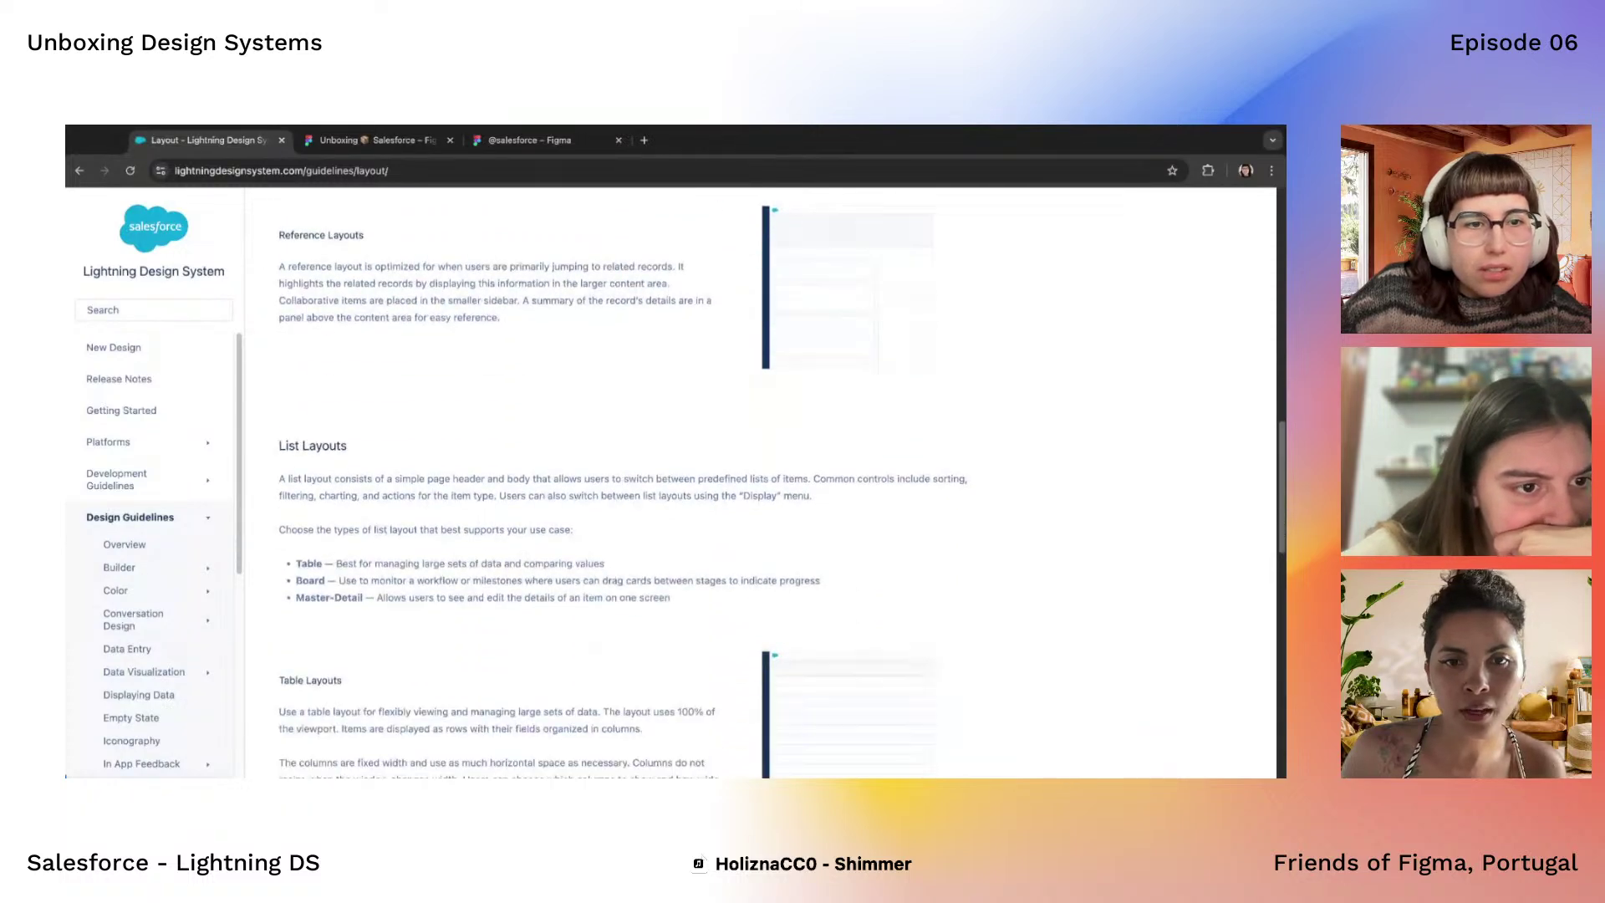
pyautogui.scroll(-5, 669, 507)
# Return to the Figma file and move the Page Header component from above the account screenshot into the Desktop - 1 frame, under its navigation
pyautogui.hotkey('ctrl', 'Tab')
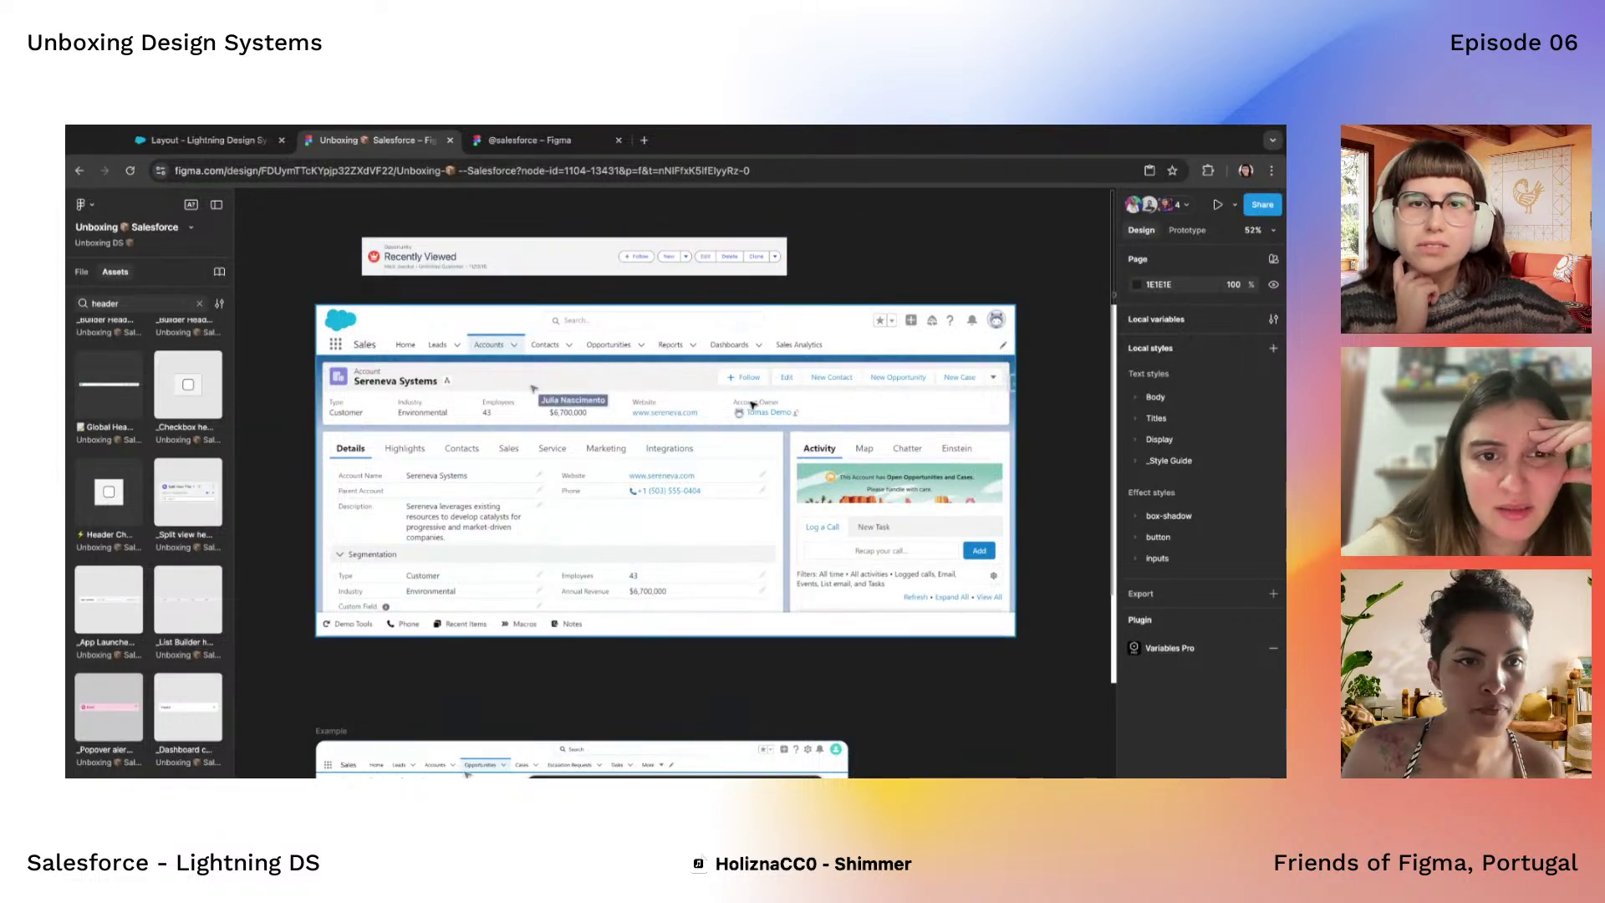
pyautogui.scroll(3, 788, 258)
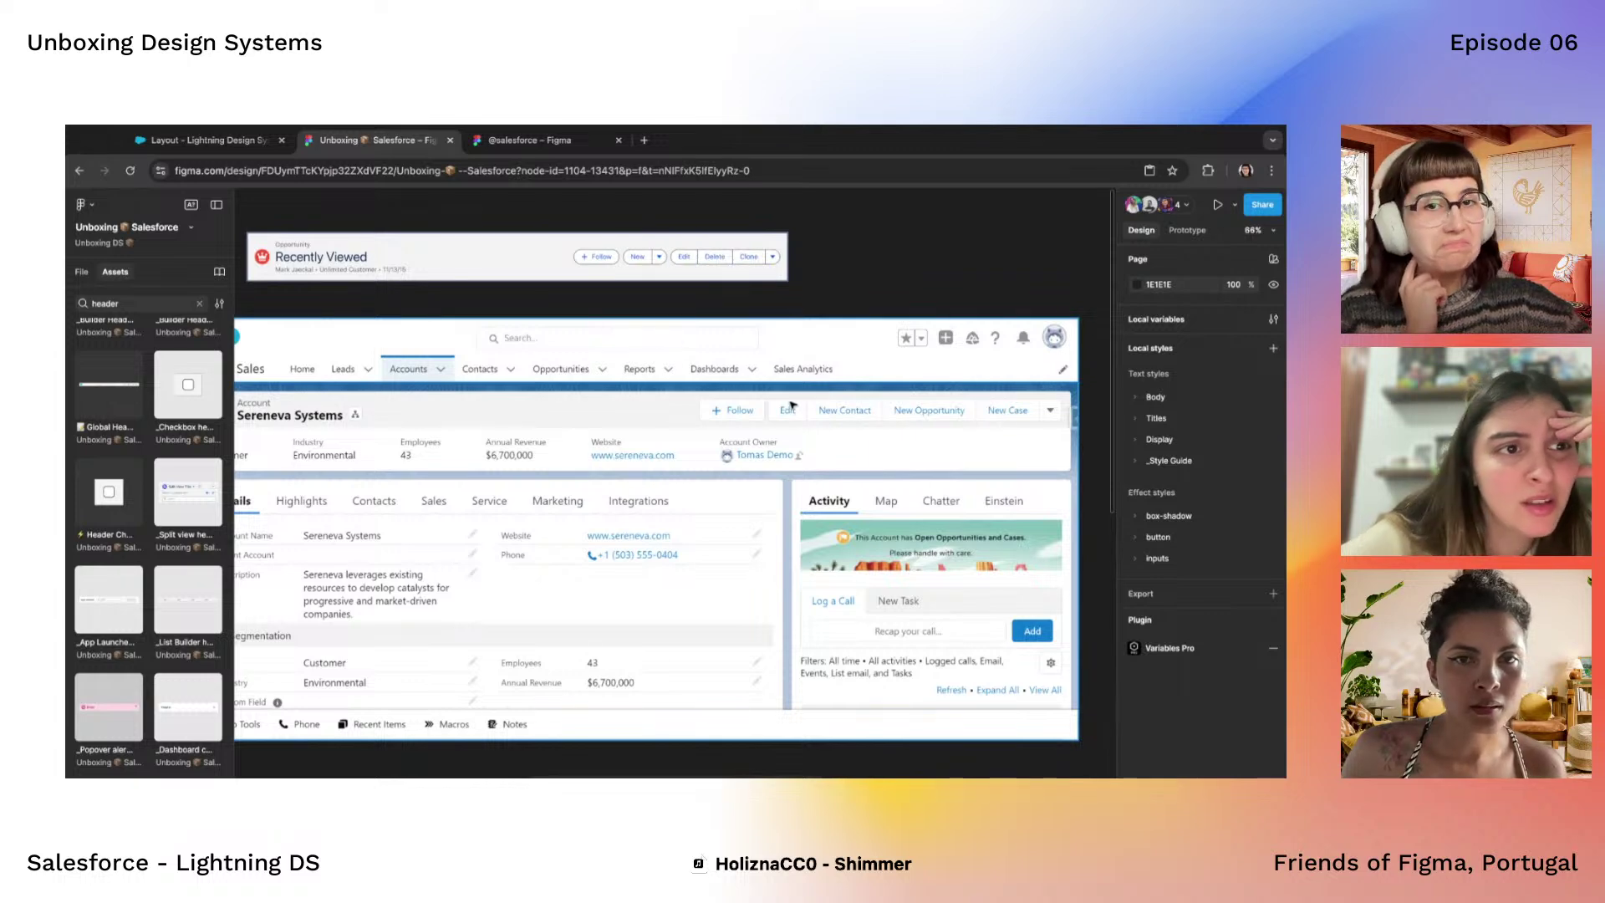
pyautogui.click(558, 257)
pyautogui.scroll(-3, 559, 257)
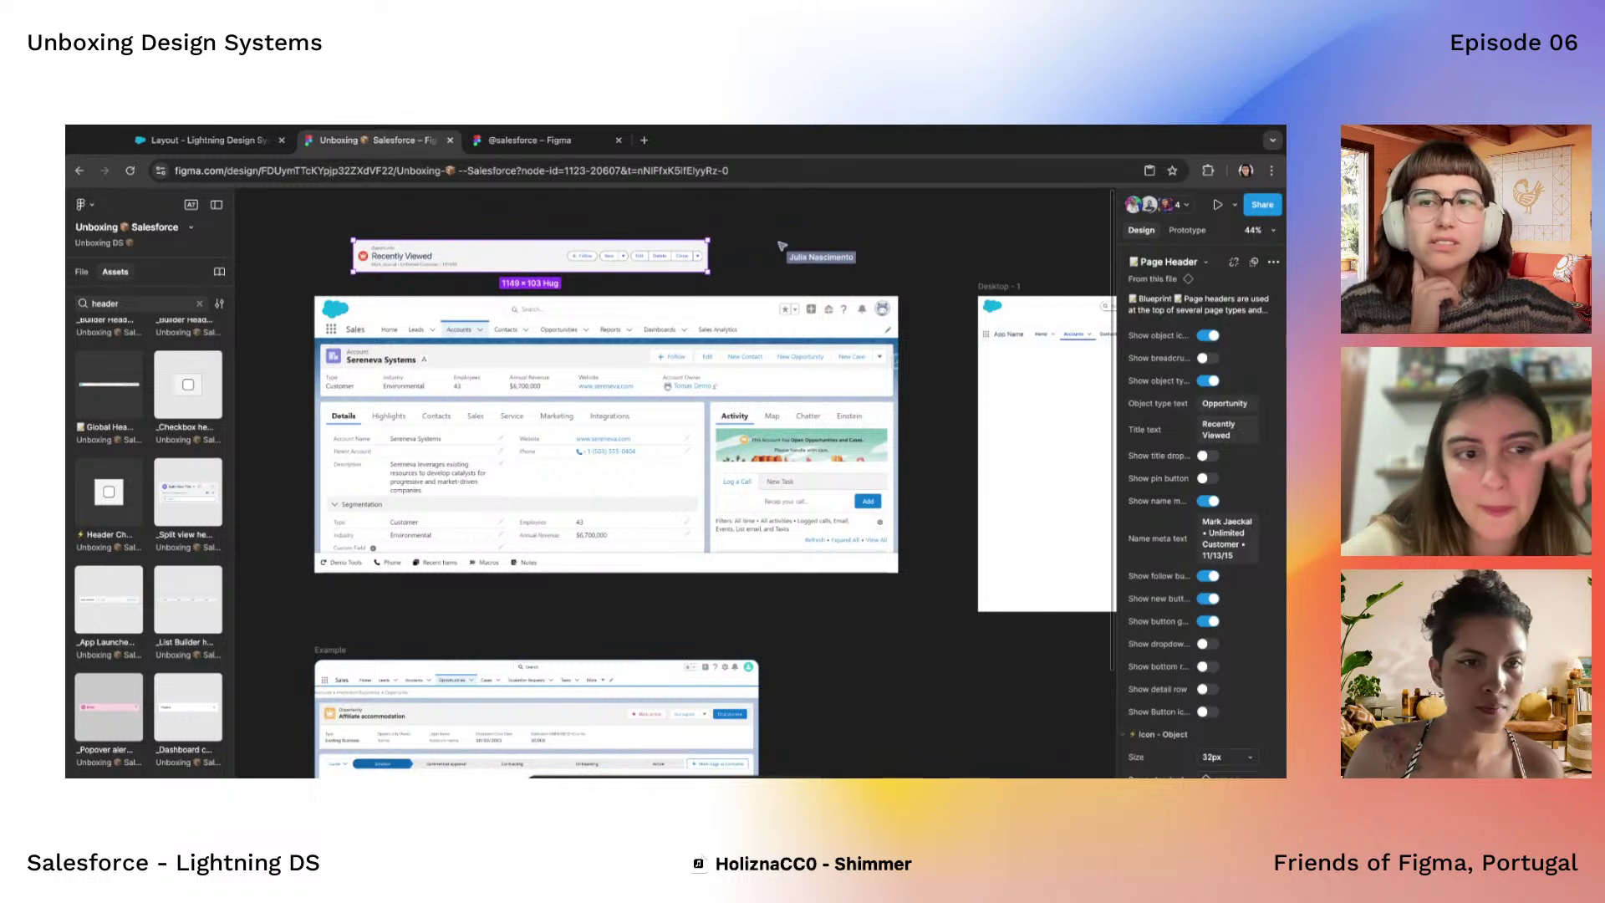
pyautogui.scroll(2, 502, 312)
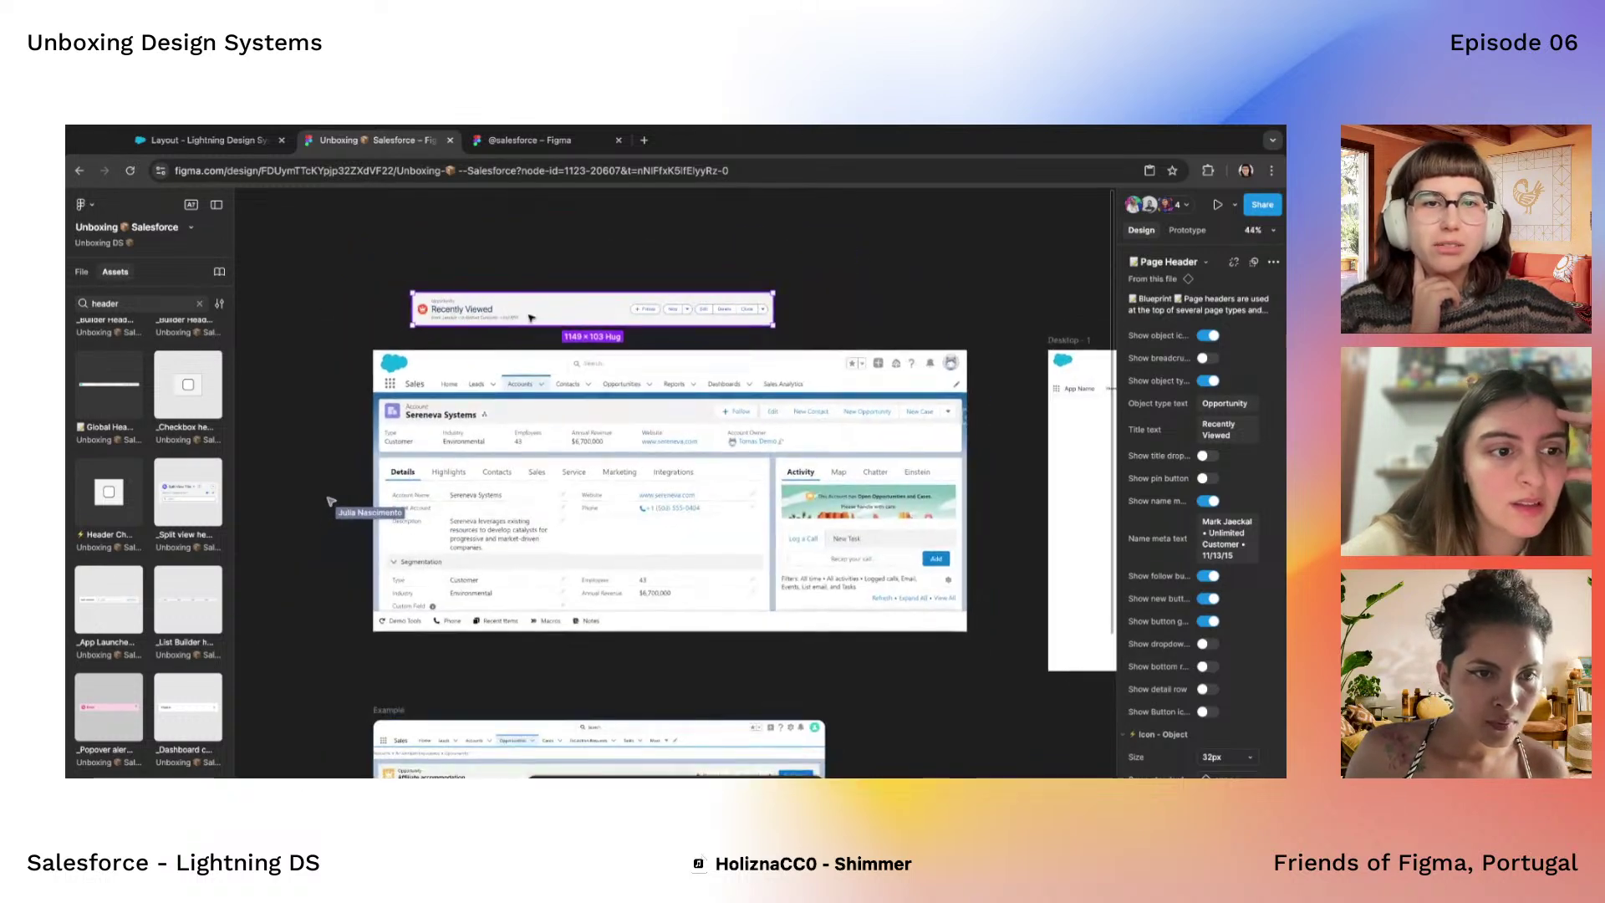
pyautogui.hotkey('ctrl', 'x')
pyautogui.hotkey('ctrl', 'v')
pyautogui.hscroll(3, 532, 317)
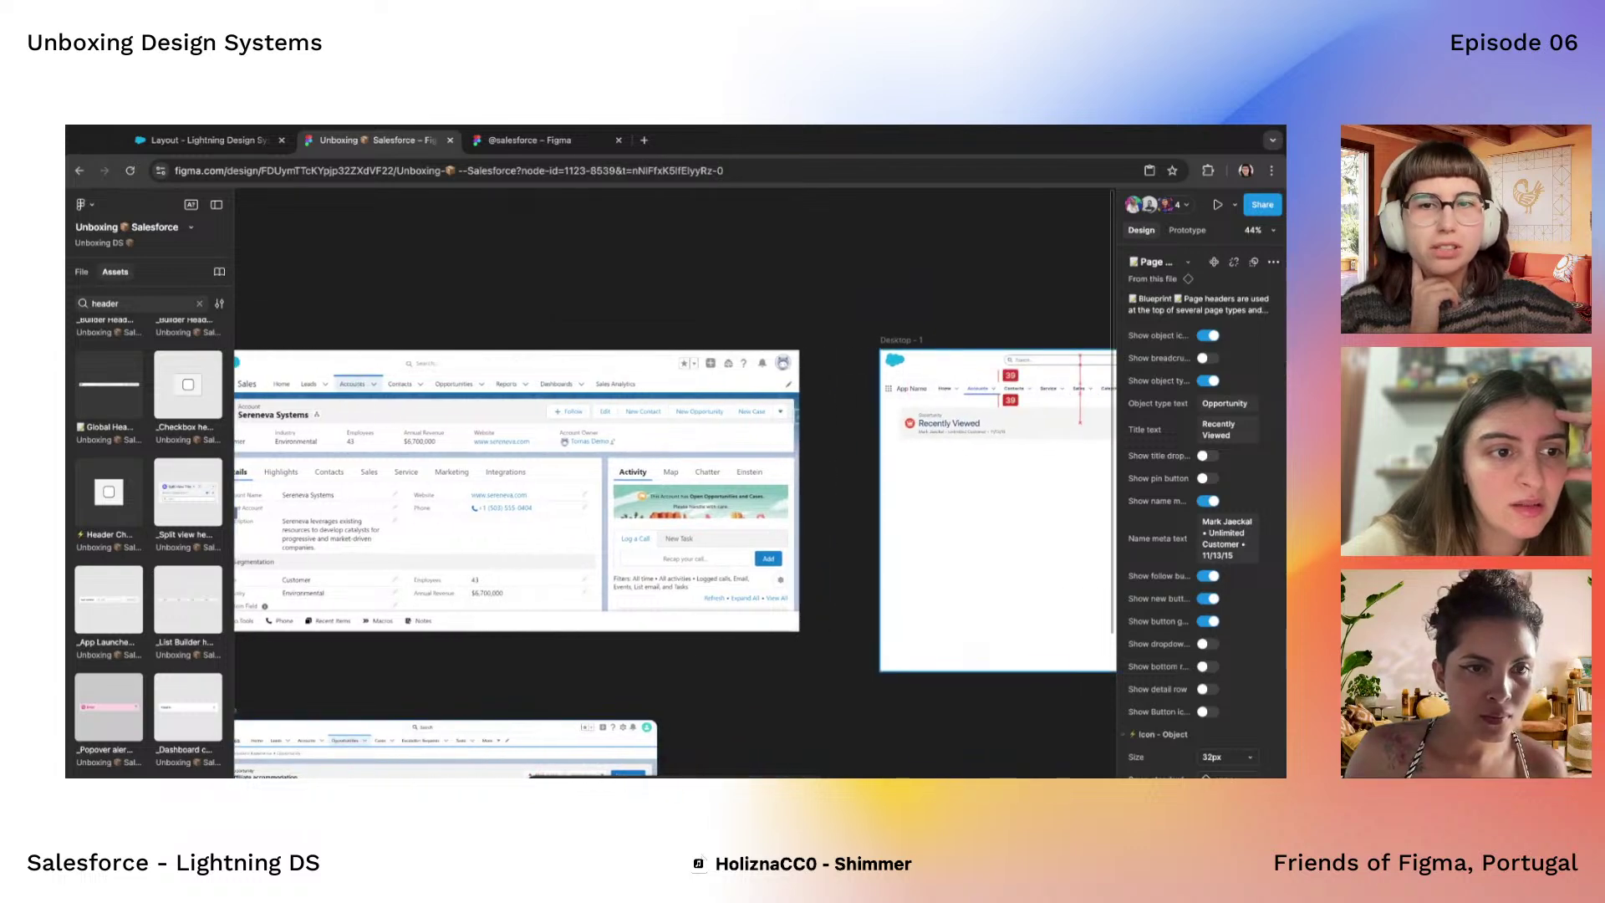
pyautogui.click(957, 428)
# Examine the tabs in the account screenshot and search the assets for "tabs"
pyautogui.scroll(5, 706, 501)
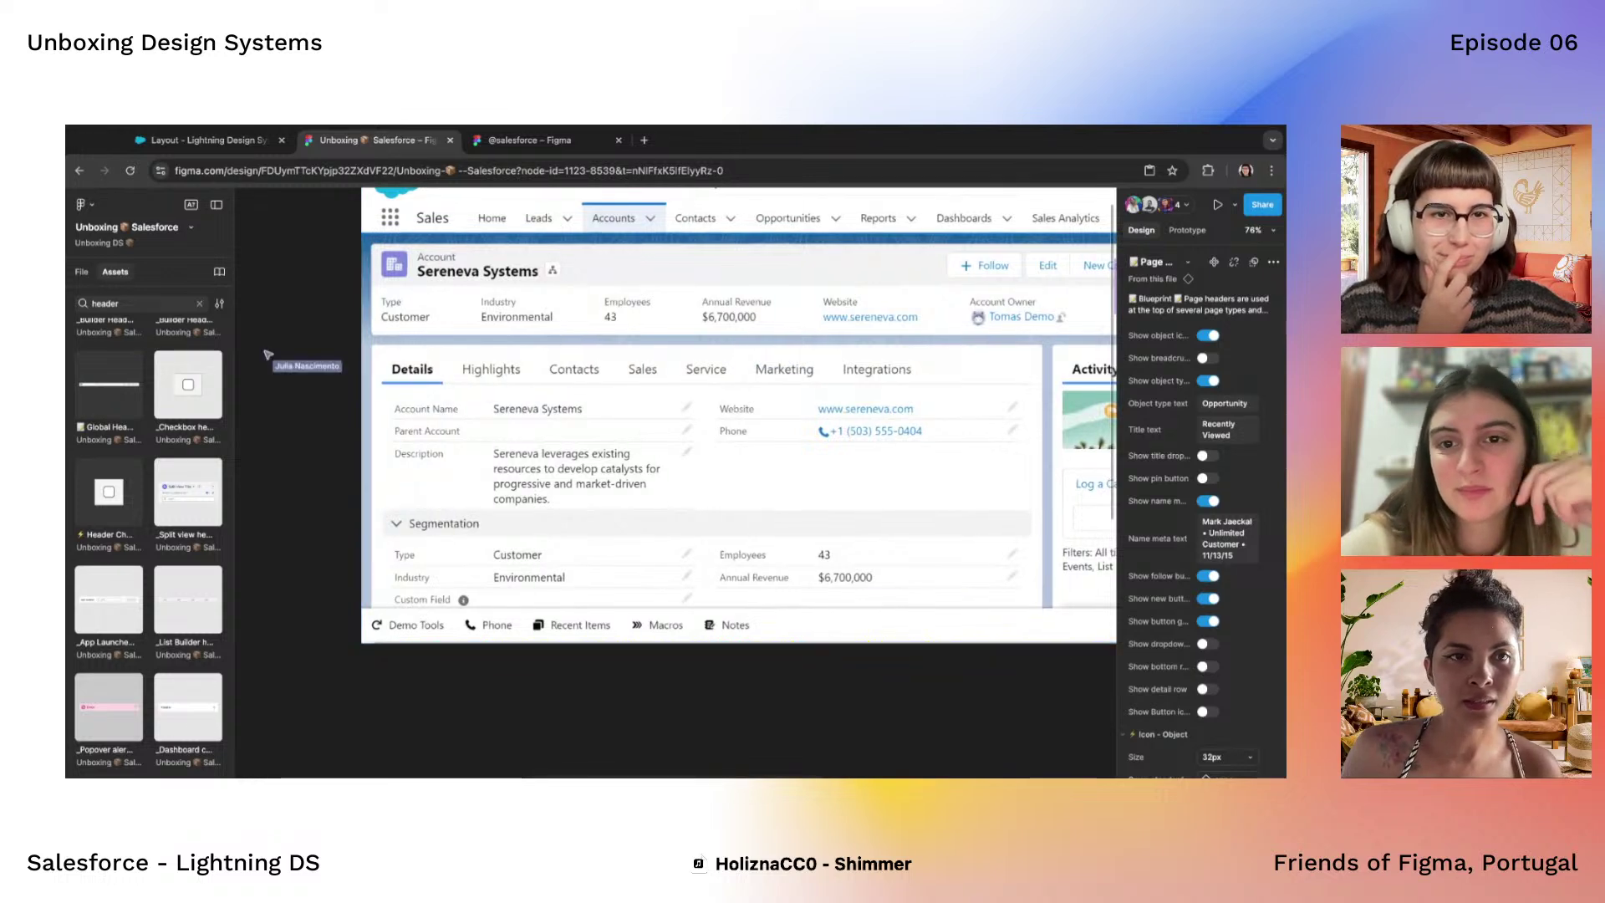
pyautogui.hscroll(1, 268, 351)
pyautogui.write('tabs')
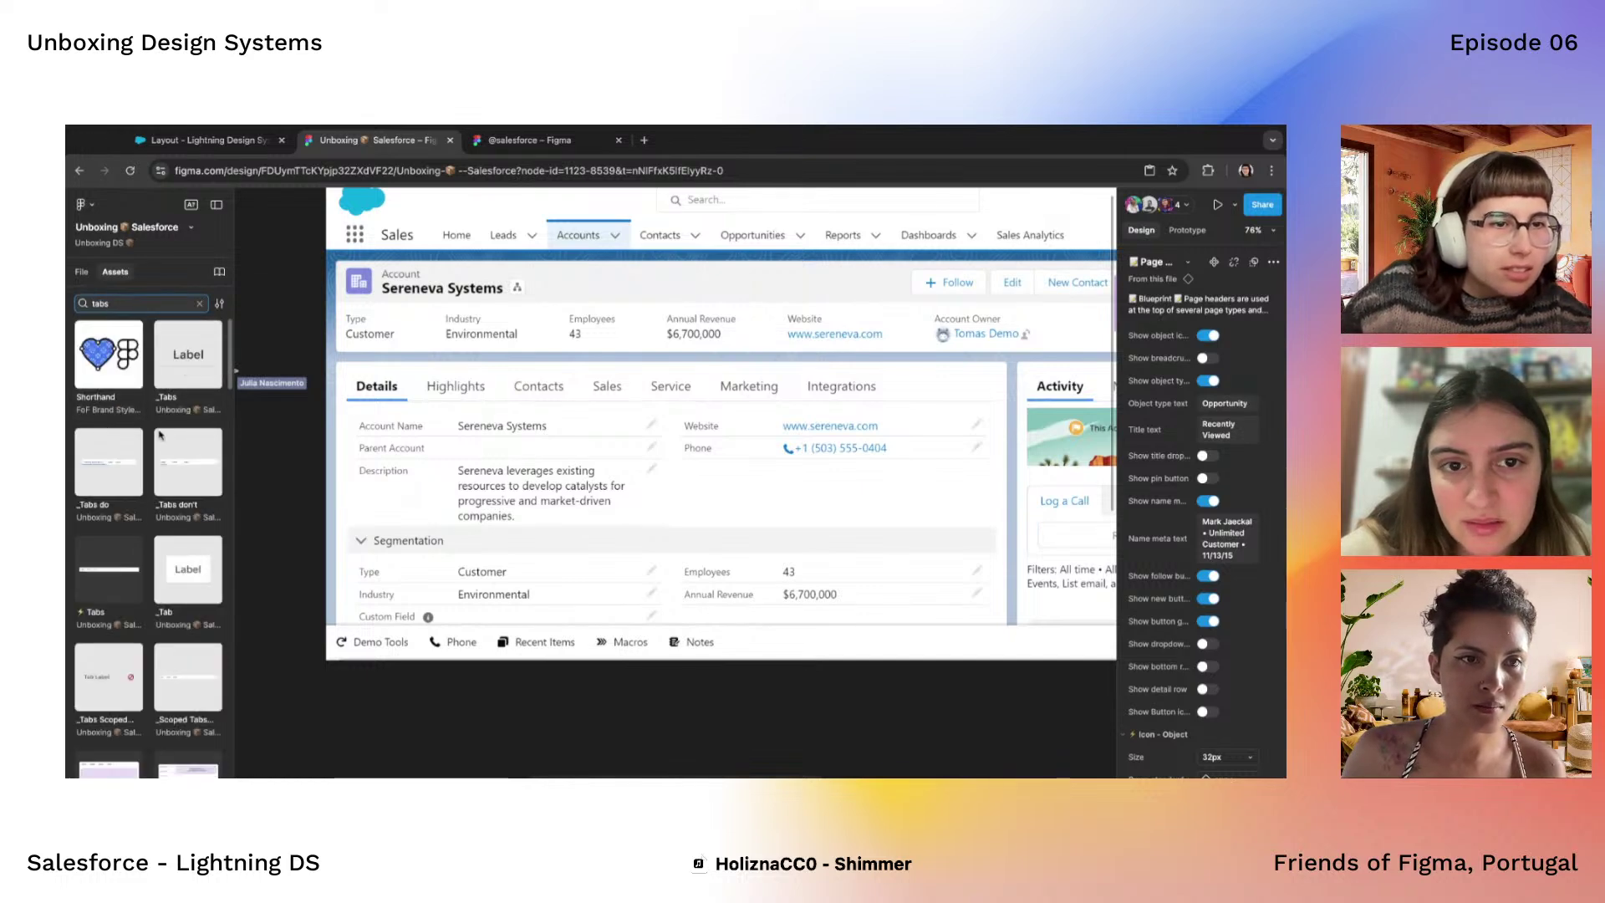
# Try the _Tabs do, _Tabs don't and _Scoped Tabs components below the account screenshot, then delete all three
pyautogui.moveTo(117, 471); pyautogui.dragTo(456, 690)
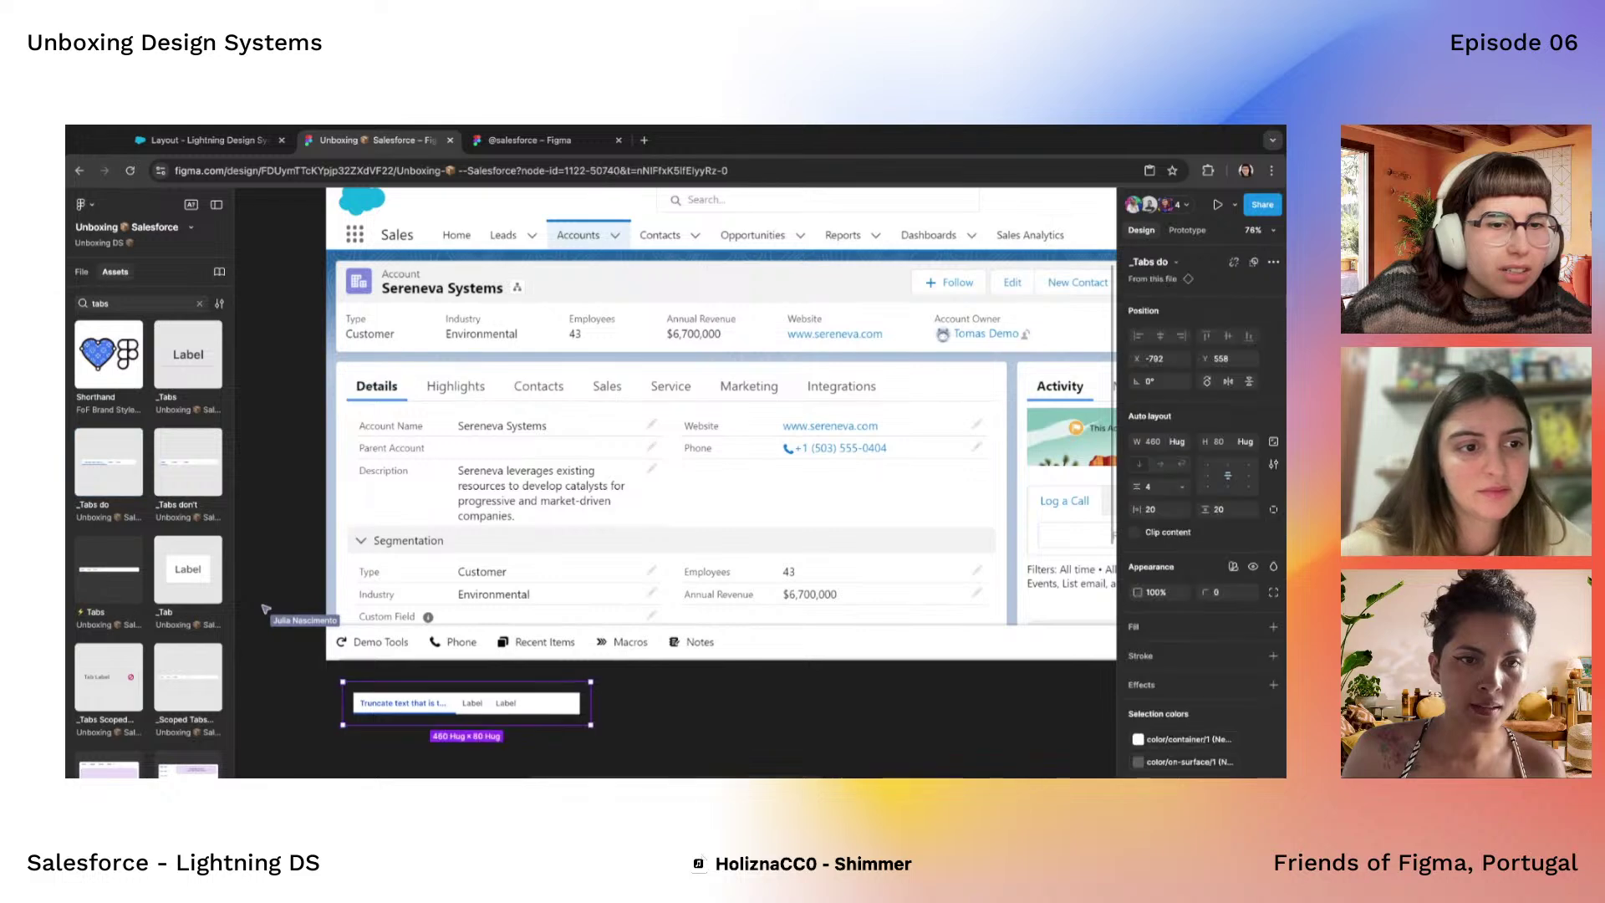
pyautogui.scroll(-3, 368, 616)
pyautogui.moveTo(187, 469); pyautogui.dragTo(490, 637)
pyautogui.scroll(5, 490, 638)
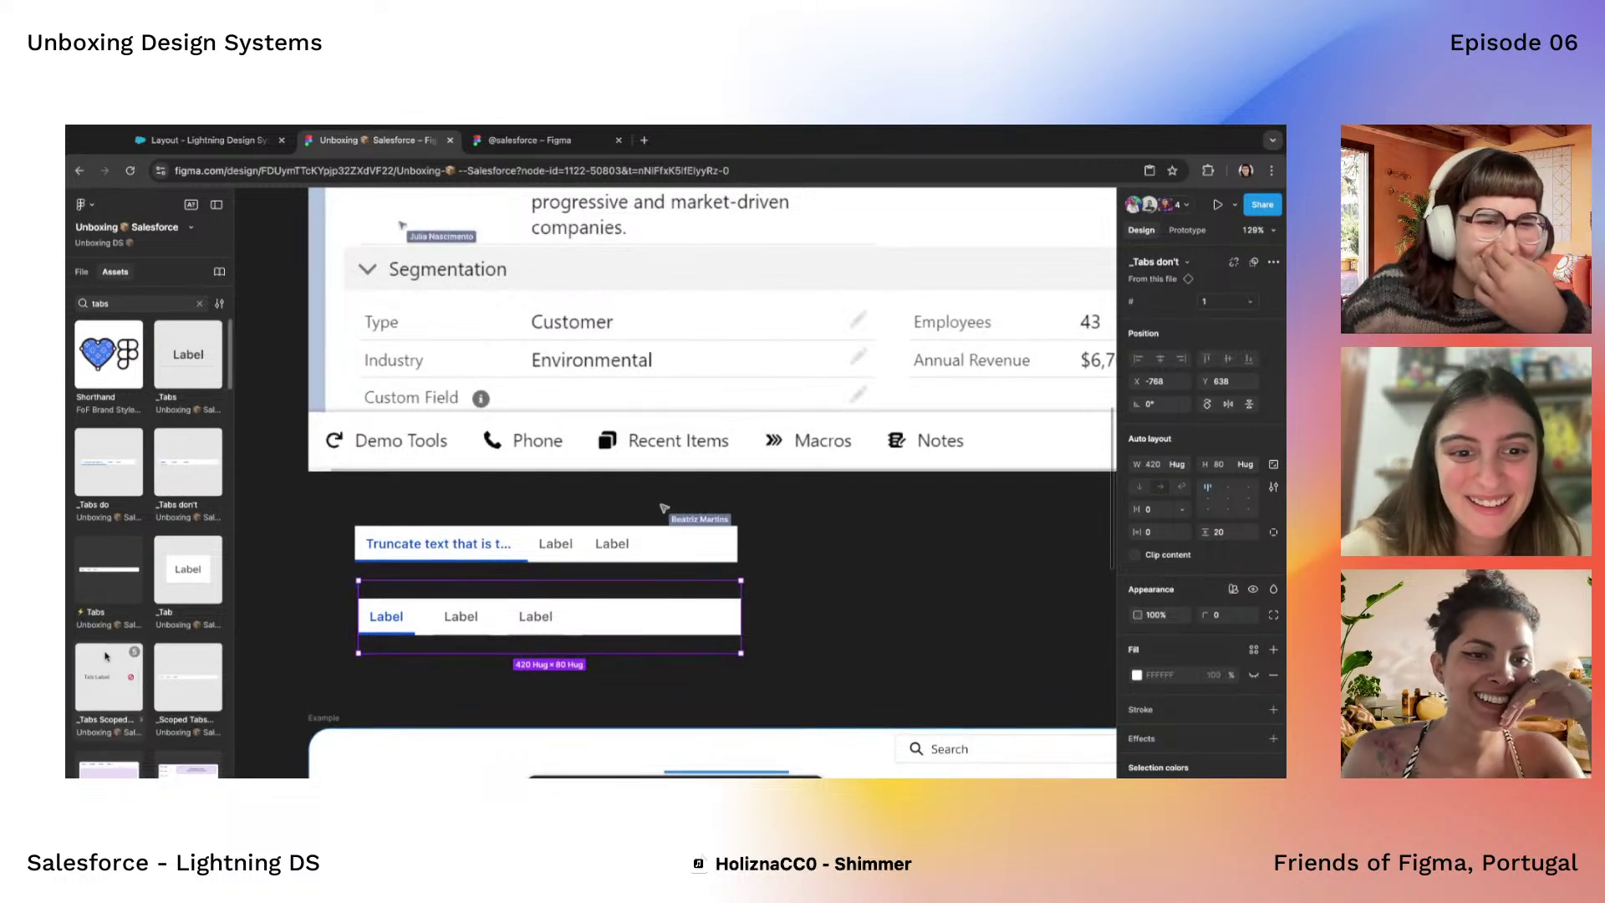
pyautogui.click(194, 687)
pyautogui.moveTo(193, 685); pyautogui.dragTo(961, 544)
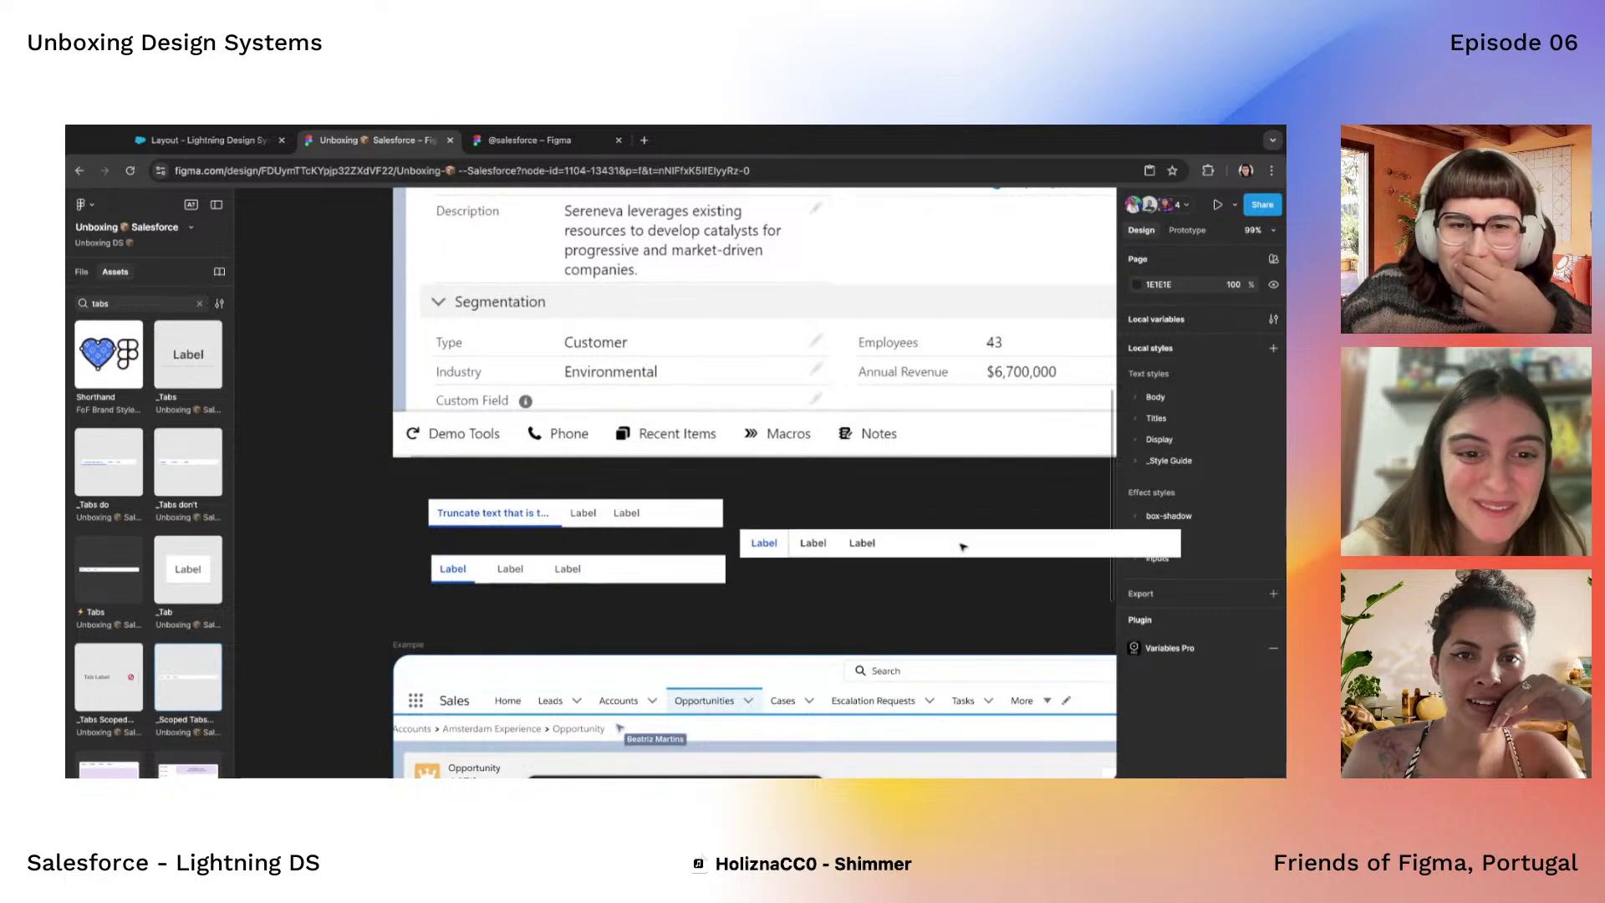
pyautogui.moveTo(837, 550)
pyautogui.mouseDown()
pyautogui.moveTo(848, 519)
pyautogui.moveTo(836, 555)
pyautogui.mouseUp()
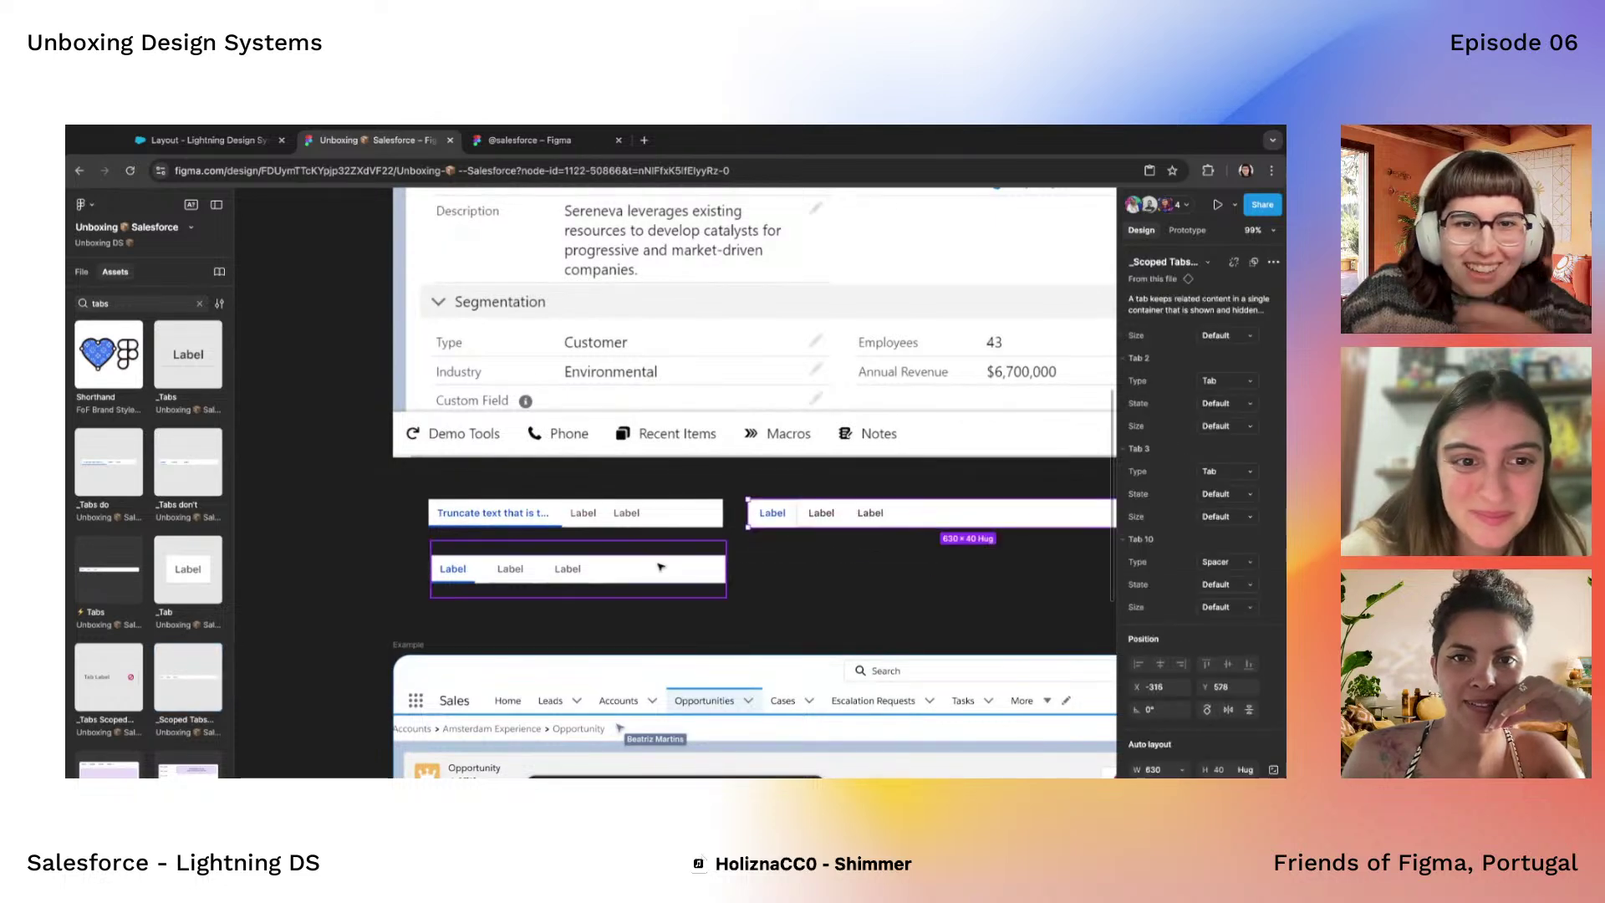
pyautogui.press('Delete')
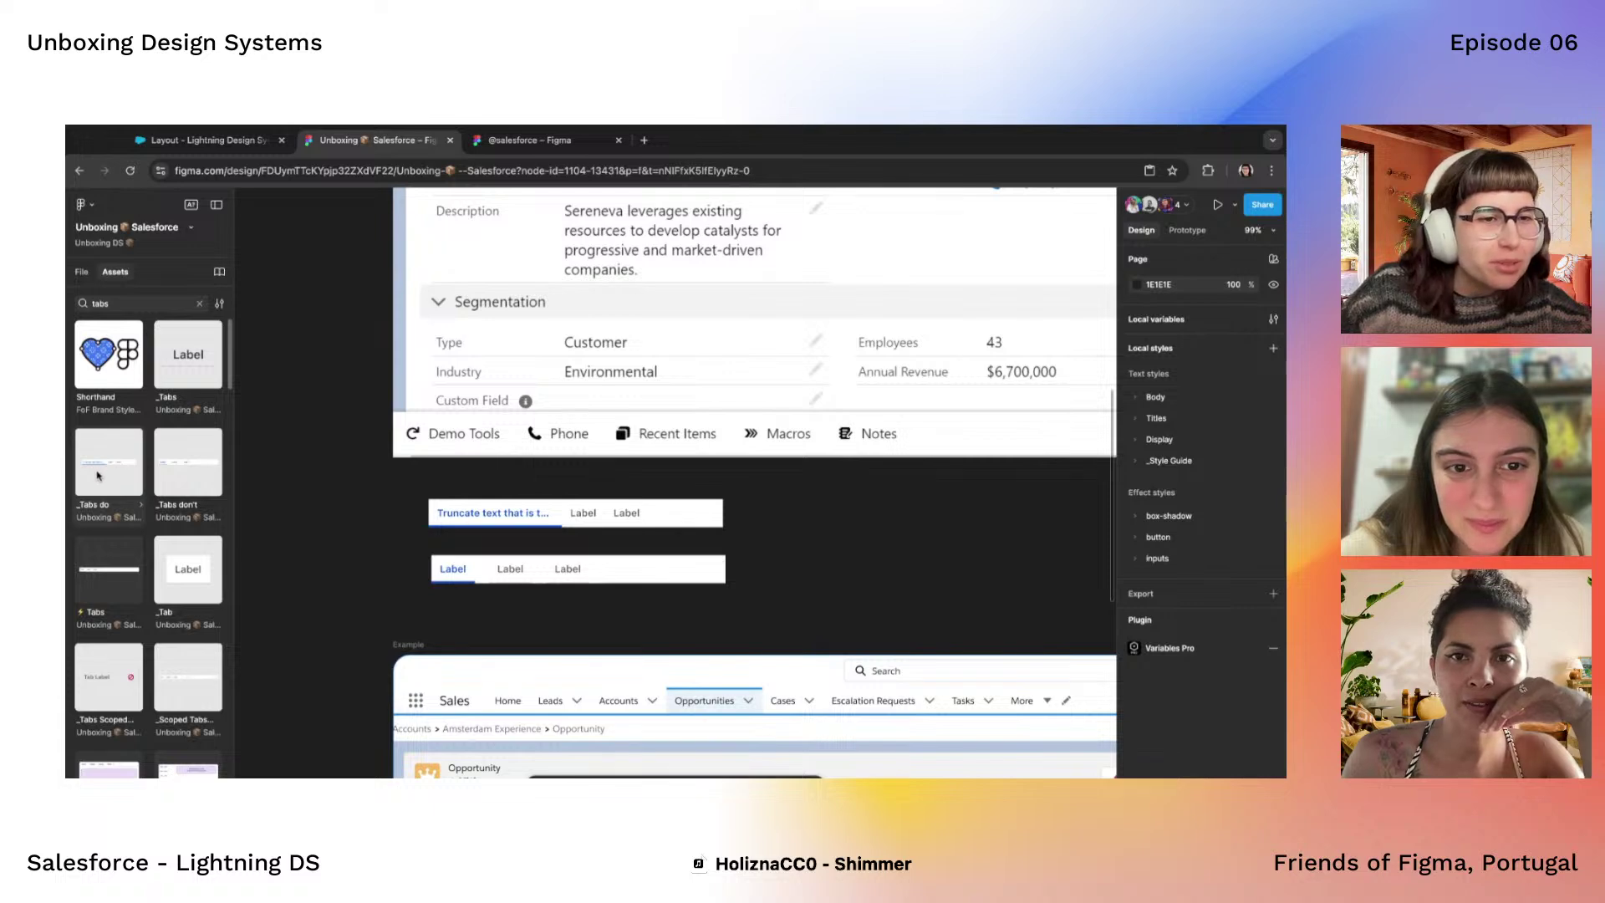
pyautogui.click(469, 576)
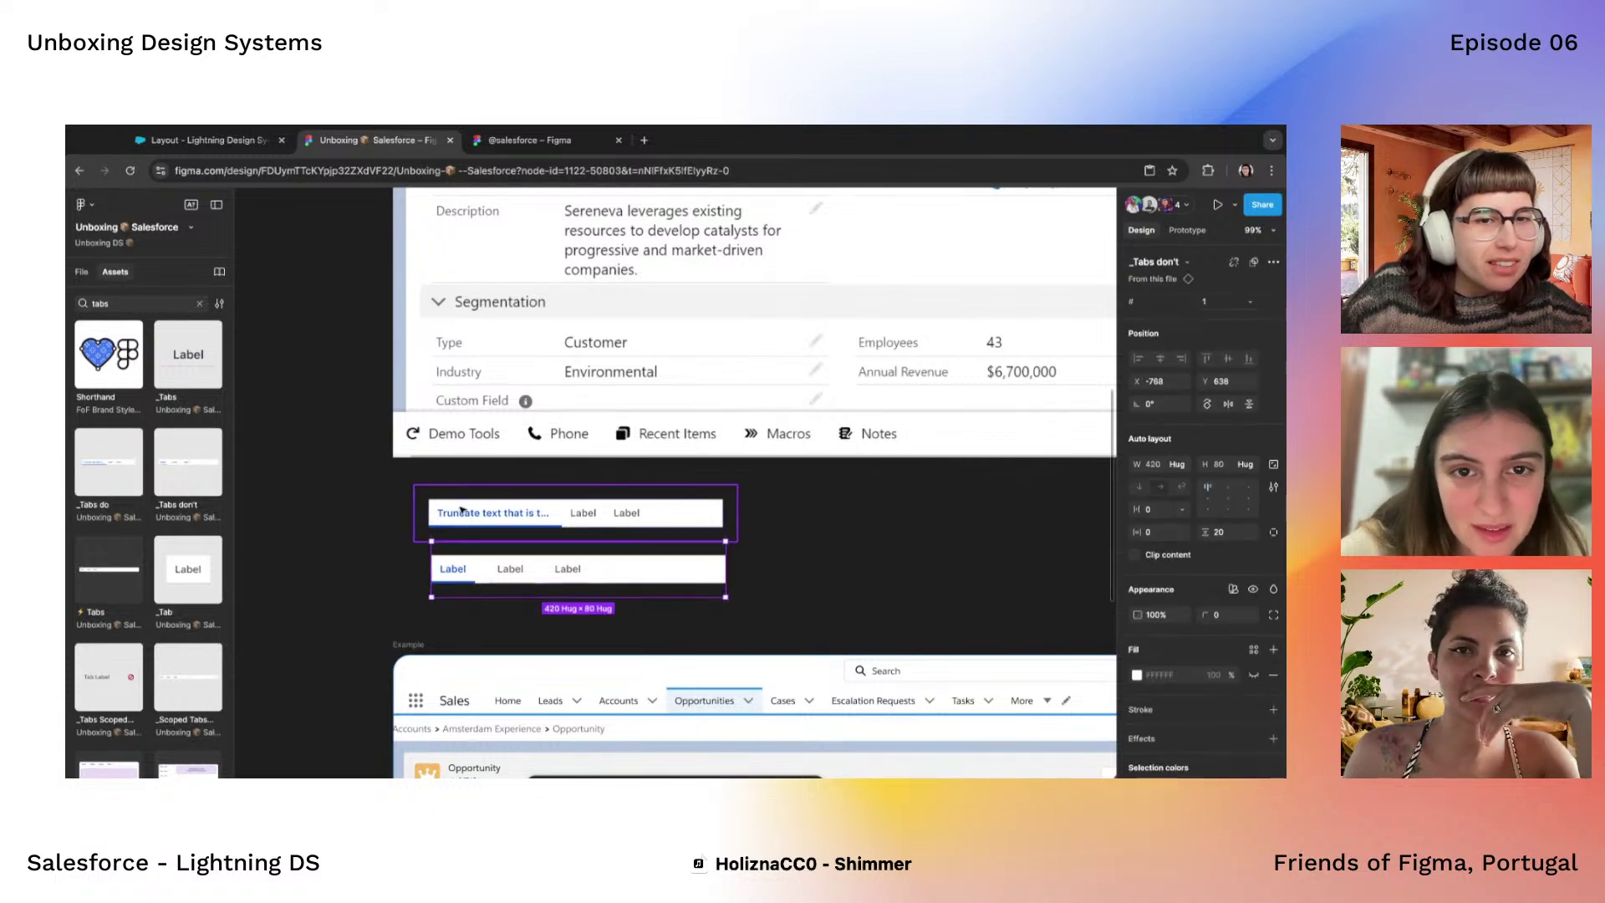
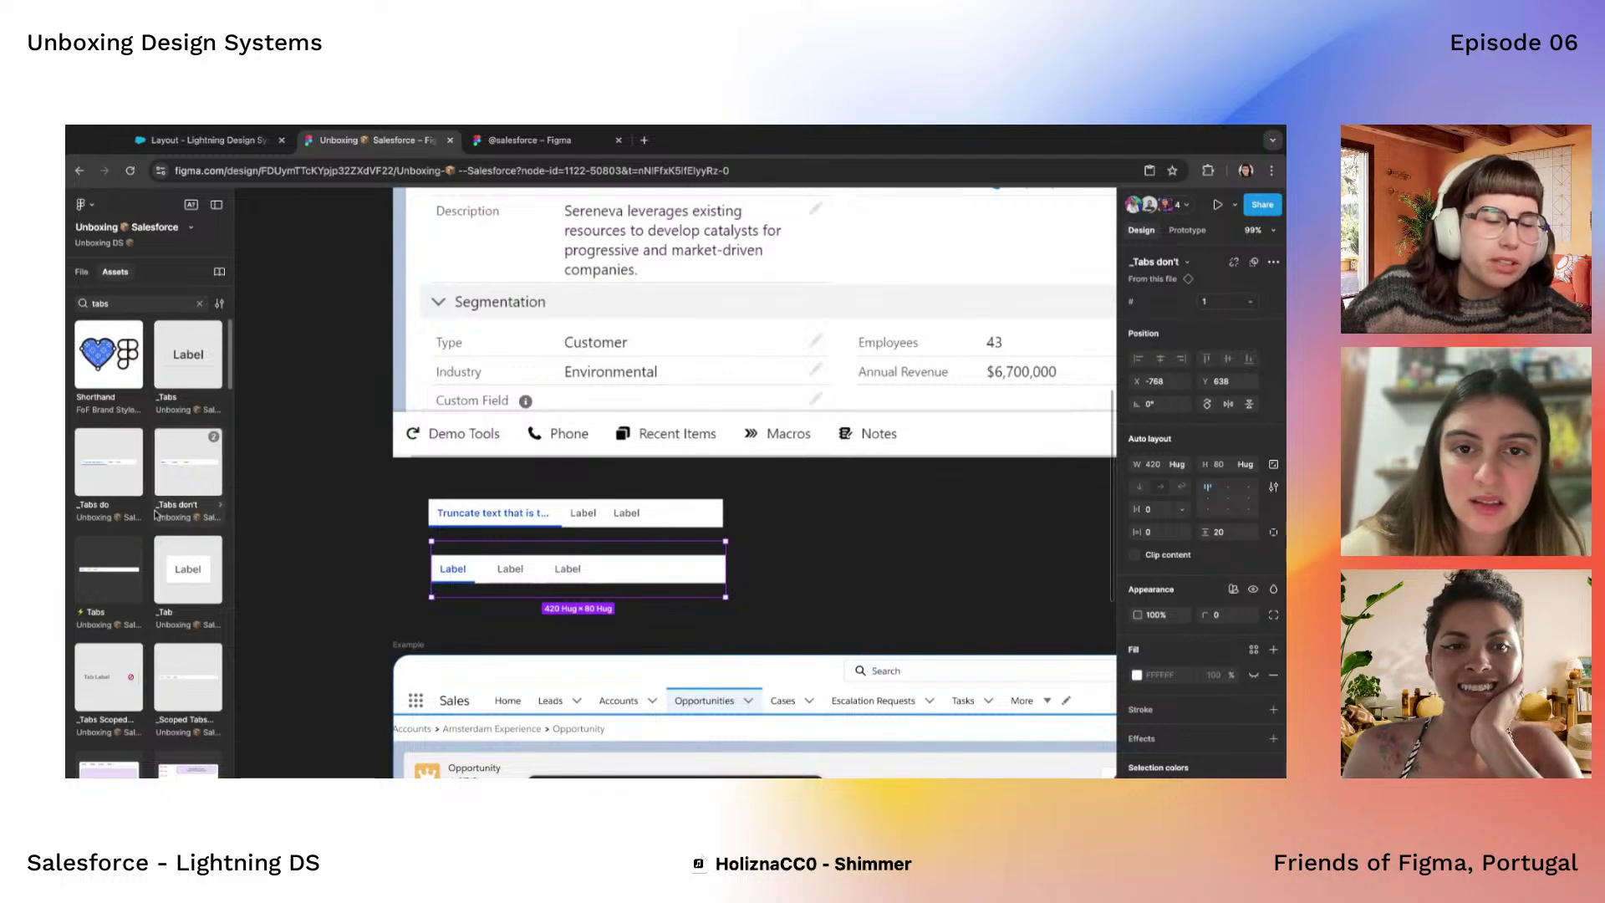
pyautogui.moveTo(386, 493); pyautogui.dragTo(512, 589)
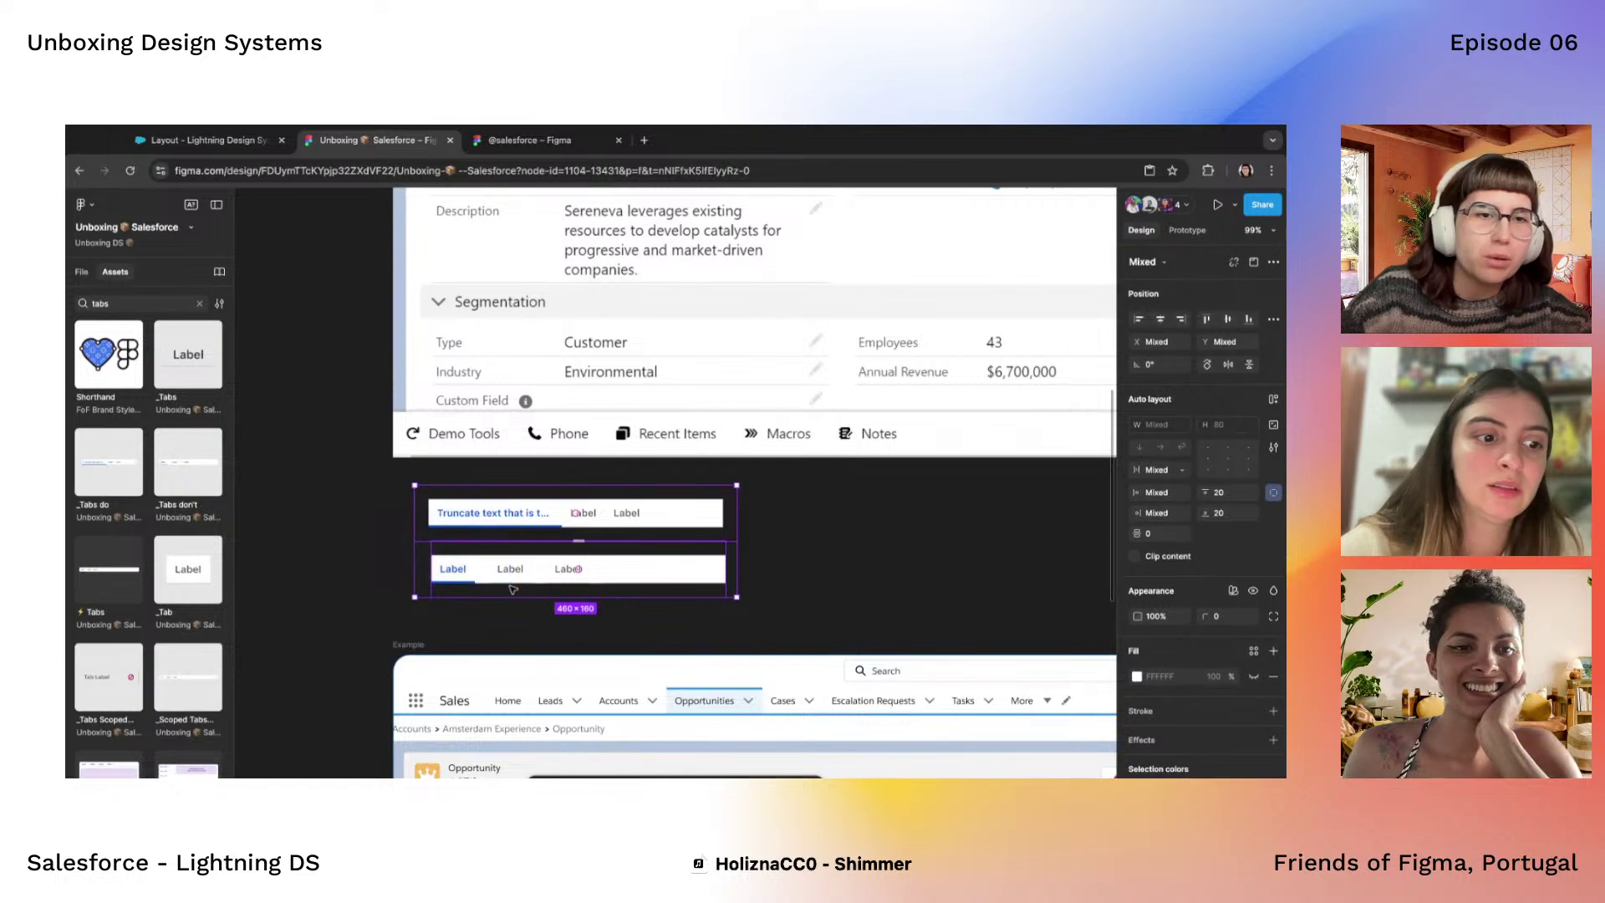
pyautogui.press('Delete')
# Add the Tabs component from the assets and place it in the Desktop - 1 frame below the page header
pyautogui.scroll(-2, 180, 562)
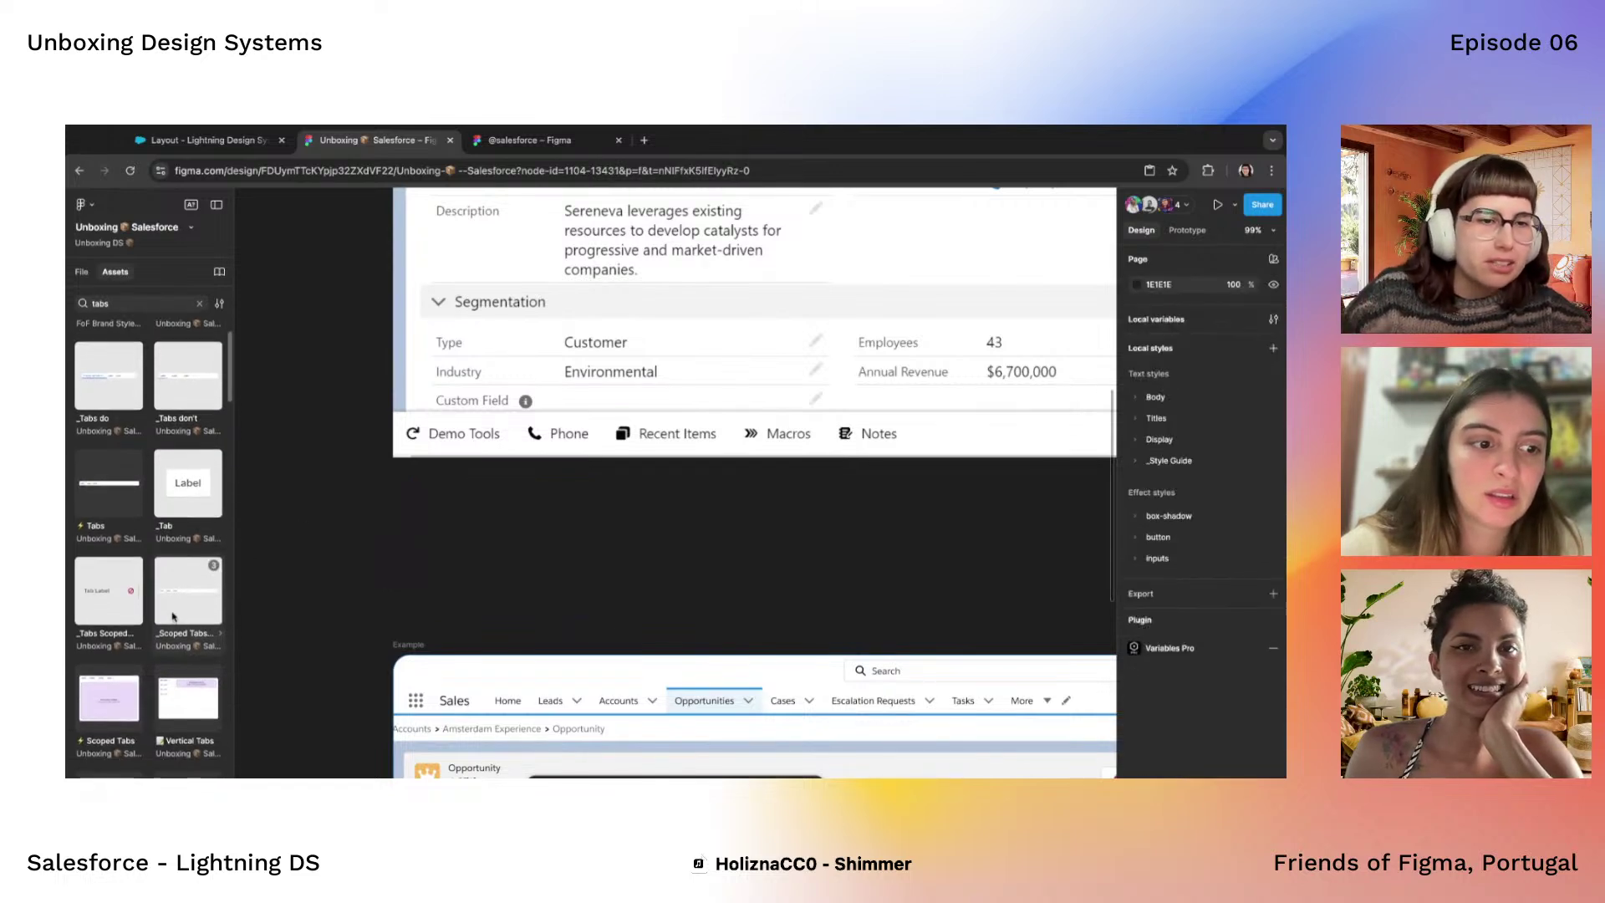
pyautogui.click(92, 486)
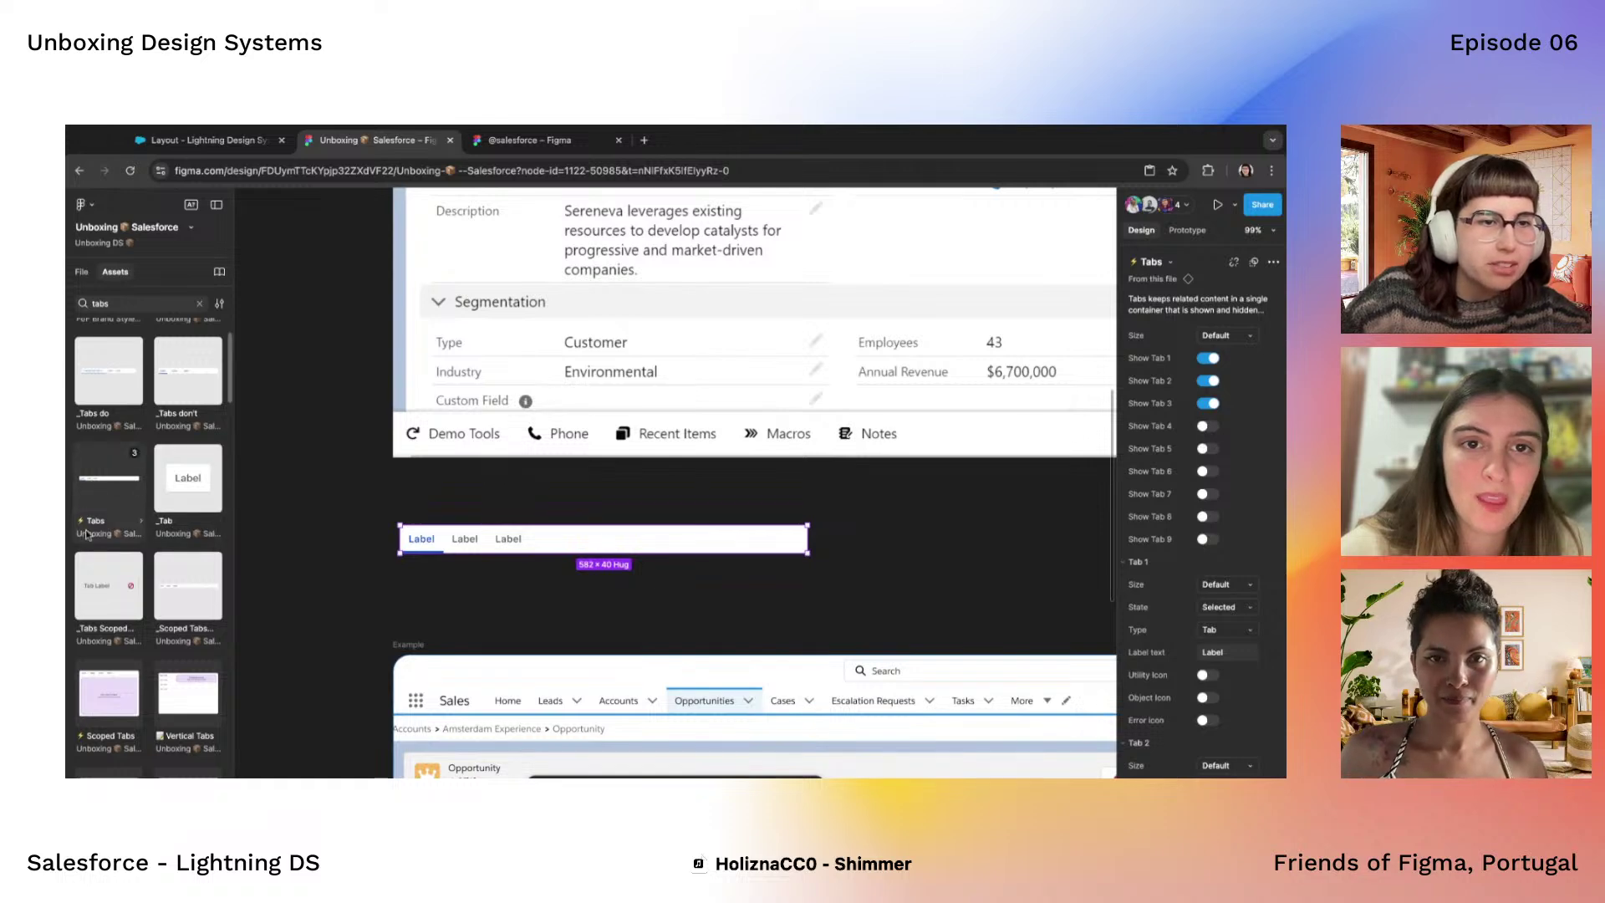
pyautogui.scroll(-5, 408, 575)
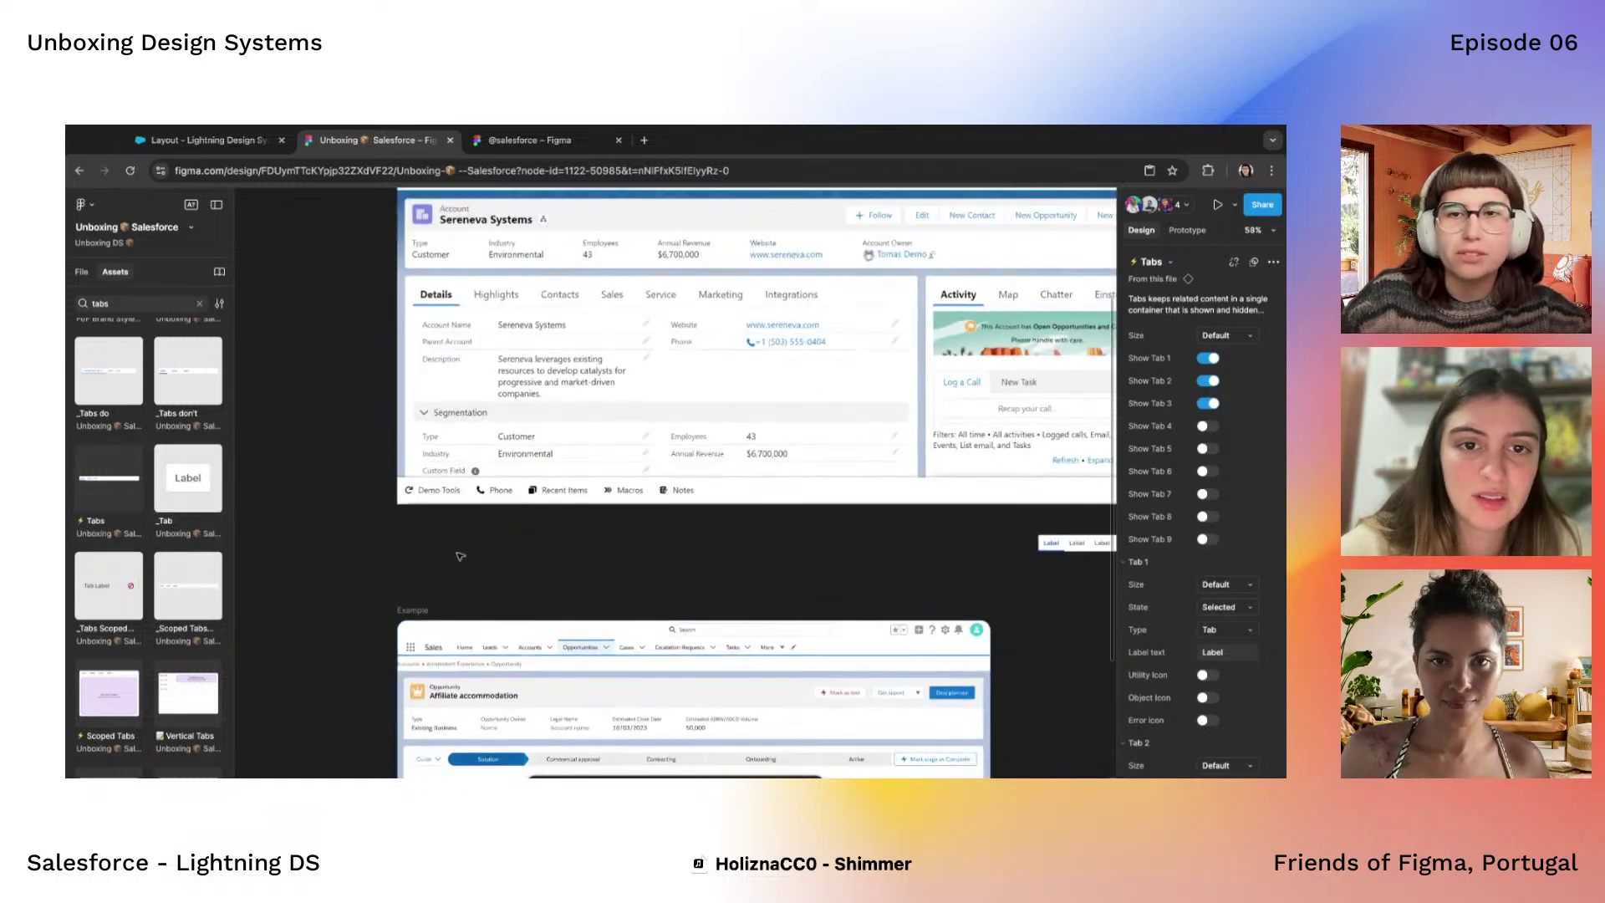
pyautogui.hscroll(3, 459, 556)
pyautogui.hscroll(3, 460, 556)
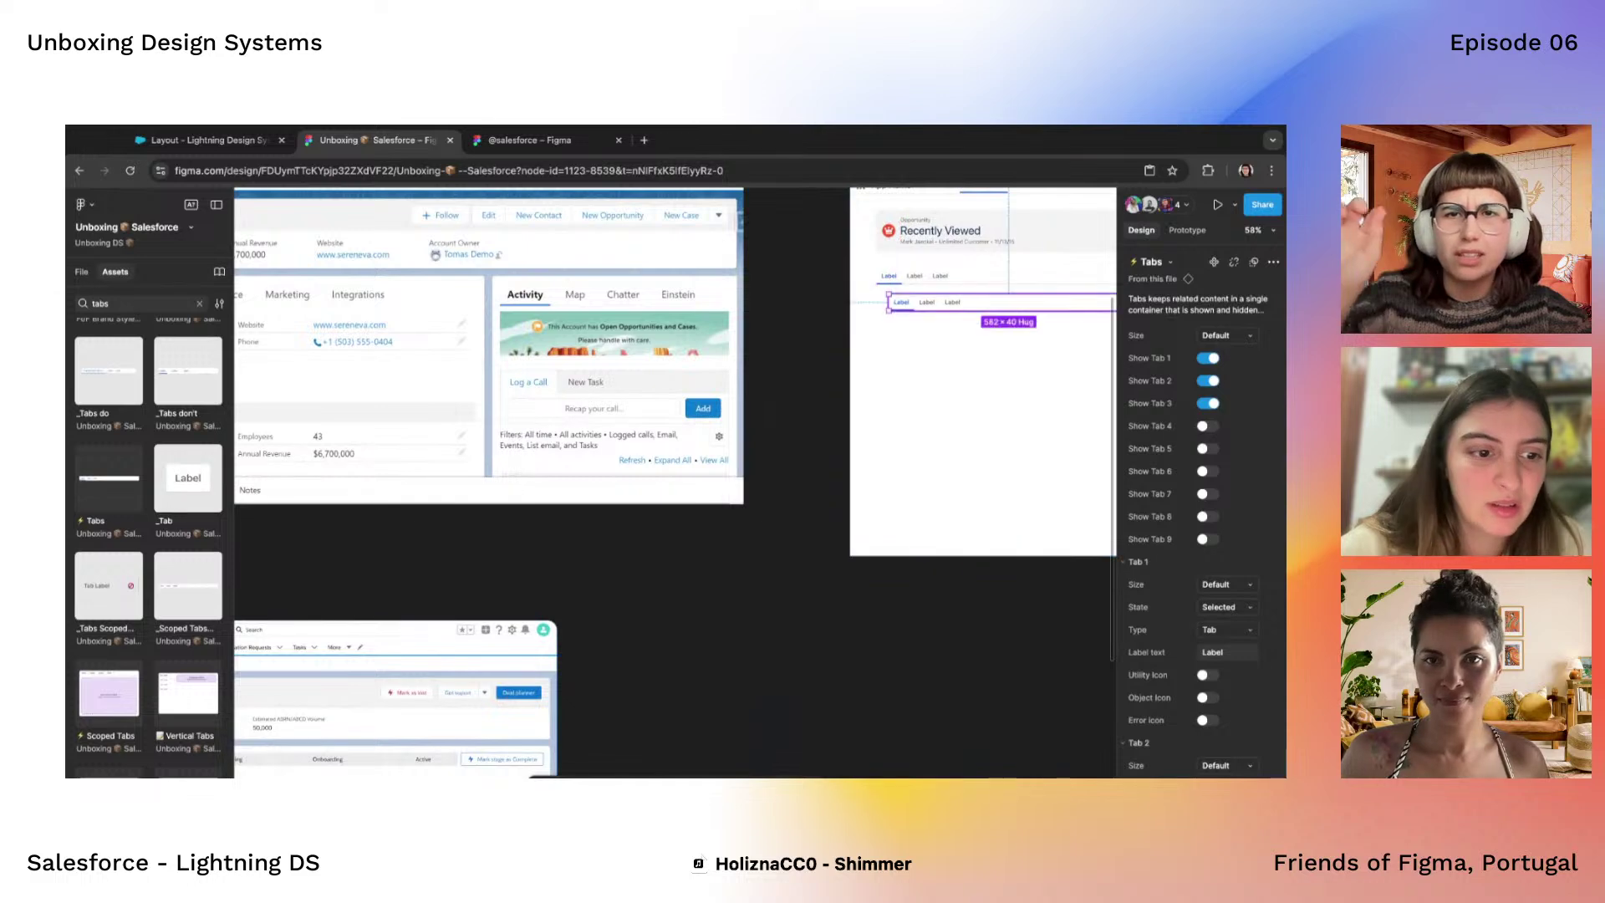
pyautogui.scroll(3, 924, 313)
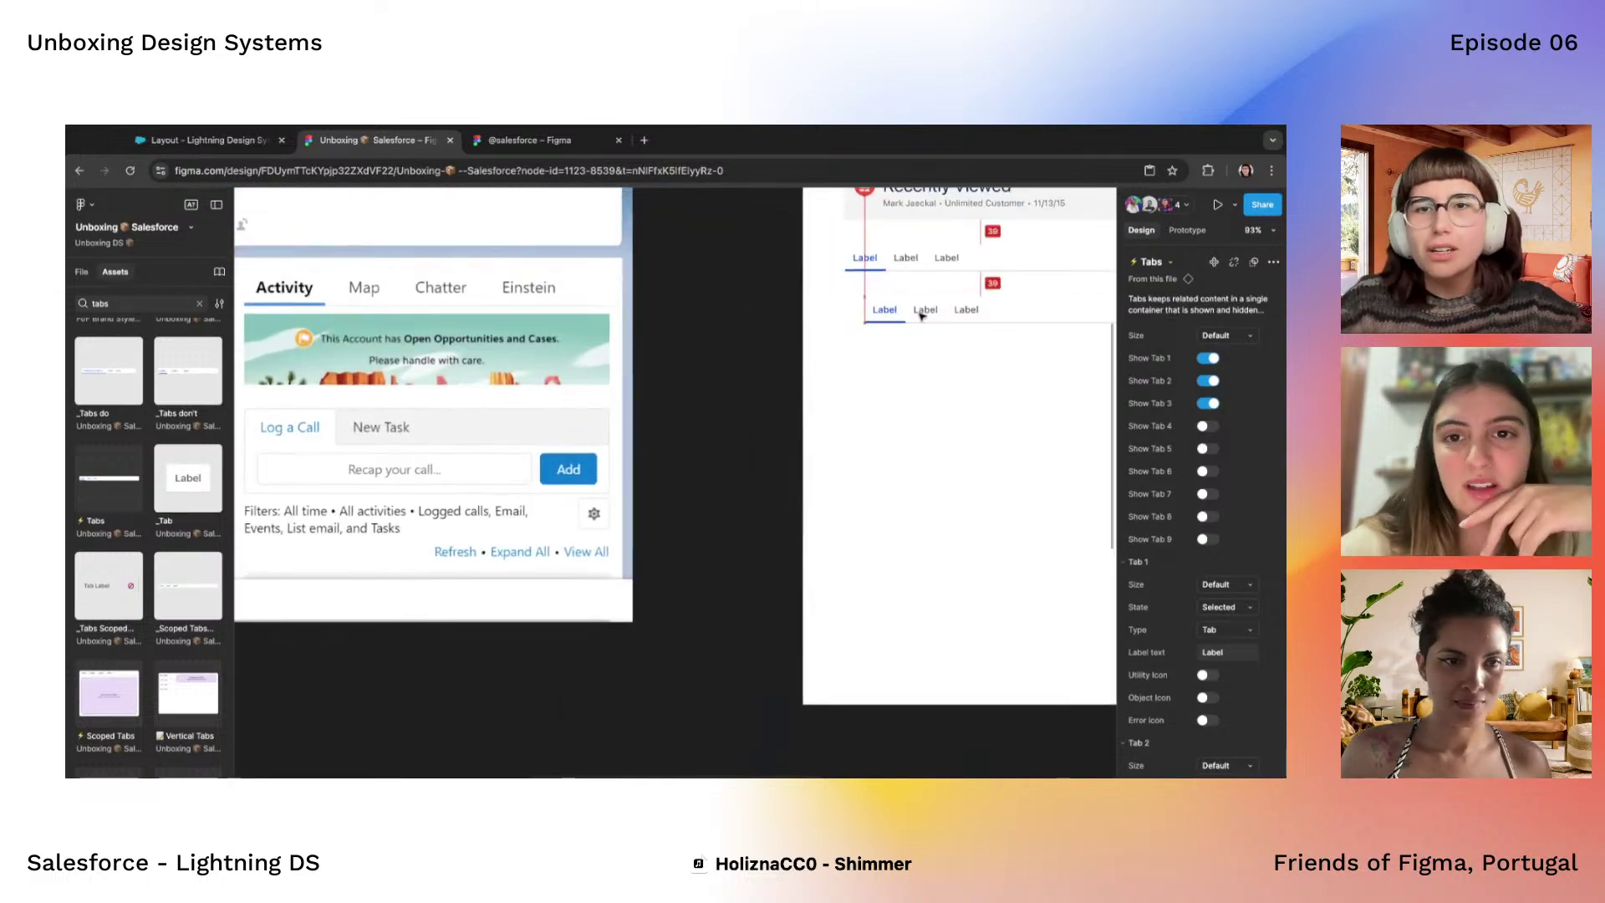
pyautogui.scroll(-3, 922, 315)
pyautogui.press('Escape')
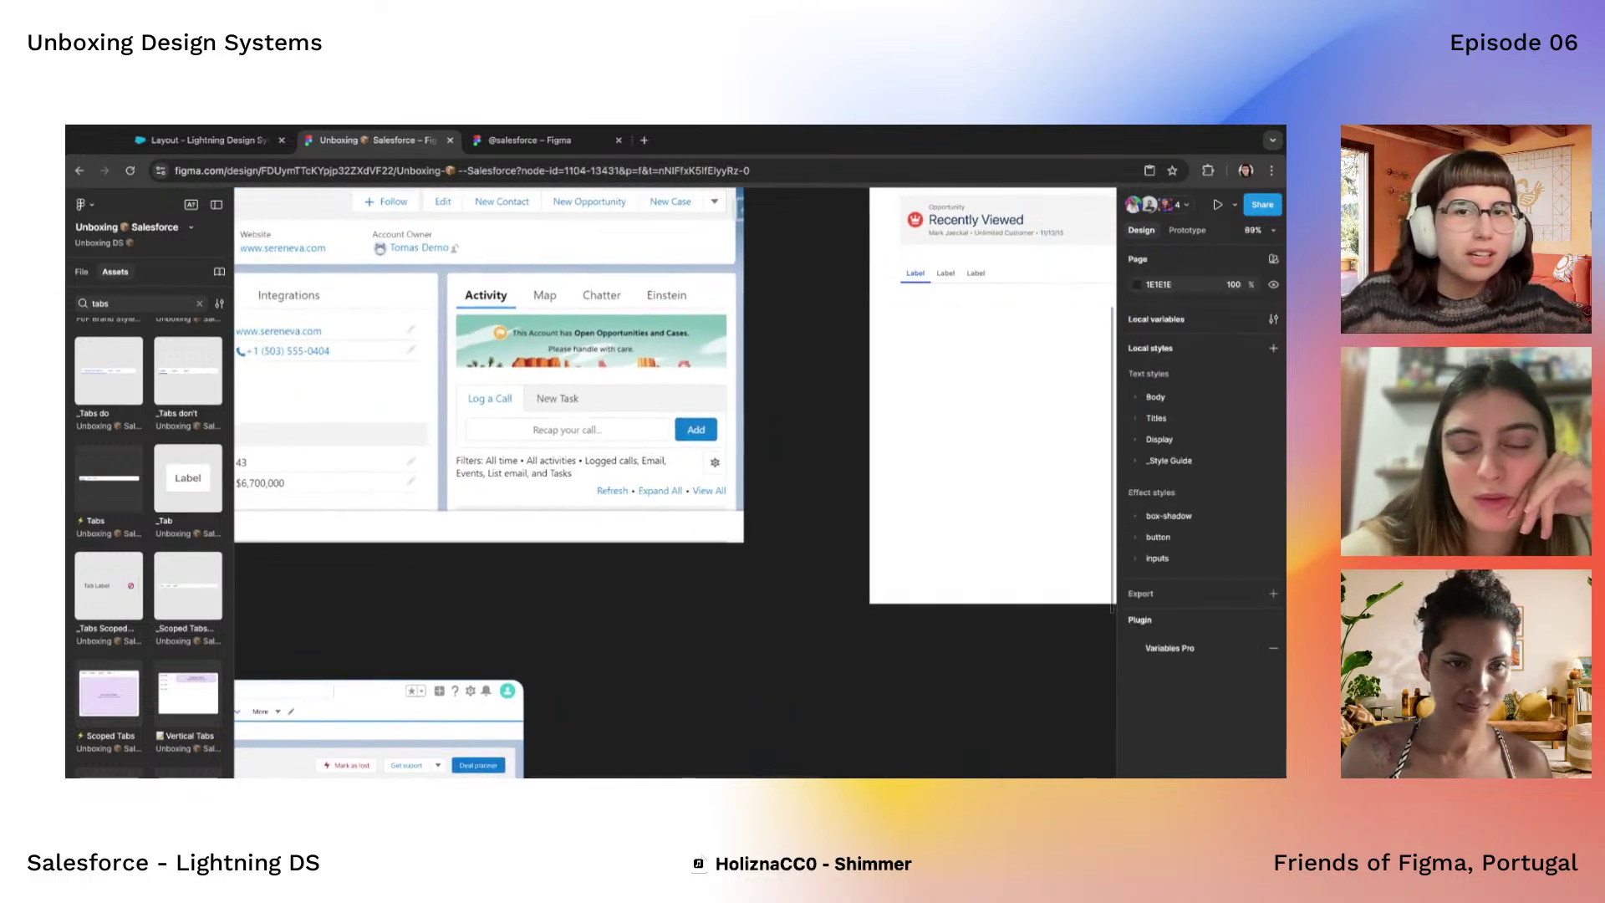
# Search the assets for "table" and place a Data Table component below the account screenshot
pyautogui.scroll(3, 535, 335)
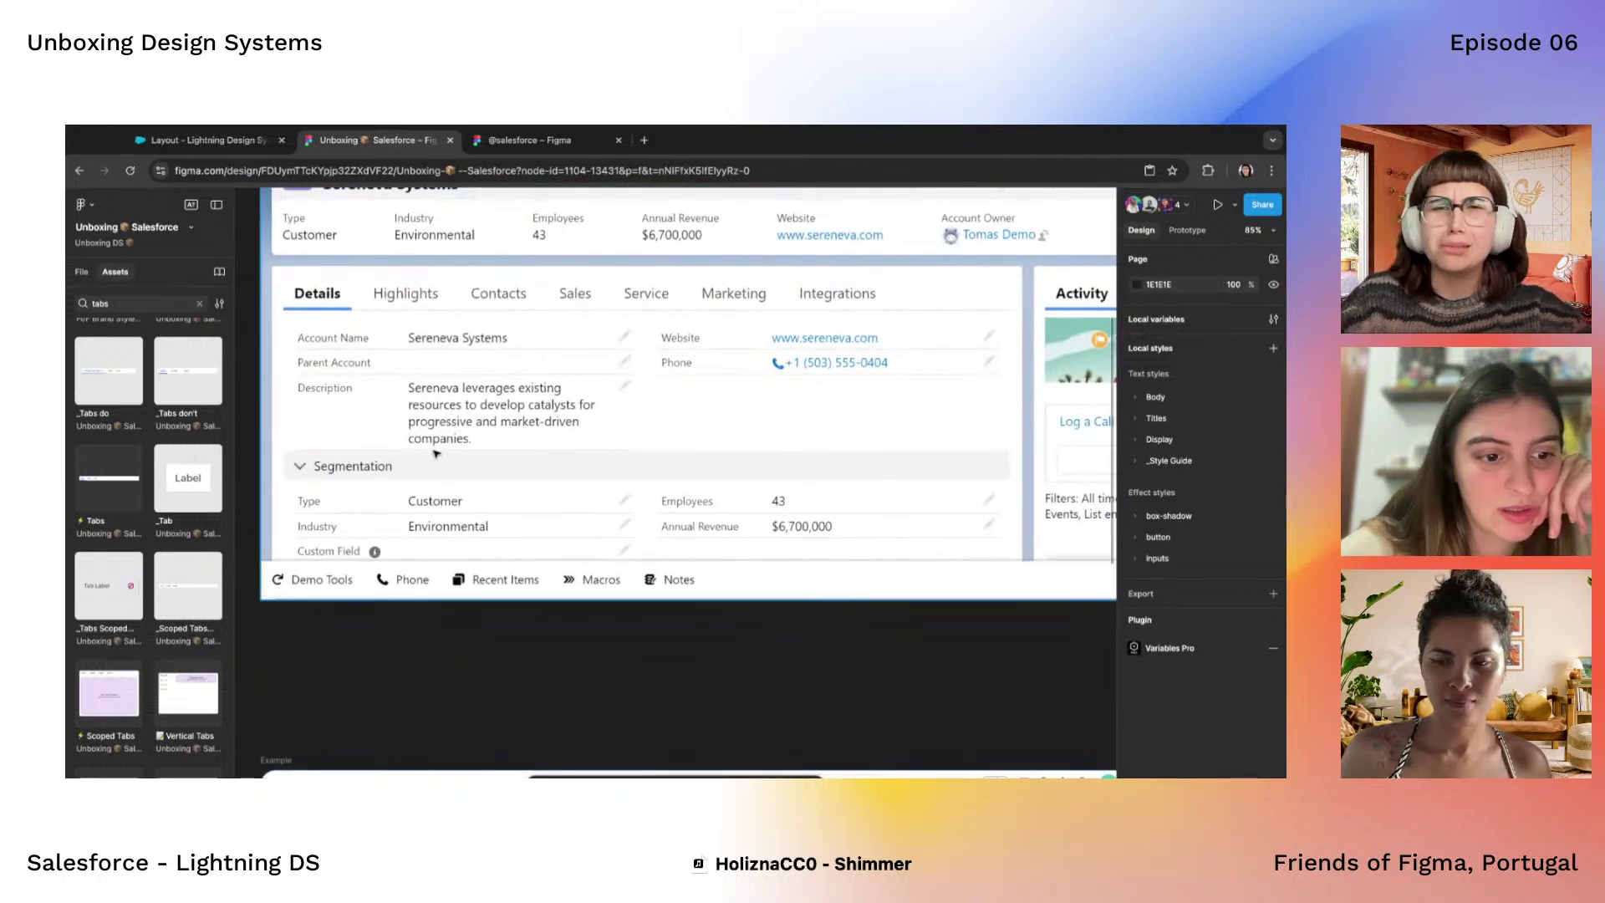
pyautogui.doubleClick(116, 303)
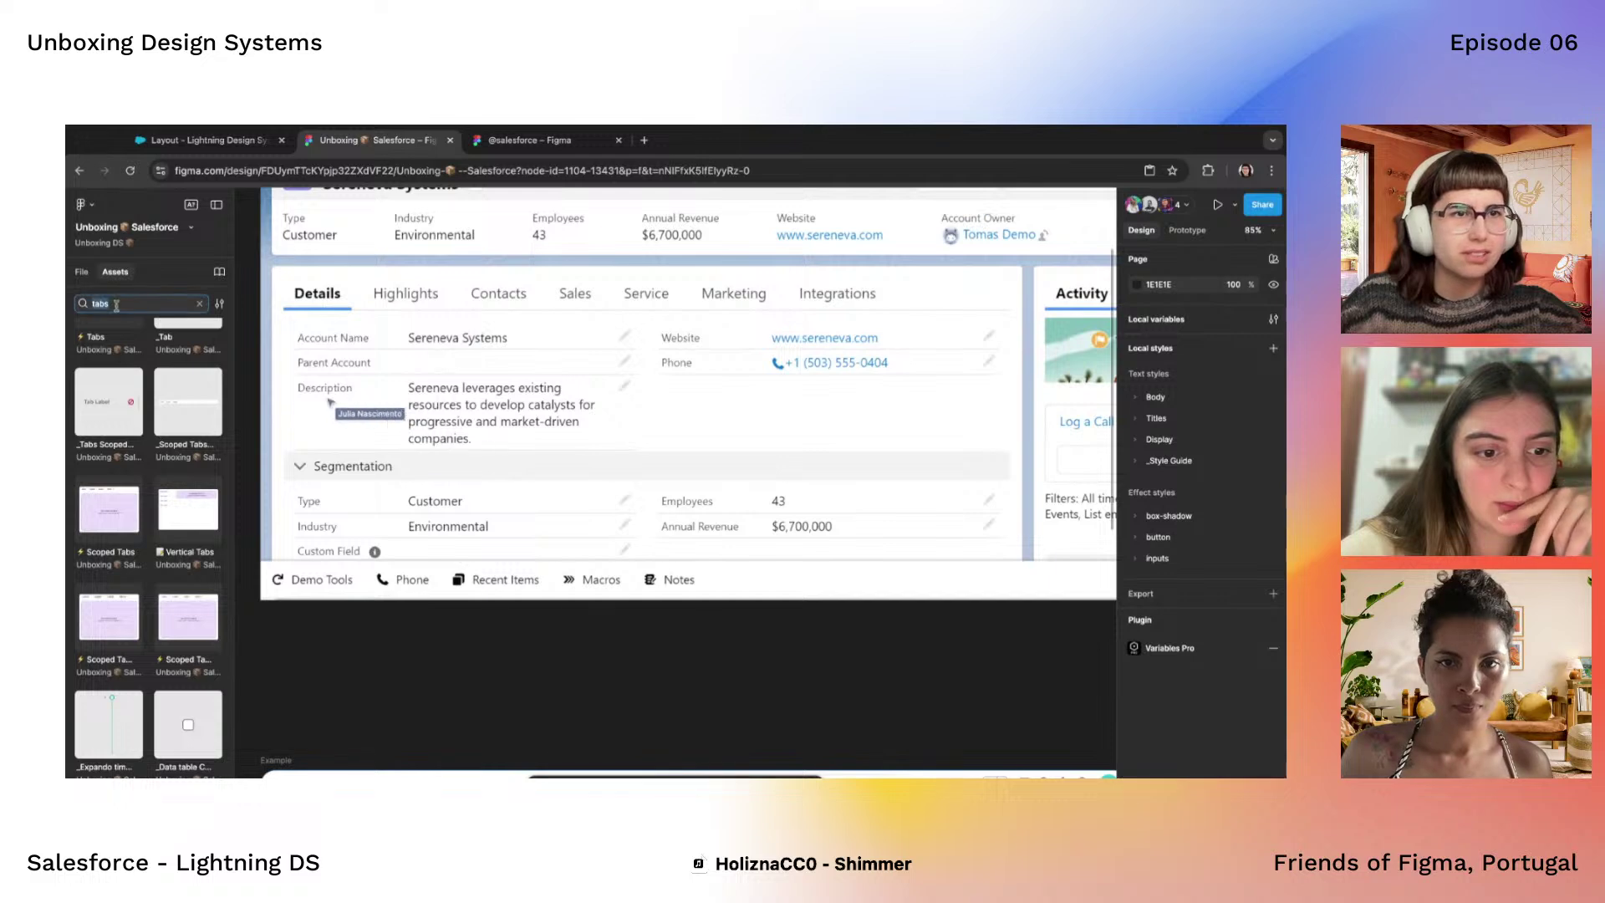
pyautogui.write('table')
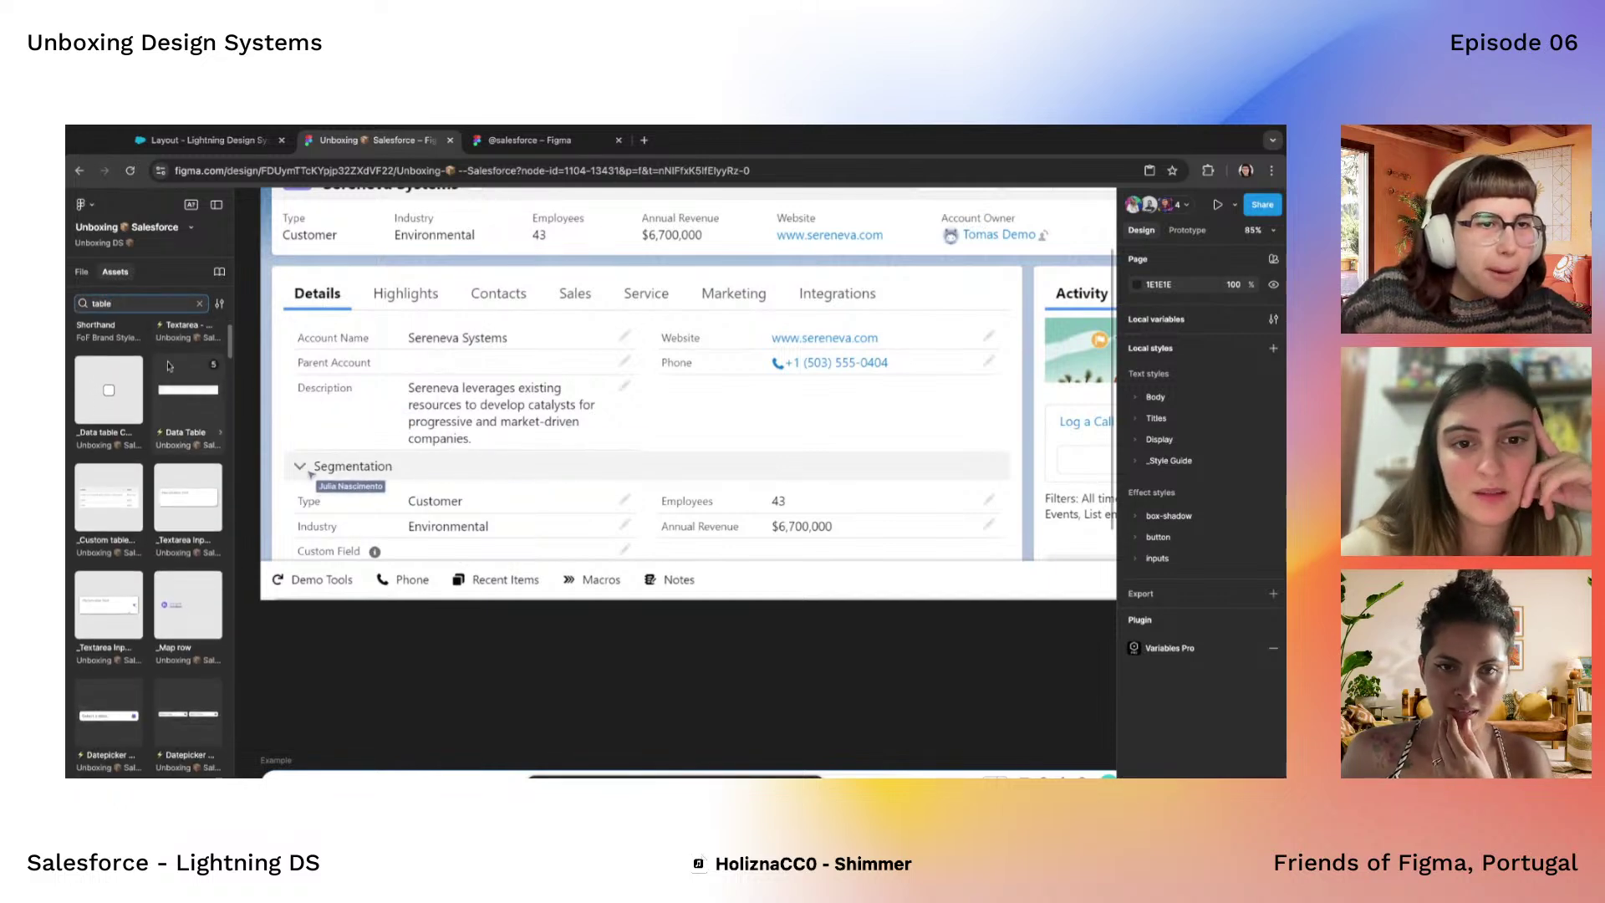
pyautogui.click(171, 368)
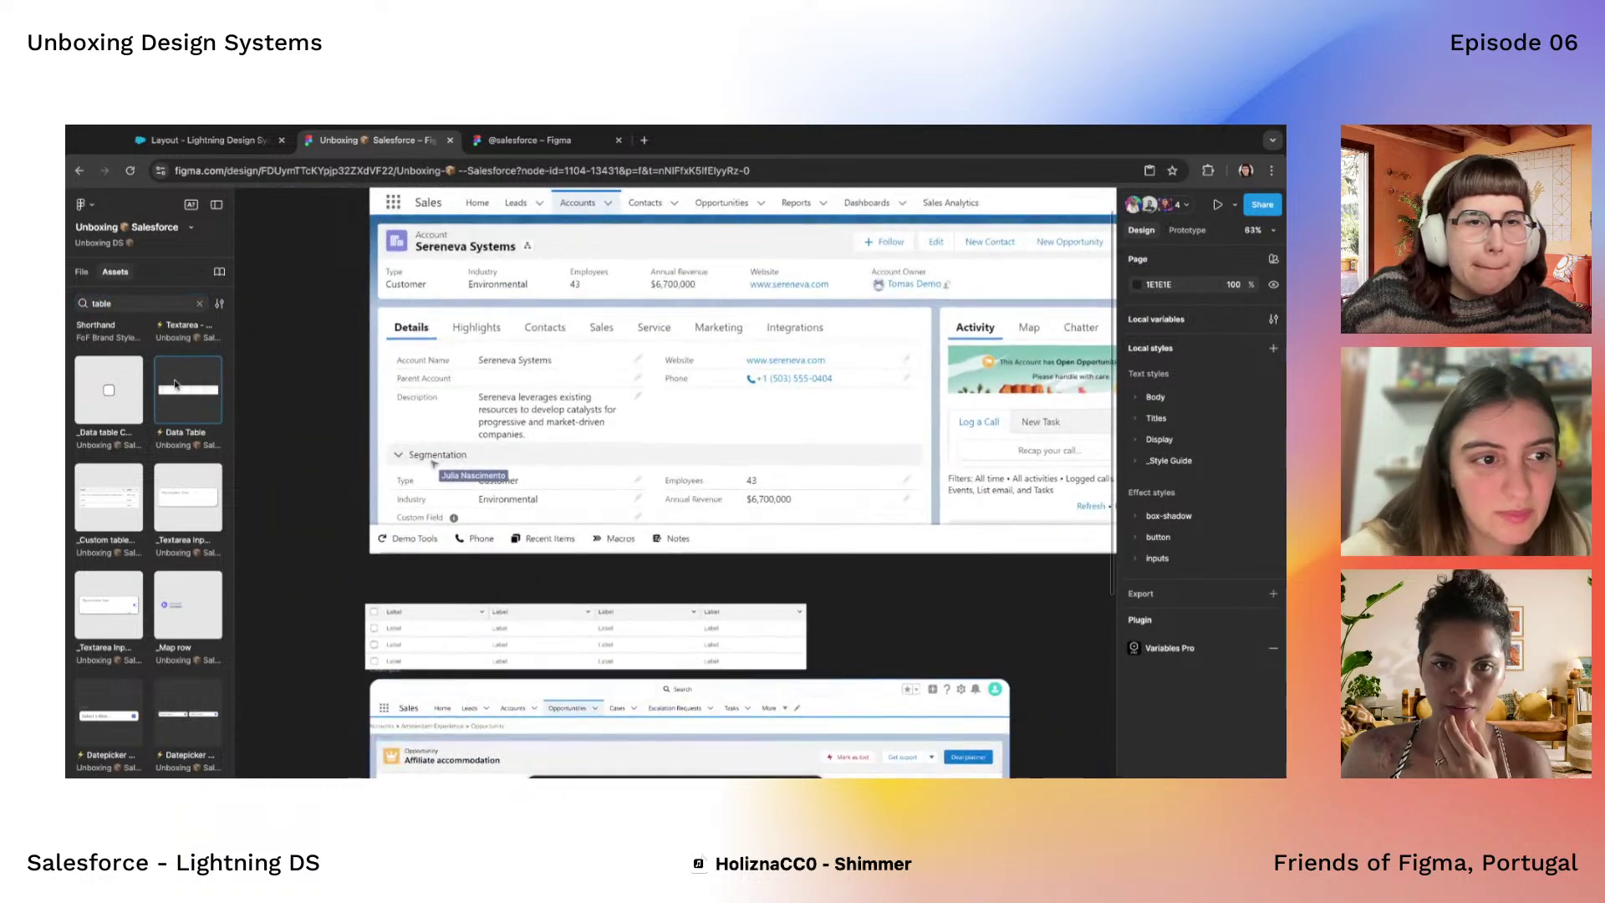
pyautogui.scroll(2, 449, 464)
pyautogui.scroll(-2, 449, 465)
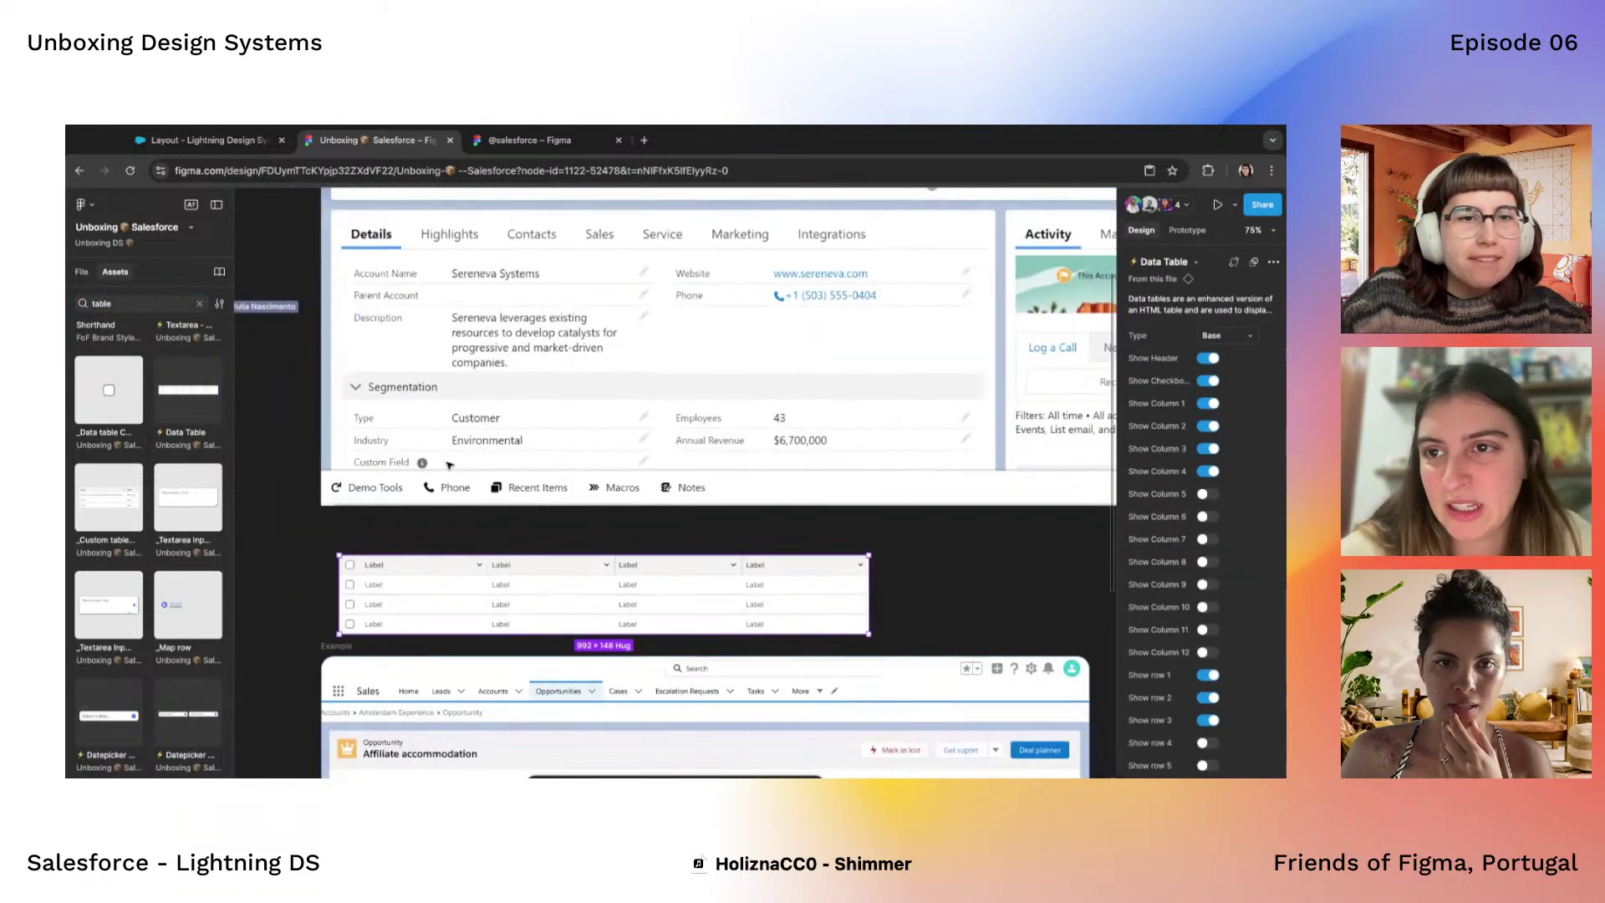
# Search the assets for "accordion" and place an Accordion component between the account screenshot and the data table for comparison with the Segmentation section
pyautogui.doubleClick(124, 301)
pyautogui.write('axc')
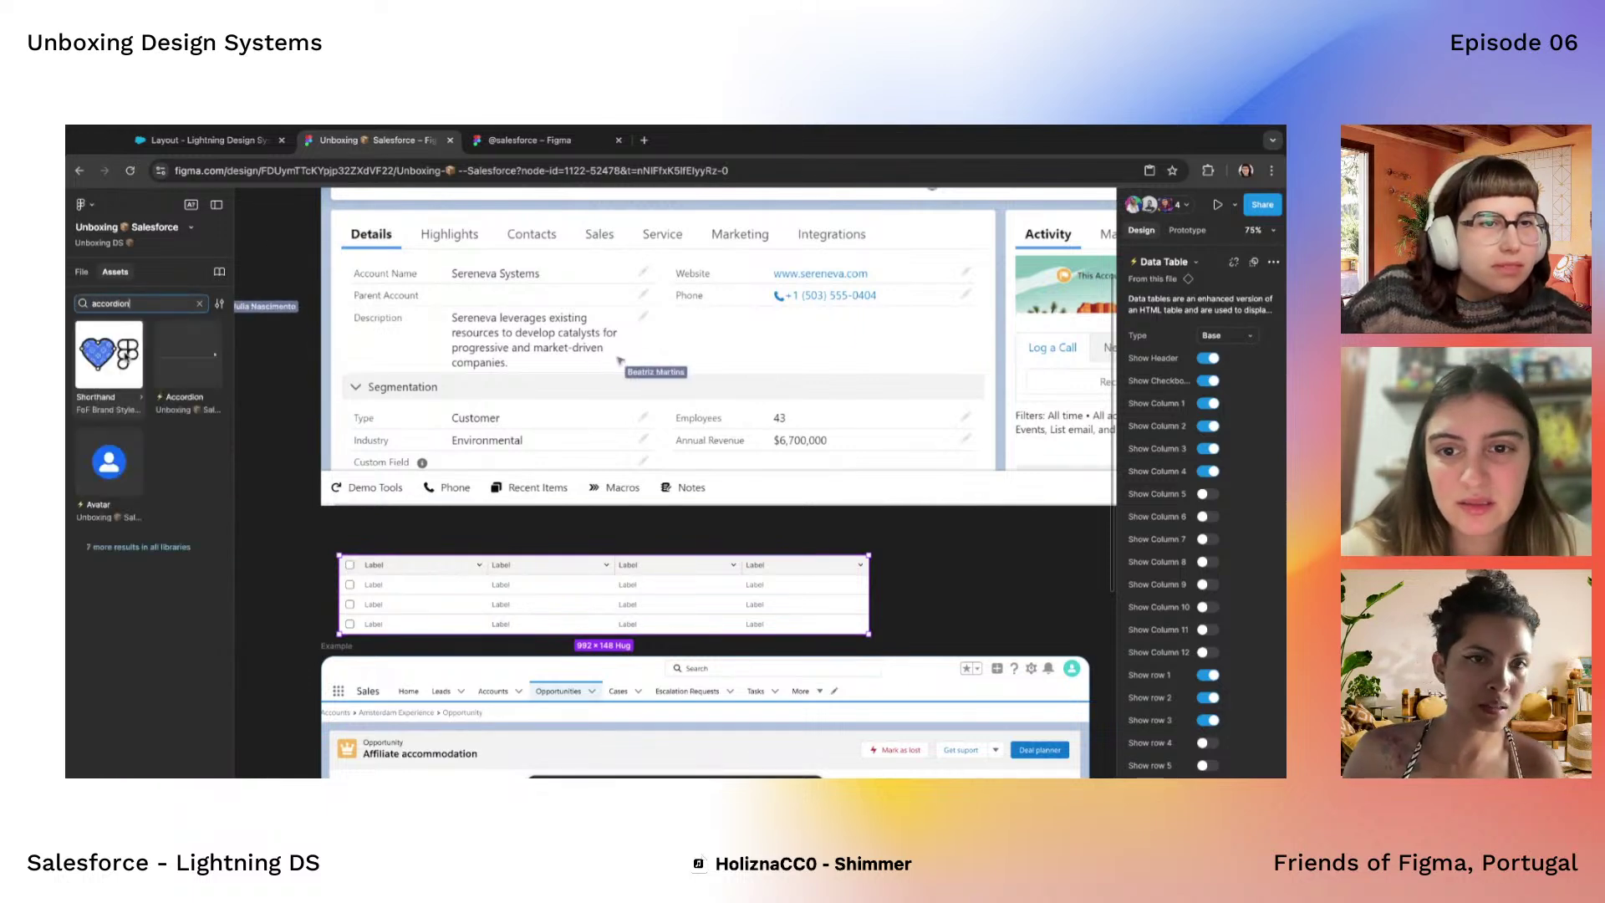
pyautogui.press('Escape')
pyautogui.moveTo(181, 356); pyautogui.dragTo(462, 528)
pyautogui.scroll(-3, 462, 525)
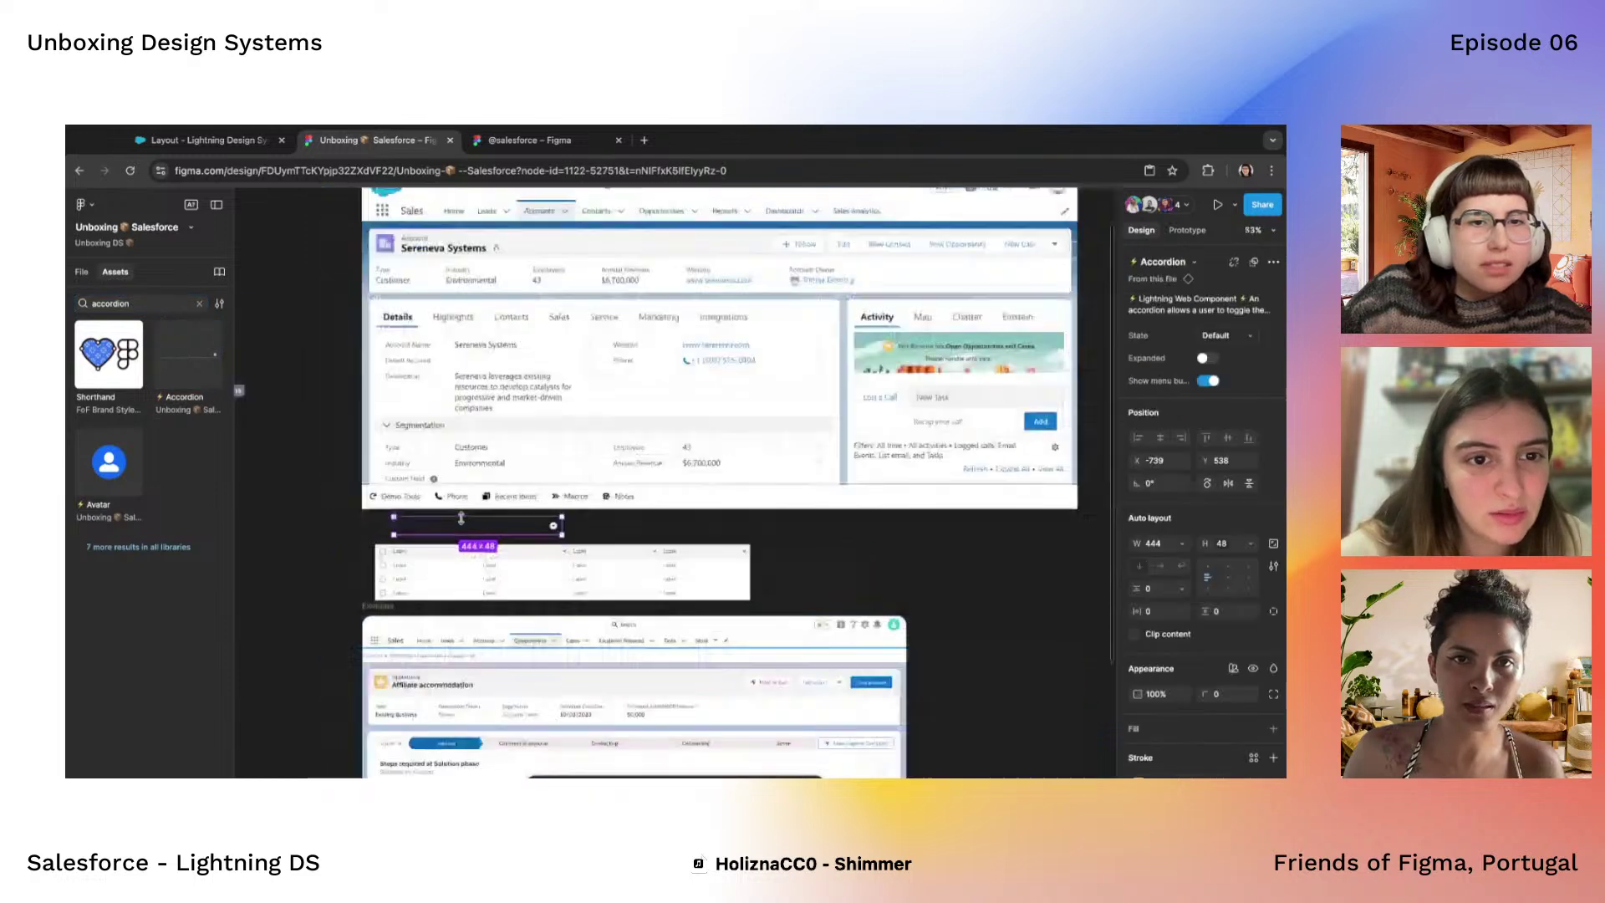
pyautogui.scroll(2, 401, 429)
pyautogui.scroll(3, 401, 429)
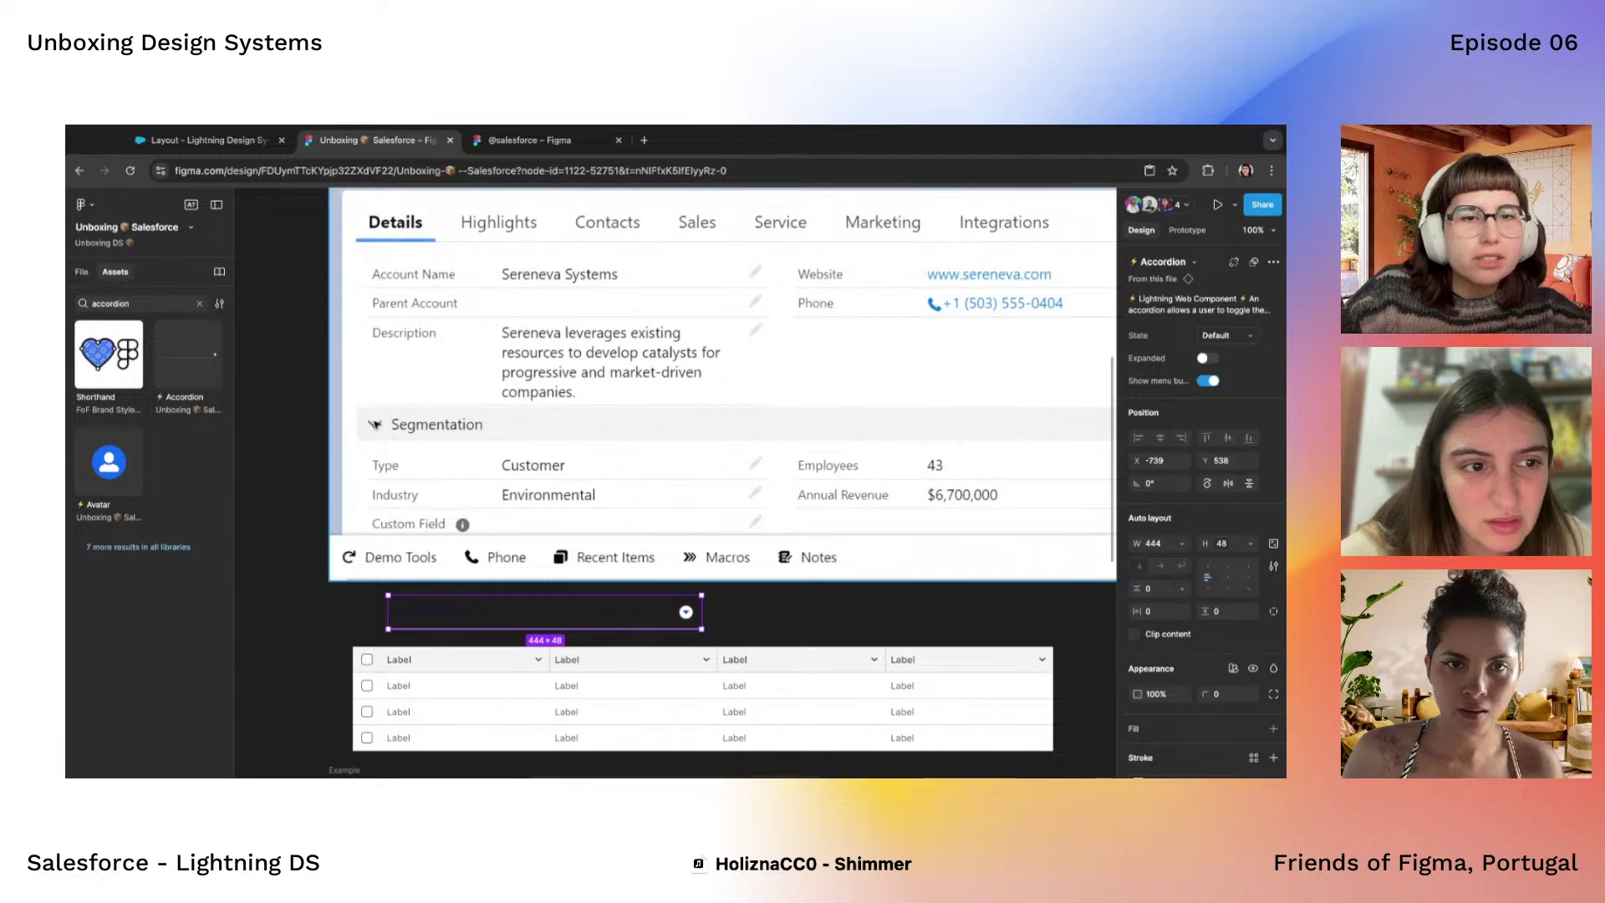
# Move the Accordion component into the Desktop - 1 frame, below the tabs
pyautogui.scroll(-4, 438, 568)
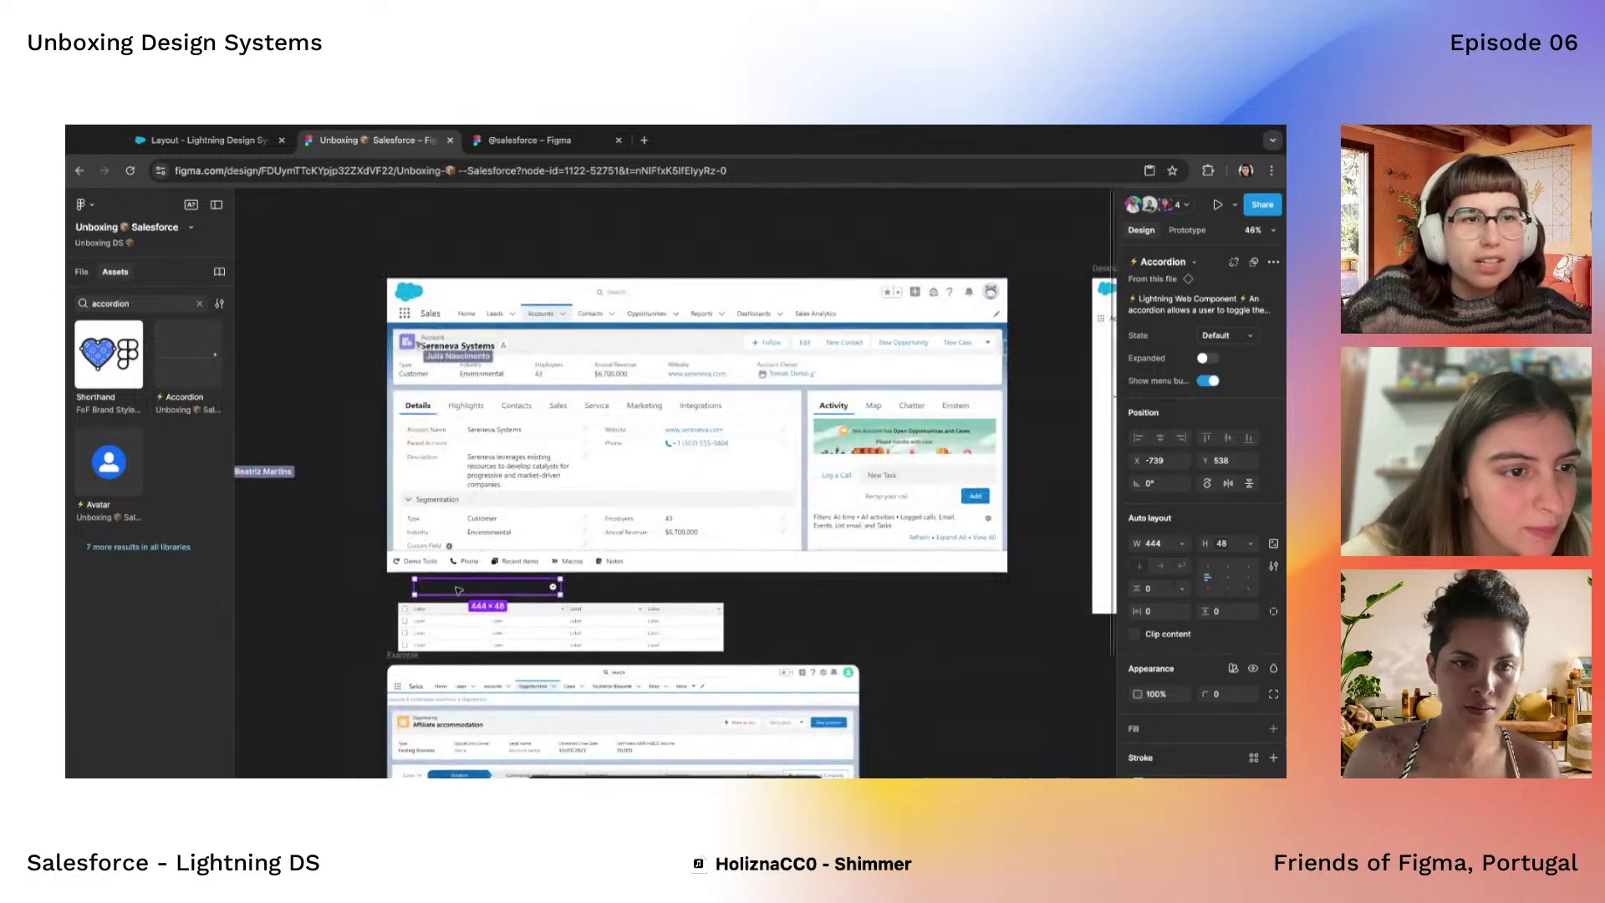
pyautogui.hscroll(5, 459, 588)
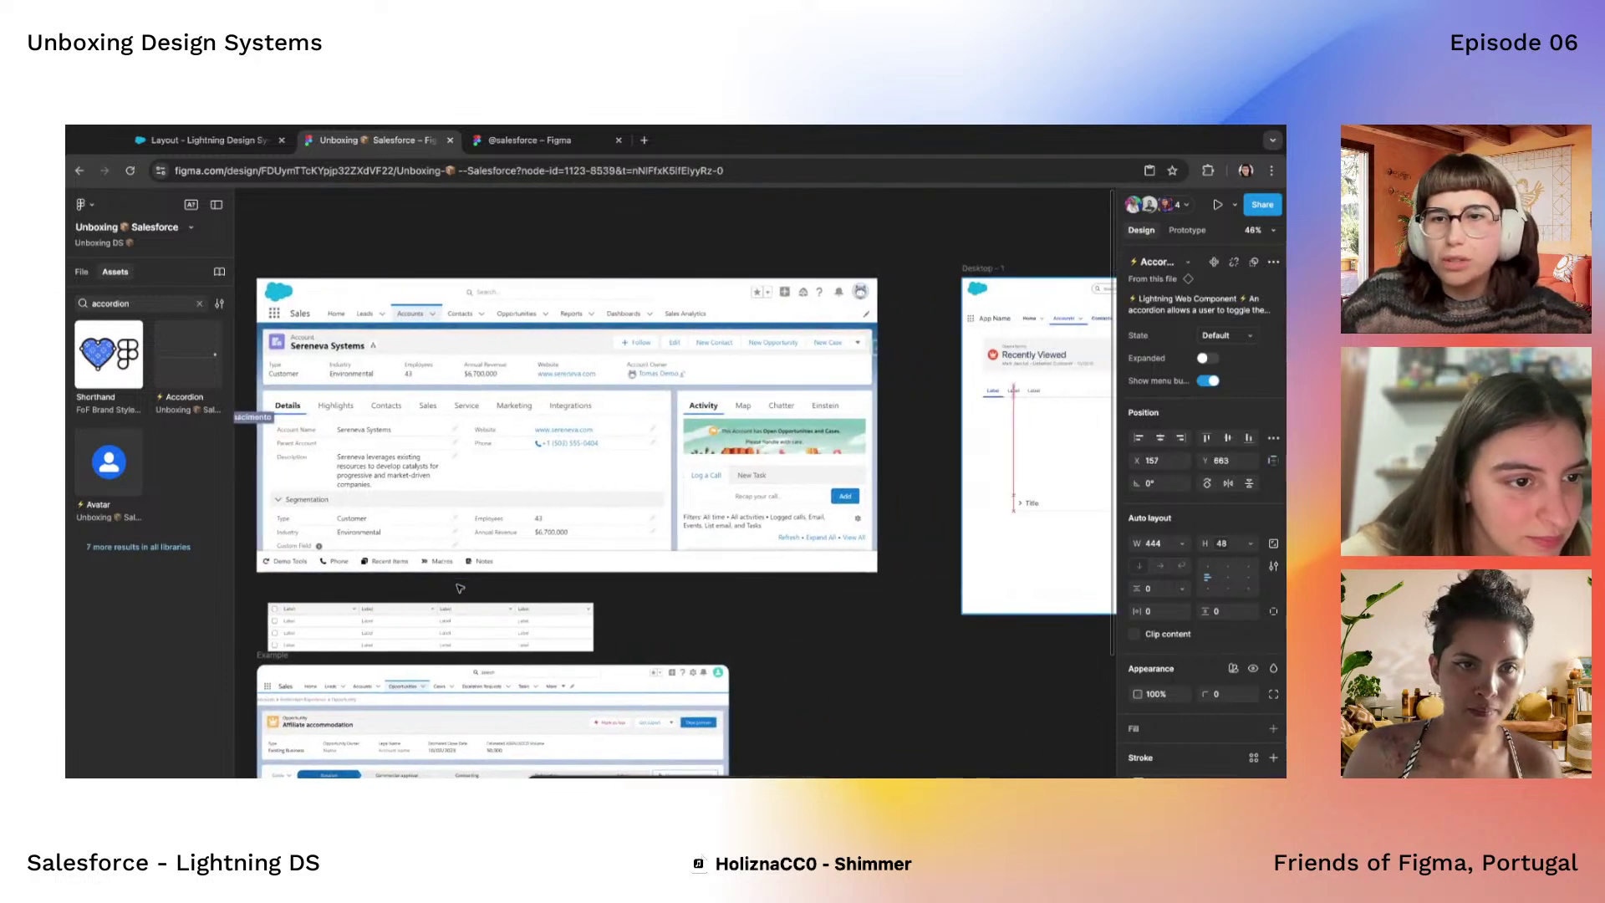
pyautogui.click(809, 494)
pyautogui.scroll(3, 808, 497)
pyautogui.hscroll(3, 808, 497)
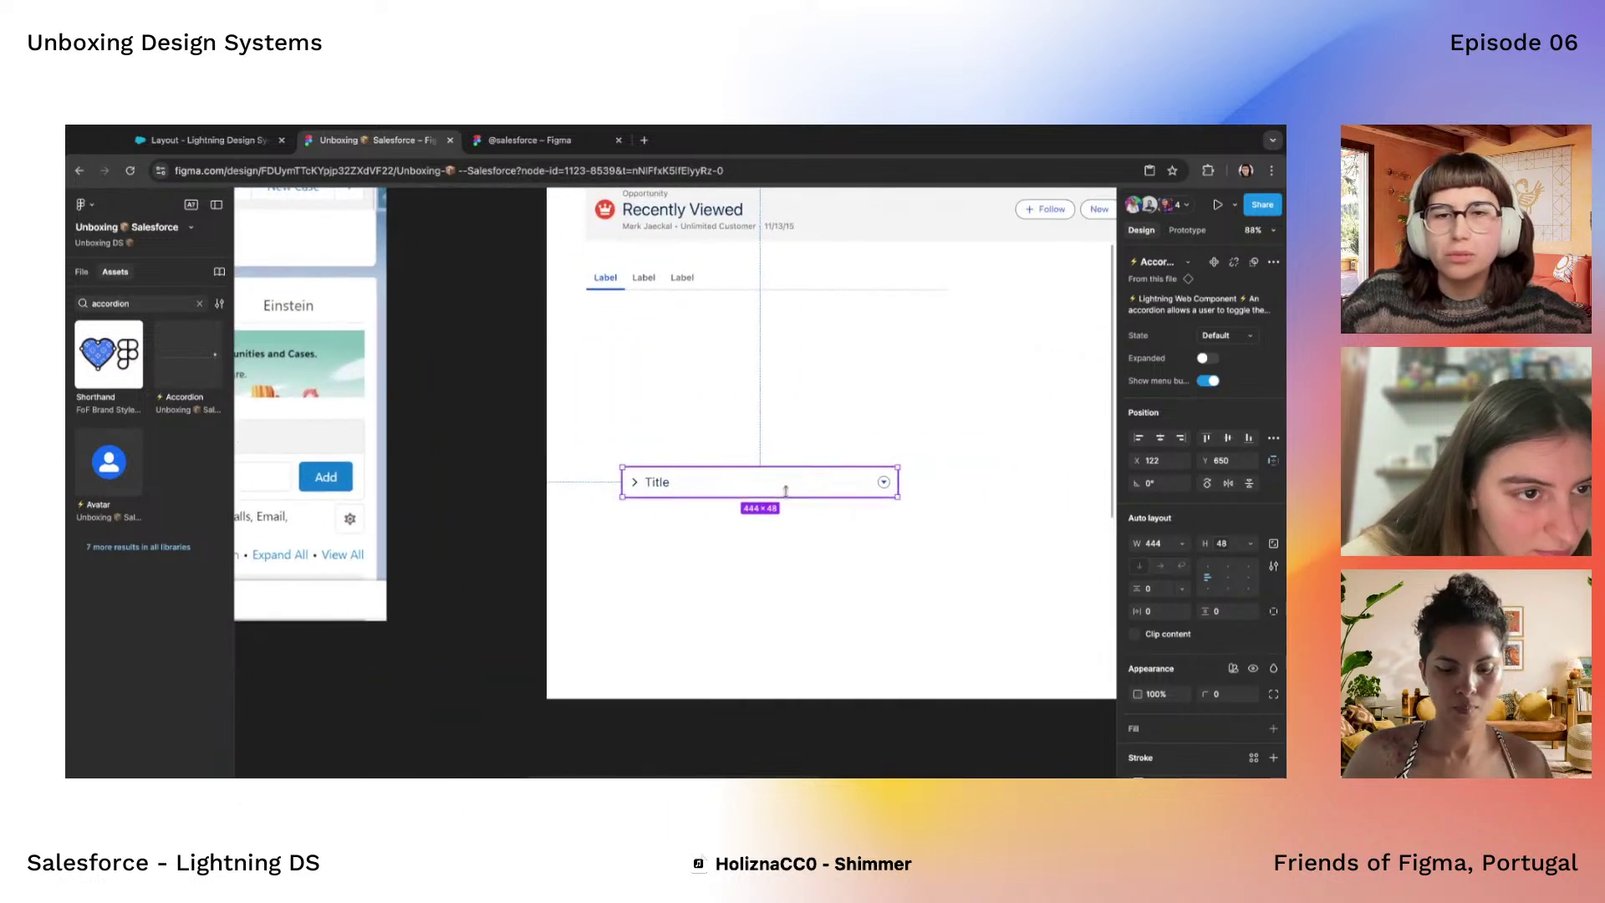
# Hide the accordion's menu button and check its State options, keeping Default
pyautogui.scroll(3, 778, 484)
pyautogui.hscroll(2, 749, 479)
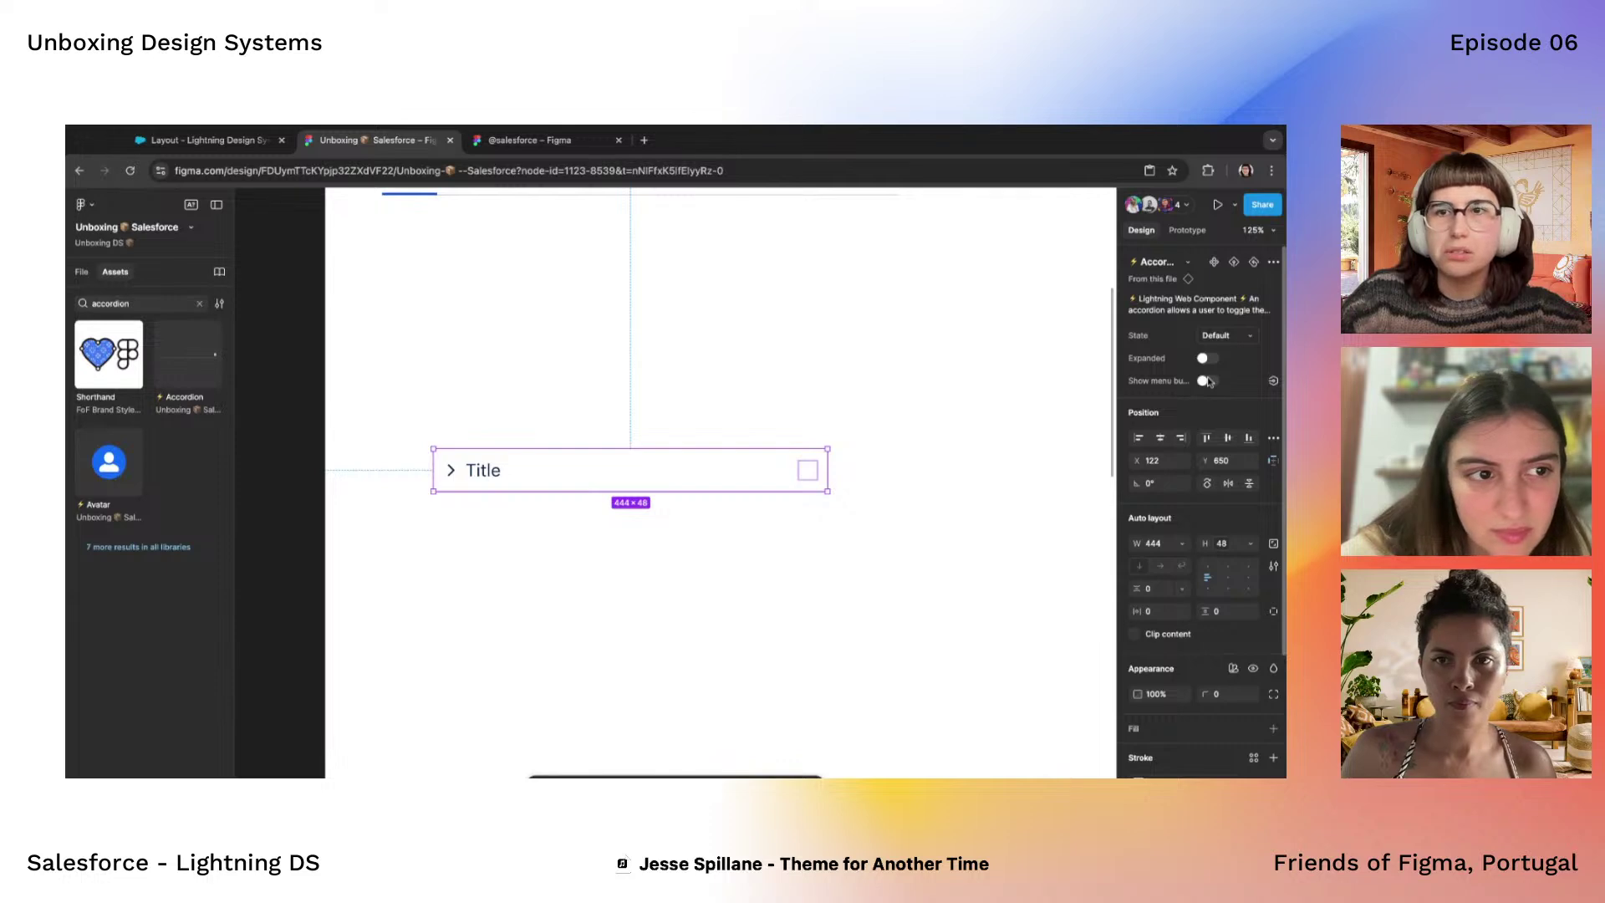
pyautogui.click(1227, 336)
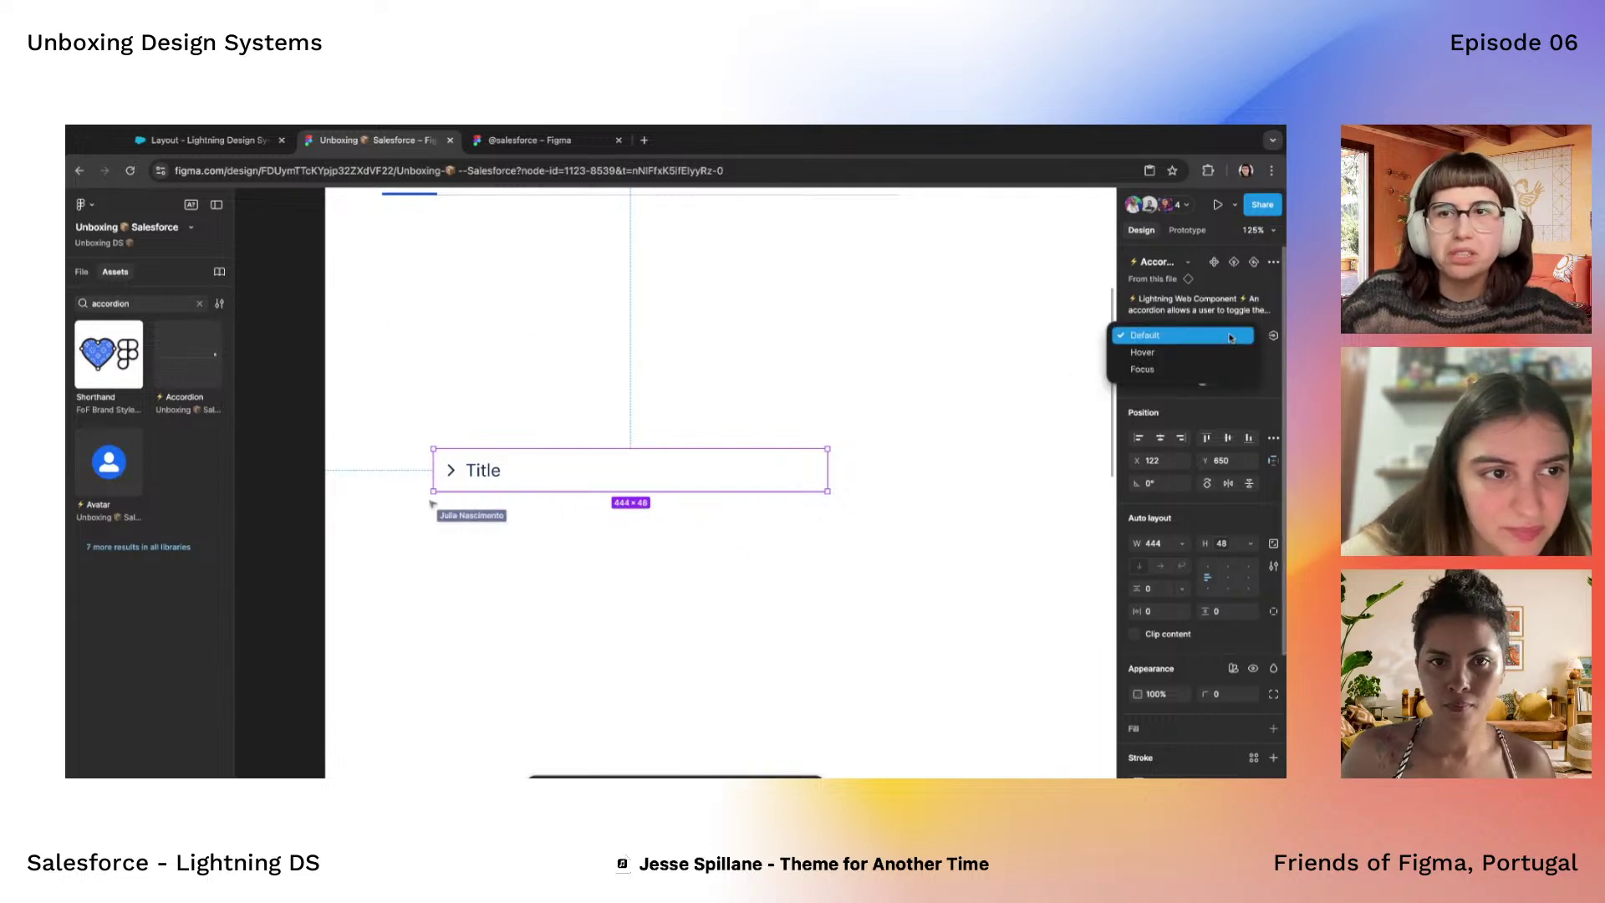
pyautogui.click(1229, 337)
# Move the Data Table from below the account screenshot into the Desktop - 1 frame, under the accordion
pyautogui.scroll(-6, 752, 488)
pyautogui.click(558, 575)
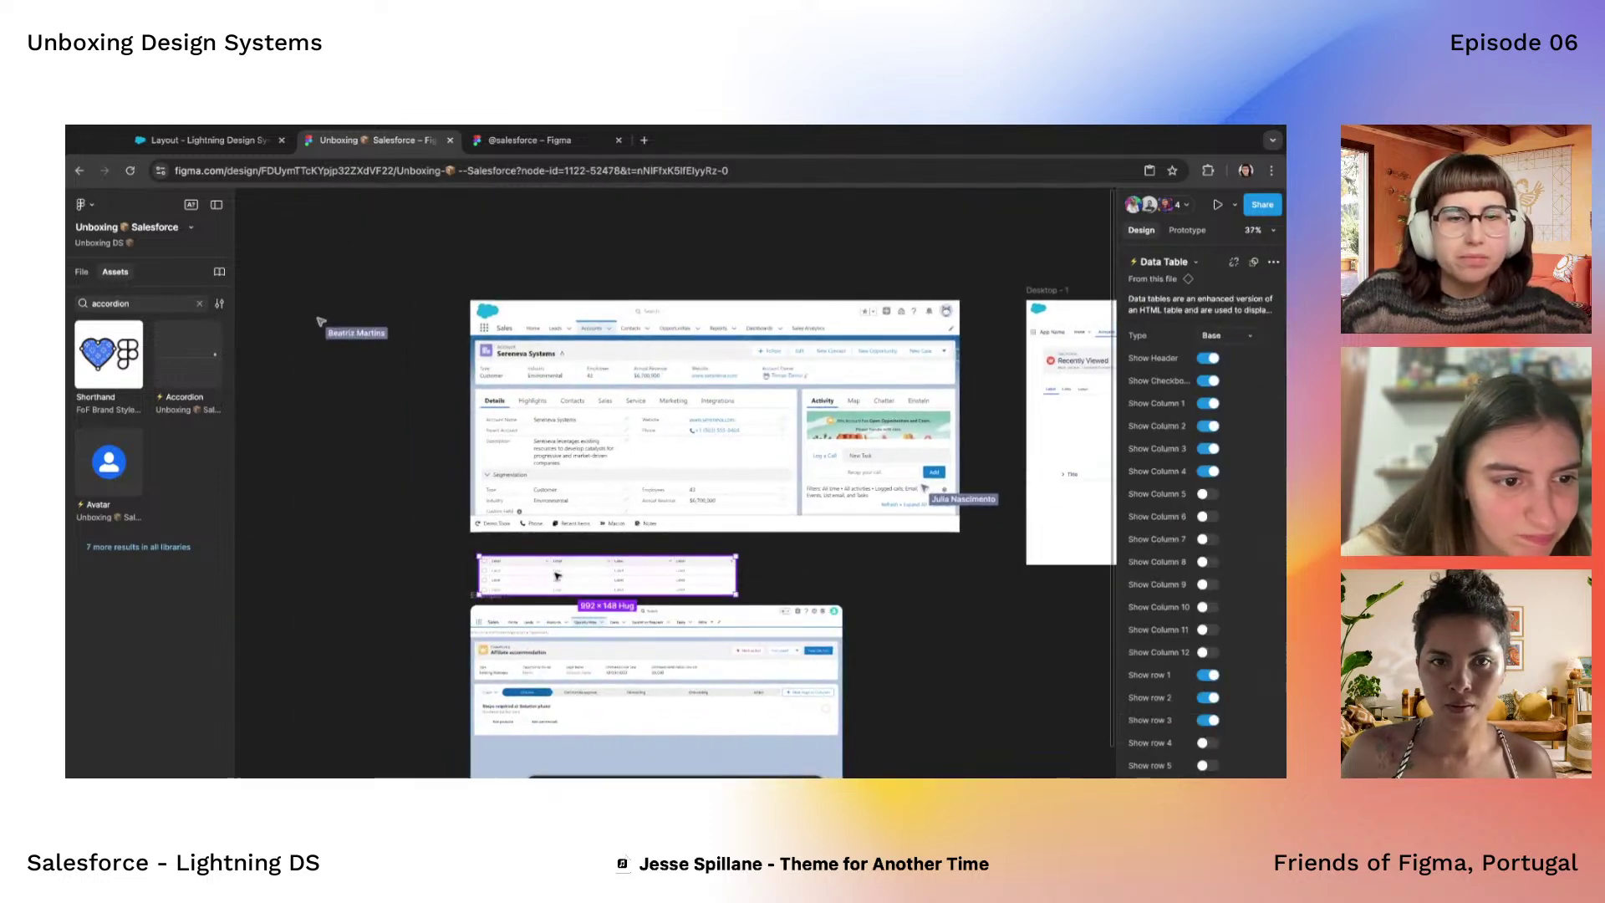
pyautogui.moveTo(548, 575)
pyautogui.mouseDown()
pyautogui.moveTo(1106, 527)
pyautogui.moveTo(886, 514)
pyautogui.mouseUp()
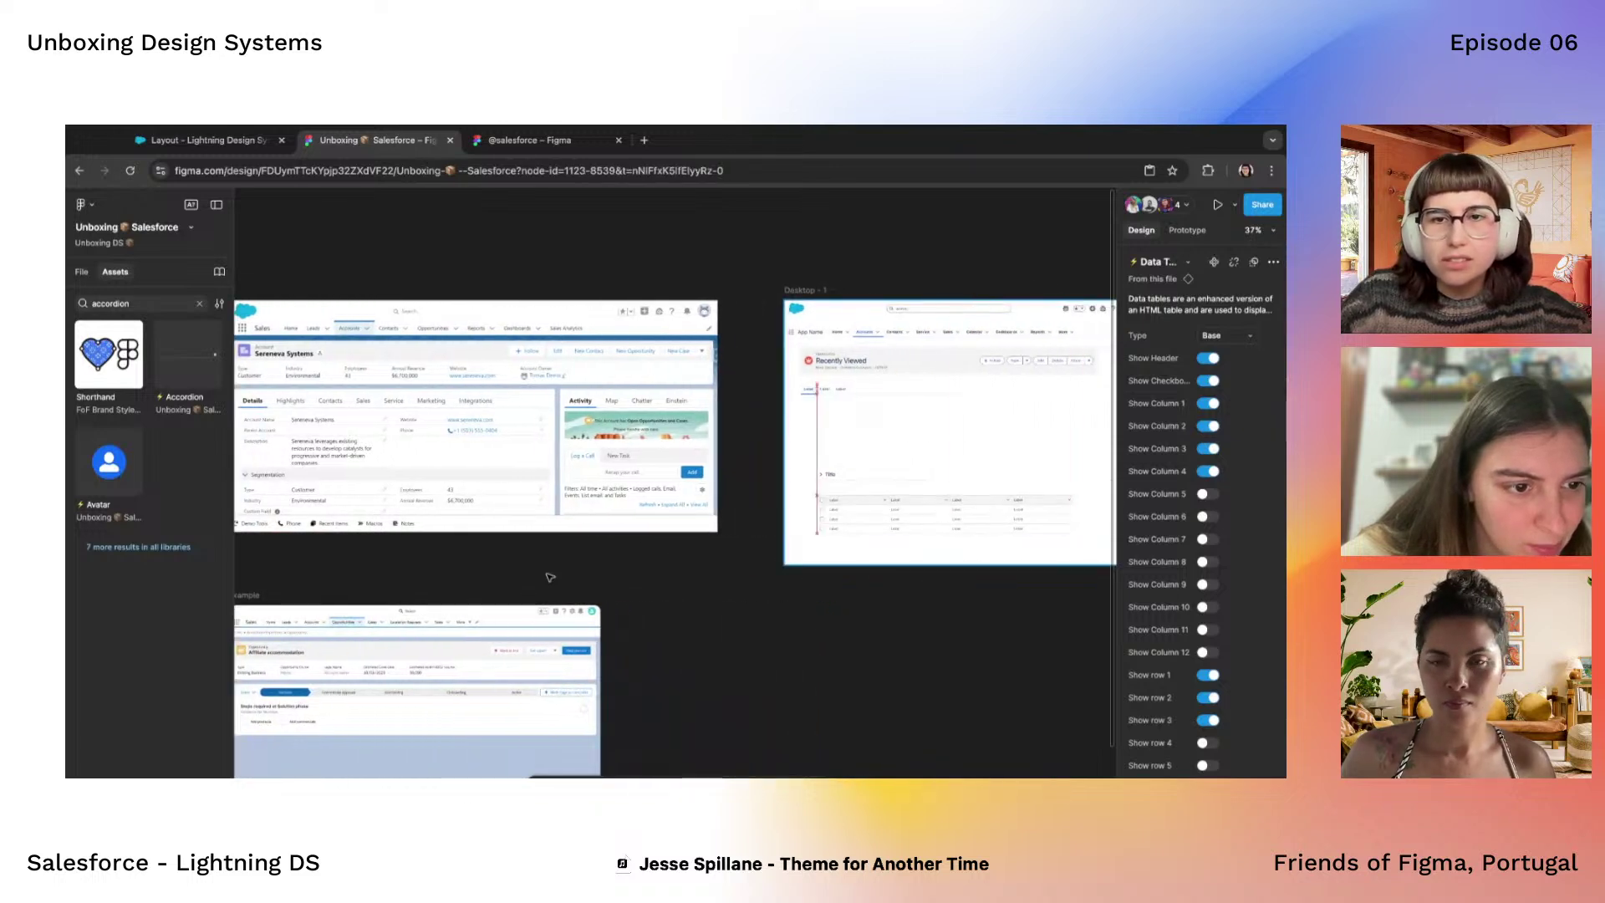
# Compare the account screenshot's Details fields with the Desktop - 1 components, and clear the asset search to show the file's pages
pyautogui.scroll(2, 699, 508)
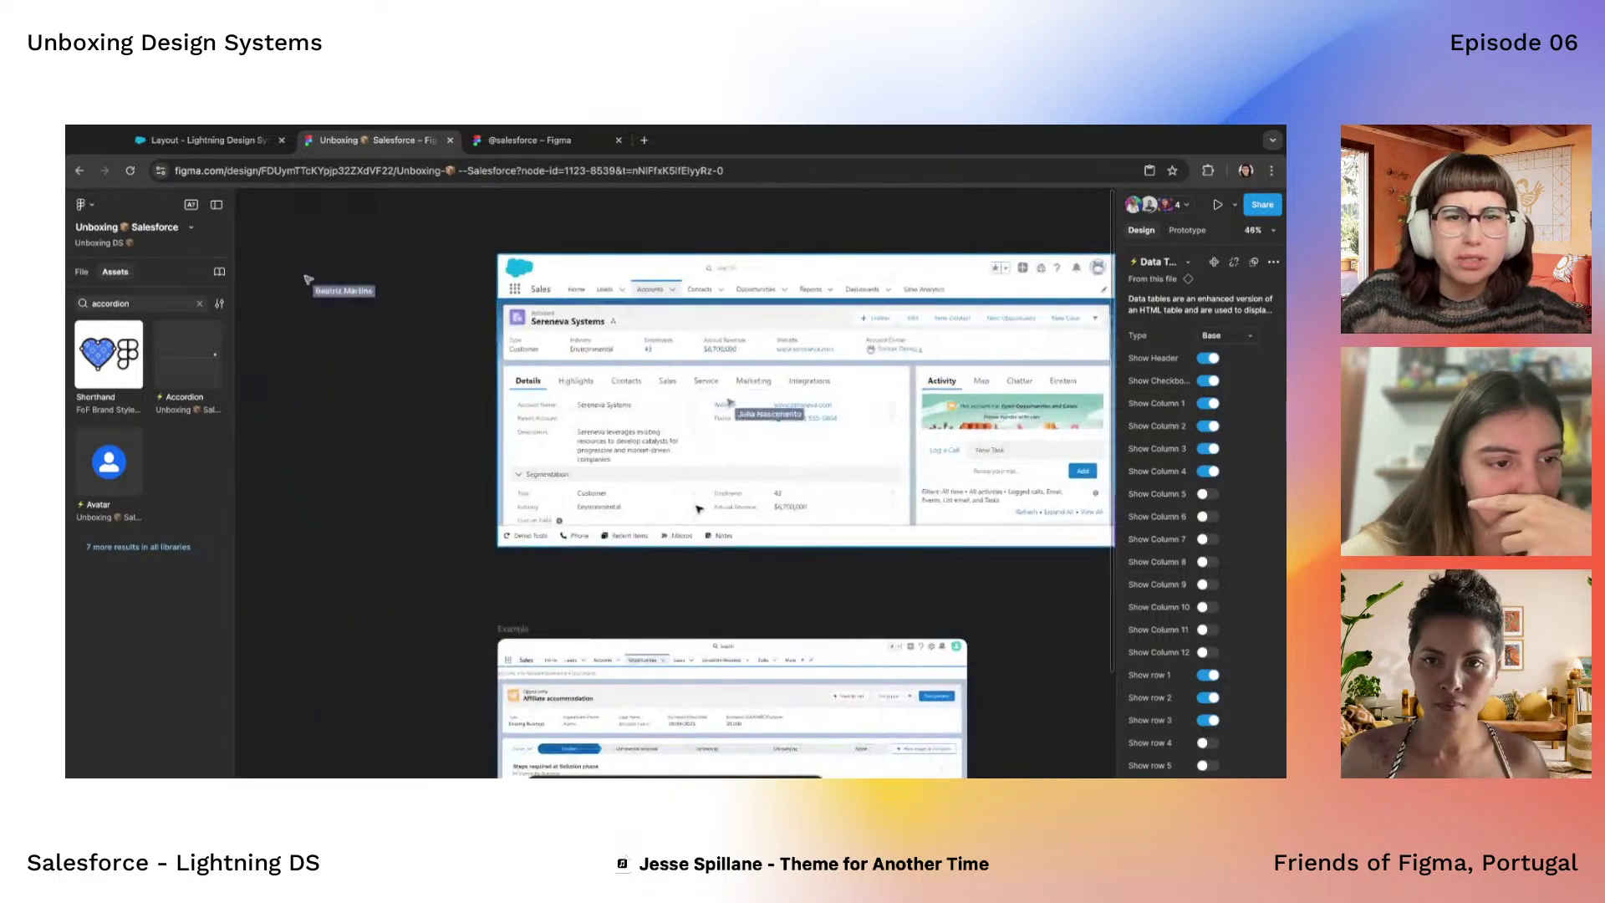
pyautogui.scroll(5, 699, 507)
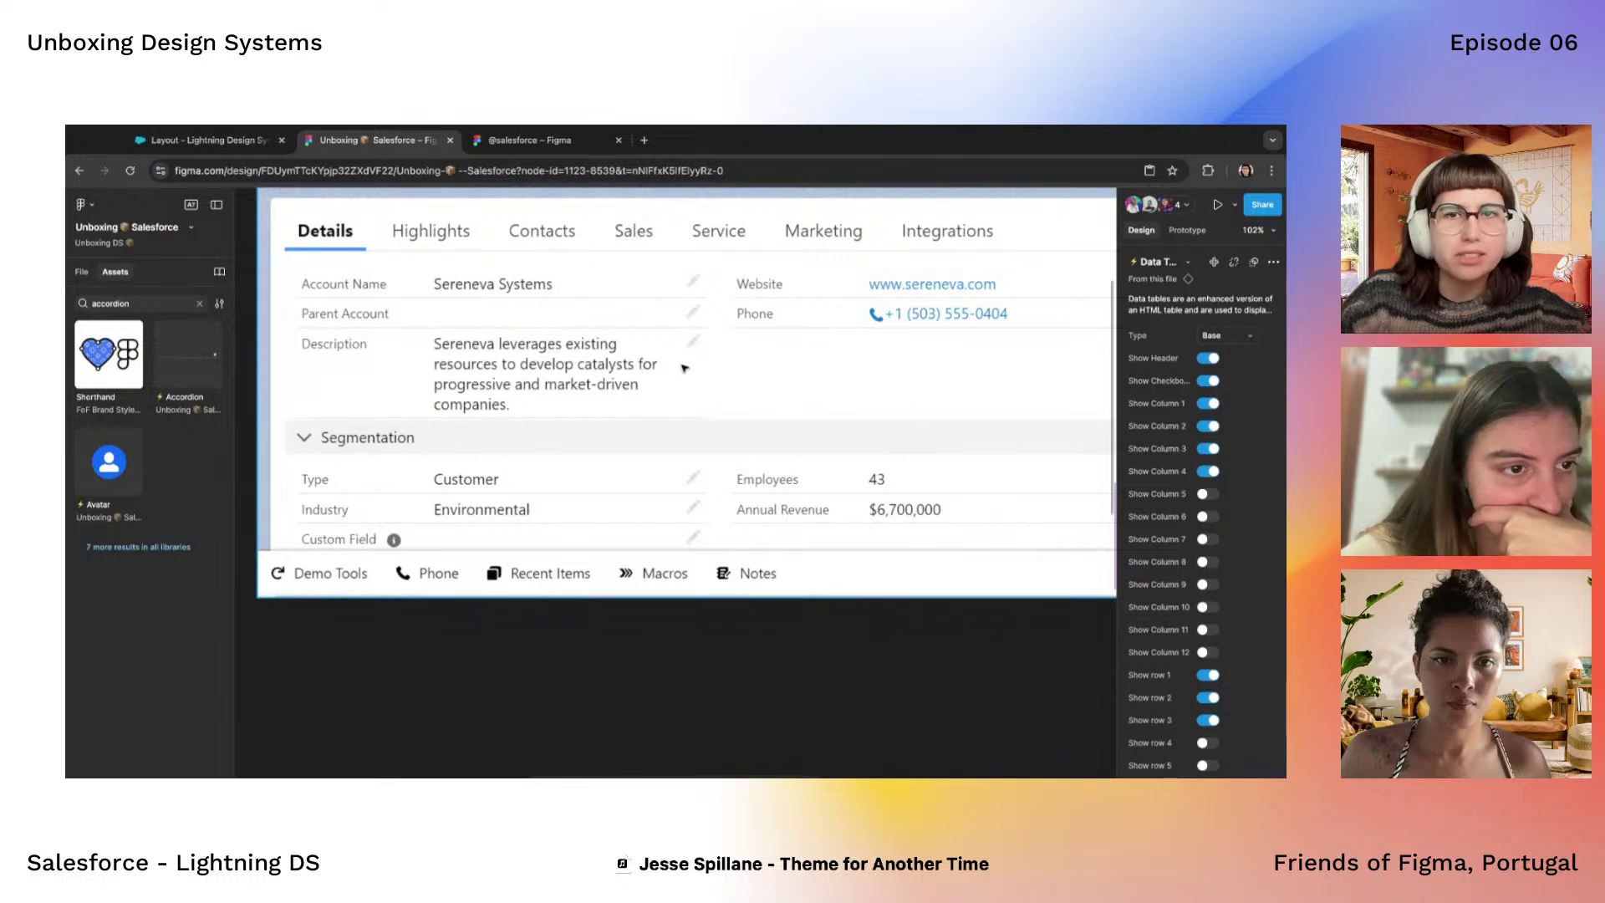
pyautogui.hscroll(5, 684, 368)
pyautogui.scroll(-4, 654, 413)
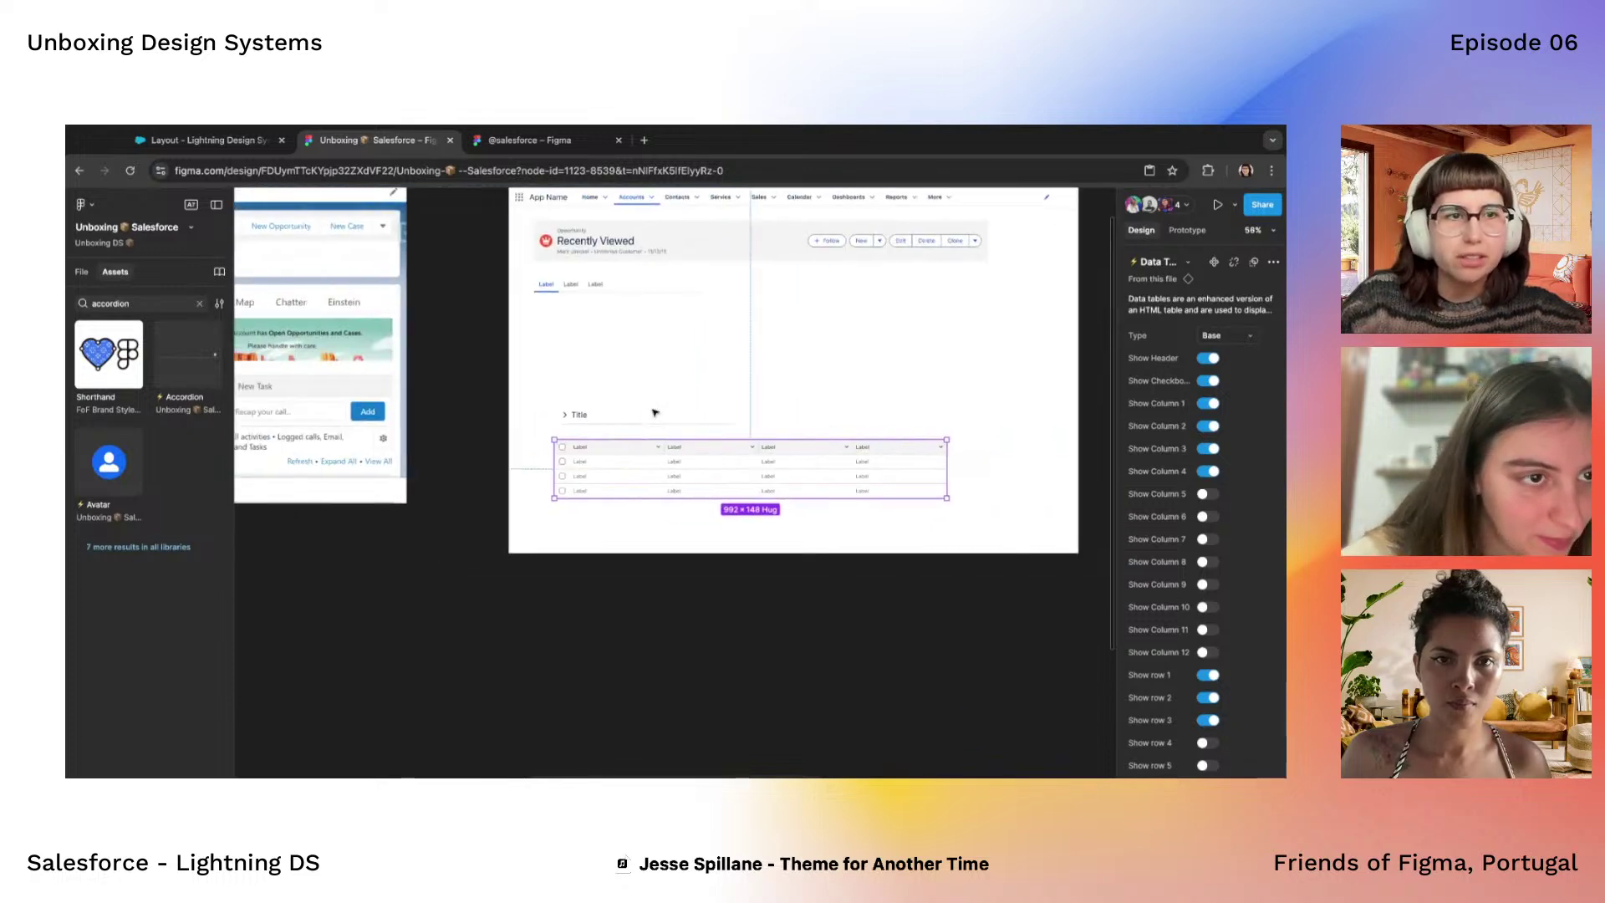
pyautogui.hscroll(-10, 655, 413)
pyautogui.scroll(1, 501, 376)
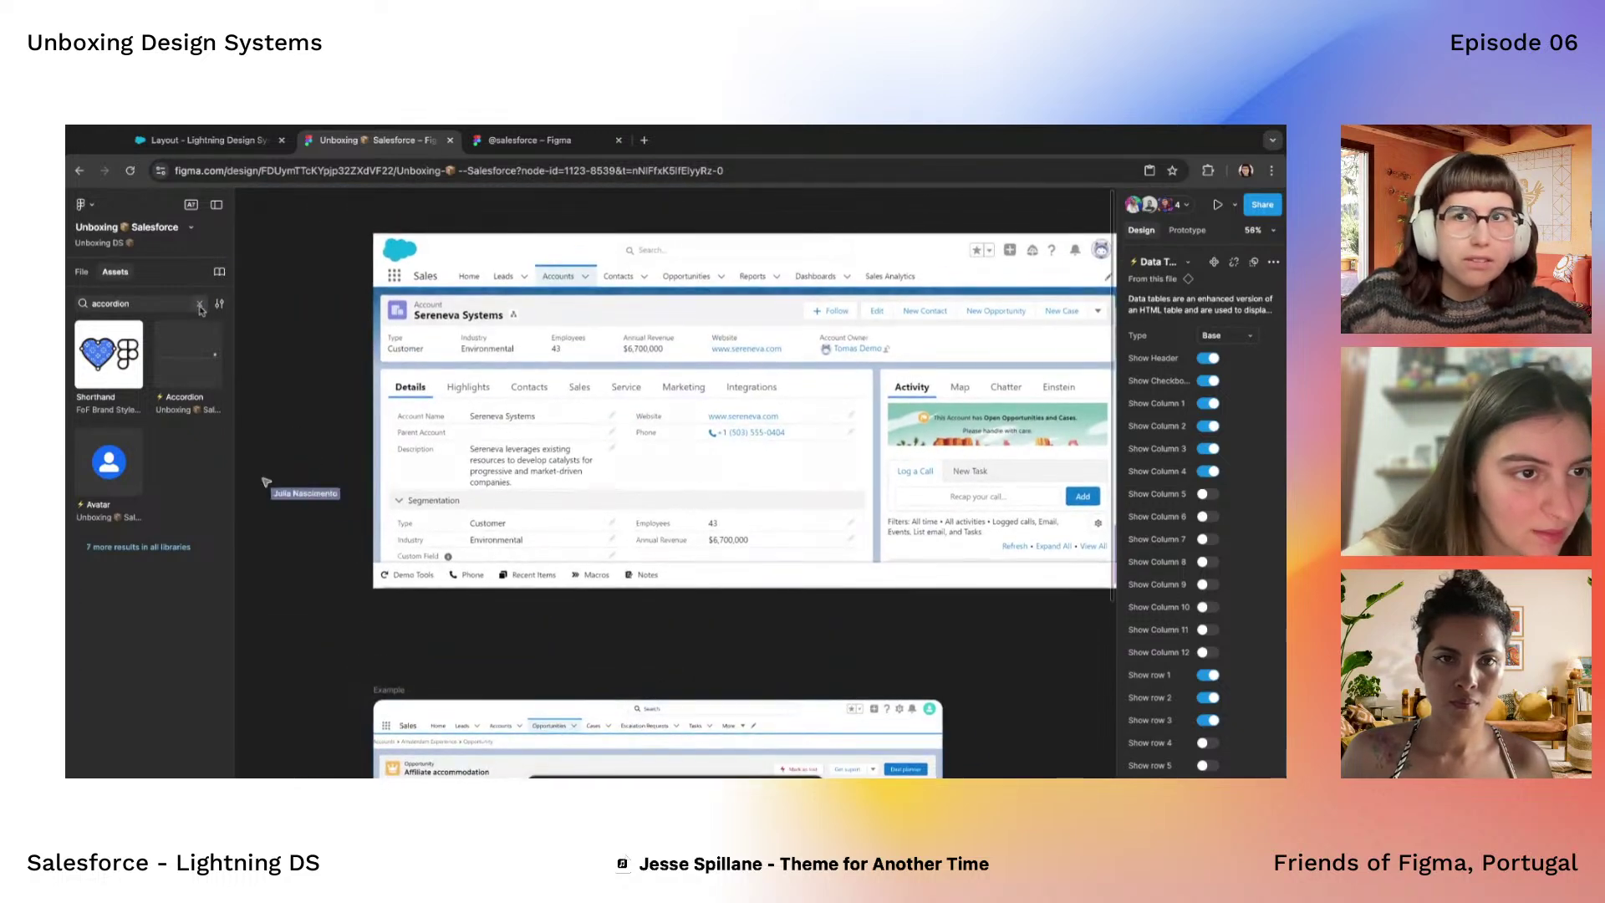
pyautogui.click(200, 305)
pyautogui.click(82, 272)
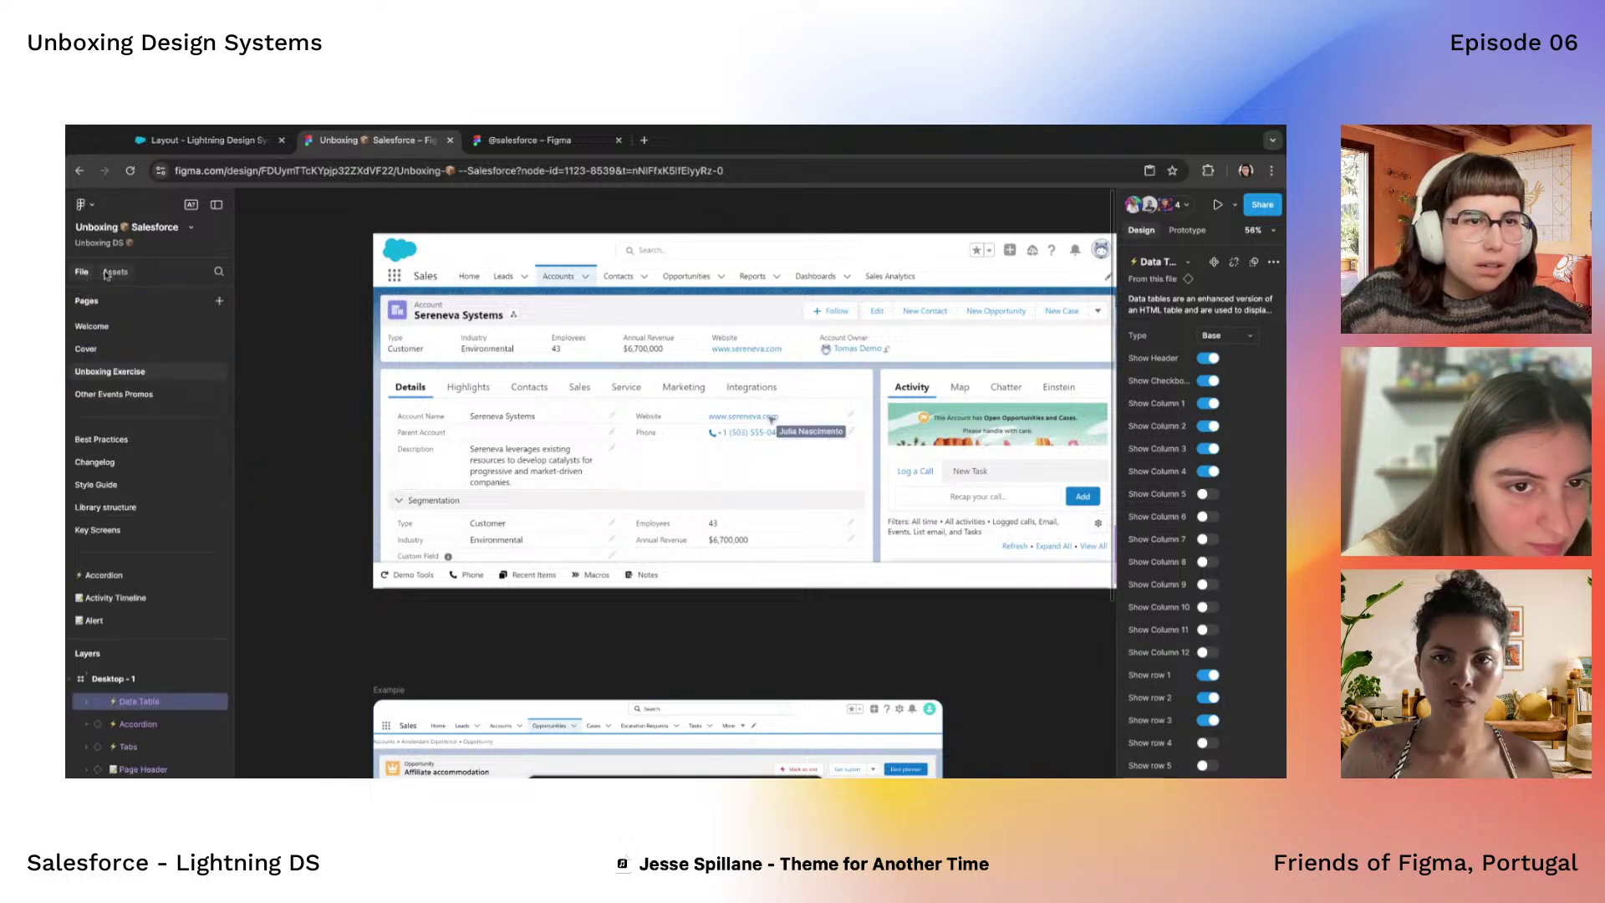
# Inspect the Tabs component in the Desktop - 1 frame and compare it with the tab row and content of the account screenshot
pyautogui.hscroll(3, 518, 462)
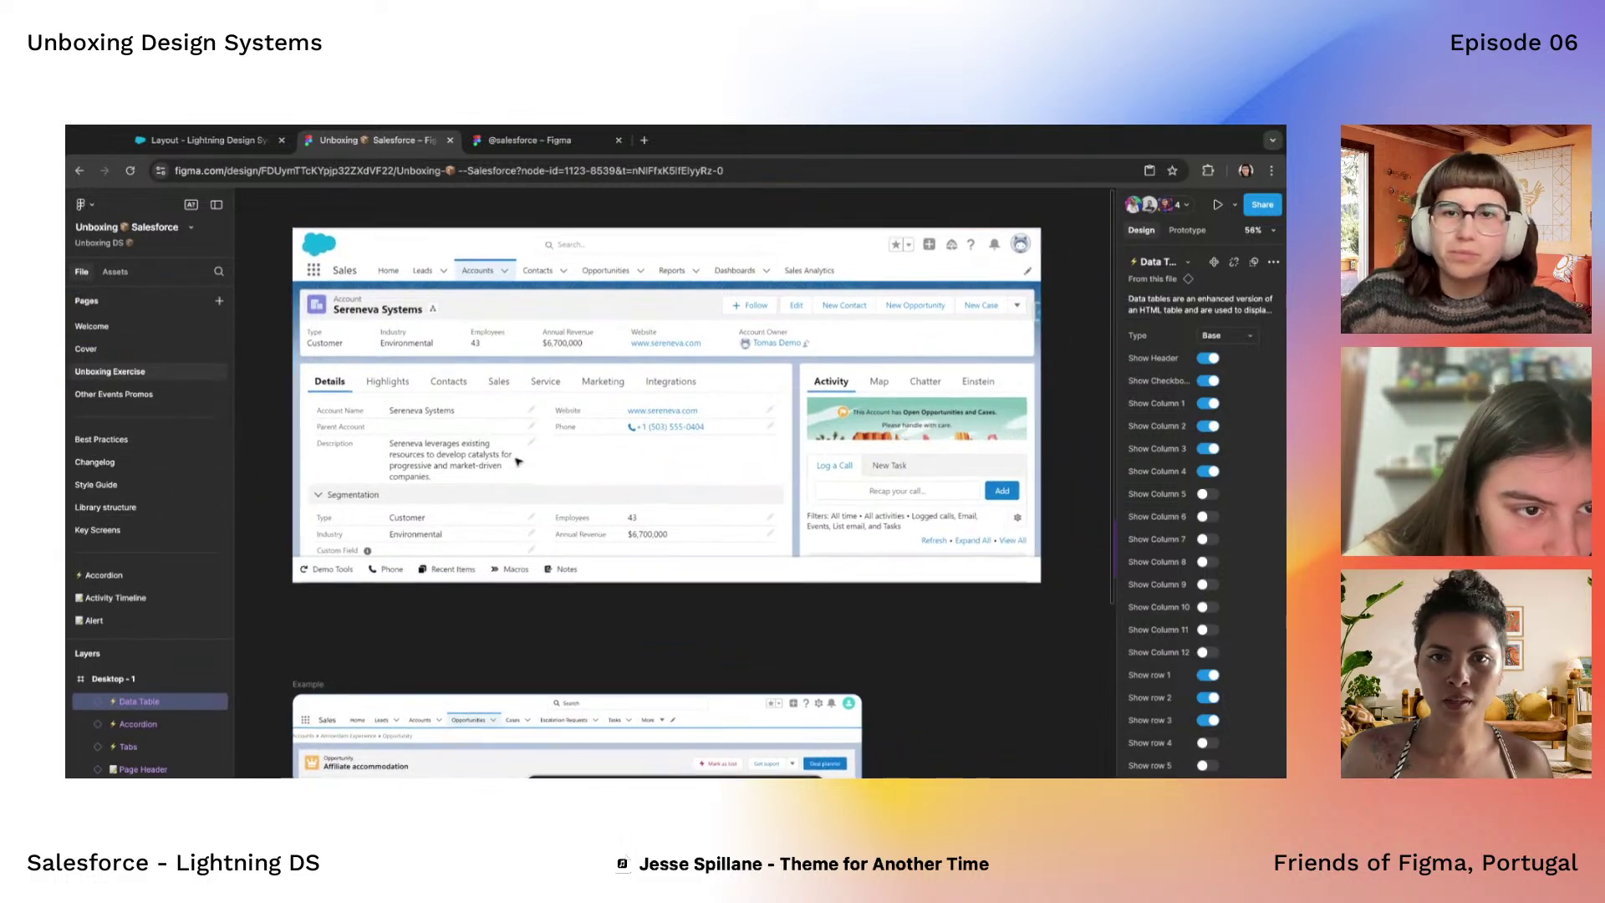
pyautogui.hscroll(1, 517, 462)
pyautogui.hscroll(-1, 511, 464)
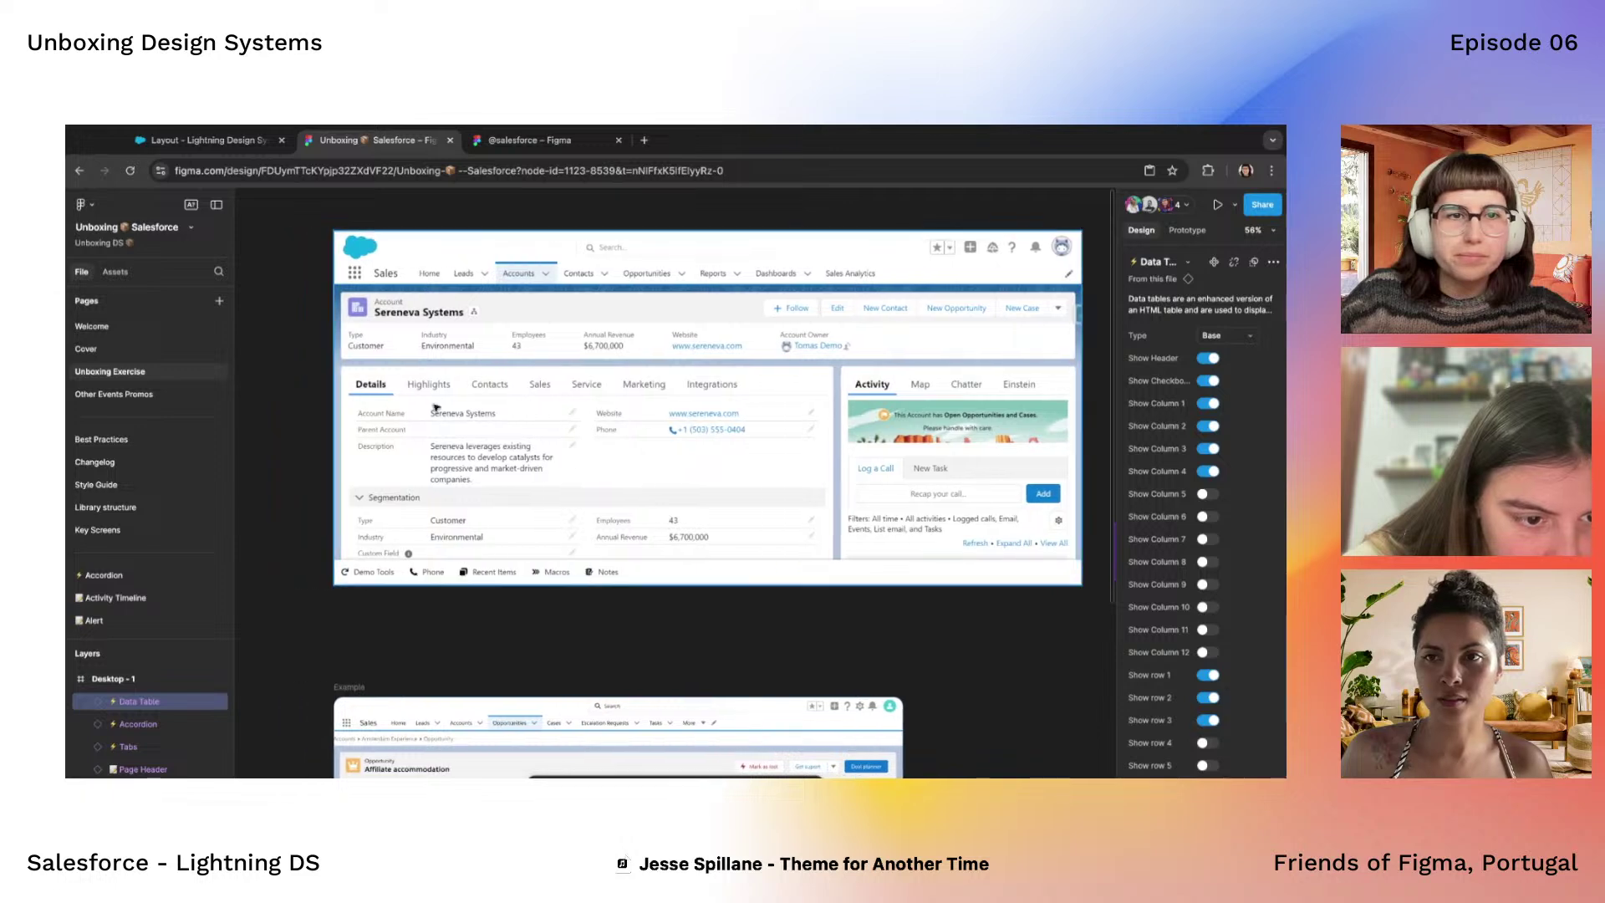
pyautogui.scroll(4, 394, 389)
pyautogui.scroll(-5, 396, 390)
pyautogui.hscroll(10, 395, 391)
pyautogui.scroll(6, 394, 389)
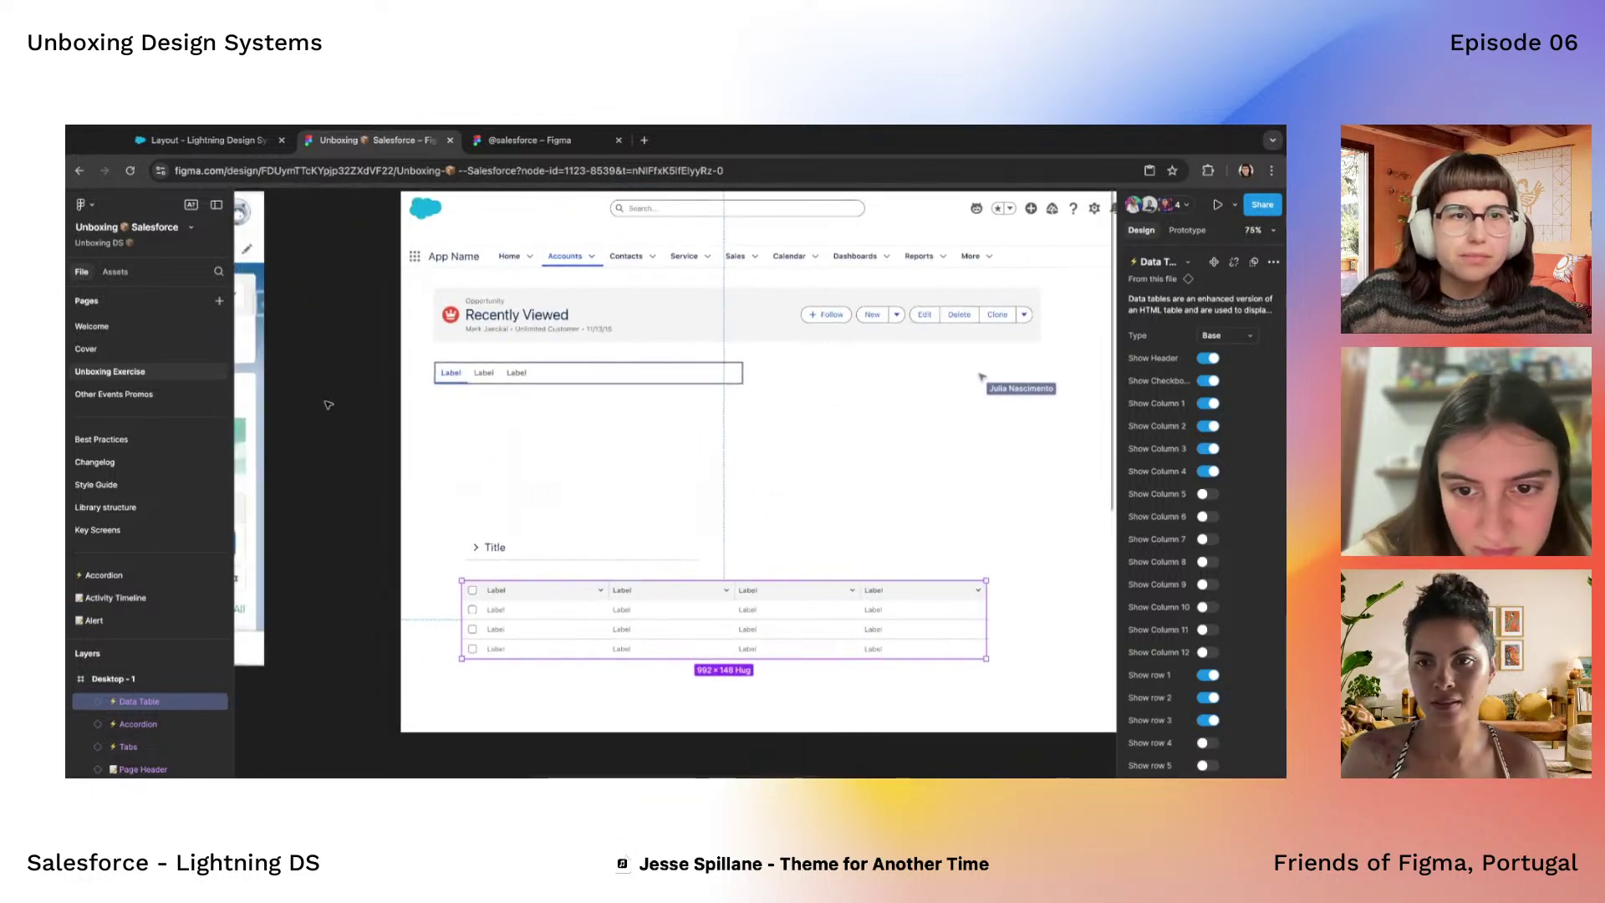
pyautogui.click(524, 379)
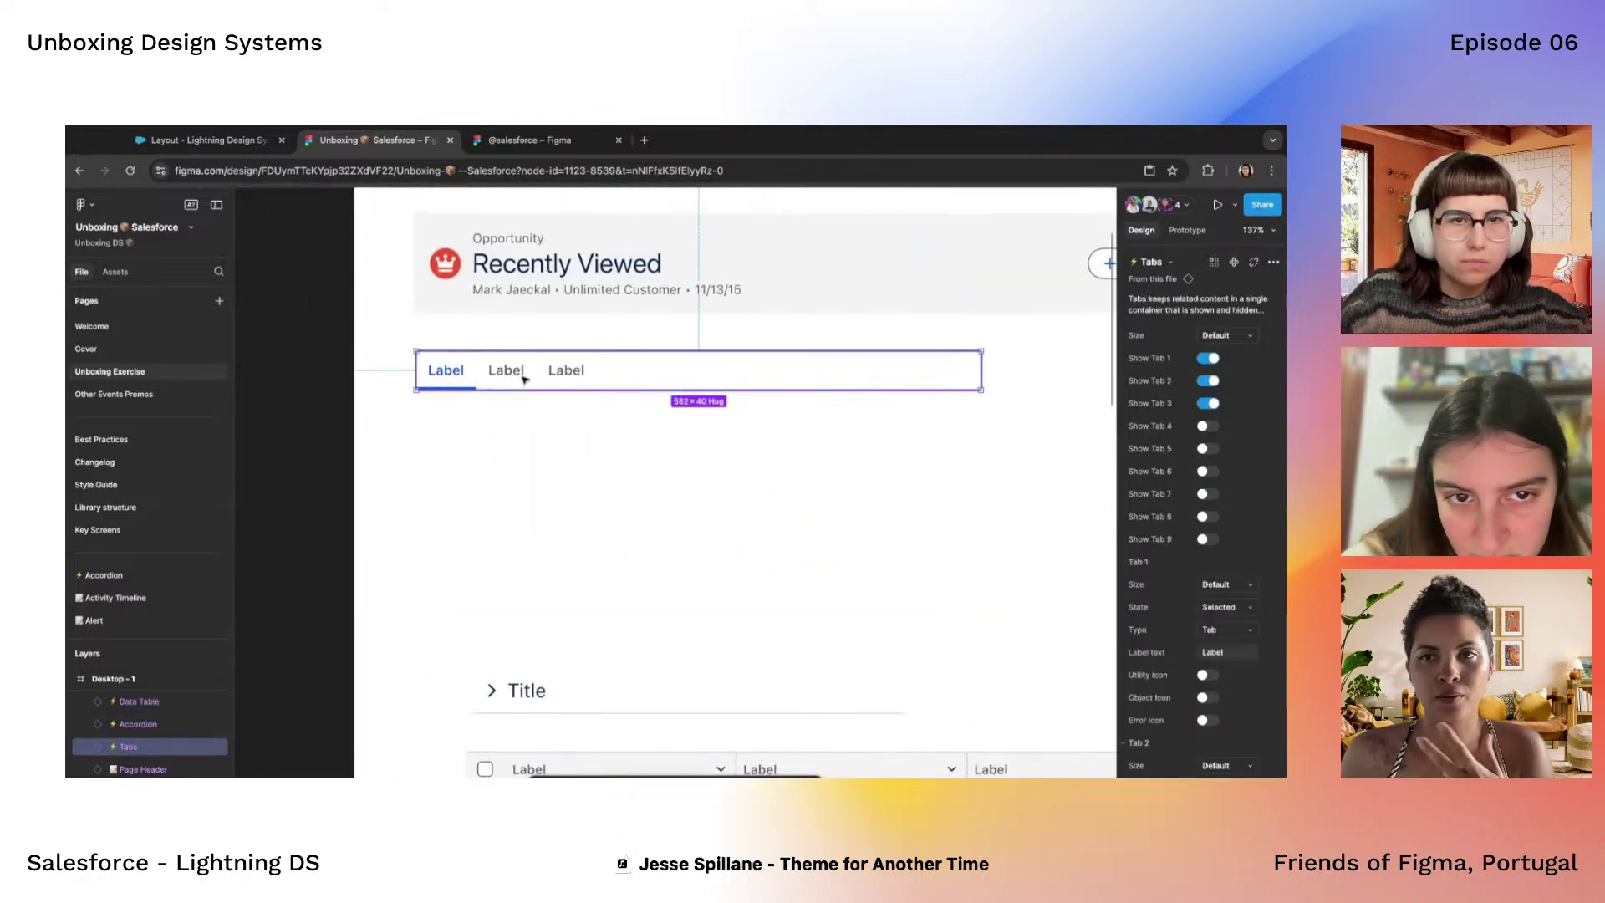
pyautogui.scroll(-5, 524, 378)
pyautogui.hscroll(-8, 418, 393)
pyautogui.scroll(2, 354, 399)
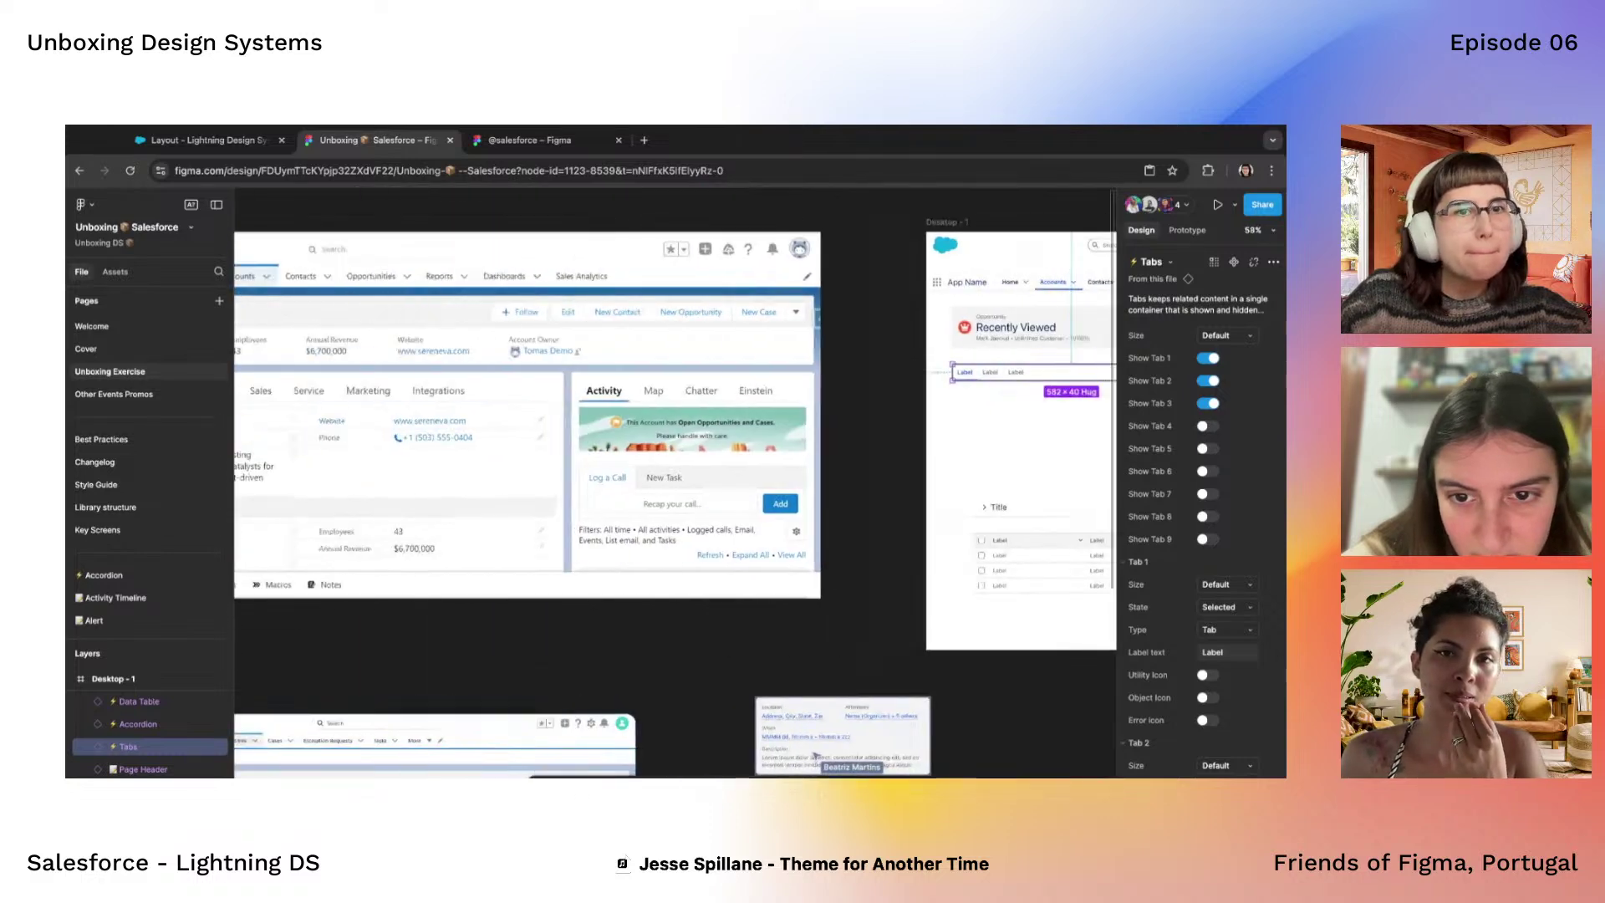
pyautogui.scroll(2, 354, 400)
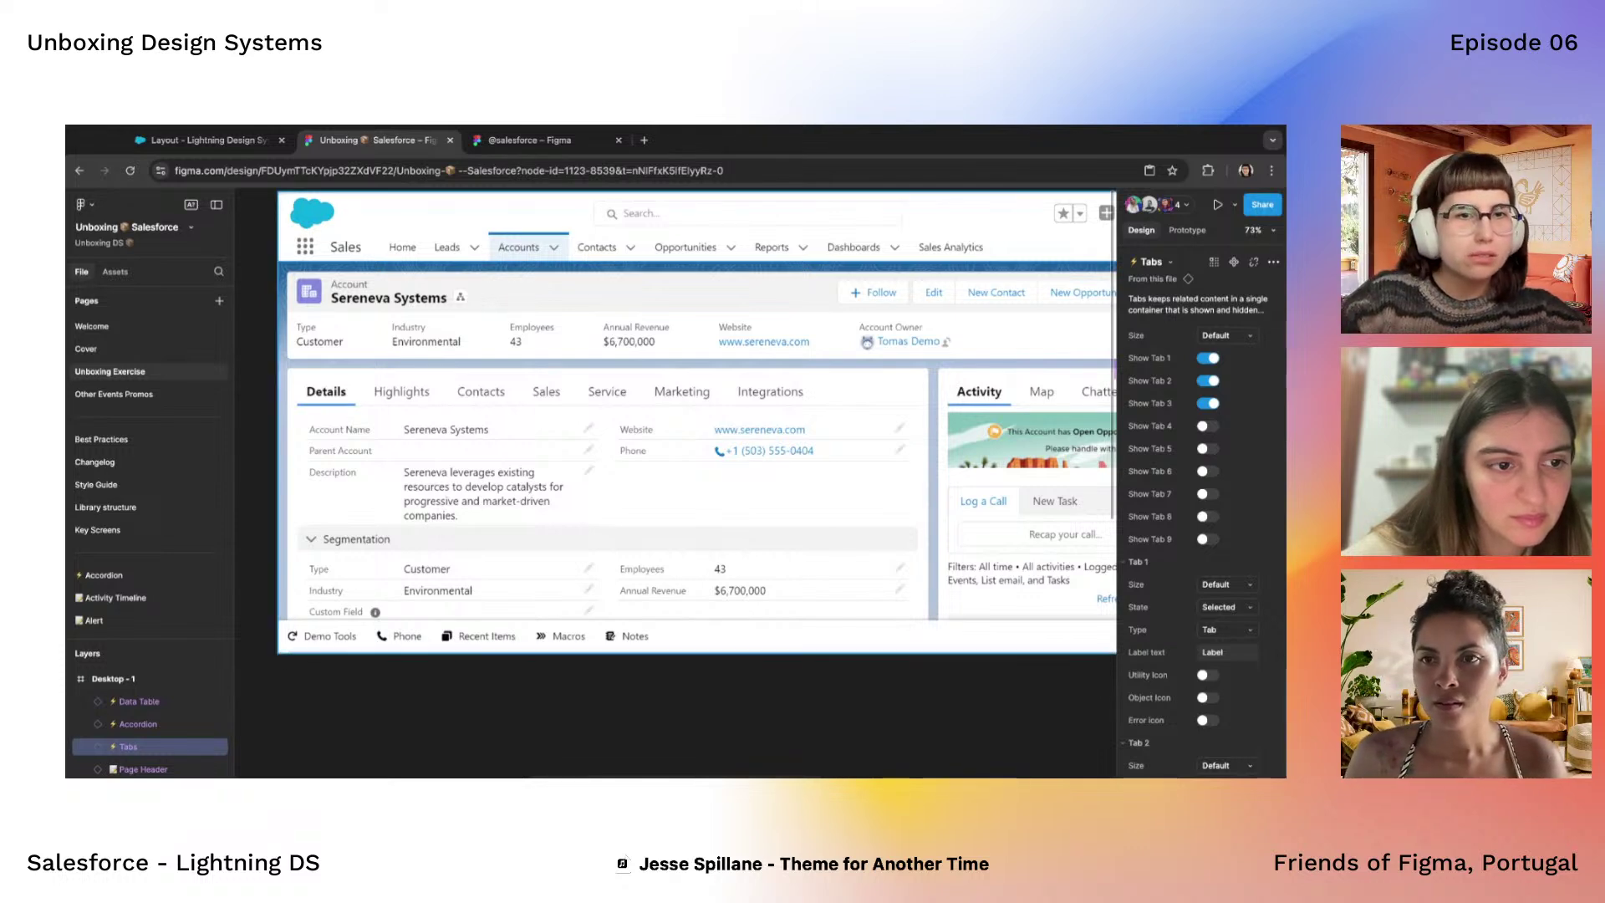
# Look through the component pages for a layout matching the account details and open the Data Table page
pyautogui.hscroll(-2, 378, 485)
pyautogui.scroll(-5, 154, 496)
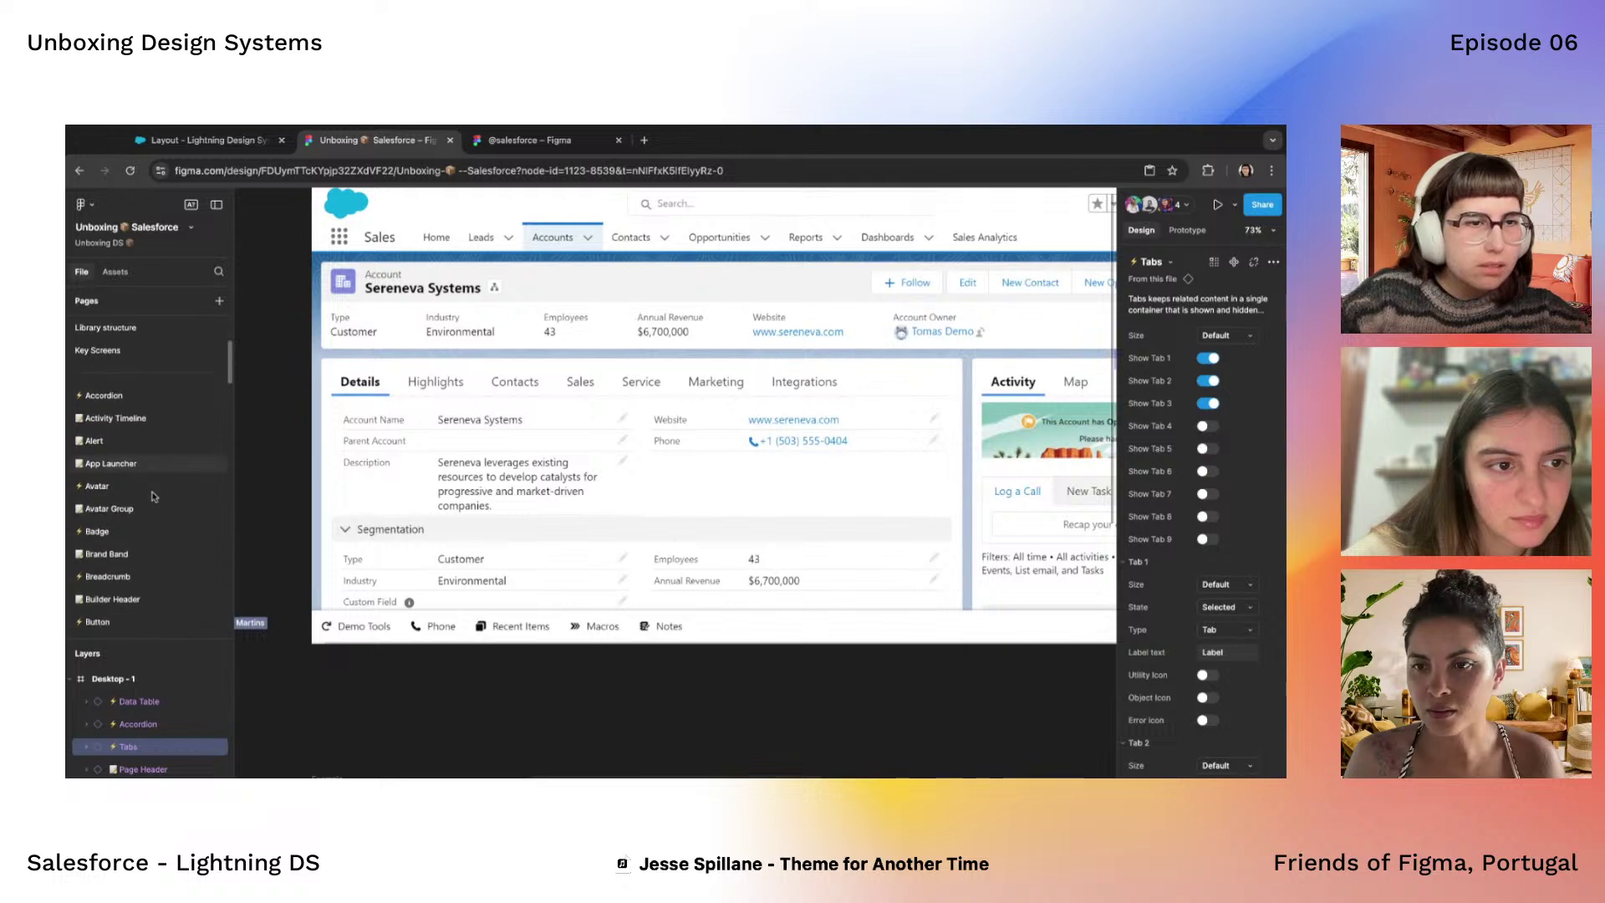
pyautogui.scroll(-5, 154, 497)
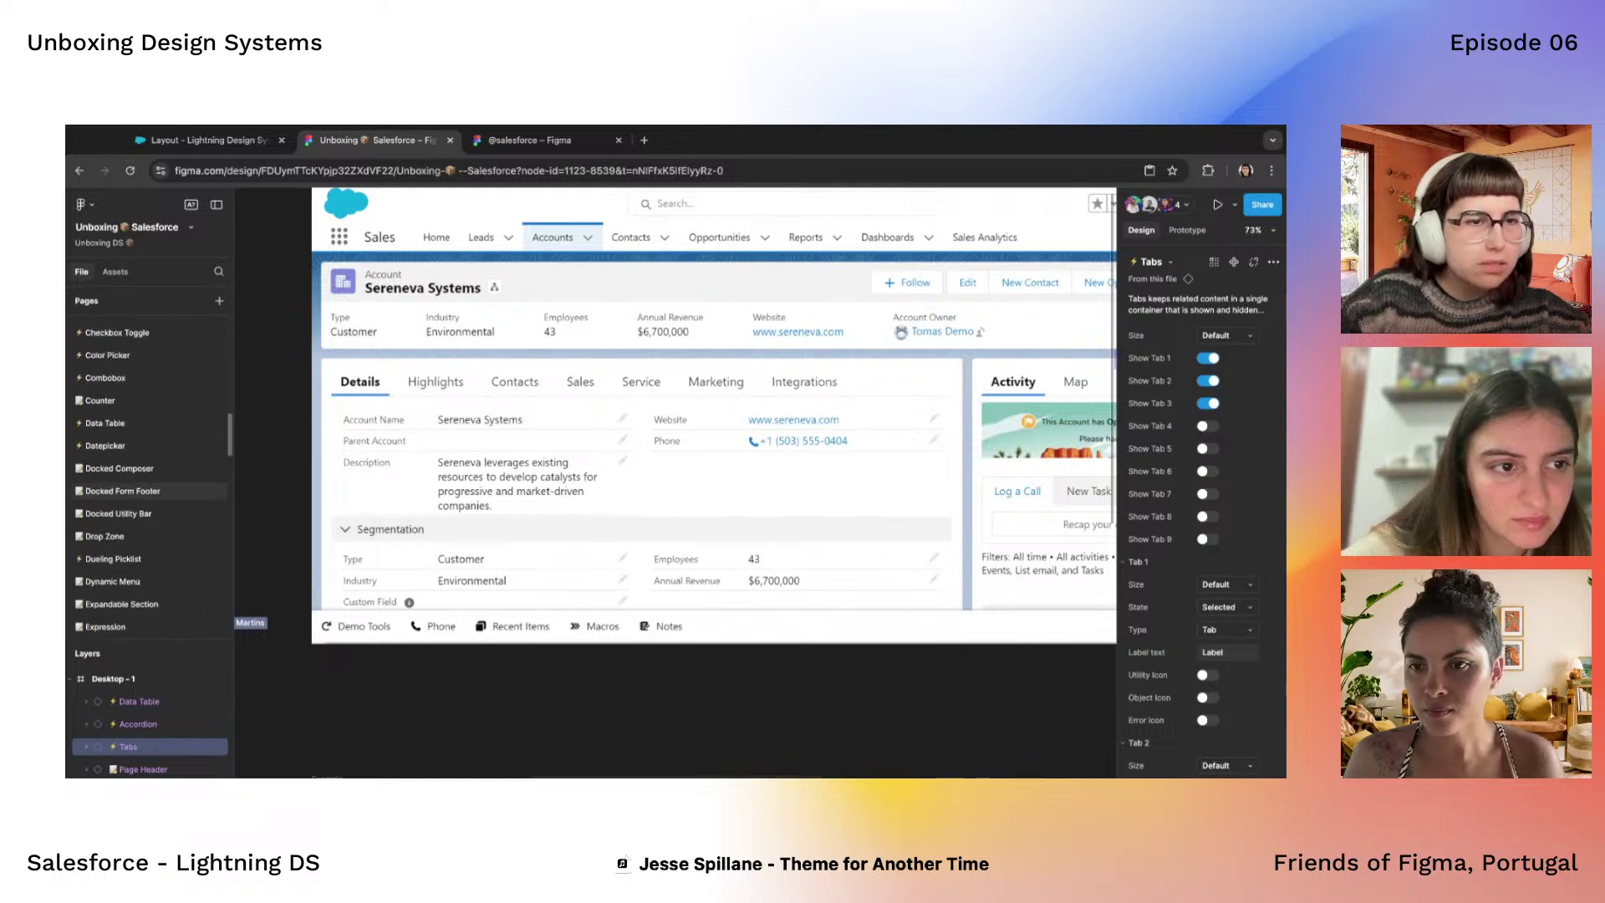
pyautogui.scroll(-1, 152, 492)
pyautogui.click(139, 413)
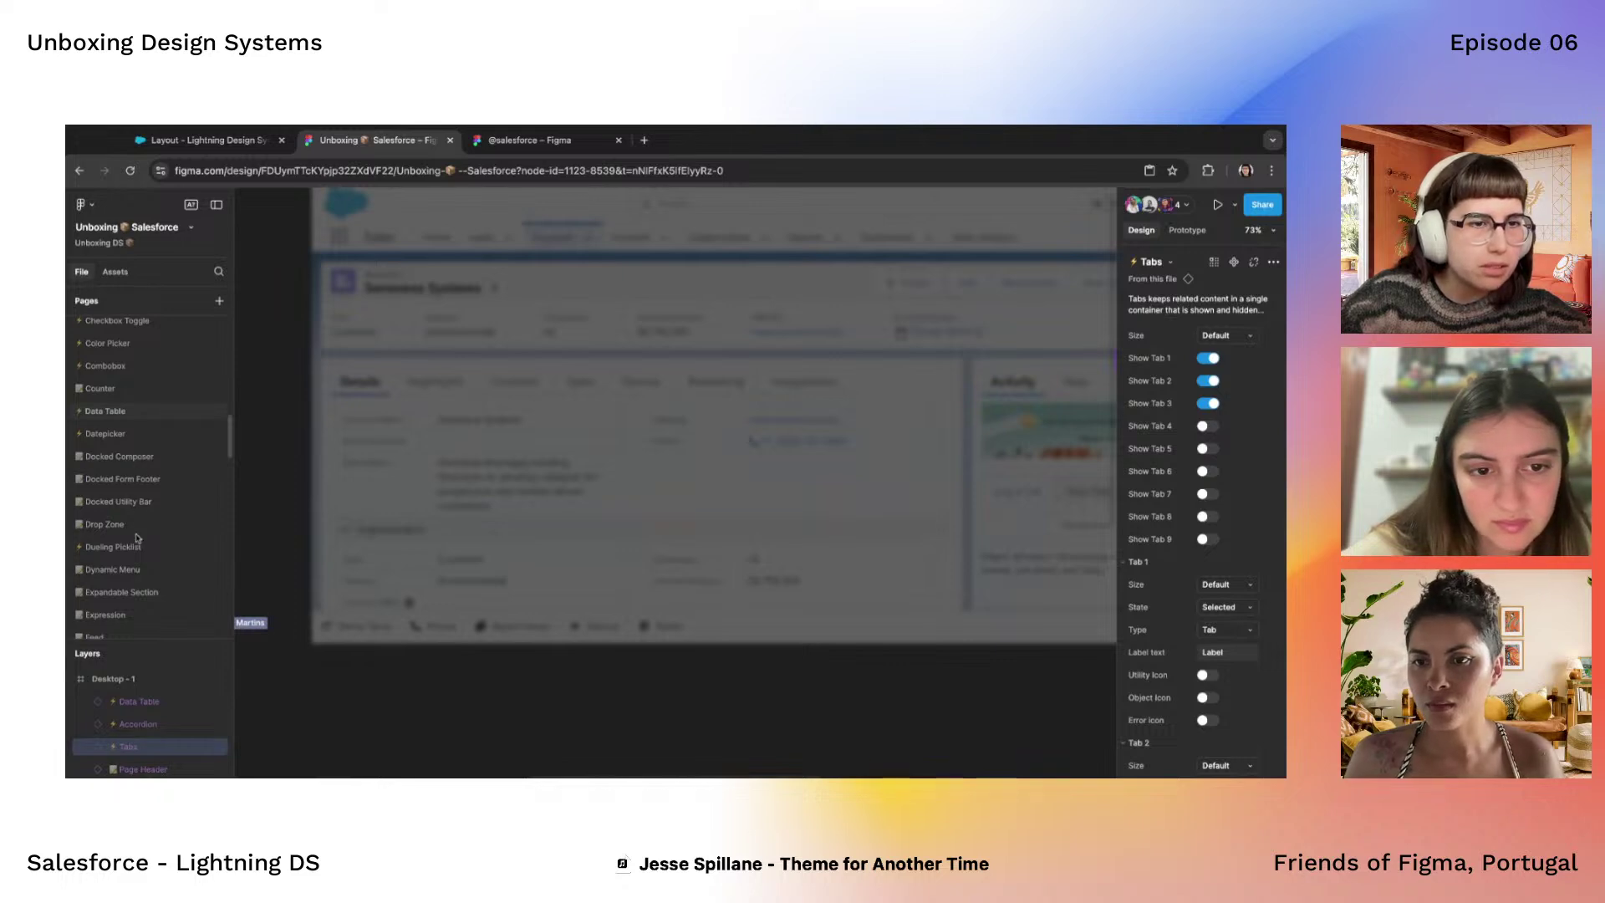
# Examine the examples and guidelines on the Modal and Panel component pages
pyautogui.scroll(-2, 138, 539)
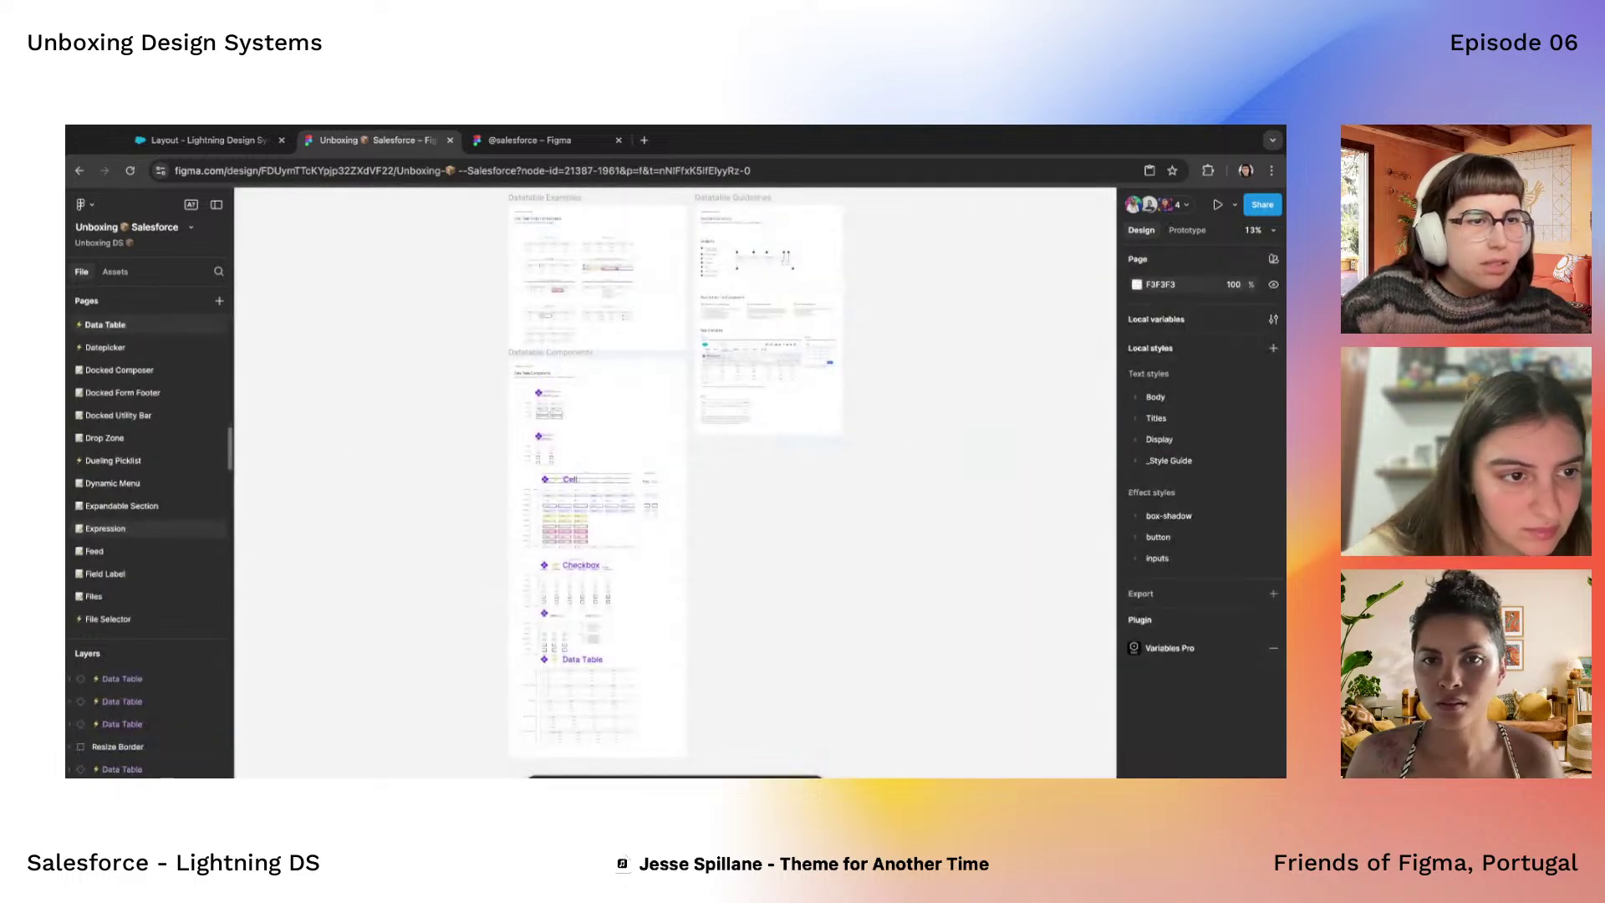
pyautogui.scroll(-5, 146, 535)
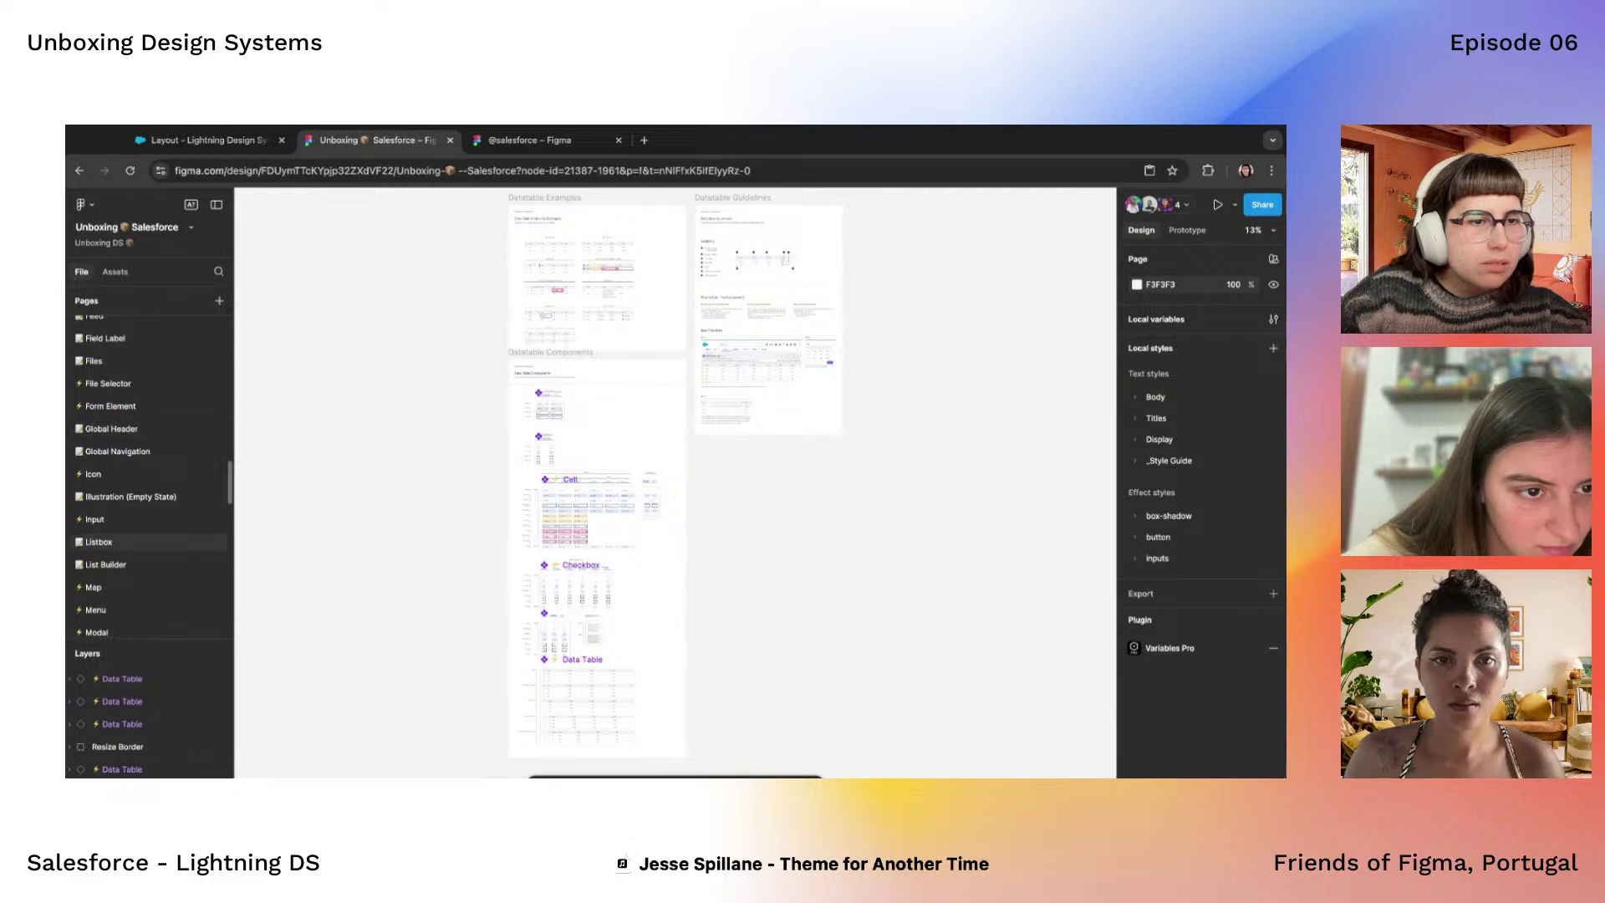
pyautogui.scroll(-4, 146, 535)
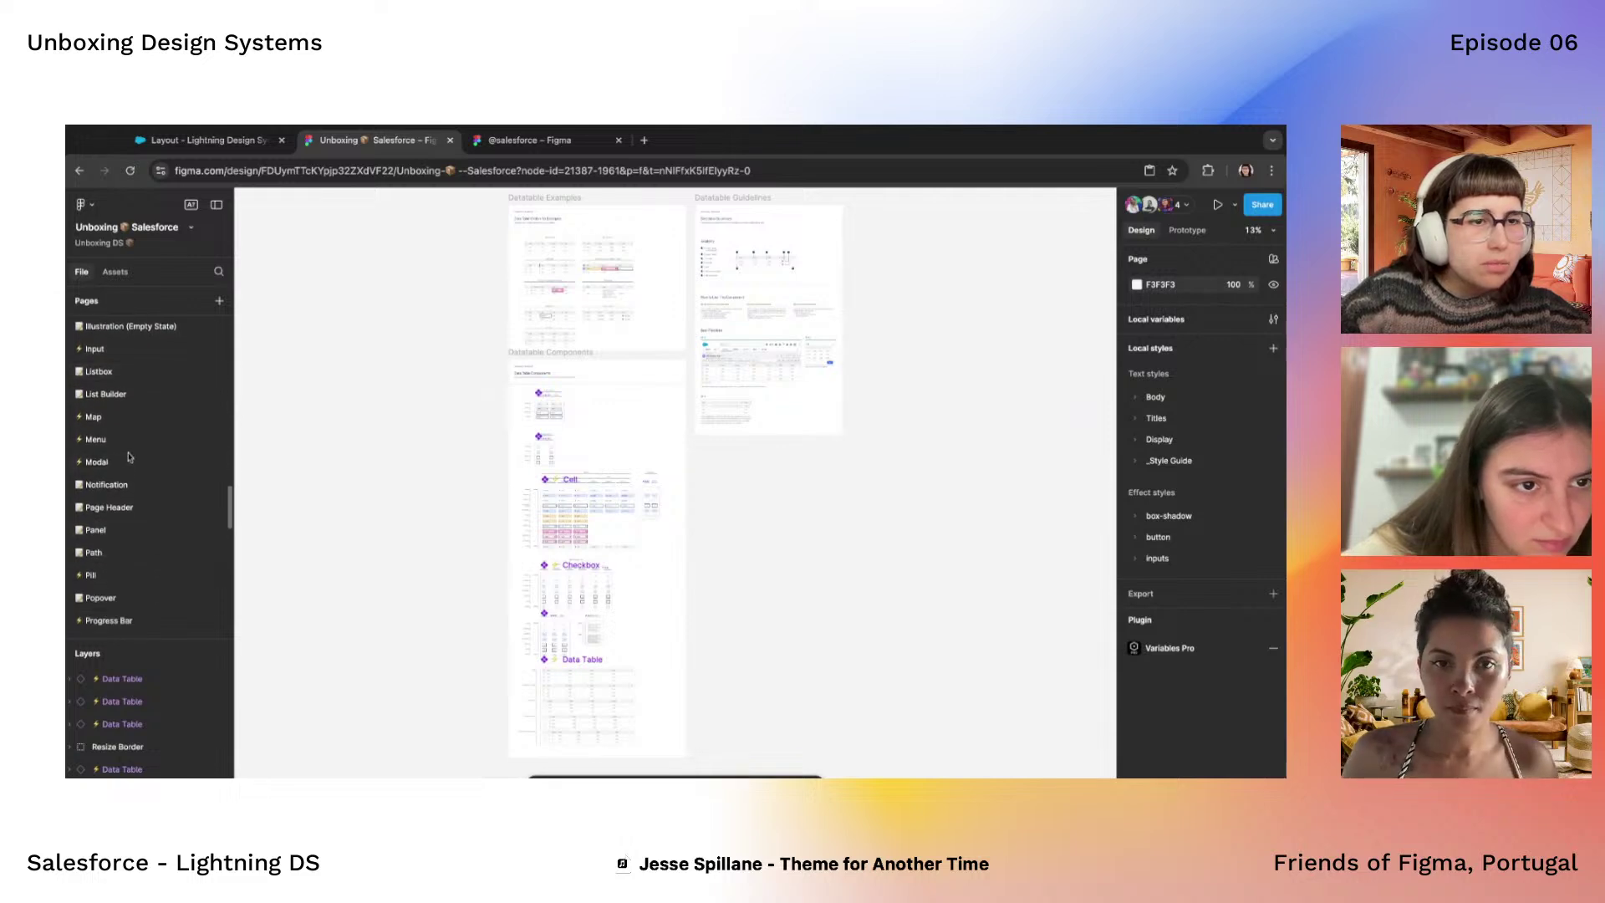
pyautogui.click(128, 462)
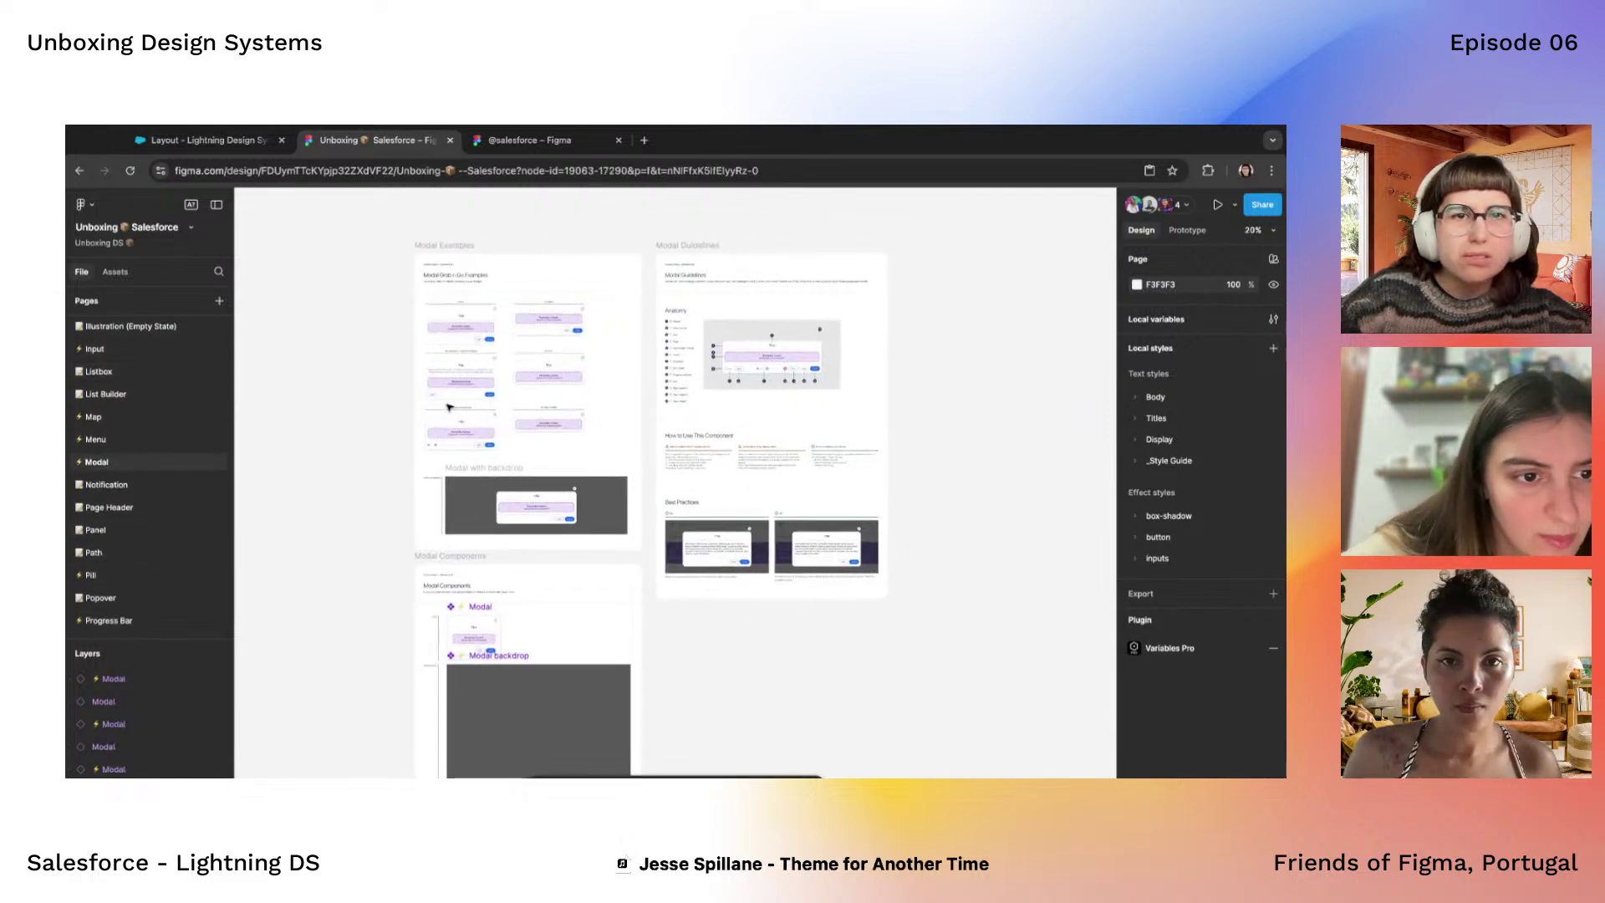
pyautogui.scroll(-3, 147, 502)
pyautogui.click(128, 411)
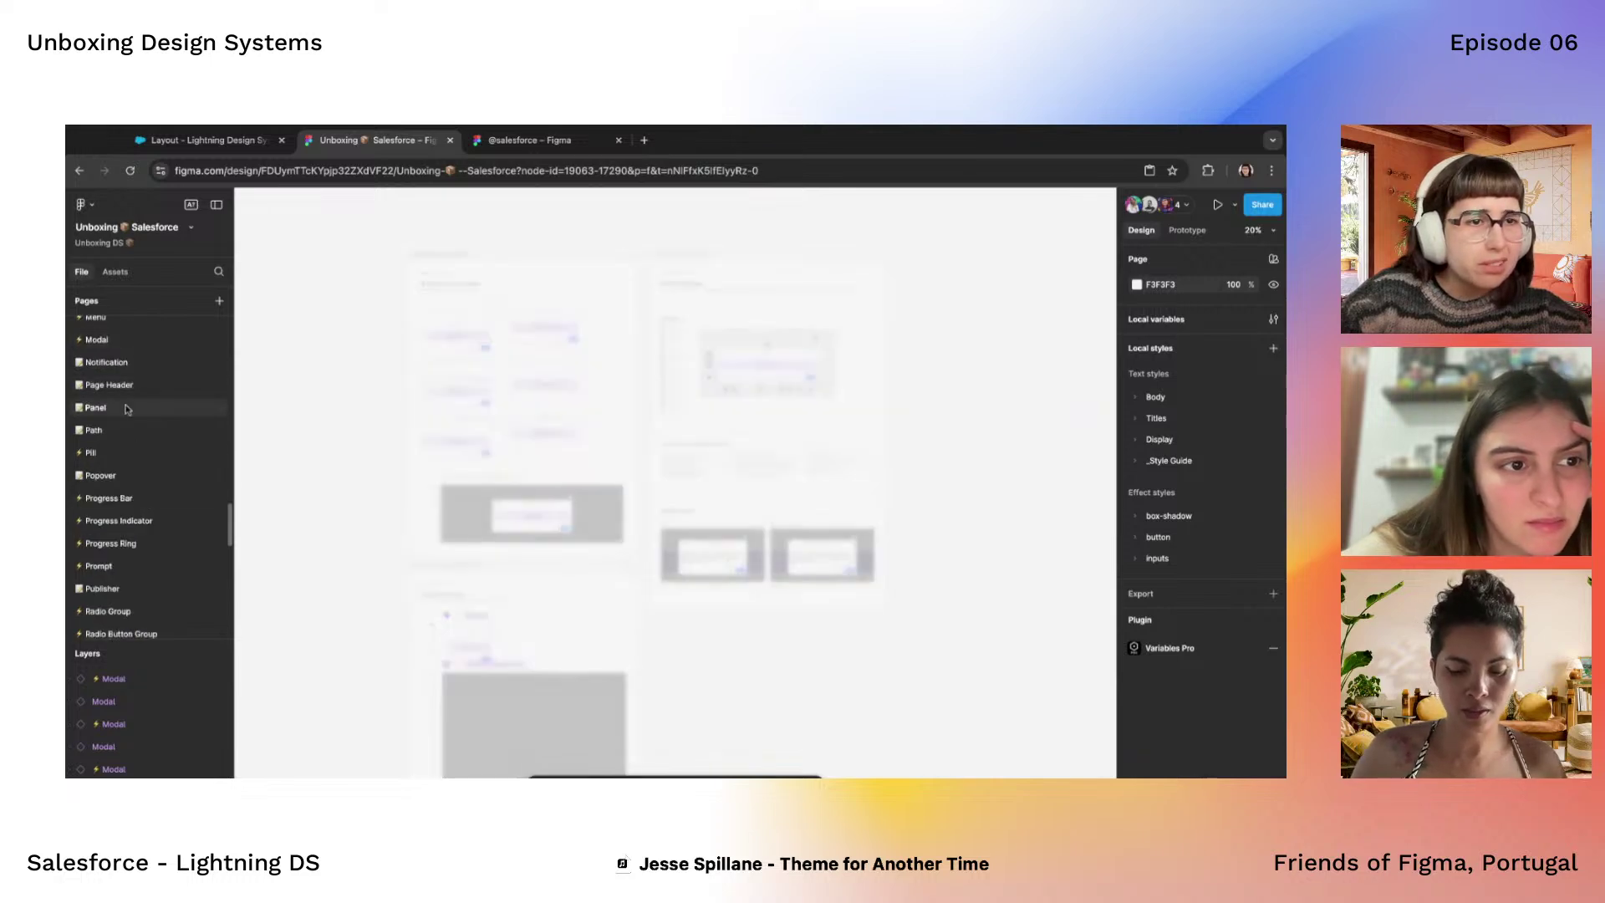
pyautogui.scroll(-3, 170, 515)
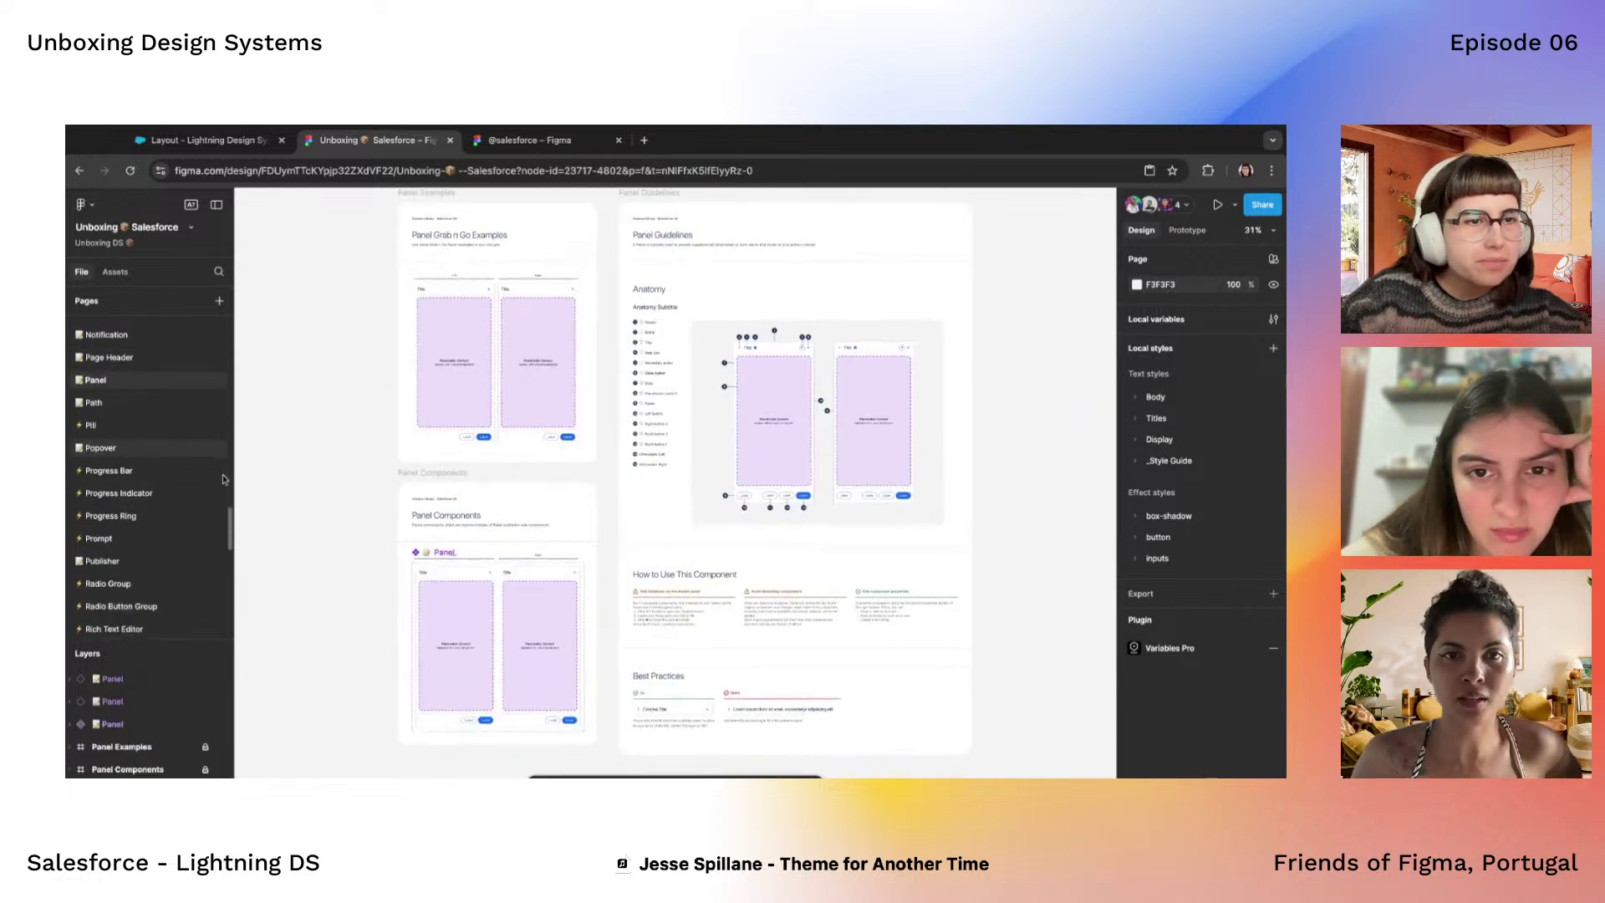
# Look through the remaining component pages and open the Key Screens page to examine its Record screen
pyautogui.scroll(6, 170, 515)
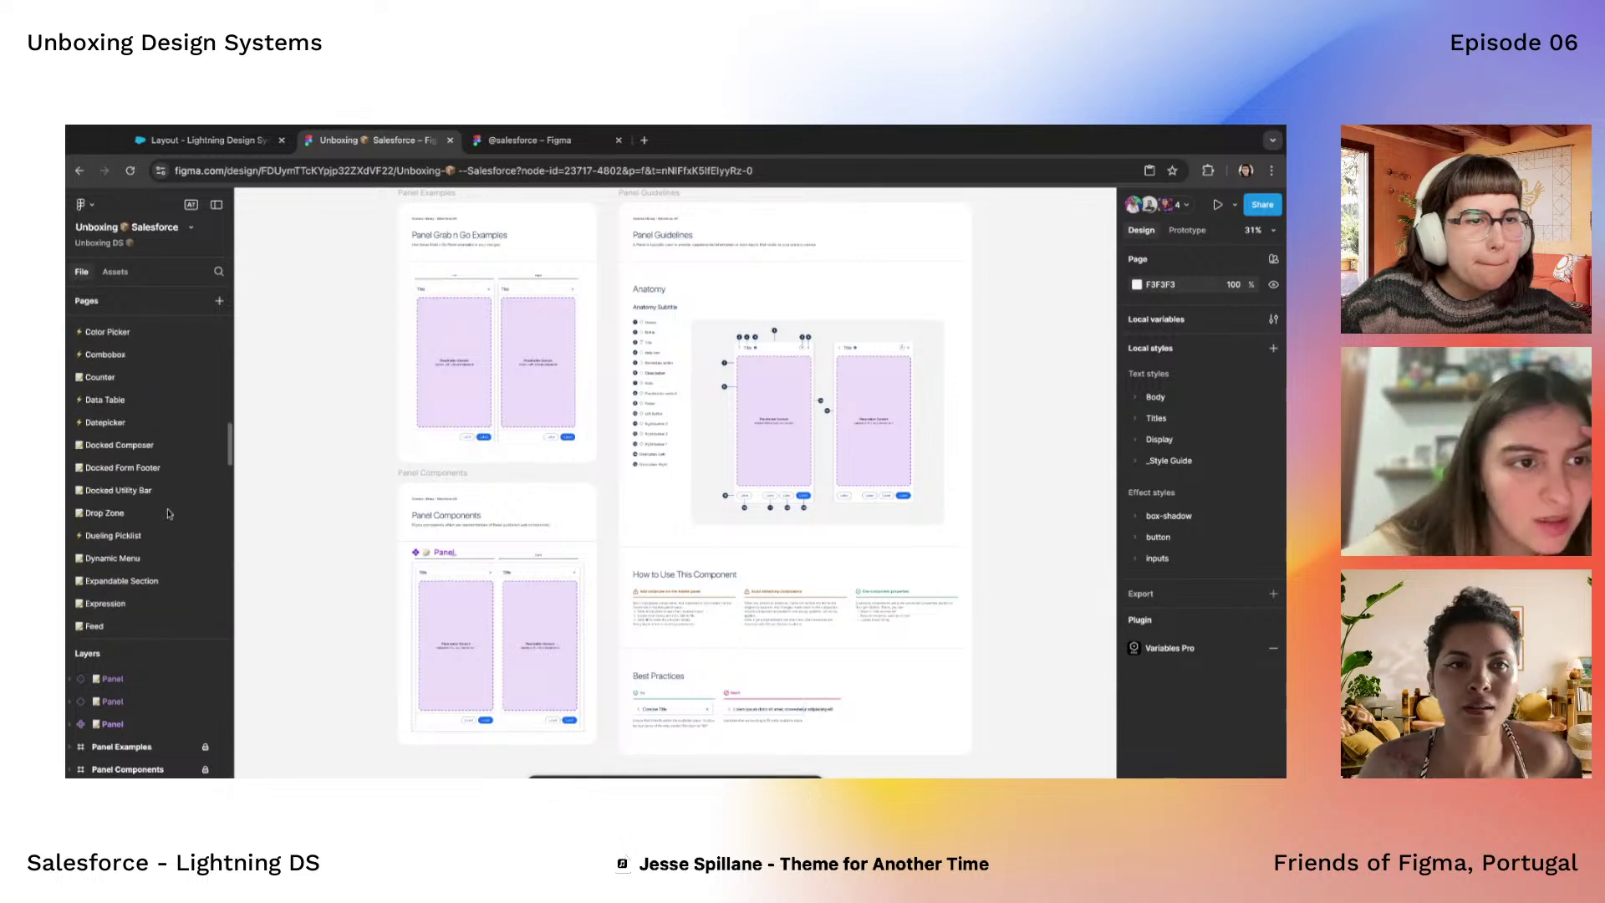
pyautogui.scroll(2, 168, 507)
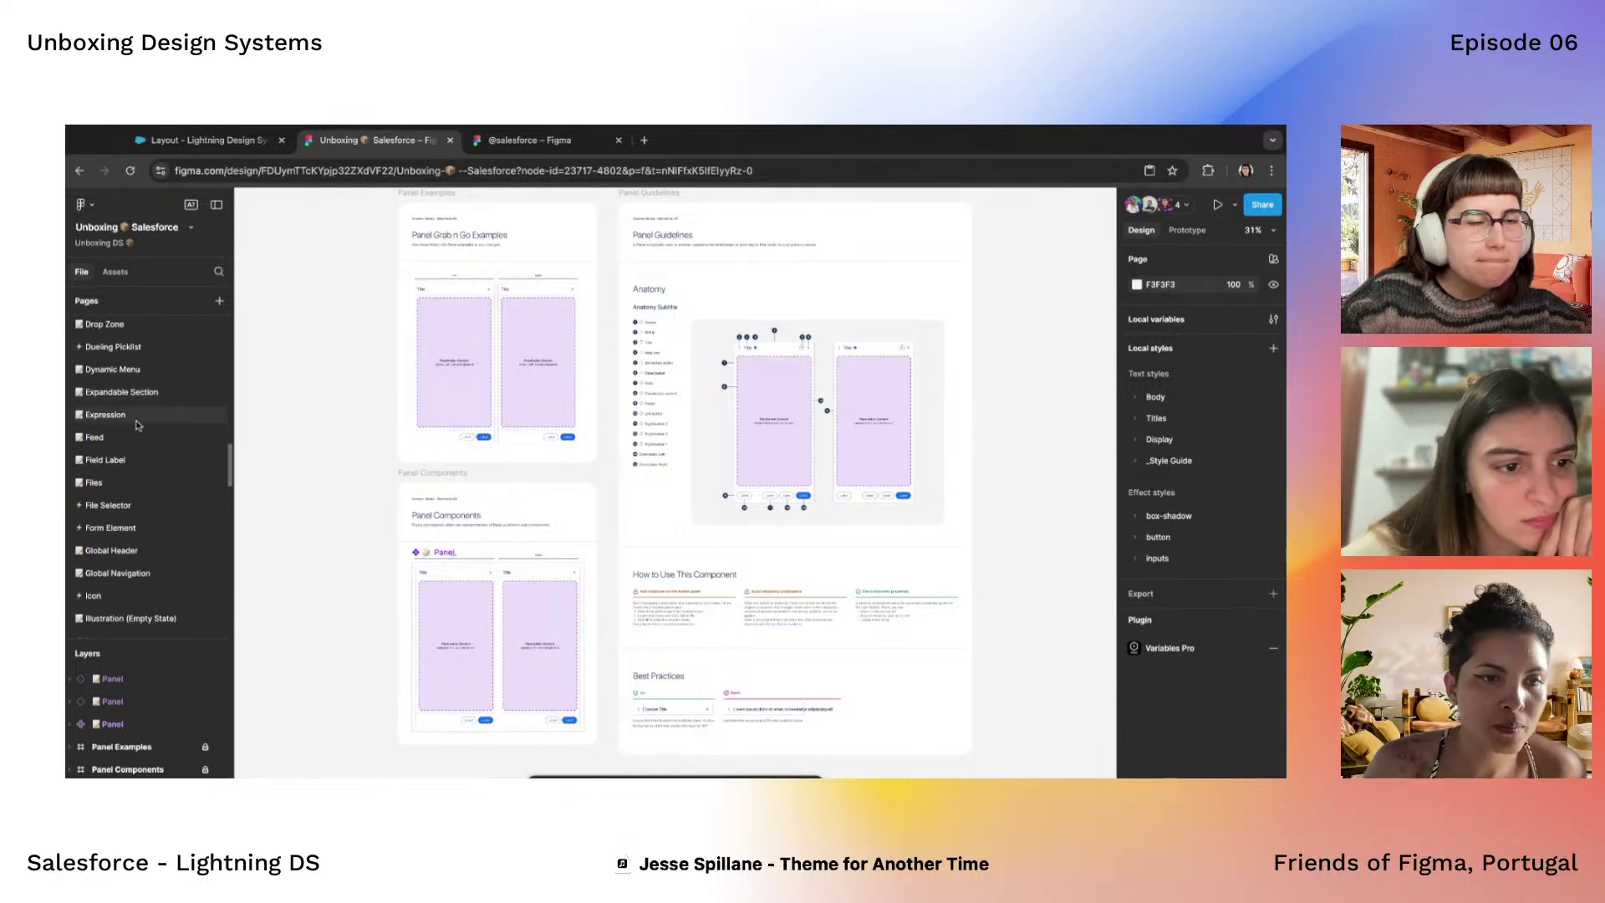
pyautogui.scroll(-2, 138, 426)
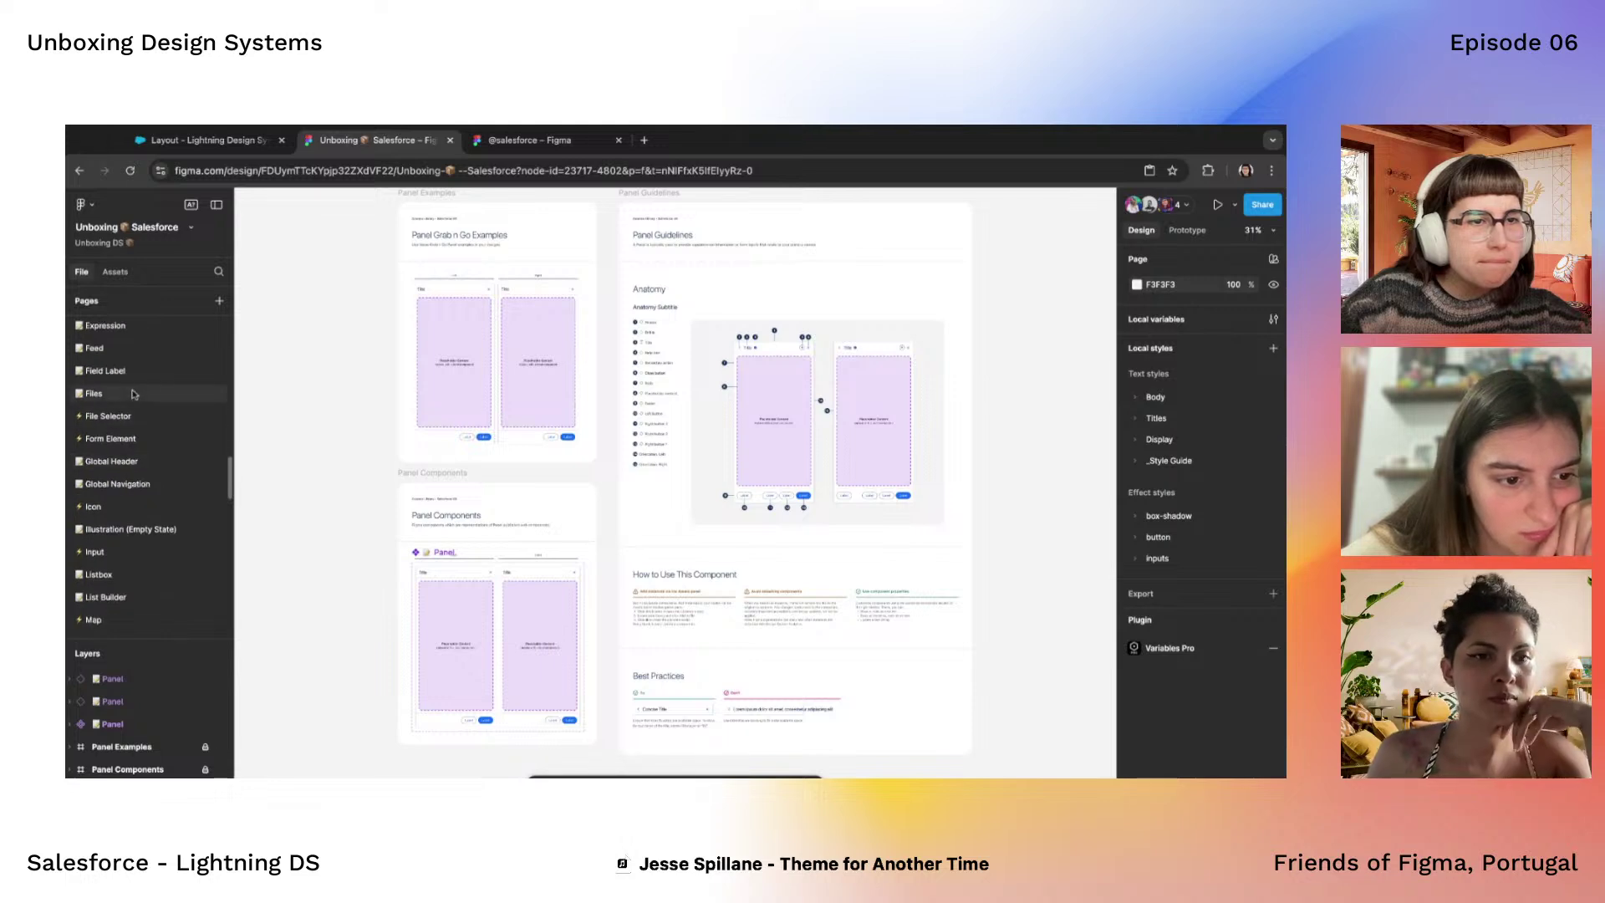
pyautogui.scroll(10, 134, 394)
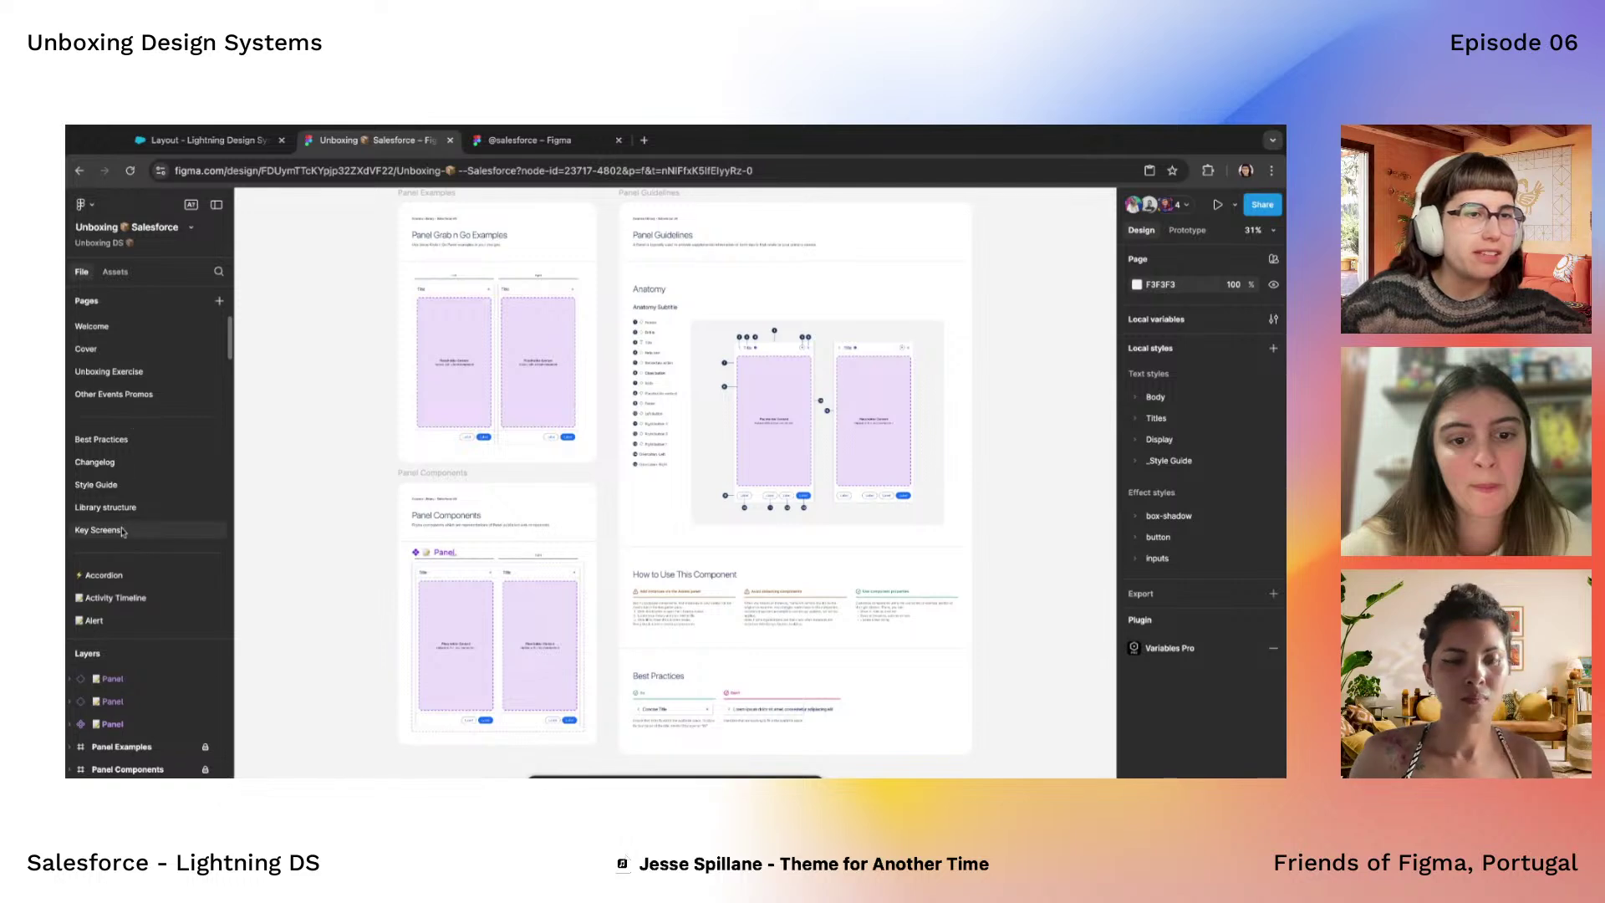
pyautogui.click(123, 532)
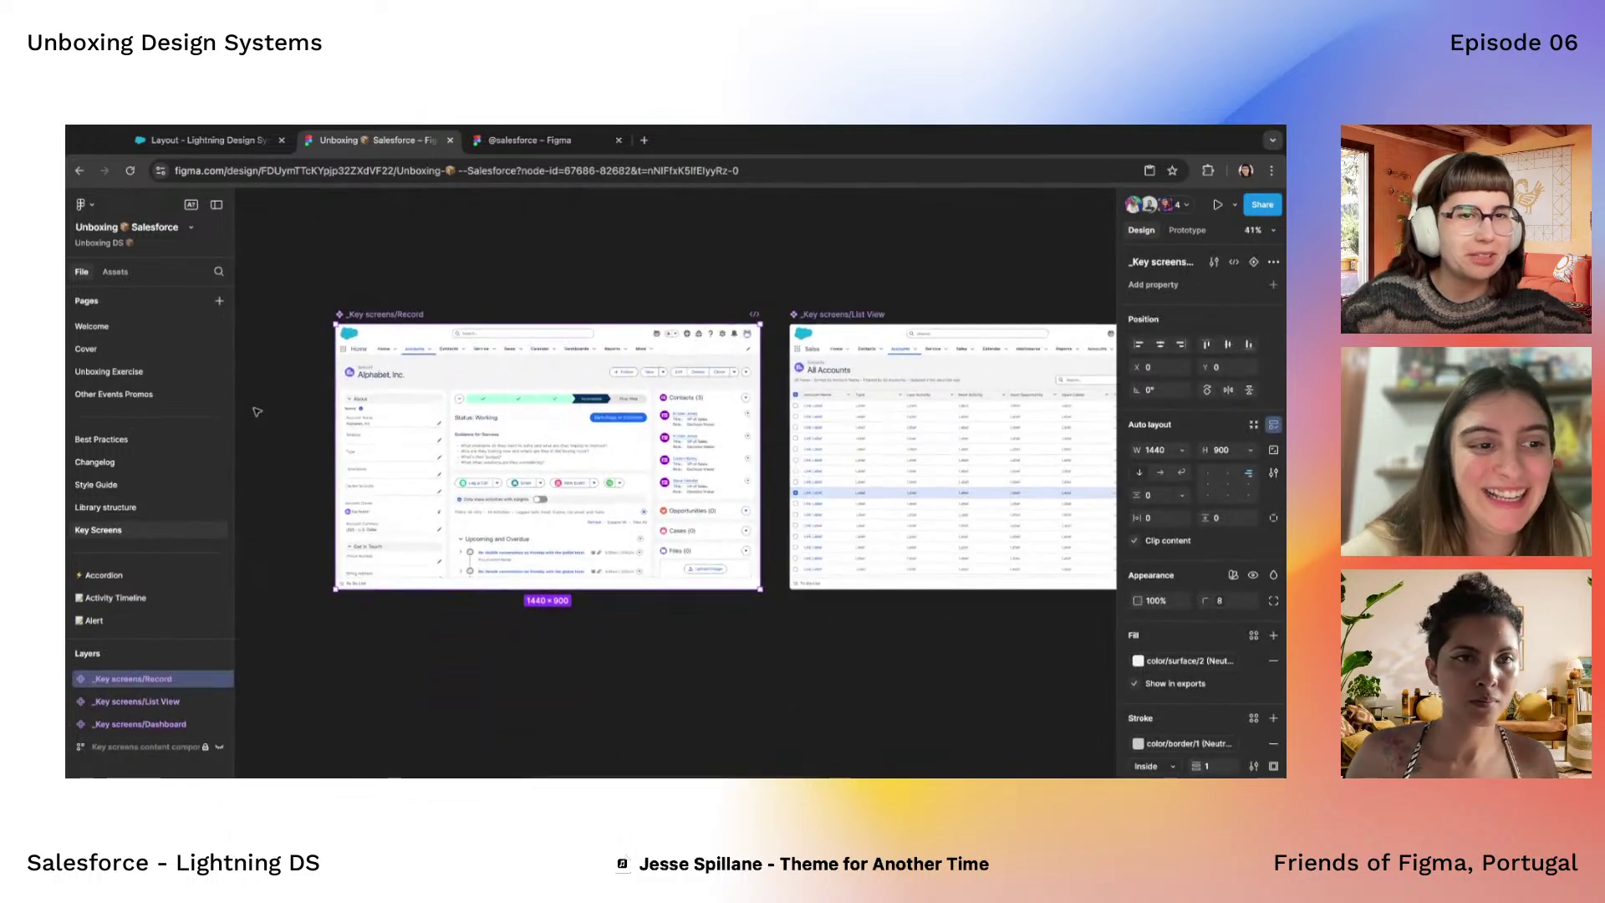
pyautogui.scroll(3, 283, 366)
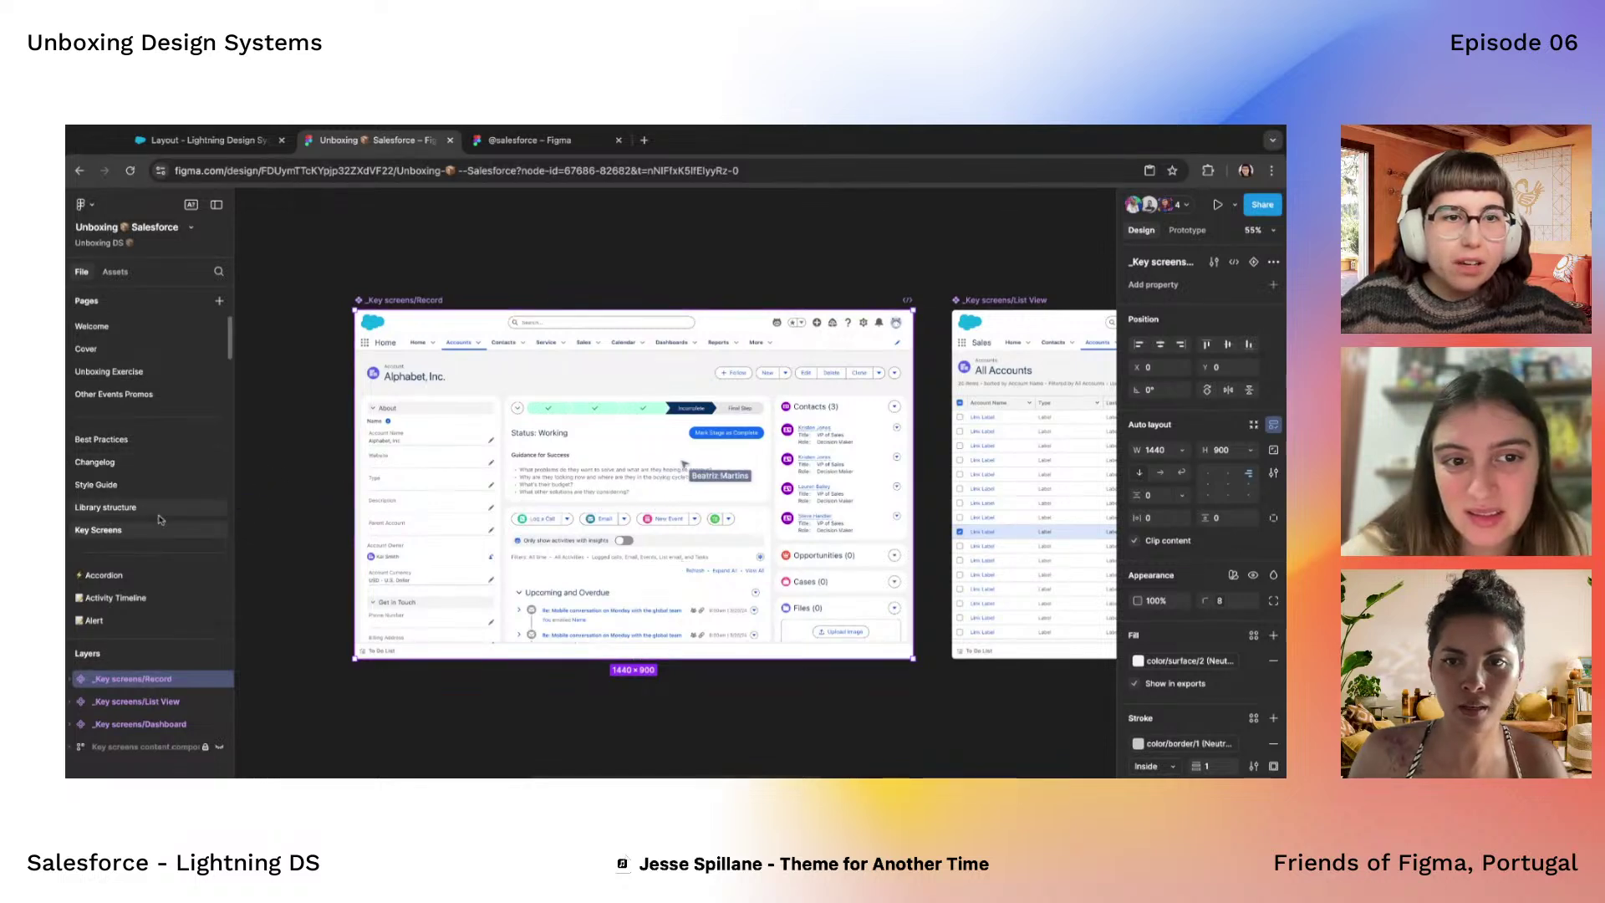
# Return to the Unboxing Exercise page and view the components in the Desktop - 1 frame
pyautogui.click(117, 371)
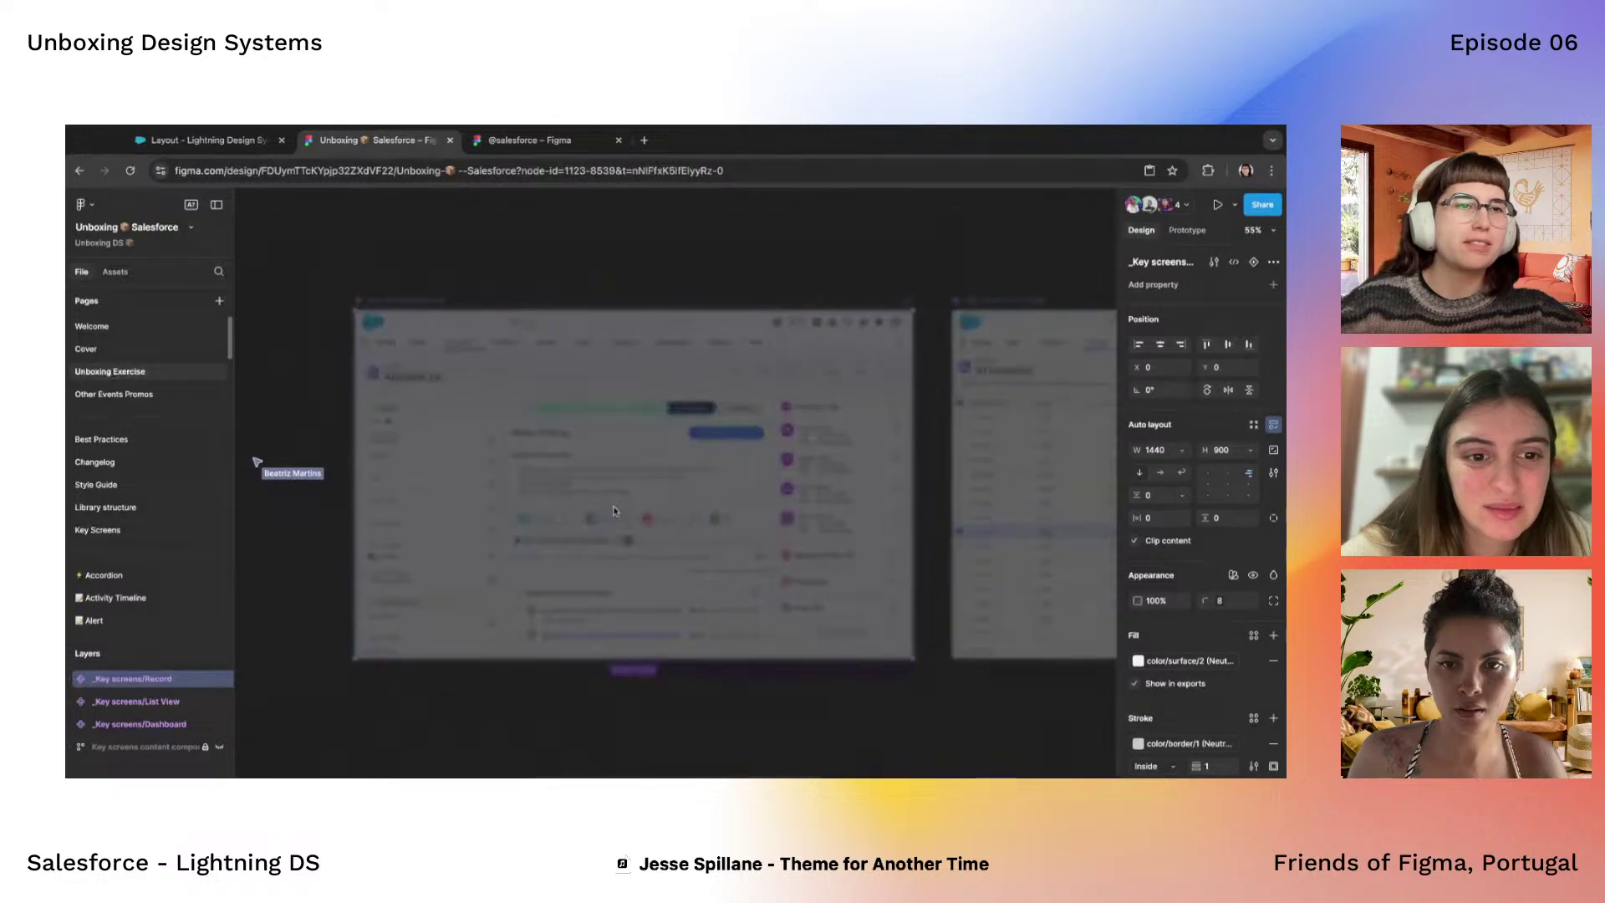
pyautogui.scroll(-5, 445, 543)
pyautogui.hscroll(5, 450, 542)
pyautogui.scroll(5, 454, 539)
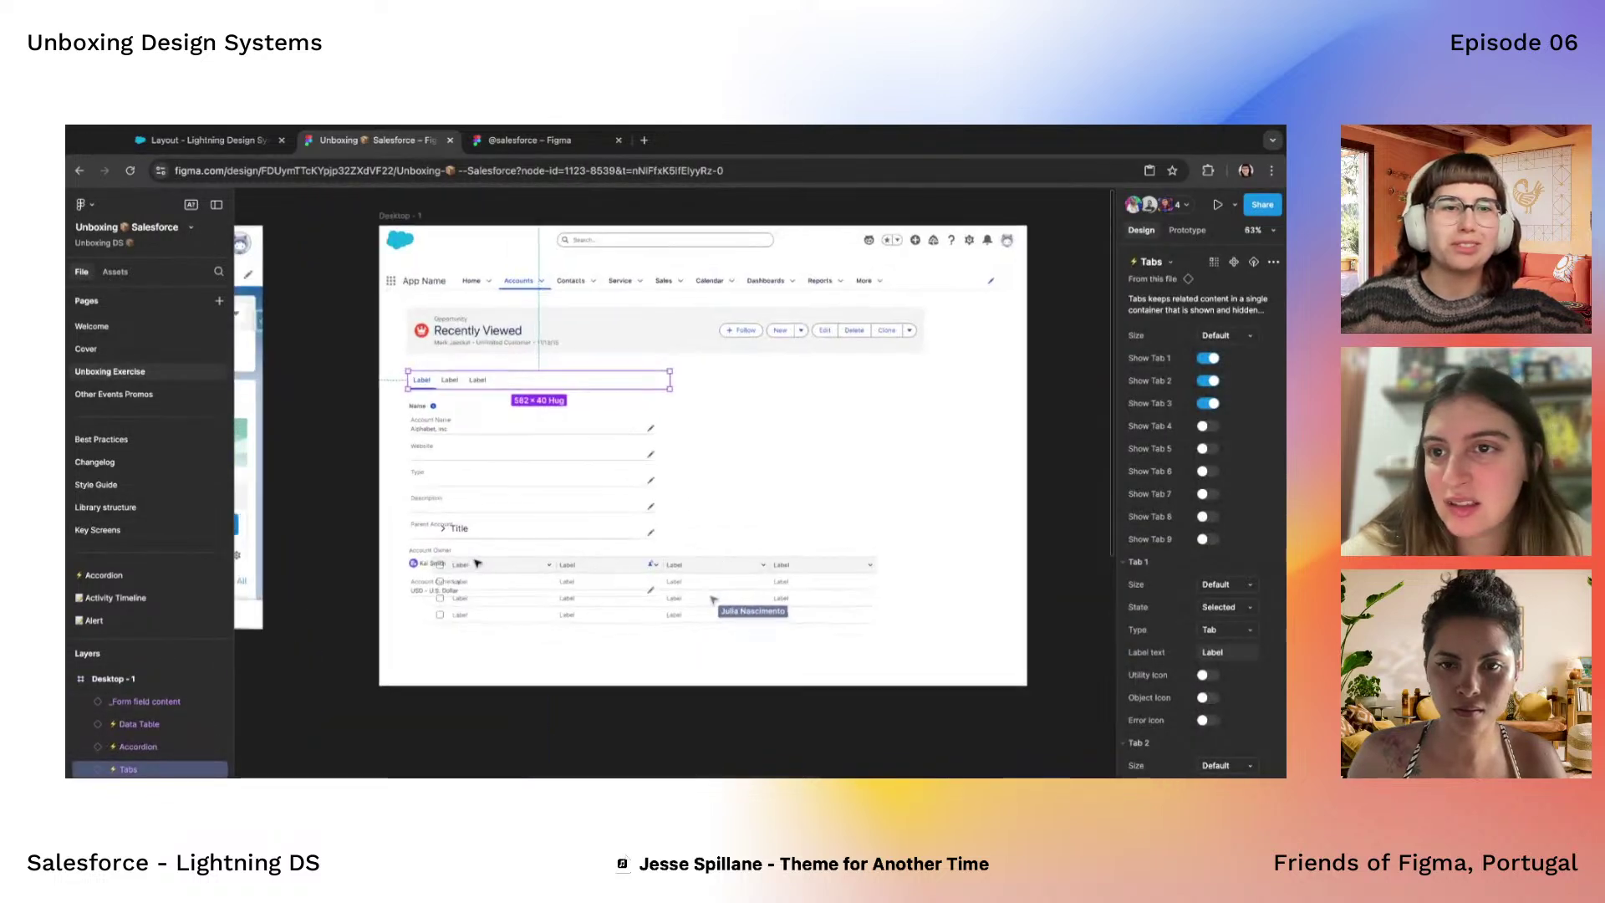
# Select the form field content in the Desktop - 1 frame and search the assets for form
pyautogui.click(604, 484)
pyautogui.scroll(2, 502, 434)
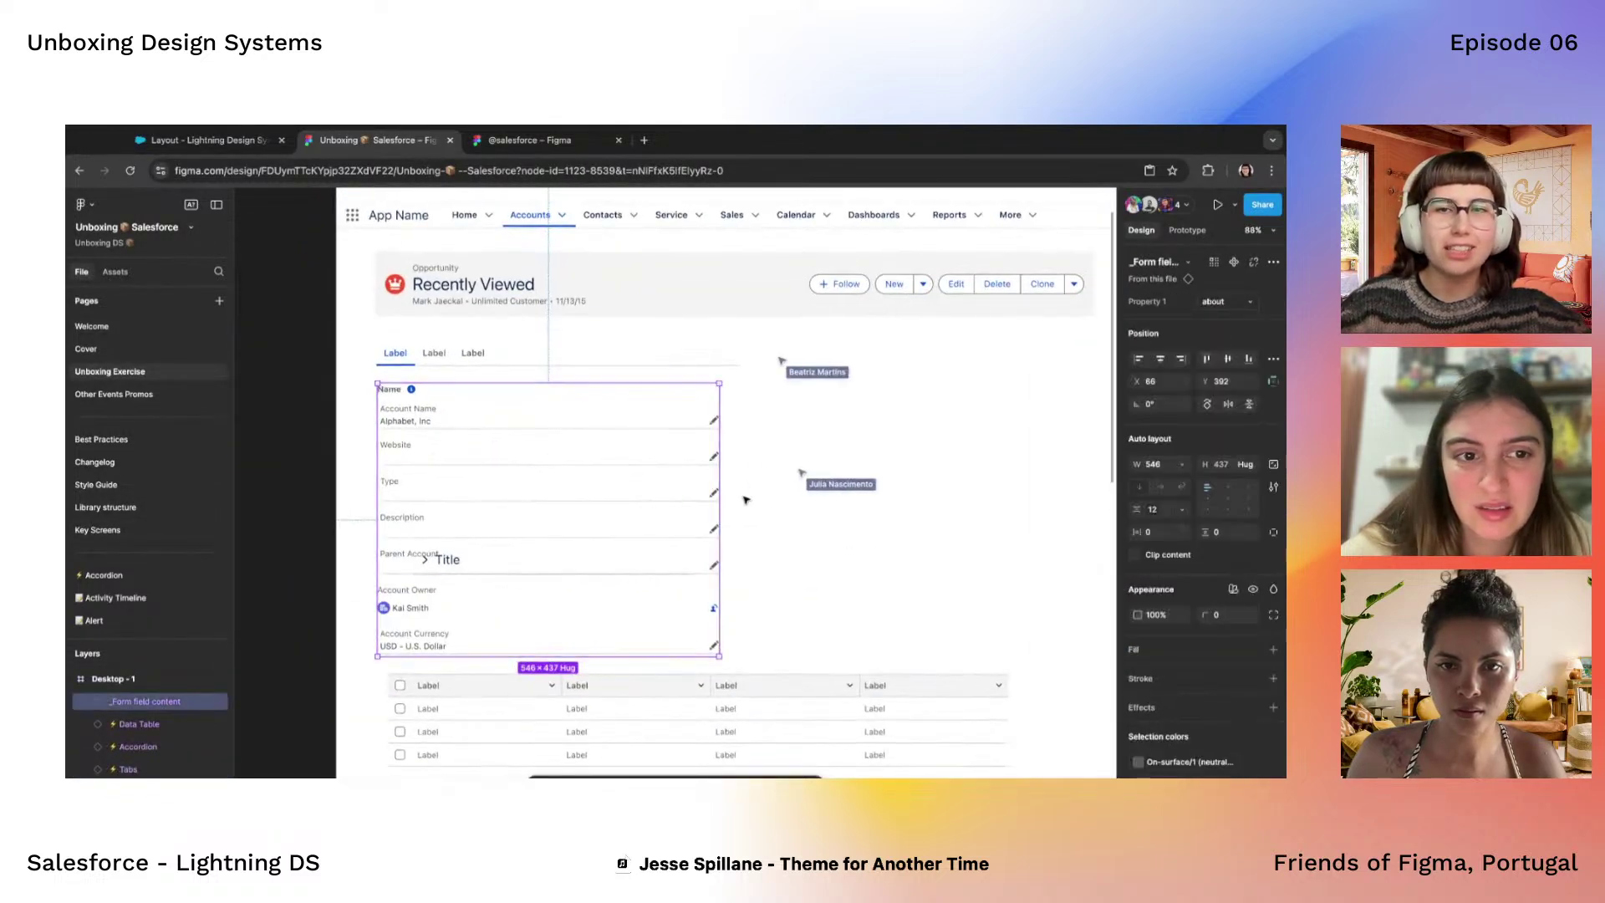
pyautogui.scroll(2, 528, 541)
pyautogui.scroll(-2, 529, 542)
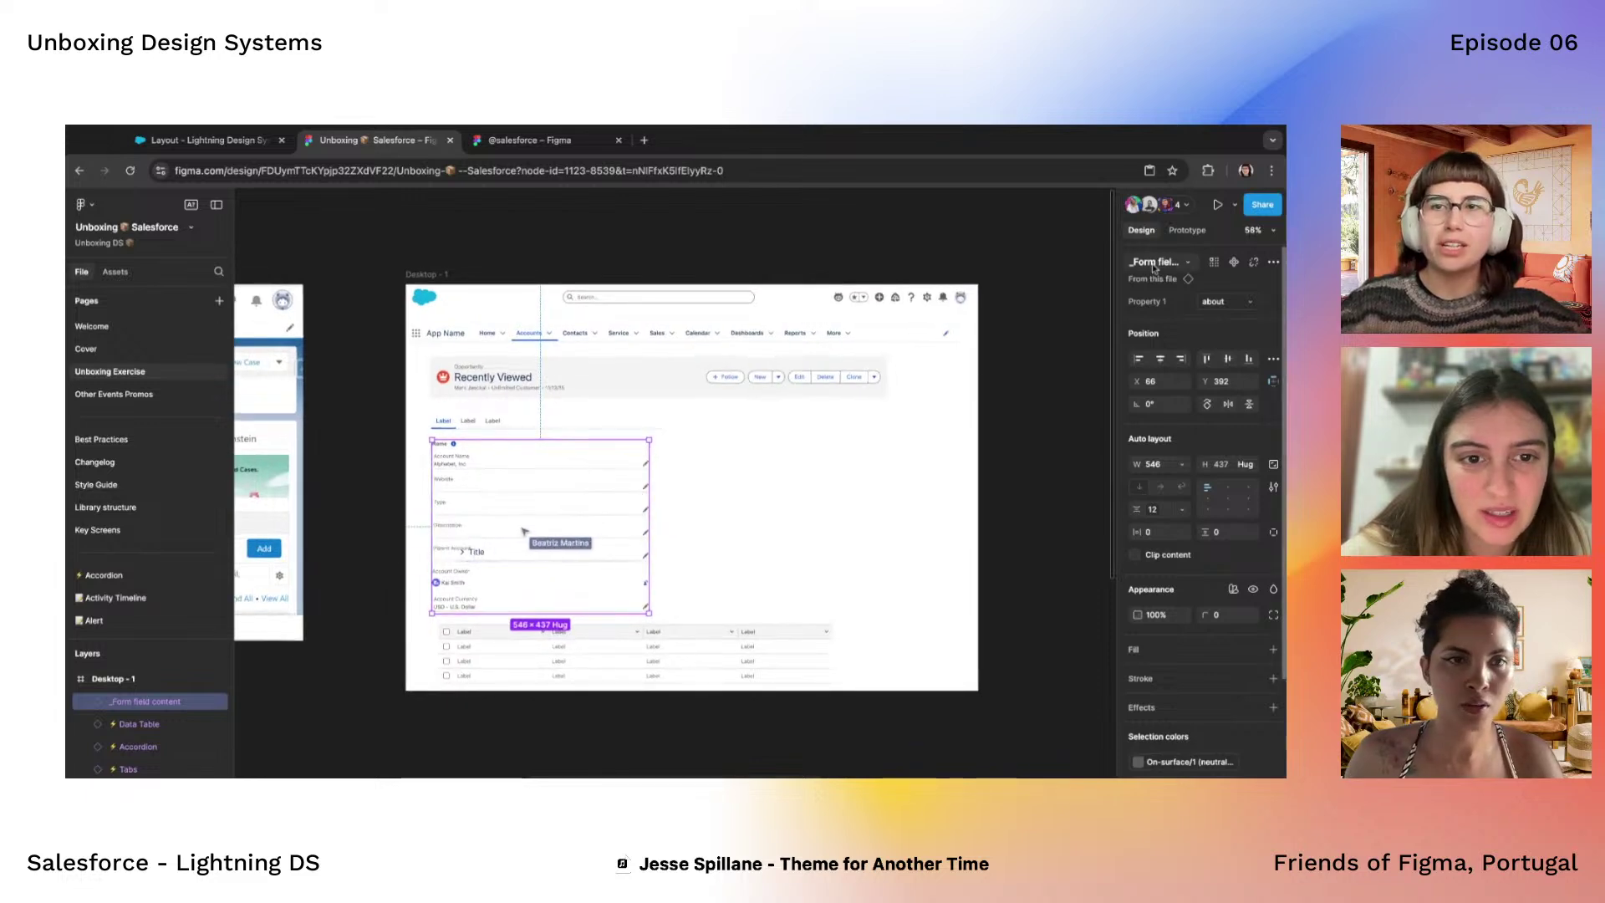
pyautogui.click(115, 272)
pyautogui.write('form')
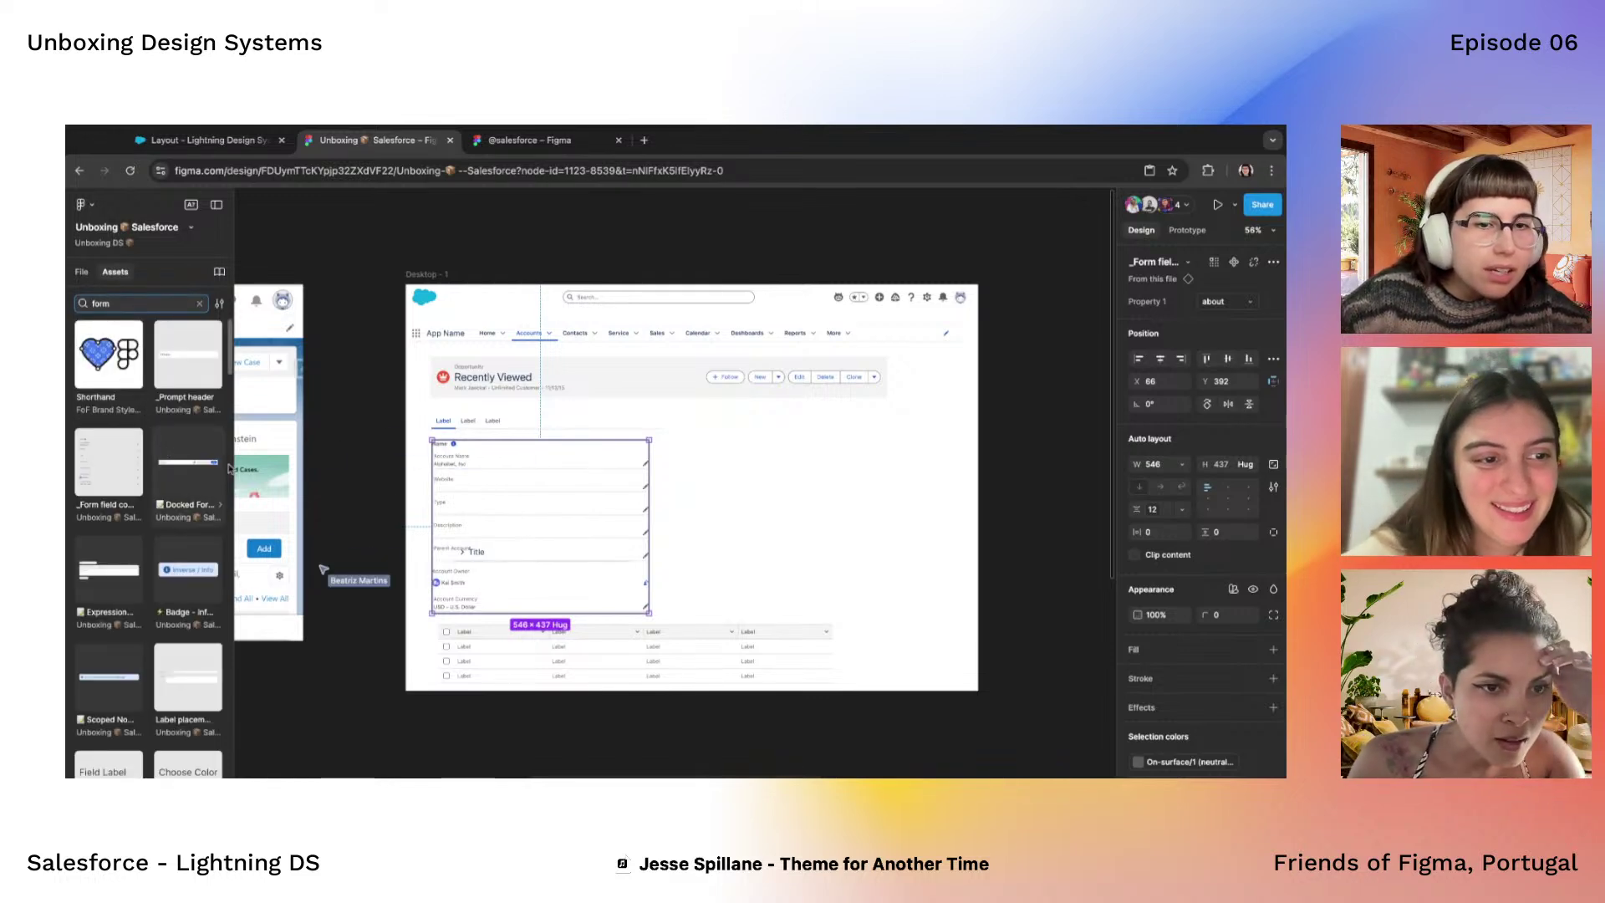
pyautogui.scroll(5, 435, 455)
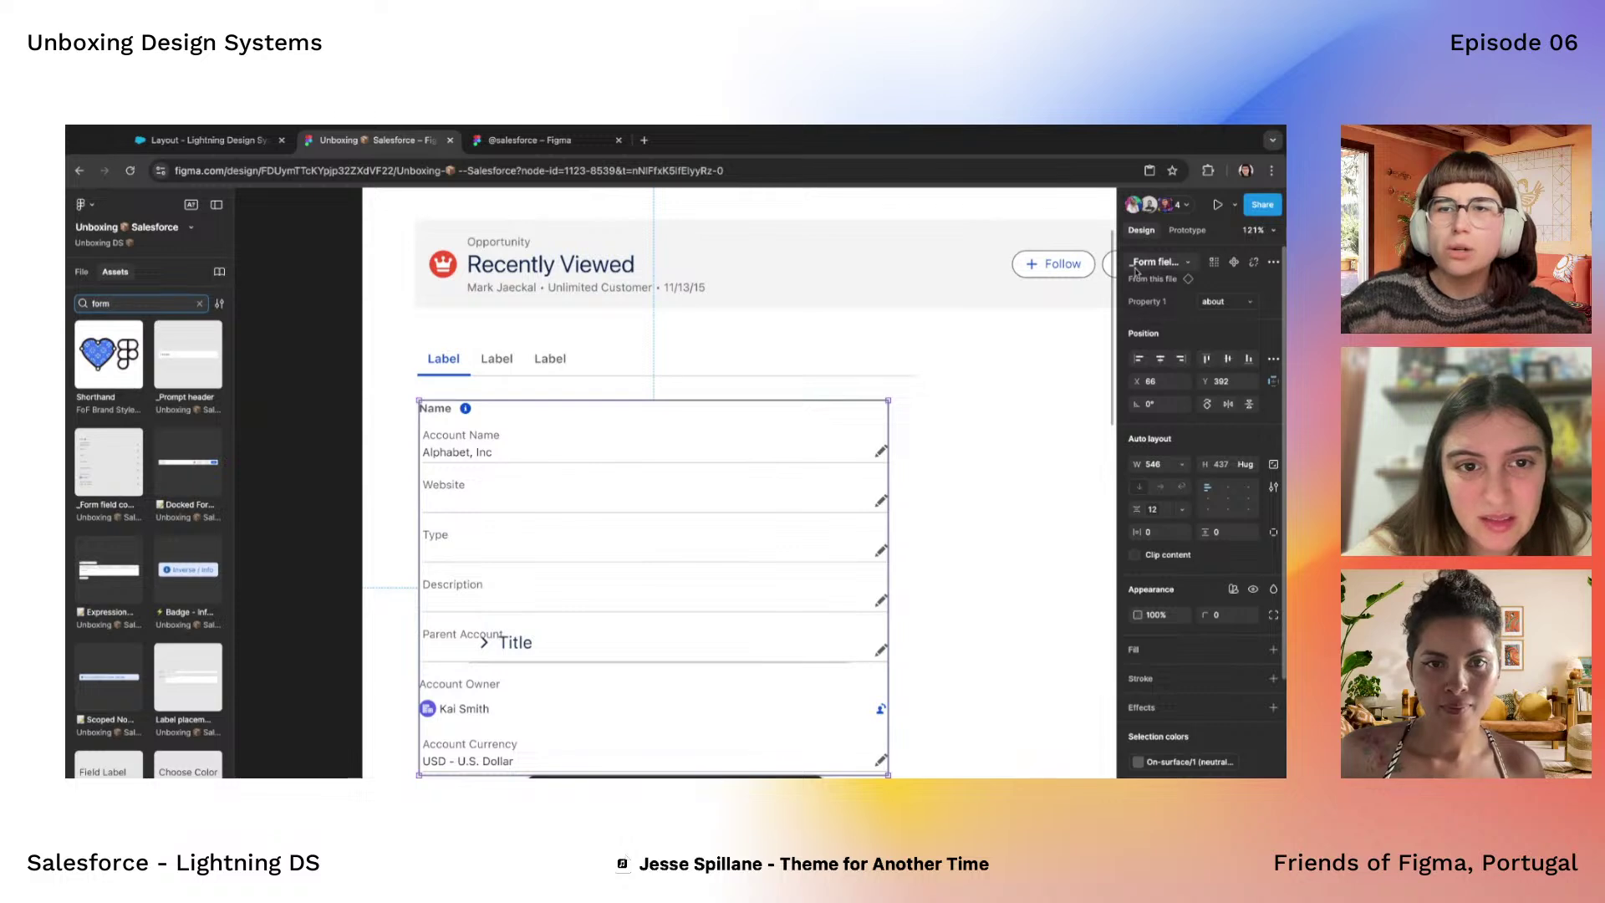
# Open the main component of the form field content and examine it beside the key screens
pyautogui.click(1187, 281)
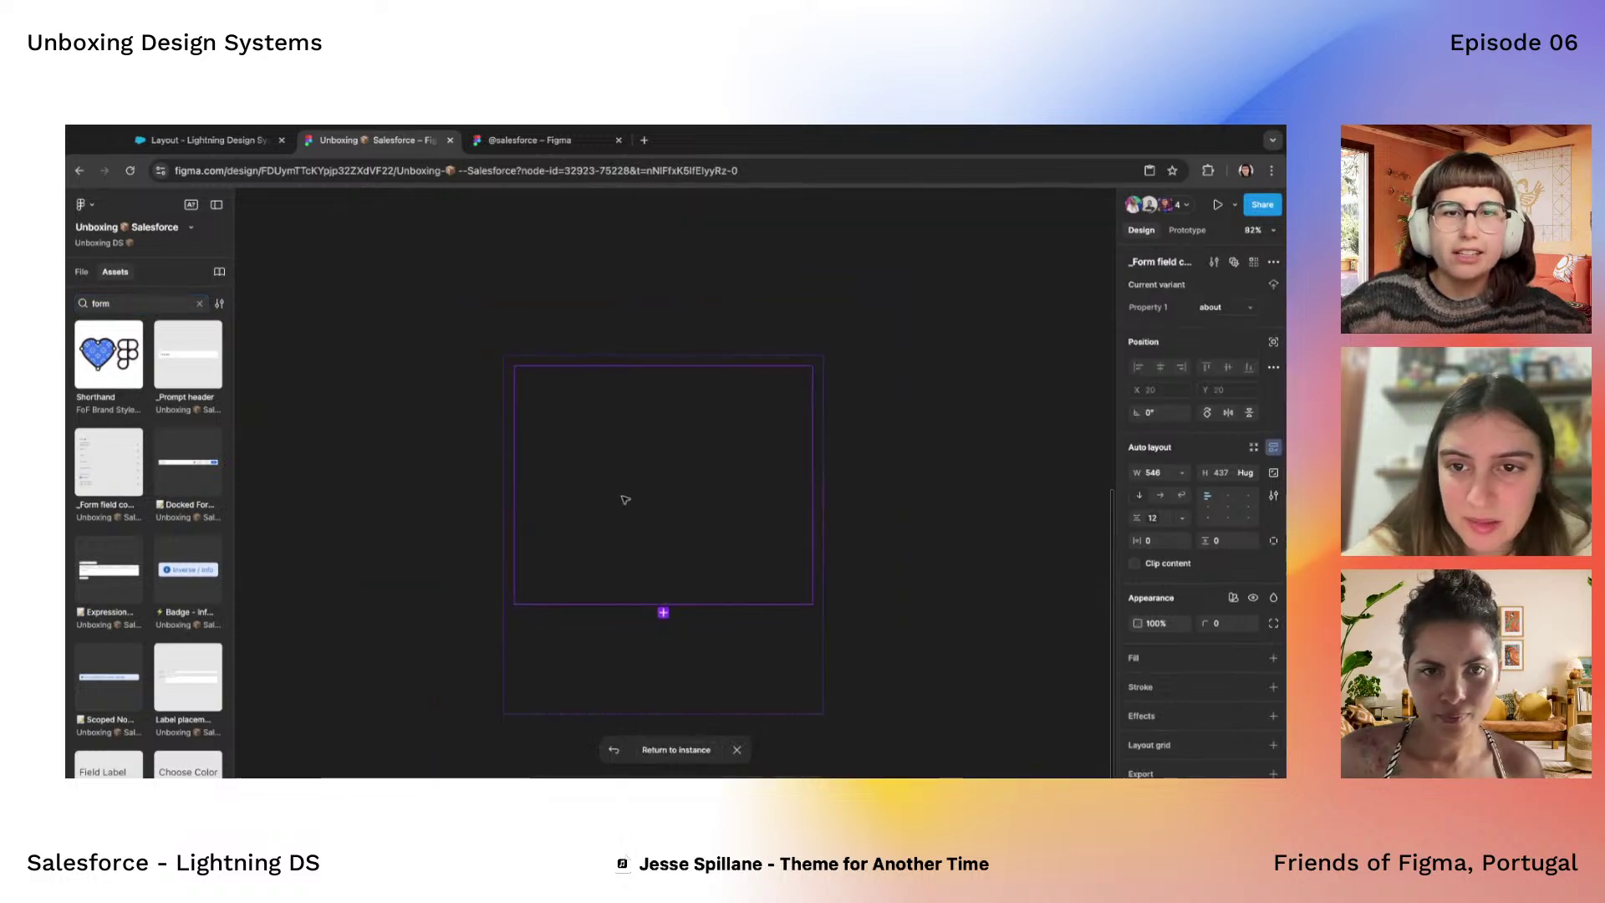
pyautogui.scroll(-3, 597, 599)
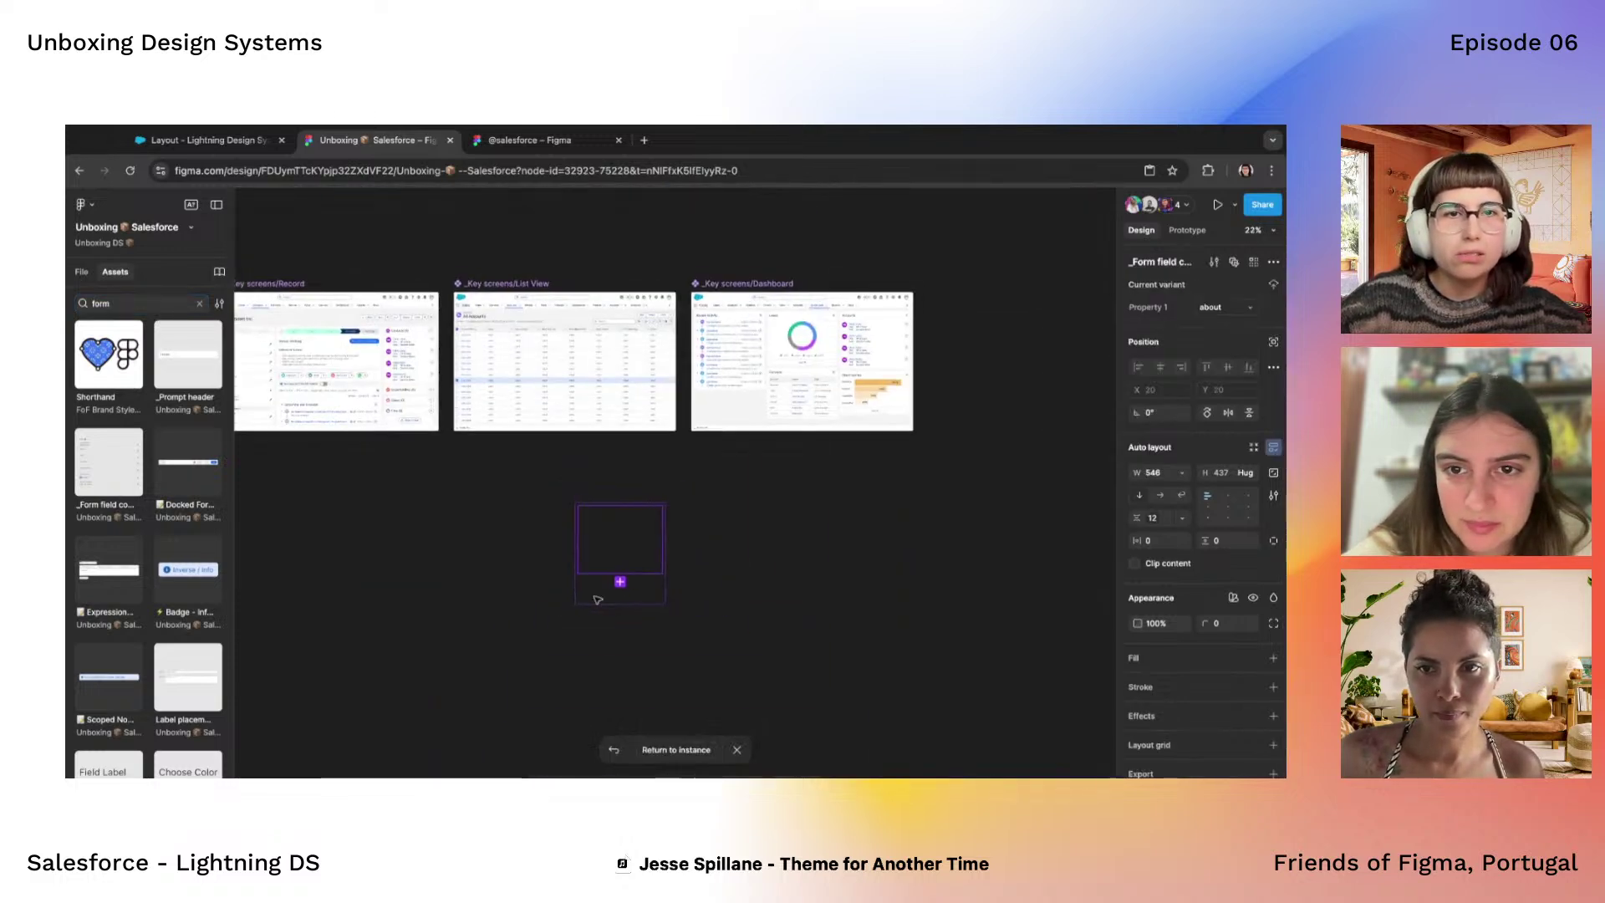
pyautogui.scroll(5, 621, 560)
pyautogui.scroll(-4, 621, 561)
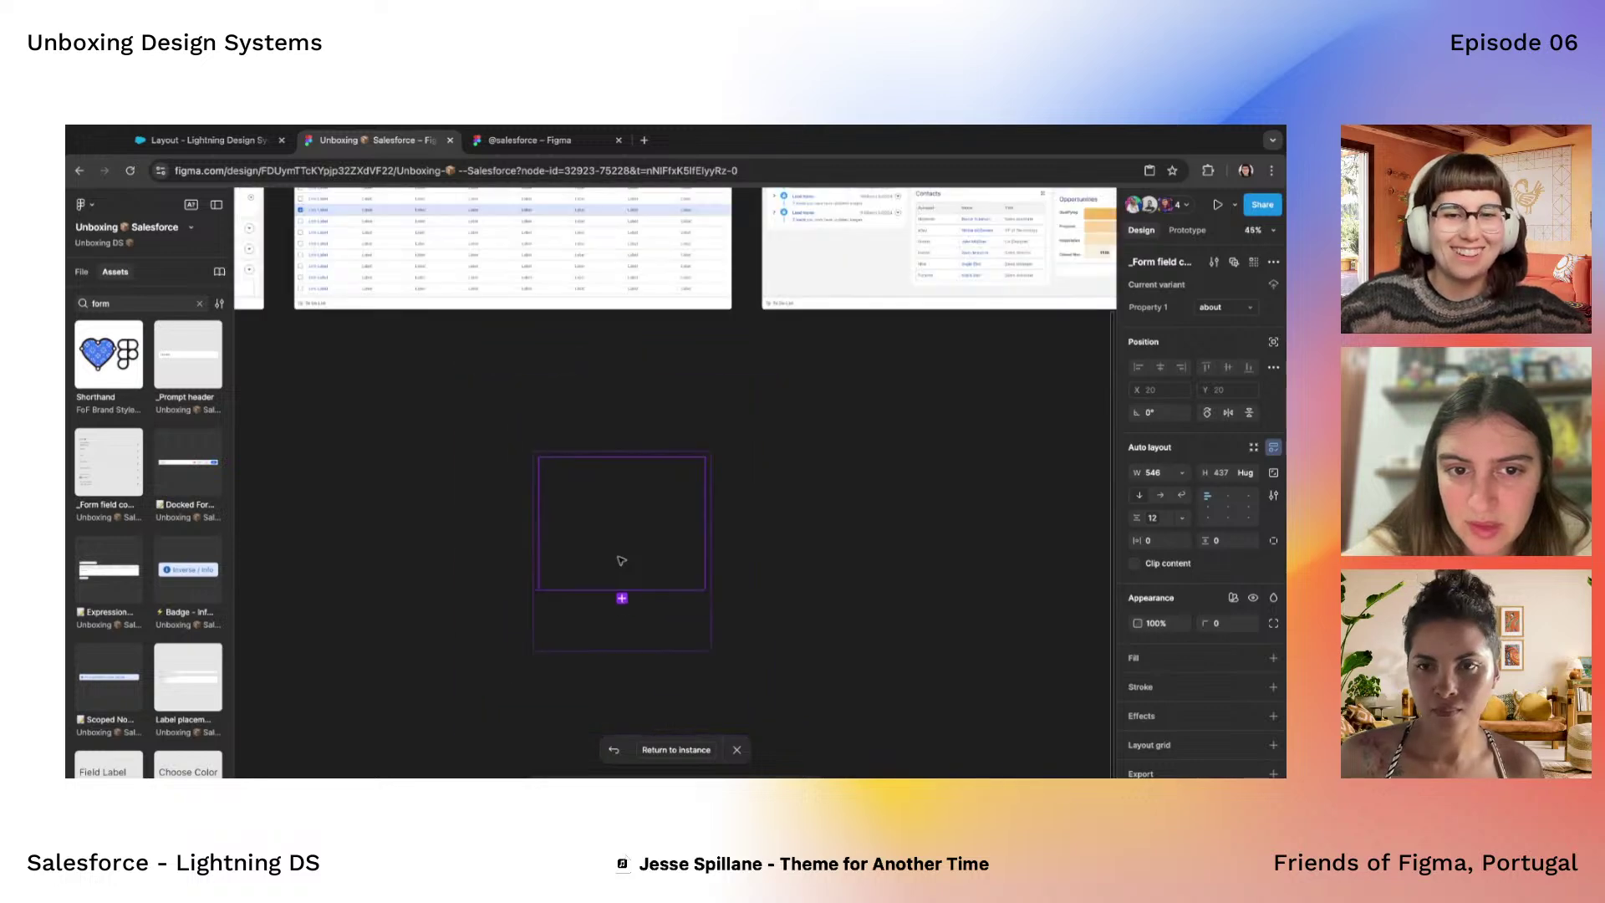
pyautogui.scroll(2, 621, 561)
pyautogui.scroll(-3, 618, 556)
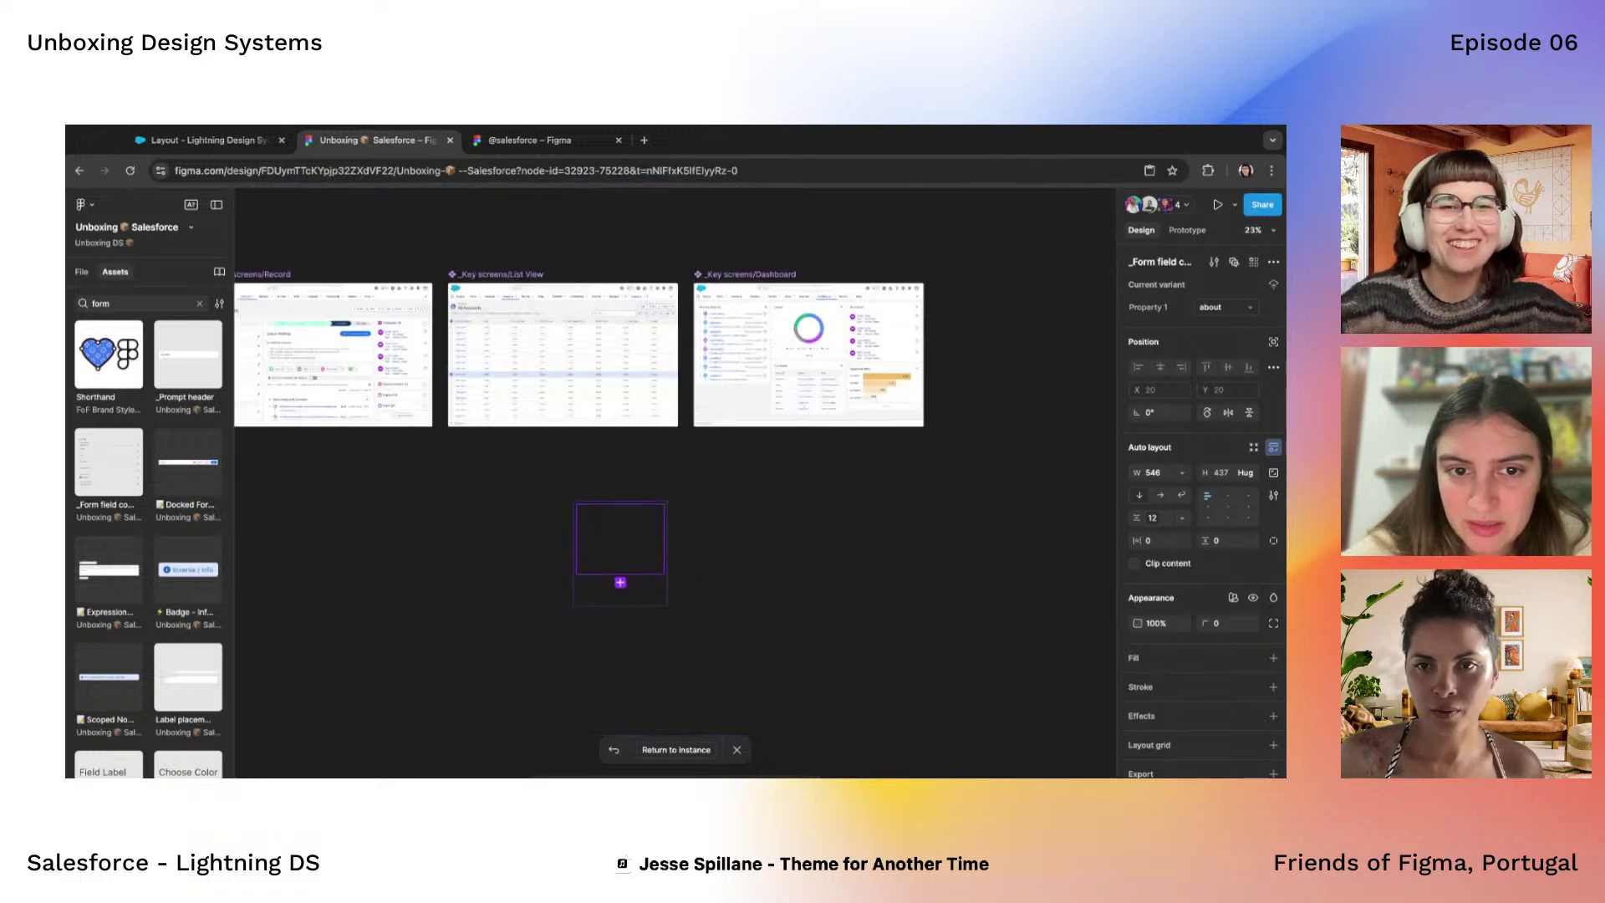
pyautogui.scroll(2, 393, 304)
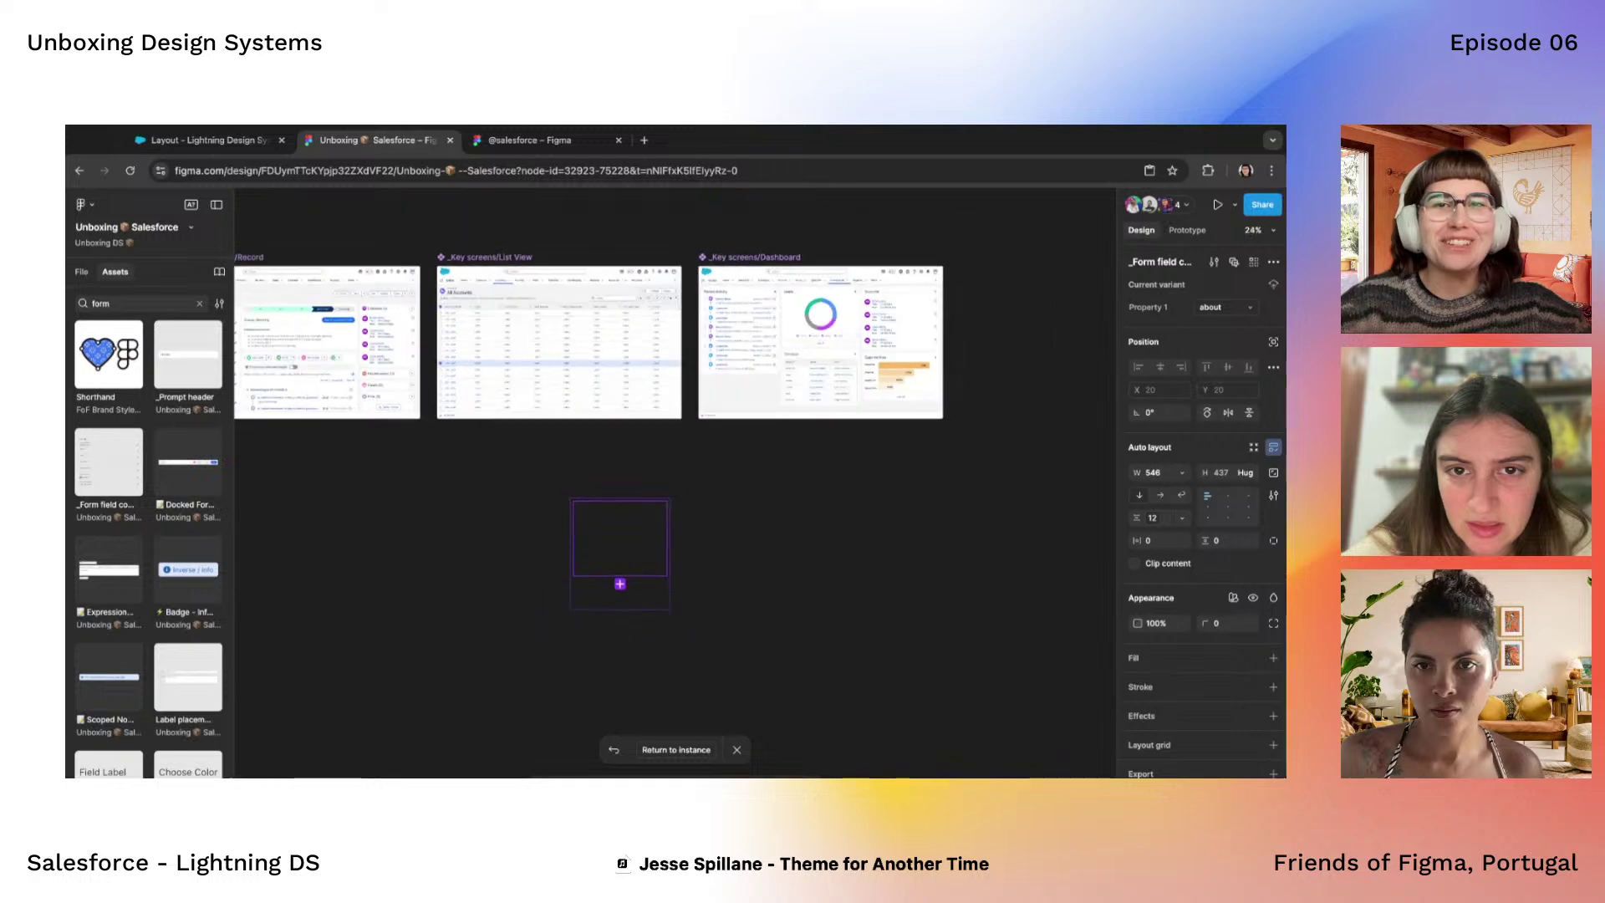
# Examine the account details in the Record key screen and select the Card component that contains them
pyautogui.hscroll(-5, 394, 304)
pyautogui.scroll(3, 394, 303)
pyautogui.scroll(2, 401, 296)
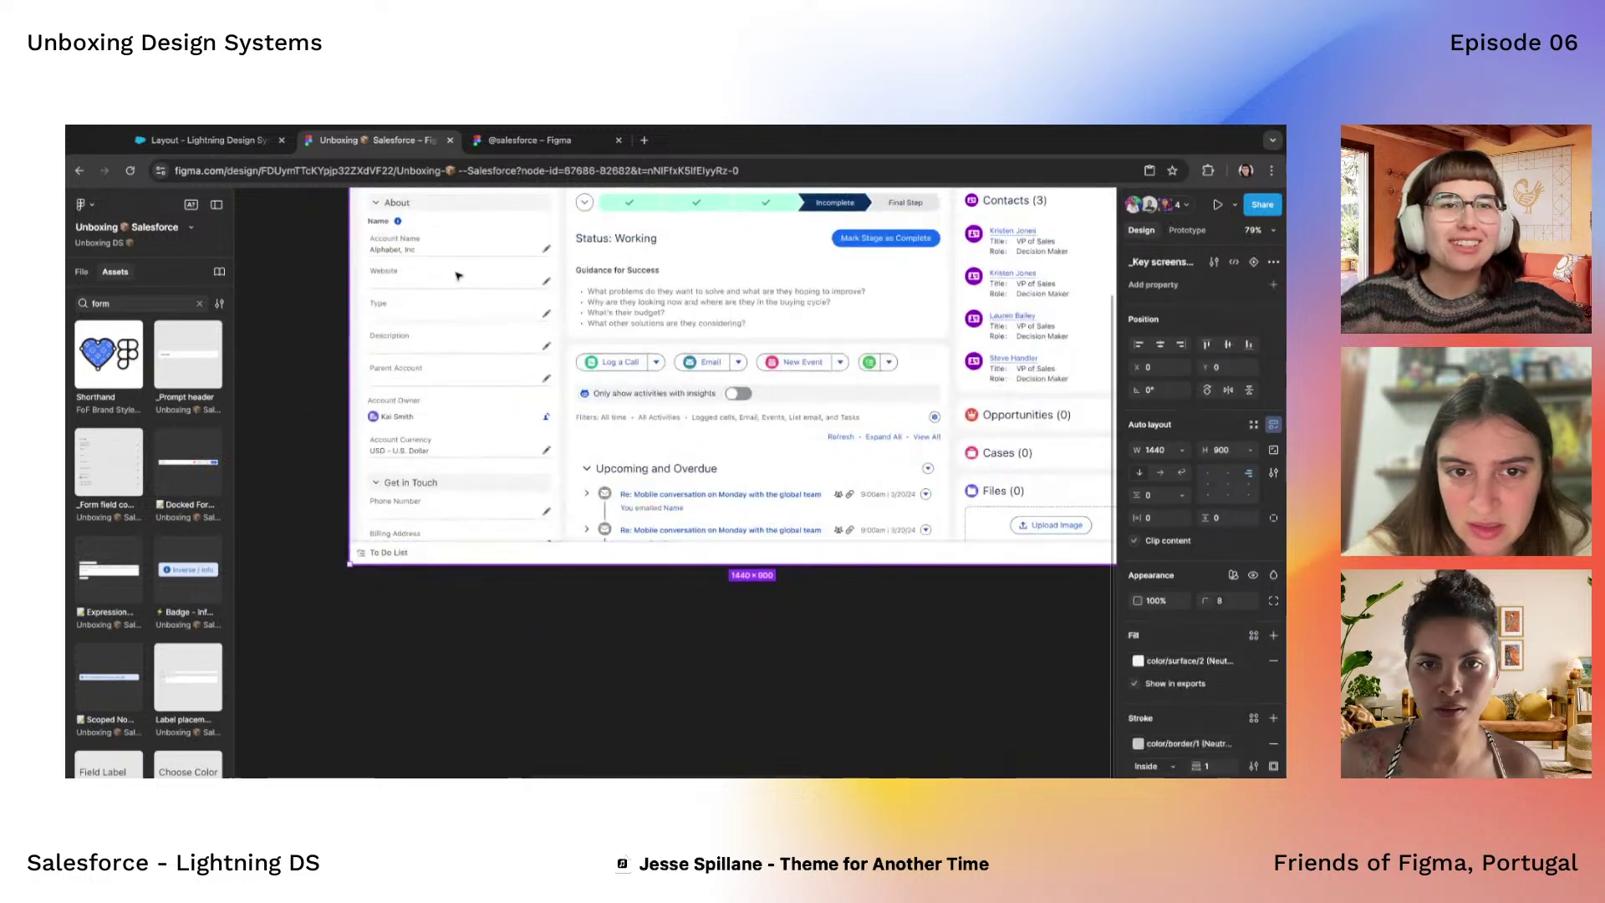
pyautogui.click(458, 276)
pyautogui.scroll(3, 458, 276)
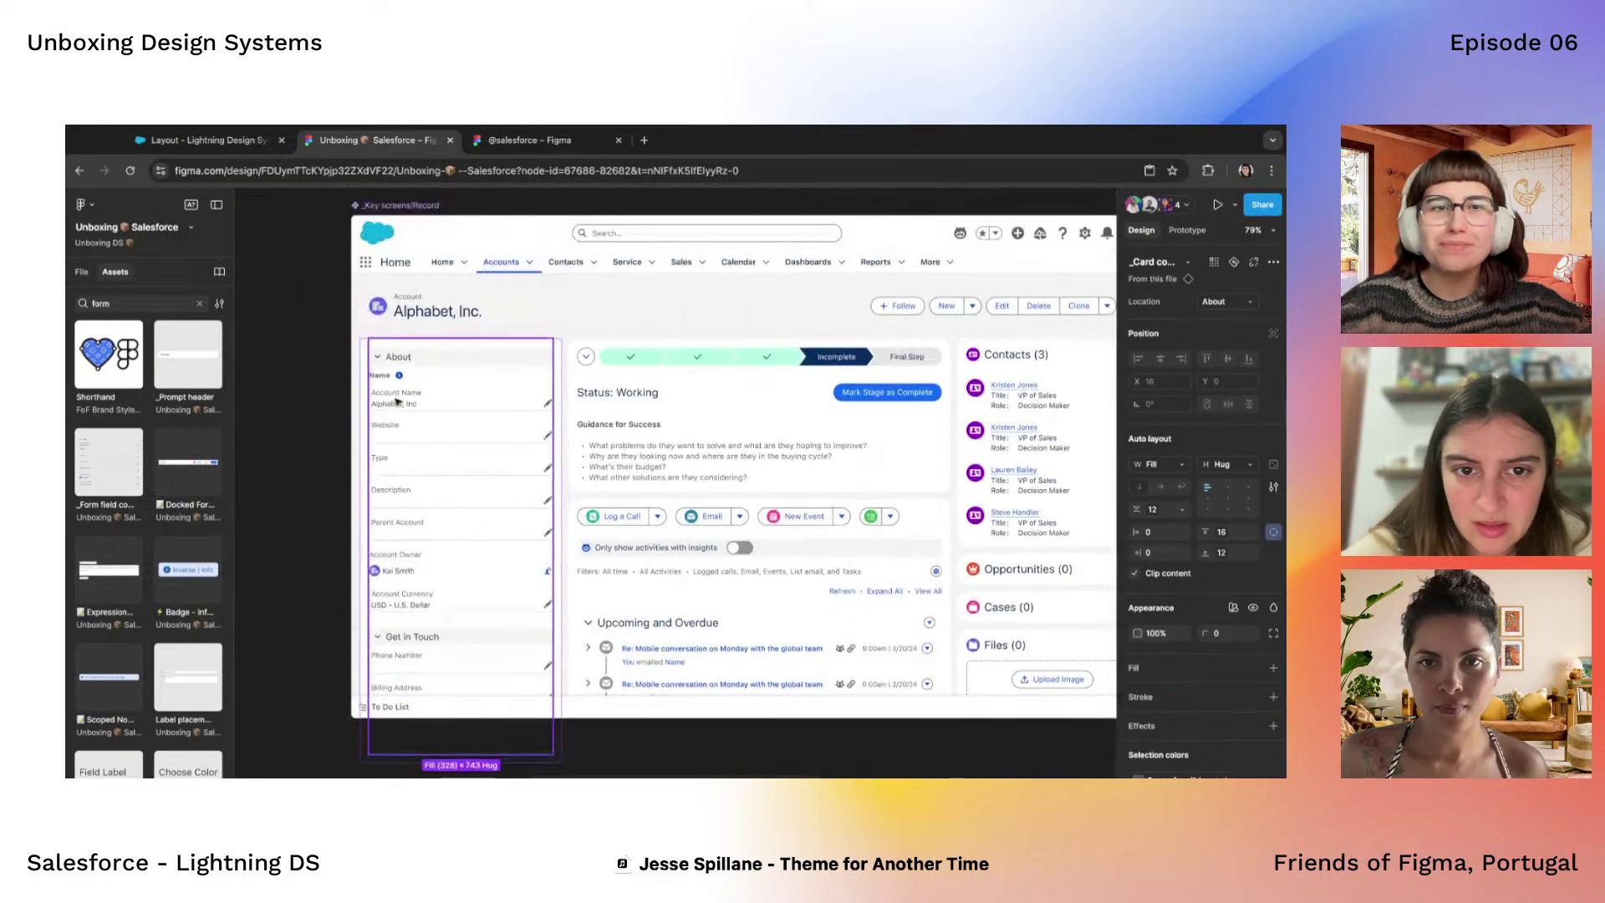
pyautogui.hotkey('shift', 'Return')
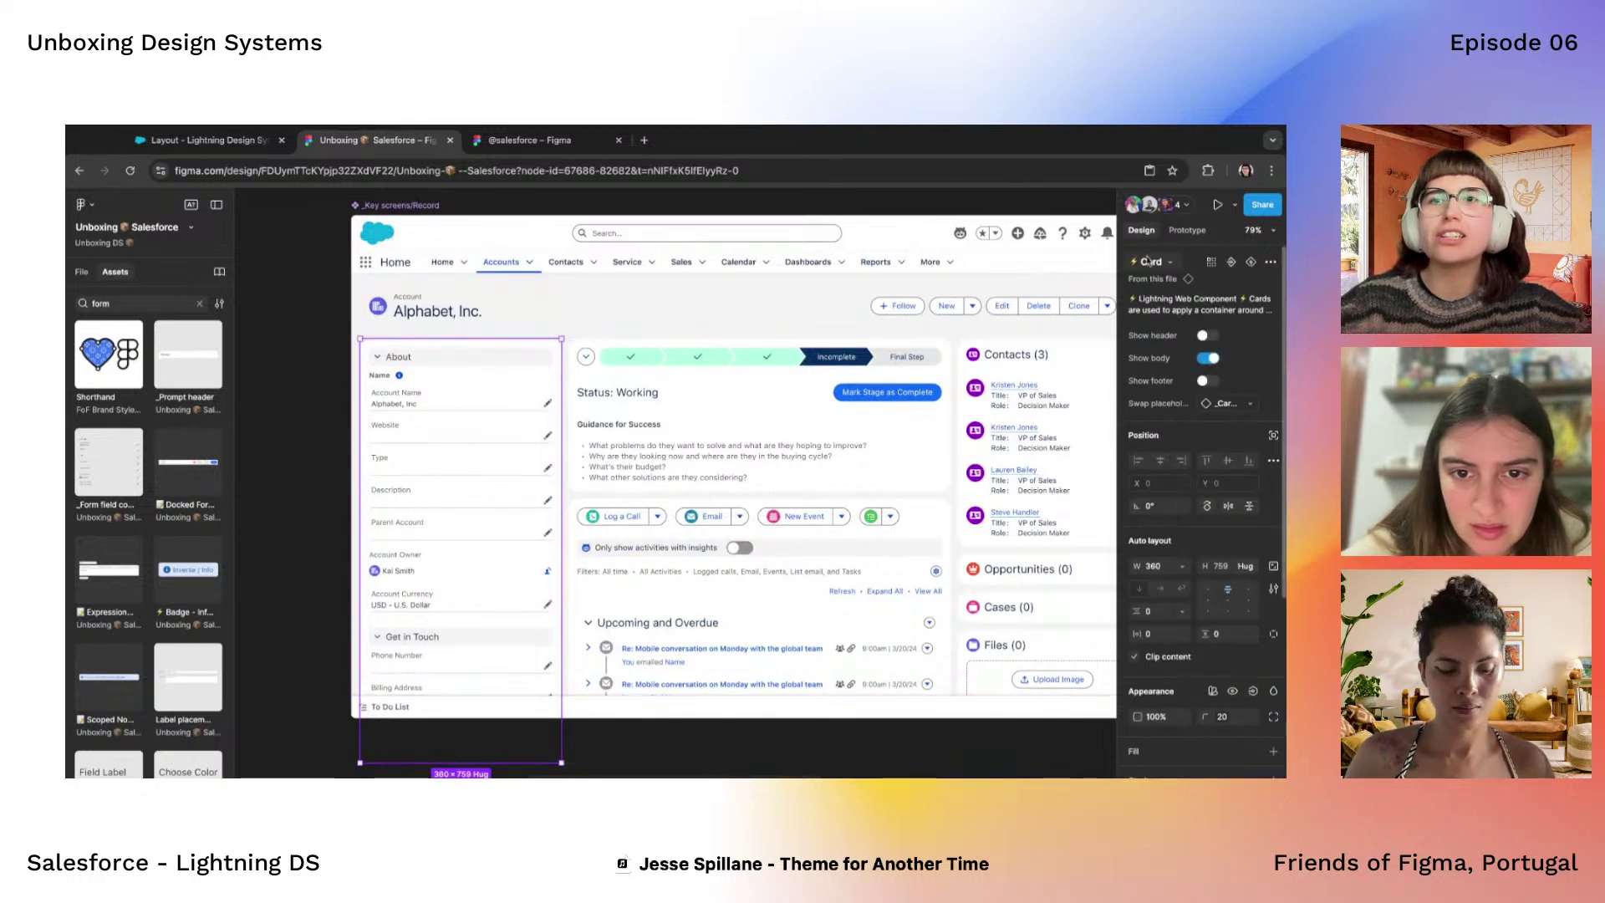
pyautogui.scroll(-3, 477, 455)
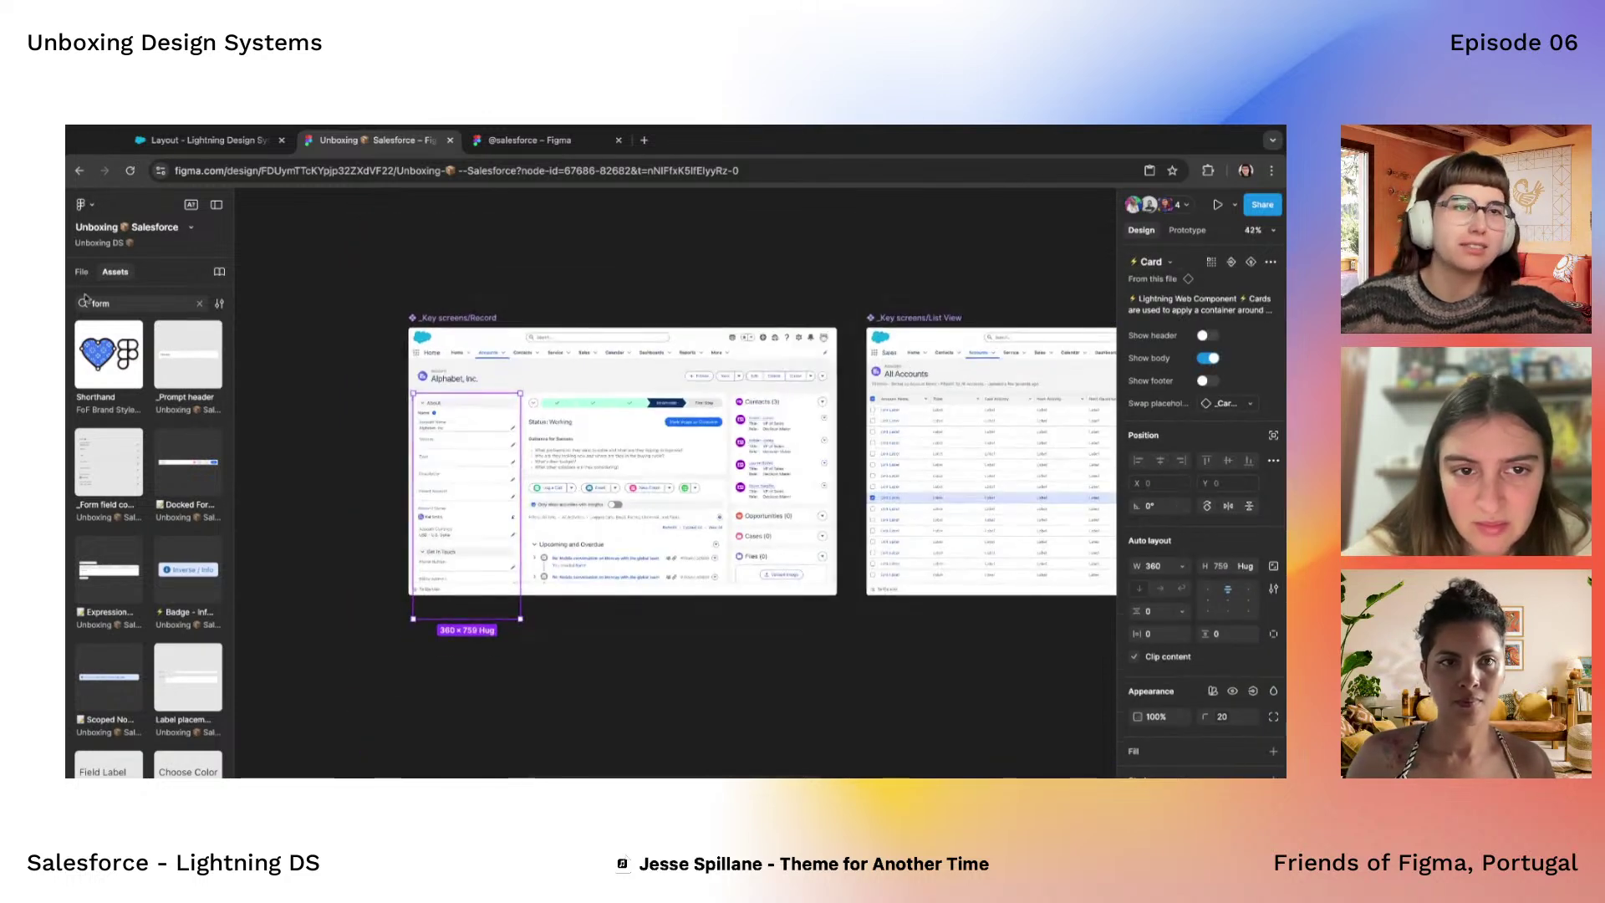
pyautogui.click(481, 453)
pyautogui.scroll(3, 449, 449)
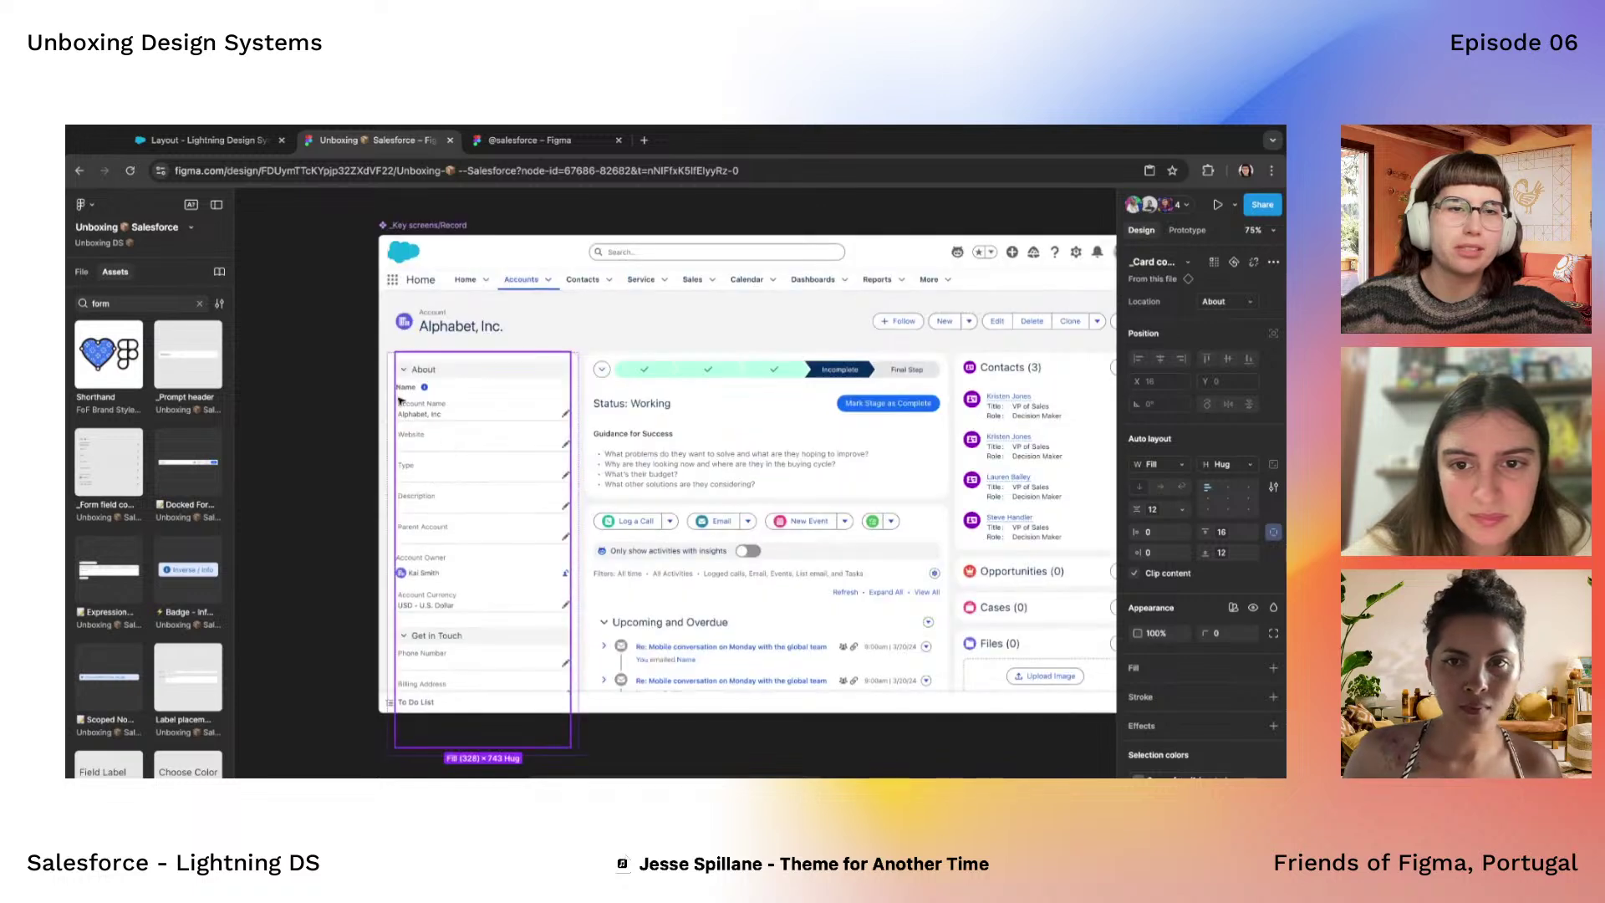
pyautogui.hotkey('shift', 'Return')
# Return to the Unboxing Exercise page and place a Card component from the assets beside the form fields in Desktop - 1
pyautogui.click(81, 272)
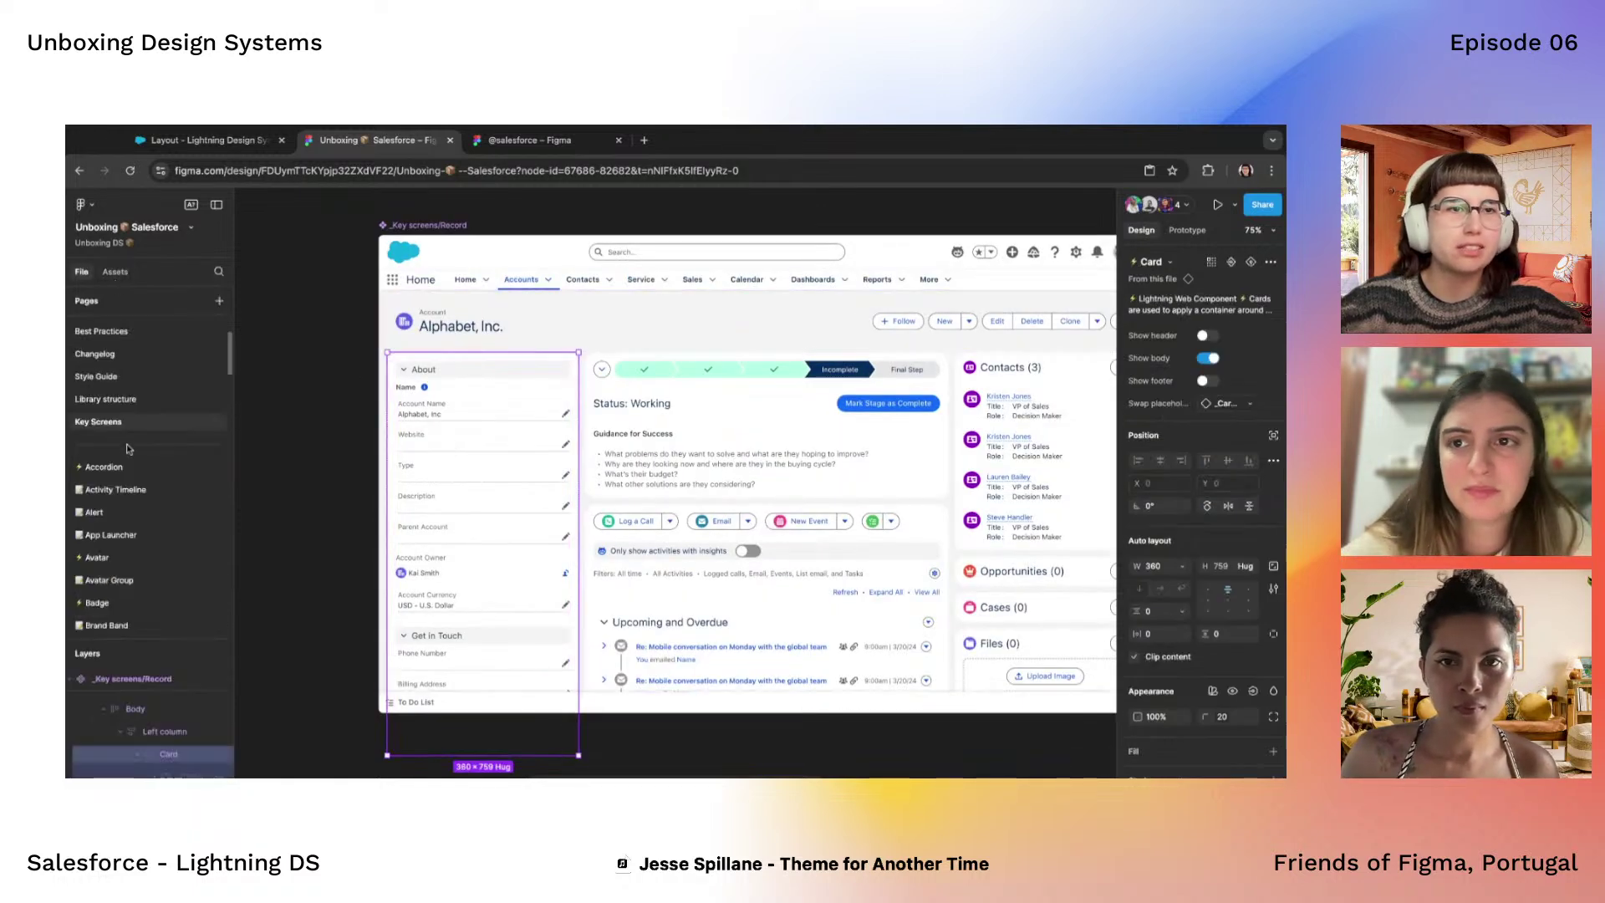
pyautogui.scroll(3, 128, 435)
pyautogui.click(117, 372)
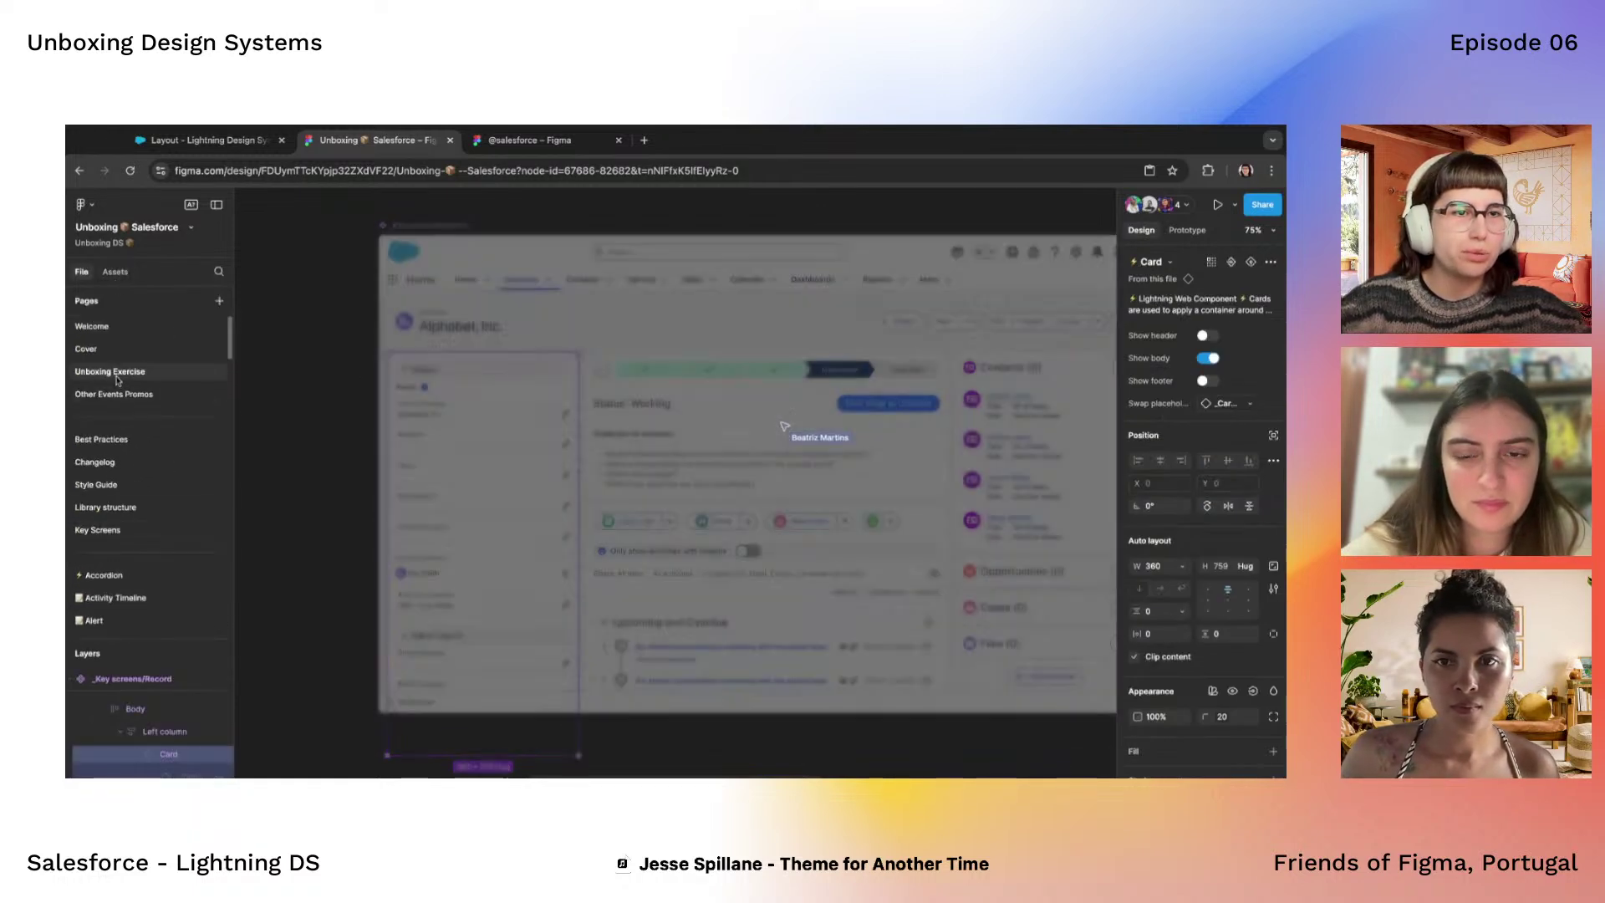
pyautogui.click(114, 272)
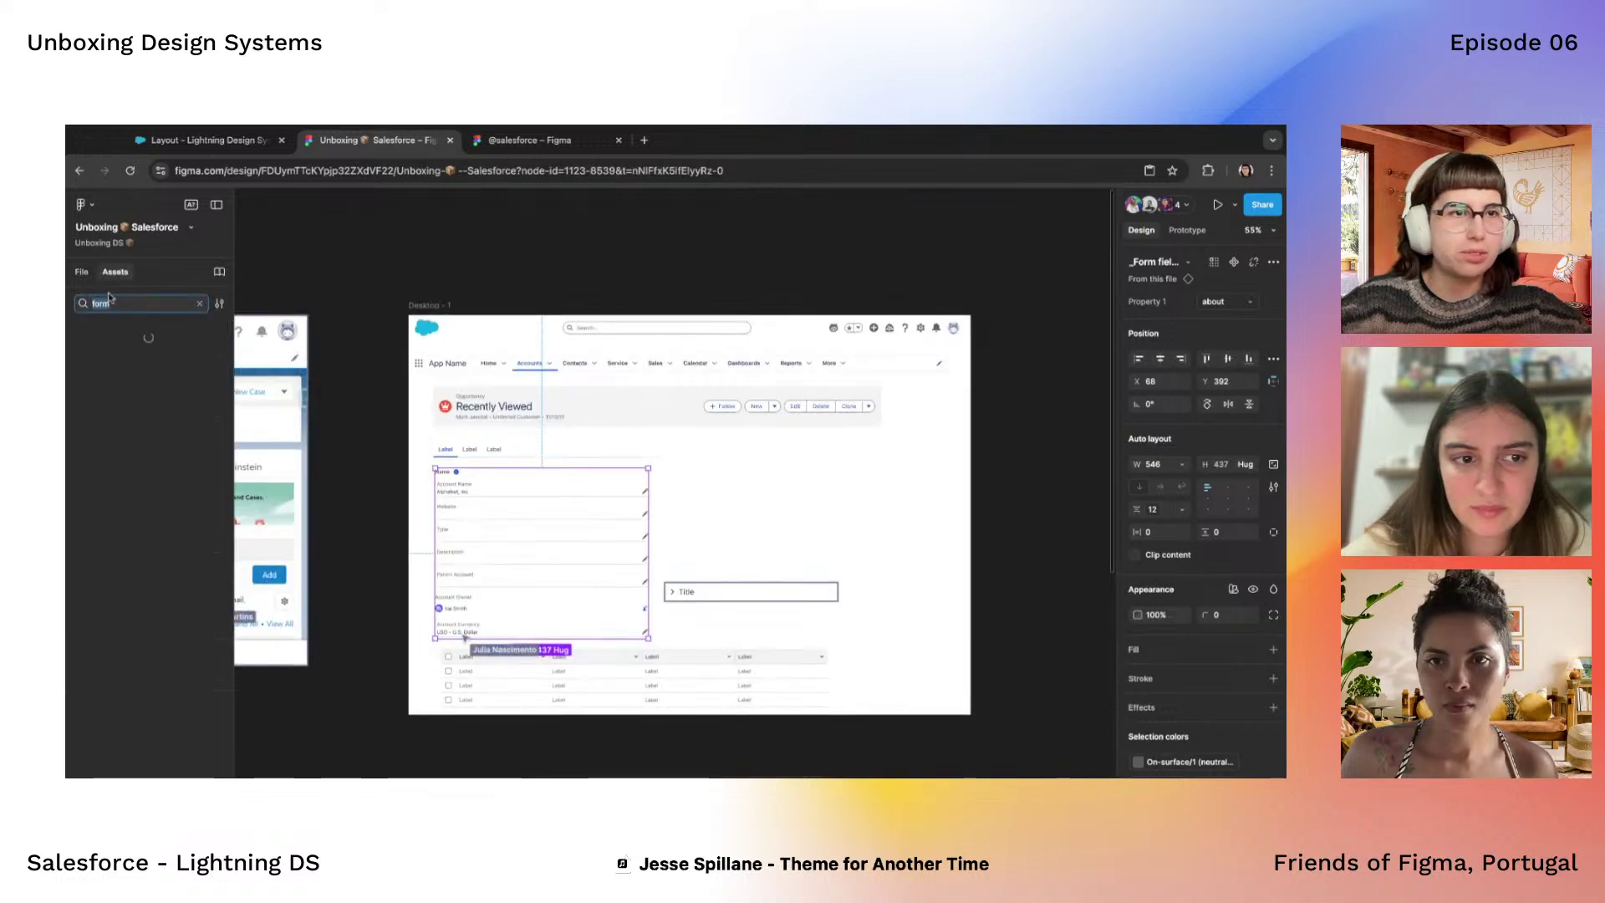
pyautogui.write('card')
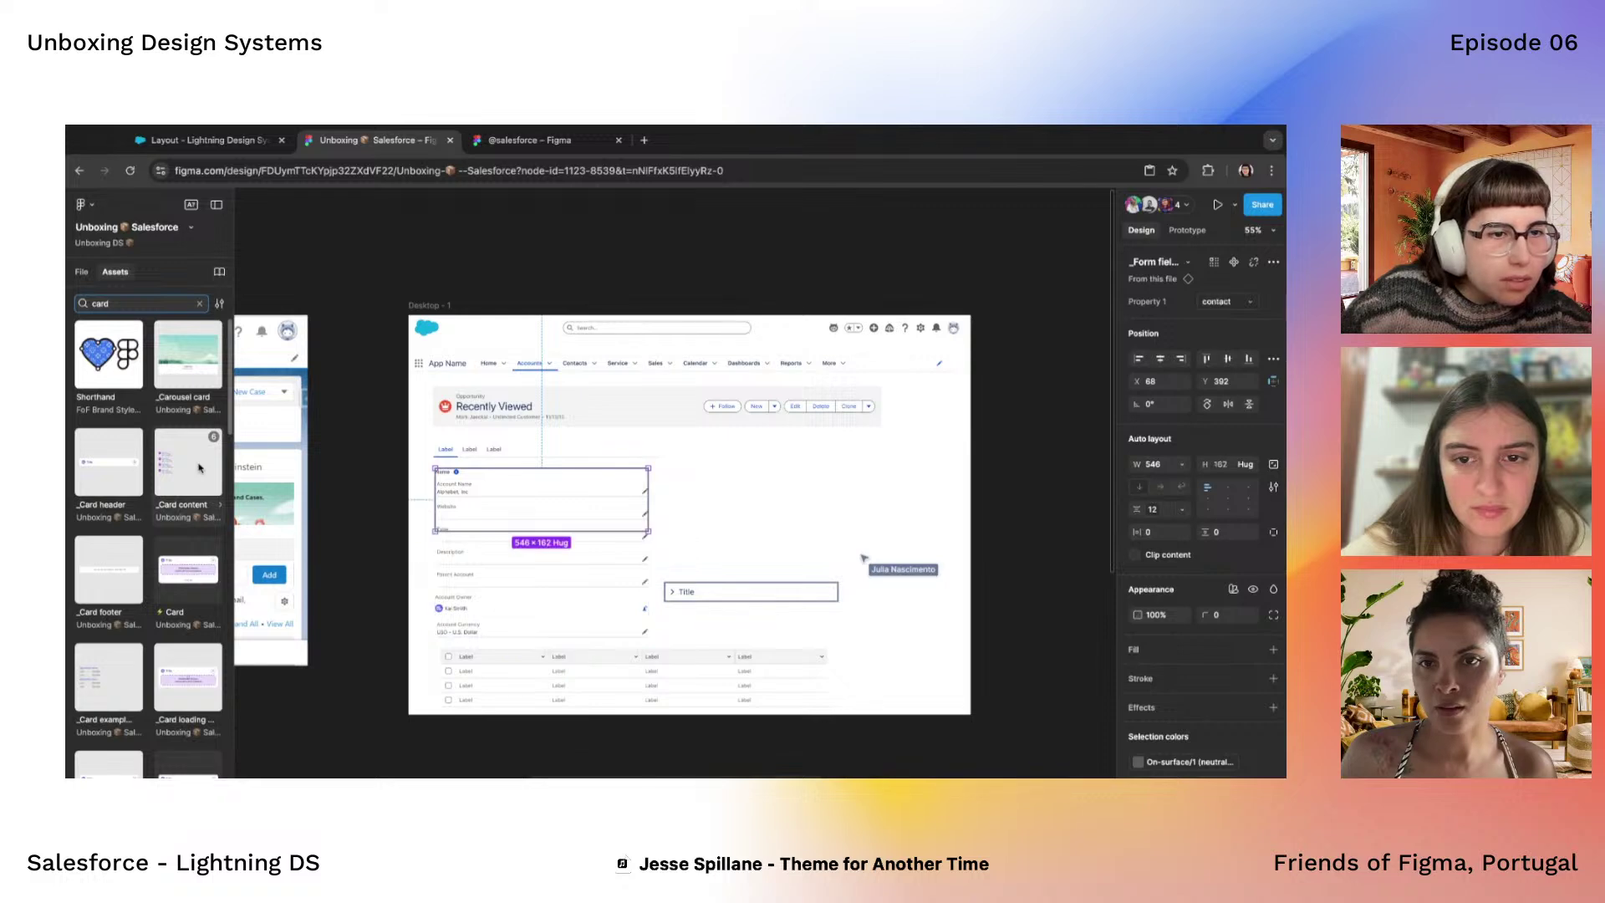
pyautogui.scroll(5, 613, 578)
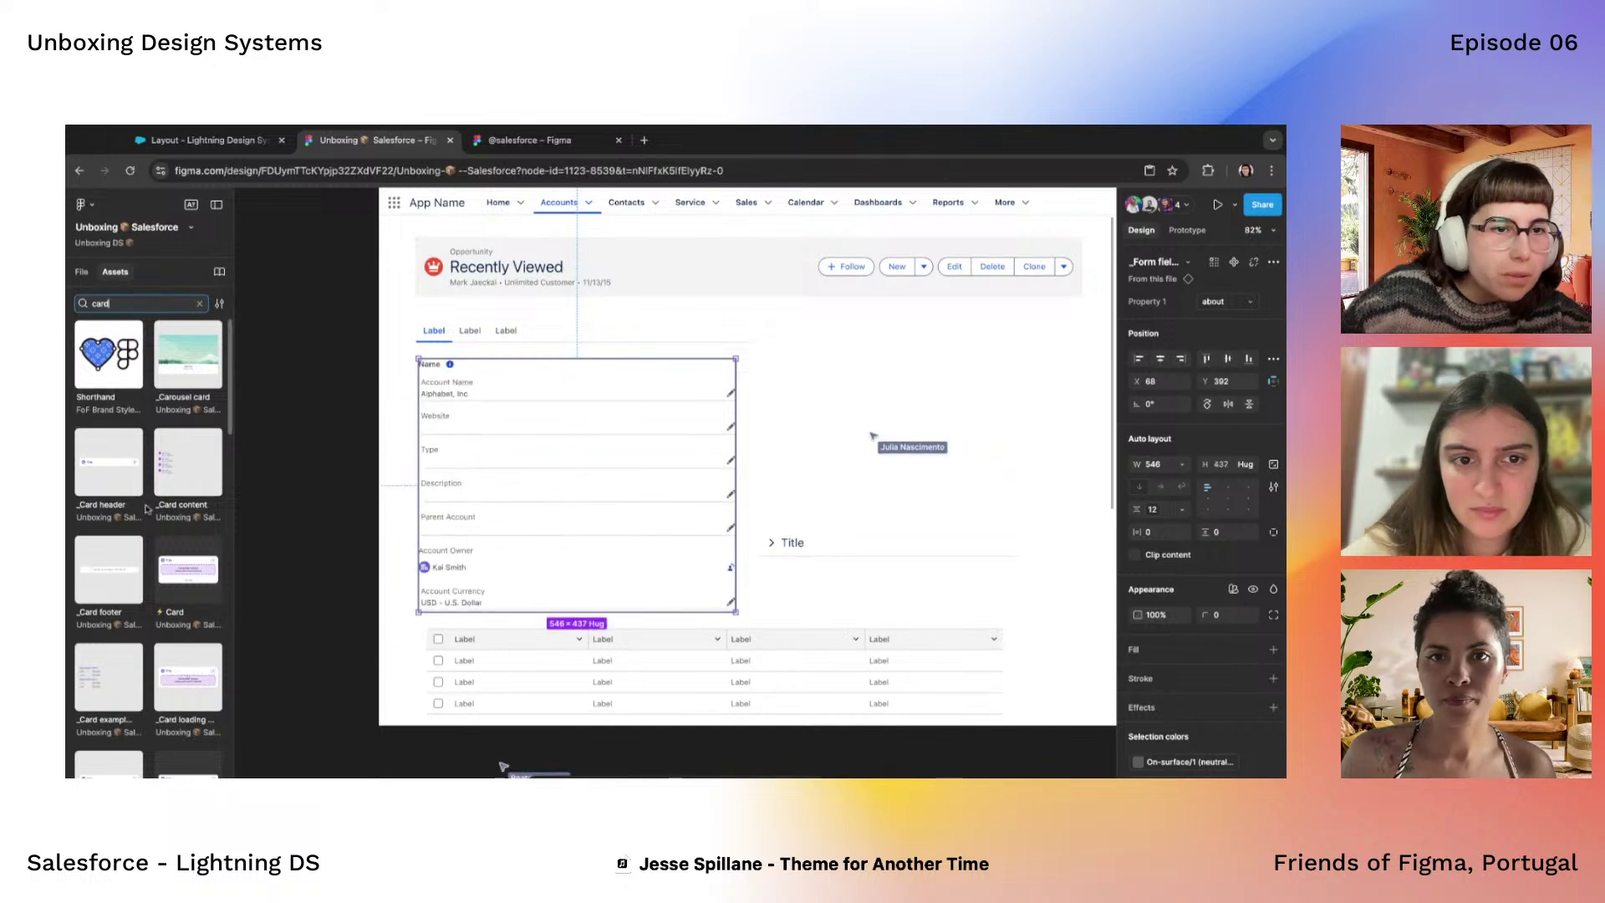
pyautogui.scroll(-1, 167, 518)
pyautogui.click(184, 550)
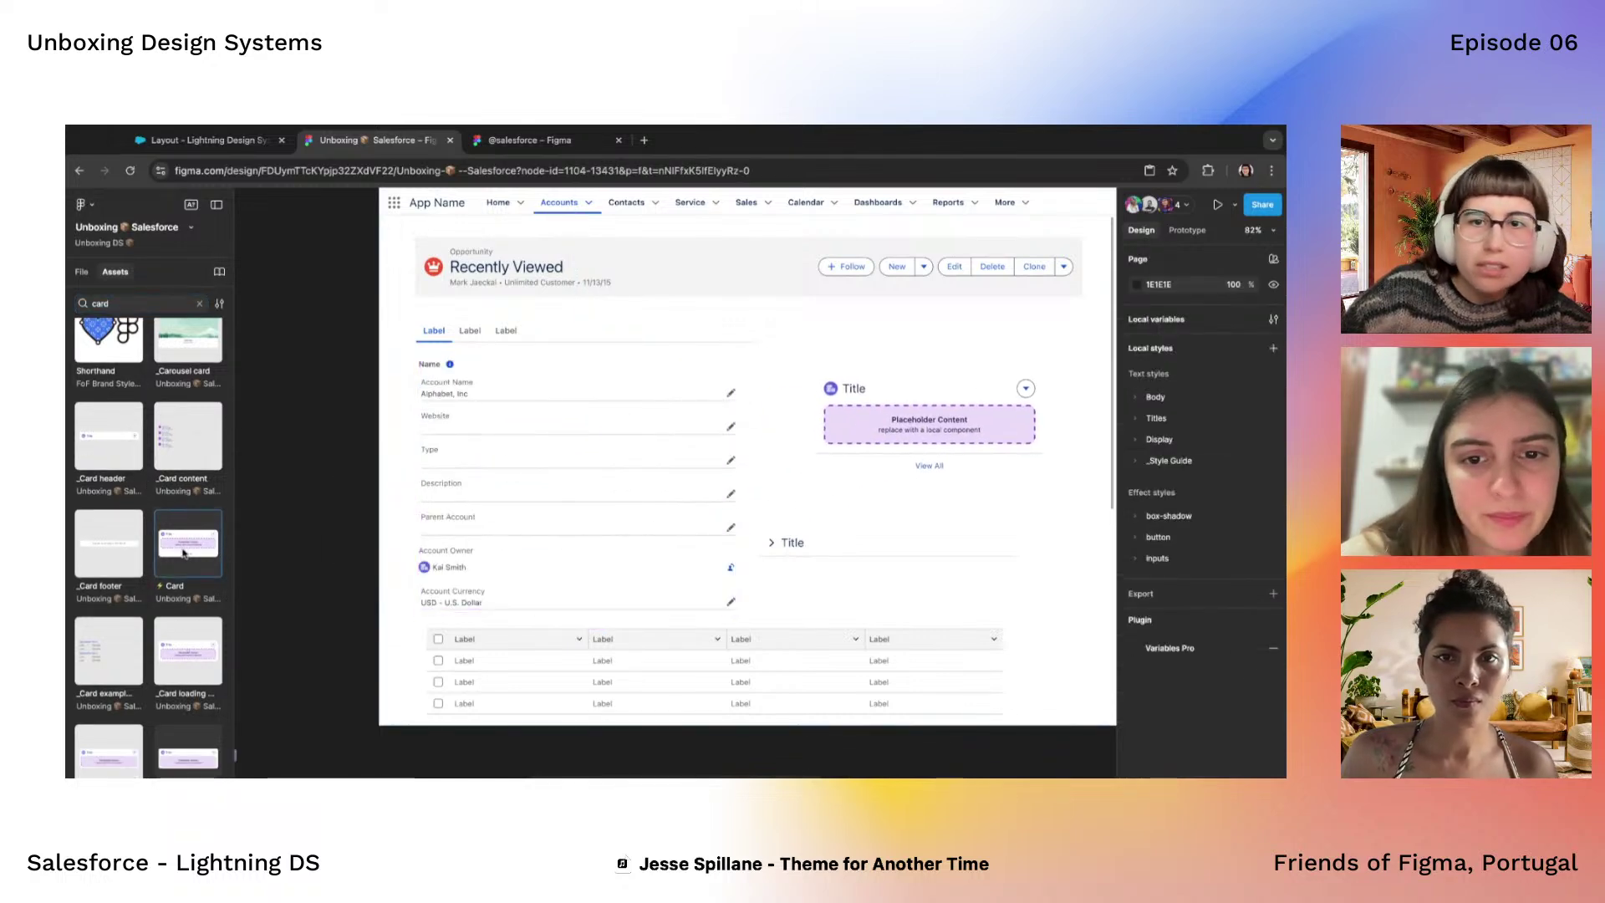
pyautogui.moveTo(182, 551); pyautogui.dragTo(929, 425)
pyautogui.hscroll(2, 930, 425)
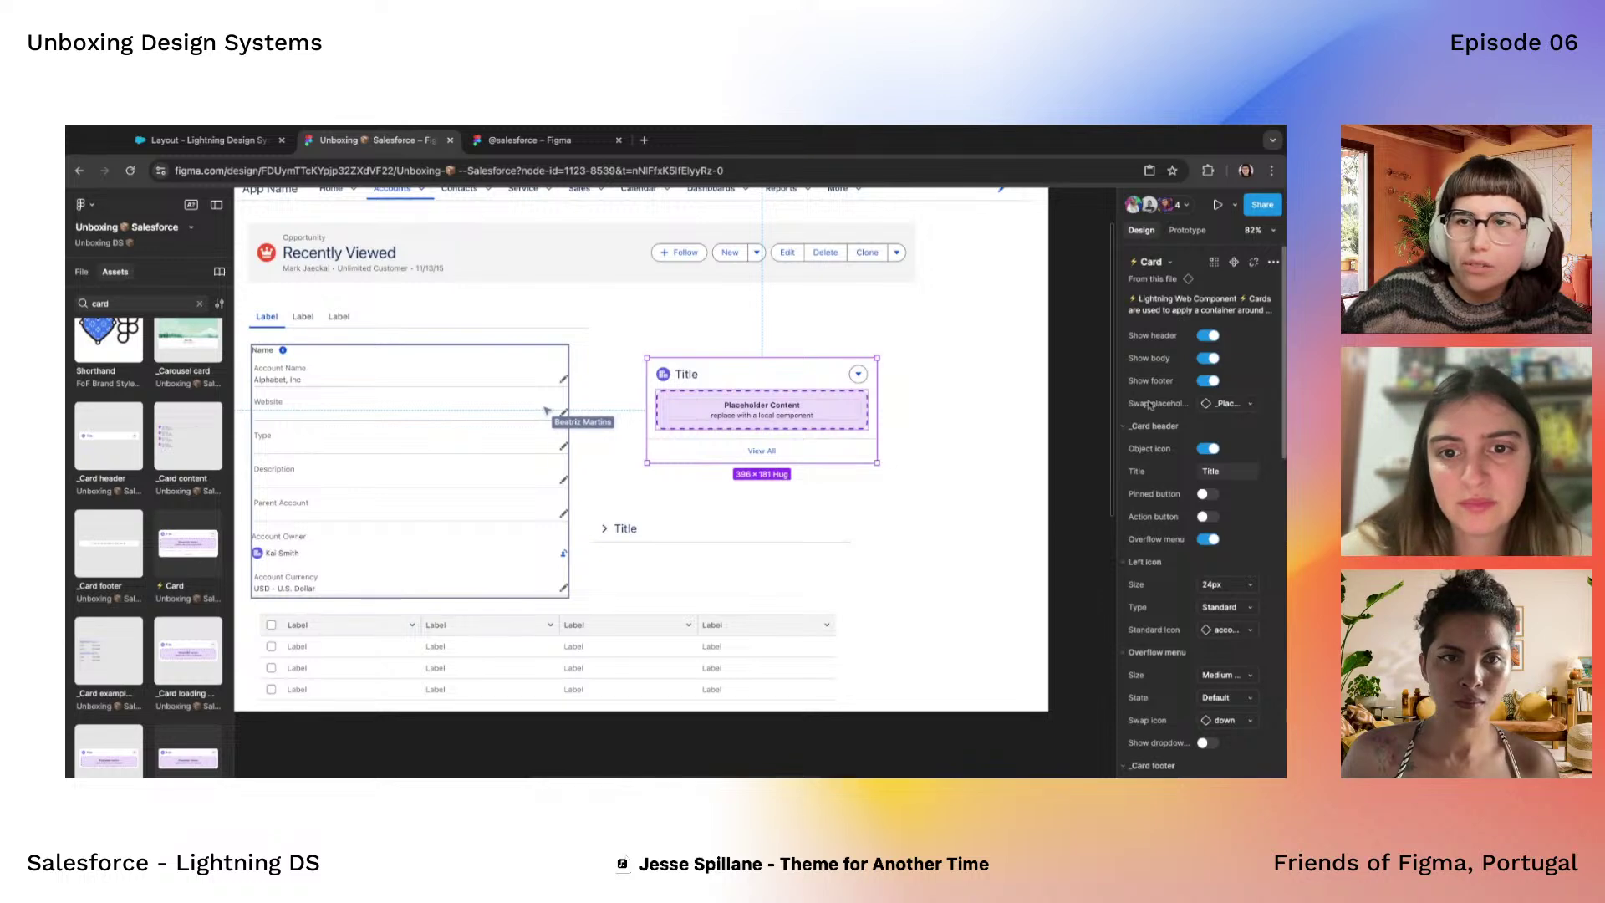
# Look through the Library Components available for swapping the card's placeholder
pyautogui.click(1229, 403)
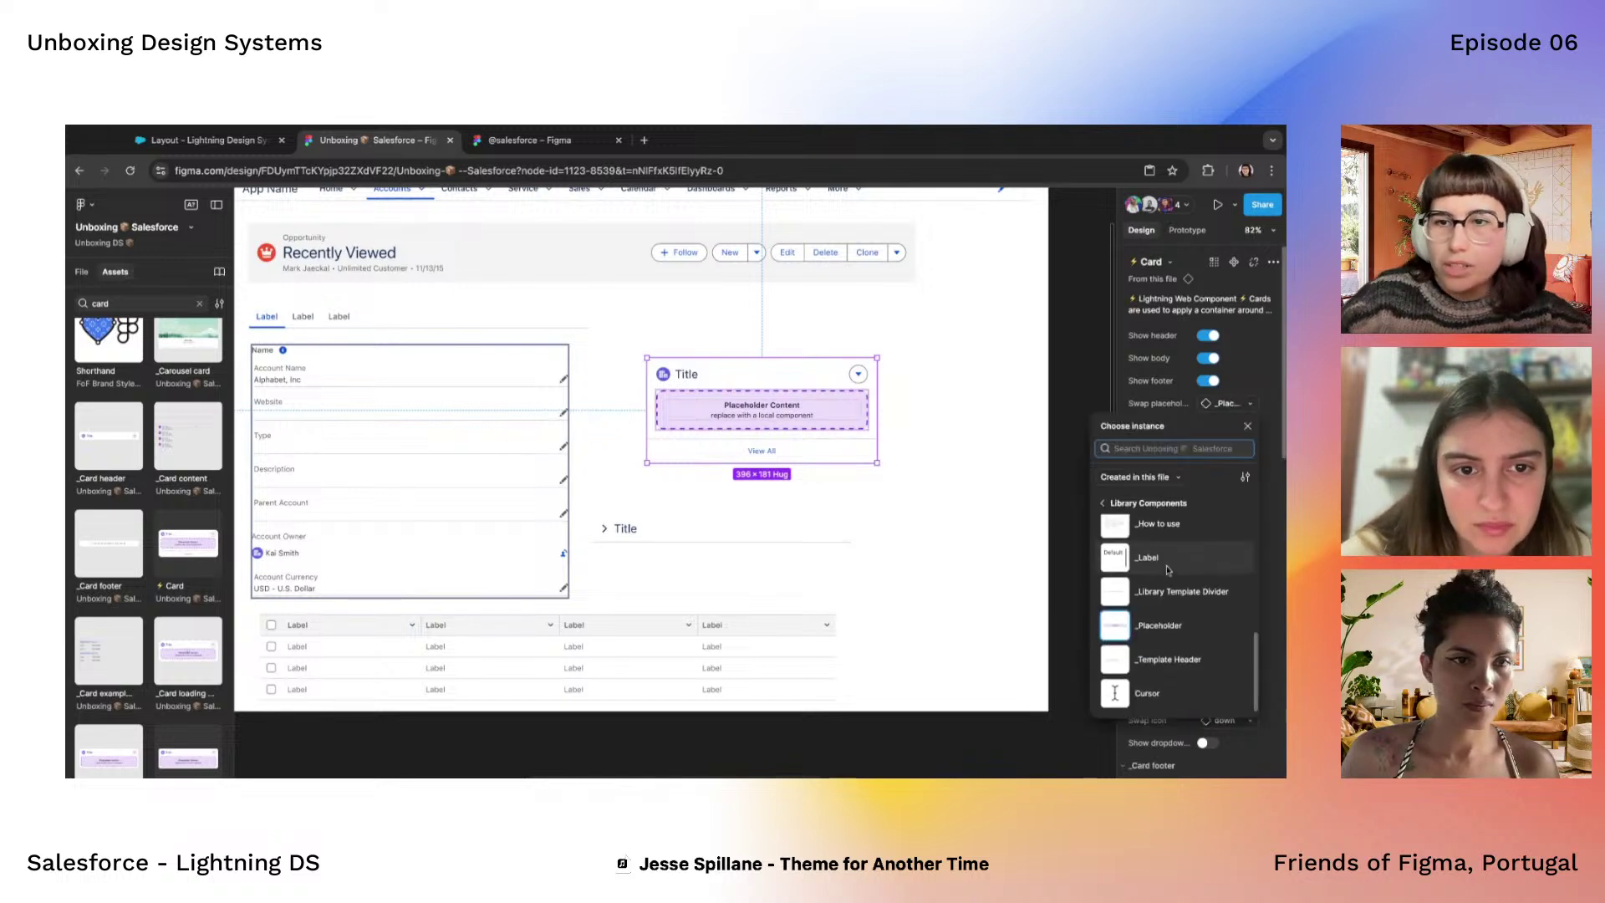
pyautogui.scroll(2, 1192, 591)
pyautogui.scroll(2, 1193, 591)
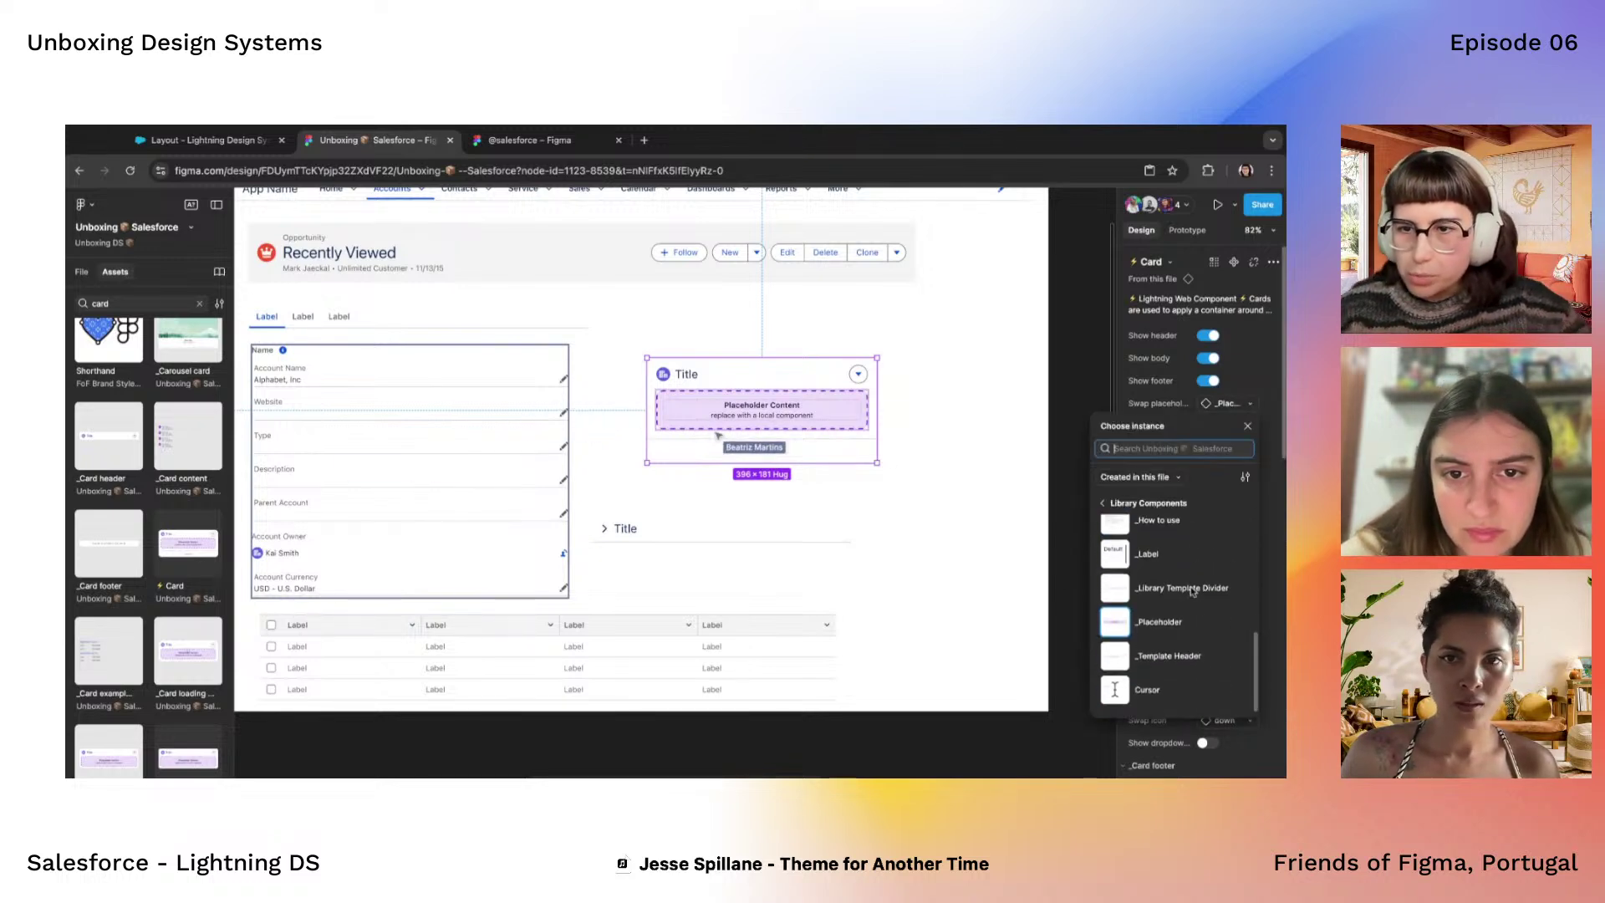
pyautogui.scroll(4, 1180, 619)
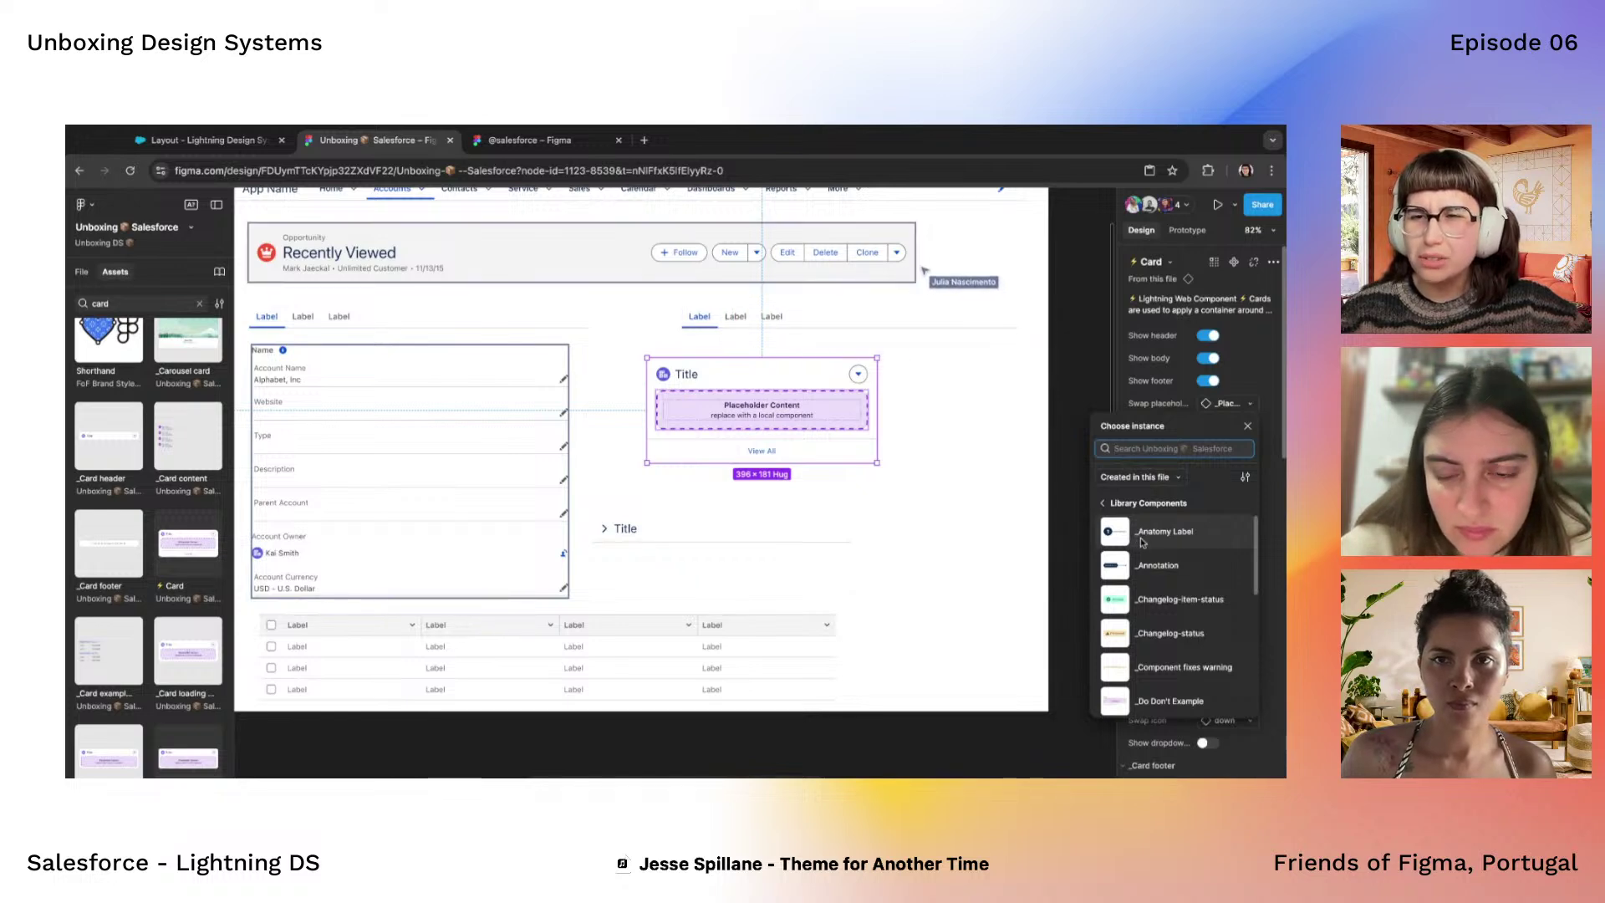
pyautogui.click(1247, 427)
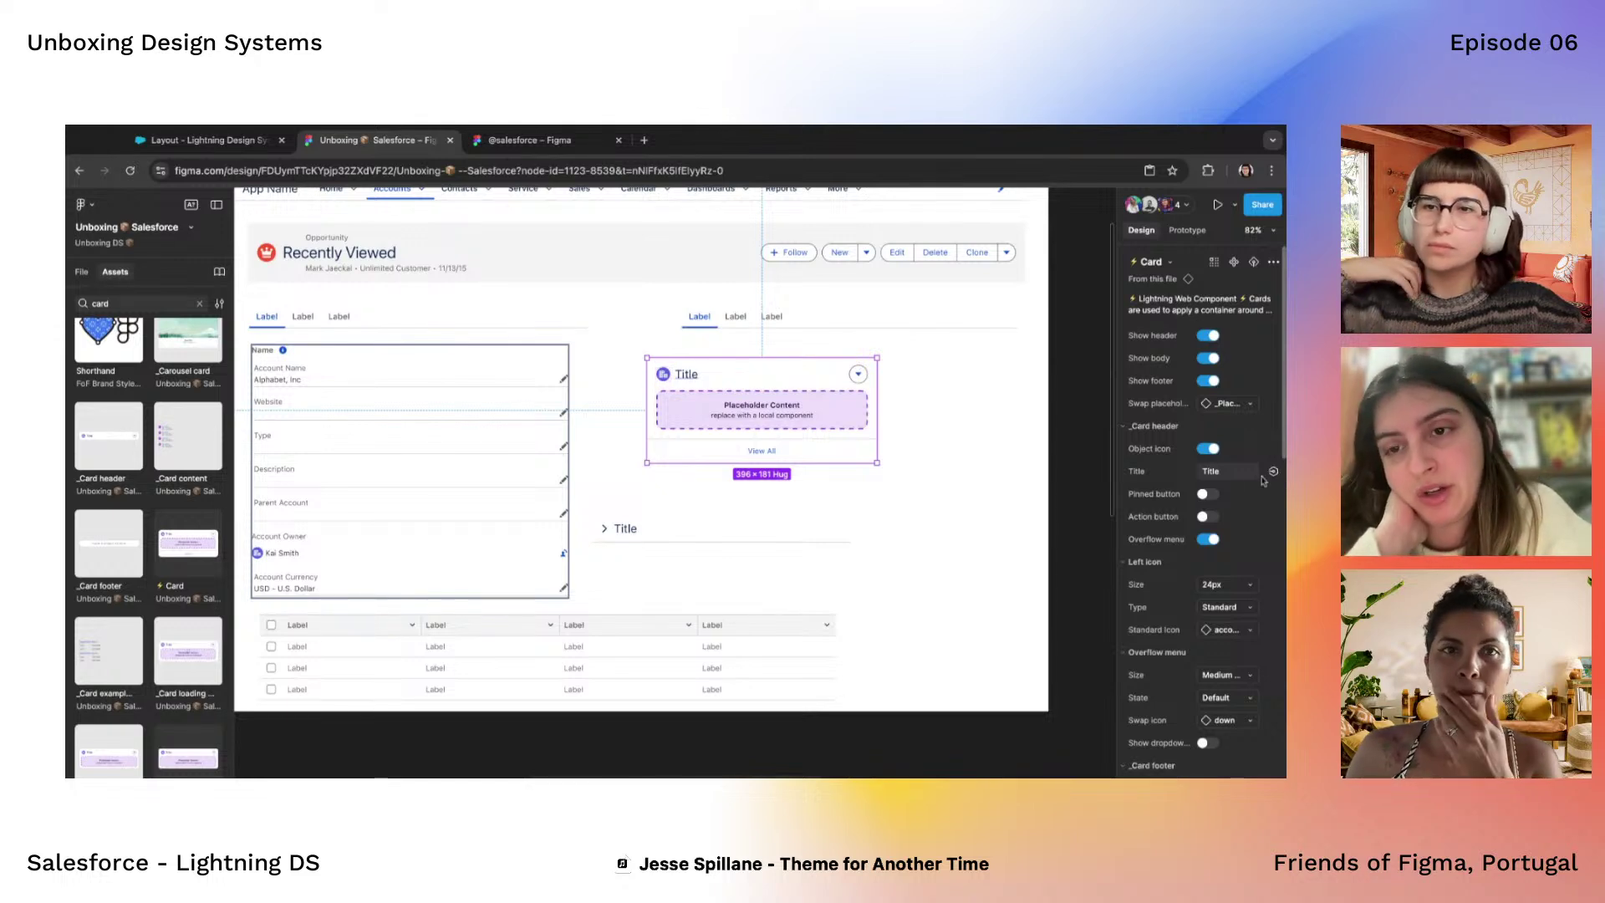
# Try the card header's pinned button and check the size options of its overflow menu
pyautogui.click(1206, 495)
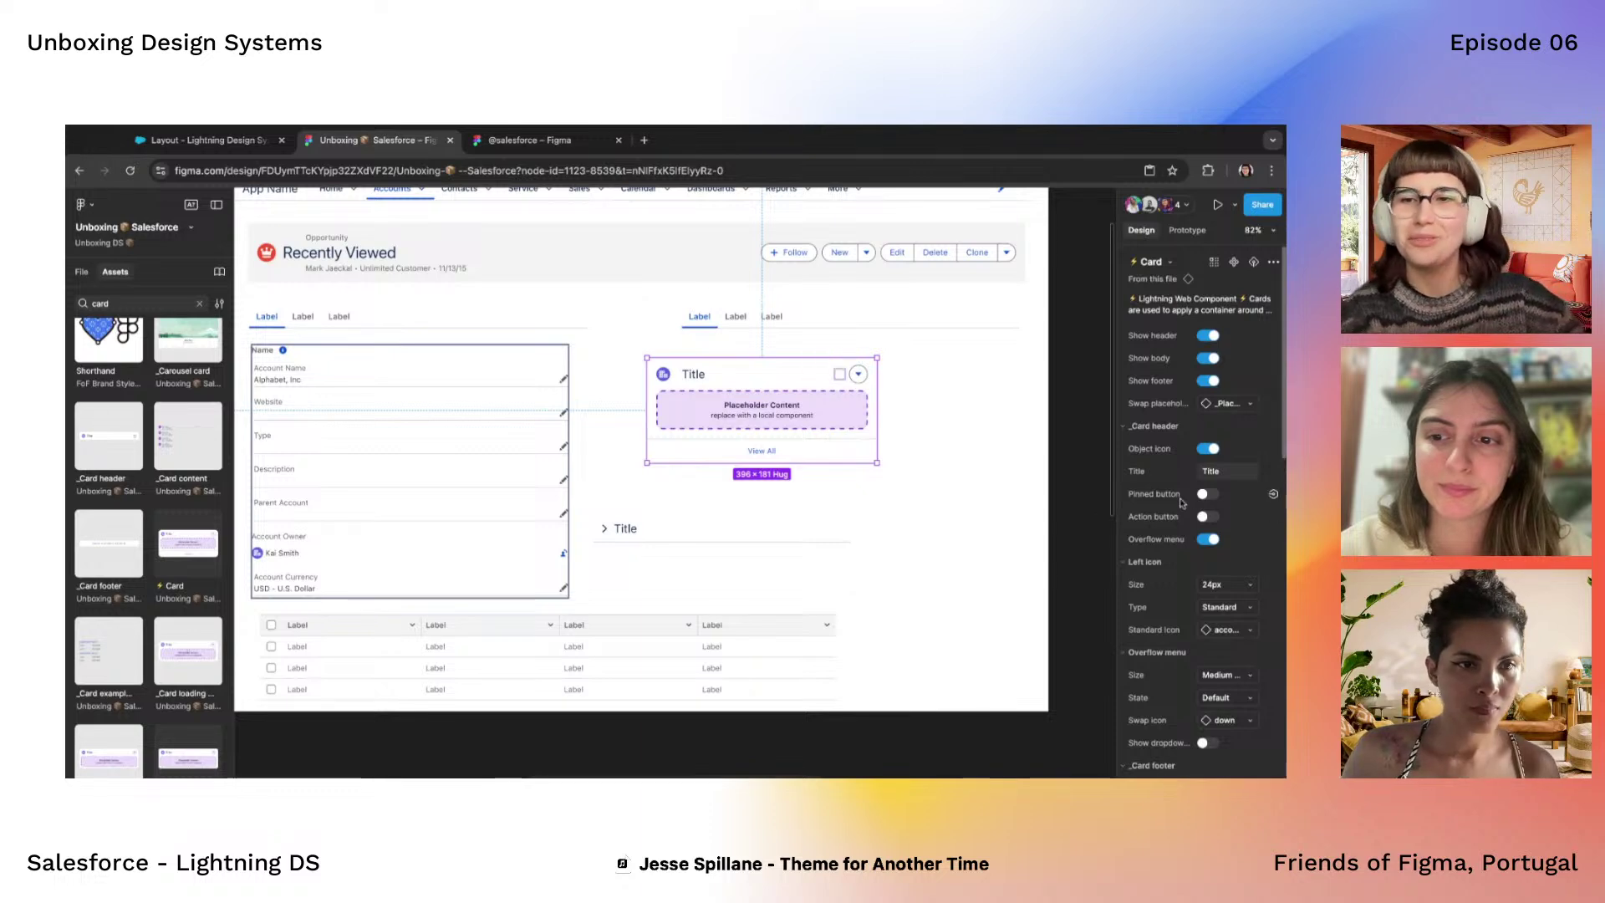
pyautogui.click(1206, 494)
pyautogui.scroll(-3, 1157, 627)
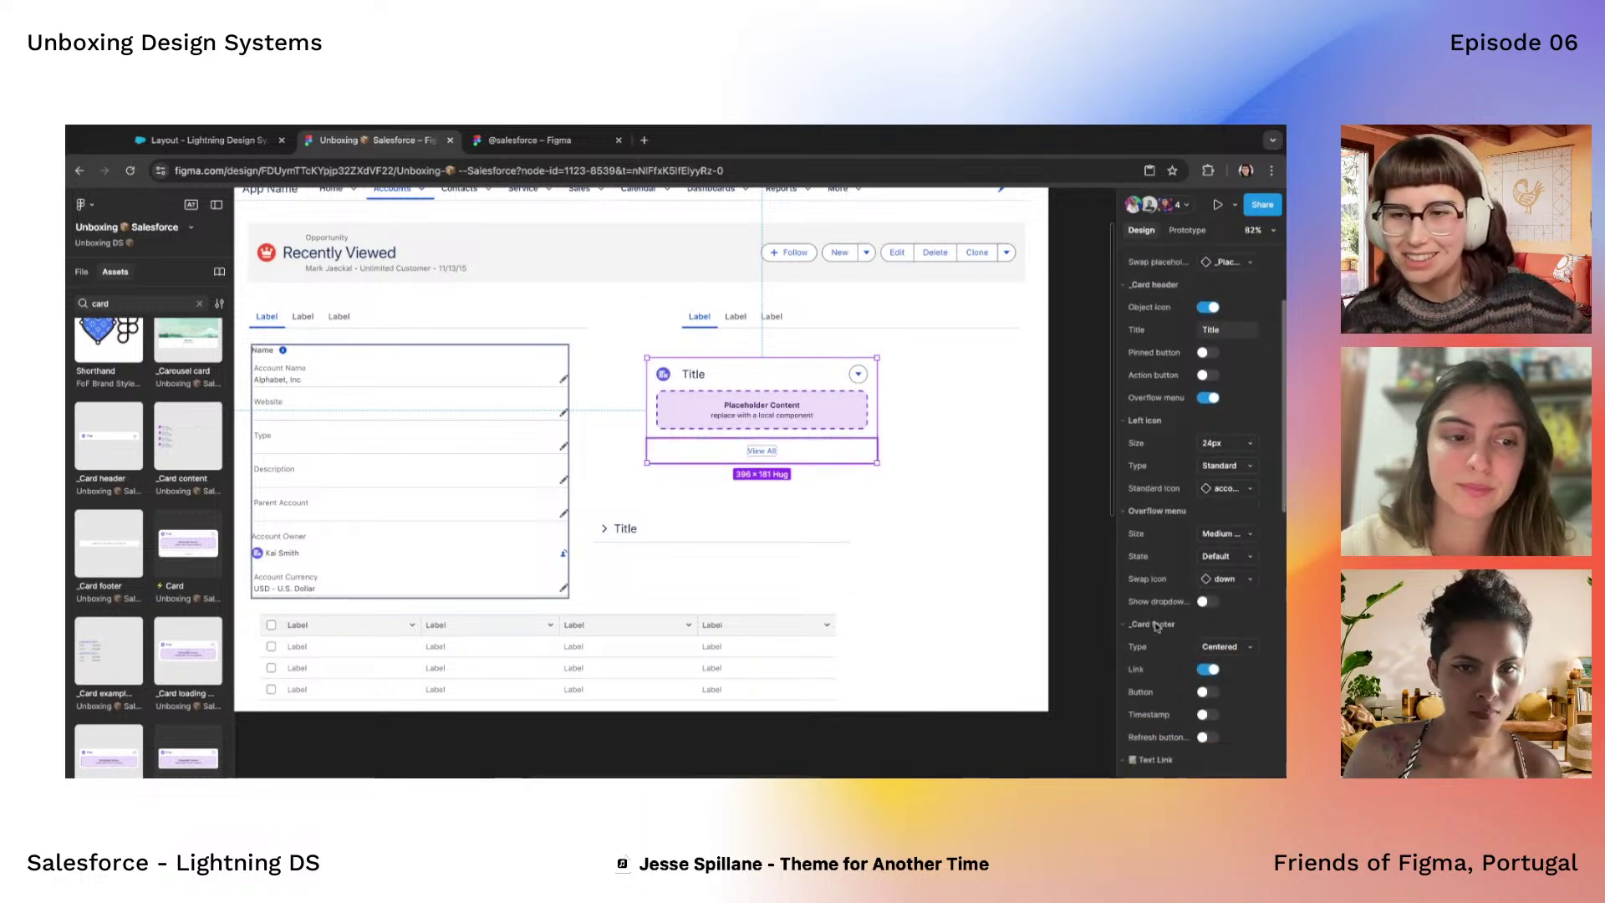
pyautogui.click(1234, 535)
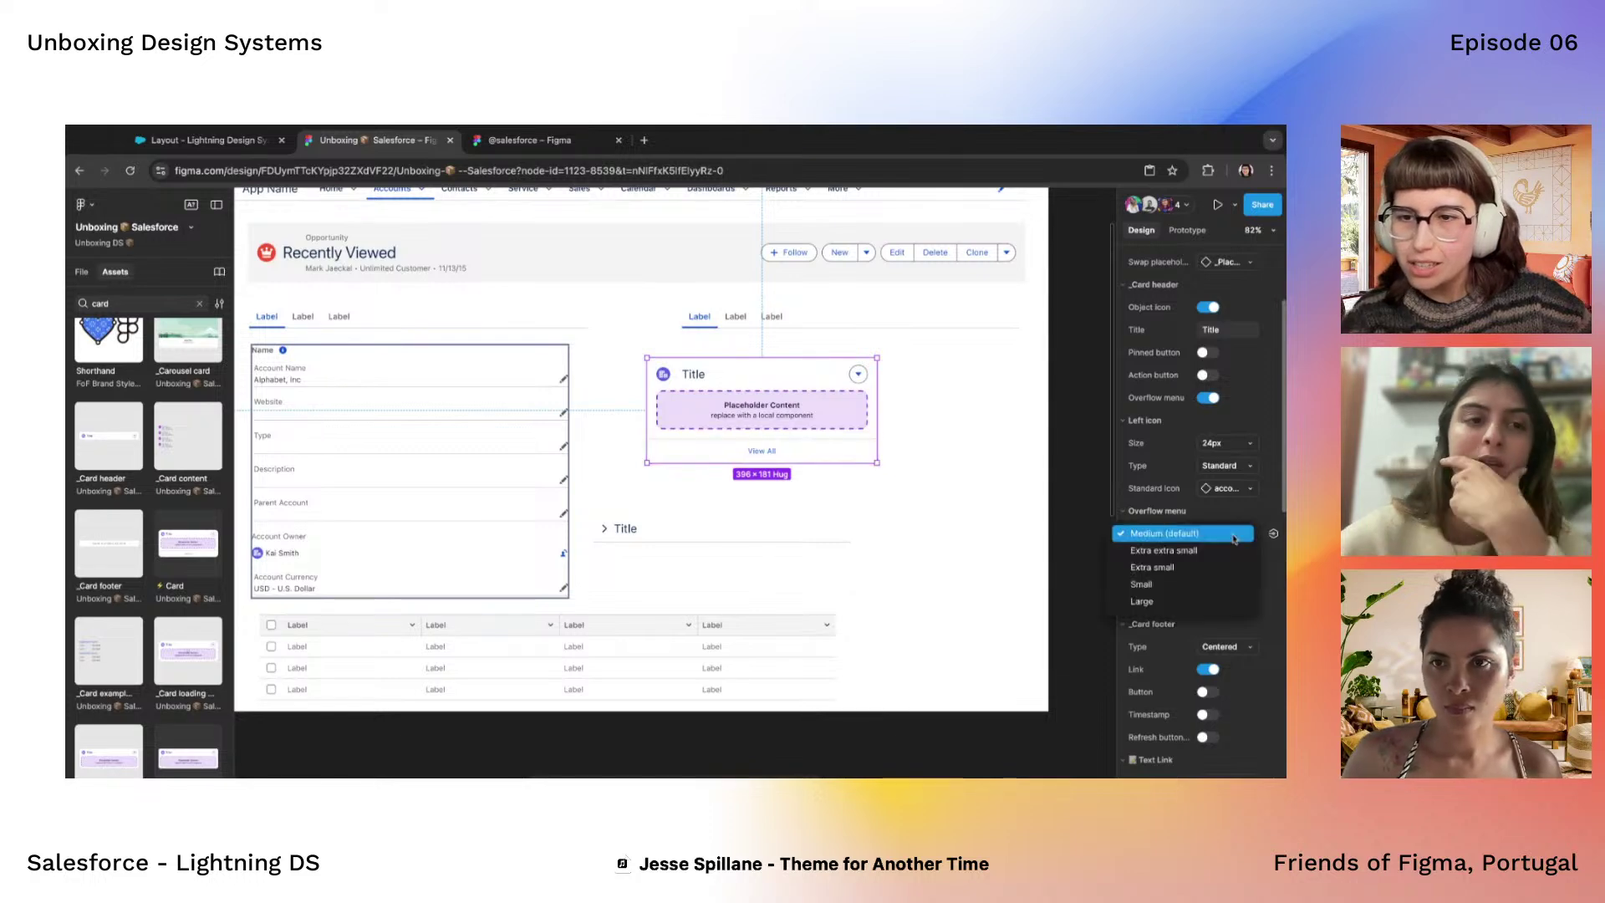
pyautogui.click(1233, 535)
# Swap the placeholder inside the card for the _Form field content component
pyautogui.scroll(-3, 952, 343)
pyautogui.click(568, 368)
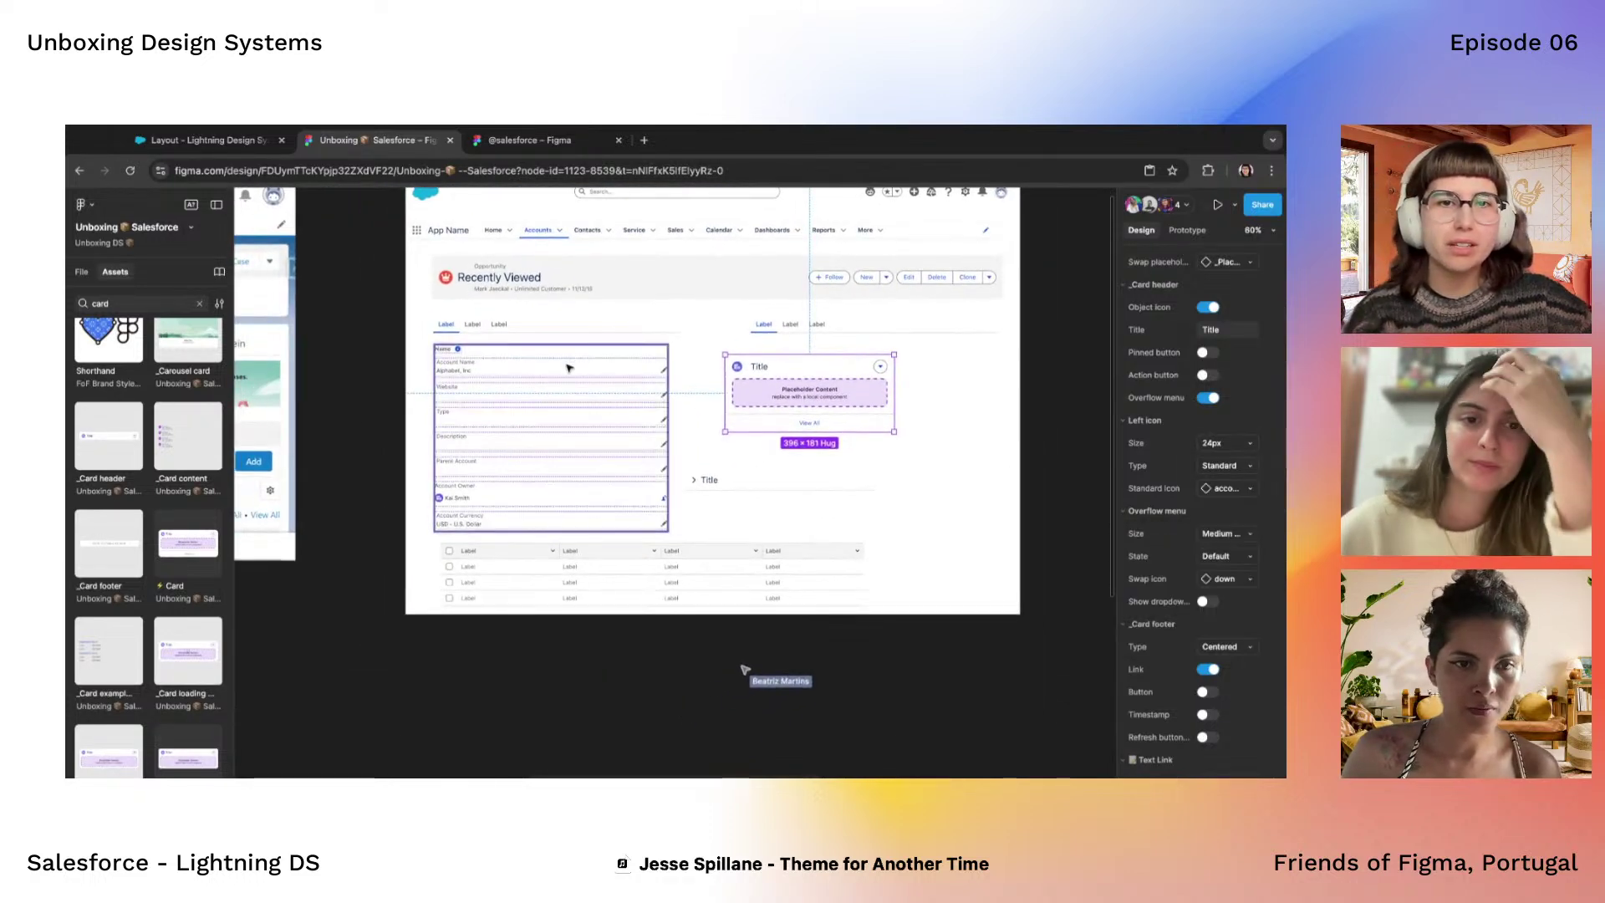
pyautogui.scroll(3, 568, 368)
pyautogui.click(899, 404)
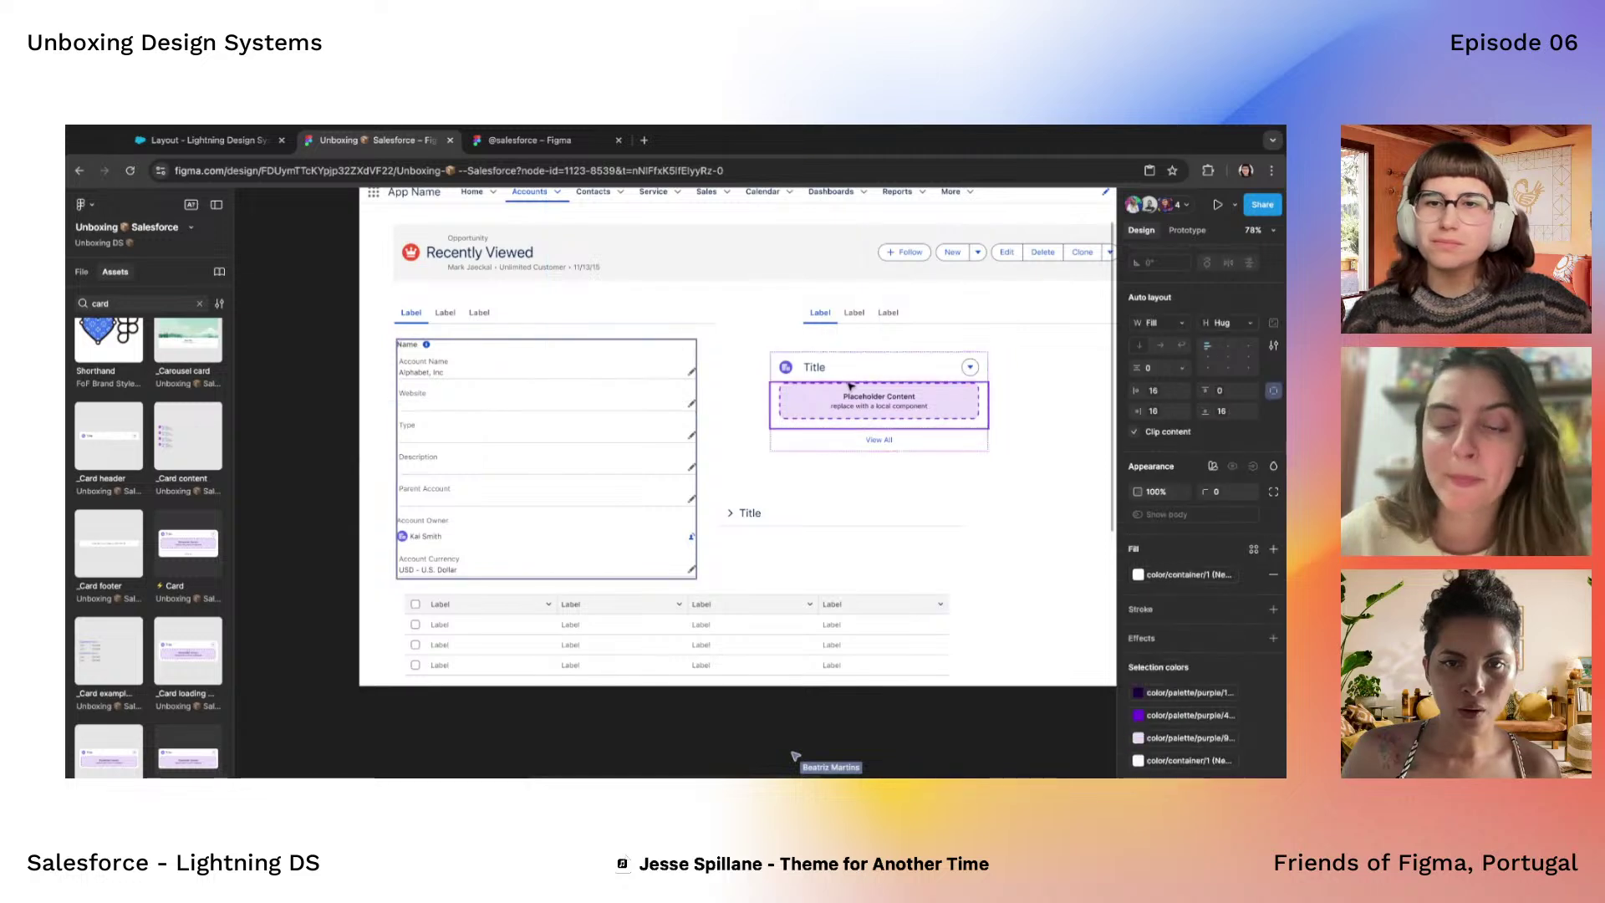
pyautogui.click(899, 404)
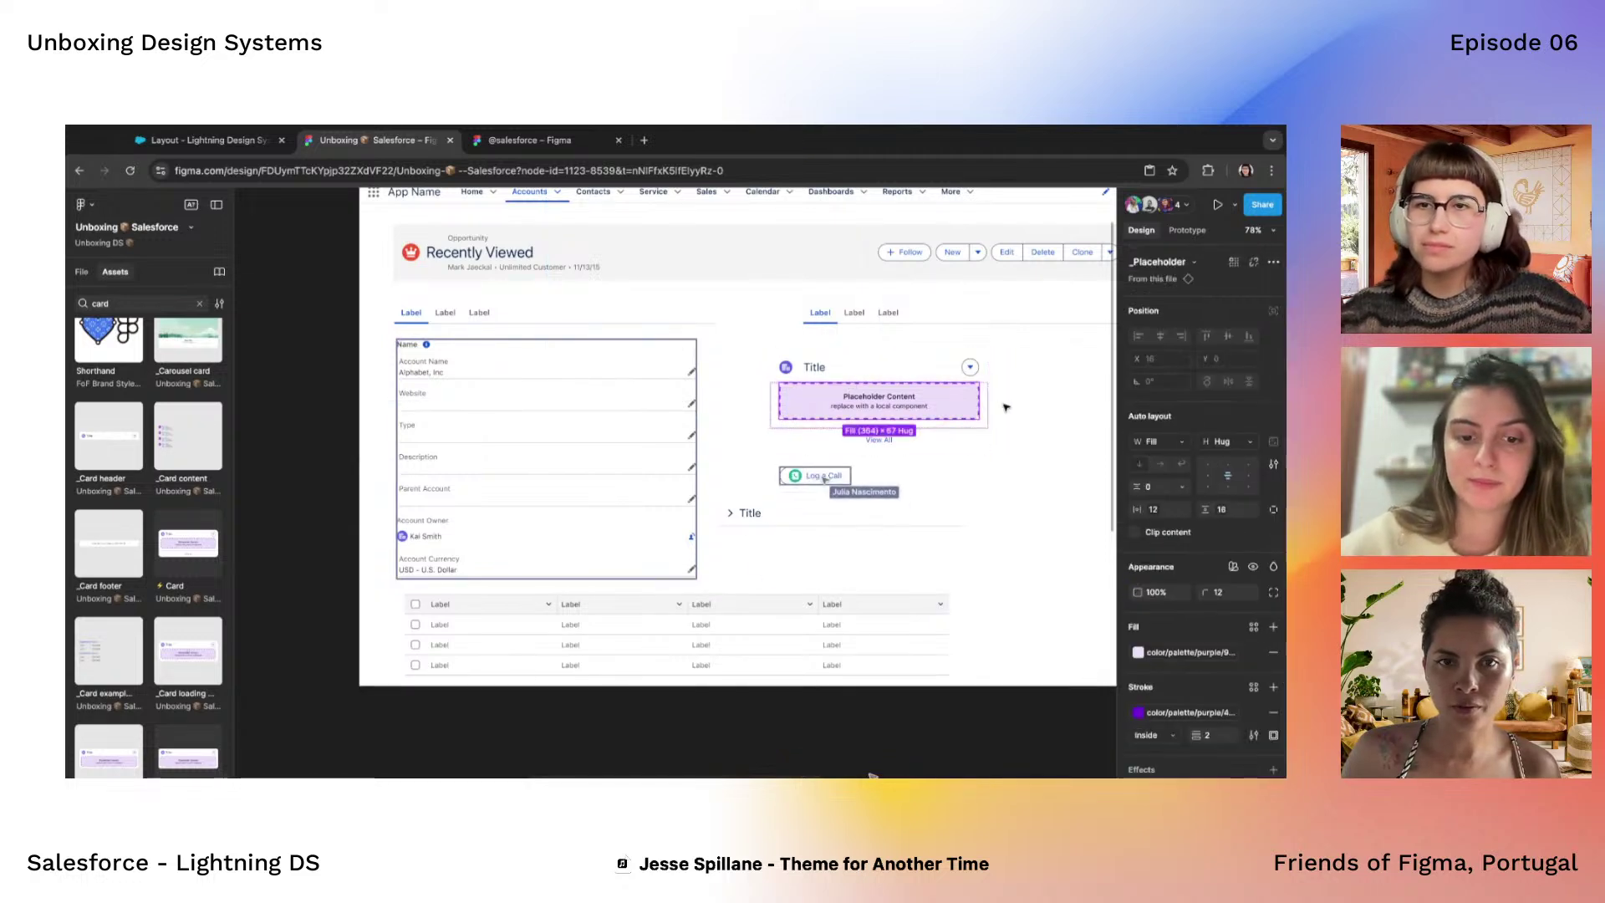
pyautogui.click(1162, 262)
pyautogui.write('form')
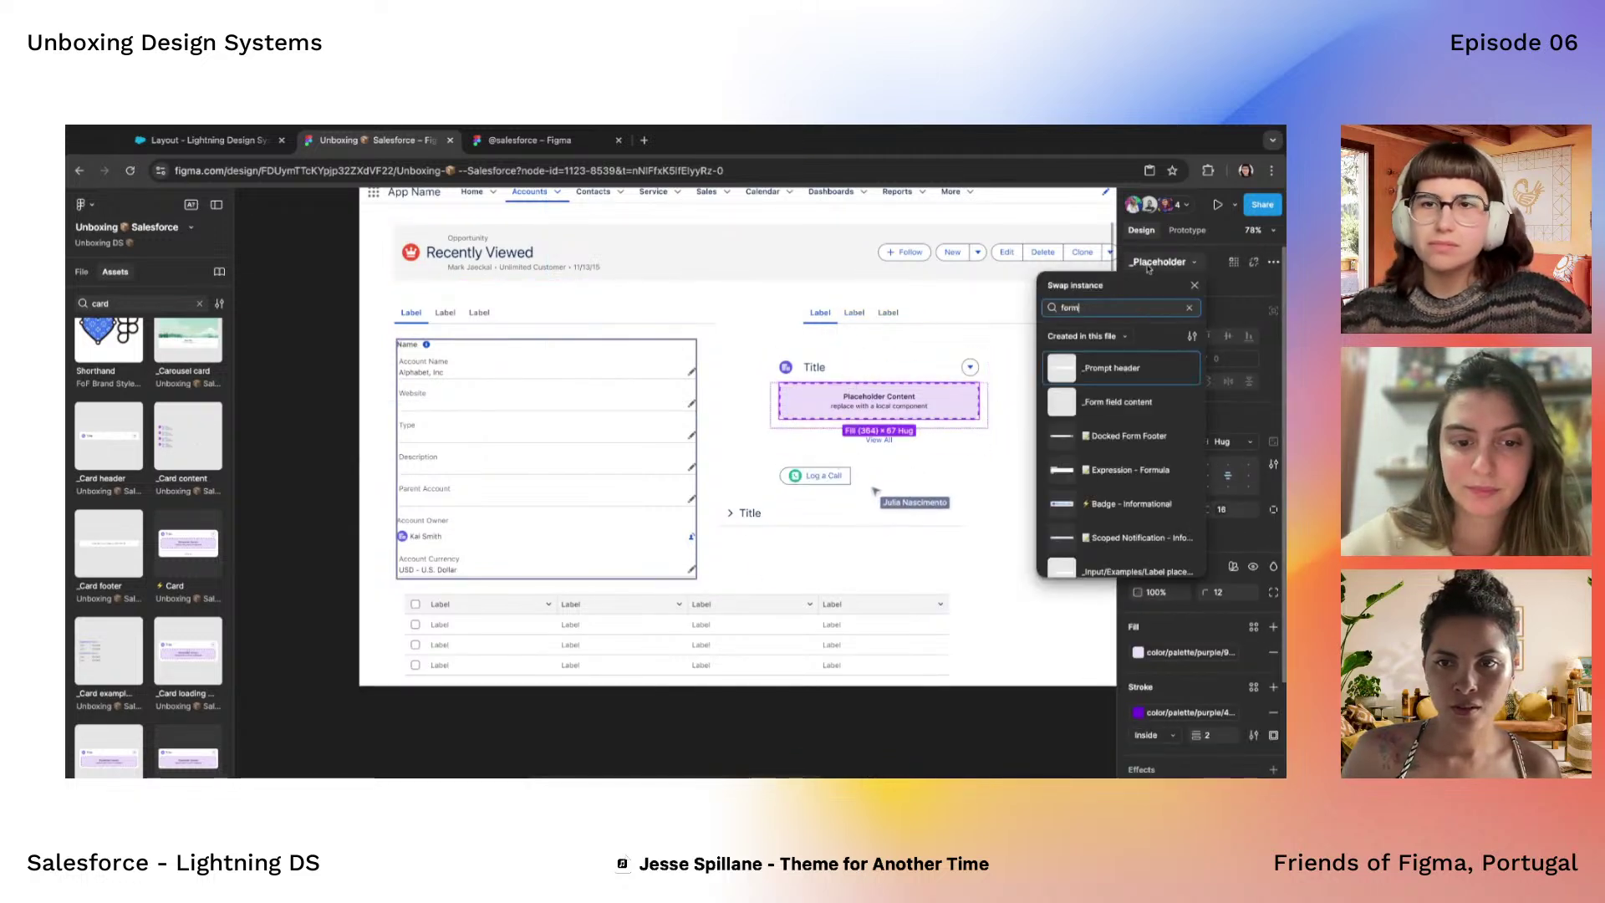
pyautogui.click(1117, 402)
pyautogui.scroll(-2, 752, 402)
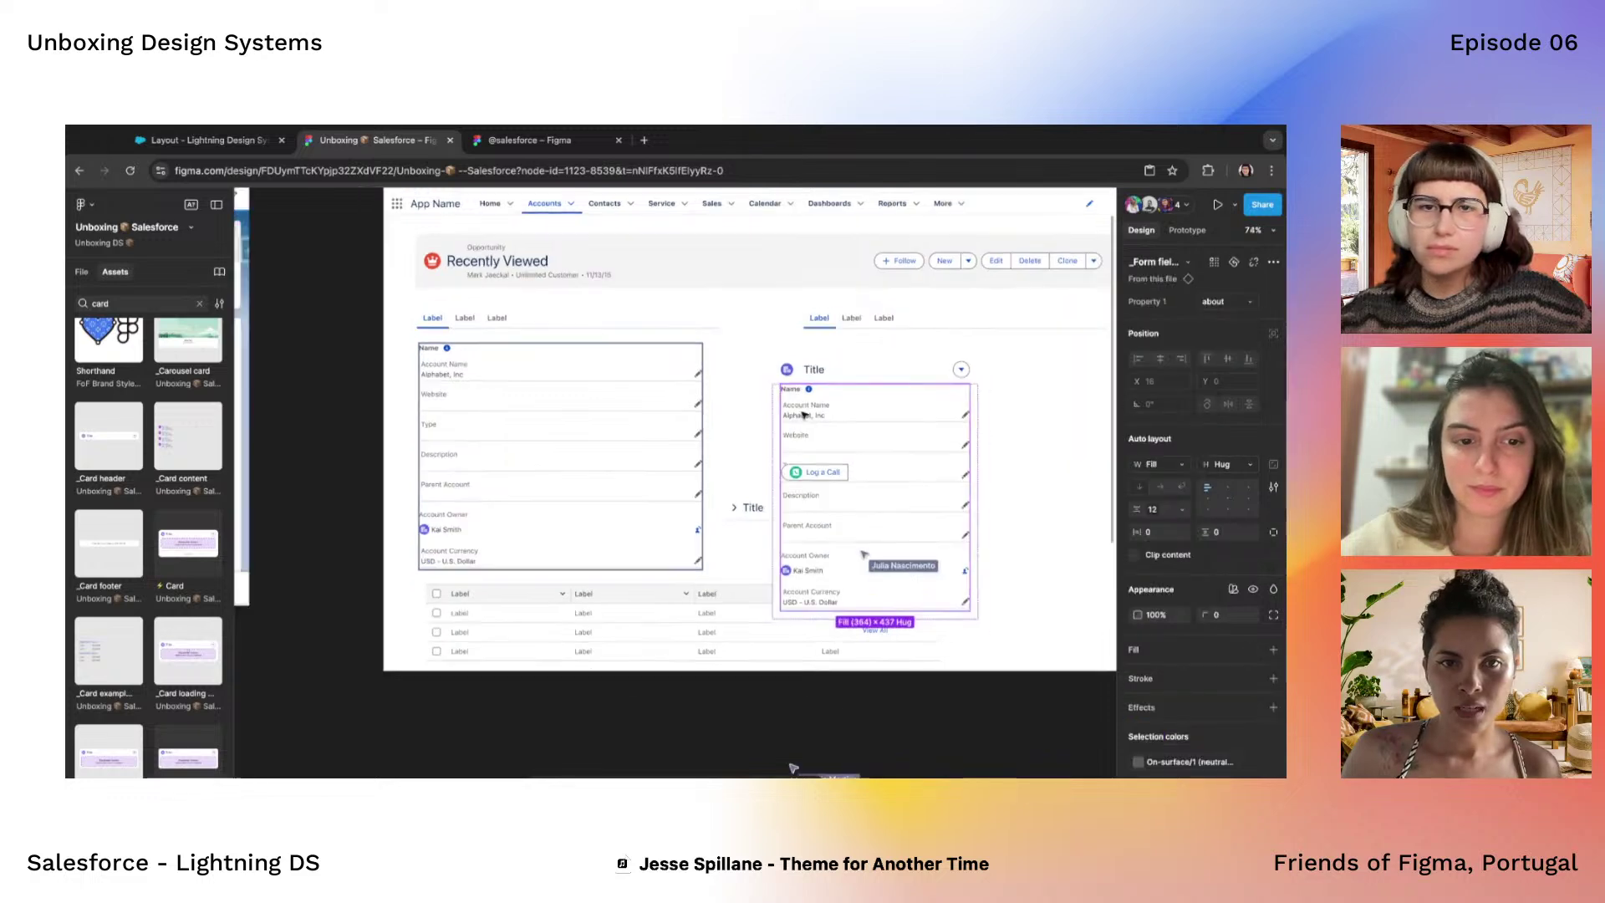
# Select the whole card and compare the Desktop - 1 frame with the reference account screenshot
pyautogui.click(750, 399)
pyautogui.click(782, 389)
pyautogui.scroll(-4, 782, 389)
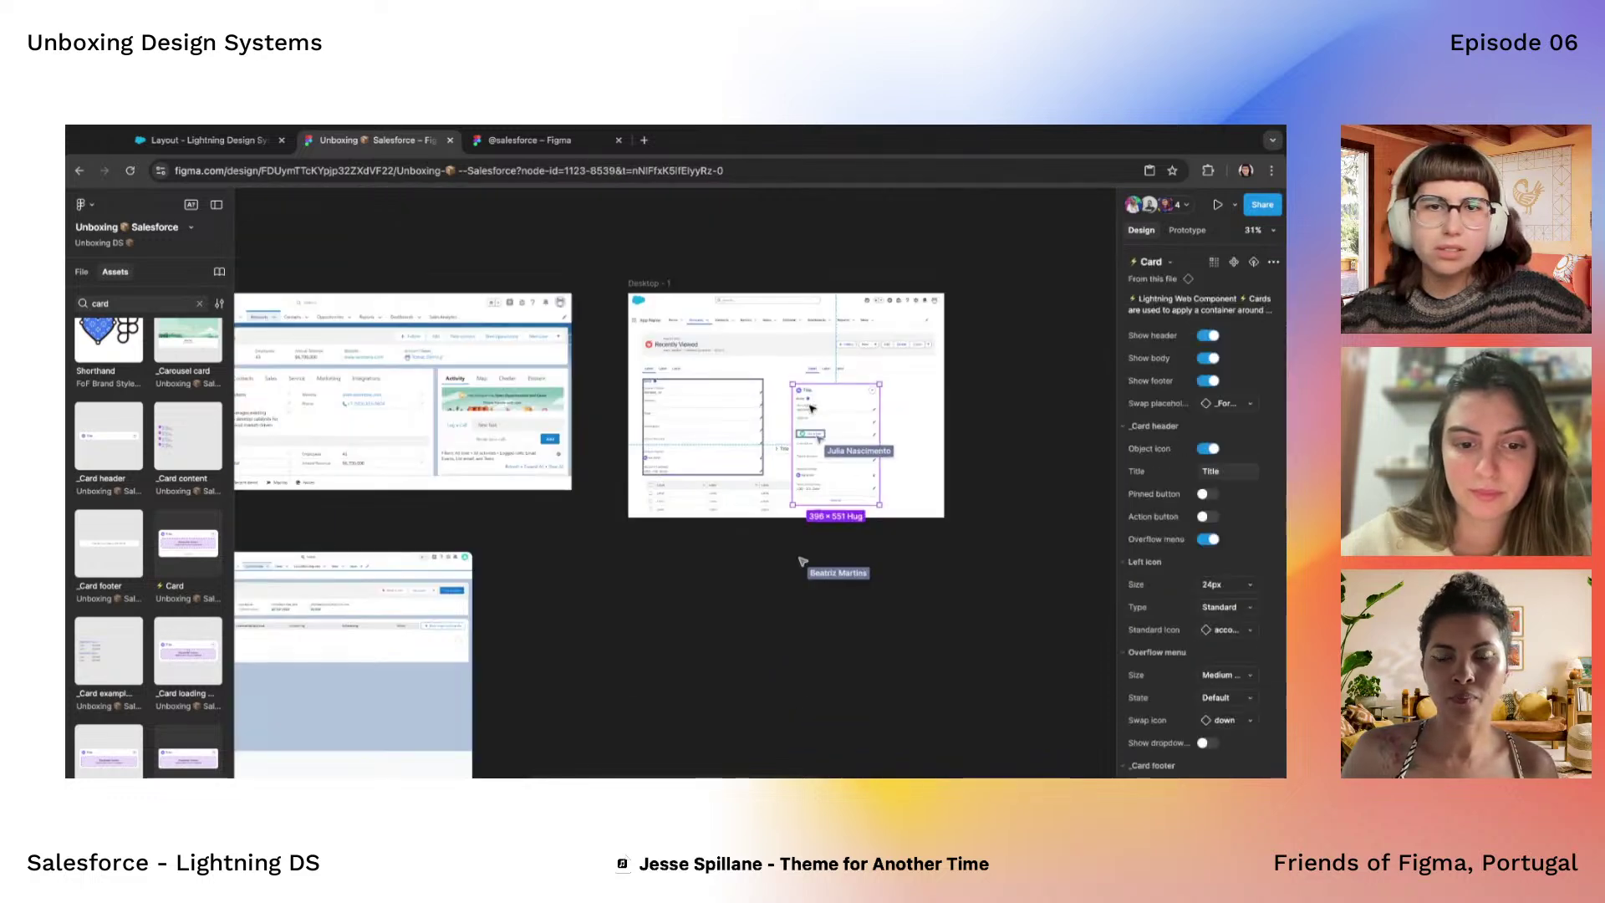
pyautogui.scroll(3, 401, 409)
pyautogui.scroll(-3, 400, 409)
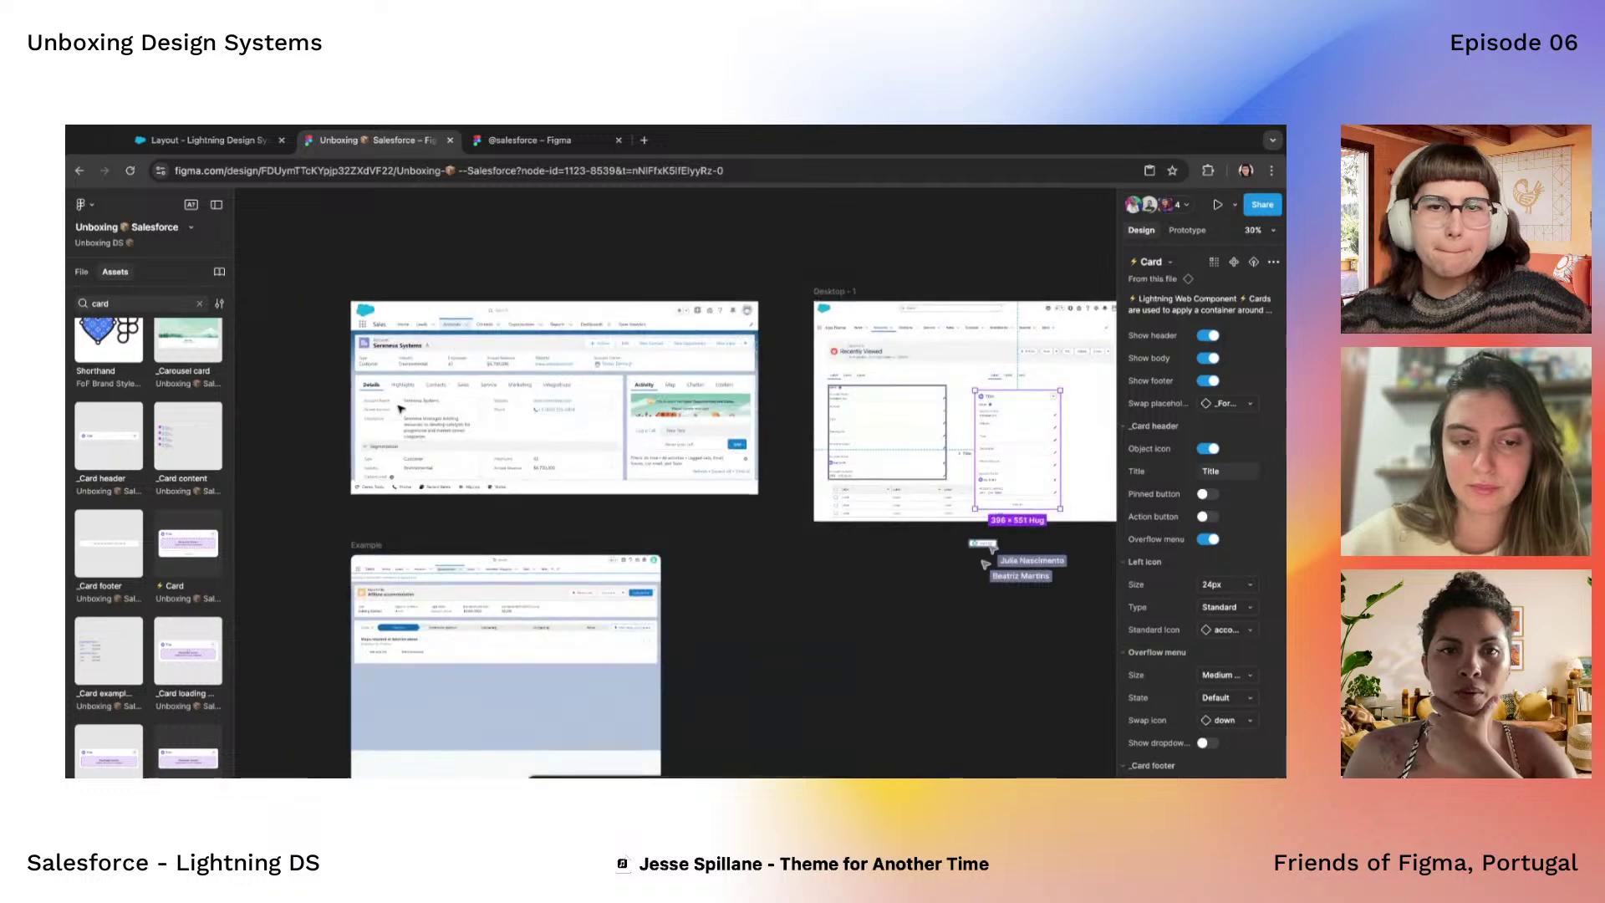
# Undo the card's placeholder swap and remove the card from the Desktop - 1 frame
pyautogui.press('Return')
pyautogui.press('Return')
pyautogui.hotkey('ctrl', 'z')
pyautogui.click(1098, 407)
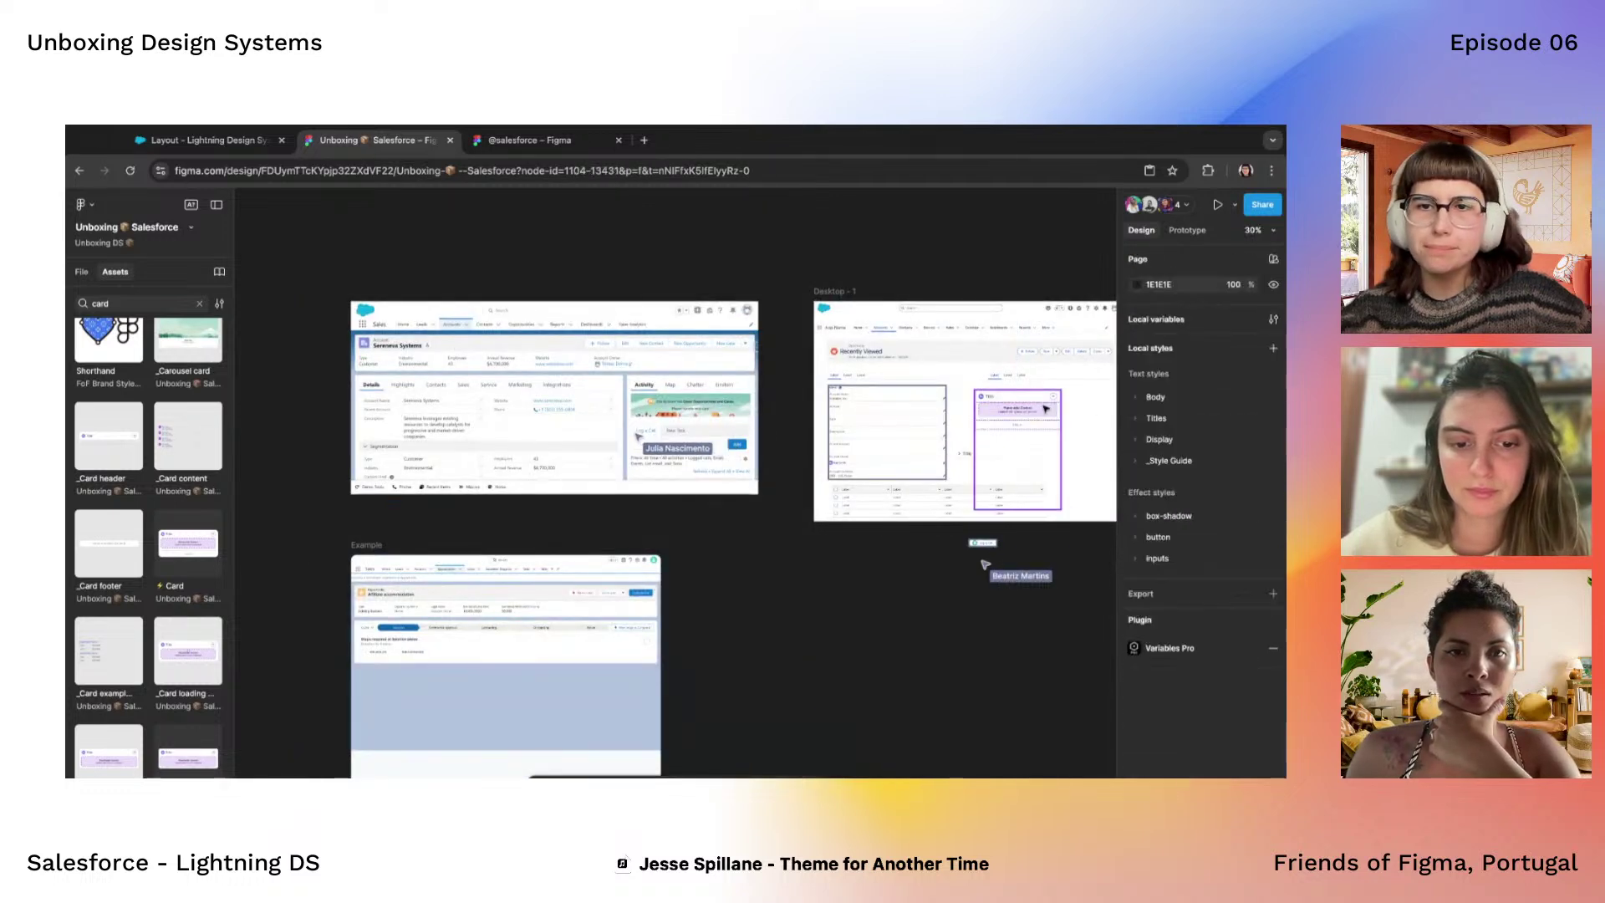
# Compare the reference's Activity tabs and try the Medium size on the second Tabs component in Desktop - 1
pyautogui.scroll(3, 609, 438)
pyautogui.scroll(4, 724, 433)
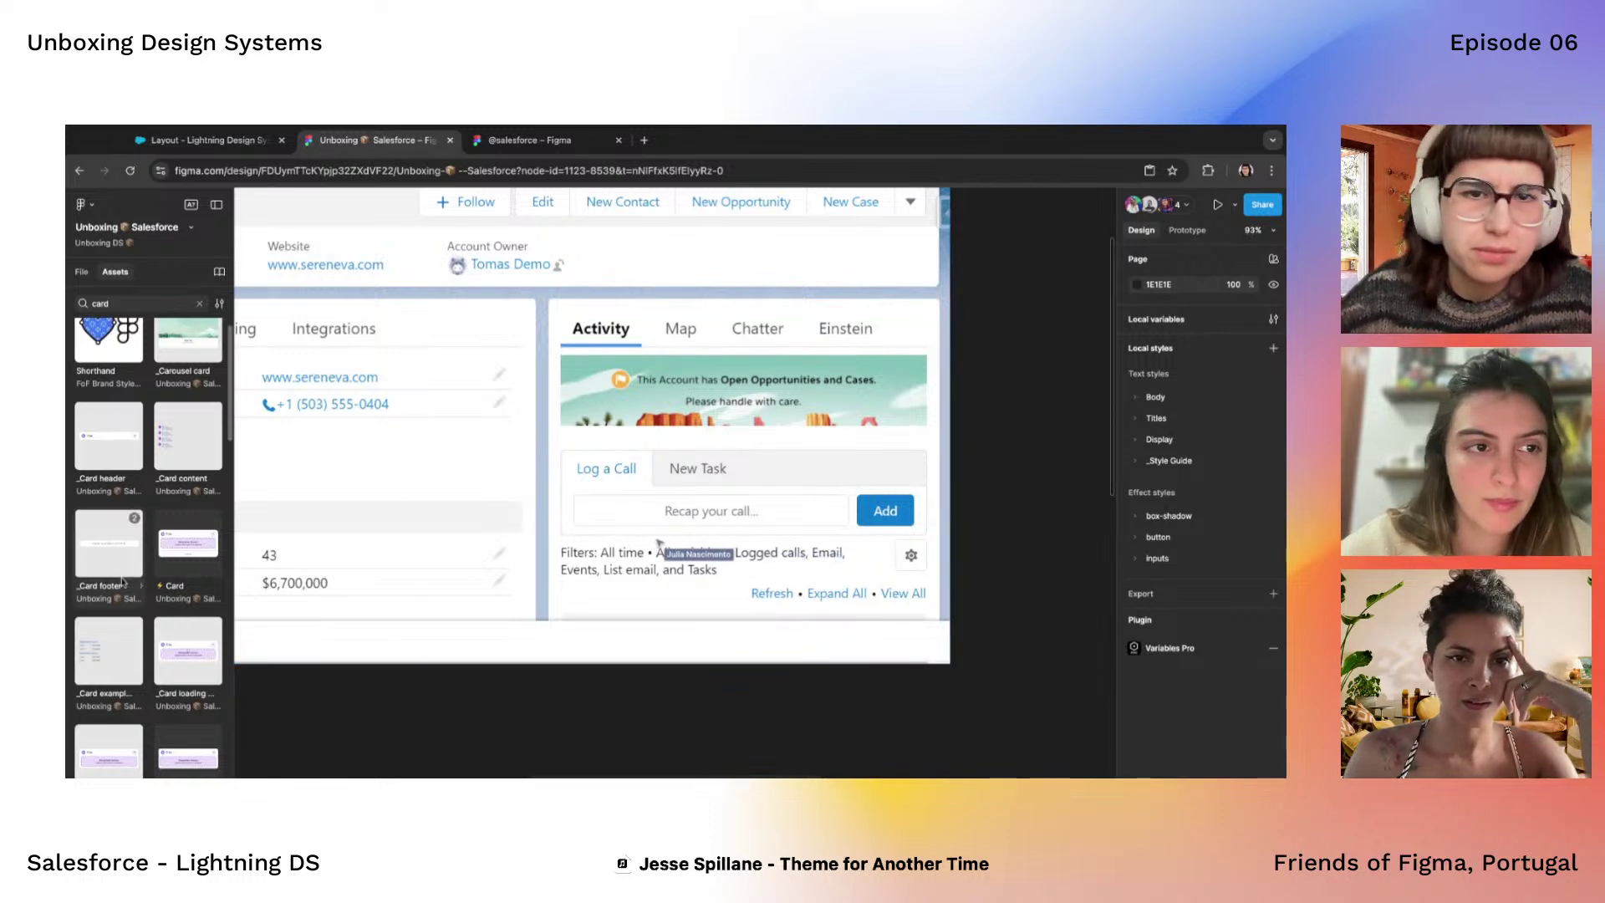
pyautogui.scroll(-5, 736, 457)
pyautogui.hscroll(5, 736, 457)
pyautogui.click(585, 395)
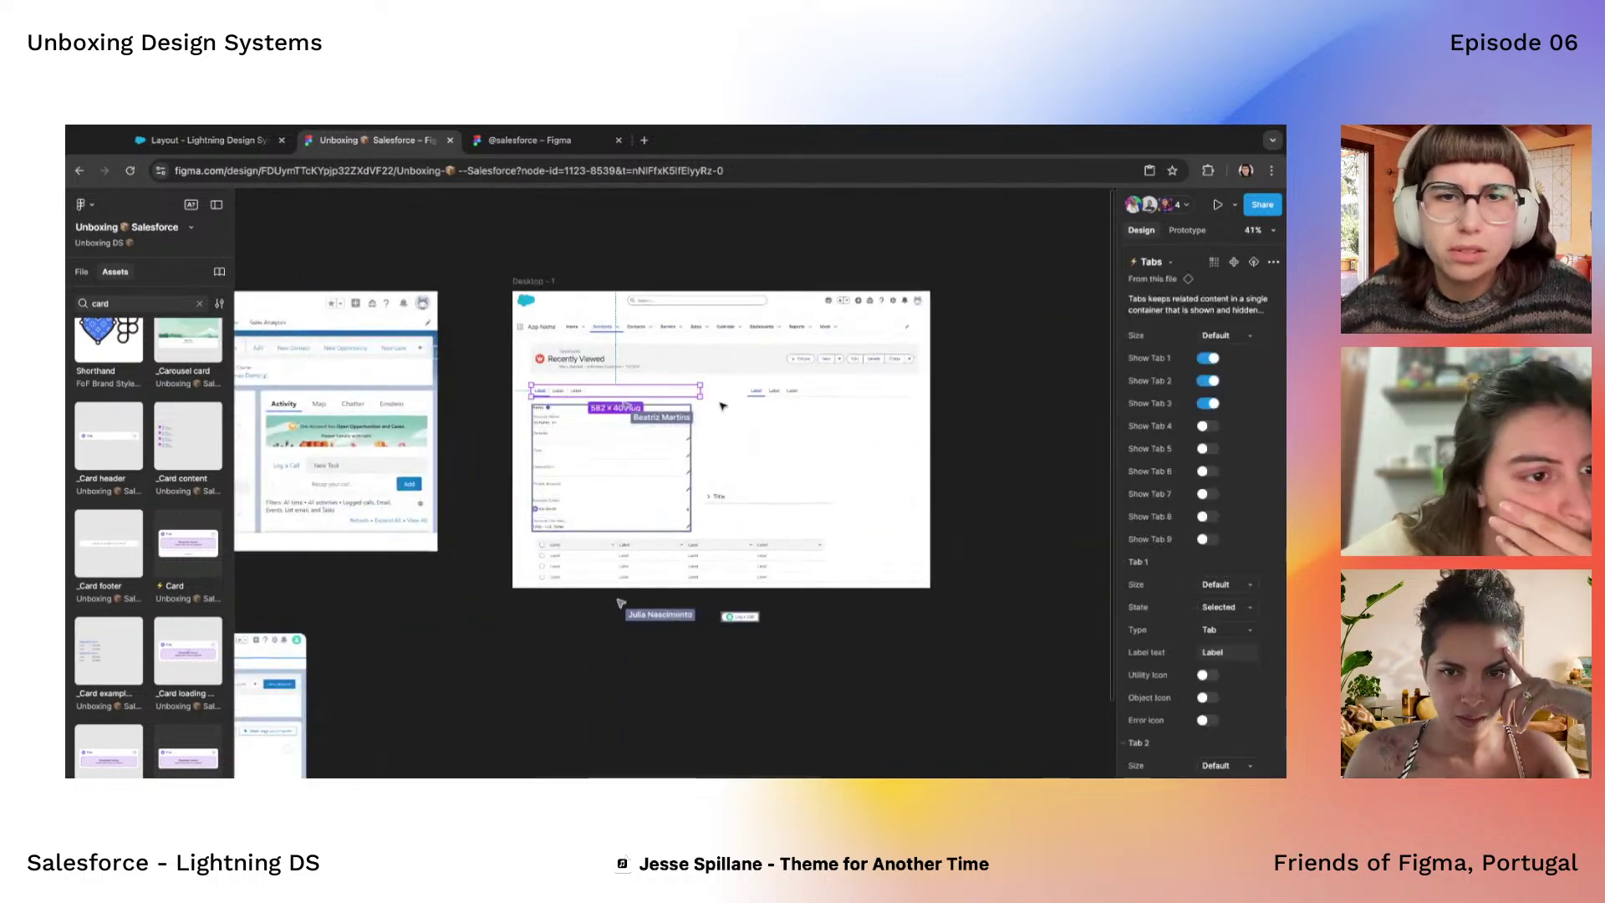
pyautogui.click(719, 401)
pyautogui.click(783, 393)
pyautogui.click(1247, 337)
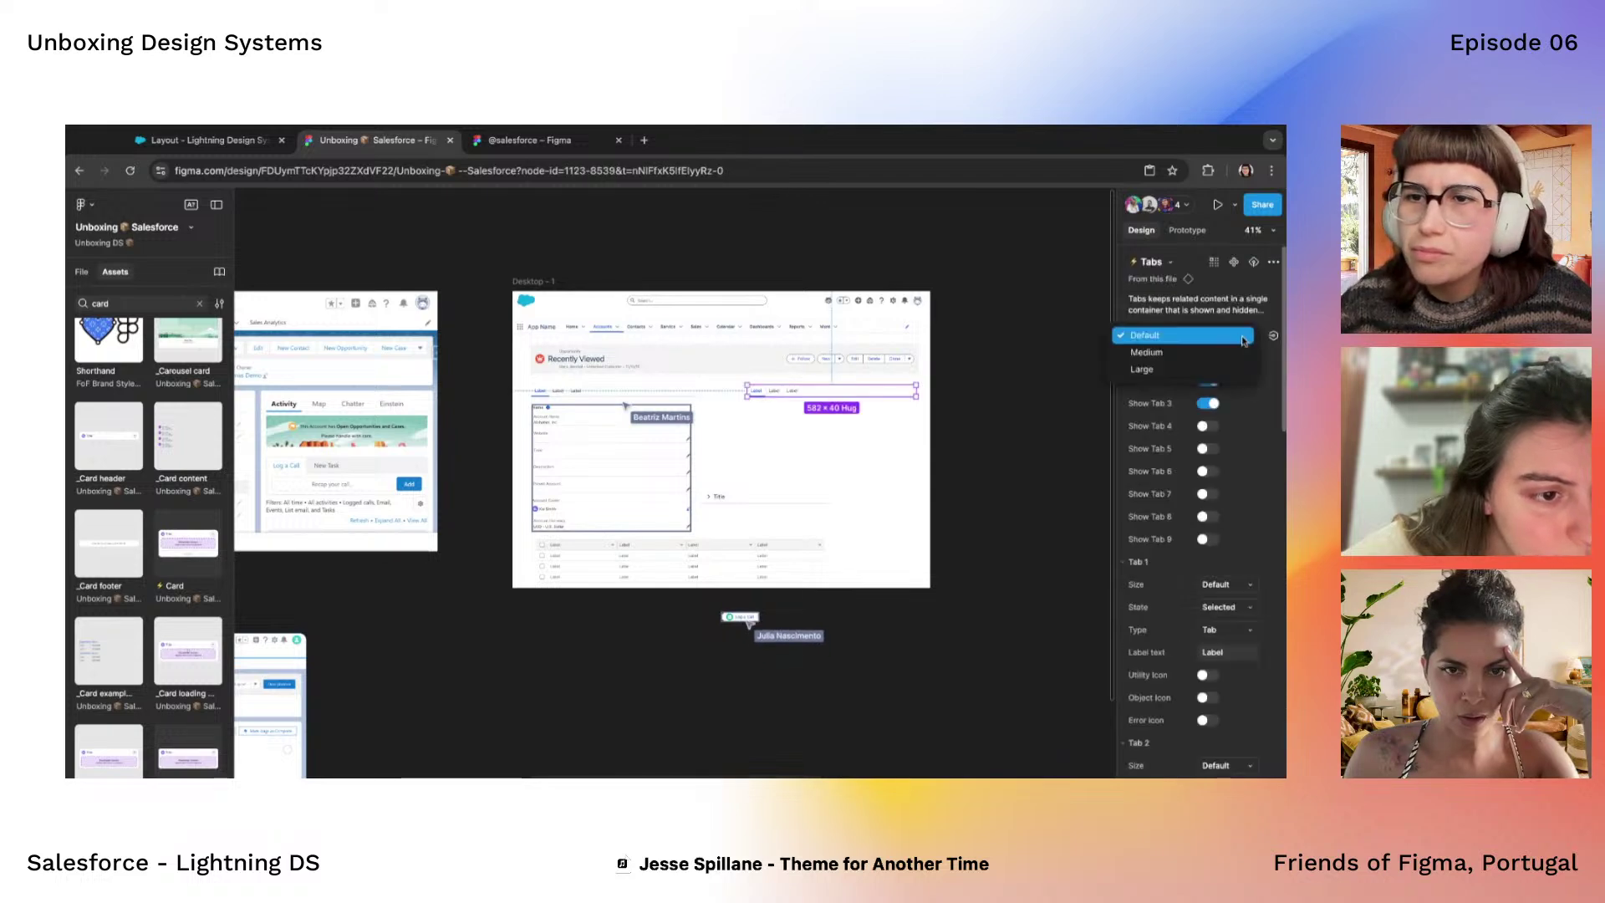
pyautogui.click(1216, 358)
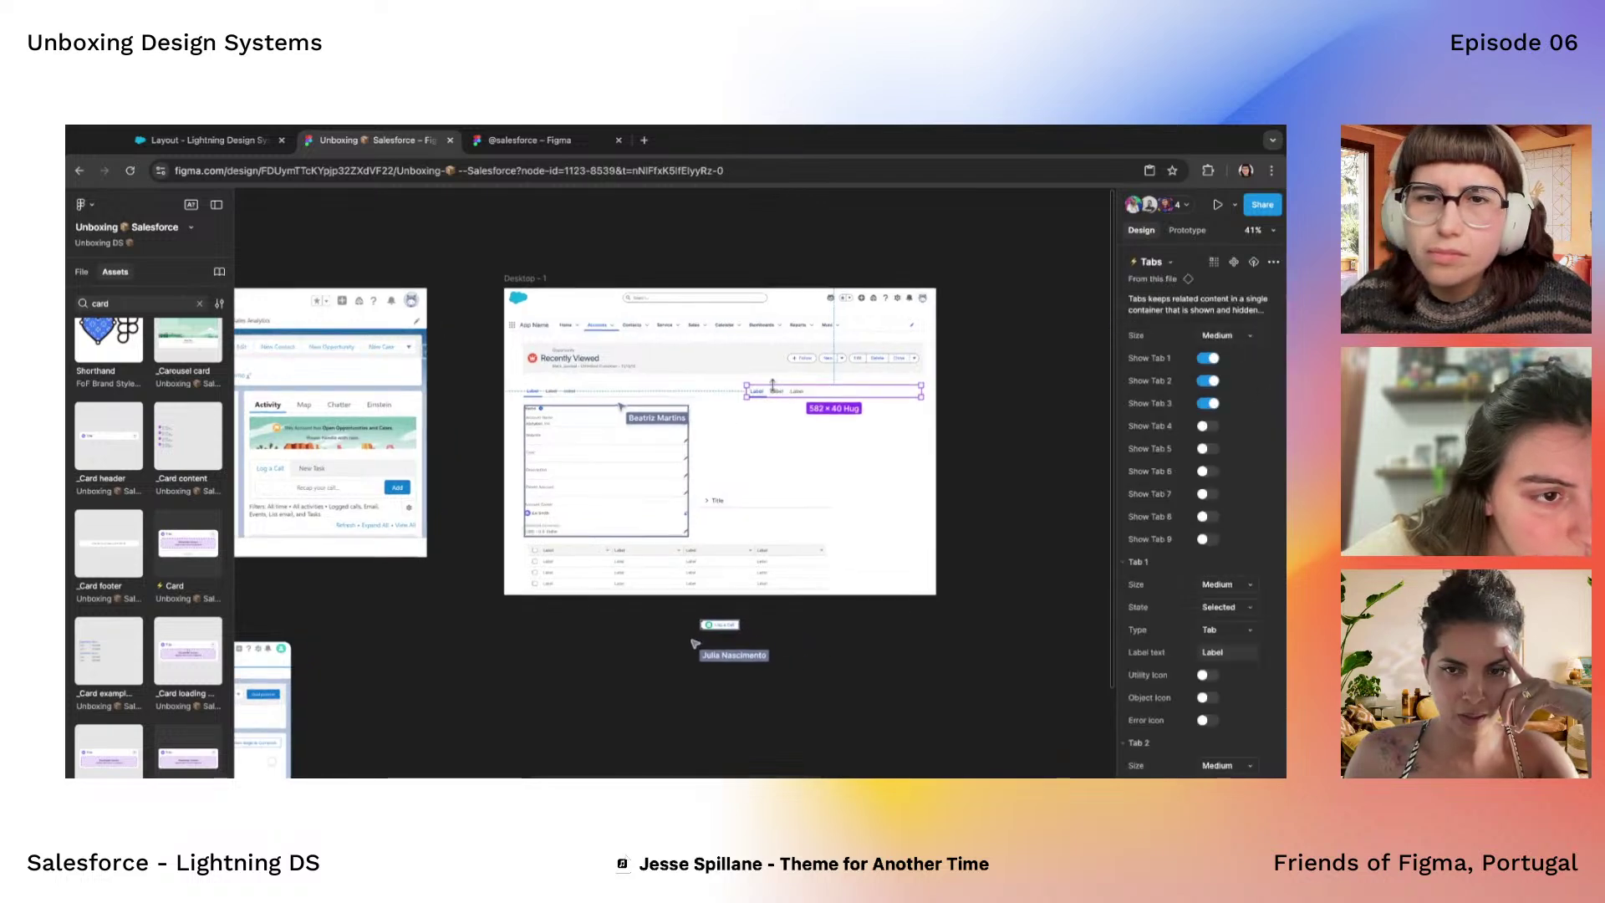
pyautogui.scroll(5, 771, 392)
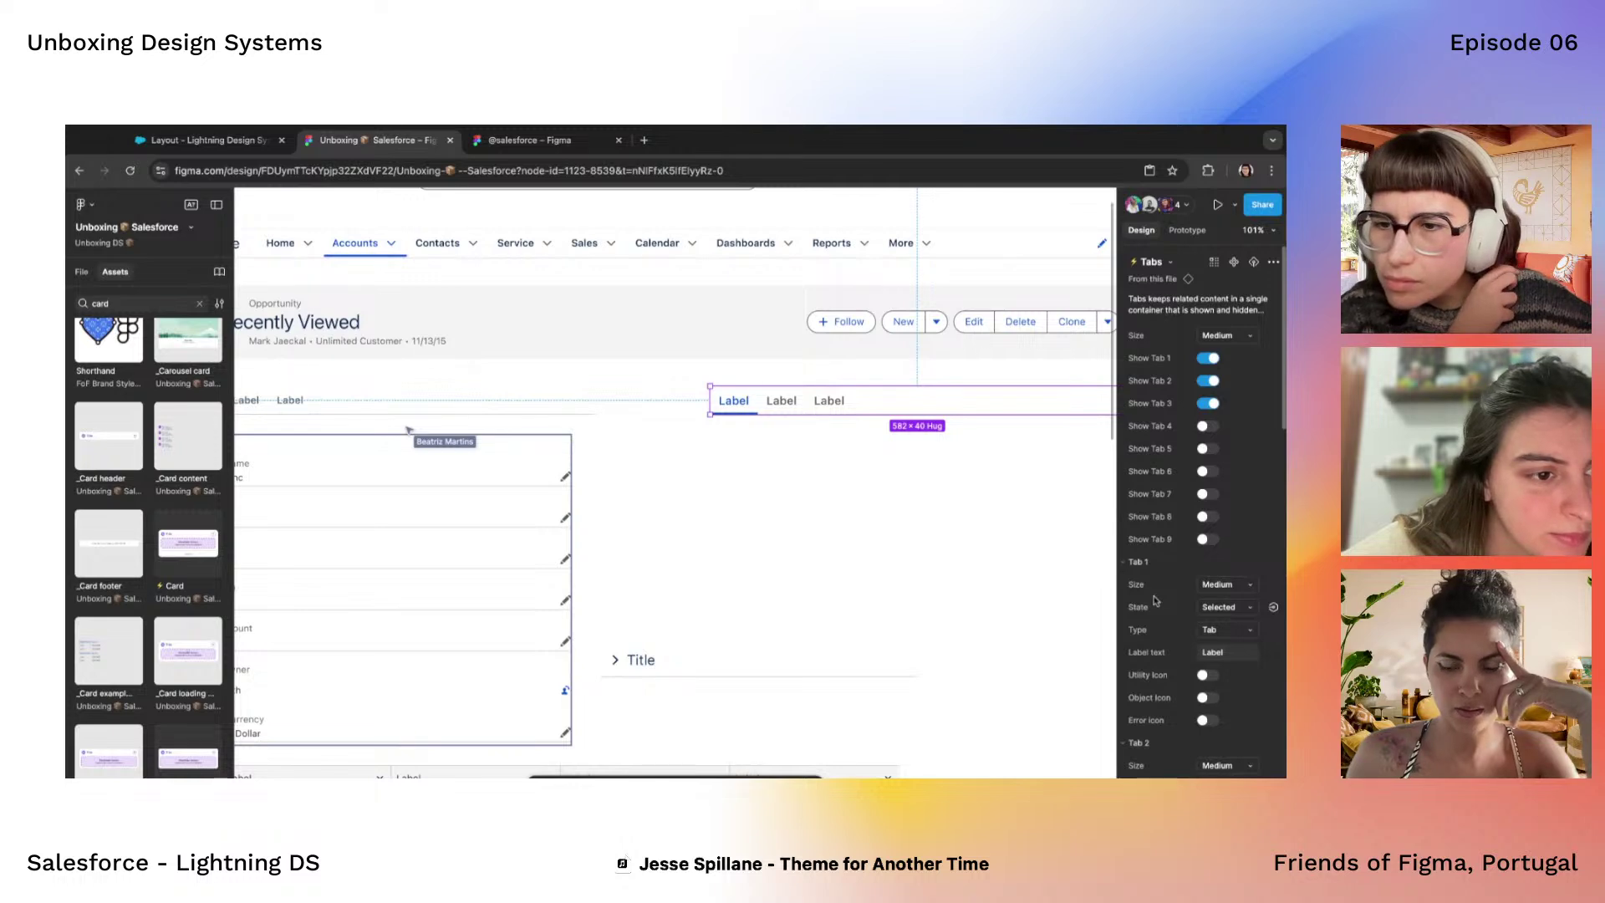
# Check the size settings of the individual tabs and set the second Tabs component's size back to Default
pyautogui.click(1226, 336)
pyautogui.click(1241, 335)
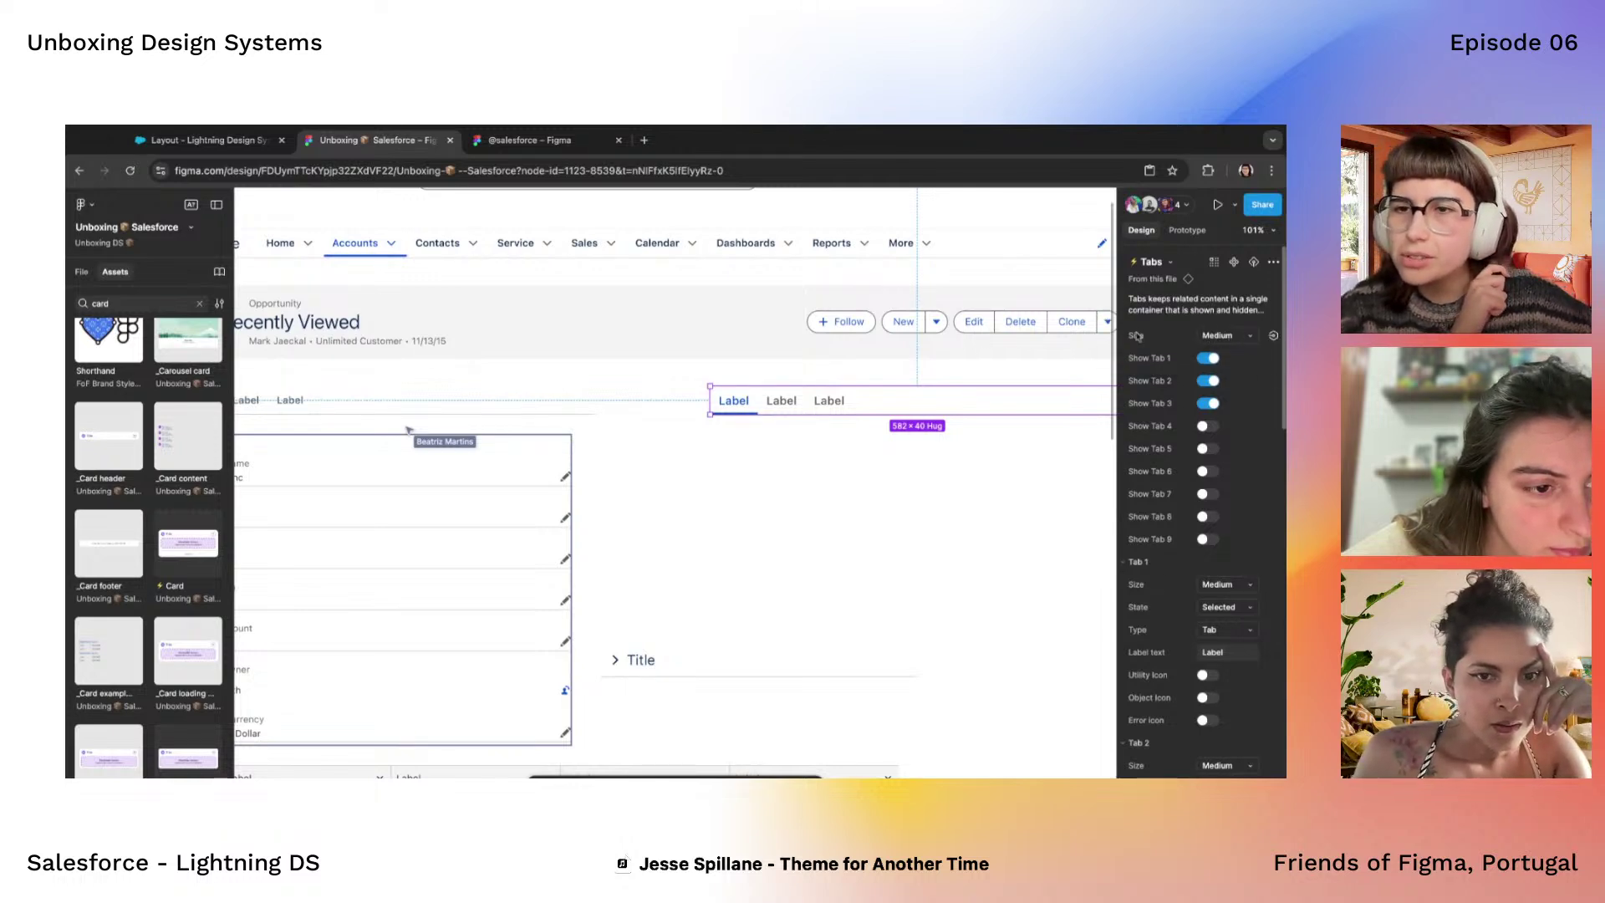
pyautogui.scroll(-5, 1145, 566)
pyautogui.scroll(-2, 1145, 567)
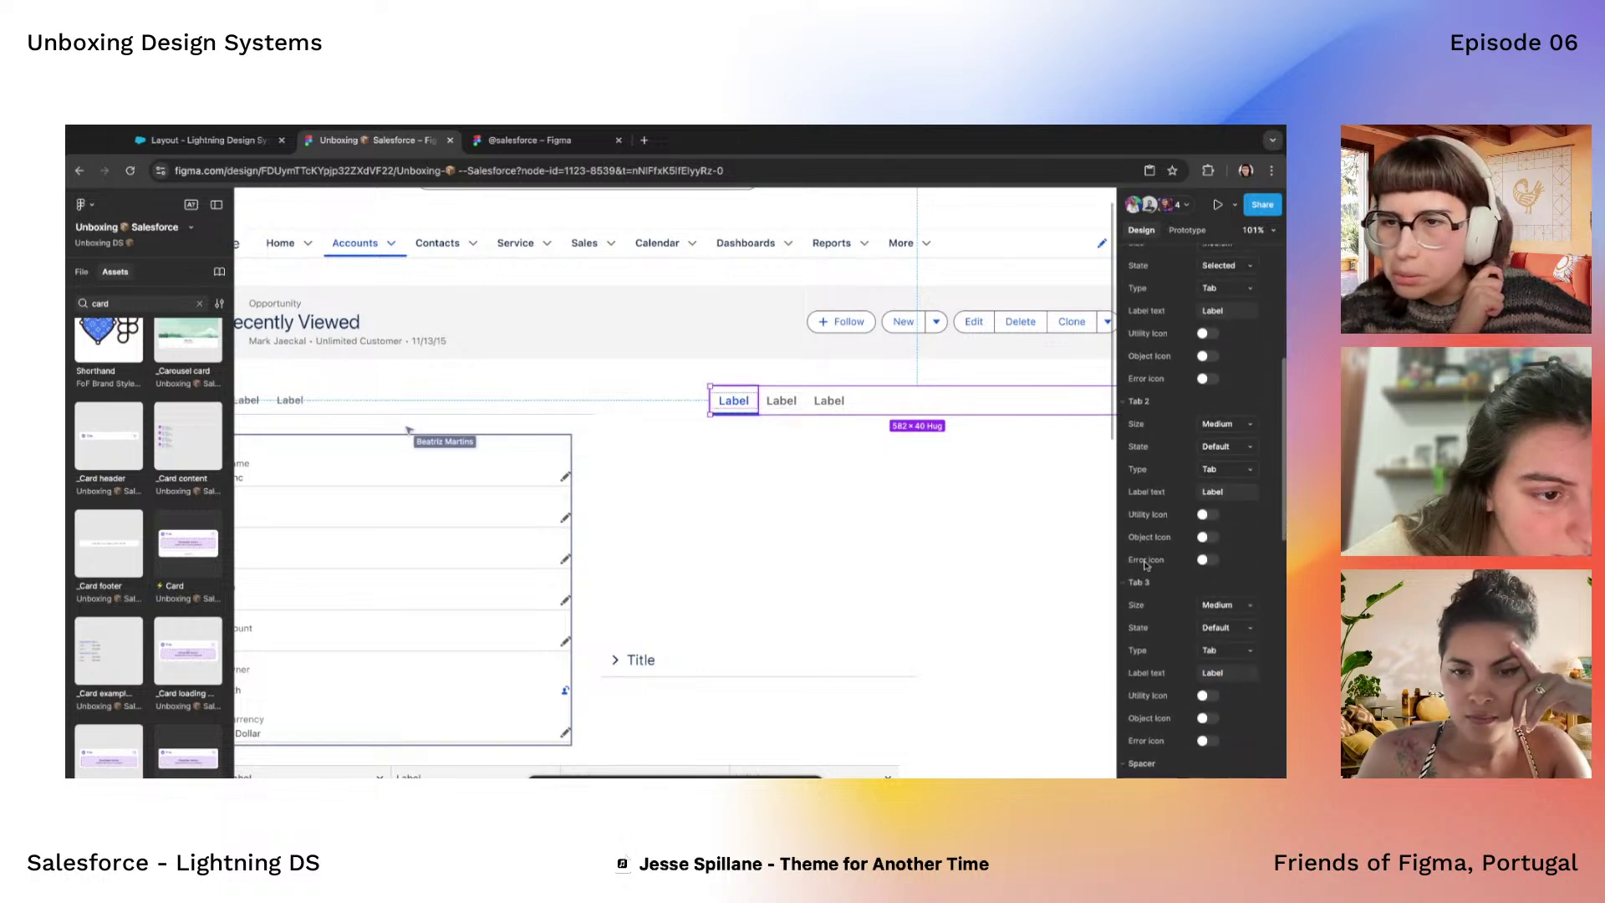
pyautogui.scroll(5, 1164, 603)
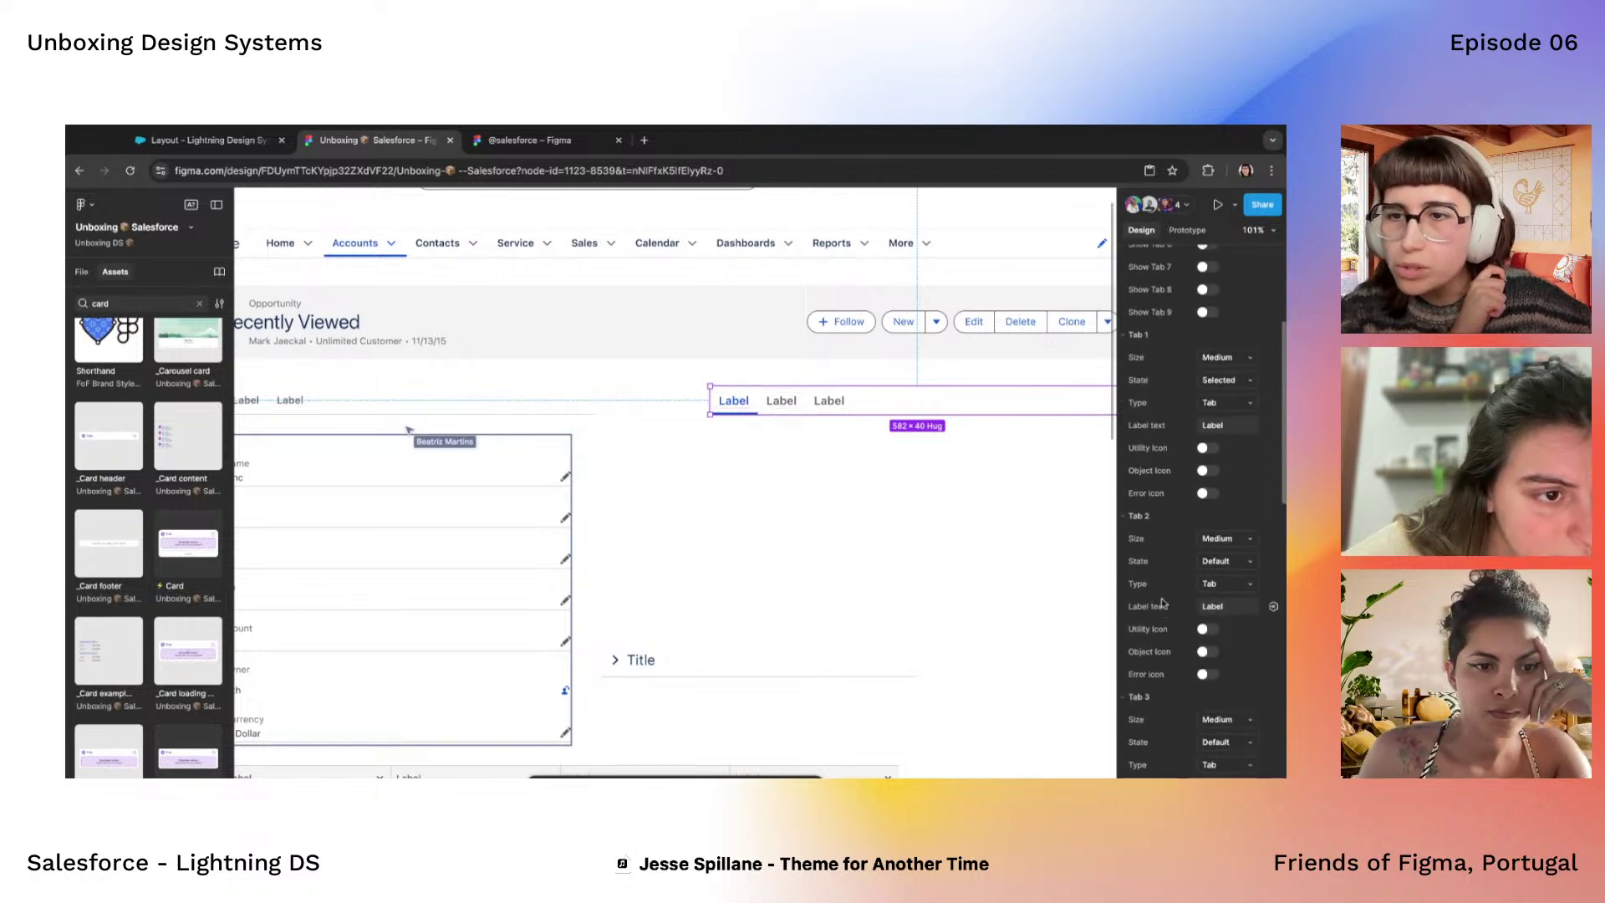
pyautogui.click(1220, 478)
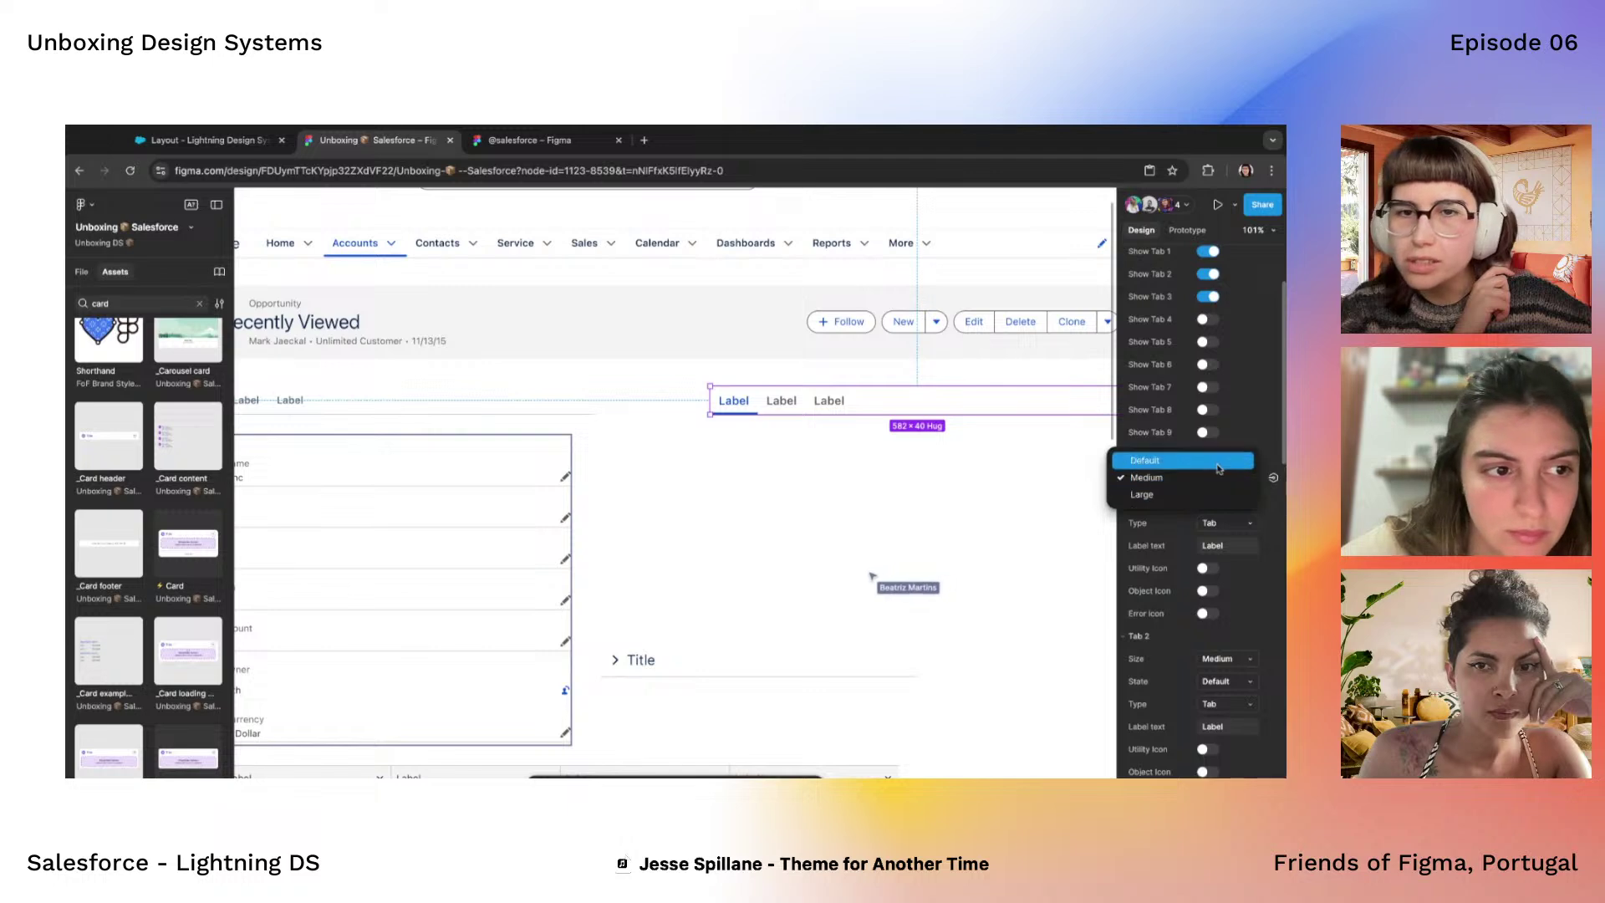
pyautogui.click(1217, 463)
pyautogui.scroll(3, 1175, 590)
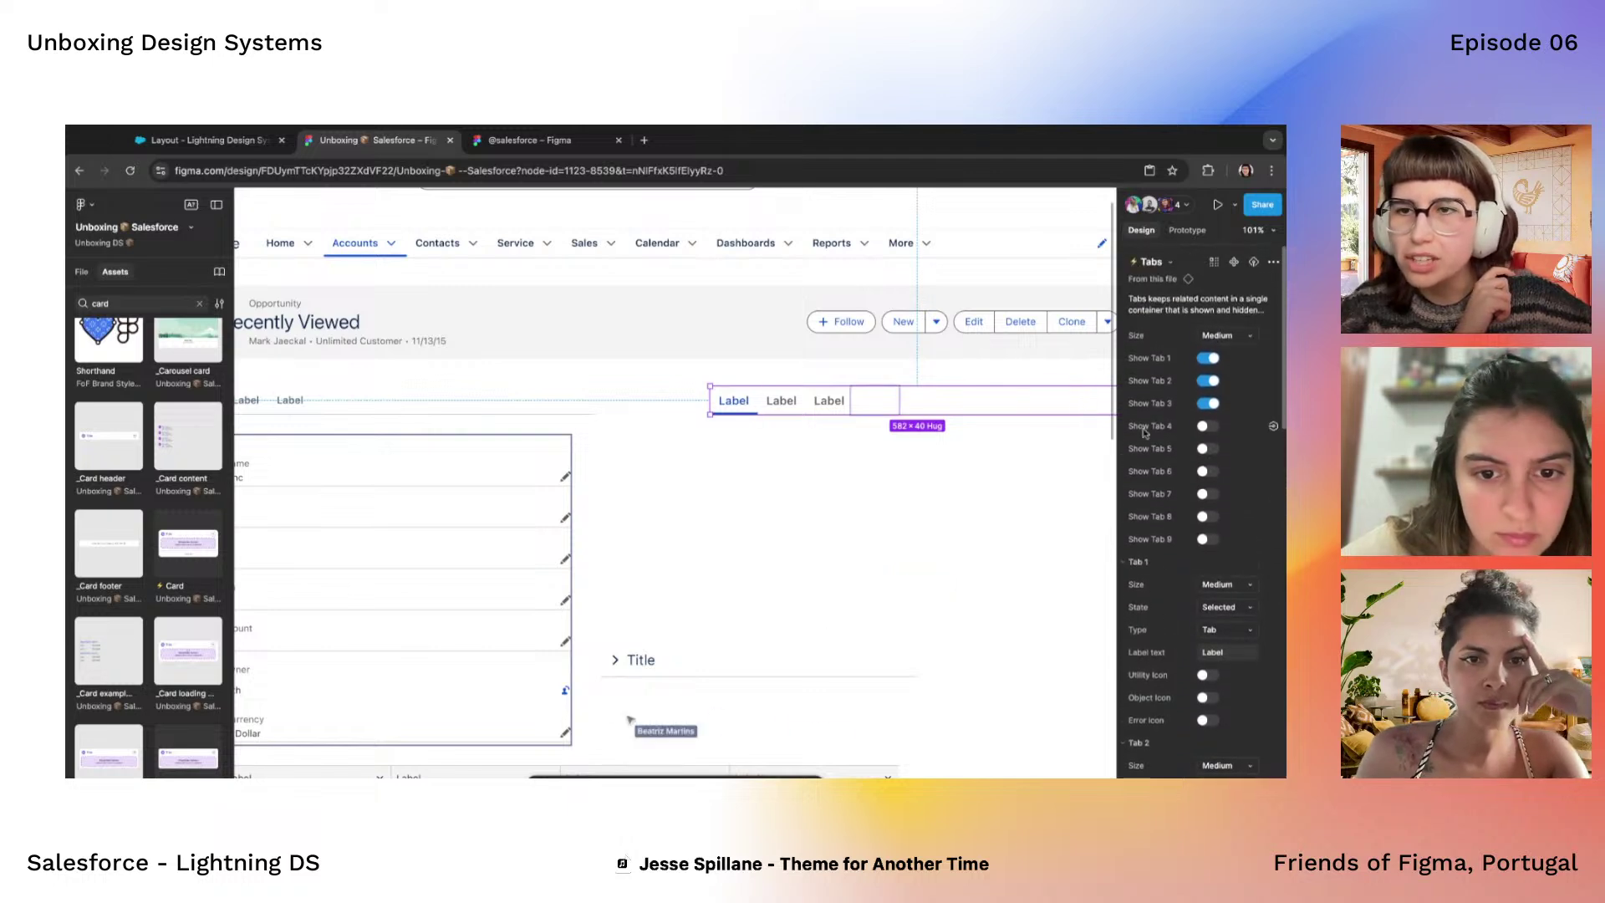
pyautogui.click(1222, 335)
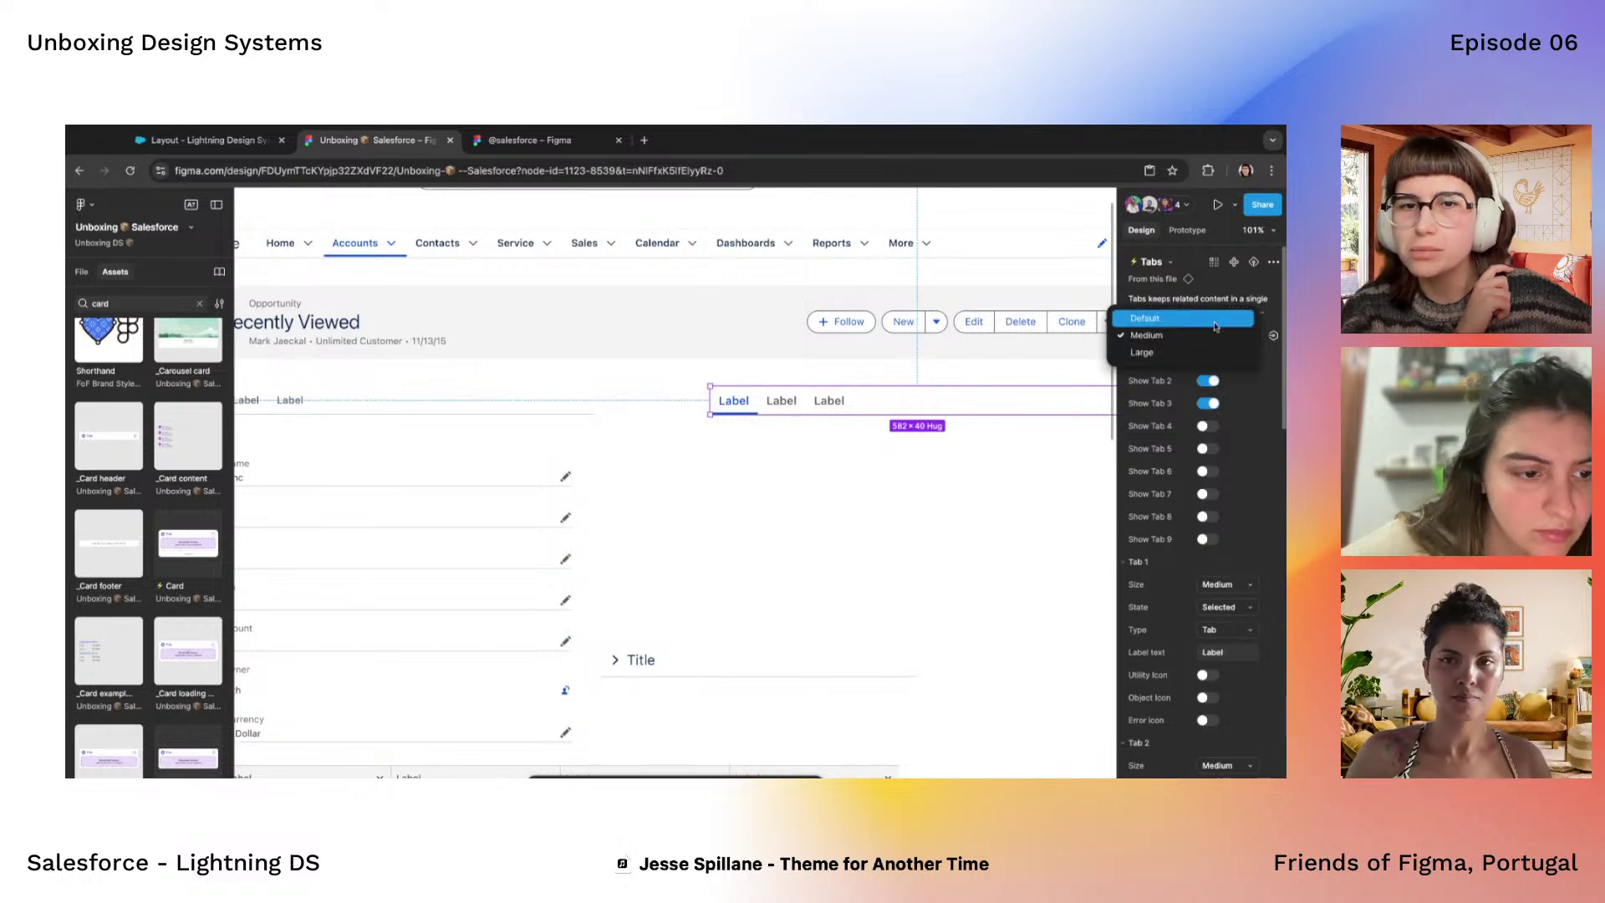
pyautogui.click(1216, 318)
# Try the Large size on Tab 1 of the second Tabs component and set it back to Default
pyautogui.click(1213, 586)
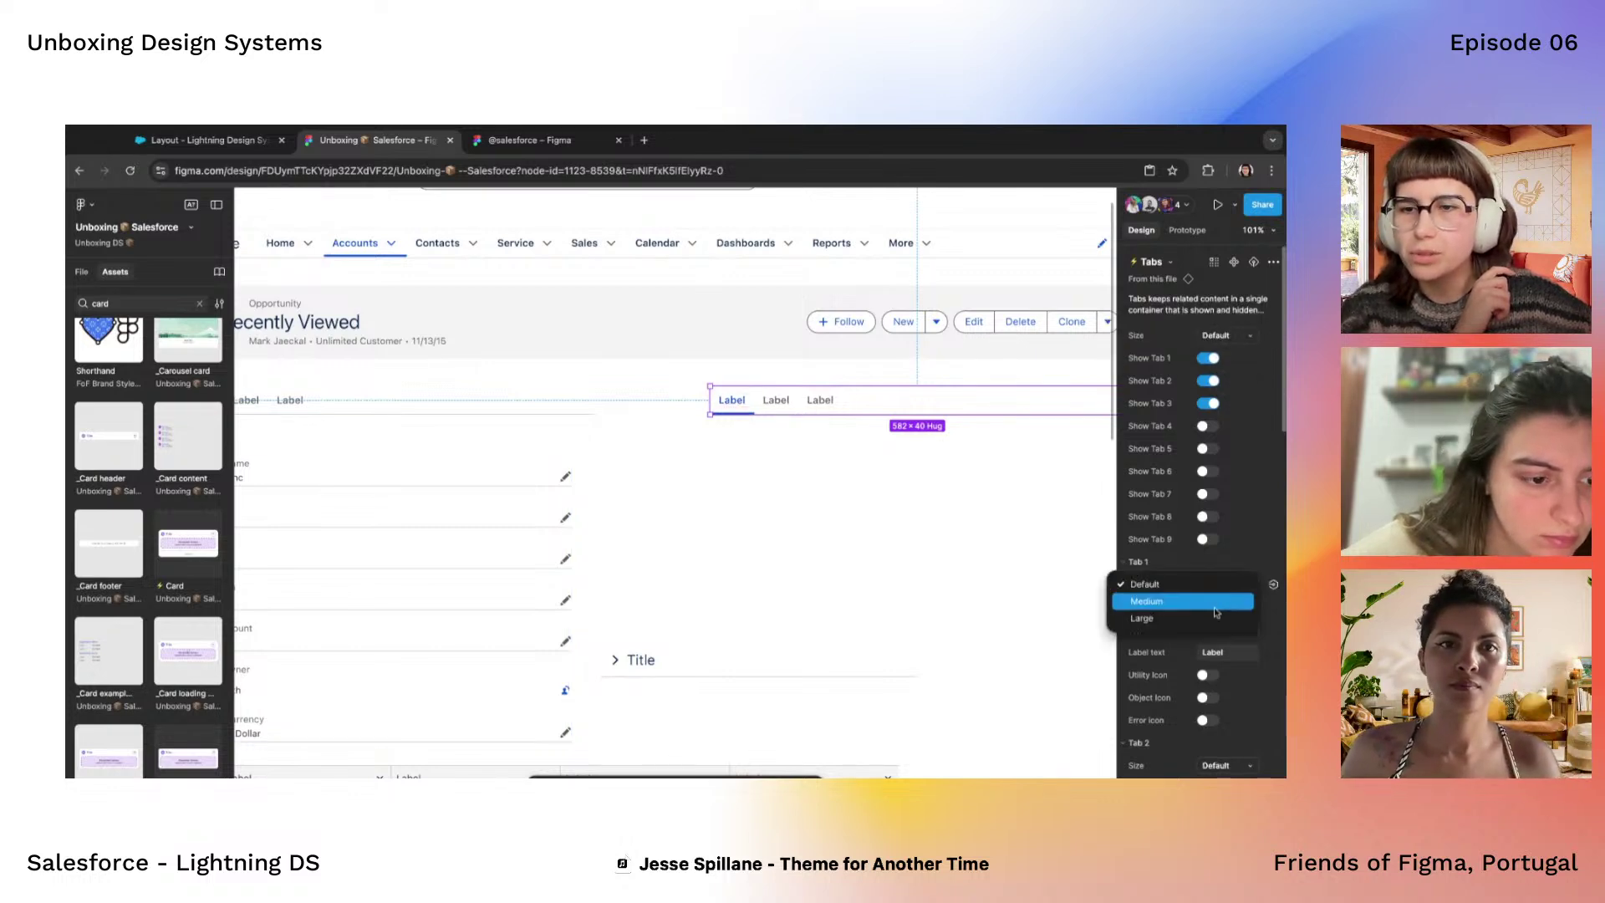
pyautogui.click(1216, 618)
pyautogui.scroll(5, 759, 401)
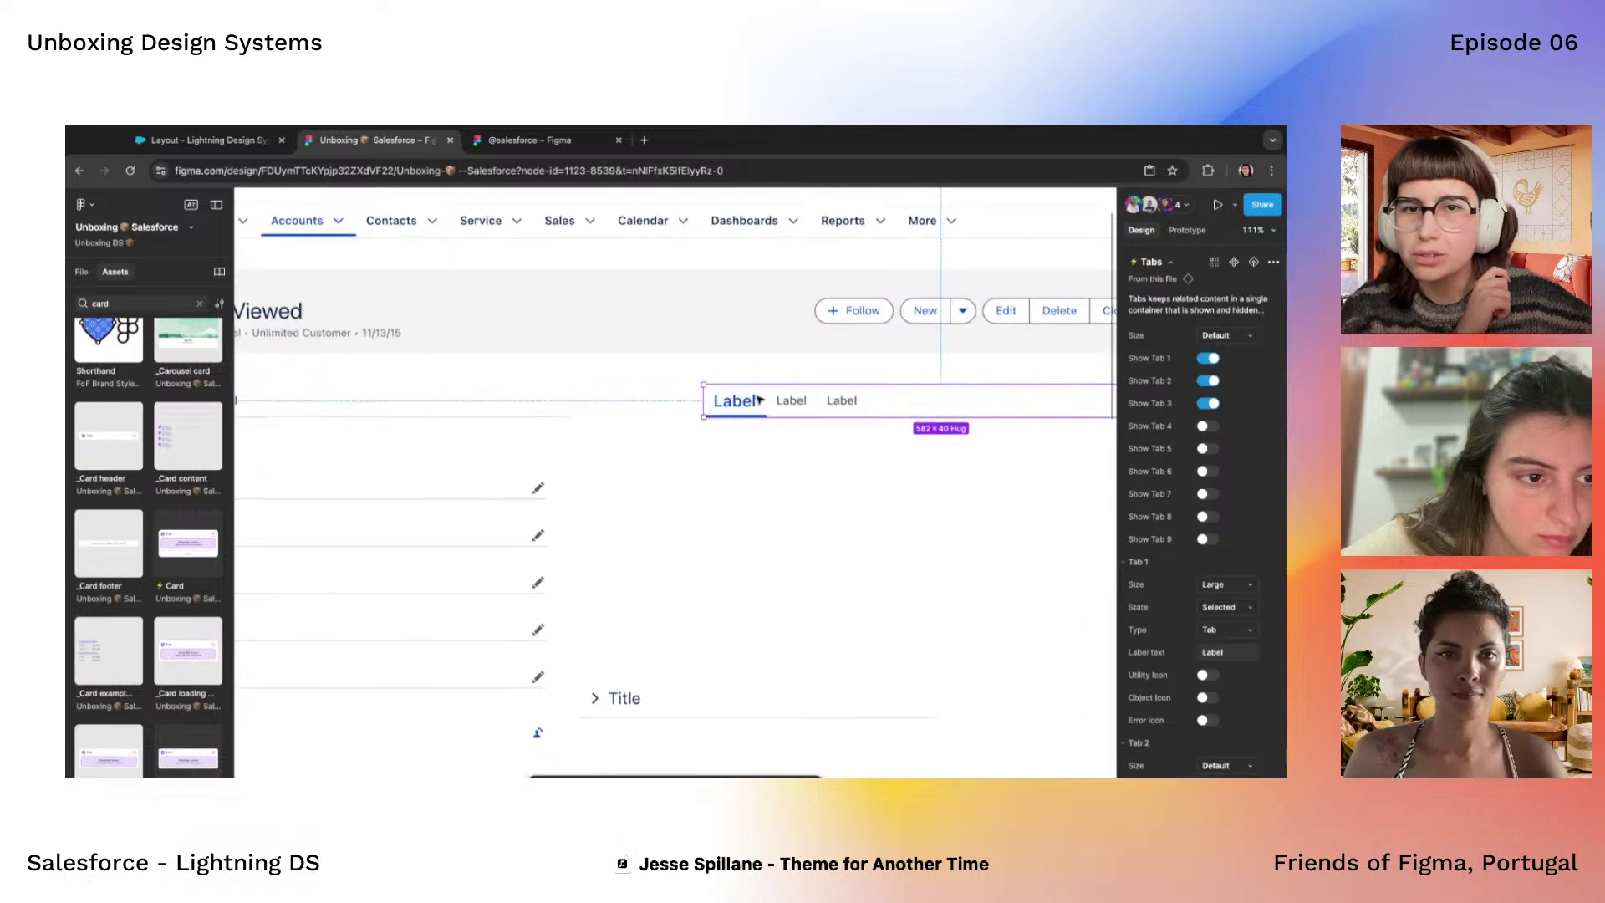
pyautogui.scroll(-3, 759, 401)
pyautogui.click(1215, 587)
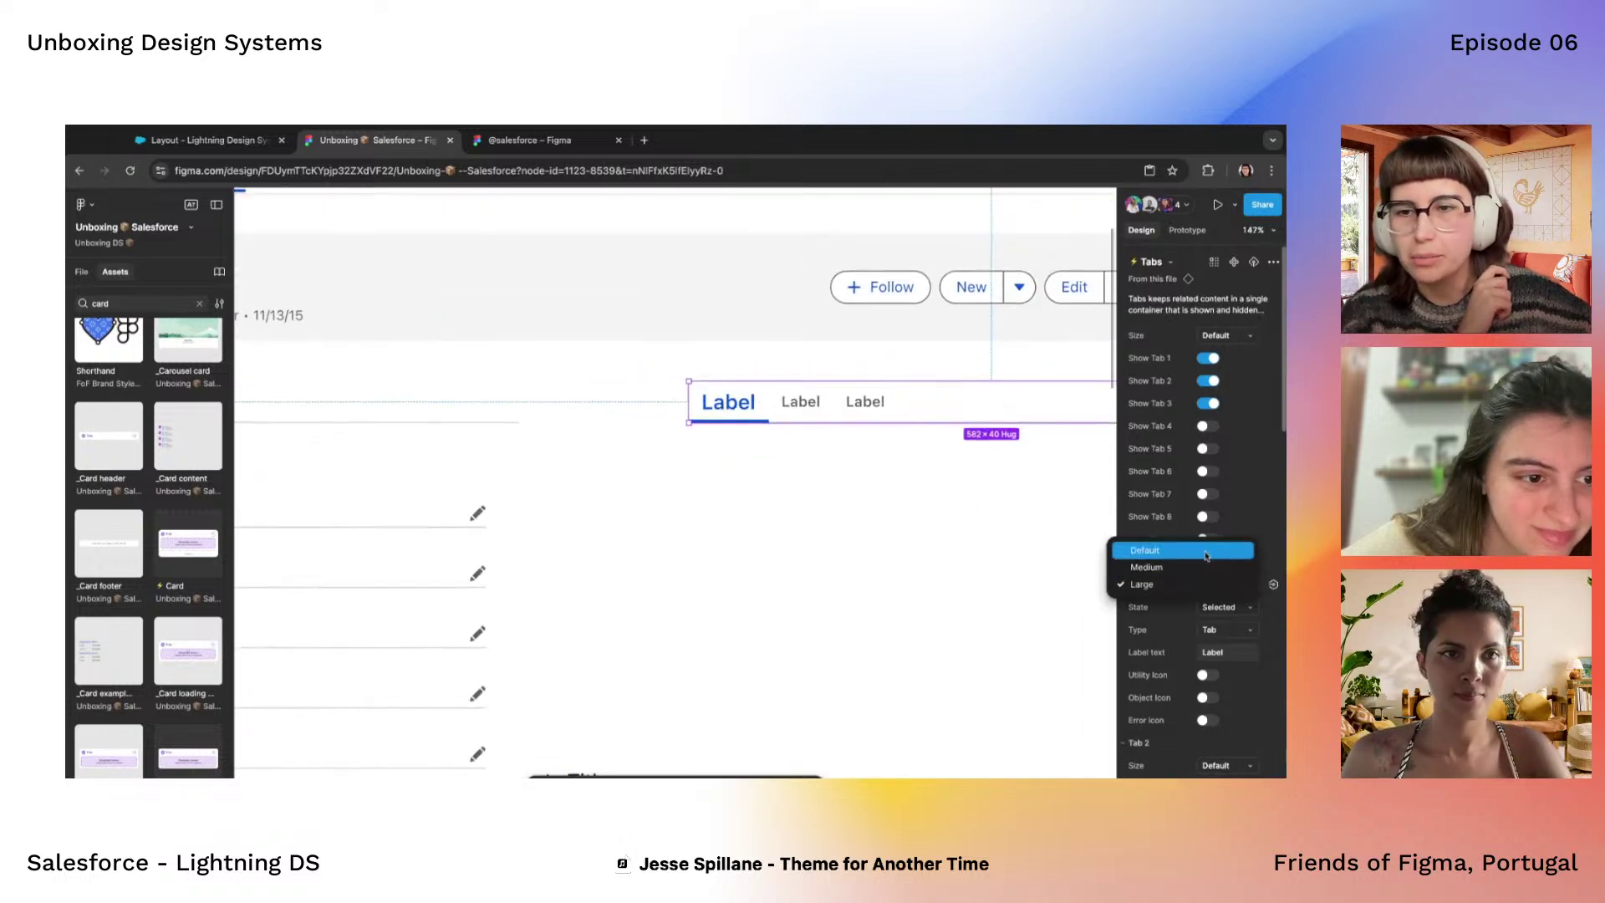
pyautogui.click(1217, 543)
pyautogui.scroll(-6, 1187, 585)
pyautogui.scroll(10, 1171, 609)
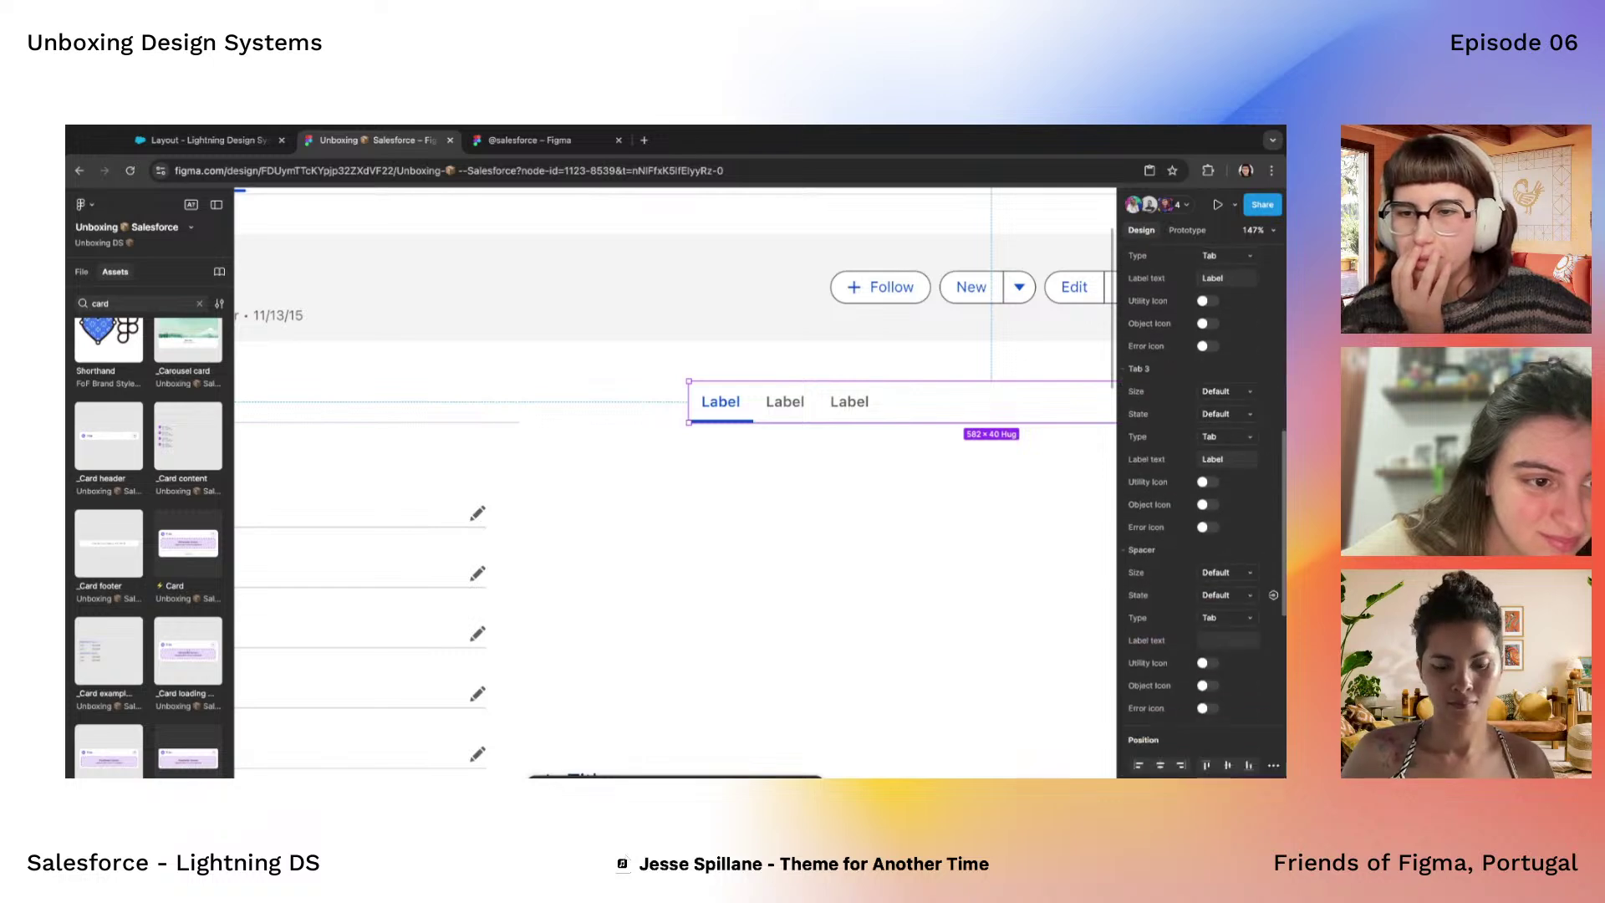
pyautogui.scroll(5, 1196, 501)
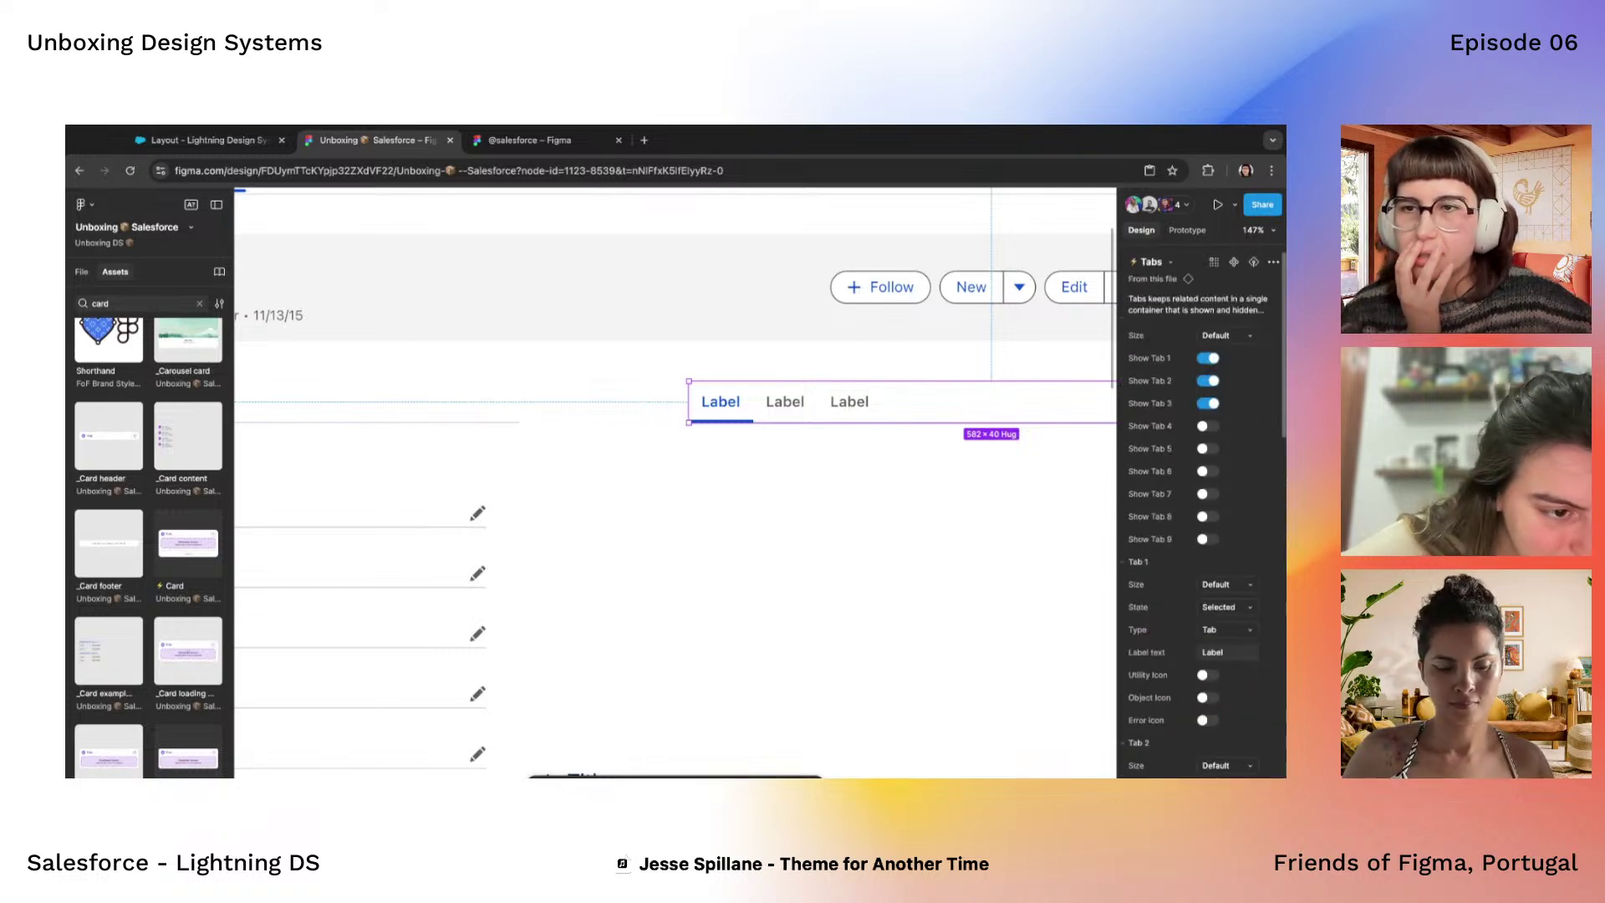
# Examine the reference account screenshot and the _Key screens/Record example on the Key Screens page
pyautogui.scroll(-10, 881, 462)
pyautogui.scroll(2, 882, 444)
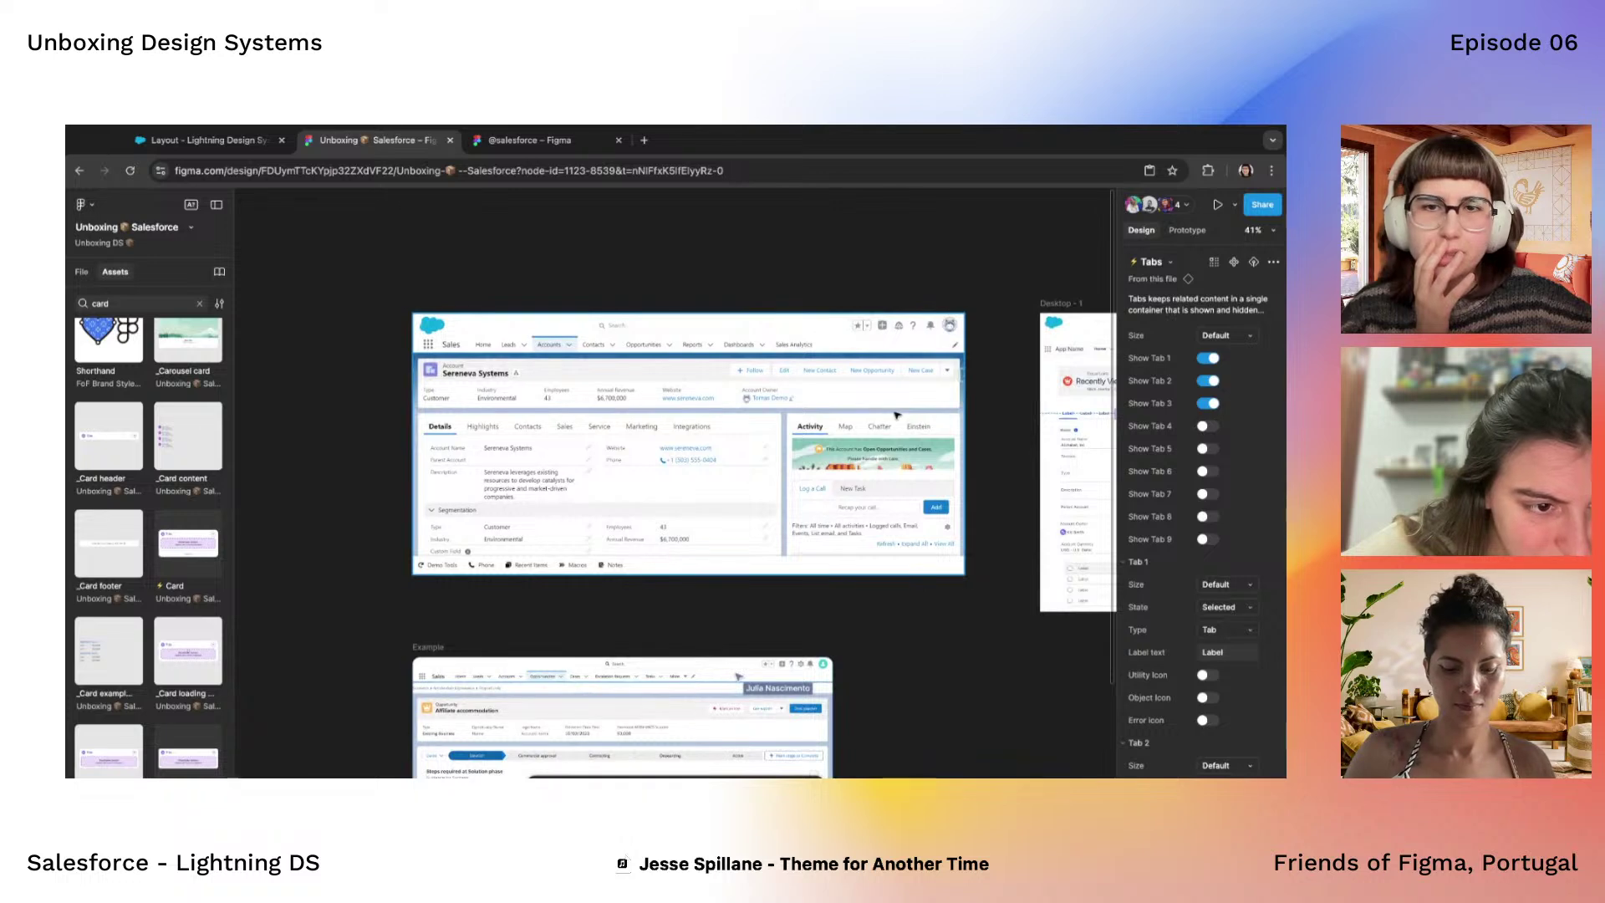
pyautogui.scroll(5, 897, 414)
pyautogui.scroll(1, 122, 468)
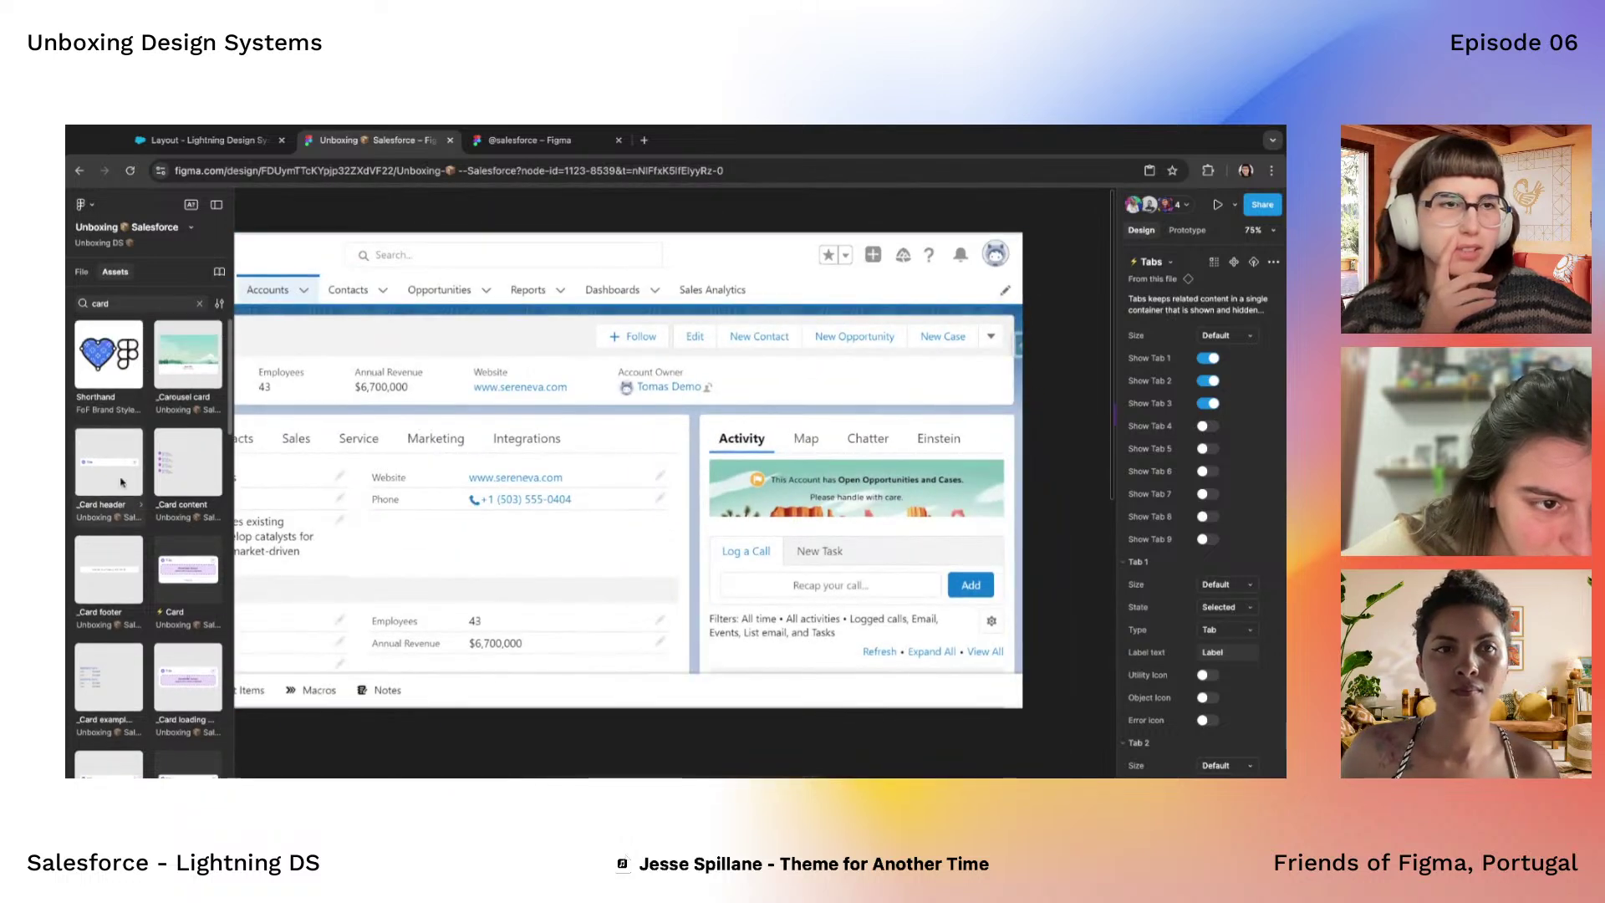
pyautogui.click(82, 273)
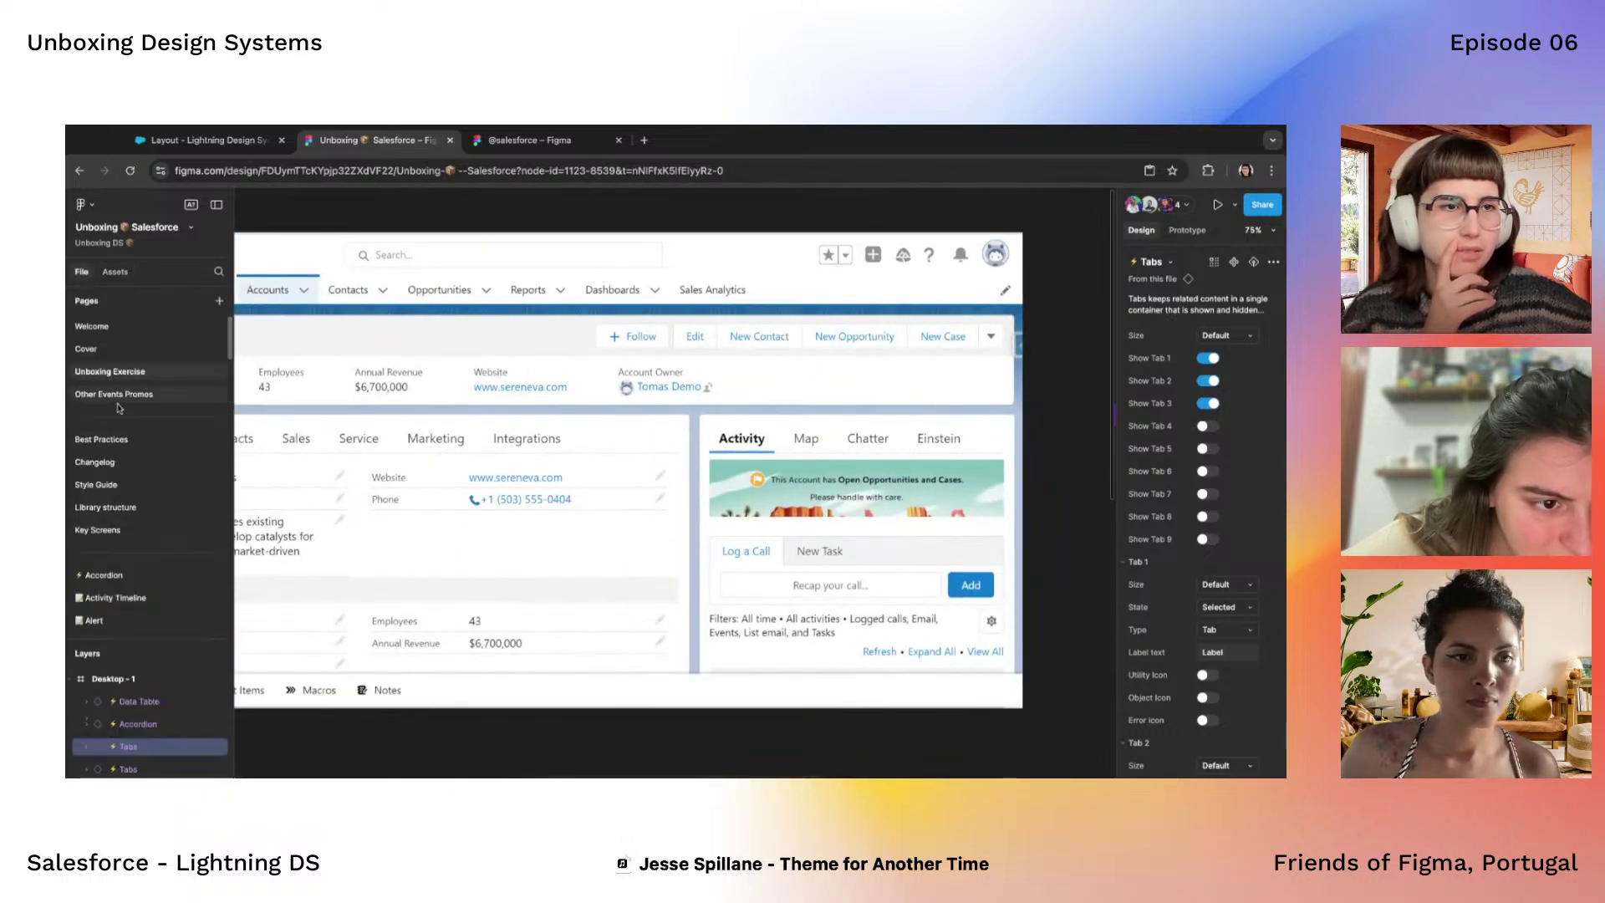
pyautogui.click(98, 530)
pyautogui.hscroll(5, 665, 576)
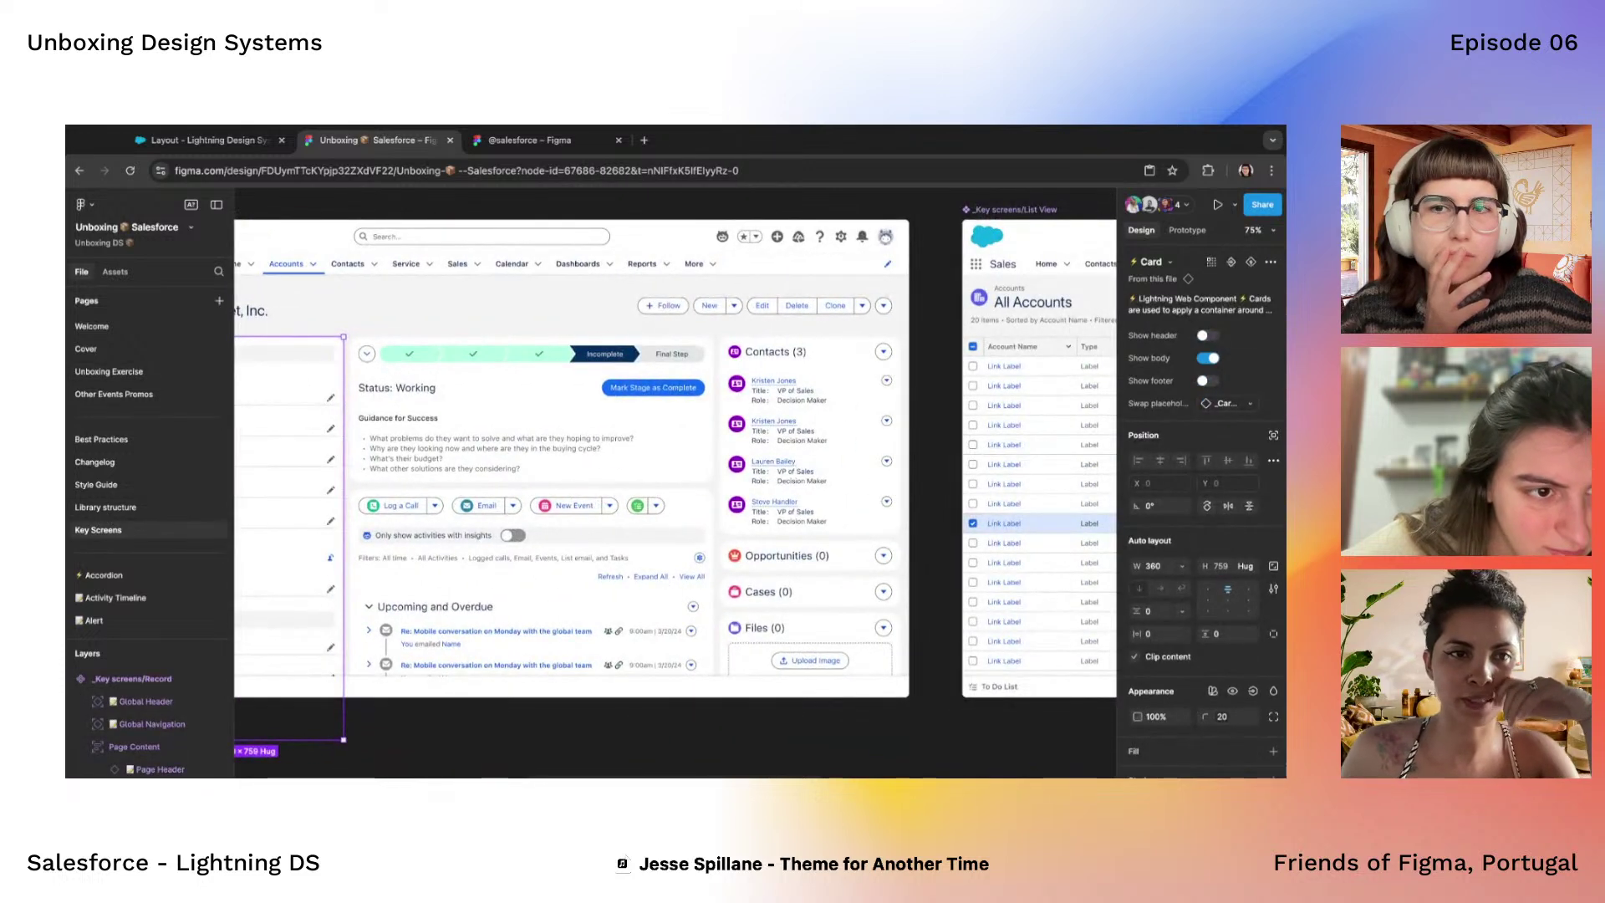
pyautogui.scroll(3, 675, 481)
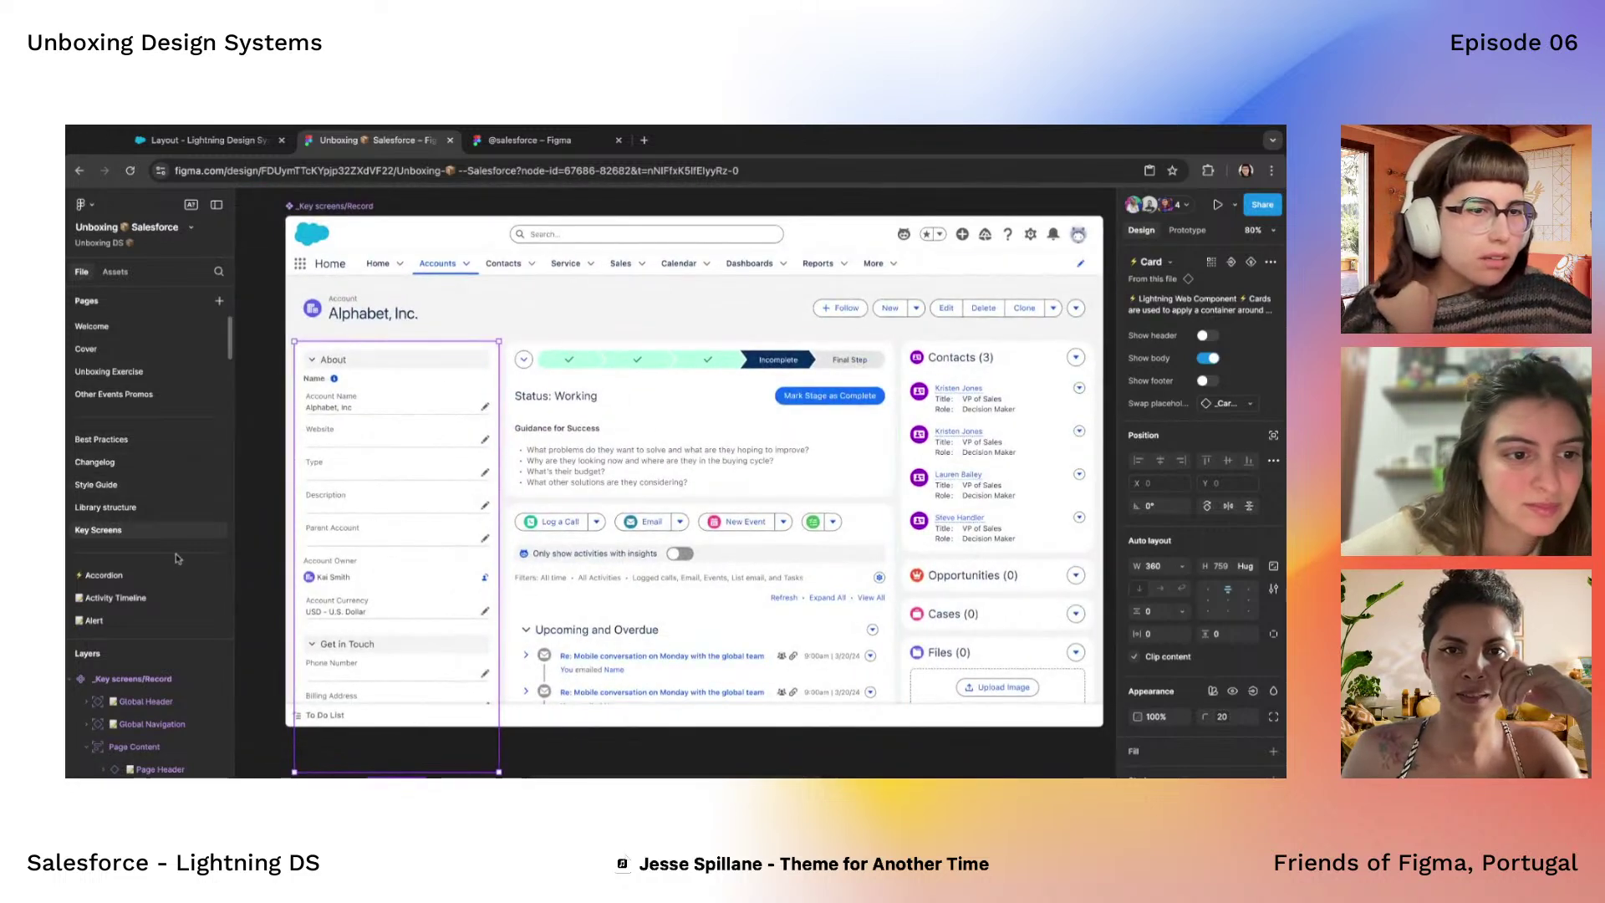
# Open the Button page and examine the variants and states of the button components
pyautogui.scroll(-5, 159, 576)
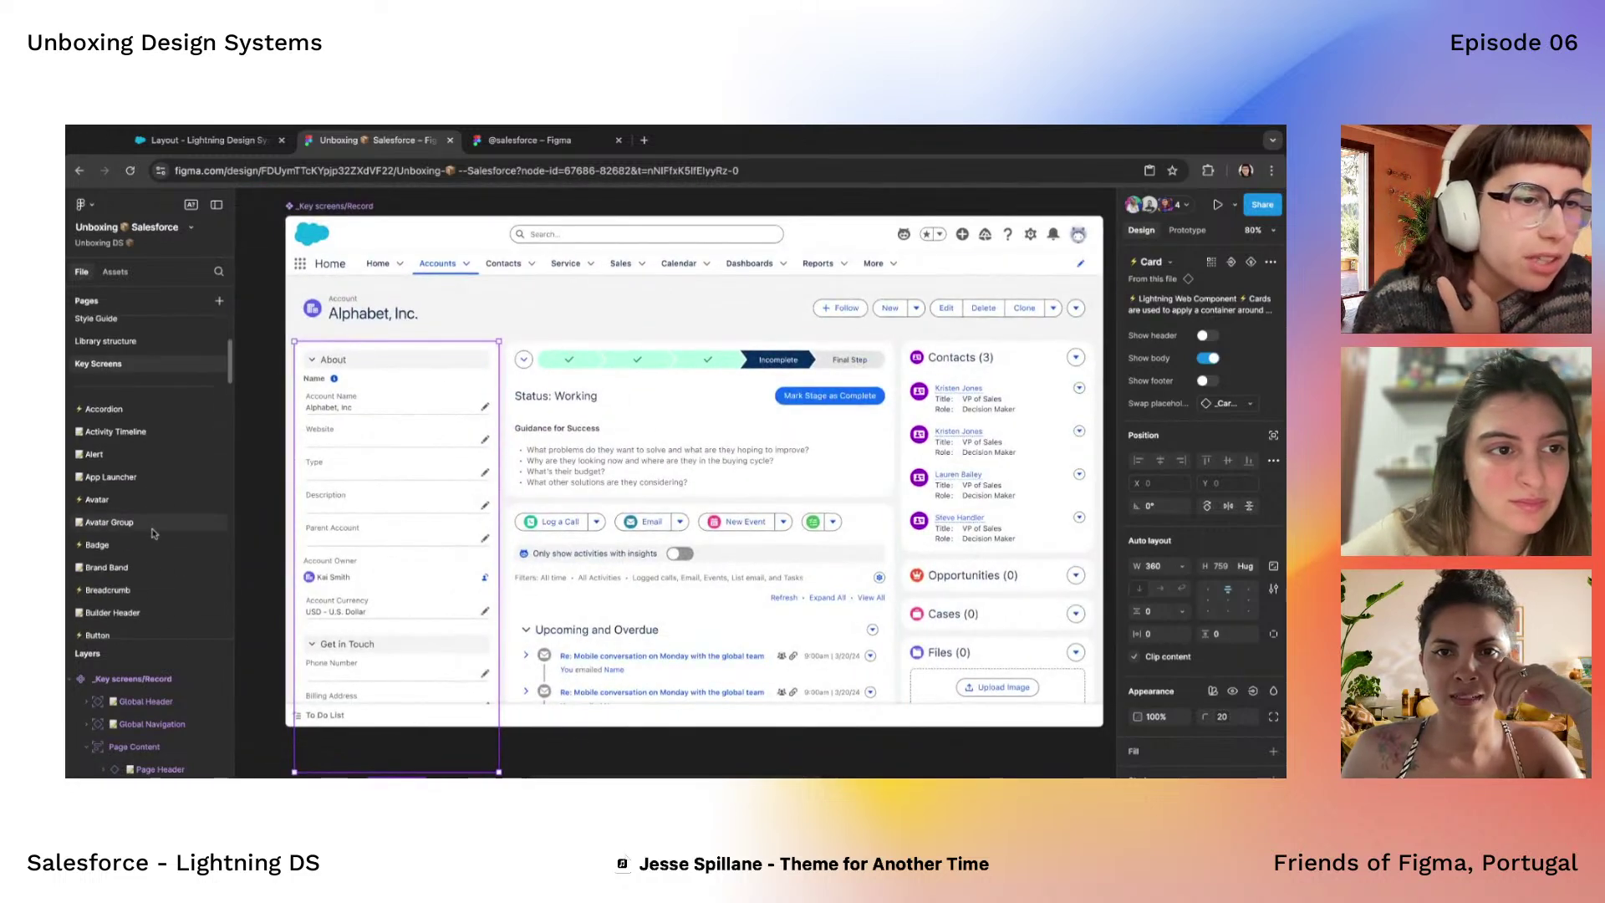
pyautogui.click(149, 544)
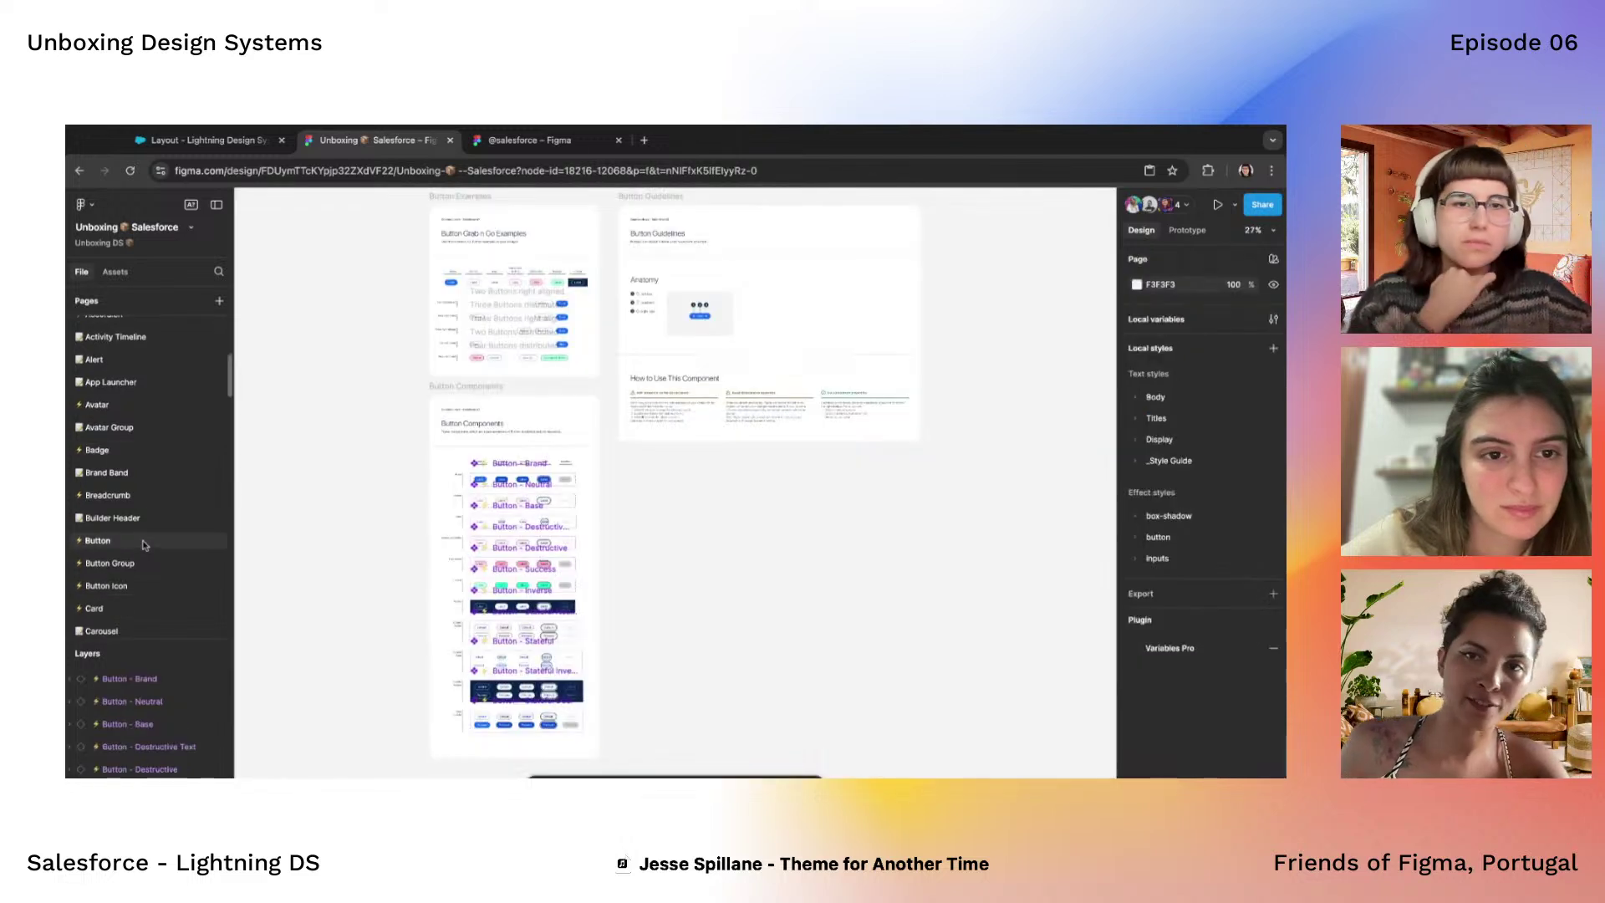
pyautogui.scroll(5, 394, 483)
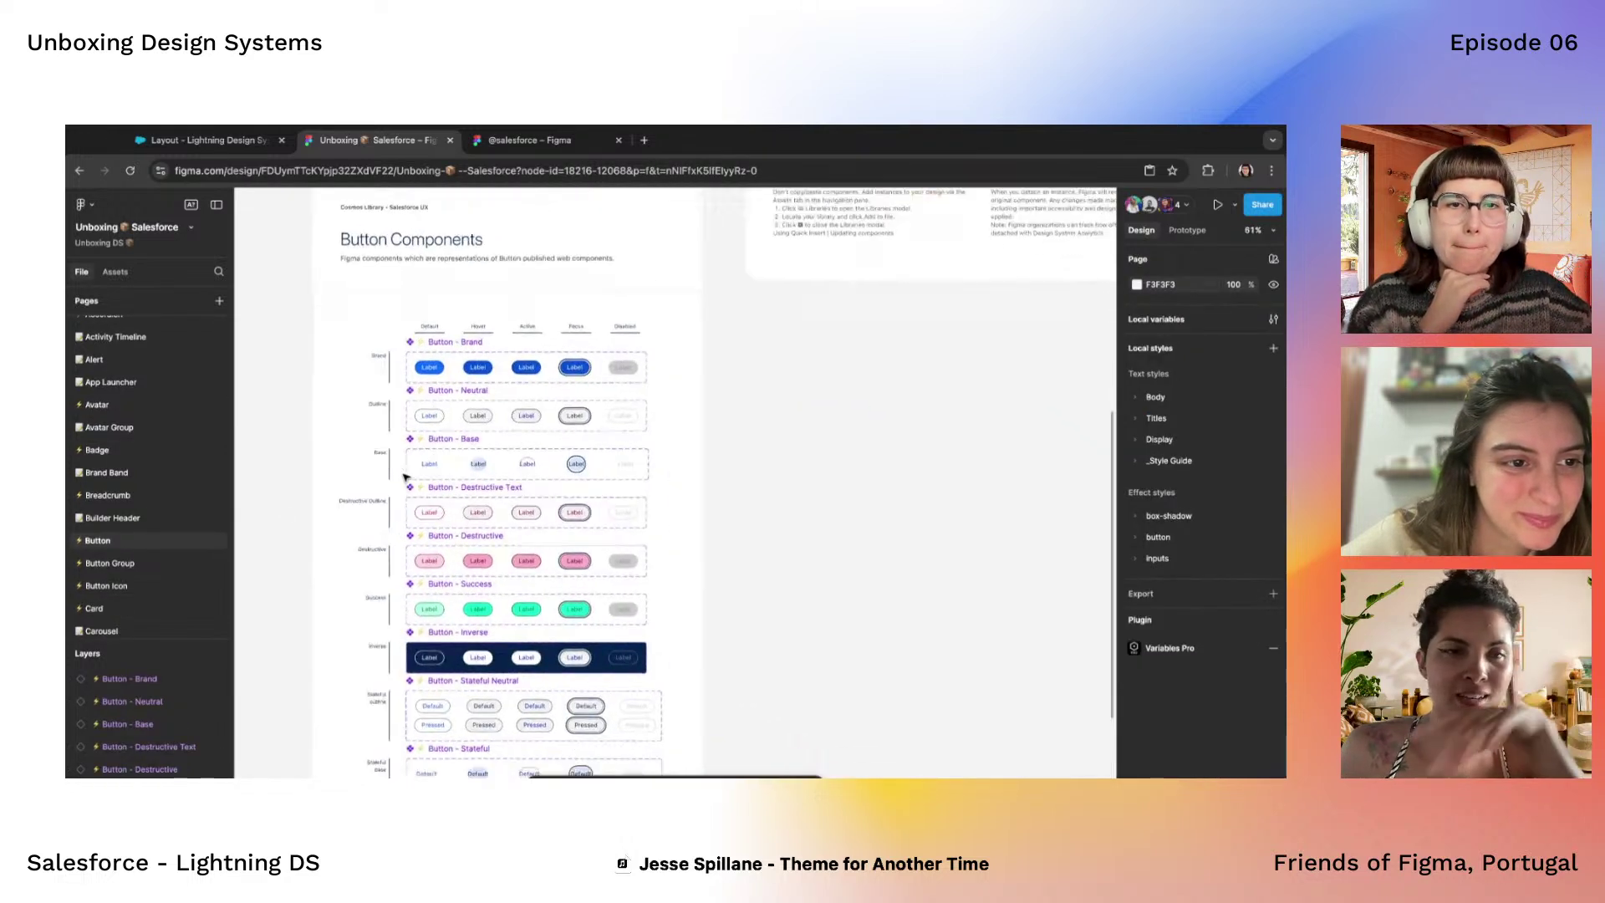
pyautogui.scroll(5, 429, 522)
pyautogui.scroll(-2, 429, 523)
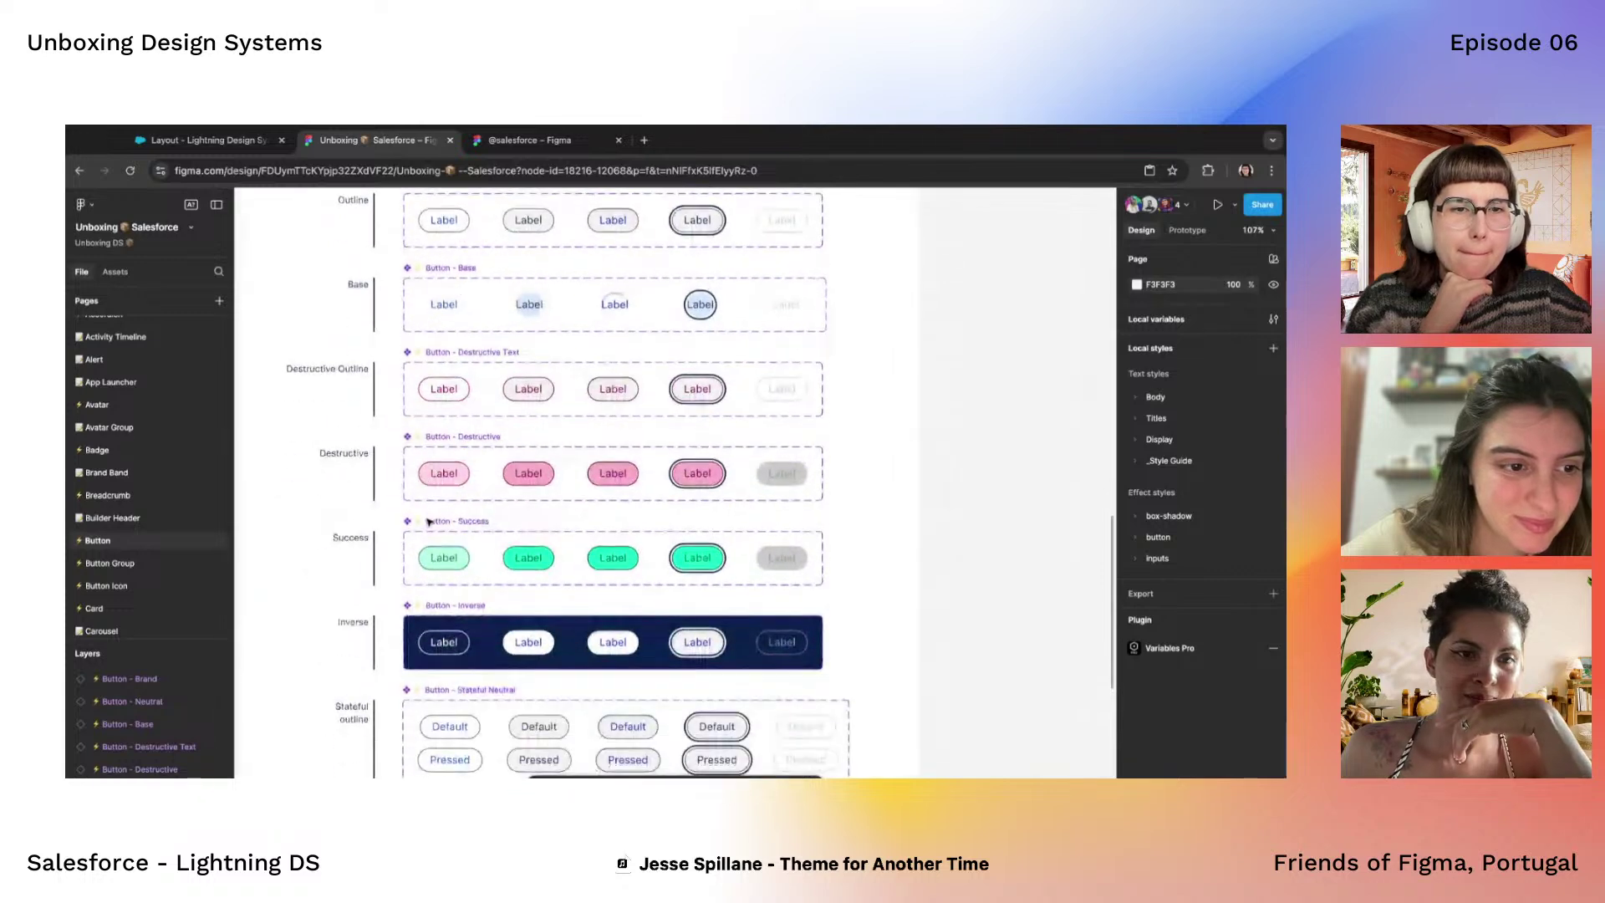
pyautogui.scroll(5, 676, 482)
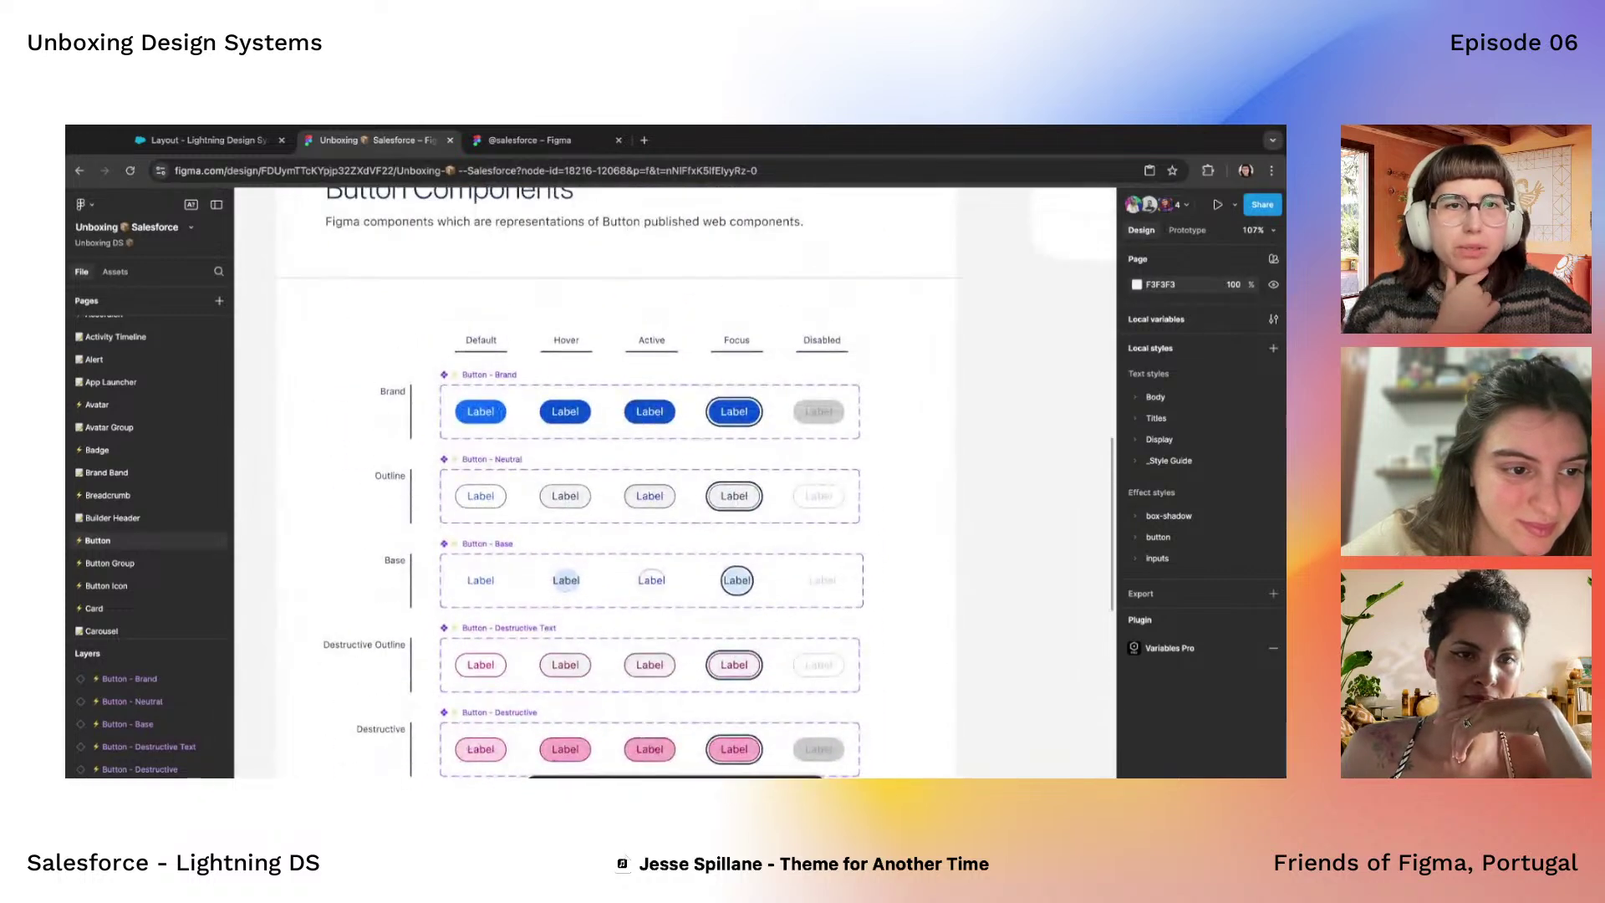
pyautogui.scroll(1, 675, 482)
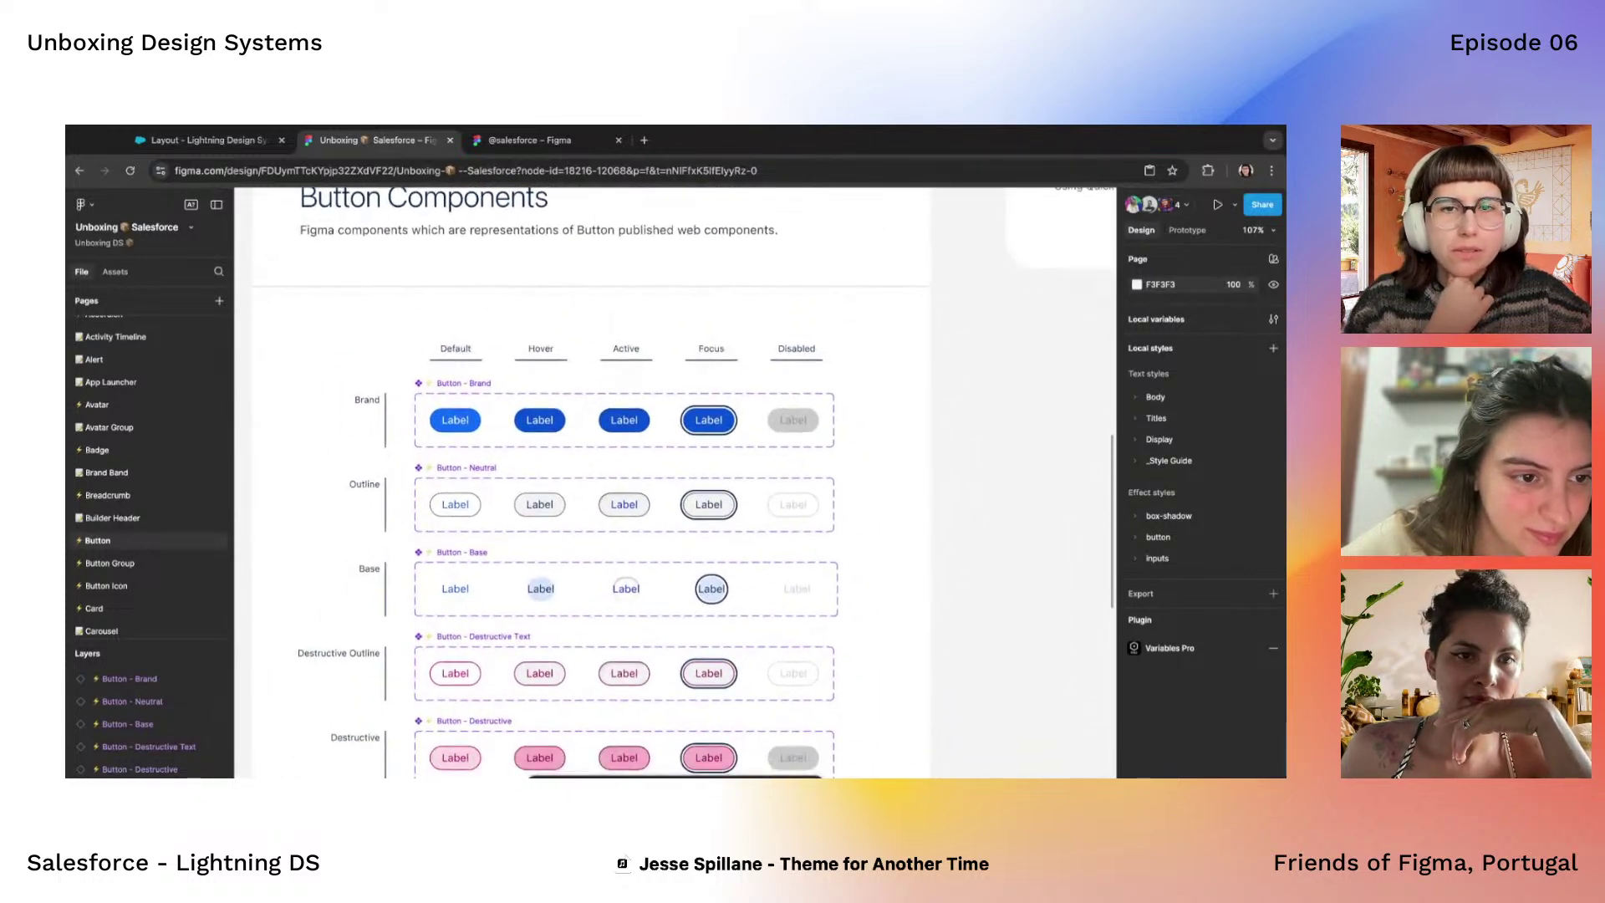
pyautogui.scroll(-3, 676, 483)
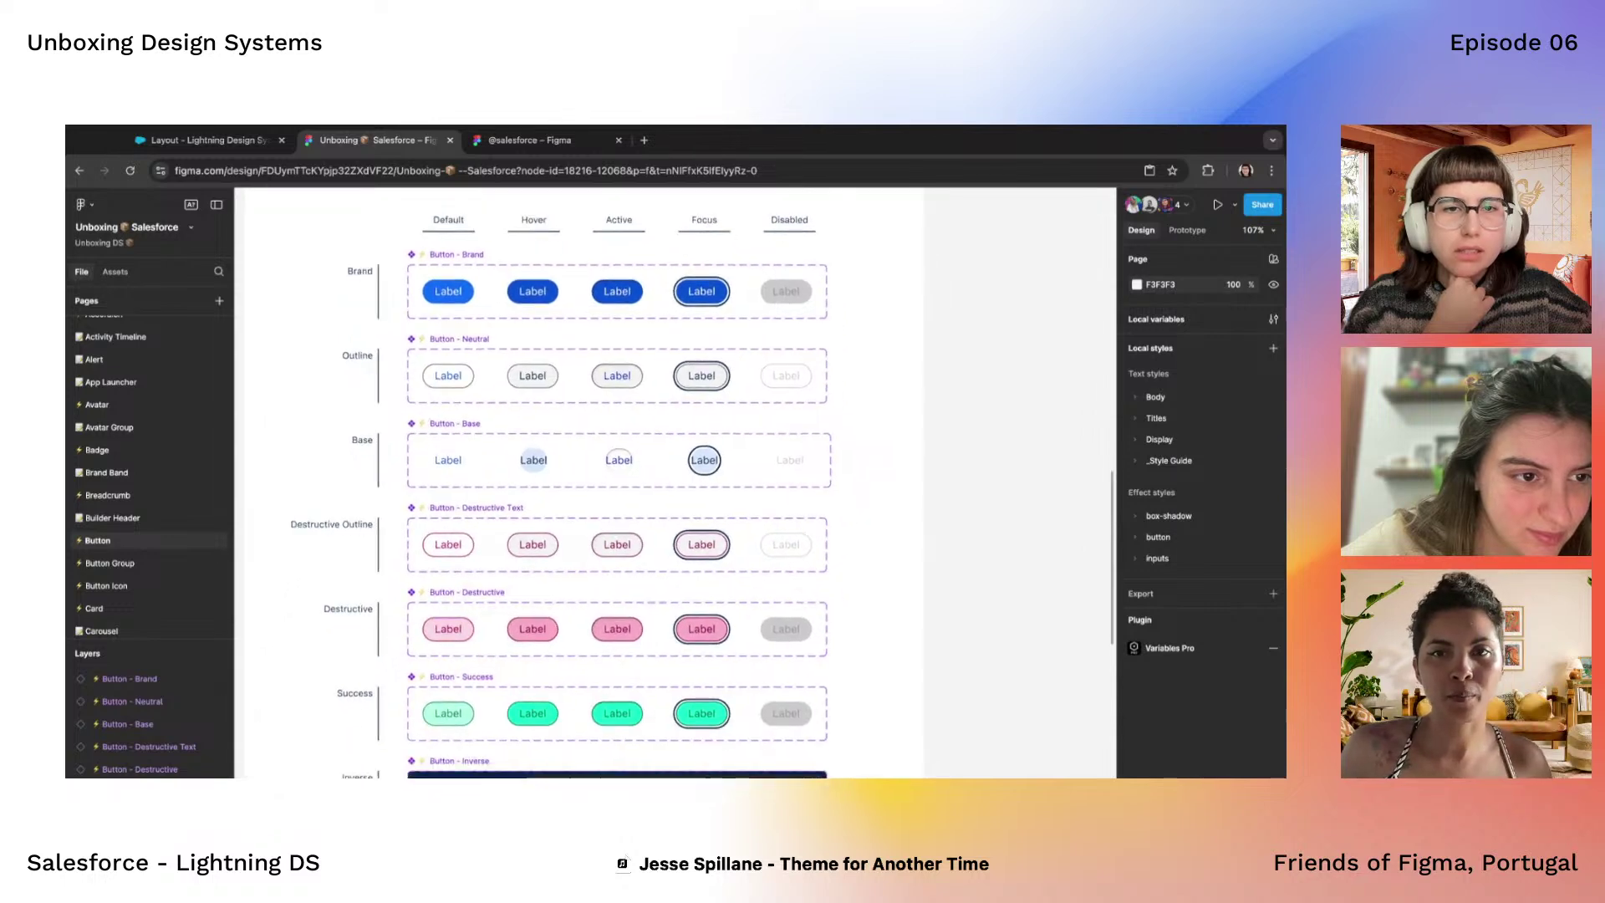
pyautogui.scroll(-1, 675, 482)
# Search the asset library for "buttons"
pyautogui.click(126, 273)
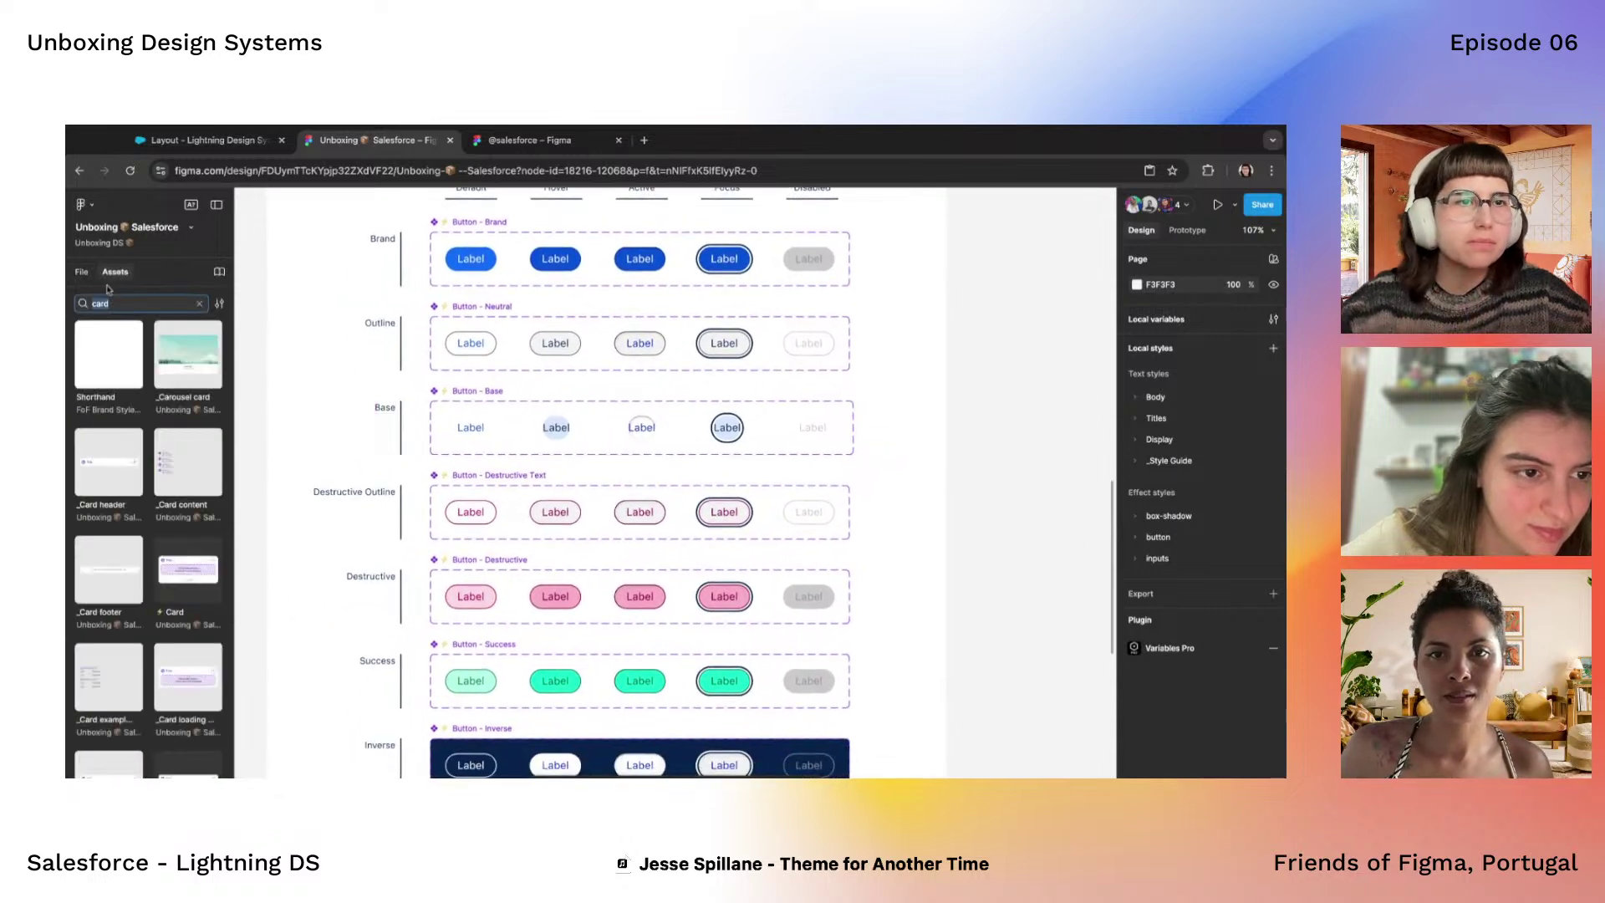
pyautogui.write('buttons')
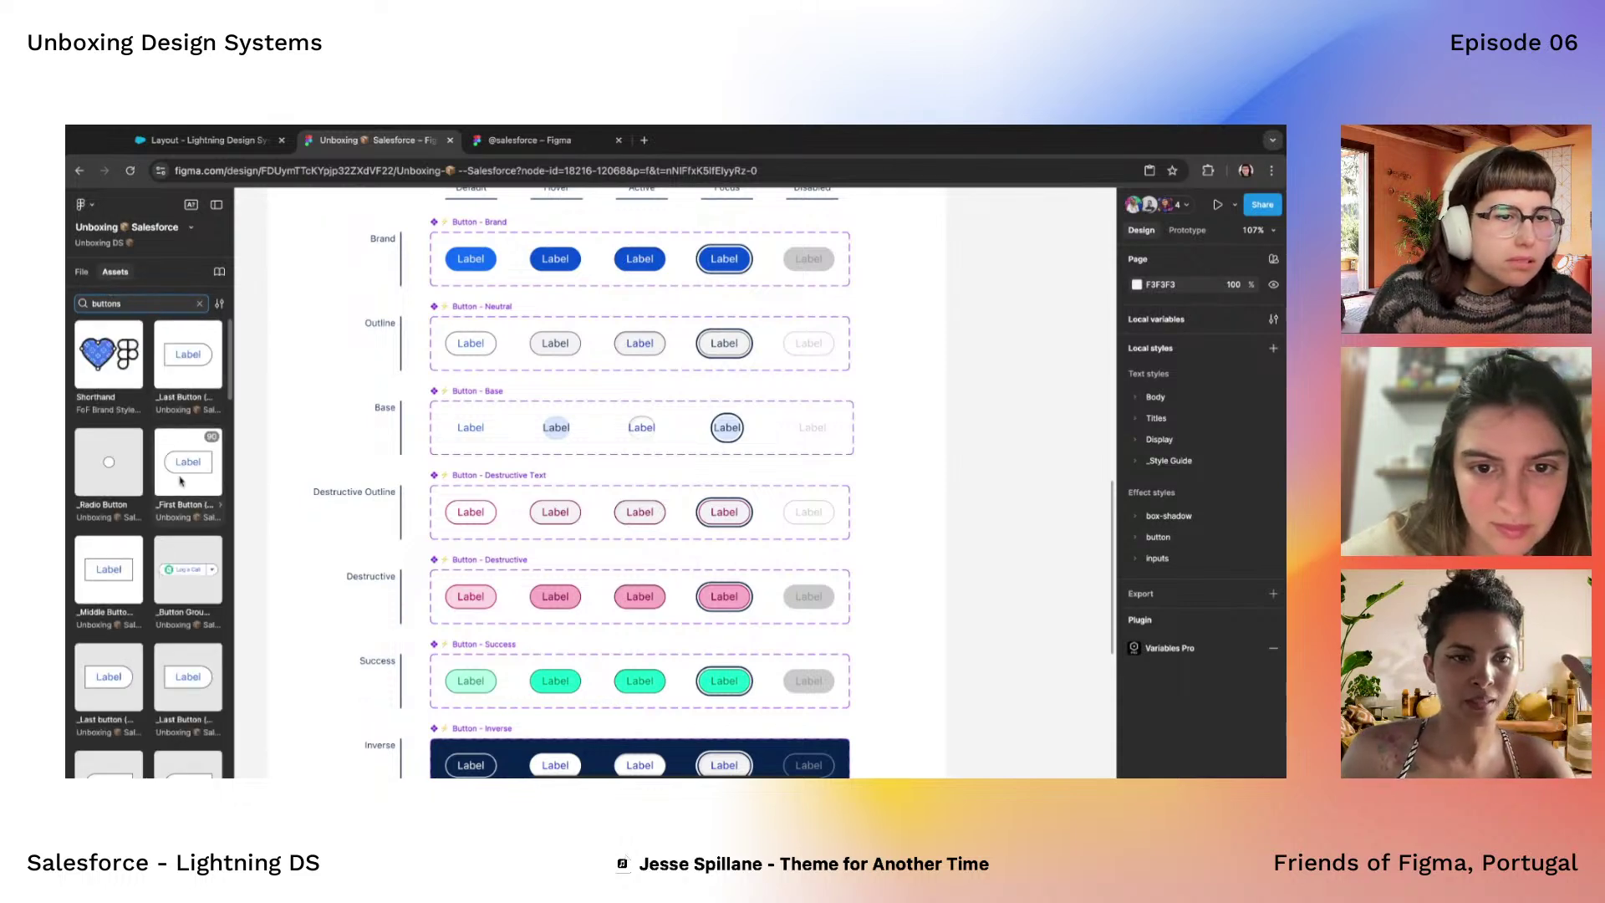
# Find _First Button (Checkbox Button Groups) among the button assets and open its details
pyautogui.scroll(-2, 178, 477)
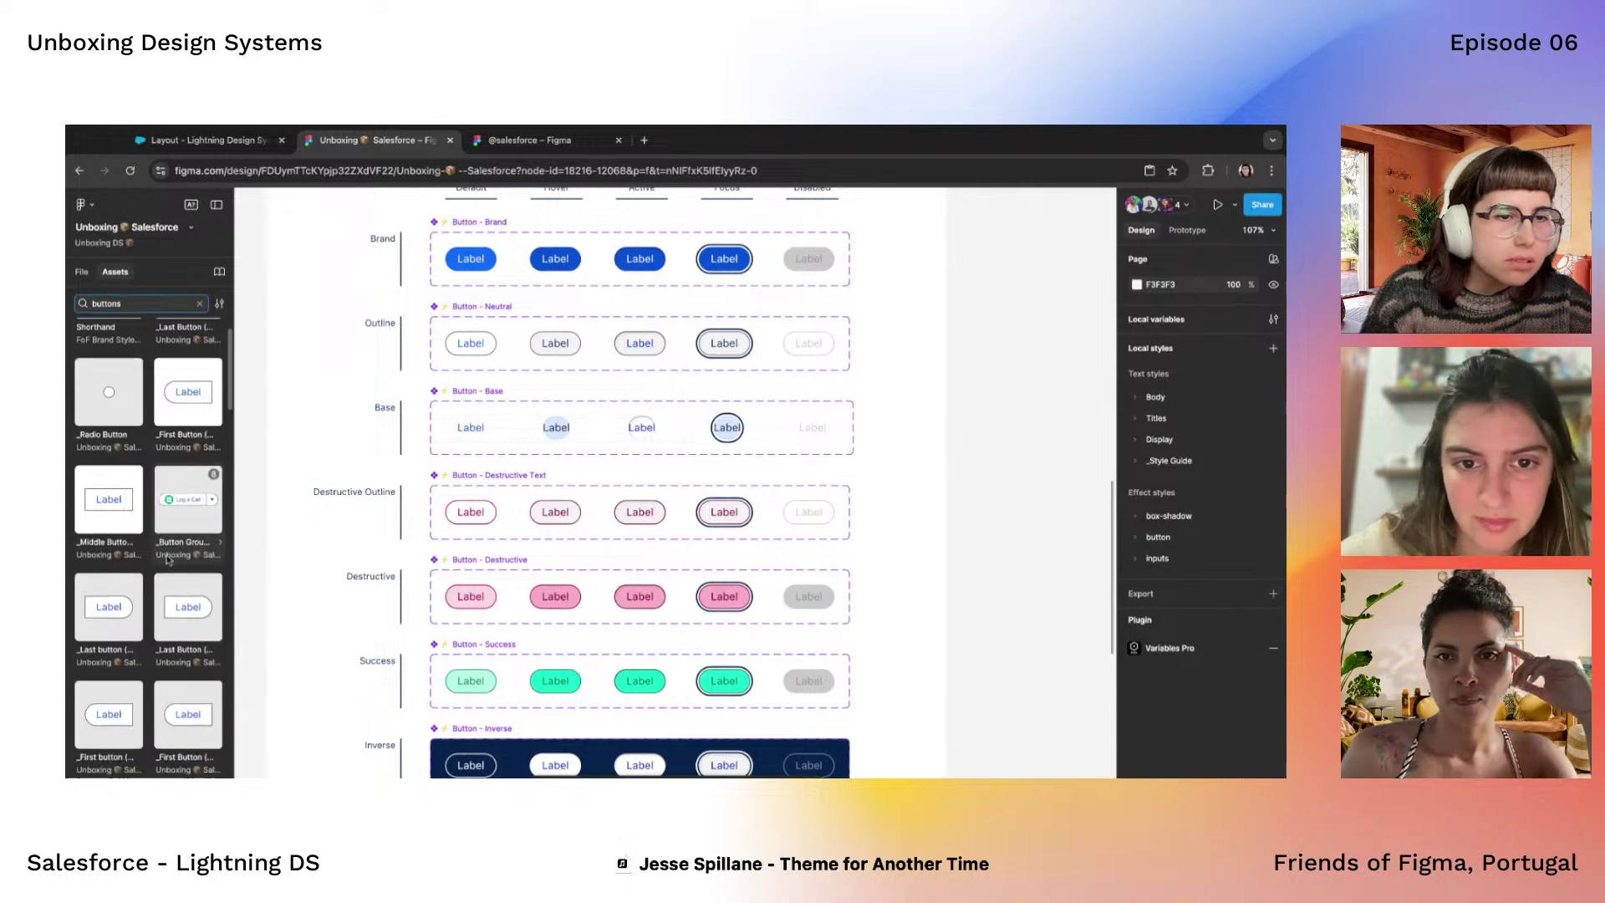
pyautogui.scroll(-2, 182, 573)
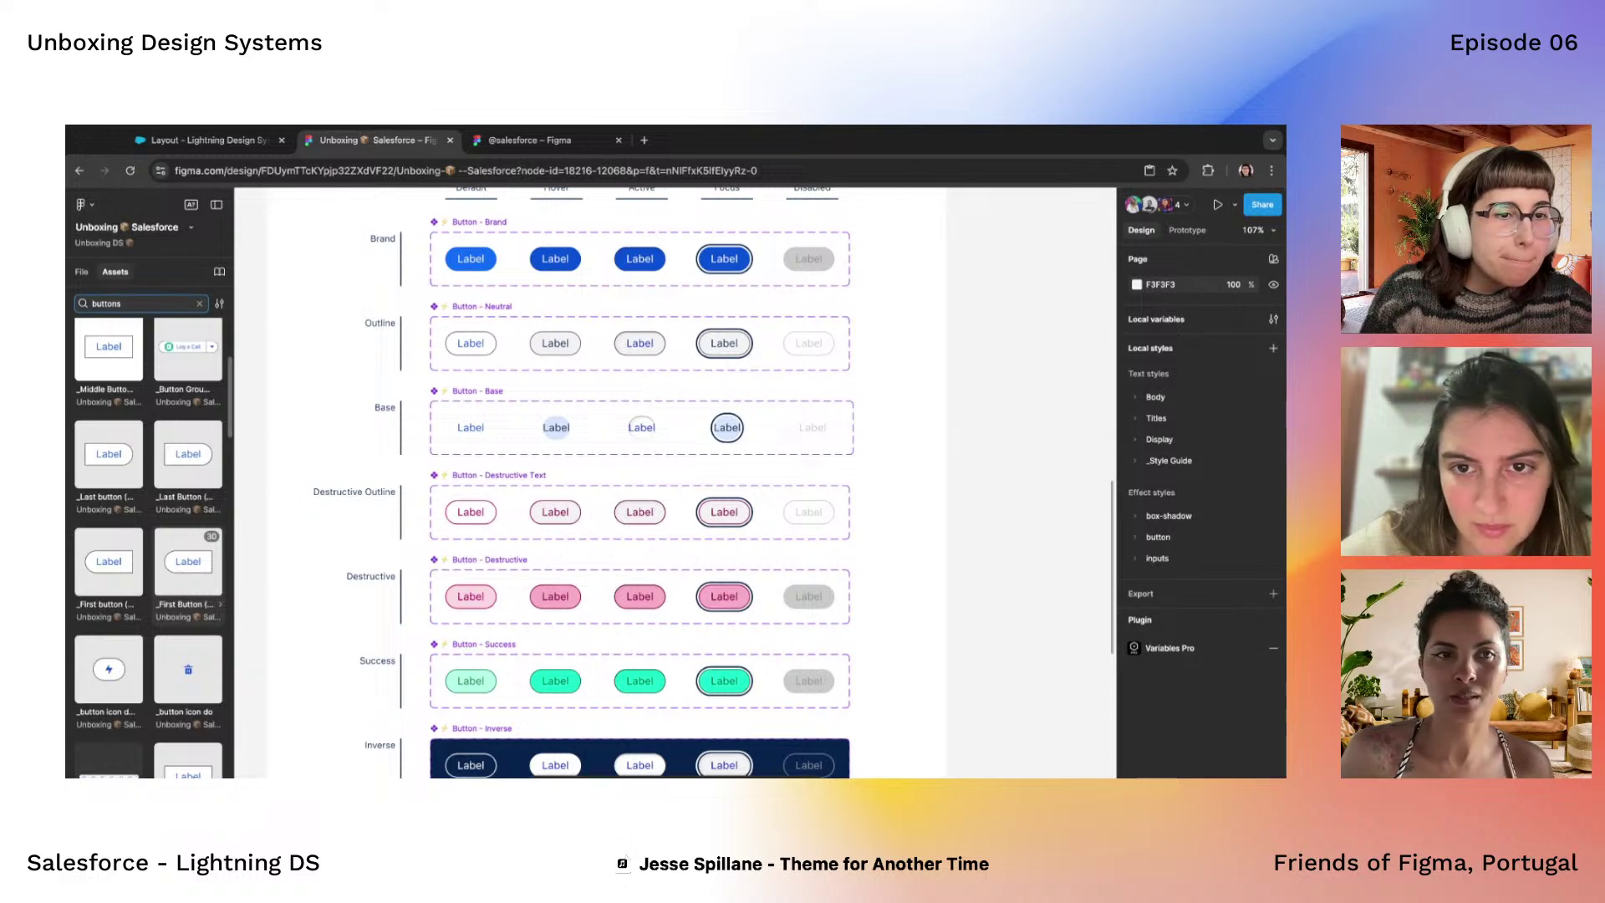
pyautogui.click(188, 562)
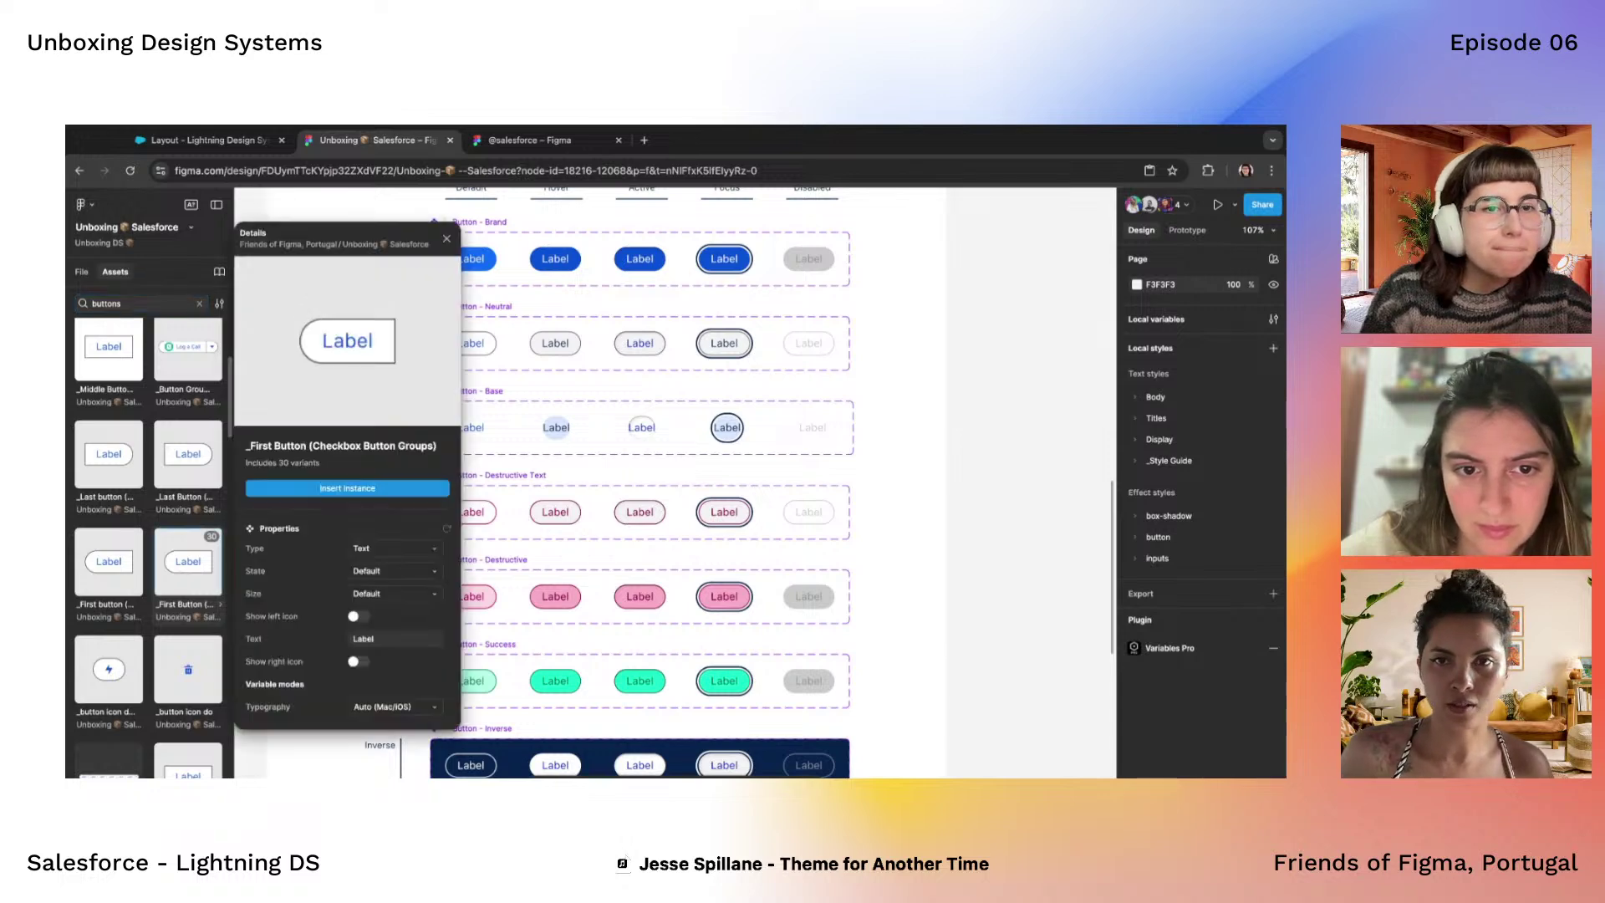
# Compare the details of _First Button (Checkbox Button Groups) with those of _First Button (Button groups)
pyautogui.scroll(3, 185, 550)
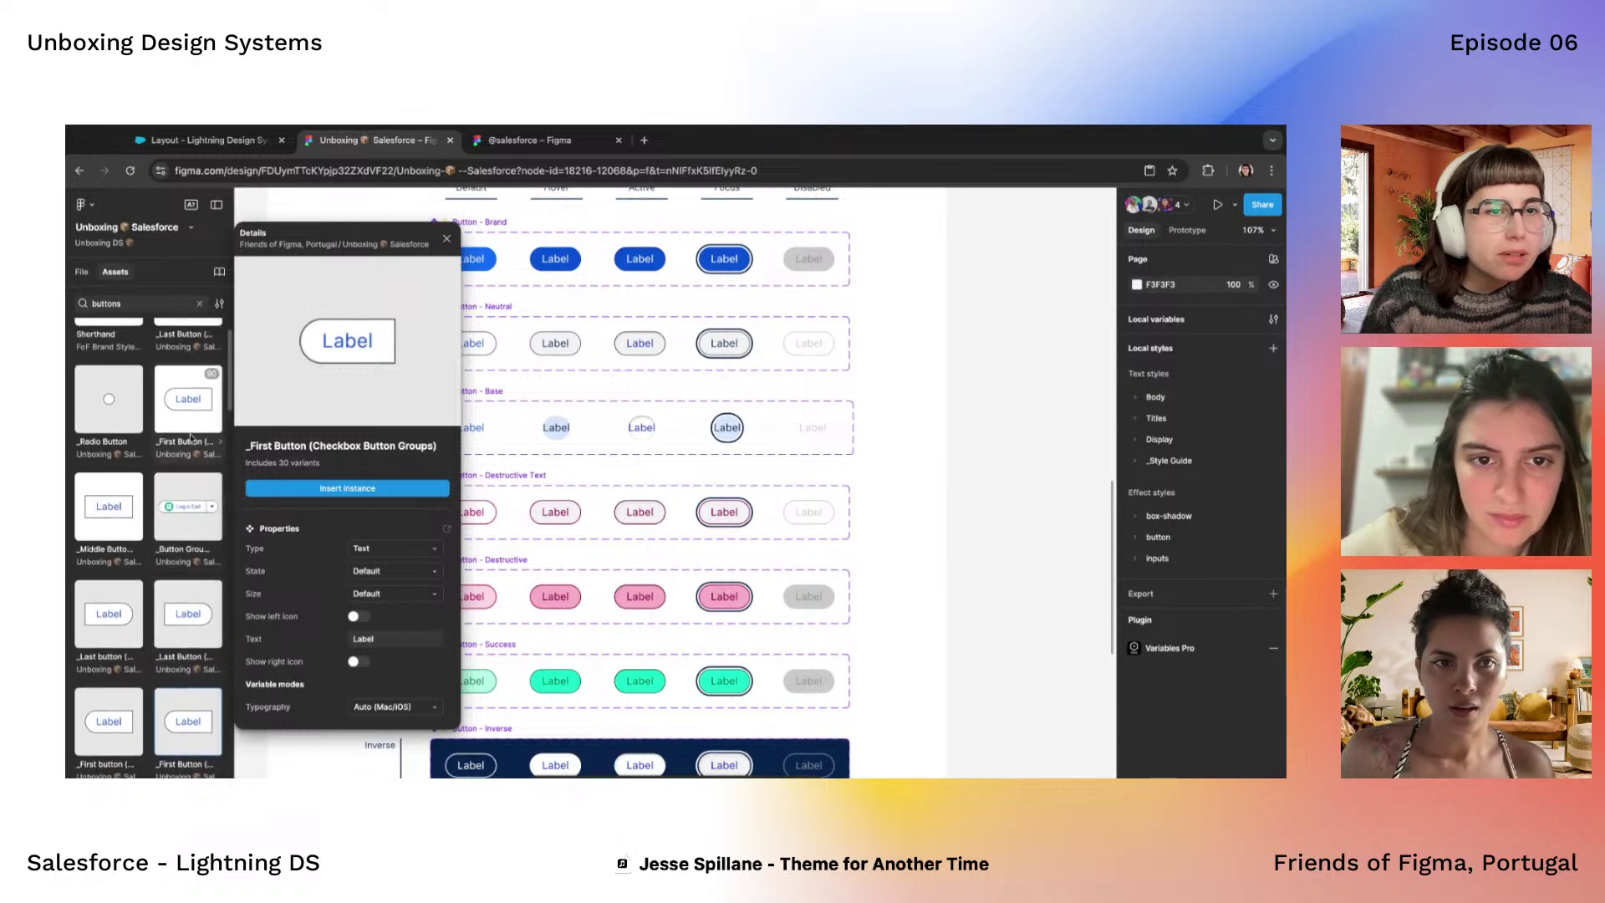
pyautogui.click(189, 418)
pyautogui.click(188, 613)
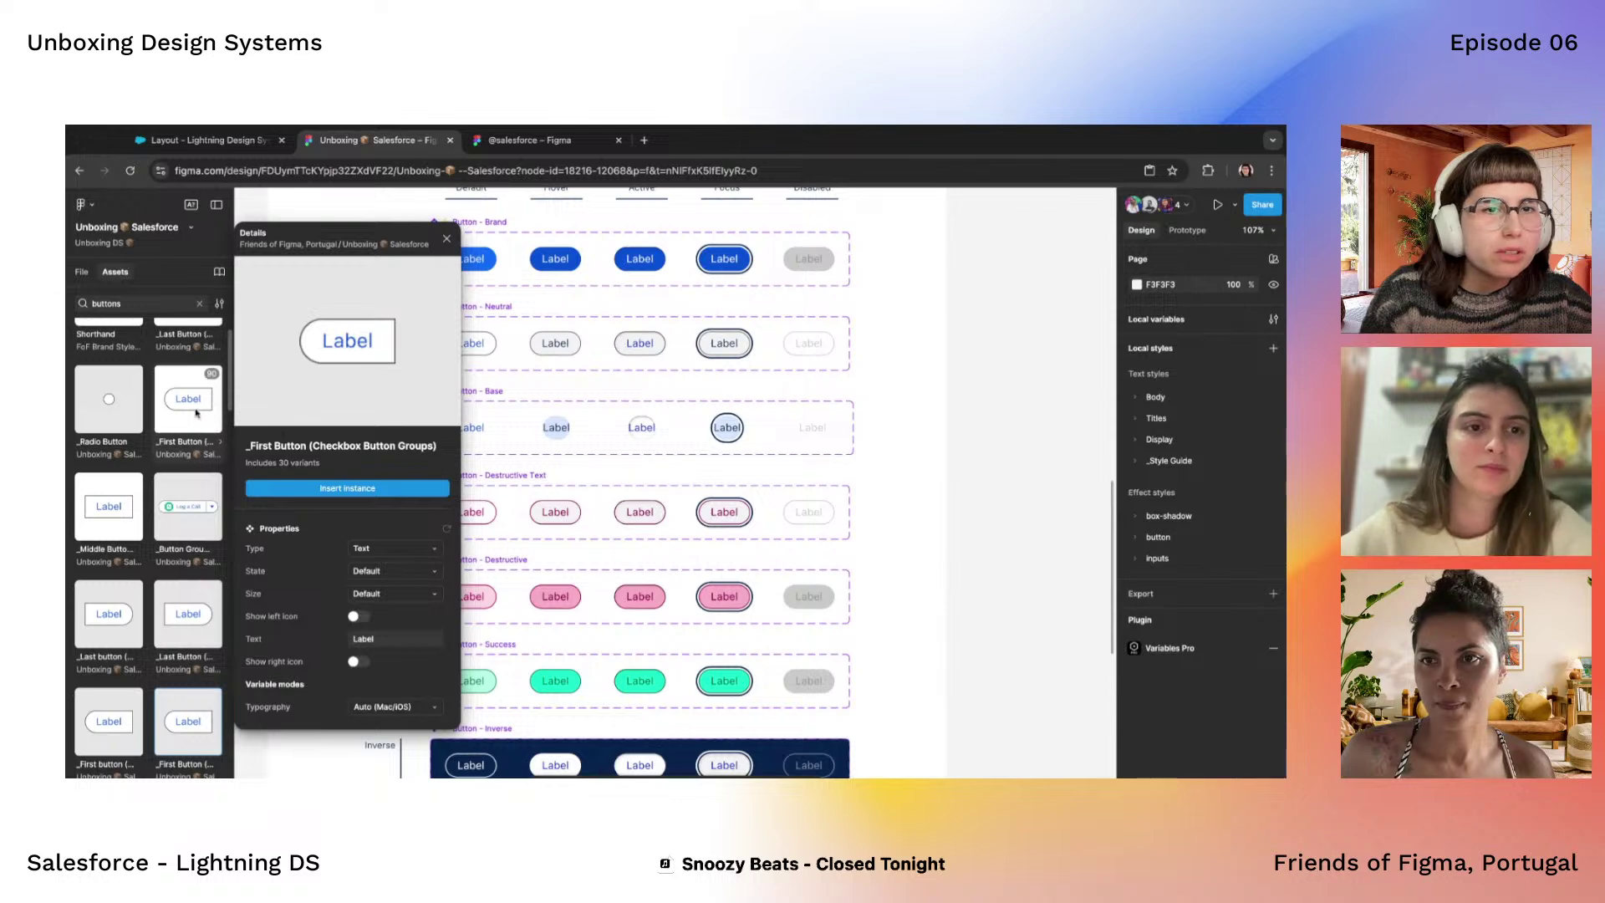
pyautogui.click(186, 709)
pyautogui.click(185, 712)
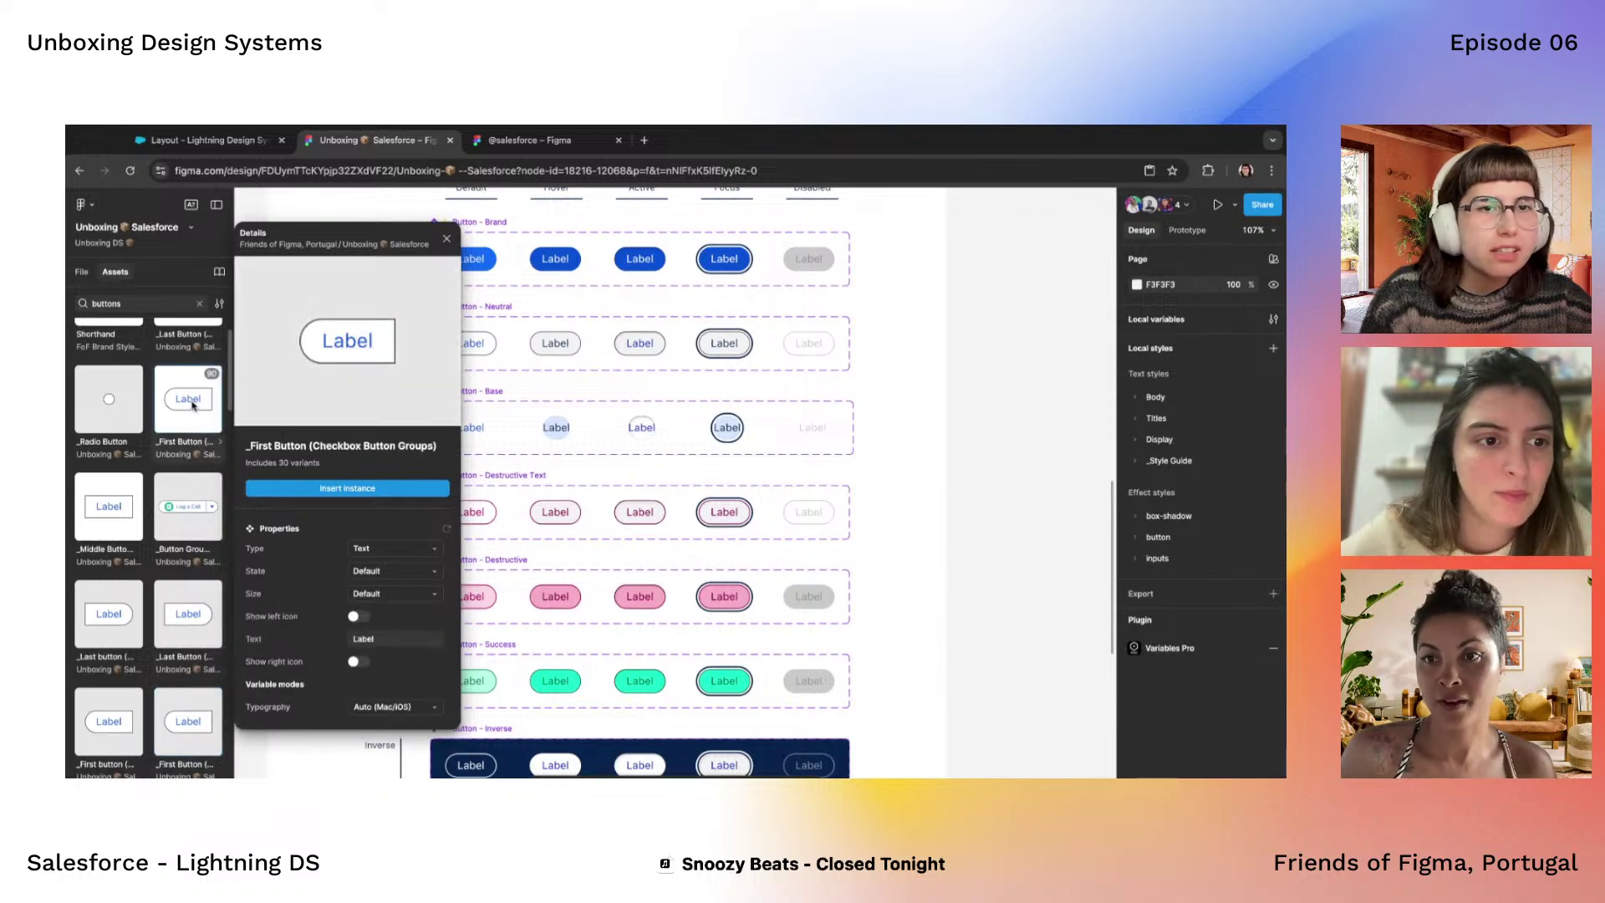
pyautogui.click(192, 406)
pyautogui.click(187, 721)
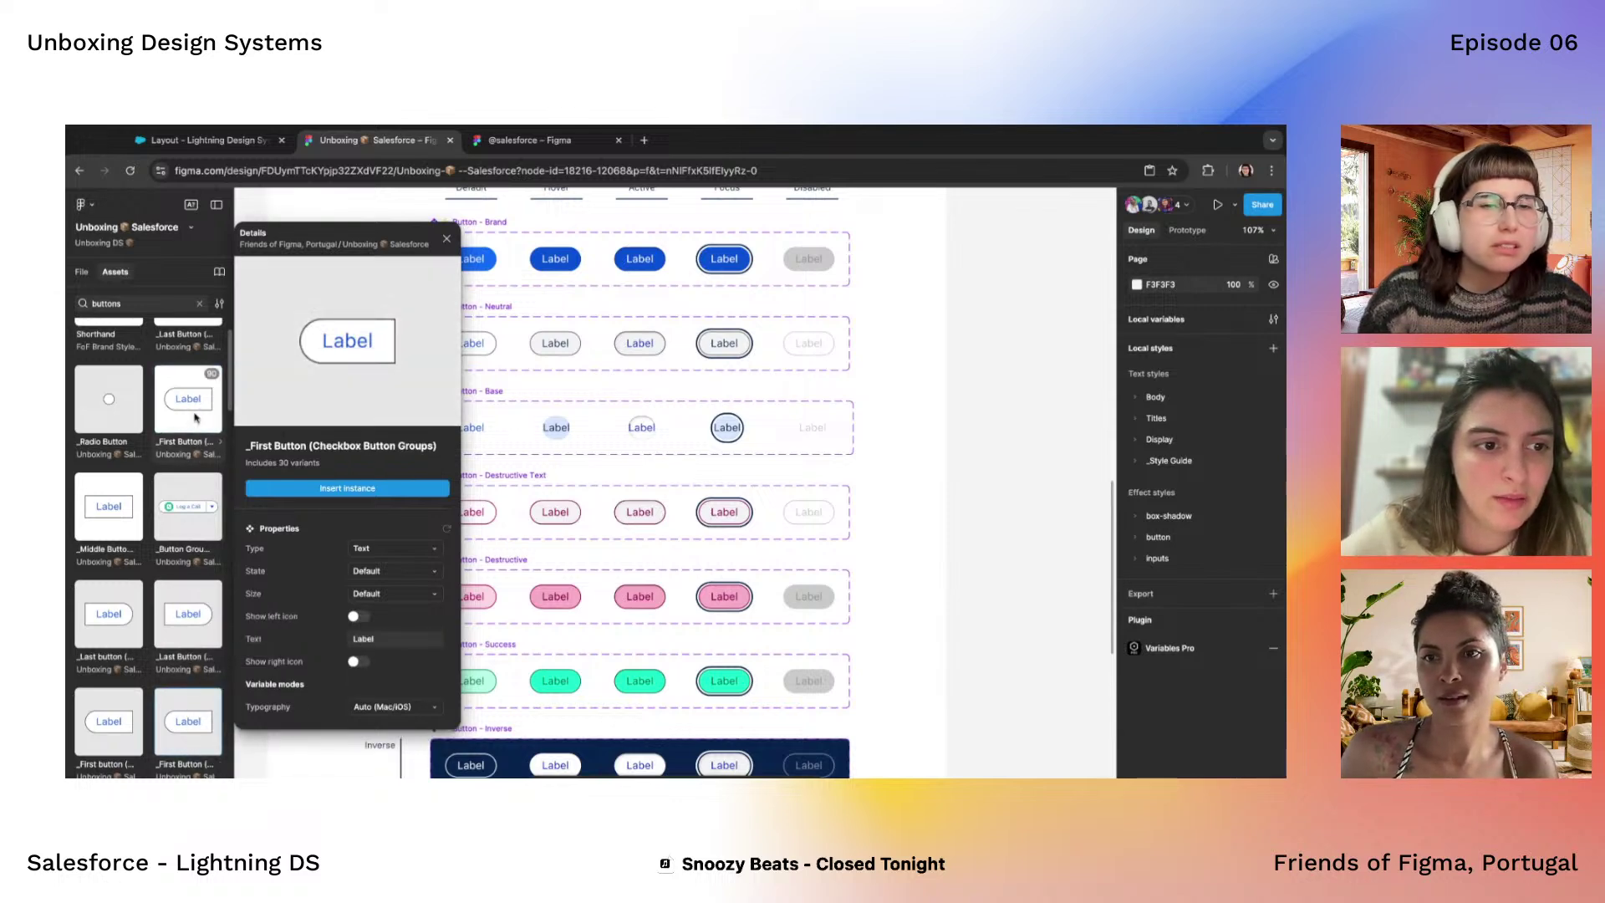
pyautogui.click(194, 418)
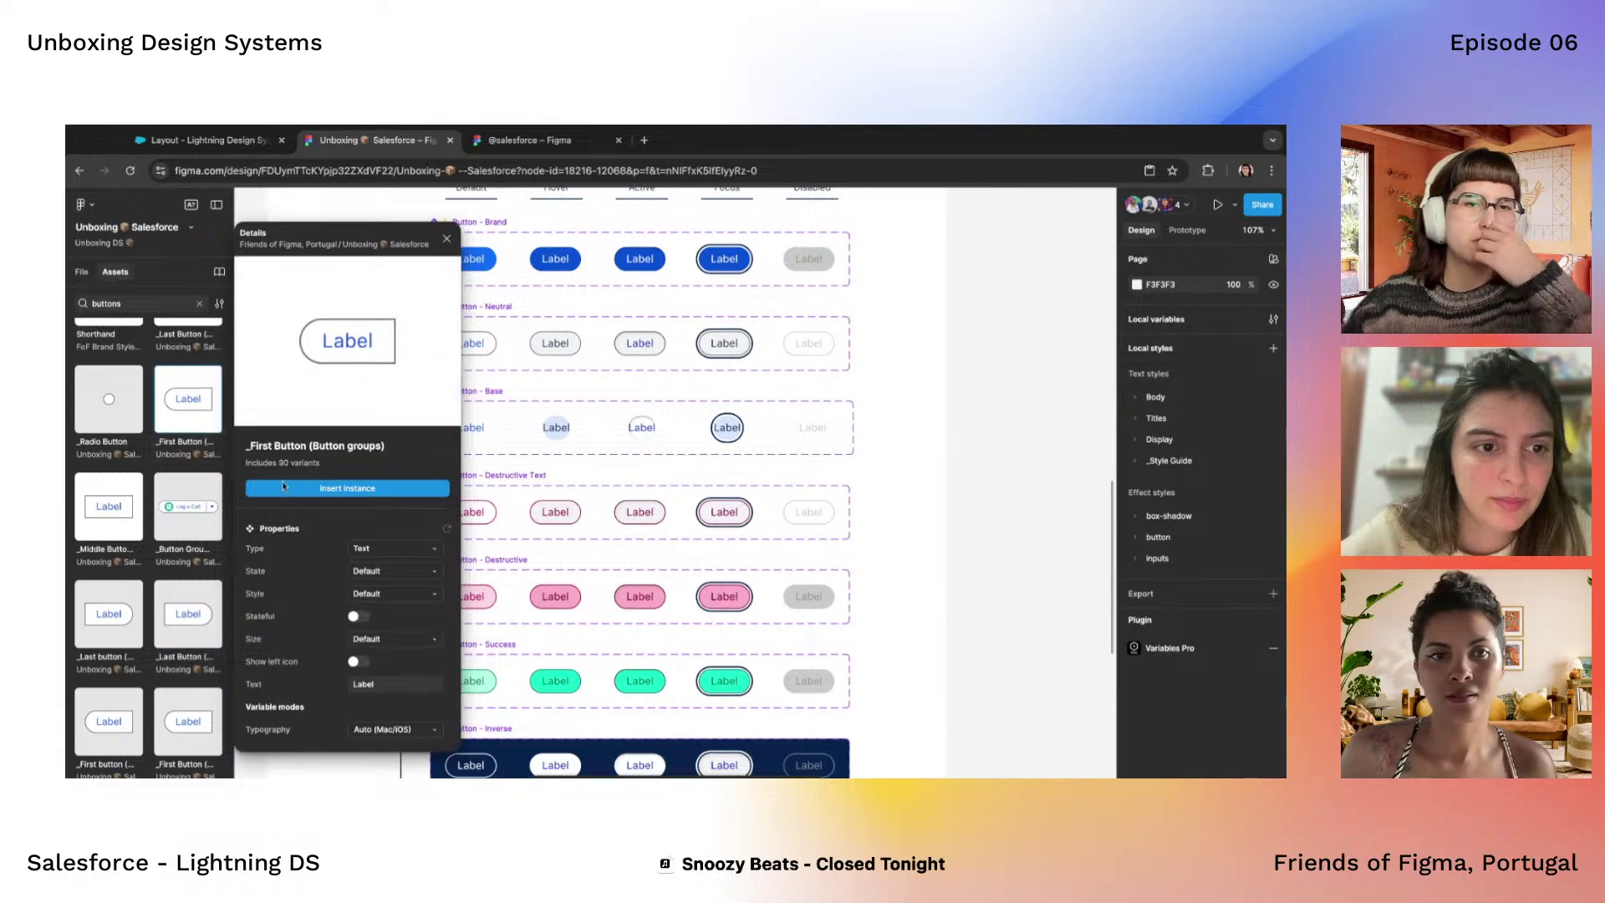
pyautogui.click(195, 433)
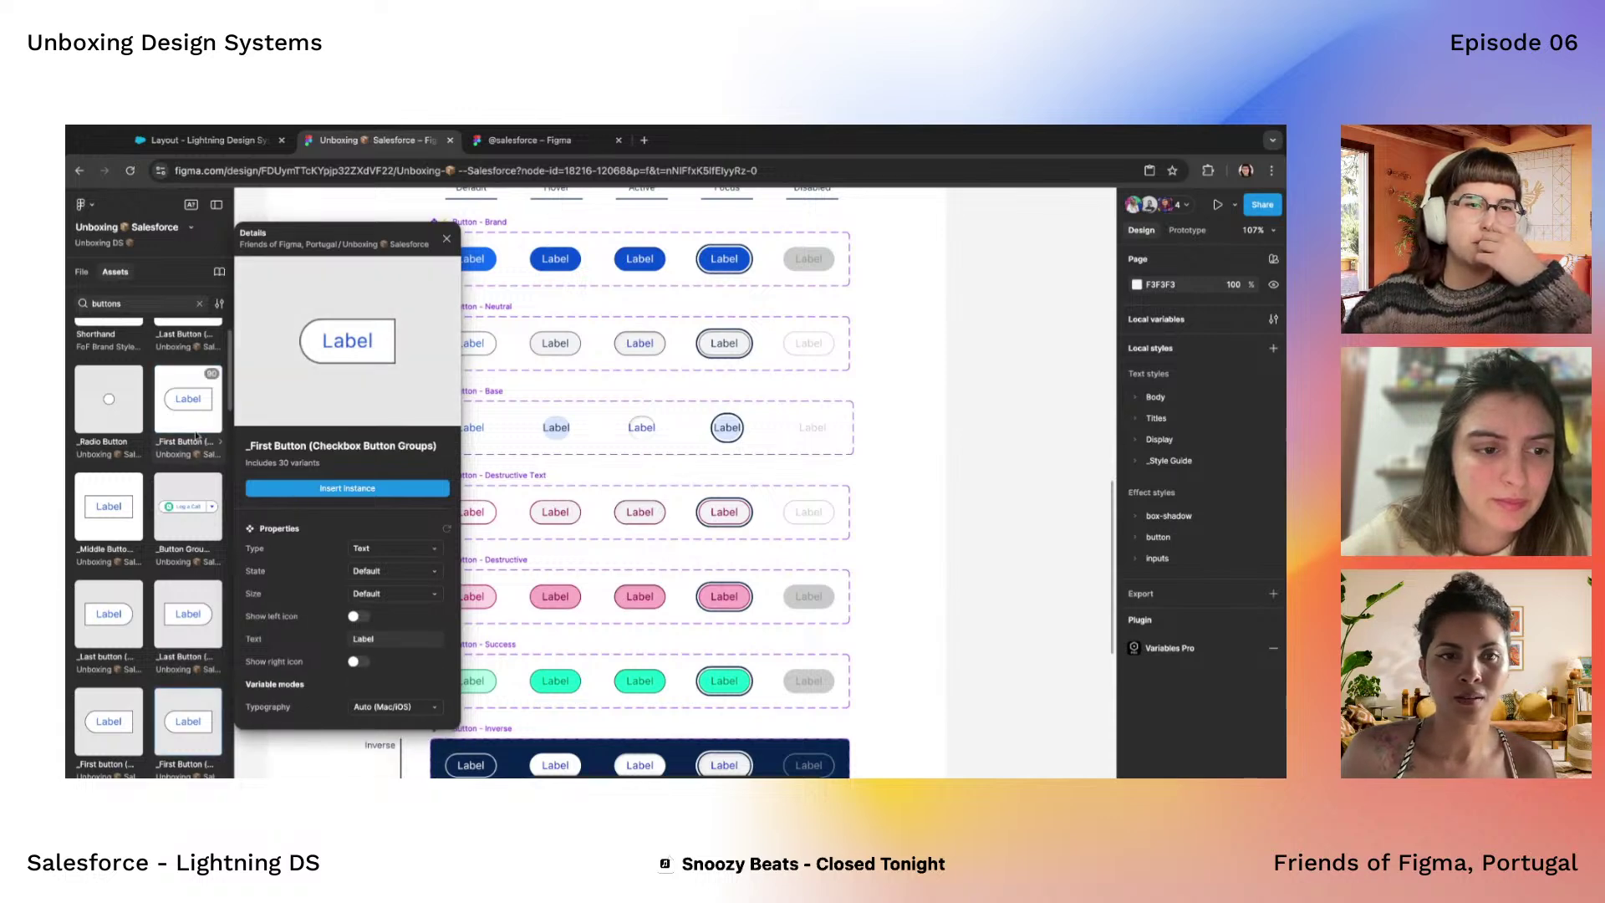
pyautogui.click(192, 411)
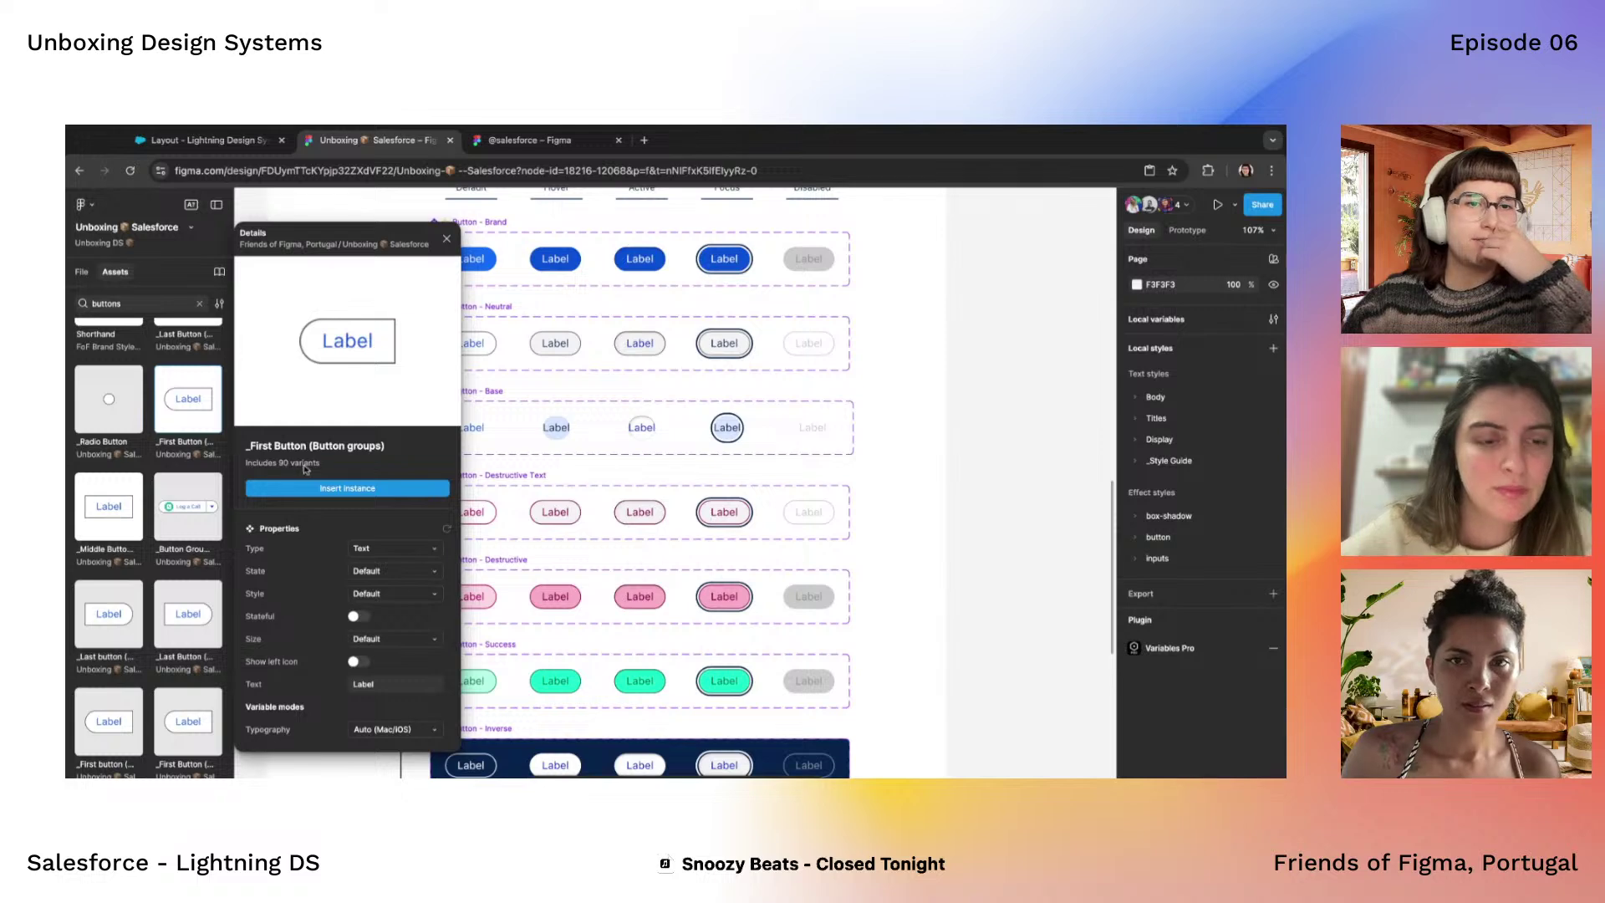
# Go to the main component of _First Button (Button groups) and view the surrounding Button Group frames
pyautogui.rightClick(180, 414)
pyautogui.click(201, 440)
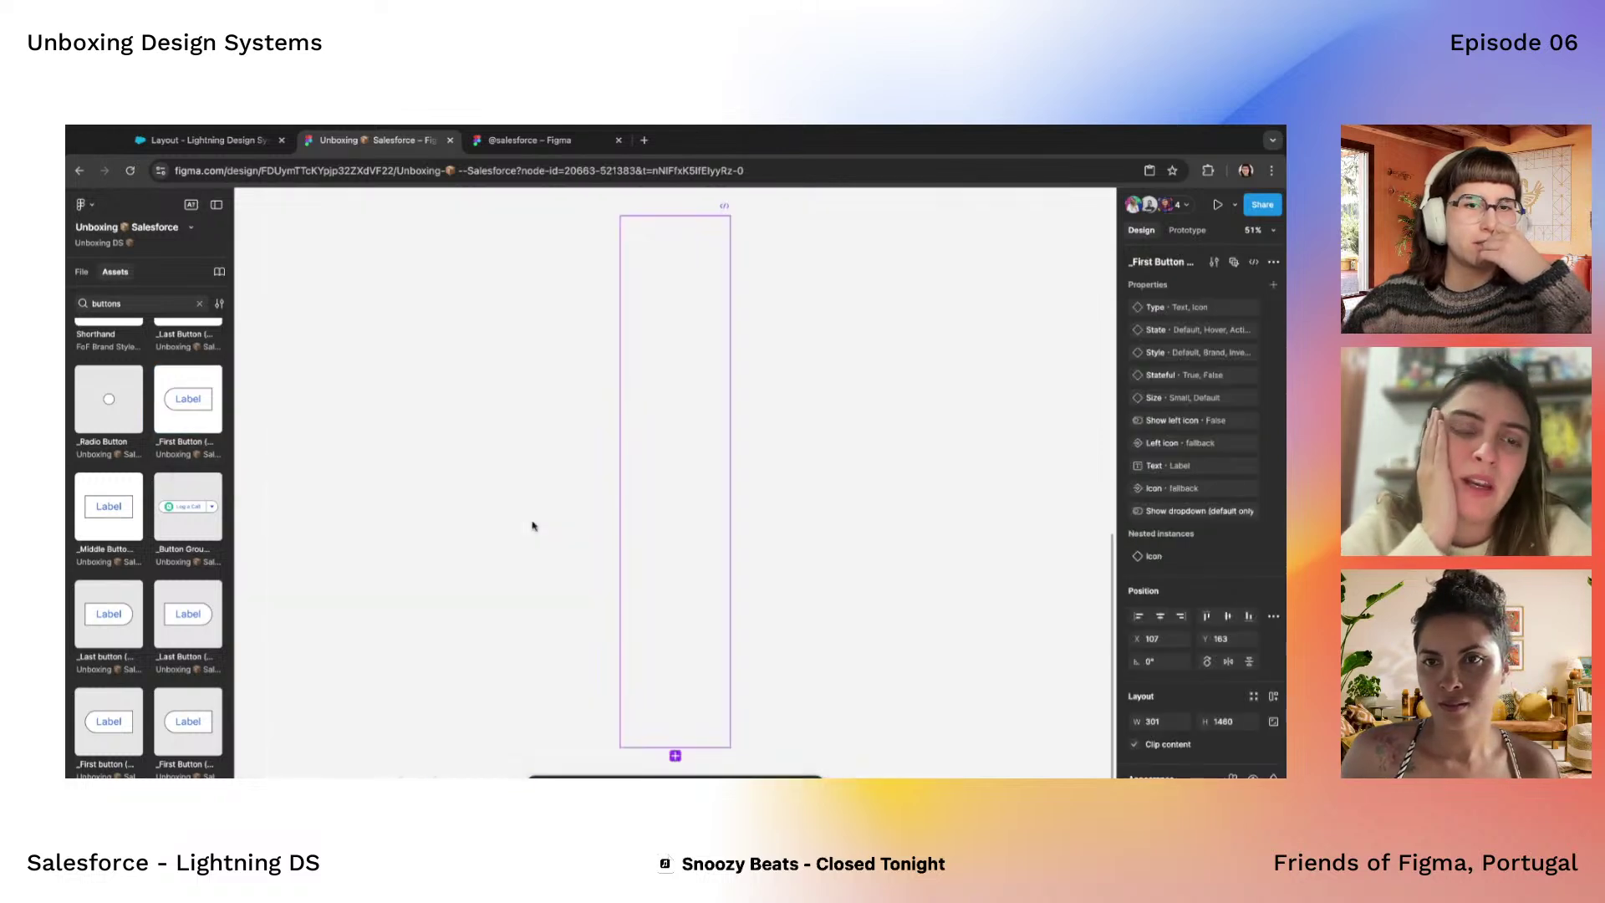
pyautogui.scroll(-5, 702, 422)
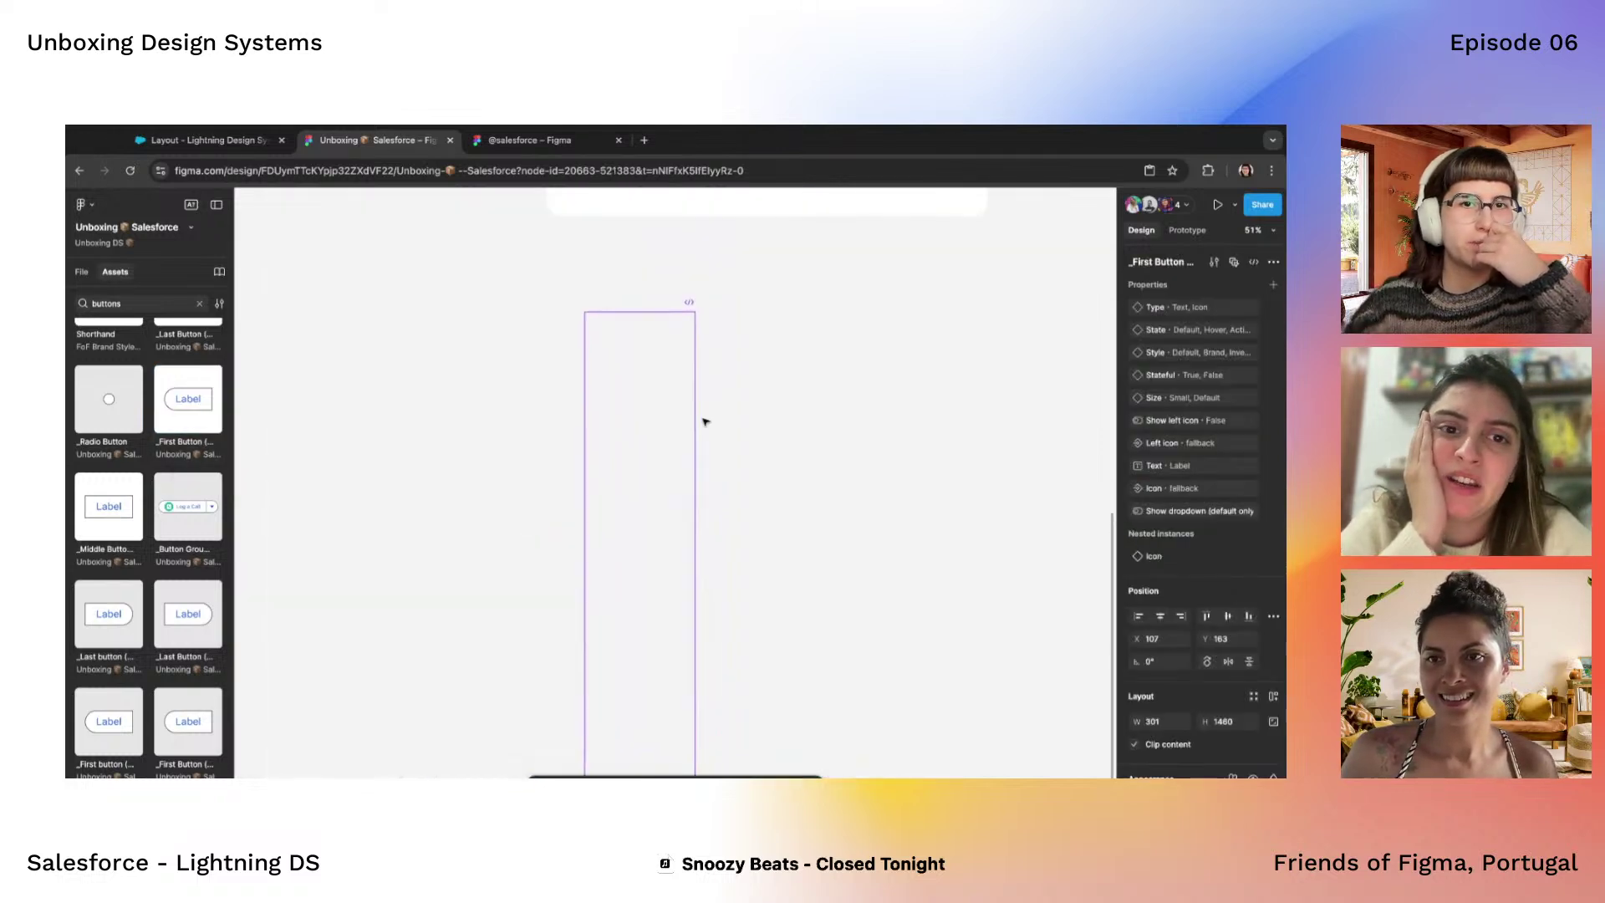
pyautogui.scroll(4, 702, 425)
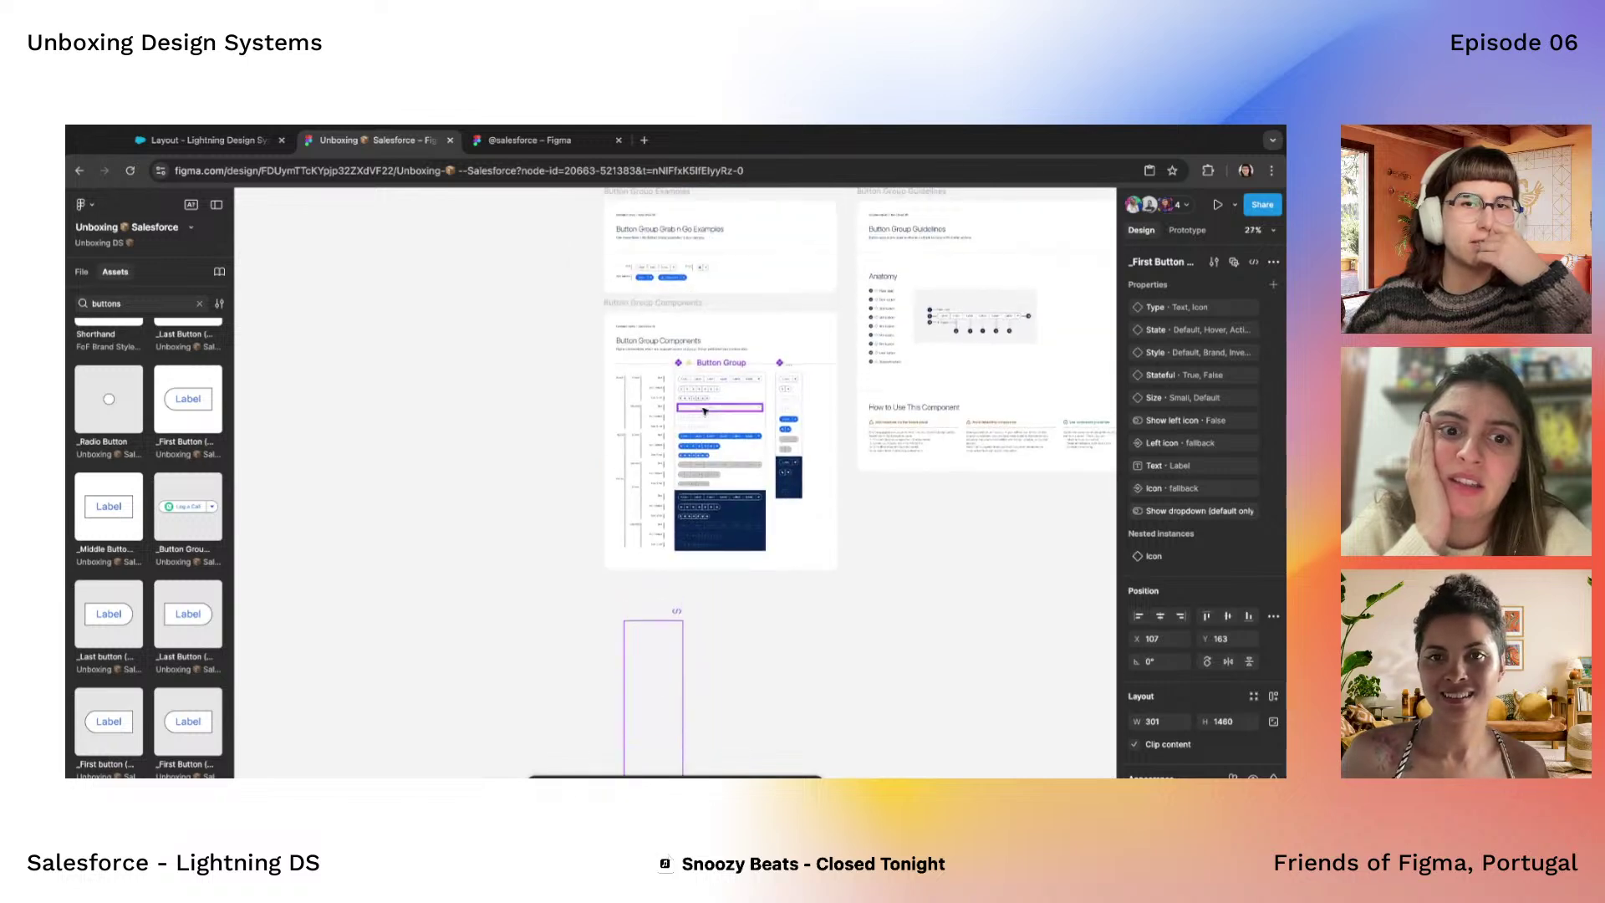
pyautogui.scroll(5, 702, 428)
pyautogui.scroll(-4, 542, 384)
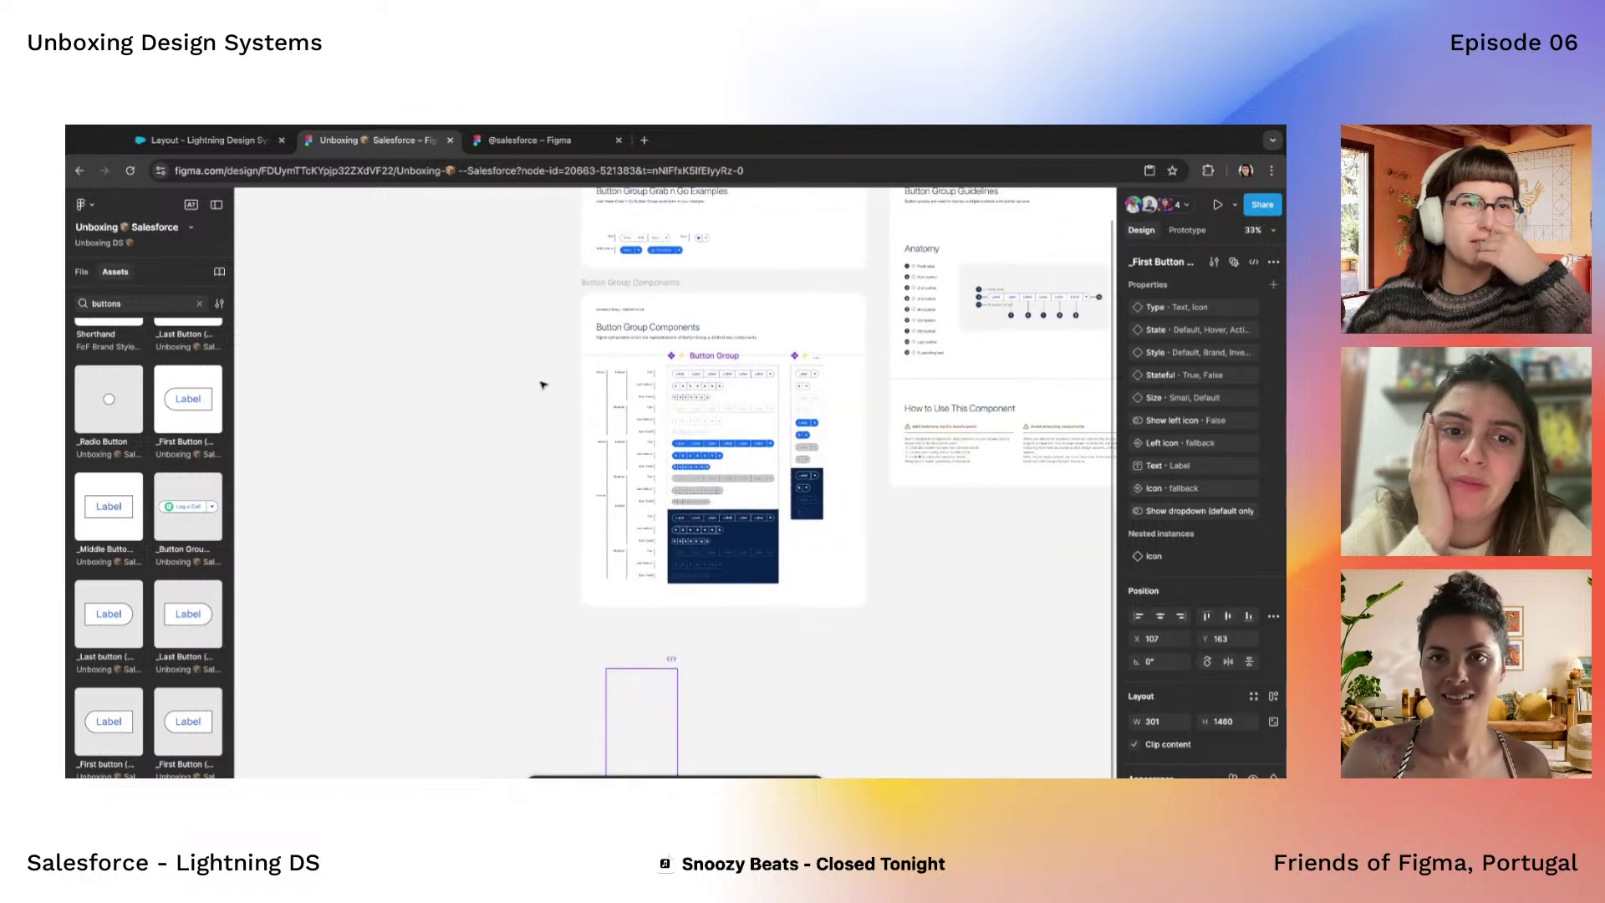
# Examine the file's layers and the variants in the Button Group Components frame
pyautogui.click(81, 273)
pyautogui.scroll(3, 151, 711)
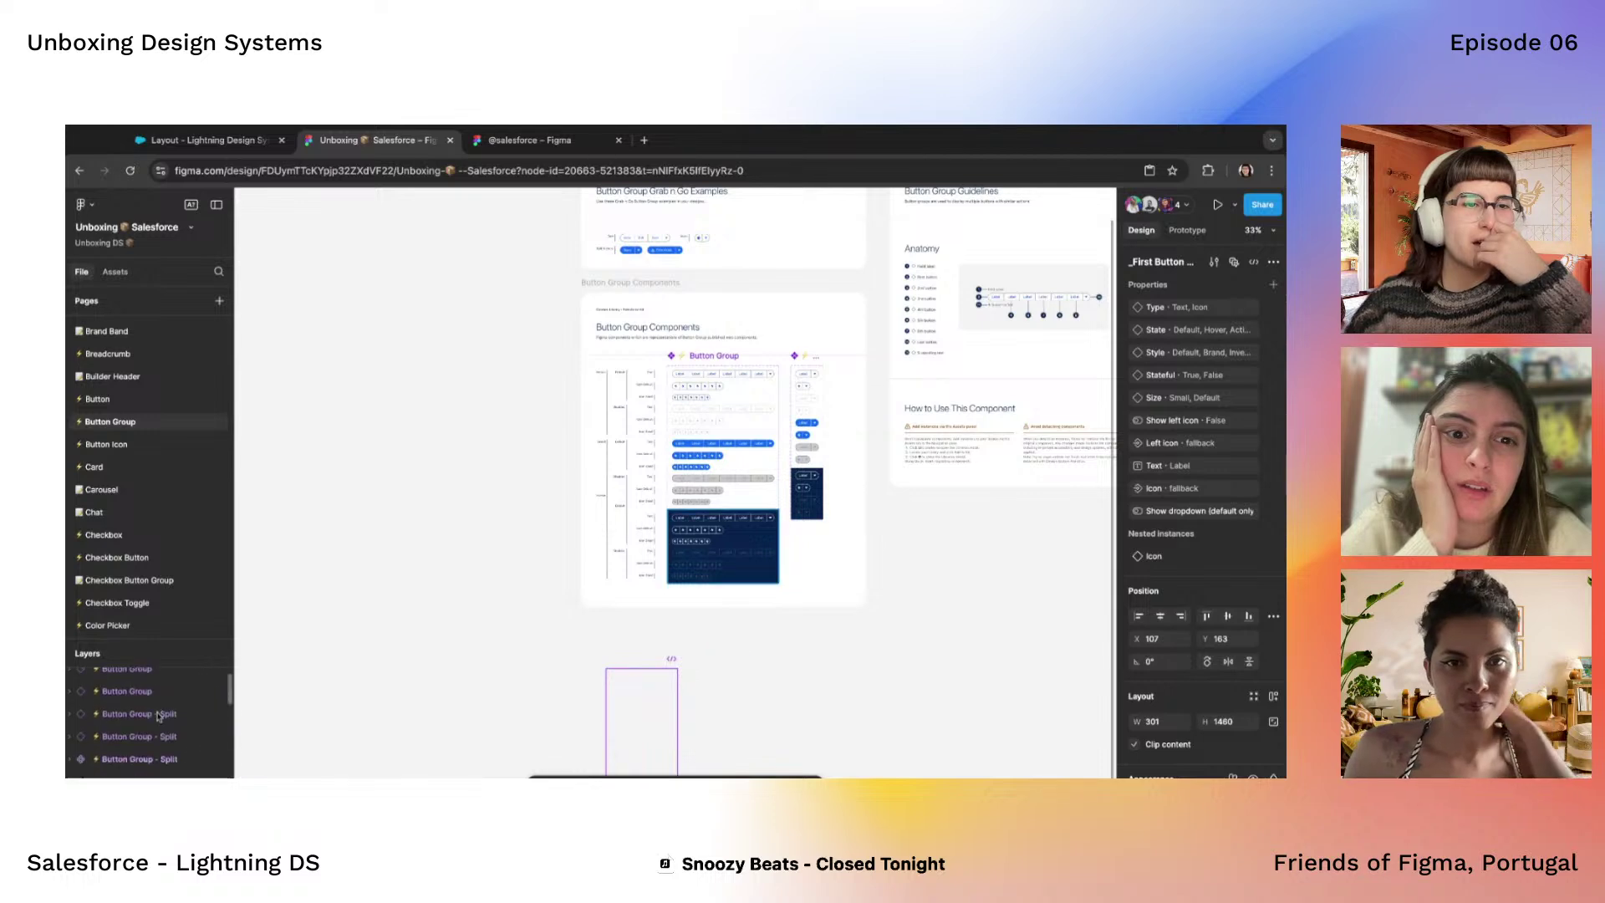
pyautogui.scroll(-5, 556, 564)
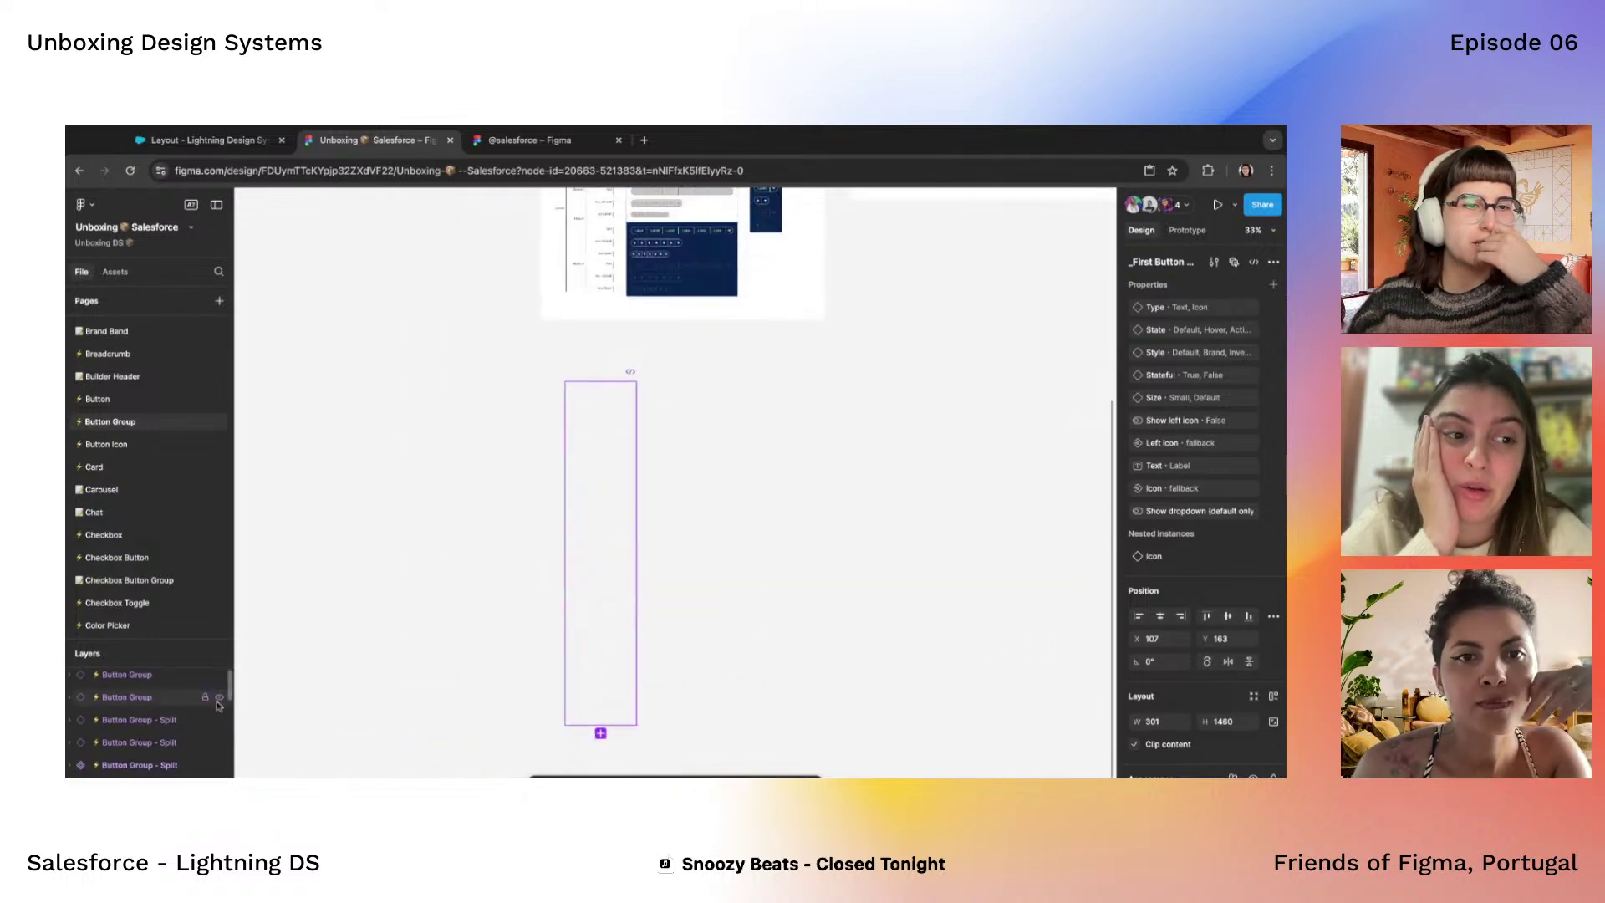
pyautogui.scroll(-2, 151, 710)
pyautogui.scroll(5, 656, 474)
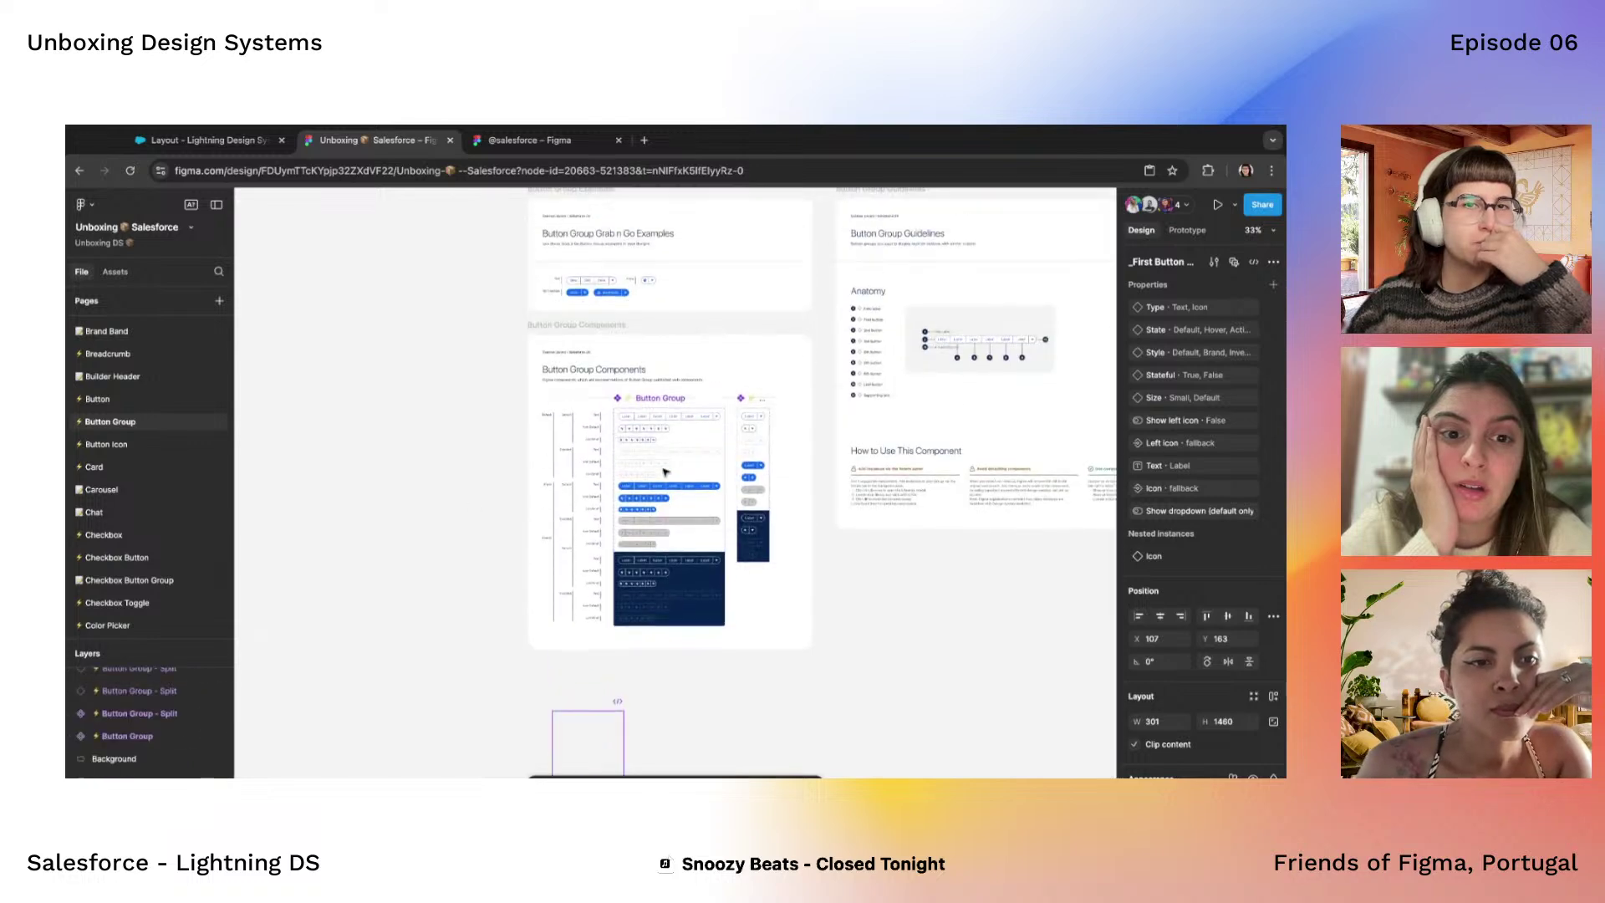
pyautogui.scroll(2, 681, 454)
pyautogui.scroll(6, 681, 454)
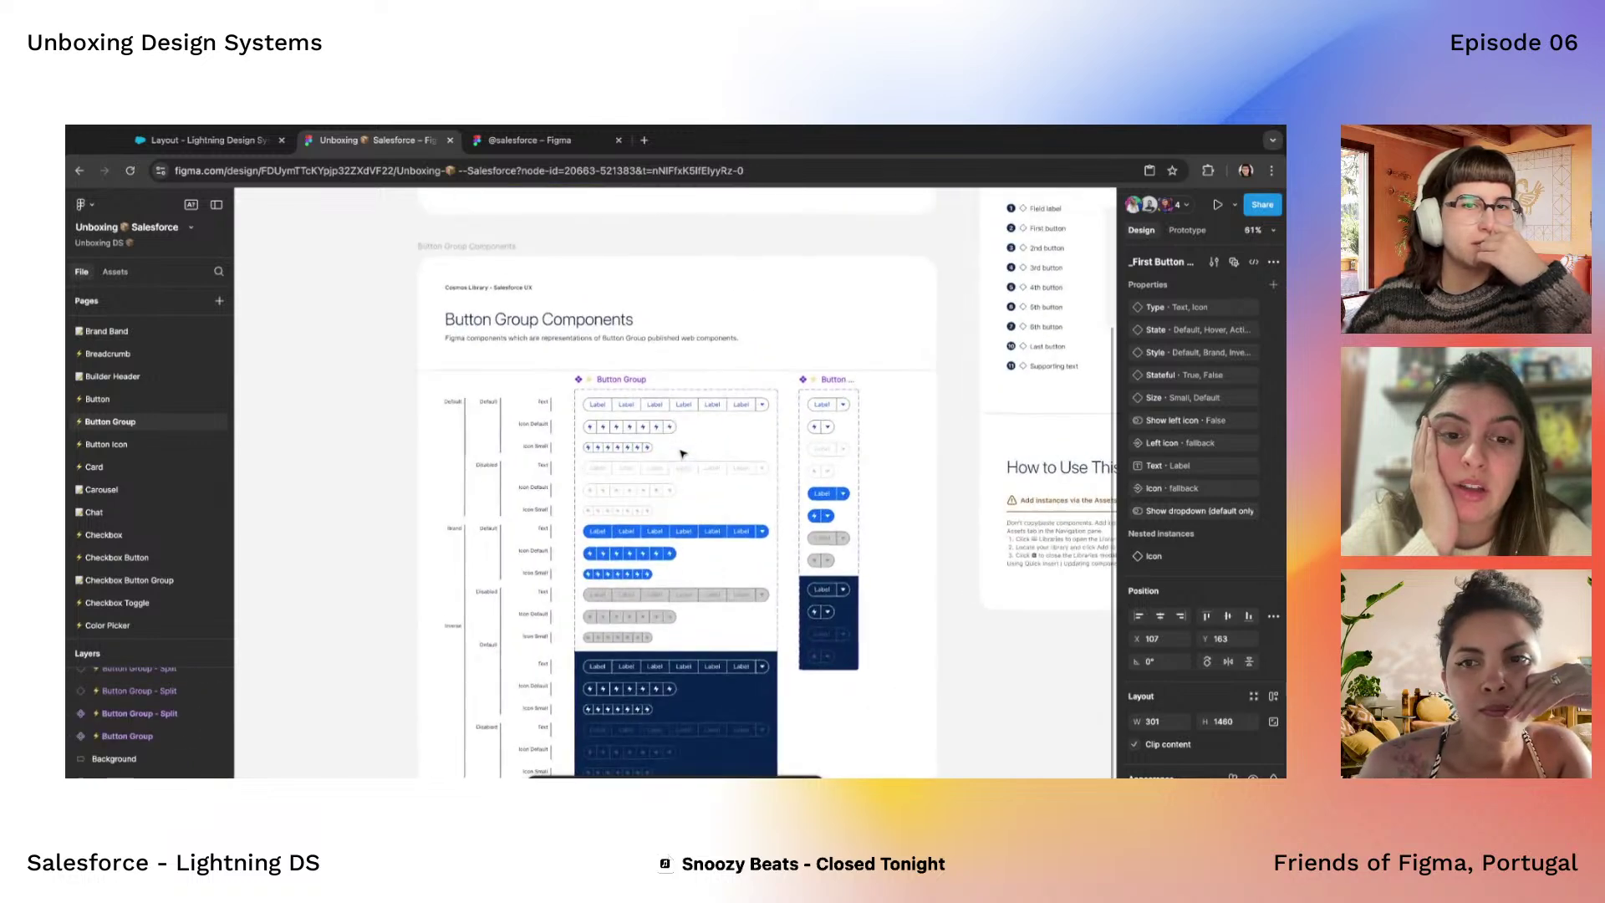
# Place a copy of the third button from the default text Button Group variant on the empty canvas beside the Button Group Components frame
pyautogui.click(638, 377)
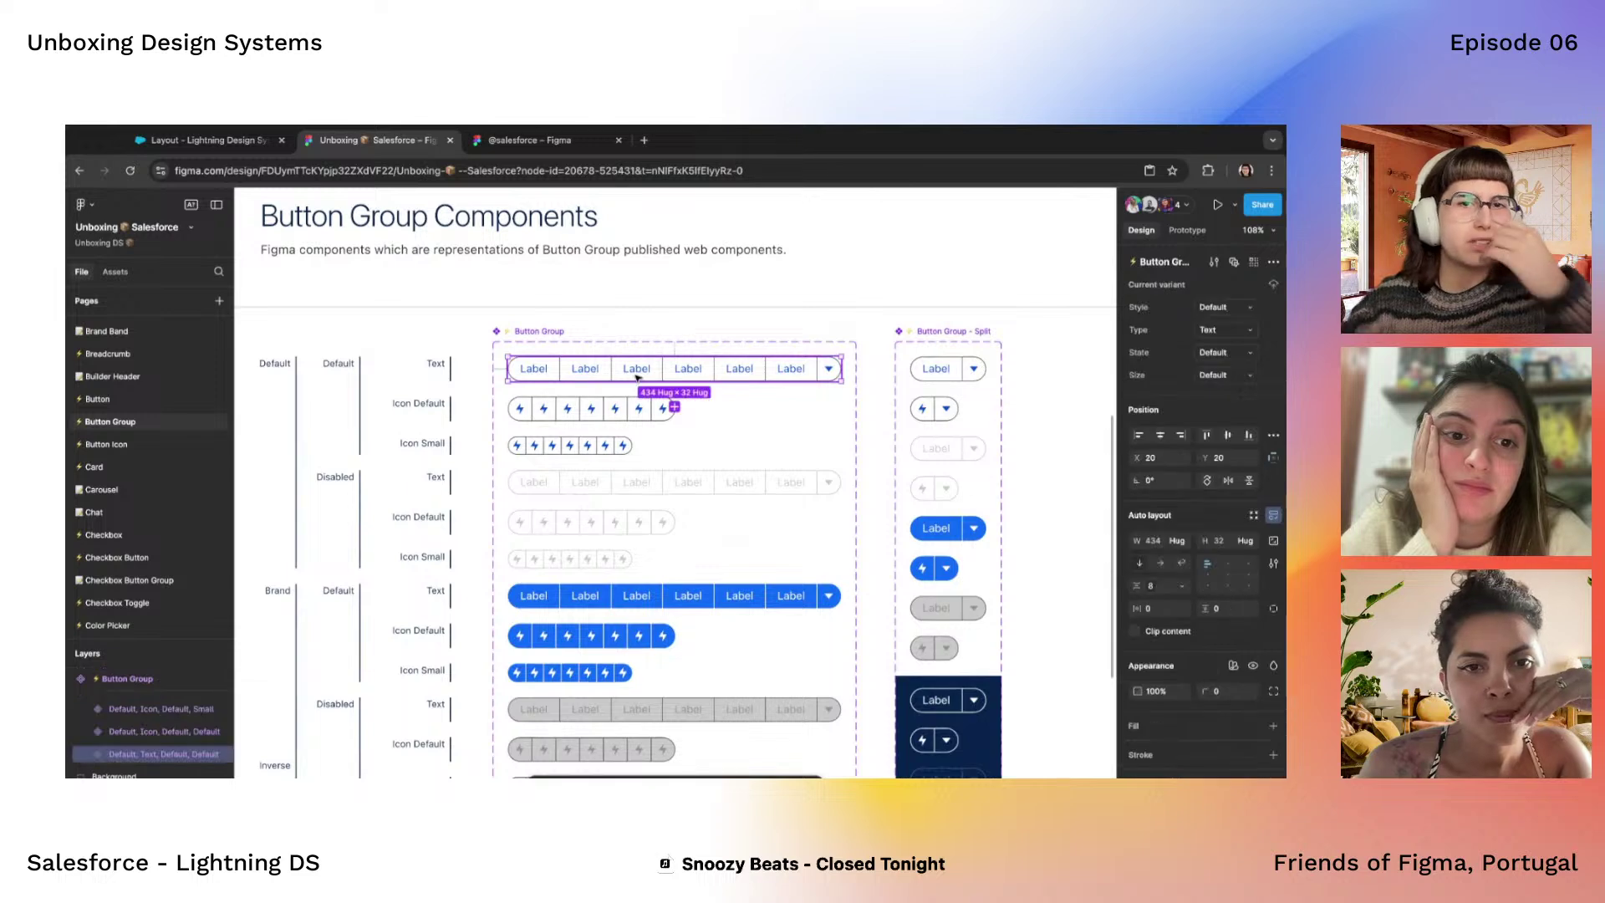
pyautogui.click(638, 369)
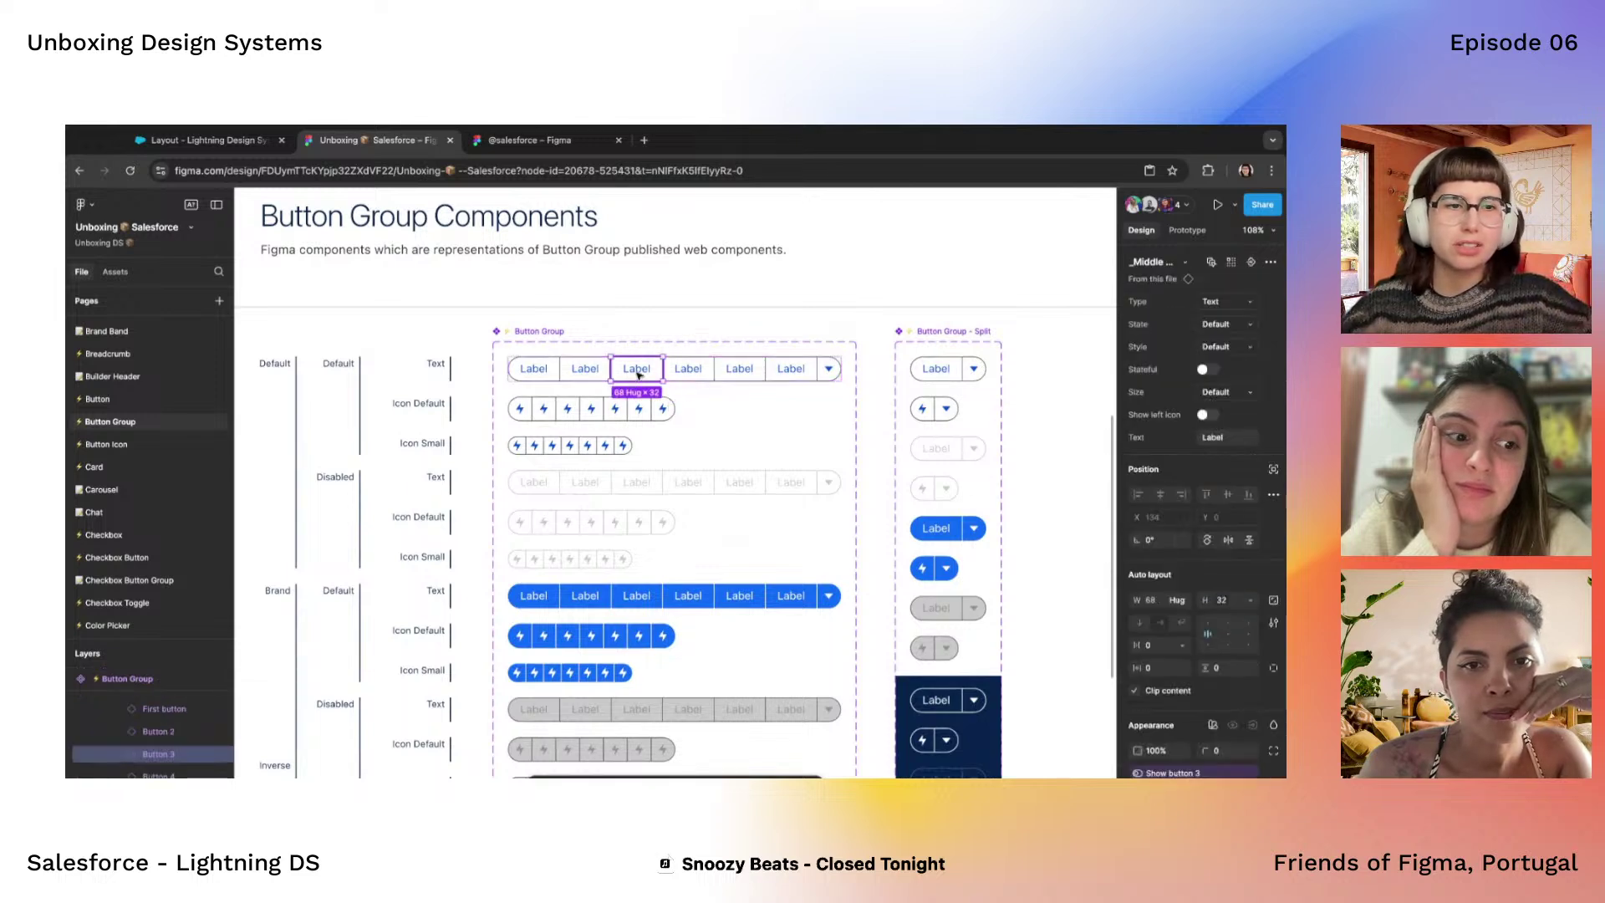
pyautogui.scroll(-3, 638, 377)
pyautogui.moveTo(637, 374); pyautogui.dragTo(289, 381)
pyautogui.hscroll(-2, 334, 433)
pyautogui.scroll(1, 376, 393)
pyautogui.scroll(5, 375, 393)
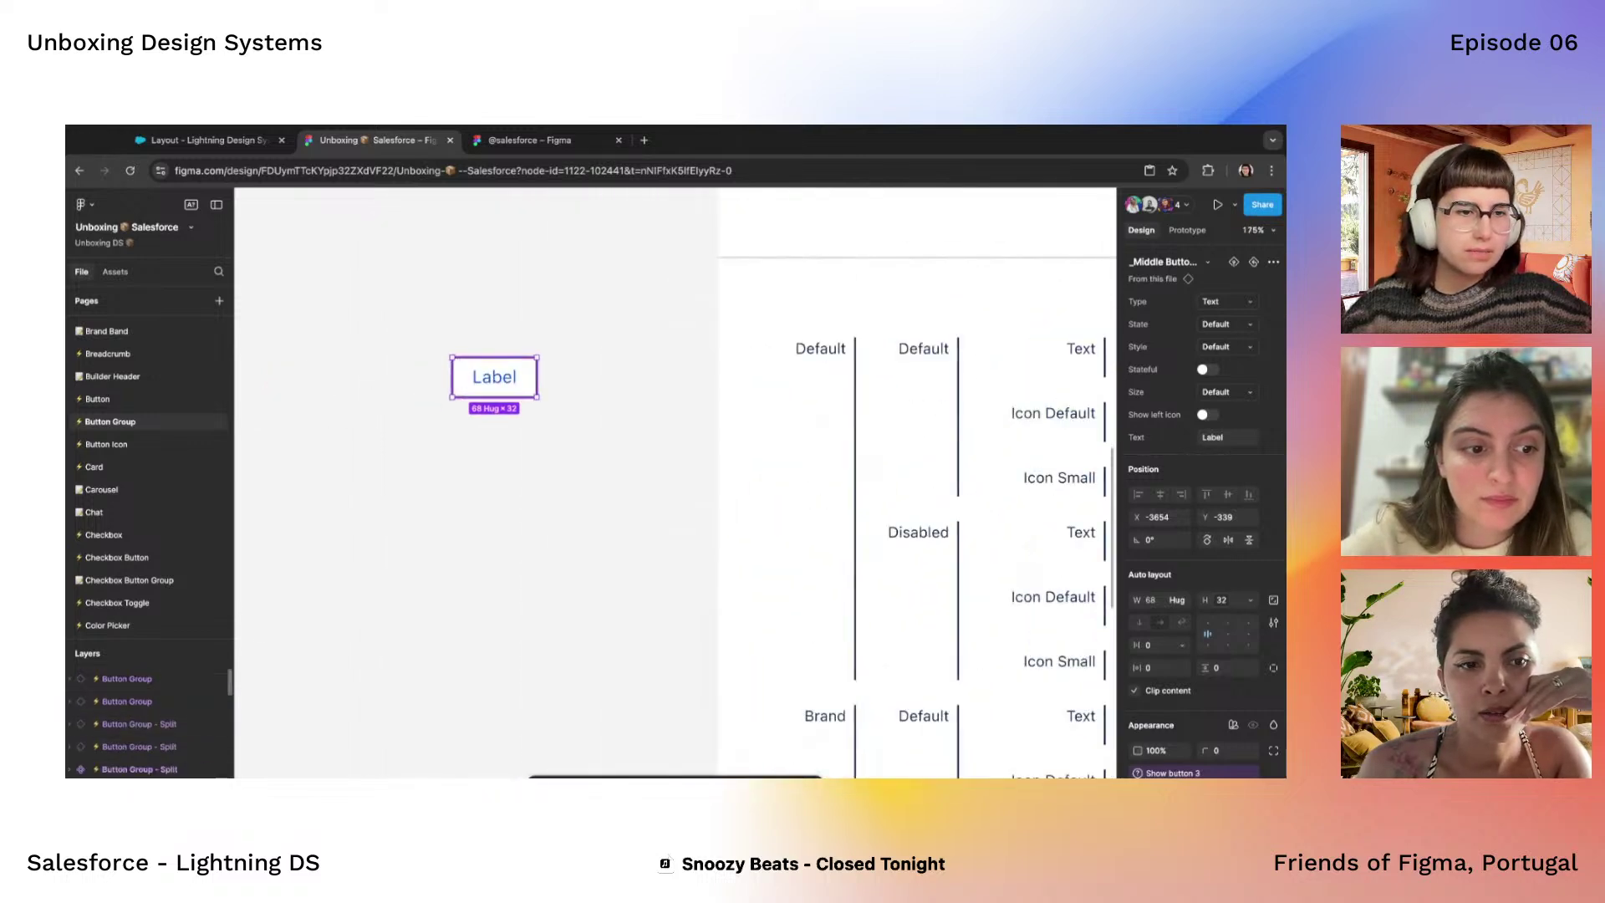
# Expand the copied button's layers and inspect its Container, icon and Label structure and properties
pyautogui.scroll(-3, 98, 739)
pyautogui.click(87, 725)
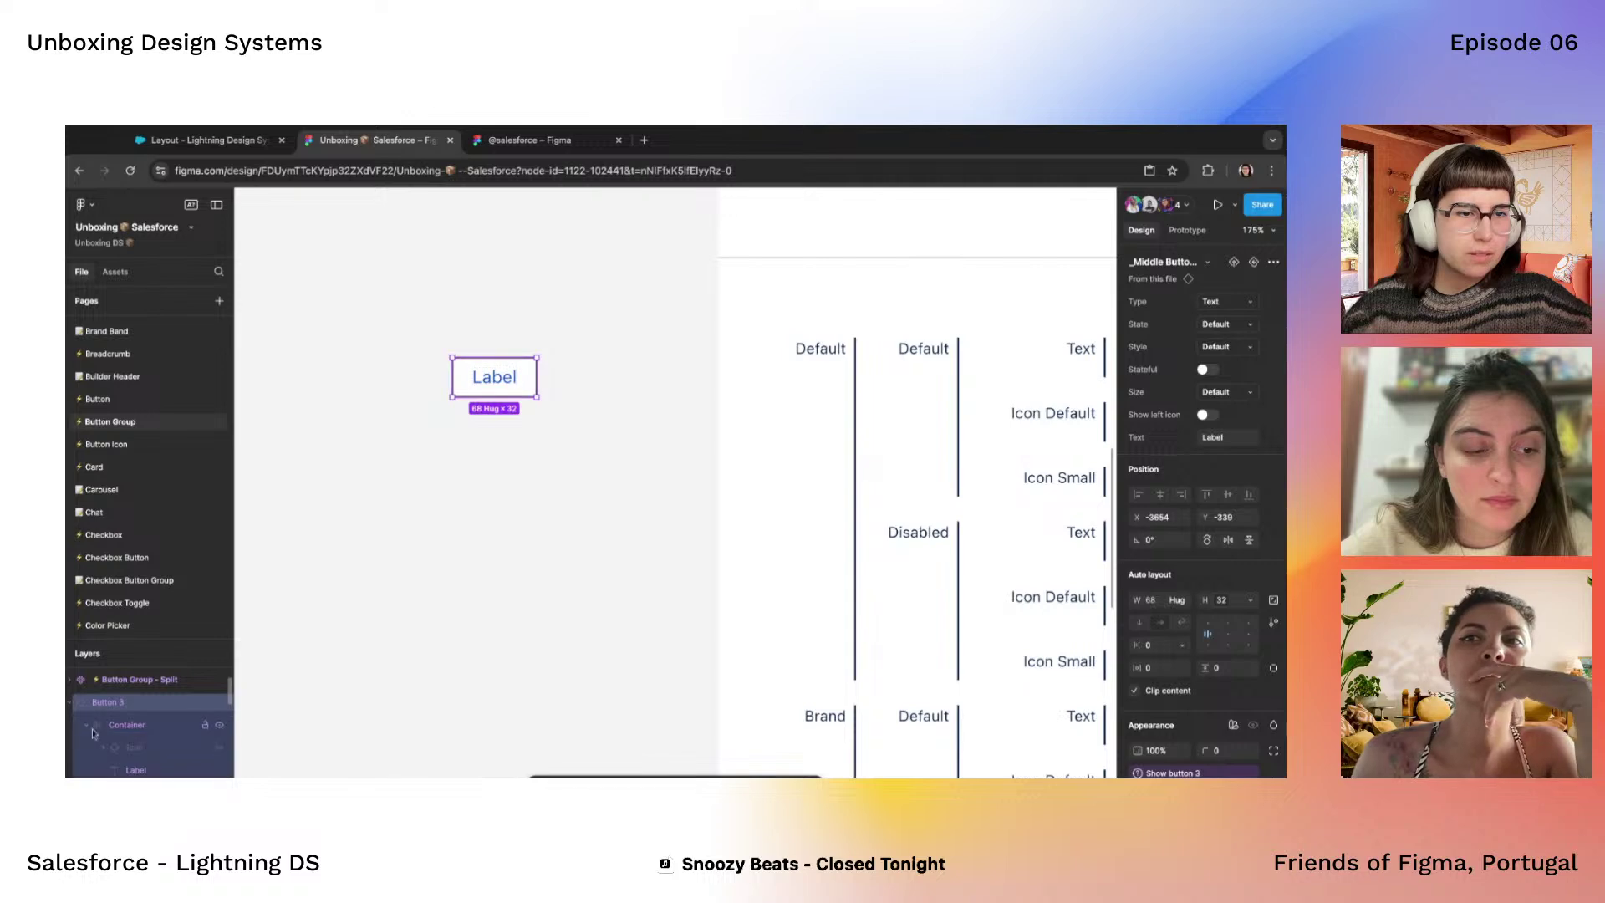
pyautogui.scroll(-1, 125, 728)
pyautogui.scroll(1, 167, 752)
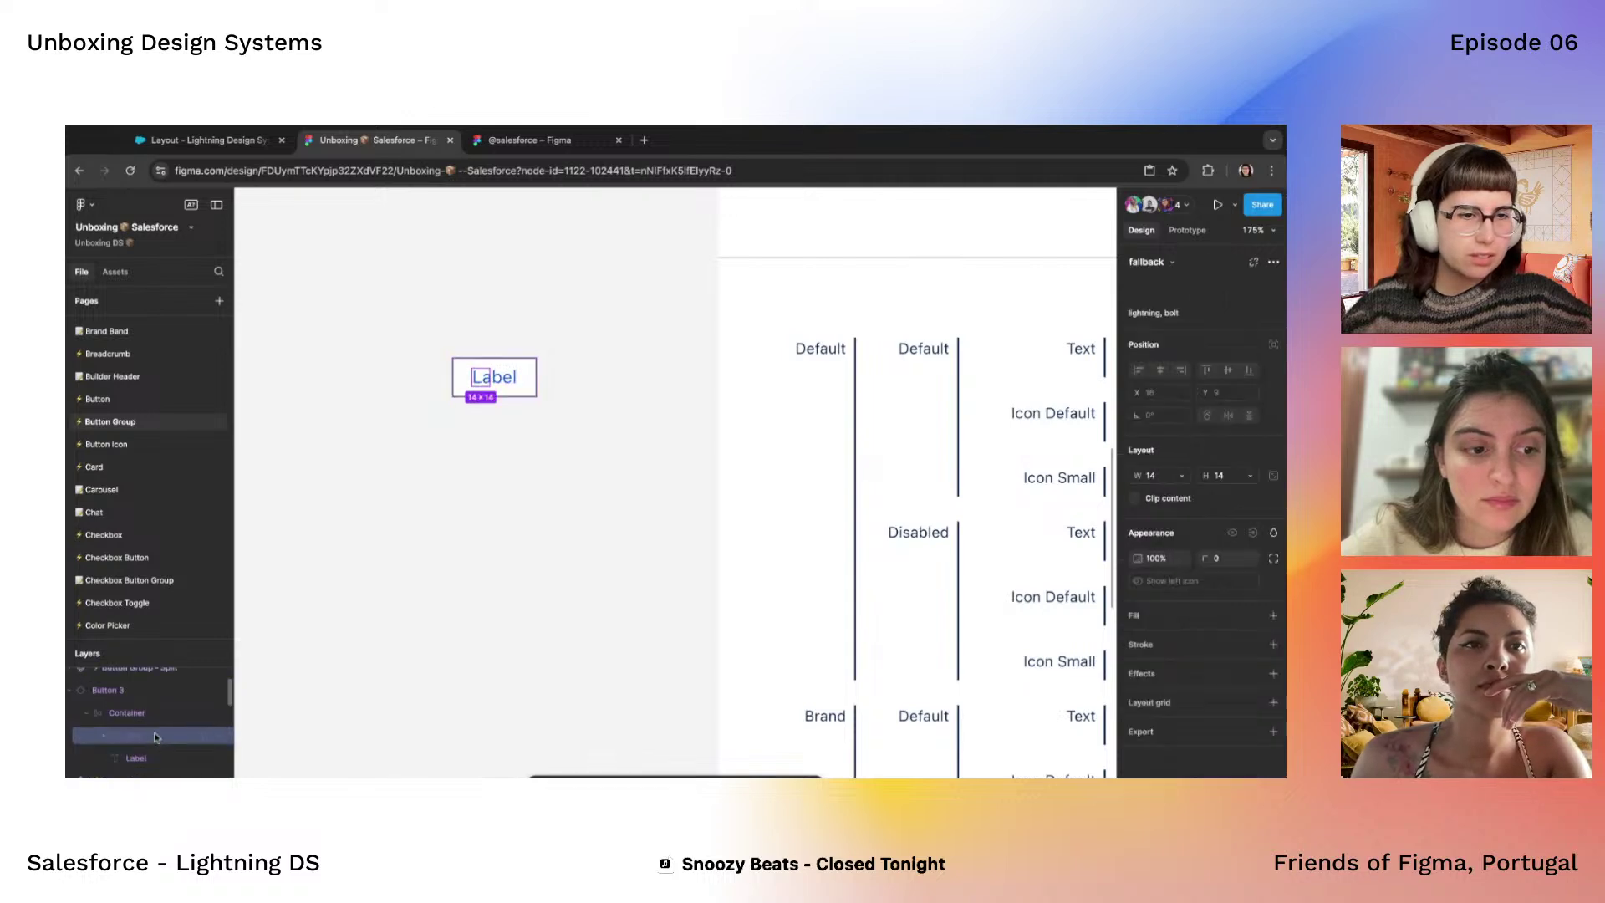
pyautogui.scroll(2, 500, 382)
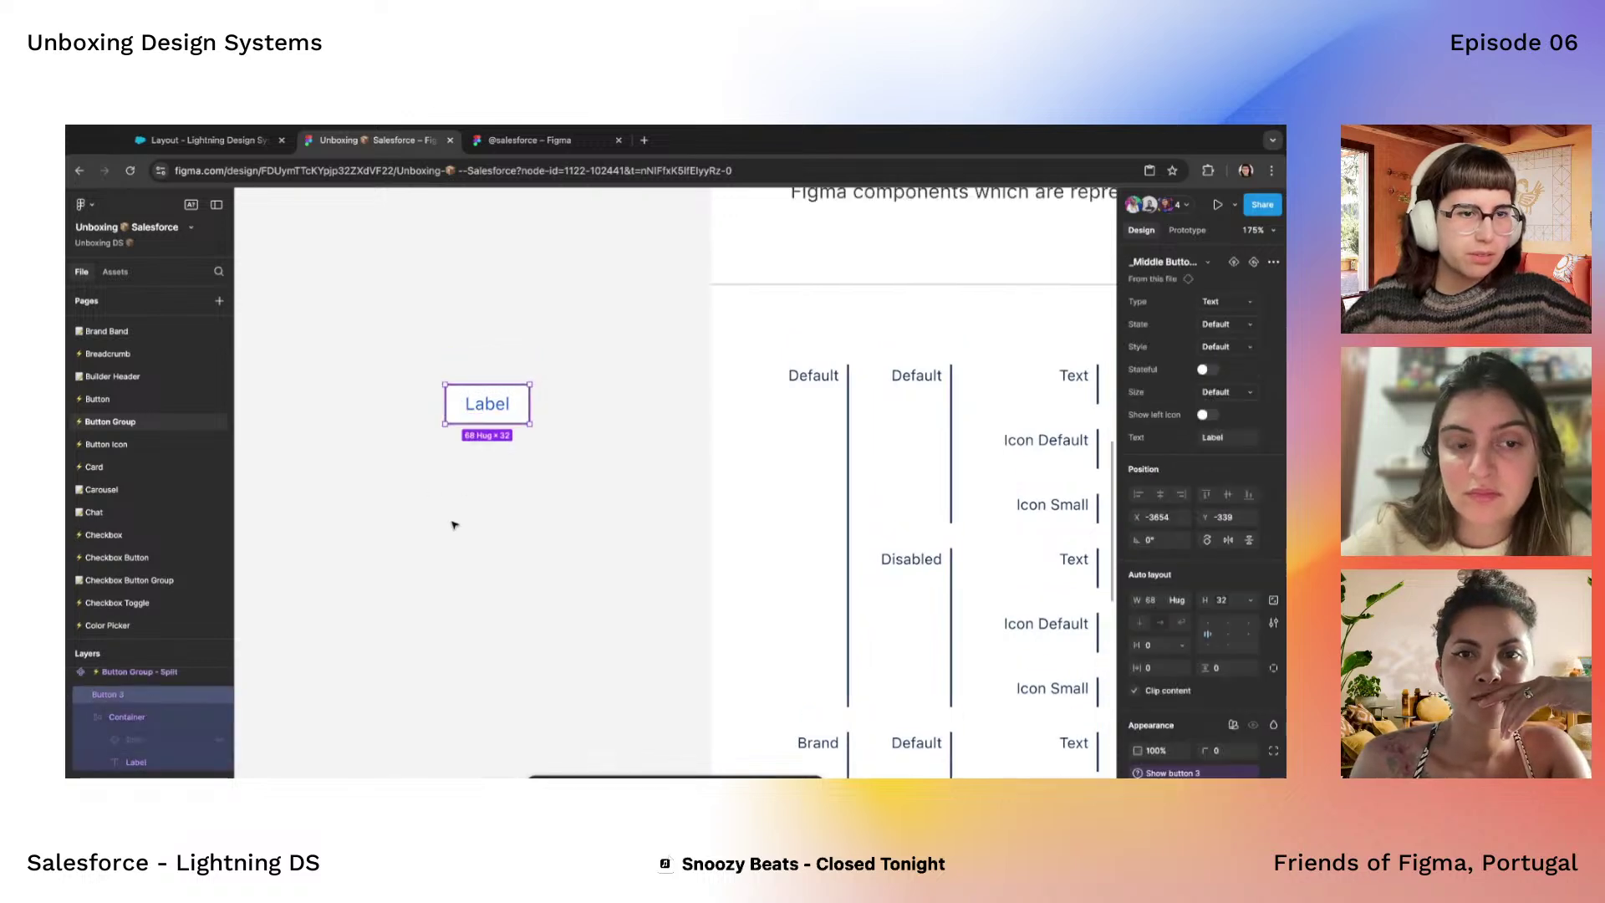
pyautogui.doubleClick(455, 447)
pyautogui.scroll(2, 458, 441)
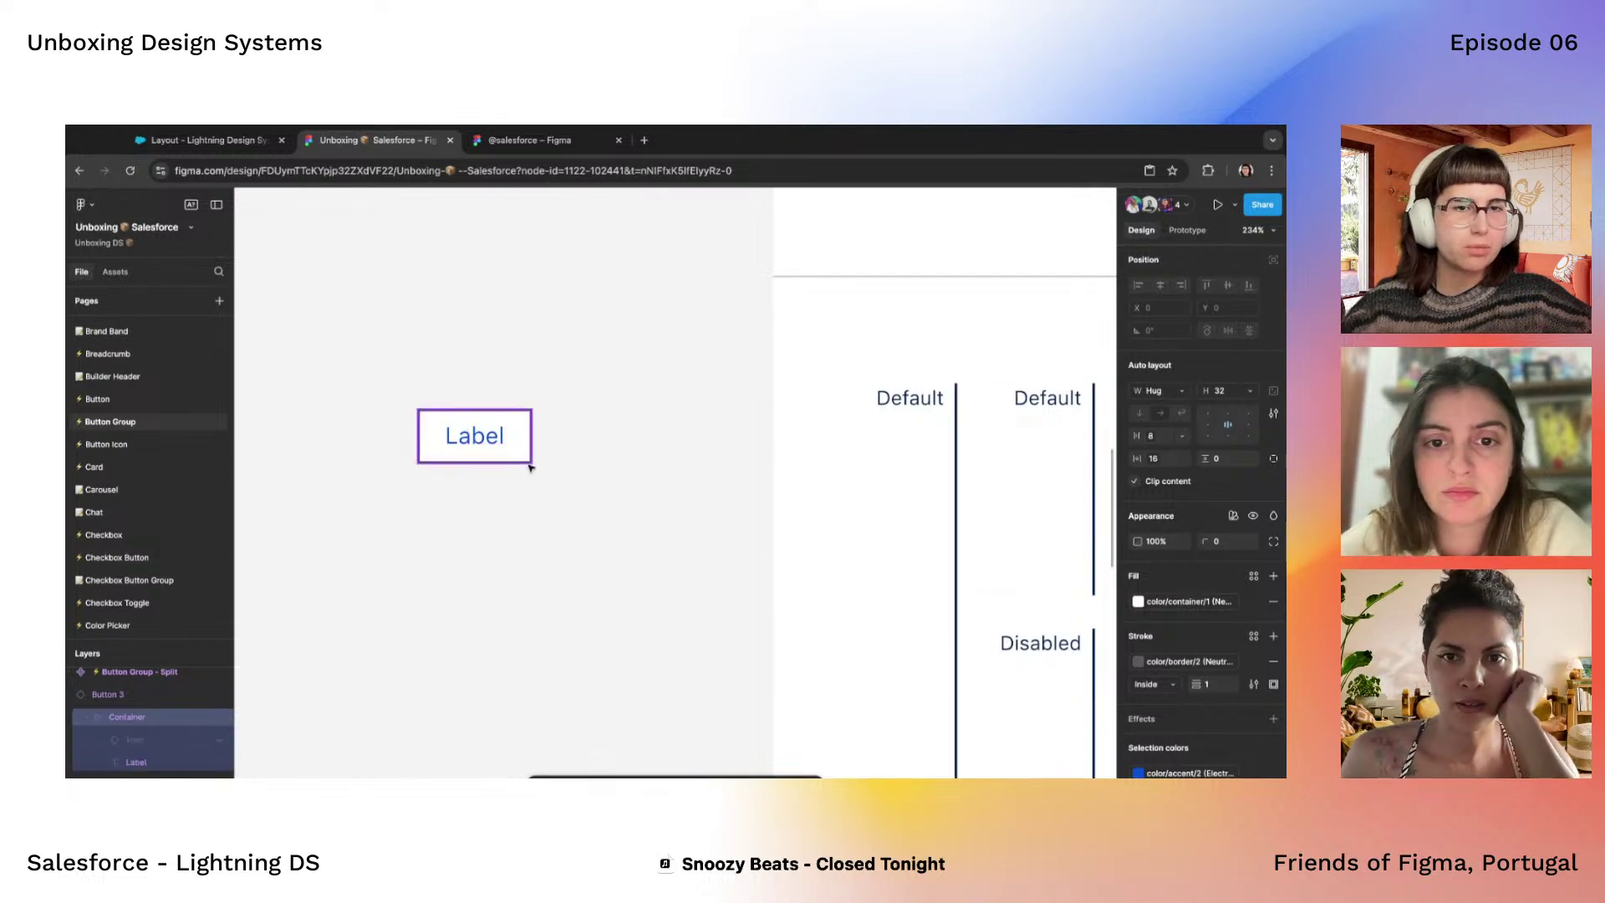
pyautogui.click(435, 378)
pyautogui.click(489, 459)
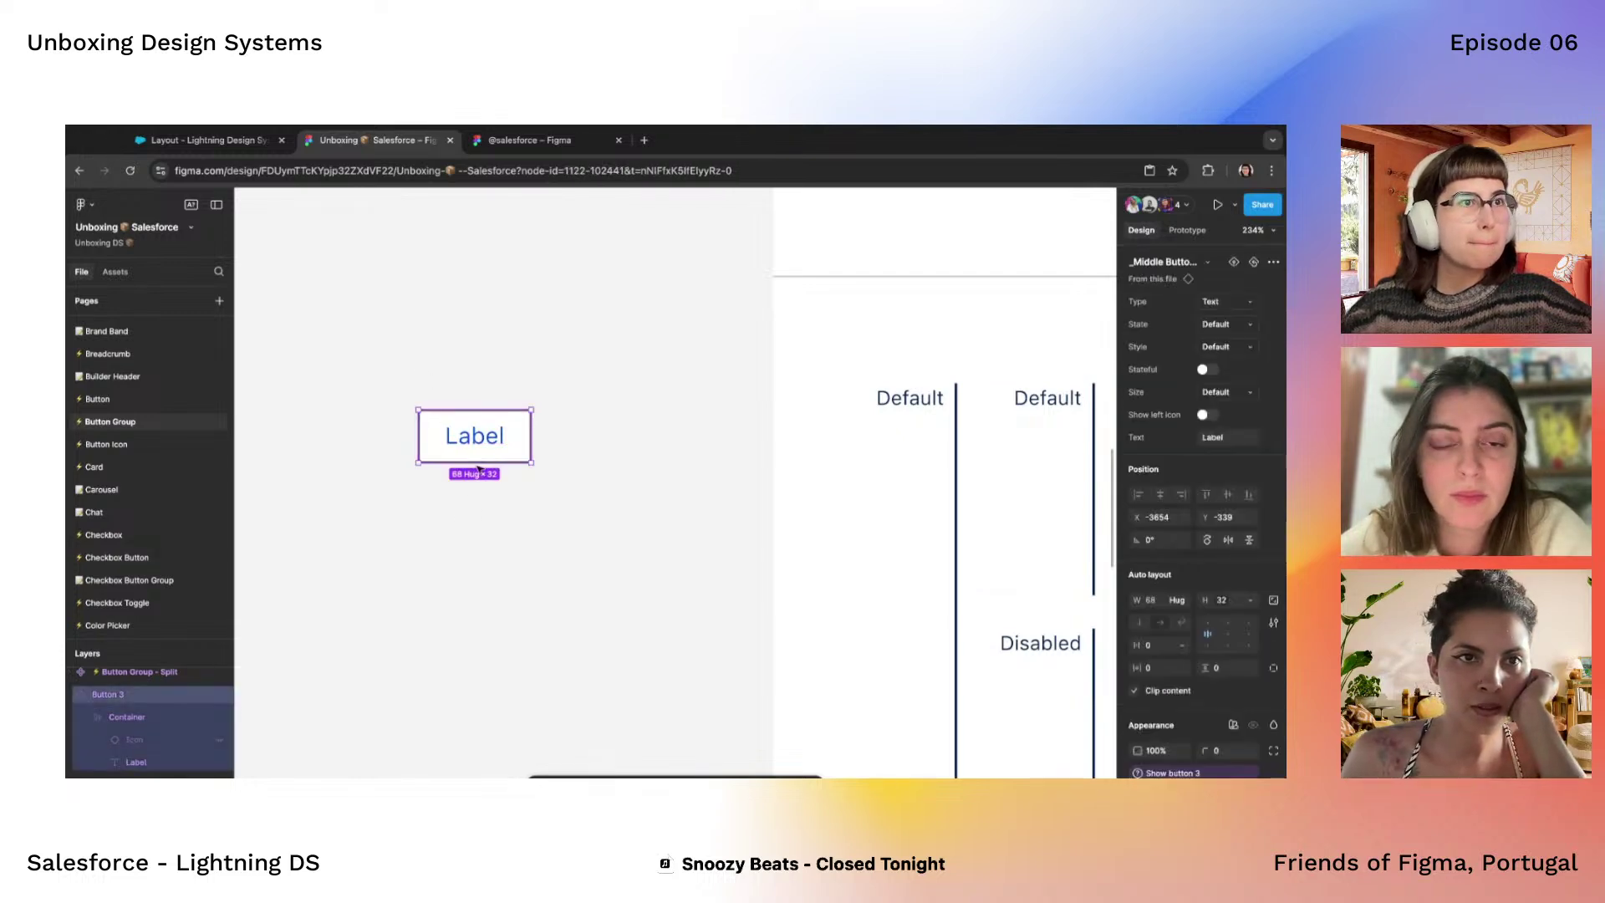
pyautogui.scroll(2, 479, 469)
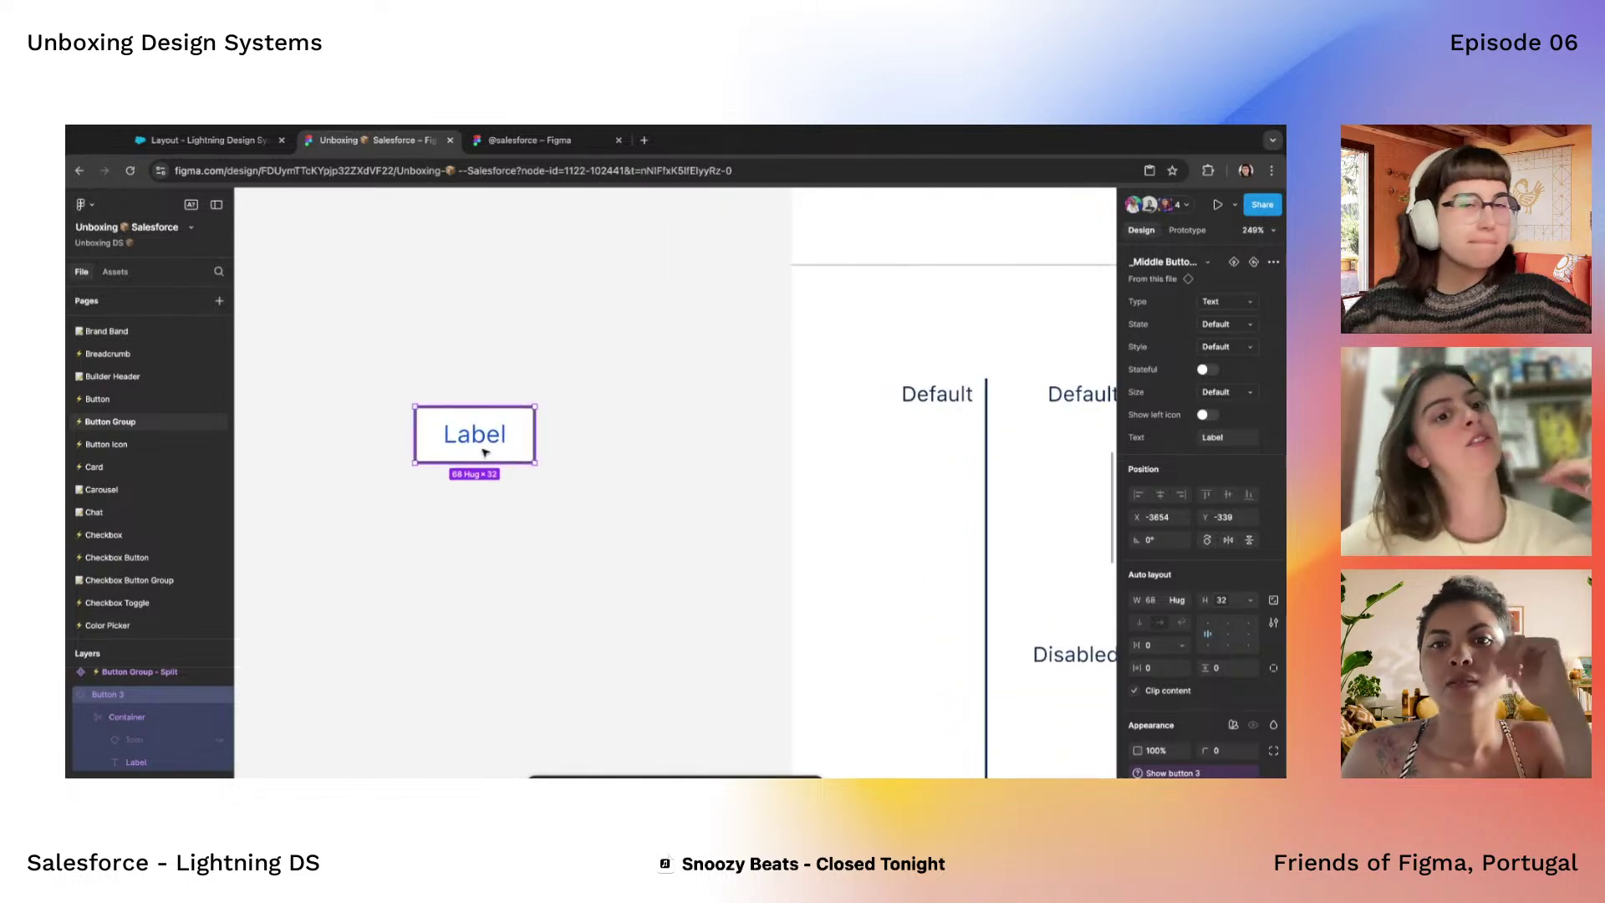
# Shift the copied button slightly on the empty canvas and delete it
pyautogui.moveTo(486, 452); pyautogui.dragTo(544, 455)
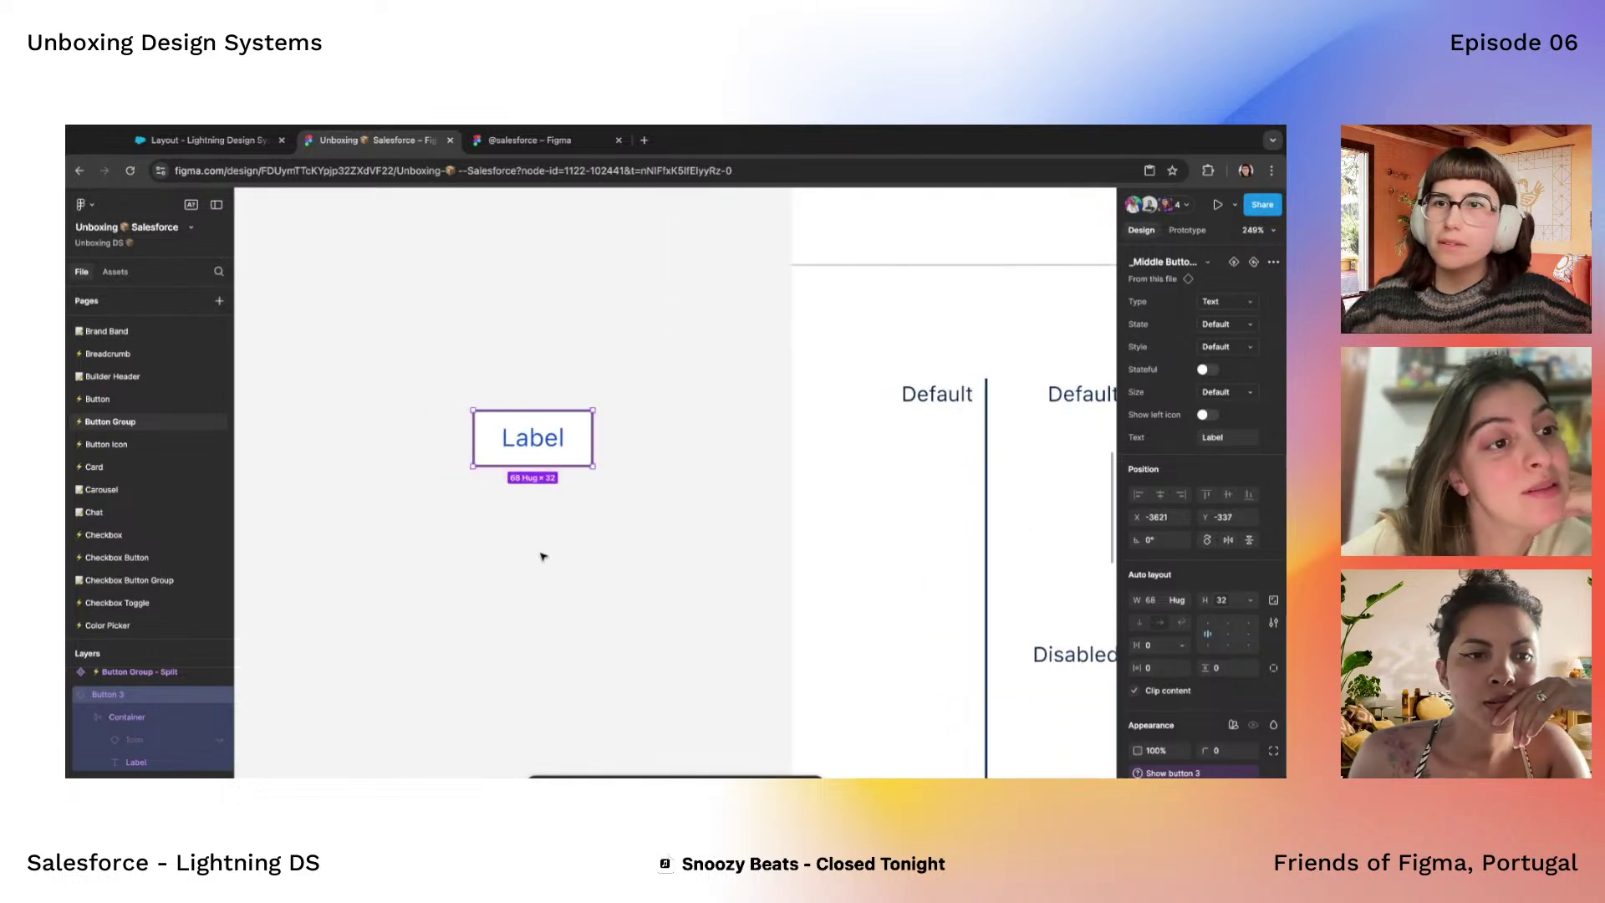
pyautogui.scroll(-5, 590, 471)
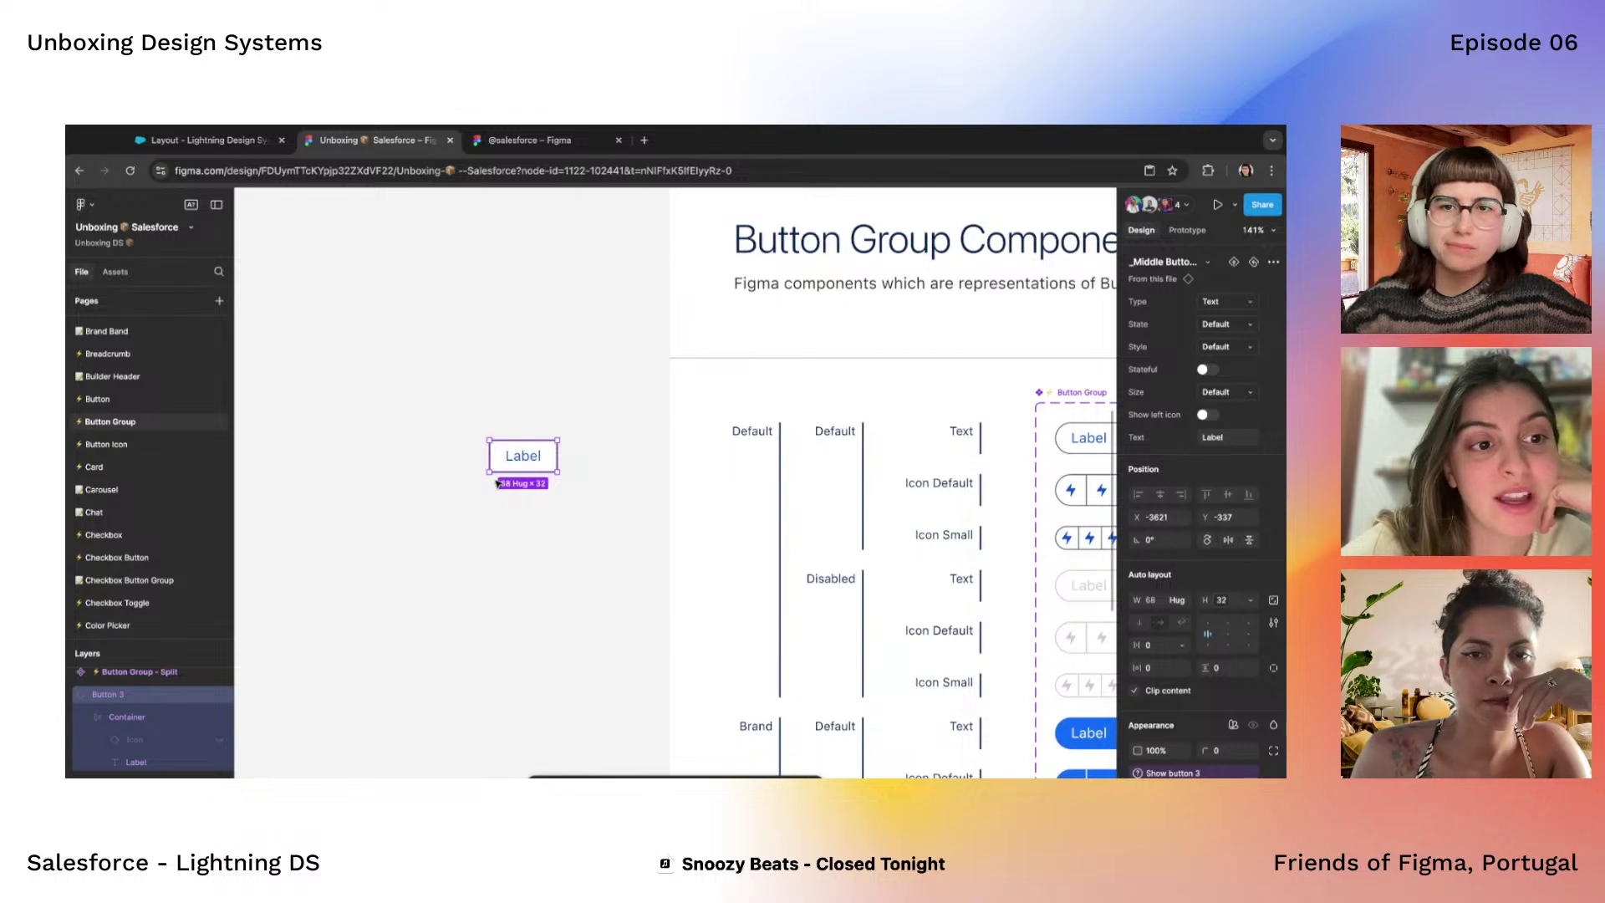
pyautogui.press('Delete')
# Review the Button Group and Button Group - Split variants in the Button Group Components frame
pyautogui.scroll(-5, 496, 483)
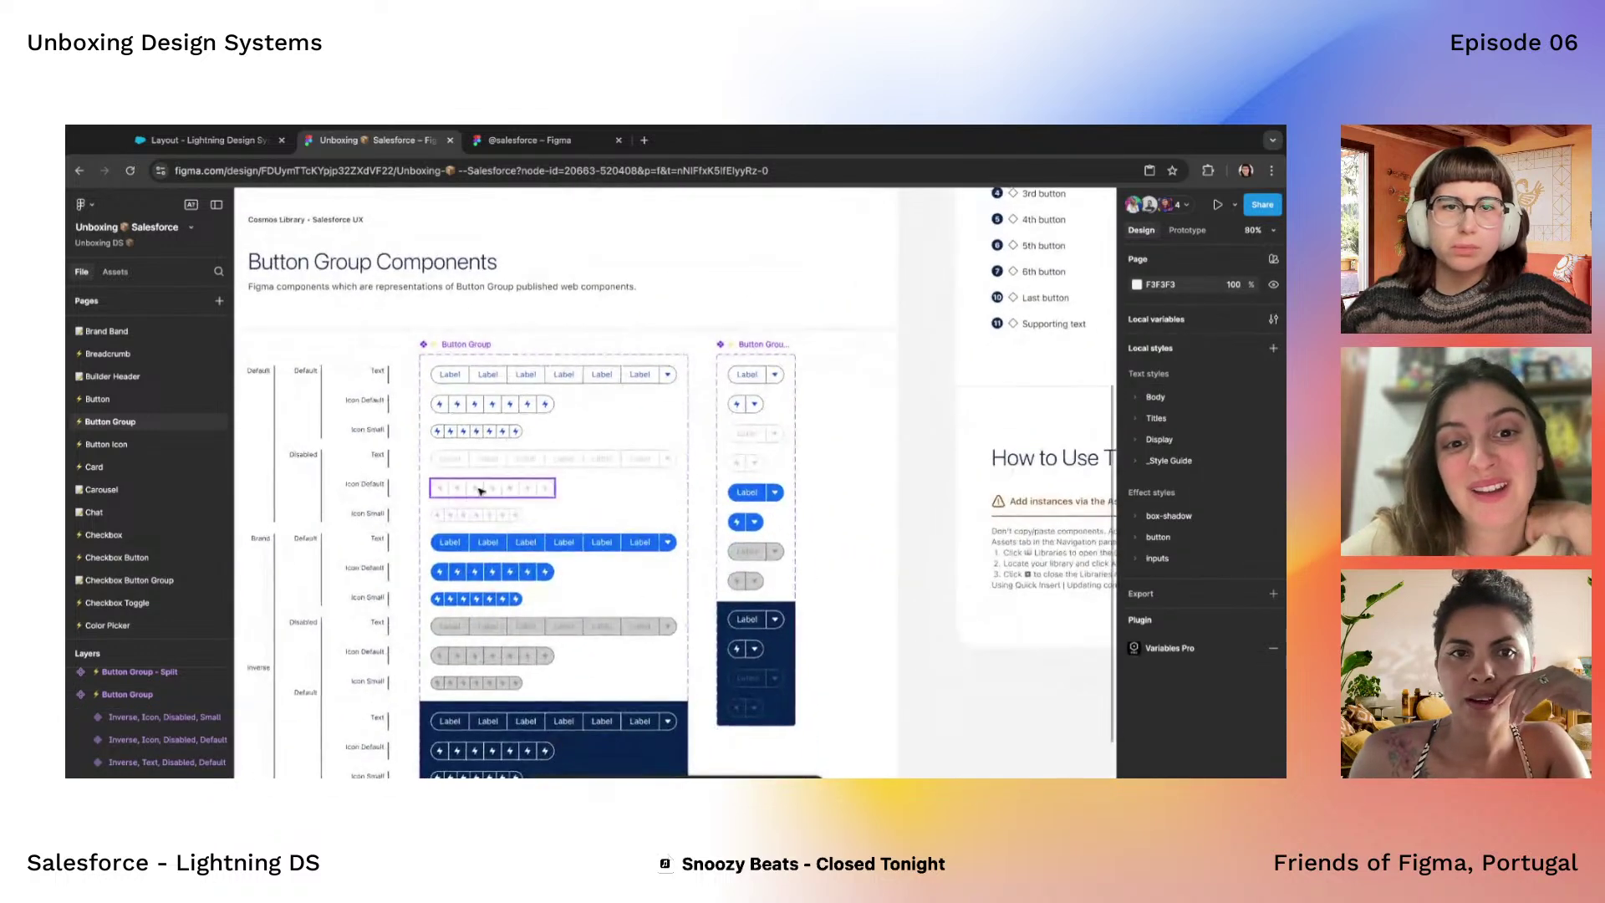
pyautogui.scroll(3, 481, 491)
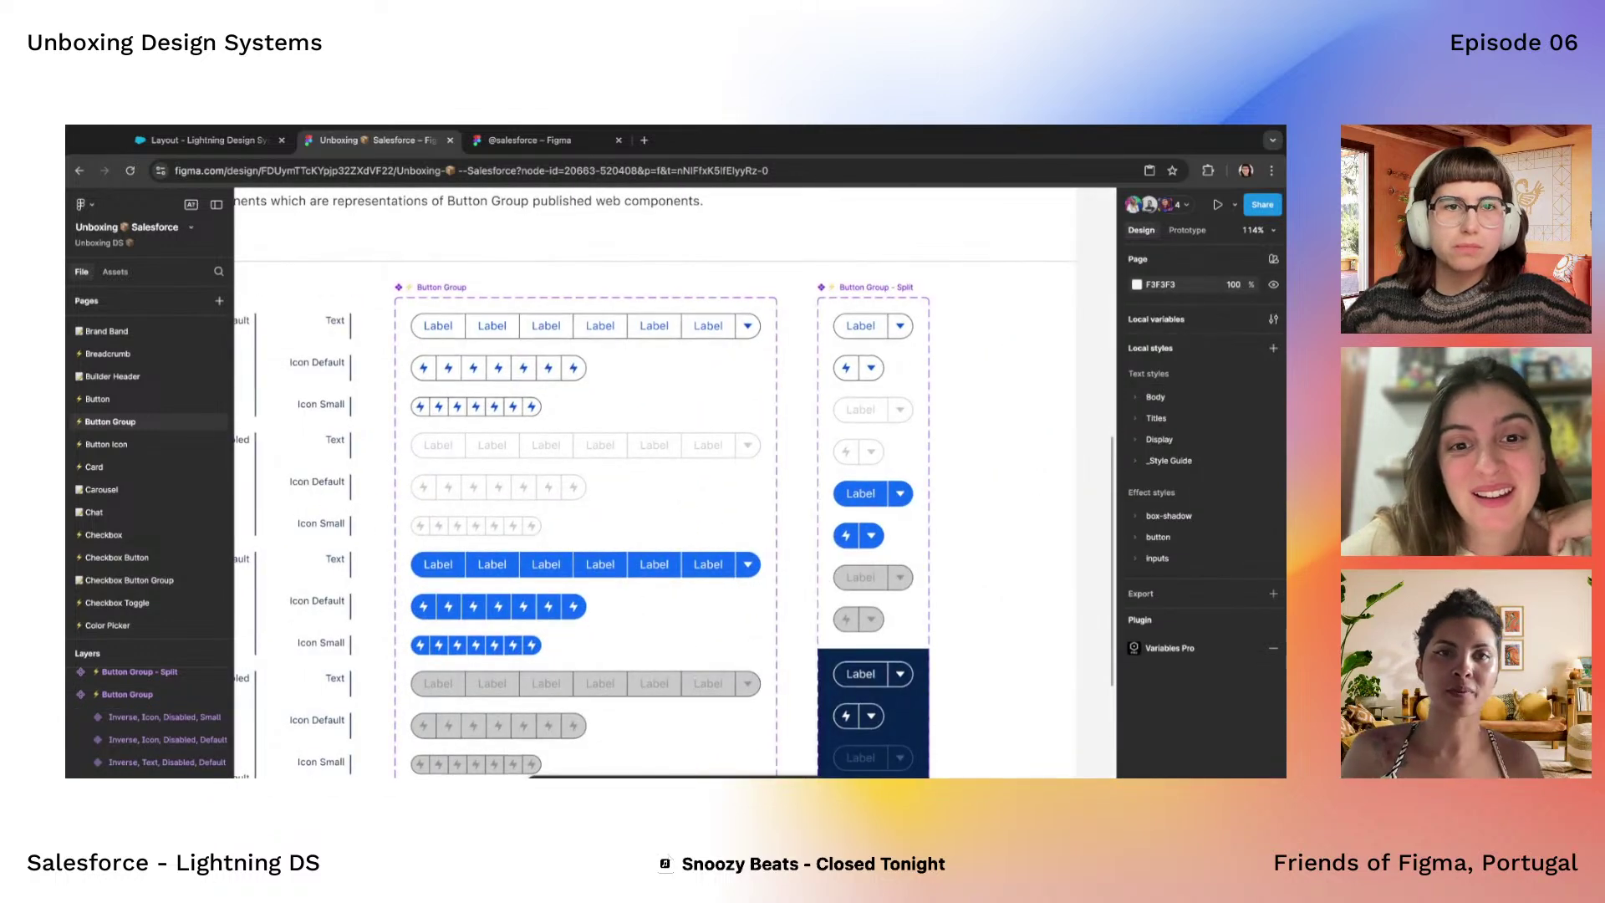
pyautogui.scroll(-3, 477, 475)
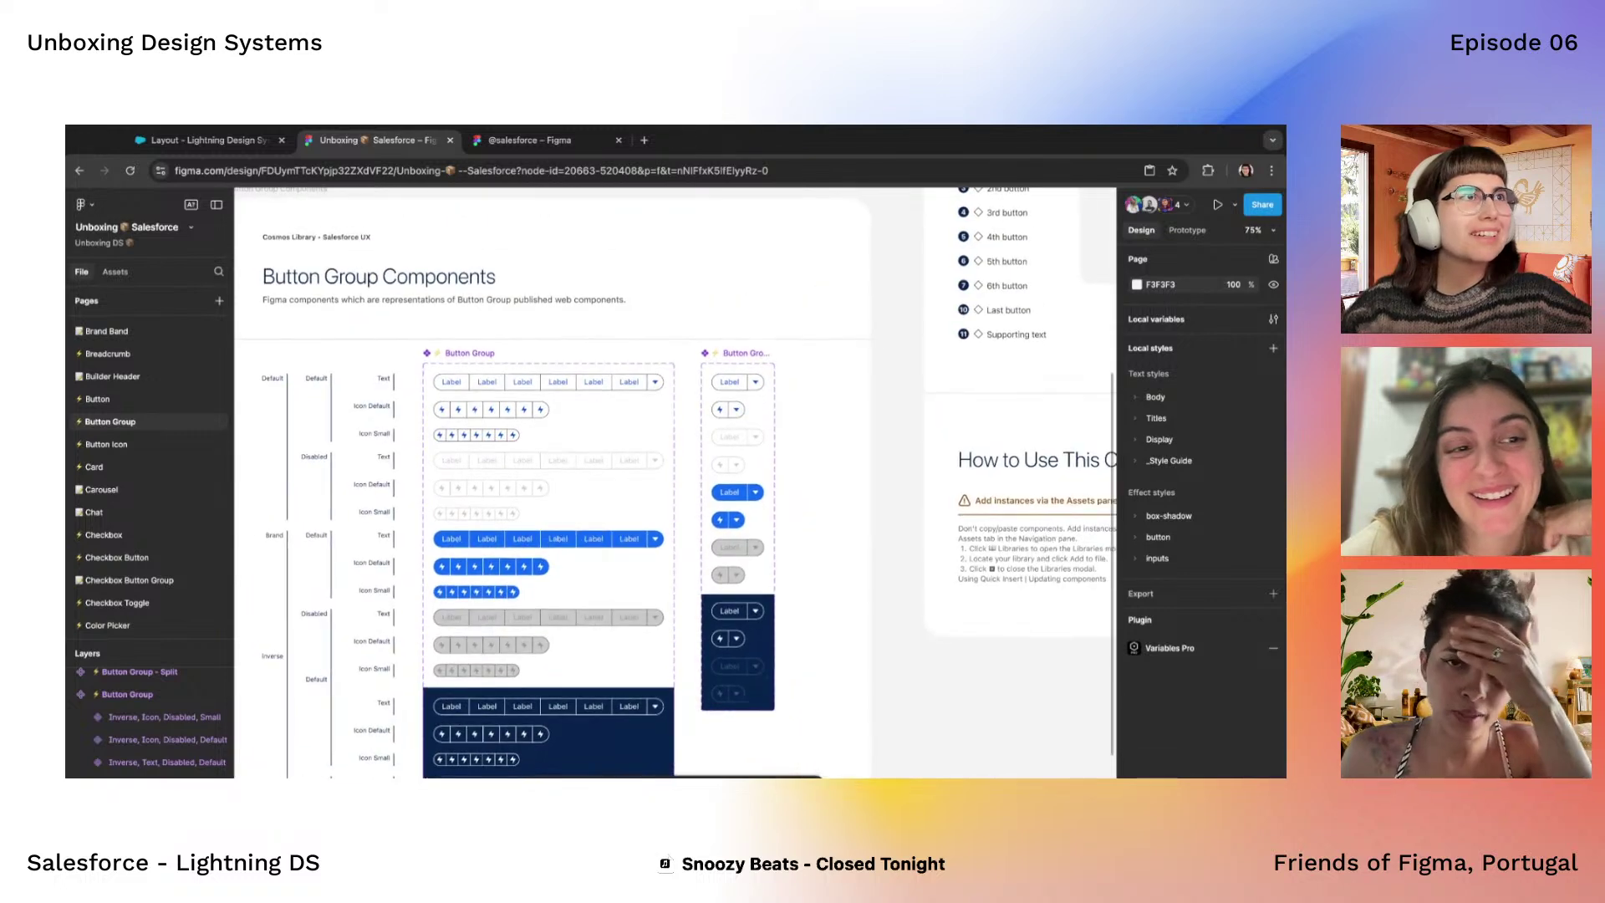
pyautogui.scroll(1, 510, 443)
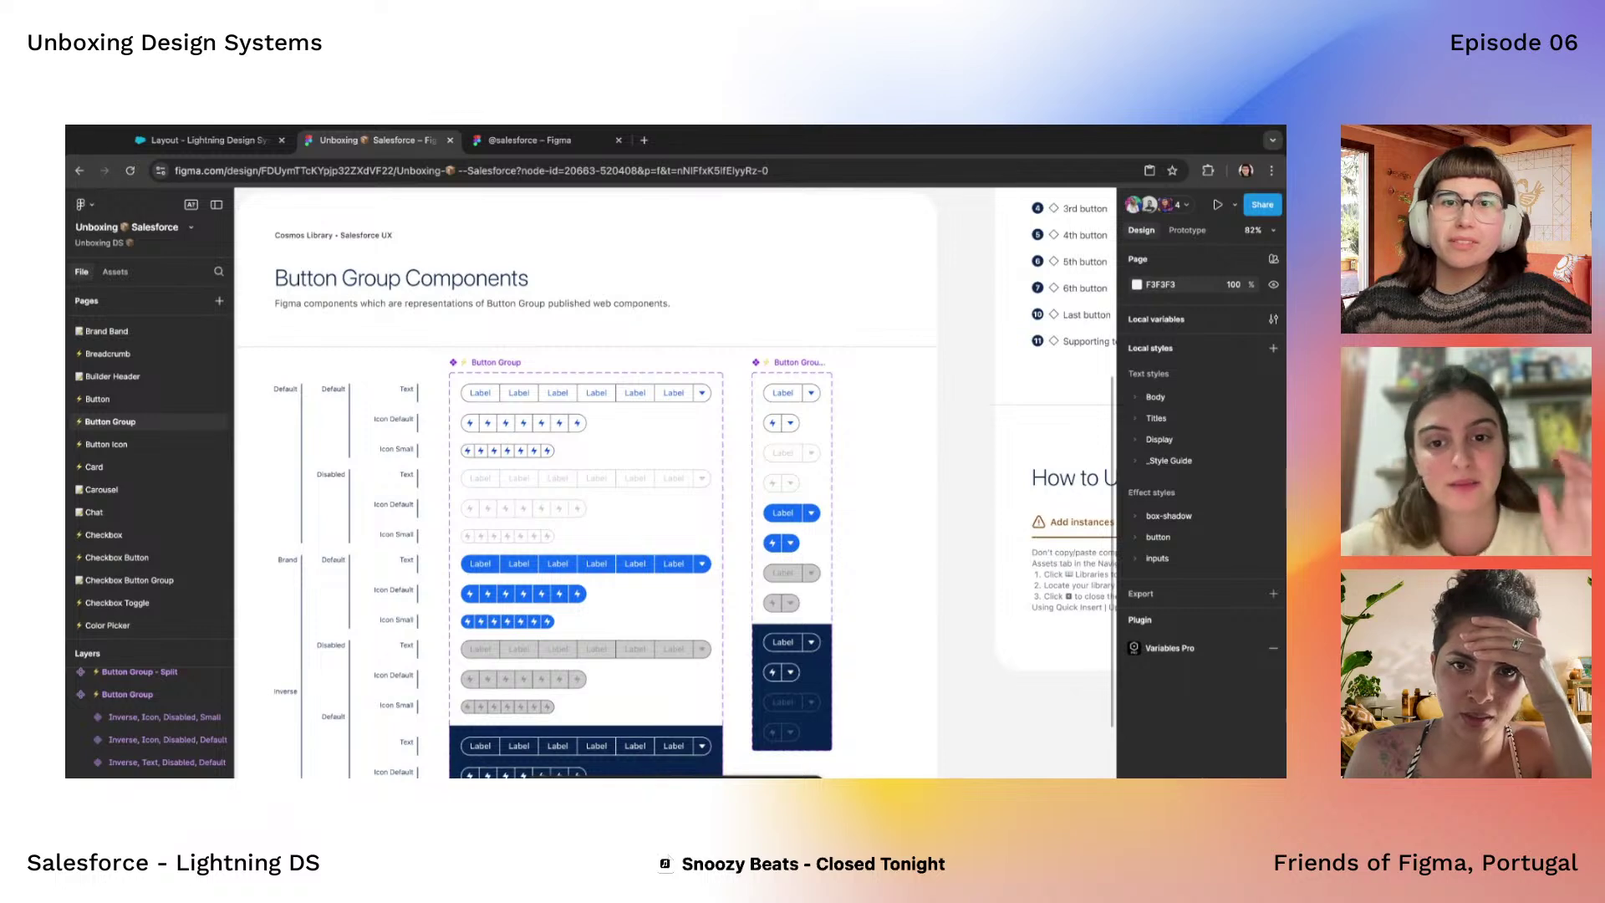
pyautogui.scroll(-3, 539, 380)
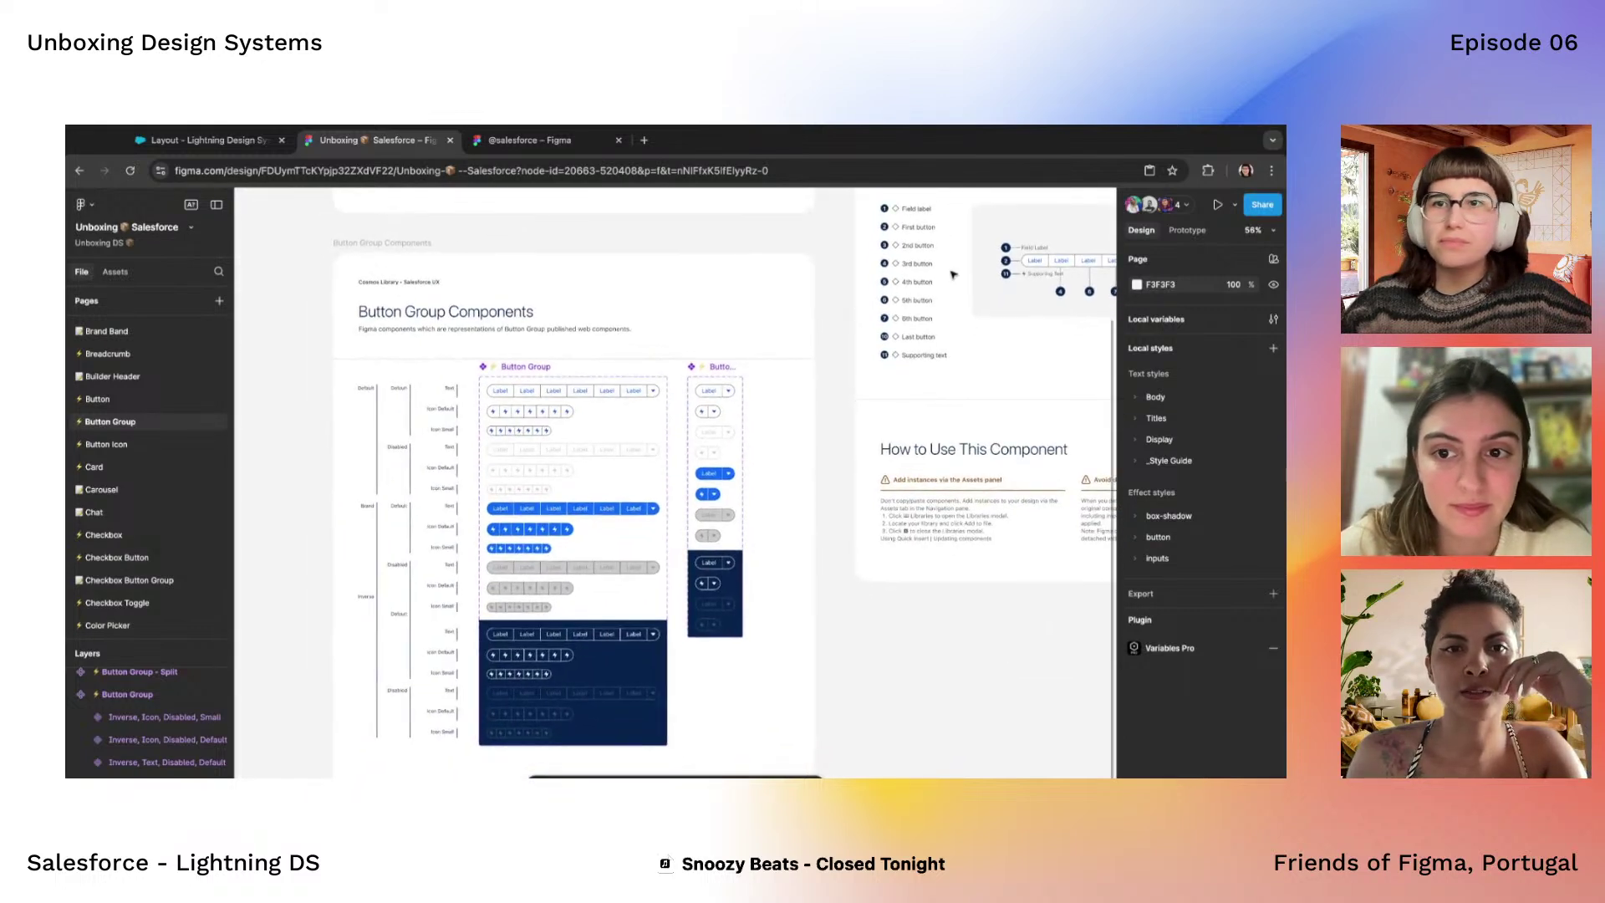
# Follow a collaborator's view to the Desktop - 1 frame on the Unboxing Exercise page
pyautogui.click(1179, 209)
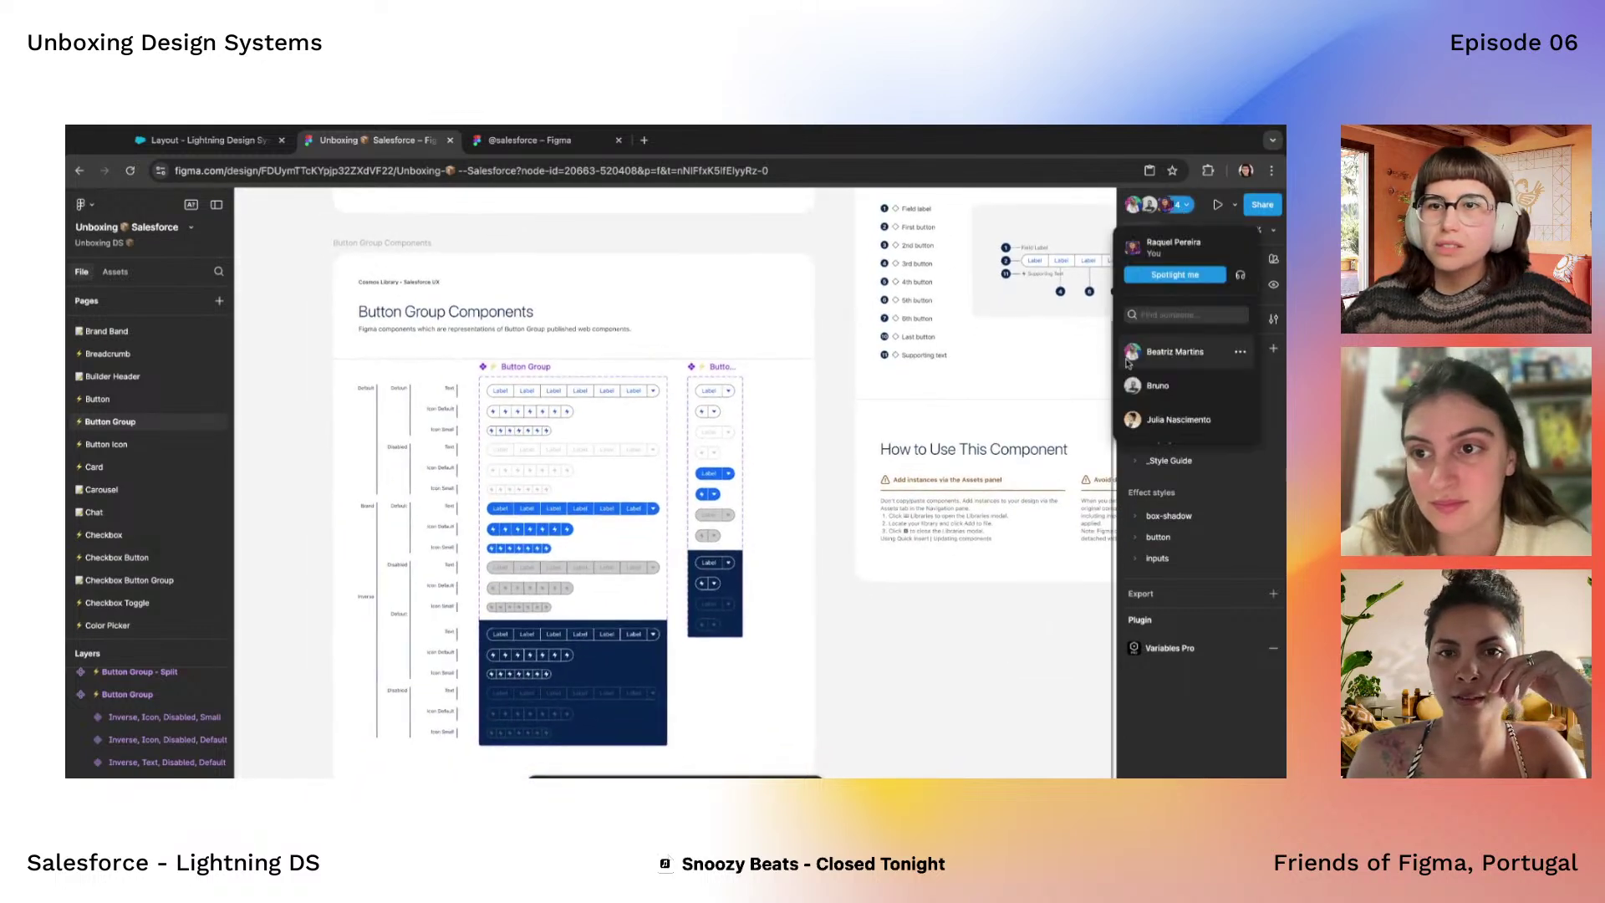
pyautogui.click(1131, 421)
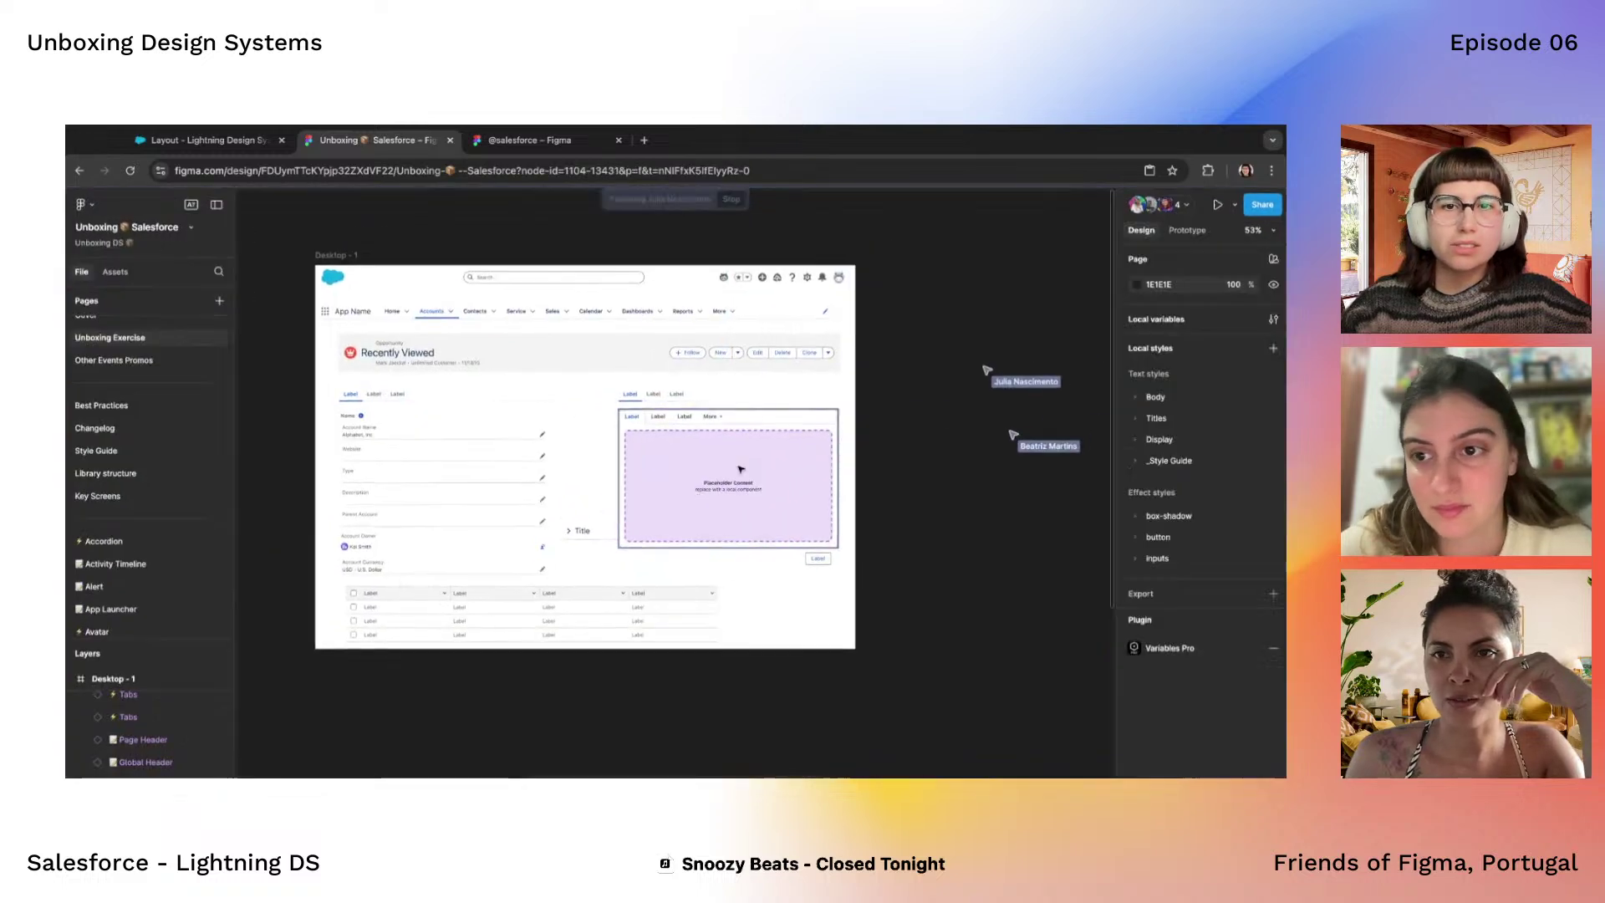
pyautogui.click(1181, 210)
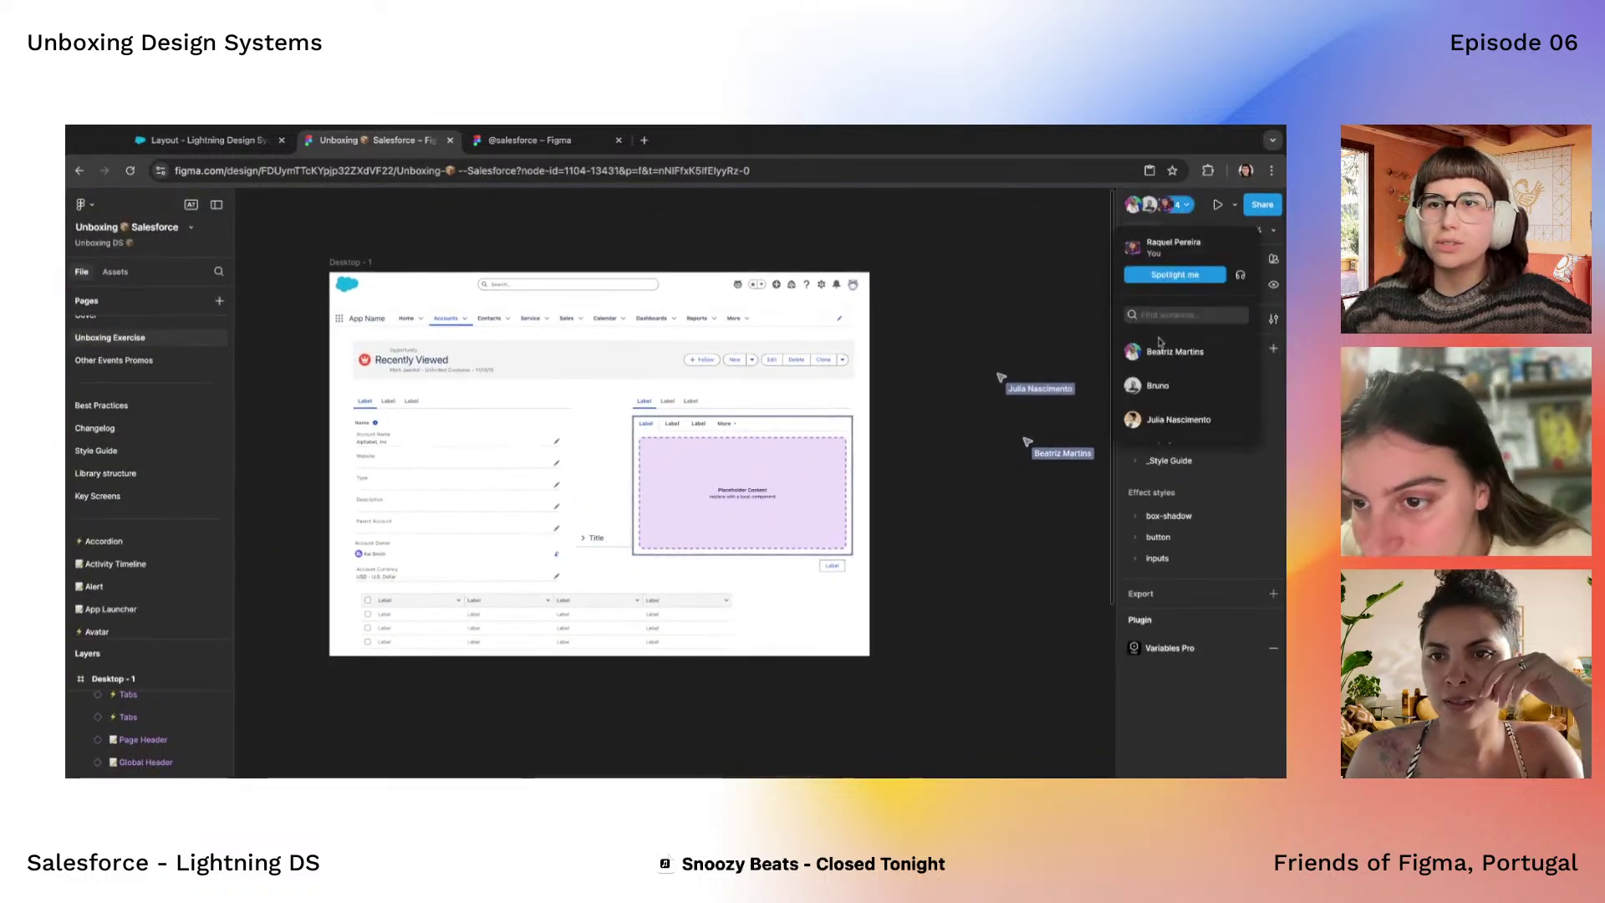
pyautogui.click(1137, 420)
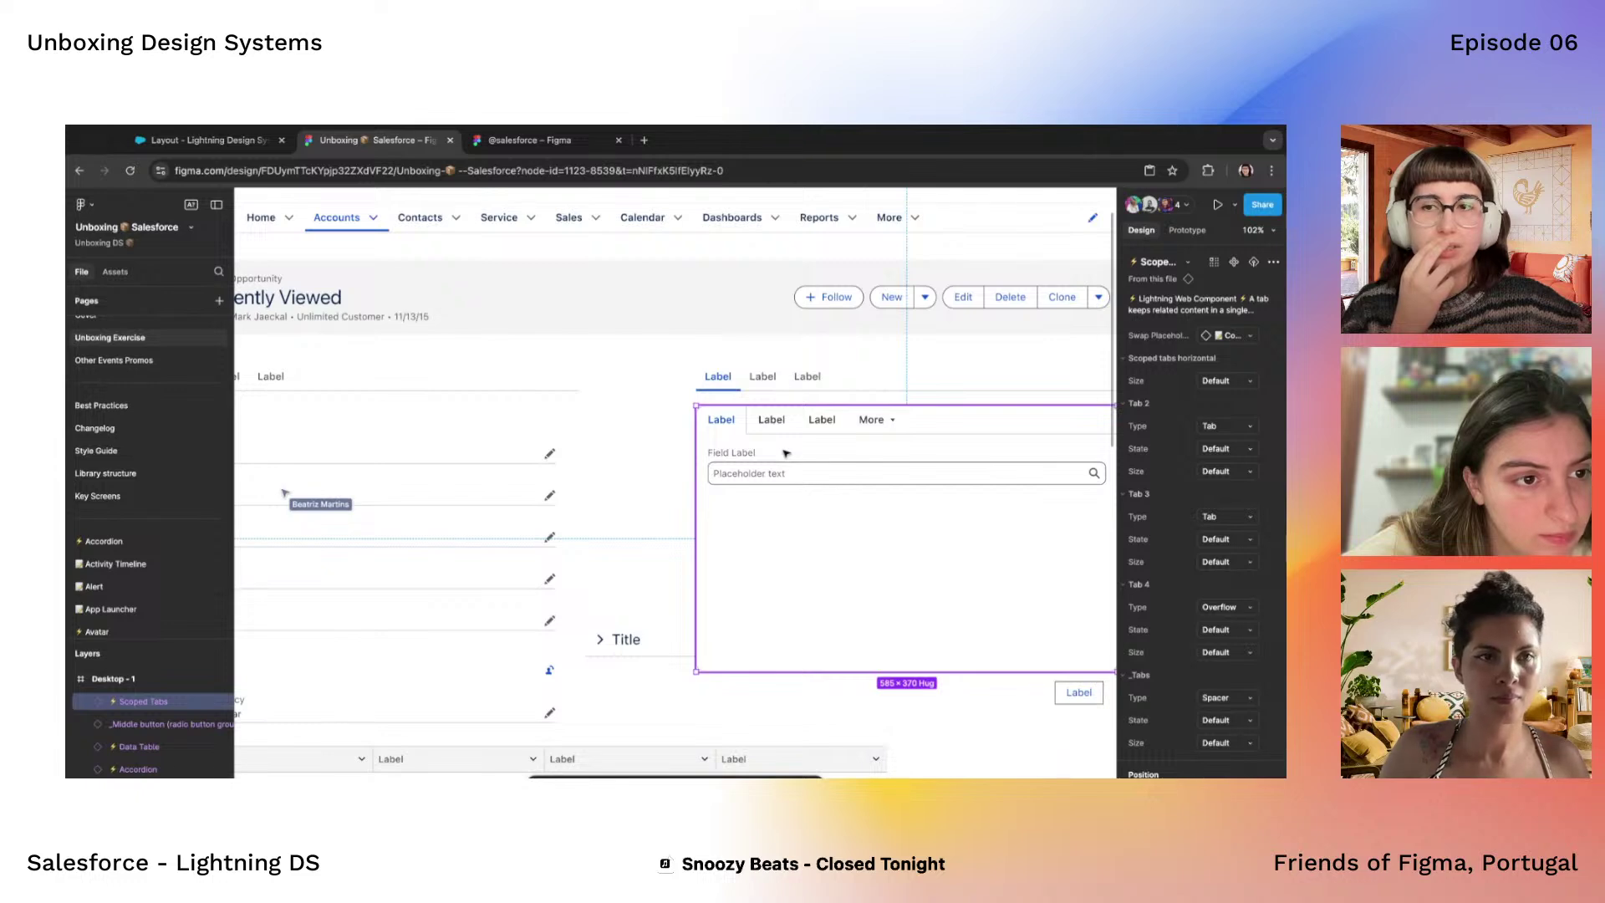
# Collapse the Tab 2, Tab 3 and Tab 4 properties of the Scoped Tabs instance and set the _Tabs type to Overflow
pyautogui.scroll(-6, 1165, 505)
pyautogui.scroll(6, 1166, 505)
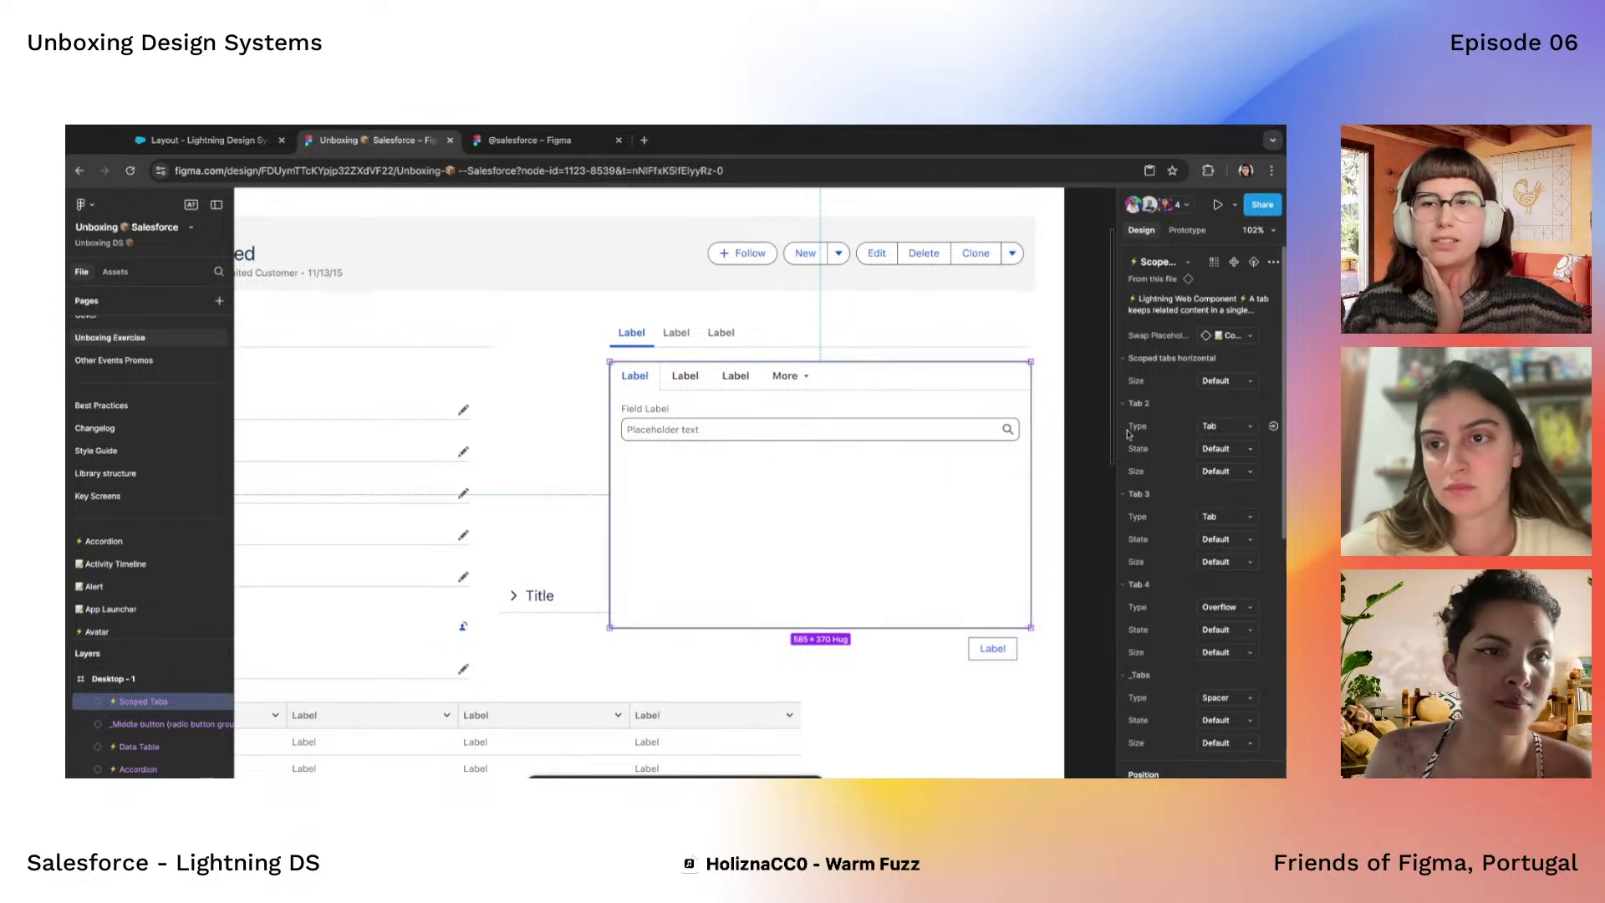
pyautogui.click(1125, 403)
pyautogui.click(1124, 426)
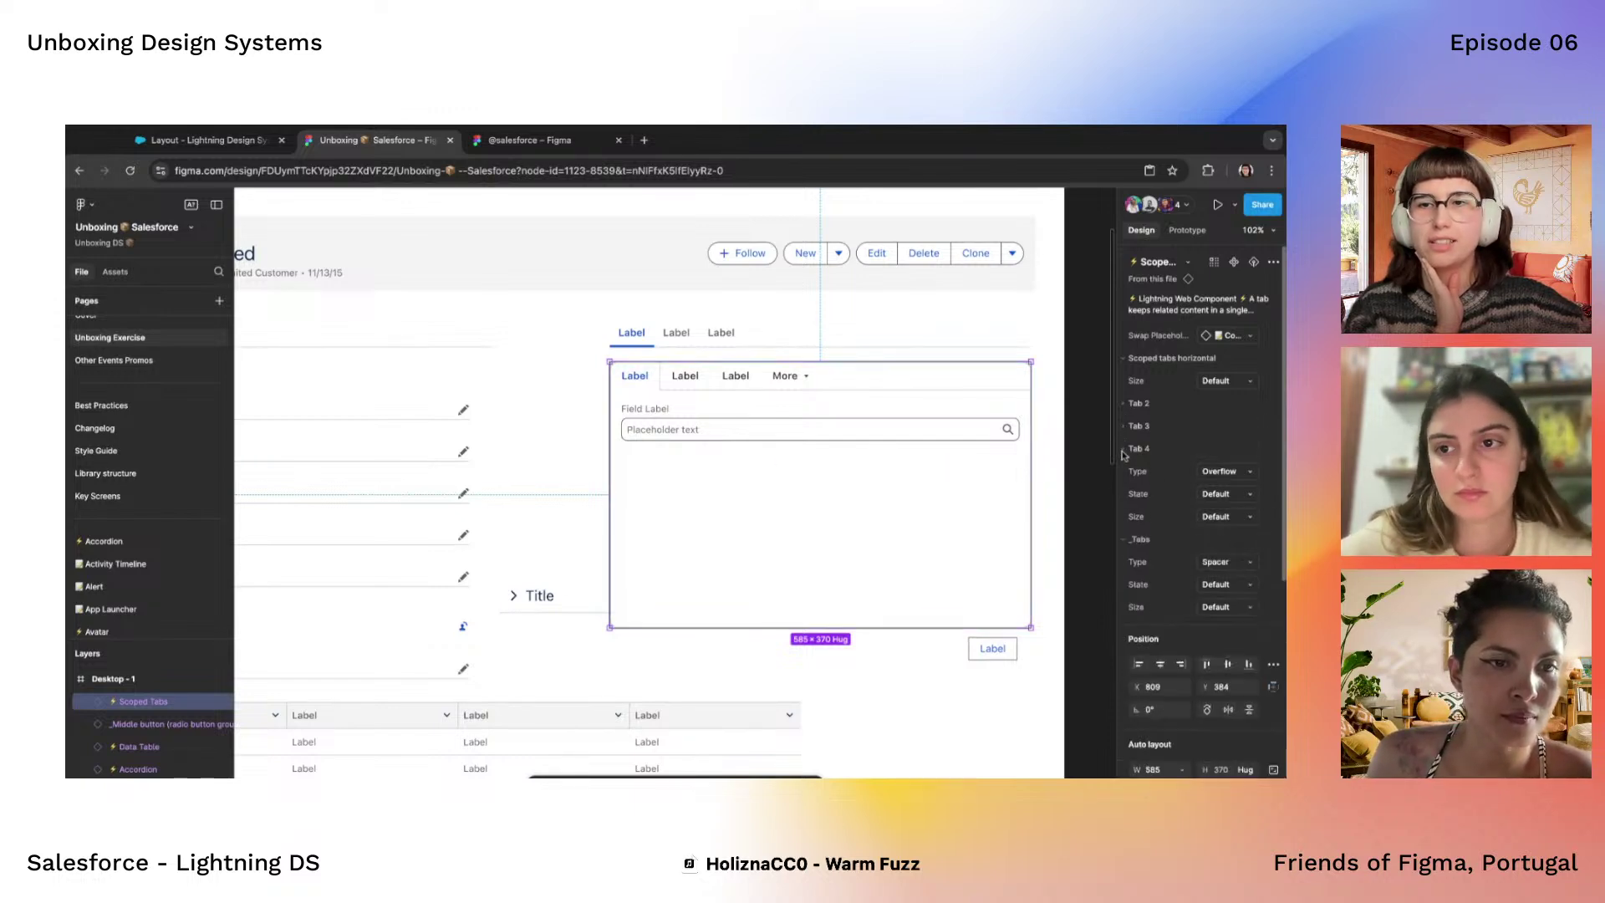
pyautogui.click(1125, 449)
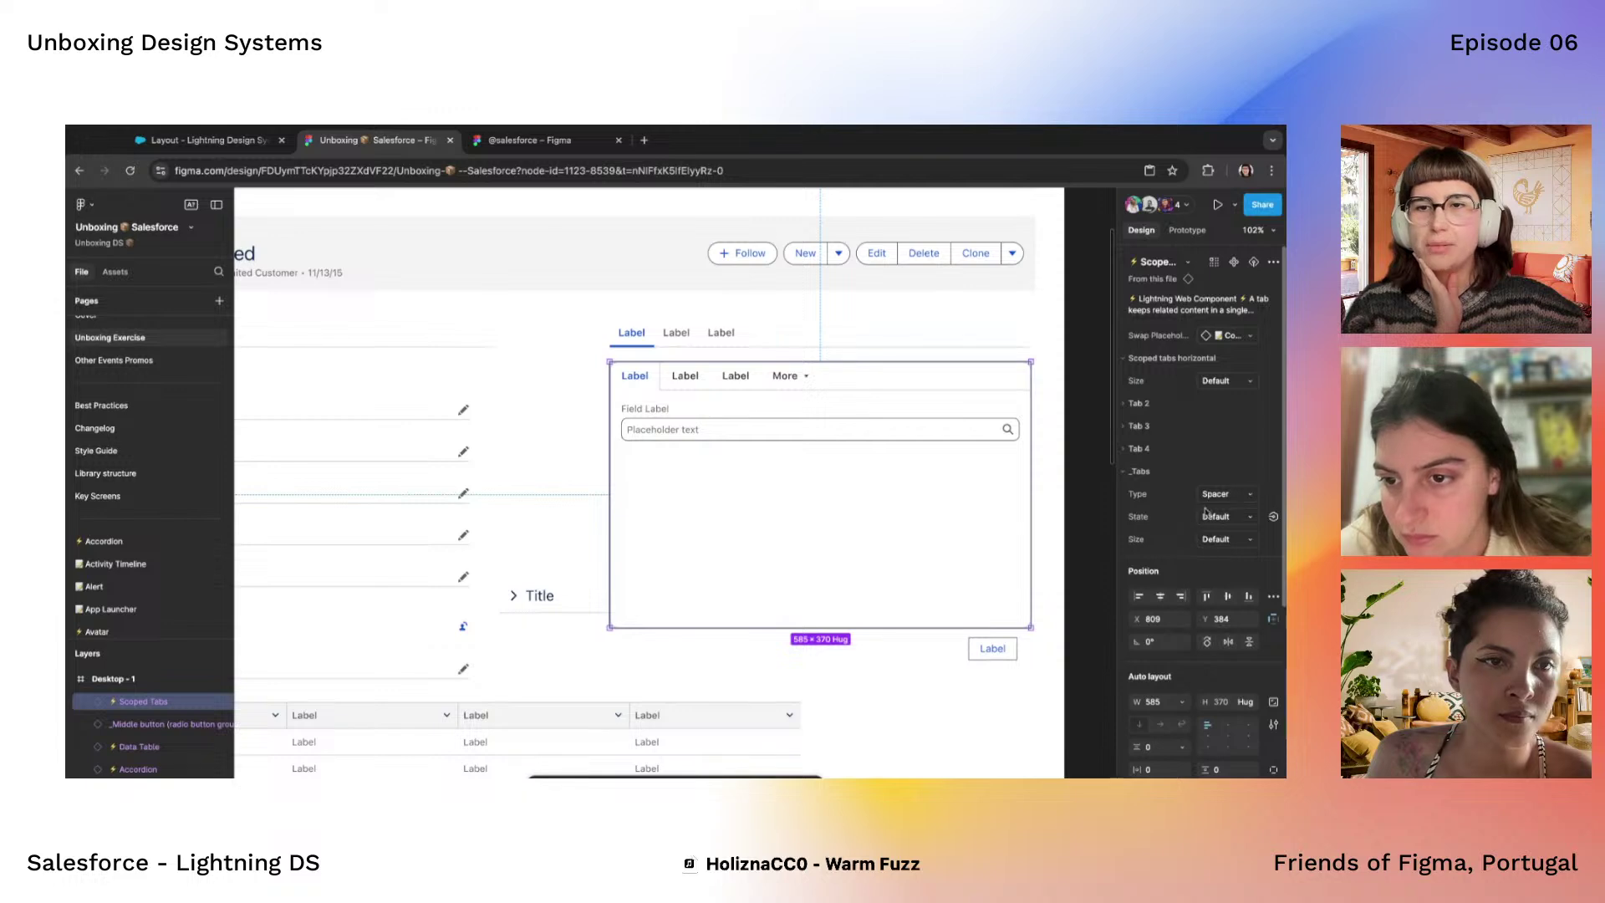
pyautogui.click(1220, 494)
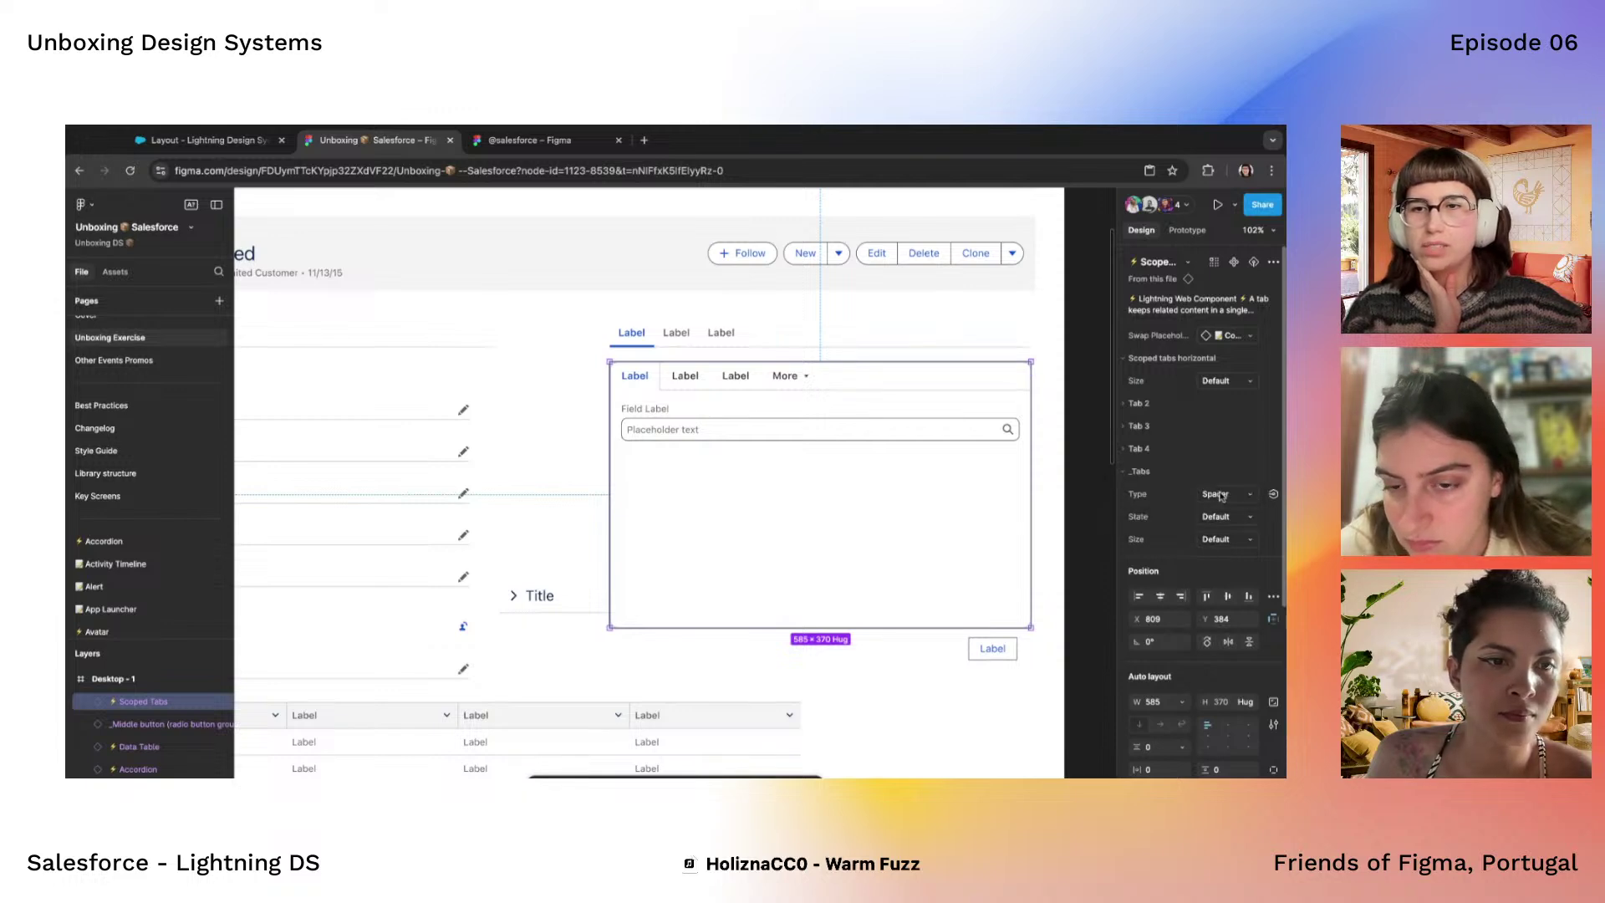
pyautogui.click(1221, 477)
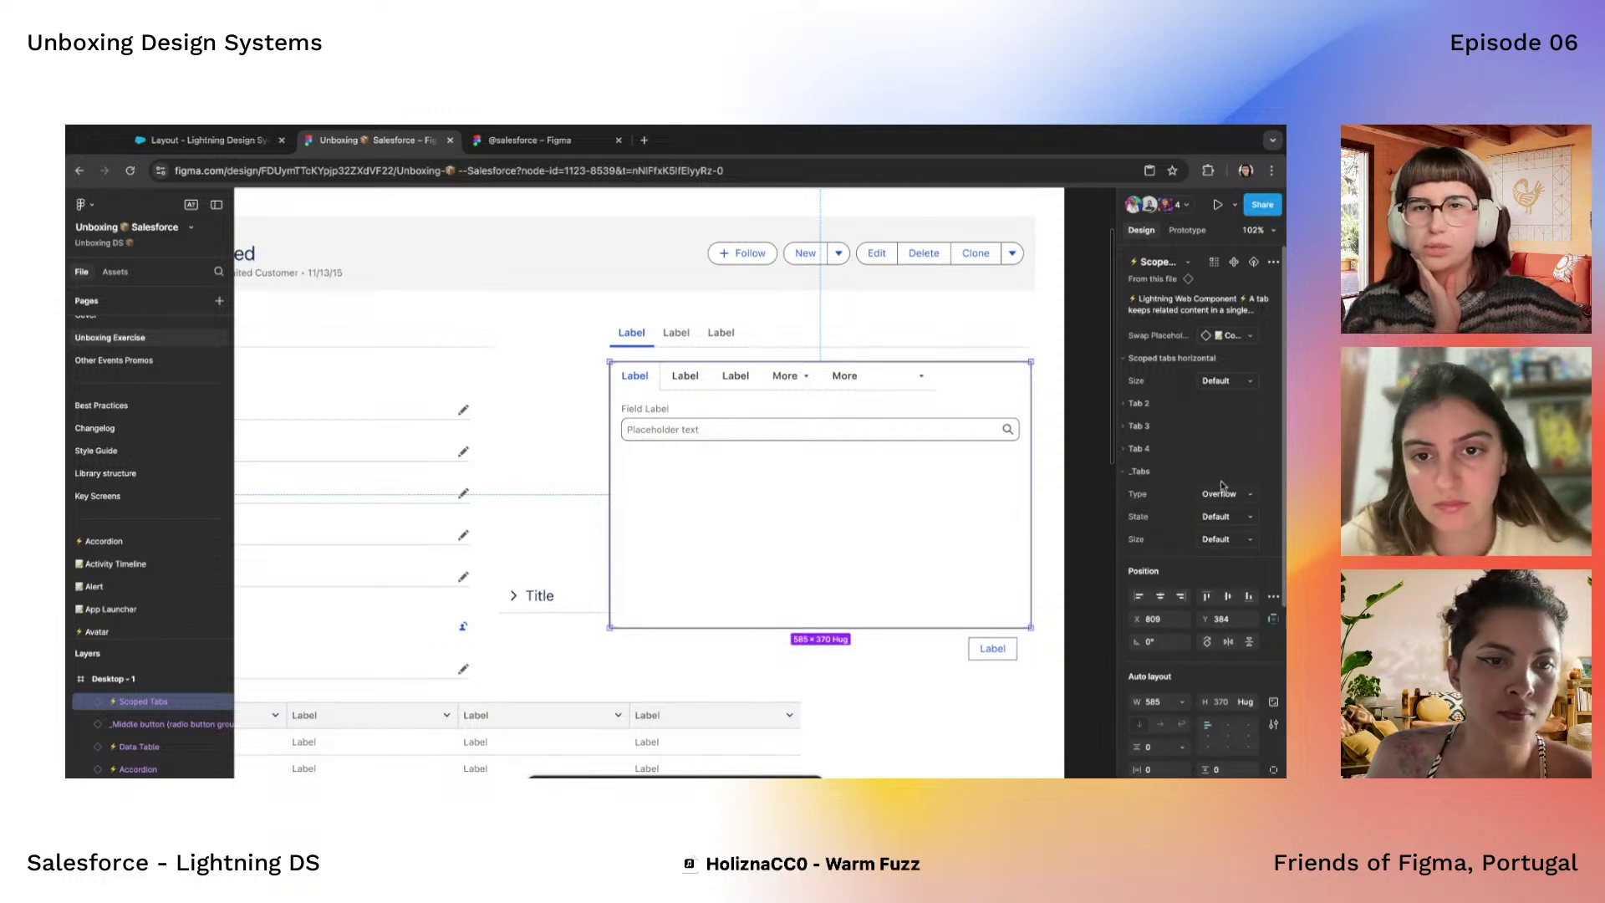
# Undo the _Tabs type change, keep its state at Default, and restore the Overflow type
pyautogui.hotkey('ctrl', 'z')
pyautogui.click(1234, 522)
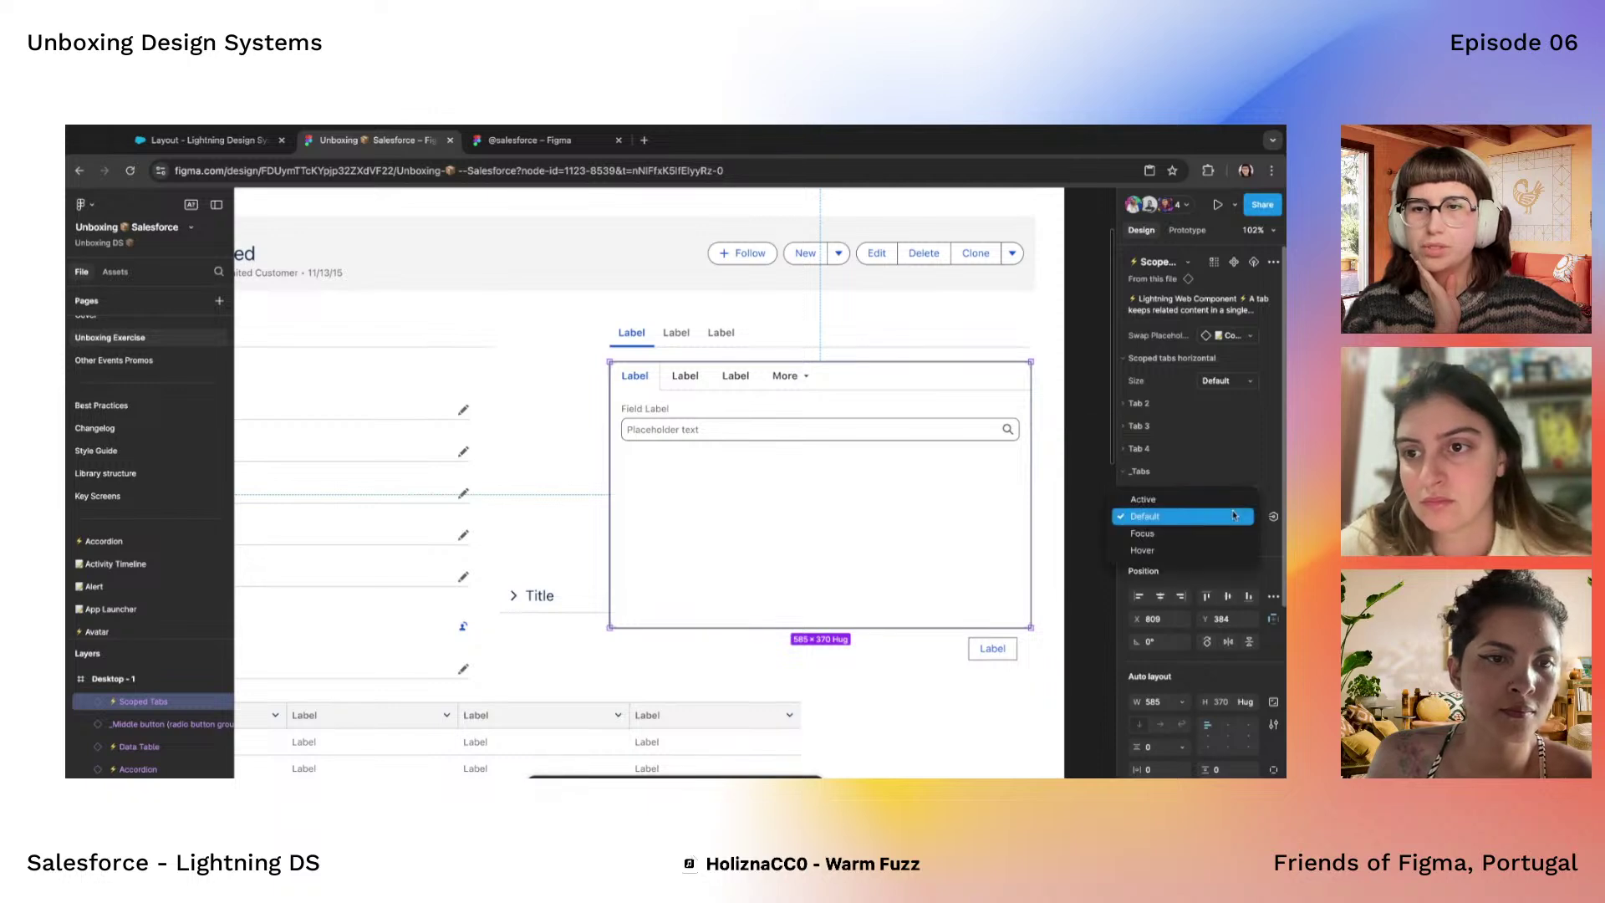
pyautogui.click(1234, 515)
pyautogui.hotkey('ctrl', 'shift', 'z')
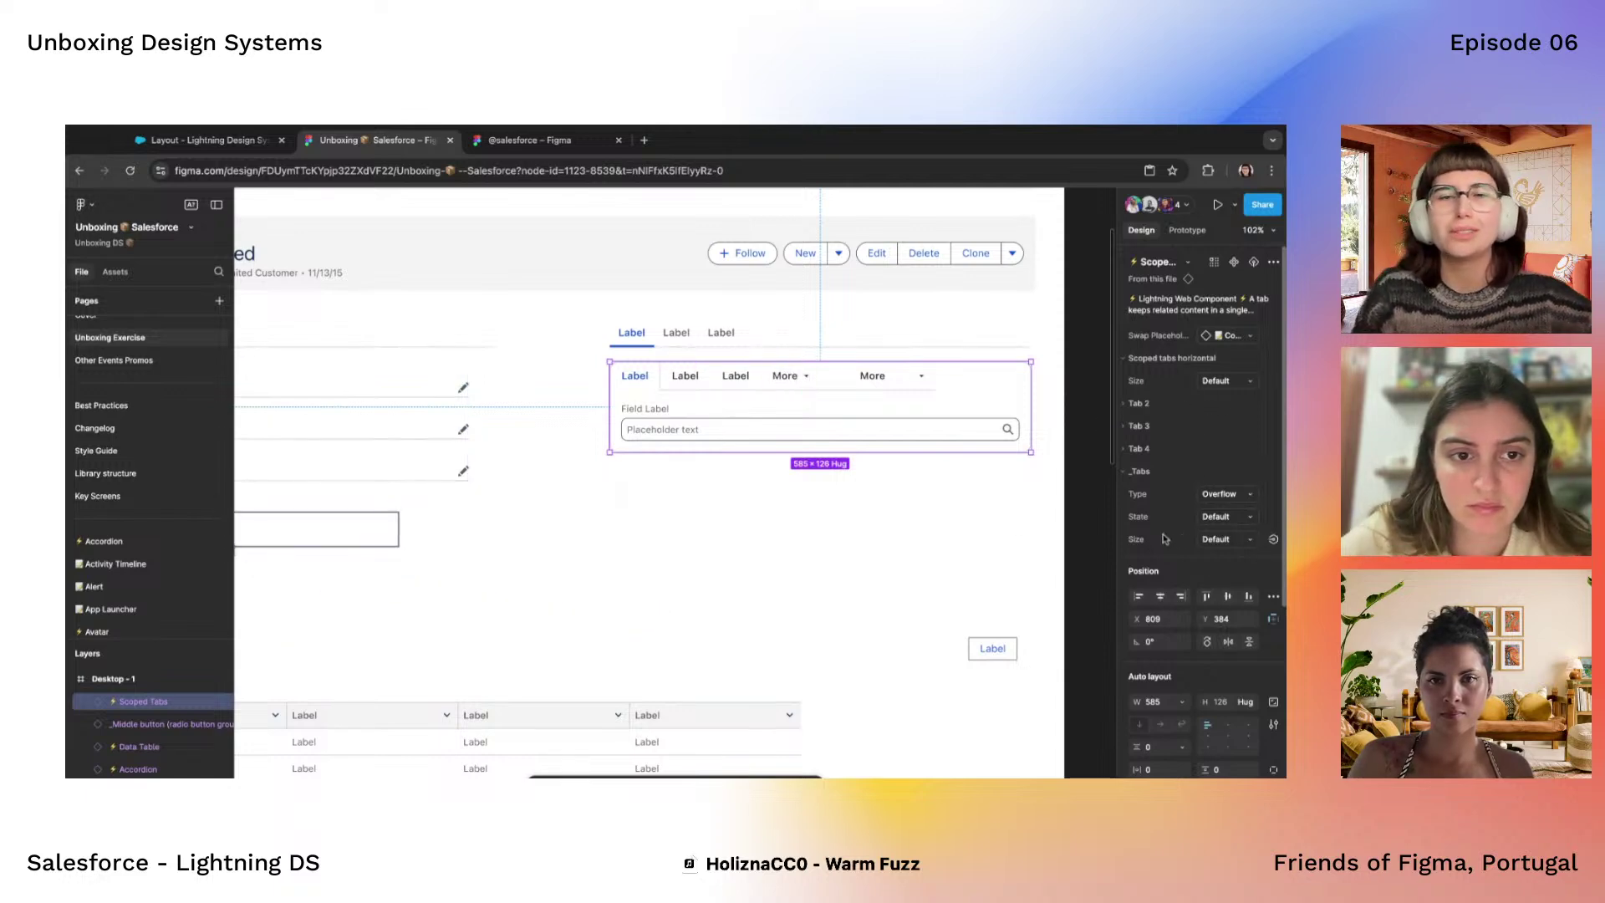
# Compare the Desktop - 1 layout with the Sereneva Systems reference screen beside it
pyautogui.scroll(-5, 853, 544)
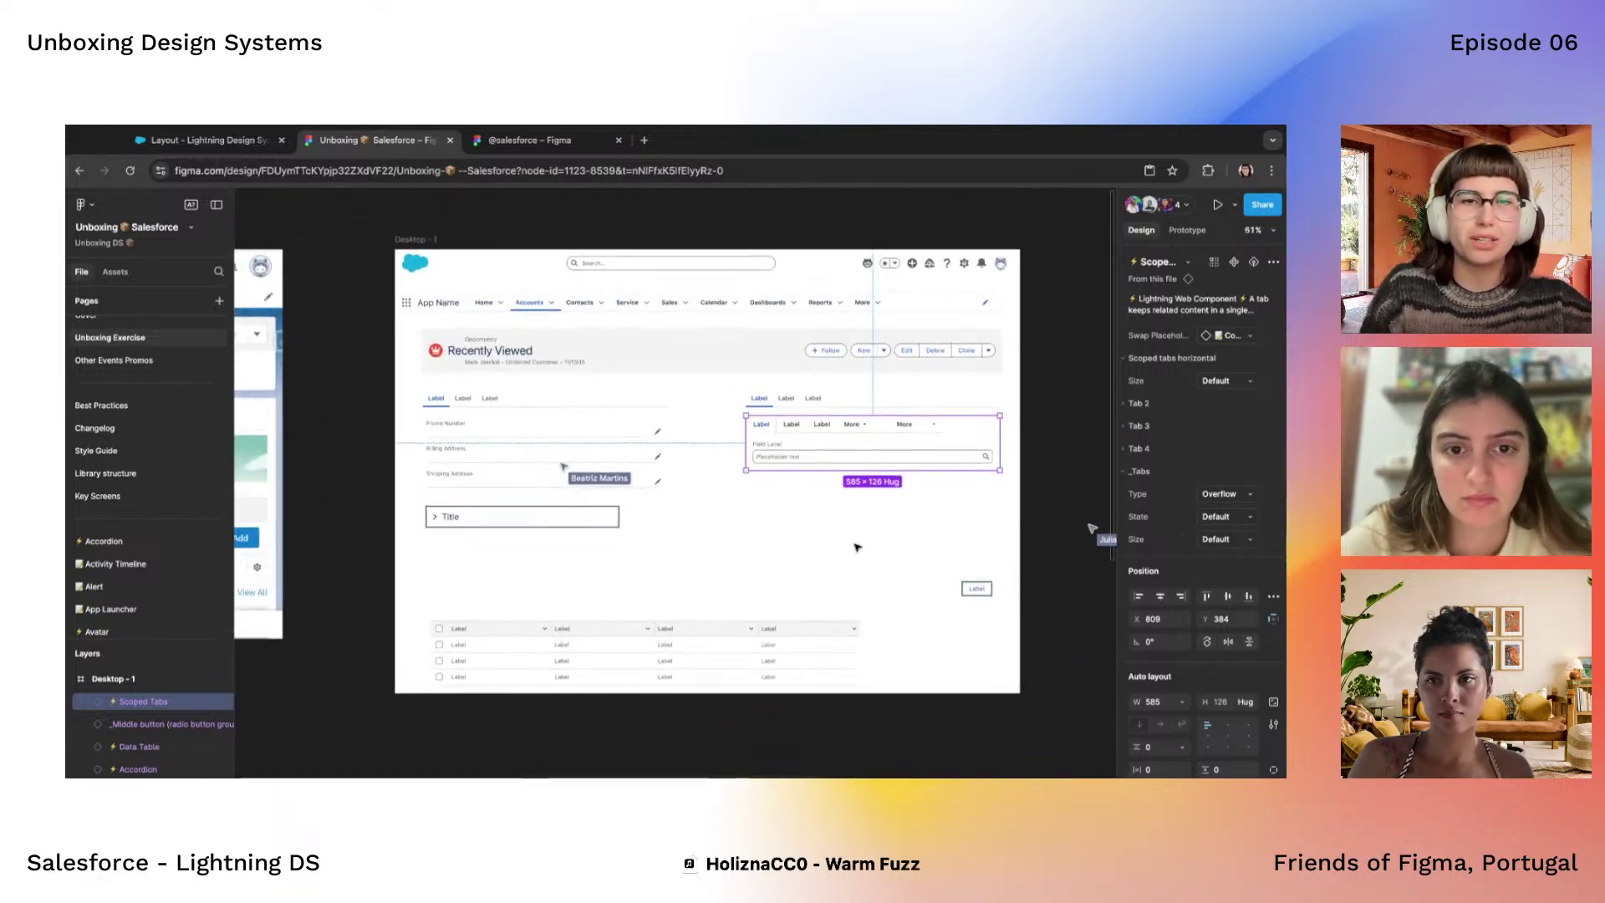
pyautogui.hscroll(-10, 856, 548)
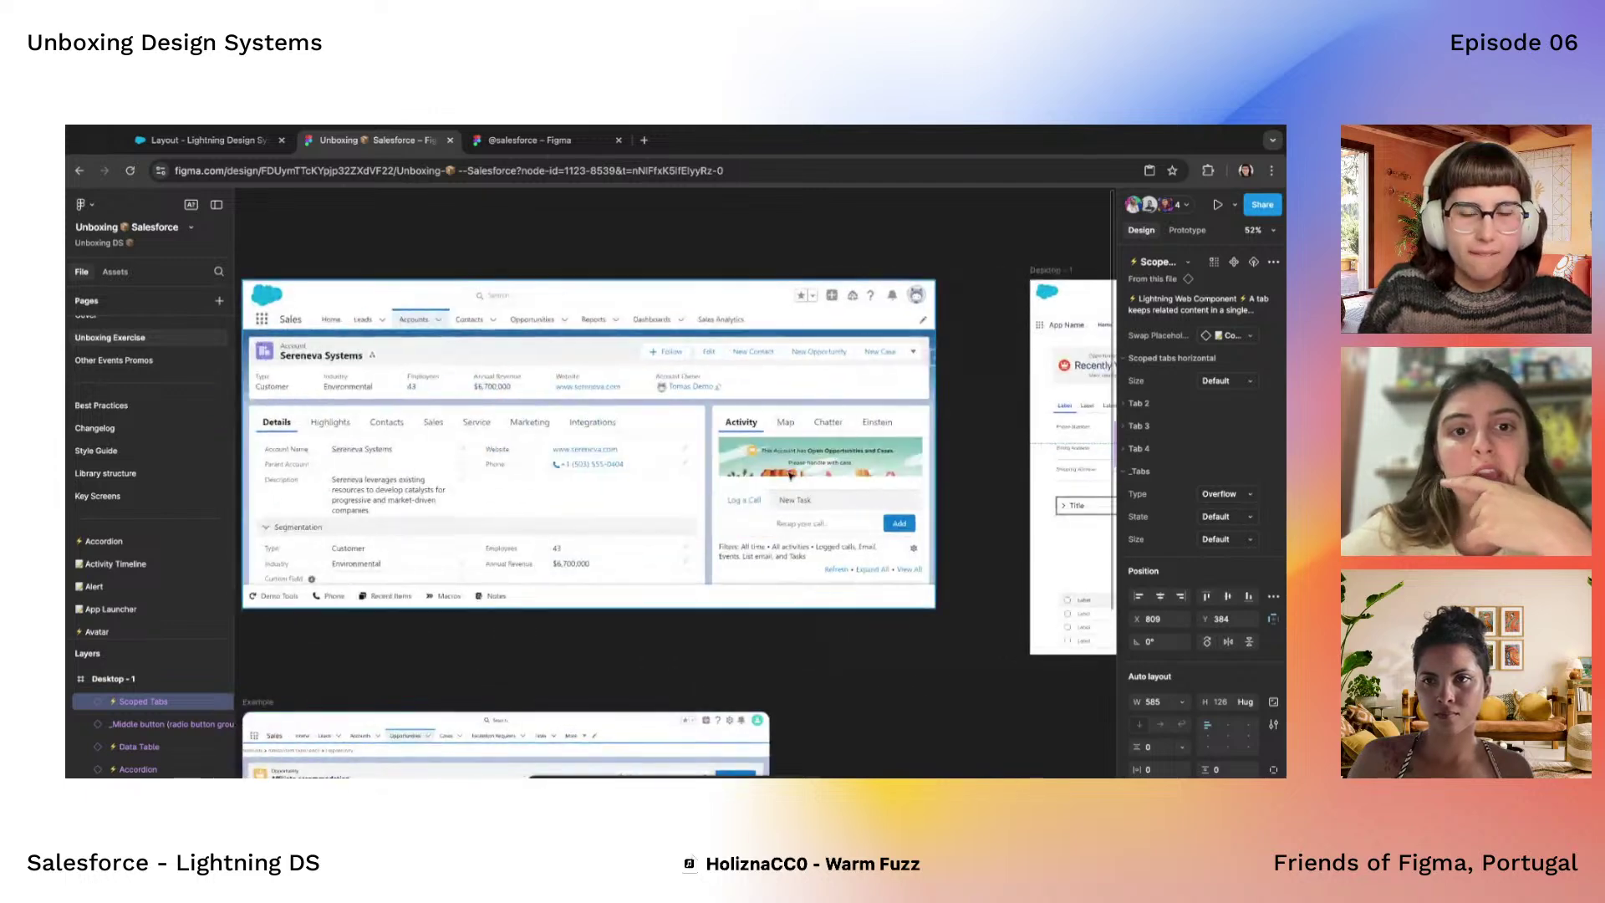
pyautogui.scroll(5, 789, 475)
pyautogui.hscroll(8, 789, 475)
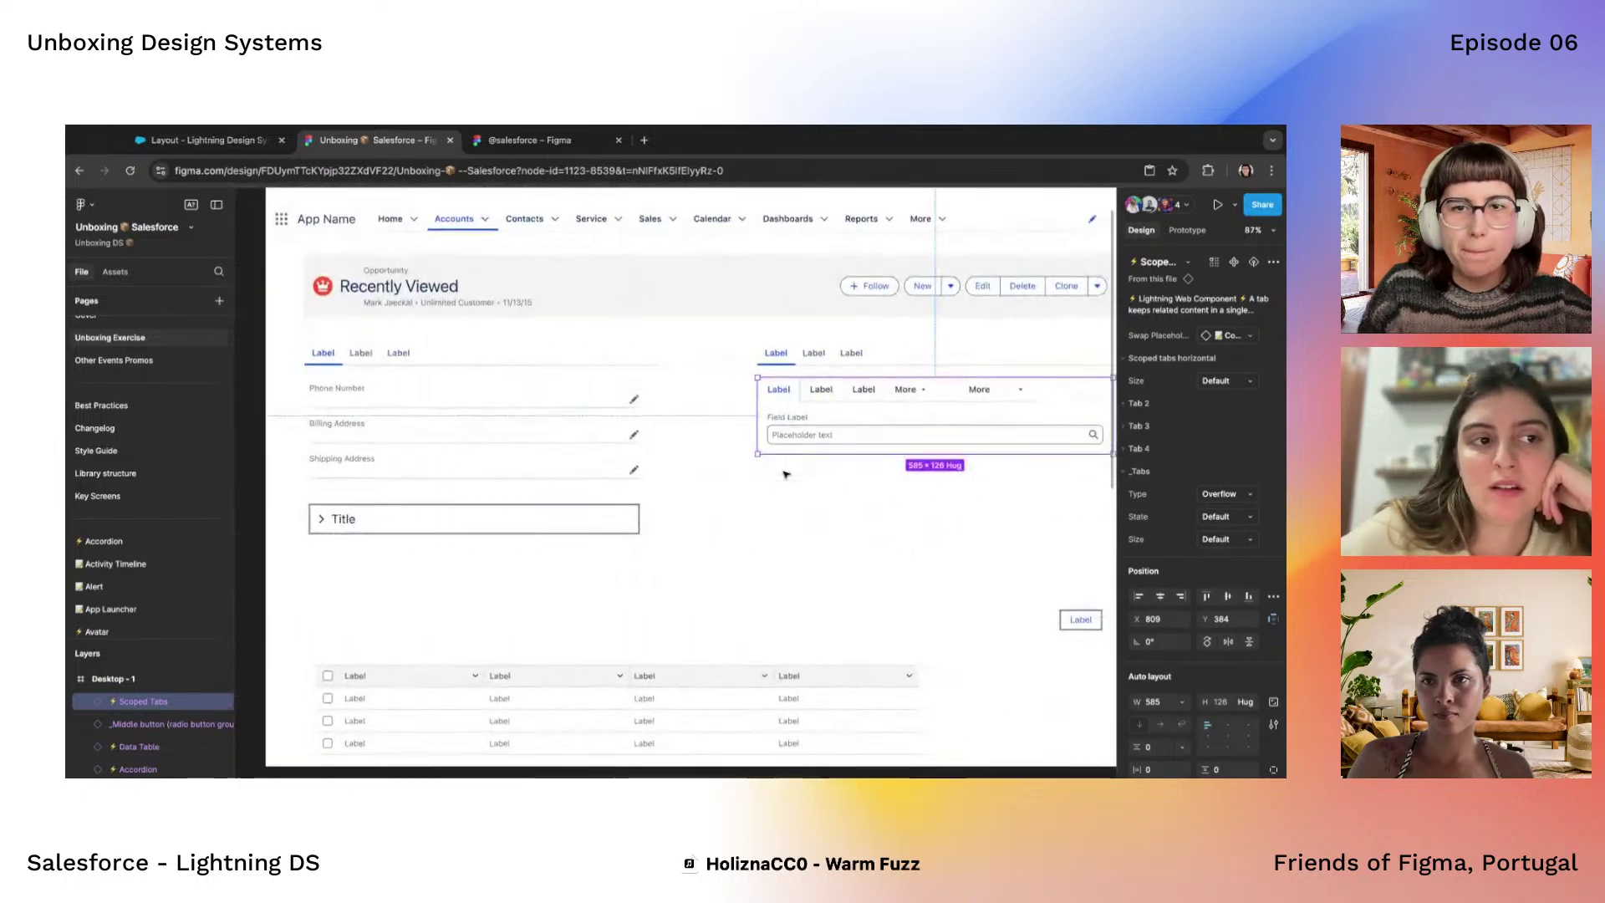
pyautogui.scroll(-3, 786, 474)
pyautogui.scroll(1, 687, 474)
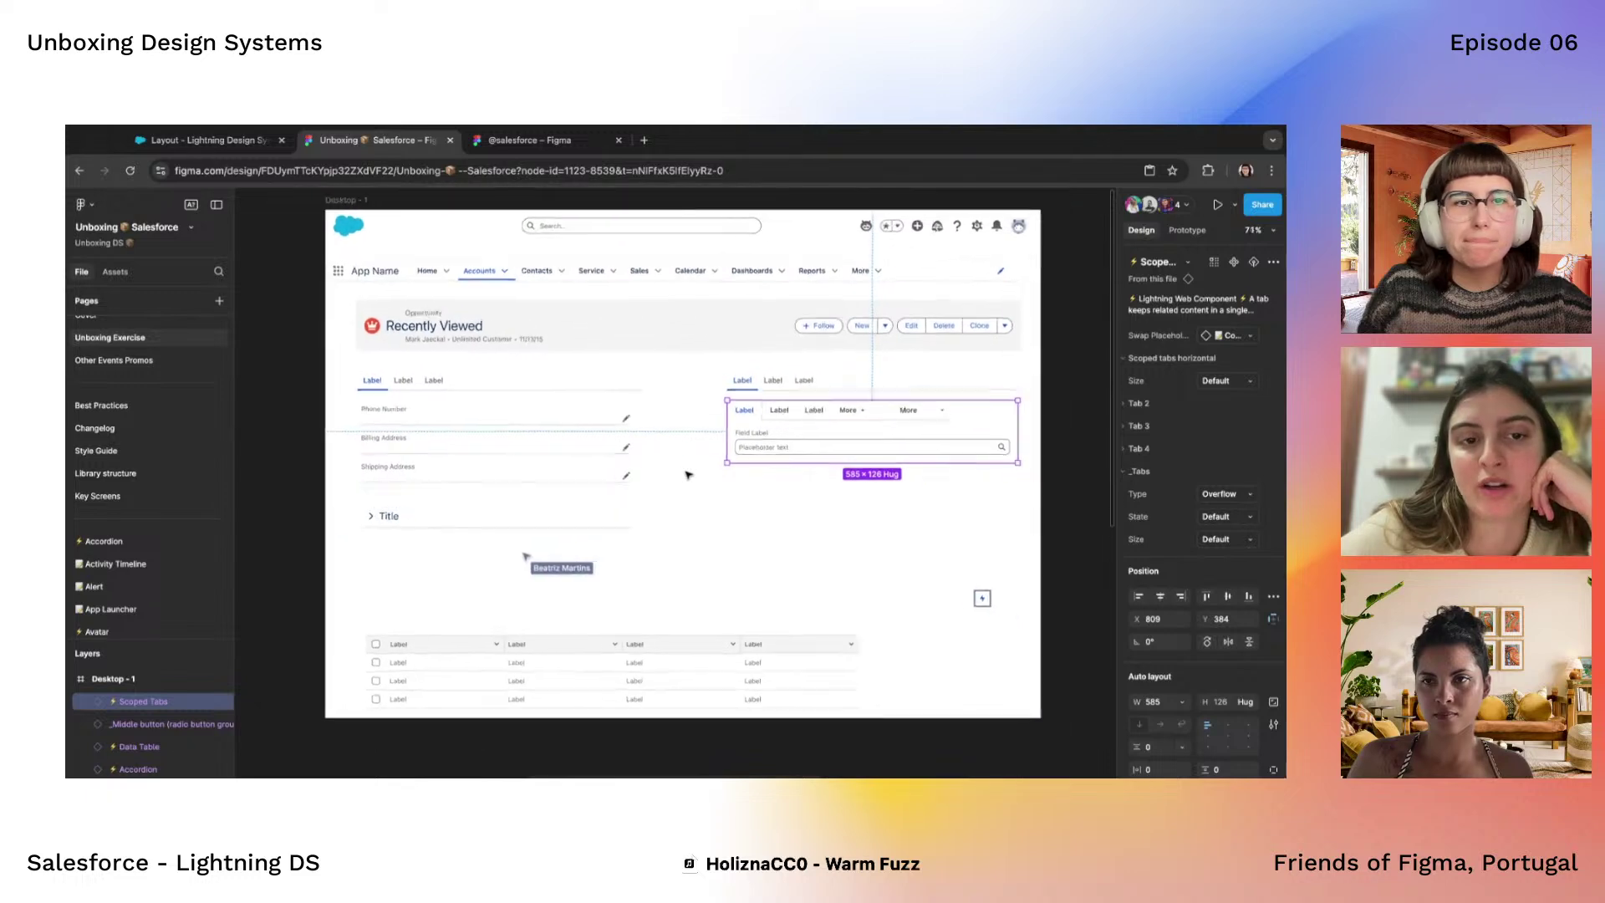
pyautogui.scroll(-3, 687, 475)
pyautogui.hscroll(-8, 687, 475)
pyautogui.scroll(4, 687, 475)
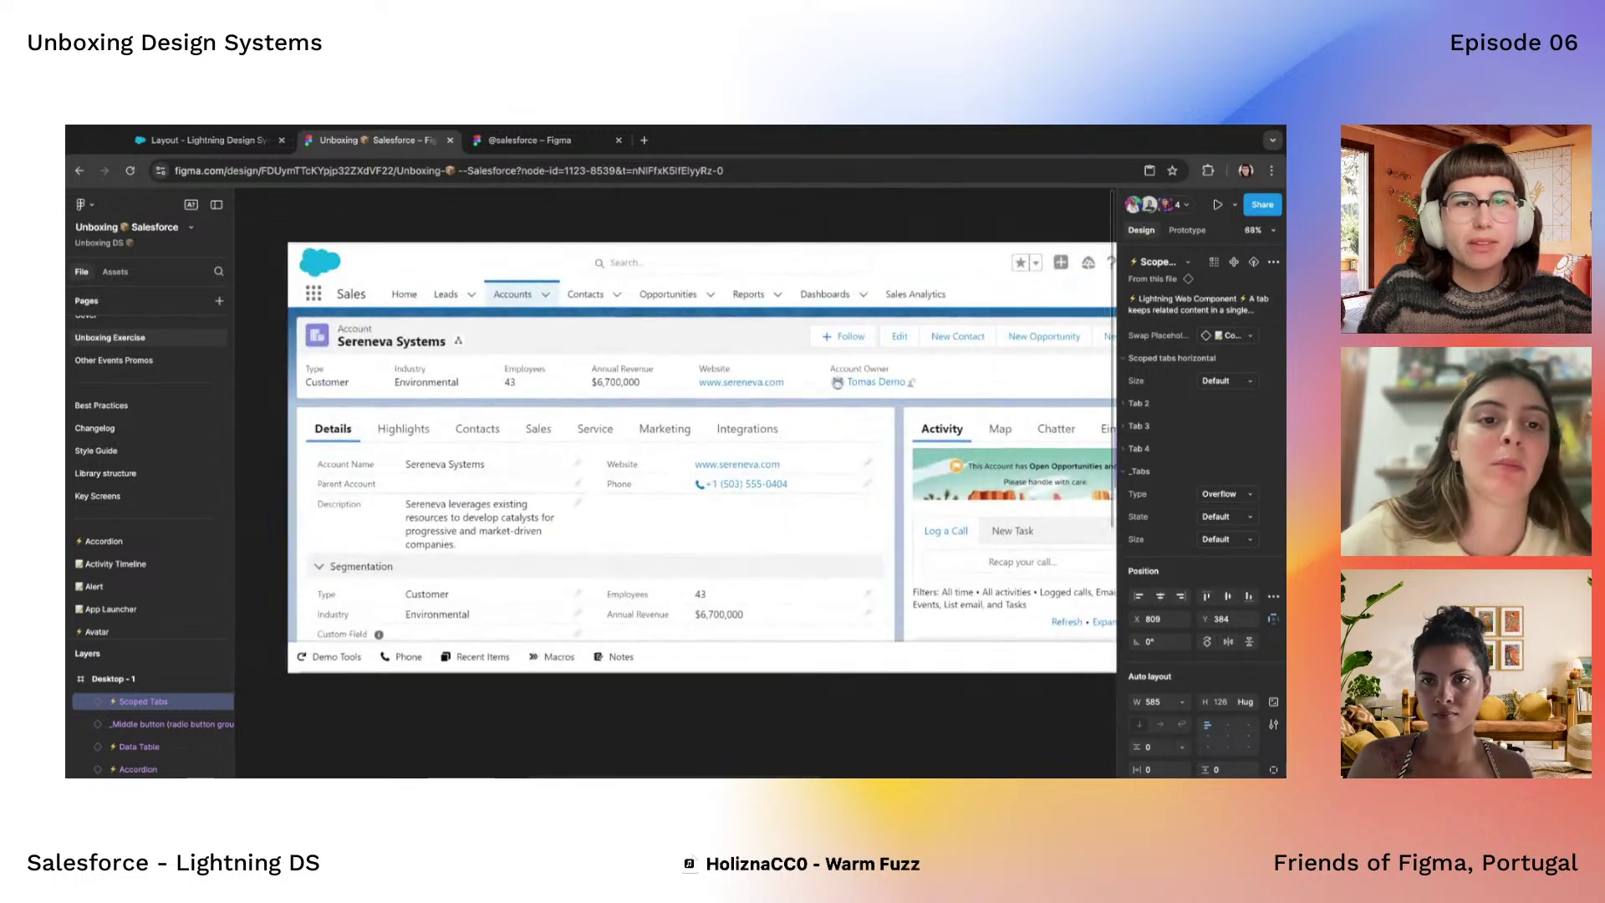
pyautogui.hscroll(10, 687, 474)
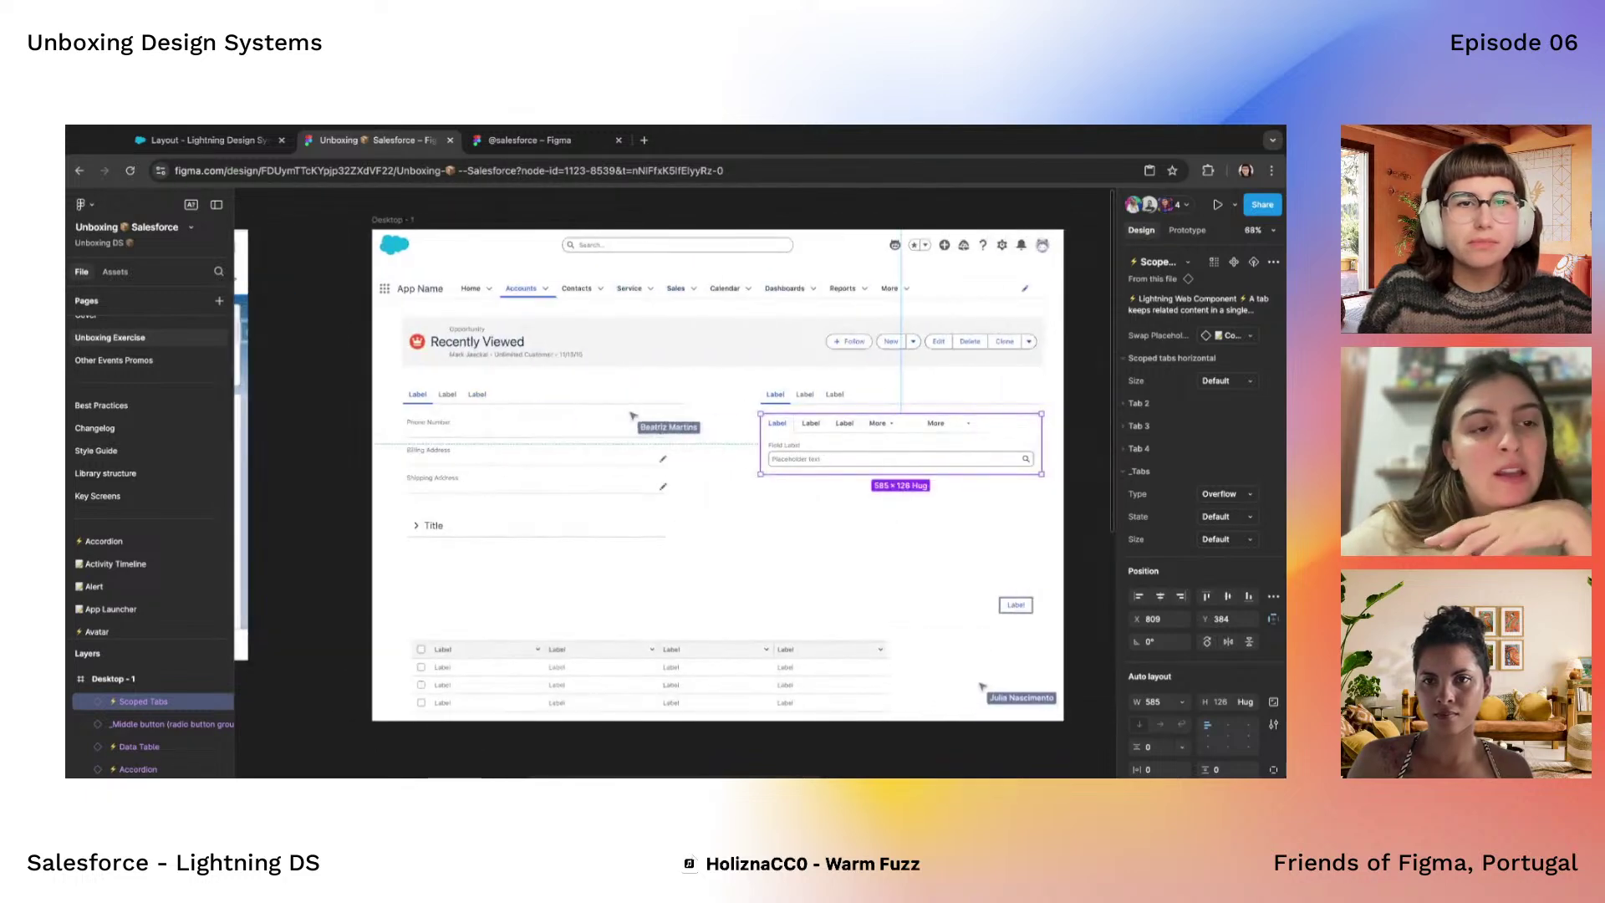
pyautogui.hscroll(-11, 687, 475)
pyautogui.scroll(-5, 687, 475)
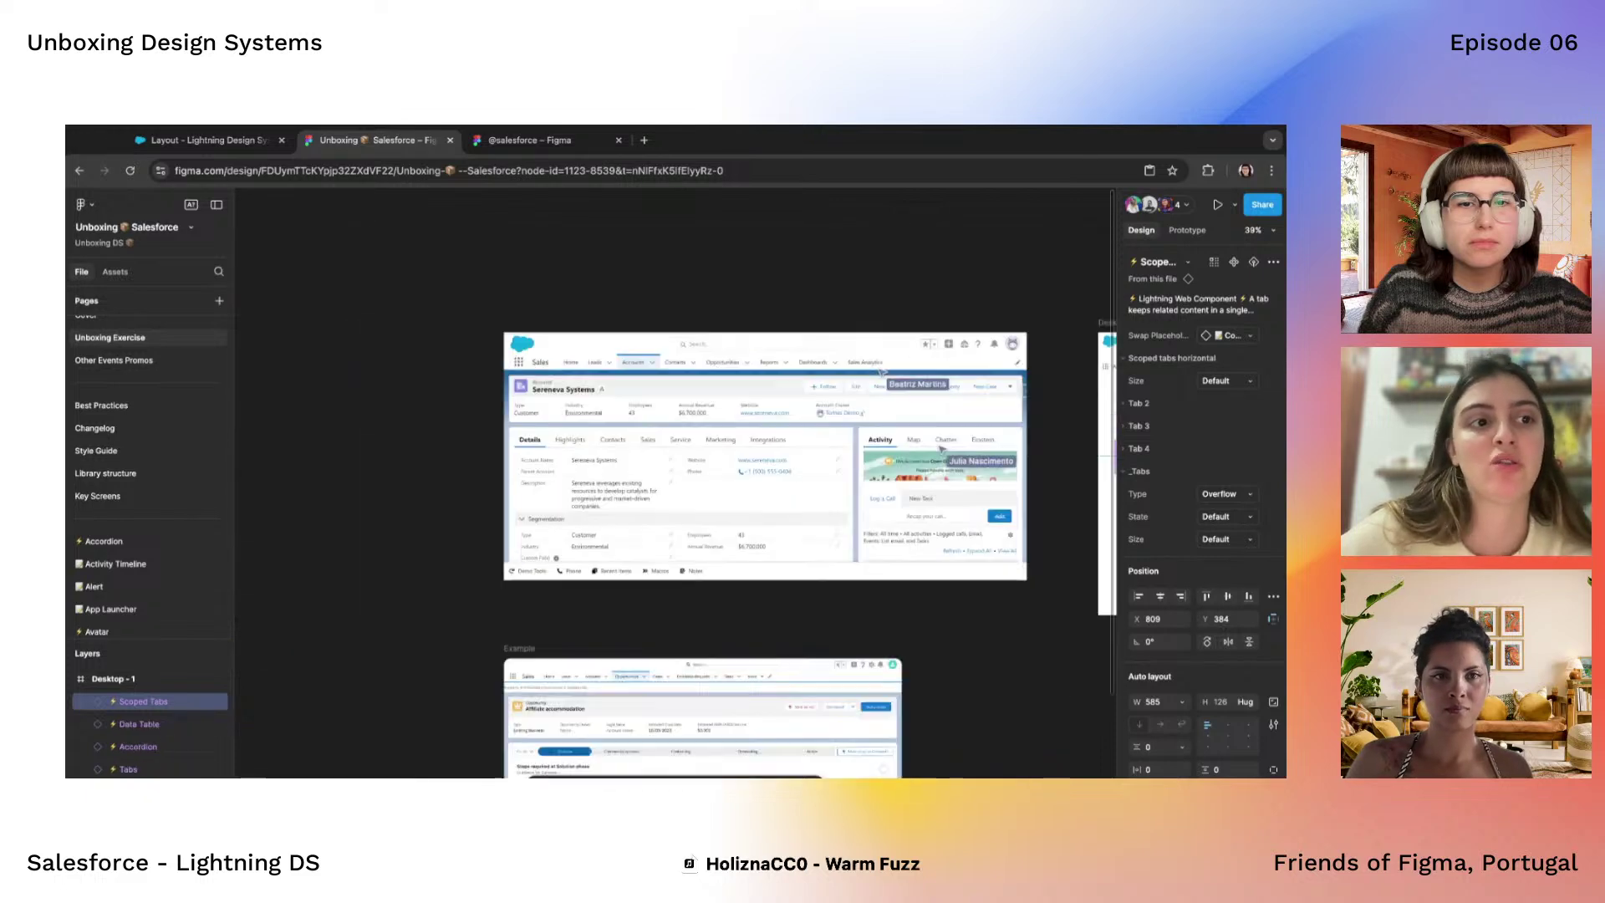
# Open the Key Screens page and inspect the page header and the status card of the Record screen
pyautogui.click(105, 495)
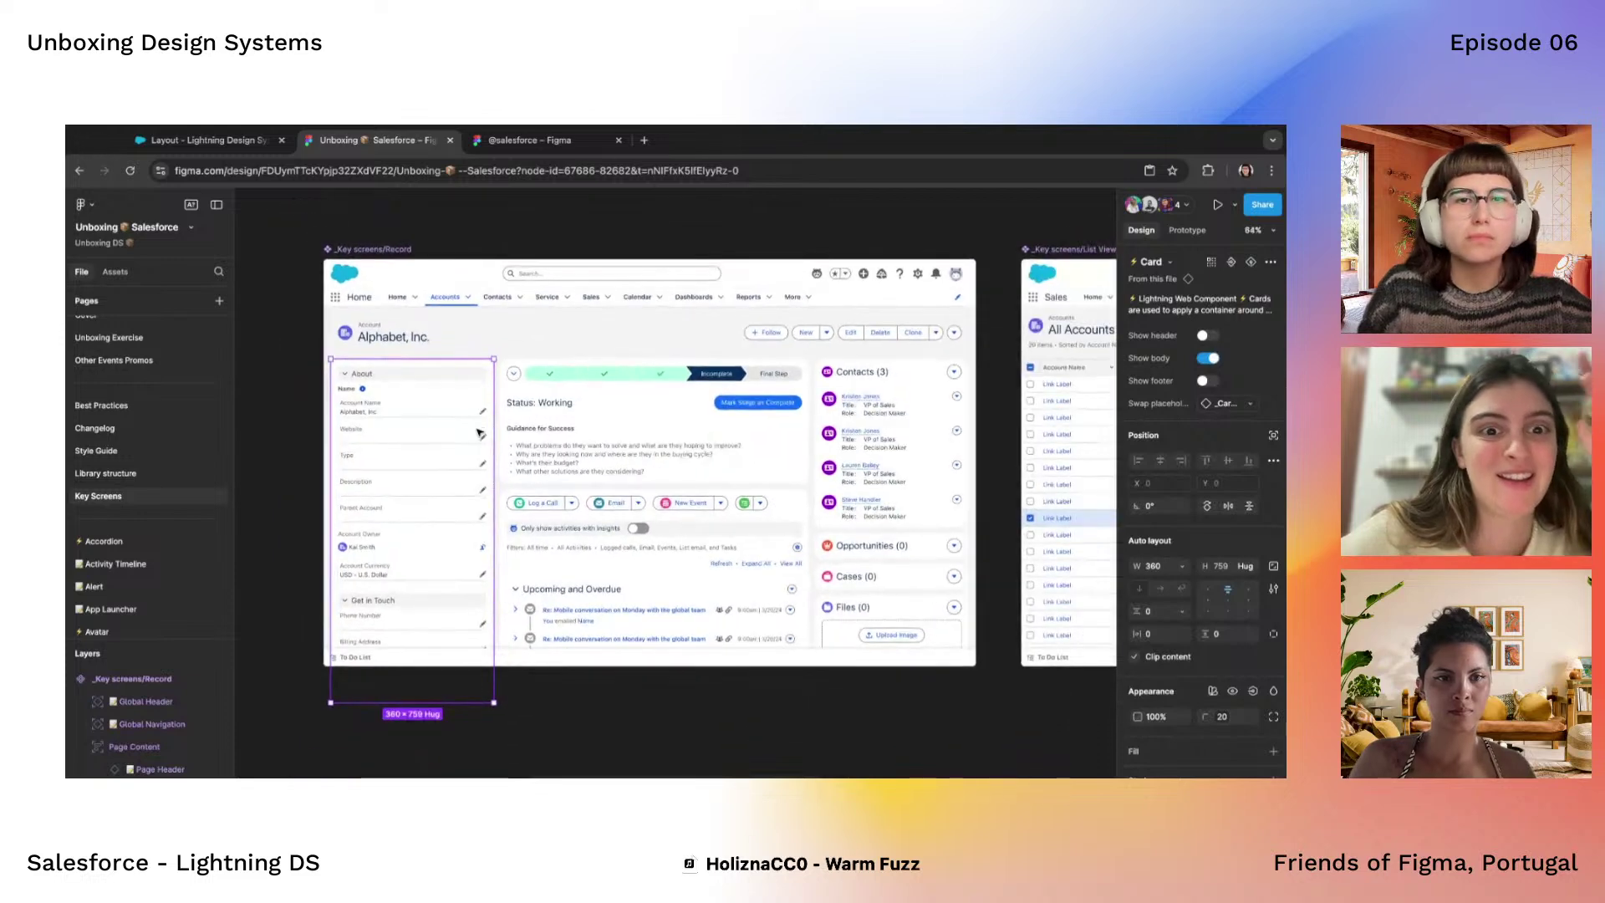
pyautogui.click(639, 346)
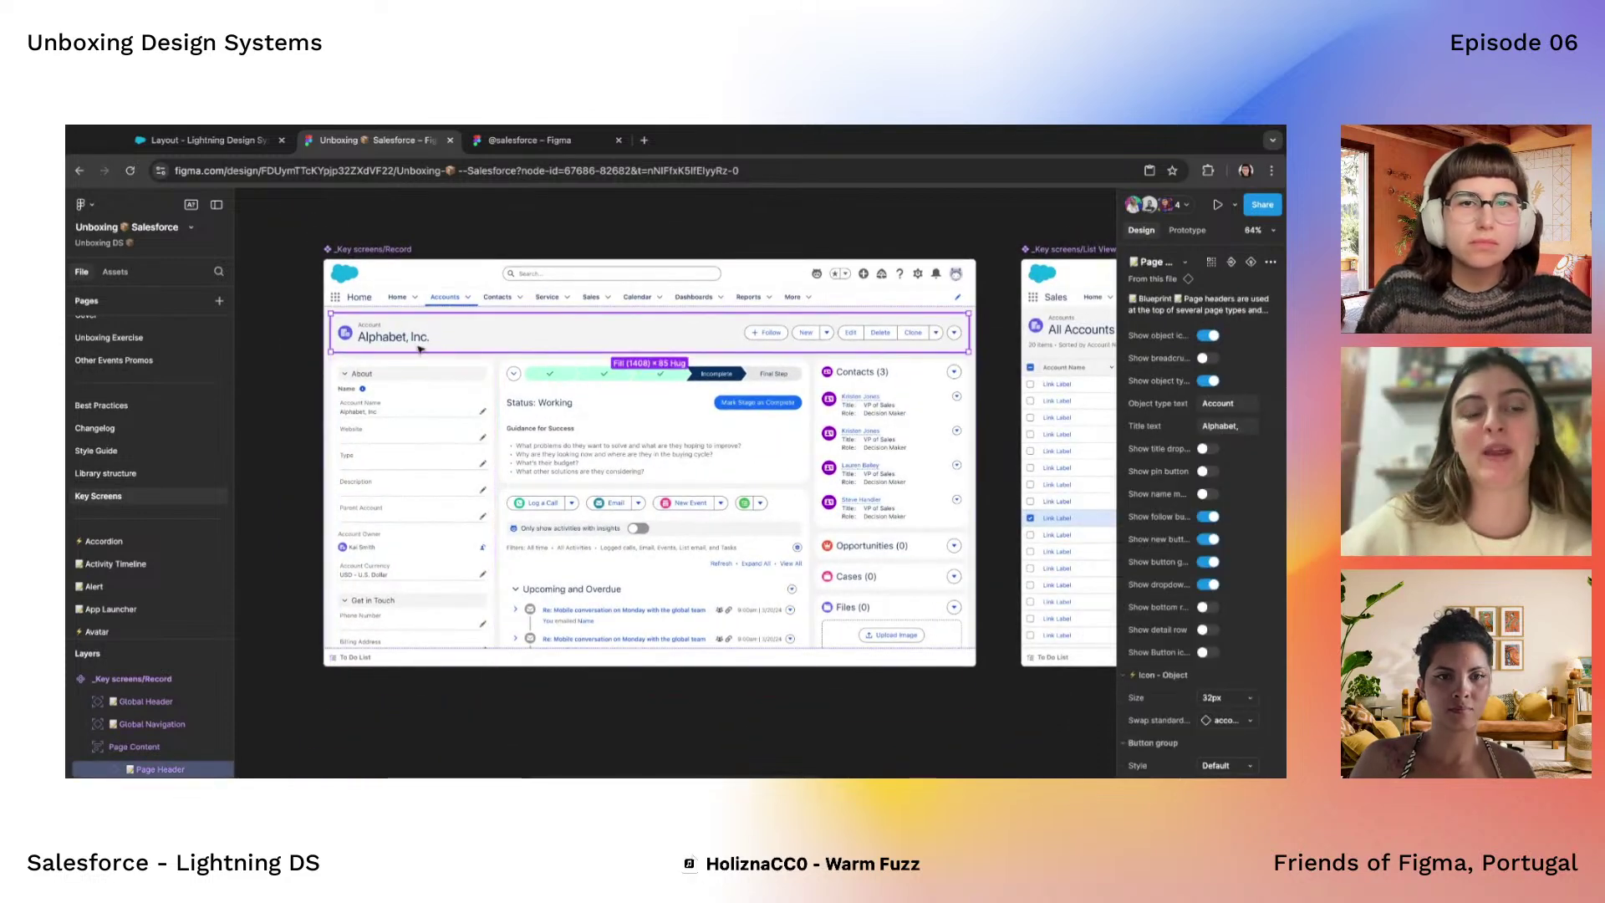
pyautogui.scroll(1, 615, 426)
pyautogui.click(627, 425)
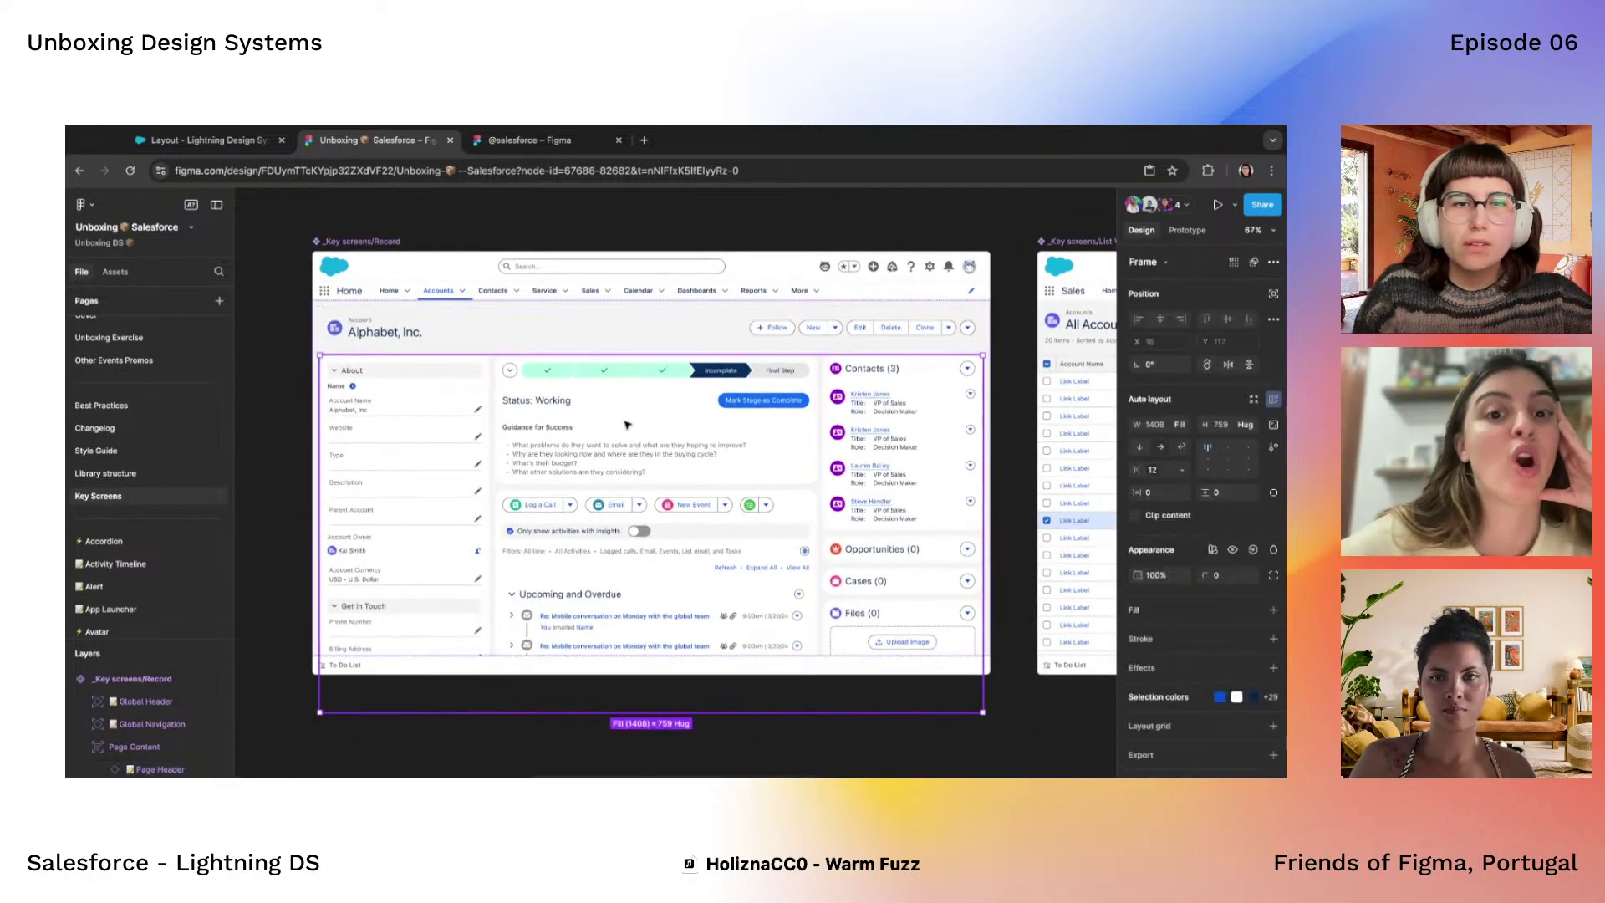
pyautogui.click(627, 425)
pyautogui.click(627, 425)
pyautogui.scroll(3, 623, 422)
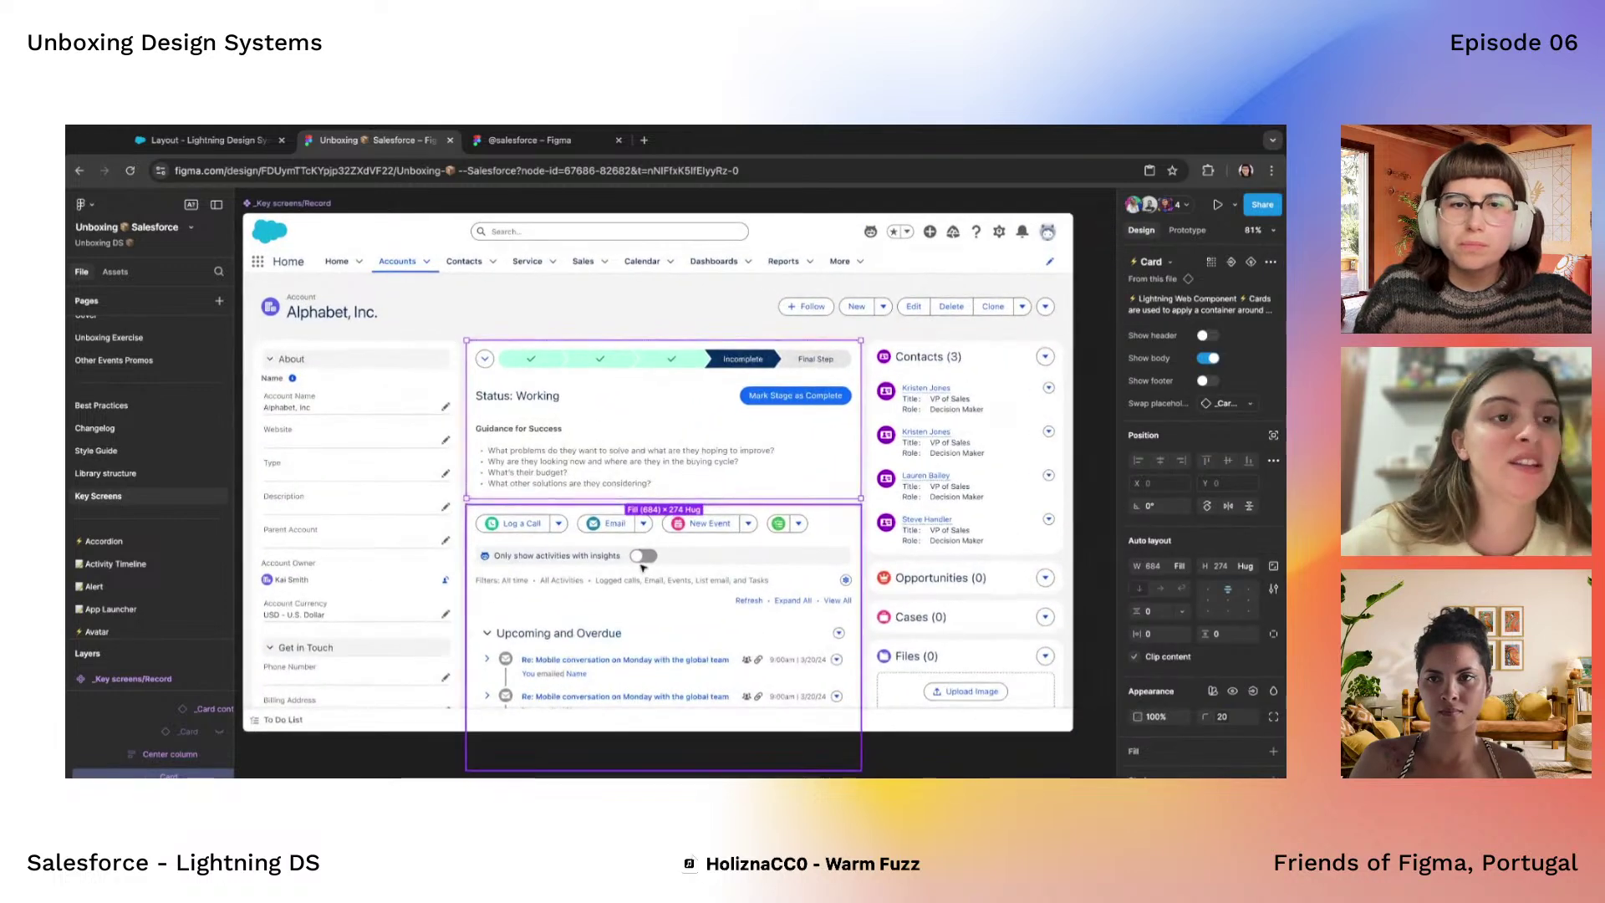
# Inspect the Contacts, Opportunities, Cases and Files cards of the Record screen one by one
pyautogui.hscroll(3, 640, 556)
pyautogui.click(775, 435)
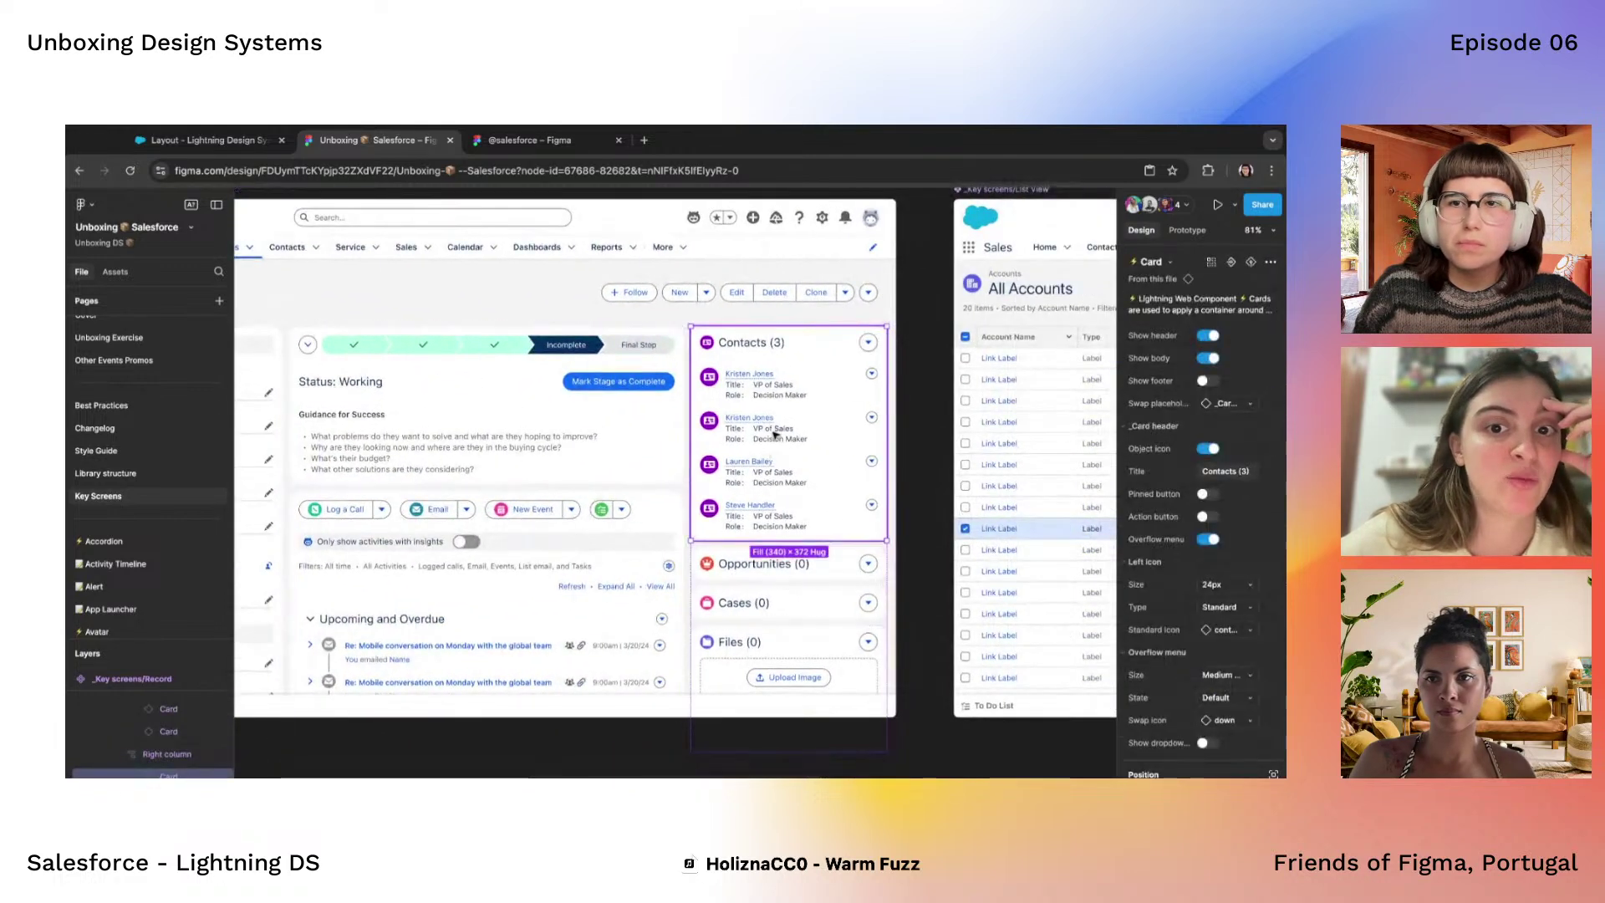
pyautogui.click(769, 563)
pyautogui.click(767, 603)
pyautogui.click(767, 642)
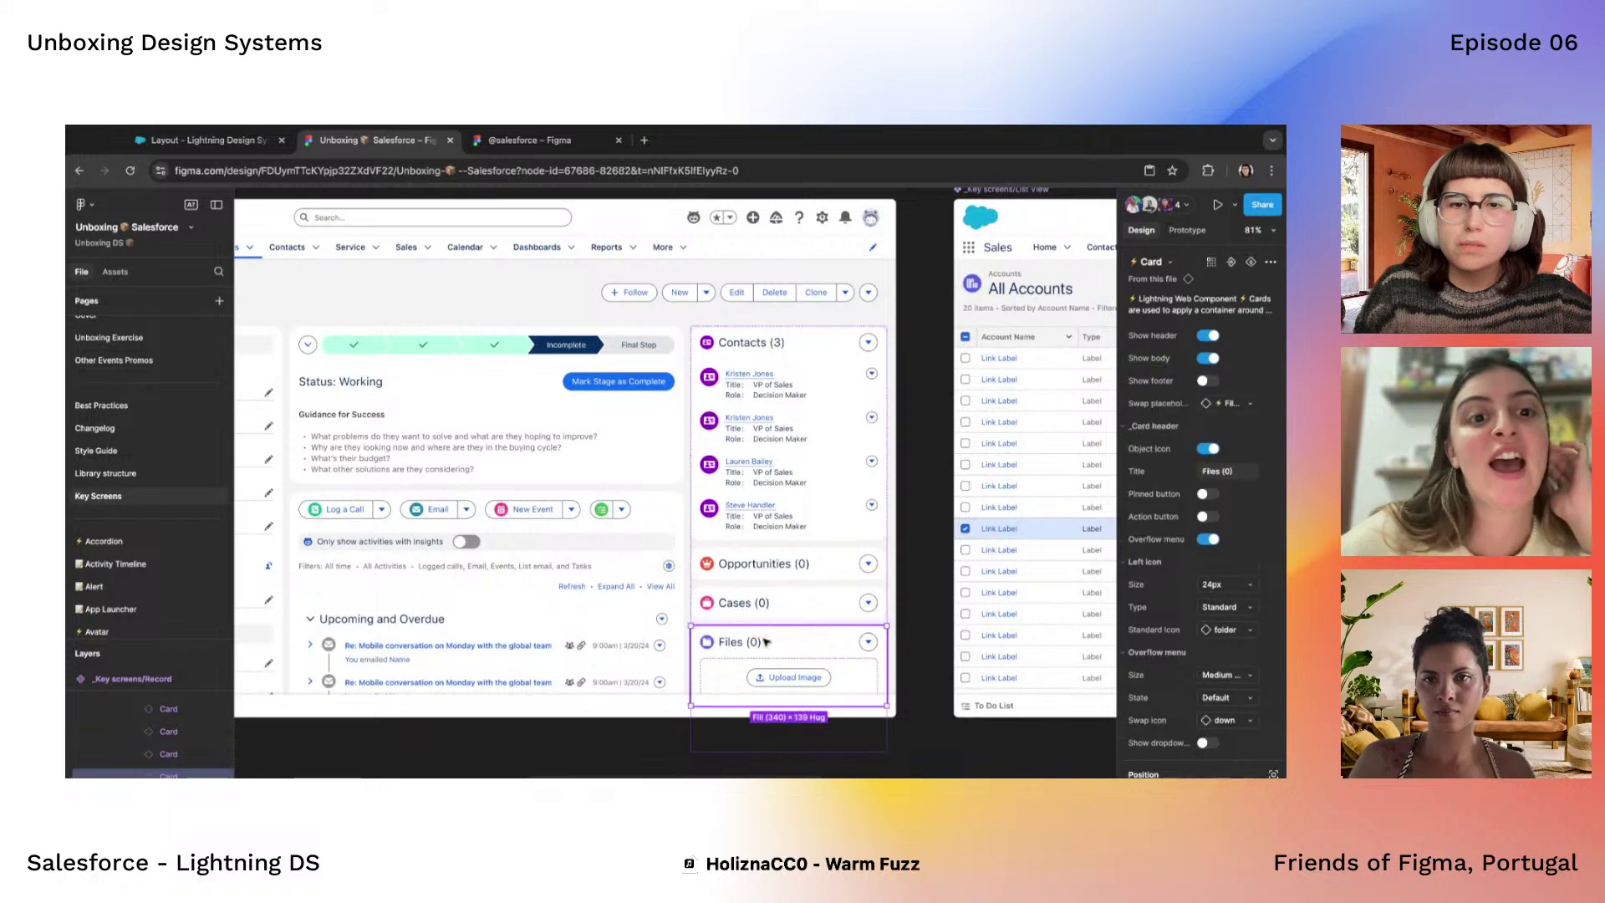
# Inspect the Record screen's left column frame and the activity card with its nested card body
pyautogui.hscroll(-3, 743, 606)
pyautogui.click(433, 442)
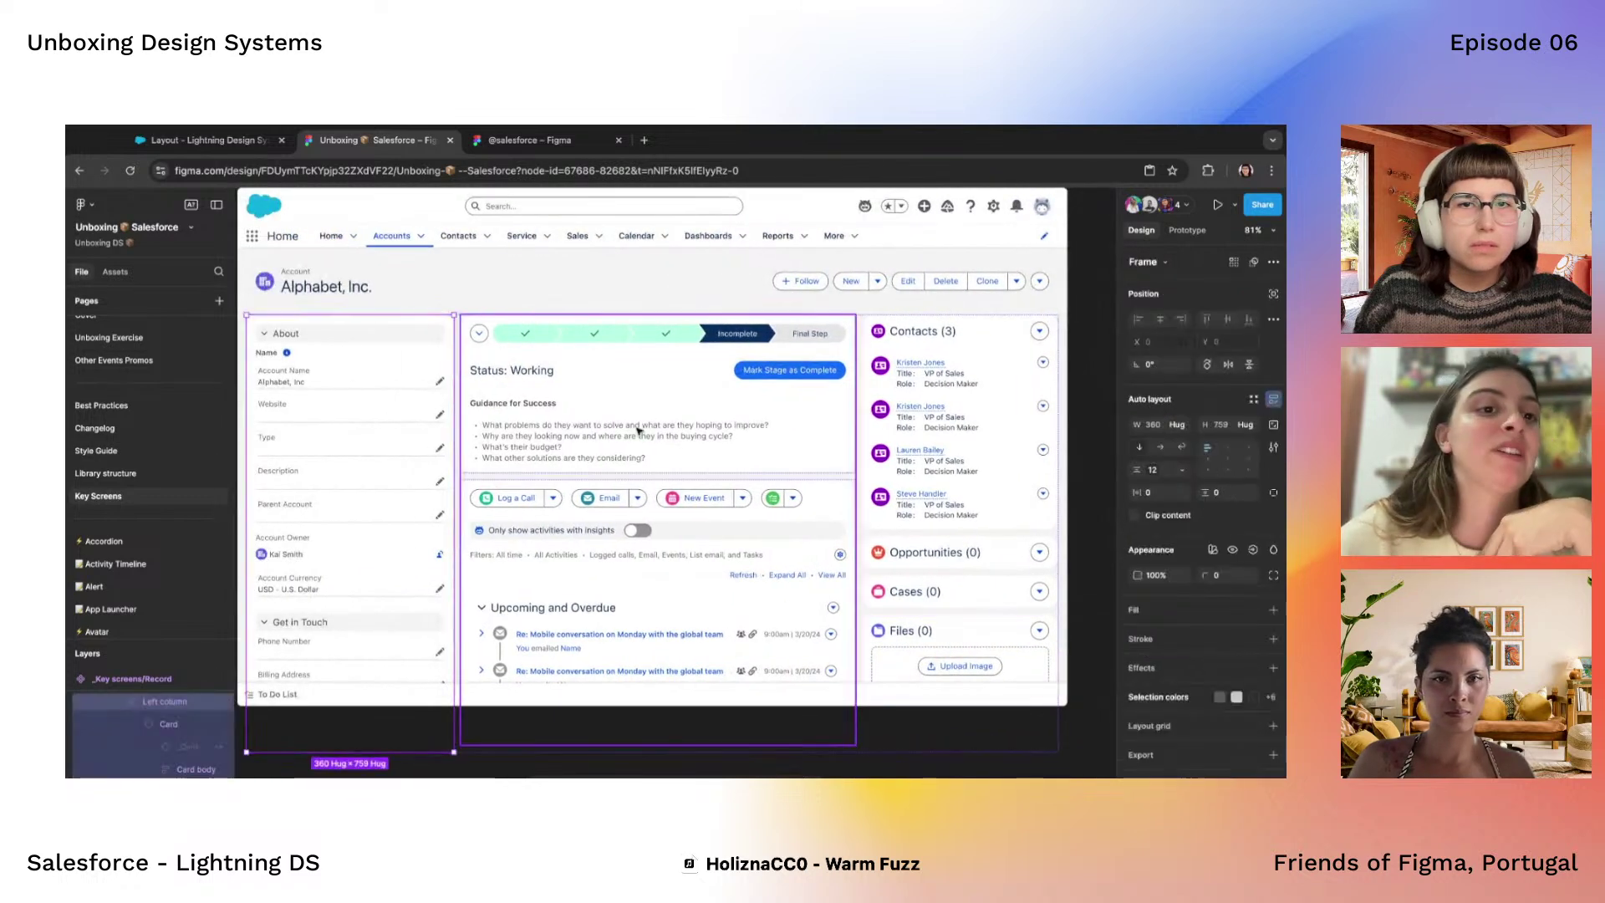
pyautogui.hscroll(3, 639, 430)
pyautogui.click(645, 516)
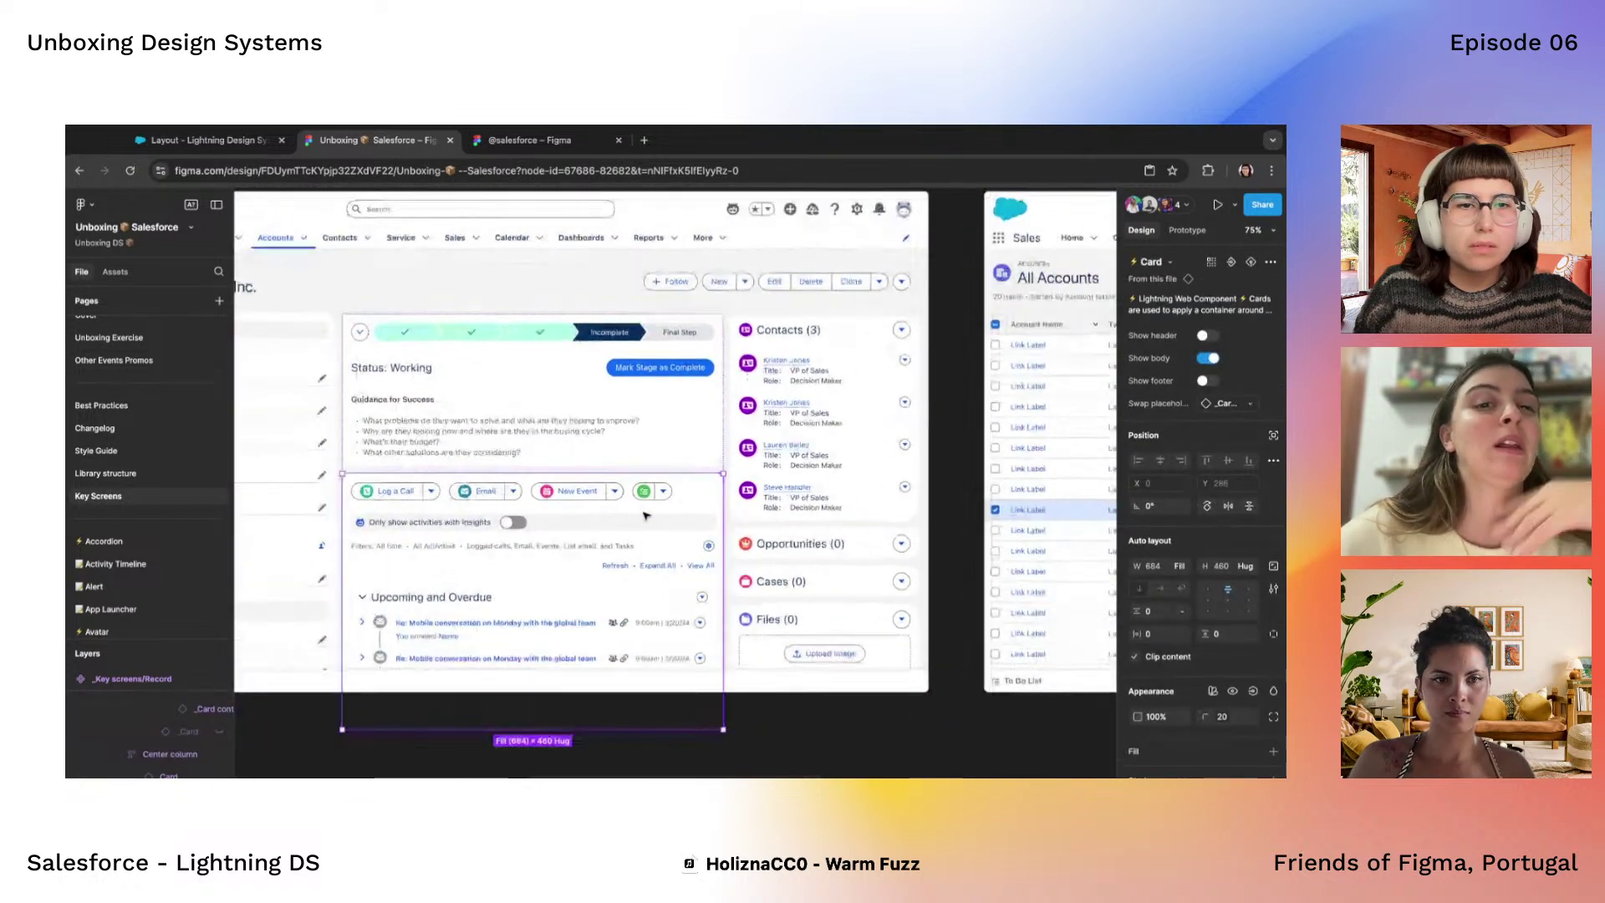
pyautogui.scroll(3, 646, 516)
pyautogui.click(652, 495)
pyautogui.scroll(-2, 653, 495)
pyautogui.hscroll(-2, 653, 495)
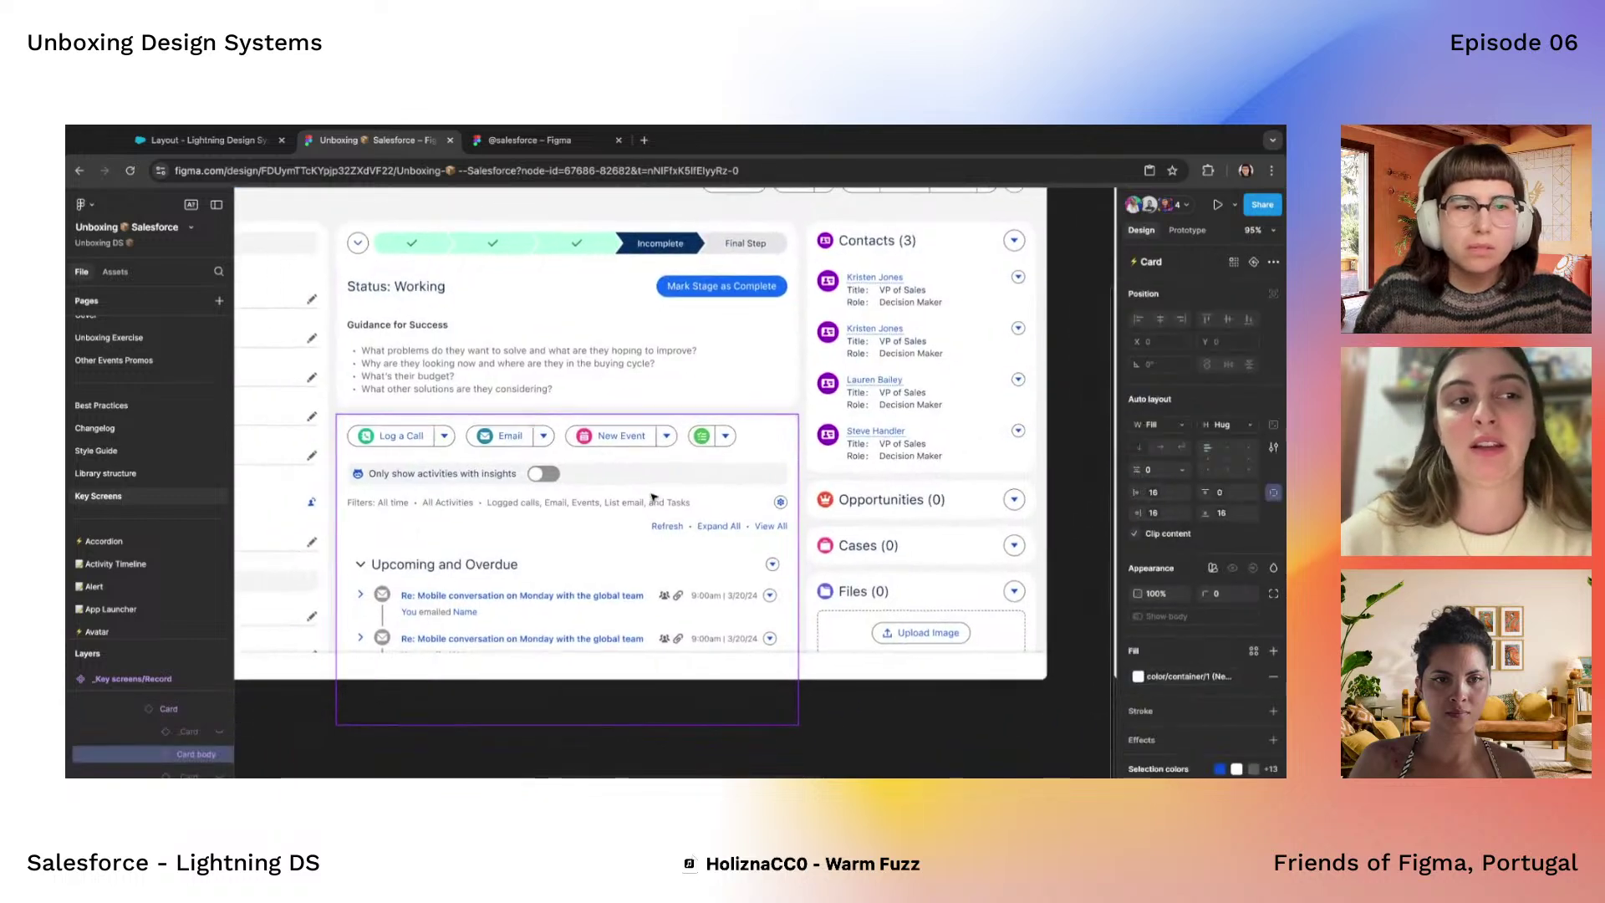
# Examine the activity card's content instance and its nested button row, details and timeline sections
pyautogui.click(483, 437)
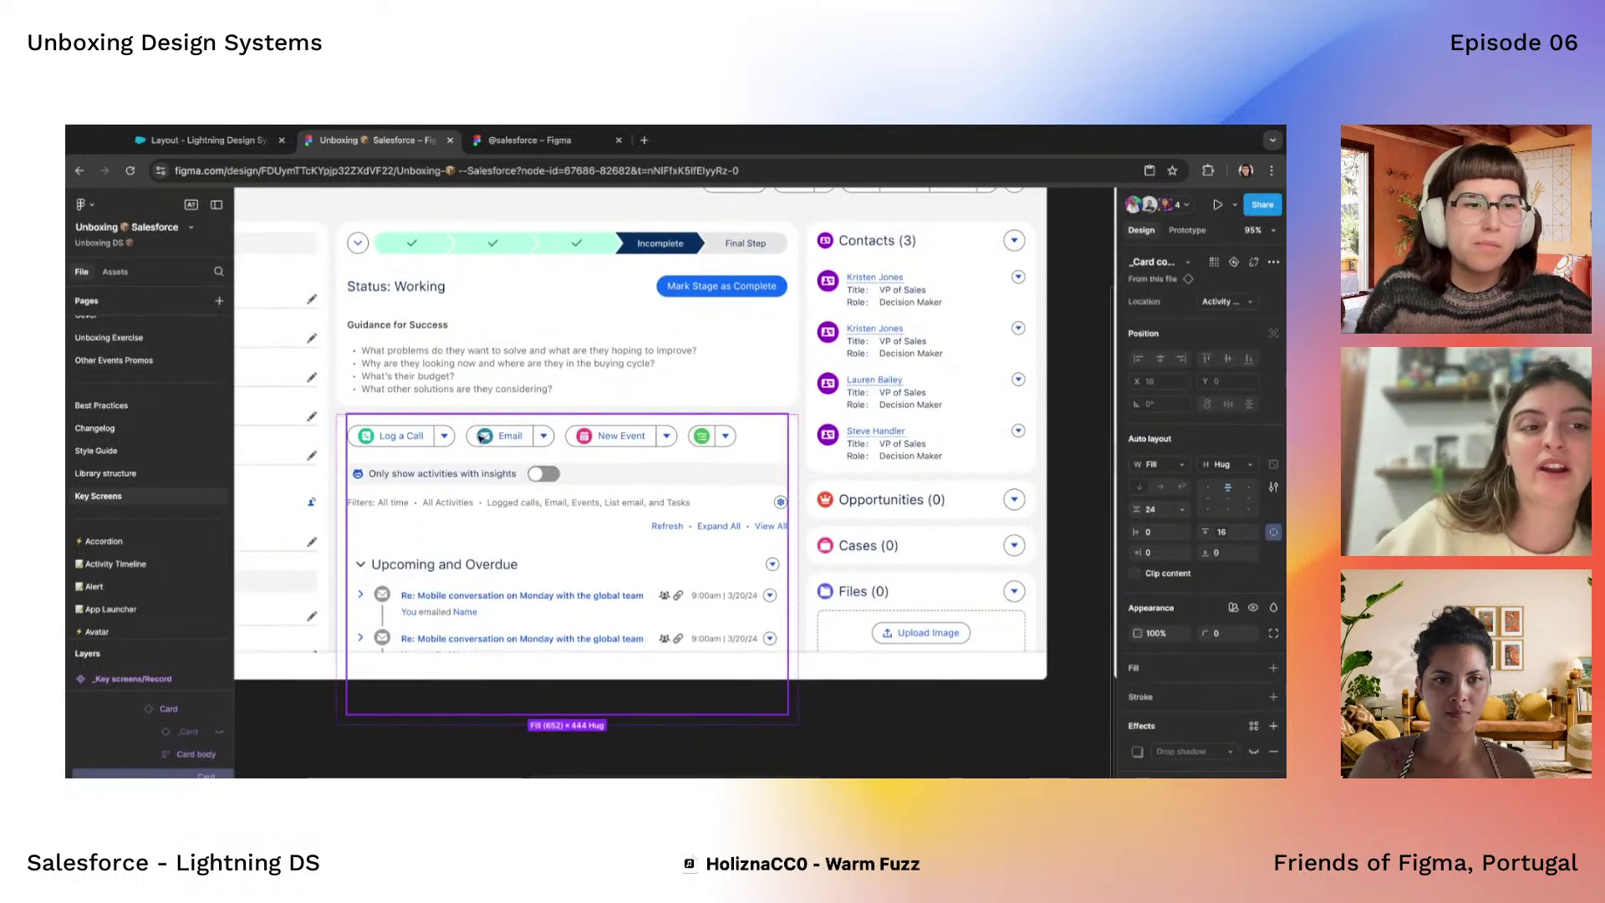
pyautogui.doubleClick(434, 437)
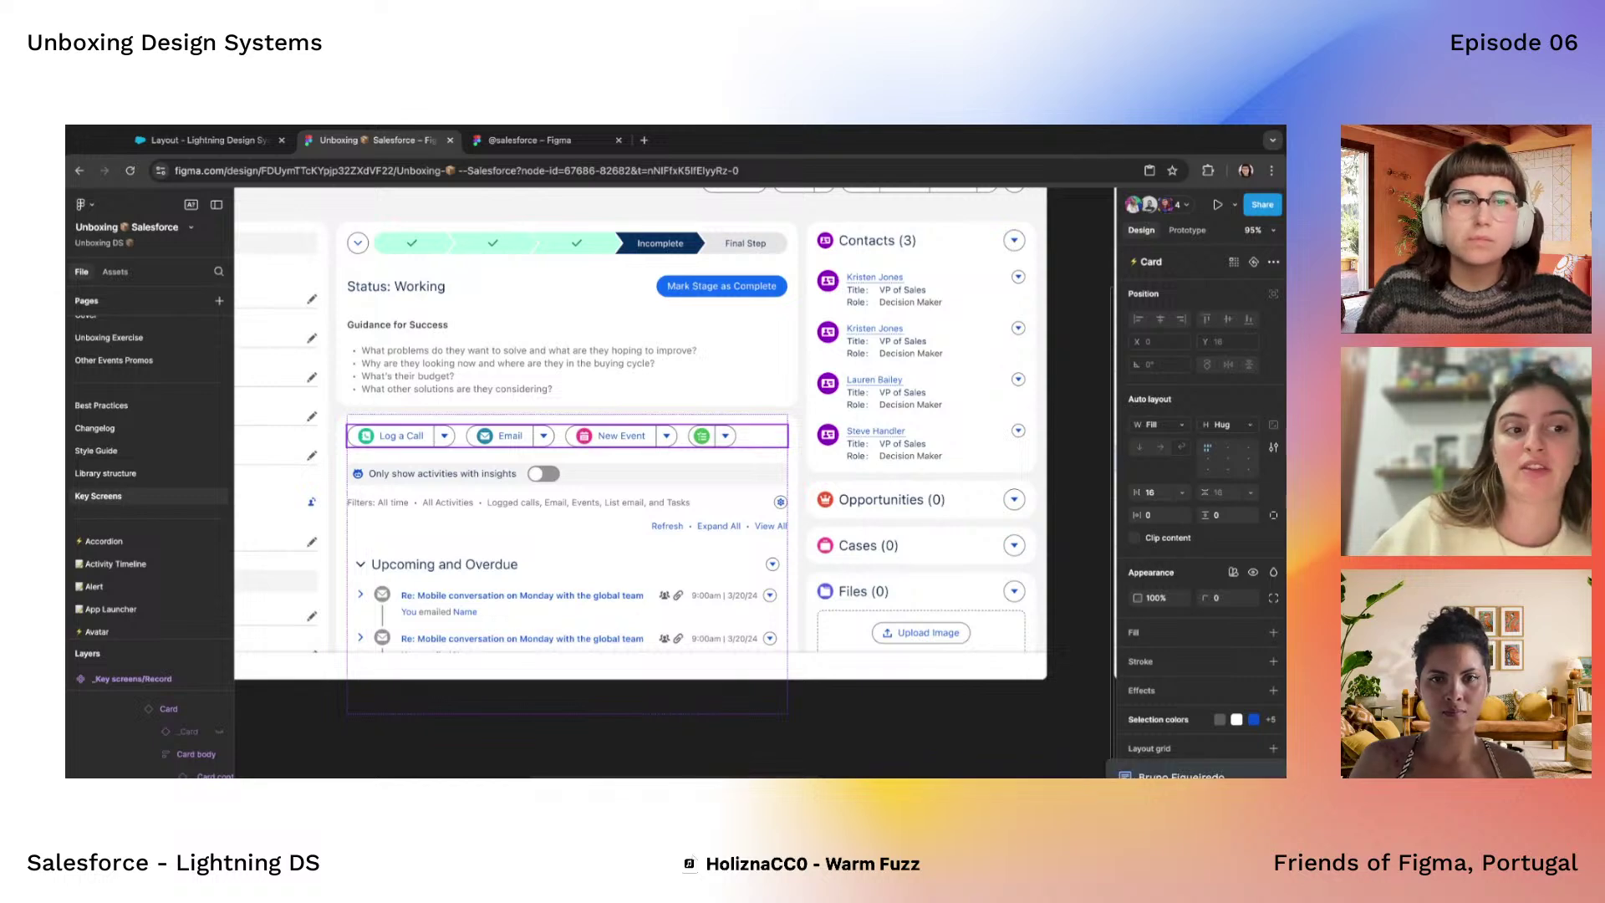
pyautogui.click(461, 478)
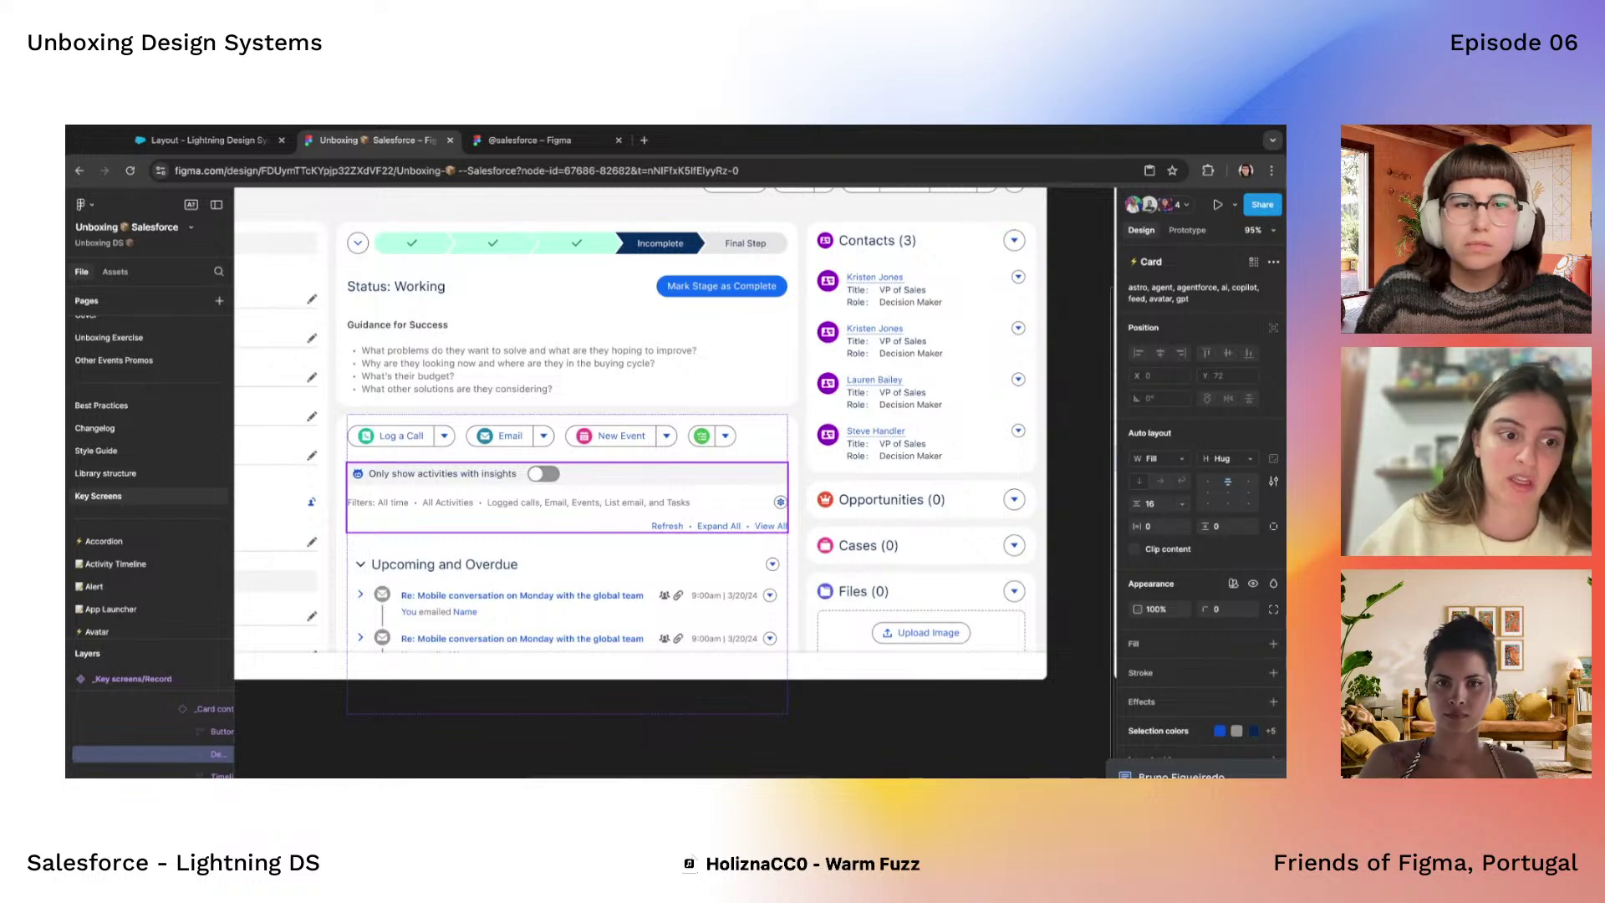
pyautogui.click(480, 578)
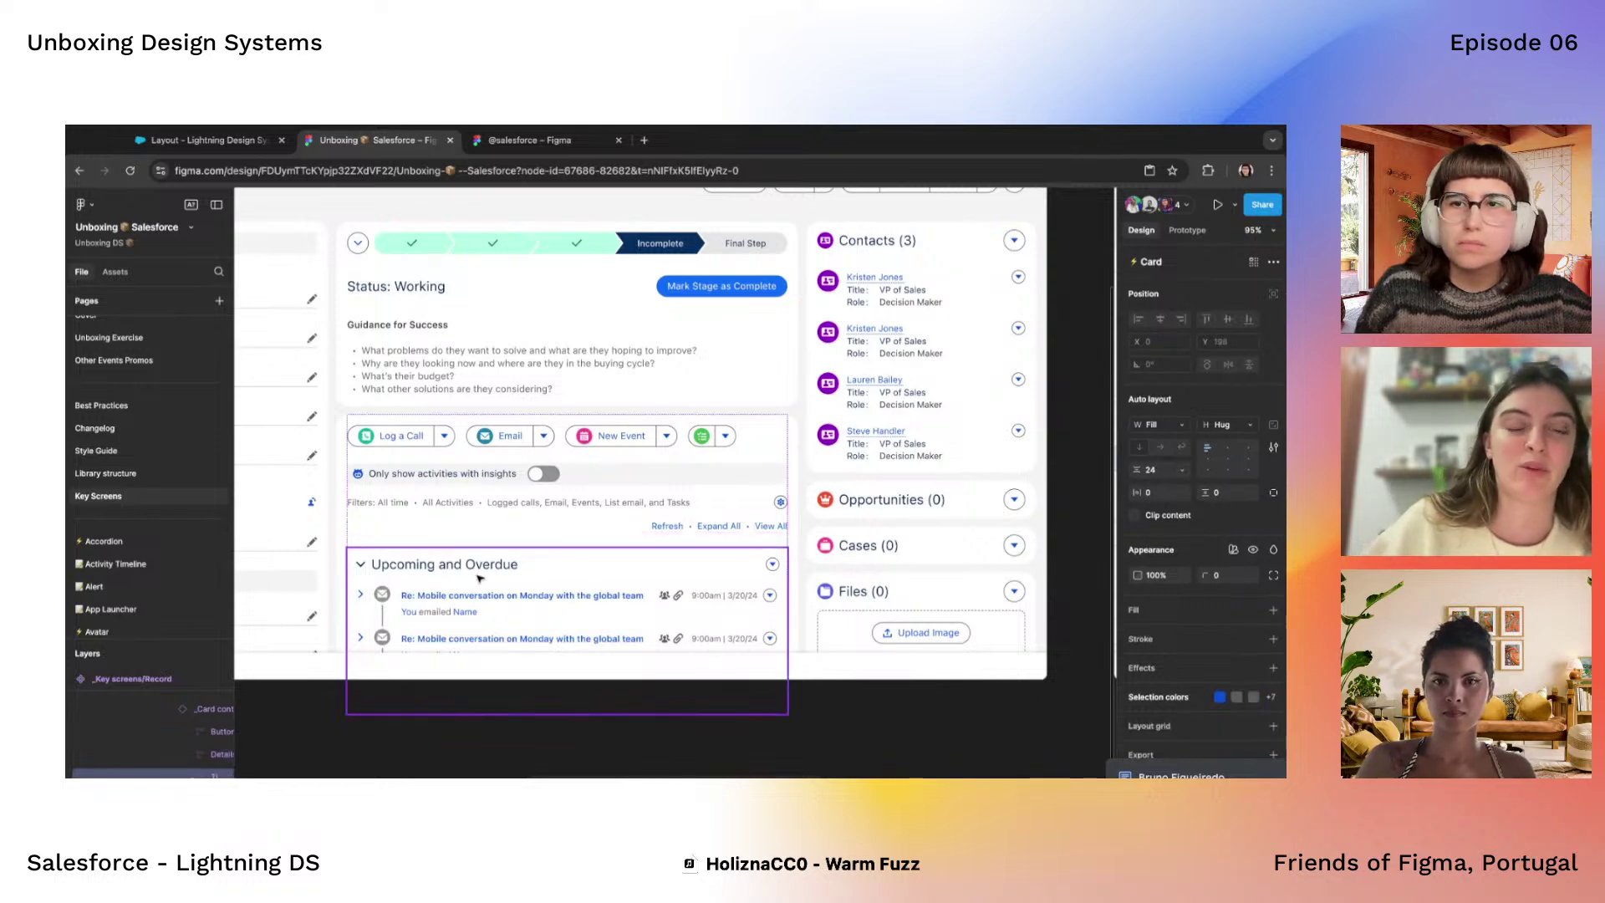
# Inspect the Upcoming and Overdue accordion's properties and the frame holding the Record screen's page content
pyautogui.scroll(-3, 480, 578)
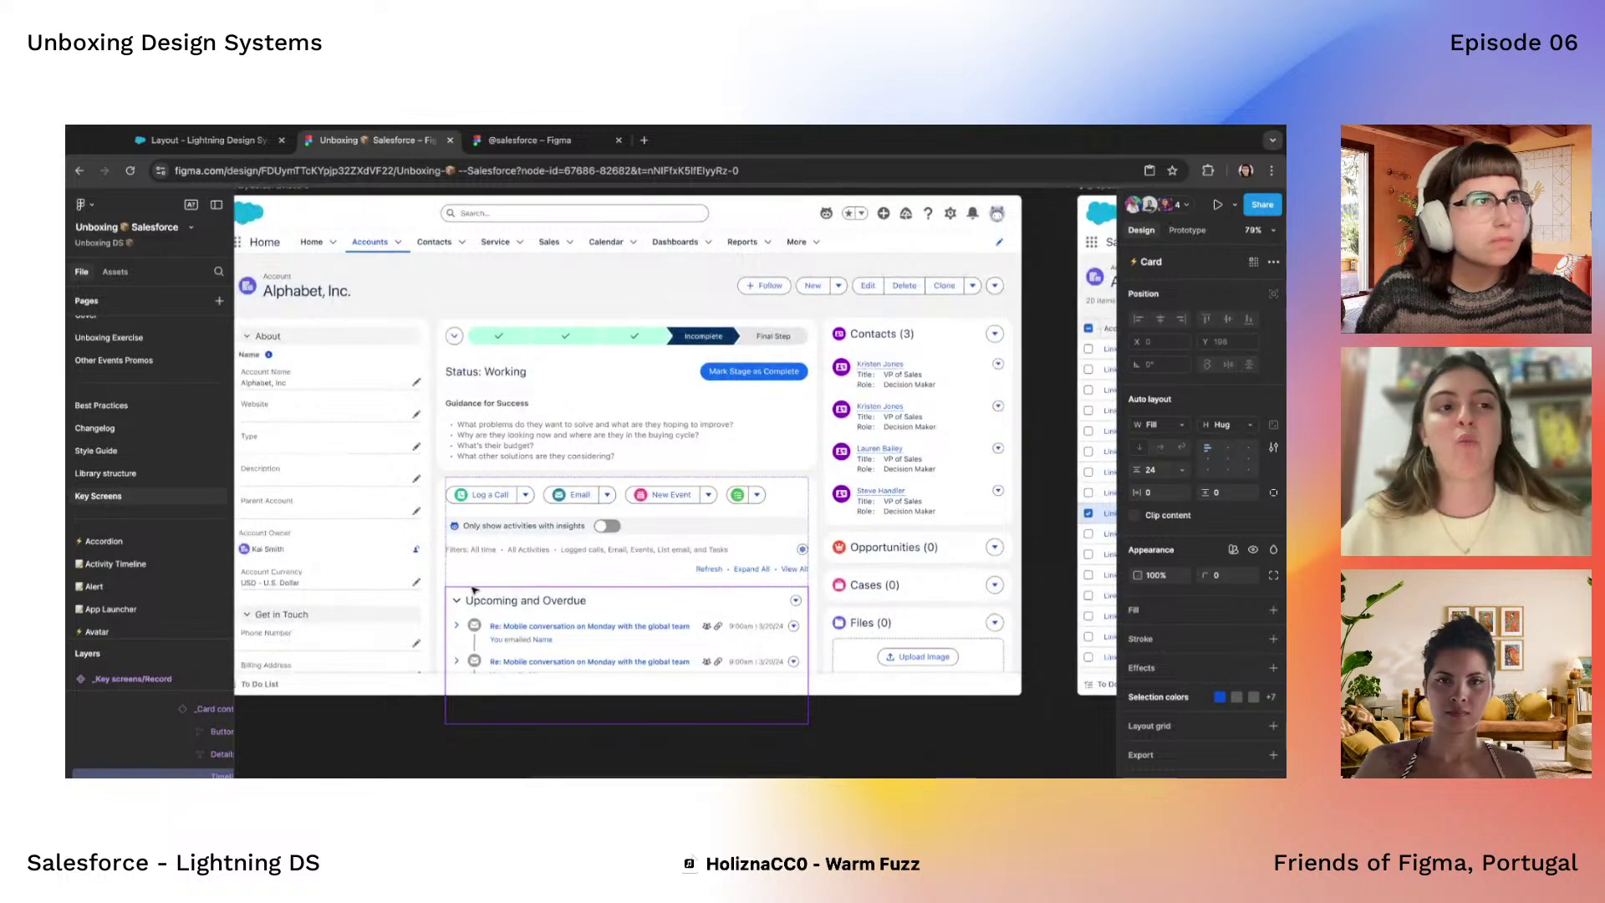
pyautogui.scroll(2, 564, 574)
pyautogui.click(574, 610)
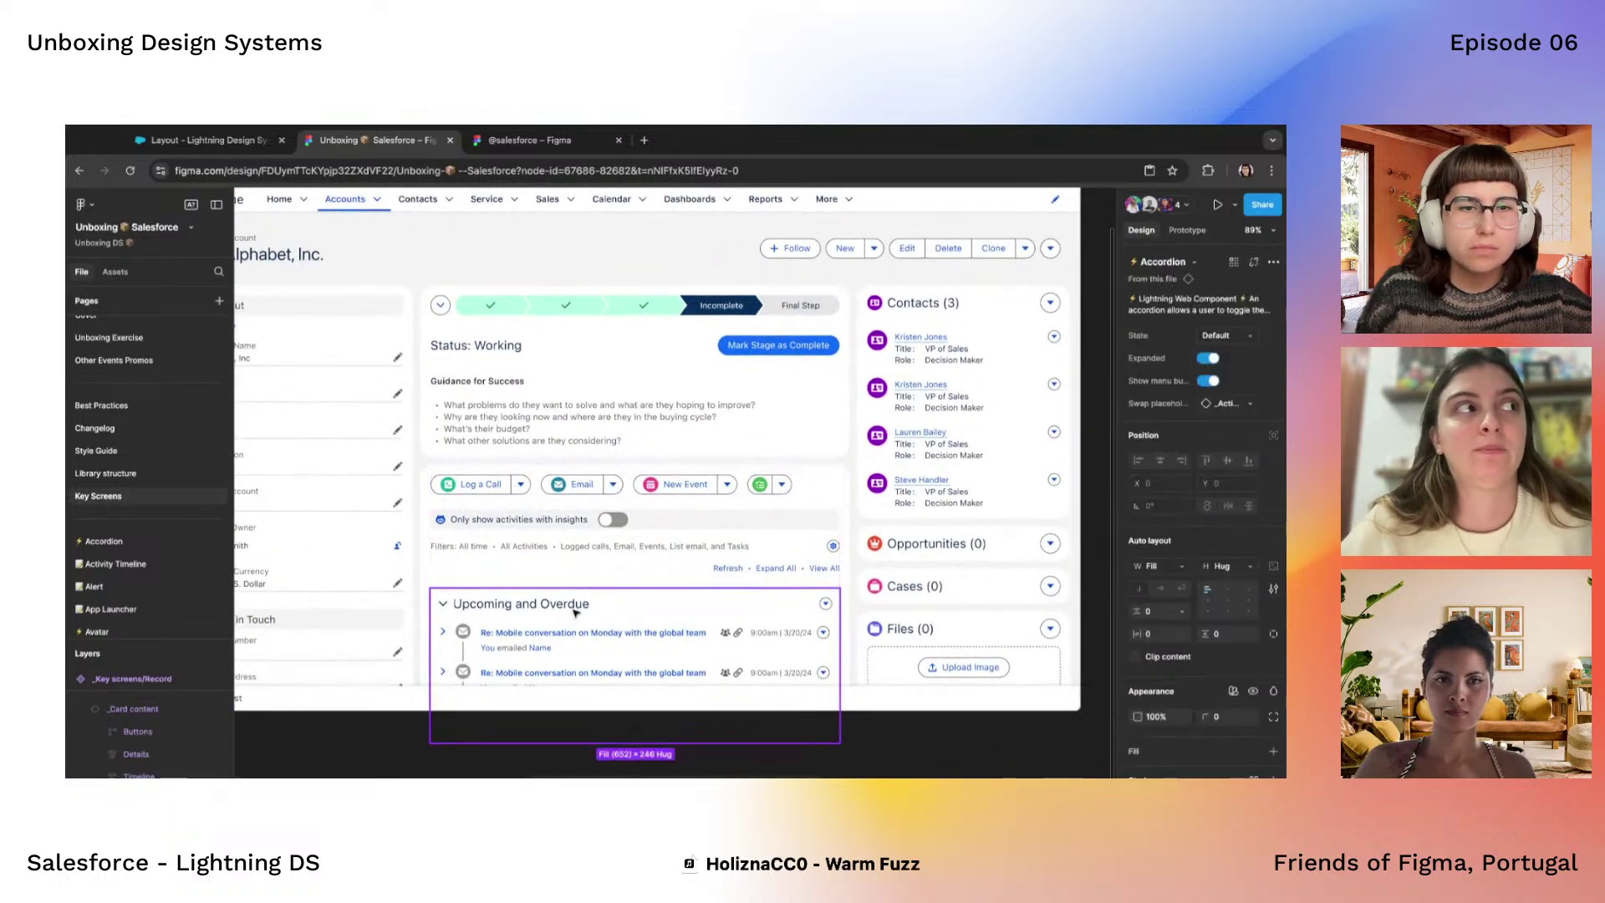
pyautogui.scroll(-1, 574, 610)
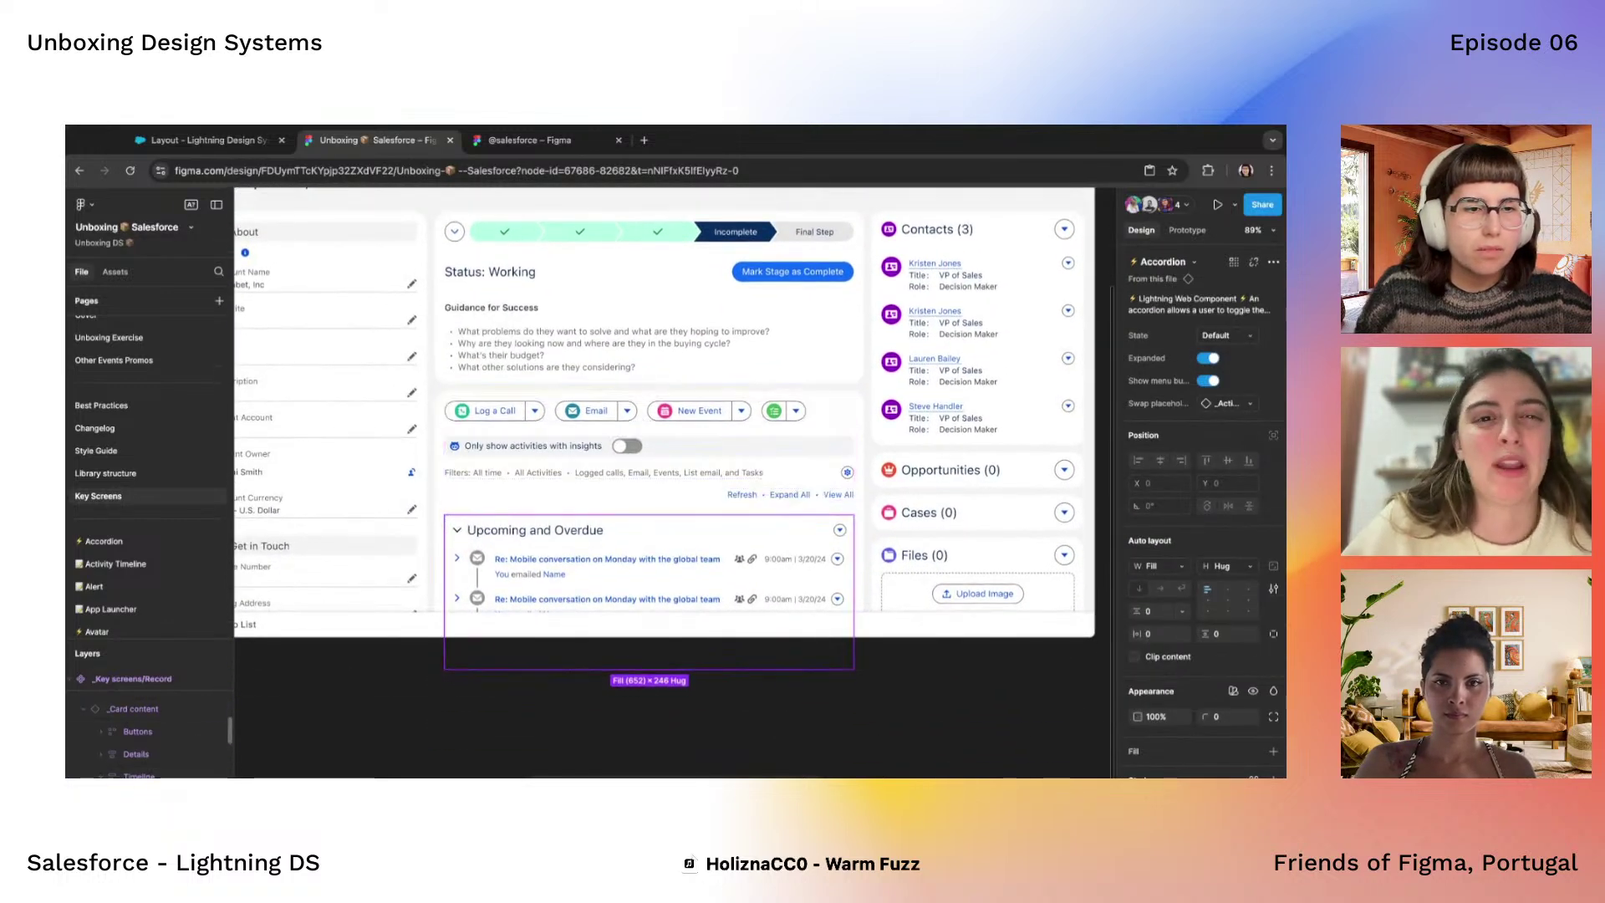
pyautogui.scroll(-3, 479, 550)
pyautogui.click(514, 411)
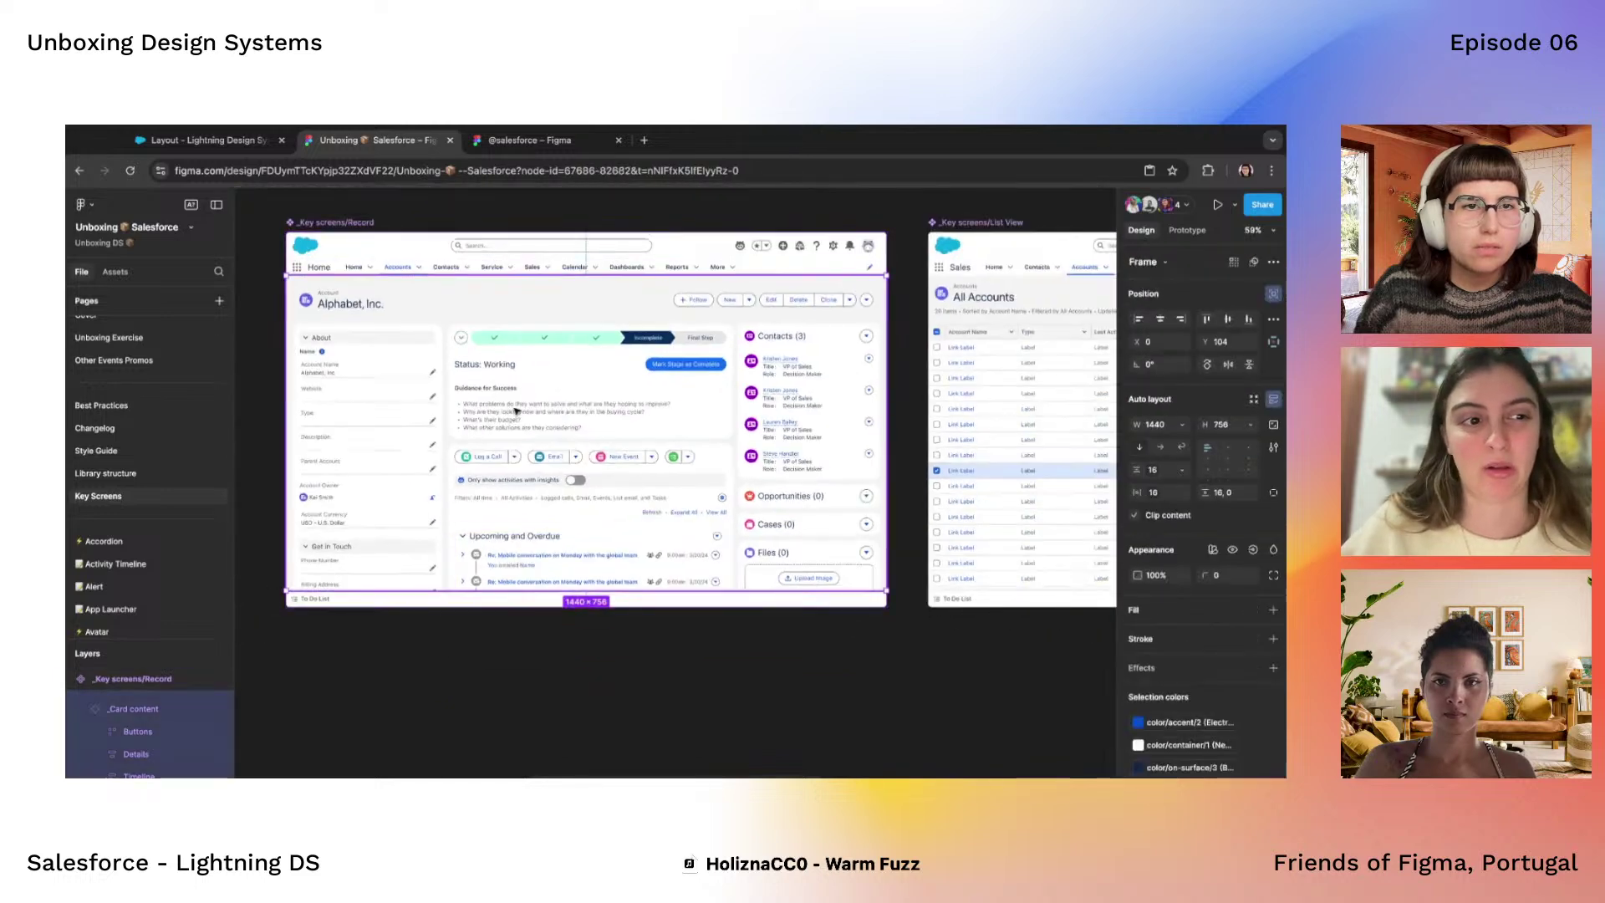
# Inspect the Record screen's Status: Working card and its nested path card content
pyautogui.doubleClick(516, 412)
pyautogui.scroll(2, 516, 411)
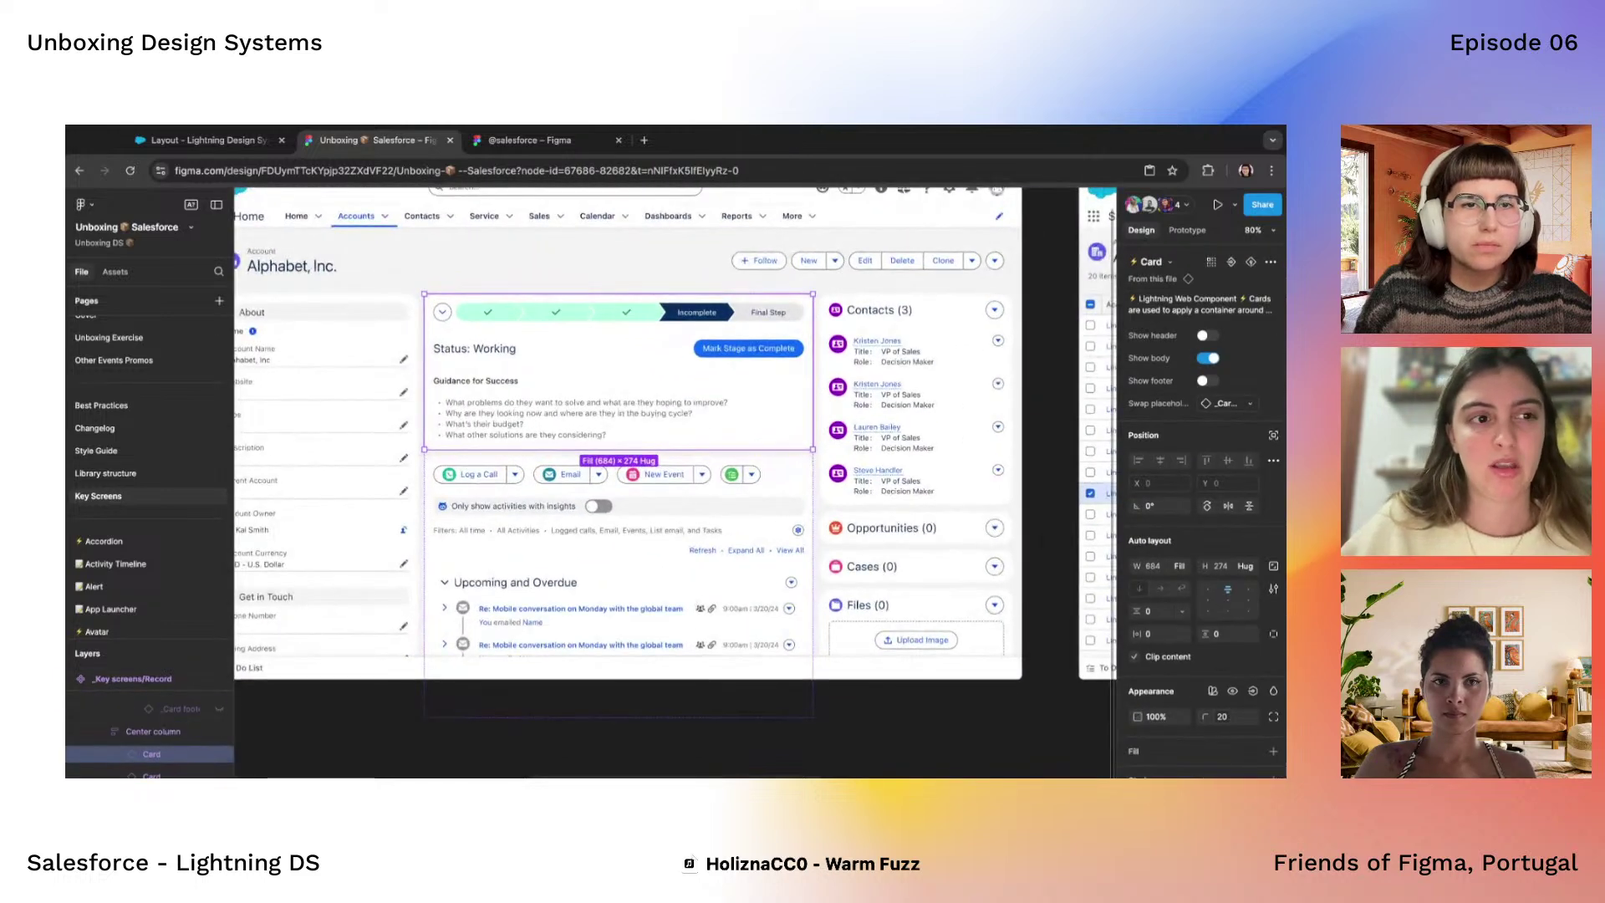
pyautogui.scroll(2, 542, 478)
pyautogui.doubleClick(544, 484)
pyautogui.doubleClick(543, 483)
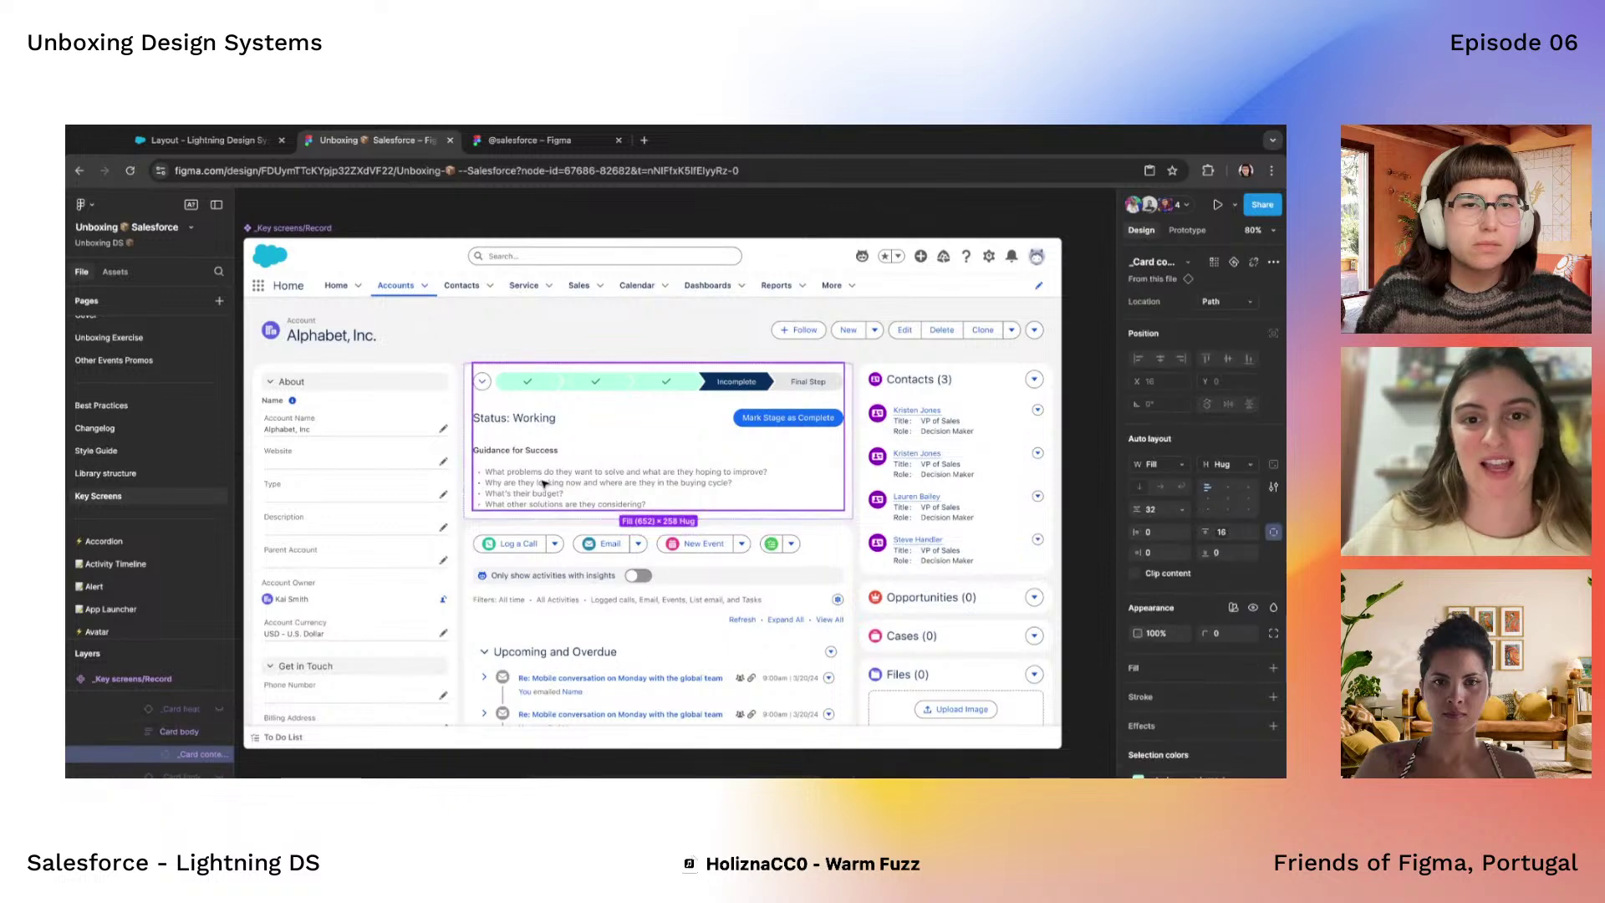
pyautogui.press('Escape')
pyautogui.press('Escape')
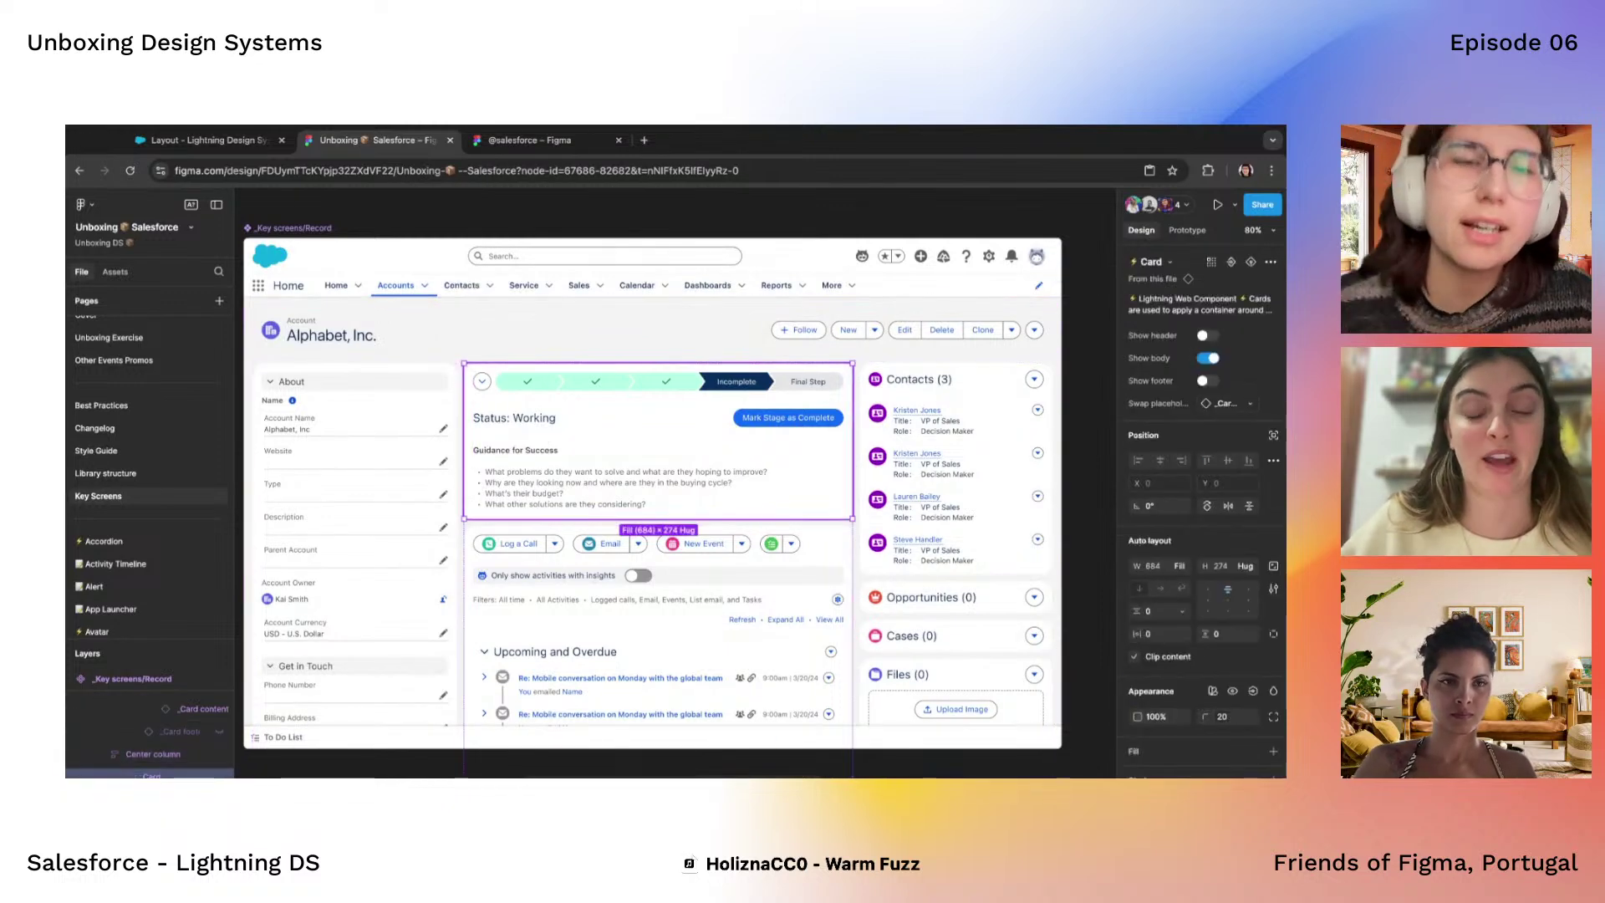
# Compare the Record screen's left column frame, Status: Working card and Contacts card
pyautogui.click(385, 463)
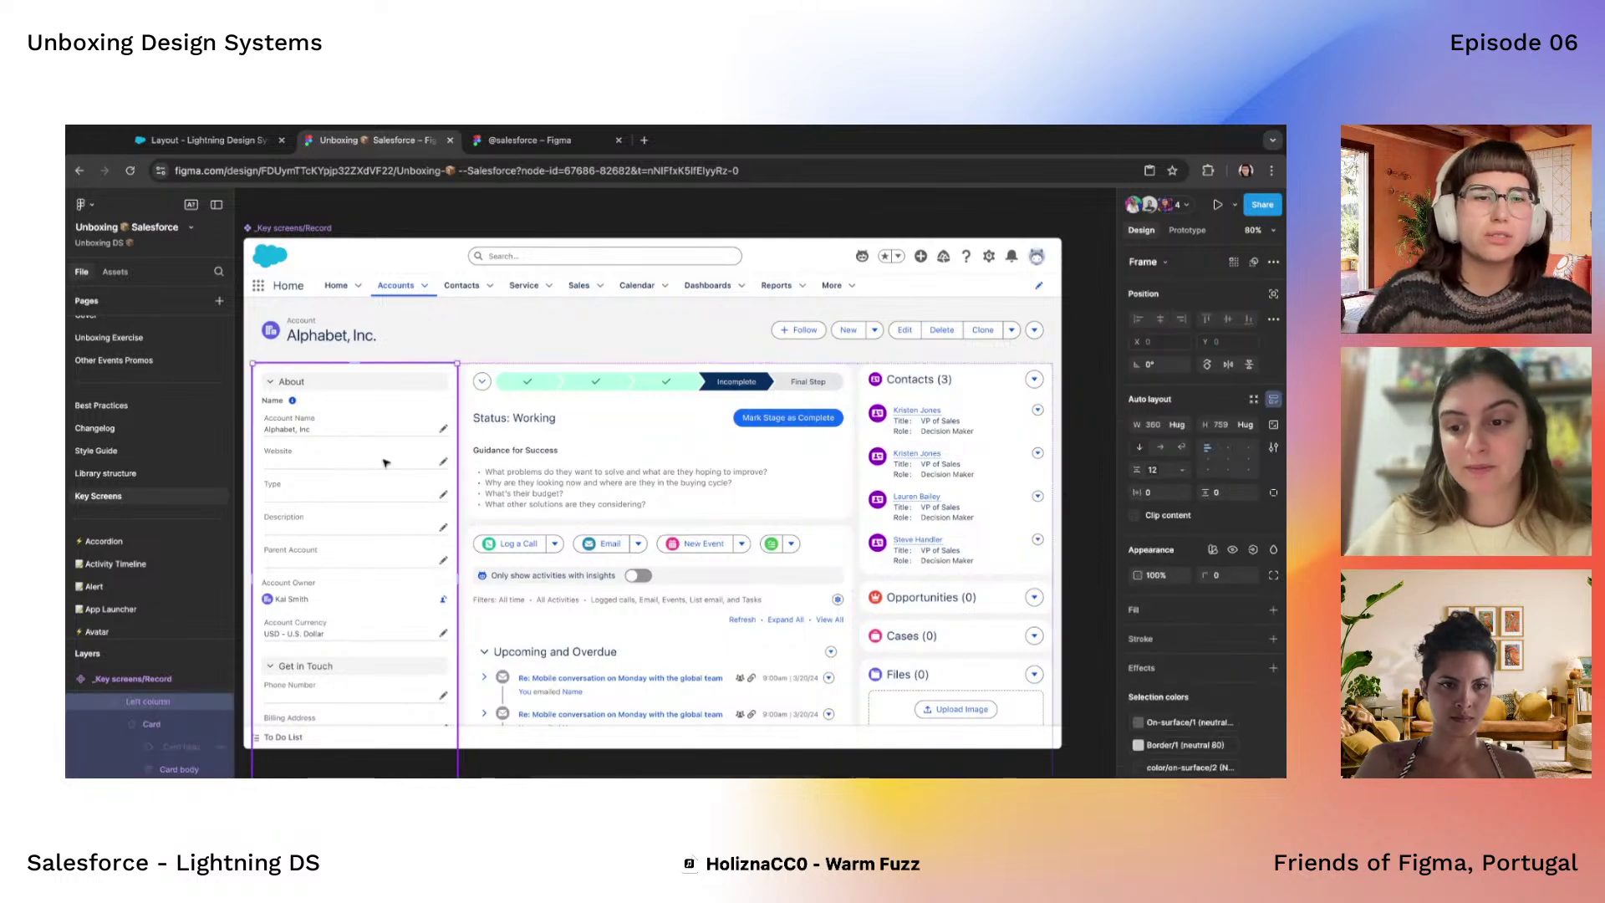
pyautogui.click(719, 477)
pyautogui.doubleClick(727, 480)
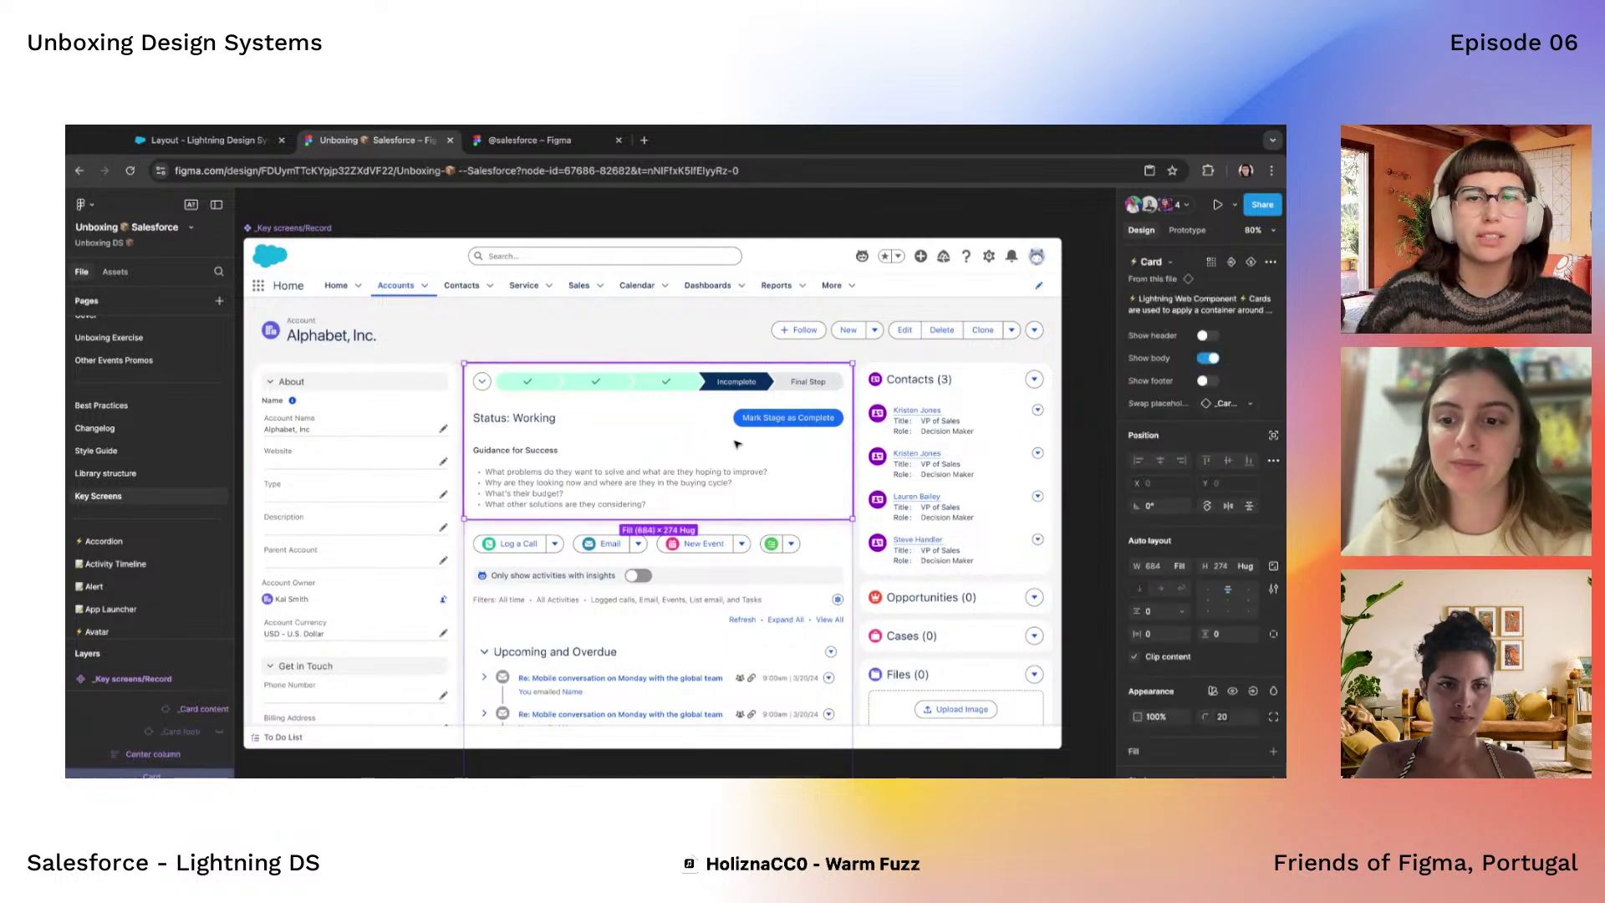
pyautogui.scroll(-3, 731, 468)
pyautogui.hscroll(-6, 727, 442)
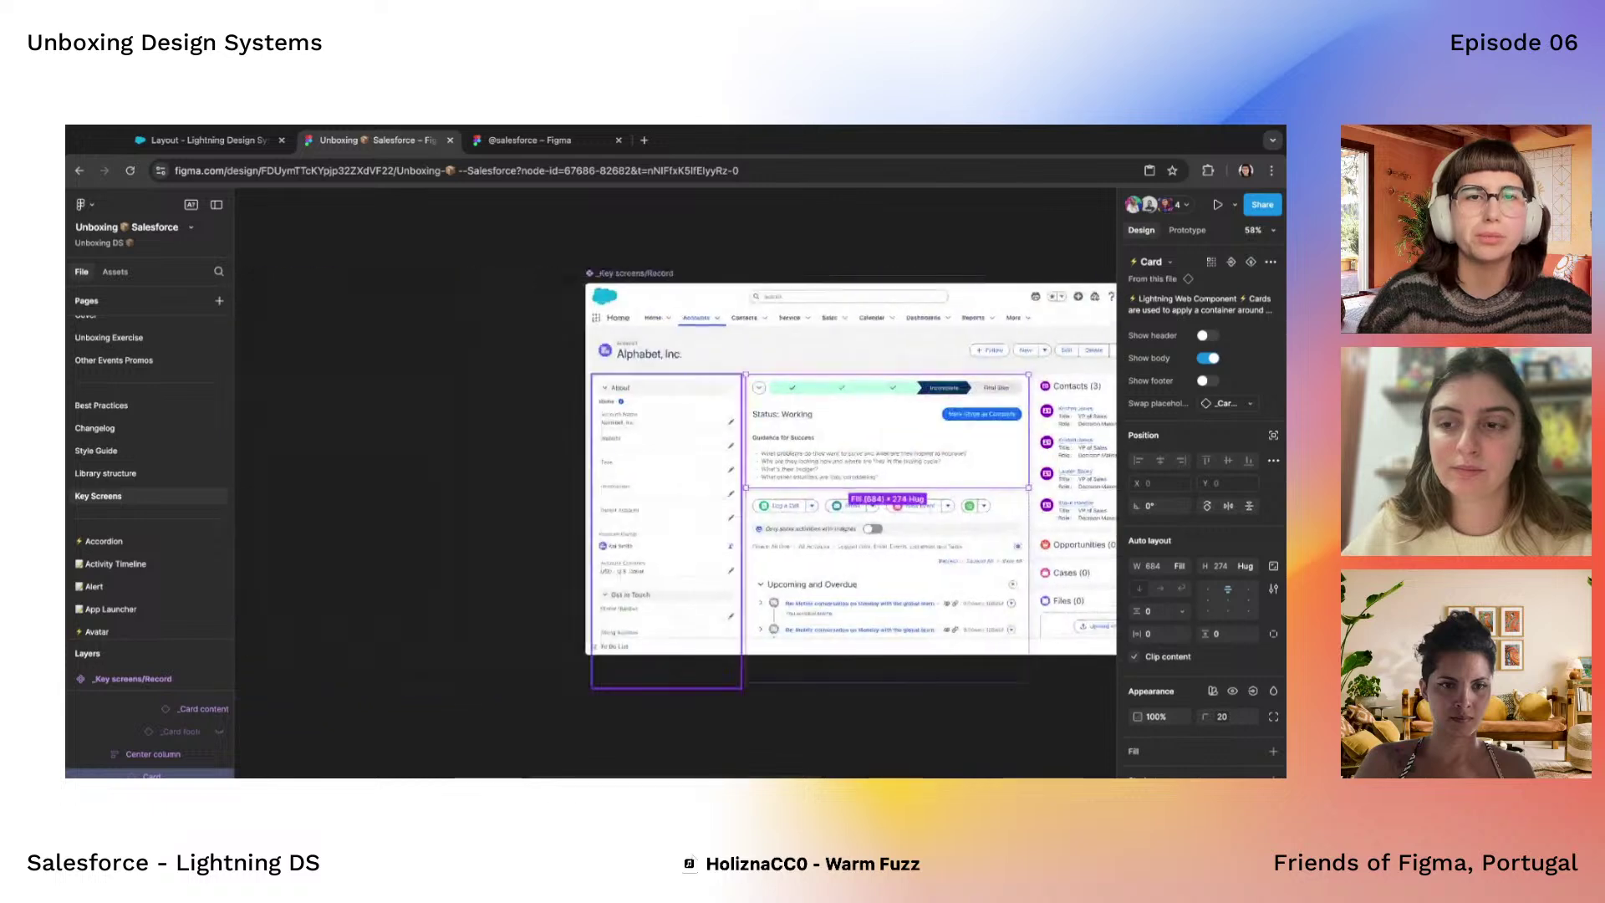
pyautogui.scroll(2, 685, 424)
pyautogui.hscroll(2, 682, 422)
pyautogui.click(552, 420)
pyautogui.hscroll(2, 551, 421)
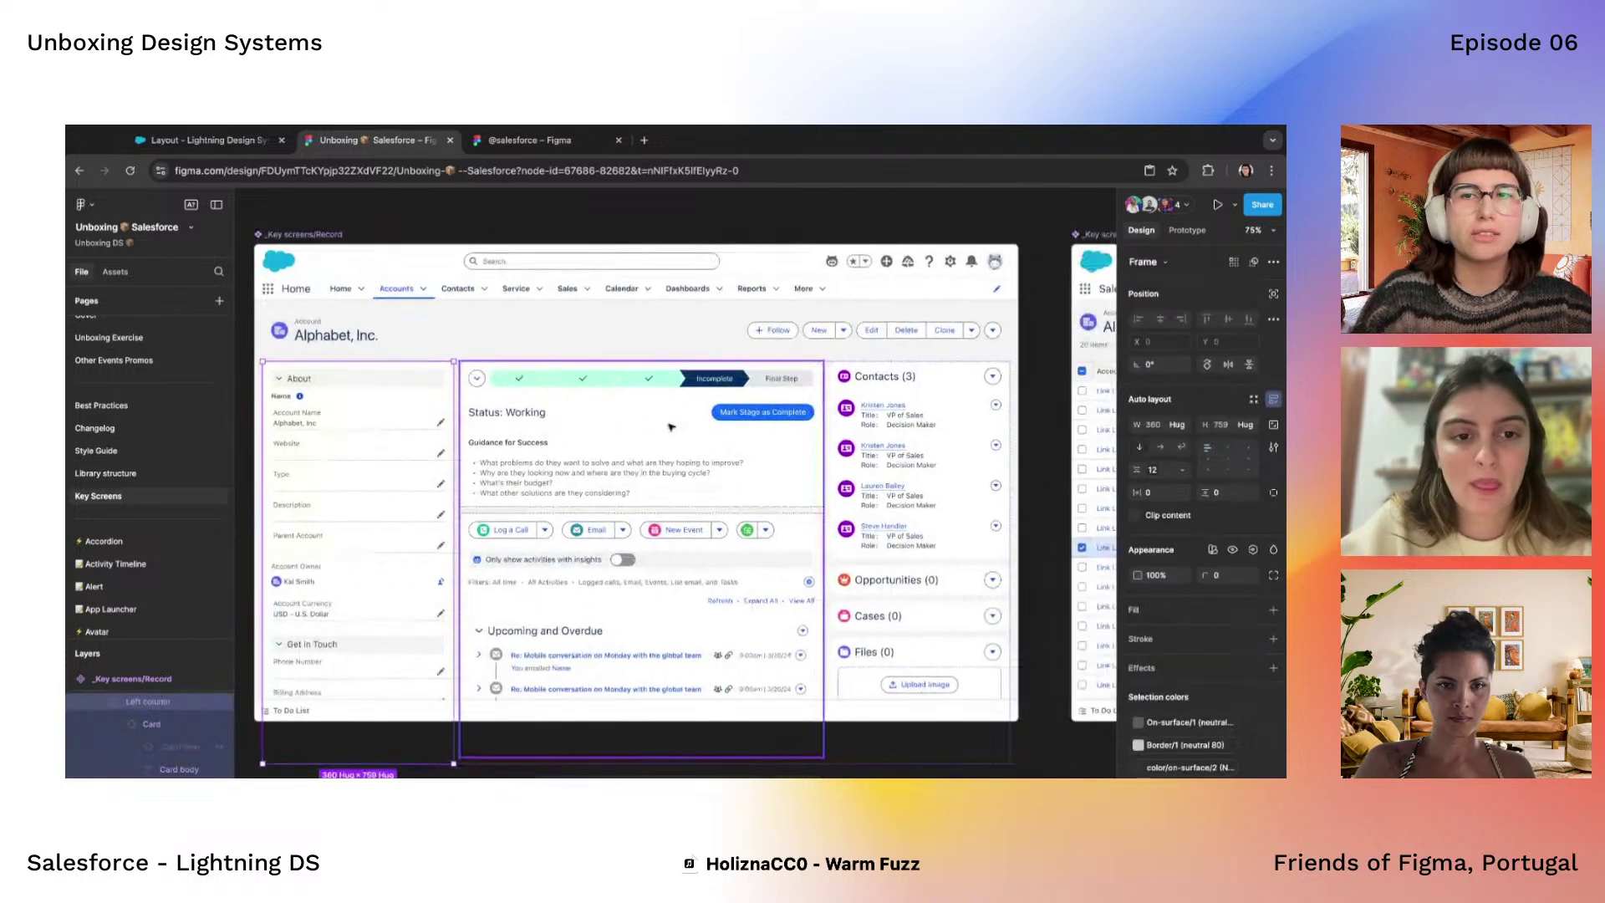
pyautogui.click(670, 425)
pyautogui.doubleClick(671, 425)
pyautogui.click(907, 444)
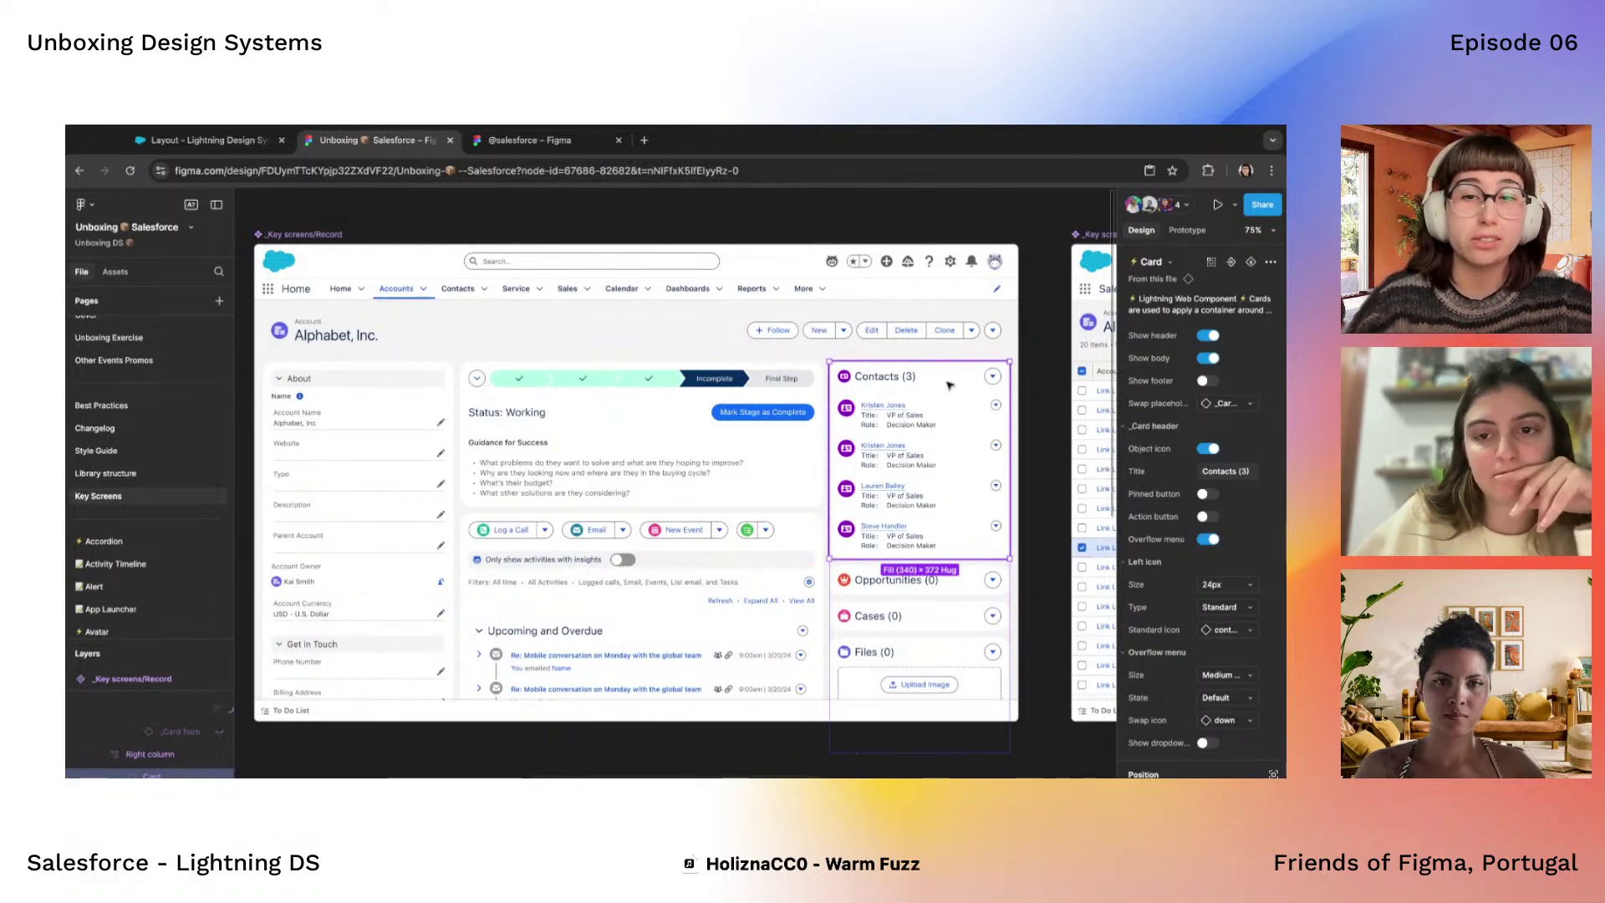
# Open the Unboxing Exercise page and examine the Desktop - 1 frame
pyautogui.scroll(-1, 641, 451)
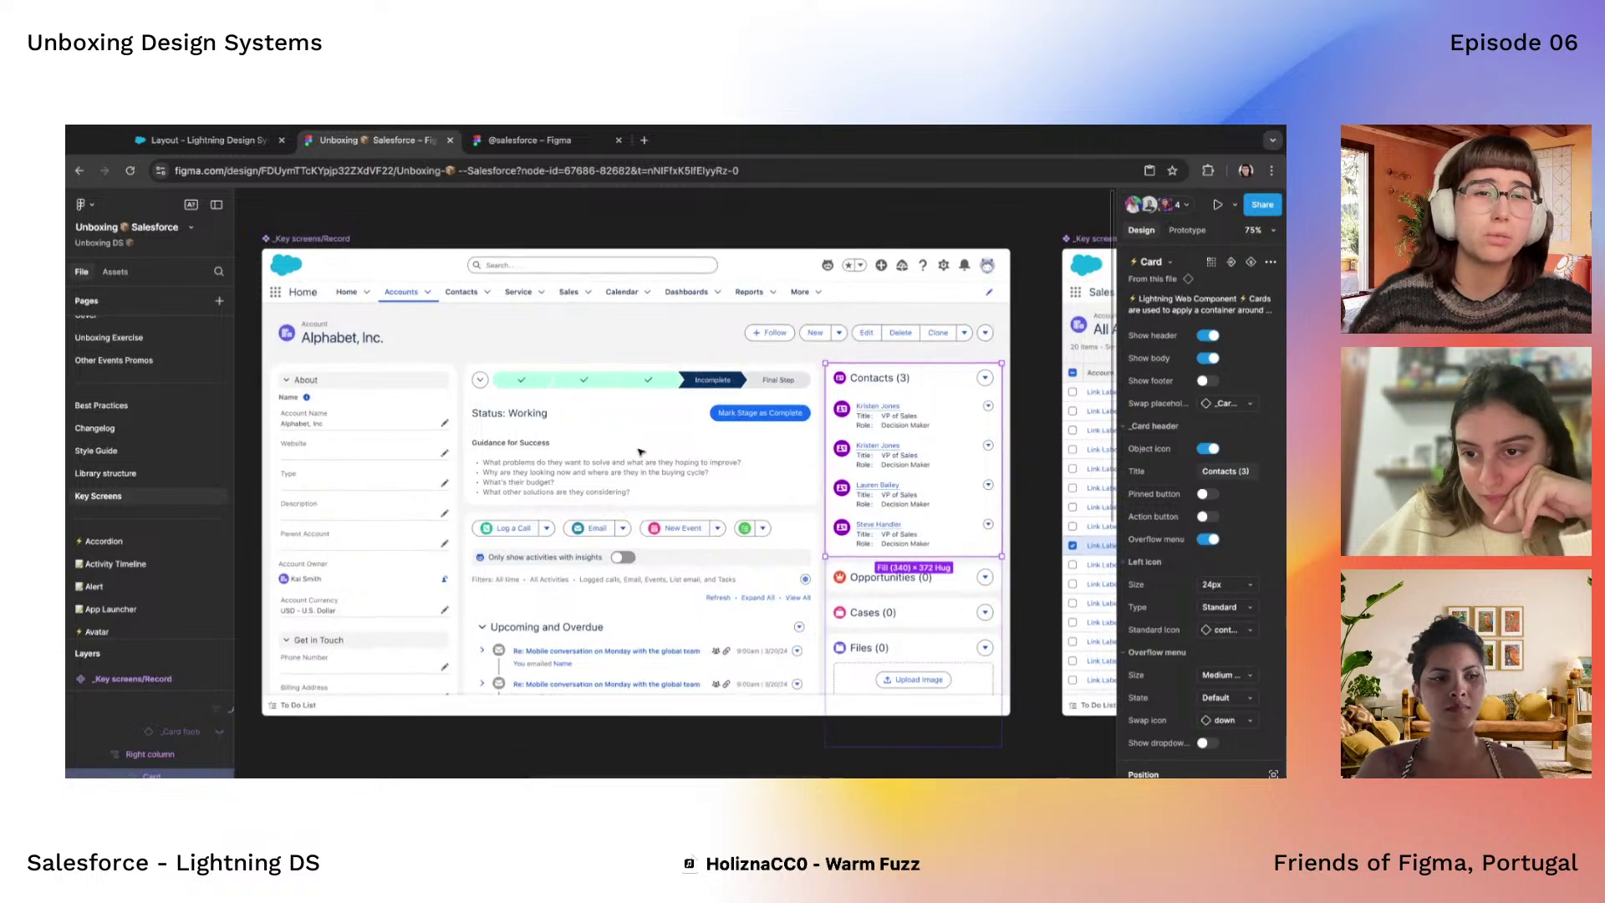
pyautogui.scroll(-1, 641, 451)
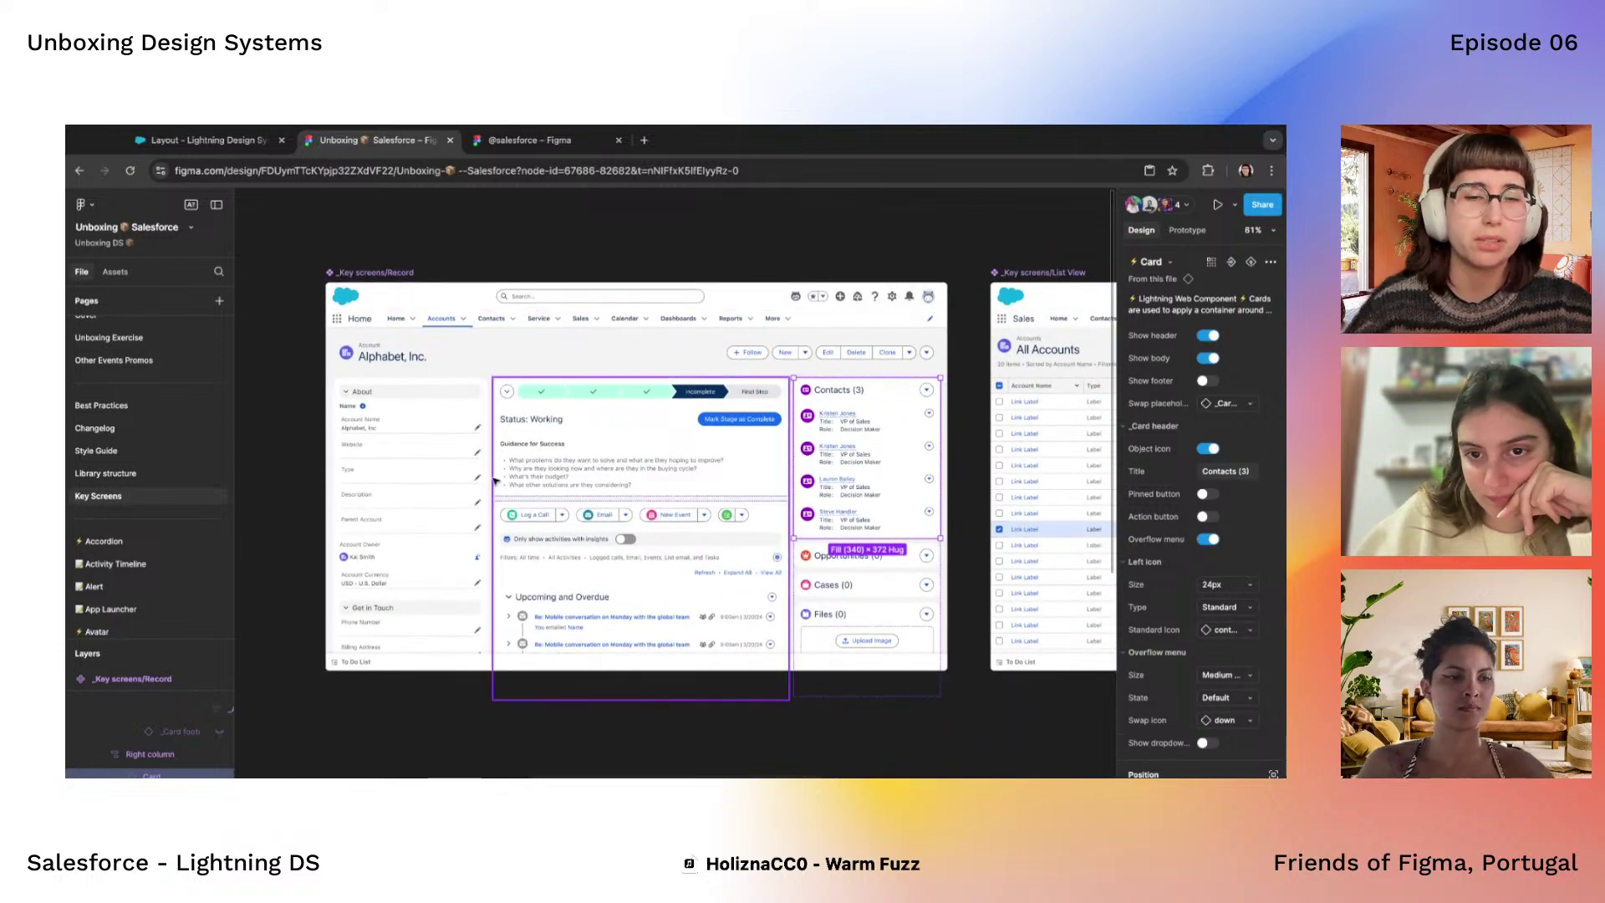
pyautogui.scroll(-3, 496, 481)
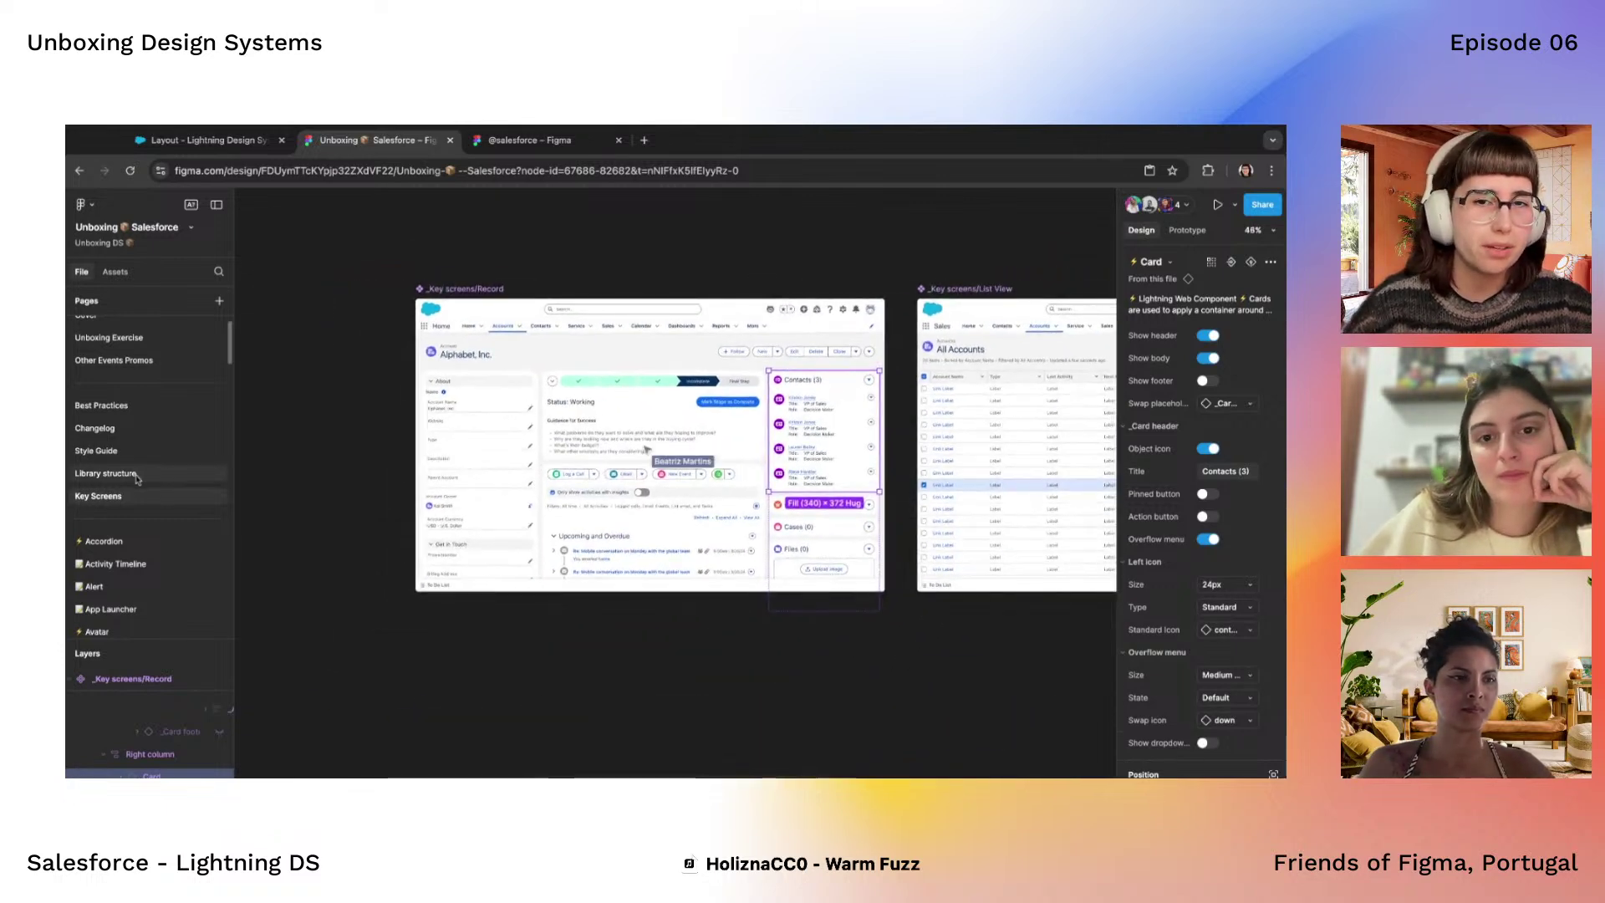
pyautogui.click(127, 337)
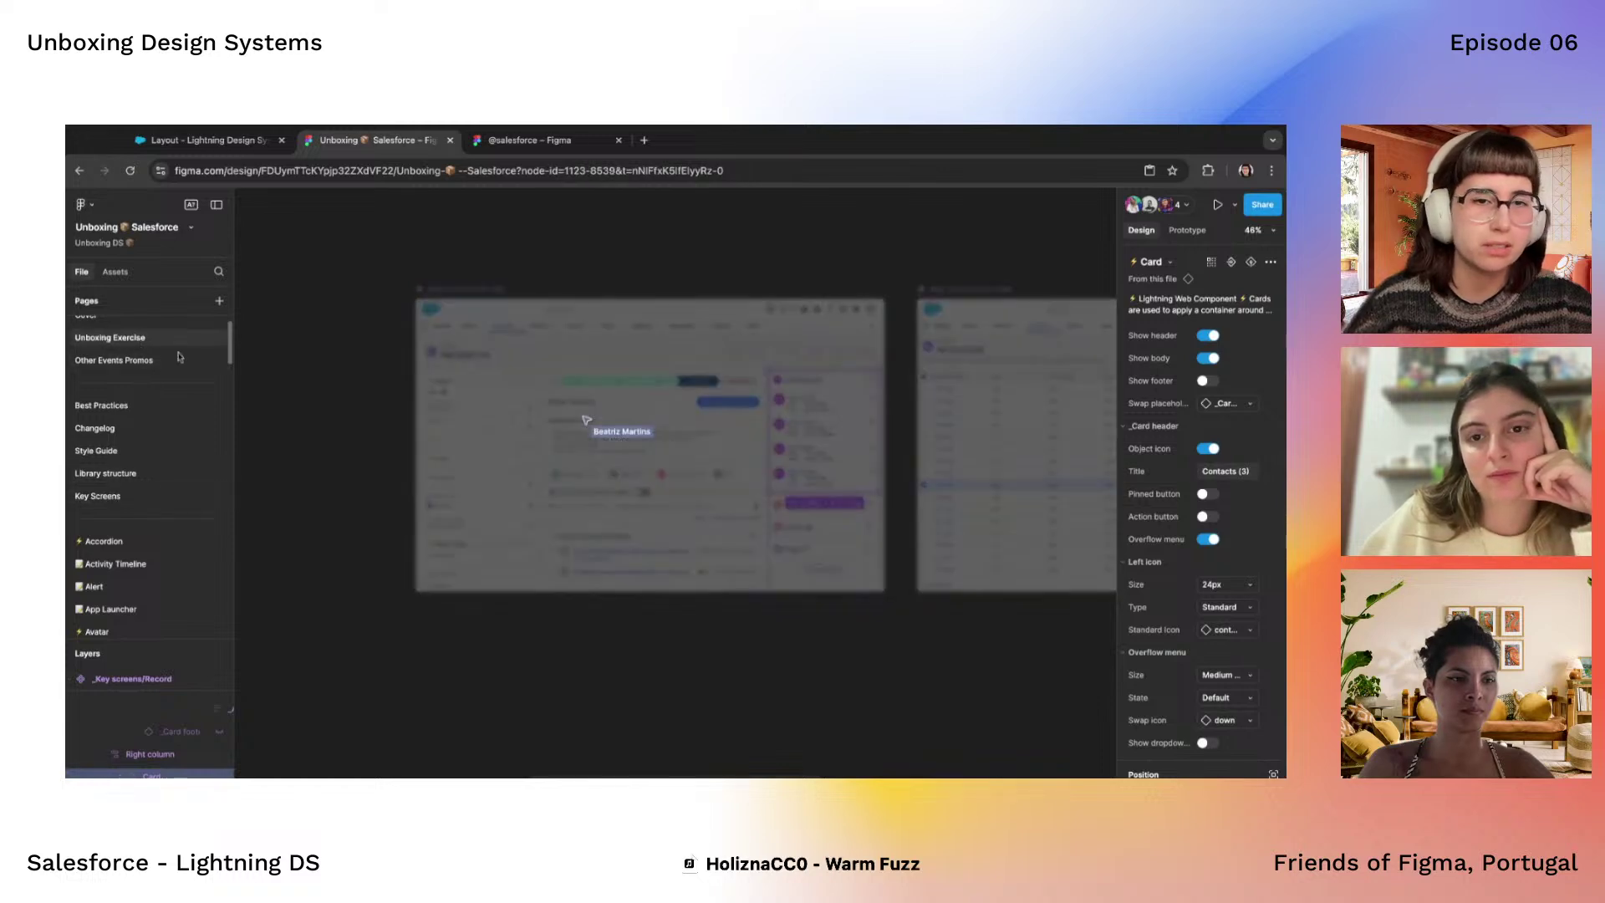
pyautogui.scroll(-3, 585, 555)
pyautogui.hscroll(3, 609, 563)
pyautogui.scroll(5, 697, 540)
pyautogui.hscroll(-1, 652, 518)
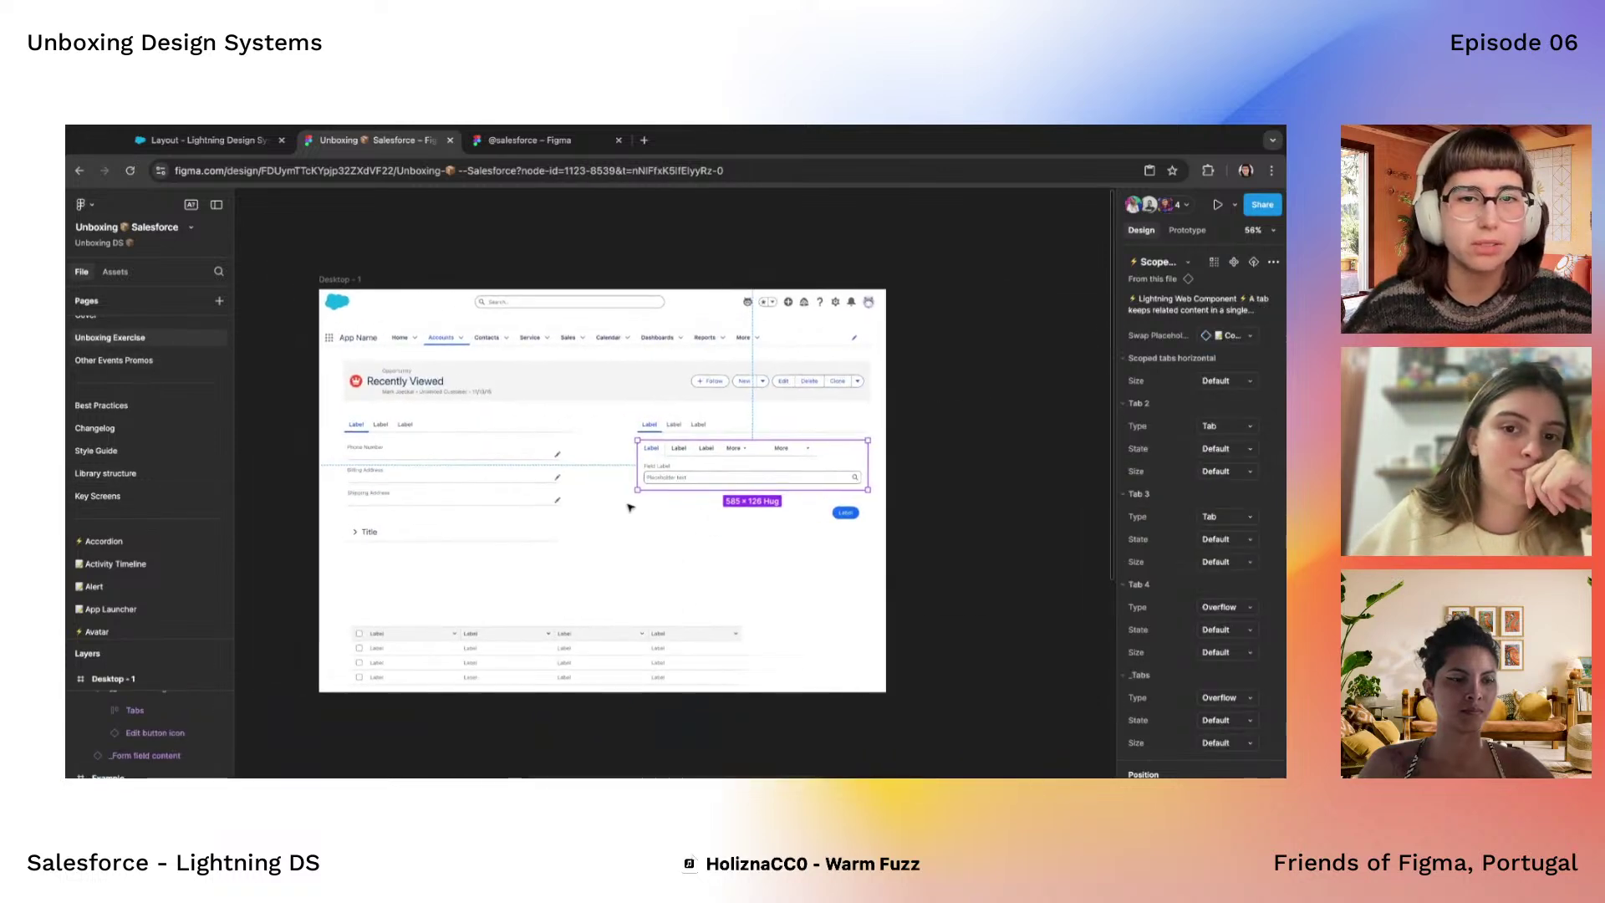
pyautogui.scroll(5, 627, 506)
pyautogui.scroll(-3, 621, 507)
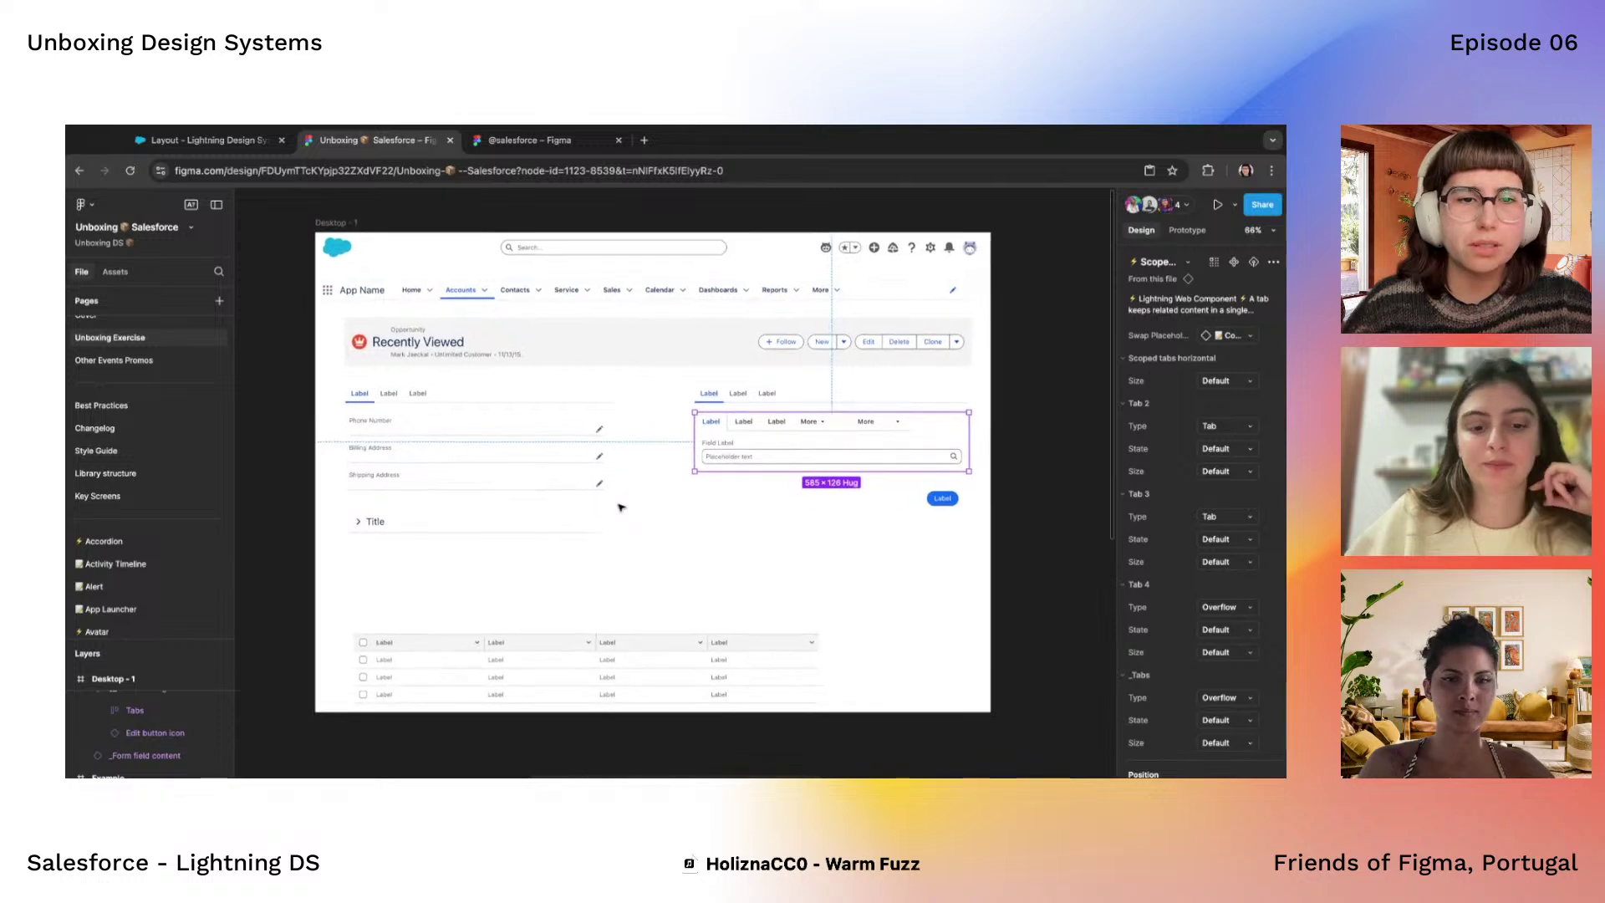
# Examine the Sereneva Systems reference screenshot and the Affiliate accommodation example against the Desktop - 1 frame
pyautogui.scroll(-2, 675, 493)
pyautogui.hscroll(3, 676, 493)
pyautogui.scroll(-3, 675, 494)
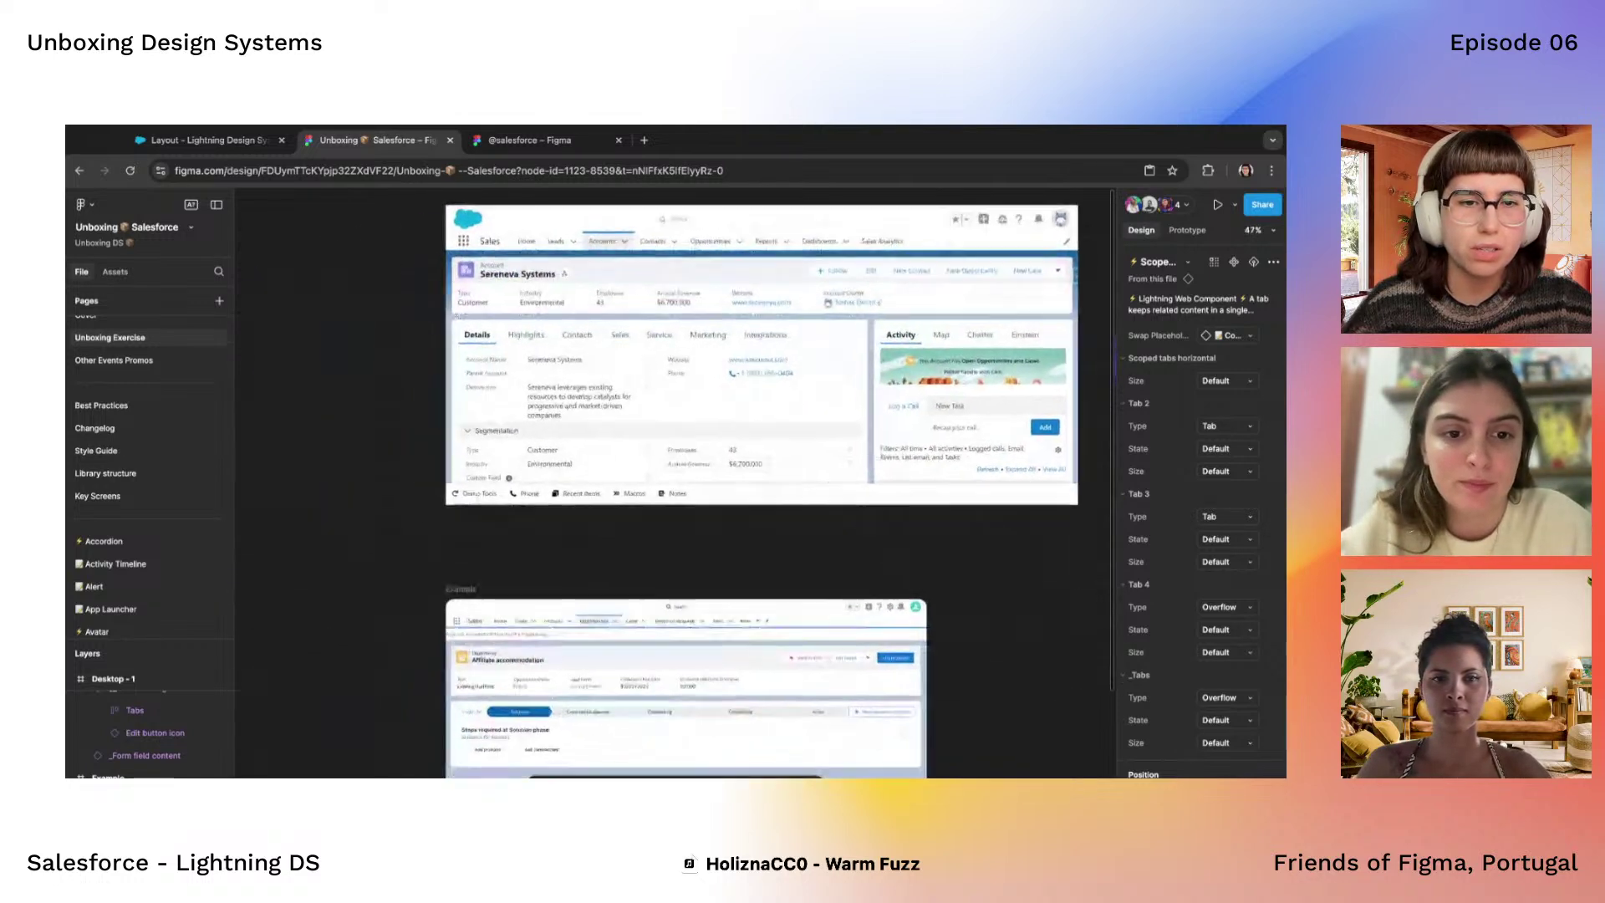
pyautogui.scroll(4, 540, 529)
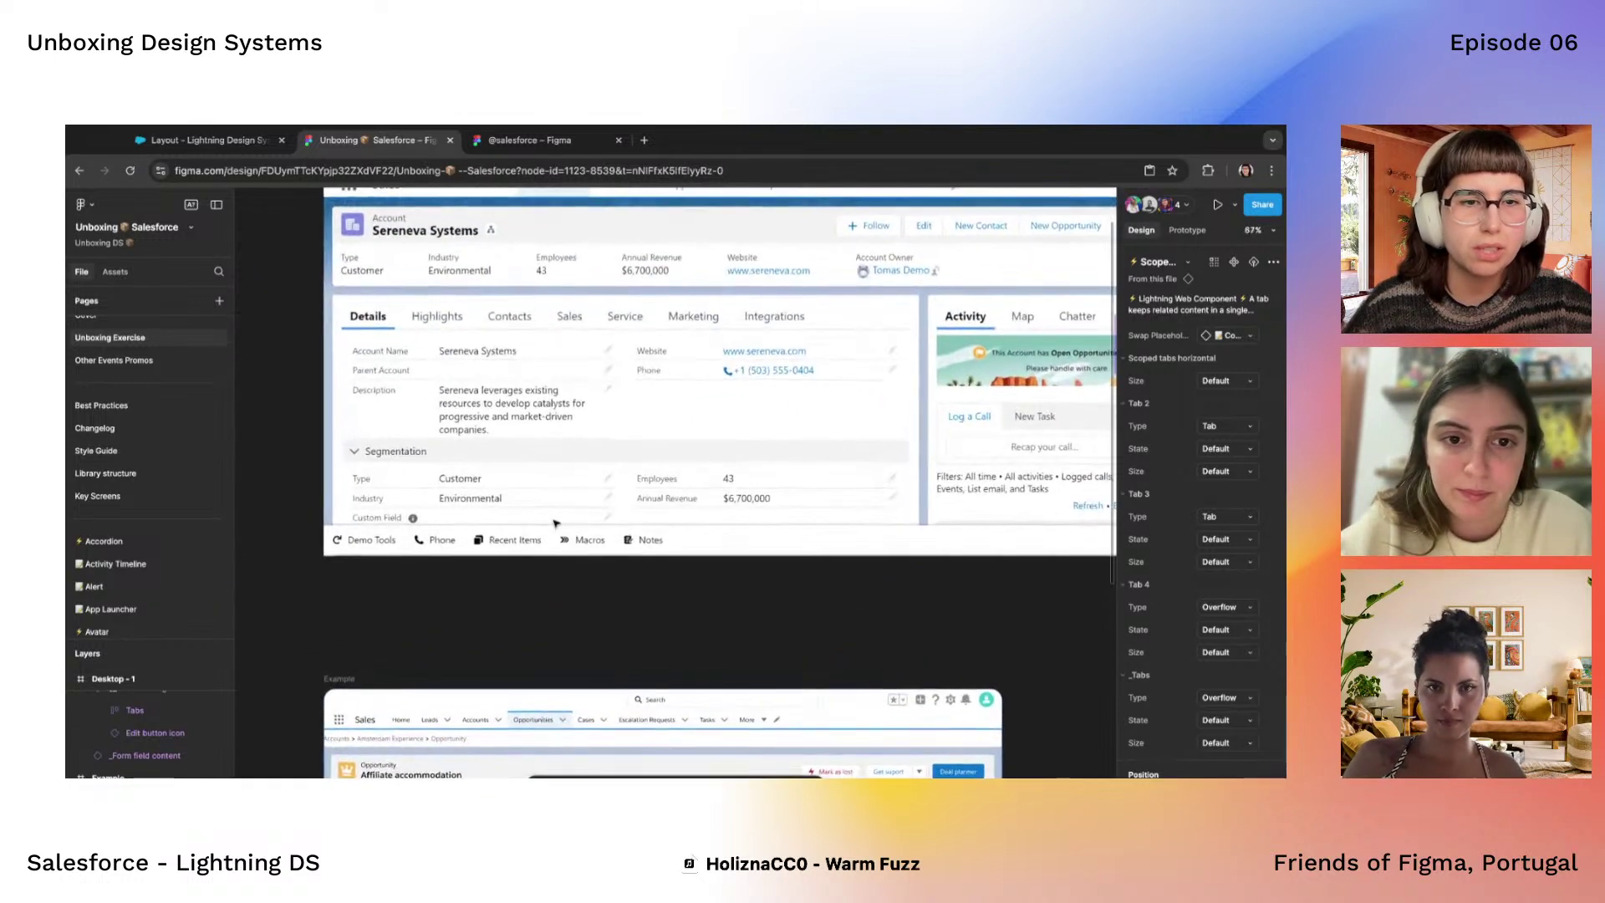
pyautogui.scroll(-2, 540, 528)
pyautogui.scroll(-3, 540, 528)
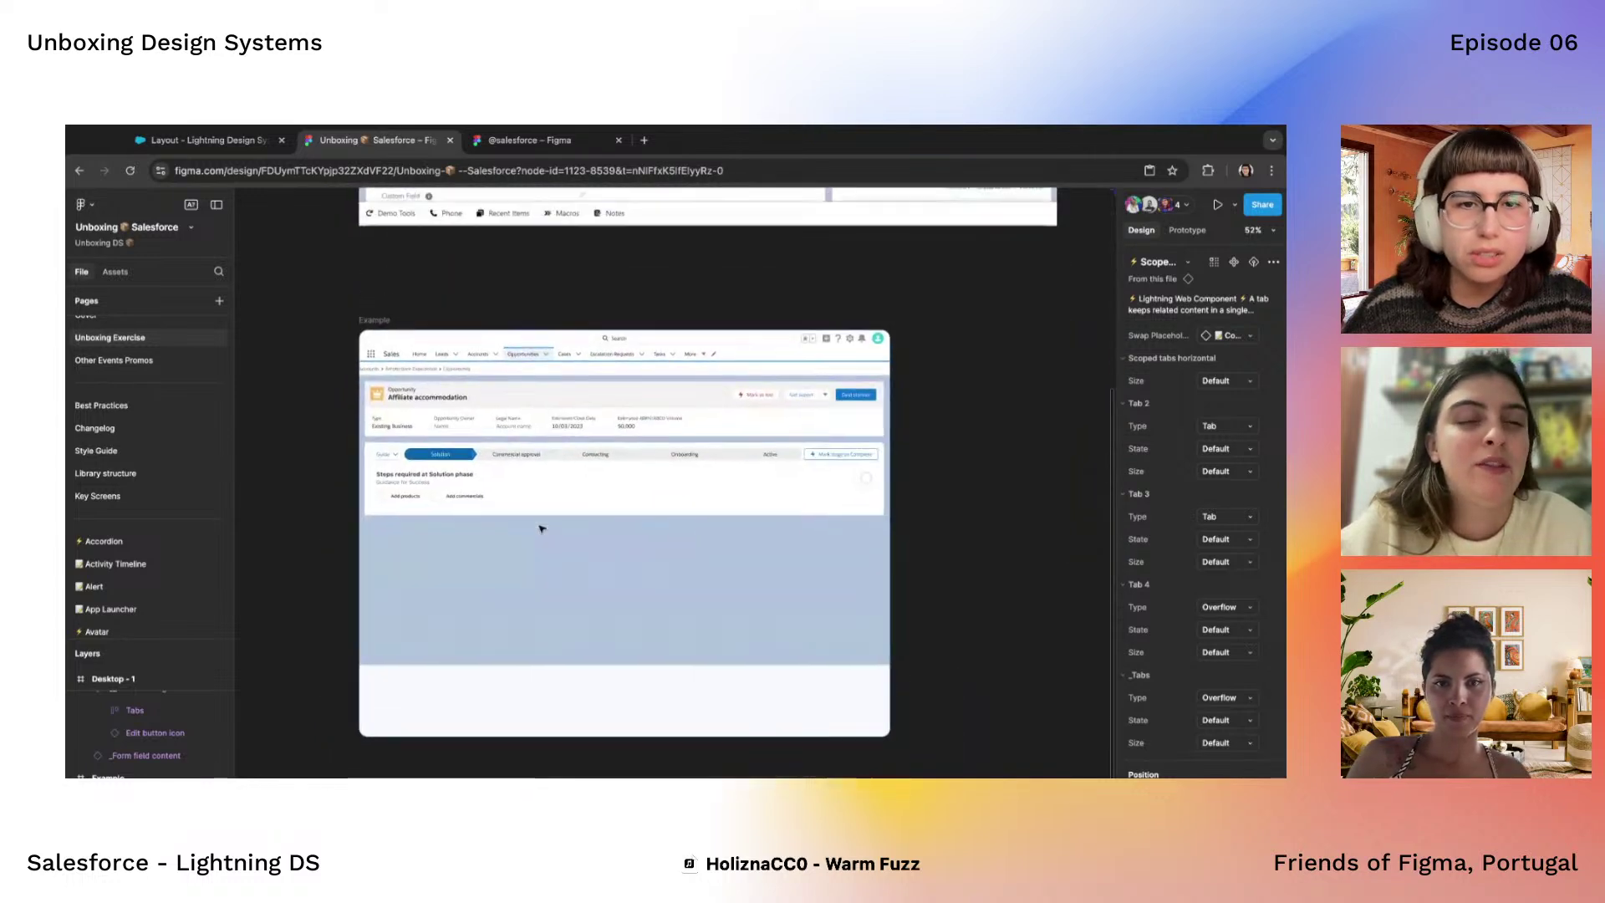
pyautogui.scroll(-3, 537, 527)
pyautogui.hscroll(3, 601, 485)
pyautogui.scroll(-3, 602, 484)
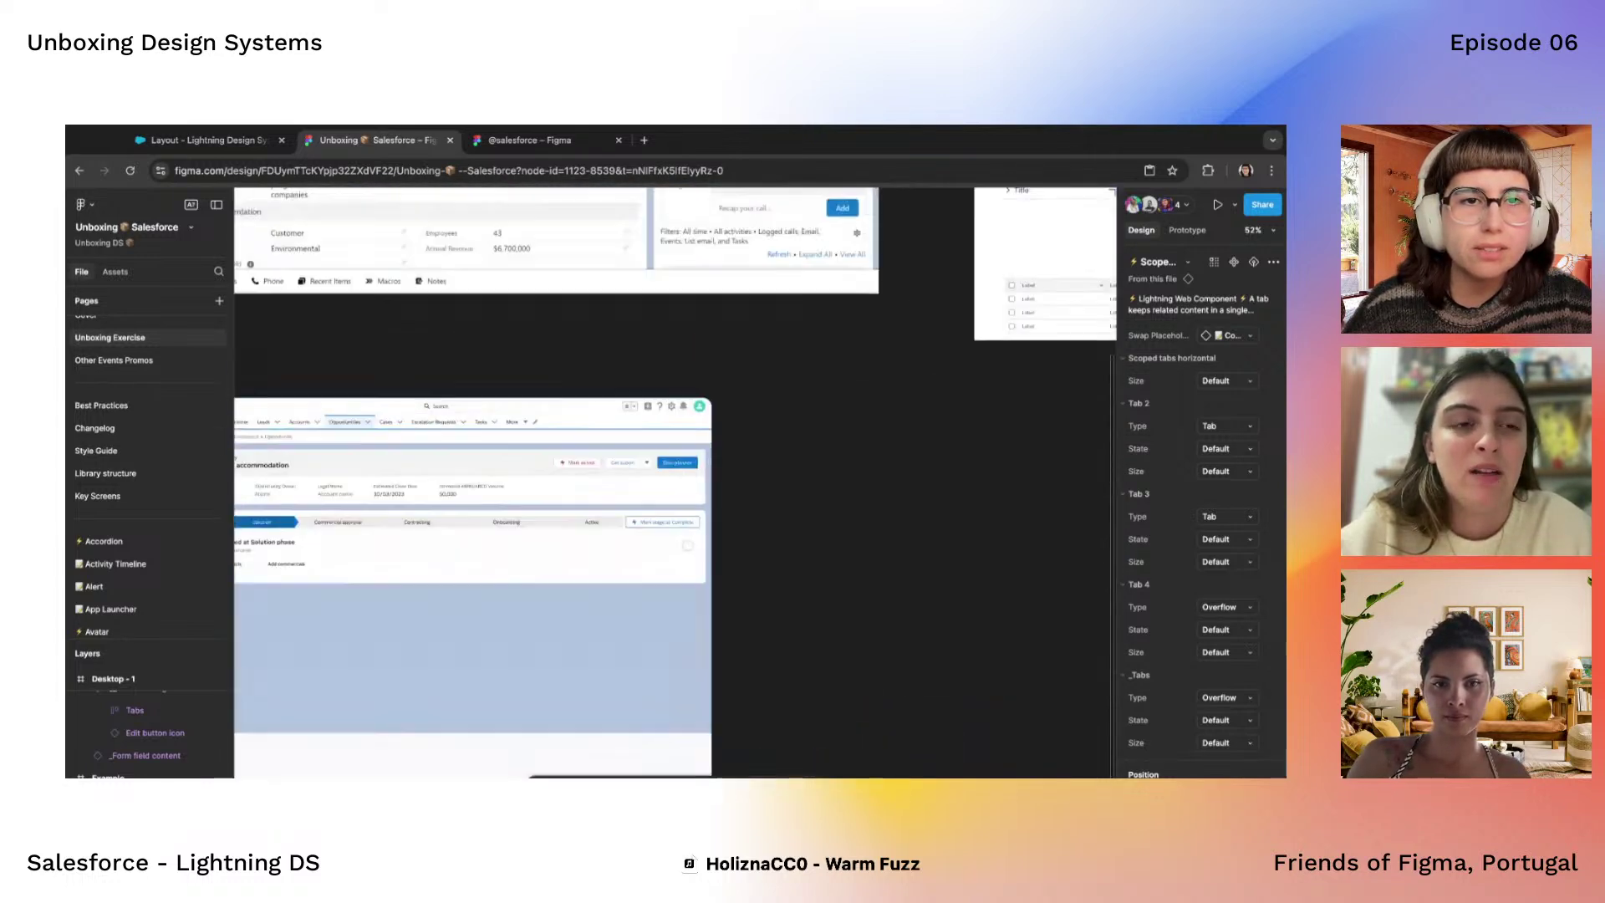
pyautogui.scroll(3, 602, 485)
pyautogui.hscroll(7, 602, 485)
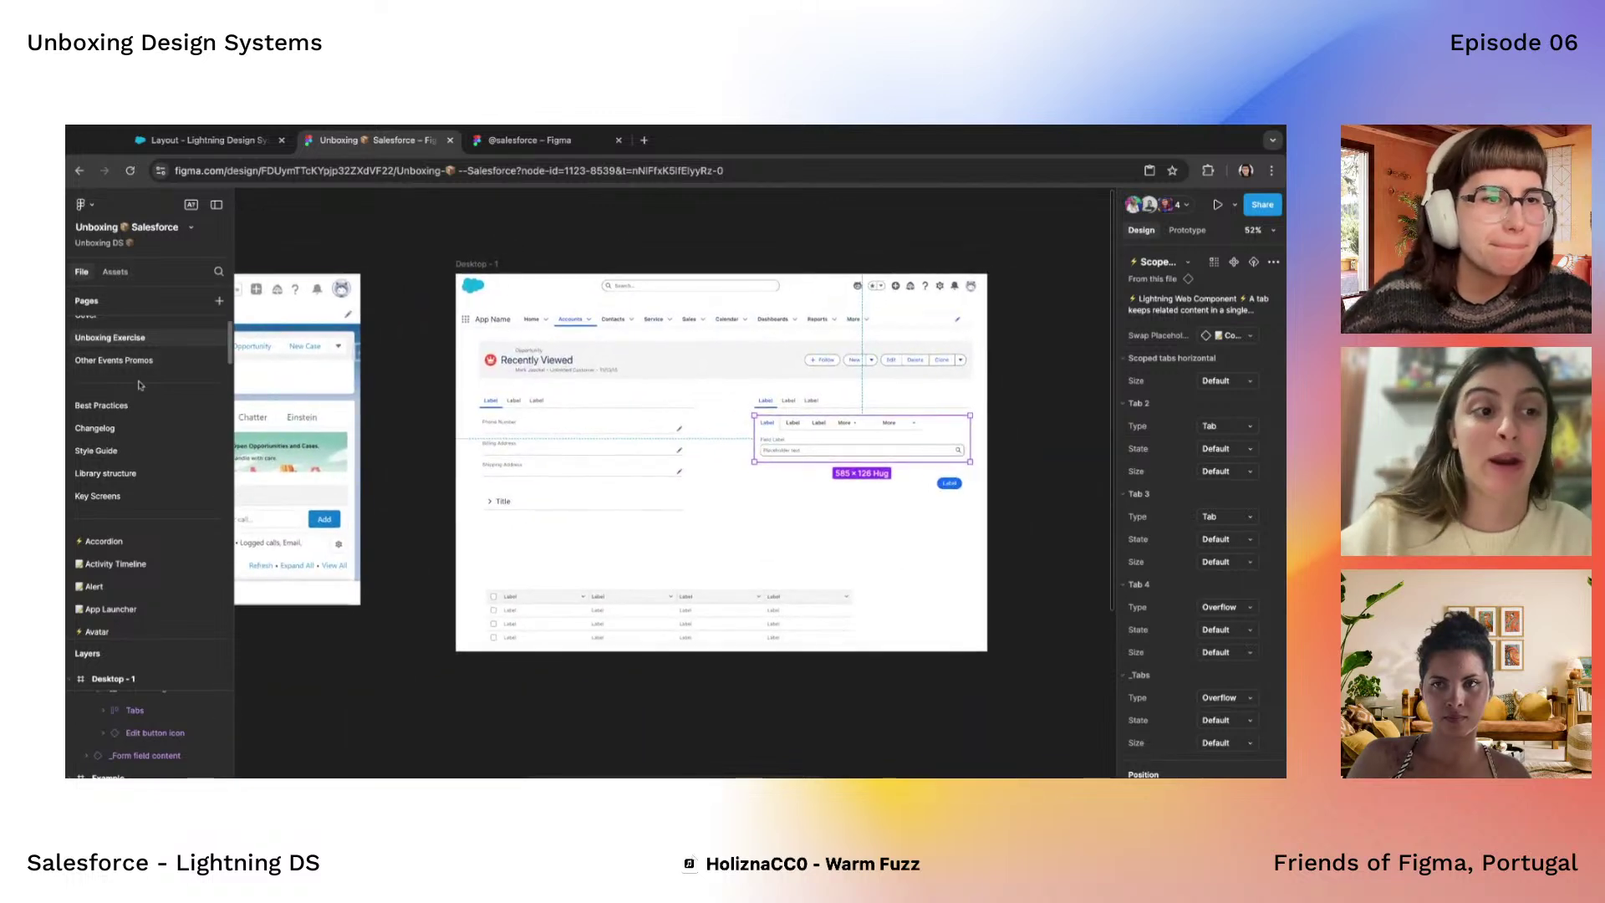
# Open the file's local variables with nothing selected, then enlarge and reposition the variables window
pyautogui.scroll(2, 125, 377)
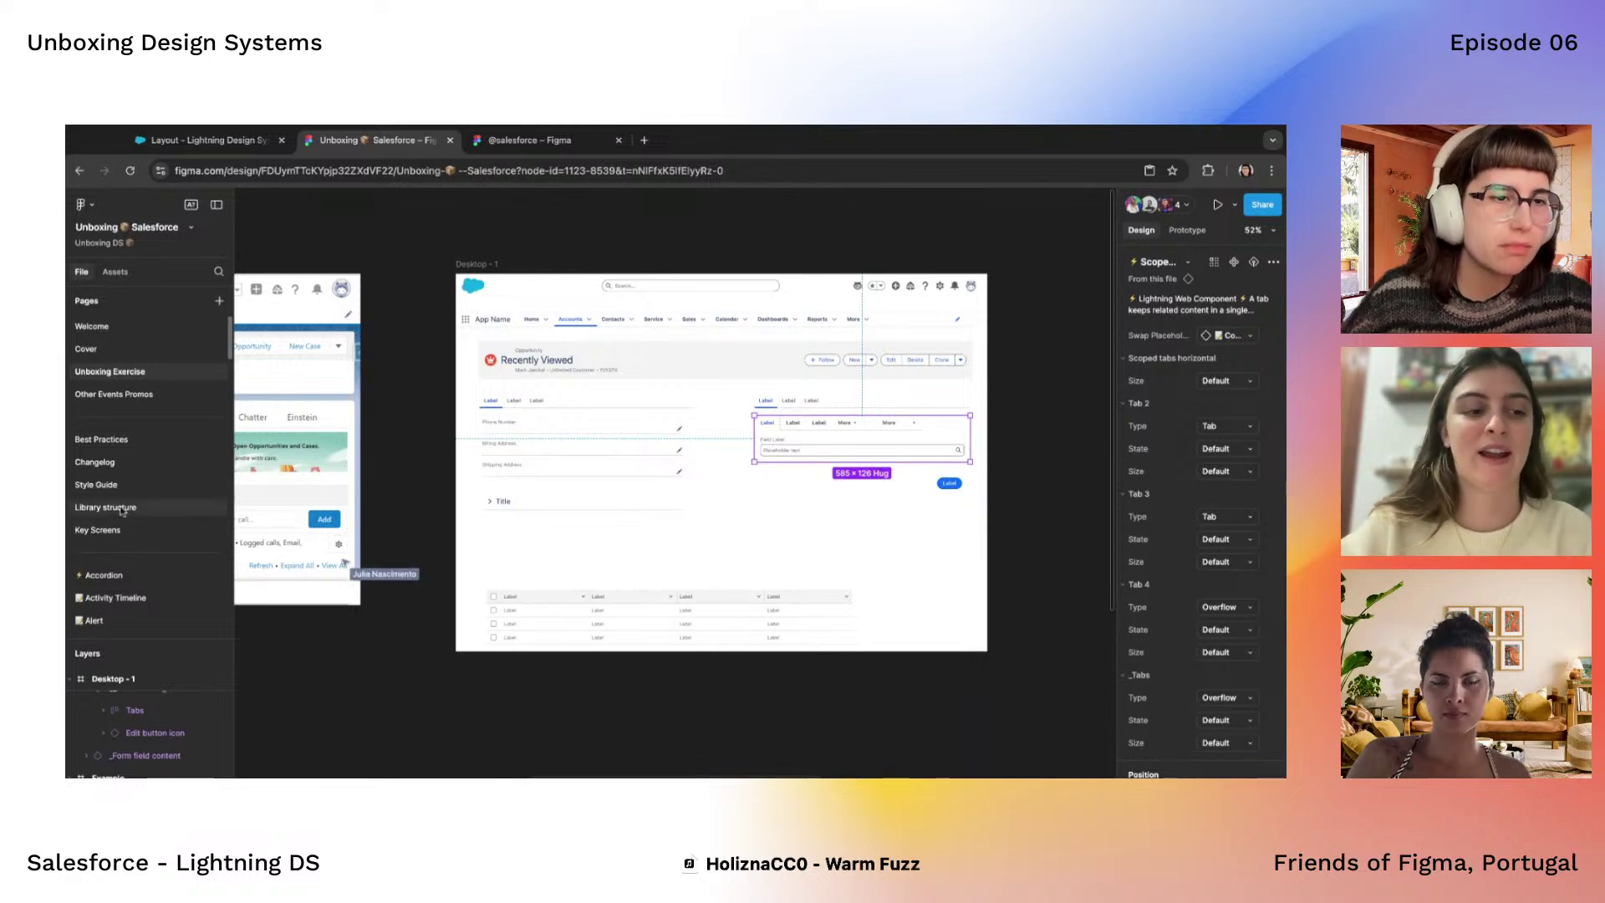
pyautogui.scroll(-5, 741, 467)
pyautogui.hscroll(-5, 741, 467)
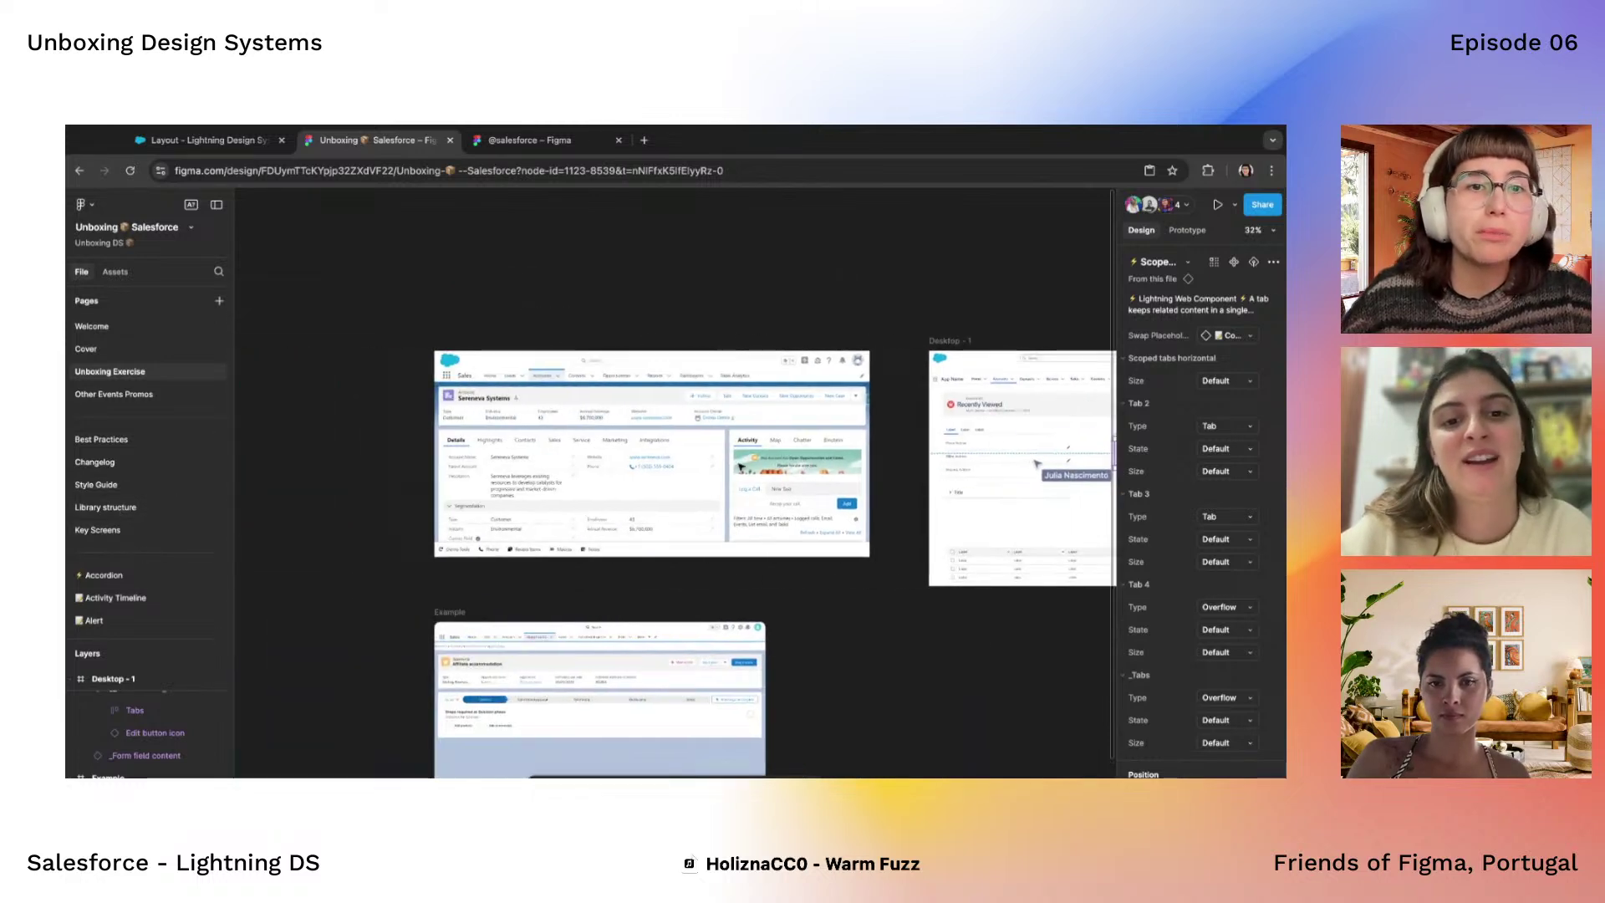
pyautogui.click(534, 326)
pyautogui.click(1273, 319)
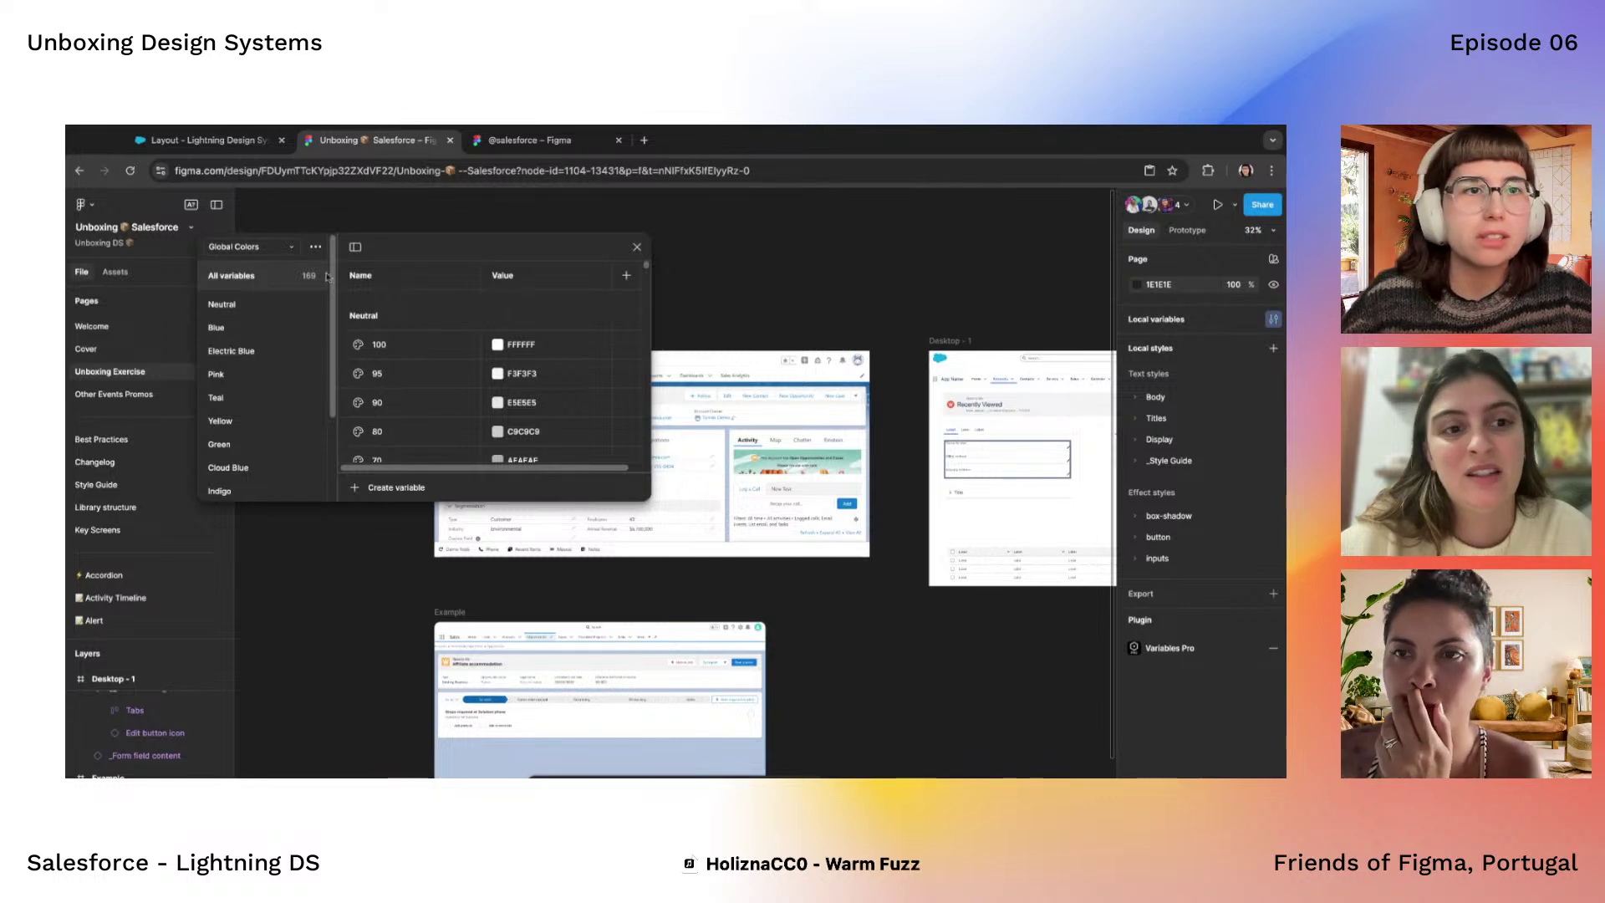
pyautogui.moveTo(428, 251); pyautogui.dragTo(490, 266)
pyautogui.moveTo(705, 513); pyautogui.dragTo(917, 689)
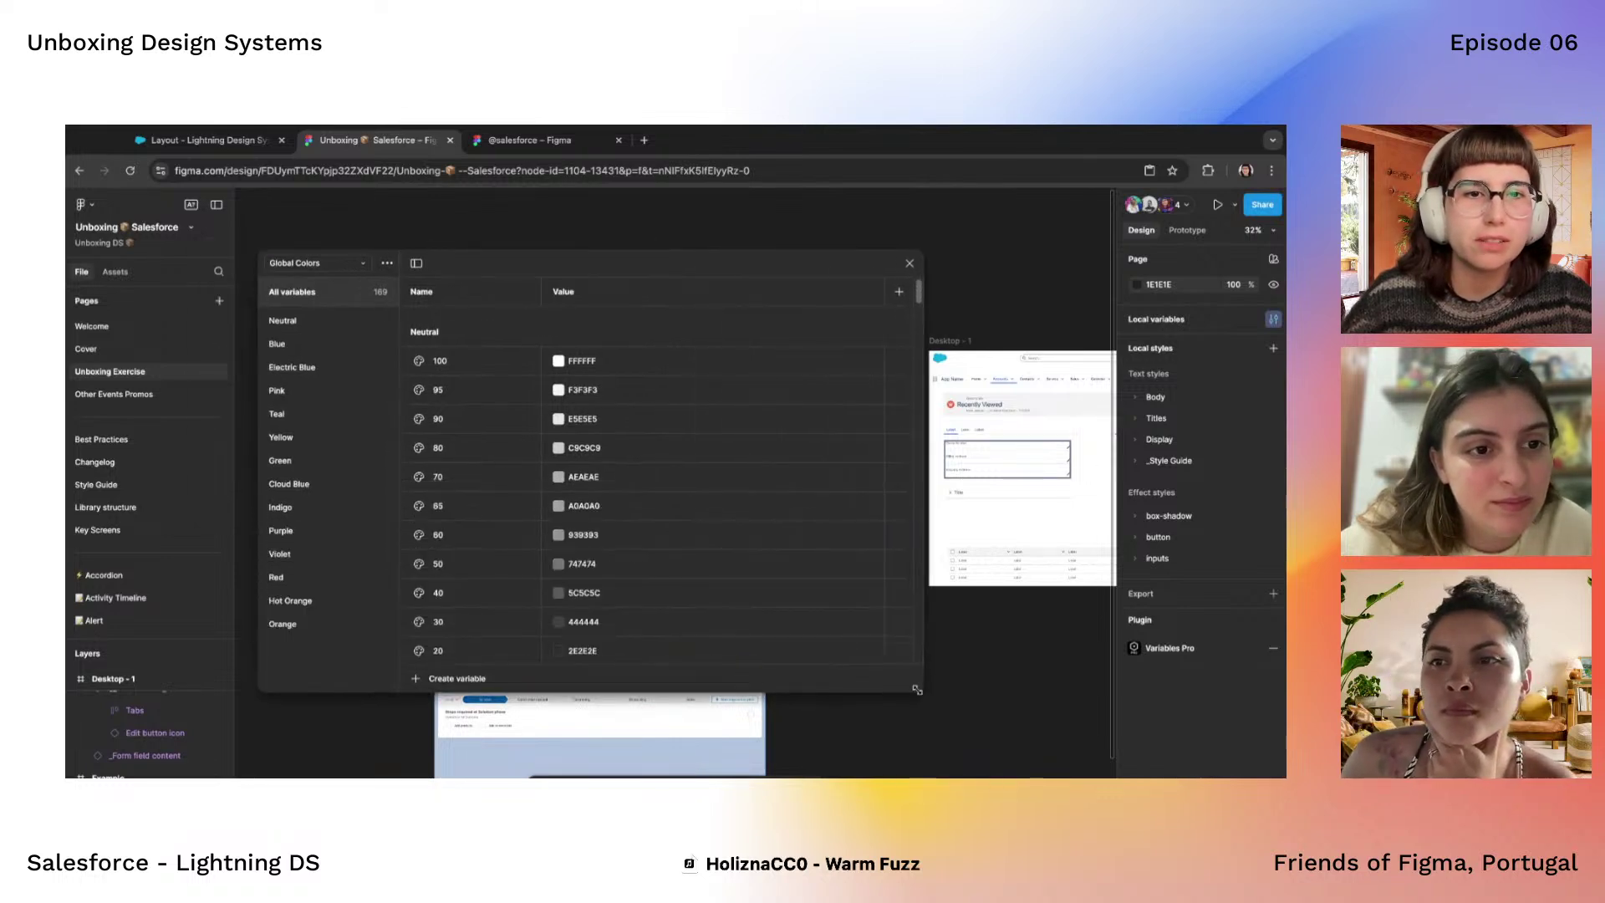
pyautogui.moveTo(564, 258); pyautogui.dragTo(673, 239)
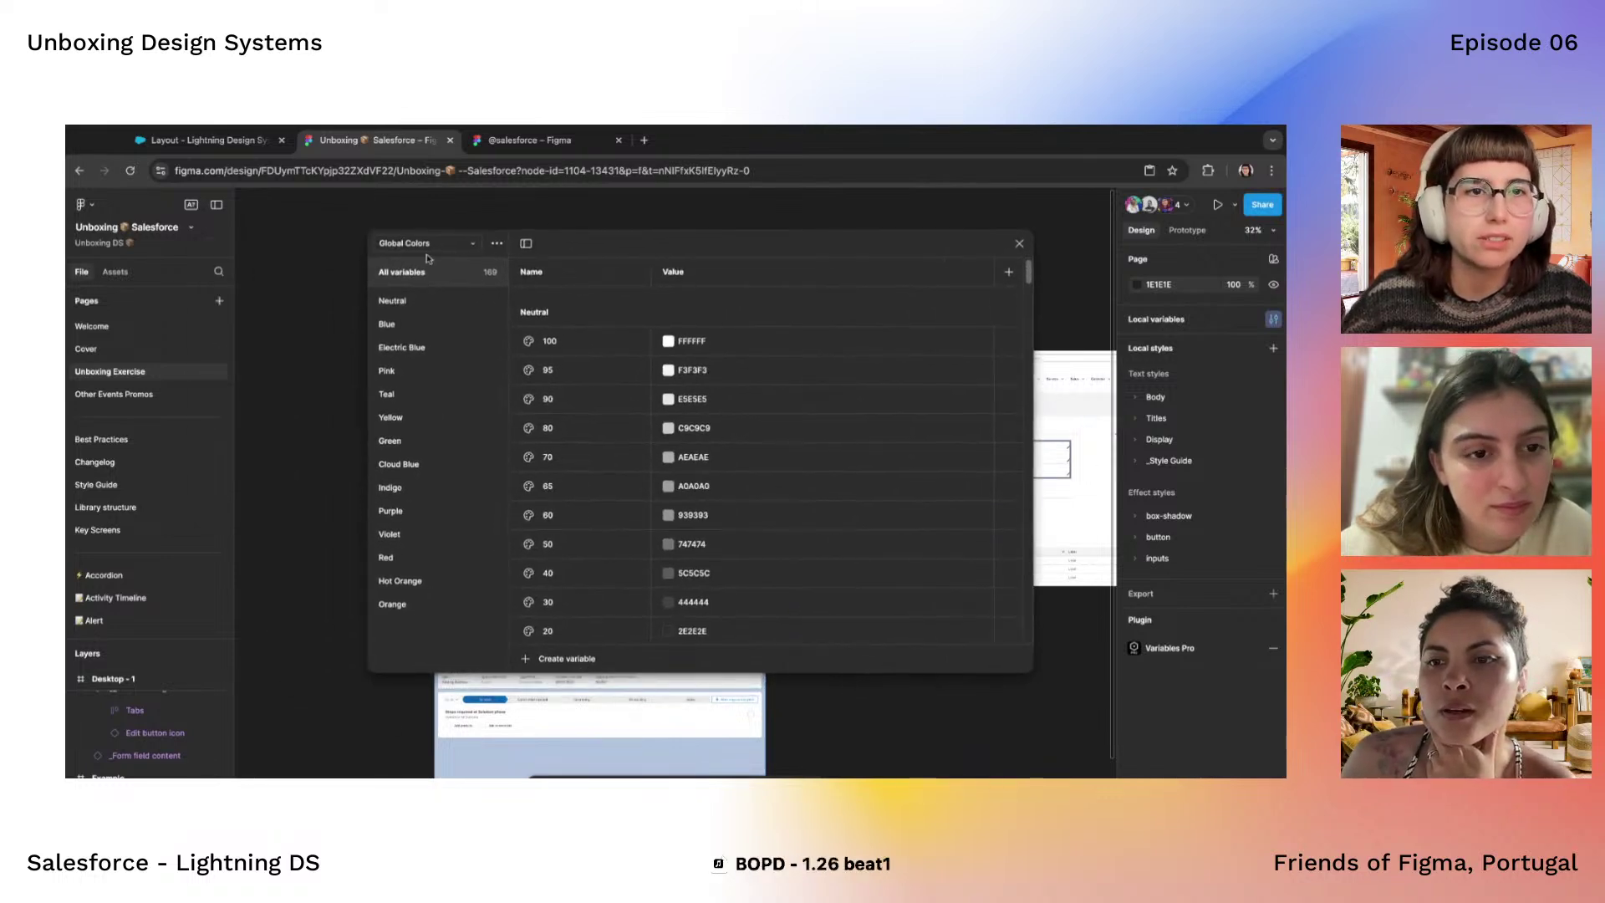
# Review the Global Colors collection from the Neutral group through Orange in a larger variables window
pyautogui.click(429, 244)
pyautogui.click(432, 250)
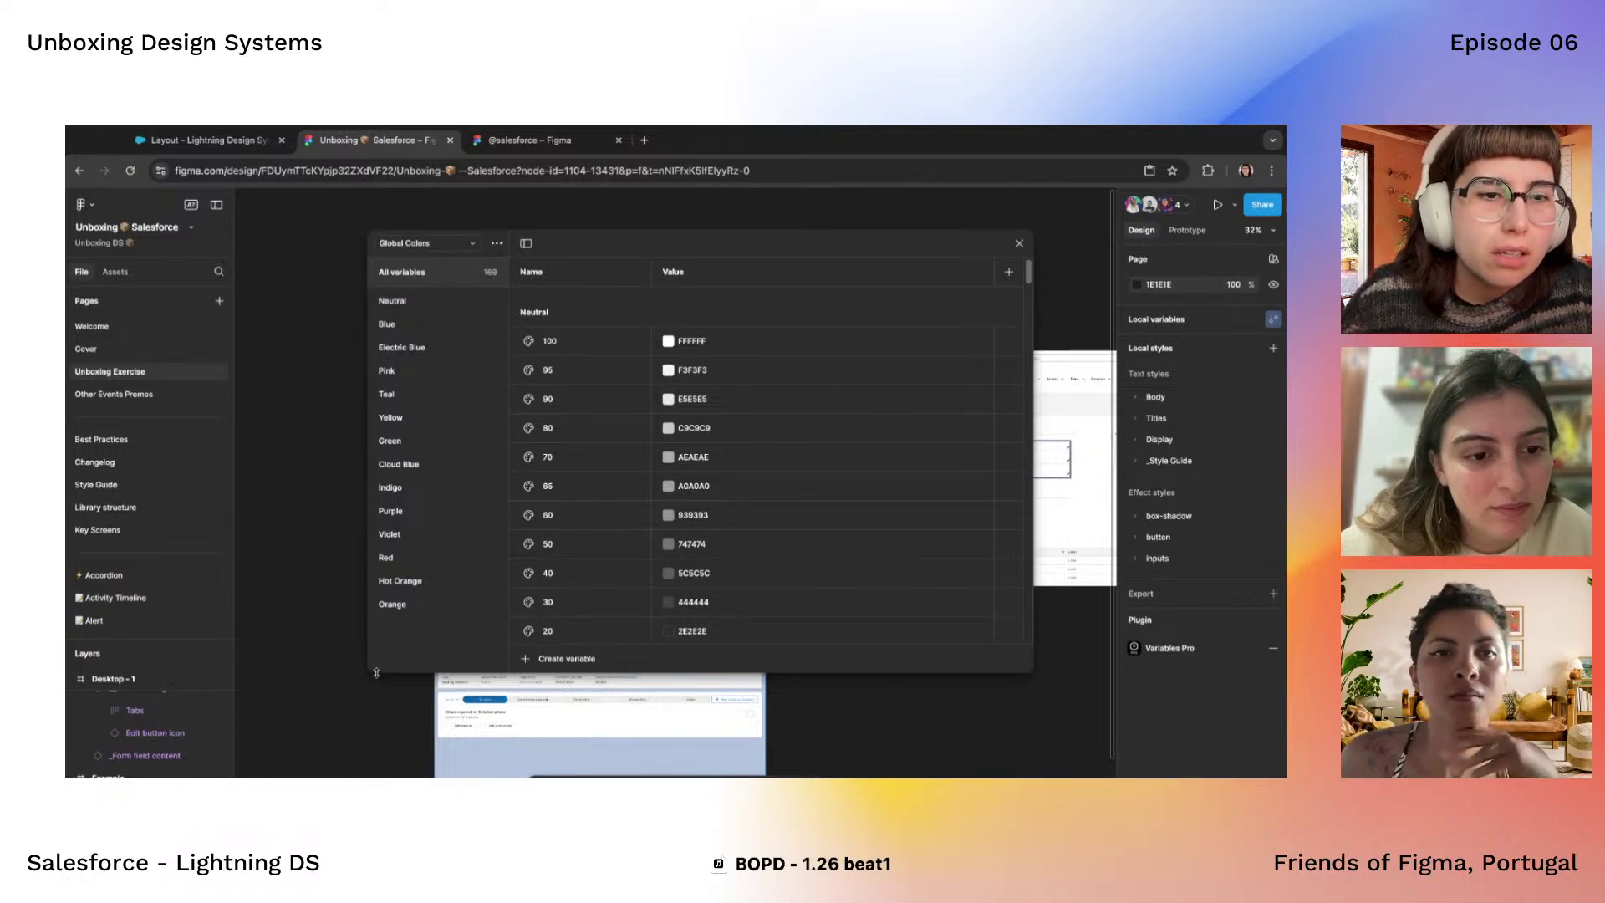
pyautogui.moveTo(368, 672); pyautogui.dragTo(316, 707)
pyautogui.scroll(-20, 516, 421)
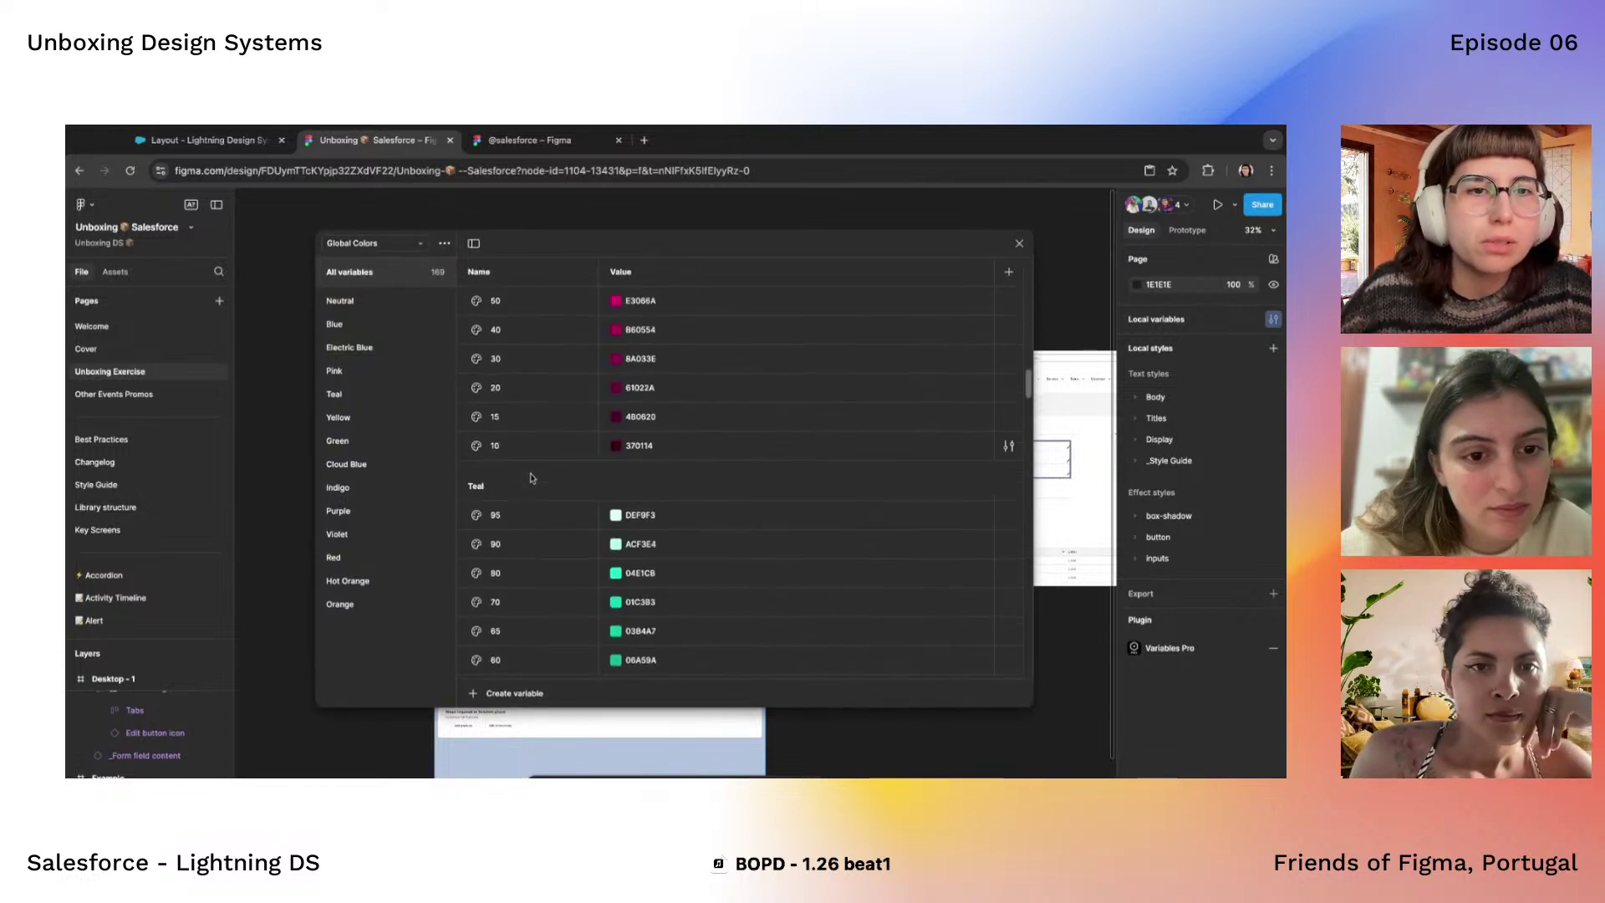
pyautogui.scroll(-10, 531, 478)
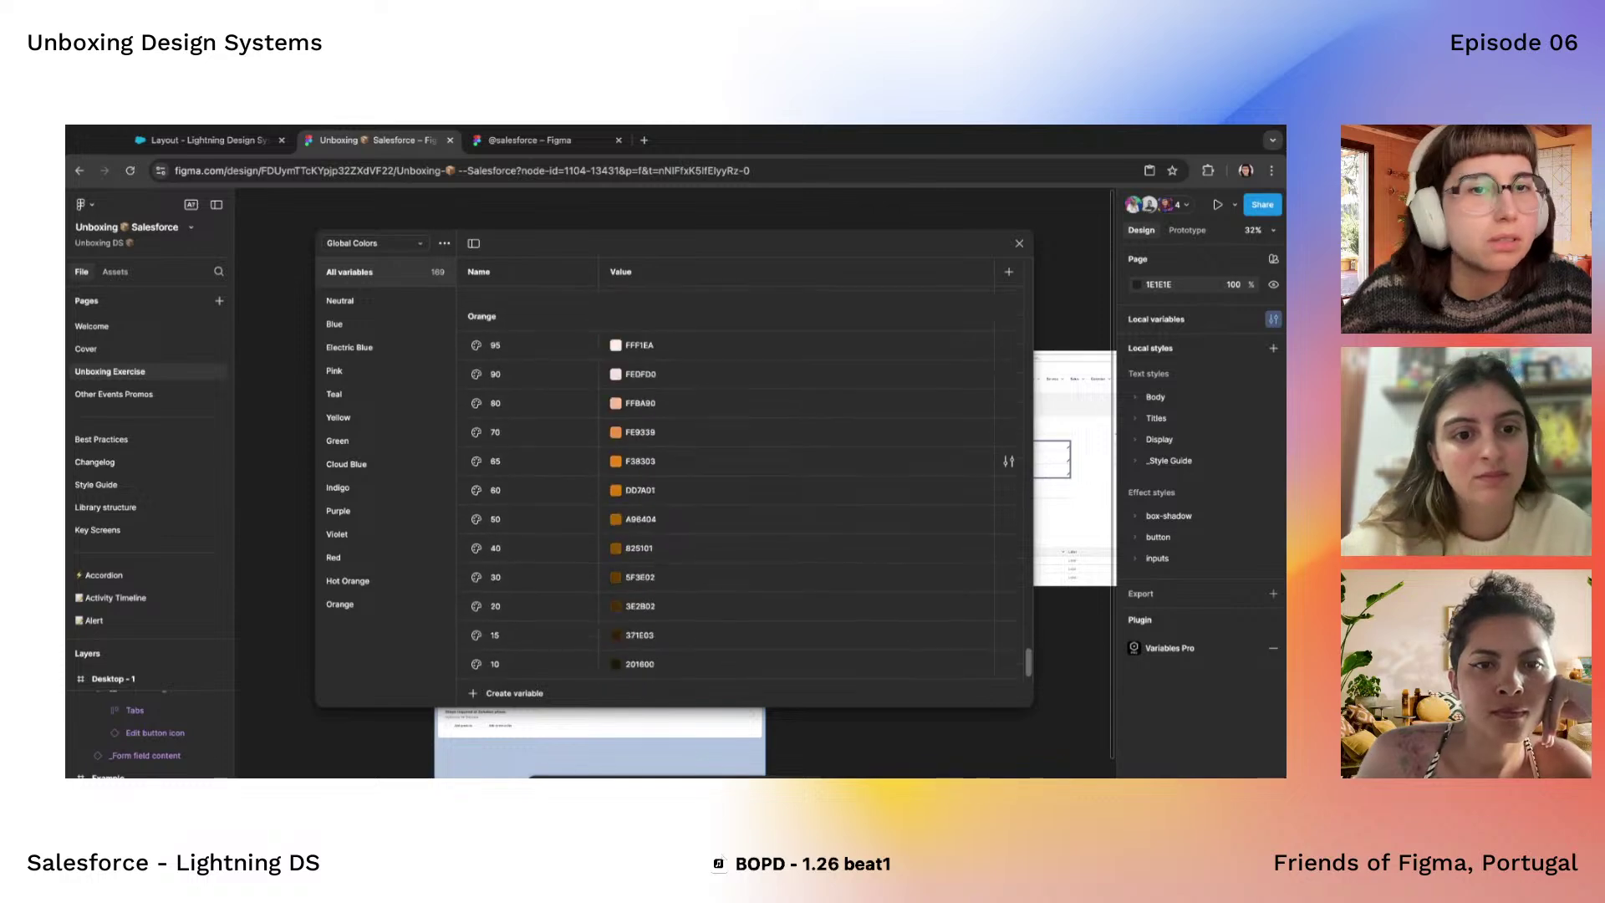
pyautogui.scroll(20, 532, 478)
pyautogui.scroll(5, 535, 492)
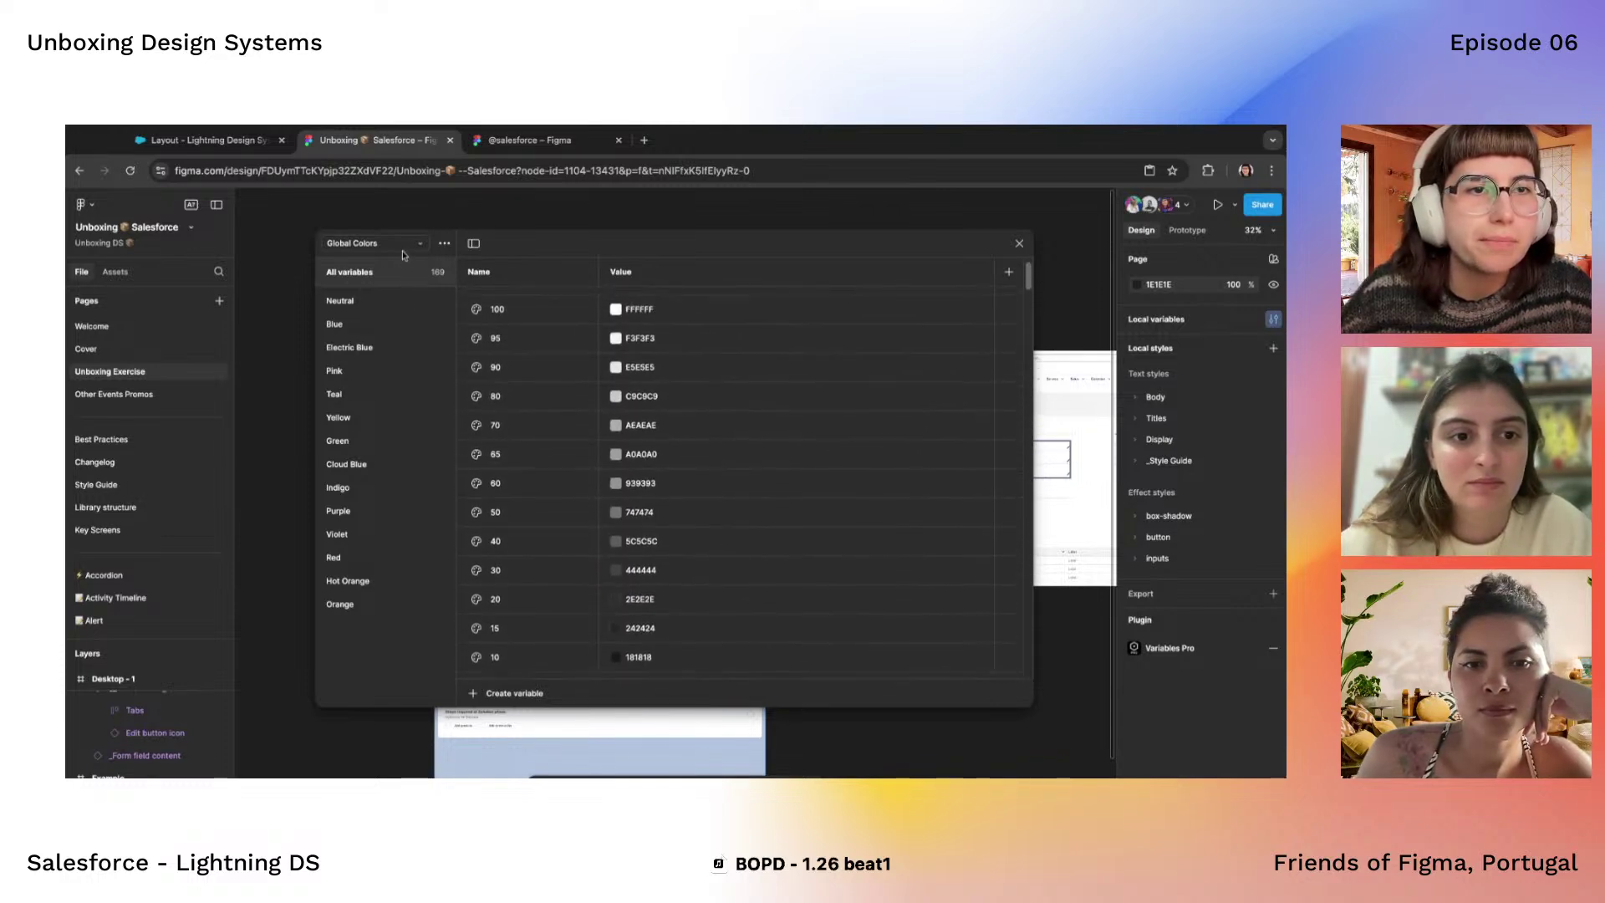
# Switch to the Styling Hooks variable collection and widen the variables window
pyautogui.click(368, 243)
pyautogui.click(392, 261)
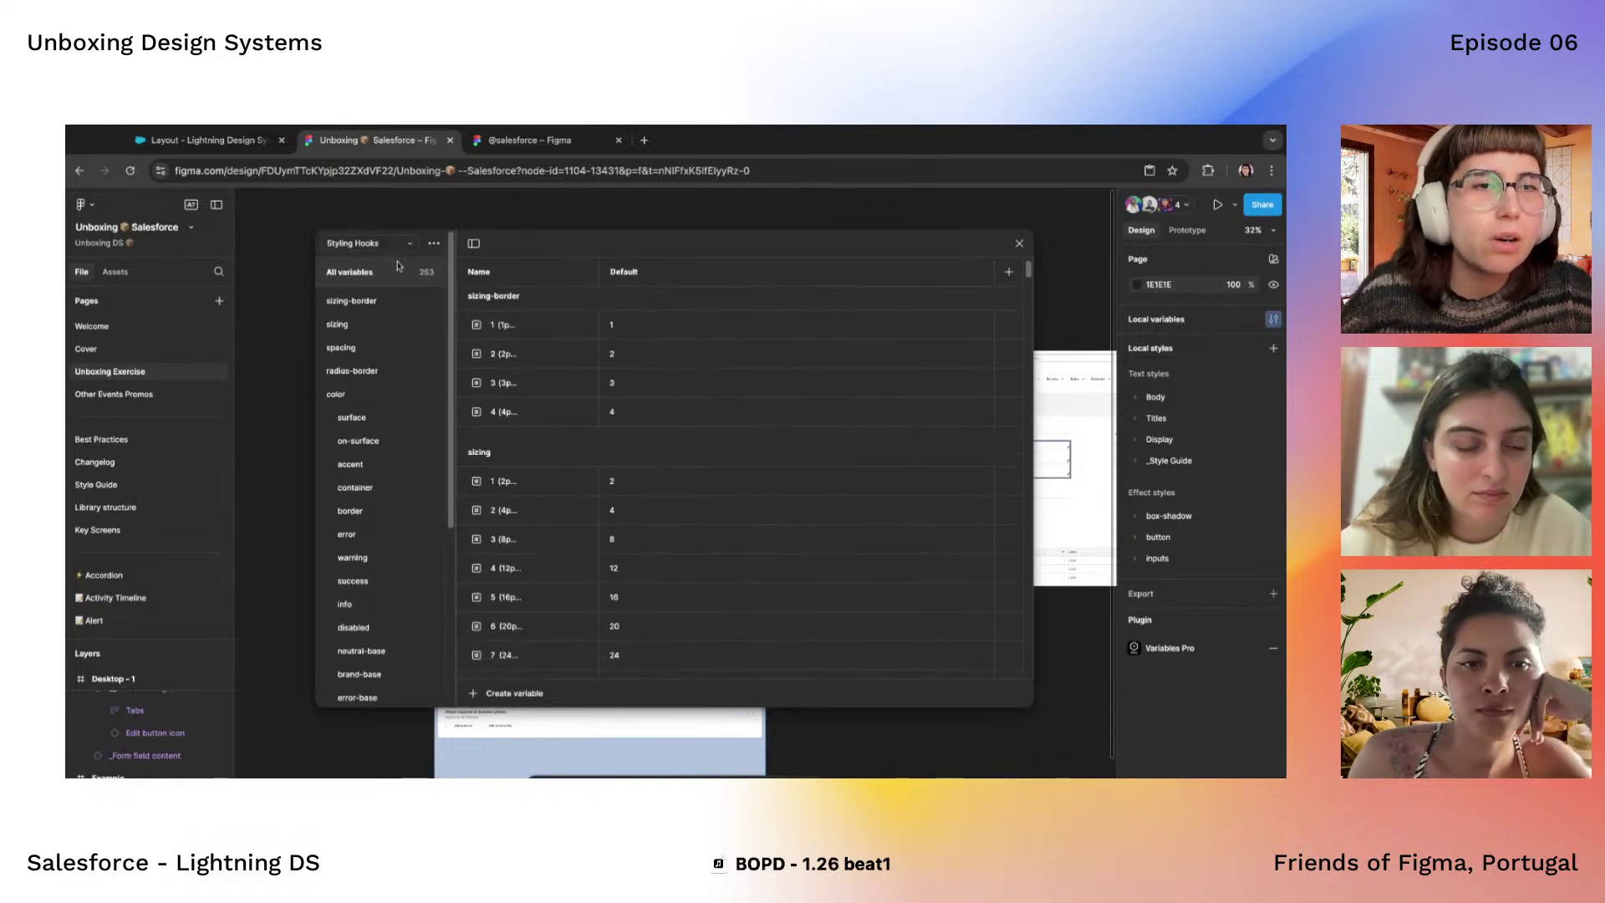
pyautogui.moveTo(316, 351)
pyautogui.mouseDown()
pyautogui.moveTo(260, 357)
pyautogui.moveTo(290, 356)
pyautogui.mouseUp()
pyautogui.moveTo(574, 271)
pyautogui.mouseDown()
pyautogui.moveTo(651, 272)
pyautogui.moveTo(581, 271)
pyautogui.mouseUp()
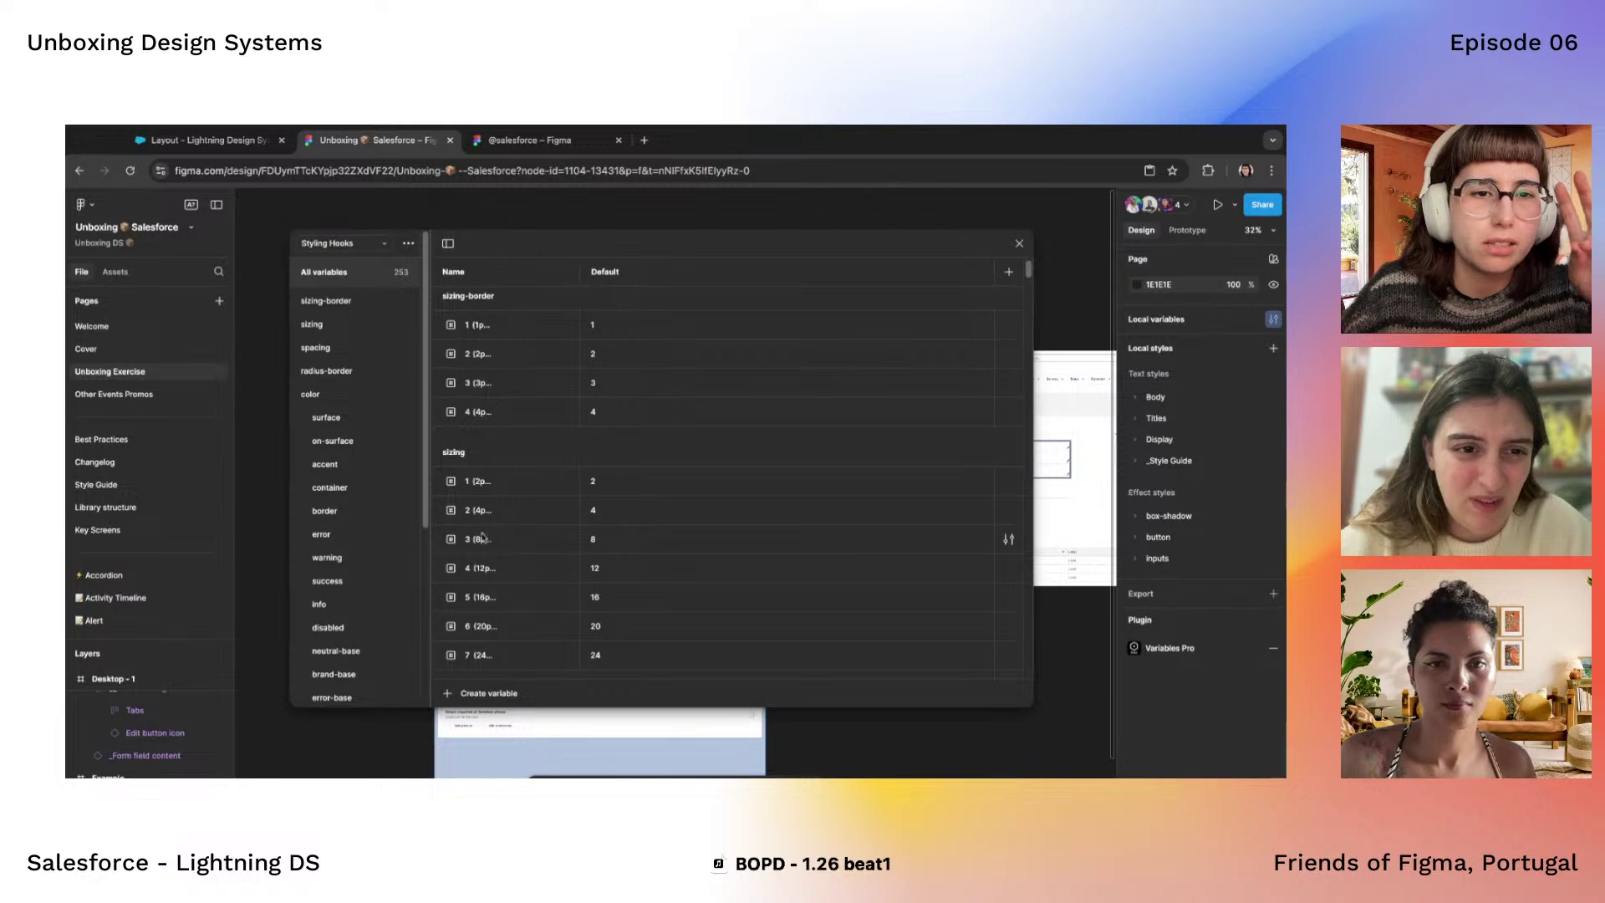
# Review the Styling Hooks sizing variables and open the spacing group
pyautogui.click(347, 309)
pyautogui.click(348, 324)
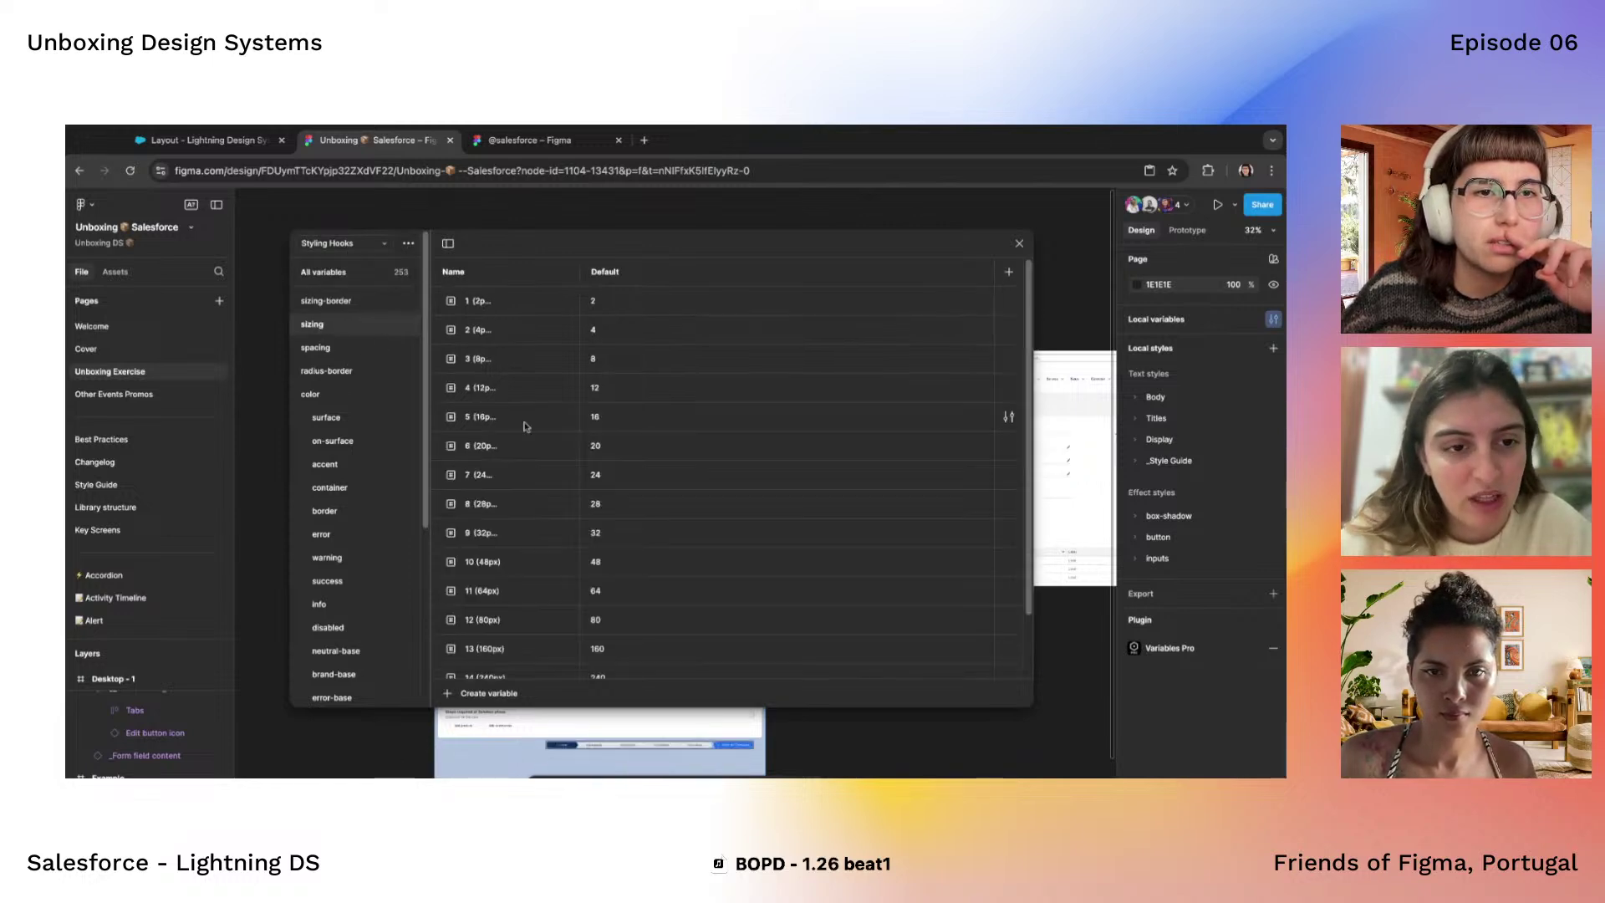
pyautogui.scroll(-2, 524, 427)
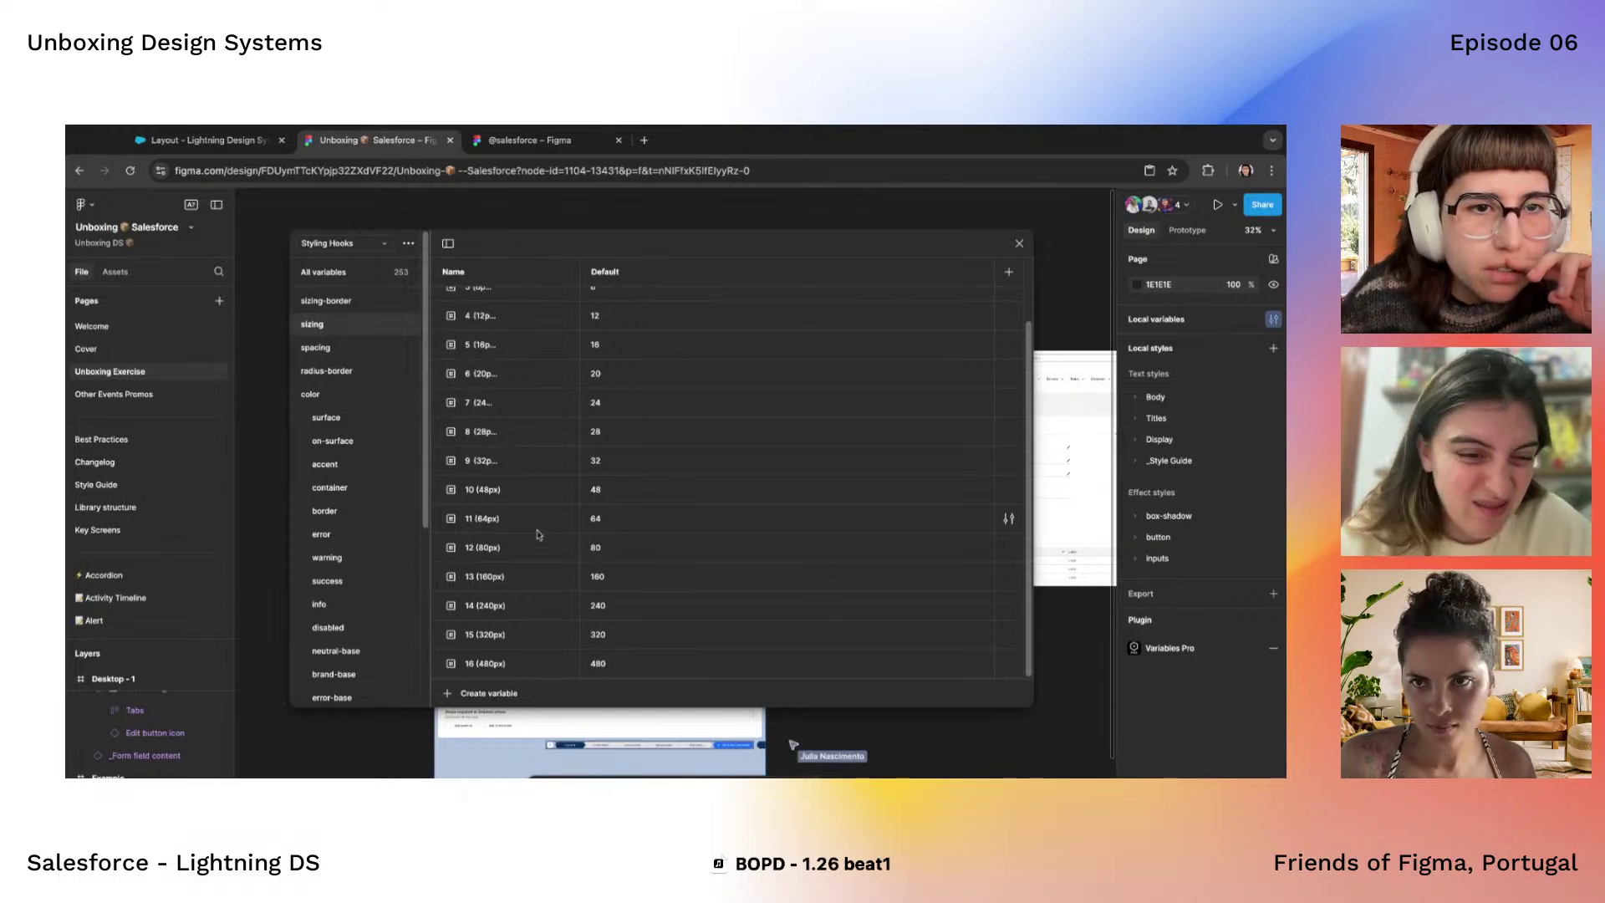
pyautogui.scroll(3, 510, 493)
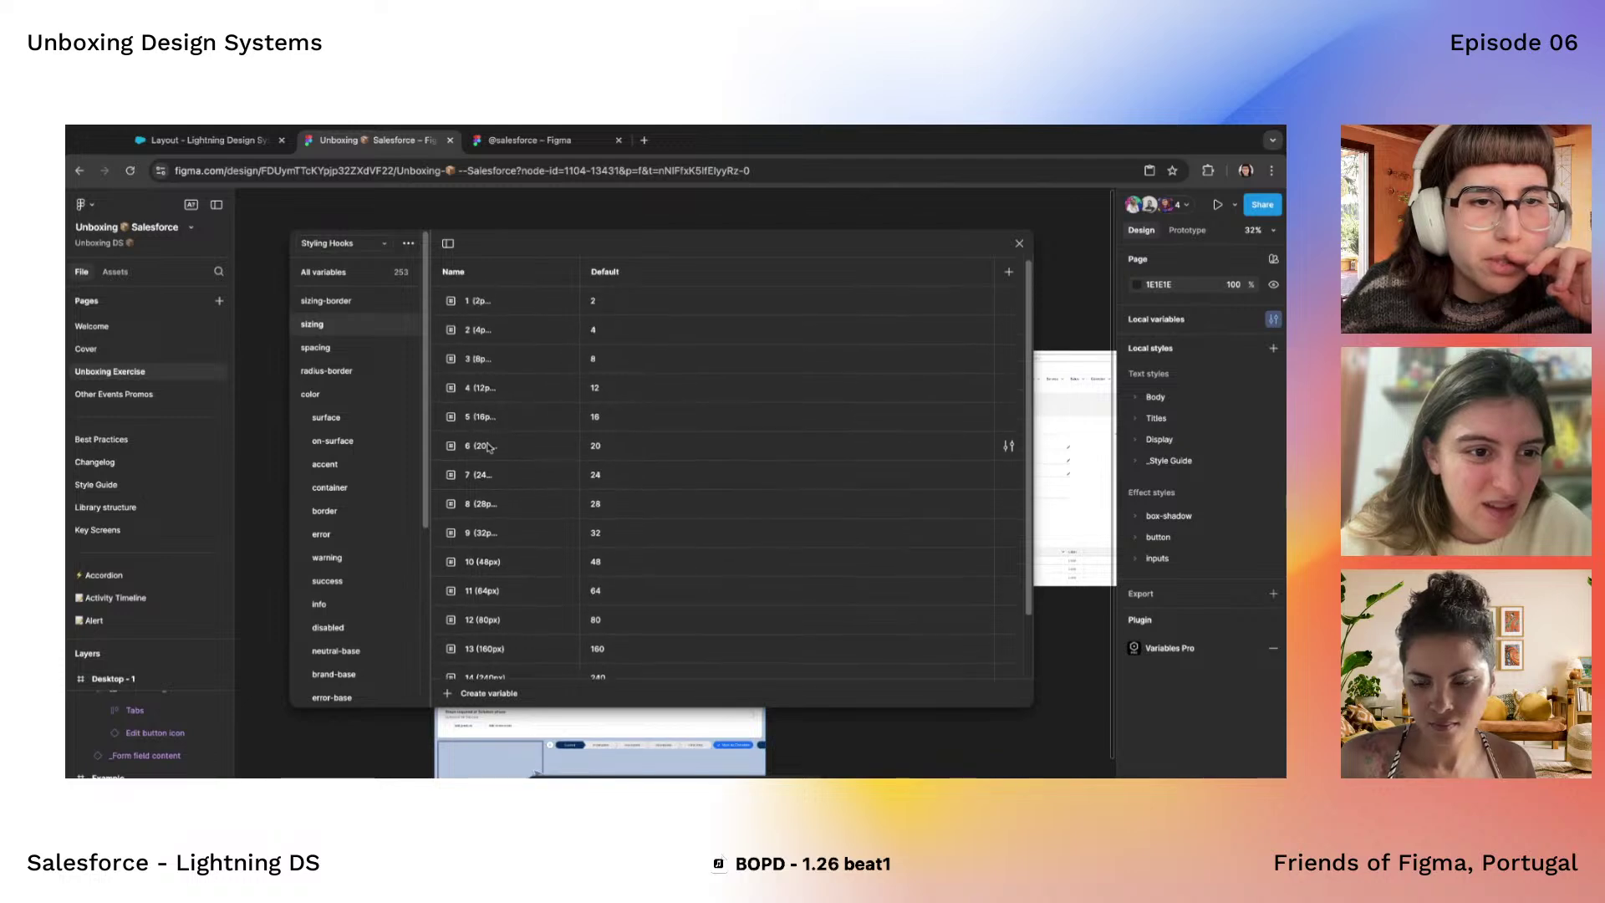
pyautogui.scroll(-2, 489, 447)
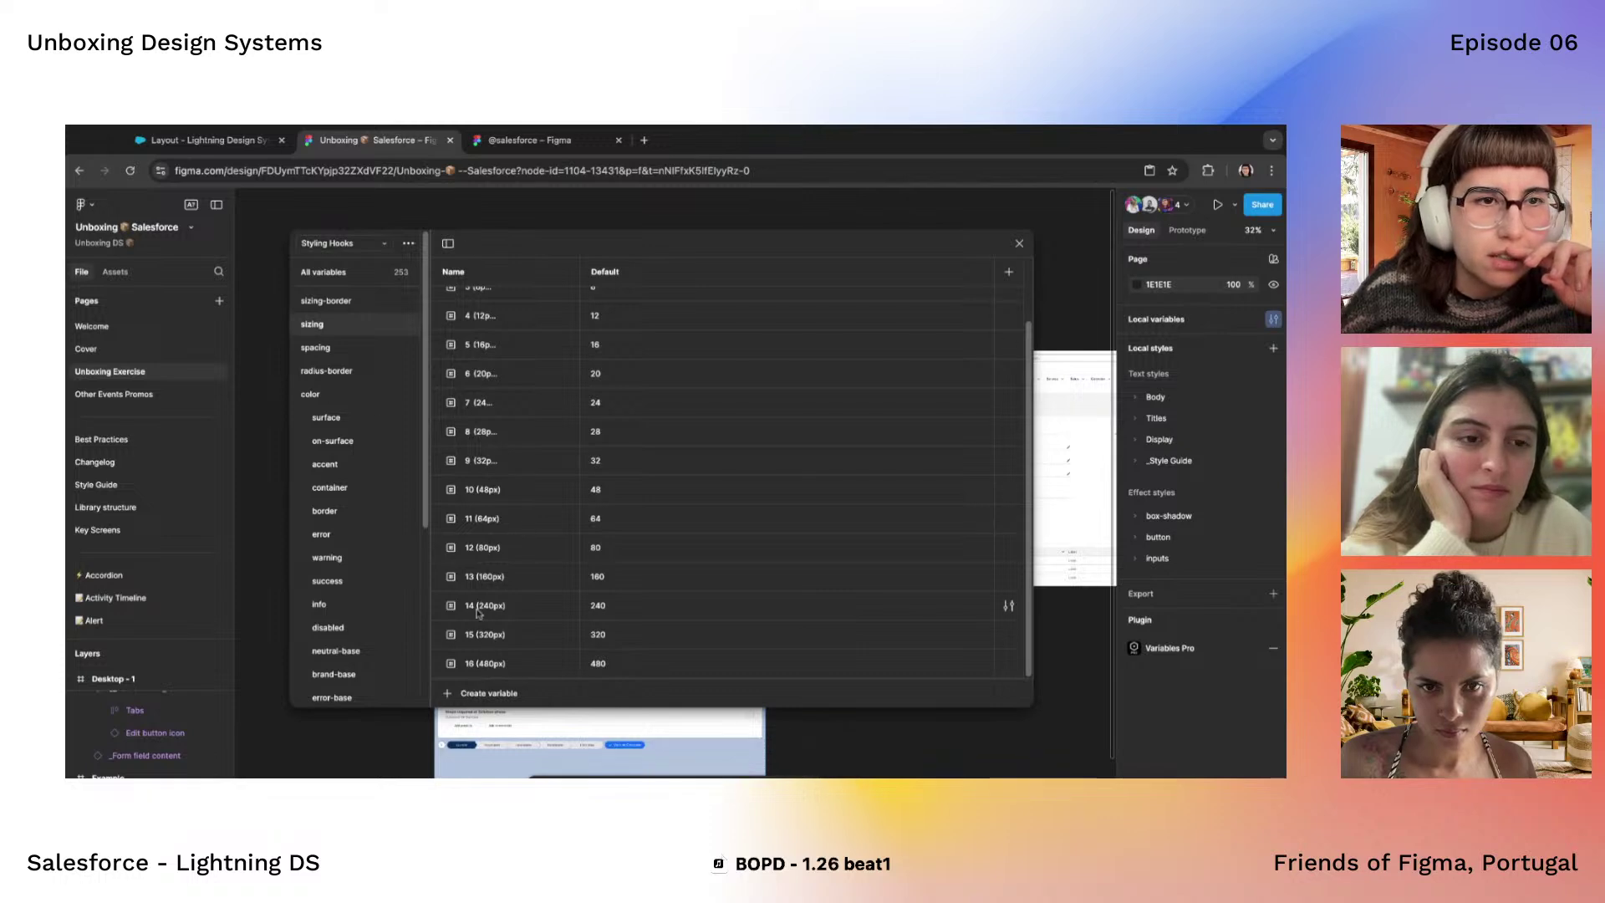
pyautogui.click(354, 348)
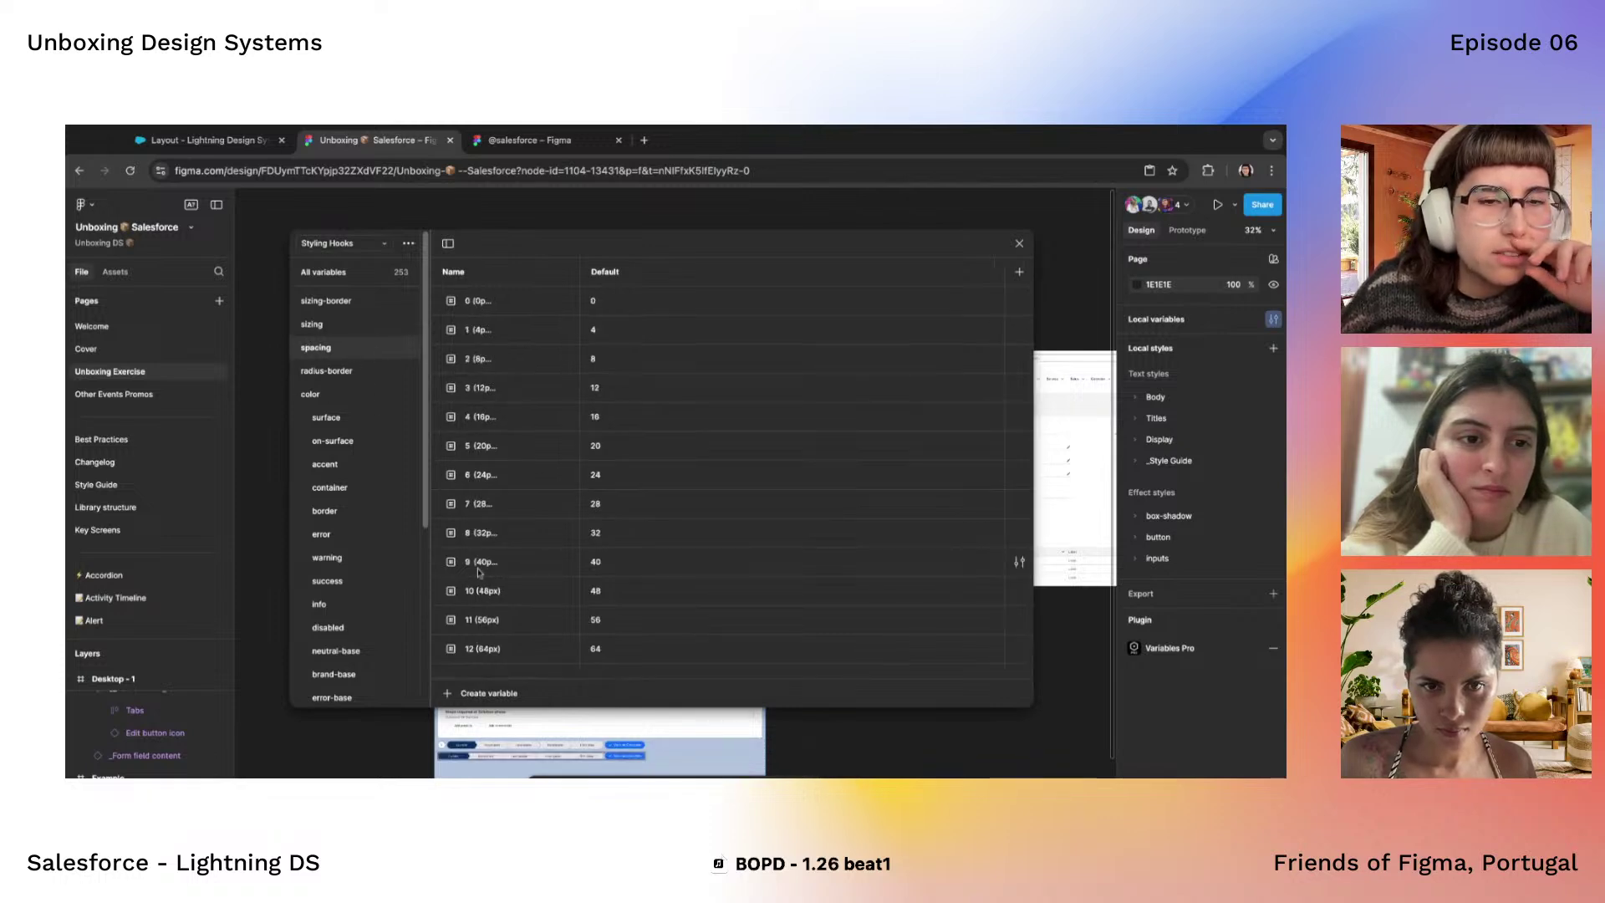
# Review the Styling Hooks radius-border variables, then compare the surface and on-surface color groups
pyautogui.click(338, 373)
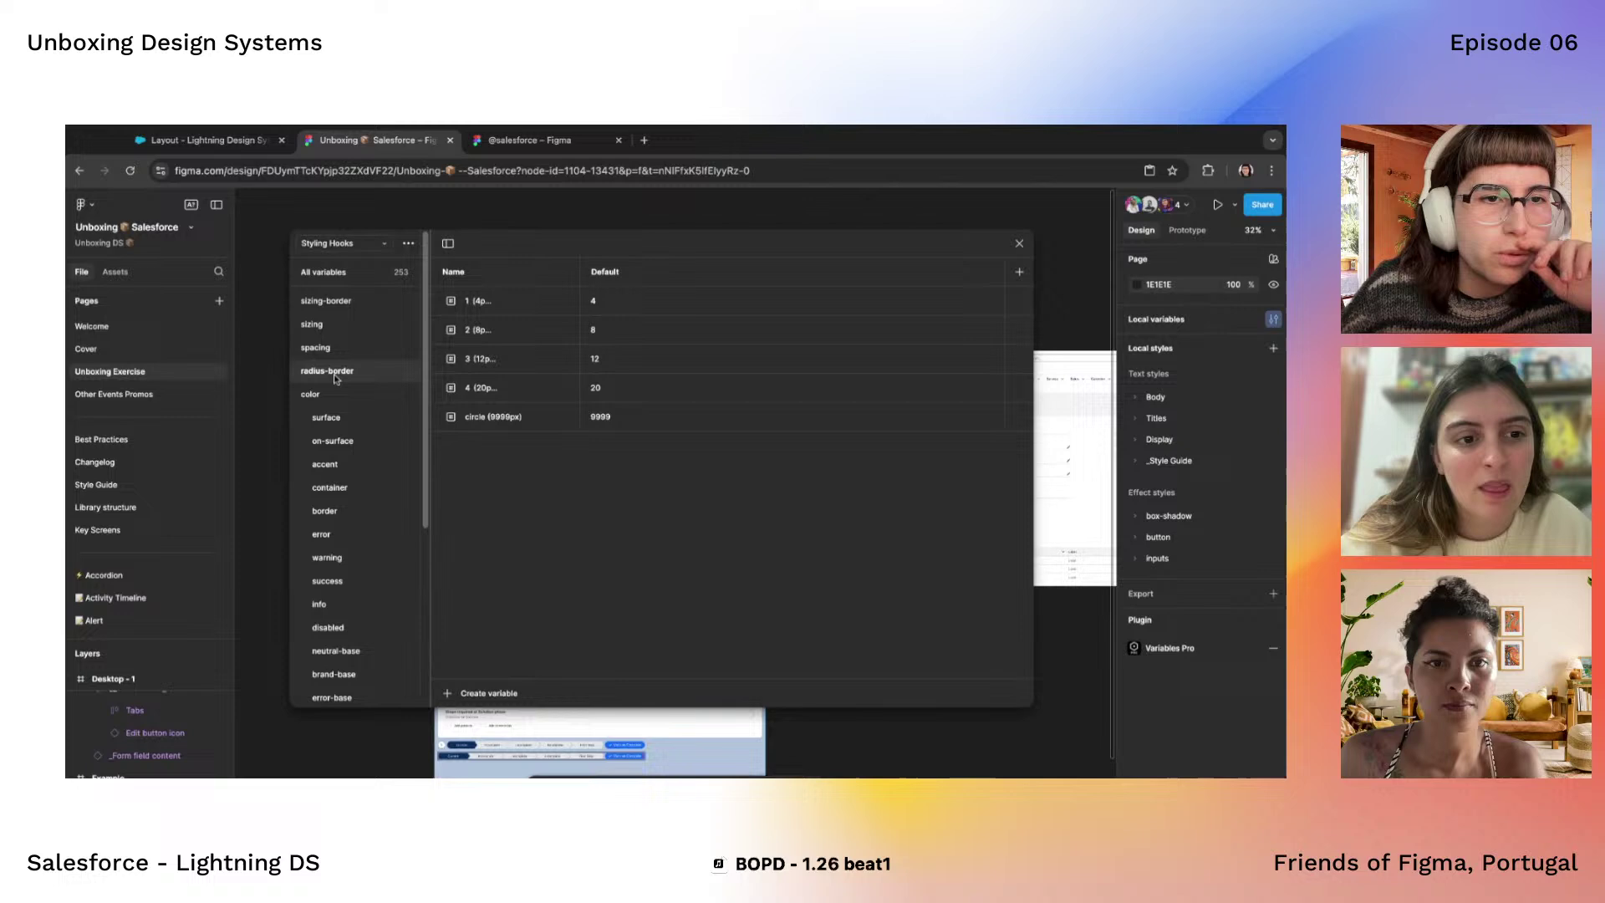
pyautogui.click(342, 420)
pyautogui.click(342, 439)
pyautogui.click(346, 422)
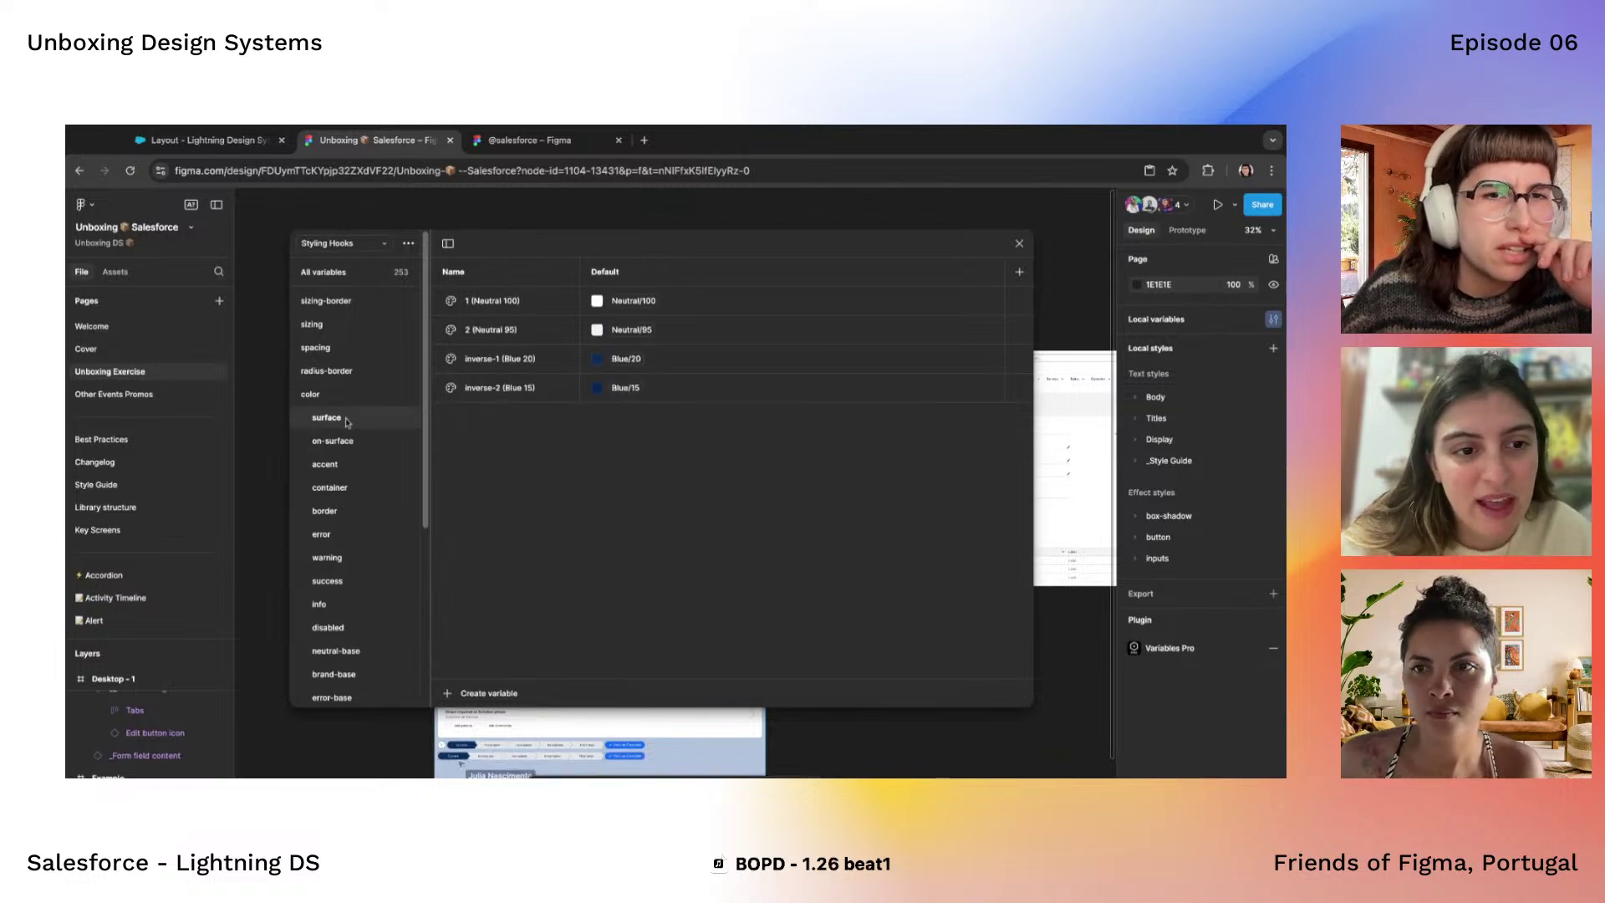
pyautogui.click(346, 443)
pyautogui.click(351, 421)
pyautogui.click(357, 440)
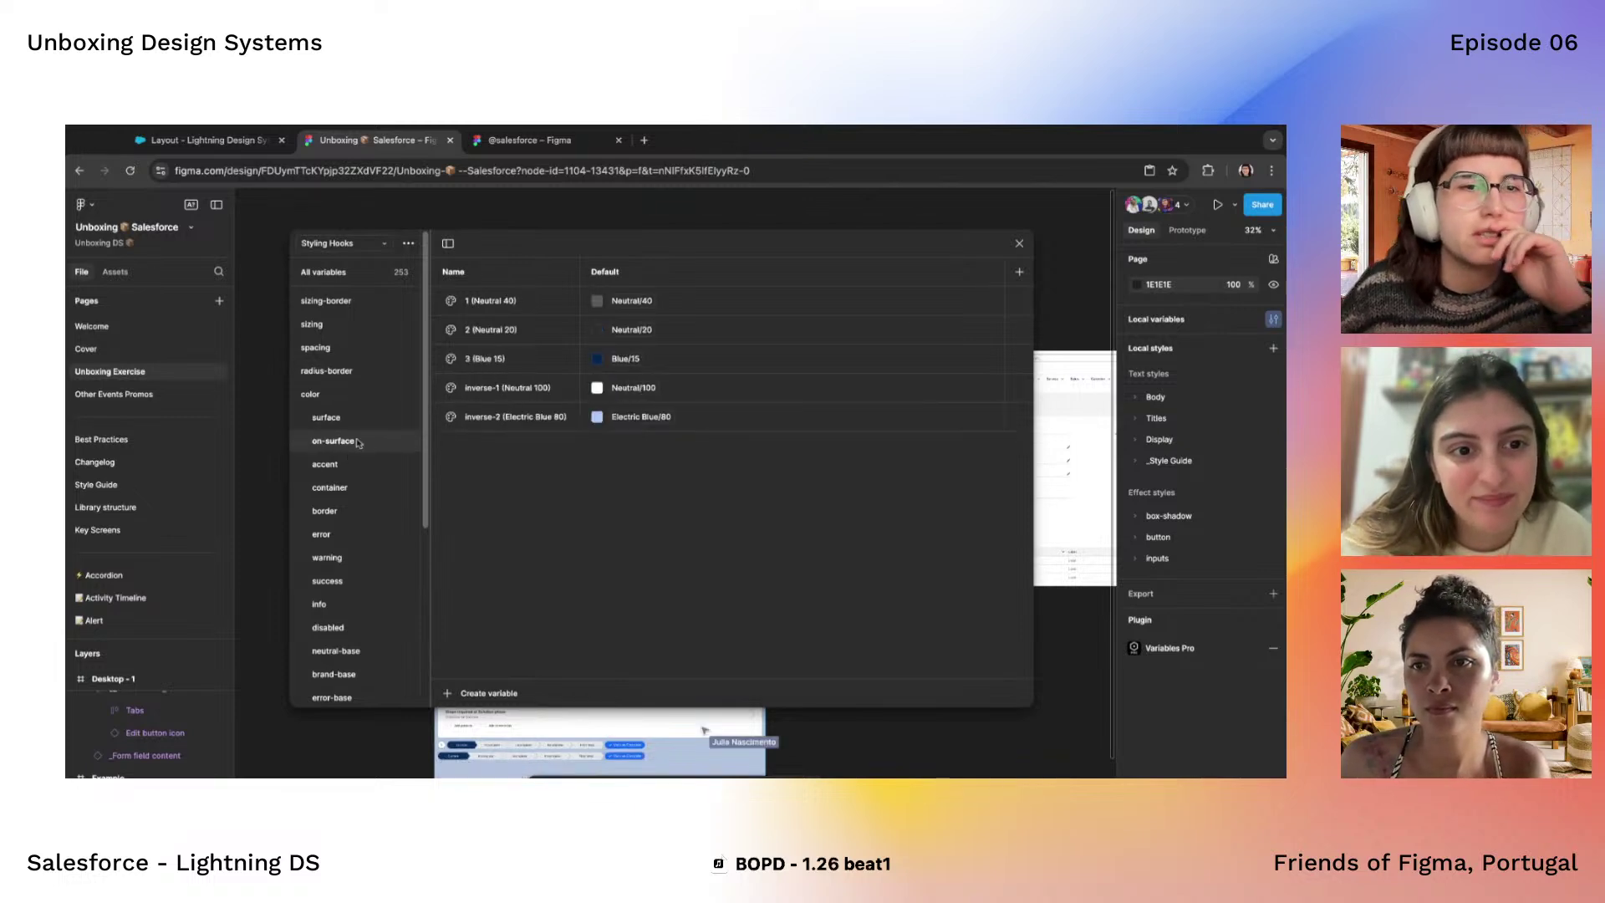
pyautogui.click(368, 422)
pyautogui.click(369, 440)
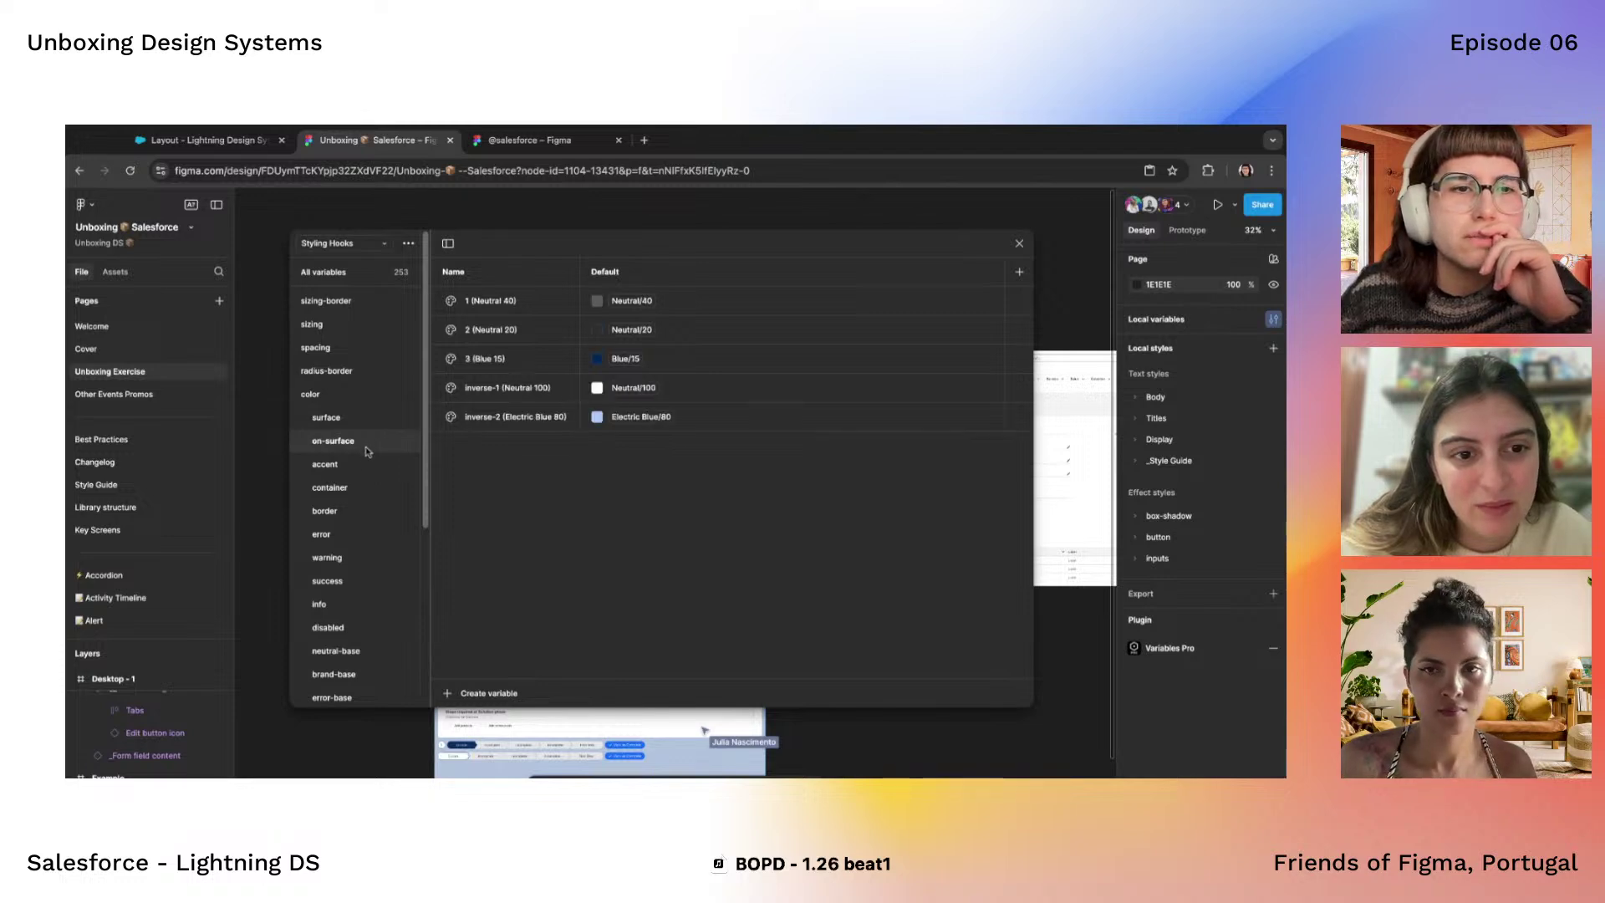
pyautogui.click(366, 465)
pyautogui.click(373, 442)
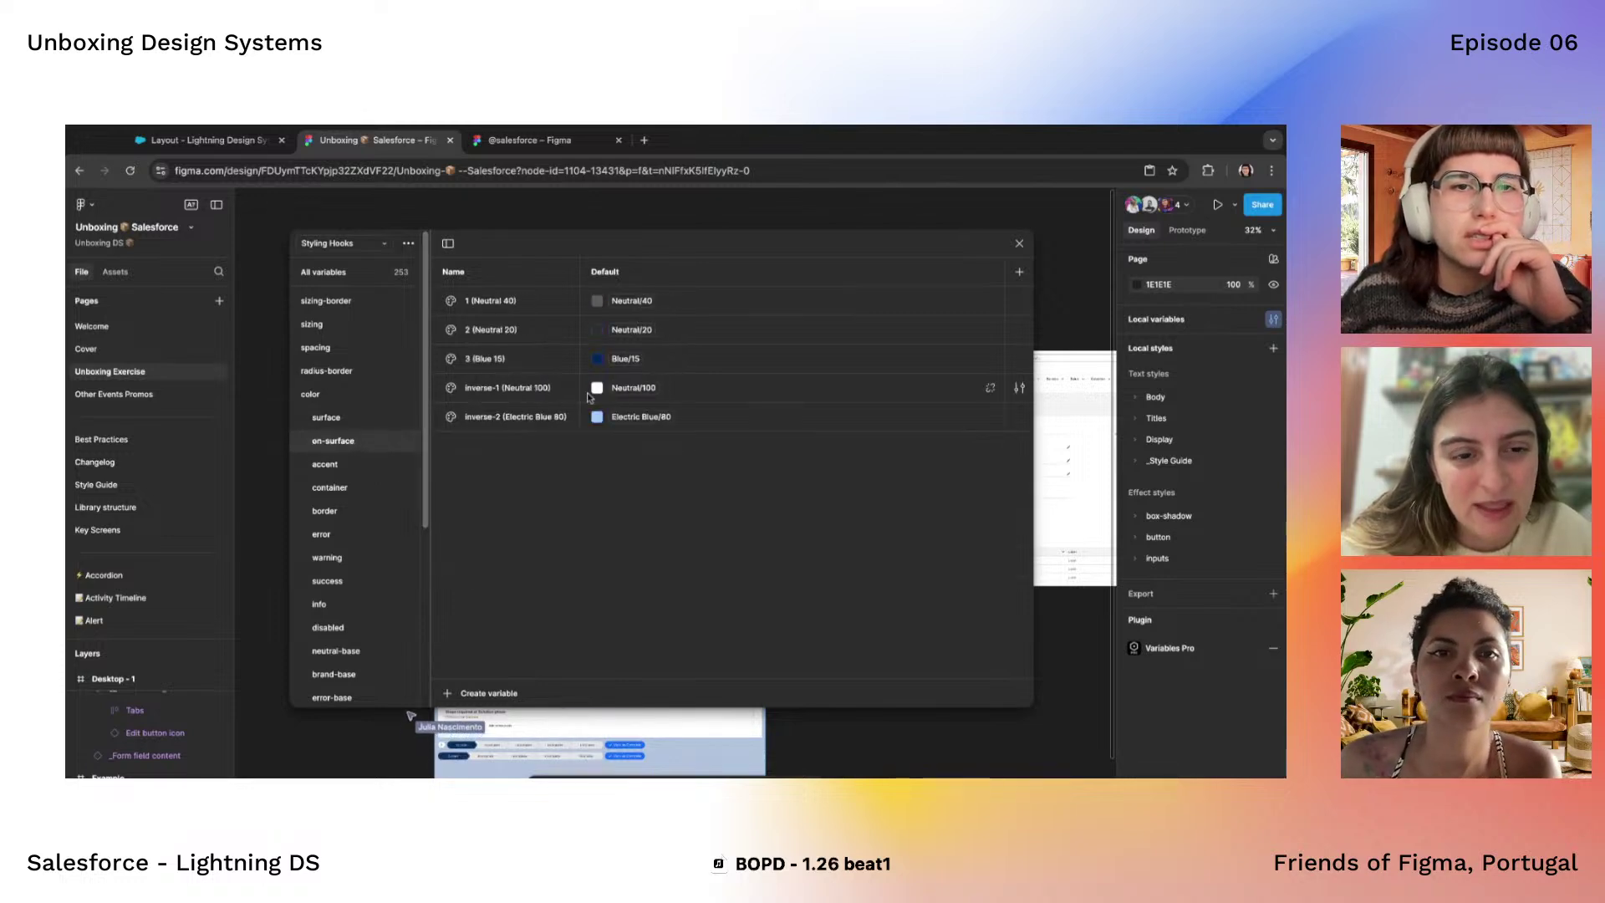
# Examine the accent color variables and compare them with the on-surface, container and border groups
pyautogui.click(333, 472)
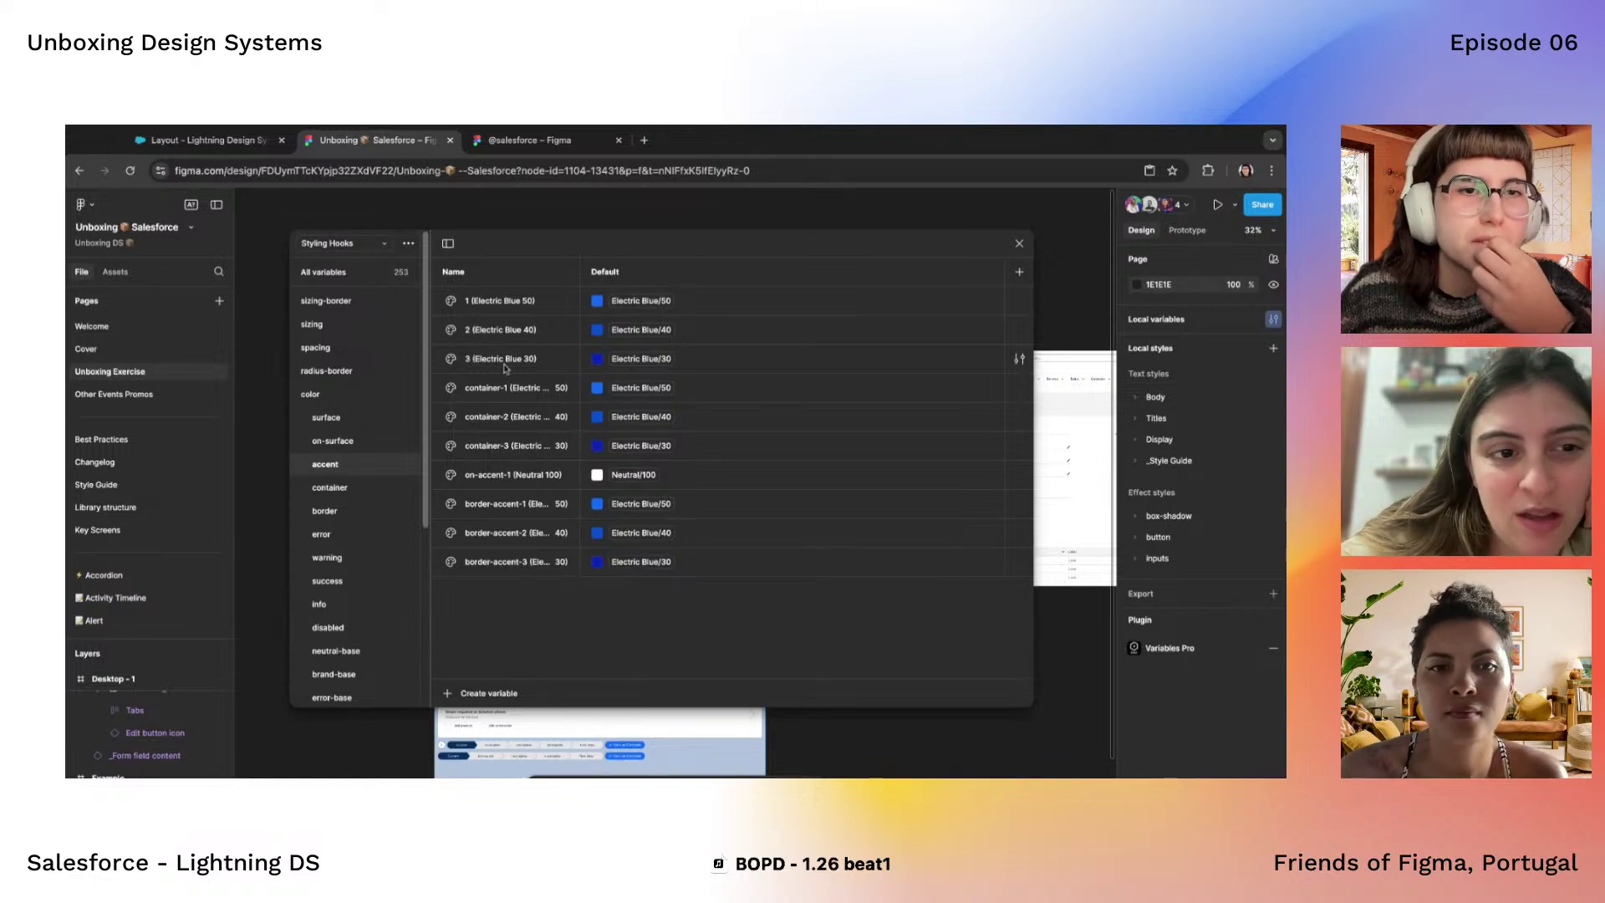
pyautogui.click(353, 443)
pyautogui.click(351, 473)
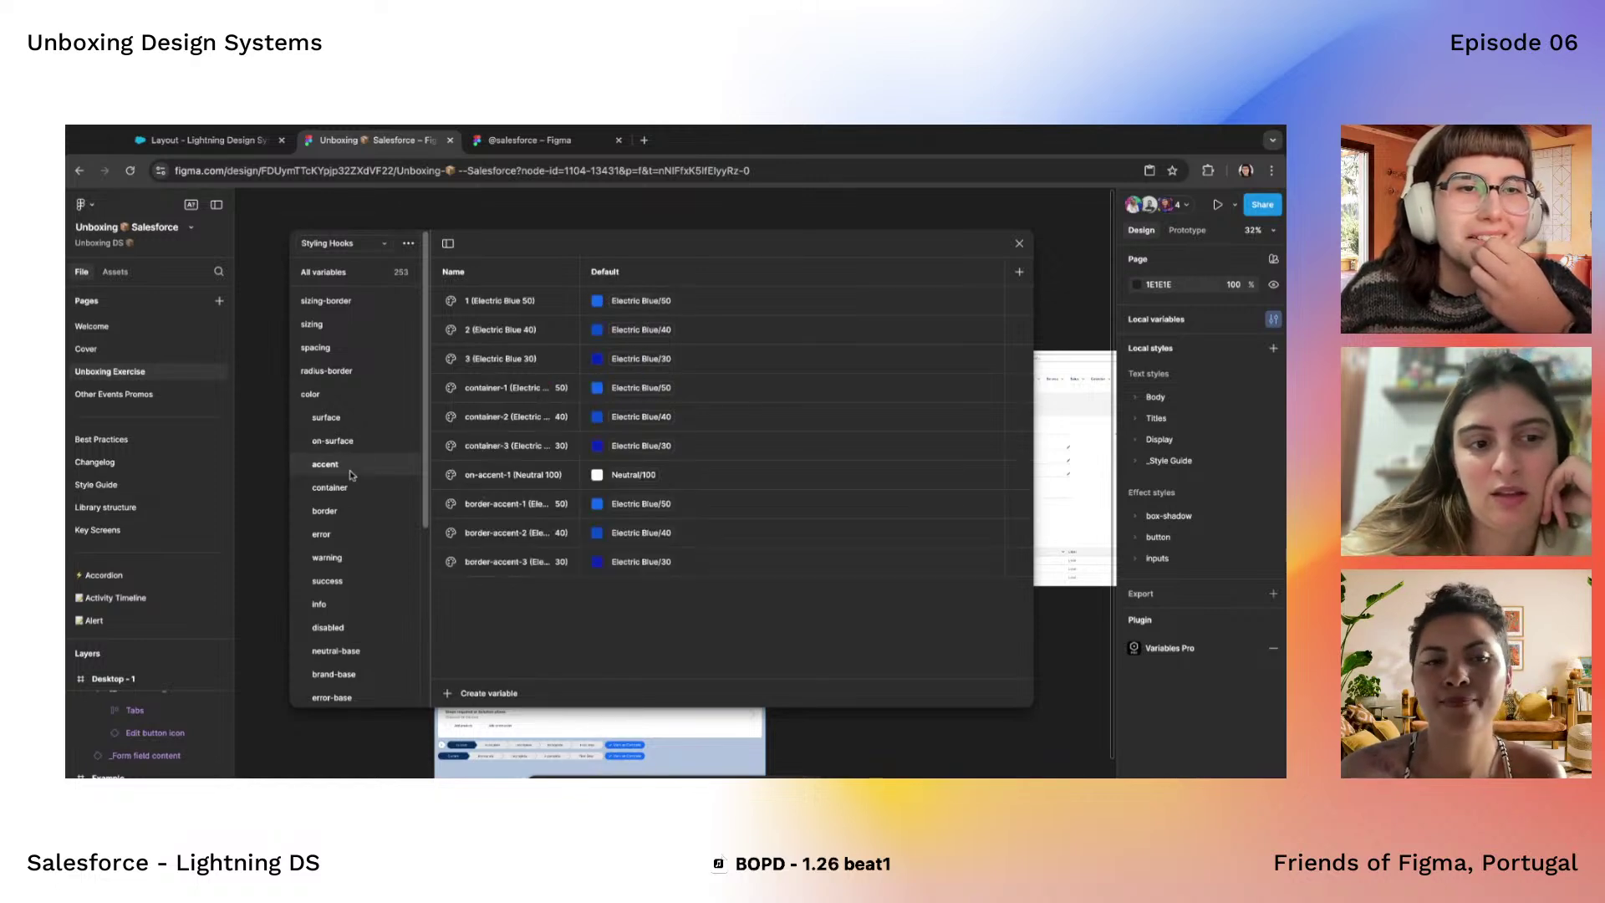
pyautogui.click(351, 495)
pyautogui.click(355, 470)
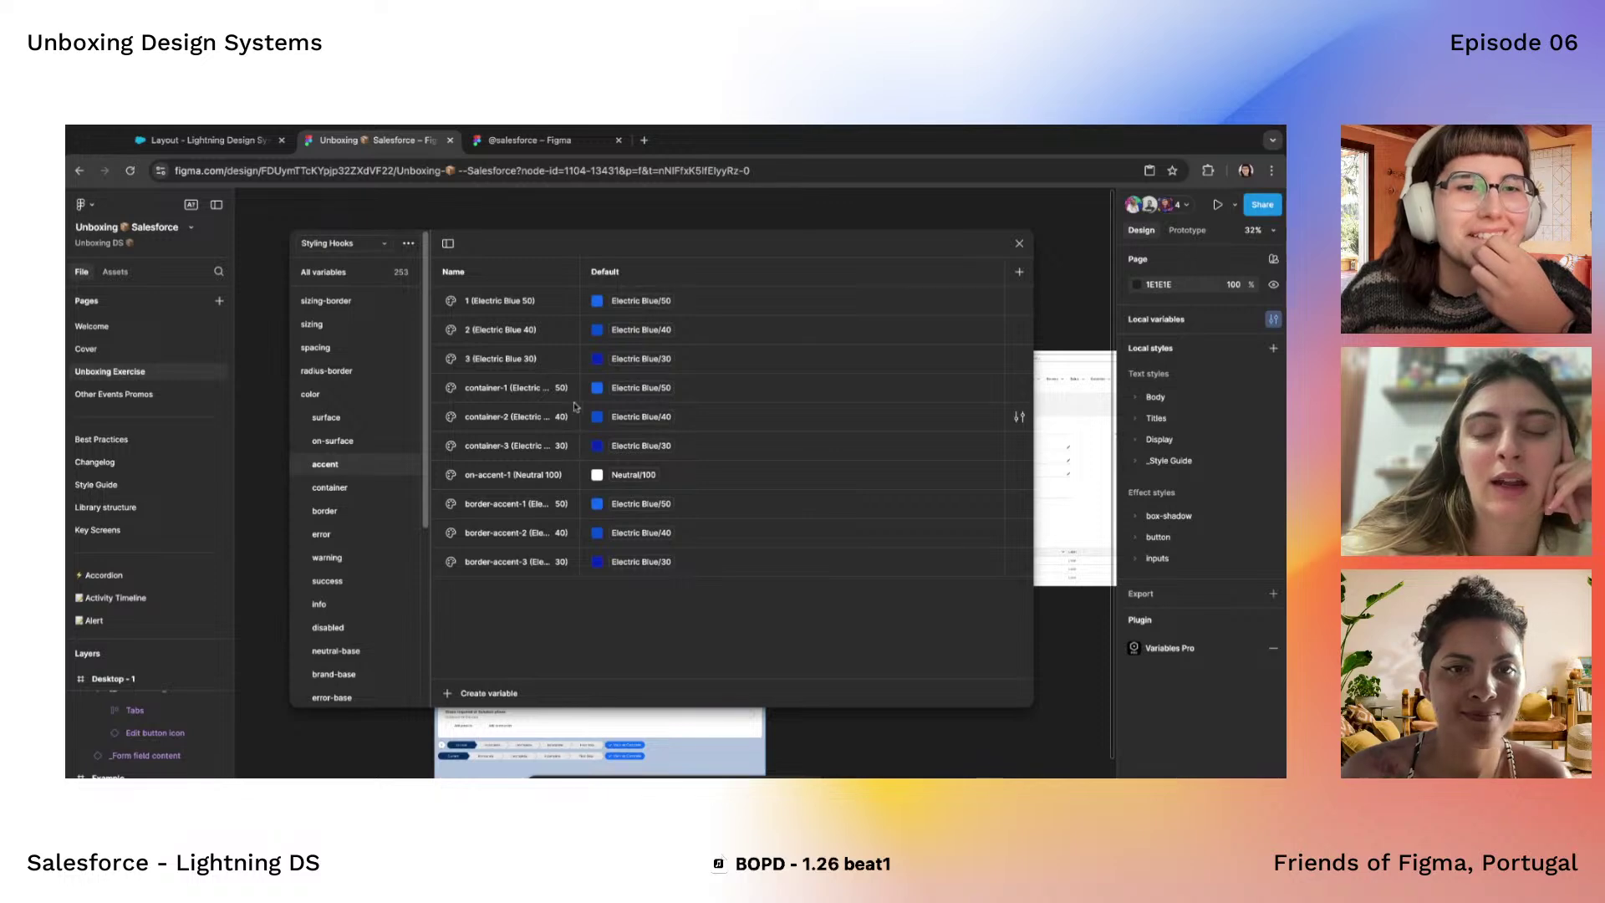
pyautogui.click(382, 511)
pyautogui.click(354, 493)
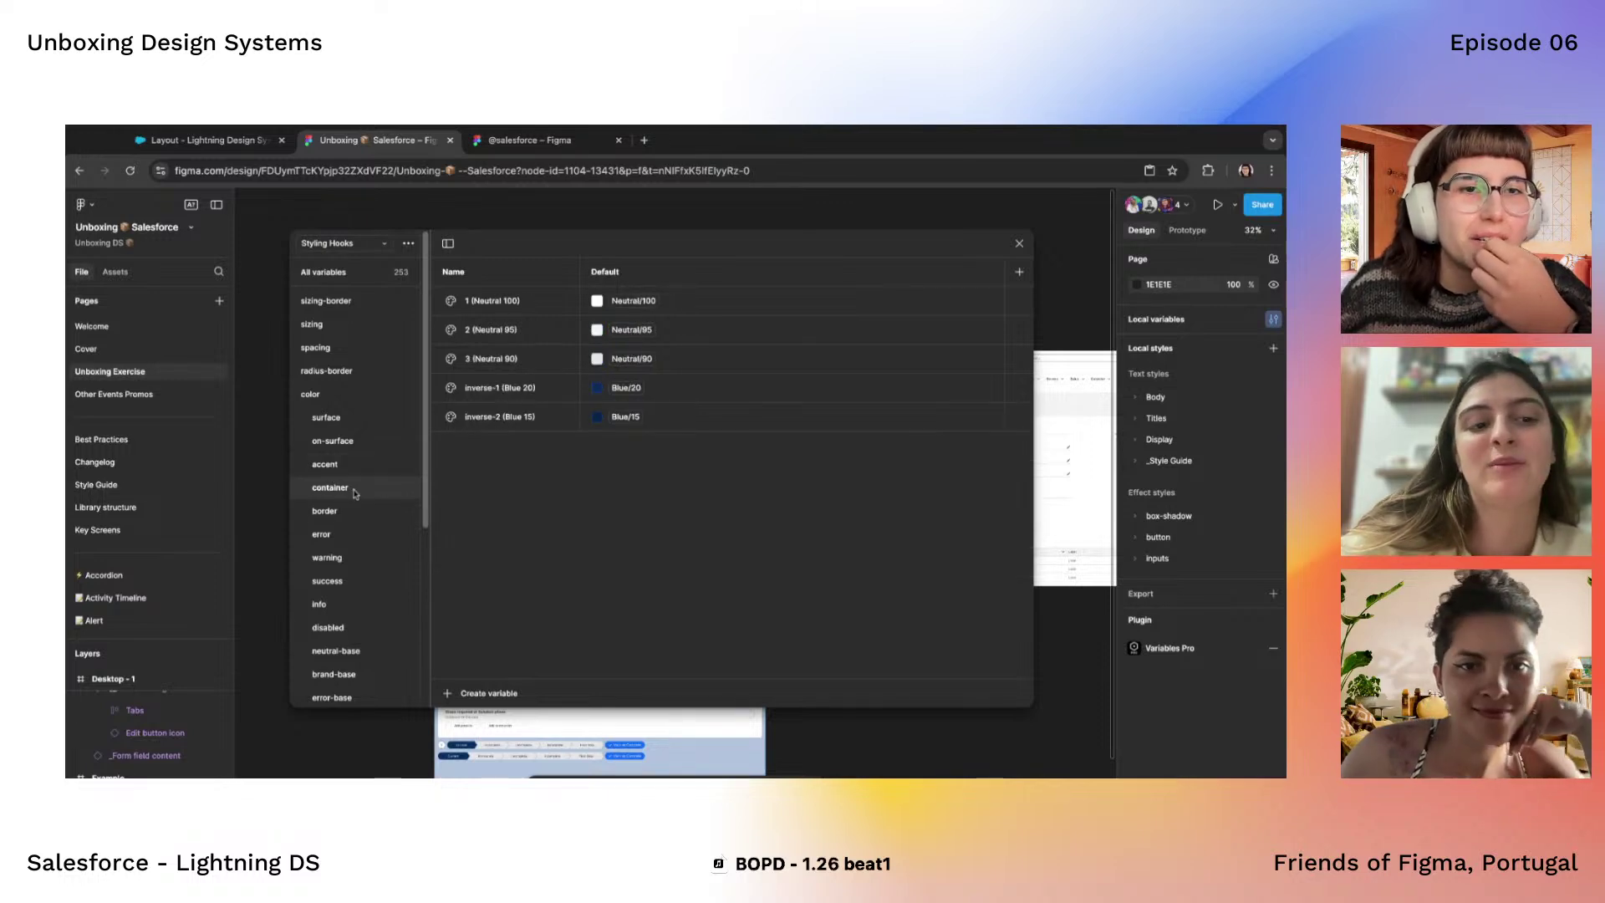
# Review the border, warning and success color variables in Styling Hooks
pyautogui.click(345, 518)
pyautogui.click(346, 560)
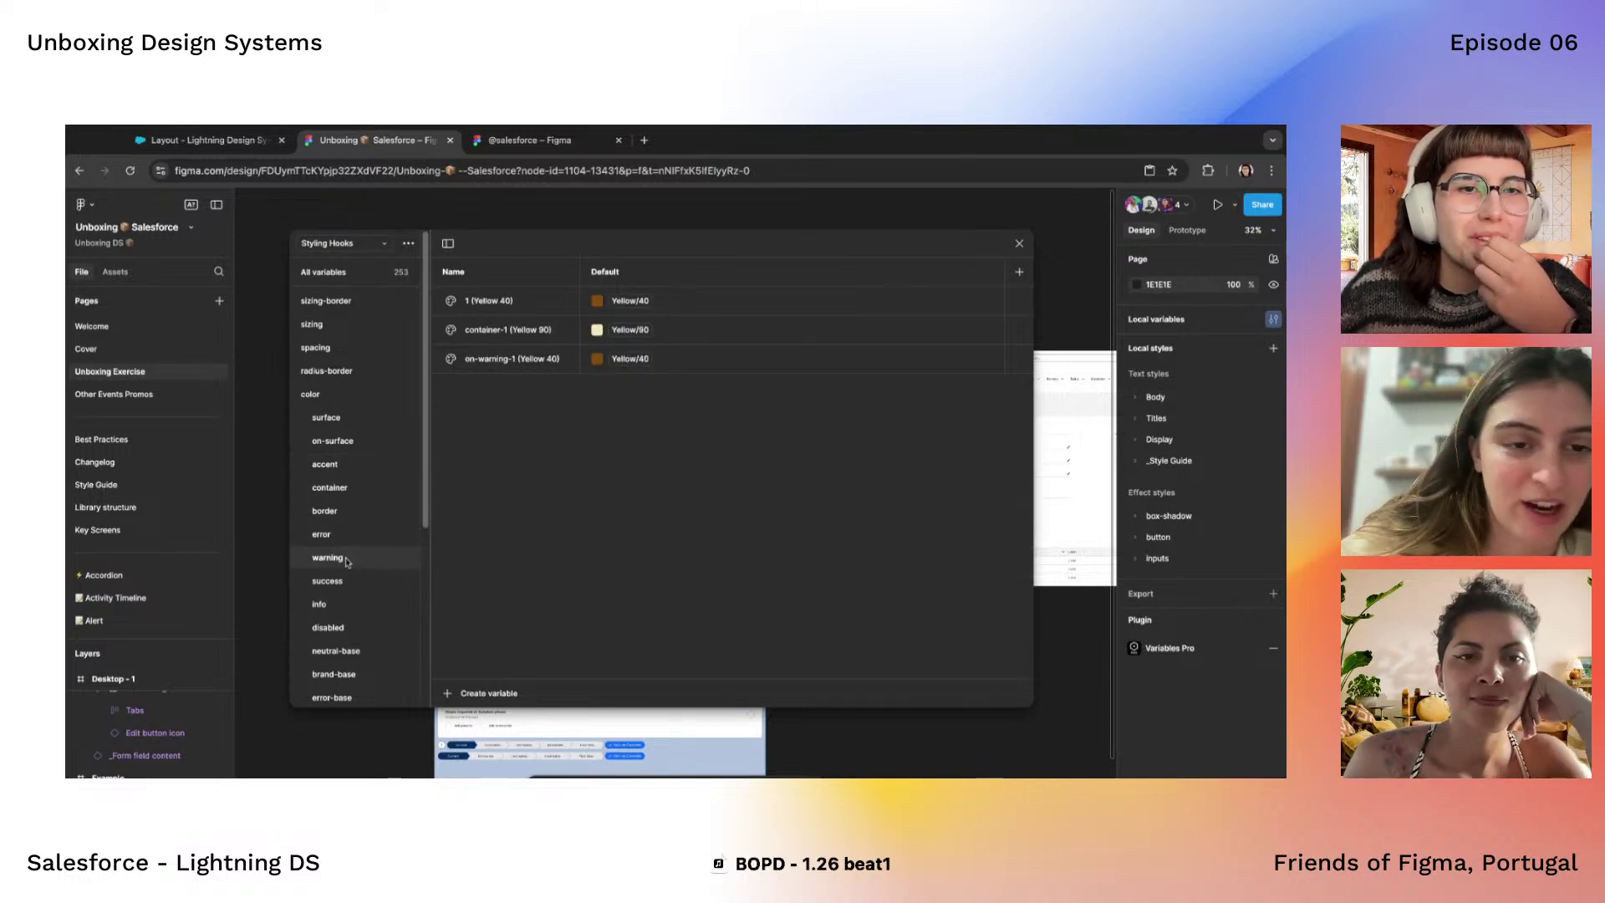
pyautogui.click(349, 589)
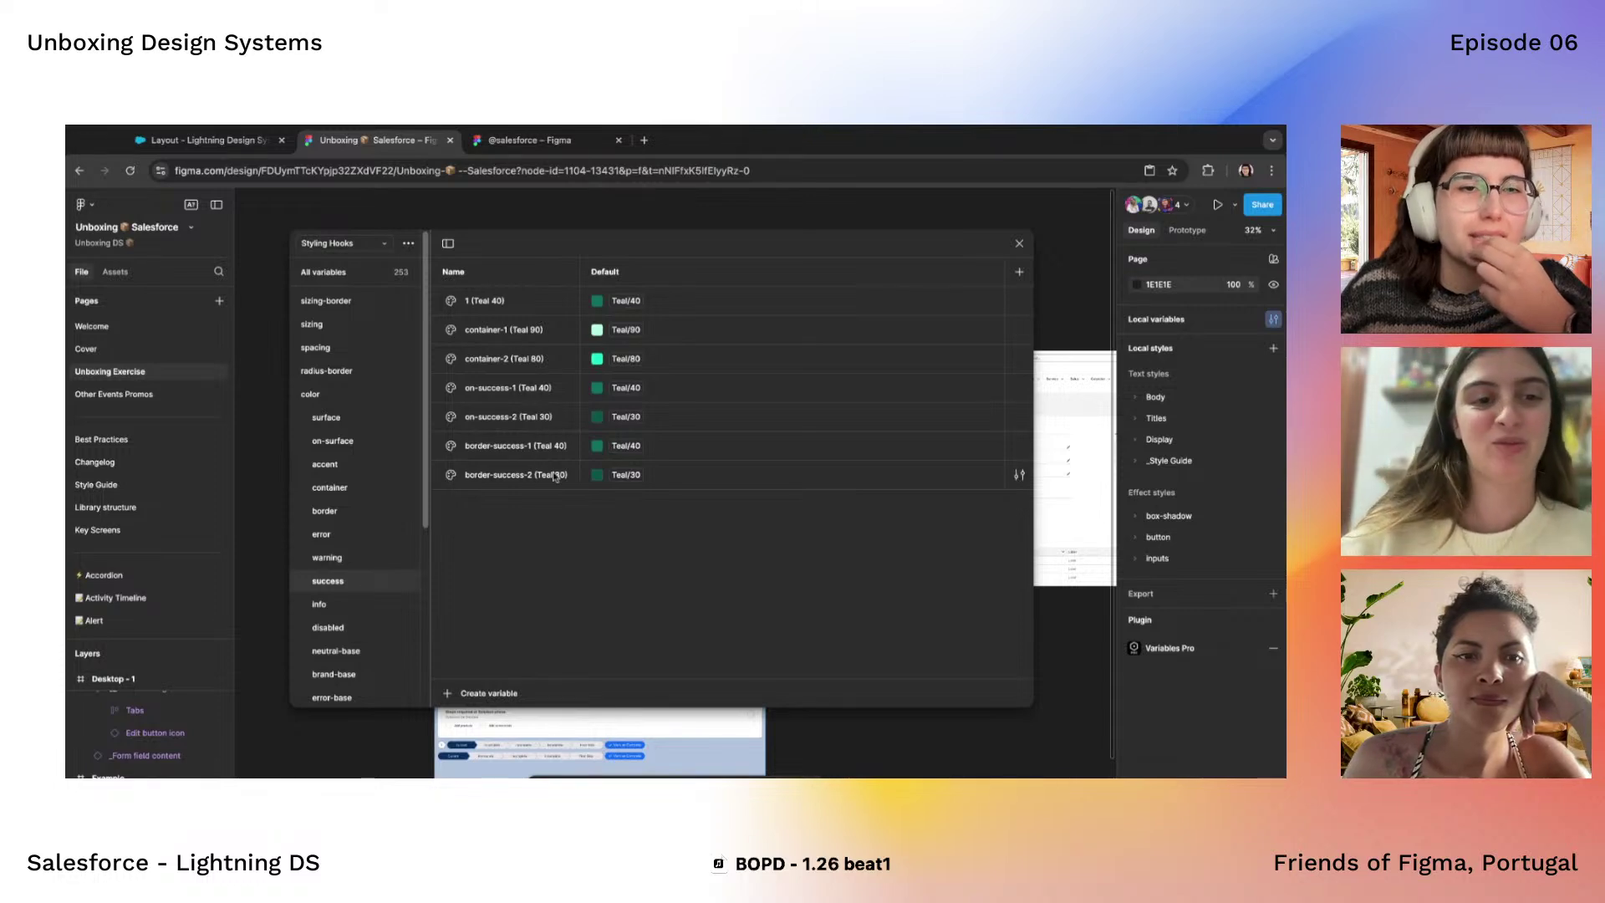
pyautogui.scroll(-3, 338, 589)
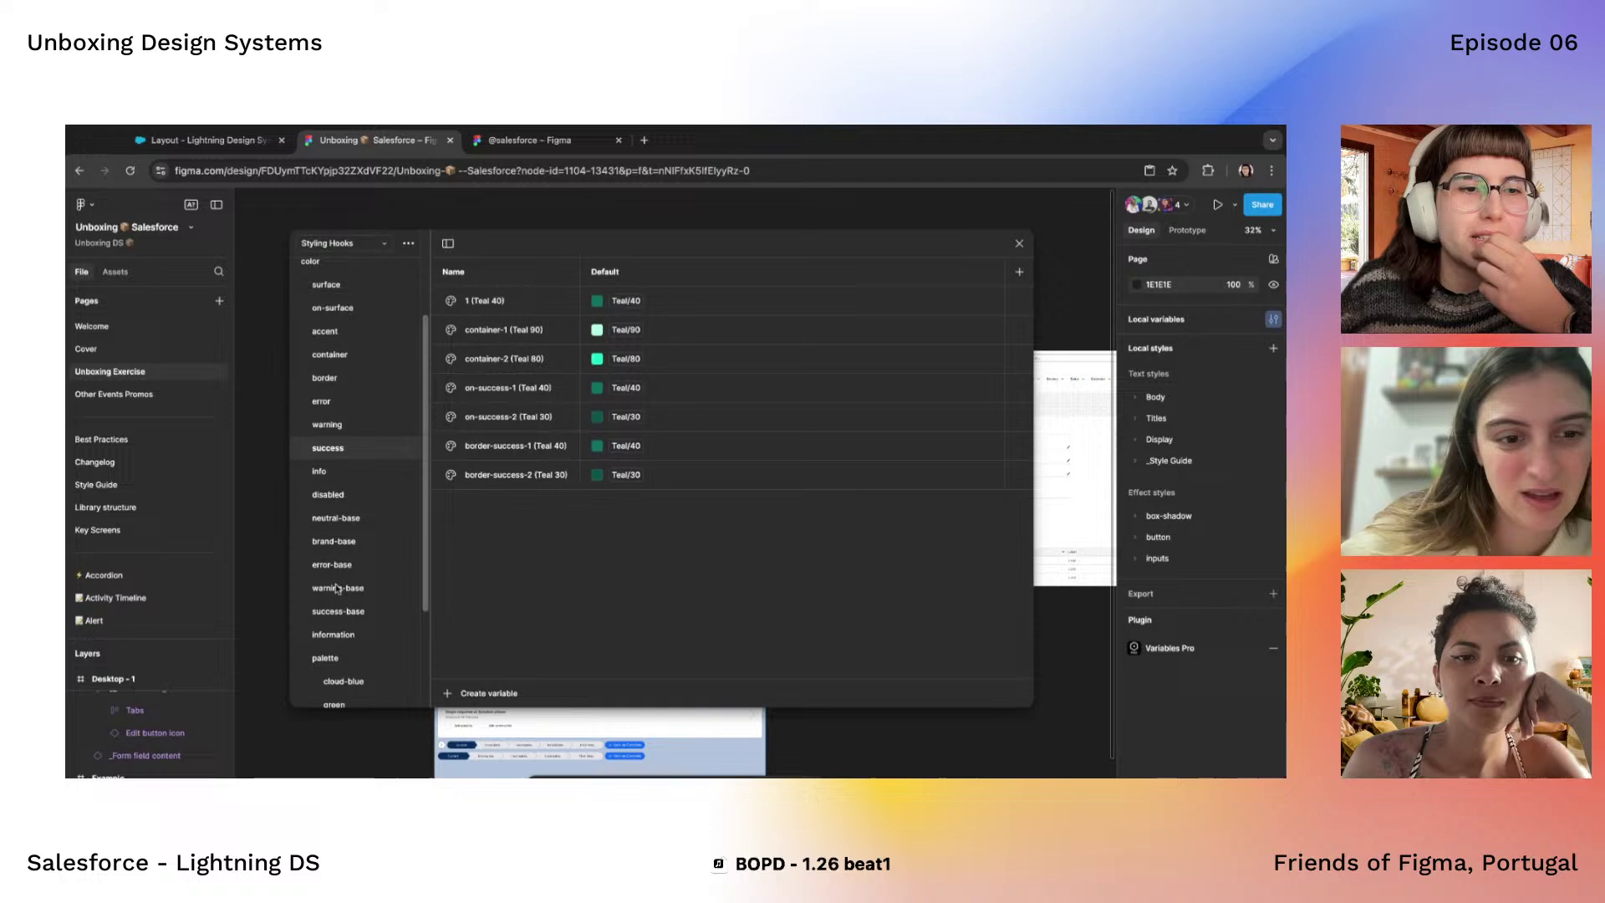
# Review the info and disabled color groups and widen the Name column to fit the full variable names
pyautogui.click(342, 473)
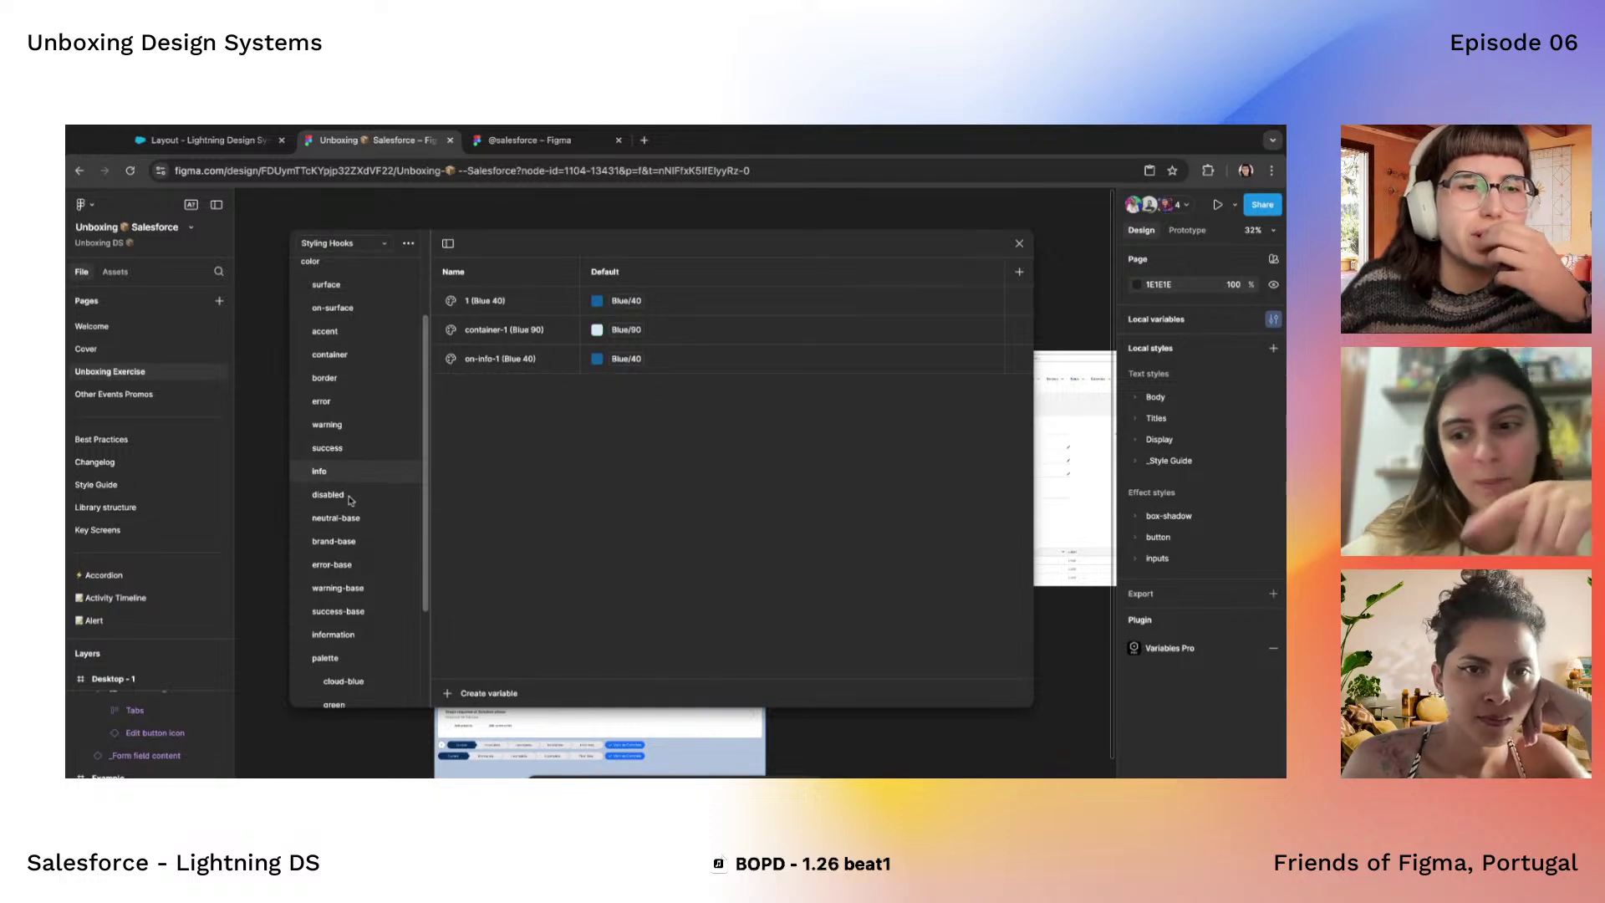
pyautogui.click(350, 500)
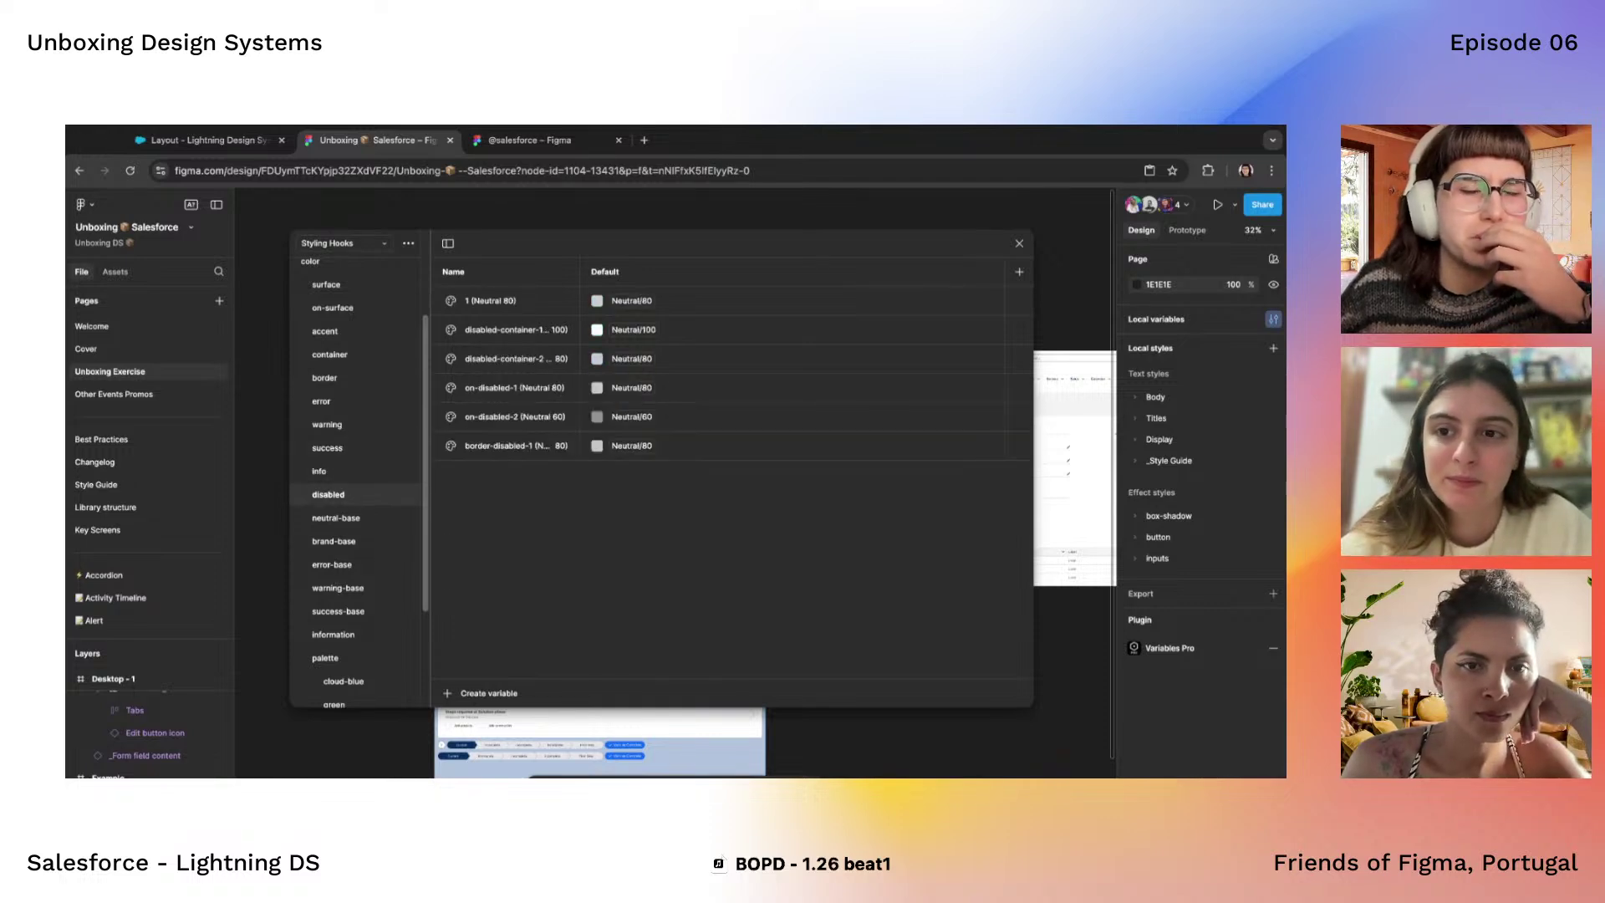
pyautogui.scroll(-1, 356, 481)
pyautogui.scroll(1, 355, 481)
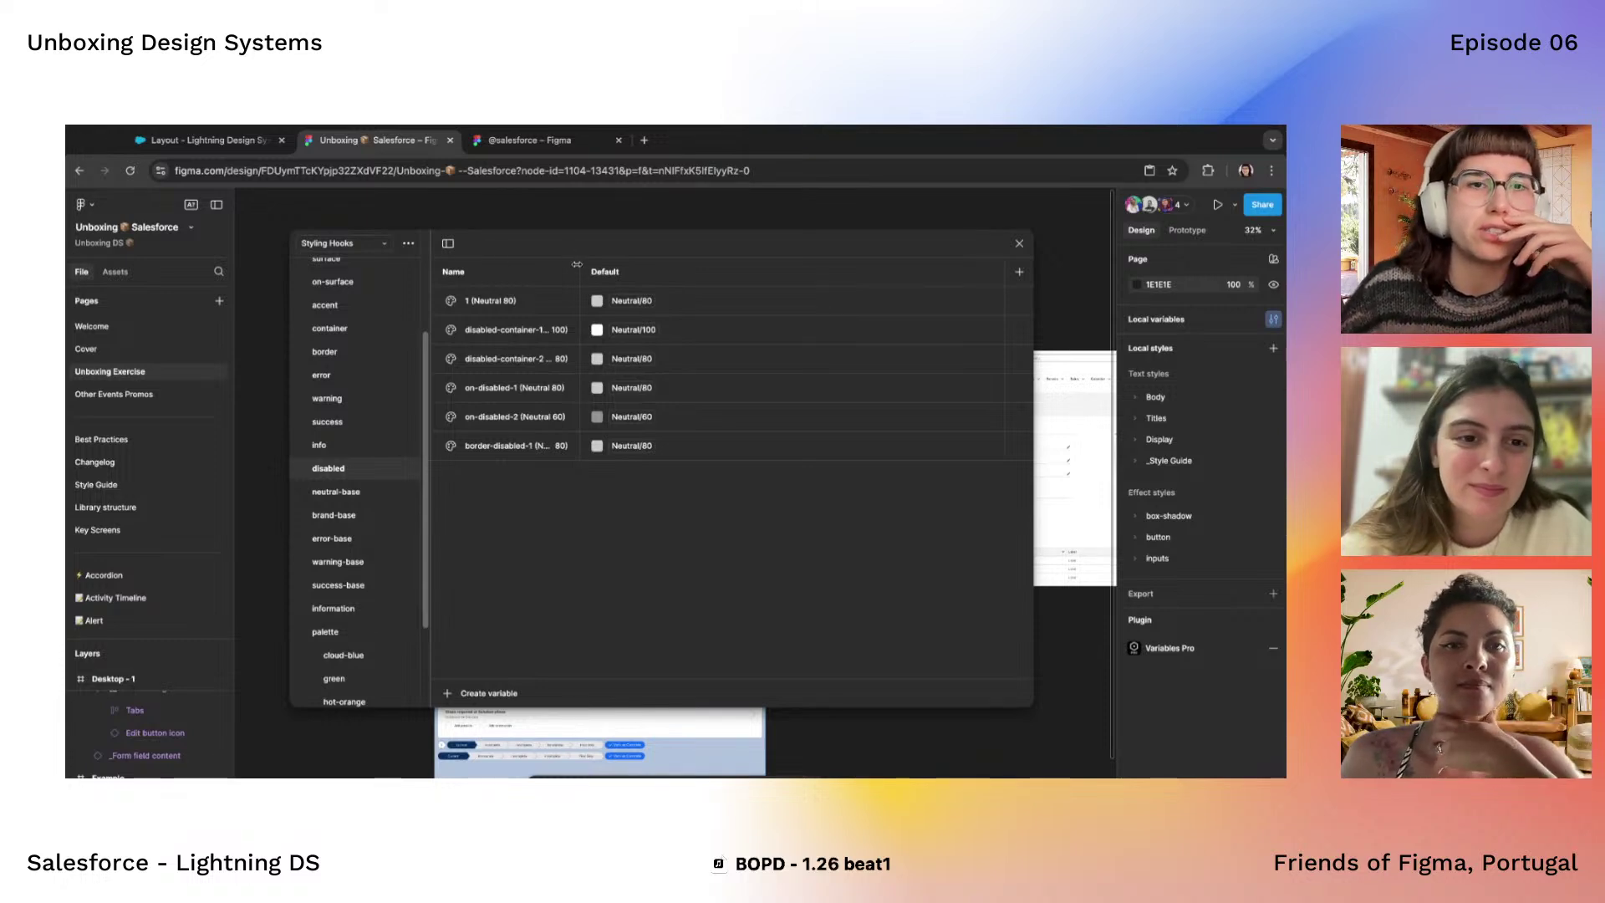
pyautogui.moveTo(577, 264); pyautogui.dragTo(615, 265)
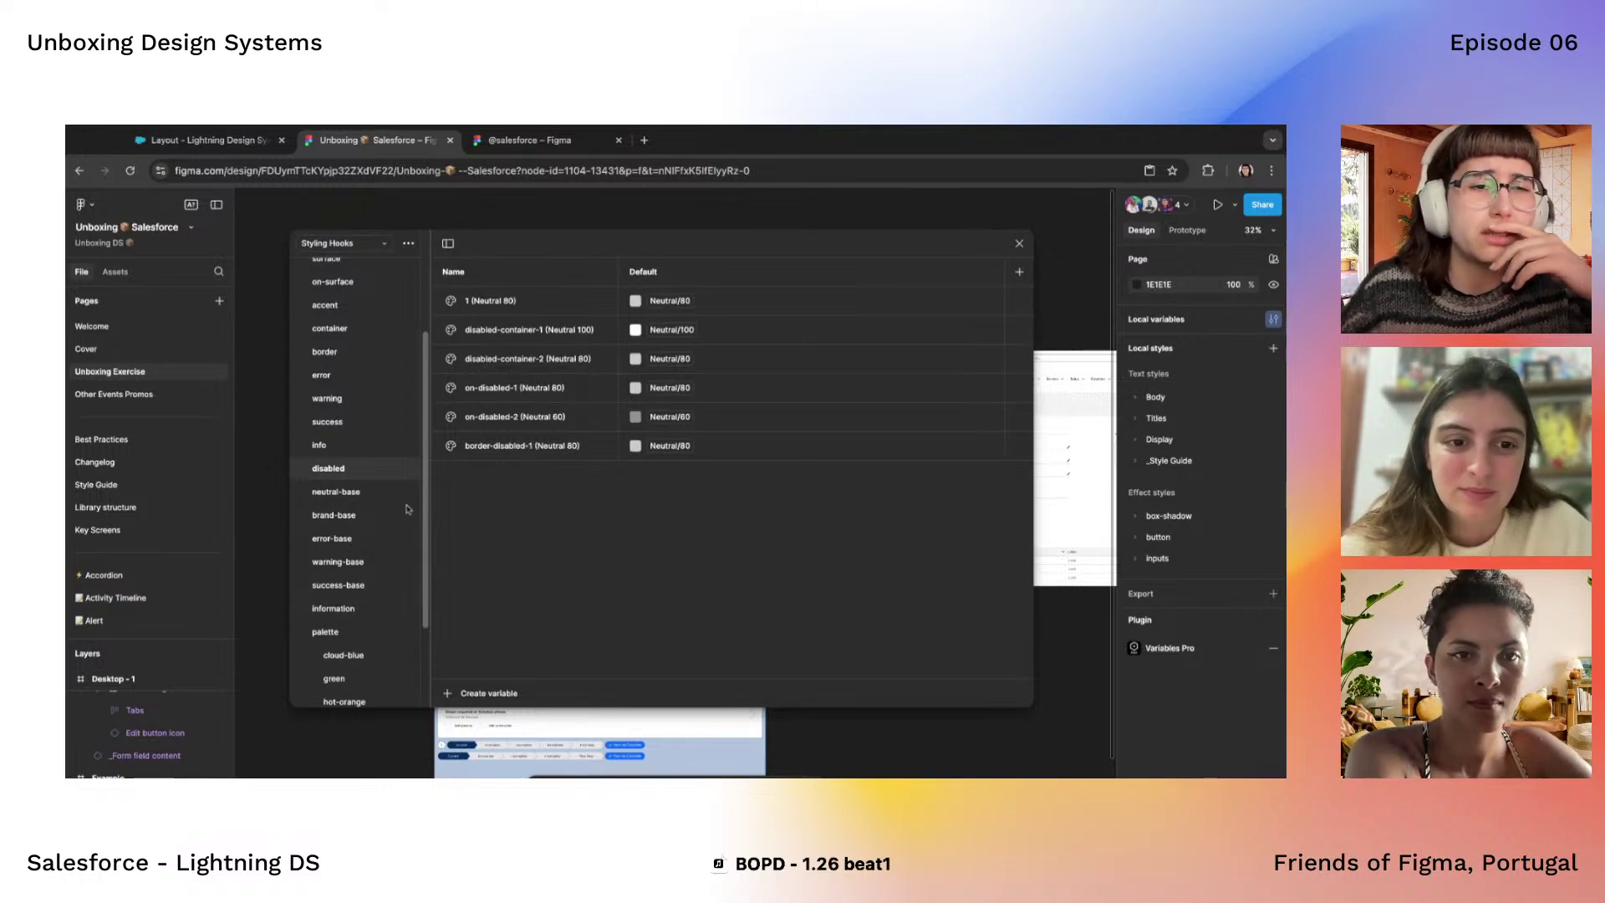
# Compare the disabled group with the base color scales, including neutral-base, error-base, warning-base, success-base and information
pyautogui.click(314, 540)
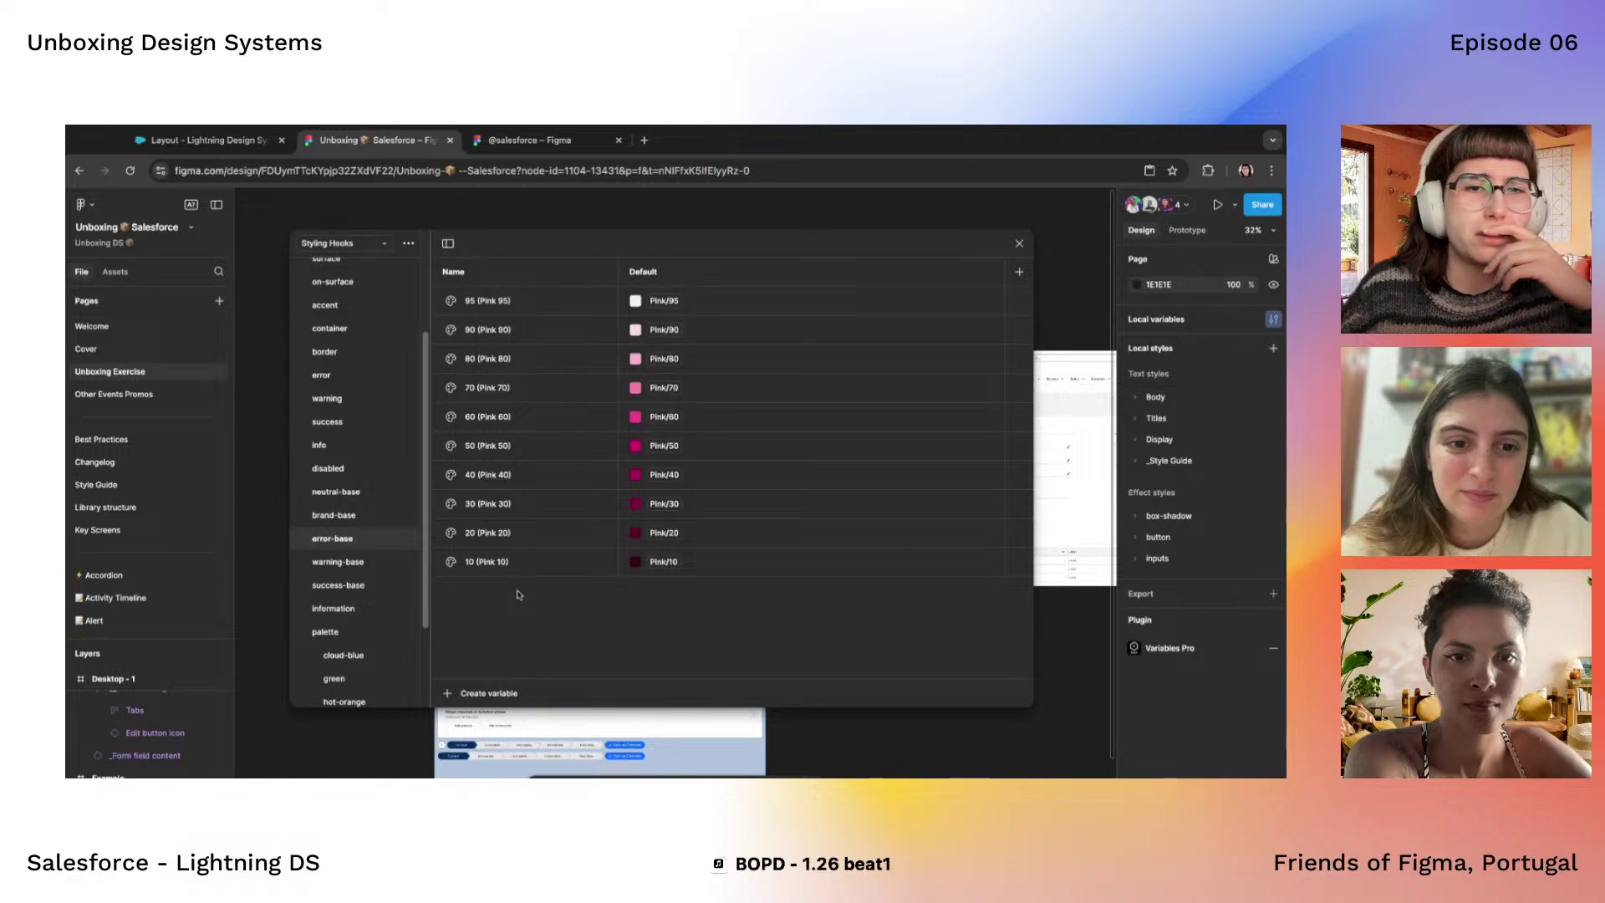
pyautogui.click(332, 496)
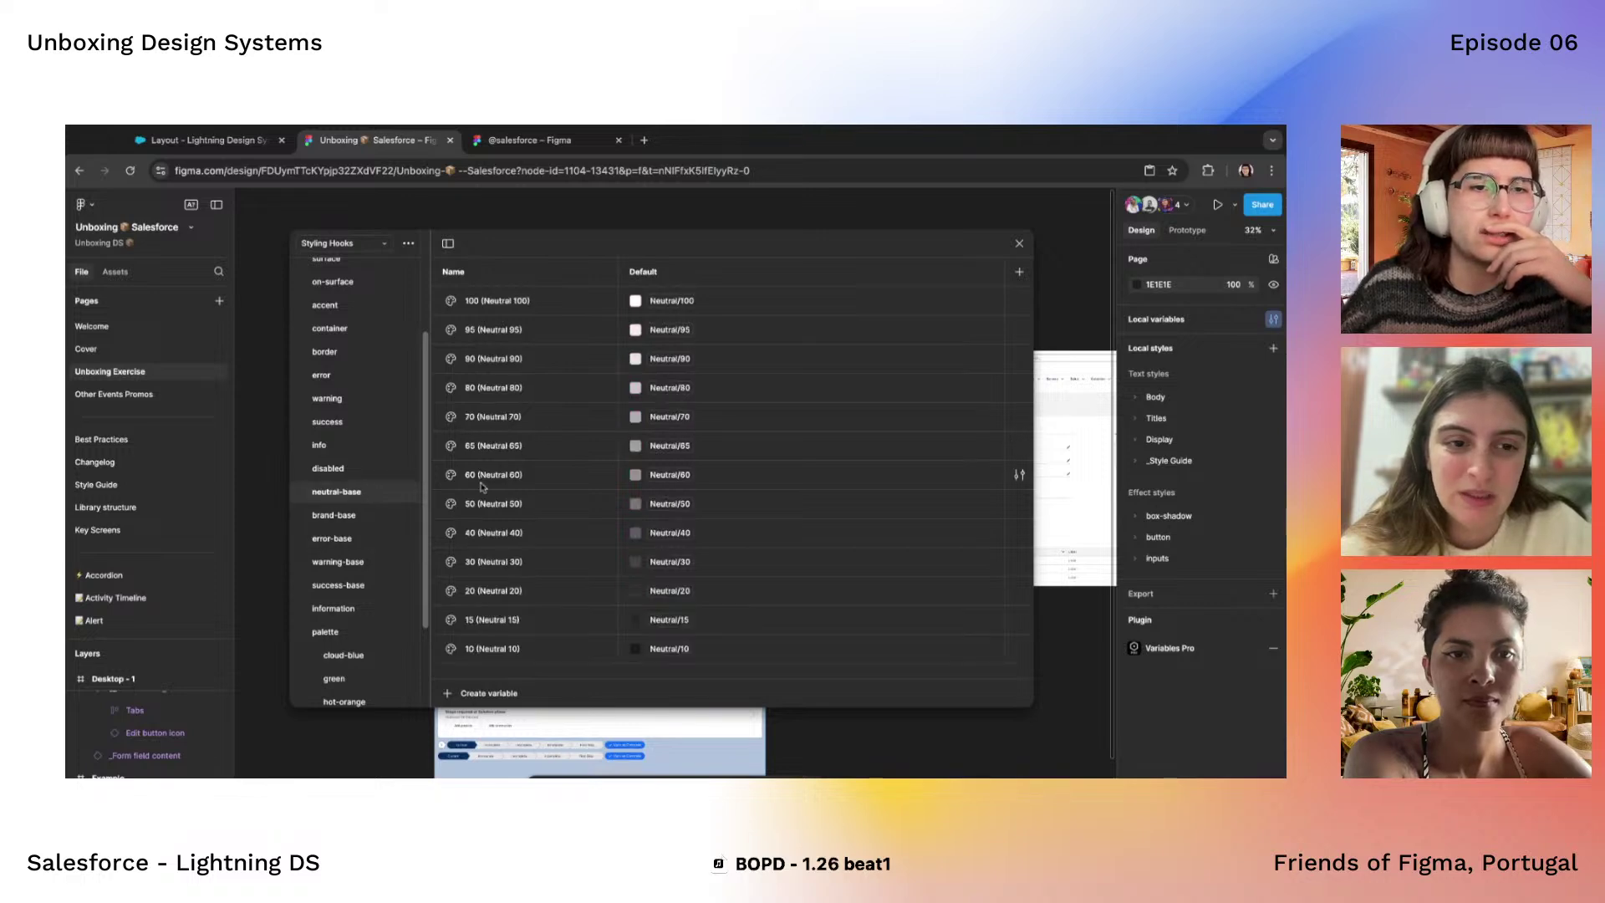
pyautogui.click(361, 470)
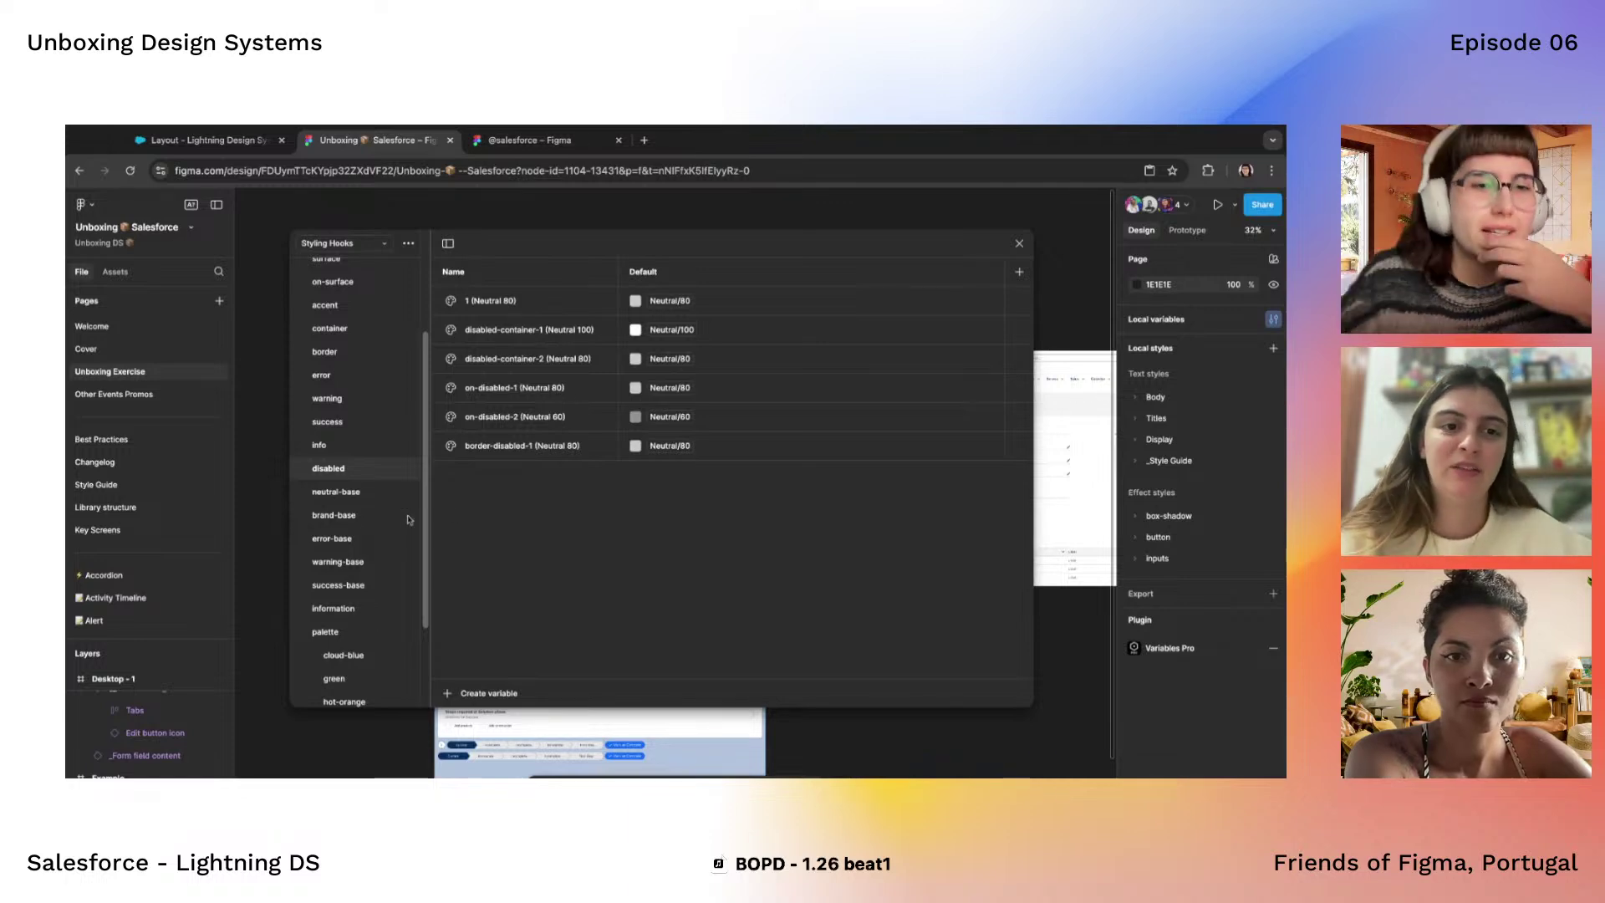
pyautogui.click(354, 535)
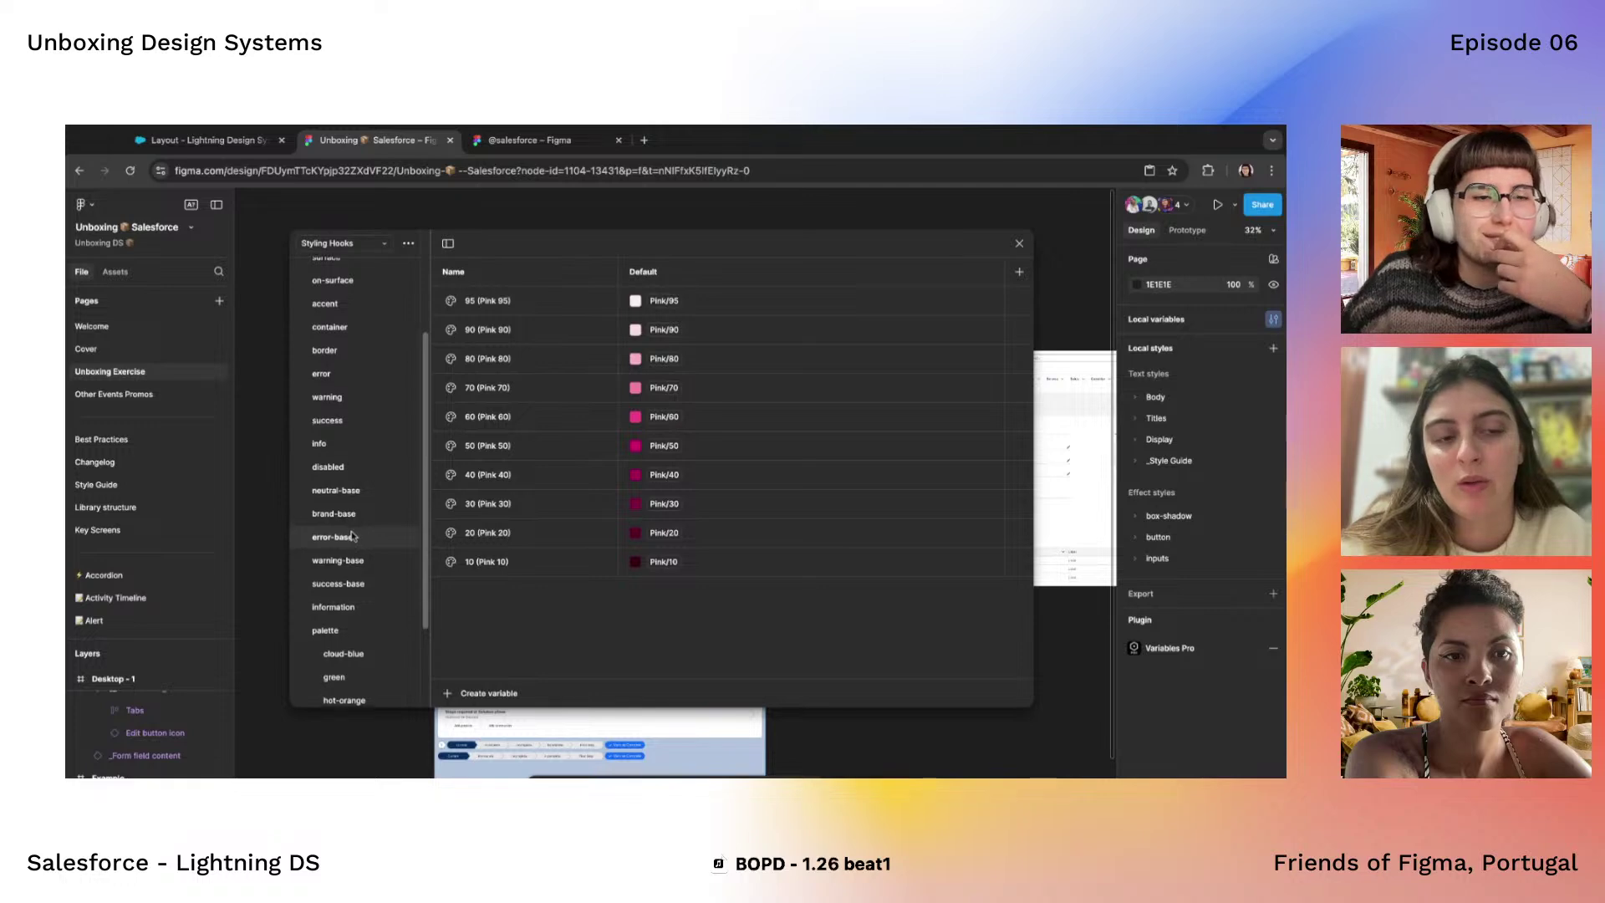
pyautogui.scroll(-2, 361, 509)
pyautogui.click(361, 501)
pyautogui.click(357, 517)
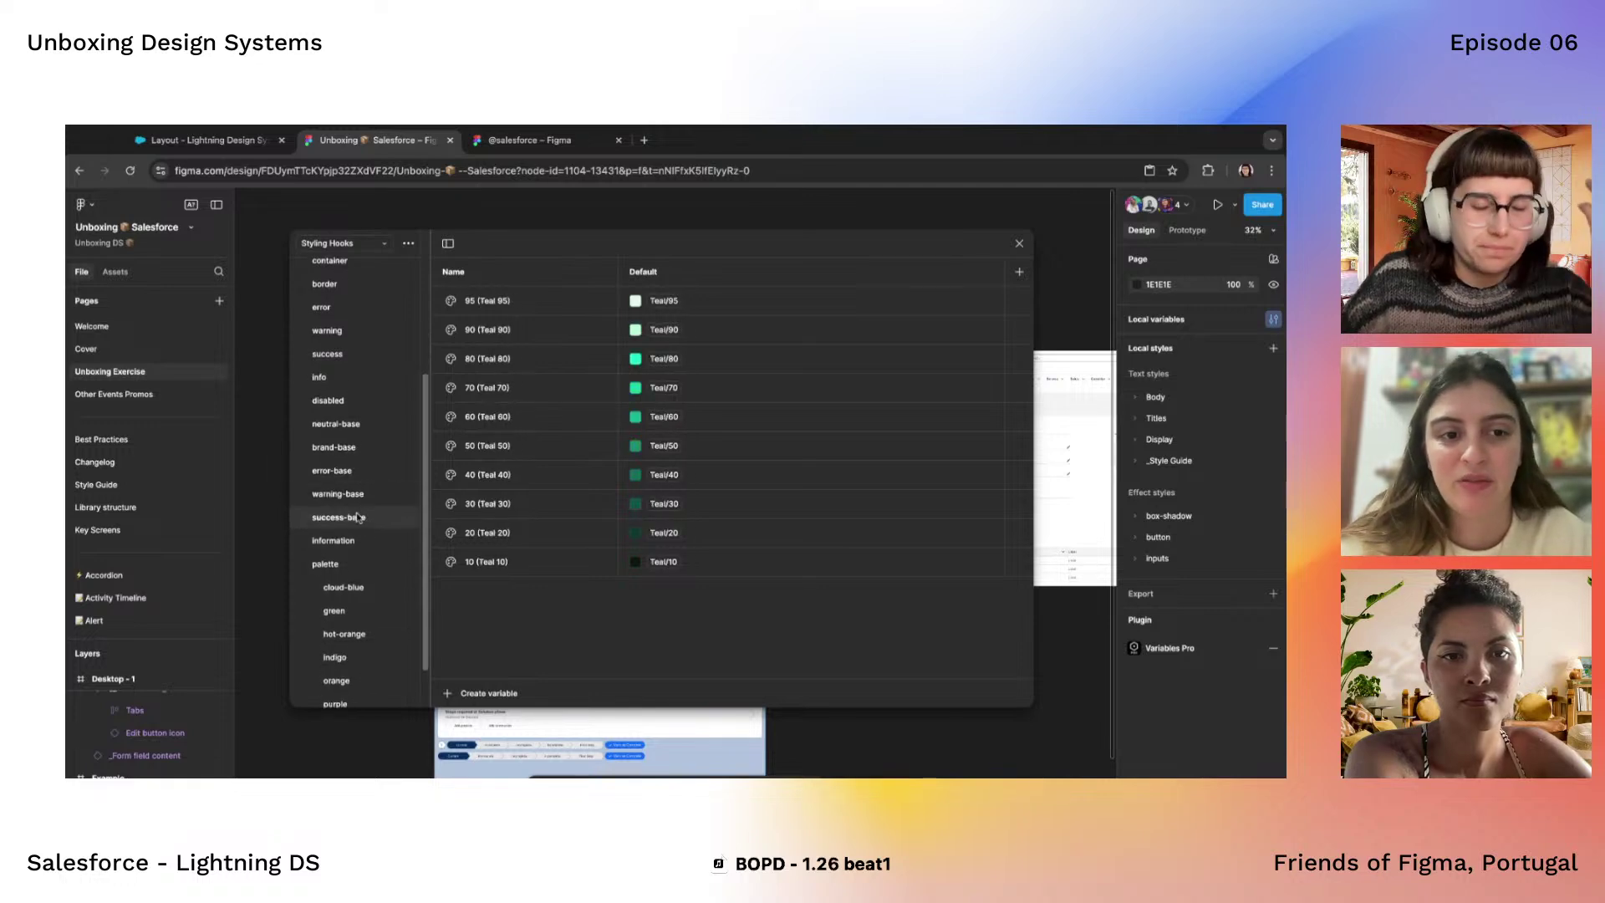
pyautogui.click(357, 543)
# Revisit the warning, error and border color groups and compare them with the information and success-base scales
pyautogui.scroll(3, 352, 456)
pyautogui.click(349, 443)
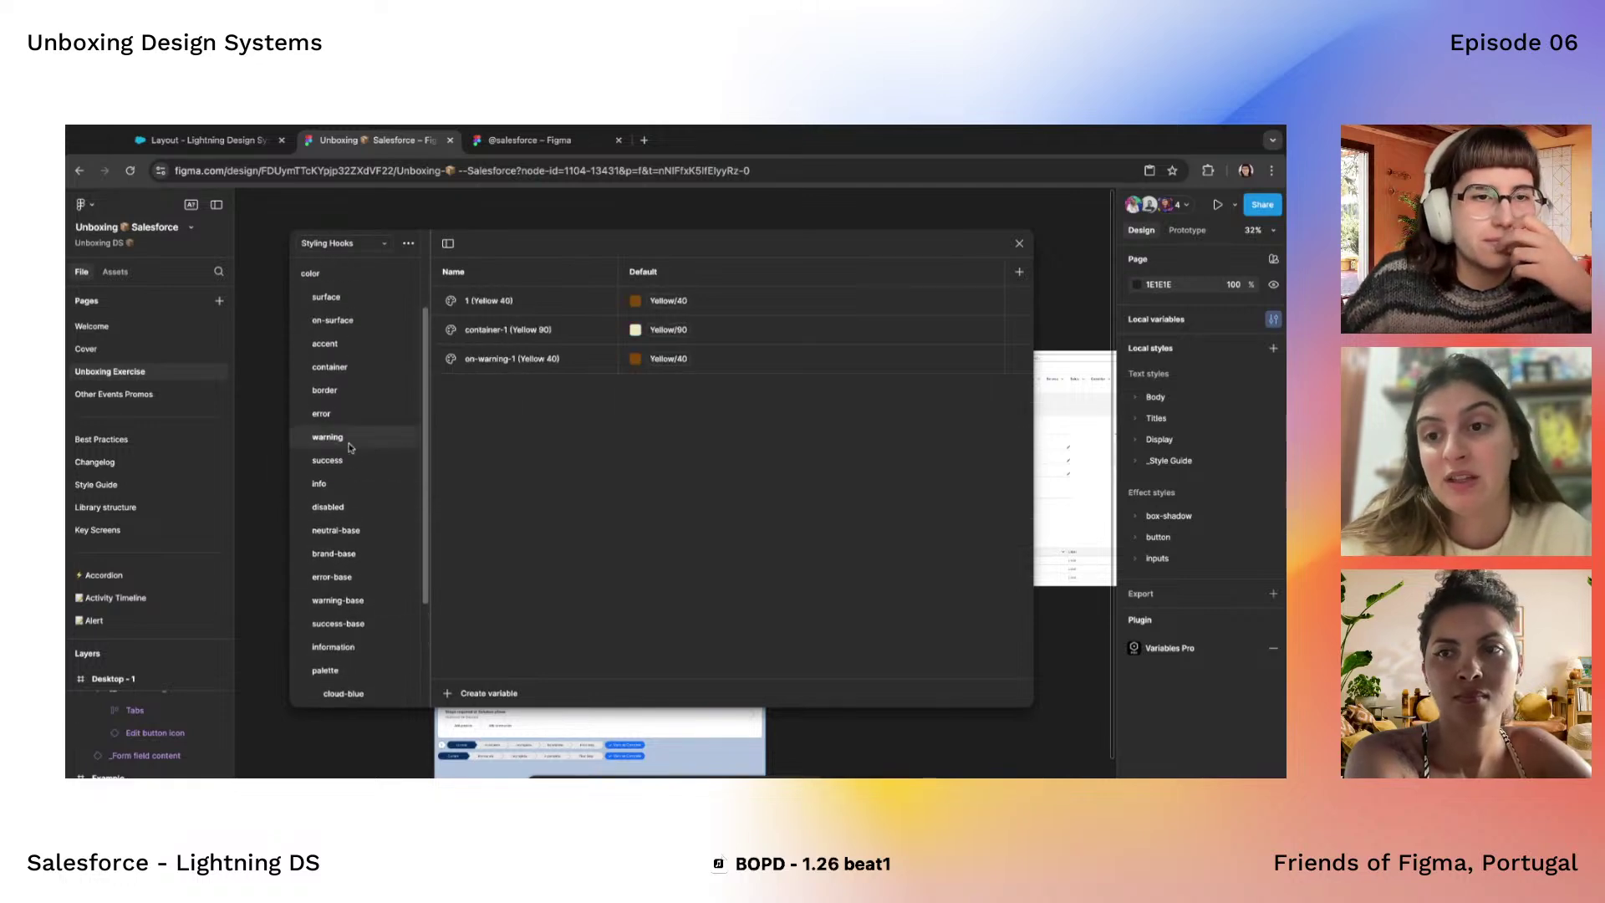
pyautogui.click(354, 415)
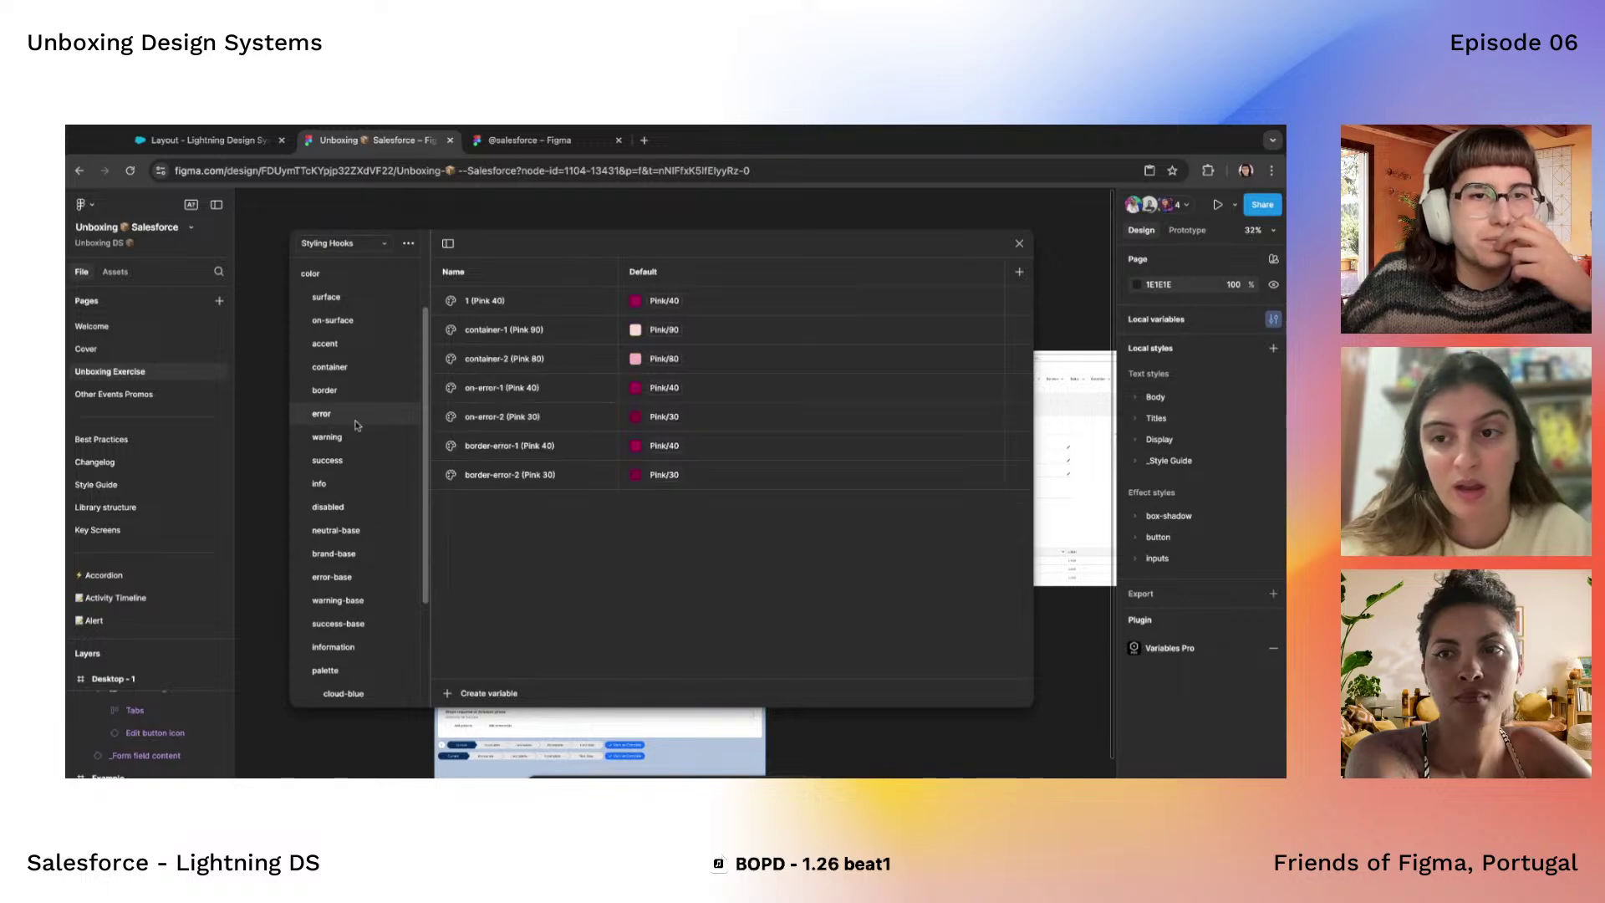
pyautogui.click(358, 392)
pyautogui.scroll(1, 359, 393)
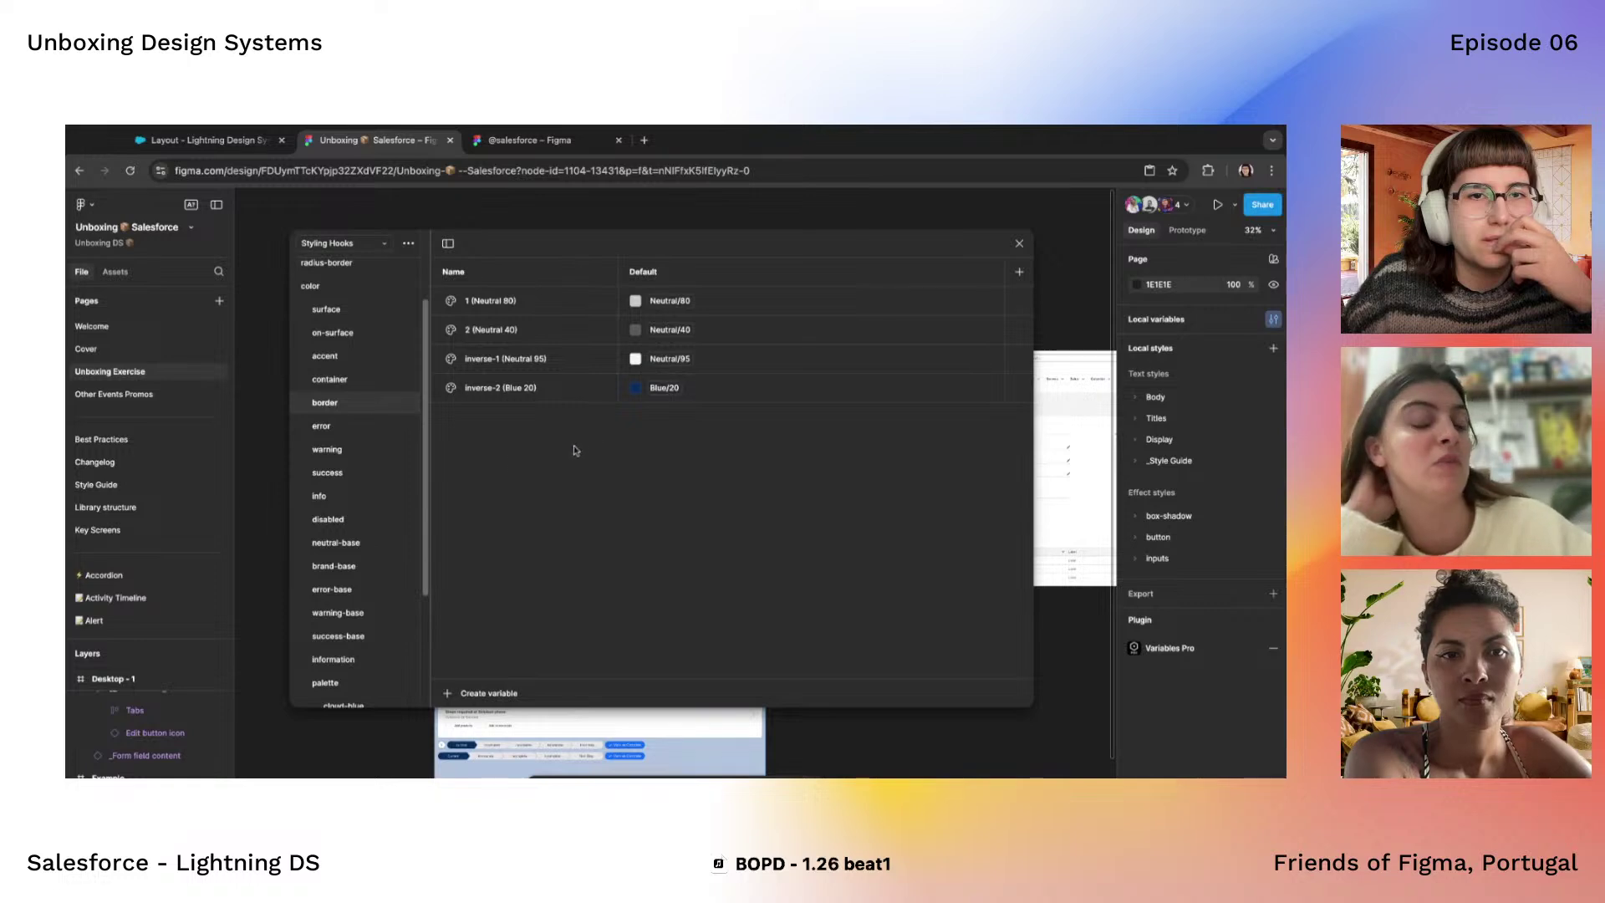
pyautogui.scroll(-5, 326, 500)
pyautogui.click(338, 489)
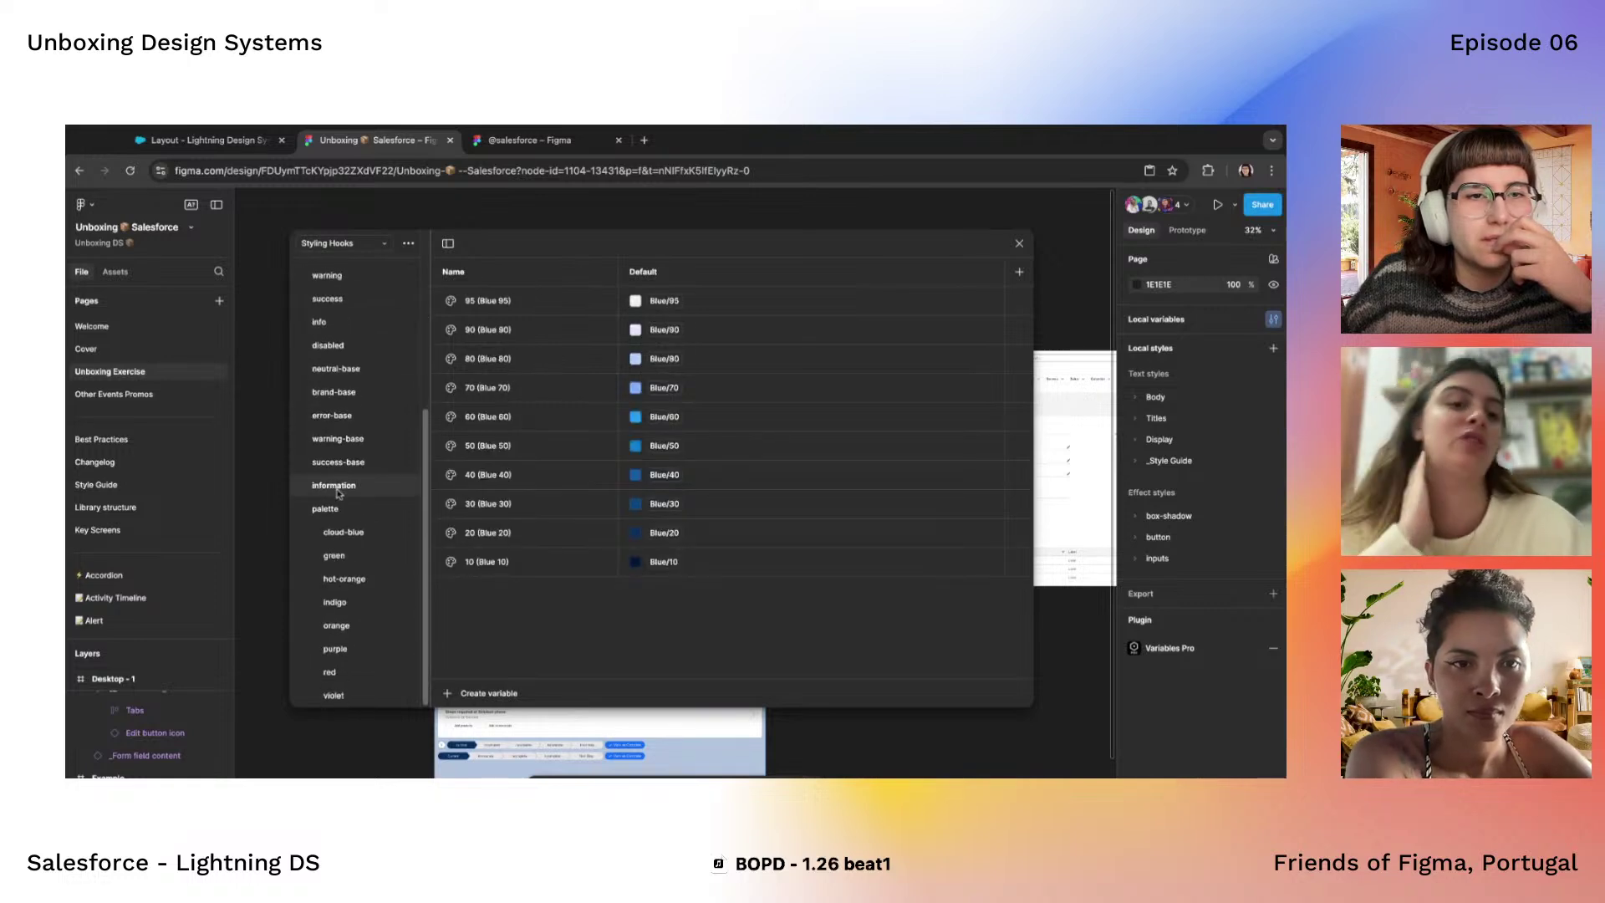
pyautogui.click(357, 463)
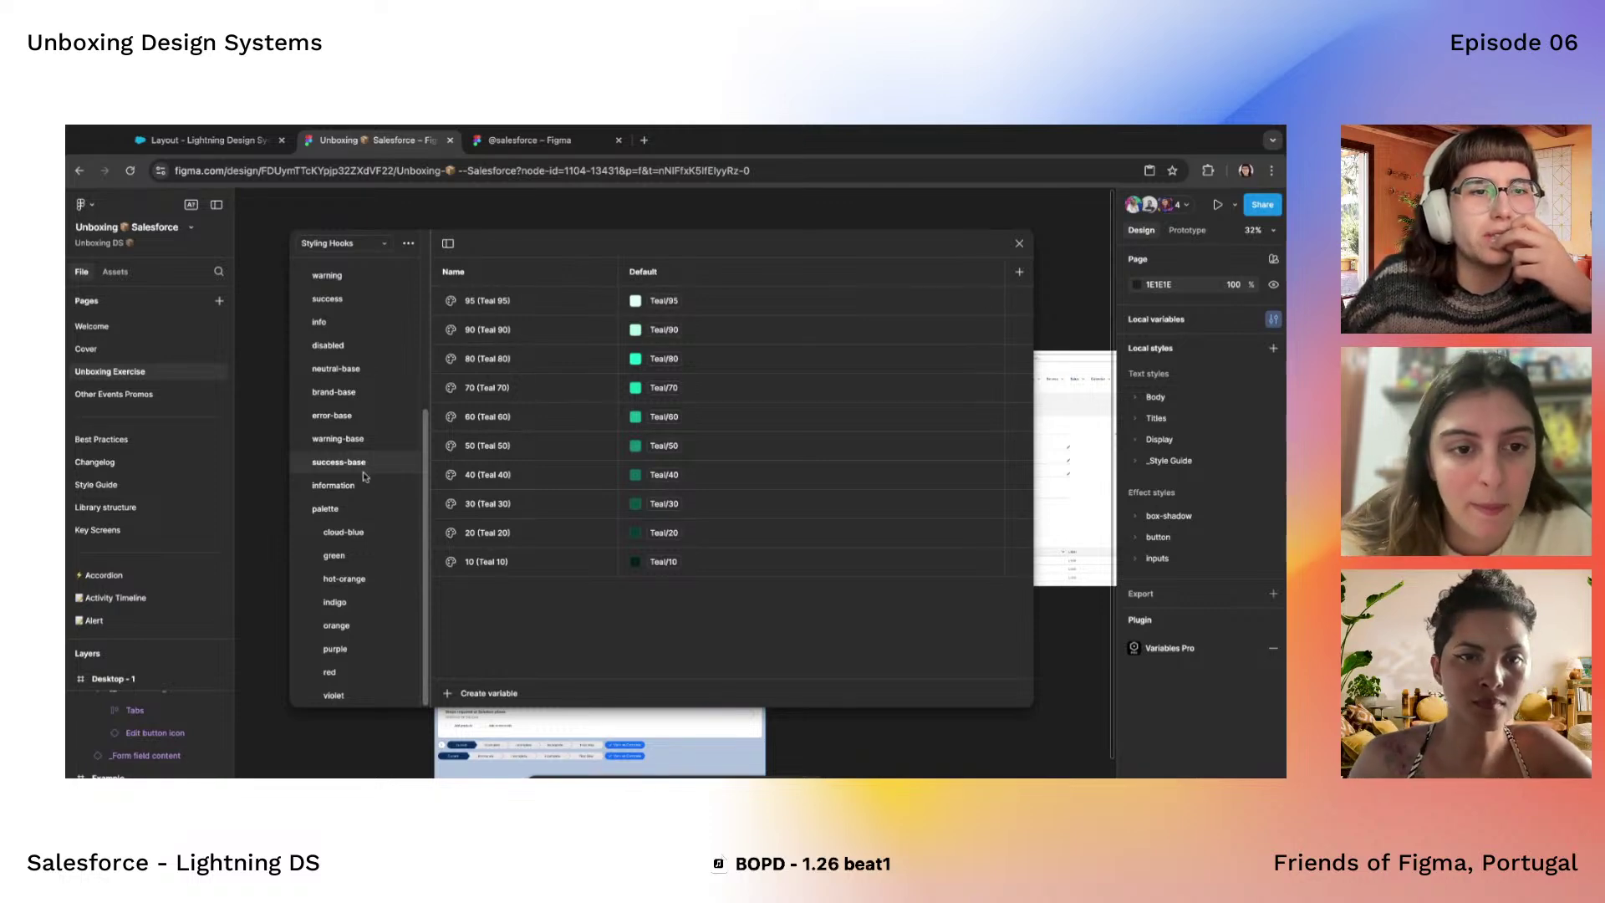
# Review the palette color scales from cloud-blue, green and hot-orange to purple, orange and indigo
pyautogui.click(341, 534)
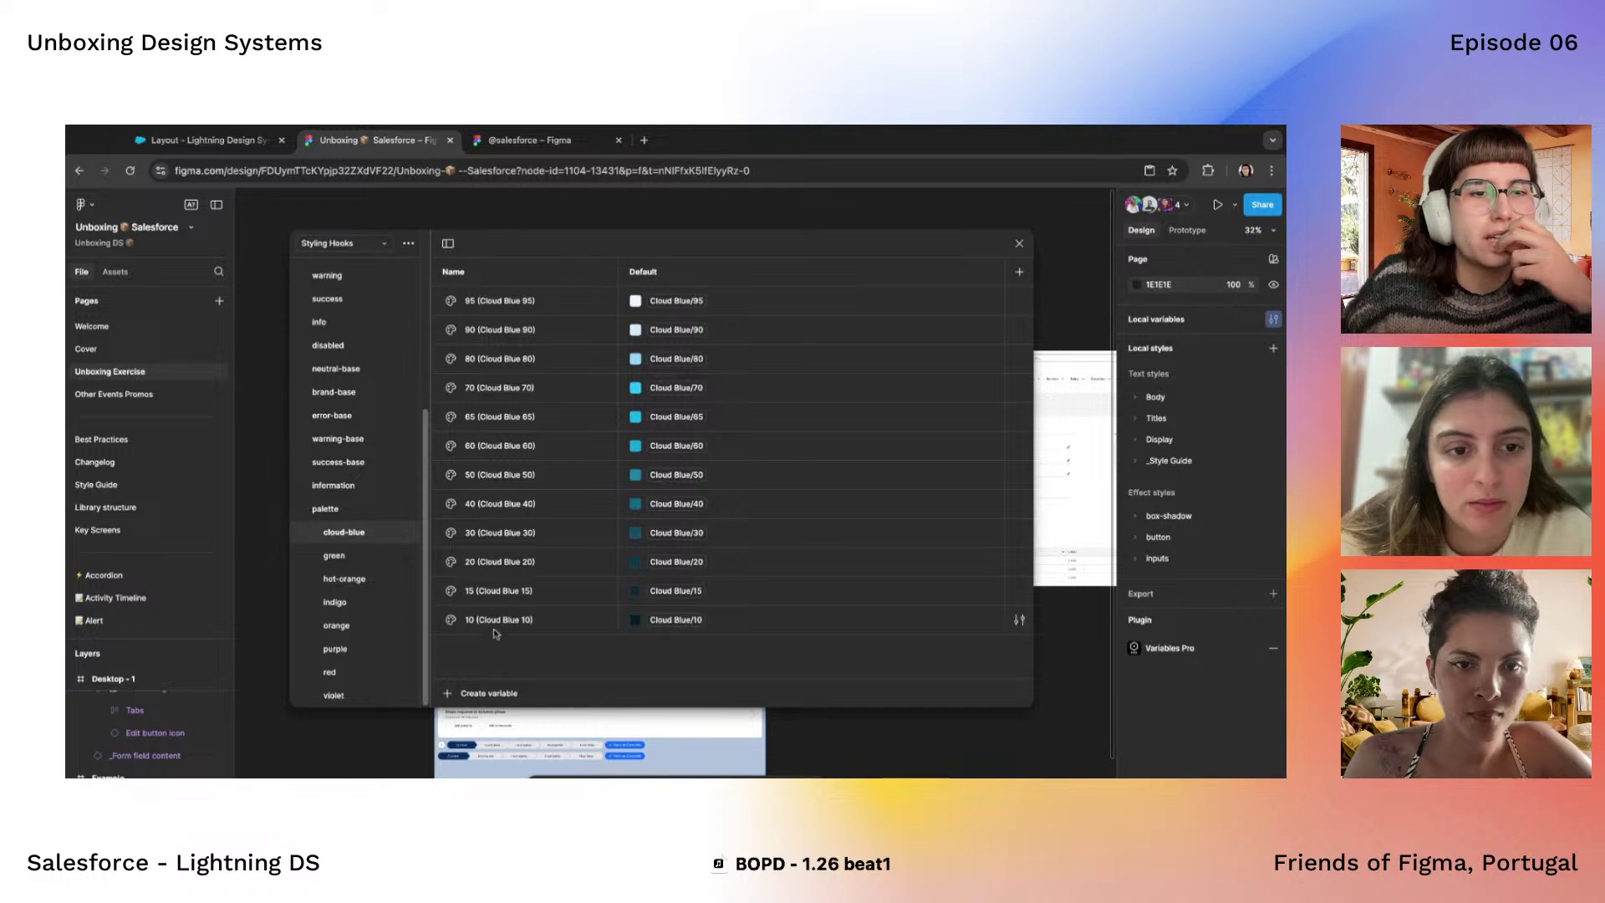
pyautogui.click(350, 558)
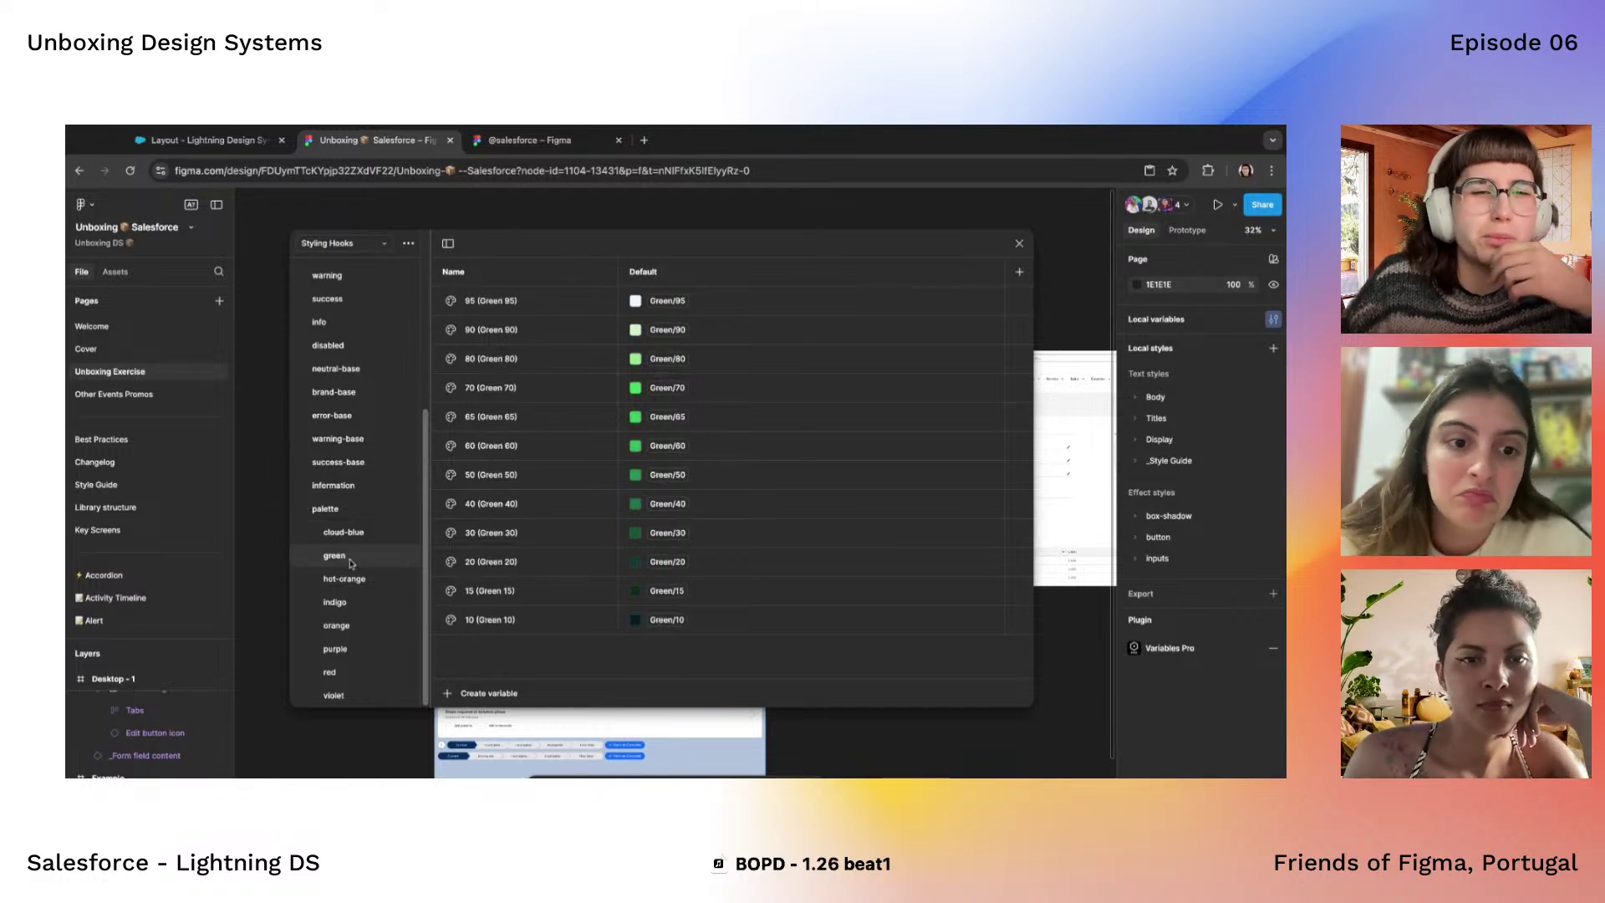
pyautogui.click(350, 572)
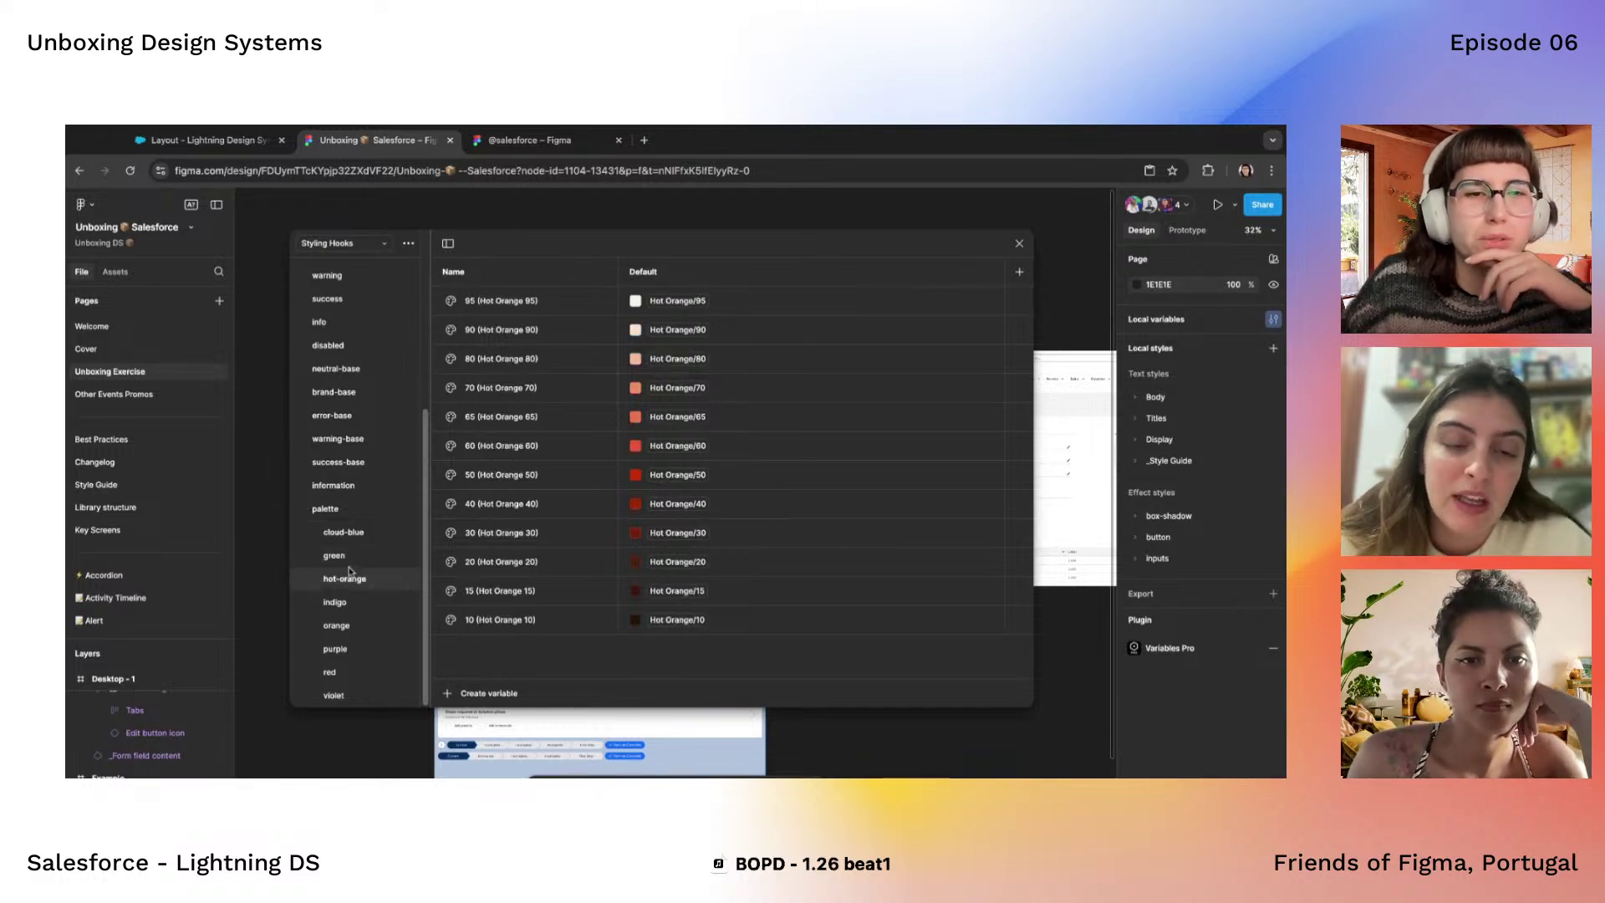
pyautogui.click(345, 610)
pyautogui.click(347, 653)
pyautogui.click(355, 627)
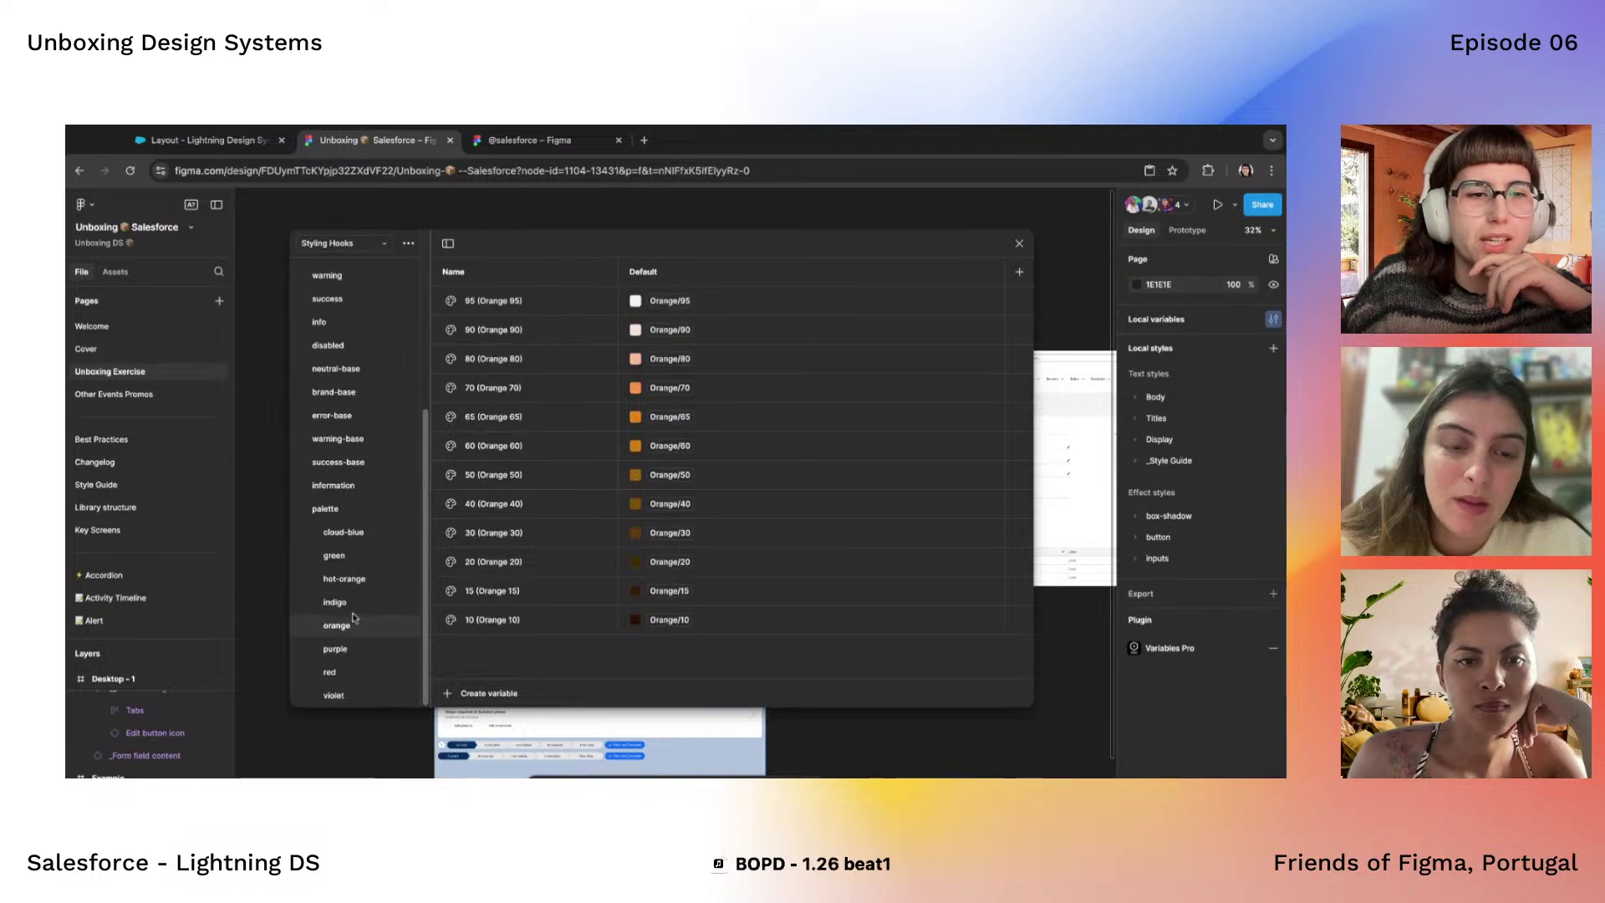
pyautogui.click(389, 605)
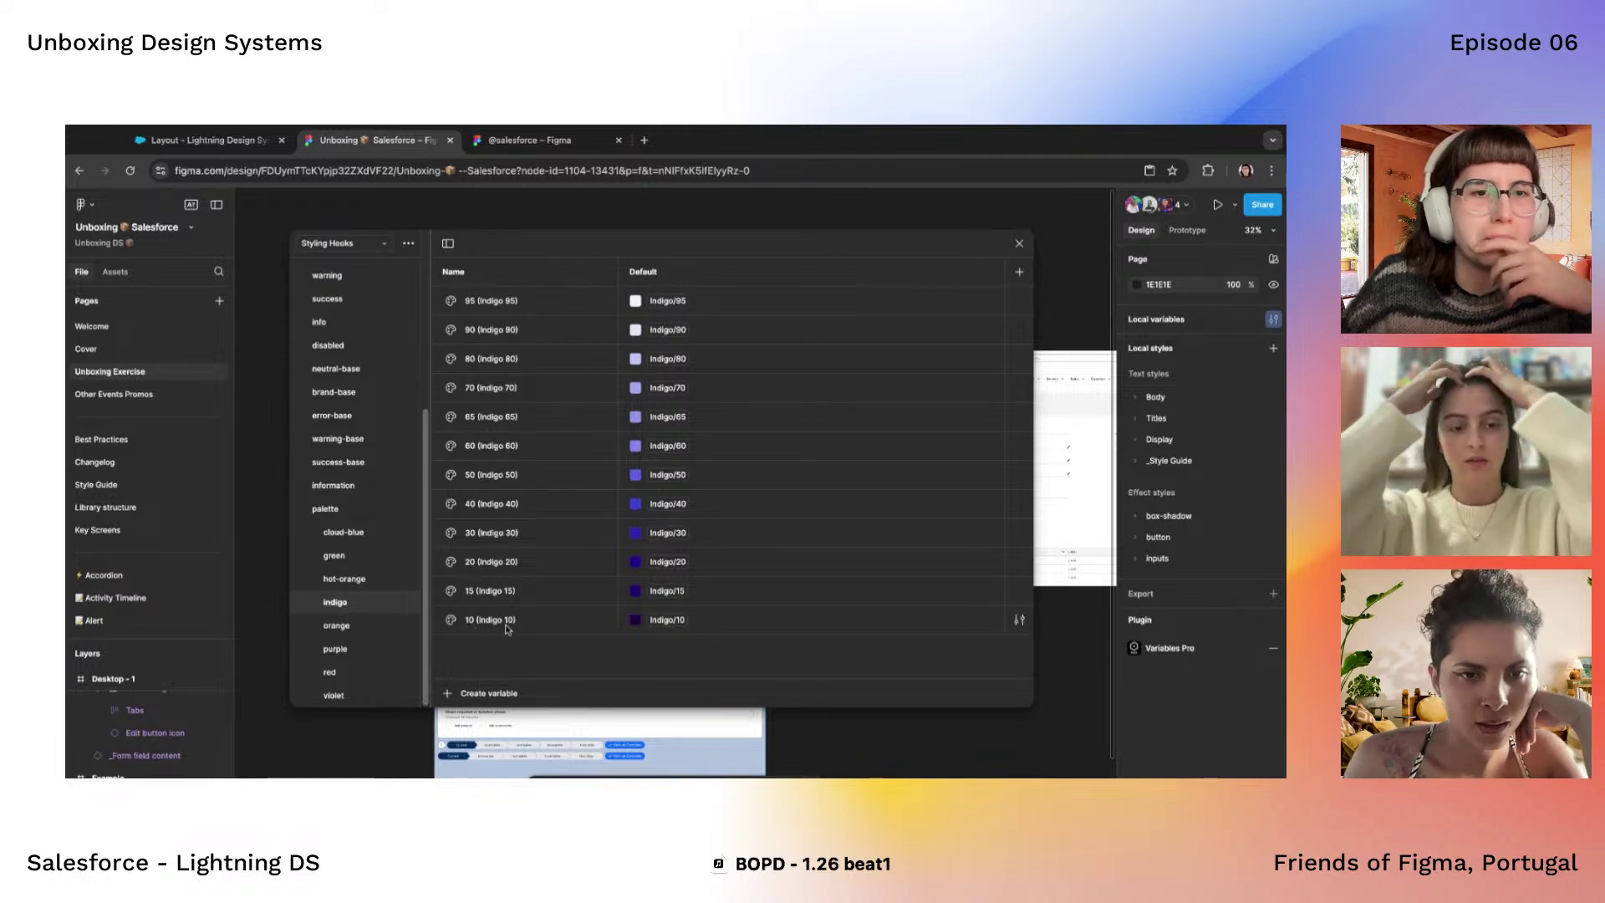
# Recheck the sizing variables, then switch to the Typography collection and review its font family, size and weight variables
pyautogui.scroll(5, 374, 420)
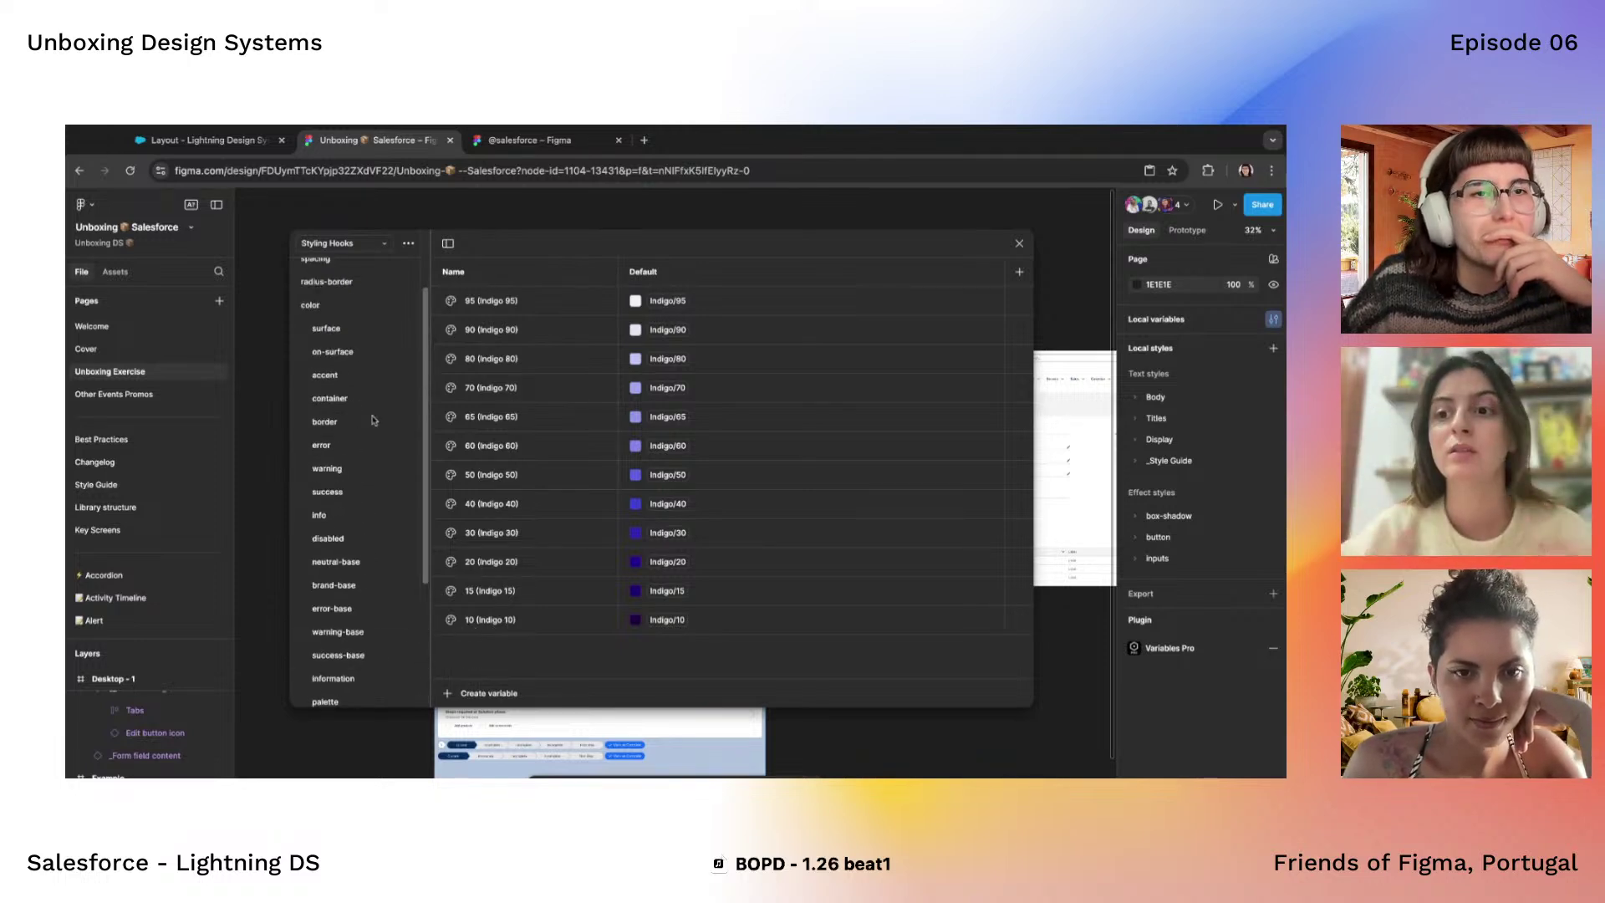
pyautogui.click(351, 326)
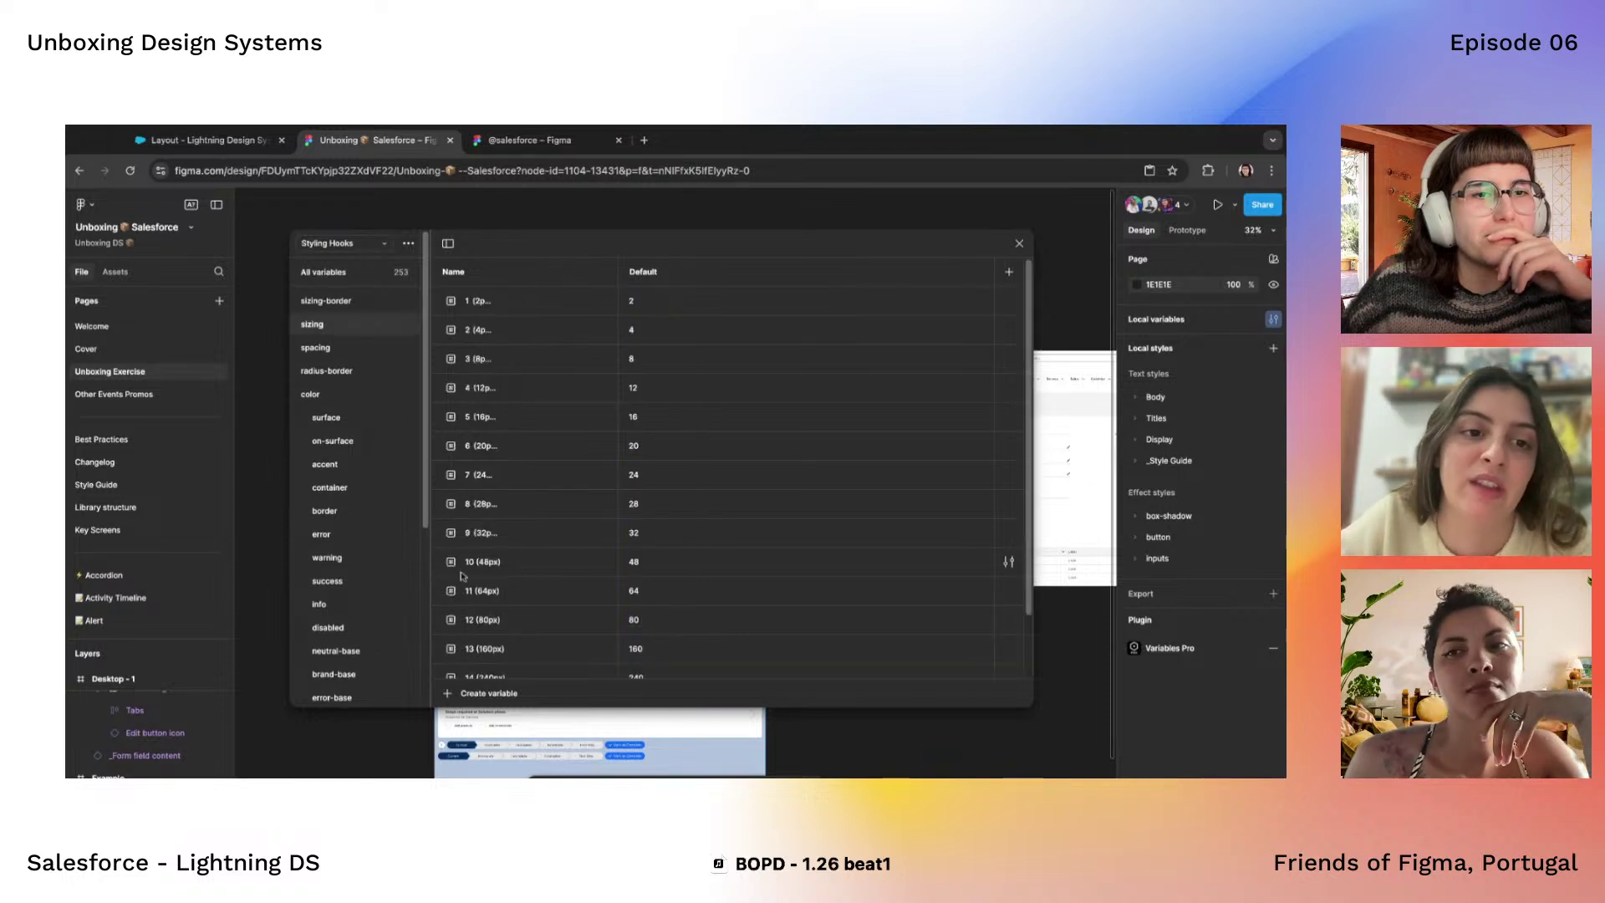
pyautogui.click(343, 243)
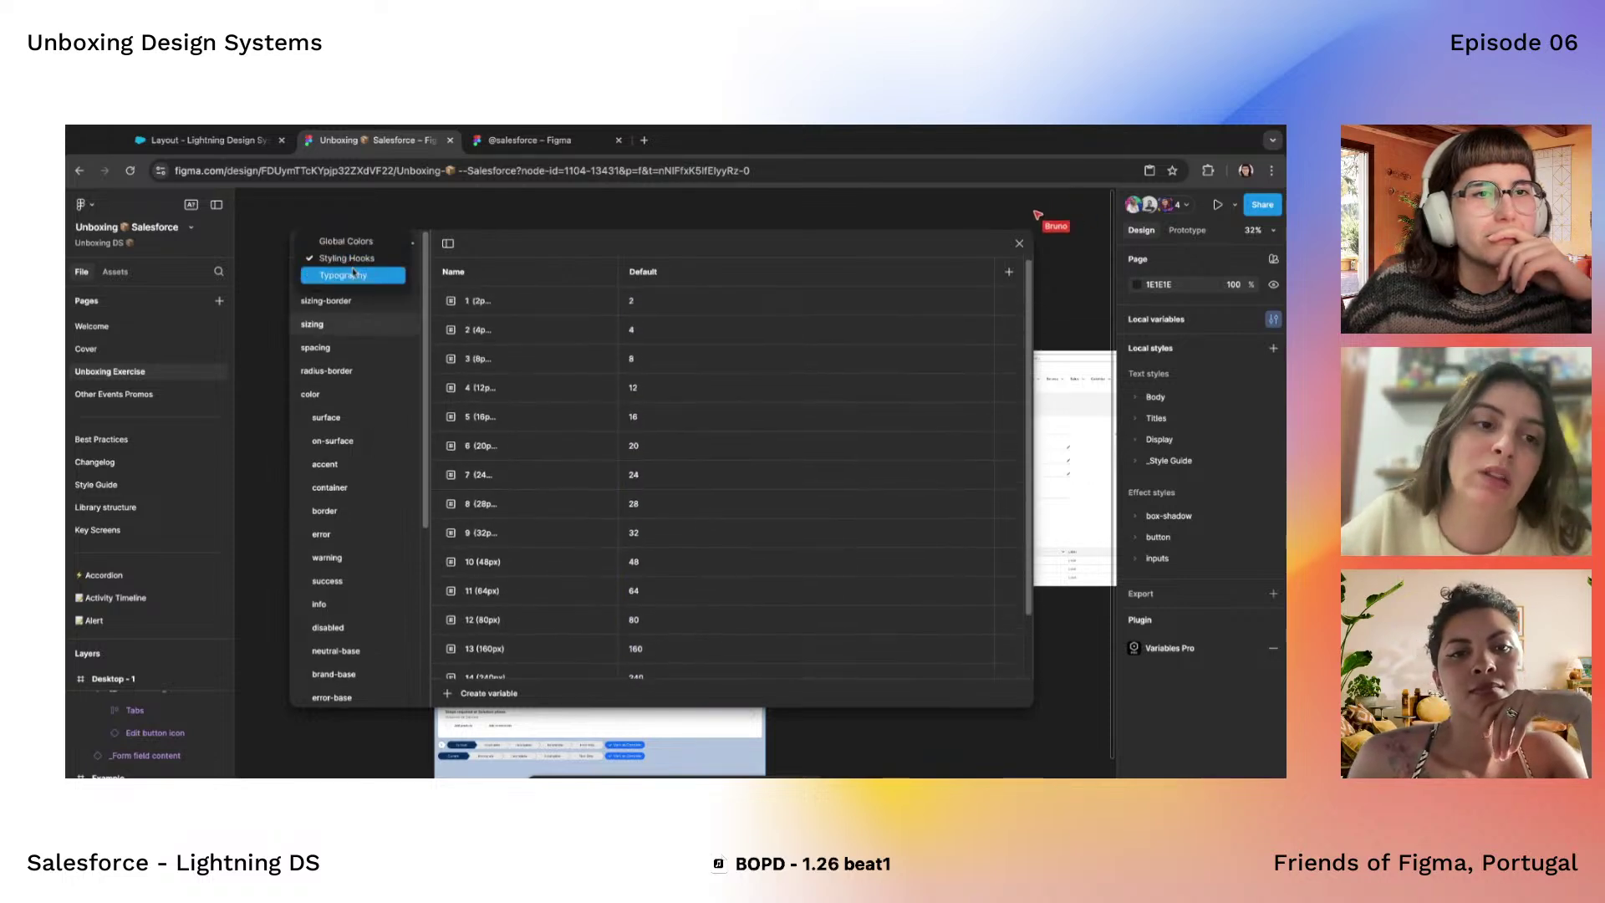
pyautogui.click(345, 275)
pyautogui.scroll(-5, 496, 504)
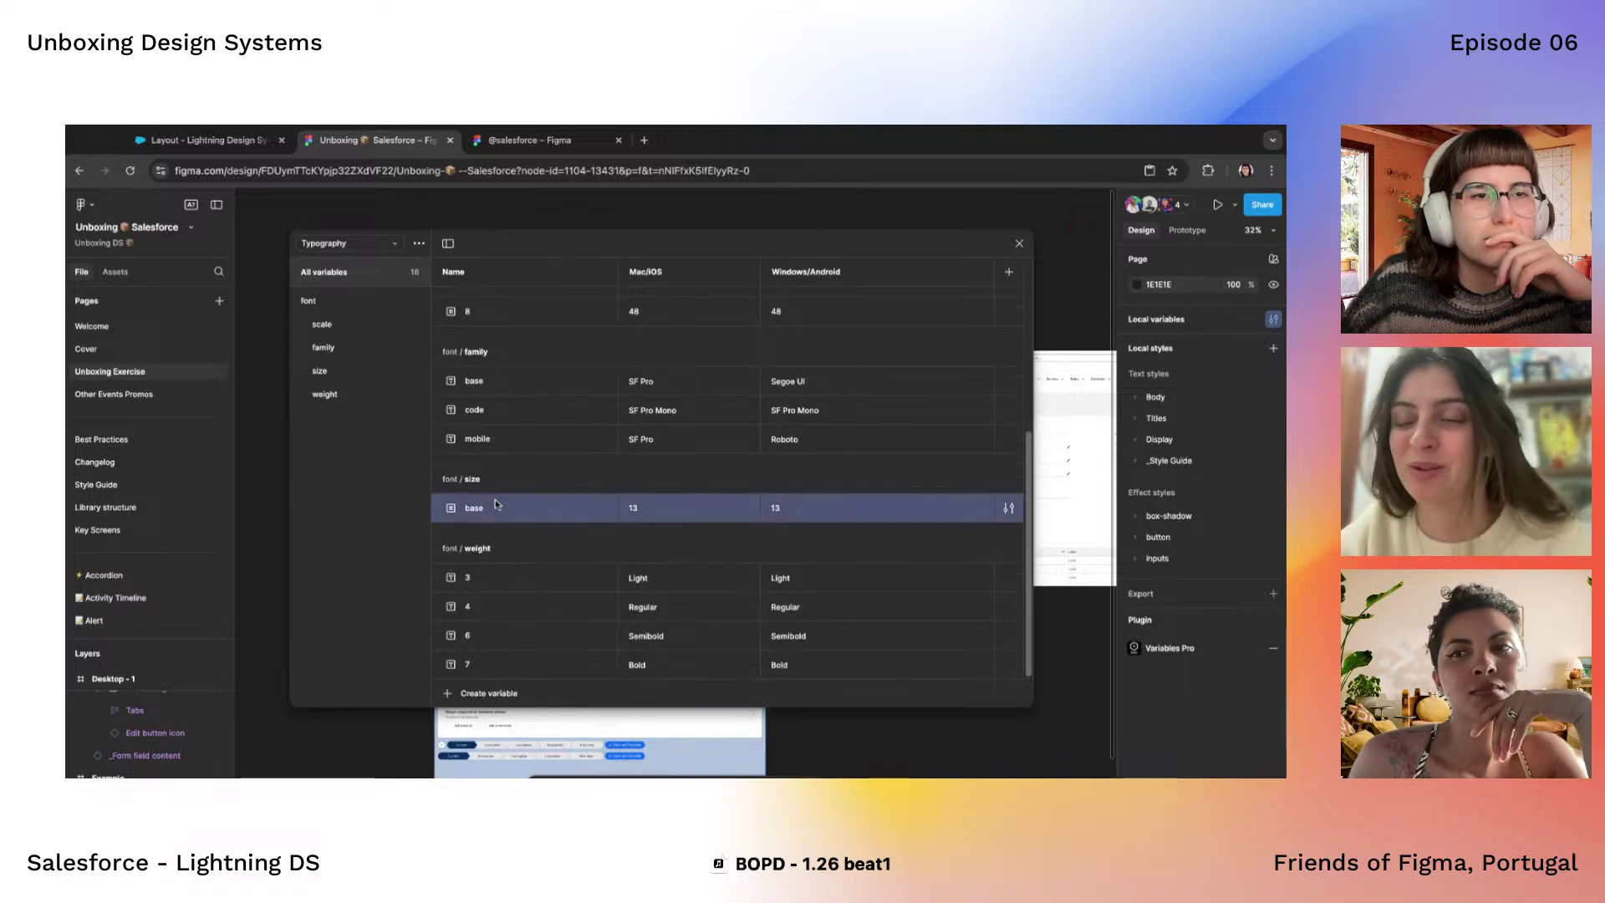
# Review the font scale variables in the Typography collection and compare them with the font family group
pyautogui.scroll(4, 497, 504)
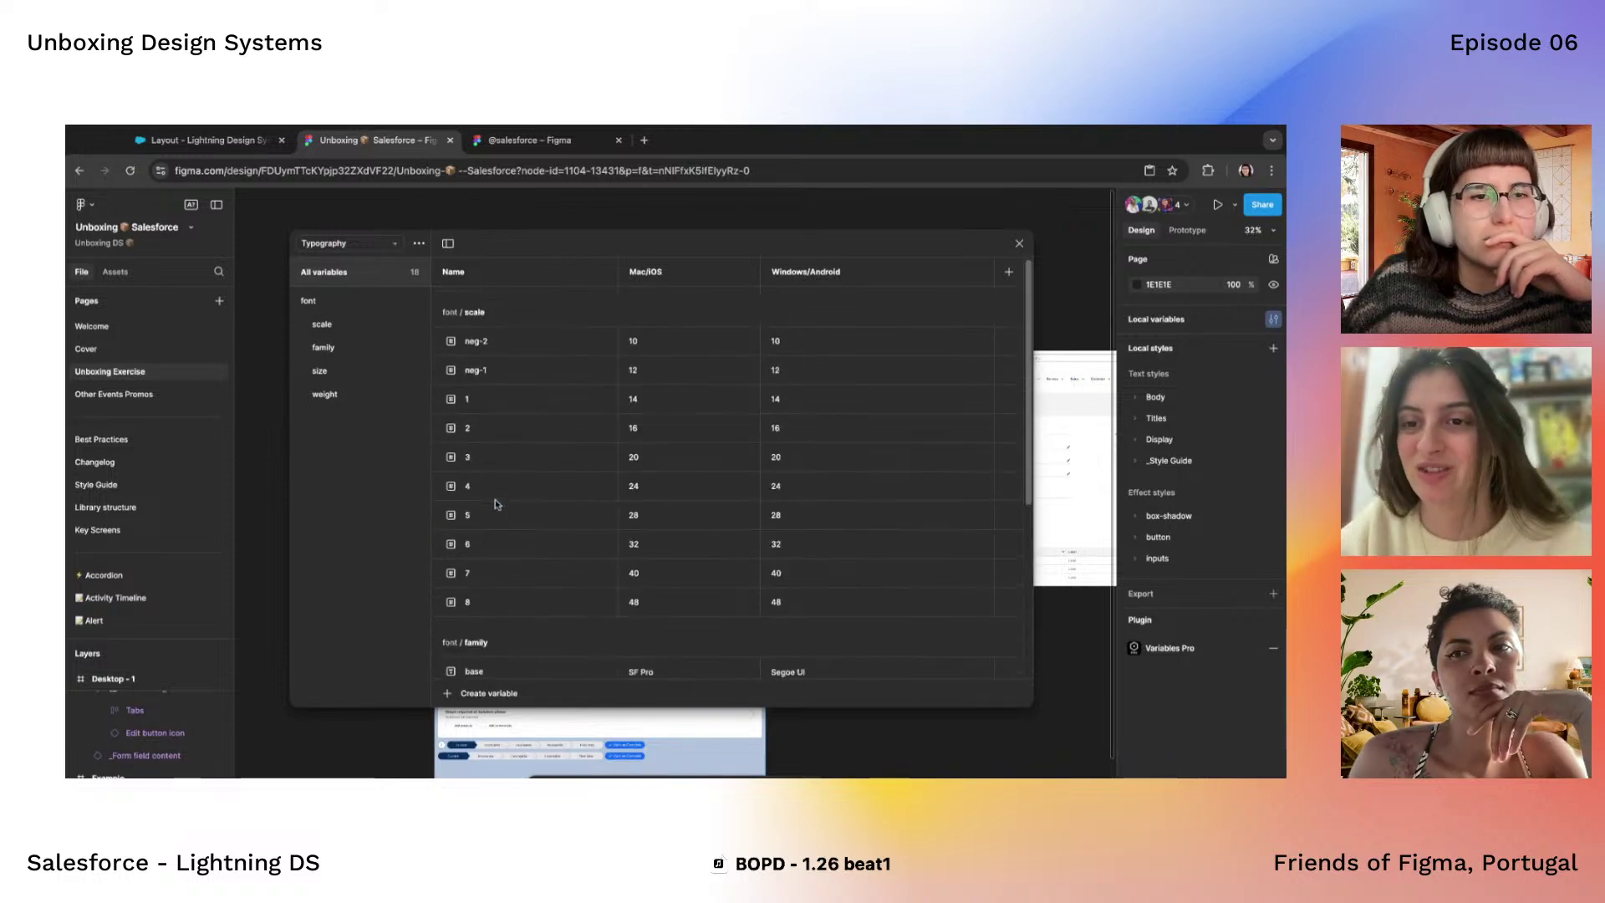
pyautogui.click(325, 324)
pyautogui.click(324, 347)
pyautogui.click(330, 327)
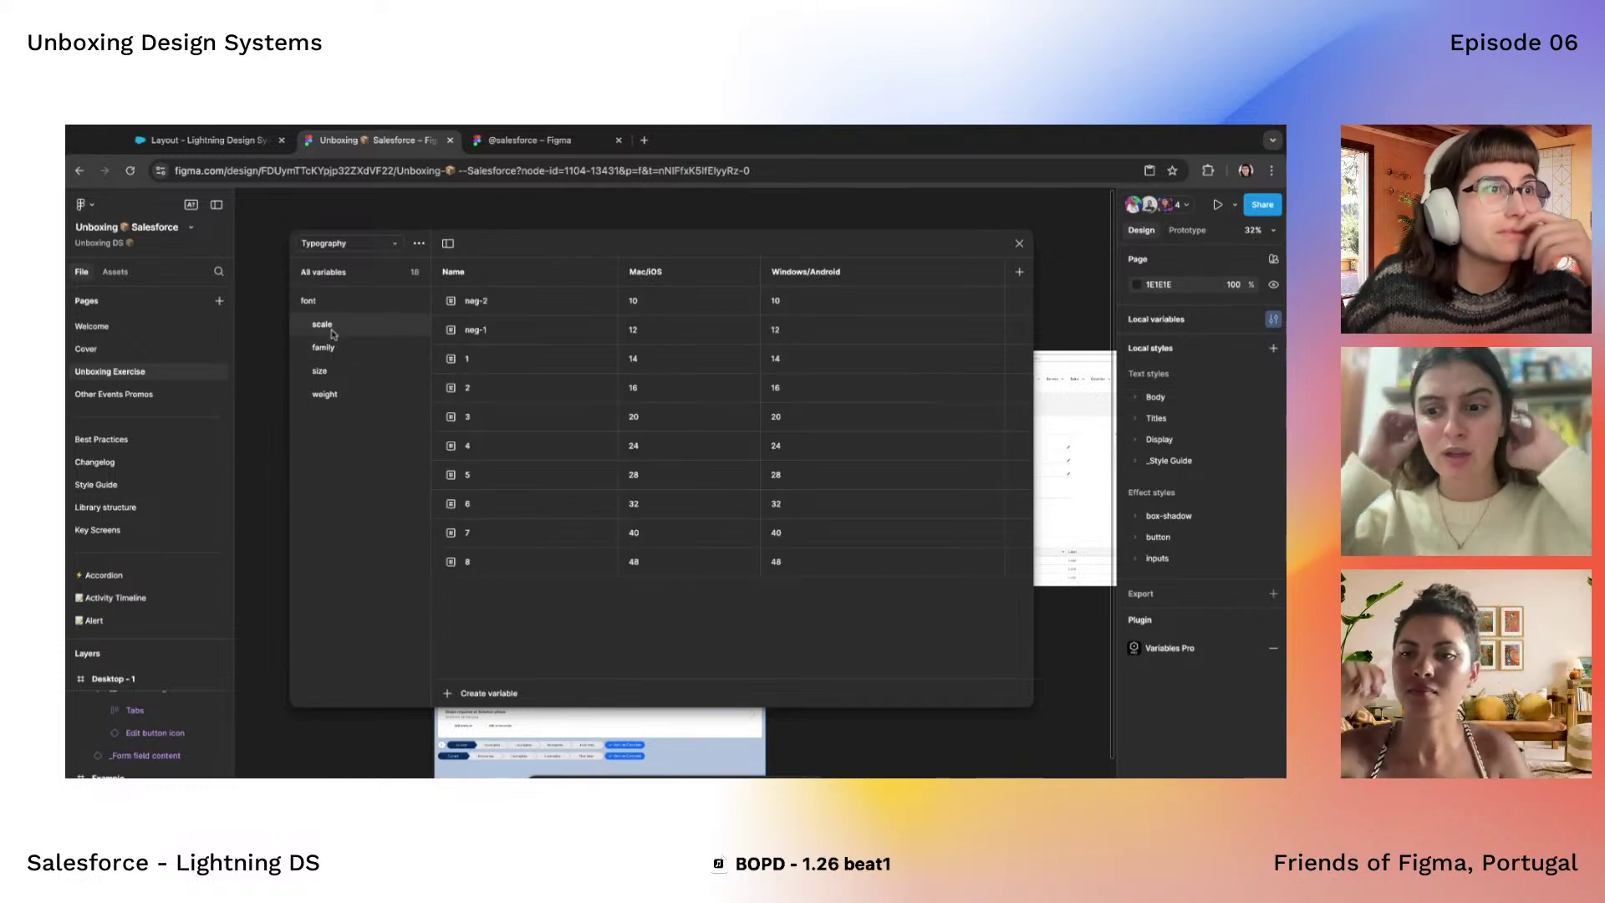
# Switch to the Styling Hooks collection, review its sizing, on-surface and accent variables, and close the variables window
pyautogui.click(347, 243)
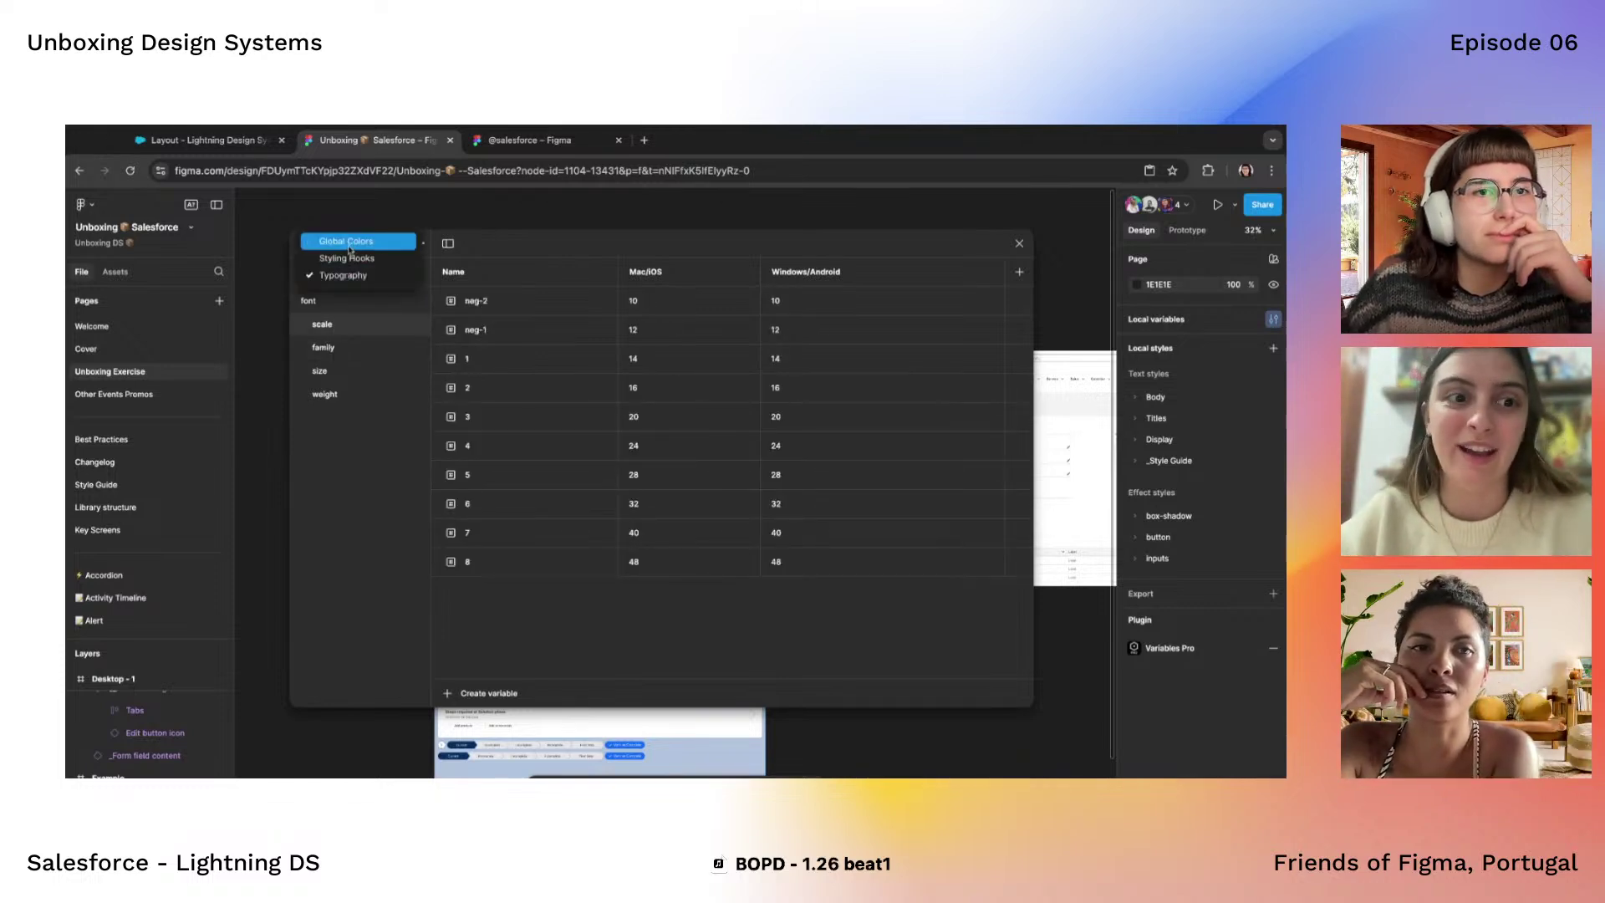
pyautogui.click(350, 259)
pyautogui.scroll(-2, 507, 534)
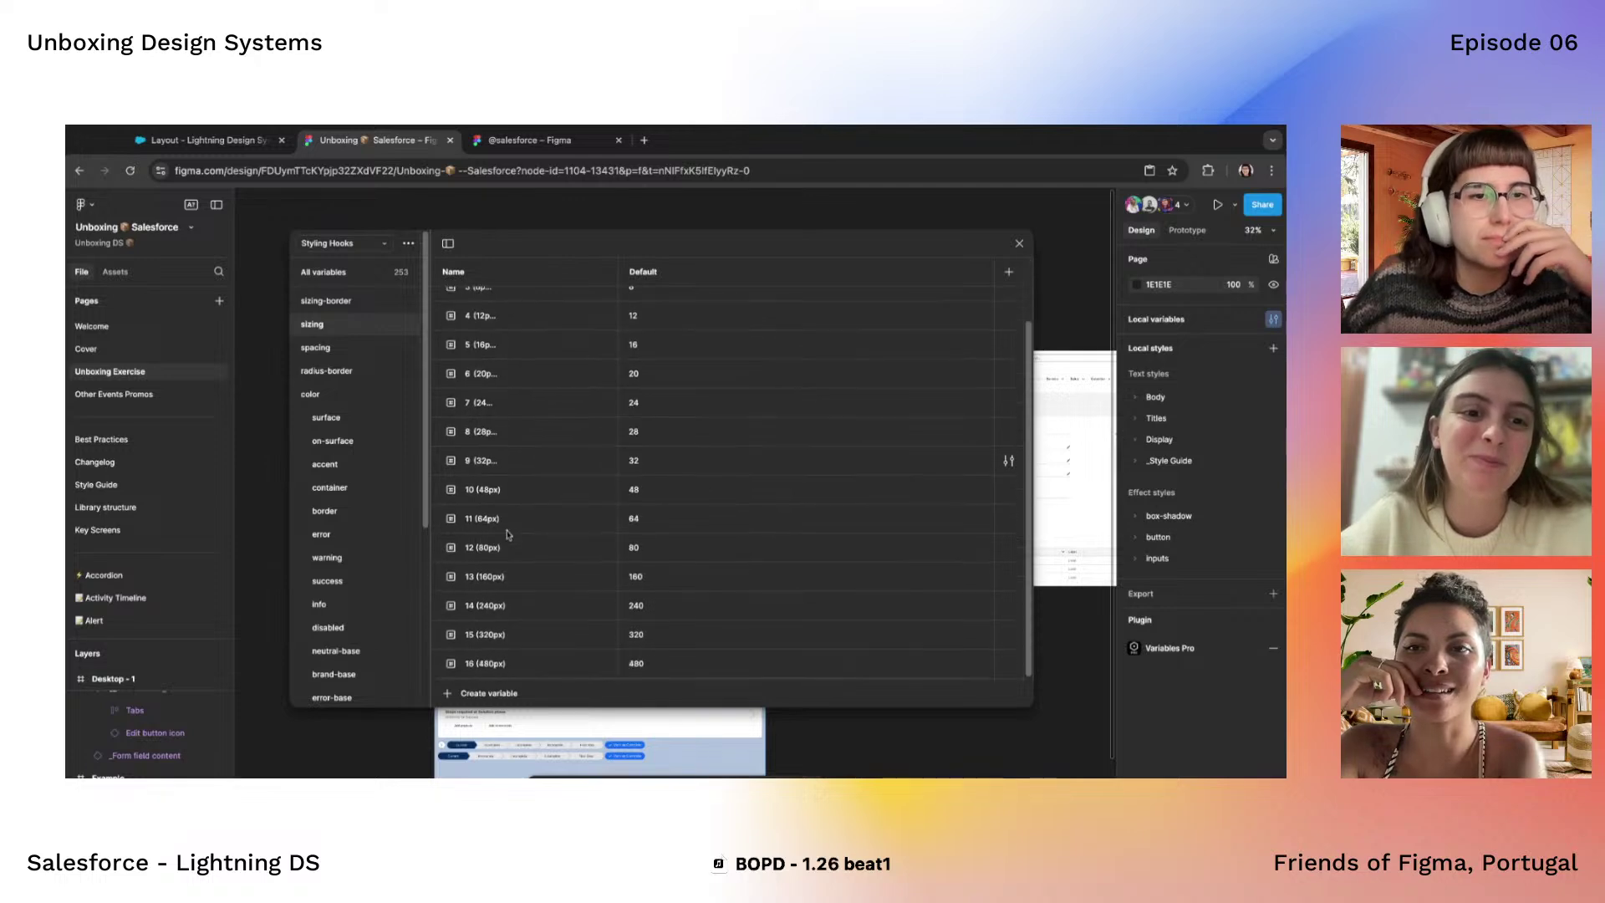
pyautogui.click(328, 440)
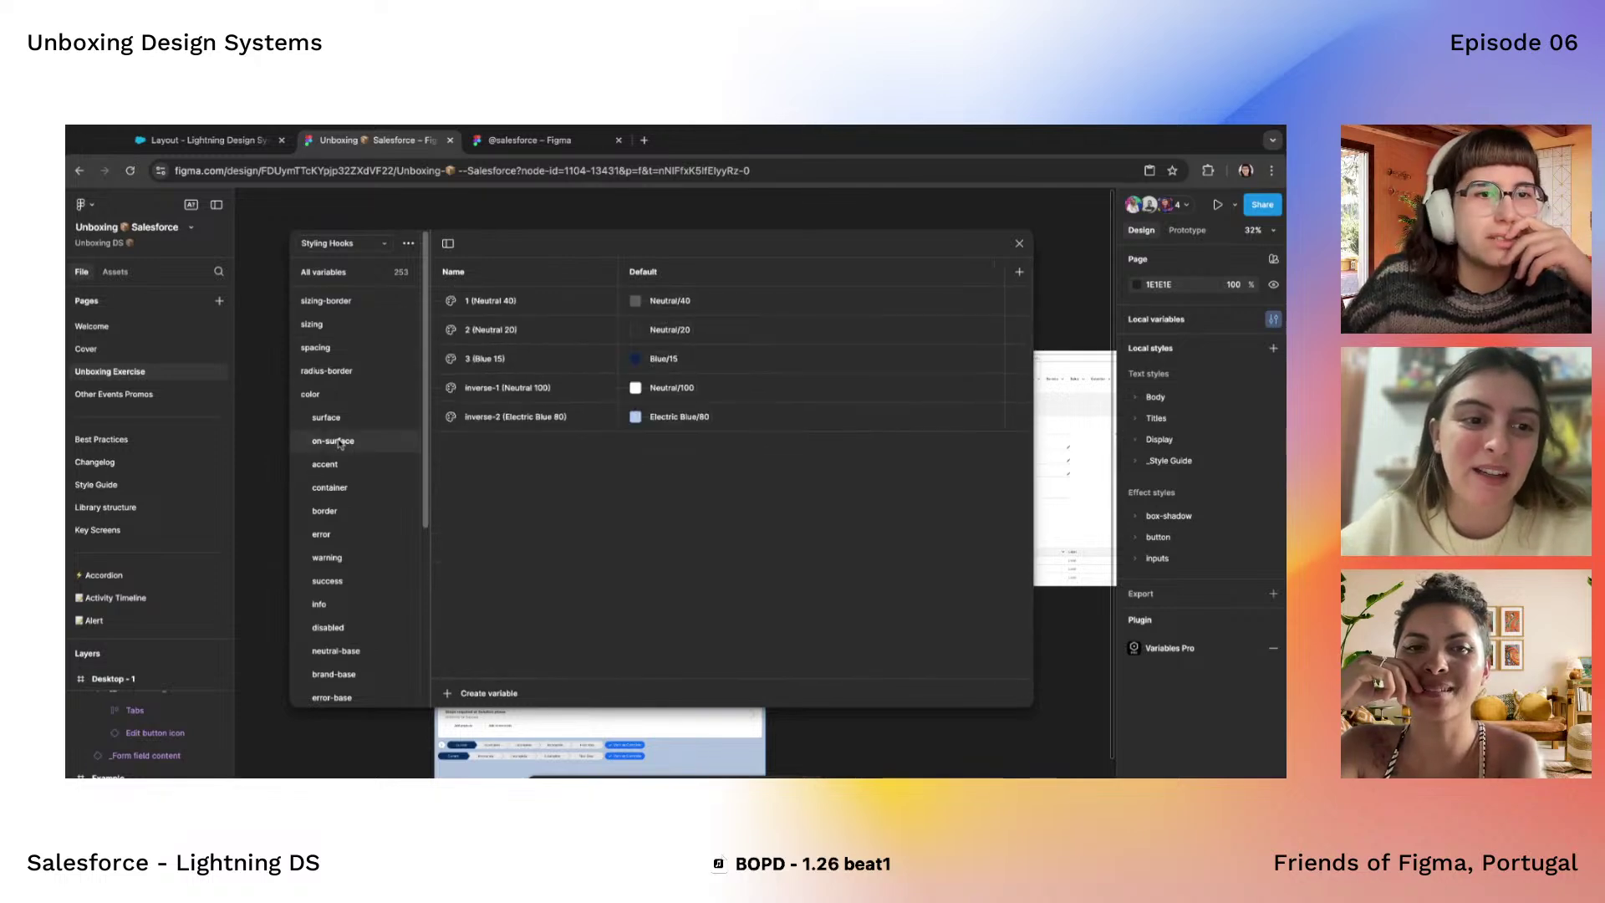
pyautogui.click(326, 464)
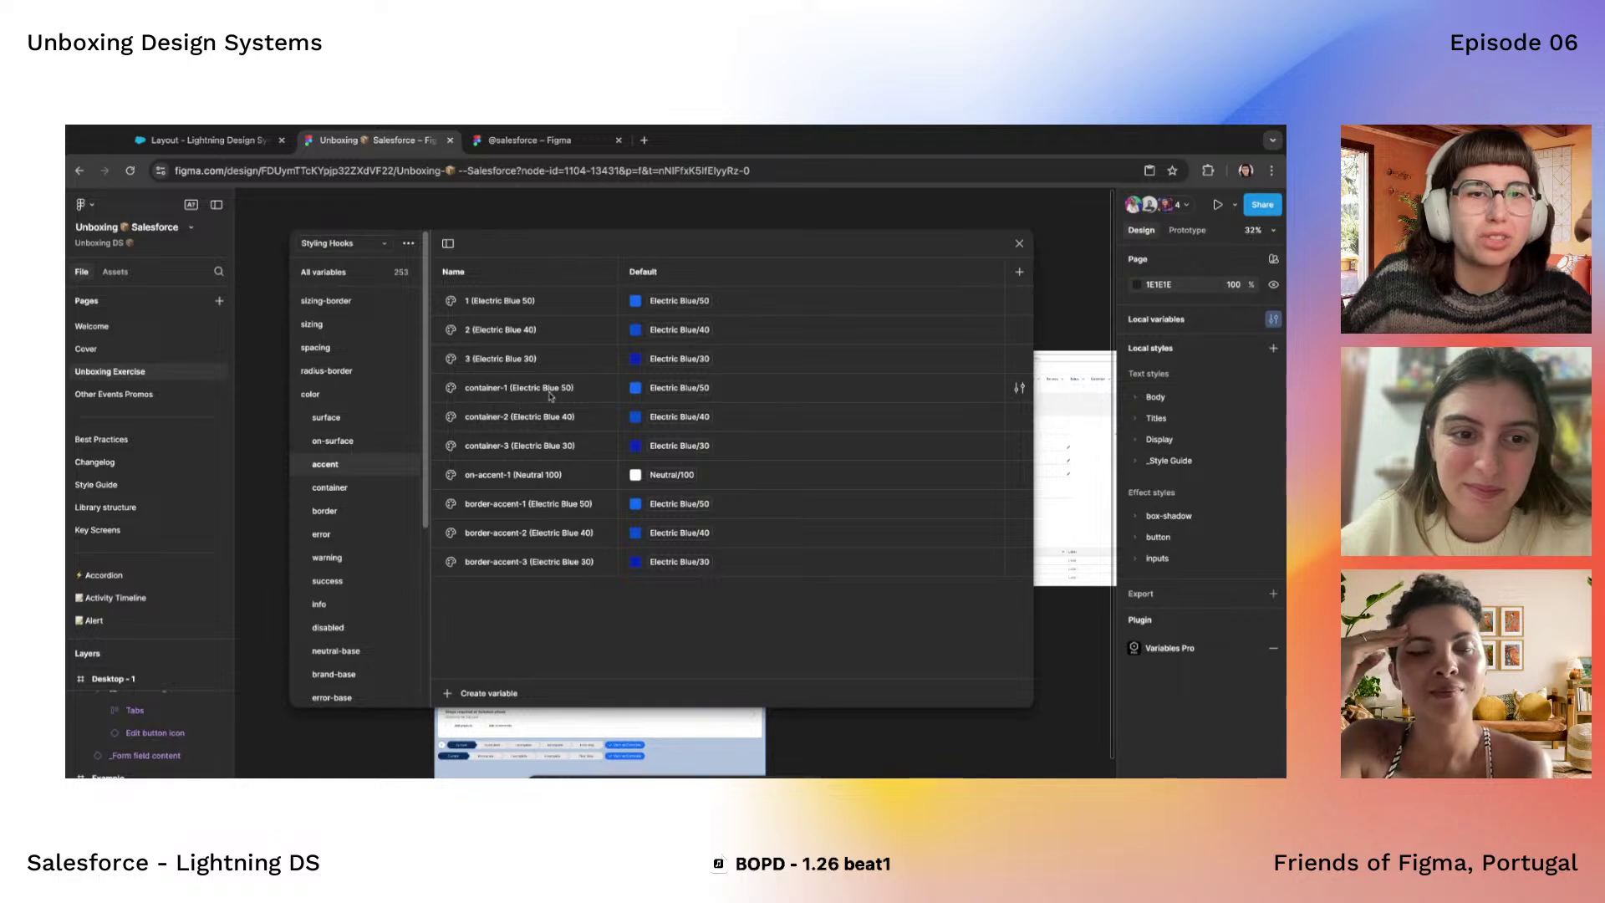
pyautogui.click(1017, 245)
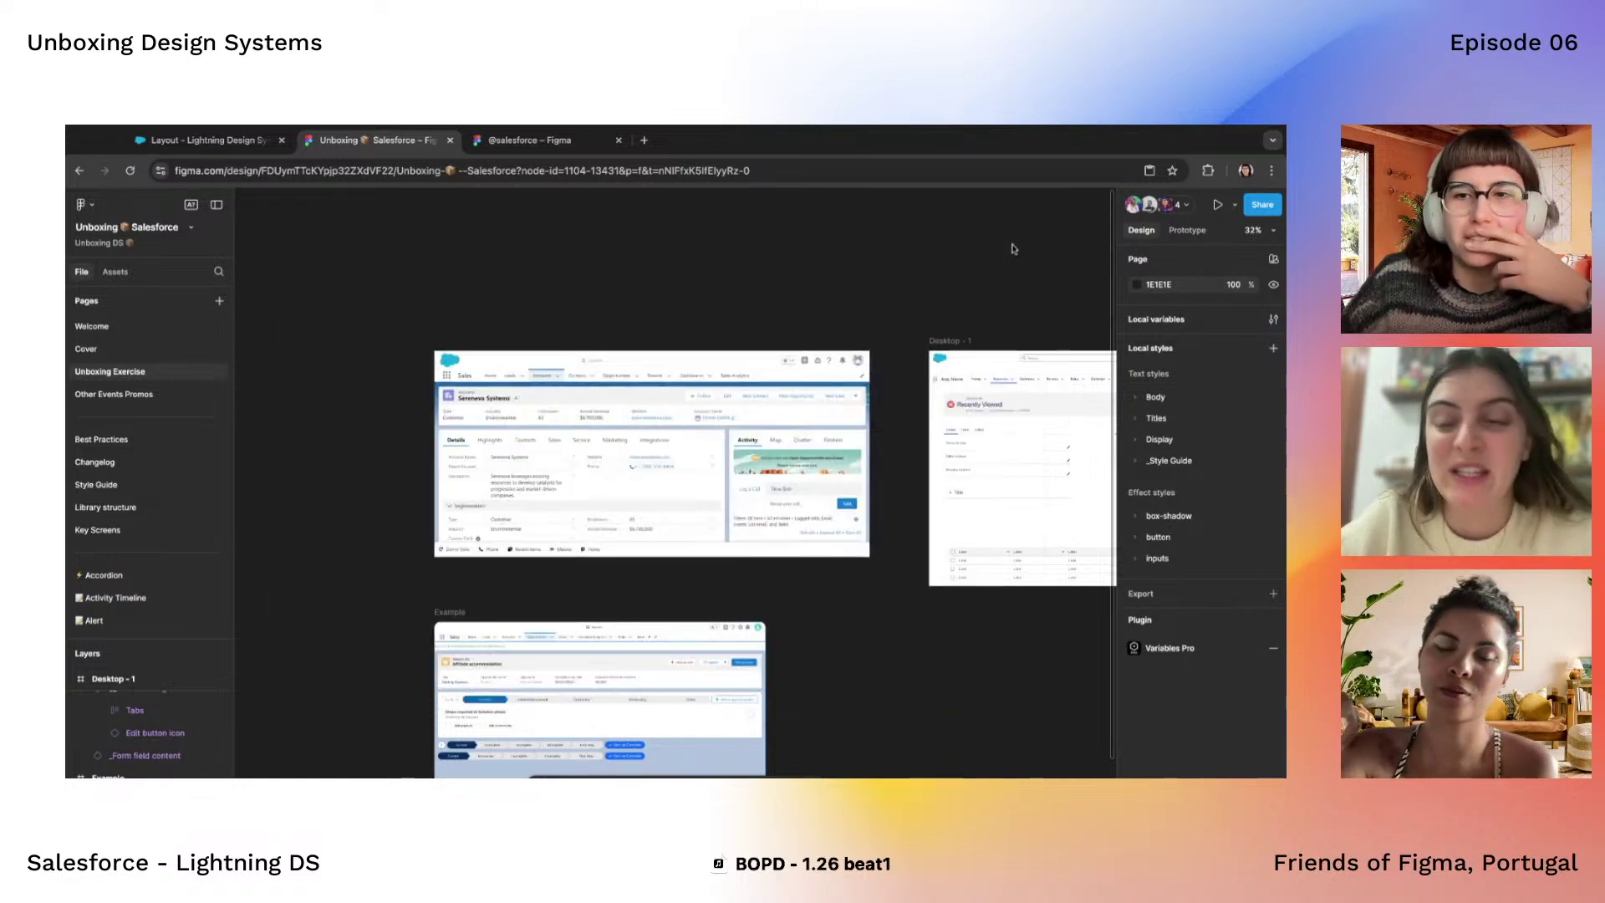
# Expand the Titles, Display, _Style Guide and Body text styles to review their font scales, and check the box-shadow effect styles
pyautogui.click(1138, 398)
pyautogui.click(1138, 398)
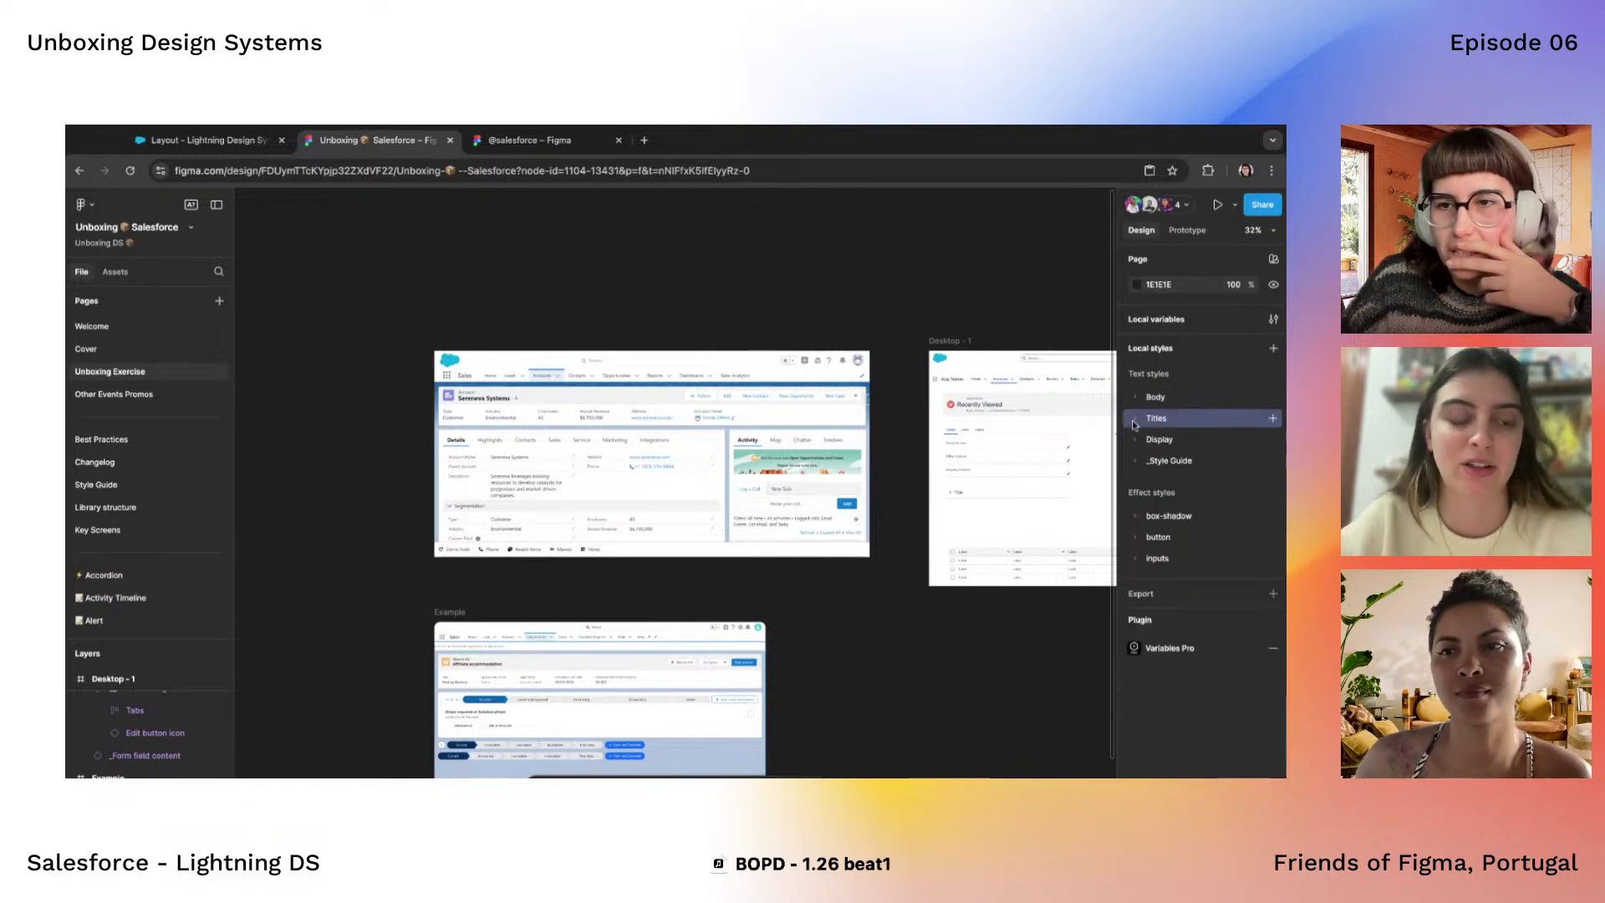
pyautogui.click(1133, 419)
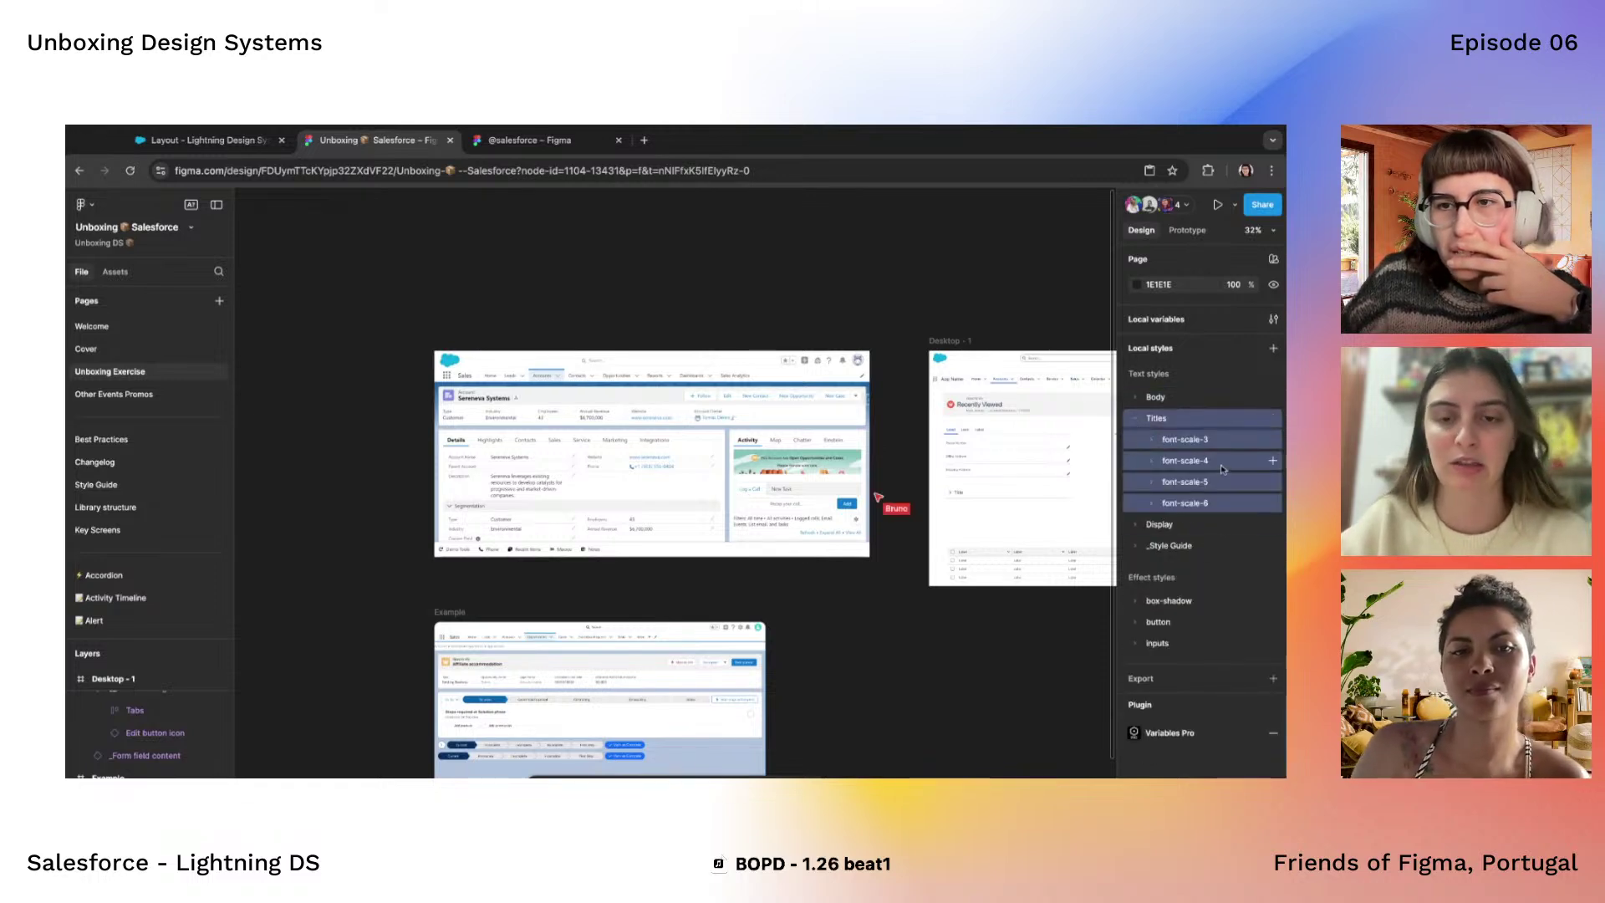
pyautogui.click(1136, 524)
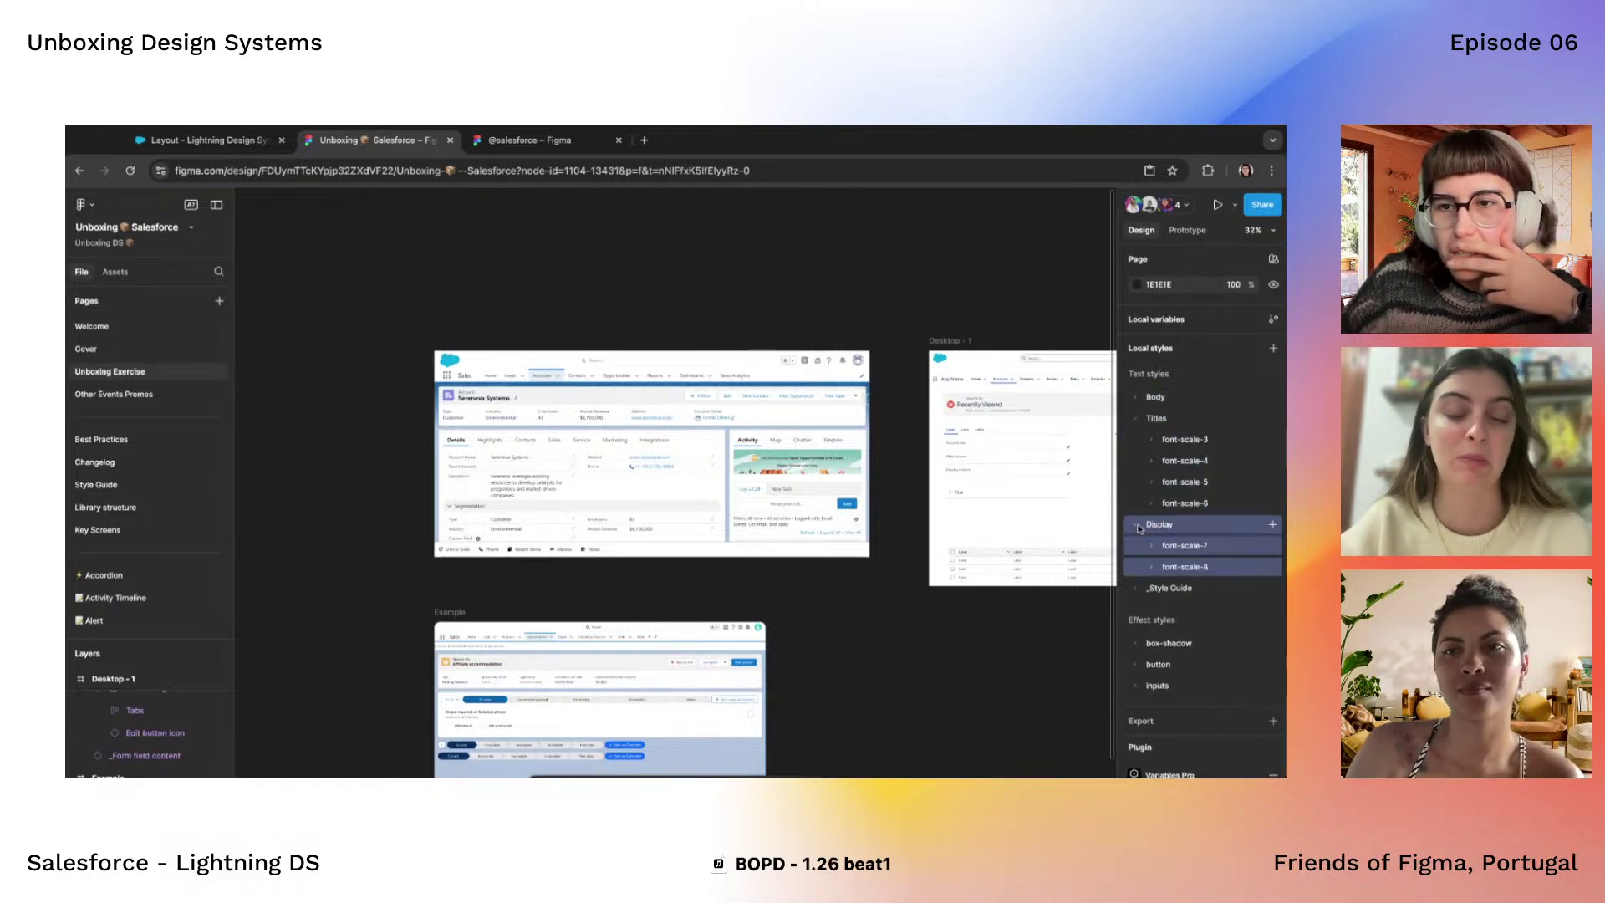
pyautogui.click(1137, 588)
pyautogui.scroll(-1, 1137, 635)
pyautogui.click(1136, 654)
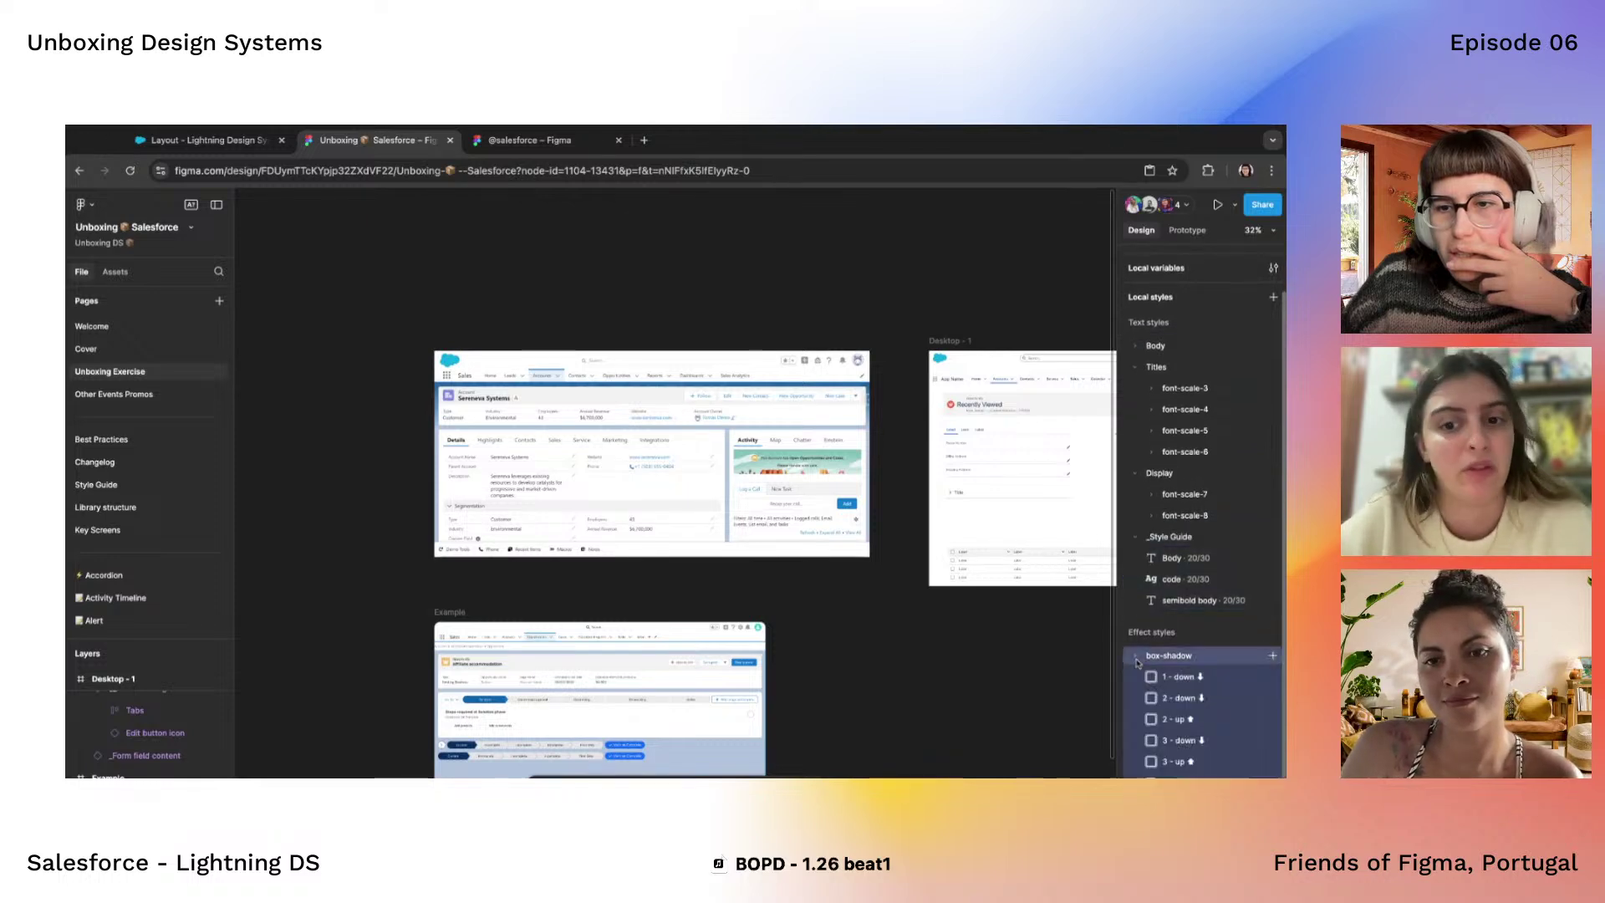
pyautogui.click(1136, 655)
pyautogui.click(1136, 342)
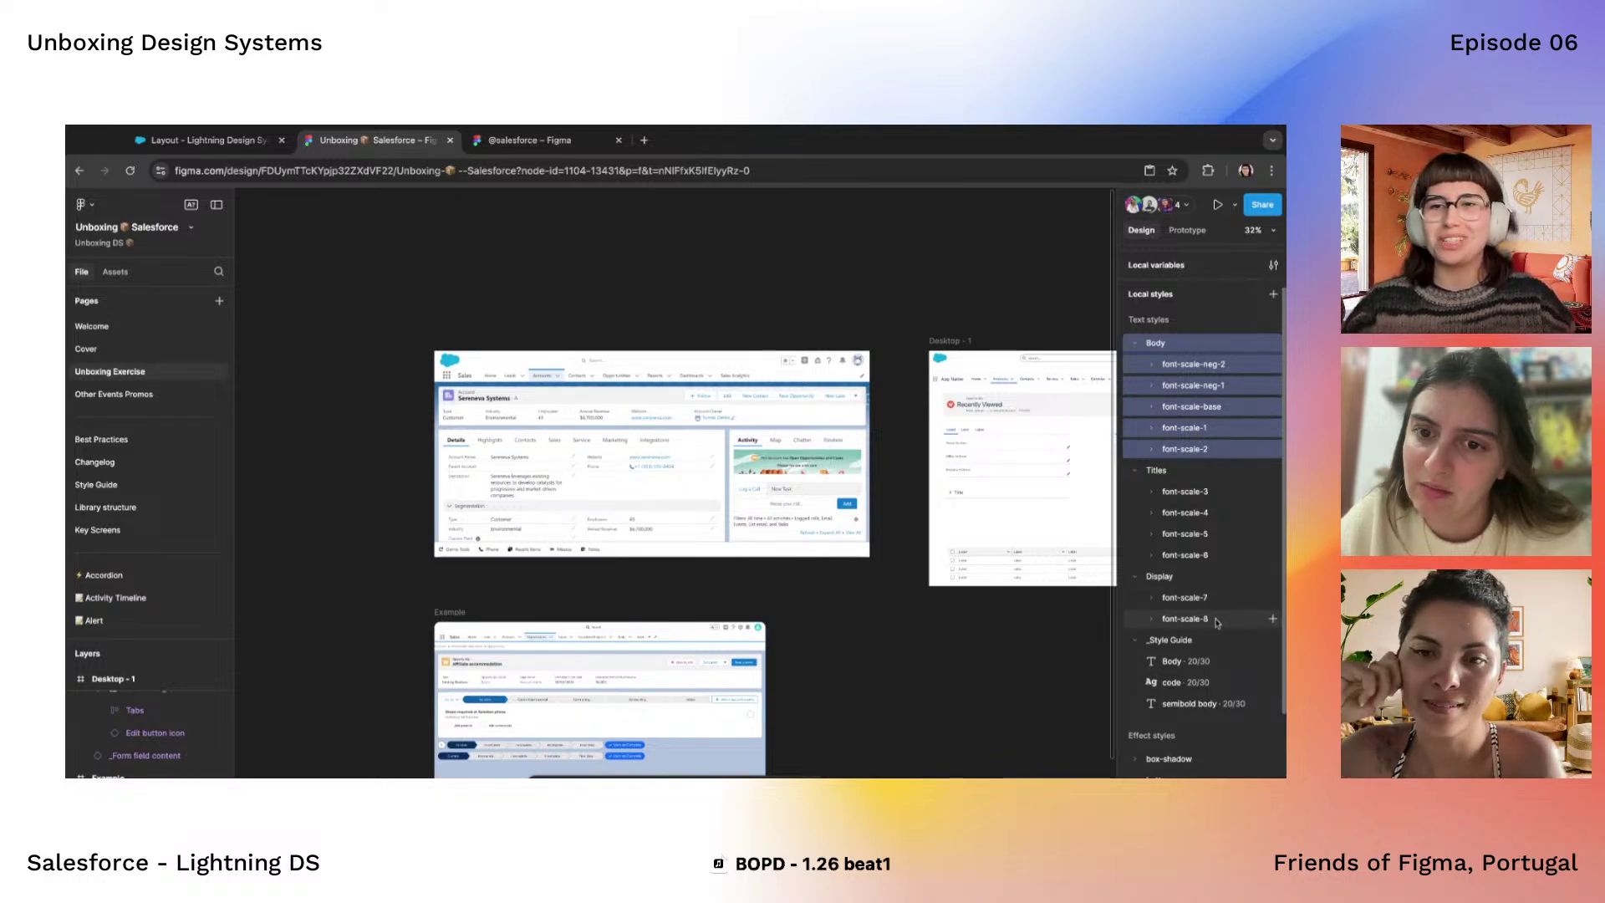
pyautogui.press('Escape')
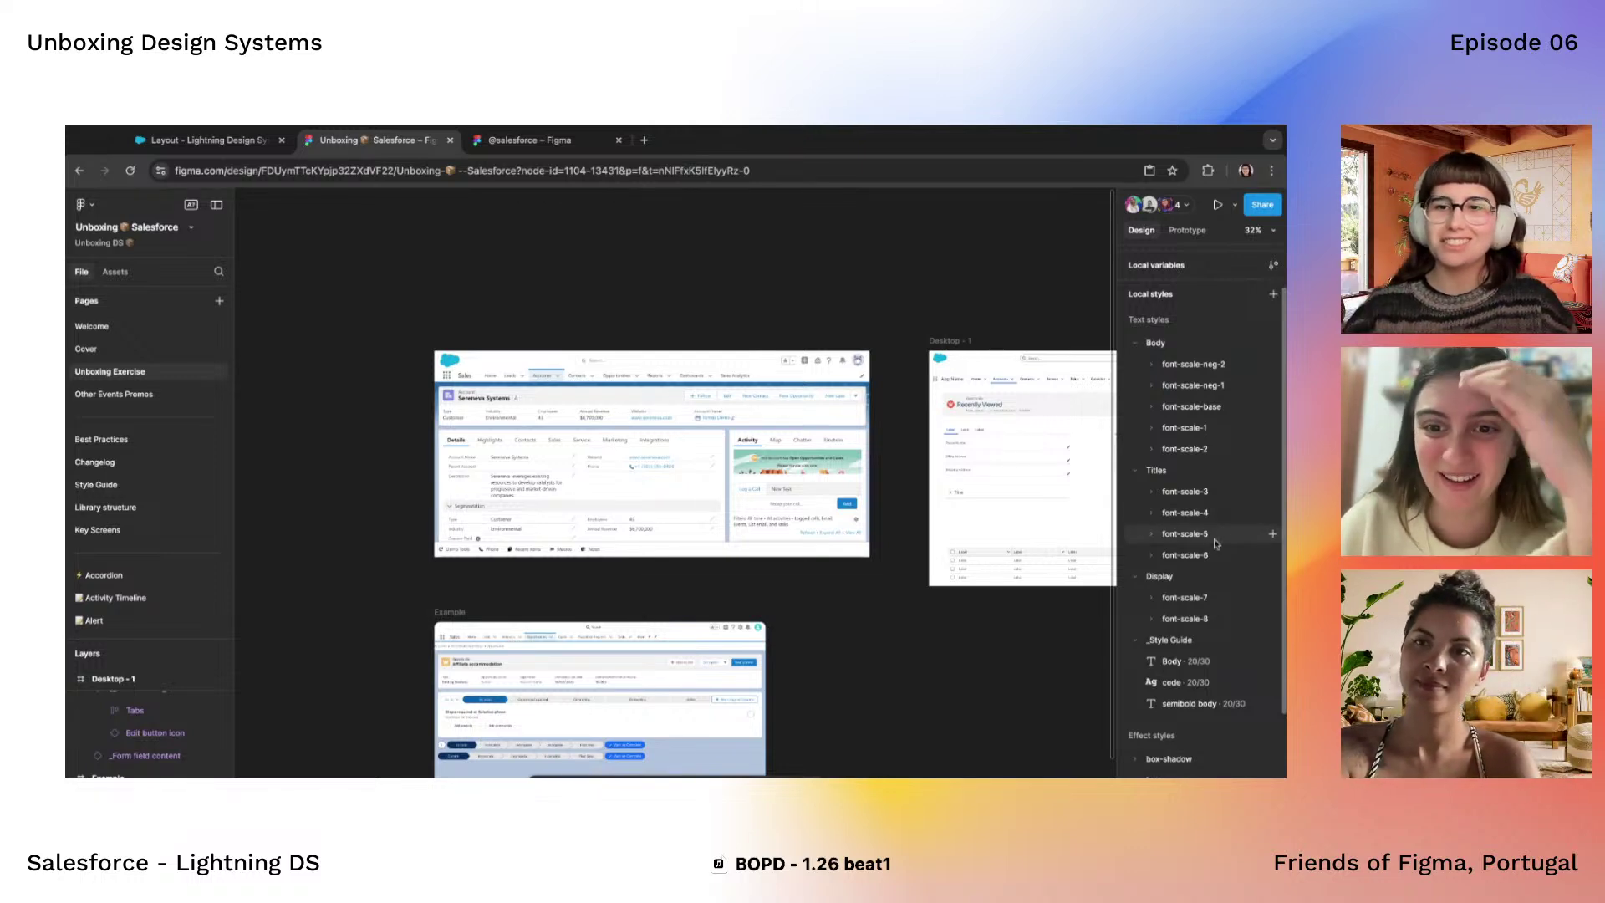
# Compare the Sereneva Systems account page reference with the recreated record page in the Desktop - 1 frame
pyautogui.scroll(-1, 1207, 558)
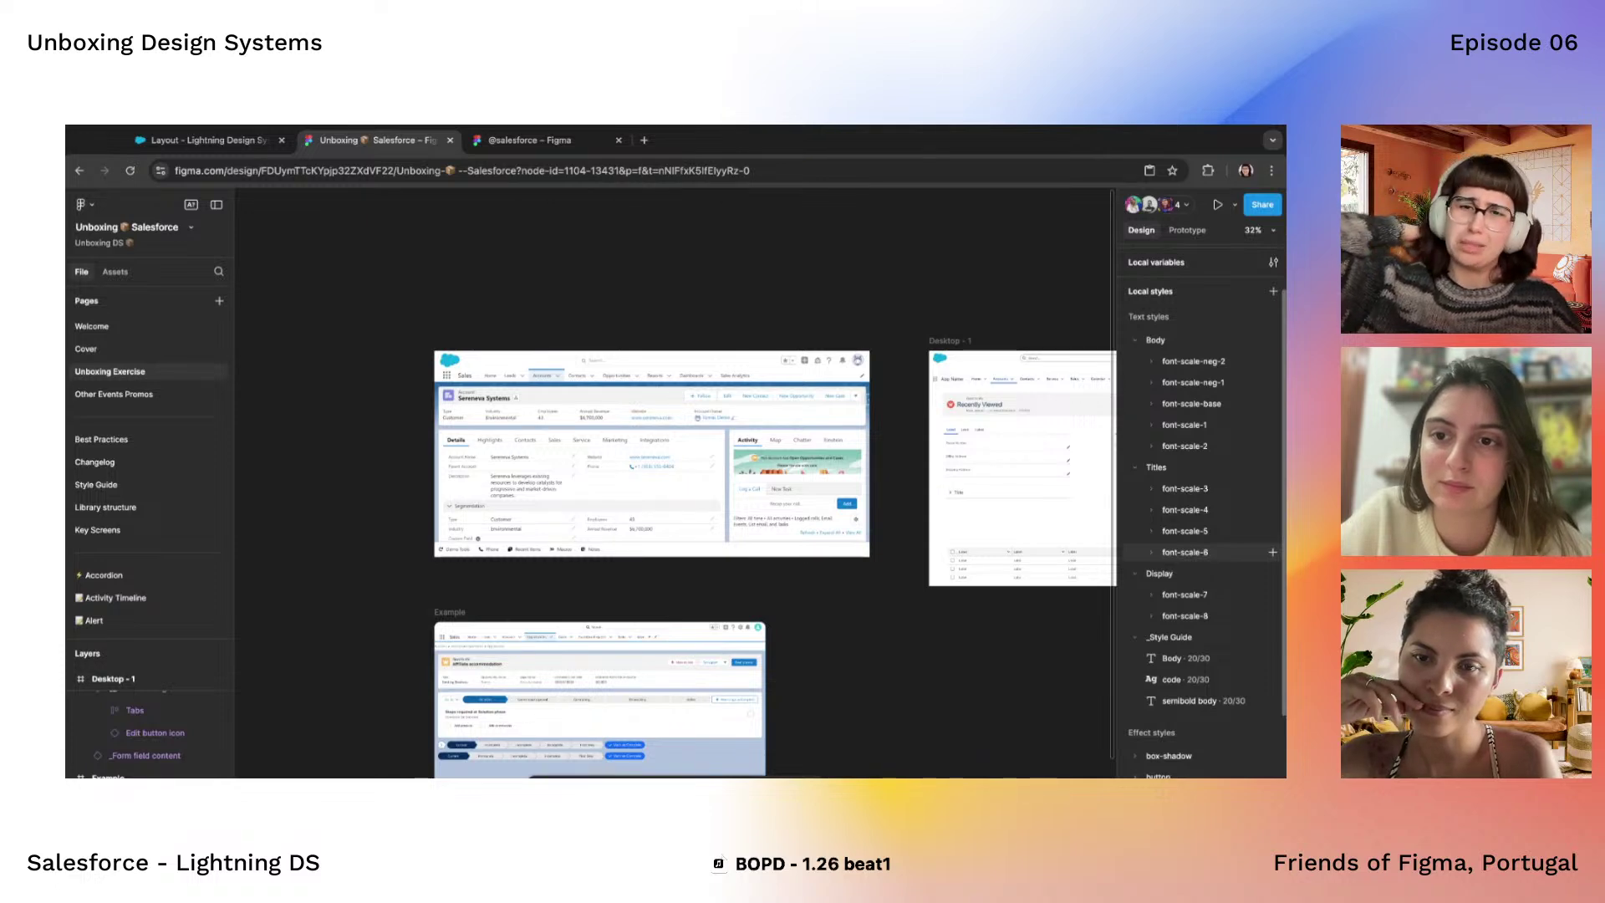
pyautogui.scroll(1, 597, 494)
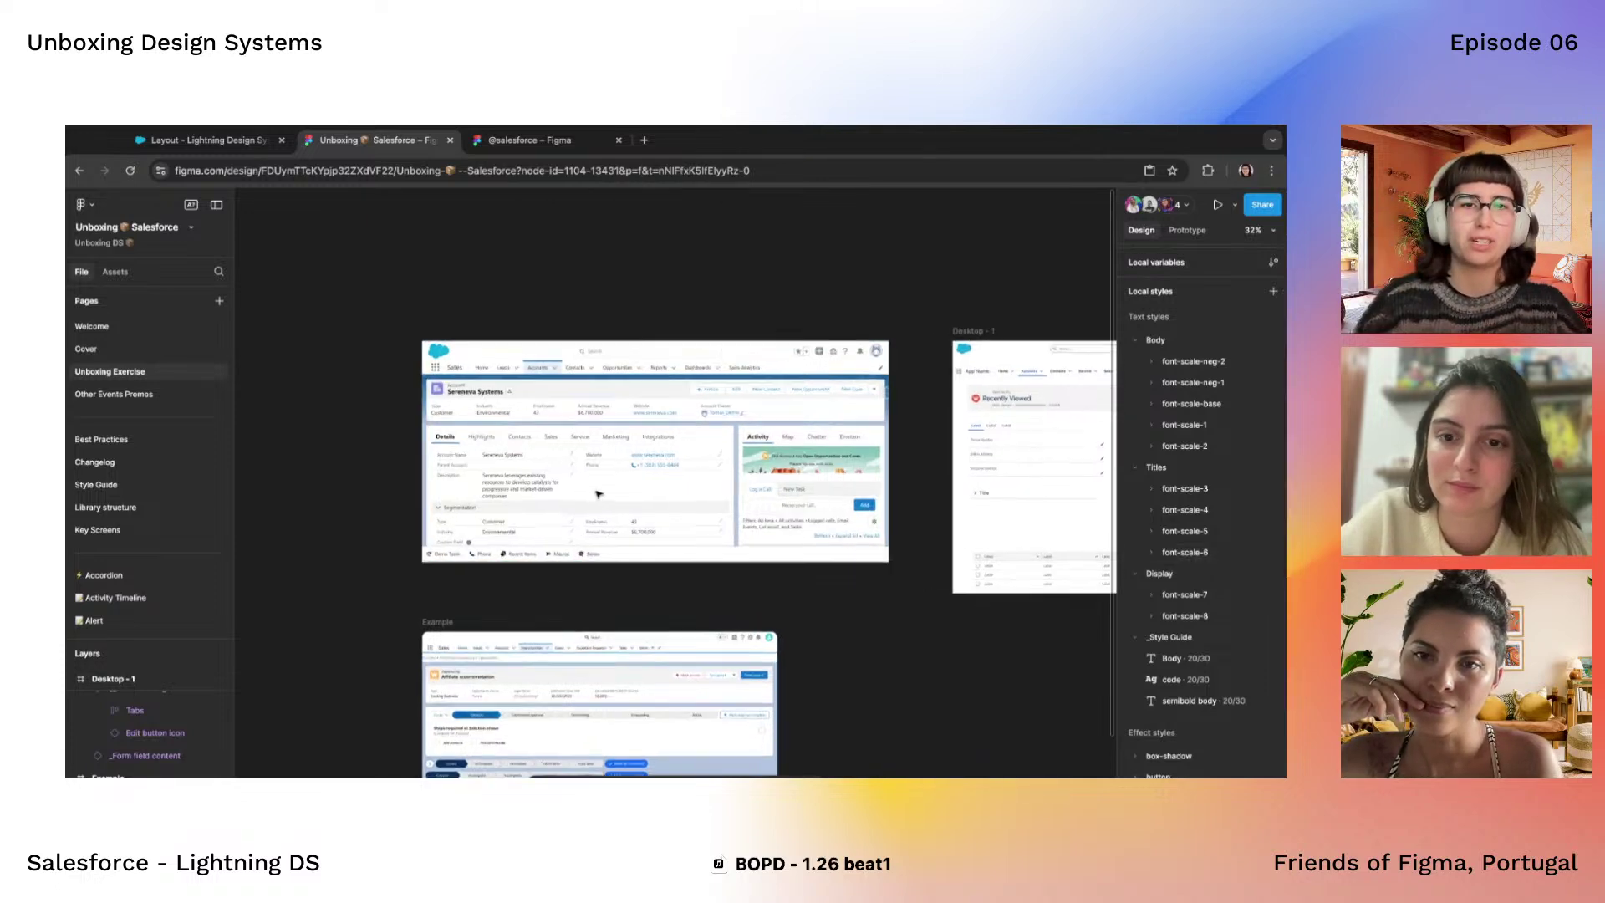
pyautogui.scroll(3, 597, 494)
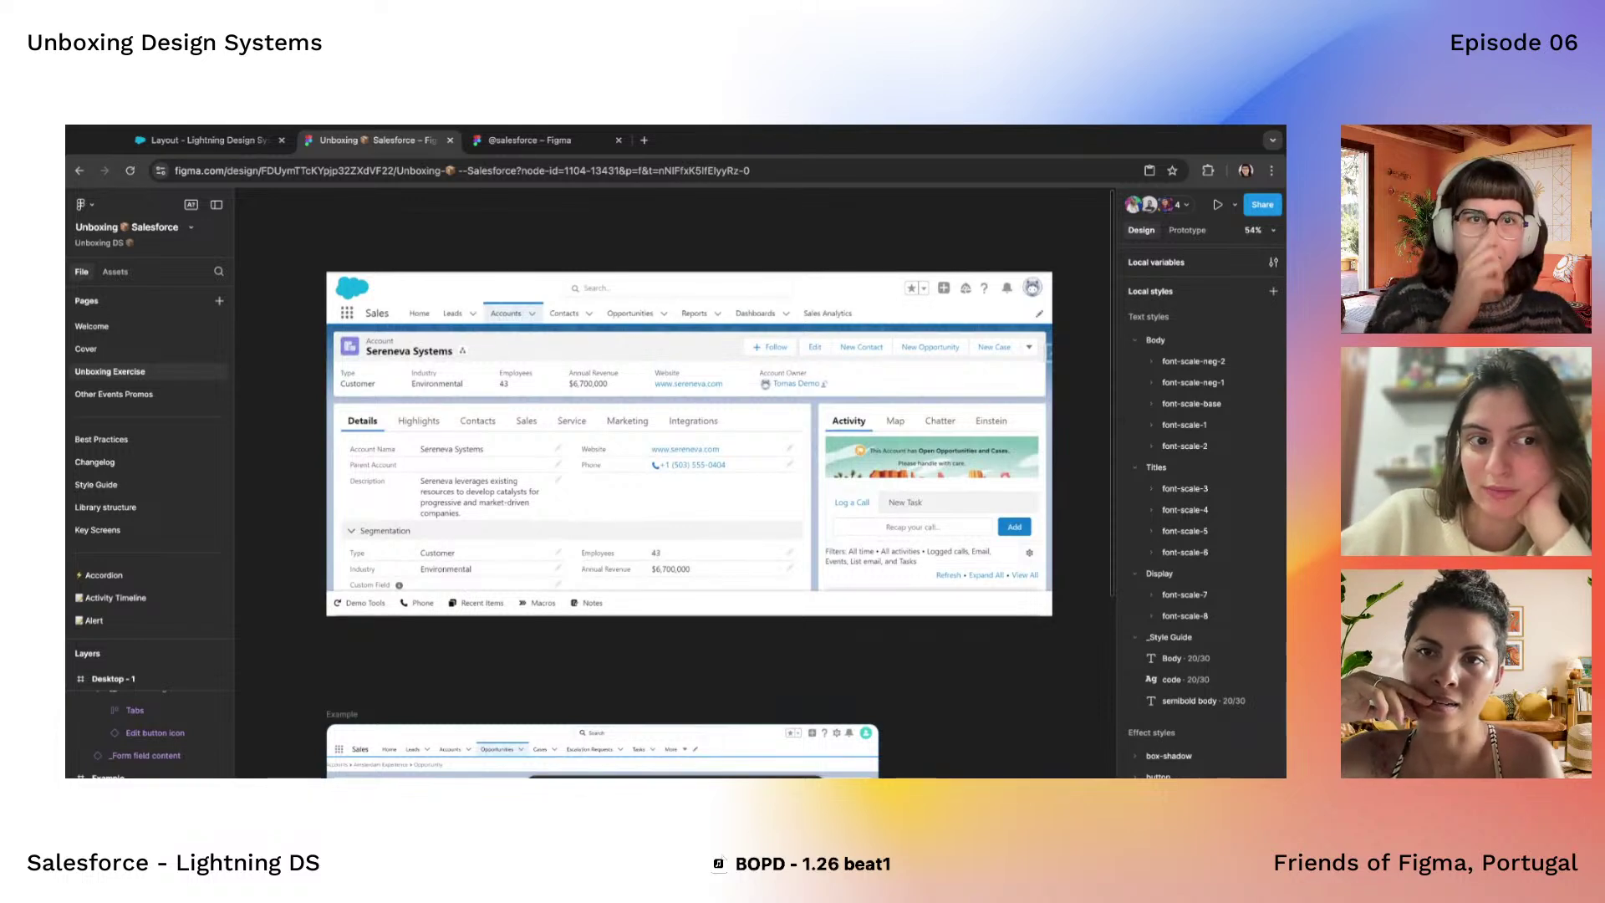
pyautogui.scroll(-2, 598, 494)
pyautogui.hscroll(5, 598, 494)
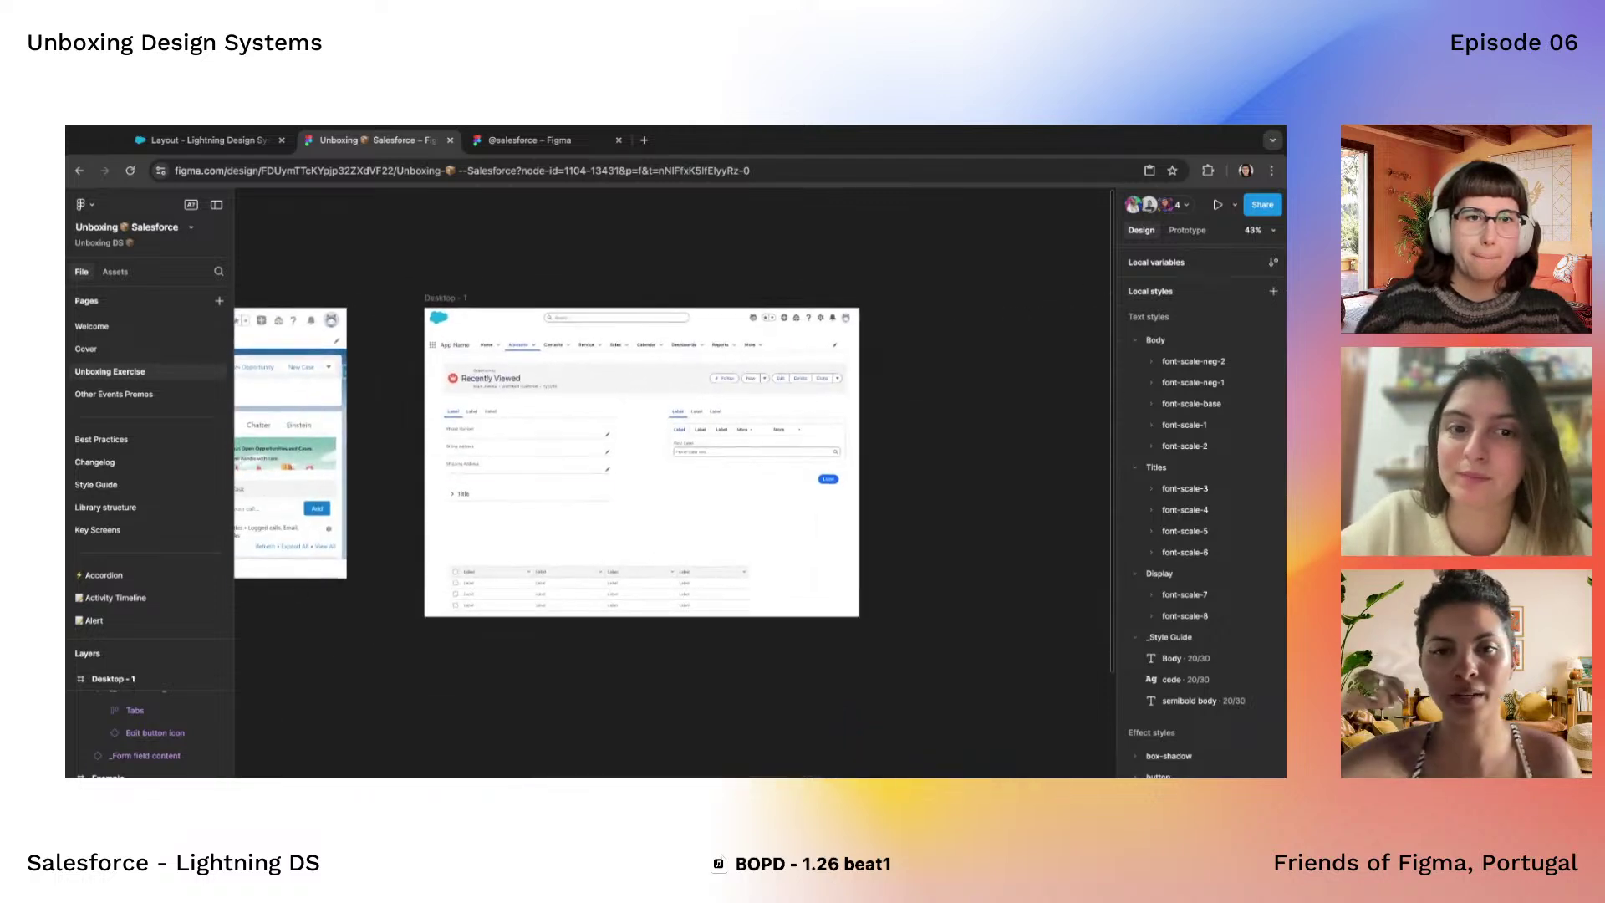
pyautogui.scroll(3, 556, 430)
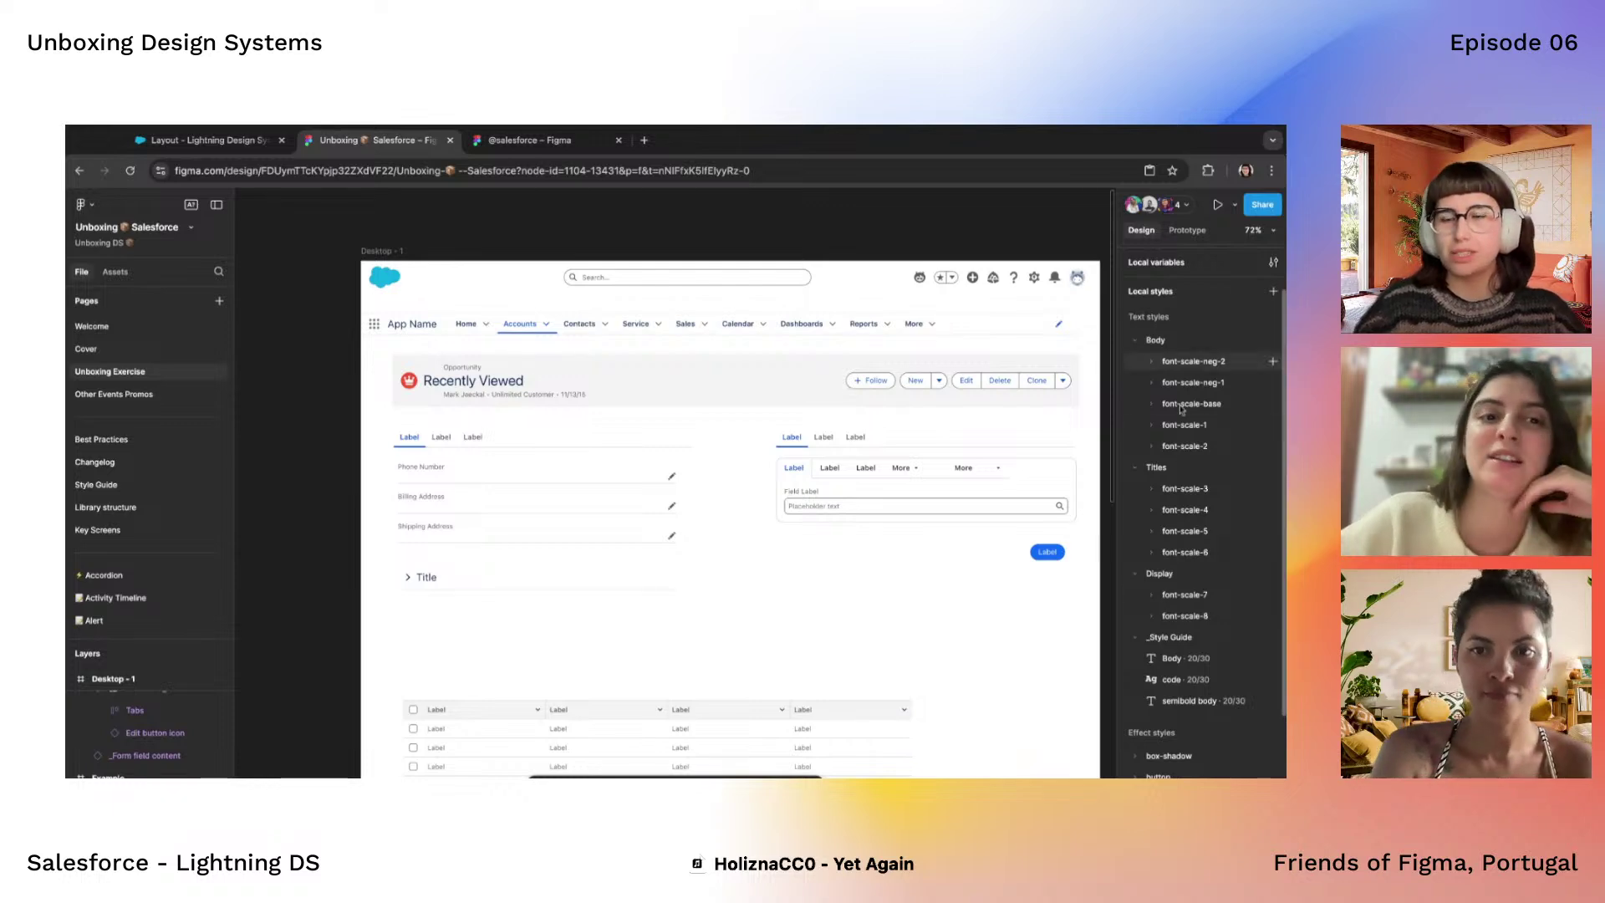
pyautogui.scroll(-1, 738, 556)
pyautogui.hscroll(-10, 738, 556)
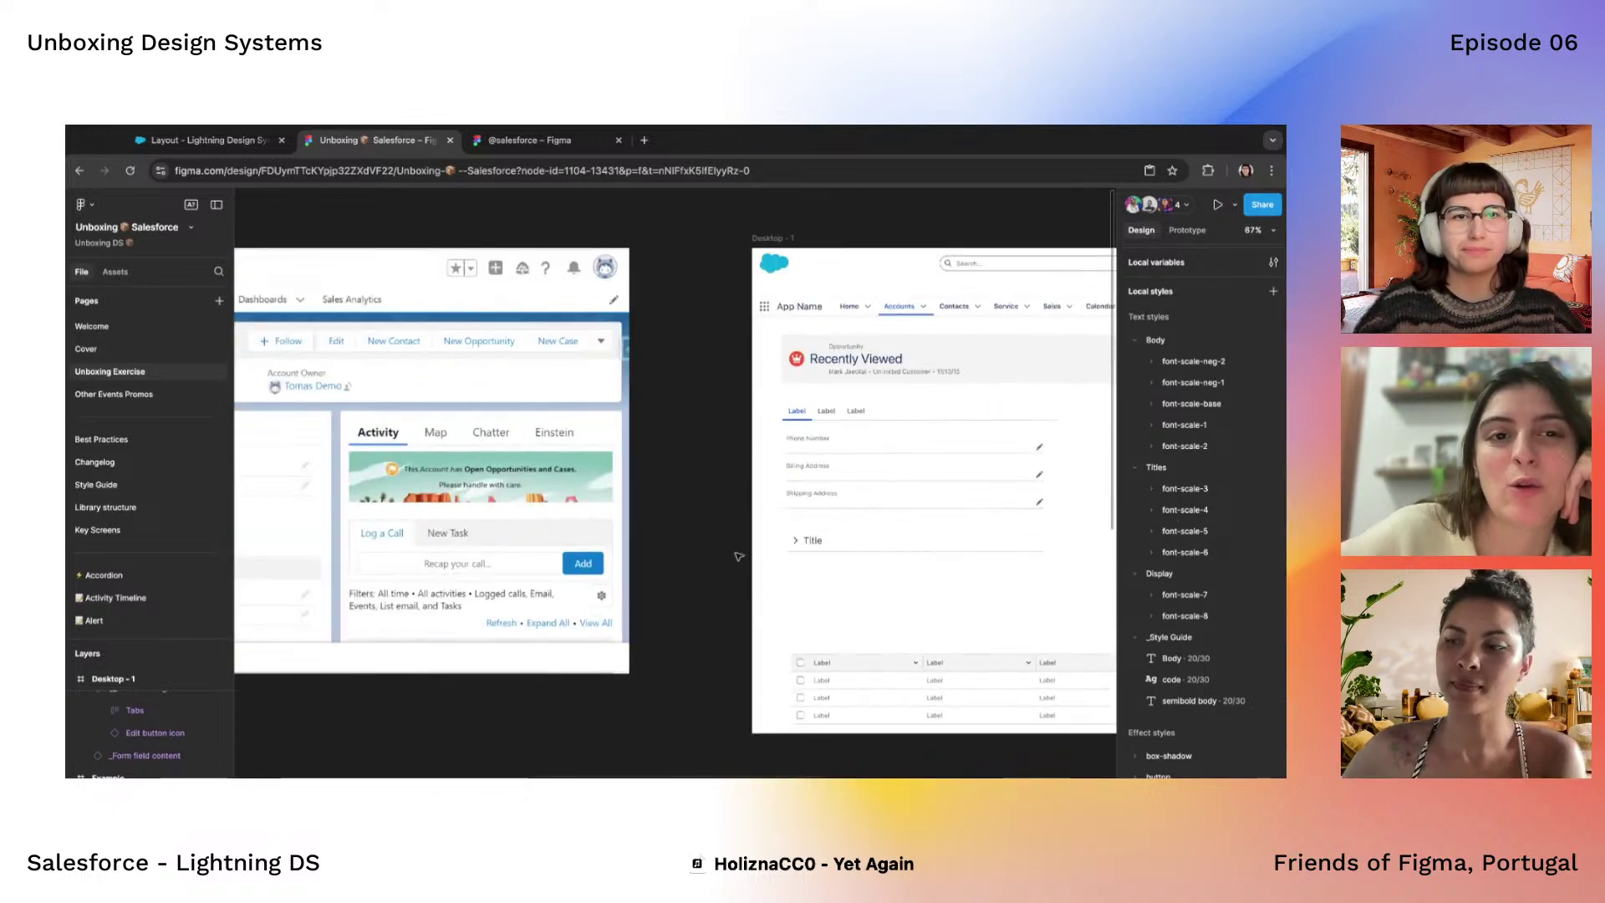
pyautogui.hscroll(-4, 676, 477)
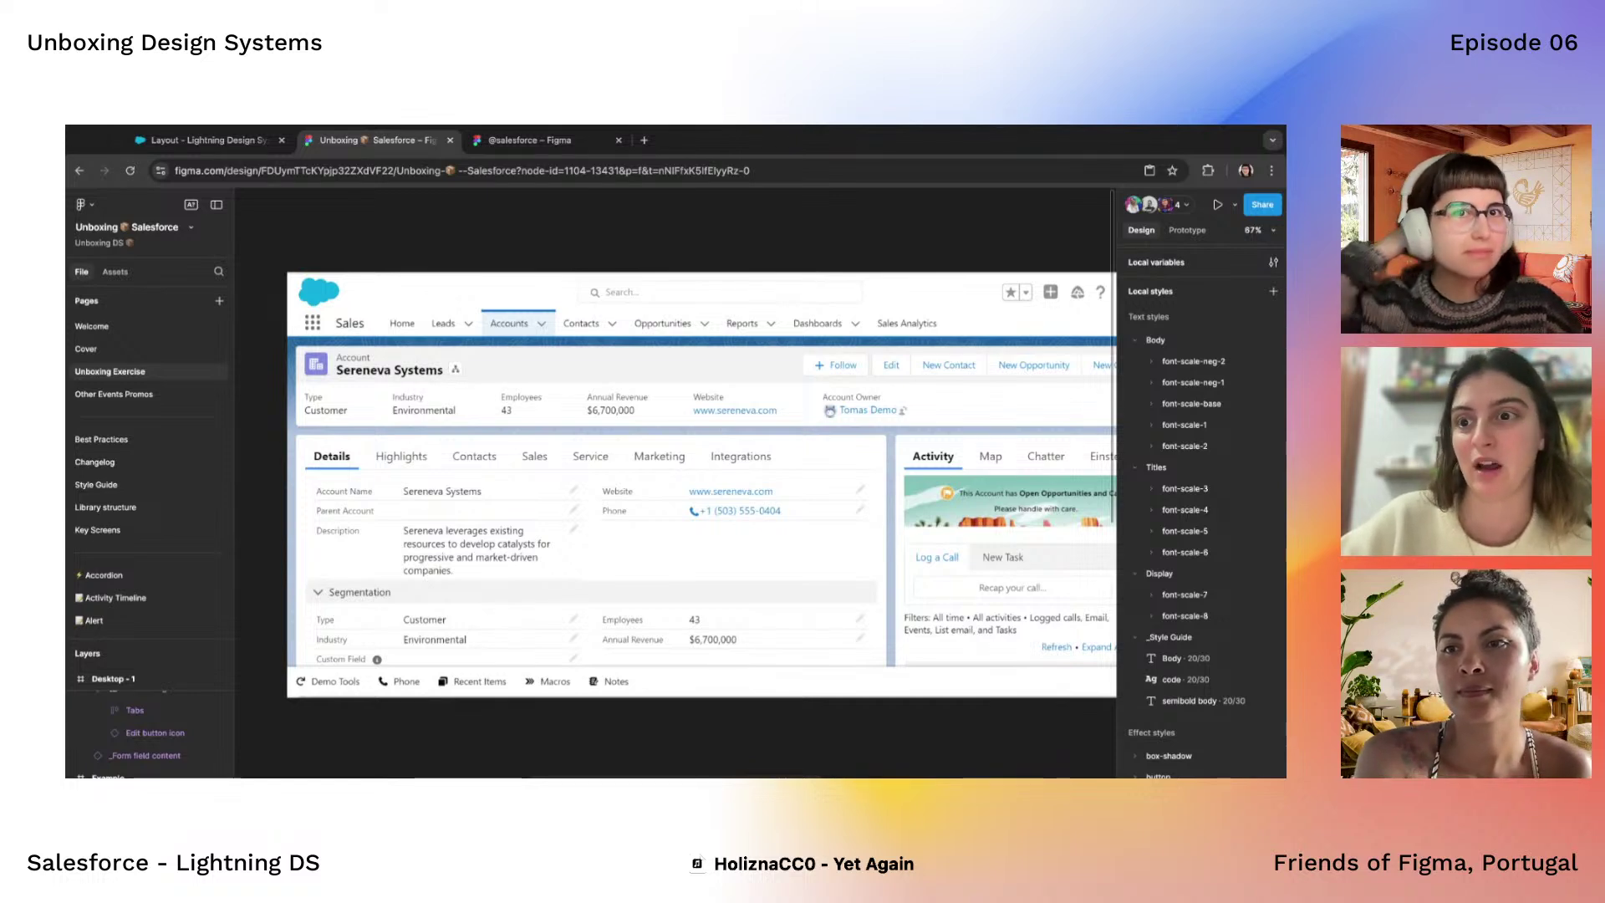
# Open the Style Guide - SLDS Web Components v2 listing from Salesforce's community profile and review its border radius, font scale and on-surface color previews
pyautogui.click(529, 139)
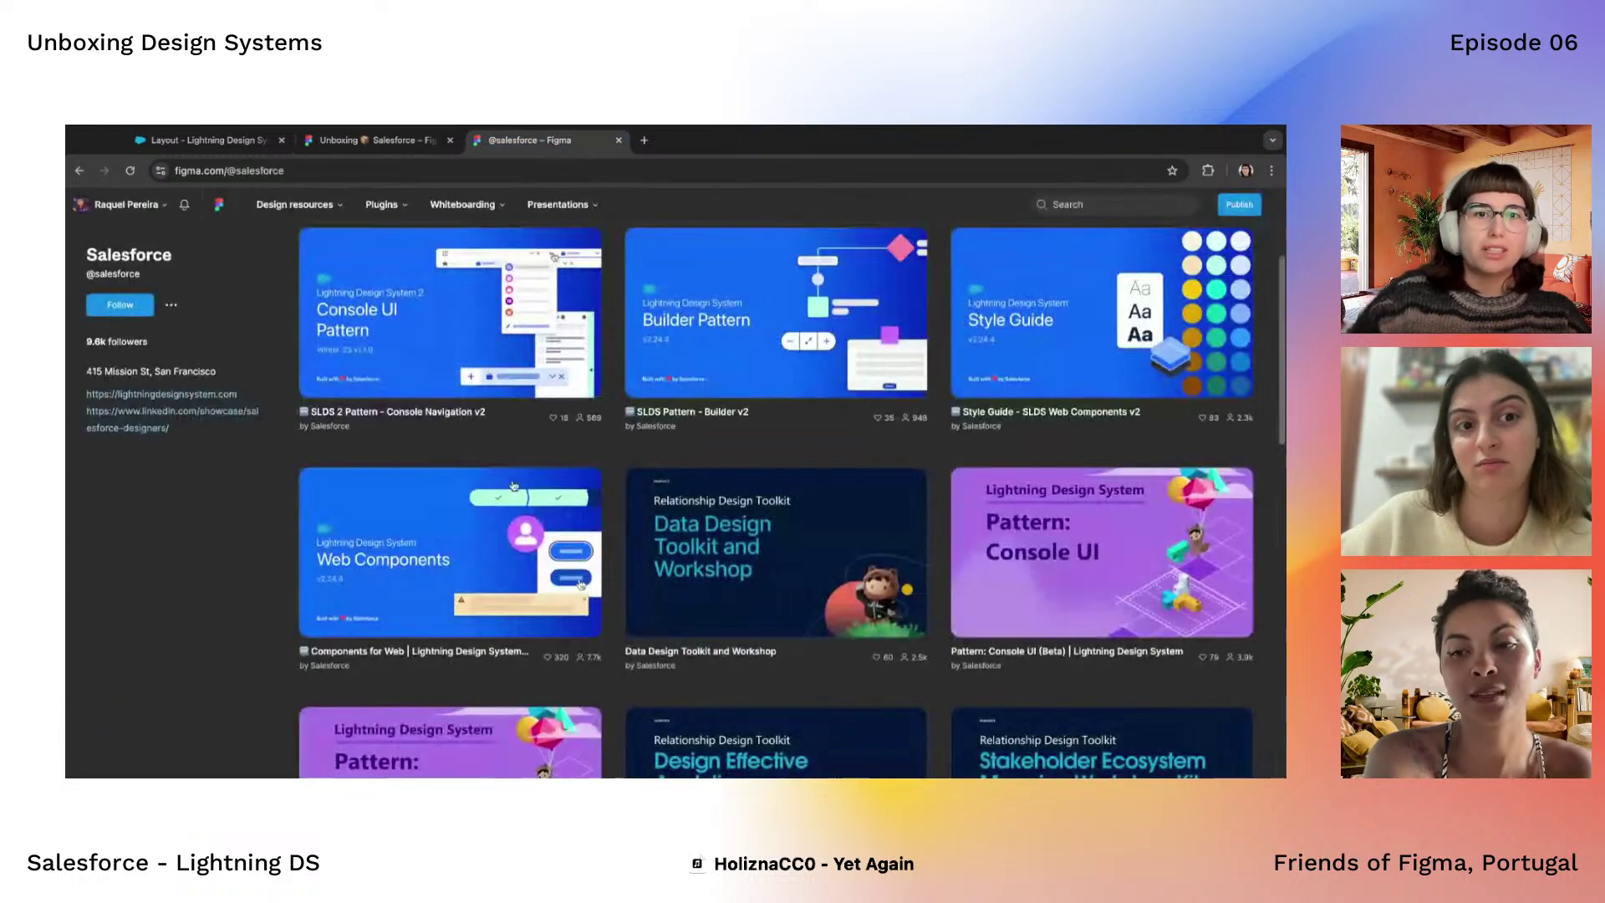
pyautogui.click(1085, 341)
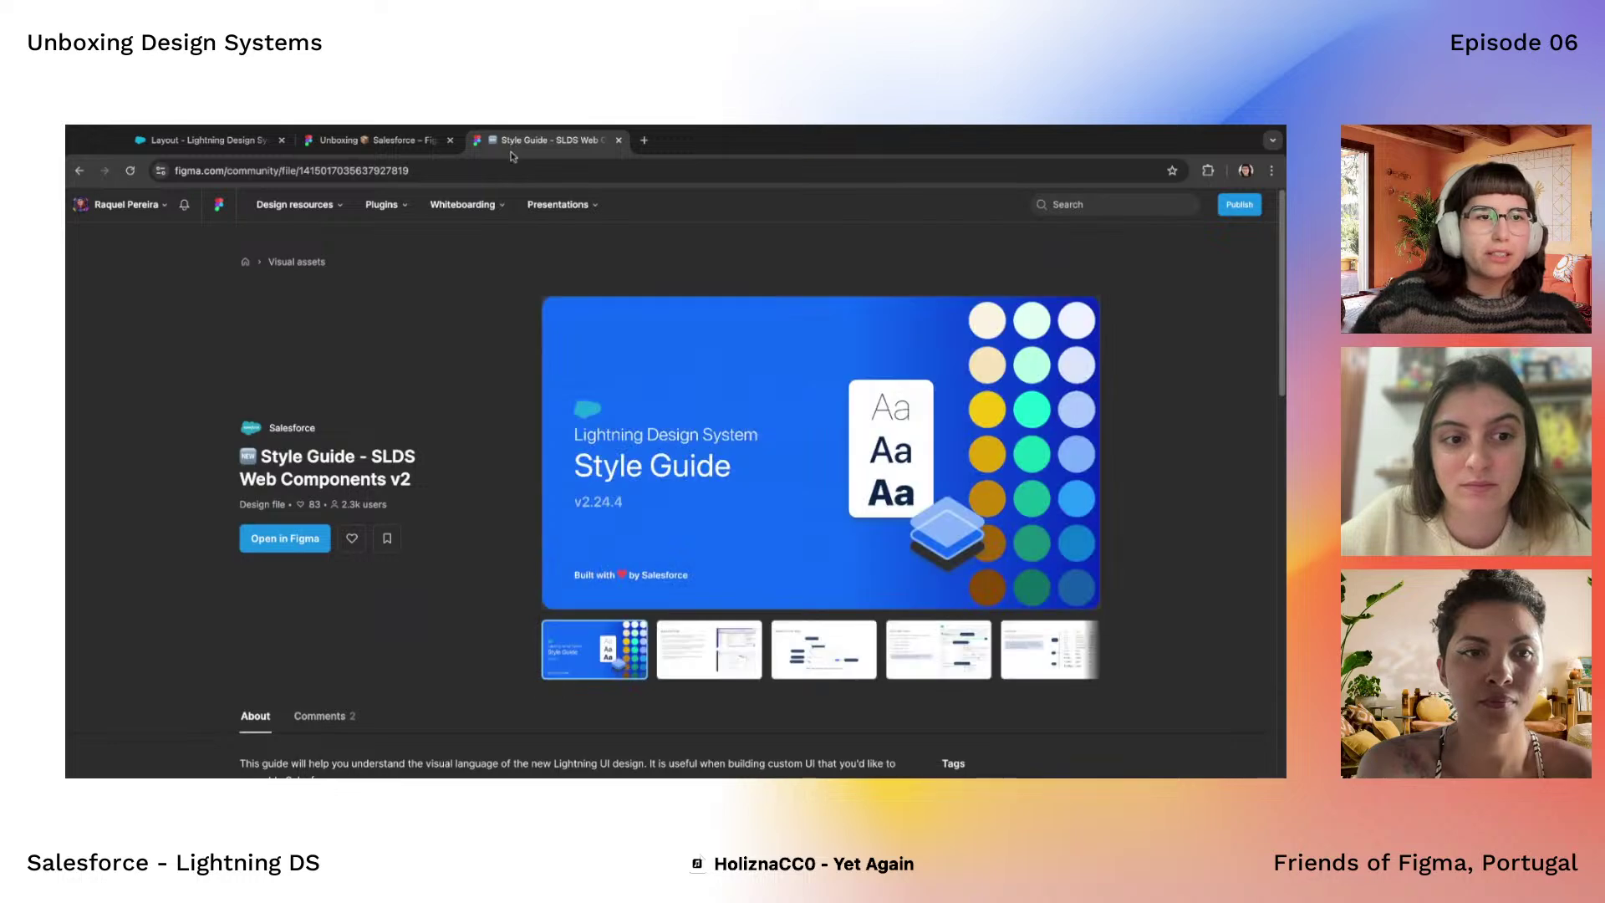
pyautogui.click(703, 653)
pyautogui.click(823, 650)
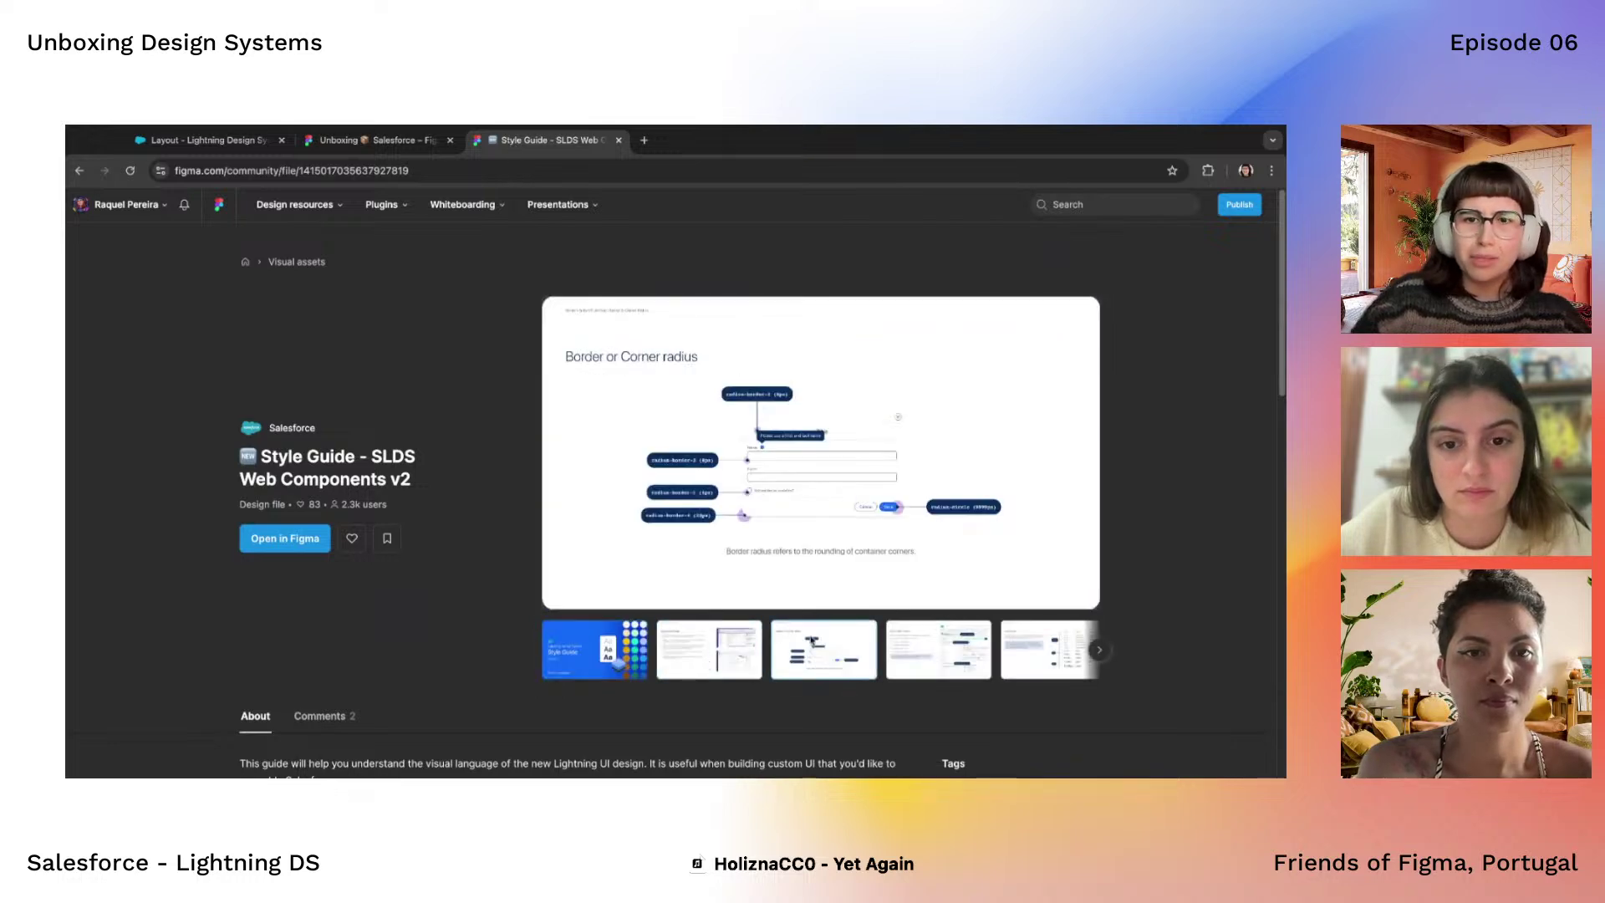
pyautogui.click(897, 649)
pyautogui.click(1033, 660)
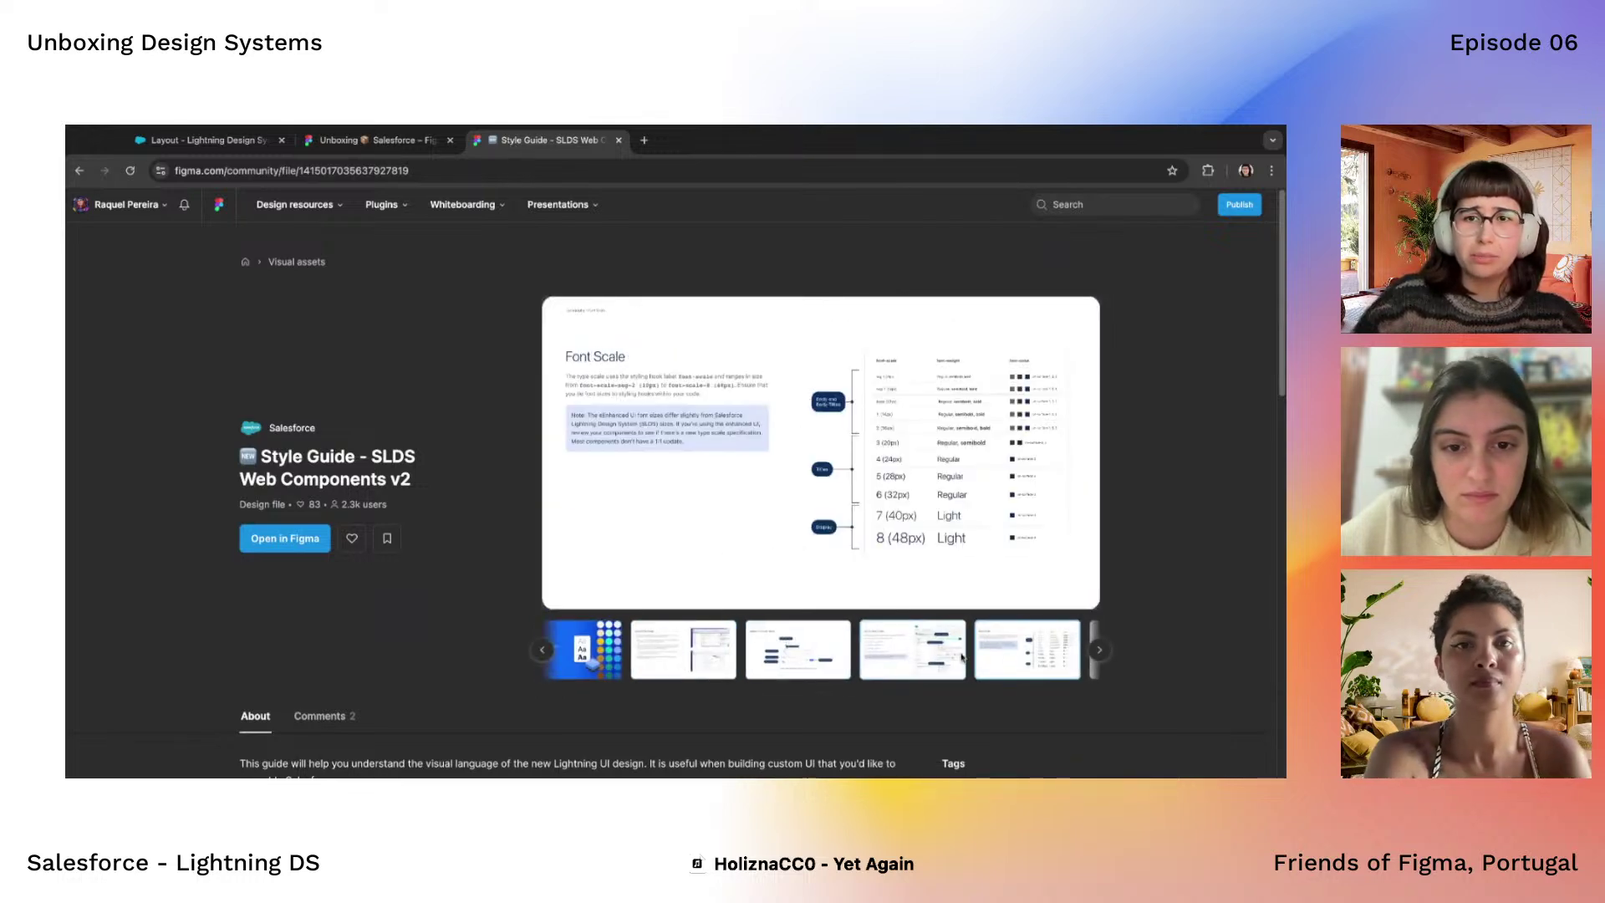
pyautogui.click(932, 658)
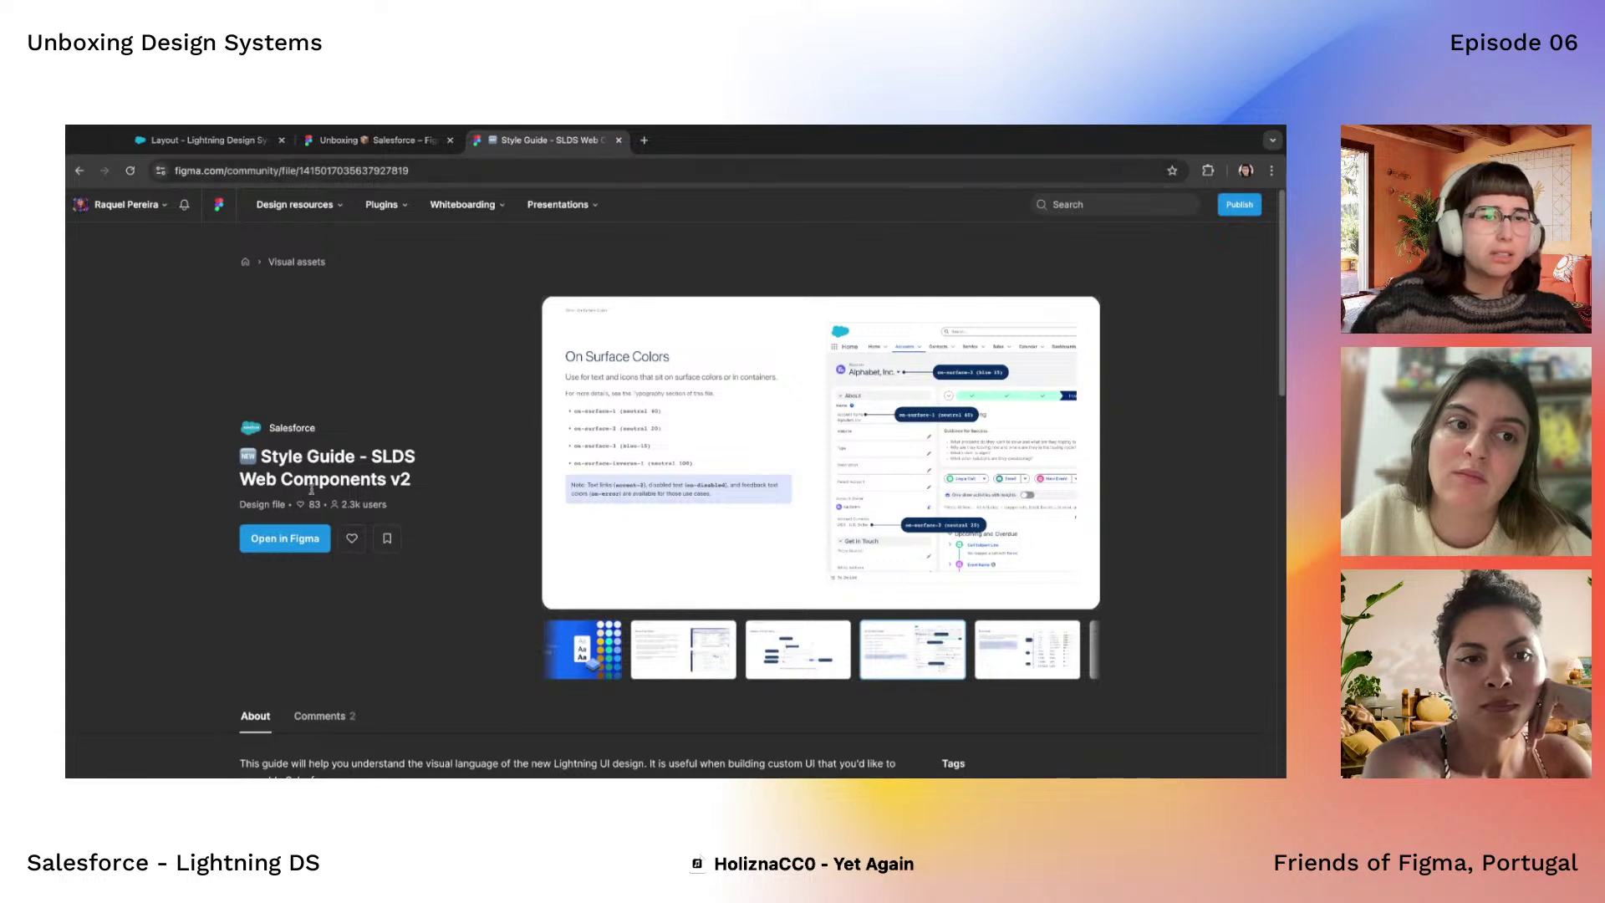
# Replace the community listing with the Style Guide - SLDS Web Components v2 design file in a new browser tab
pyautogui.click(483, 164)
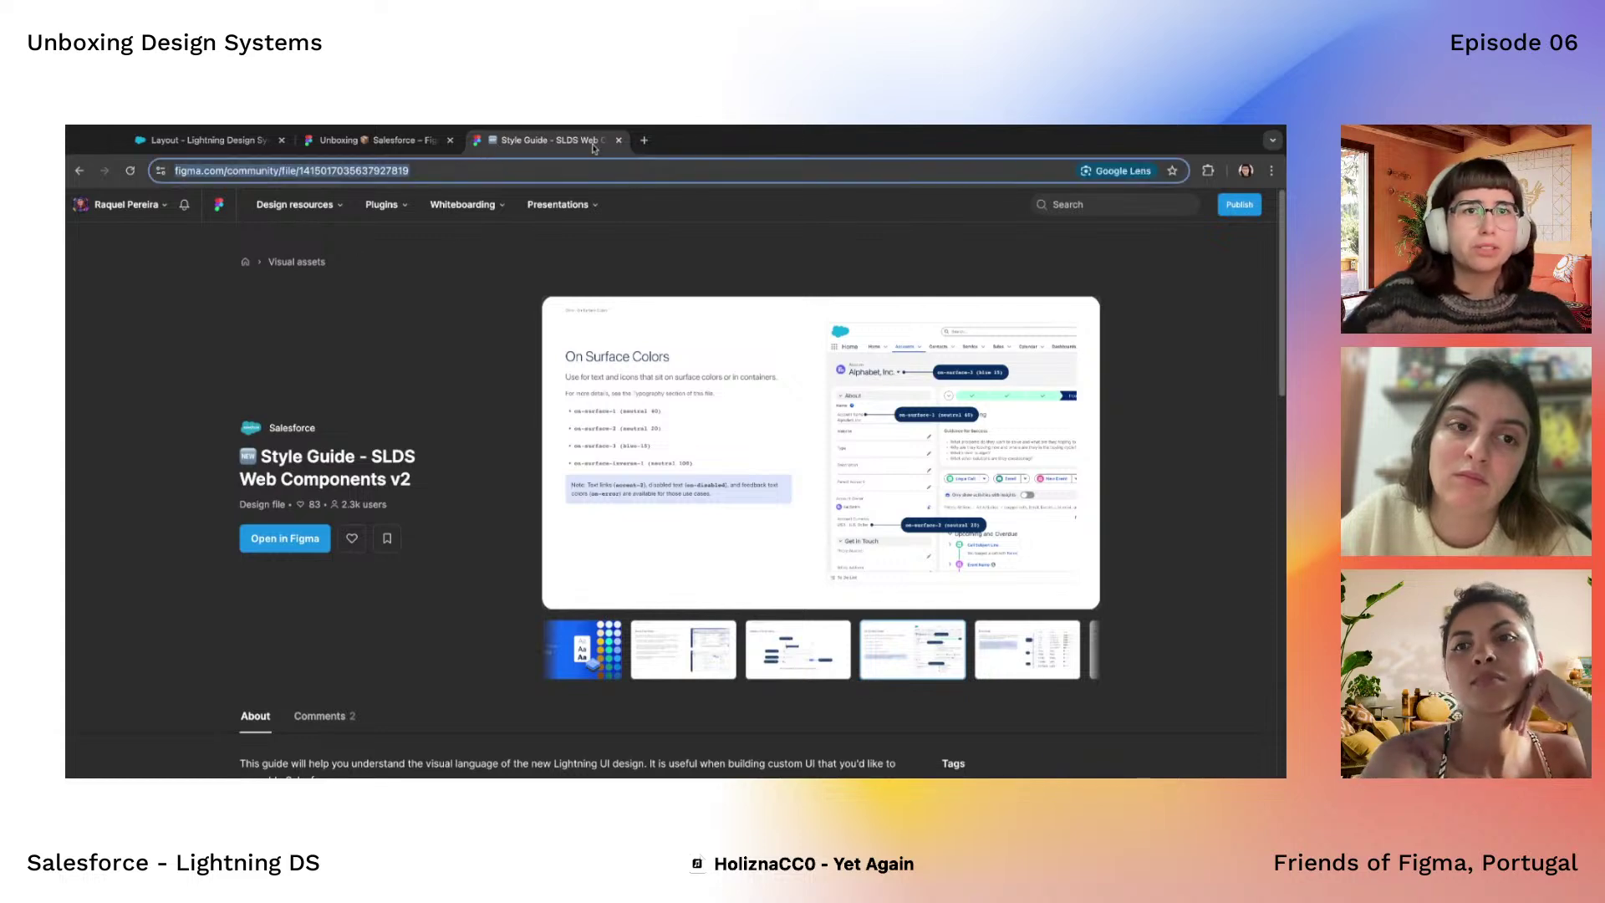
pyautogui.click(619, 141)
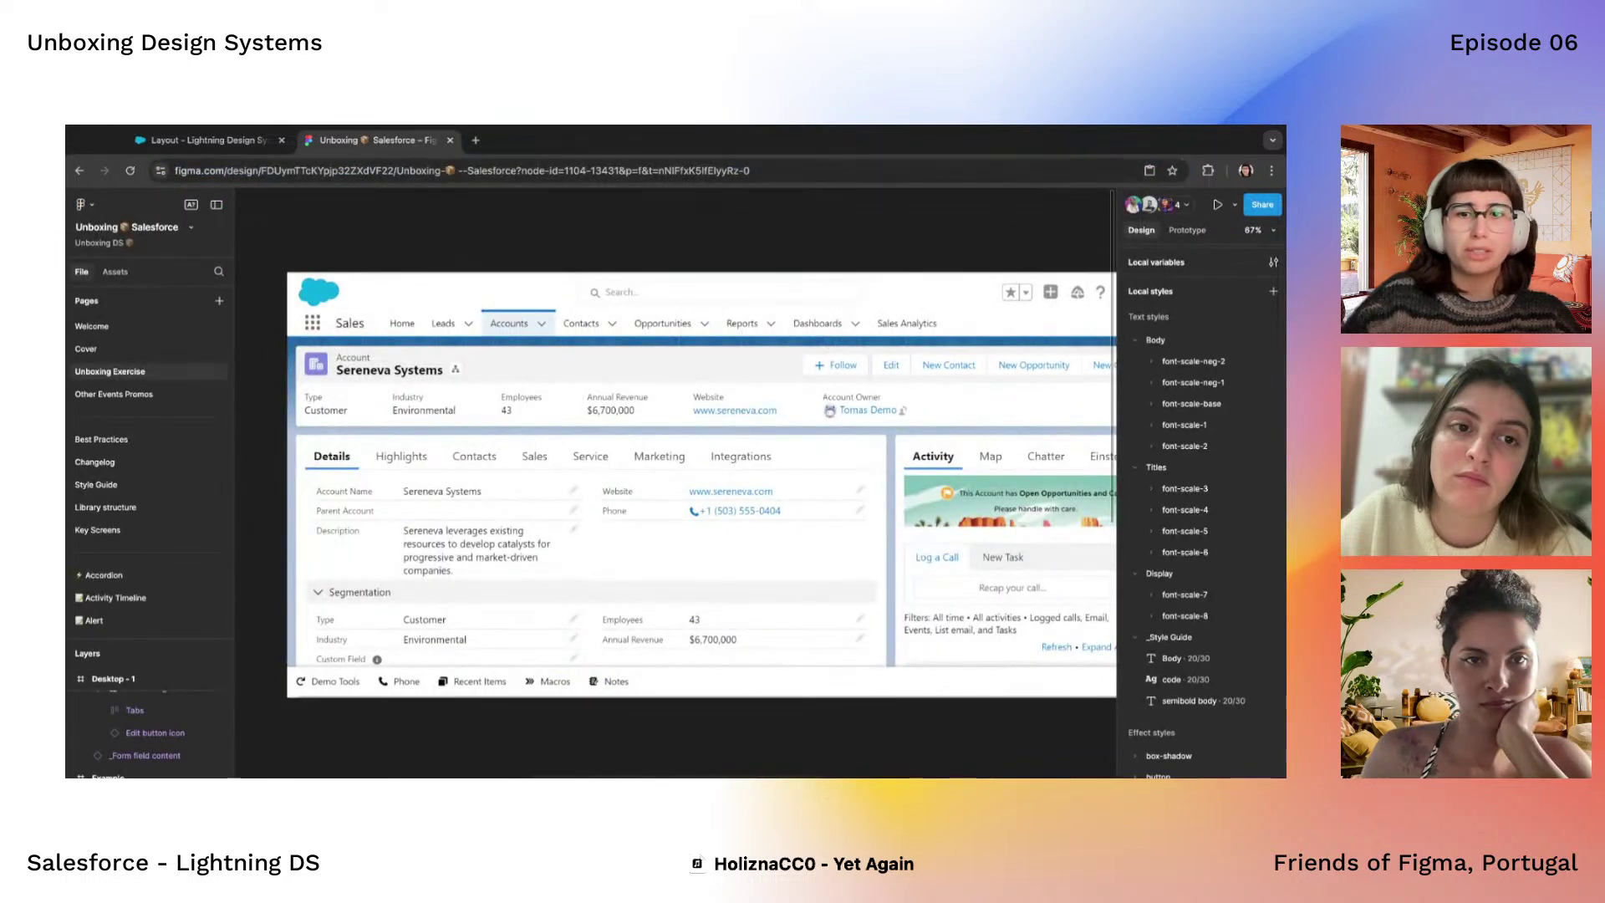
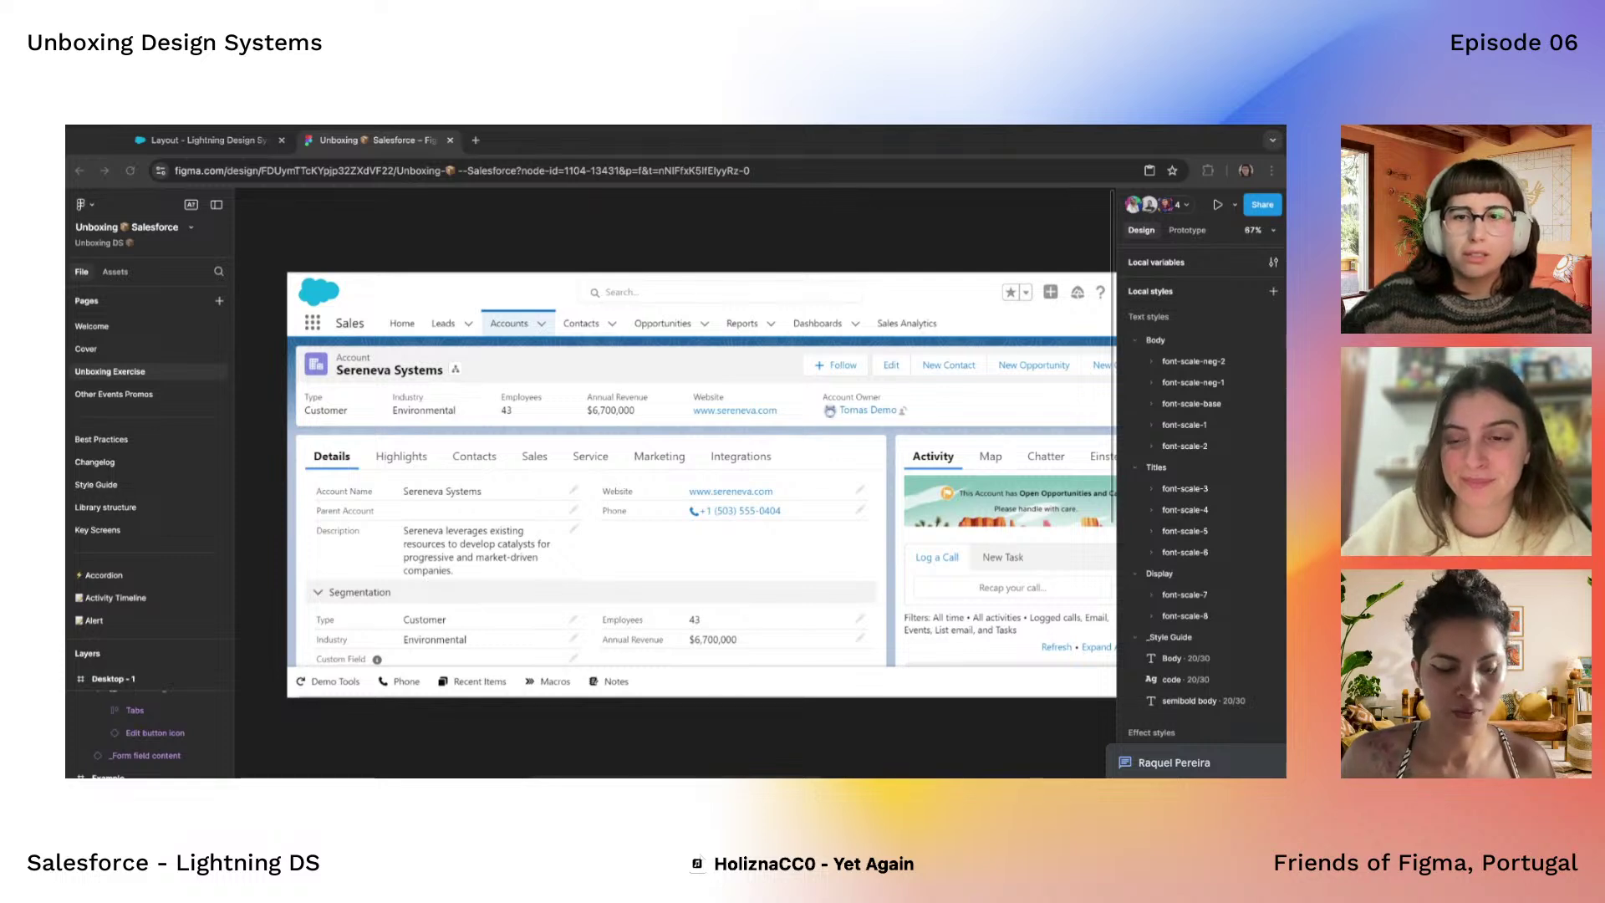
pyautogui.click(475, 139)
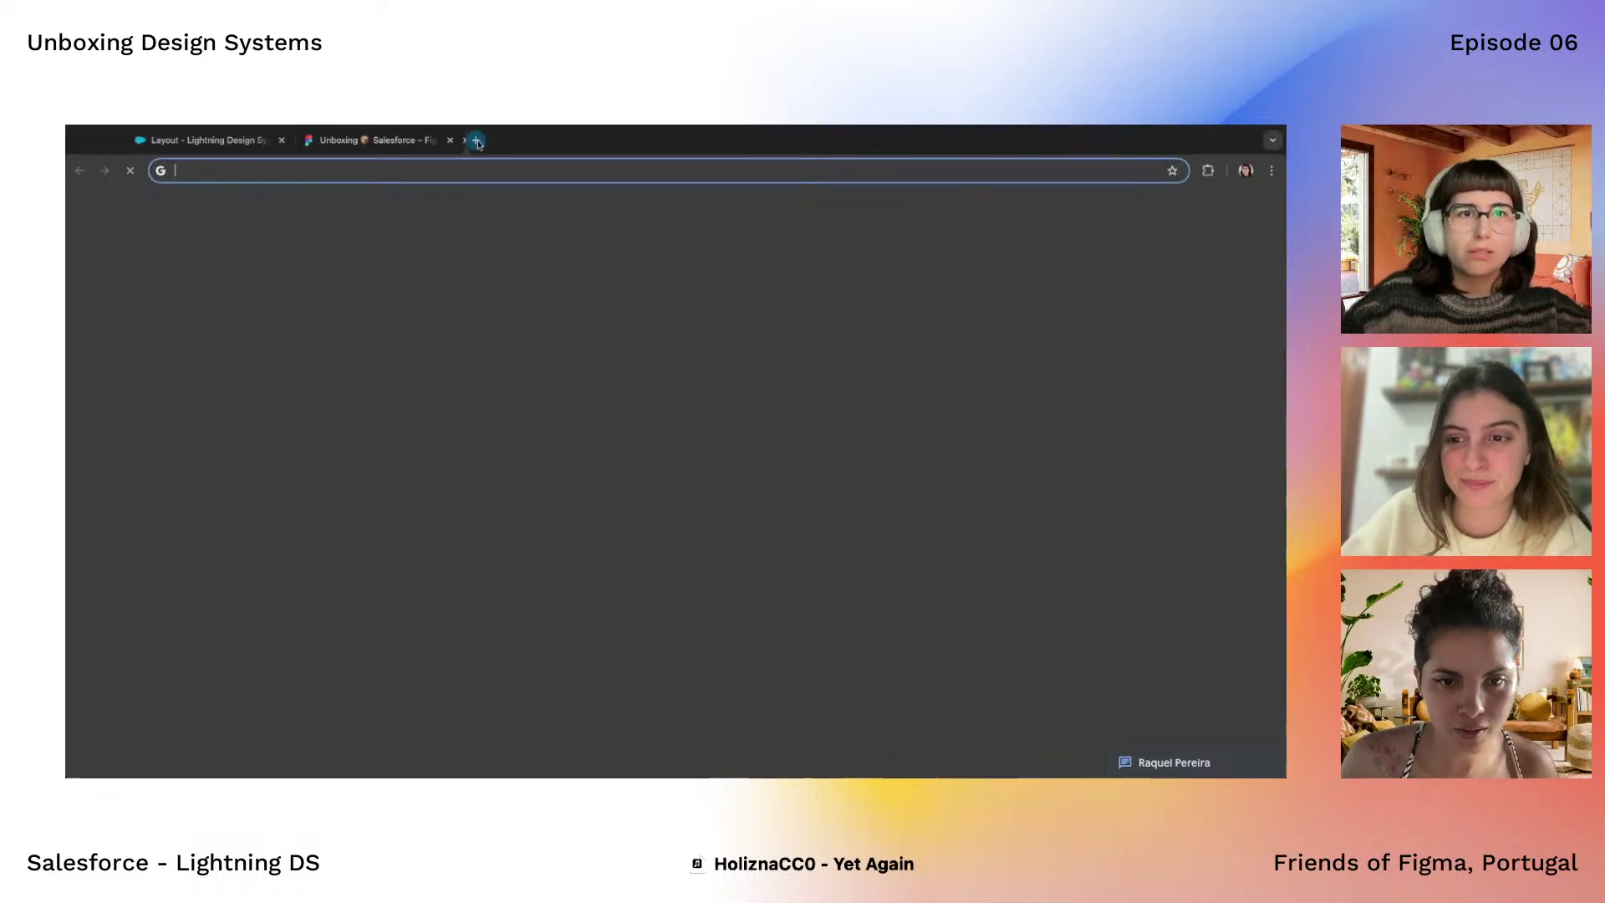
pyautogui.hotkey('ctrl', 'v')
pyautogui.press('Return')
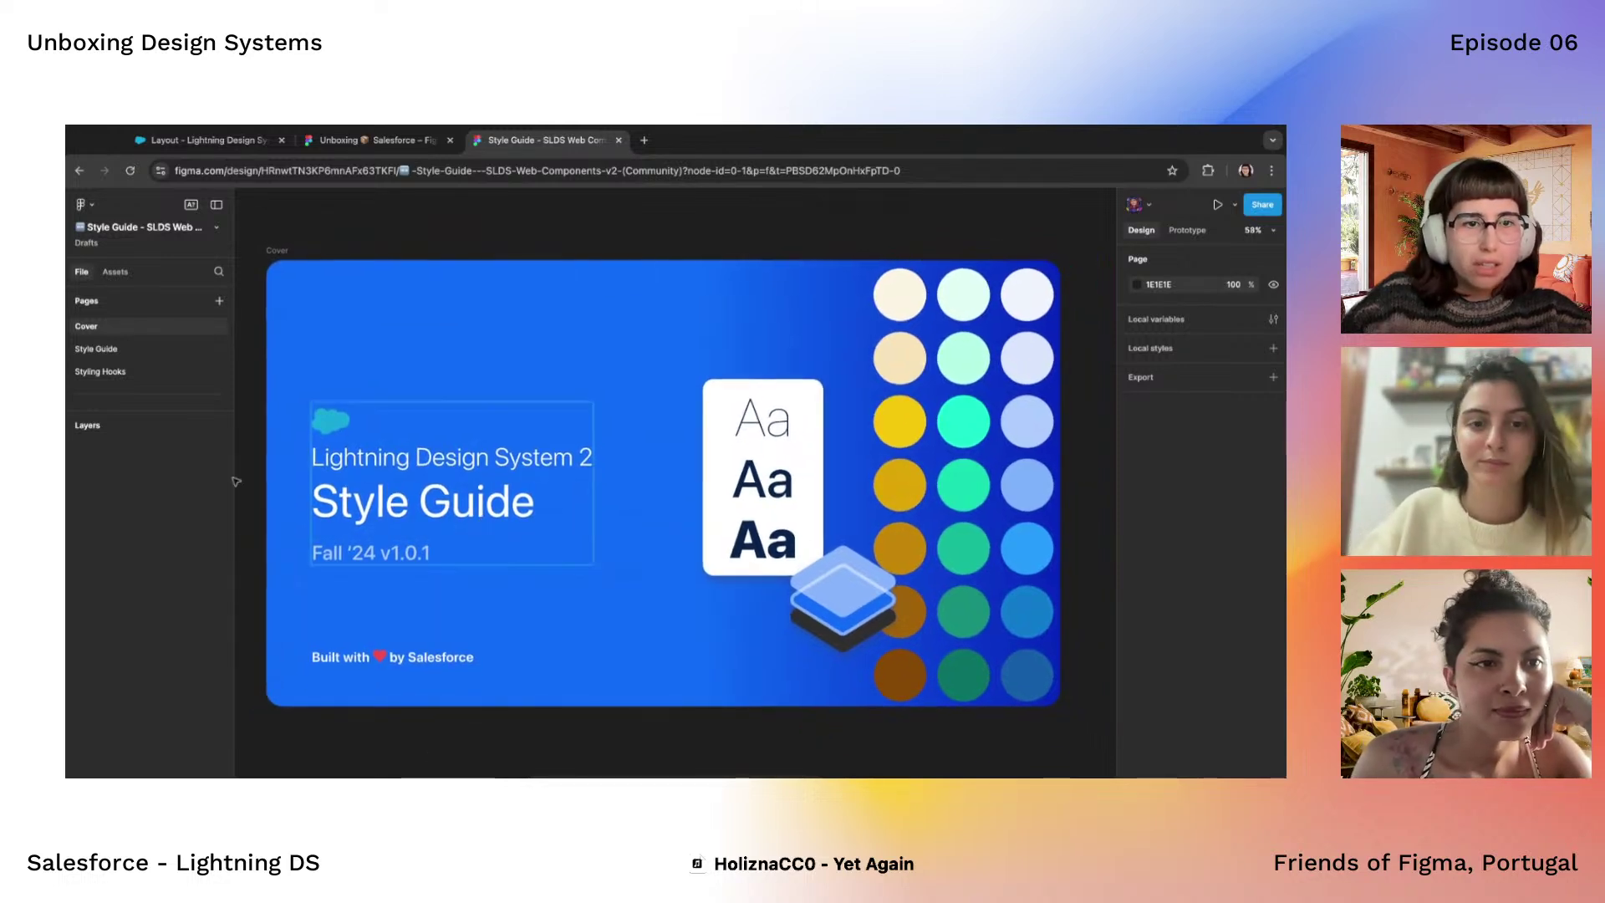
# Open the Style Guide page and survey its sections, looking closer at the color, typography and About SLDS 2 frames
pyautogui.press('pagedown')
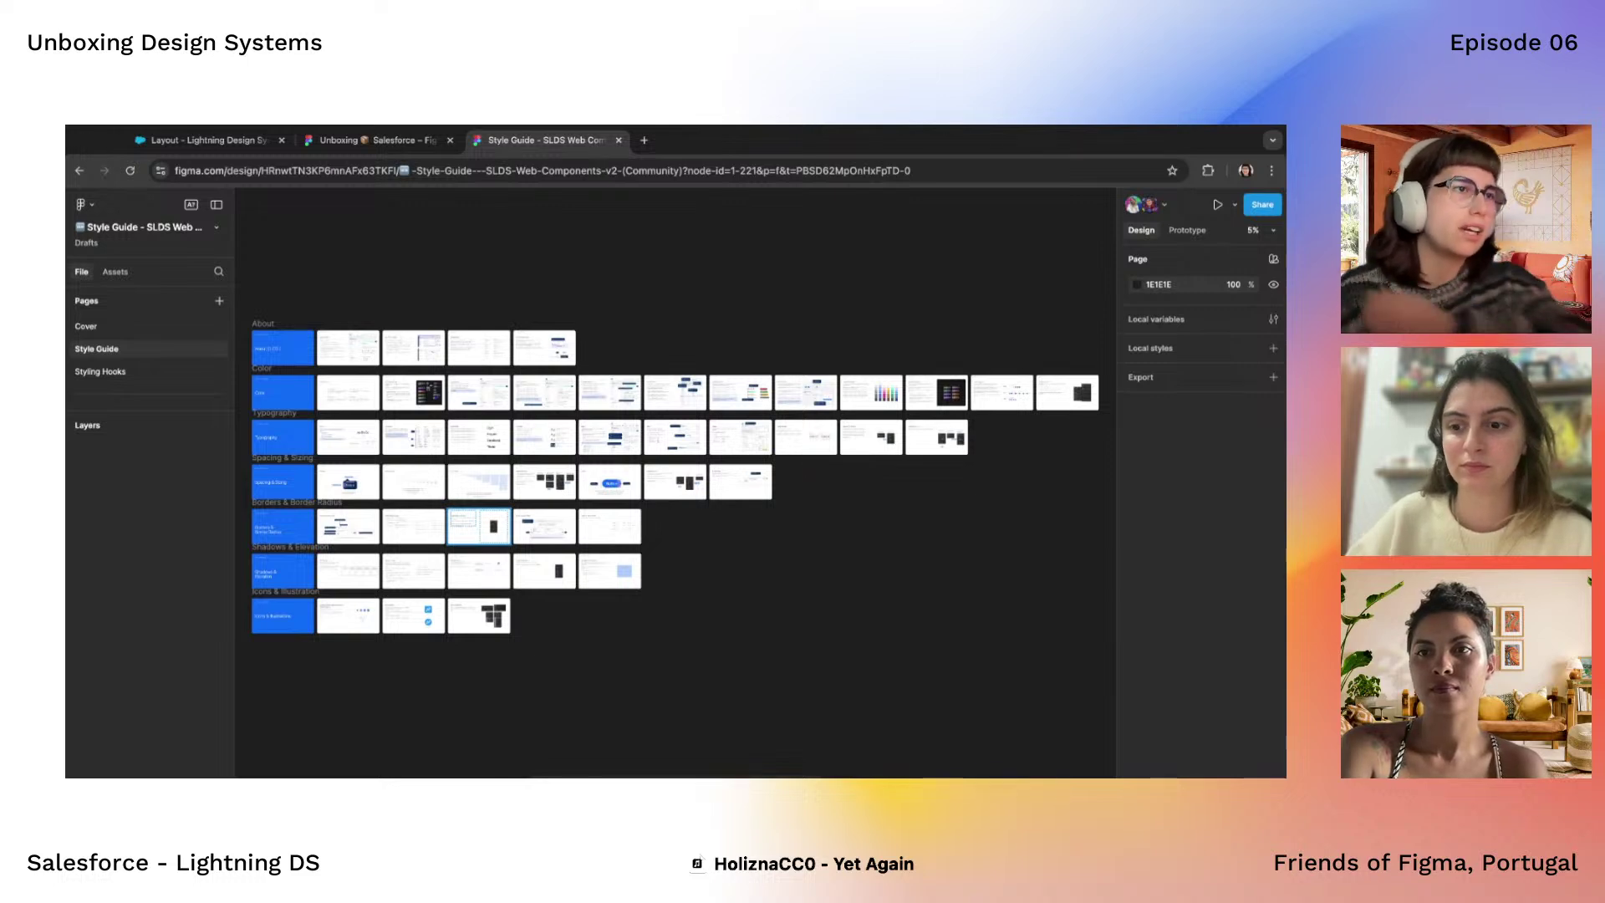
pyautogui.scroll(3, 599, 462)
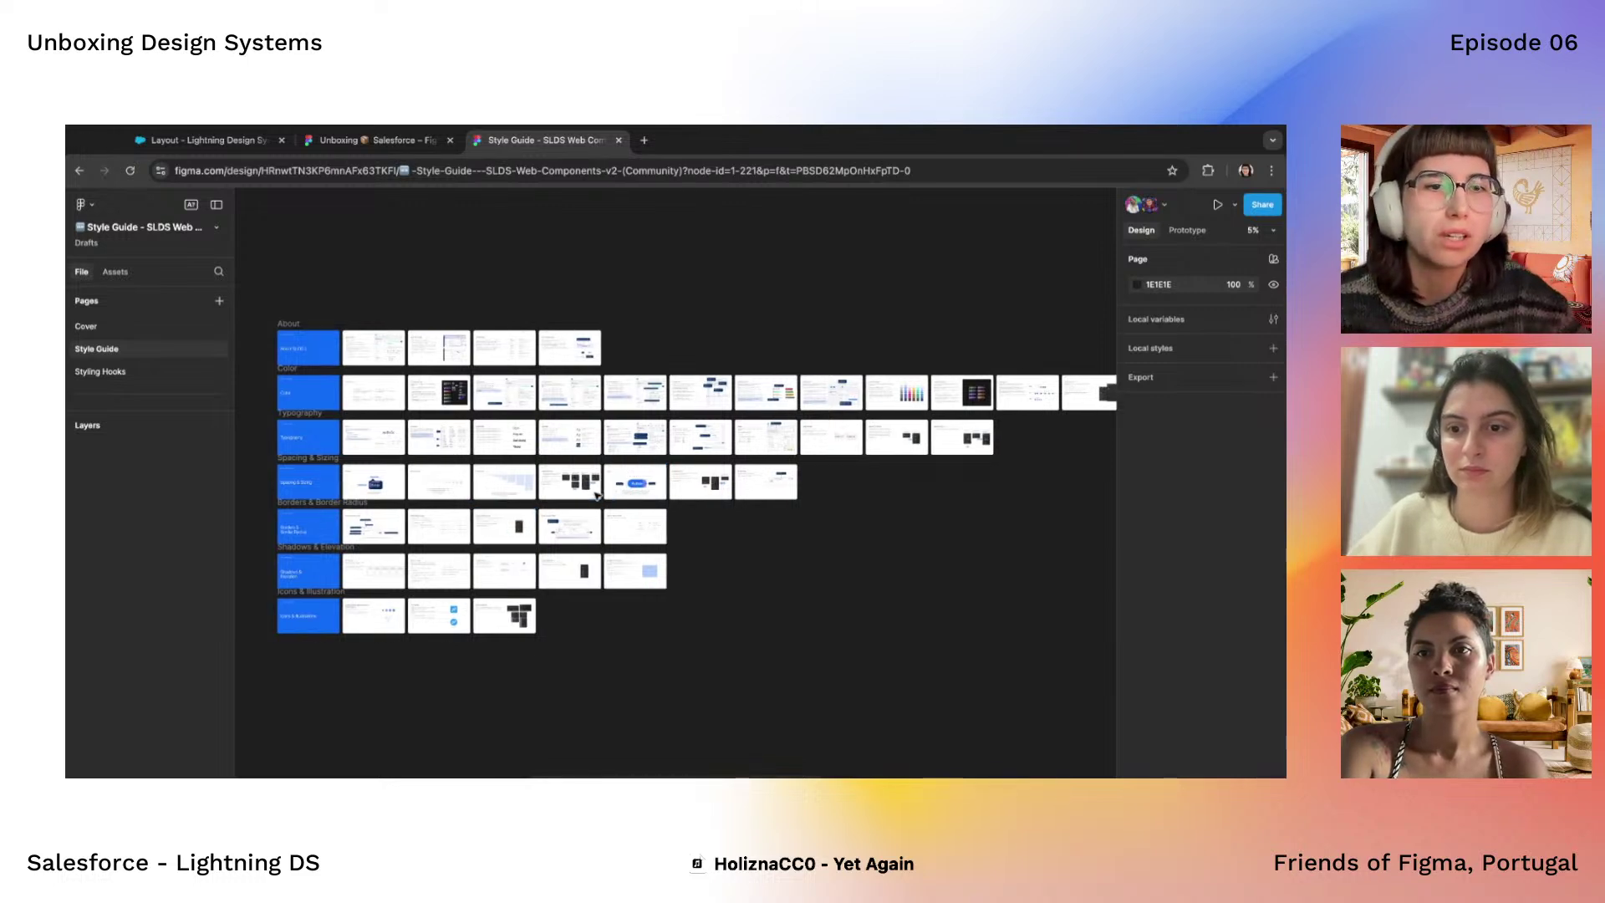
pyautogui.scroll(3, 599, 462)
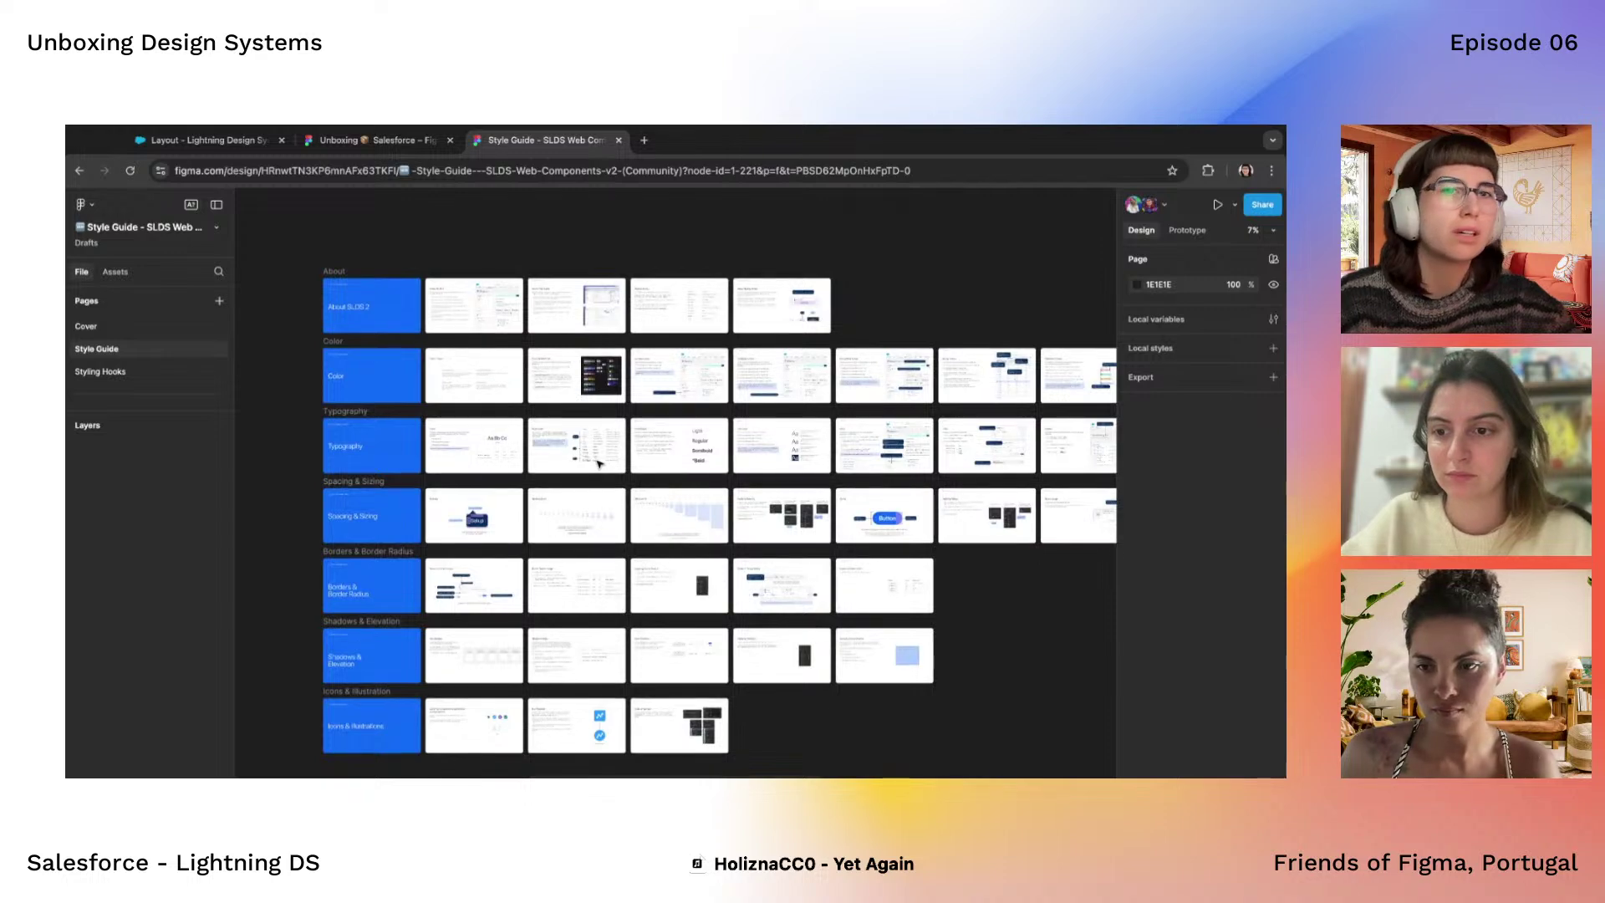
pyautogui.scroll(5, 564, 412)
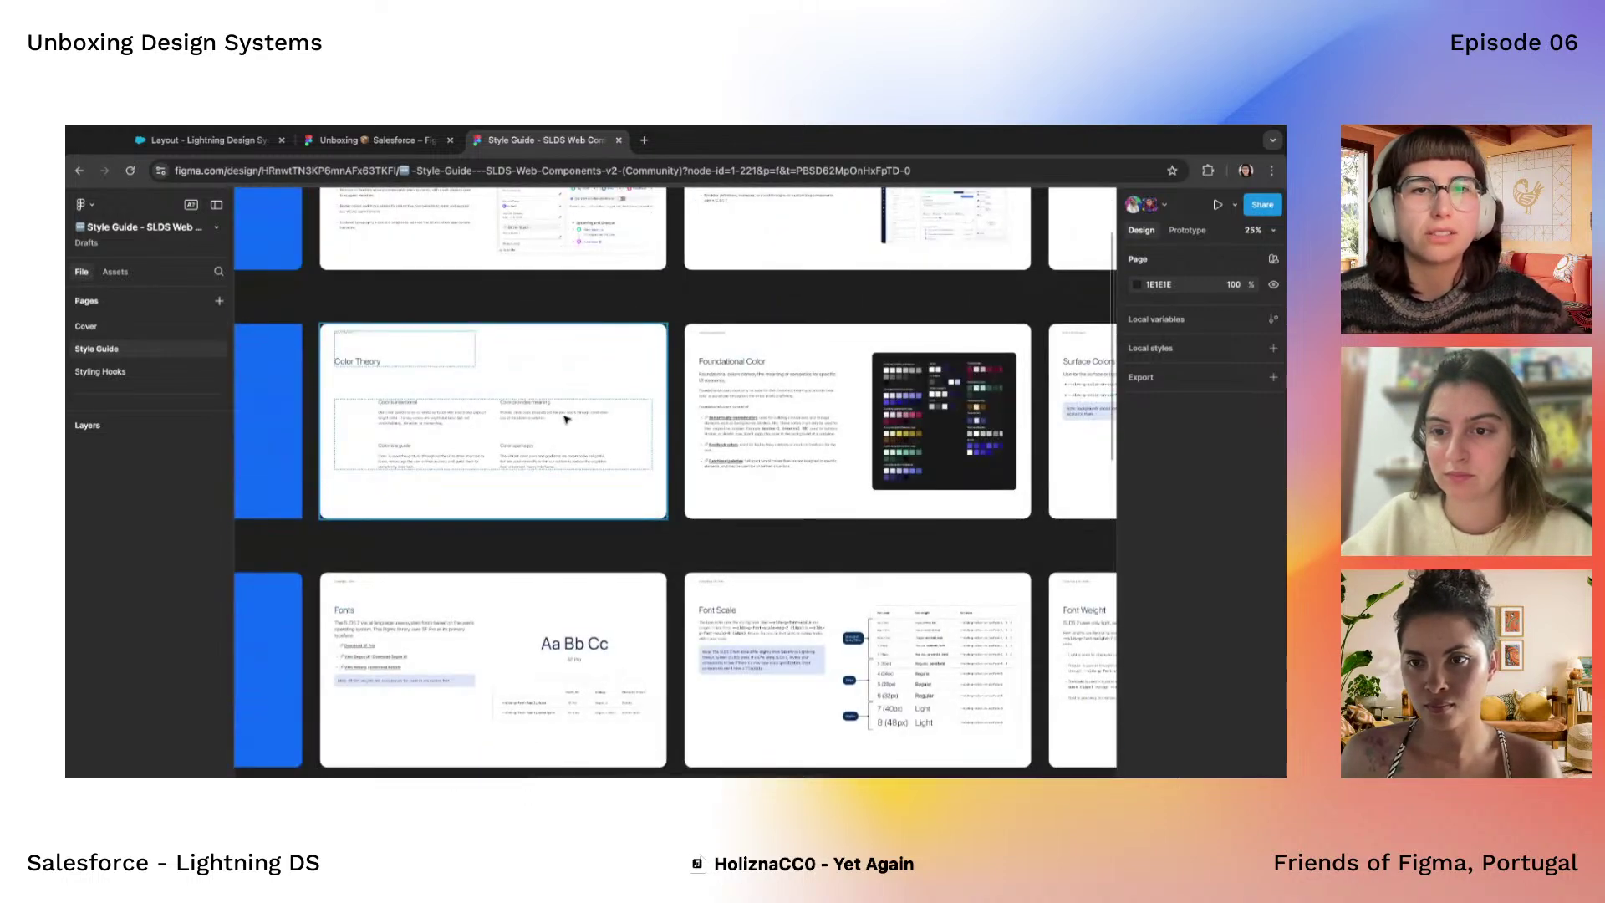
pyautogui.scroll(3, 564, 412)
pyautogui.hscroll(-3, 565, 413)
pyautogui.hscroll(-3, 566, 420)
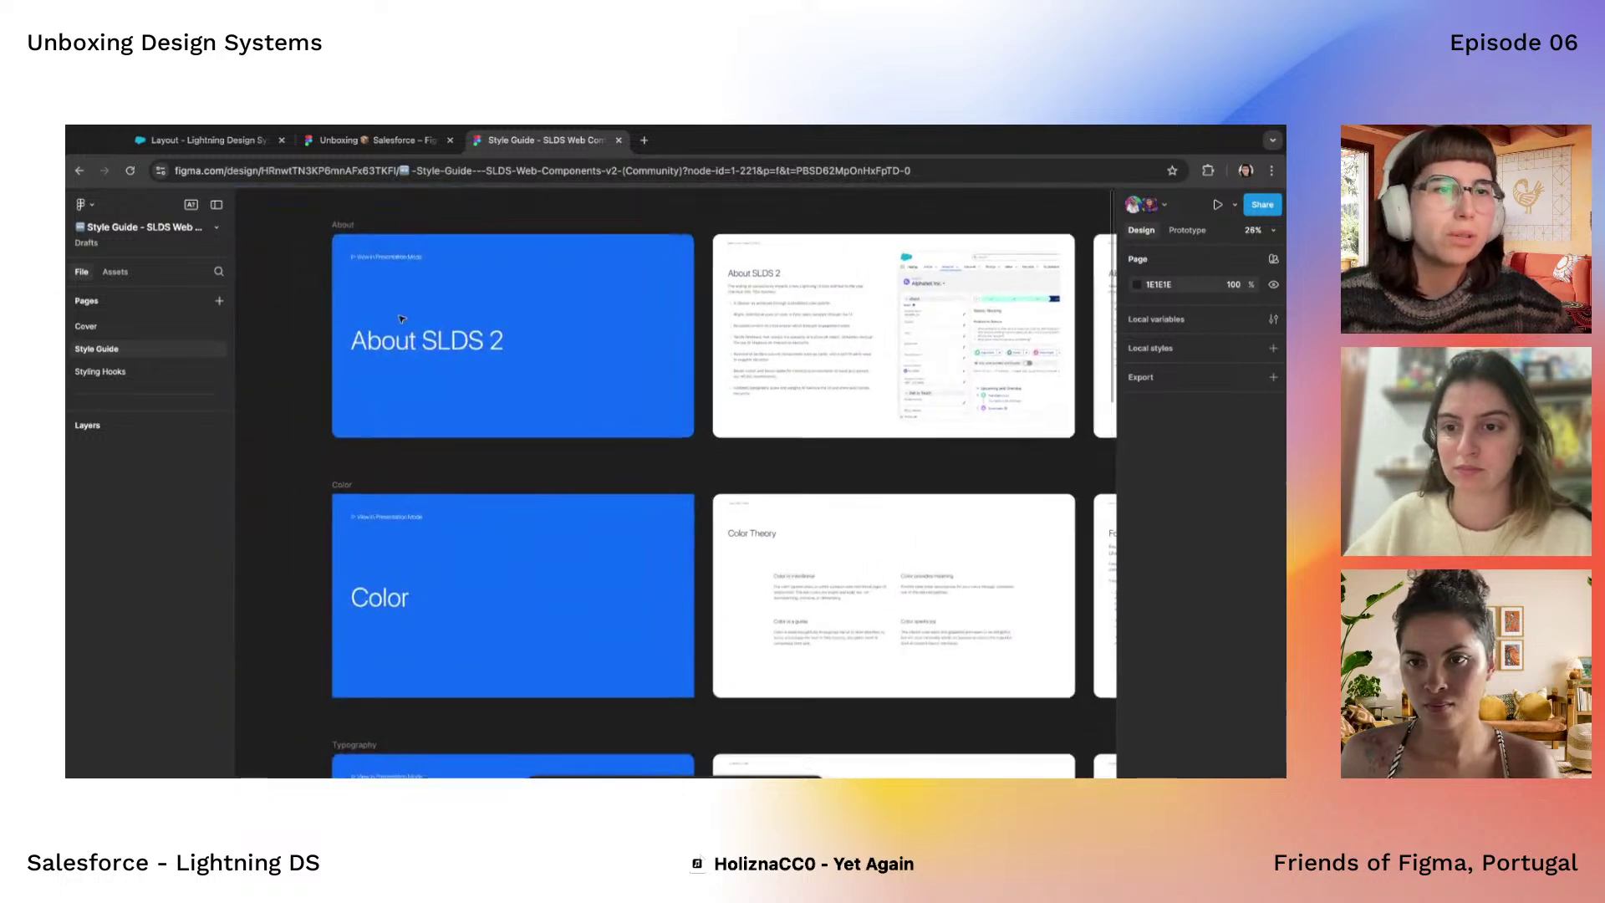
# Look over the About SLDS 2 frames and check both collections in the file's local variables
pyautogui.scroll(2, 401, 319)
pyautogui.scroll(2, 402, 319)
pyautogui.hscroll(-1, 402, 319)
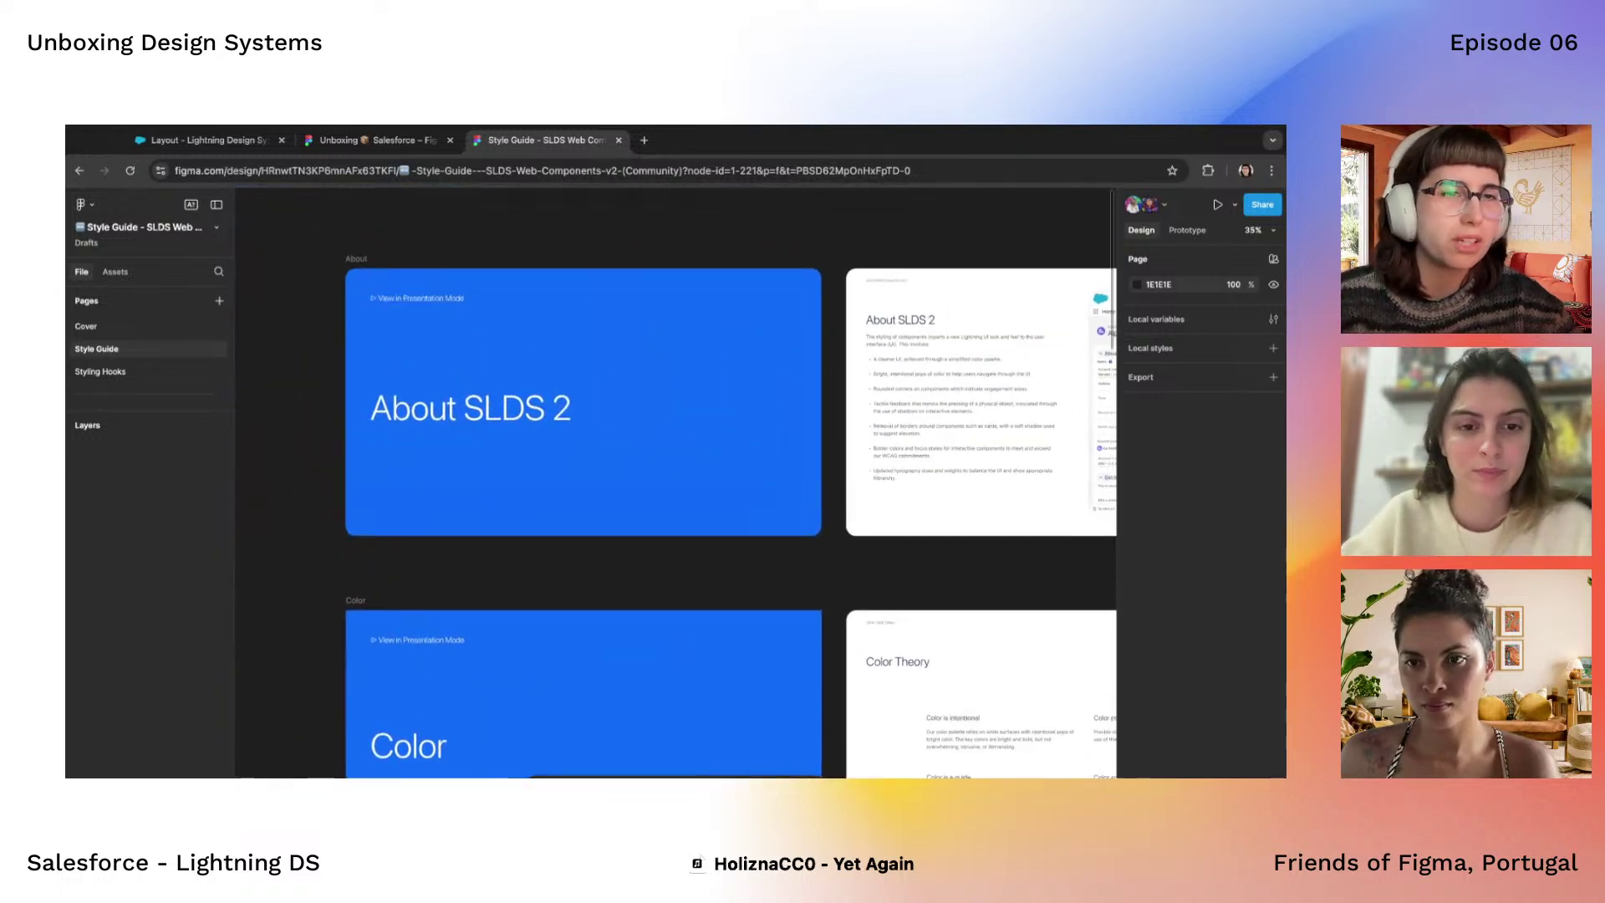
pyautogui.hscroll(2, 886, 240)
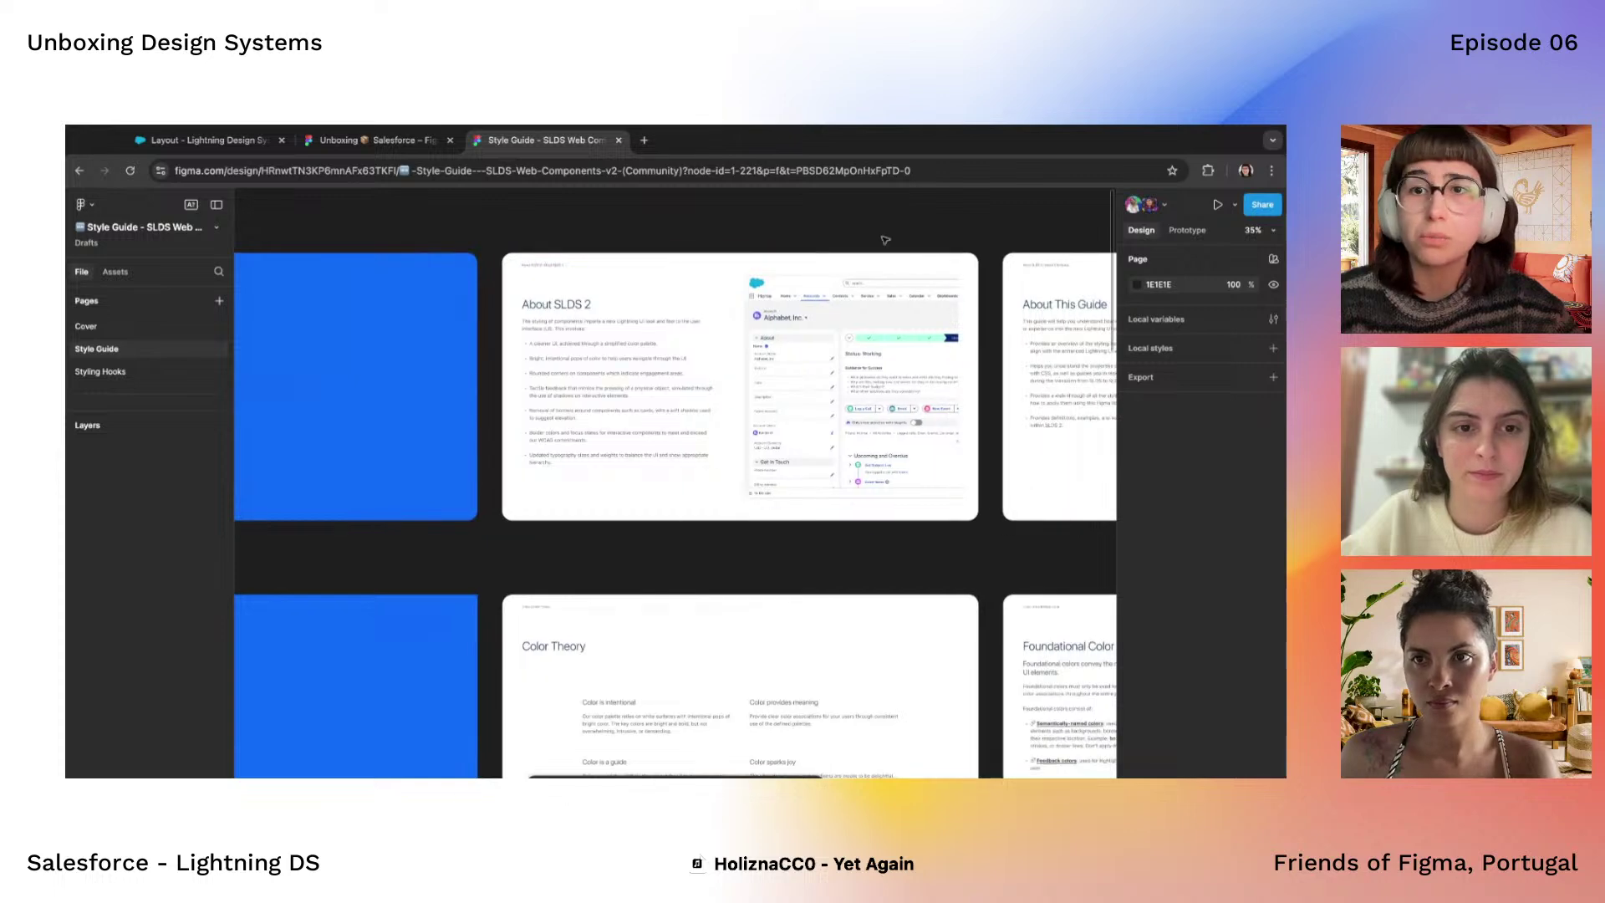
pyautogui.click(1273, 319)
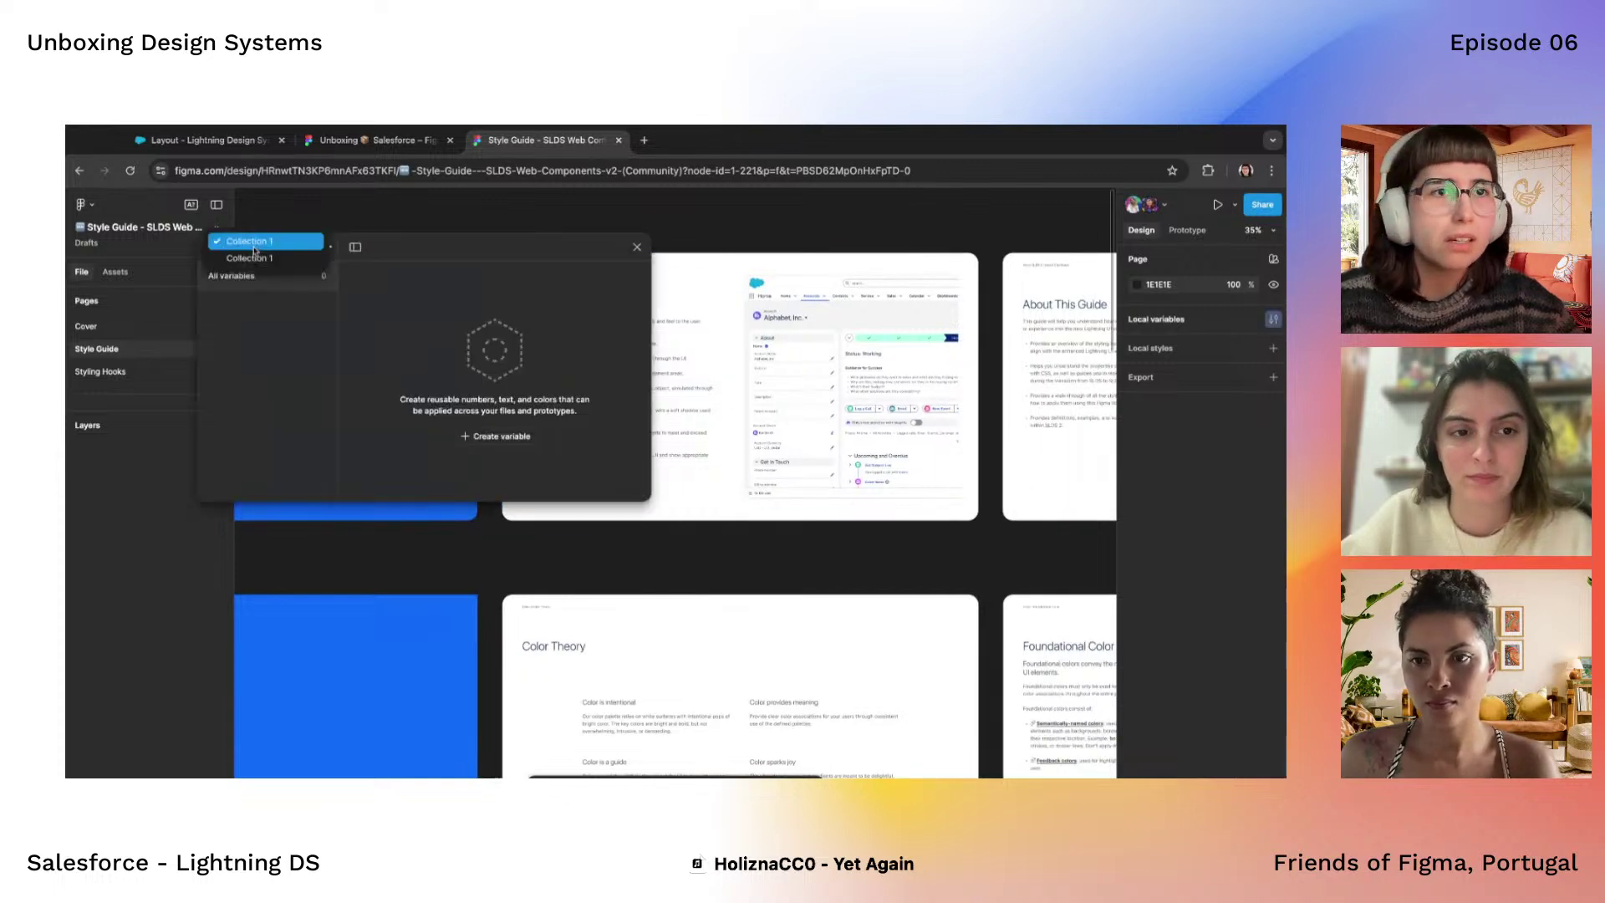
pyautogui.click(253, 254)
pyautogui.click(268, 255)
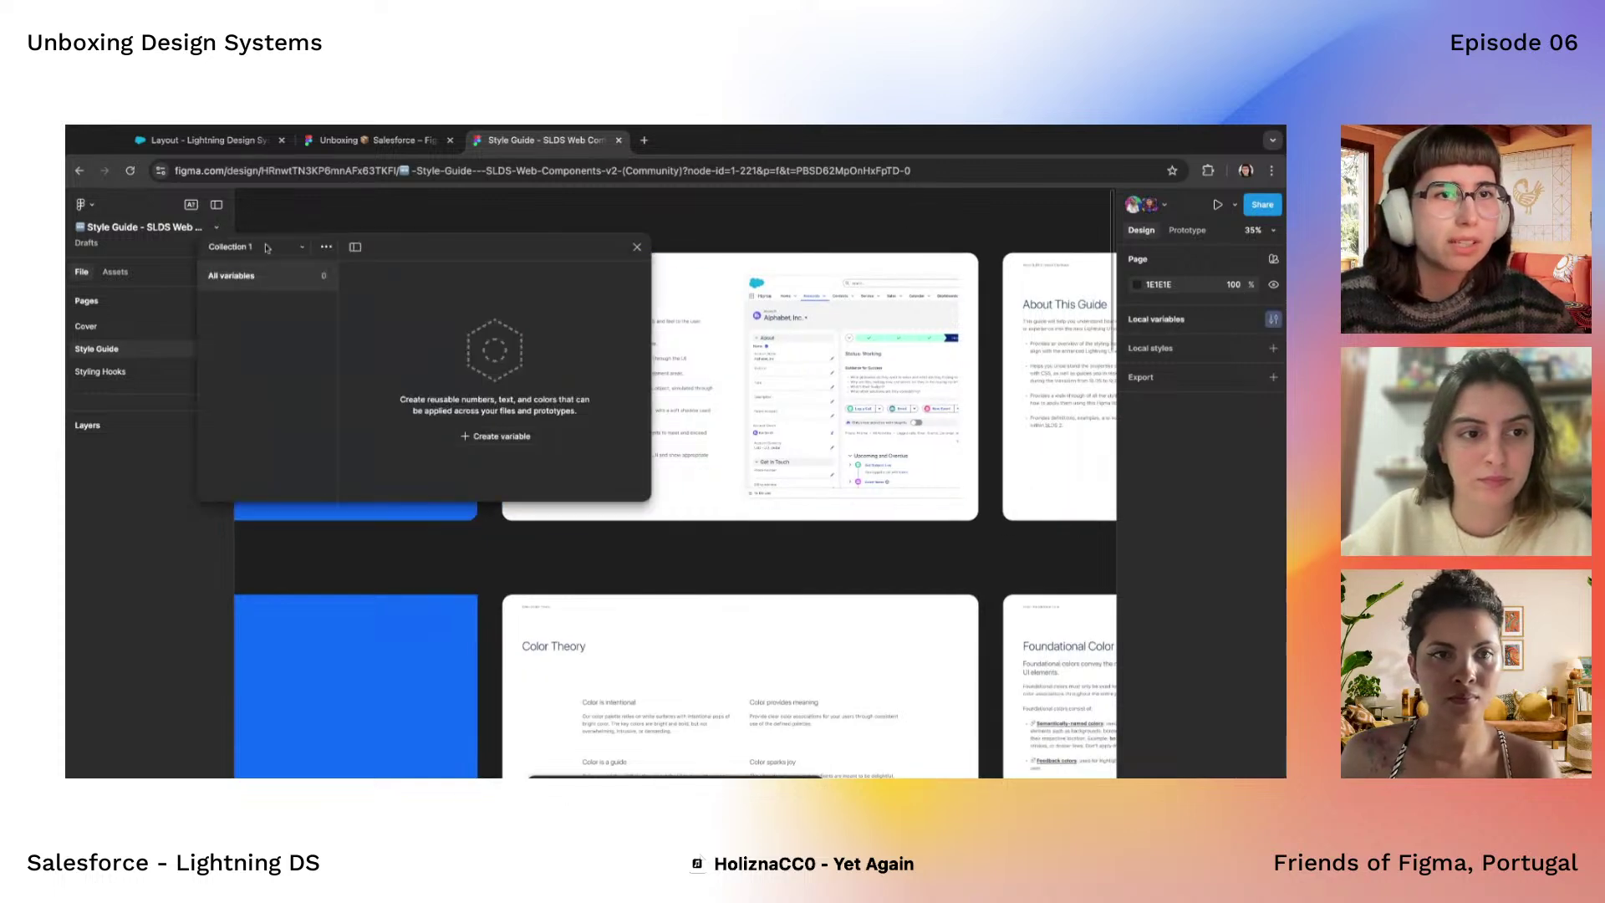
pyautogui.click(635, 244)
# Read the About SLDS 2 and Styling Hooks frames, including the table mapping CSS properties to Figma properties
pyautogui.scroll(5, 759, 370)
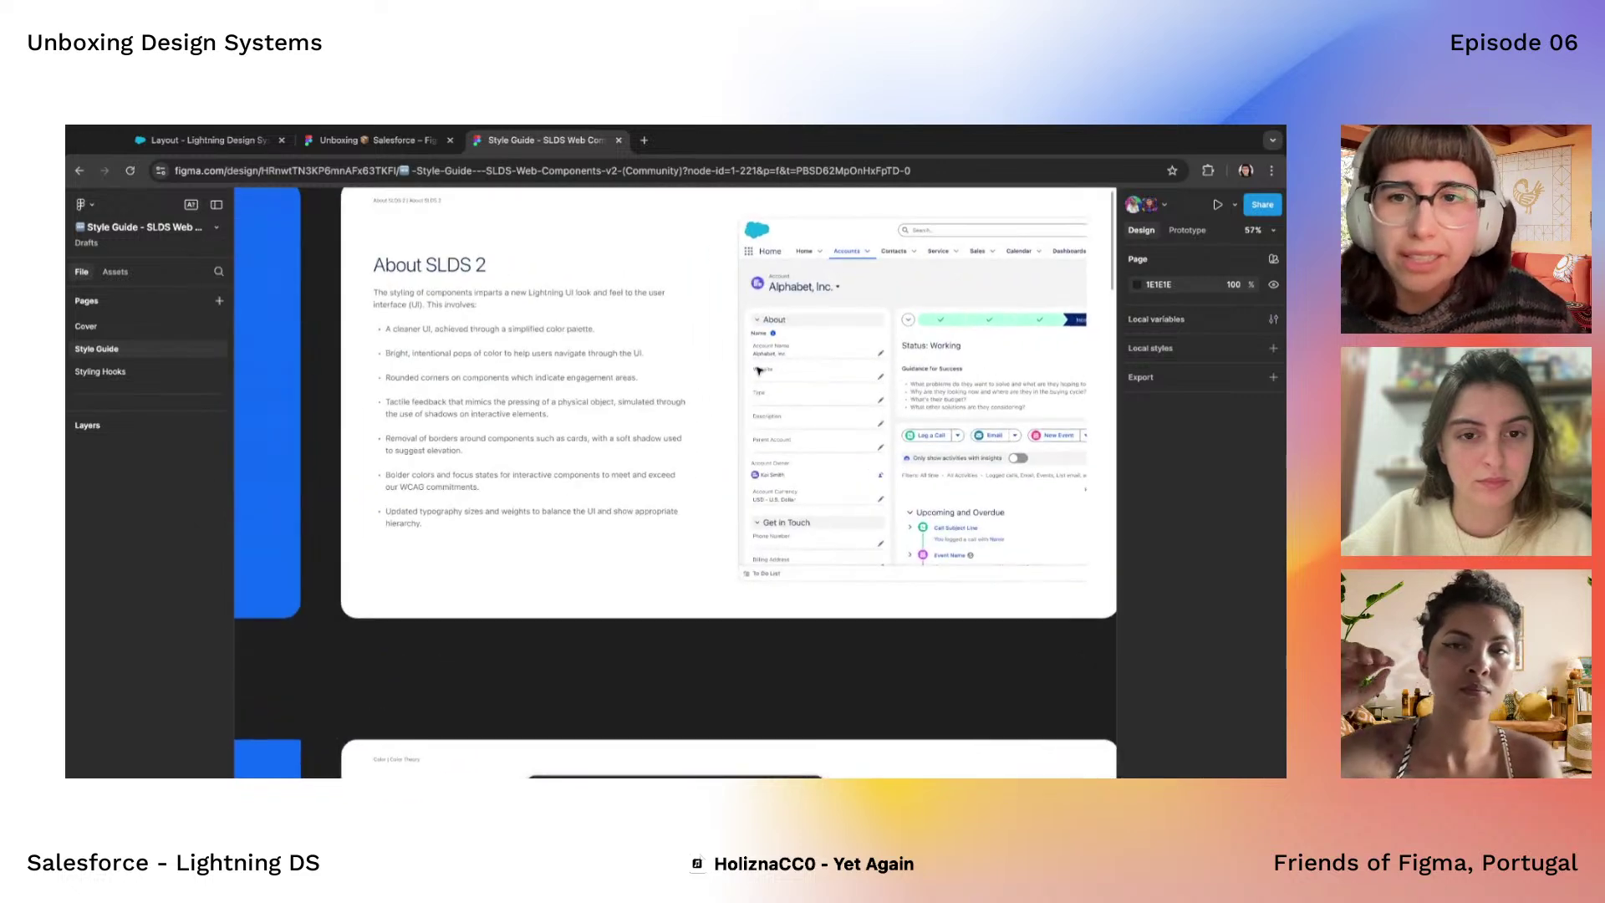
pyautogui.hscroll(10, 759, 370)
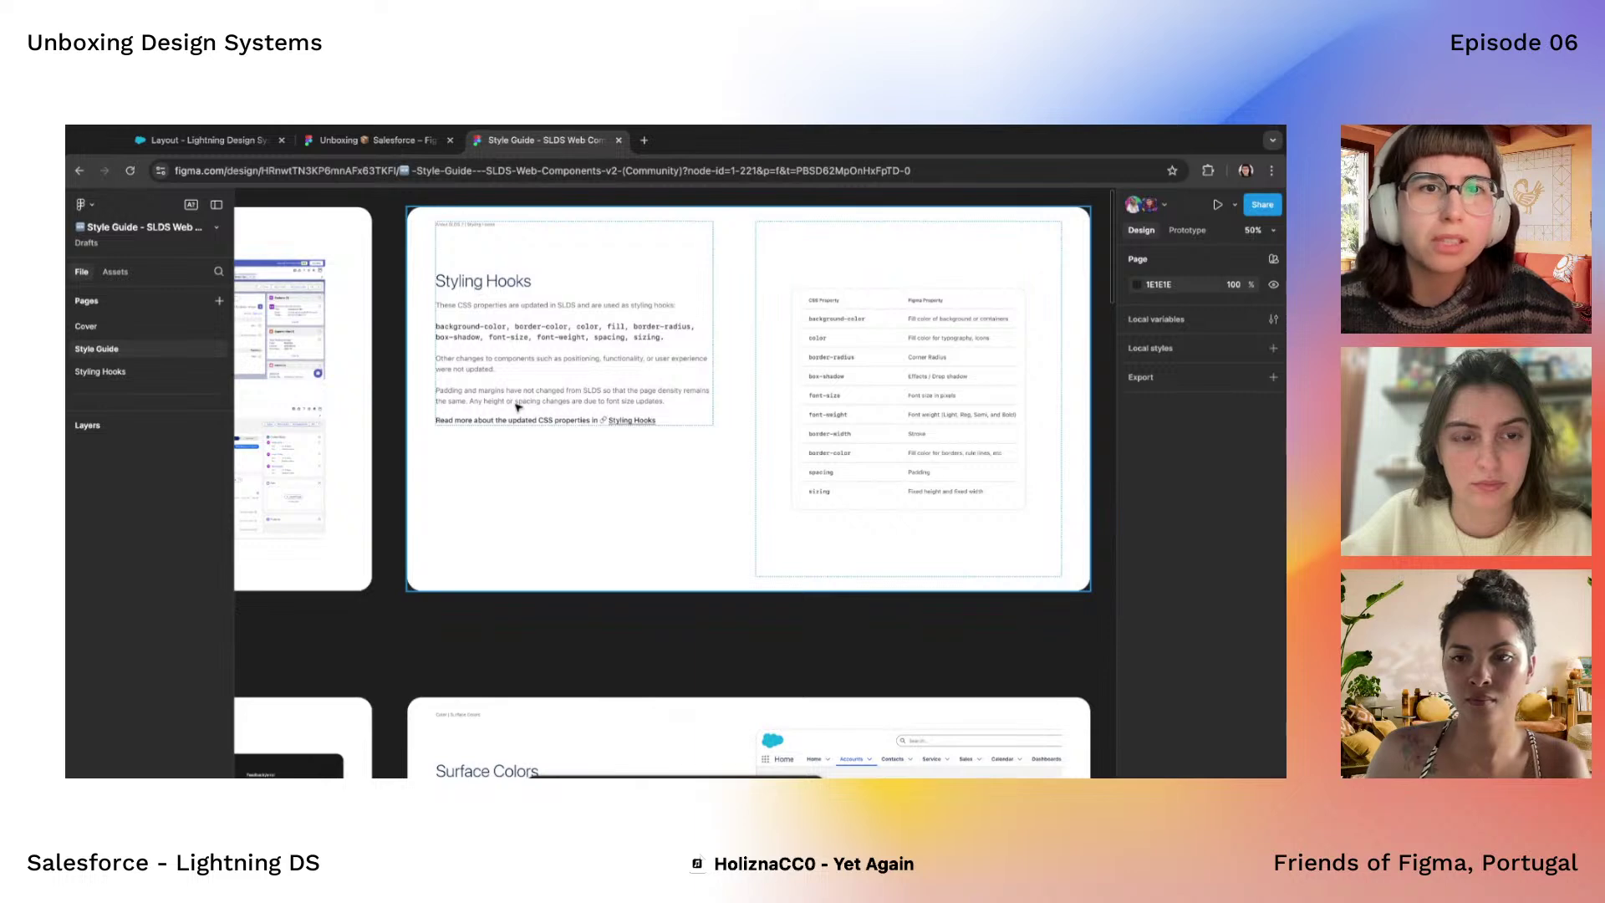
pyautogui.hscroll(10, 518, 407)
pyautogui.scroll(5, 732, 338)
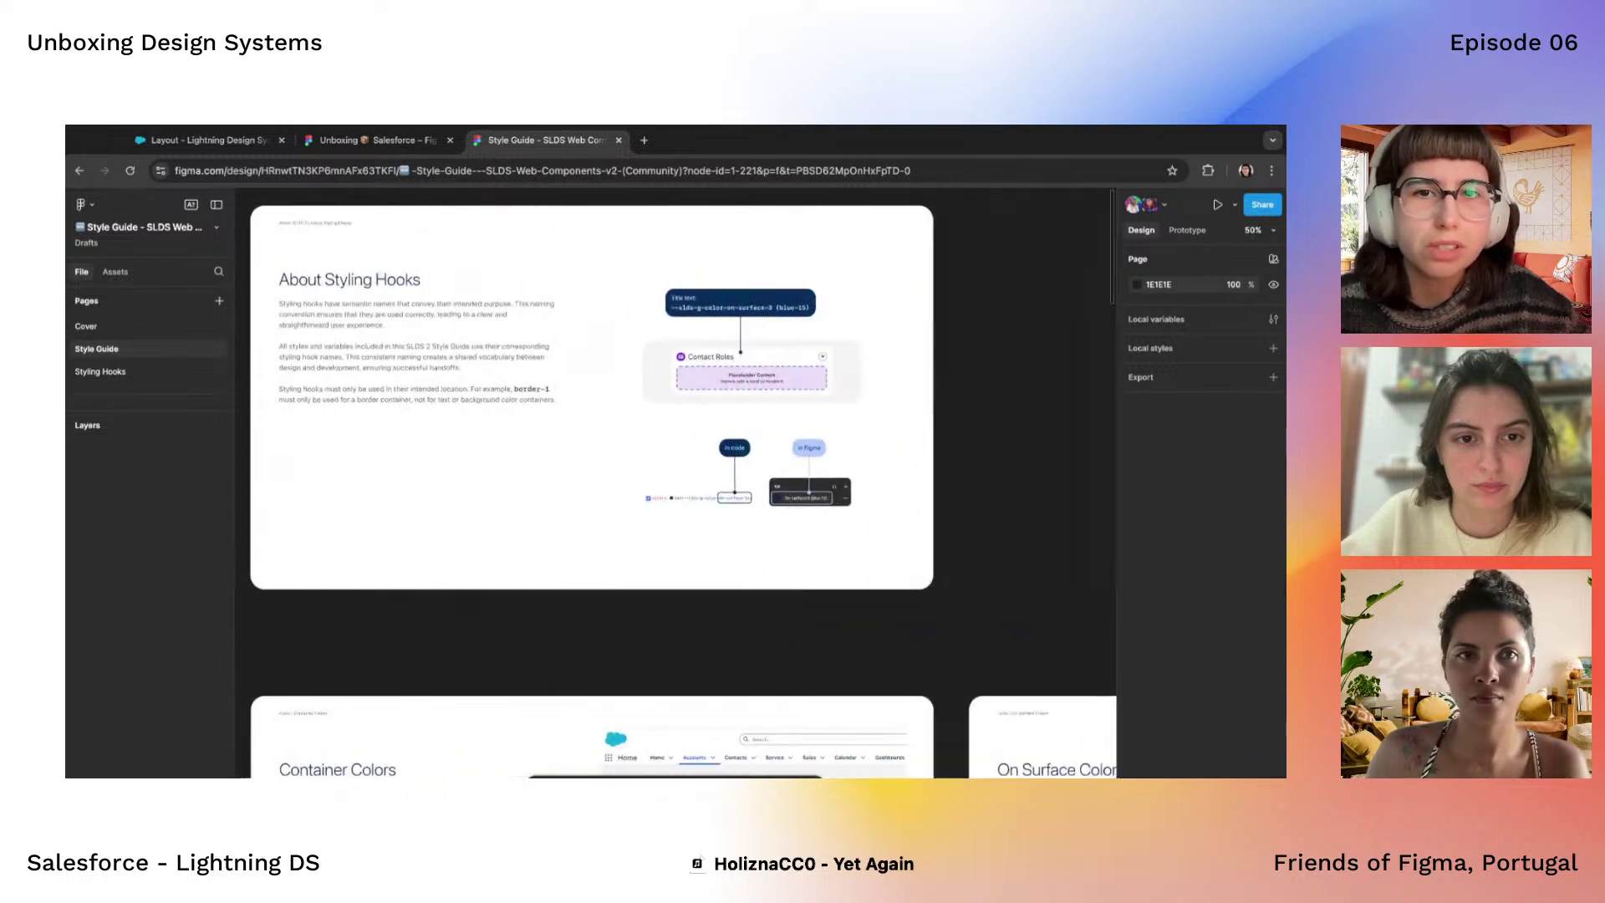
# Examine the About Styling Hooks example, comparing how the on-surface color hook is named in code and in Figma
pyautogui.scroll(-5, 731, 338)
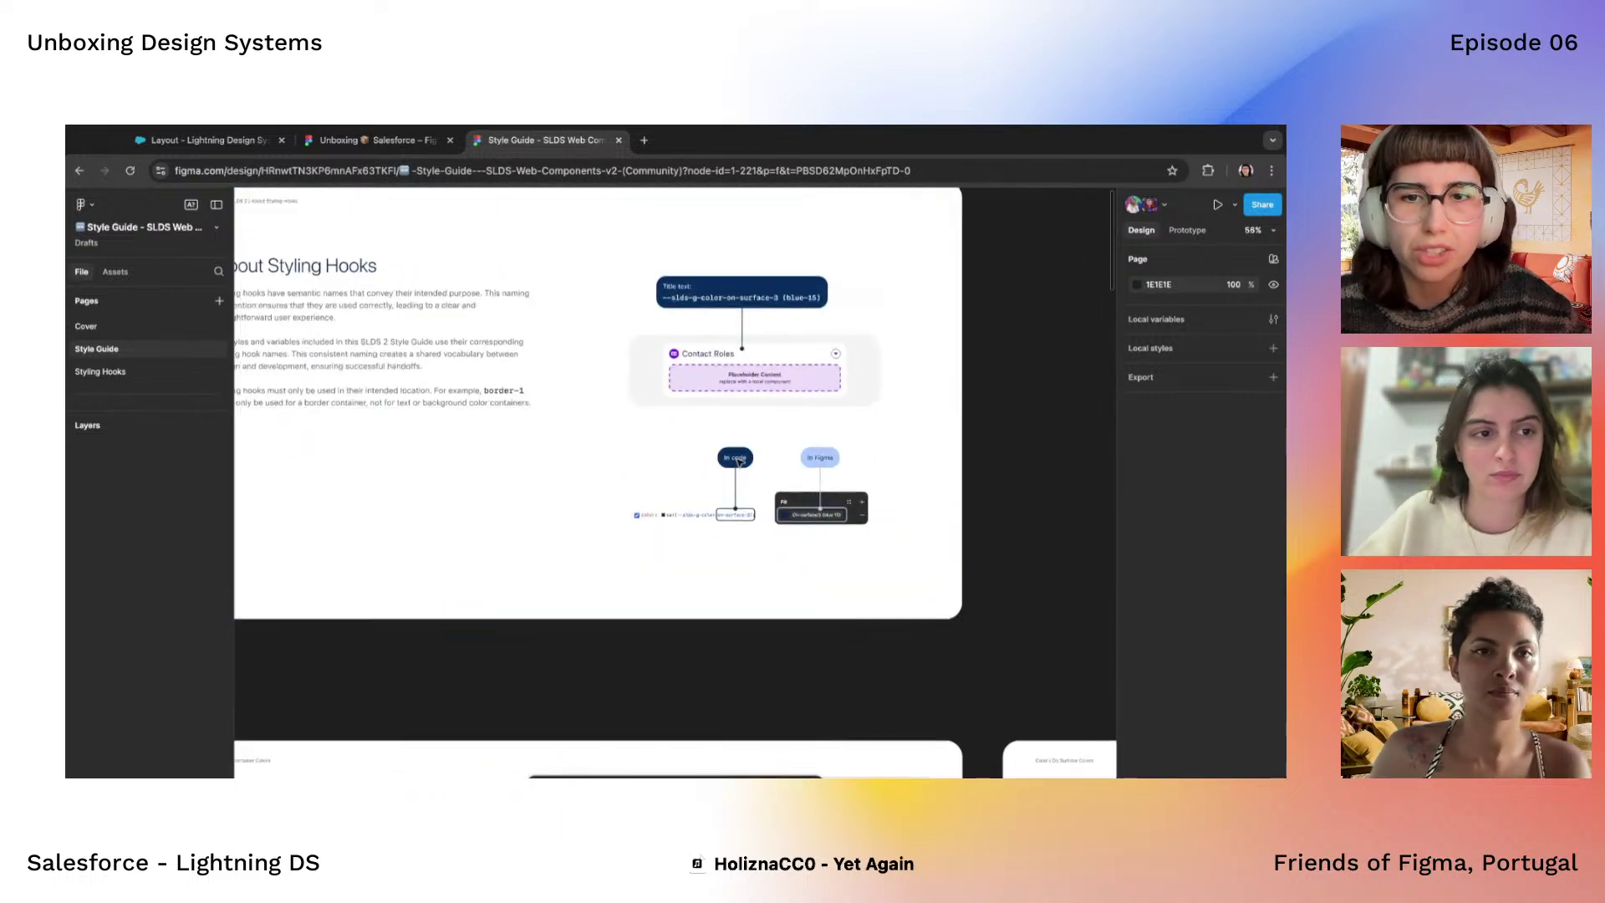
pyautogui.scroll(5, 740, 462)
pyautogui.scroll(5, 740, 463)
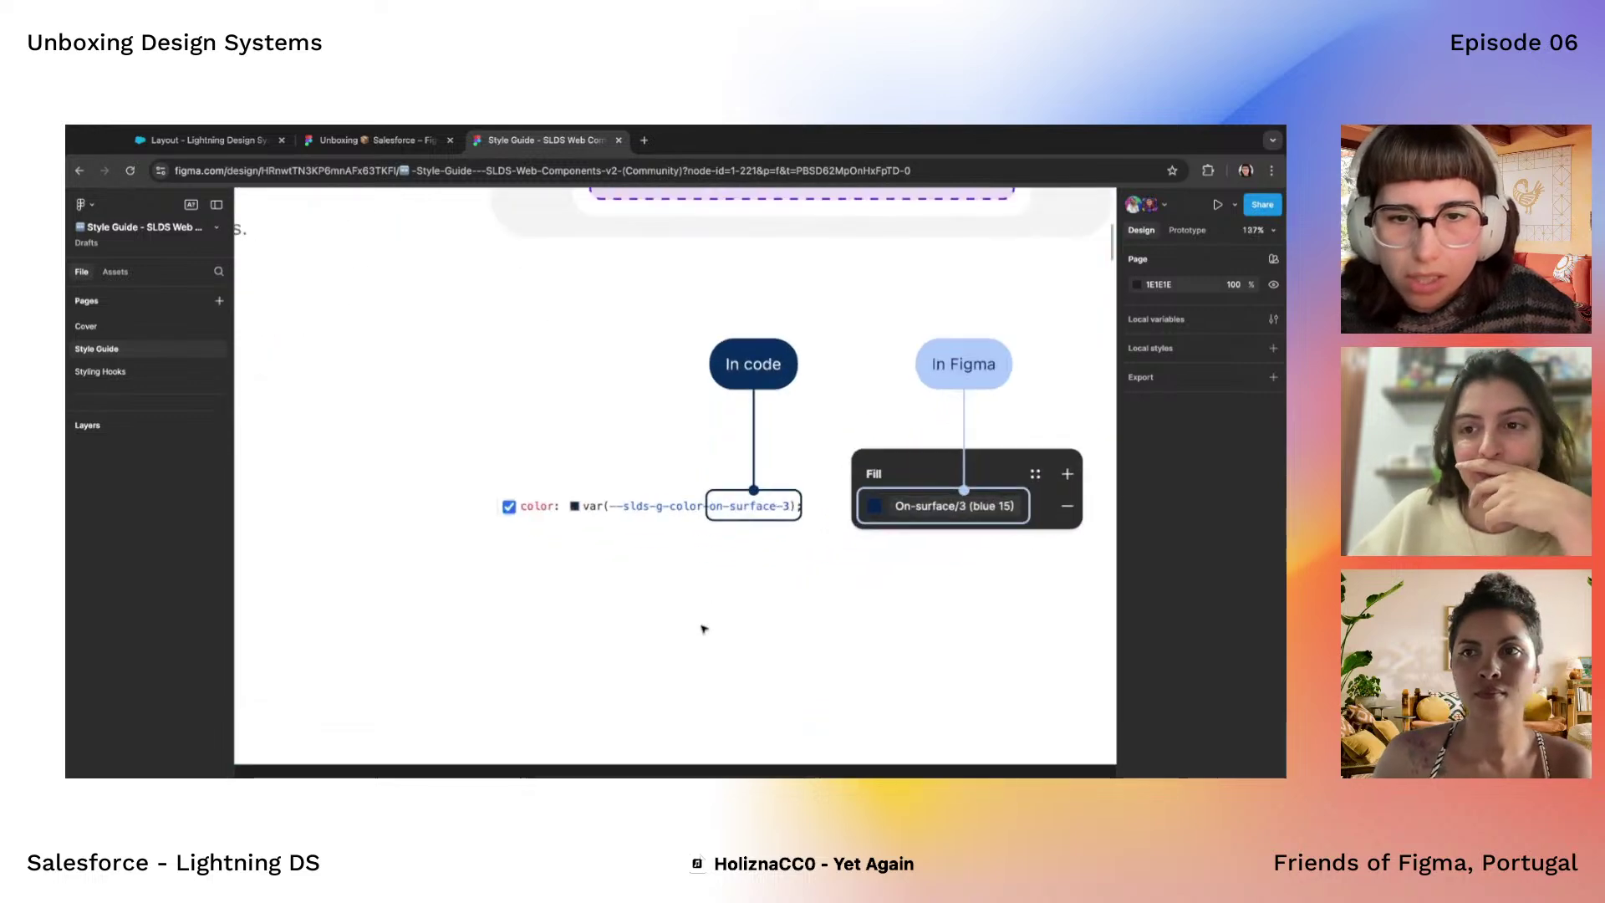
pyautogui.scroll(-3, 702, 631)
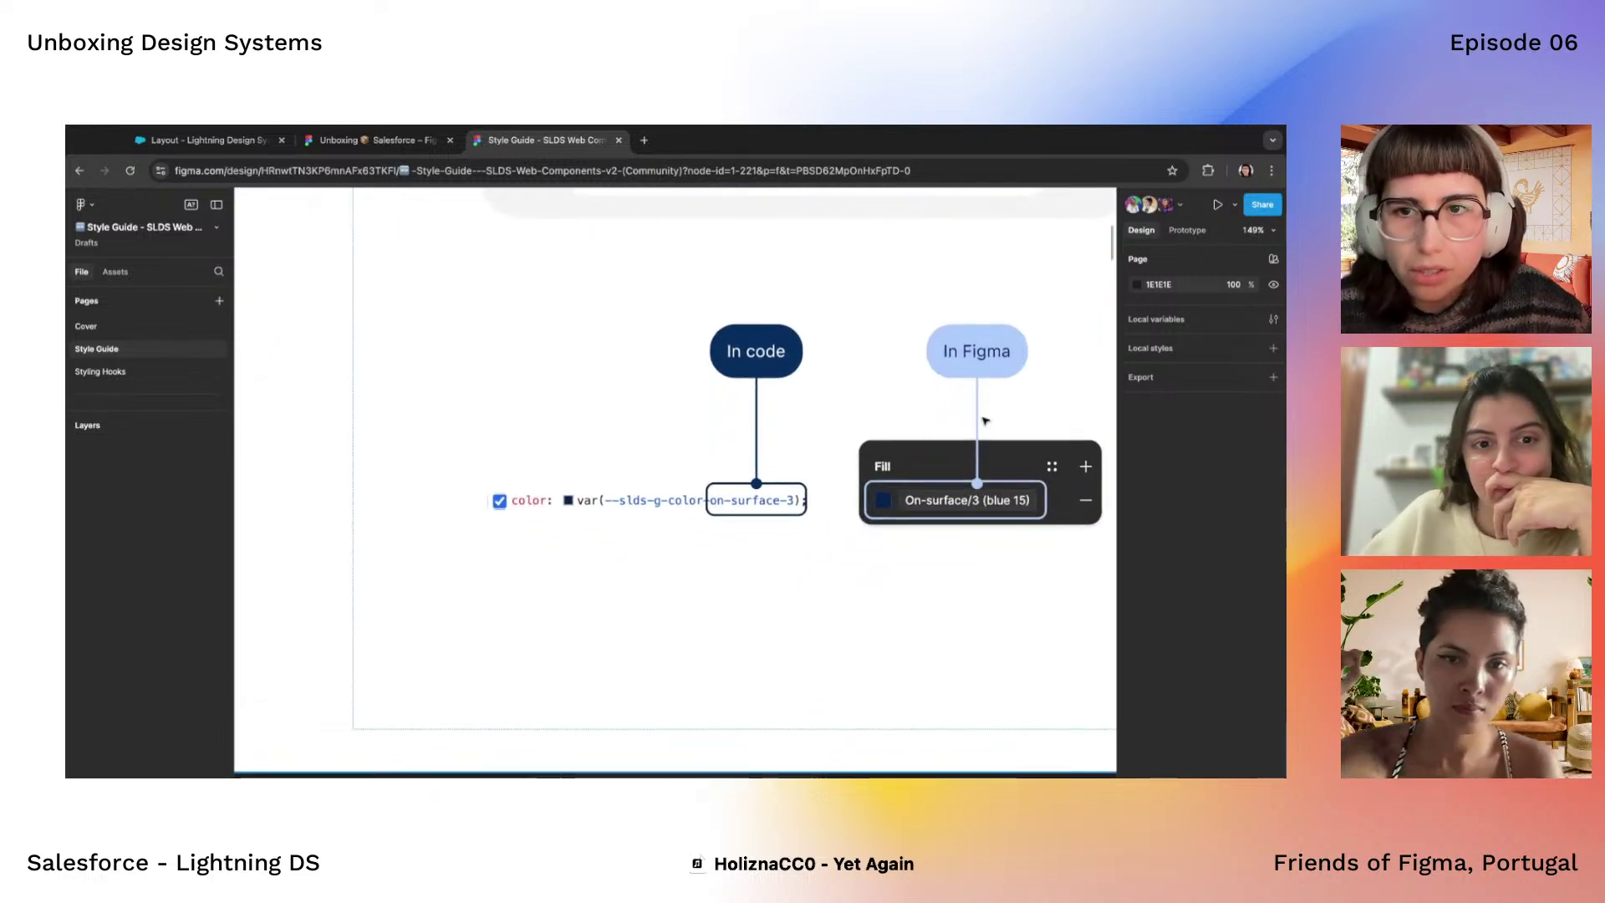
pyautogui.hscroll(3, 953, 515)
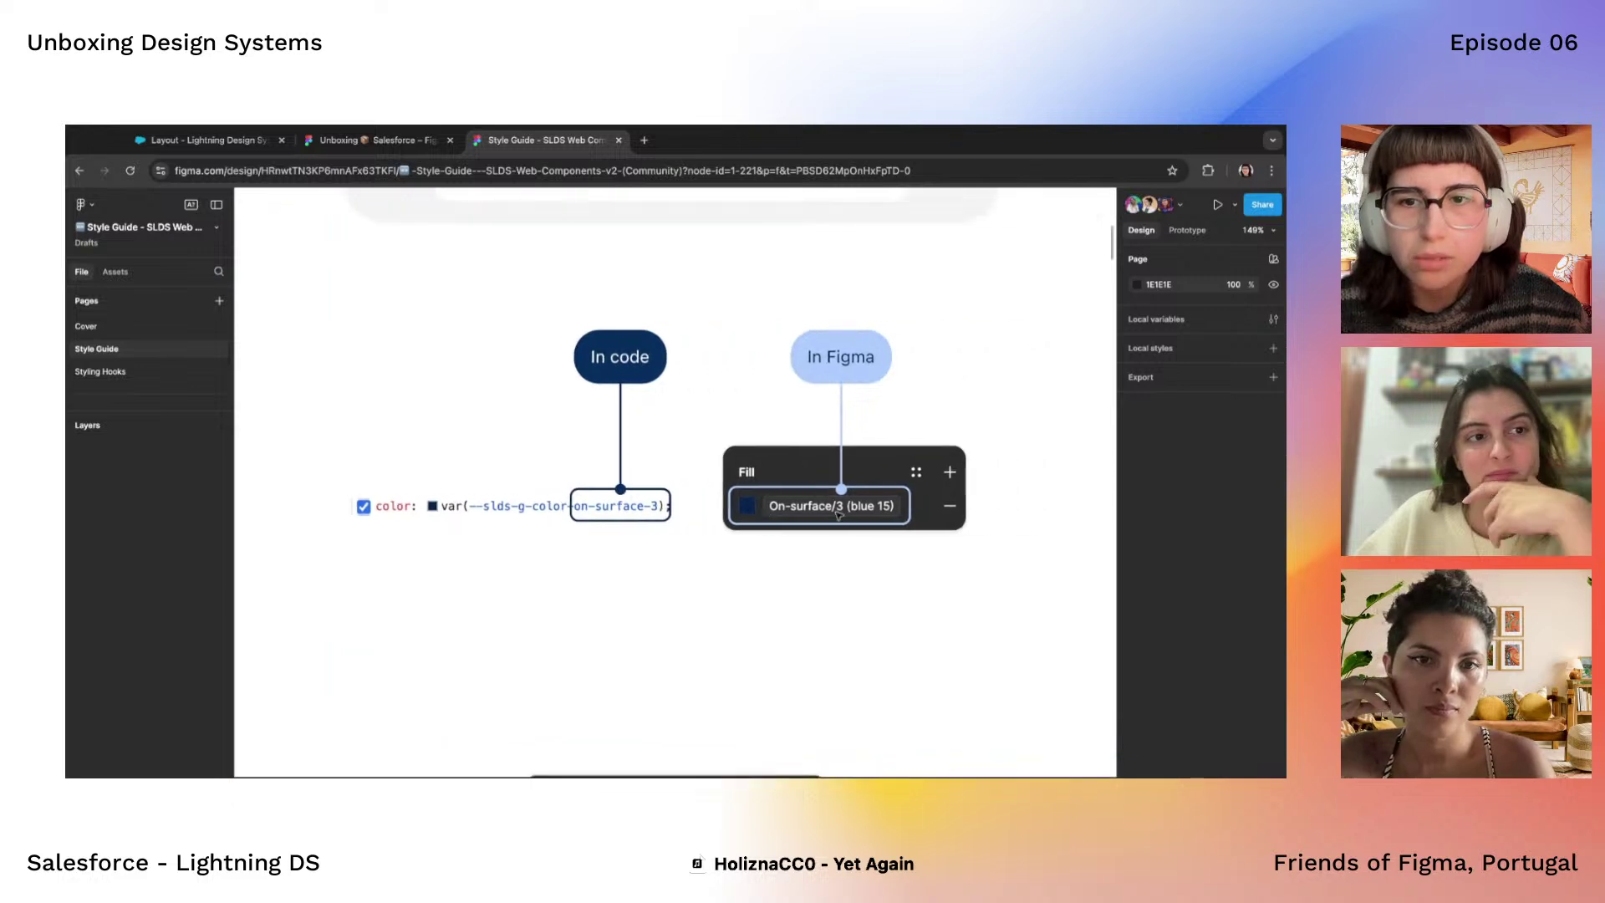
pyautogui.scroll(-10, 656, 502)
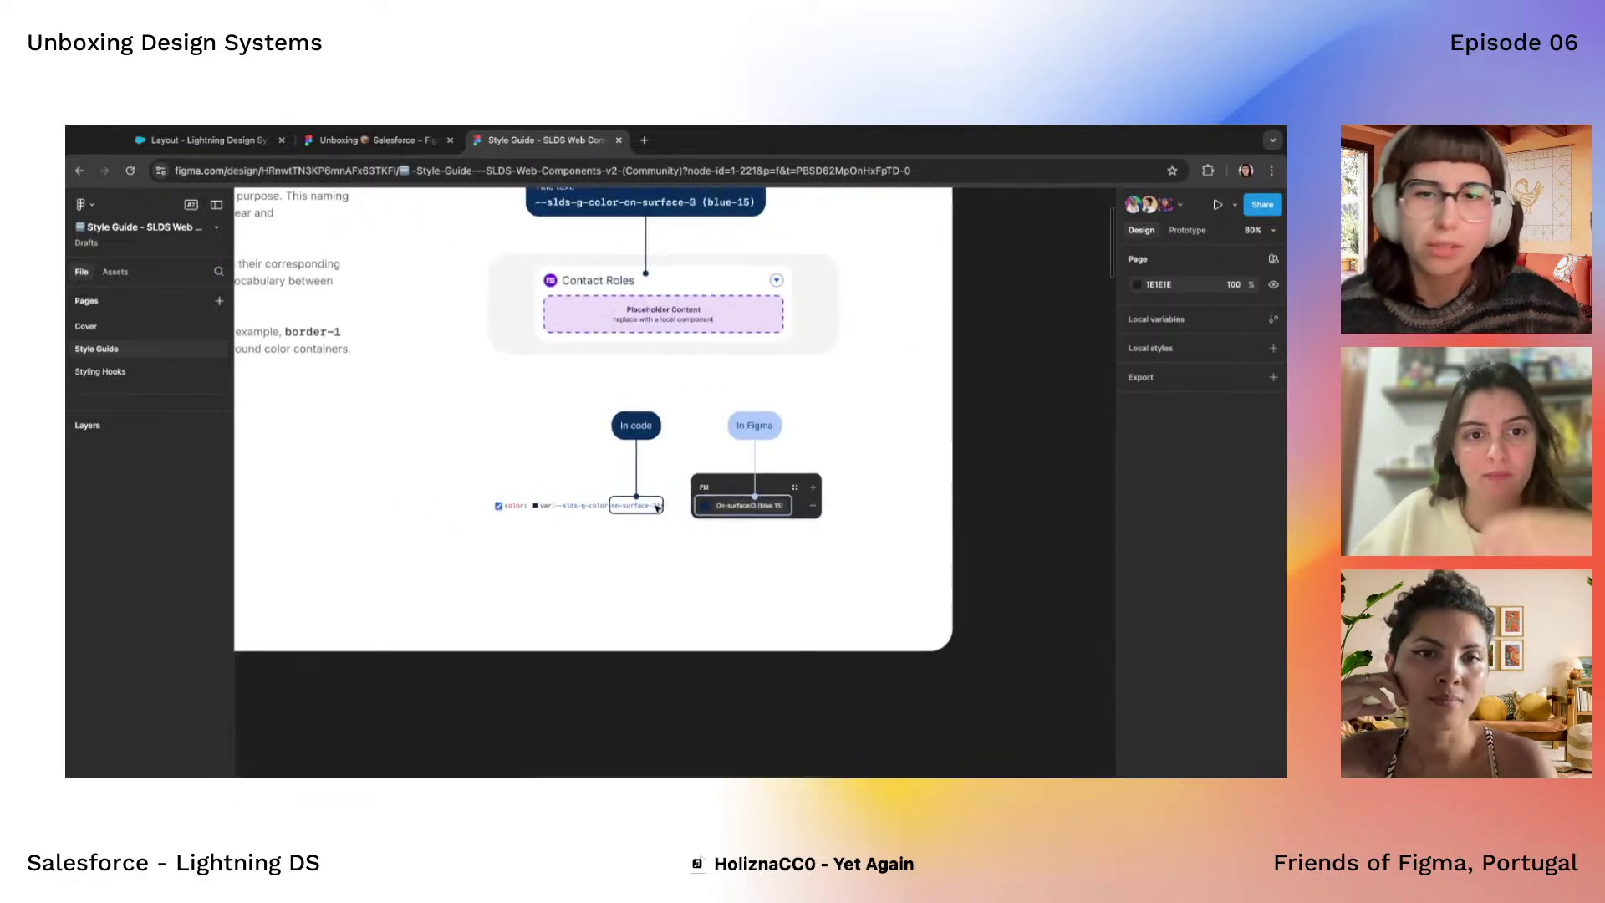
pyautogui.hscroll(-3, 656, 508)
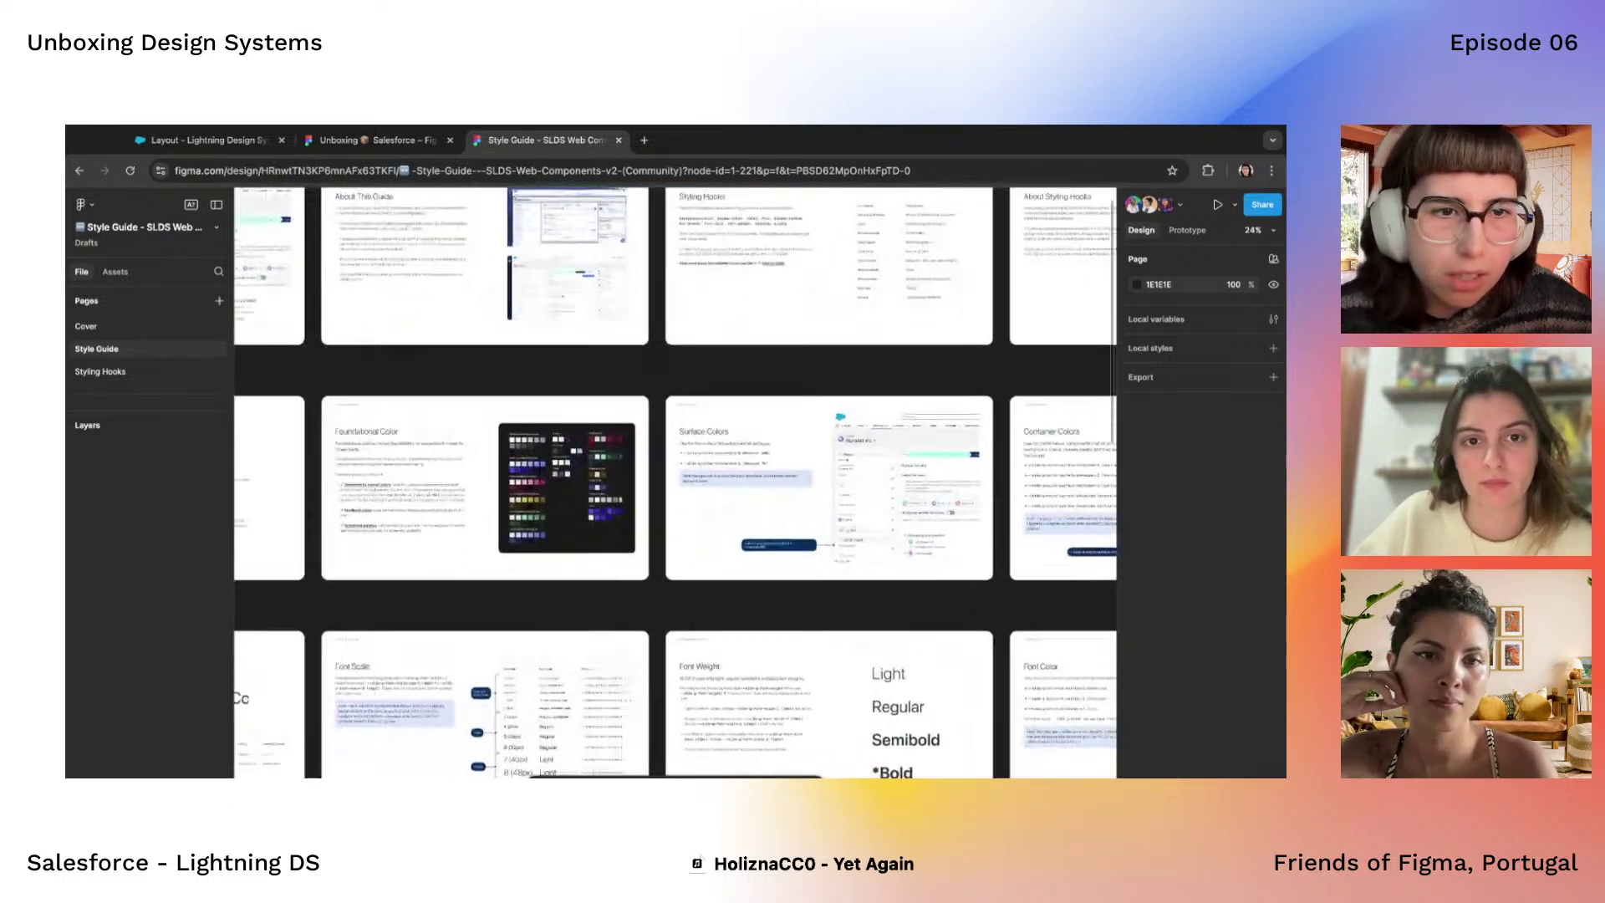
# Follow the Semantically-named colors link in the Foundational Color frame and review the Surface, Container, On Surface and Border Colors frames
pyautogui.scroll(6, 595, 495)
pyautogui.hscroll(-3, 596, 495)
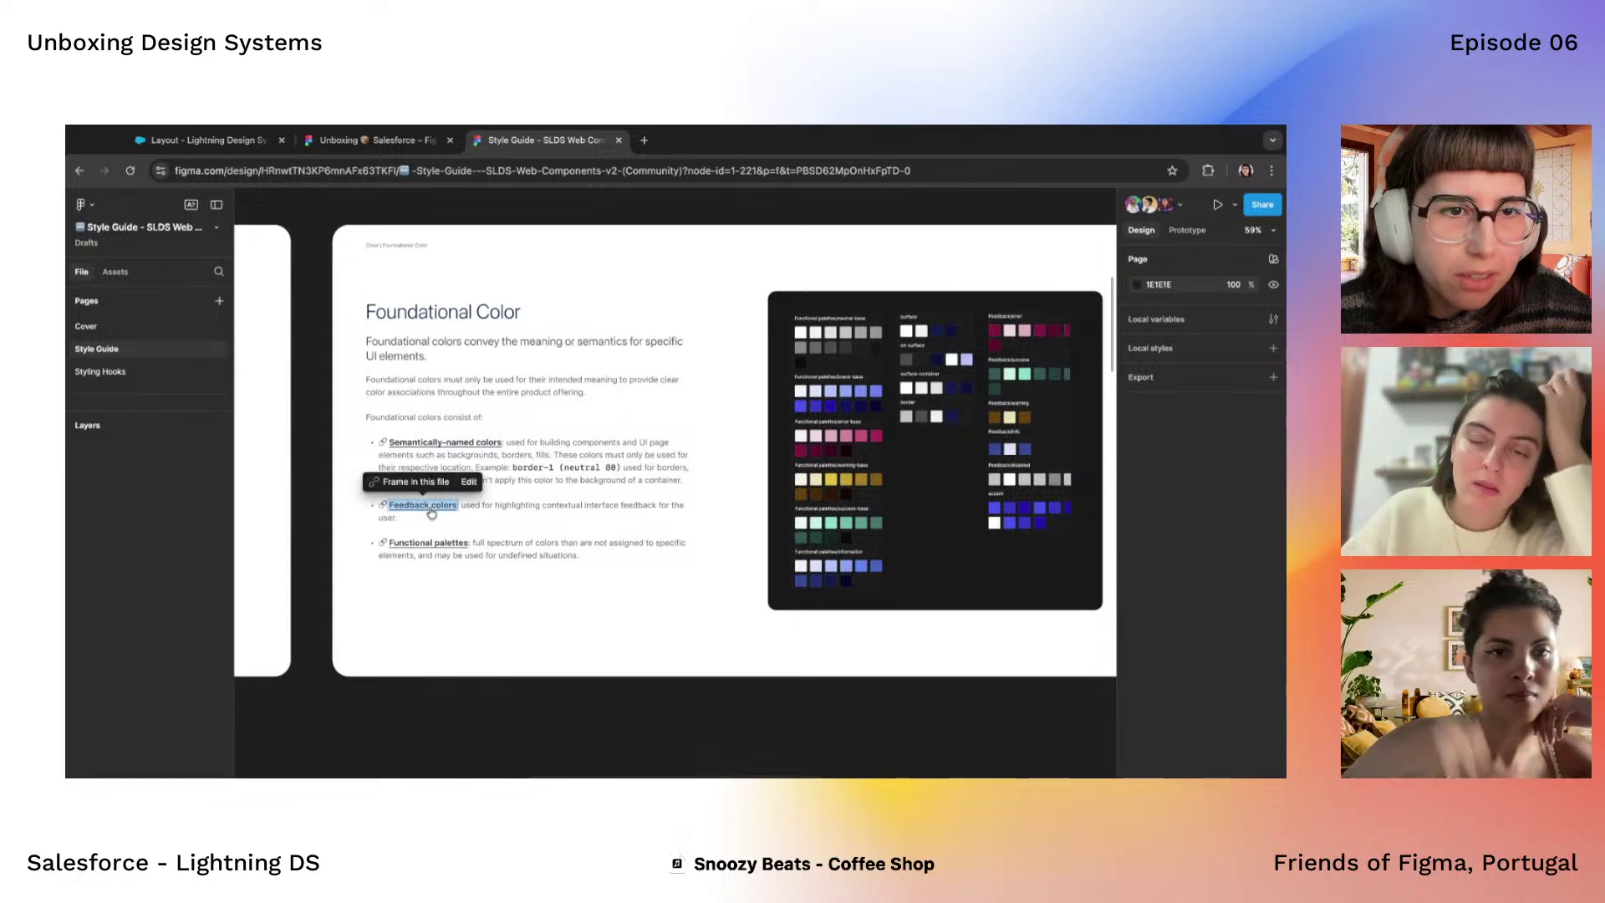
pyautogui.click(448, 452)
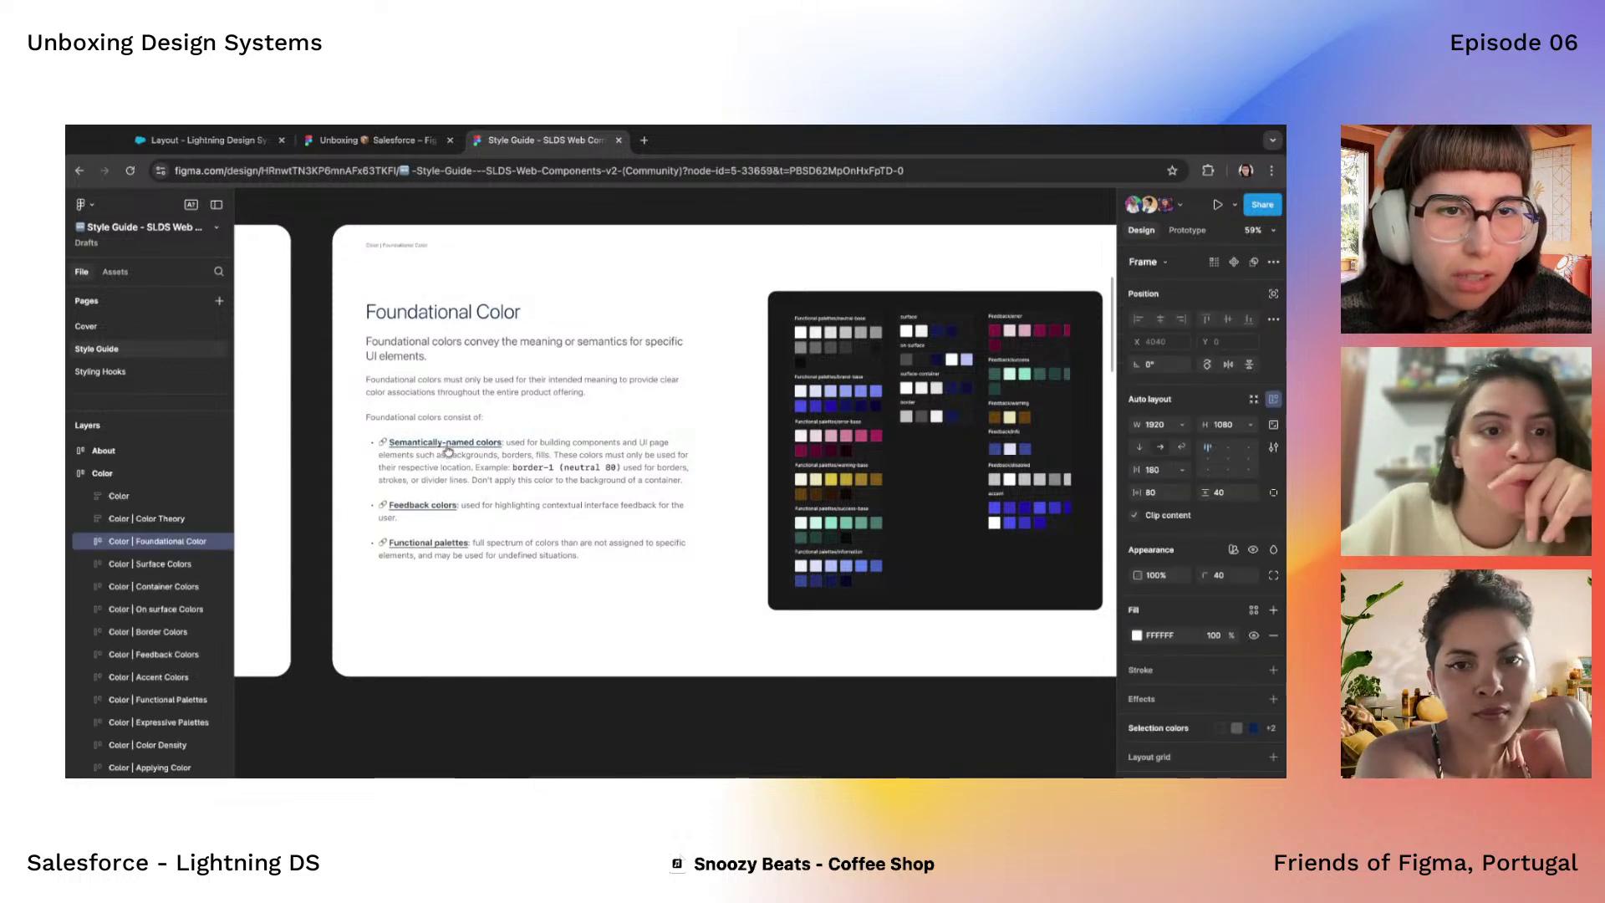
pyautogui.press('n')
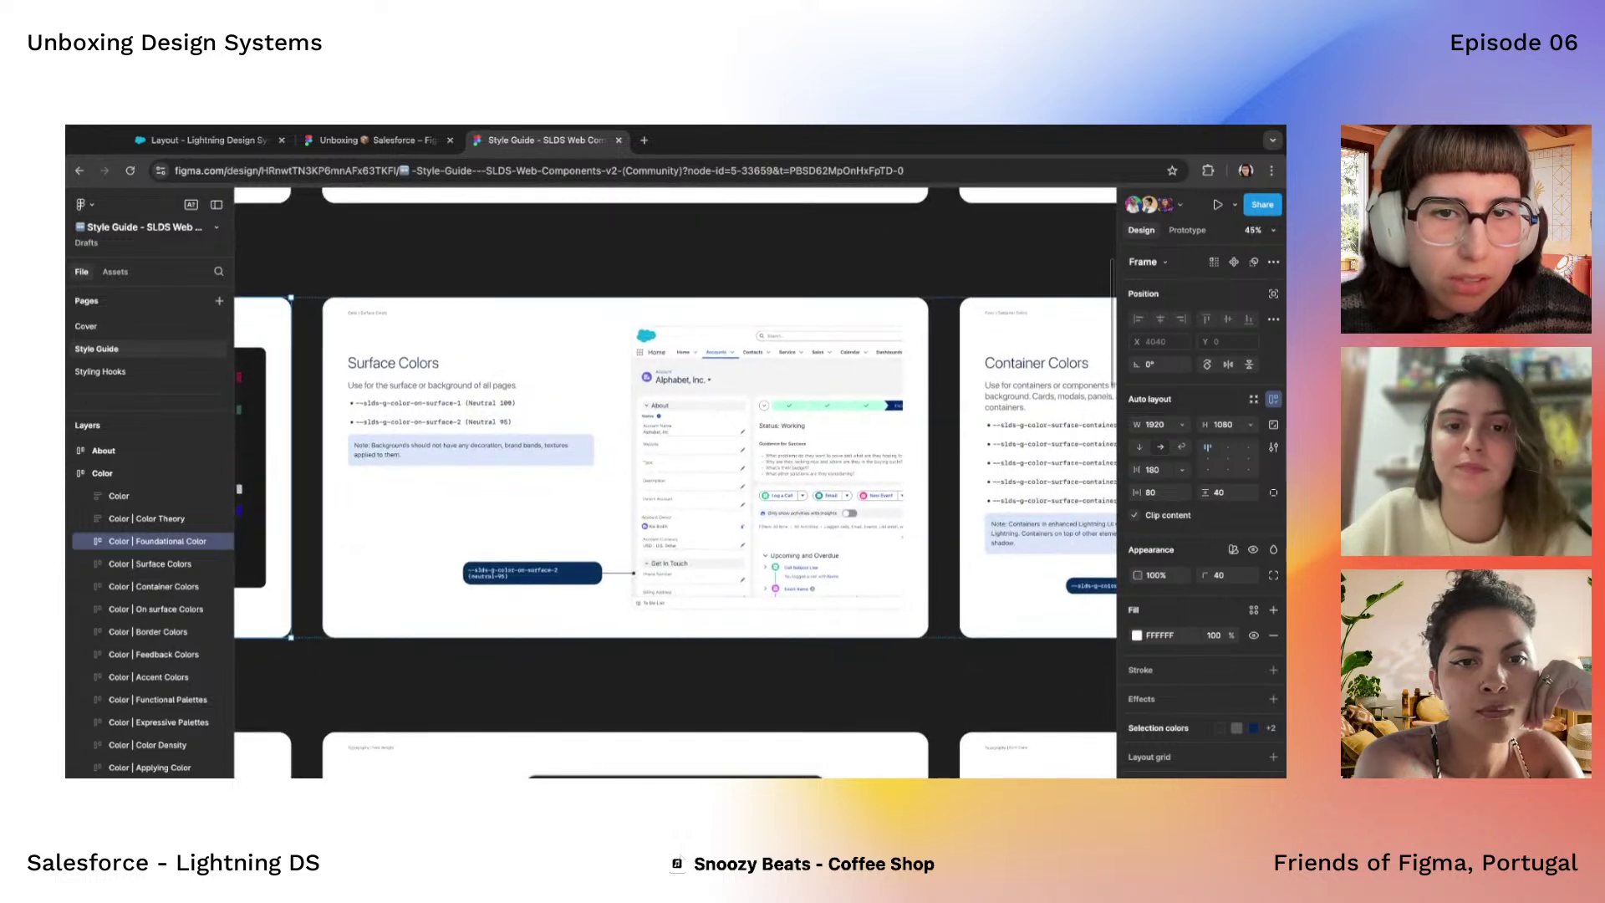
pyautogui.press('n')
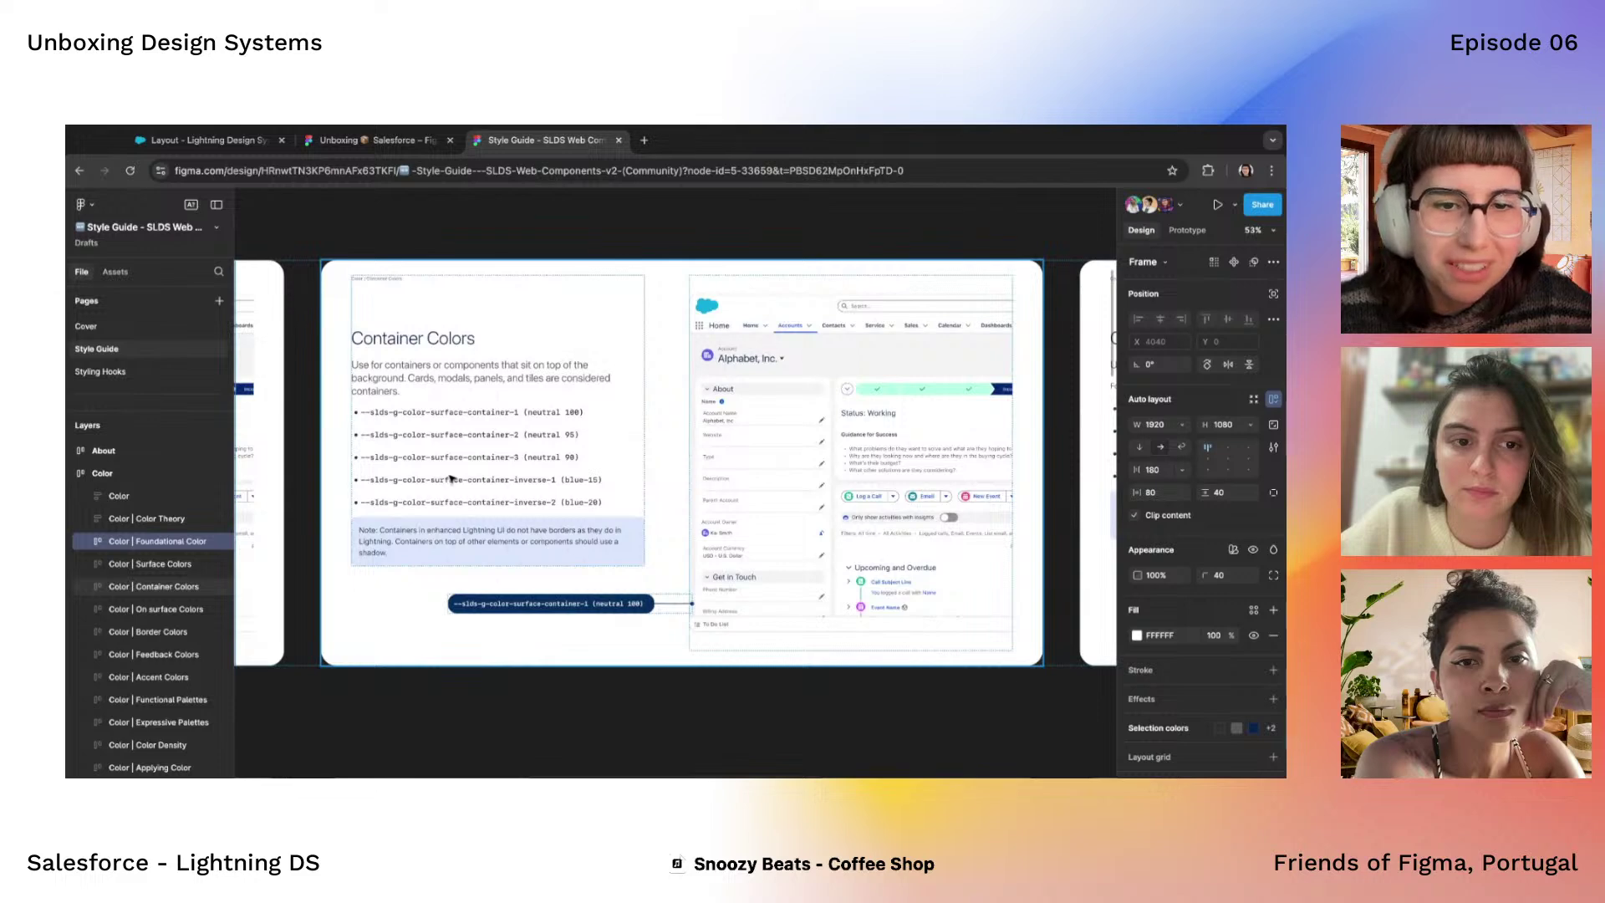
pyautogui.press('n')
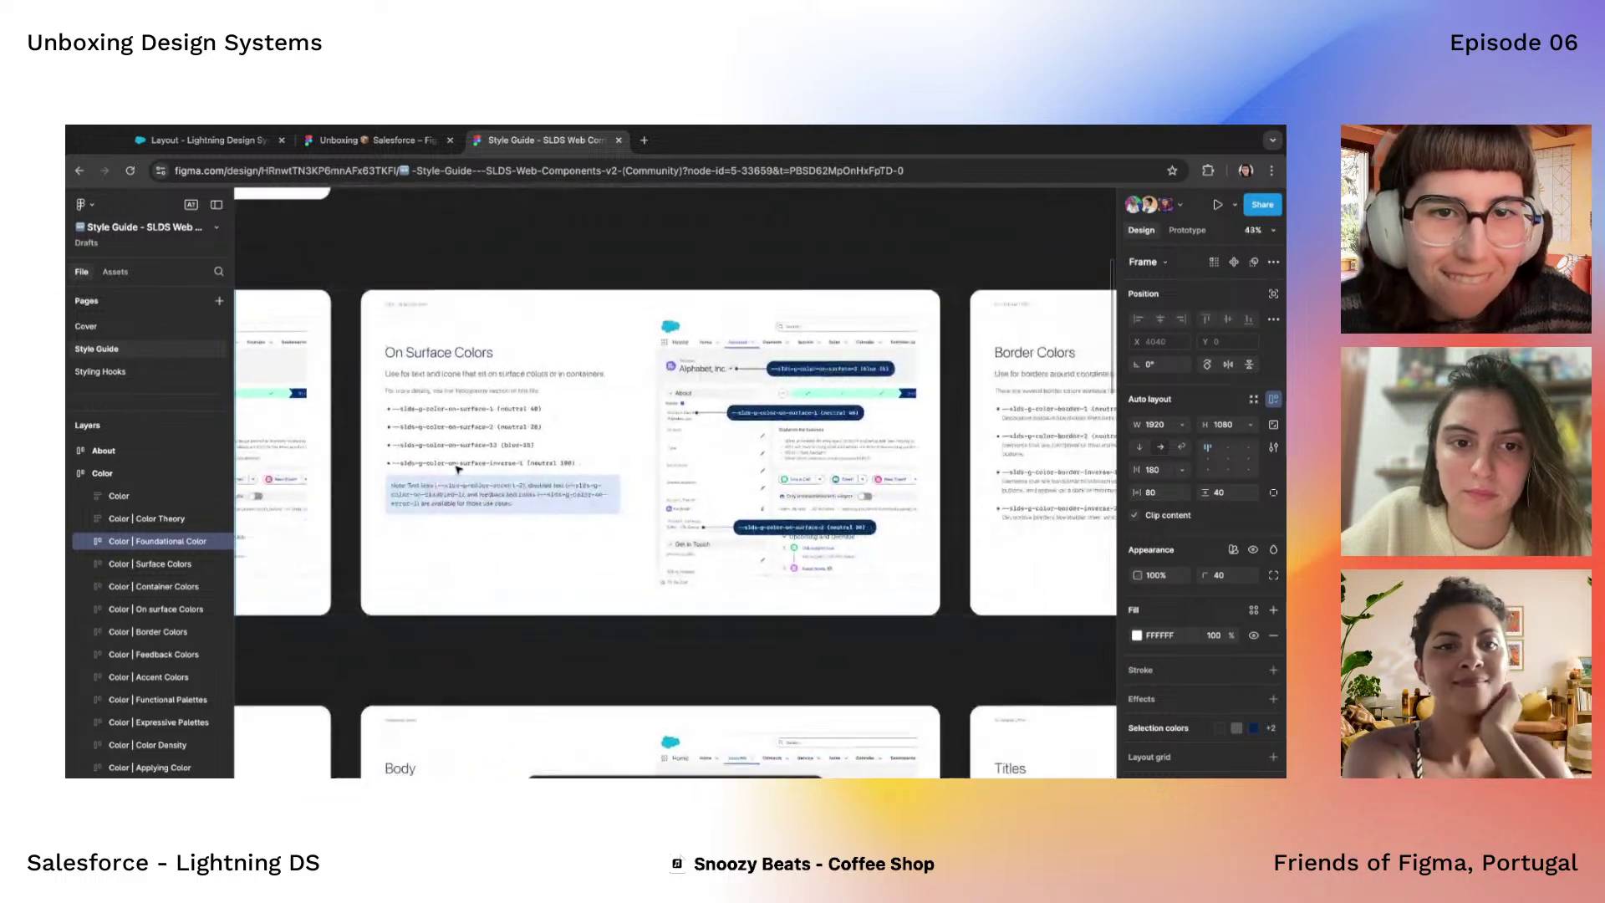
pyautogui.press('n')
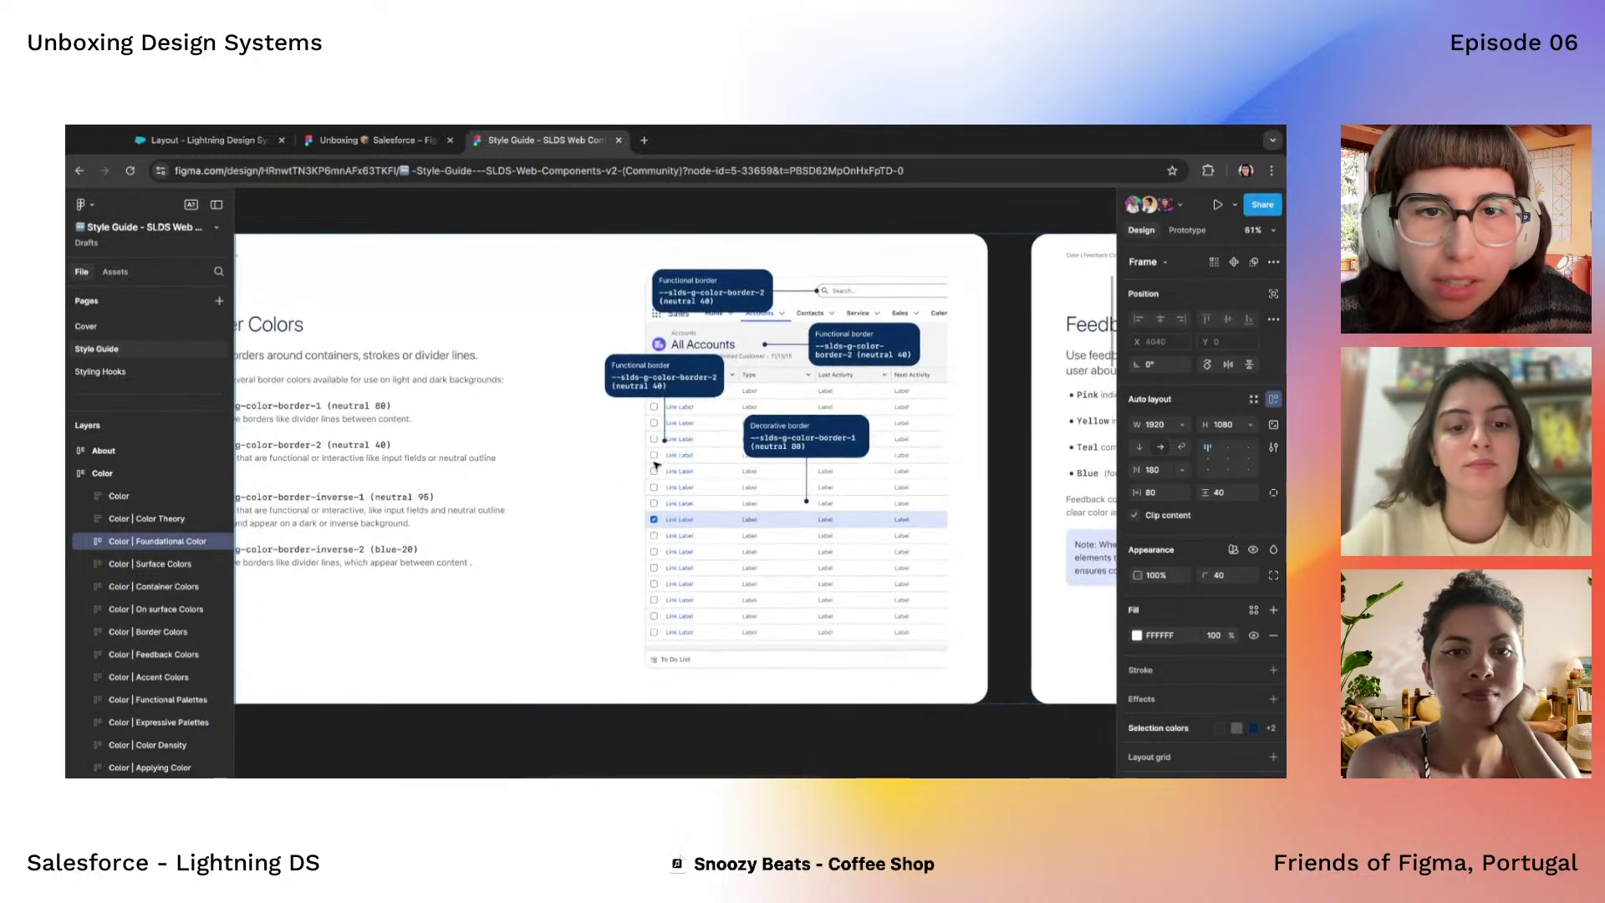
# Compare the Enhanced Lightning UI and SLDS message colors in the Feedback Colors frame
pyautogui.press('n')
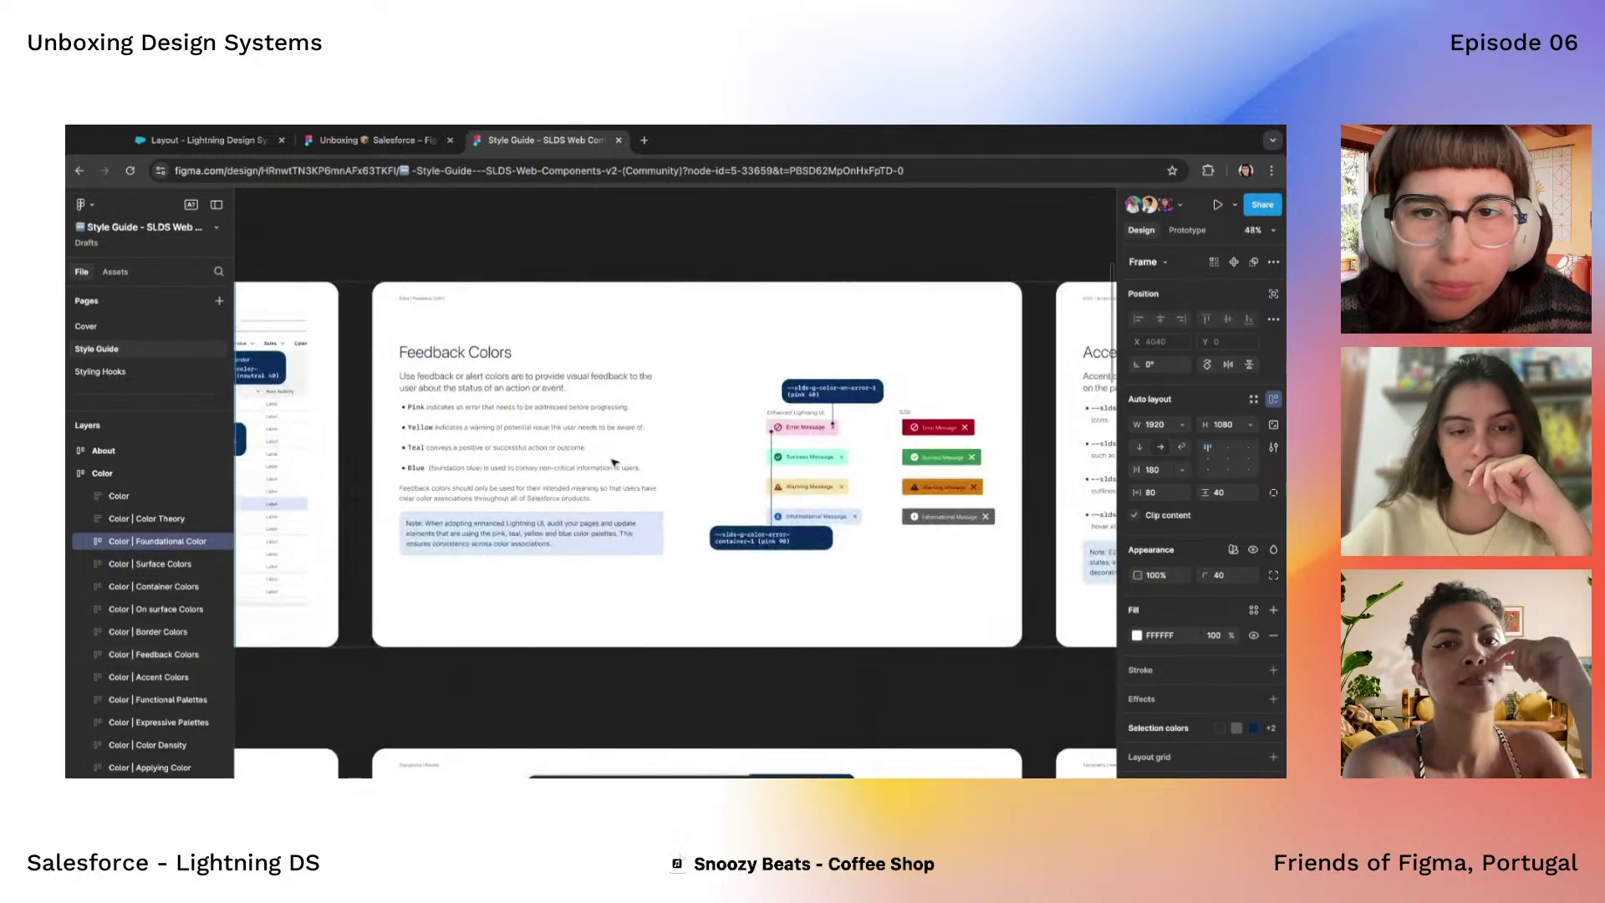
pyautogui.hscroll(2, 614, 462)
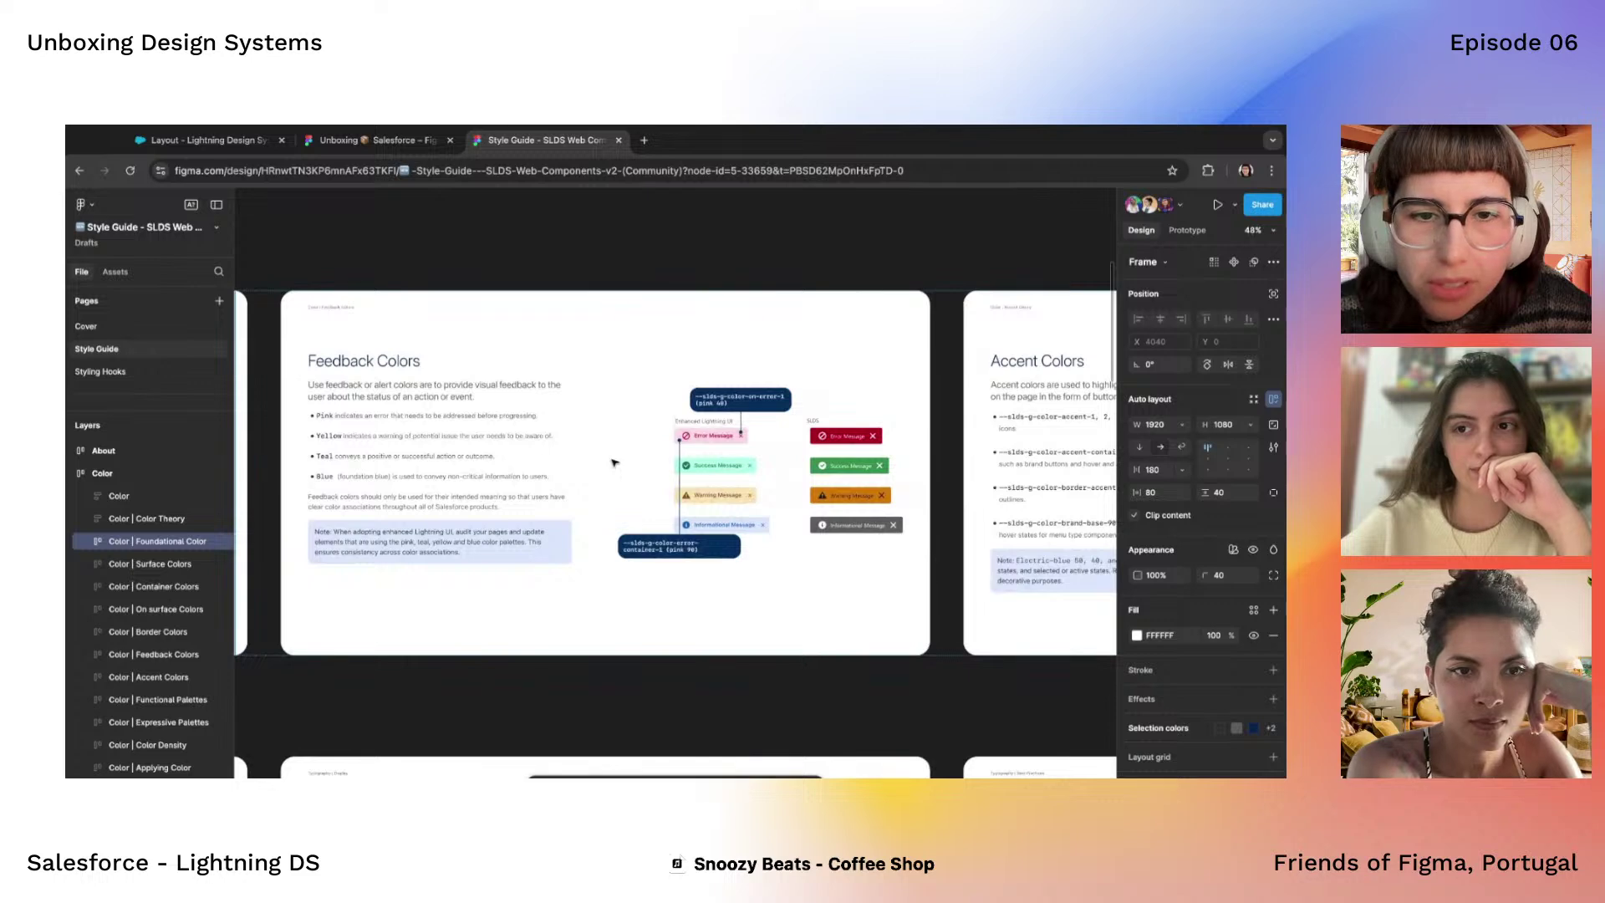
pyautogui.scroll(5, 719, 393)
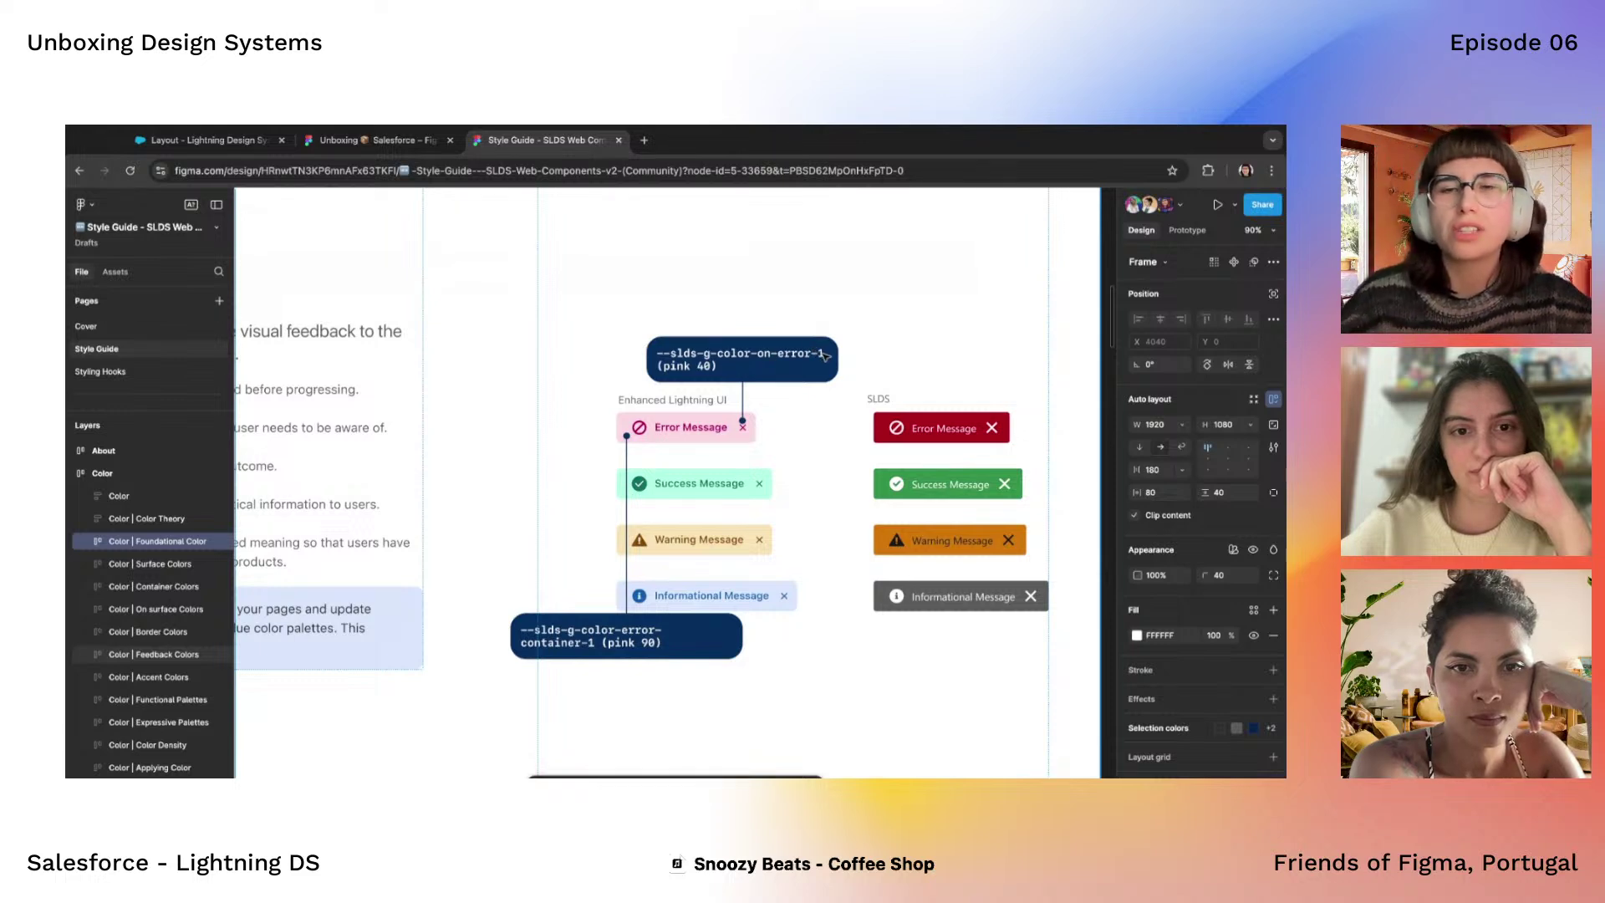
pyautogui.scroll(-5, 673, 396)
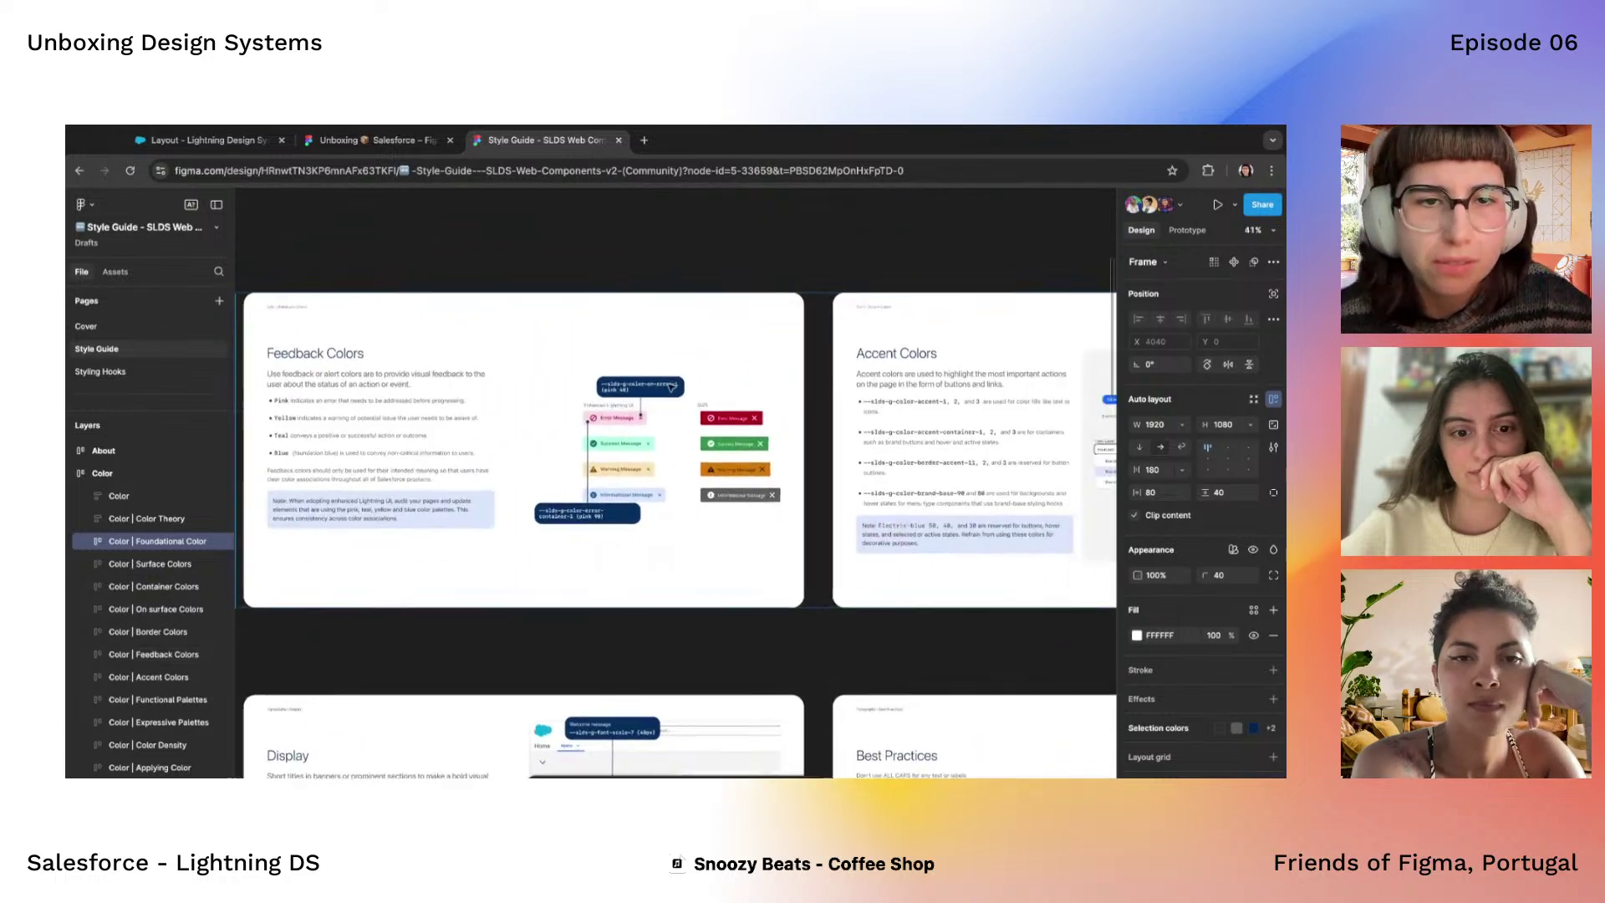
# Review the Accent Colors, Functional palettes and Expressive Palettes frames
pyautogui.hscroll(5, 670, 404)
pyautogui.scroll(-1, 670, 403)
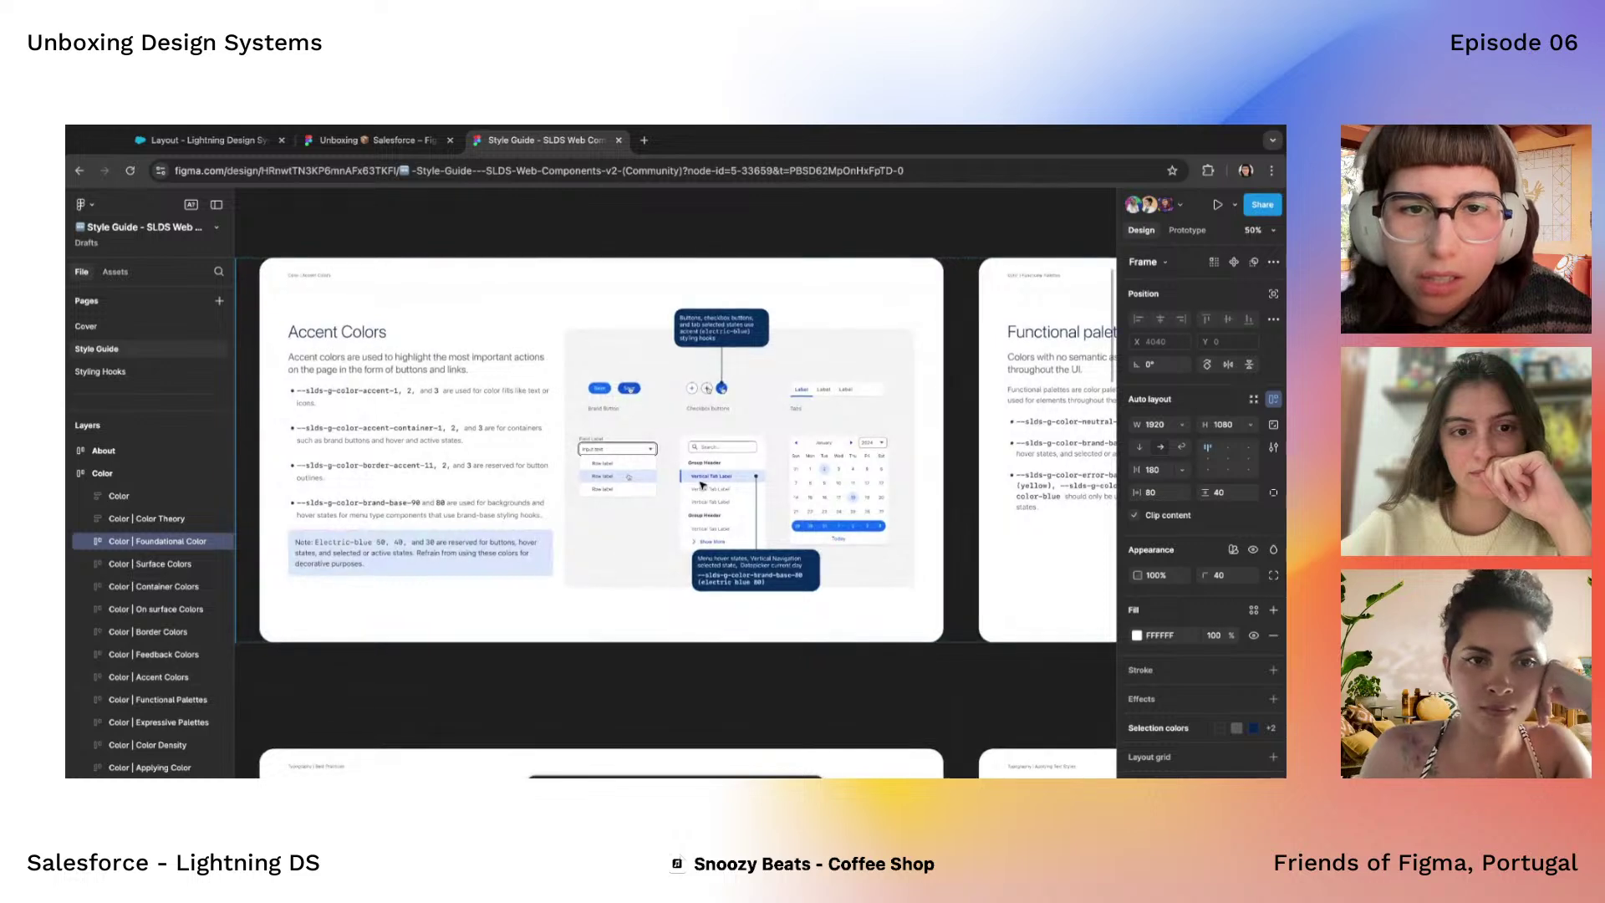
pyautogui.scroll(-4, 702, 485)
pyautogui.hscroll(3, 702, 484)
pyautogui.scroll(4, 724, 465)
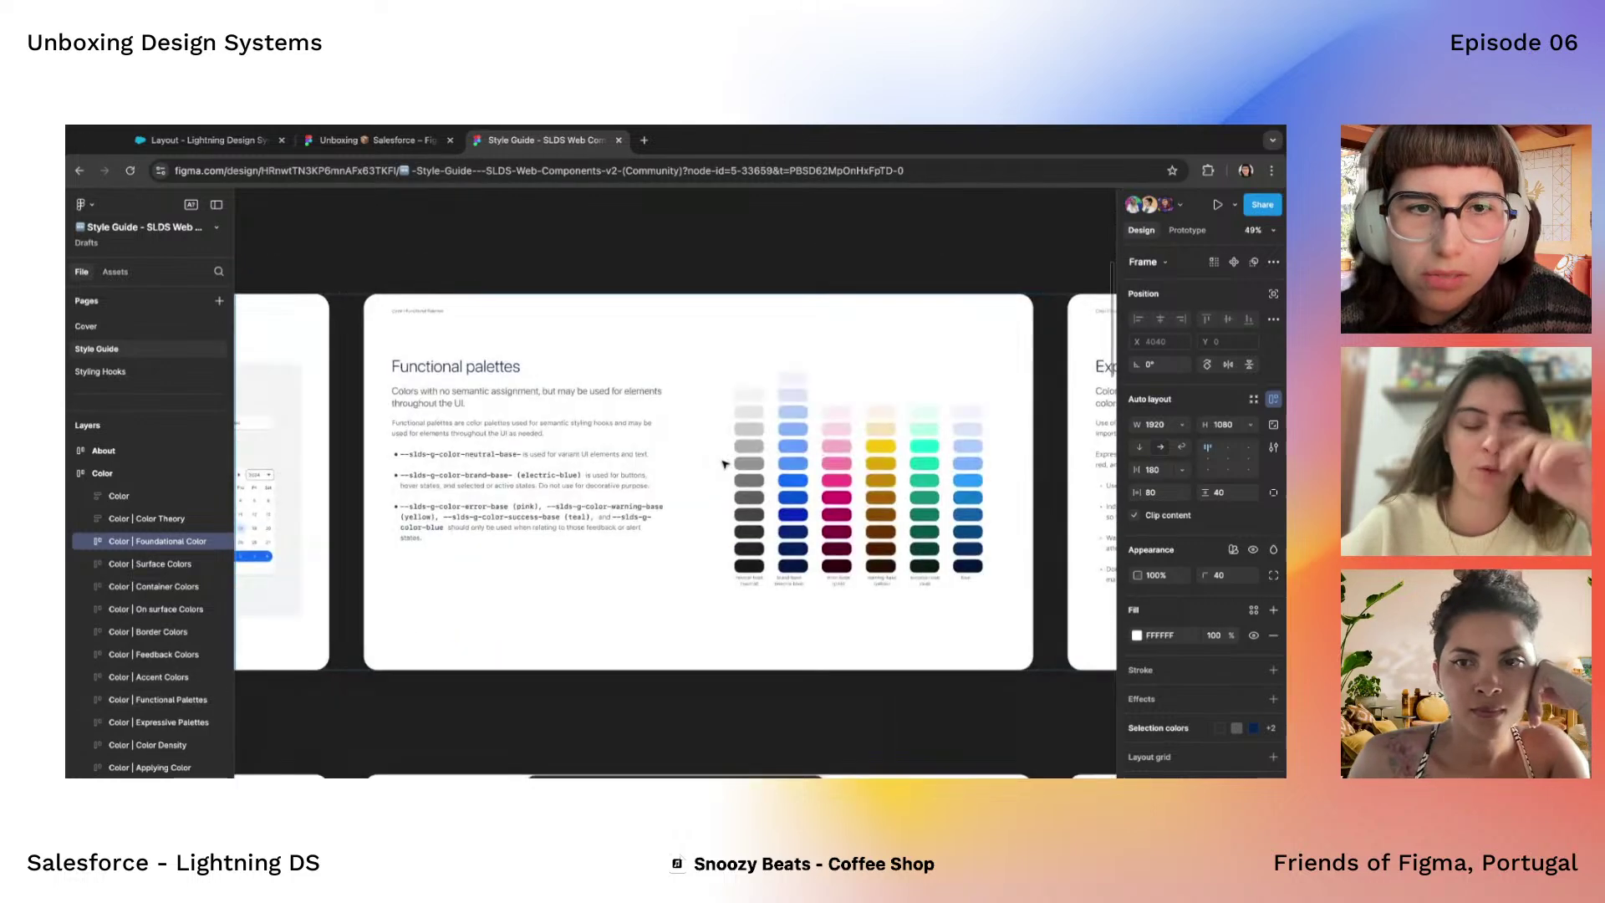
pyautogui.scroll(-4, 724, 464)
pyautogui.hscroll(3, 724, 465)
pyautogui.scroll(4, 849, 493)
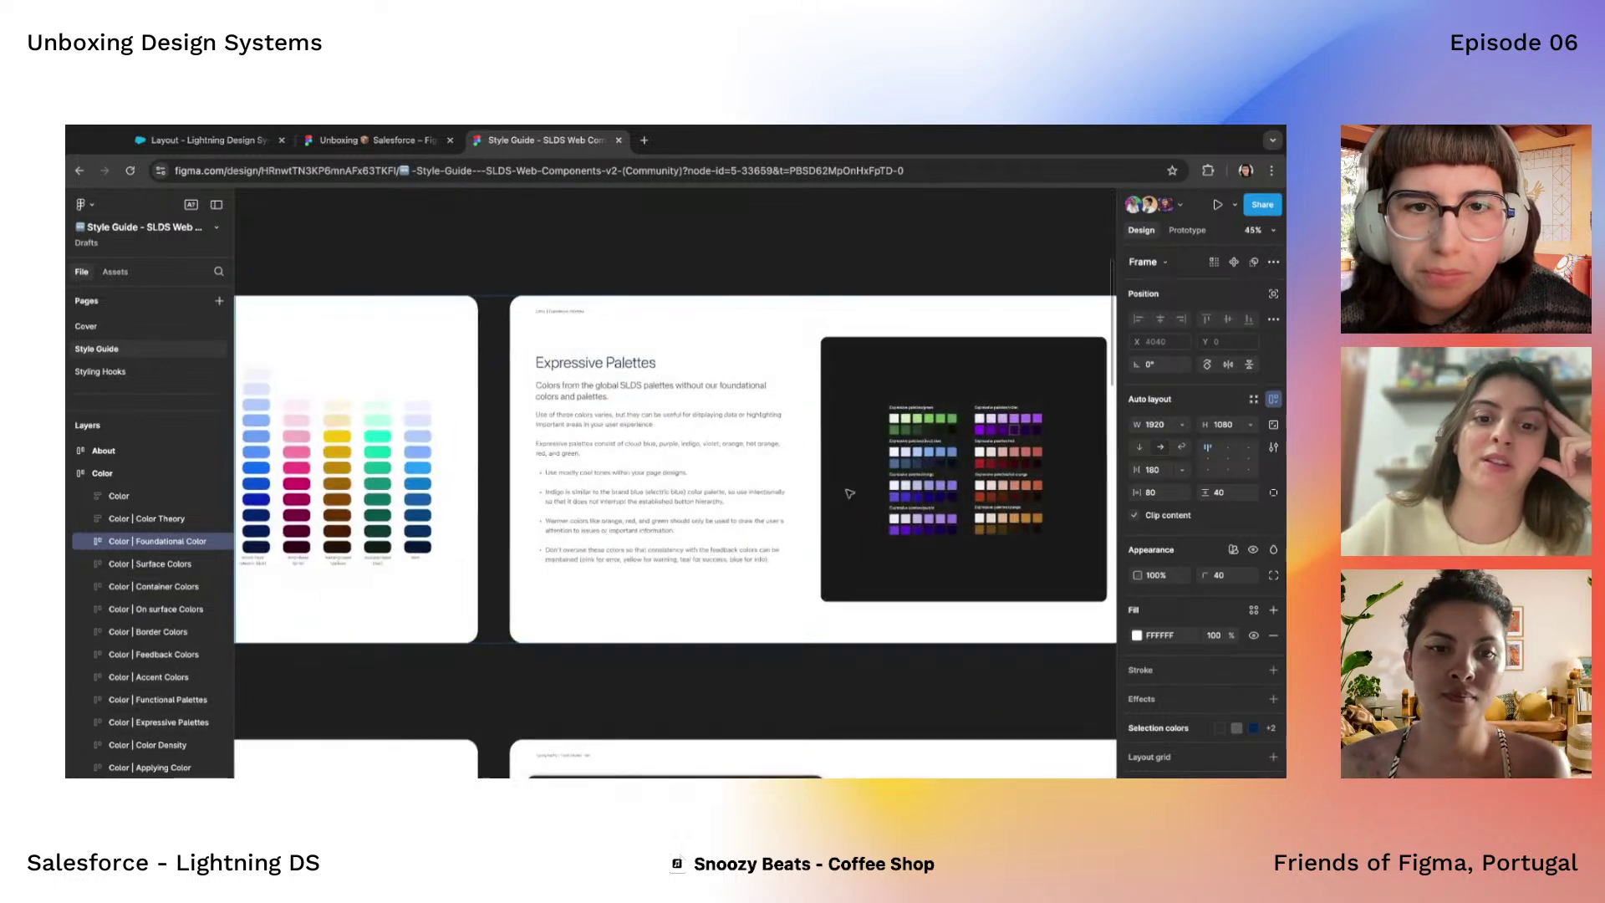
# Examine the Color Density proportions and read the Applying Color instructions
pyautogui.hscroll(3, 849, 493)
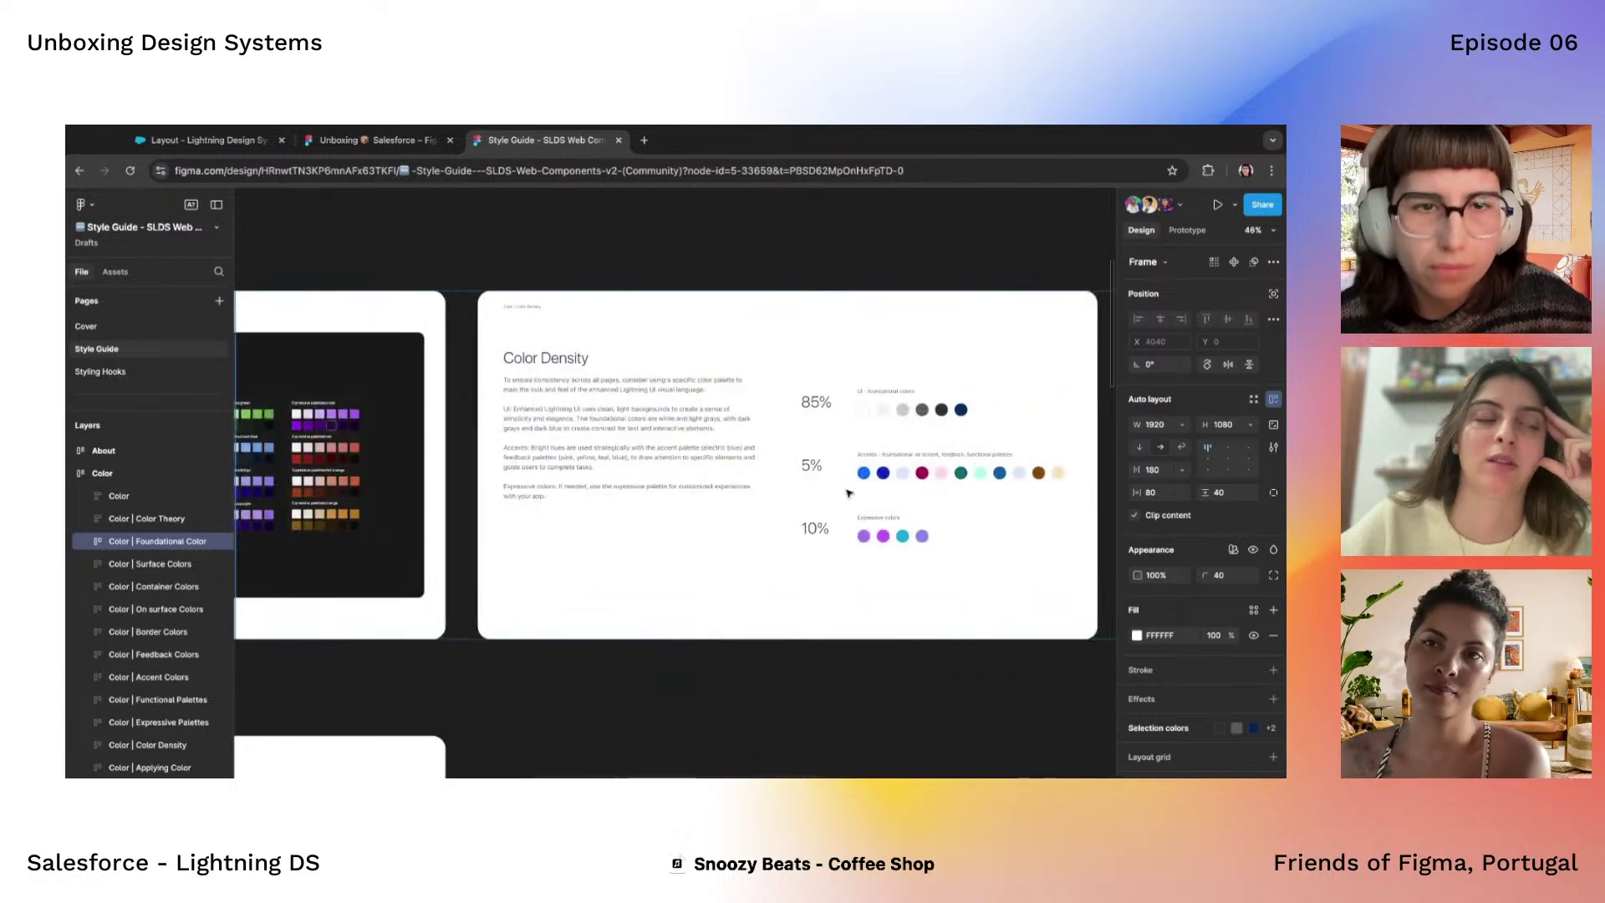
pyautogui.hscroll(2, 848, 493)
pyautogui.scroll(3, 679, 495)
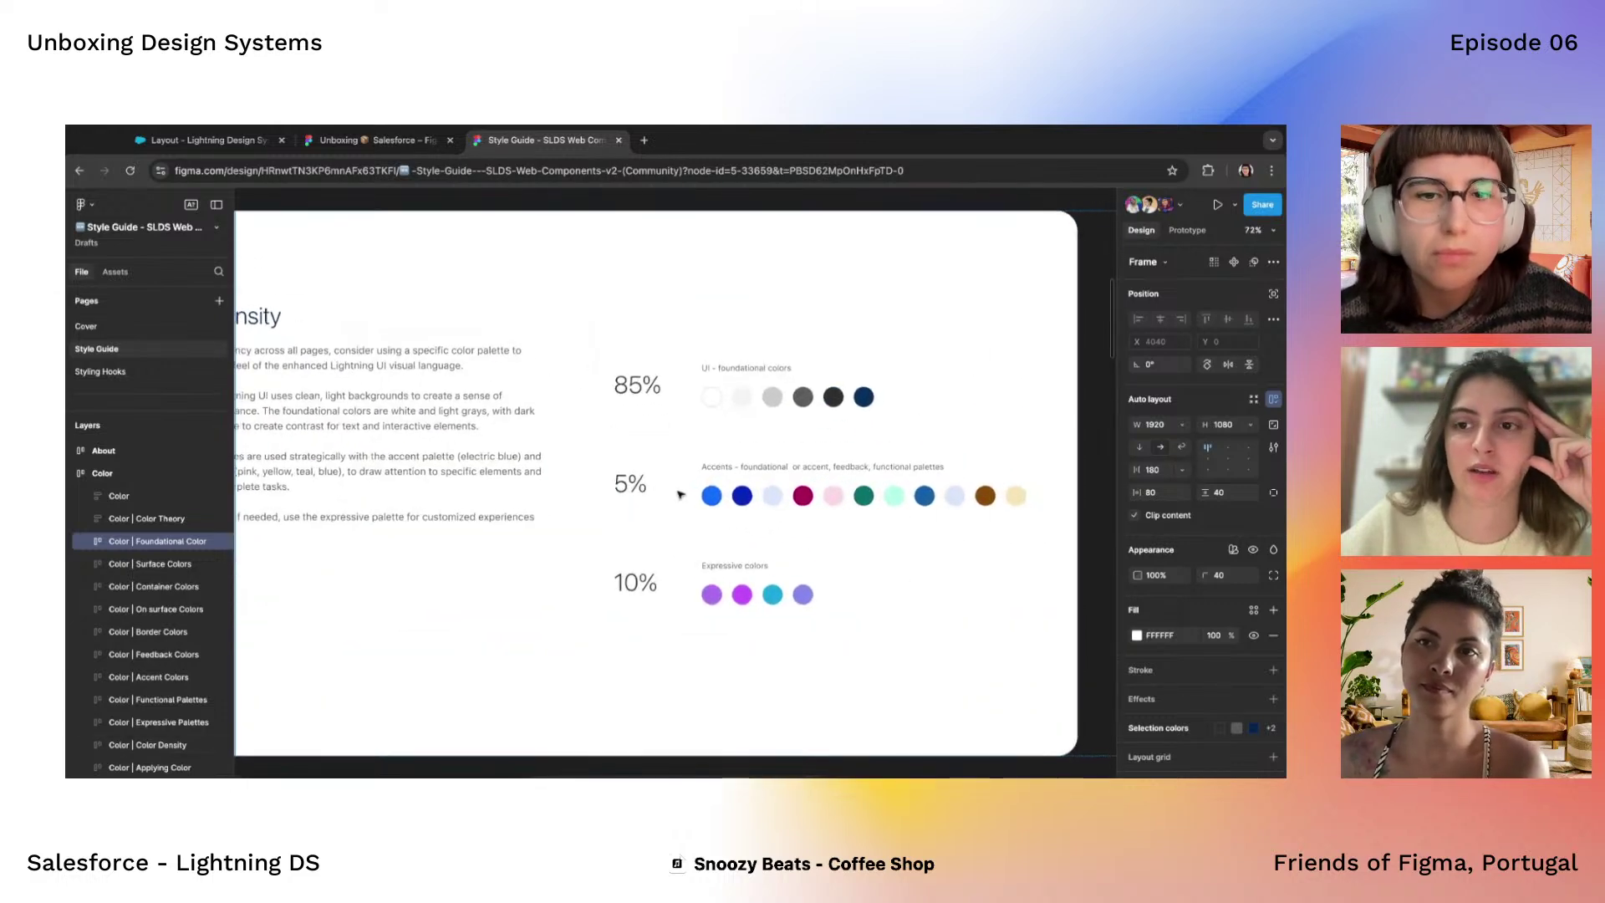
pyautogui.scroll(-3, 679, 495)
pyautogui.hscroll(3, 680, 495)
pyautogui.scroll(3, 653, 484)
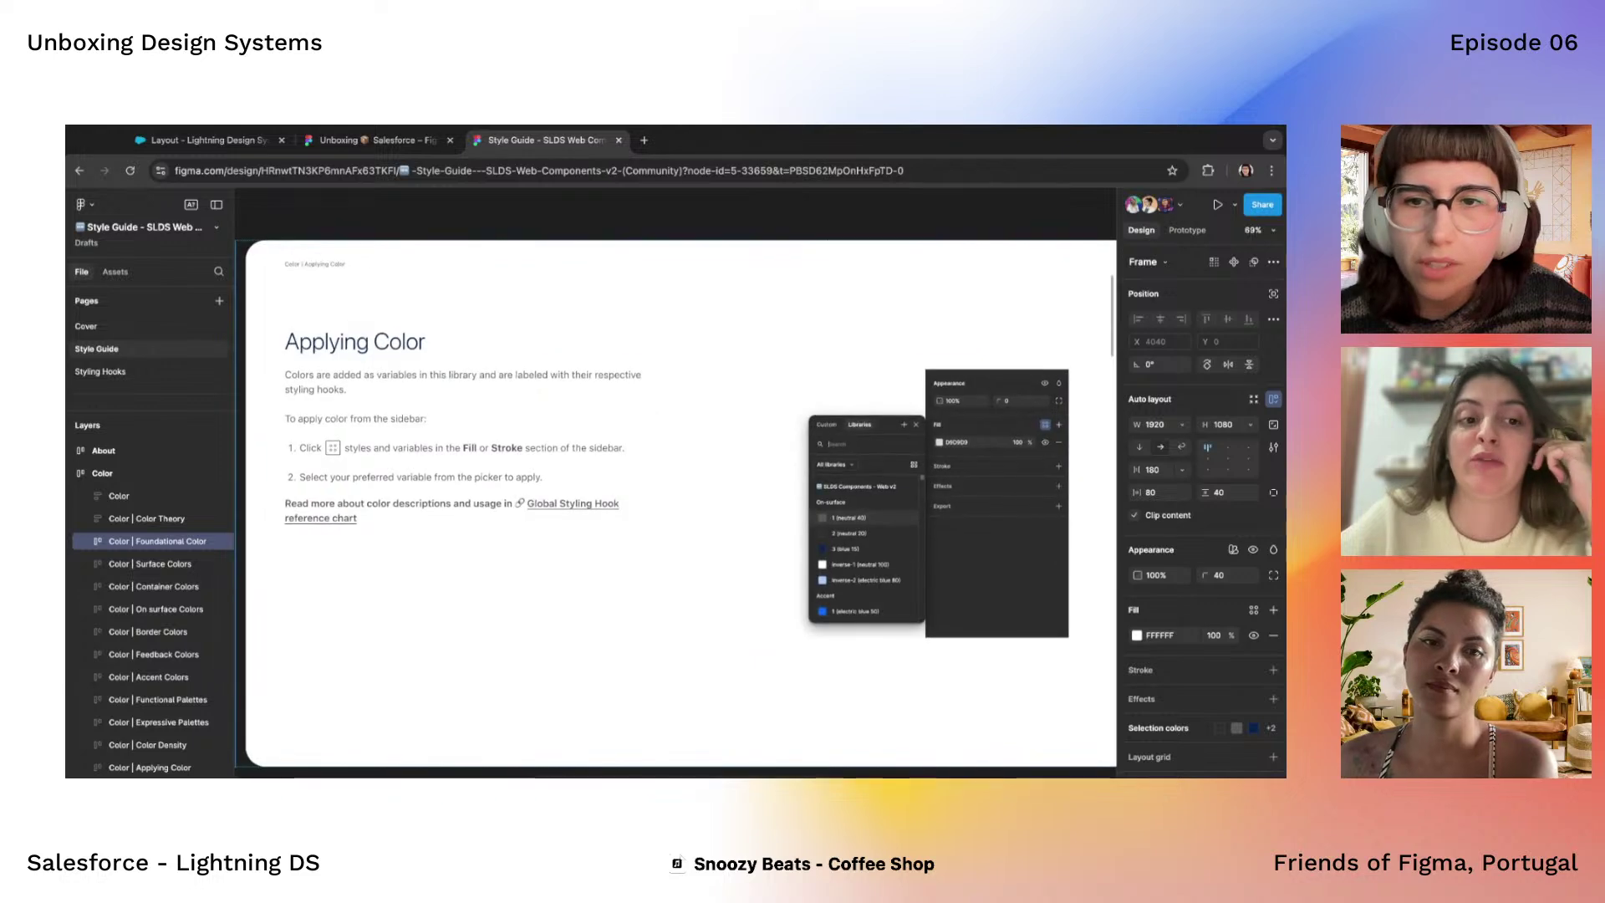
# Go back to the start of the Typography section and read its Fonts frame
pyautogui.scroll(-10, 675, 479)
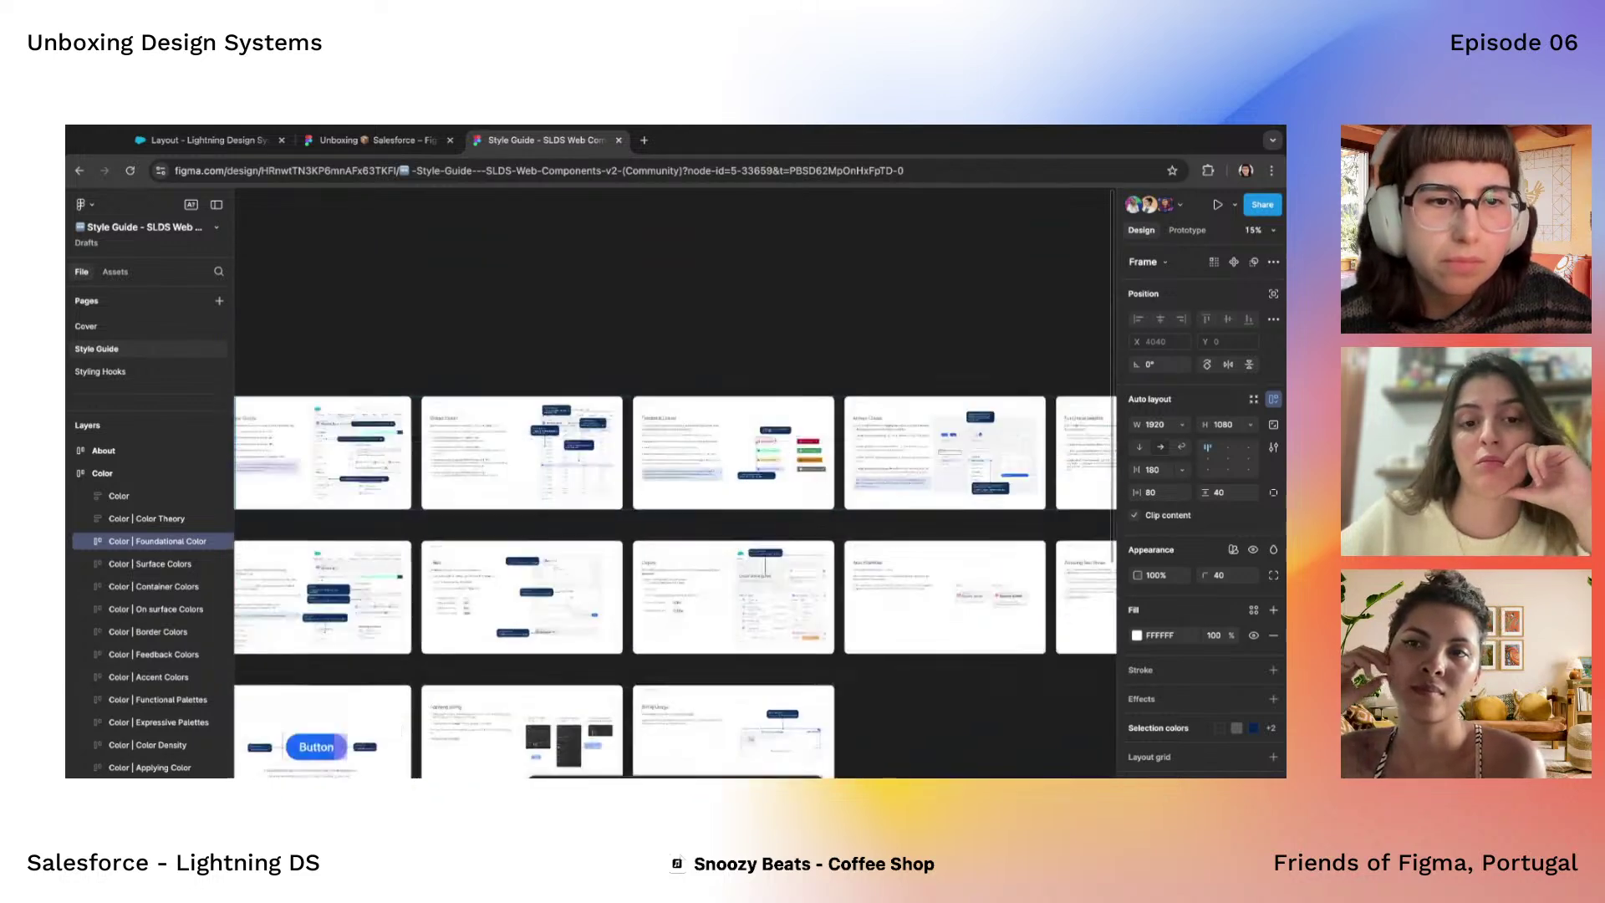
pyautogui.scroll(-3, 569, 493)
pyautogui.hscroll(-3, 569, 493)
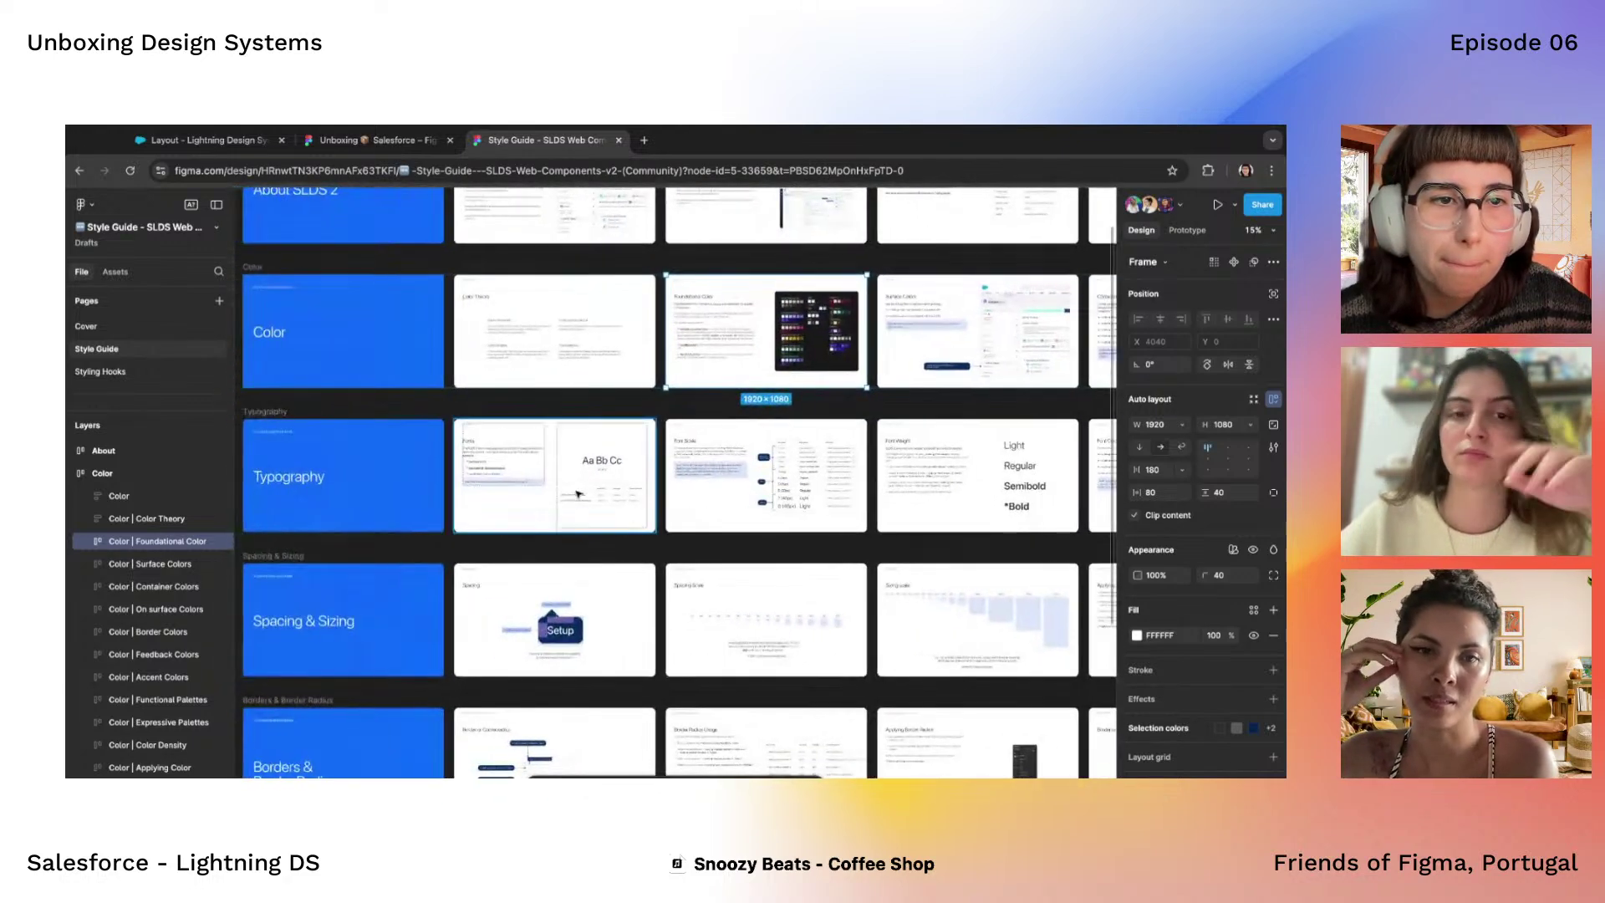
pyautogui.scroll(5, 569, 493)
pyautogui.scroll(5, 515, 511)
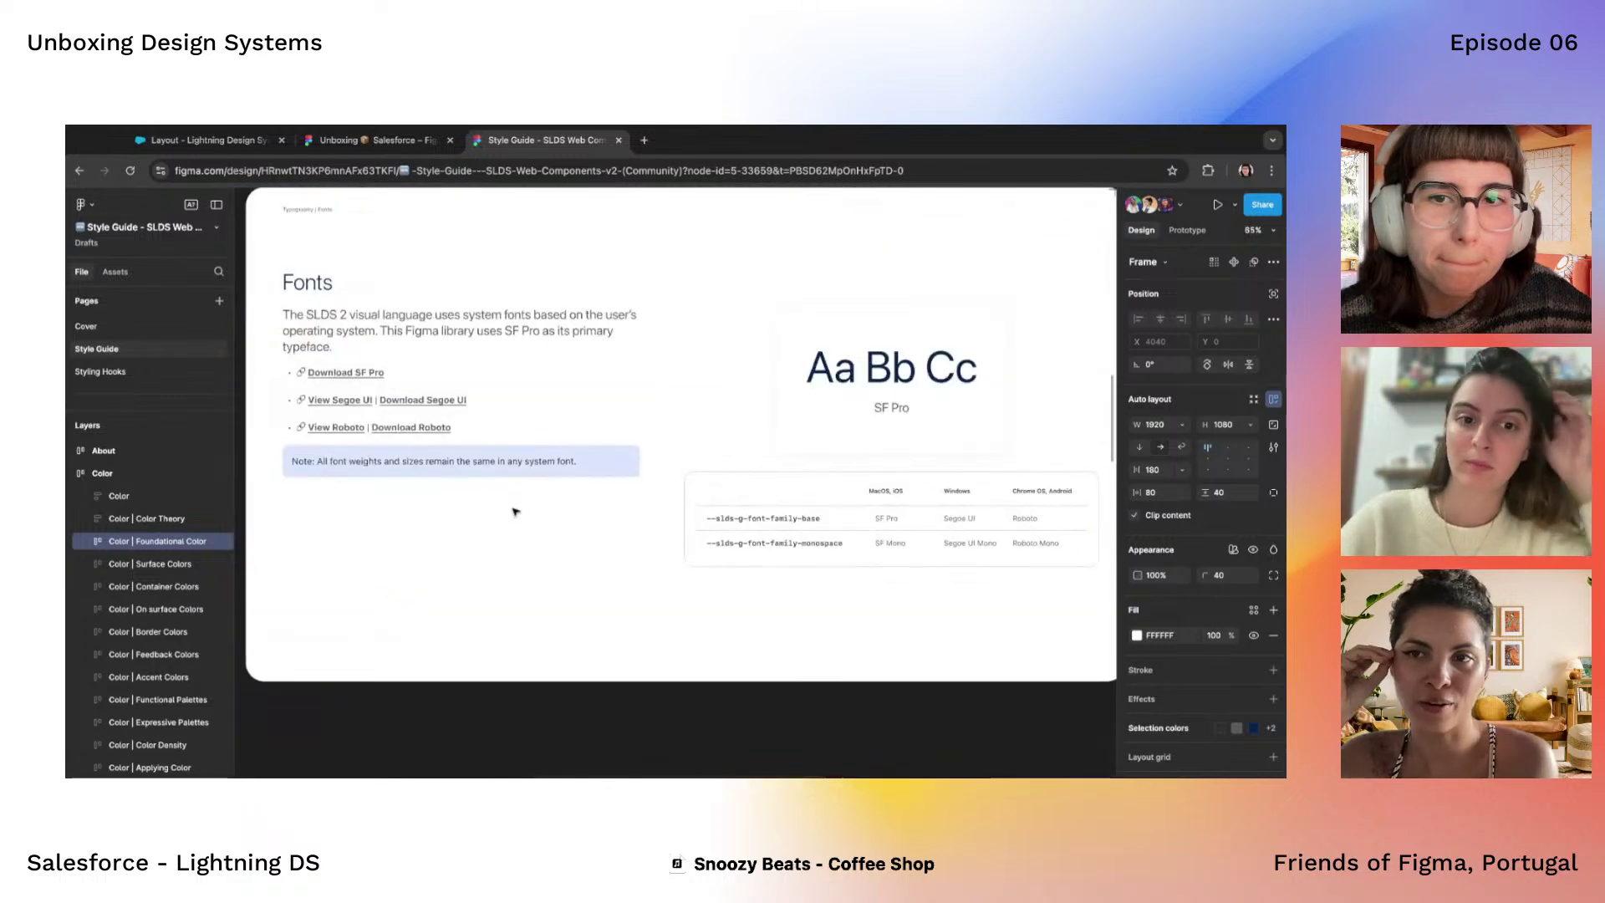
# Study the Font Scale table and look at the Font Weight frame beside it
pyautogui.scroll(-3, 515, 512)
pyautogui.hscroll(5, 585, 506)
pyautogui.scroll(3, 669, 503)
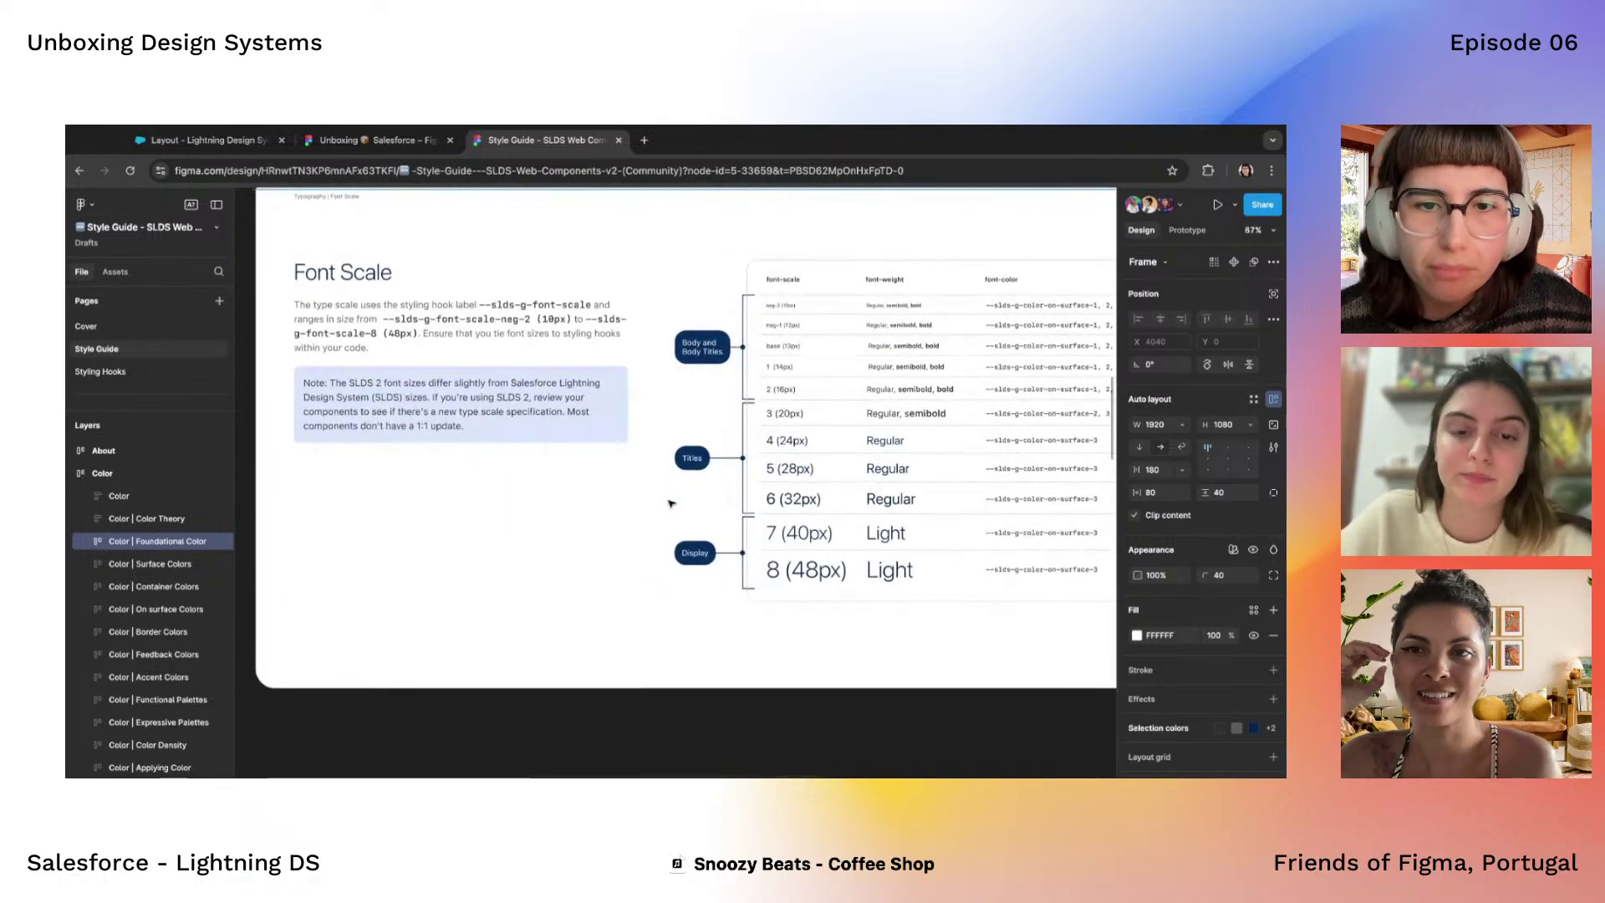
pyautogui.hscroll(10, 675, 460)
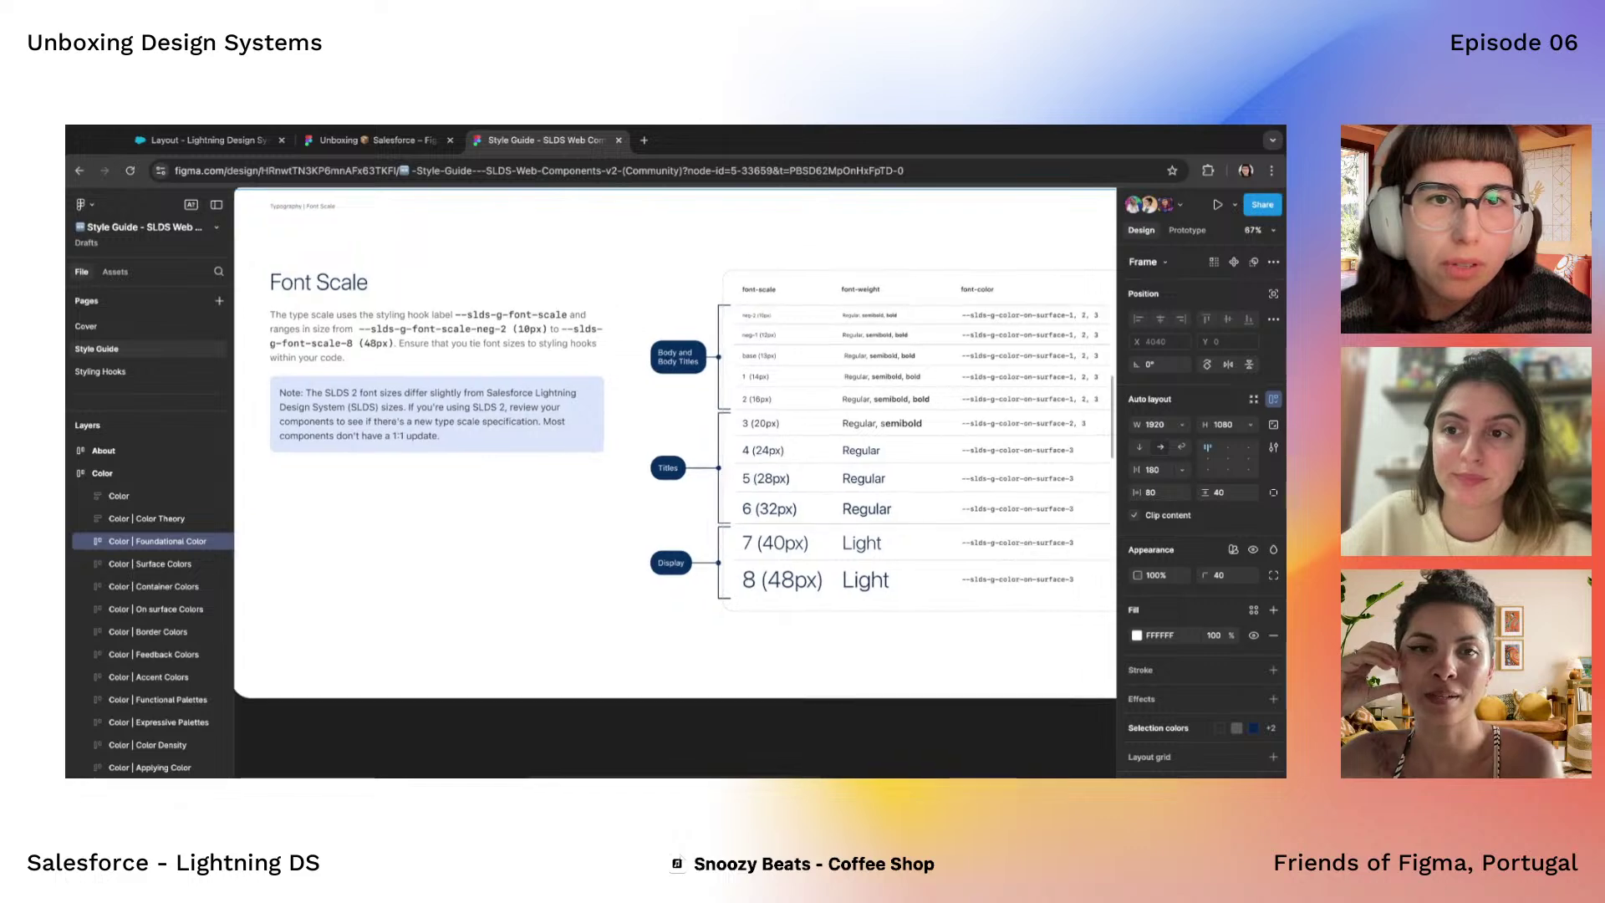
pyautogui.scroll(-3, 676, 459)
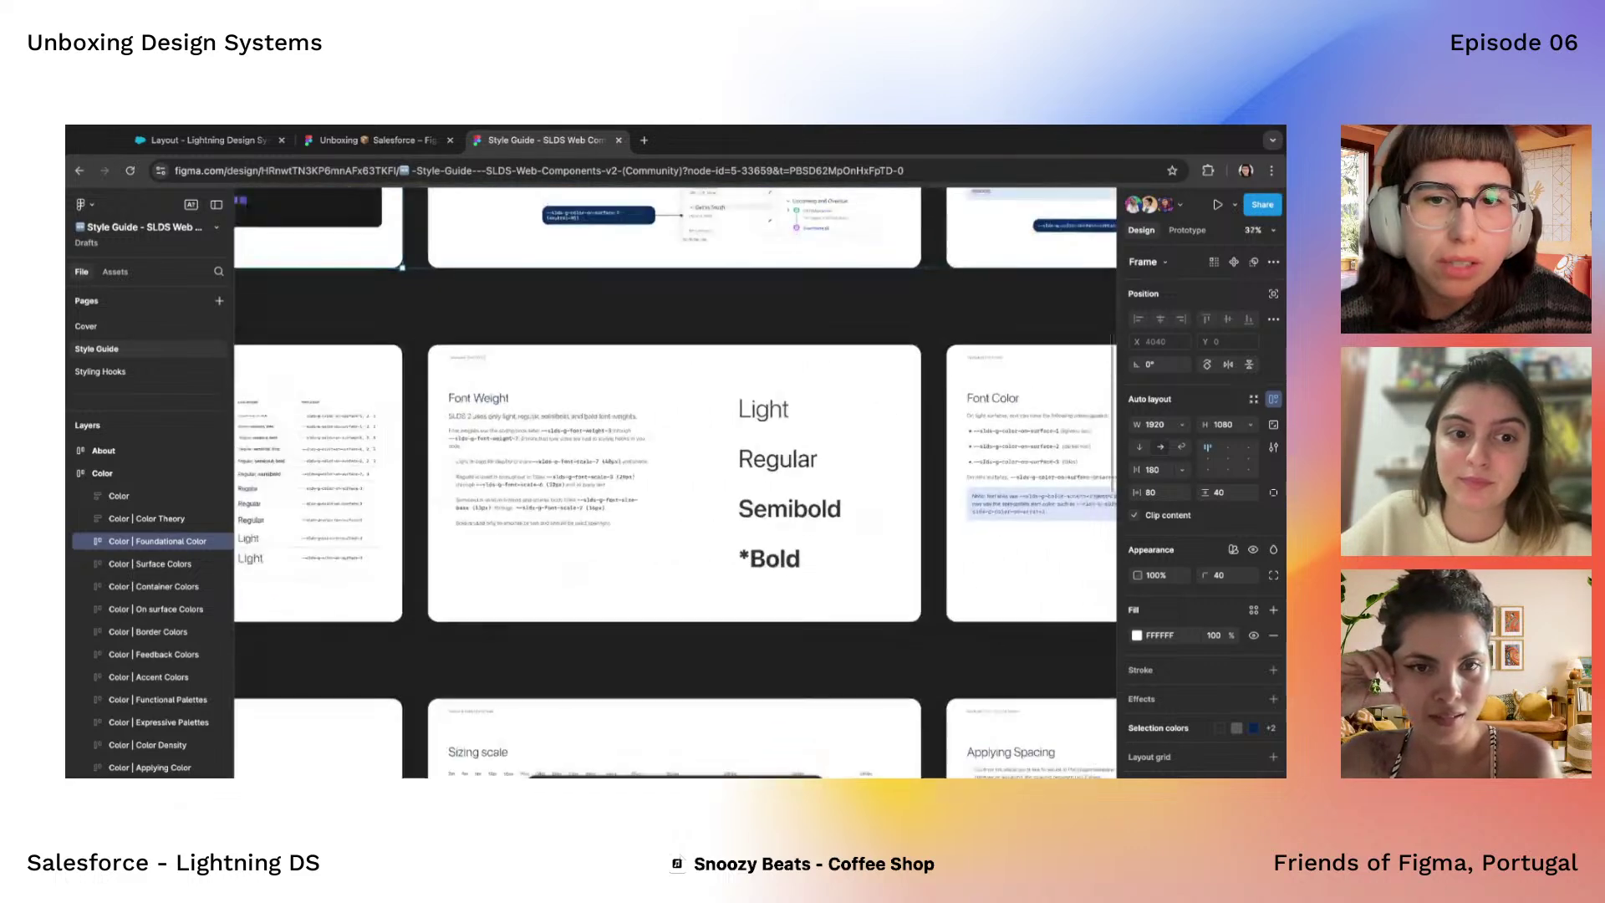
# Read the Body and Titles frames of the Typography section, including their annotated size, weight and color examples
pyautogui.hscroll(5, 675, 459)
pyautogui.hscroll(5, 655, 512)
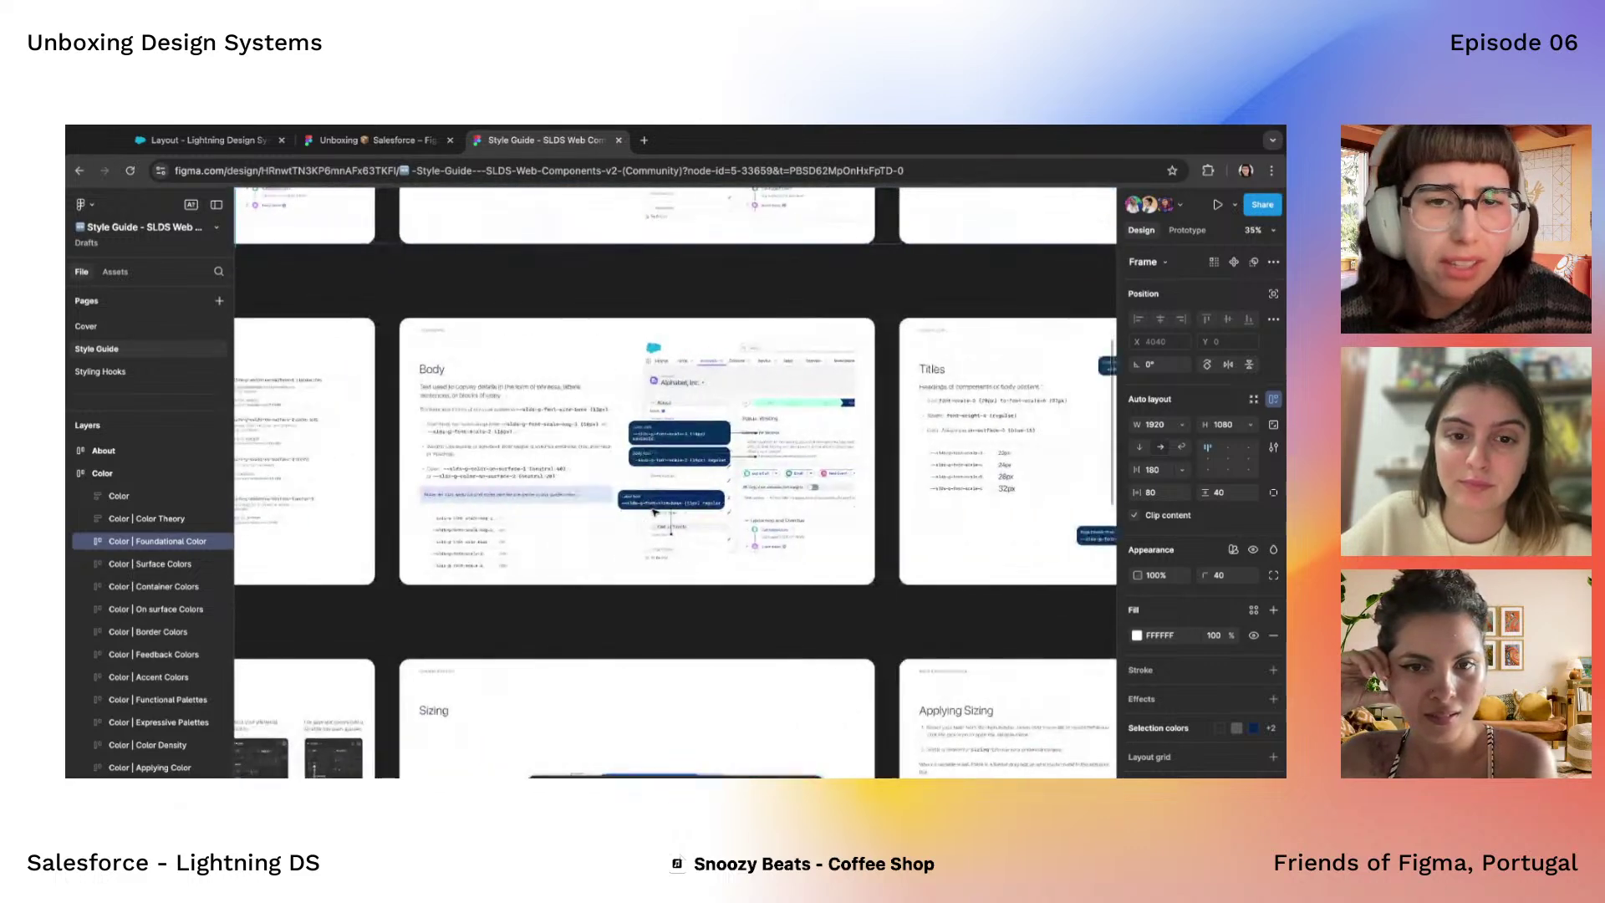
pyautogui.scroll(3, 648, 433)
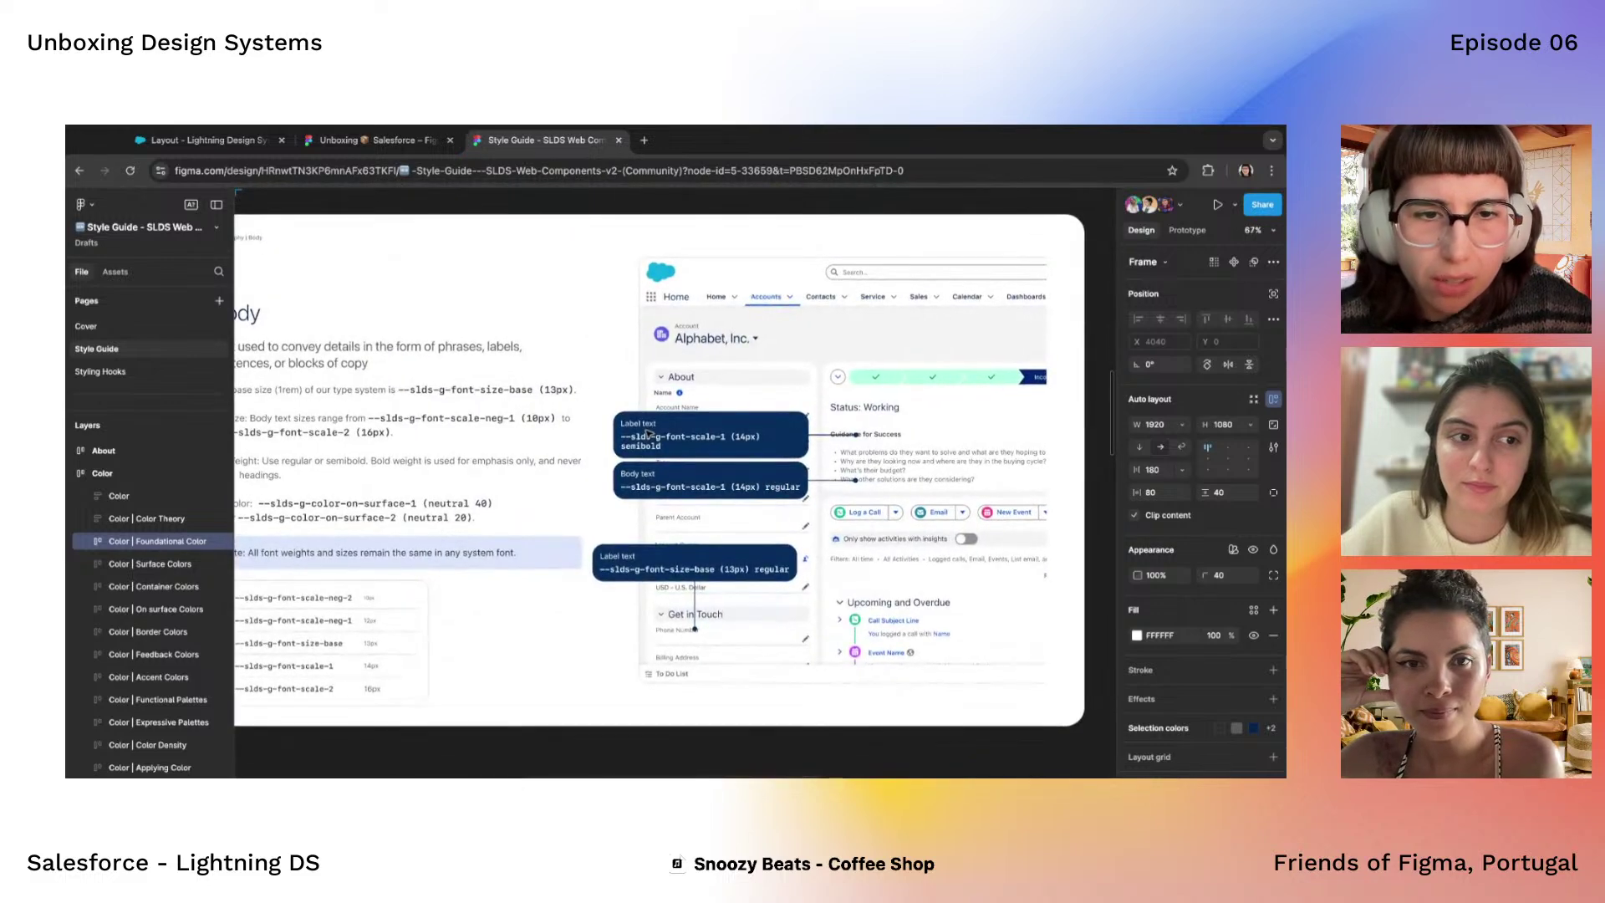
pyautogui.scroll(-2, 643, 430)
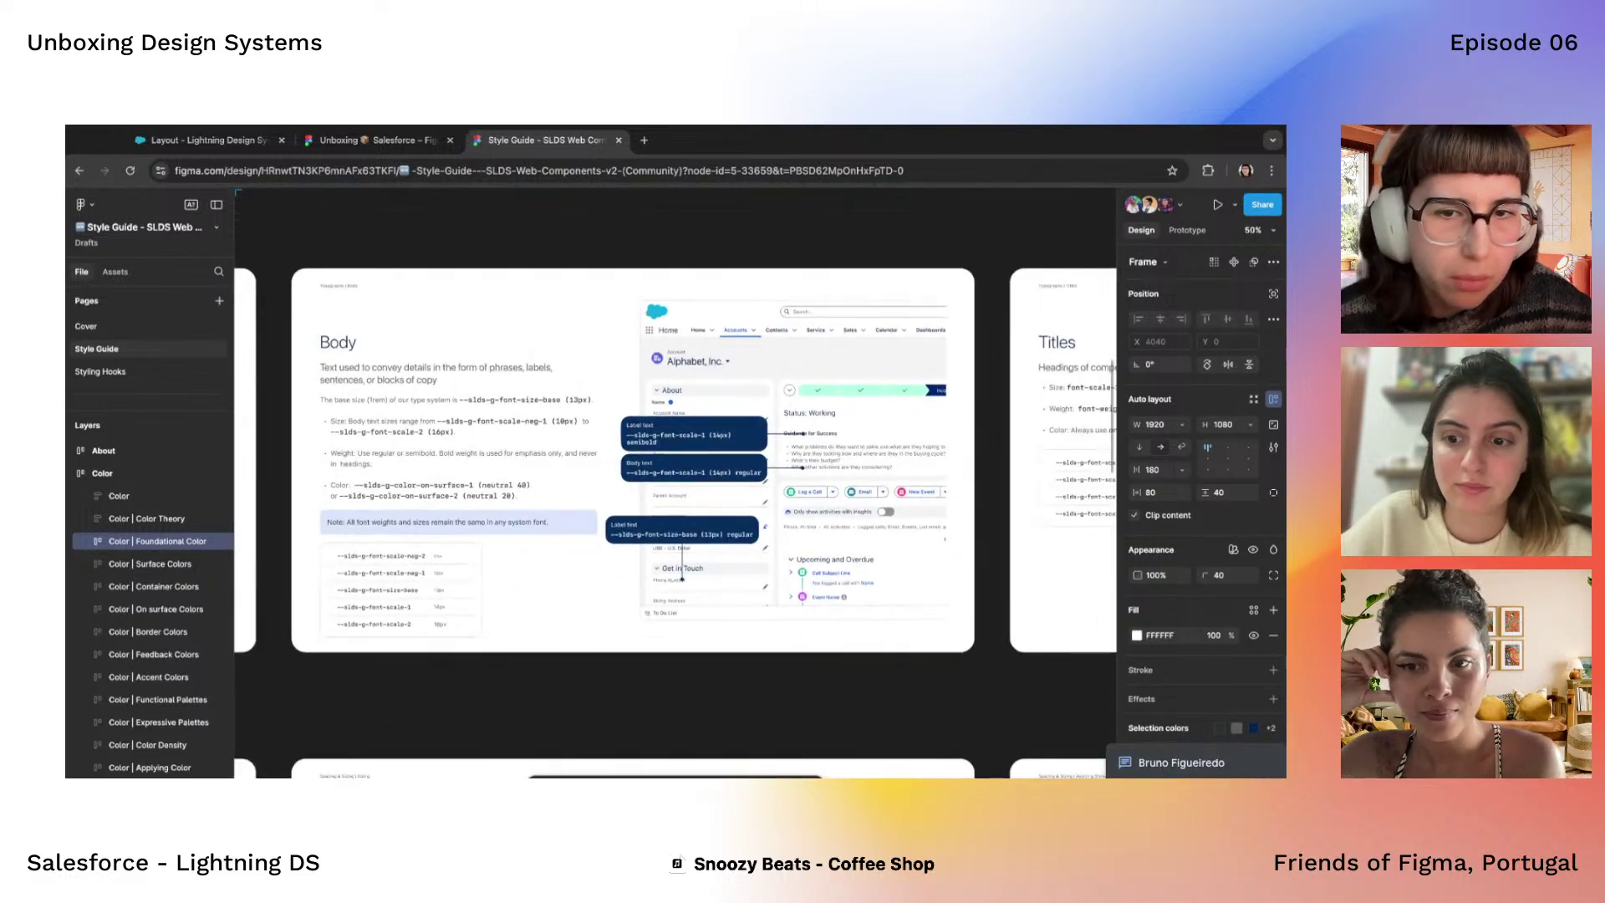
pyautogui.hscroll(5, 609, 428)
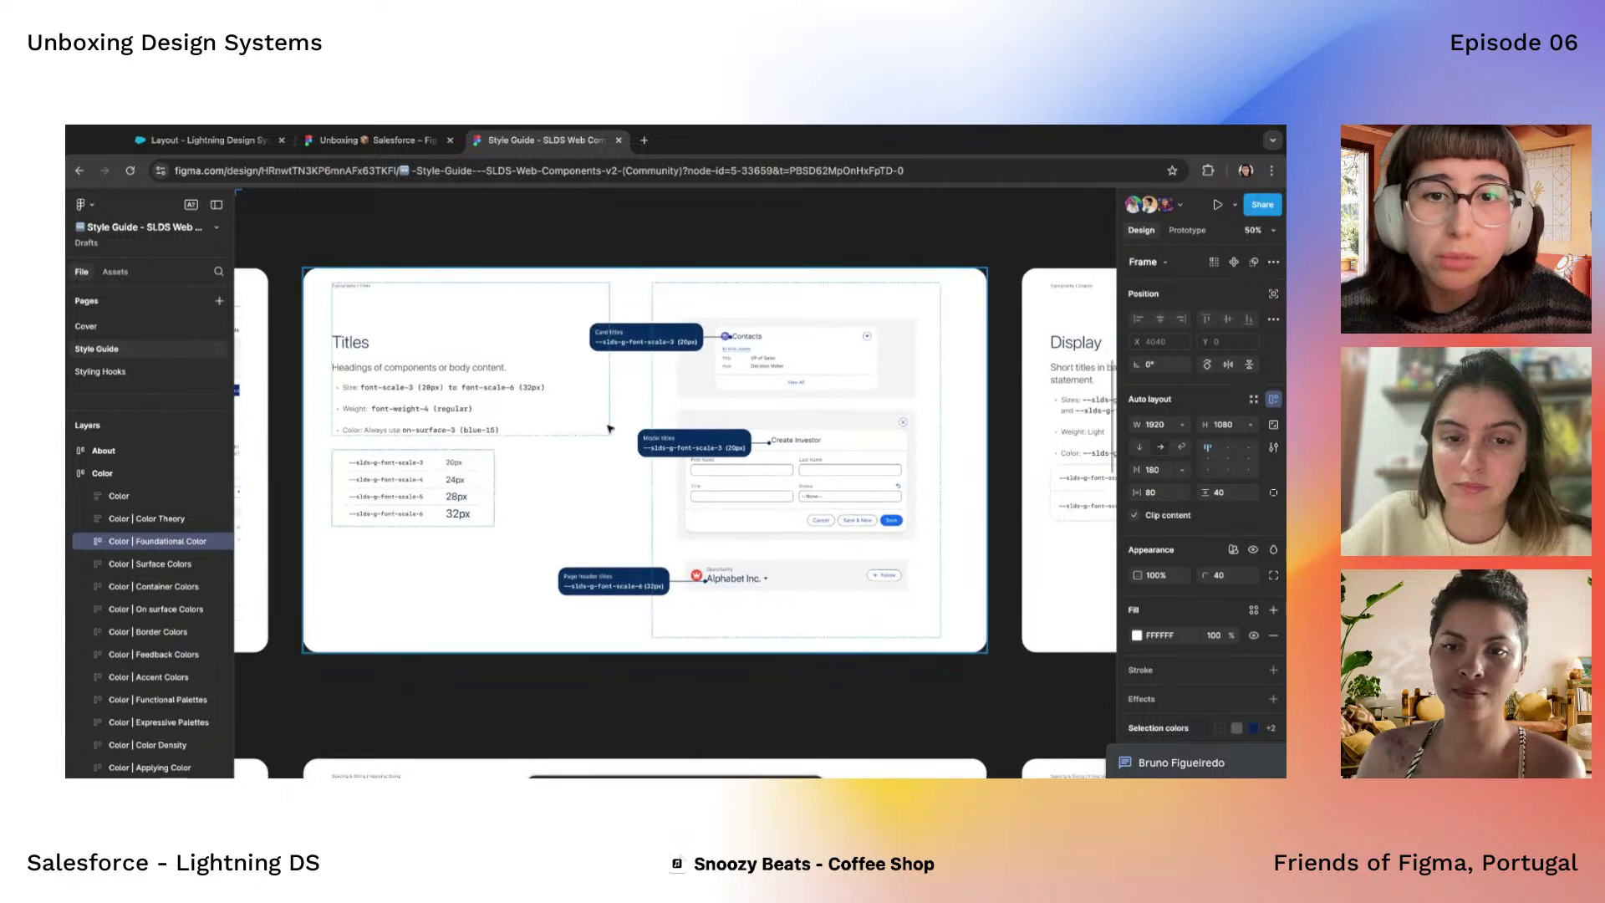
pyautogui.scroll(2, 609, 428)
pyautogui.scroll(1, 610, 429)
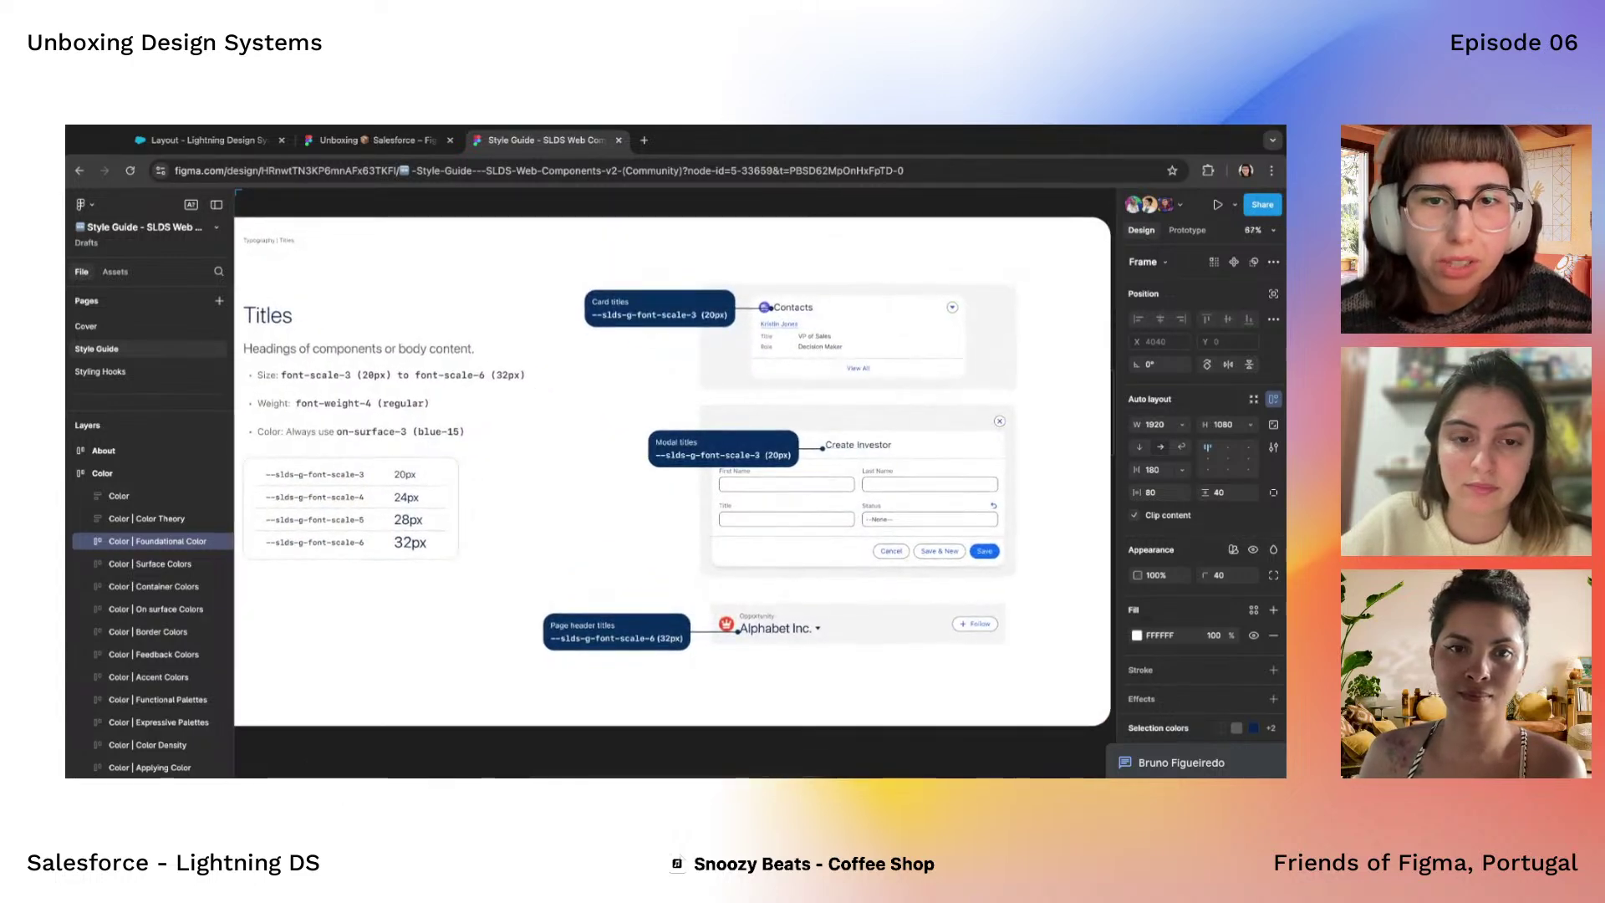
# Study the Display frame's type guidance and its annotated welcome message example
pyautogui.scroll(-3, 559, 397)
pyautogui.hscroll(5, 559, 397)
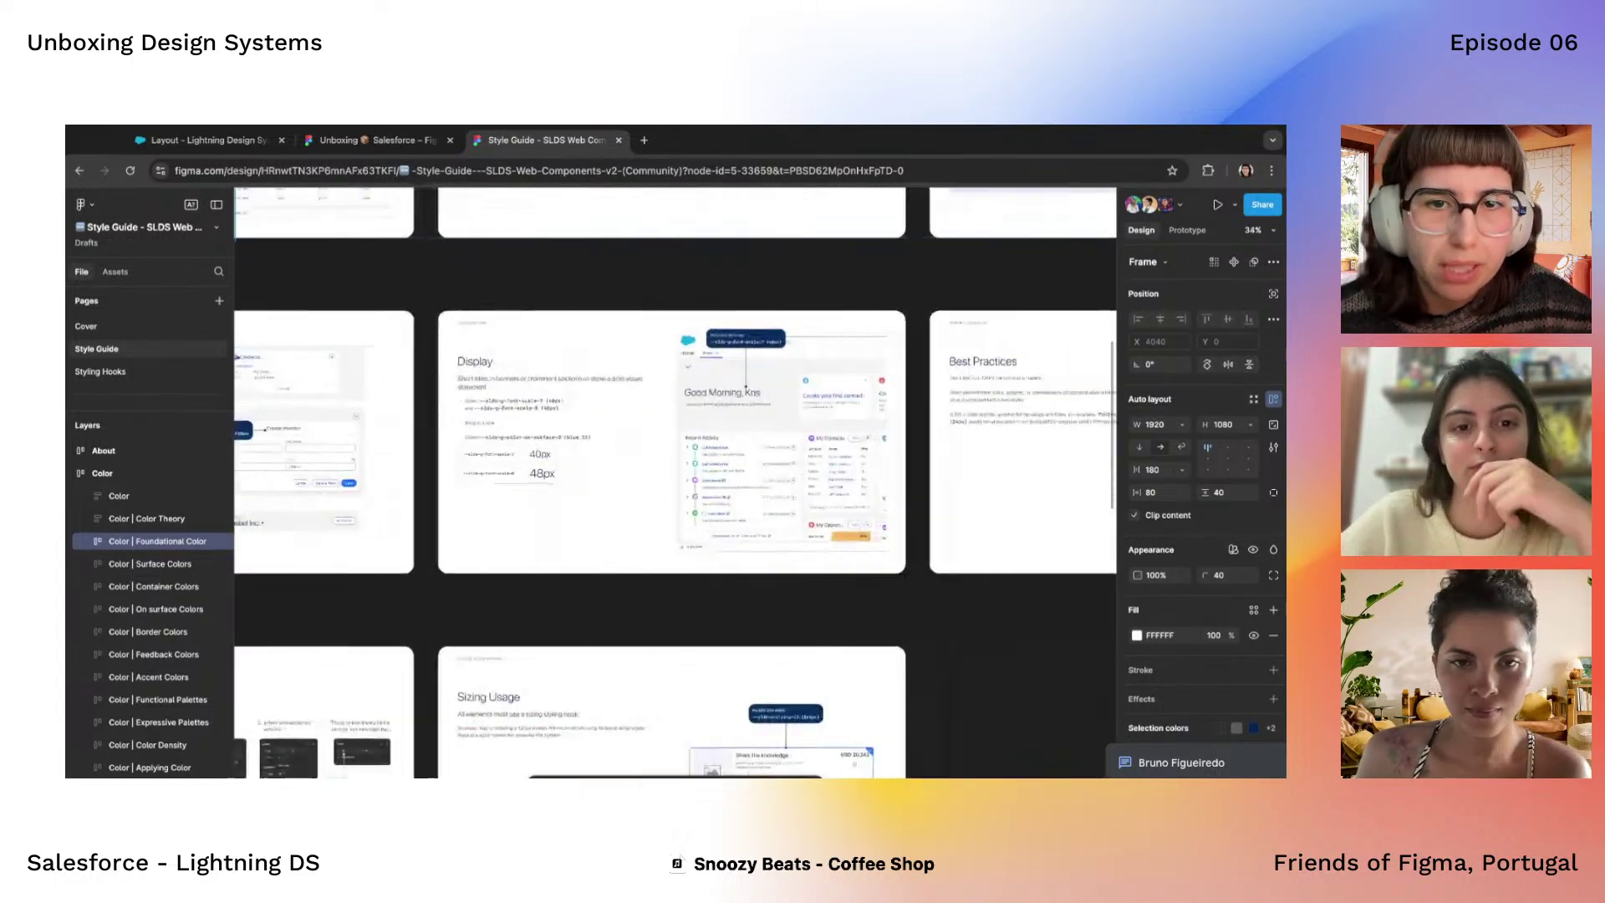
pyautogui.scroll(2, 559, 397)
pyautogui.scroll(1, 560, 397)
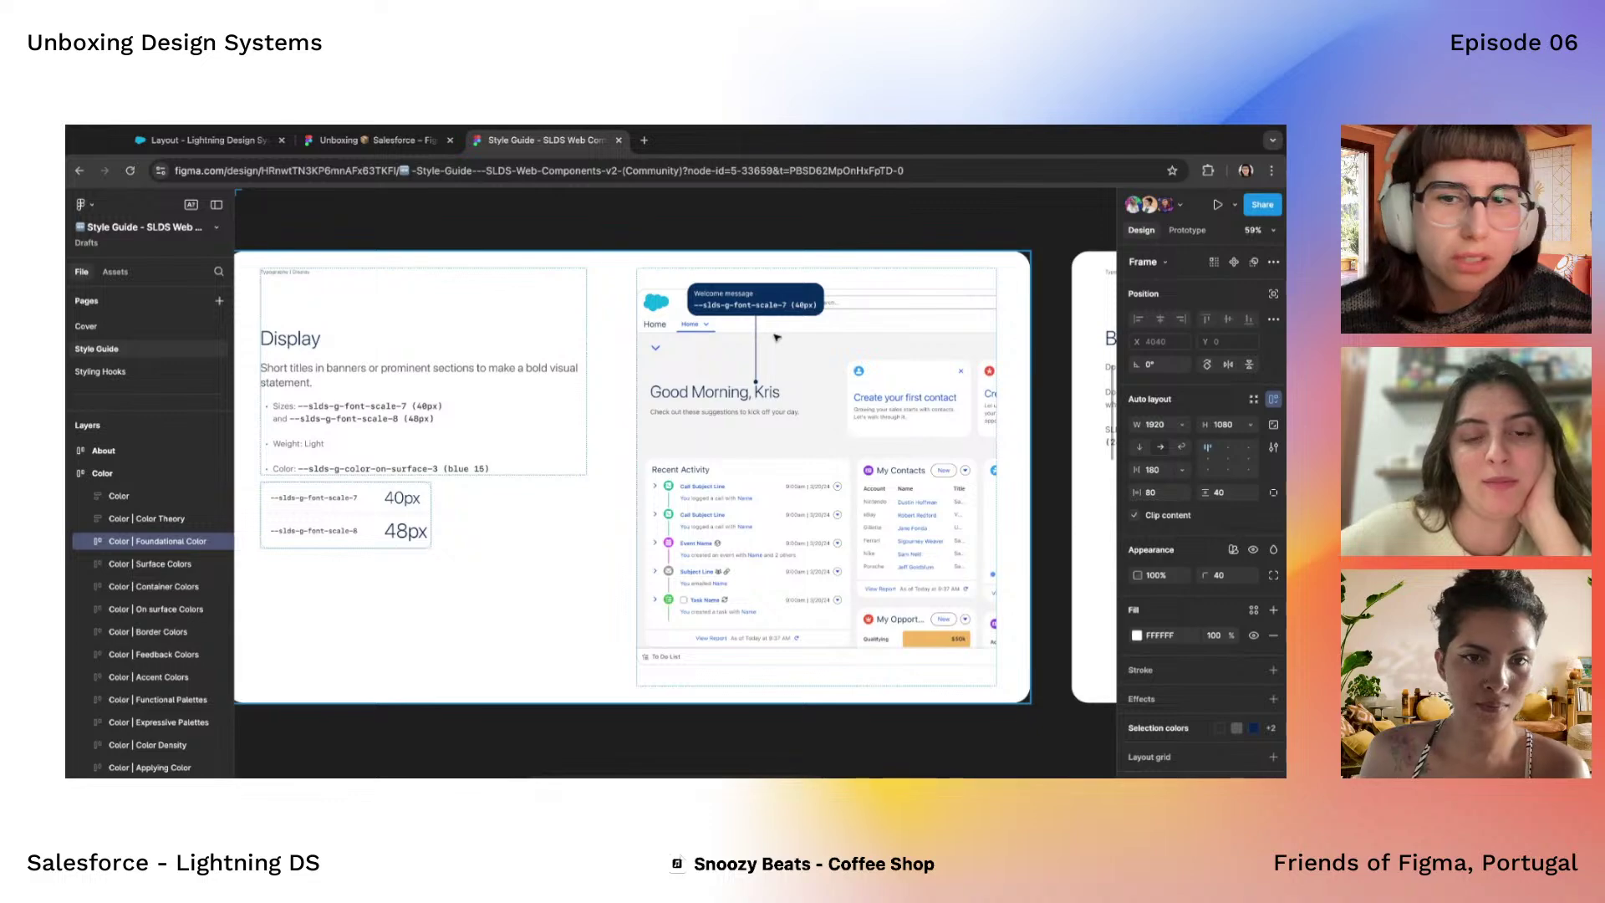
# Move on to the spacing and sizing section and examine its Sizing scale and Spacing frames
pyautogui.hscroll(5, 776, 337)
pyautogui.scroll(-5, 776, 338)
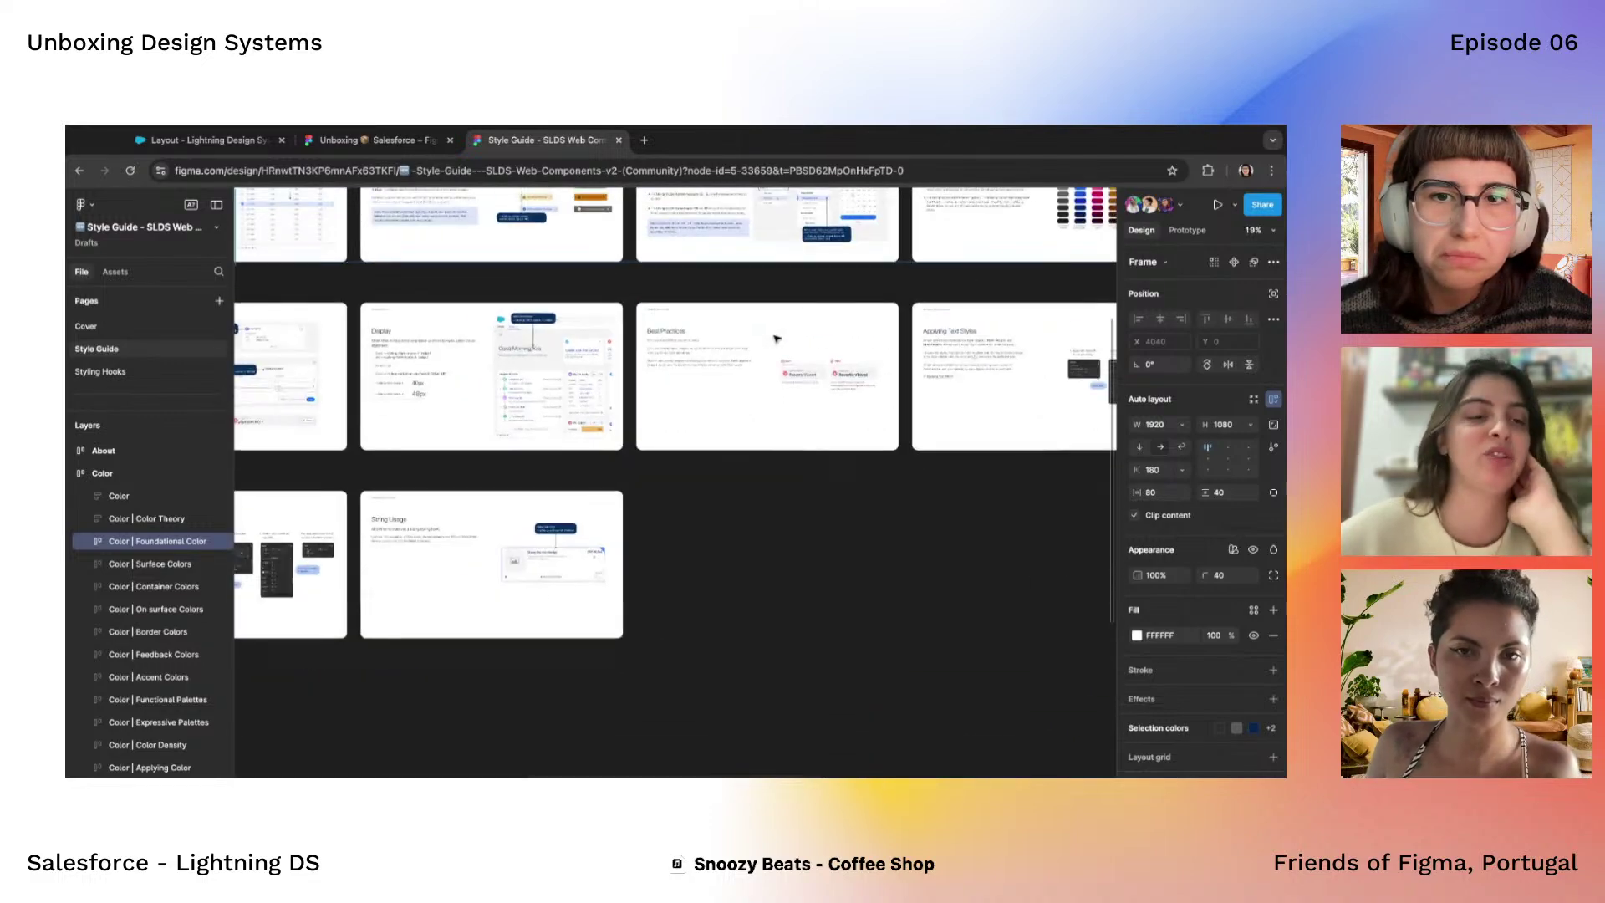
pyautogui.scroll(-10, 776, 338)
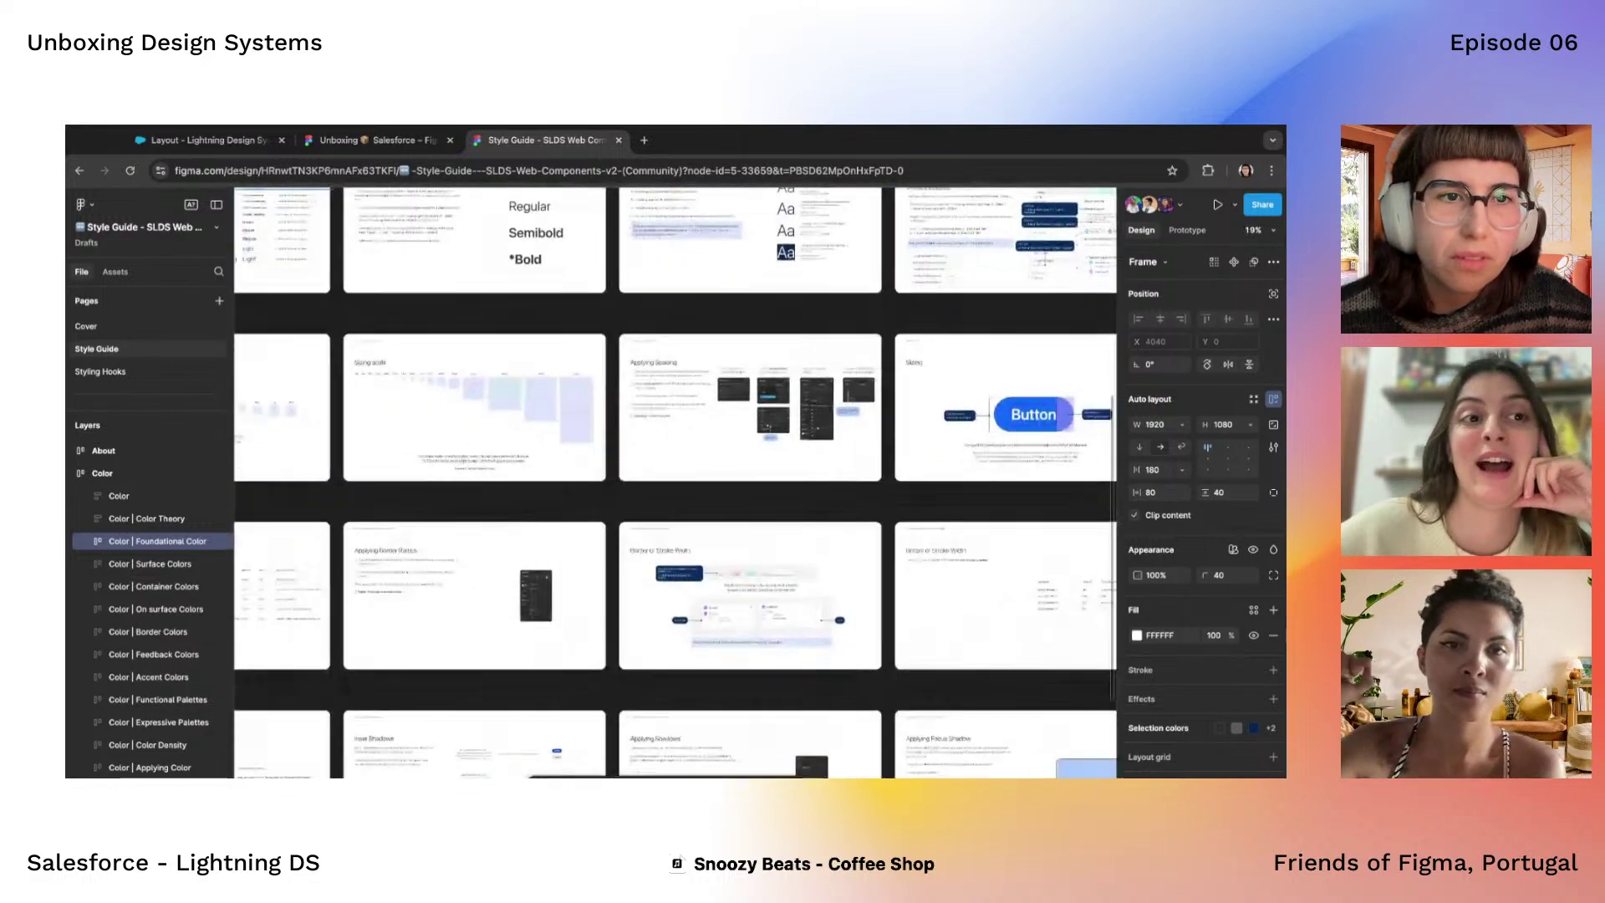
pyautogui.scroll(5, 721, 330)
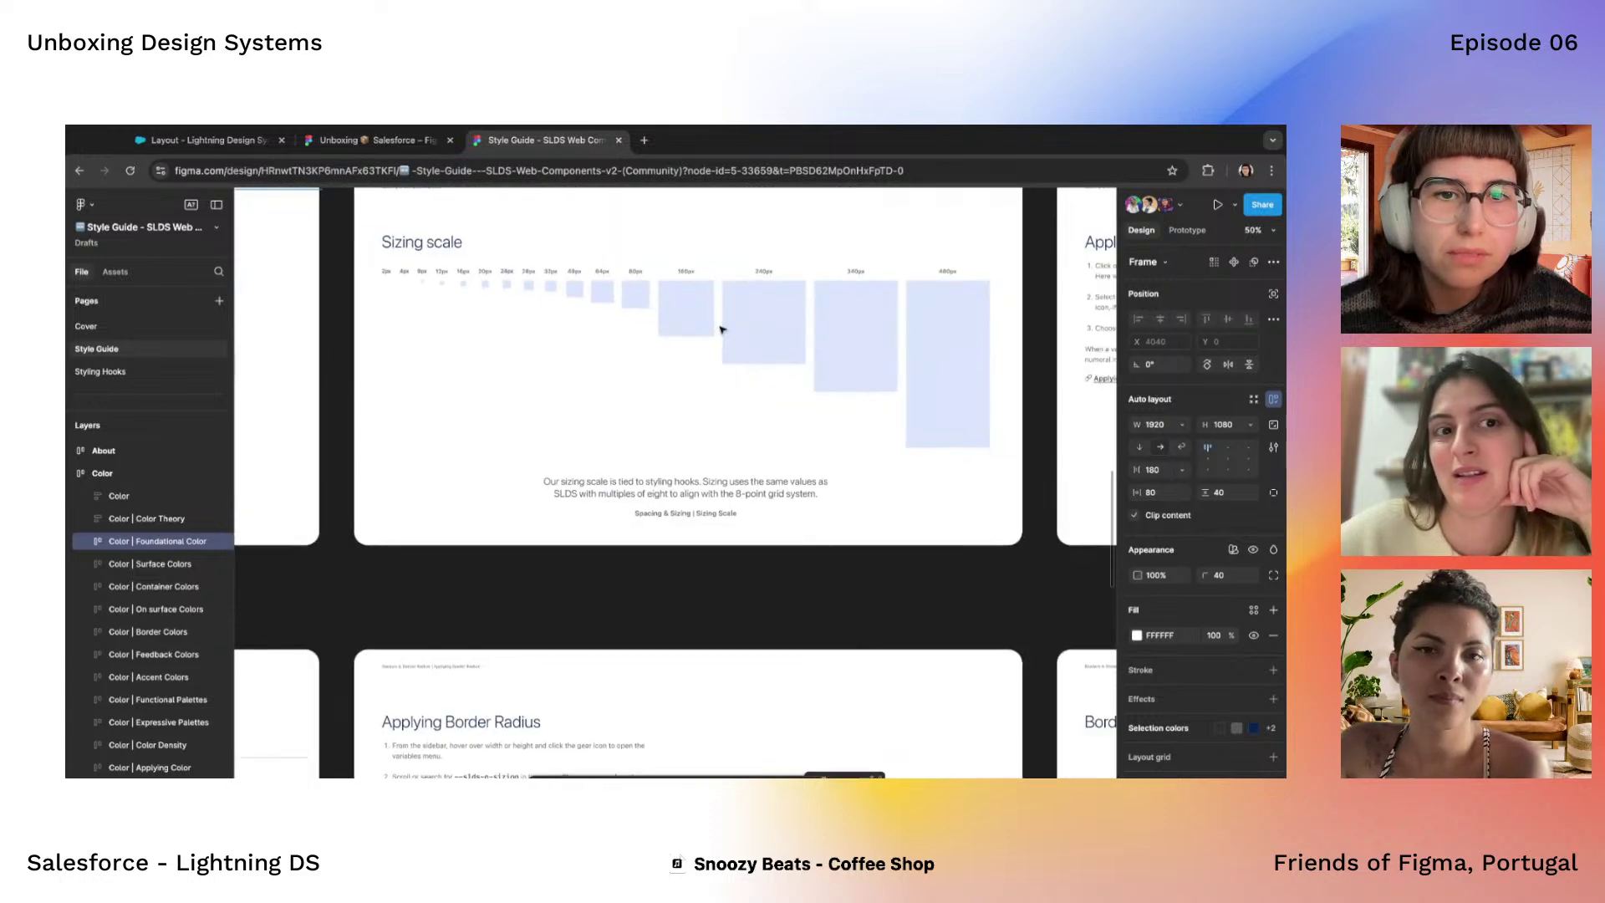
pyautogui.scroll(-6, 702, 335)
pyautogui.scroll(2, 677, 336)
pyautogui.scroll(5, 677, 336)
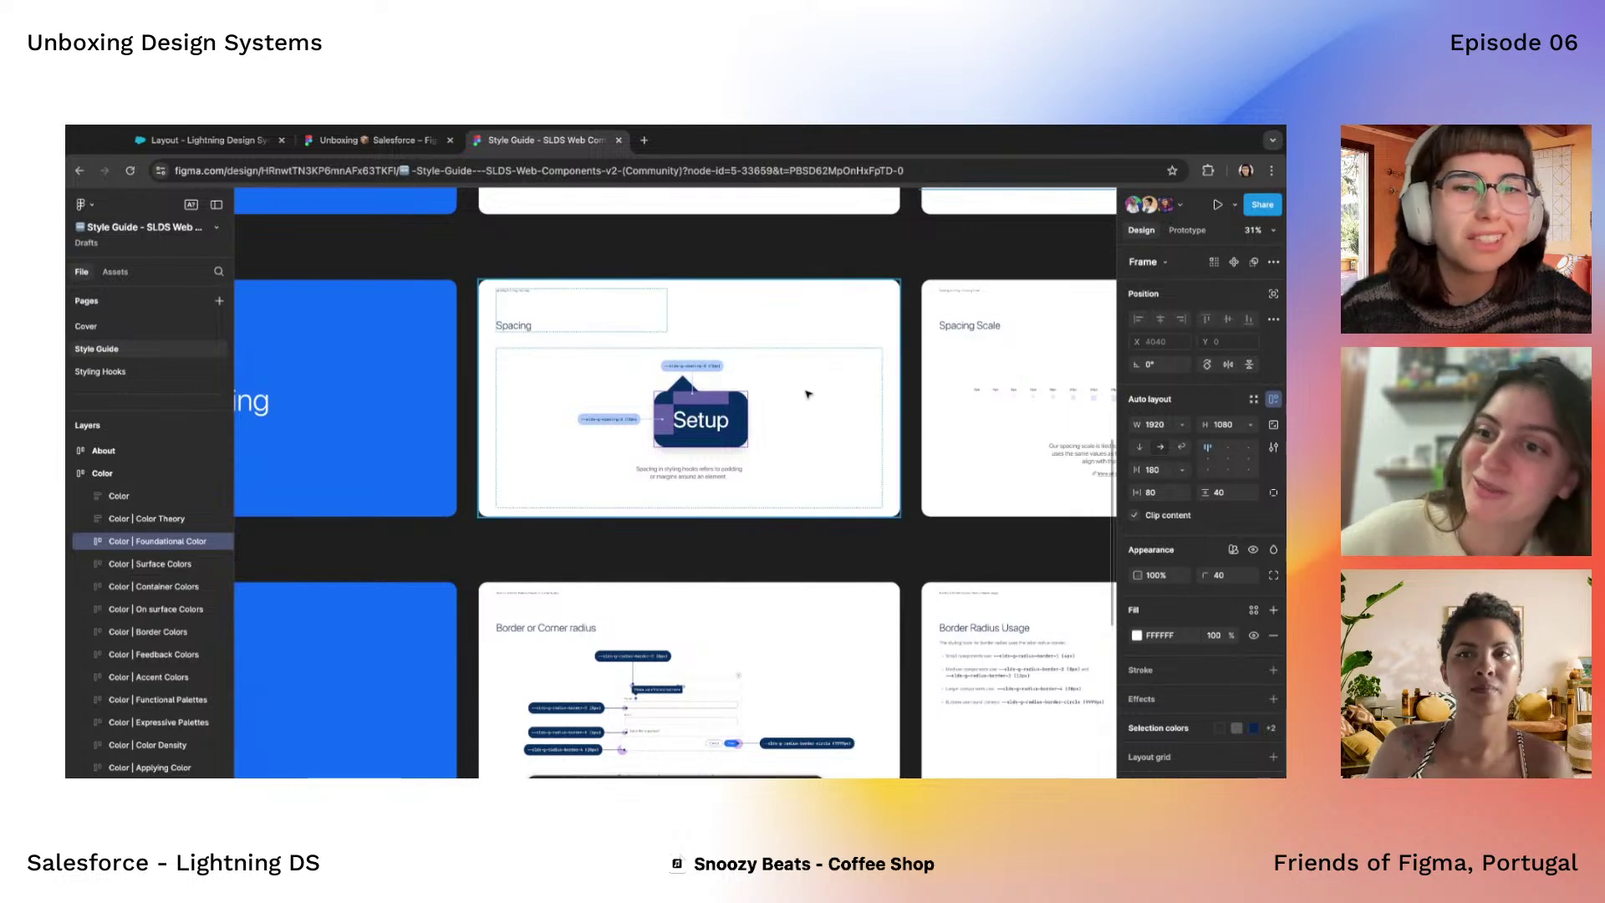
# Review the Border or Corner radius, Applying Border Radius and Border or Stroke Width frames
pyautogui.scroll(-4, 808, 393)
pyautogui.scroll(5, 518, 386)
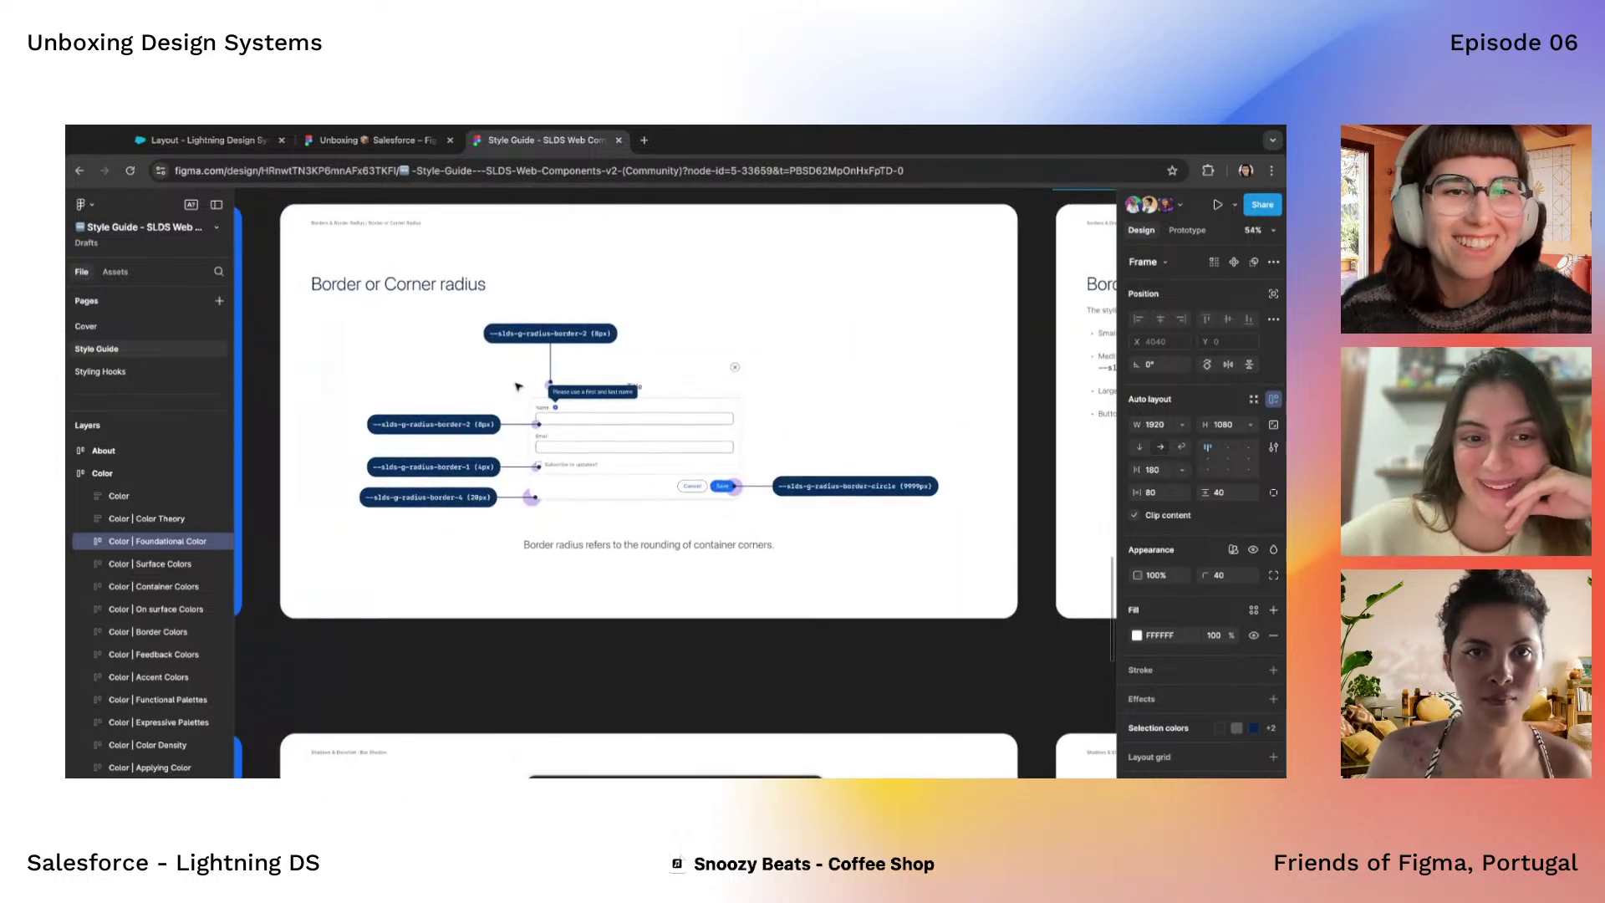
pyautogui.hscroll(10, 517, 386)
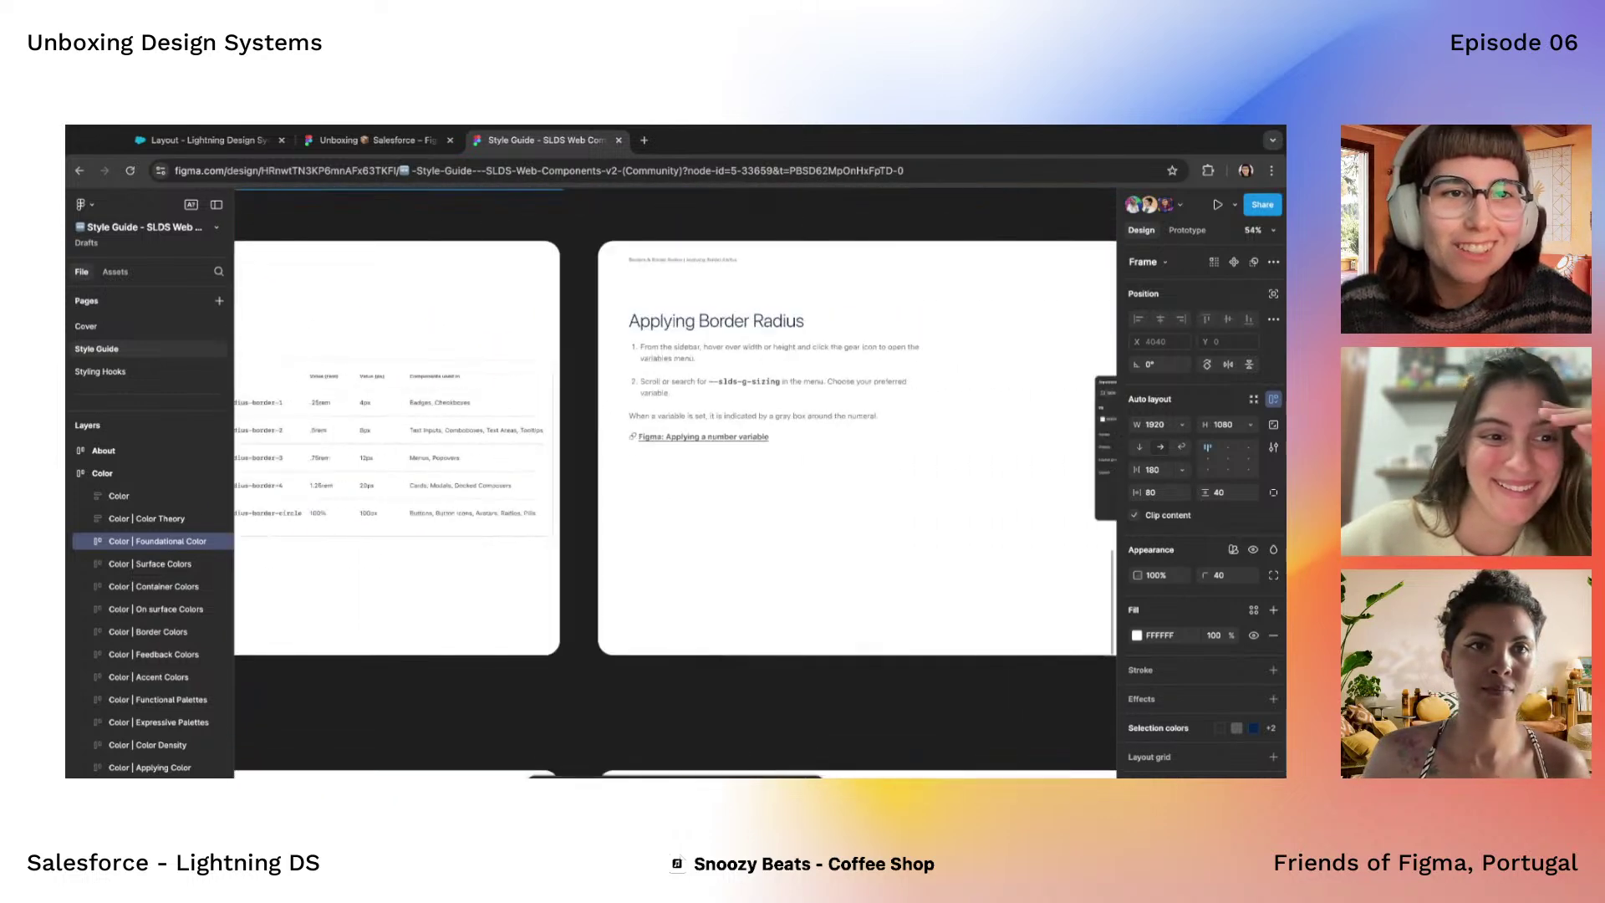
pyautogui.hscroll(4, 674, 447)
pyautogui.hscroll(10, 674, 447)
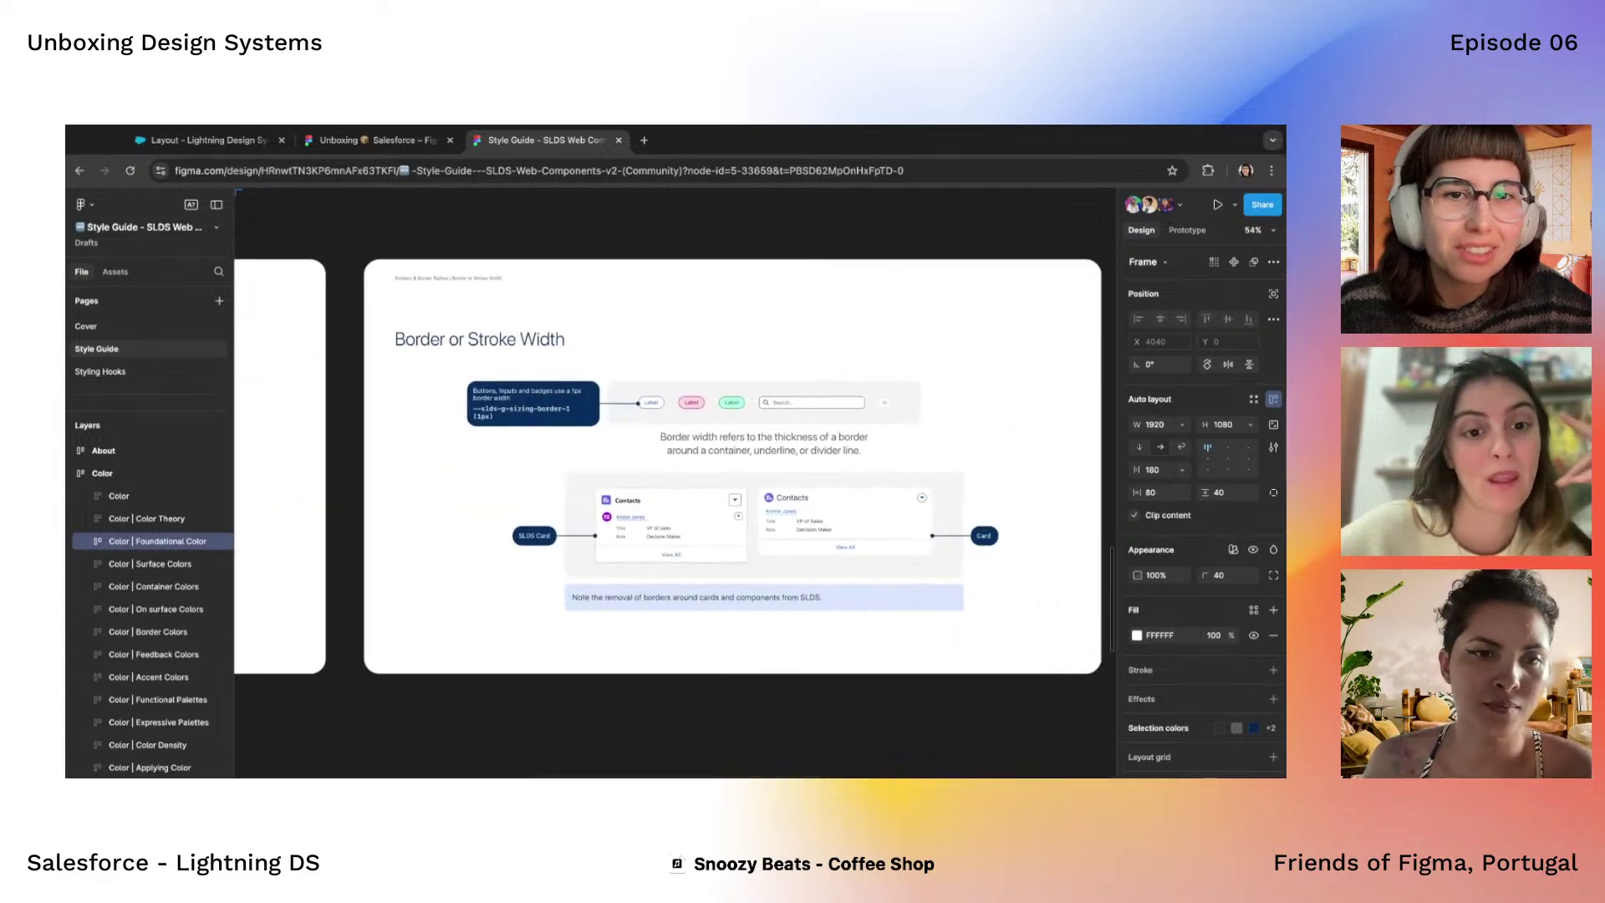
pyautogui.hscroll(10, 675, 471)
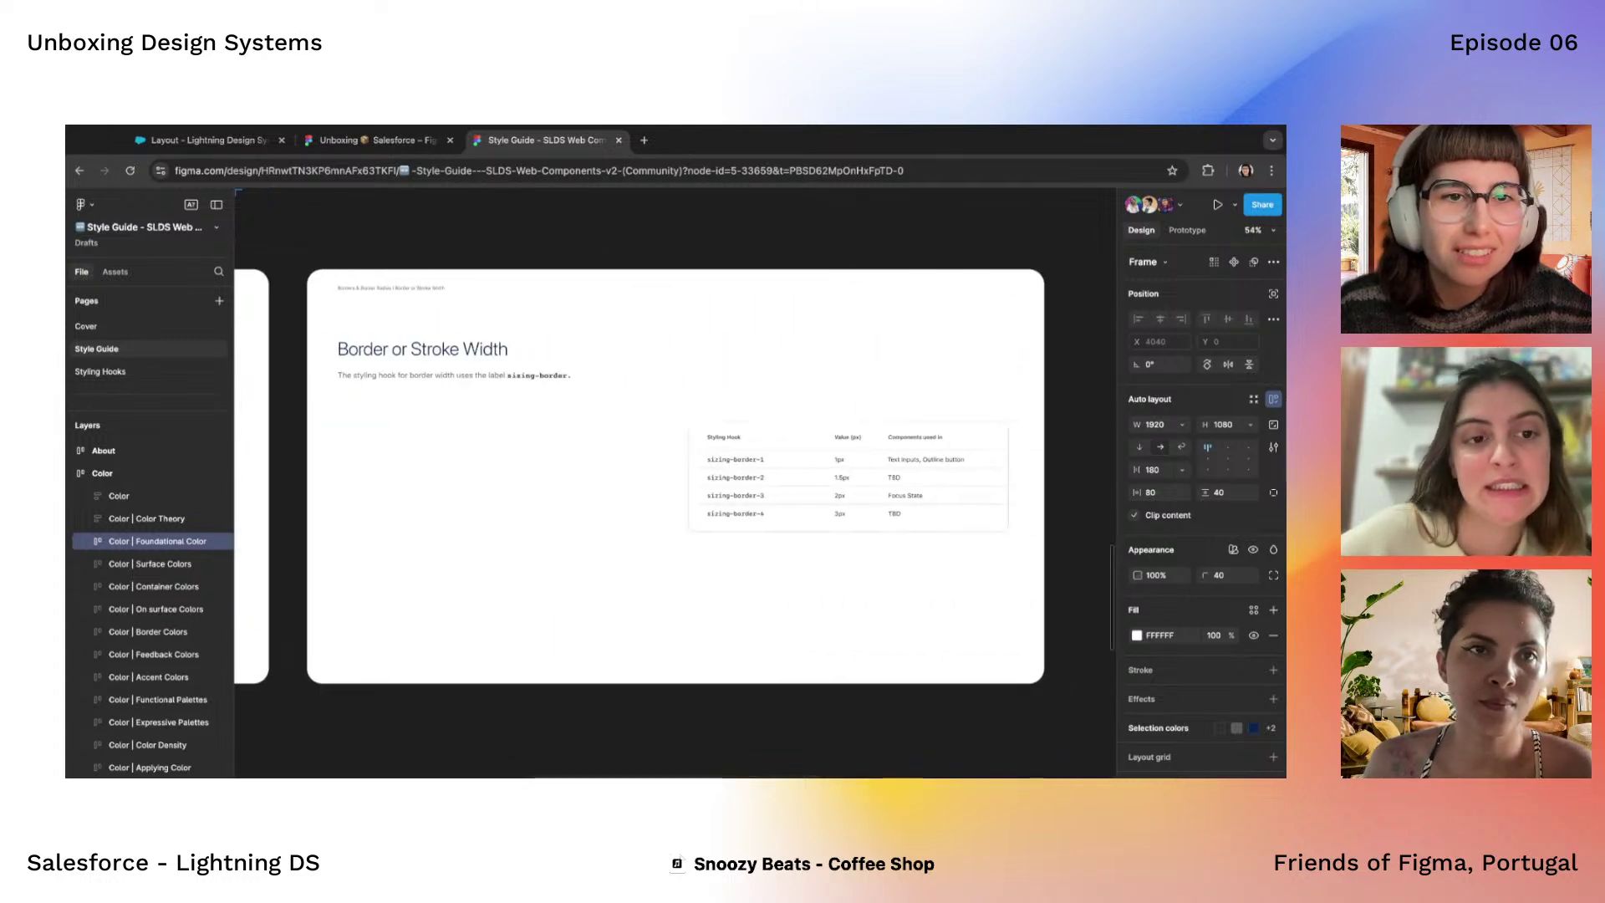
# Look over the shadow guidance, from the Inset Shadows frame back to the elevation level samples
pyautogui.scroll(-10, 675, 472)
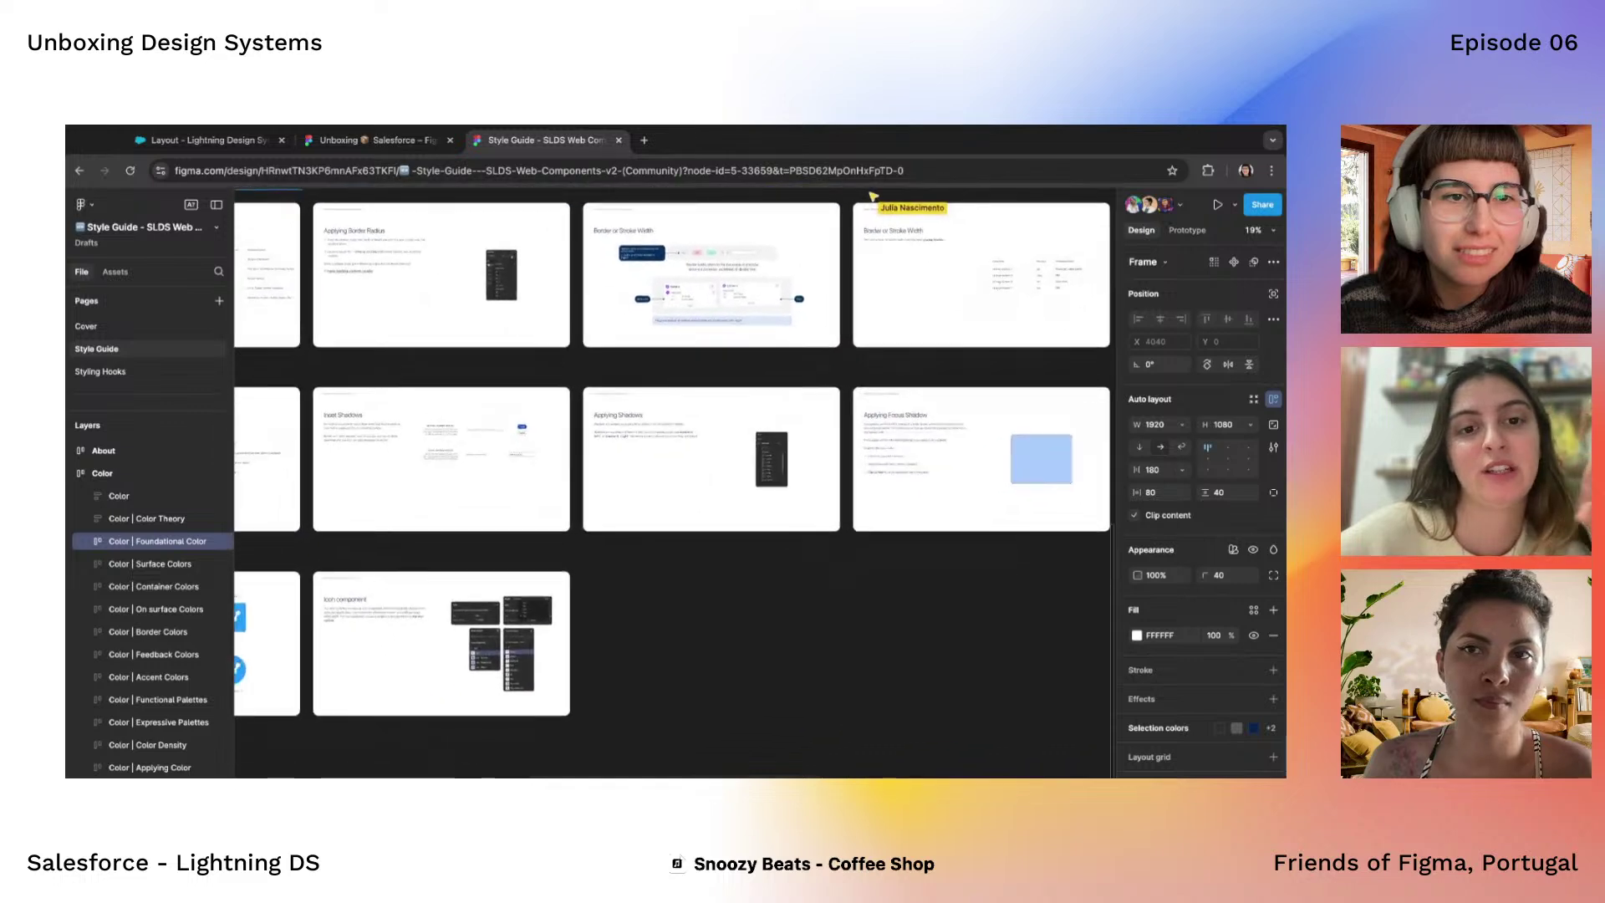
pyautogui.scroll(5, 507, 394)
pyautogui.scroll(-5, 597, 415)
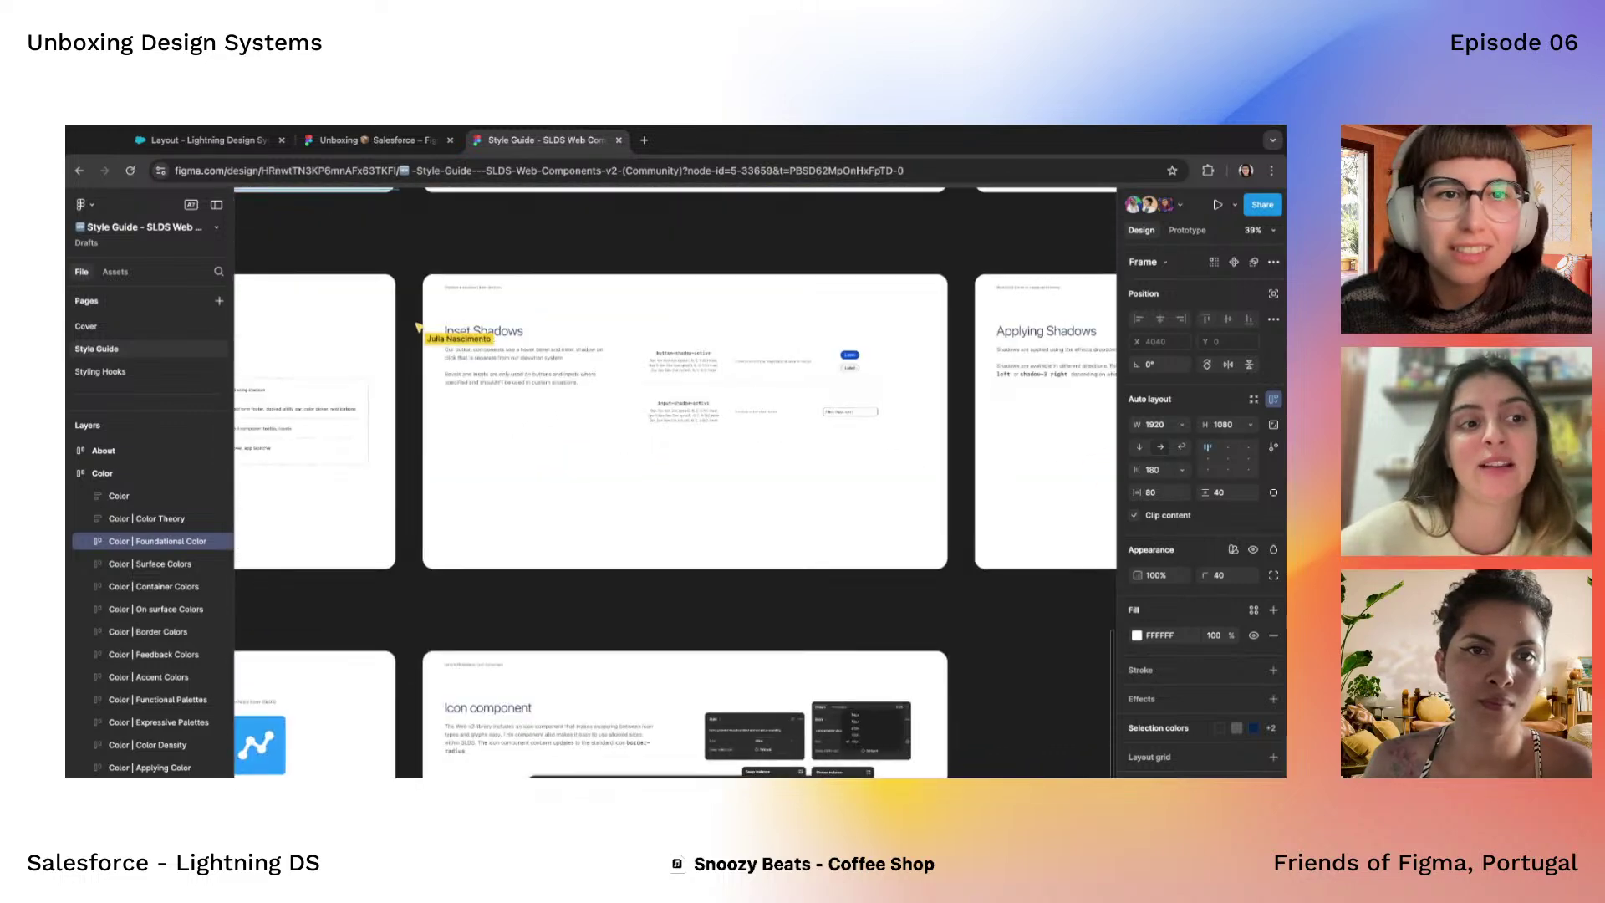
pyautogui.hscroll(-5, 598, 416)
pyautogui.scroll(5, 598, 415)
pyautogui.hscroll(-10, 598, 415)
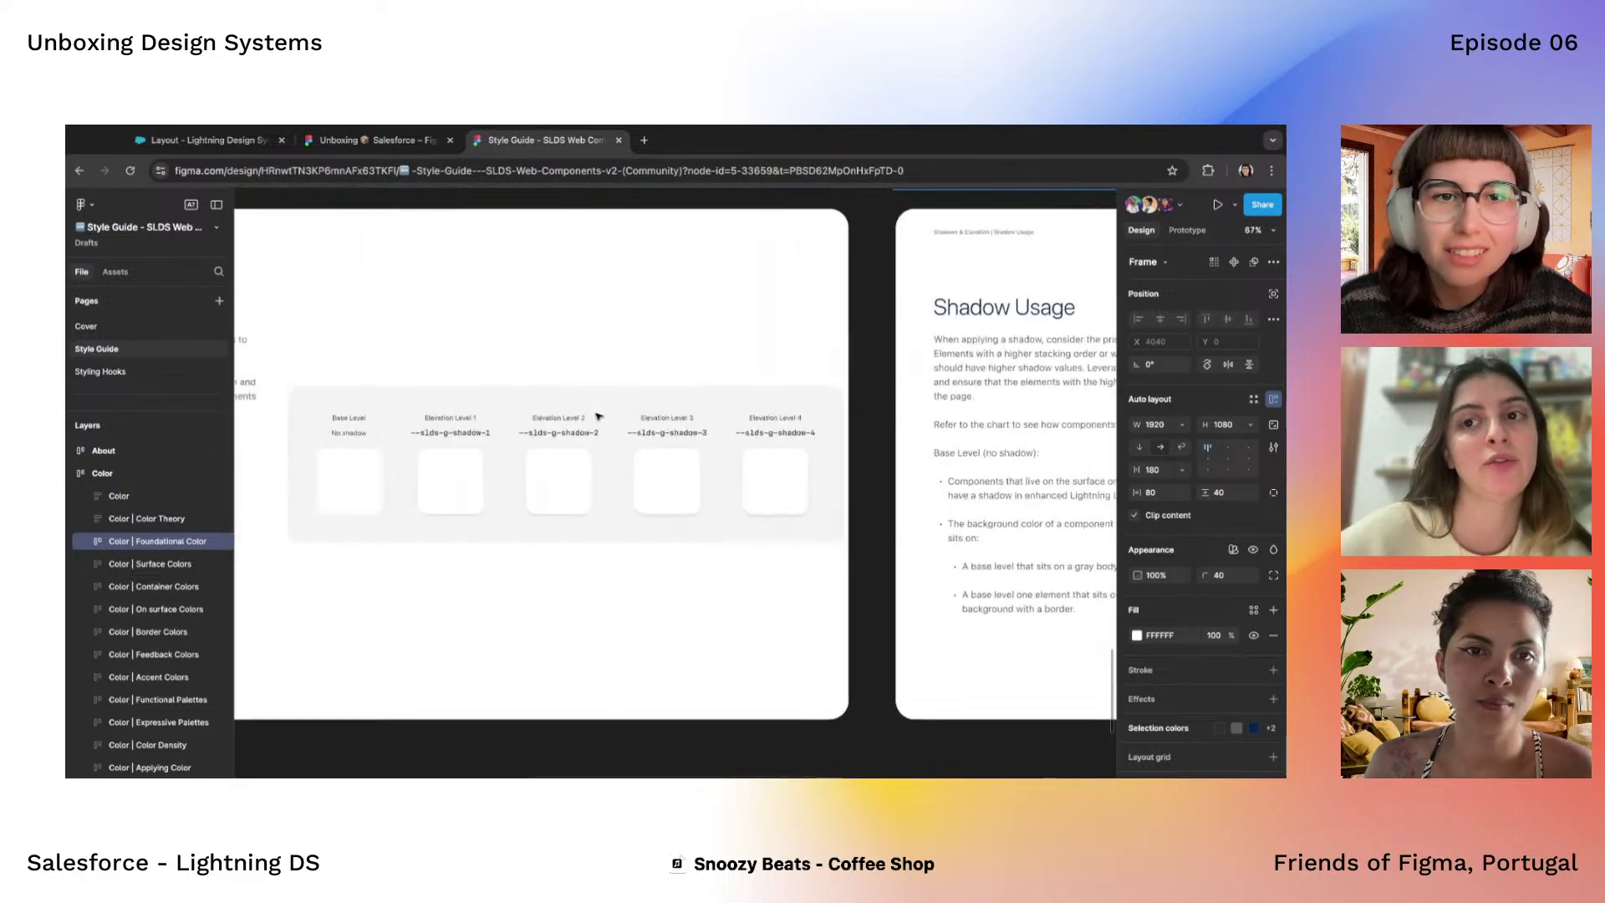
# Read the frame on continuing to use existing SLDS icons and illustrations, plus the Icon Updates frame
pyautogui.scroll(-3, 597, 415)
pyautogui.scroll(-3, 682, 422)
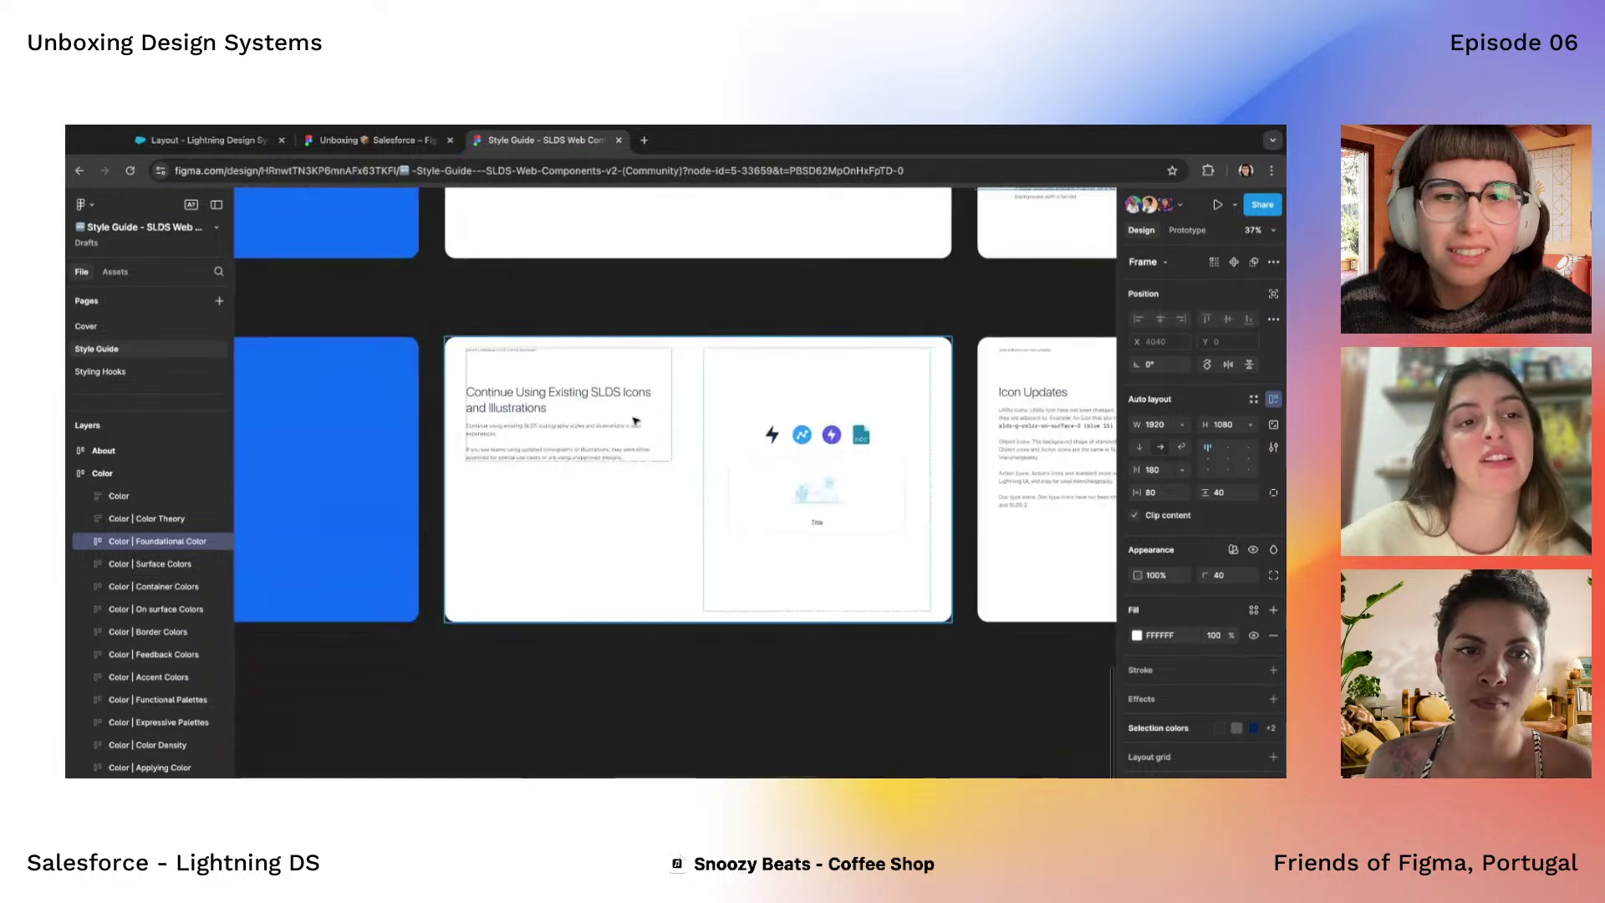
pyautogui.scroll(4, 681, 423)
pyautogui.hscroll(10, 682, 422)
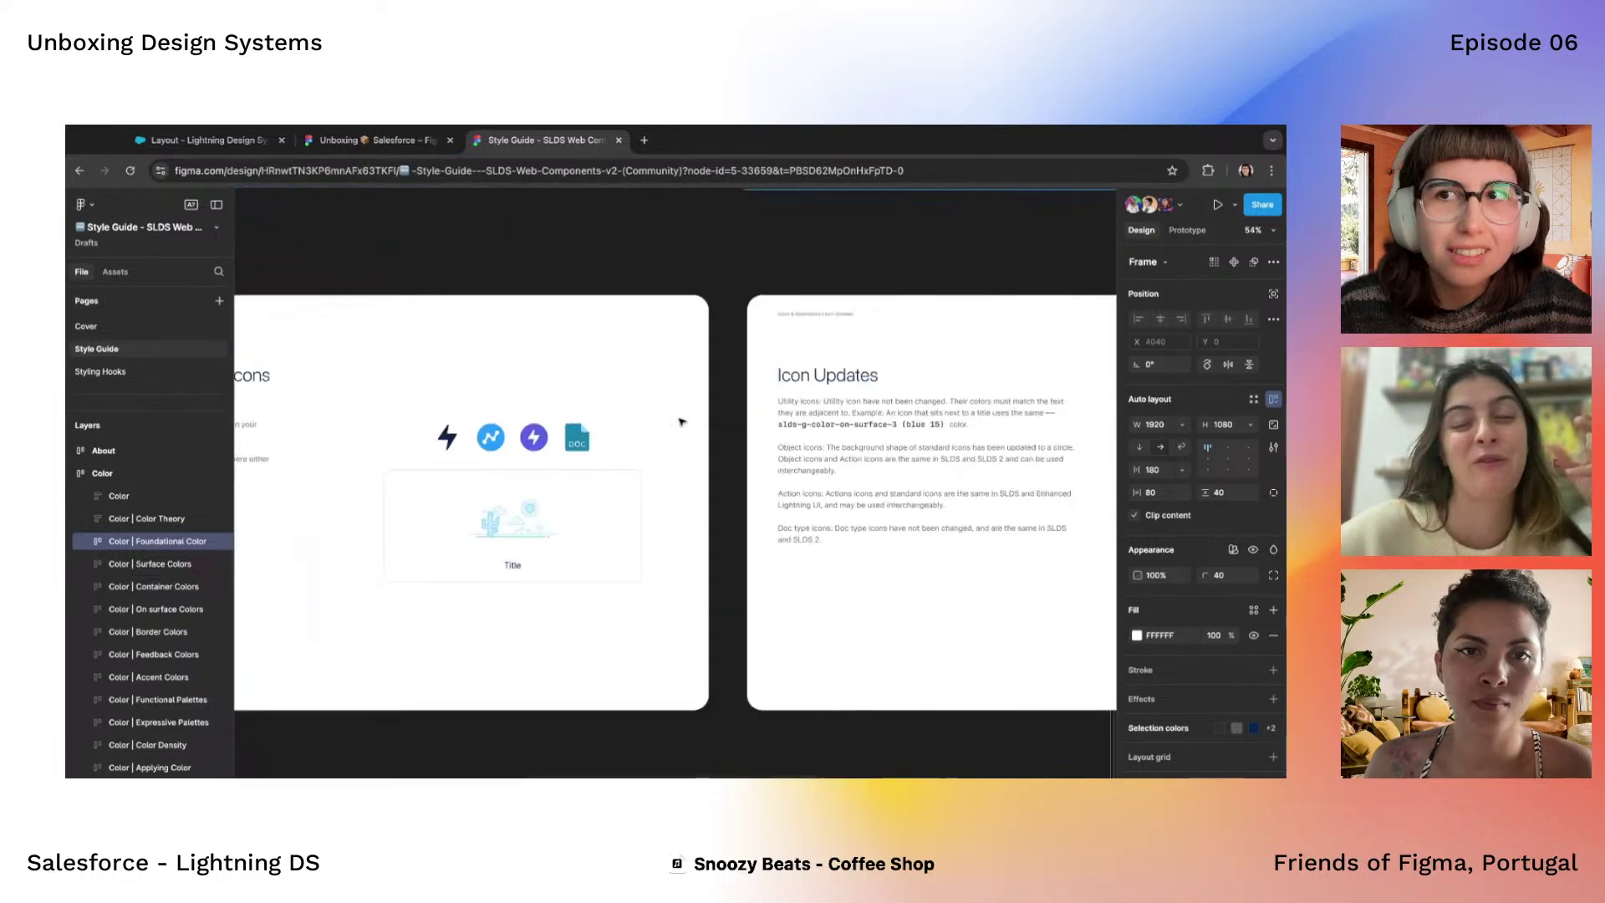
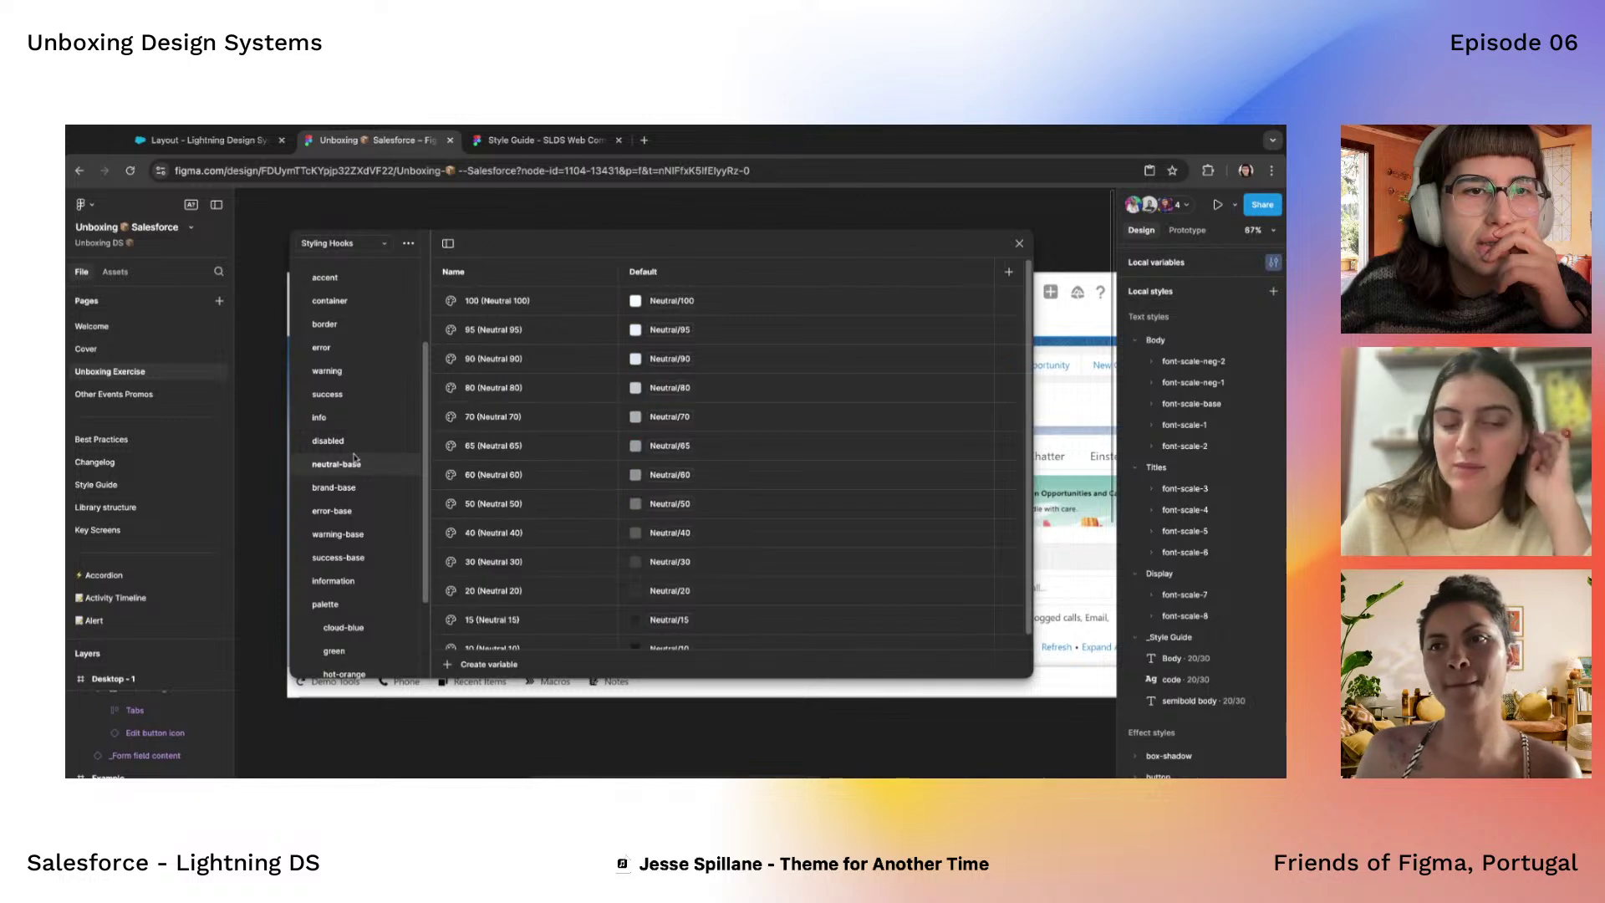
# Inspect the disabled, error and warning color groups in the Styling Hooks variables, finishing on error, and close the variables window
pyautogui.click(375, 443)
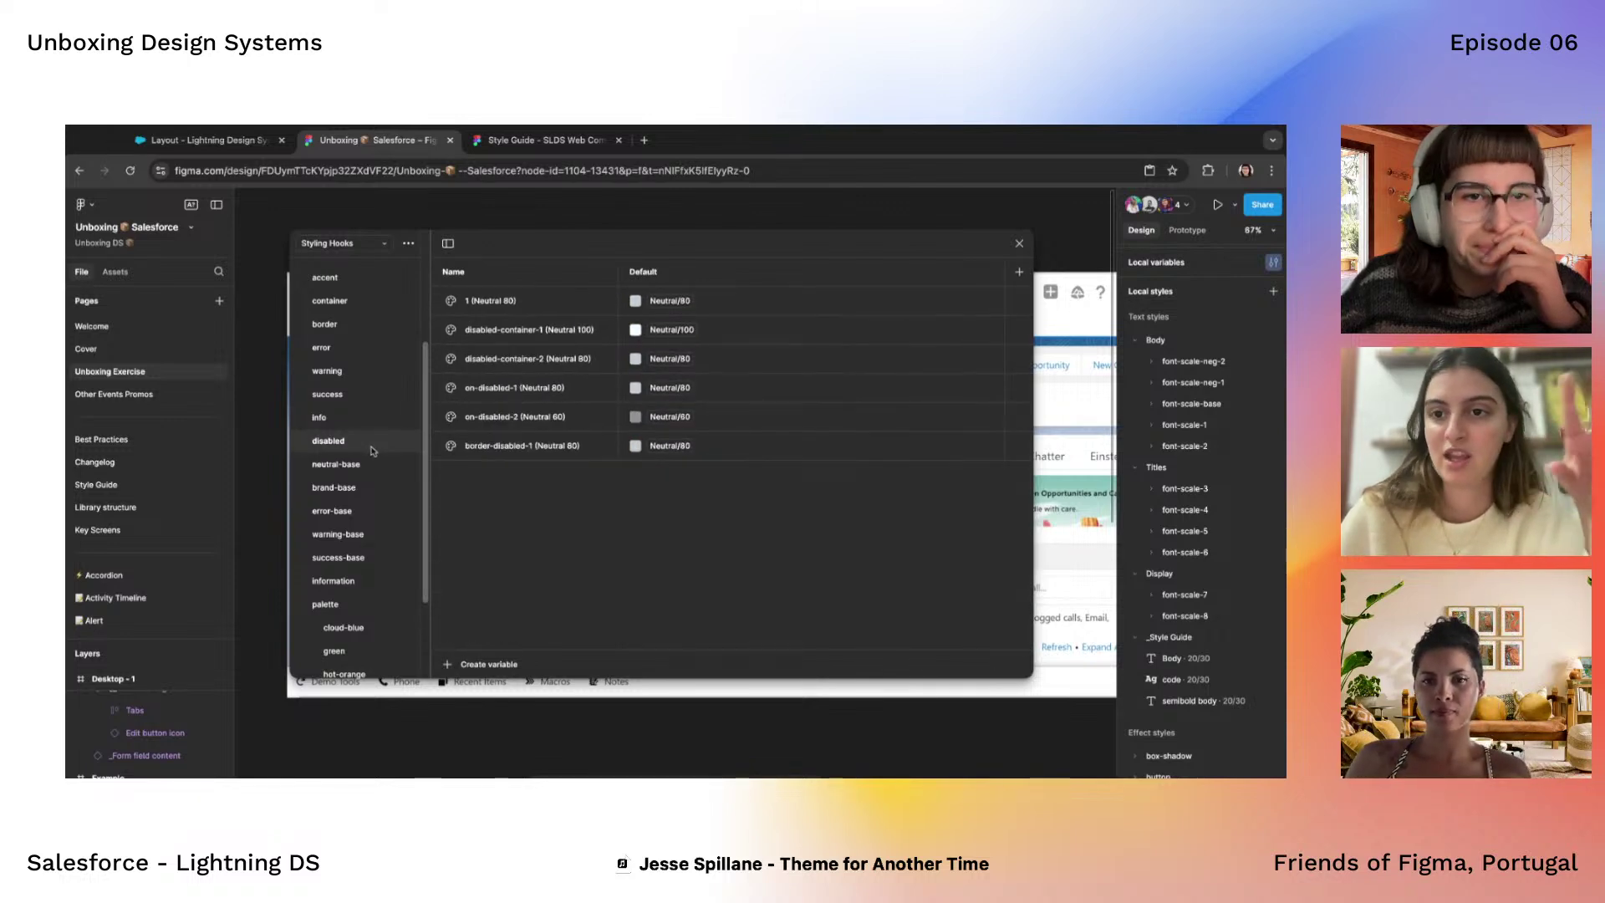
pyautogui.scroll(1, 370, 454)
pyautogui.click(366, 377)
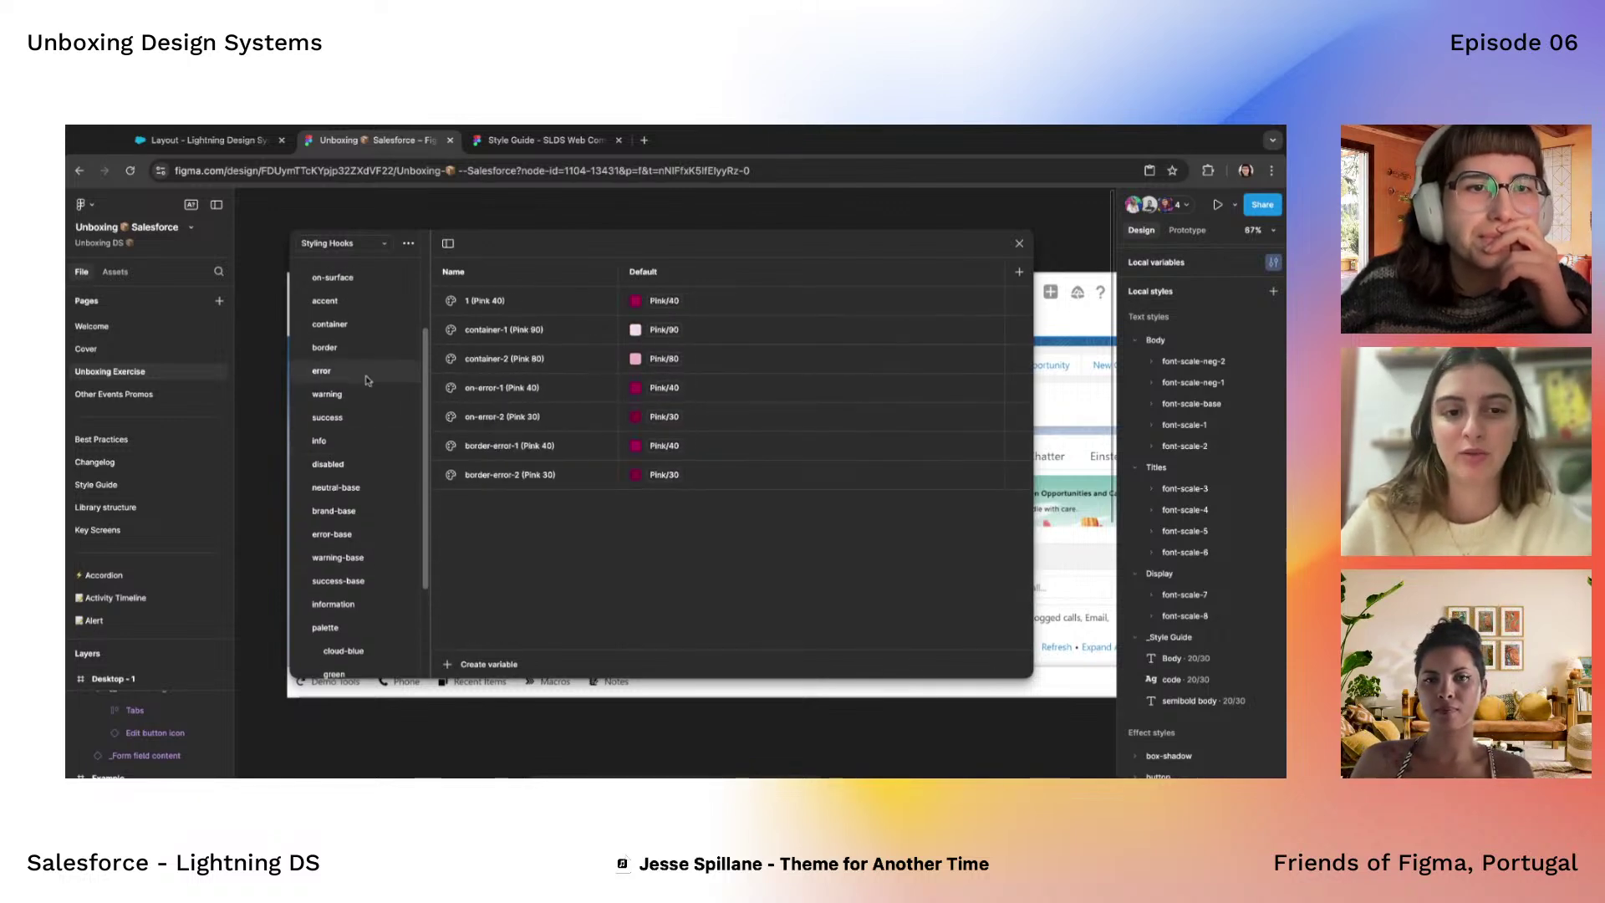
pyautogui.click(366, 394)
pyautogui.click(365, 380)
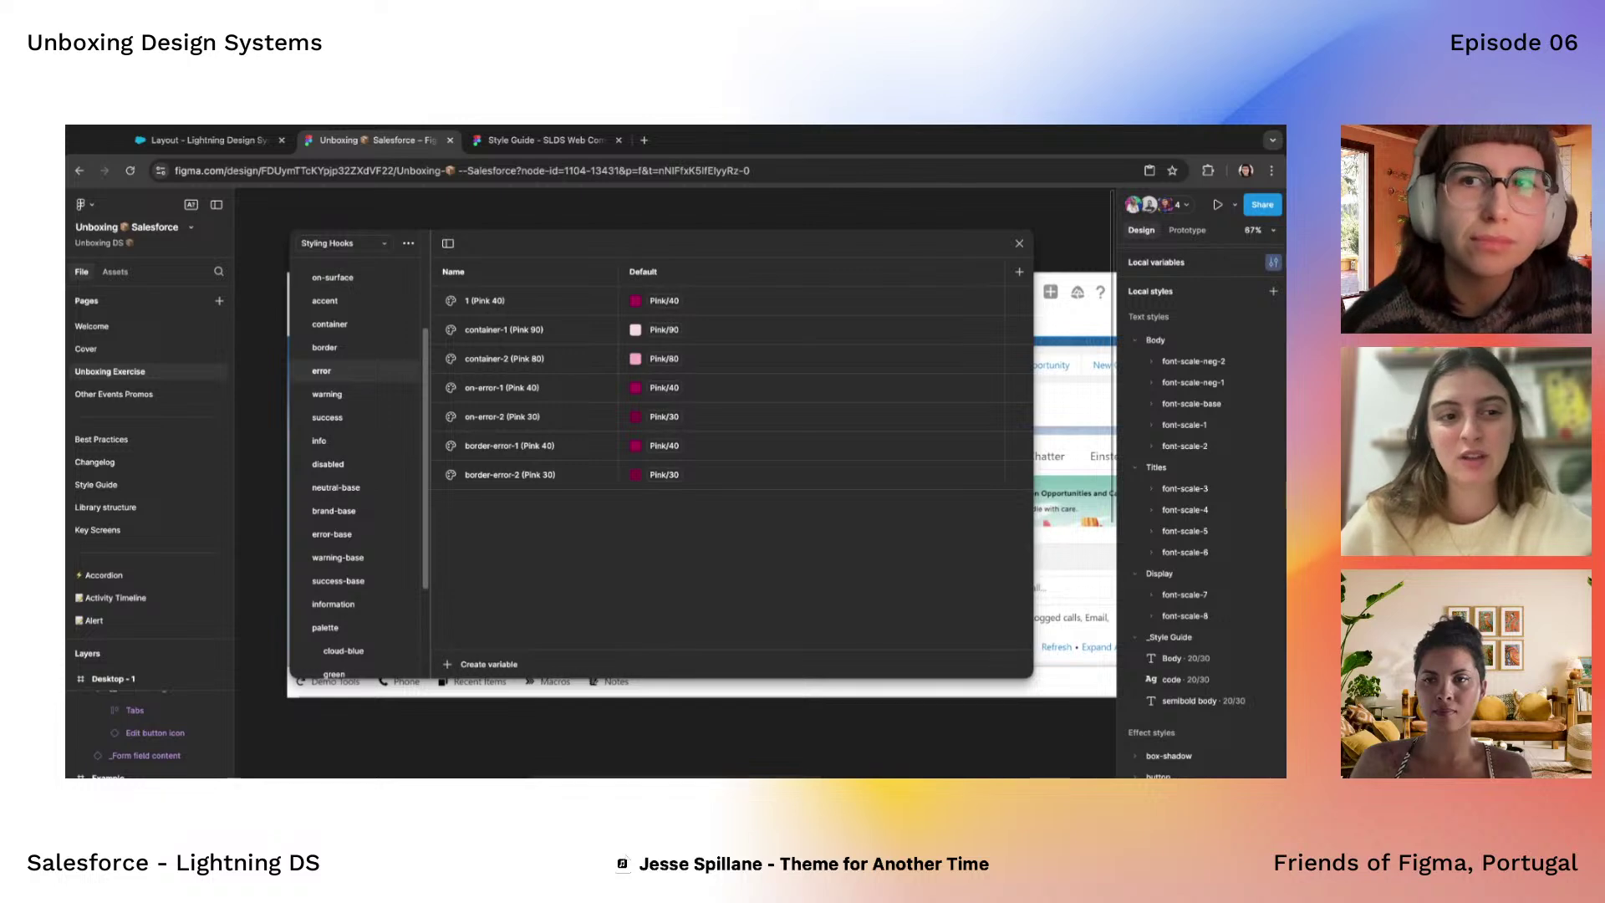
pyautogui.scroll(2, 354, 355)
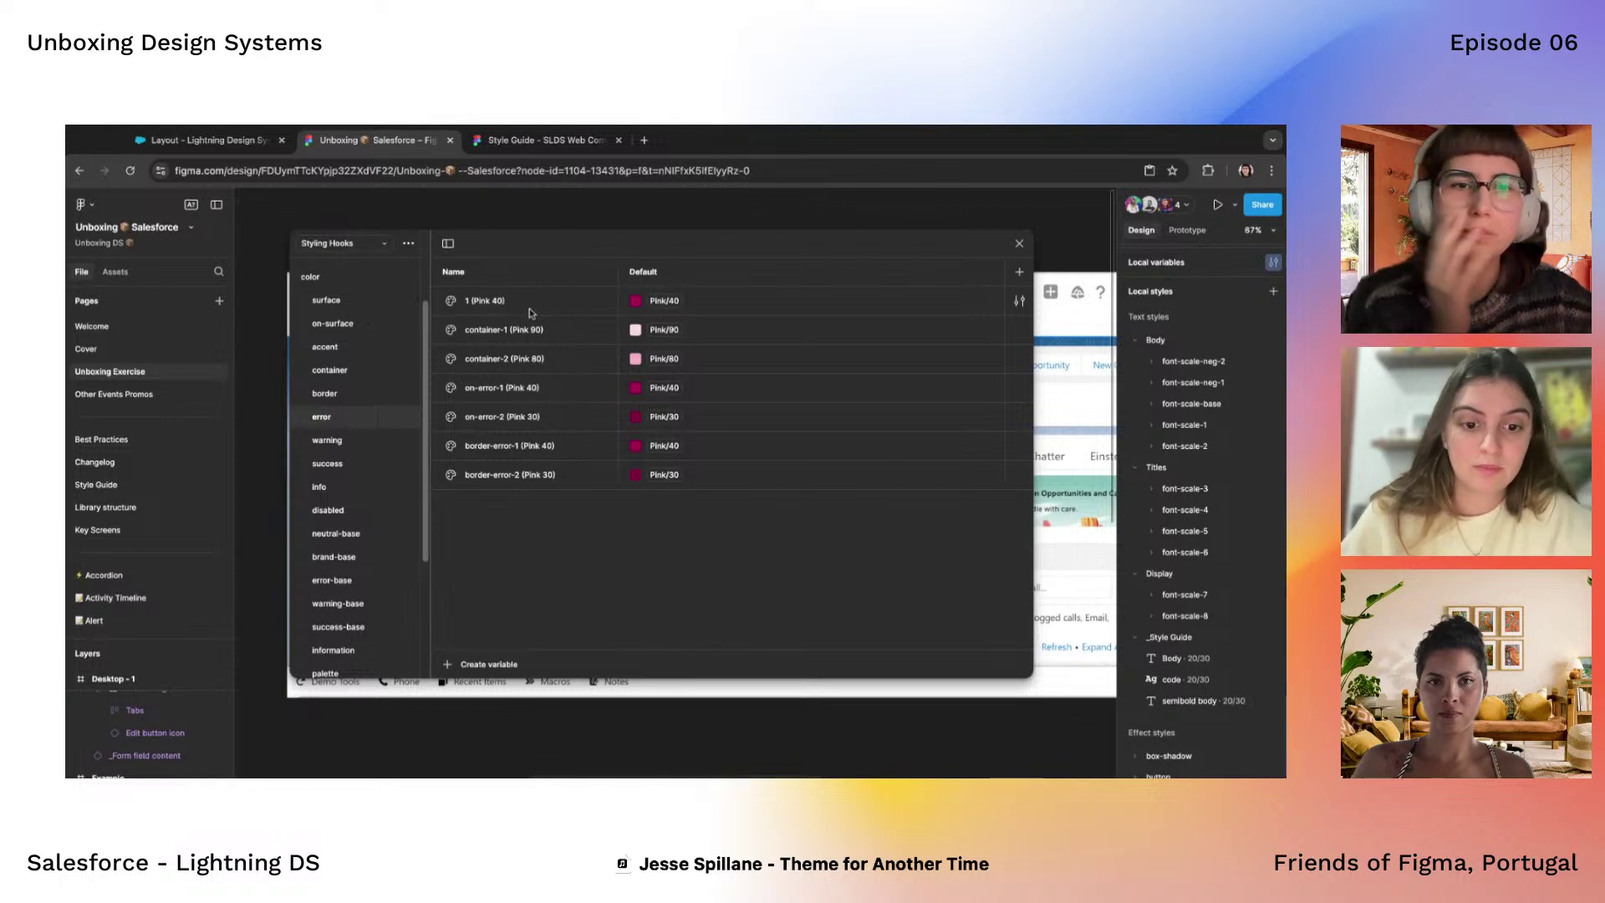
pyautogui.click(1019, 243)
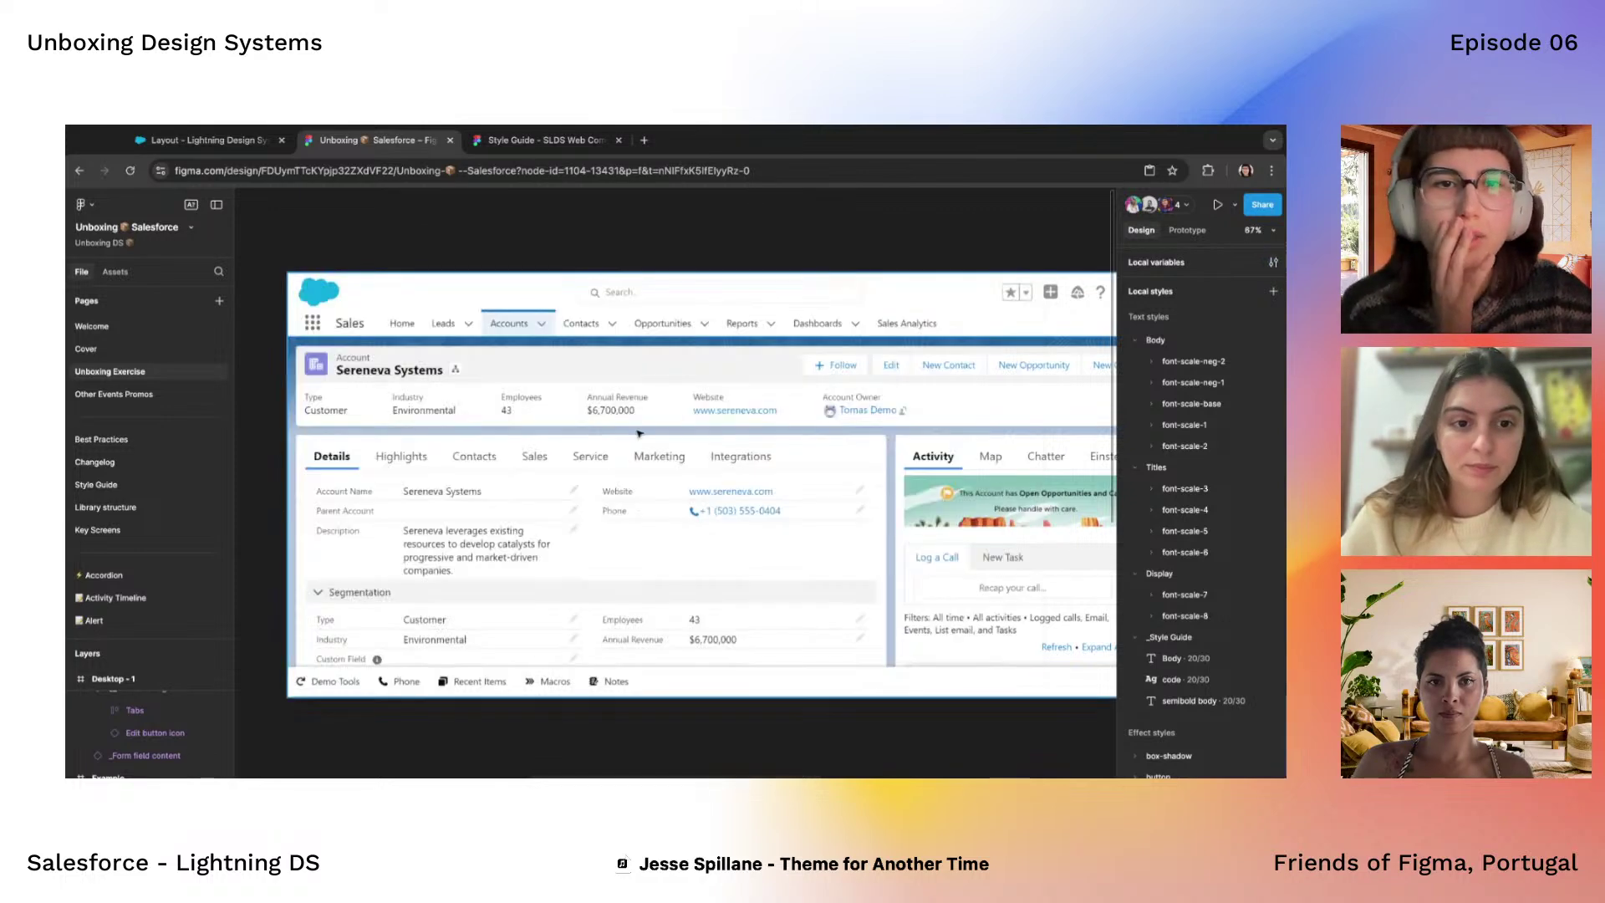
# Switch to the Style Guide file and examine the error hooks with their usage descriptions under Feedback Colors
pyautogui.scroll(-5, 601, 423)
pyautogui.click(544, 140)
pyautogui.scroll(5, 585, 435)
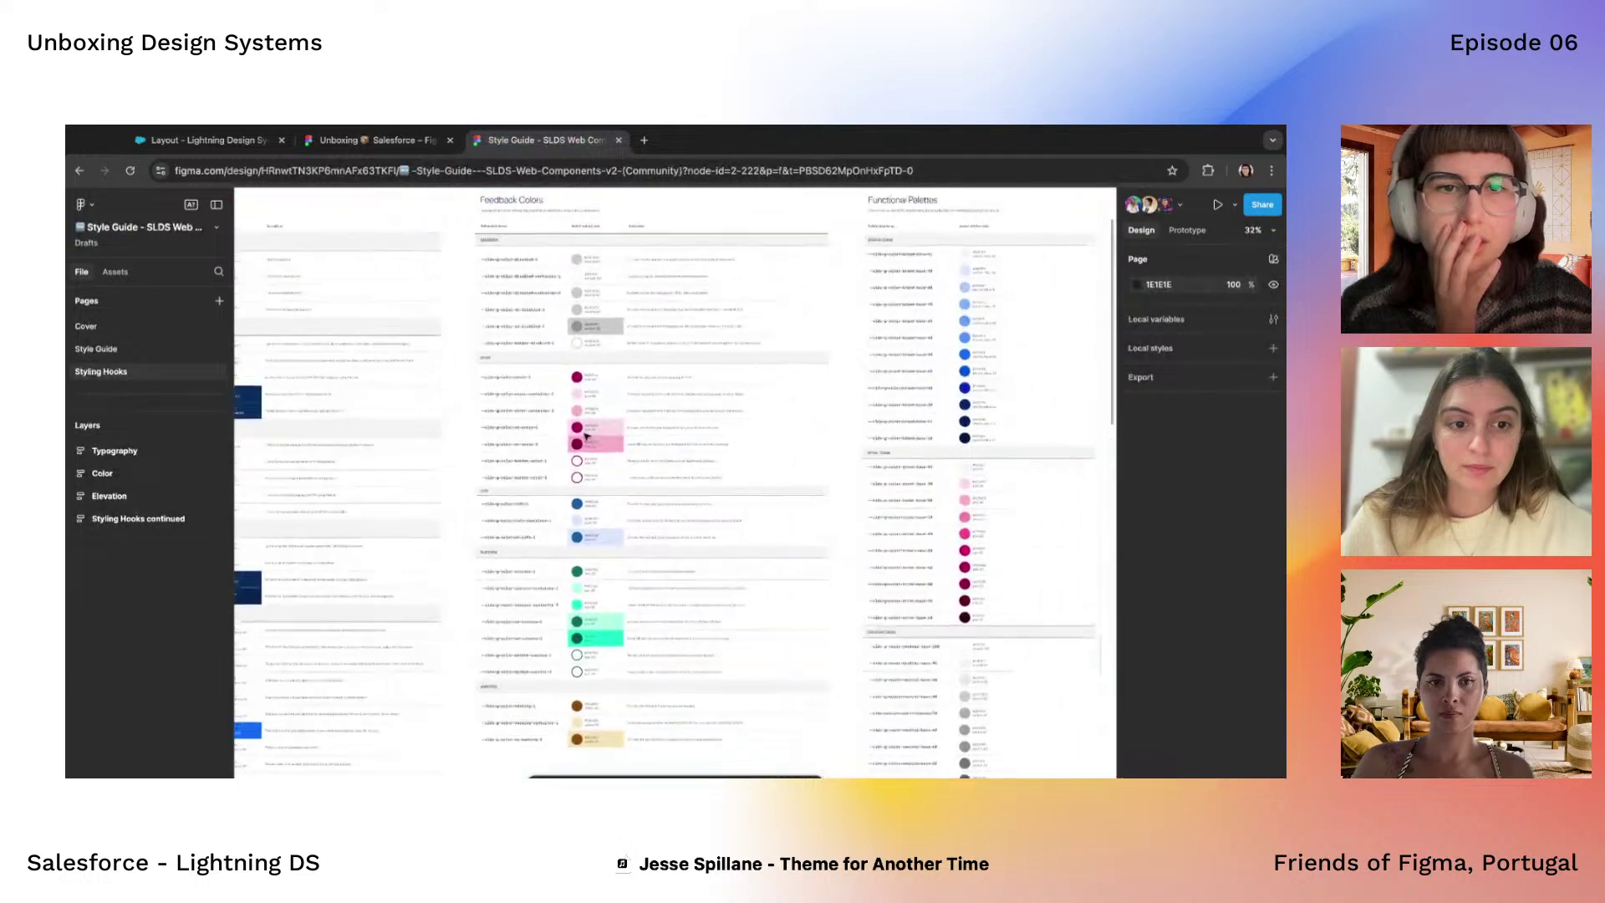
pyautogui.hscroll(1, 586, 436)
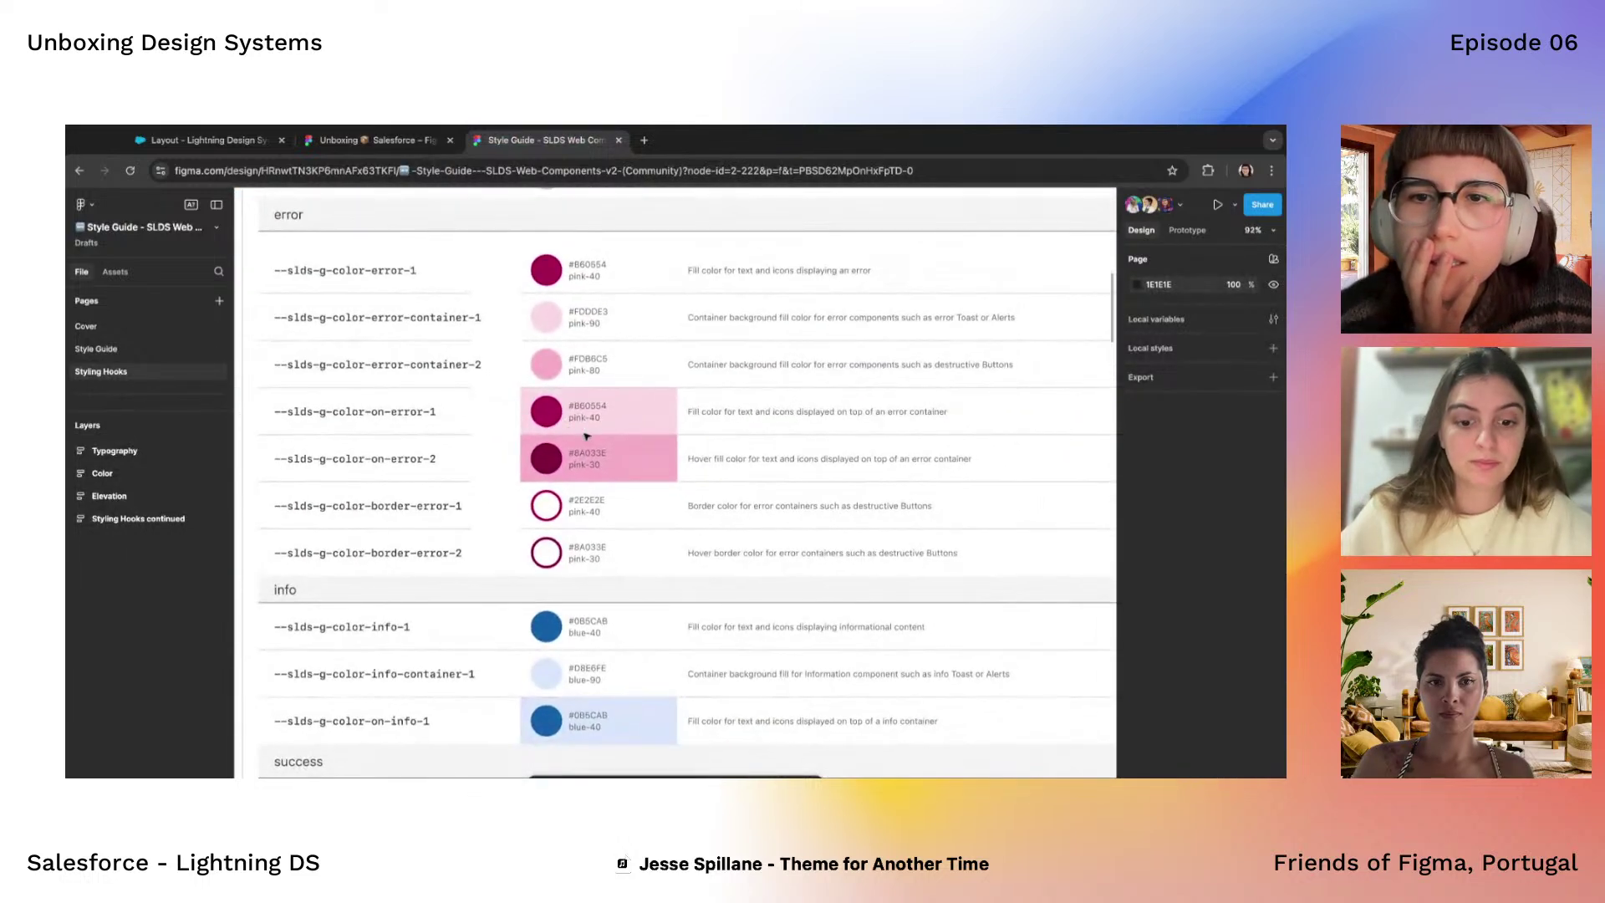
pyautogui.scroll(1, 586, 436)
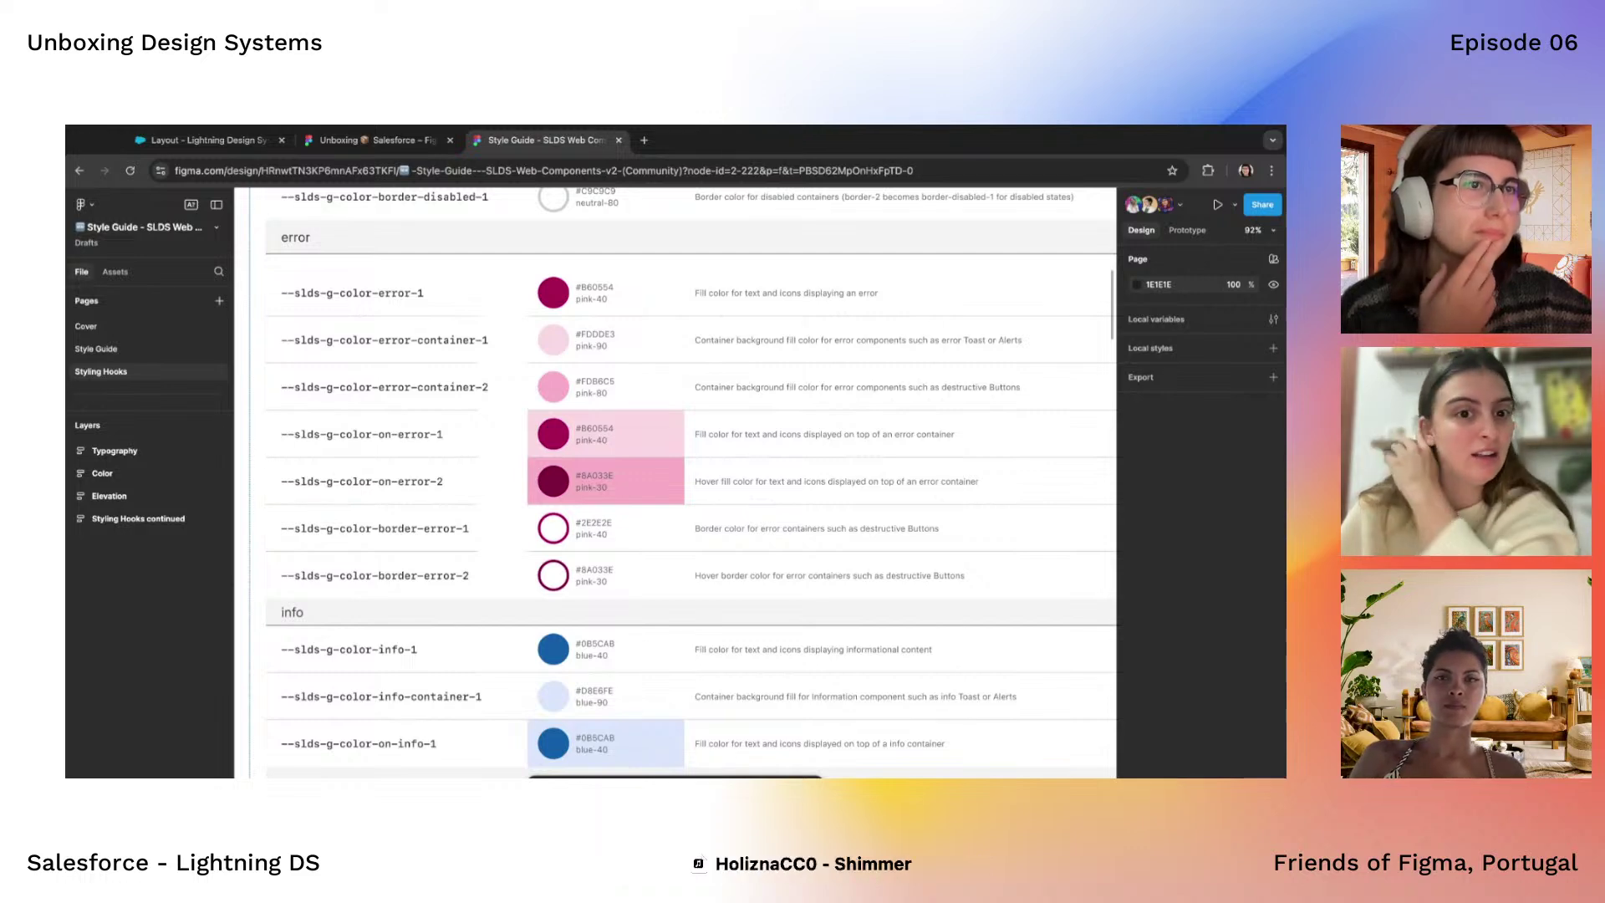
# Review the info, success and warning hooks and survey the neighbouring Functional and Expressive Palettes
pyautogui.scroll(-5, 802, 427)
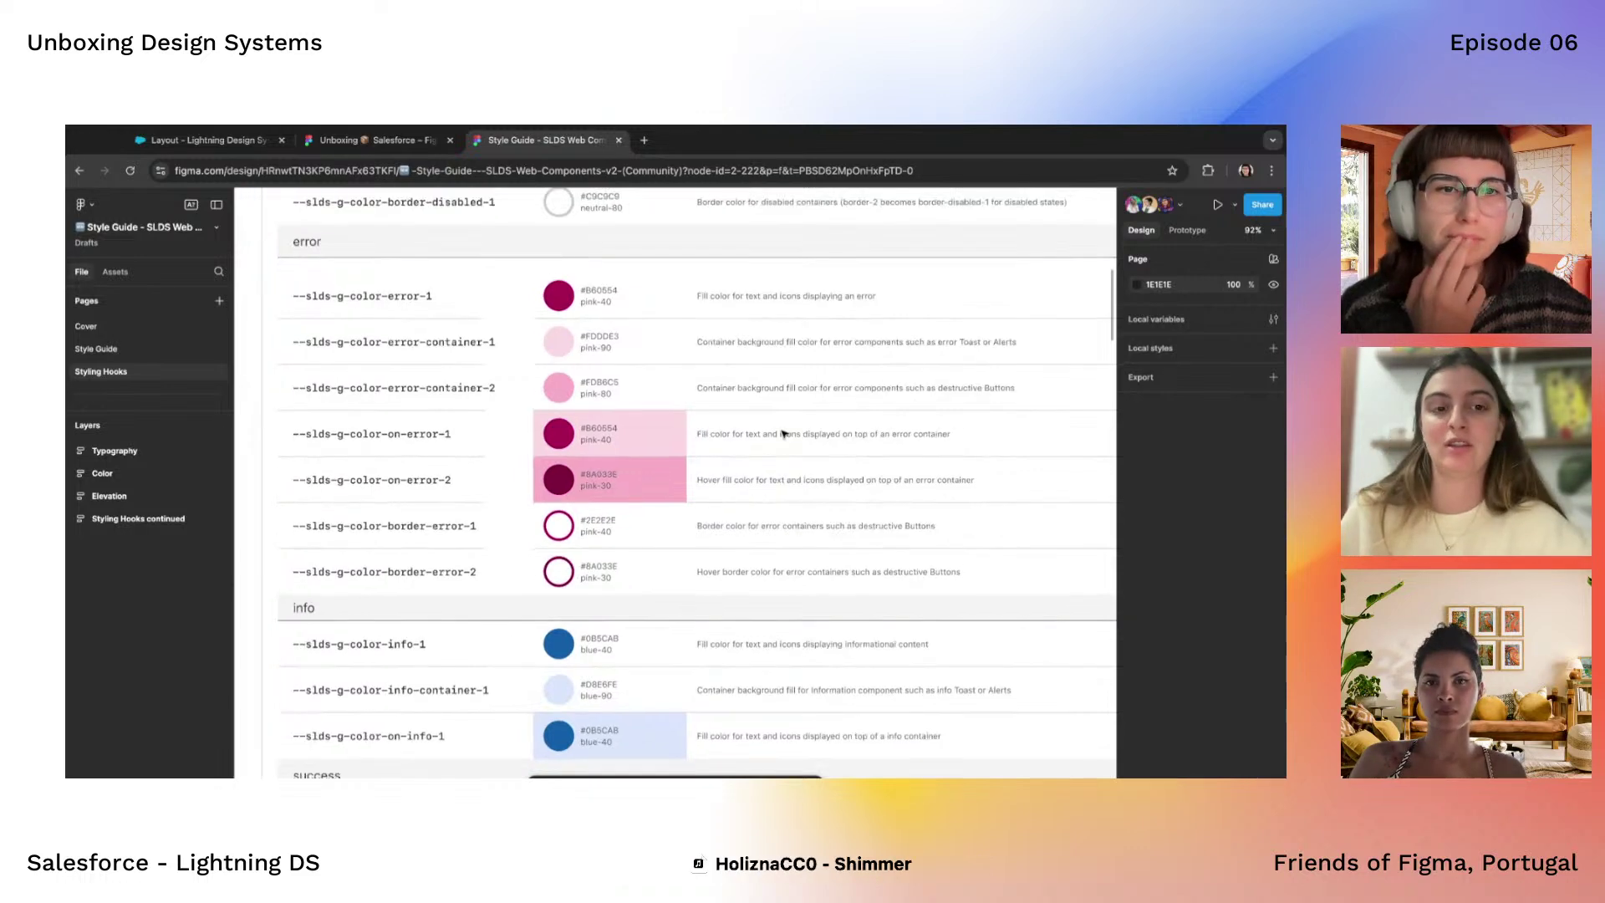
pyautogui.scroll(5, 783, 433)
pyautogui.scroll(-3, 753, 537)
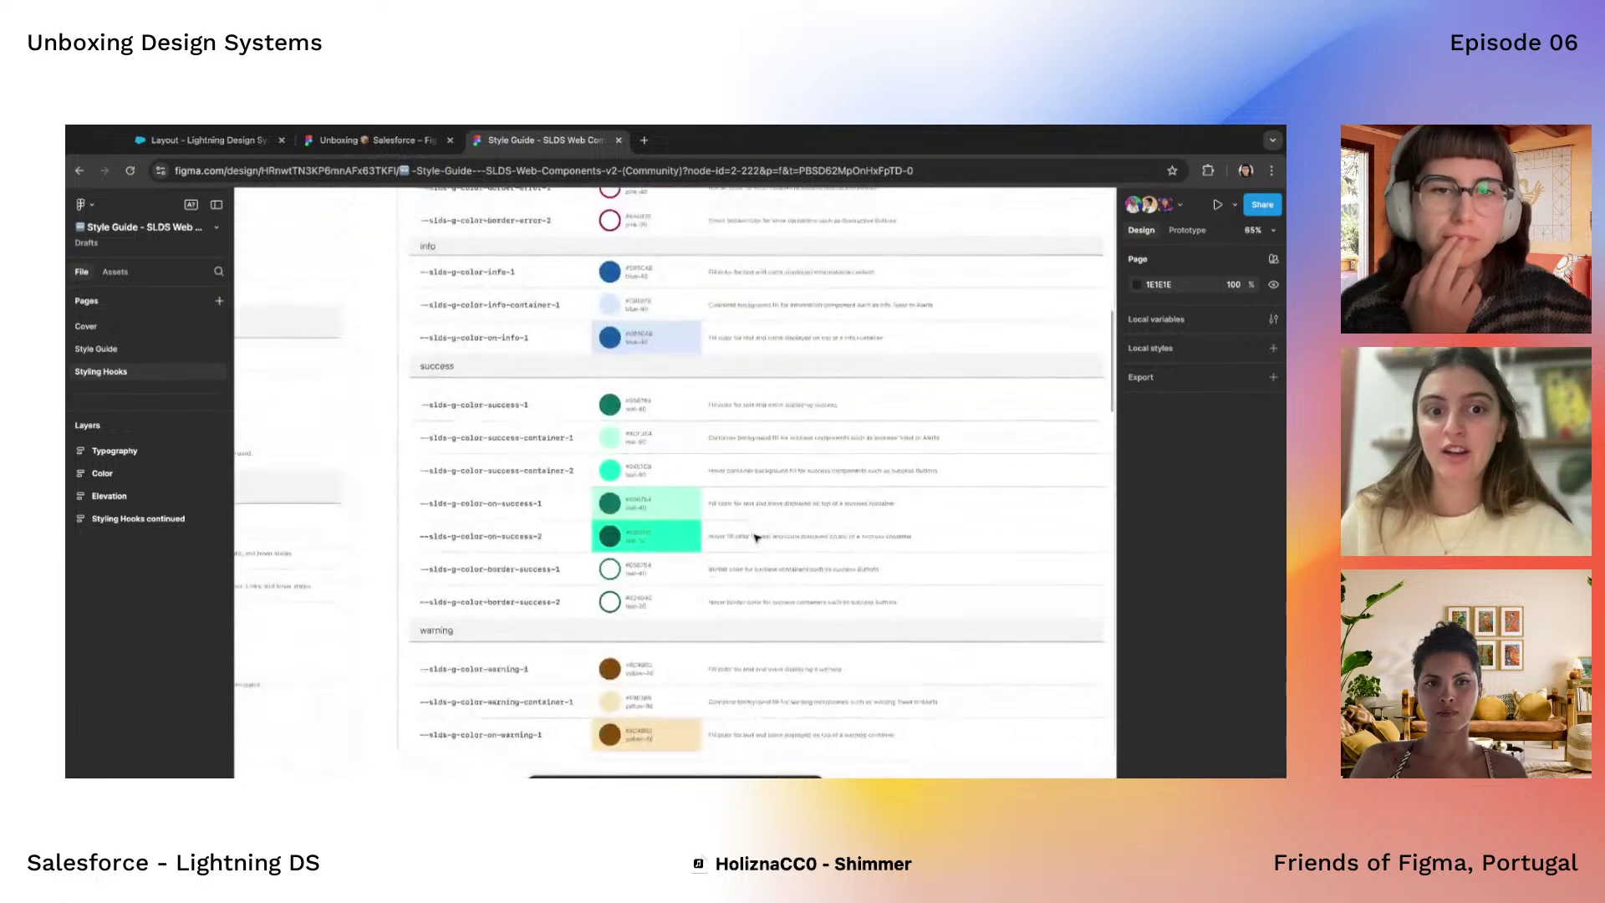
pyautogui.scroll(3, 669, 565)
pyautogui.scroll(-6, 669, 565)
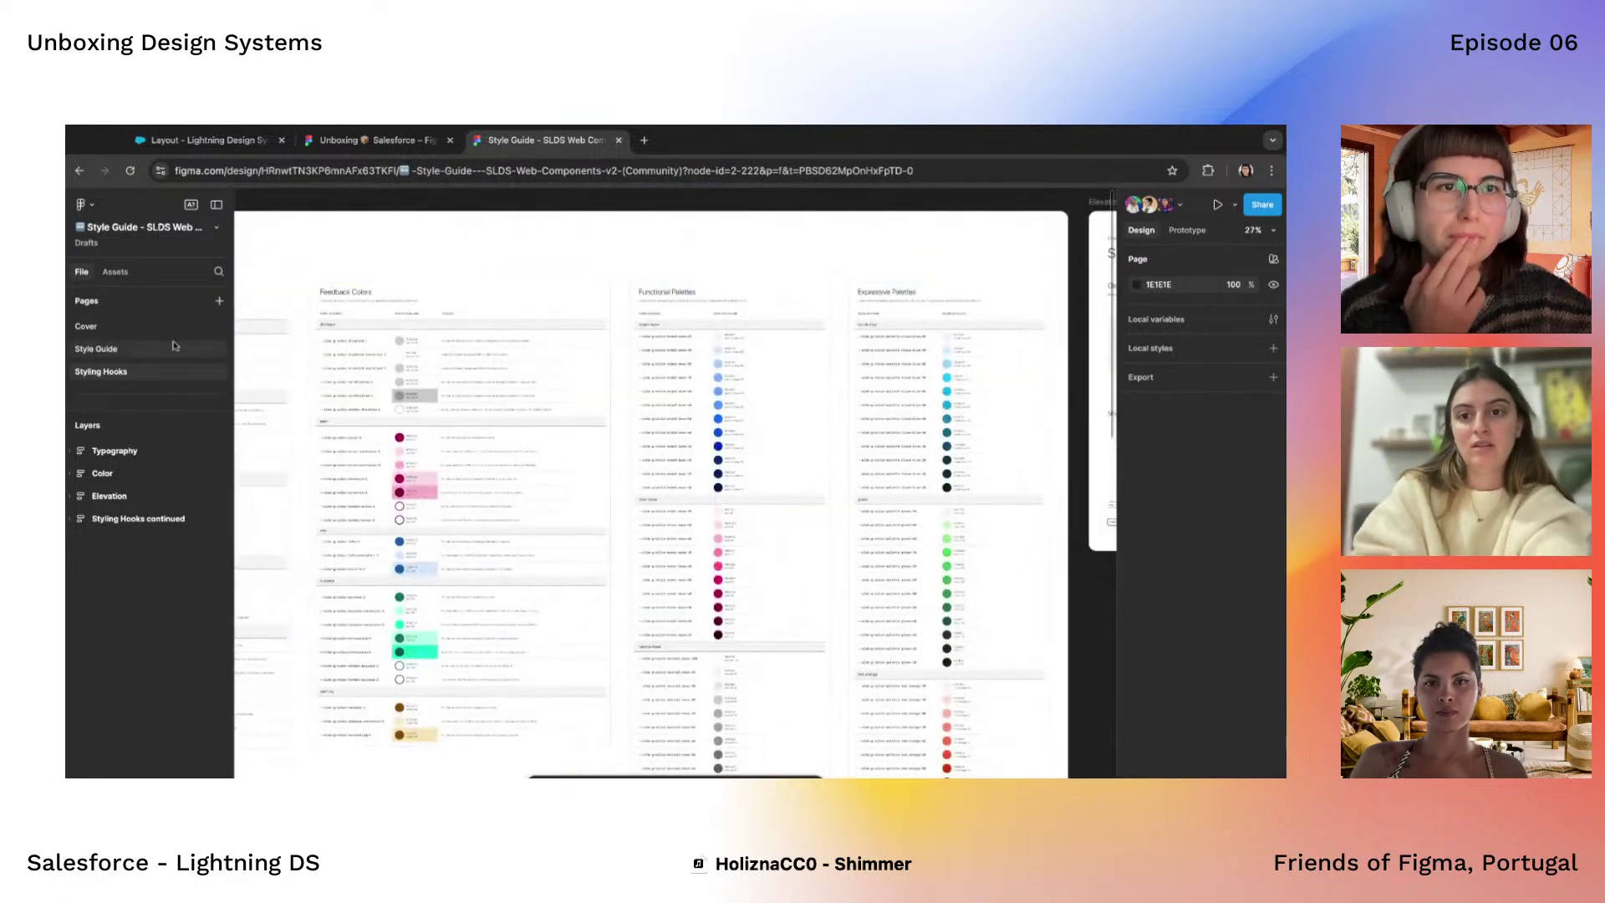
# Return to the Unboxing Salesforce file and view the Sereneva Systems account page up close
pyautogui.click(368, 141)
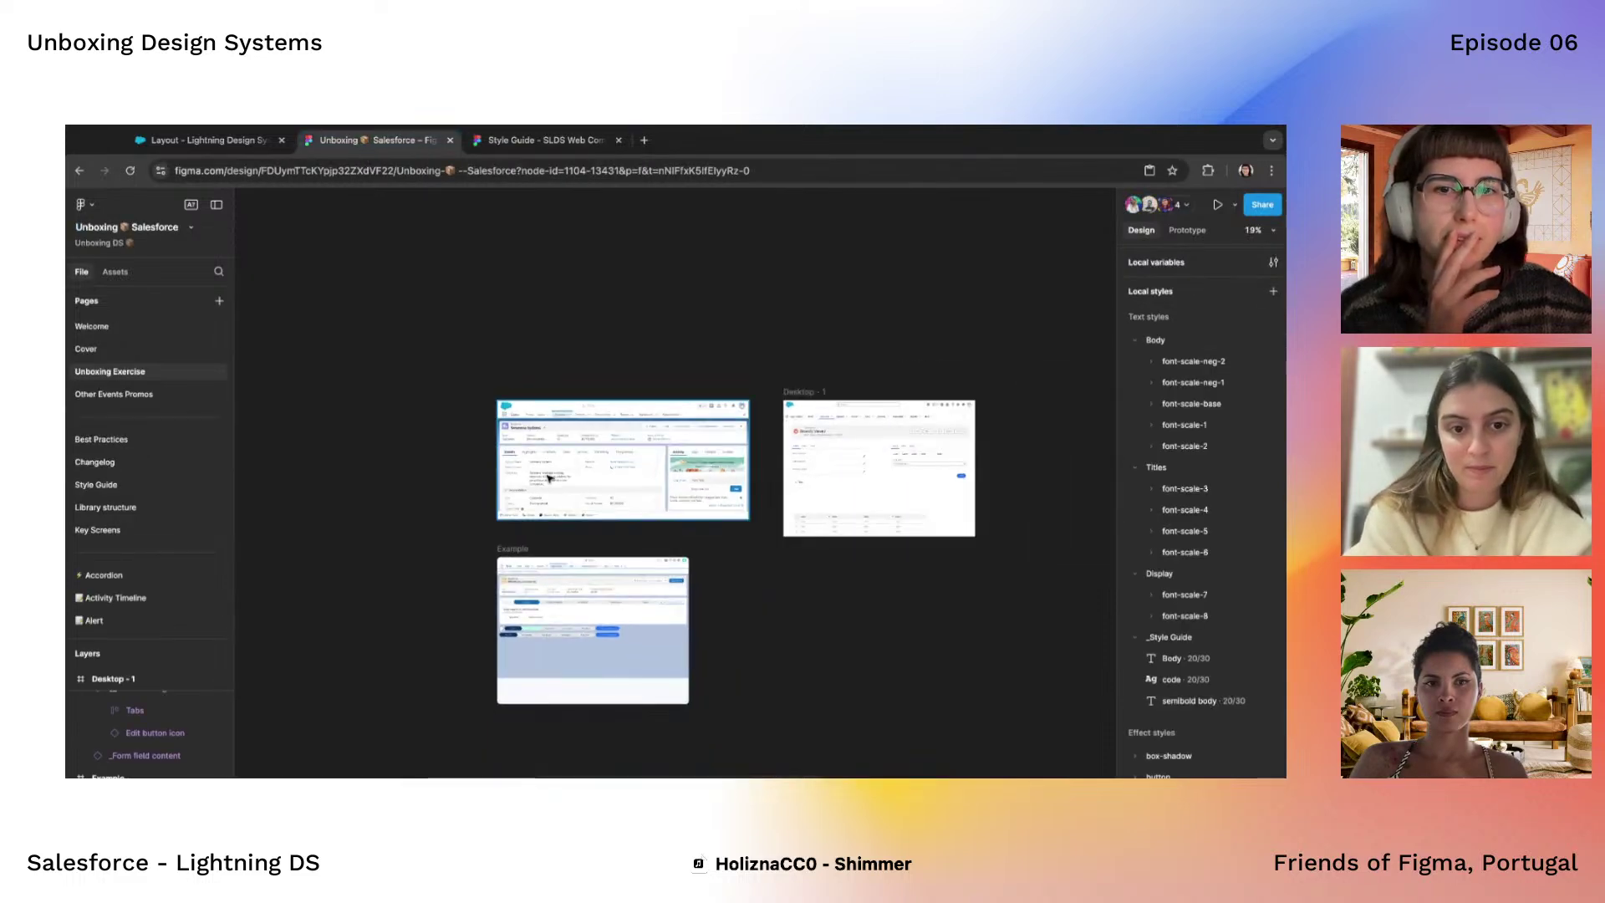
pyautogui.scroll(4, 492, 475)
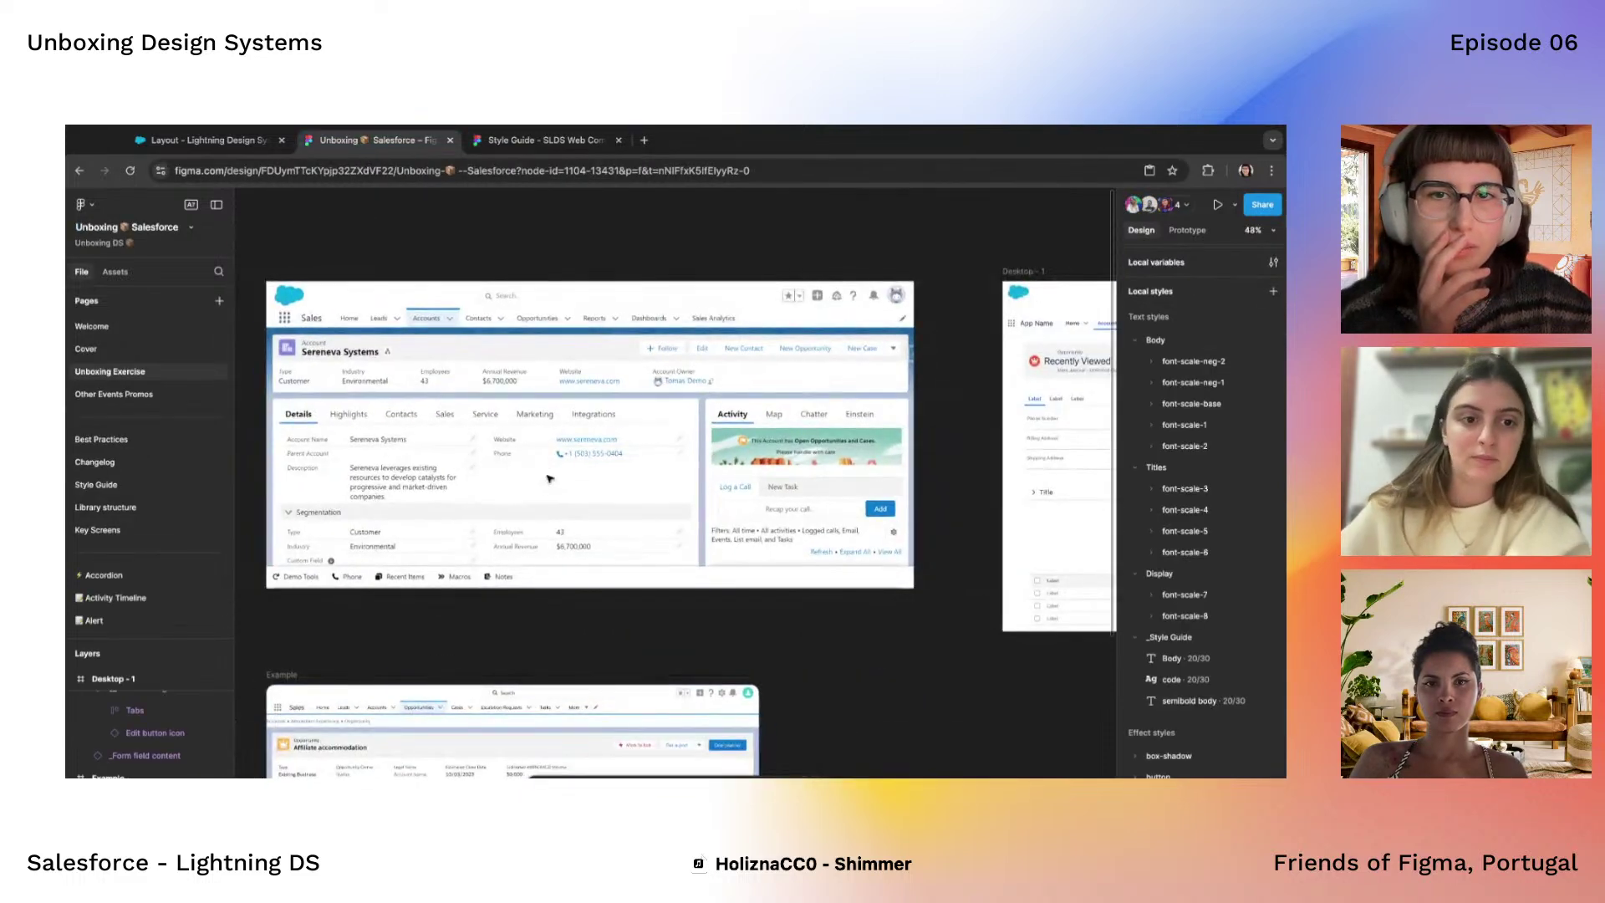
pyautogui.hscroll(-3, 549, 478)
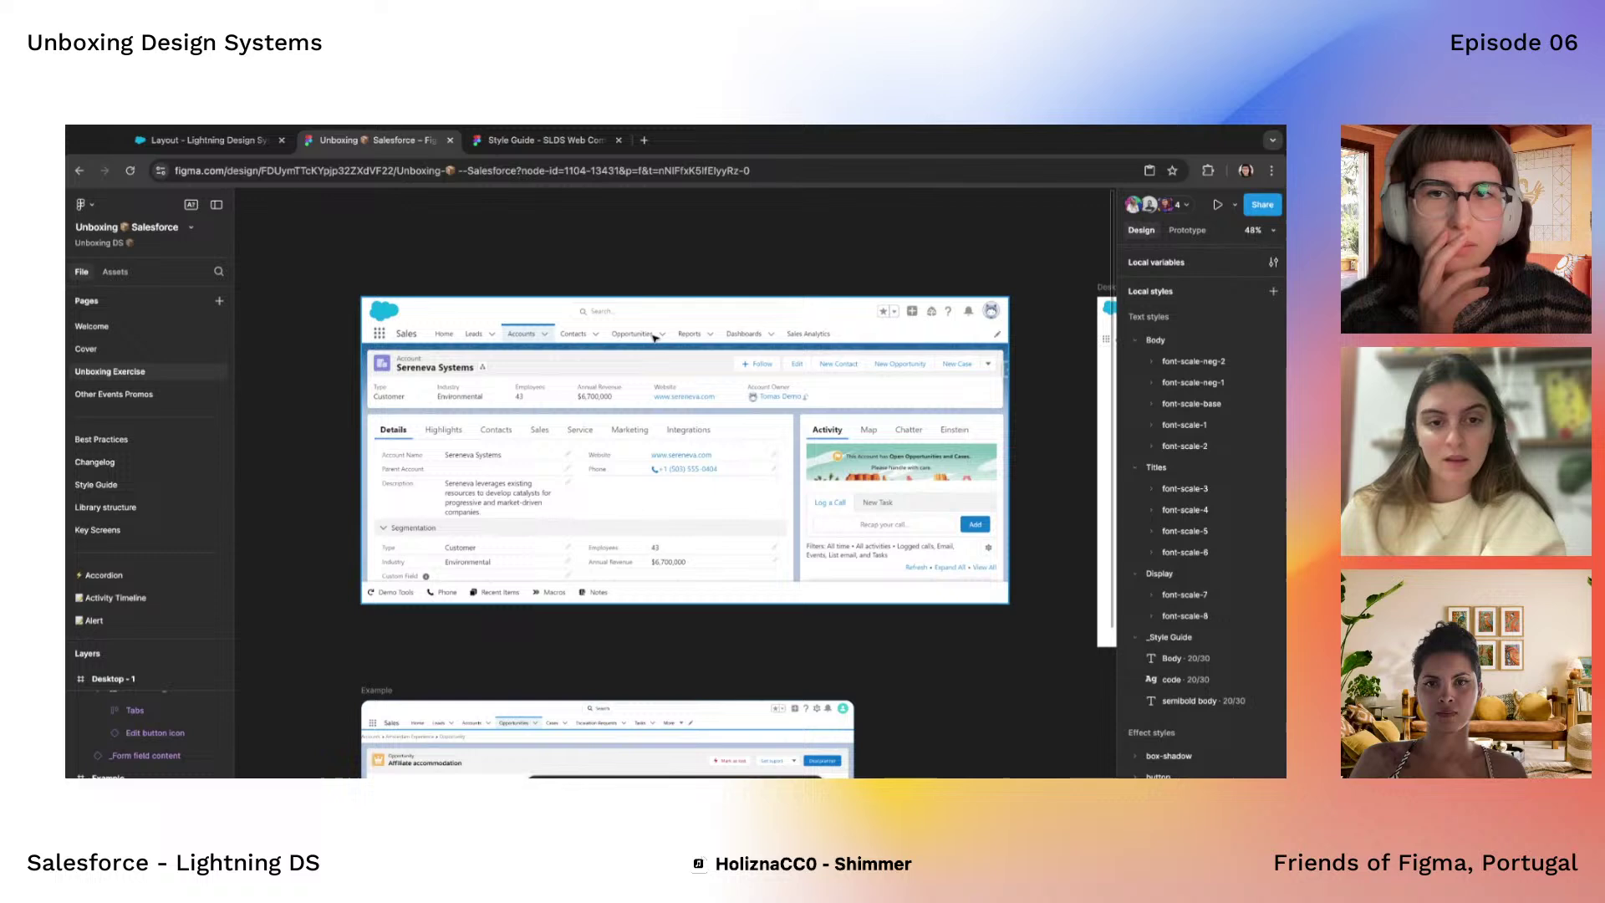
# Inspect the Global Header and Global Navigation components at the head of the Desktop - 1 frame
pyautogui.hscroll(10, 602, 328)
pyautogui.click(782, 345)
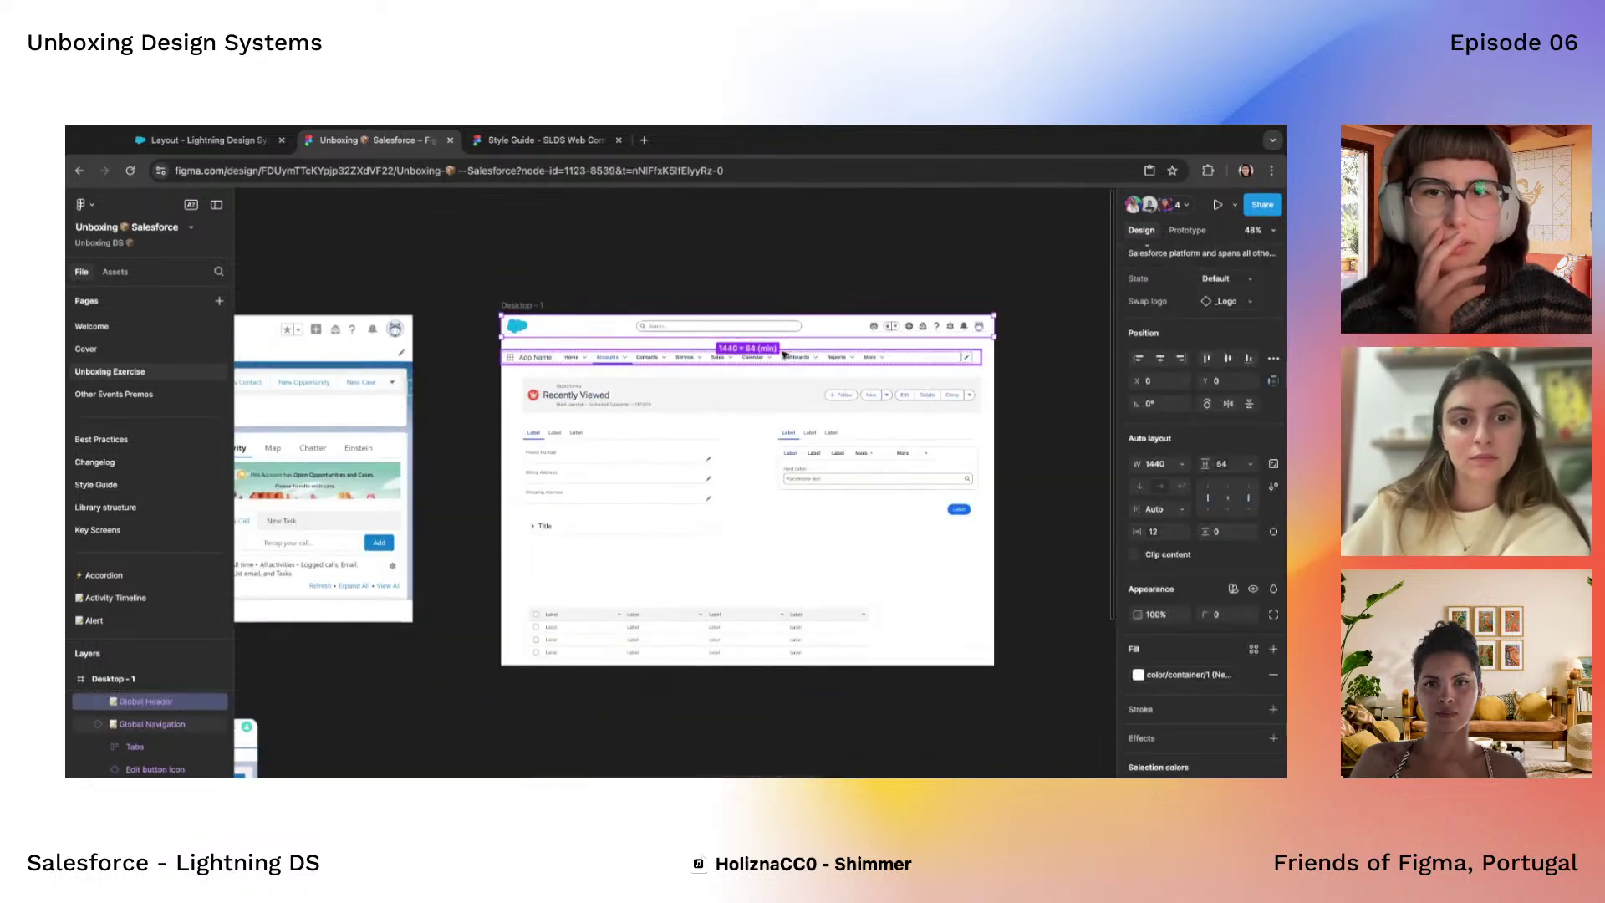
pyautogui.doubleClick(786, 357)
pyautogui.scroll(5, 790, 358)
pyautogui.scroll(-3, 827, 359)
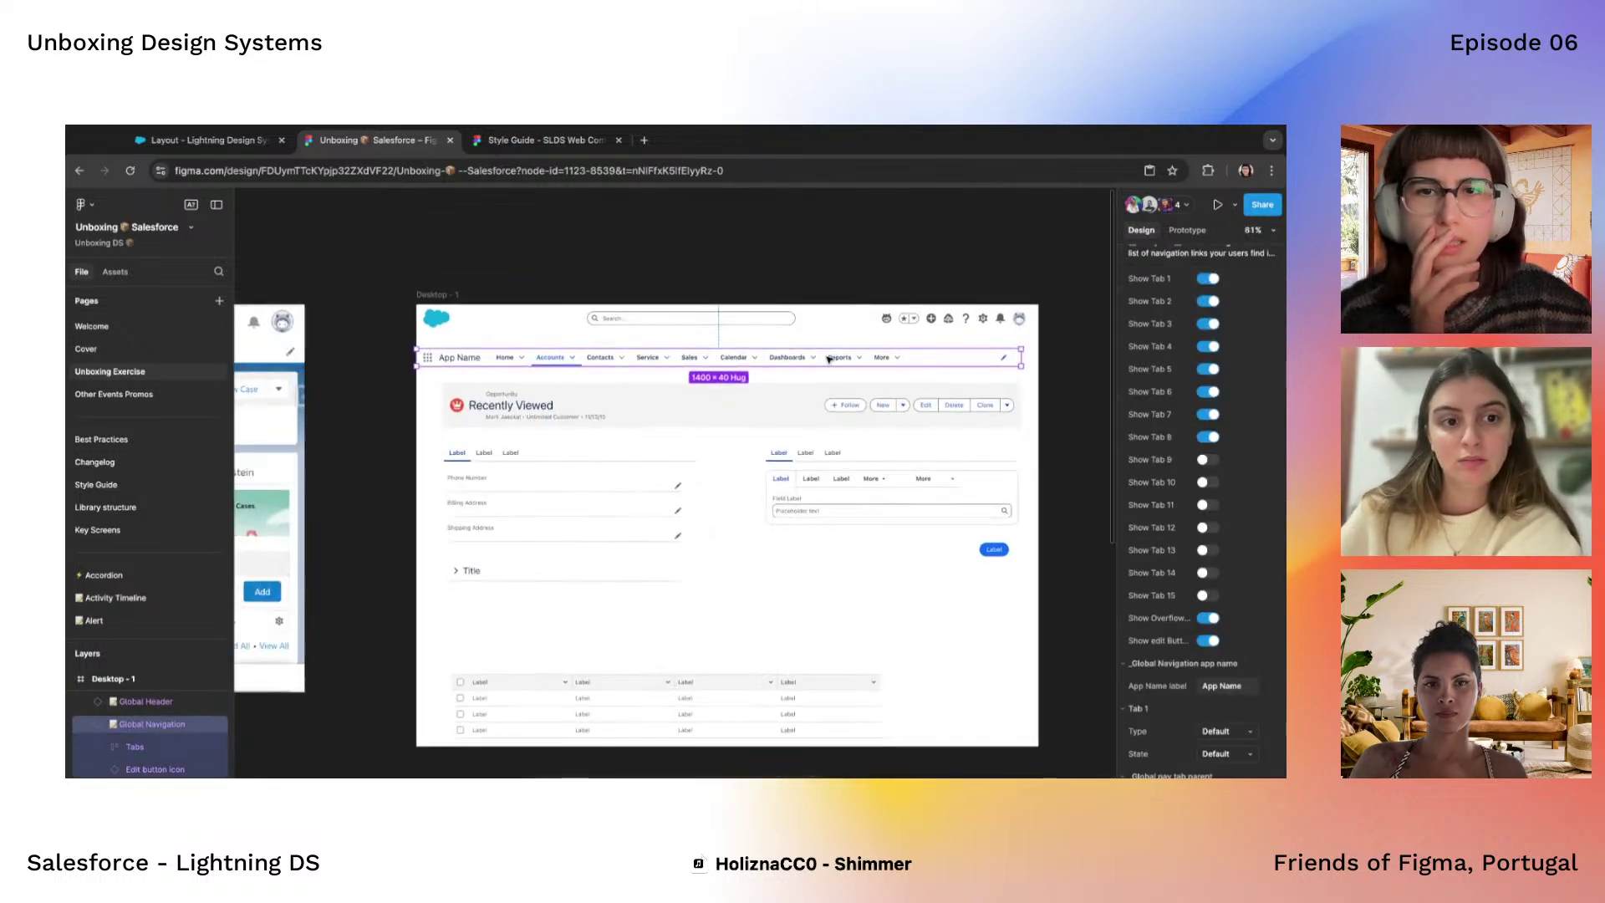
pyautogui.hscroll(-3, 800, 396)
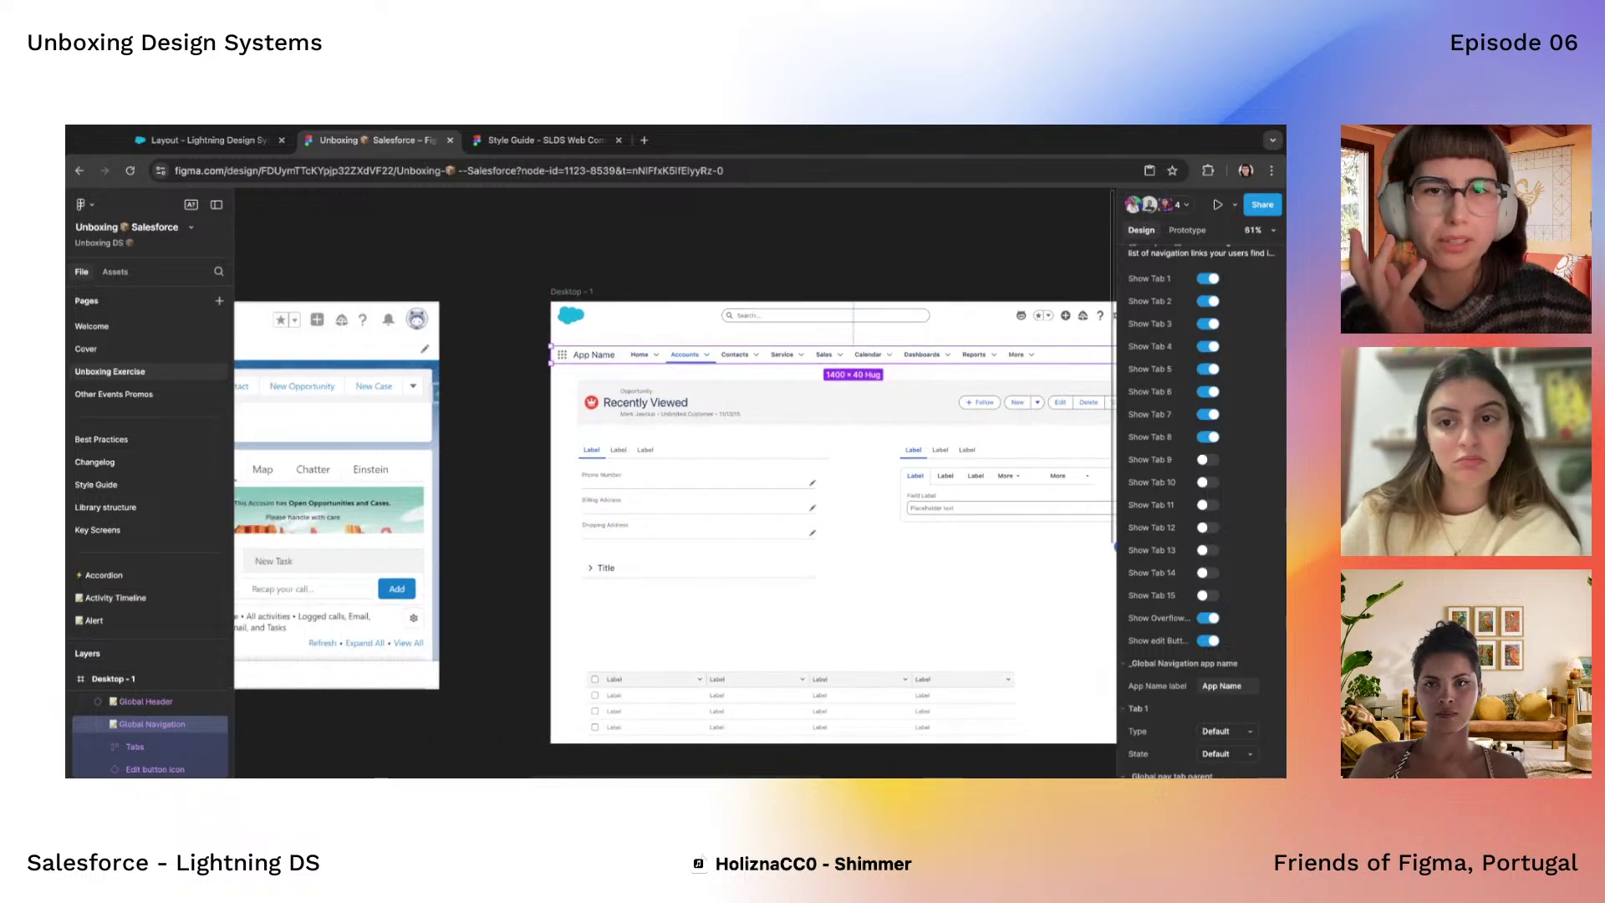
# Inspect the page header, the tabs above the contact fields and the form field content in Desktop - 1, then clear the selection
pyautogui.click(800, 396)
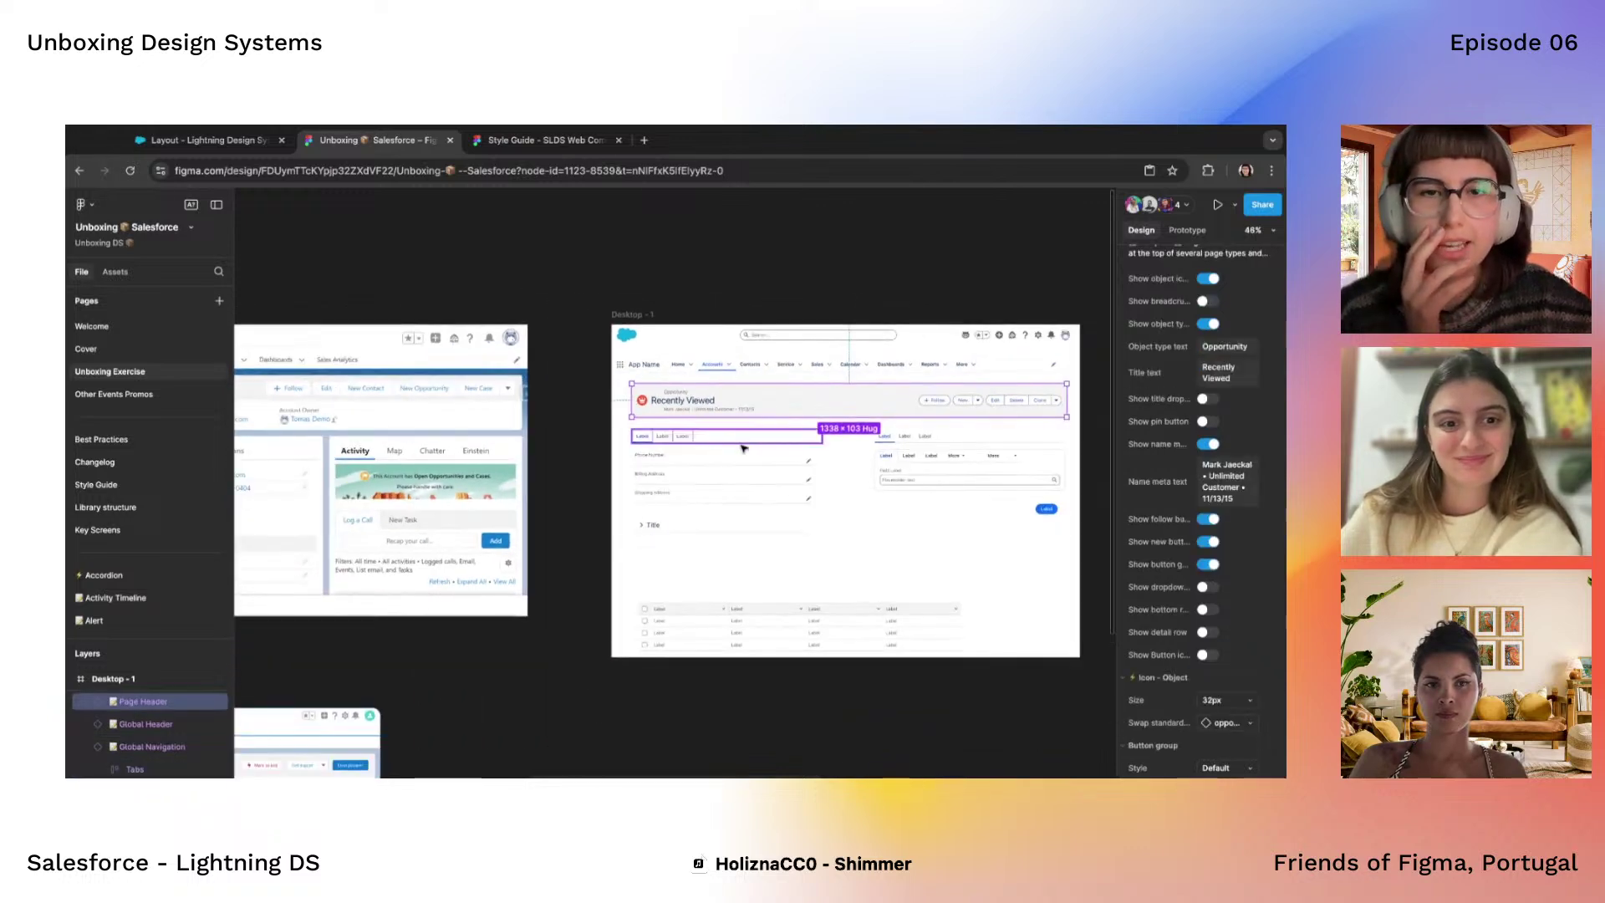
pyautogui.click(669, 451)
pyautogui.hscroll(3, 669, 468)
pyautogui.scroll(1, 669, 479)
pyautogui.scroll(-1, 668, 480)
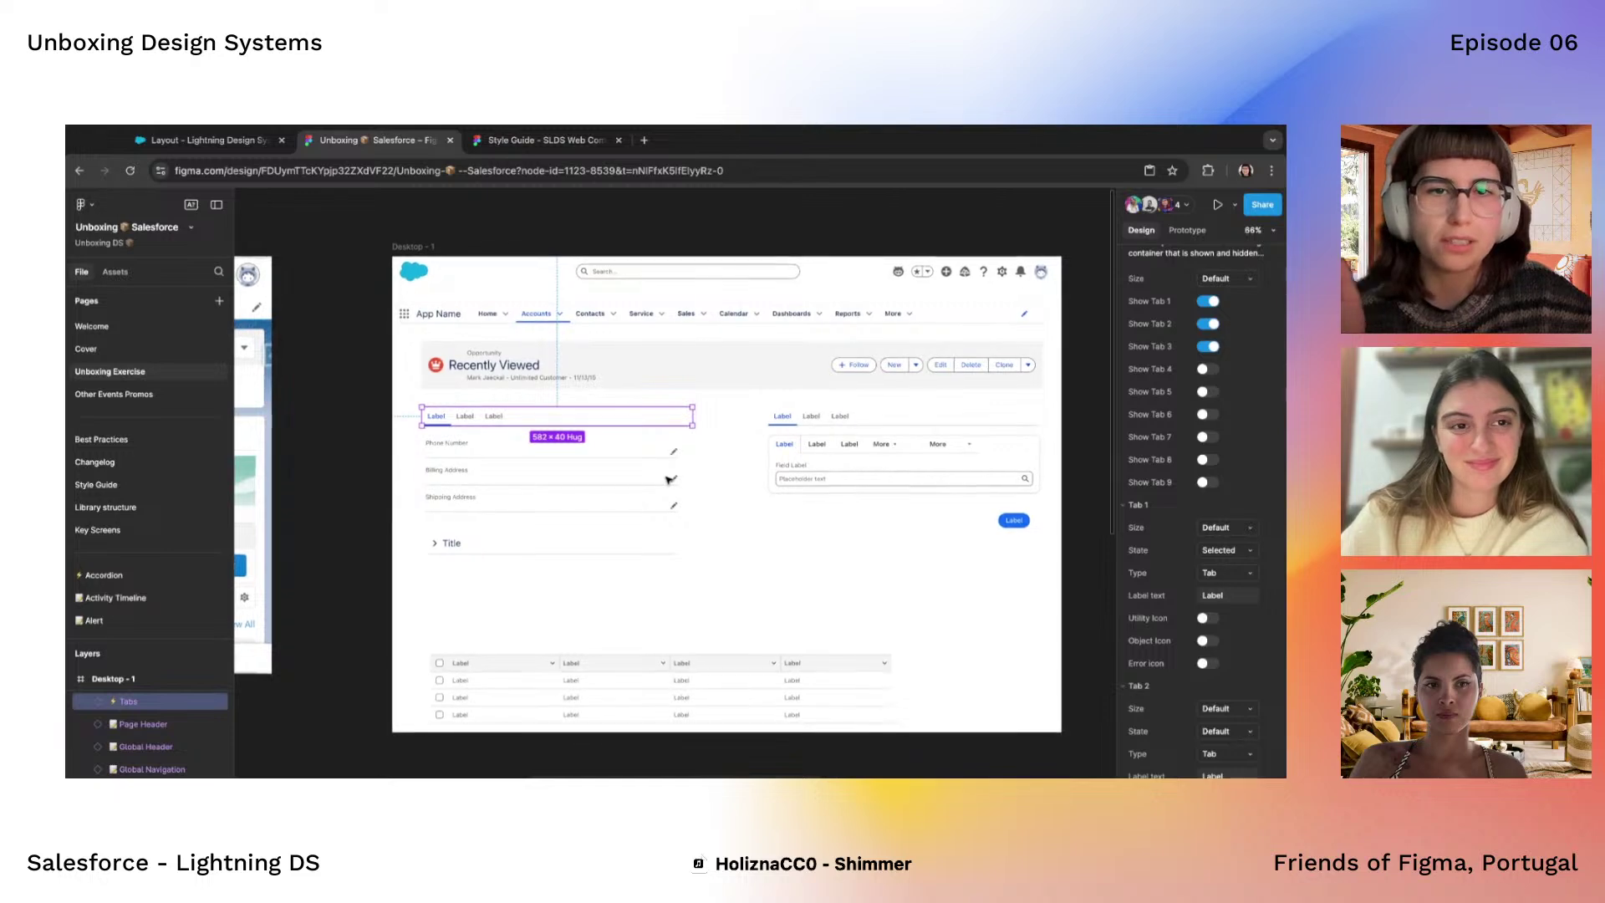
pyautogui.click(667, 480)
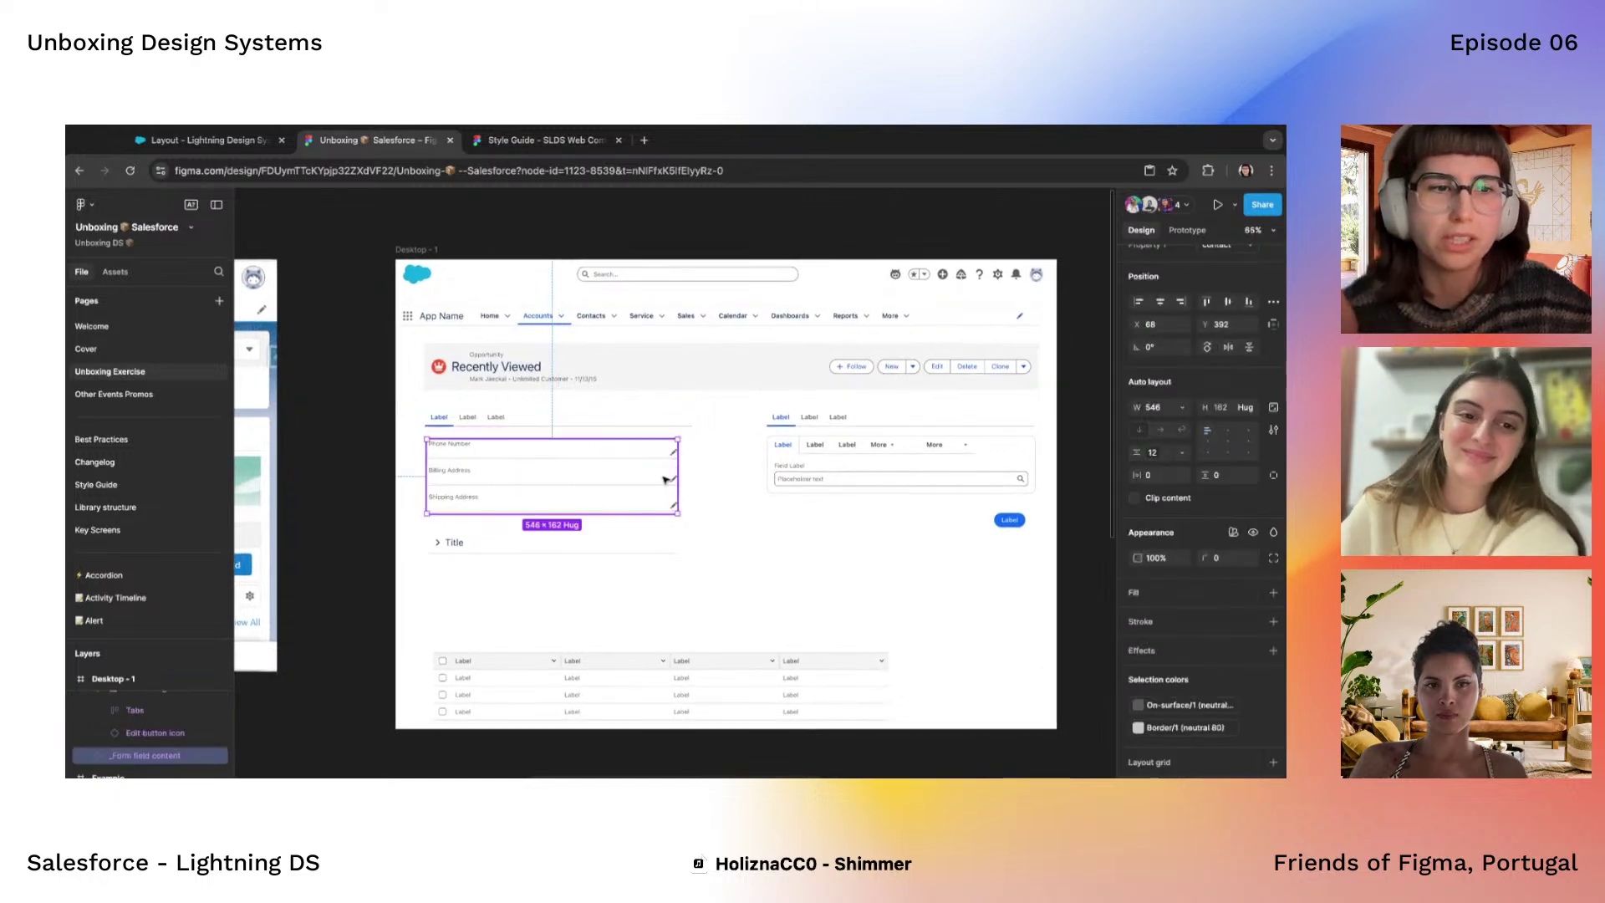
pyautogui.click(724, 494)
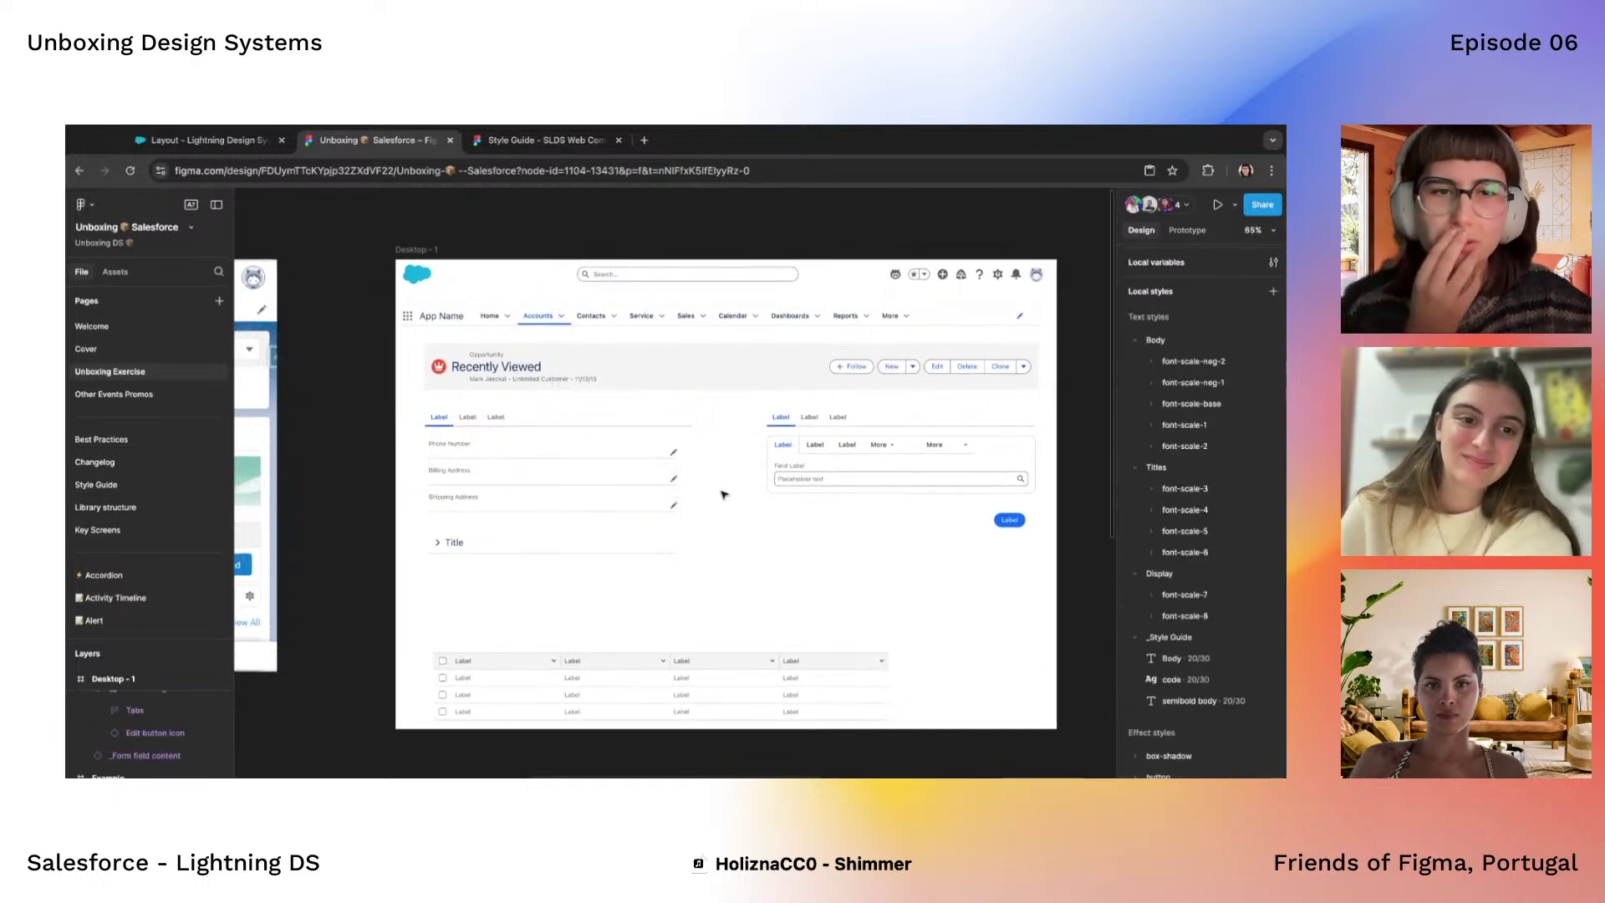
# Move the Scoped Tabs component down into the empty area just above the data table in Desktop - 1
pyautogui.hscroll(4, 724, 494)
pyautogui.click(733, 471)
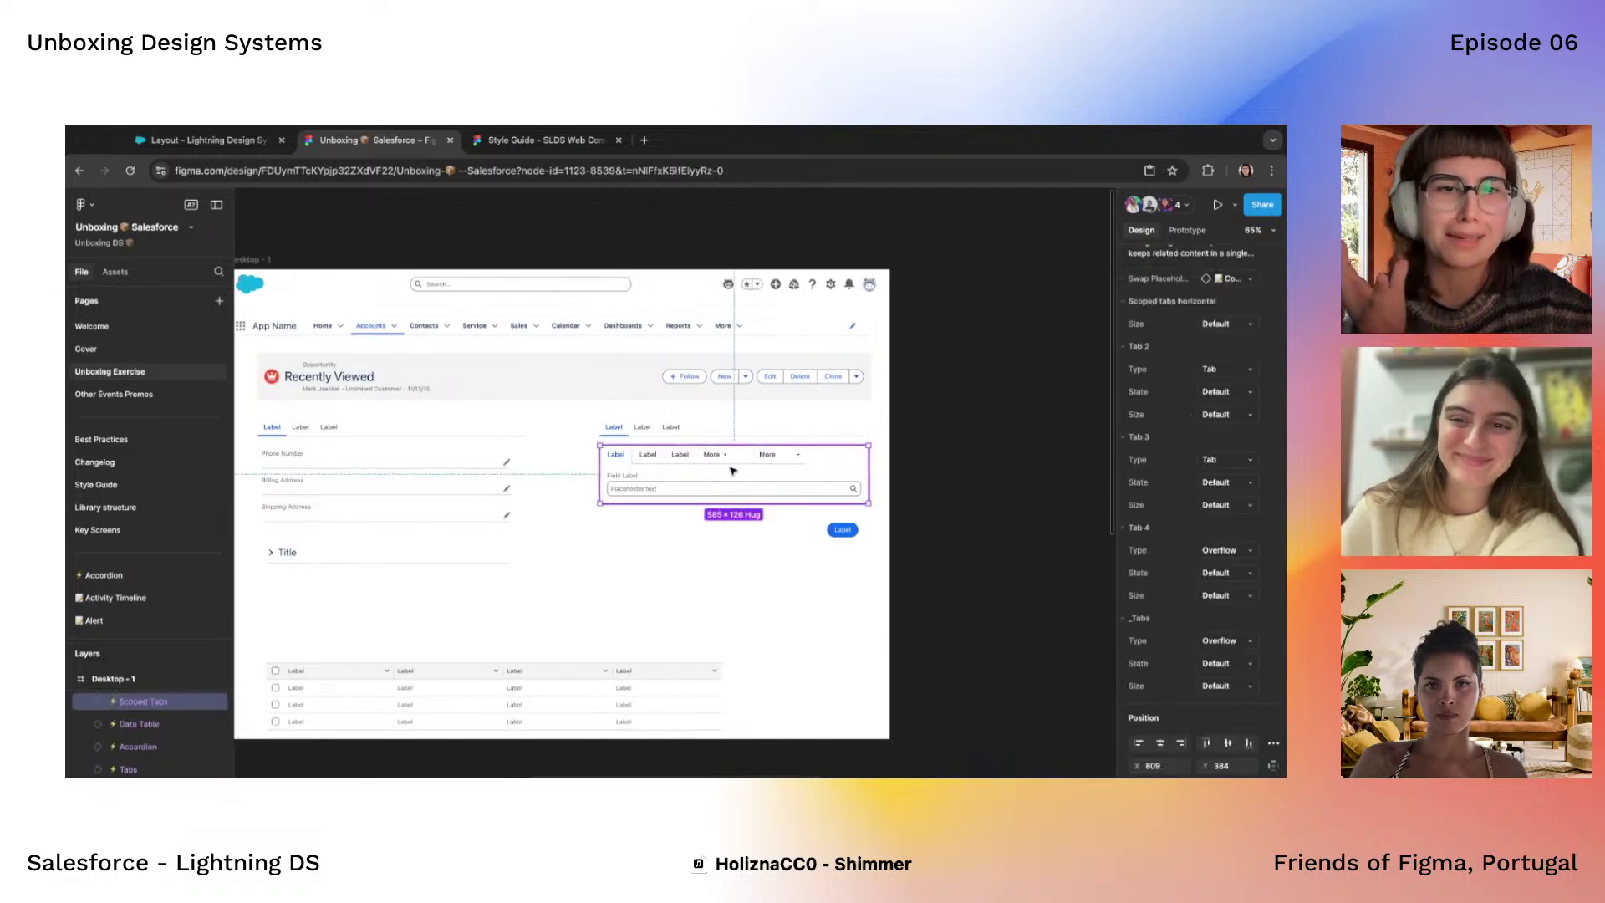
pyautogui.scroll(5, 729, 467)
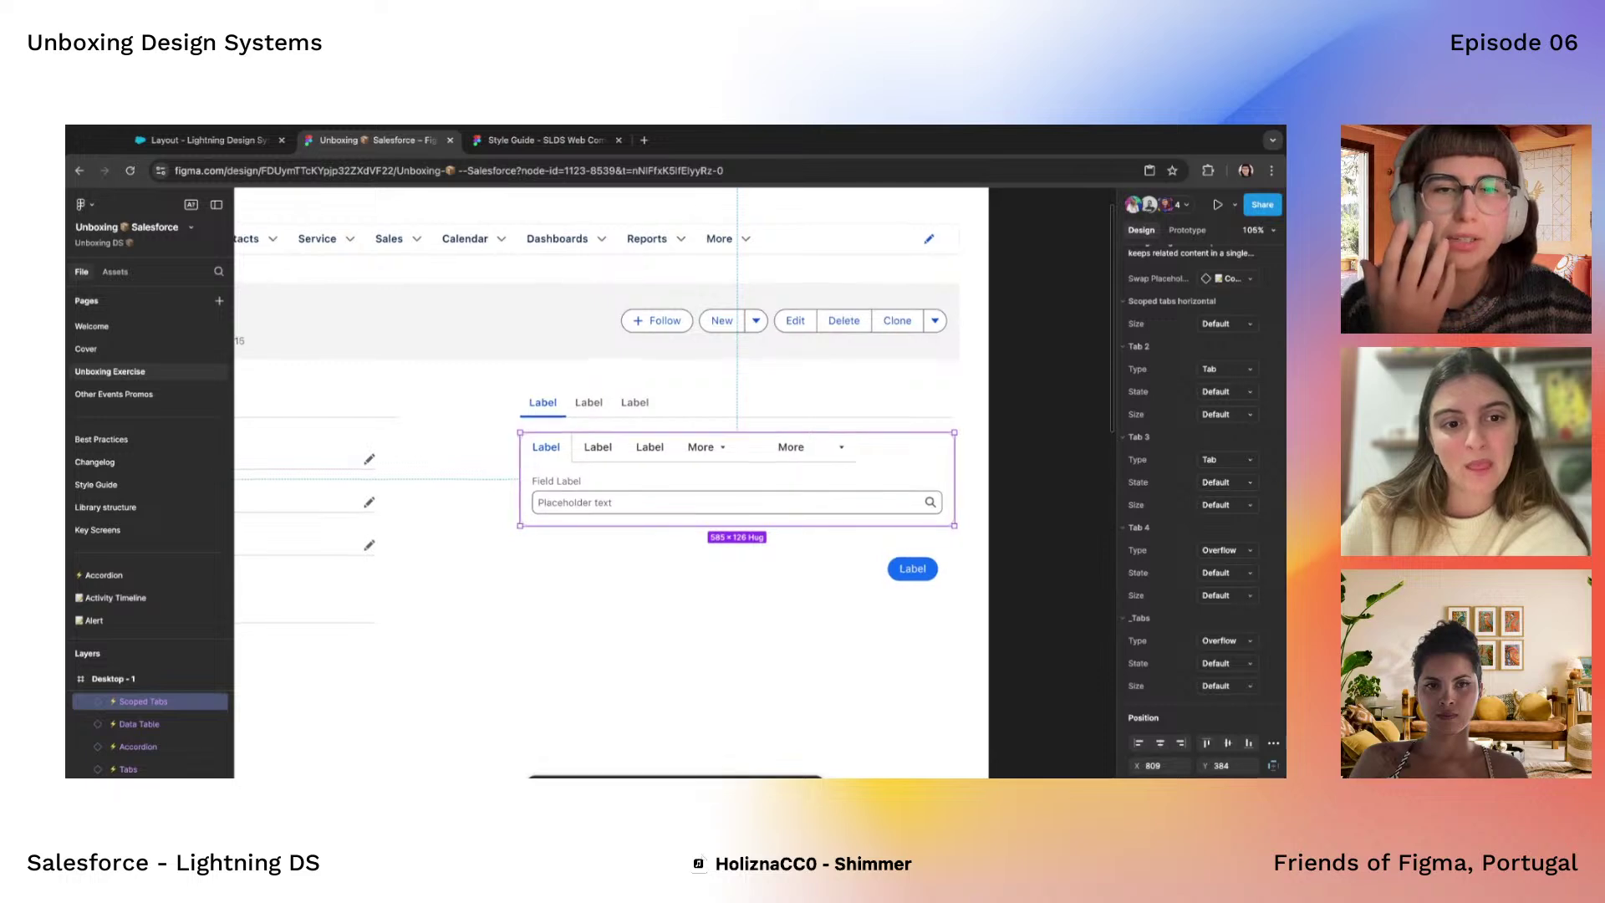
pyautogui.scroll(-4, 726, 467)
pyautogui.hscroll(2, 673, 483)
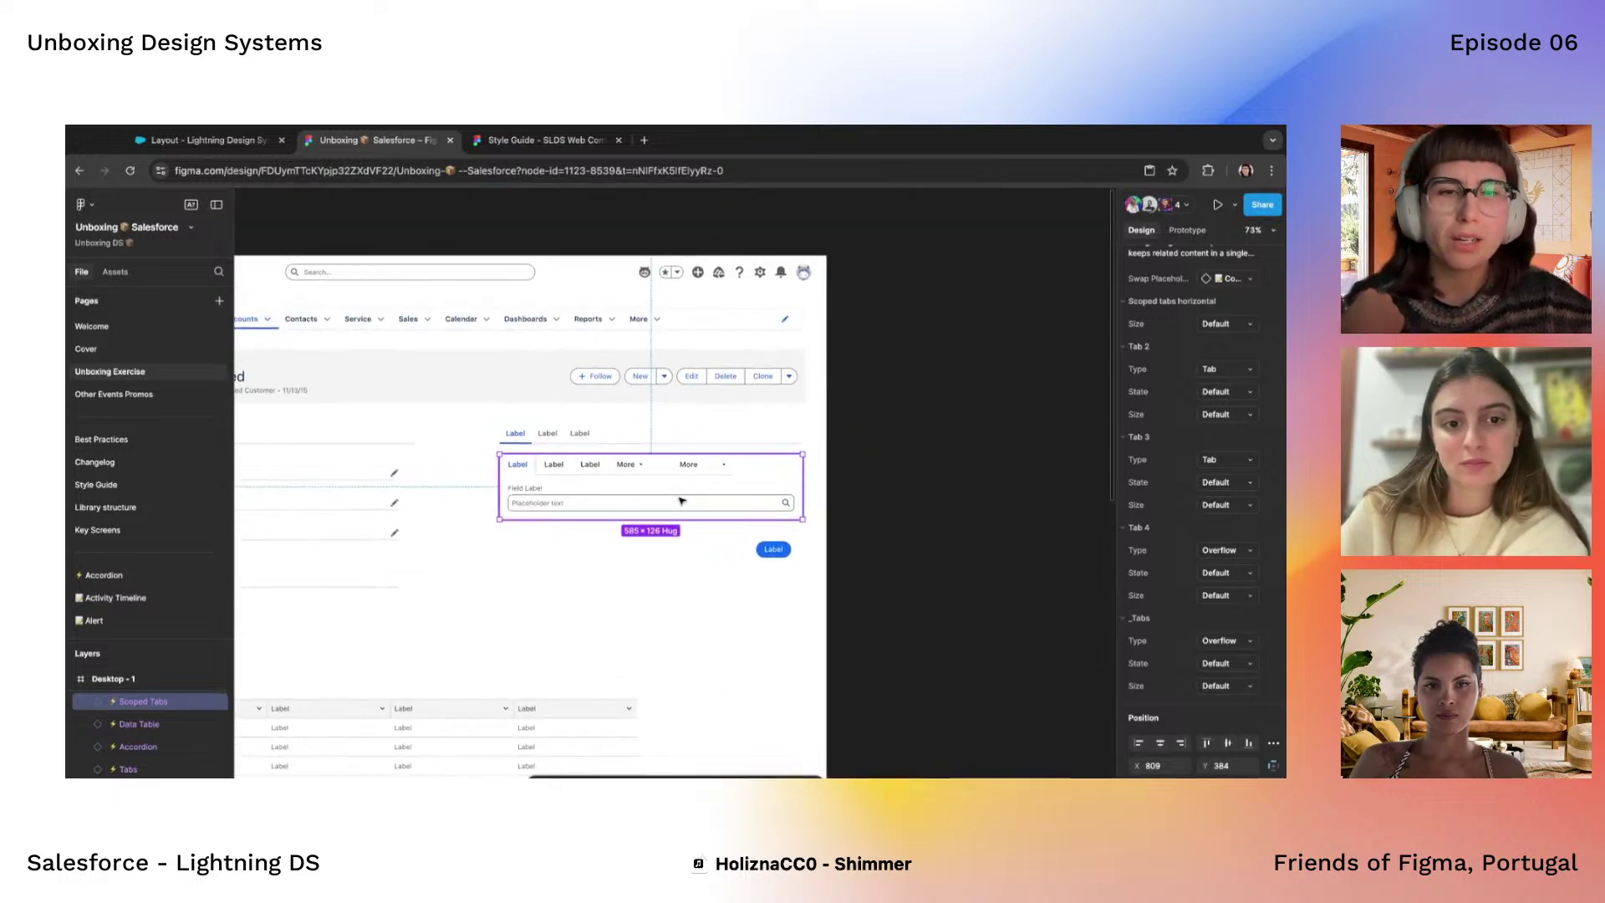
pyautogui.scroll(3, 679, 502)
pyautogui.scroll(-3, 642, 448)
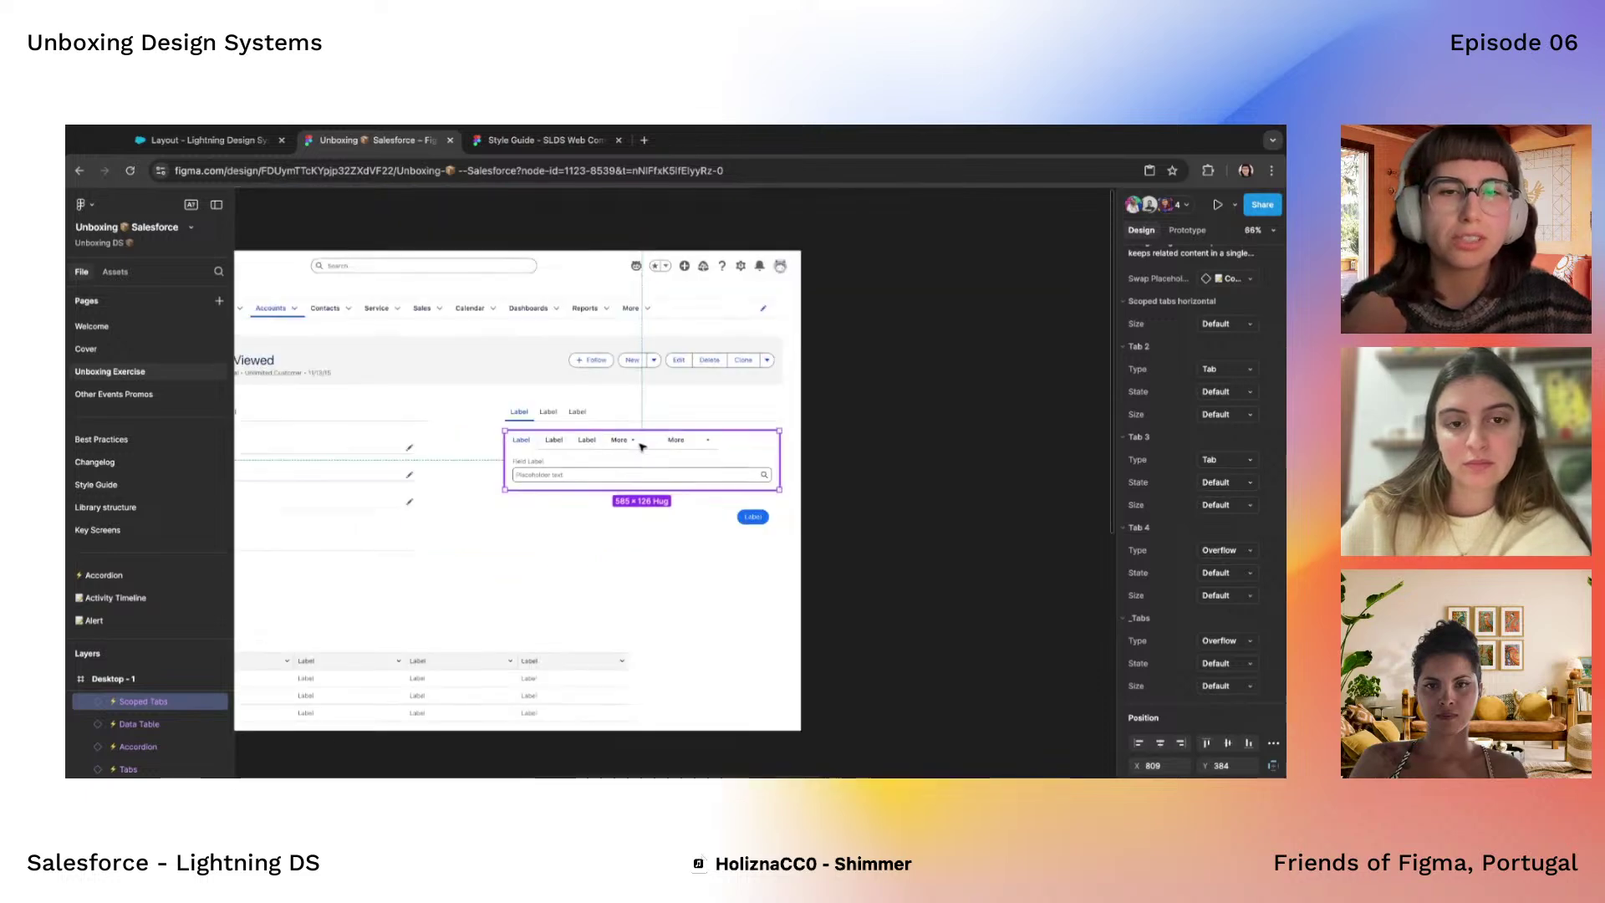
pyautogui.moveTo(609, 462); pyautogui.dragTo(586, 583)
# Shrink the tab set beneath the page header's action buttons to 199 px wide and duplicate it directly below
pyautogui.click(565, 413)
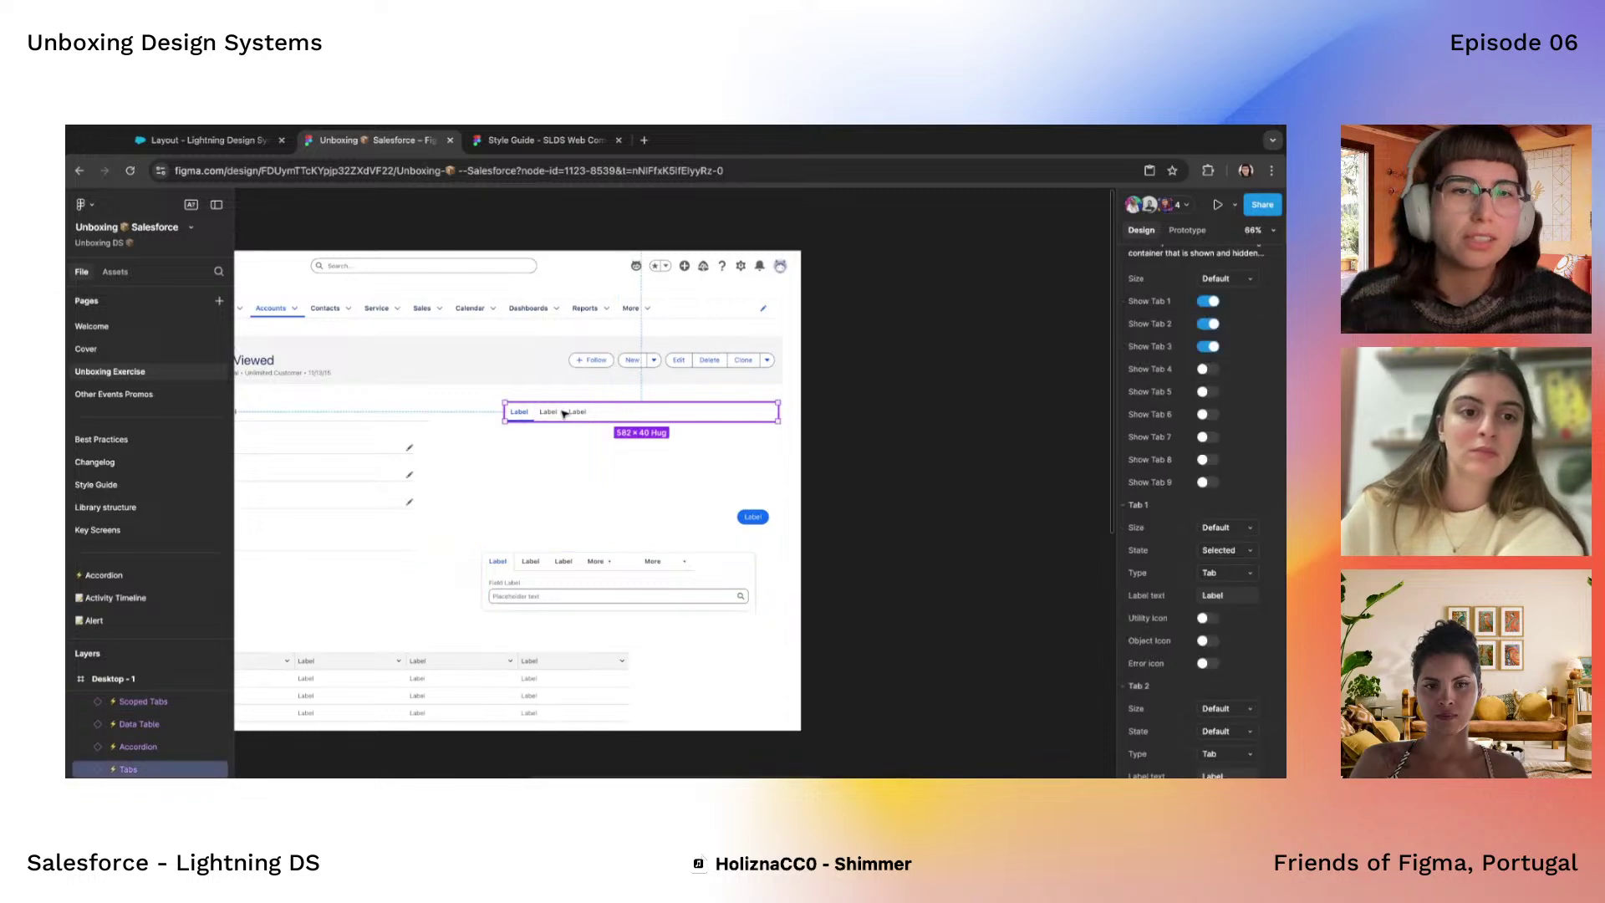
pyautogui.moveTo(774, 415); pyautogui.dragTo(562, 444)
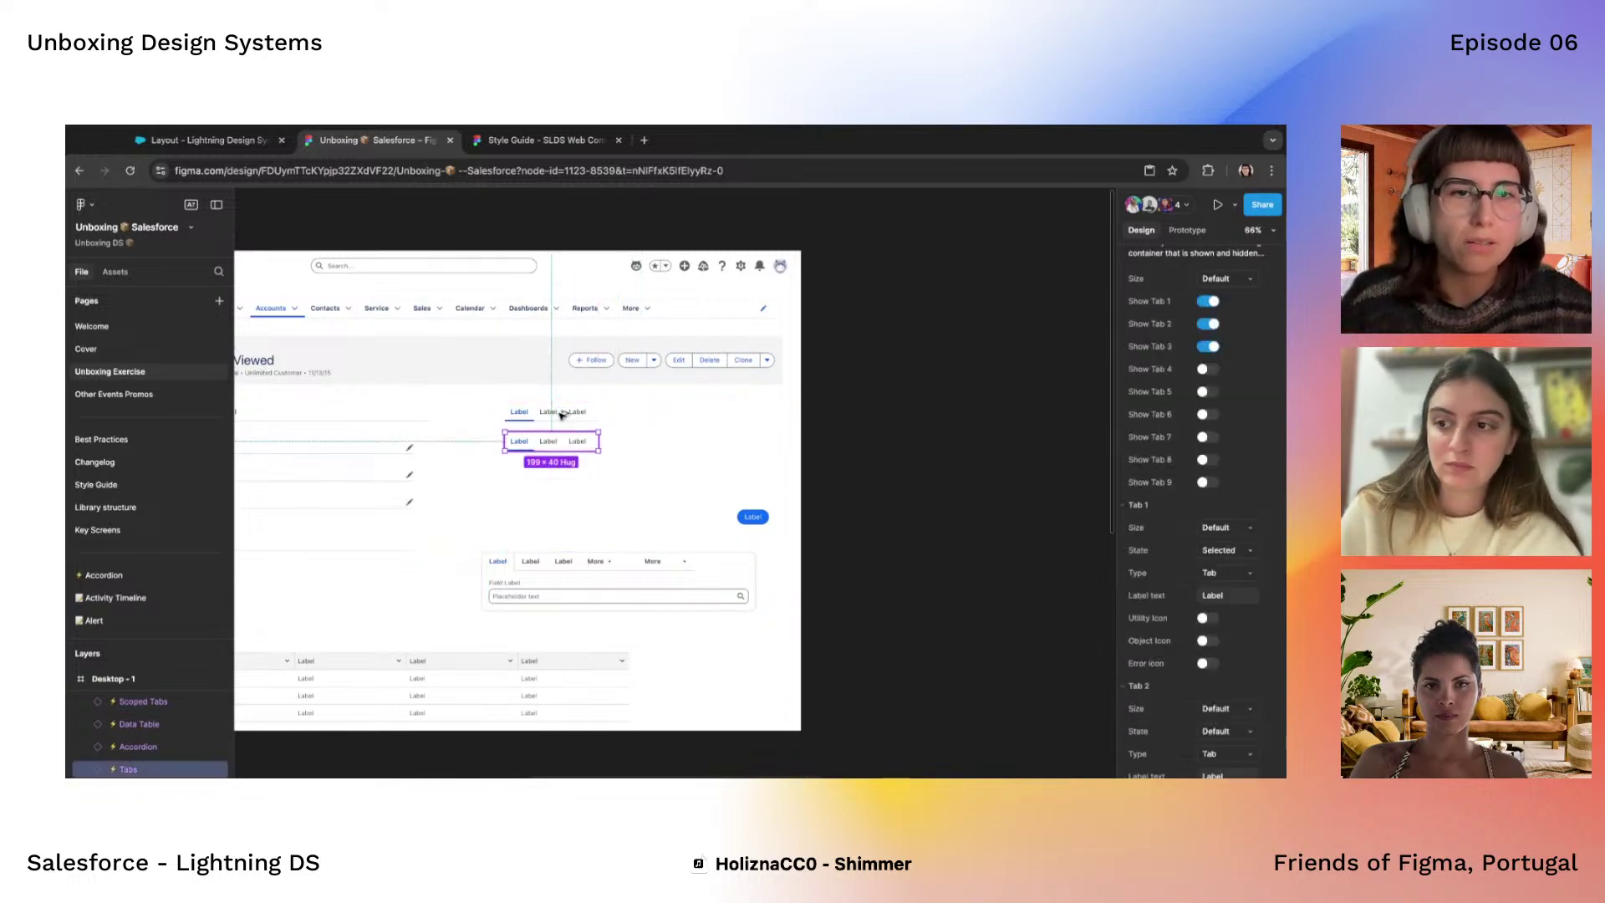
# Set the font family variable of all three labels in the upper tab set to code
pyautogui.scroll(5, 558, 442)
pyautogui.doubleClick(479, 385)
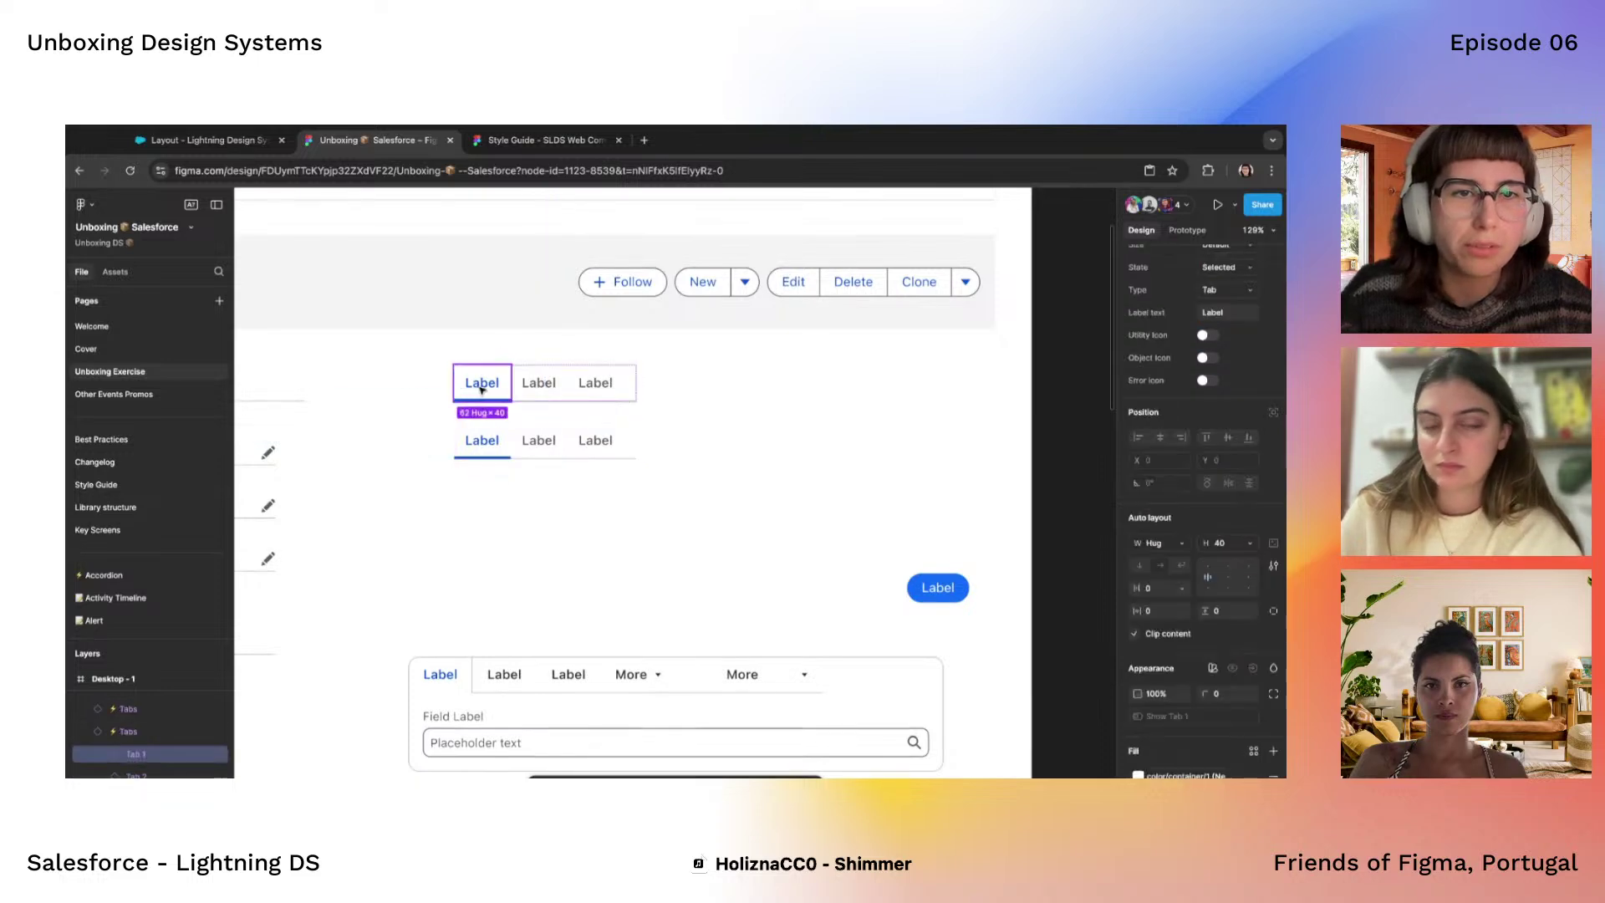
pyautogui.doubleClick(482, 385)
pyautogui.keyDown('shift'); pyautogui.click(538, 382); pyautogui.keyUp('shift')
pyautogui.keyDown('shift'); pyautogui.click(591, 389); pyautogui.keyUp('shift')
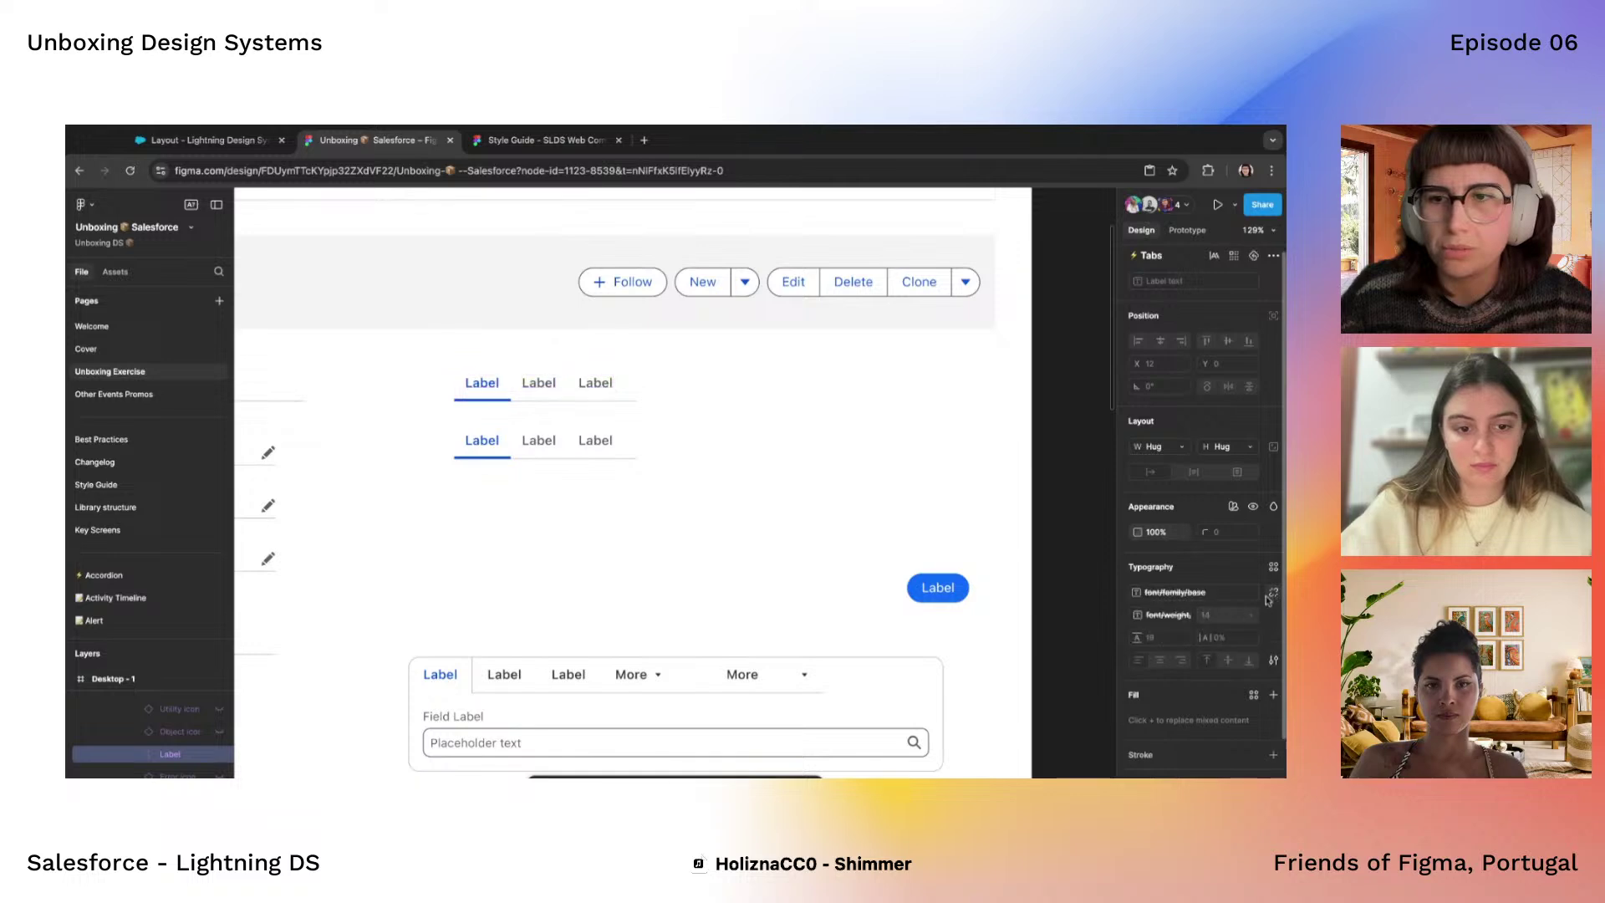
pyautogui.click(1271, 593)
pyautogui.write('comu')
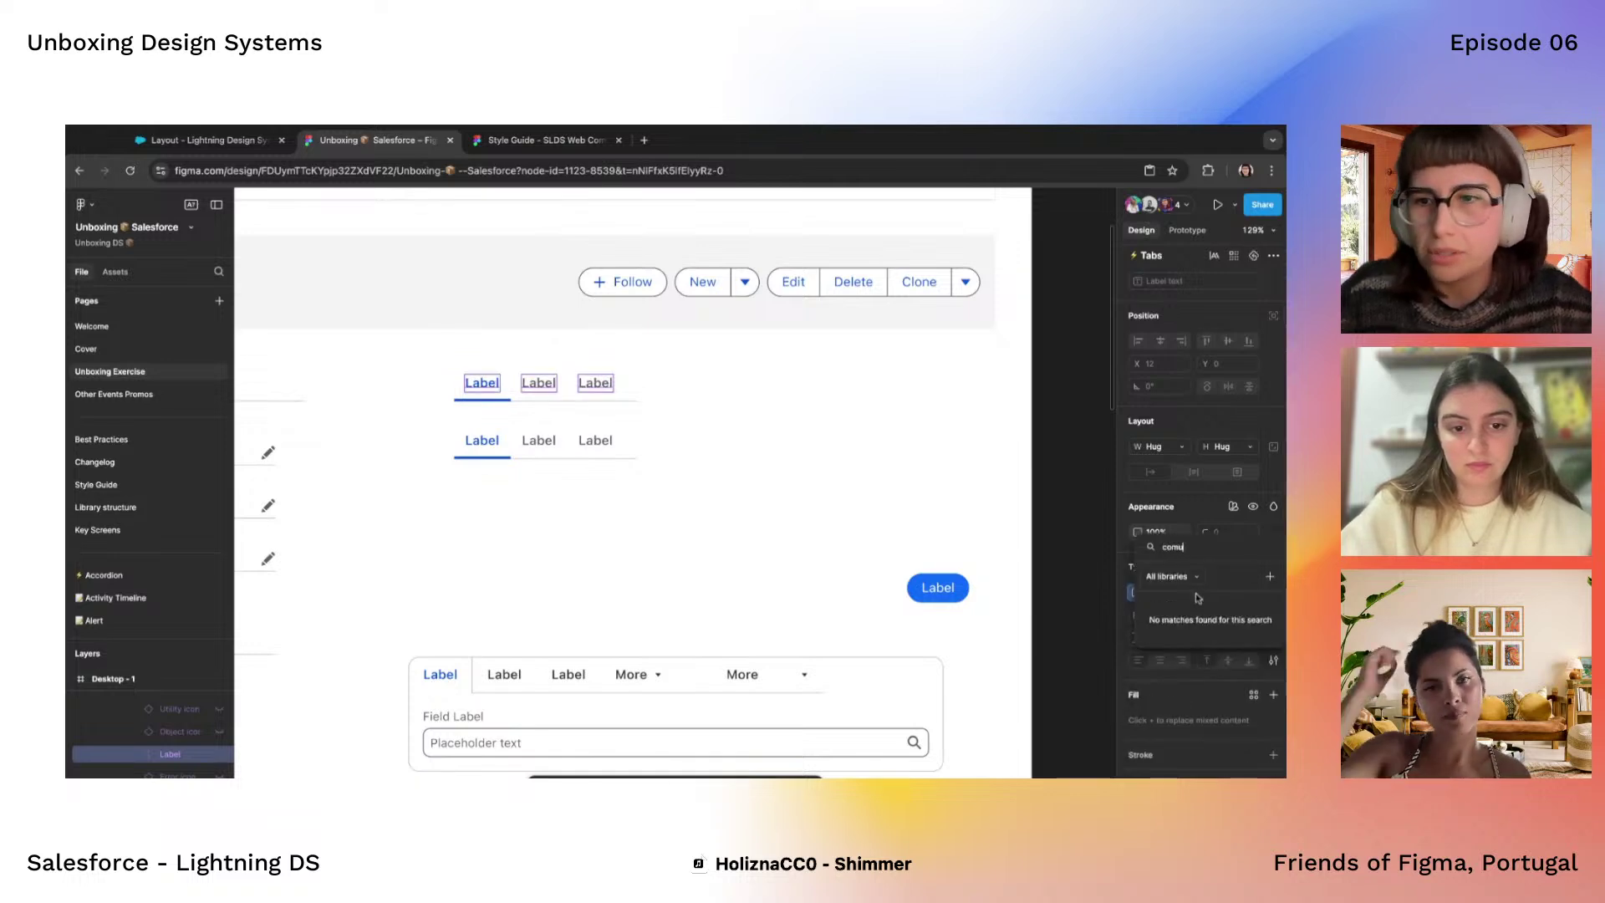
pyautogui.press('BackSpace')
pyautogui.press('BackSpace')
pyautogui.press('BackSpace')
pyautogui.press('BackSpace')
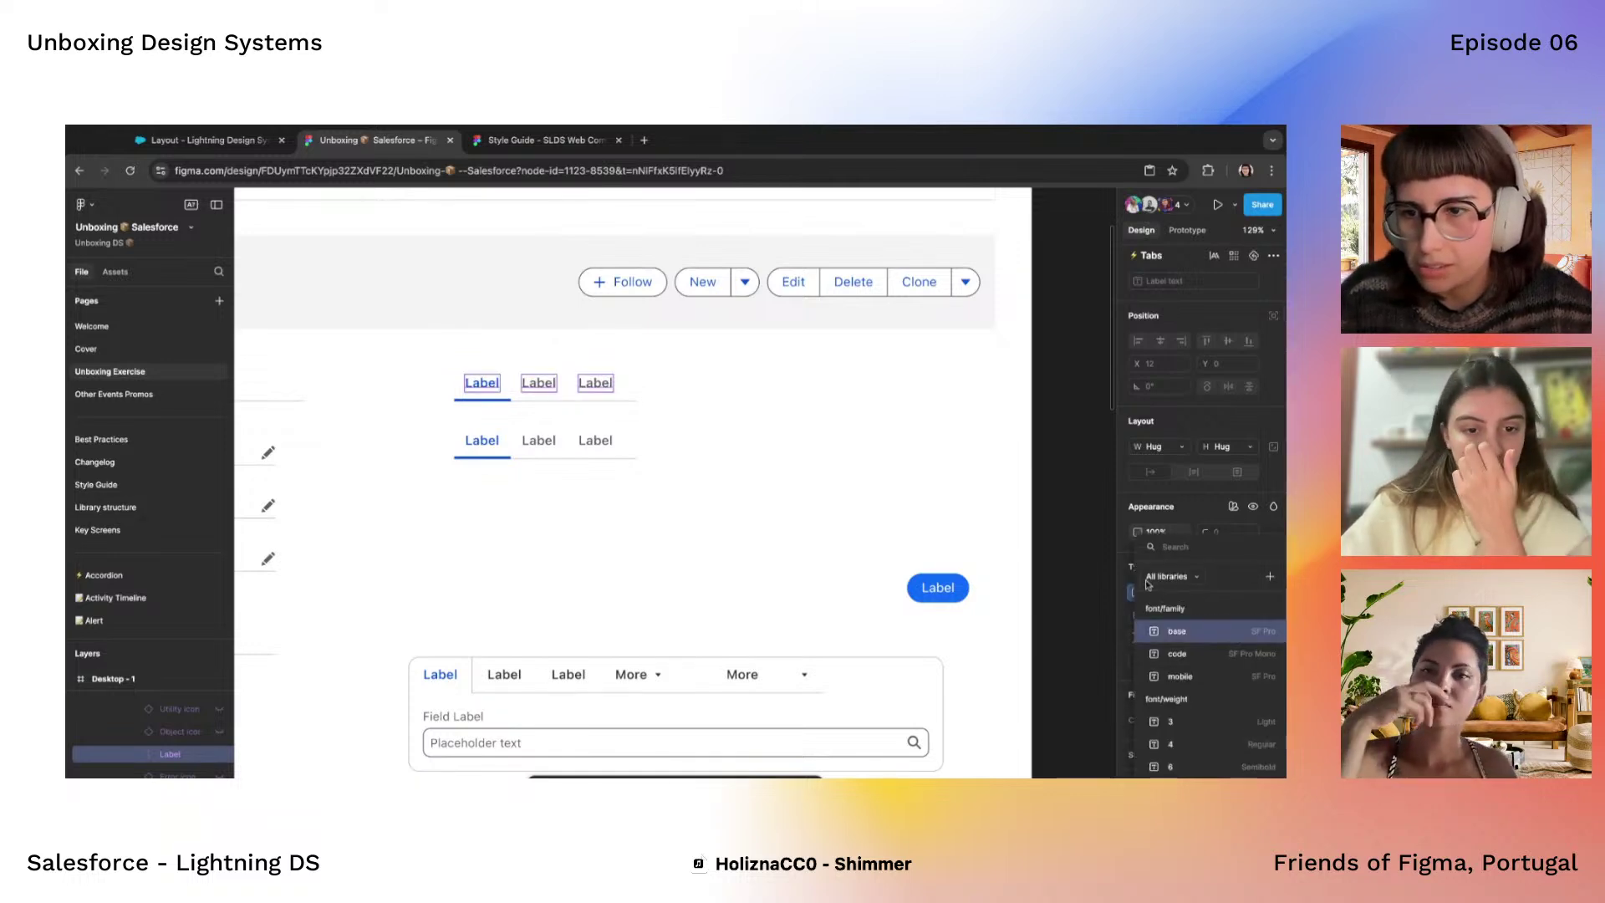
pyautogui.click(1177, 653)
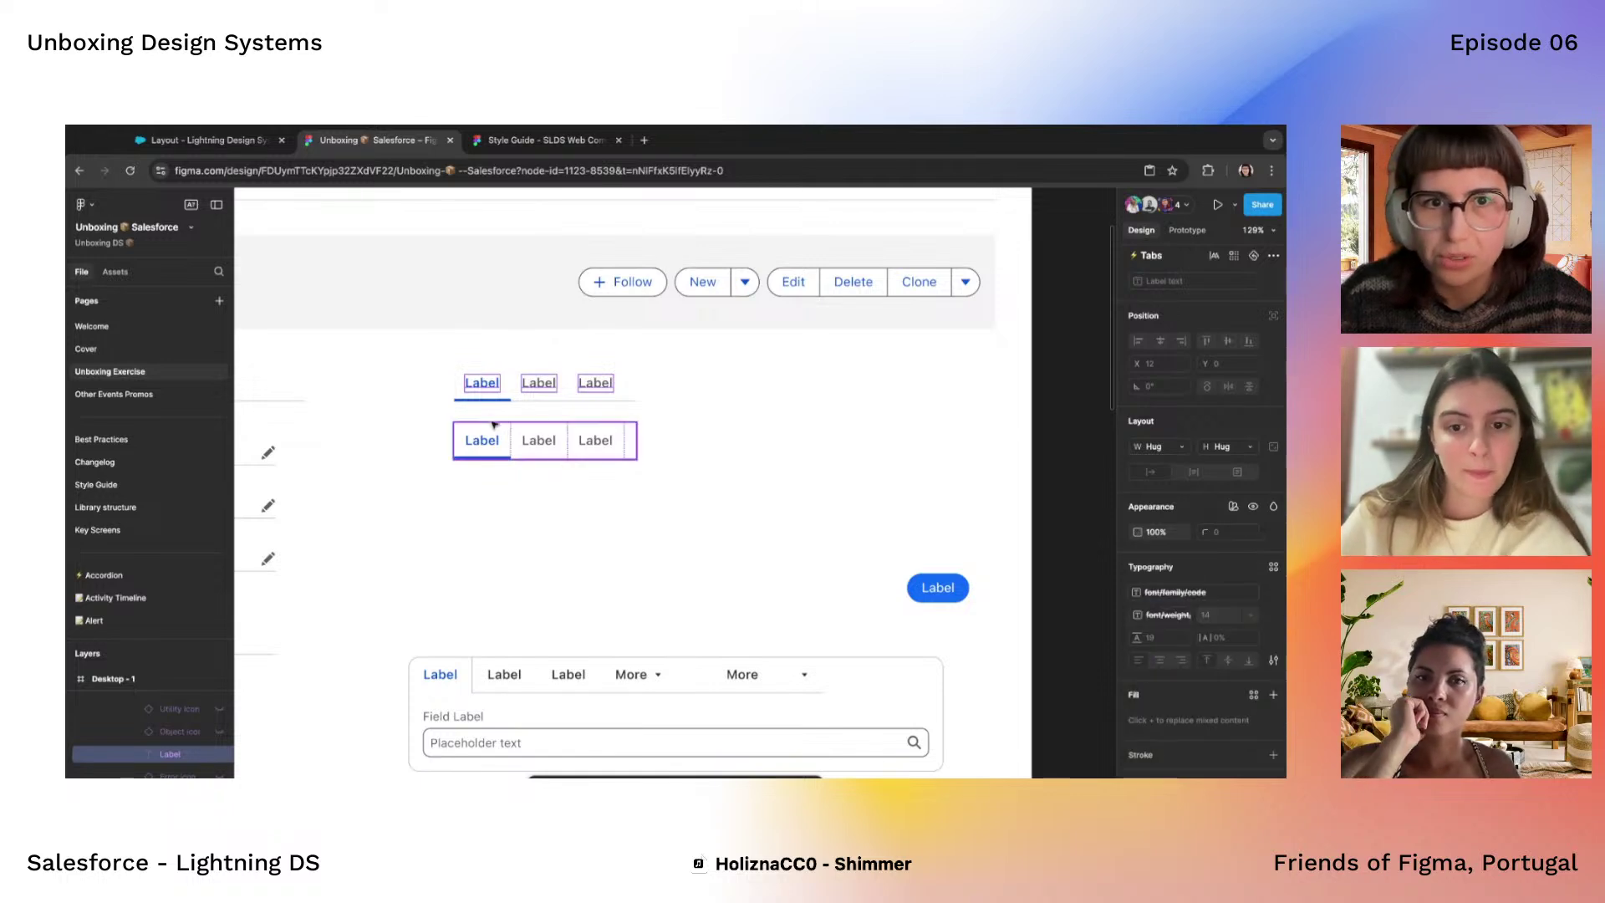
# Check the remaining sections in the Lightning Design System website's navigation and return to the Unboxing Salesforce file
pyautogui.scroll(3, 494, 425)
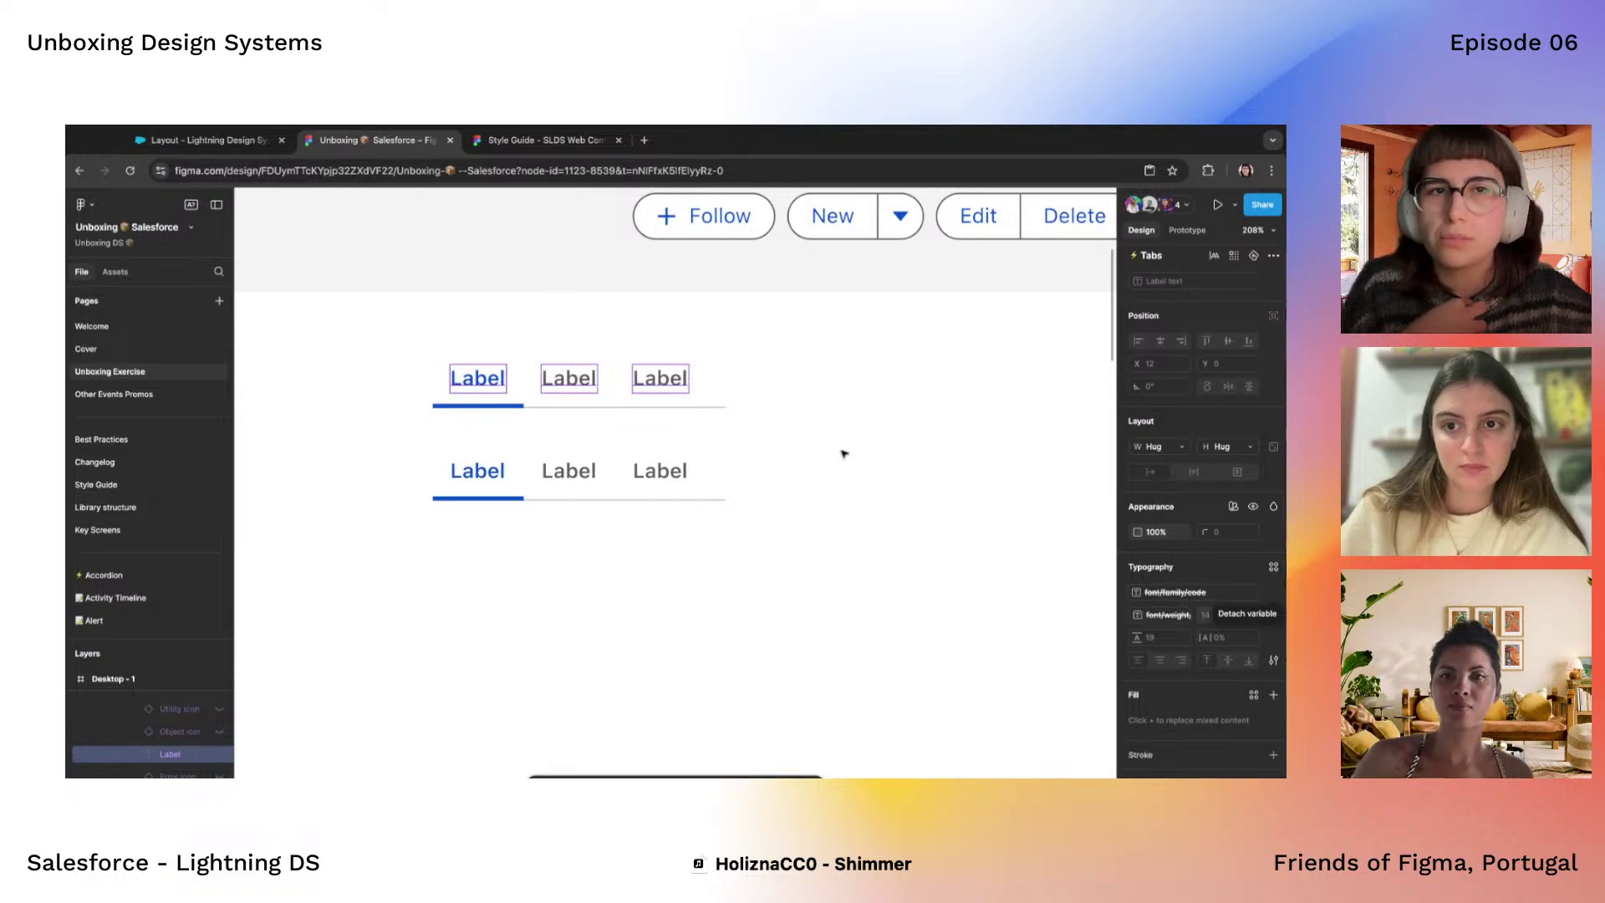
pyautogui.click(207, 141)
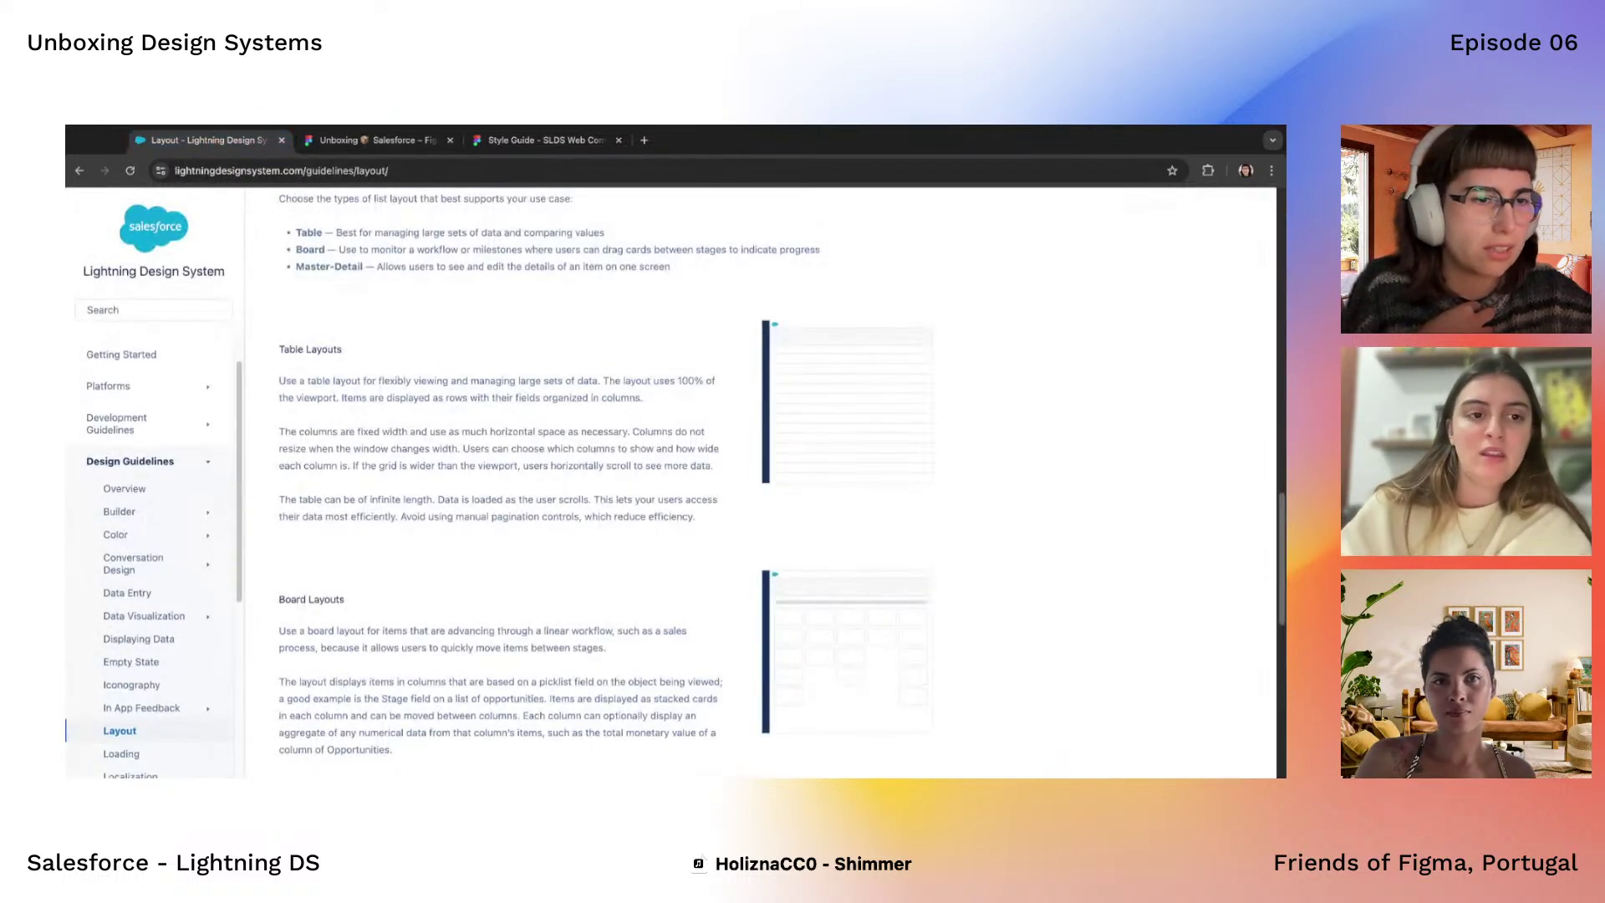
pyautogui.scroll(-5, 147, 687)
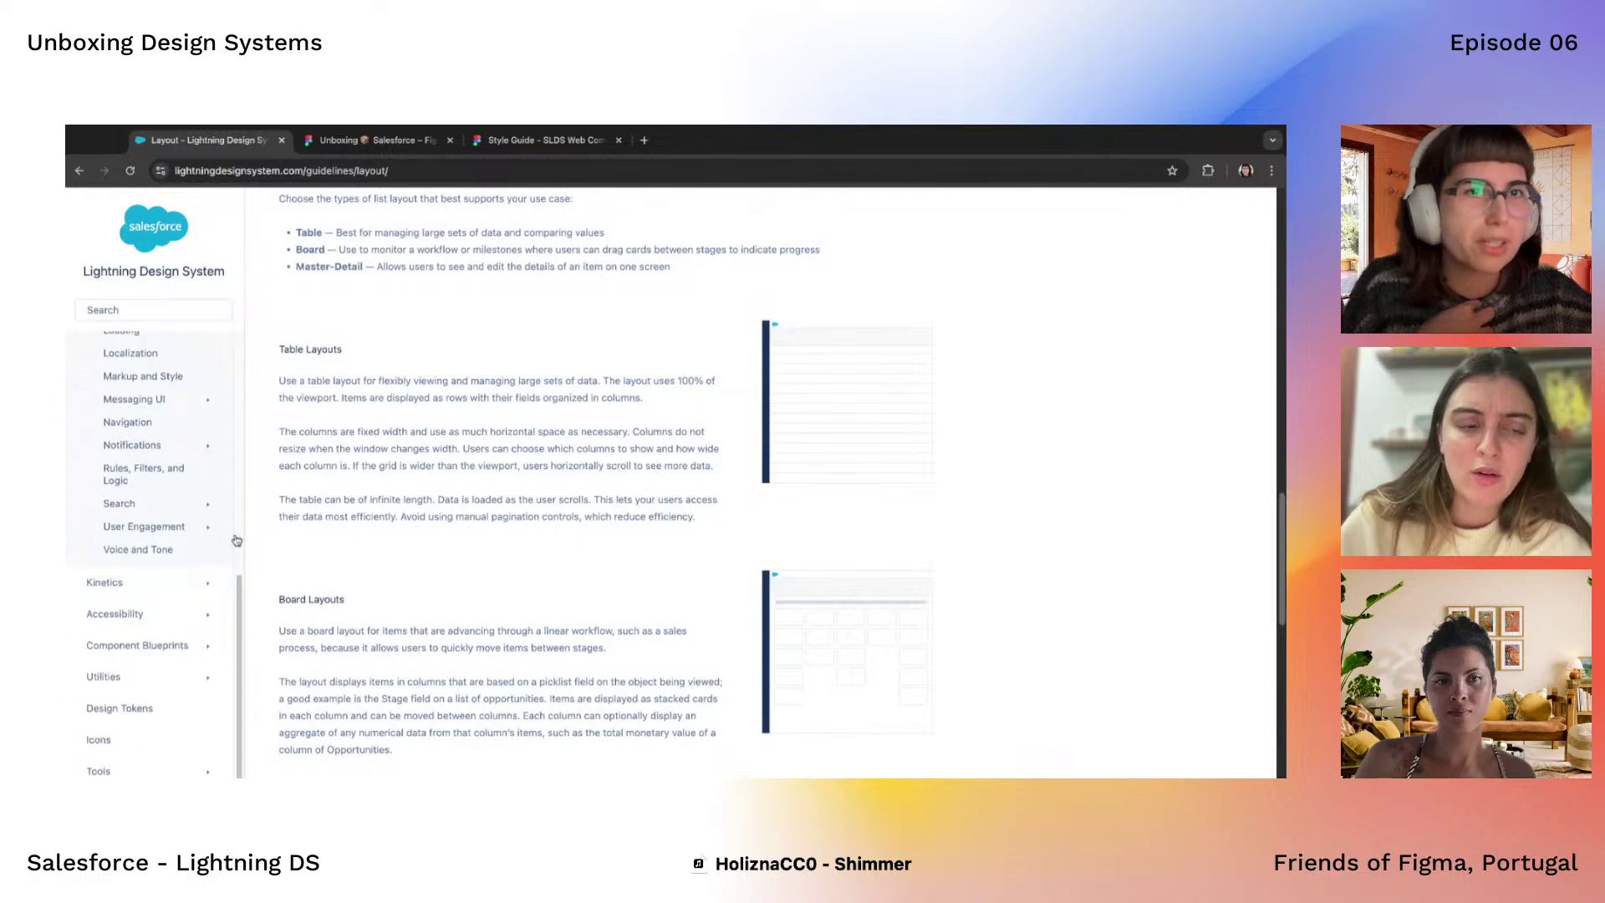
pyautogui.click(380, 142)
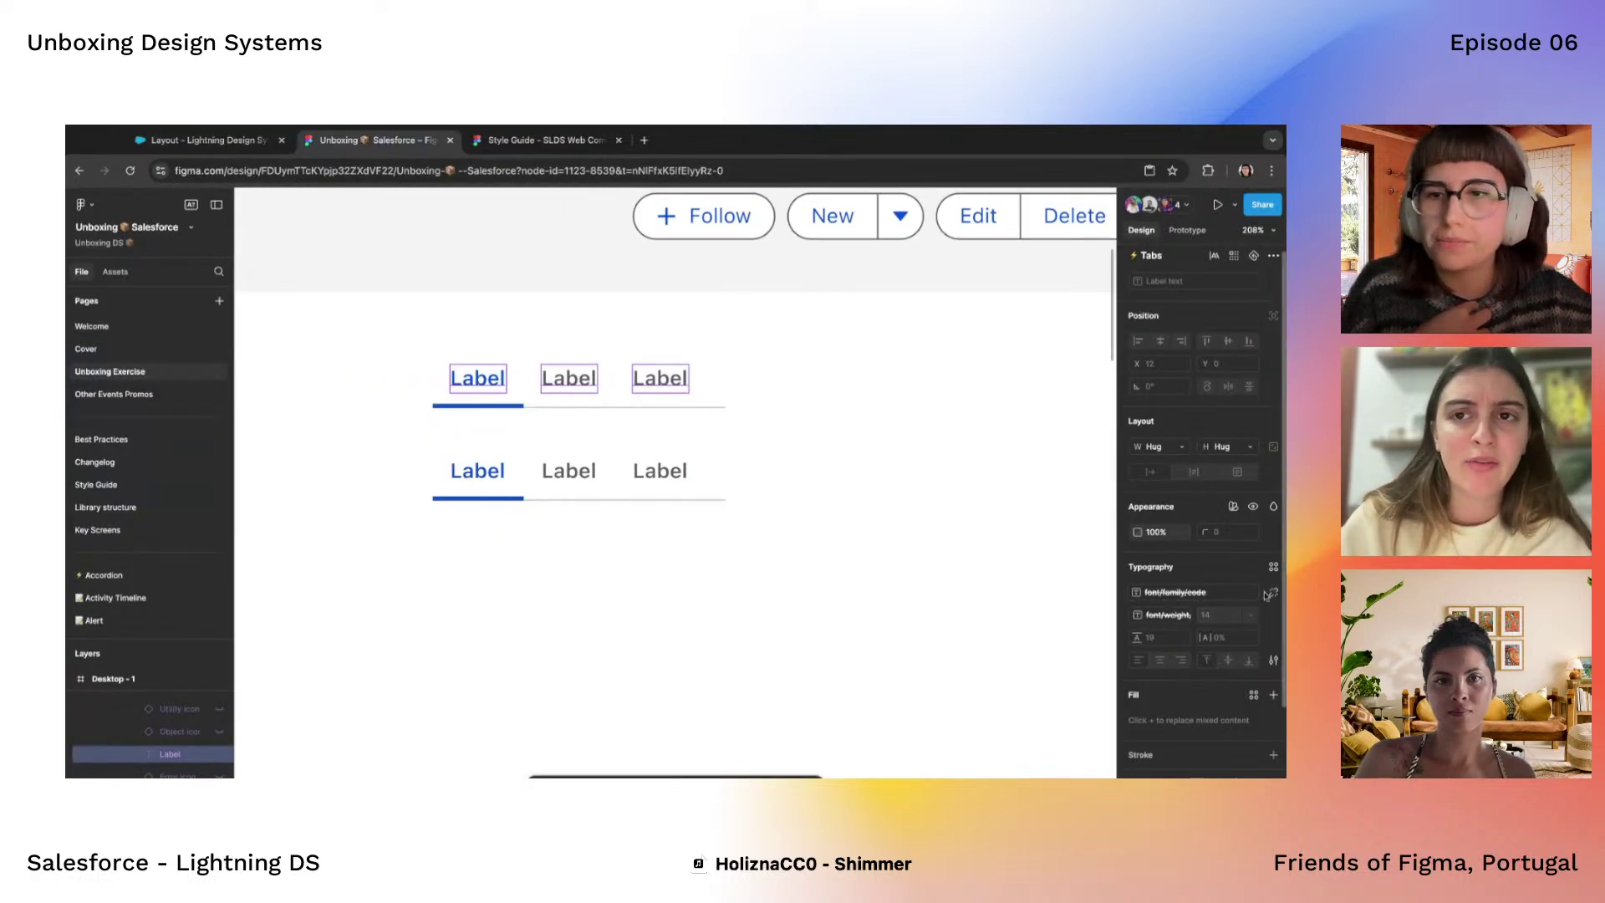
# Detach the font variable from the three upper tab labels and replace the first label's SF Pro Mono font with Comic Sans MS Regular
pyautogui.click(1270, 595)
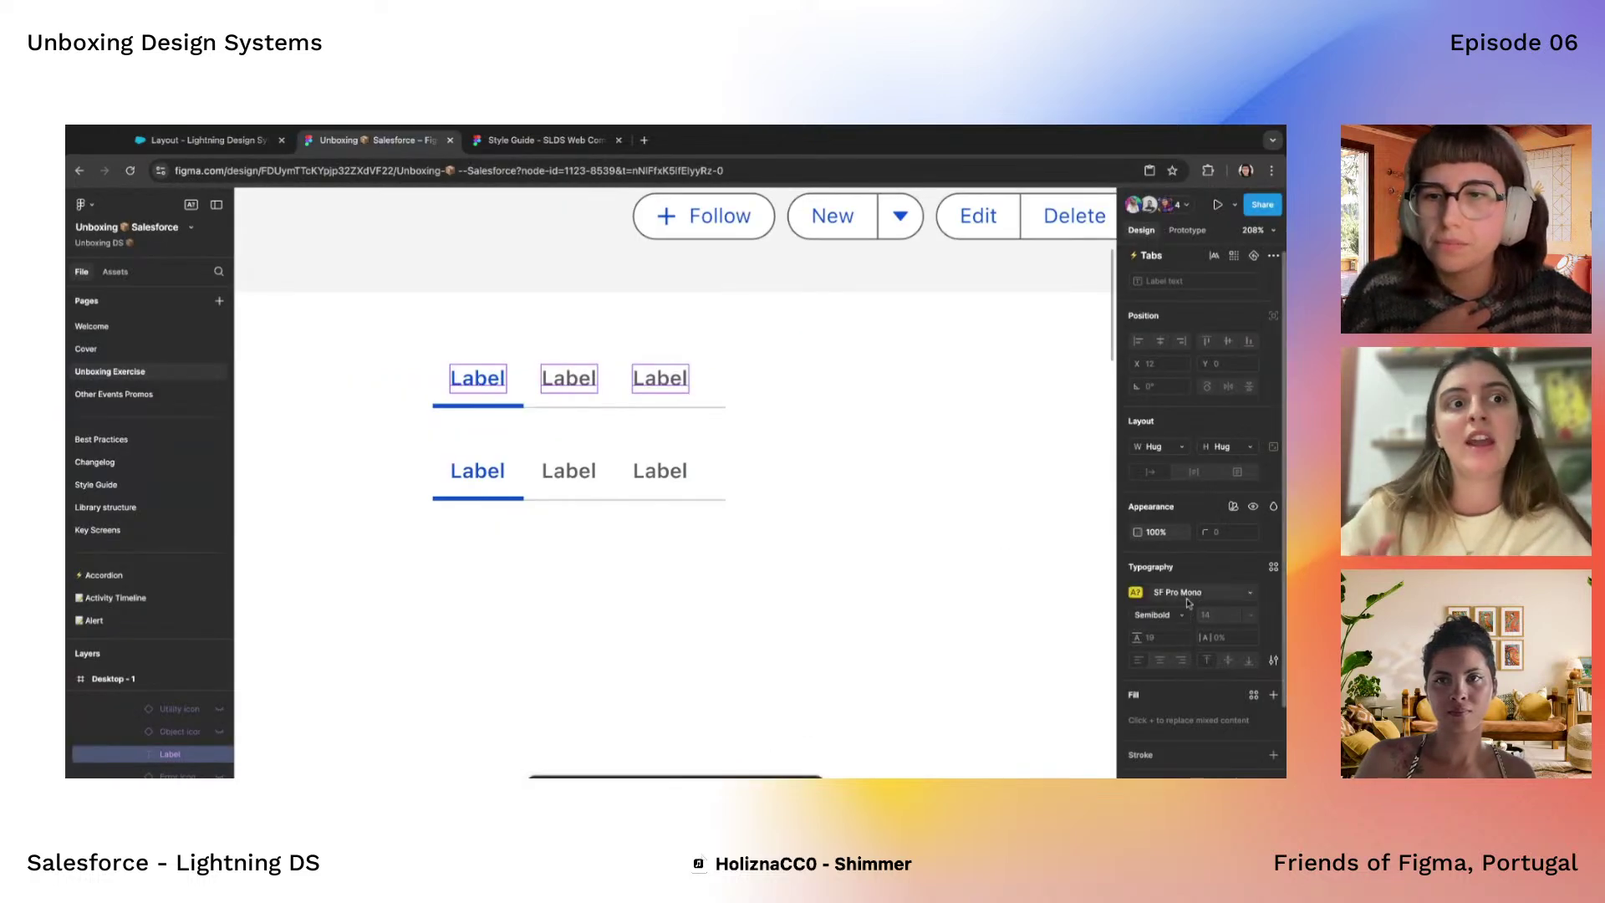
pyautogui.scroll(-5, 816, 599)
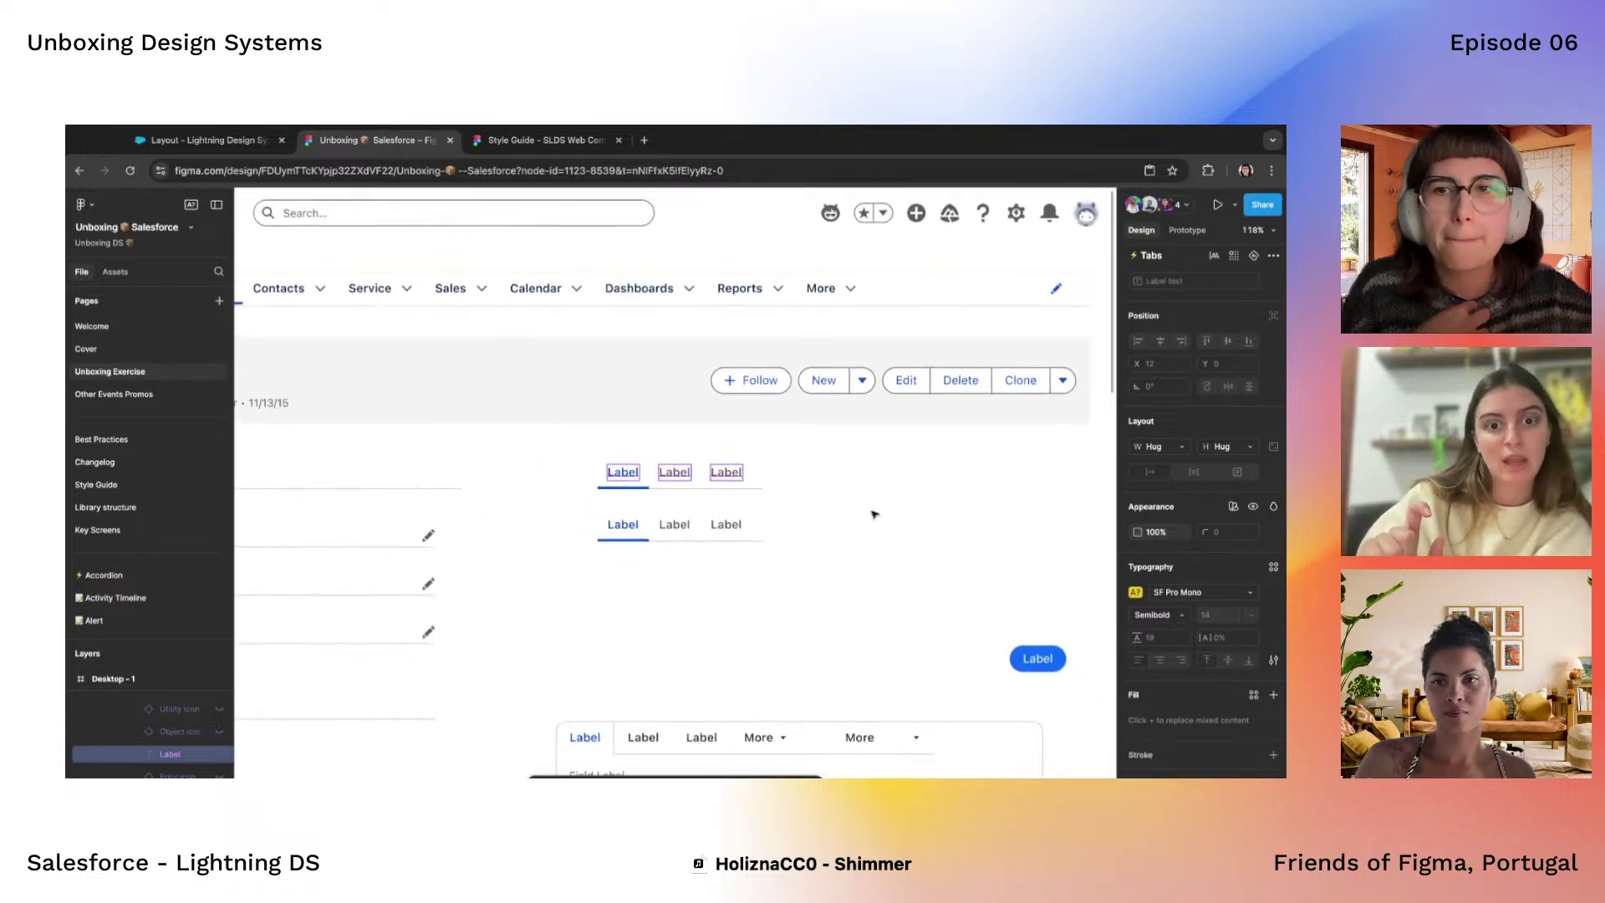
pyautogui.scroll(5, 658, 522)
pyautogui.click(600, 445)
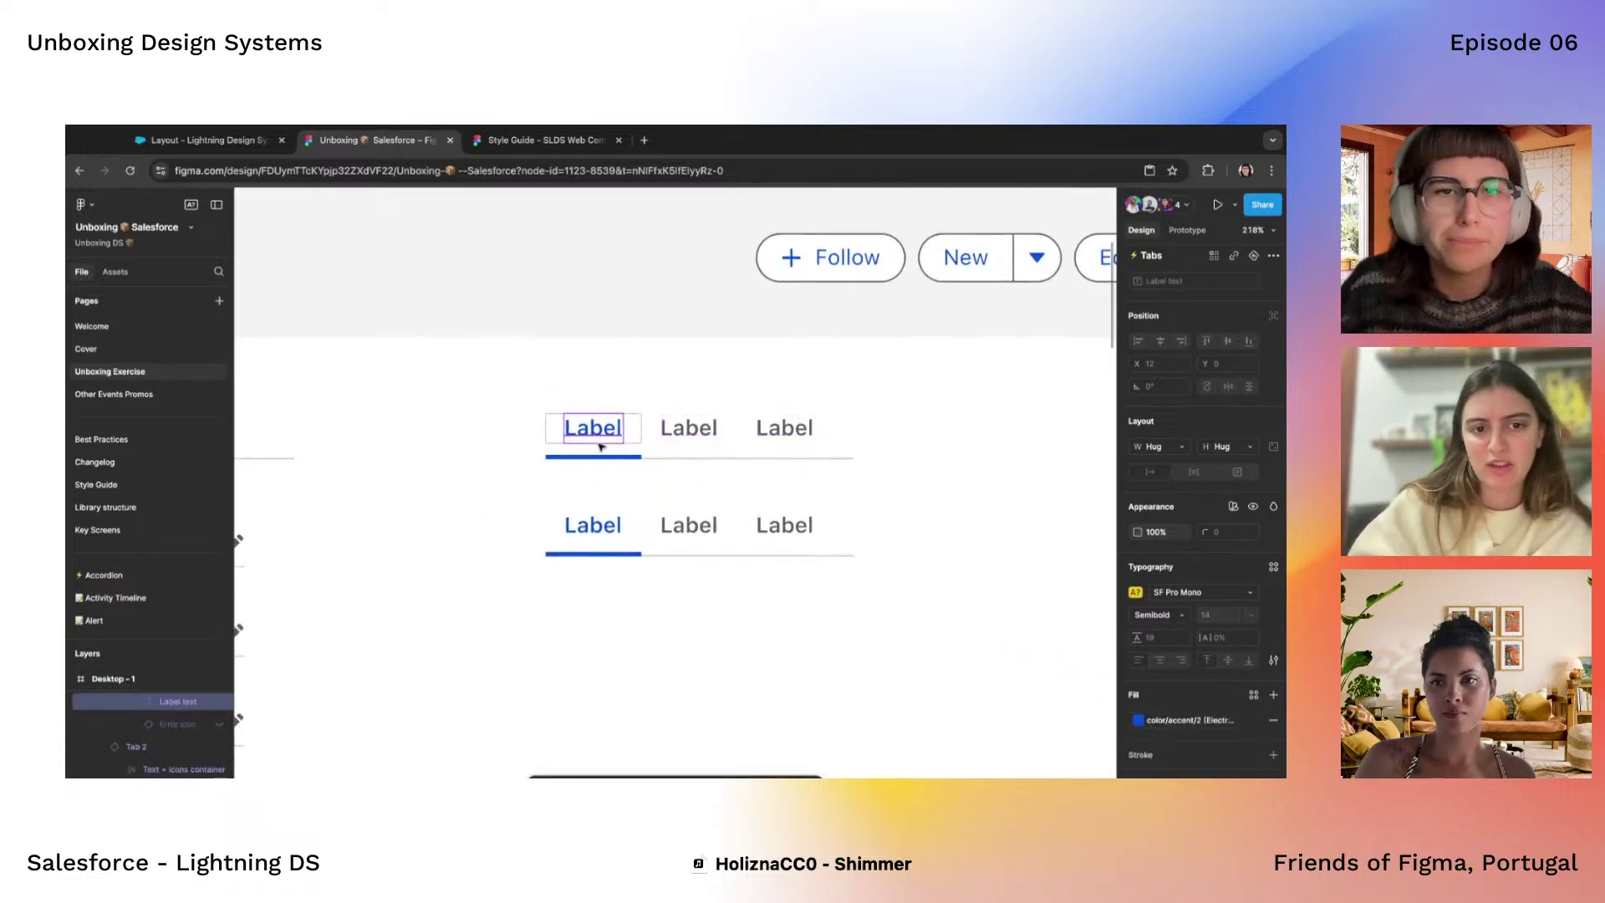
pyautogui.doubleClick(600, 439)
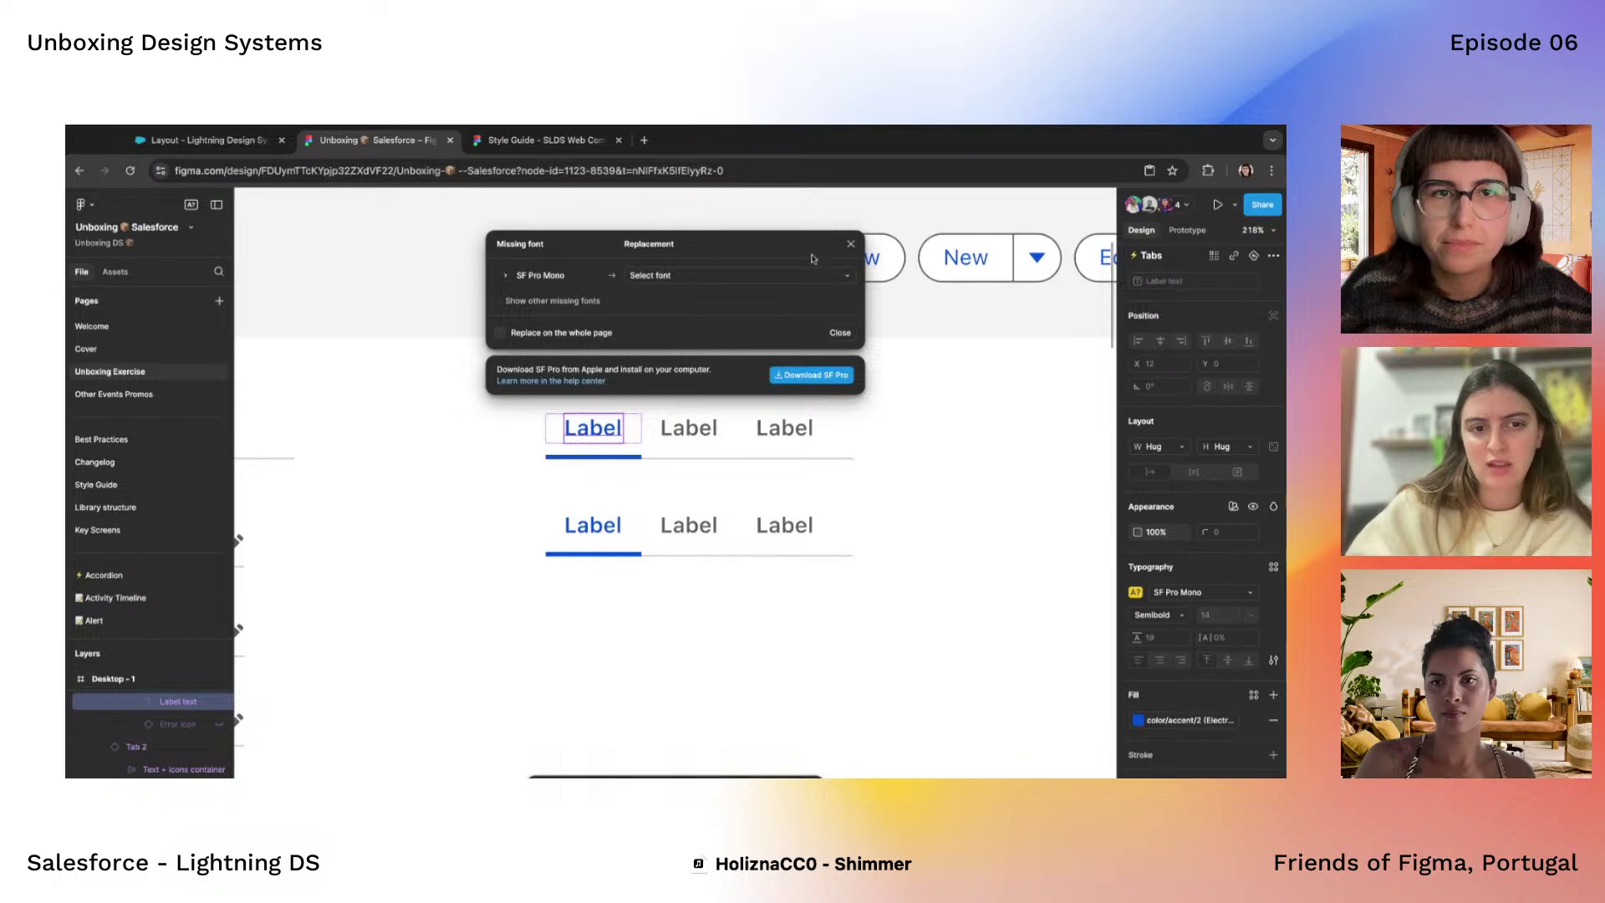
pyautogui.click(707, 277)
pyautogui.write('comic')
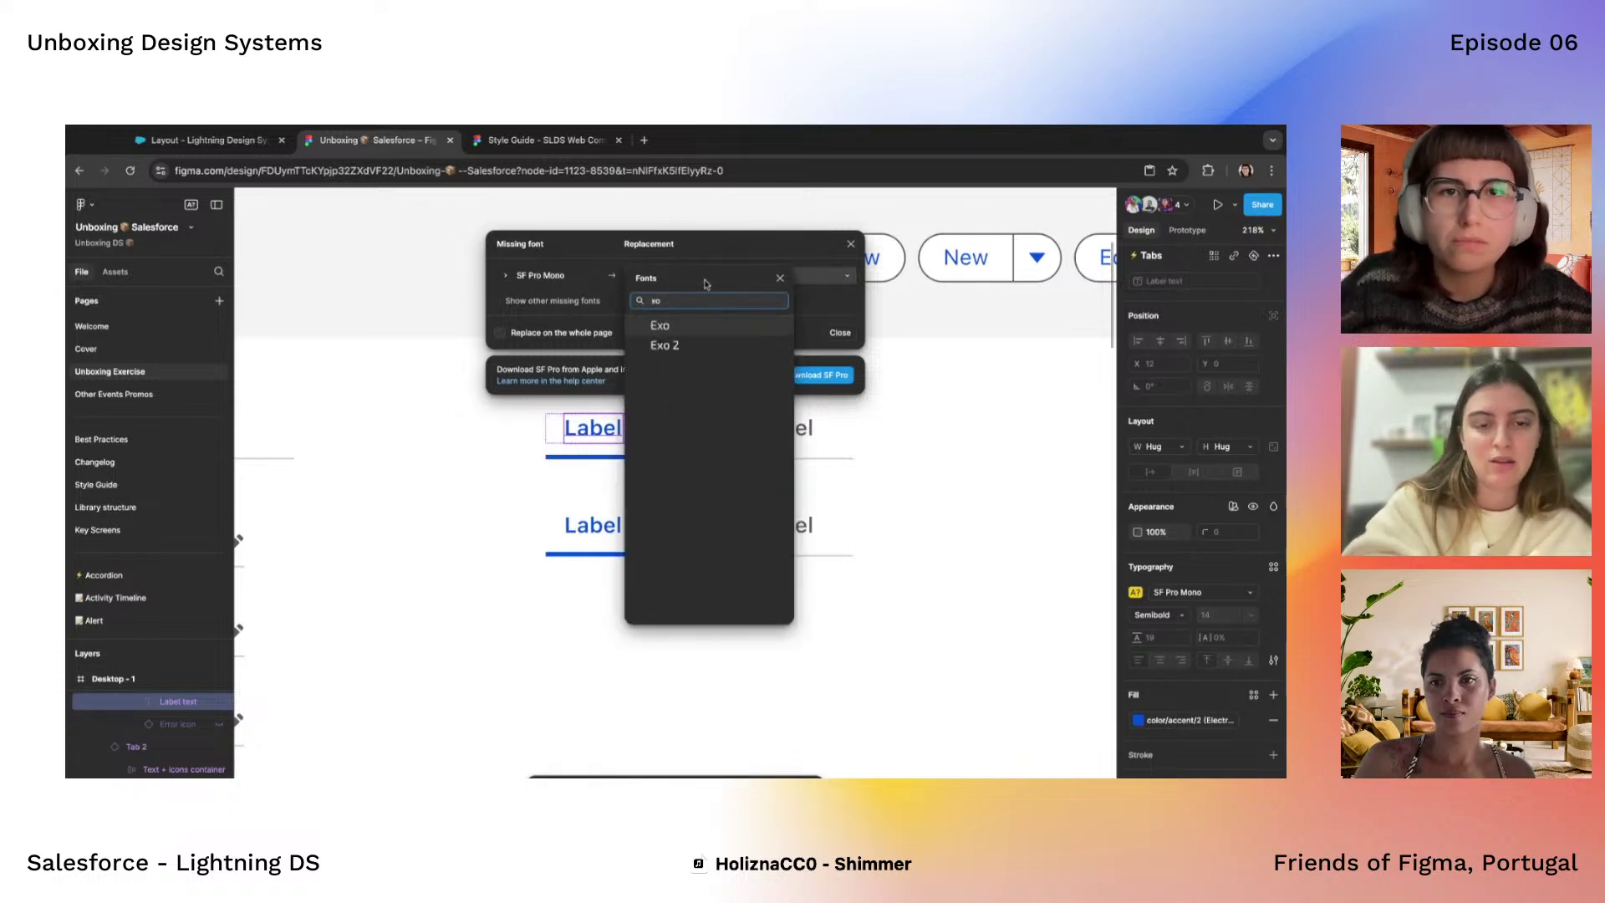
pyautogui.press('Down')
pyautogui.press('Return')
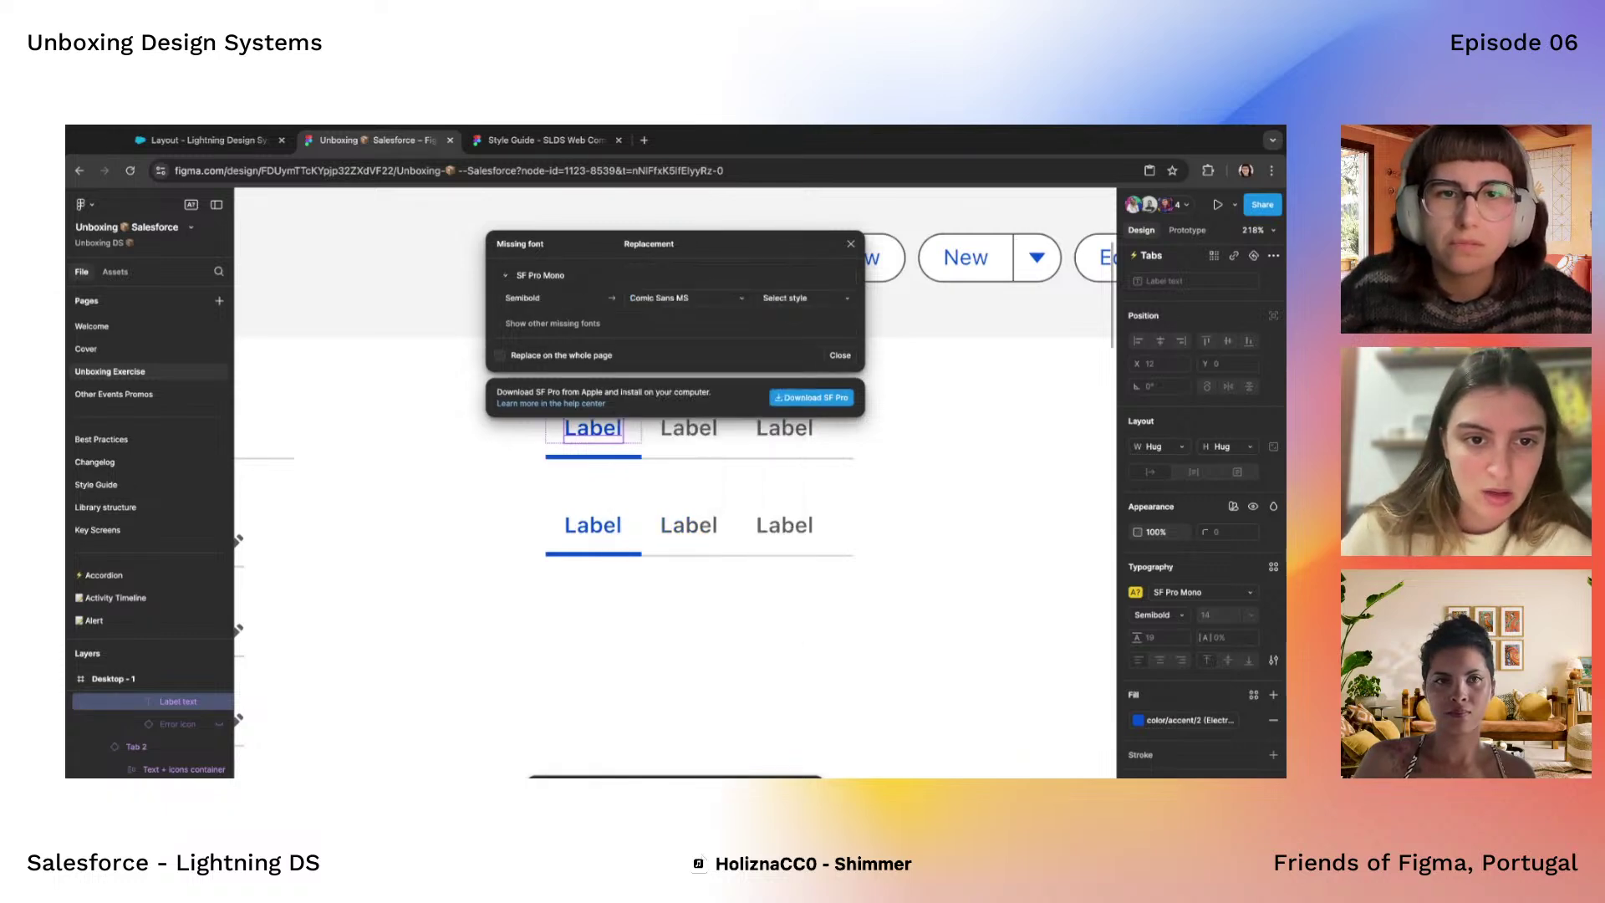
pyautogui.click(840, 299)
pyautogui.click(836, 302)
pyautogui.click(826, 357)
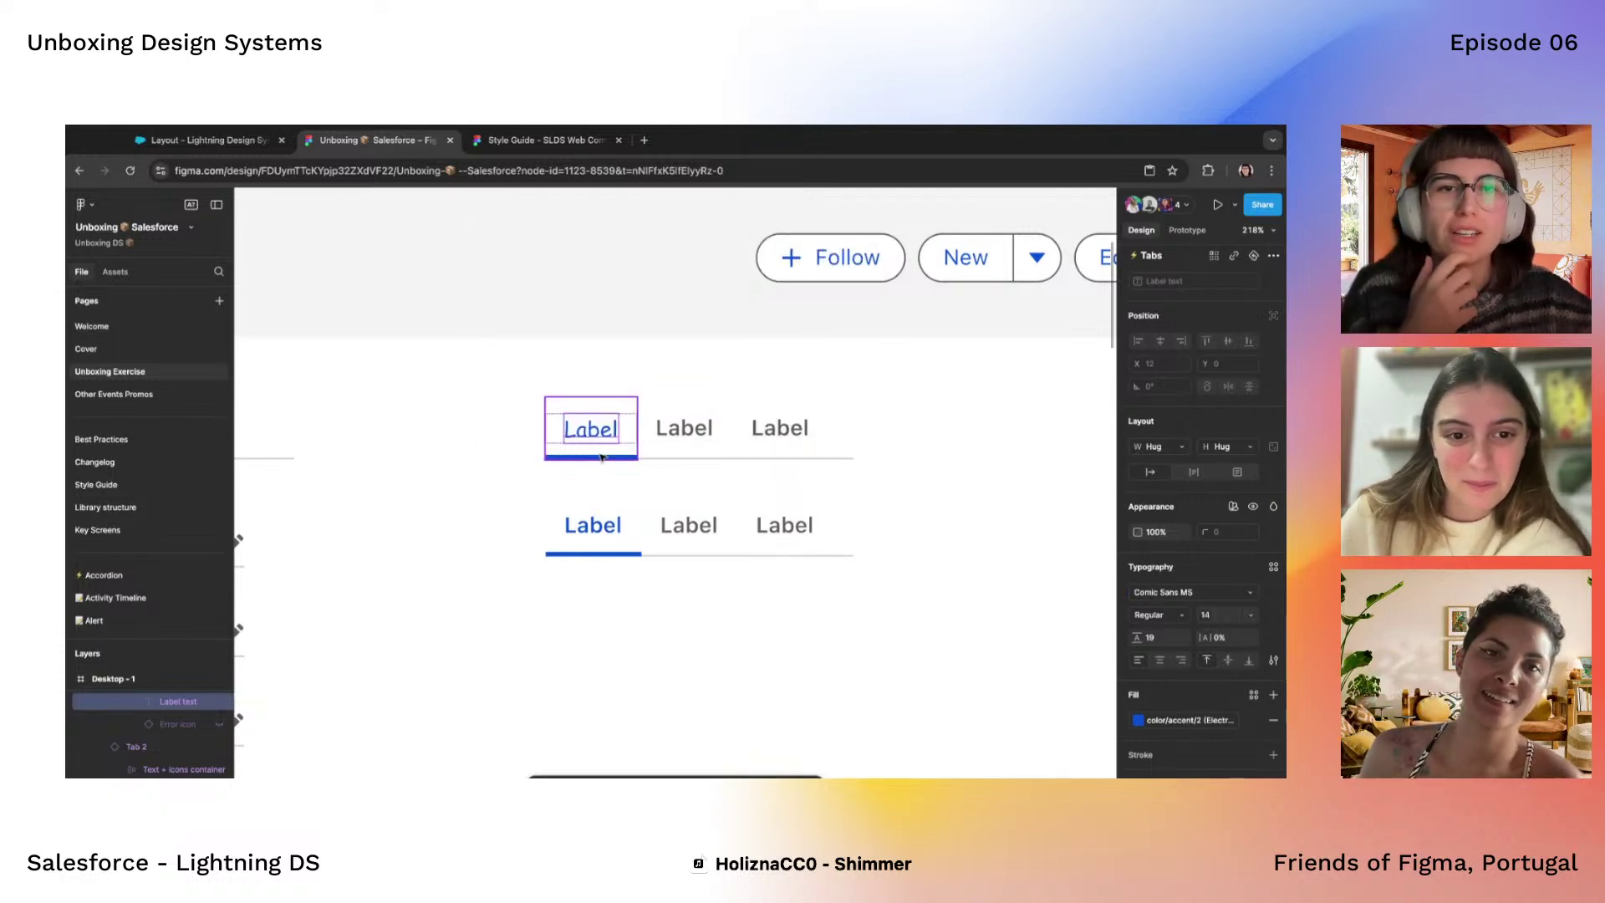
# Inspect the upper tab set's first tab, its text container and the whole Tabs component, comparing it with the copy below
pyautogui.click(602, 456)
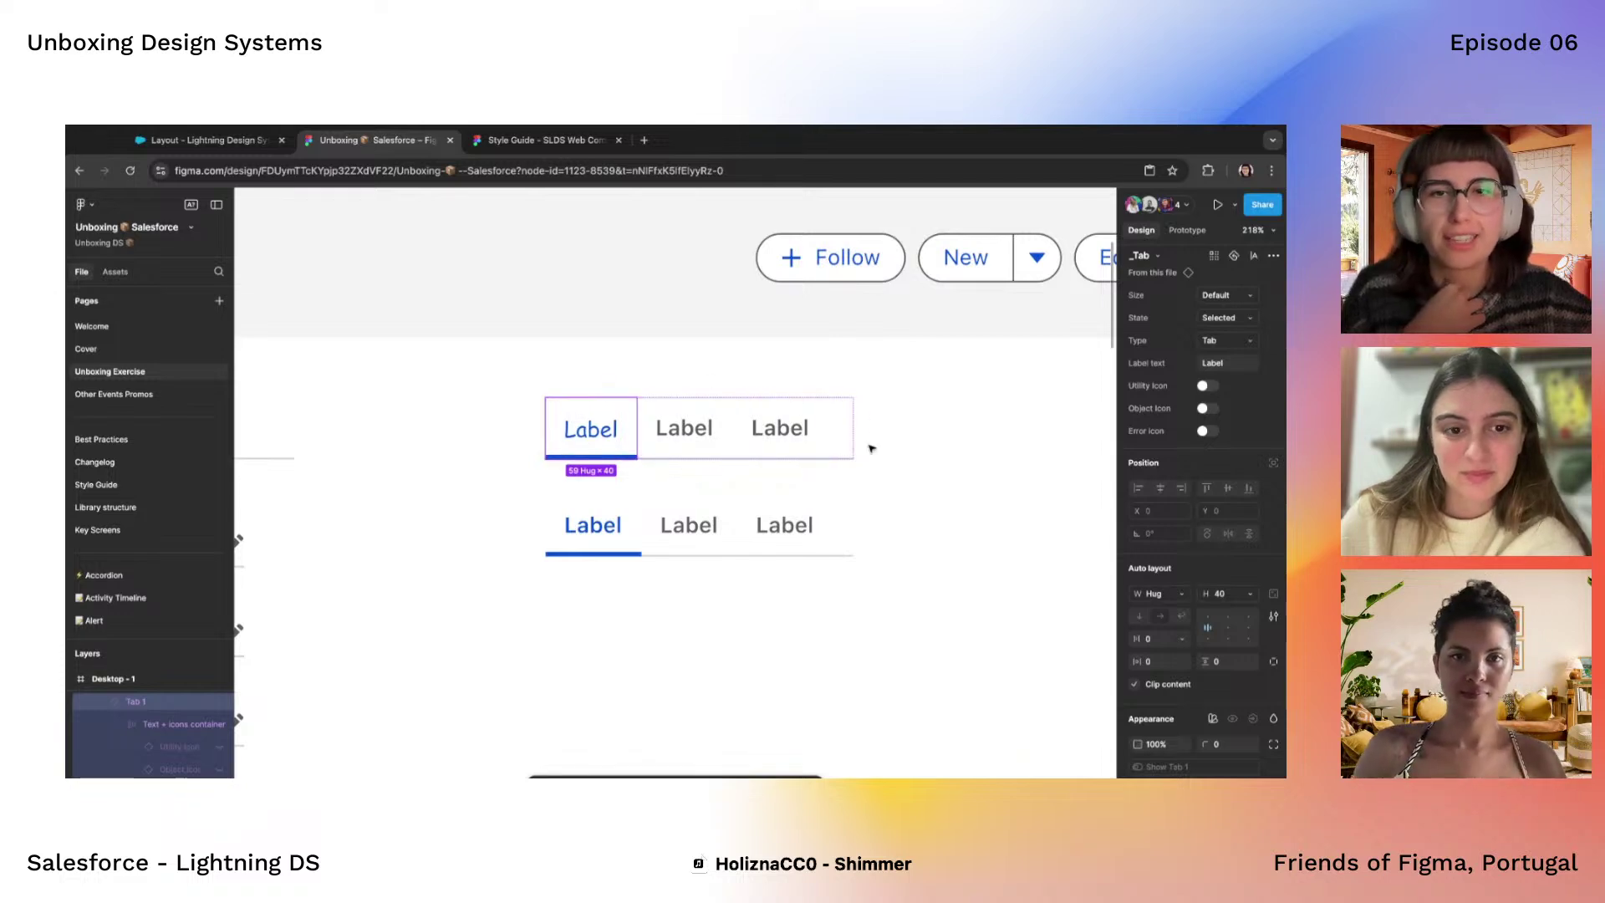
pyautogui.click(839, 427)
pyautogui.press('Escape')
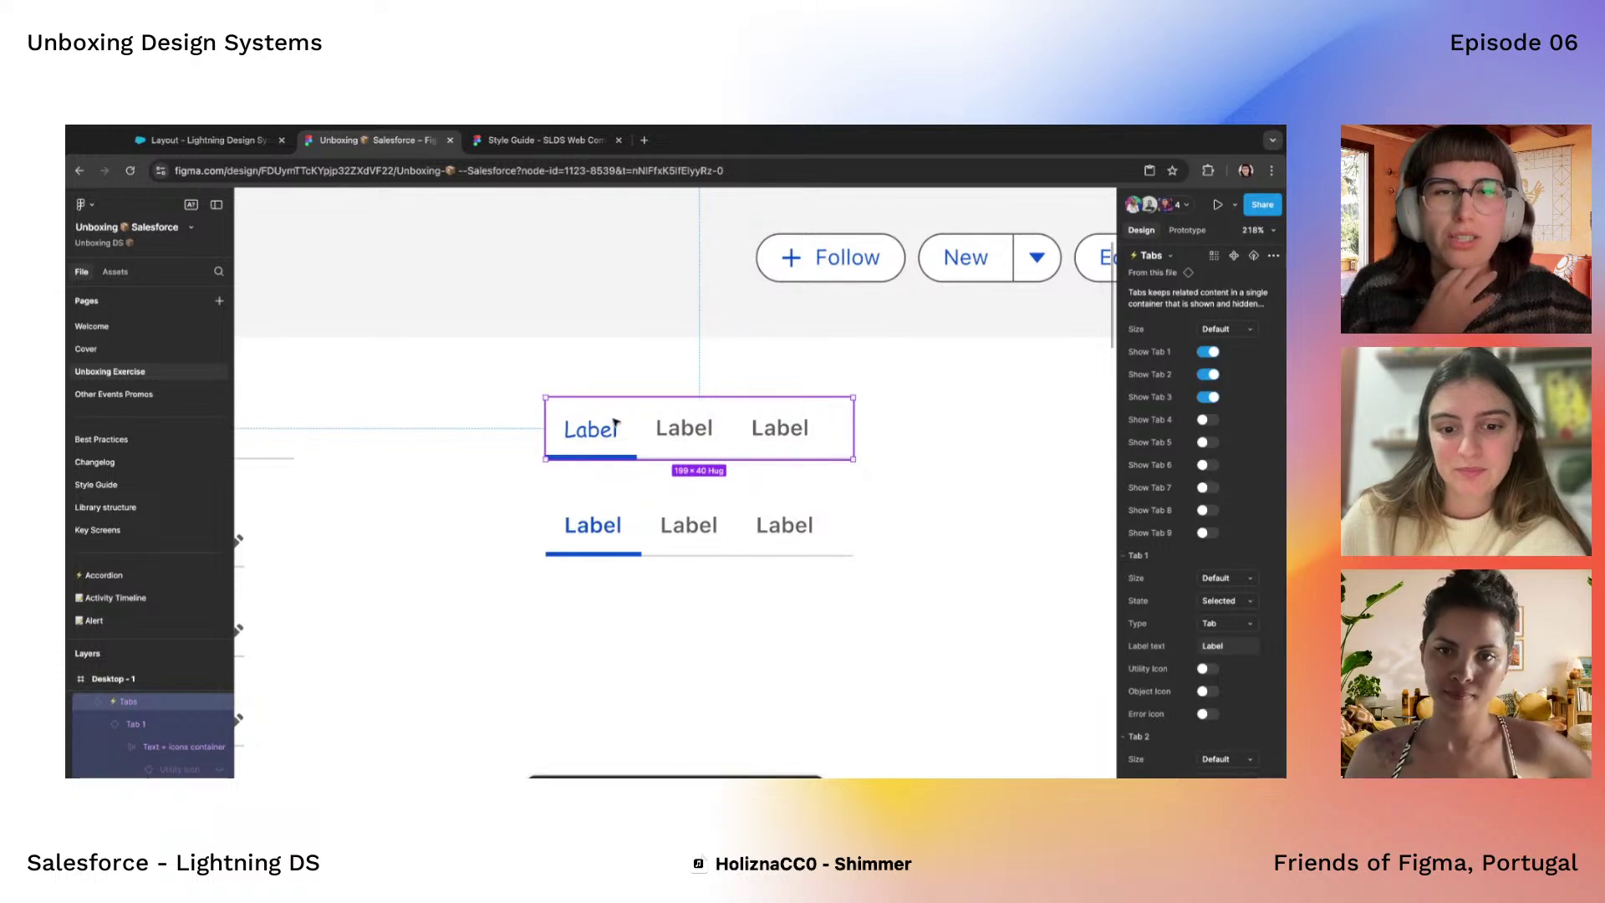
pyautogui.doubleClick(571, 447)
pyautogui.doubleClick(571, 447)
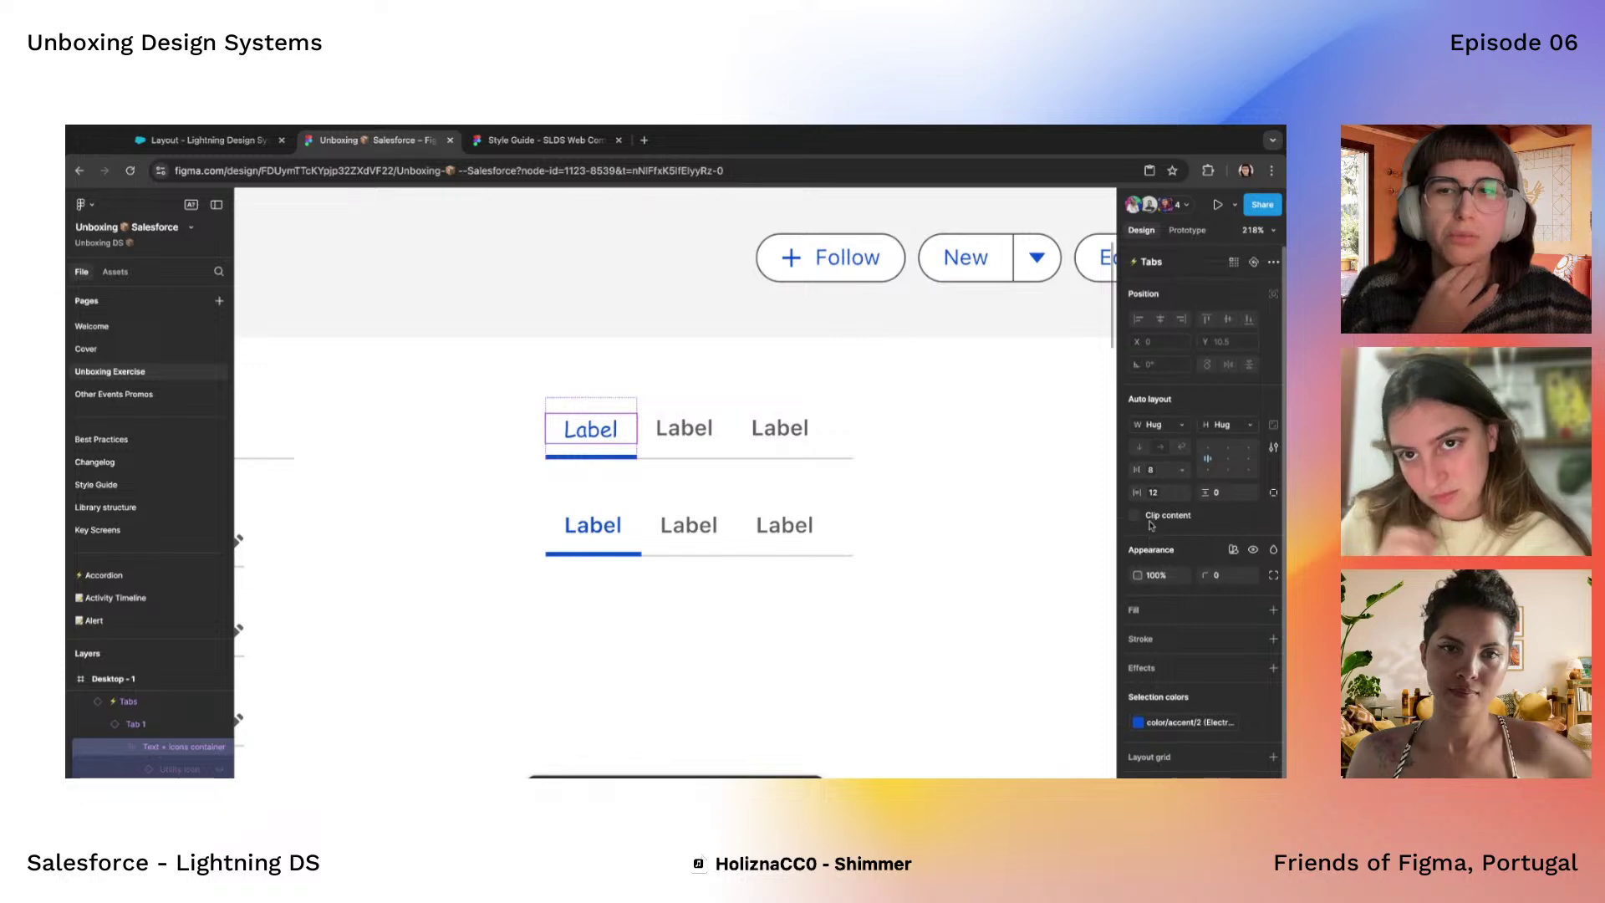
pyautogui.press('Escape')
pyautogui.press('Escape')
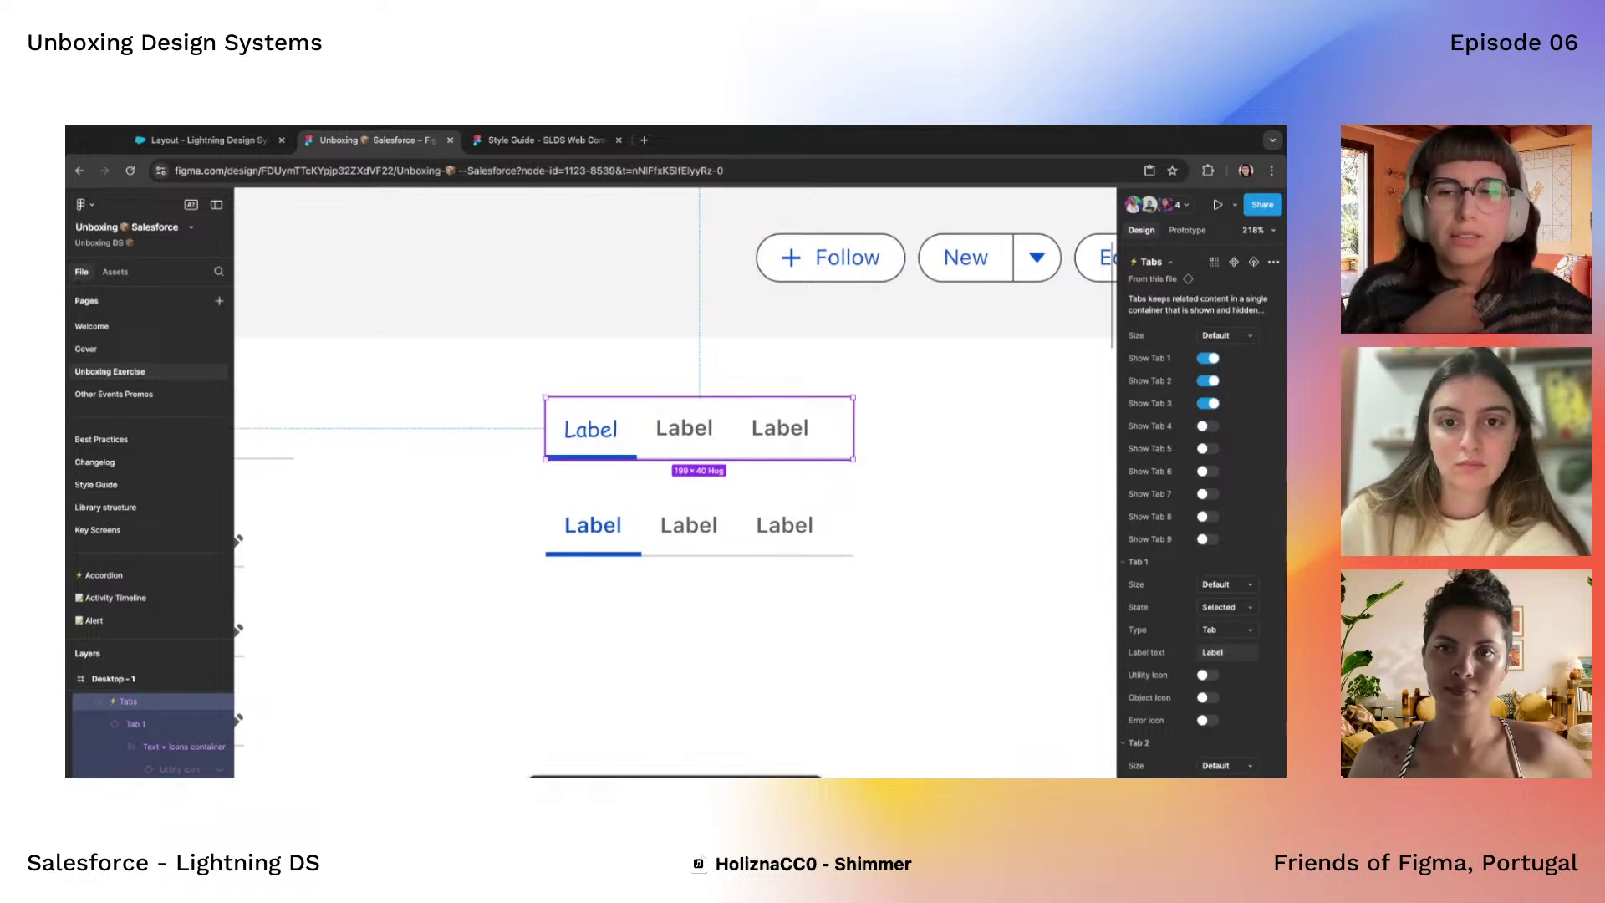
pyautogui.scroll(4, 690, 428)
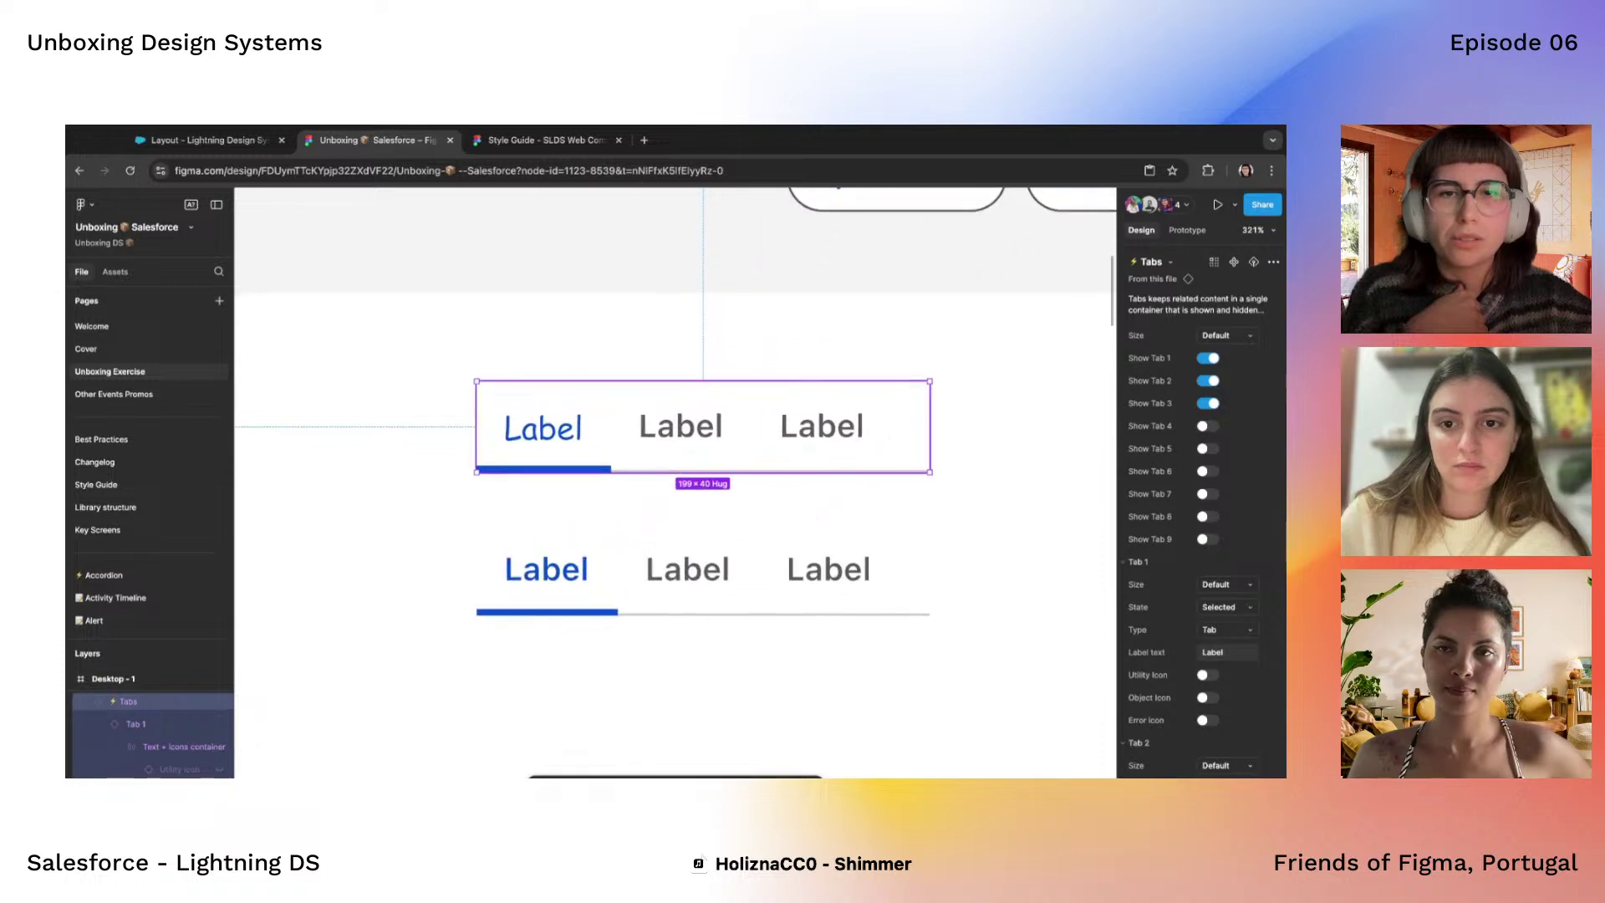
pyautogui.scroll(-3, 693, 454)
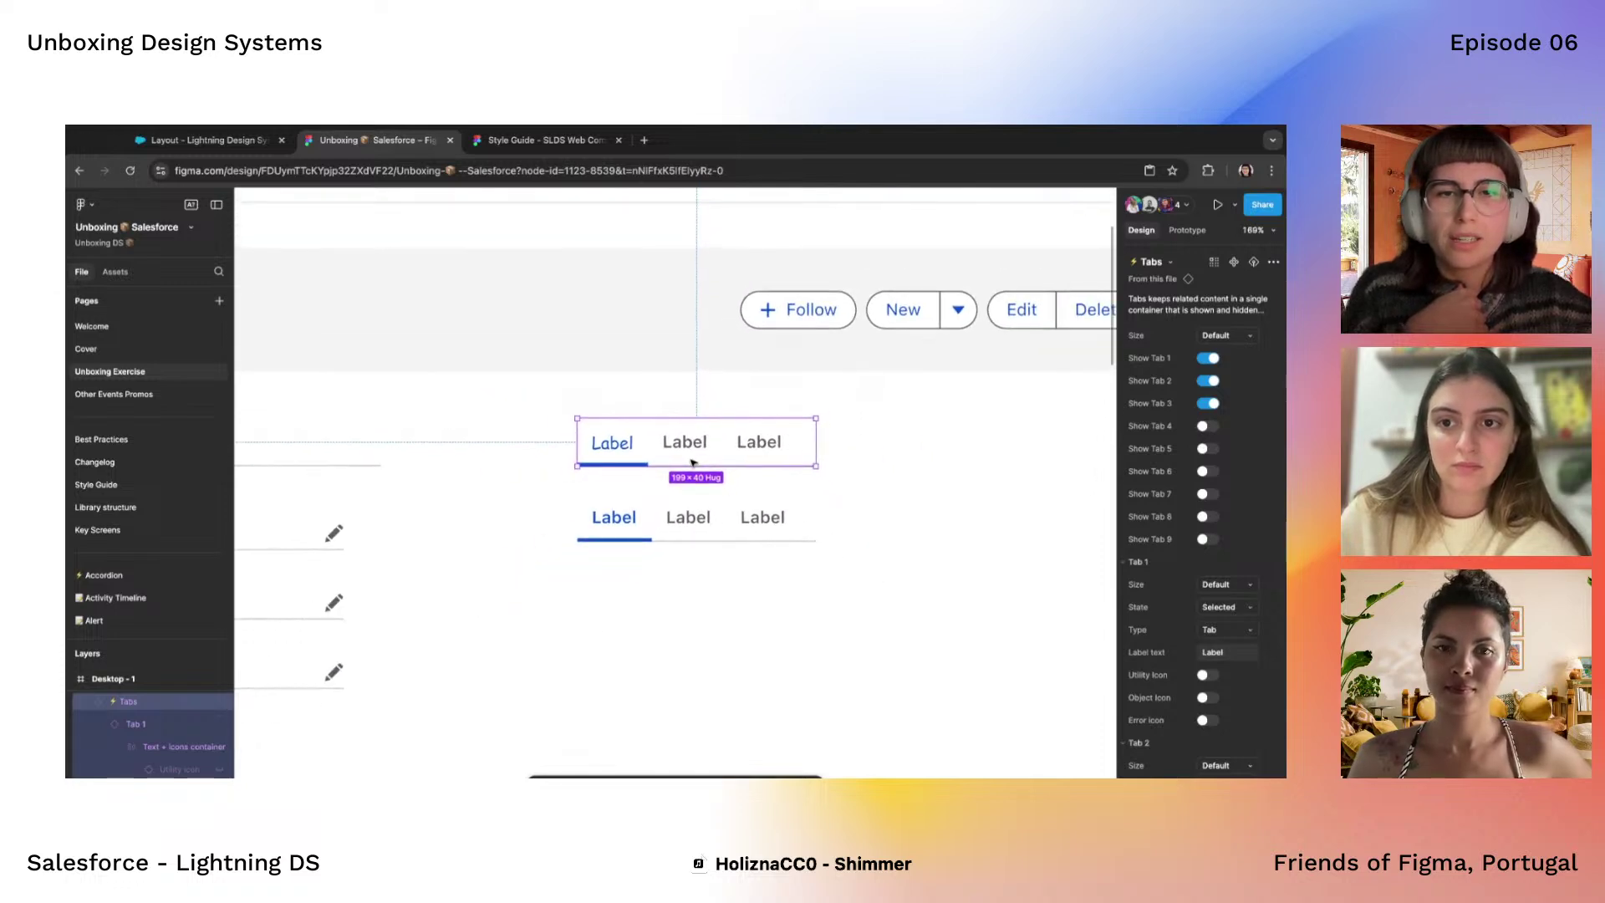
# Examine the font settings of the first label in the upper tab set and compare its look with the neighbouring labels
pyautogui.scroll(4, 663, 444)
pyautogui.scroll(-3, 848, 452)
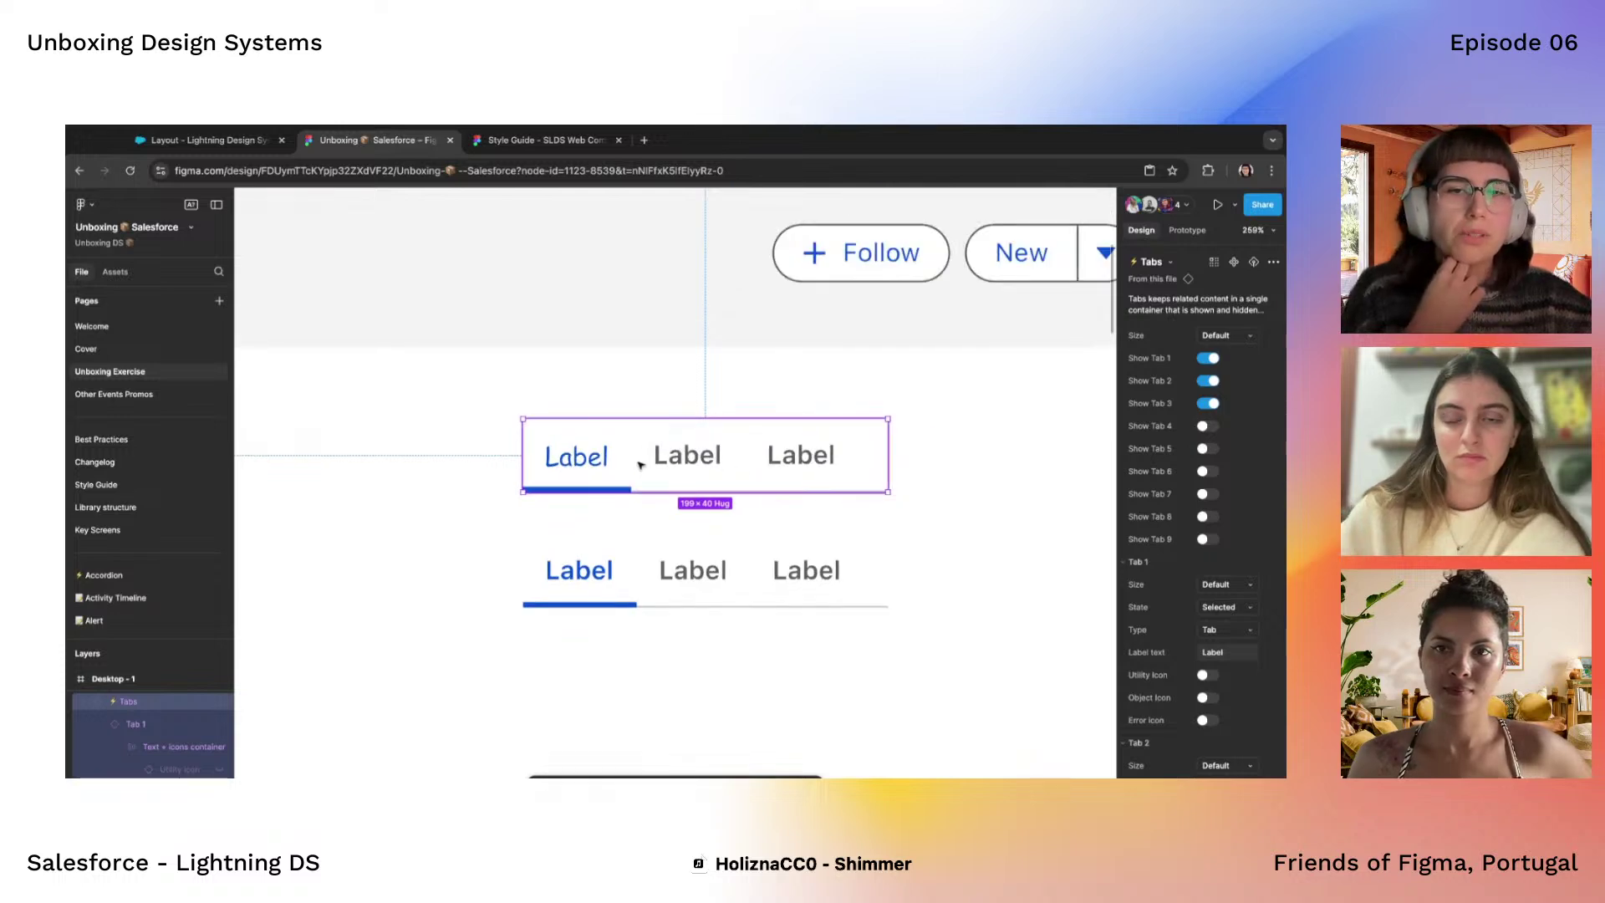
pyautogui.scroll(3, 586, 458)
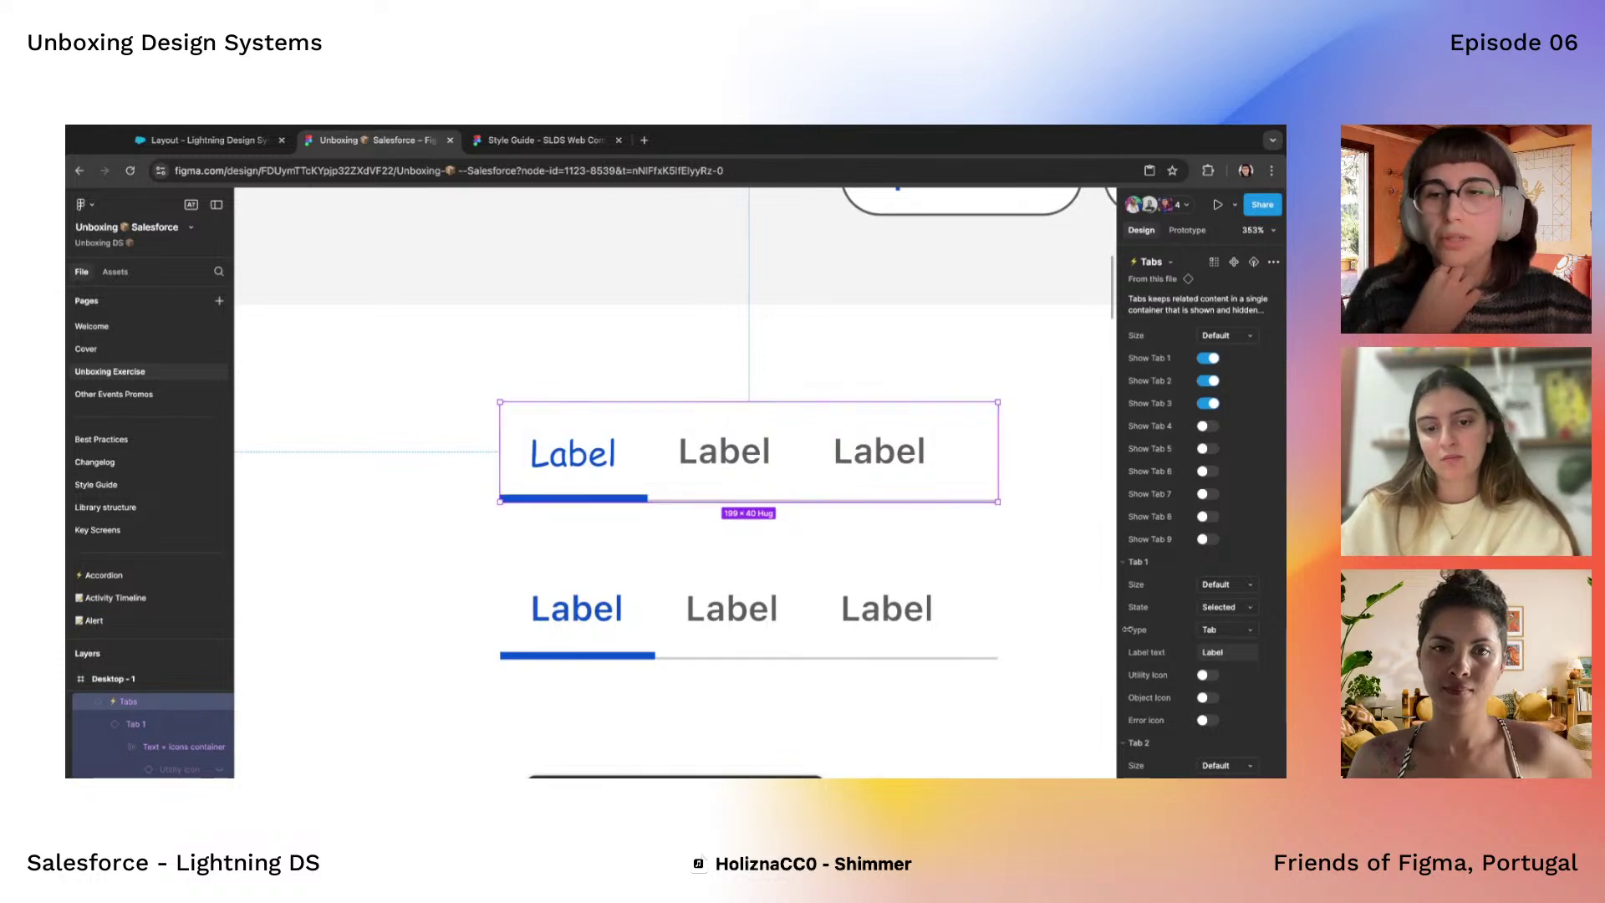
pyautogui.scroll(-5, 1173, 603)
pyautogui.scroll(5, 1174, 604)
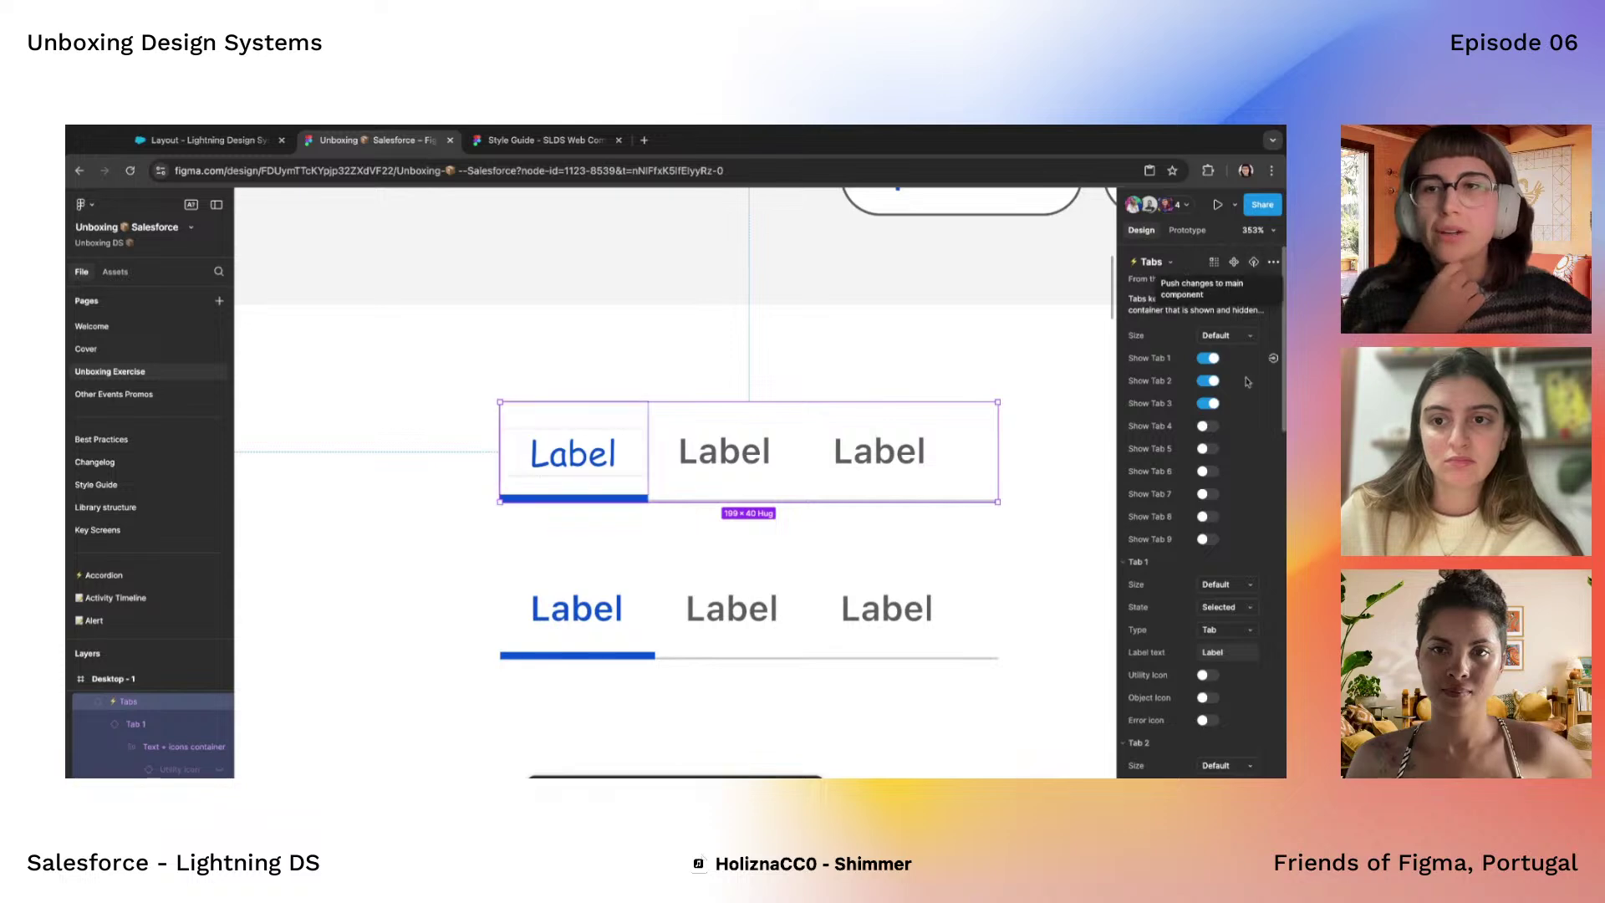
pyautogui.doubleClick(578, 458)
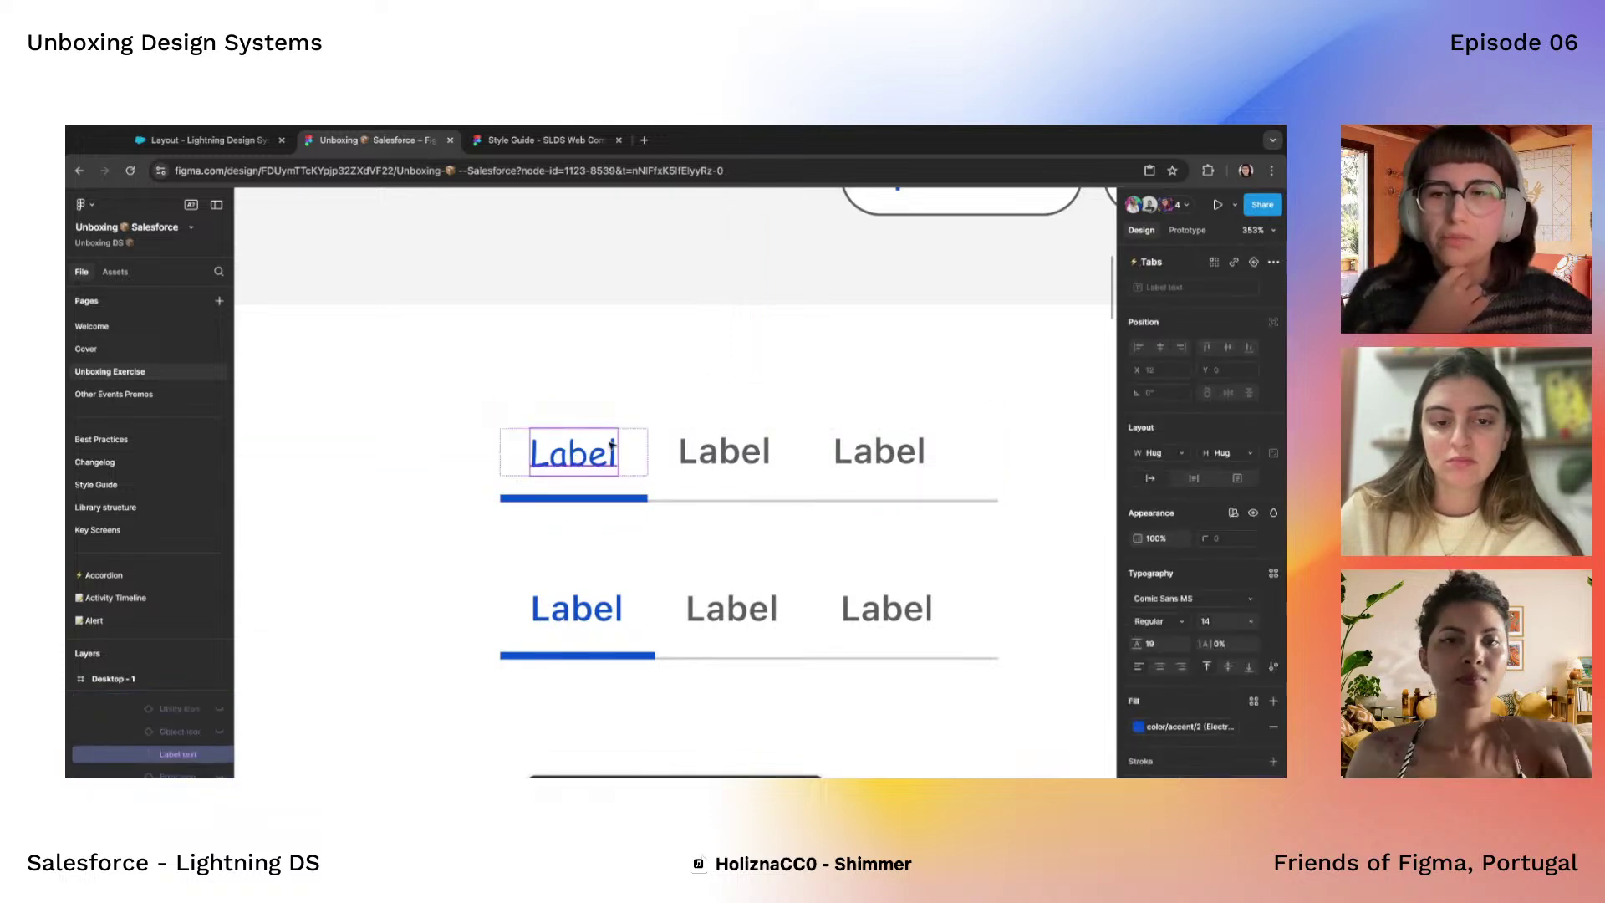
pyautogui.scroll(-5, 606, 443)
pyautogui.click(853, 469)
pyautogui.click(710, 451)
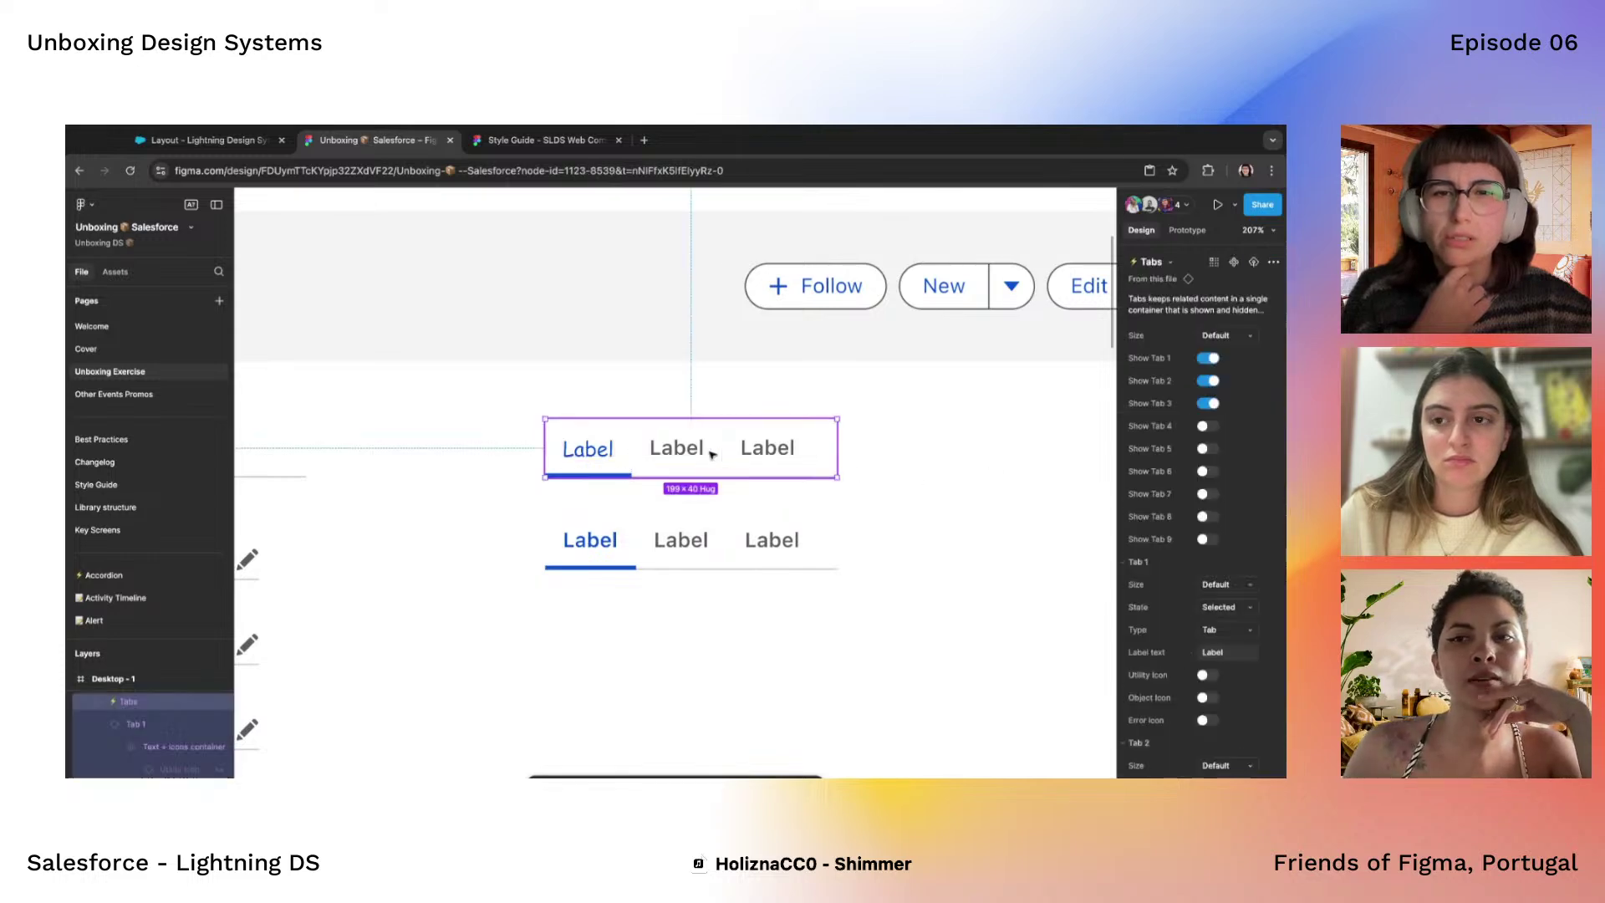
pyautogui.scroll(3, 712, 453)
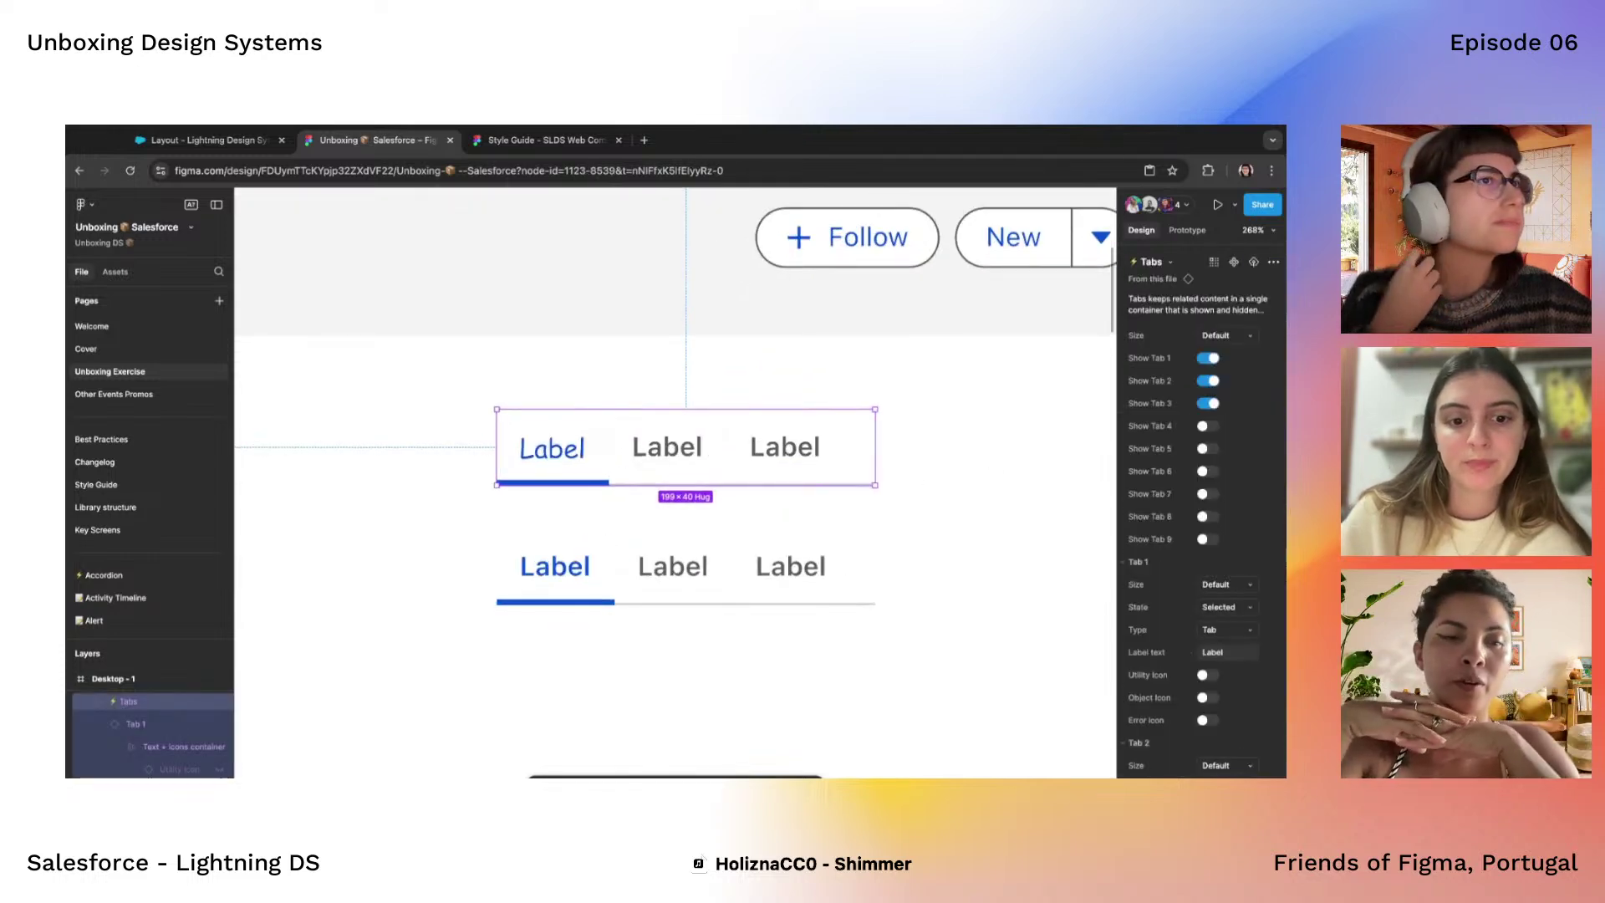
pyautogui.scroll(-4, 682, 439)
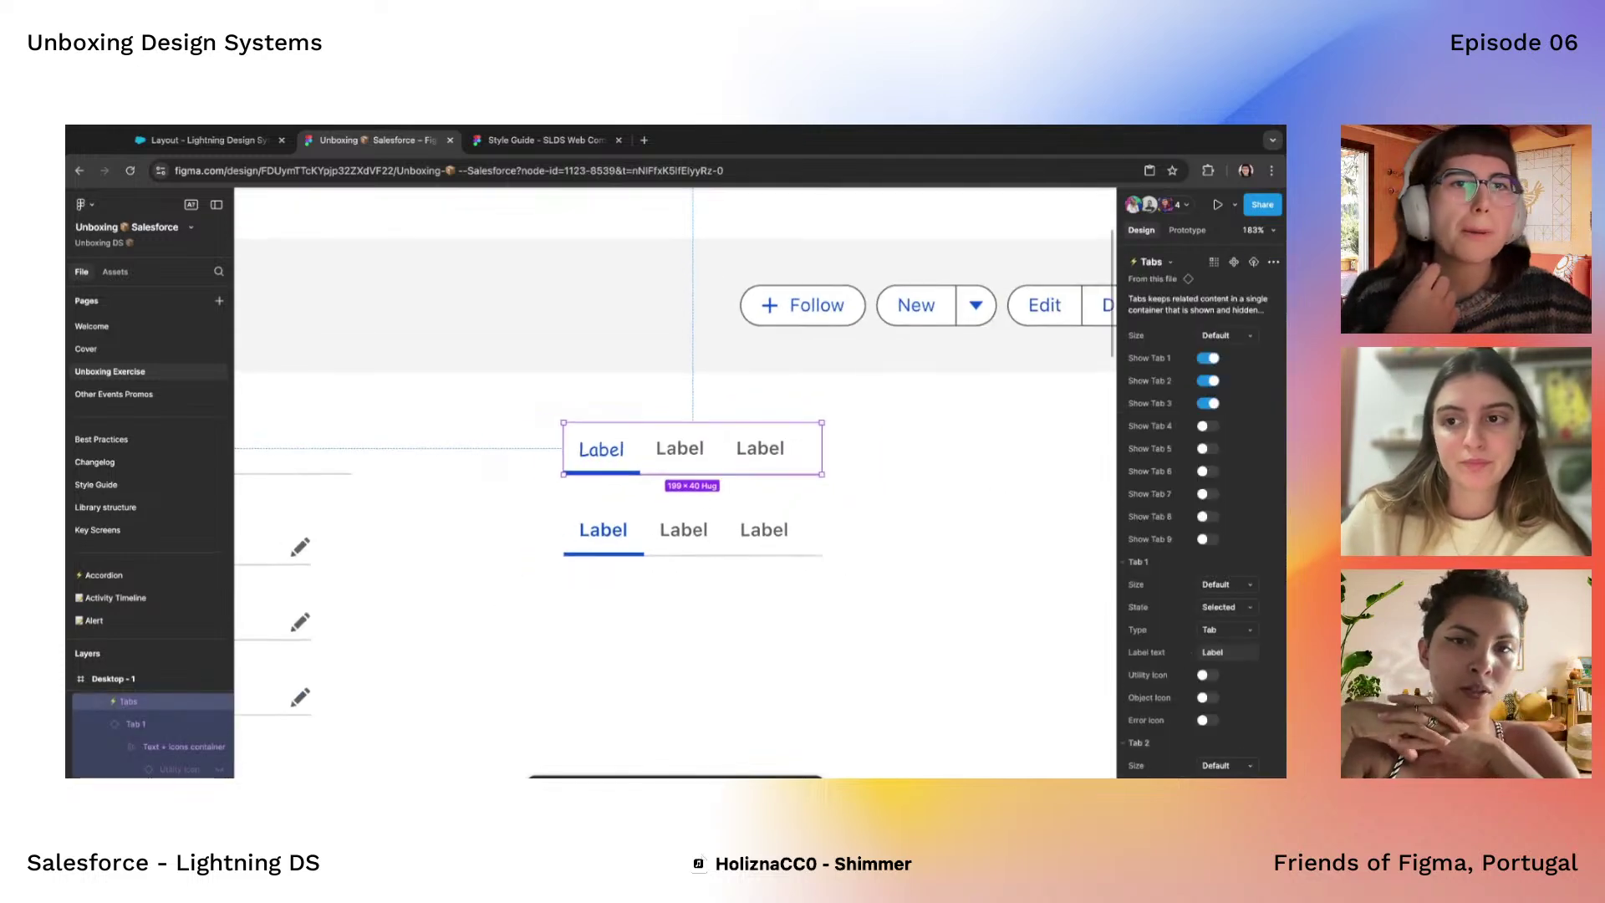
# Open the file's local variables and add two new modes to the Styling Hooks collection
pyautogui.click(551, 397)
pyautogui.click(1273, 318)
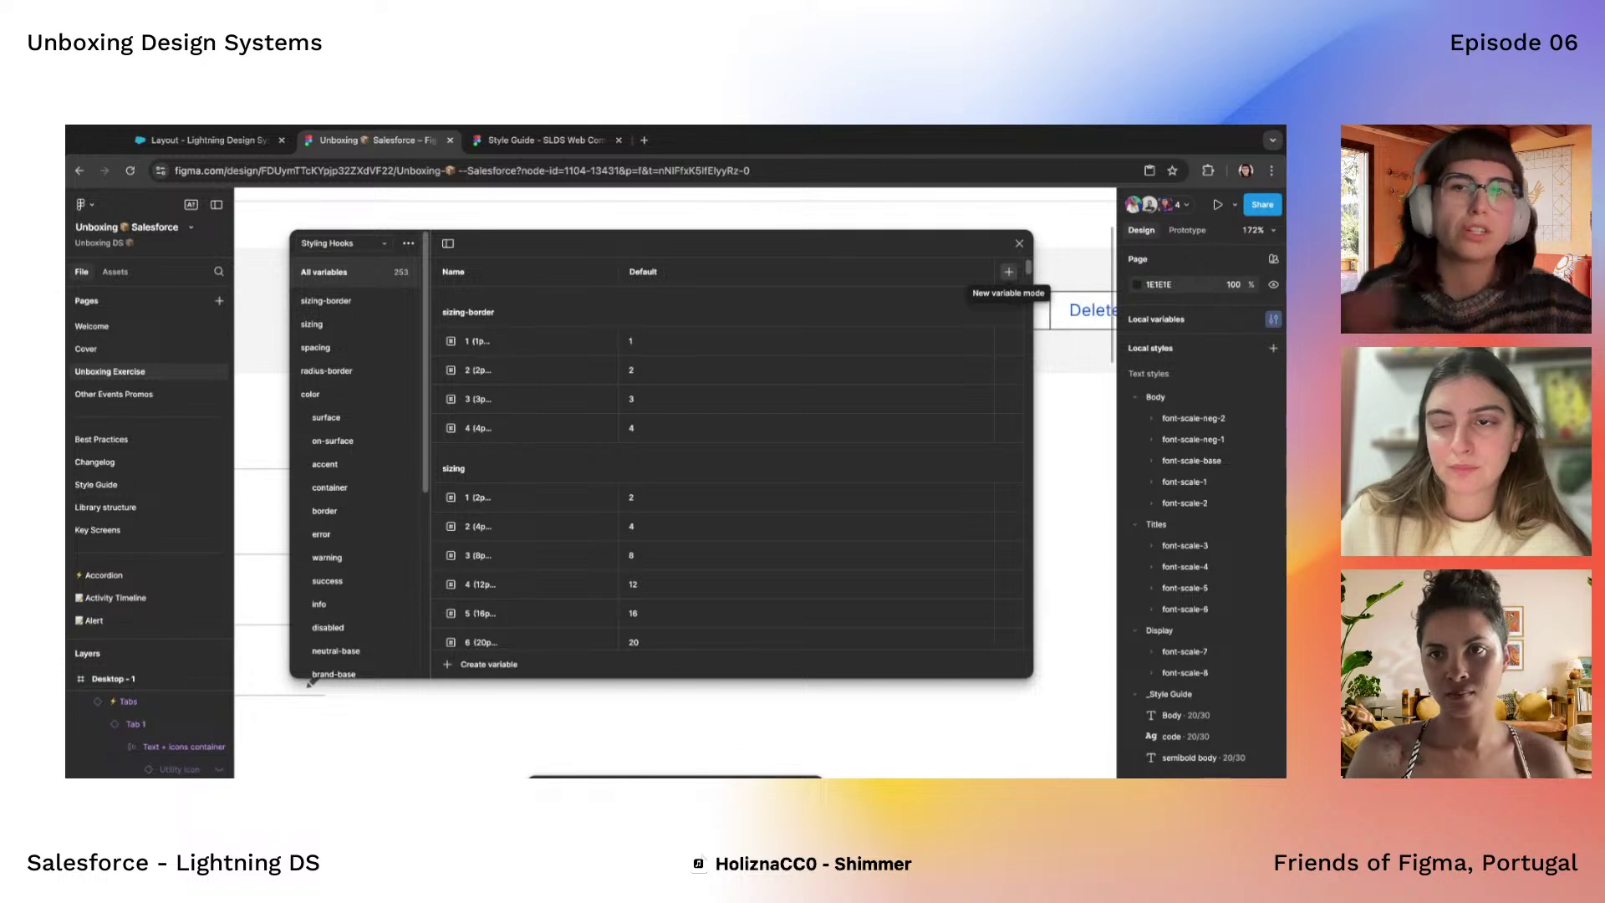
pyautogui.click(1008, 272)
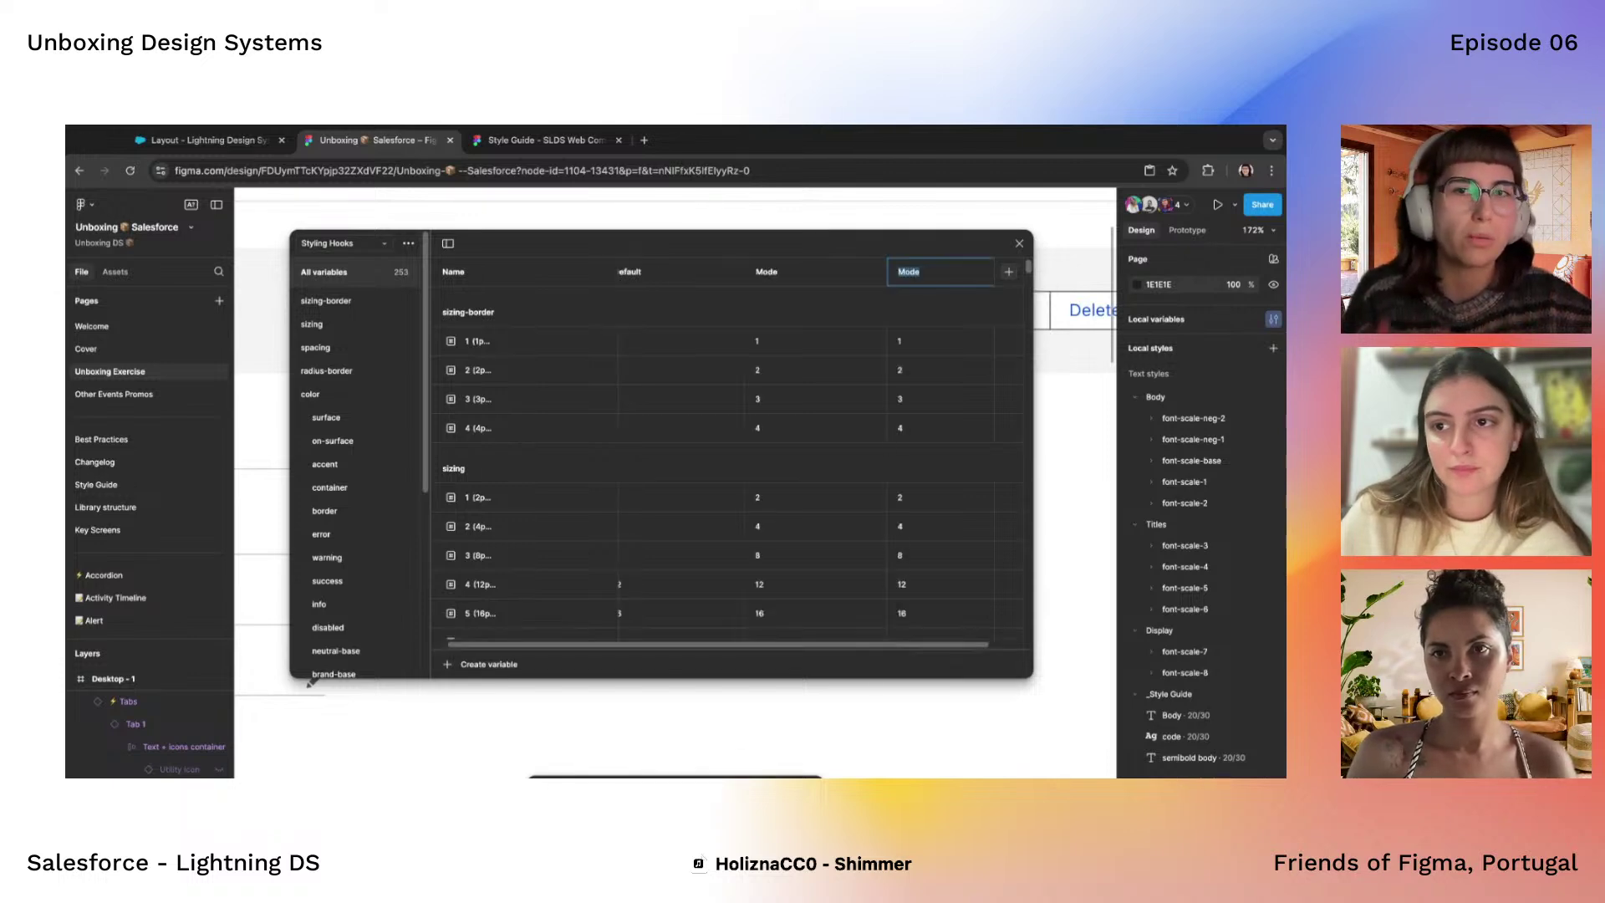
pyautogui.click(958, 298)
pyautogui.hscroll(1, 935, 296)
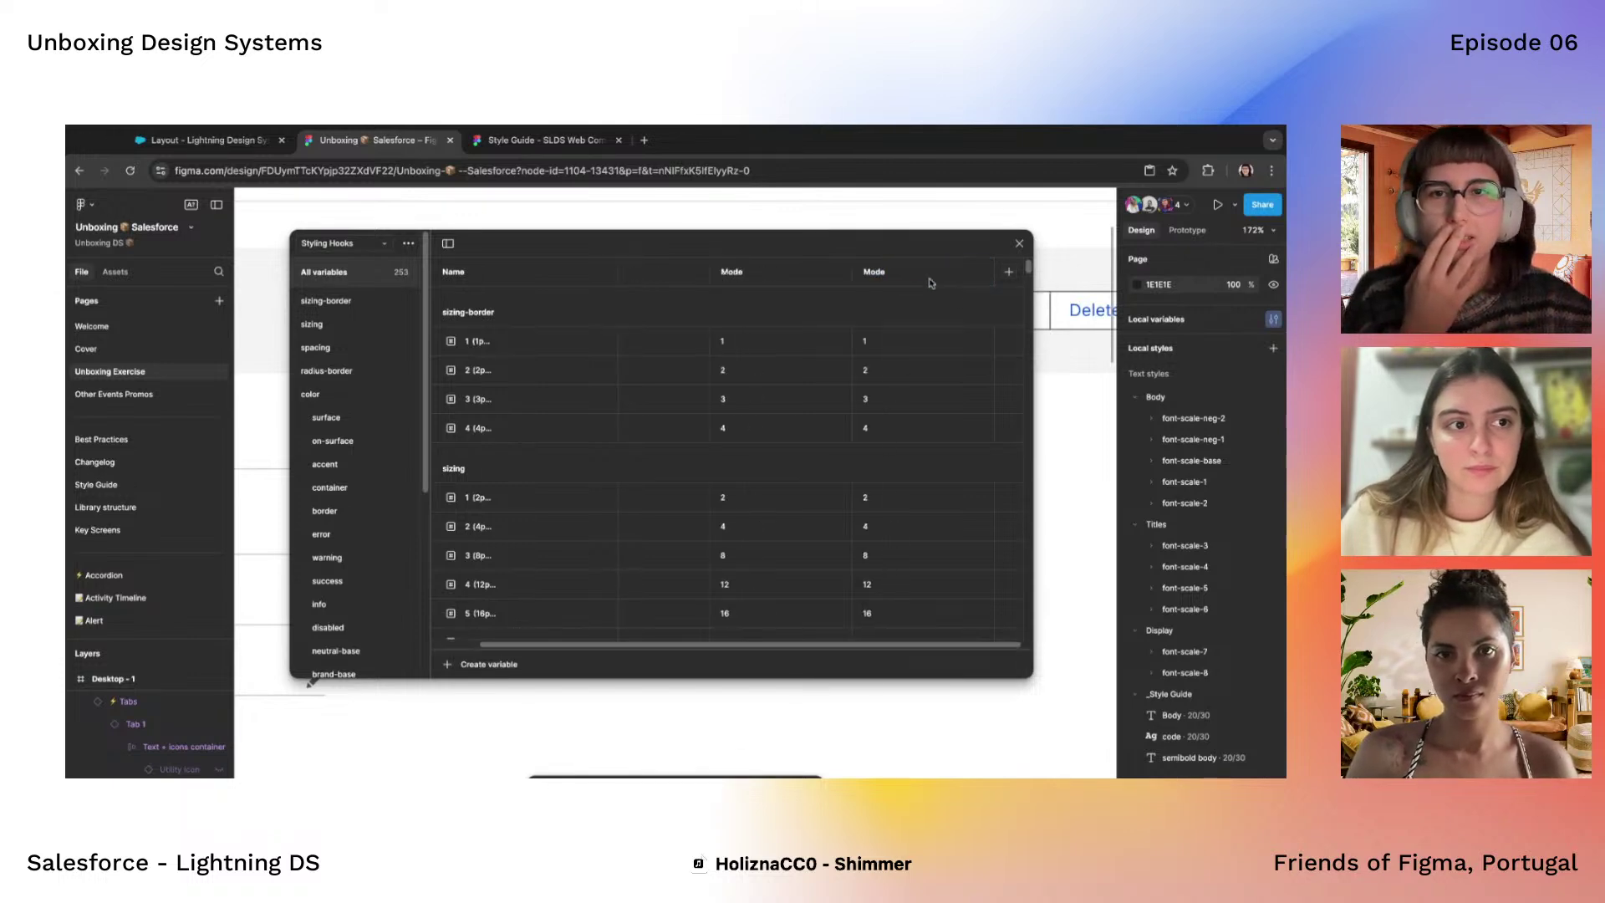
pyautogui.hscroll(-2, 784, 268)
# Rename the first new mode in Styling Hooks as Happy and delete the other new mode
pyautogui.doubleClick(787, 274)
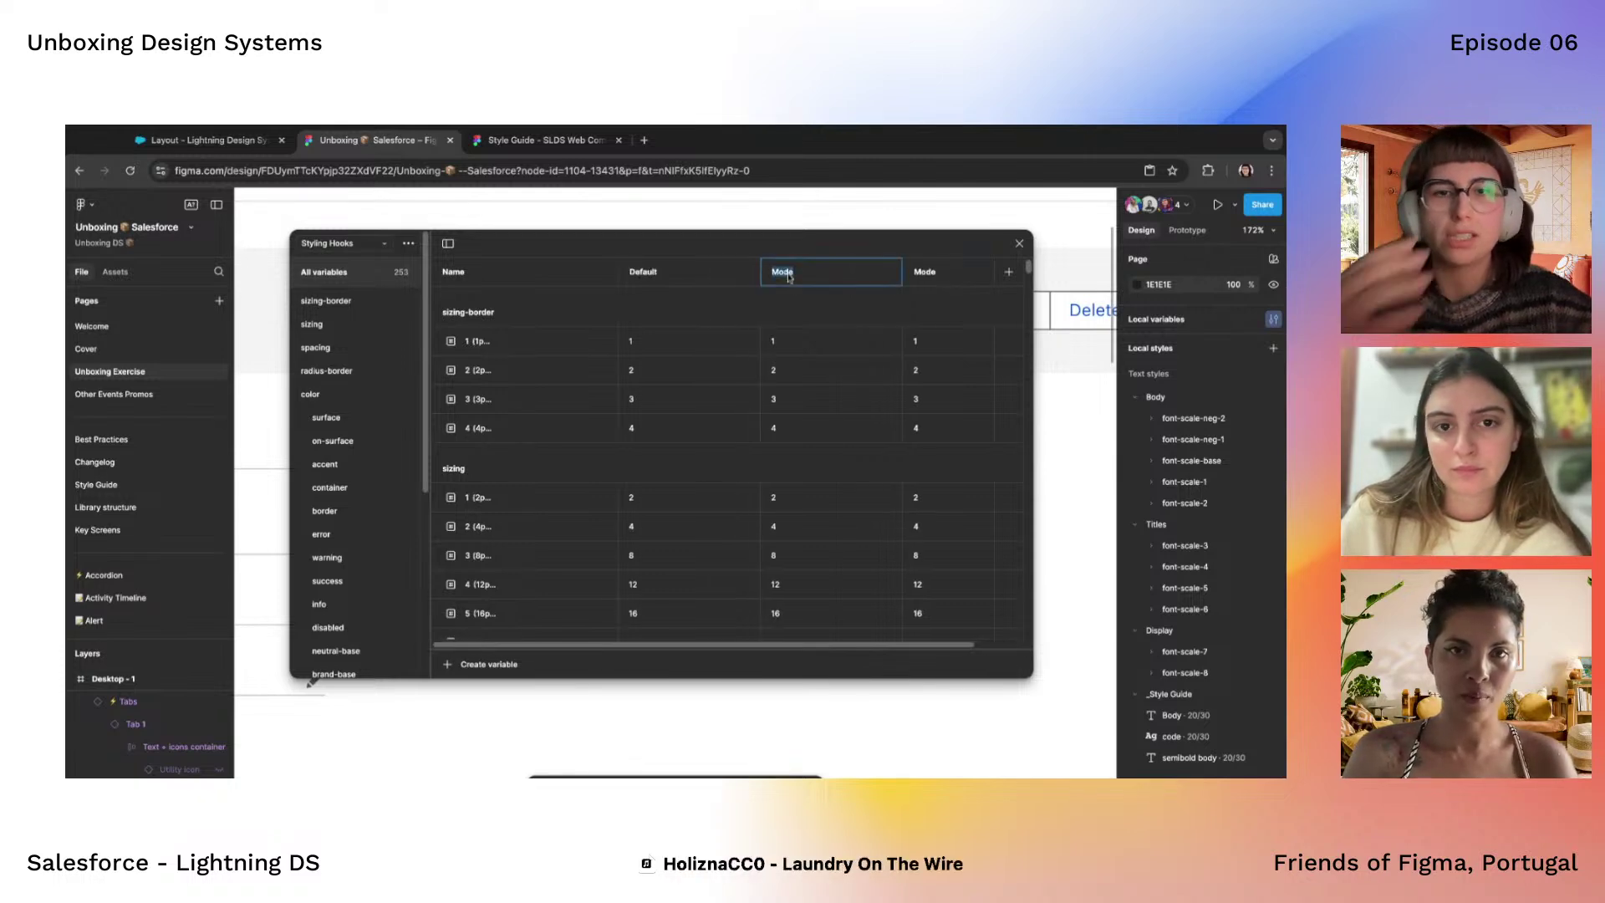
pyautogui.write('Hsp')
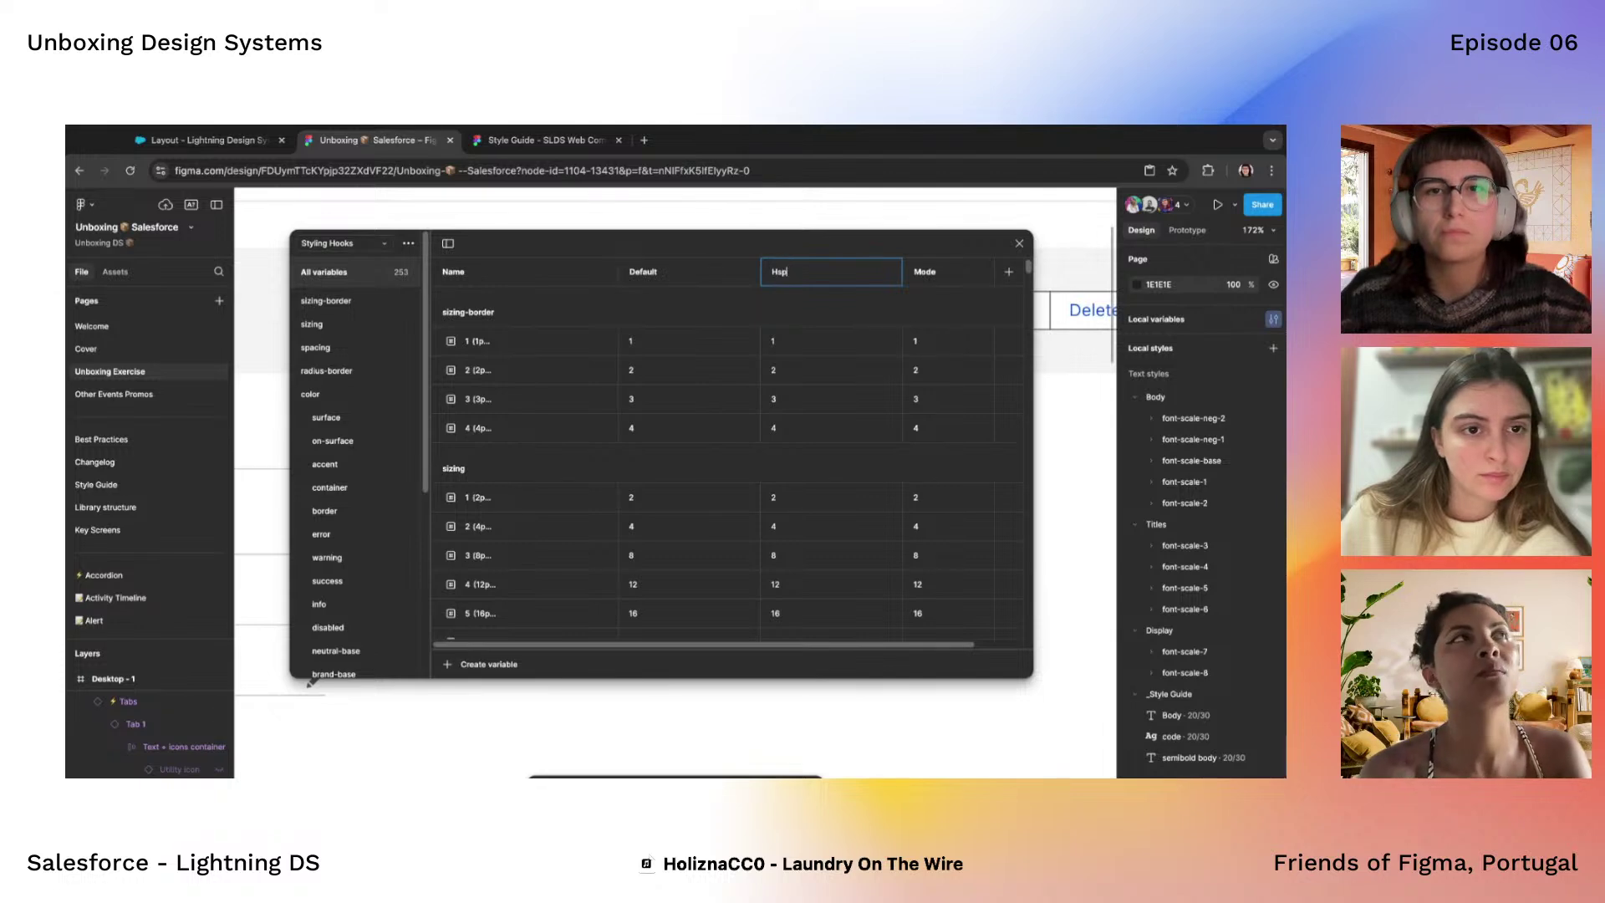
pyautogui.write('ppy')
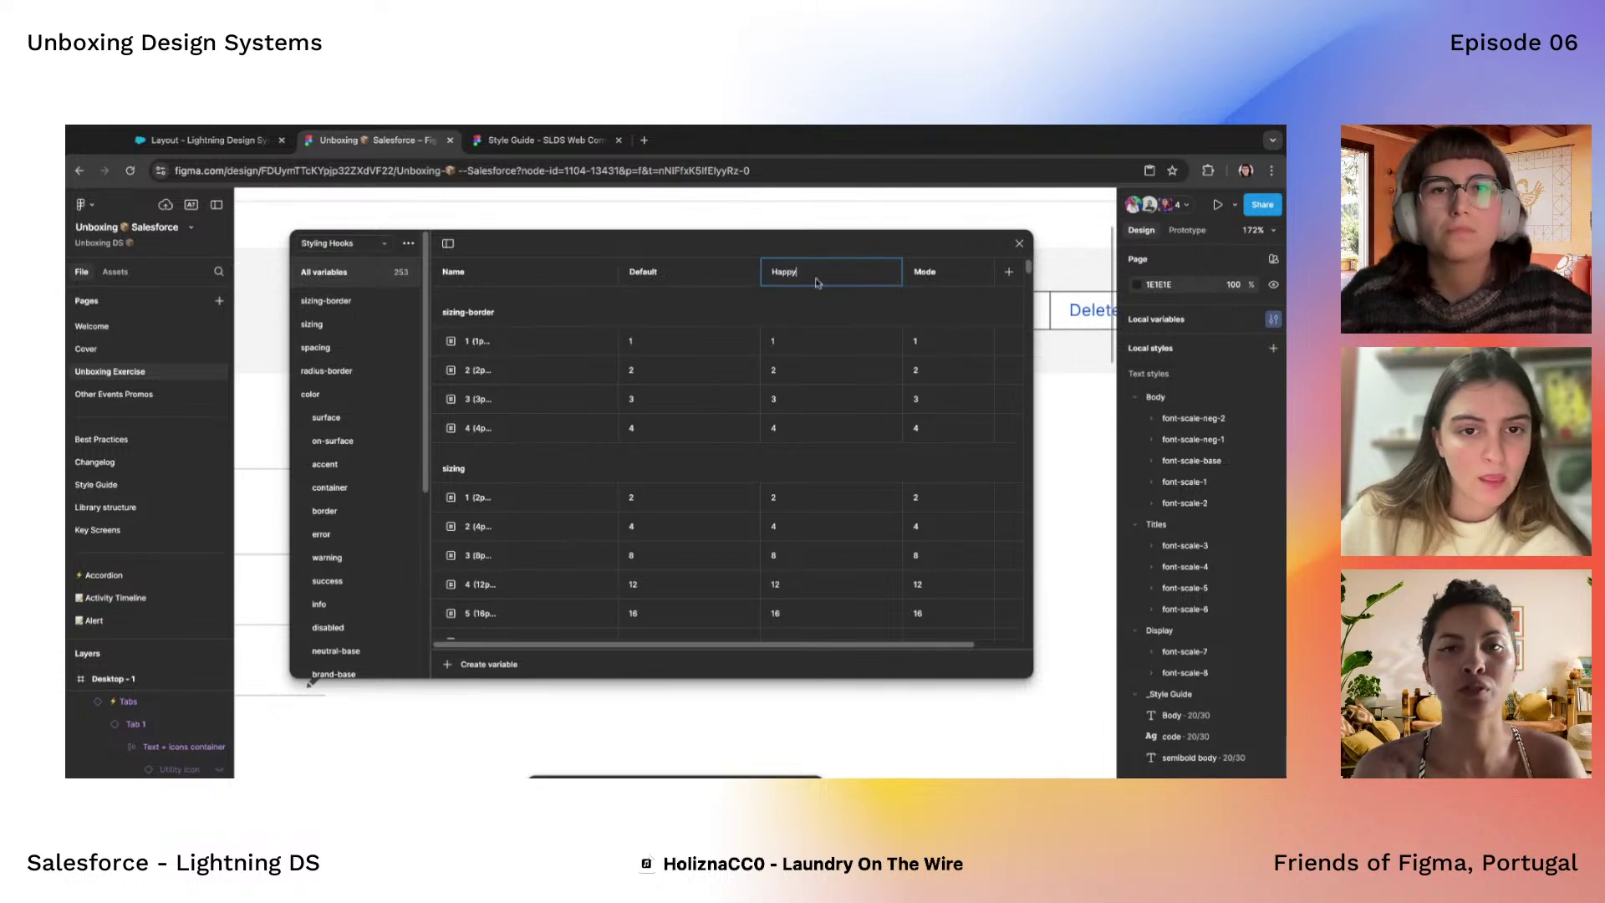
pyautogui.press('Return')
pyautogui.rightClick(926, 280)
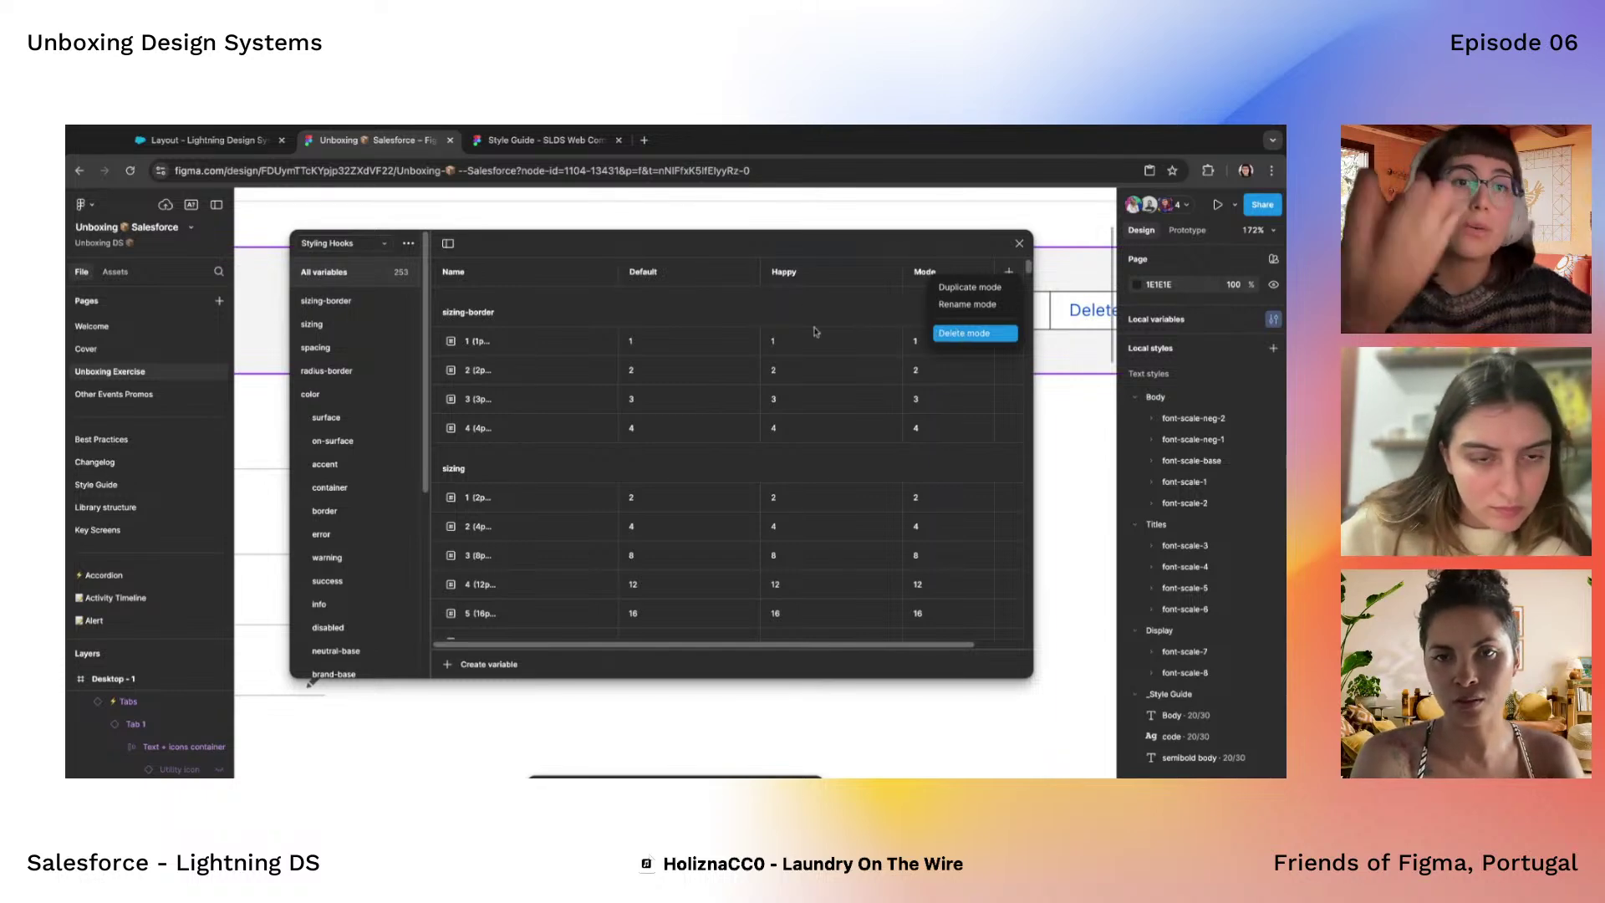
pyautogui.press('Return')
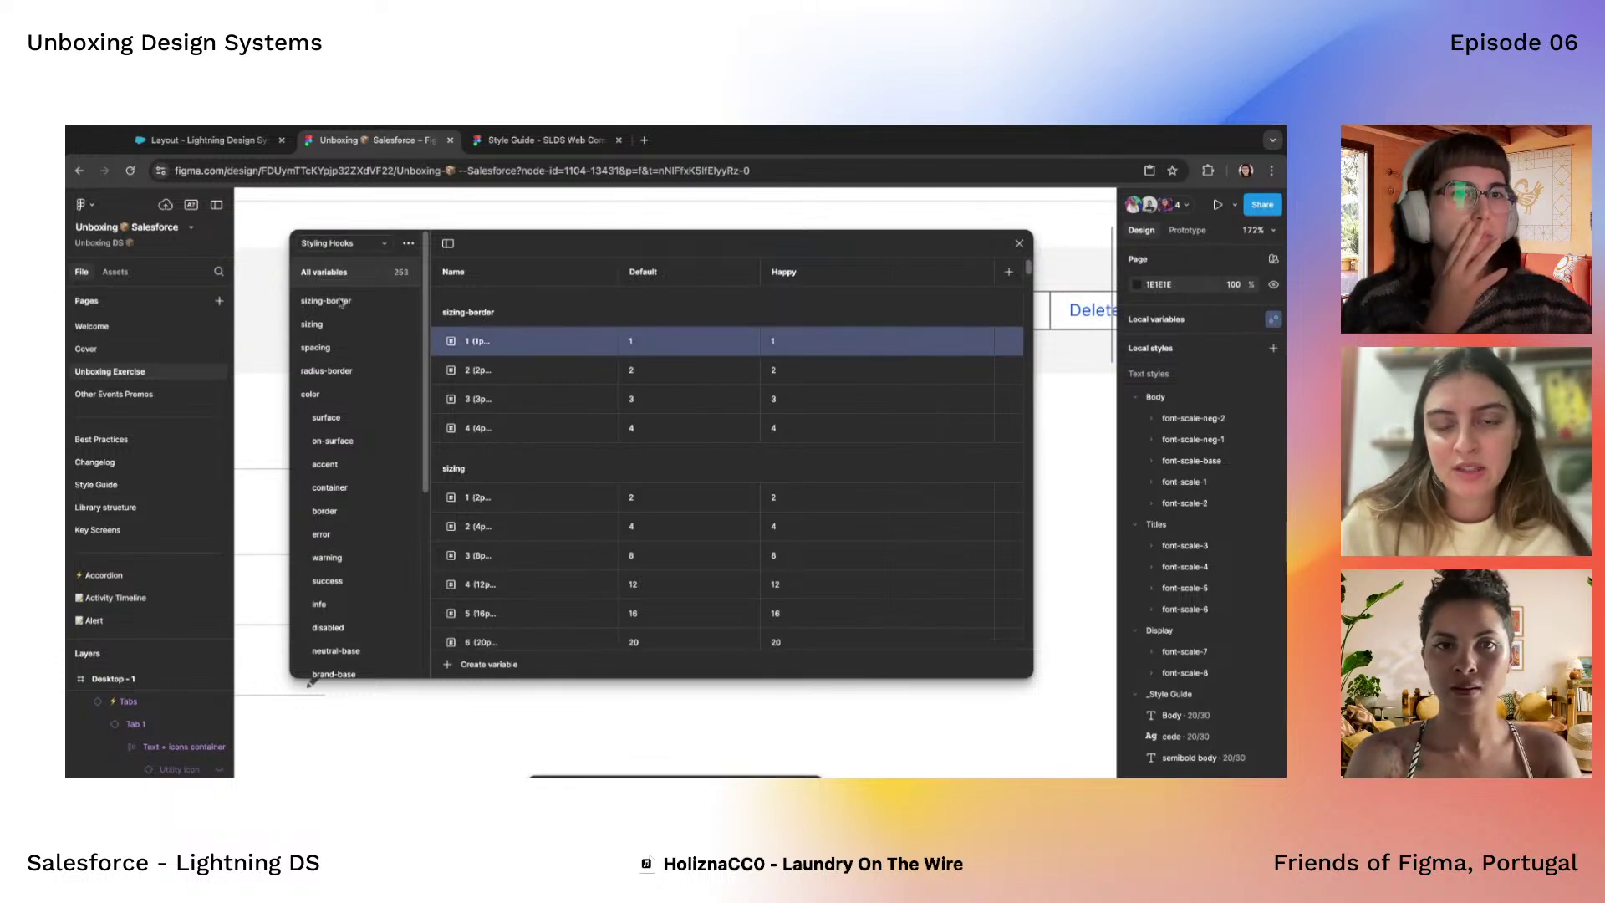
# Examine the Typography collection's scale, family, size and weight variables across the Mac/iOS and Windows/Android modes
pyautogui.click(334, 246)
pyautogui.click(345, 284)
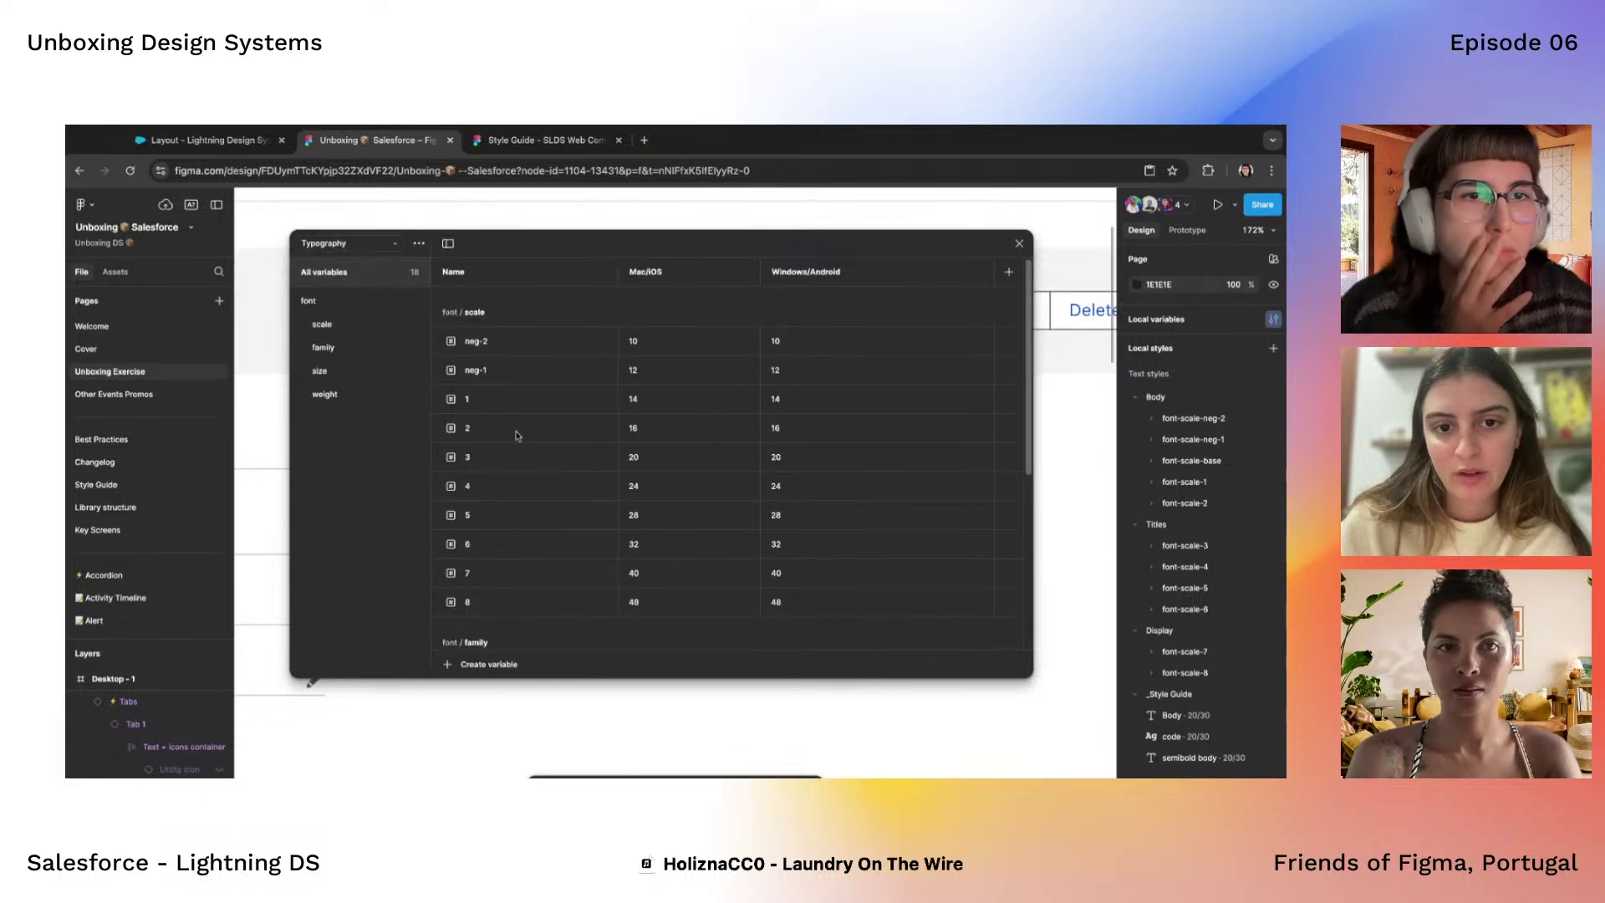
pyautogui.scroll(-5, 576, 441)
pyautogui.scroll(-1, 618, 447)
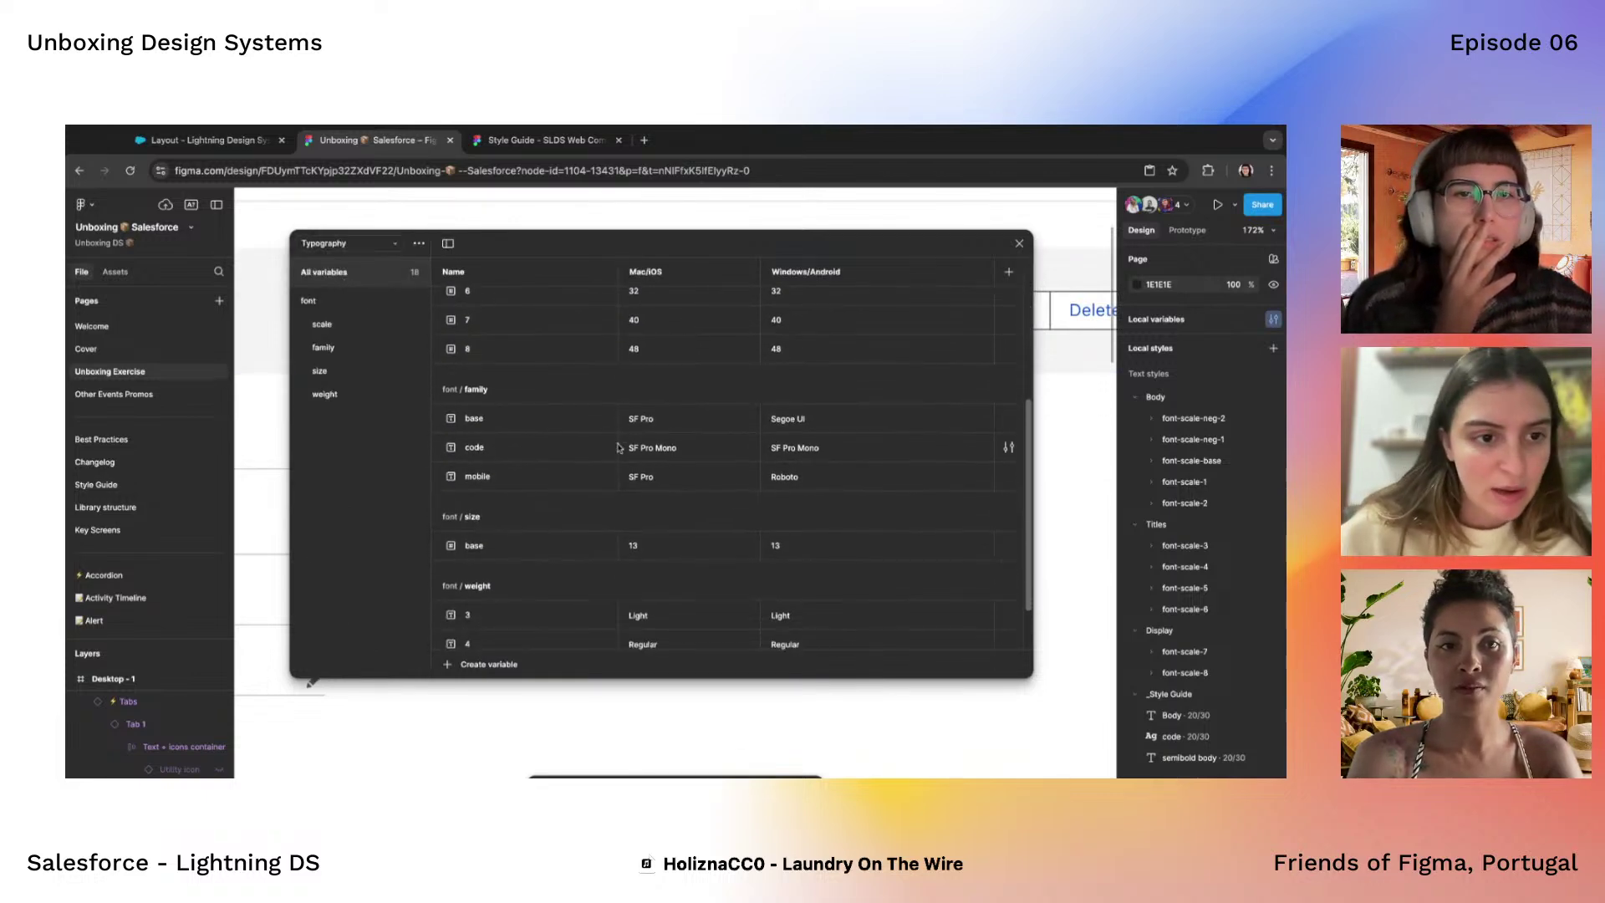
pyautogui.scroll(-2, 776, 415)
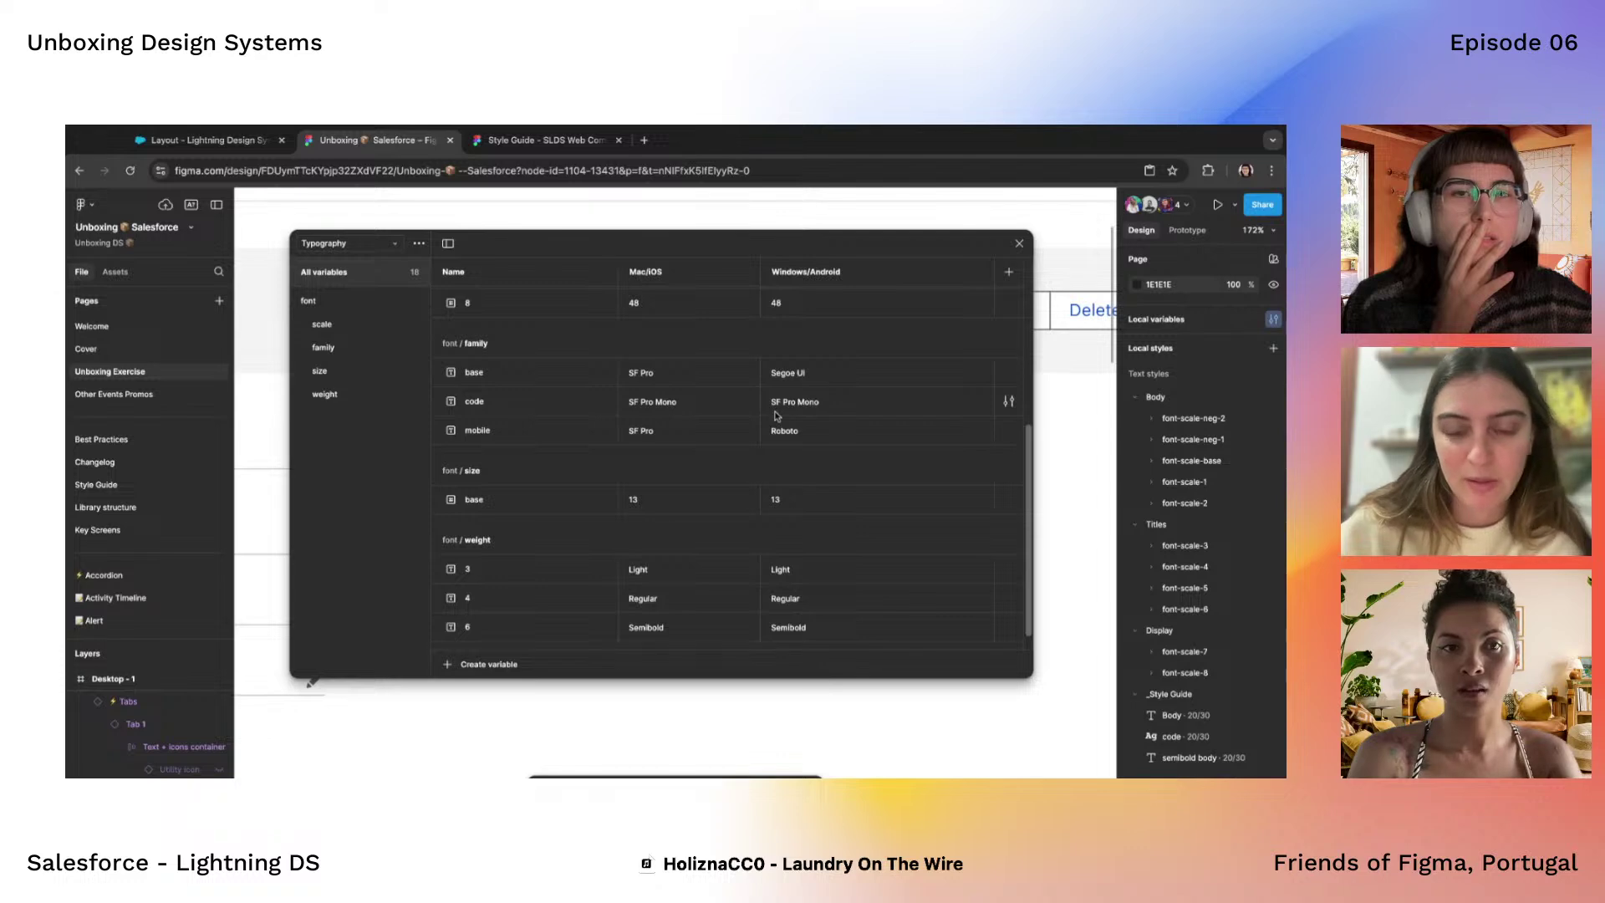
pyautogui.scroll(-1, 776, 416)
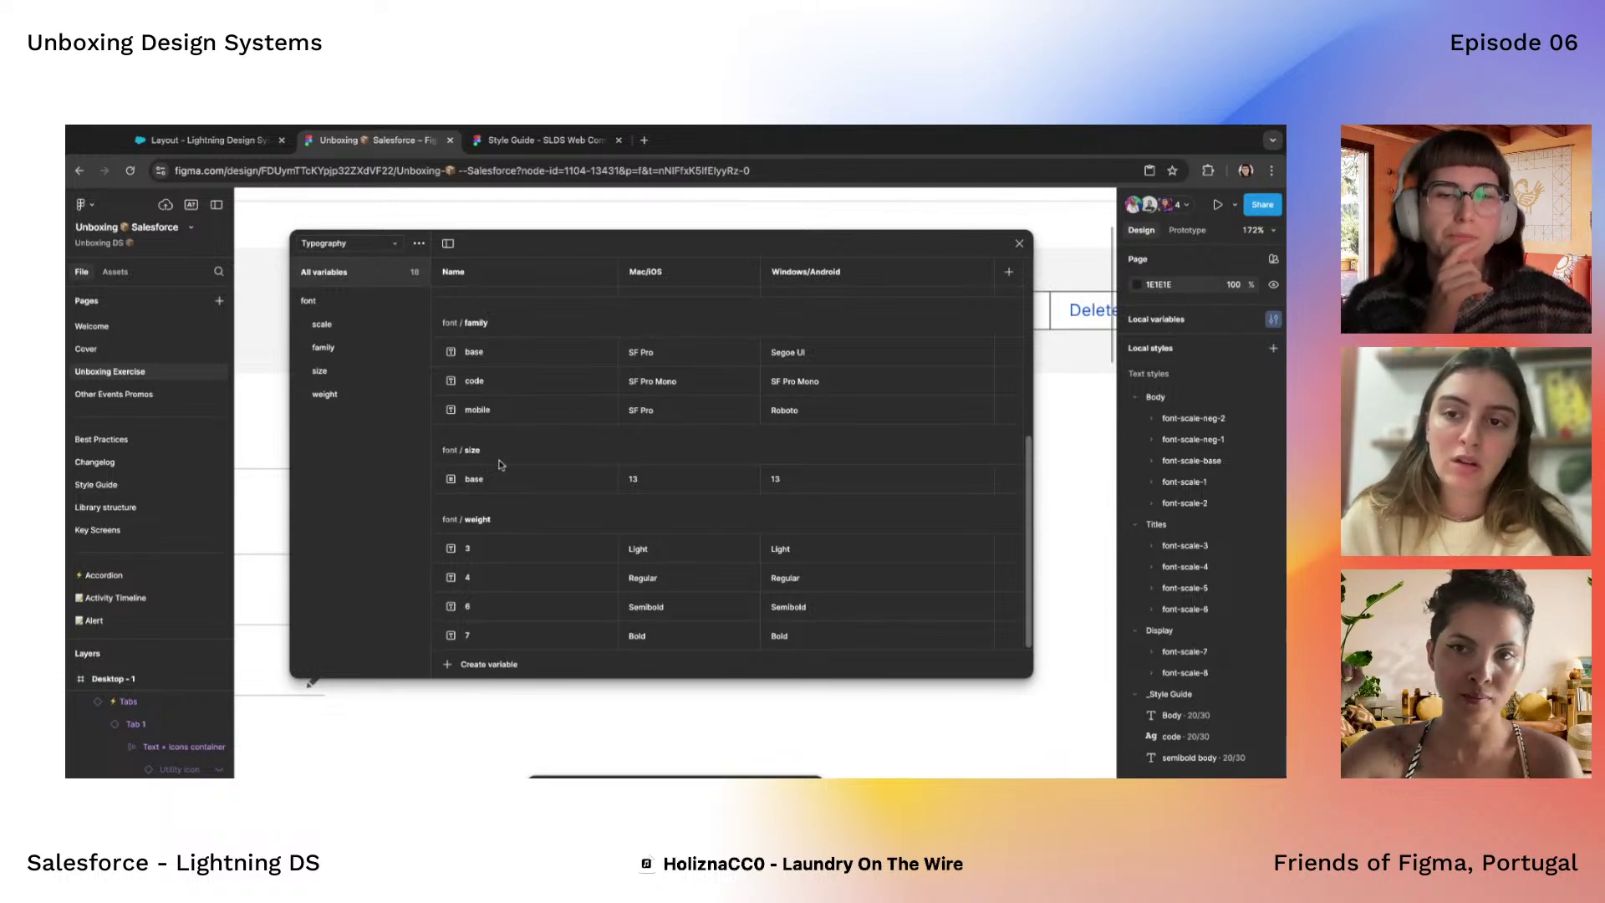
pyautogui.scroll(2, 590, 431)
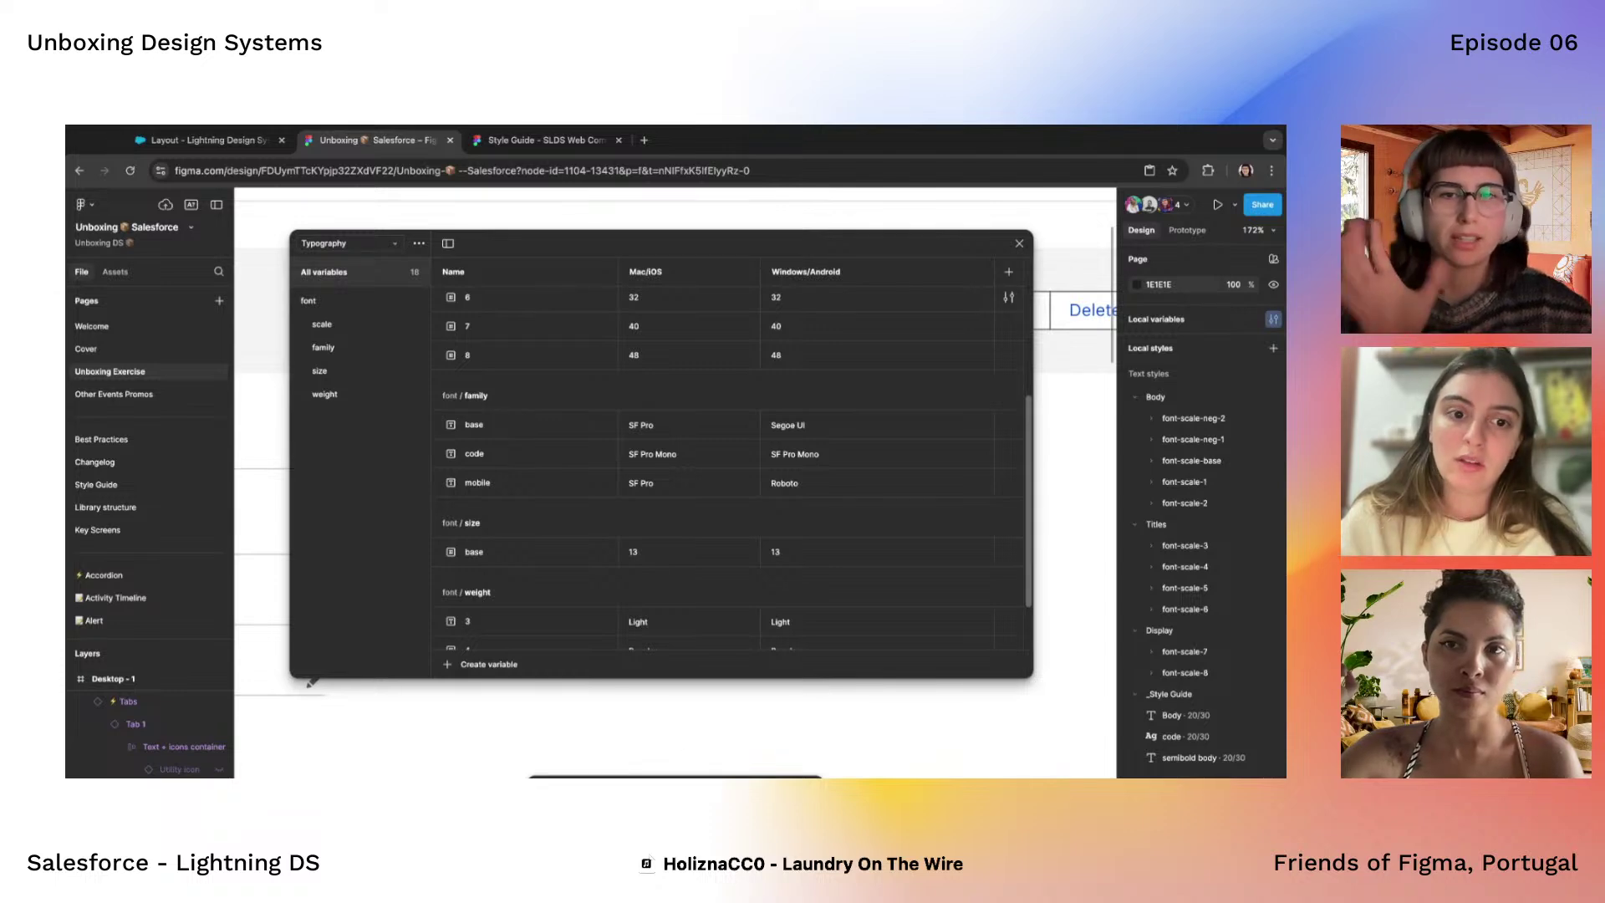
pyautogui.click(359, 327)
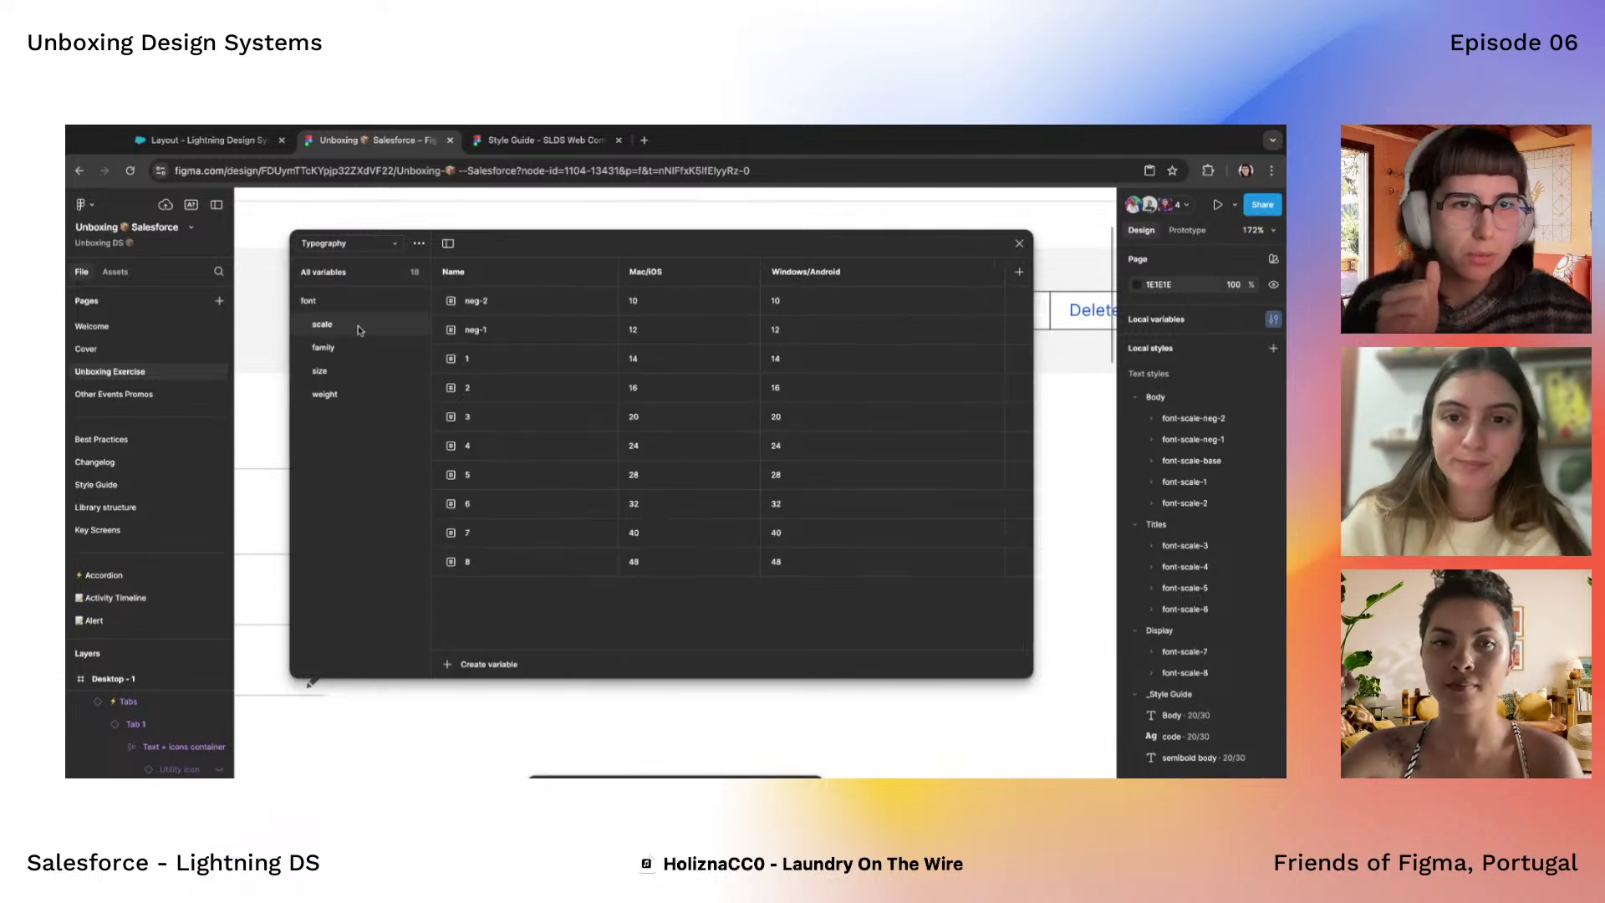
pyautogui.click(355, 347)
pyautogui.click(354, 370)
pyautogui.click(355, 347)
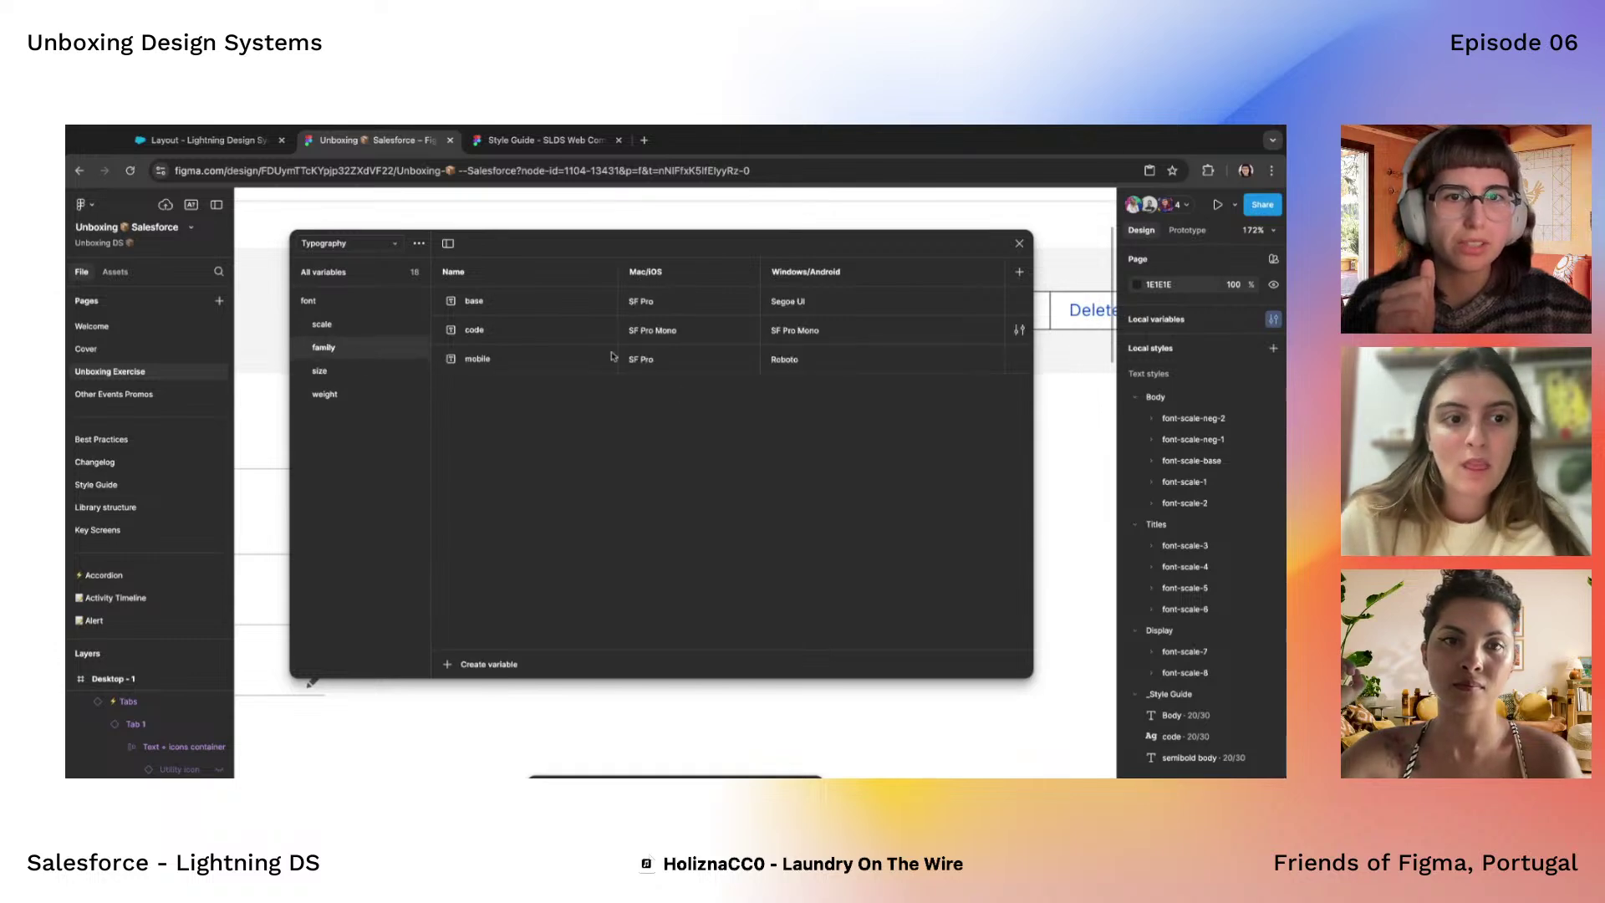
# Check the accent colour variables of the Styling Hooks collection in the Default and Happy modes, then close the variables
pyautogui.click(349, 243)
pyautogui.click(351, 256)
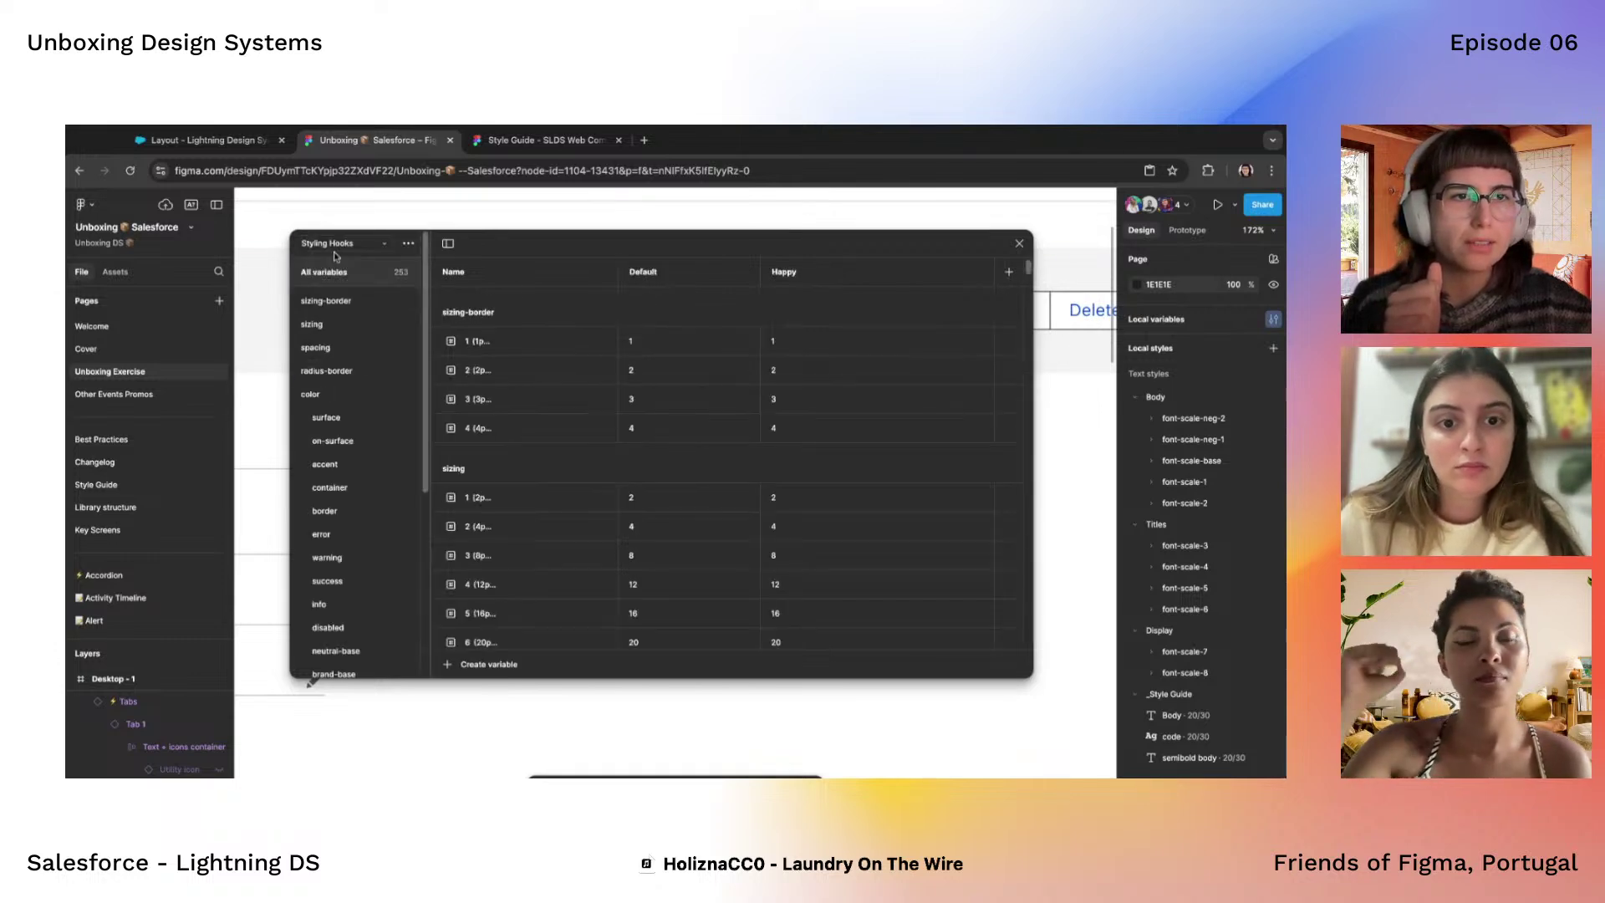
pyautogui.click(333, 464)
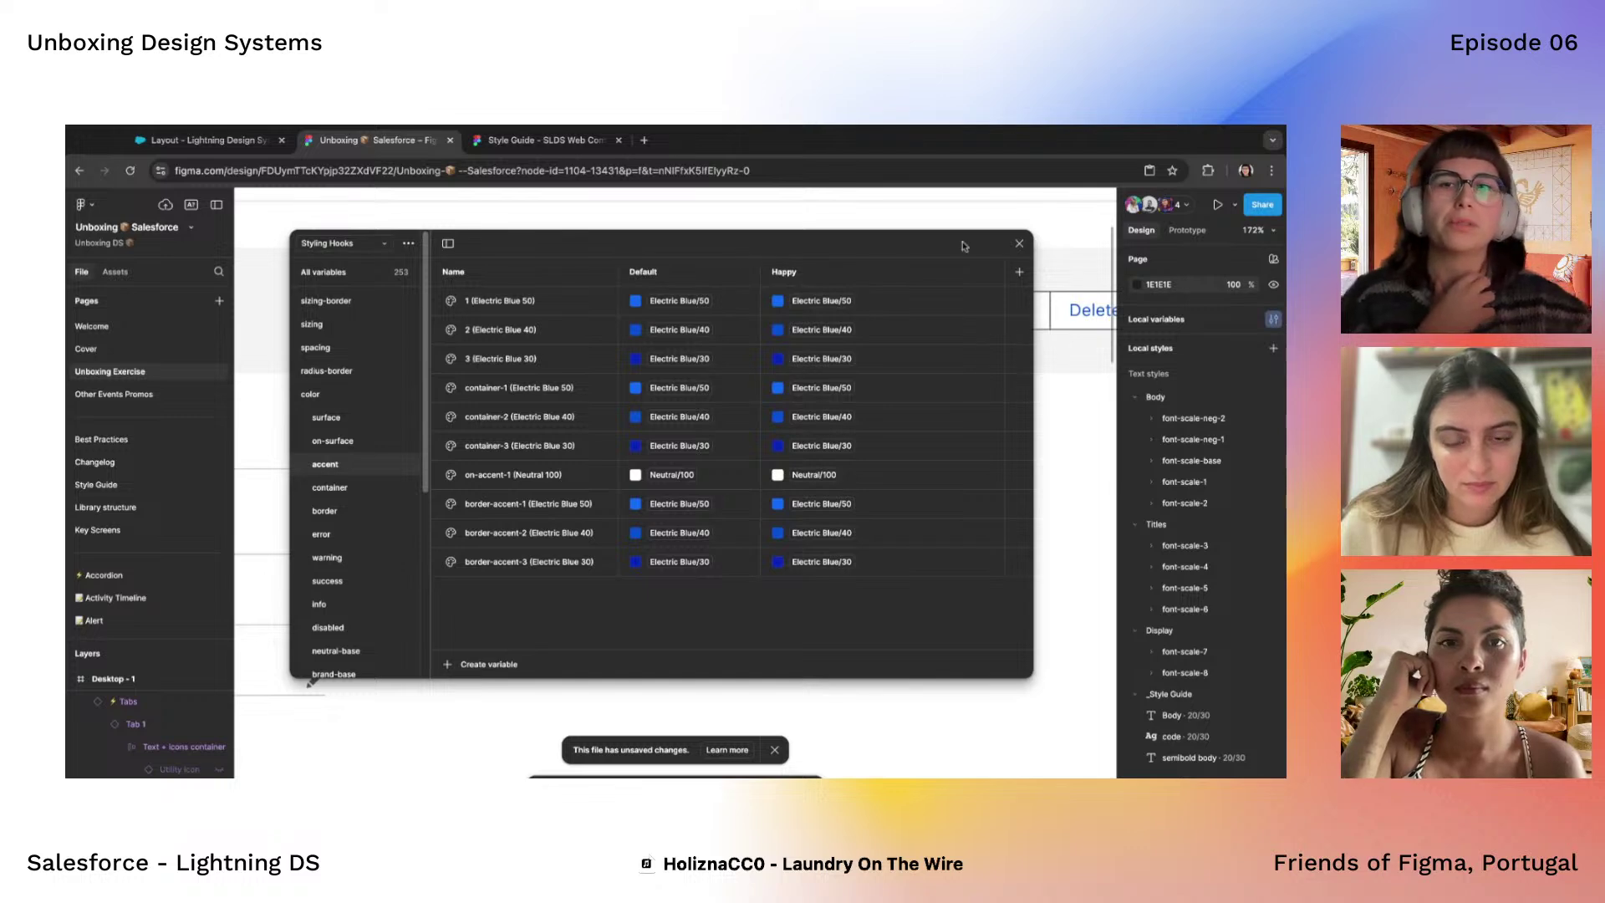
pyautogui.click(1018, 243)
# Review the whole Desktop - 1 frame and start following the collaborator's view in the file
pyautogui.scroll(-10, 539, 570)
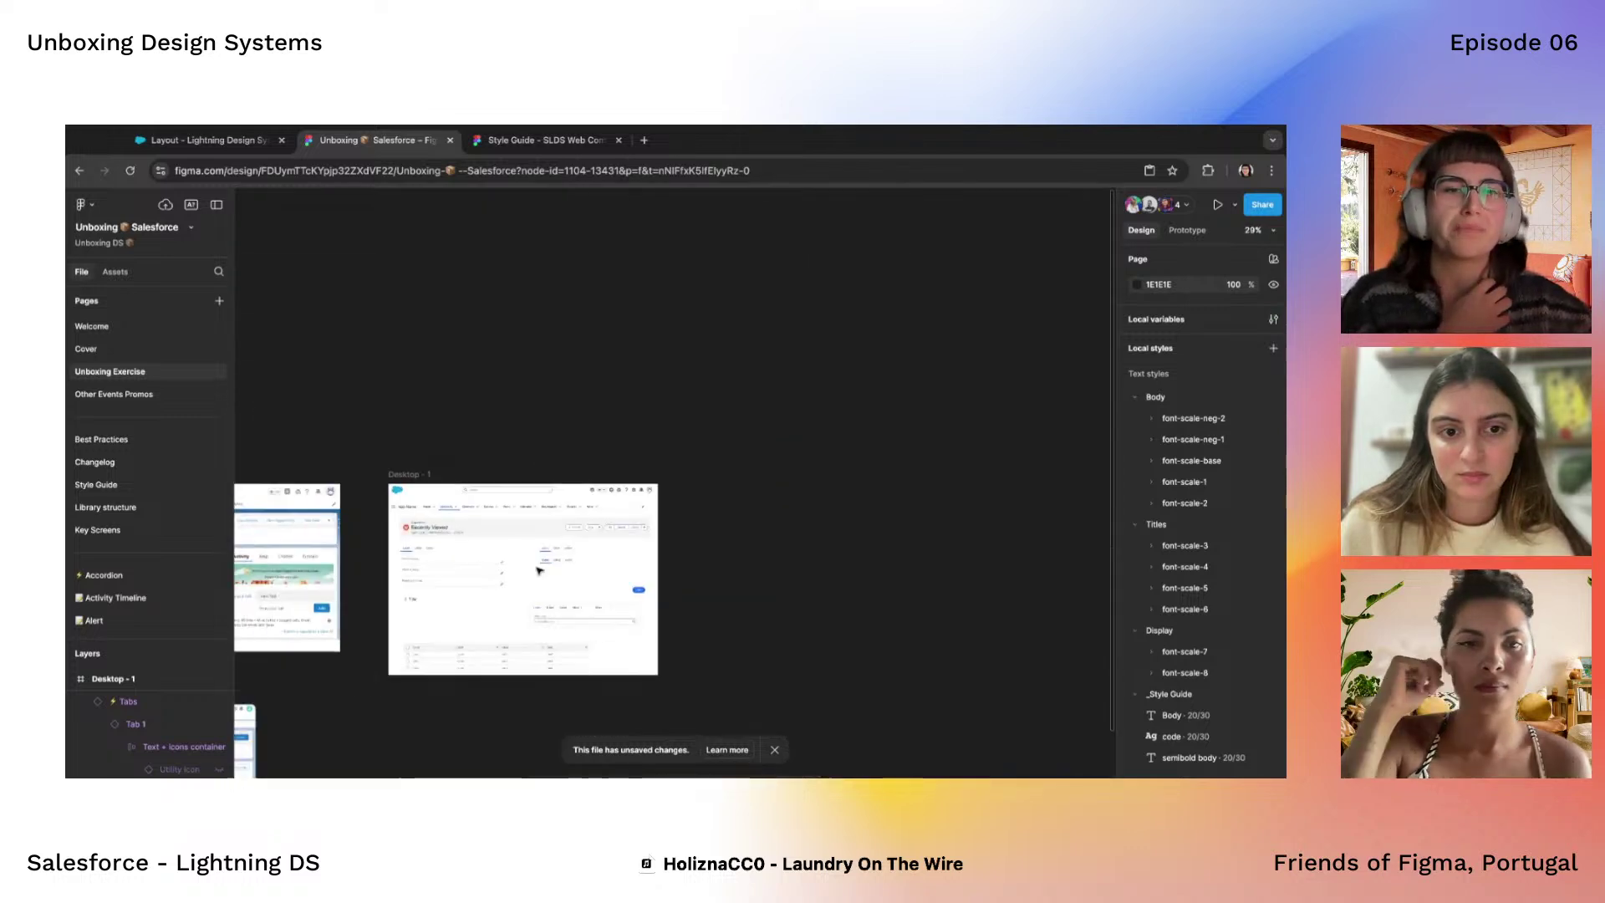
pyautogui.scroll(5, 539, 571)
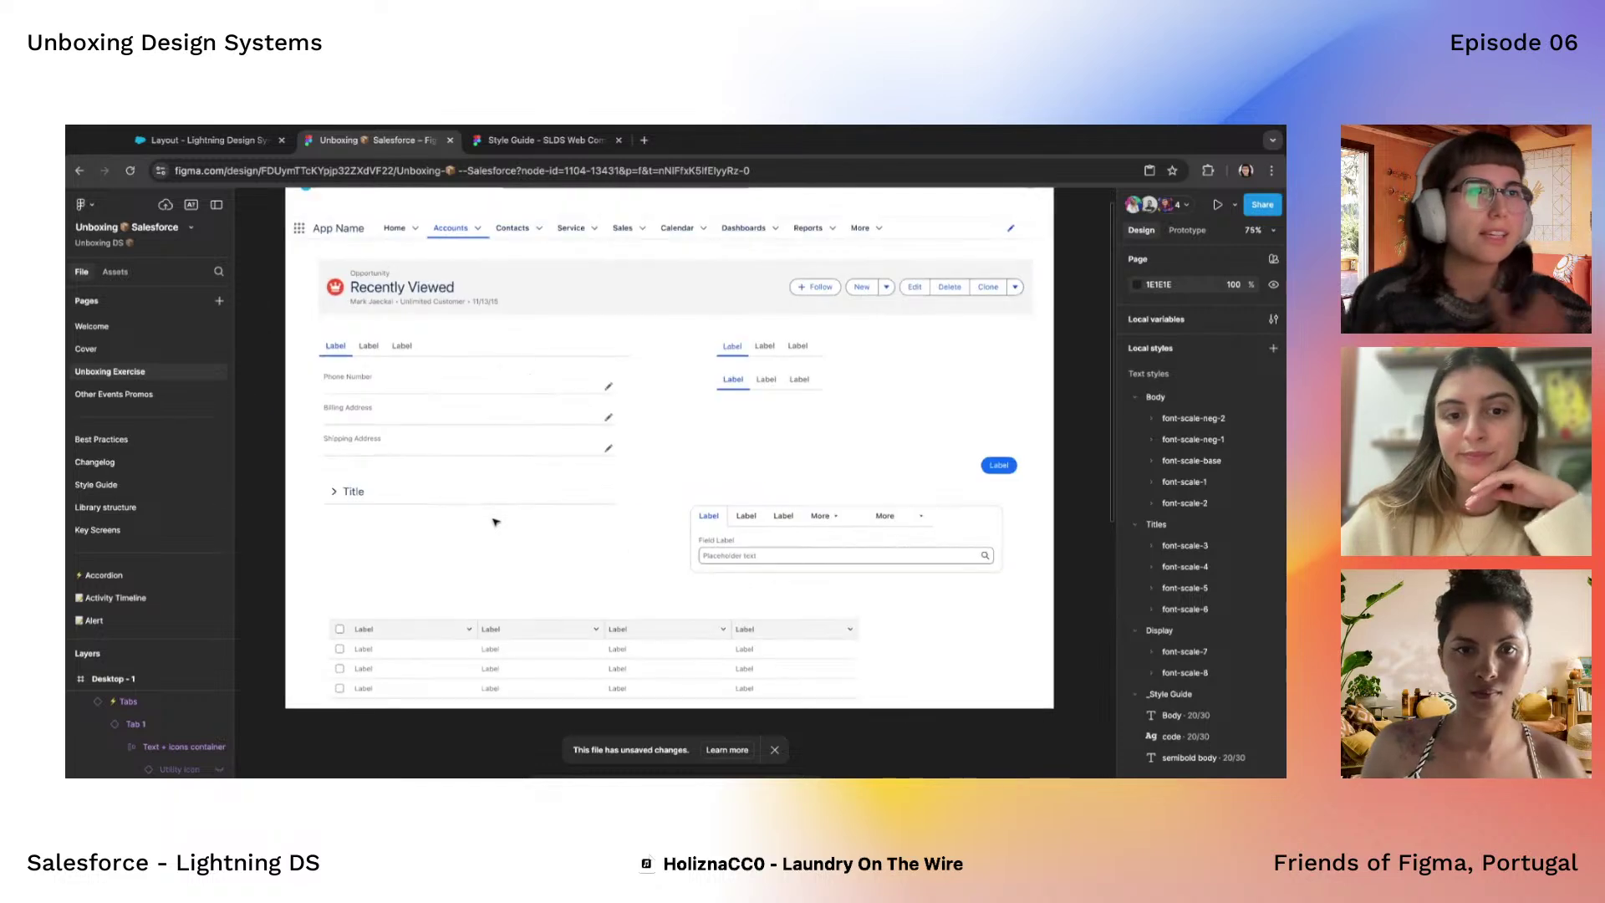
pyautogui.scroll(-2, 494, 521)
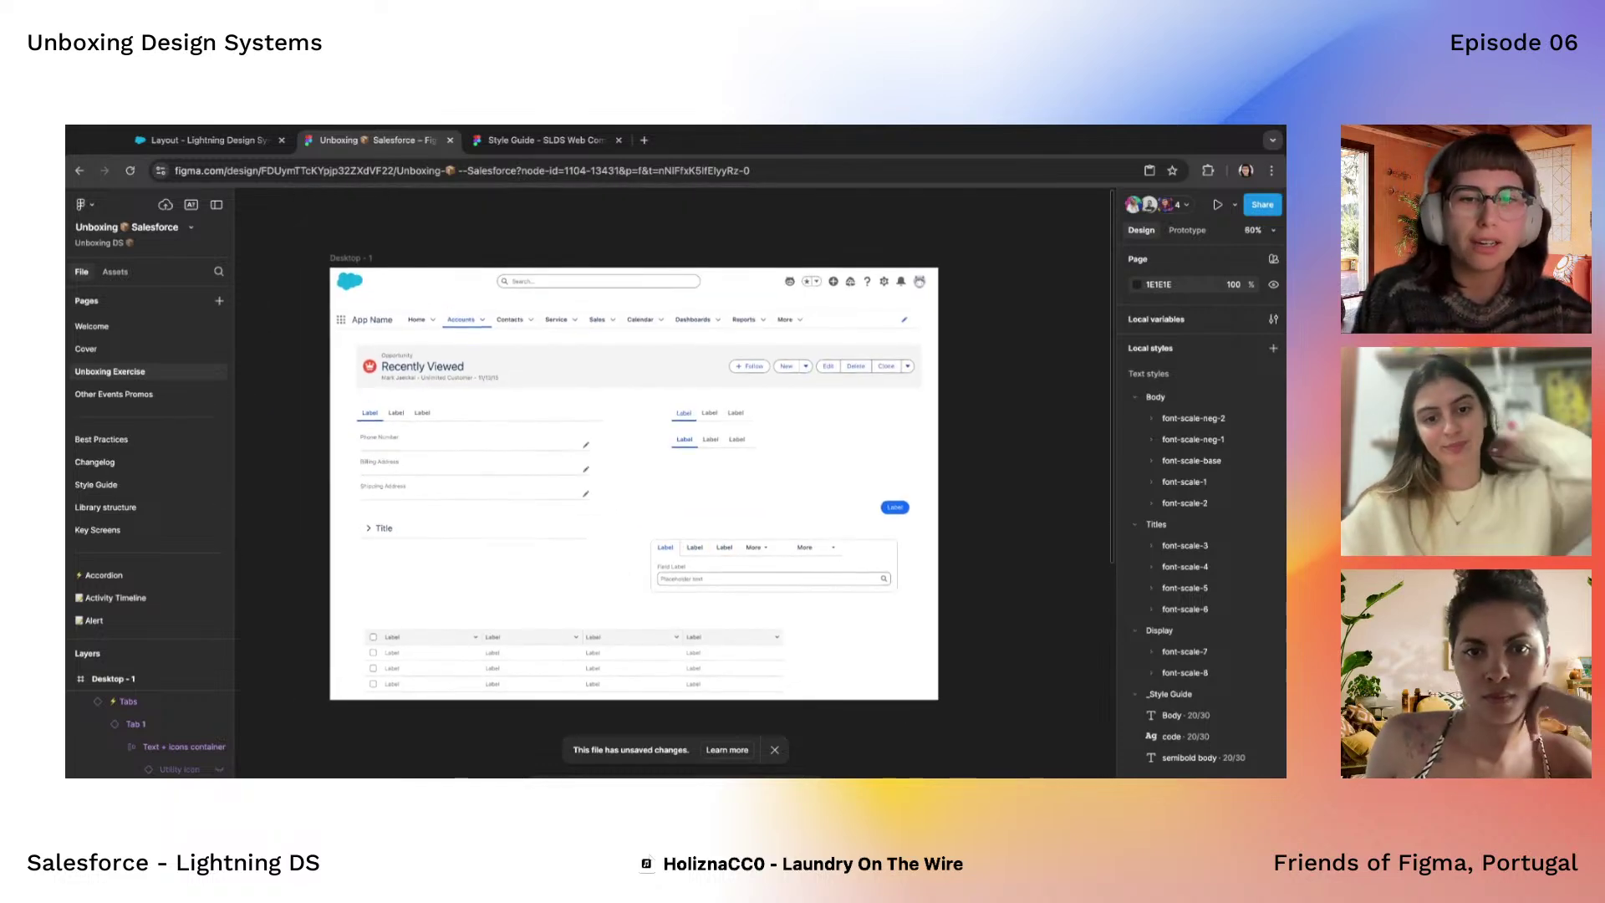
pyautogui.hscroll(-1, 495, 522)
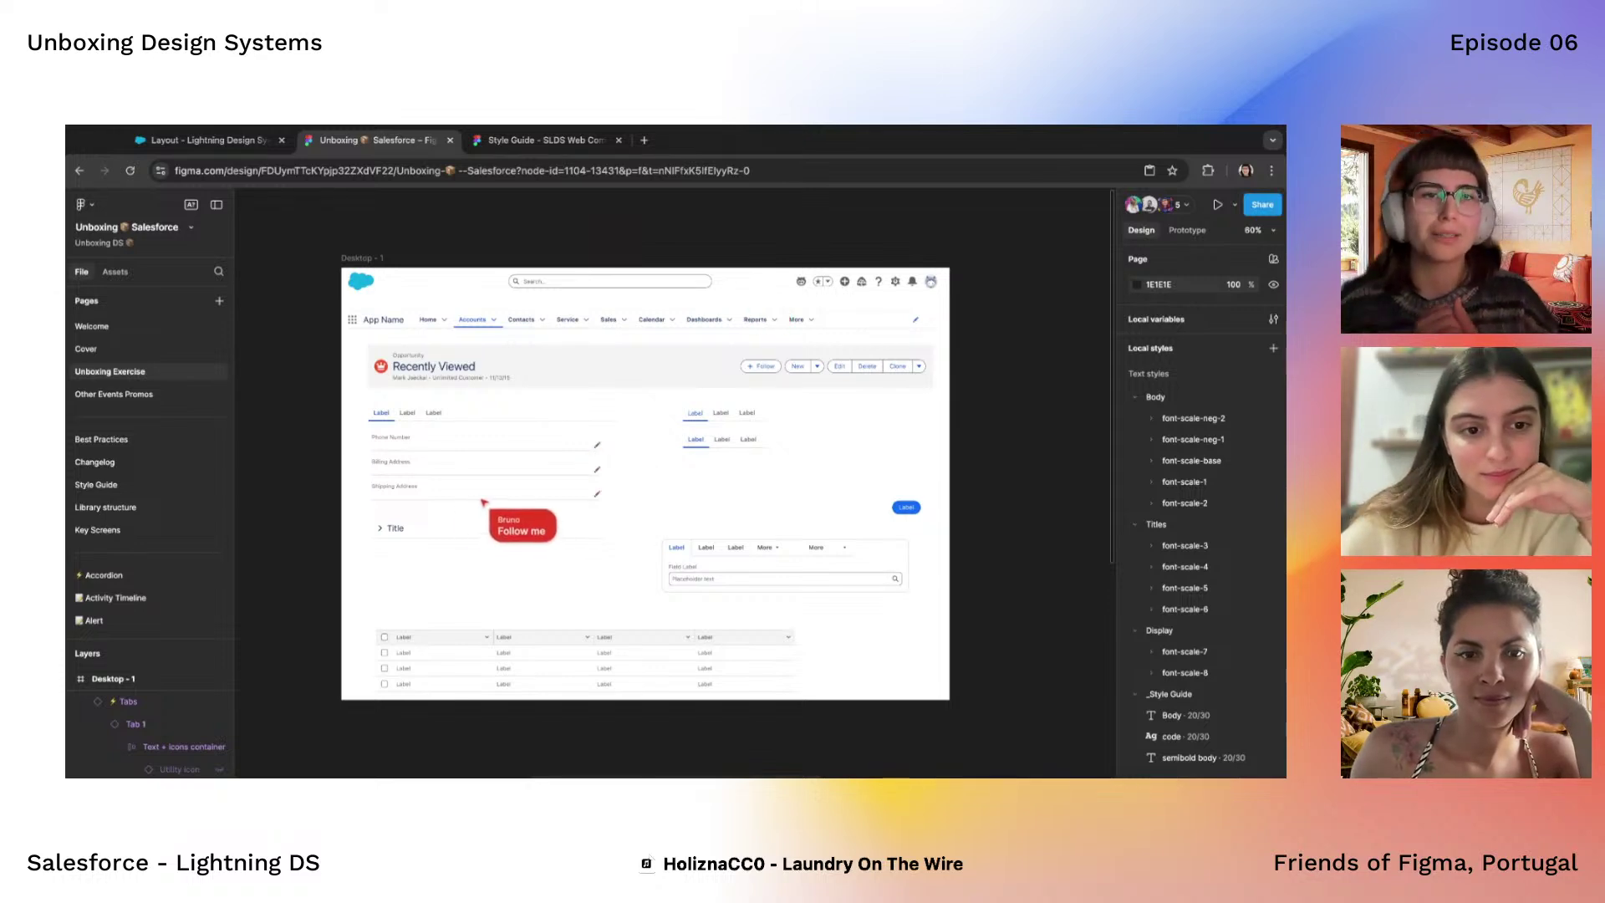
pyautogui.click(1134, 205)
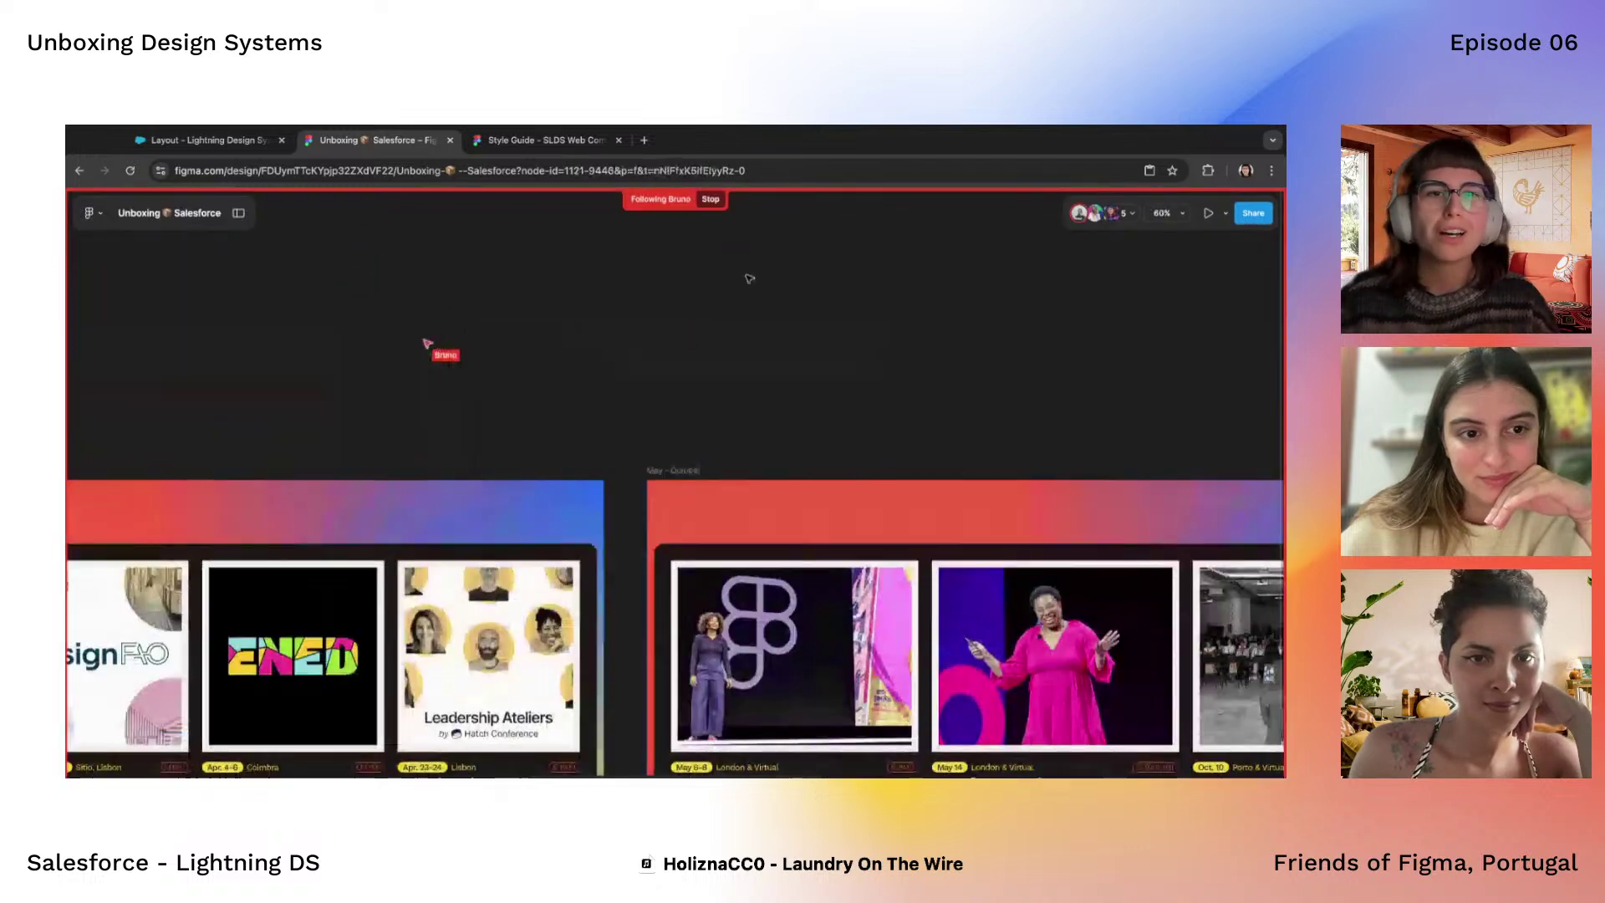